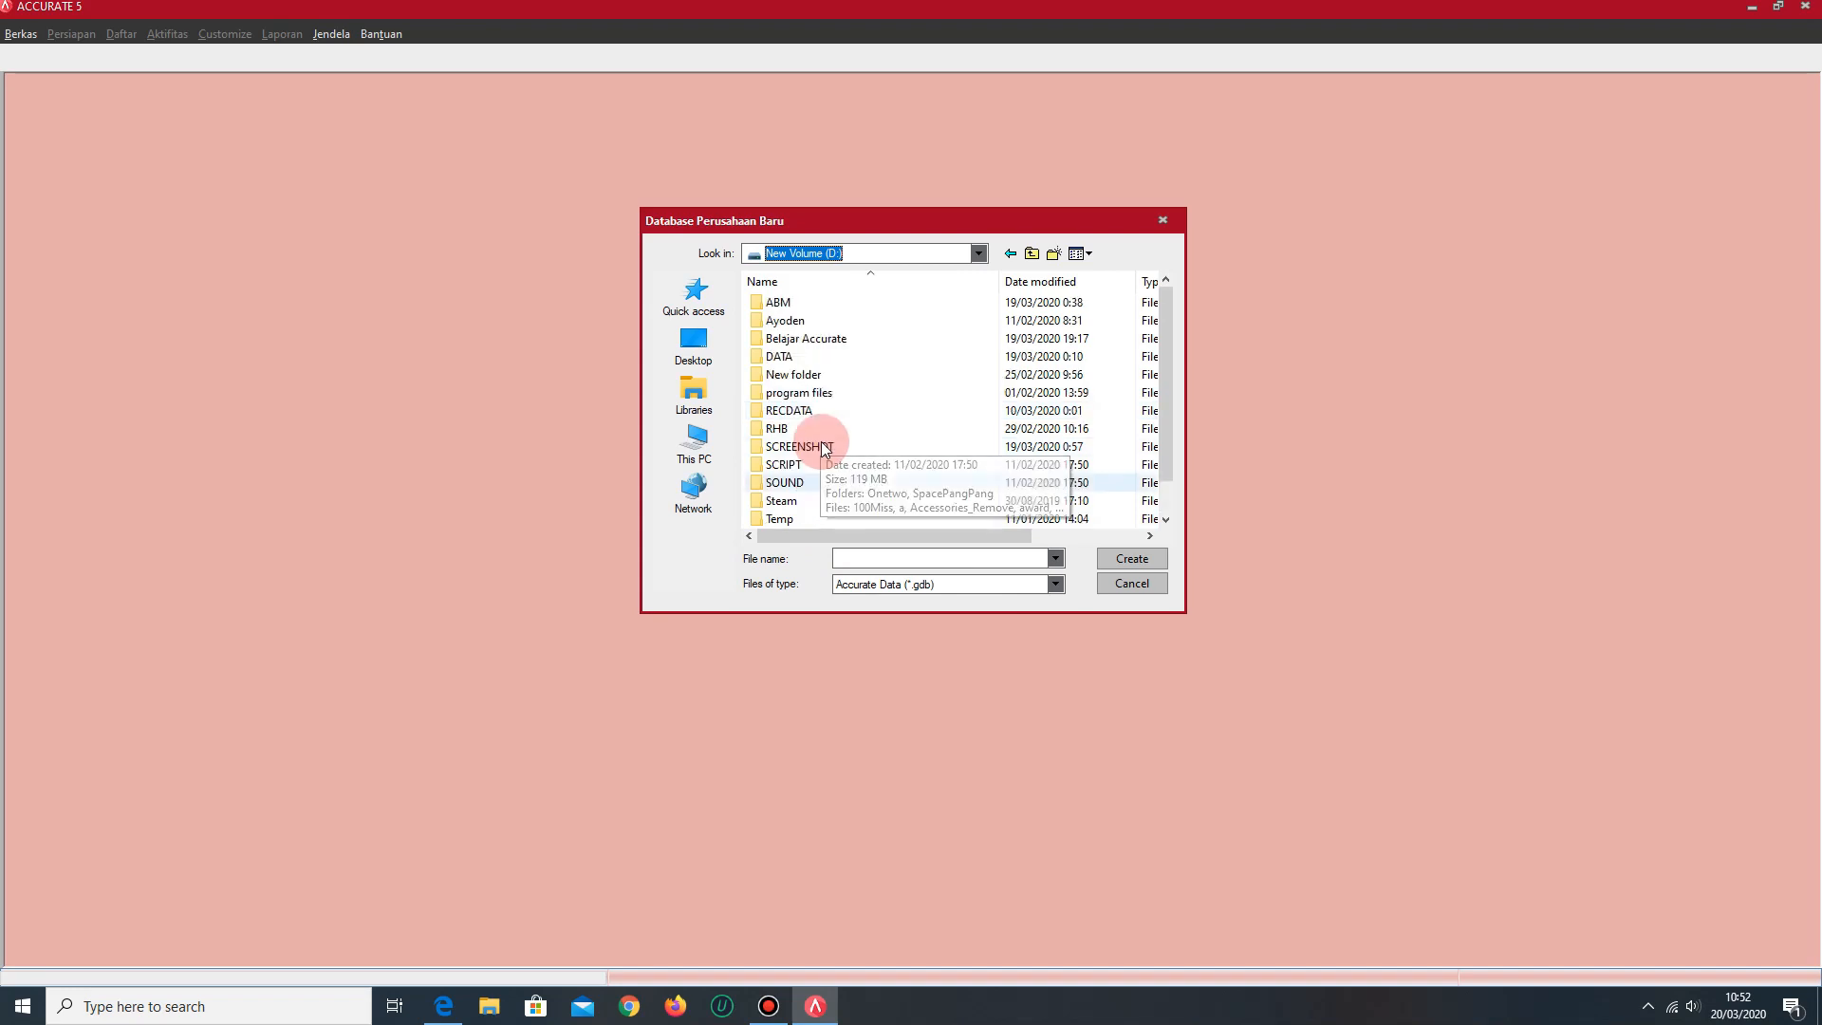
# - Create a local company database named PG_NAMA_NIM_TIPE SOAL in the Belajar Accurate folder on drive D
pyautogui.doubleClick(837, 342)
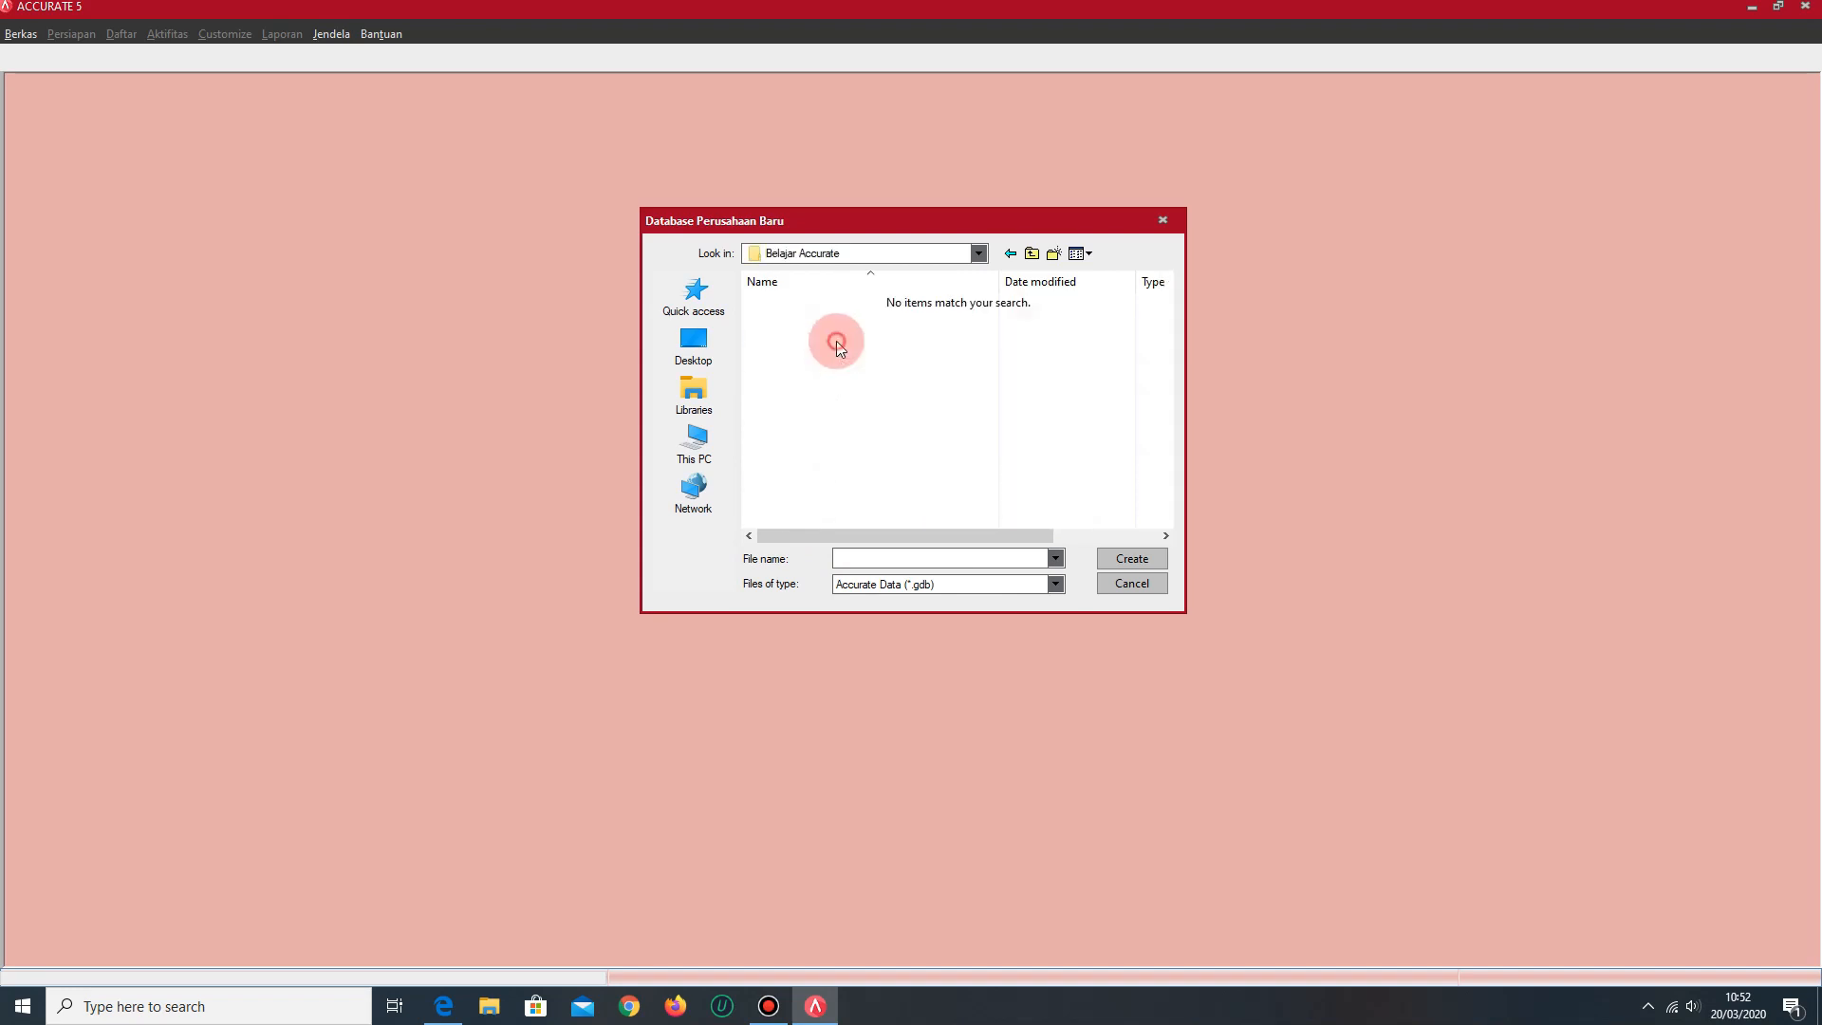
pyautogui.click(876, 558)
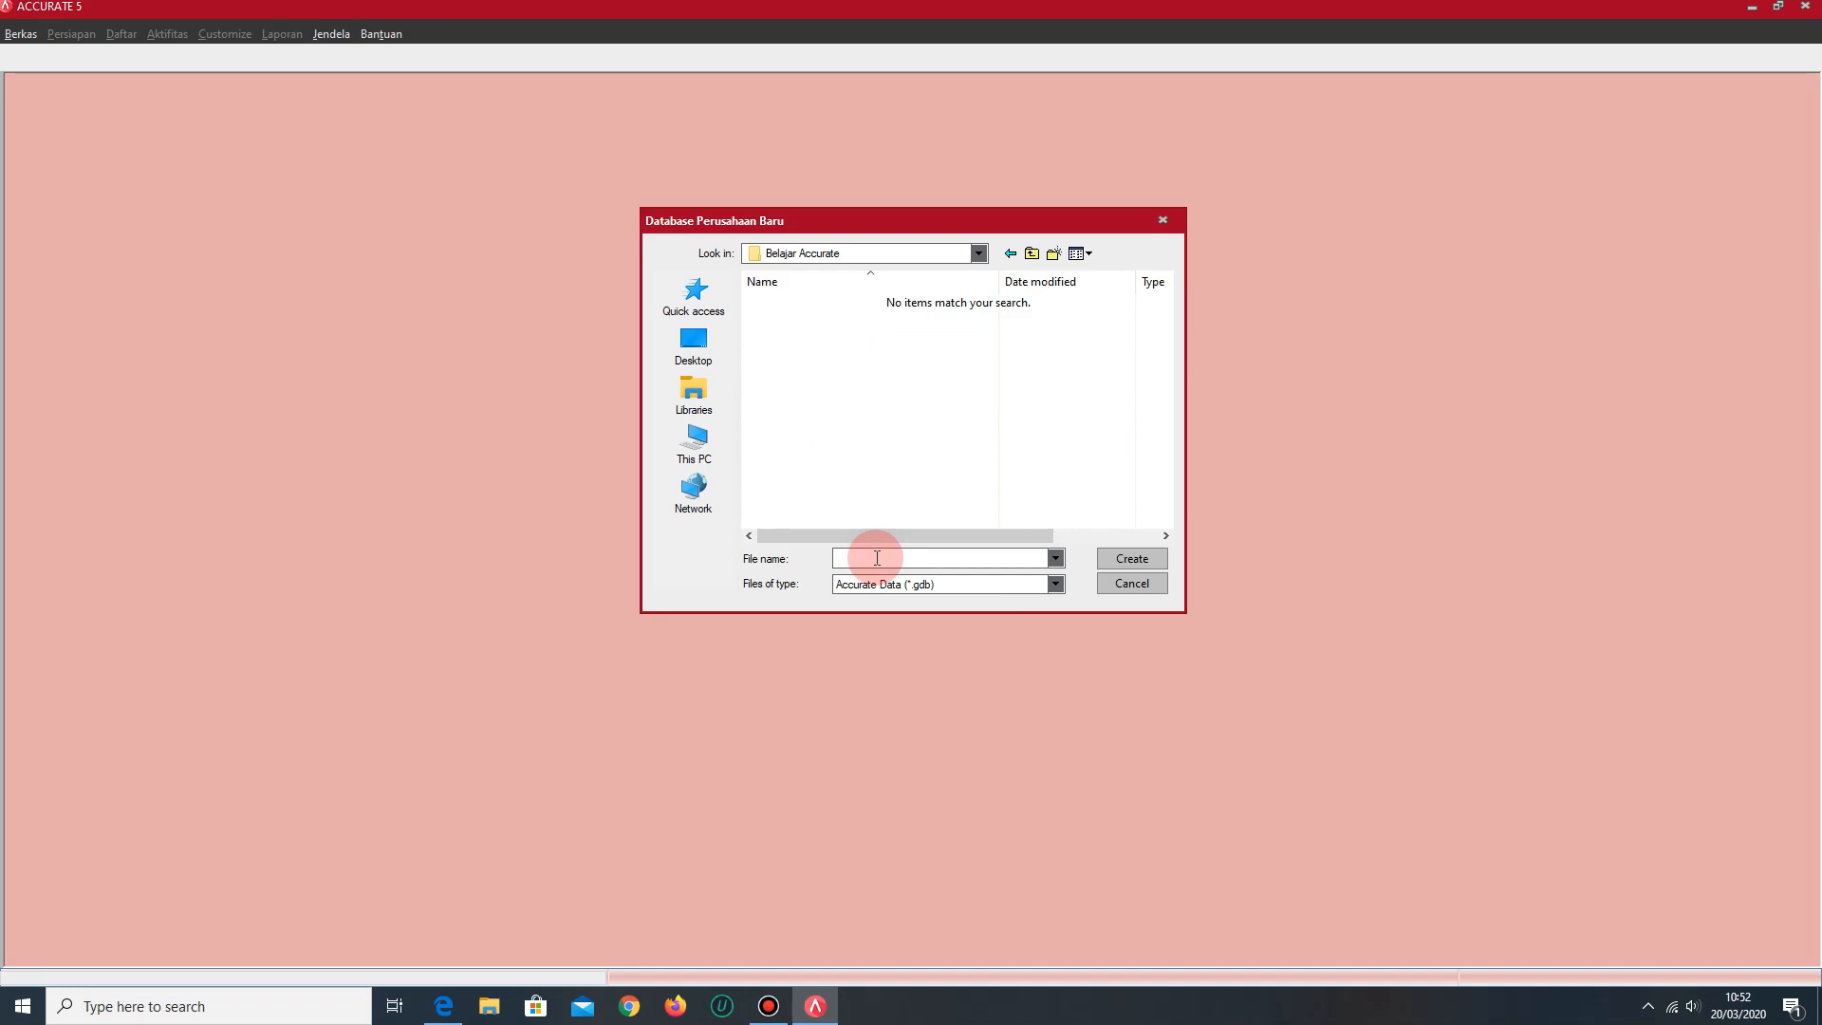
pyautogui.press('capslock')
pyautogui.write('PG')
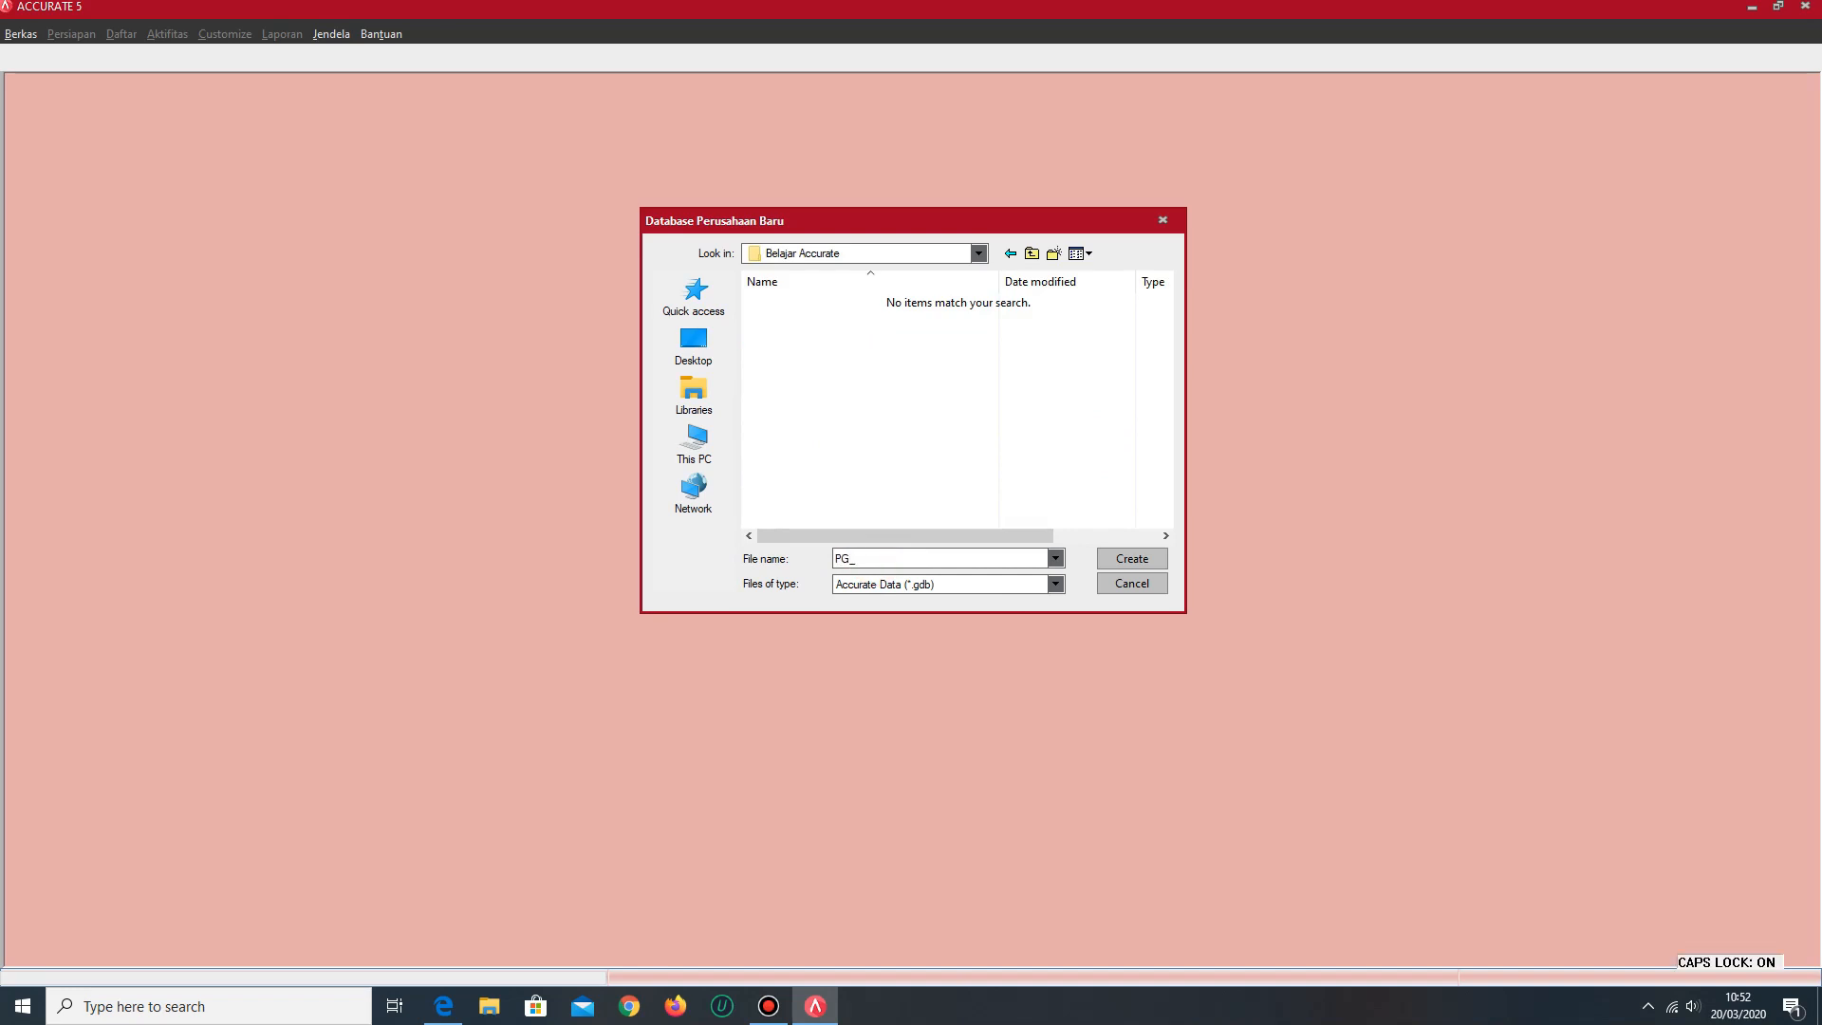
pyautogui.write('_NAMA')
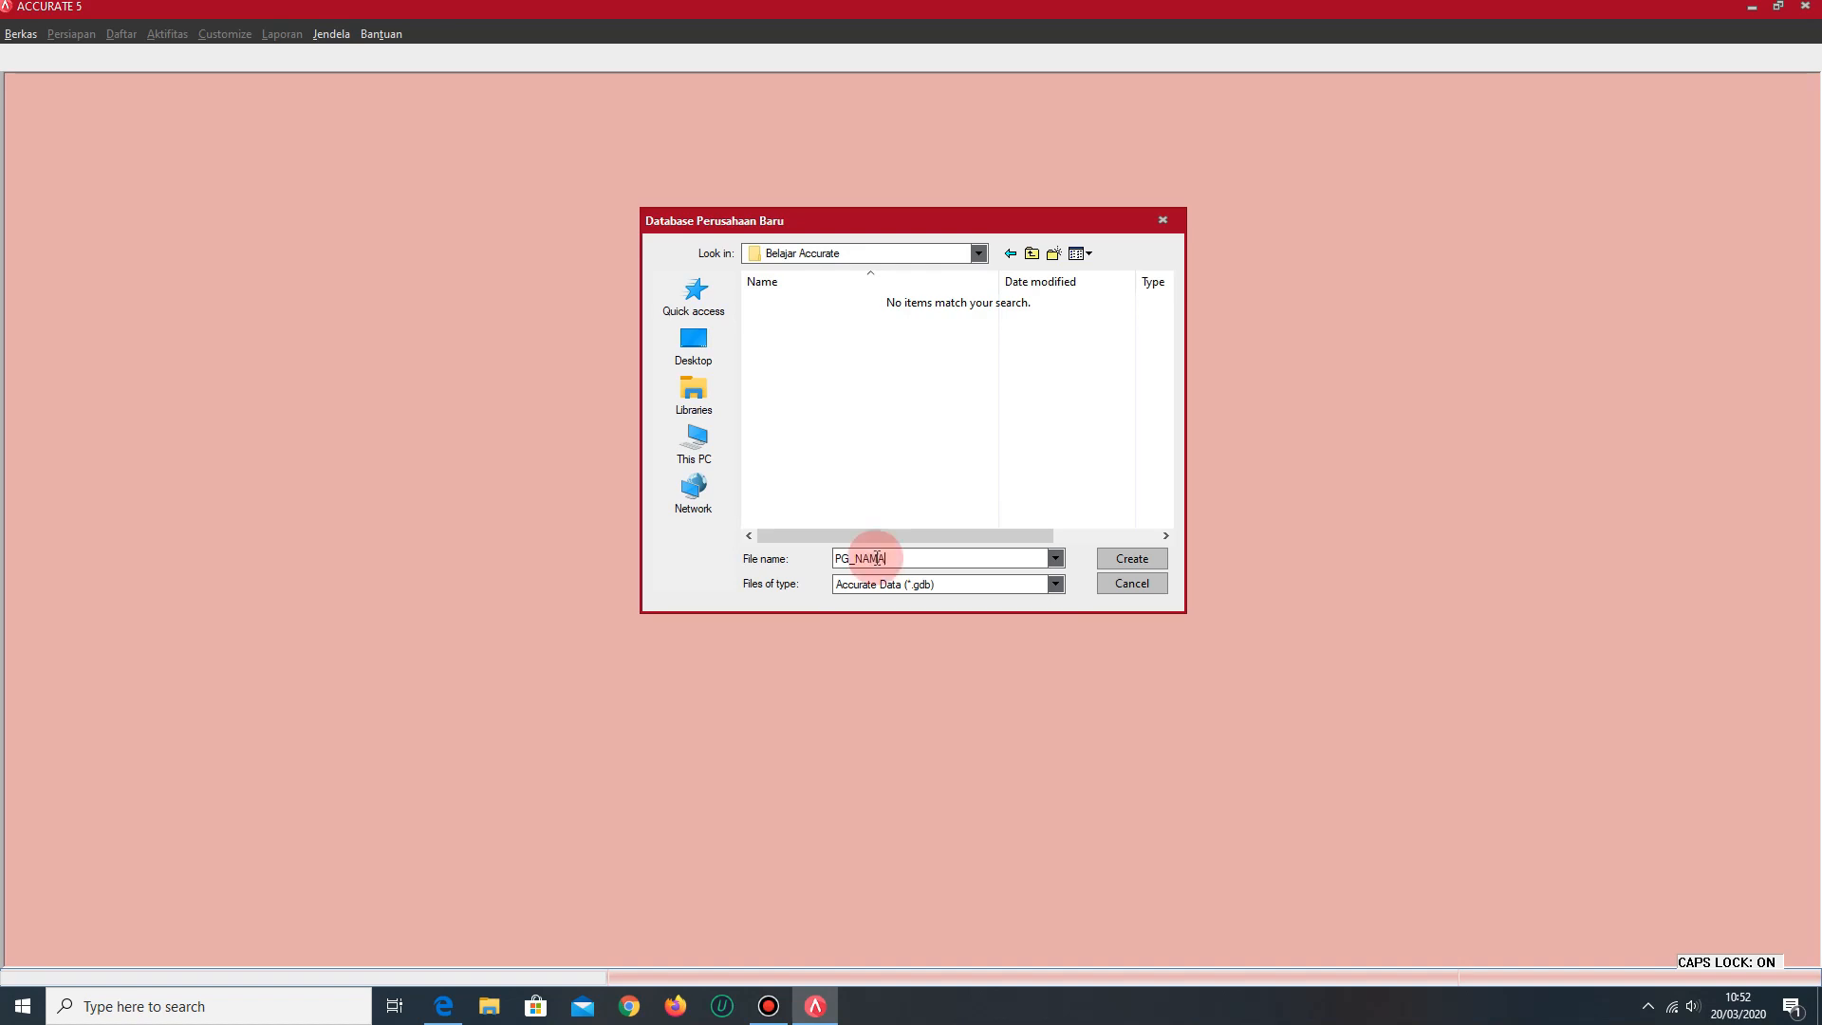
pyautogui.write('_NIM')
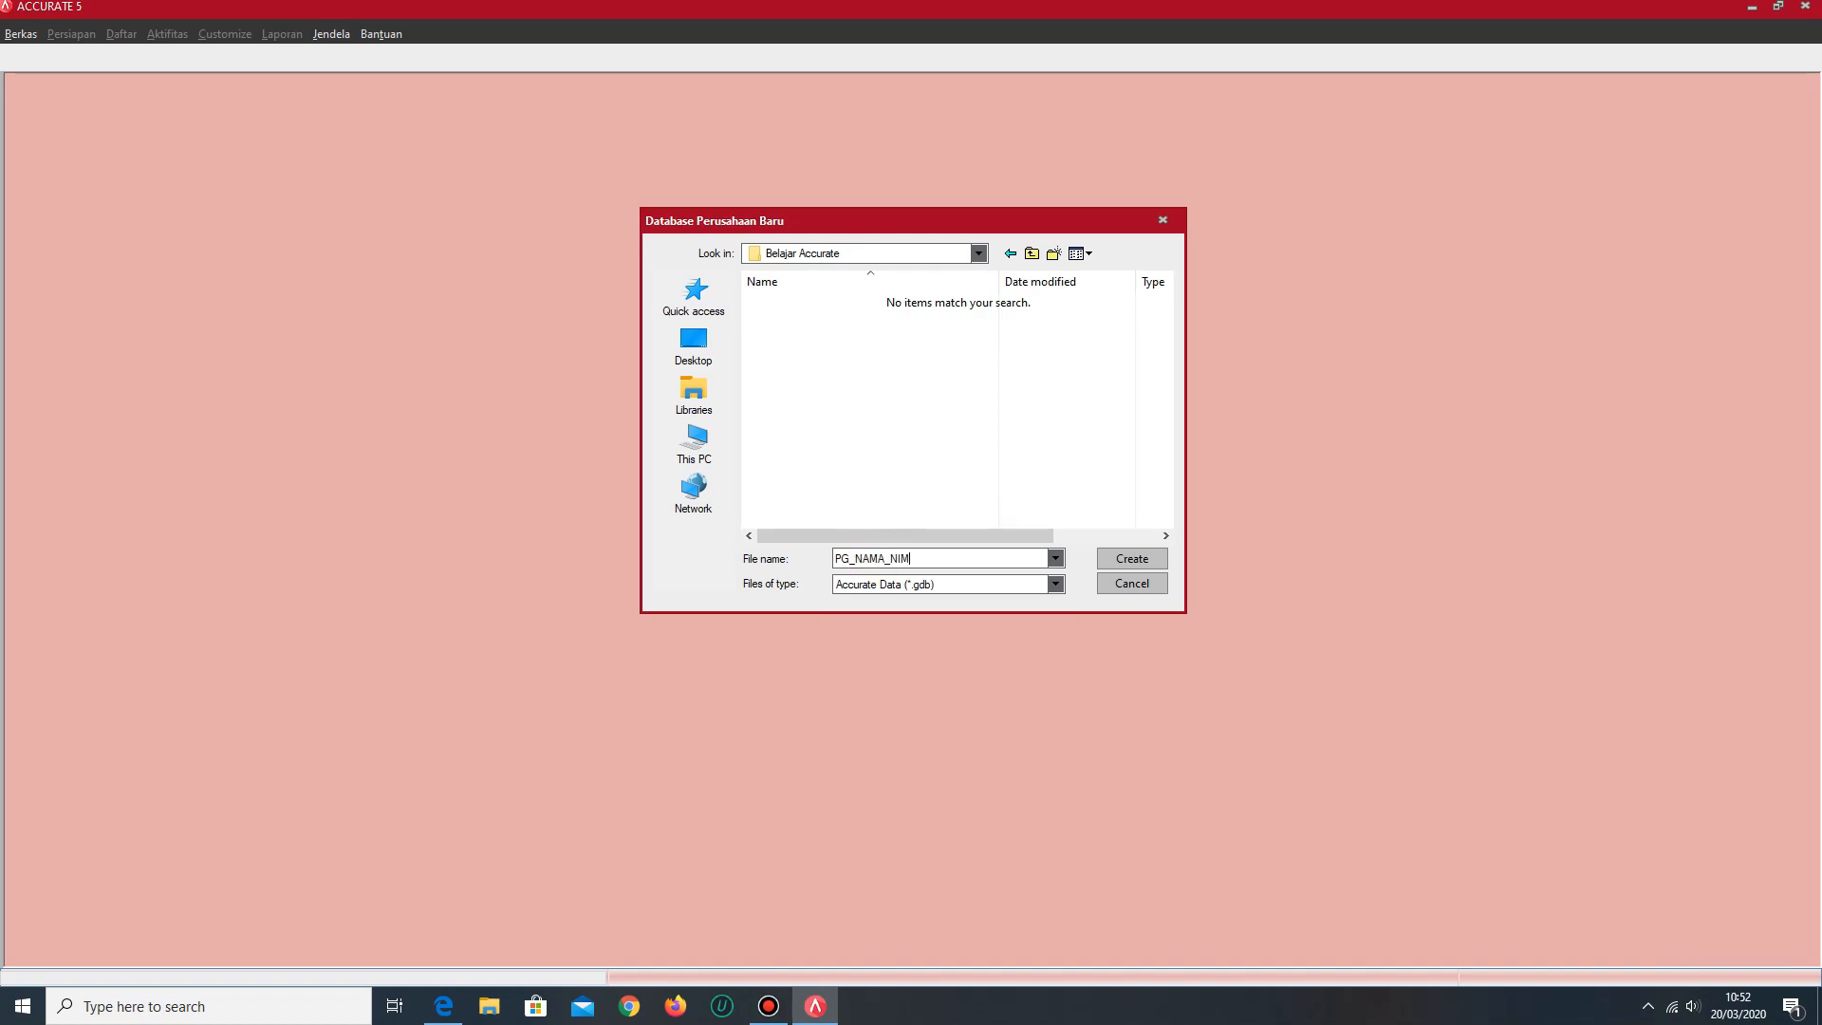
pyautogui.write('_TIPE SOAL')
pyautogui.click(874, 558)
pyautogui.press('capslock')
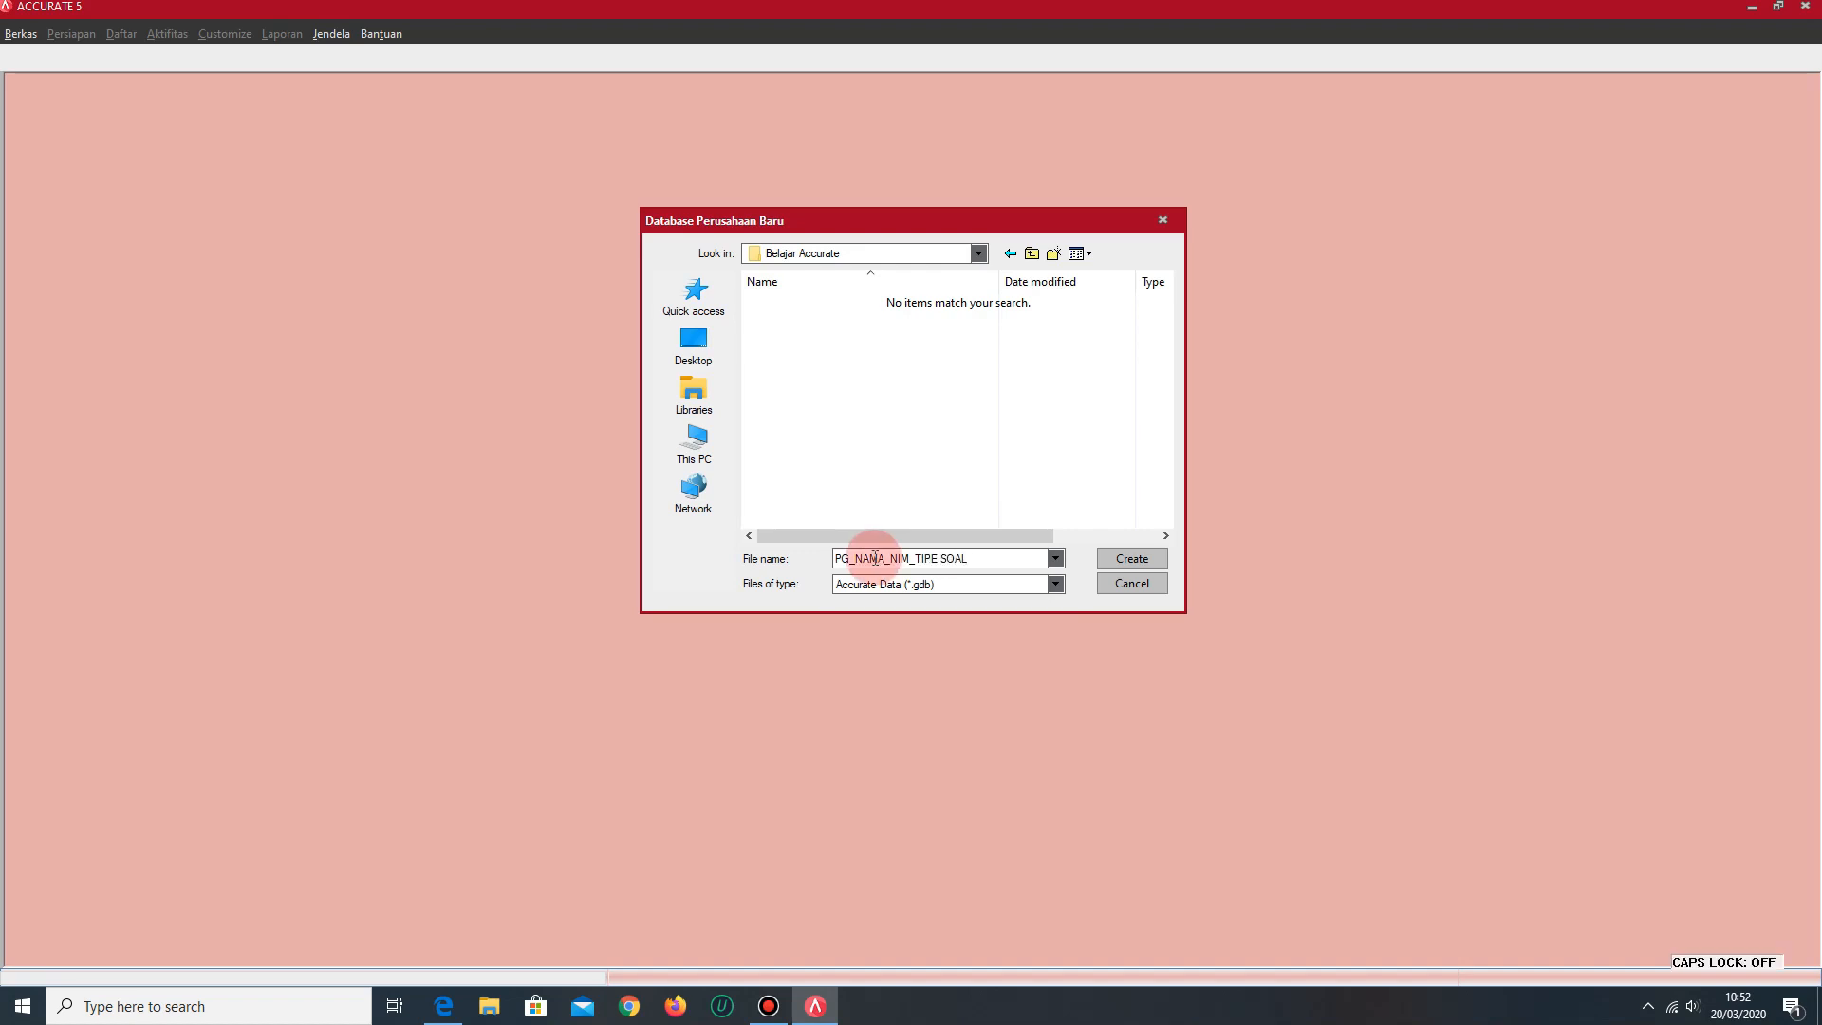
pyautogui.click(1122, 567)
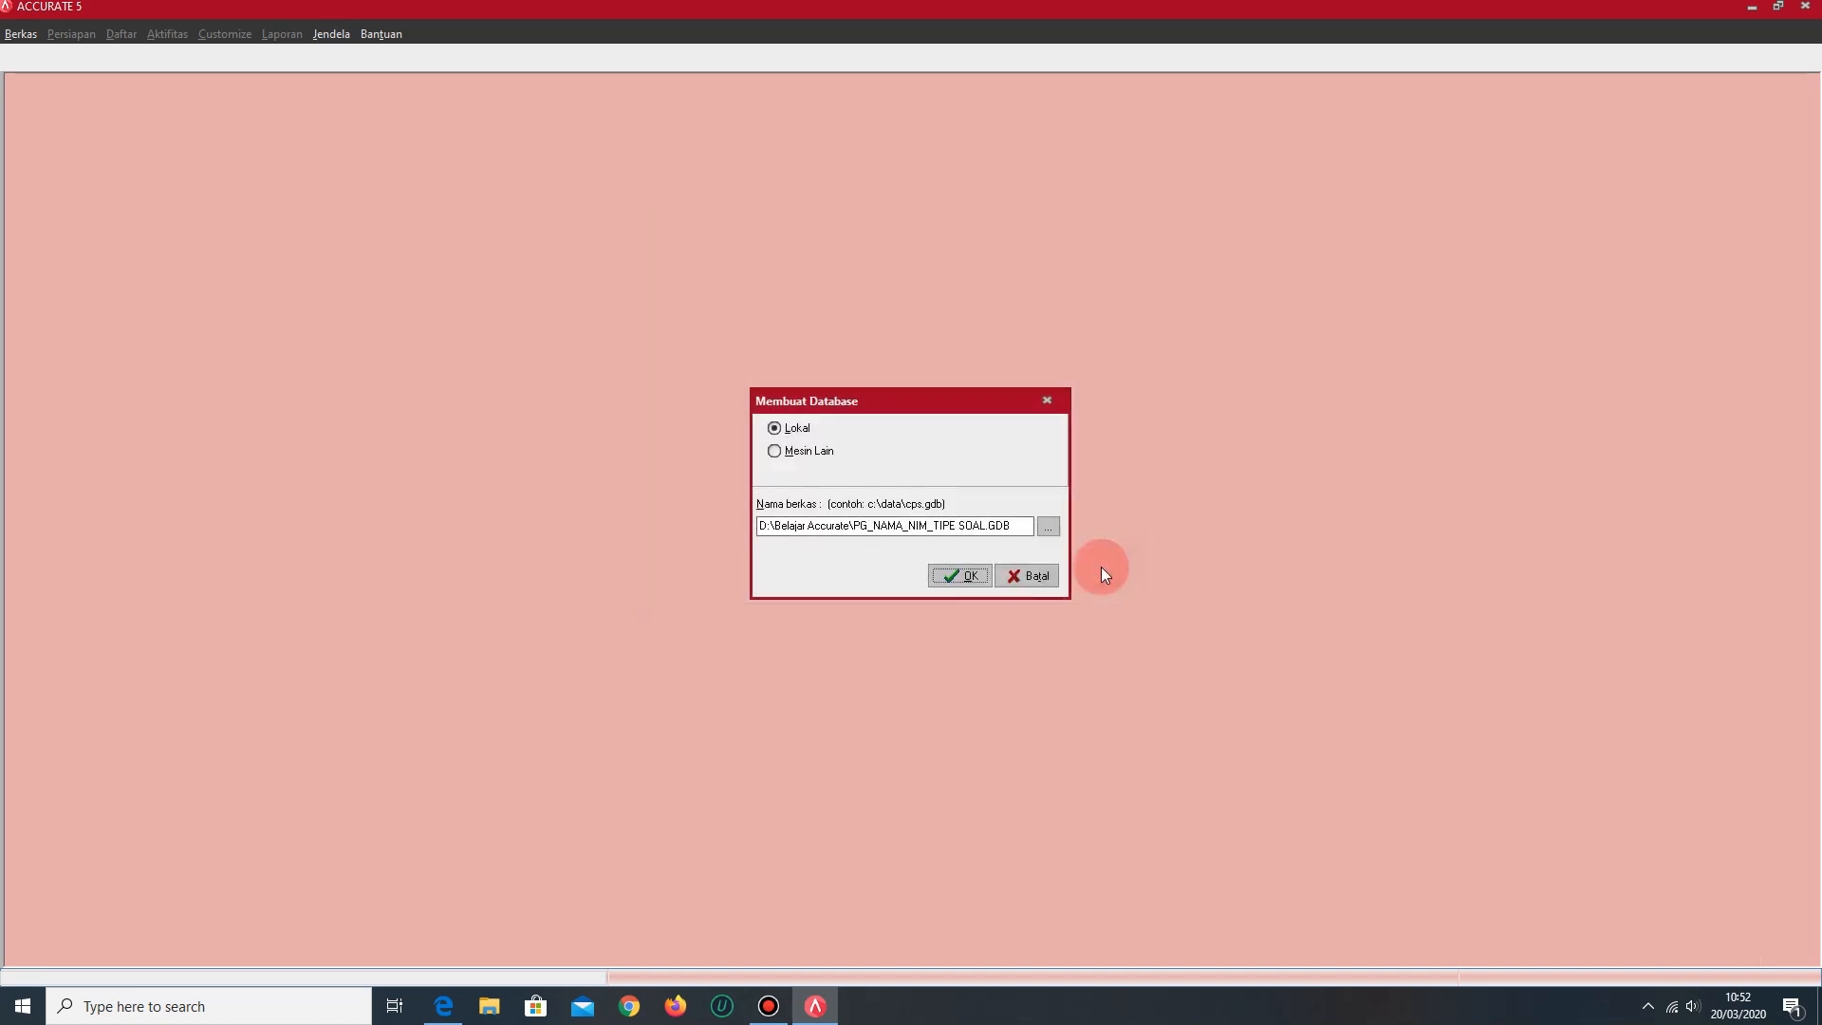
pyautogui.click(969, 579)
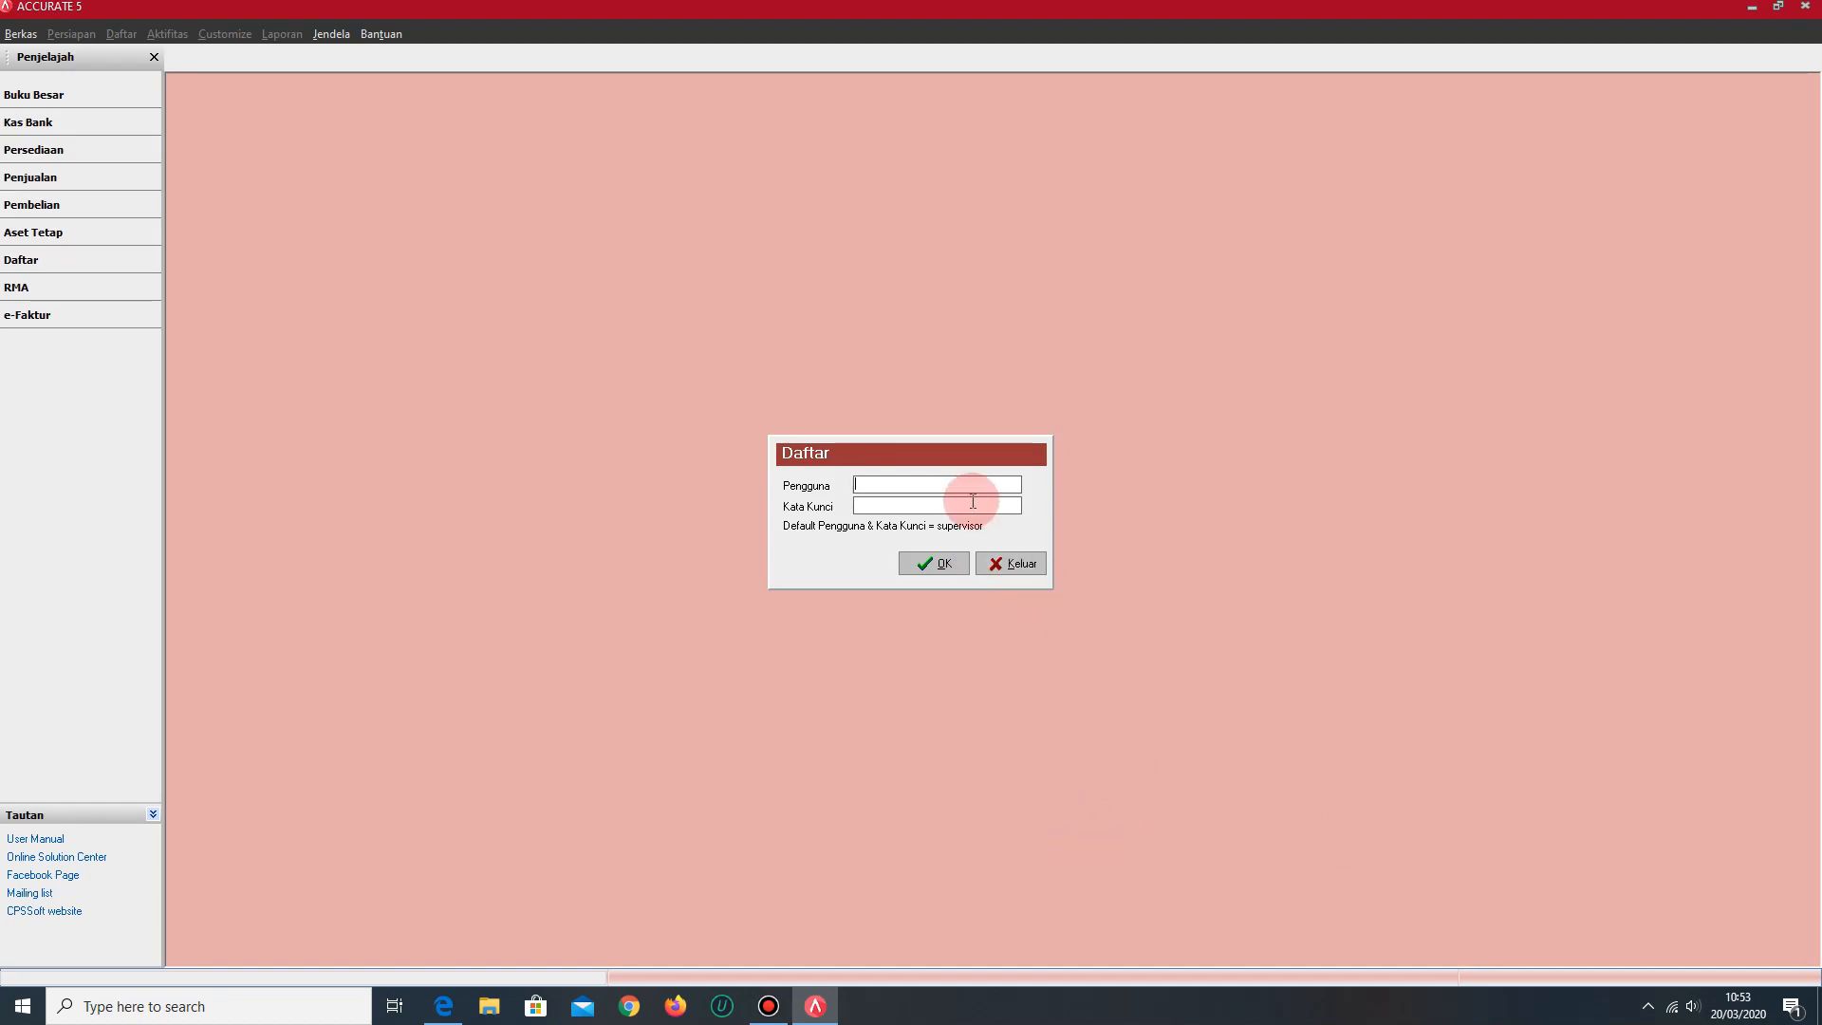
# - Log in to the new database with the default user name and the account password
pyautogui.press('capslock')
pyautogui.write('SUPERVISOR')
pyautogui.press('Tab')
pyautogui.press('BackSpace')
pyautogui.press('BackSpace')
pyautogui.click(953, 567)
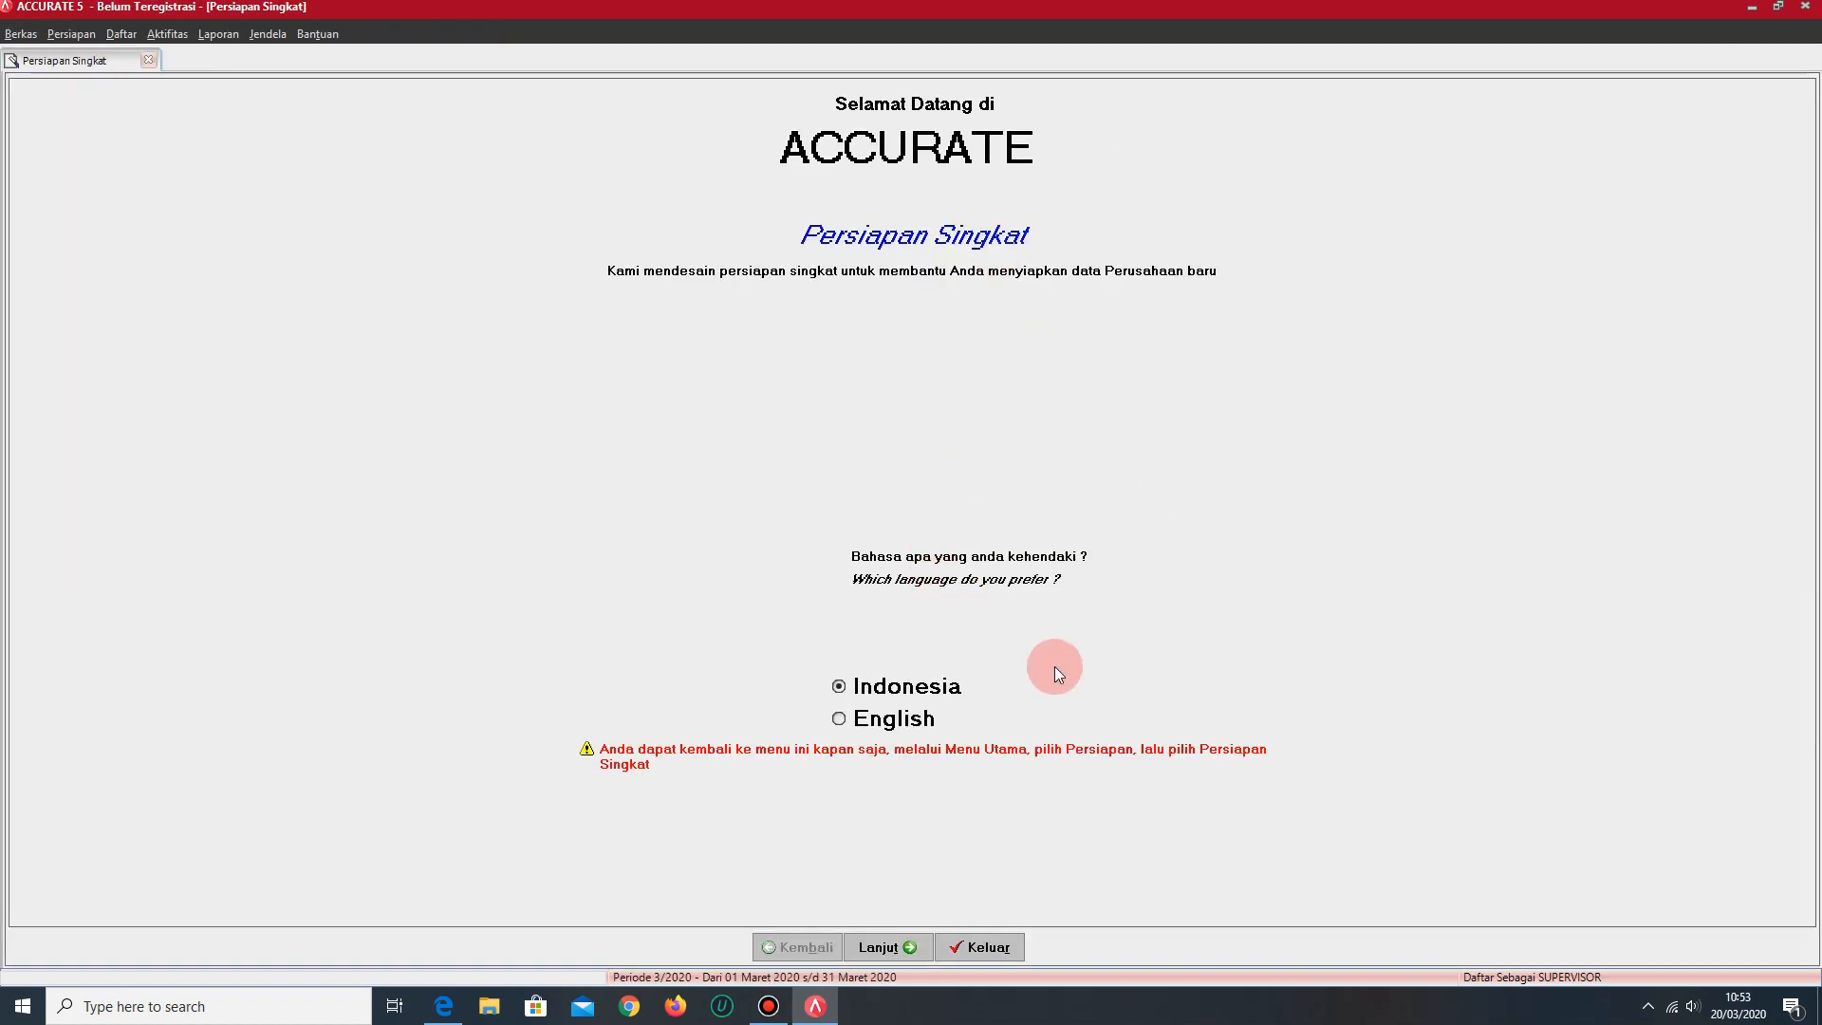
# - Set the setup language to English and continue with the Advance Setup option
pyautogui.click(906, 731)
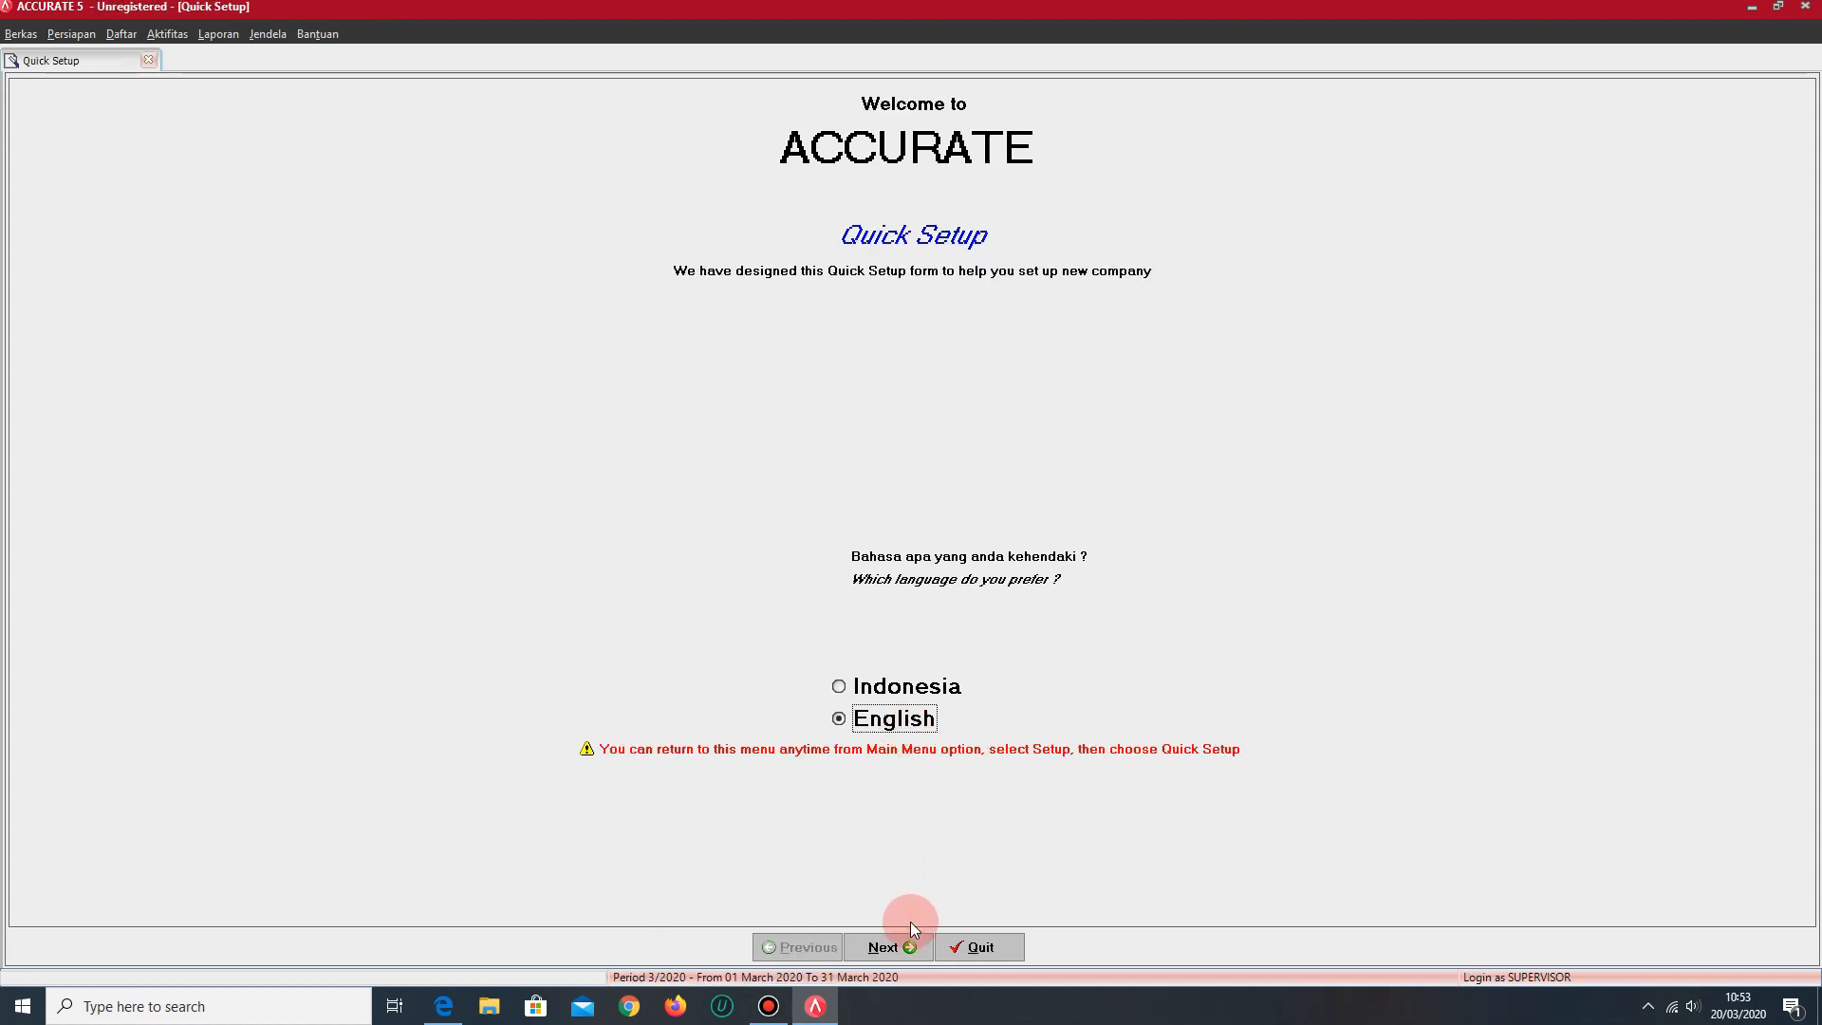
pyautogui.click(904, 947)
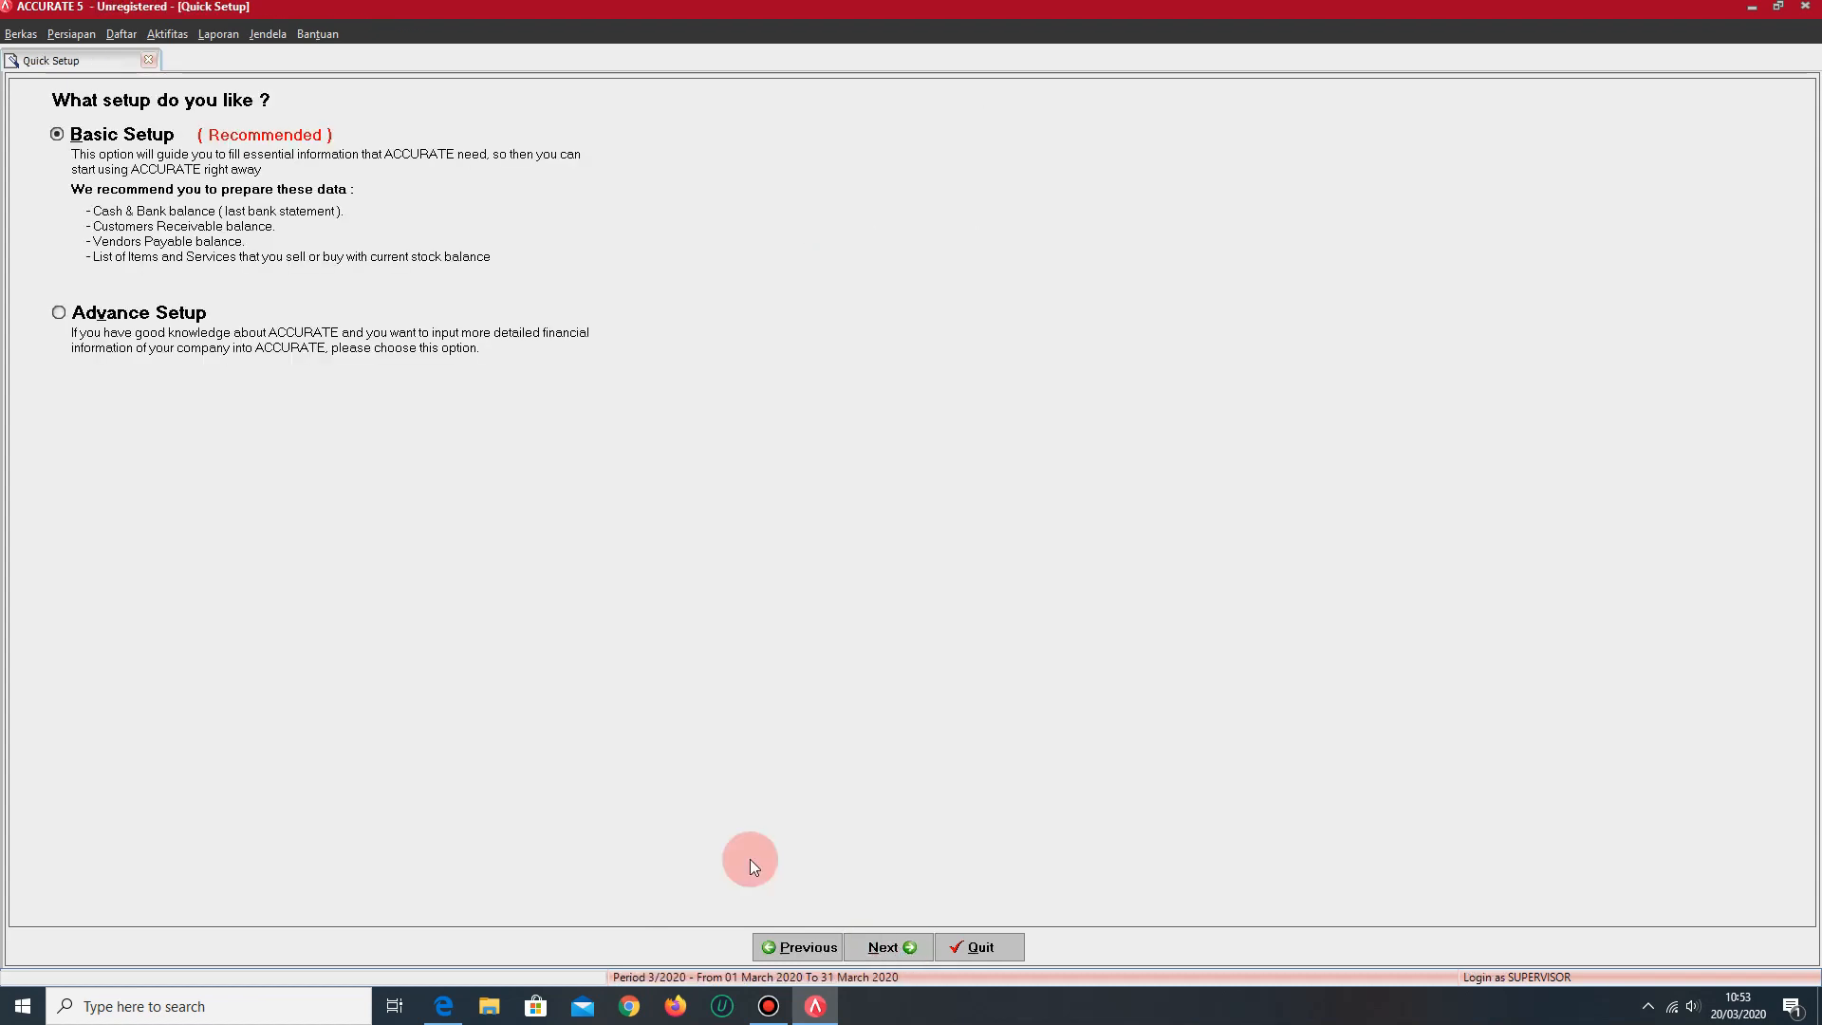
pyautogui.click(174, 321)
pyautogui.click(896, 946)
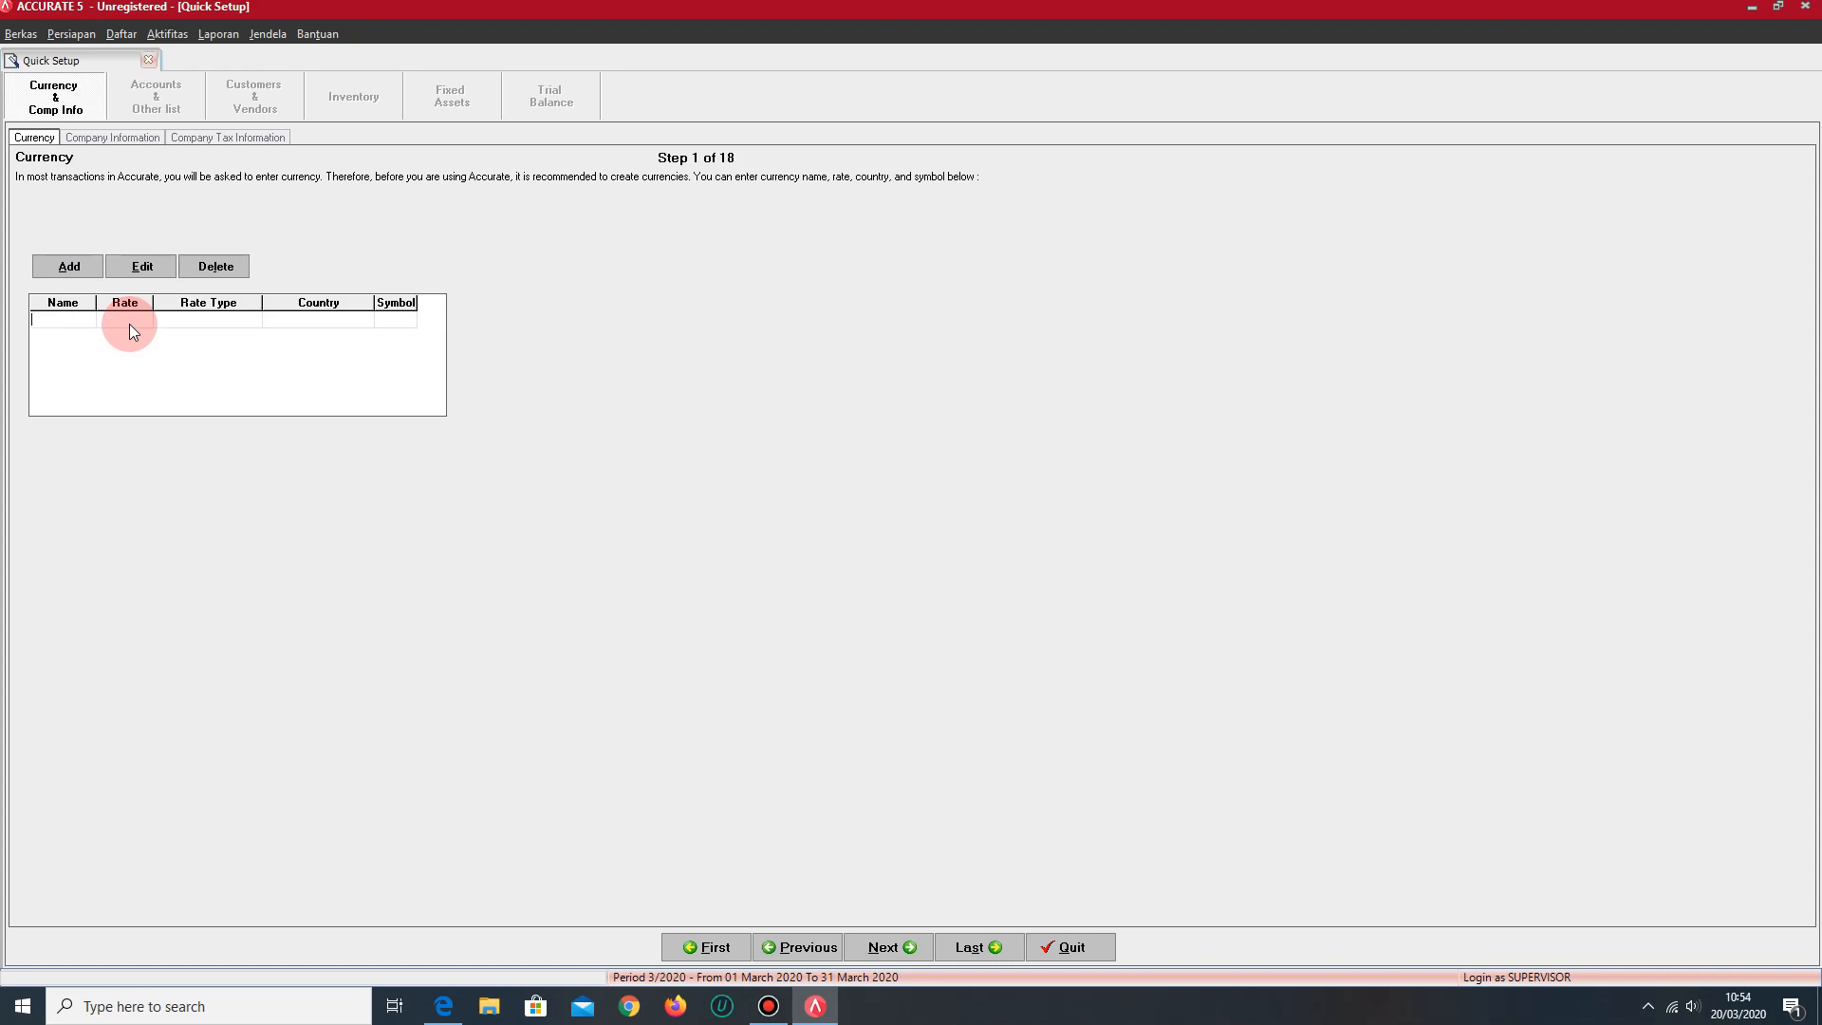
# - Add the RUPIAH currency with rate 1, country INDONESIA and symbol IDR
pyautogui.write('RUPIAH')
pyautogui.press('Tab')
pyautogui.press('Tab')
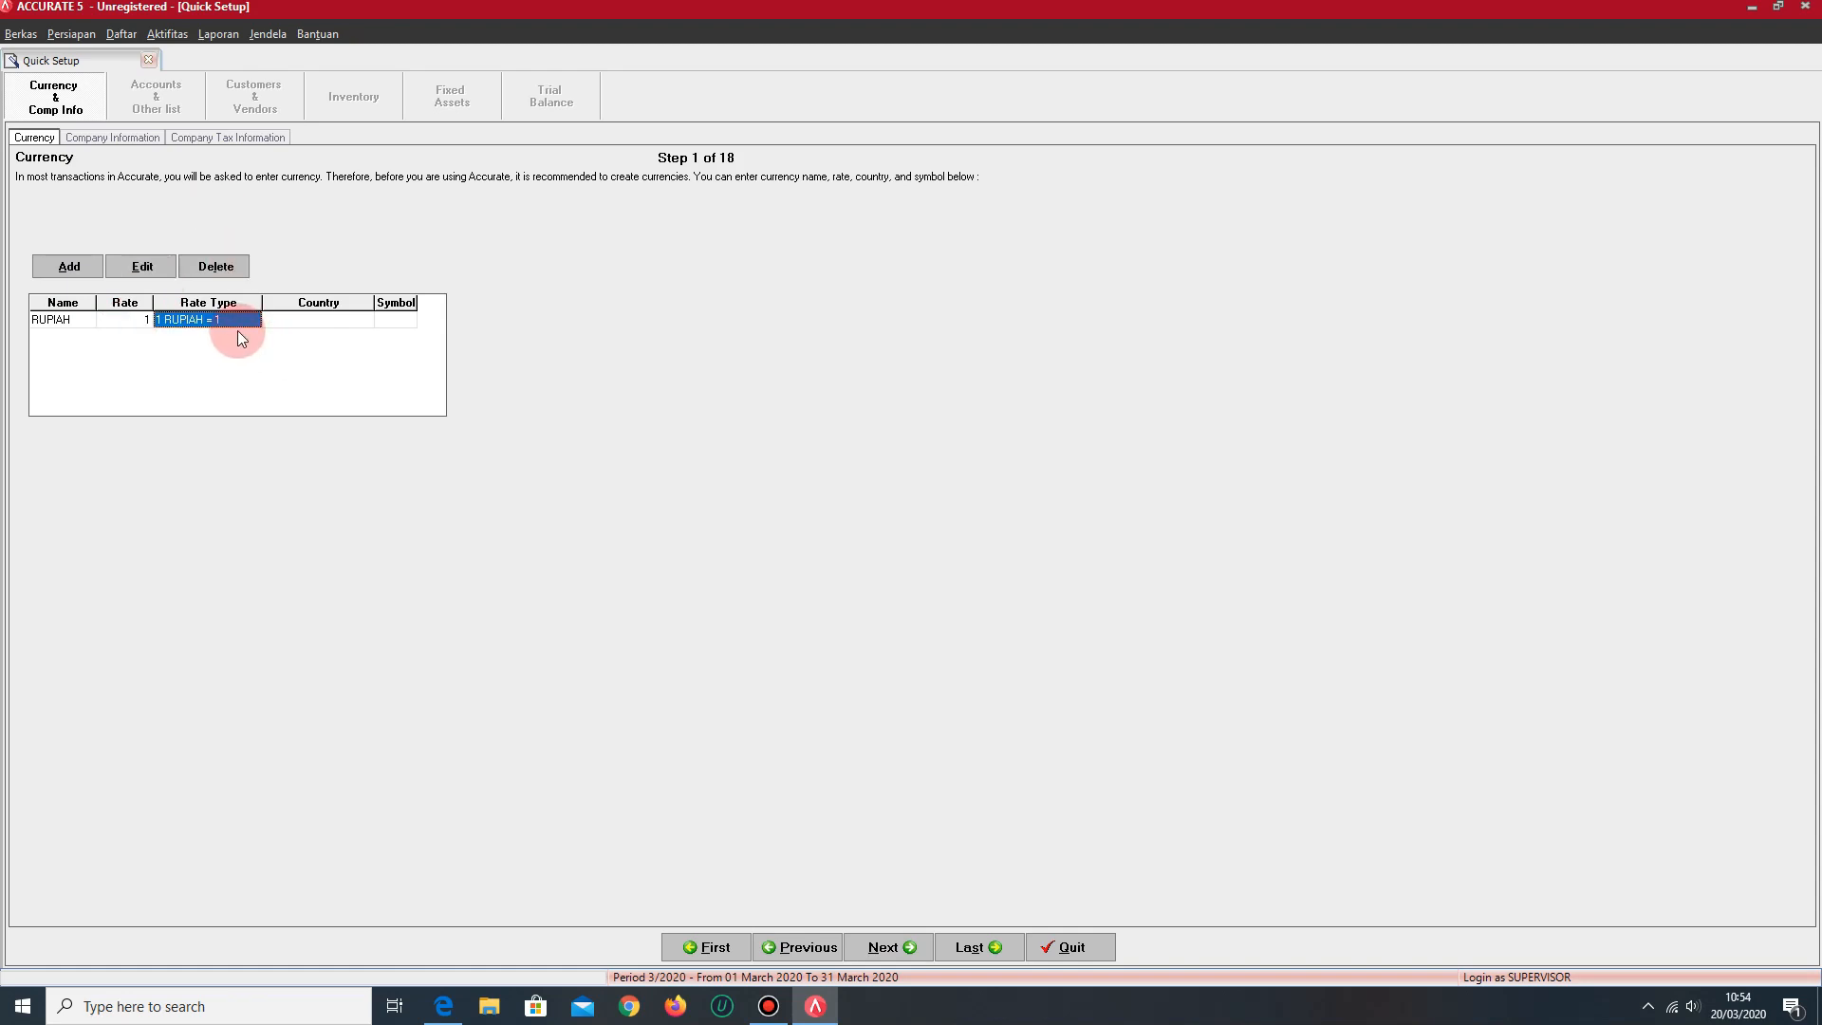
pyautogui.press('Tab')
pyautogui.write('INDONES')
pyautogui.press('Tab')
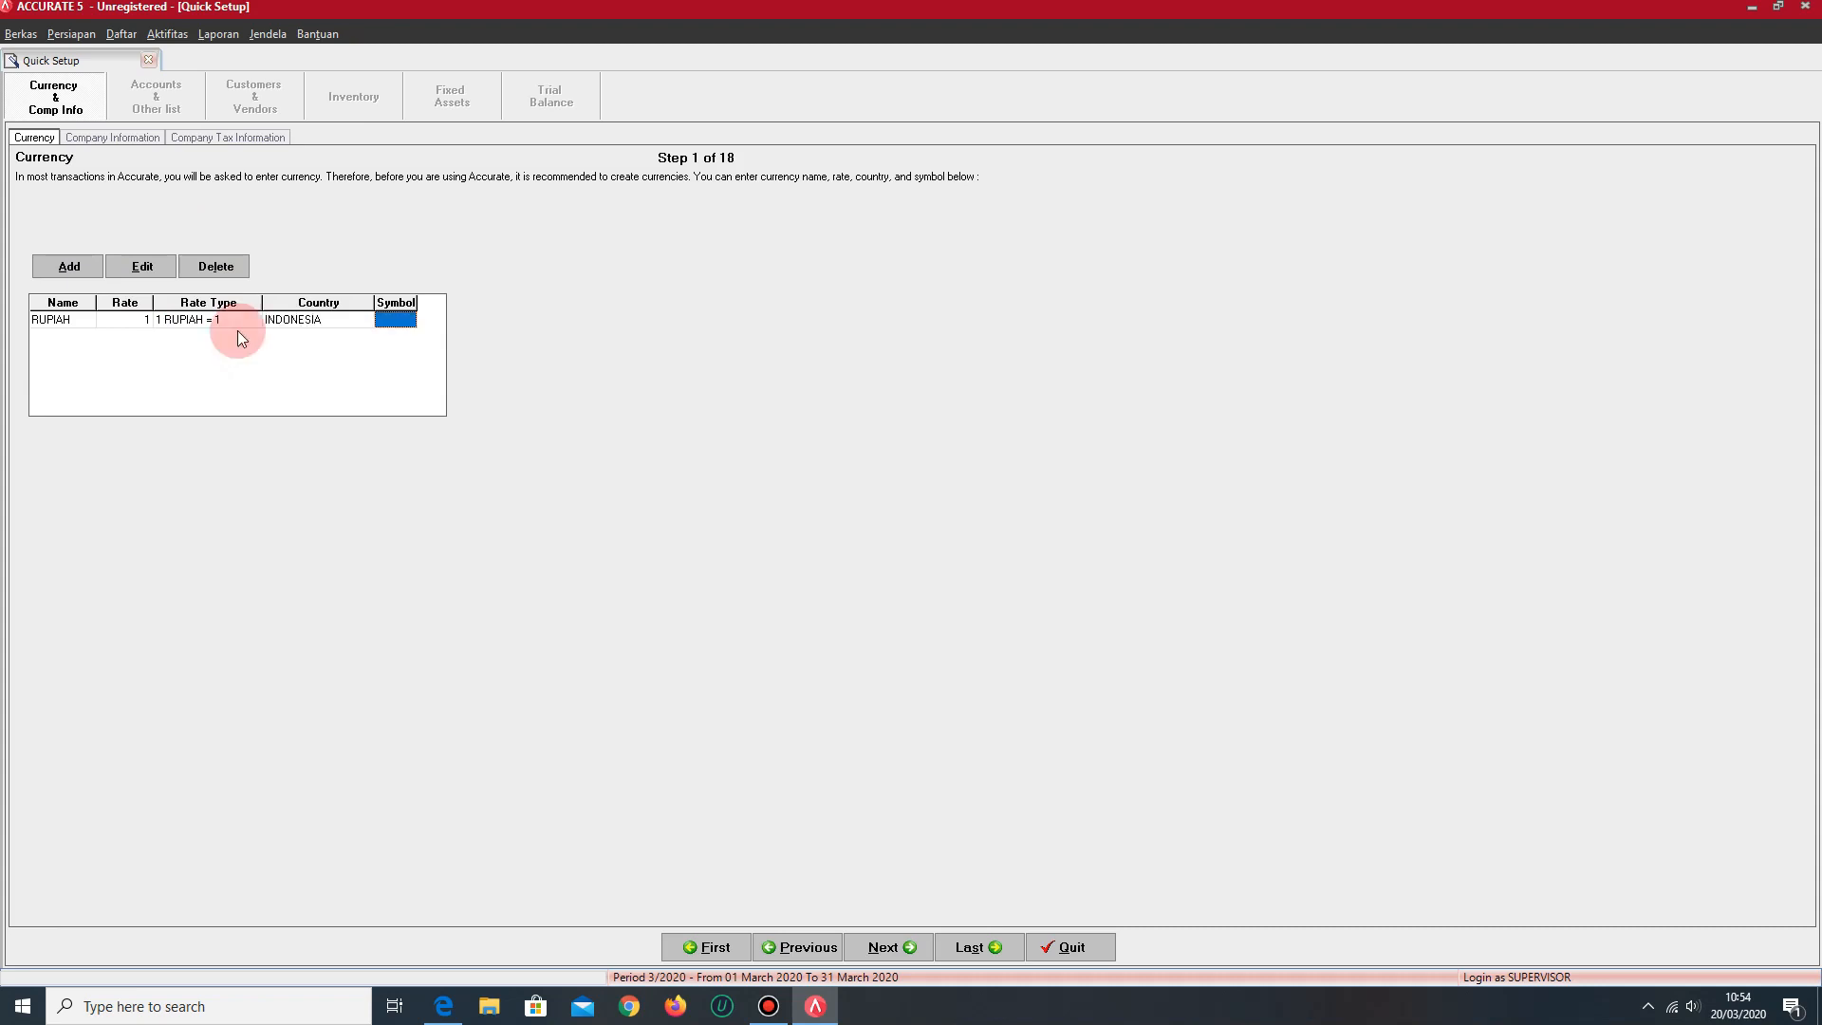
pyautogui.write('IDR')
pyautogui.press('Return')
pyautogui.press('Tab')
pyautogui.press('Up')
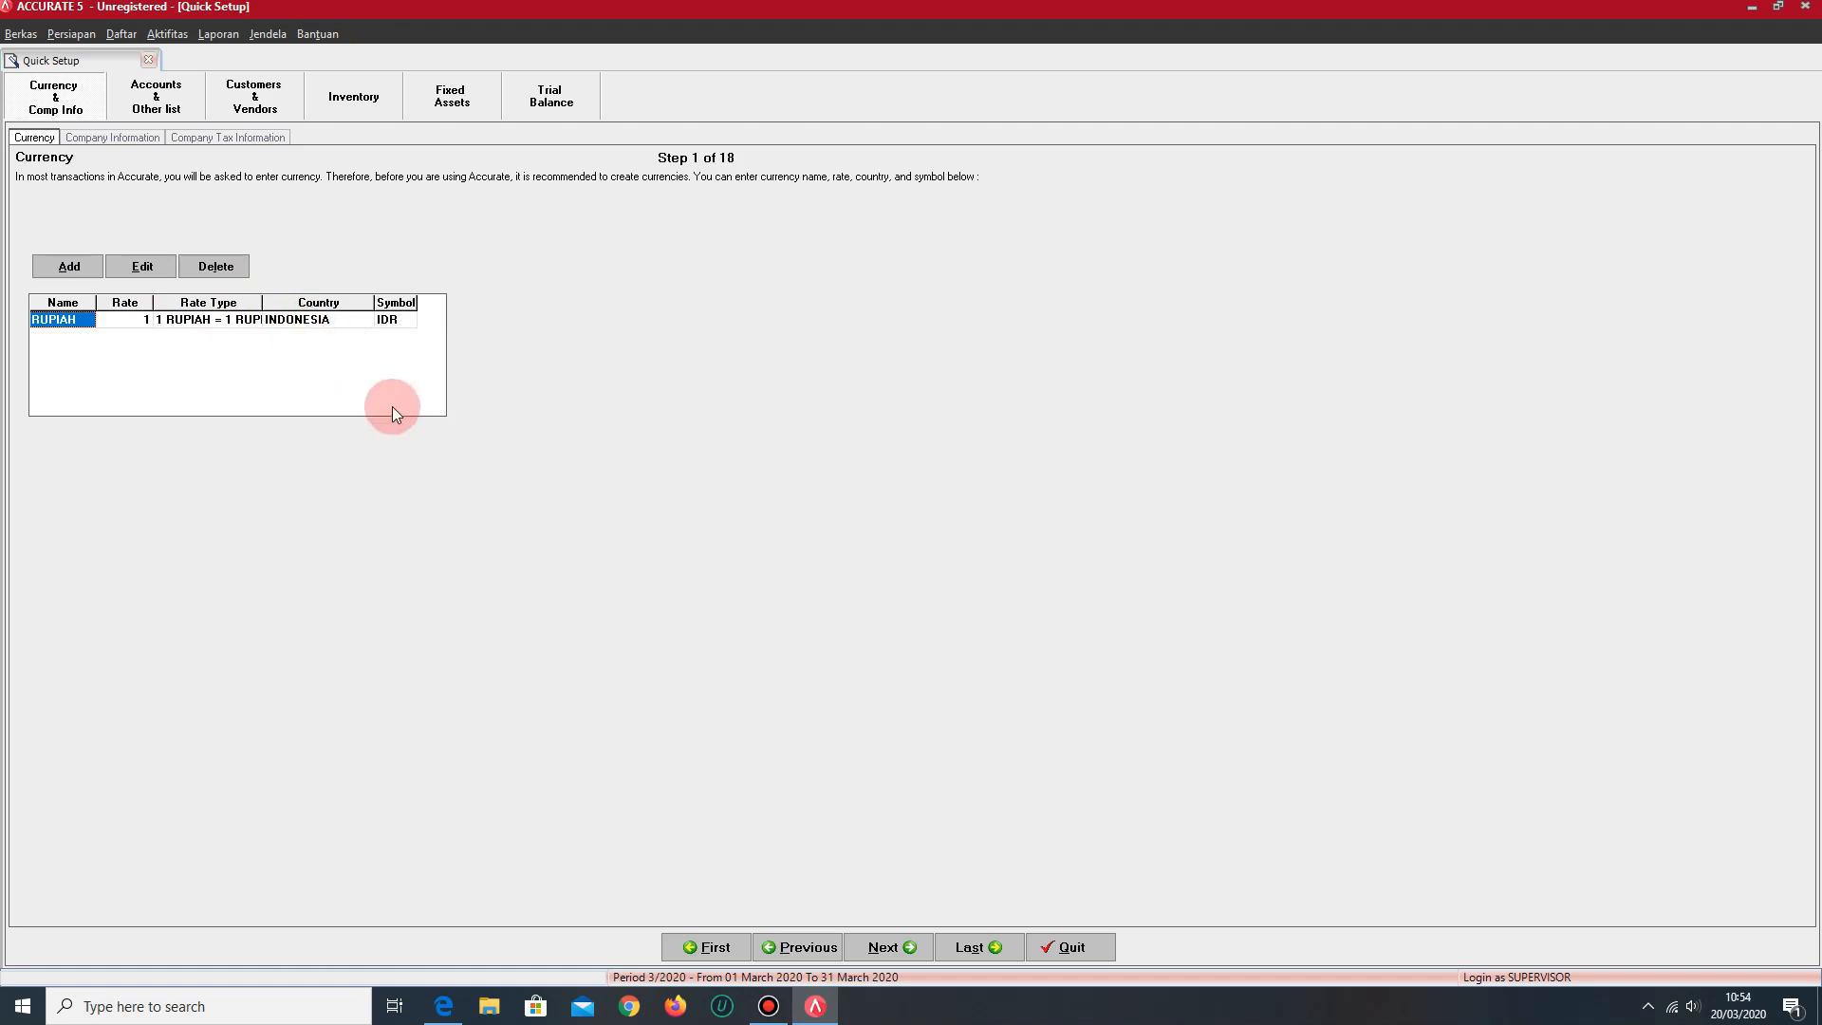
# - Add a second currency named DOLLAR with rate 13,400, country AMERIKA and symbol $
pyautogui.press('Tab')
pyautogui.press('Tab')
pyautogui.press('Tab')
pyautogui.press('Tab')
pyautogui.press('Tab')
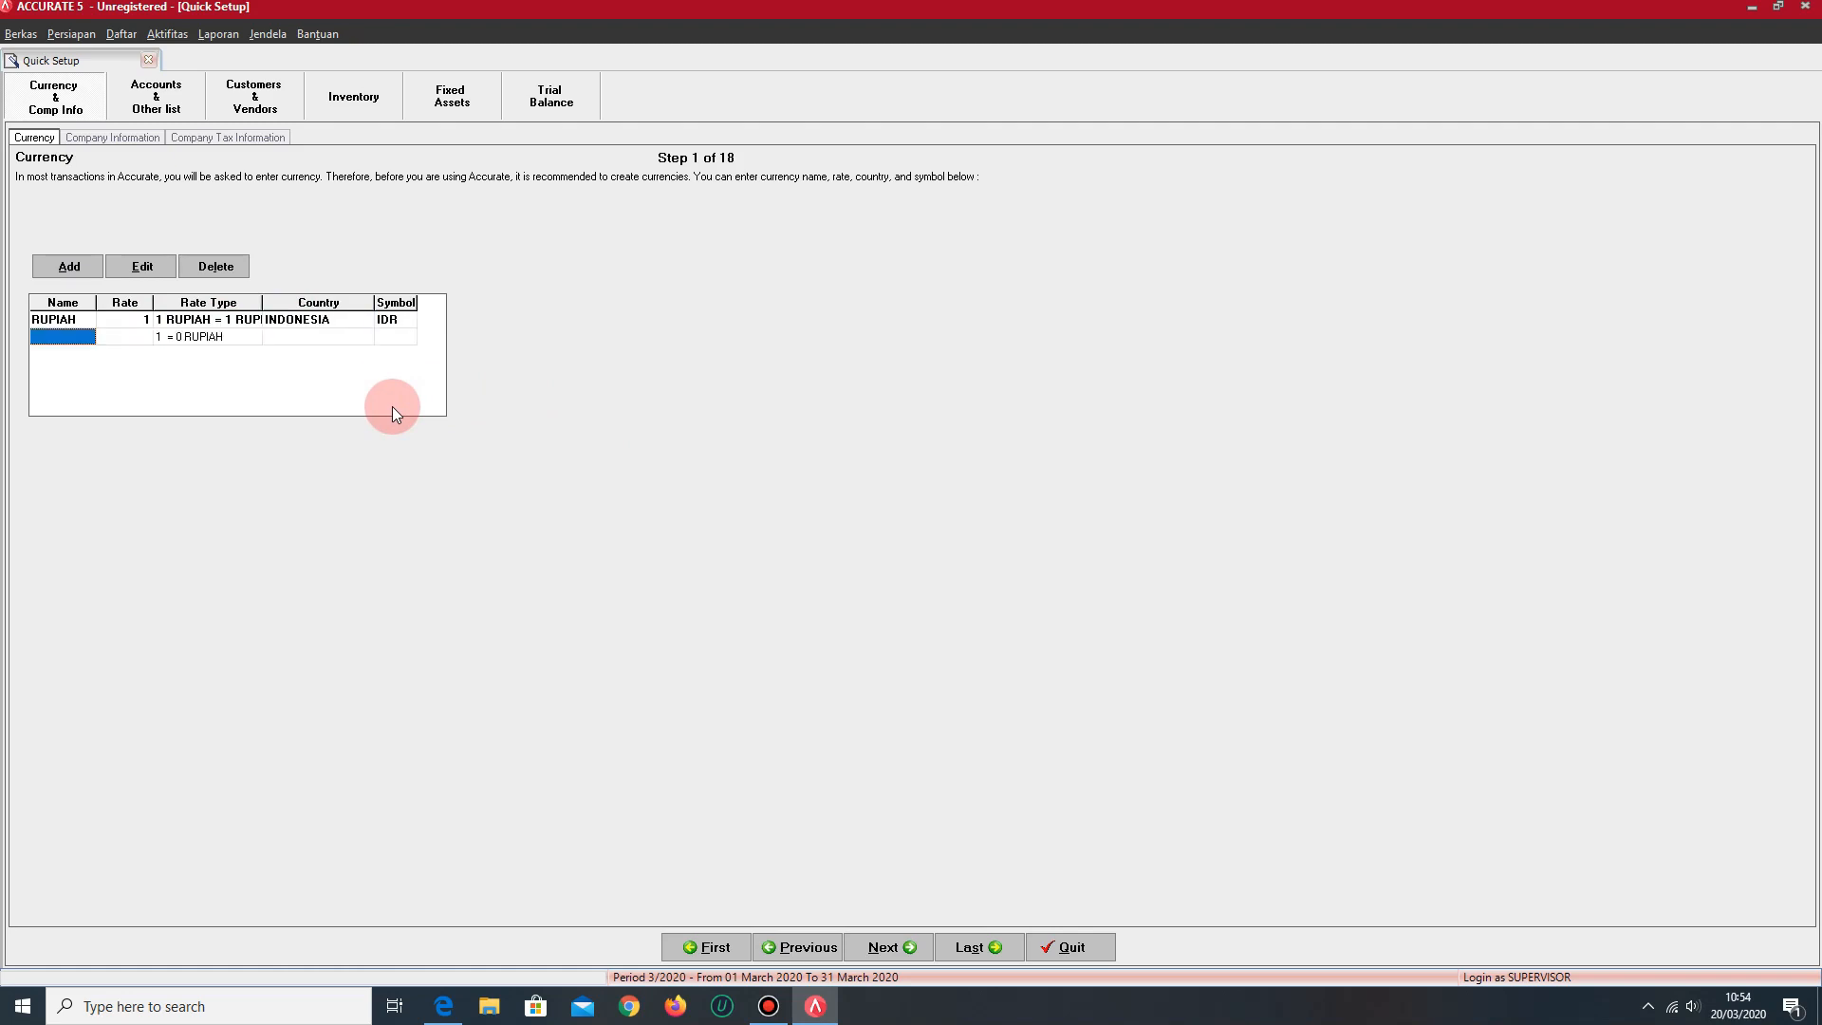
pyautogui.write('DOLLAR')
pyautogui.press('Tab')
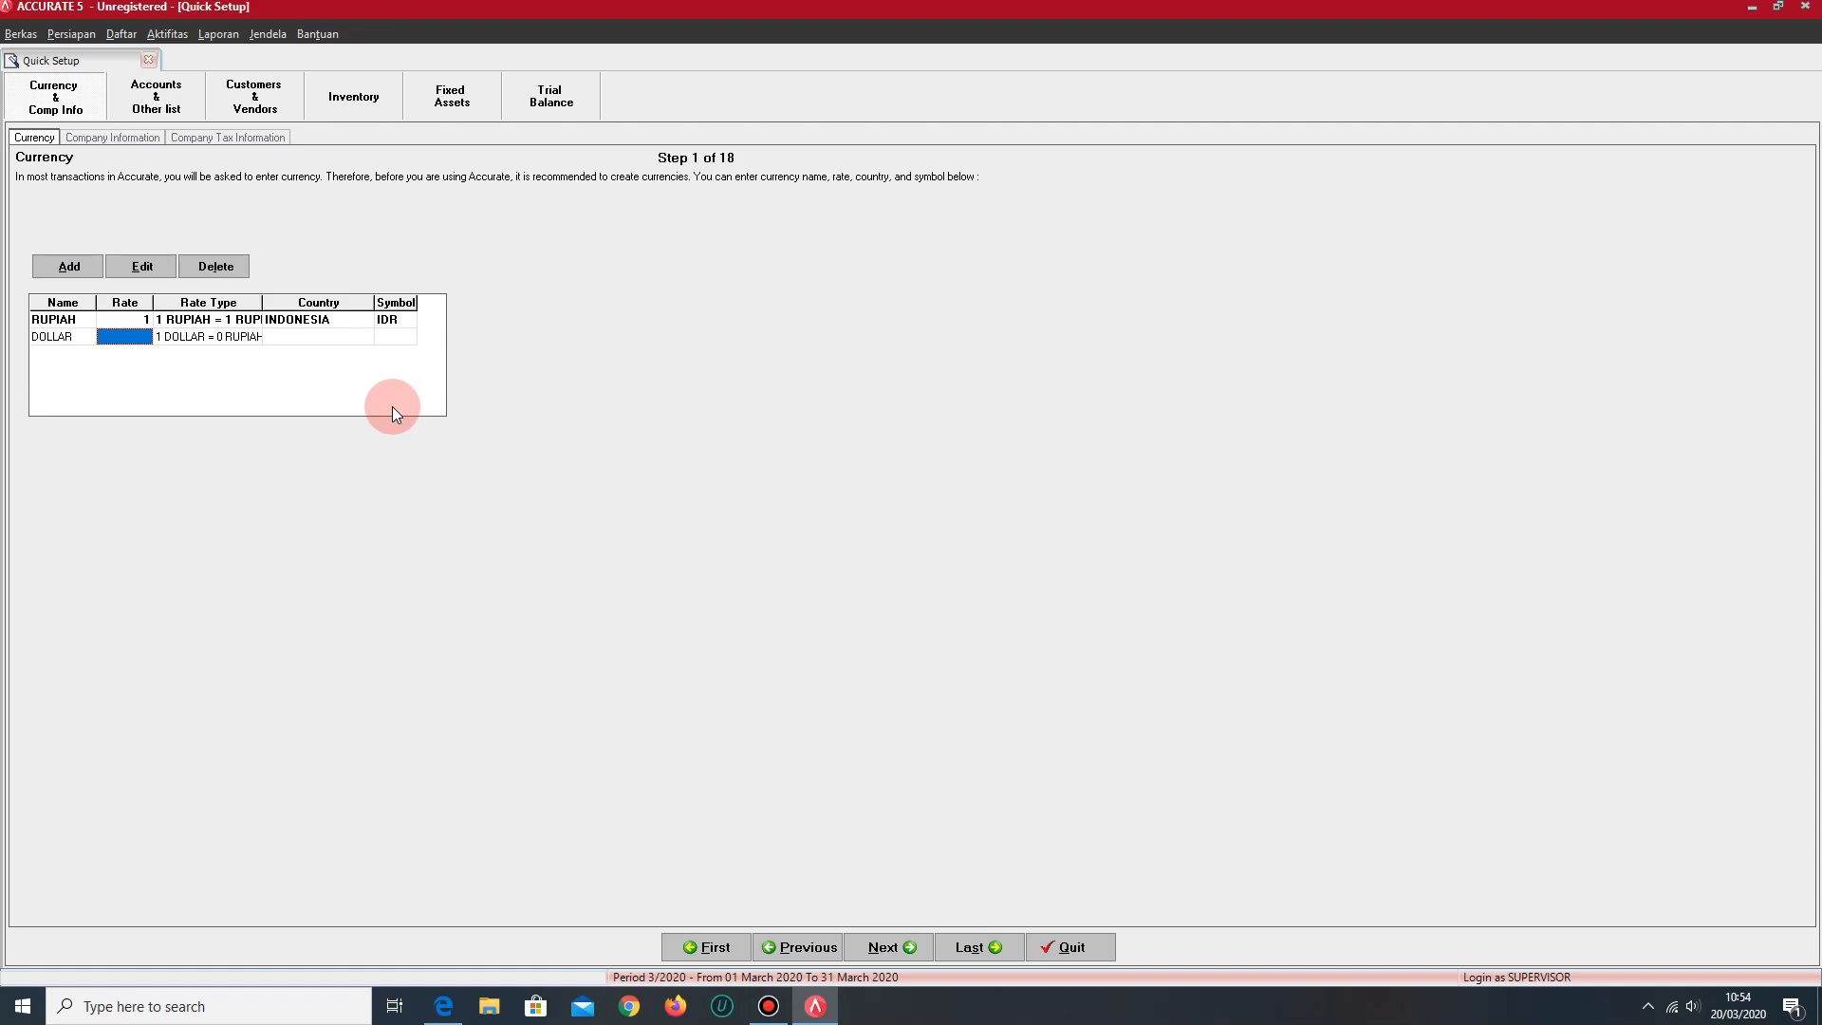
pyautogui.write('13400')
pyautogui.press('Tab')
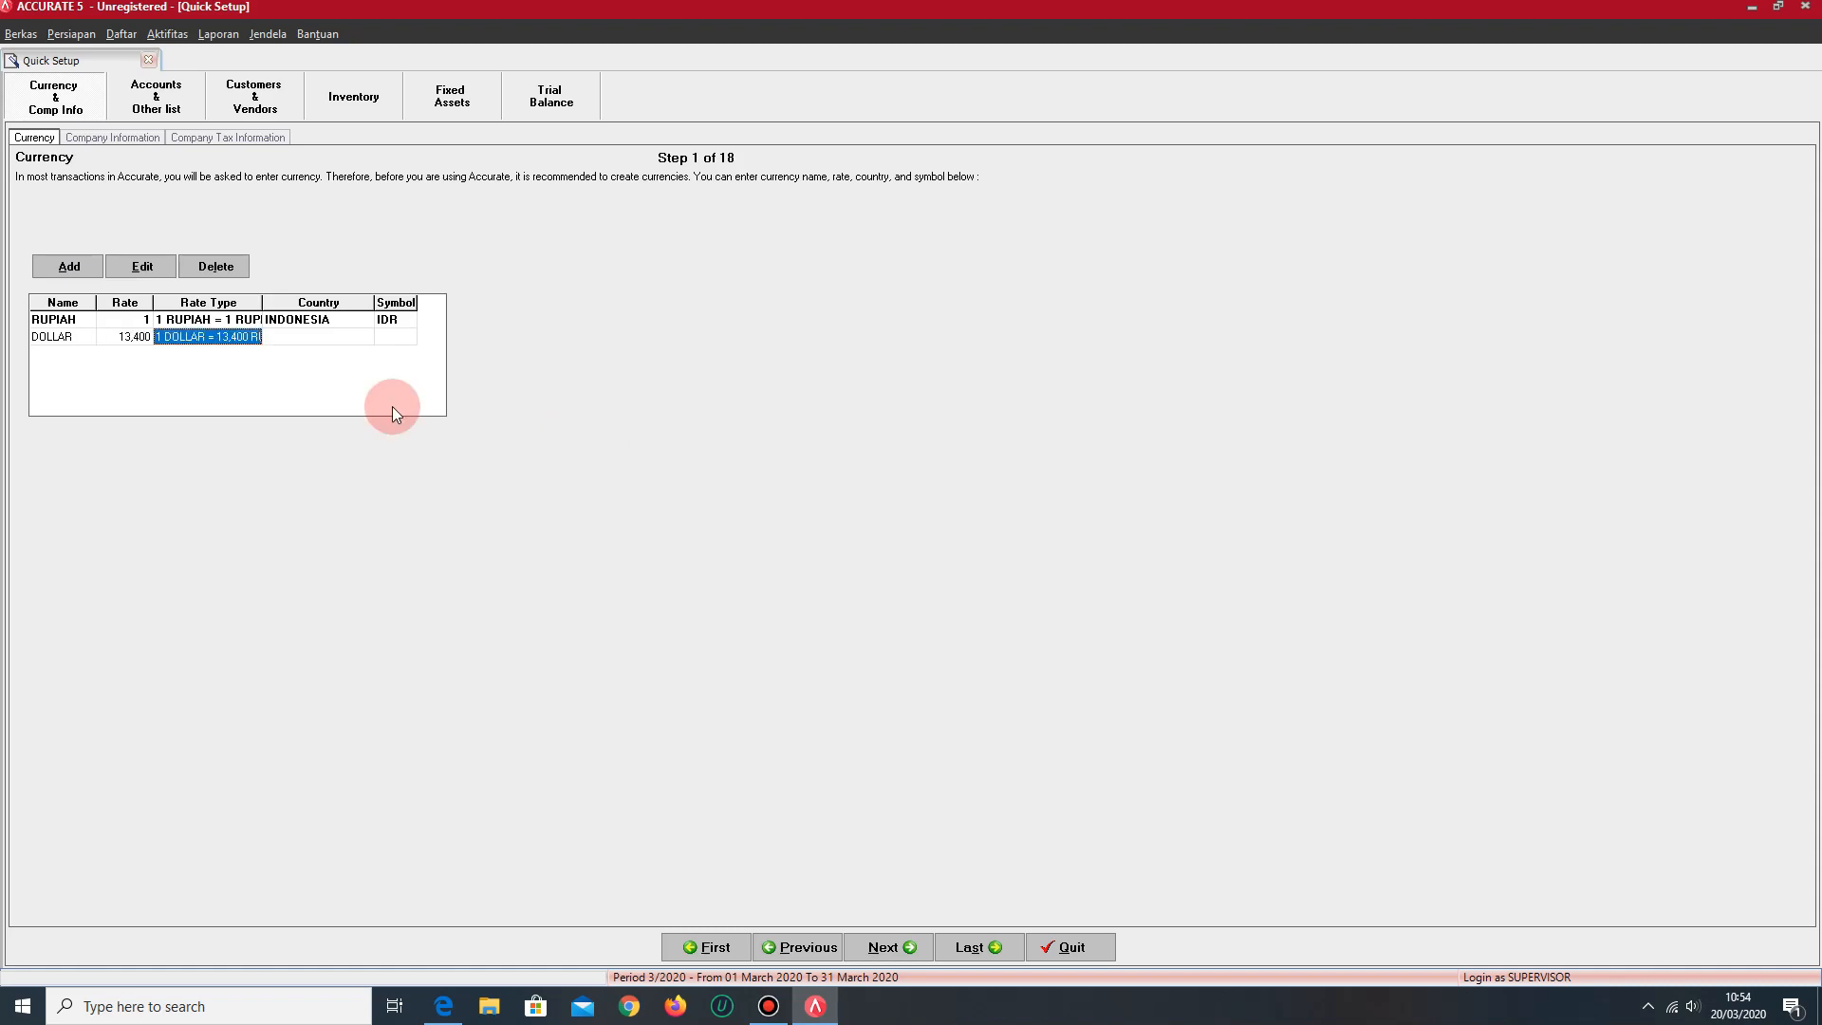
pyautogui.click(283, 338)
pyautogui.write('AMERIKA')
pyautogui.press('Tab')
pyautogui.write('%')
pyautogui.press('BackSpace')
pyautogui.press('Tab')
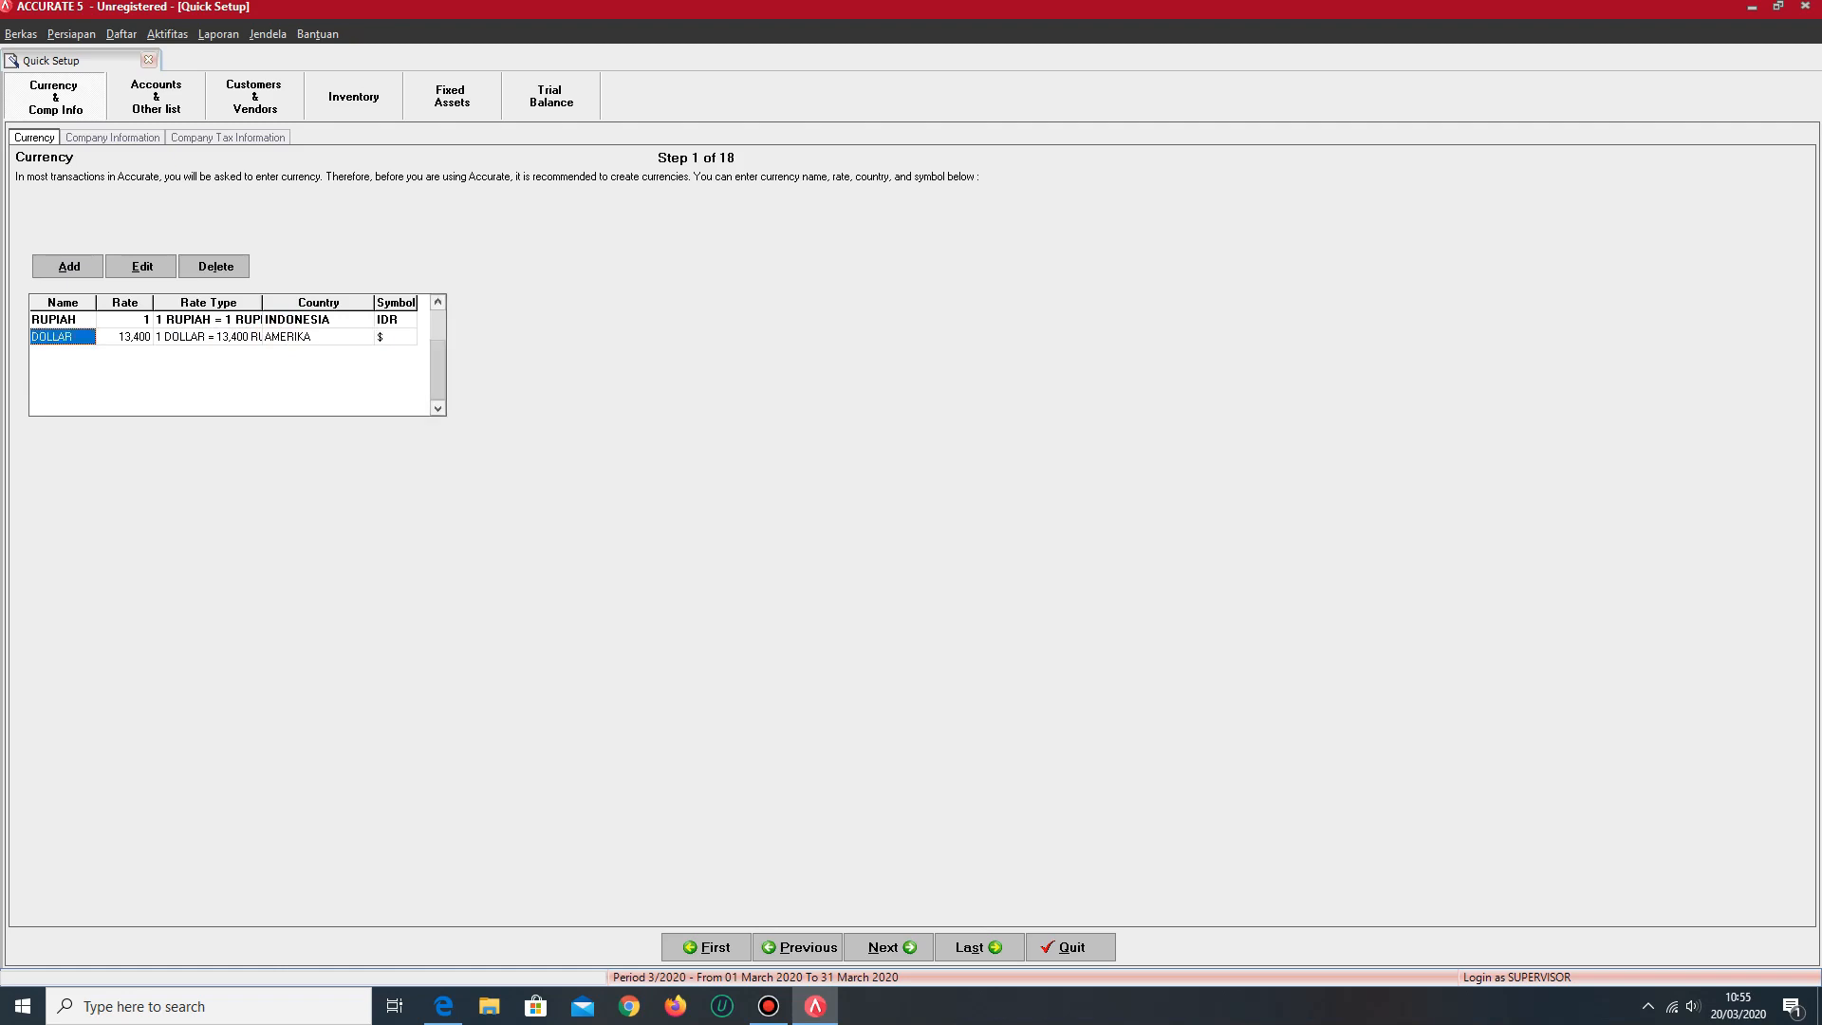
# - Delete the DOLLAR currency from the currency list
pyautogui.press('Up')
pyautogui.press('Tab')
pyautogui.hotkey('shift', 'Tab')
pyautogui.press('Tab')
pyautogui.press('Tab')
pyautogui.hotkey('shift', 'Tab')
pyautogui.hotkey('shift', 'Tab')
pyautogui.rightClick(70, 339)
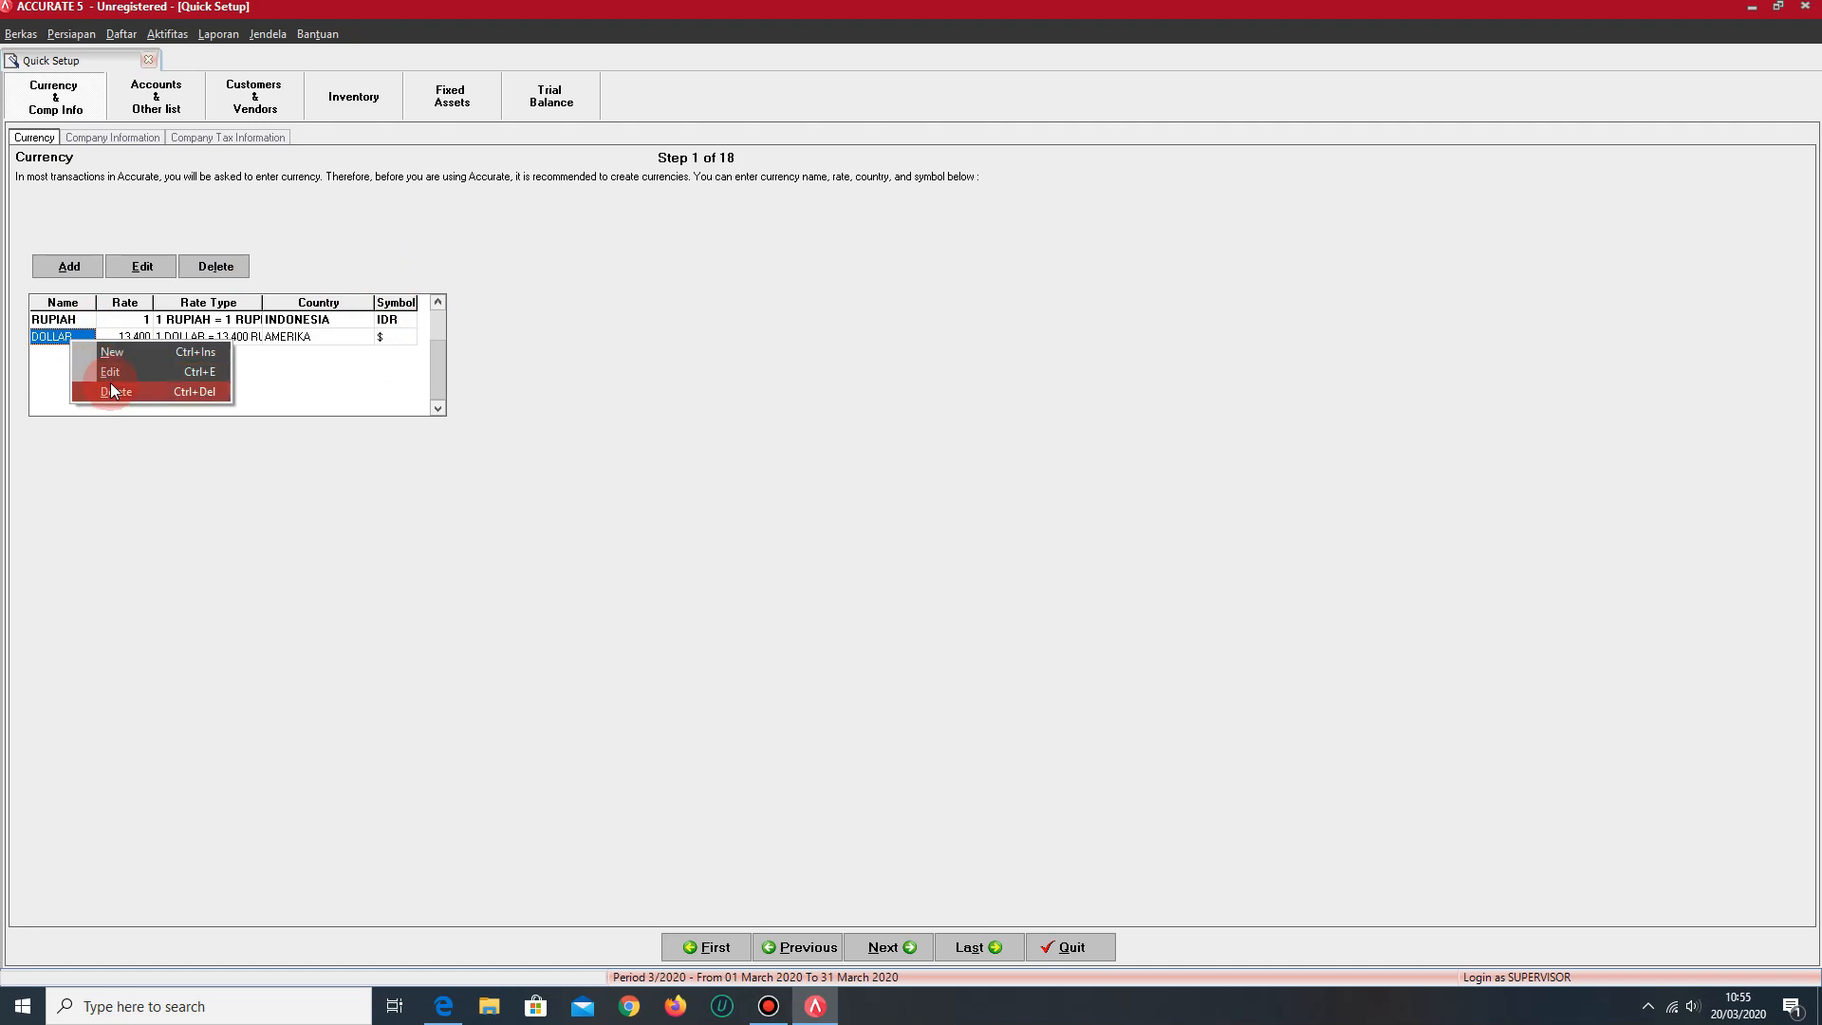
pyautogui.click(112, 391)
pyautogui.click(862, 549)
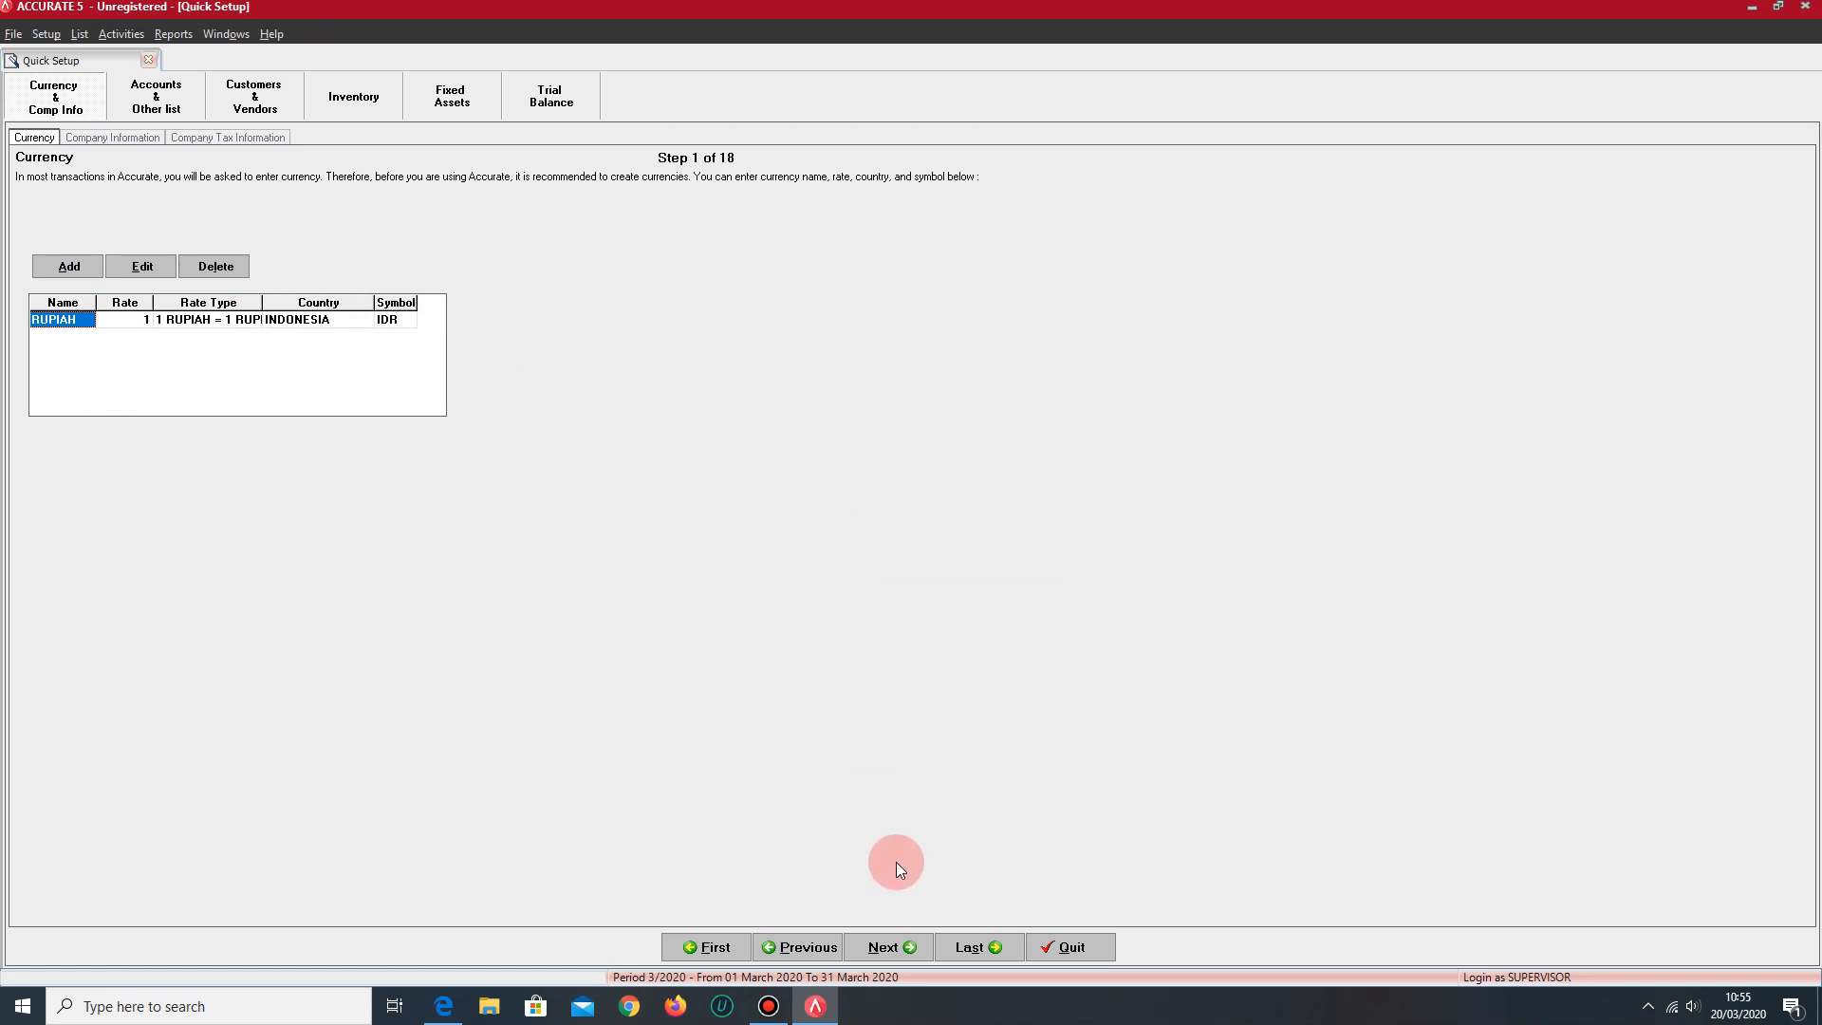
# - Enter CIWI CIWI COMPANY as the company name and fill in the company's street address and city in Company Information
pyautogui.click(917, 952)
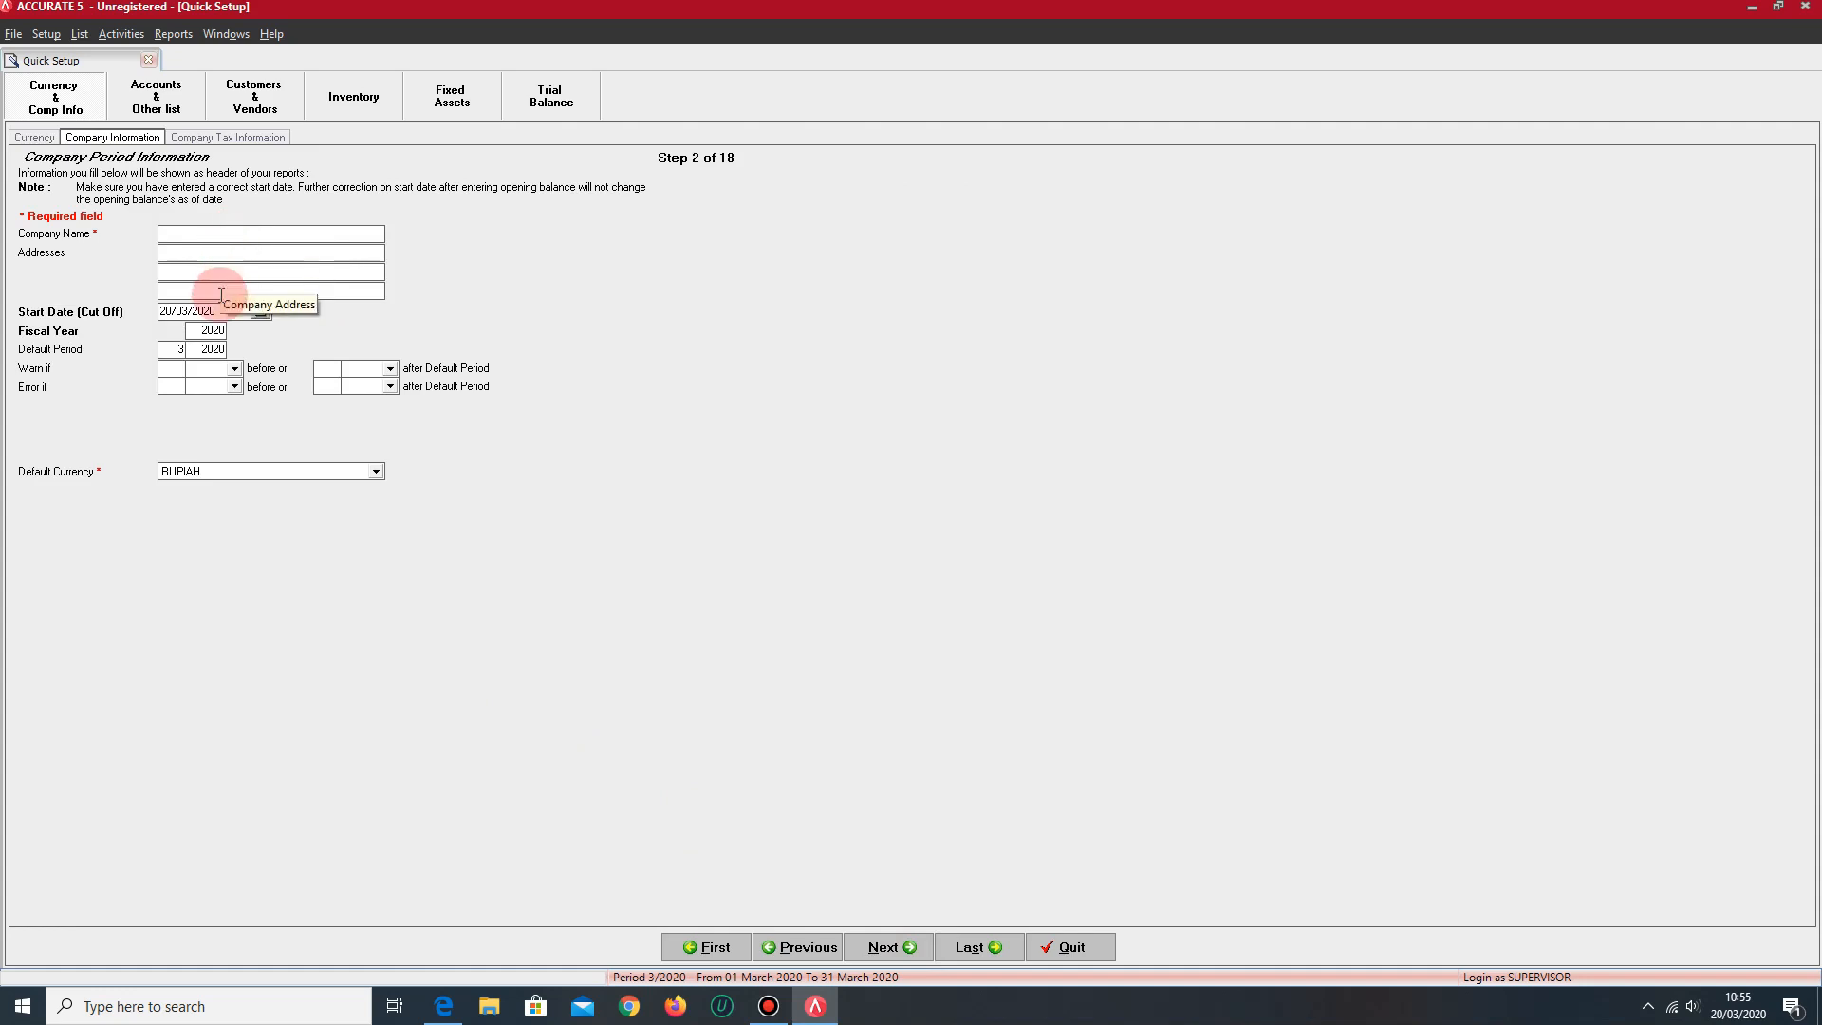
pyautogui.click(240, 231)
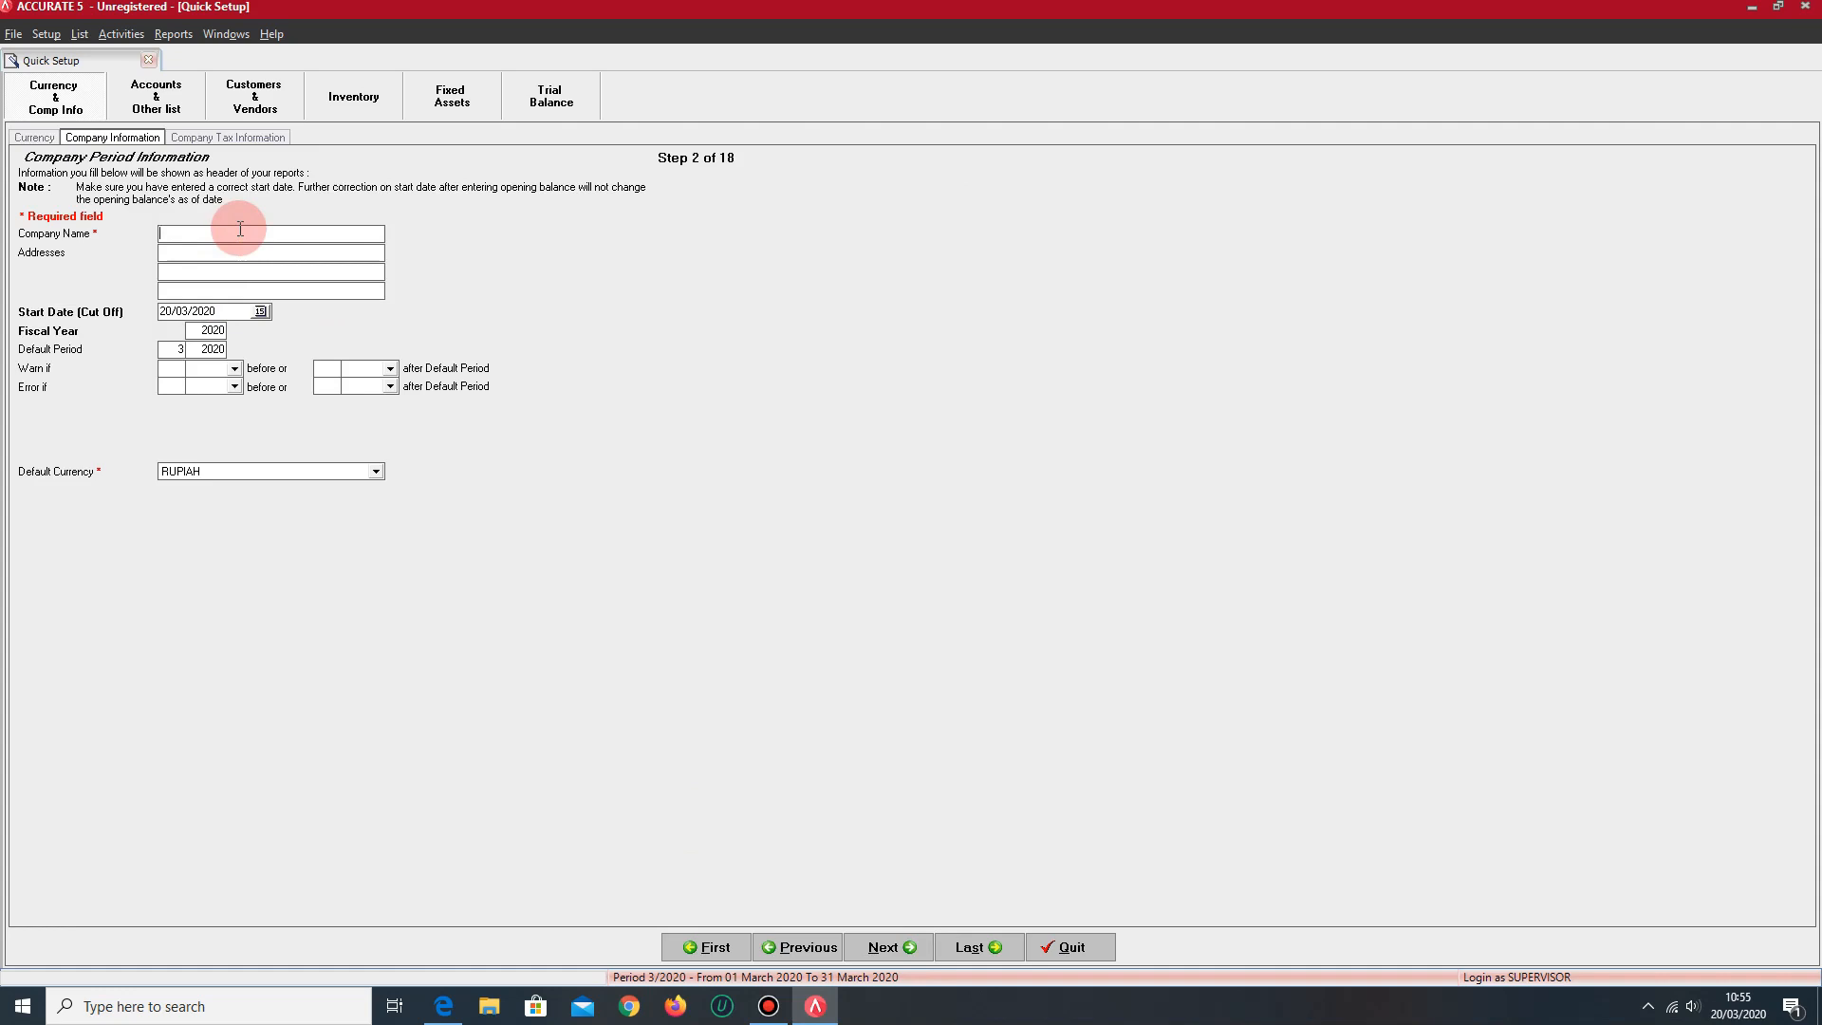
pyautogui.write('CI')
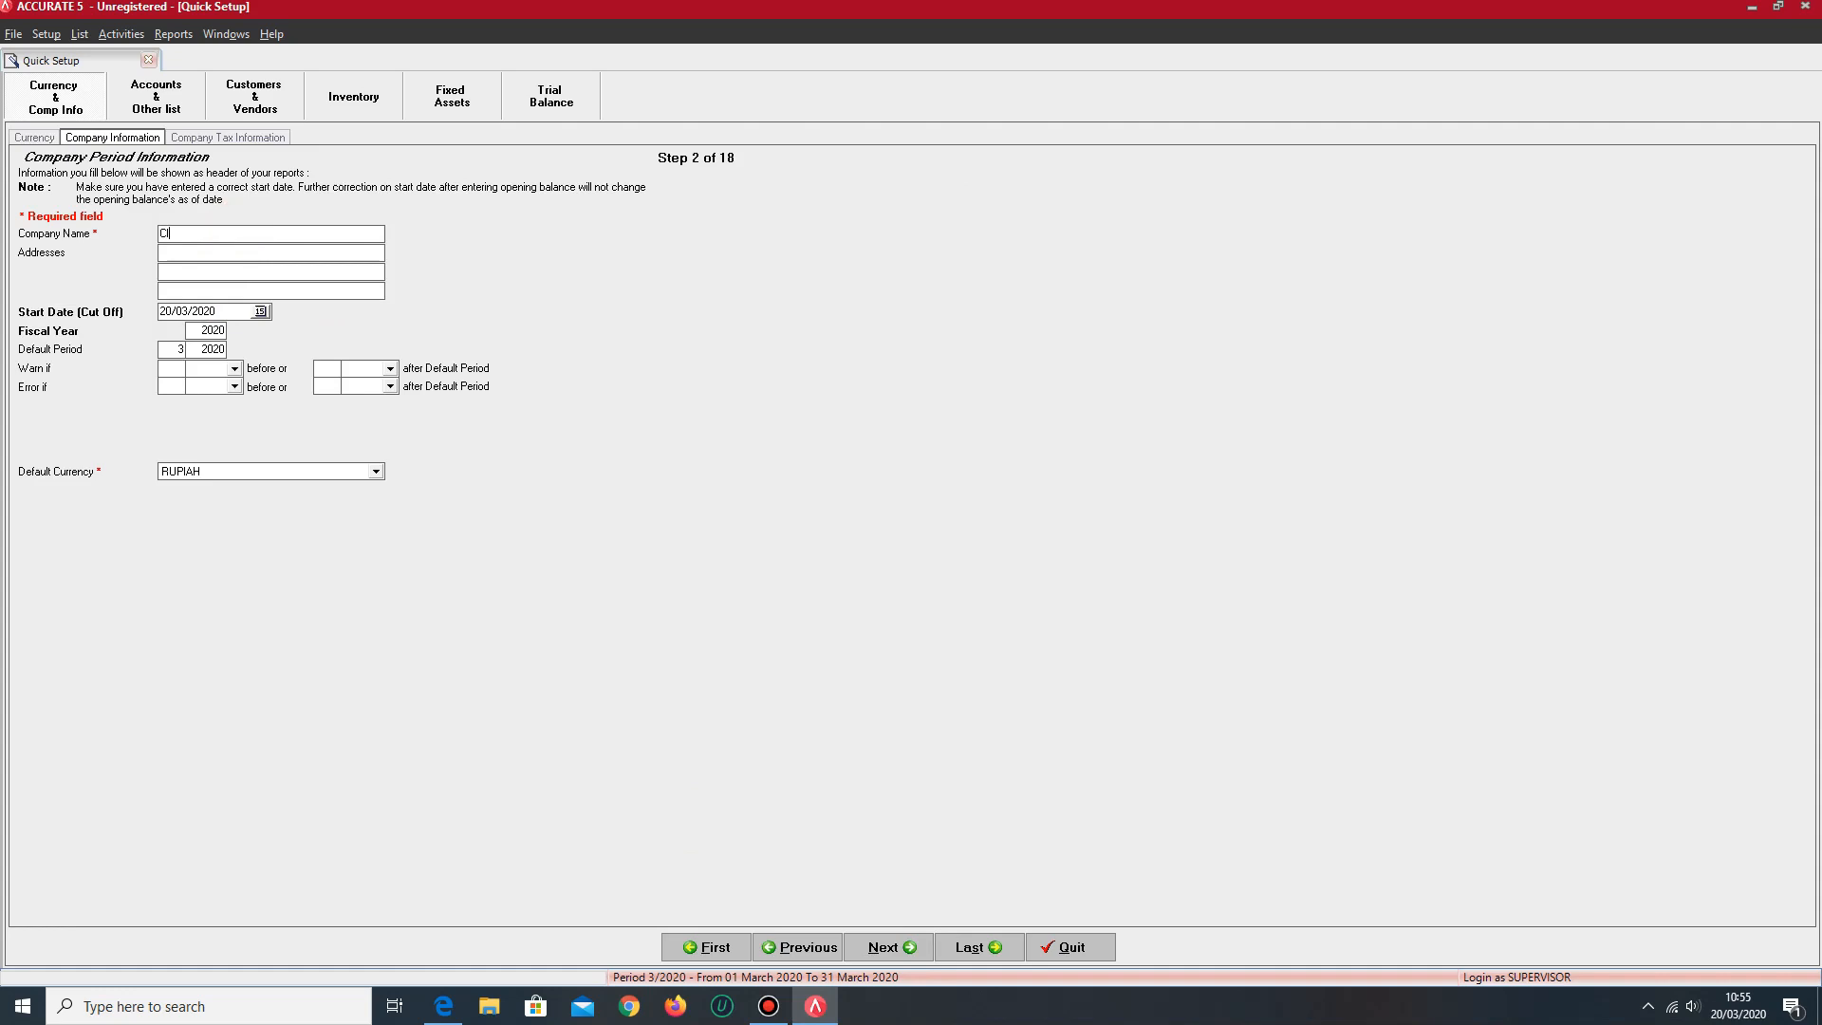
pyautogui.write('WI CIWI COMPANY')
pyautogui.press('Tab')
pyautogui.write('JL. SAMA KAMU NO.1')
pyautogui.click(218, 270)
pyautogui.write('BEKASI')
# - Set the company's start (cut off) date to 31/12/2016 and its fiscal year to 2016
pyautogui.moveTo(216, 311); pyautogui.dragTo(150, 313)
pyautogui.press('BackSpace')
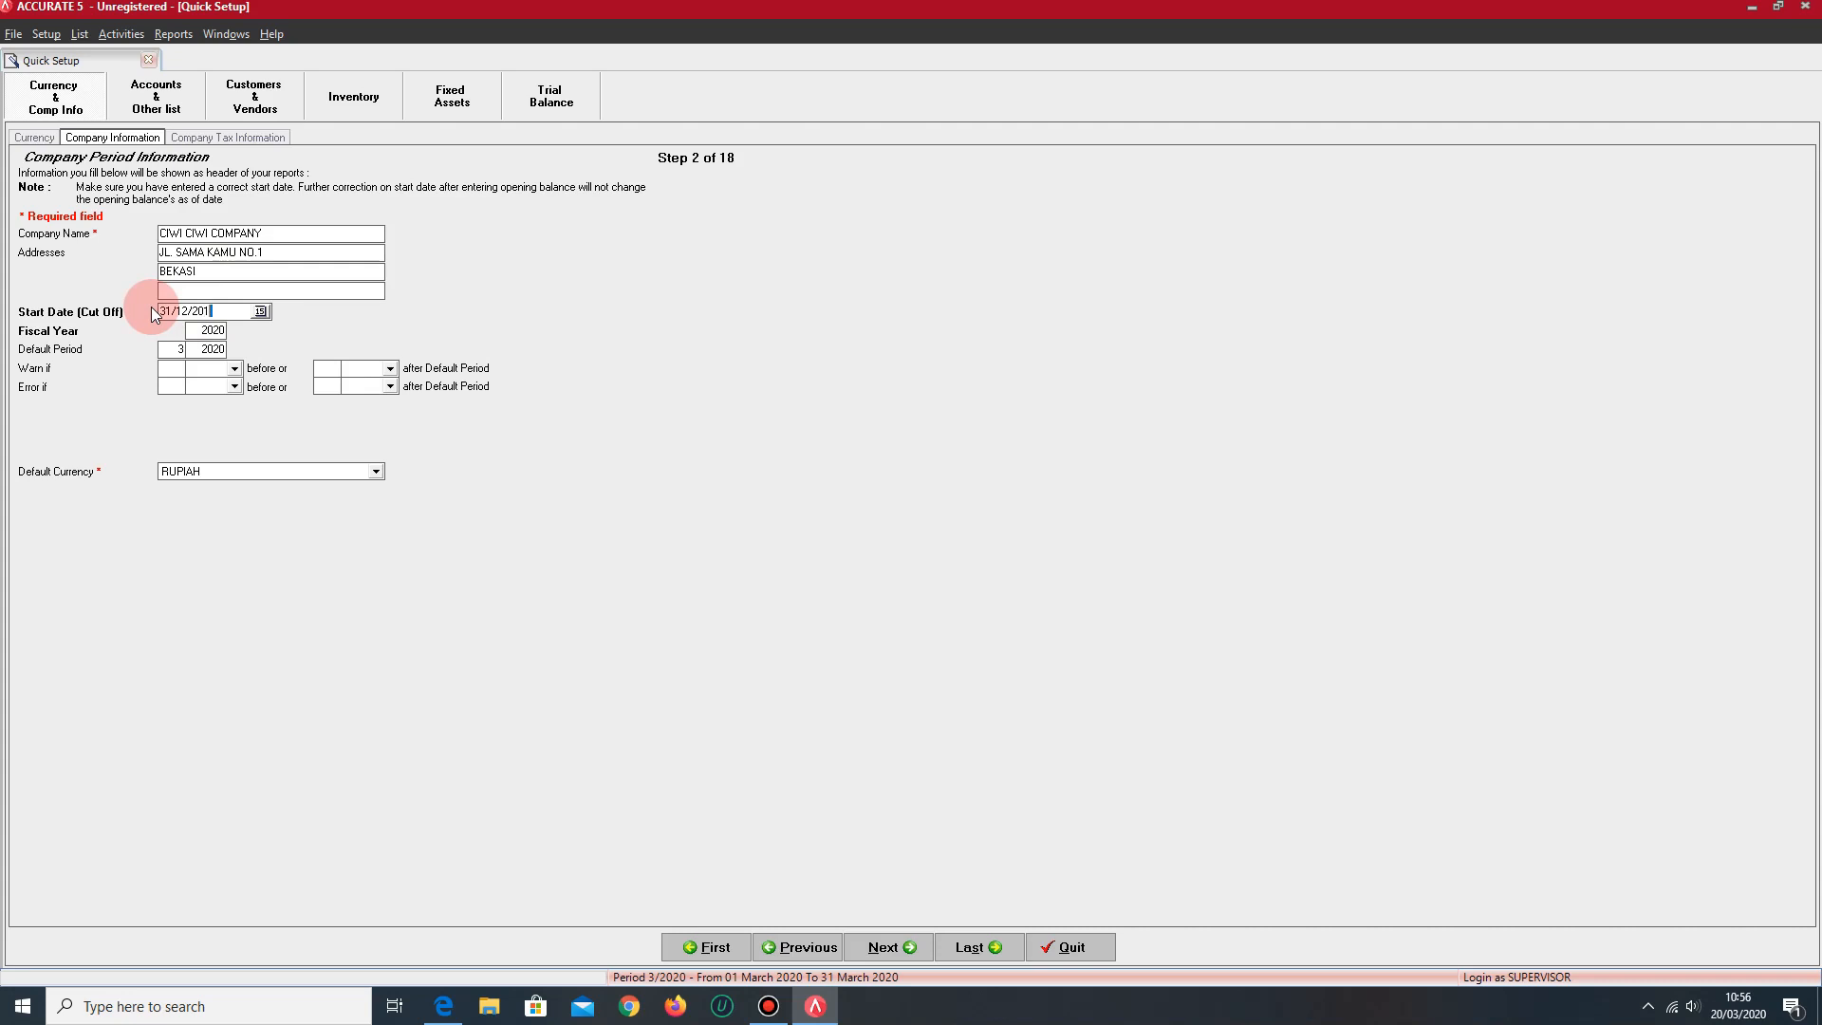
pyautogui.click(223, 332)
pyautogui.press('BackSpace')
pyautogui.press('BackSpace')
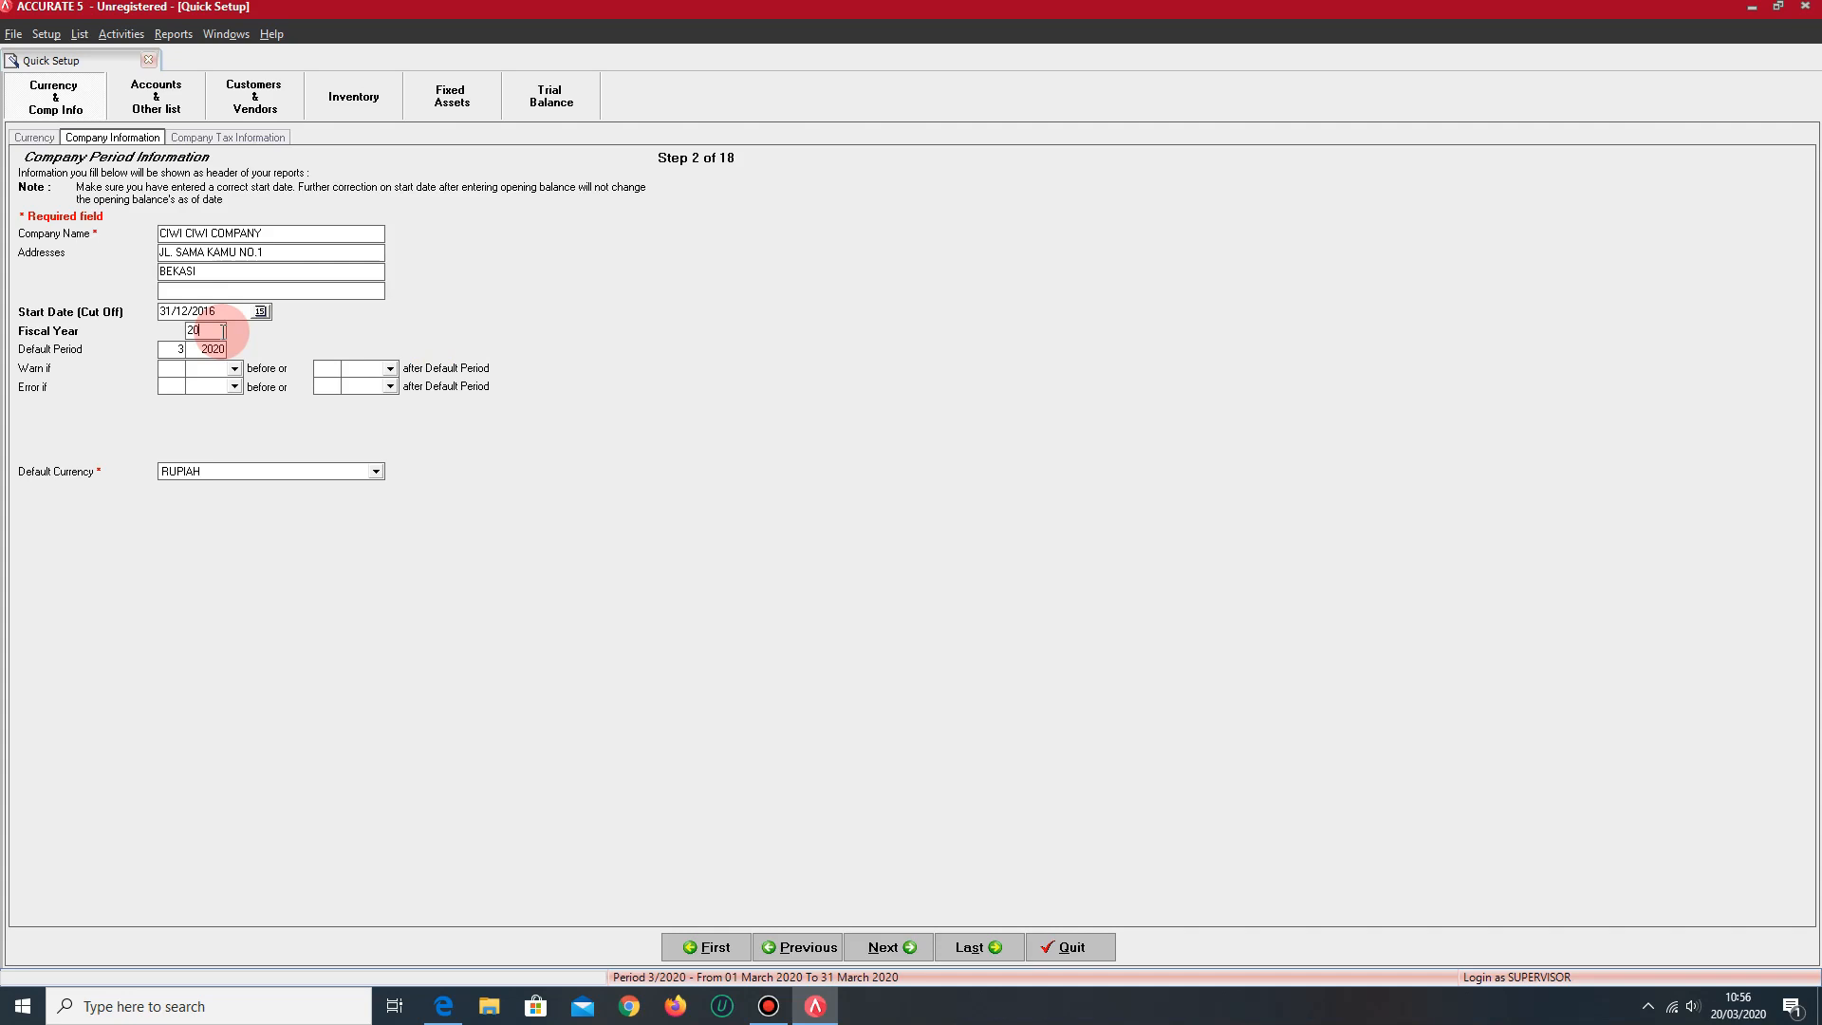
pyautogui.press('BackSpace')
pyautogui.press('BackSpace')
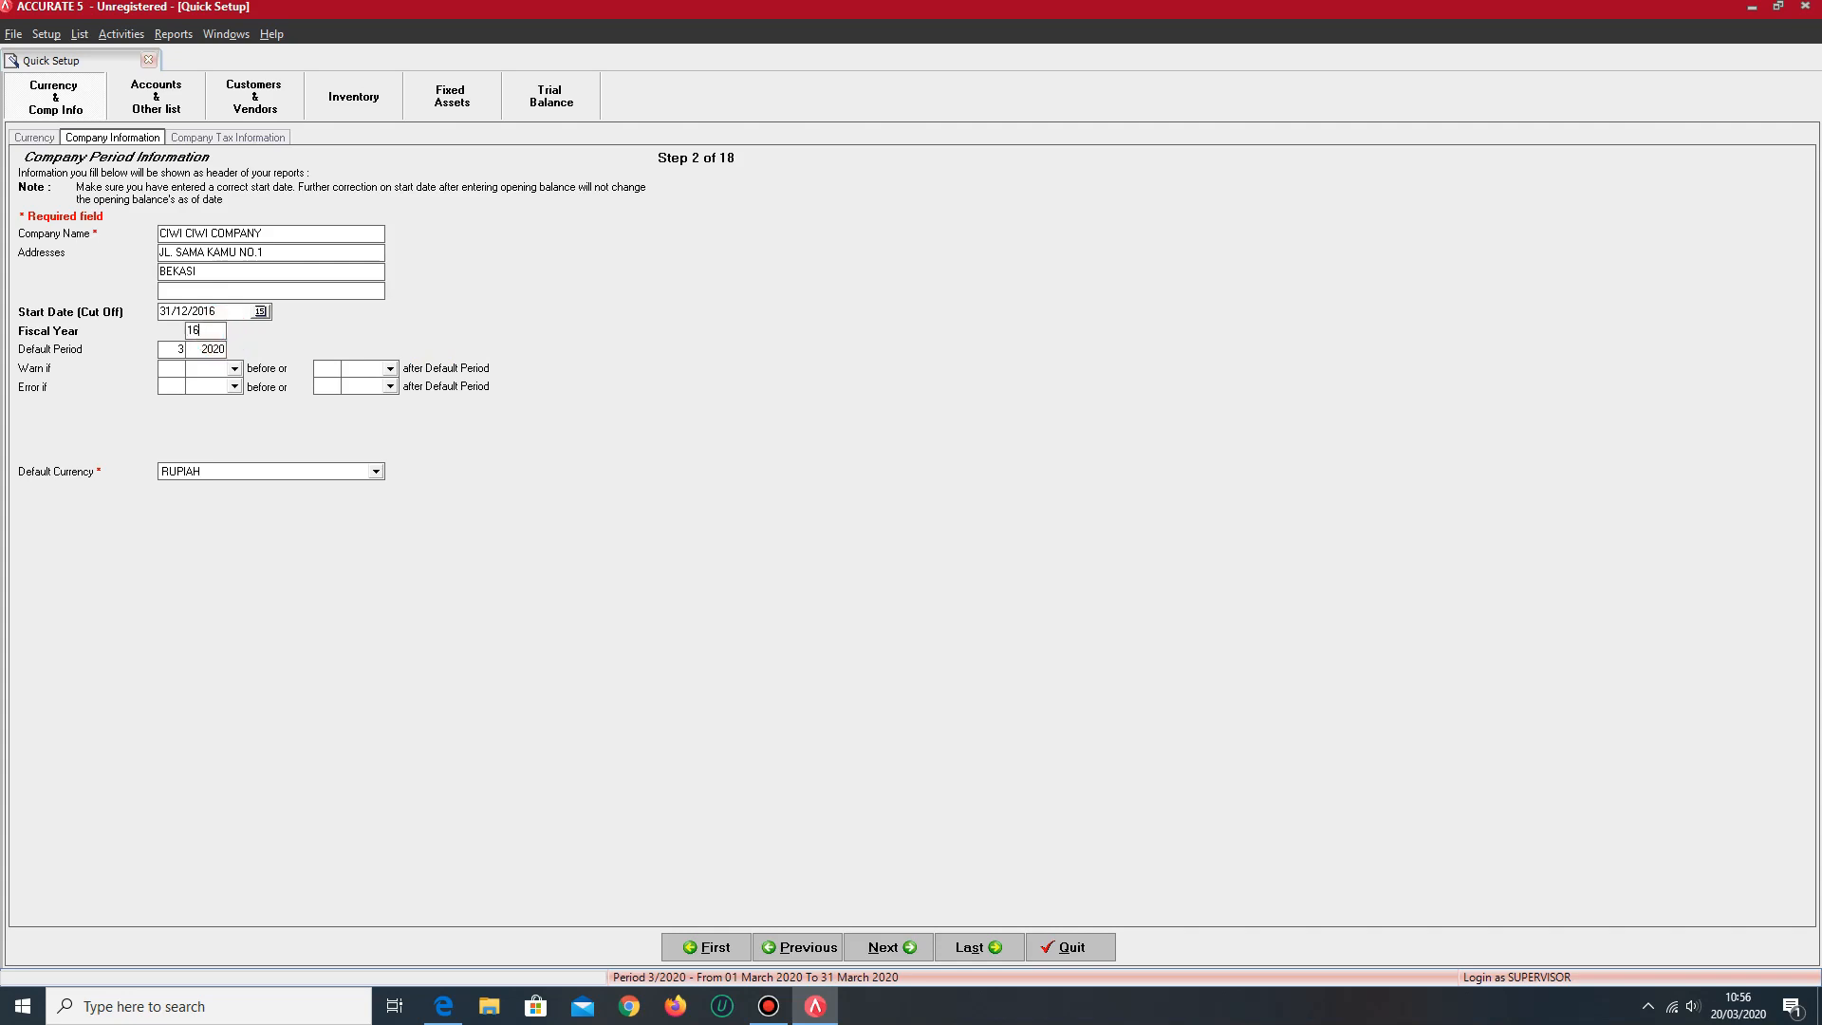
pyautogui.press('Tab')
# - In Company Tax Information, set the taxable company's date to 31/12/2016 and the type to JASA
pyautogui.click(895, 947)
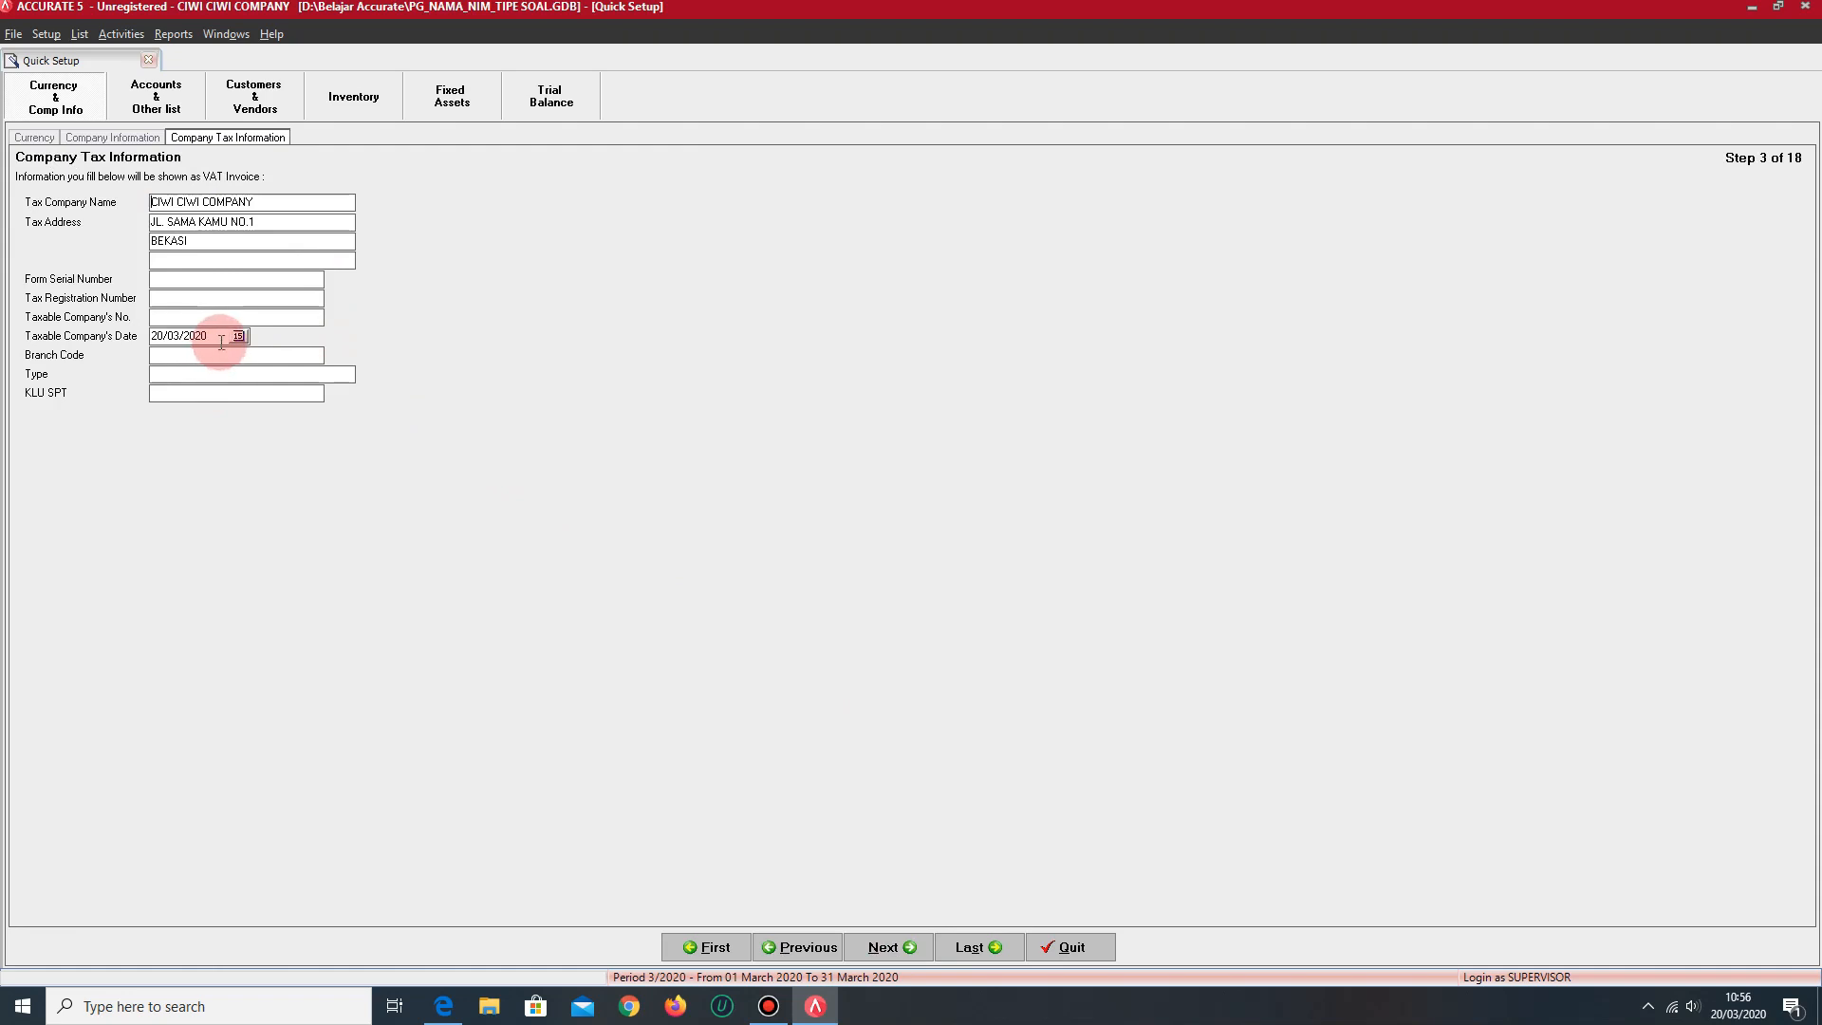
pyautogui.moveTo(217, 336); pyautogui.dragTo(143, 337)
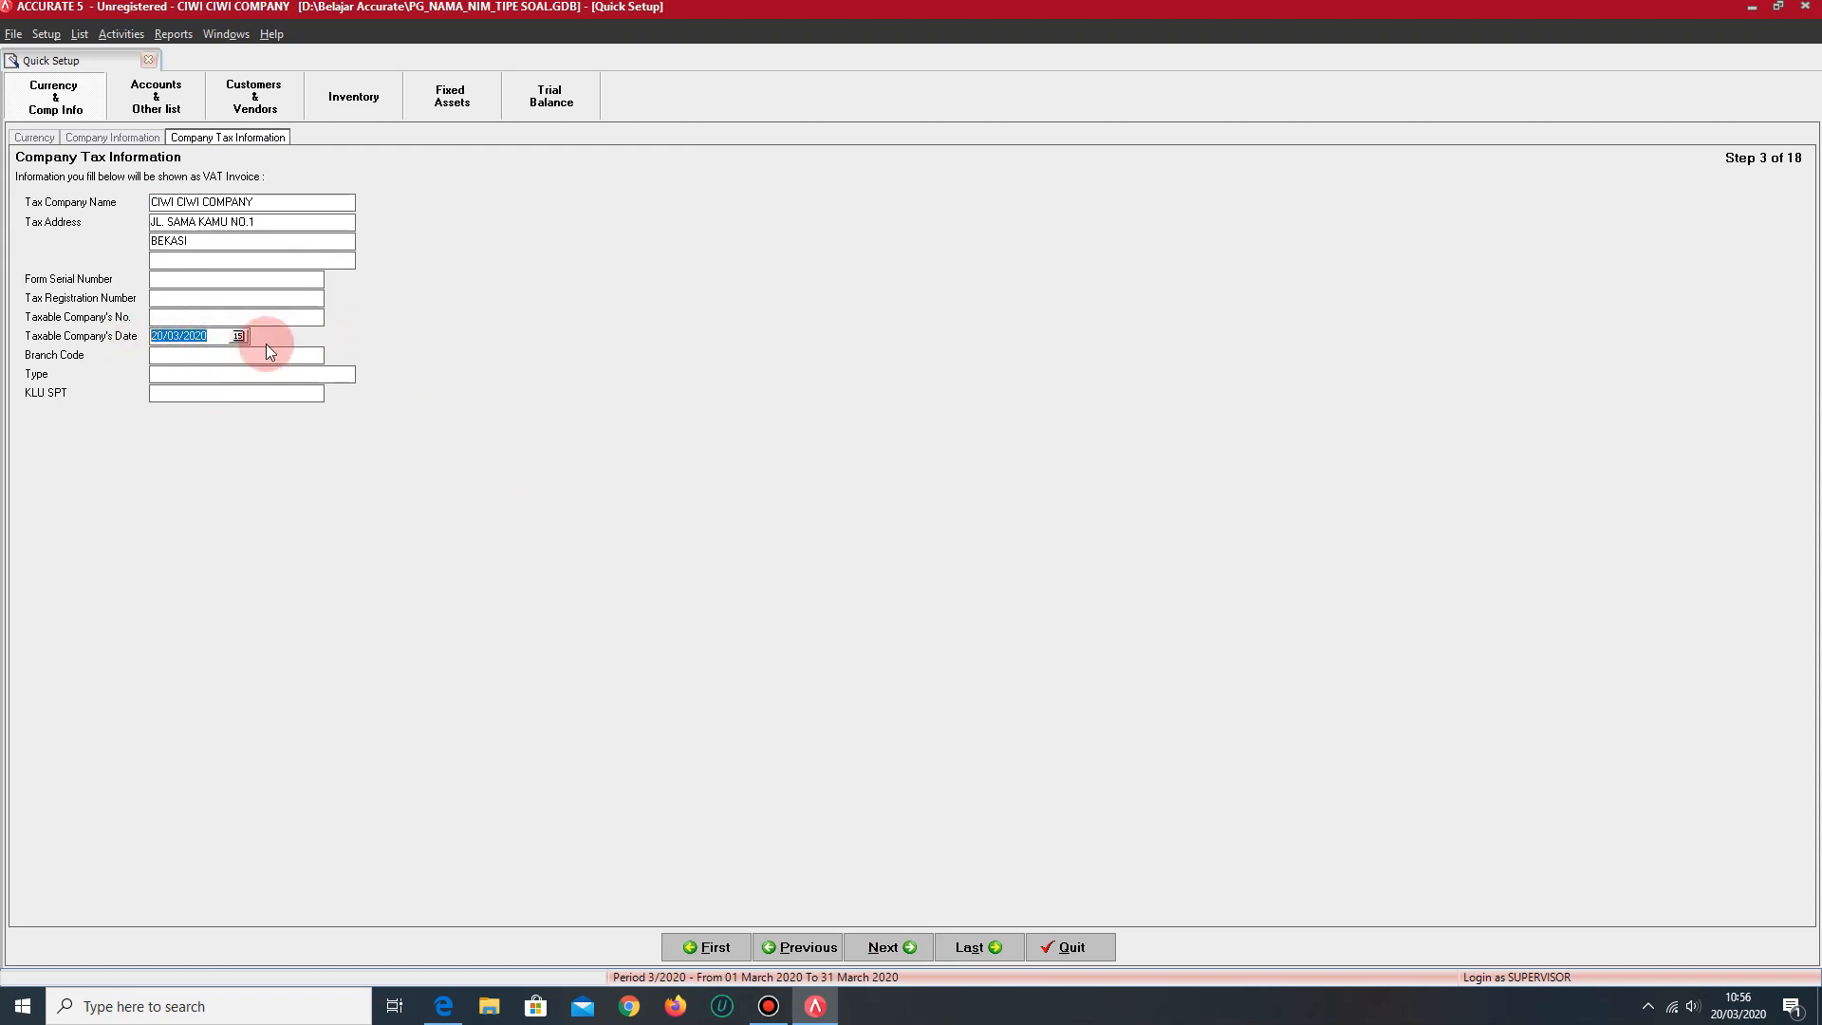
pyautogui.write('31/12/2016')
pyautogui.click(237, 372)
pyautogui.write('JASA')
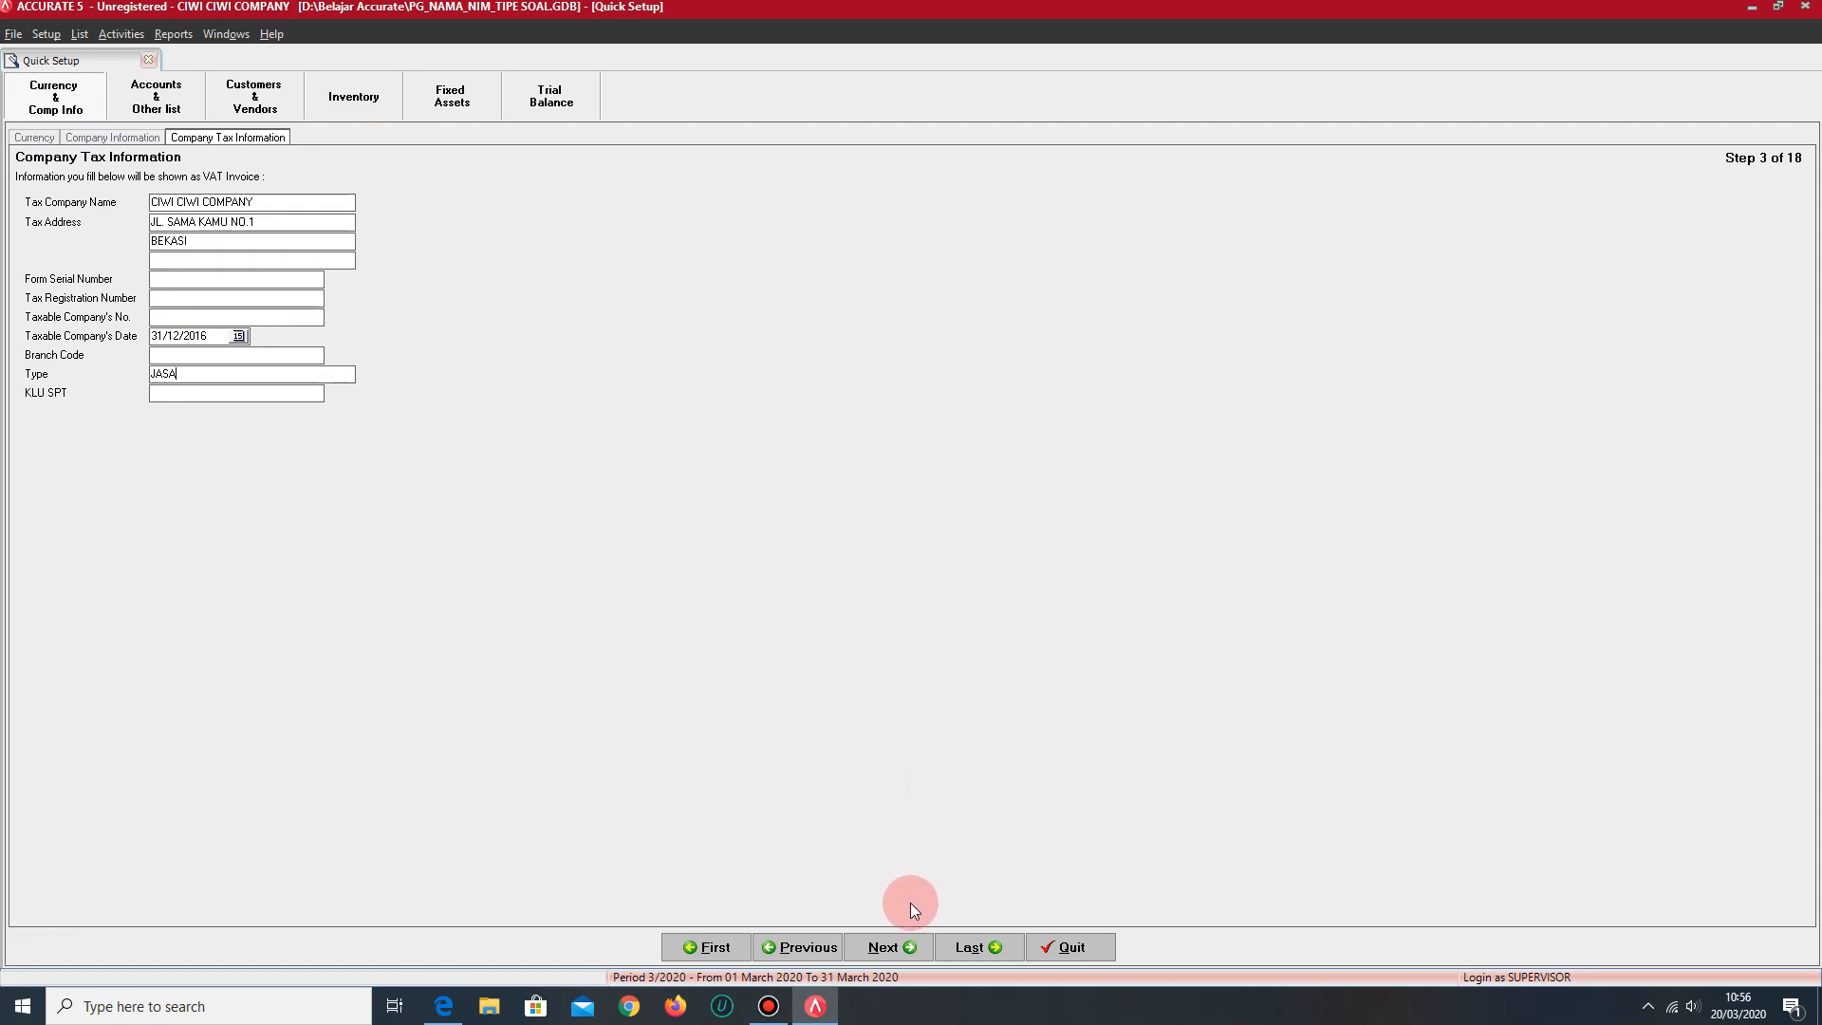
# - Continue to the Chart of Account setup and add a Cash/Bank account with number 1001 and name KAS DITANGAN
pyautogui.click(901, 941)
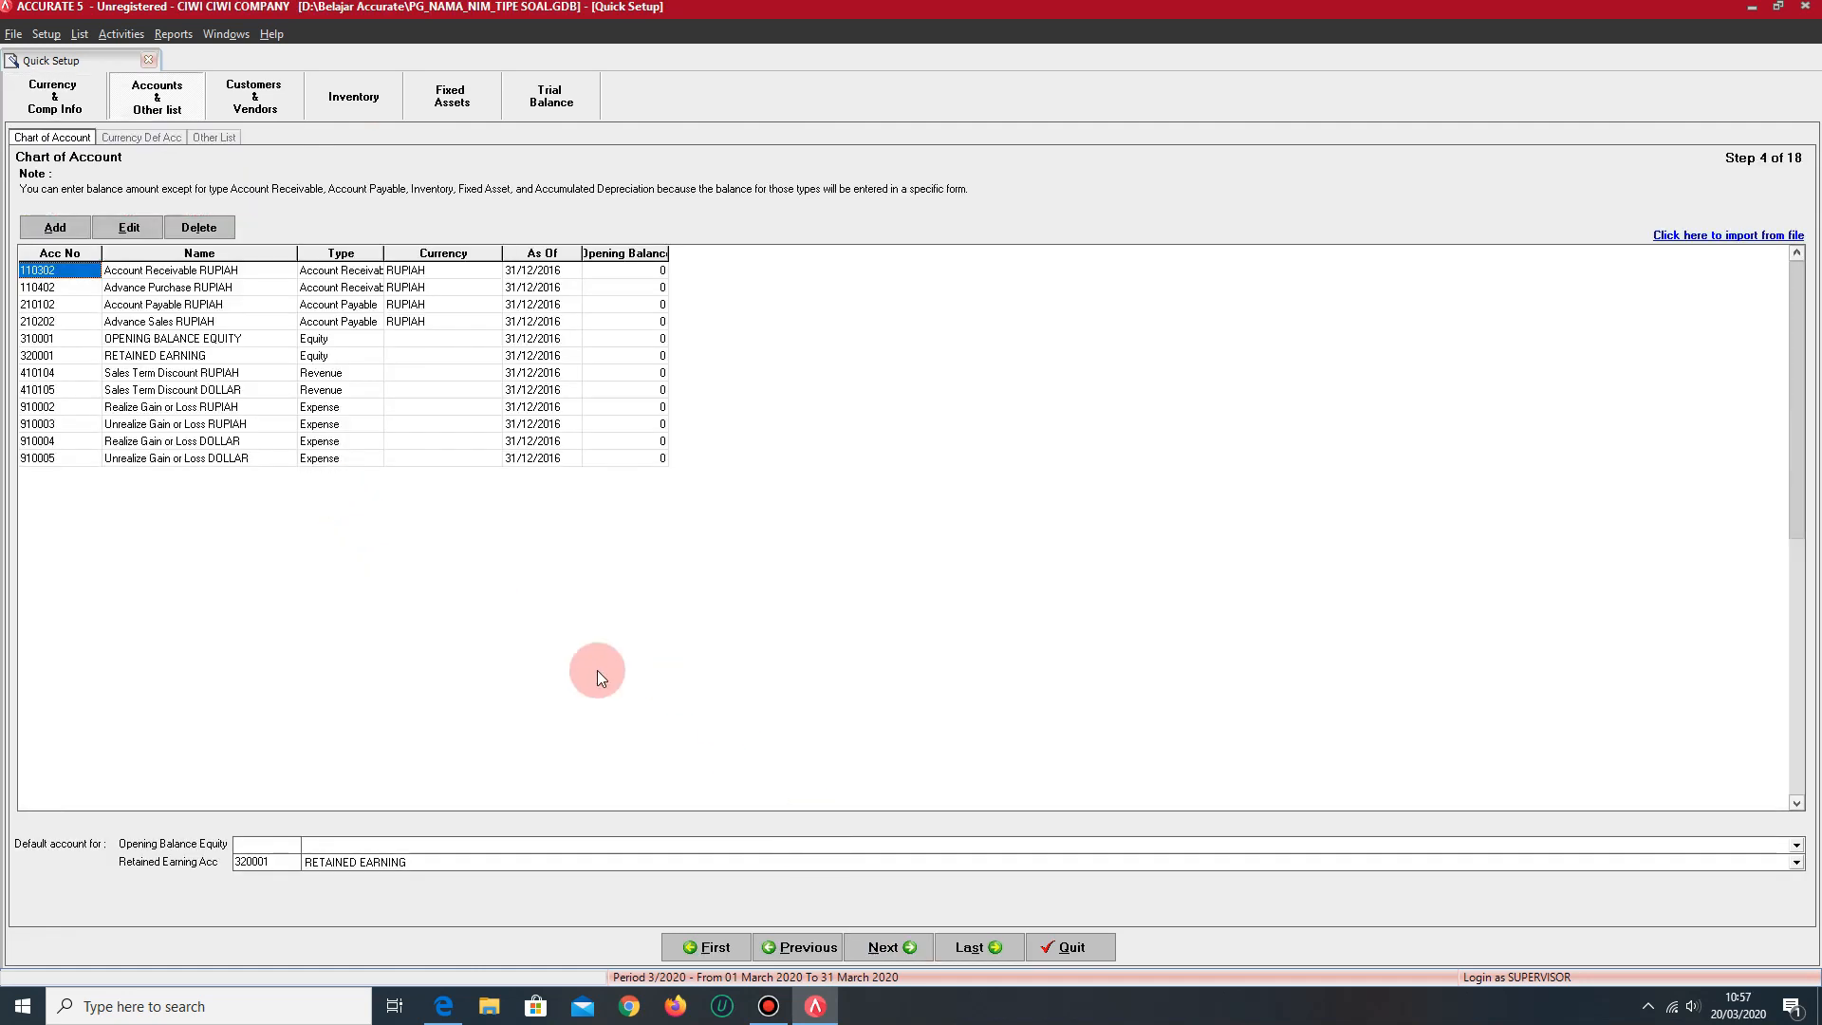
pyautogui.click(55, 228)
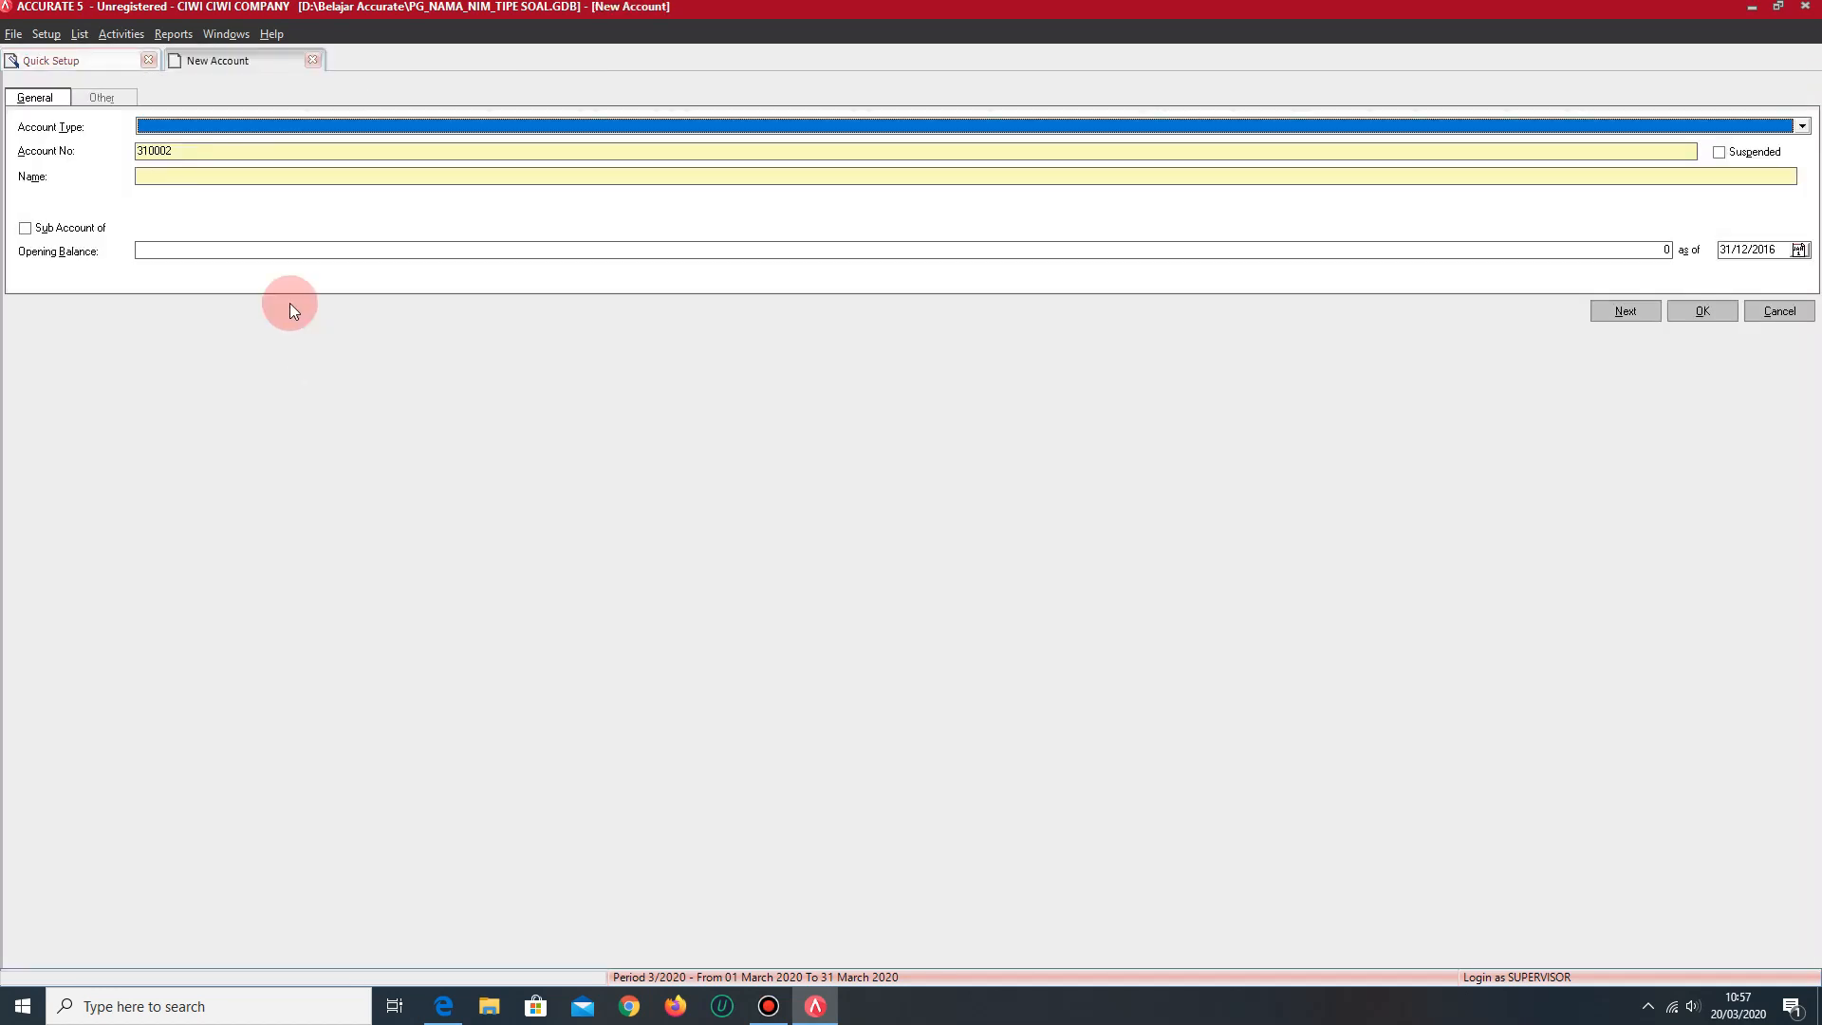
pyautogui.click(232, 128)
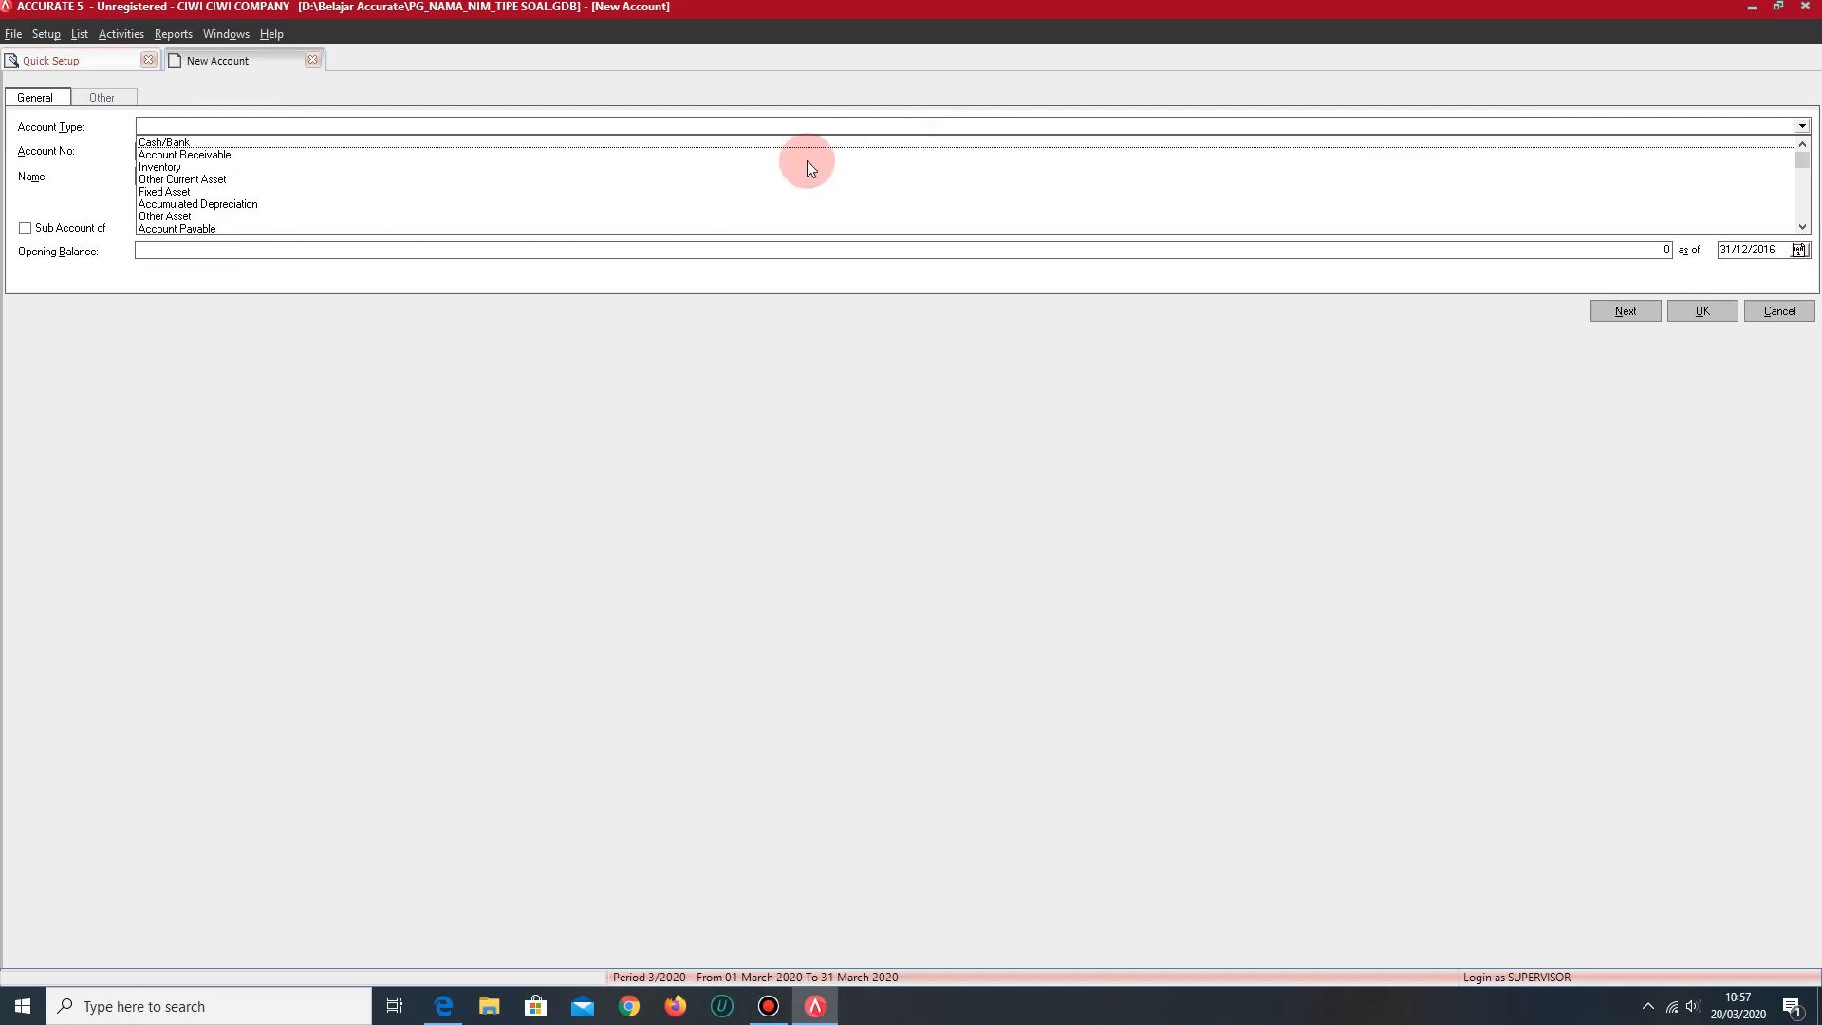
pyautogui.click(187, 145)
pyautogui.press('Tab')
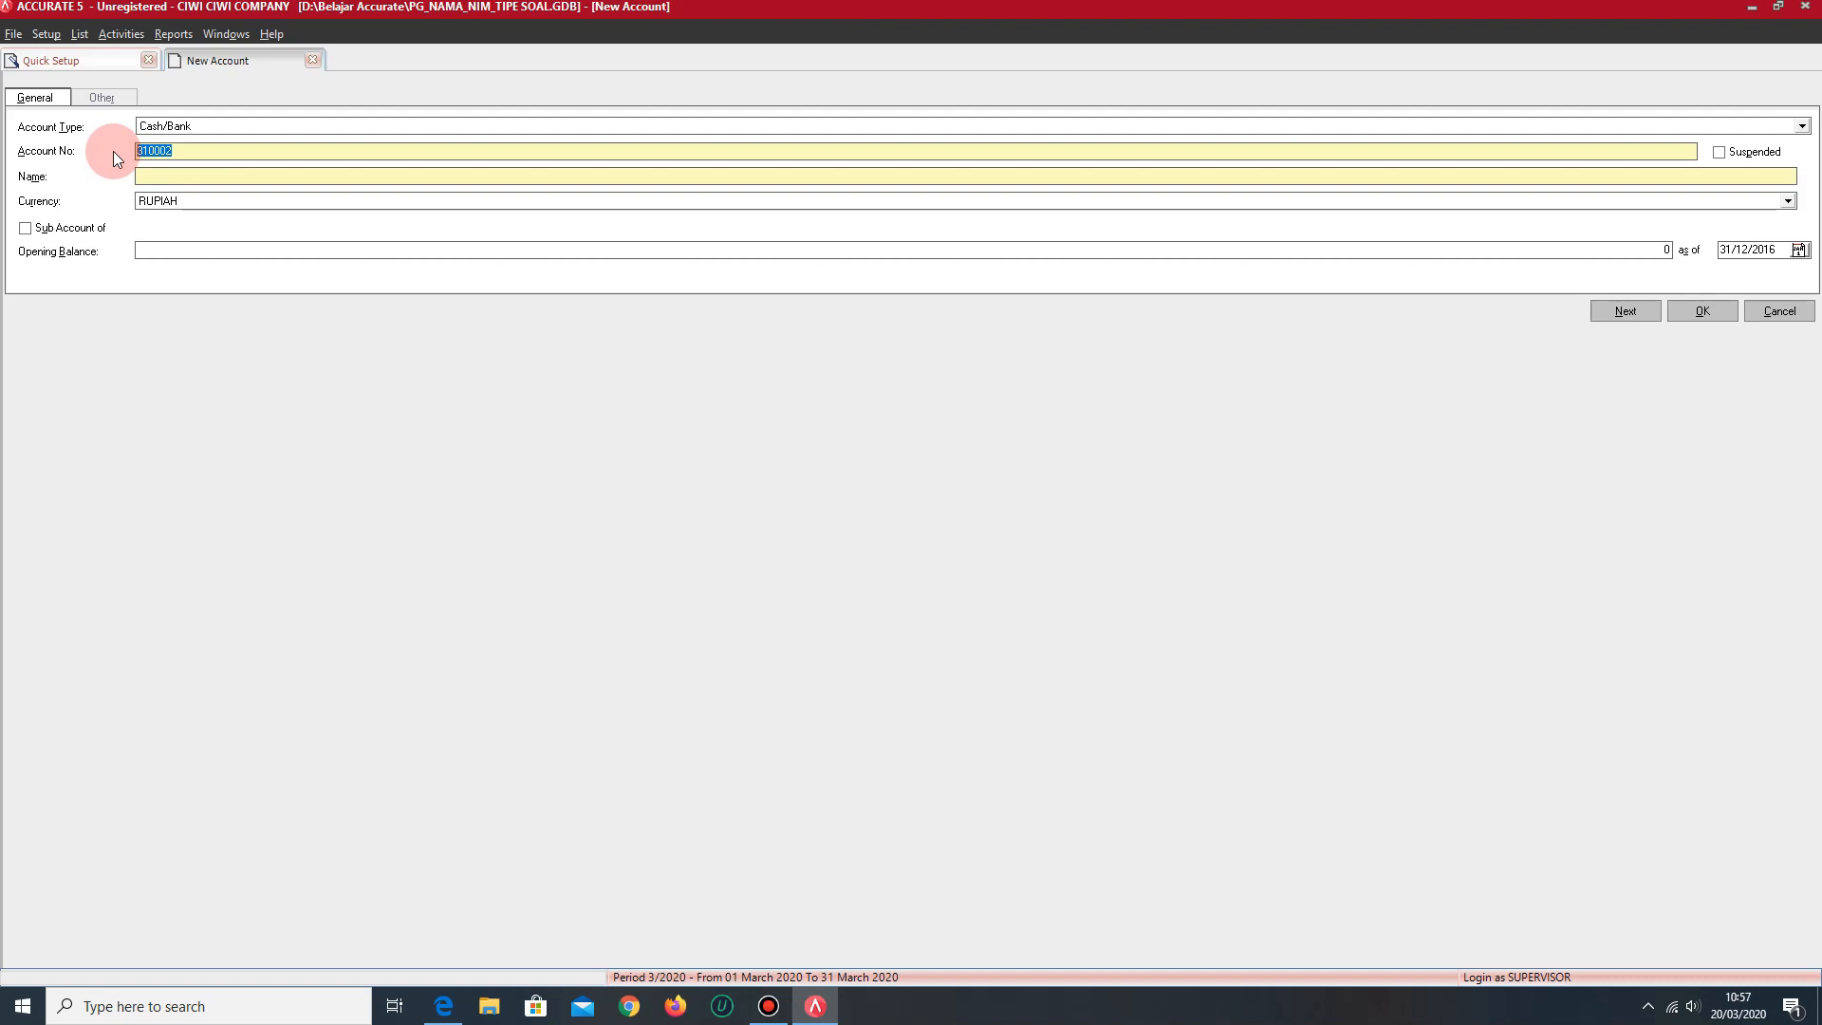
pyautogui.write('1001')
pyautogui.click(157, 172)
pyautogui.write('KAS DITANGAN')
pyautogui.click(1625, 312)
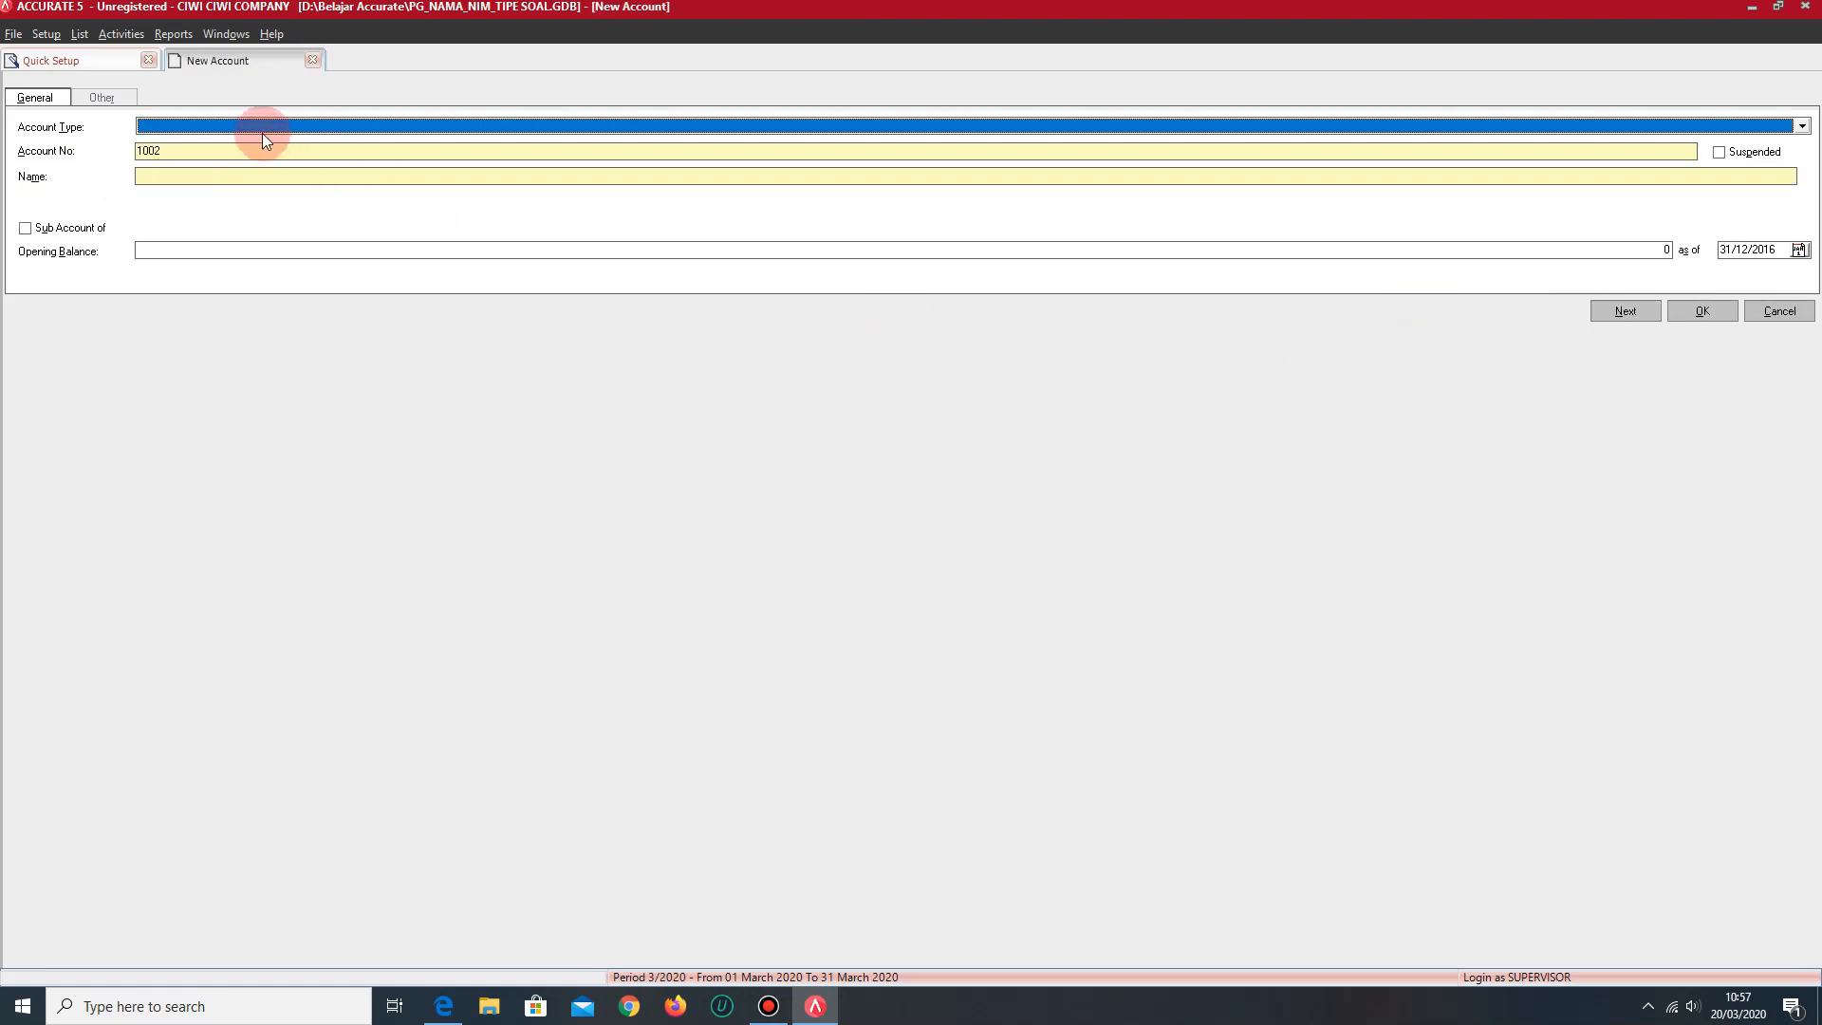
# - Add a Cash/Bank account numbered 1002, named KAS KECIL, with an opening balance of 543,000, and return to the account list
pyautogui.click(268, 126)
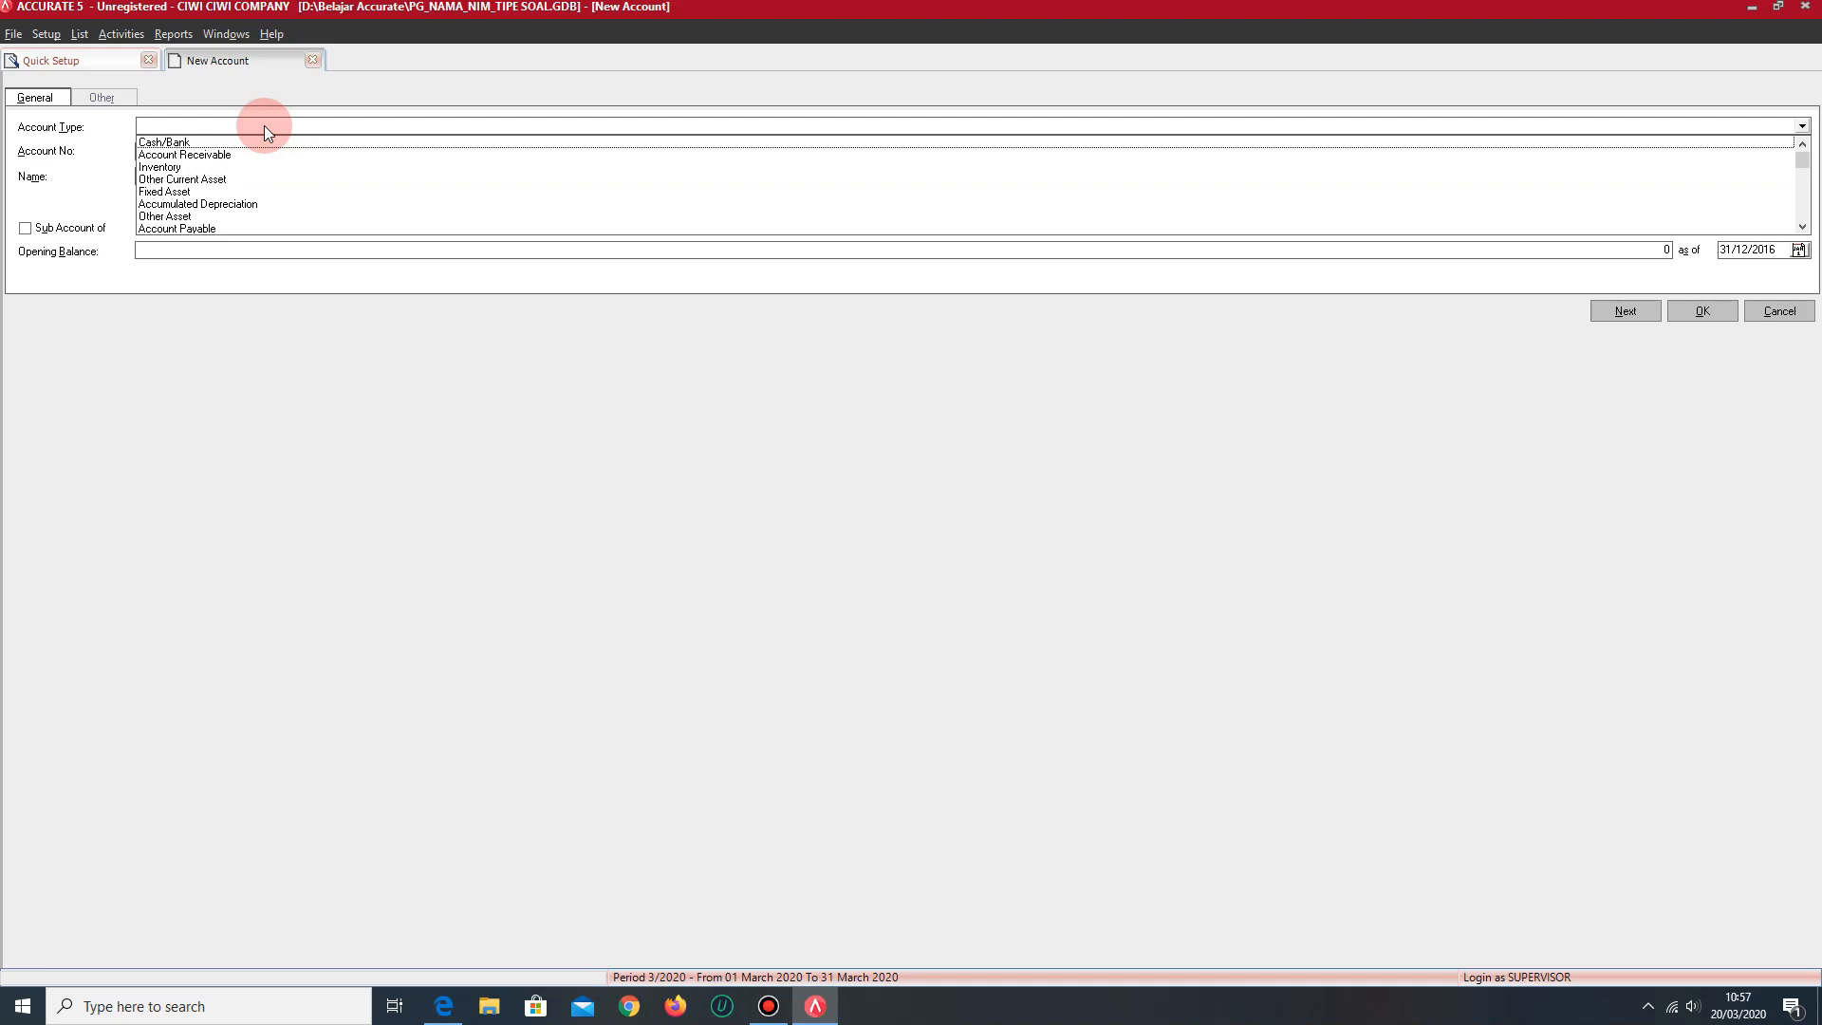
pyautogui.click(212, 143)
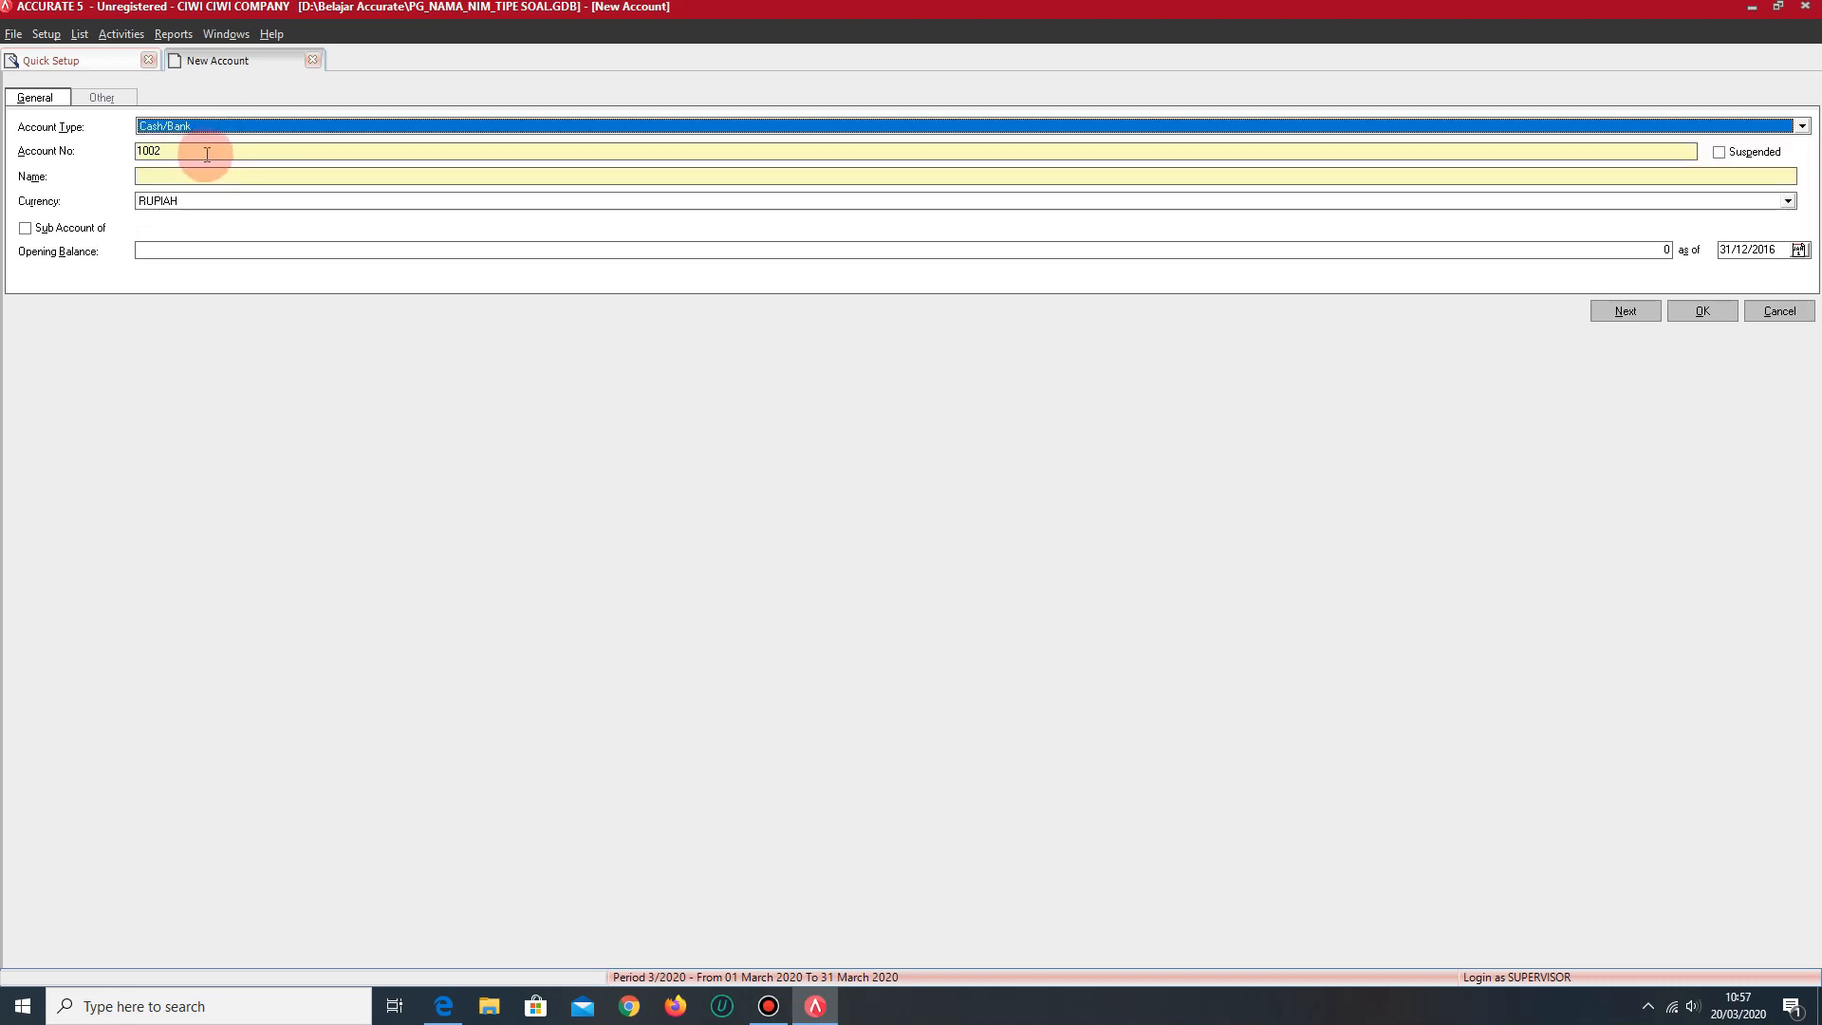
pyautogui.click(217, 176)
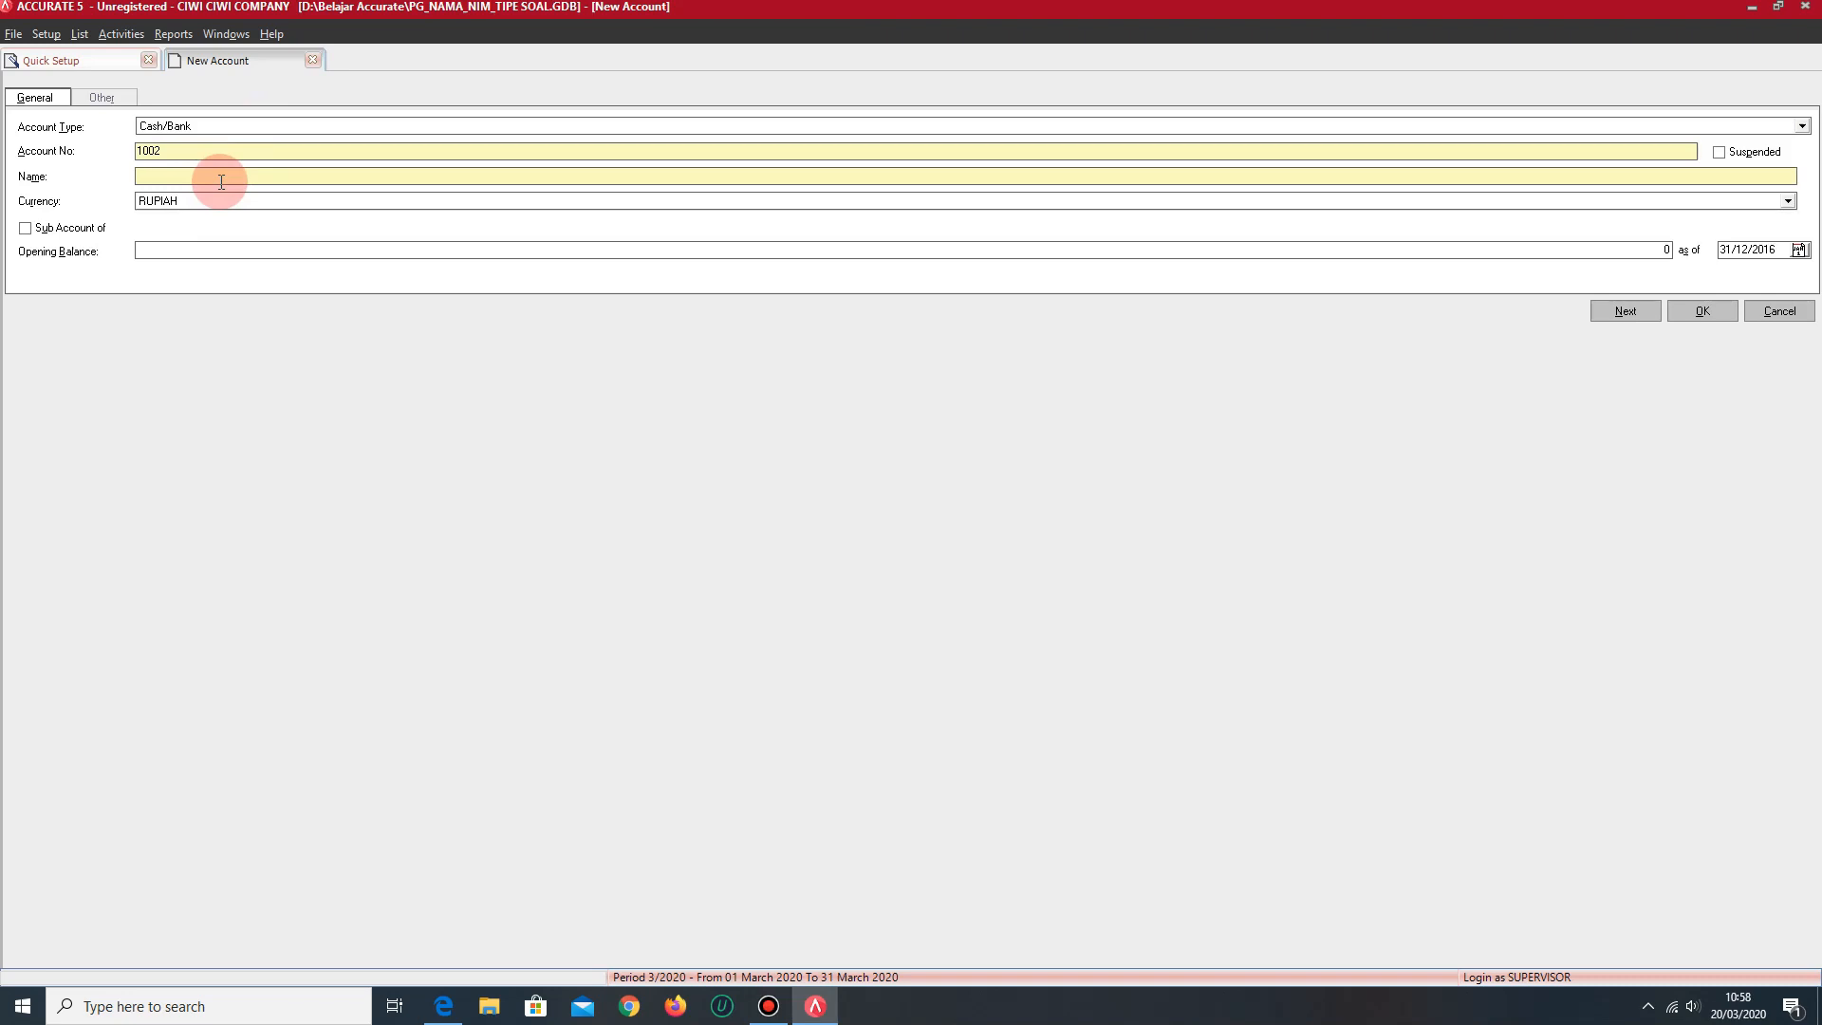
pyautogui.write('KAS KECIL')
pyautogui.click(245, 248)
pyautogui.write('543,000')
pyautogui.press('Tab')
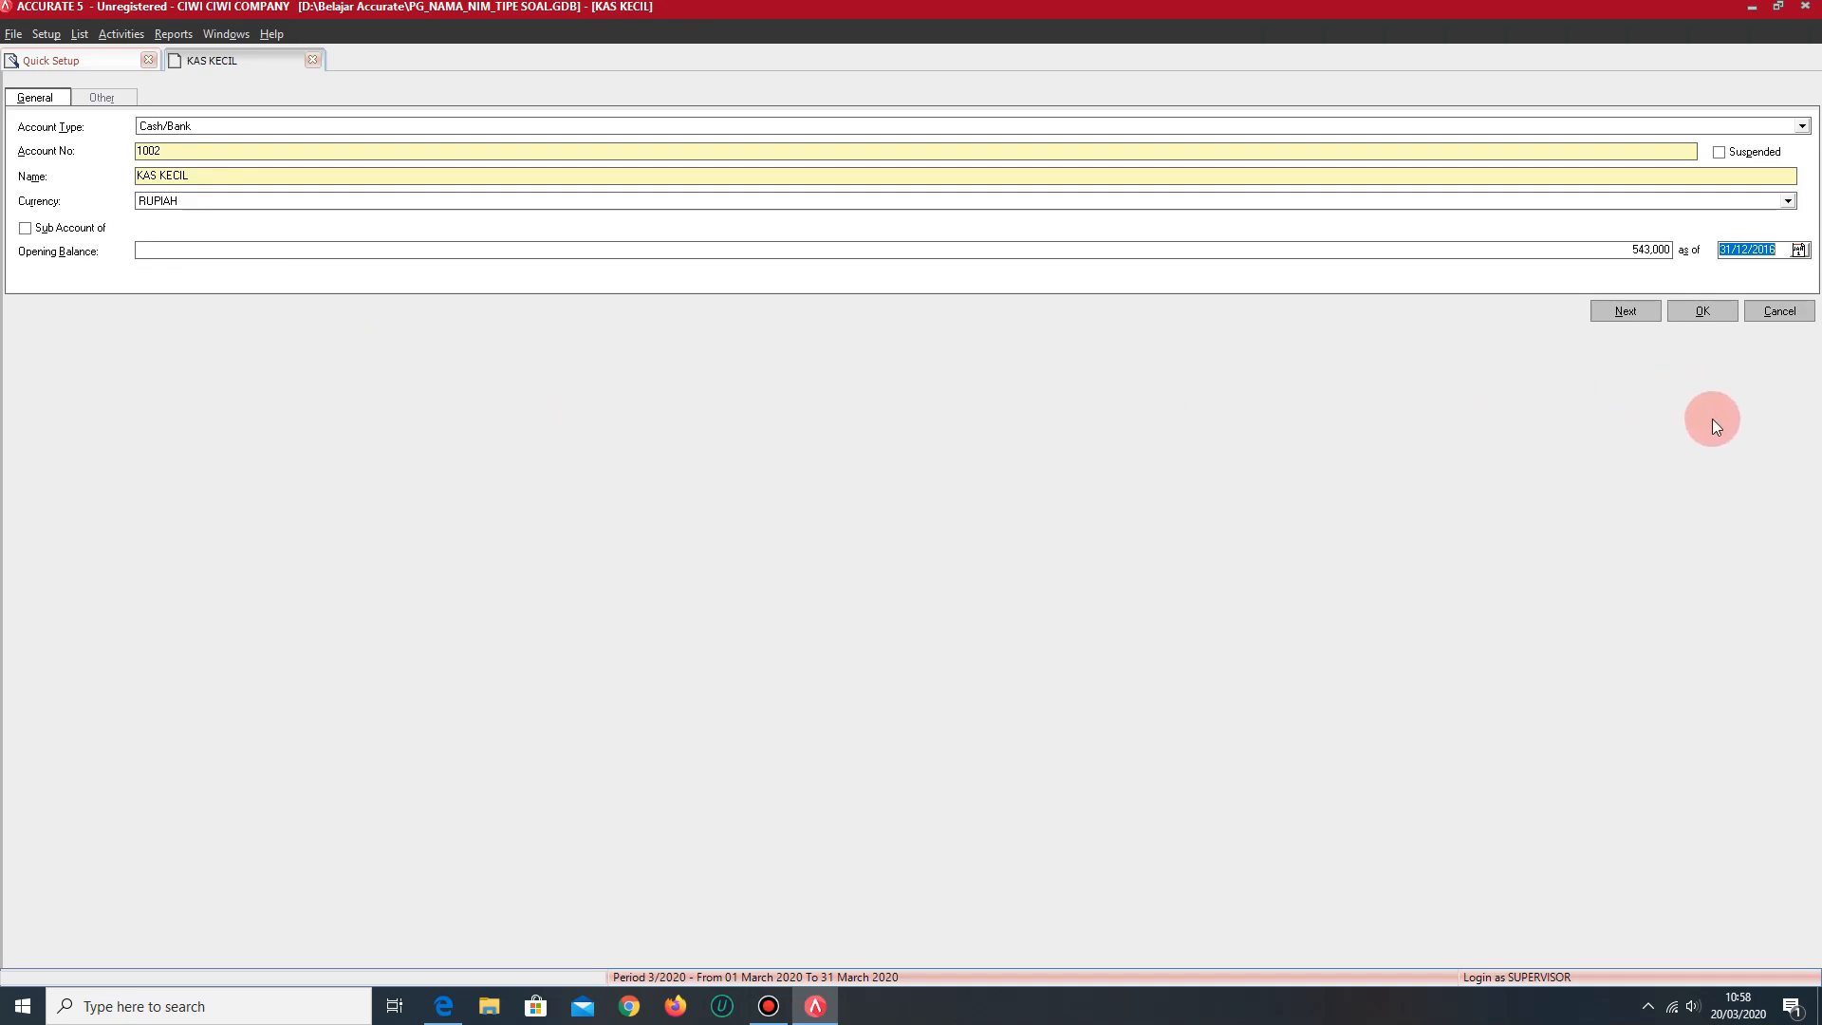
pyautogui.click(1708, 317)
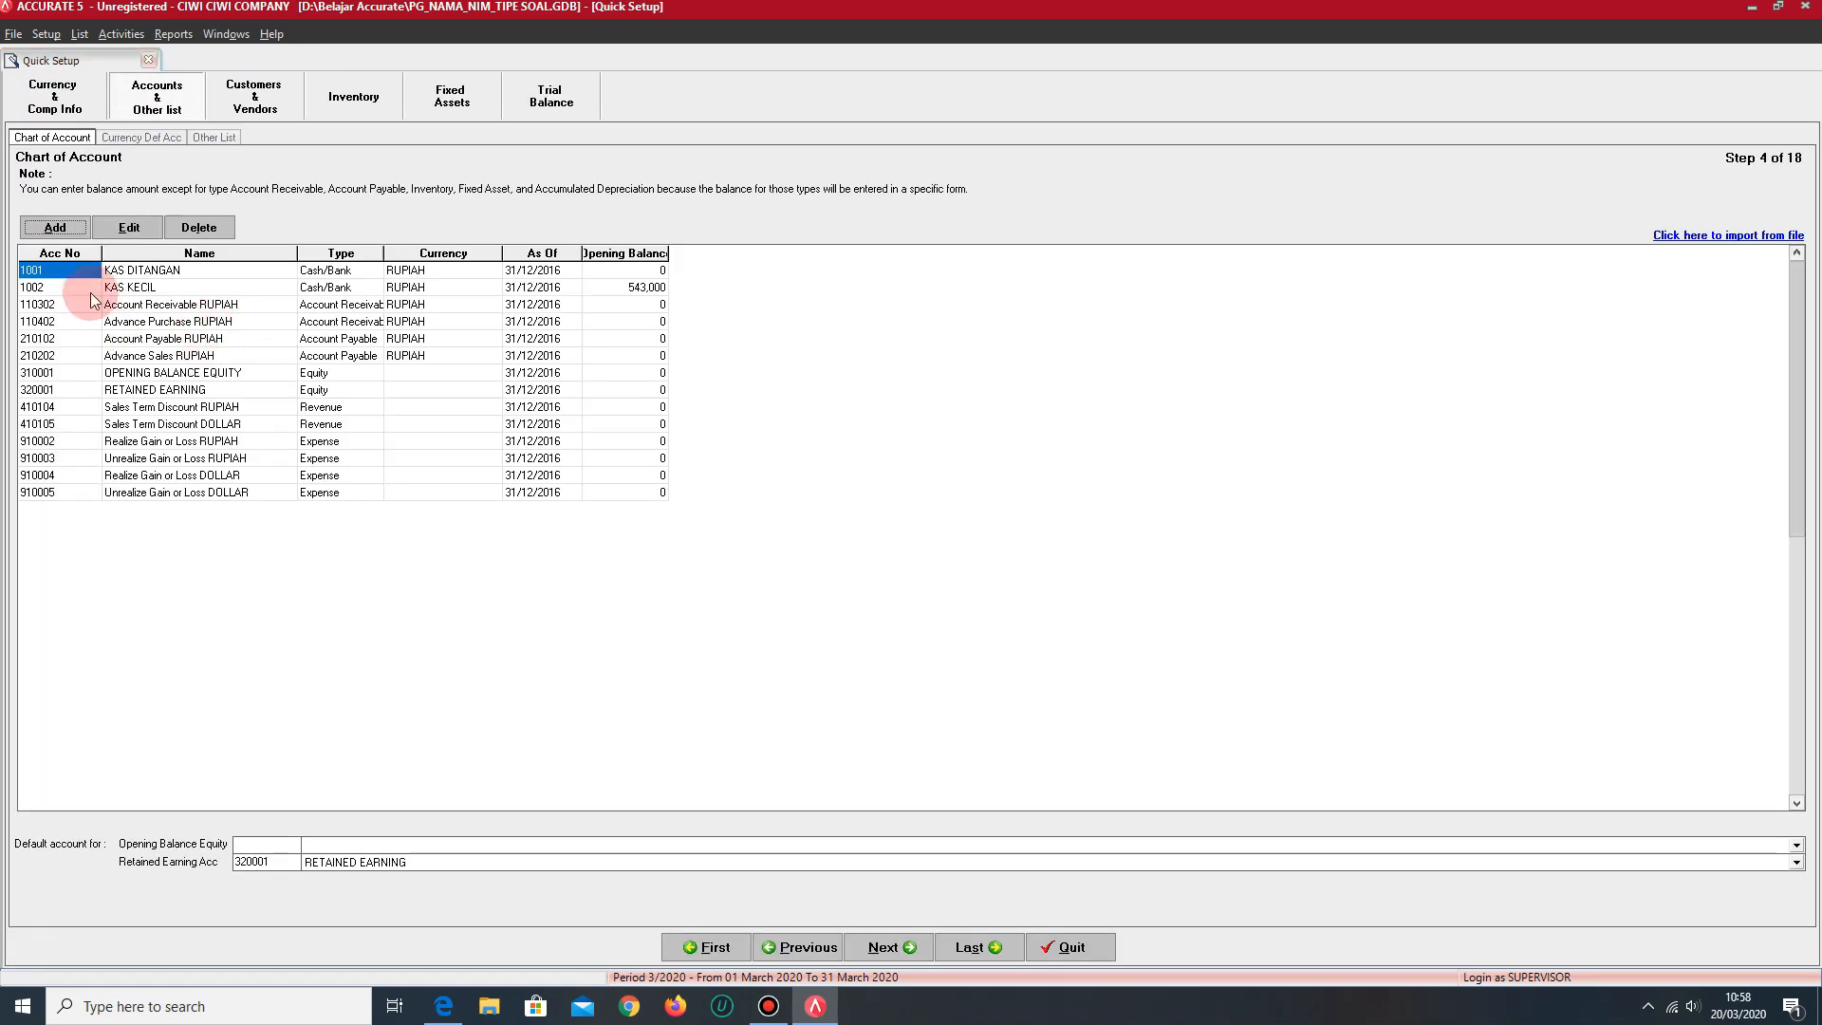
# - Edit the KAS DITANGAN account to set its opening balance to 12,264,500, and save it to continue with a new account
pyautogui.click(142, 271)
pyautogui.click(130, 230)
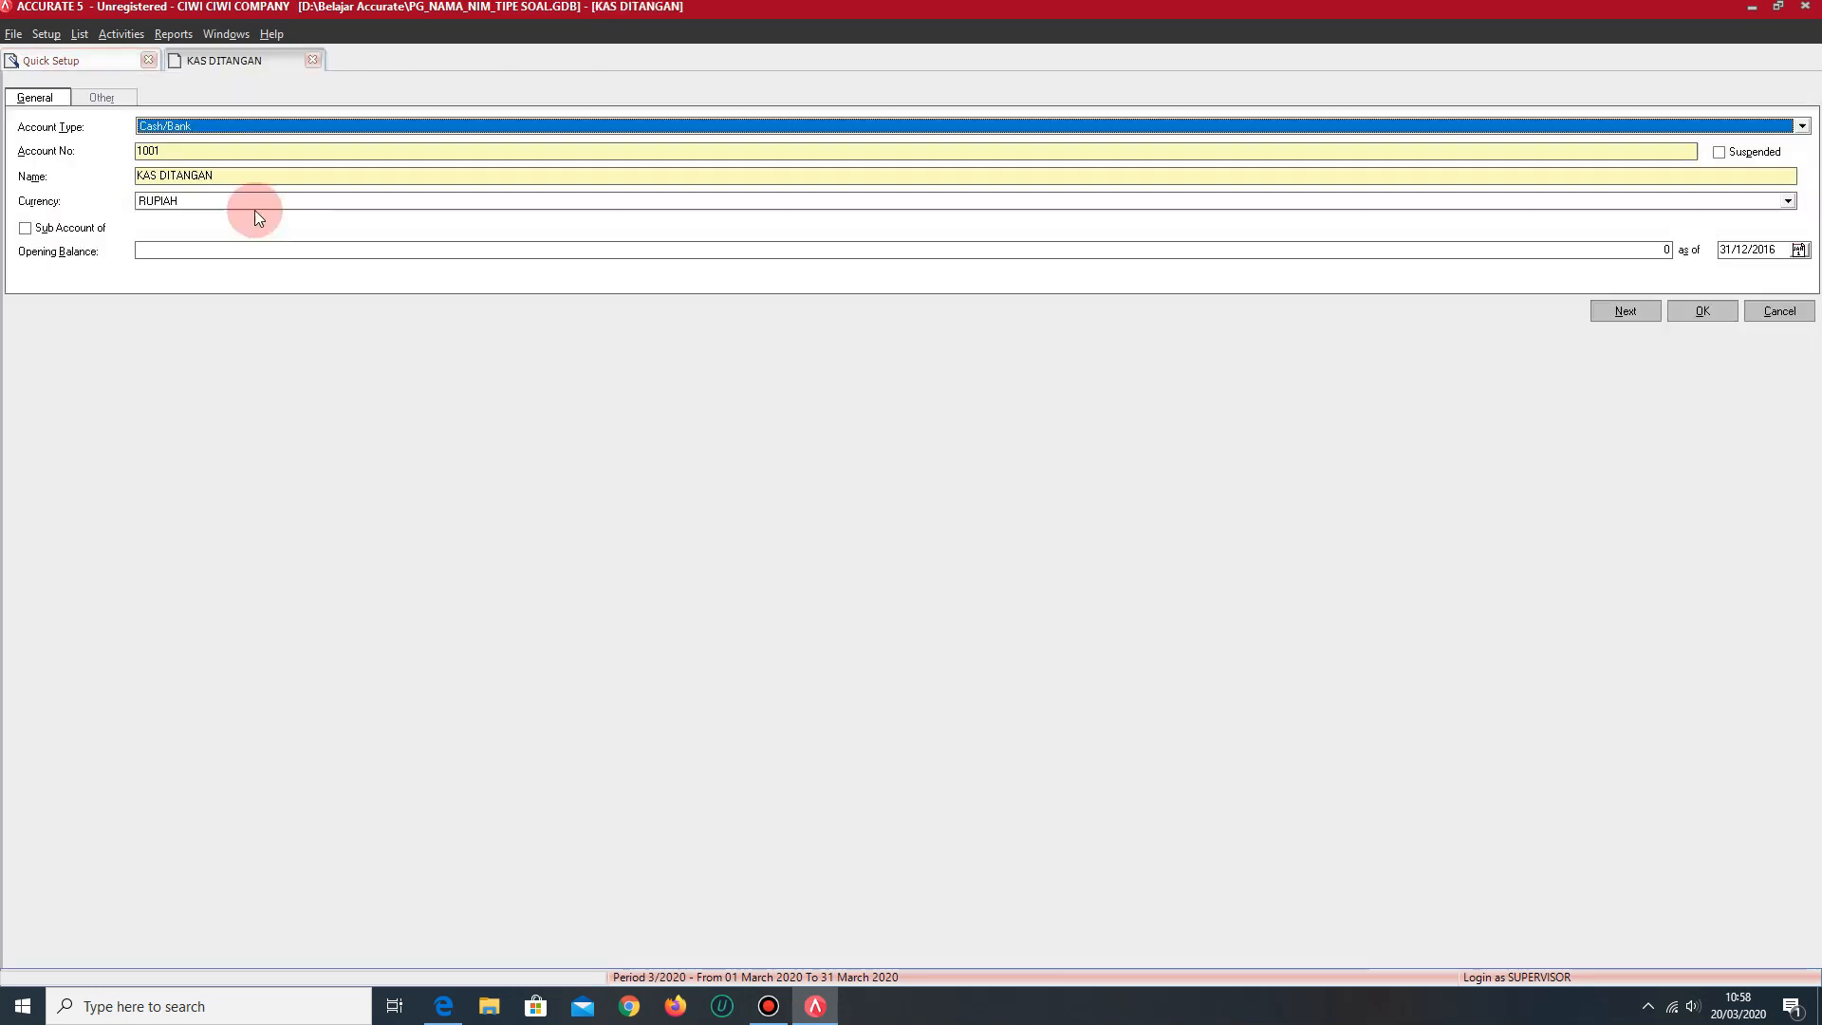
pyautogui.click(236, 247)
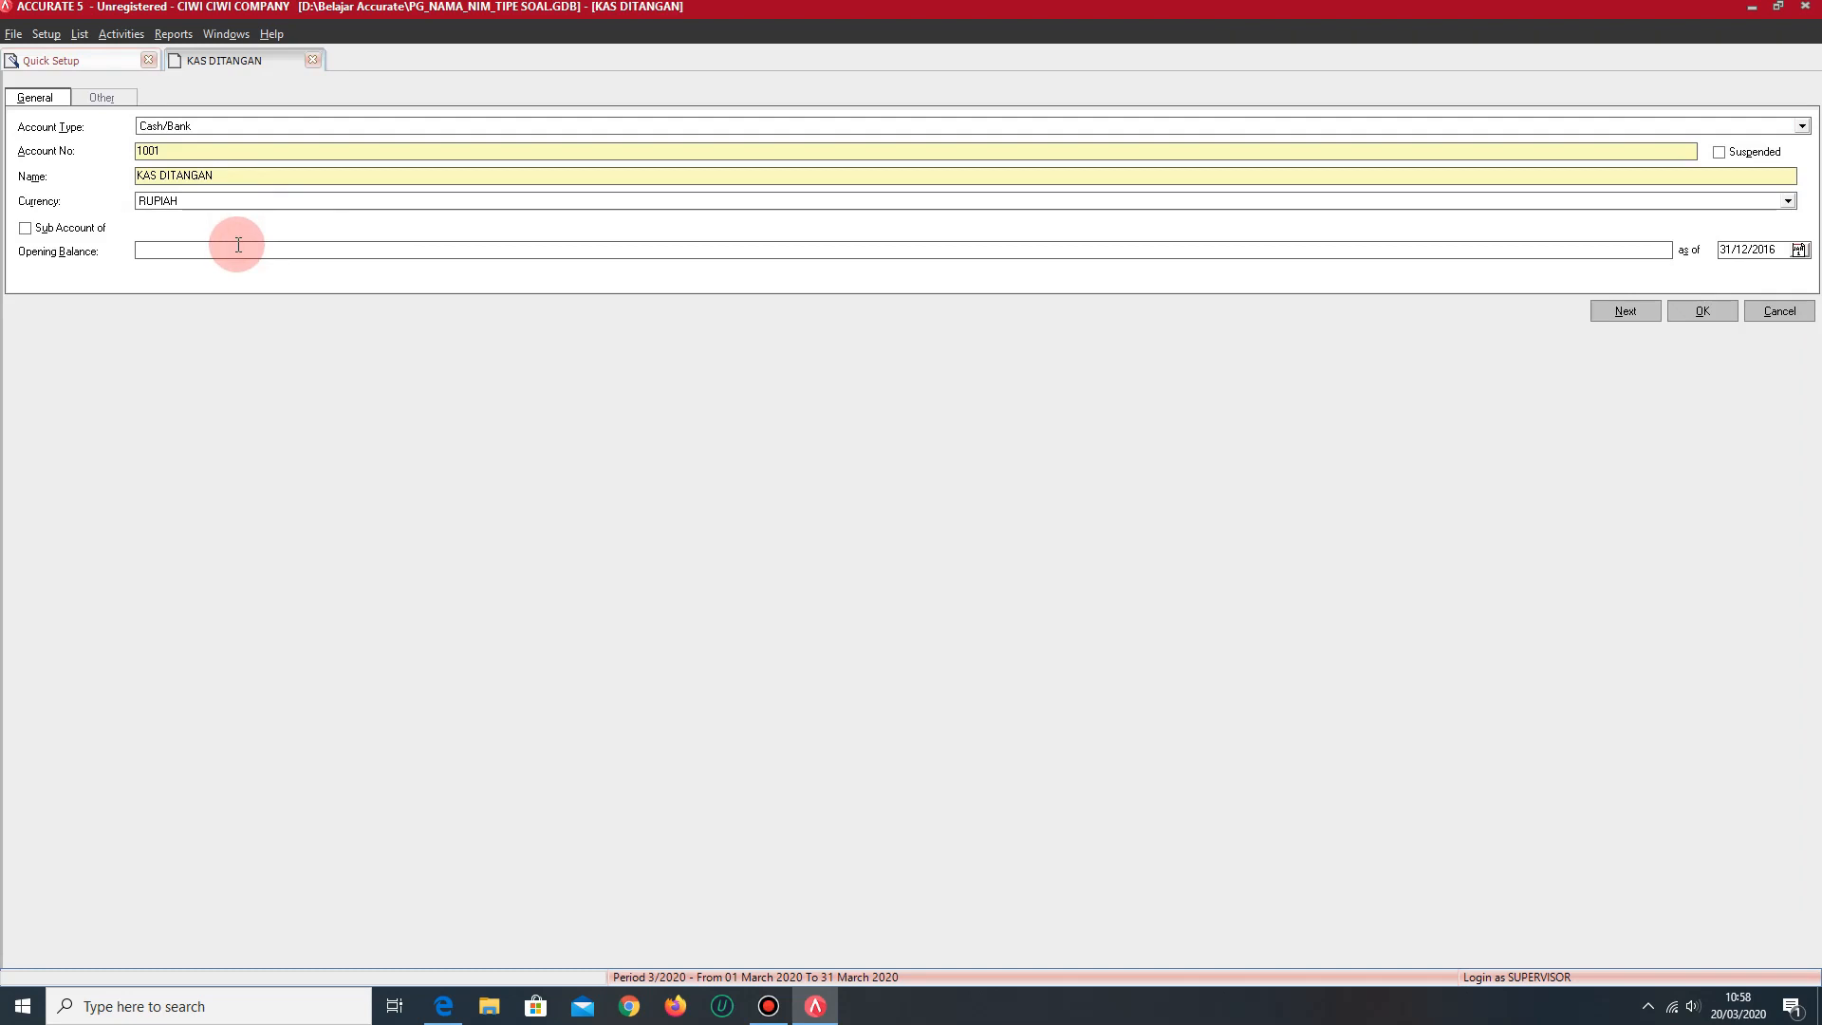
pyautogui.write('12,264,500')
pyautogui.press('Tab')
pyautogui.click(1647, 314)
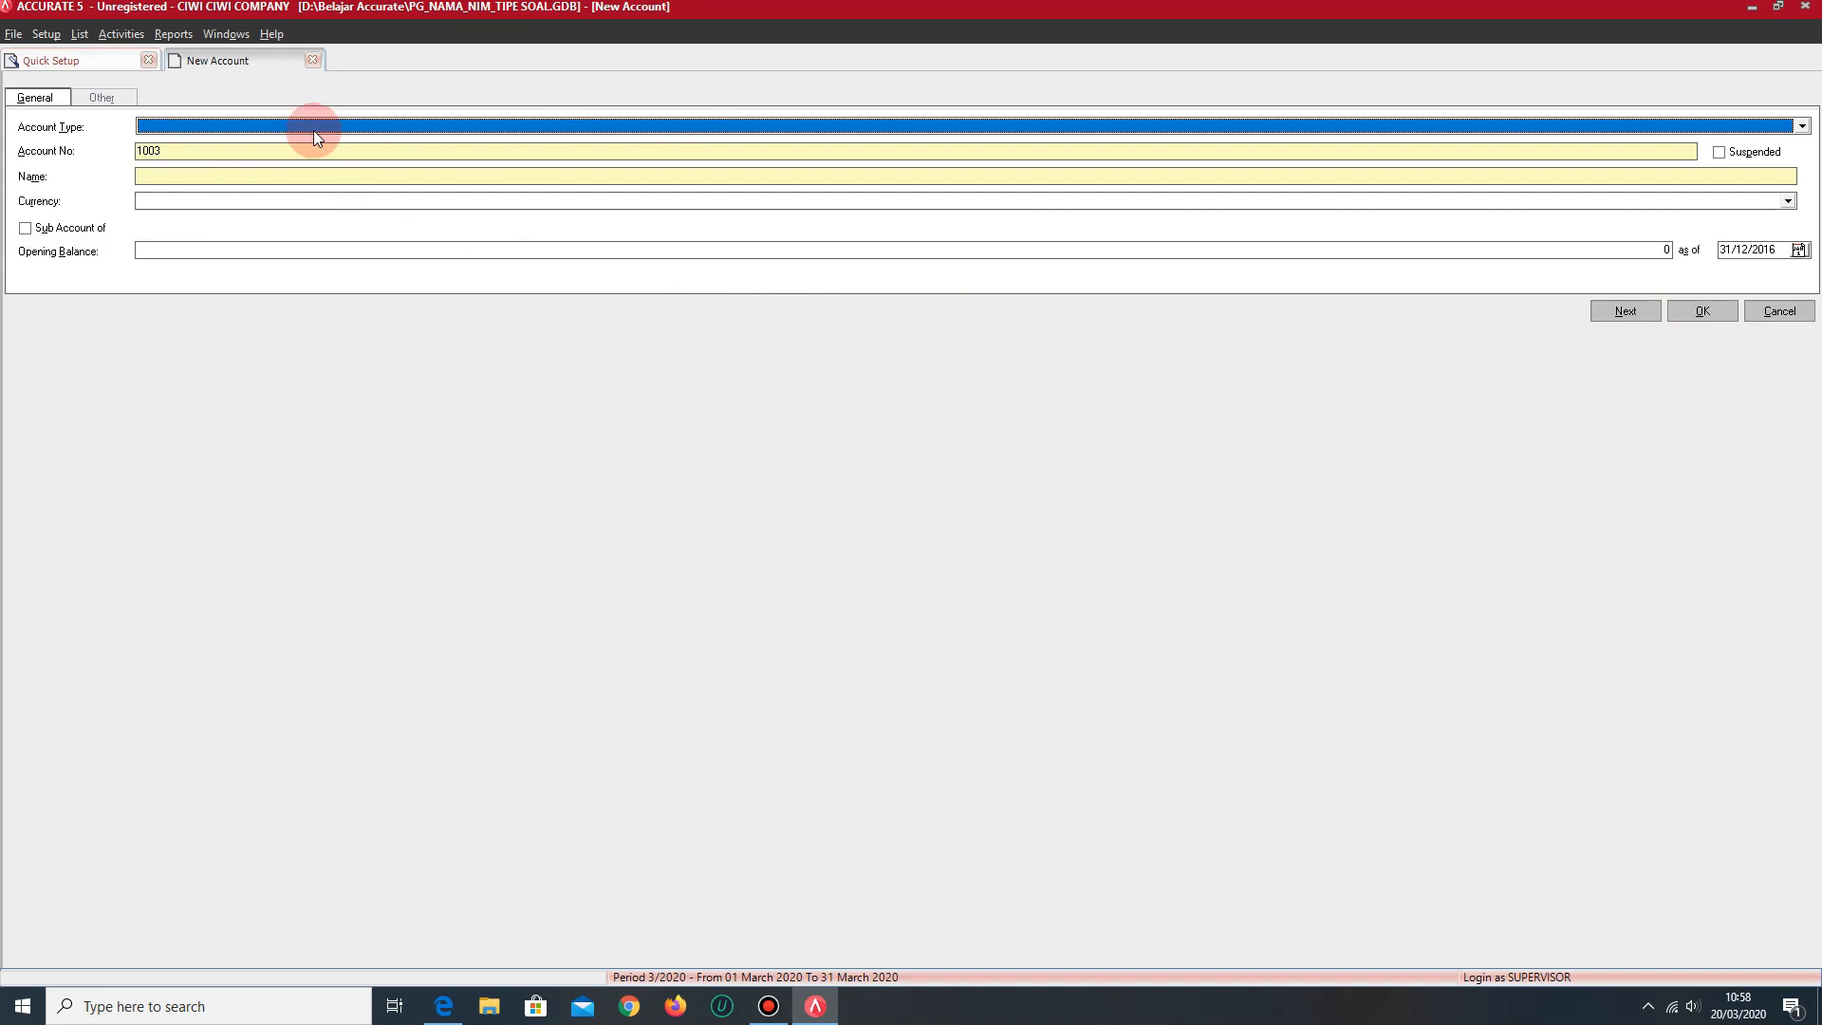
# - Fill in an Other Current Asset account numbered 1003, named PERLENGKAPAN SALON, with an opening balance of 356,100
pyautogui.click(311, 129)
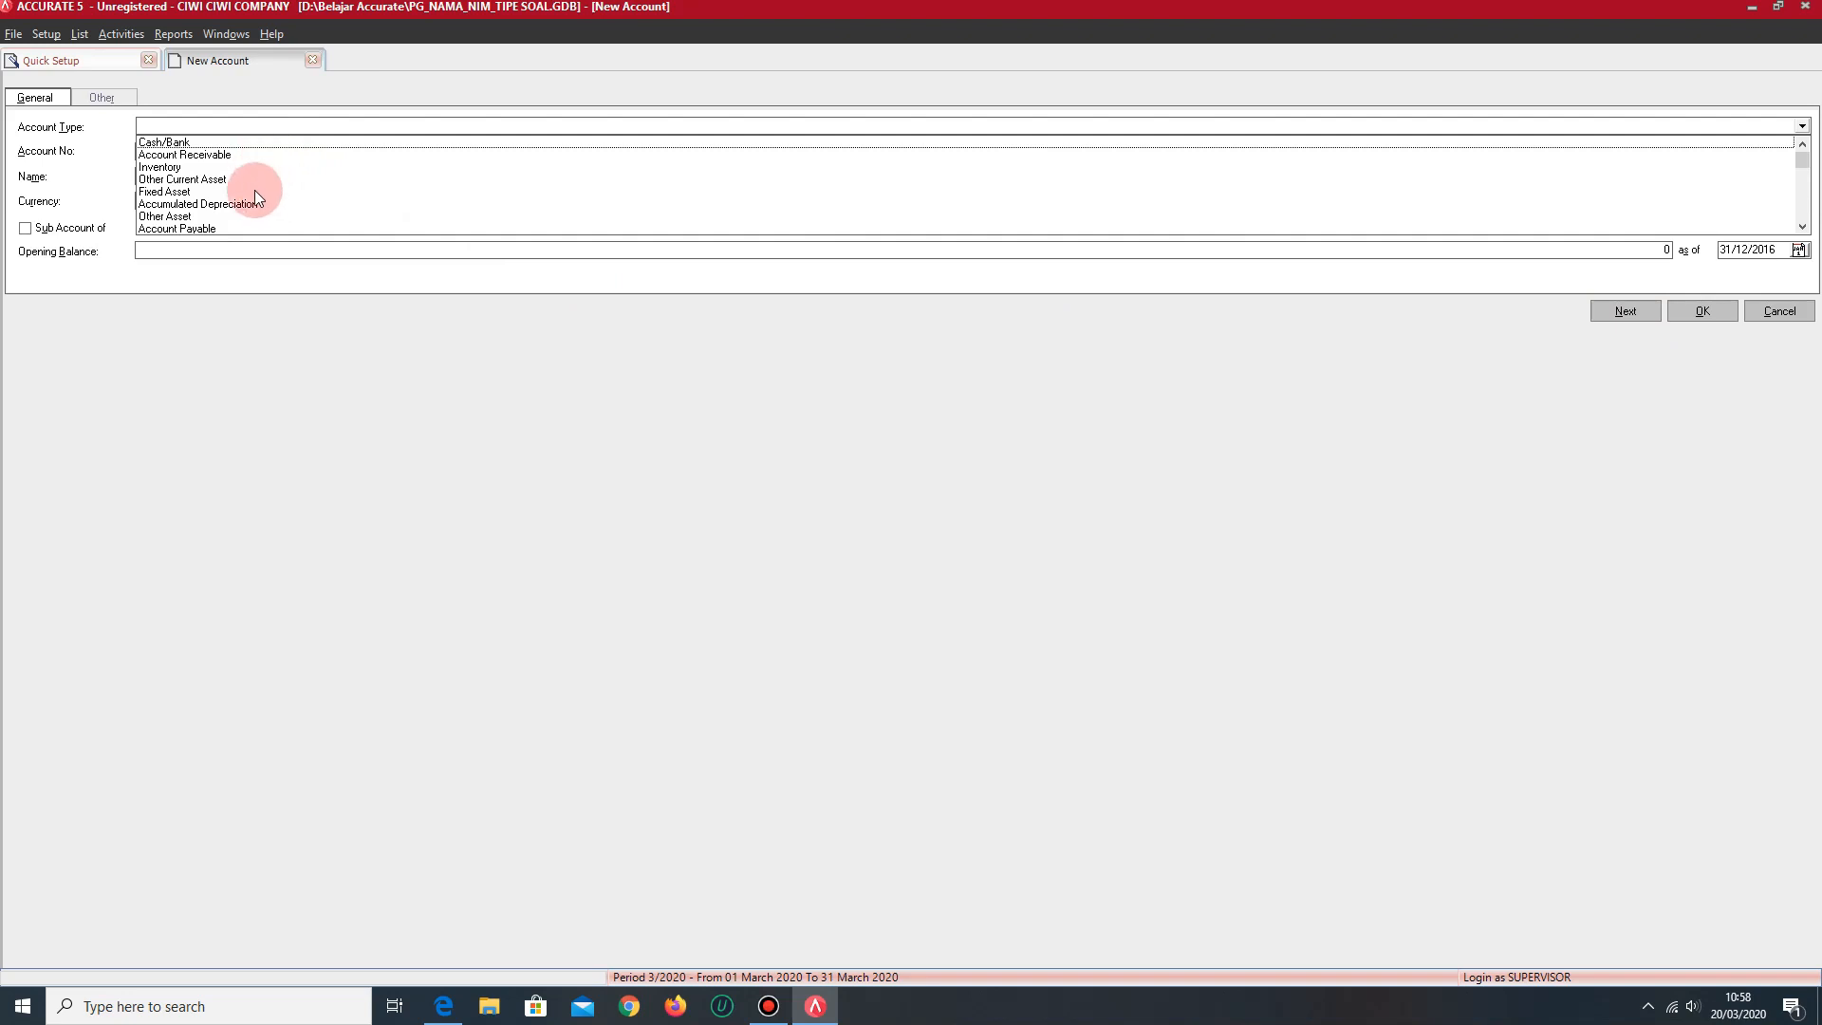
pyautogui.click(227, 180)
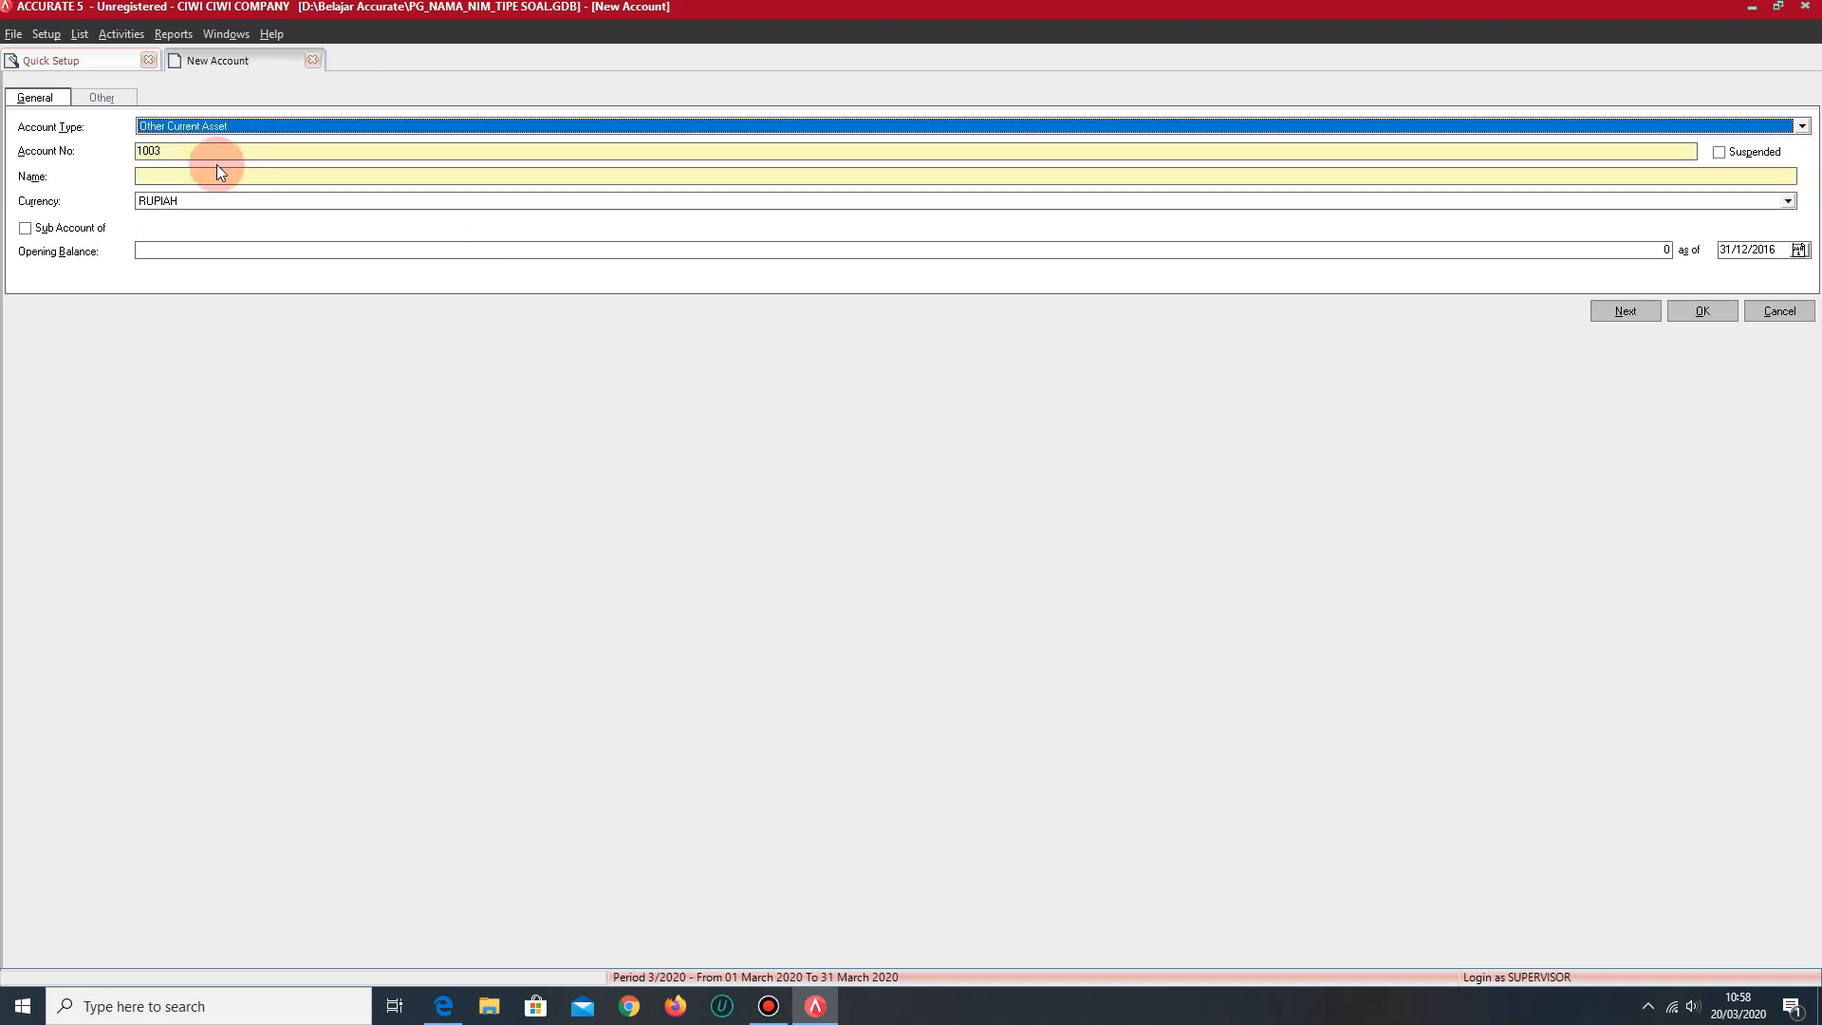
pyautogui.click(200, 182)
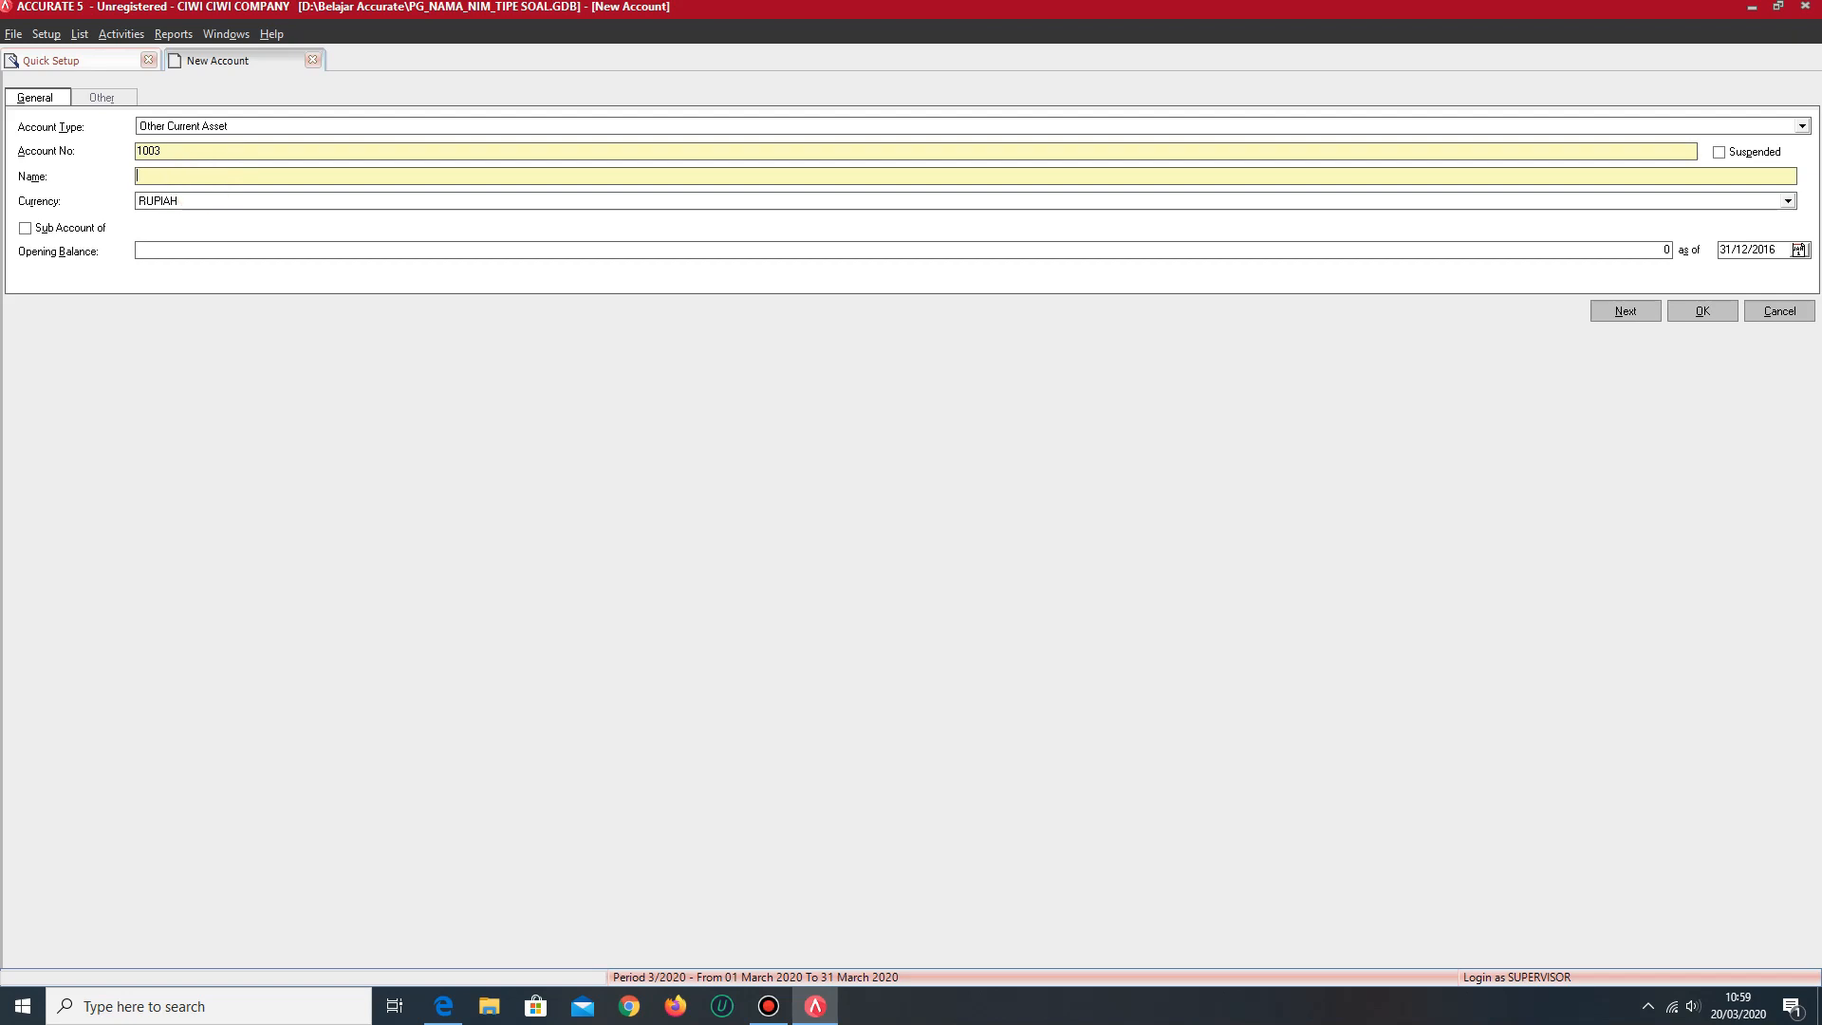
pyautogui.write('PERLENGKAPAN SALON')
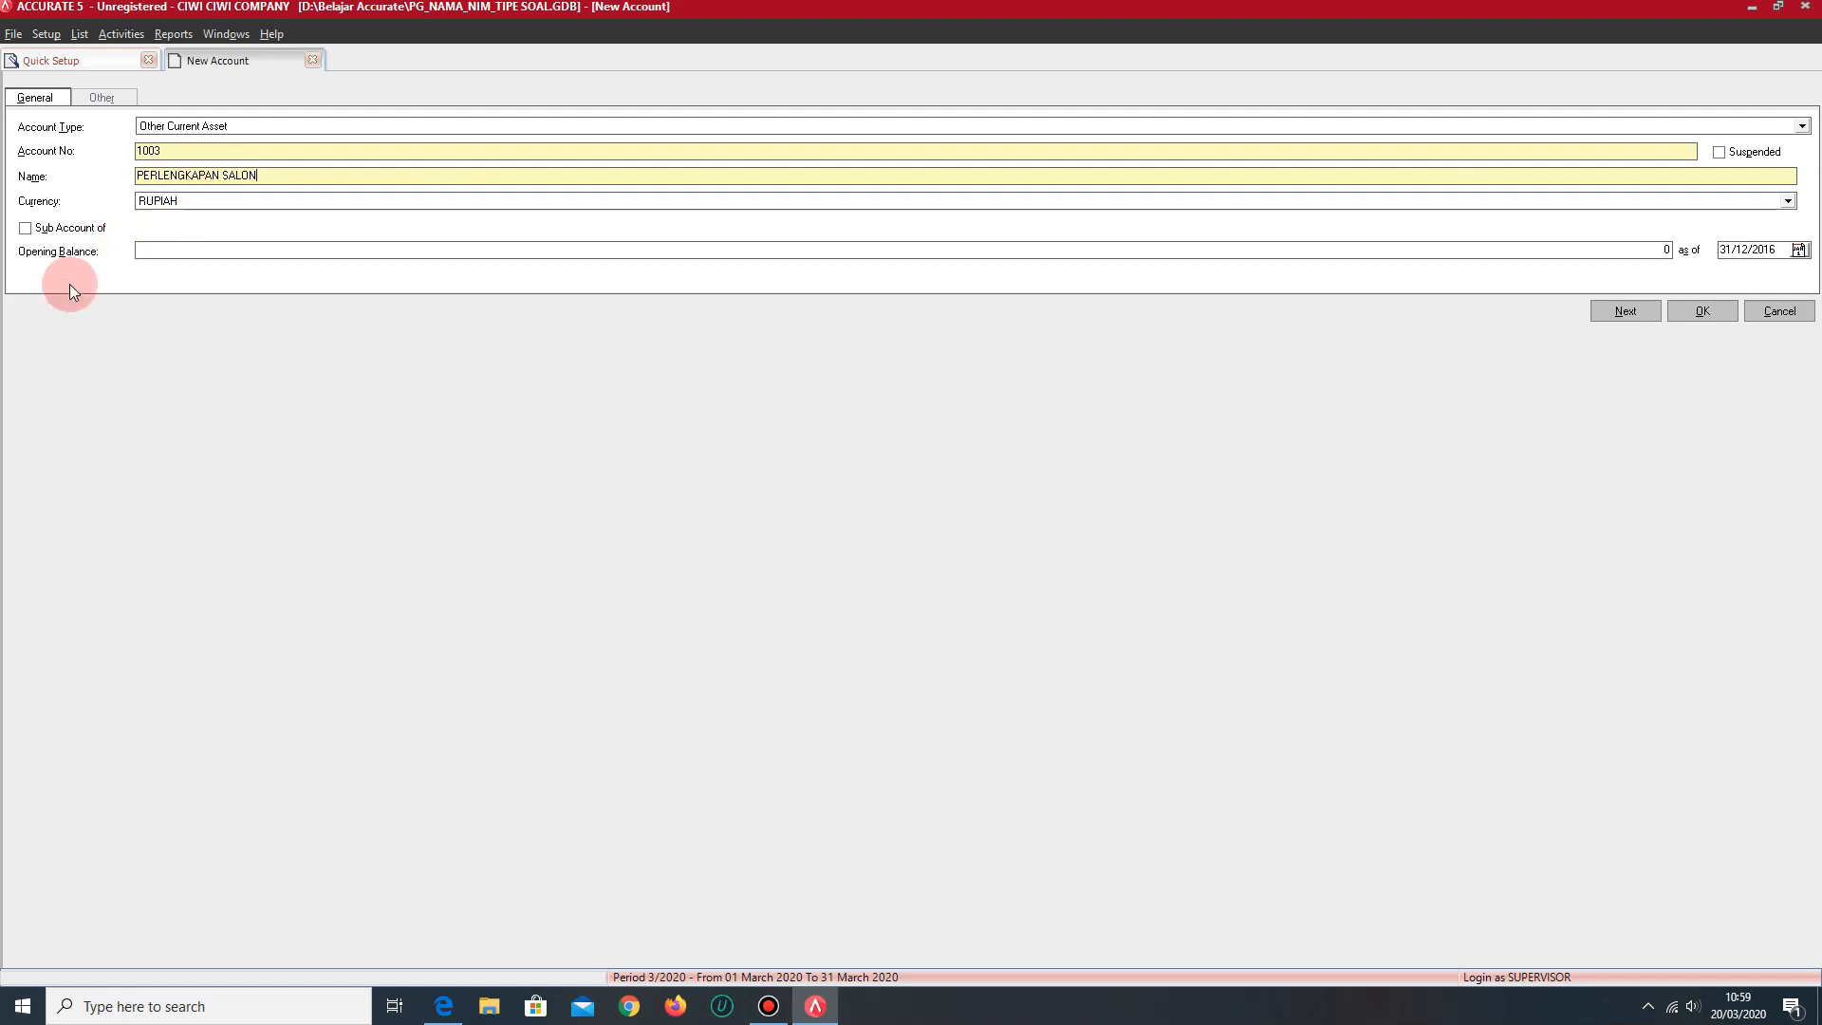
pyautogui.click(159, 250)
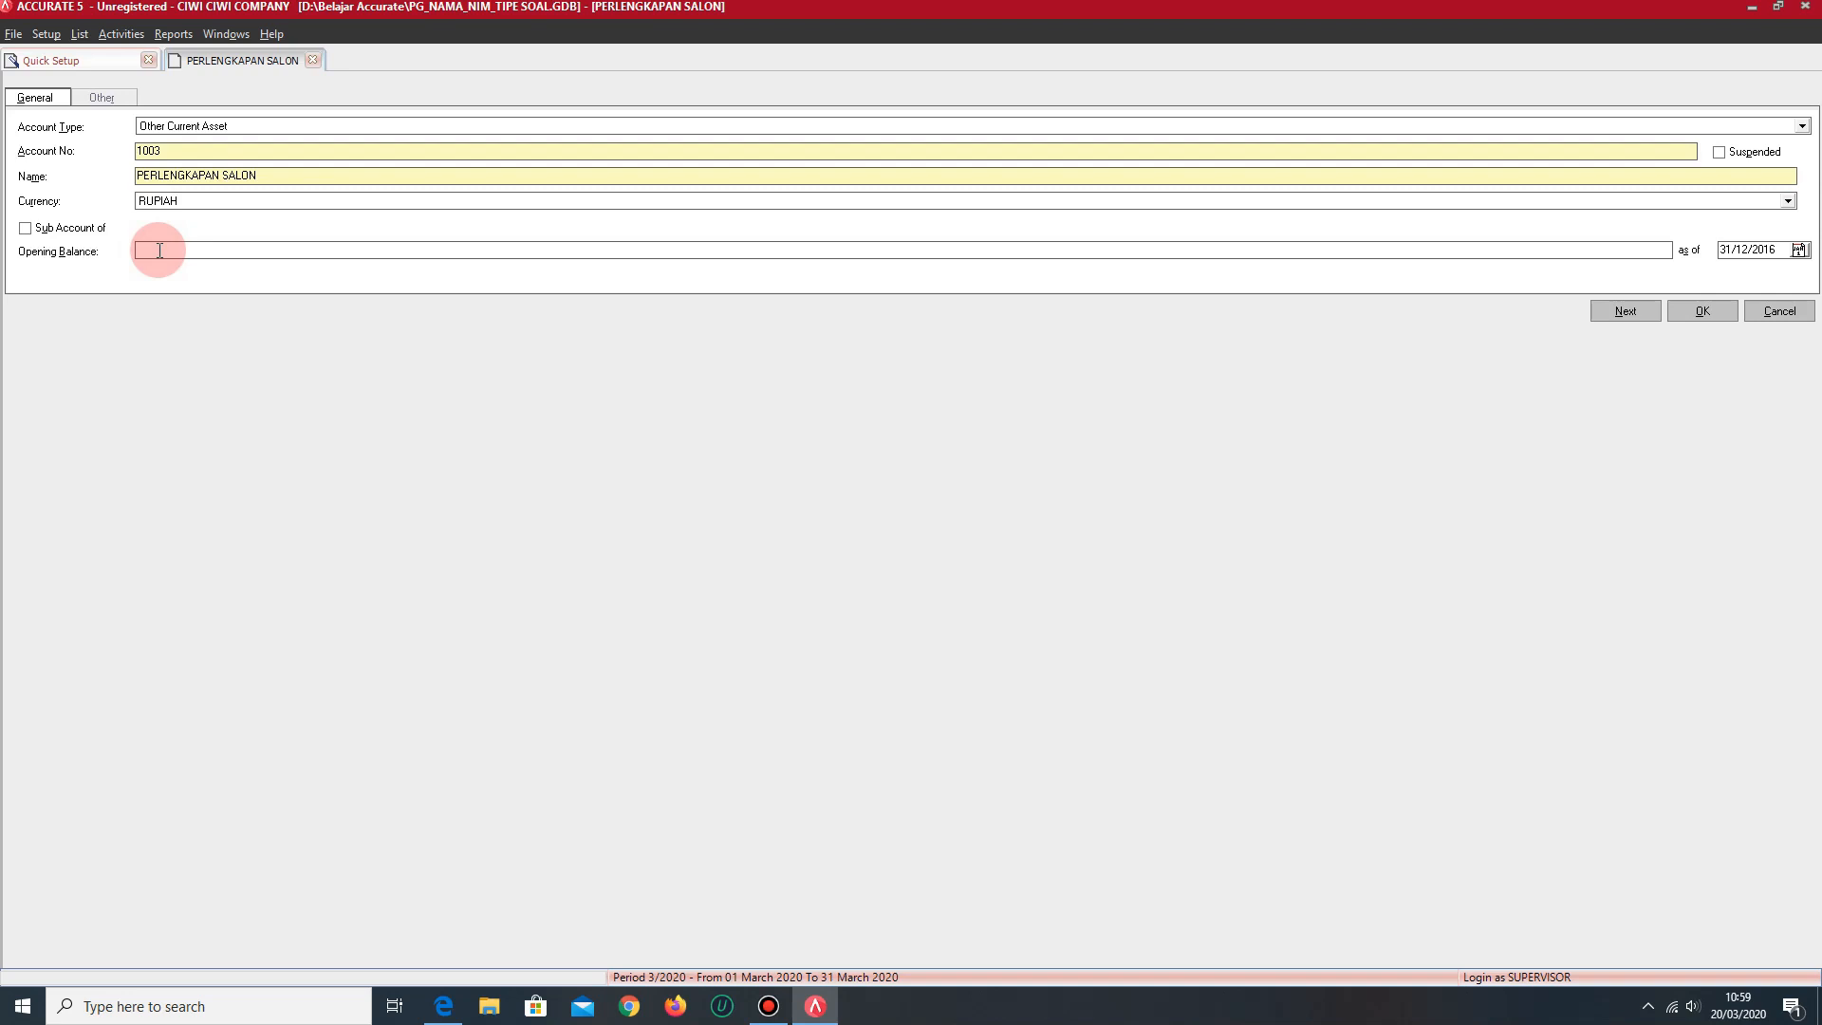
pyautogui.write('356,100')
pyautogui.press('Tab')
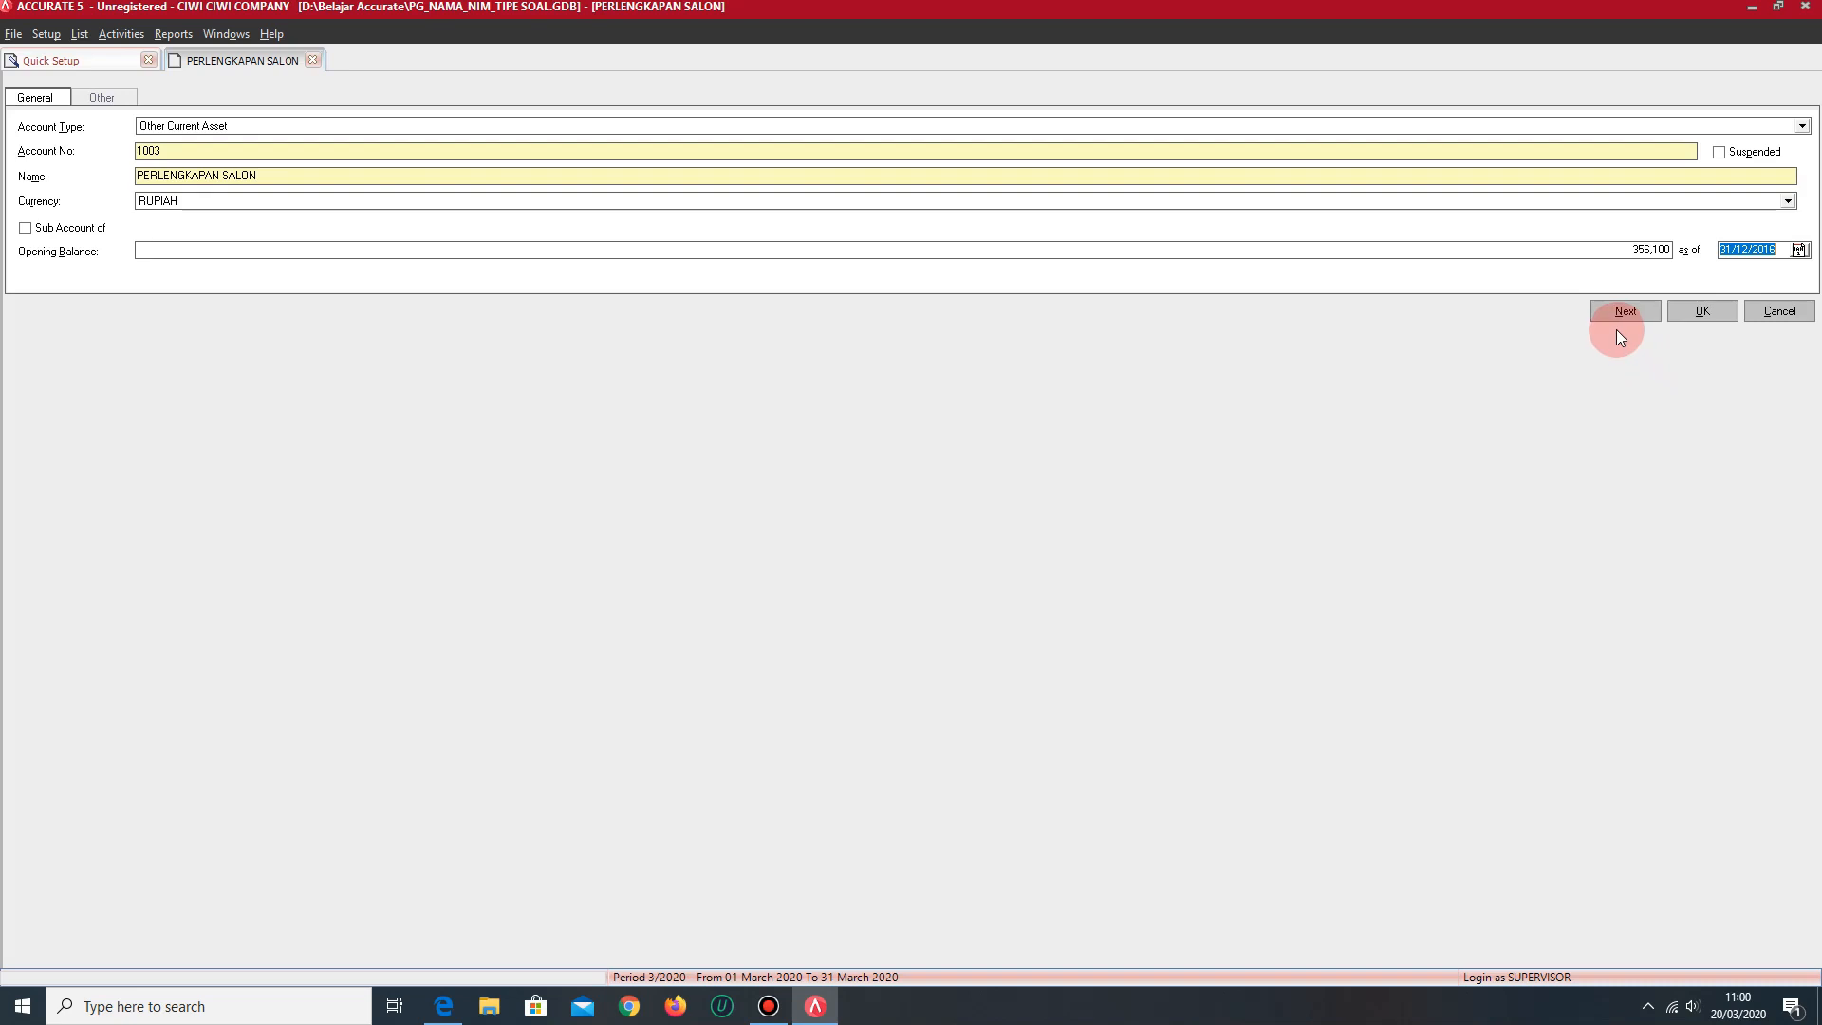
# - Change the open account form to type Equity, account number 3001 and name PRIVE
pyautogui.click(452, 128)
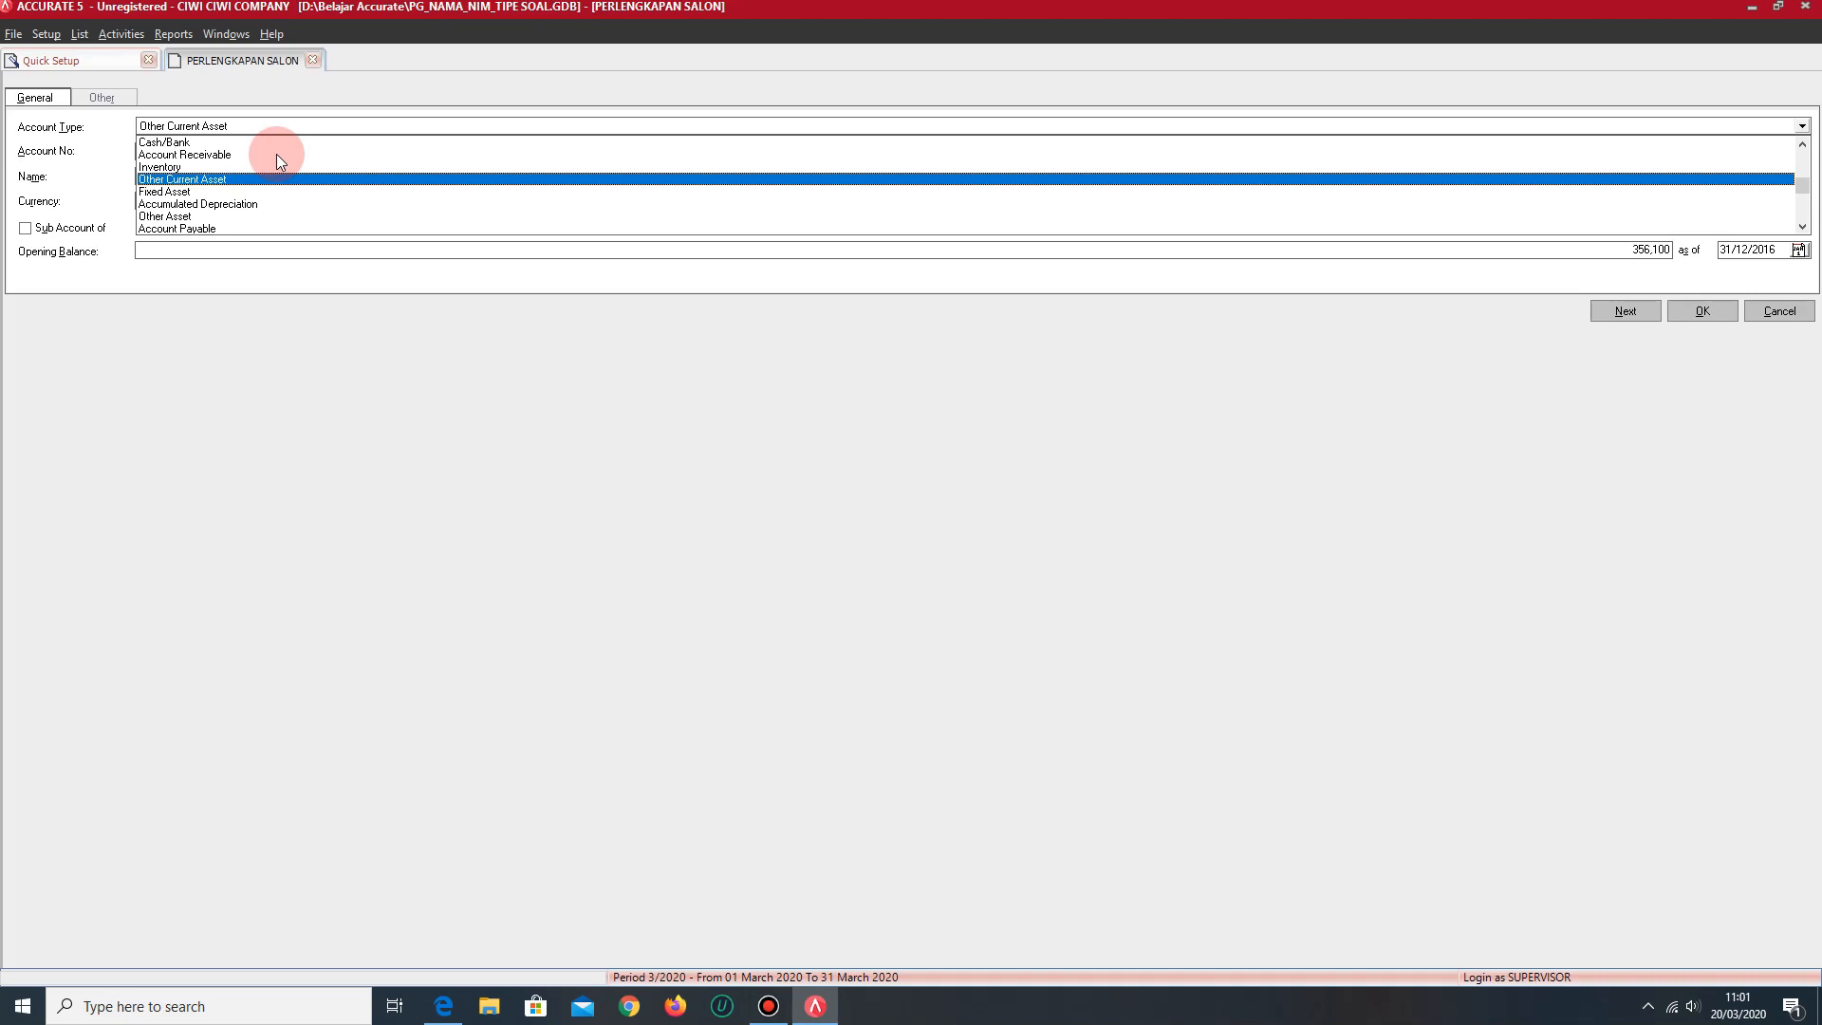
pyautogui.click(1802, 226)
pyautogui.click(1802, 225)
pyautogui.click(1802, 226)
pyautogui.click(1802, 226)
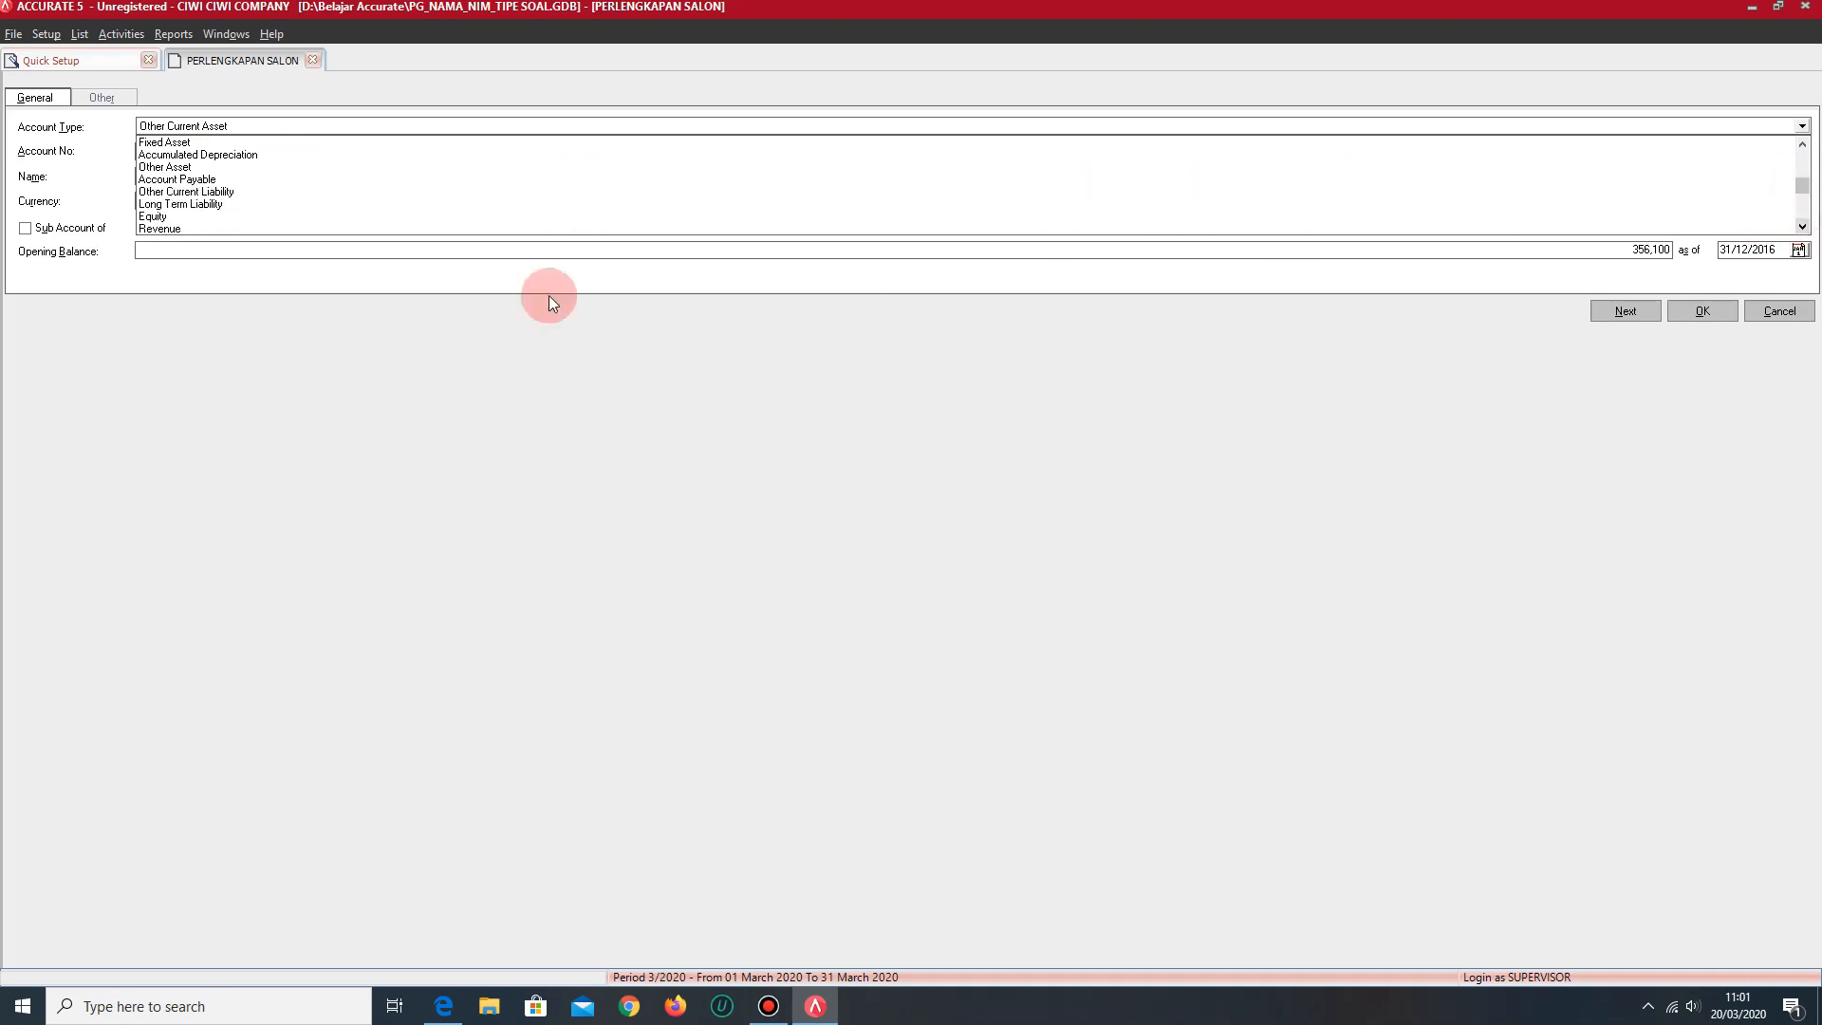
pyautogui.click(156, 216)
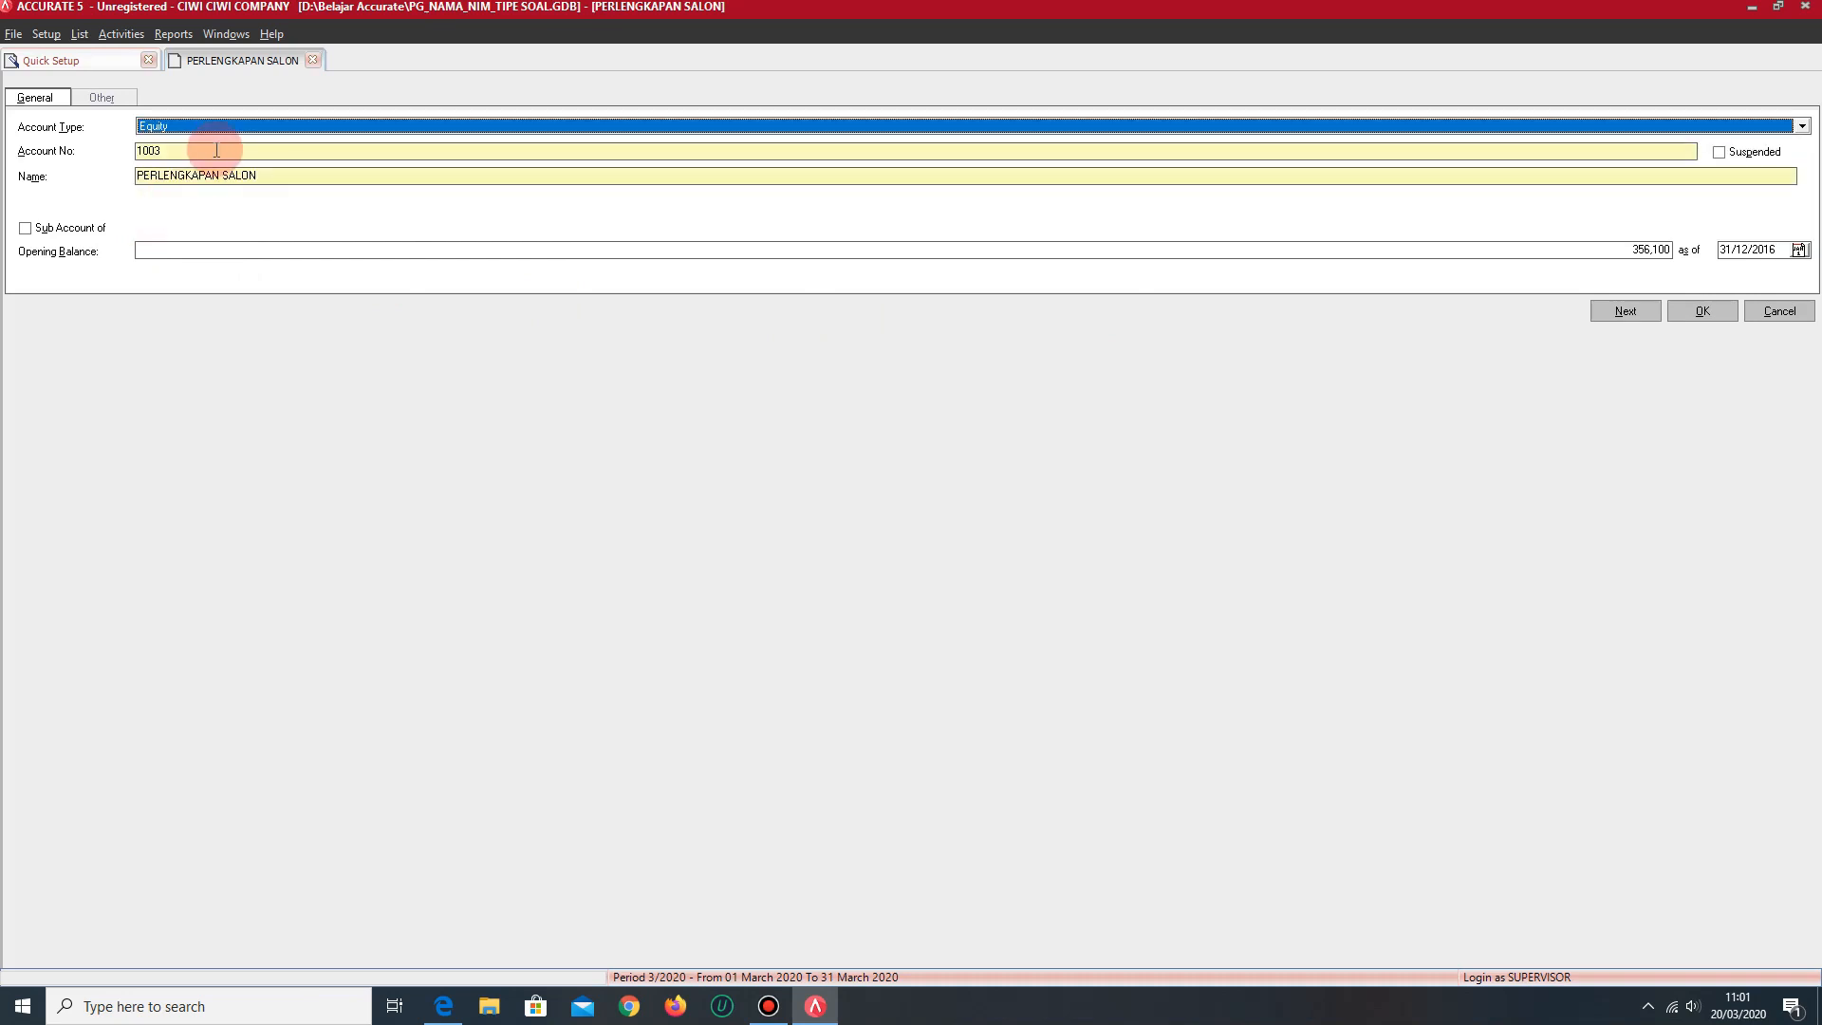
pyautogui.click(216, 149)
pyautogui.press('BackSpace')
pyautogui.press('BackSpace')
pyautogui.press('BackSpace')
pyautogui.press('BackSpace')
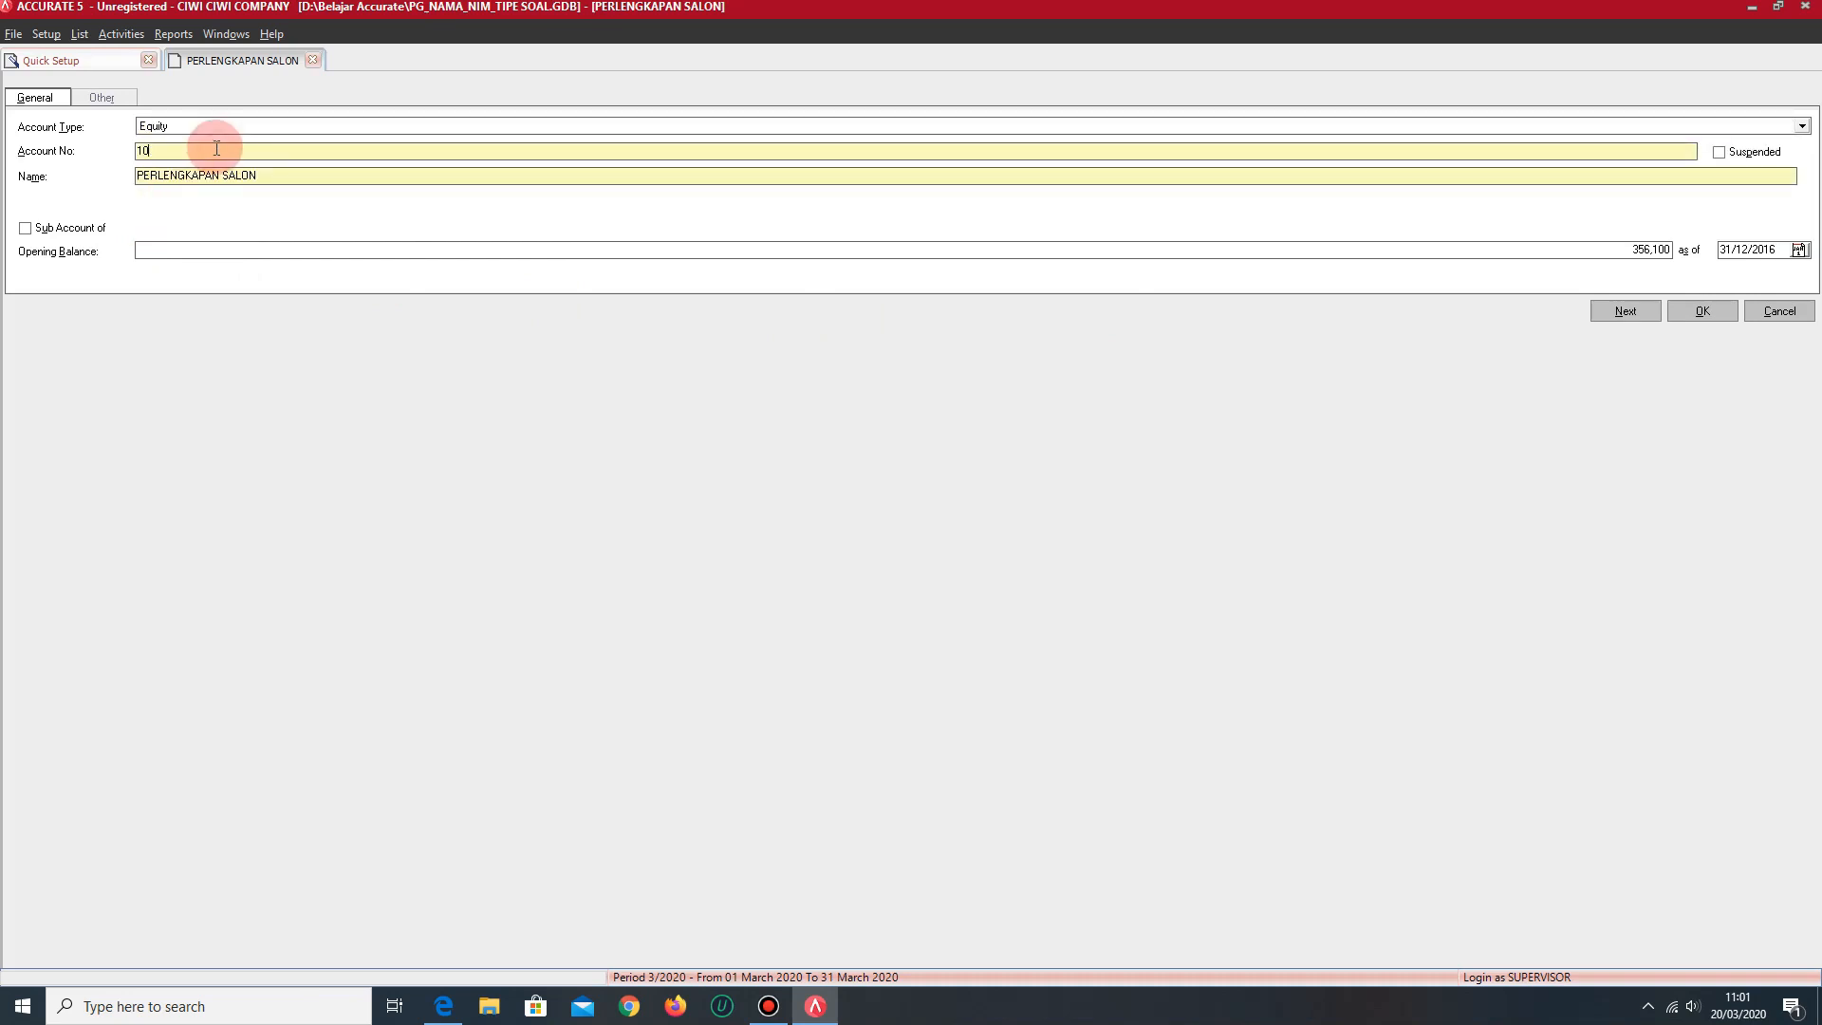
pyautogui.write('3001')
pyautogui.moveTo(285, 177); pyautogui.dragTo(134, 175)
pyautogui.write('PRIVE')
# - Change the open account form to type Accumulated Depreciation, account number 10099 and name AKUM. PENYUSUTAN ..
pyautogui.click(356, 130)
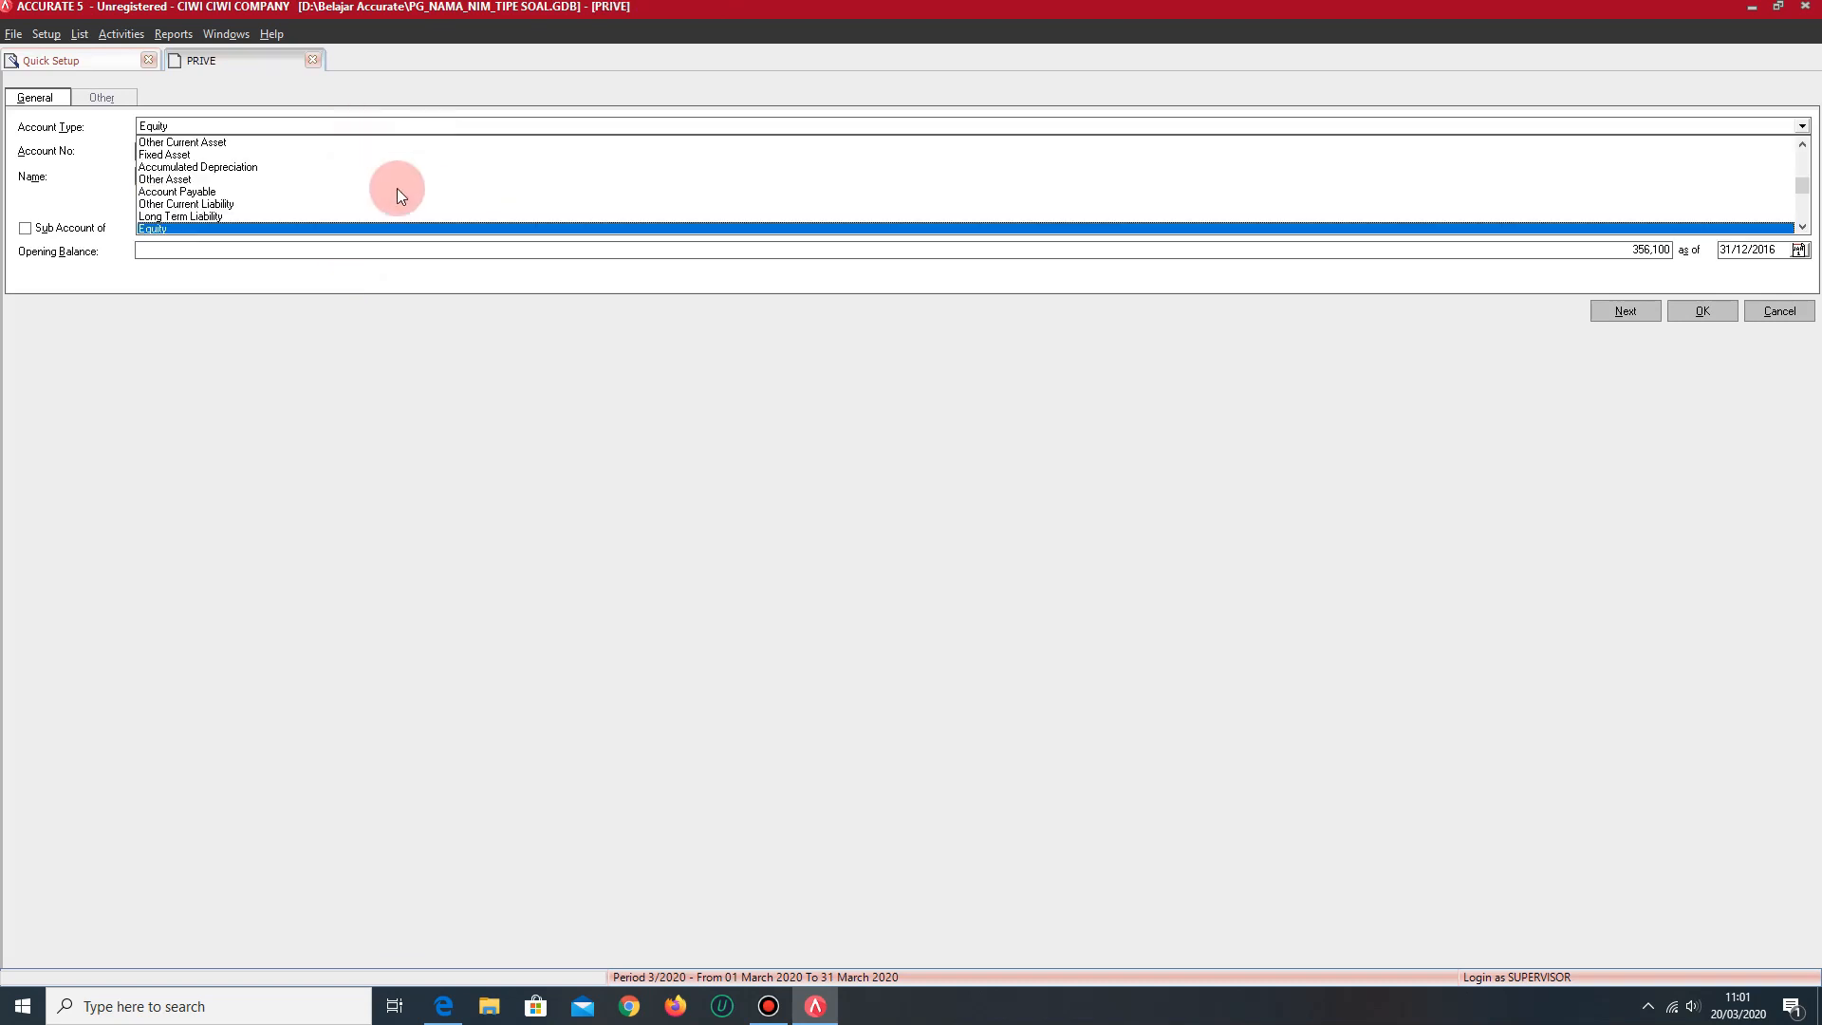
pyautogui.click(237, 167)
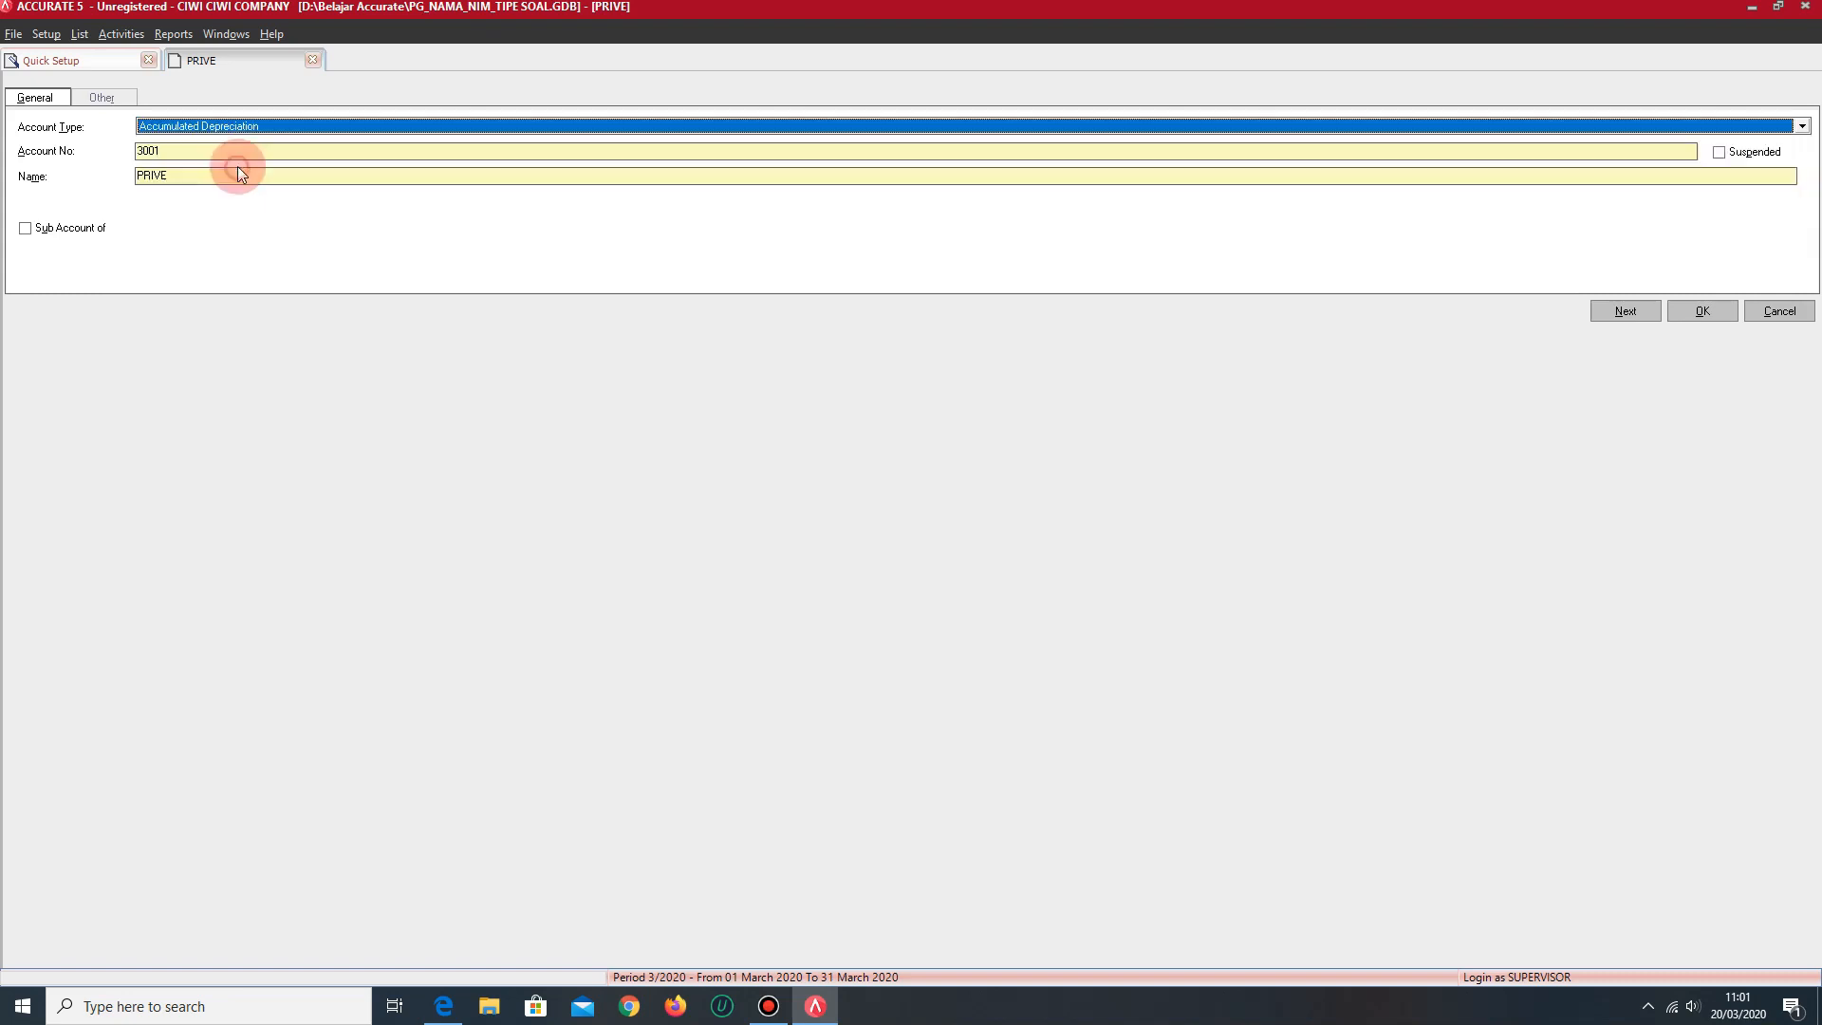
pyautogui.moveTo(198, 155); pyautogui.dragTo(101, 154)
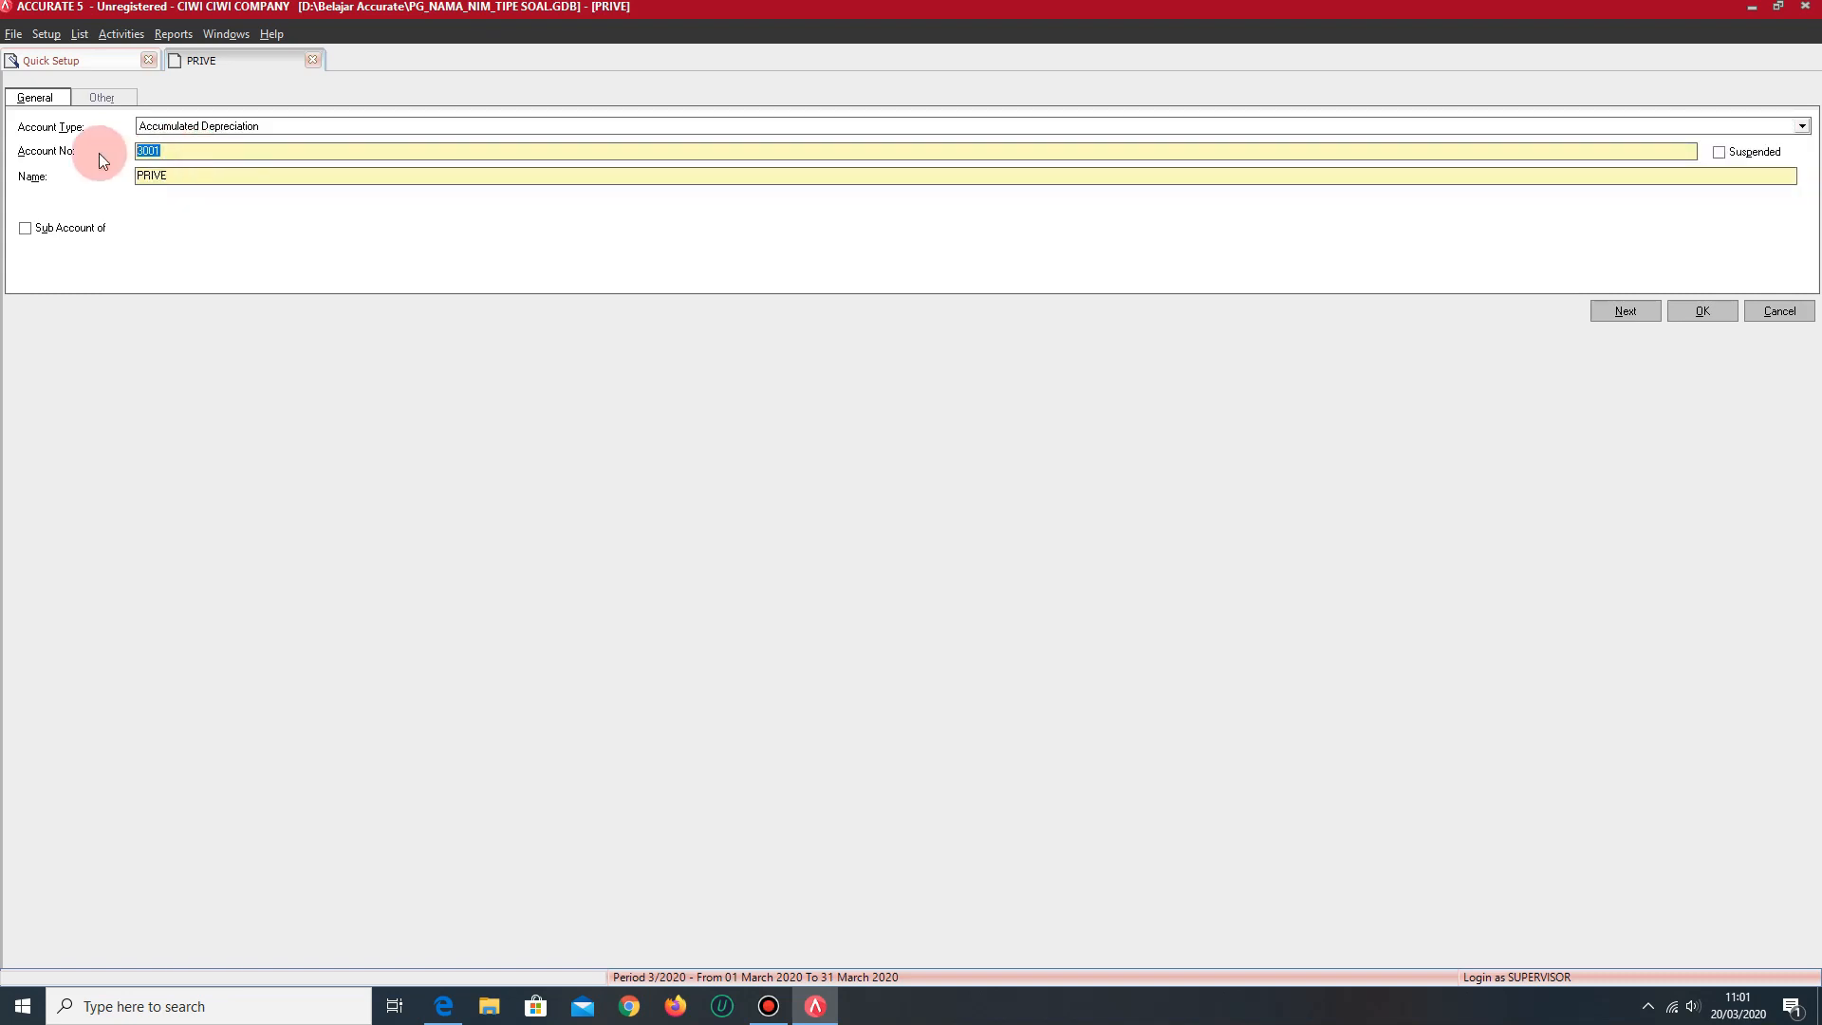
pyautogui.write('10099')
pyautogui.press('Tab')
pyautogui.write('UM. PENYUSUTAN ...')
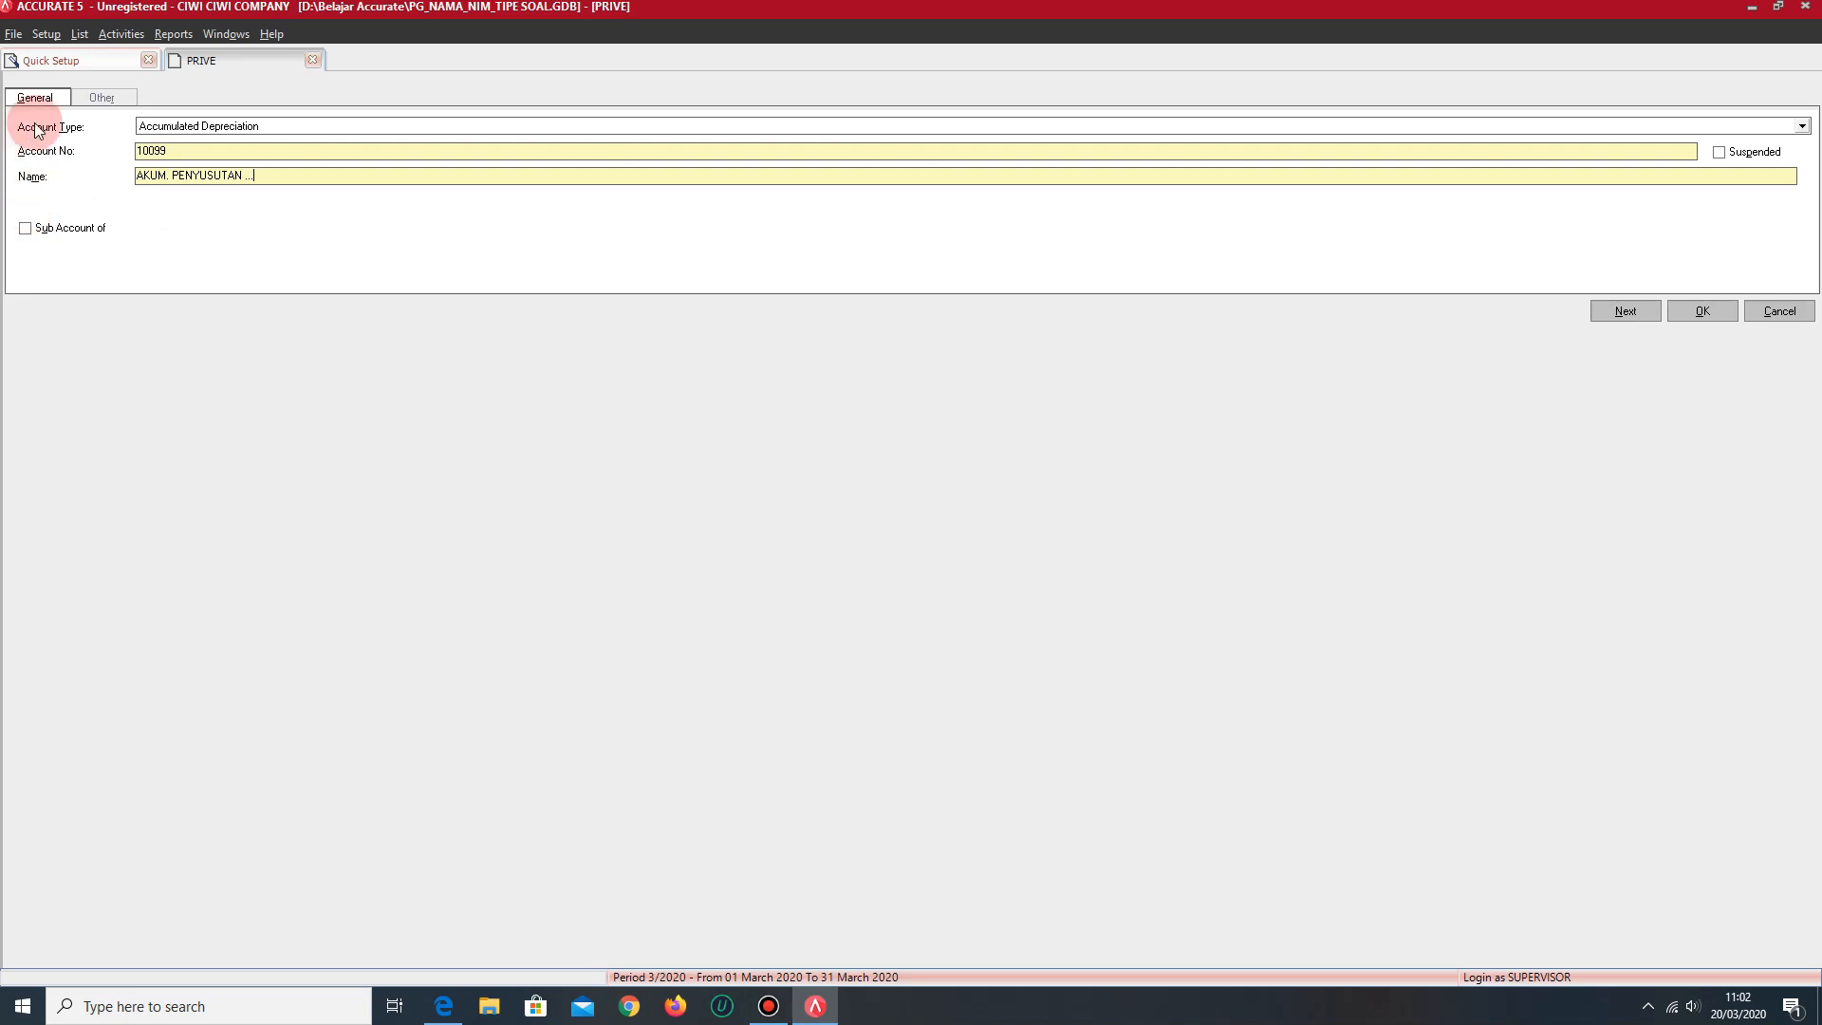
# - Change the open account form to type Account Payable, account number 2001 and name UTANG USAHA
pyautogui.click(220, 125)
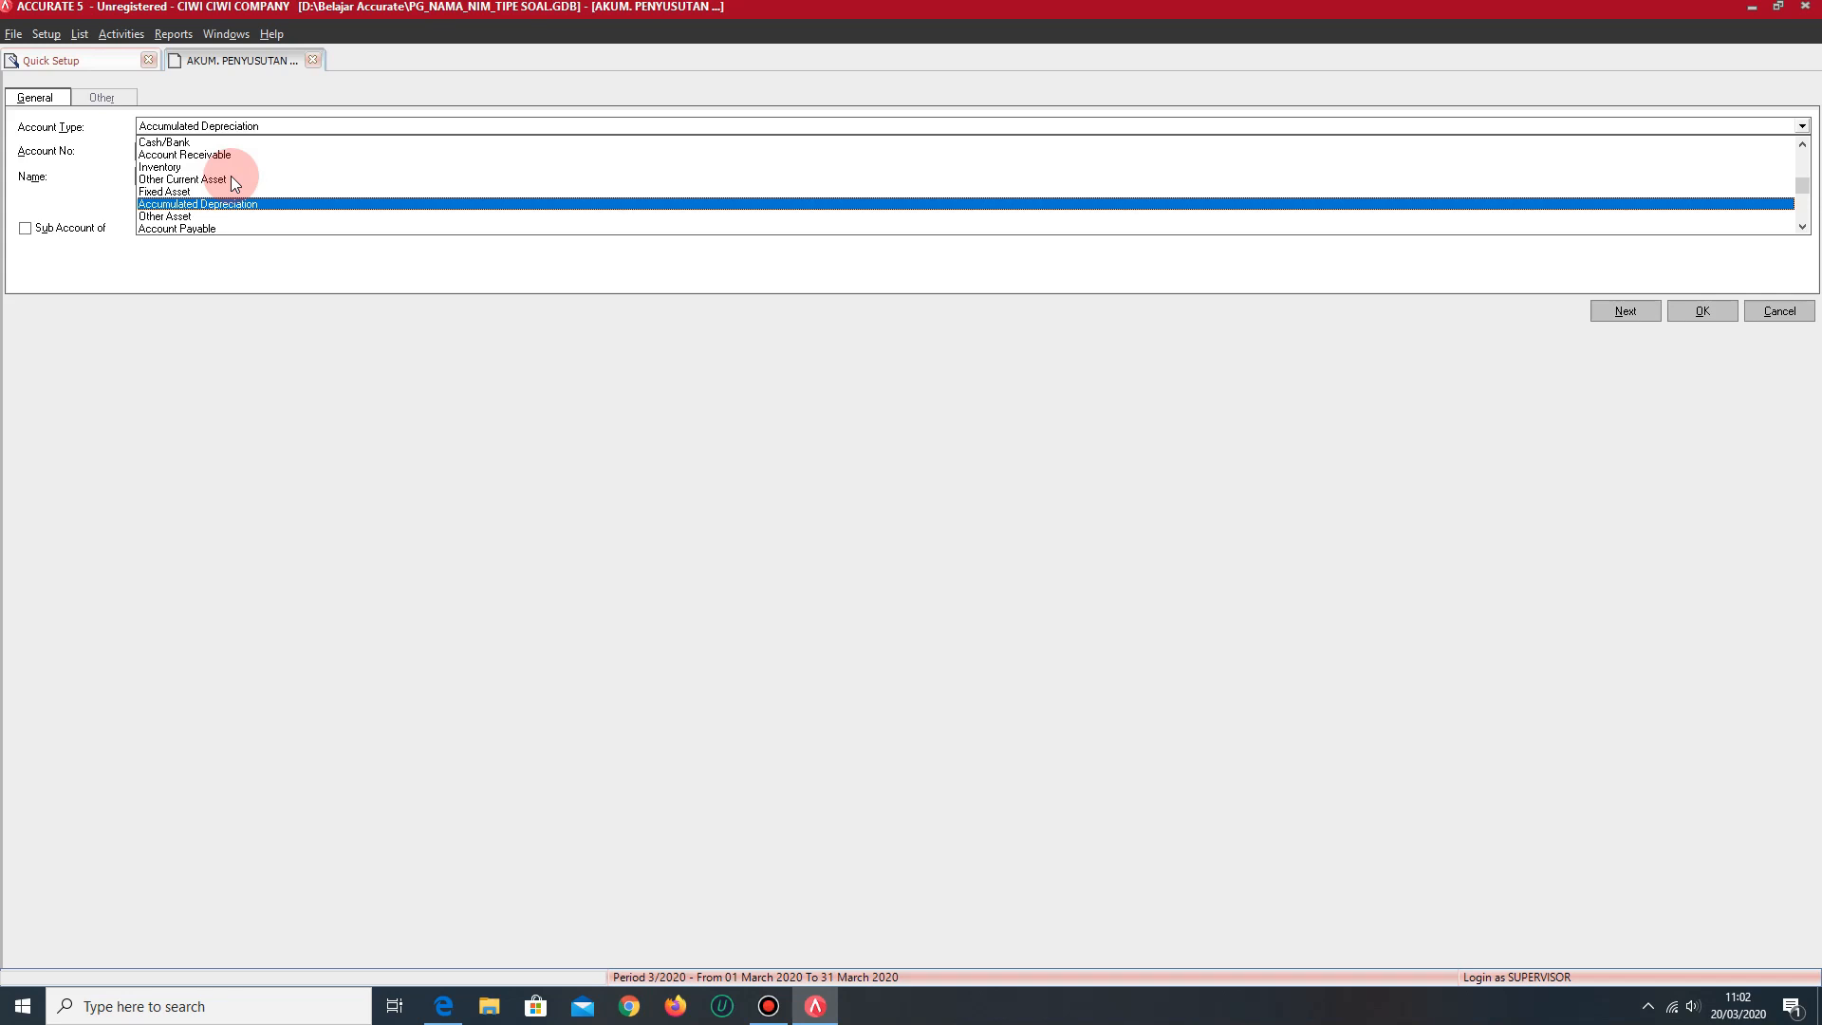
pyautogui.click(211, 230)
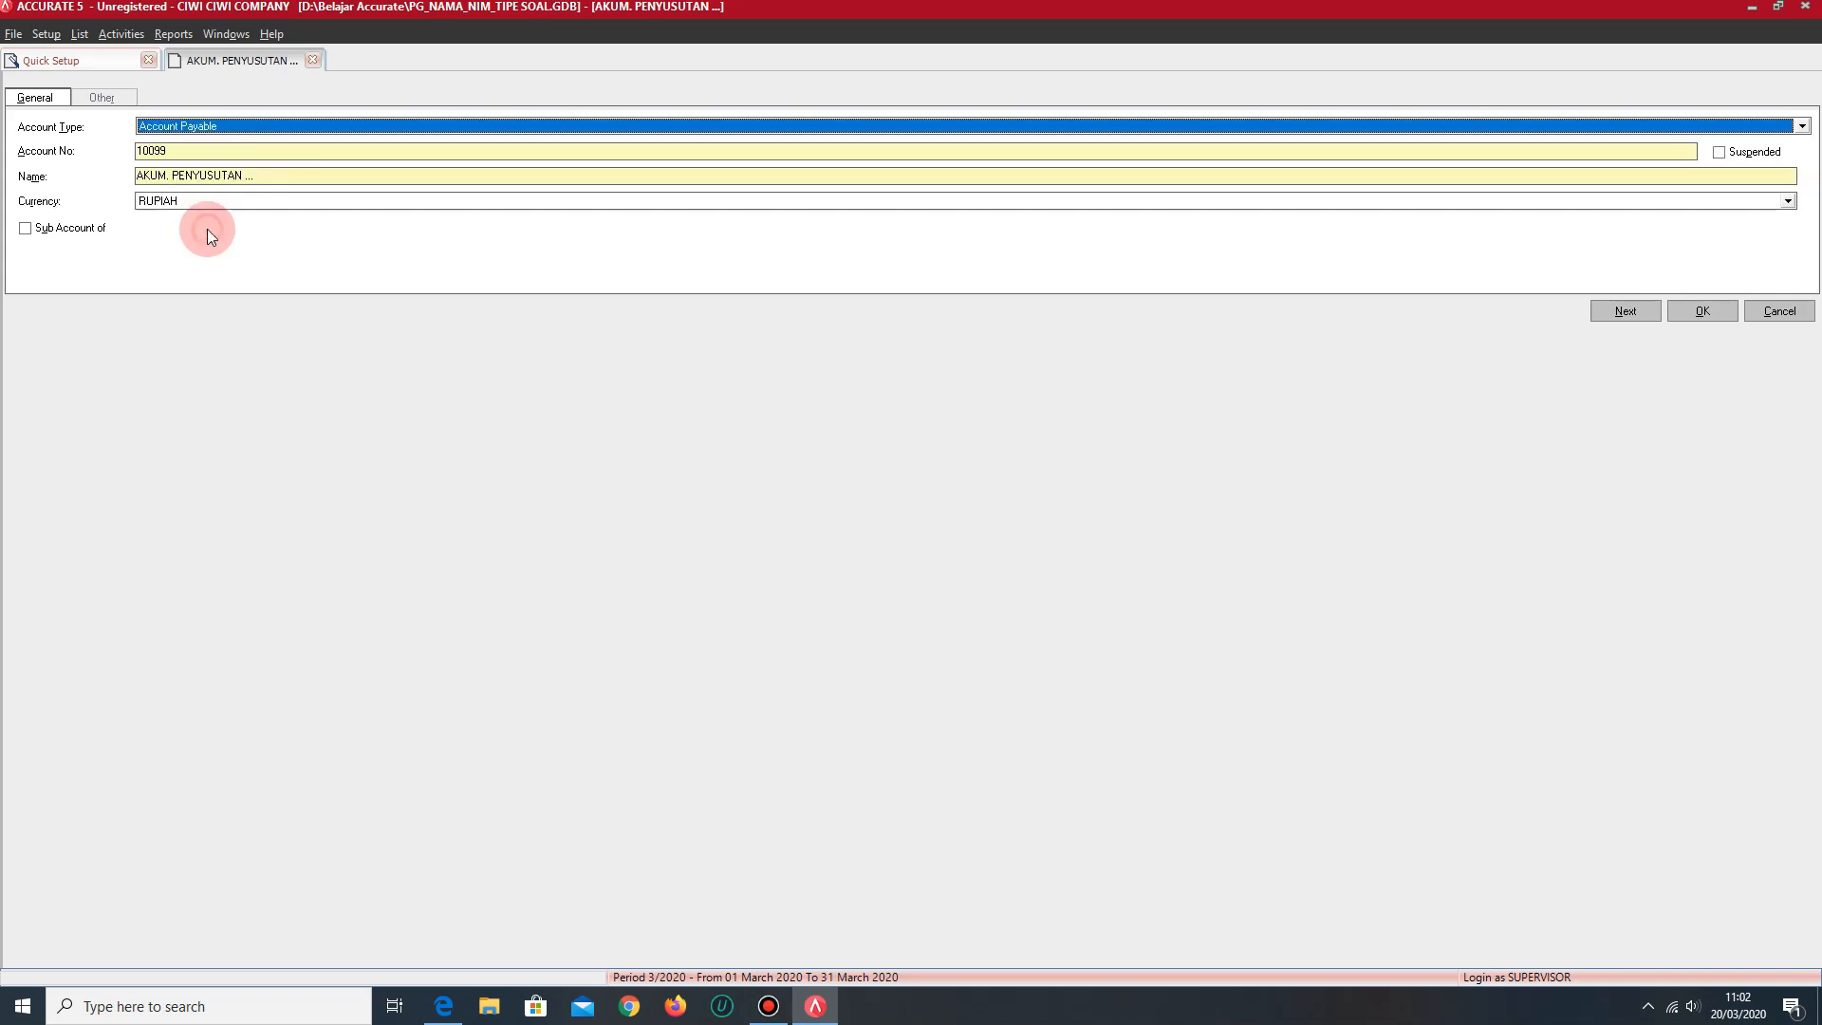
pyautogui.click(206, 146)
pyautogui.moveTo(206, 146); pyautogui.dragTo(131, 149)
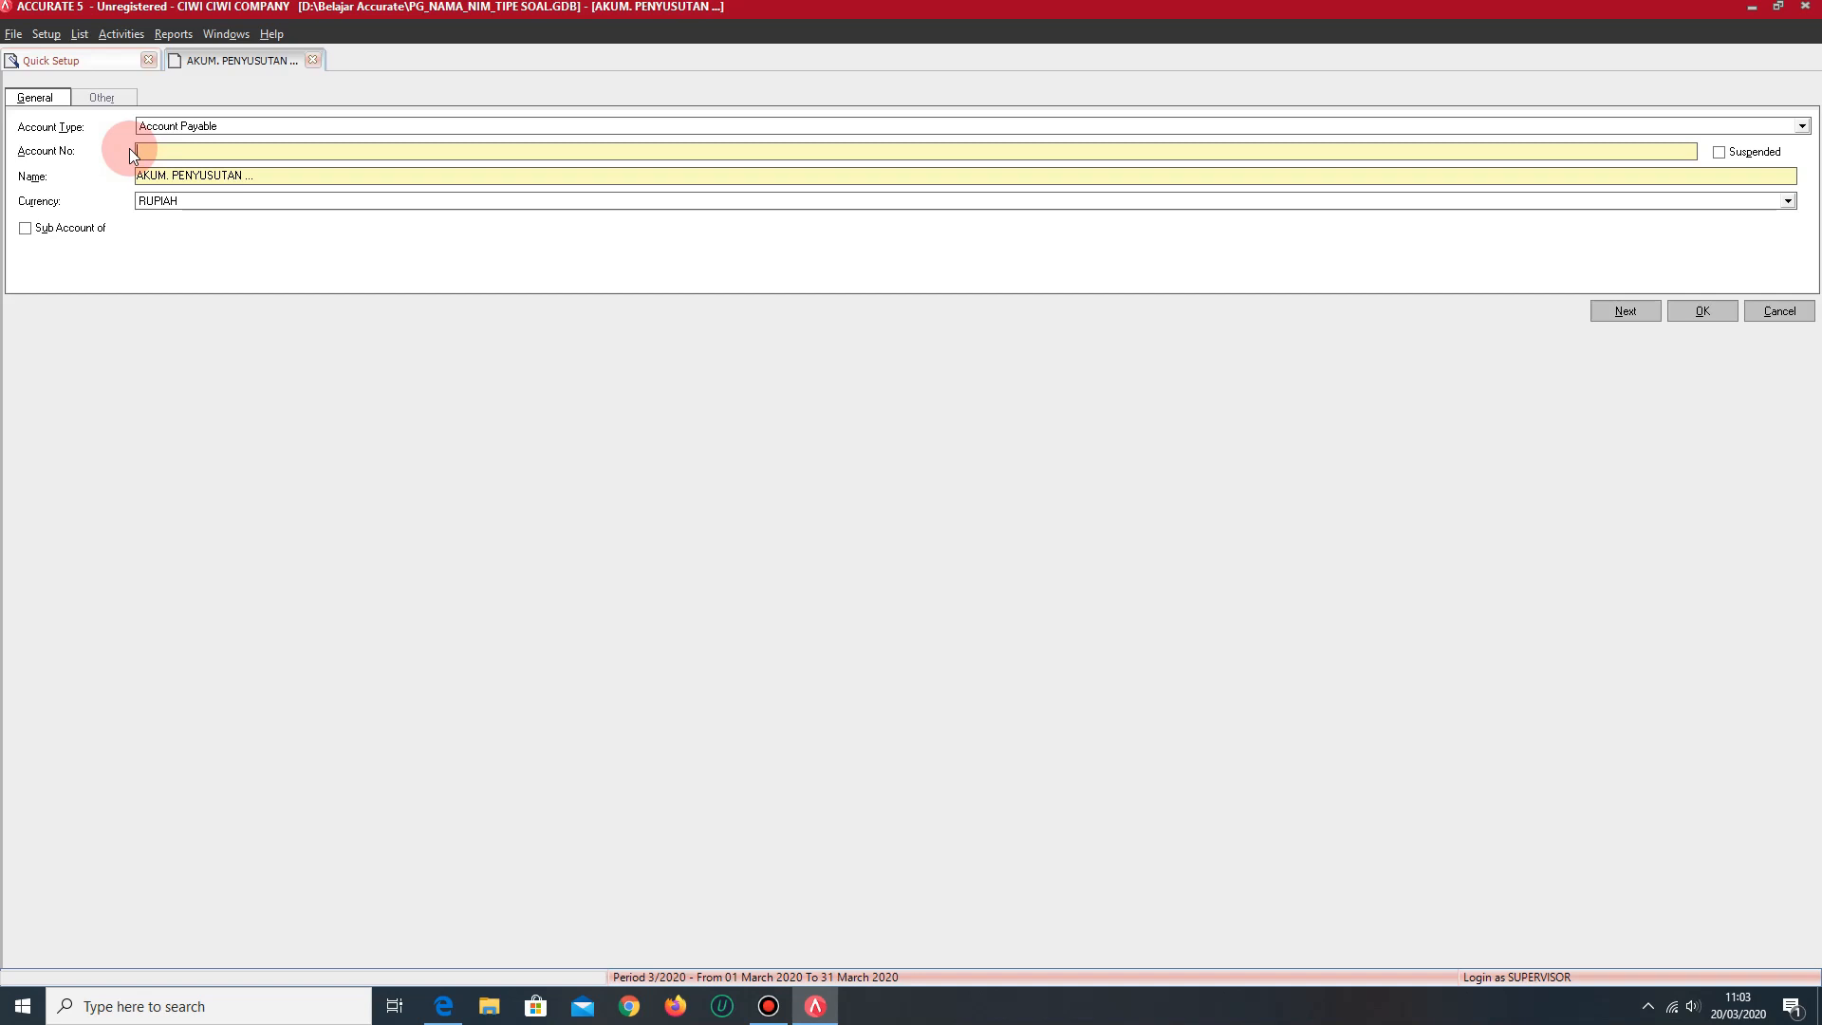
pyautogui.write('2001')
pyautogui.press('Tab')
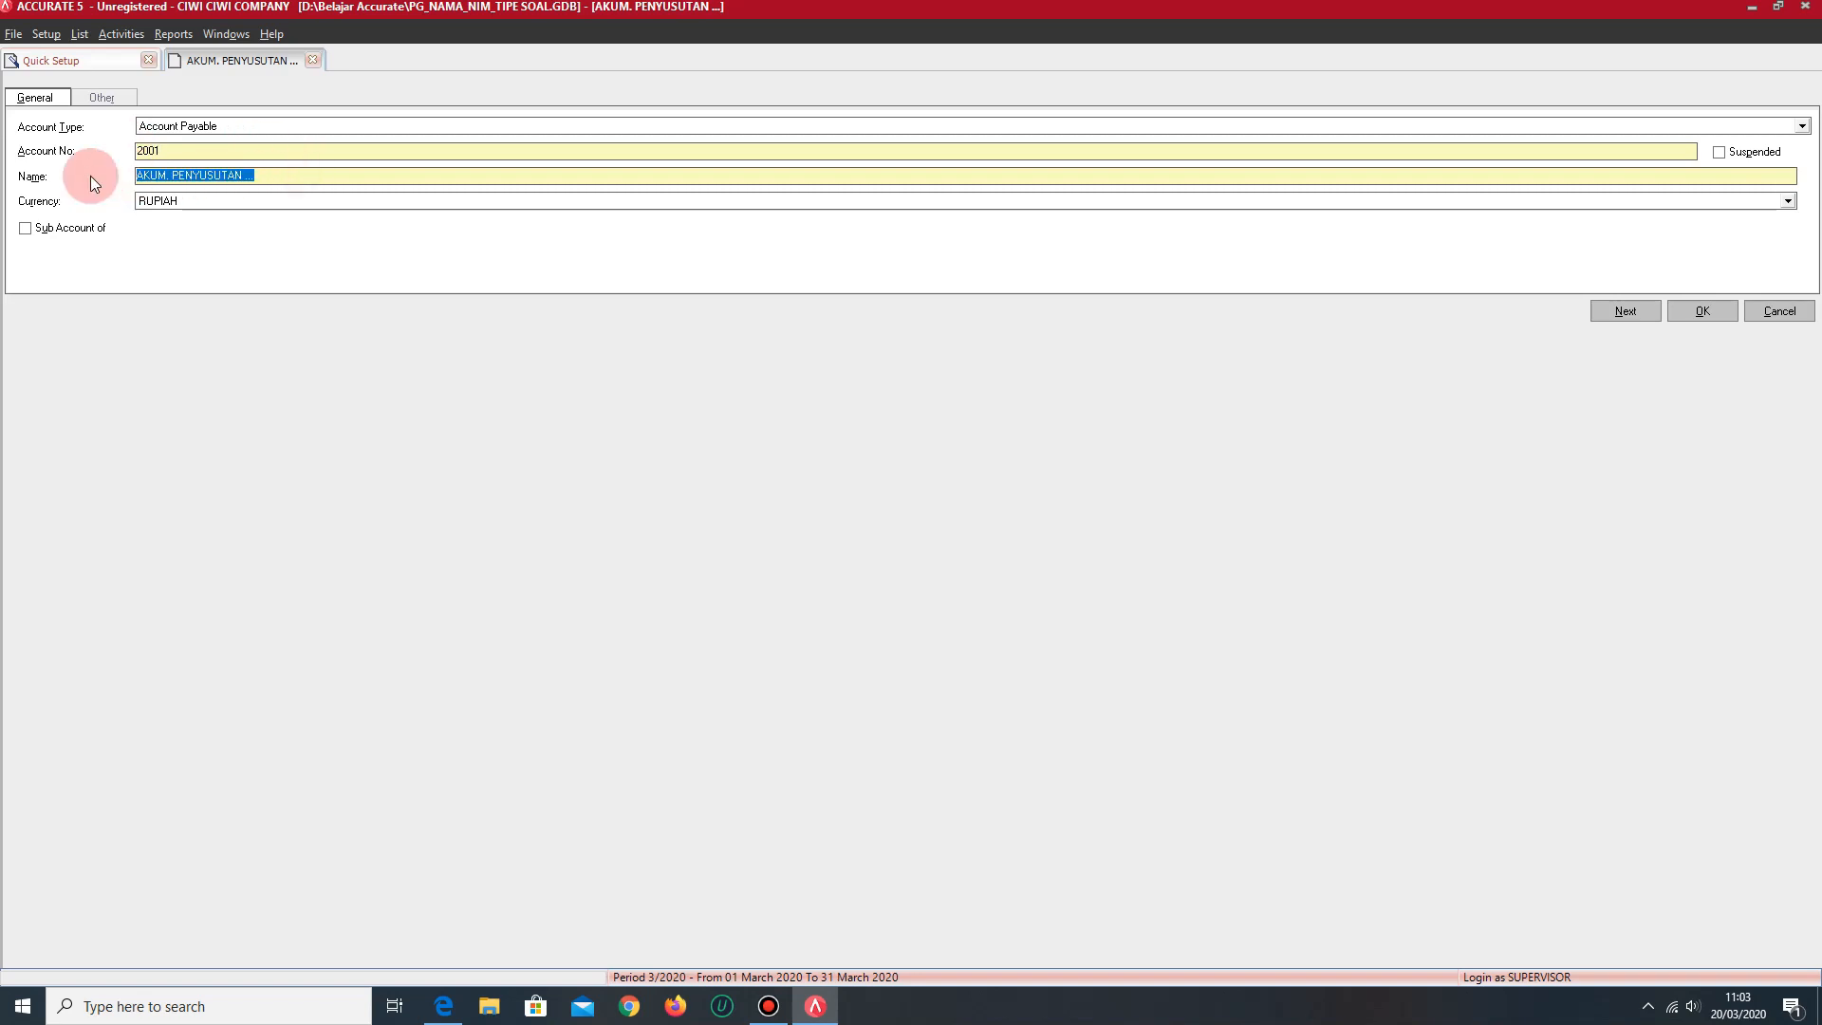
pyautogui.write('U')
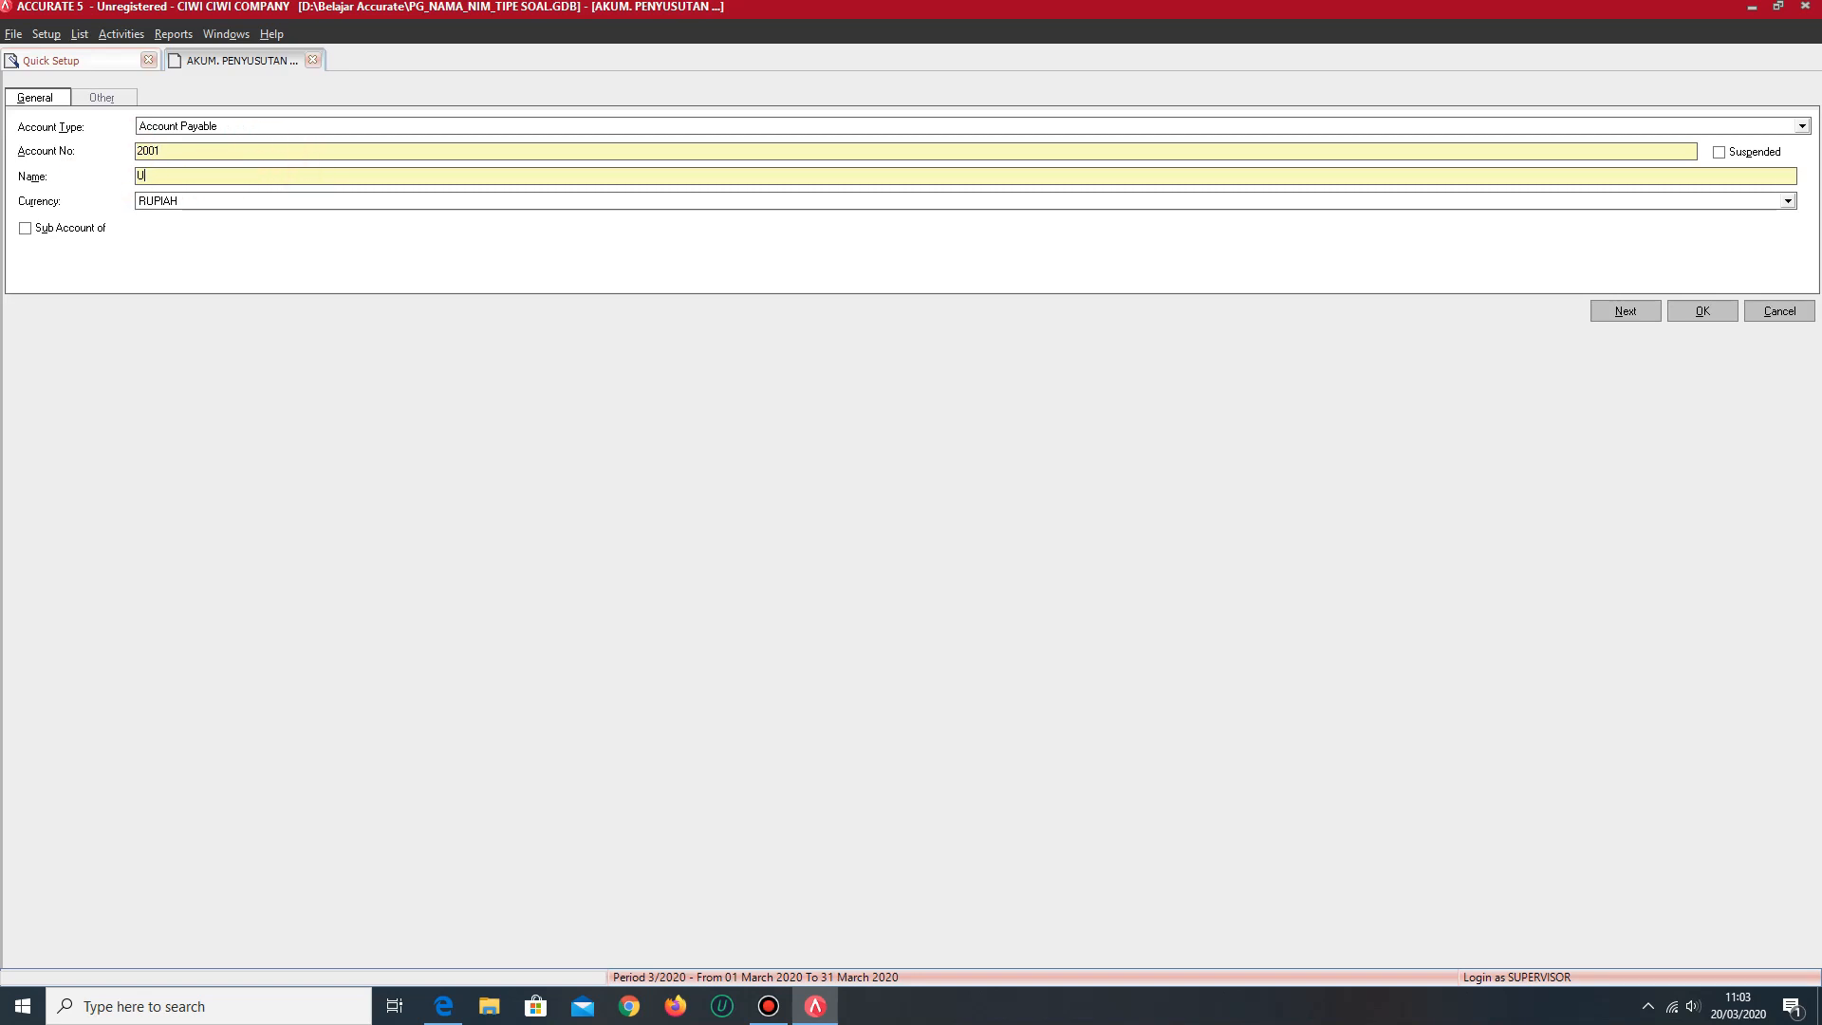
pyautogui.write('TANG USAHA')
# - Change the open account form to type Other Current Liability and name UTANG GAJI
pyautogui.click(261, 124)
pyautogui.click(1802, 227)
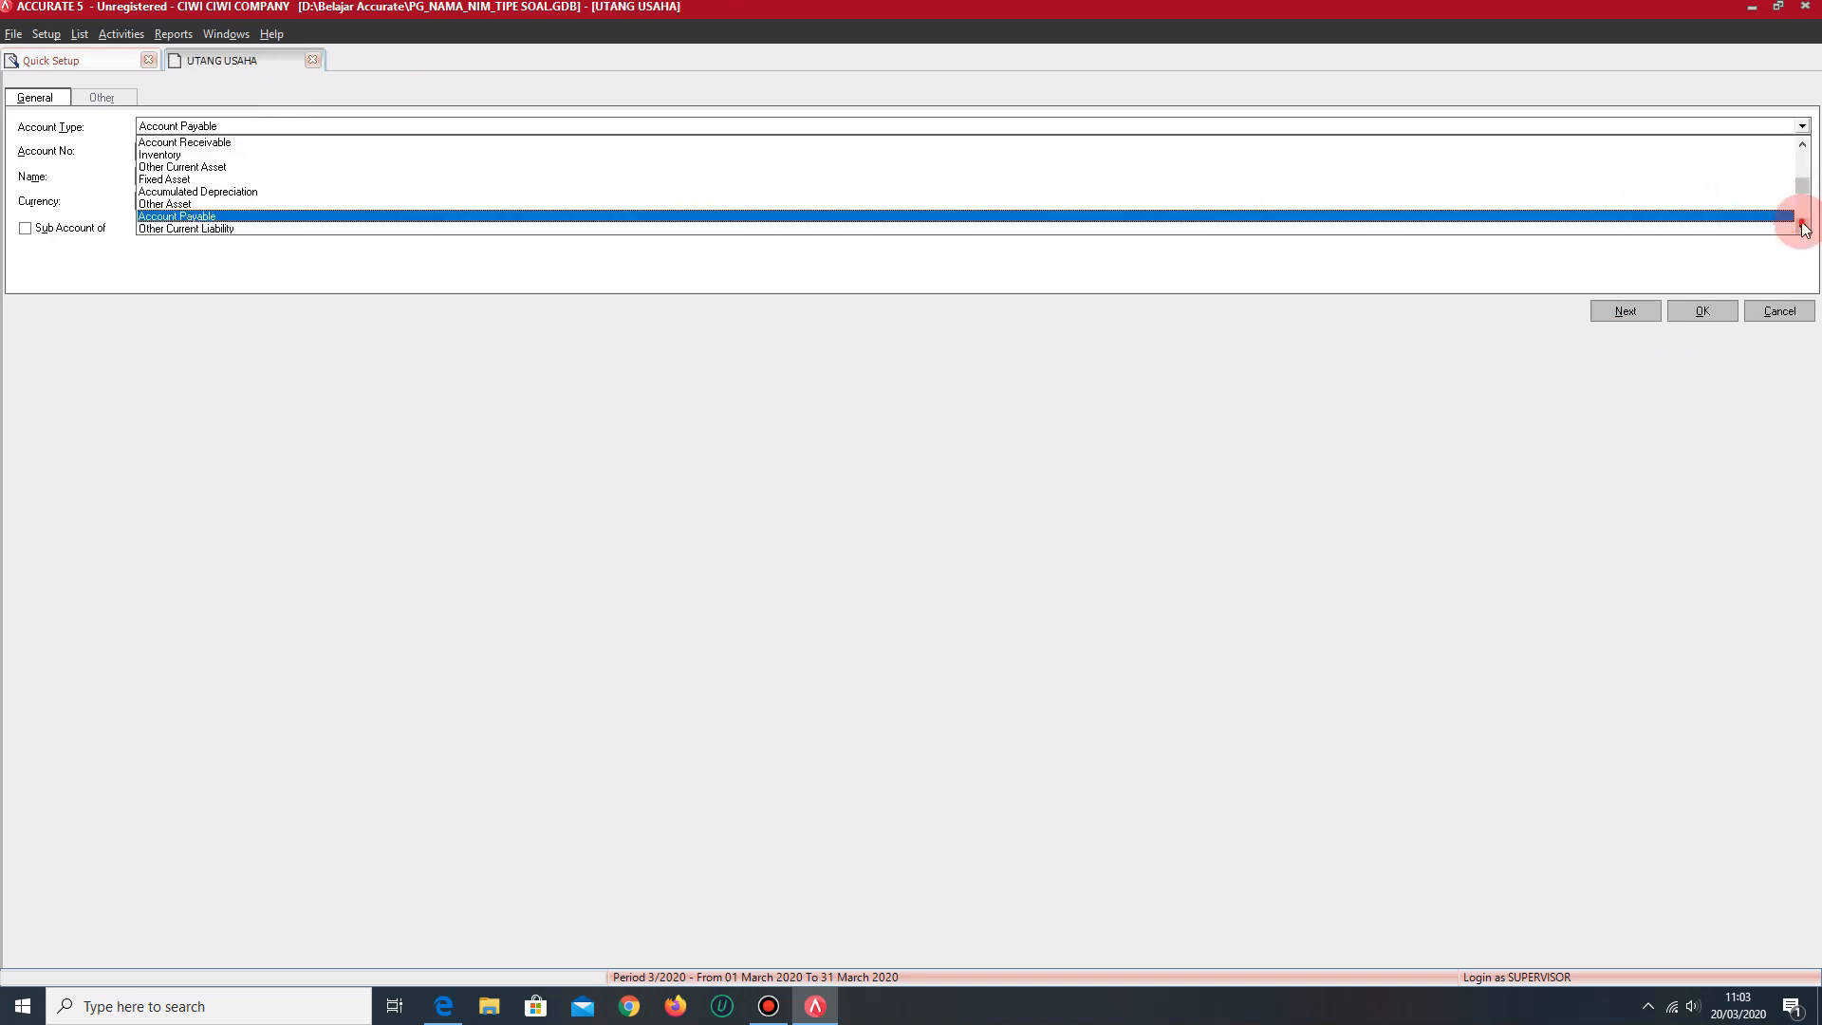
pyautogui.click(1802, 227)
pyautogui.click(1802, 227)
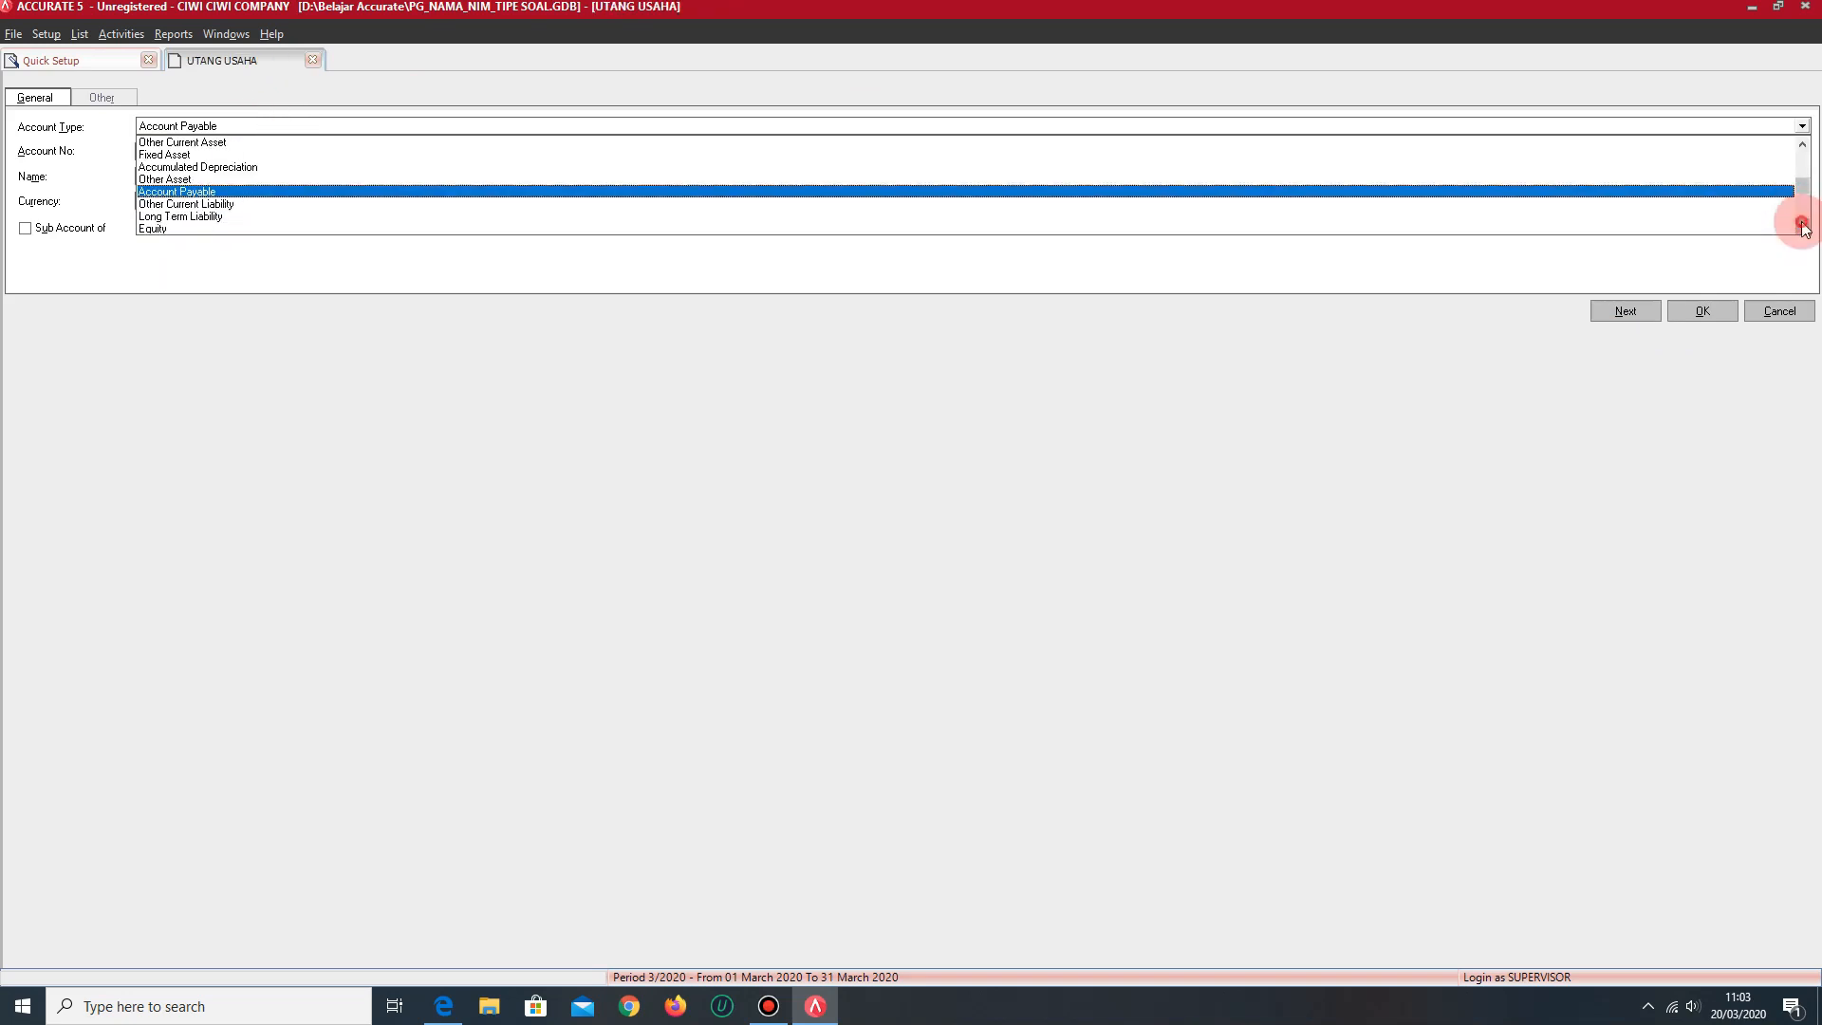
pyautogui.click(212, 205)
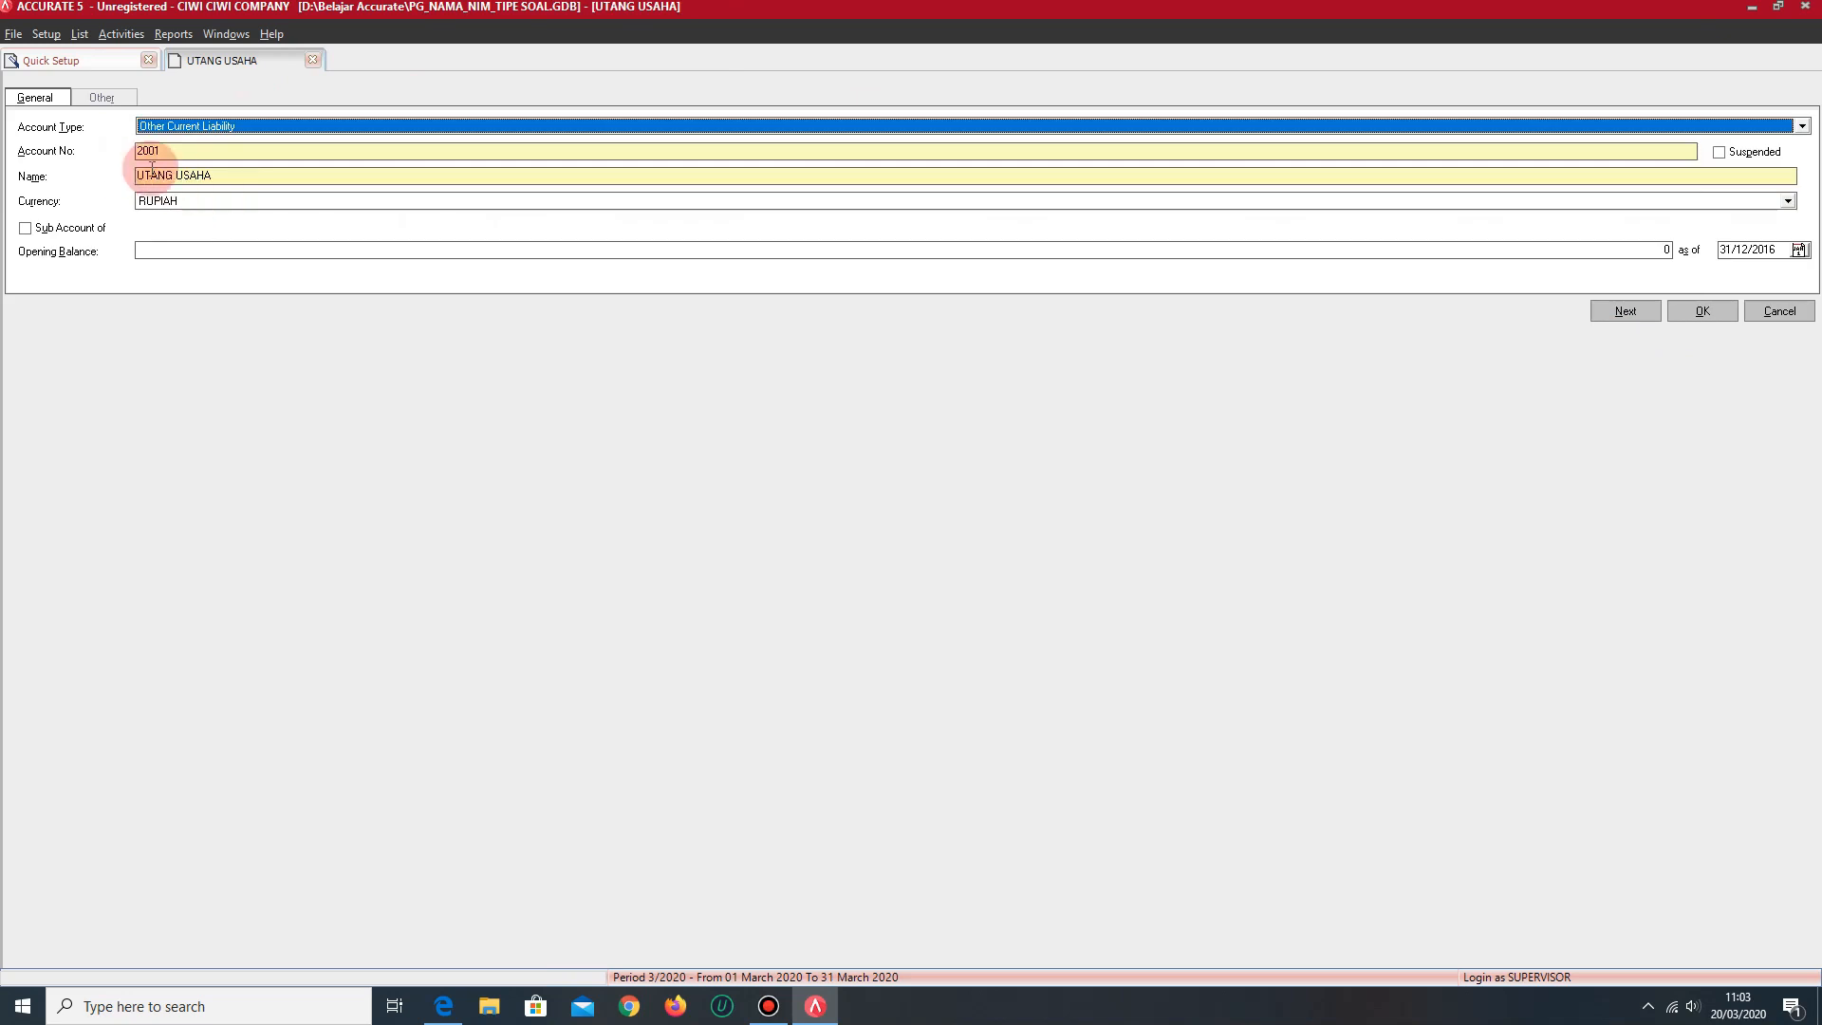
pyautogui.click(188, 153)
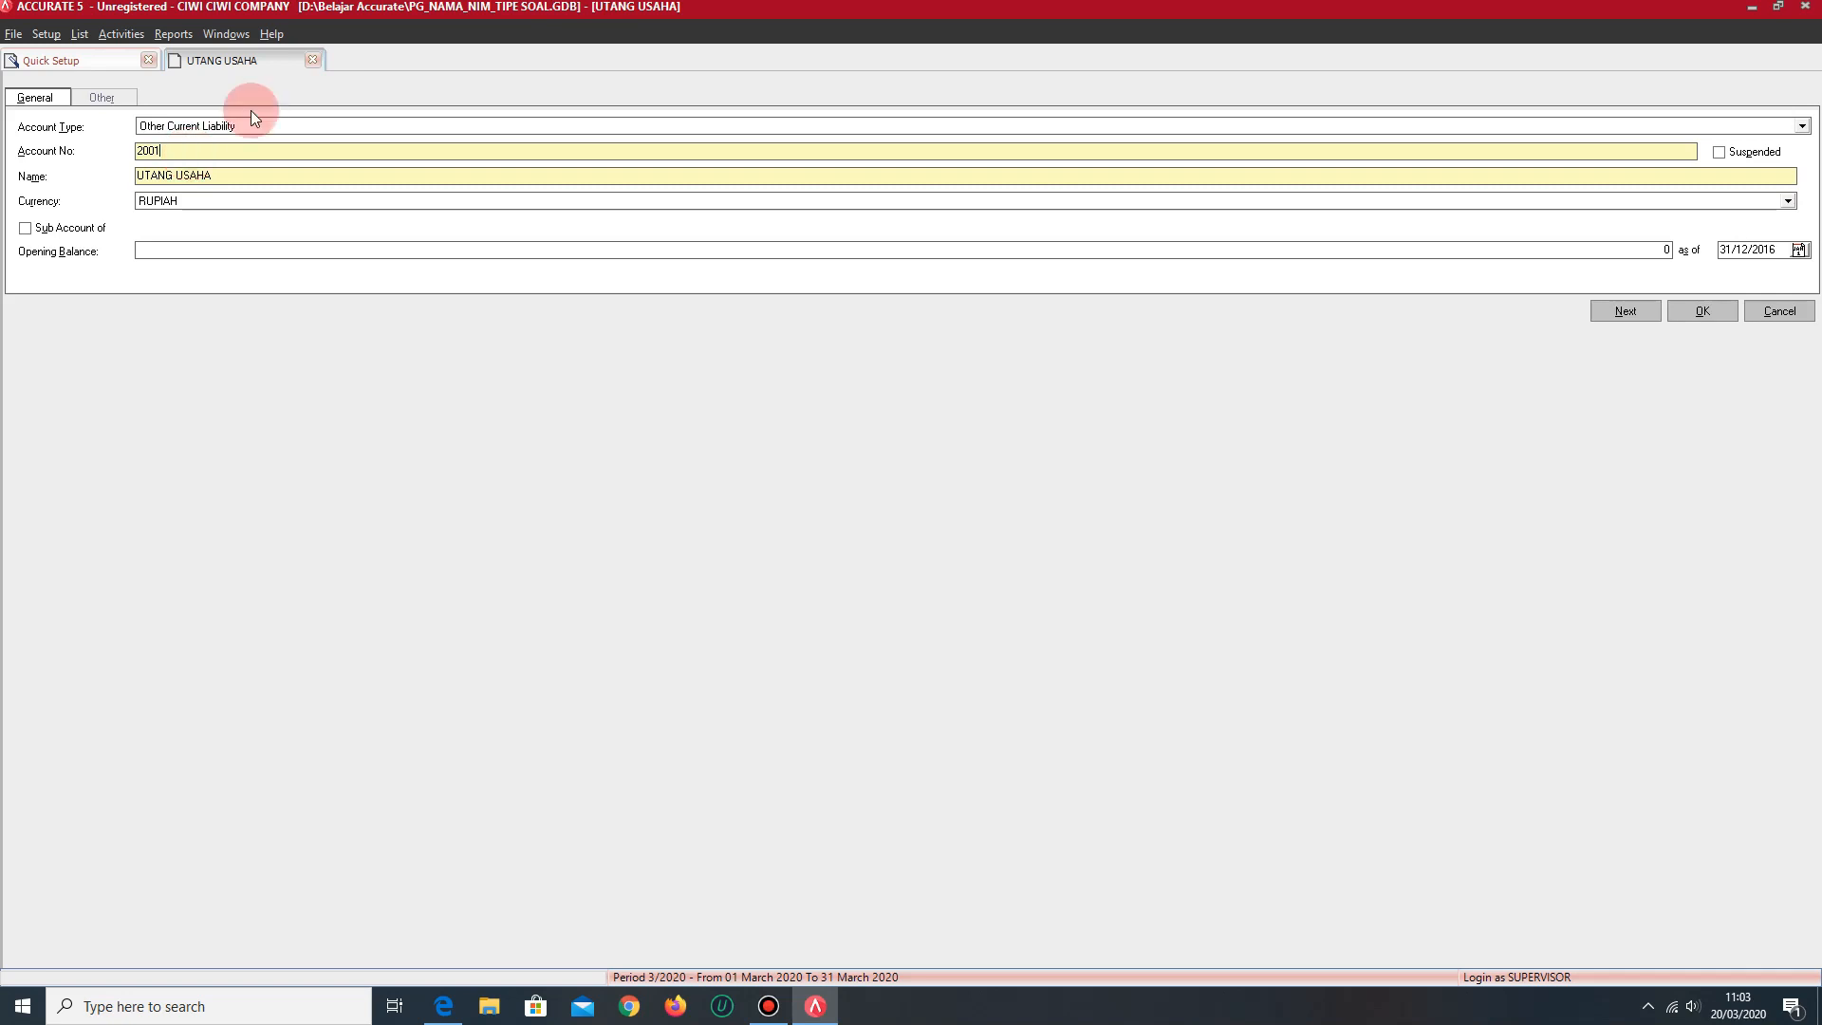
pyautogui.moveTo(251, 174); pyautogui.dragTo(121, 157)
pyautogui.write('UTANG GAJI')
# - Change the open account form to type Equity, account number 3001 and name MODAL...
pyautogui.click(316, 129)
pyautogui.click(1801, 227)
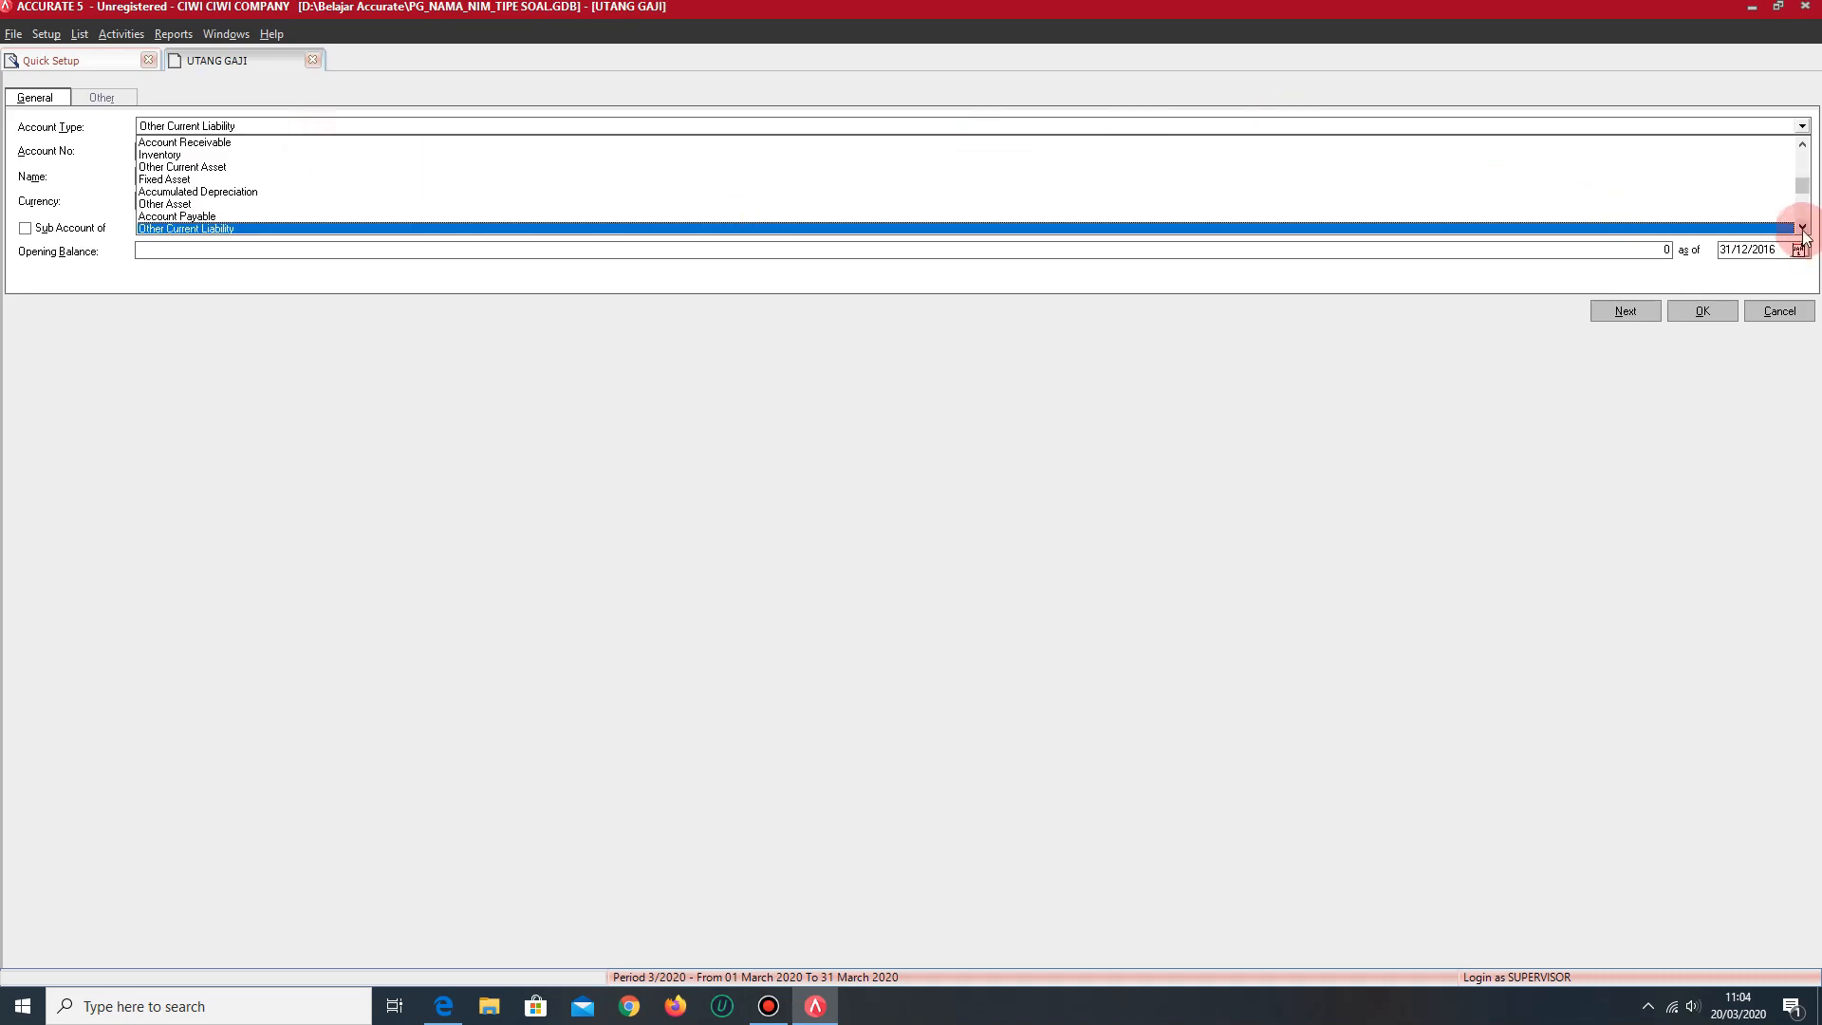
pyautogui.click(156, 204)
pyautogui.moveTo(187, 151); pyautogui.dragTo(105, 150)
pyautogui.write('3001')
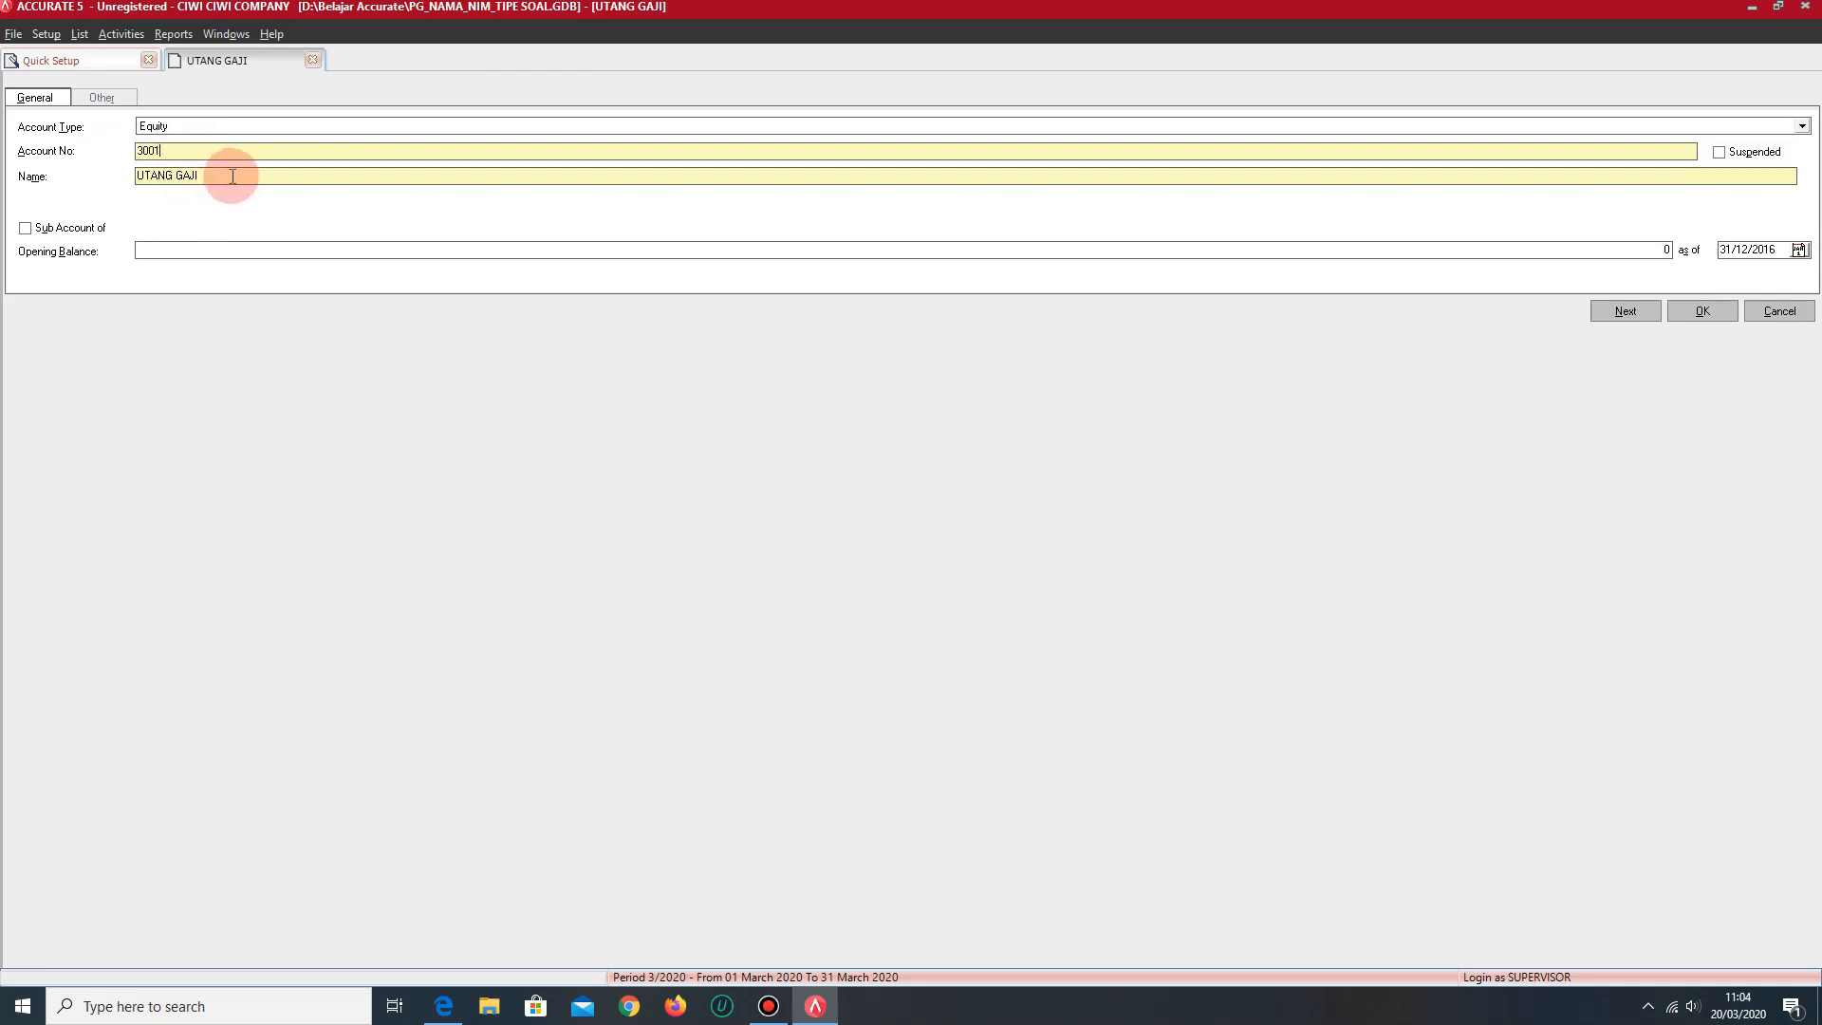
pyautogui.moveTo(228, 175); pyautogui.dragTo(83, 173)
pyautogui.write('MODAL....')
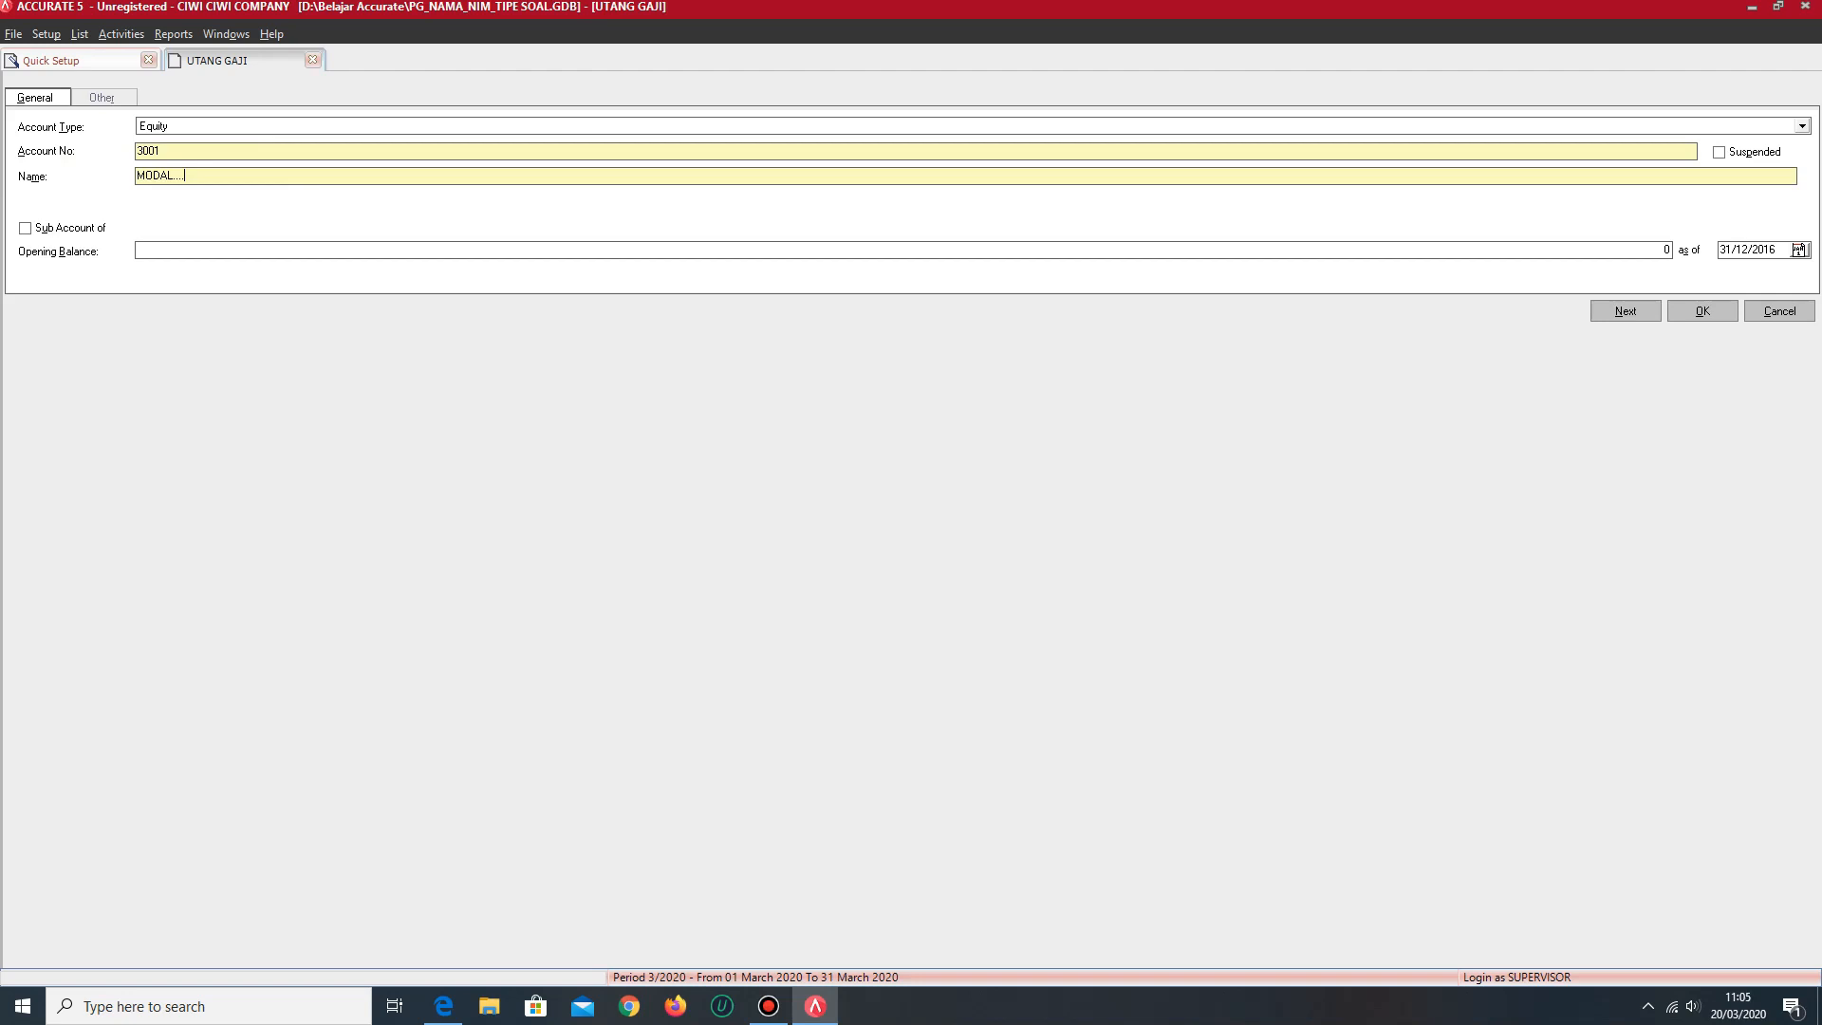
# - Change the open account form to type Other Expense, account number 9001 and name BIAYA ADM BANK..
pyautogui.click(439, 128)
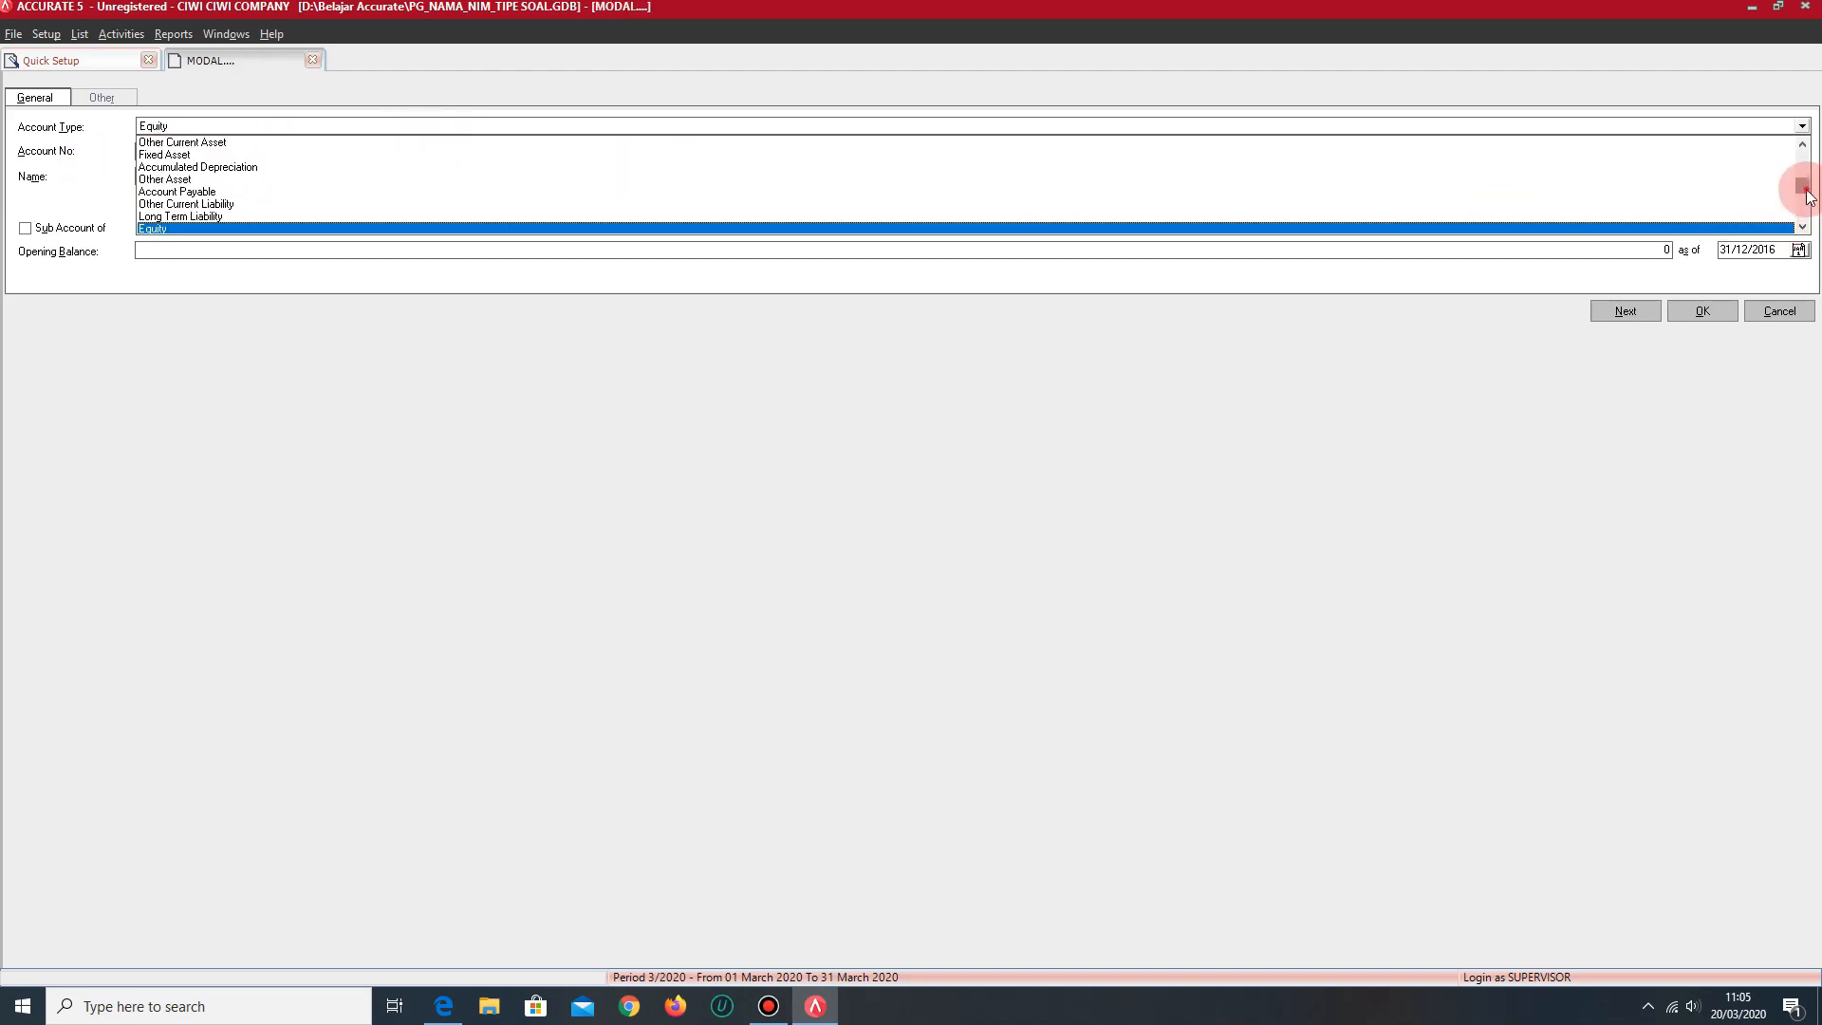
pyautogui.scroll(-2, 1799, 211)
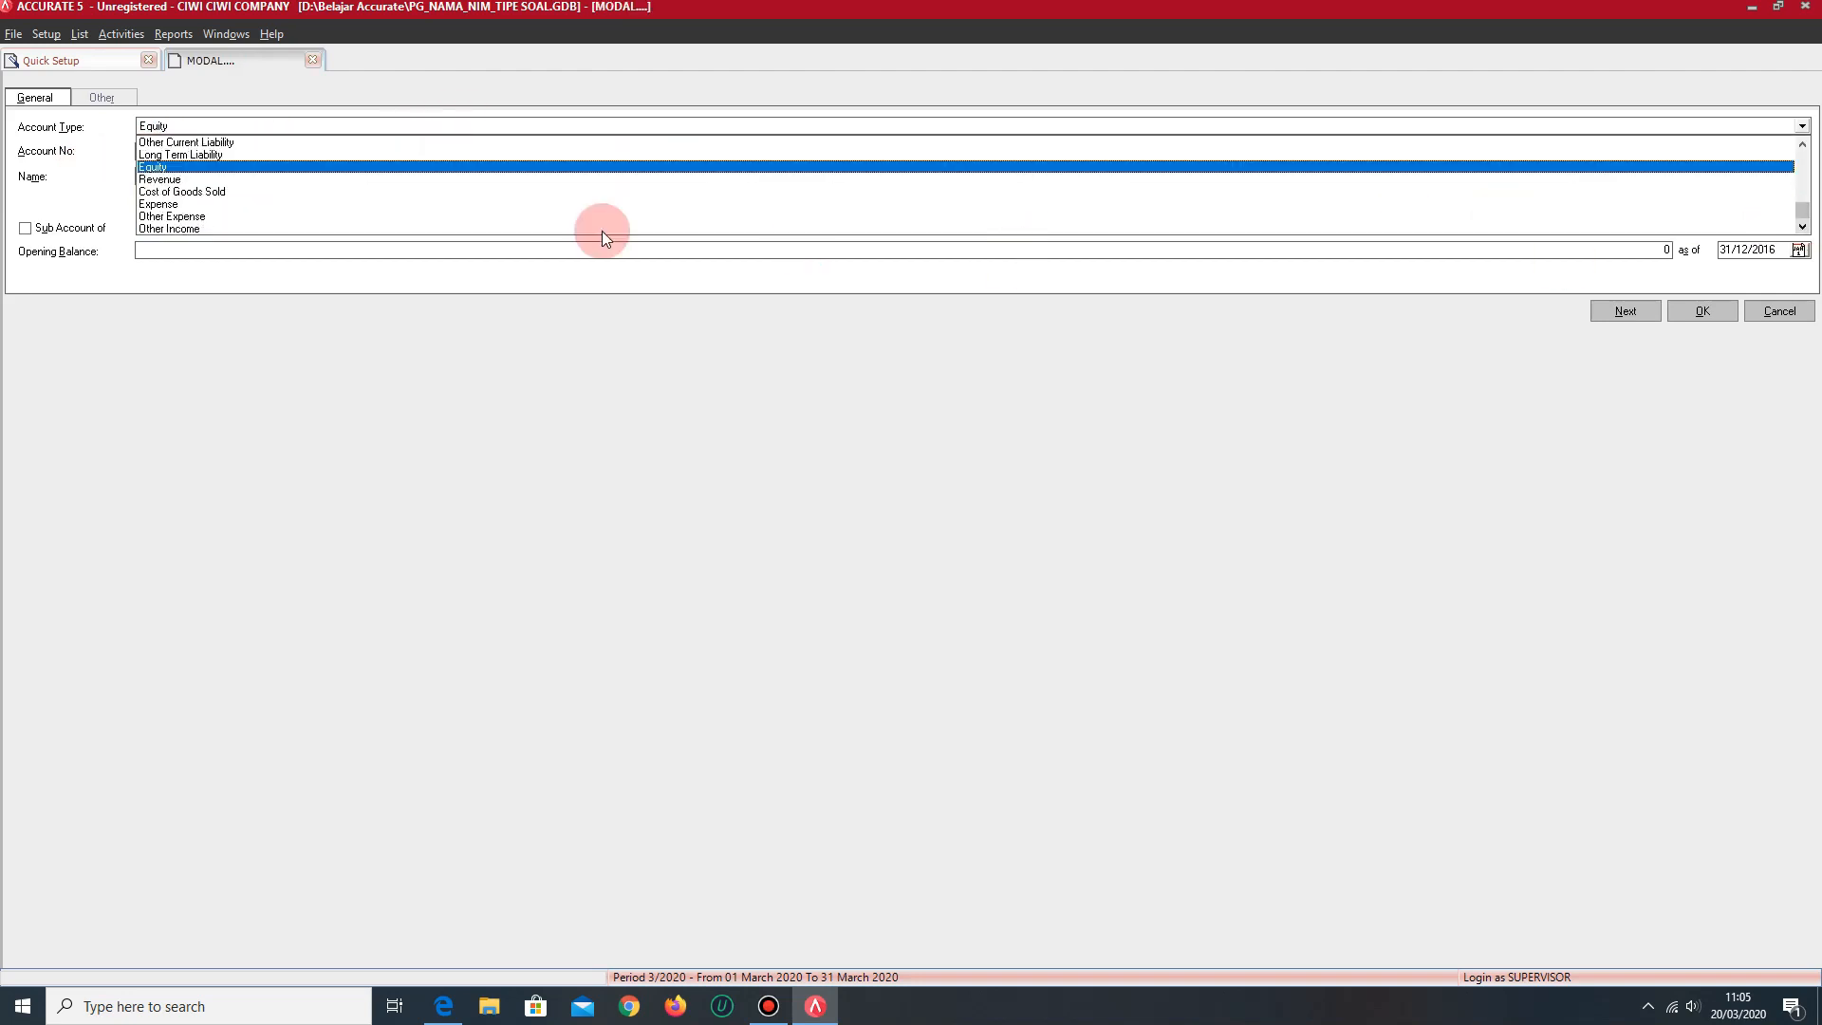
pyautogui.click(204, 217)
pyautogui.moveTo(197, 179); pyautogui.dragTo(121, 181)
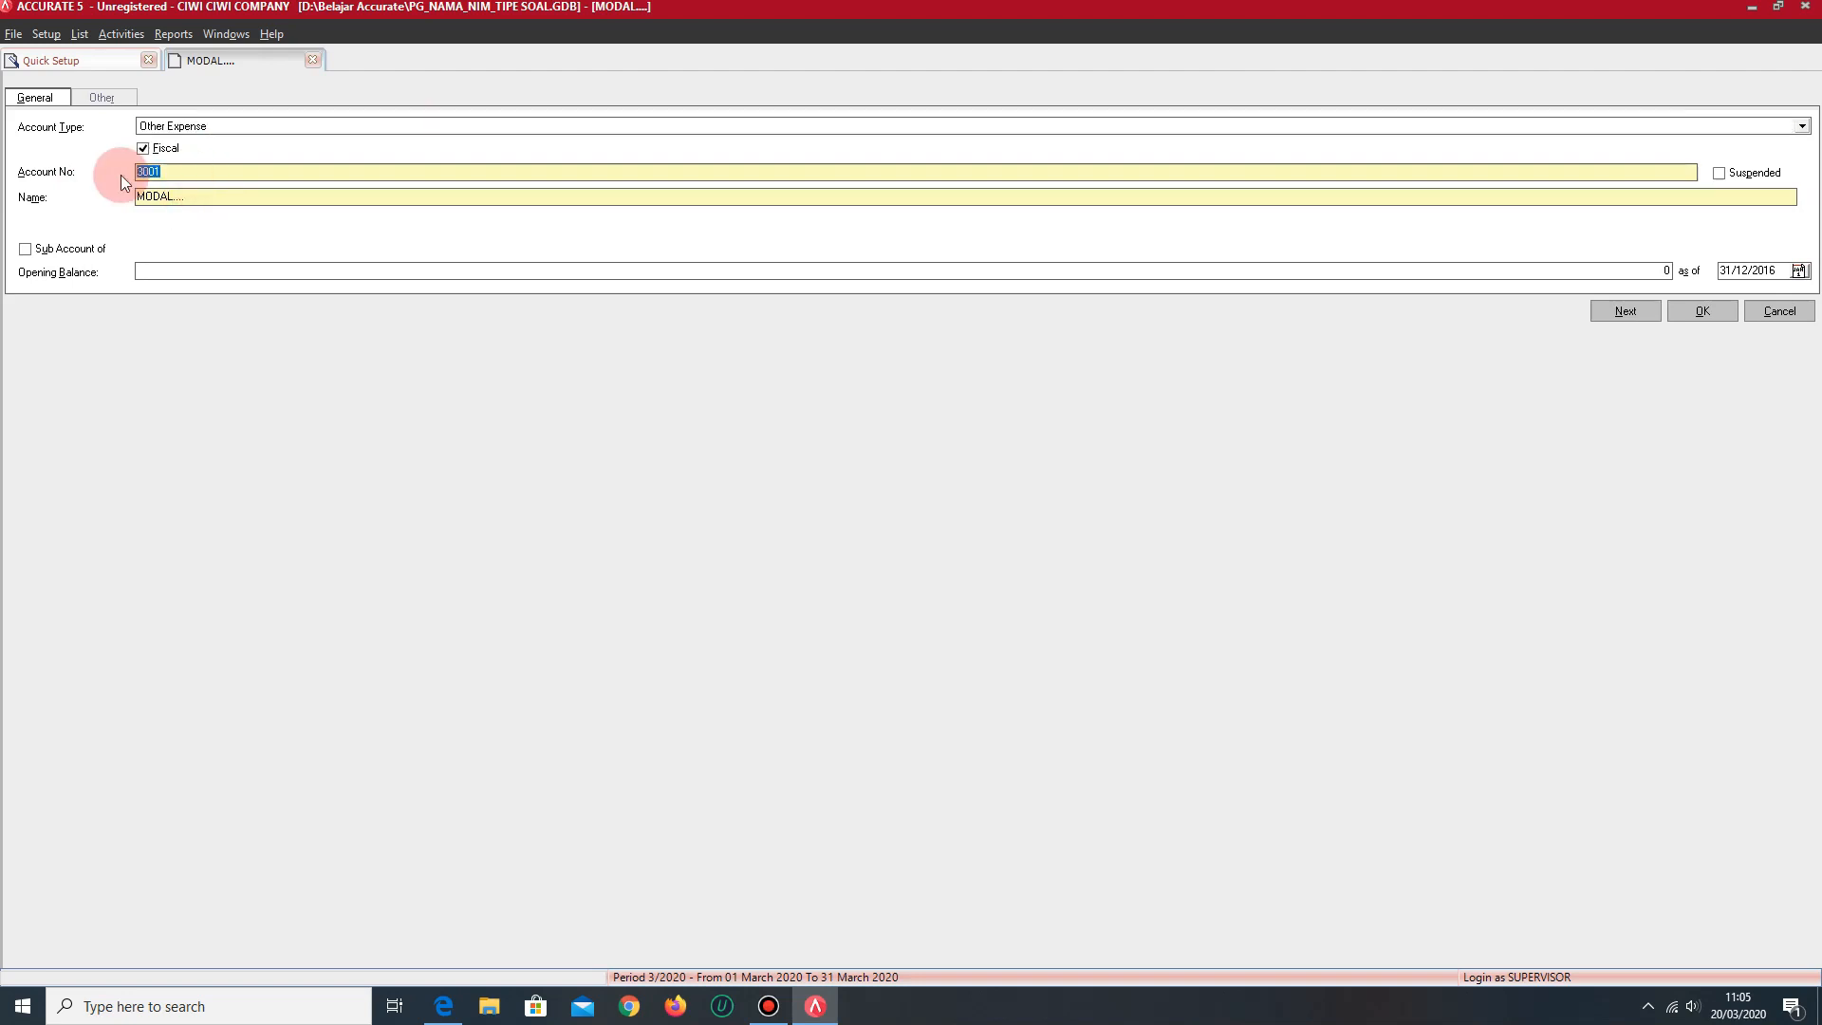
pyautogui.write('9001')
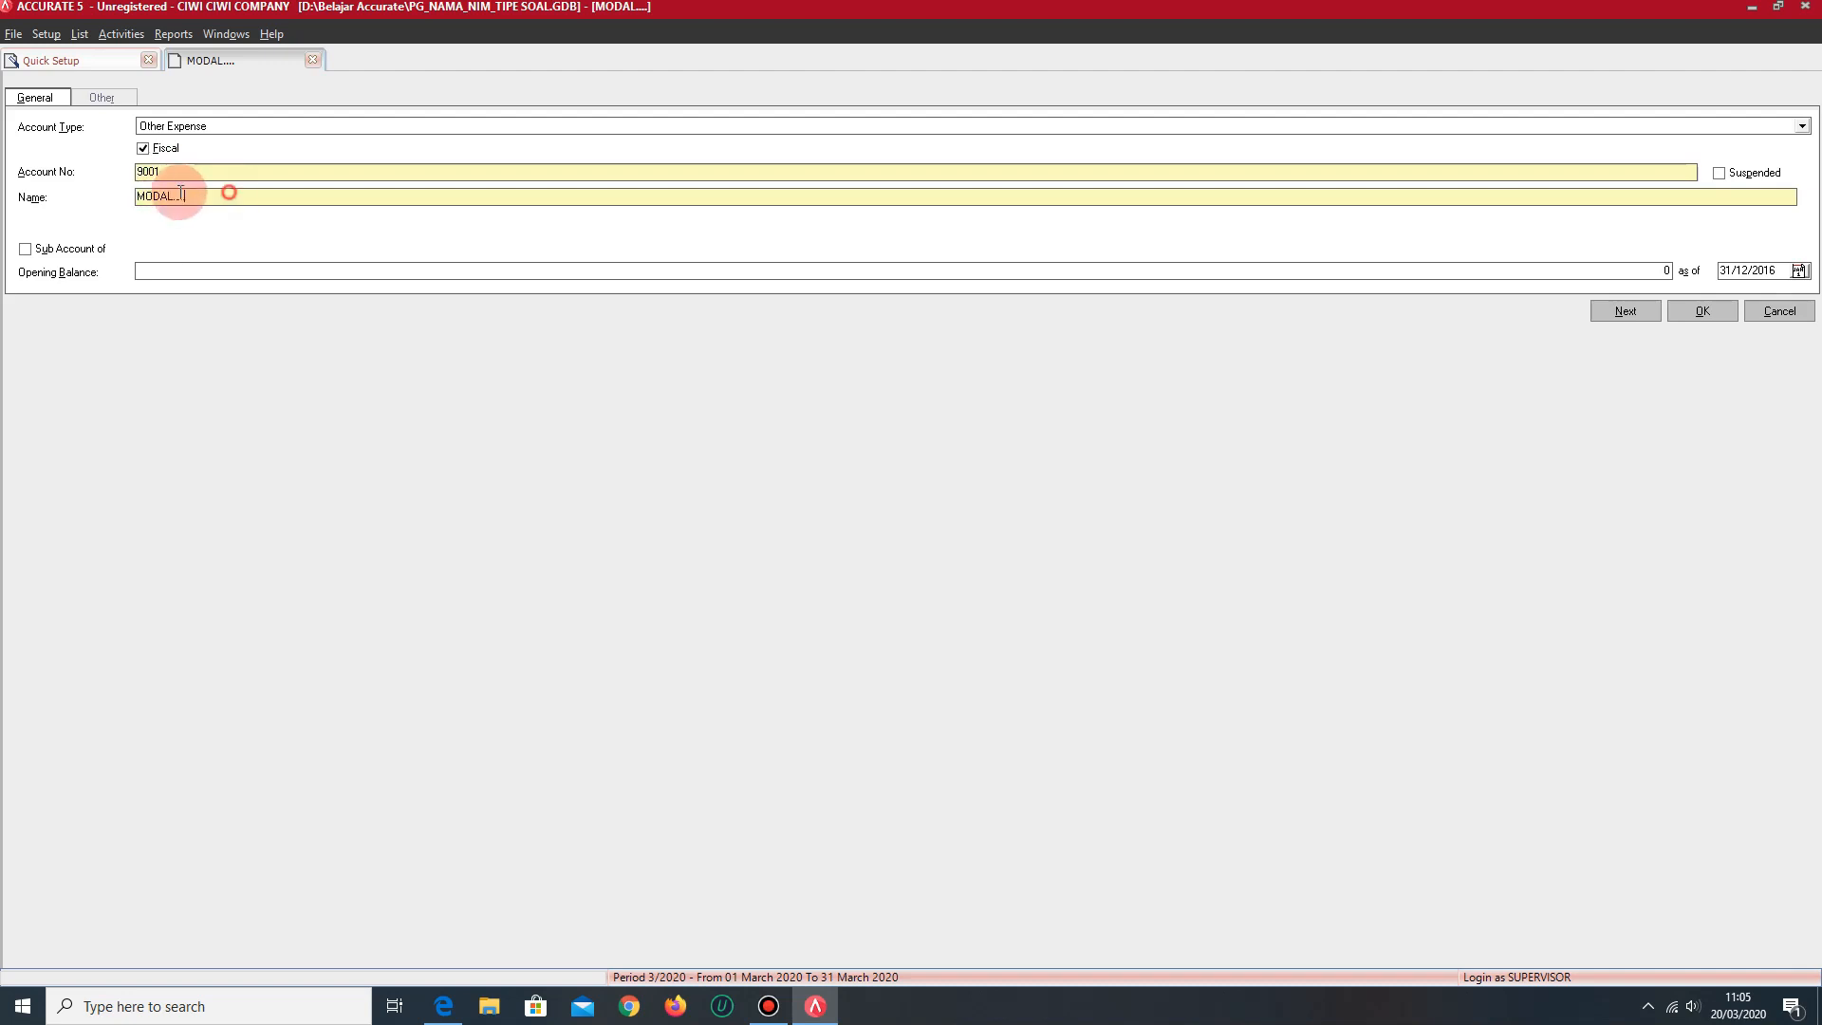
pyautogui.moveTo(228, 195); pyautogui.dragTo(99, 199)
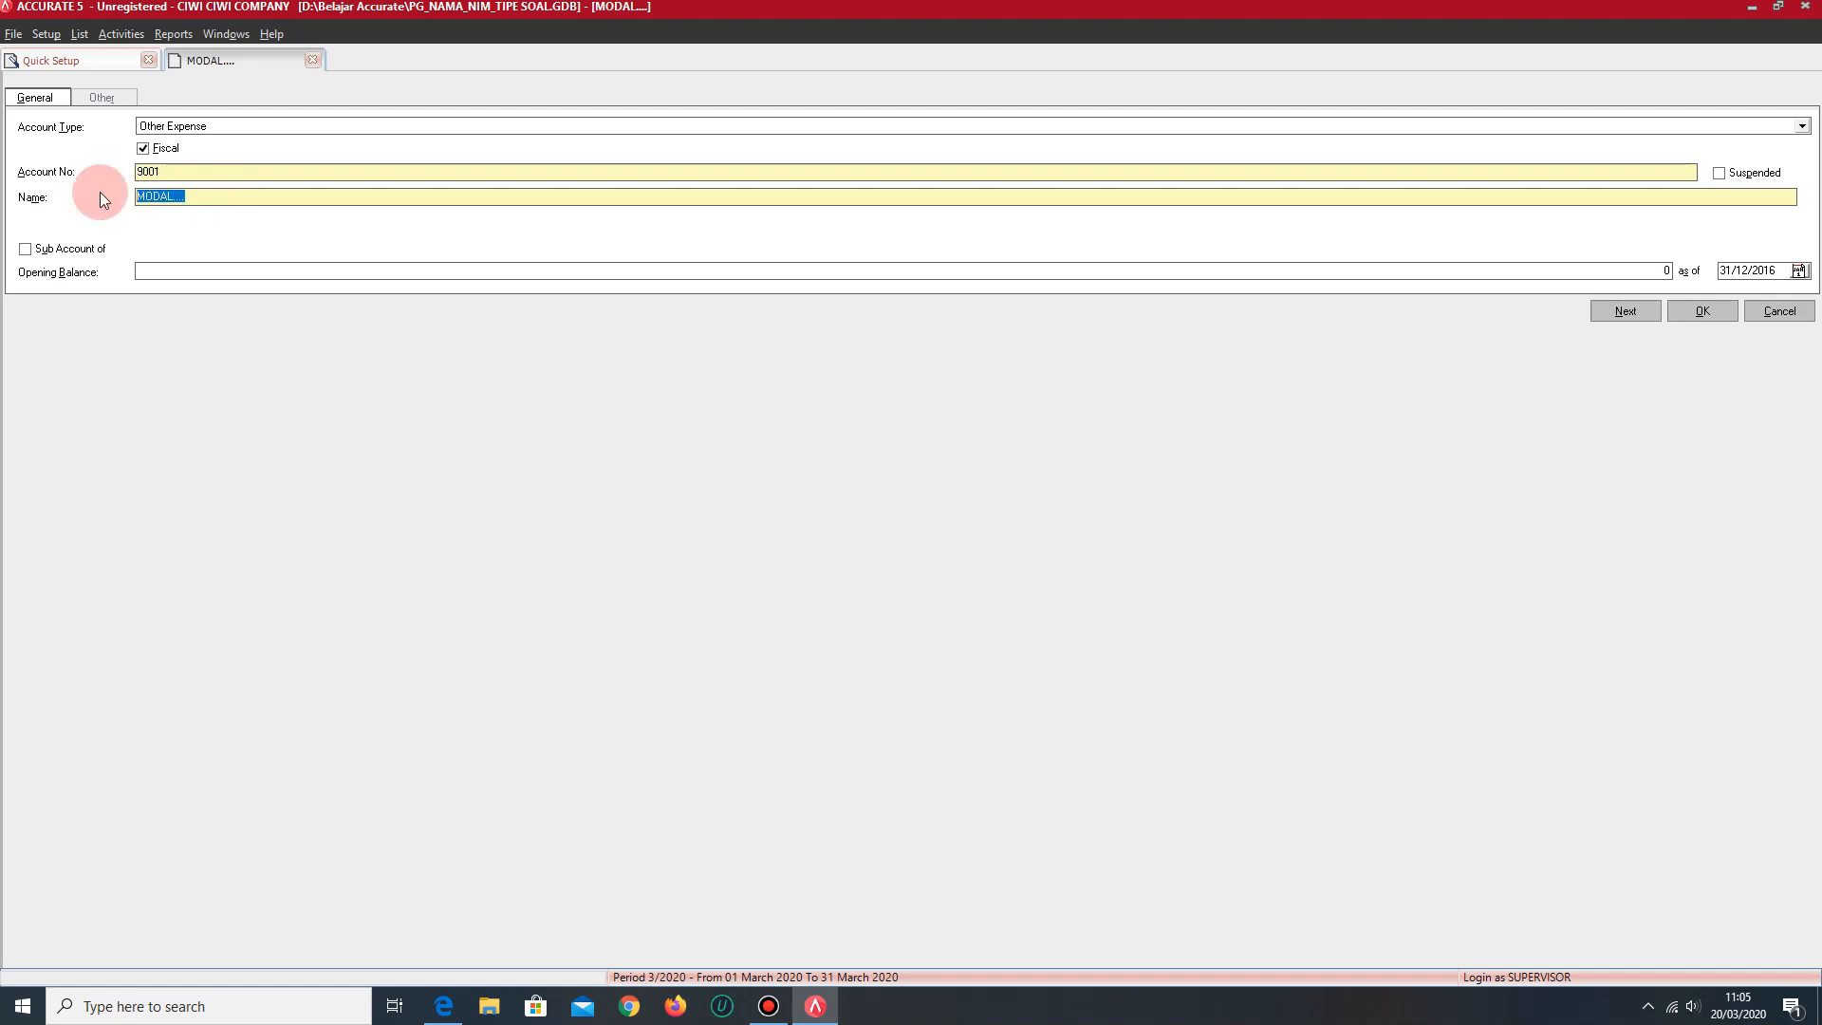
pyautogui.write('BIAYA ADM BANK')
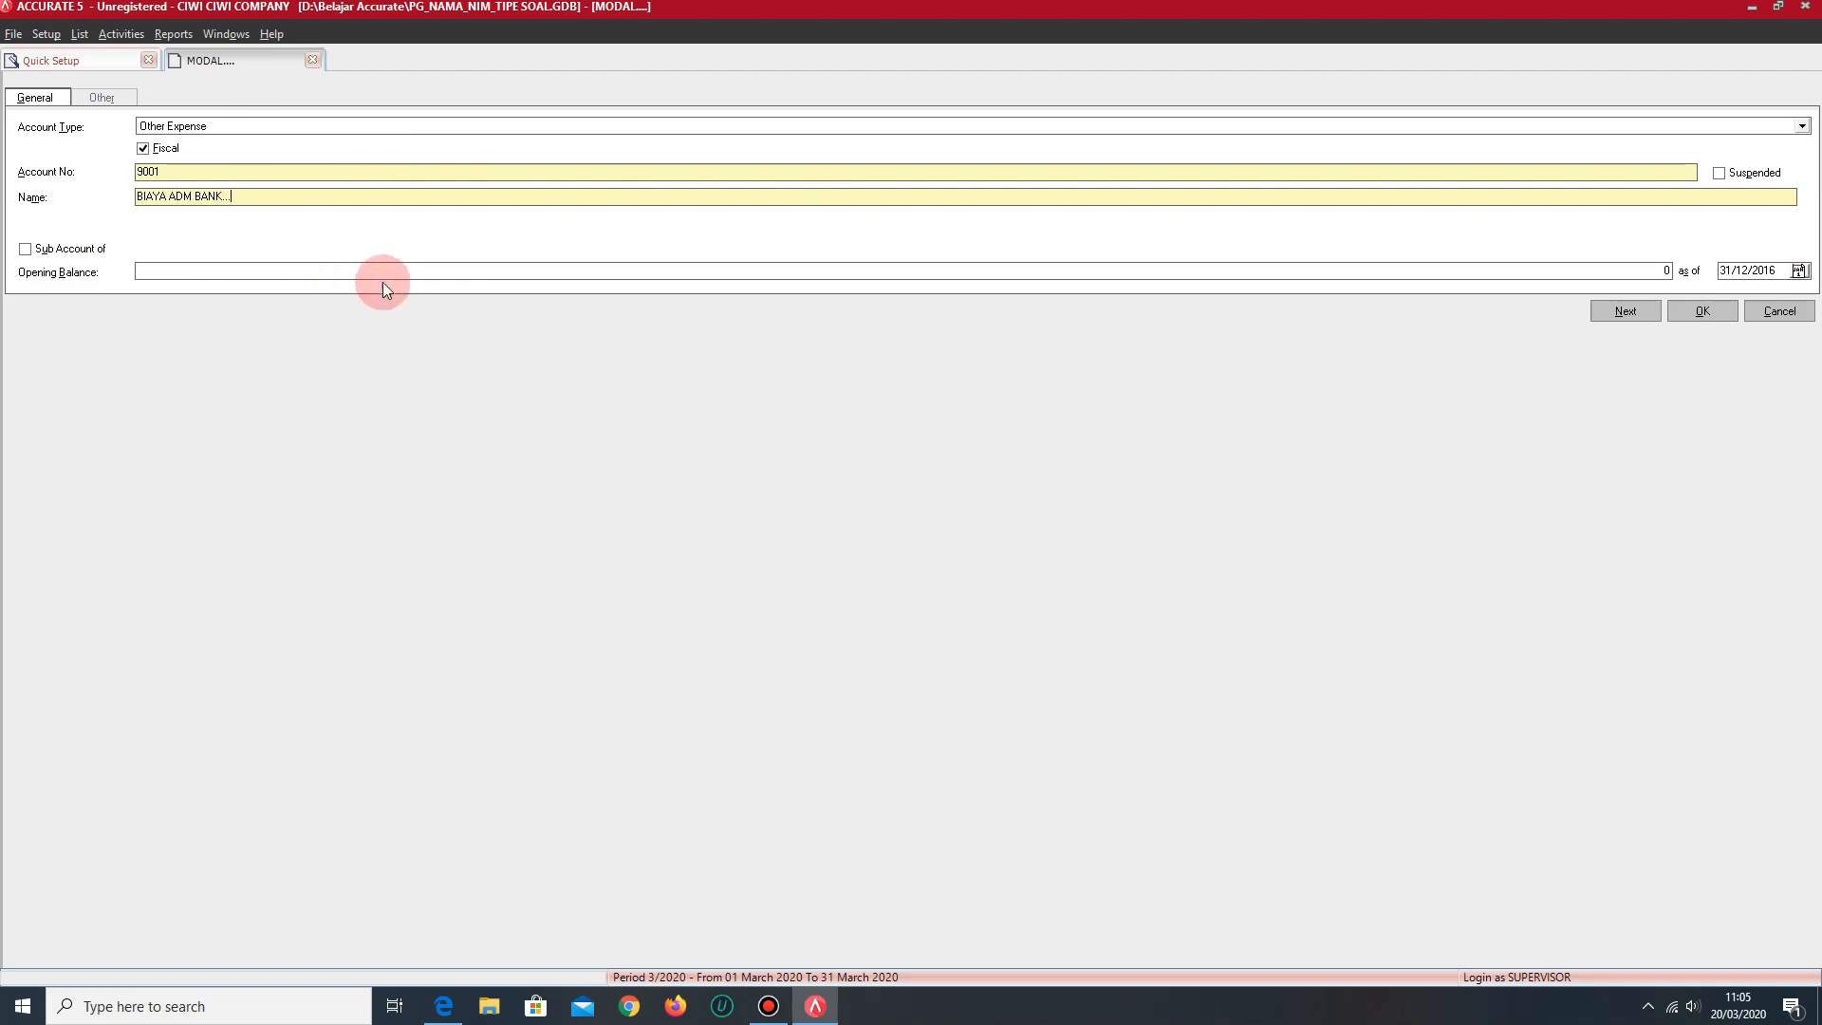
# - Change the open account form to type Other Income, account number 8001 and name PENDAPATAN BUNGA
pyautogui.click(241, 128)
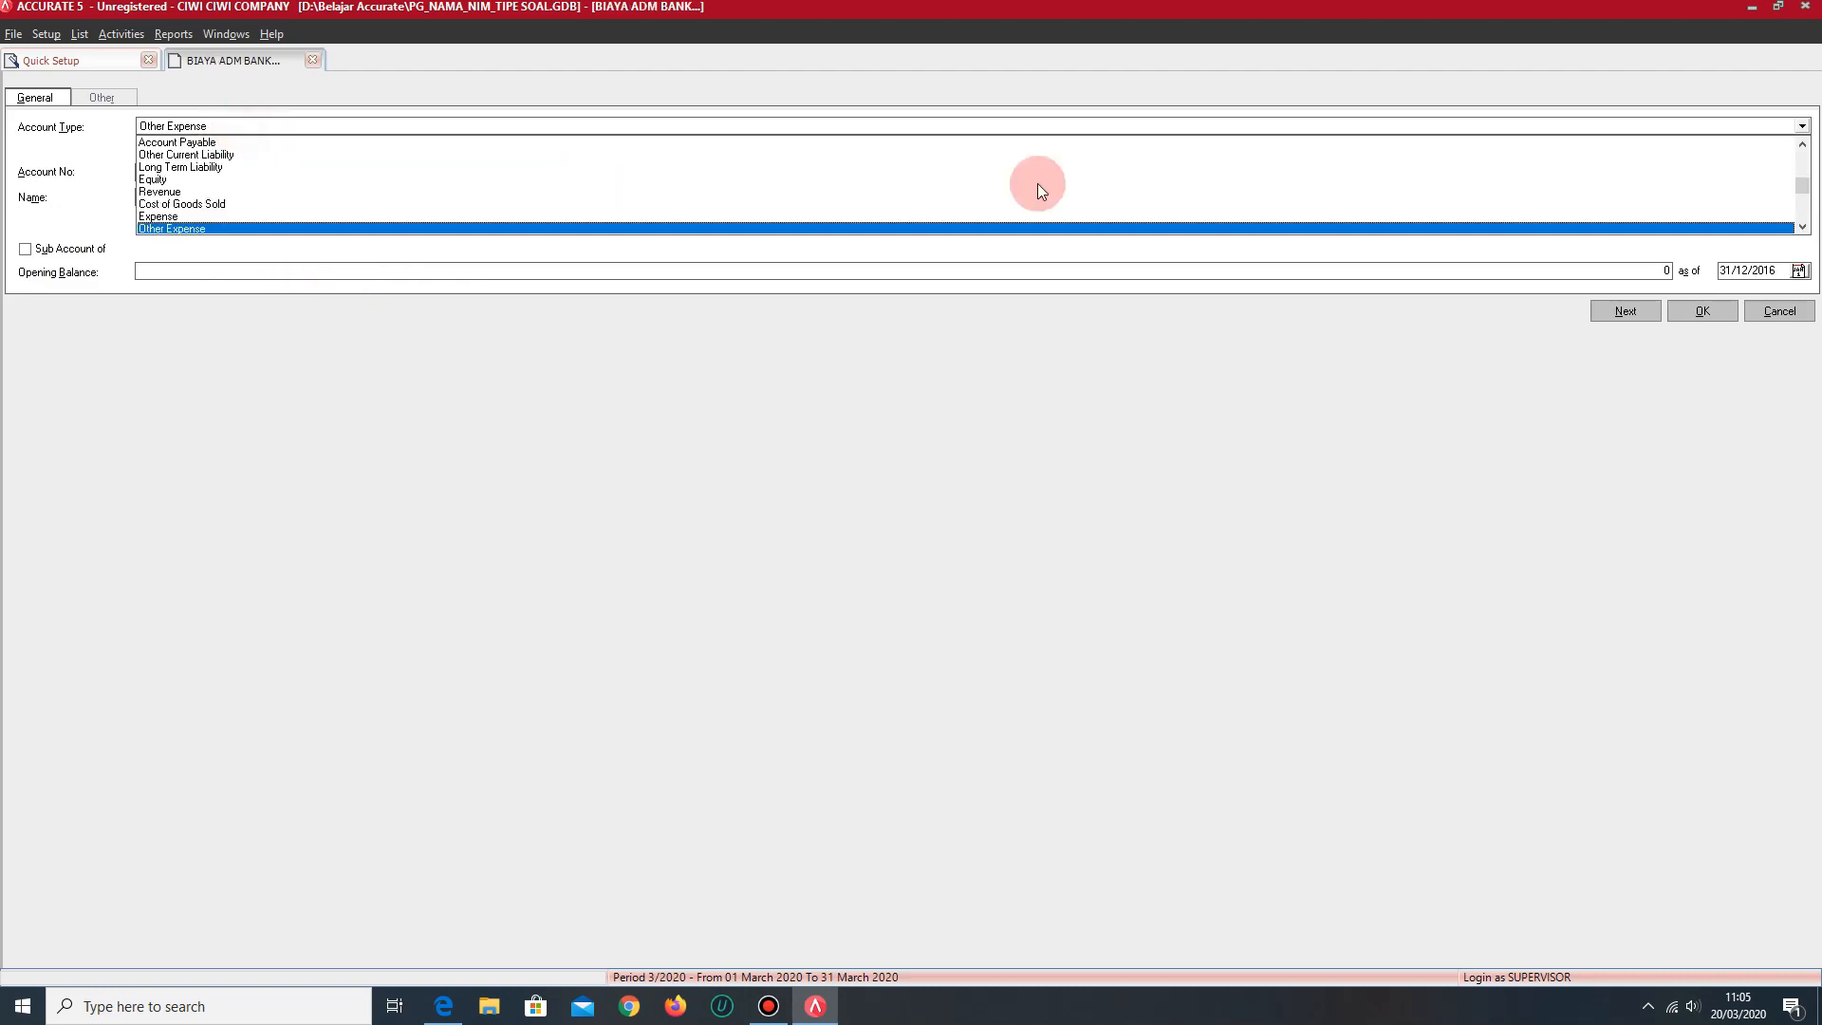
pyautogui.click(1802, 226)
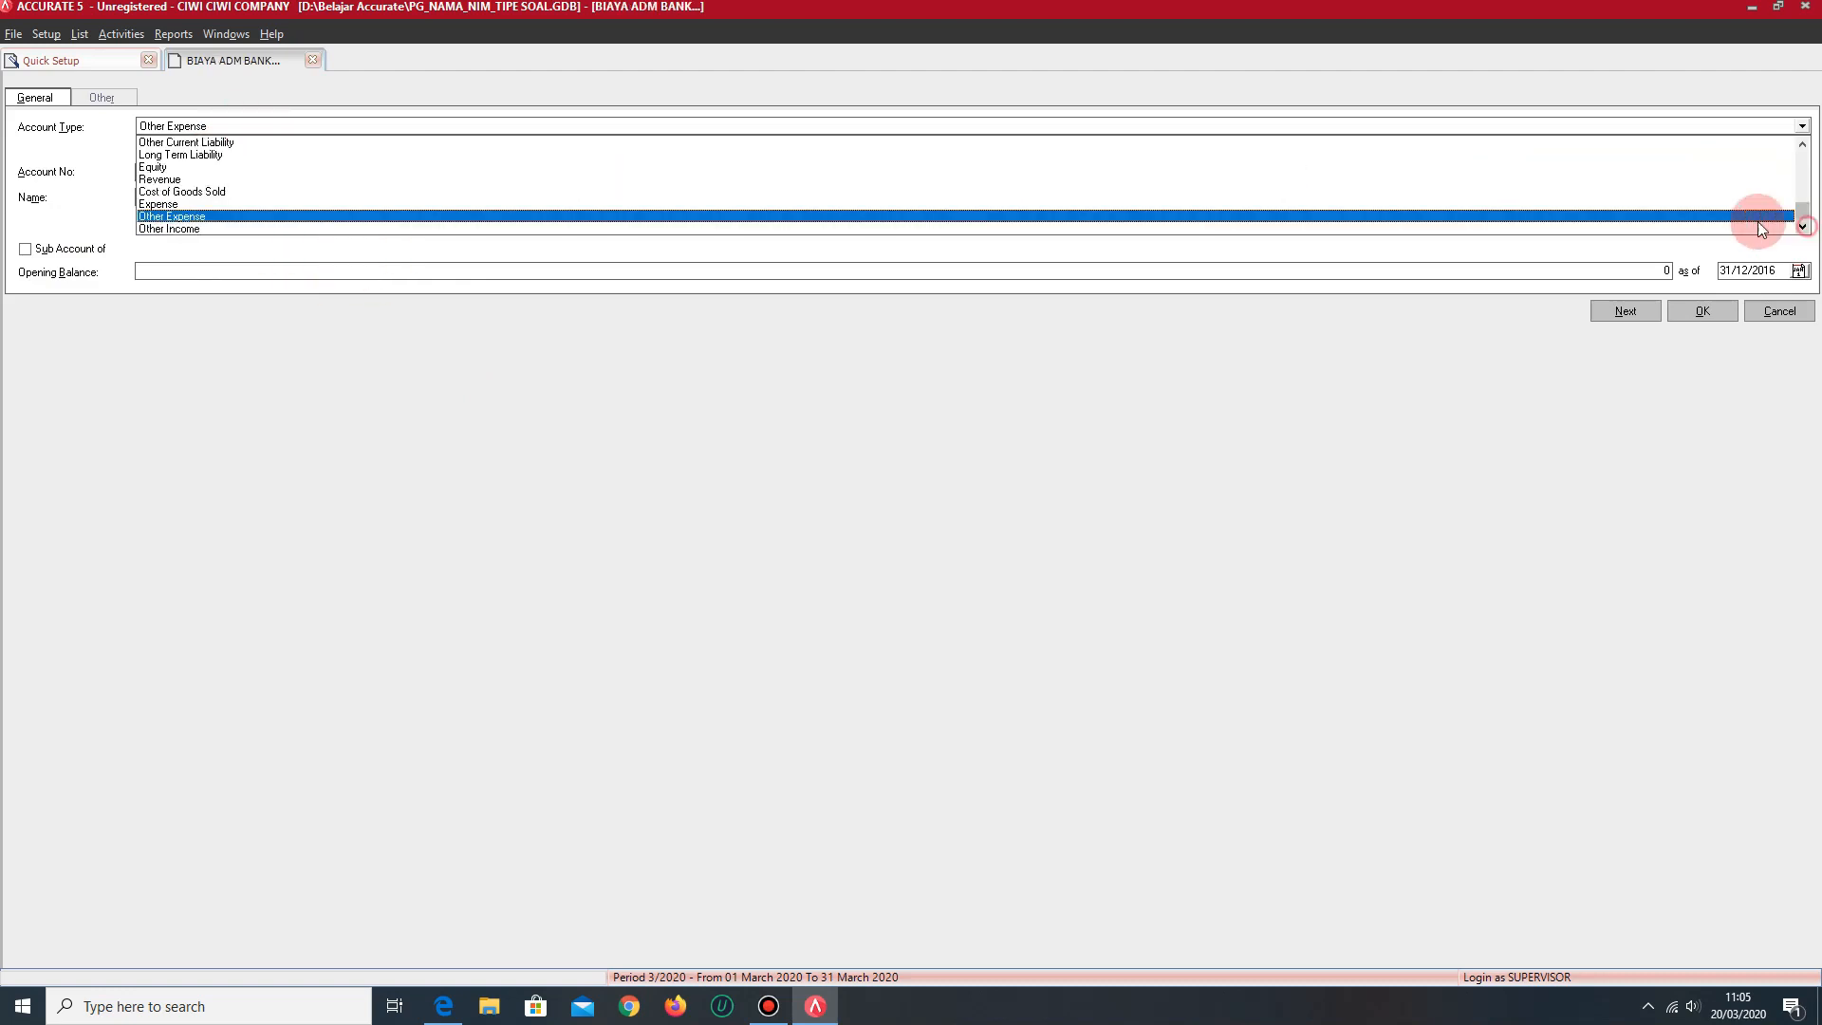
pyautogui.click(182, 231)
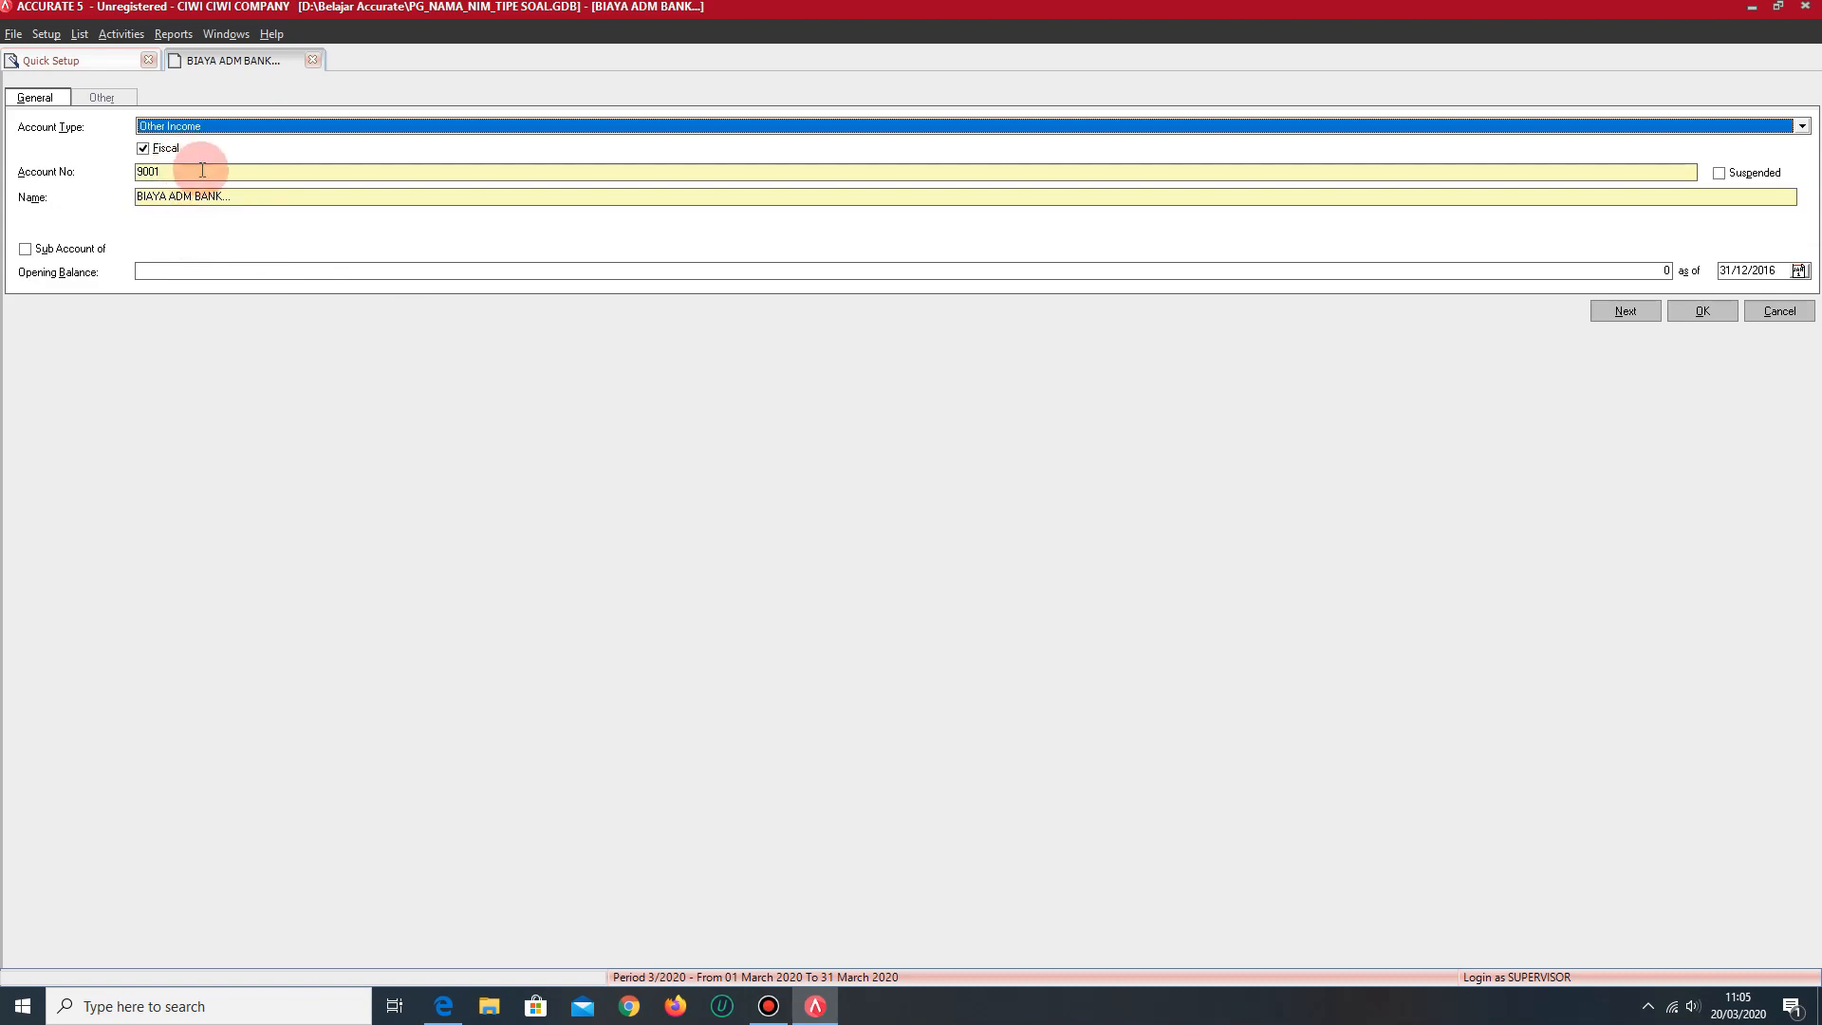
pyautogui.press('Tab')
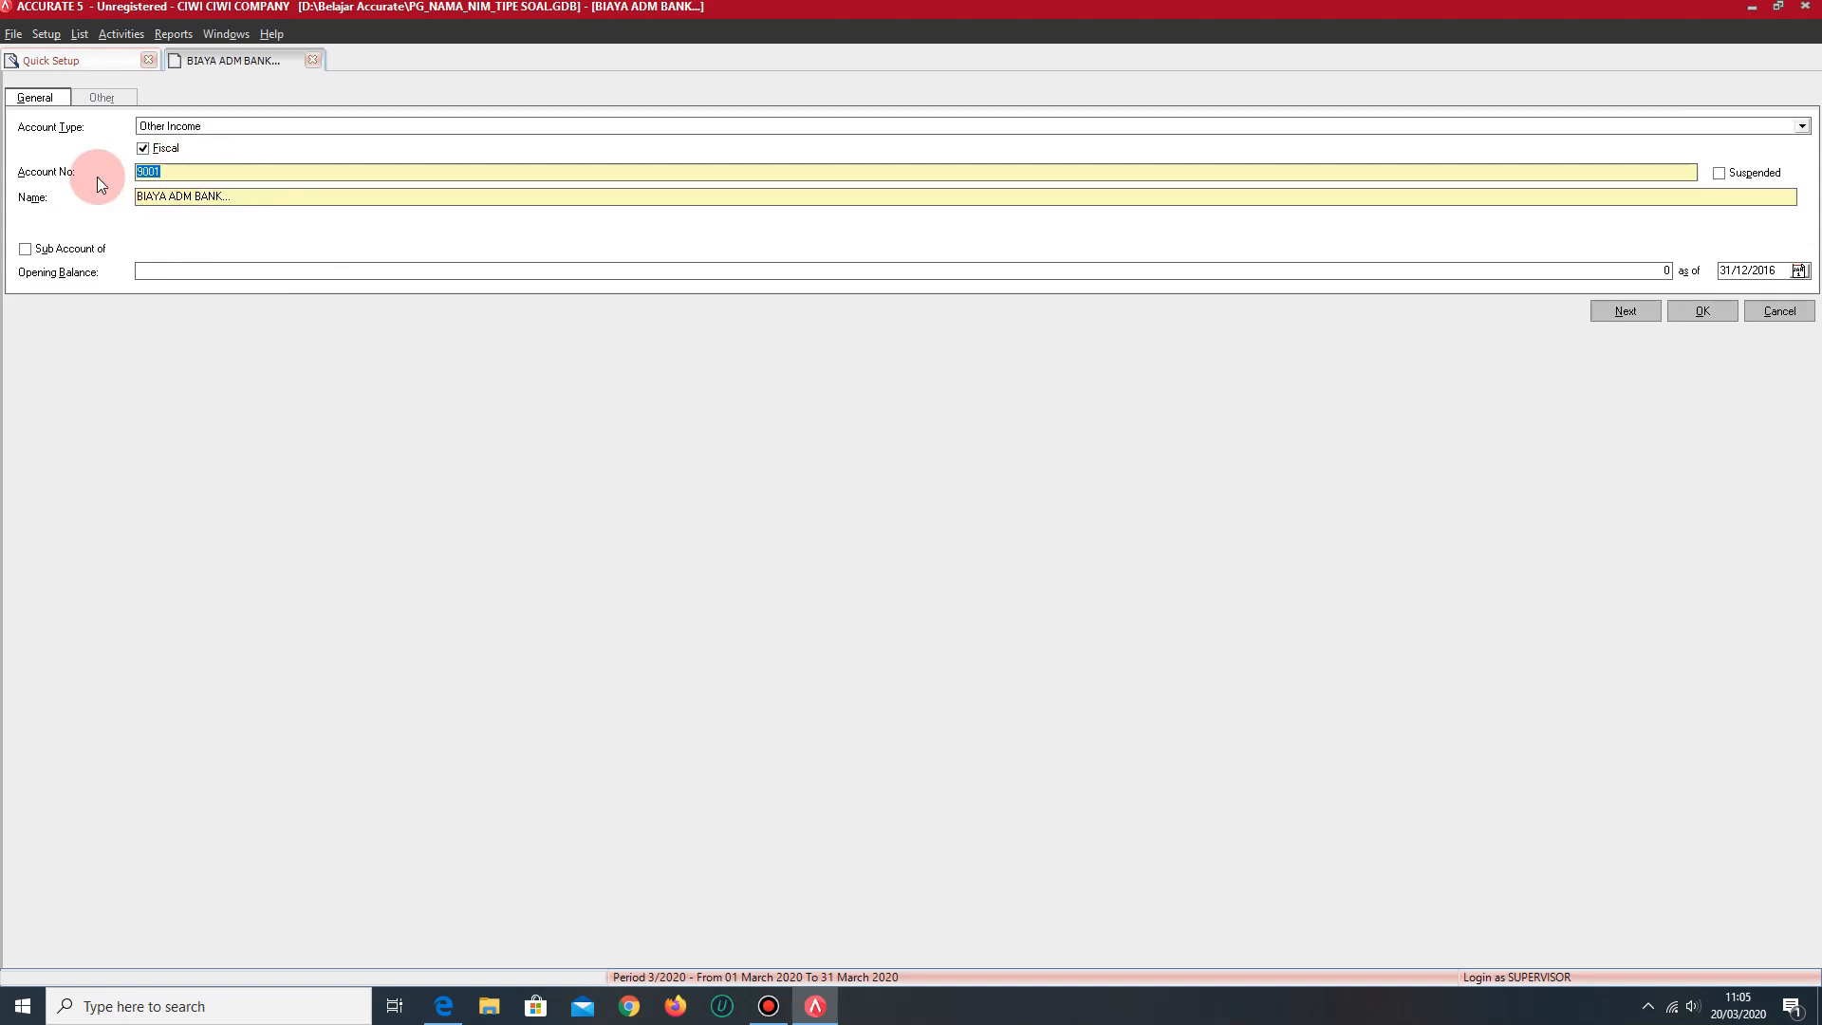
pyautogui.write('8001')
pyautogui.moveTo(261, 195); pyautogui.dragTo(127, 200)
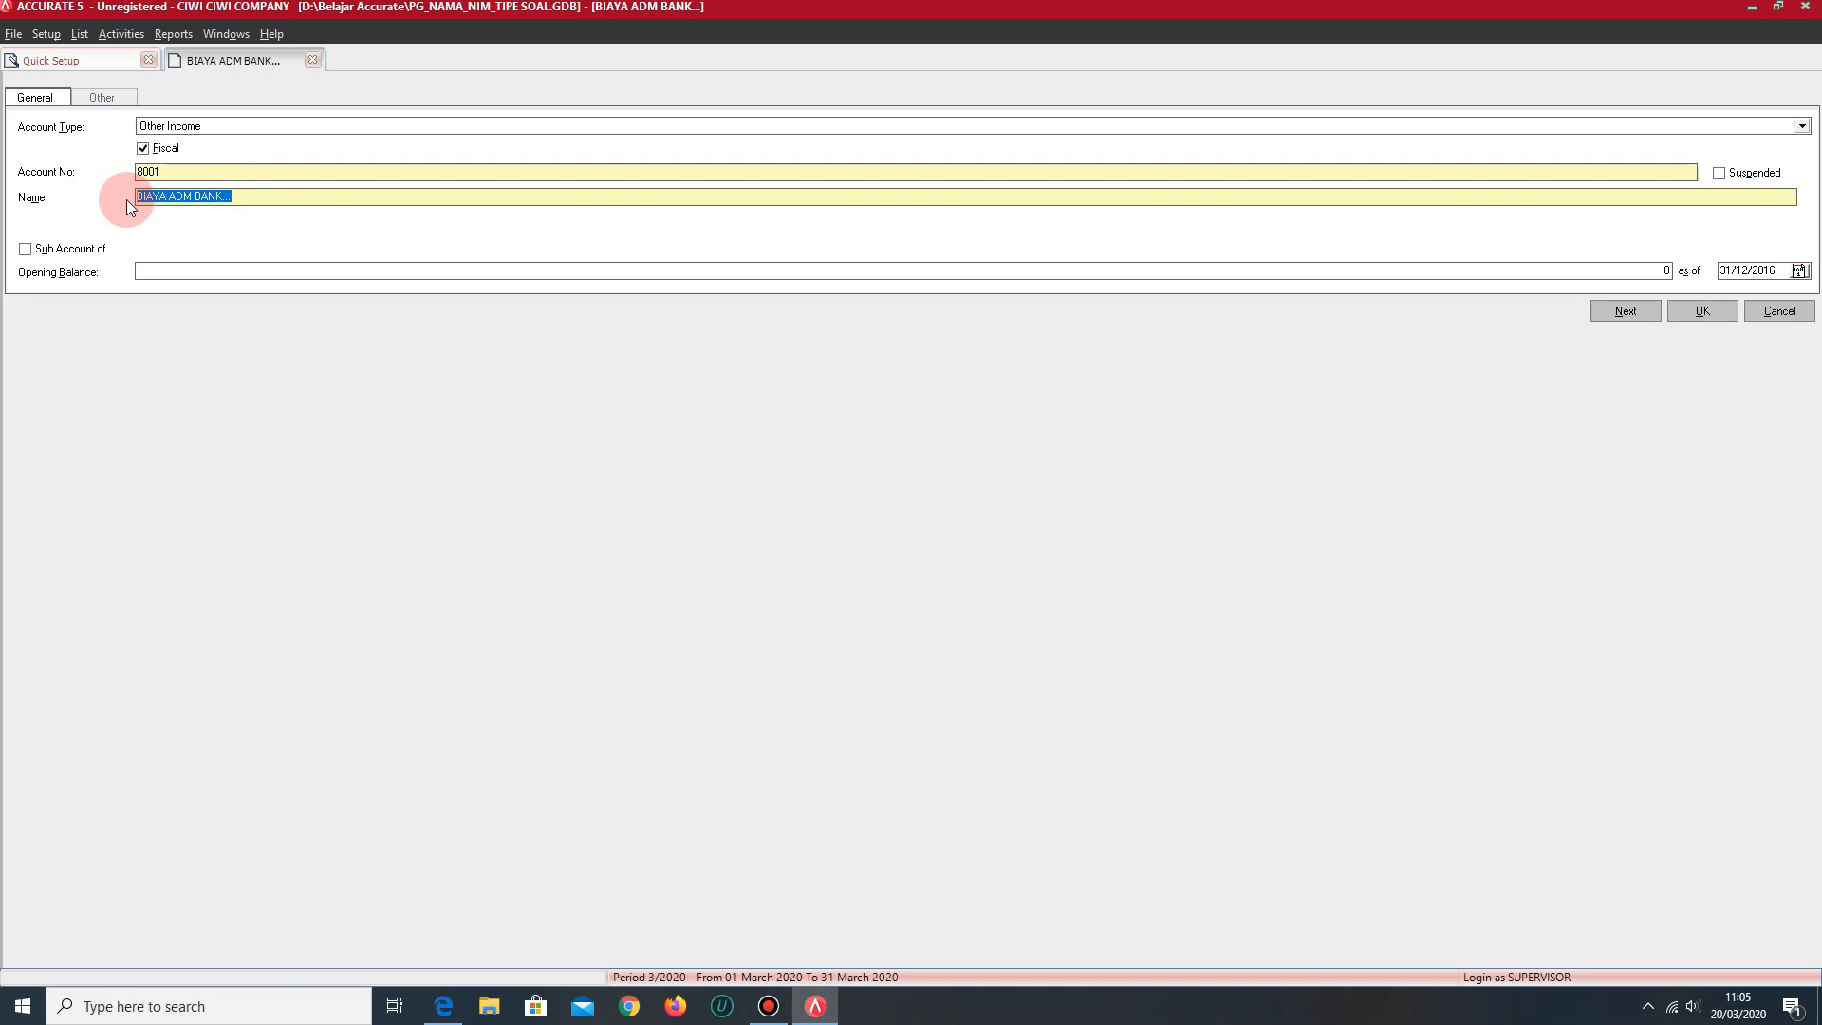
pyautogui.write('PENDAPATAN BUNGA')
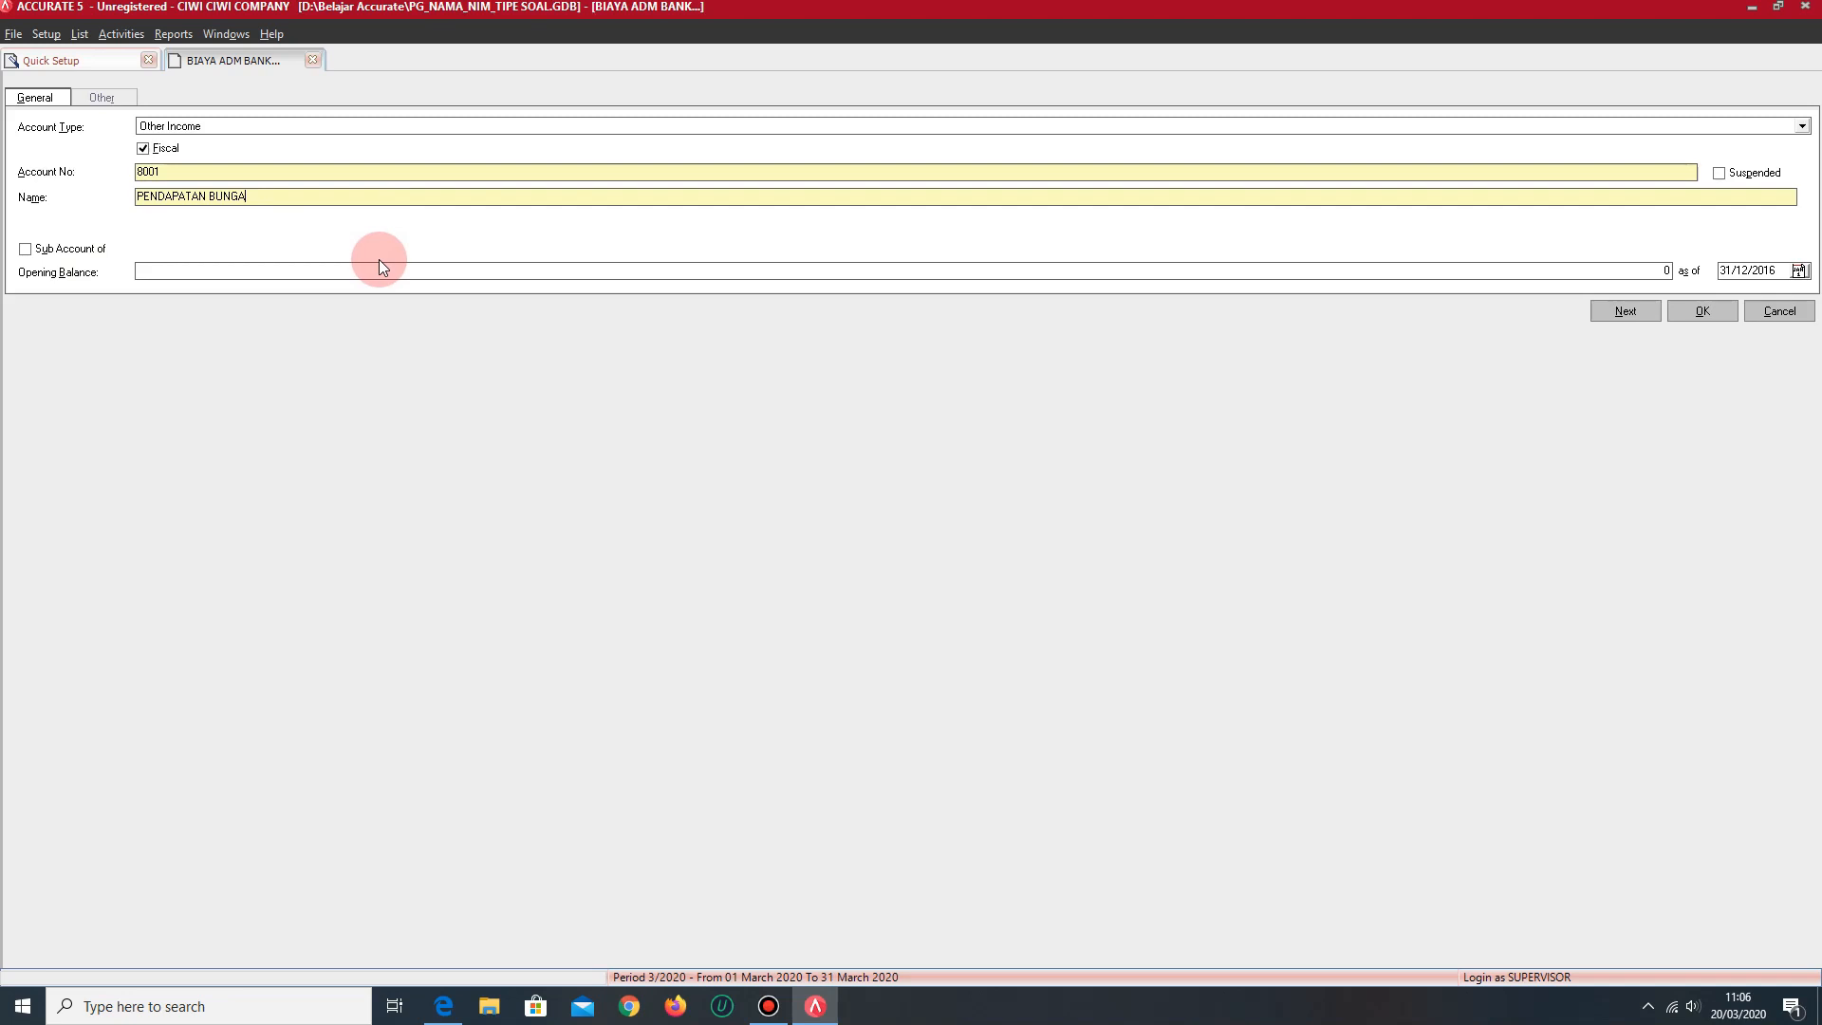
# - Change the open account form to type Revenue with account number 4001
pyautogui.click(236, 124)
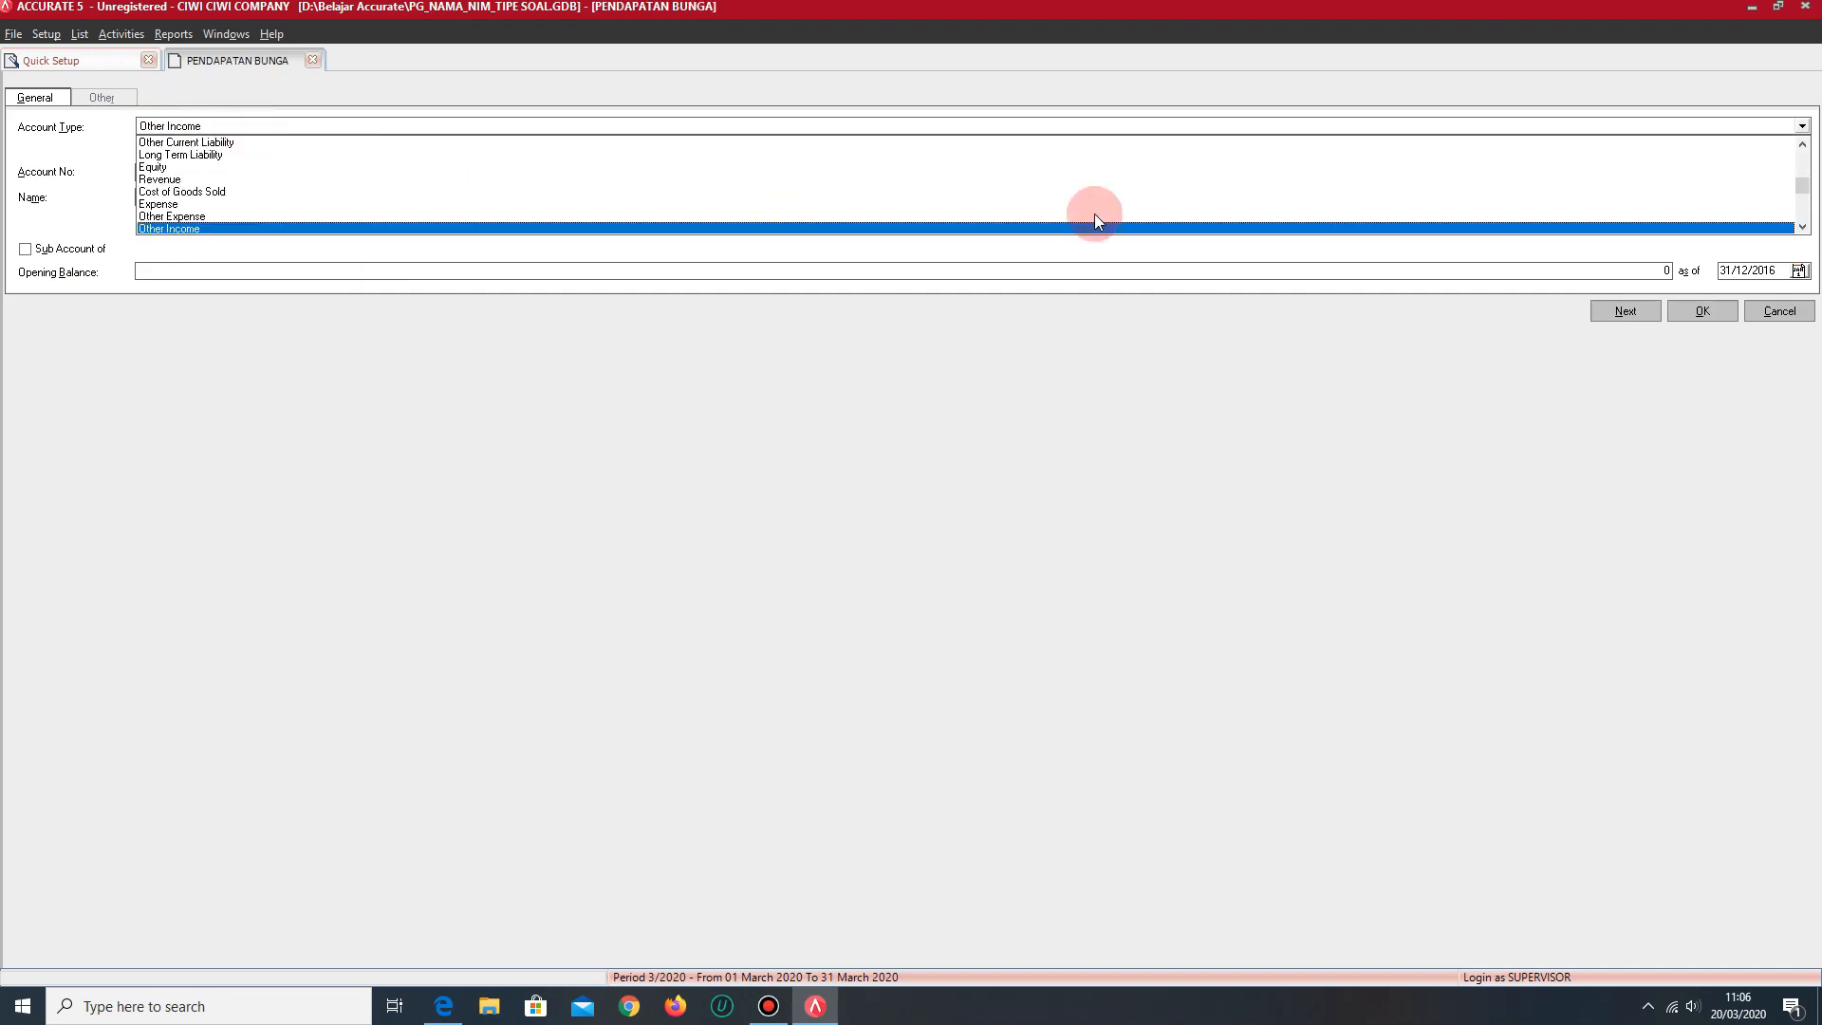
pyautogui.click(1802, 228)
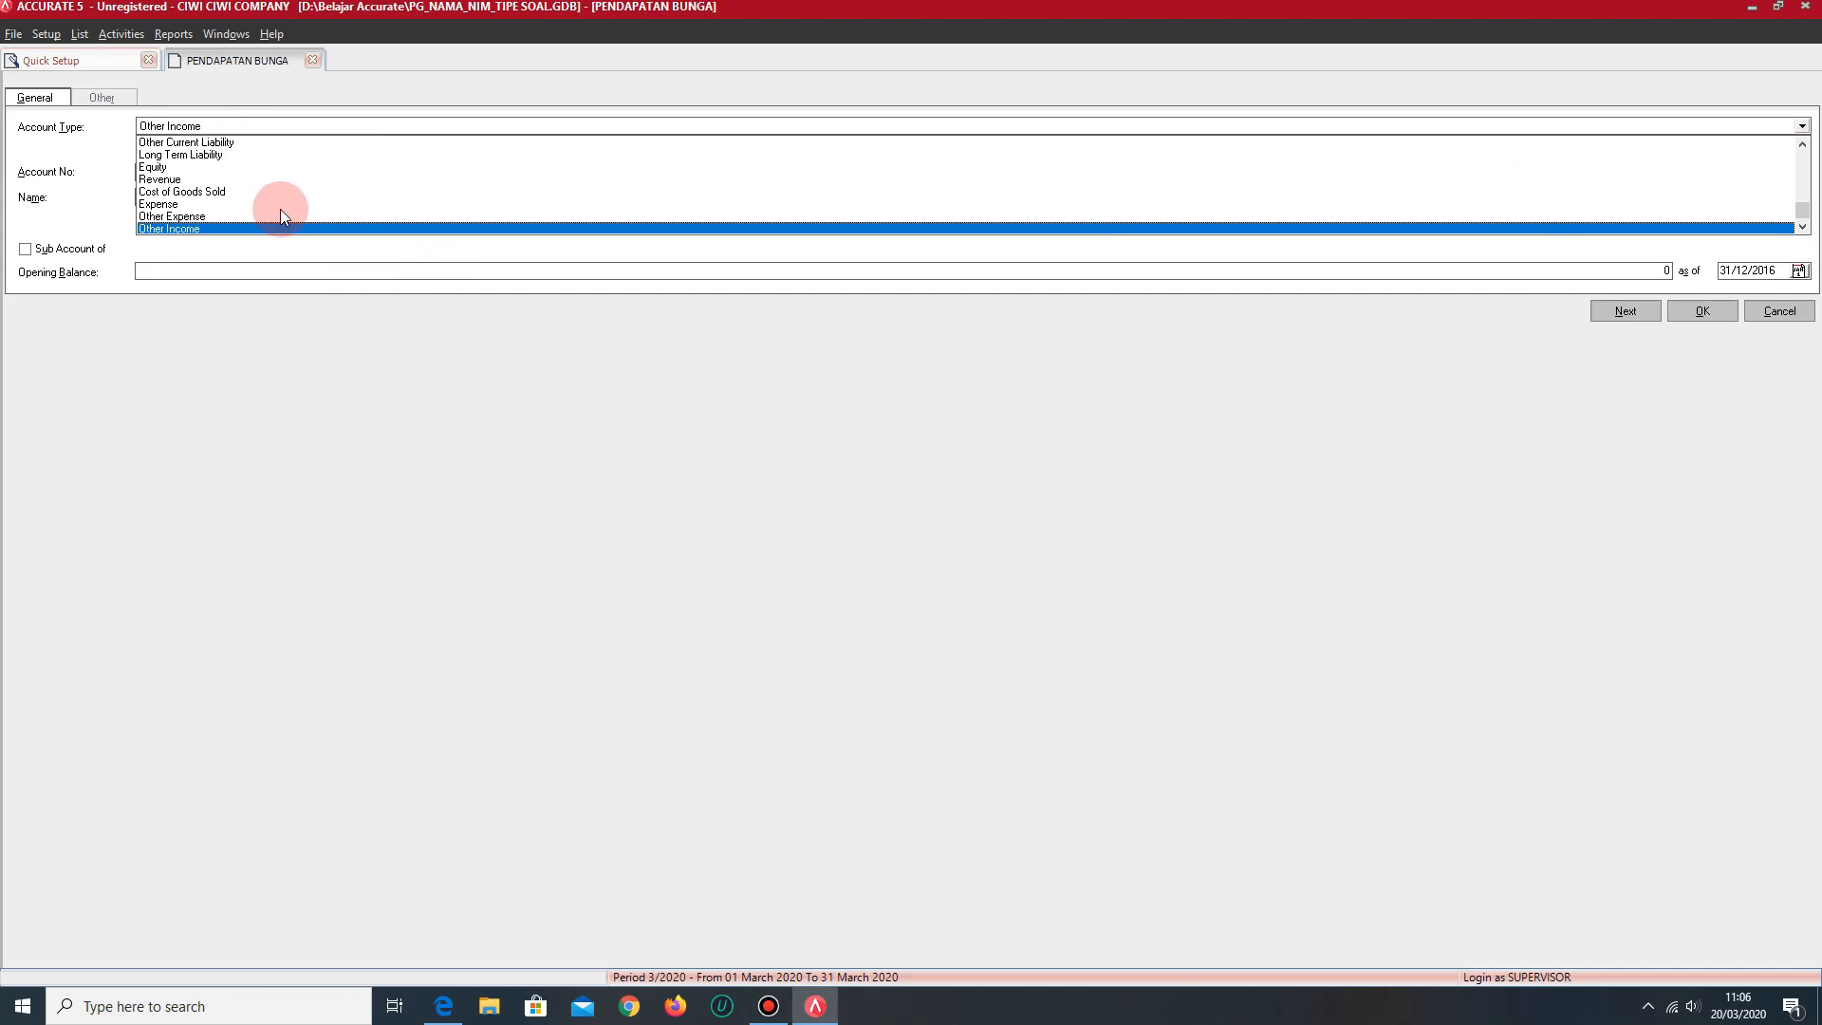
pyautogui.click(180, 178)
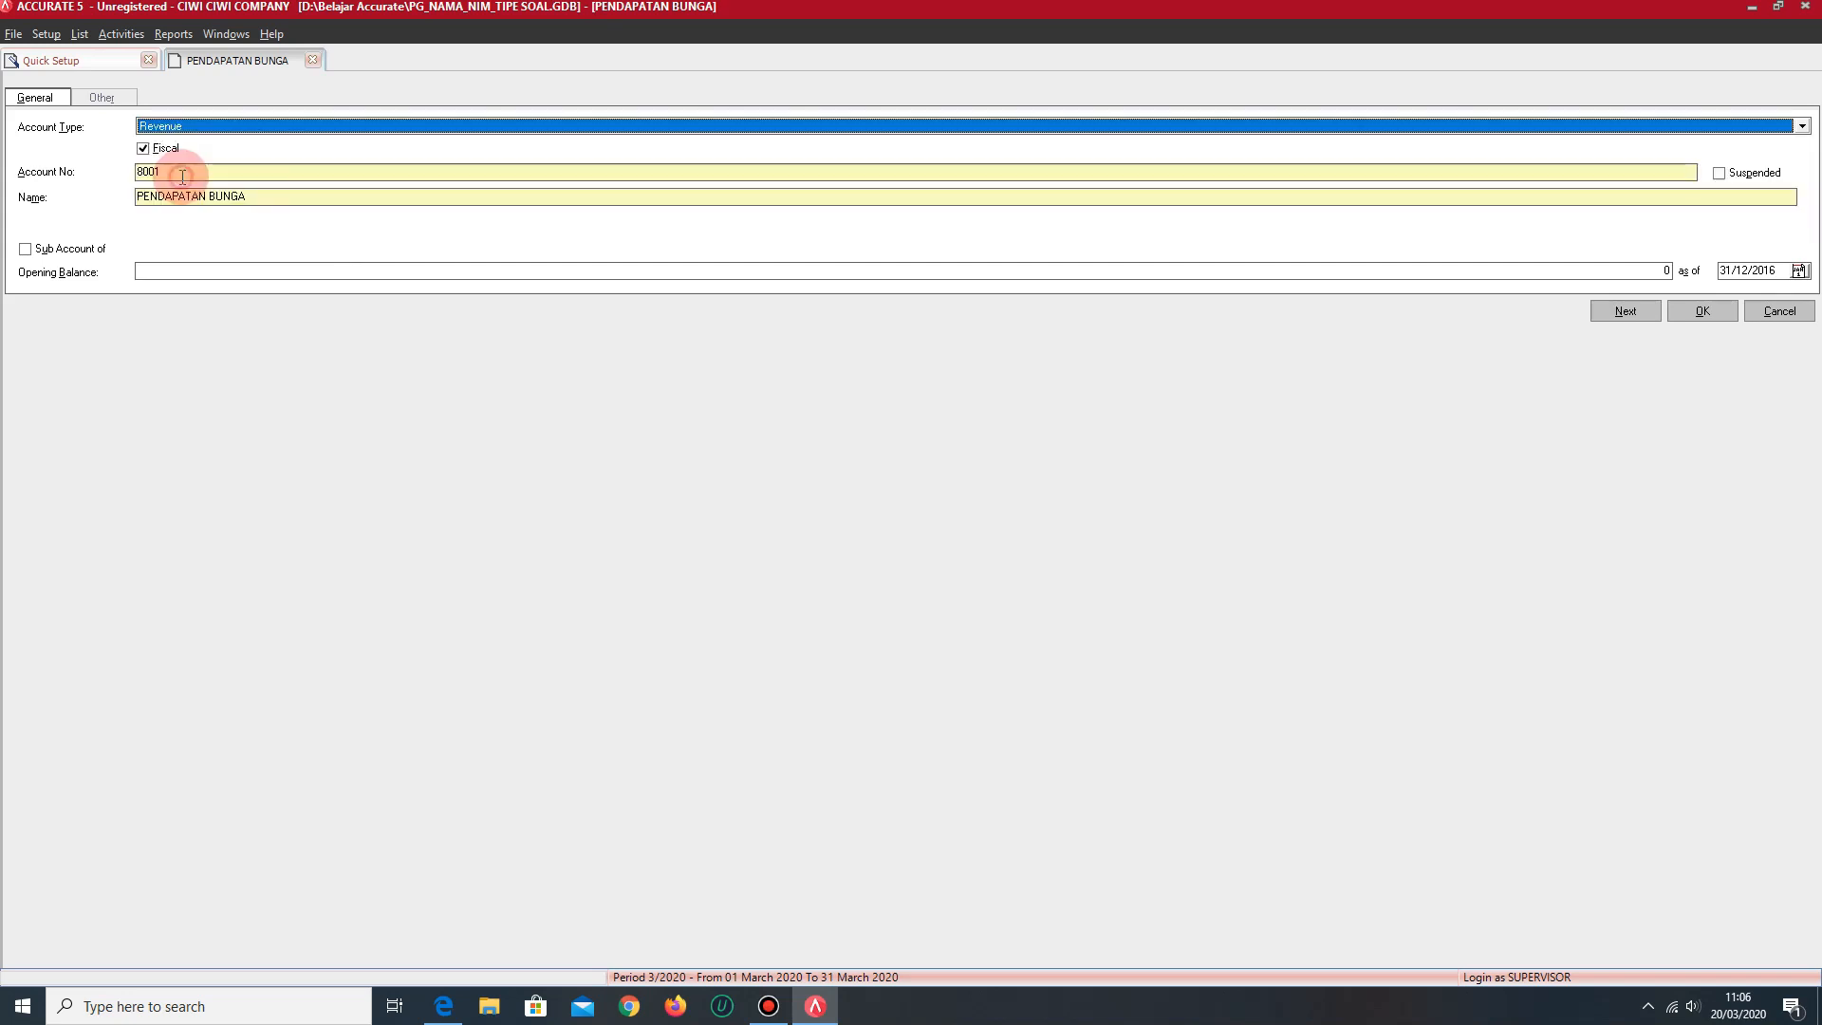
pyautogui.click(240, 176)
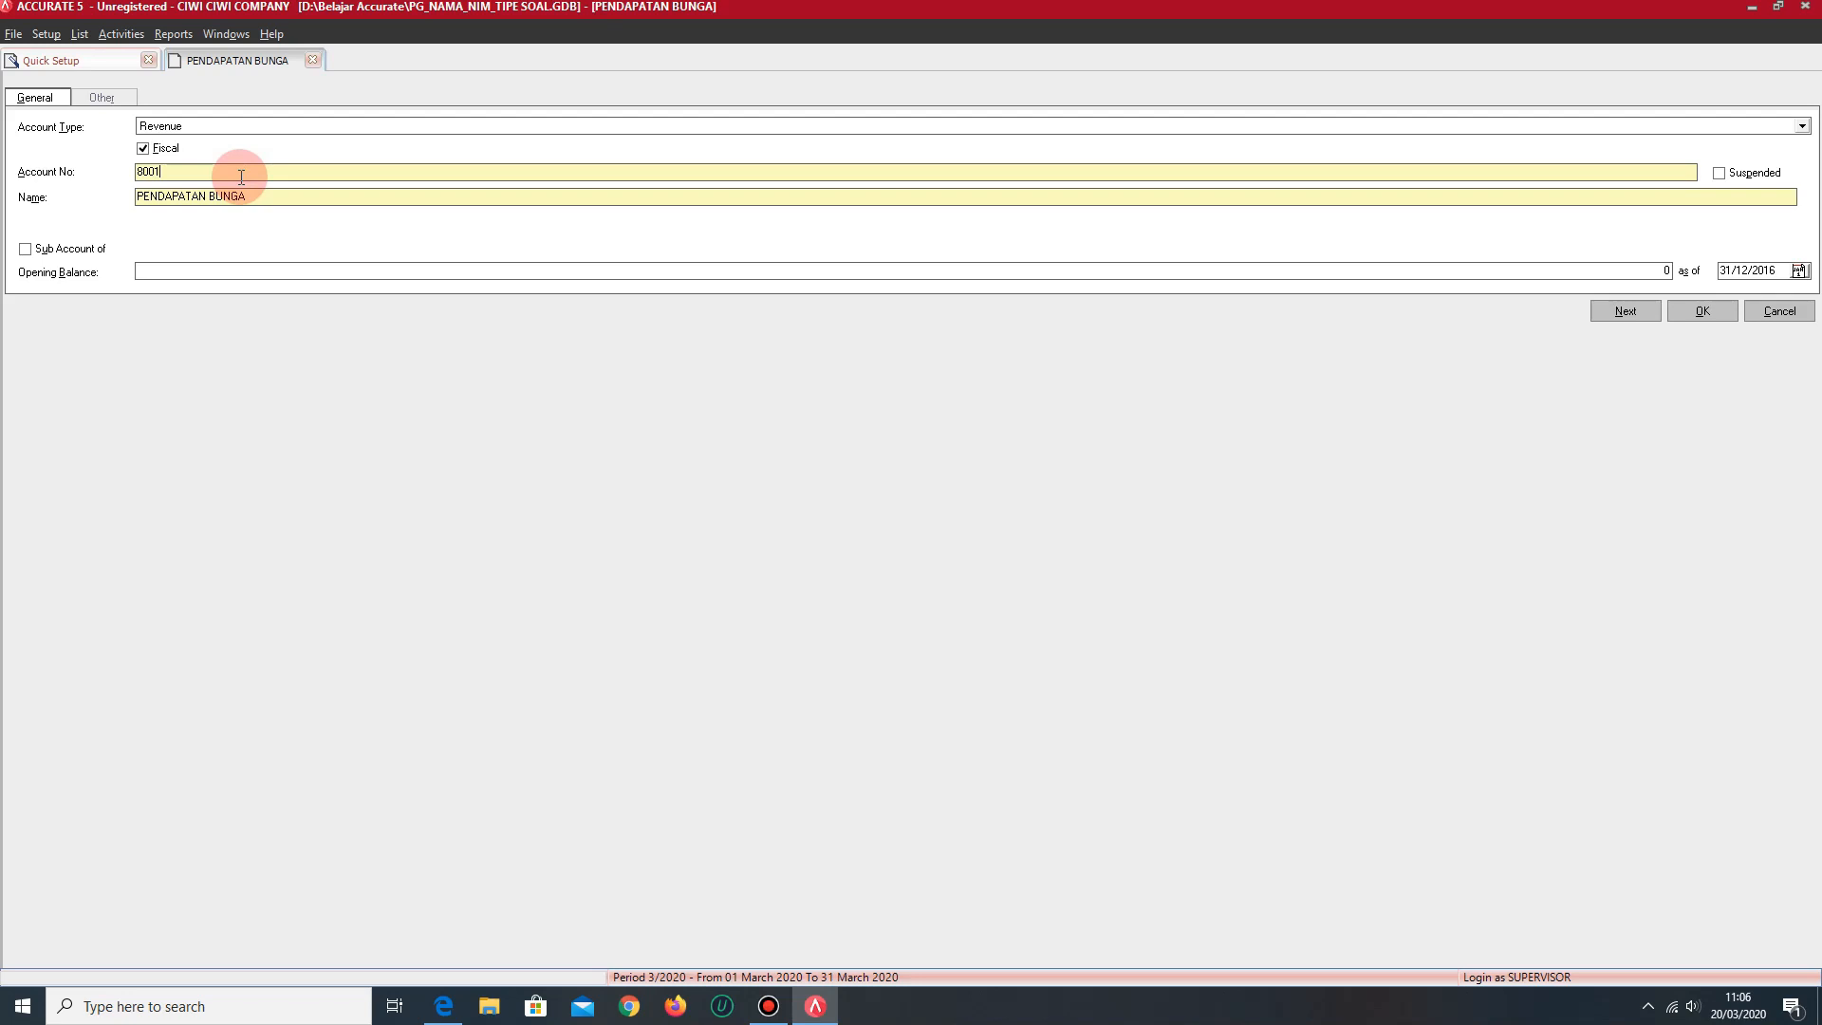
pyautogui.press('BackSpace')
pyautogui.press('BackSpace')
pyautogui.press('BackSpace')
pyautogui.write('4001')
pyautogui.click(79, 136)
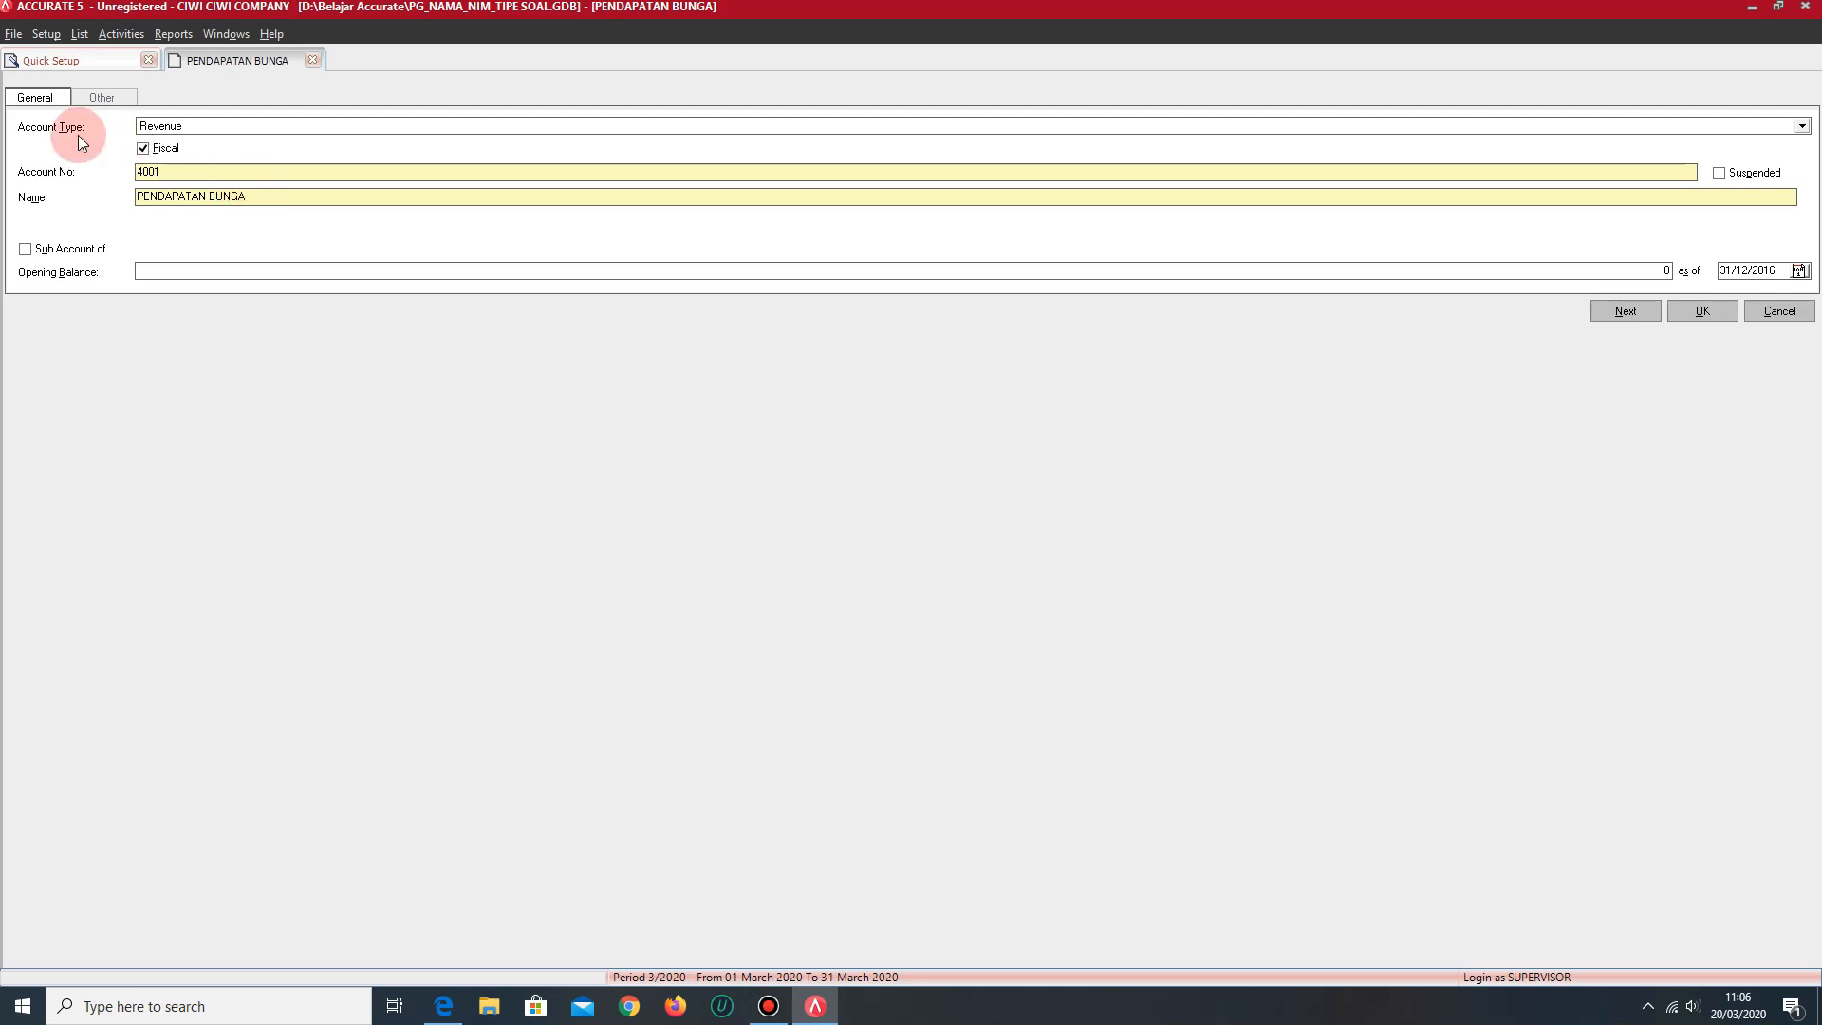
# - Rename the Revenue account in the open form to PENDAPATAN FACIAL
pyautogui.click(279, 193)
pyautogui.press('BackSpace')
pyautogui.press('BackSpace')
pyautogui.press('BackSpace')
pyautogui.press('BackSpace')
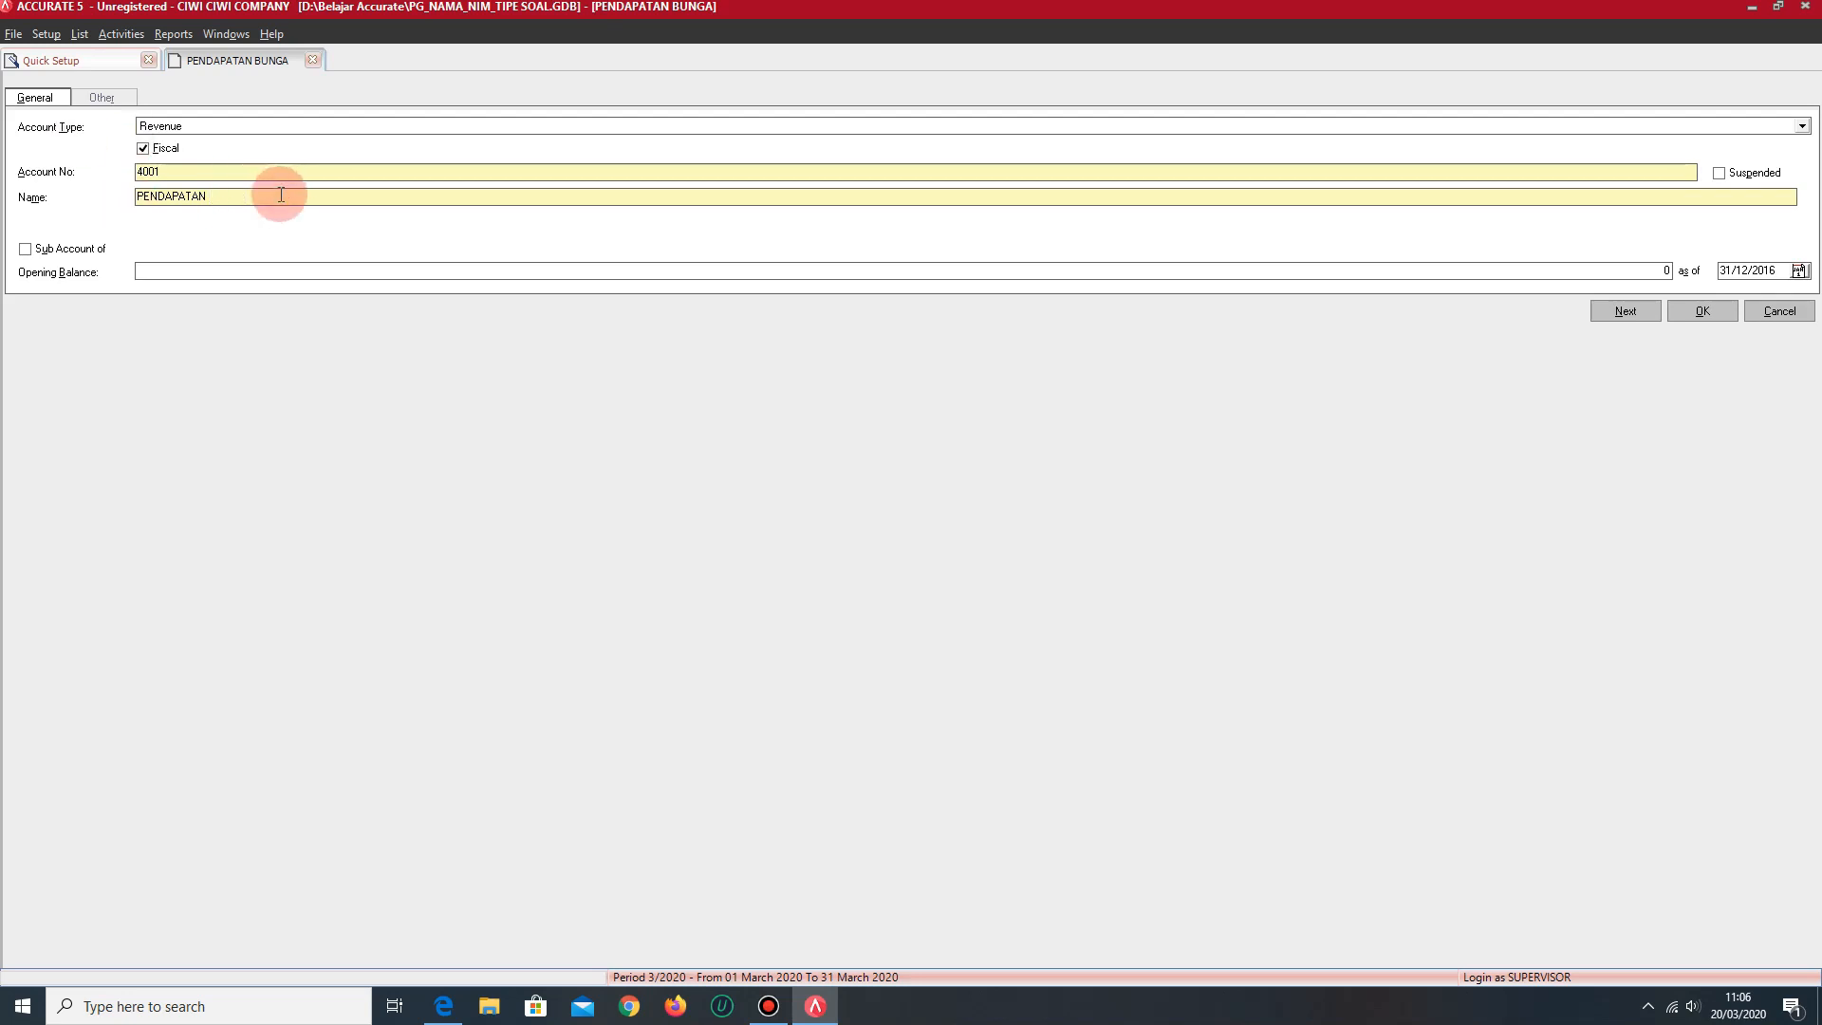
pyautogui.write('FACIAL')
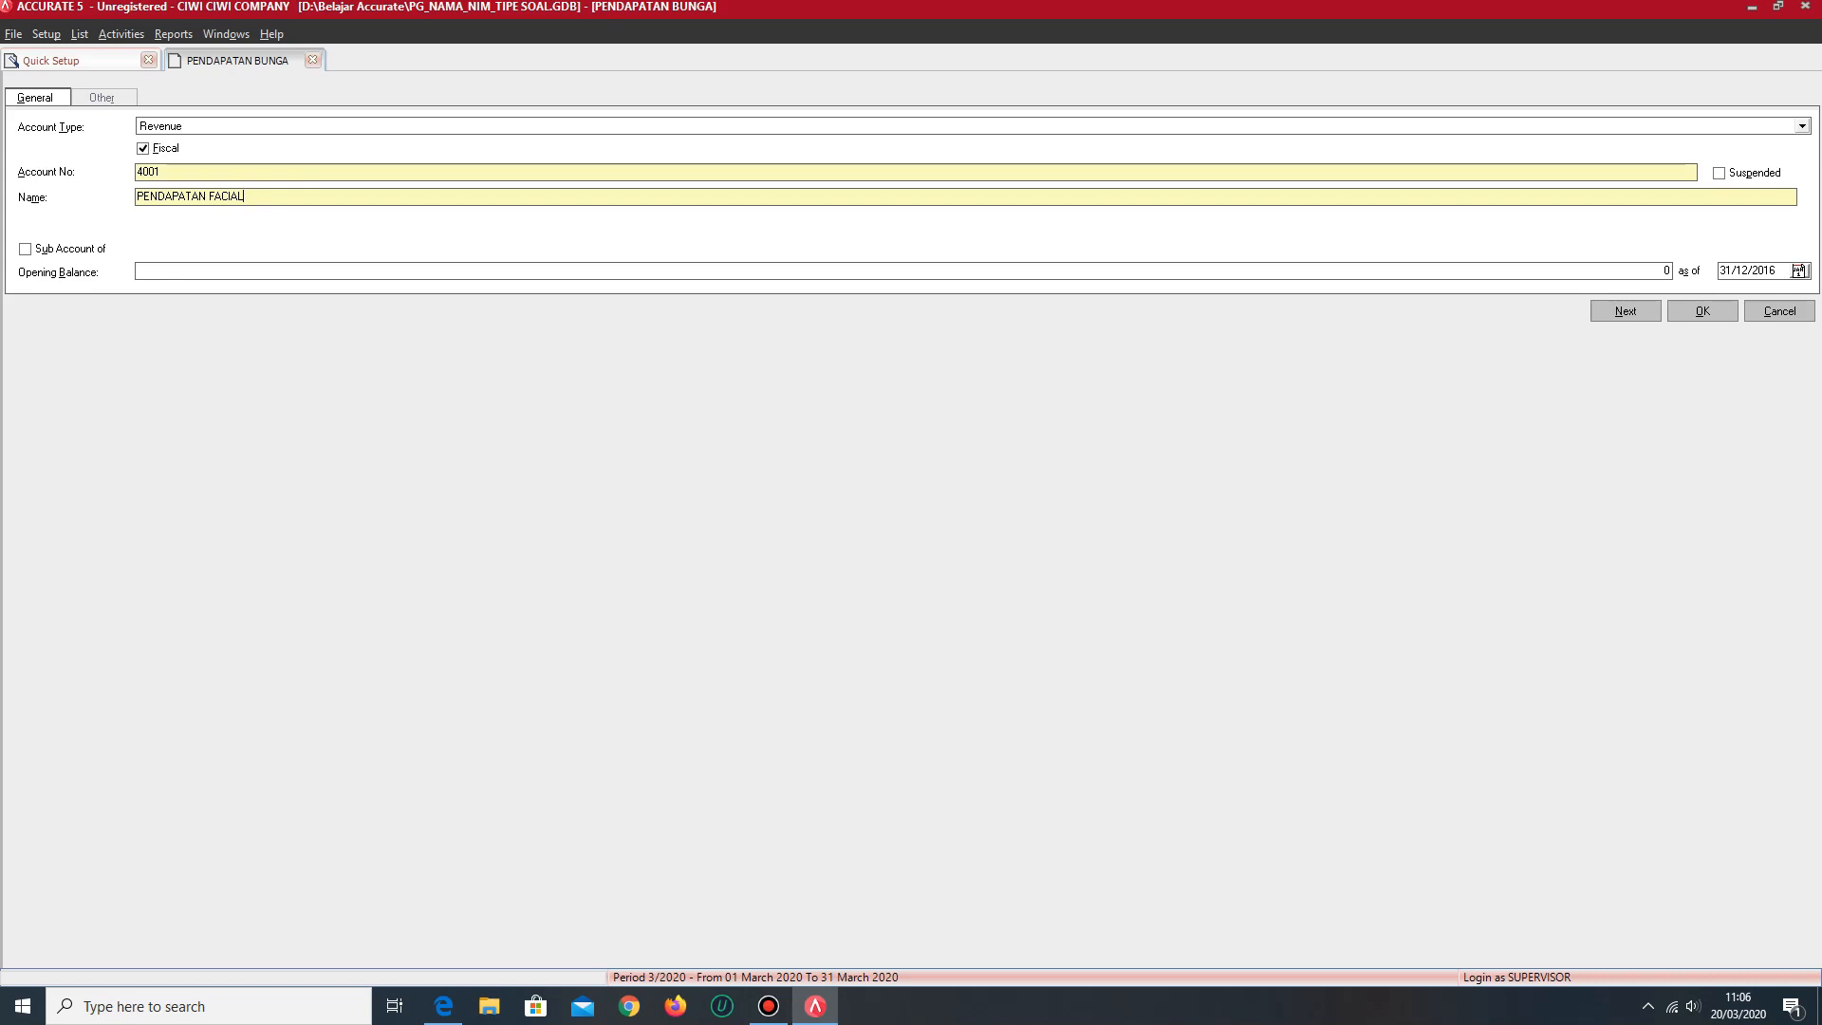
# - Change the open account form to type Expense, account number 6001 and name BEBAN GAJI
pyautogui.click(188, 174)
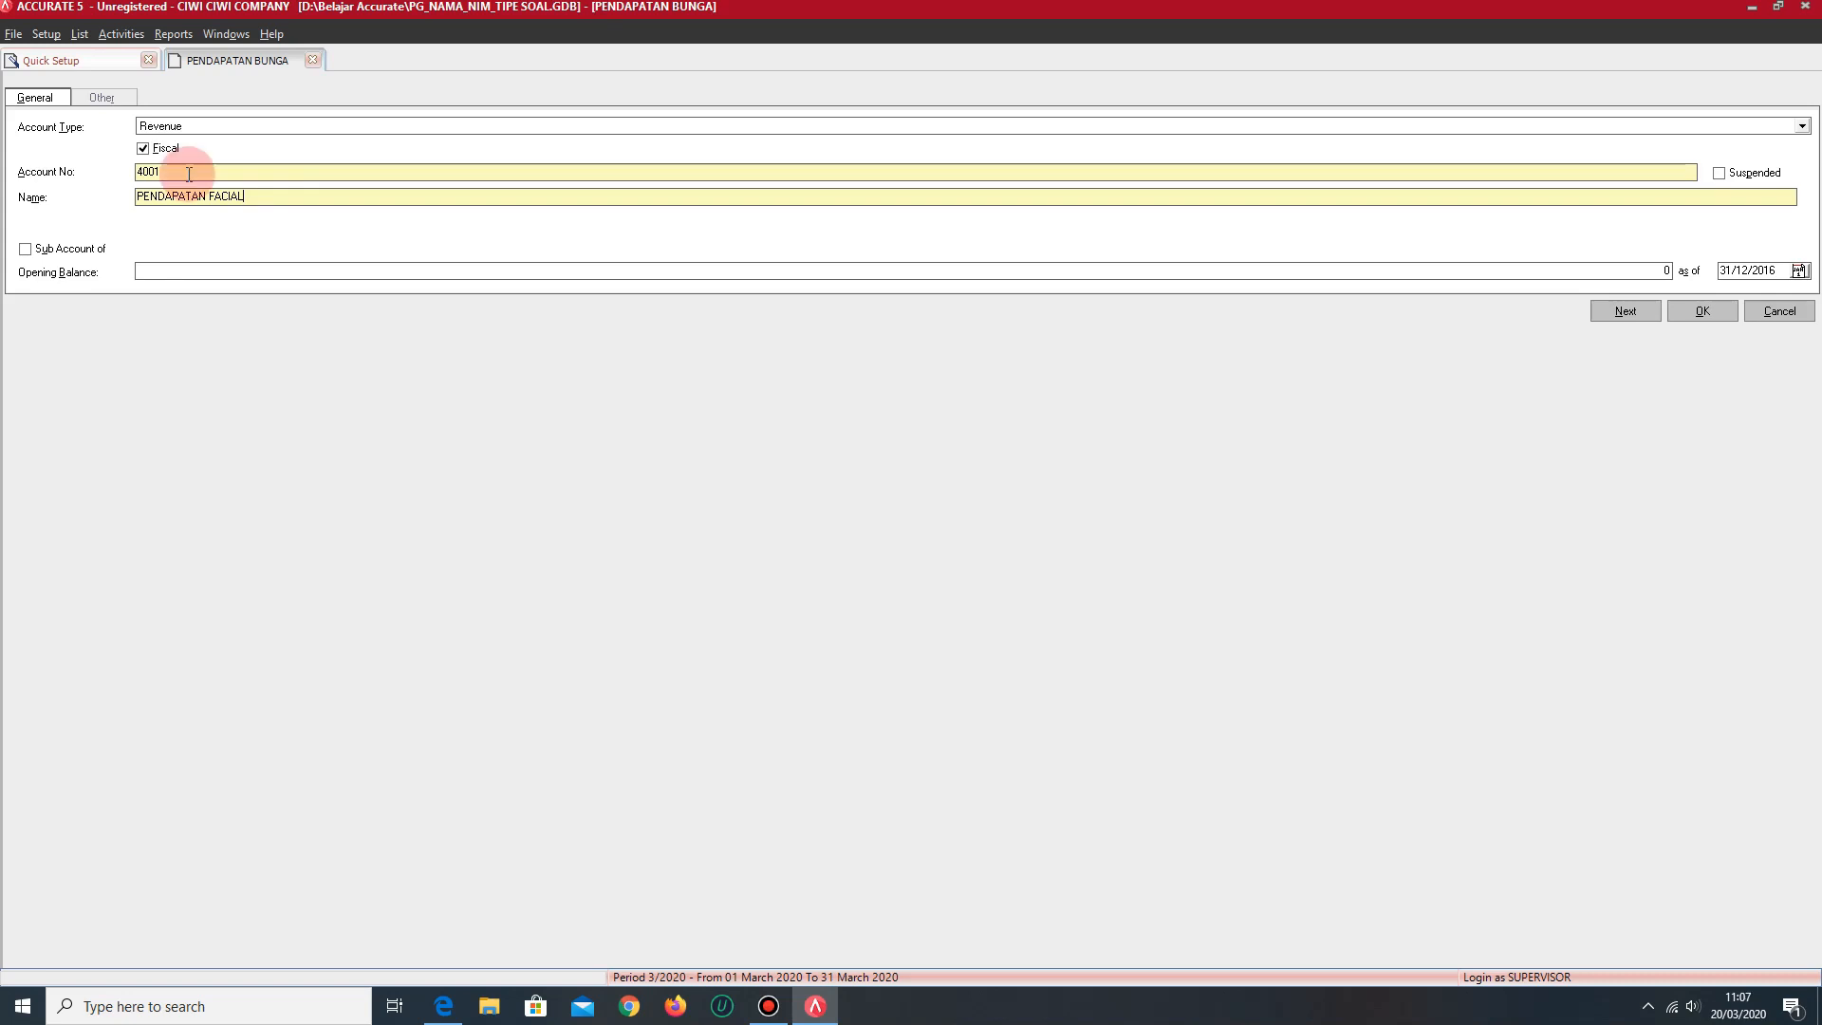
pyautogui.click(248, 125)
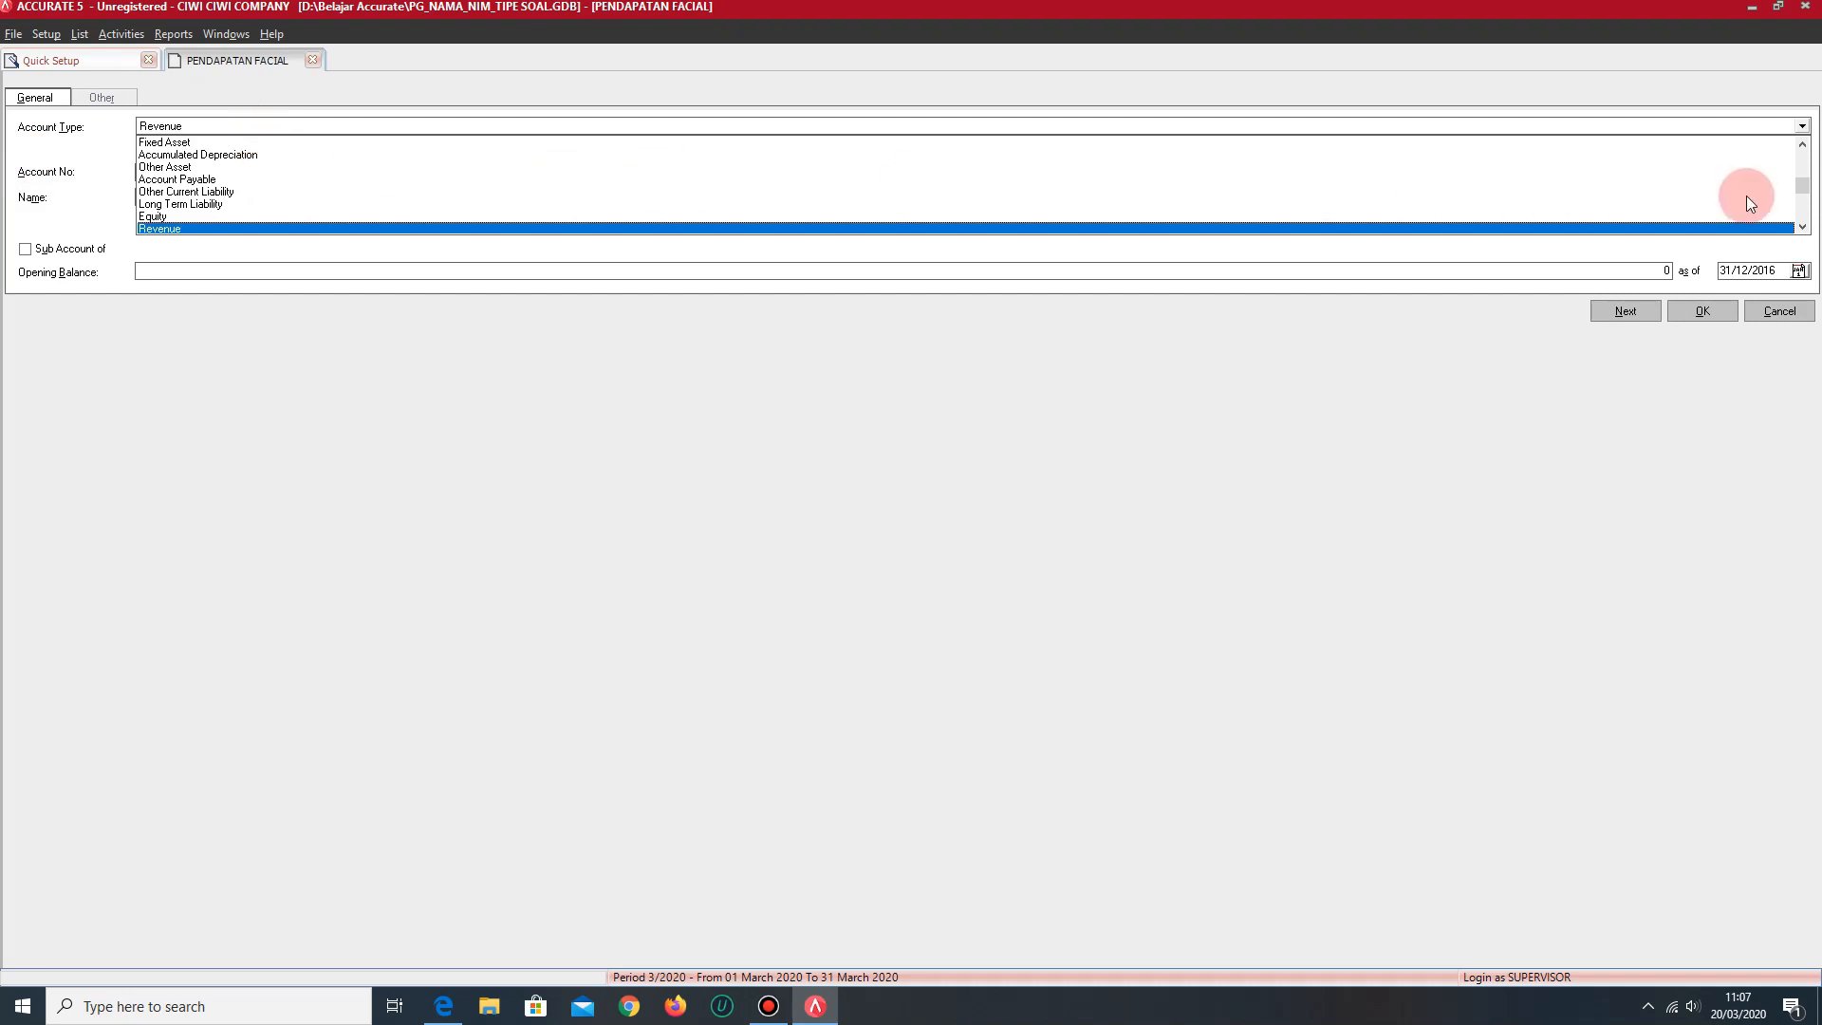
pyautogui.click(1801, 145)
pyautogui.click(1803, 227)
pyautogui.click(1804, 227)
pyautogui.click(1804, 227)
pyautogui.click(1804, 227)
pyautogui.click(1804, 227)
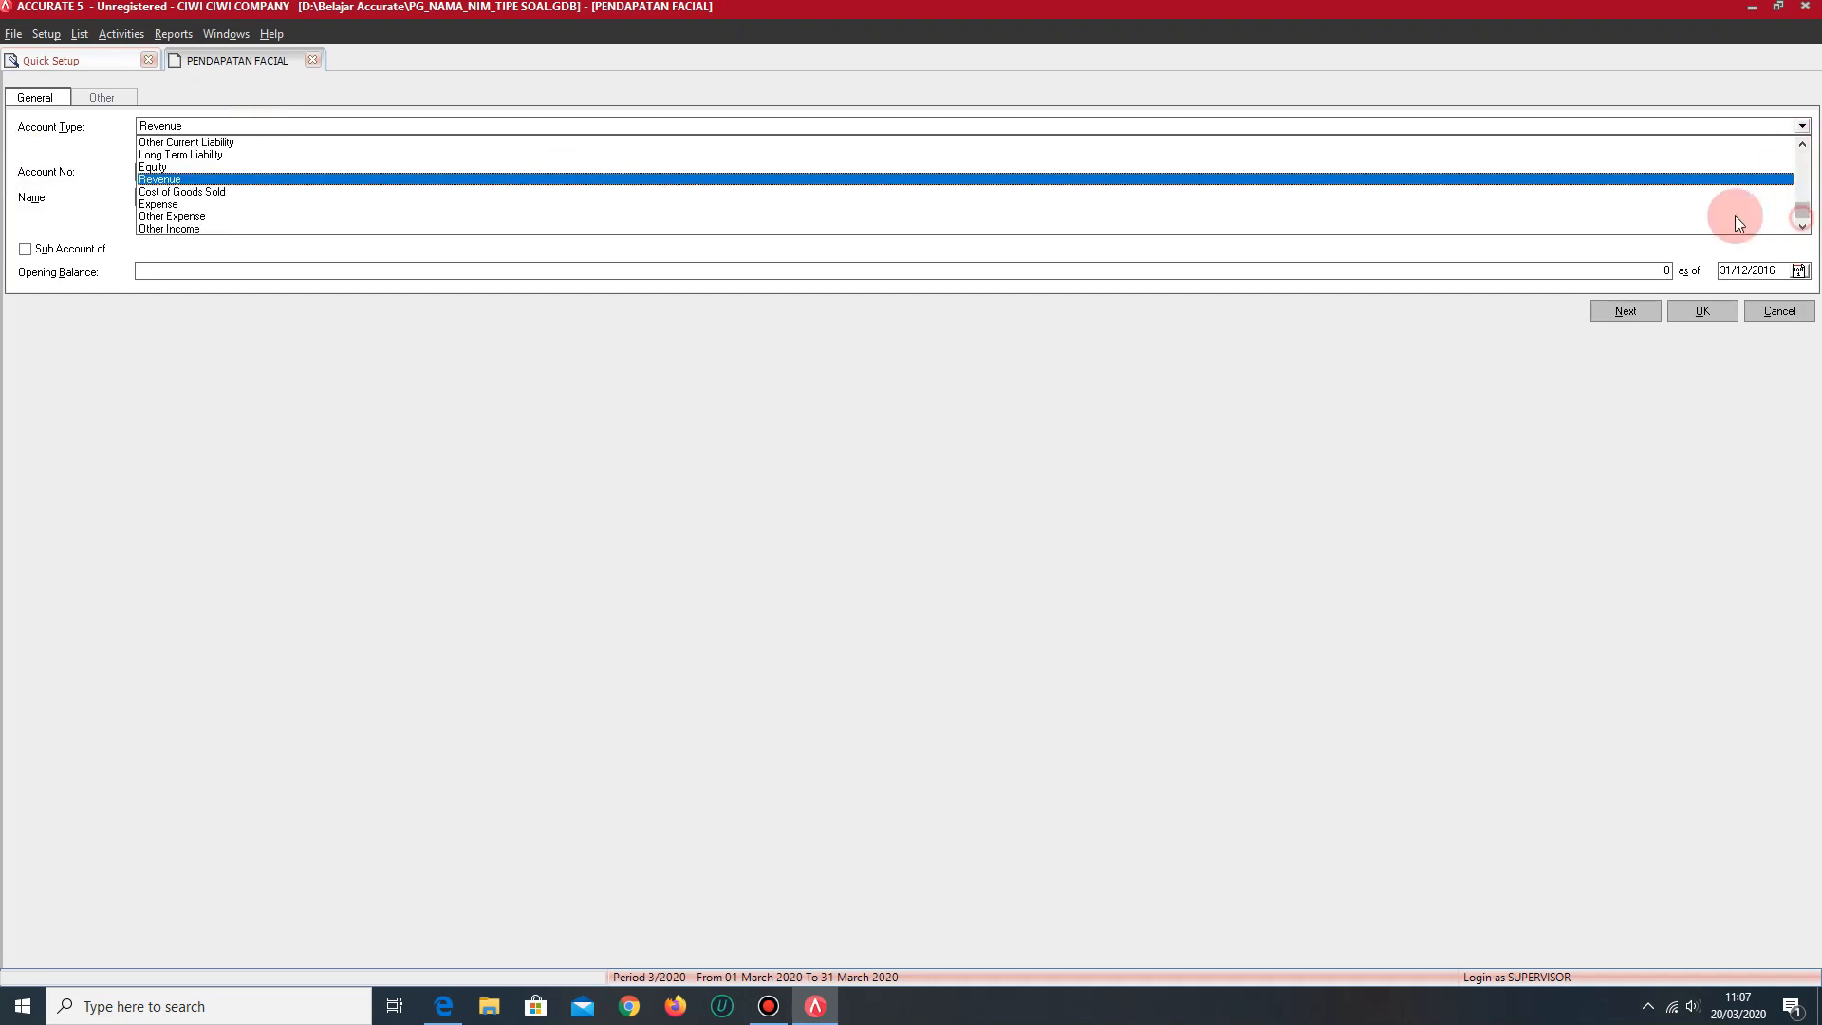
pyautogui.click(167, 206)
pyautogui.press('Tab')
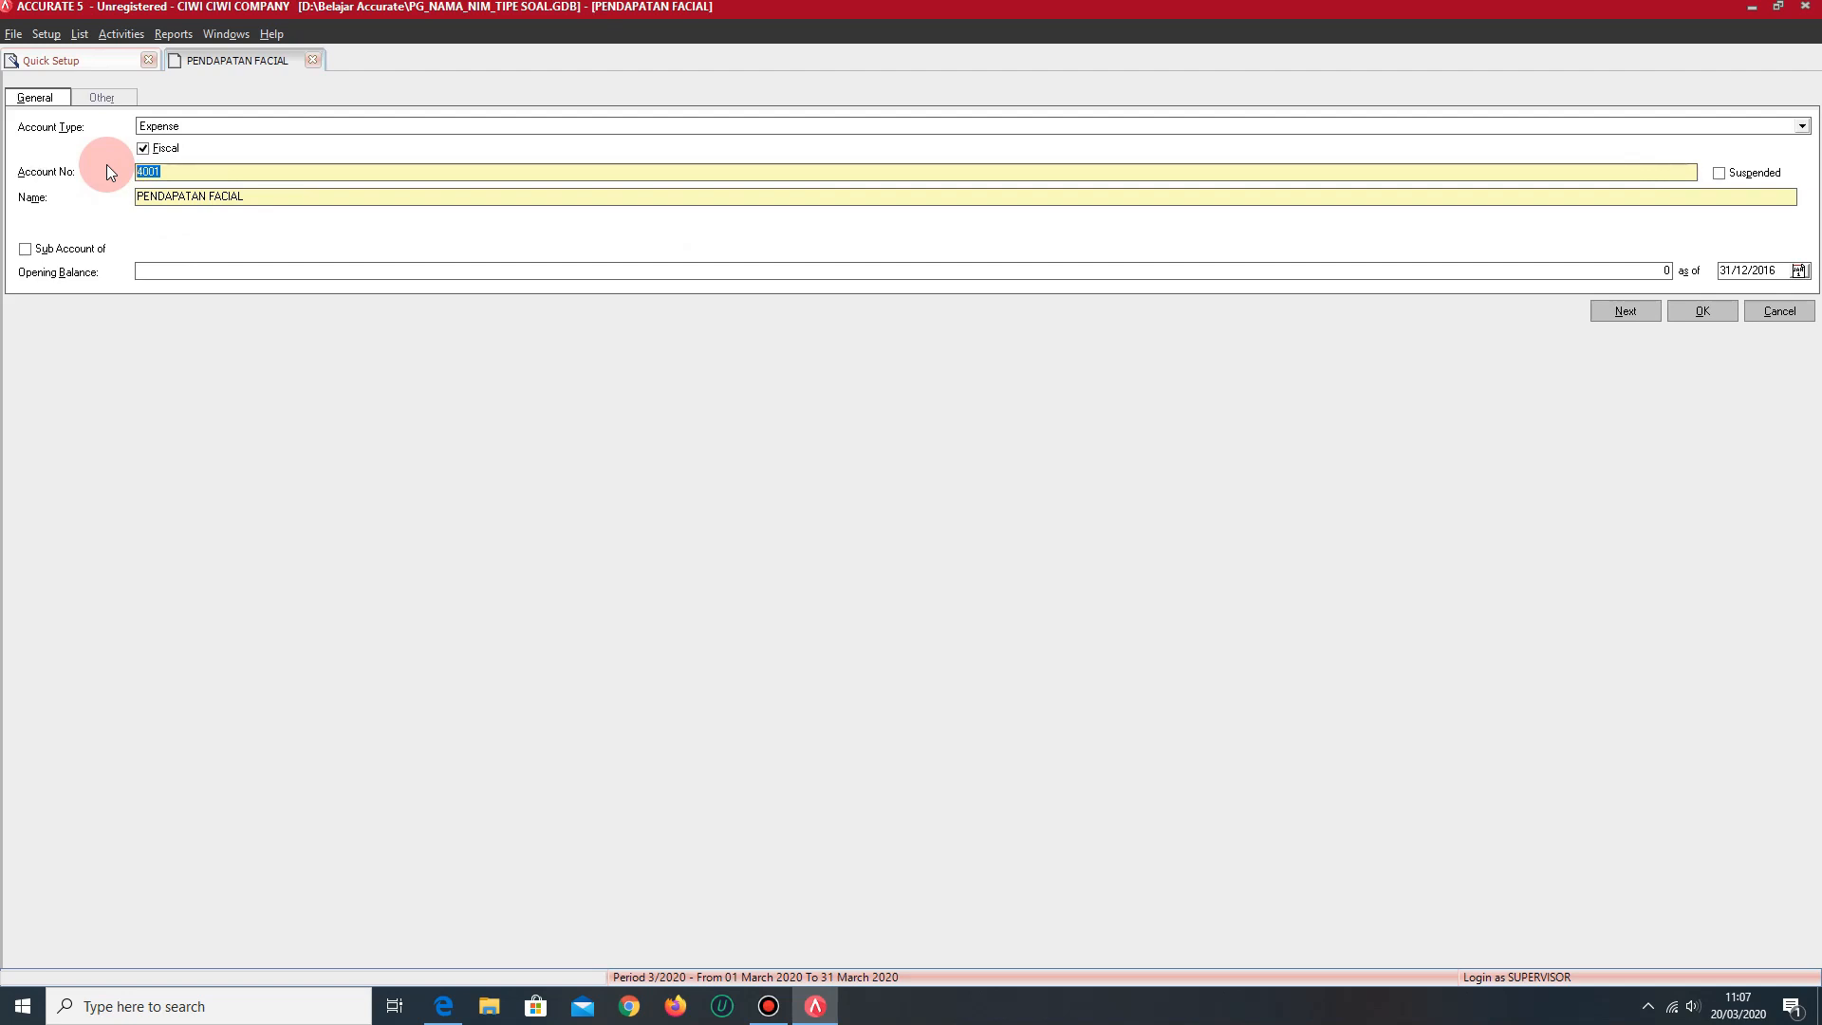
pyautogui.write('6001')
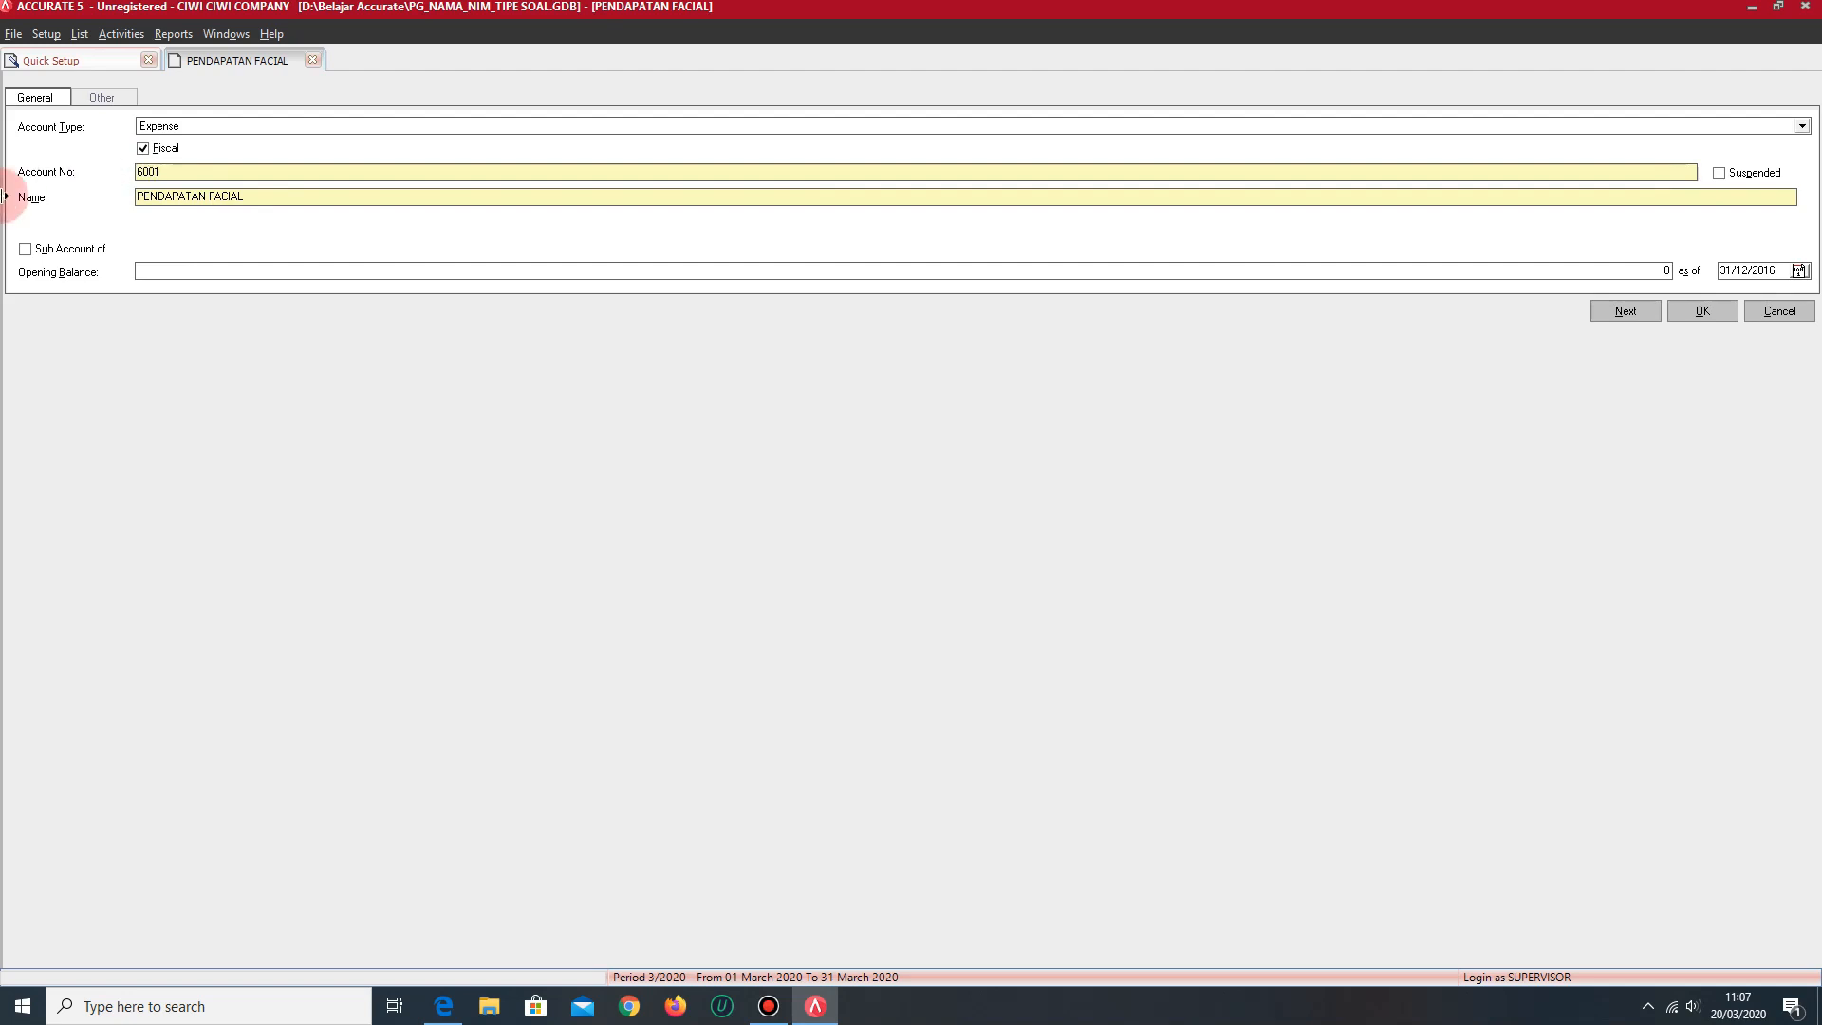
pyautogui.moveTo(318, 197); pyautogui.dragTo(117, 192)
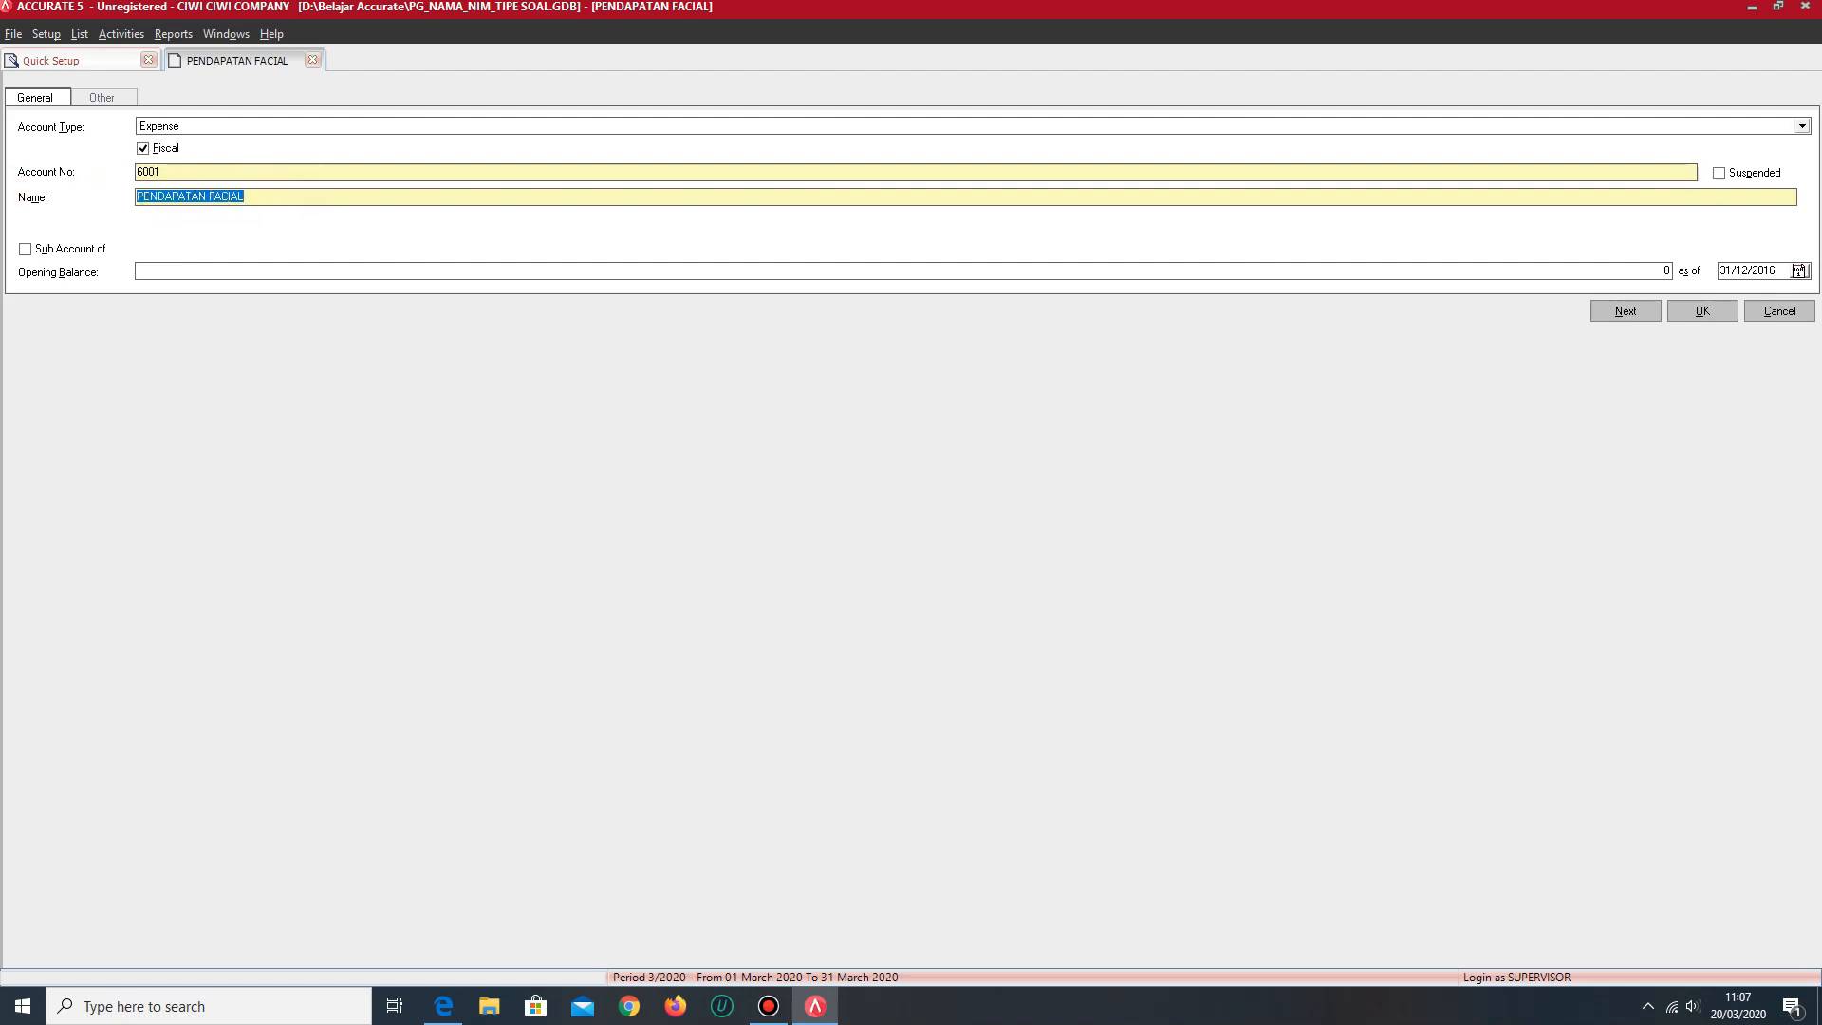
pyautogui.write('BEBAN GAJI')
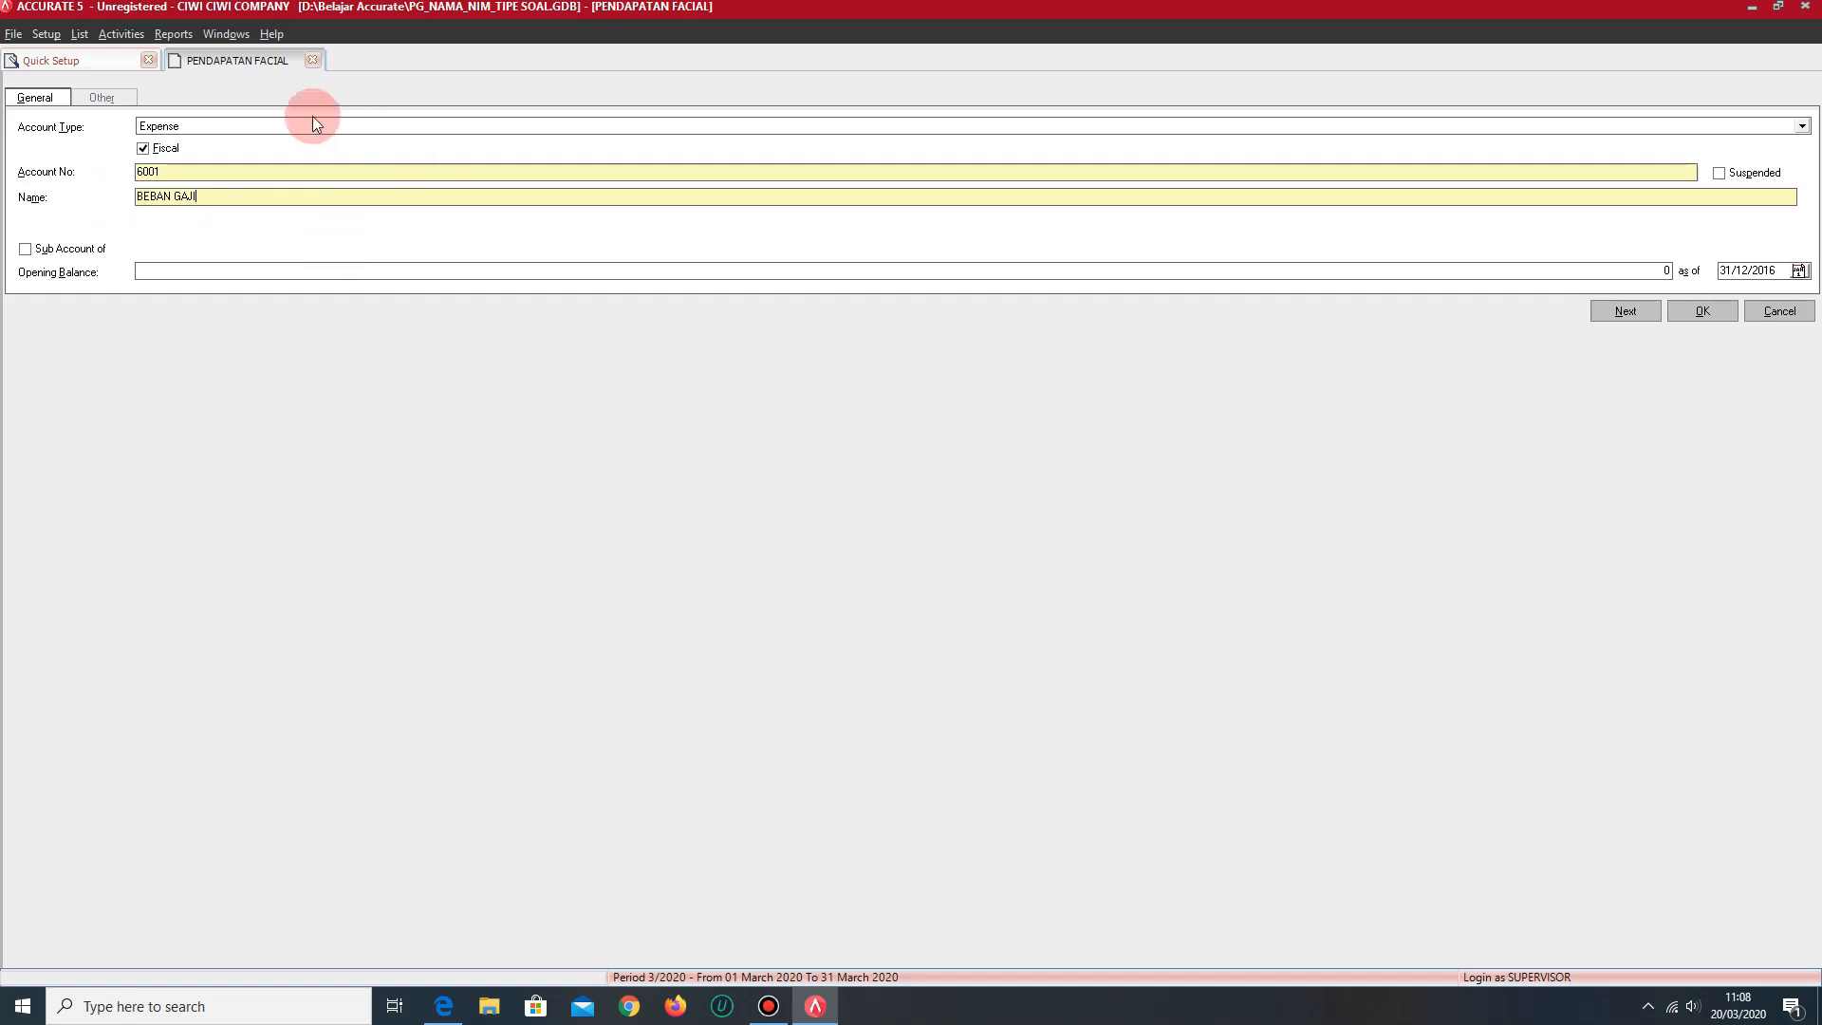
# - Change the open account form to type Other Current Liability with account number 2099
pyautogui.click(263, 126)
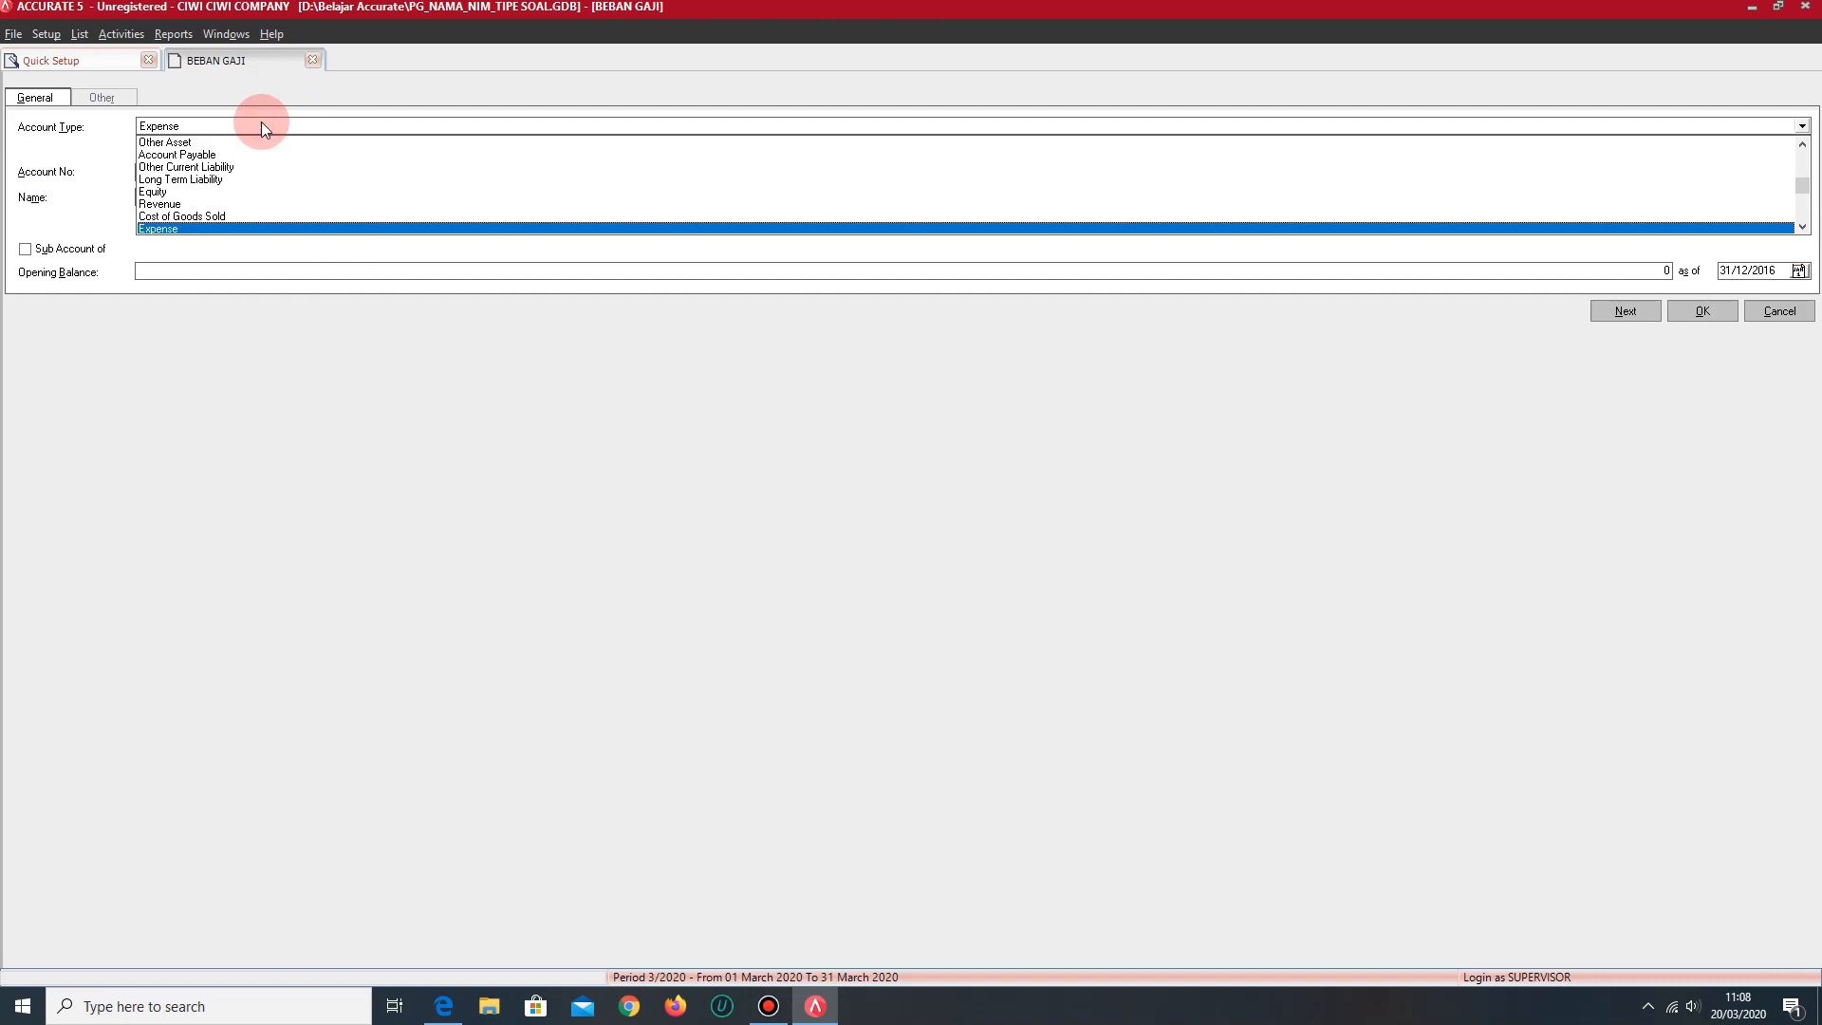
pyautogui.click(1802, 144)
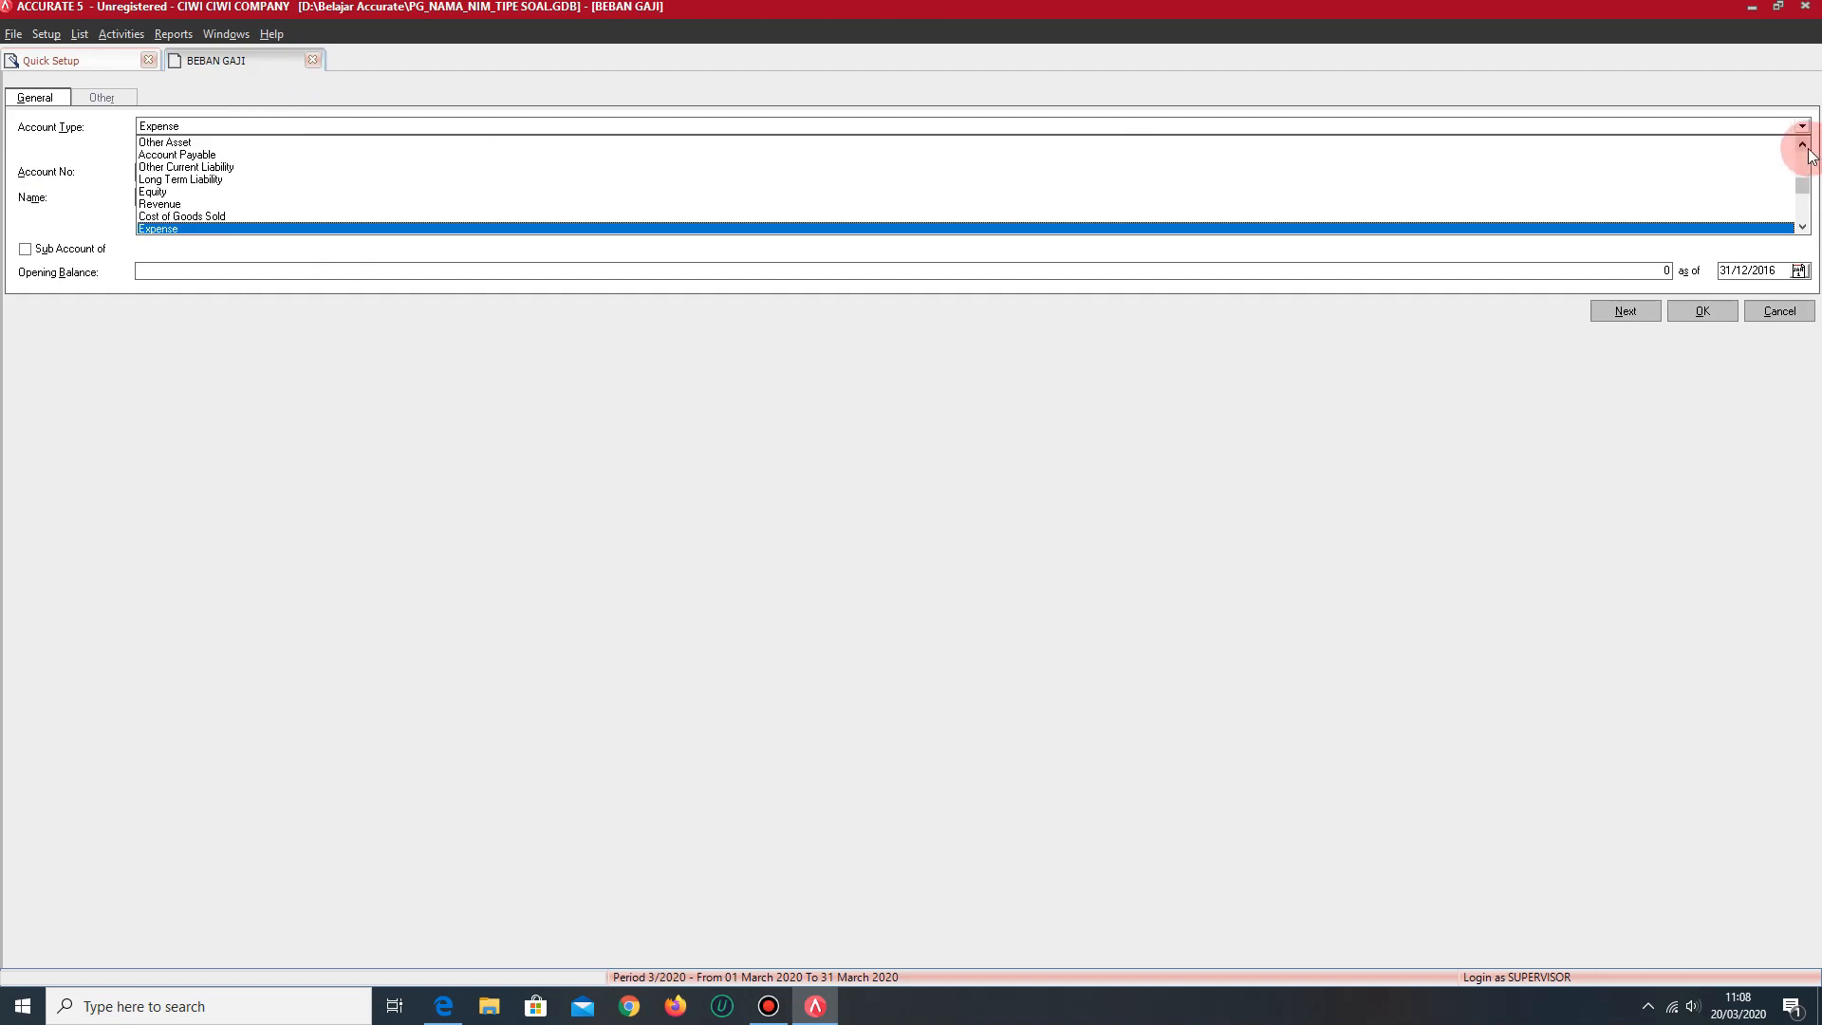
pyautogui.click(1802, 145)
pyautogui.click(1802, 144)
pyautogui.click(1802, 145)
pyautogui.click(1802, 145)
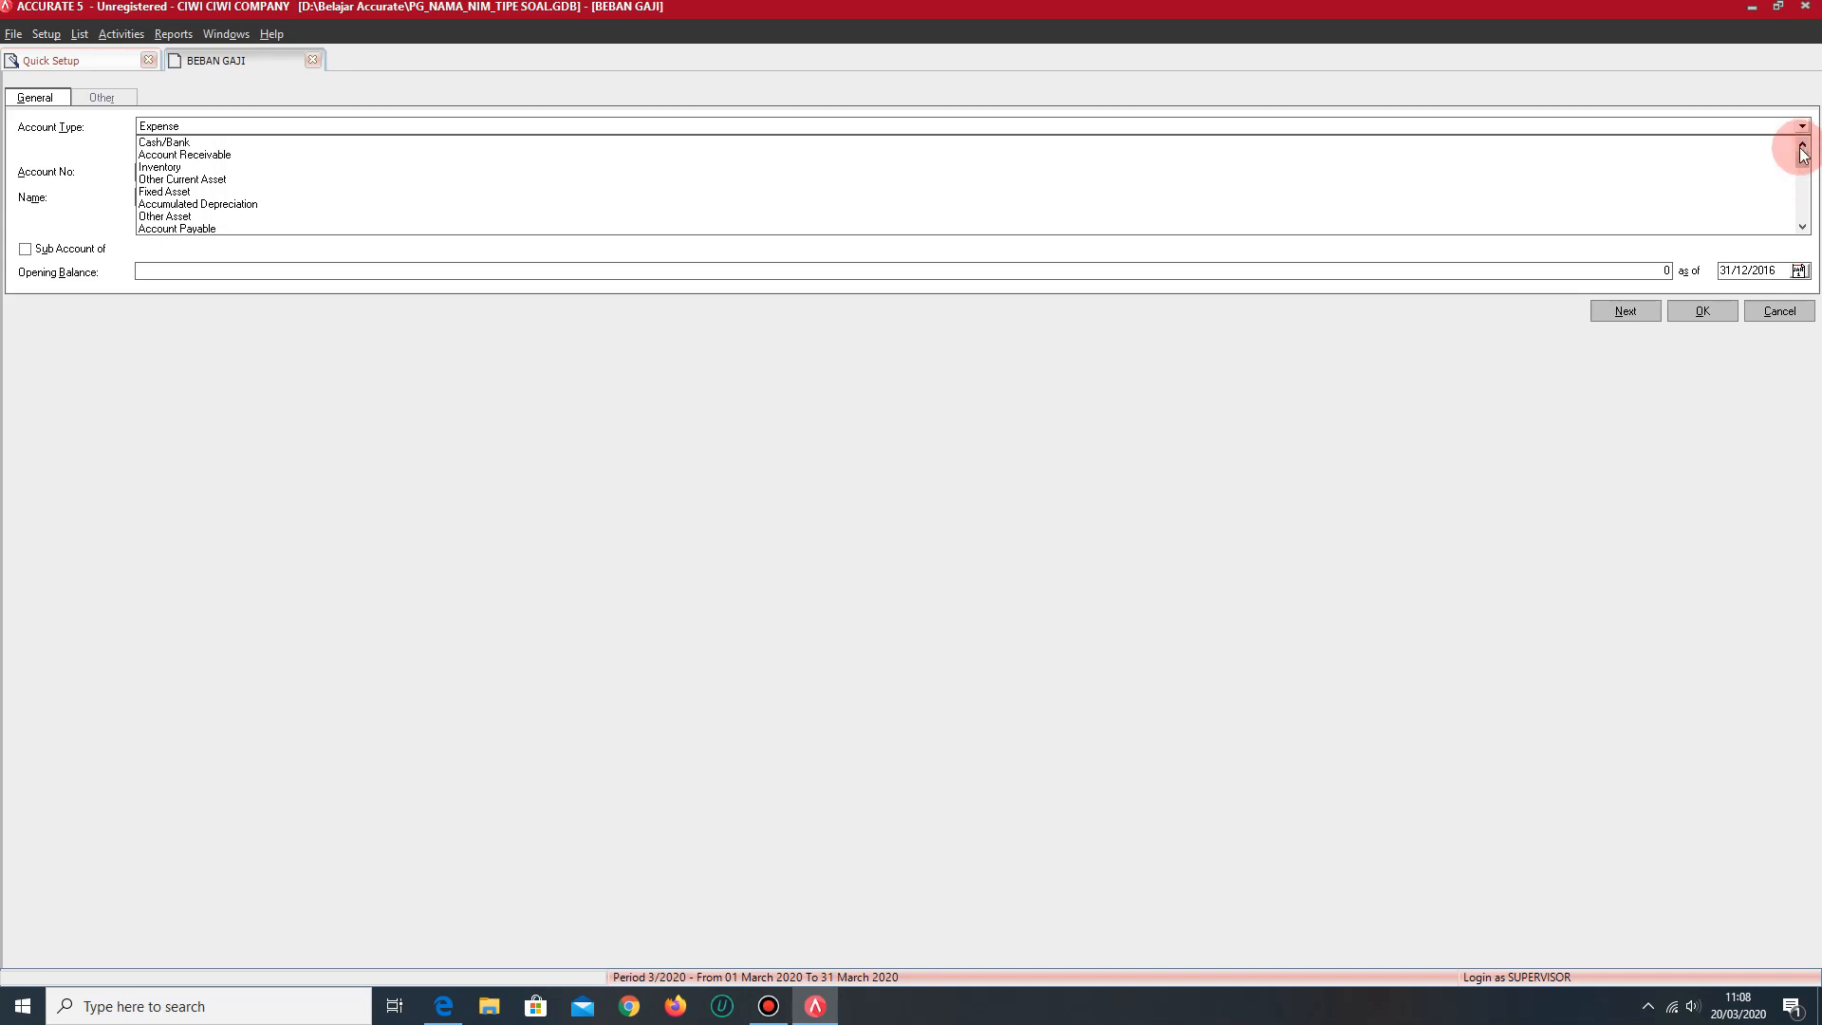
pyautogui.click(1803, 228)
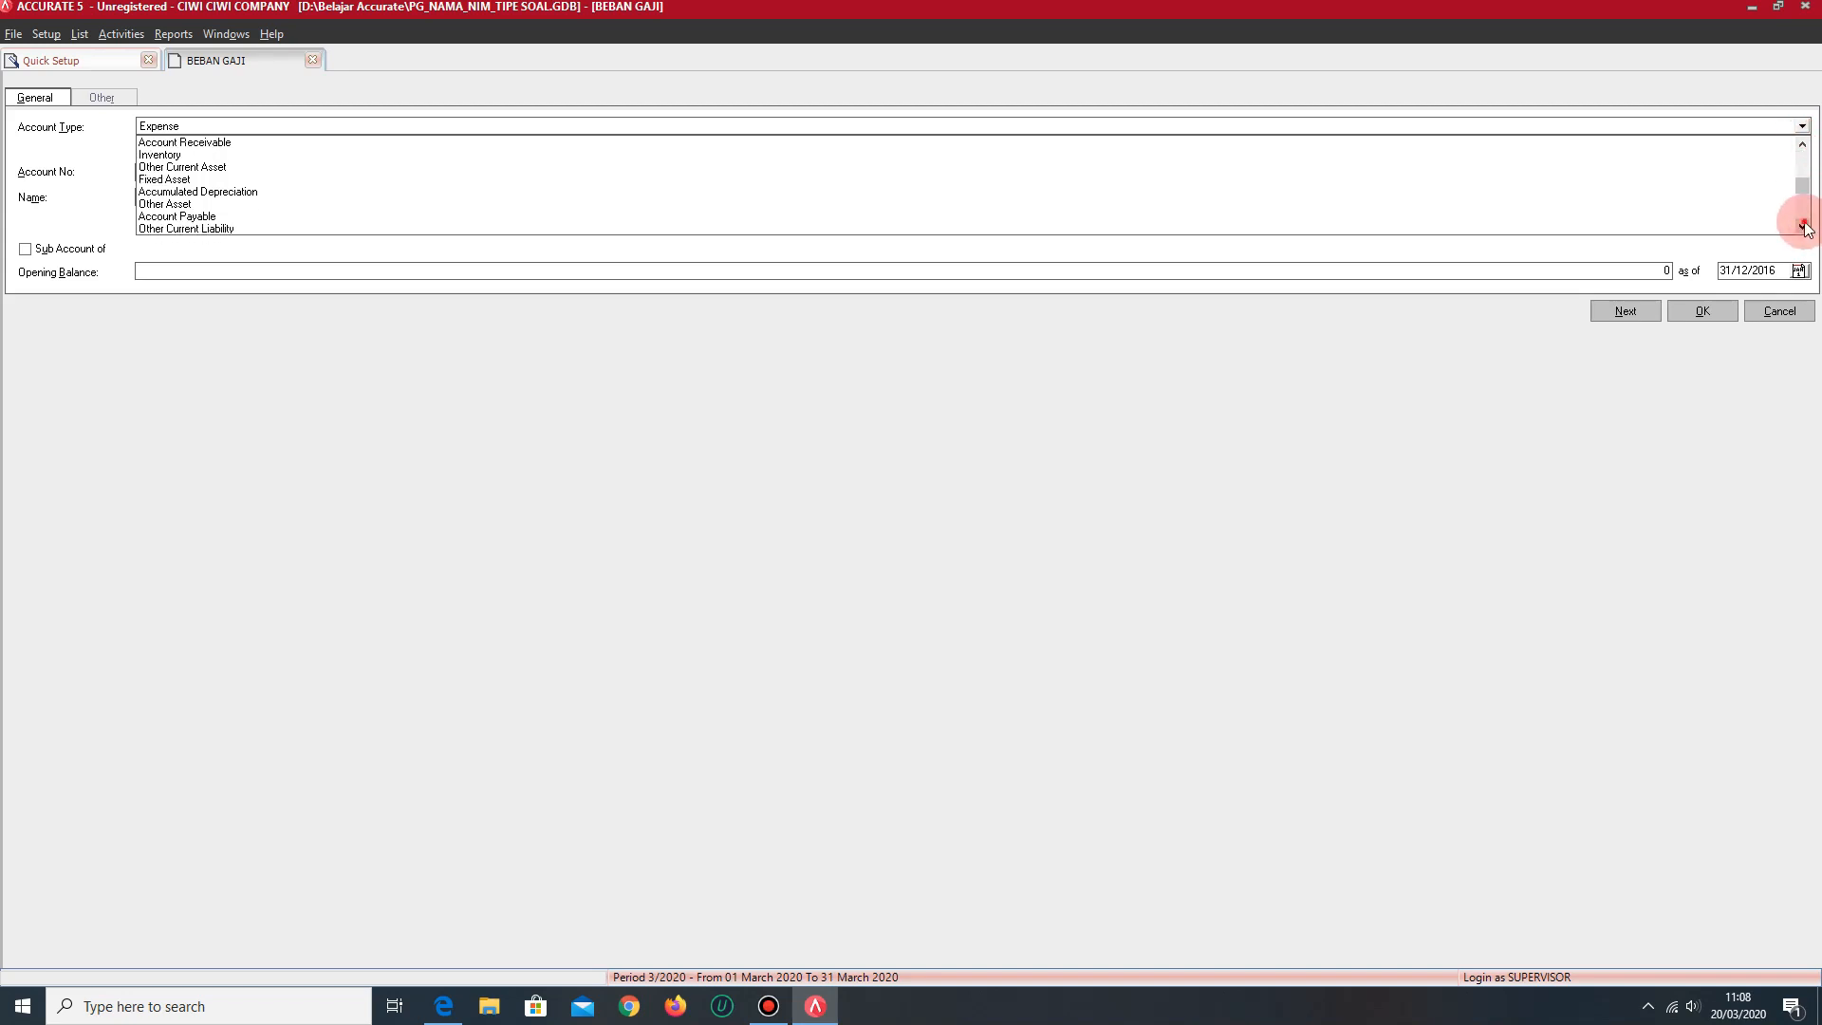
pyautogui.click(1803, 228)
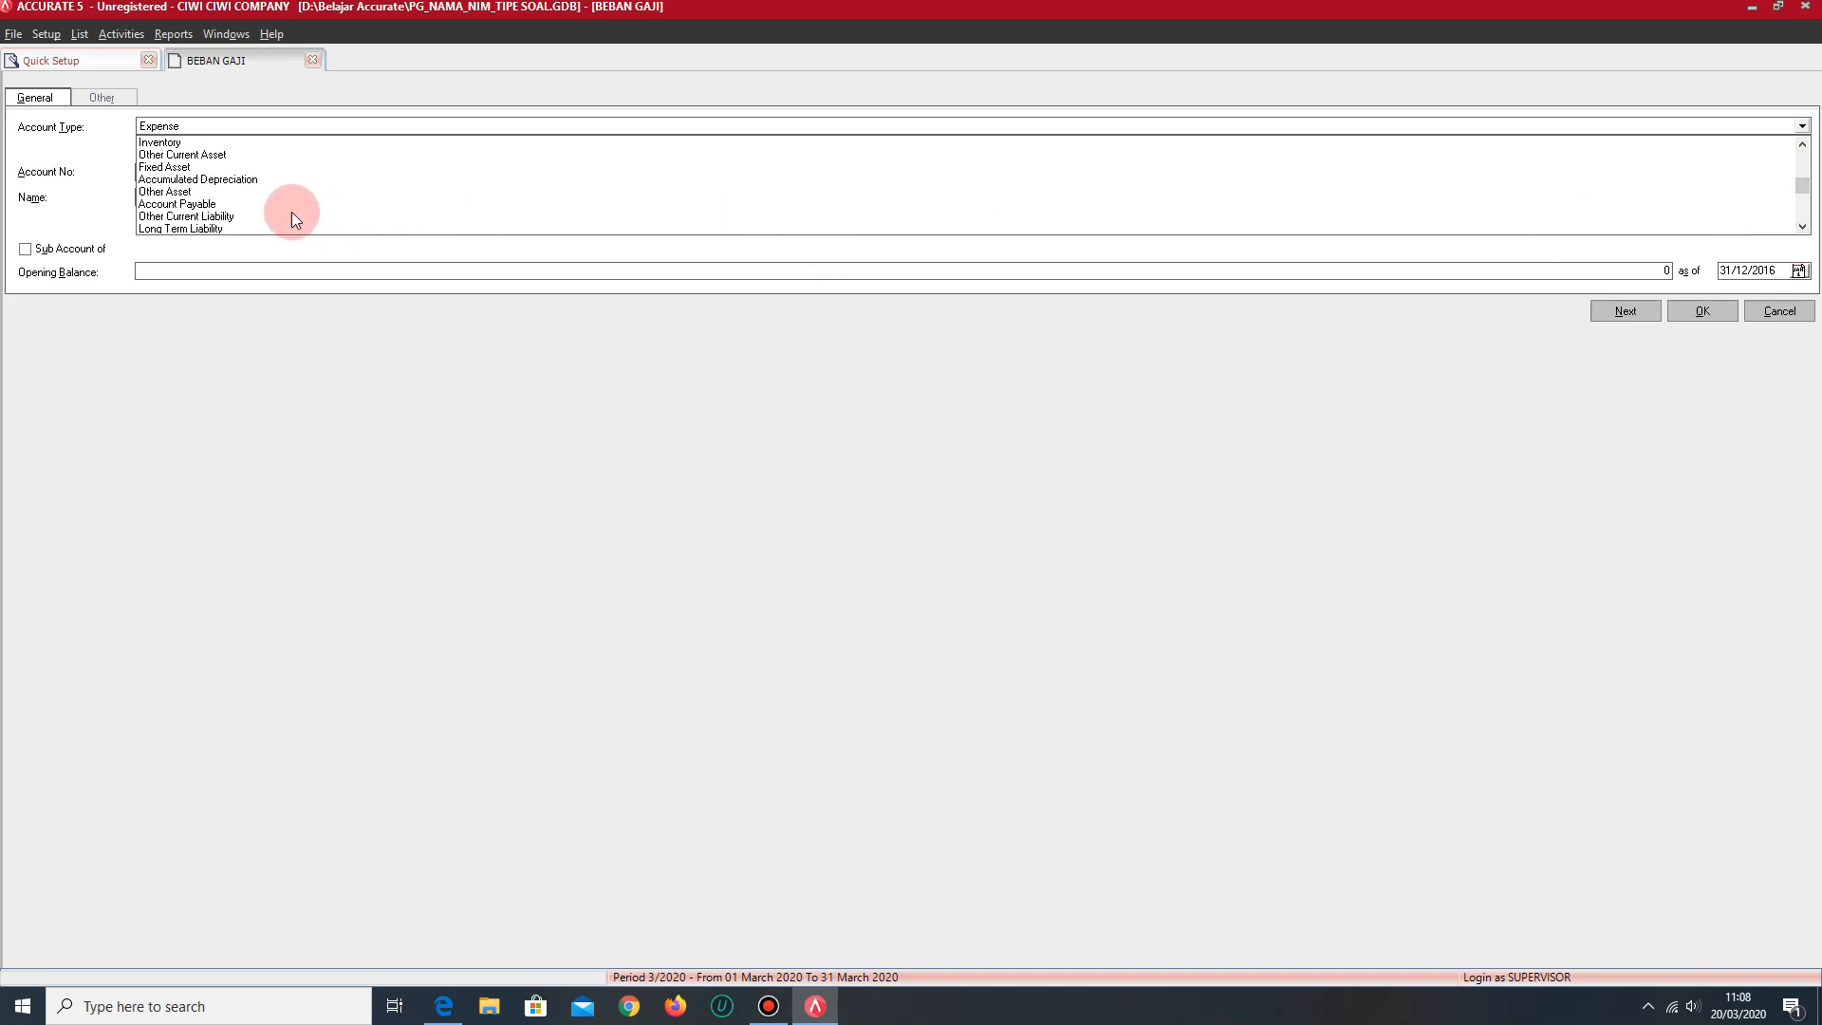
pyautogui.click(230, 215)
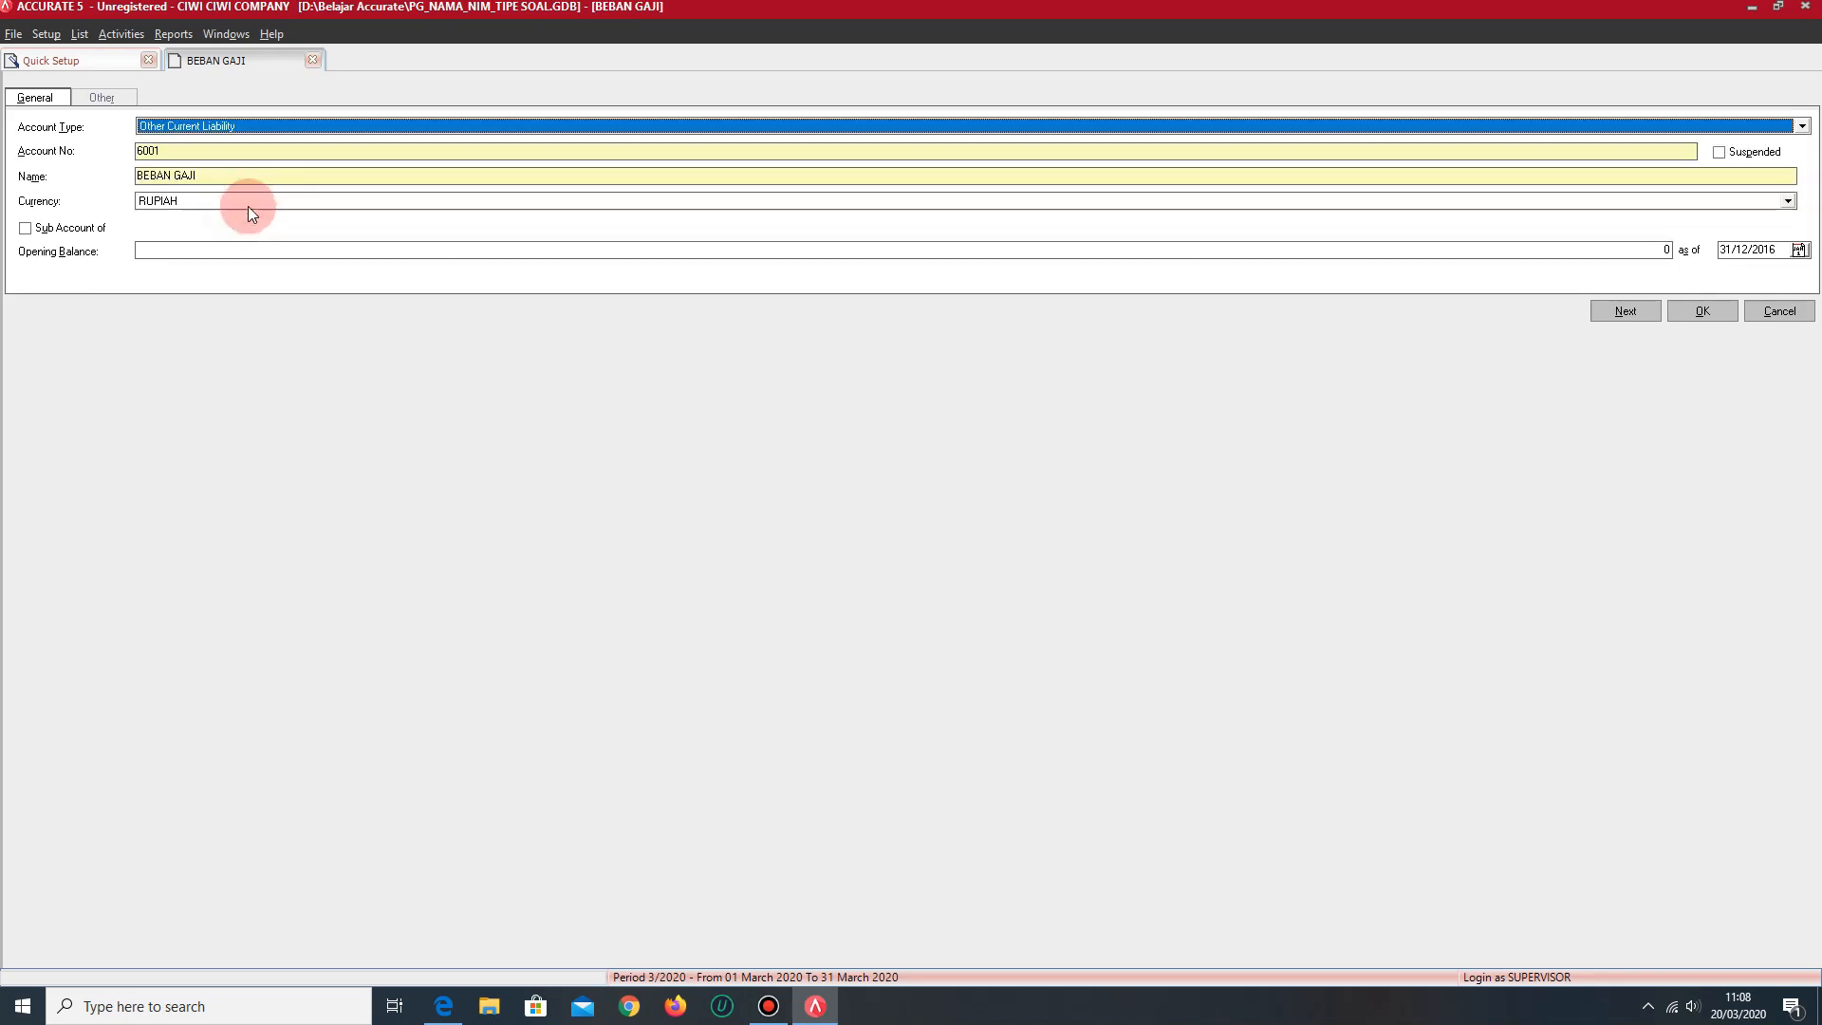
pyautogui.click(213, 155)
pyautogui.moveTo(213, 155); pyautogui.dragTo(105, 161)
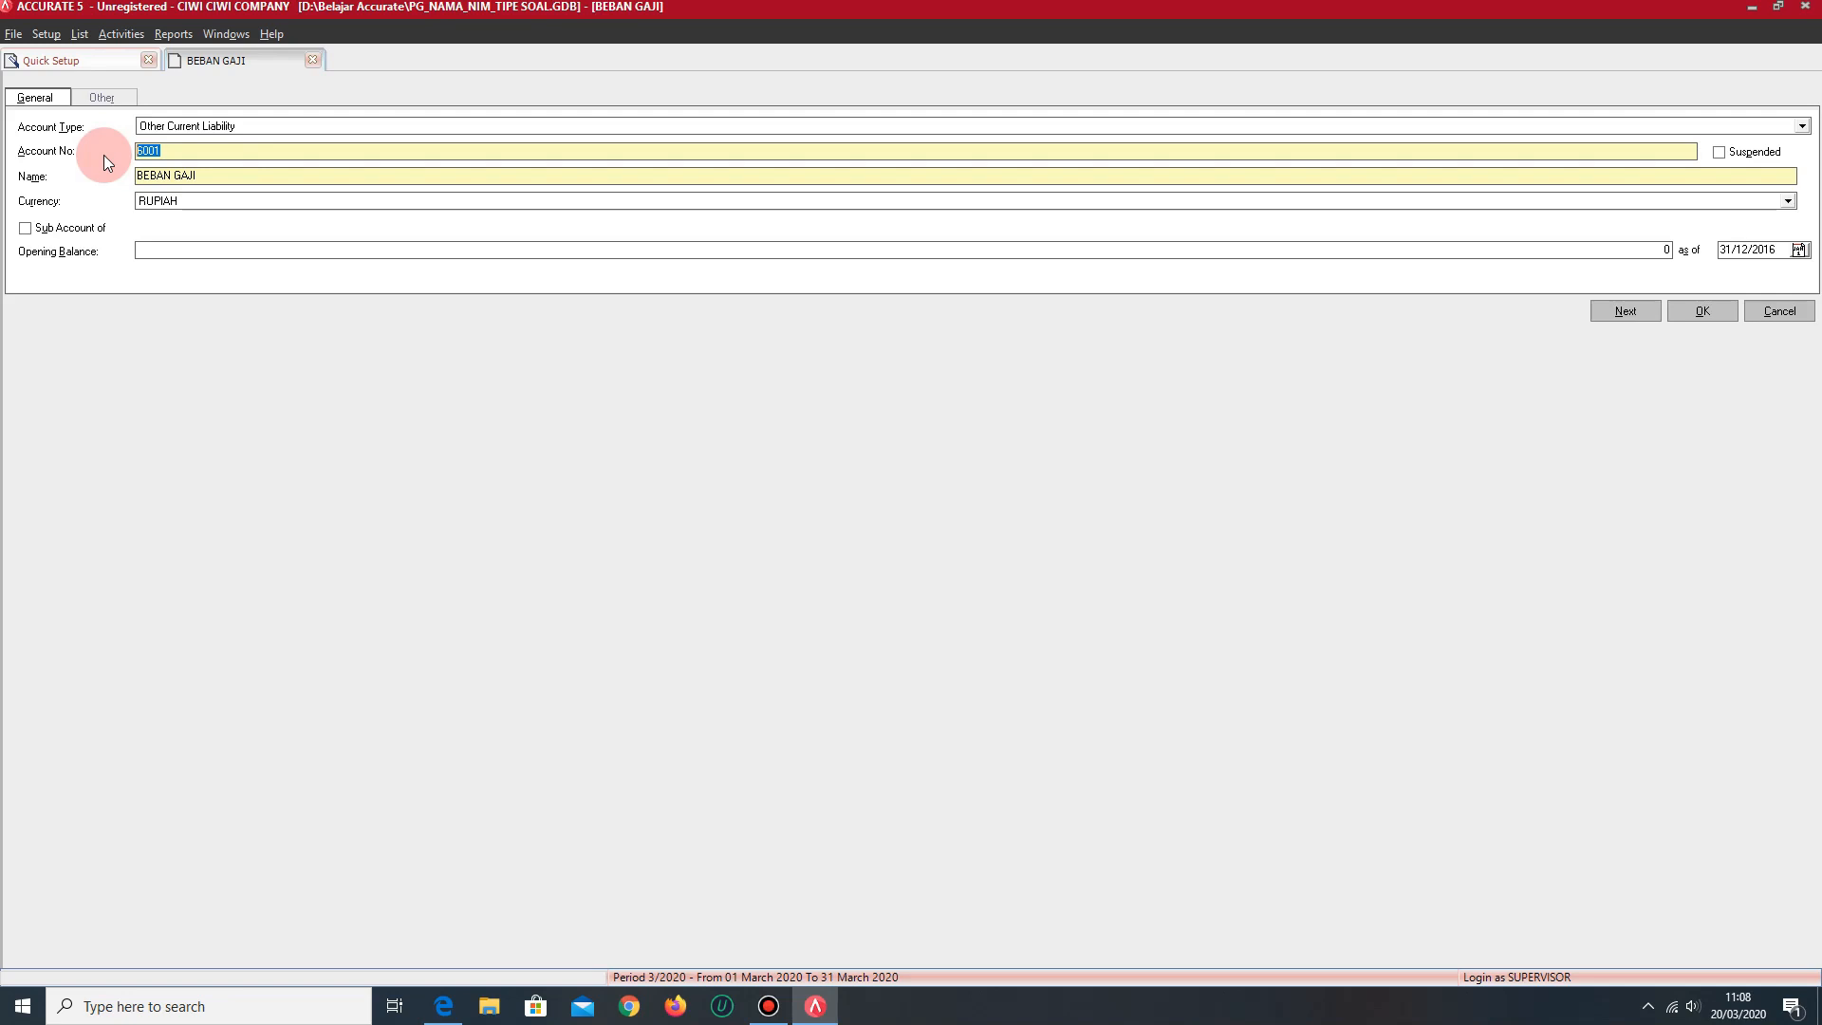
pyautogui.write('2099')
# - Rename the Other Current Liability account in the open form to PENDAPATAN DITERIMA DIMUKA
pyautogui.moveTo(224, 175); pyautogui.dragTo(122, 171)
pyautogui.write('PENDAPATAN DITETR')
pyautogui.press('BackSpace')
pyautogui.write('RIMA DIMUKA')
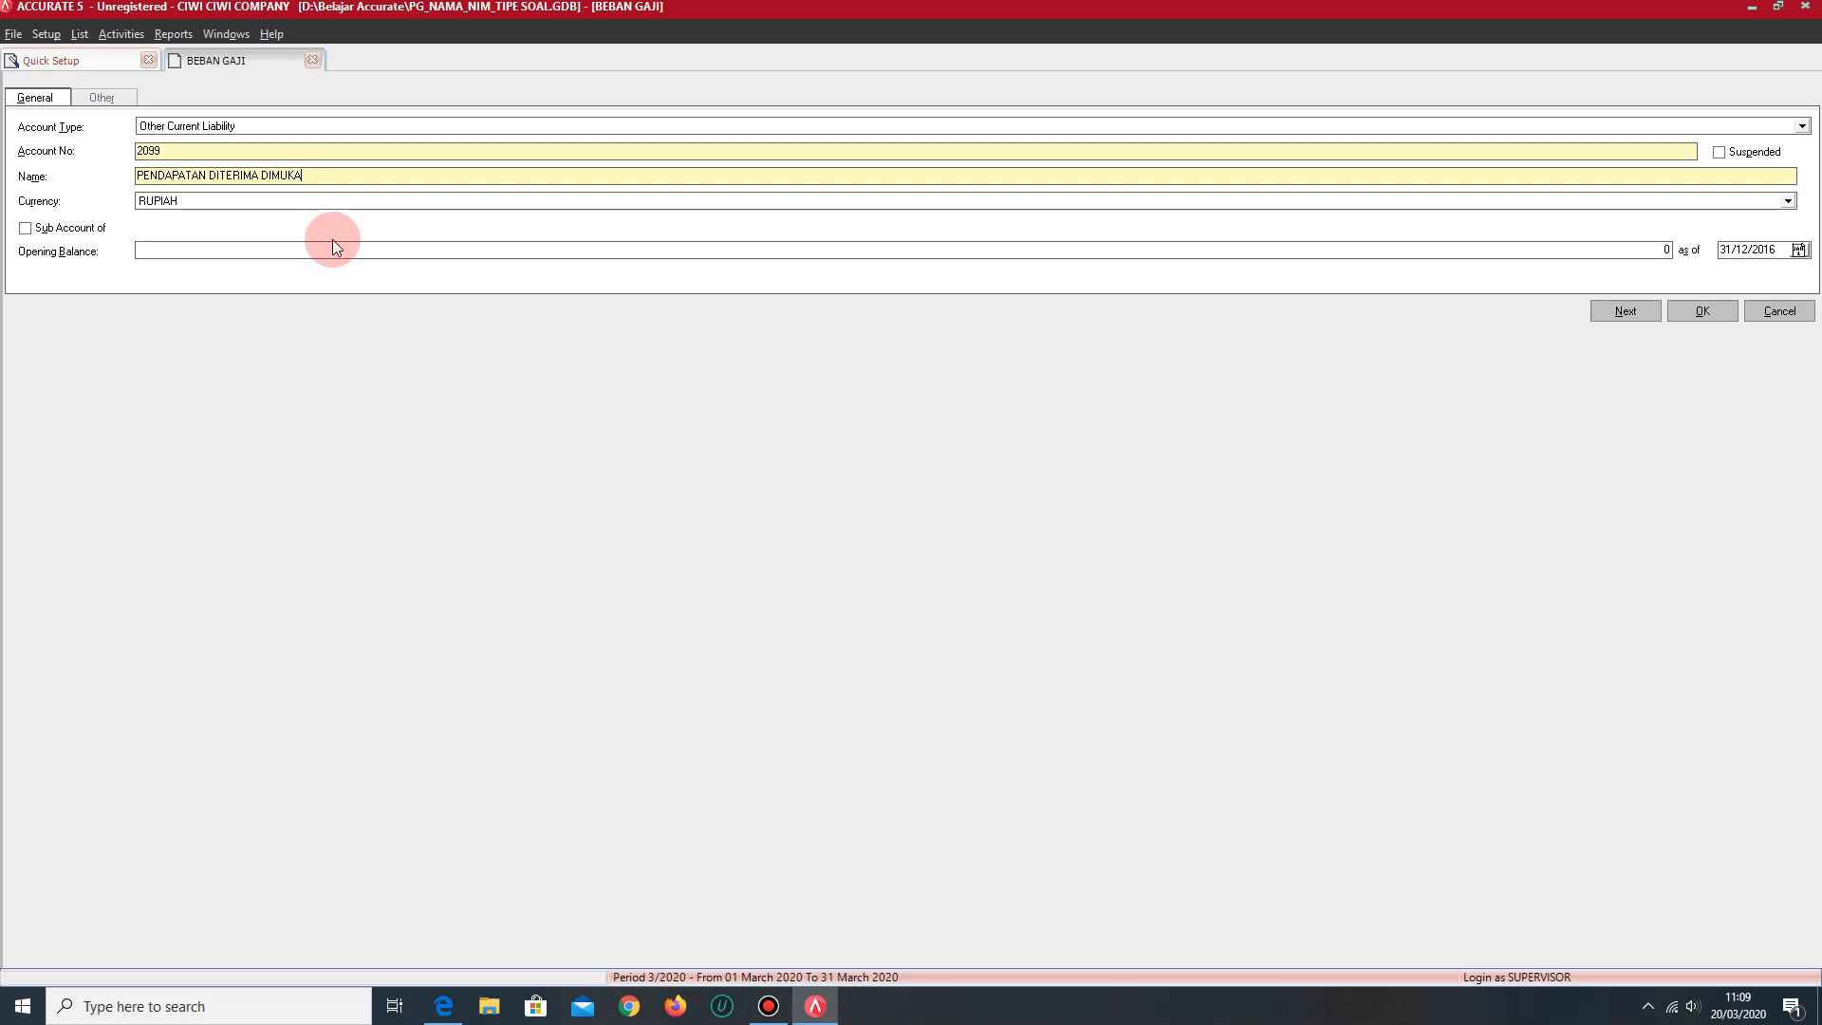
# - Change the open account form to type Account Payable with account number 2011
pyautogui.click(268, 134)
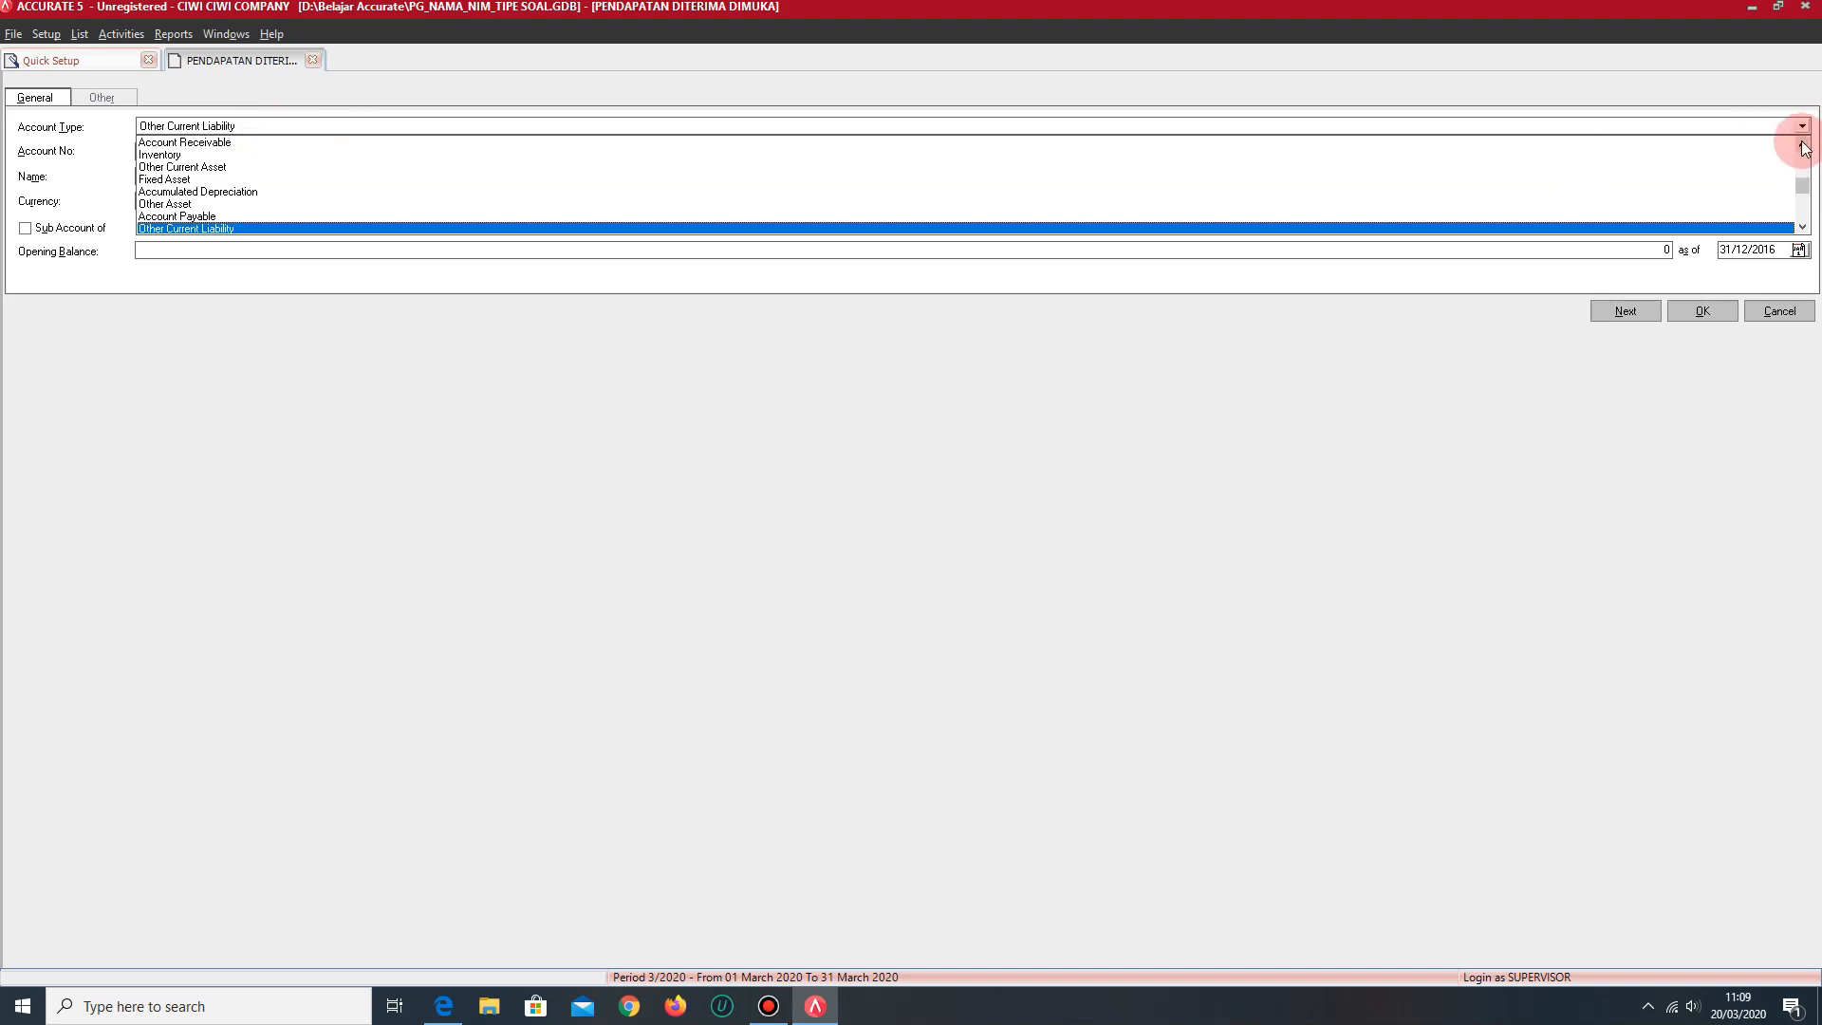
pyautogui.click(1802, 229)
pyautogui.click(1802, 228)
pyautogui.click(1802, 229)
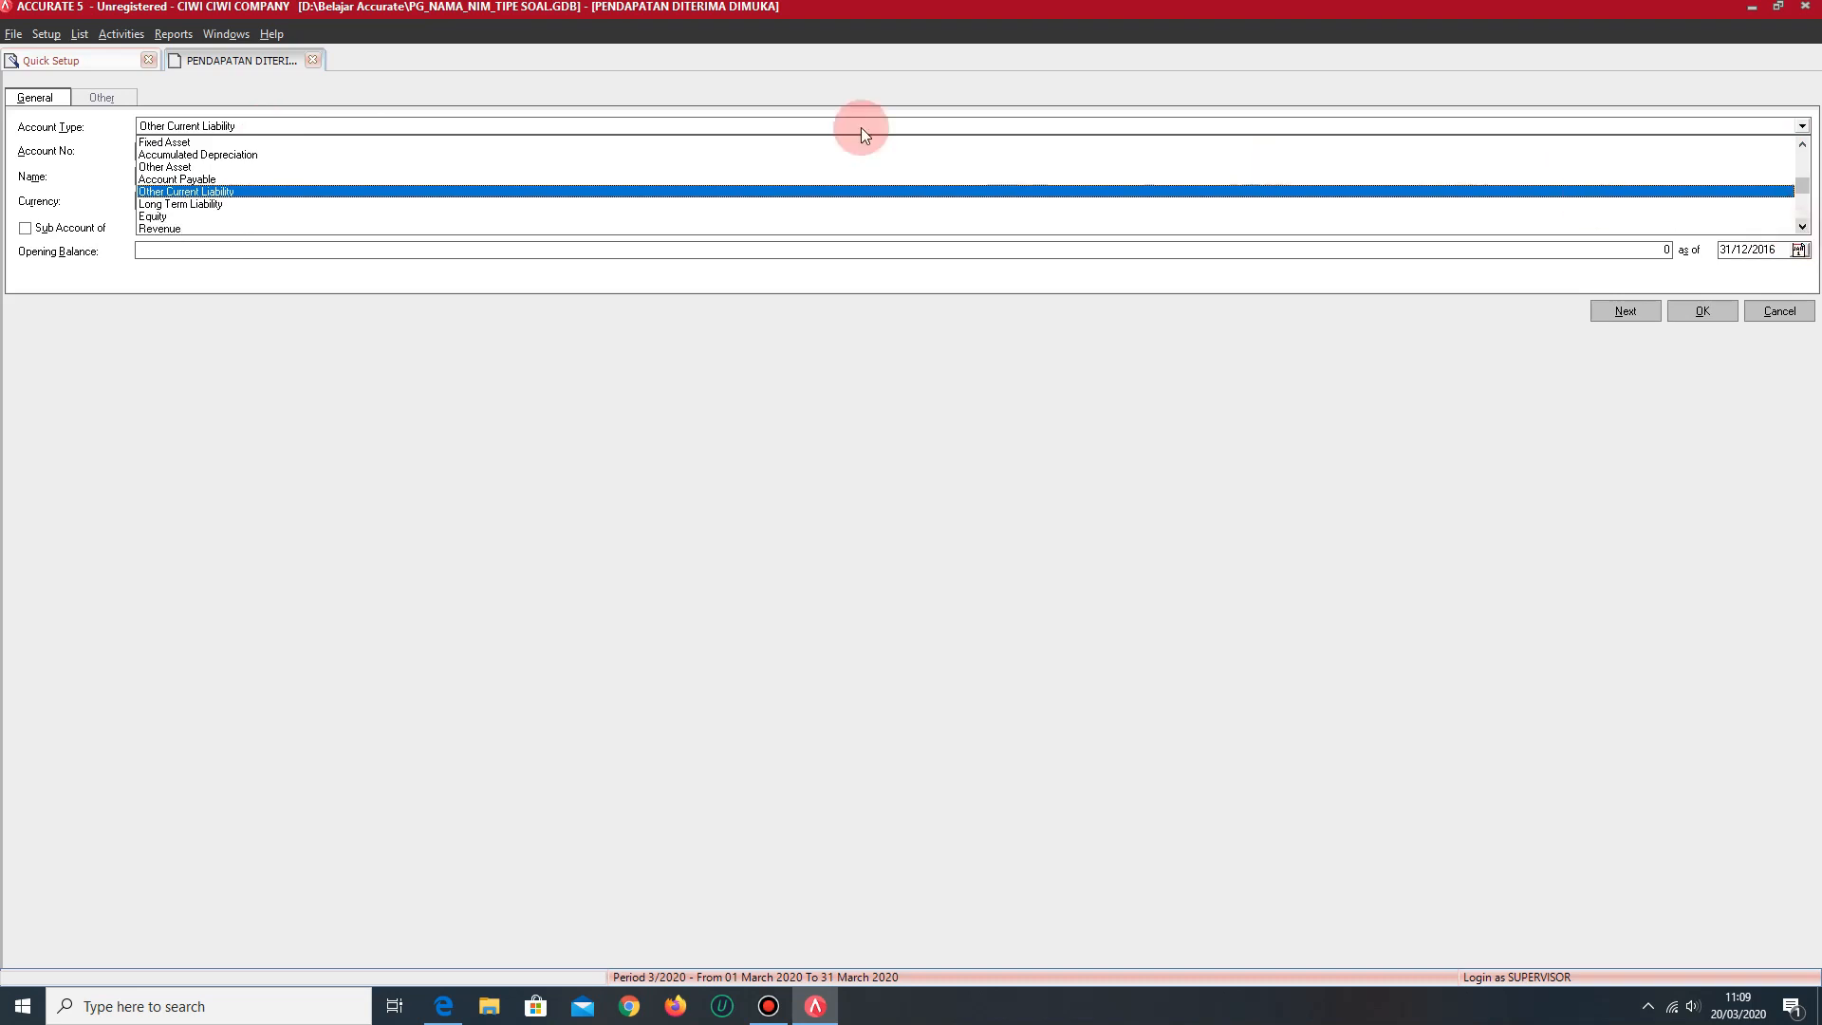
pyautogui.click(197, 178)
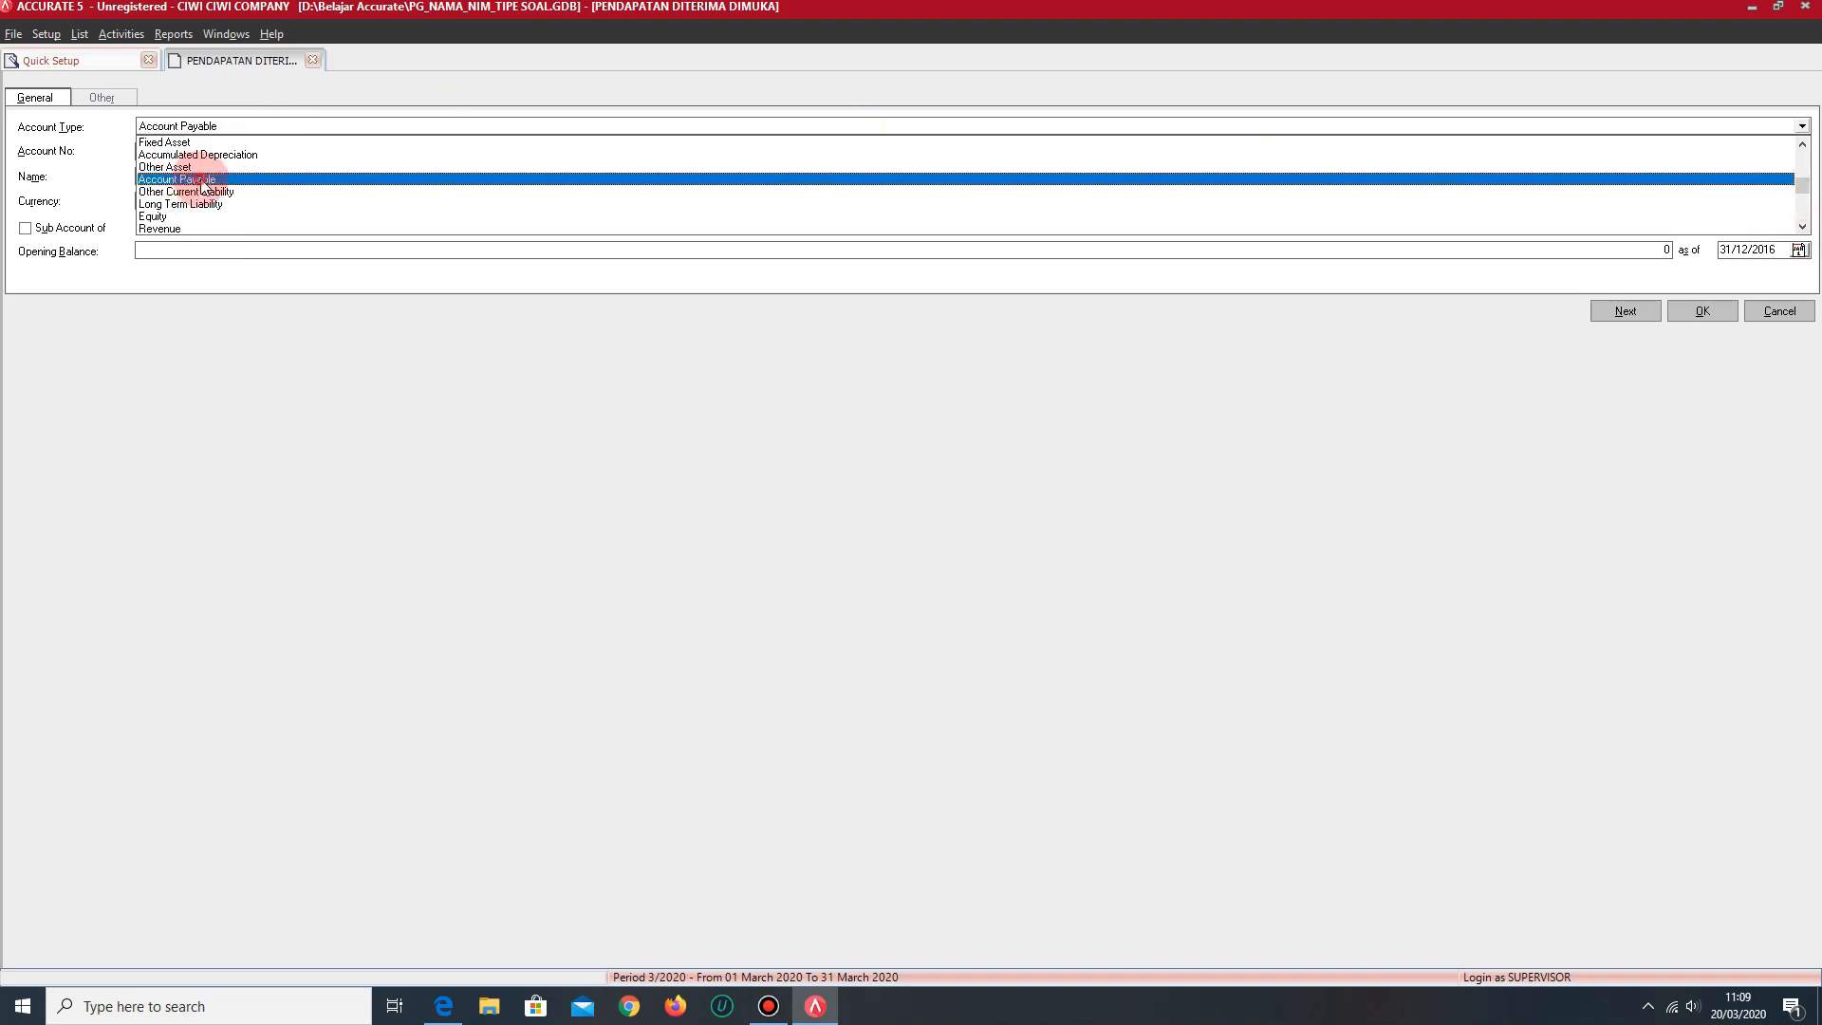
pyautogui.moveTo(191, 152); pyautogui.dragTo(118, 159)
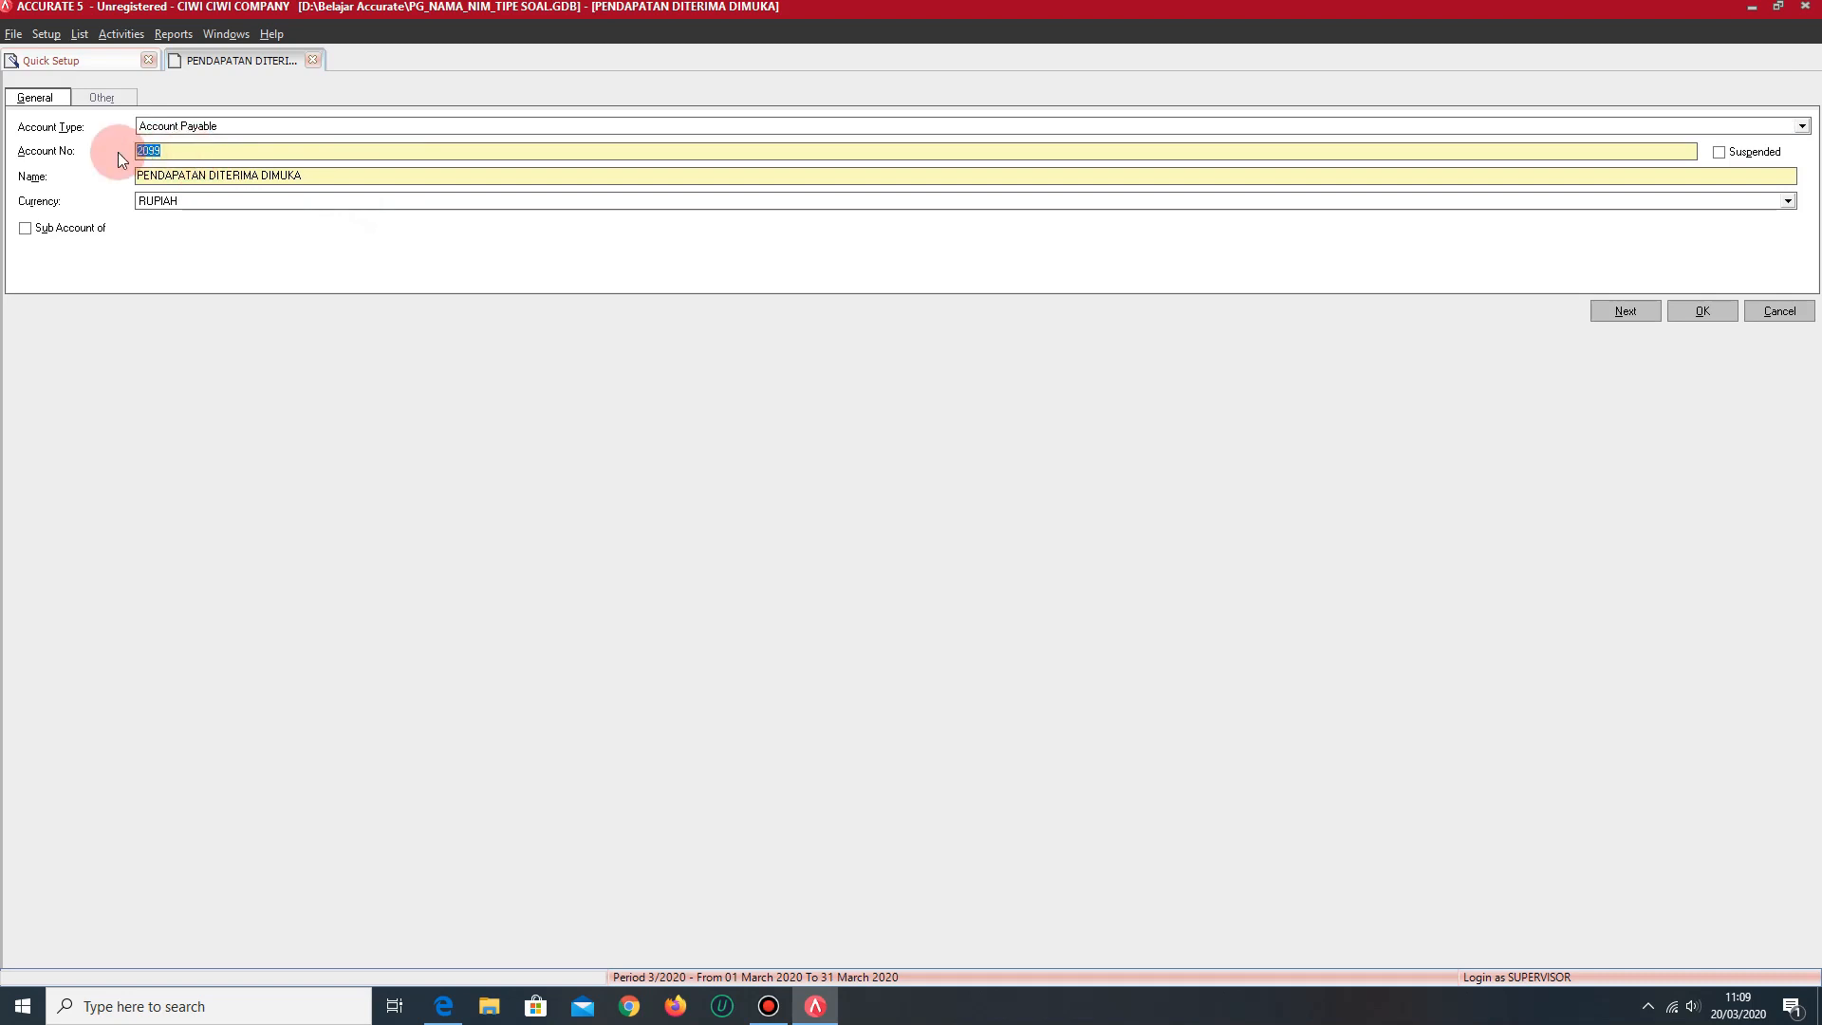
pyautogui.write('2011')
# - Rename the Account Payable account in the open form to UTANG USAHA LAIN LAIN
pyautogui.moveTo(334, 171); pyautogui.dragTo(108, 171)
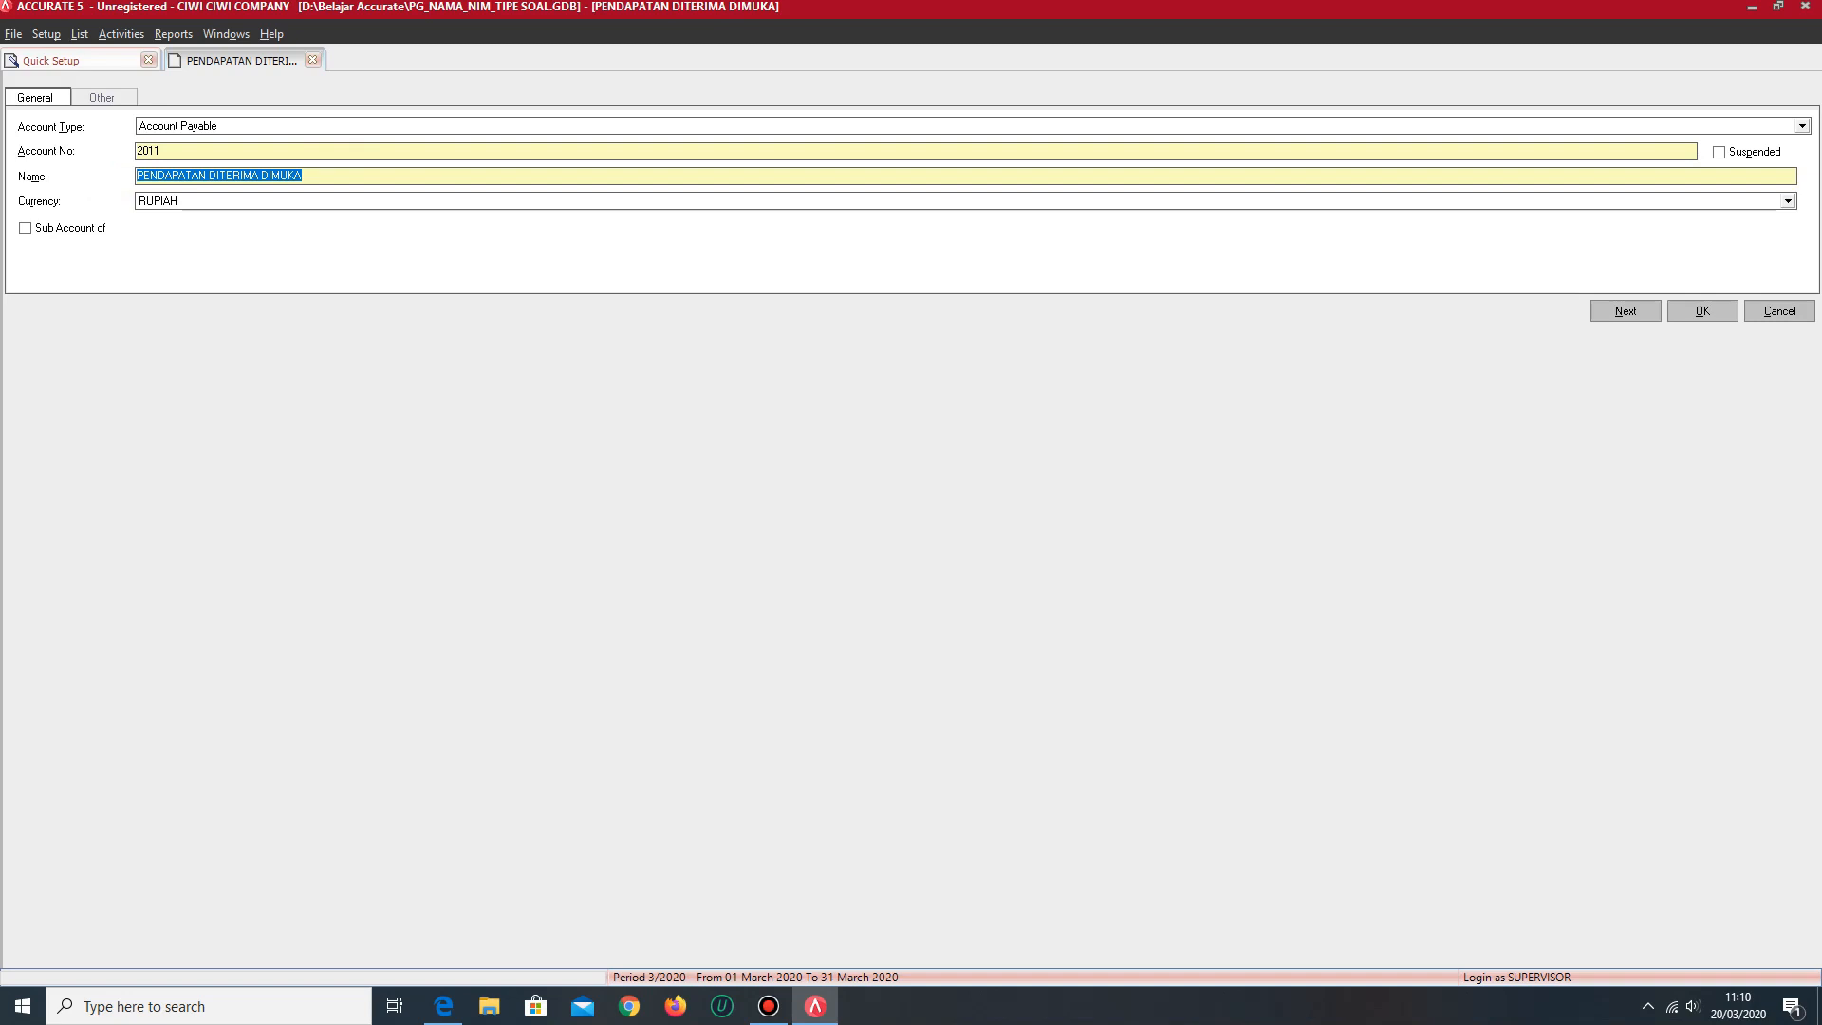
pyautogui.write('UYT')
pyautogui.press('BackSpace')
pyautogui.press('BackSpace')
pyautogui.write('TANG USAHA L;A')
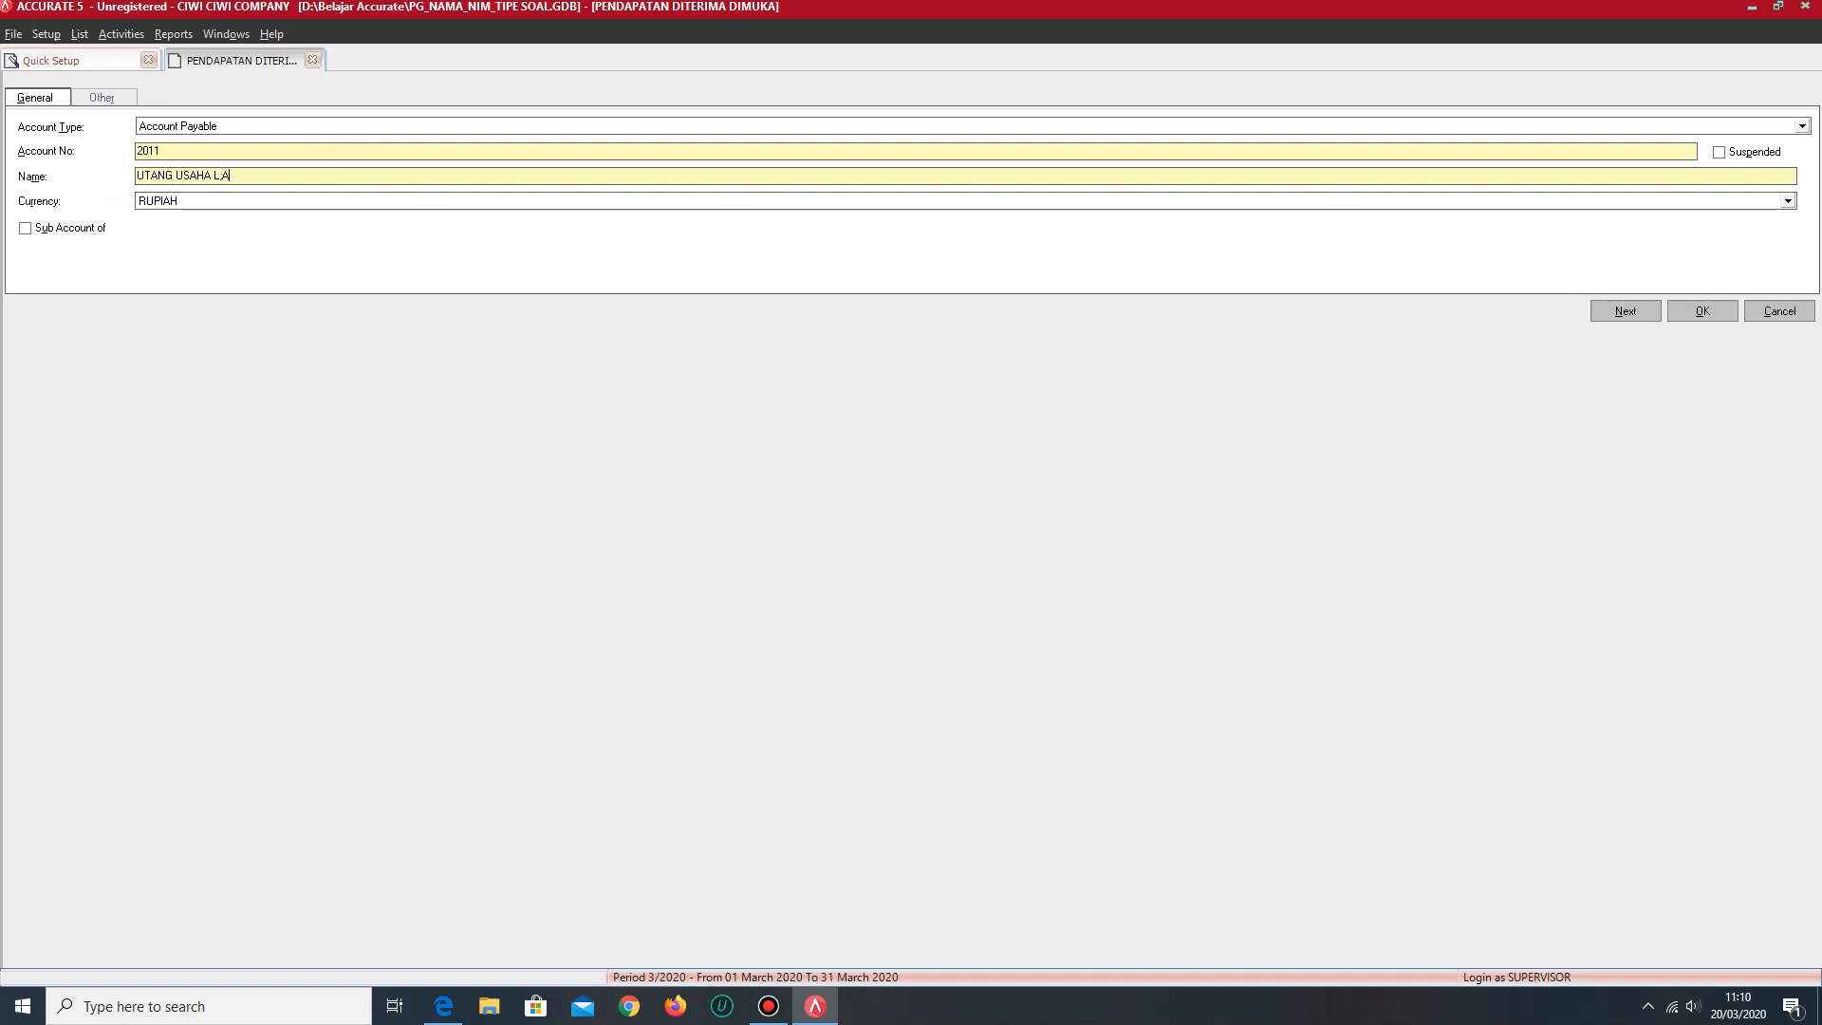
pyautogui.write('AIN LAIN')
# - Change the open account form to type Long Term Liability with account number 2088
pyautogui.click(276, 126)
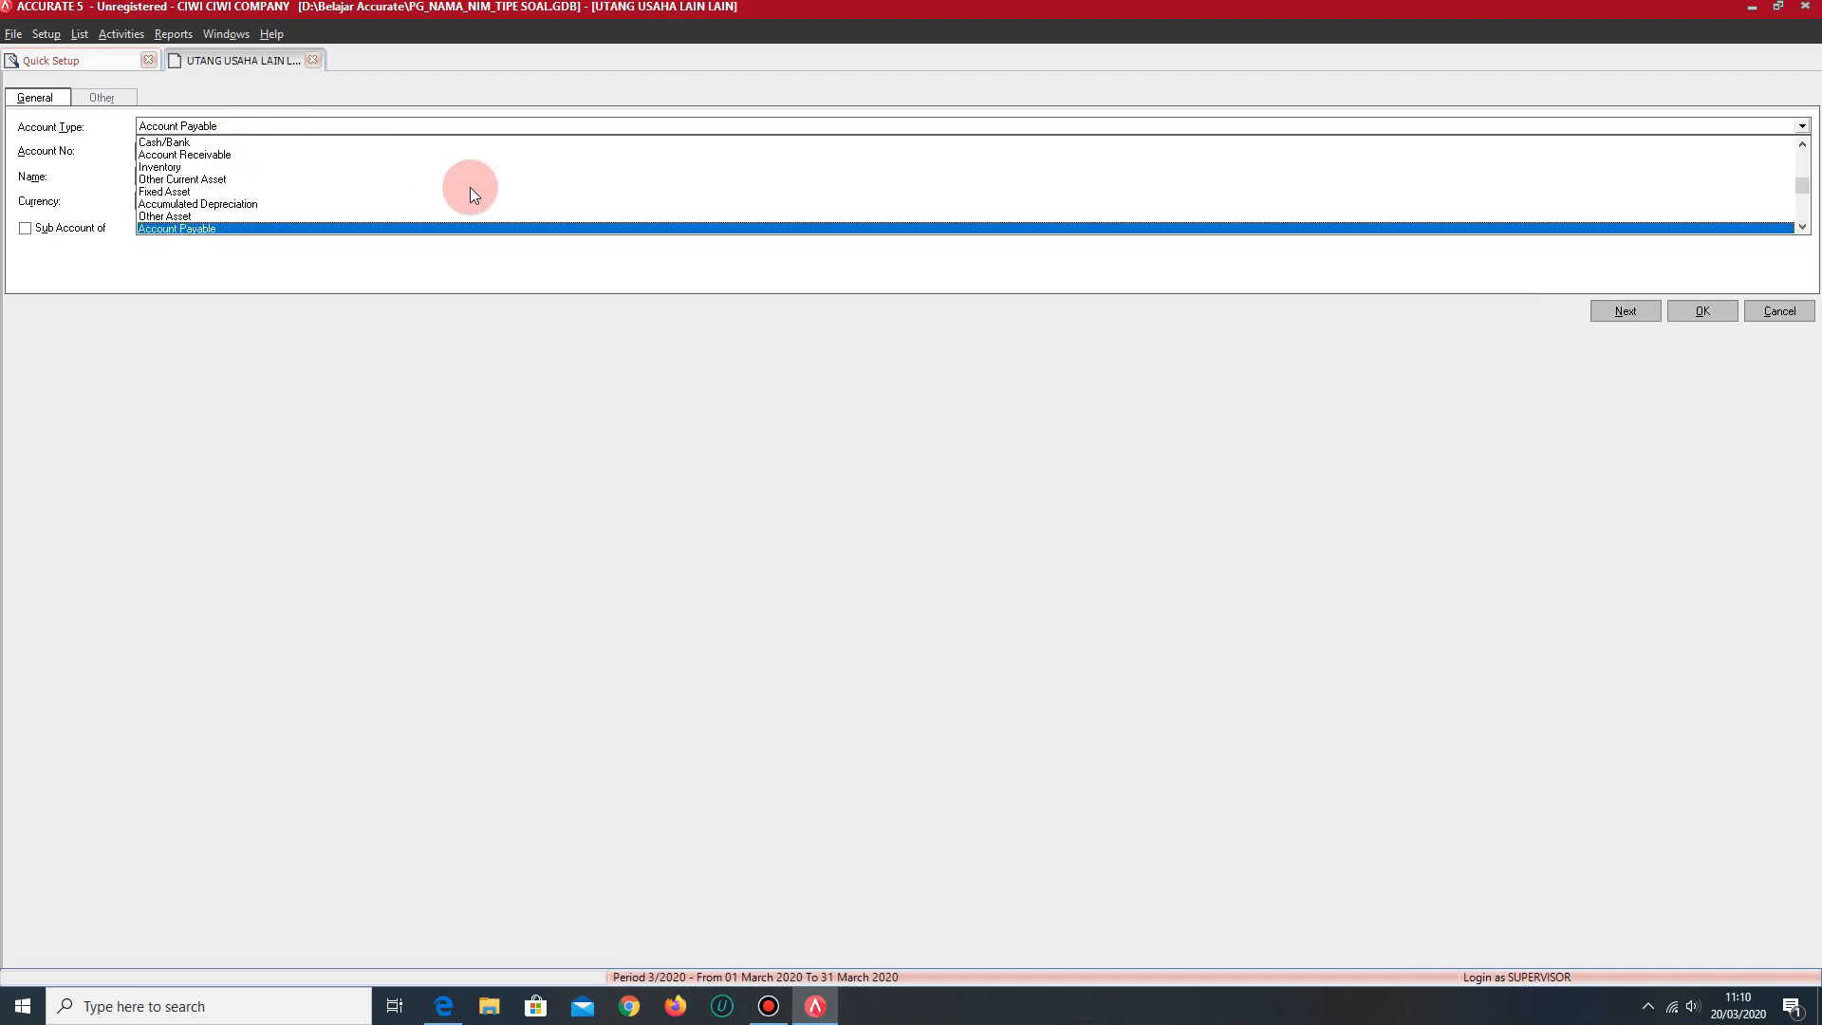
pyautogui.click(1802, 226)
pyautogui.click(1802, 227)
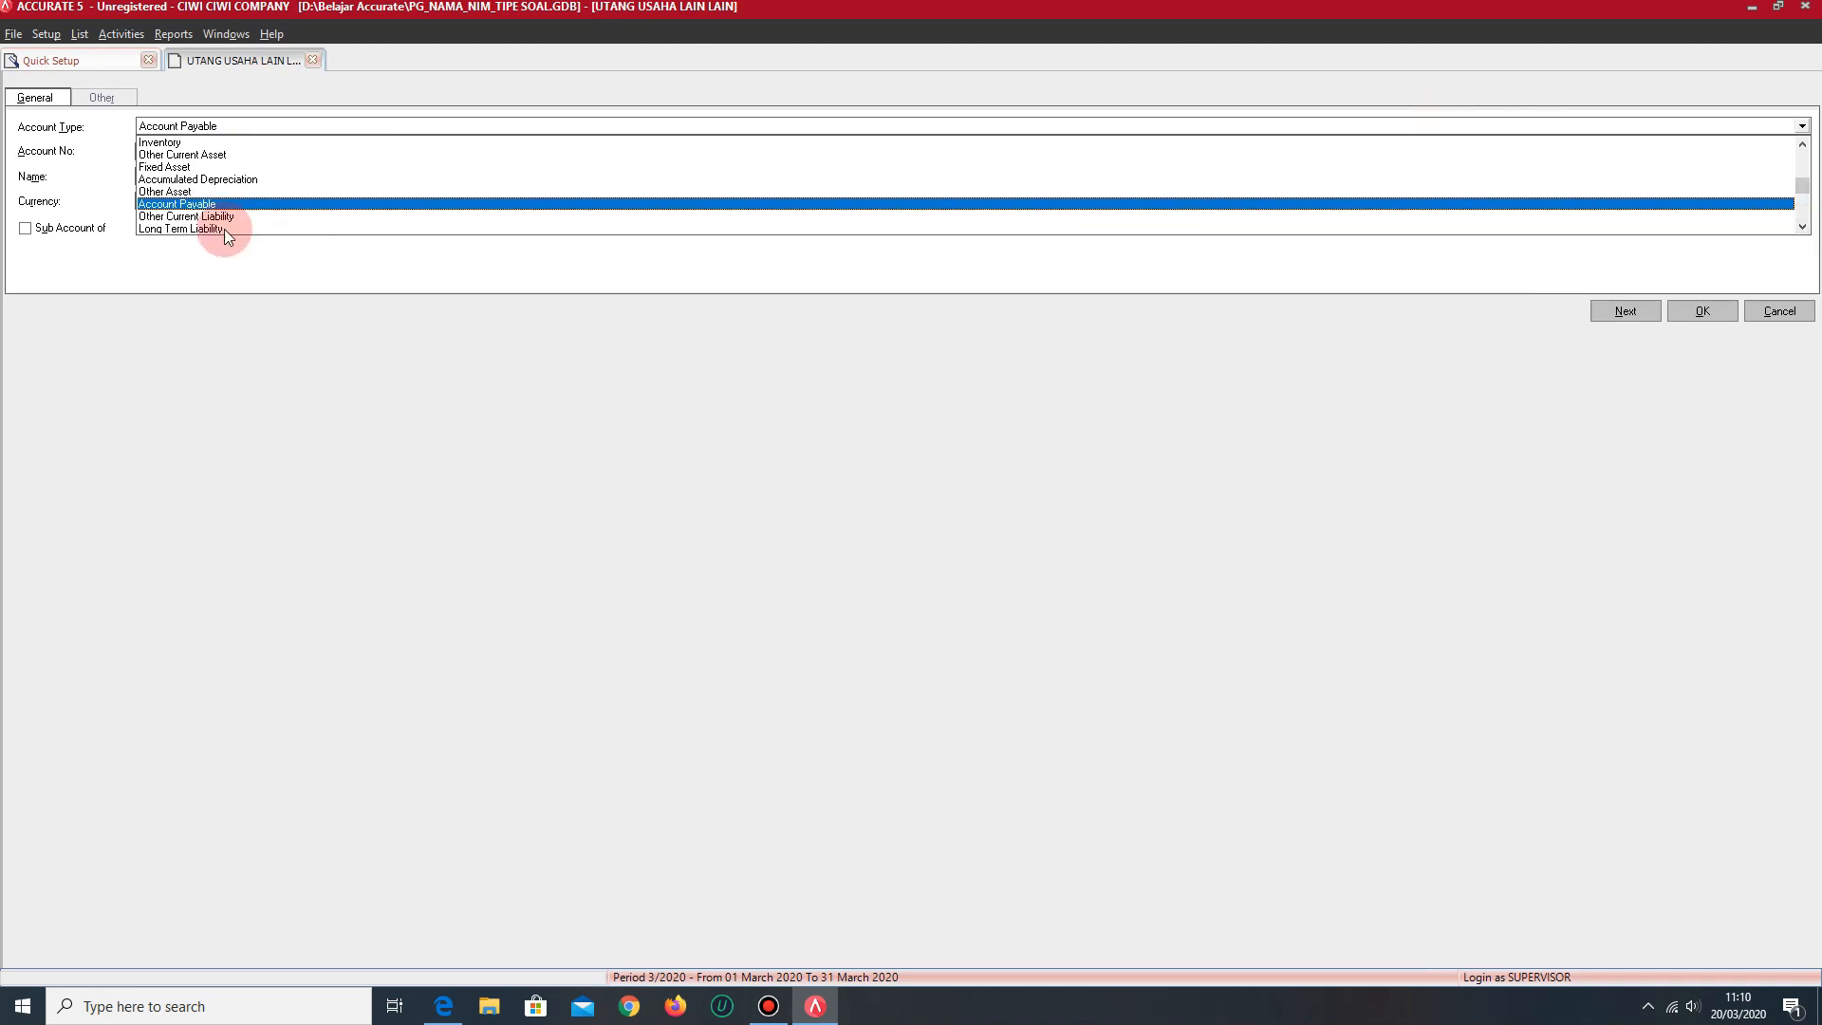
pyautogui.click(218, 230)
pyautogui.click(218, 152)
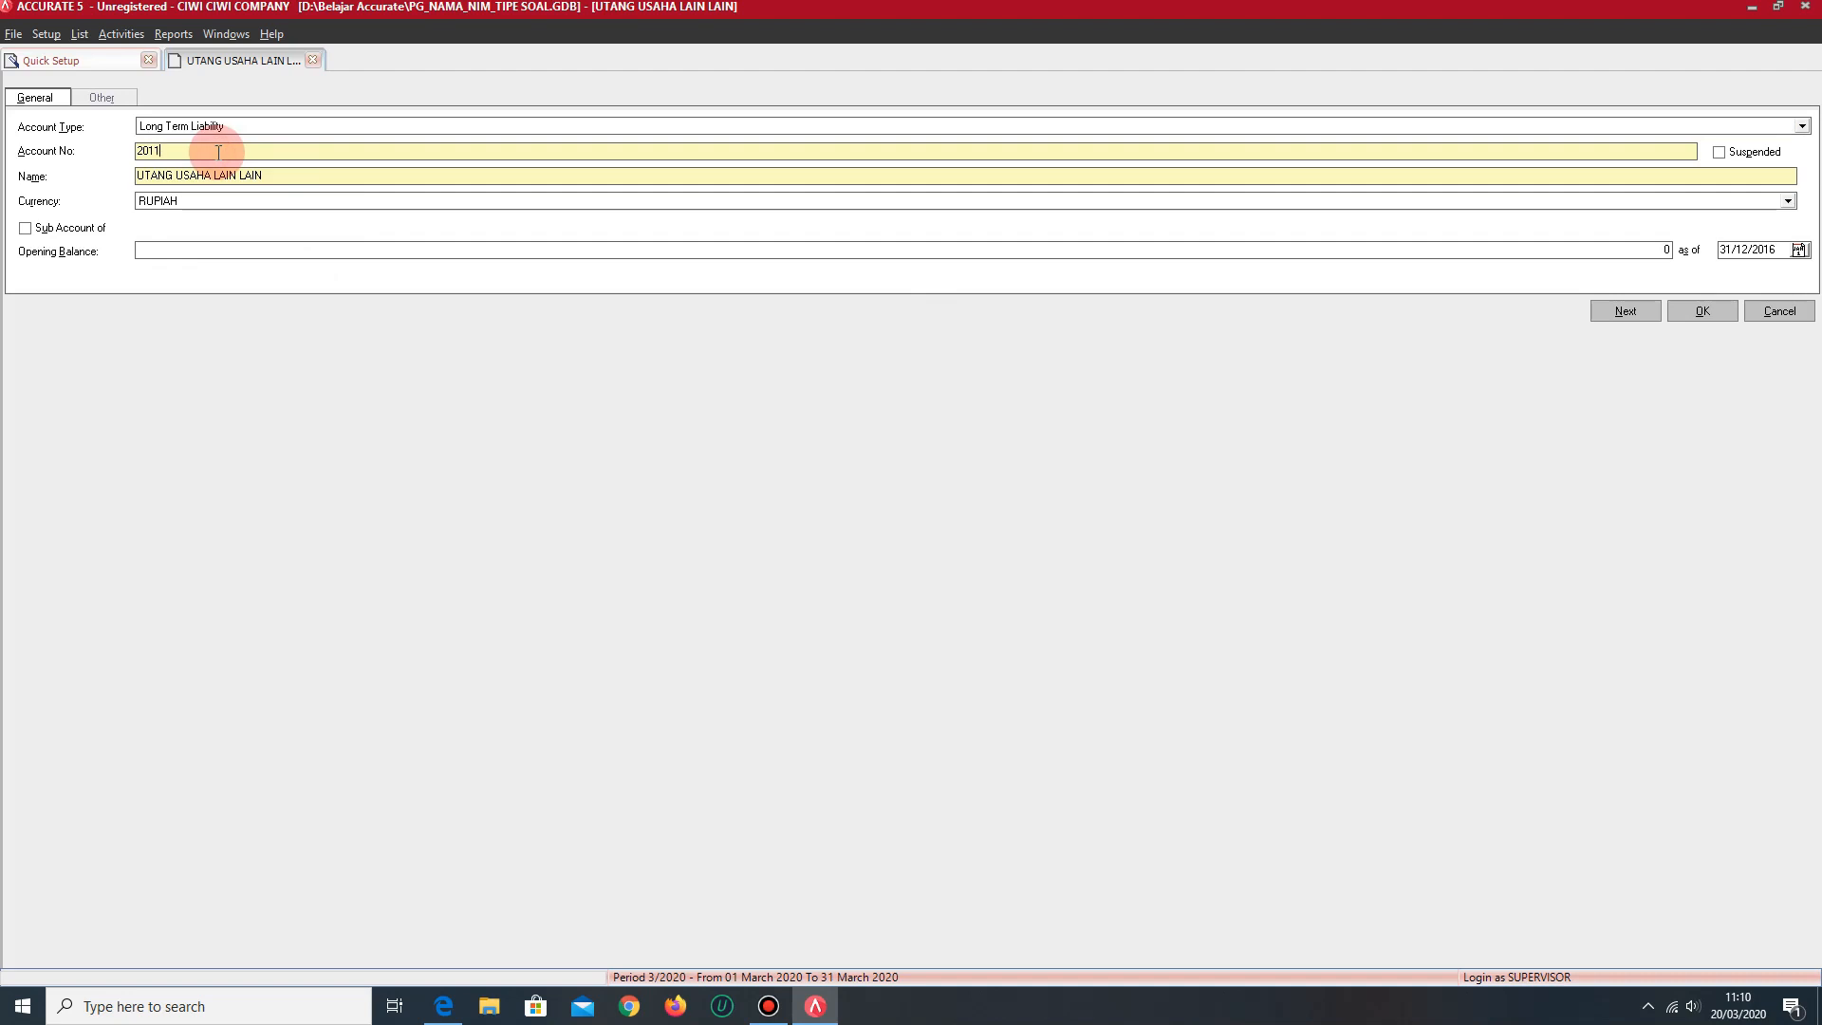
pyautogui.press('BackSpace')
pyautogui.press('BackSpace')
pyautogui.press('BackSpace')
pyautogui.press('BackSpace')
pyautogui.write('2')
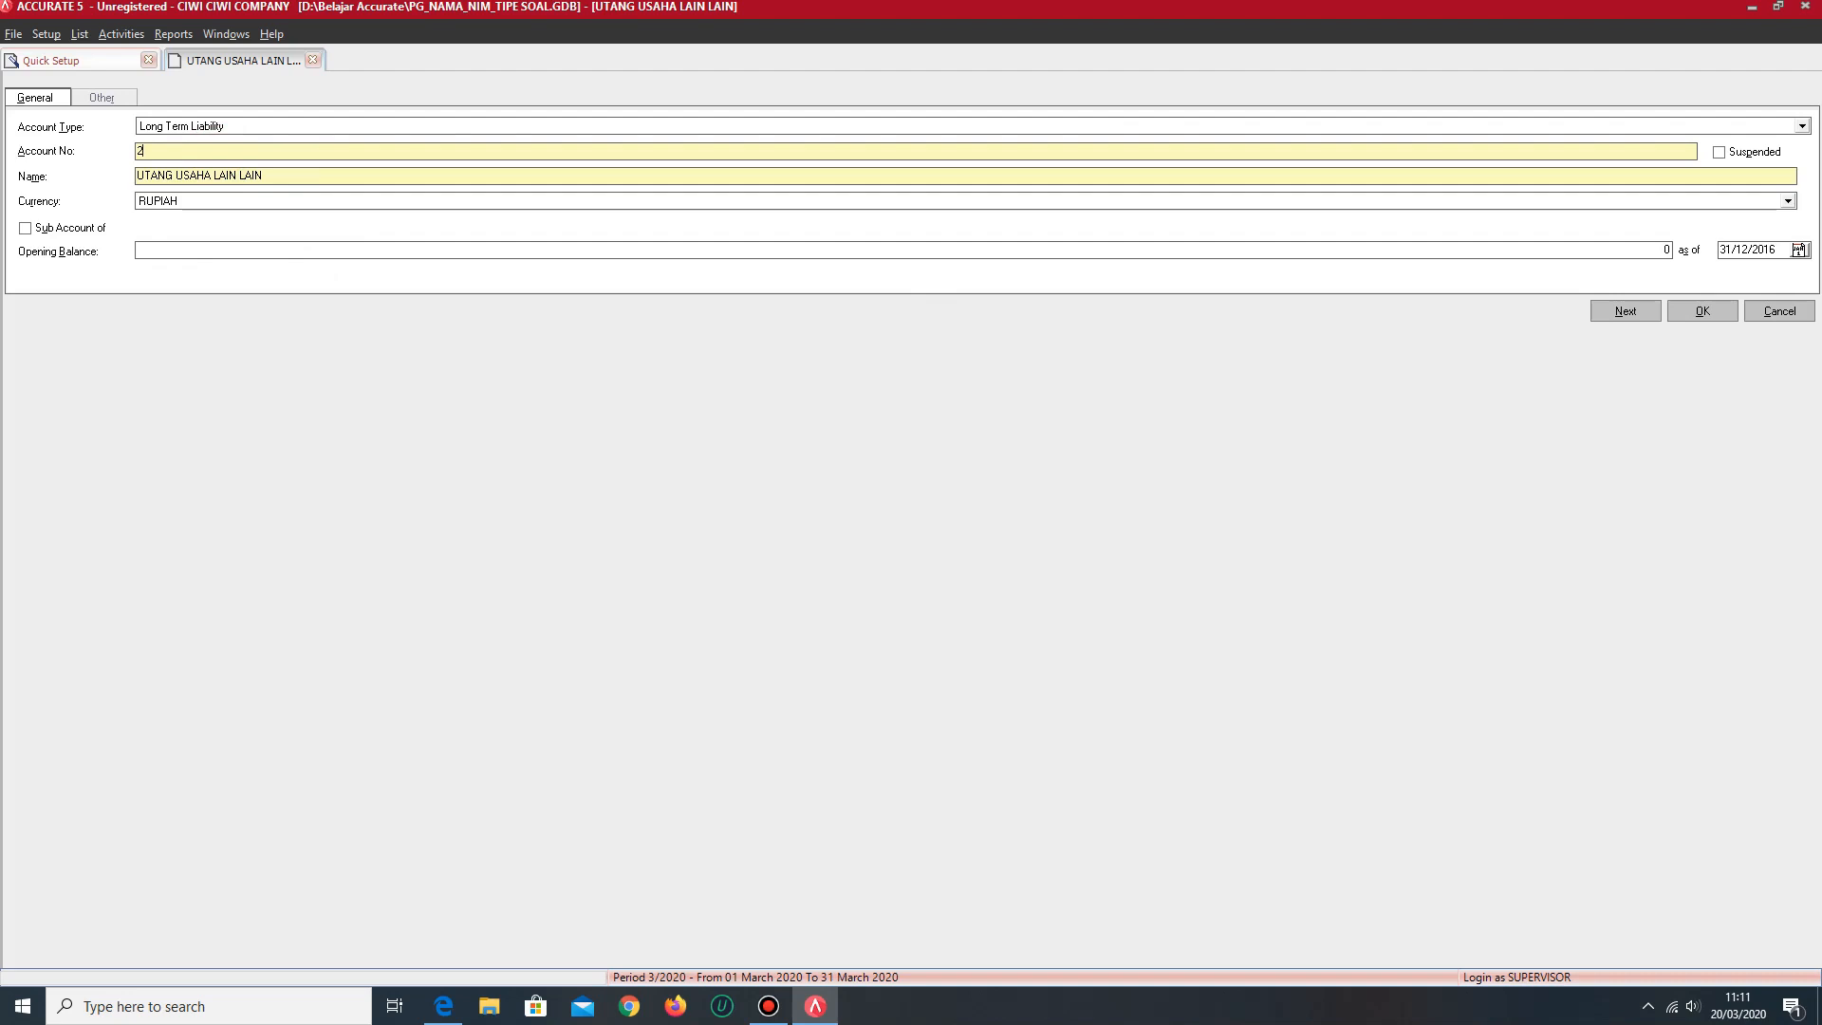
pyautogui.write('088')
# - Rename the Long Term Liability account in the open form to UTANG BANK CRUT
pyautogui.moveTo(300, 173); pyautogui.dragTo(112, 180)
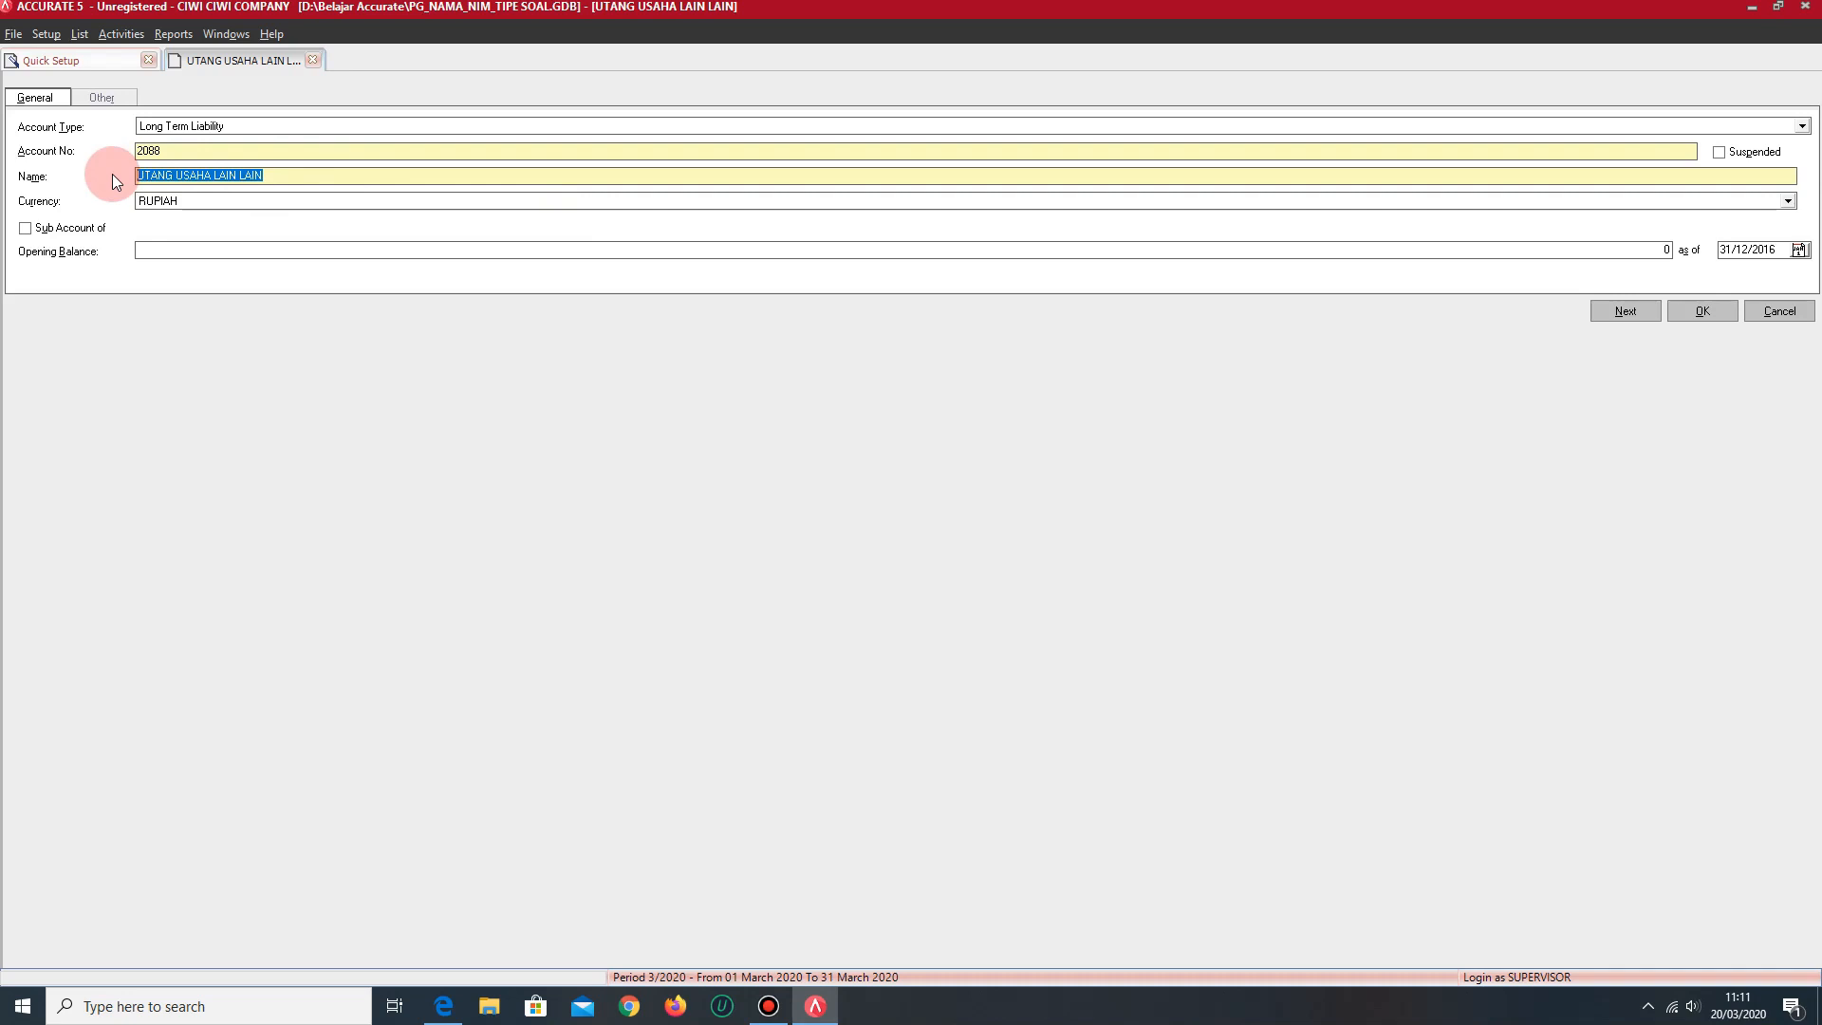
pyautogui.write('UTANG BAN')
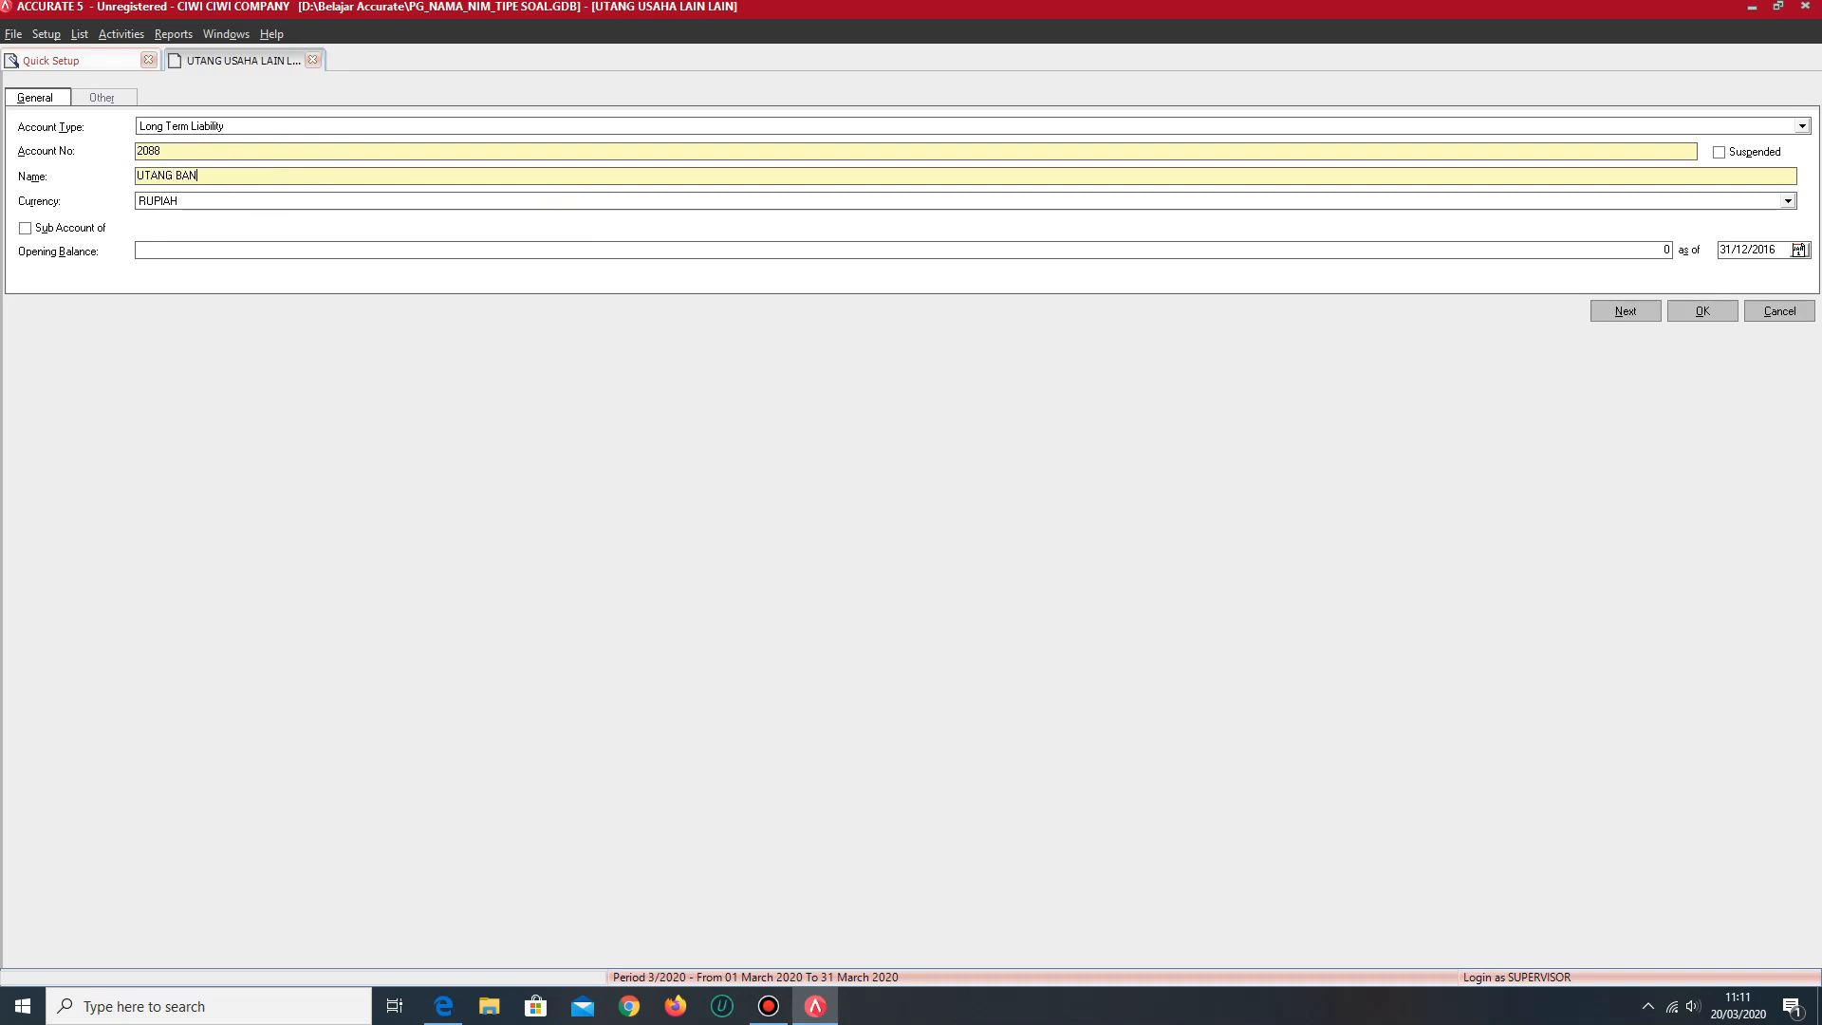
pyautogui.write('K CRUT')
# - Change the open account form to type Equity, with an account number starting with 300 and the name LABA DITAHAN
pyautogui.click(242, 127)
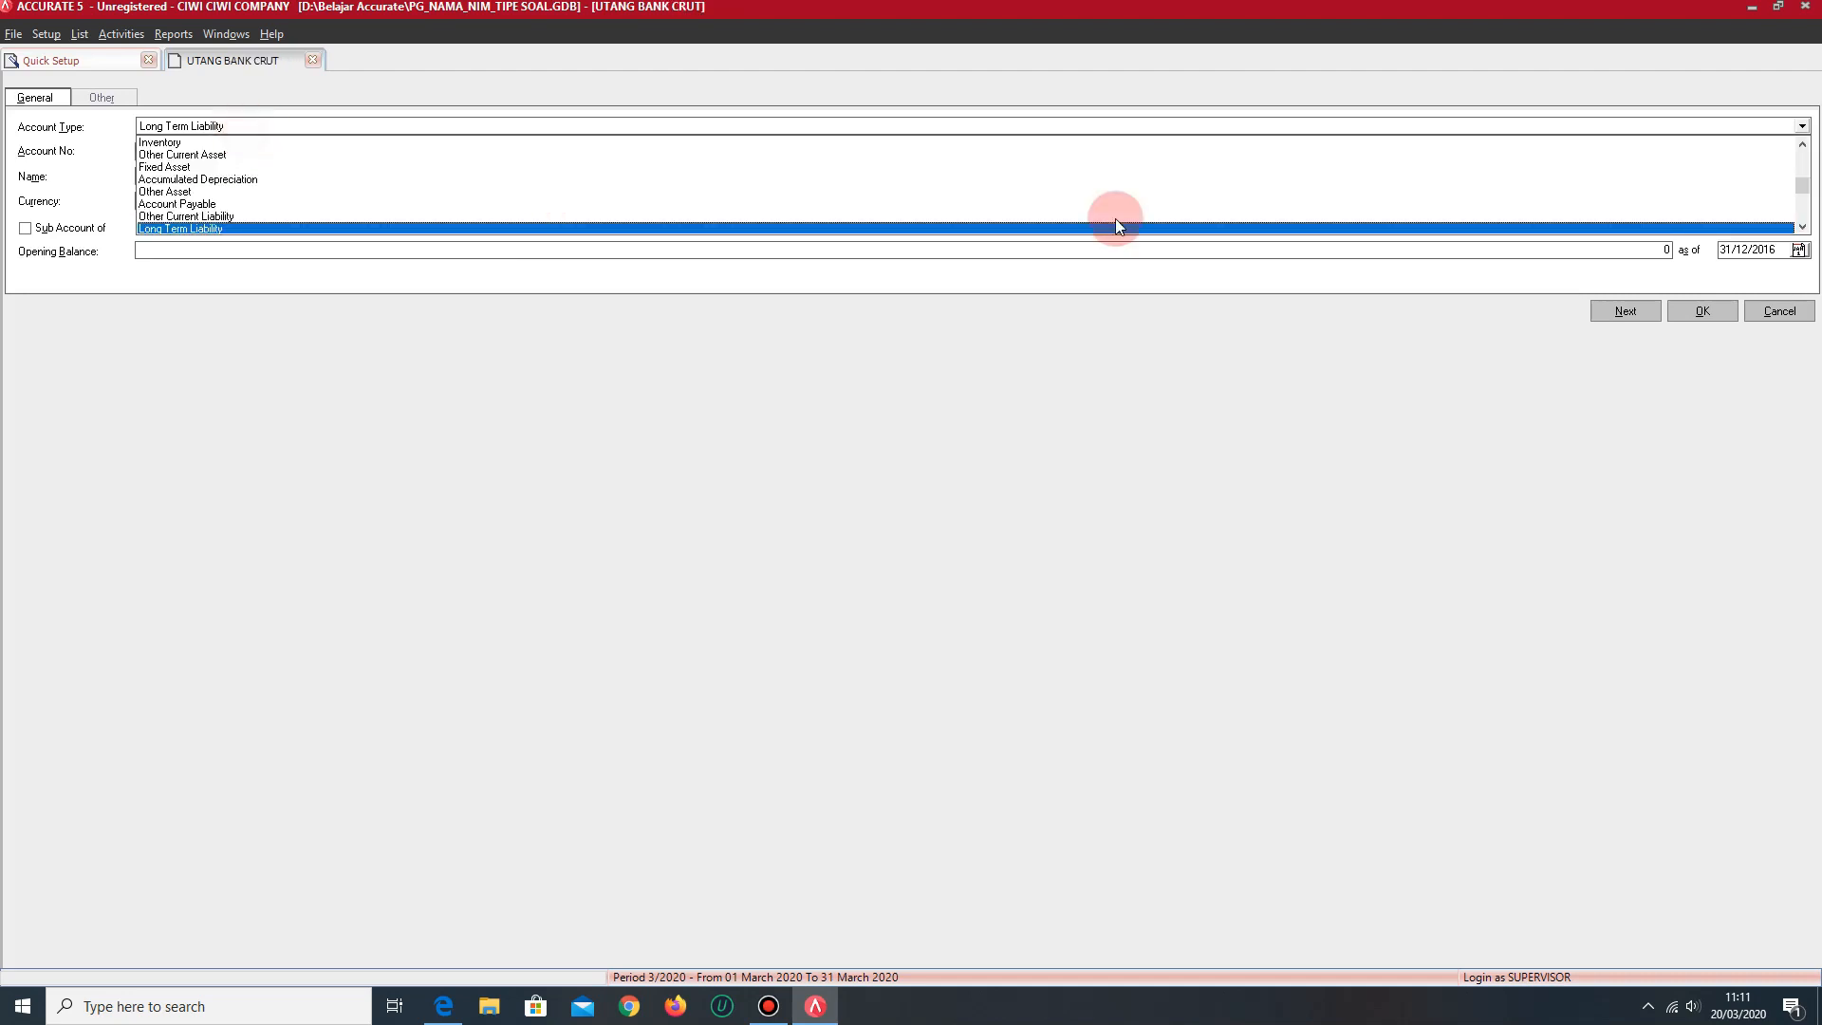
pyautogui.click(1801, 228)
pyautogui.click(1801, 227)
pyautogui.click(1801, 228)
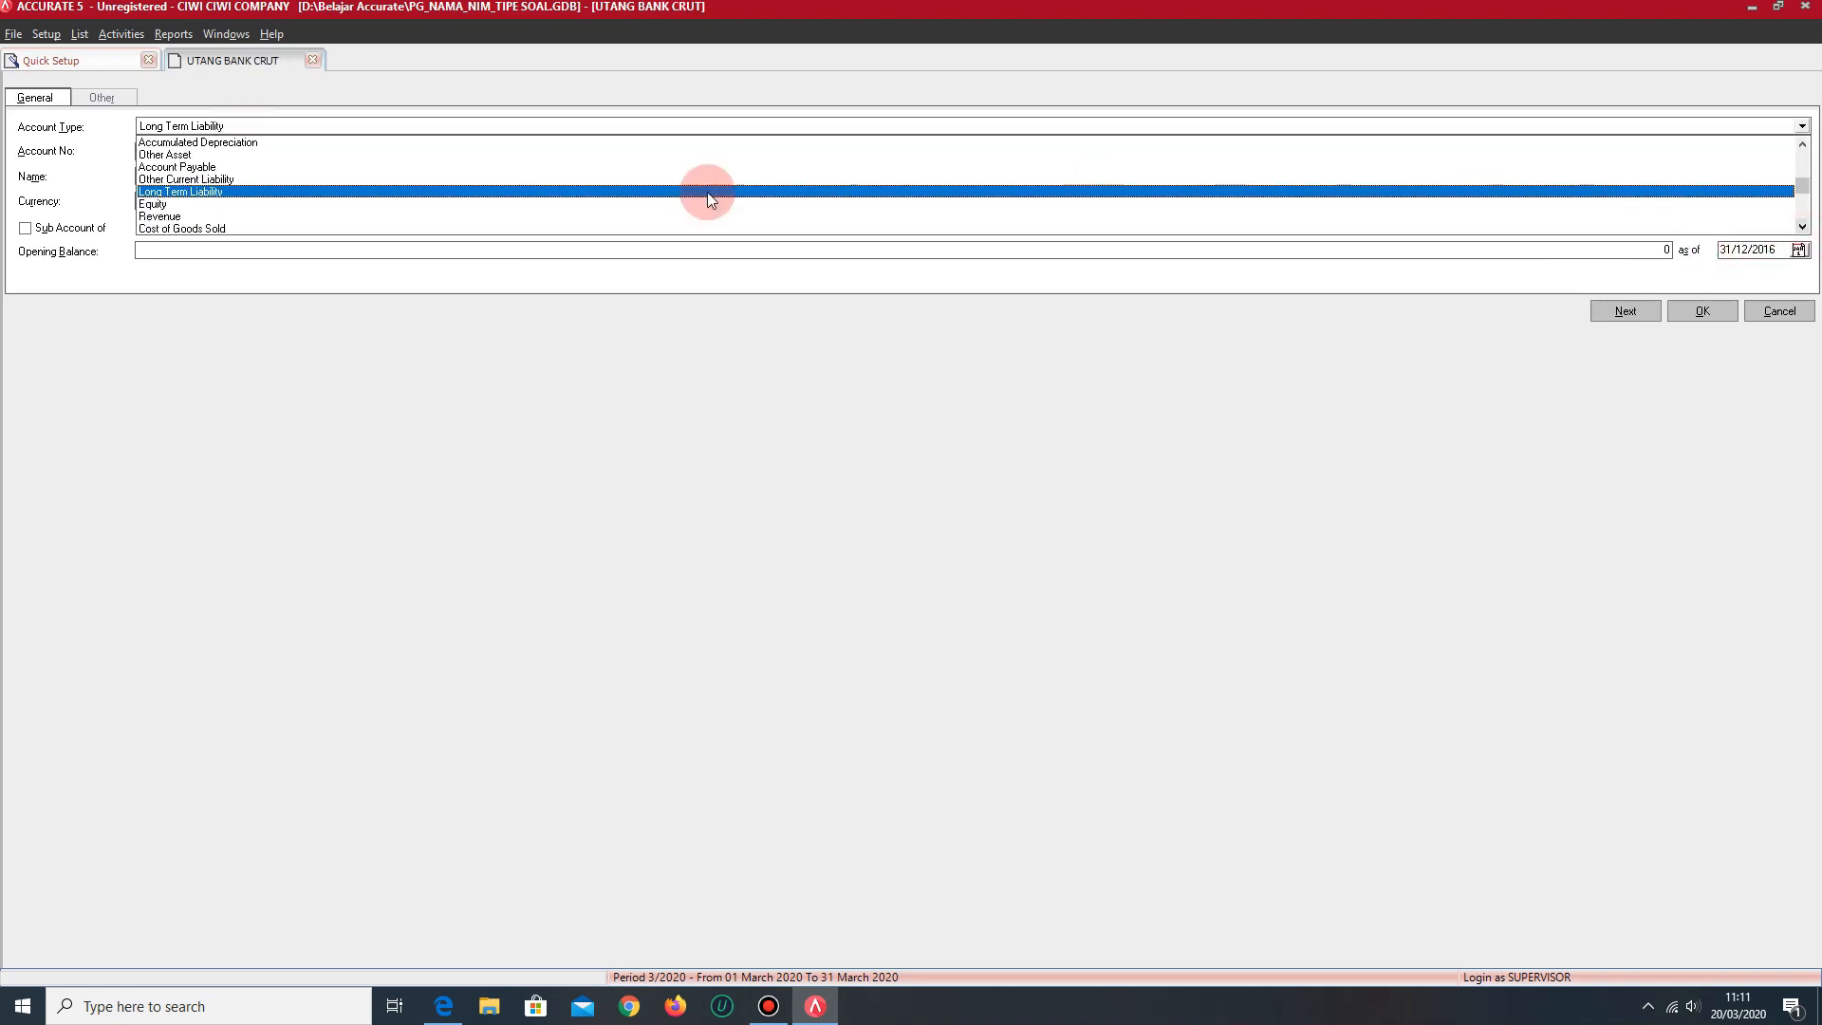
pyautogui.click(179, 205)
pyautogui.moveTo(203, 150); pyautogui.dragTo(124, 152)
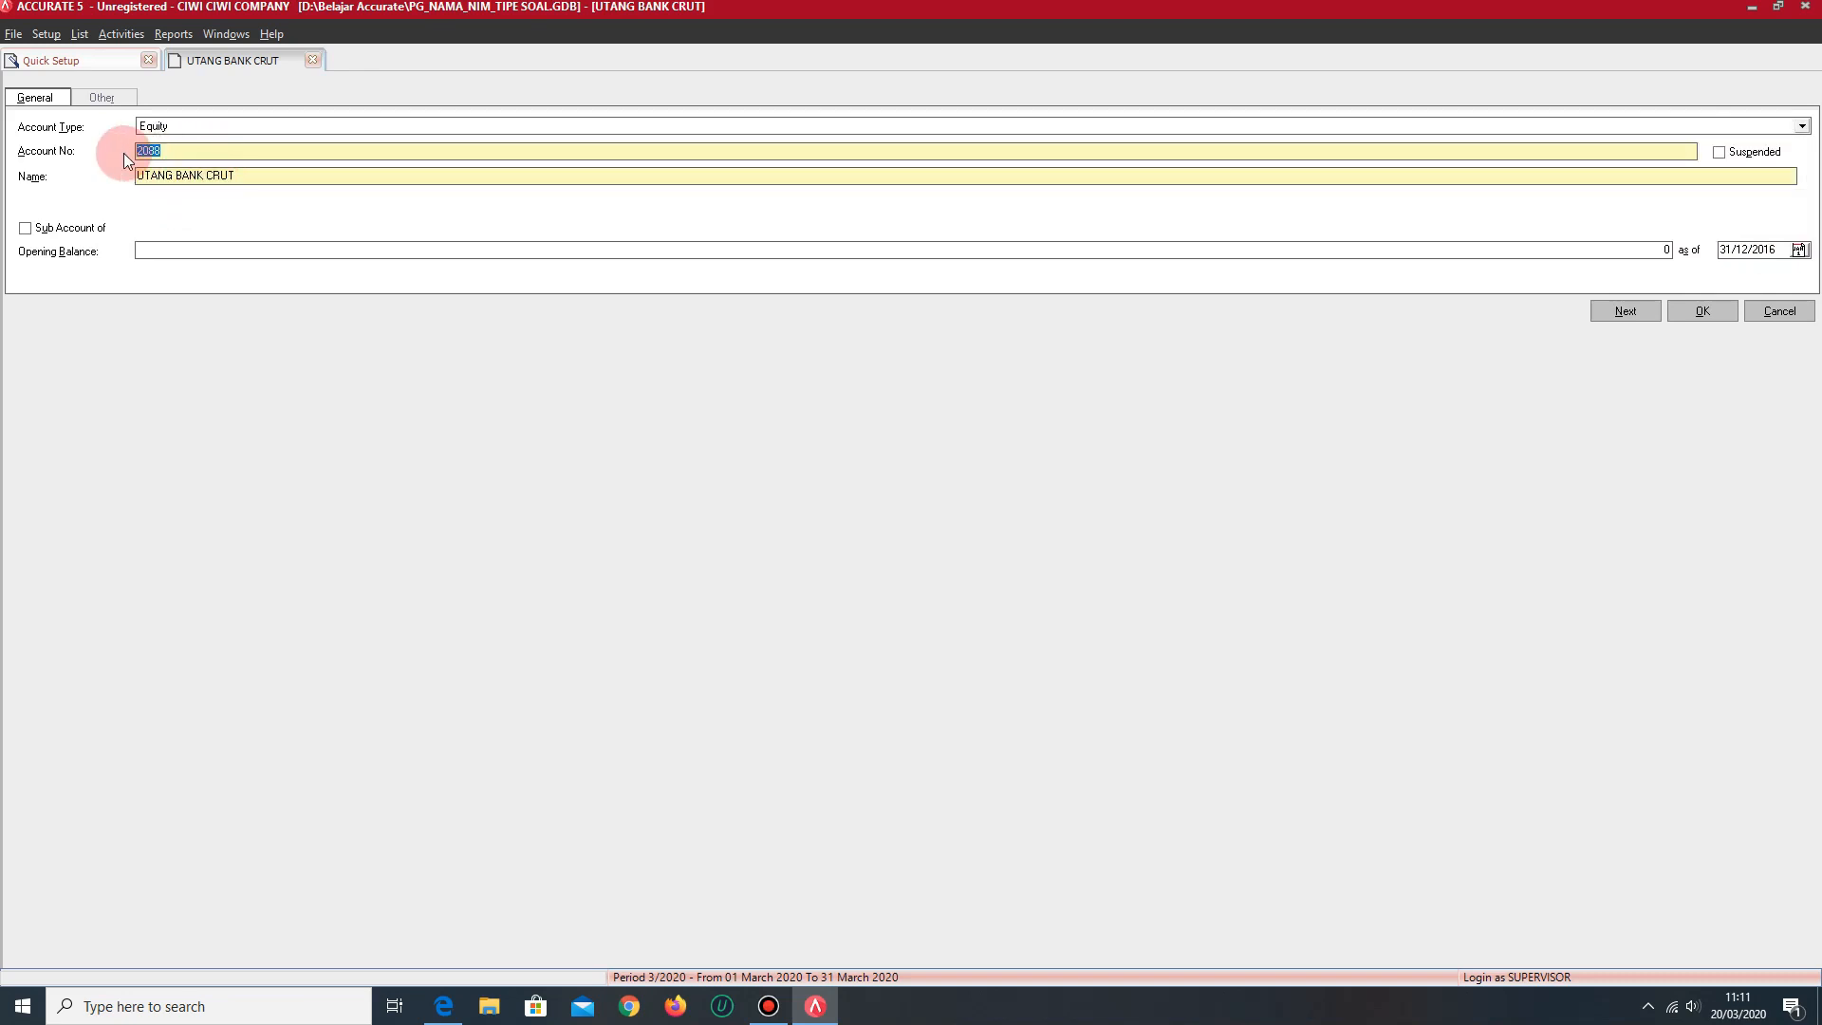
pyautogui.write('3003')
pyautogui.moveTo(253, 173); pyautogui.dragTo(128, 179)
pyautogui.write('LABA DITAHAN')
# - Change the open account form to type Expense, account number 6001 and name BEBAN...
pyautogui.click(284, 129)
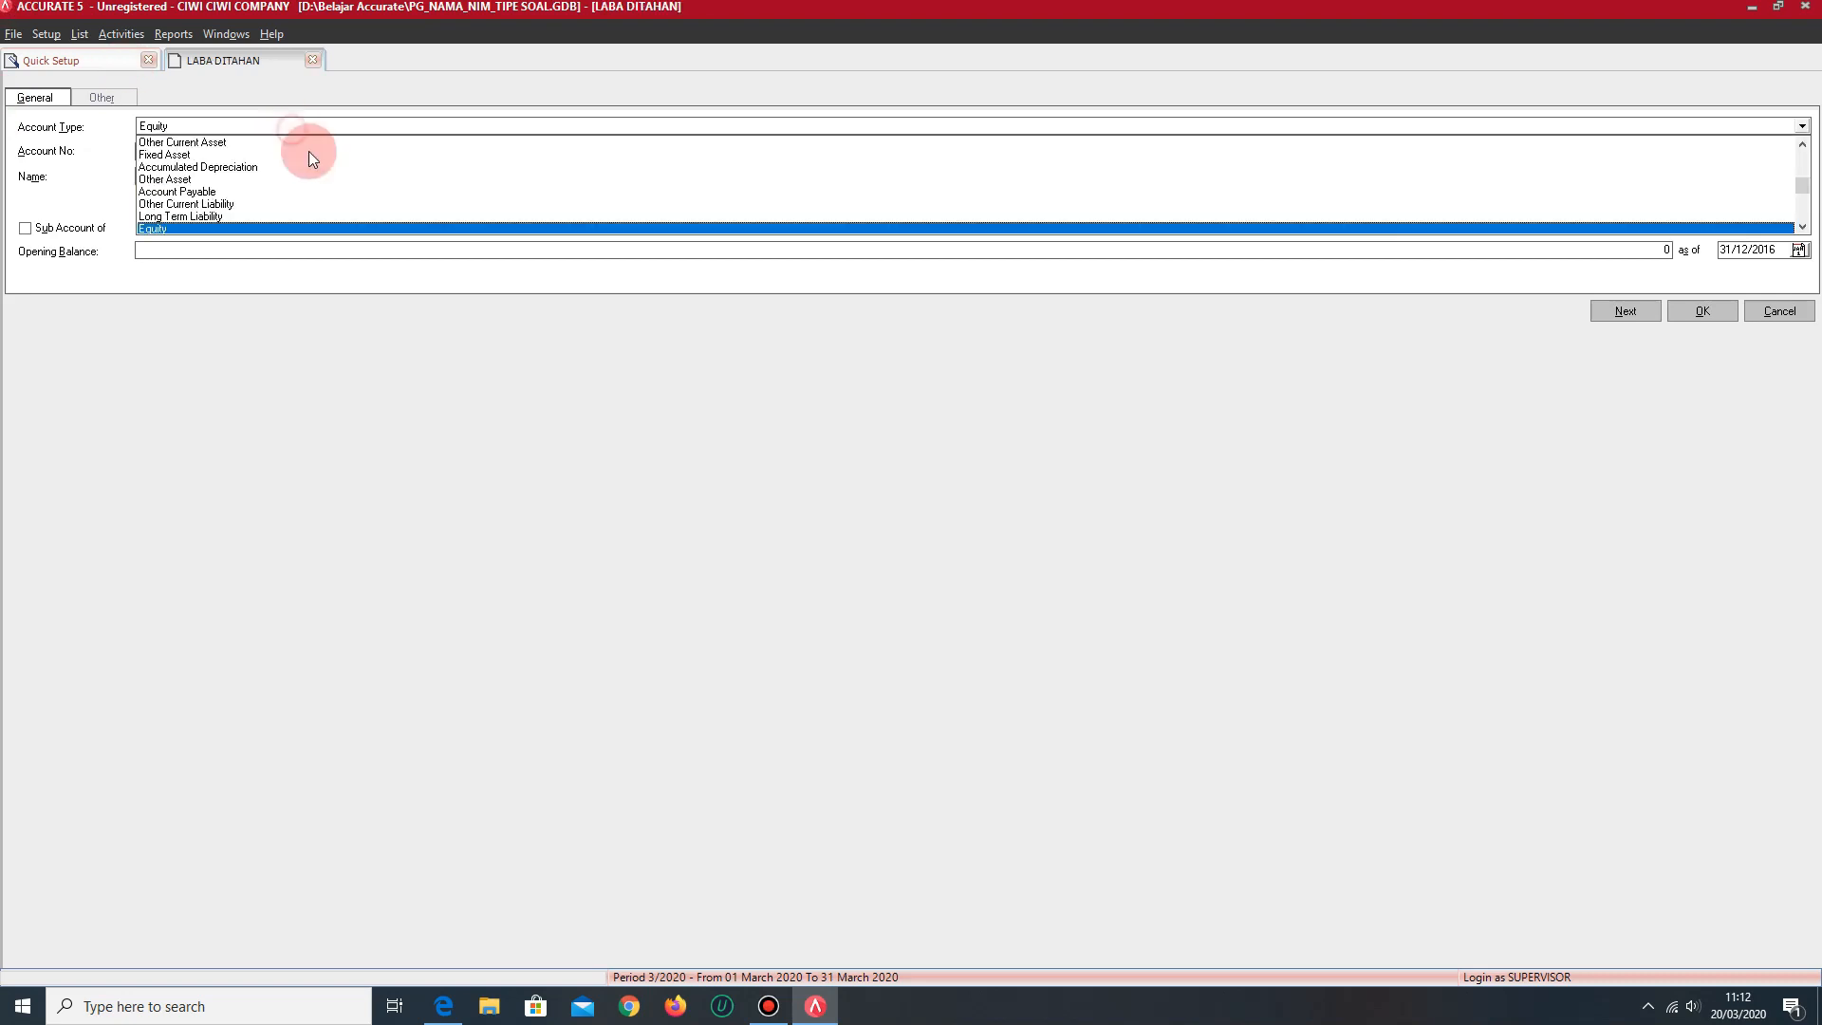
pyautogui.click(1801, 227)
pyautogui.click(1802, 227)
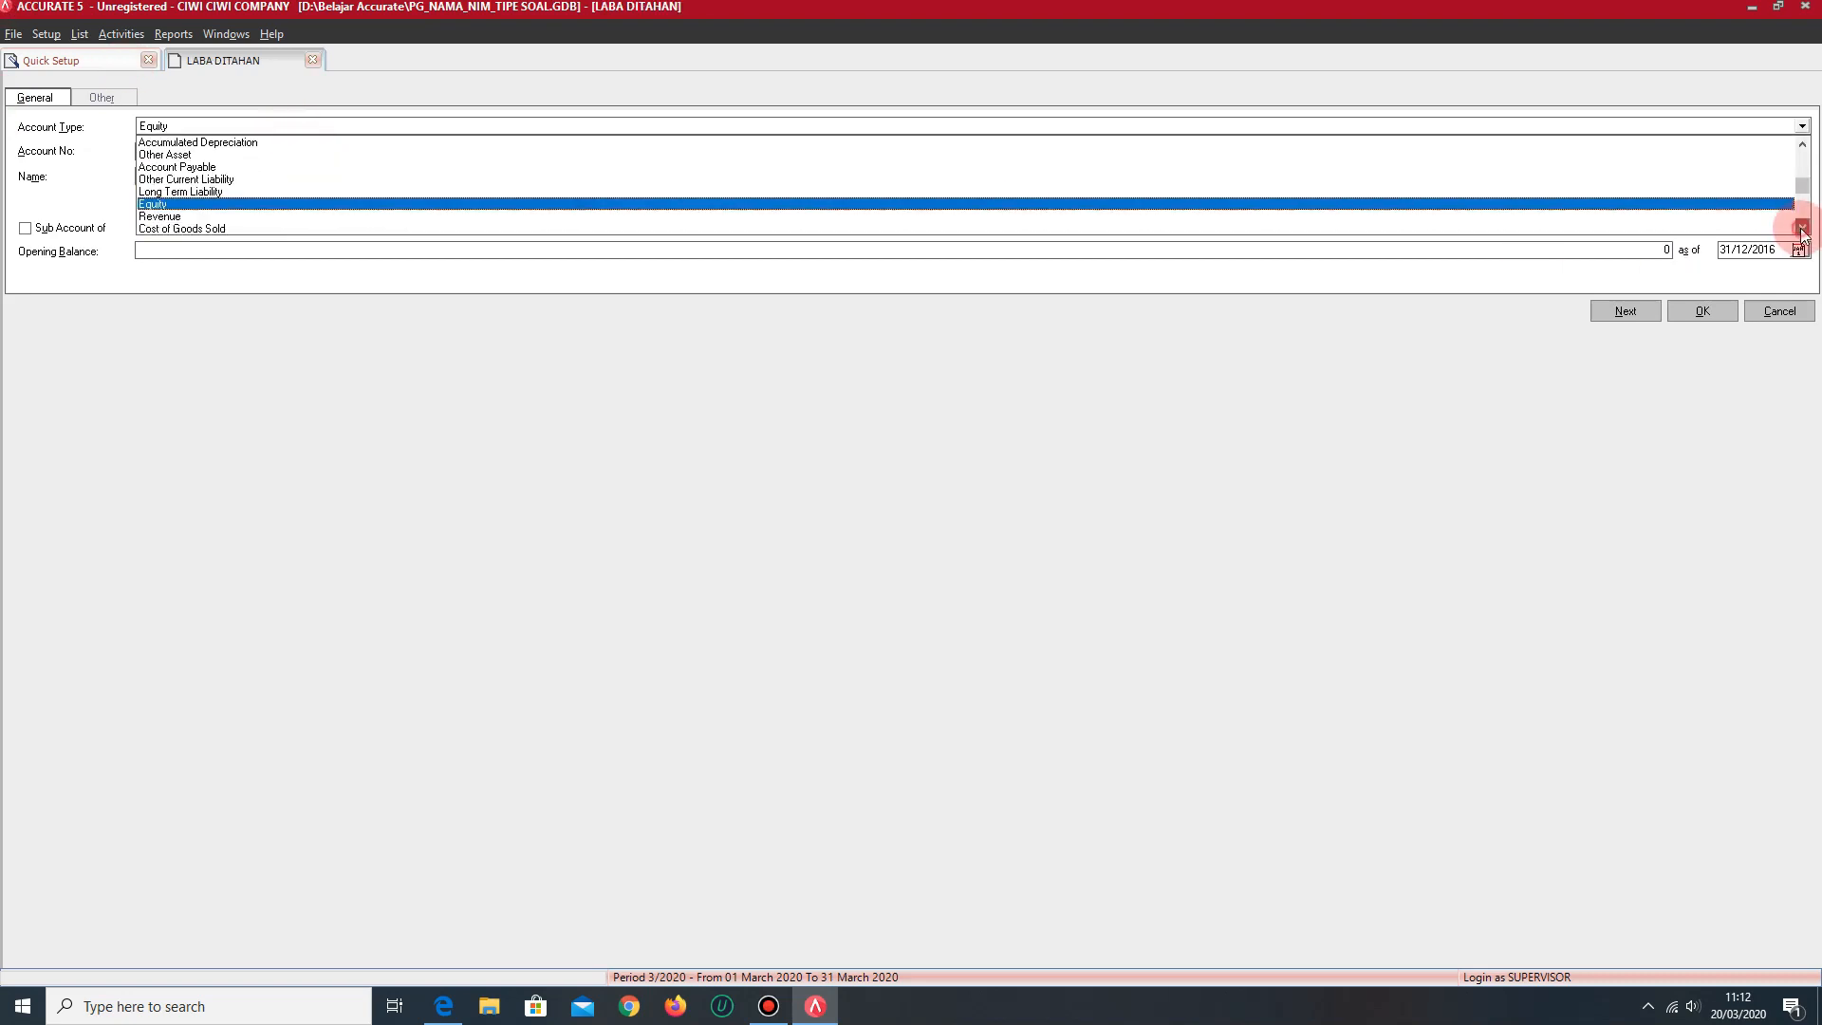
pyautogui.click(1802, 226)
pyautogui.click(1802, 227)
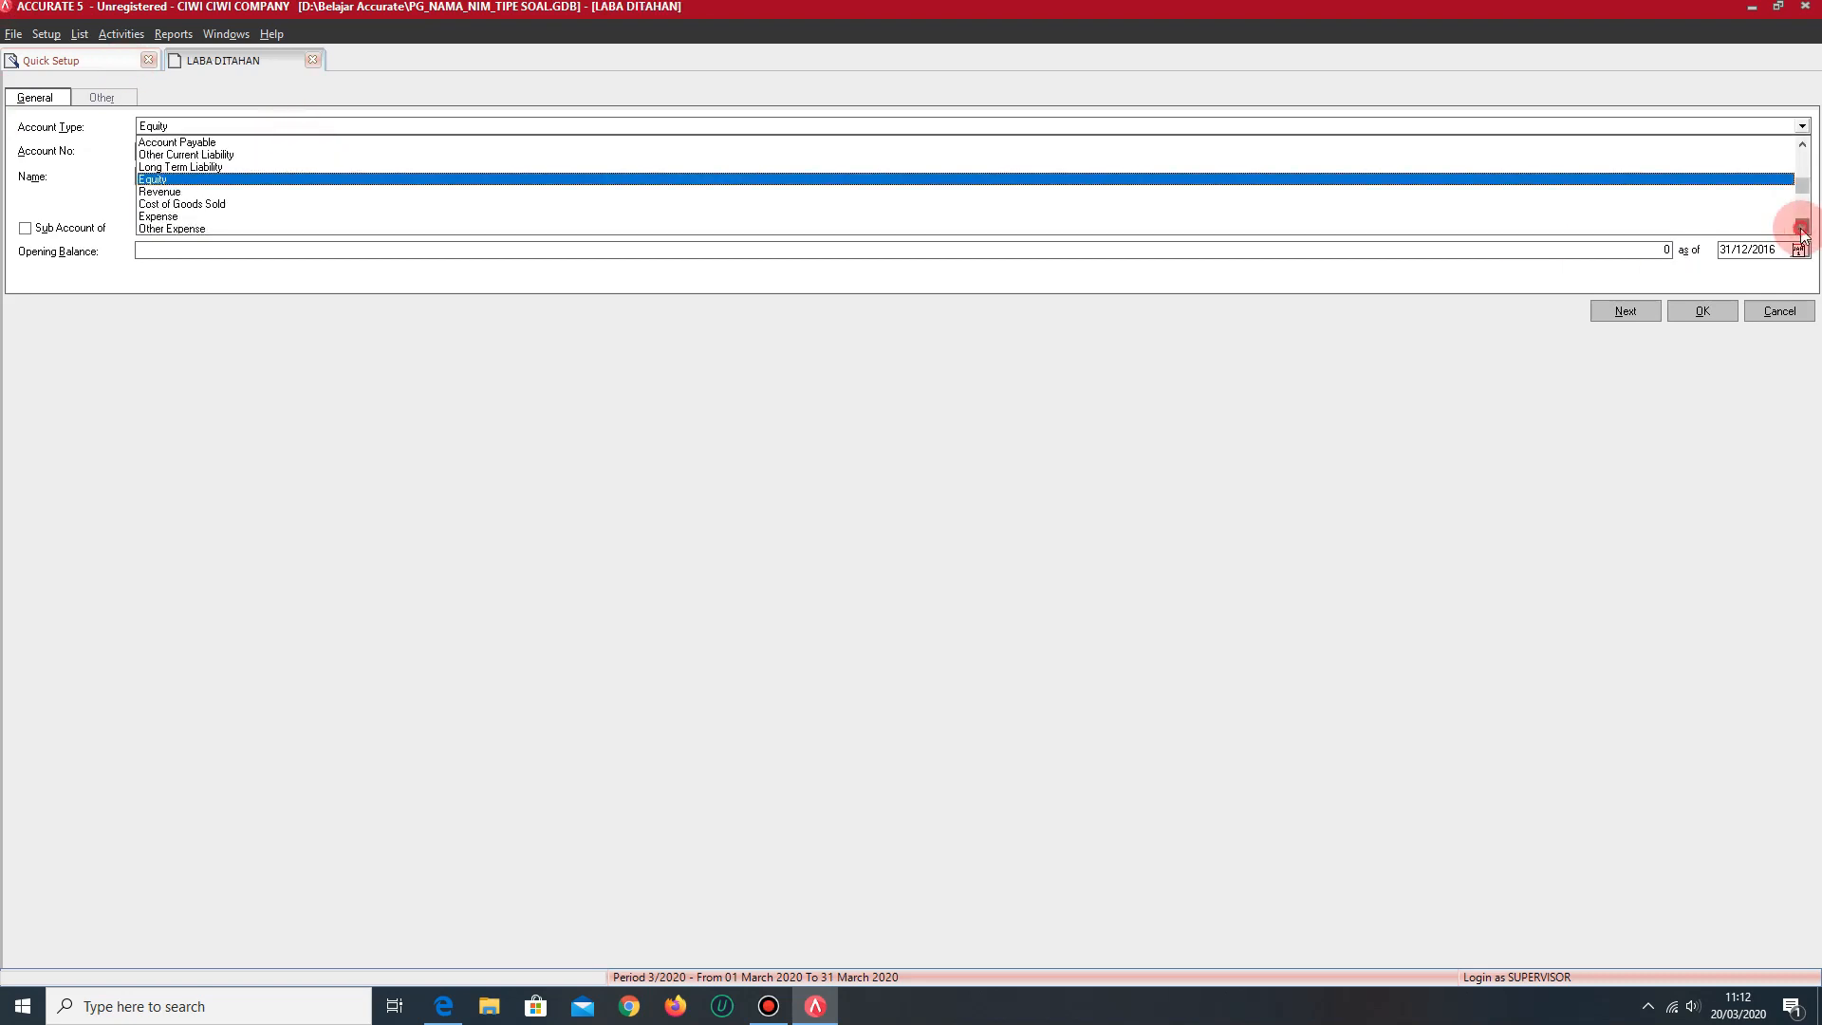
pyautogui.click(185, 217)
pyautogui.doubleClick(205, 176)
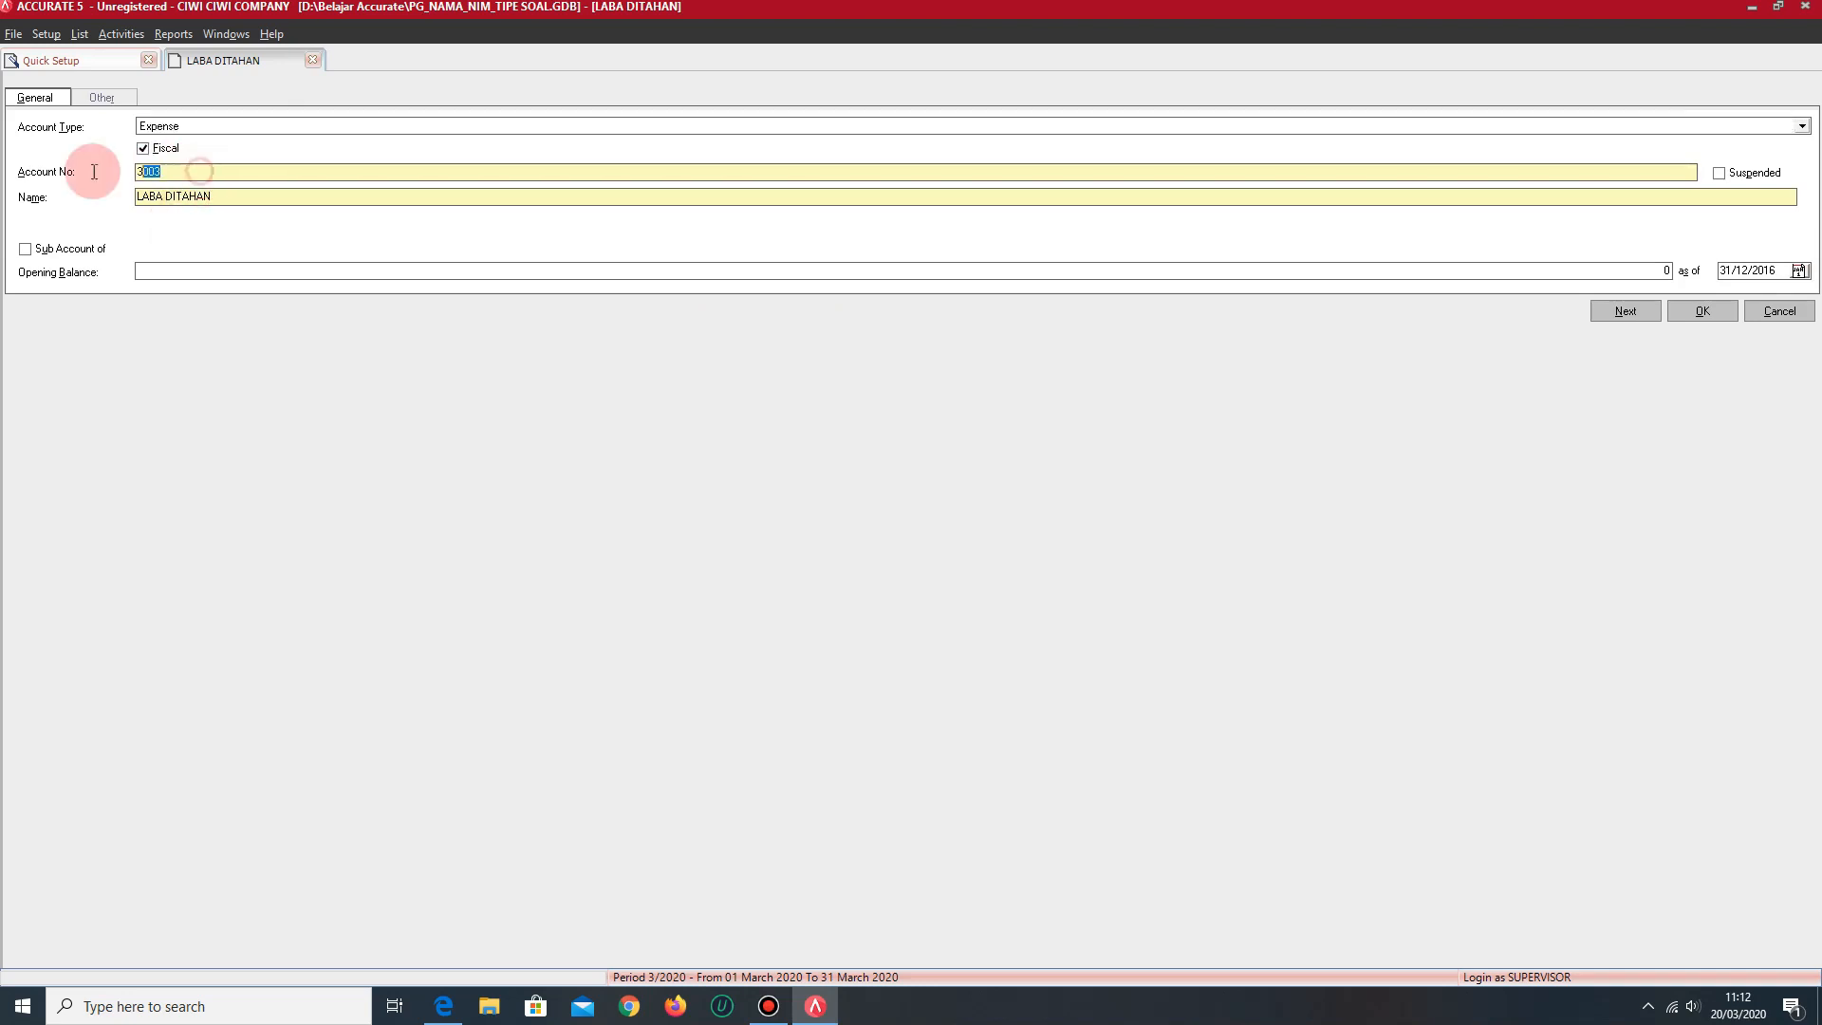
pyautogui.write('6001')
pyautogui.moveTo(262, 210); pyautogui.dragTo(80, 196)
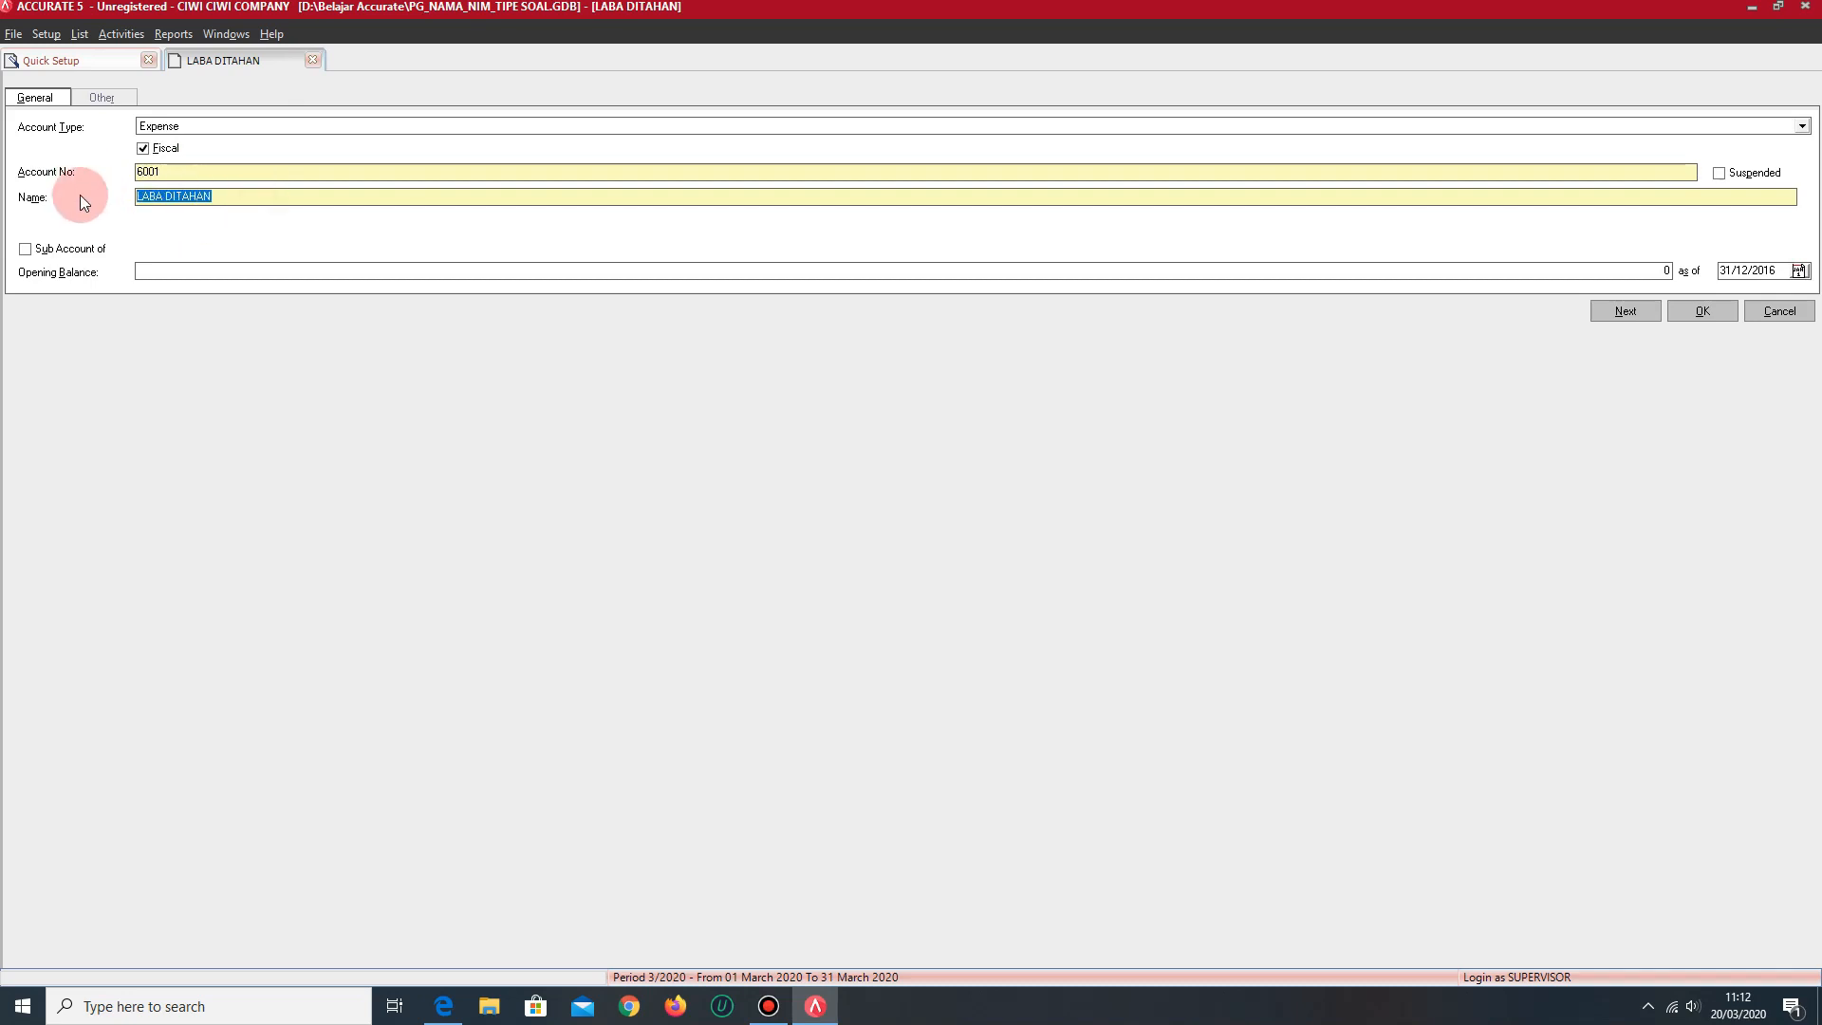
pyautogui.write('BEBAN....')
# - Change the open account form to type Other Expense
pyautogui.click(383, 127)
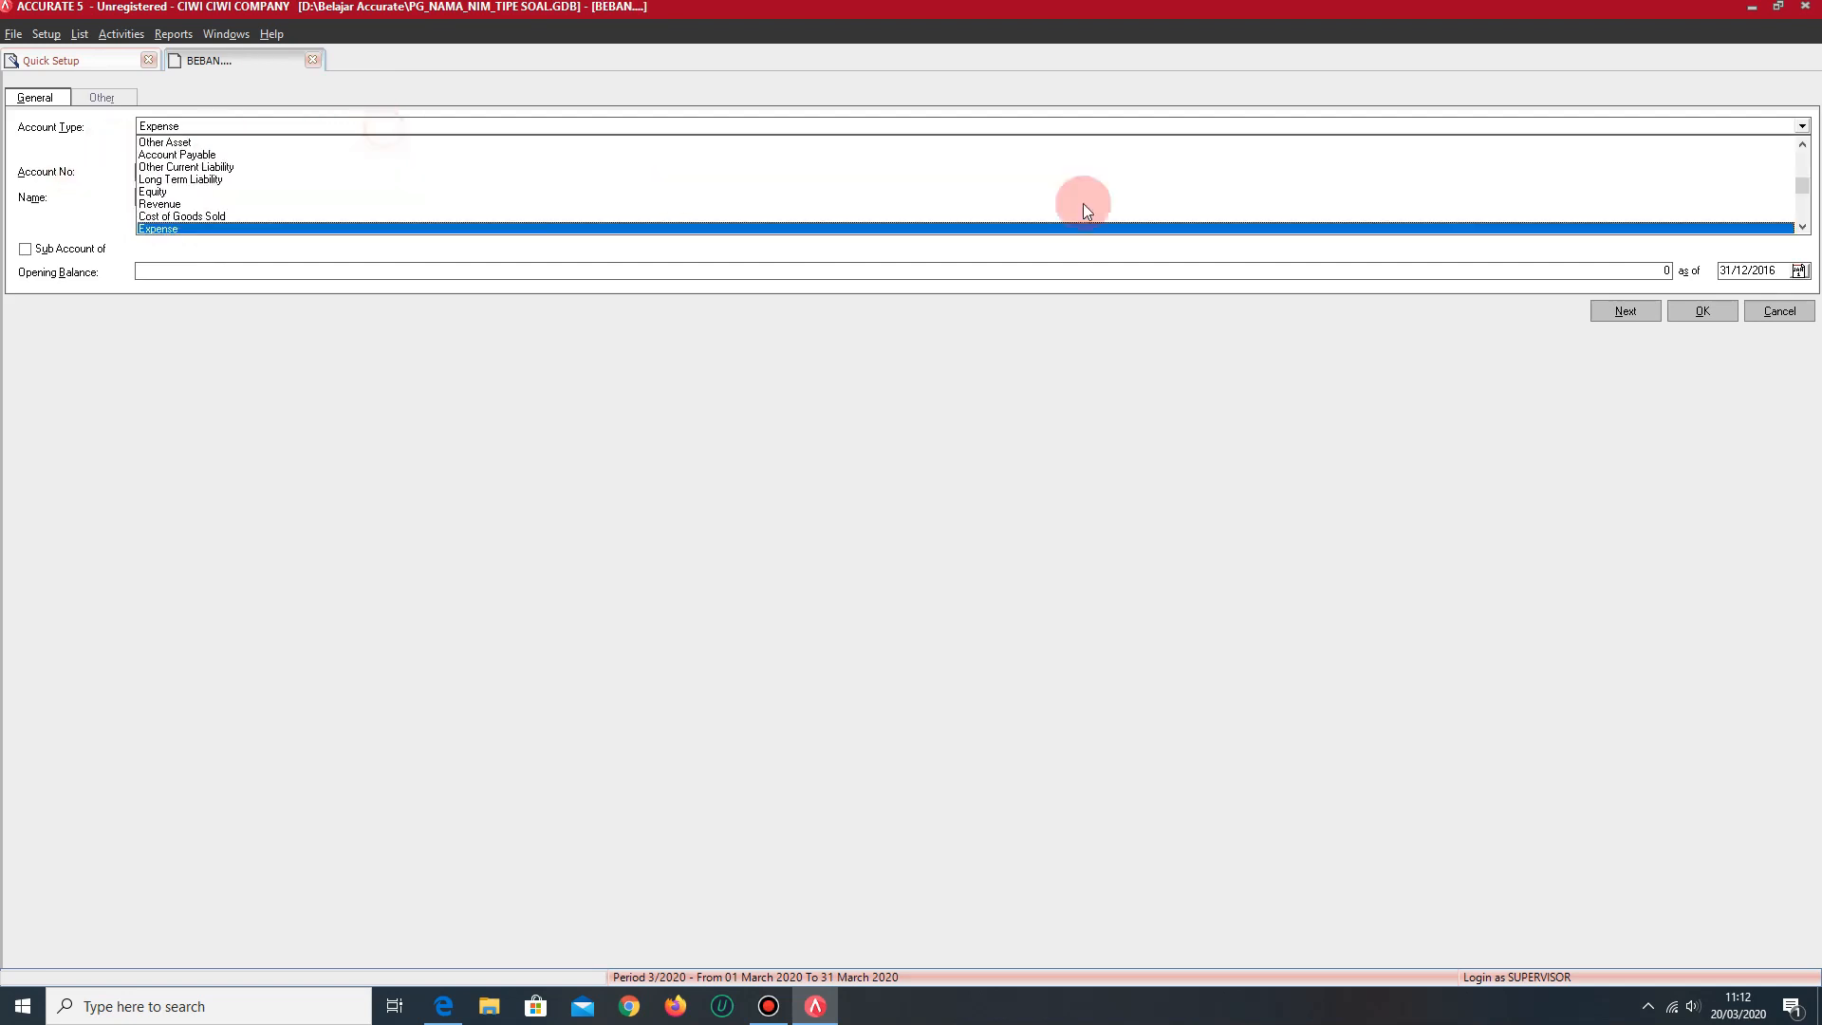
pyautogui.moveTo(1802, 189); pyautogui.dragTo(1753, 242)
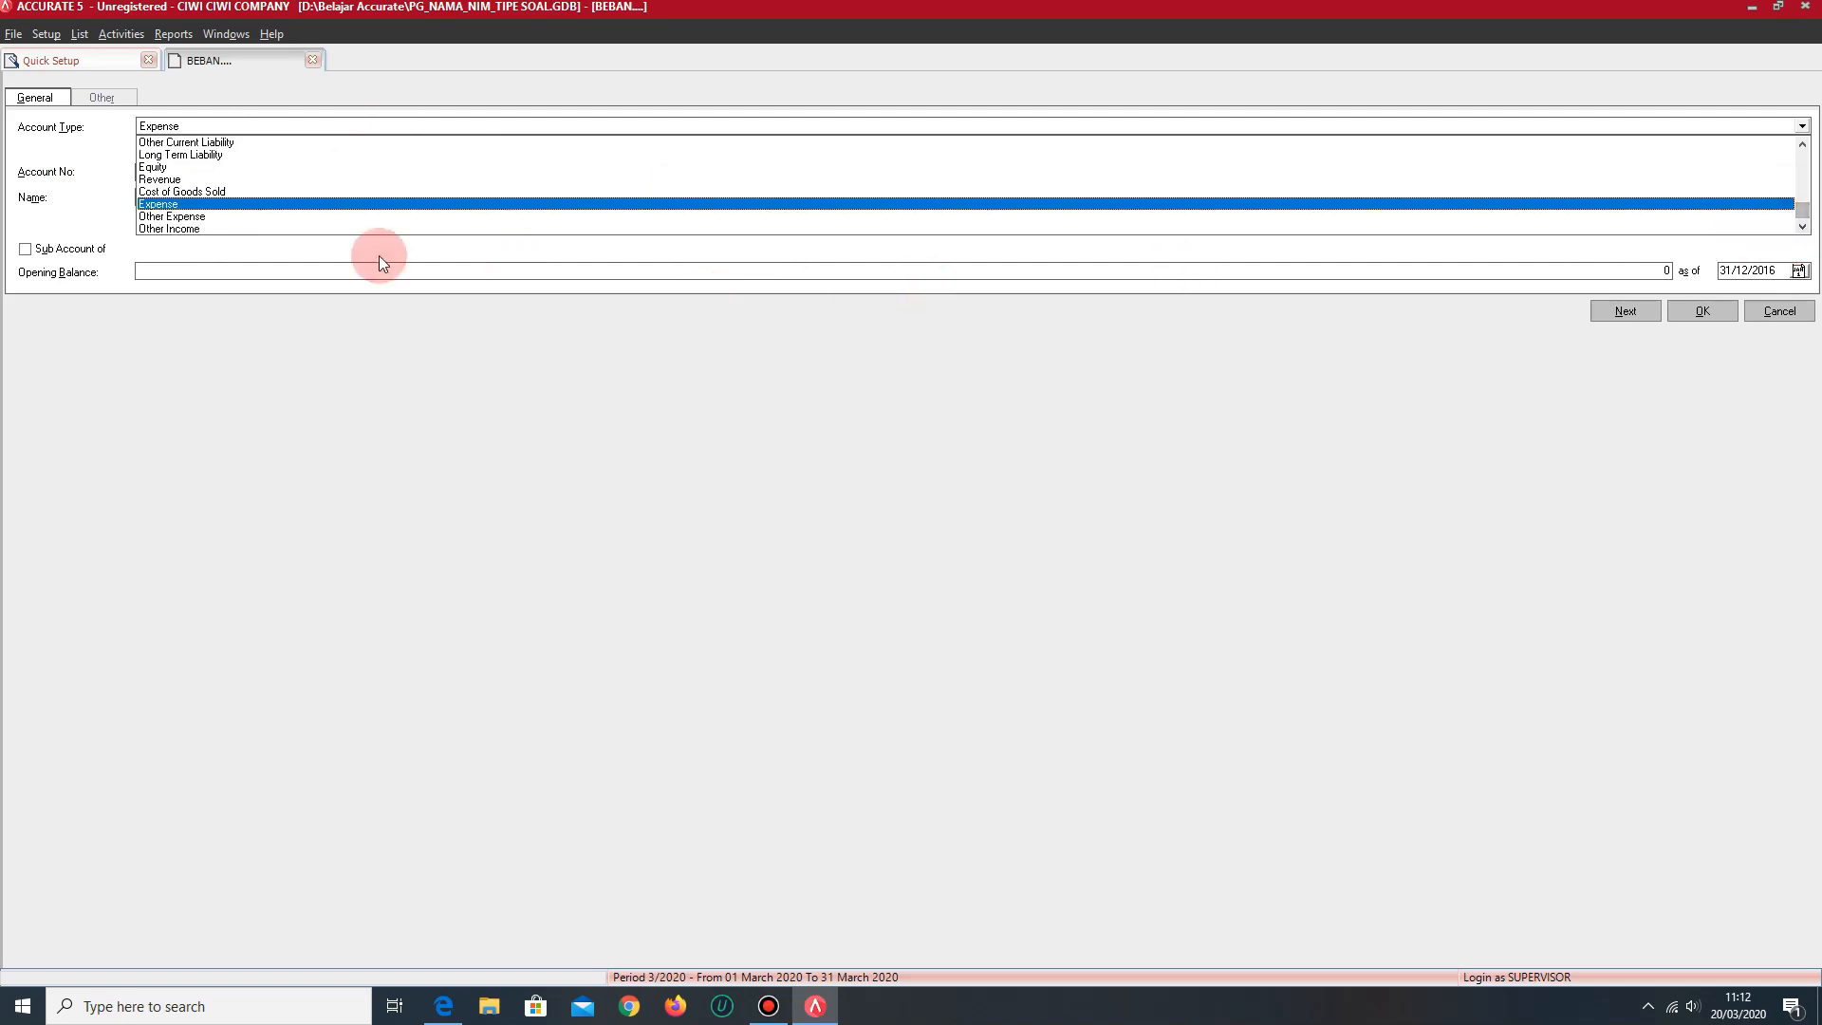
pyautogui.click(190, 216)
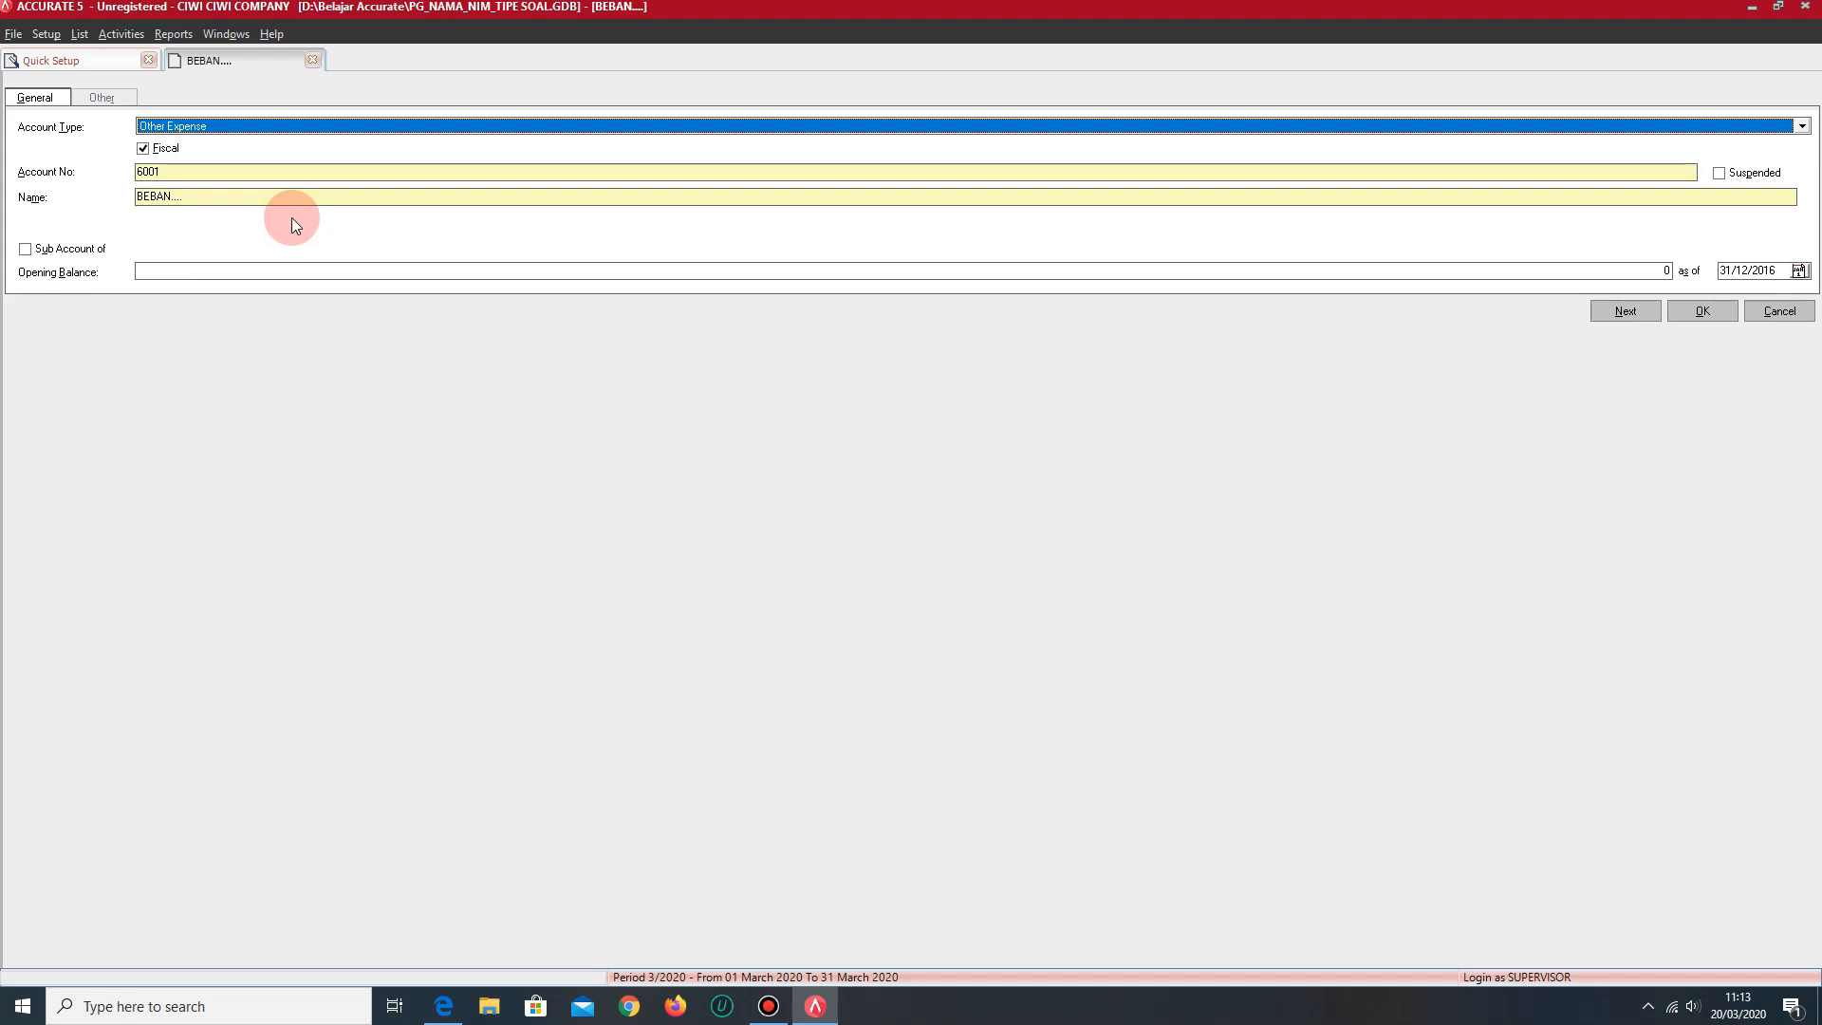
pyautogui.doubleClick(156, 171)
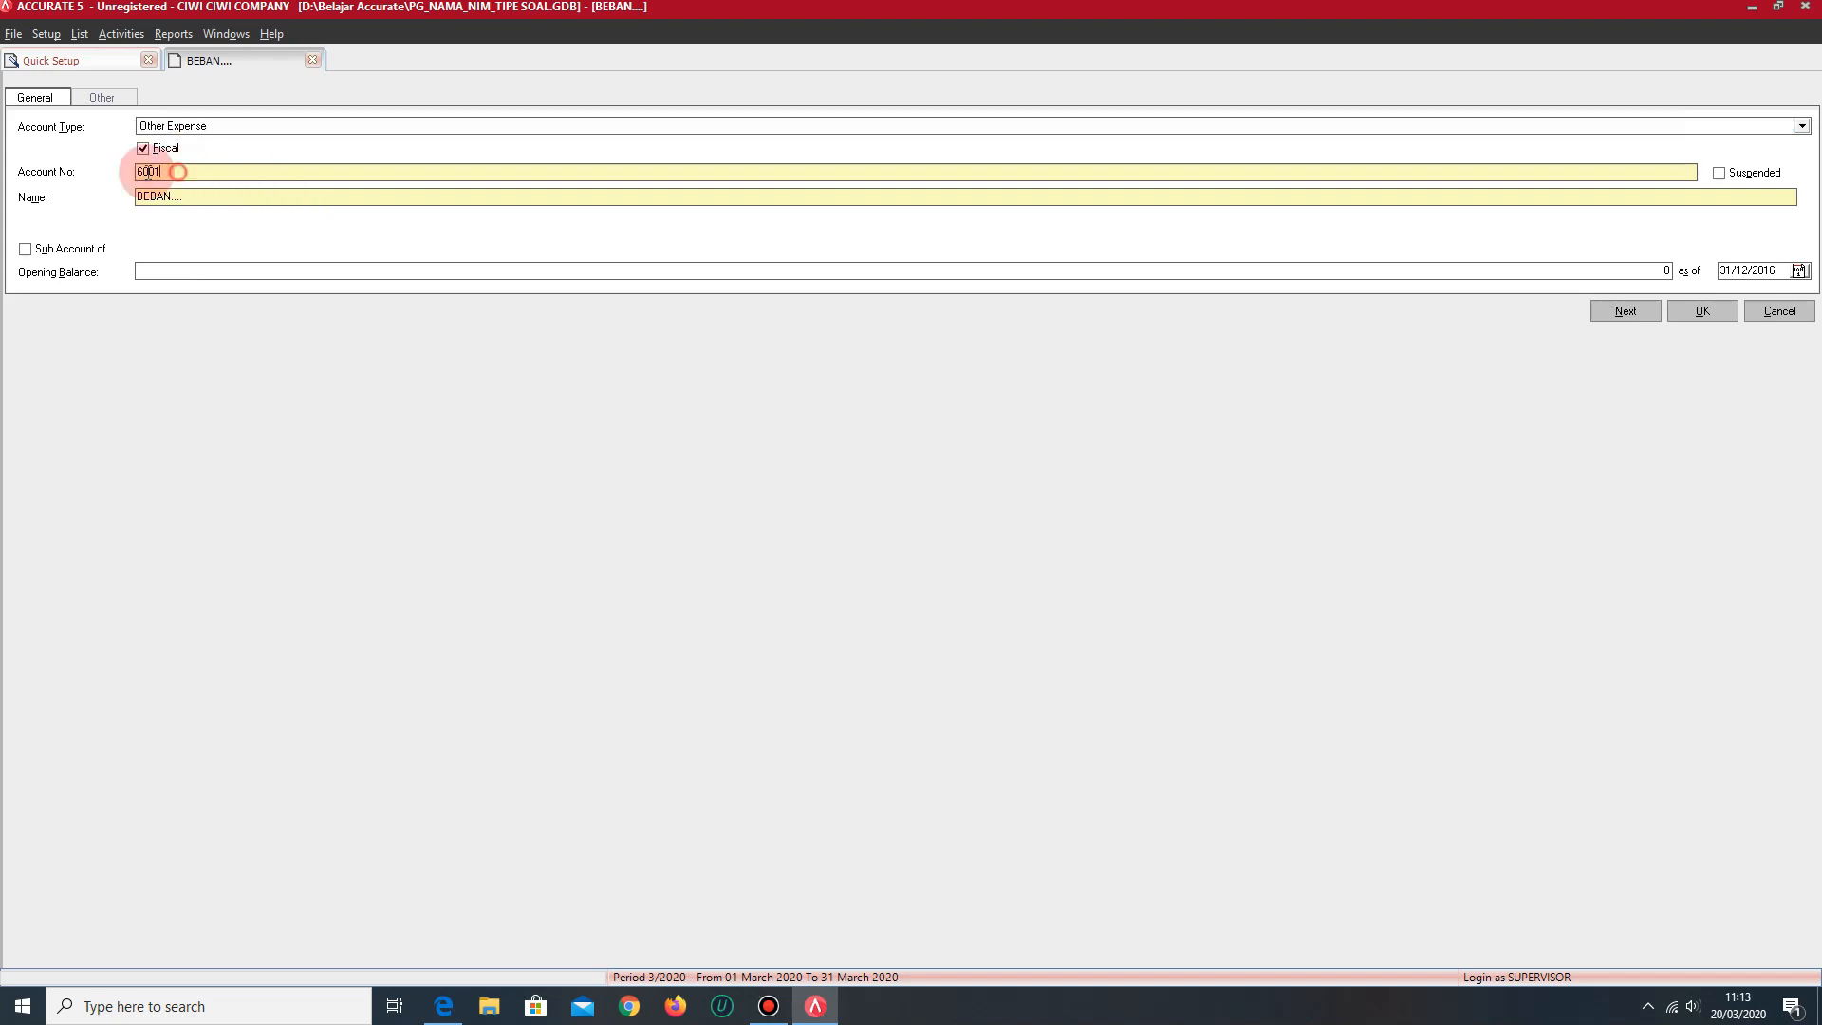
pyautogui.click(224, 126)
pyautogui.click(224, 126)
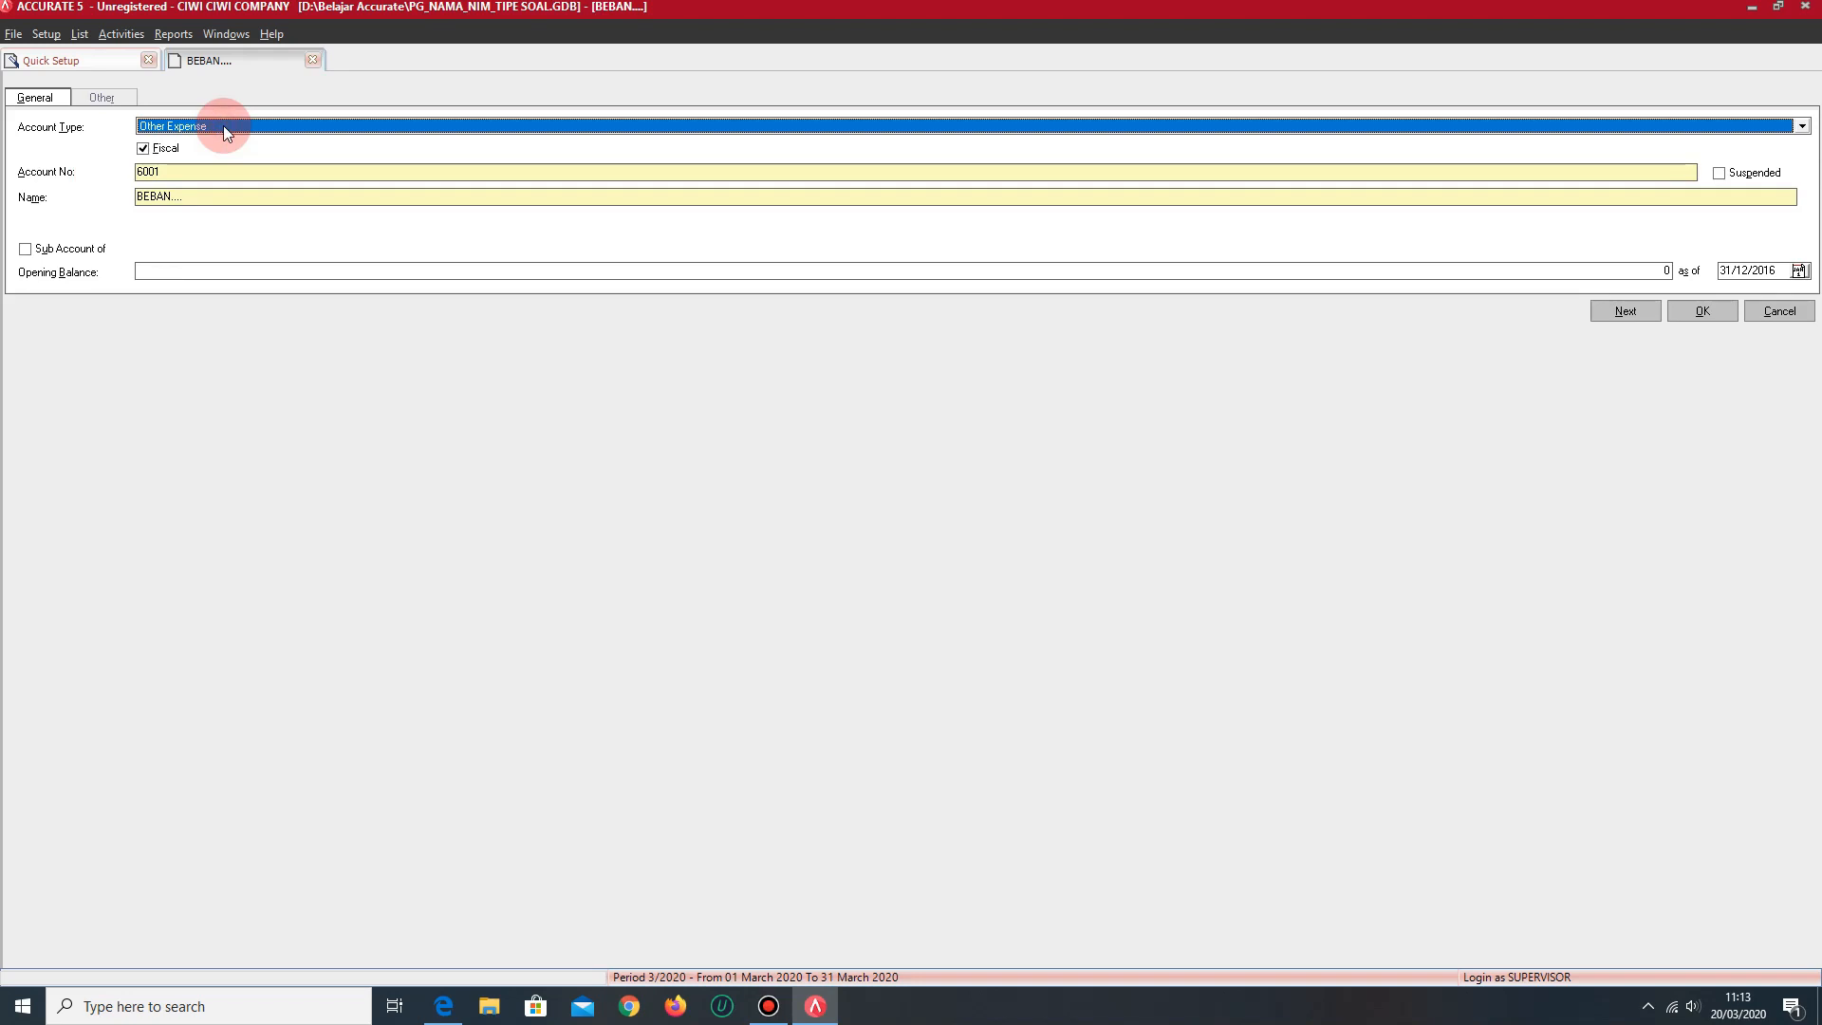
pyautogui.click(224, 125)
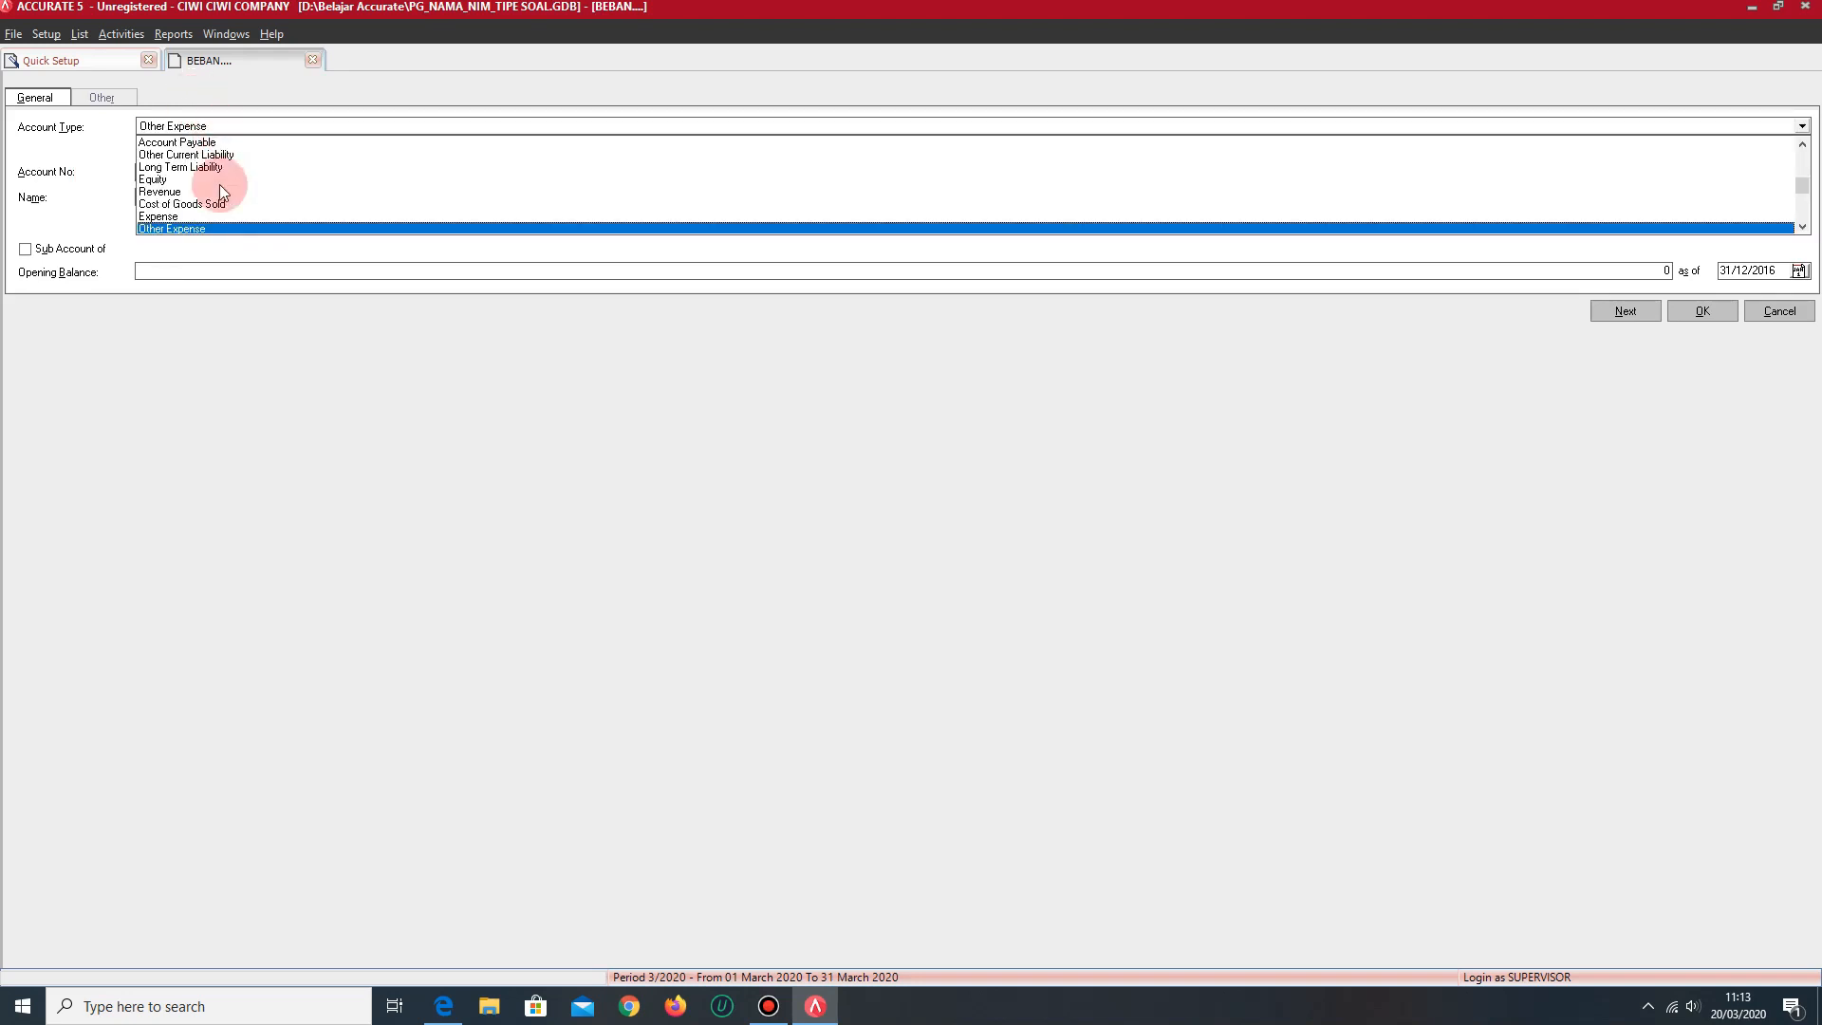
pyautogui.click(214, 231)
# - Set the Other Expense account's number to 9003 and its name to PAJAK BUNGA BANK
pyautogui.doubleClick(184, 175)
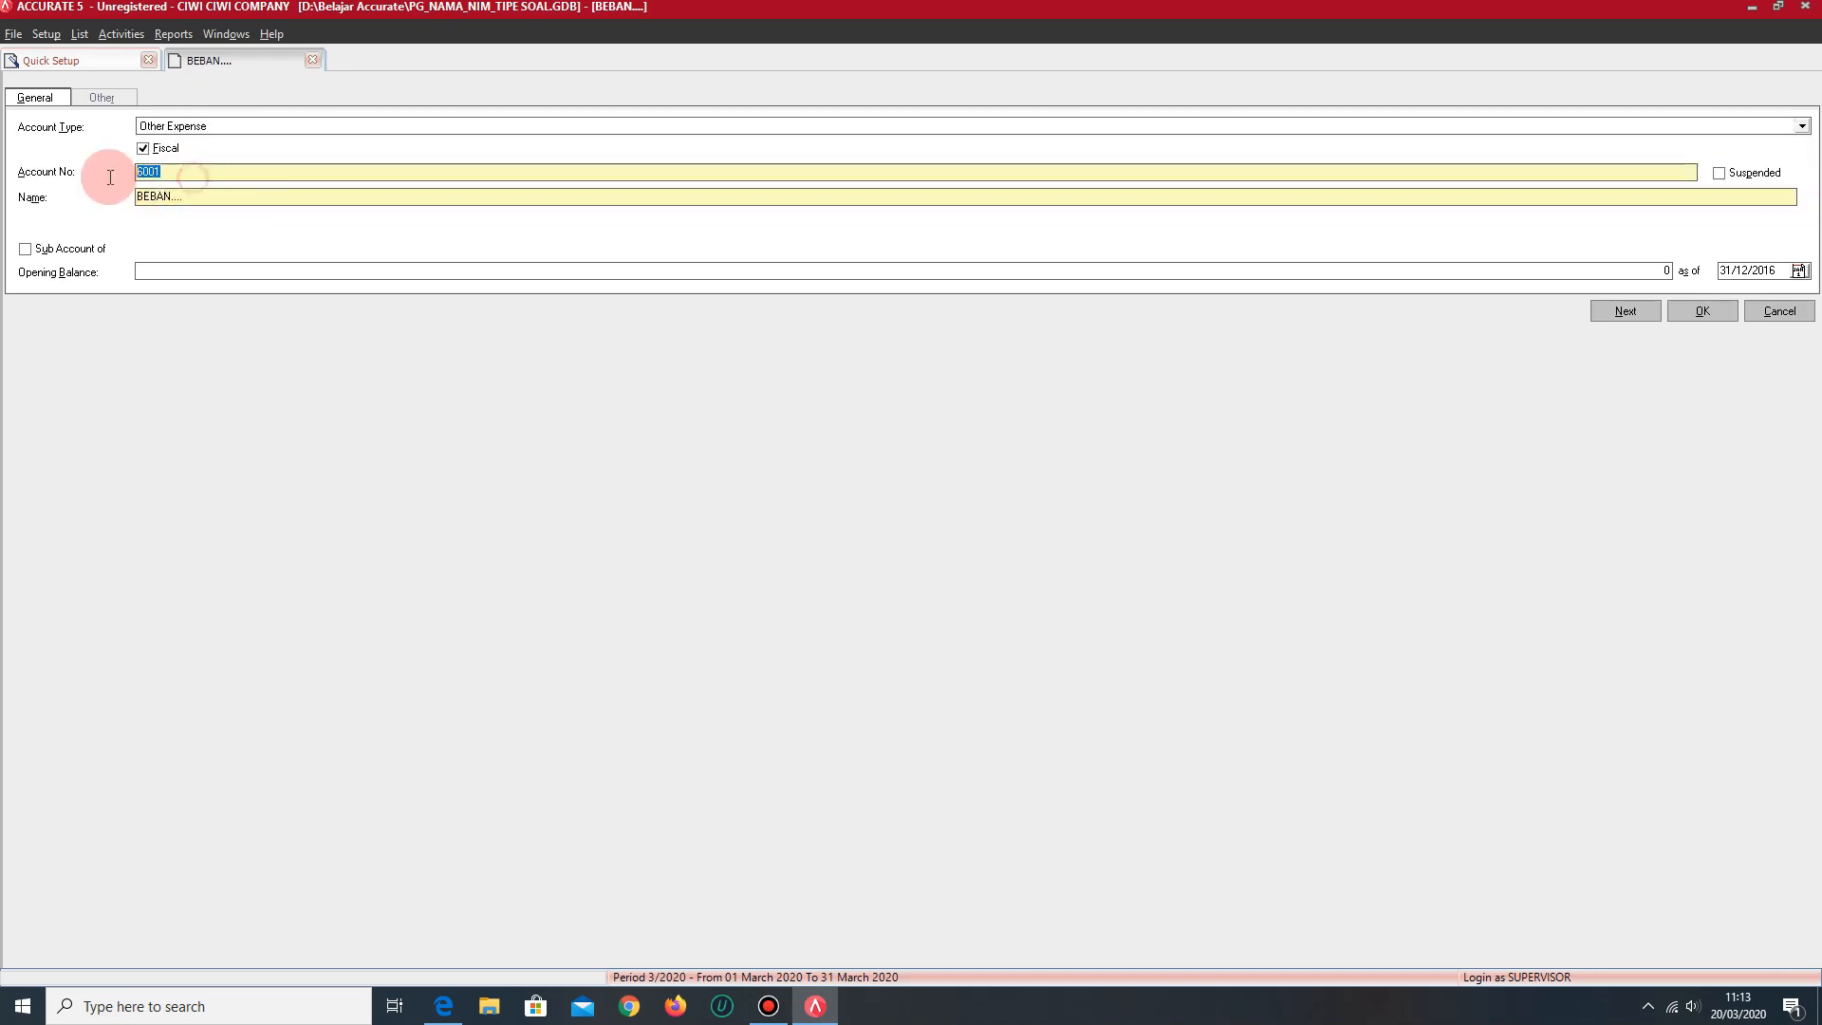
pyautogui.write('900')
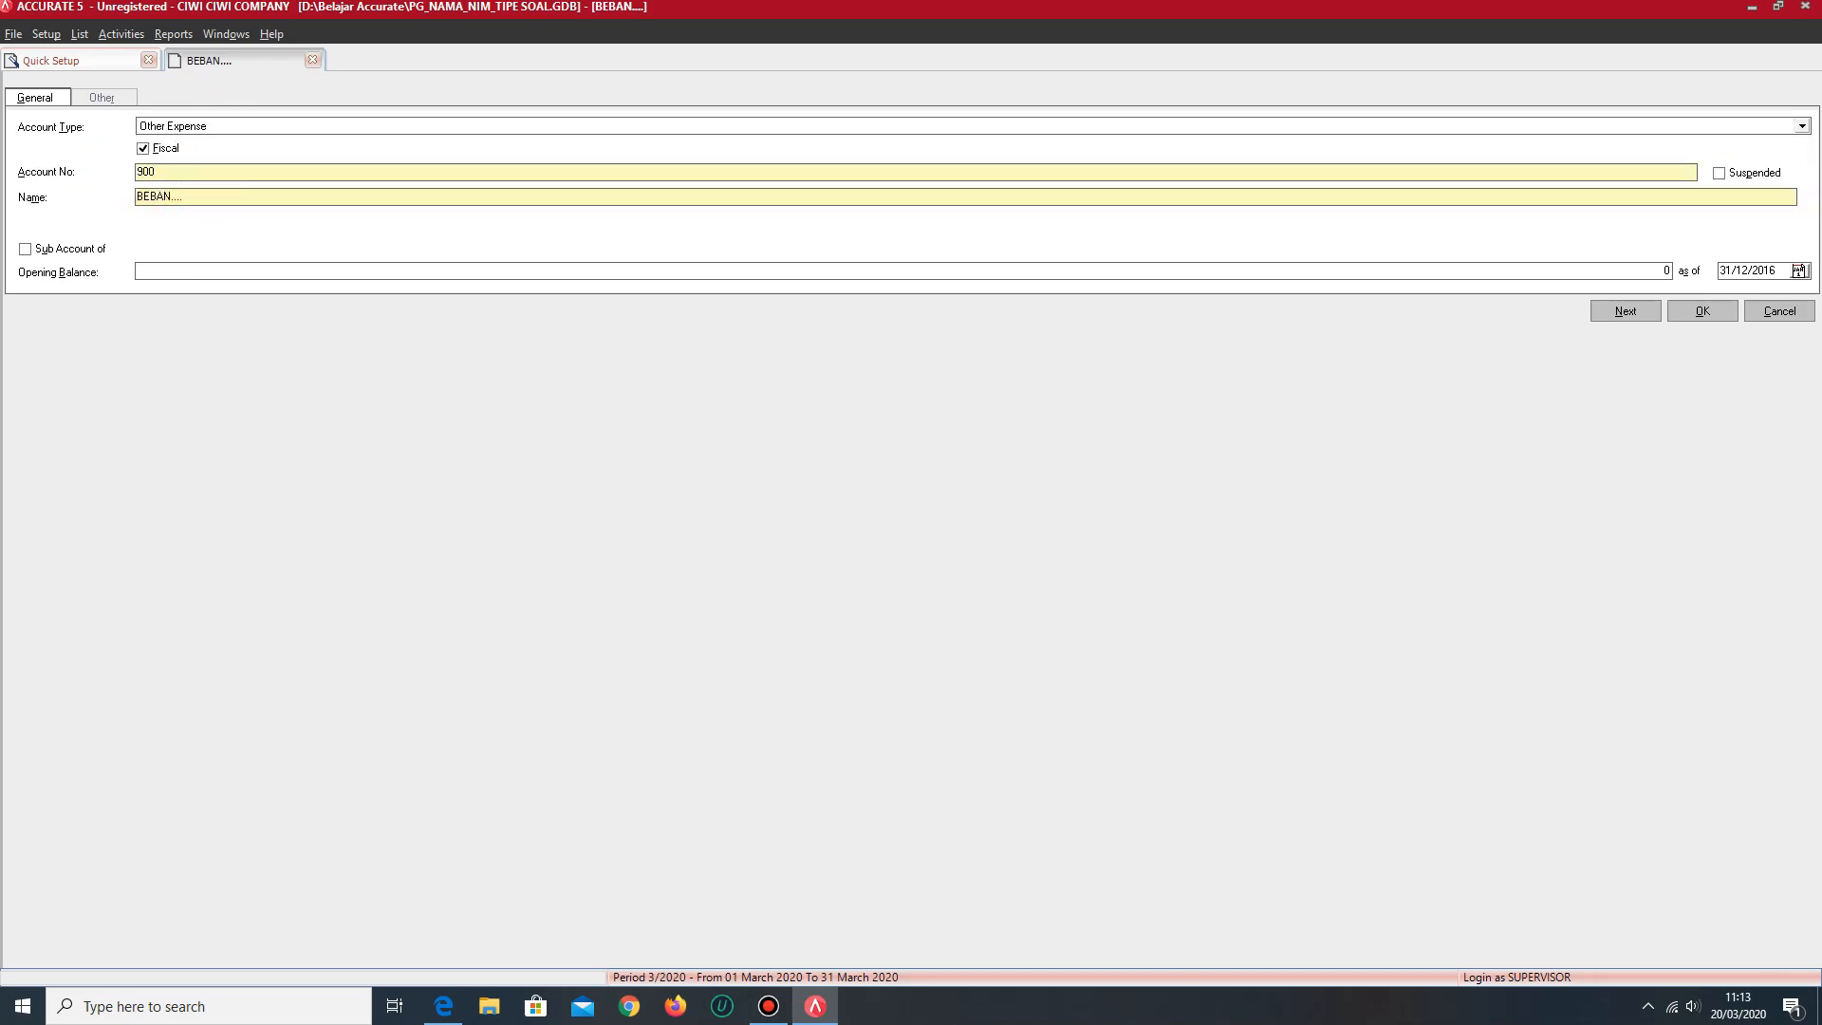
pyautogui.write('3')
pyautogui.moveTo(192, 193); pyautogui.dragTo(123, 193)
pyautogui.write('PAJAK BUNGA BANK')
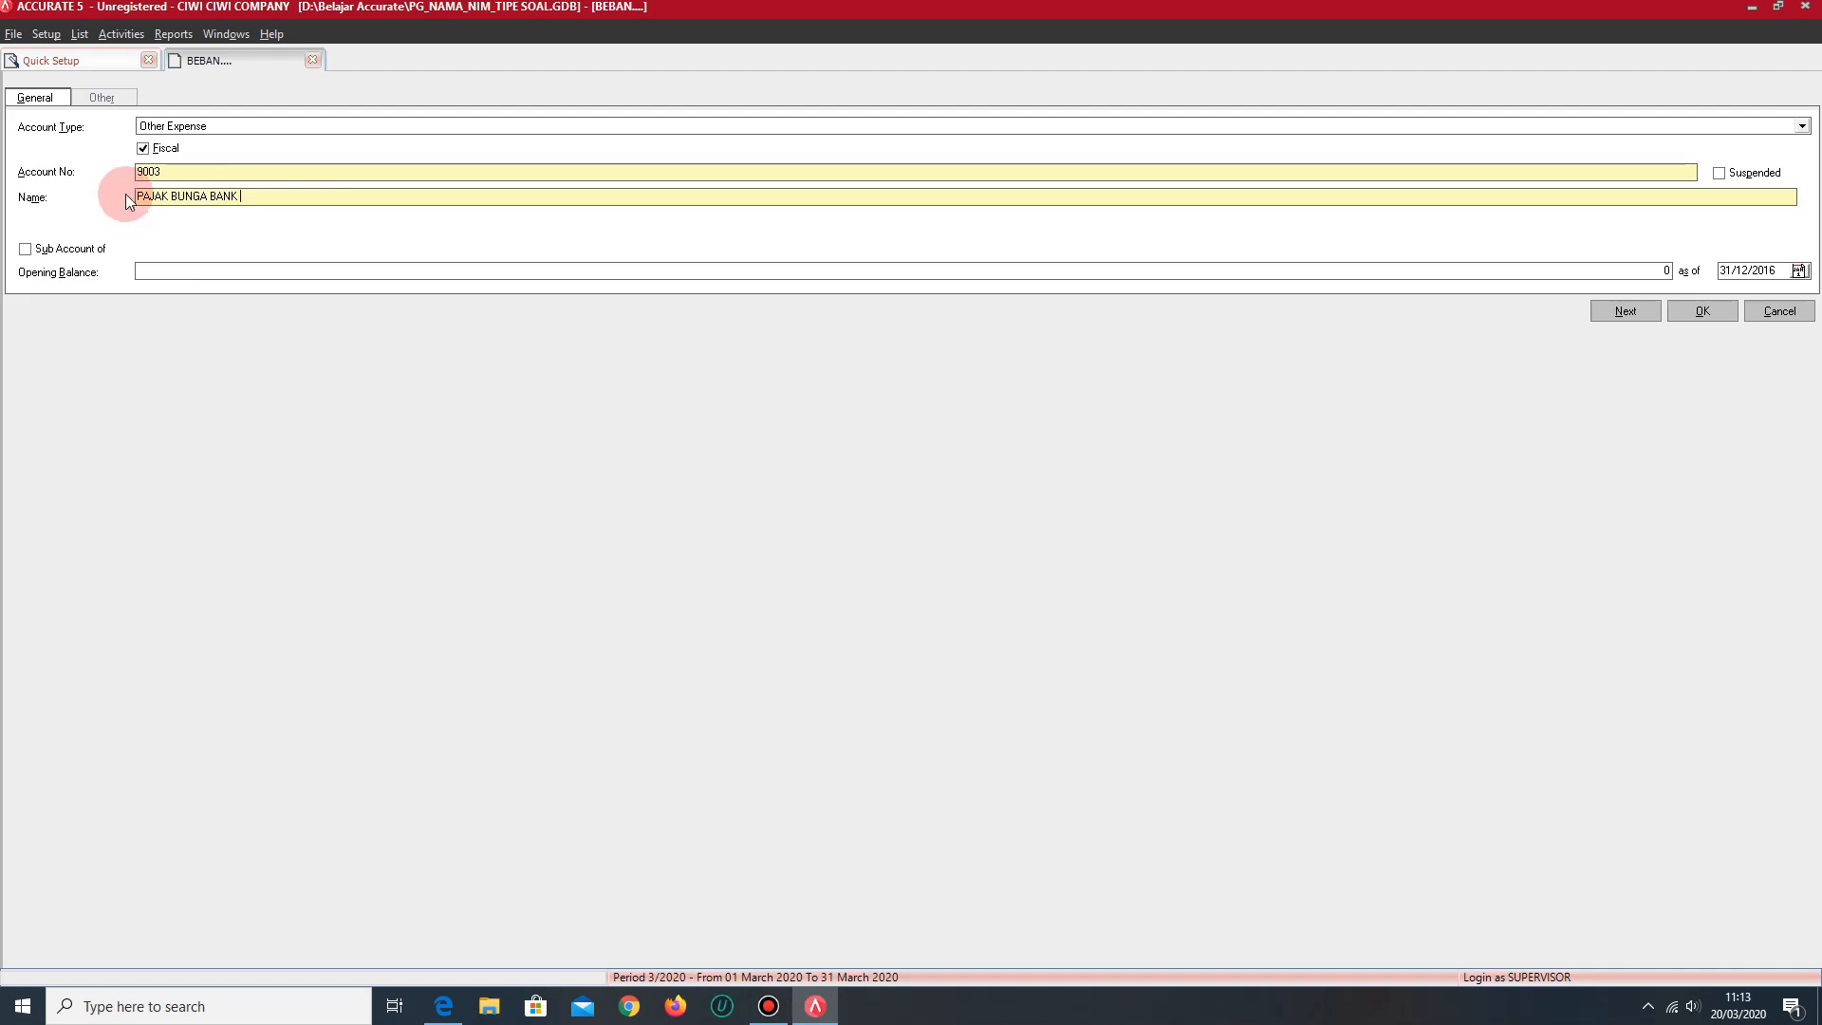
# - Change the open account form to type Other Current Liability, number 2003 and name UTANG BUNGA, and save the account
pyautogui.click(229, 129)
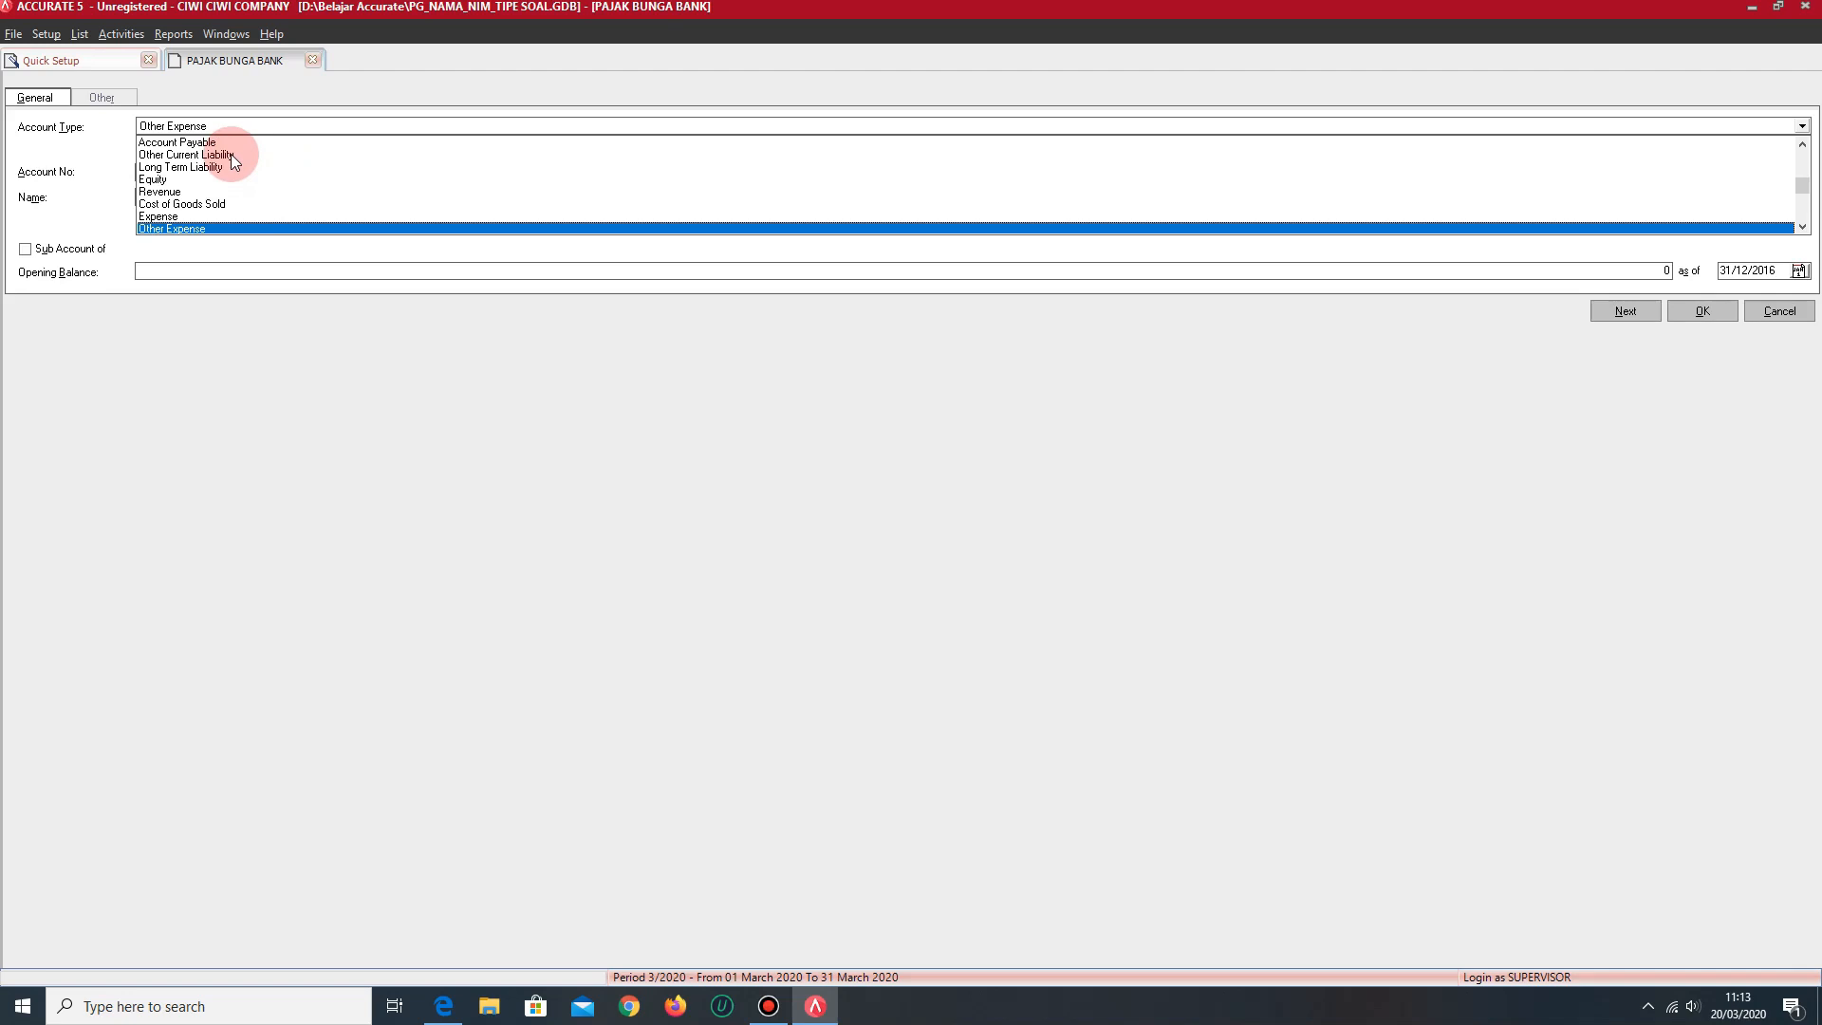
pyautogui.click(231, 154)
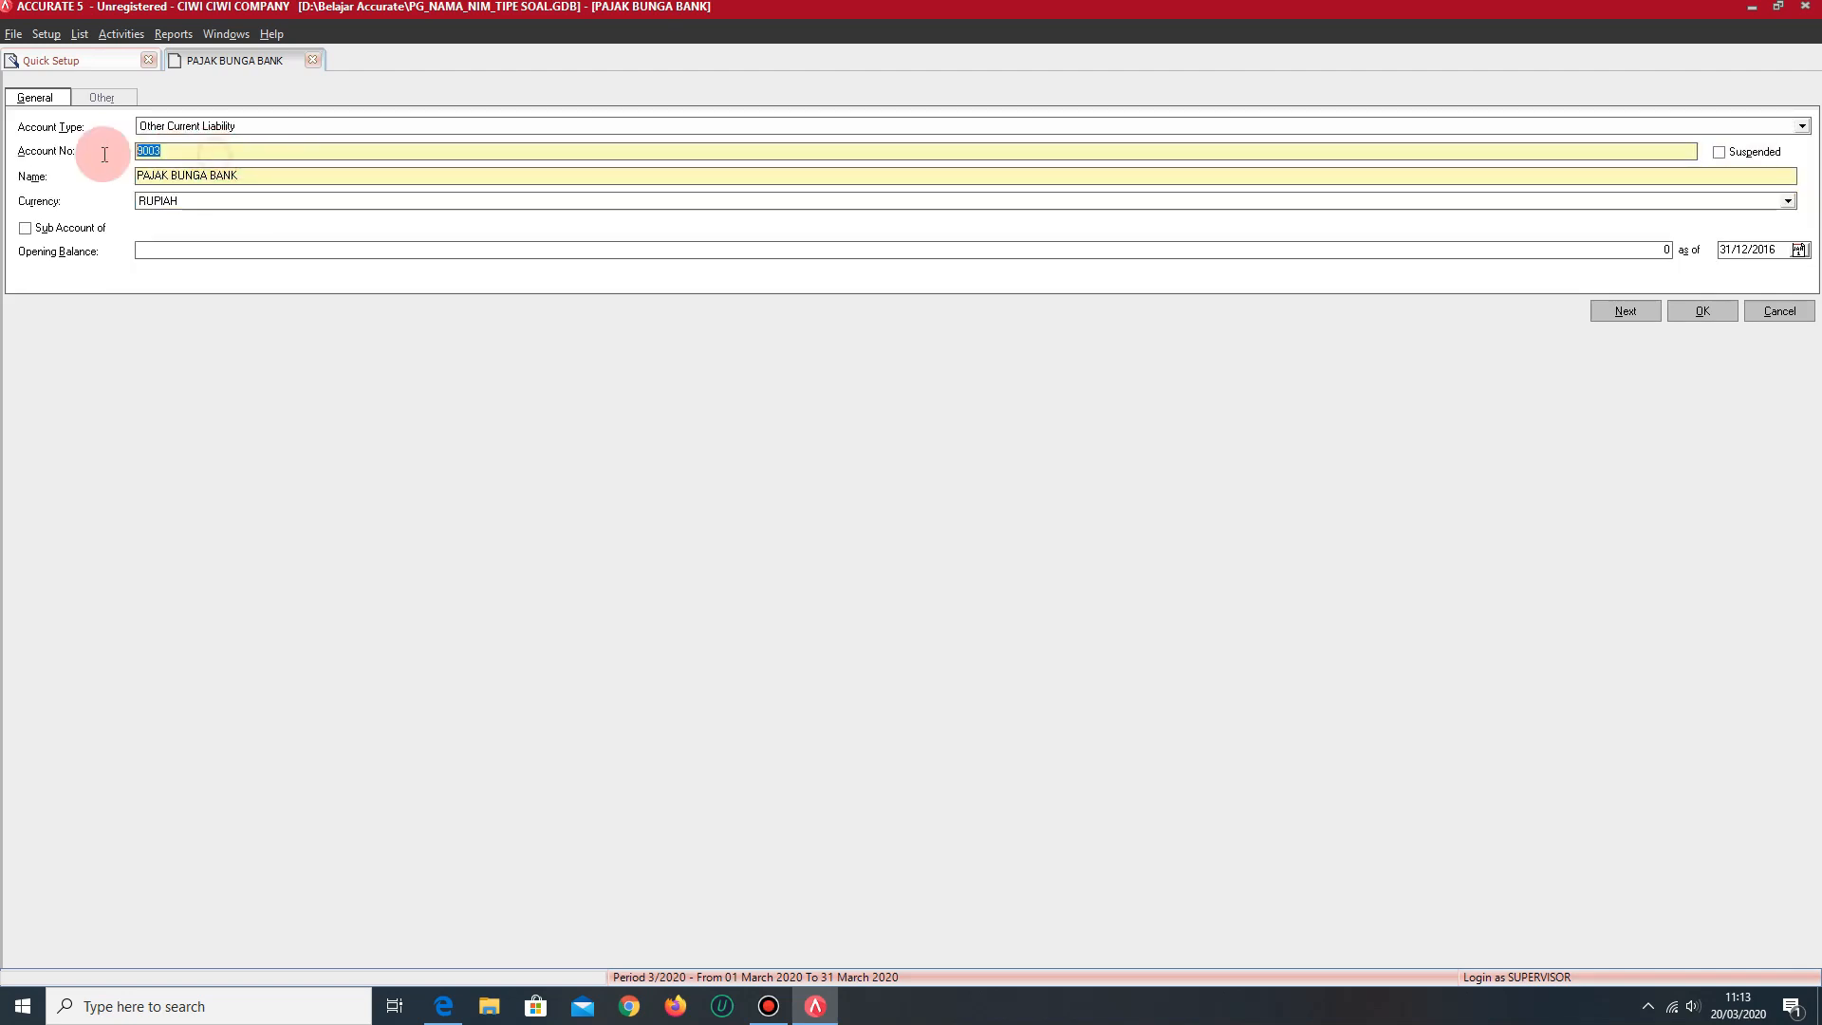
pyautogui.write('2003')
pyautogui.moveTo(244, 176); pyautogui.dragTo(108, 175)
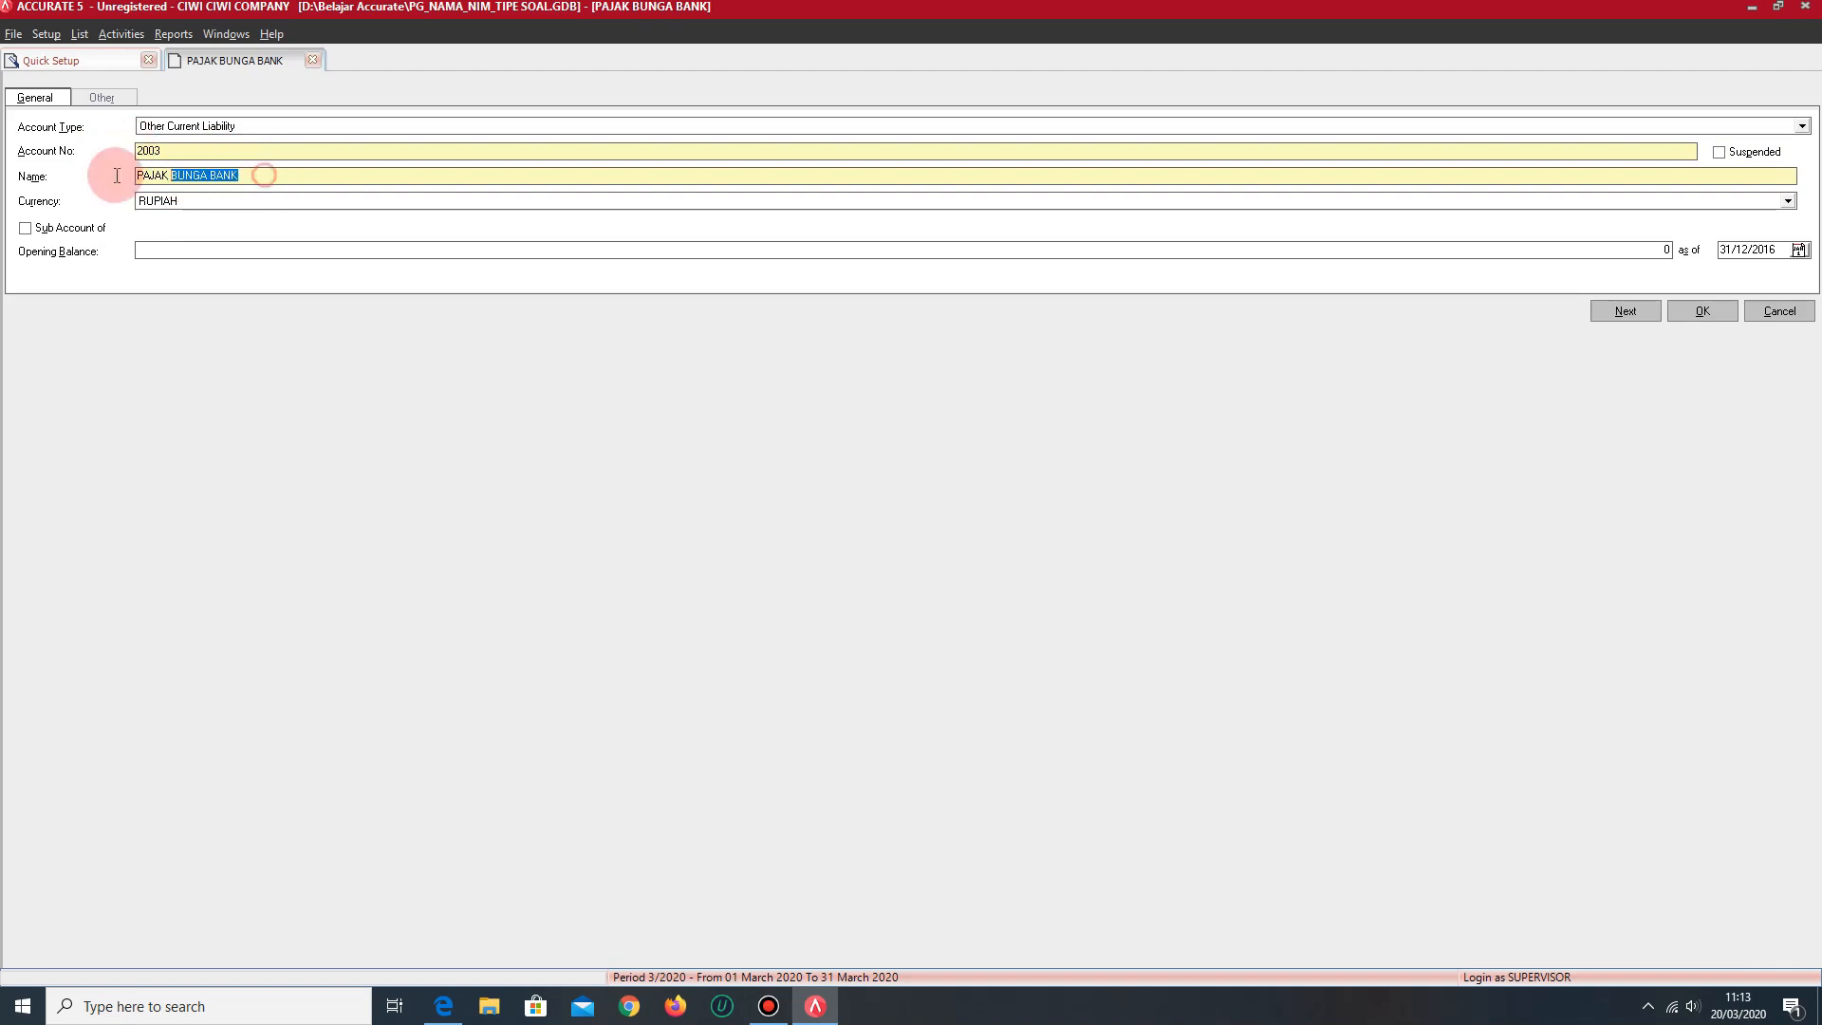
pyautogui.write('UTAN')
pyautogui.press('BackSpace')
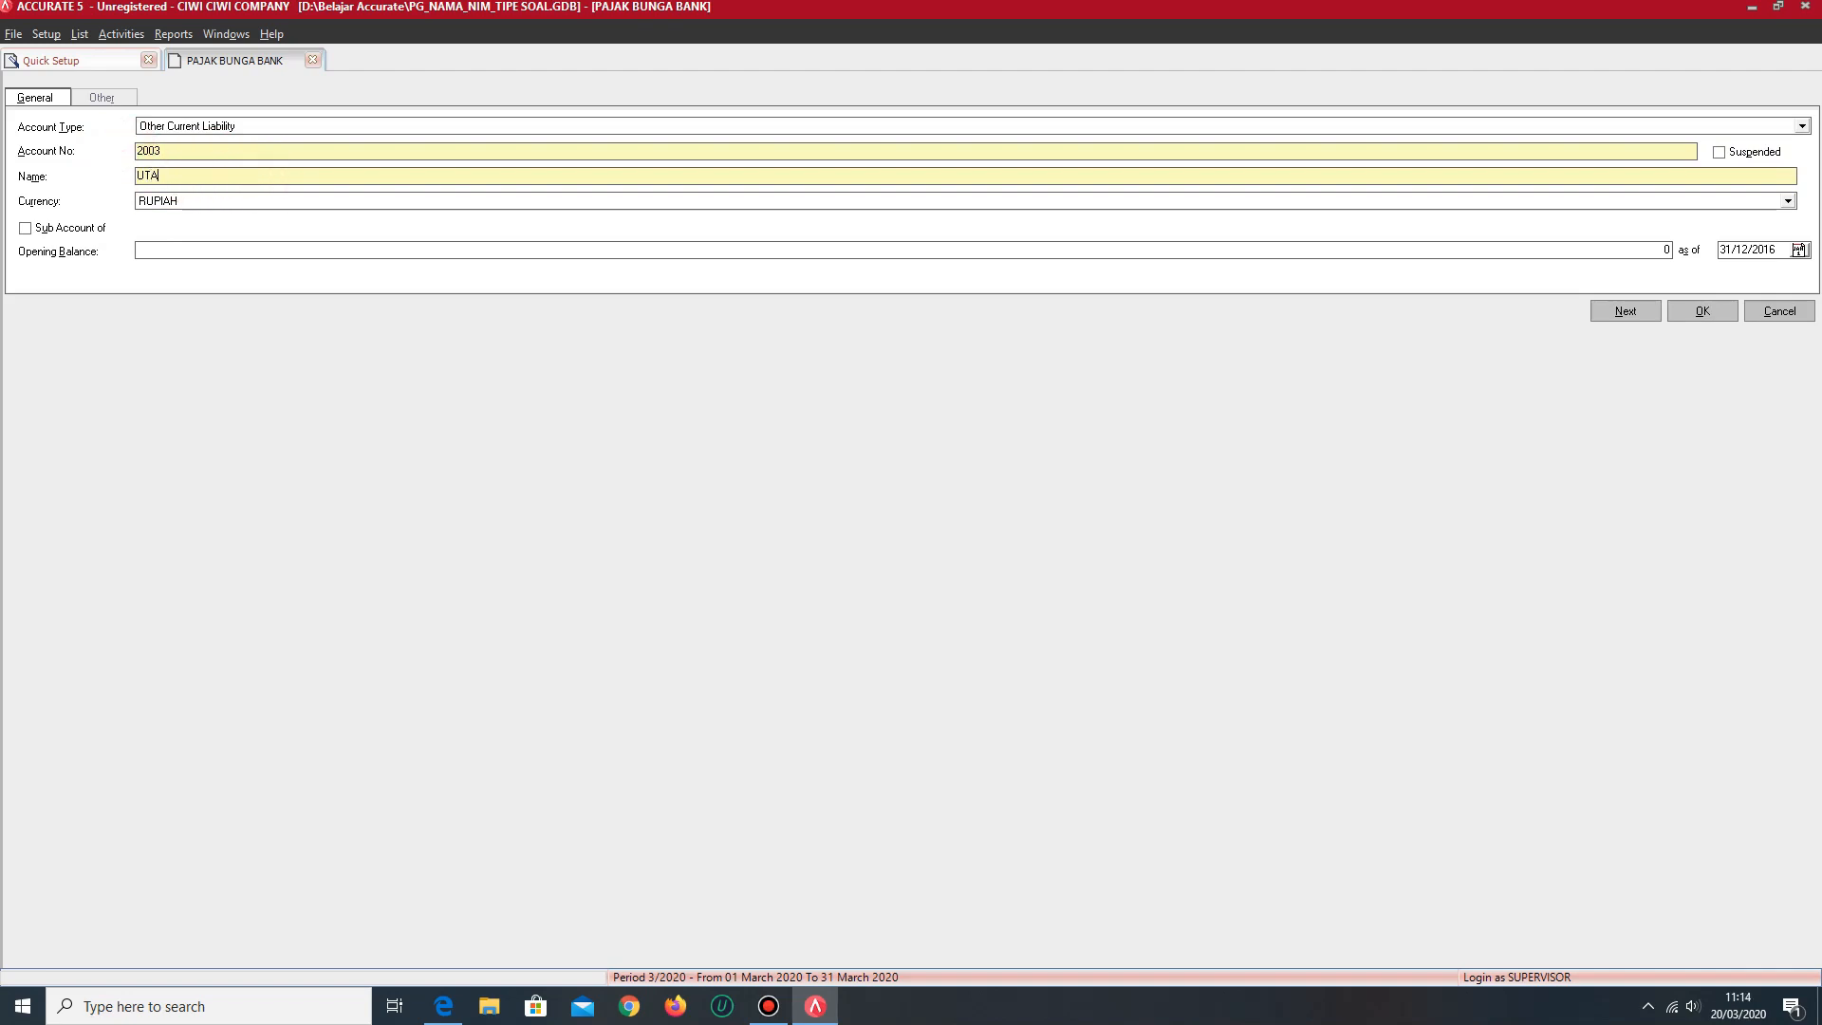
pyautogui.write('G BUNGA')
pyautogui.click(1714, 316)
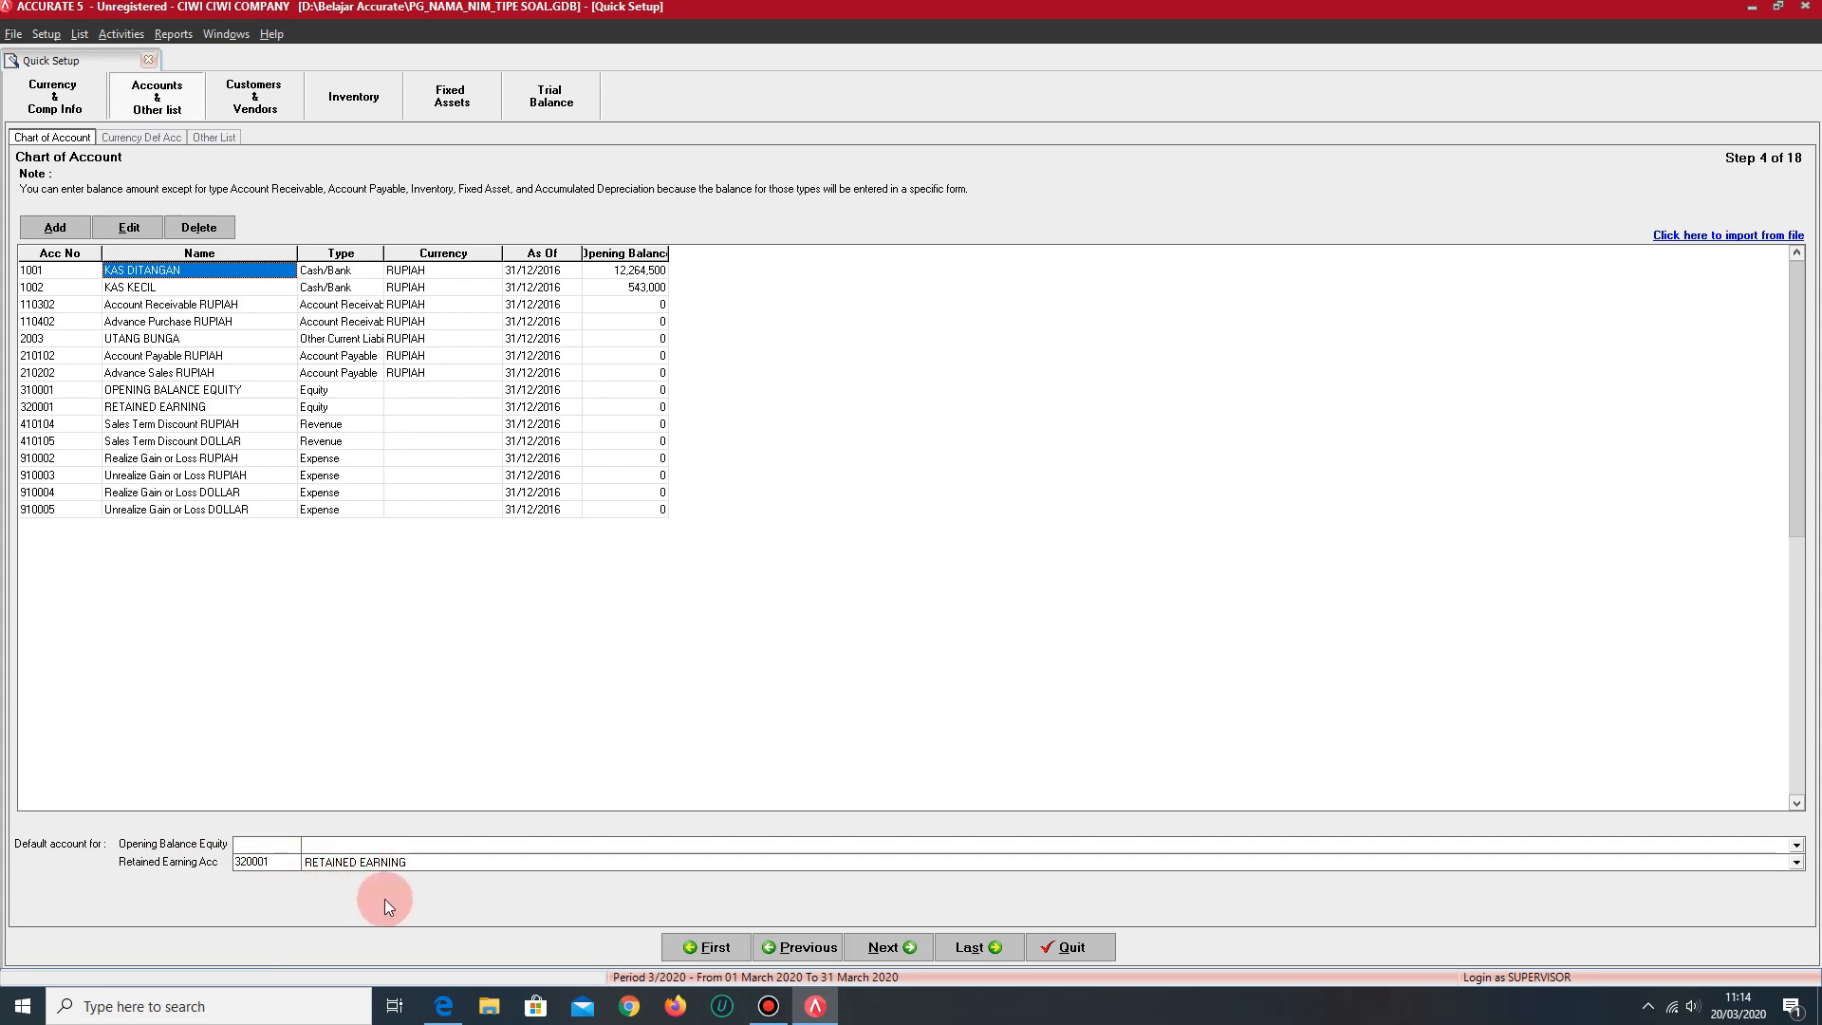
# - Set the default opening balance equity account to OPENING BALANCE EQUITY and continue to the currency default accounts
pyautogui.click(484, 848)
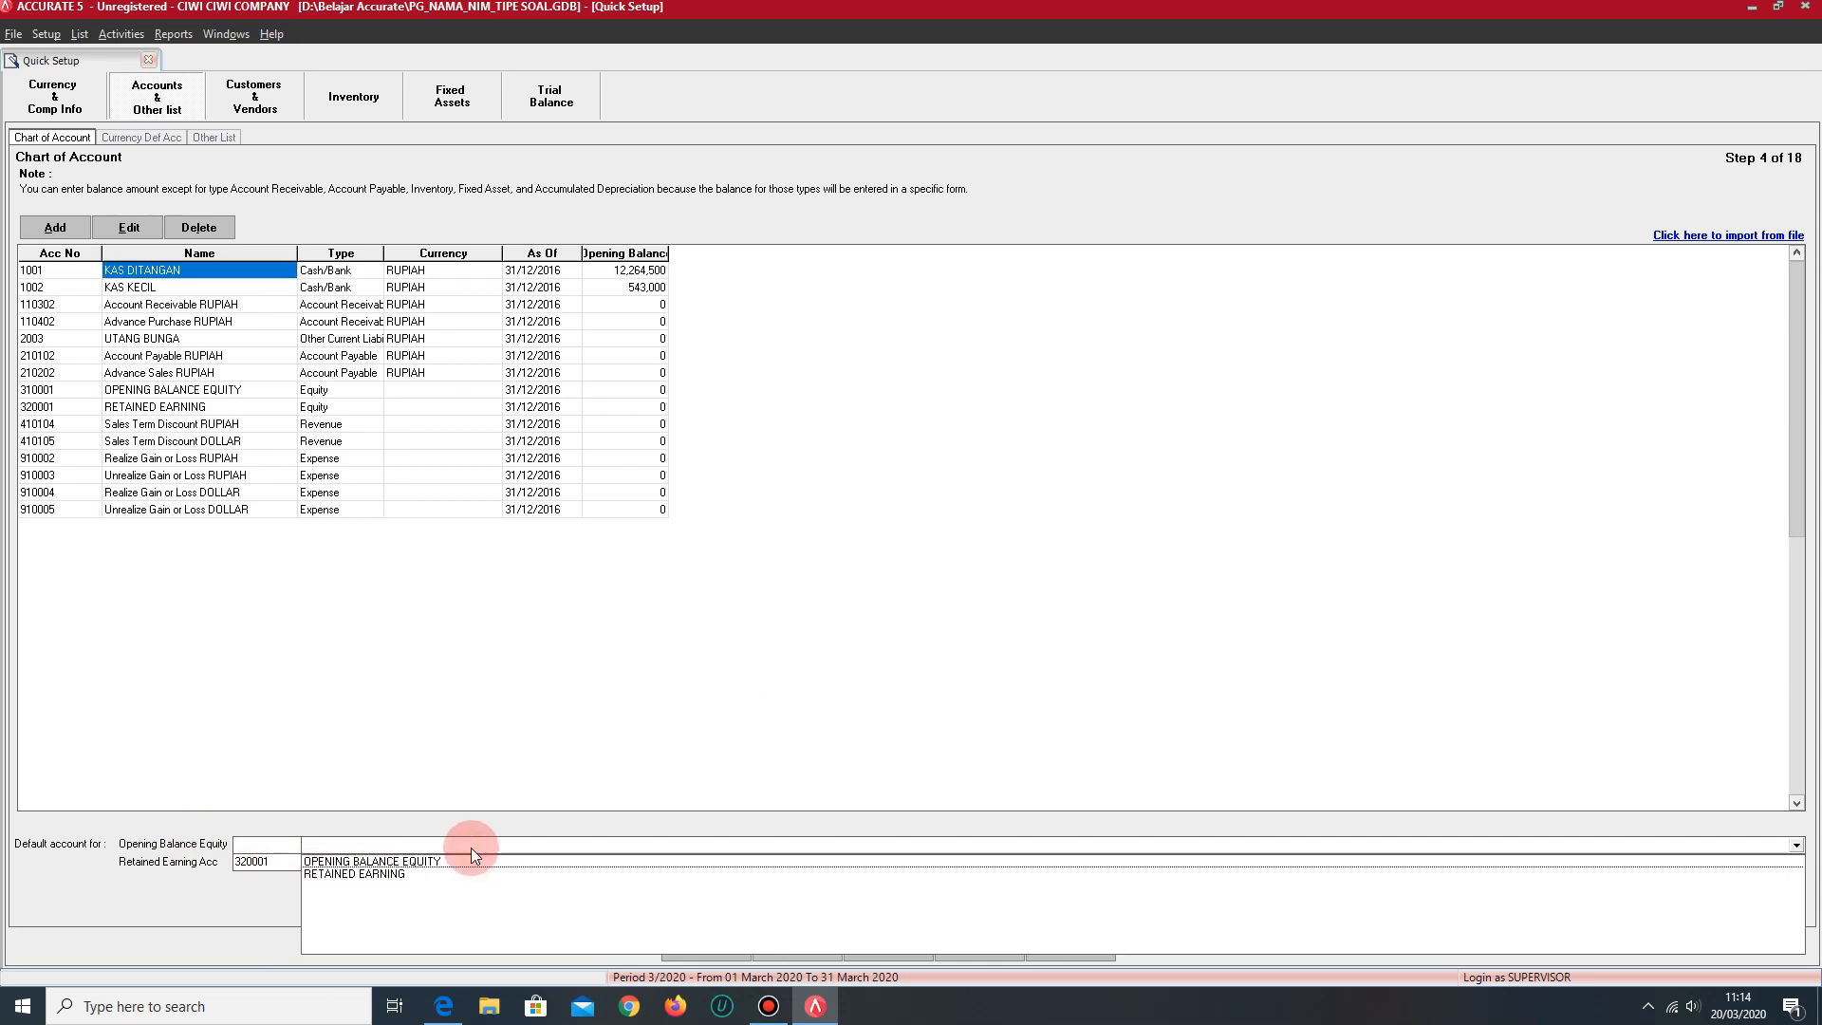
pyautogui.click(424, 862)
pyautogui.click(404, 865)
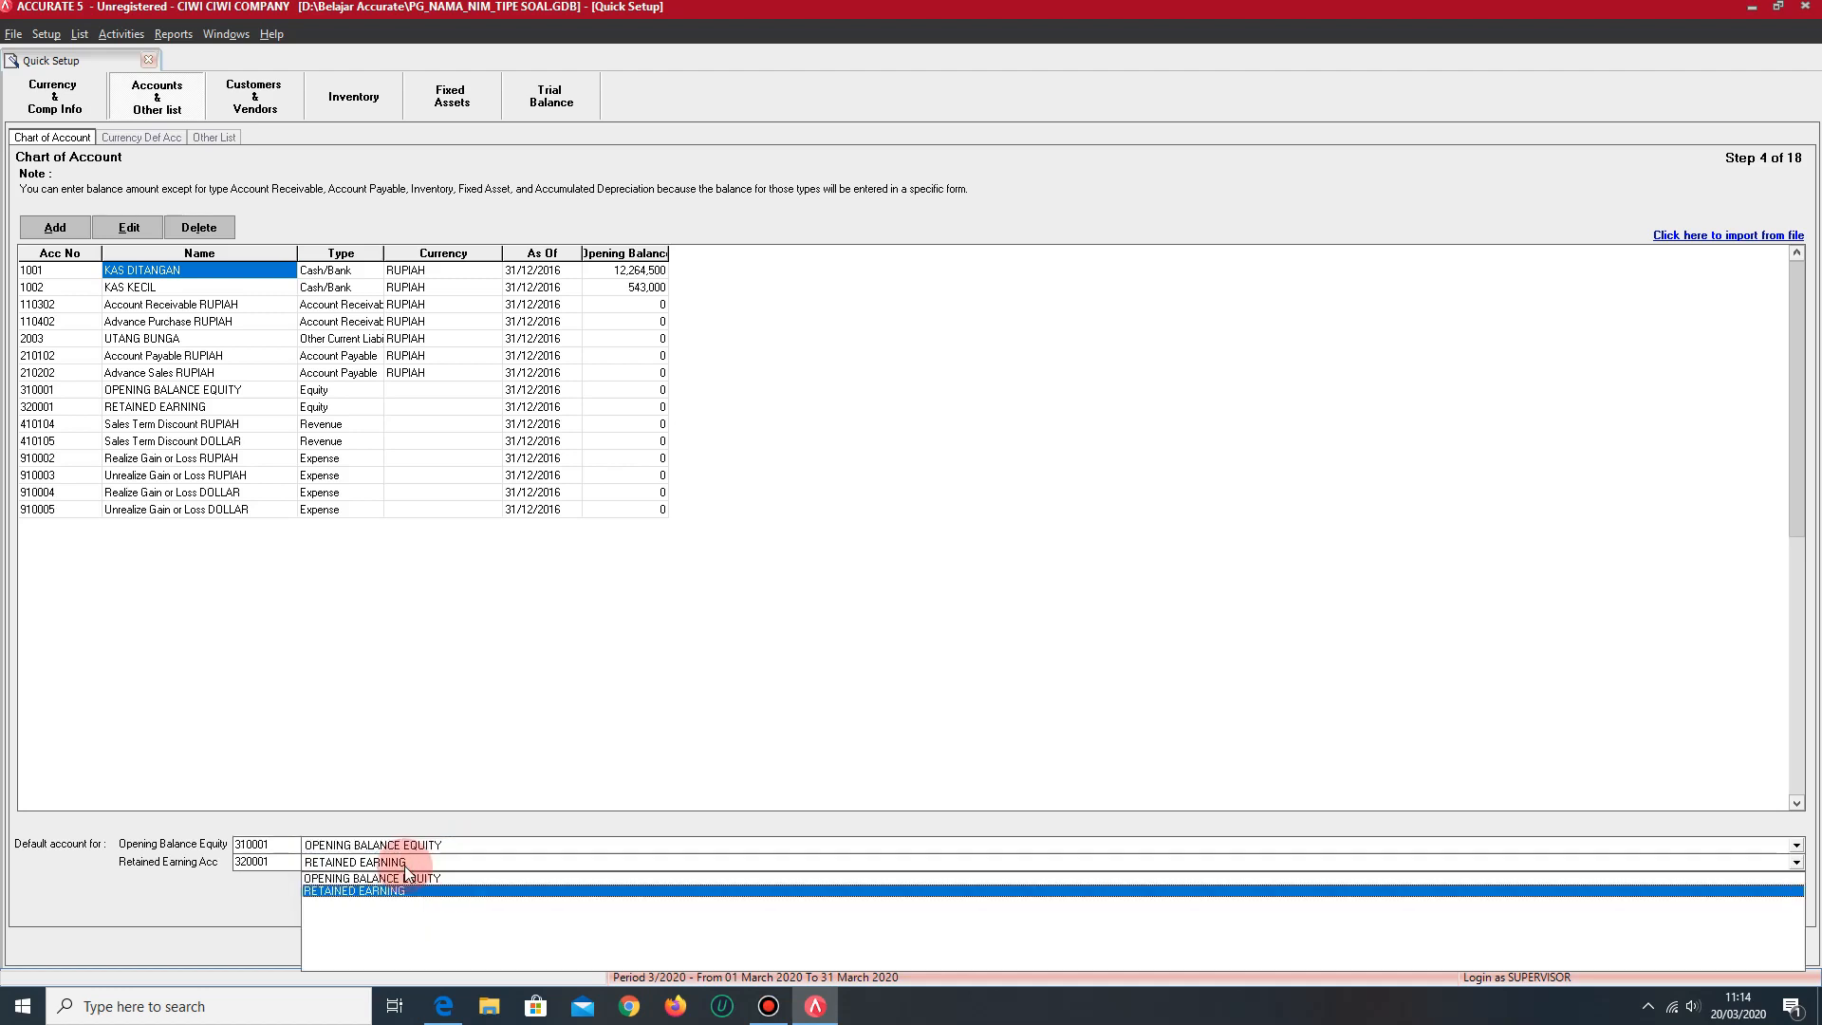
pyautogui.click(201, 892)
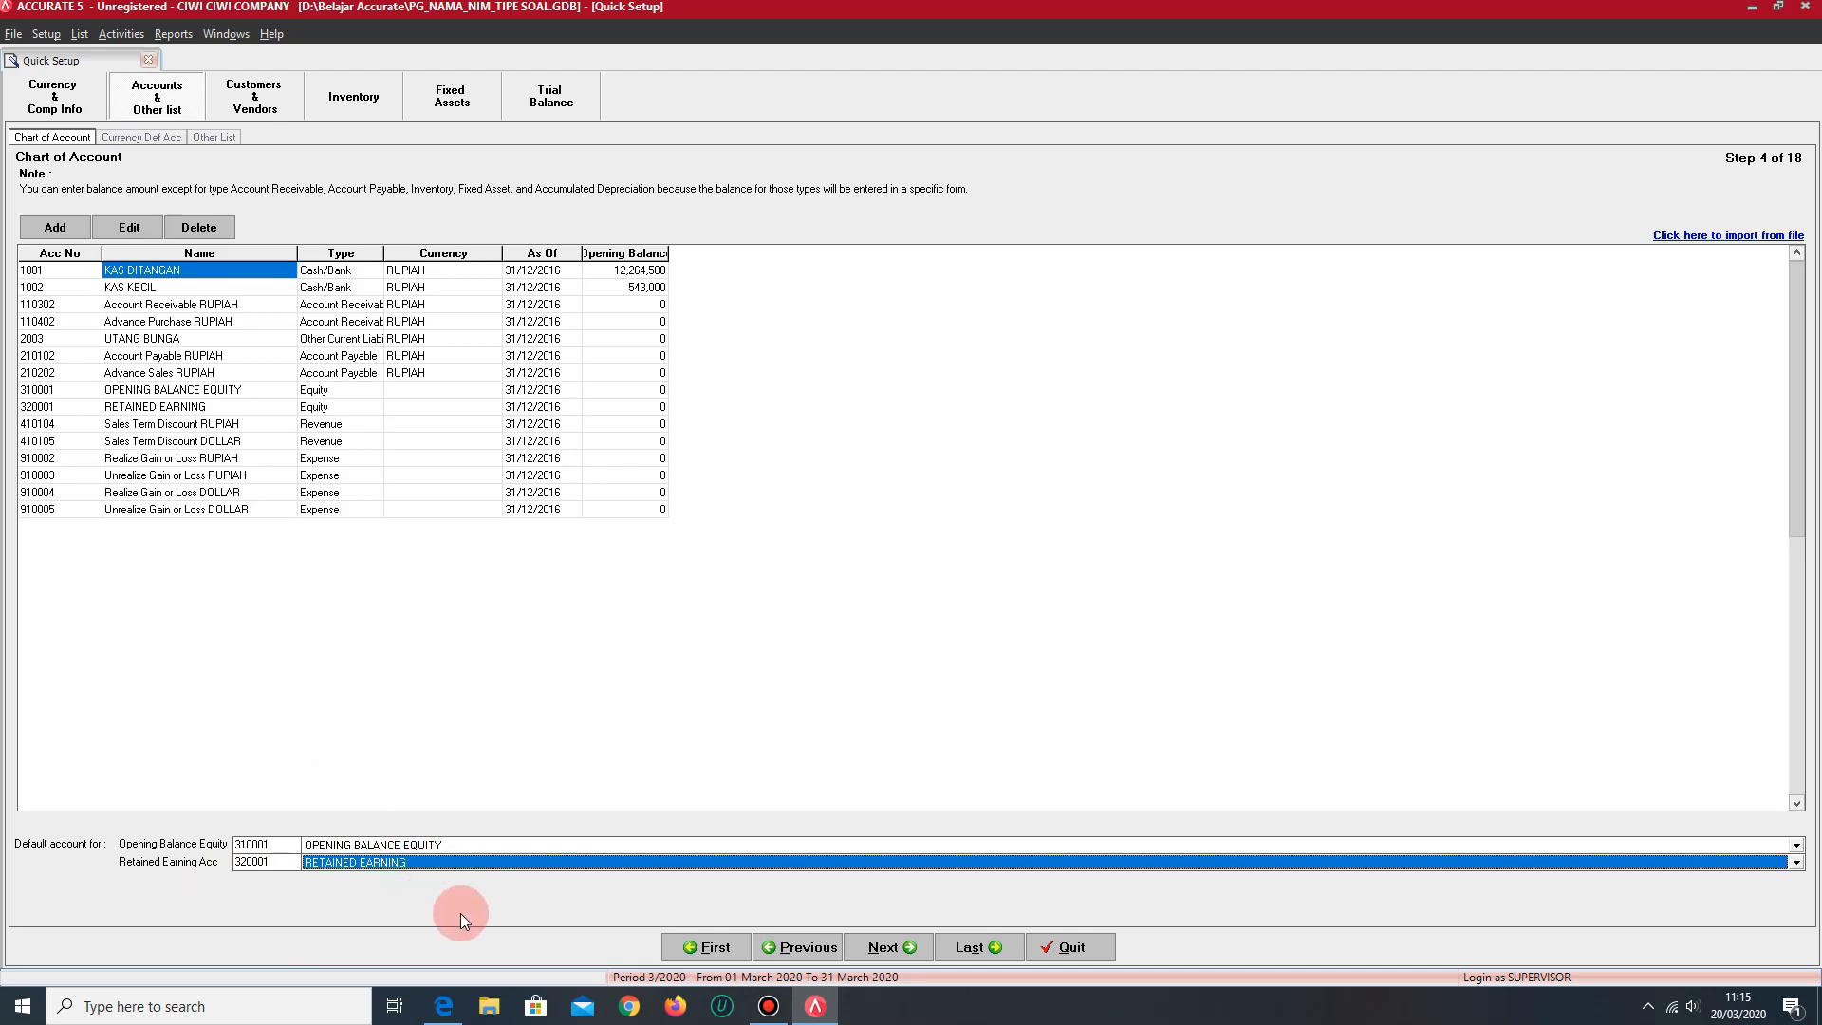
pyautogui.click(887, 947)
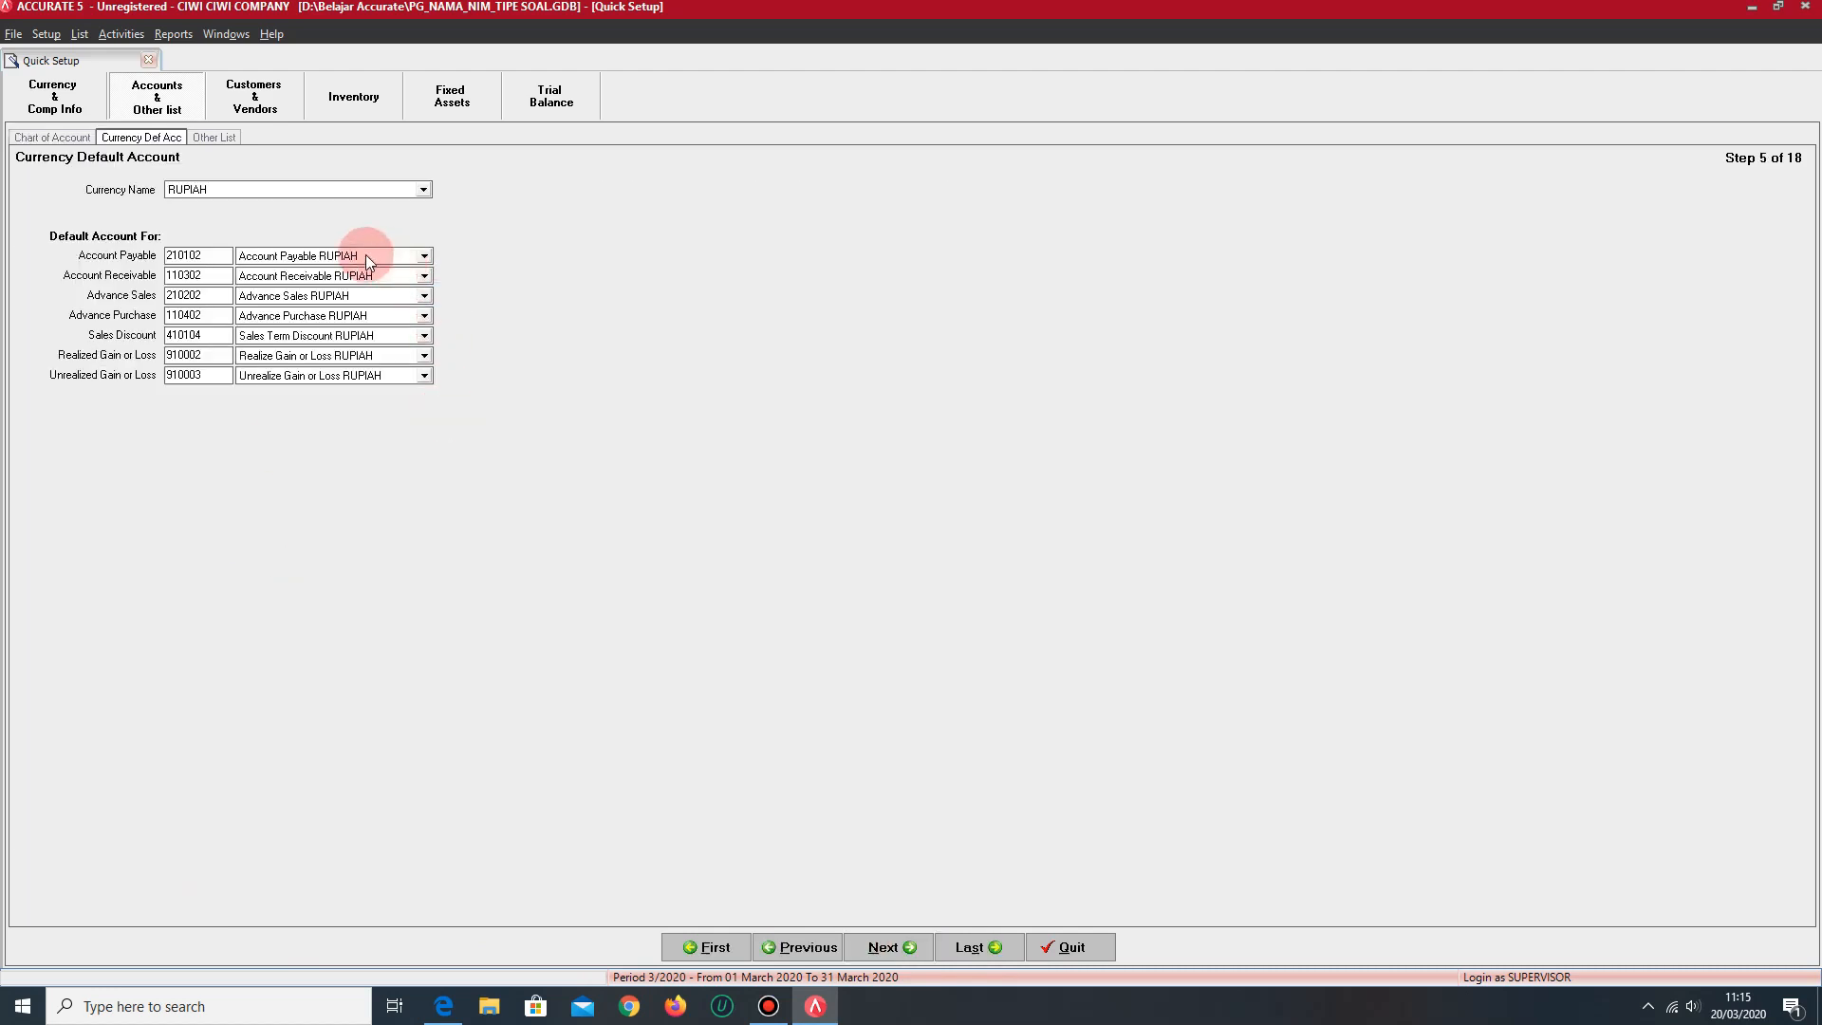
# - Create a new RUPIAH account named HUTANG USAHA IDR as the default account for Account Payable
pyautogui.click(376, 254)
pyautogui.click(580, 305)
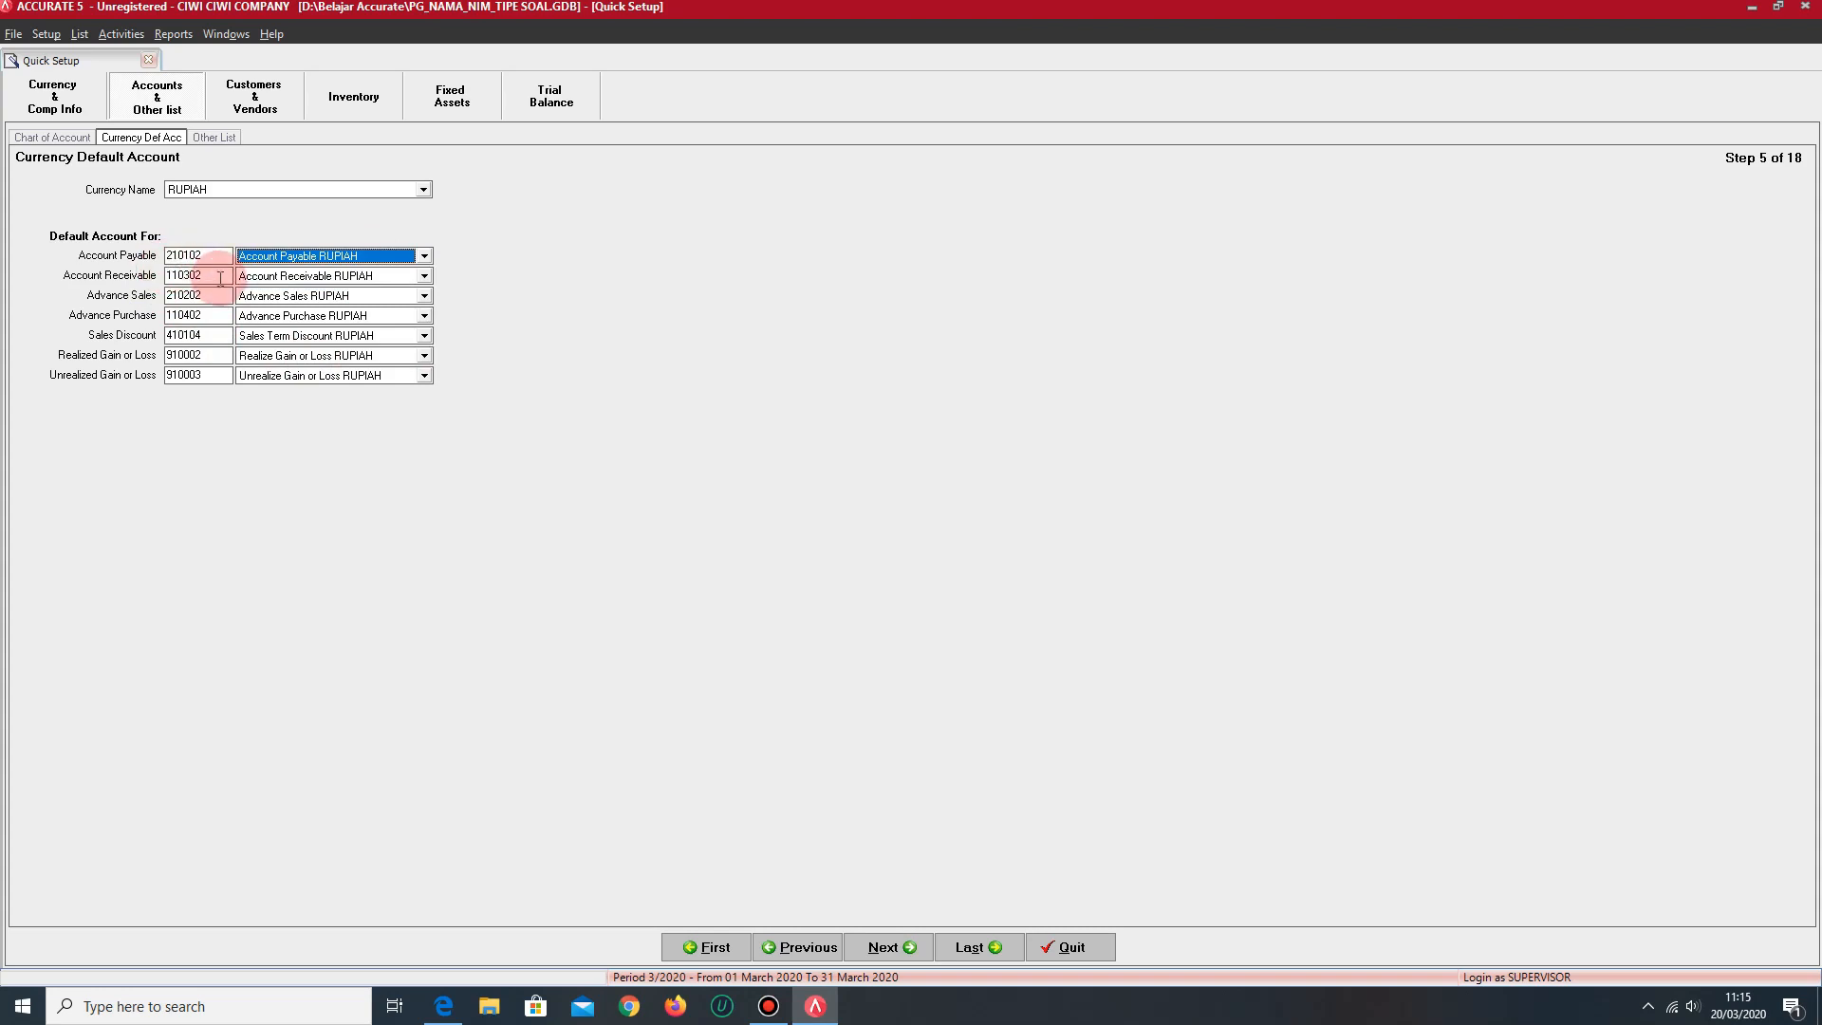
pyautogui.click(339, 254)
pyautogui.click(303, 267)
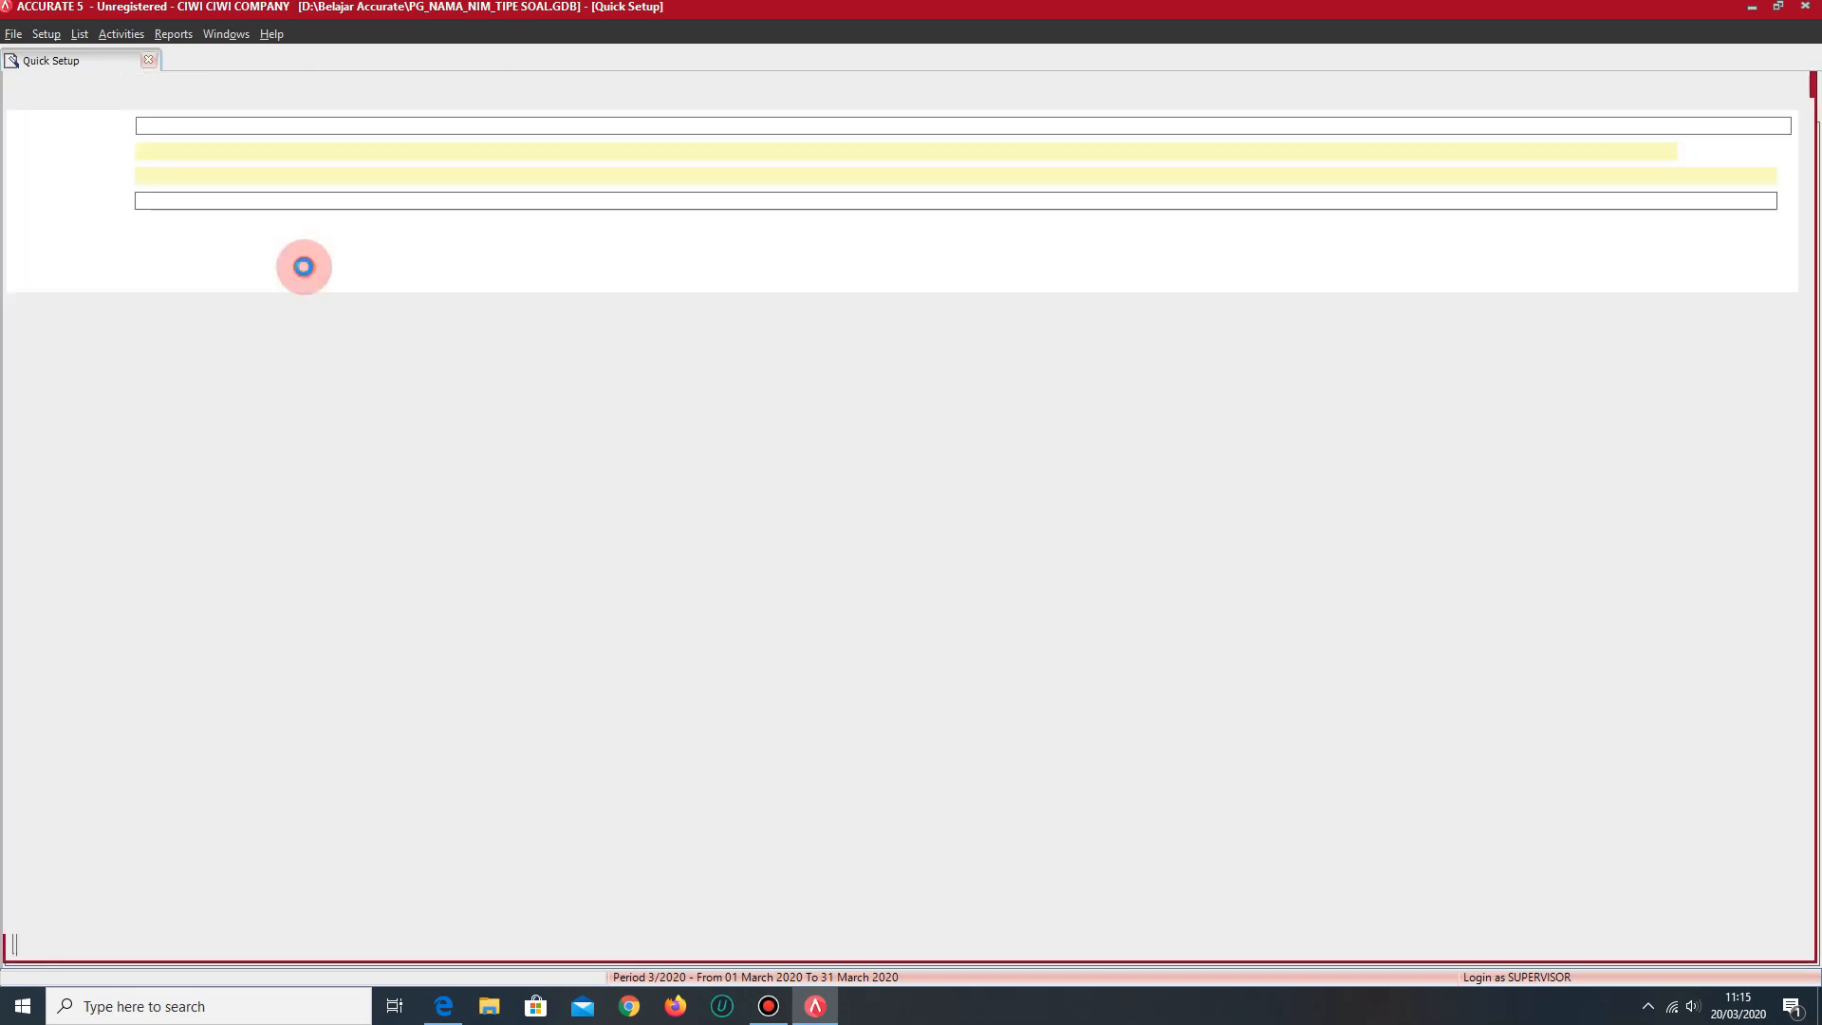
pyautogui.click(180, 178)
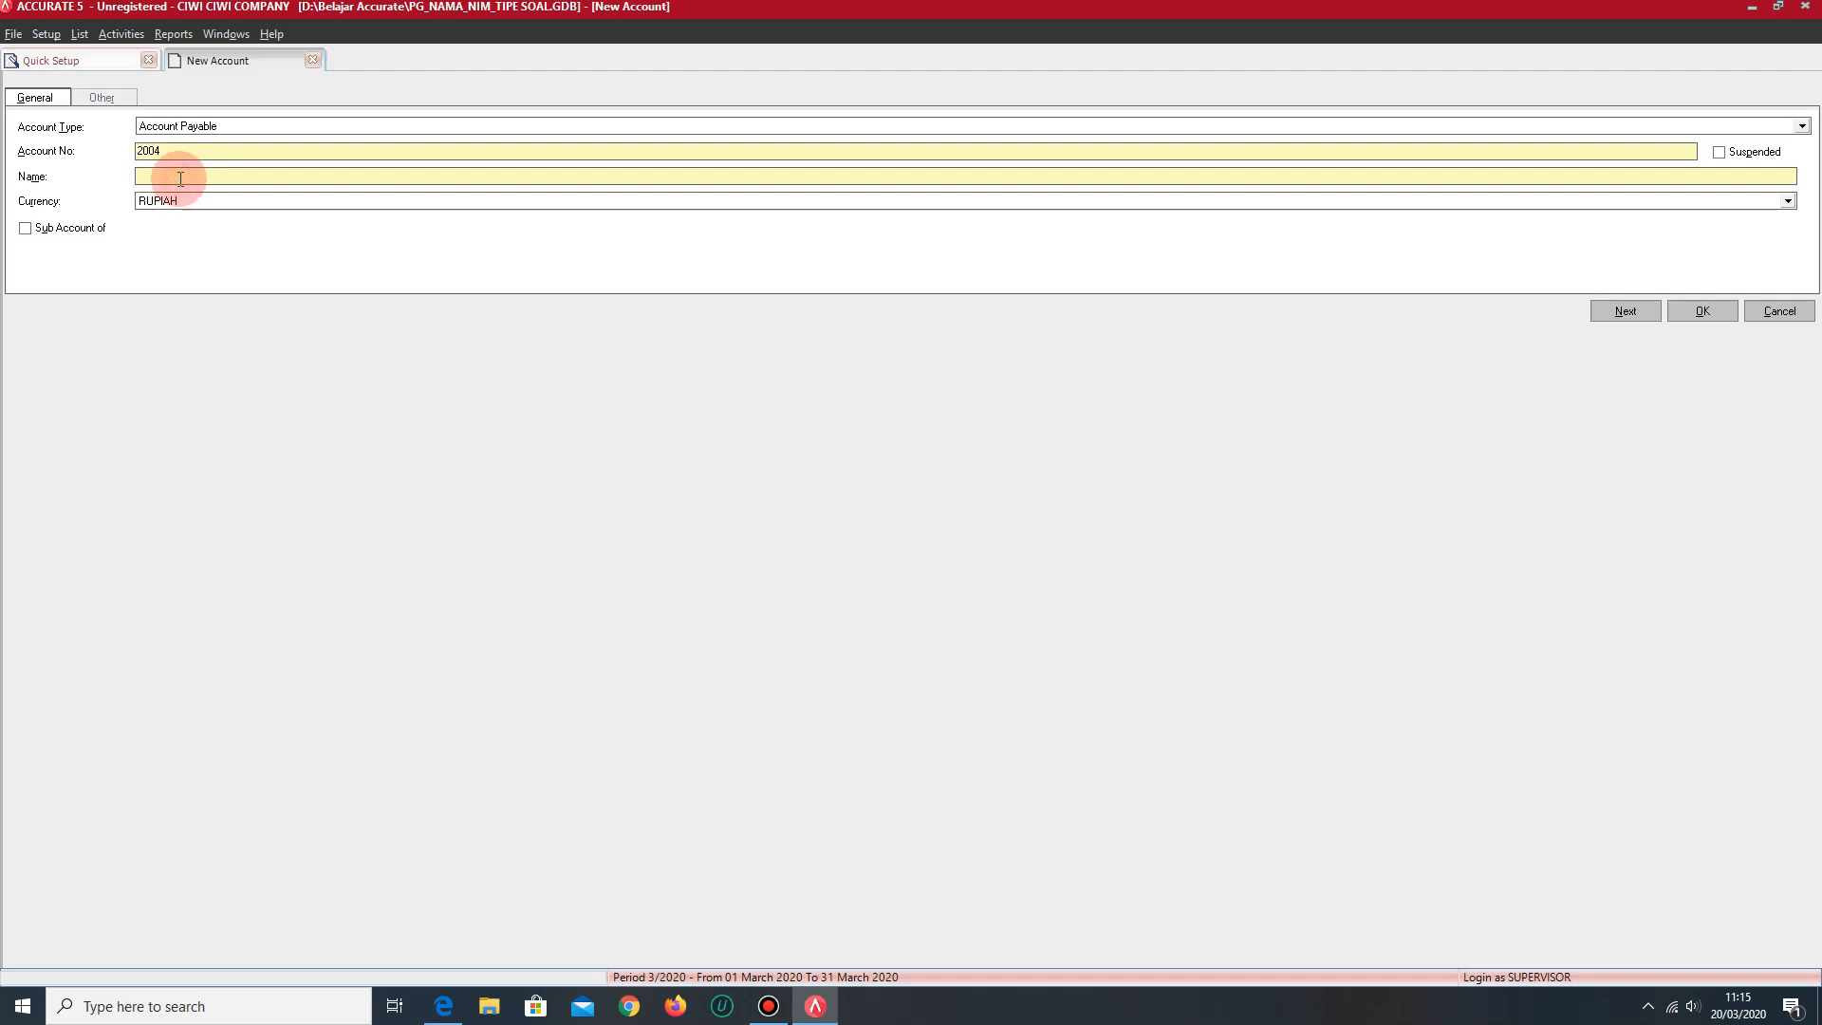
pyautogui.write('H8TANG USAHA IDR')
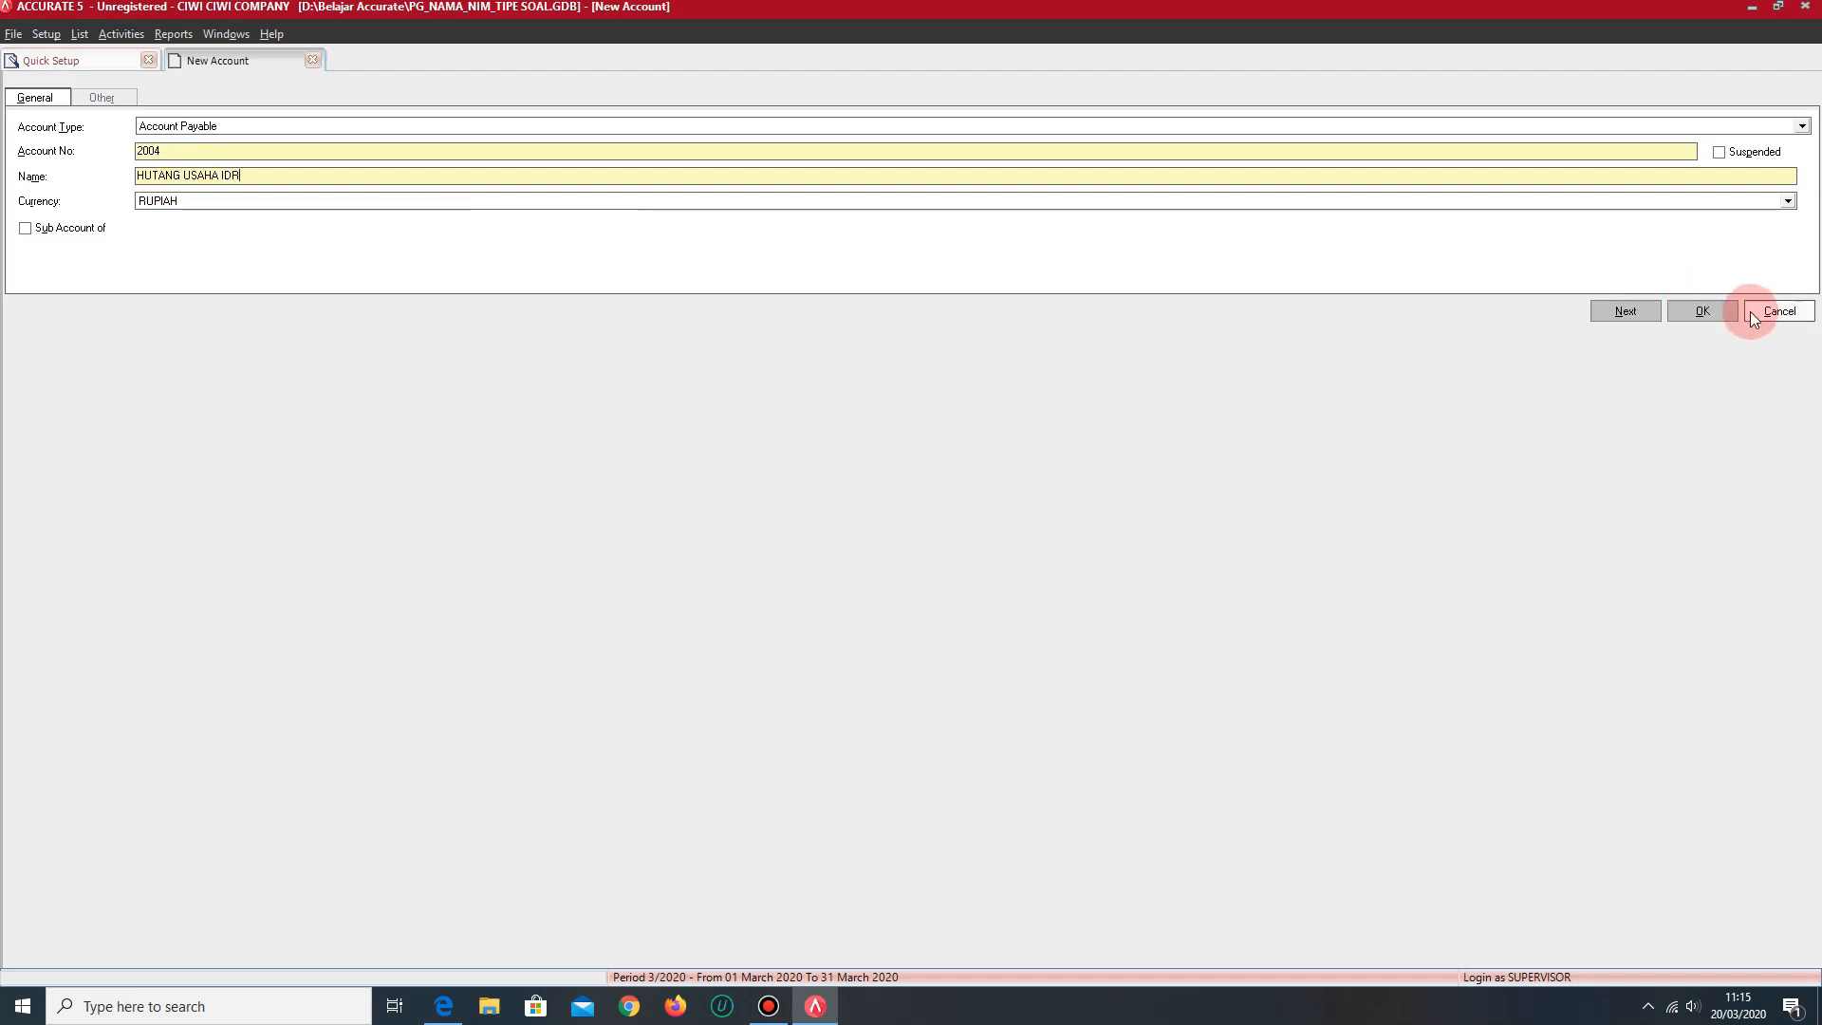
pyautogui.click(1698, 311)
# - Create a new RUPIAH account numbered 1003 and named PIUTANG USAHA IDR as the default account for Account Receivable
pyautogui.click(295, 277)
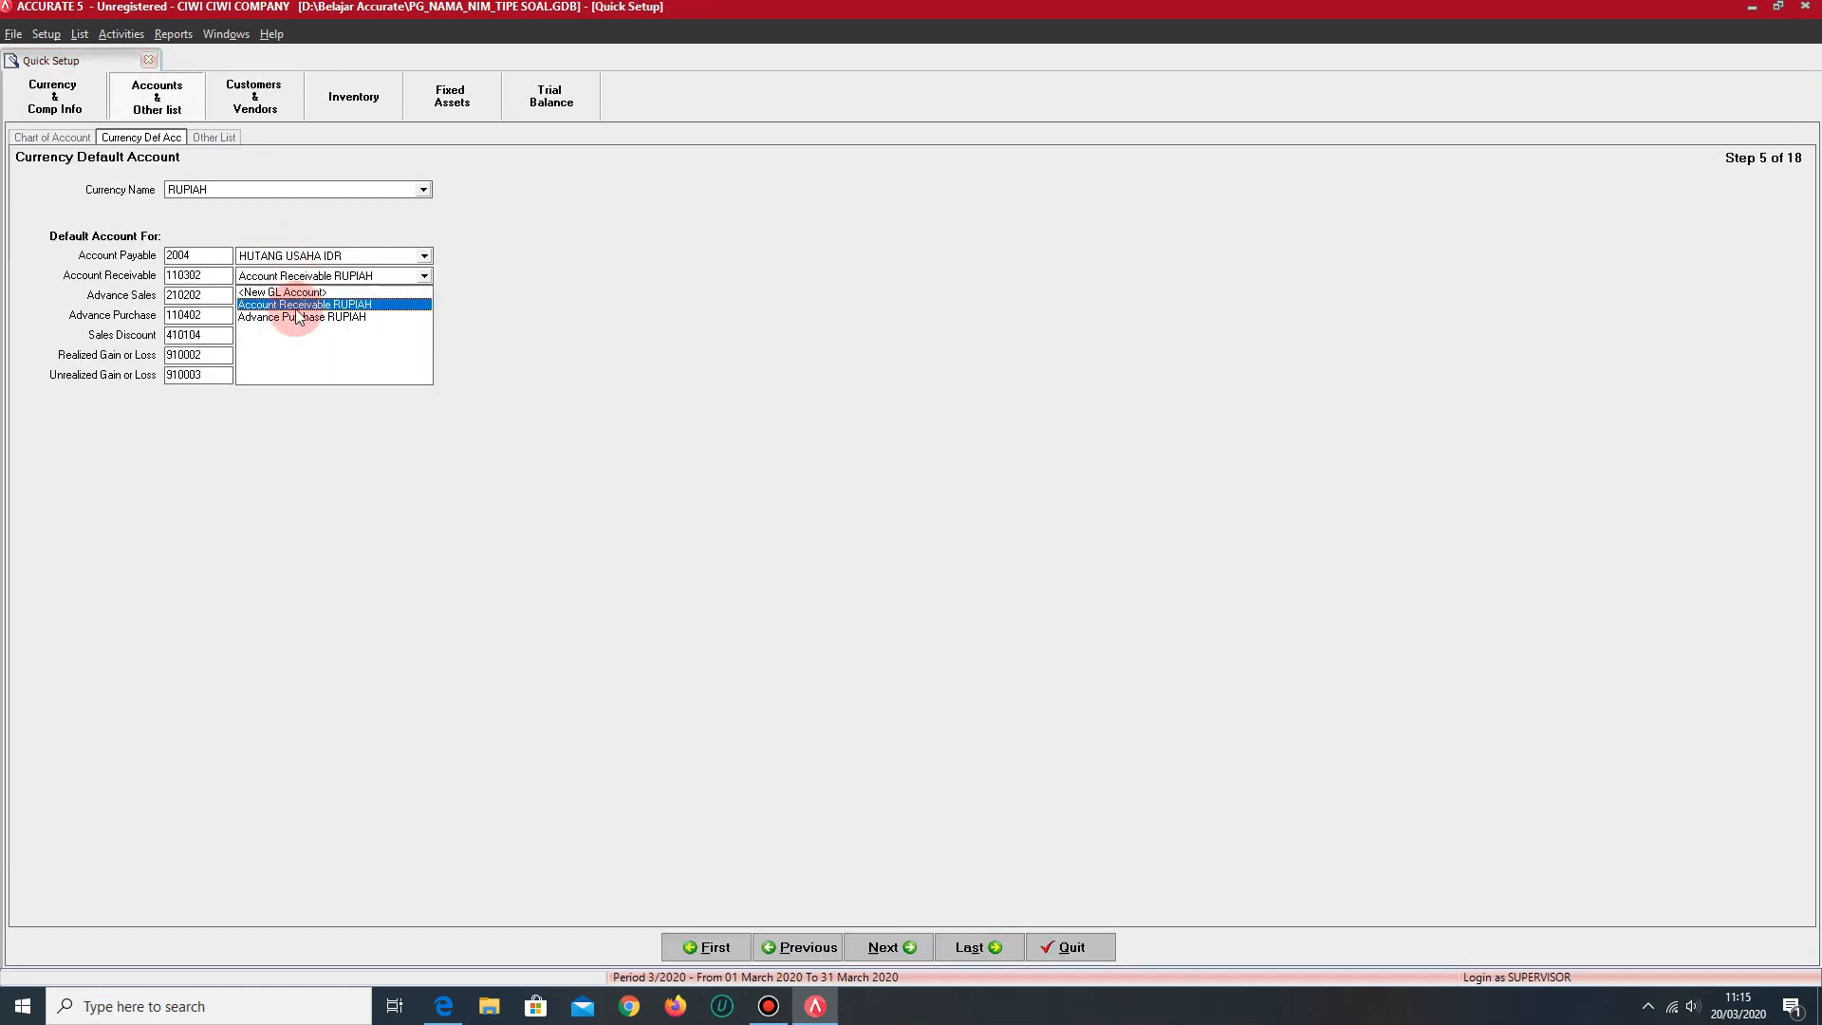
pyautogui.click(297, 292)
pyautogui.doubleClick(202, 154)
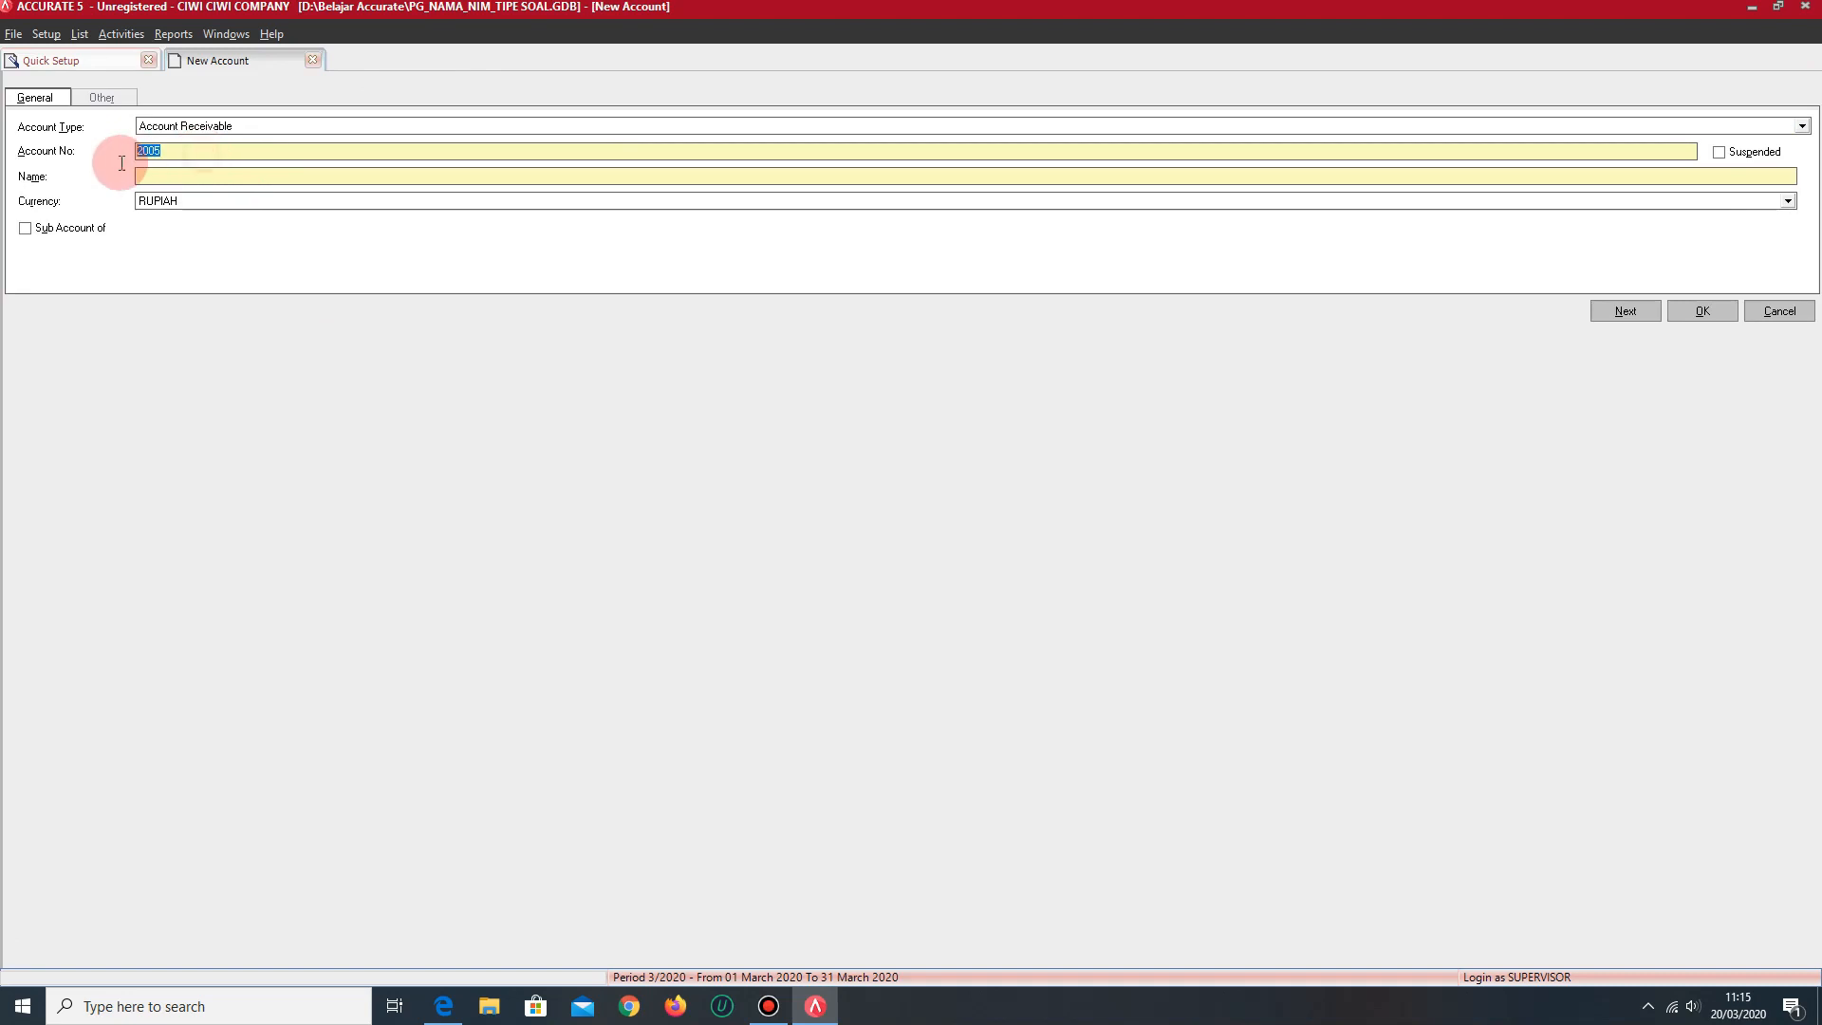
pyautogui.write('1003')
pyautogui.click(163, 177)
pyautogui.write('PIUTANG USAHA IDR')
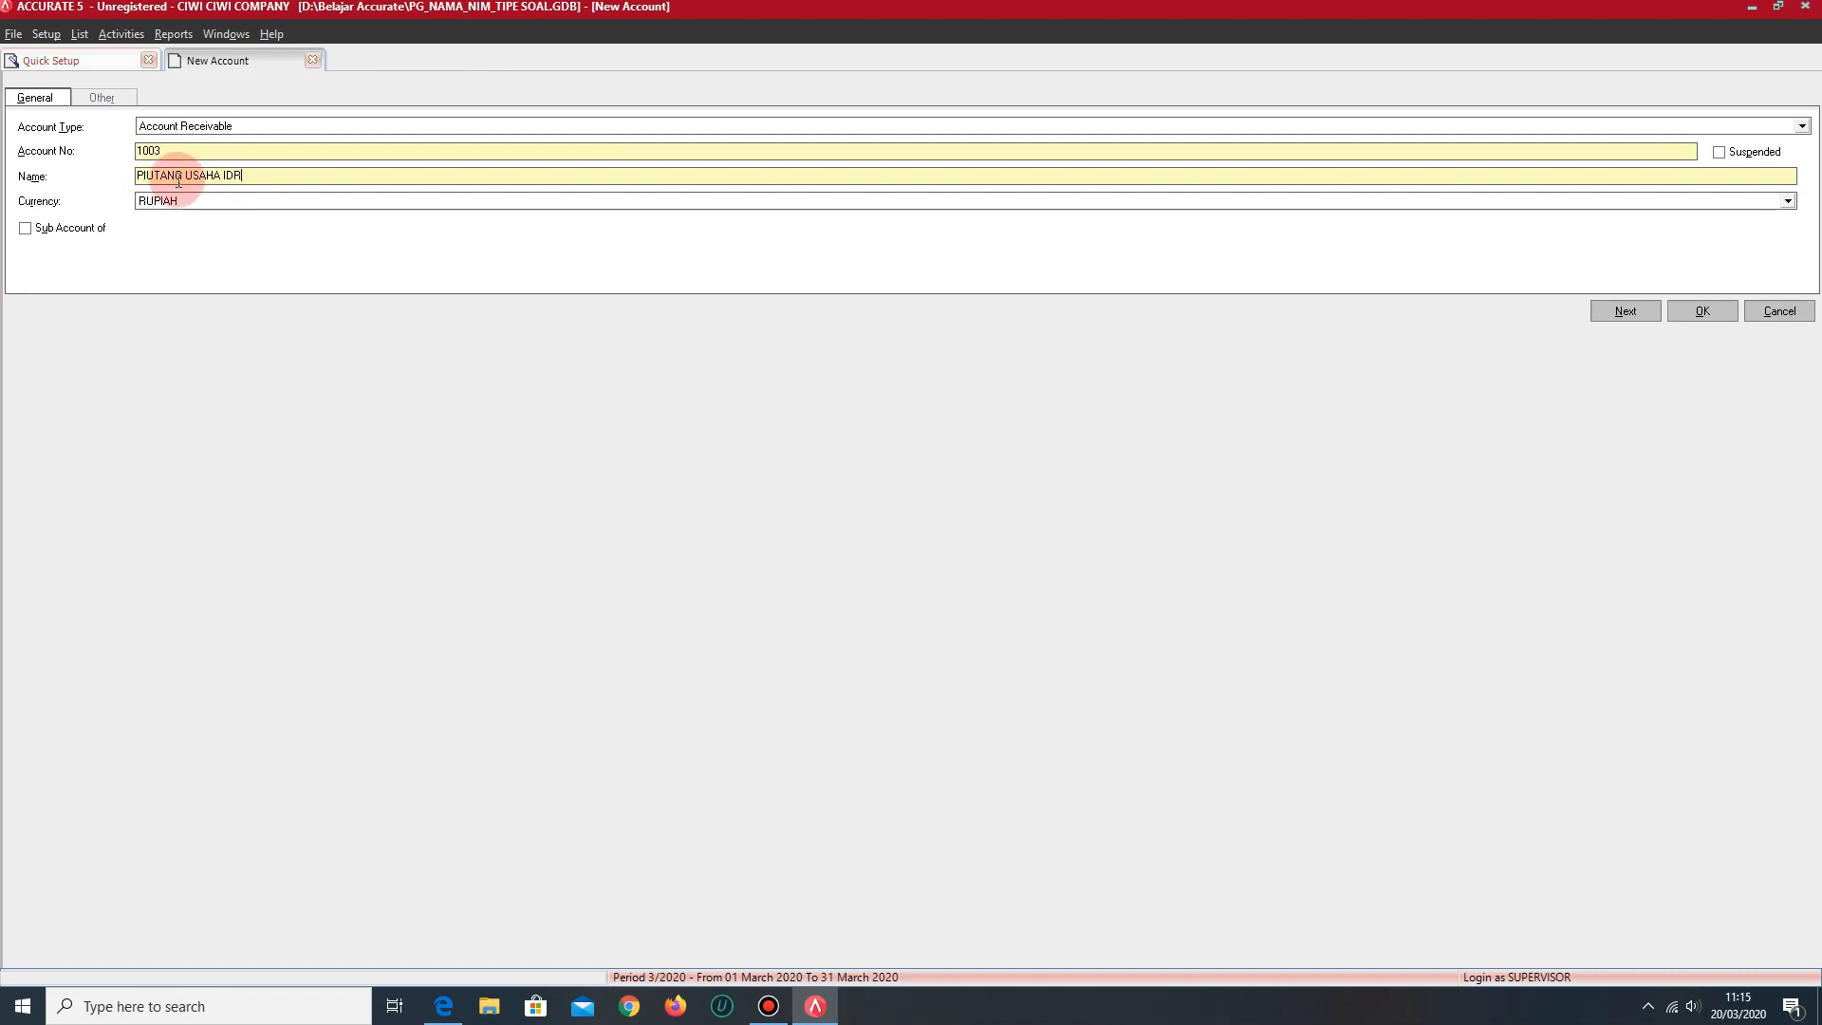
pyautogui.click(1680, 311)
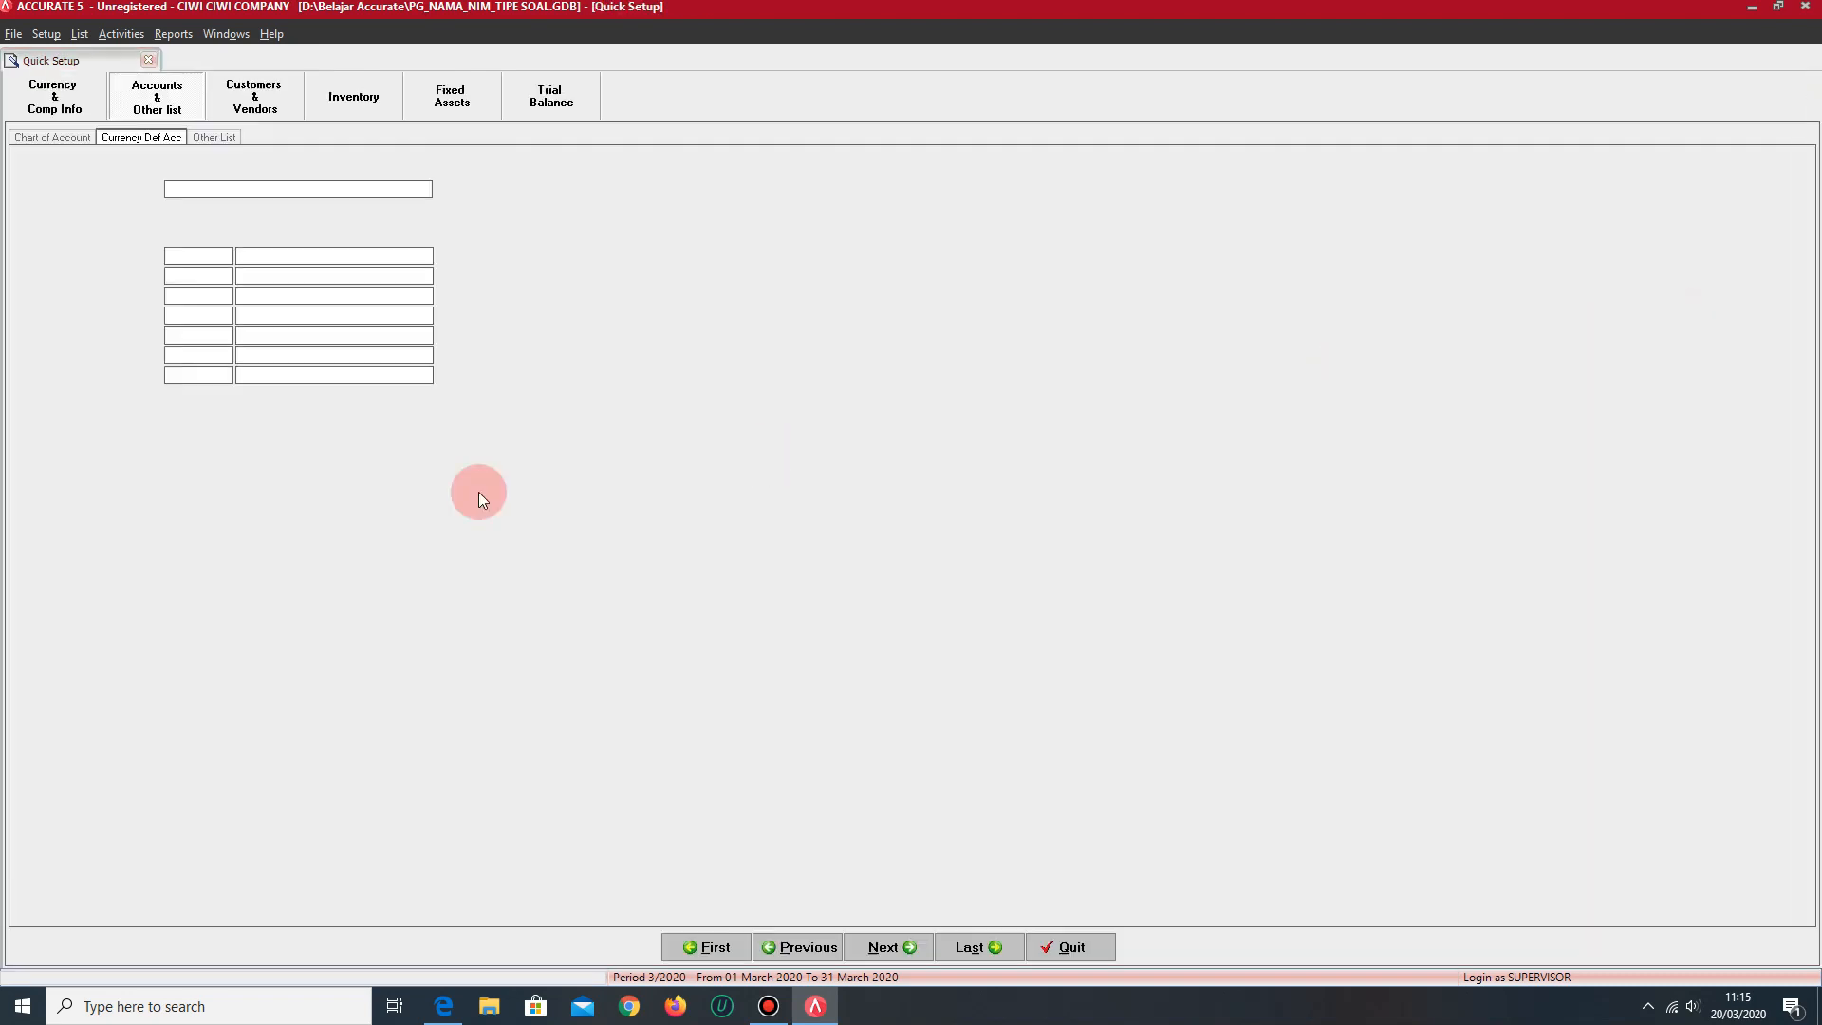
# - Select Advance Purchase RUPIAH as the default for Advance Purchase and Sales Term Discount RUPIAH for Sales Discount
pyautogui.click(345, 315)
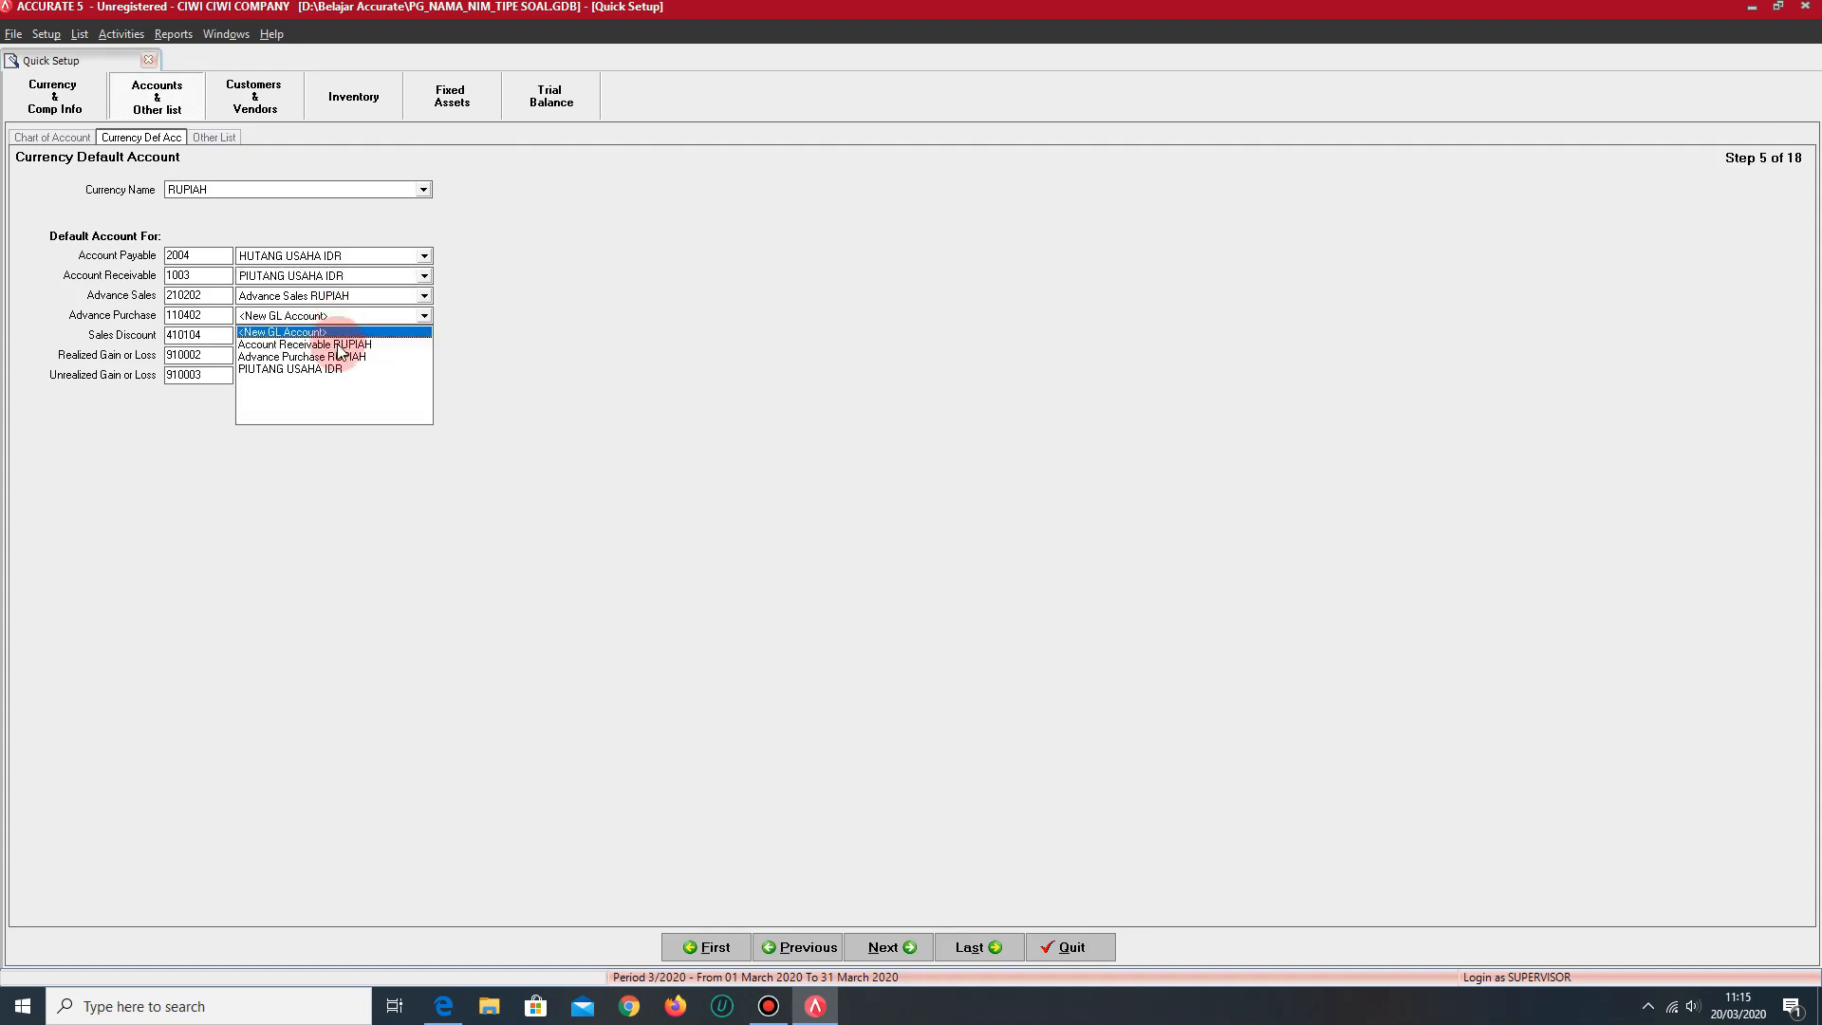
pyautogui.click(334, 358)
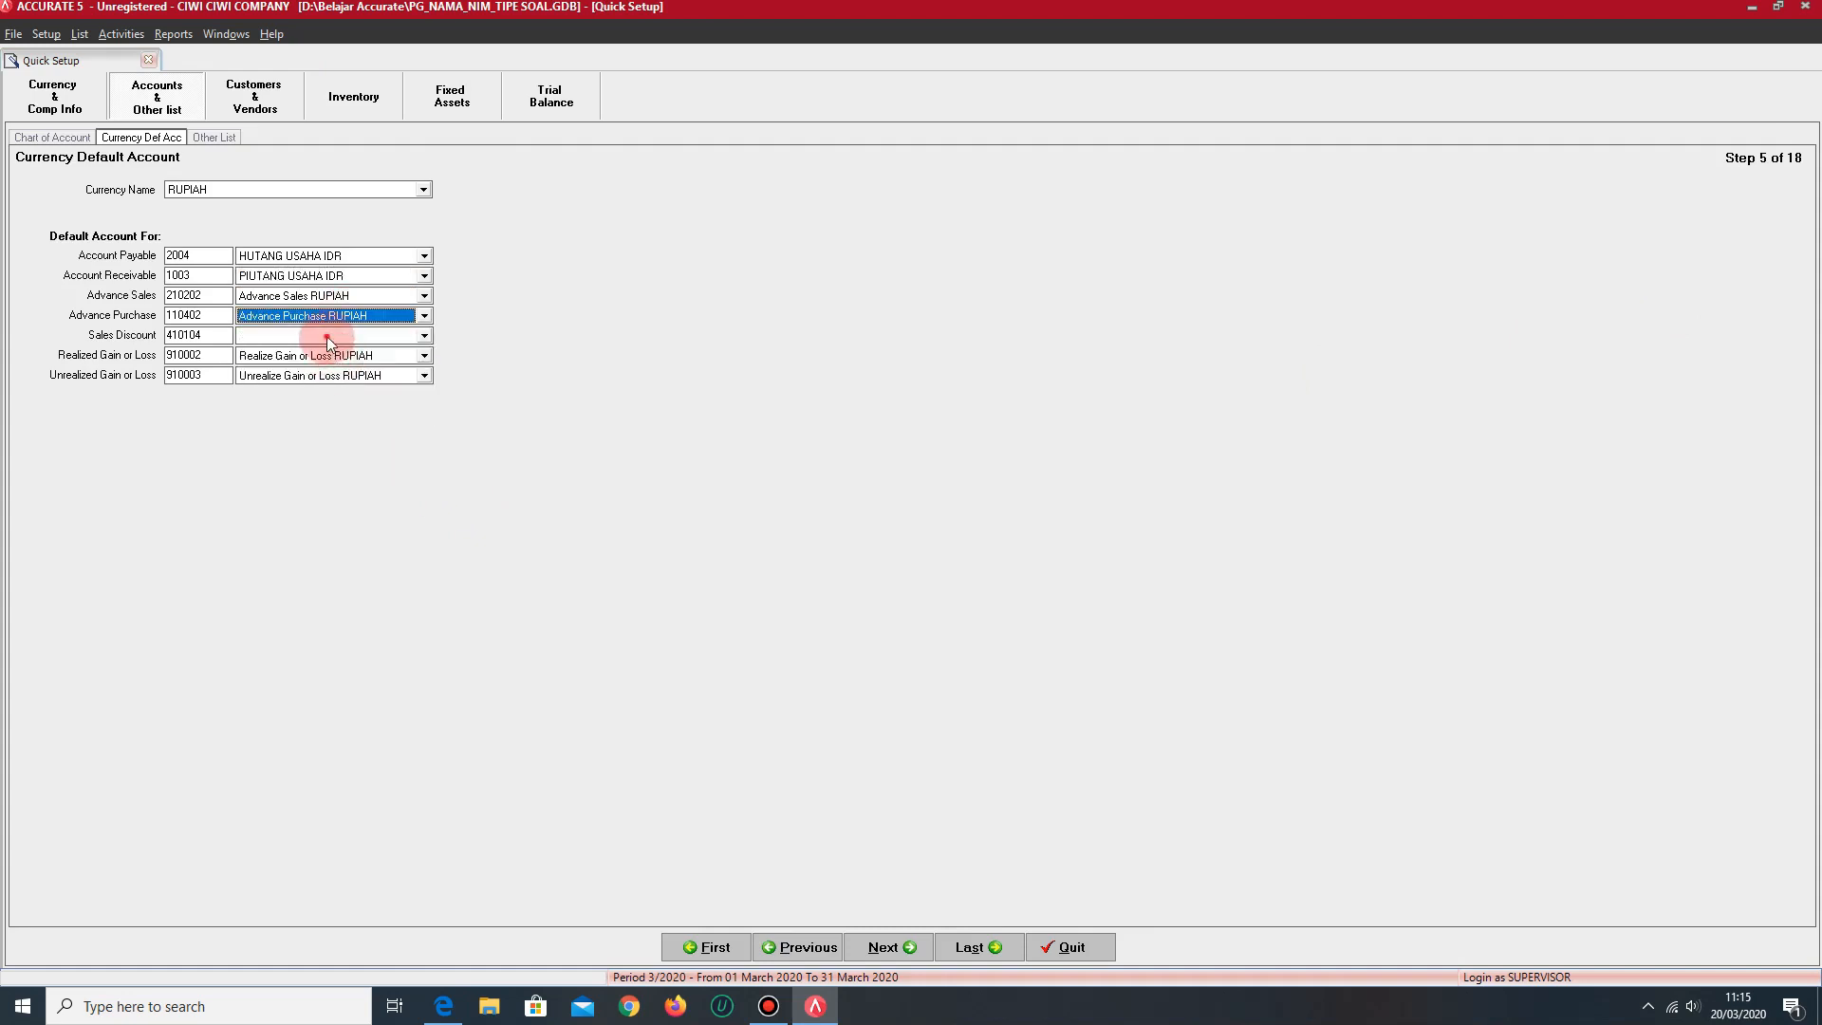
pyautogui.click(326, 339)
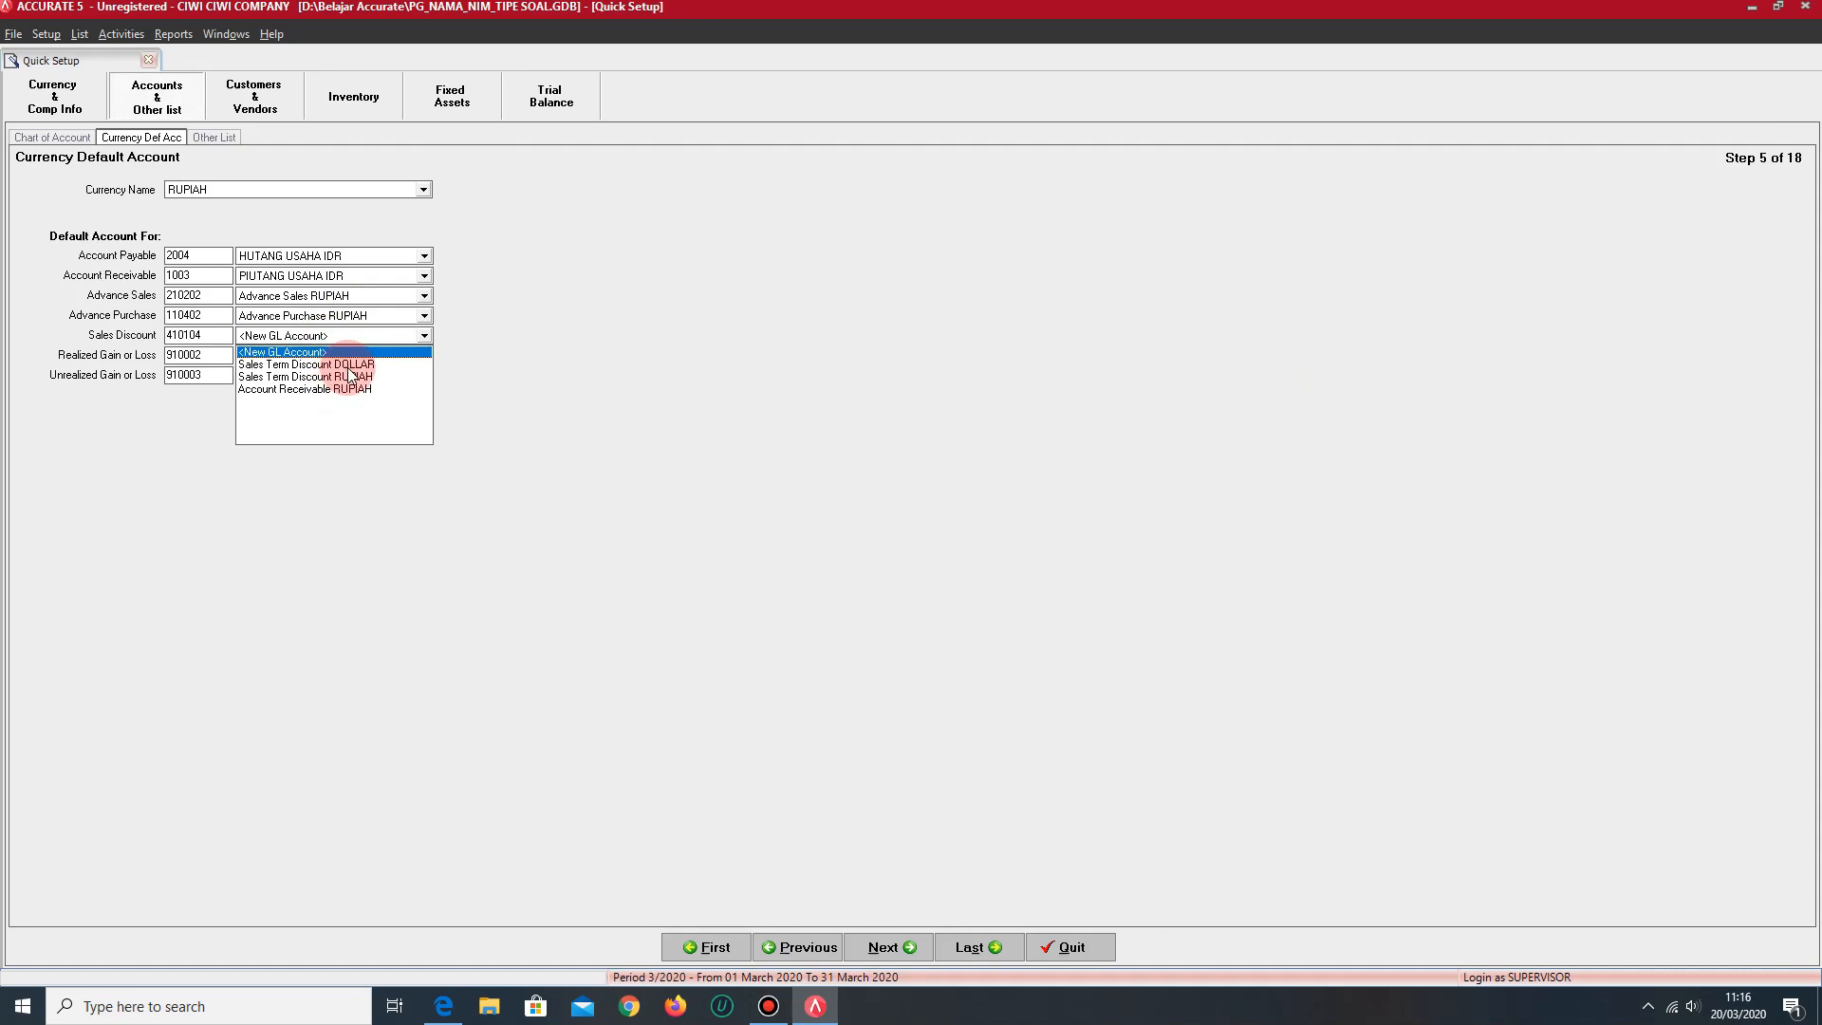
pyautogui.click(353, 376)
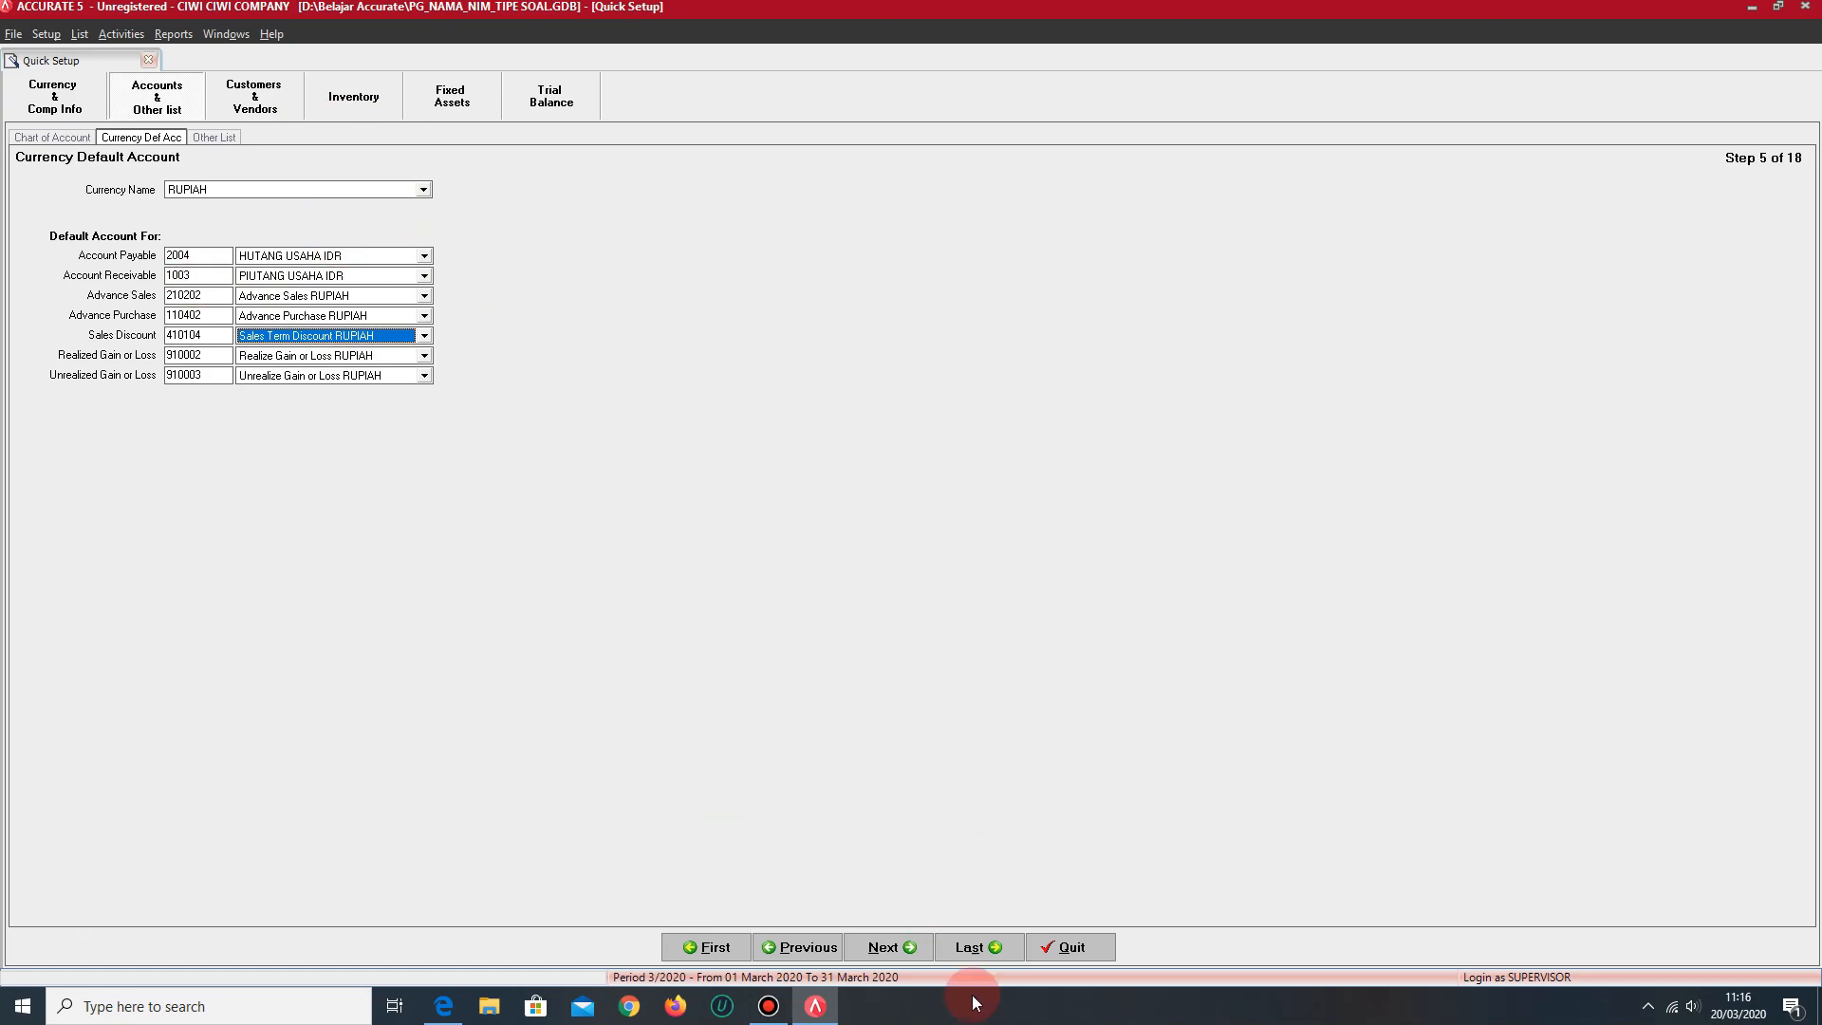
# - Continue to the Other List setup step and add a payment term with 0% discount, 0 discount days and 0 net due days
pyautogui.click(886, 941)
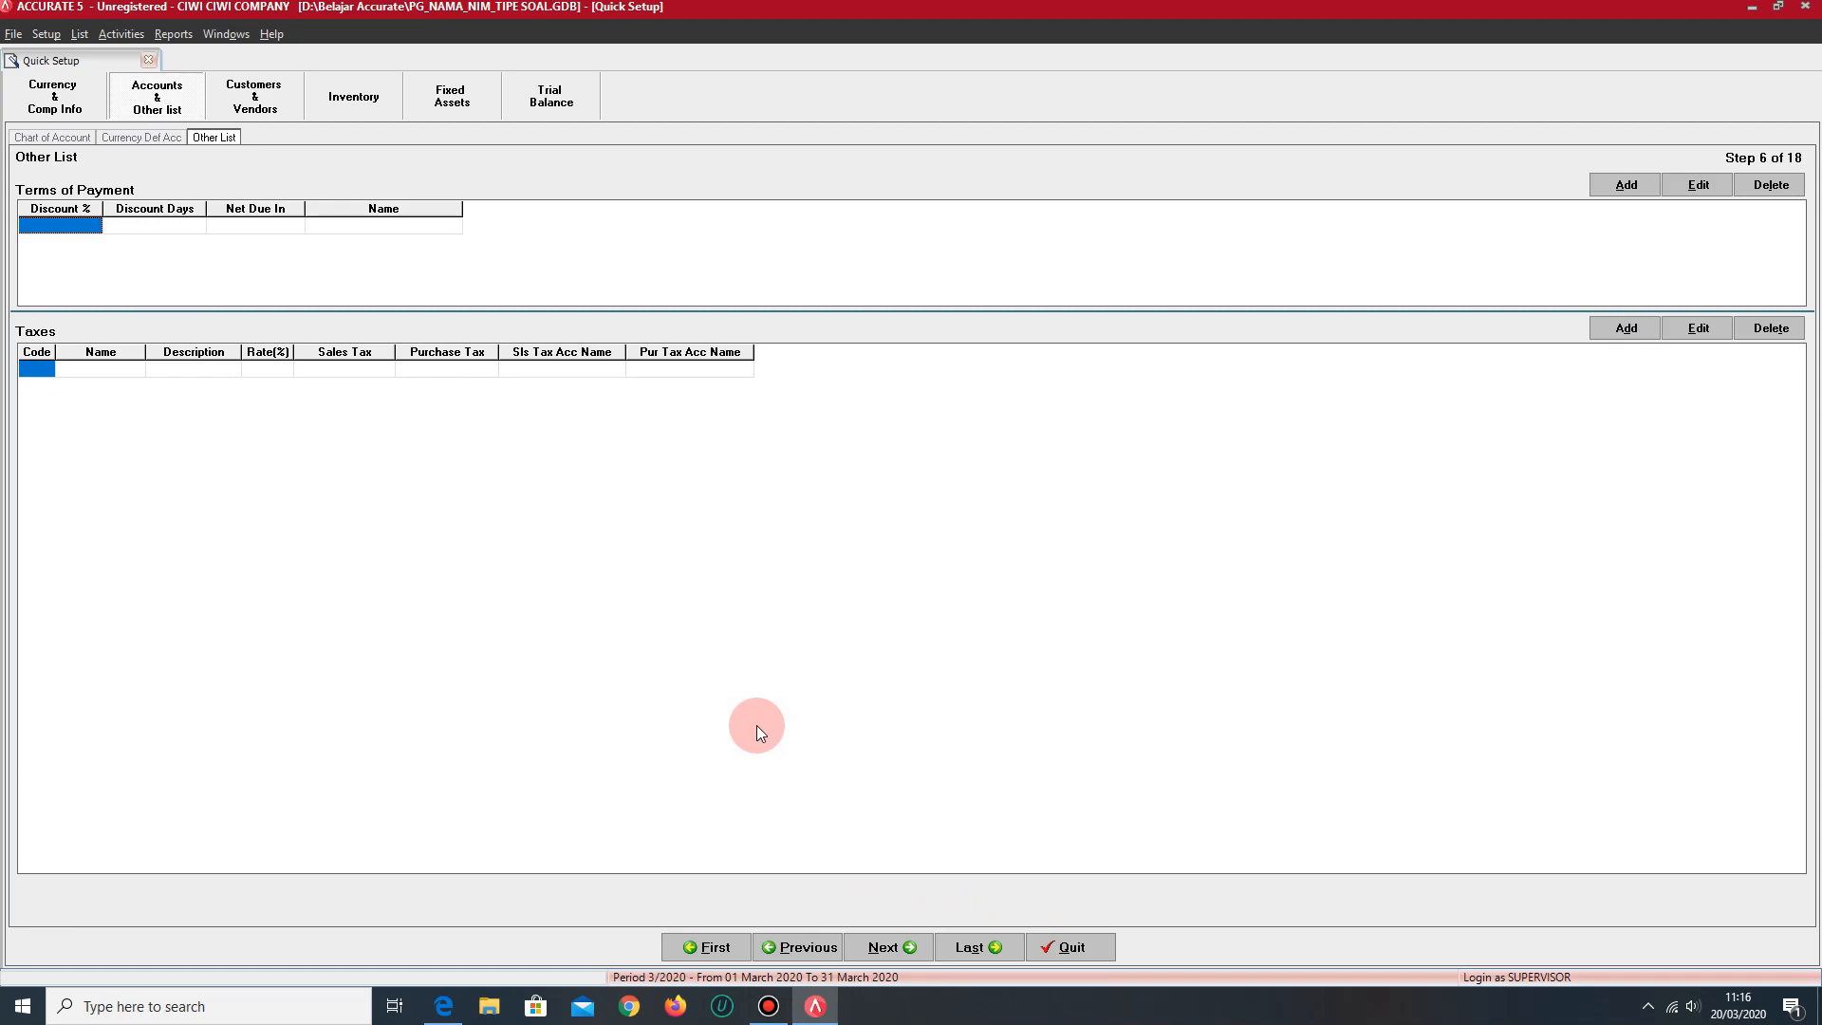
pyautogui.press('Tab')
pyautogui.press('Tab')
pyautogui.press('Tab')
pyautogui.press('Tab')
pyautogui.press('Tab')
pyautogui.press('Tab')
pyautogui.press('Tab')
pyautogui.press('Tab')
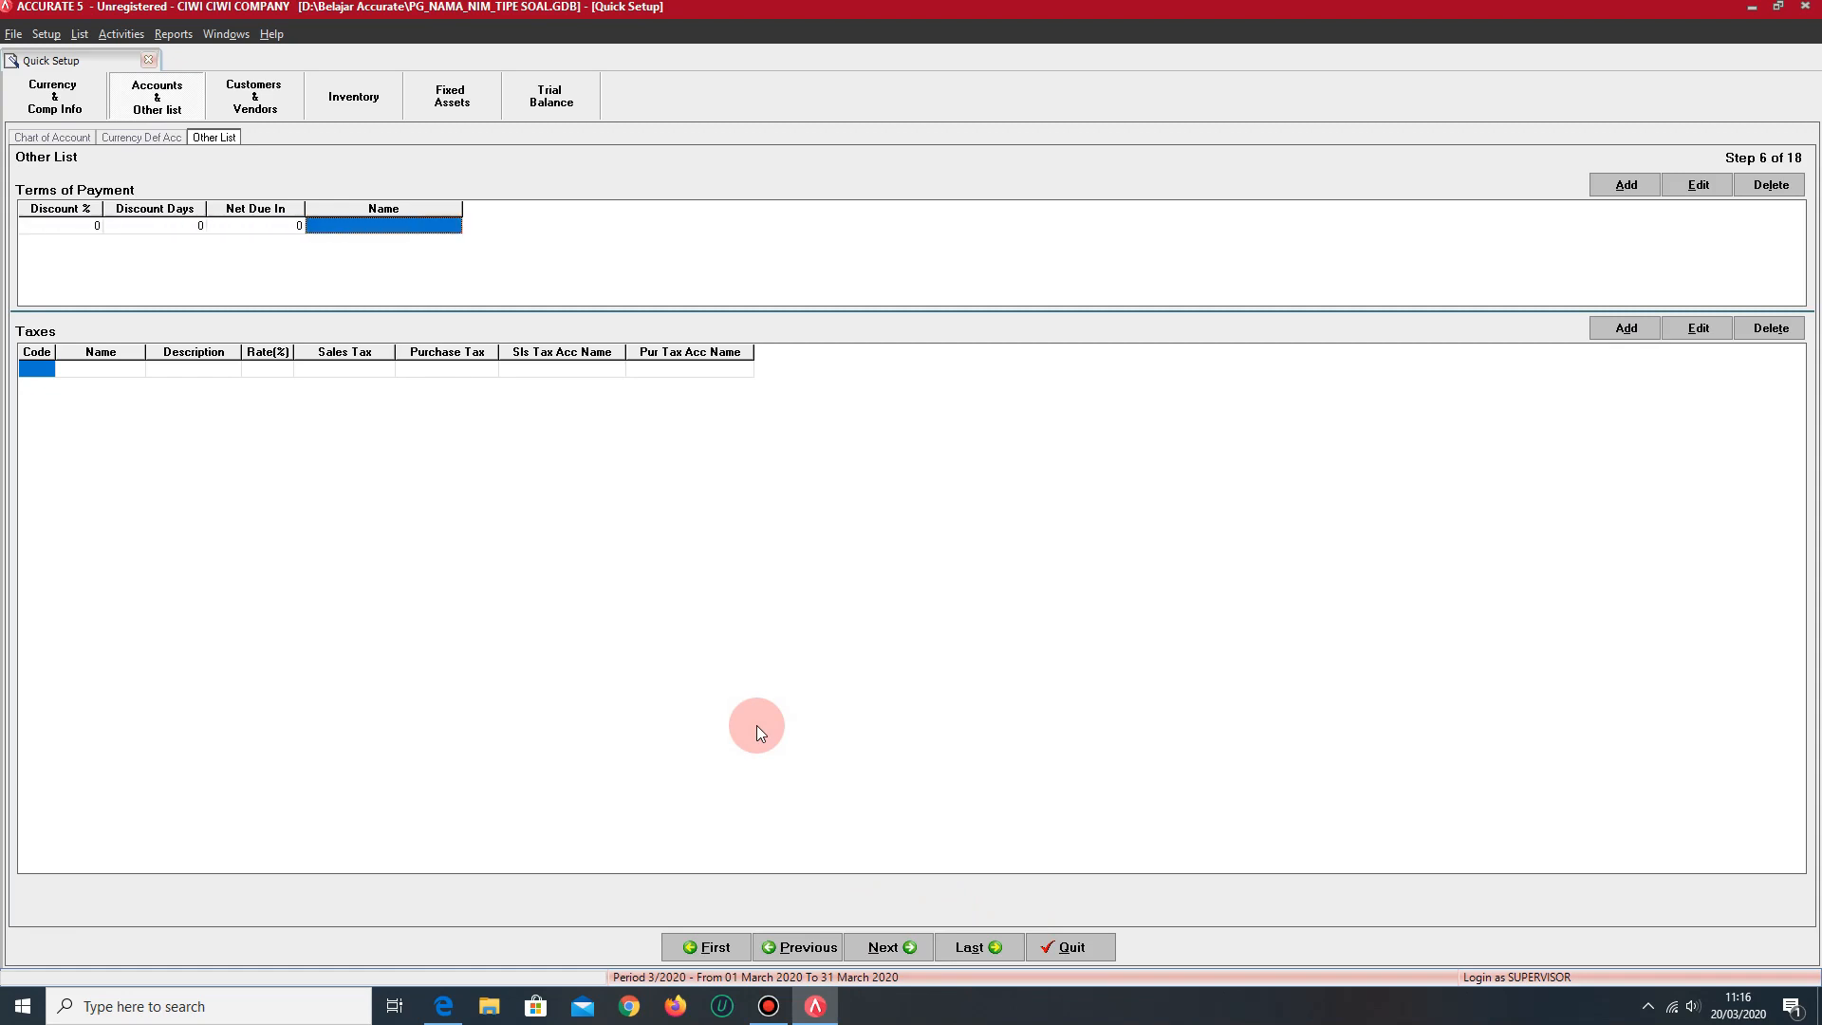
pyautogui.press('Tab')
pyautogui.press('Tab')
pyautogui.press('Tab')
pyautogui.press('Tab')
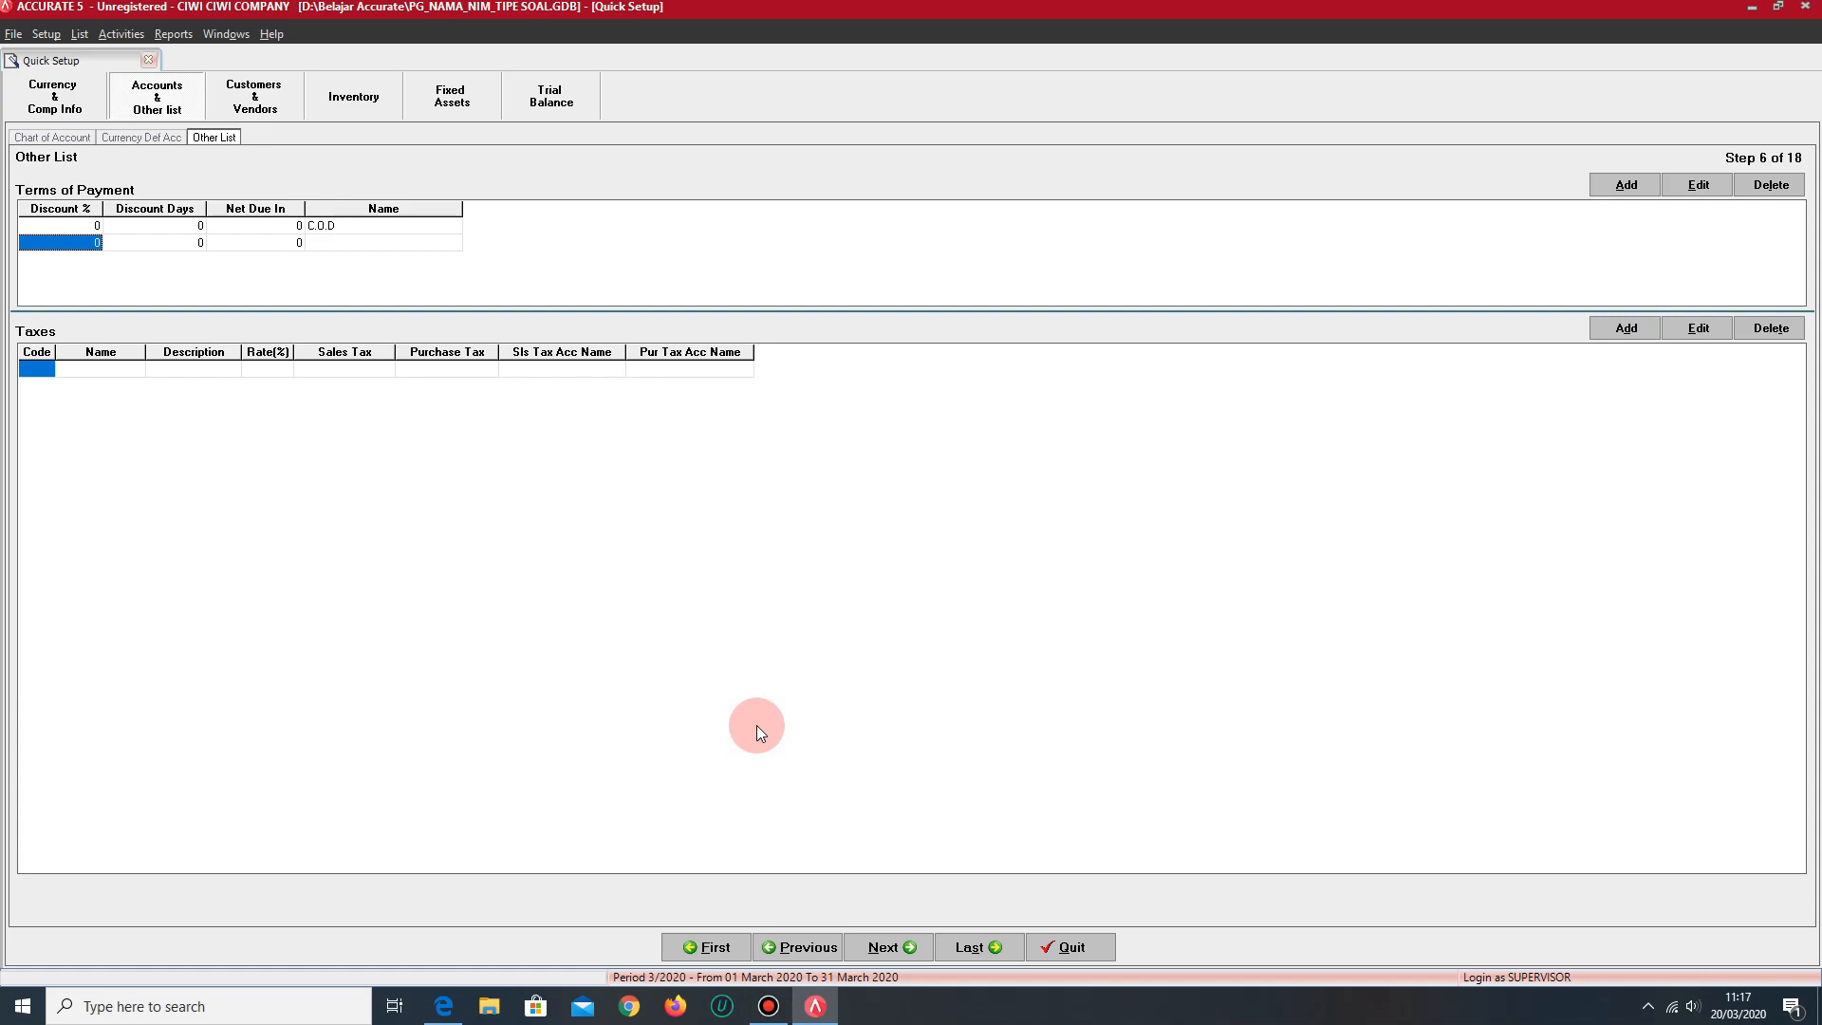
# - Add a payment term with a 2% discount within 10 days and the net amount due in 30 days
pyautogui.write('2')
pyautogui.press('Tab')
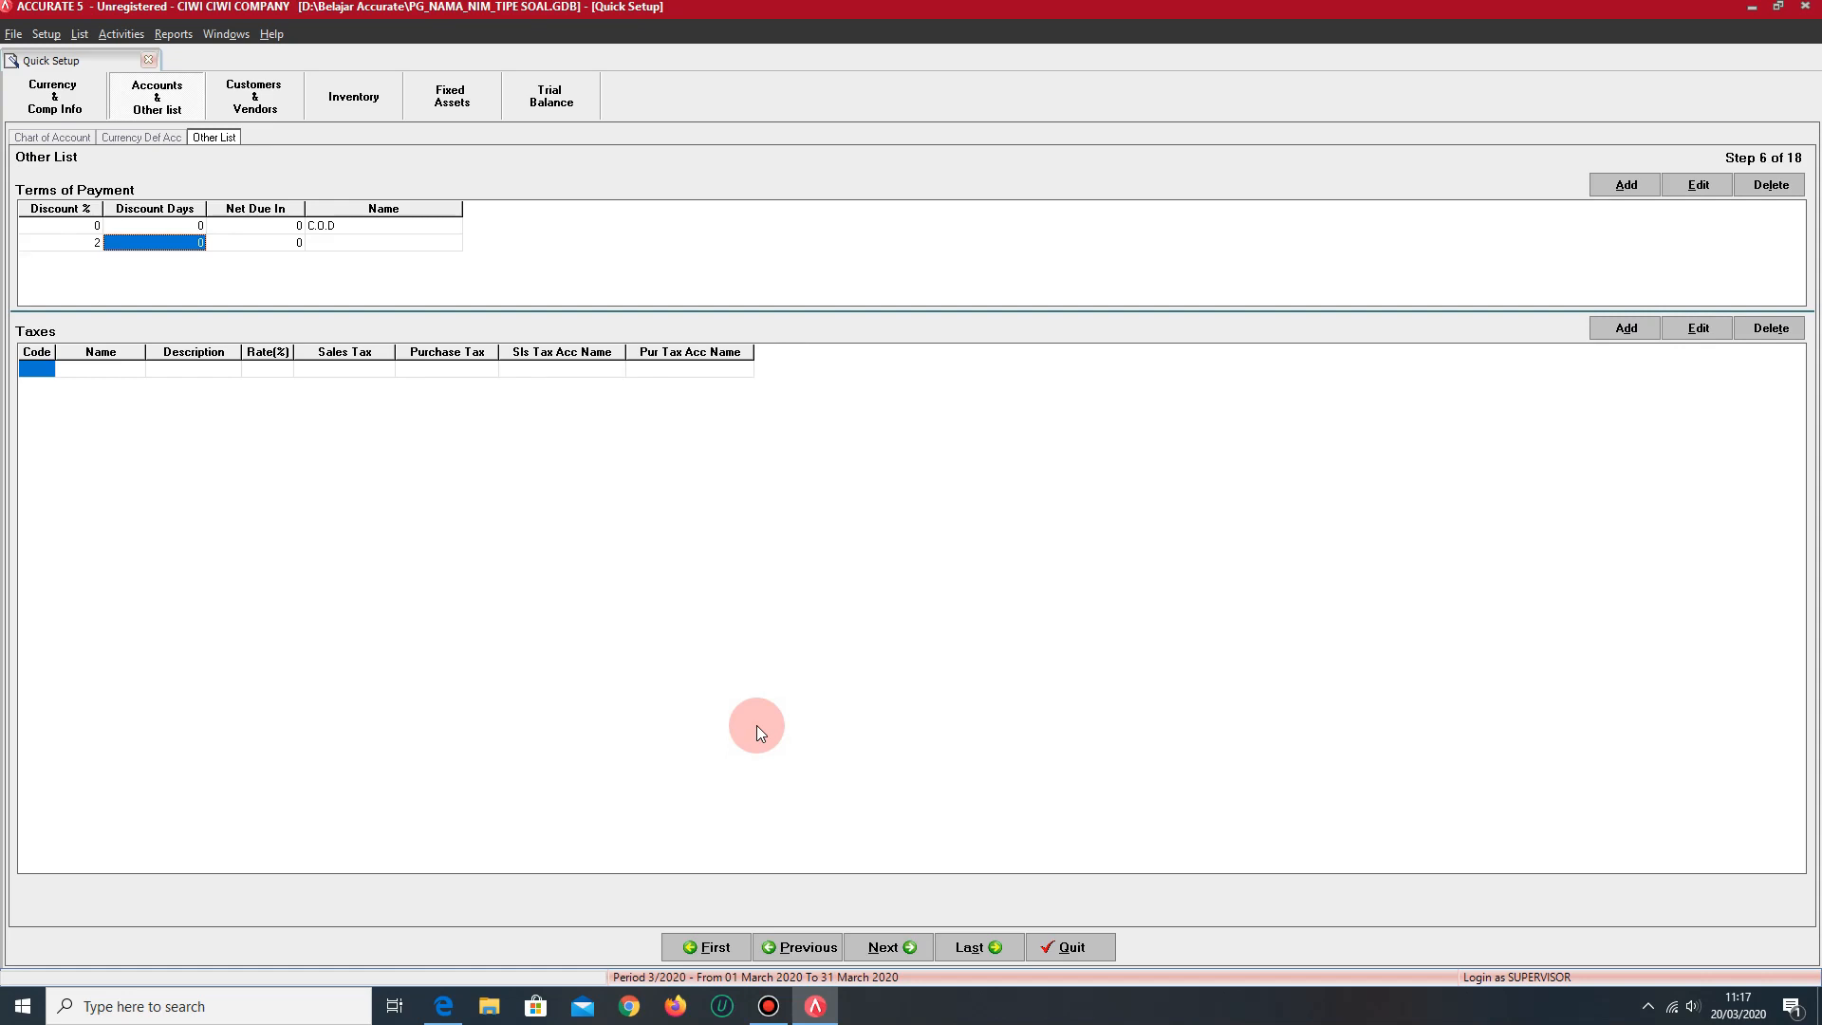
pyautogui.write('10')
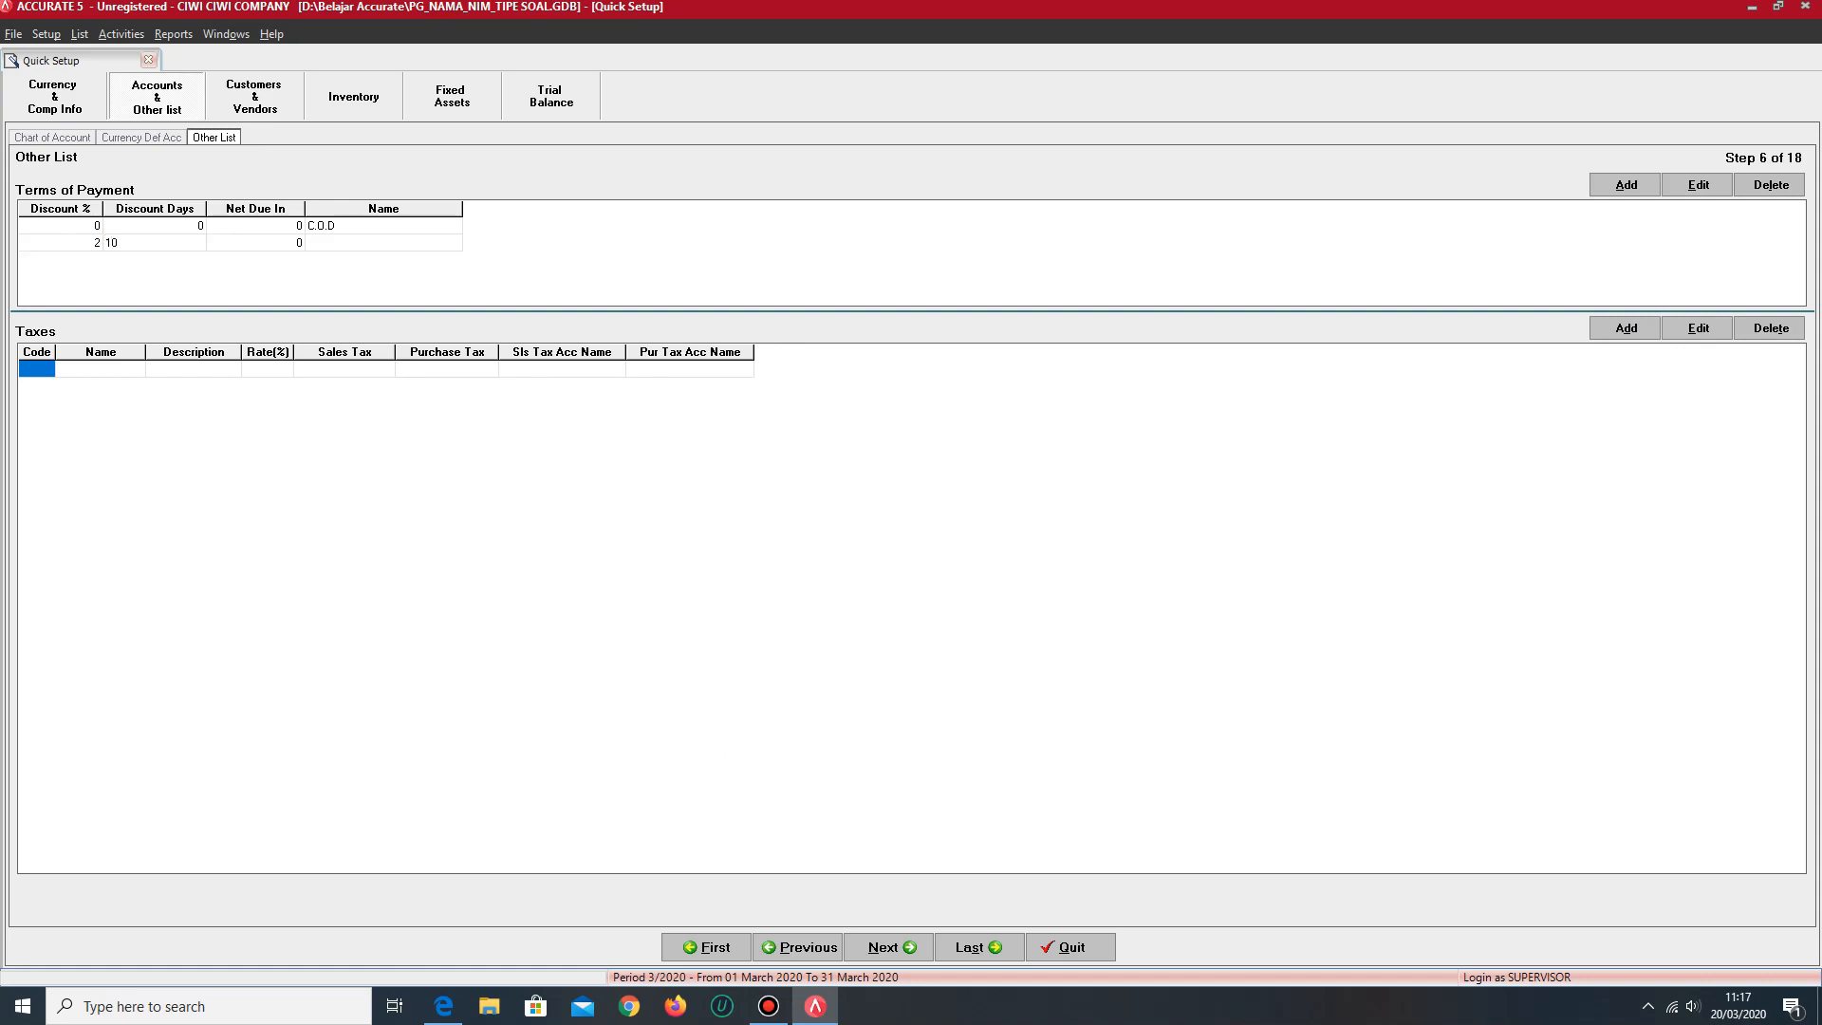
pyautogui.press('Tab')
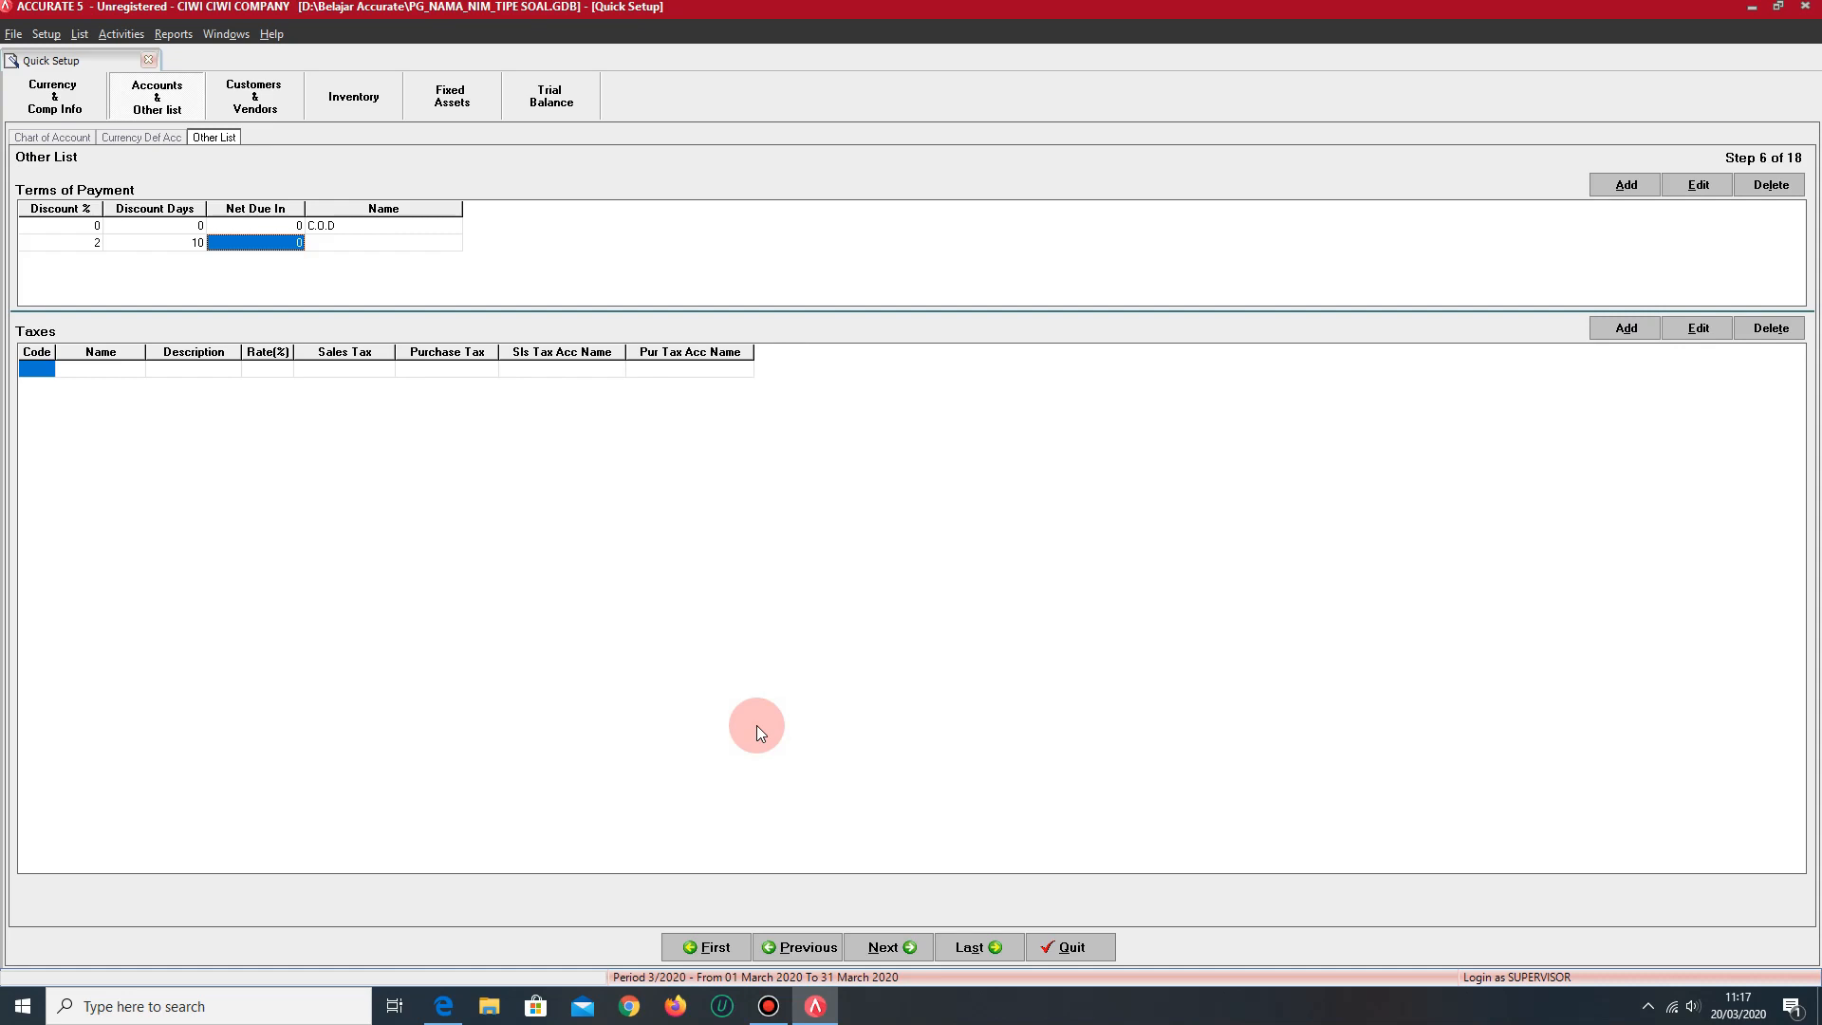
pyautogui.write('30')
pyautogui.press('Tab')
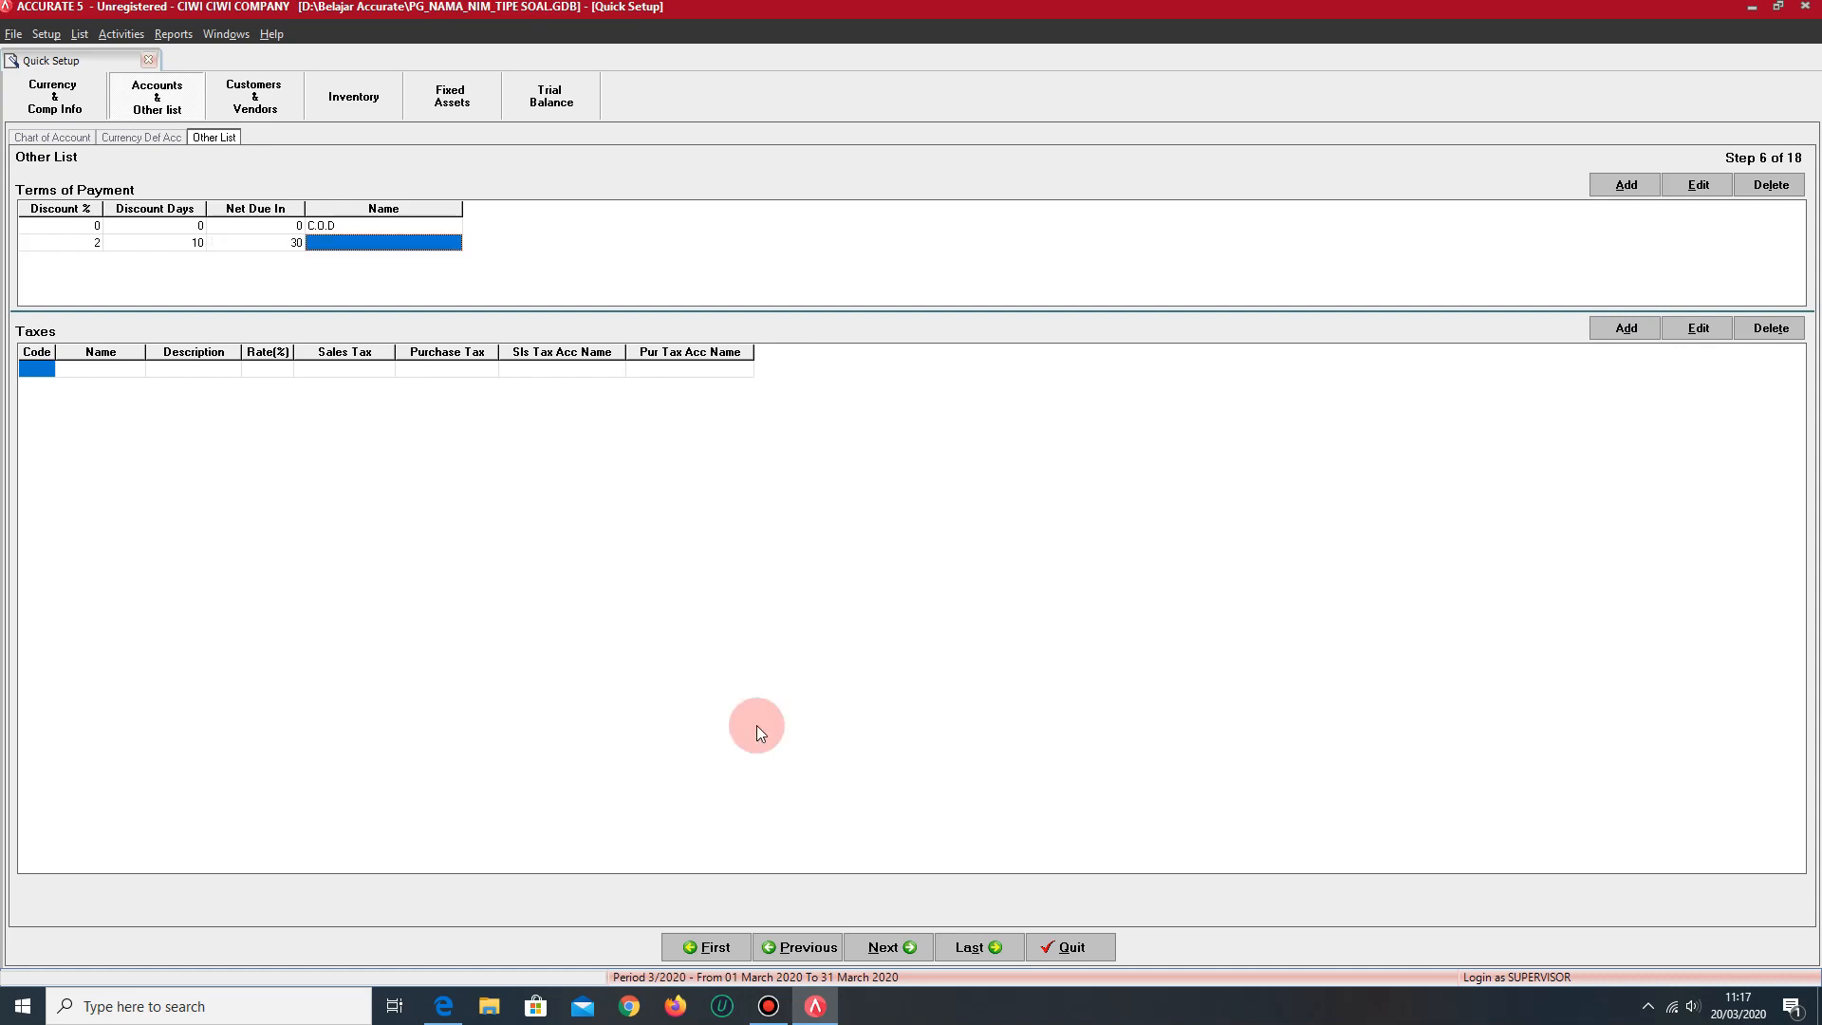
pyautogui.press('Tab')
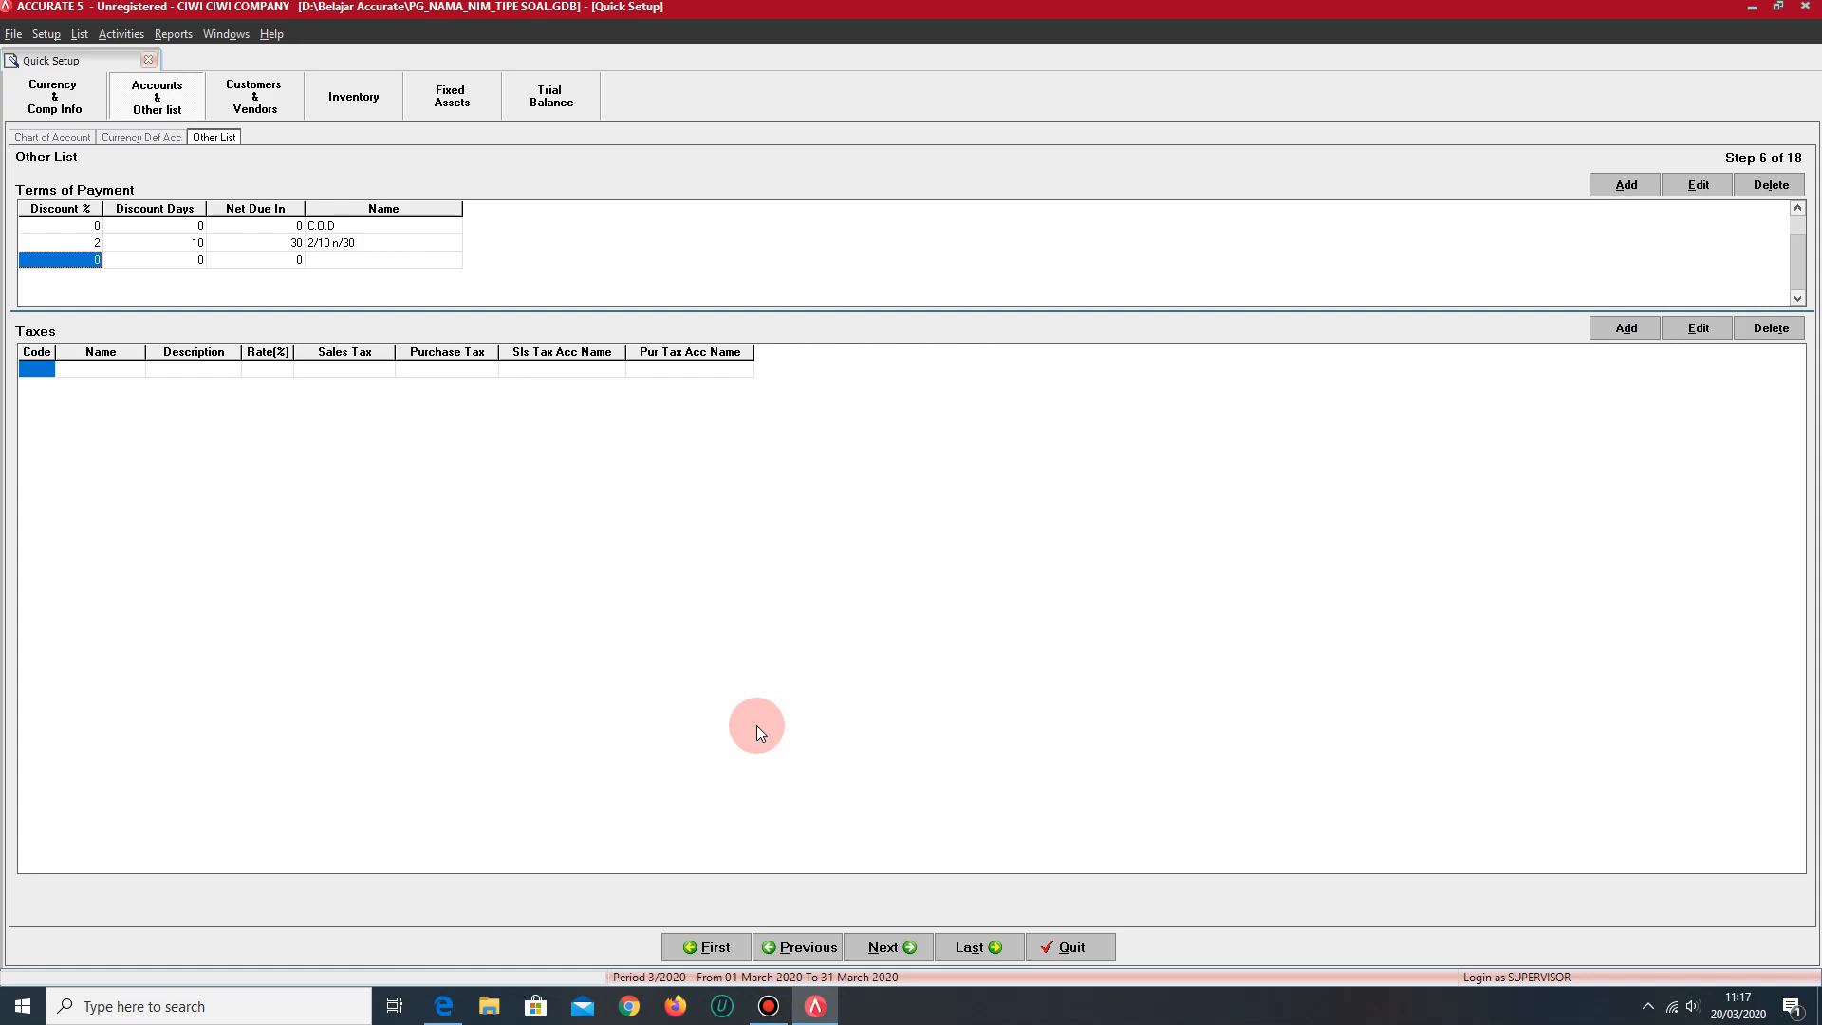
# - Add a payment term without discount whose net amount is due in 30 days
pyautogui.press('Tab')
pyautogui.press('Tab')
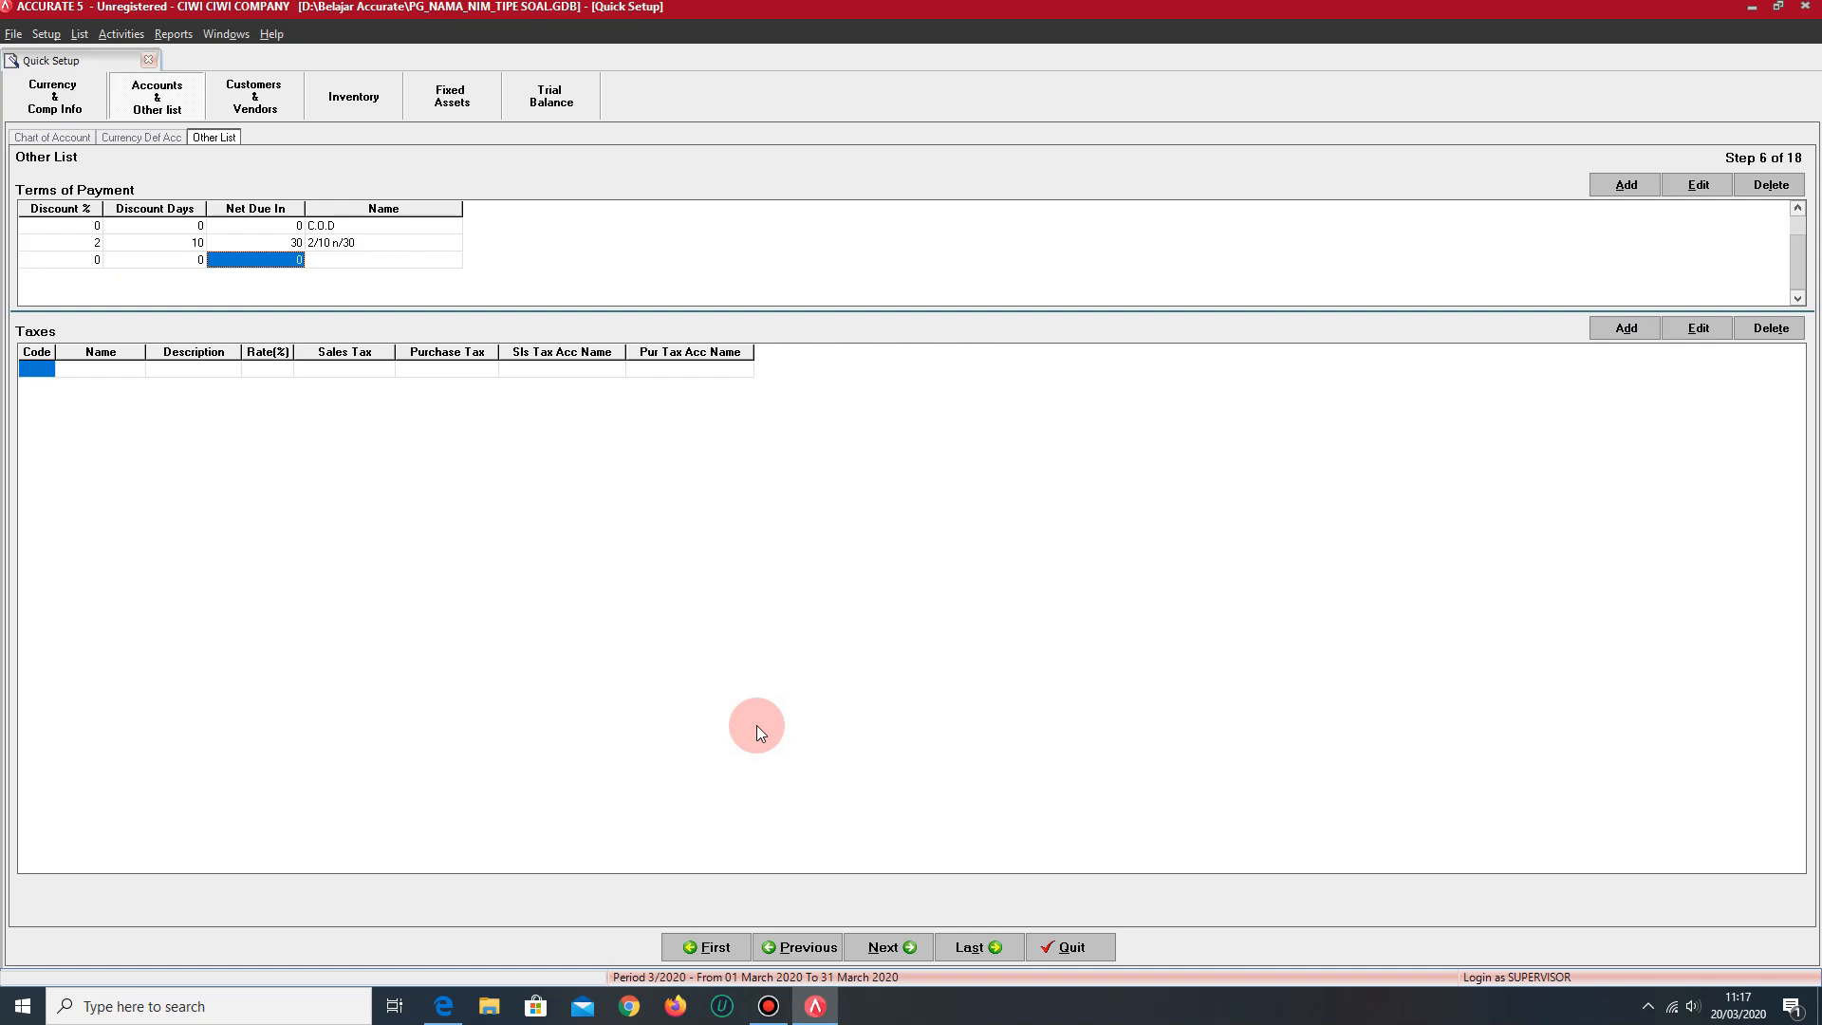
pyautogui.write('3')
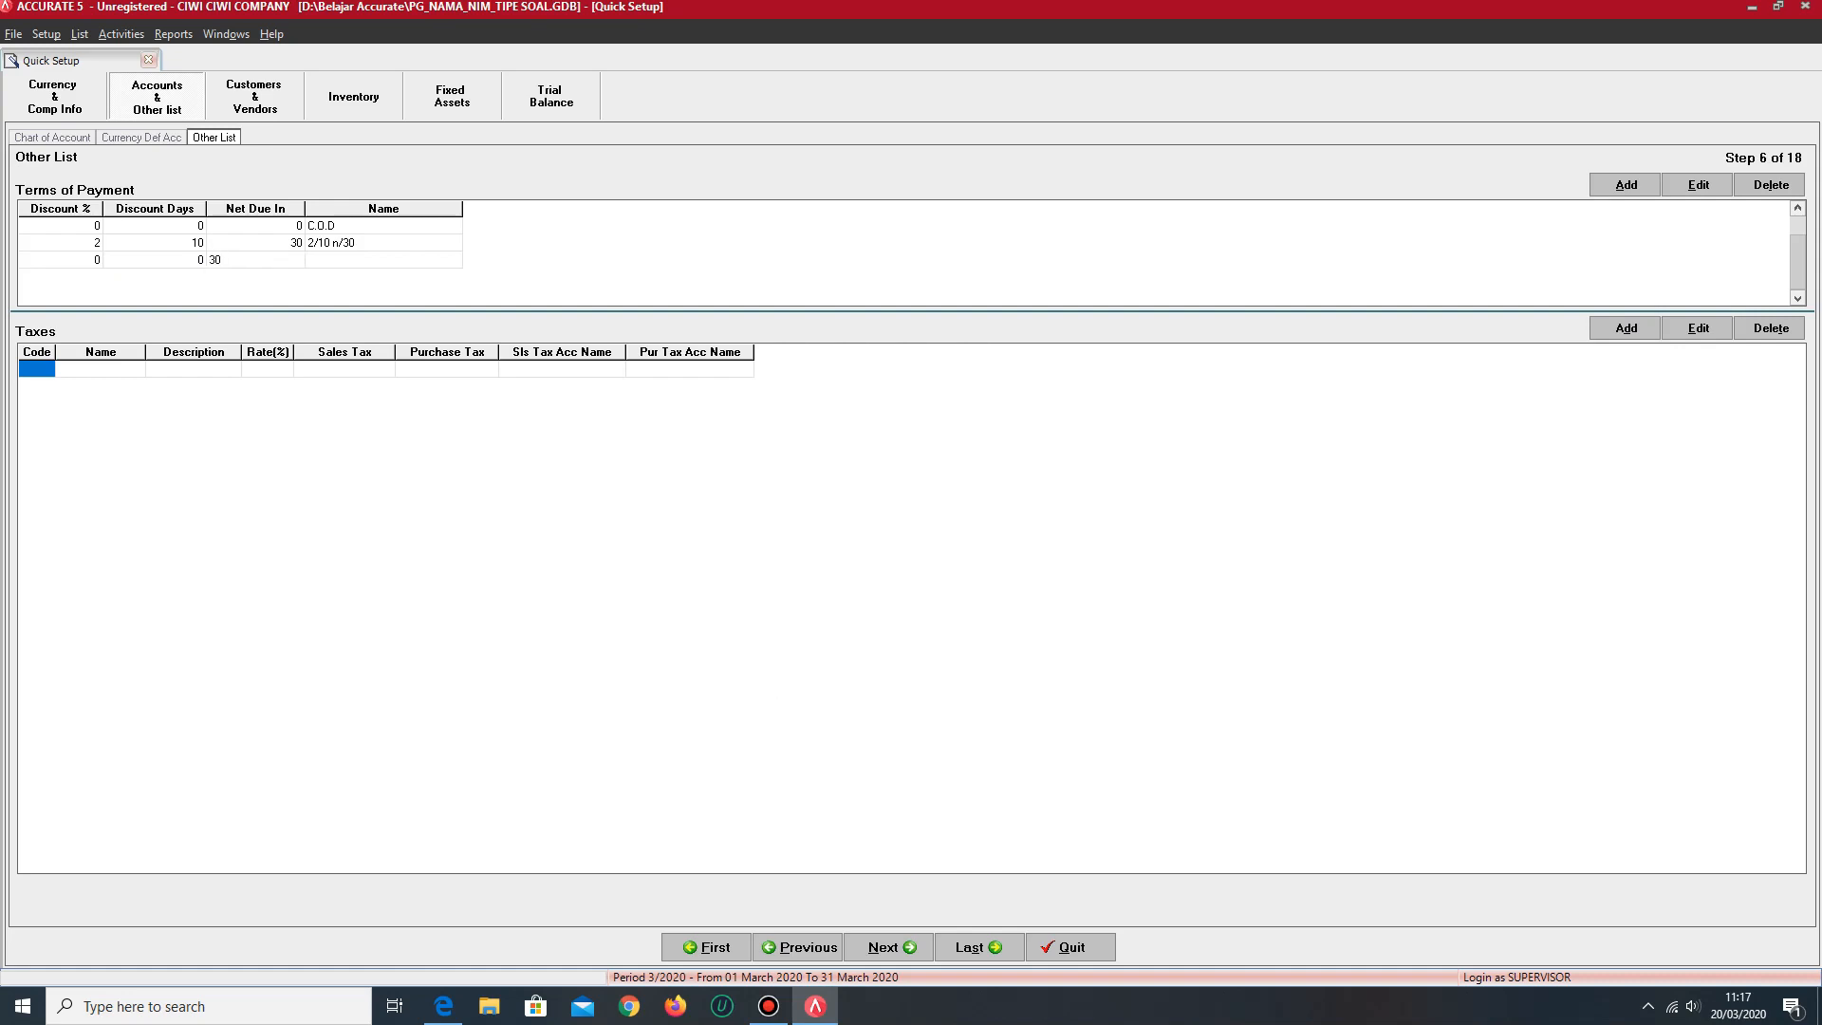
pyautogui.write('0')
pyautogui.press('Tab')
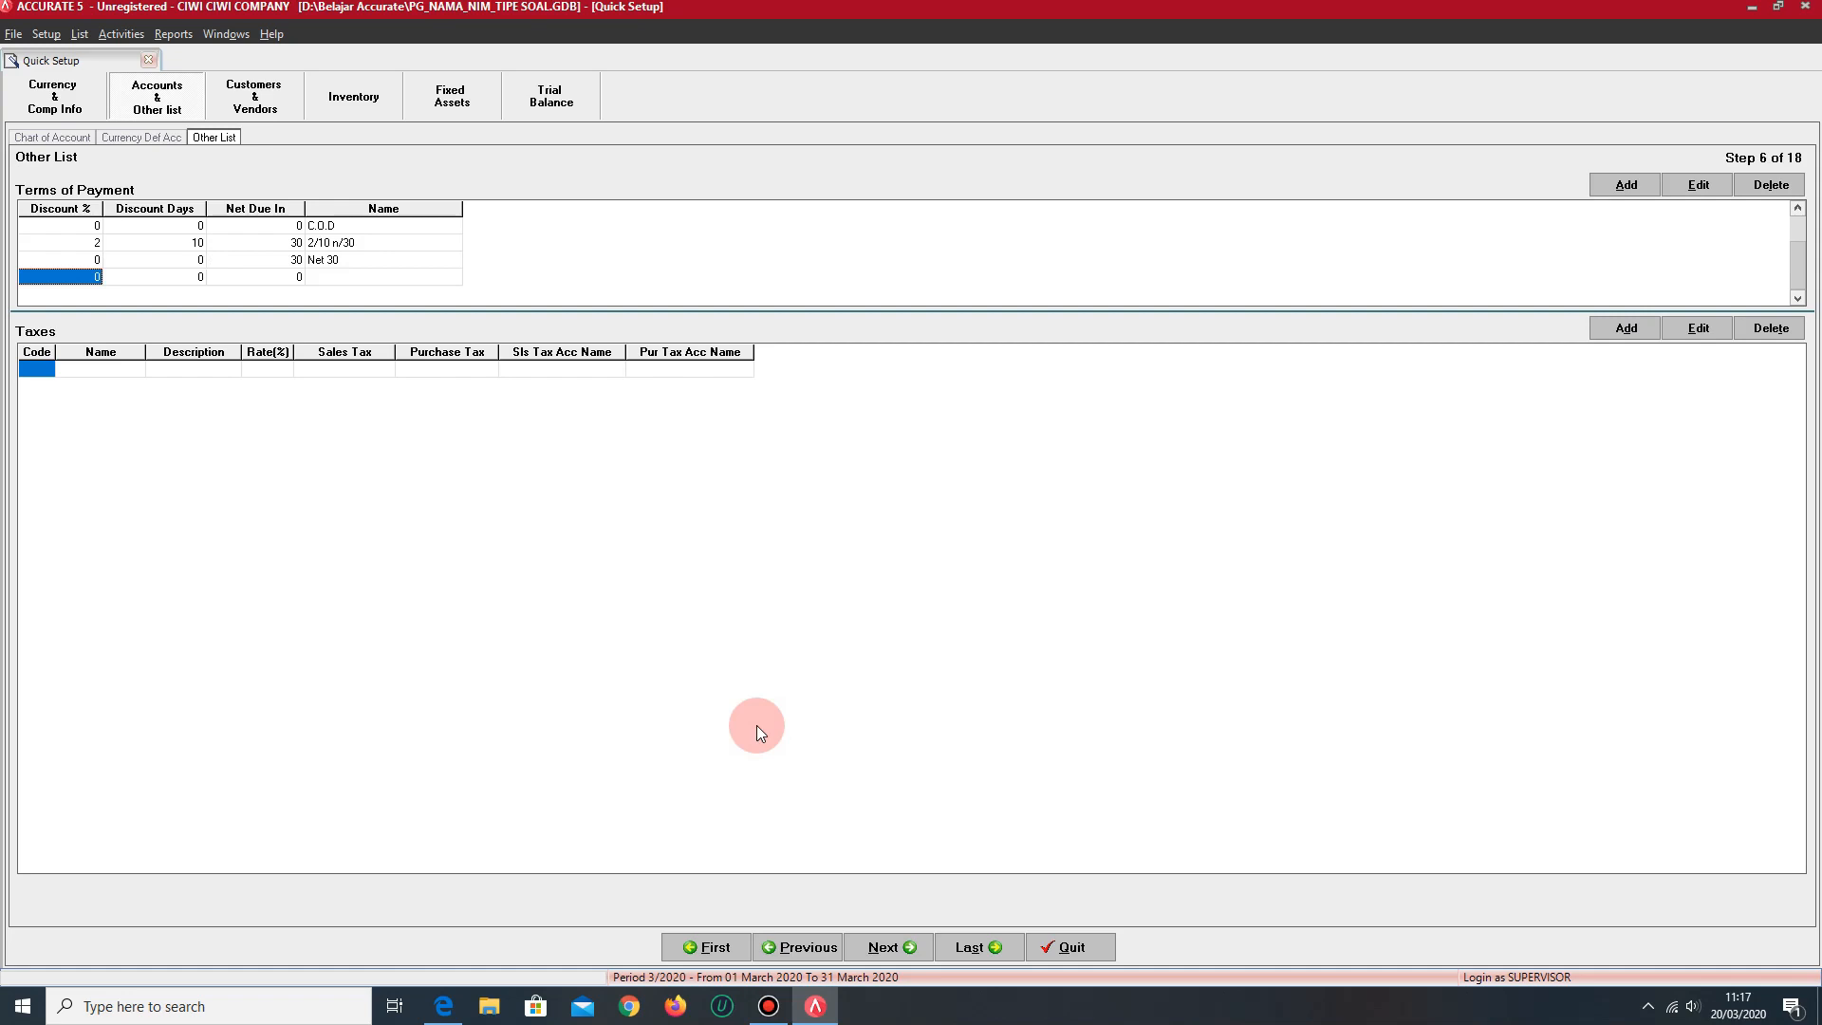
pyautogui.press('Up')
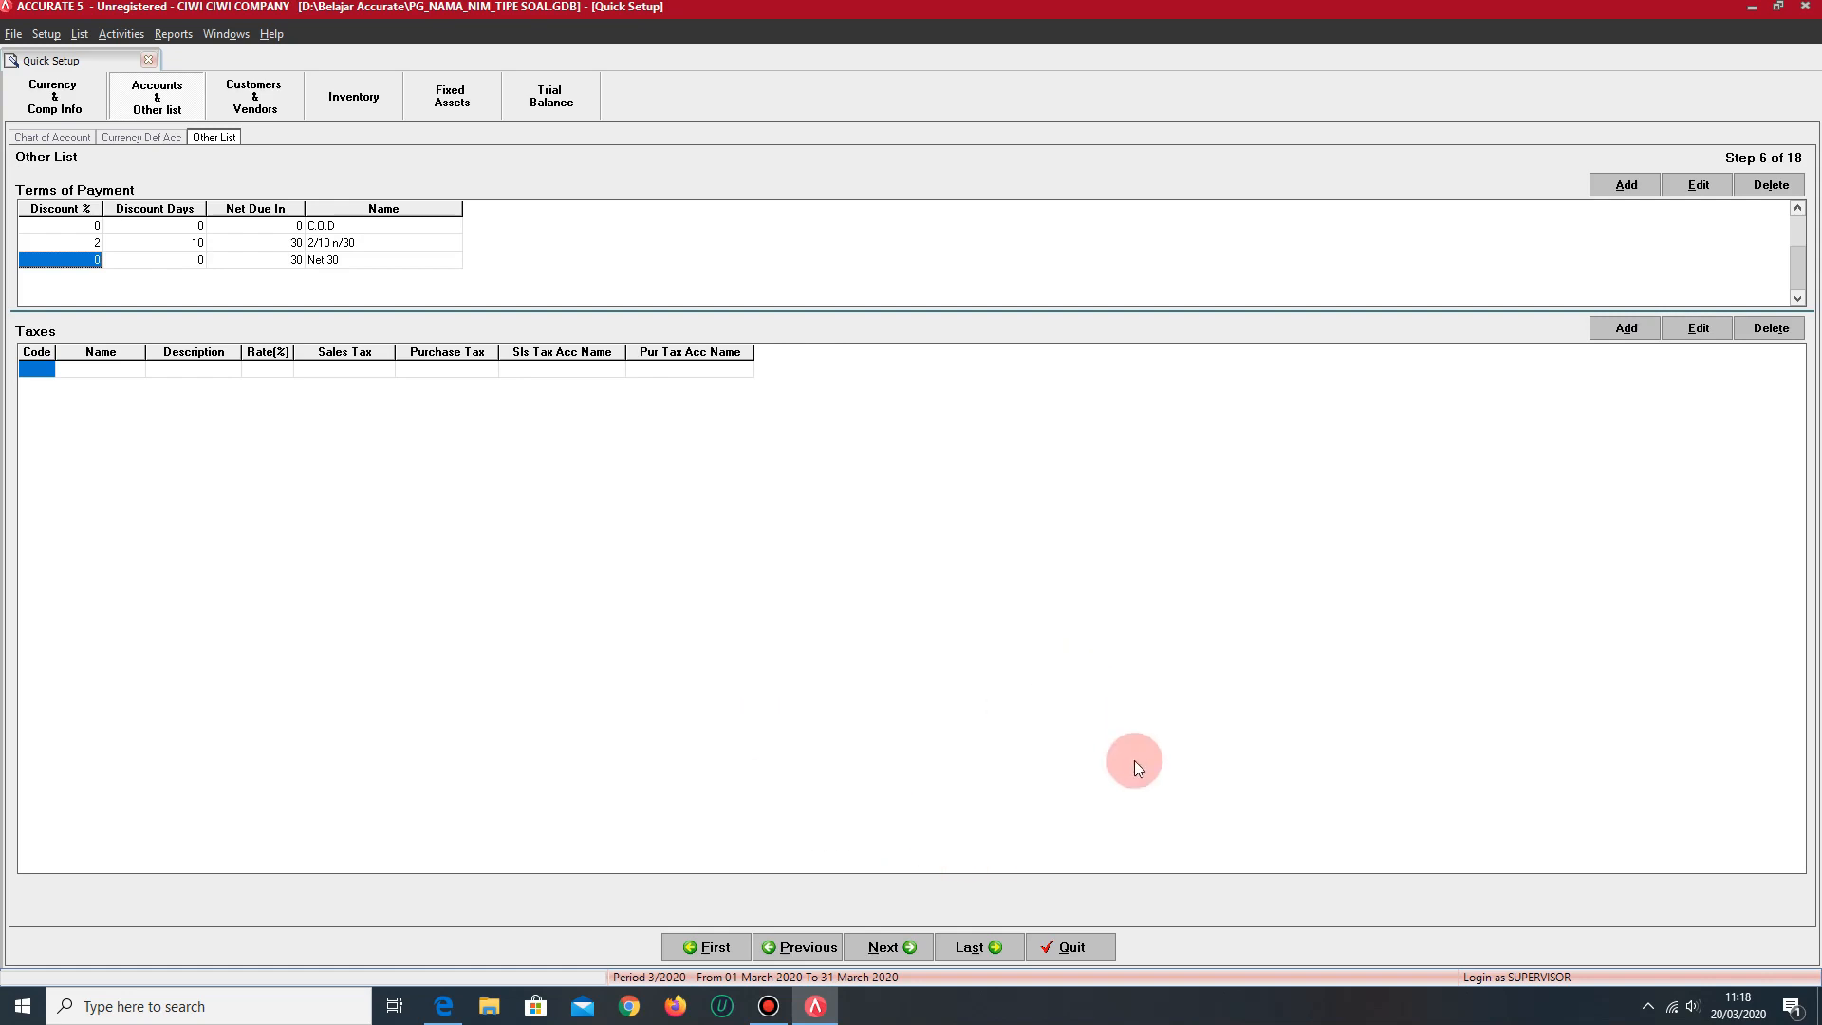
# - In the customer type setup step, rename the General type to UMUM and add a second type named KHUSUS
pyautogui.click(890, 946)
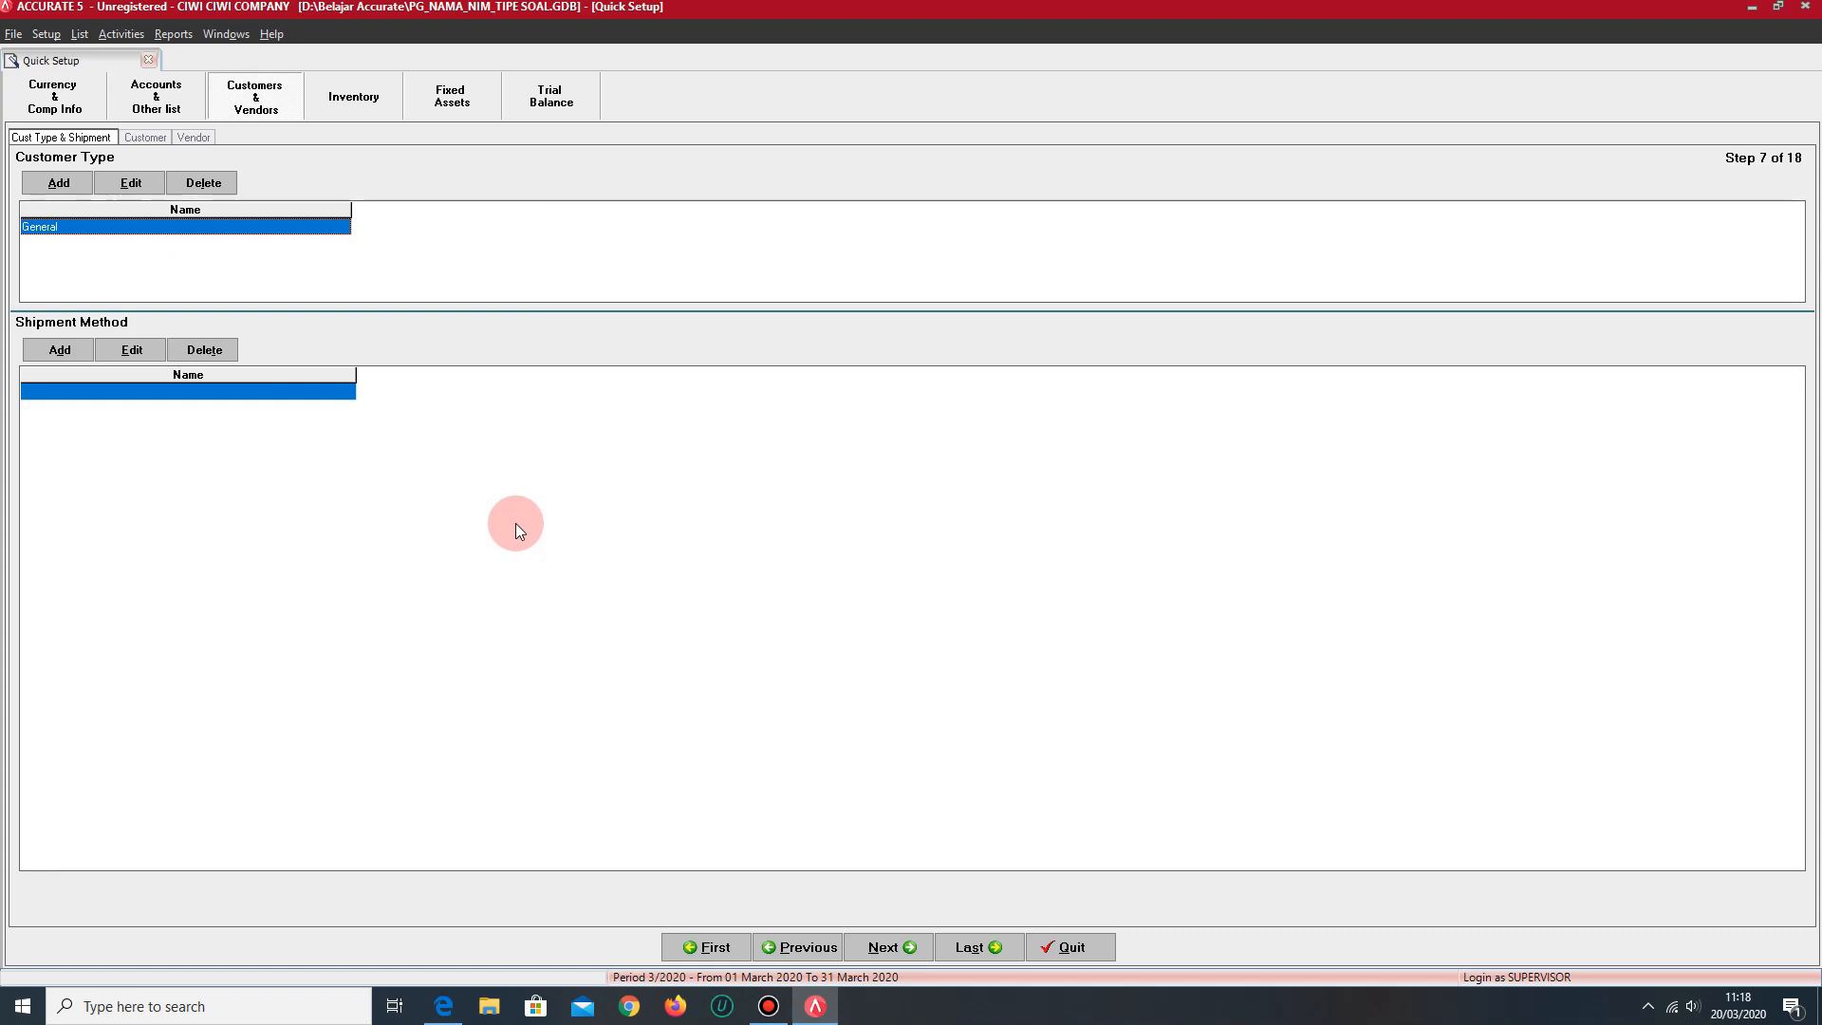
pyautogui.click(110, 231)
pyautogui.press('BackSpace')
pyautogui.press('BackSpace')
pyautogui.press('BackSpace')
pyautogui.press('BackSpace')
pyautogui.press('BackSpace')
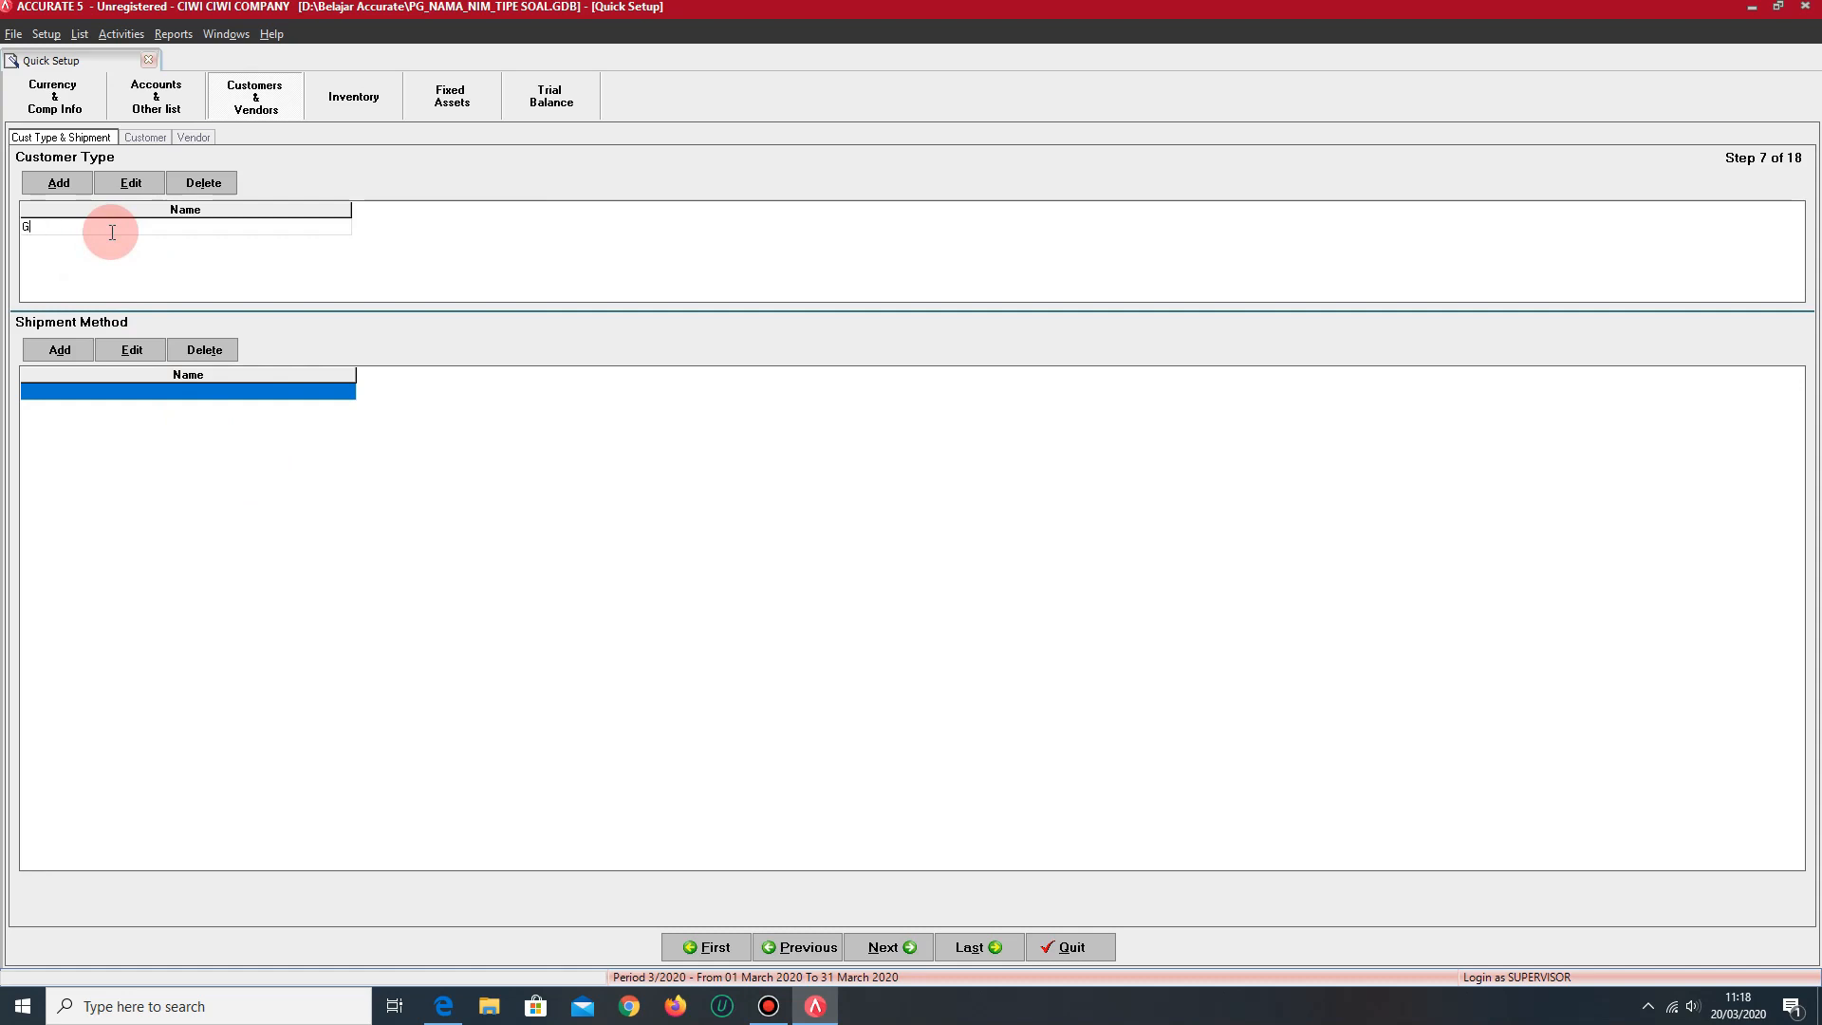
pyautogui.write('UMUM')
pyautogui.press('Down')
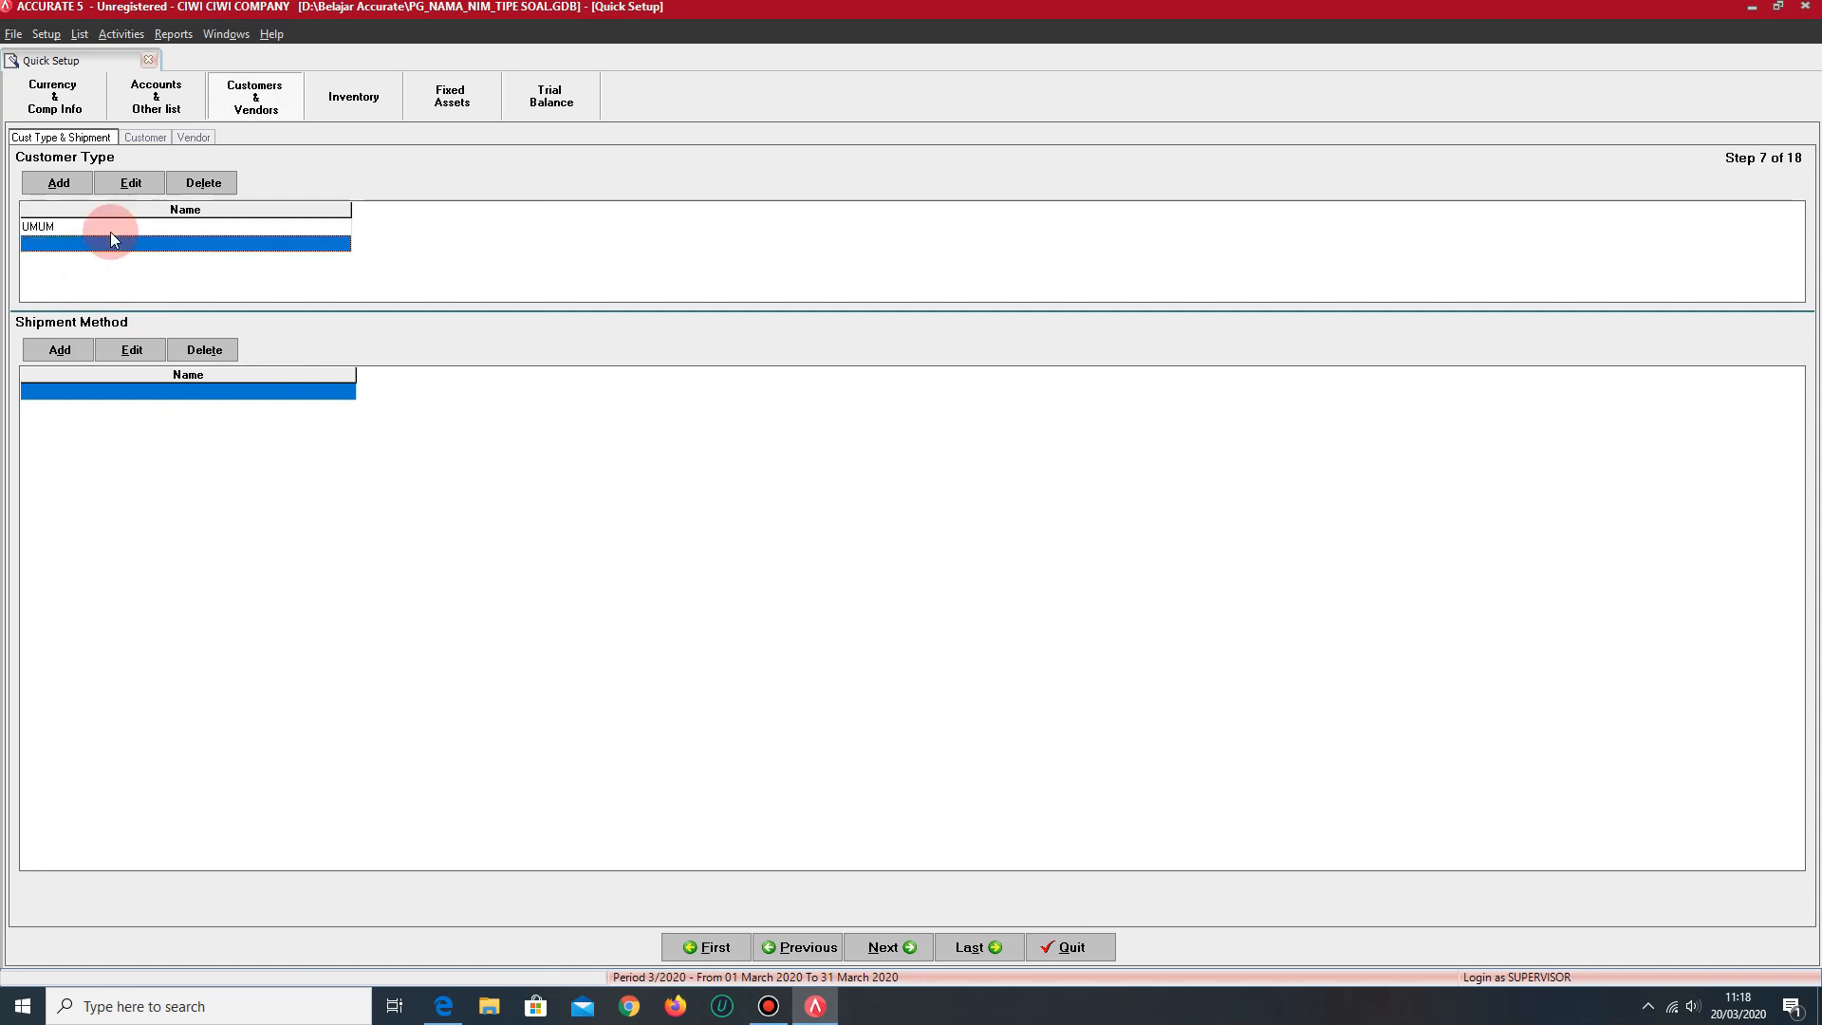
pyautogui.write('KHUSUS')
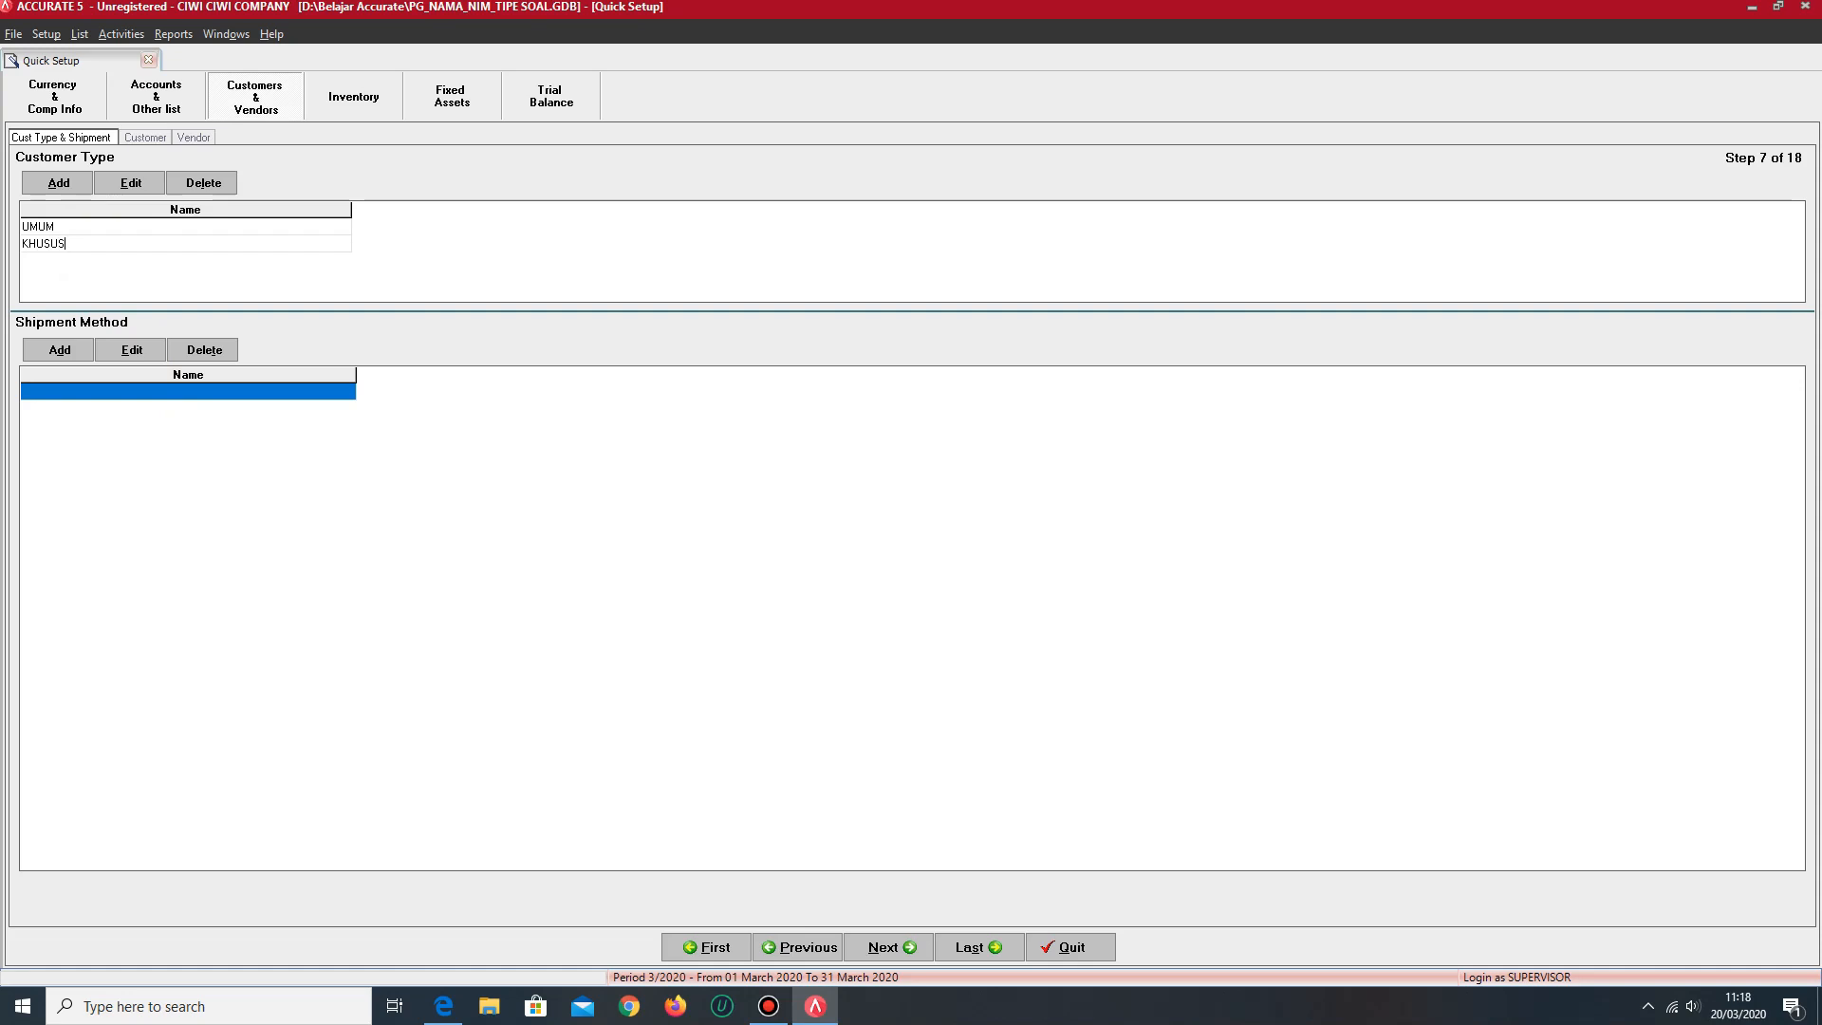
pyautogui.click(110, 232)
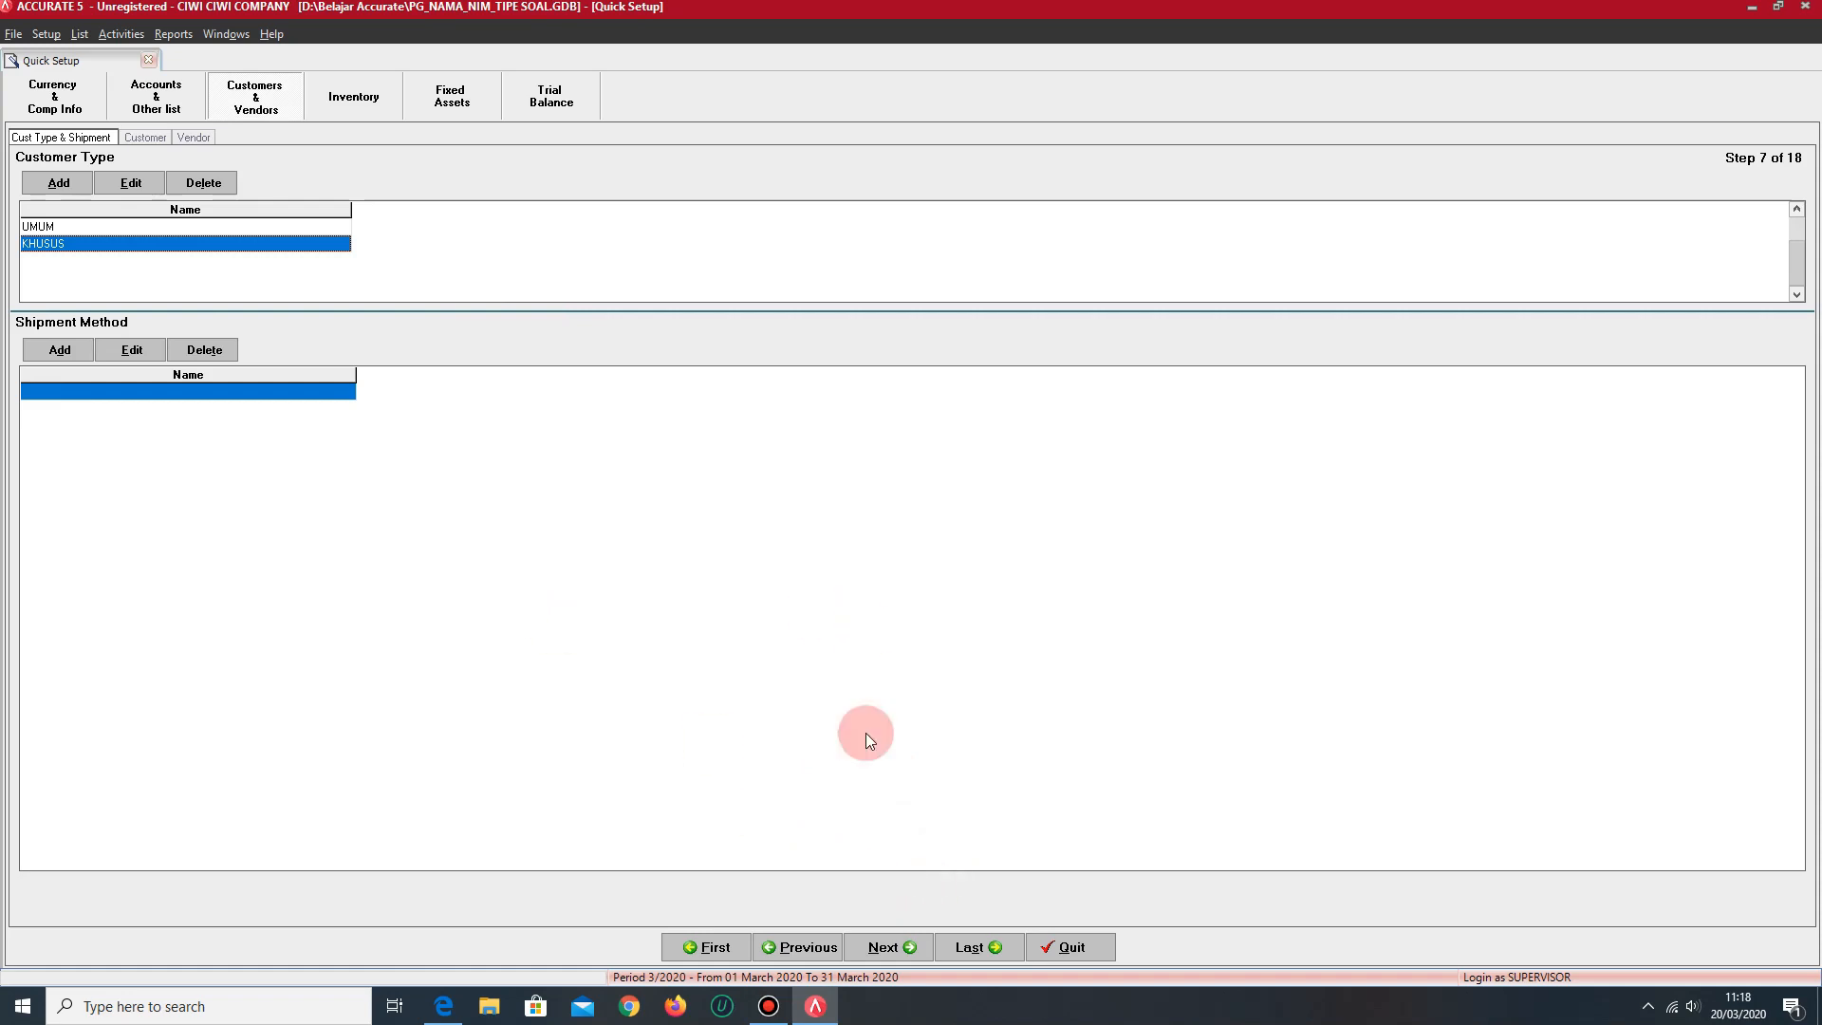
# - Continue to the Customer setup step and enter the first customer's number and full name
pyautogui.click(911, 948)
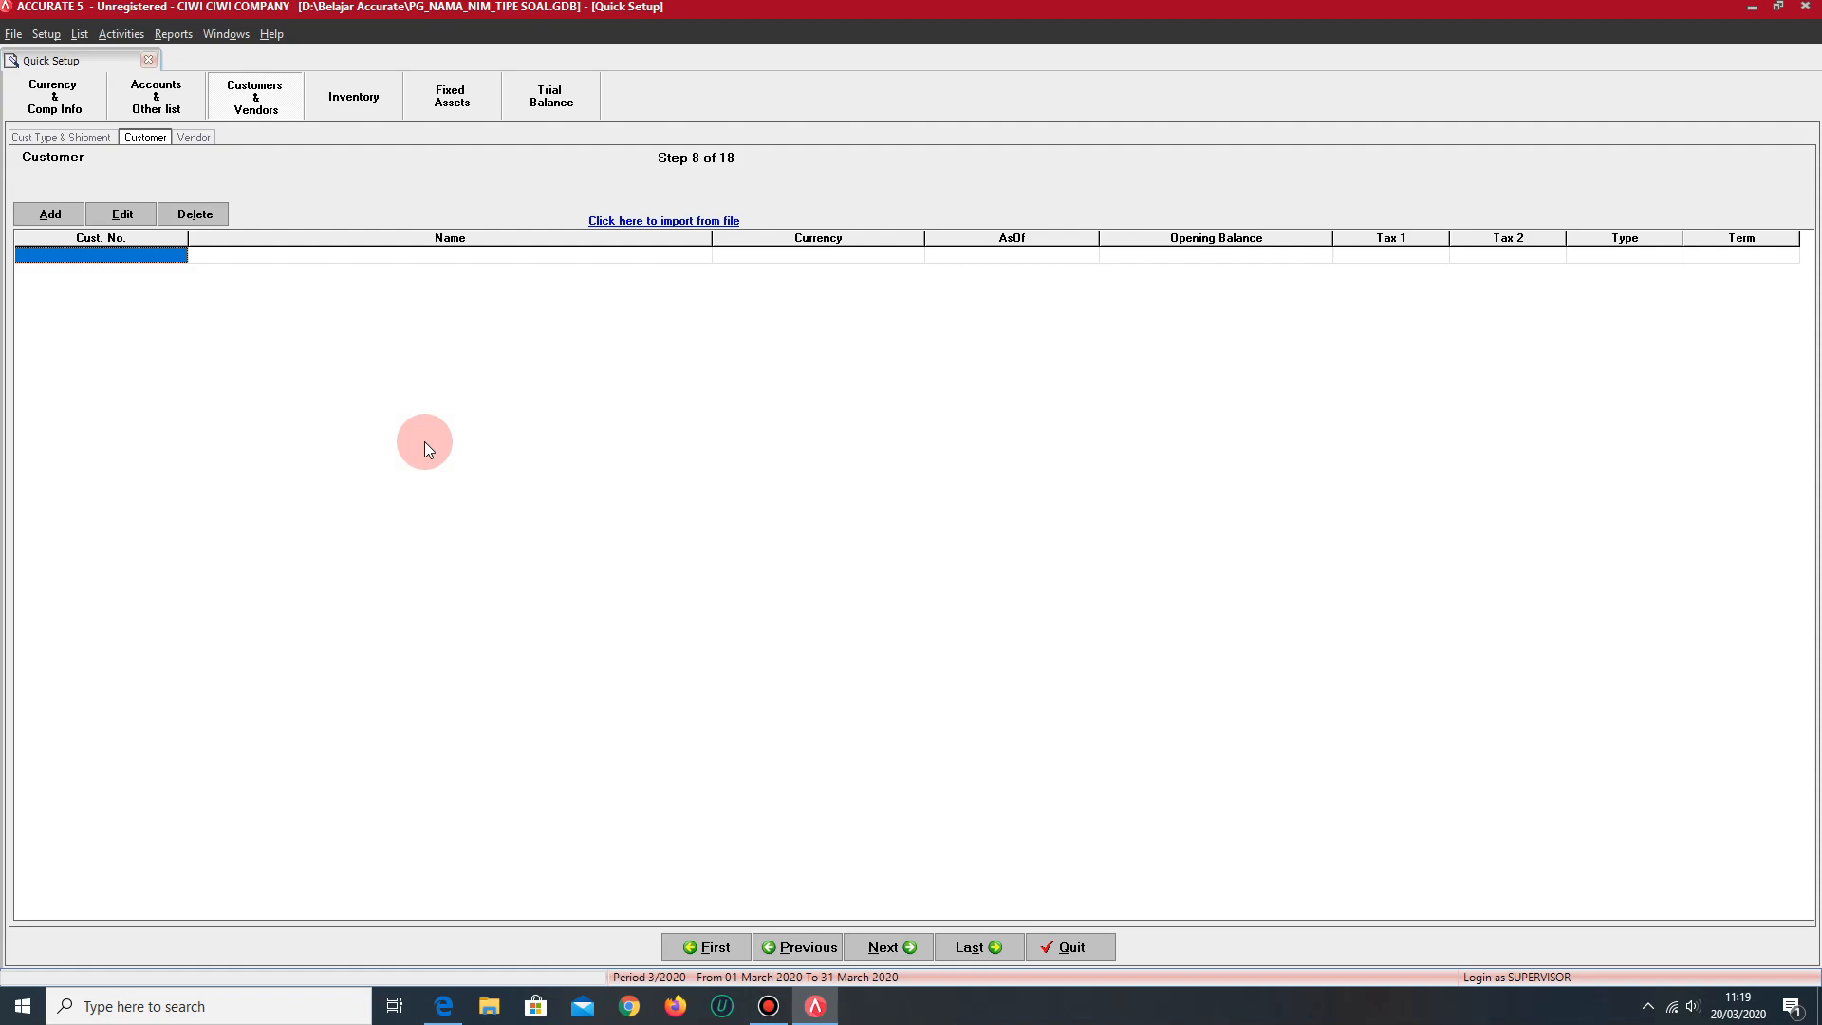
pyautogui.write('C001')
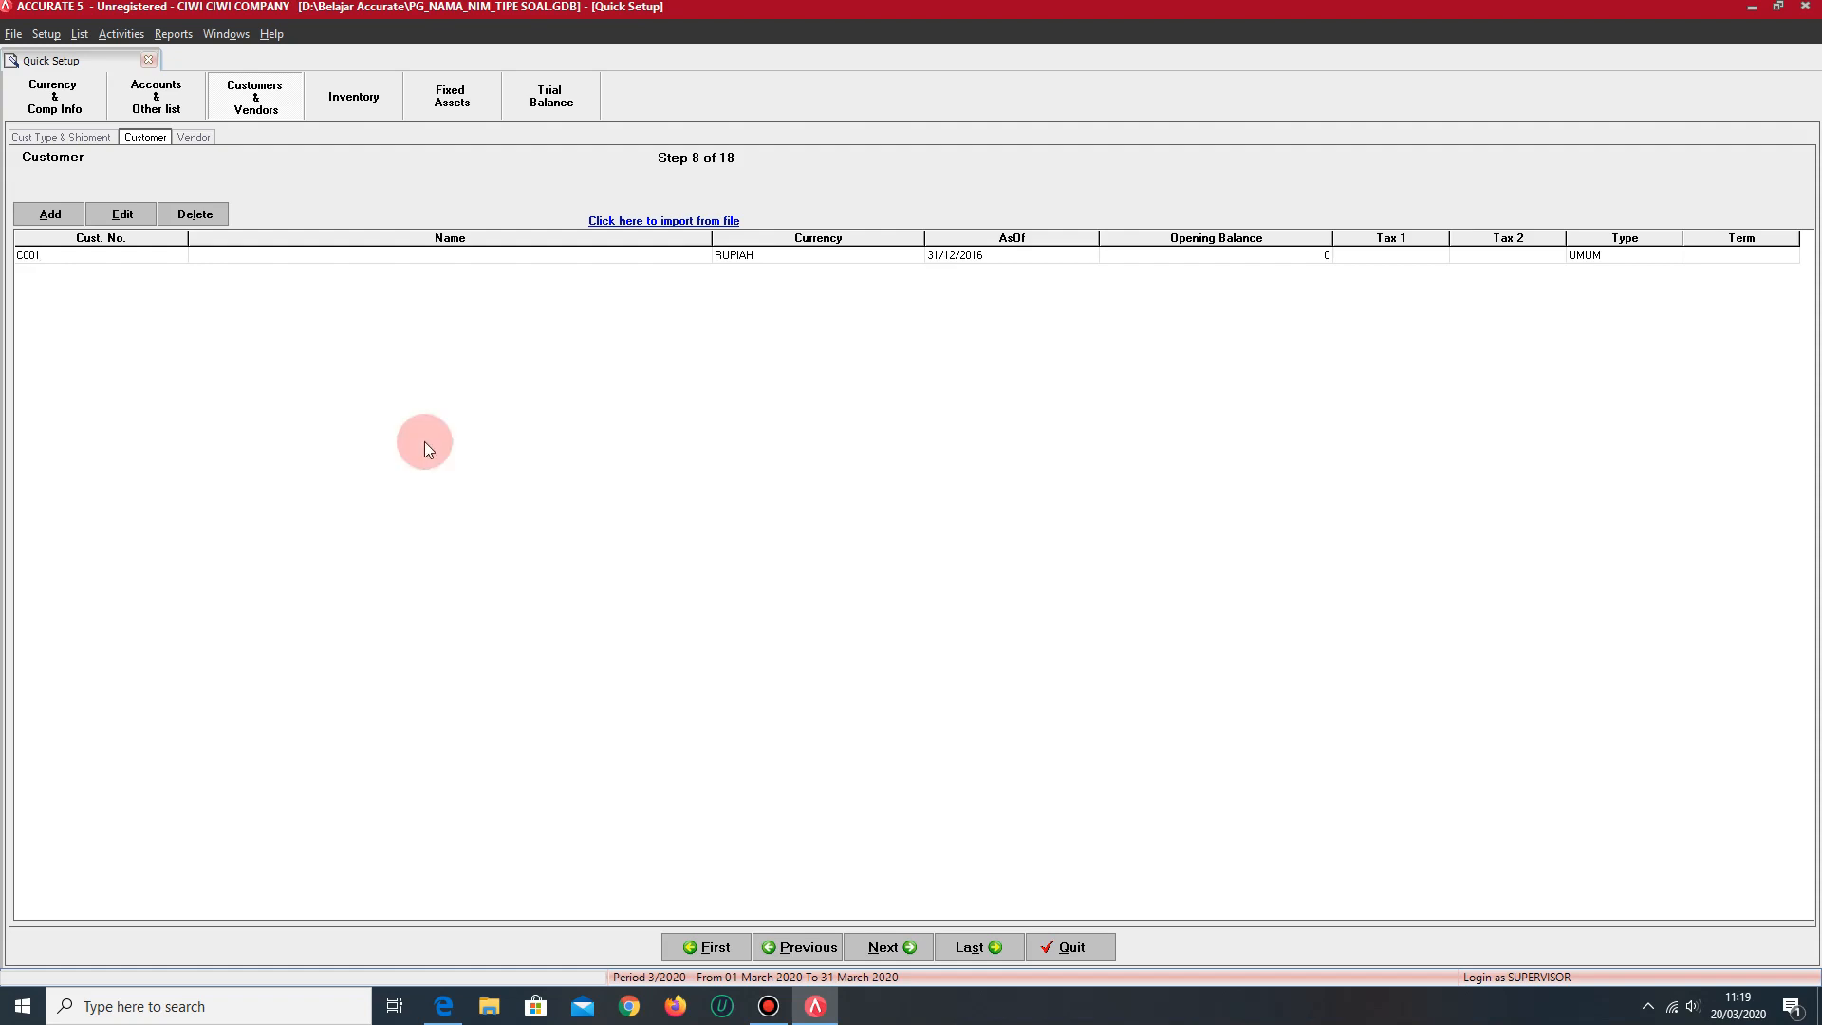
pyautogui.press('Tab')
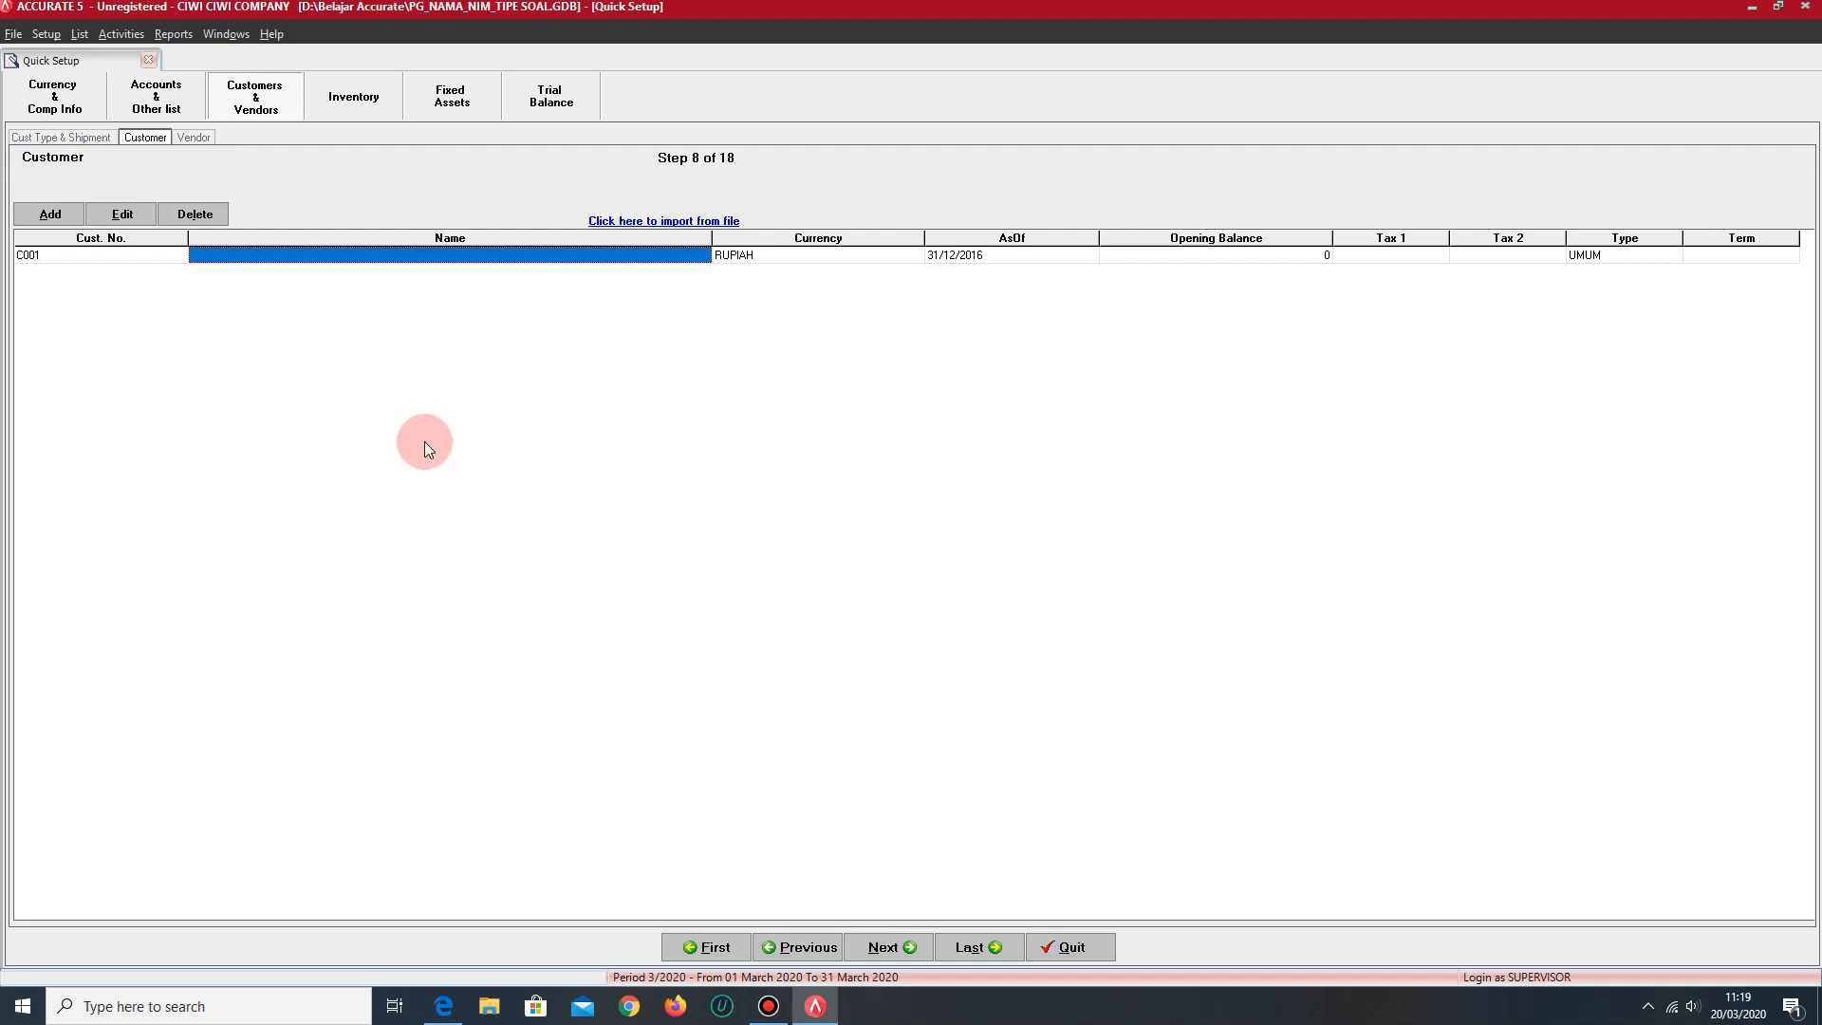
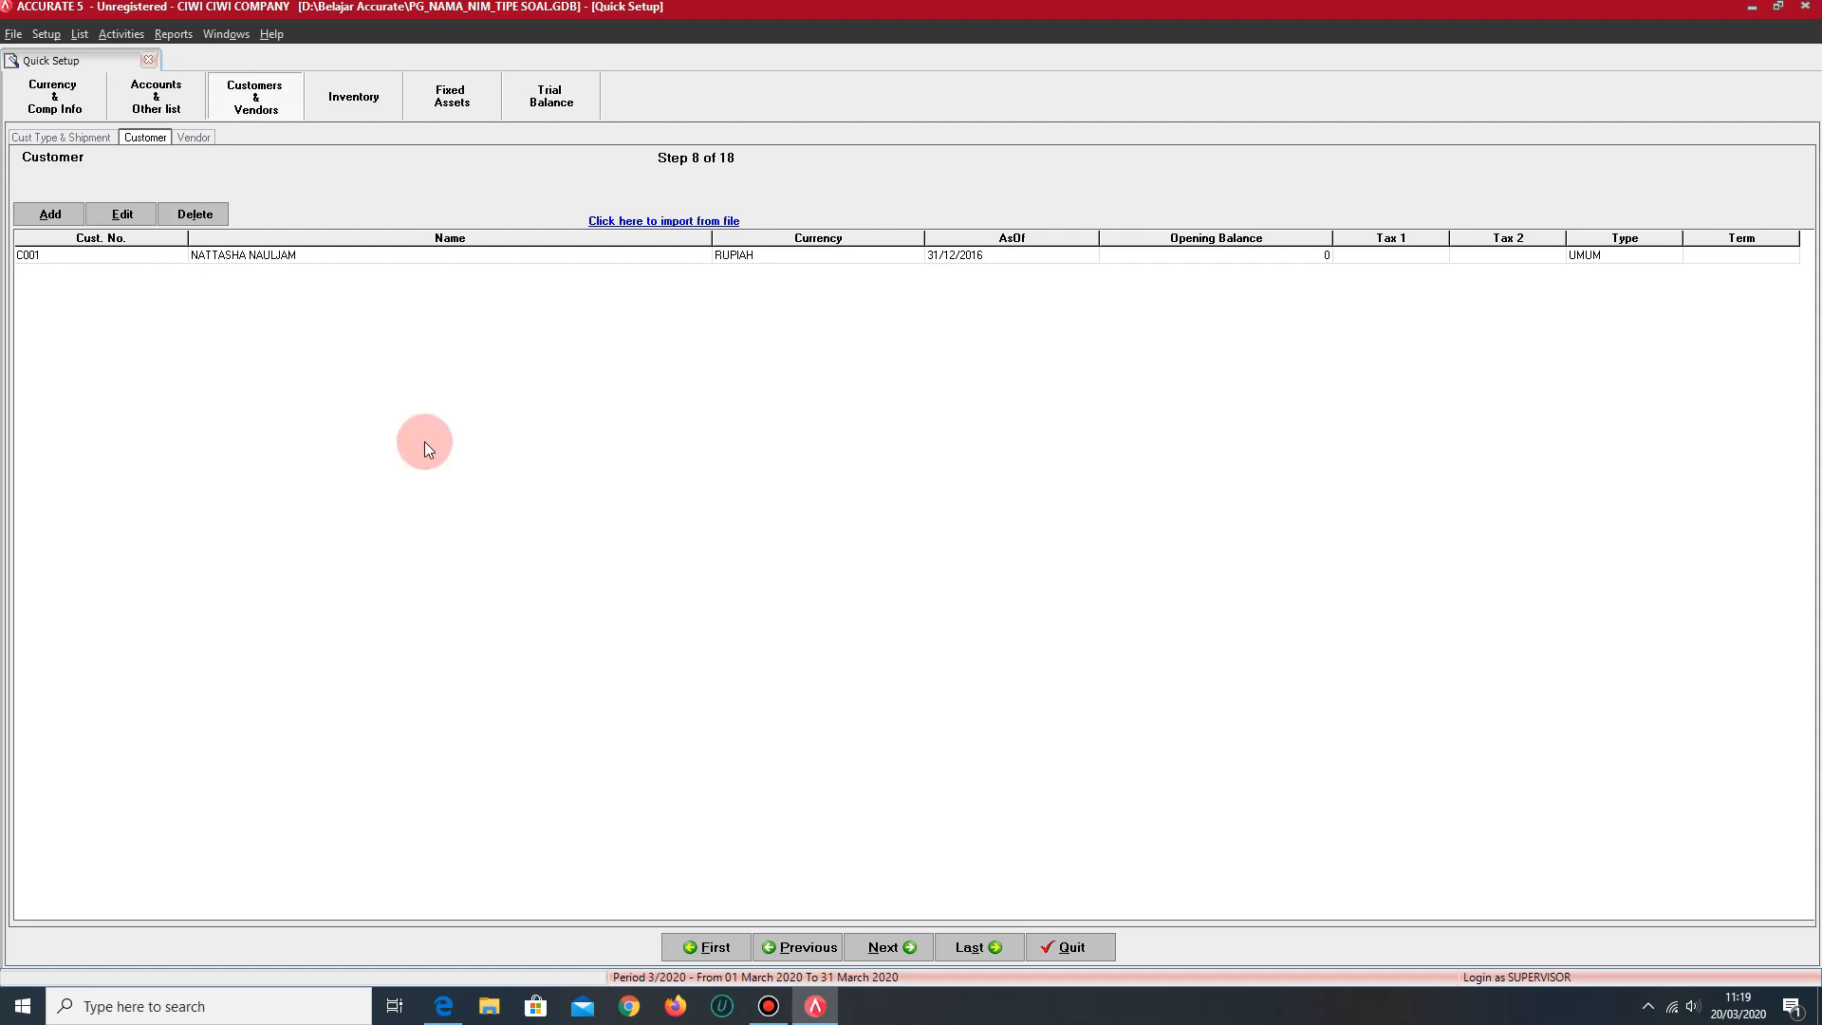
pyautogui.press('Tab')
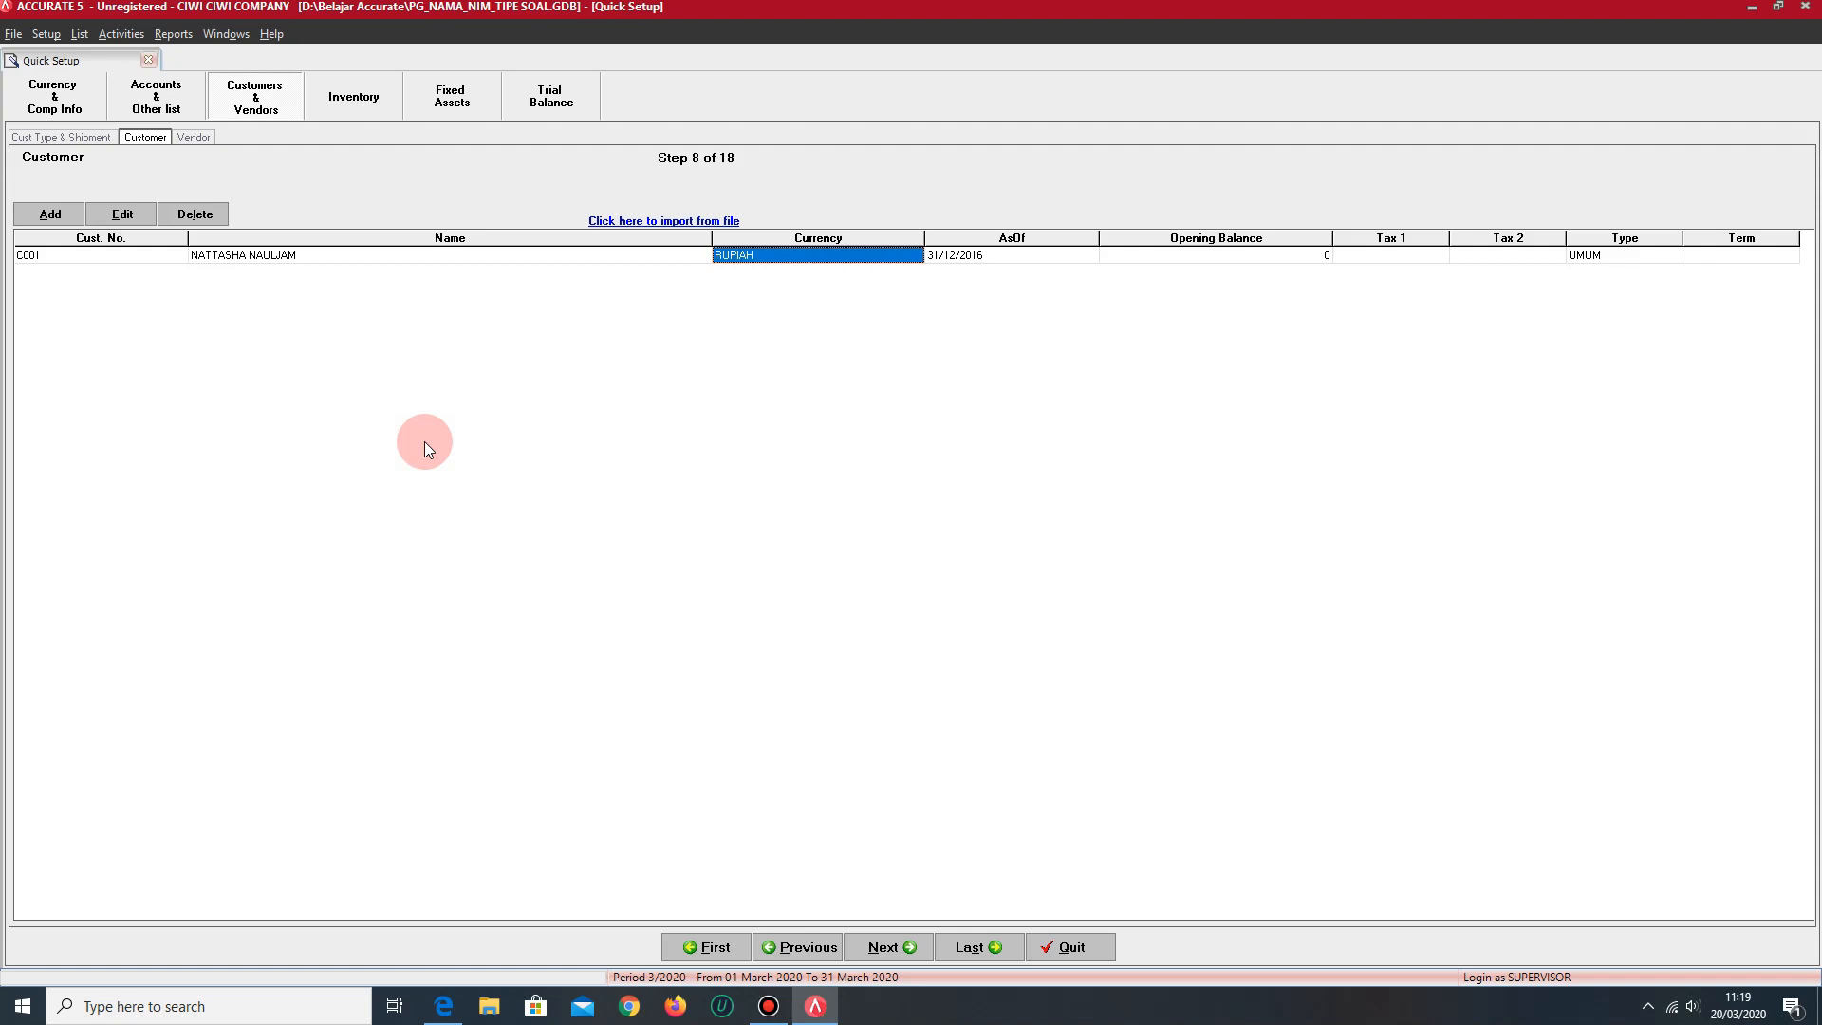
# - Set the first customer's opening balance to 5,328,000 and the payment term to C.O.D
pyautogui.press('Tab')
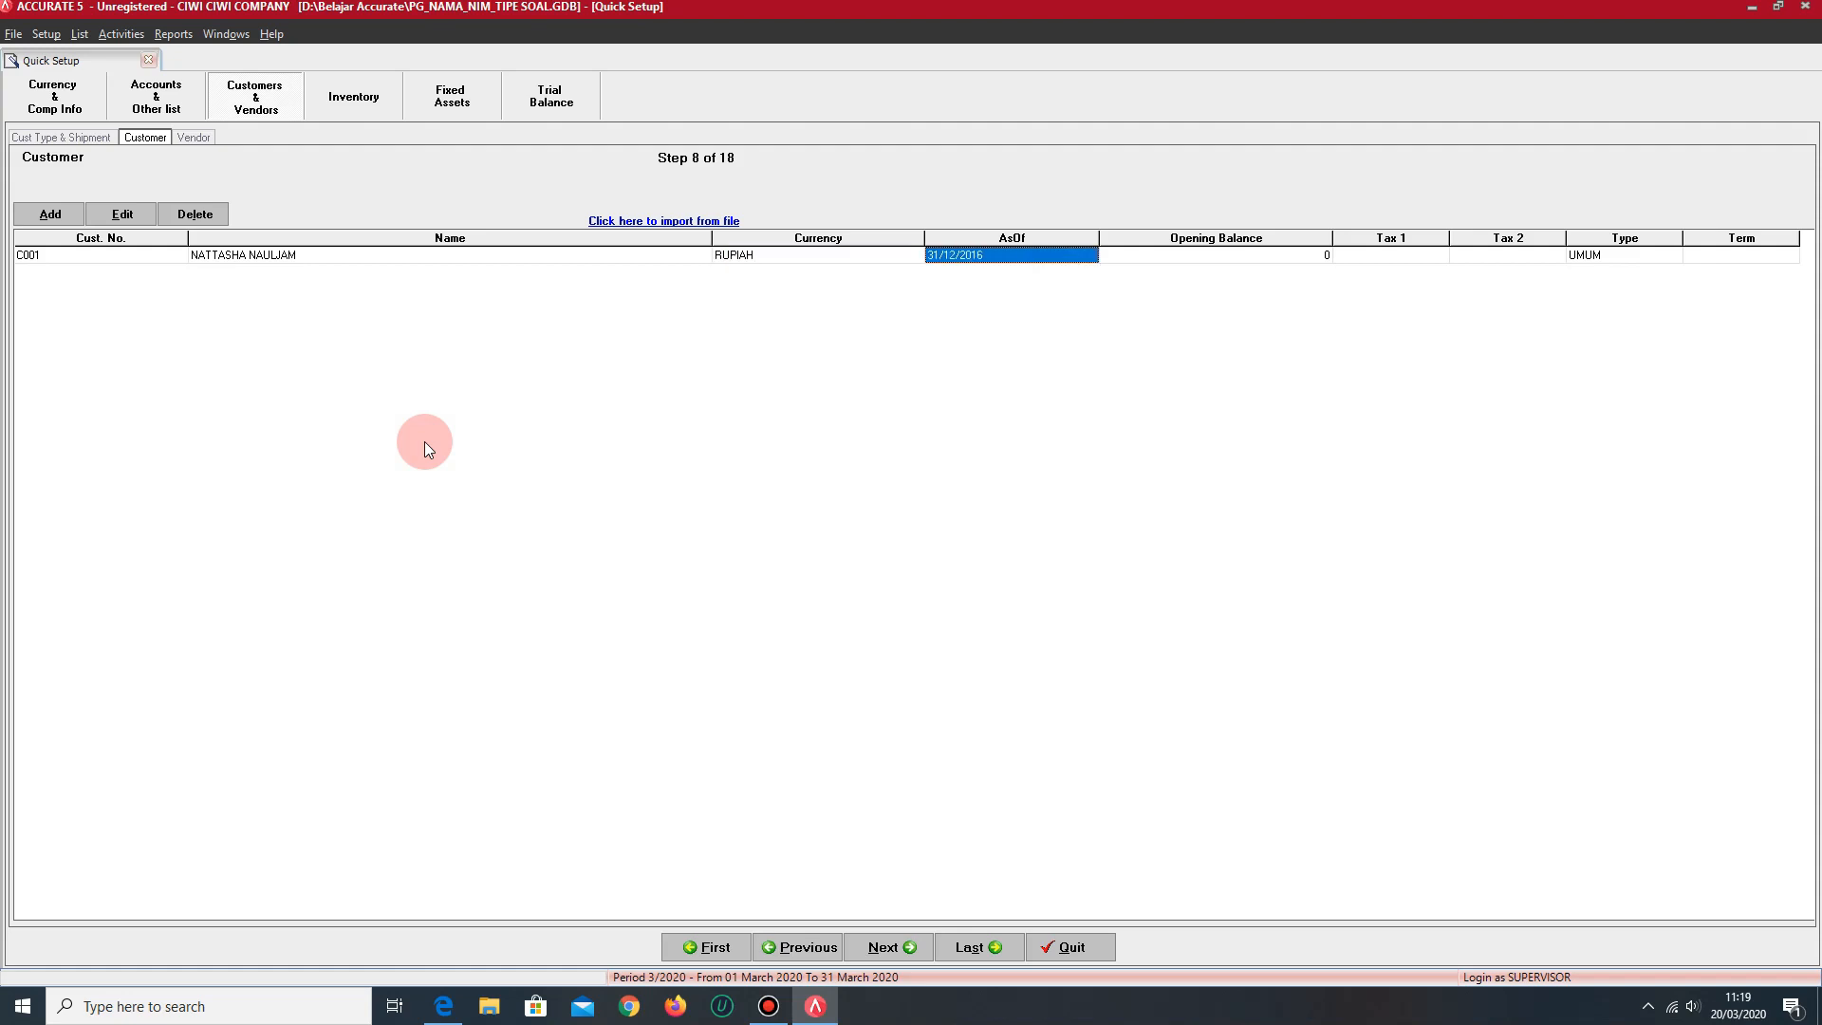
pyautogui.press('Tab')
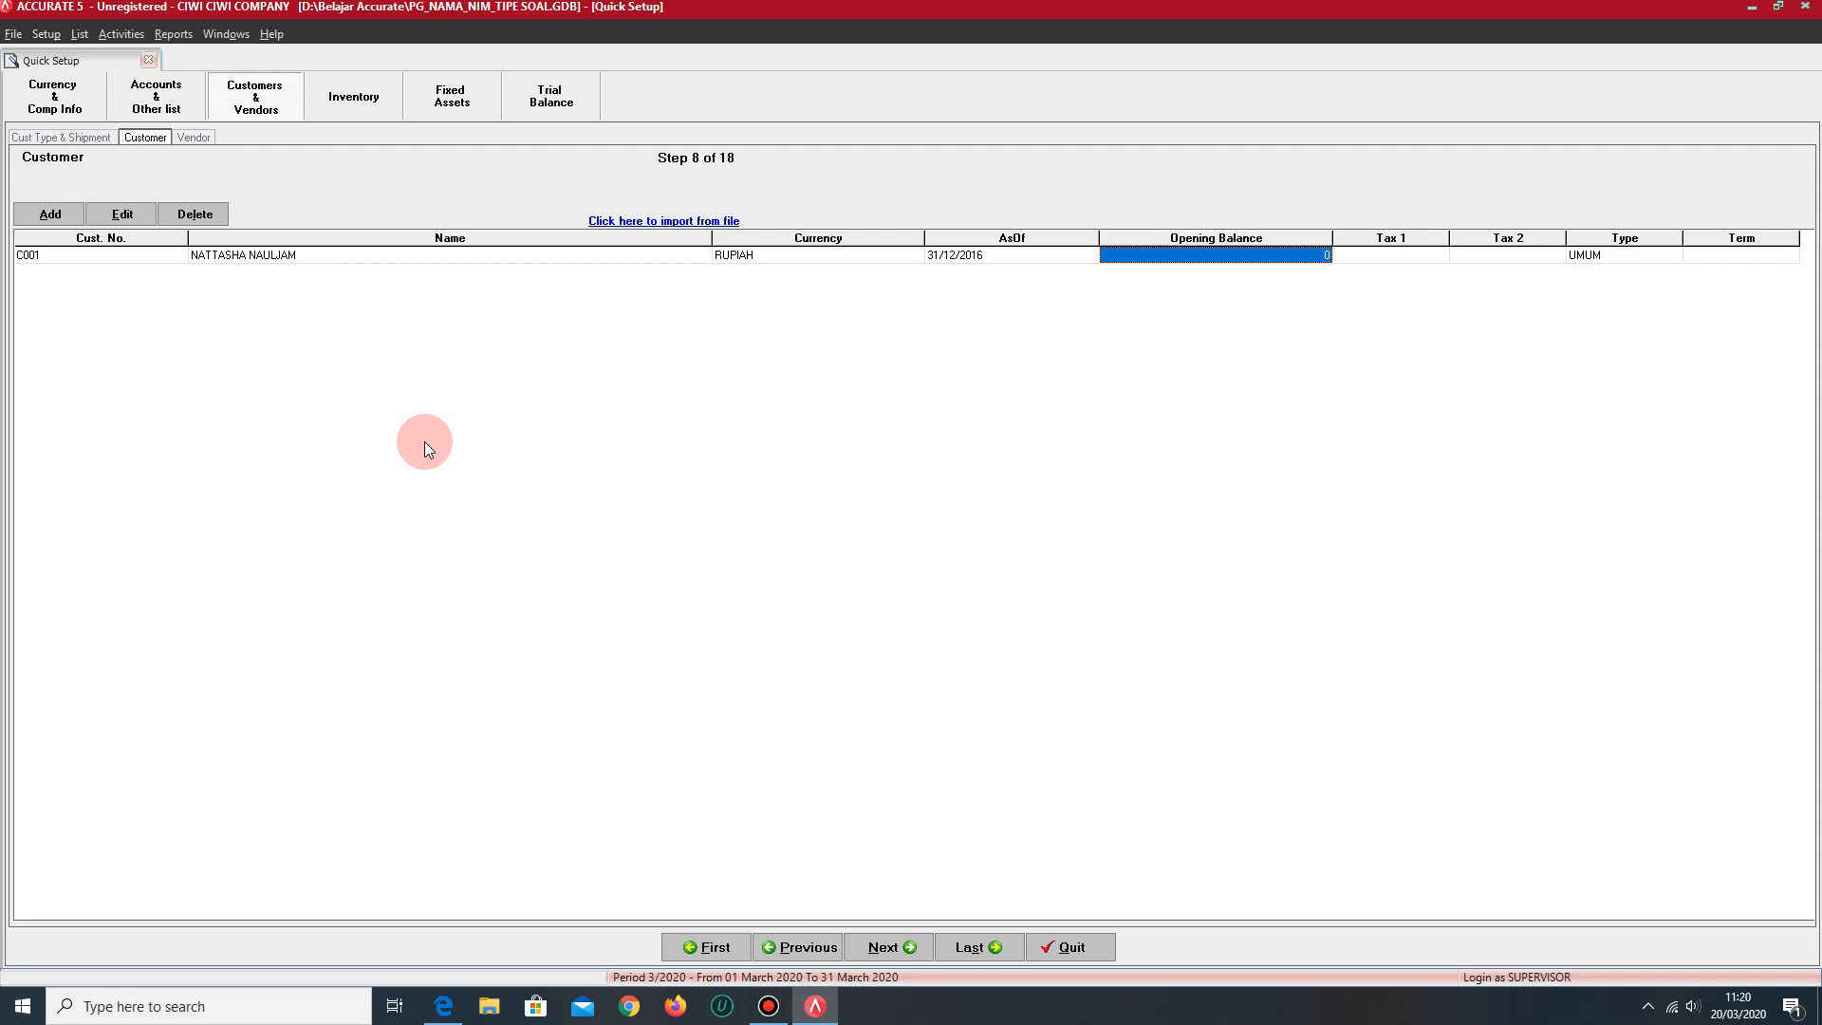
pyautogui.write('5328')
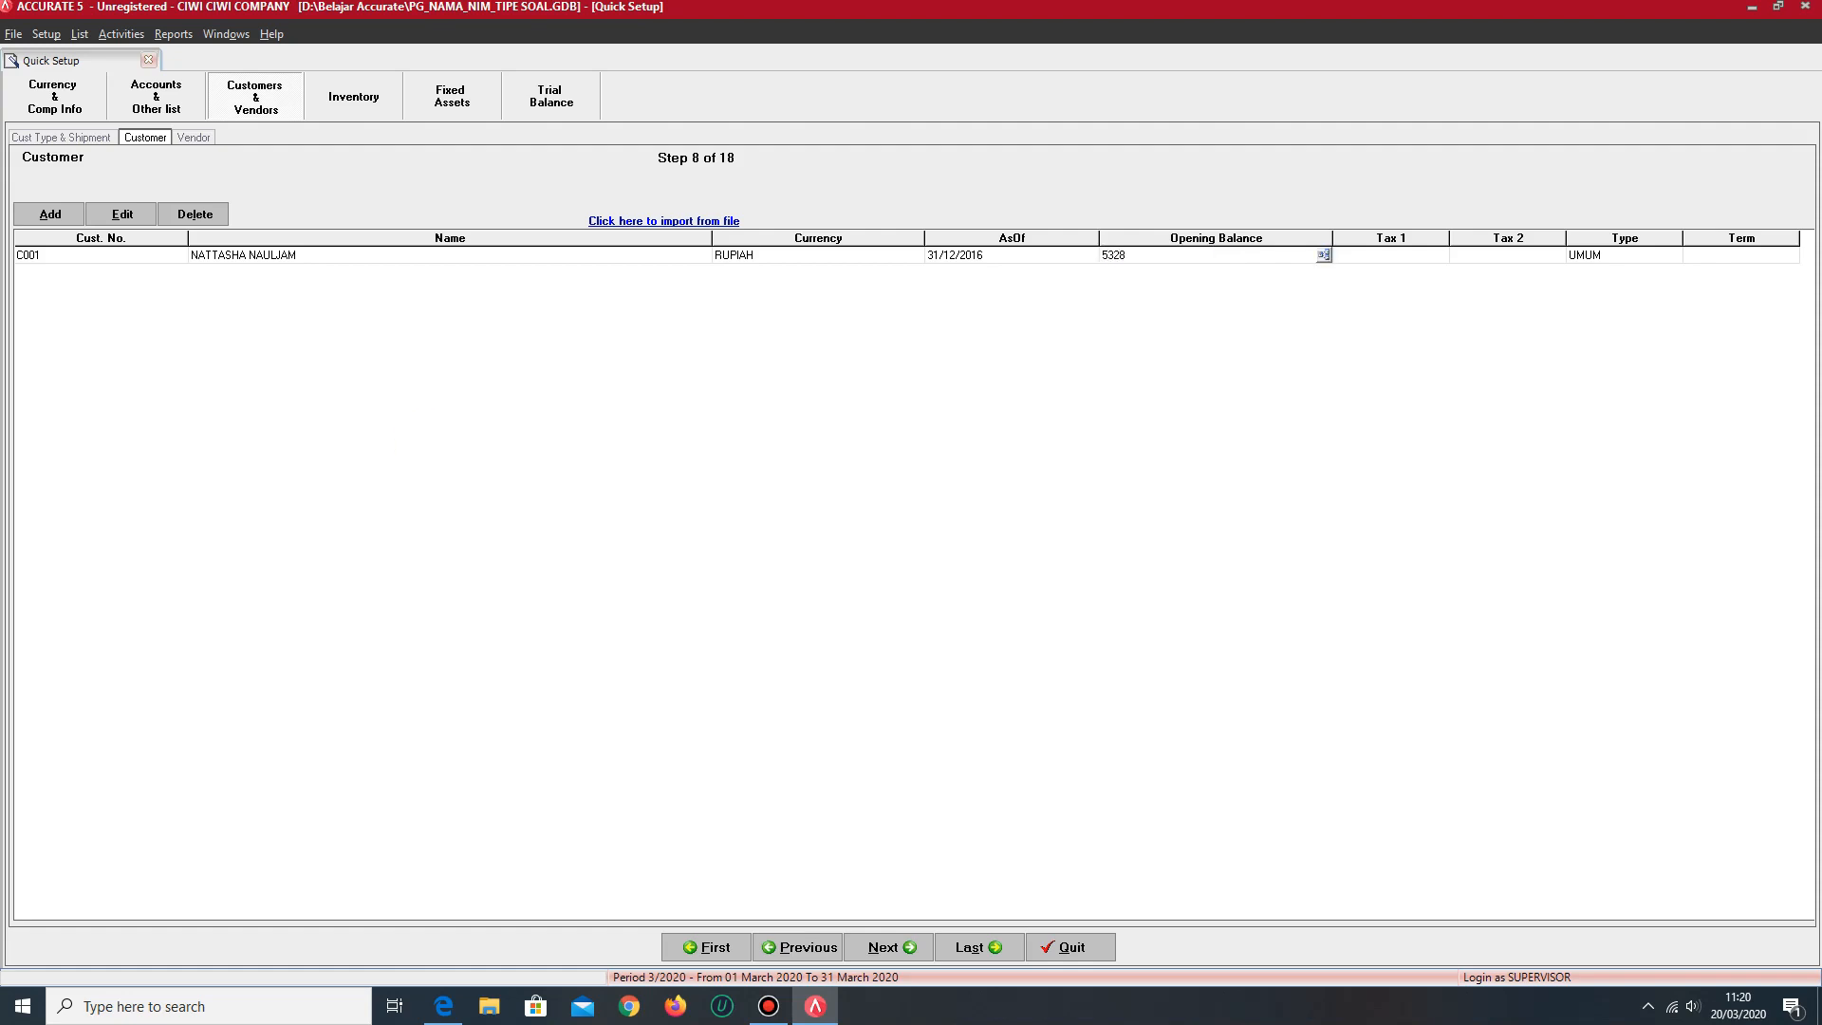
pyautogui.press('Tab')
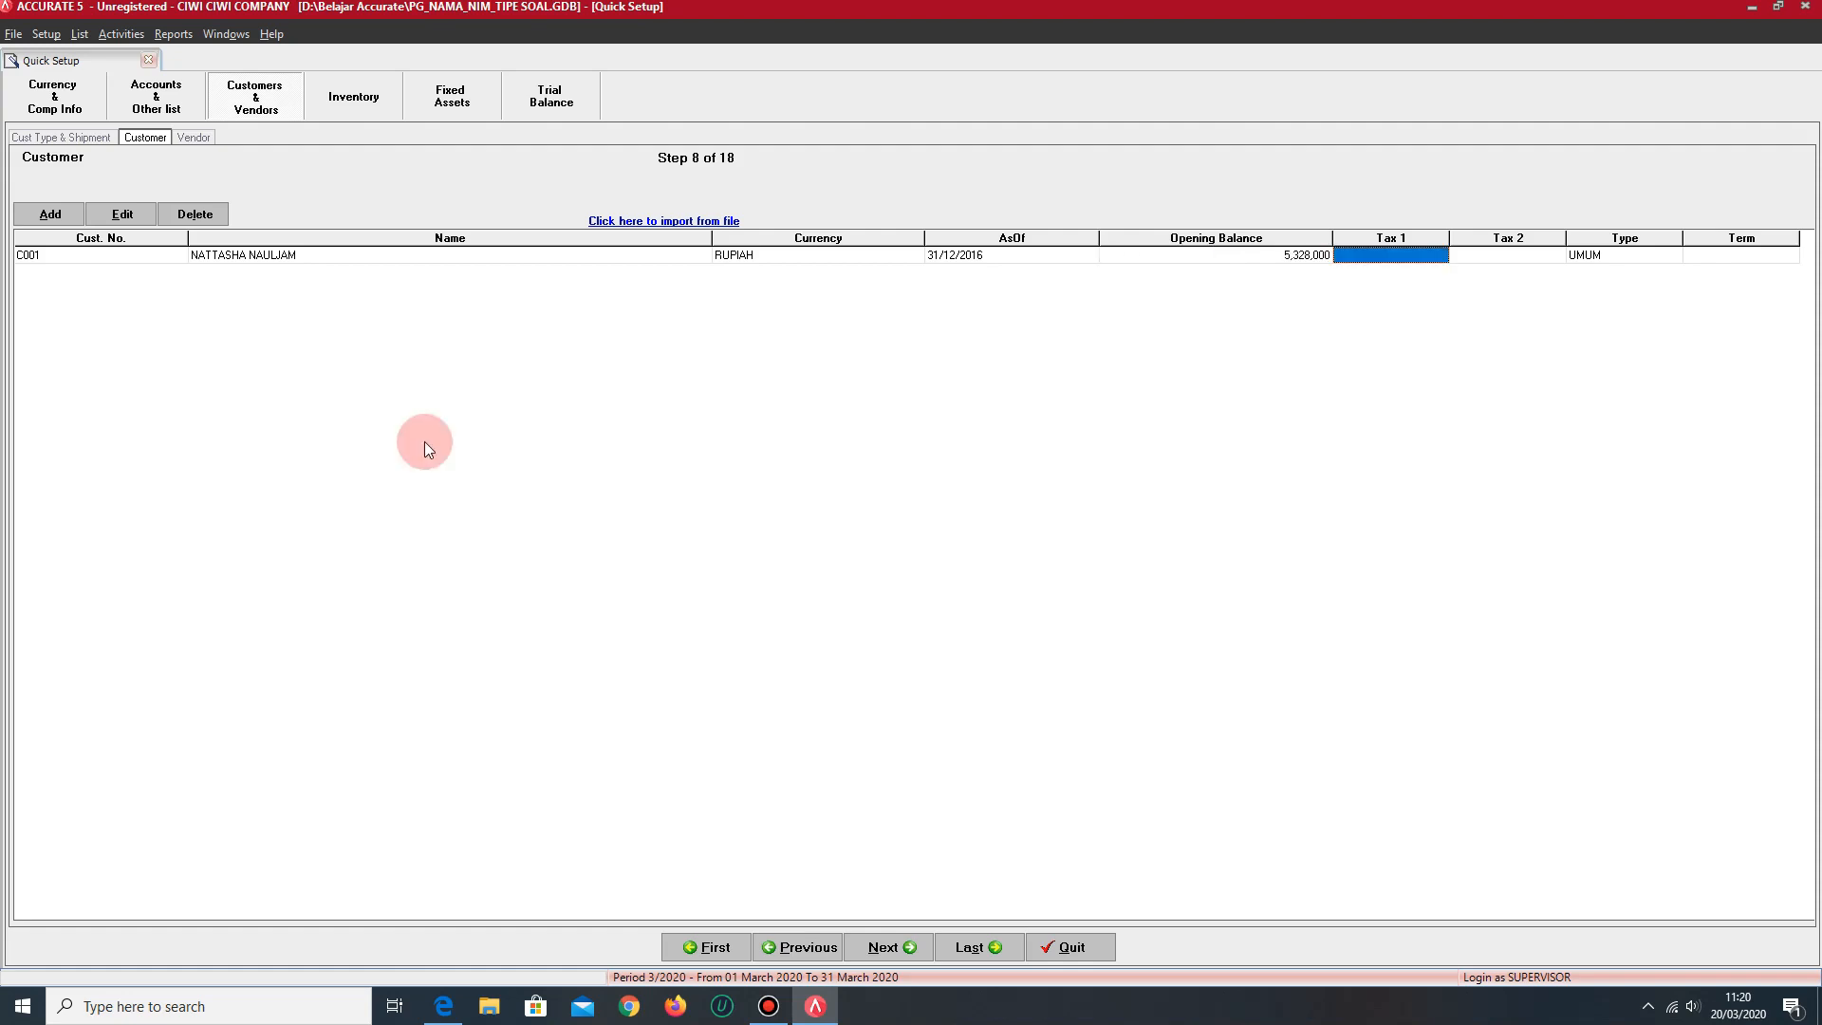
pyautogui.press('Tab')
pyautogui.press('Tab')
pyautogui.press('Tab')
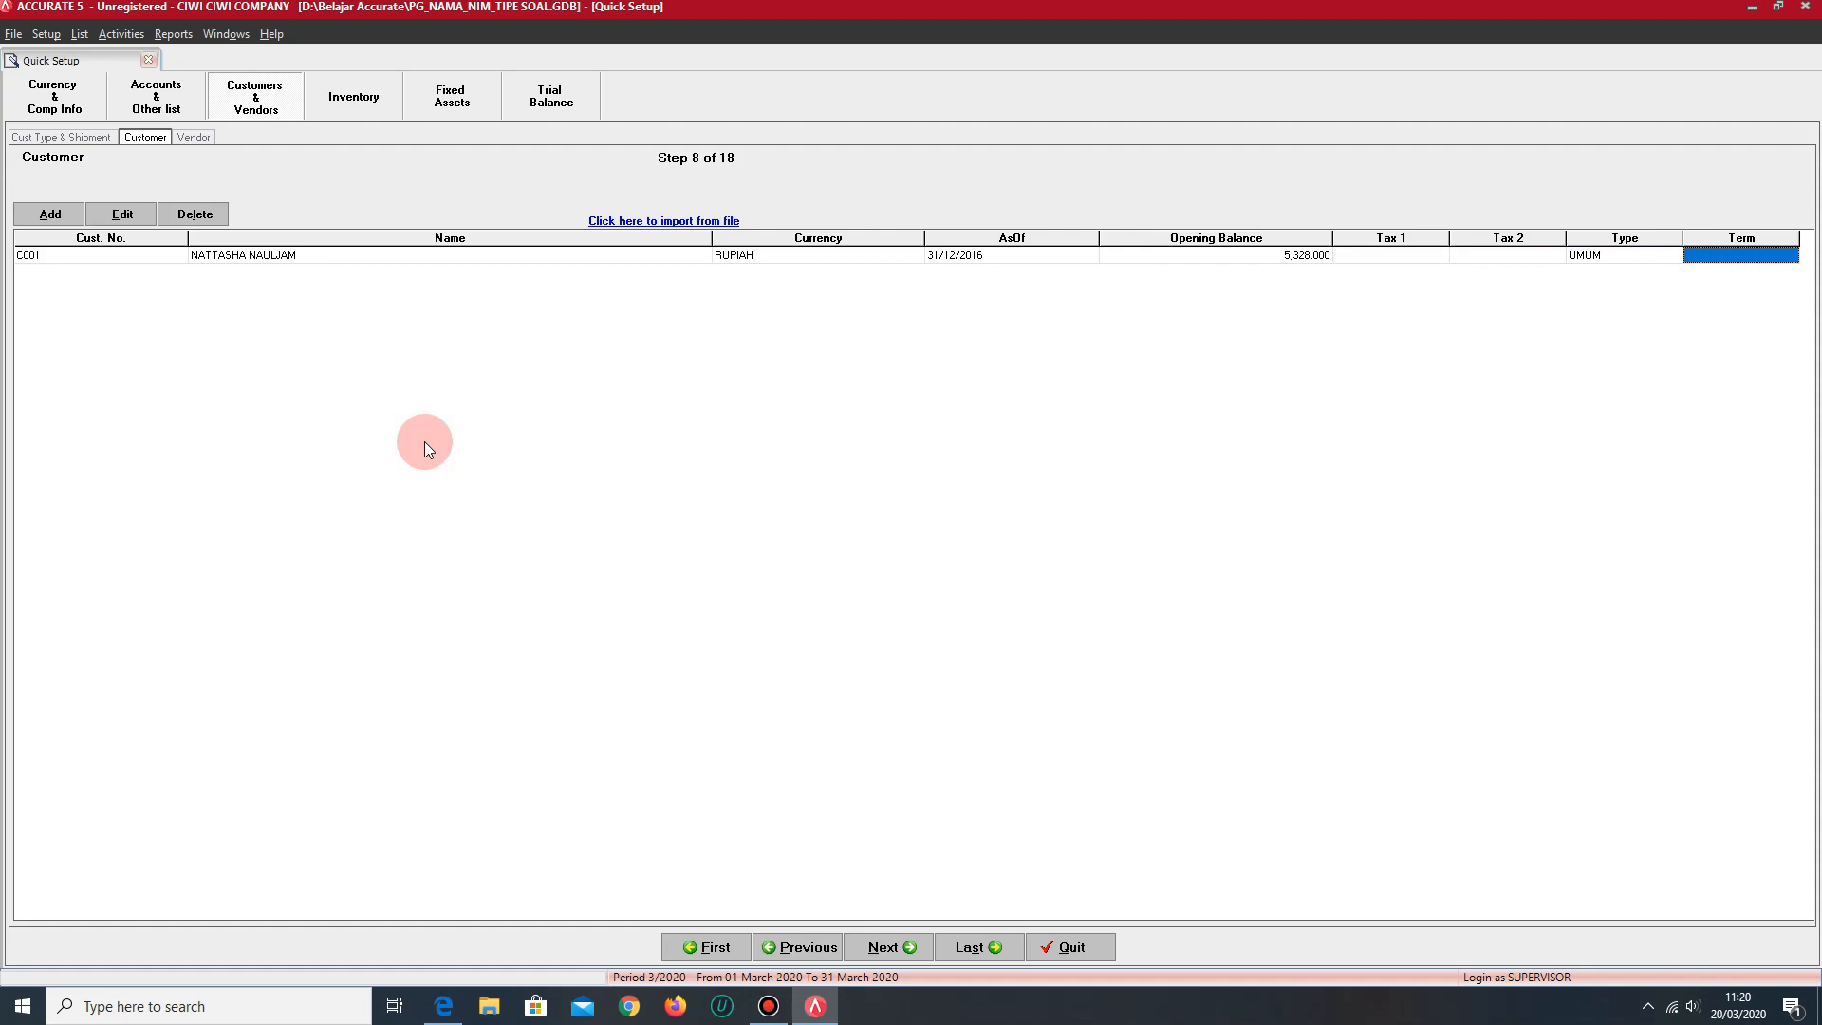
pyautogui.press('Tab')
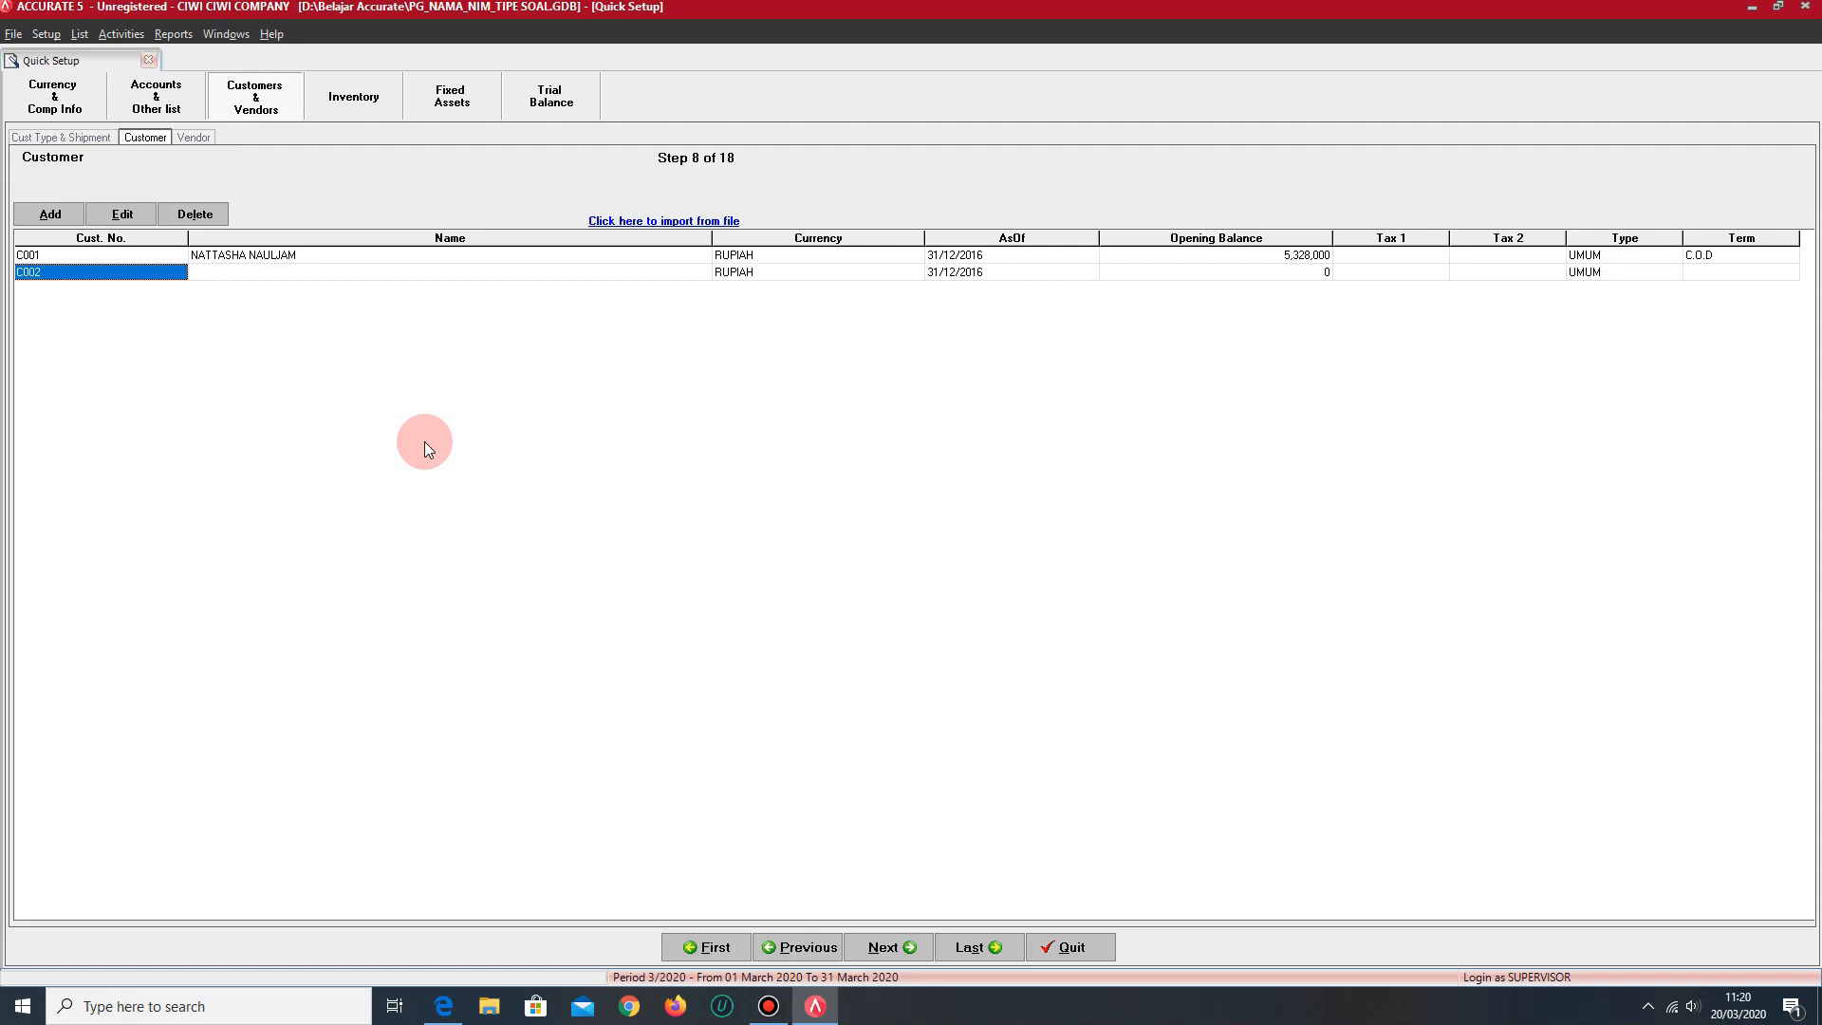
pyautogui.press('Tab')
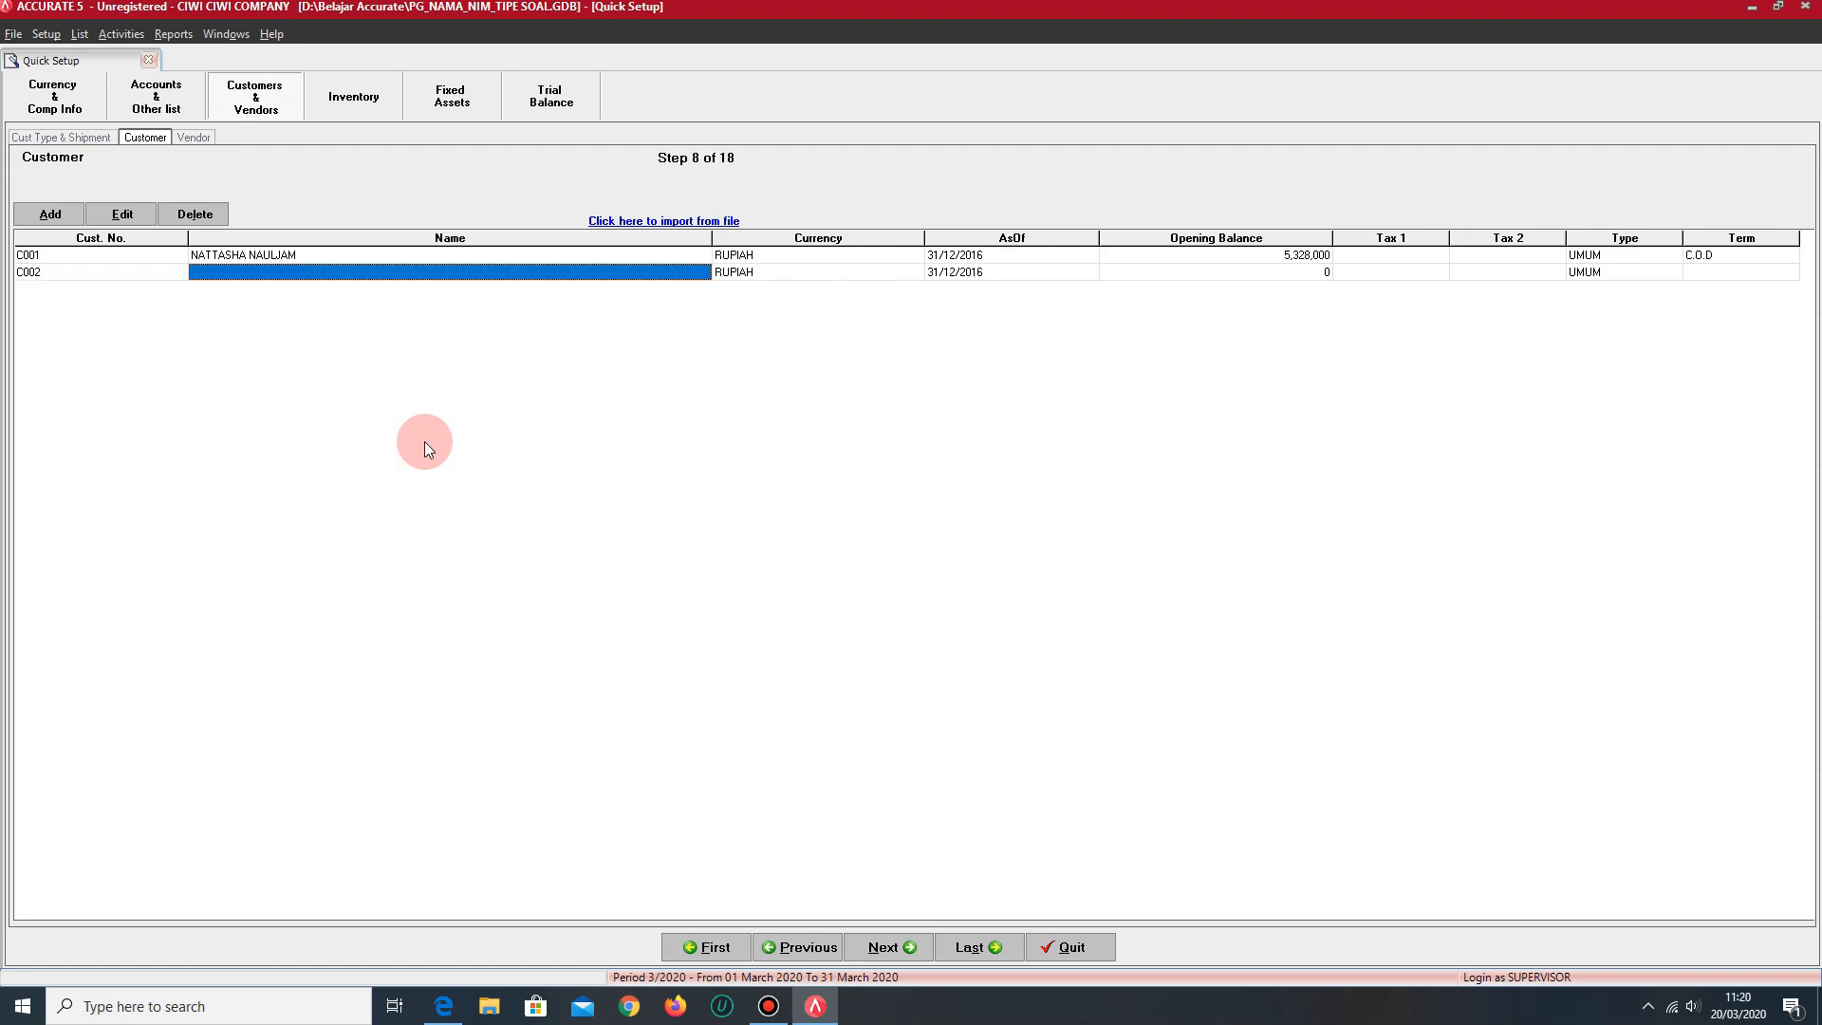
pyautogui.press('Tab')
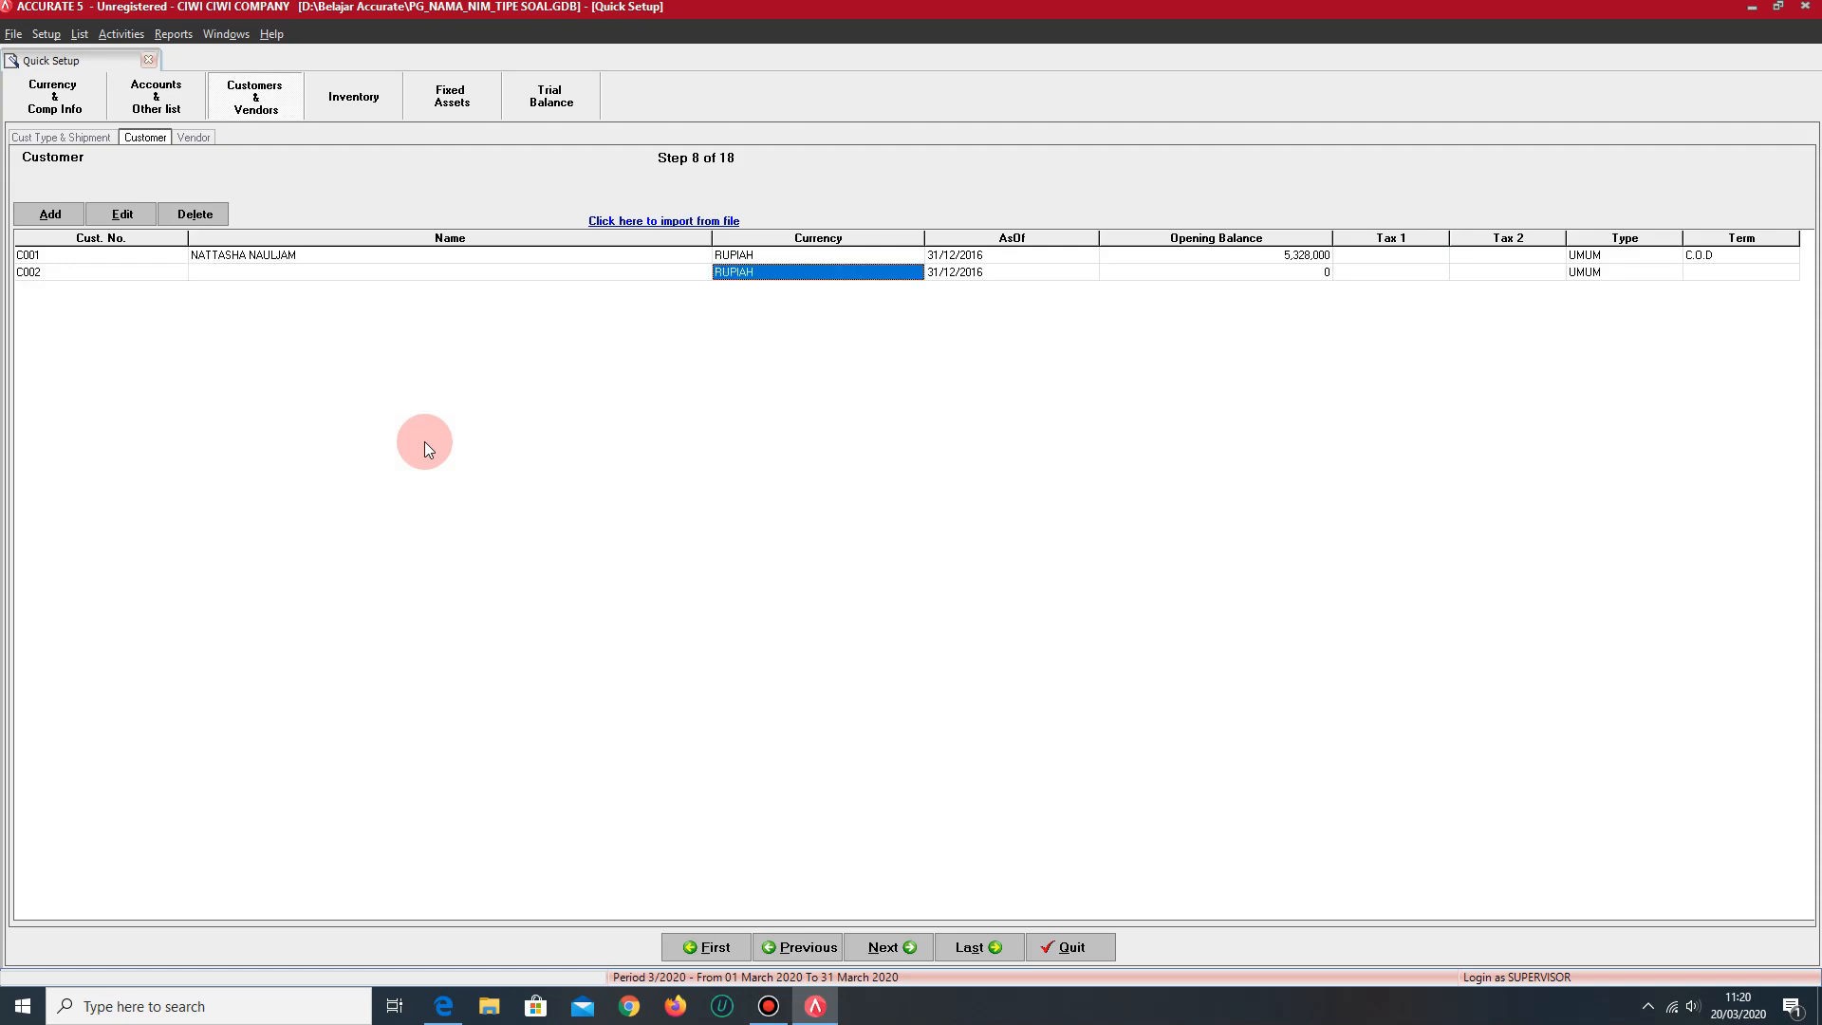
pyautogui.press('Tab')
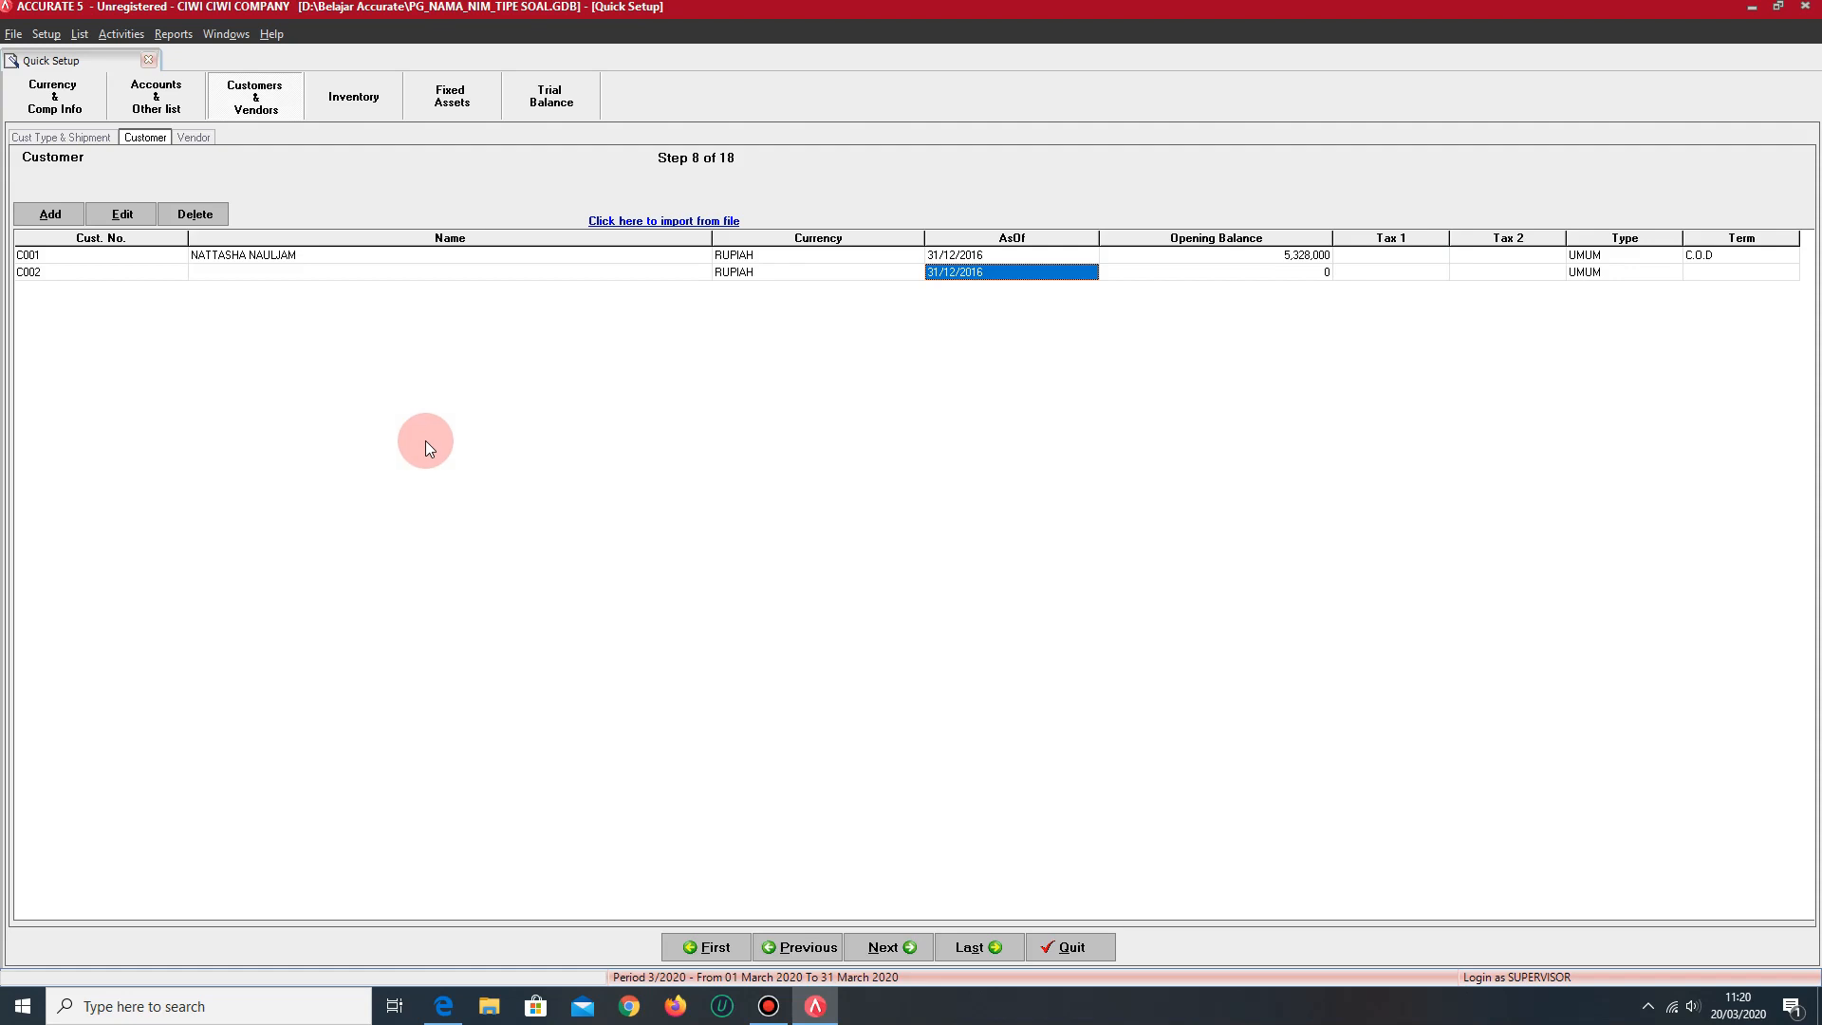
pyautogui.press('Tab')
pyautogui.press('Tab')
pyautogui.press('Tab')
pyautogui.press('Tab')
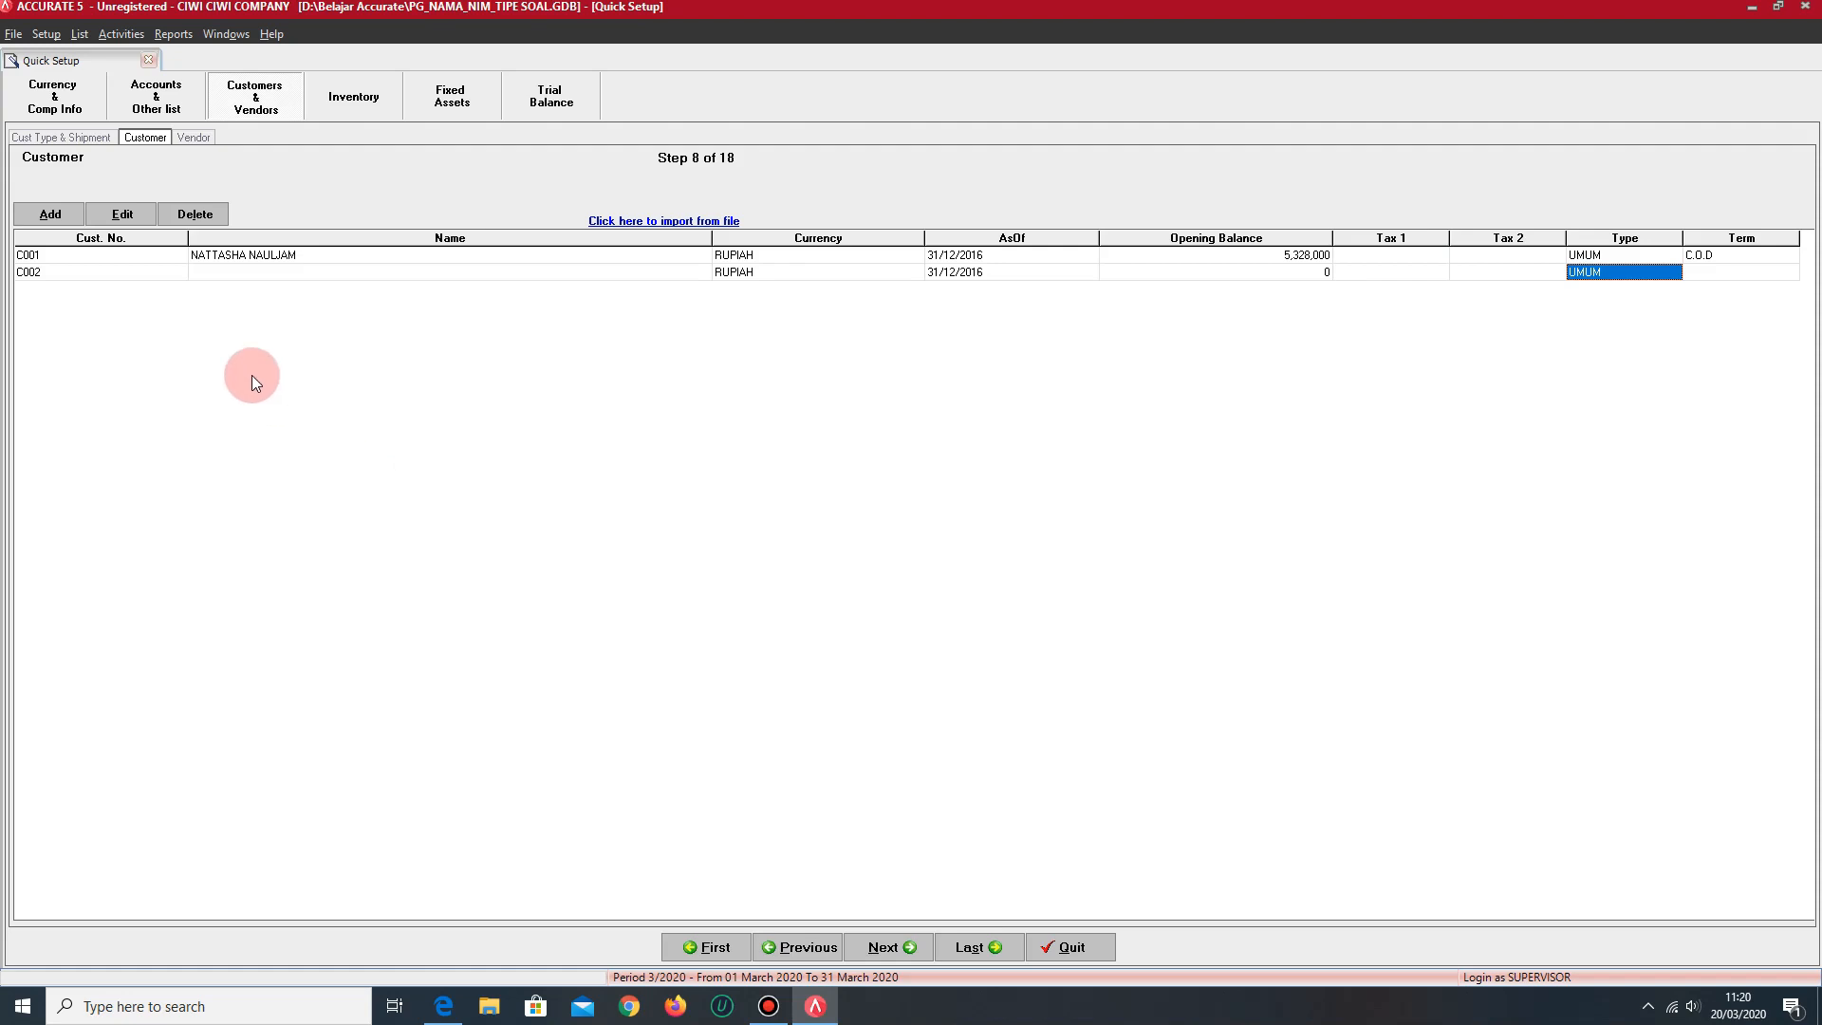
# - Continue to the Vendor setup step and open the first row's vendor number for entry
pyautogui.click(892, 947)
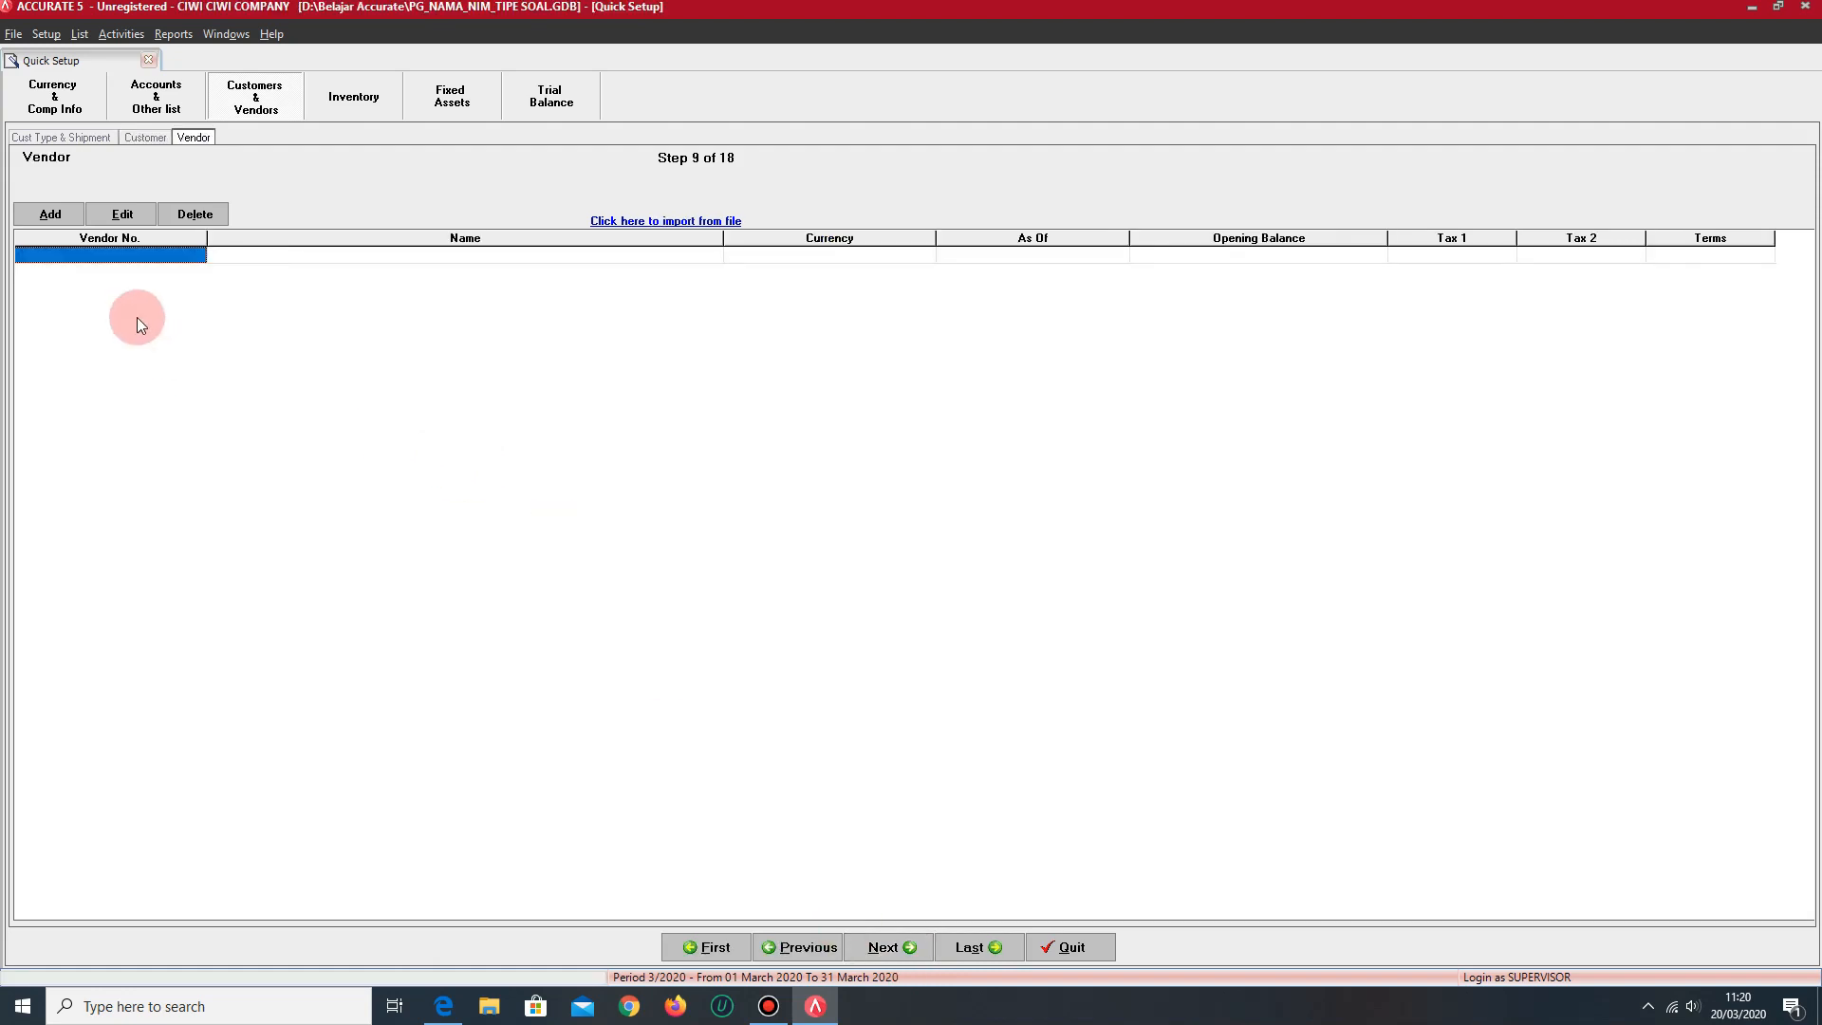
pyautogui.click(125, 255)
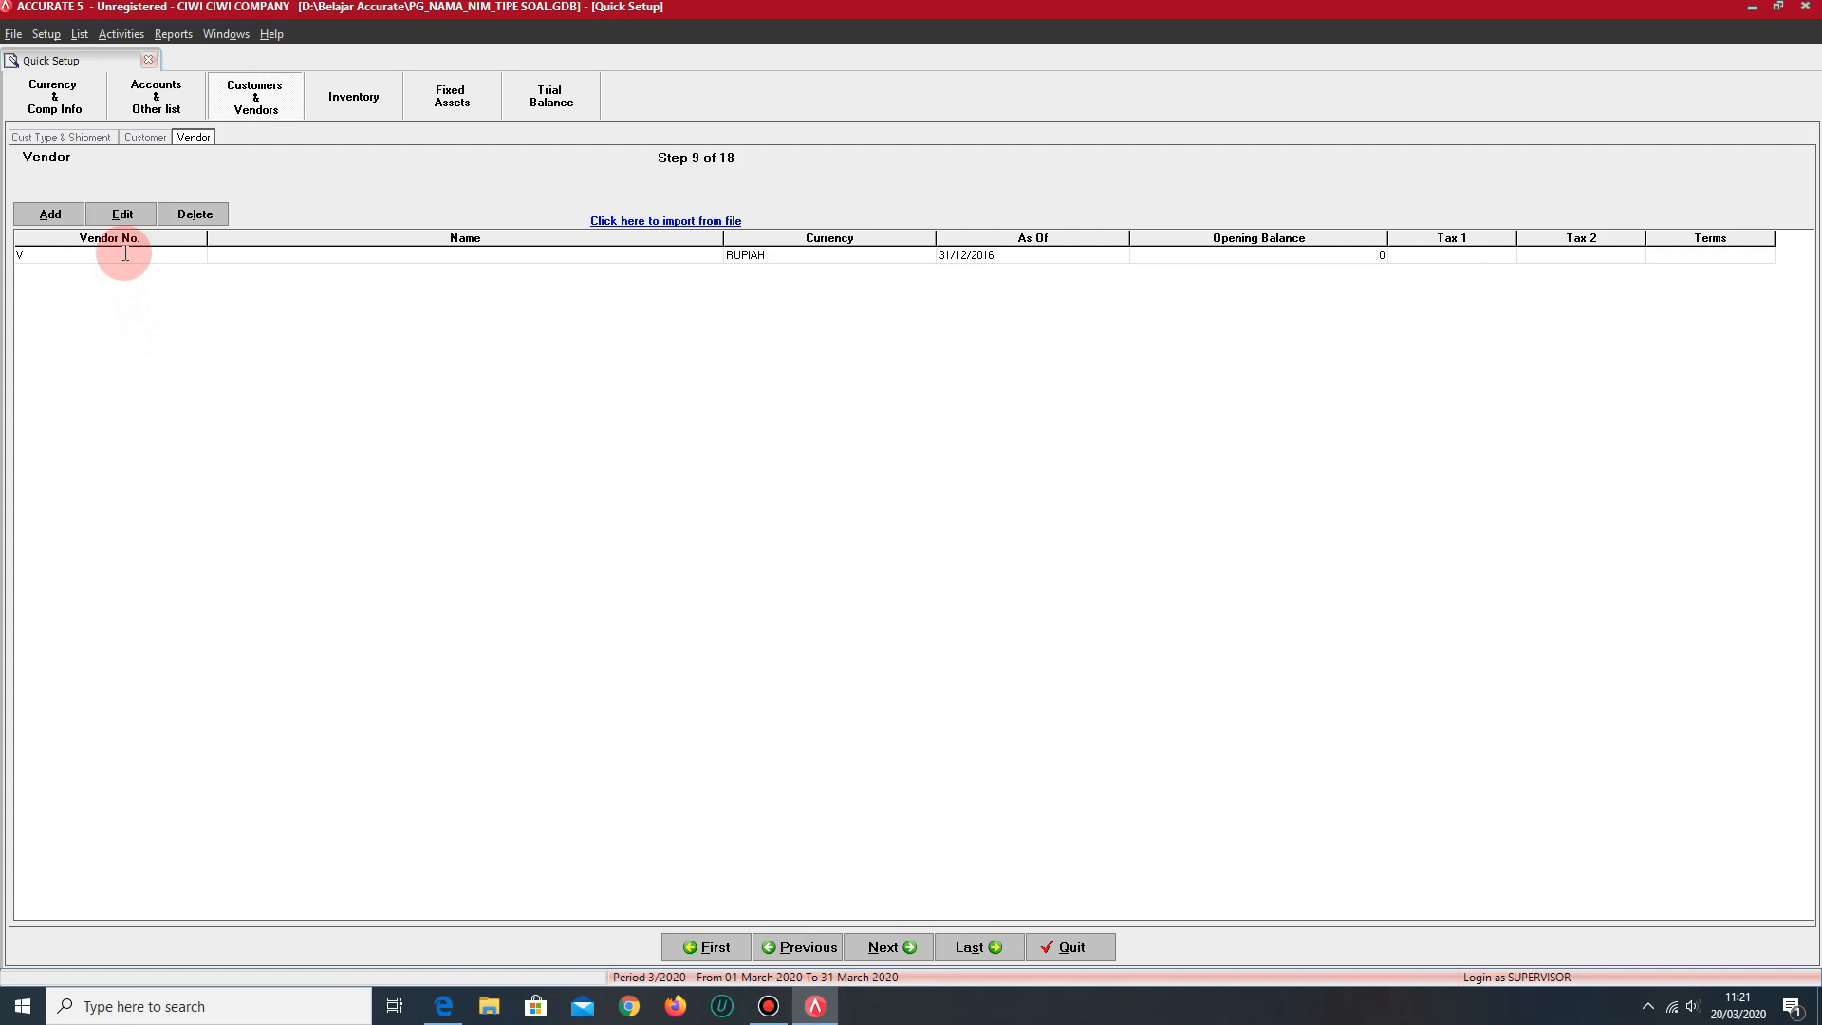
# - Enter the first vendor's number and full name in the Vendor setup step
pyautogui.write('V001')
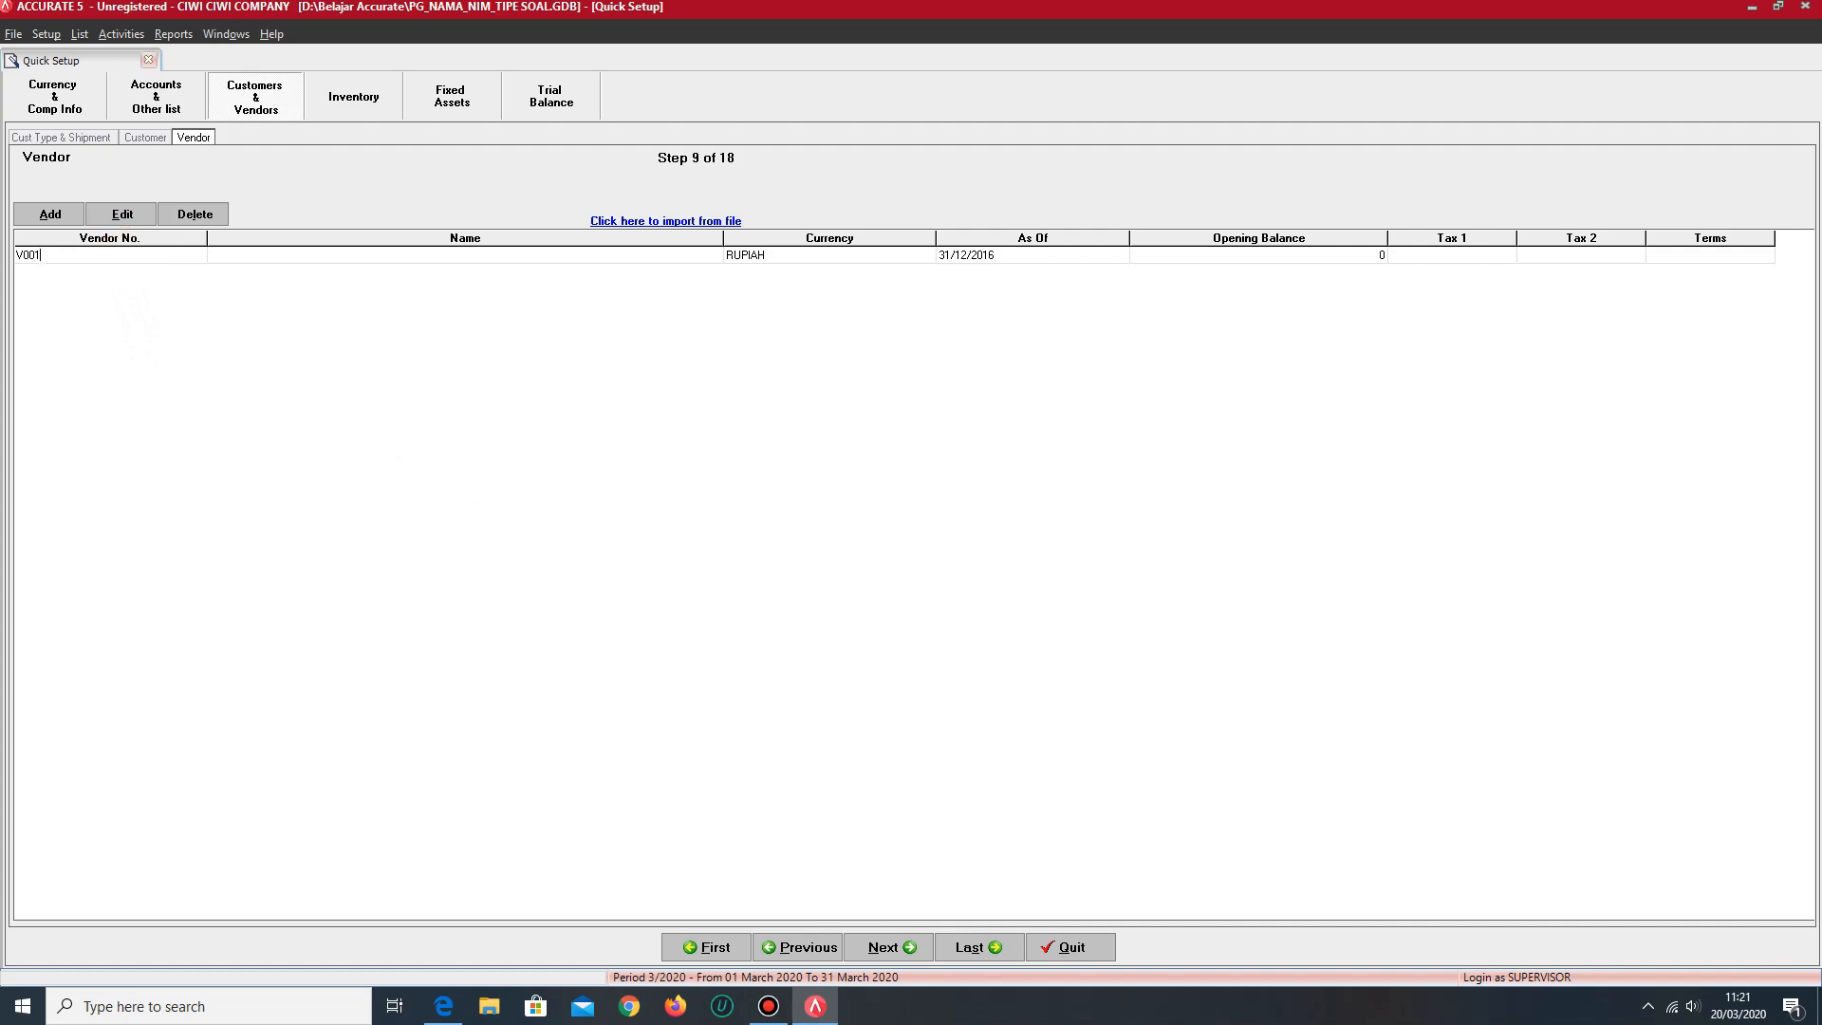
pyautogui.press('Tab')
pyautogui.write('HAJI WON')
pyautogui.press('Tab')
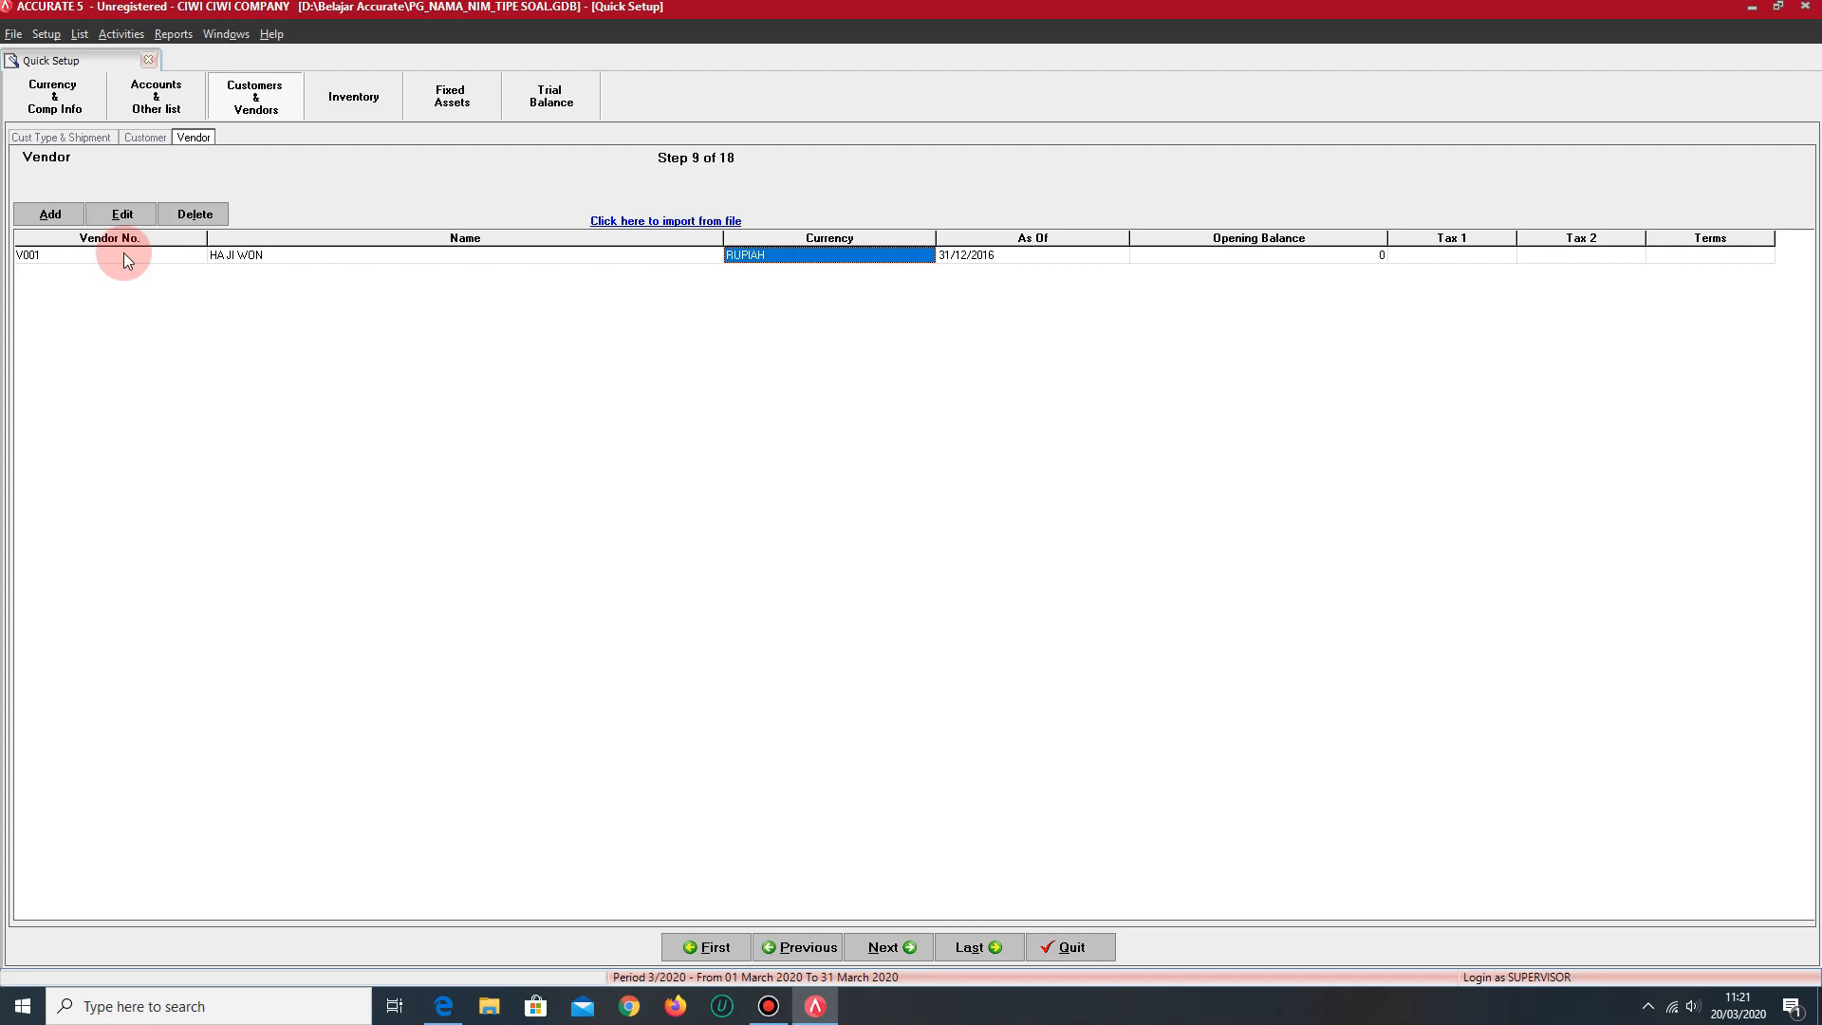
# - Set the first vendor's opening balance to 77,532,400 and the payment term to C.O.D
pyautogui.press('Tab')
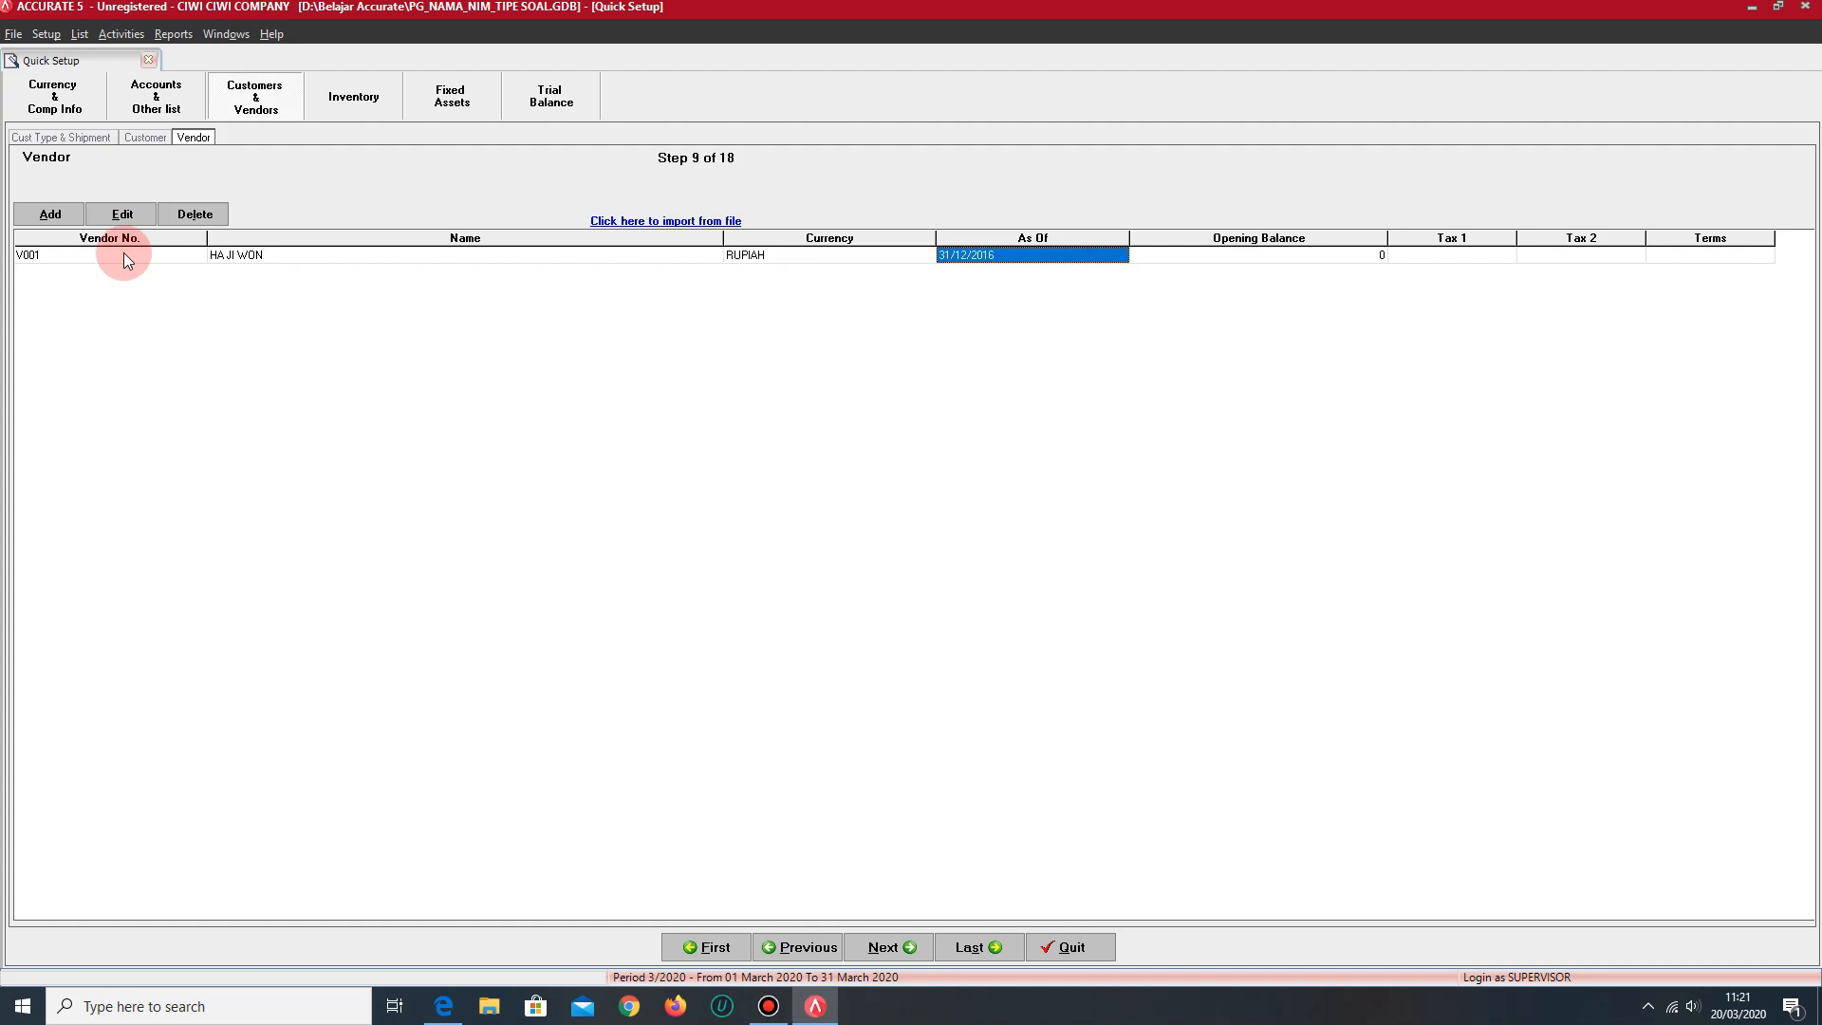
pyautogui.press('Tab')
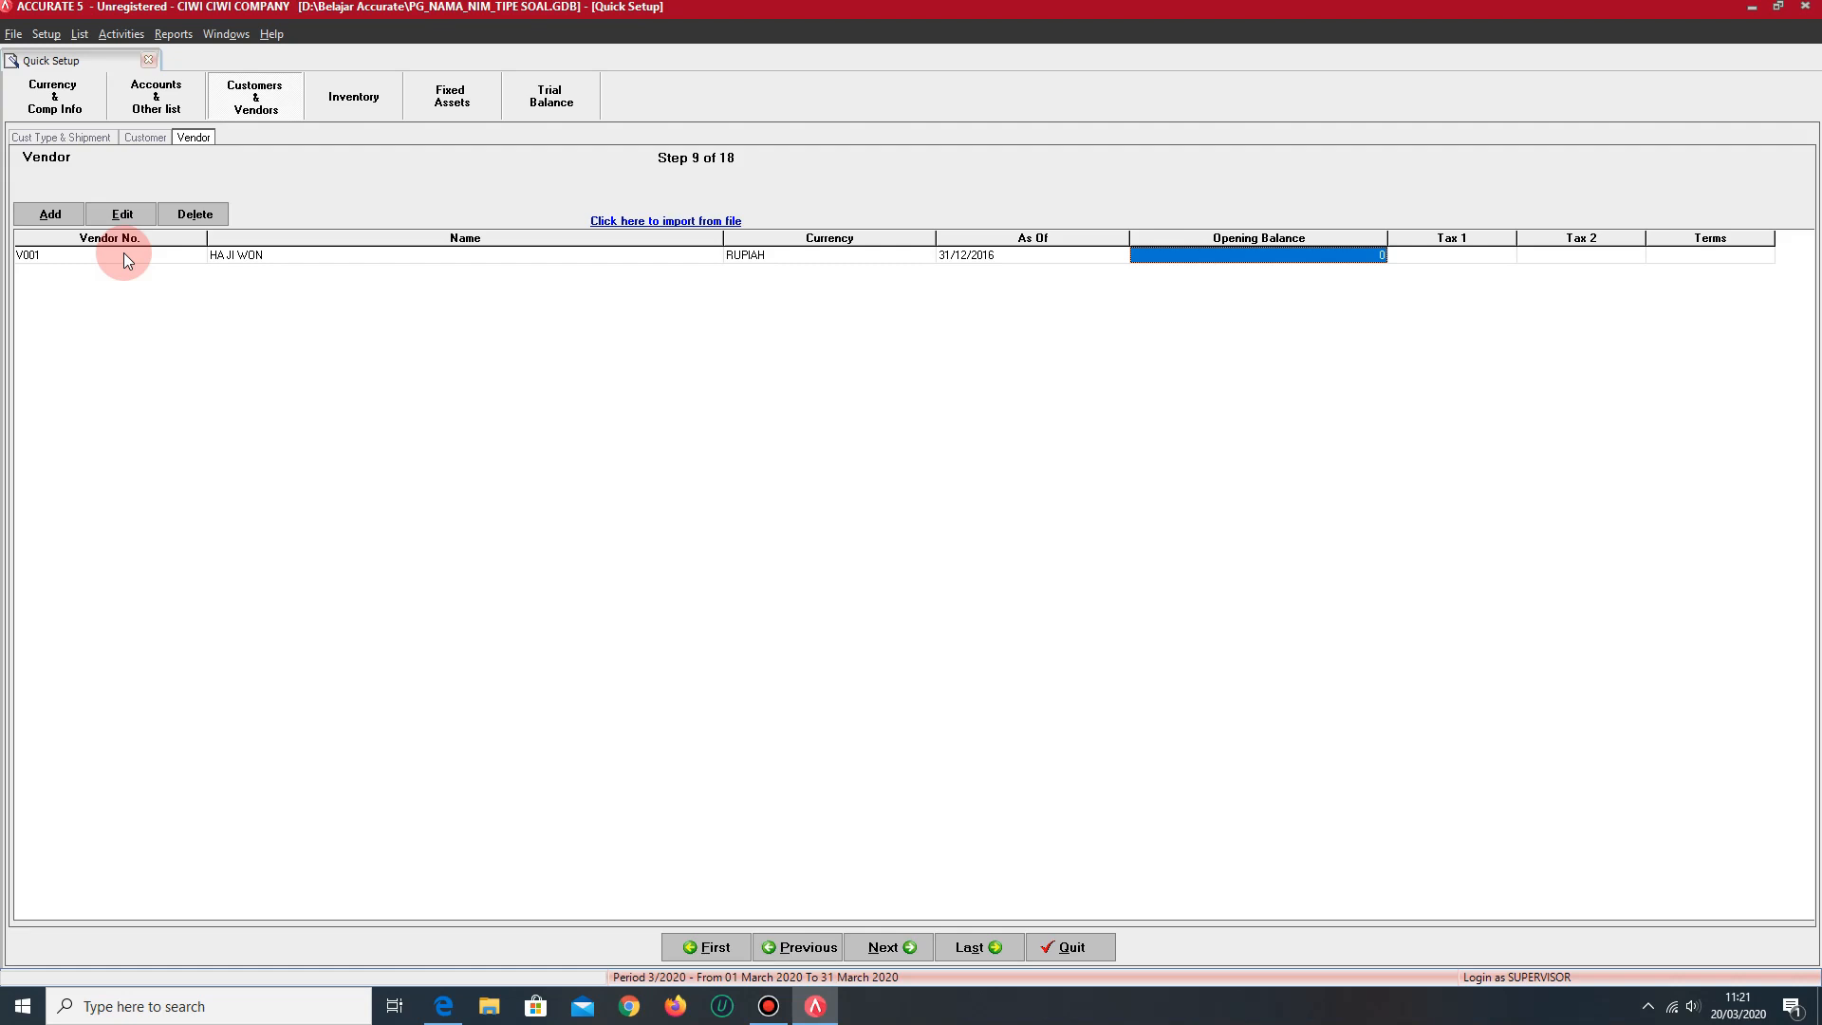
pyautogui.write('77532400')
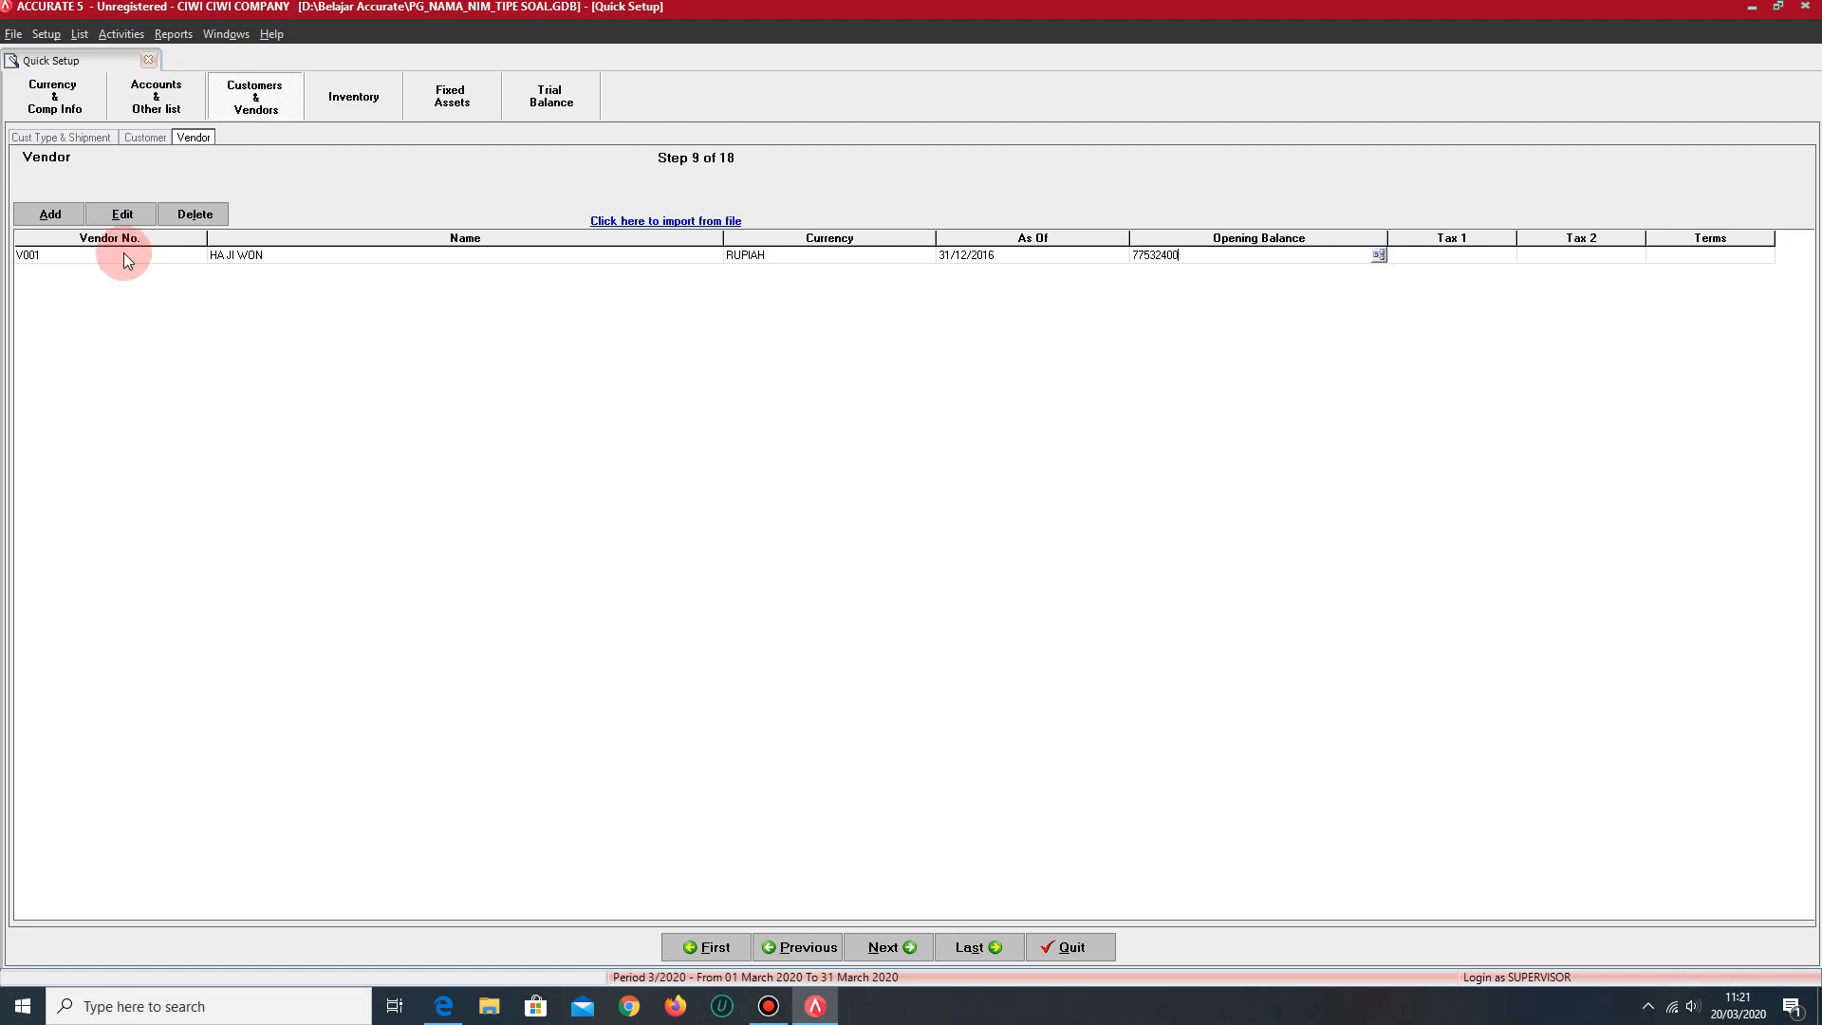
pyautogui.press('Return')
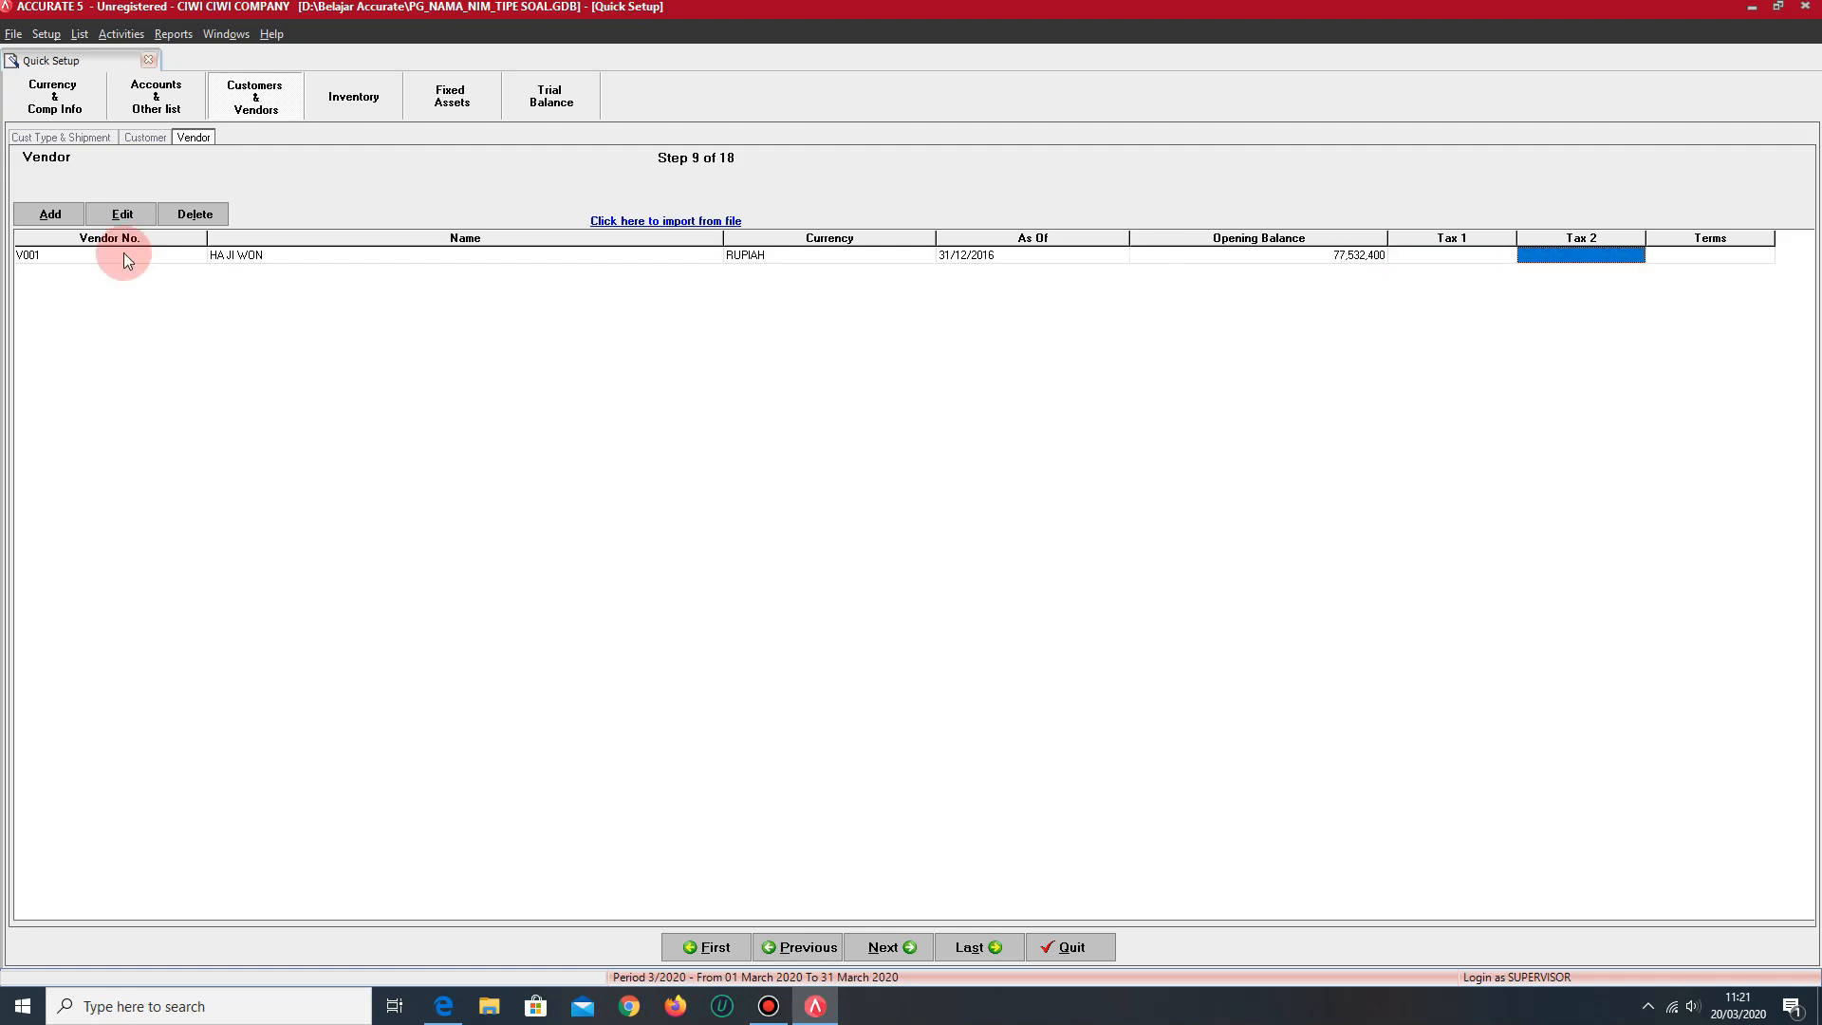
pyautogui.press('Return')
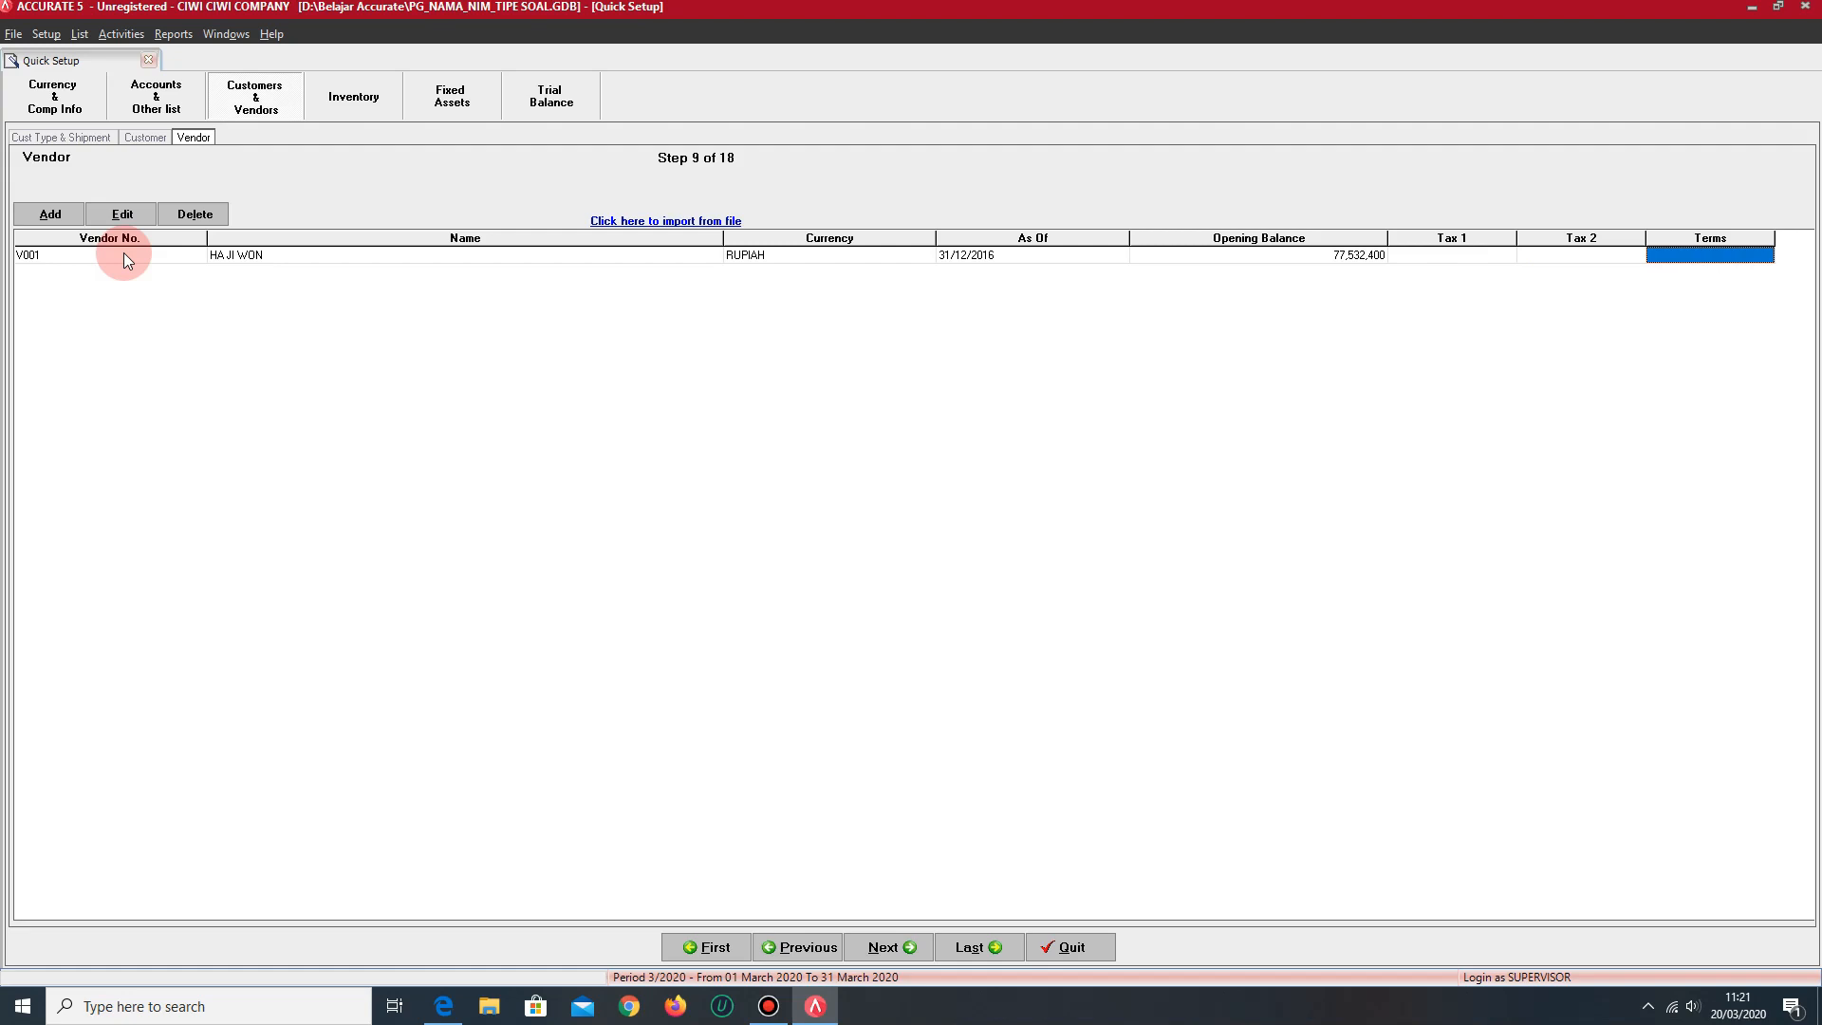
pyautogui.press('Return')
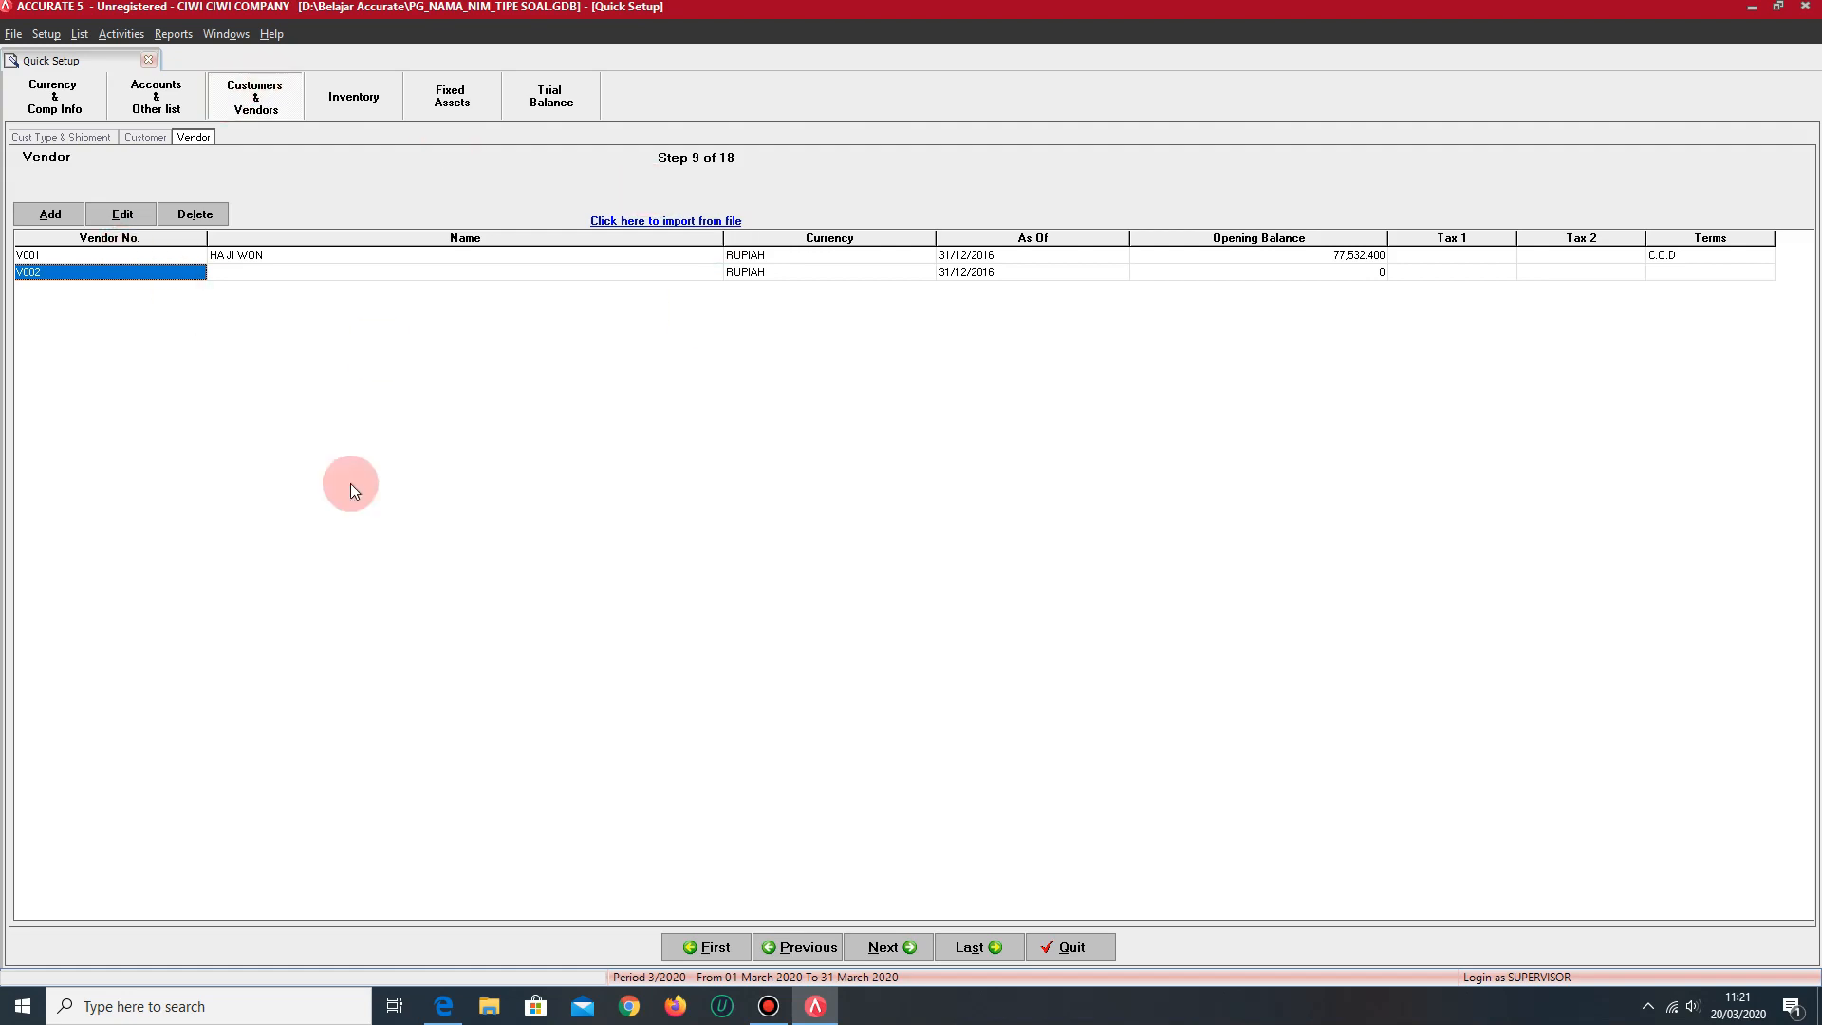
pyautogui.press('Tab')
pyautogui.press('Tab')
pyautogui.press('Tab')
pyautogui.press('Tab')
pyautogui.press('Tab')
pyautogui.press('Tab')
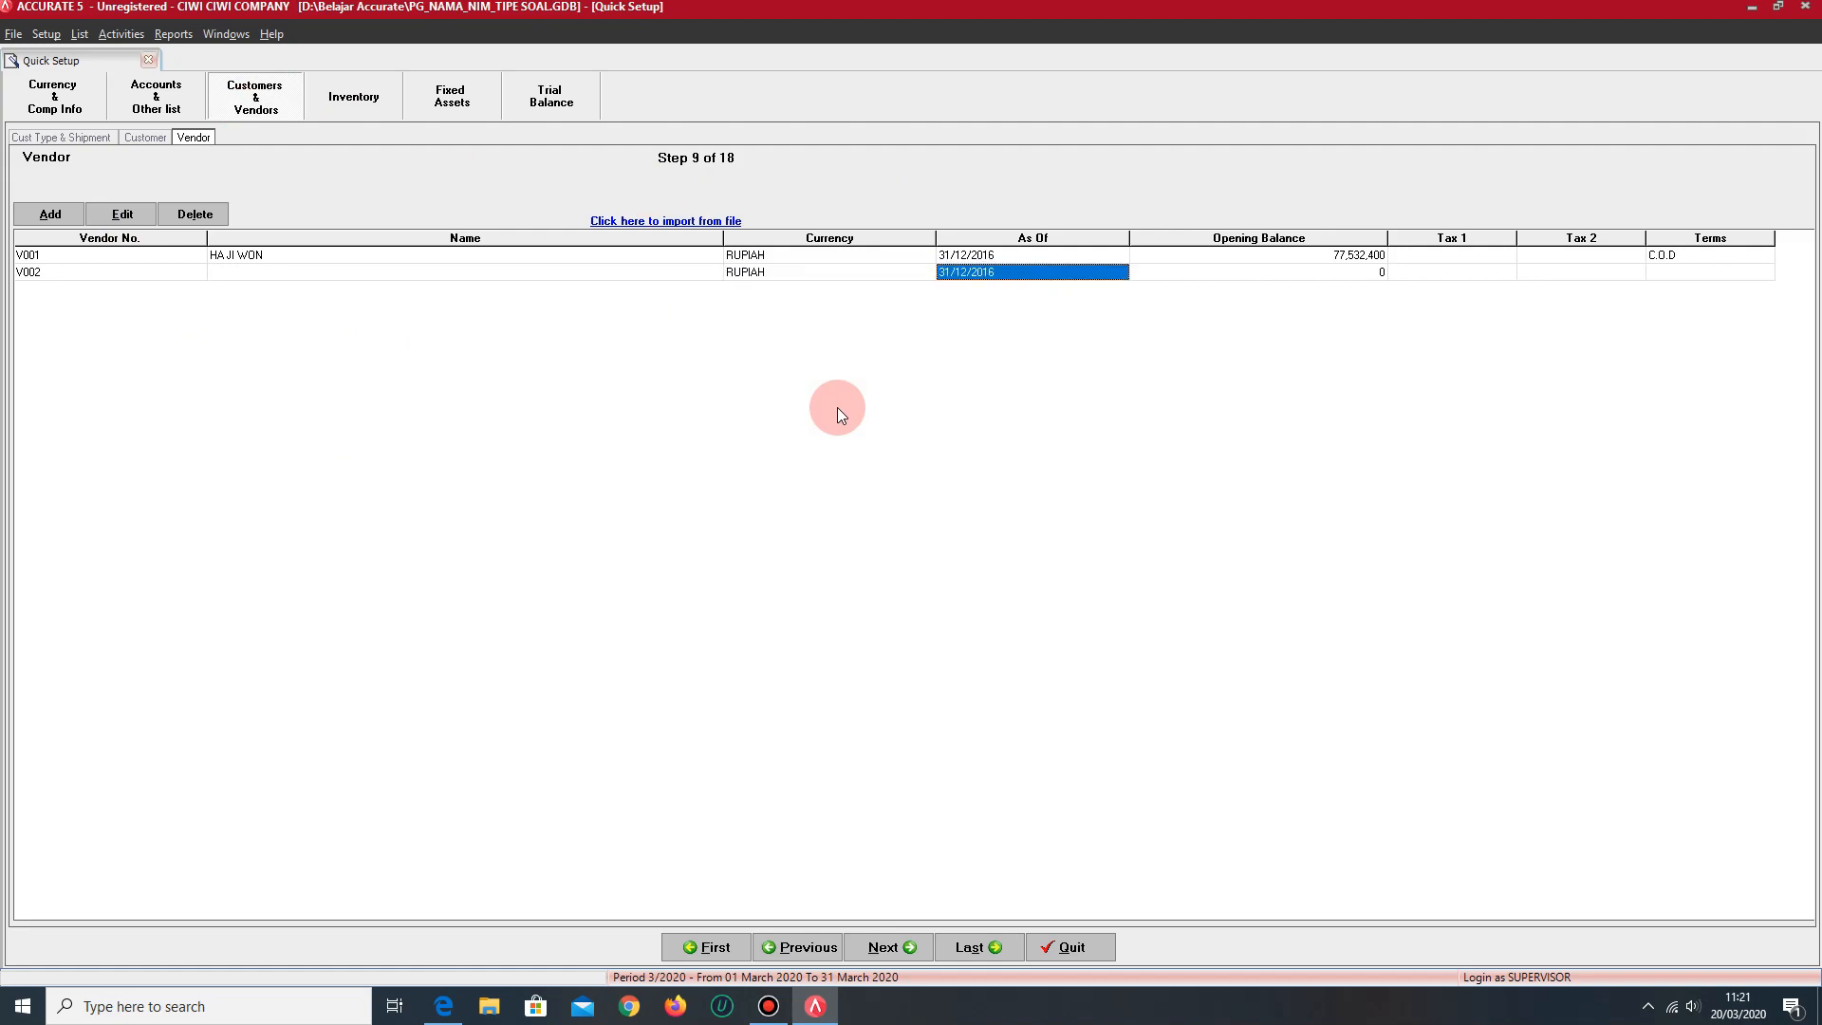
pyautogui.press('Tab')
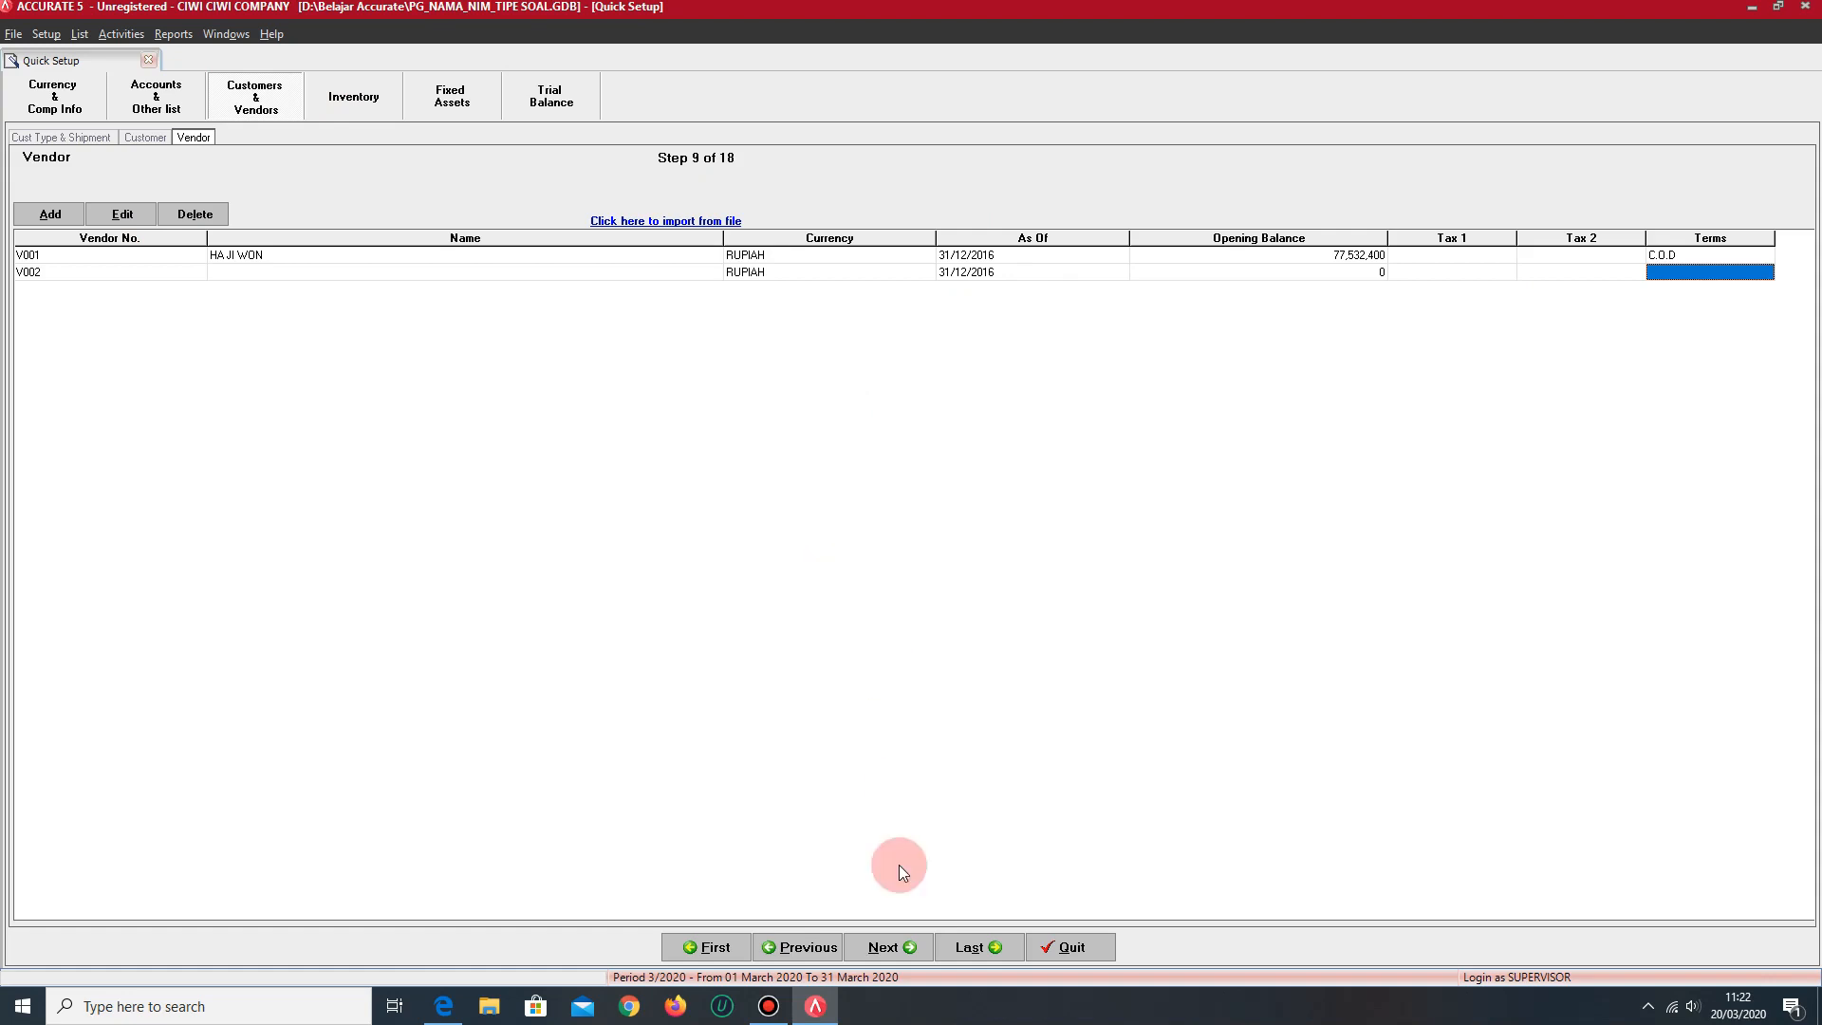
pyautogui.click(904, 951)
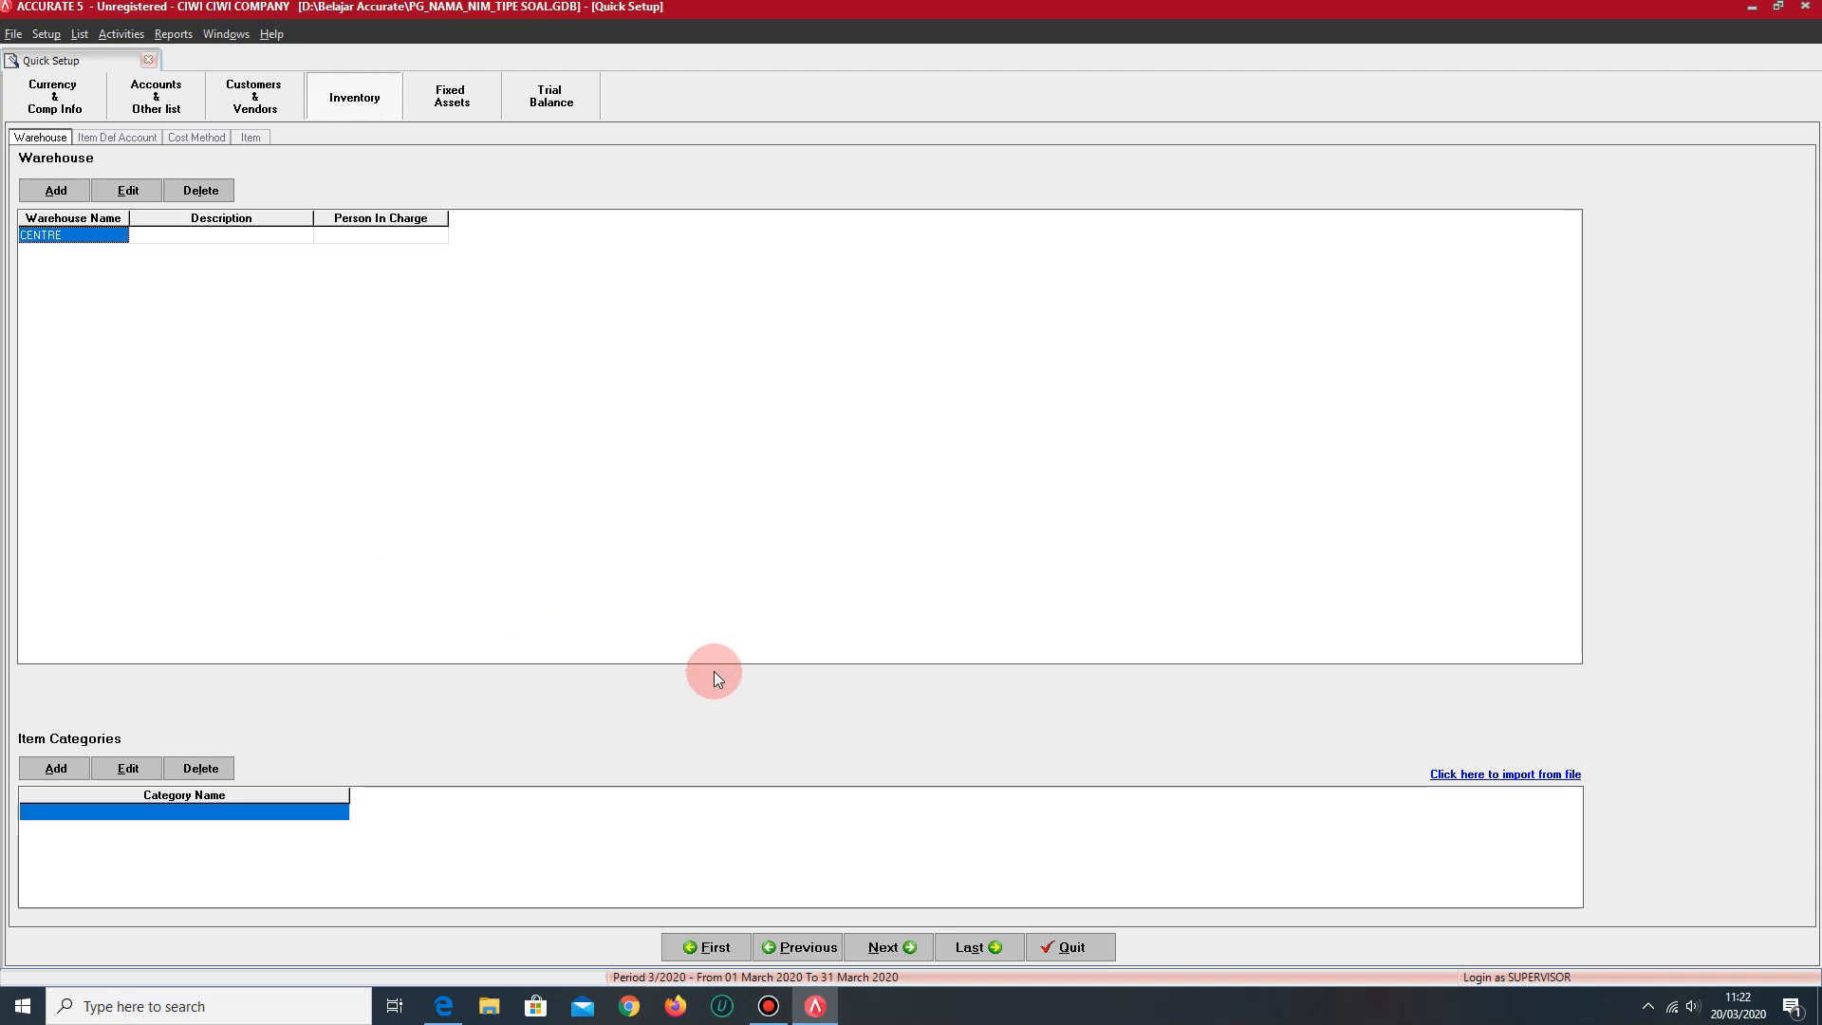
pyautogui.click(804, 945)
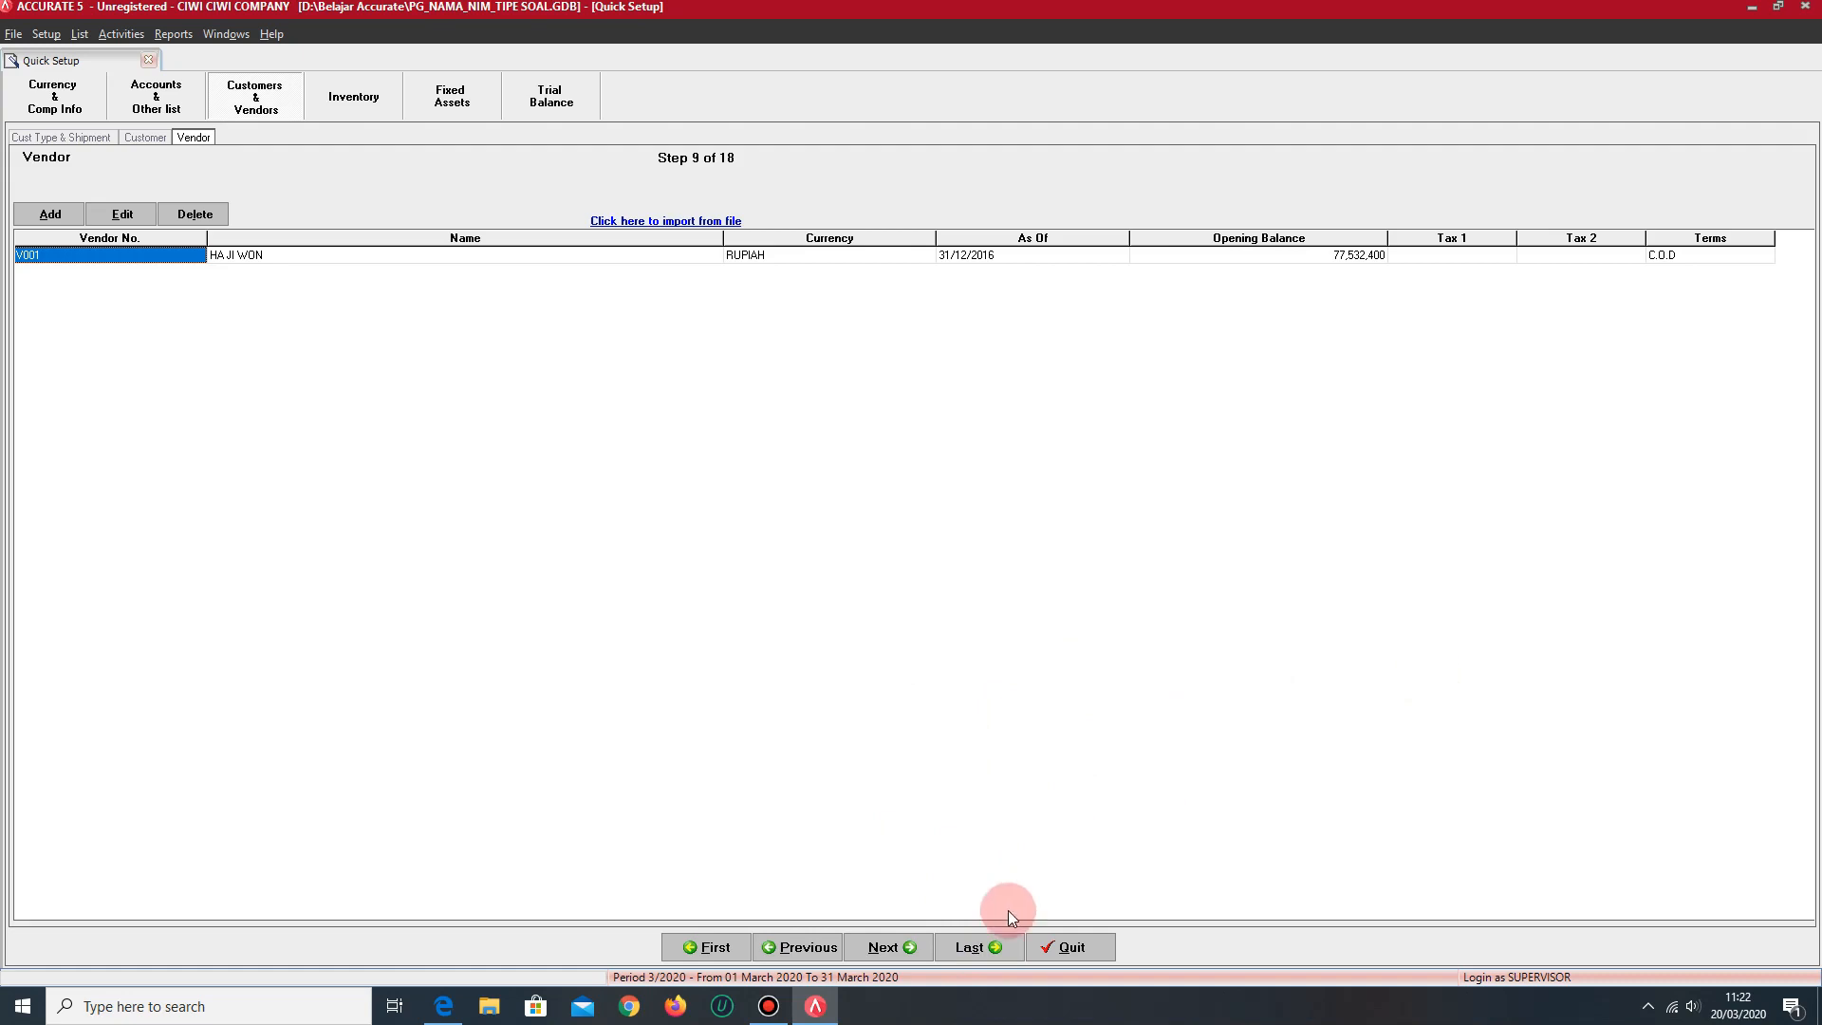
# - Skip the remaining quick setup steps and finish the setup
pyautogui.click(975, 947)
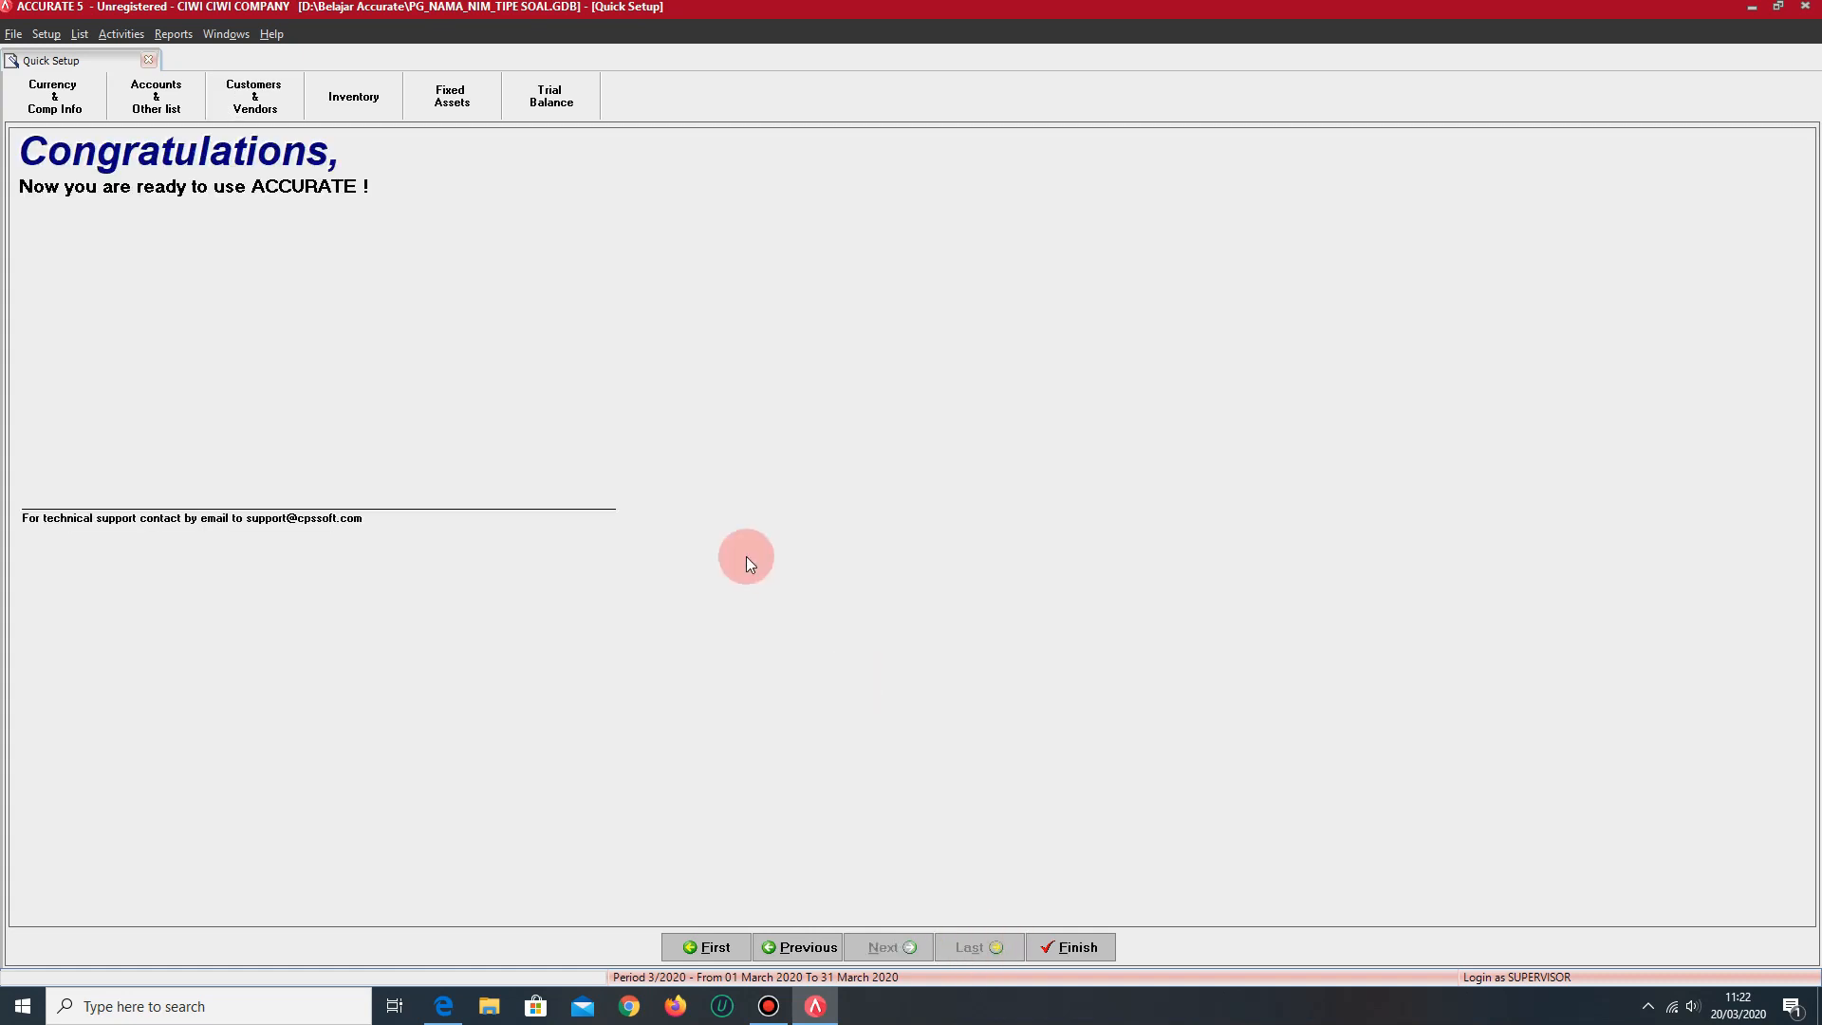
pyautogui.click(1079, 947)
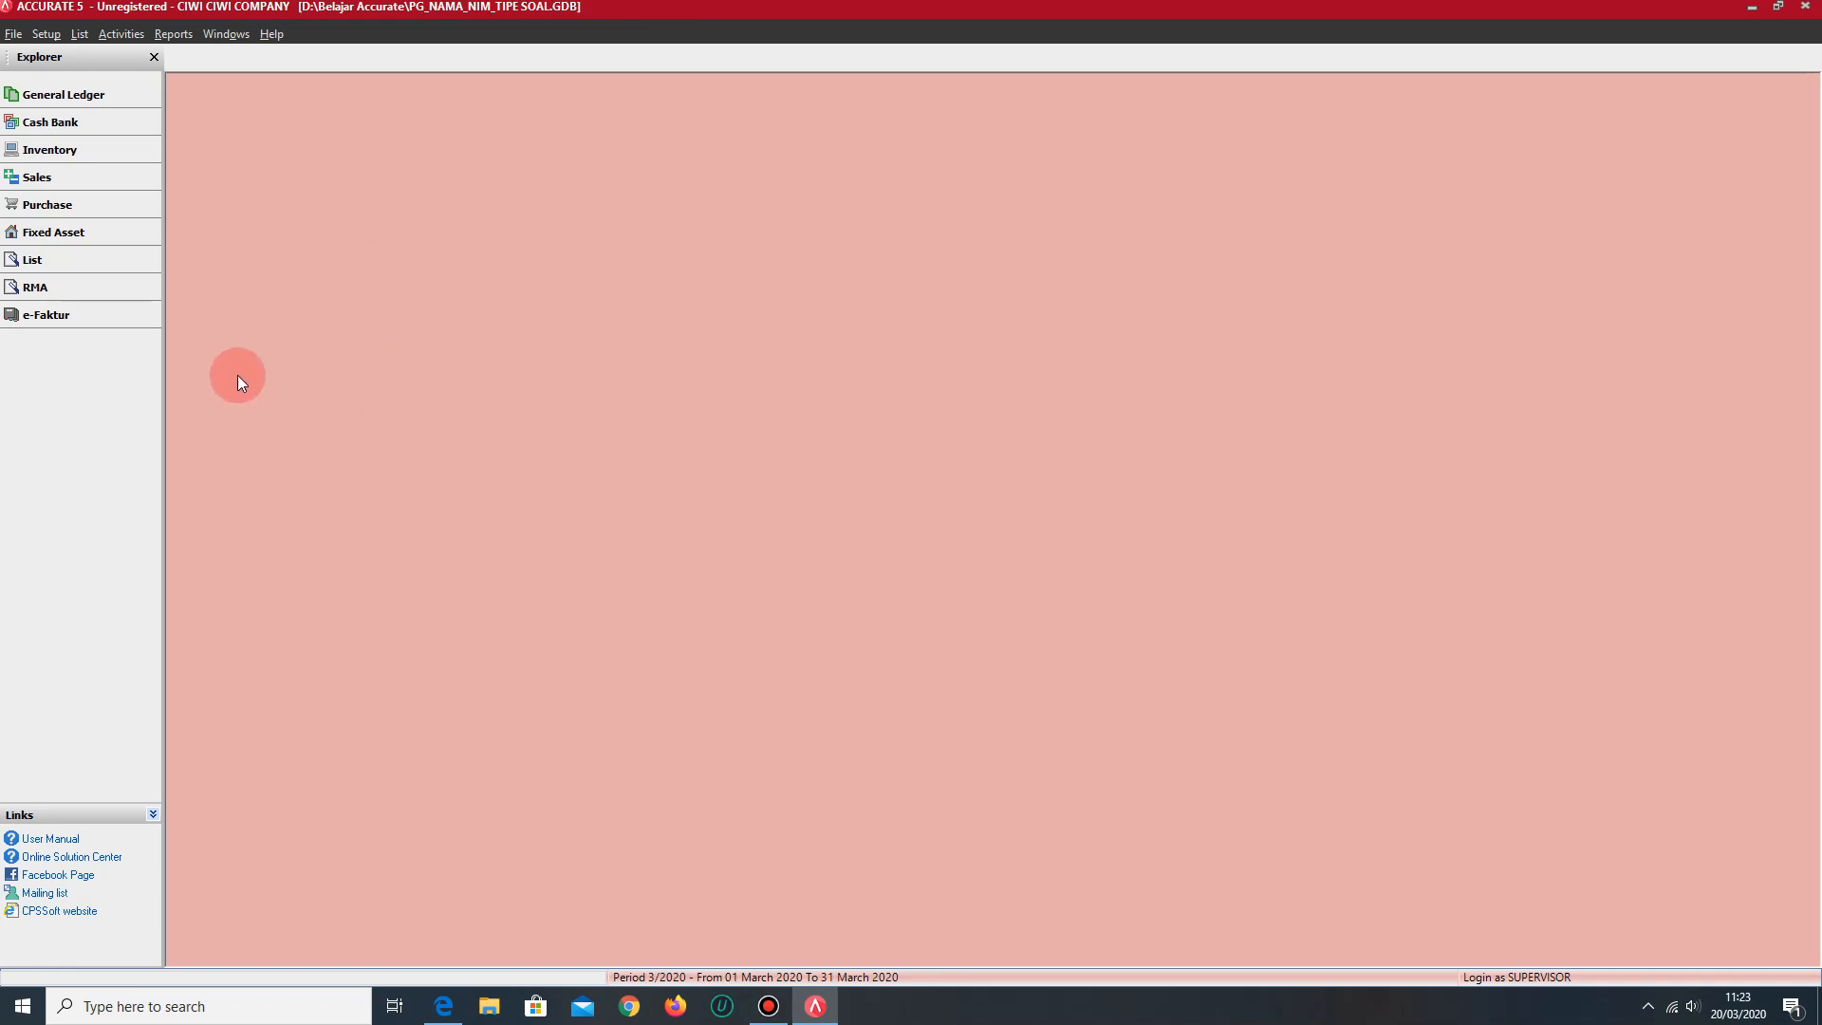
# - Start a new General Ledger journal voucher dated 31/12/2016 with the description OBE
pyautogui.click(144, 100)
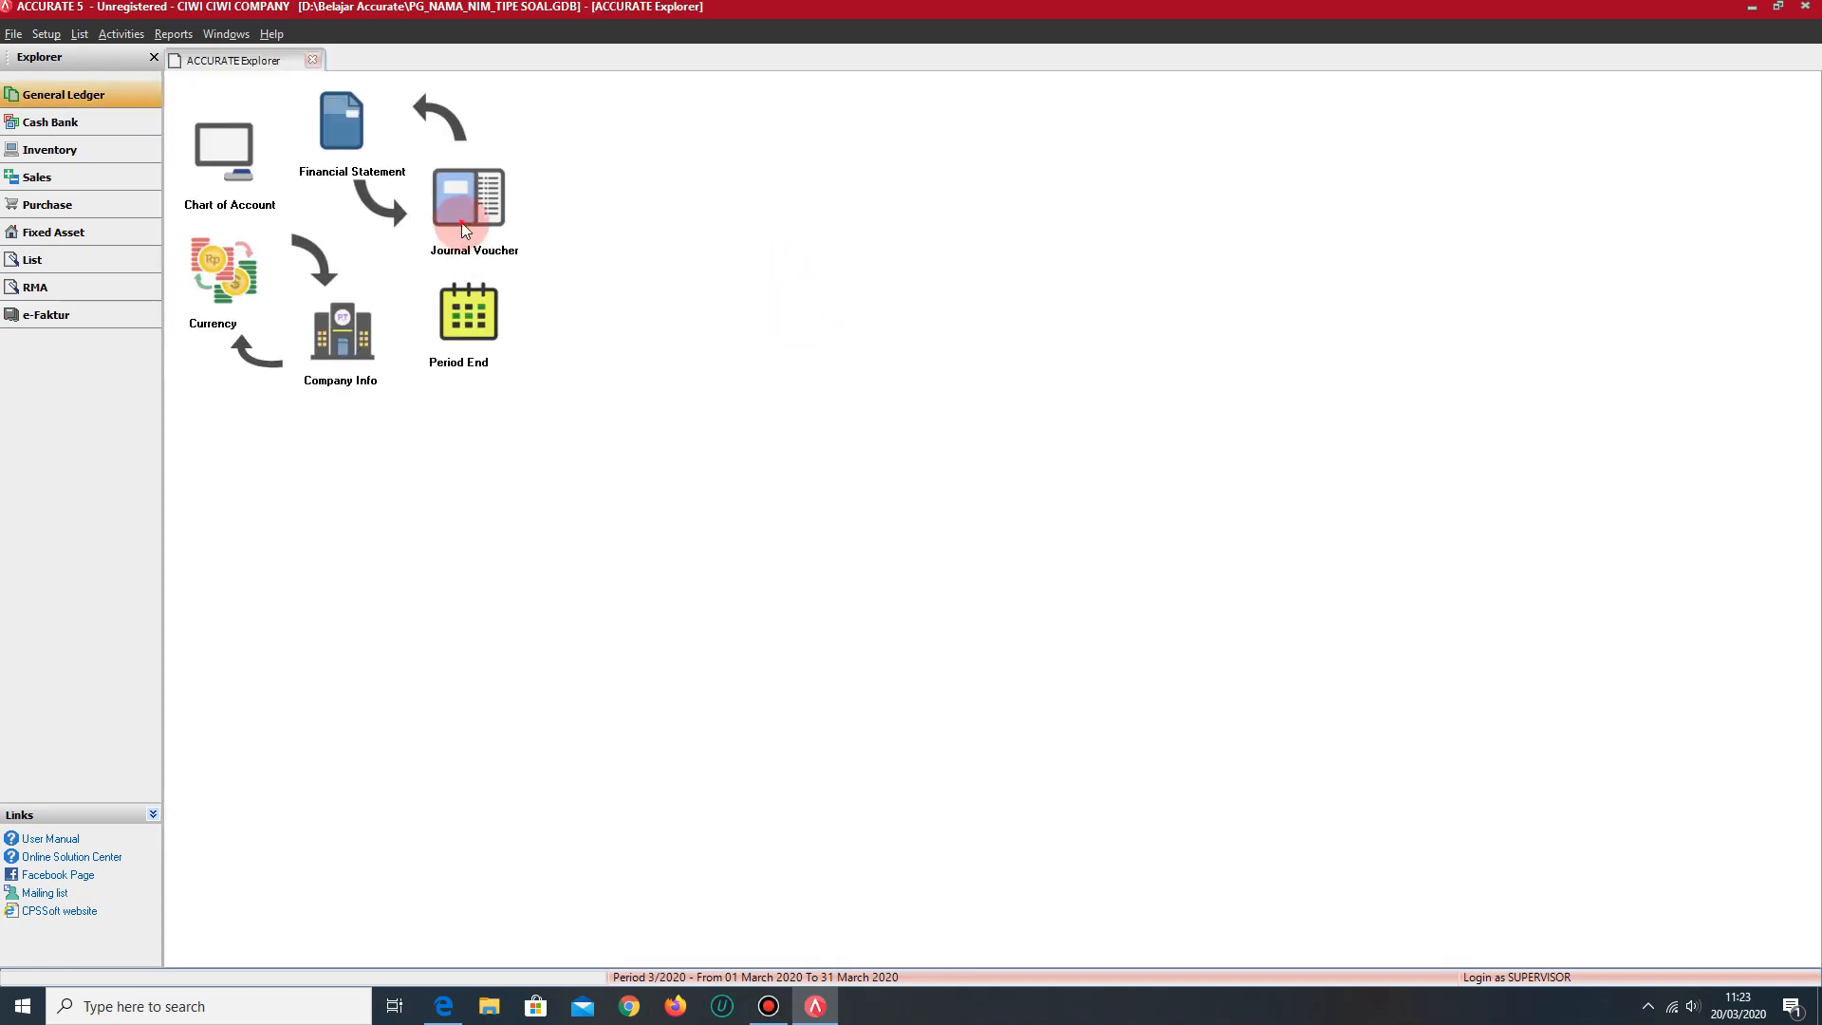
pyautogui.click(462, 226)
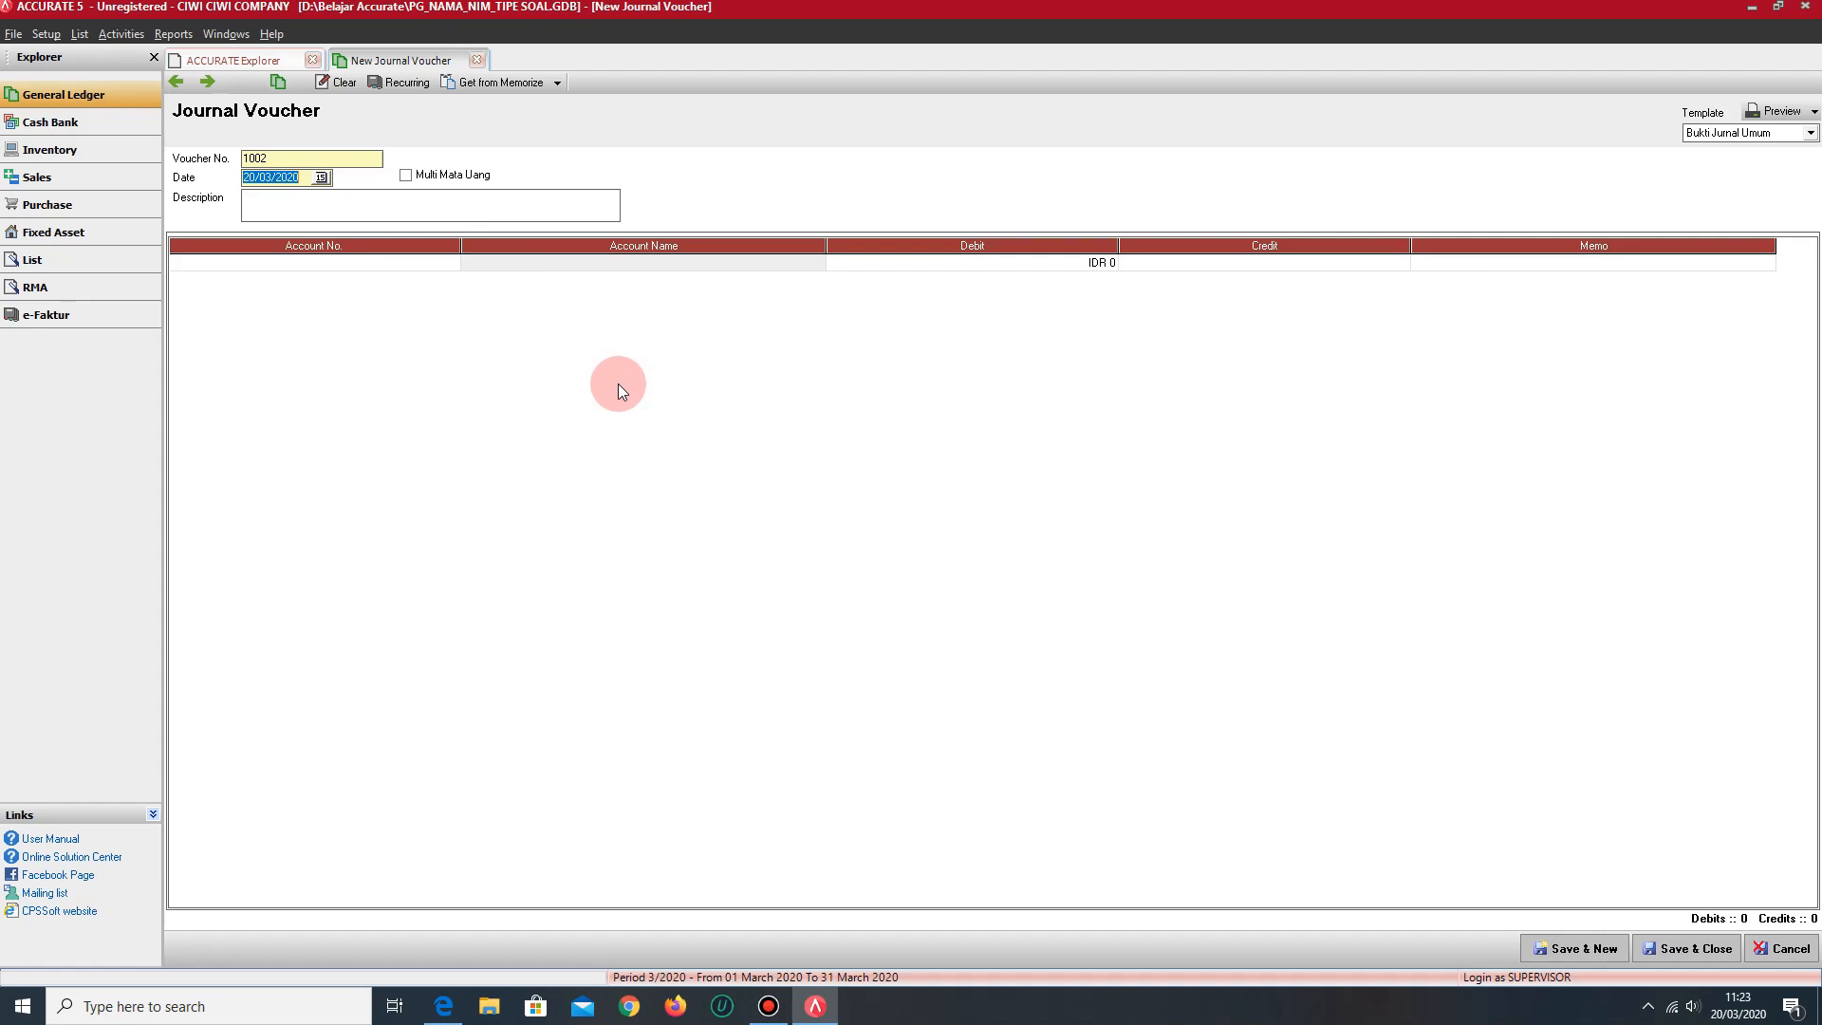
pyautogui.write('31/12/2015')
pyautogui.press('BackSpace')
pyautogui.write('6')
pyautogui.click(381, 204)
pyautogui.write('OBE')
# - Create a Fixed Asset account named BANGUNAN for the journal voucher's first line
pyautogui.click(357, 256)
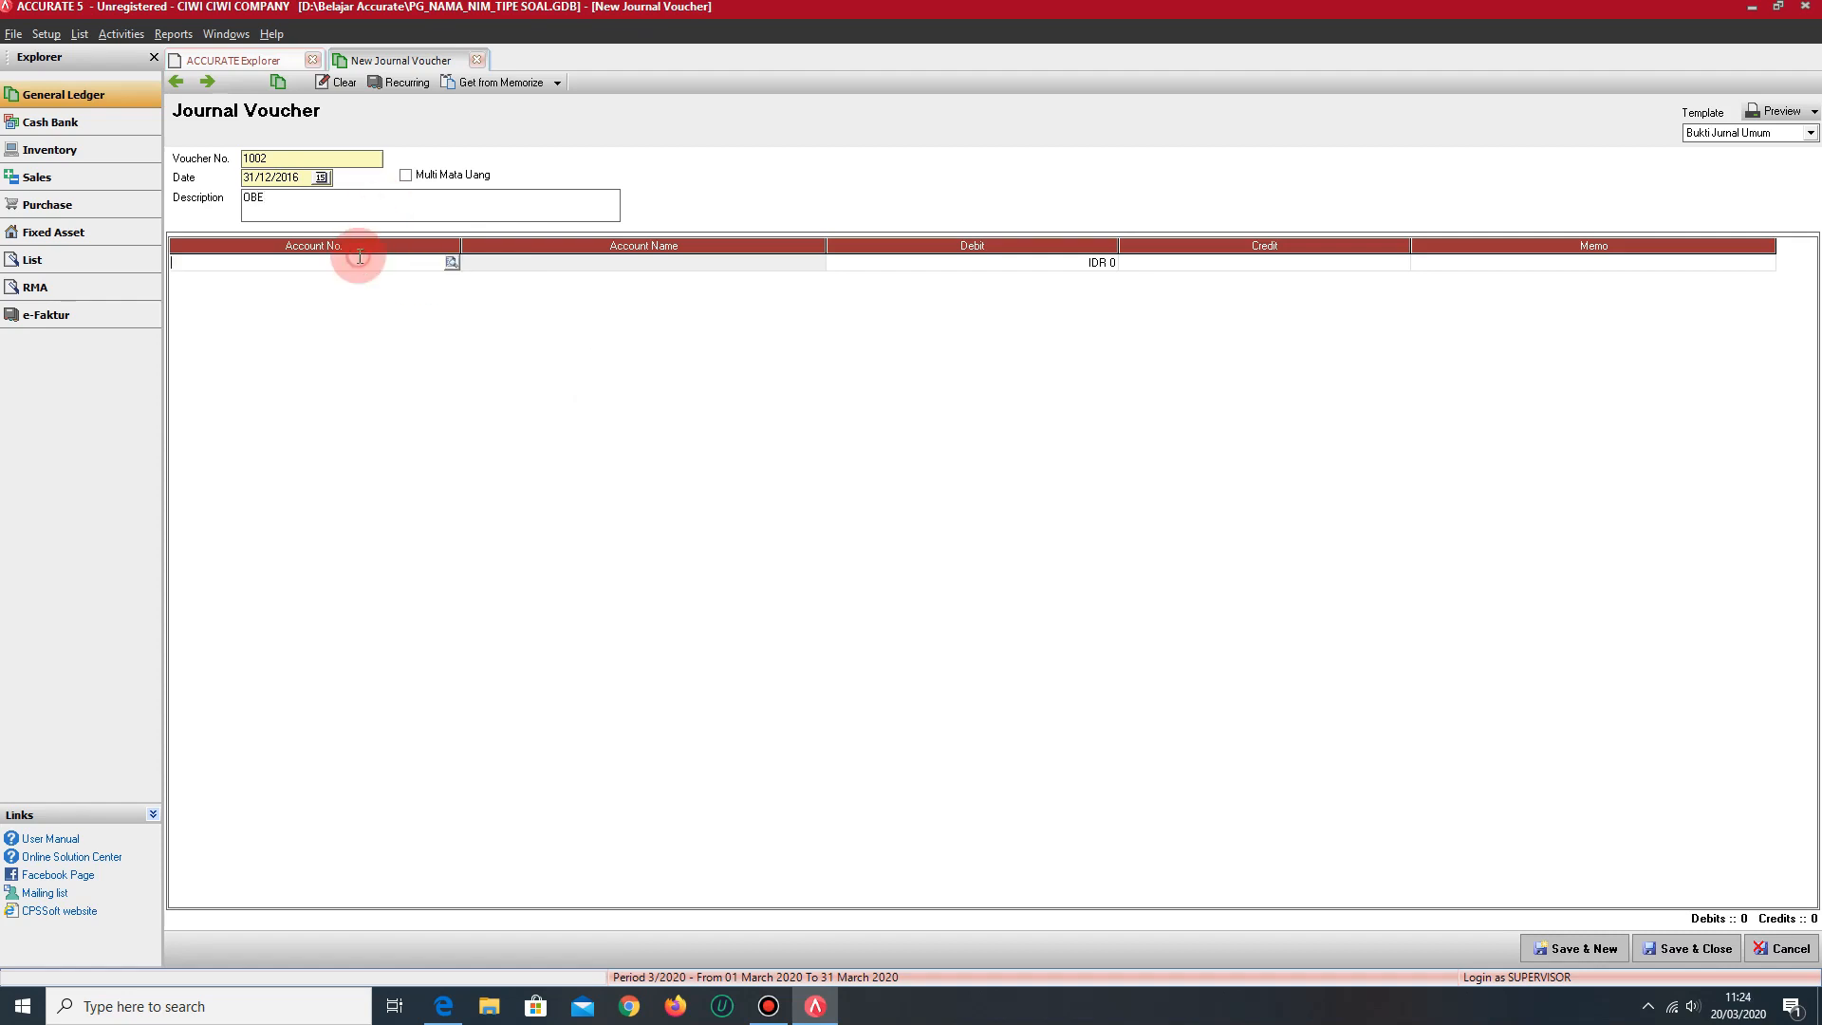
pyautogui.click(444, 284)
pyautogui.write('BANGUNA')
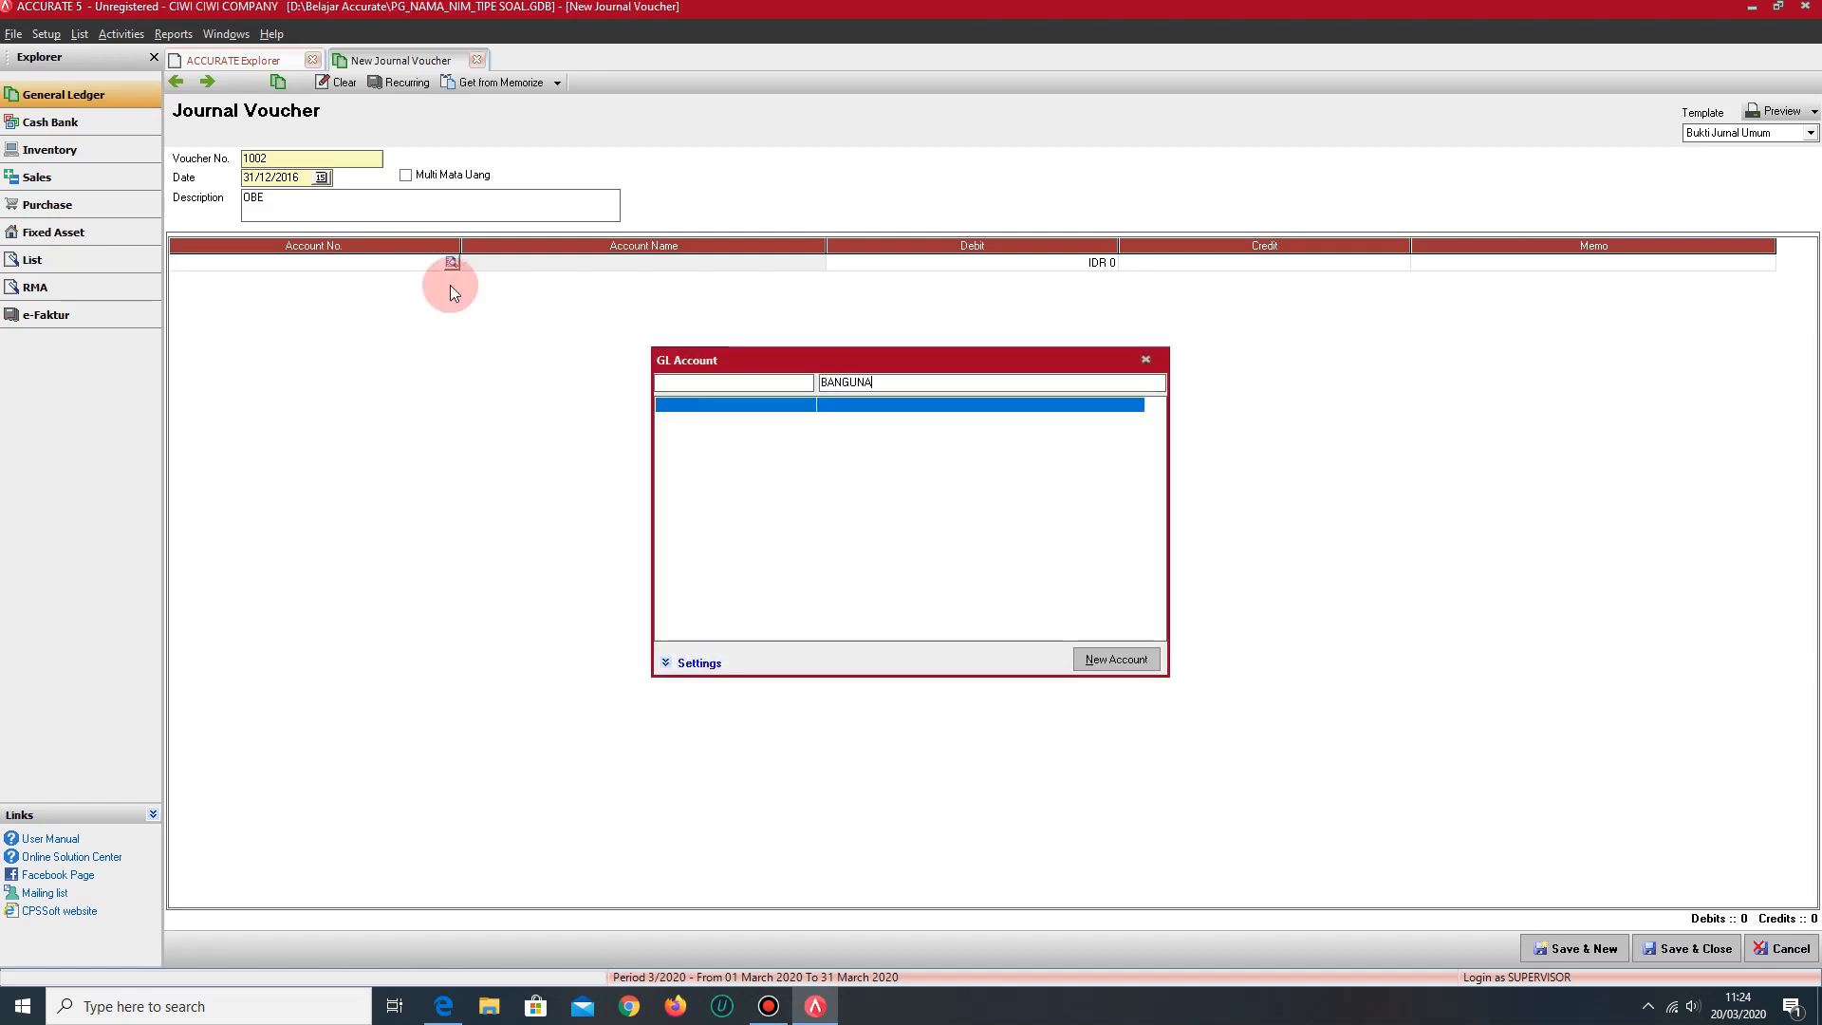
pyautogui.click(1119, 662)
pyautogui.click(376, 127)
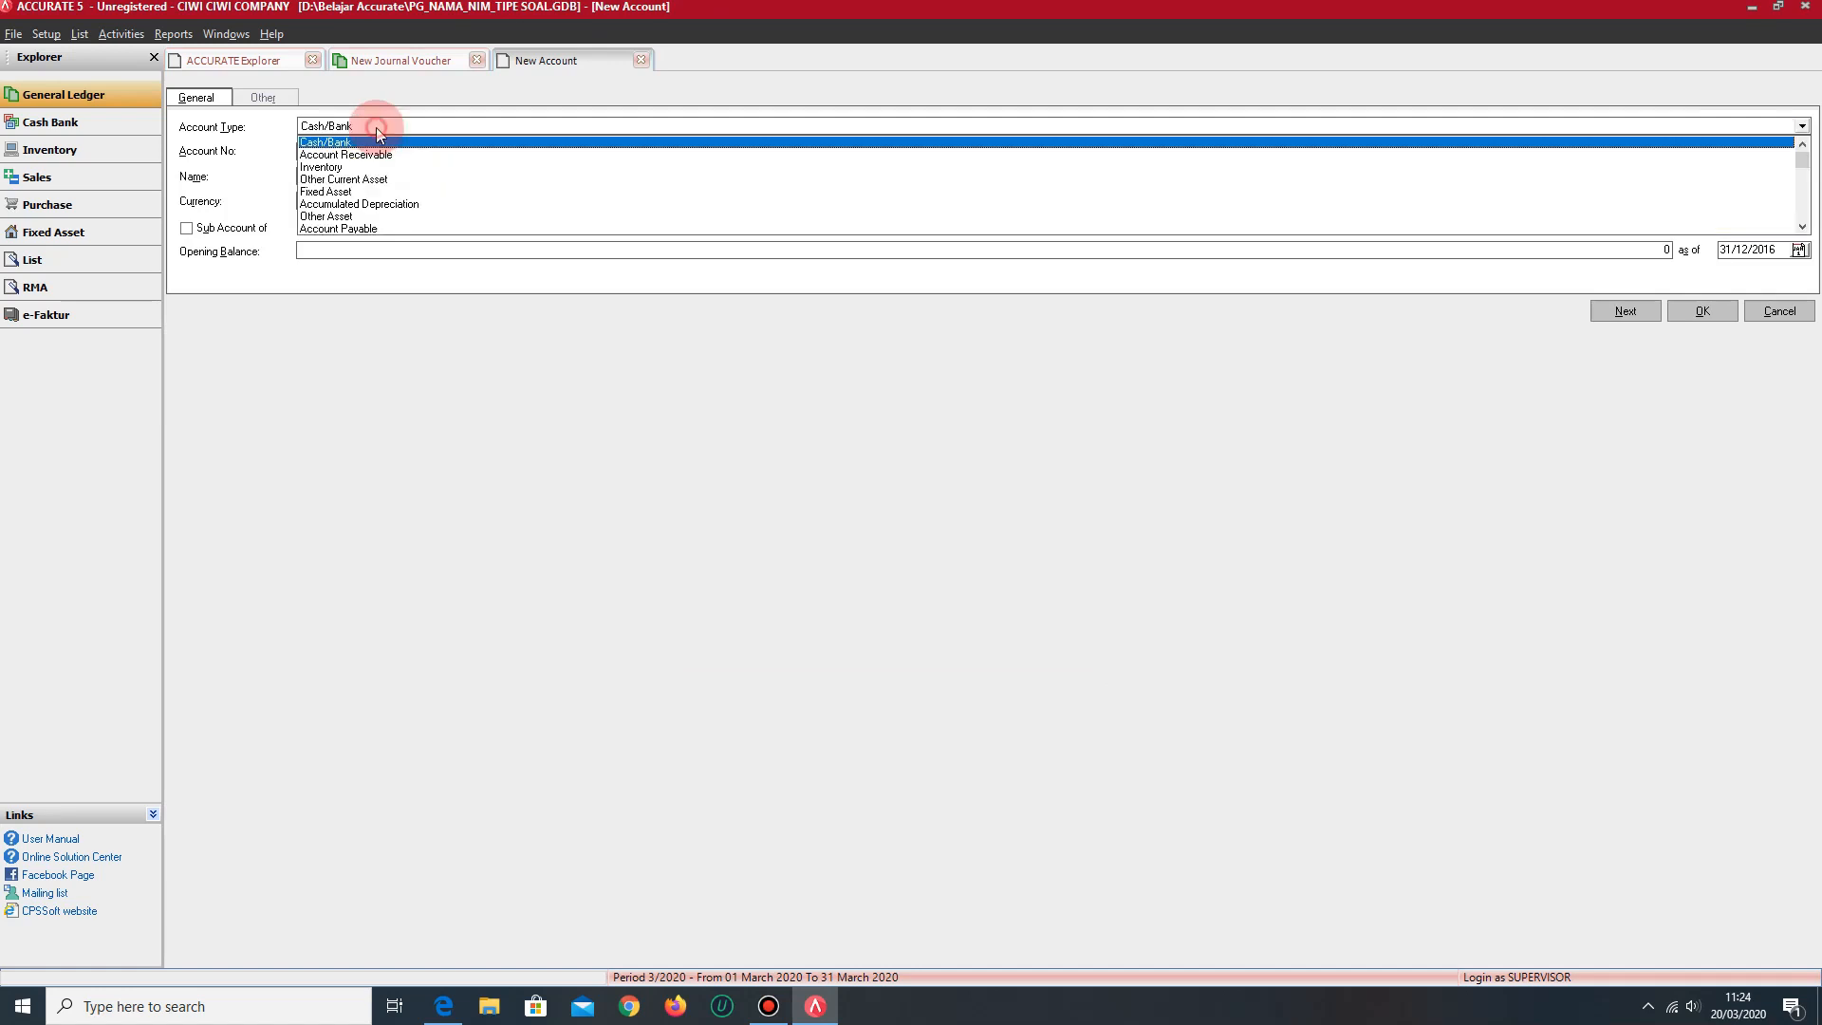
pyautogui.click(339, 195)
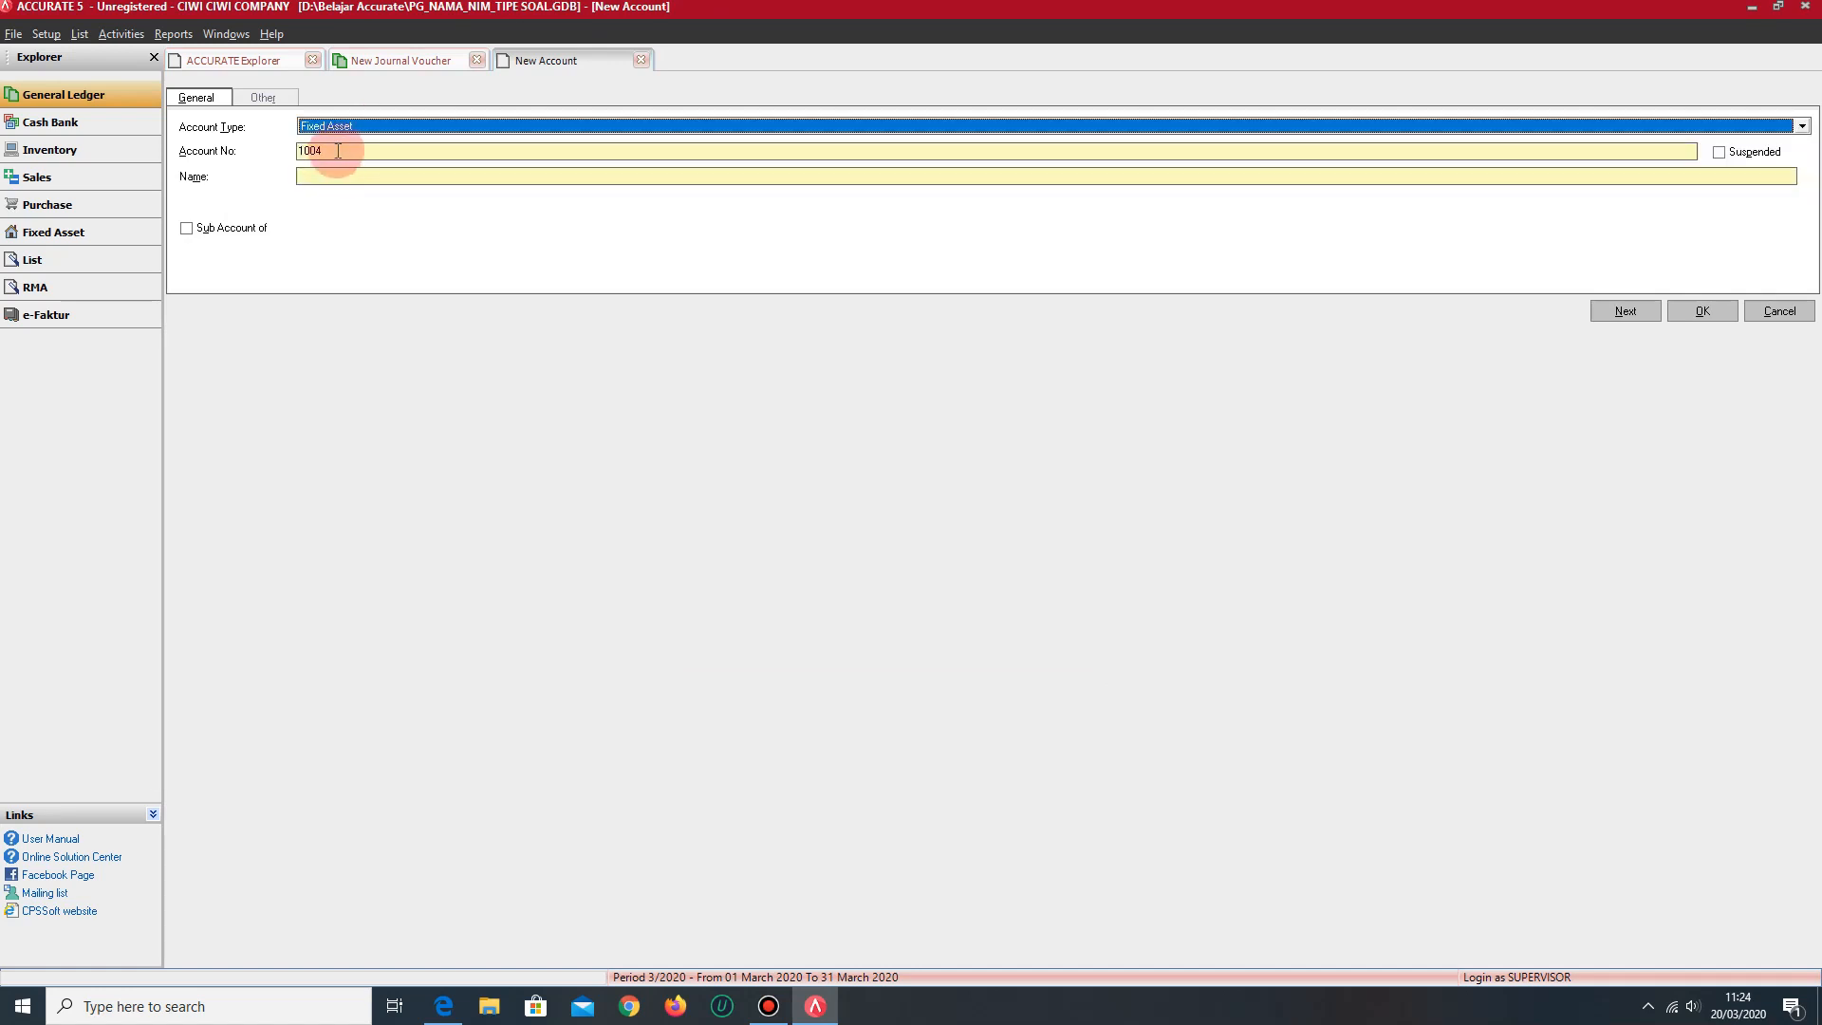
pyautogui.click(326, 150)
pyautogui.click(317, 176)
pyautogui.write('BANGUNAN')
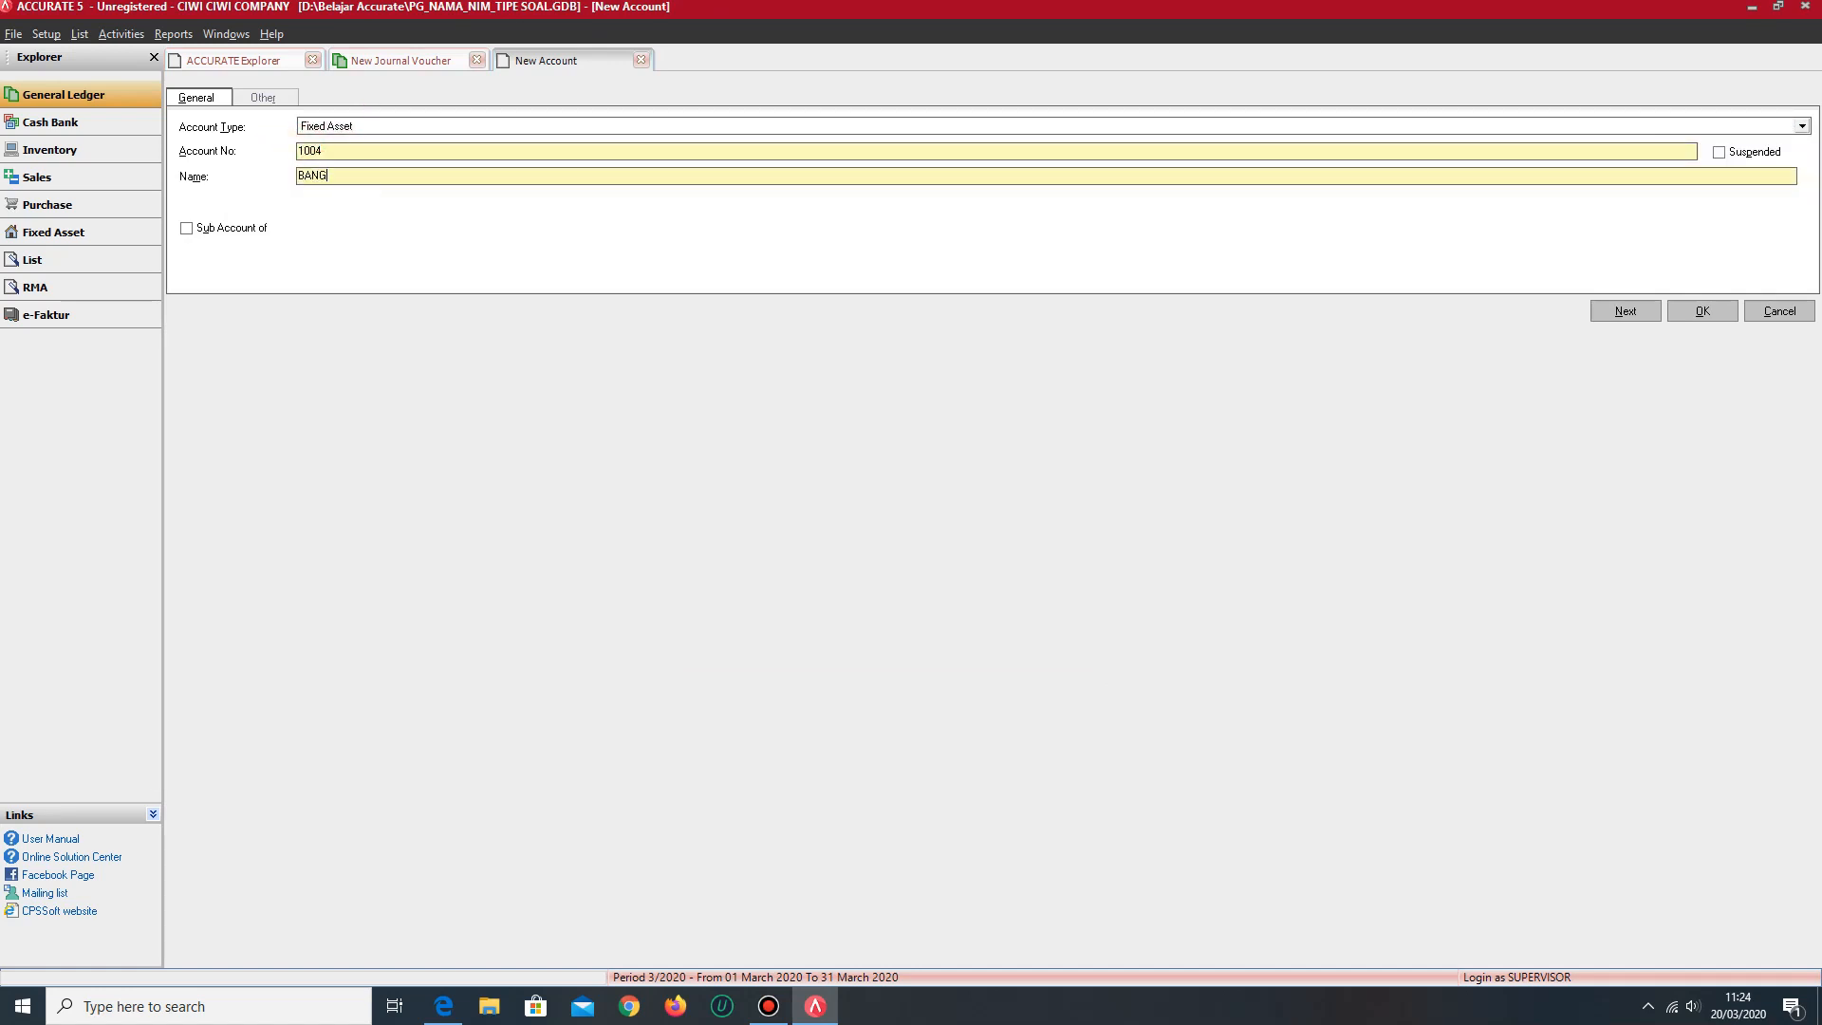
pyautogui.click(1725, 310)
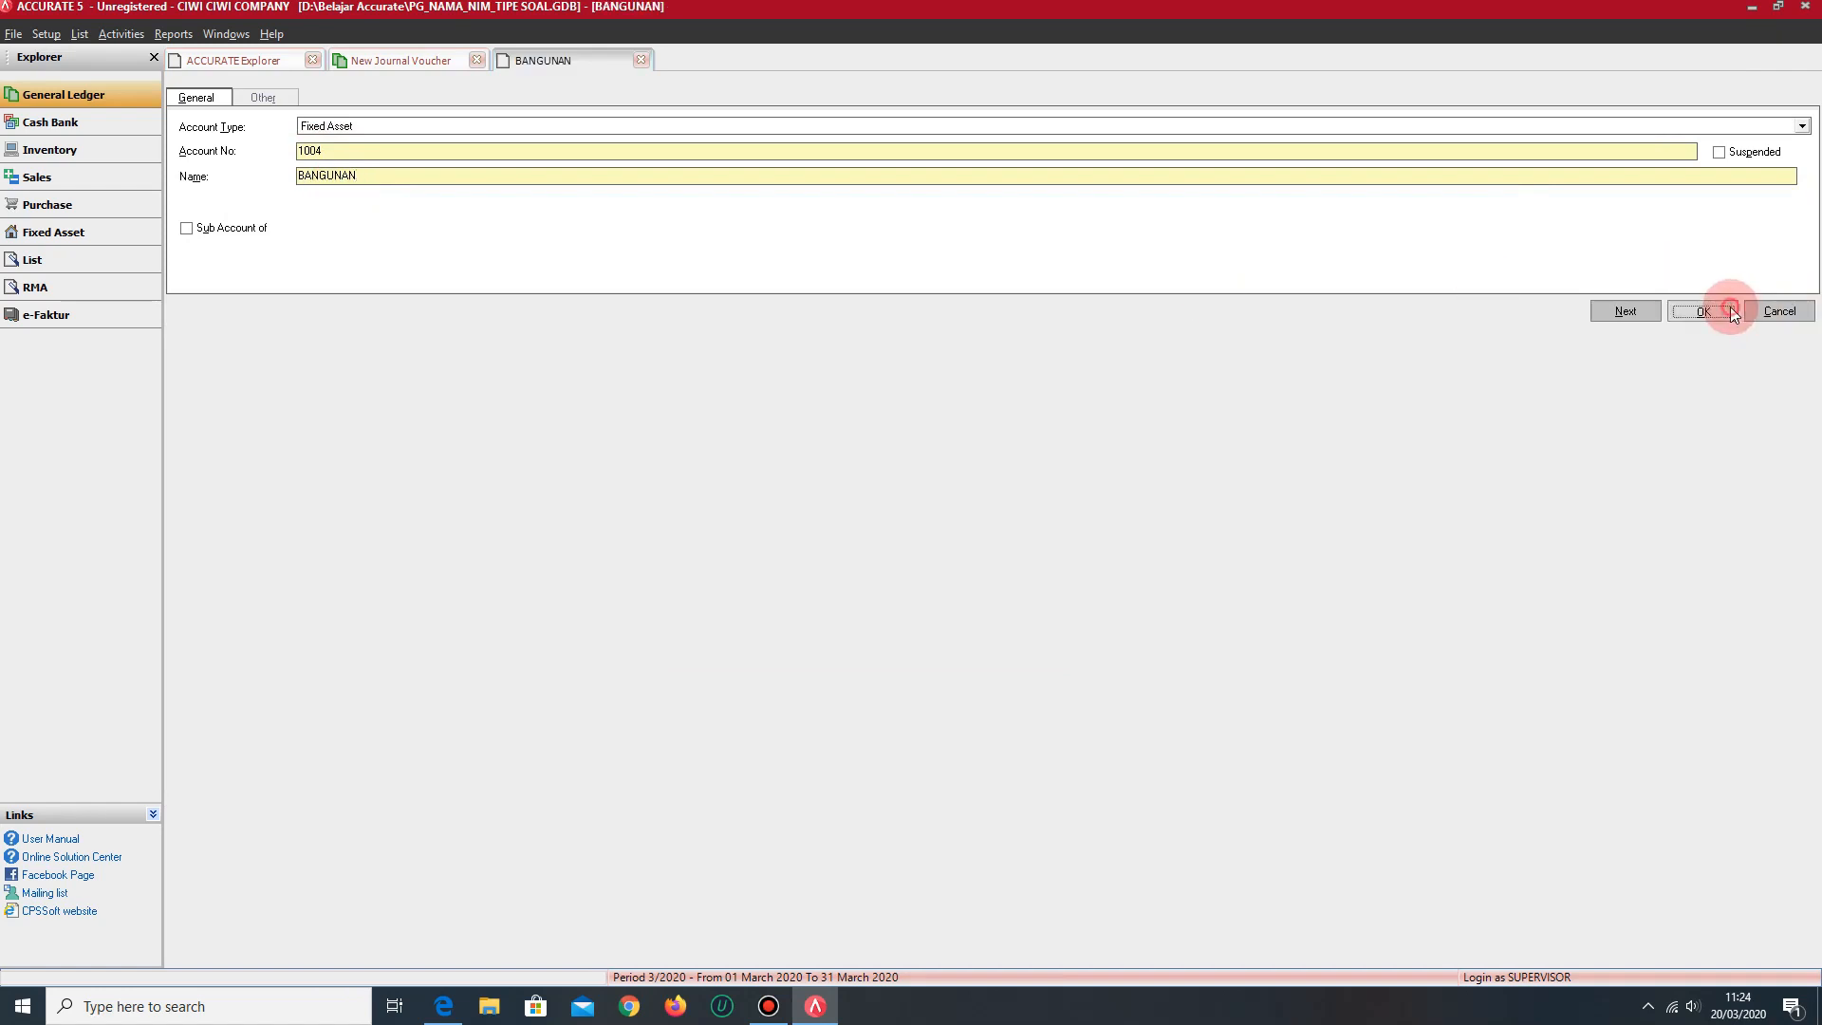
# - Debit the BANGUNAN line with IDR 78,306,000 and start a second voucher line
pyautogui.press('Tab')
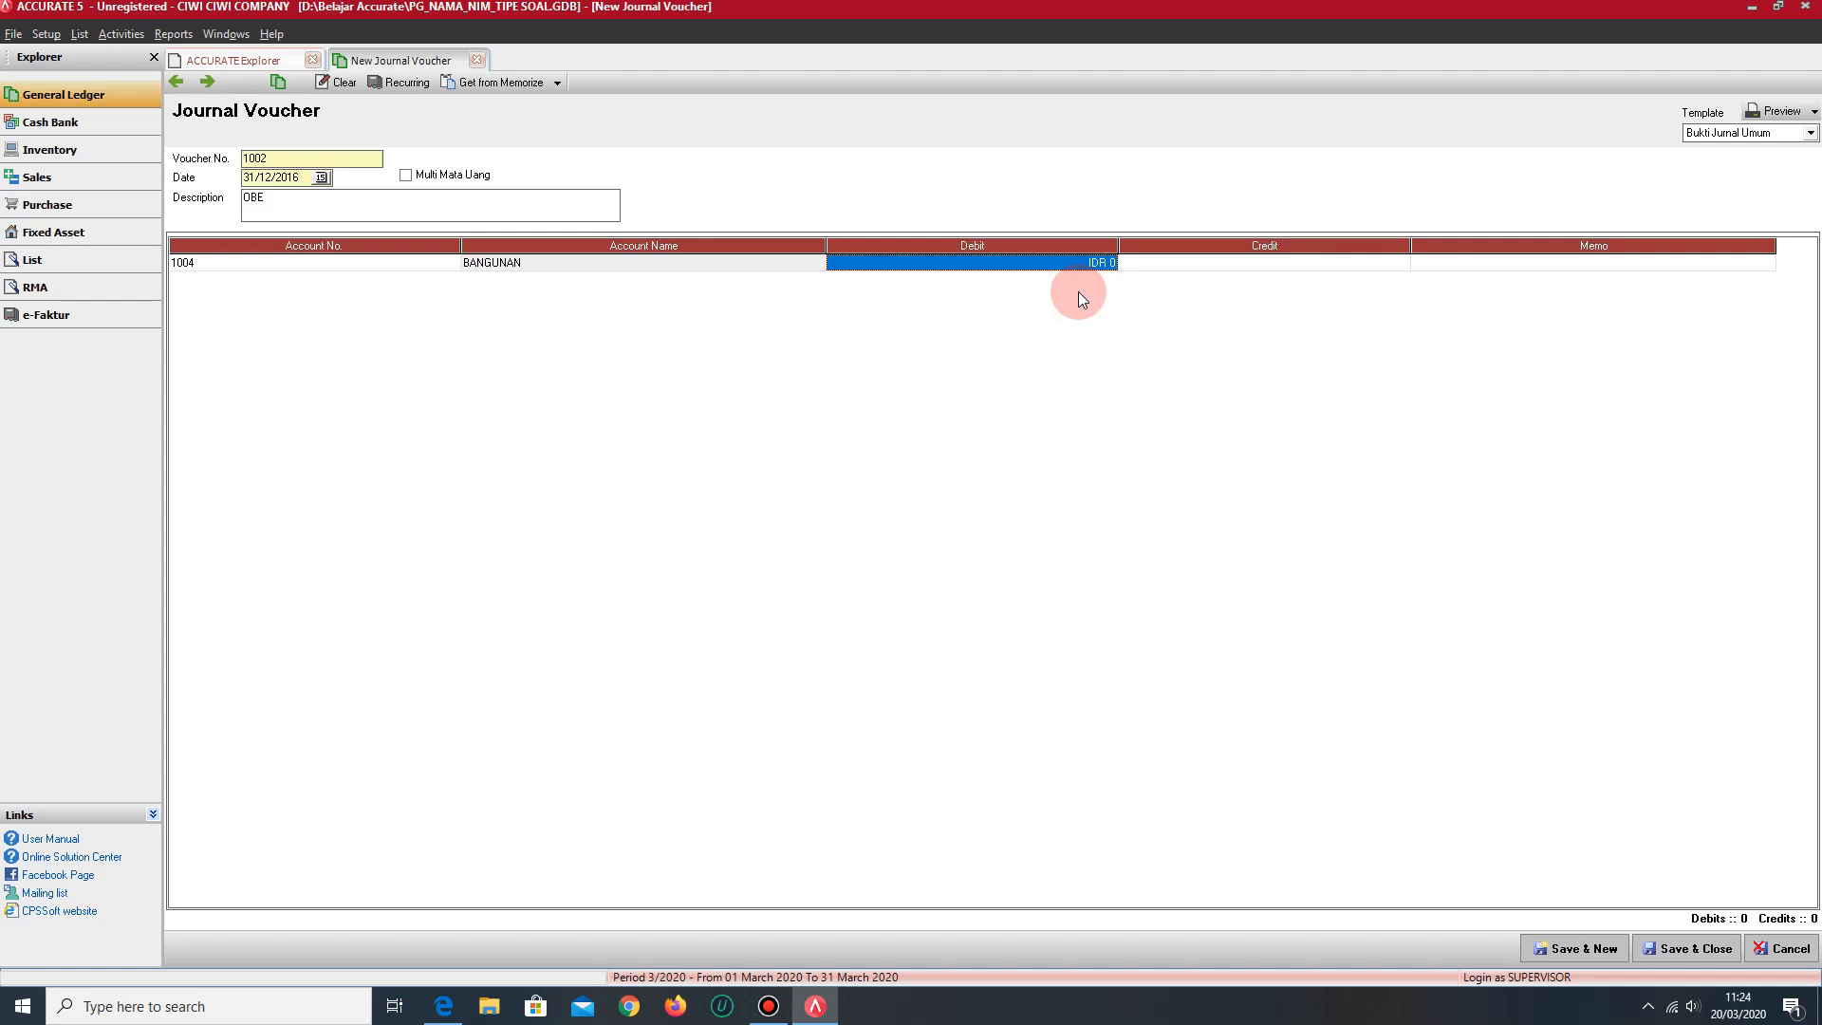
pyautogui.write('78306000')
pyautogui.press('Tab')
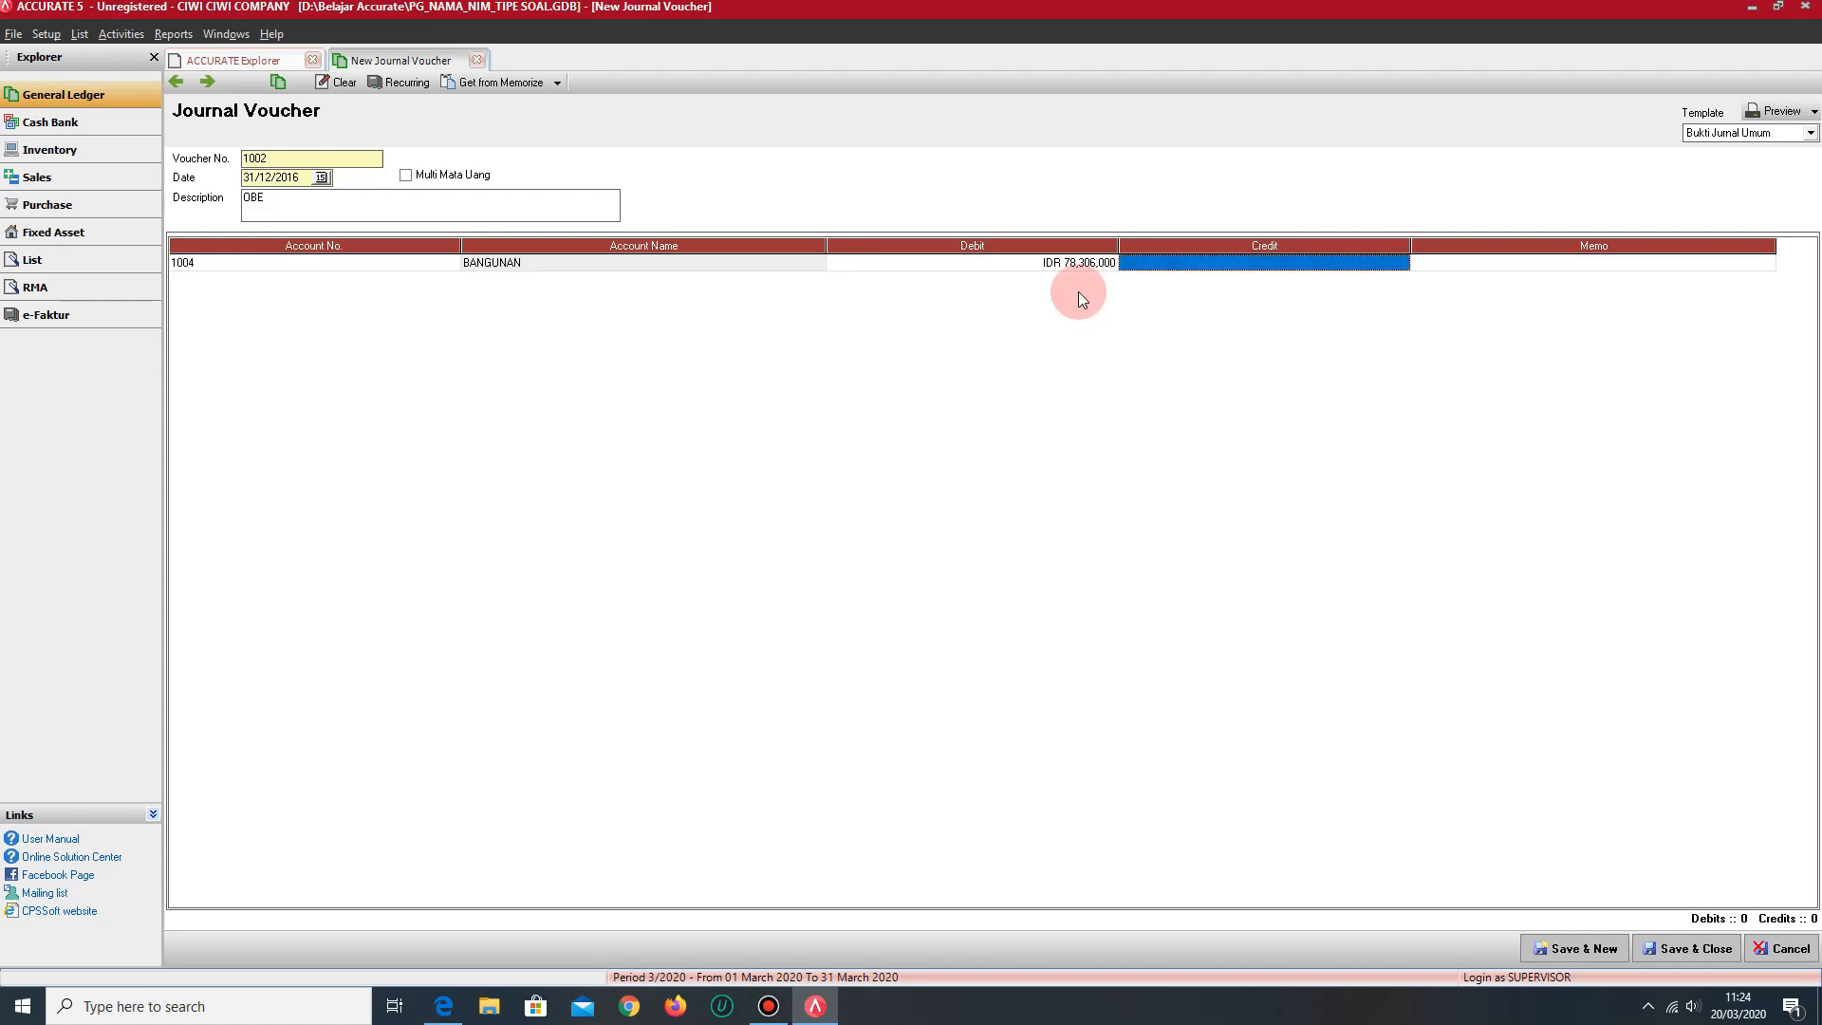
pyautogui.press('Tab')
pyautogui.press('Tab')
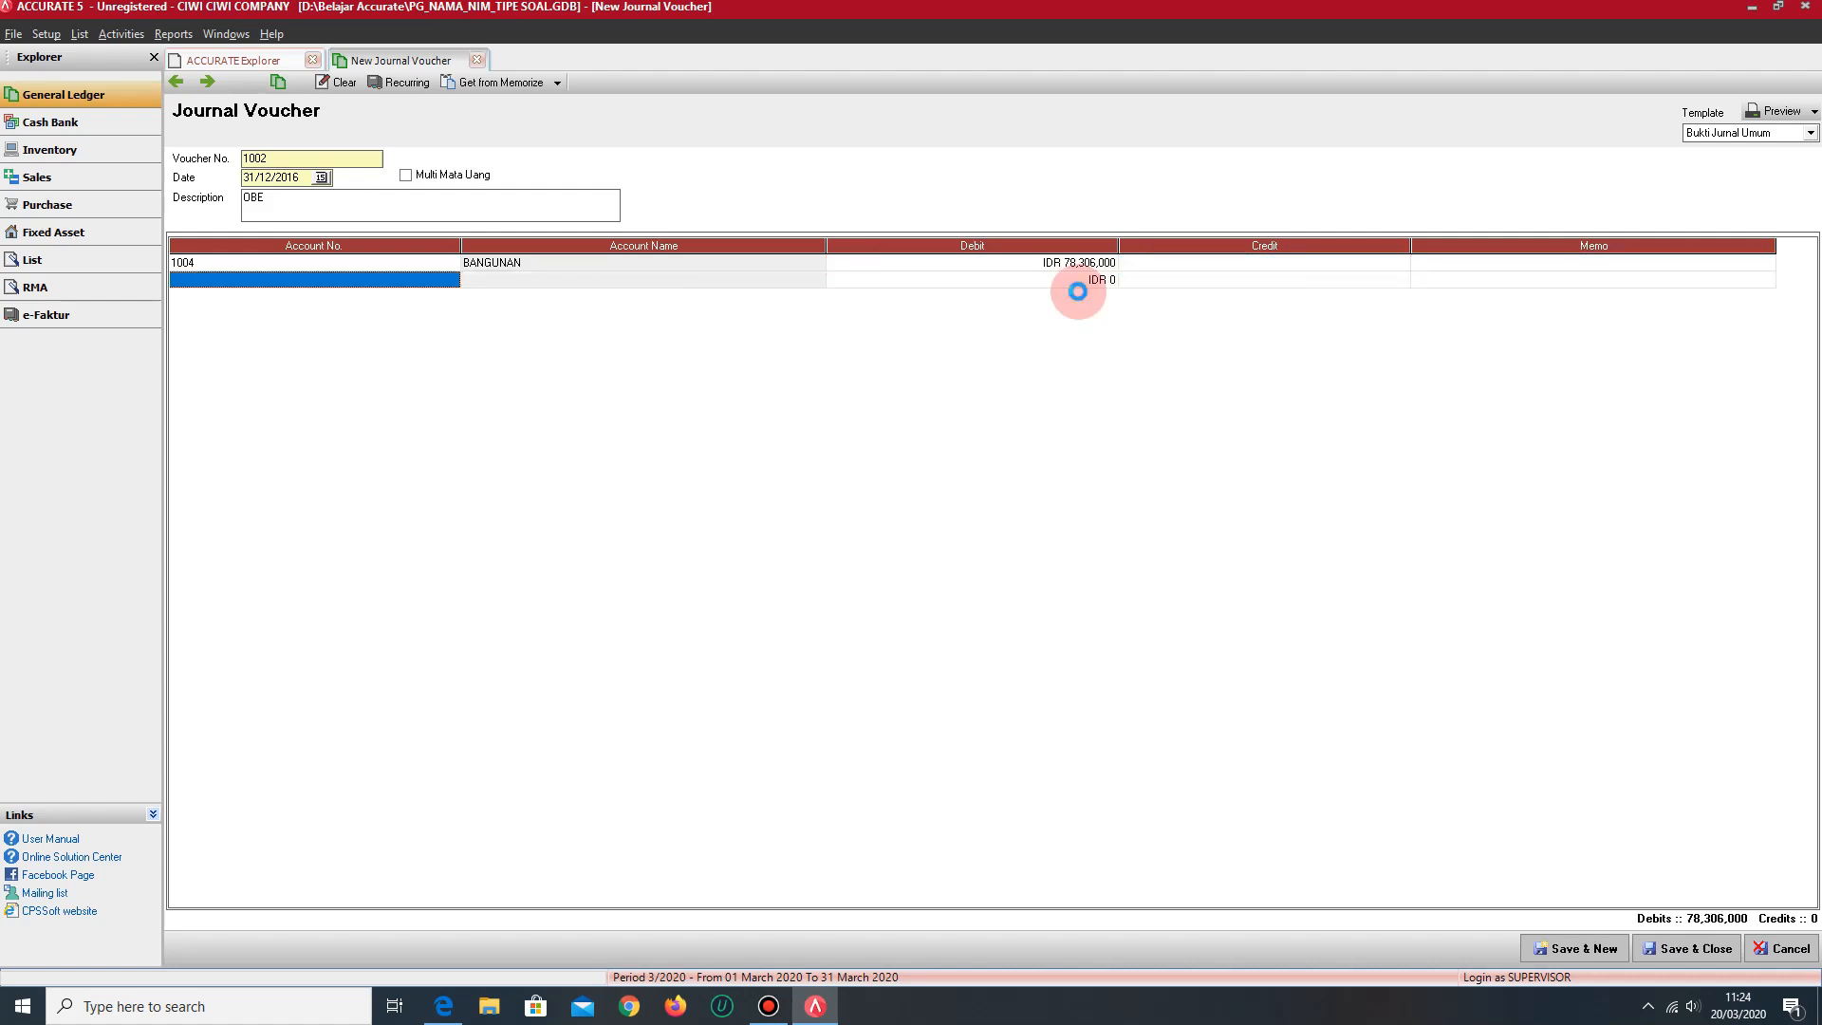
# - Create a Fixed Asset account named KENDARAAN for the journal voucher's second line
pyautogui.write('KENDAR')
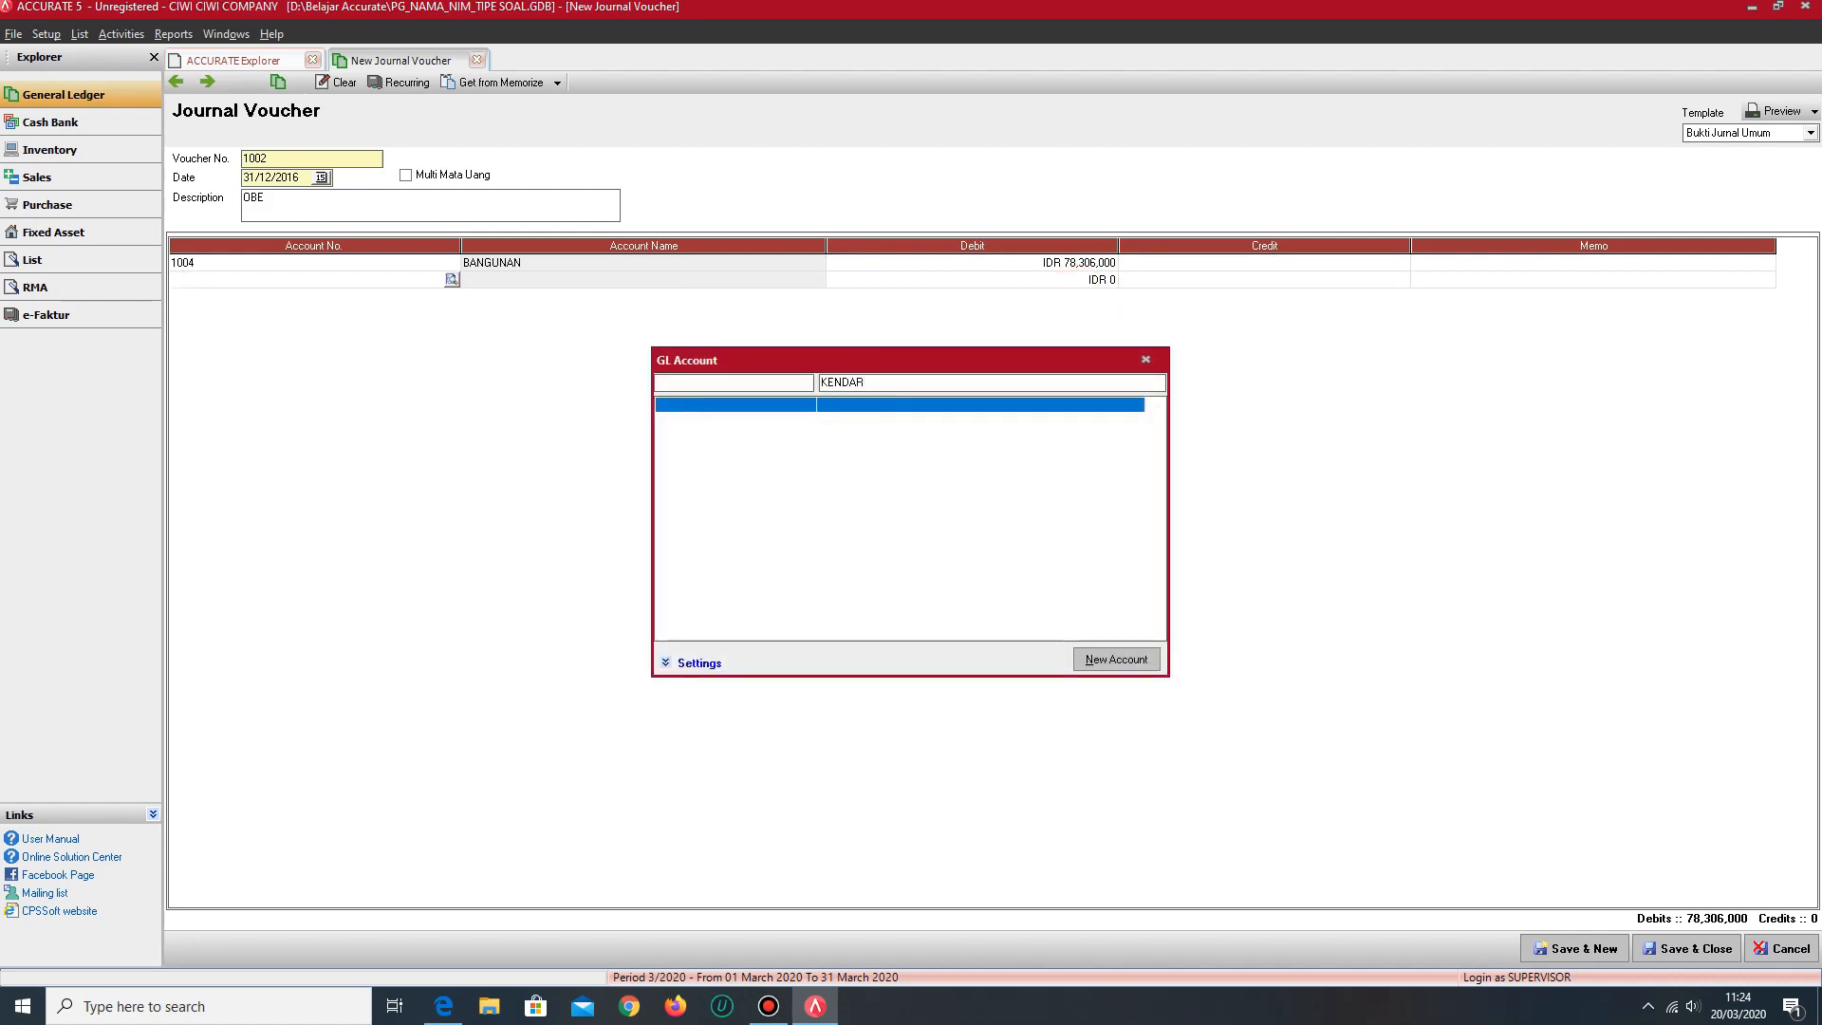
pyautogui.click(1130, 664)
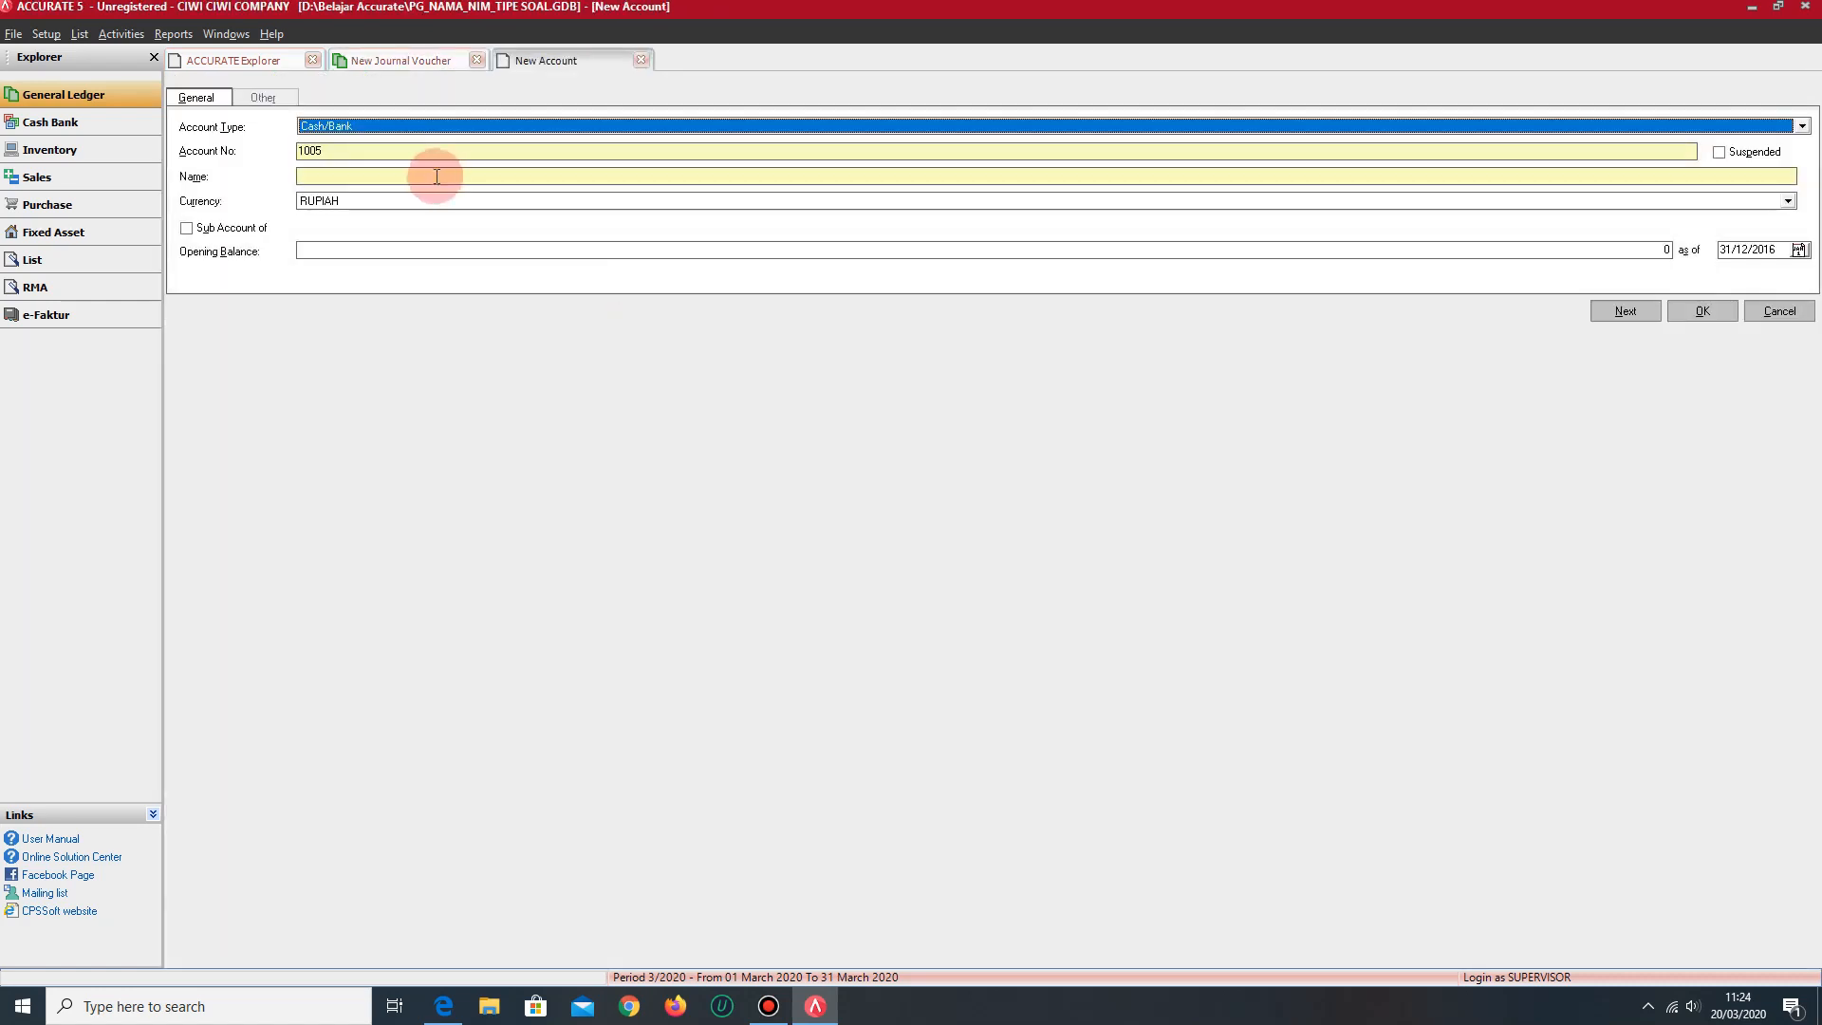
pyautogui.click(372, 124)
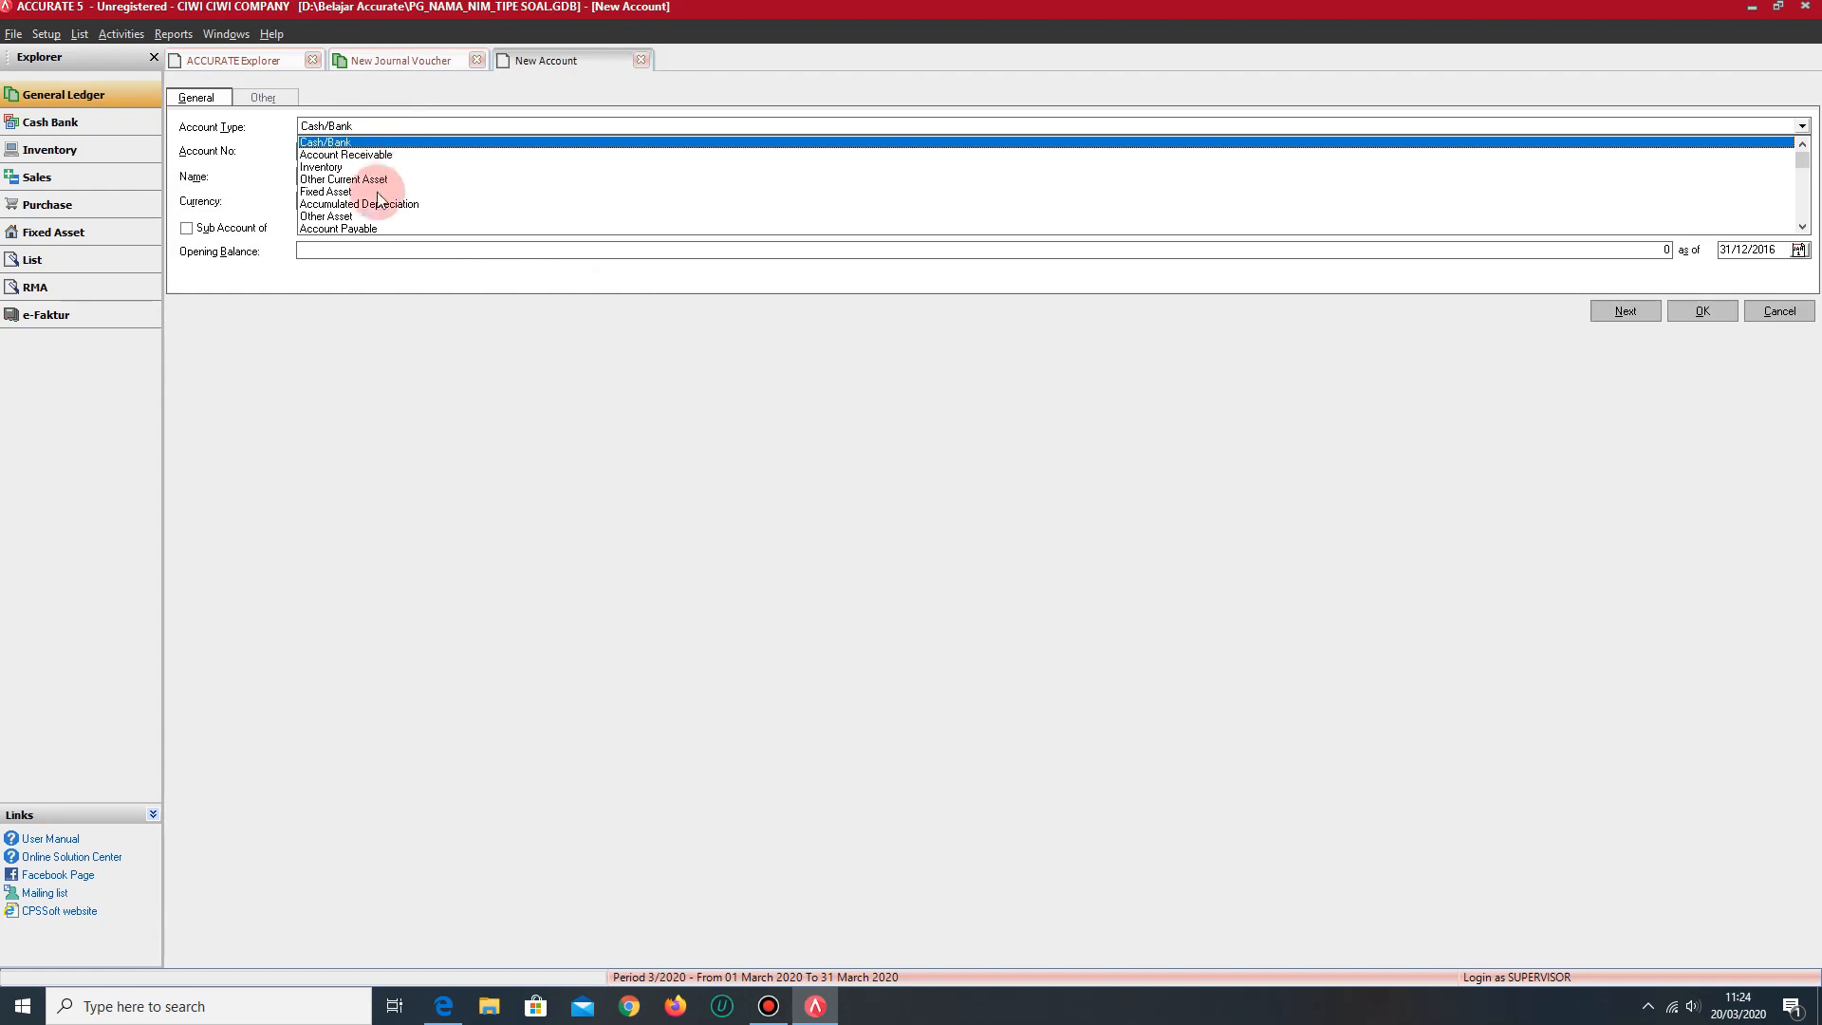
pyautogui.click(344, 192)
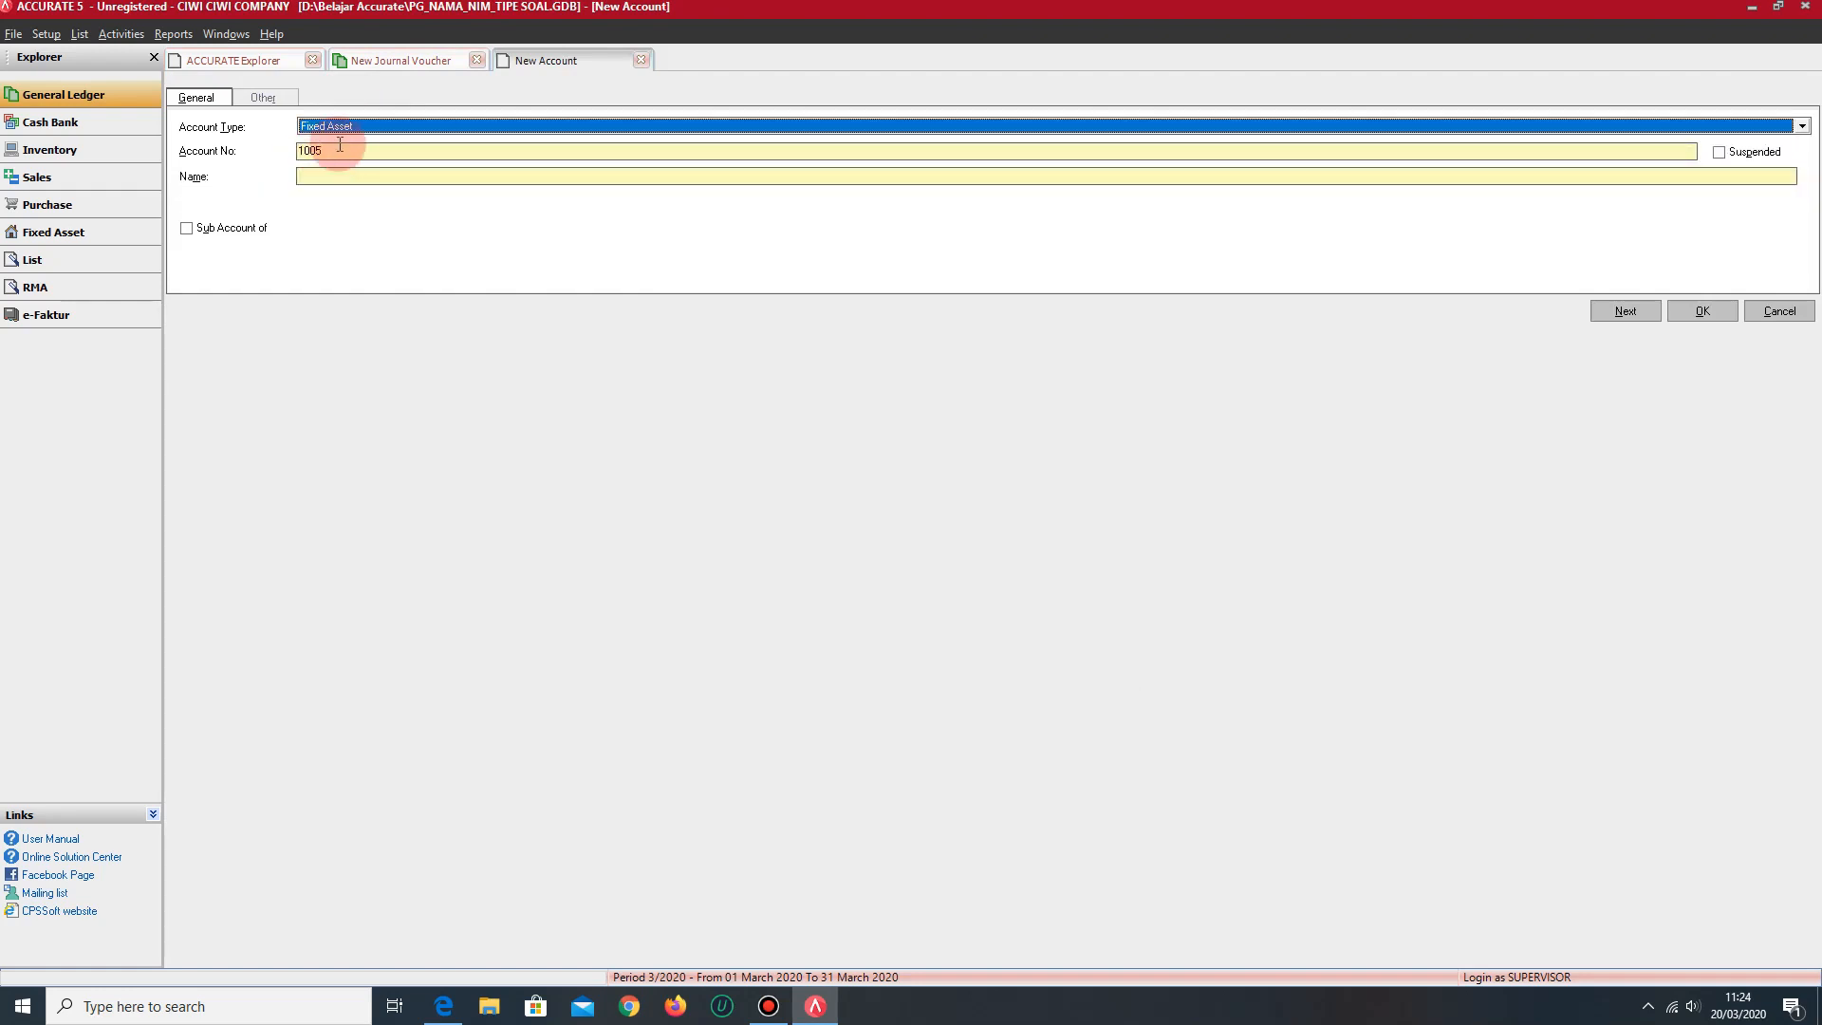
pyautogui.click(338, 180)
pyautogui.write('KENDARAAN')
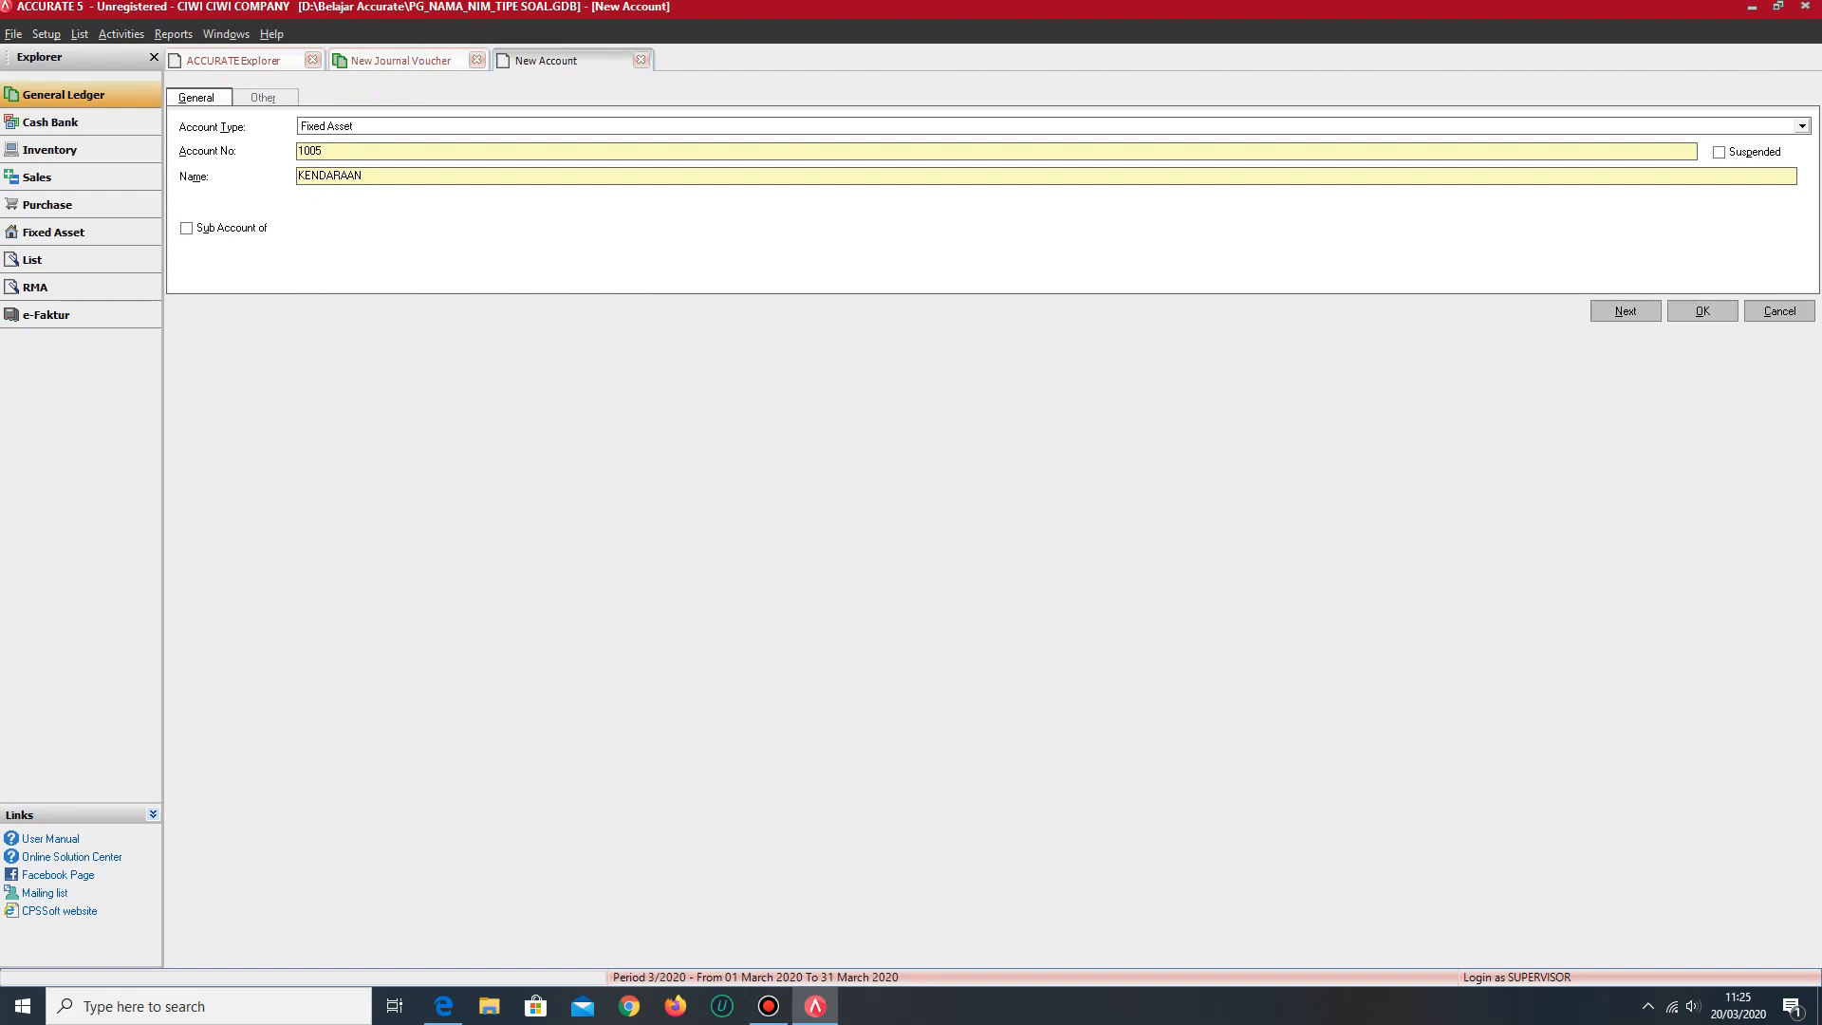
pyautogui.click(1702, 311)
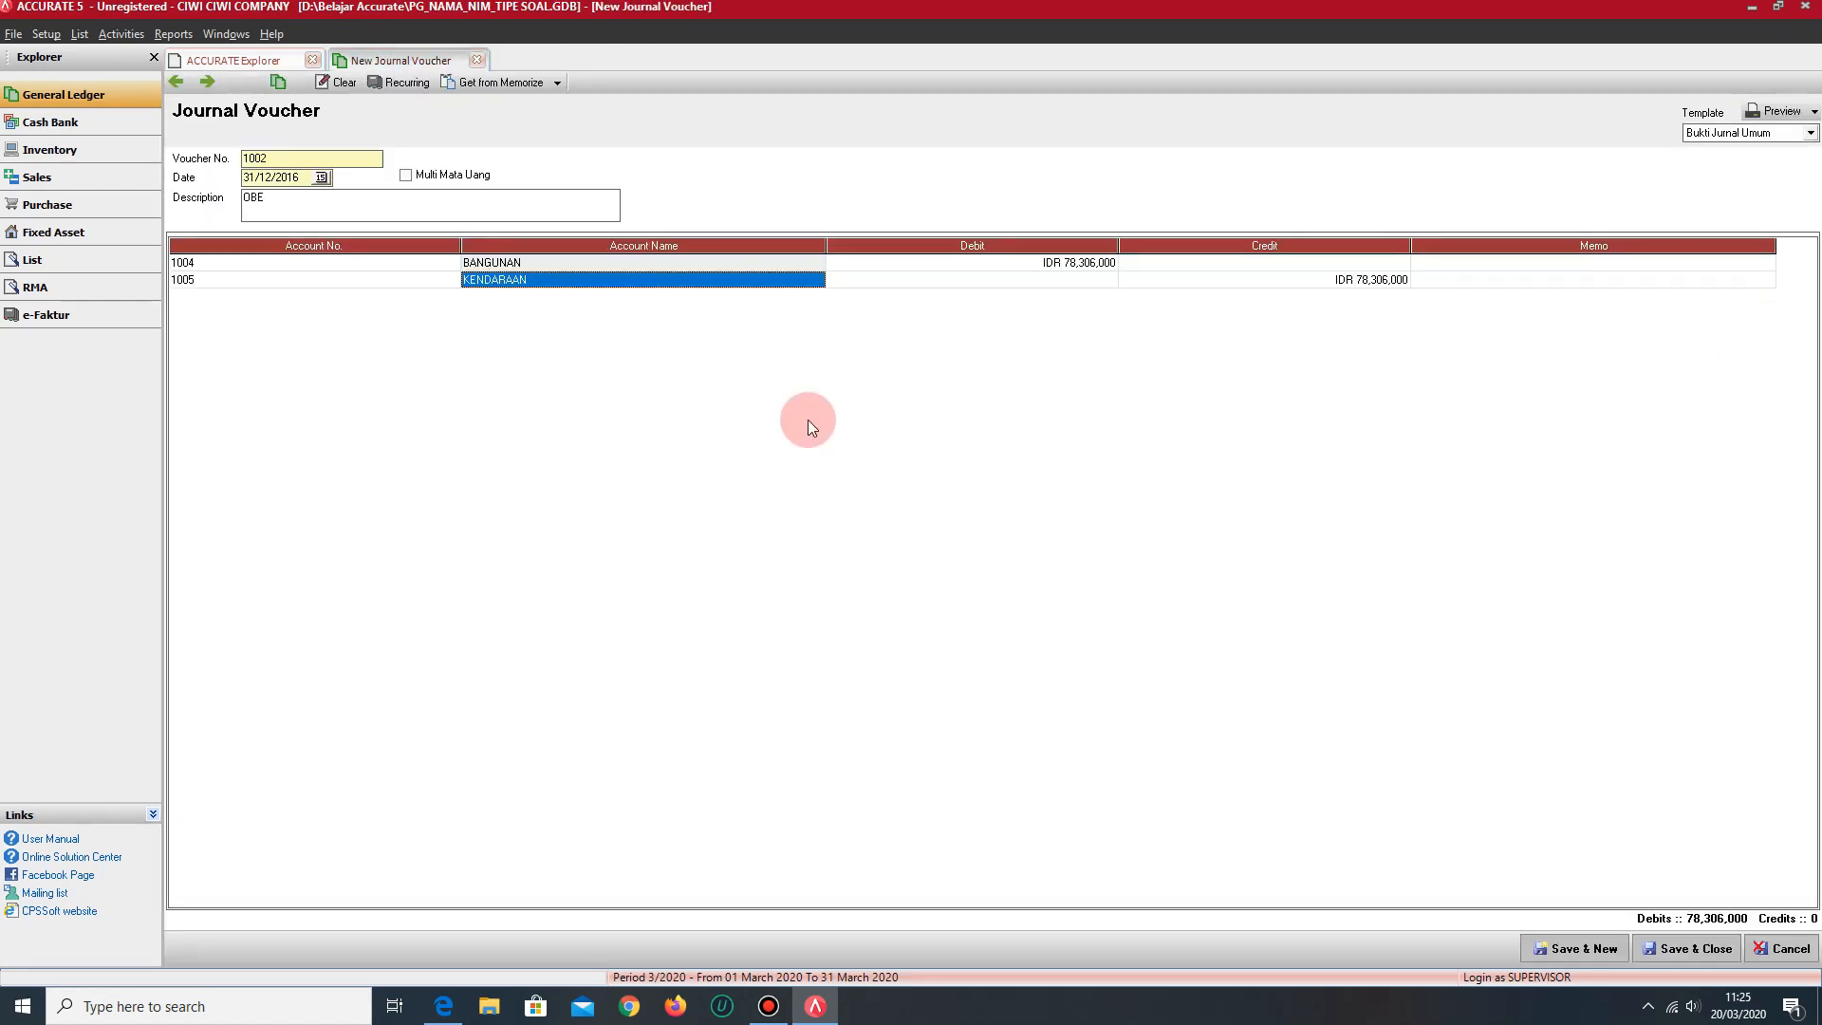
# - Debit the KENDARAAN line with IDR 12,780,600 and start a third voucher line
pyautogui.press('Tab')
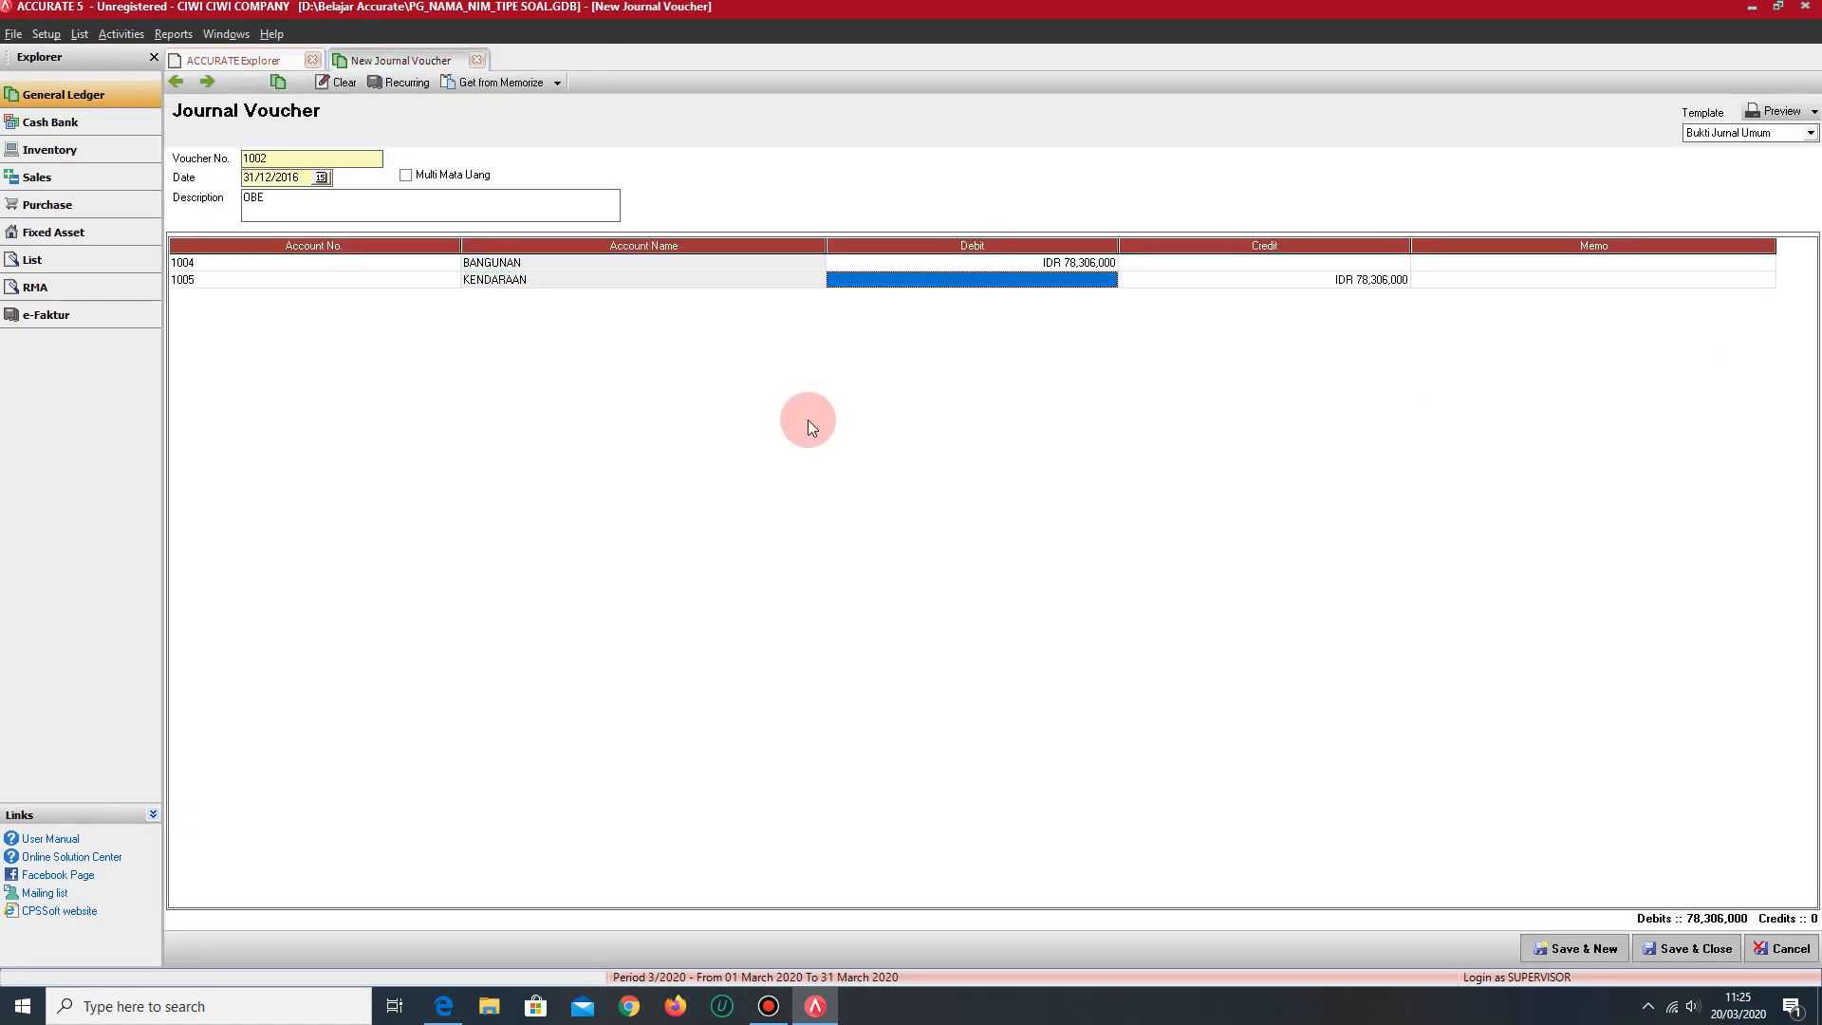
pyautogui.click(519, 284)
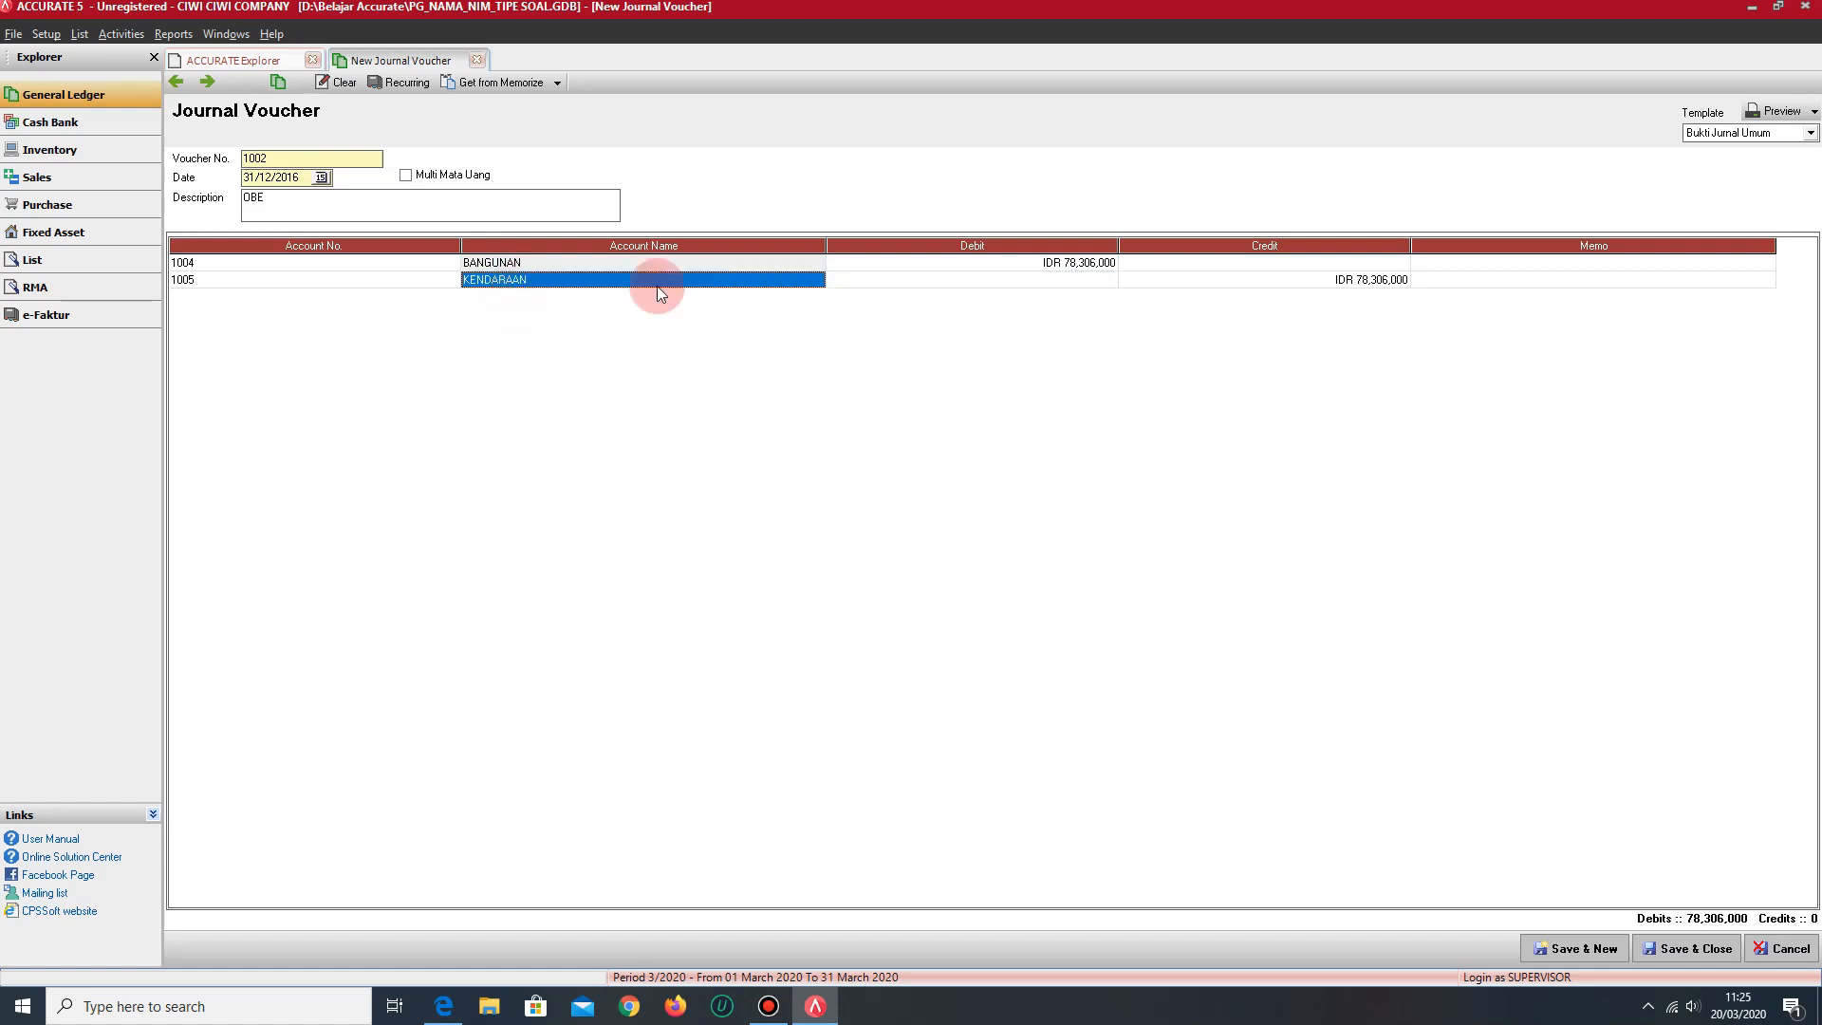
pyautogui.click(936, 282)
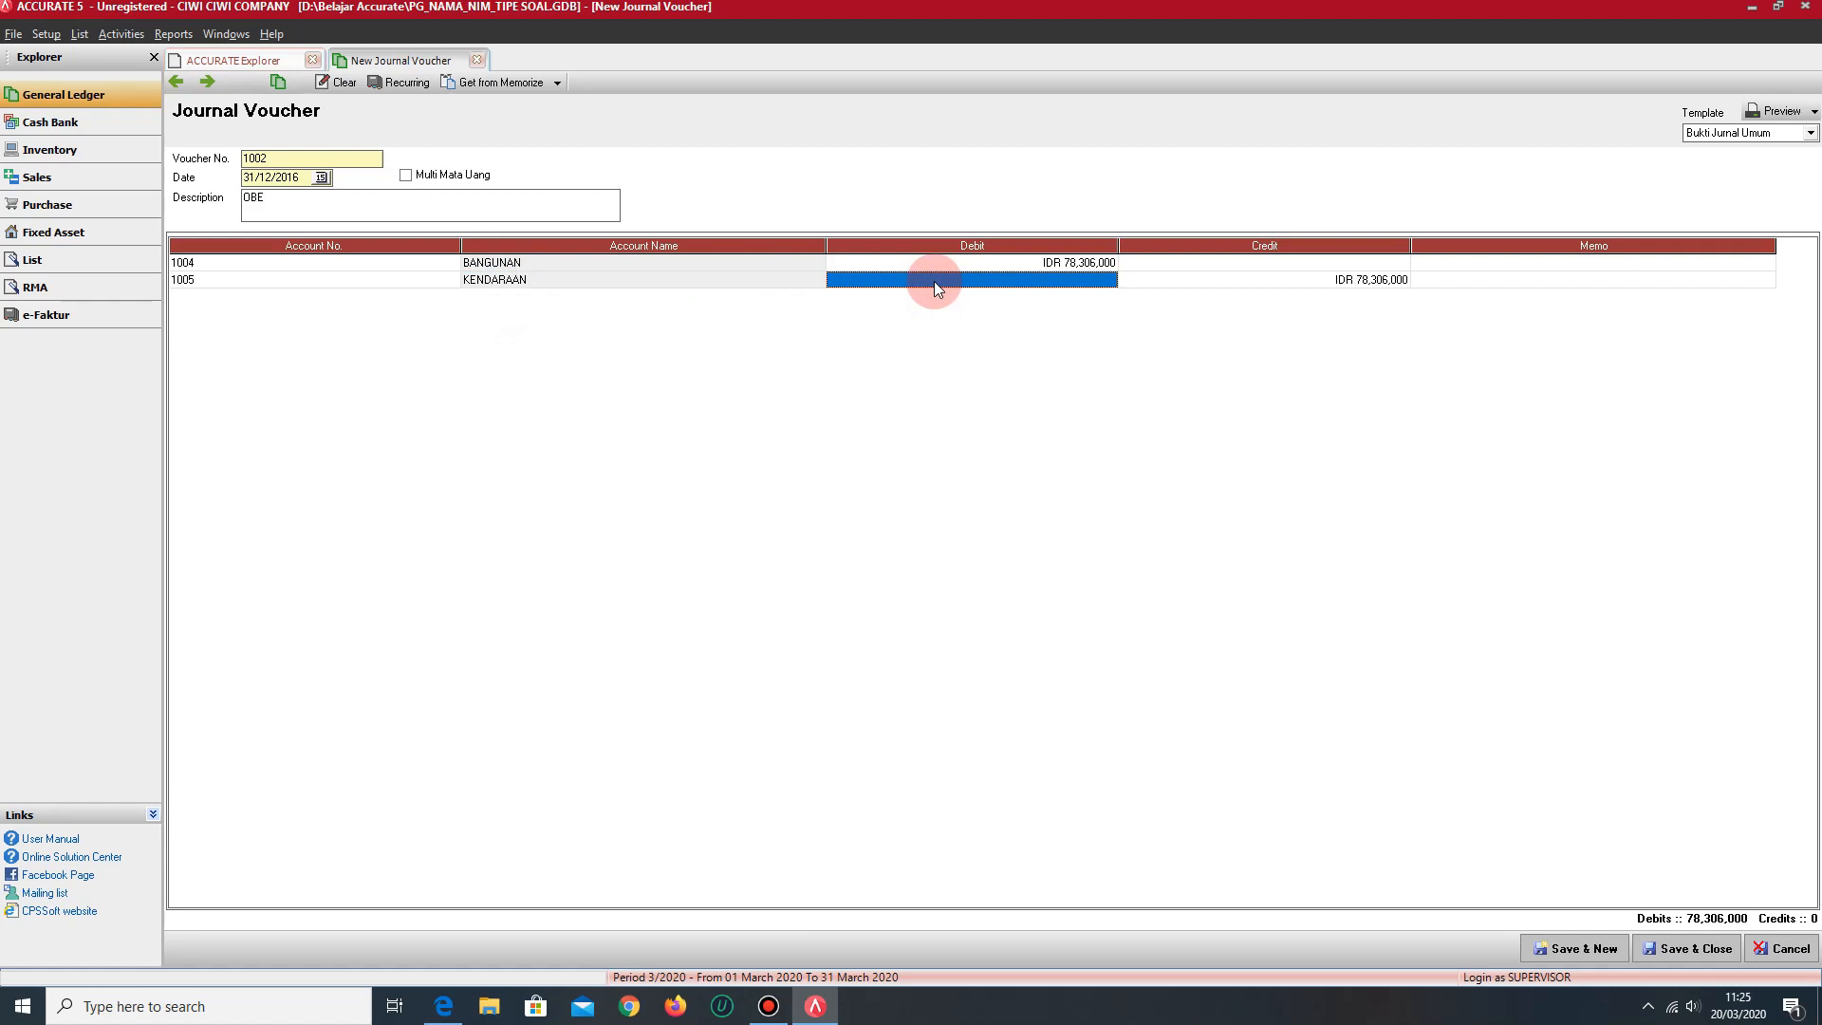
pyautogui.write('12780600')
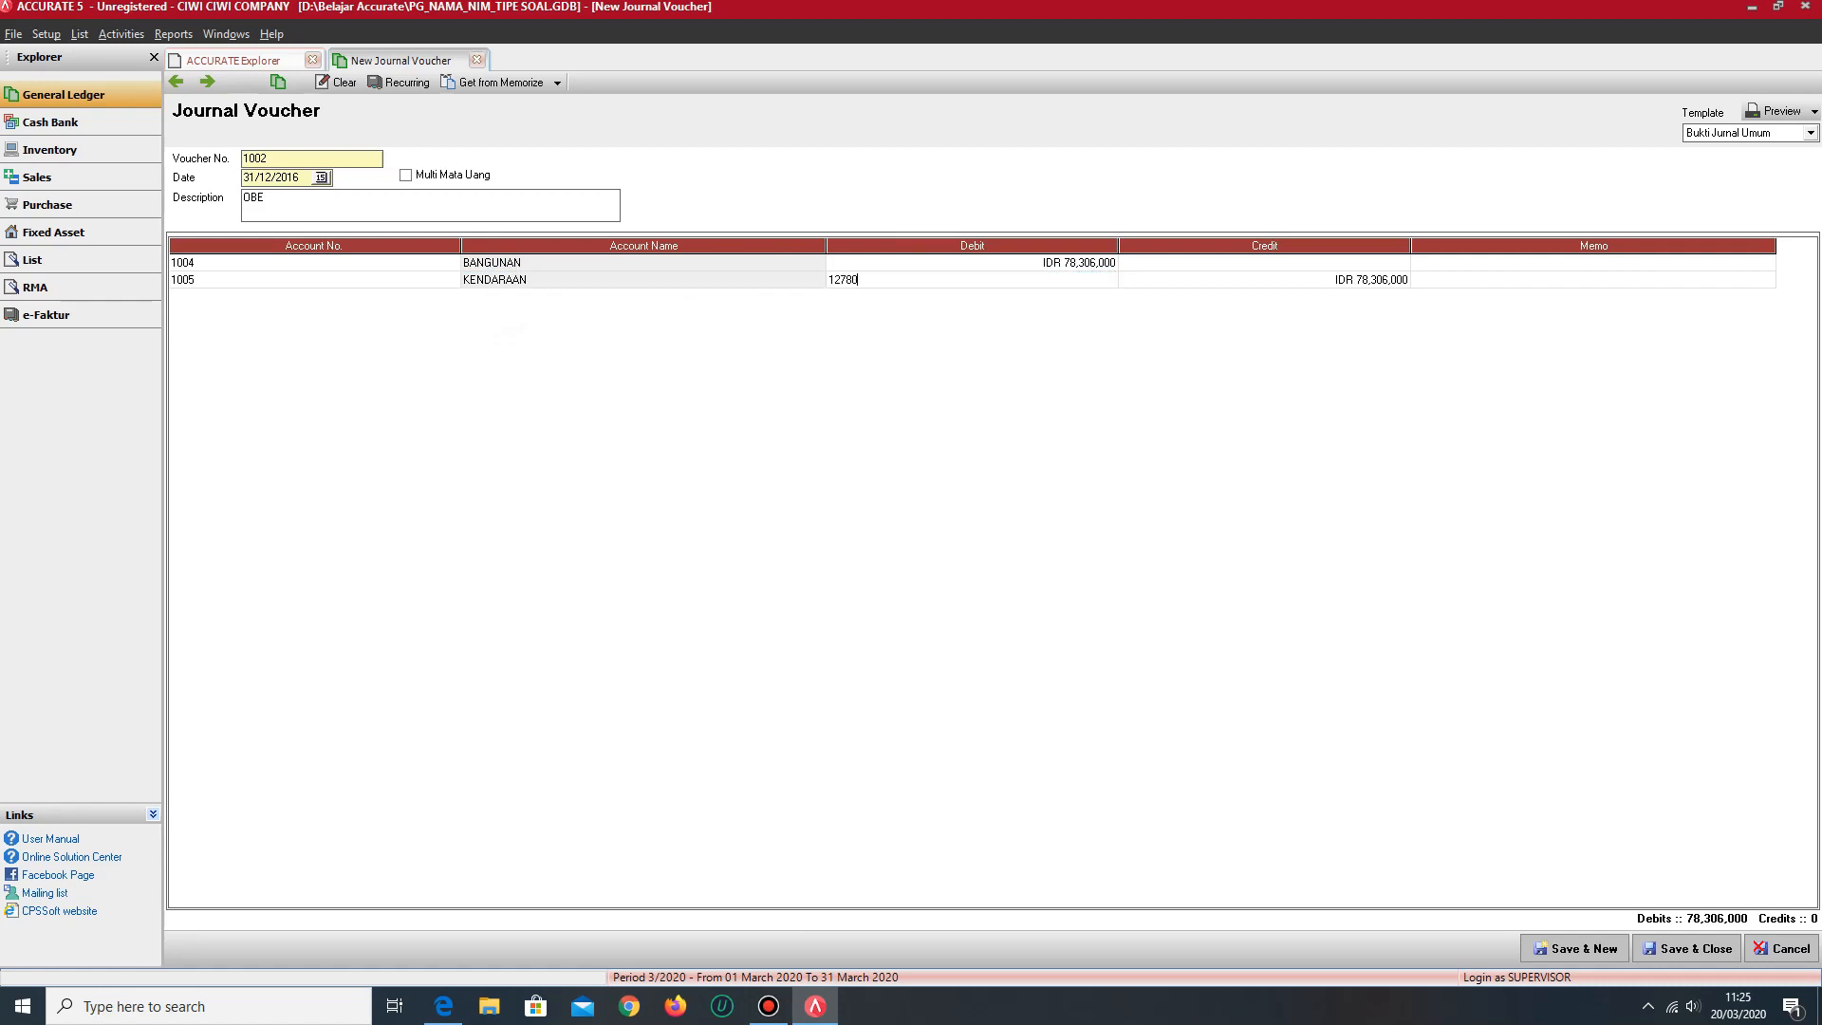
pyautogui.press('Tab')
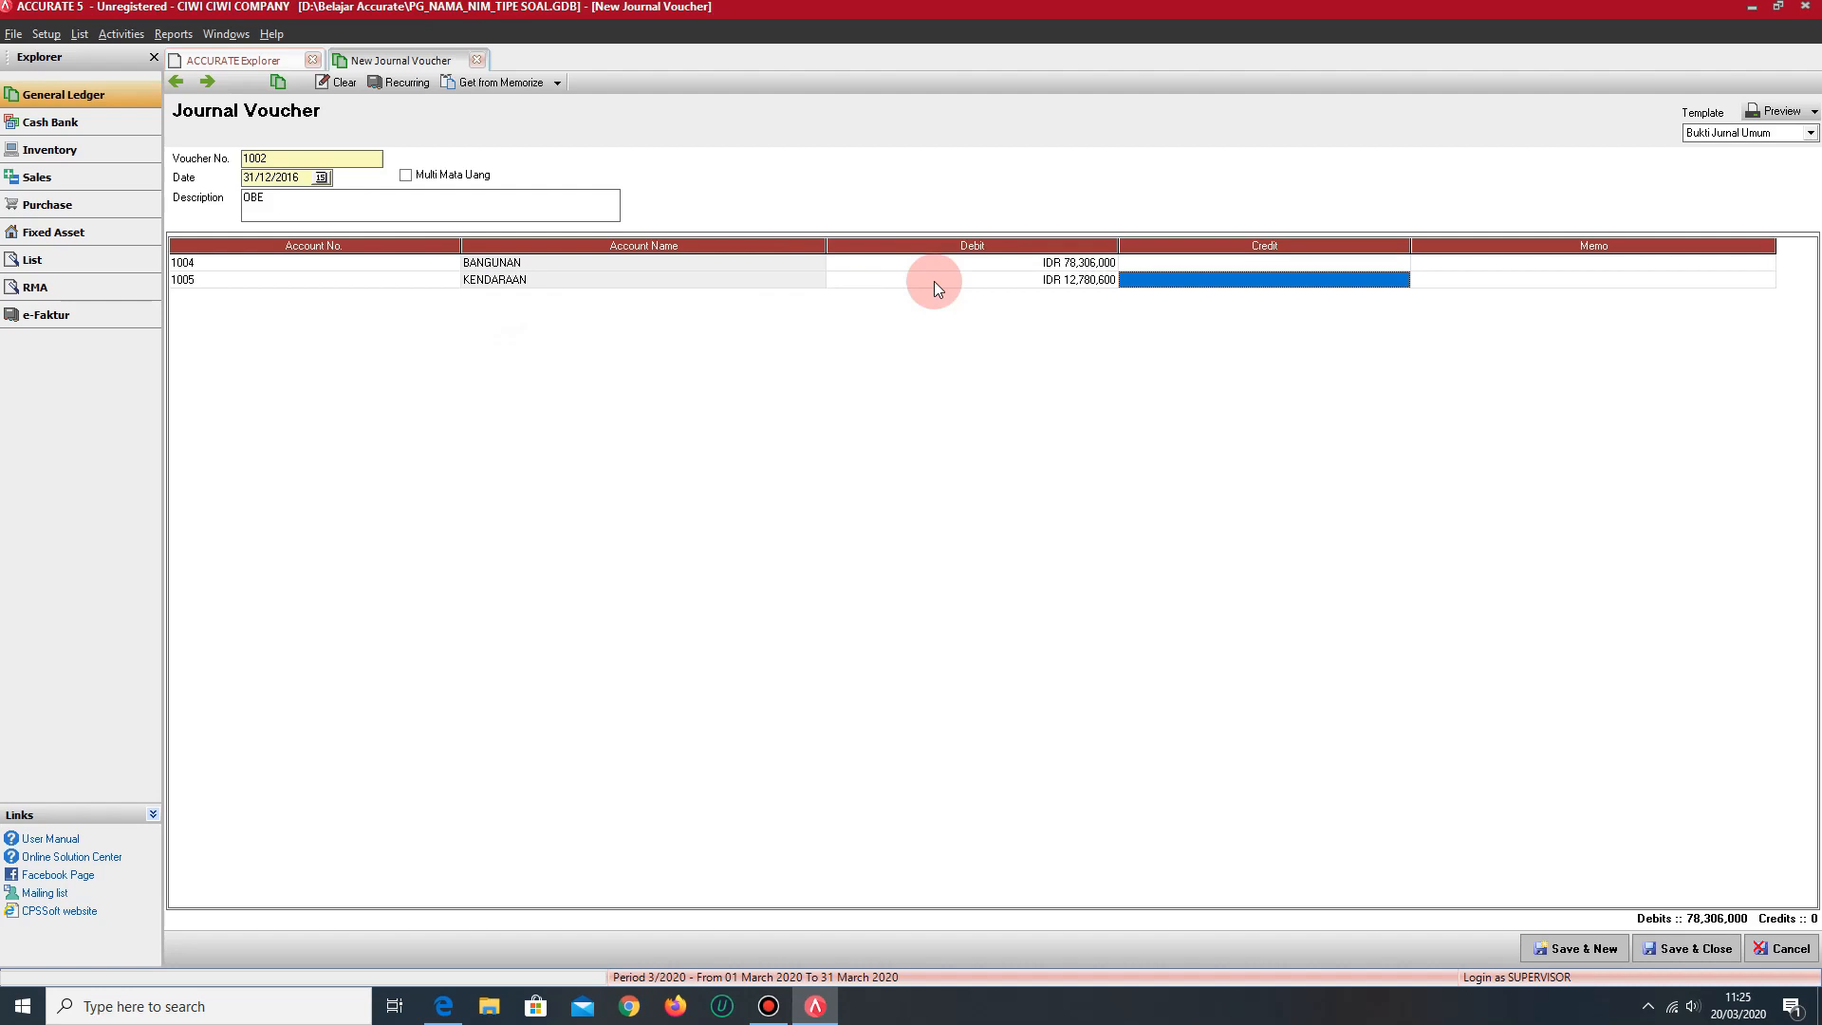
pyautogui.press('Tab')
pyautogui.press('Tab')
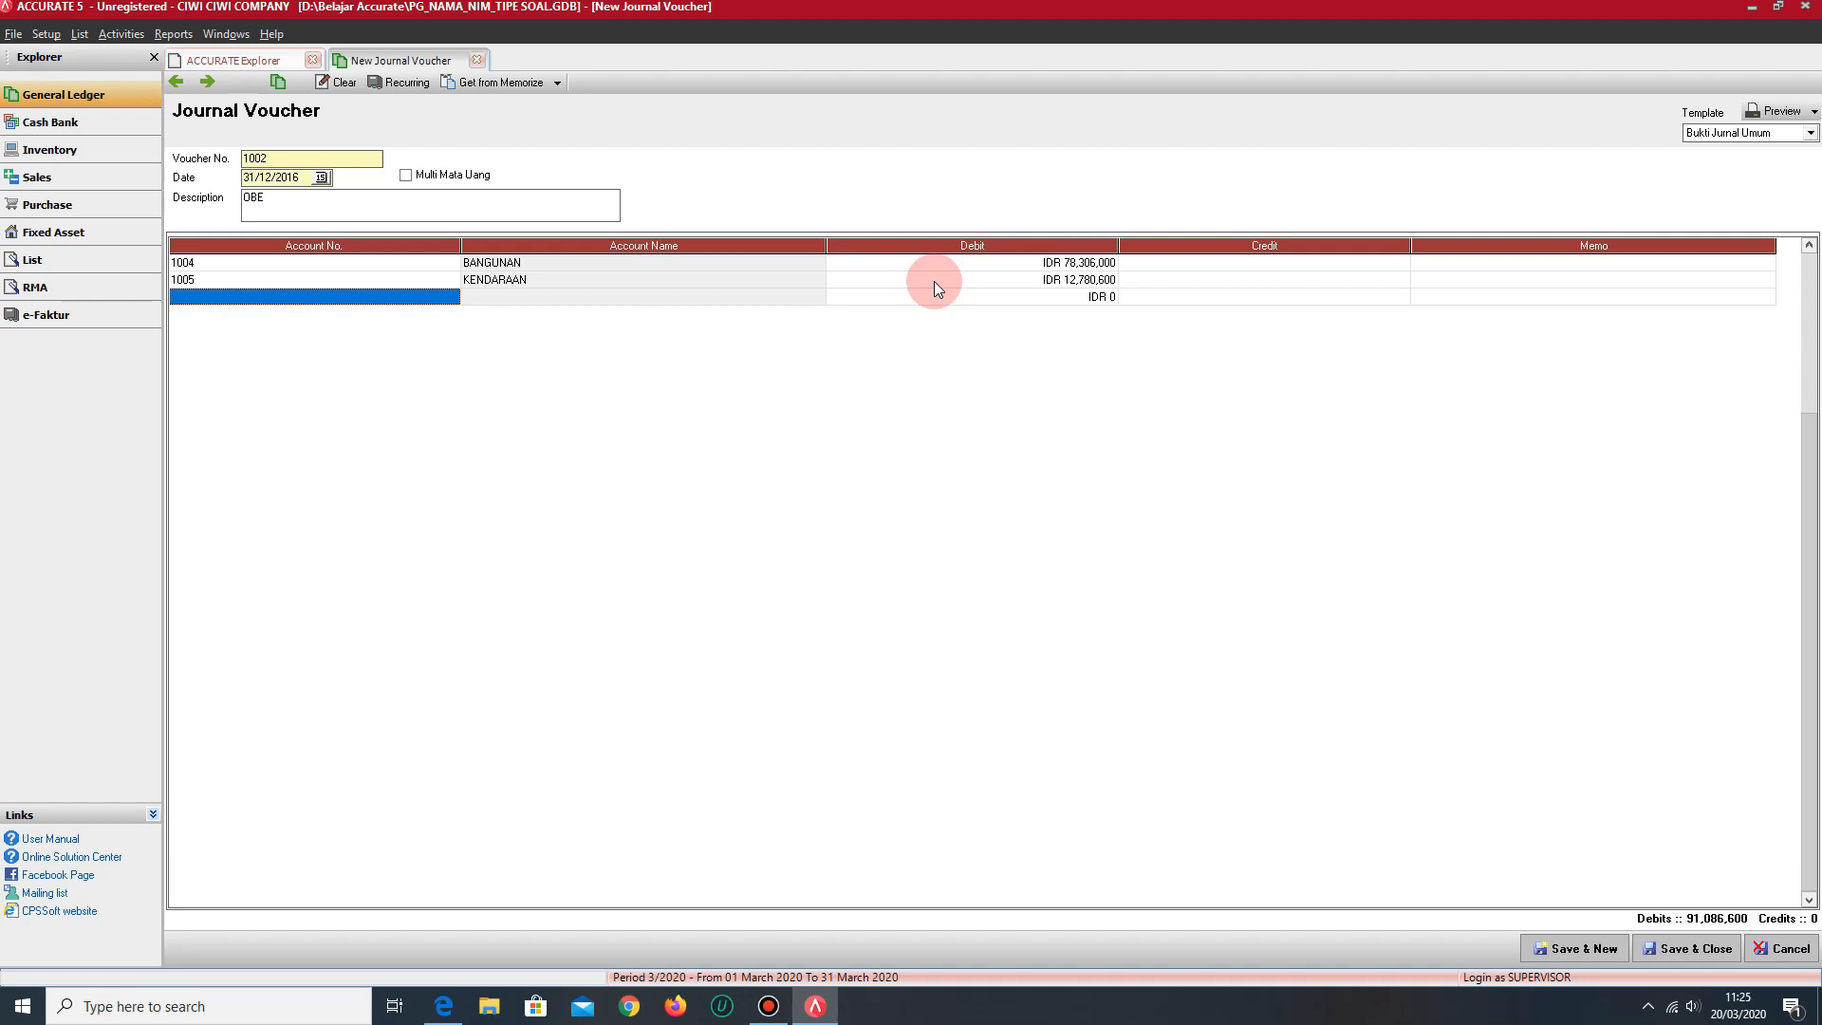
# - Balance the voucher with an OPENING BALANCE EQUITY line credited with IDR 91,086,600
pyautogui.write('OPENI')
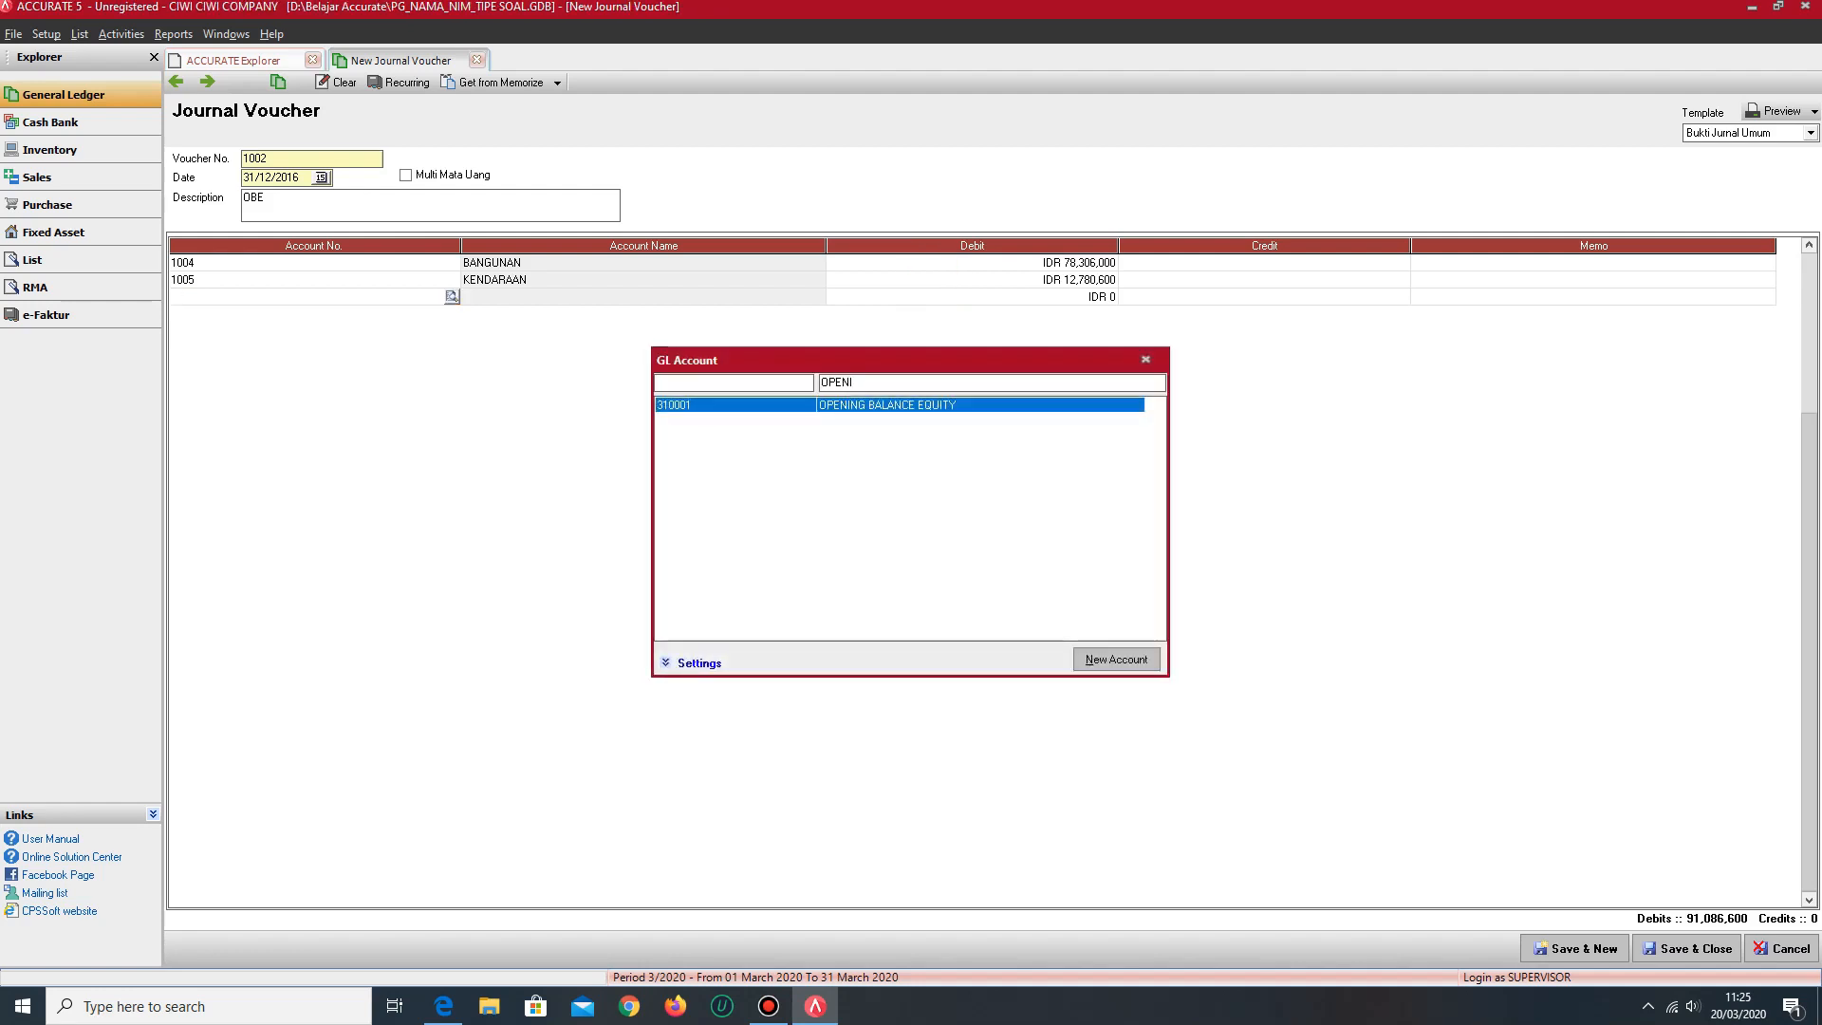
pyautogui.press('Return')
pyautogui.press('Tab')
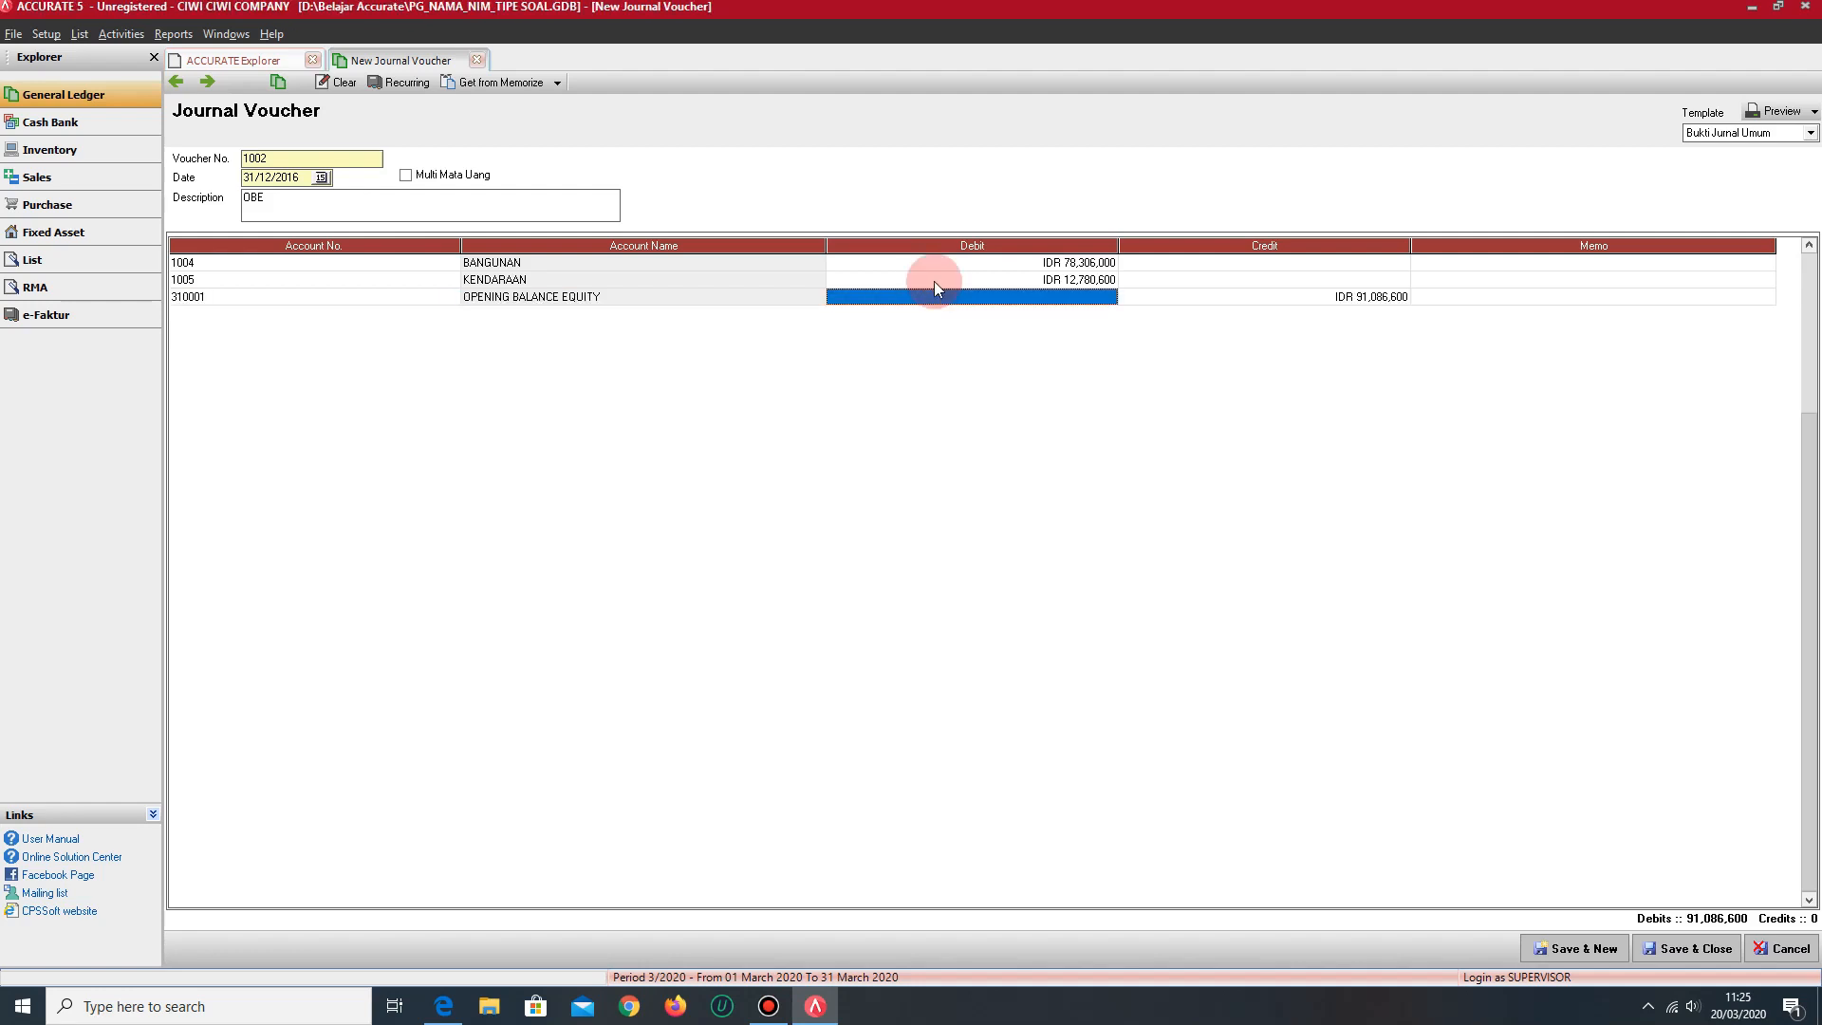
pyautogui.press('Tab')
pyautogui.press('Tab')
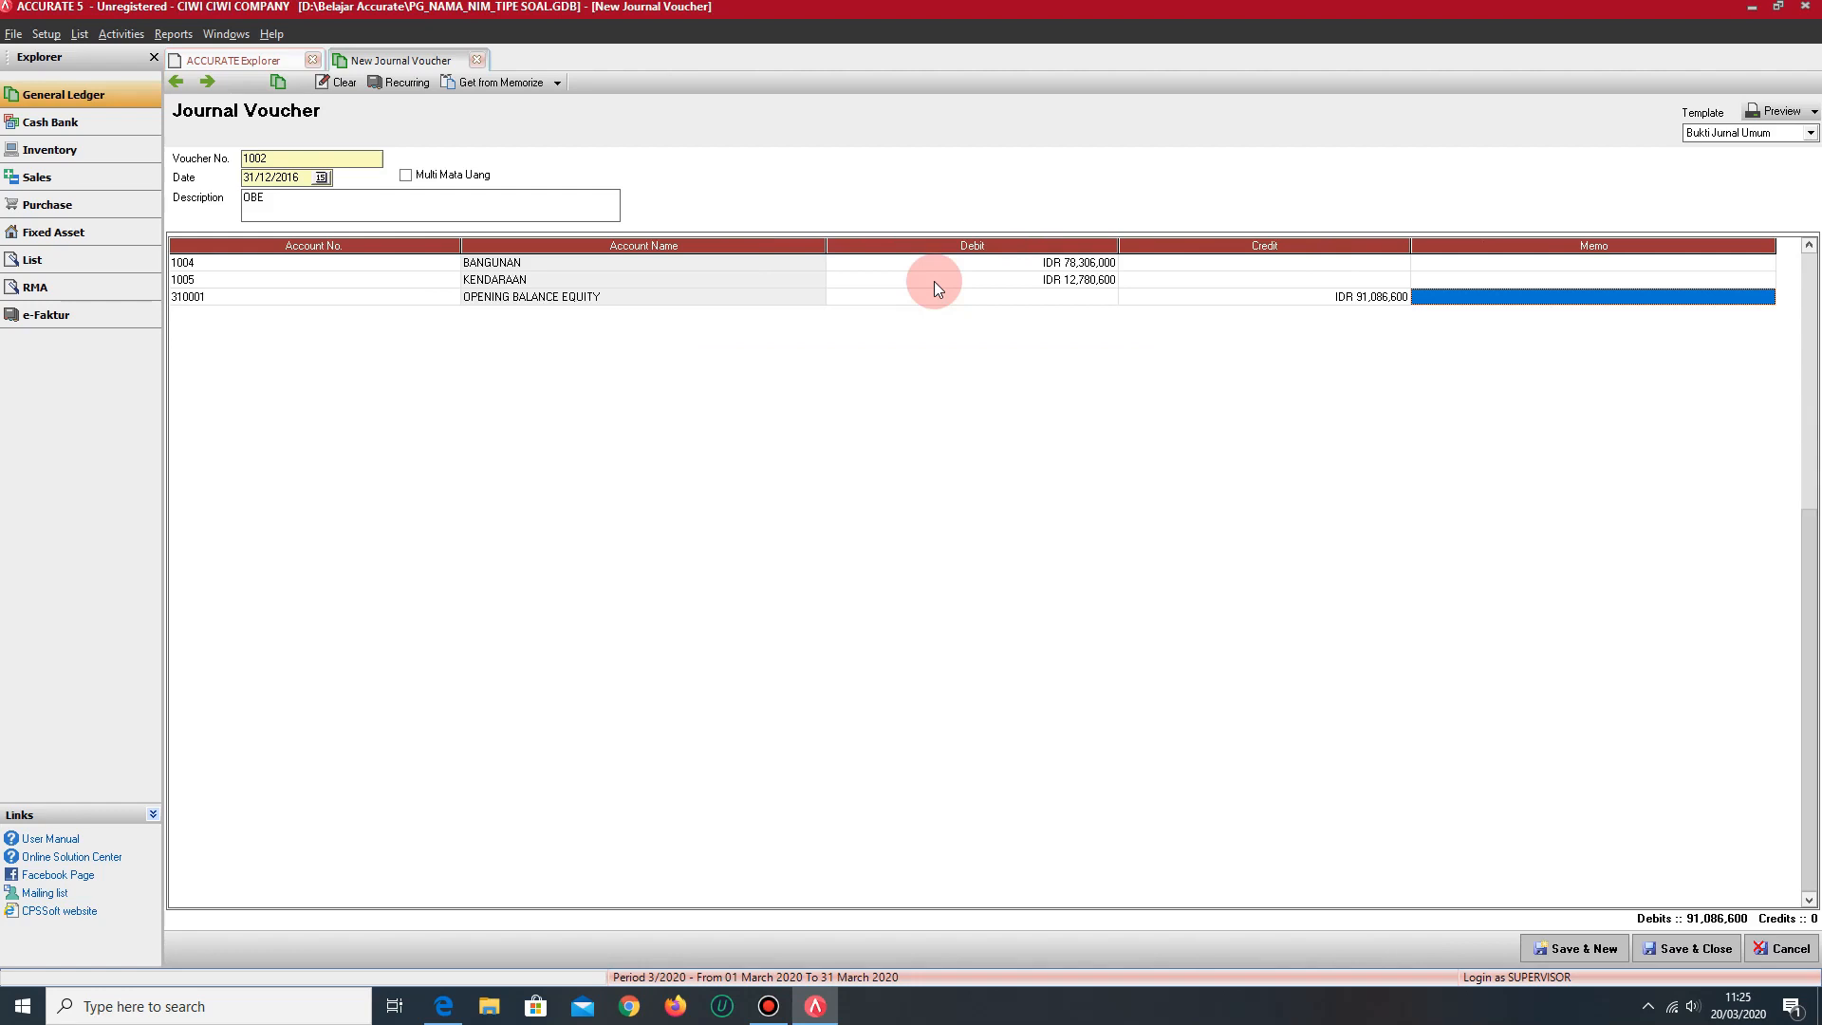
pyautogui.press('Tab')
pyautogui.press('Up')
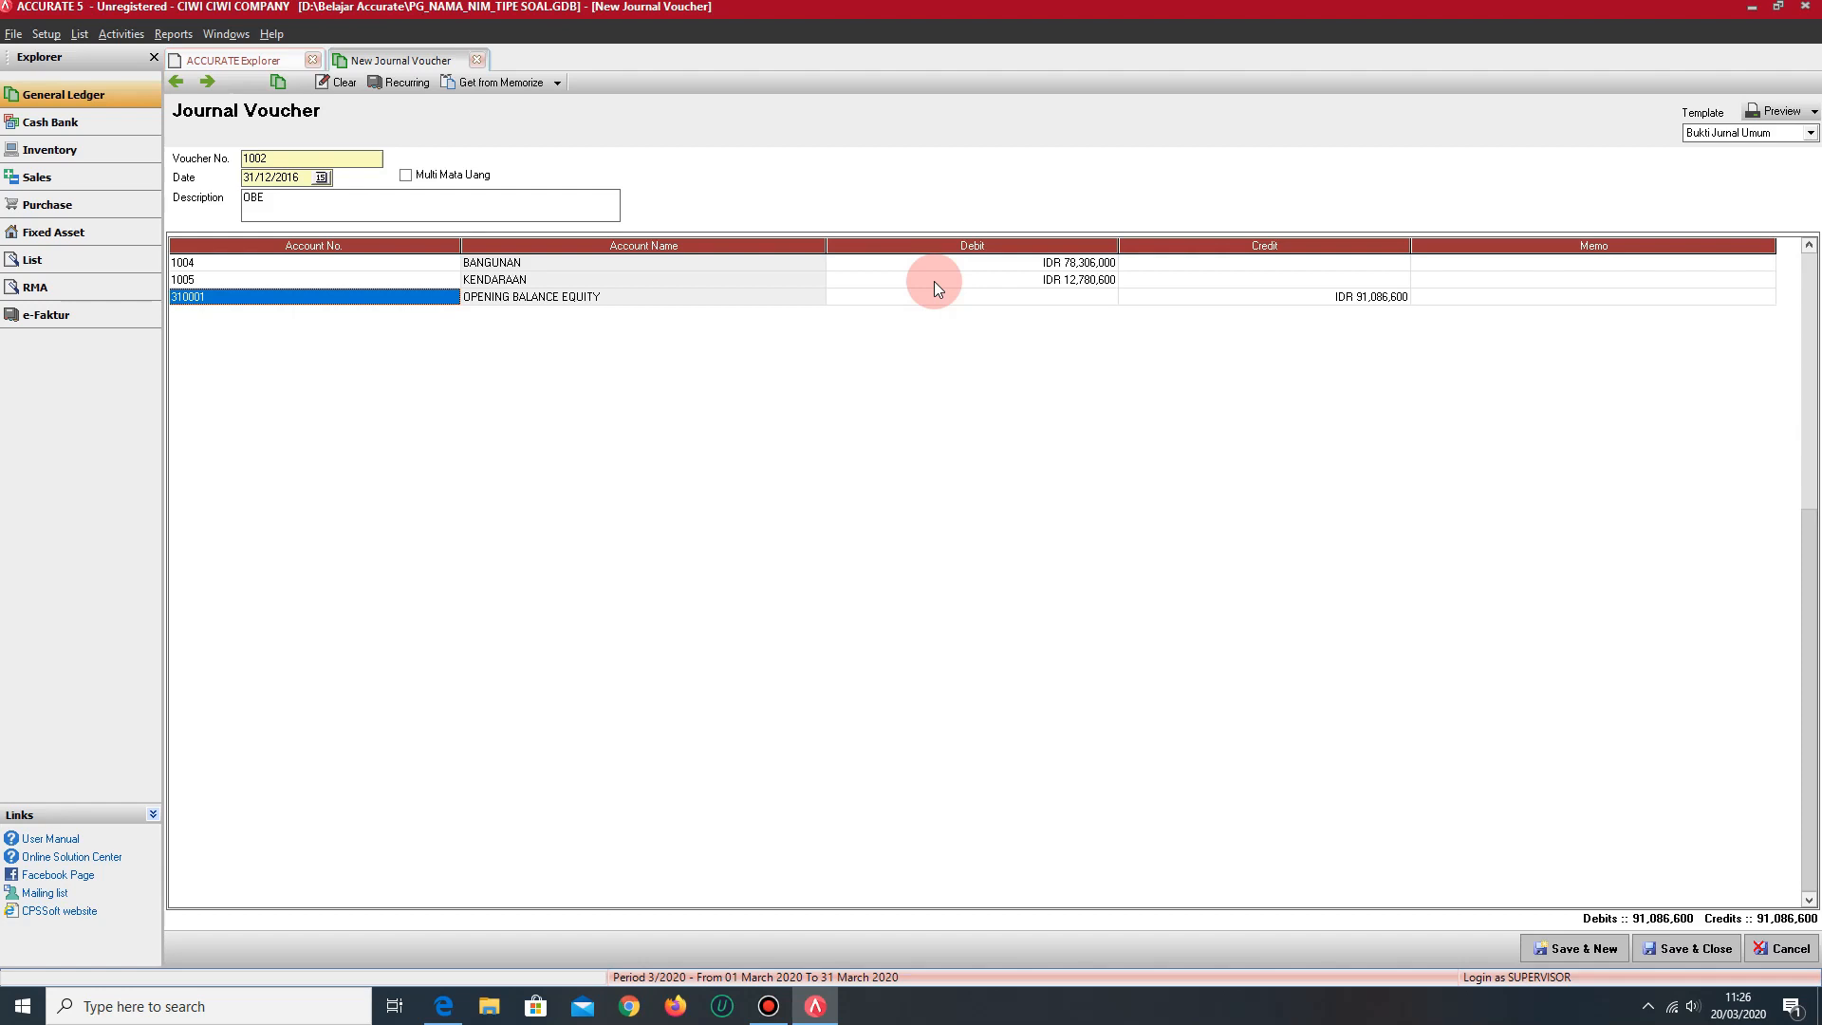
# - Save the voucher and begin another one dated 31/12/2016 with the description OBE 2
pyautogui.click(1575, 949)
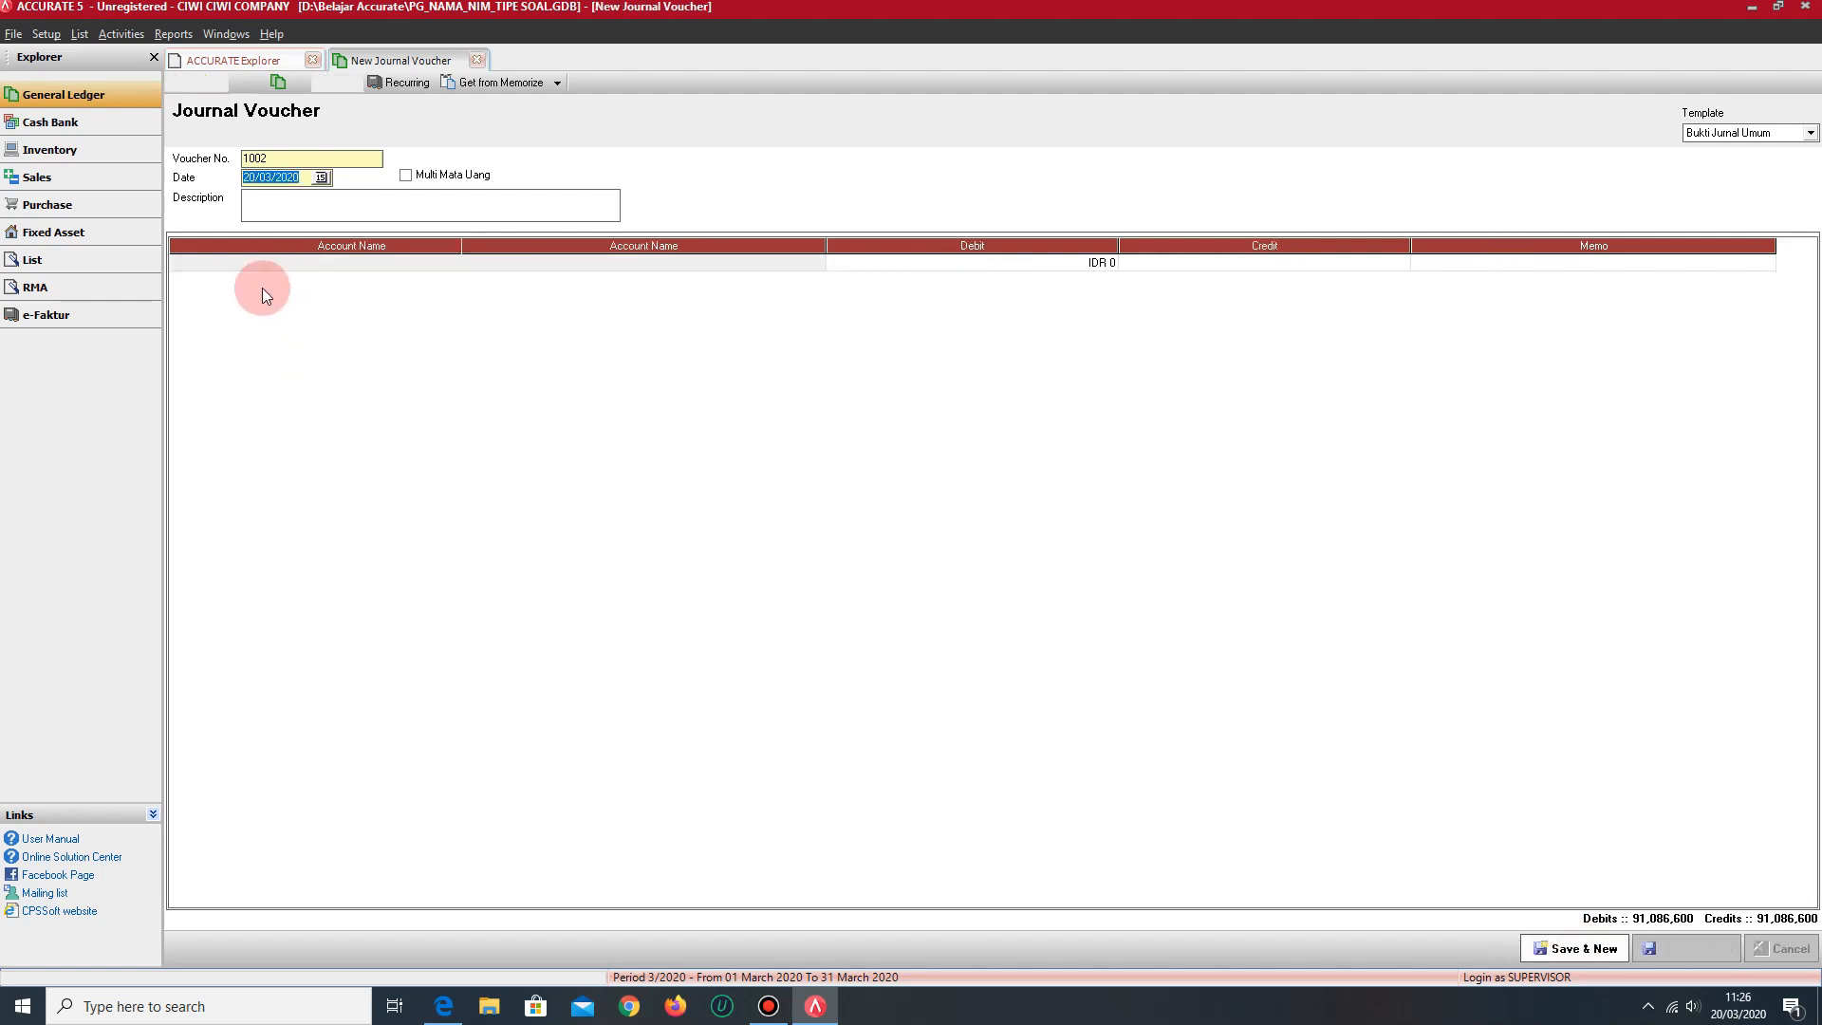
pyautogui.write('31/12/20')
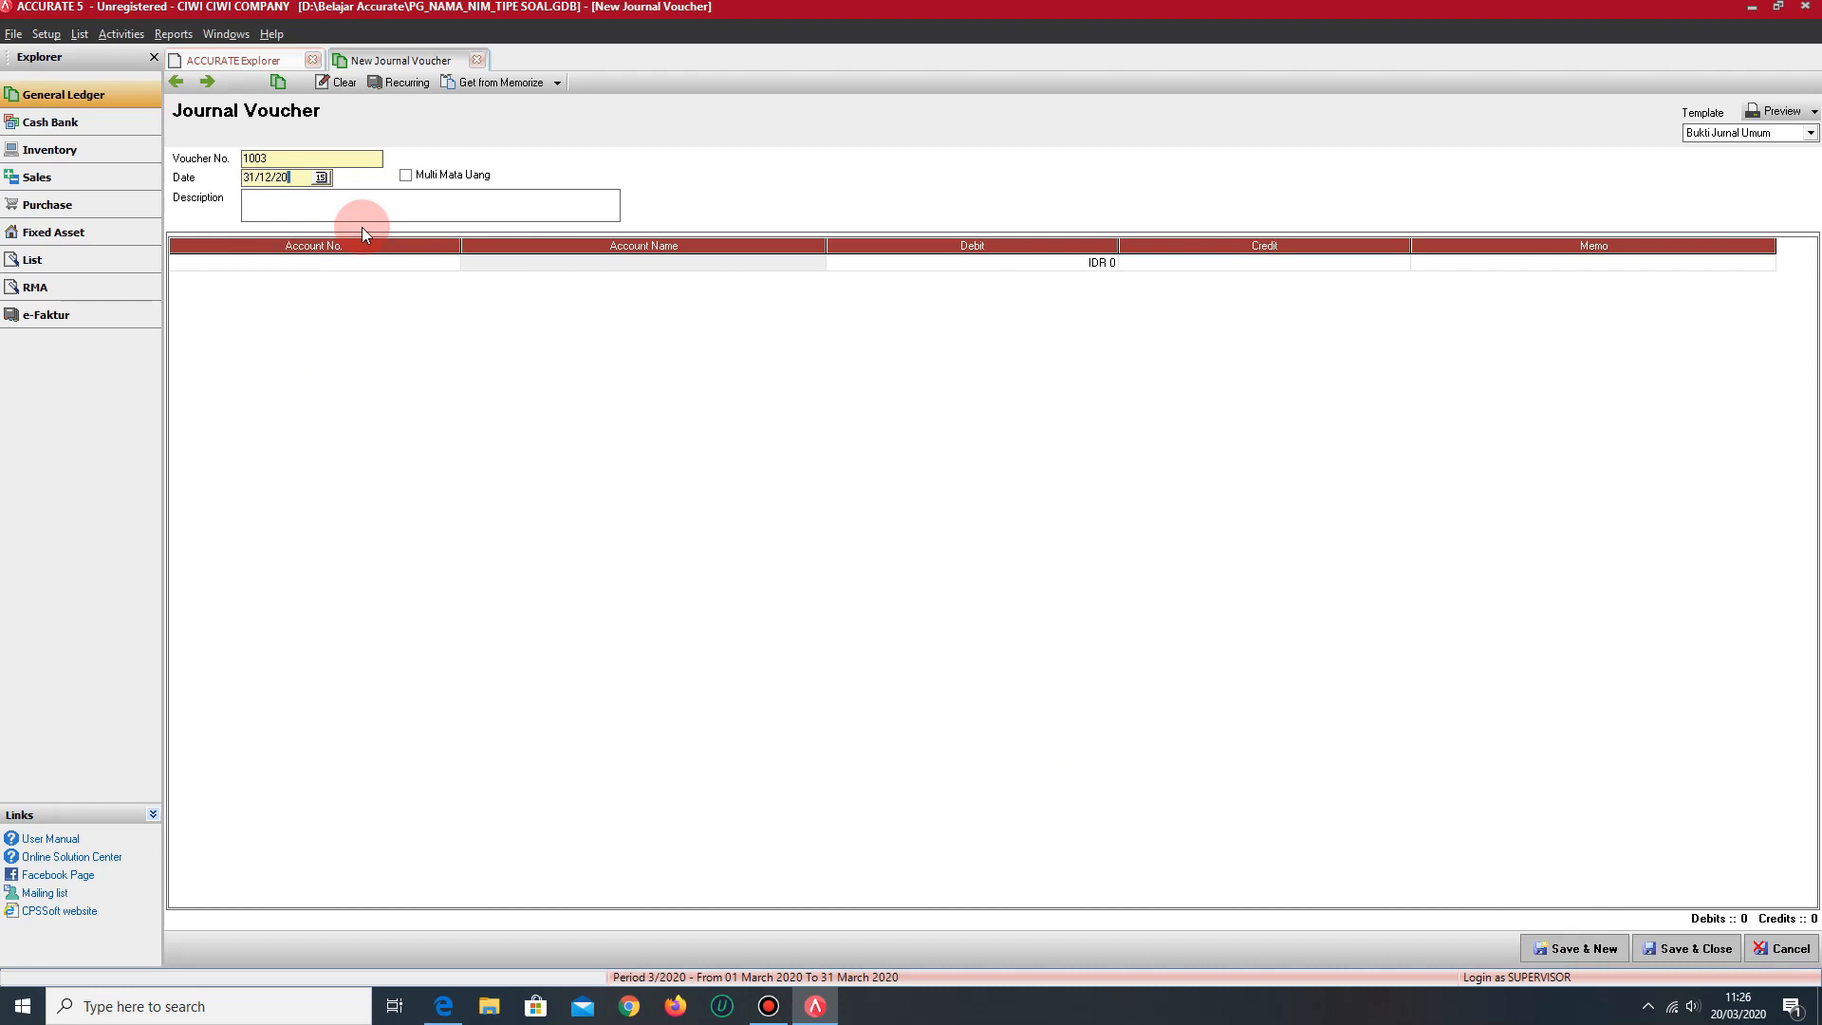
pyautogui.write('16')
pyautogui.click(360, 205)
pyautogui.write('OBE 2')
# - Create an Accumulated Depreciation account named AKUM. PENYUSUTAN BANGUNAN from the first line of the OBE 2 voucher
pyautogui.click(383, 260)
pyautogui.write('A')
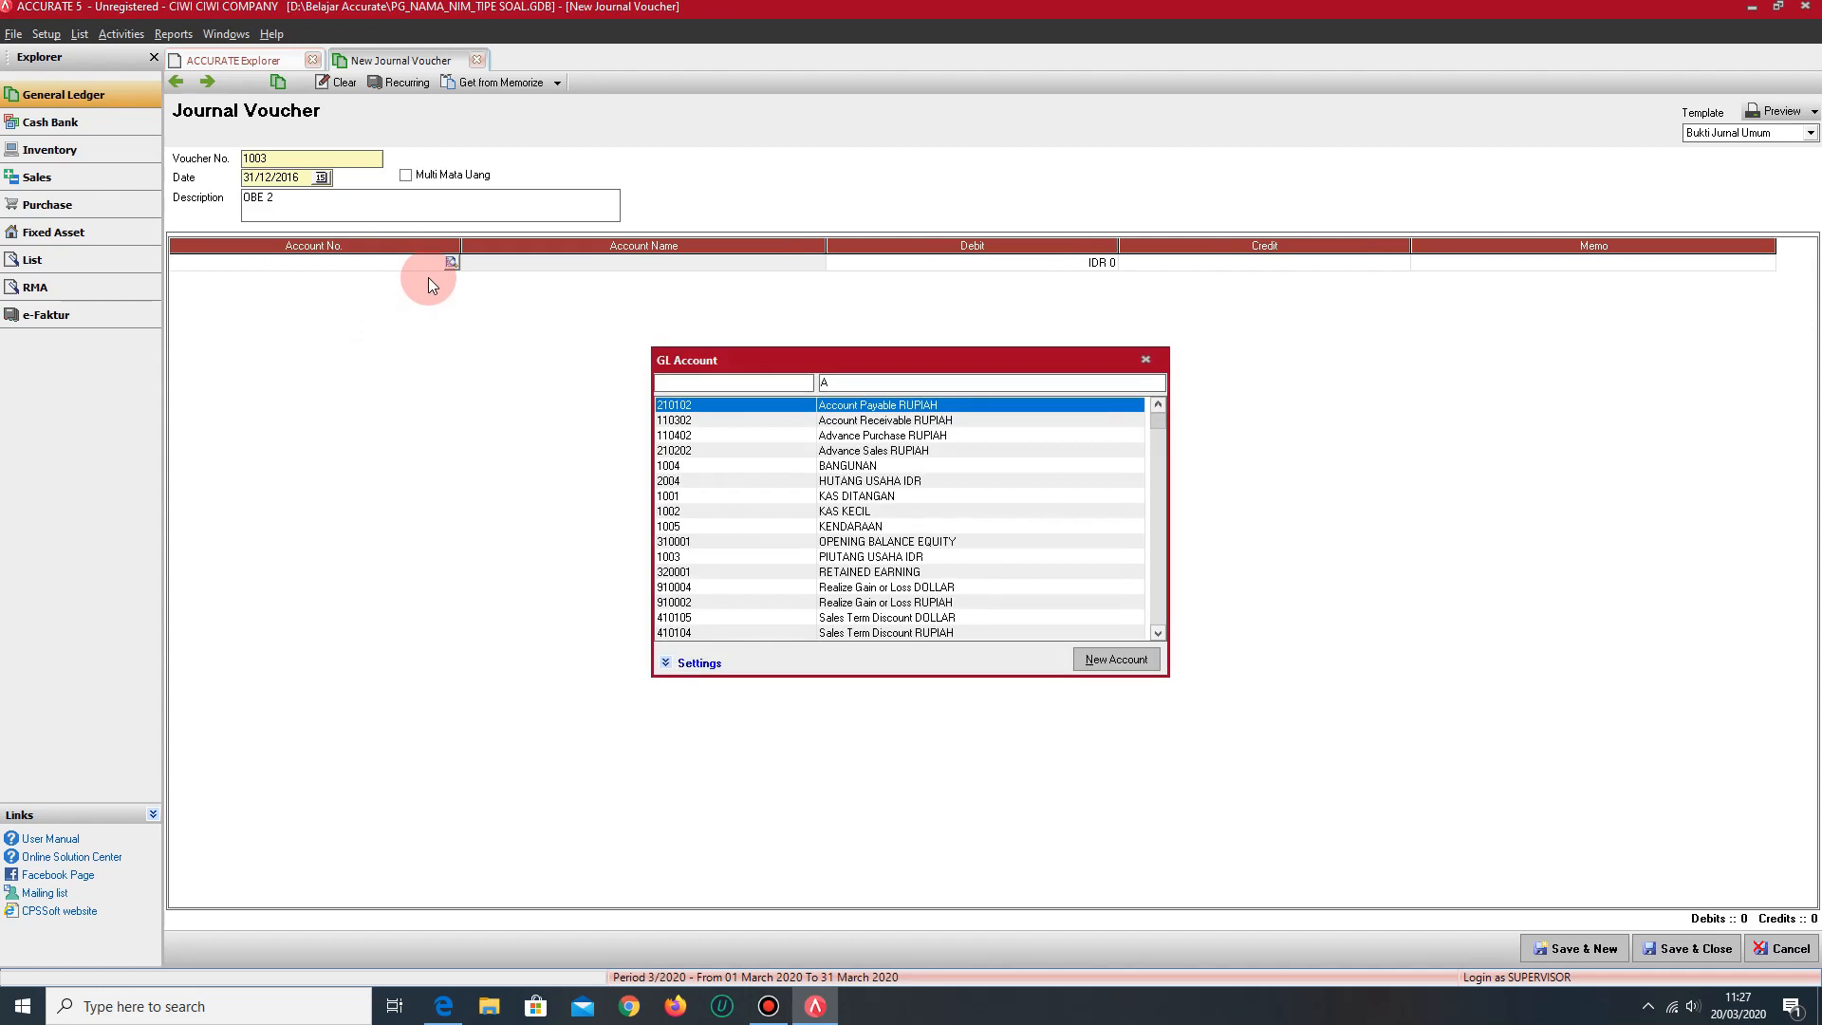
pyautogui.write('KU')
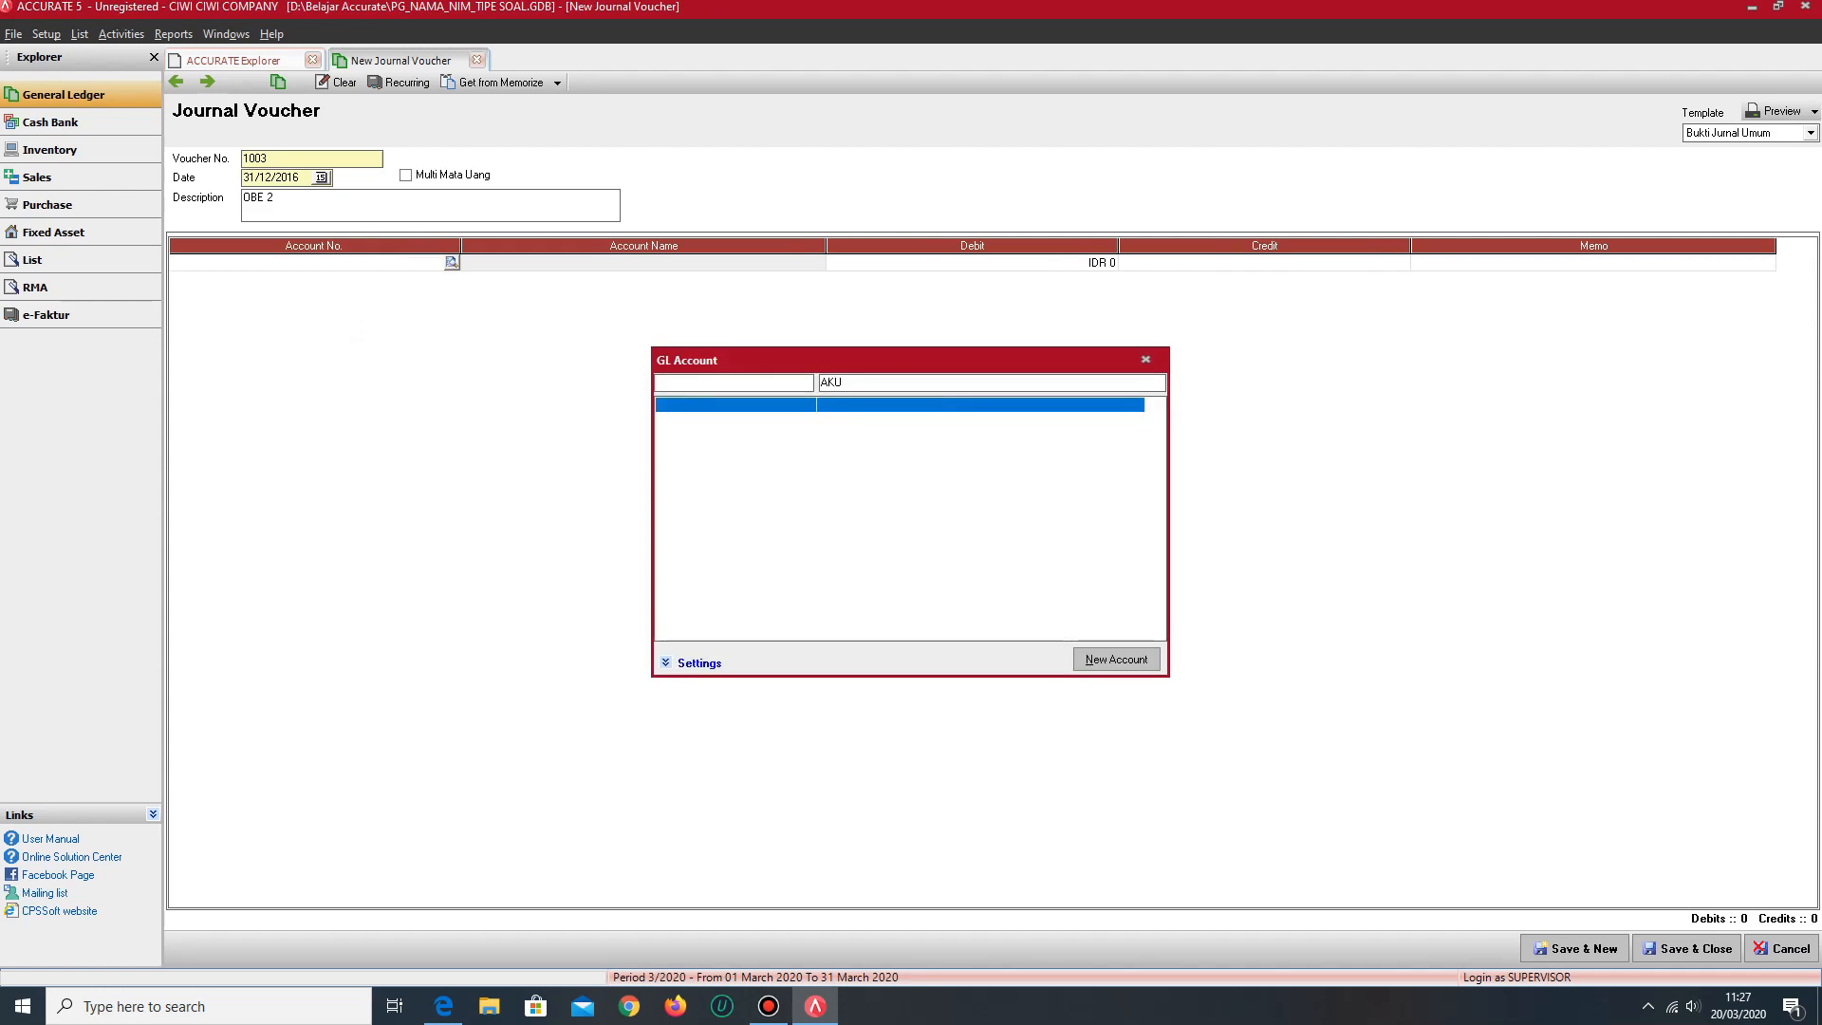
pyautogui.click(1116, 660)
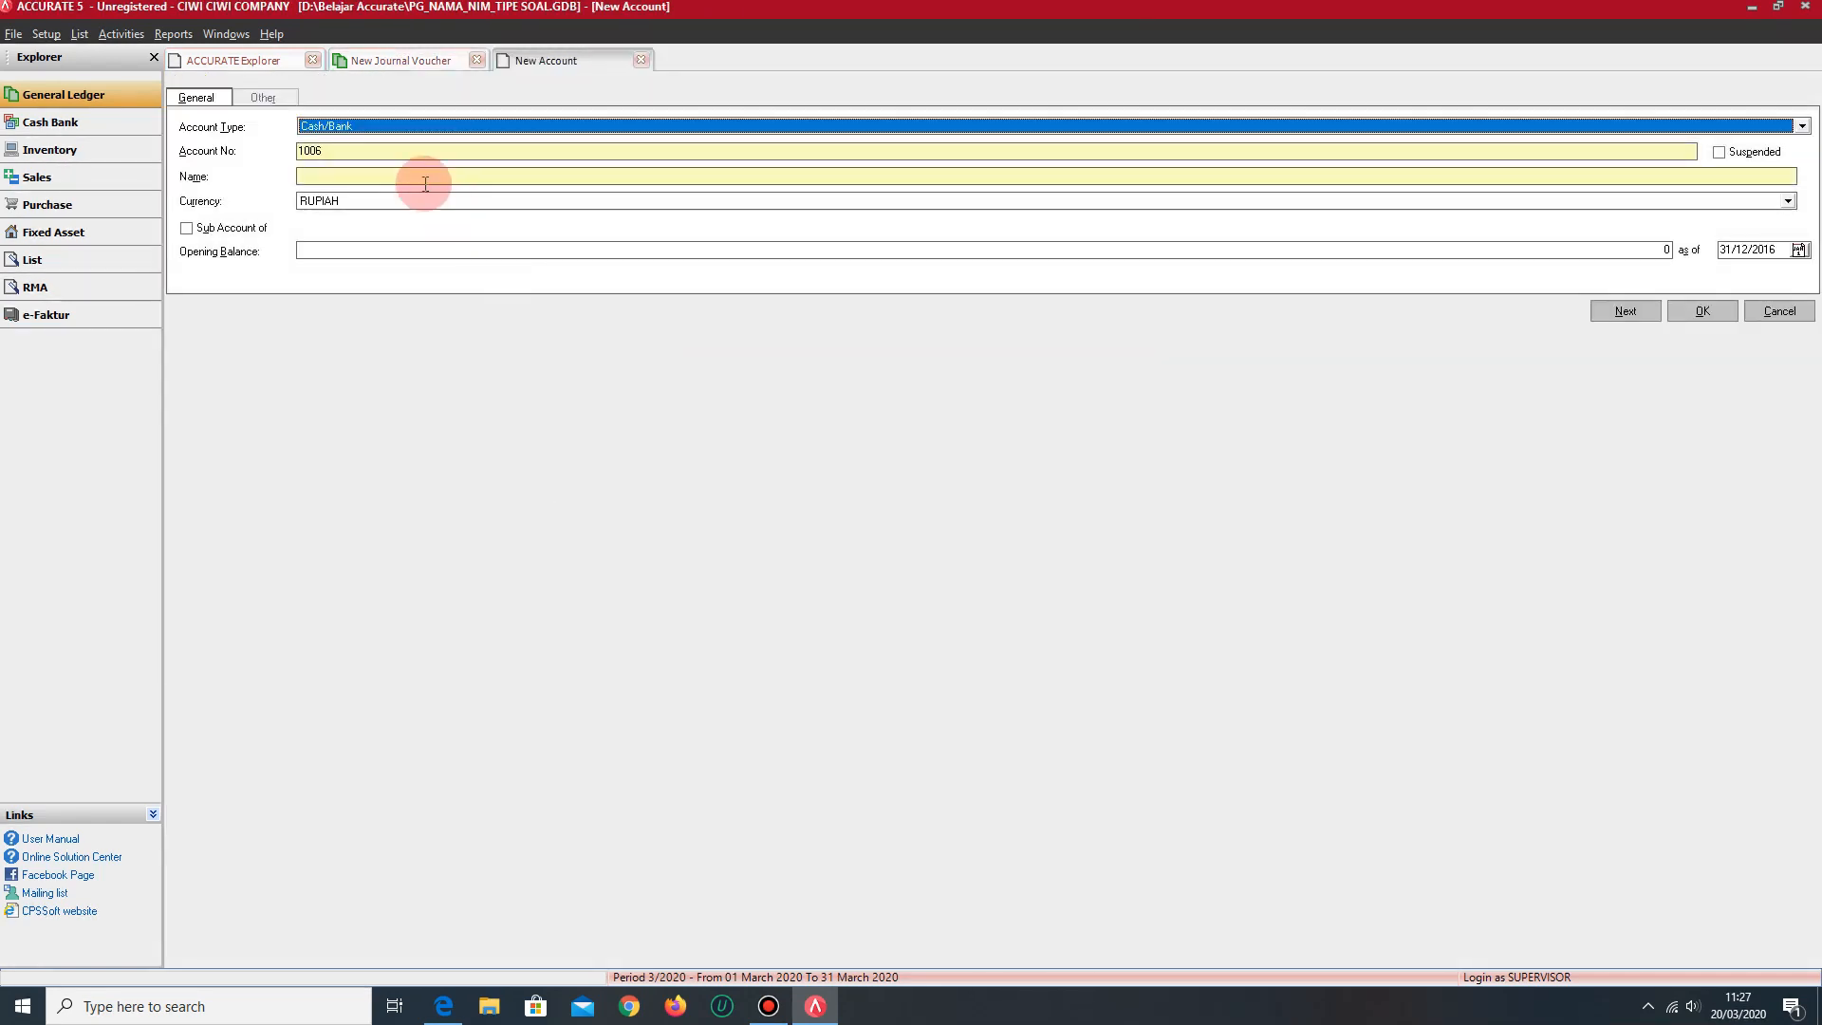
pyautogui.click(363, 182)
pyautogui.click(356, 126)
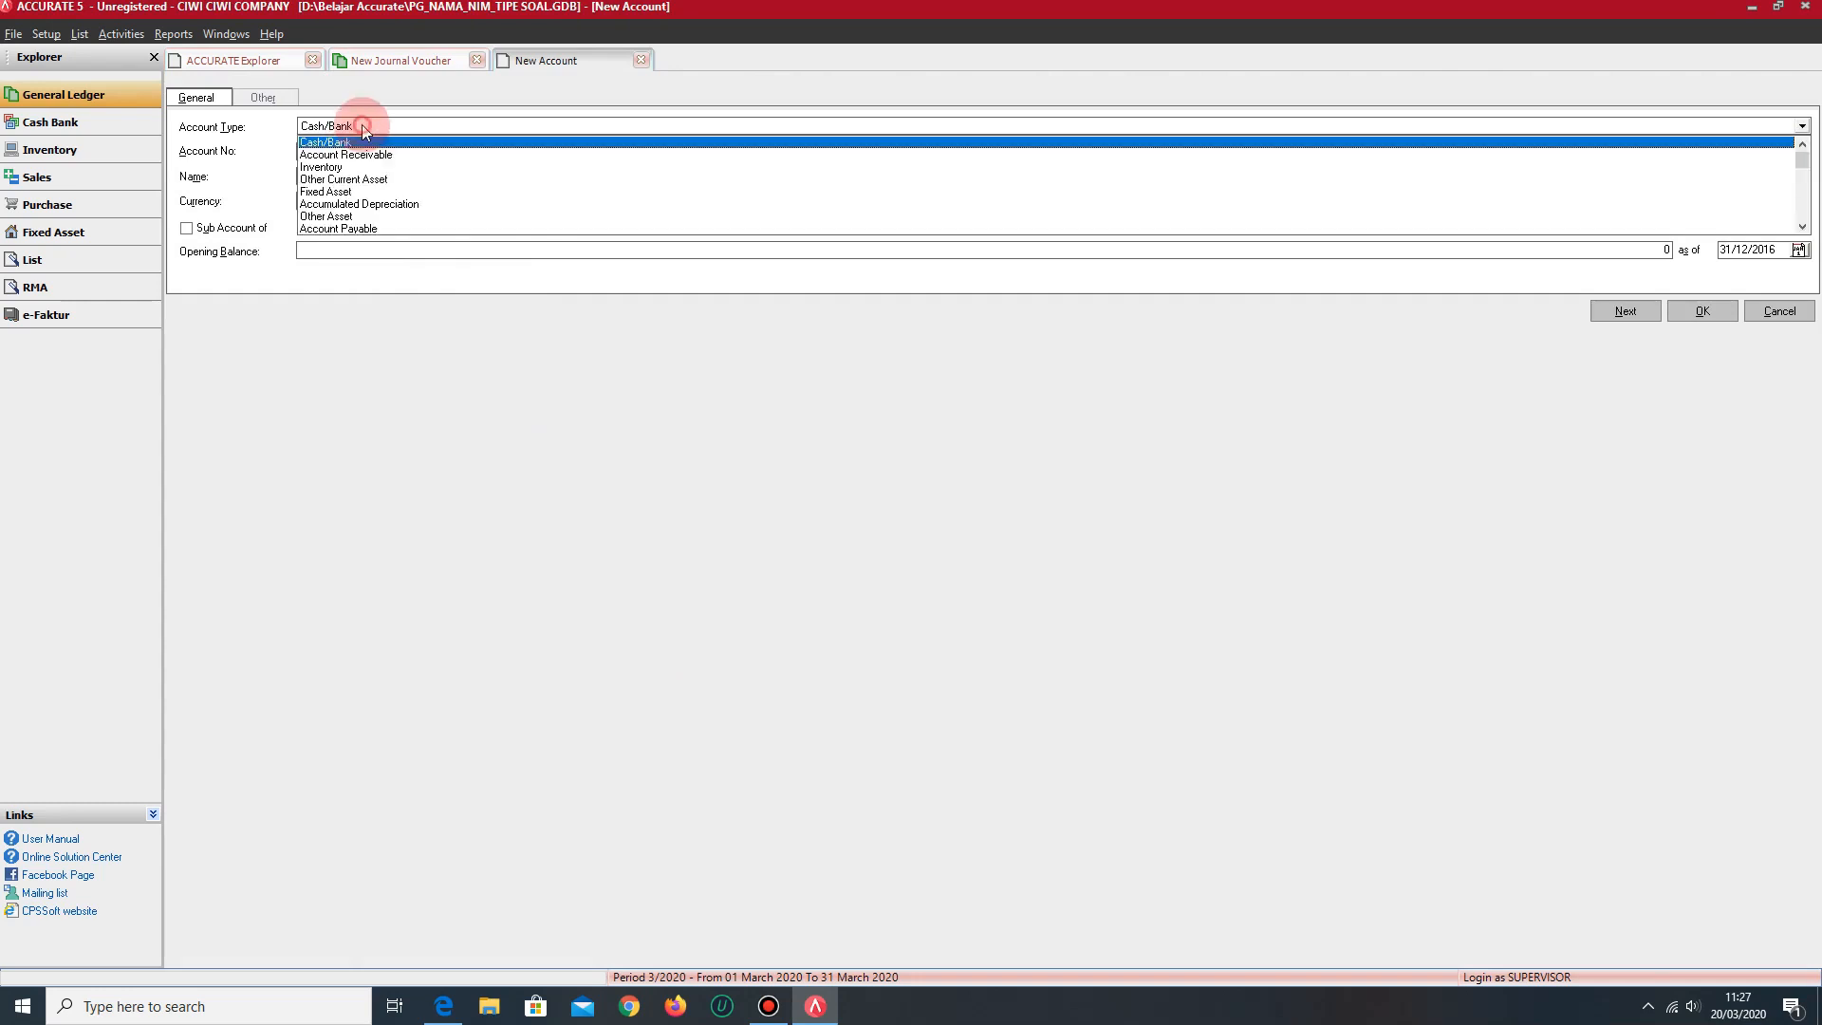
pyautogui.click(360, 204)
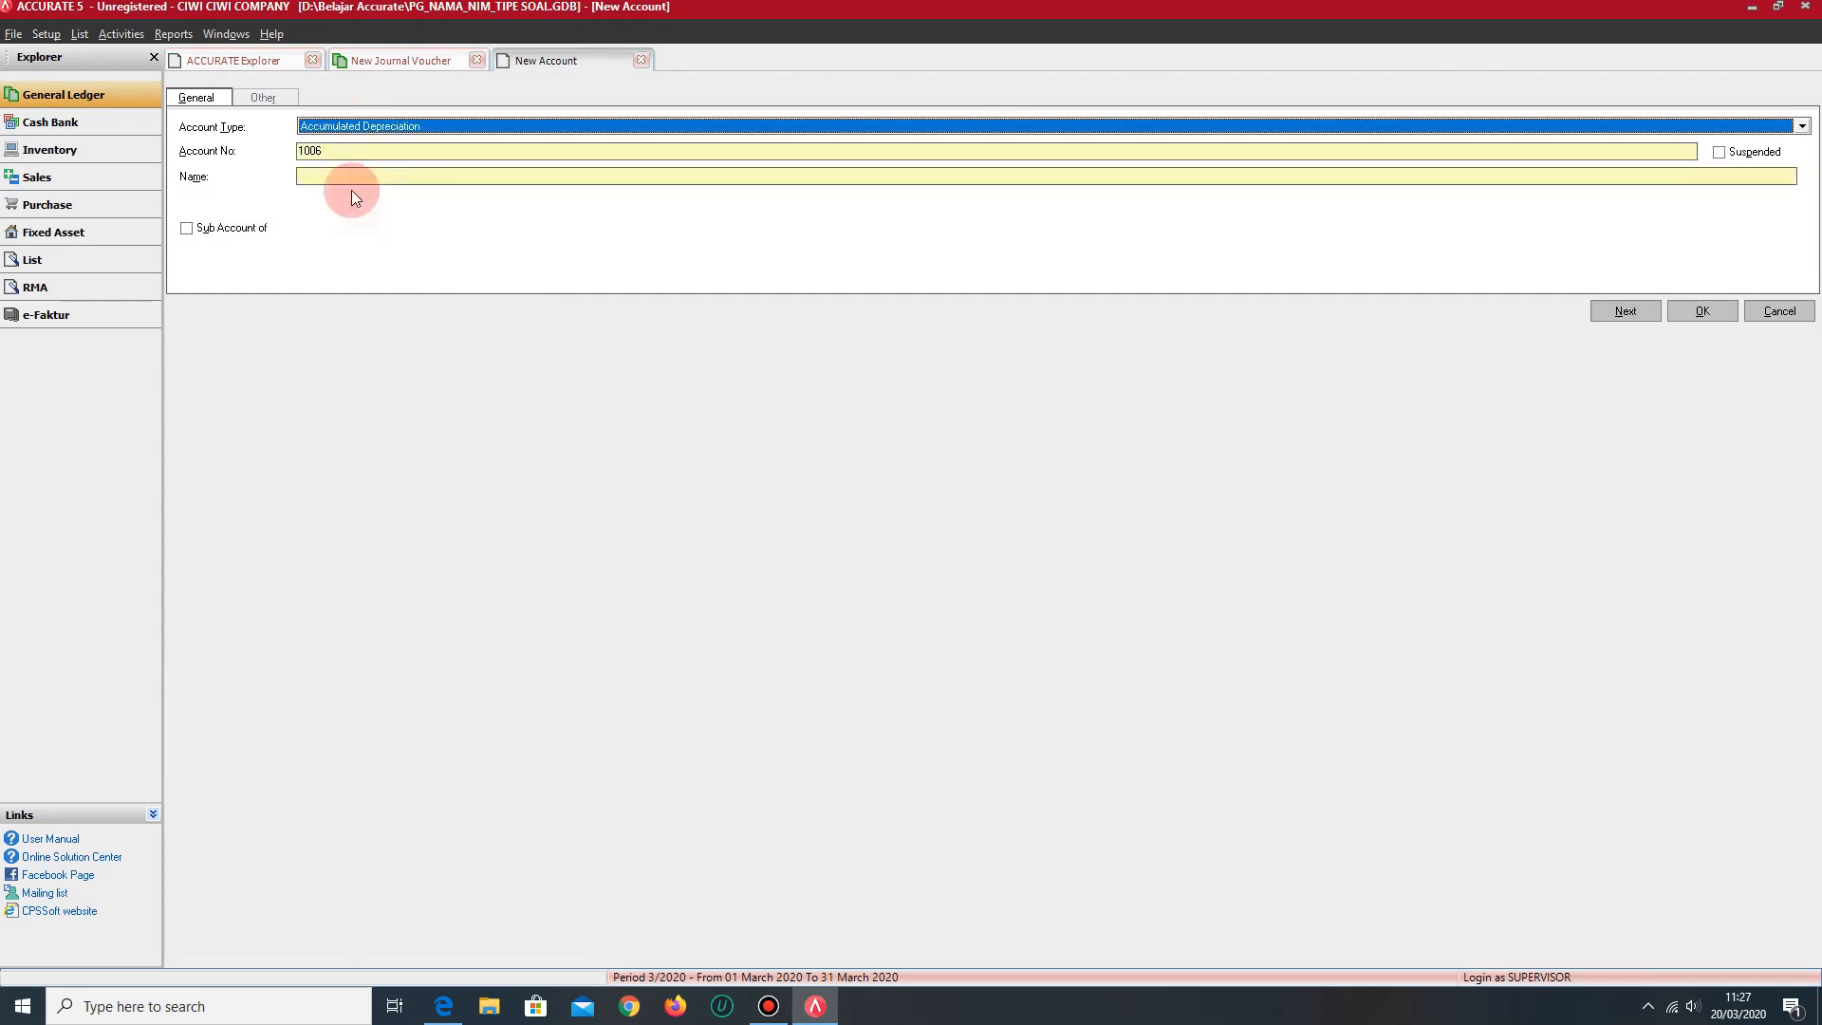
pyautogui.click(351, 173)
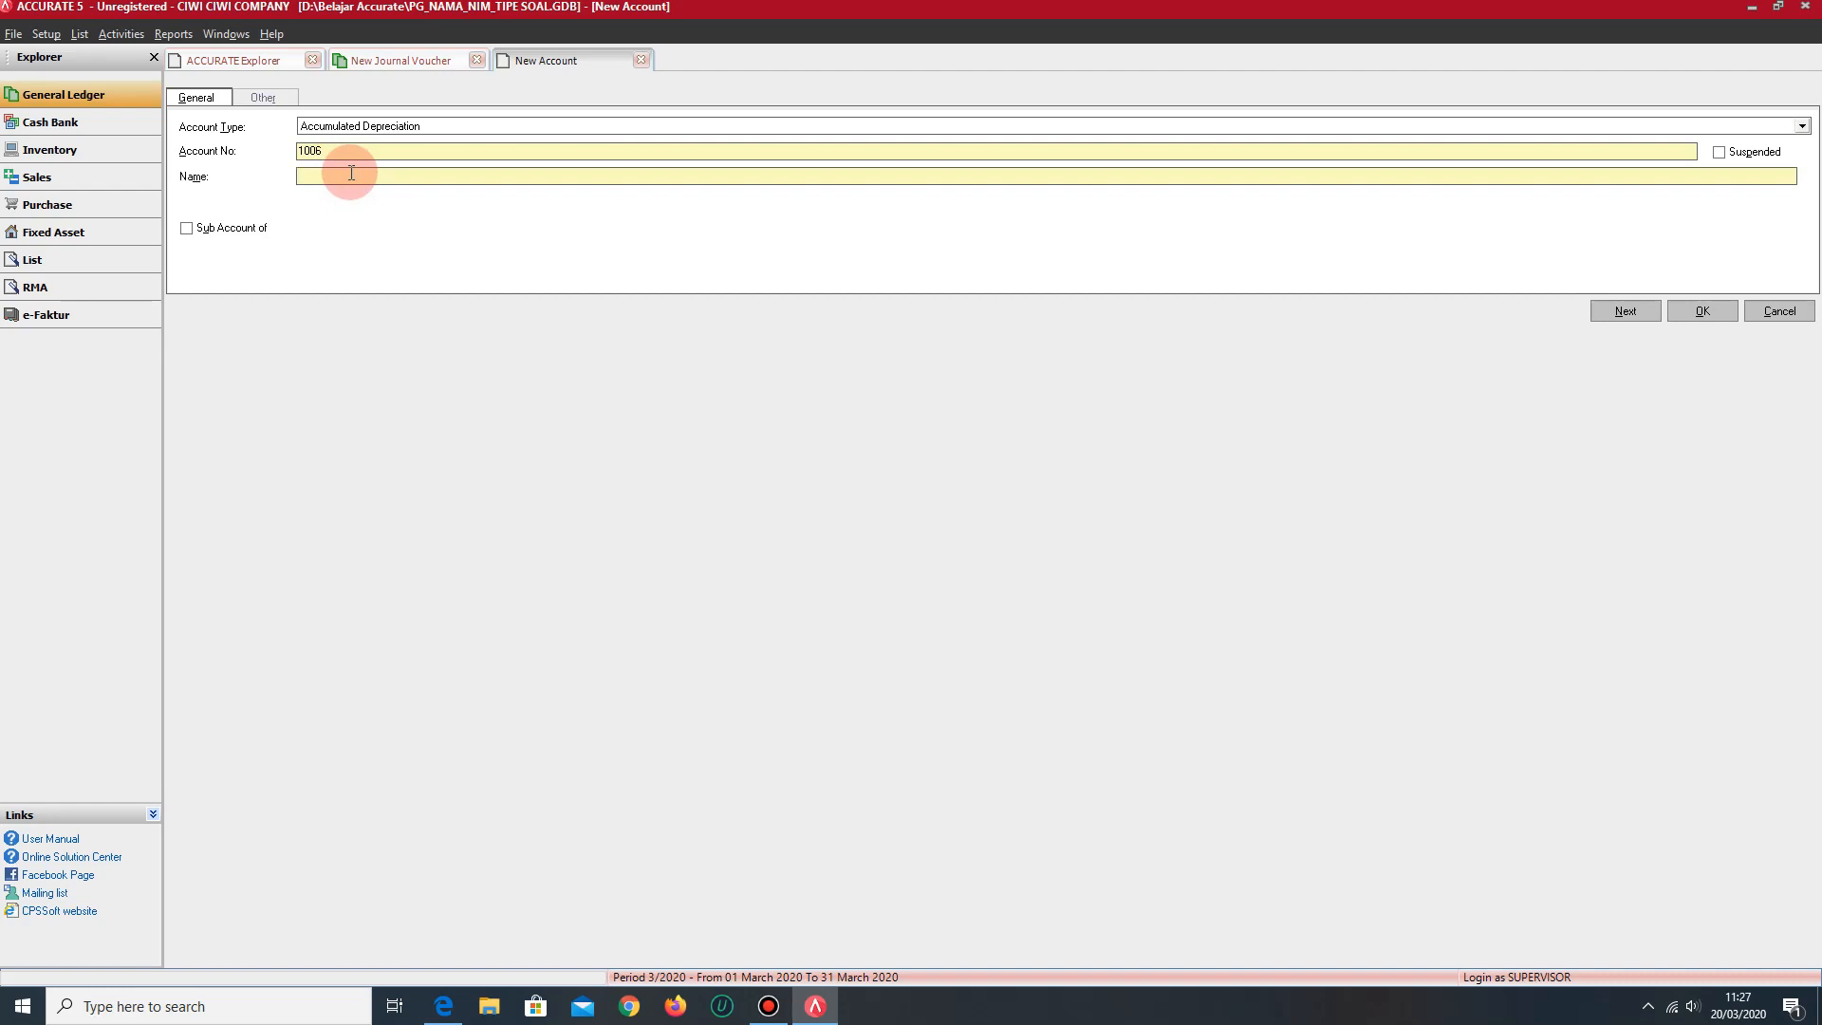
pyautogui.write('AKUM. PENYUSUTAN BANGUNAN')
pyautogui.click(1691, 316)
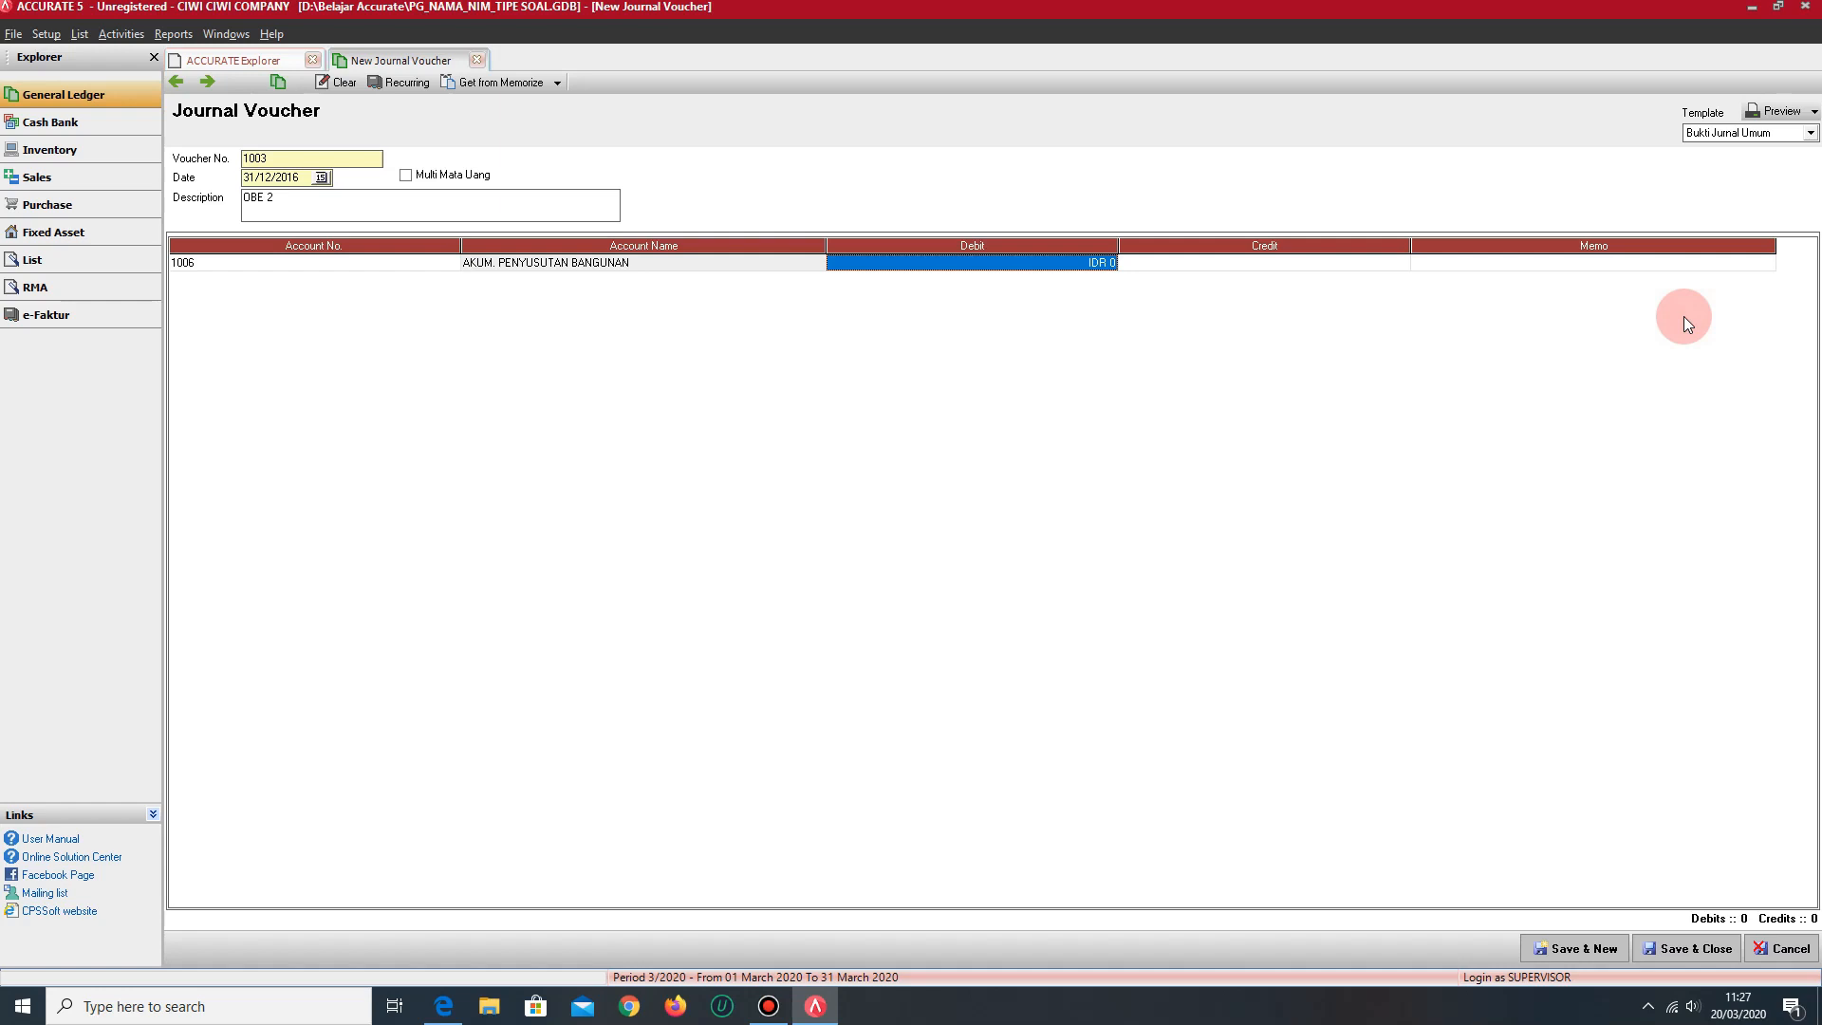
# - Replace the first line's account with OPENING BALANCE EQUITY, leave its amount unset and start a second voucher line
pyautogui.press('Left')
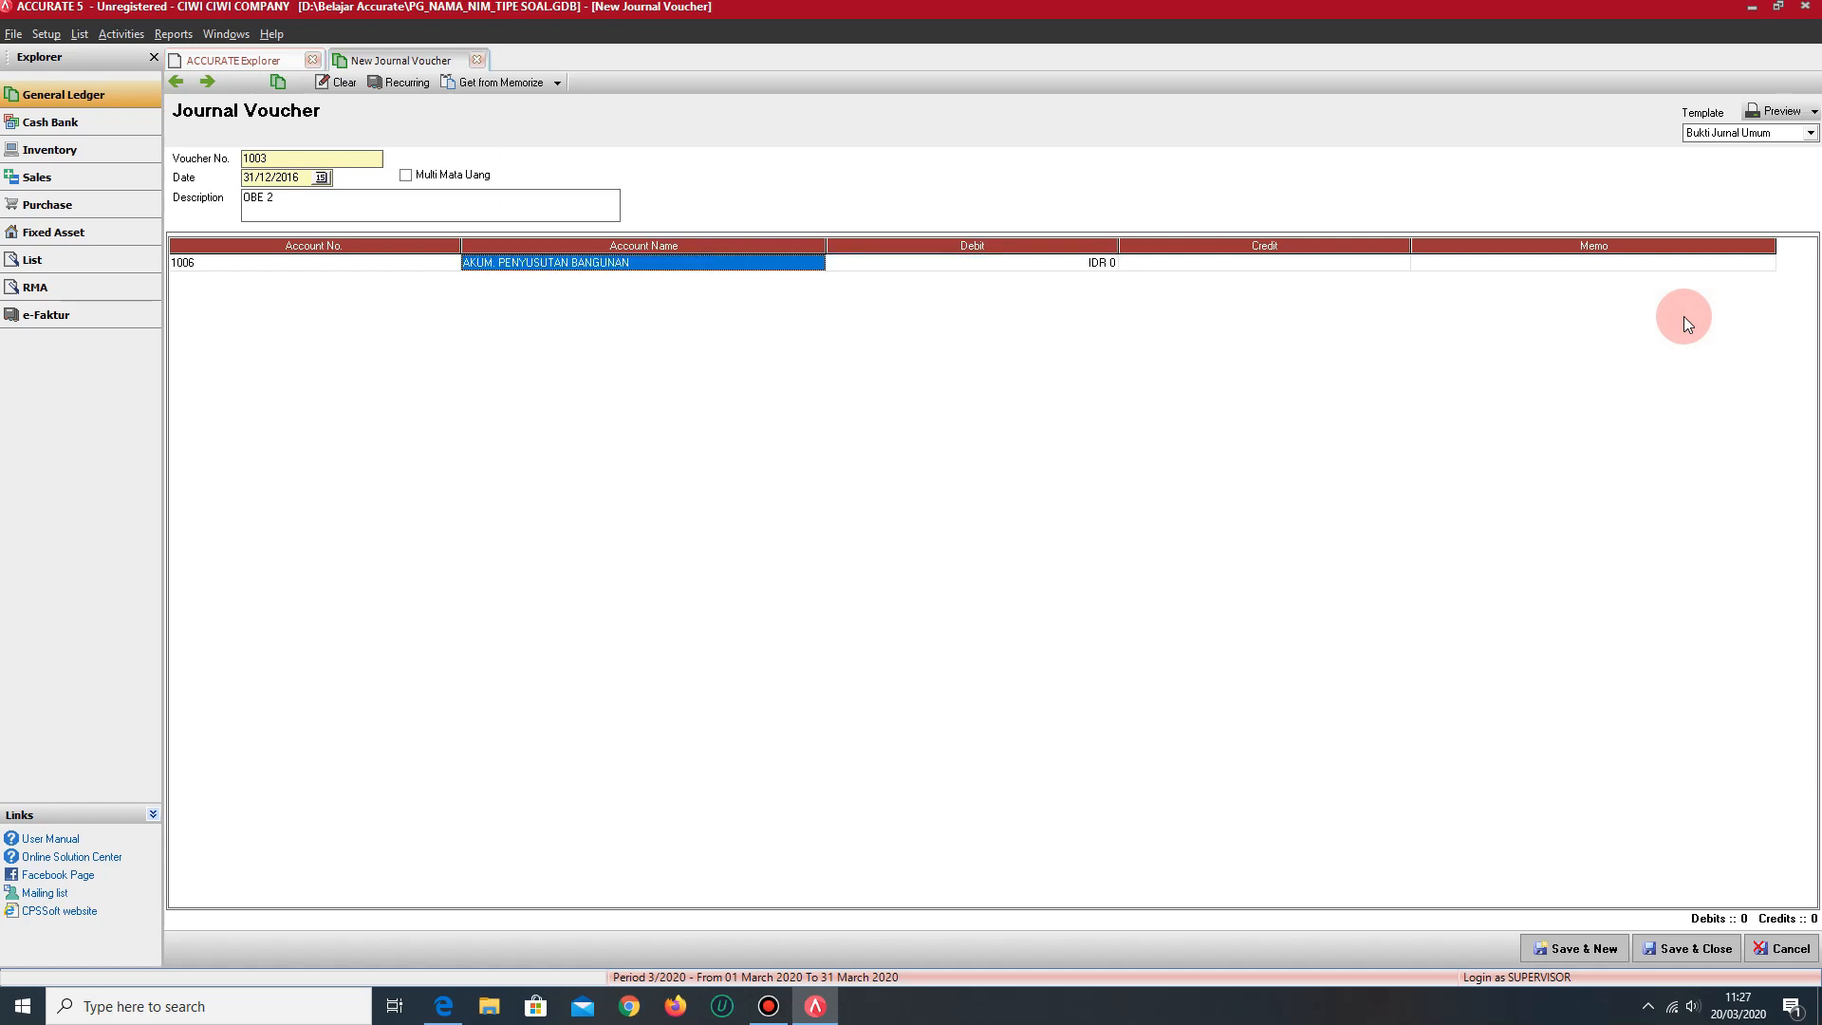
pyautogui.click(451, 262)
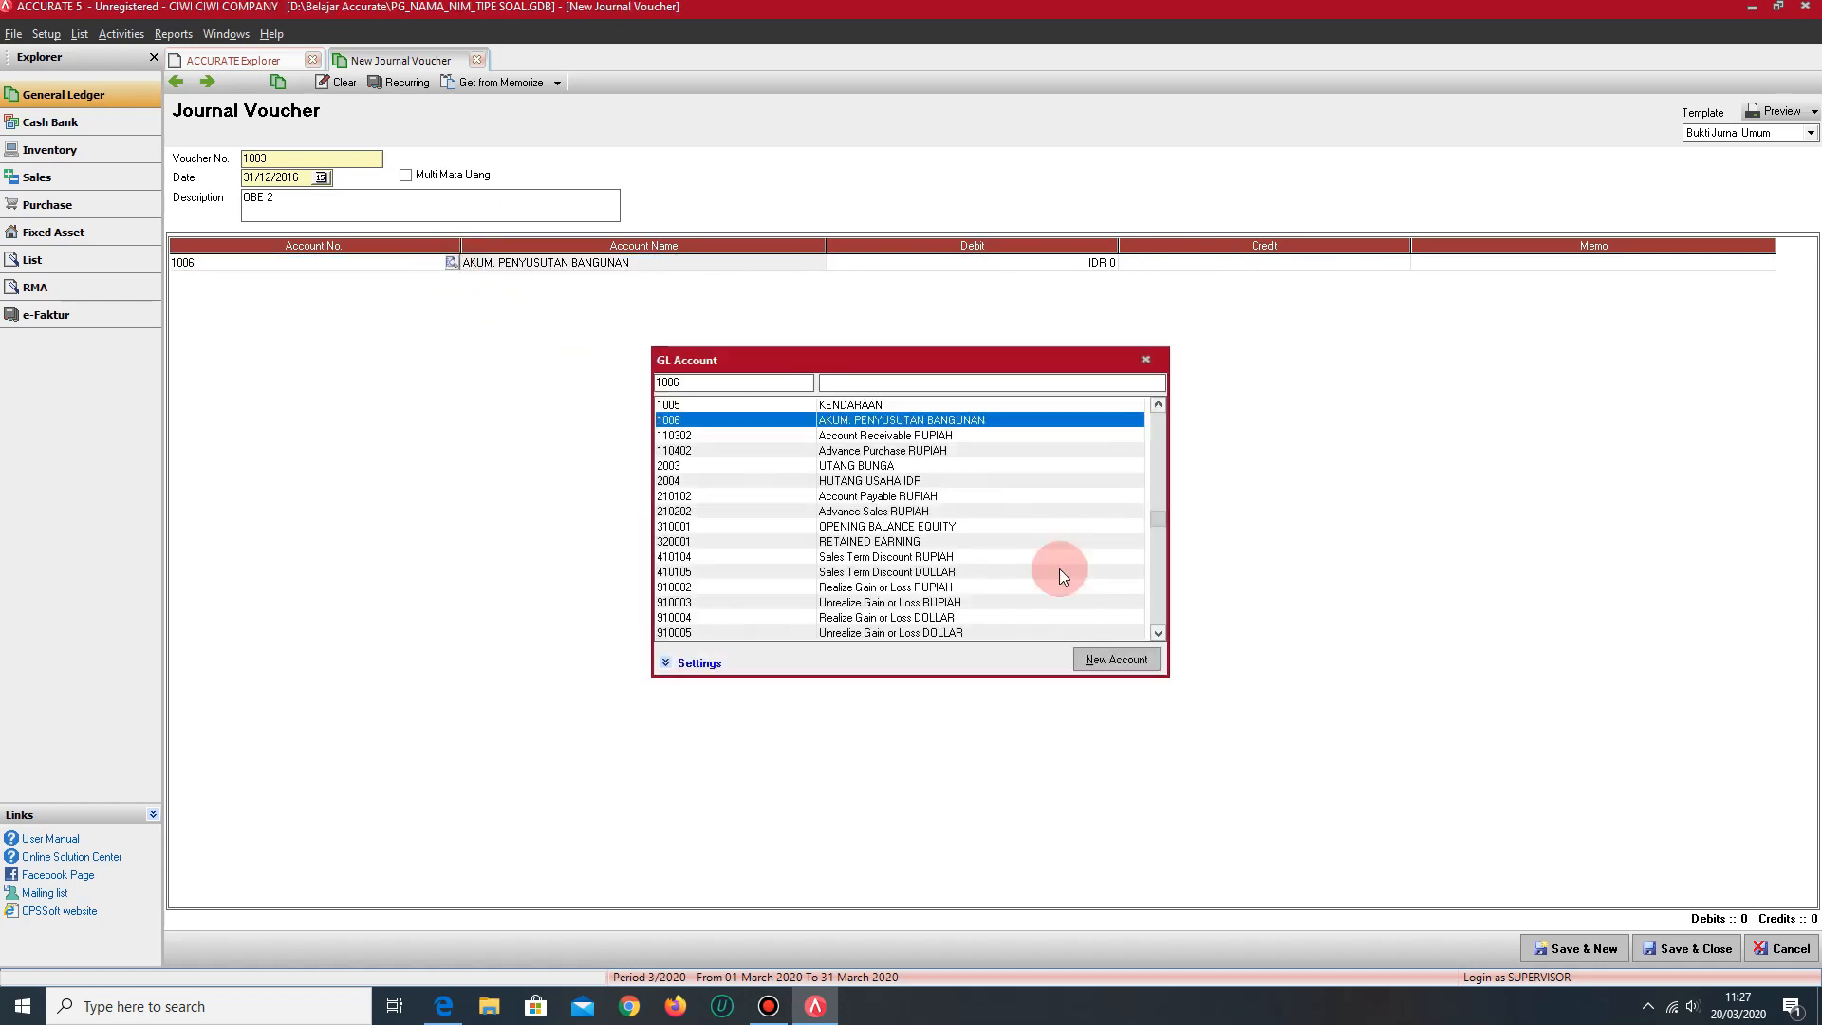
pyautogui.click(868, 384)
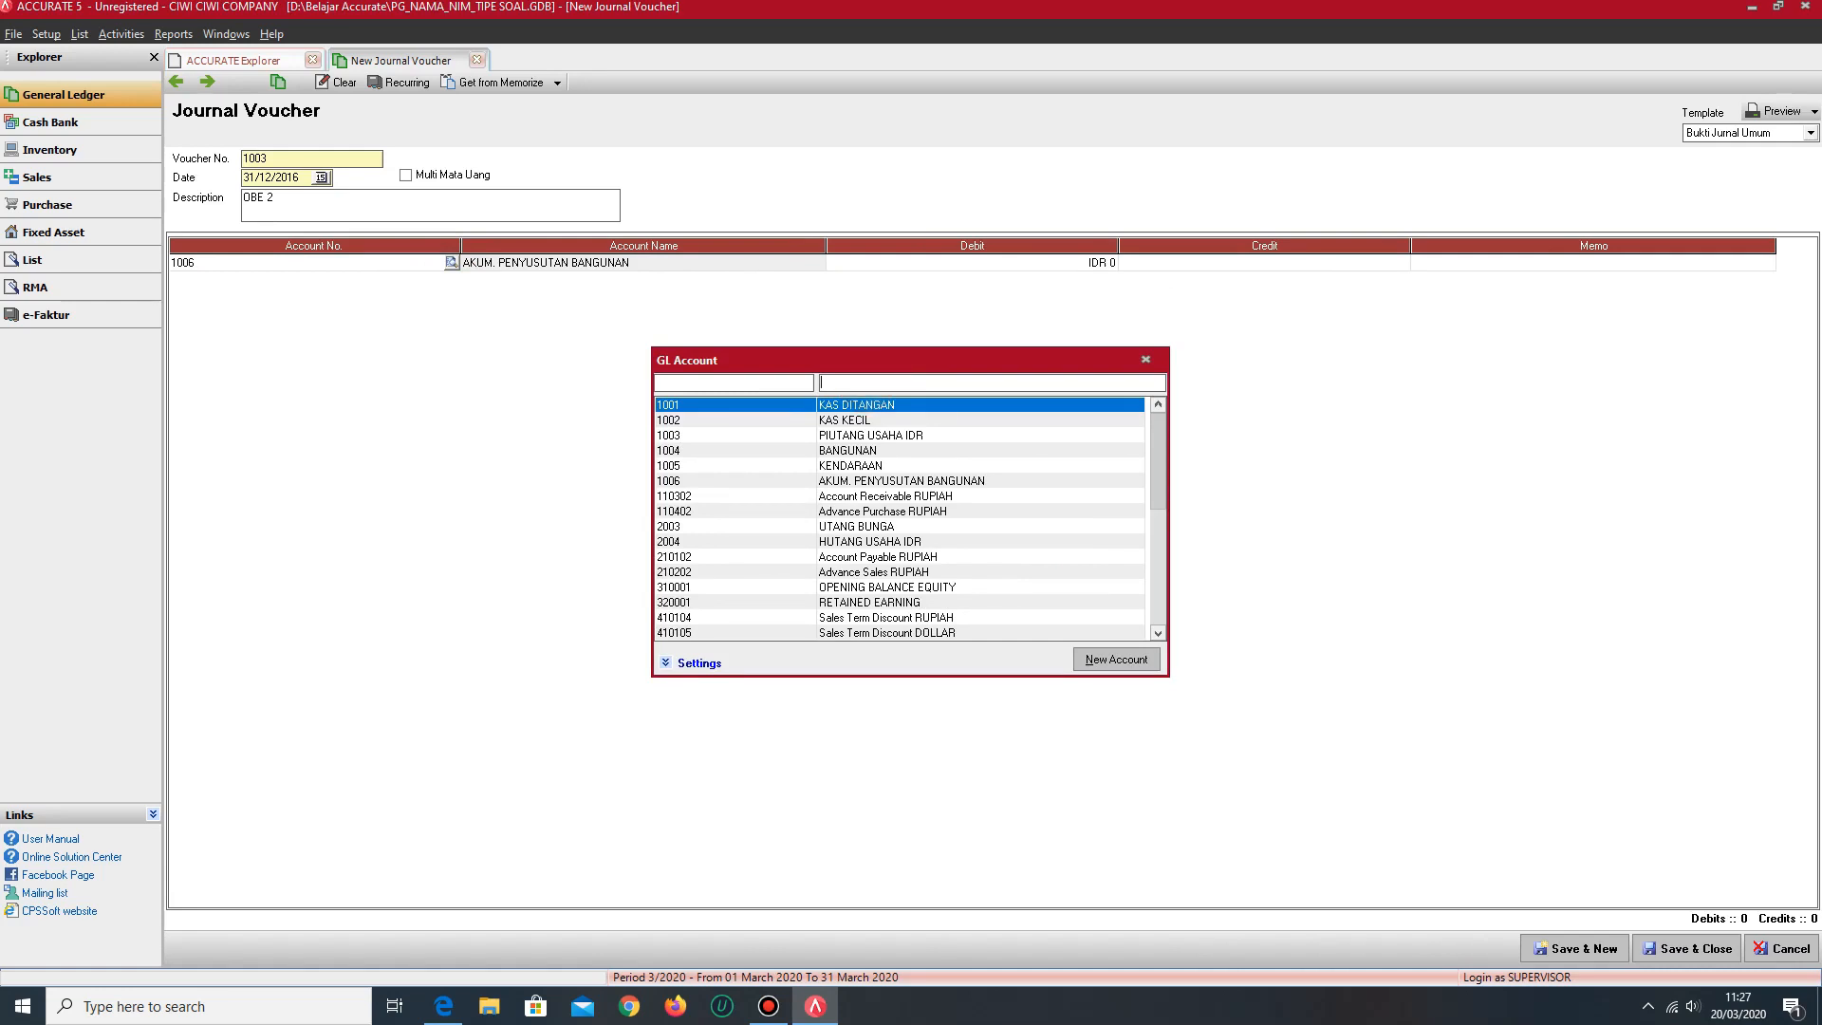
pyautogui.write('OPENI')
pyautogui.press('Return')
pyautogui.press('Tab')
pyautogui.press('Tab')
pyautogui.press('Tab')
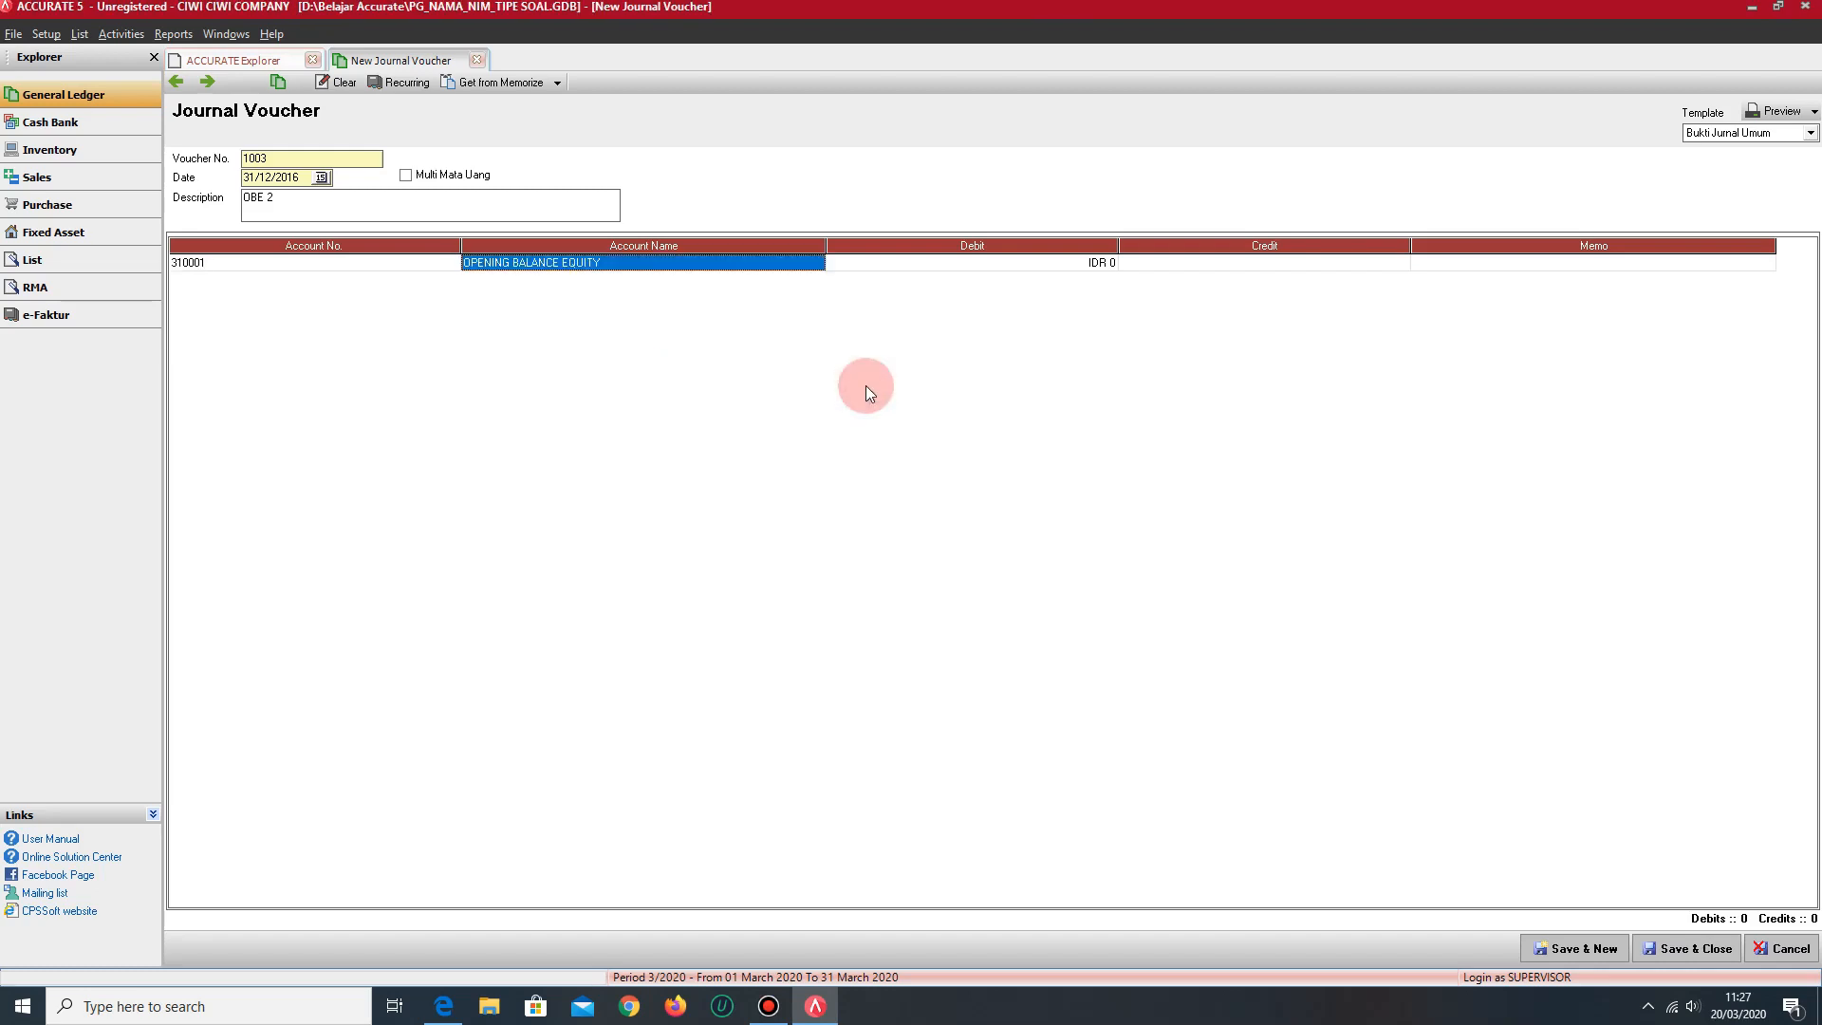
pyautogui.hotkey('shift', 'Tab')
pyautogui.press('Tab')
pyautogui.press('Tab')
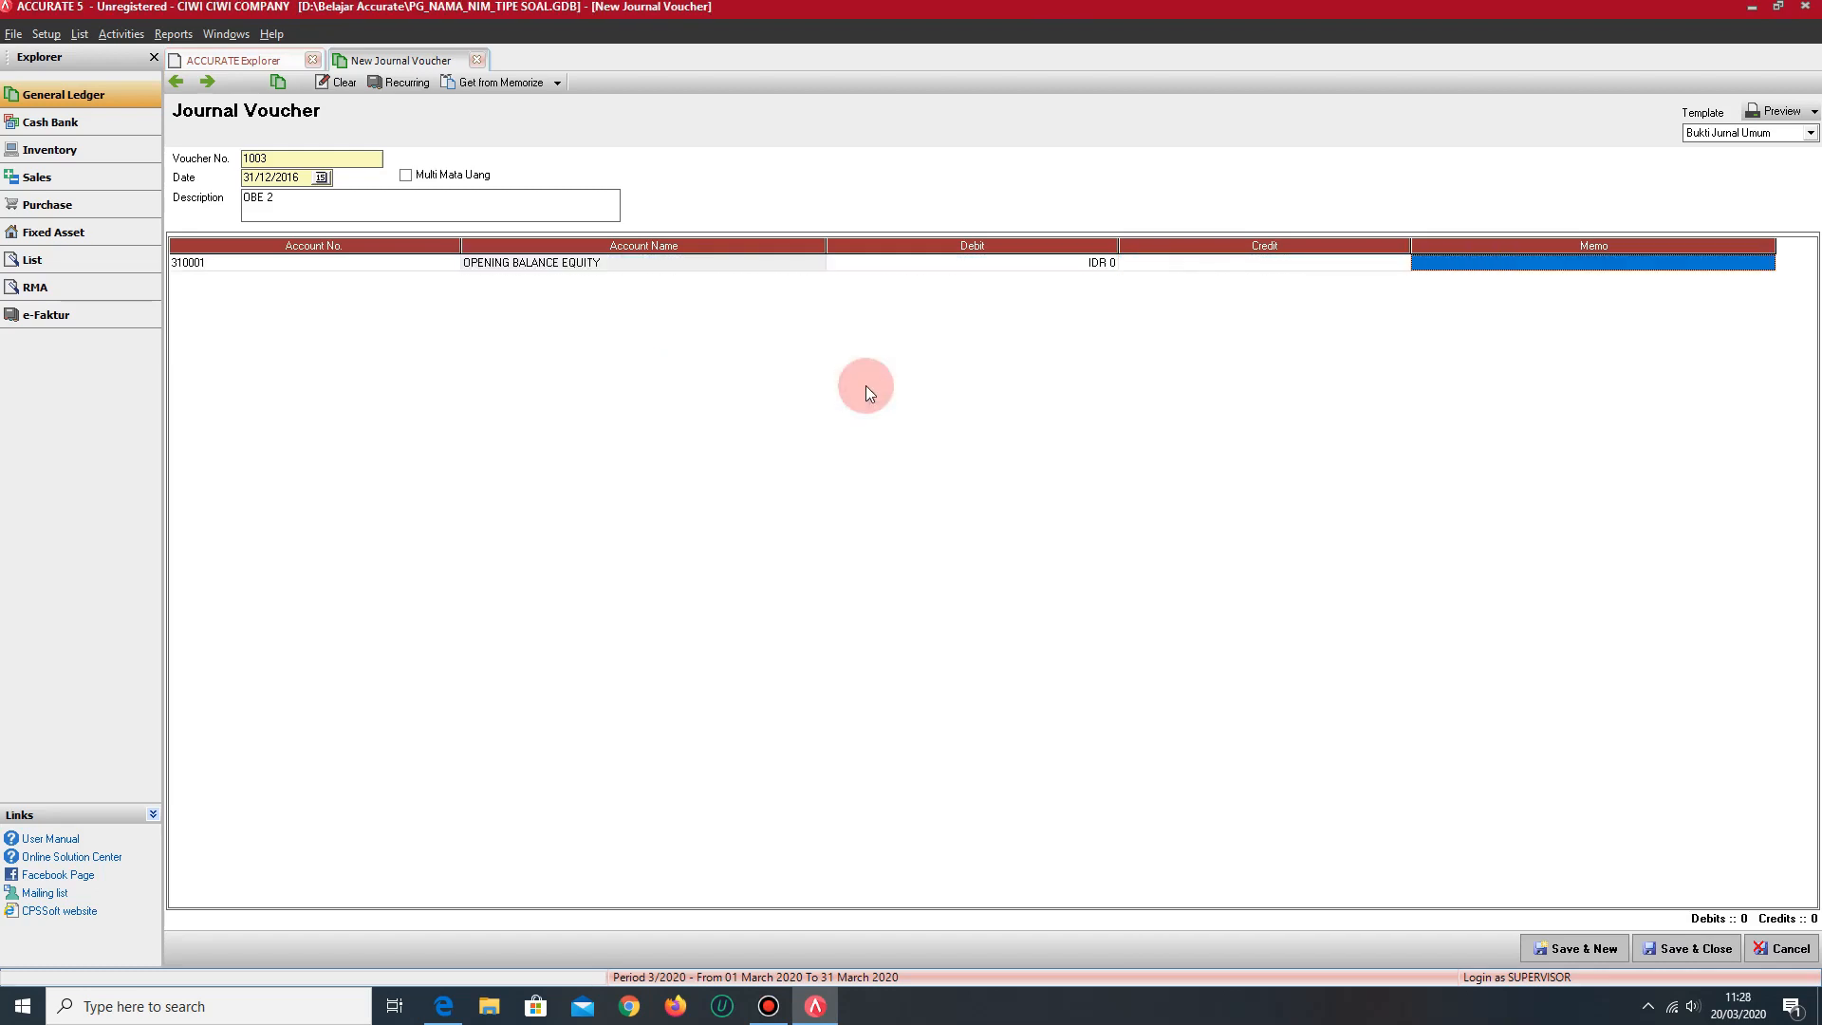
# - Assign AKUM. PENYUSUTAN BANGUNAN to the second line, credit it with IDR 1,080,000 and start a third line
pyautogui.press('Tab')
pyautogui.write('1006')
pyautogui.press('Return')
pyautogui.press('Tab')
pyautogui.press('Tab')
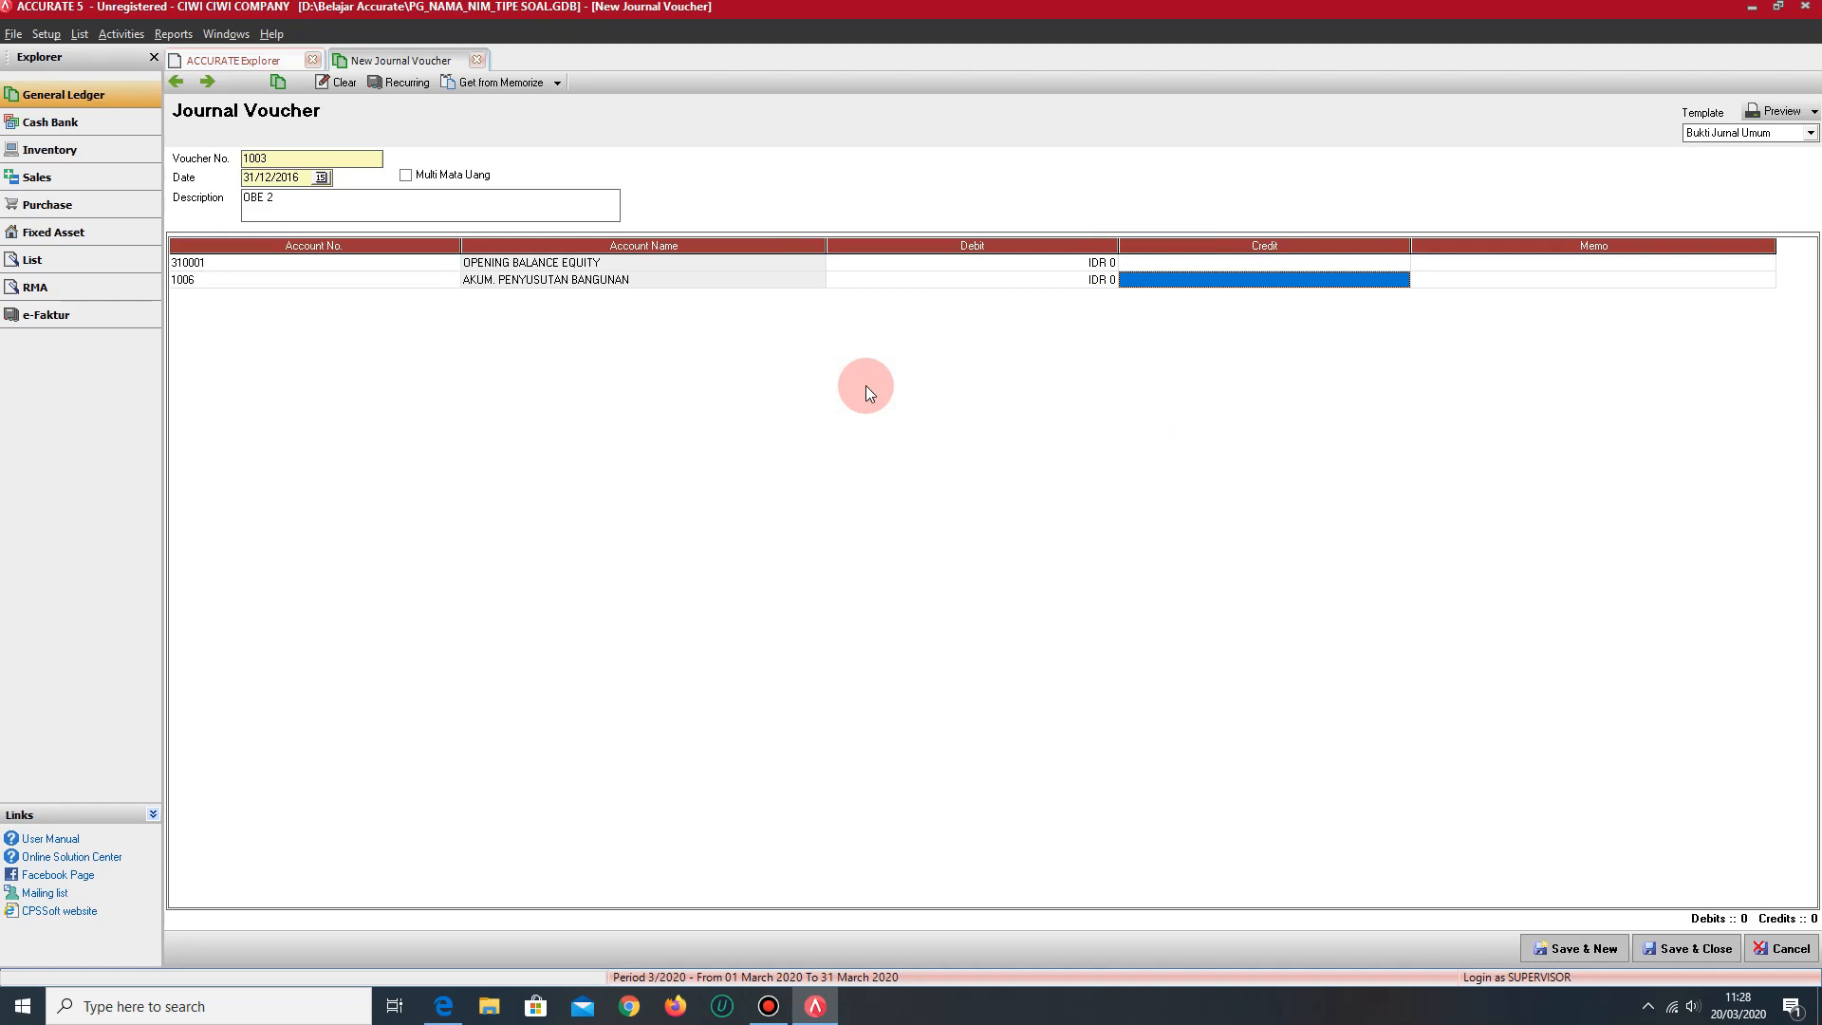
pyautogui.write('1089')
pyautogui.press('BackSpace')
pyautogui.write('0000')
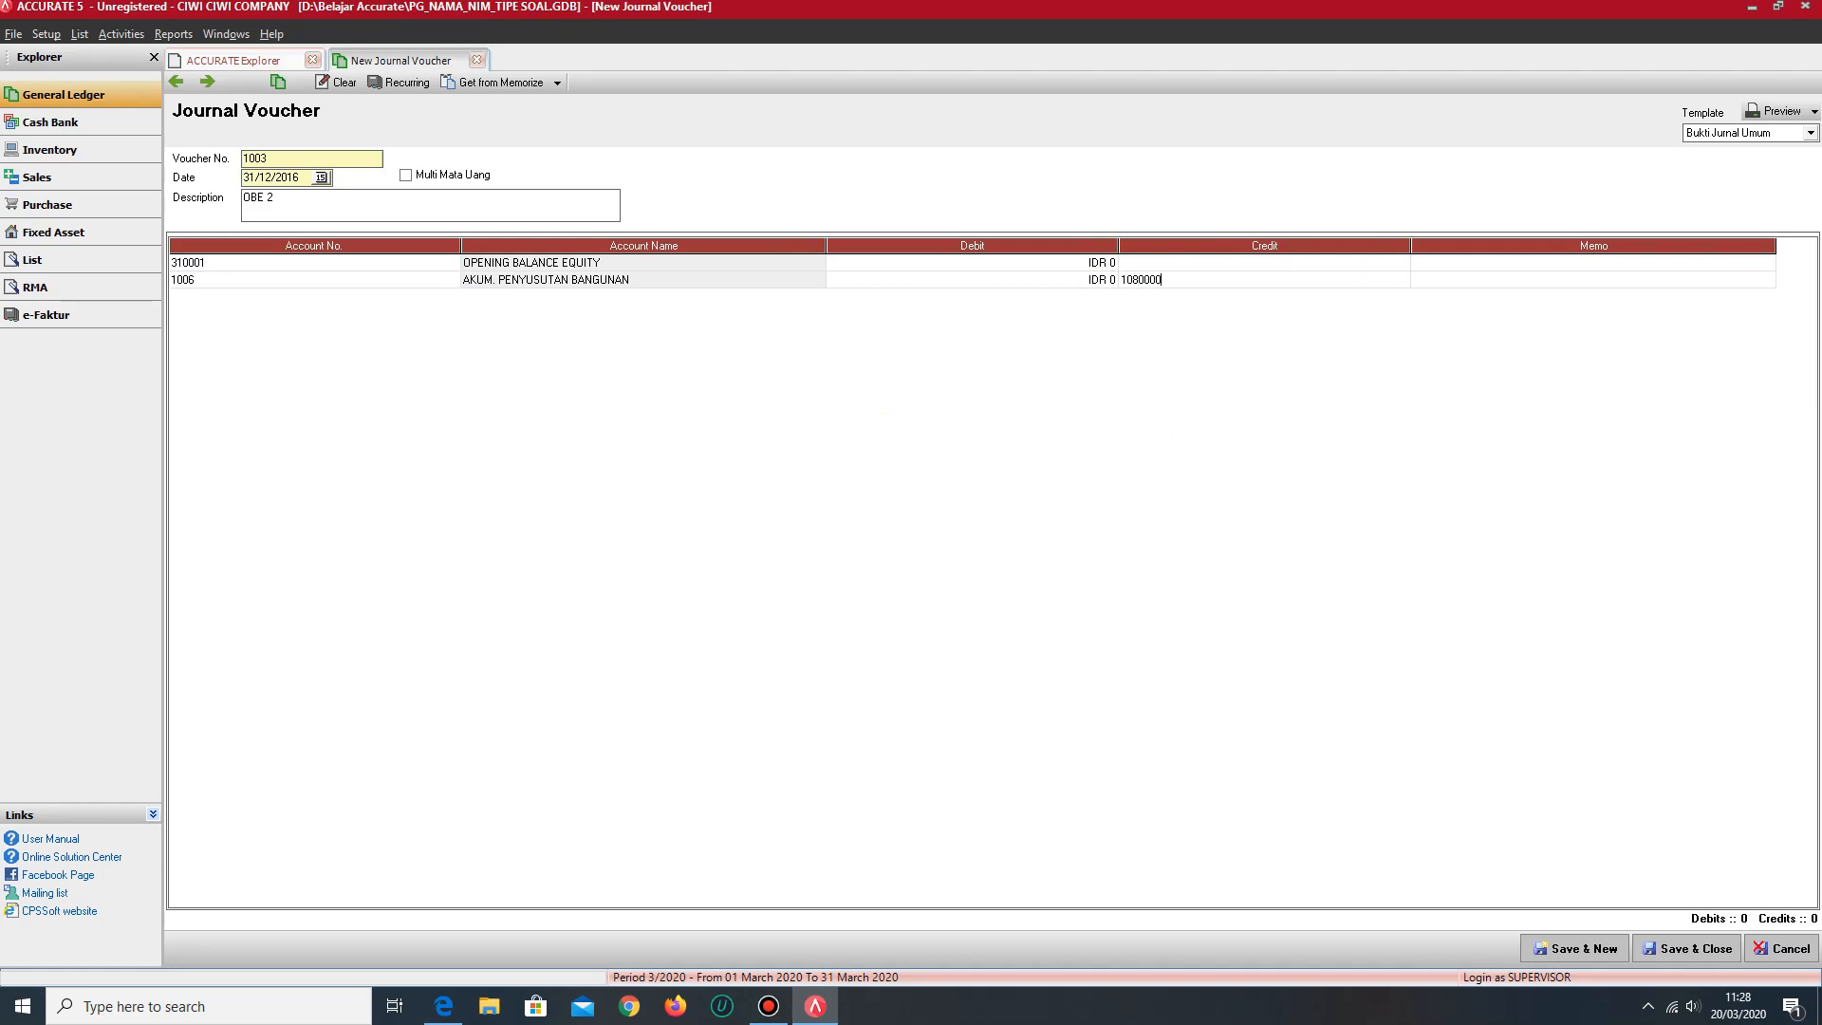
pyautogui.click(865, 385)
pyautogui.press('Down')
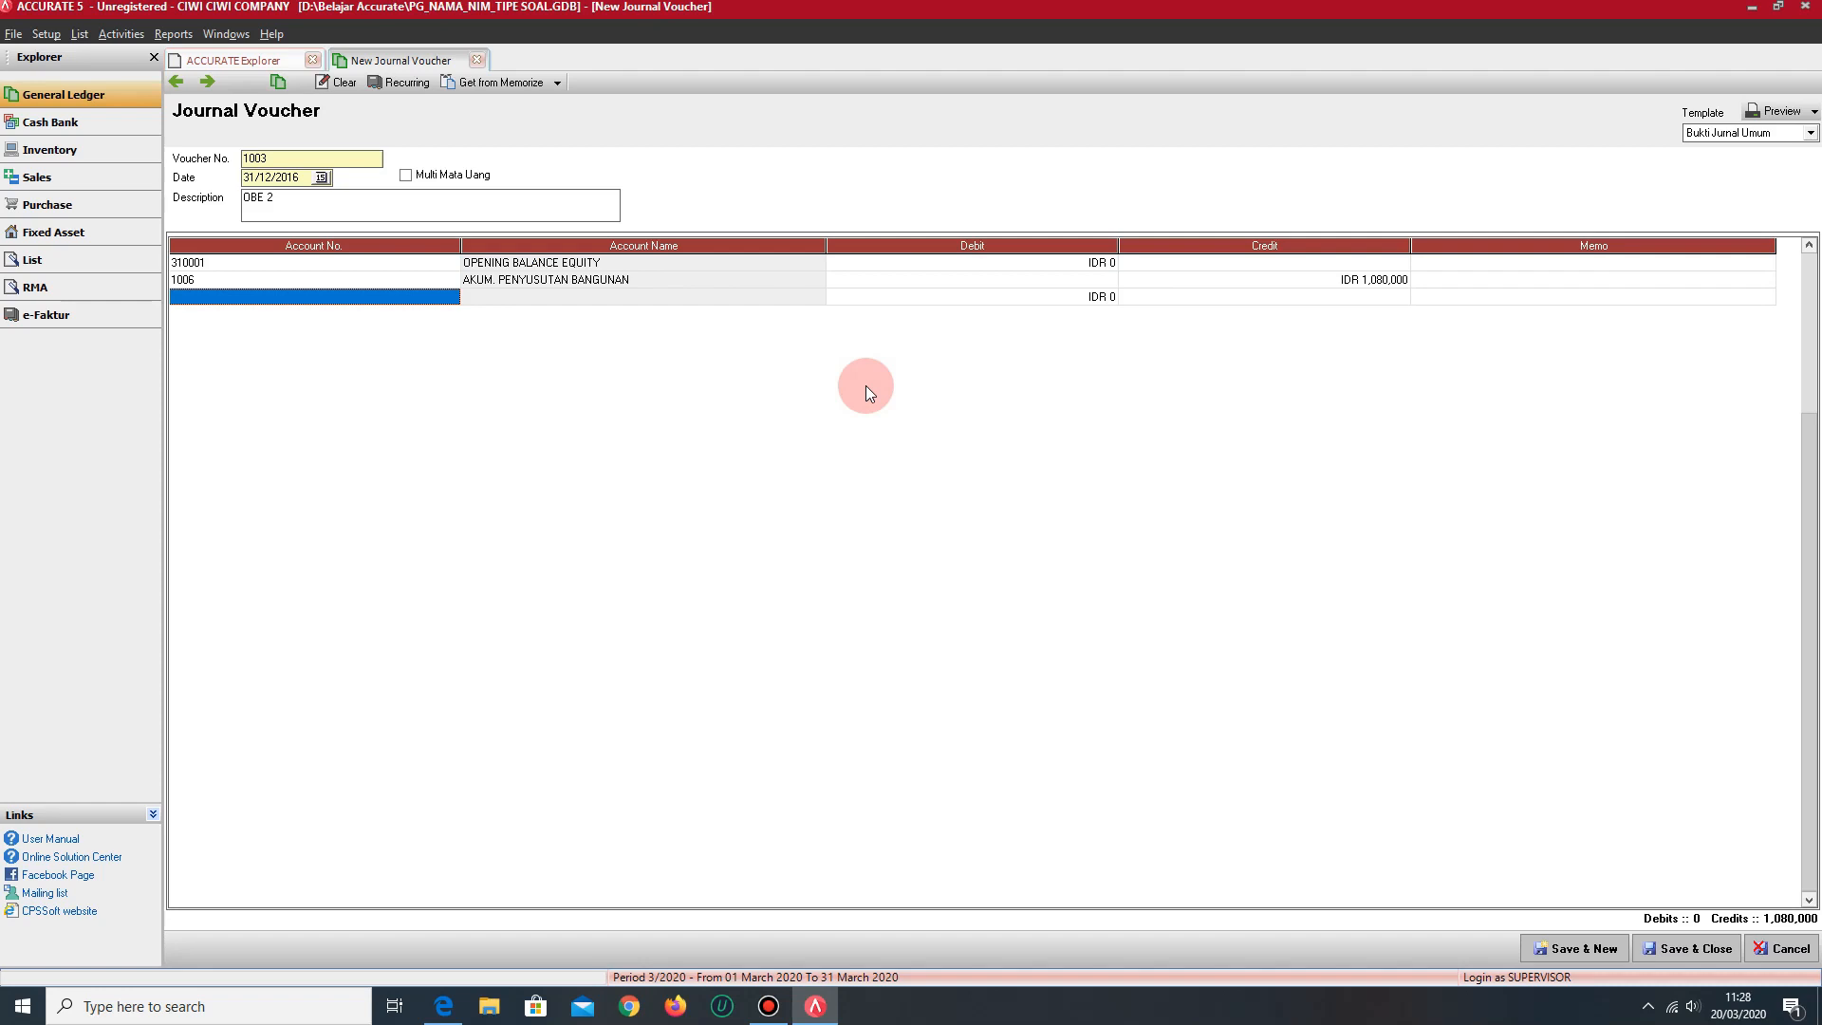
# - Create an Accumulated Depreciation account named AKUM. PENYUSUTAN KENDARAAN for the voucher's third line
pyautogui.write('AKUM')
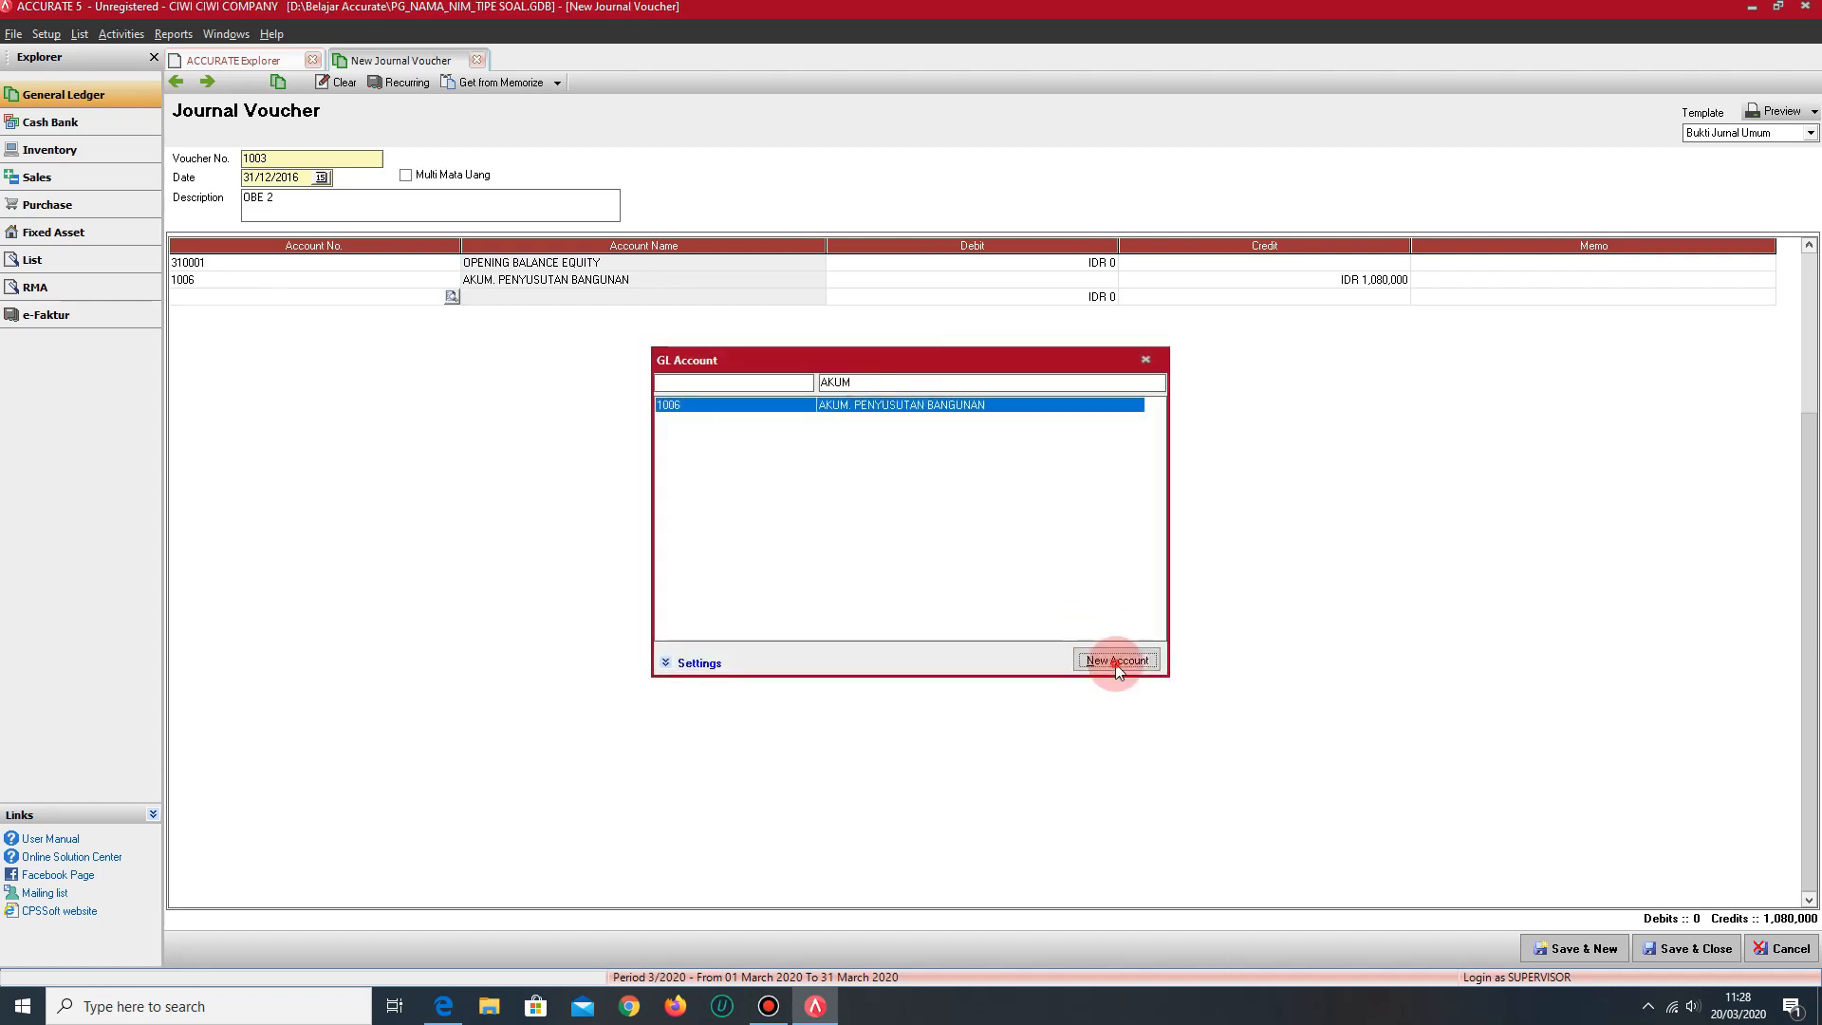
pyautogui.click(1116, 662)
pyautogui.click(354, 127)
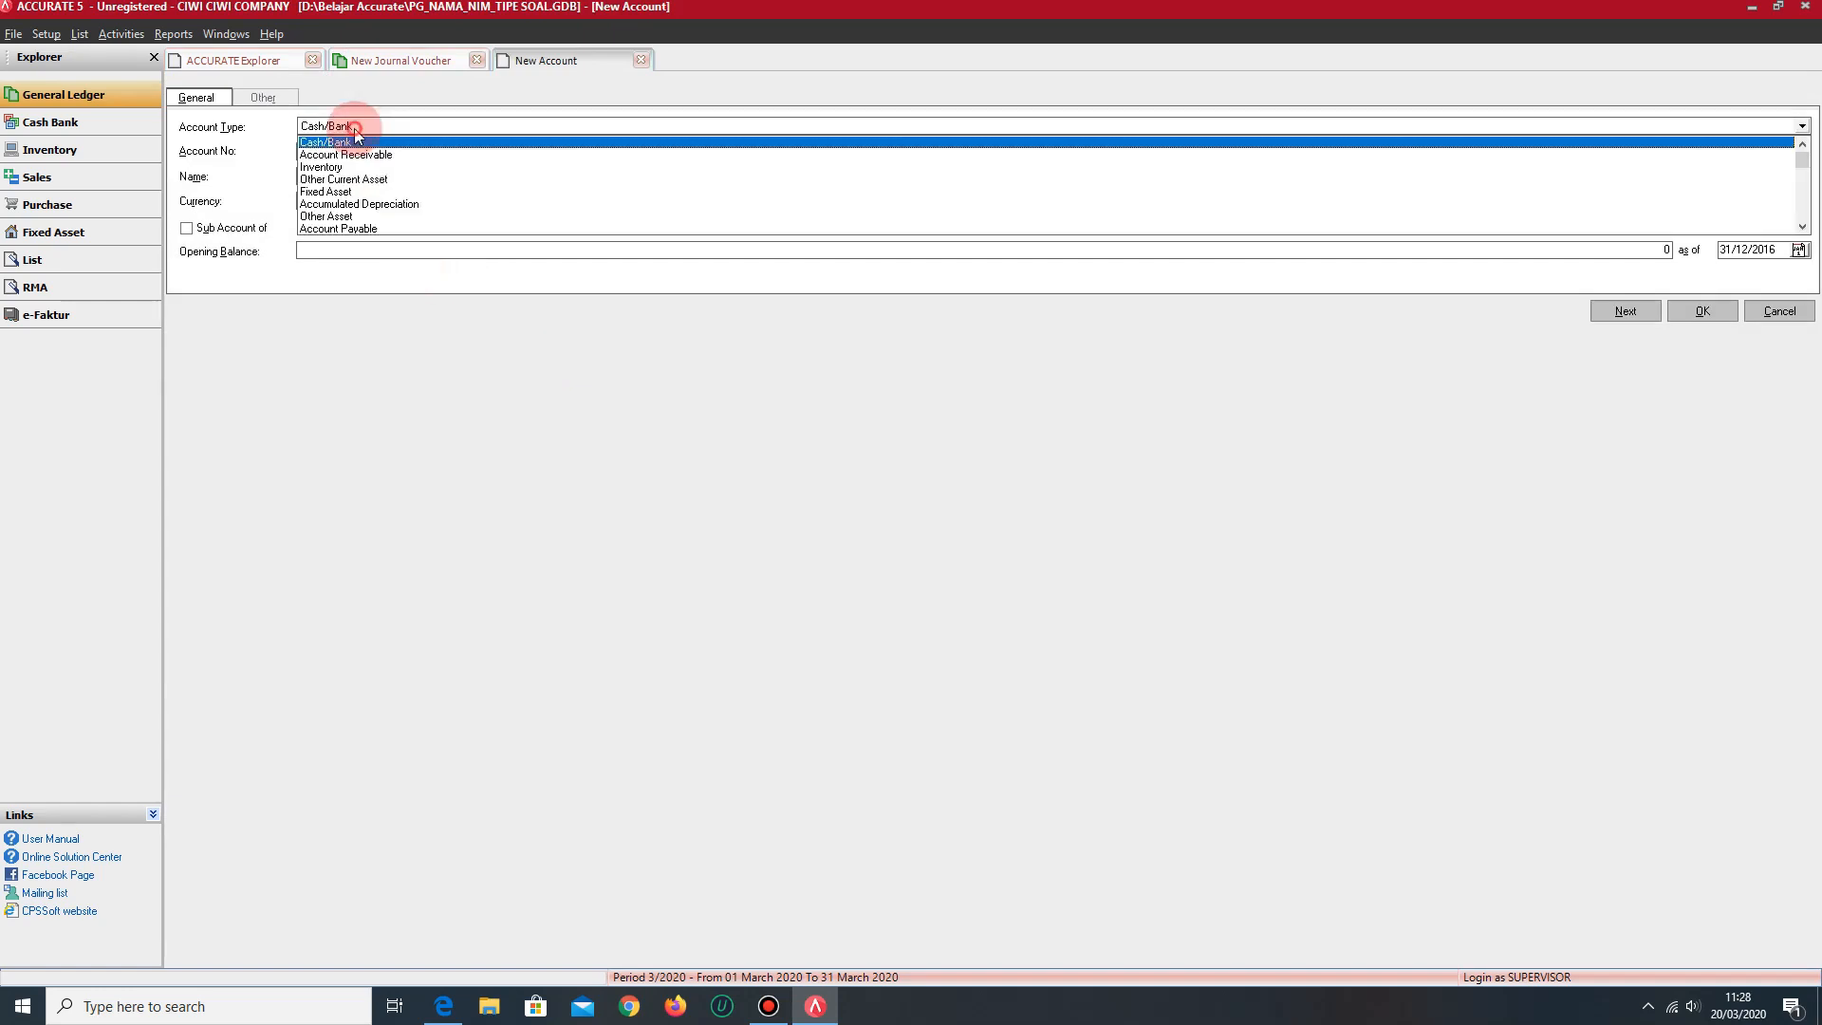
pyautogui.click(359, 203)
pyautogui.click(350, 175)
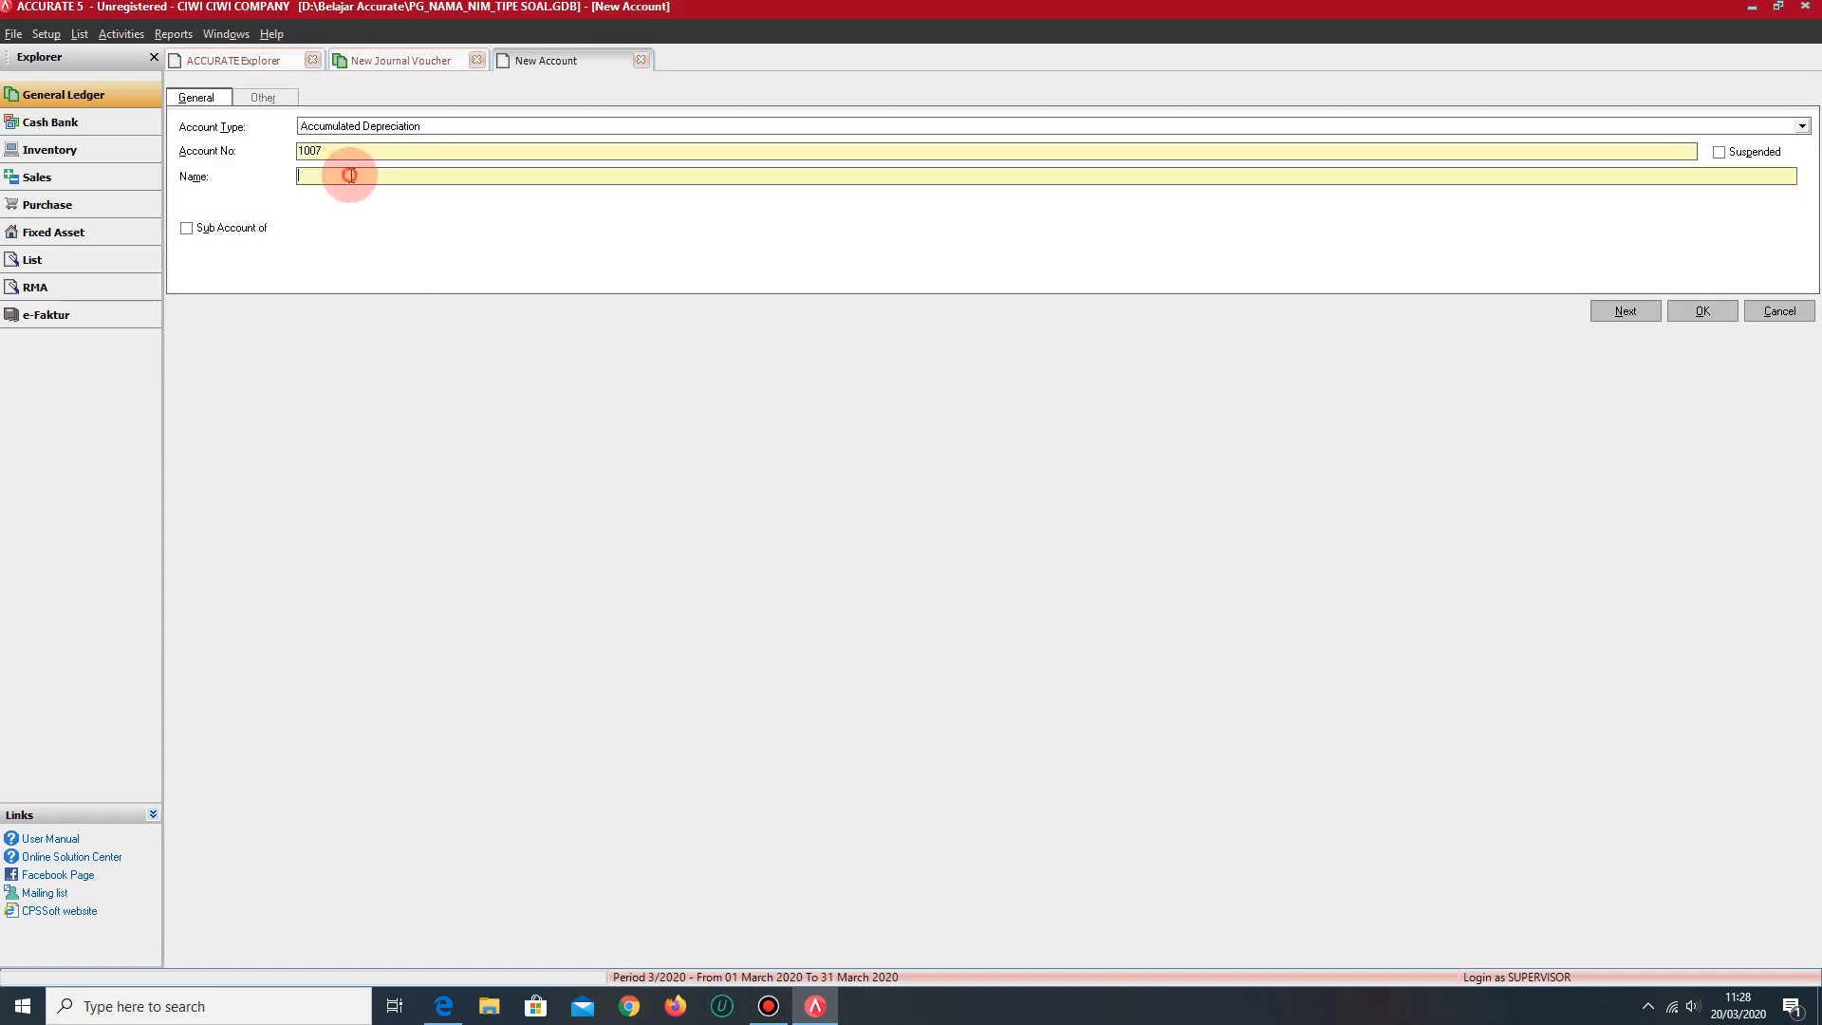
pyautogui.write('AKUM. PENYUSUTAN KENDARAA')
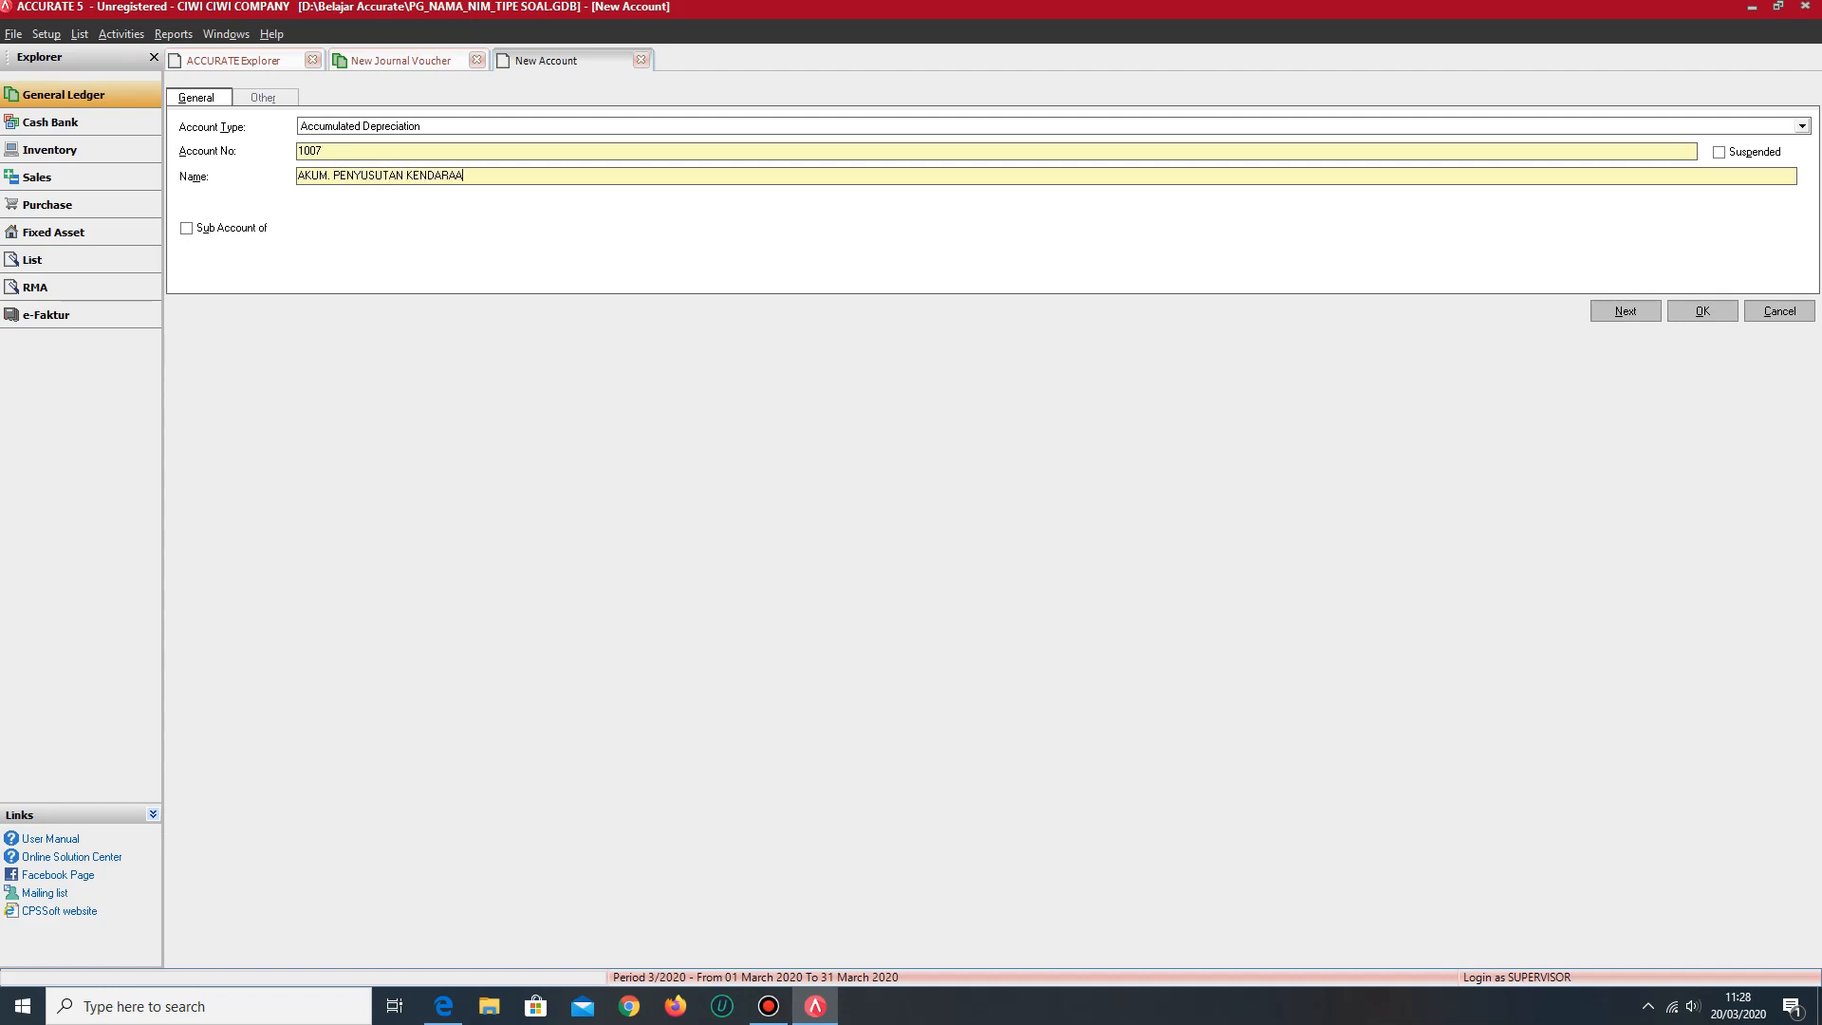
pyautogui.write('N')
pyautogui.click(1704, 310)
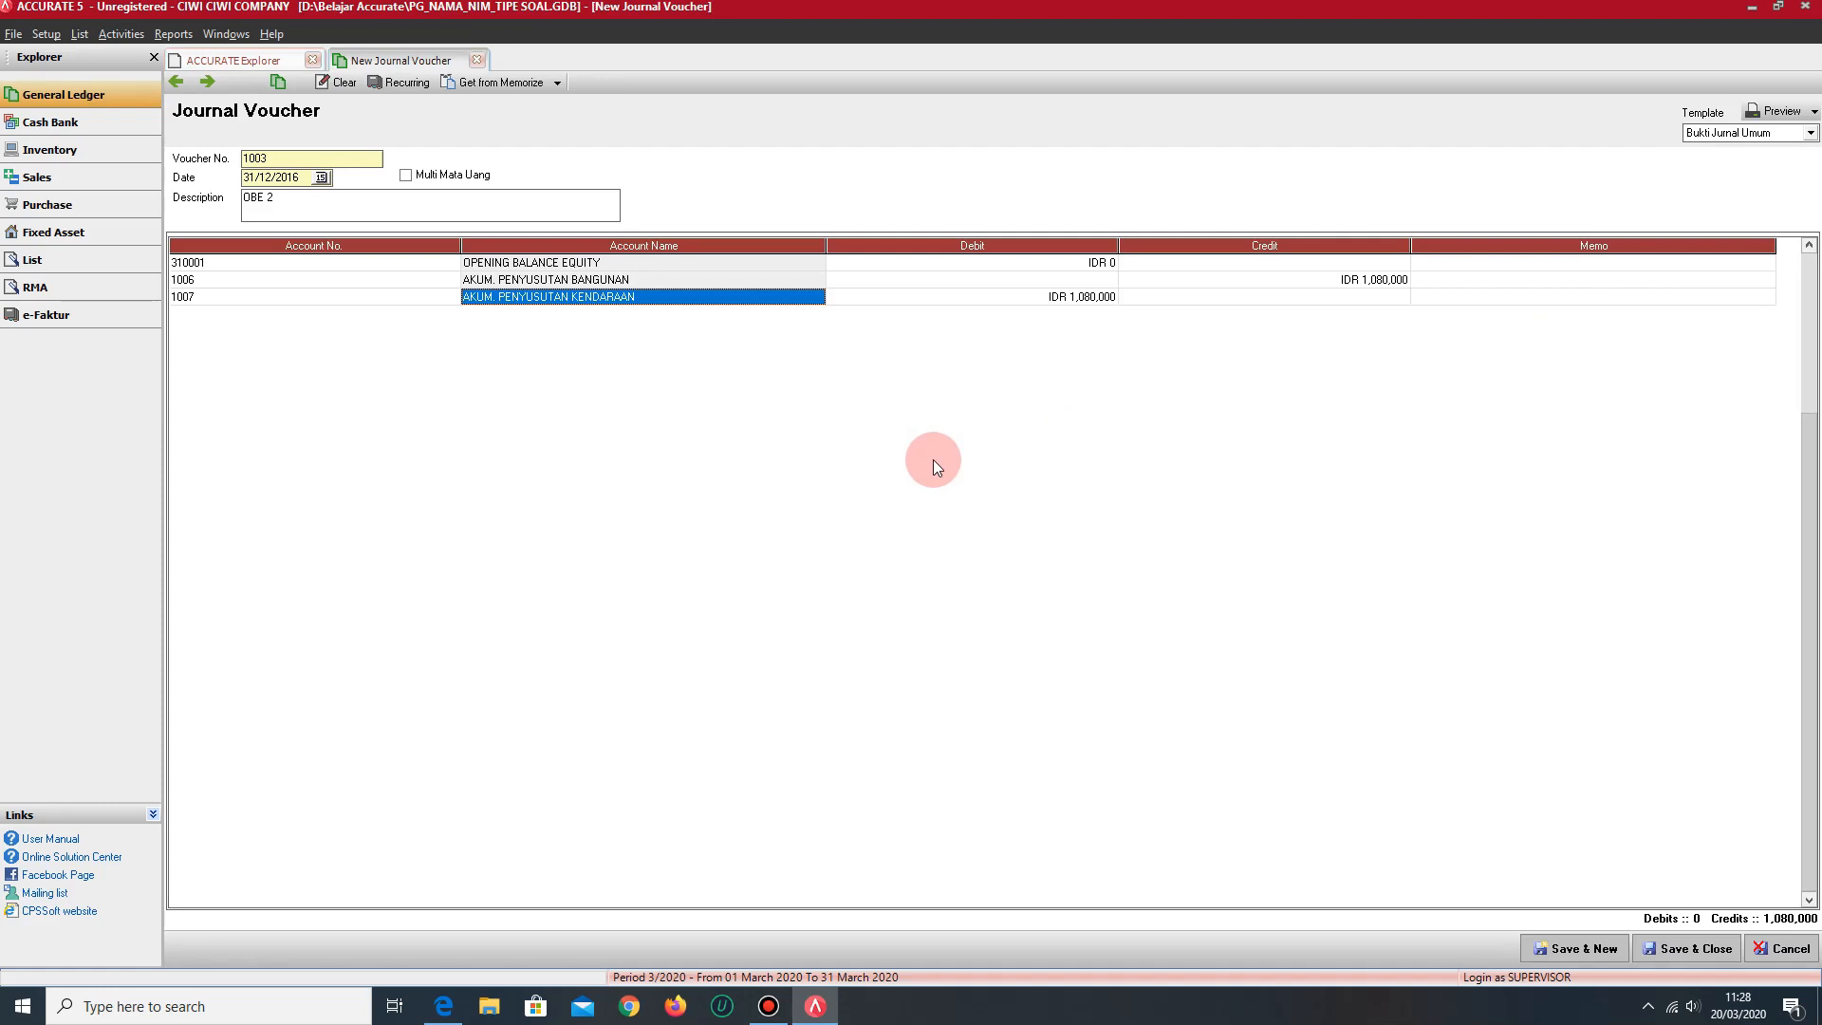
# - Clear the debit on the AKUM. PENYUSUTAN KENDARAAN line and credit it with IDR 426,020
pyautogui.press('Tab')
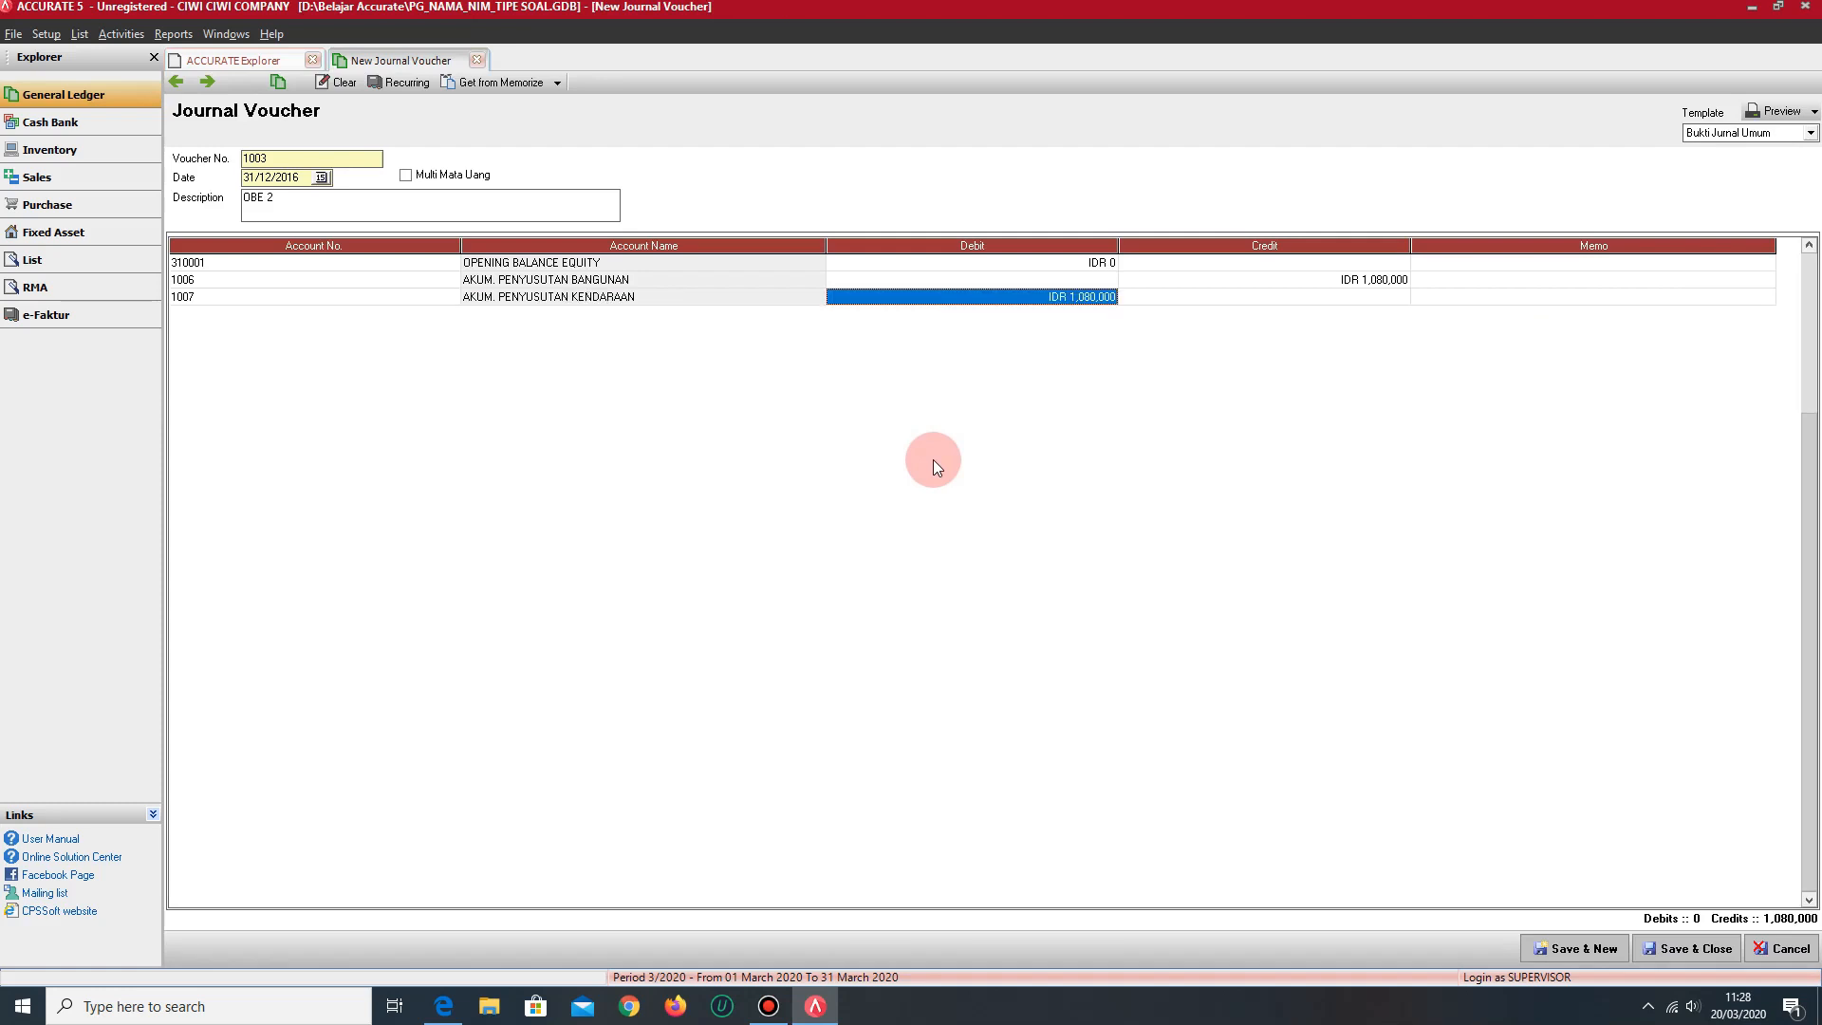
pyautogui.press('Delete')
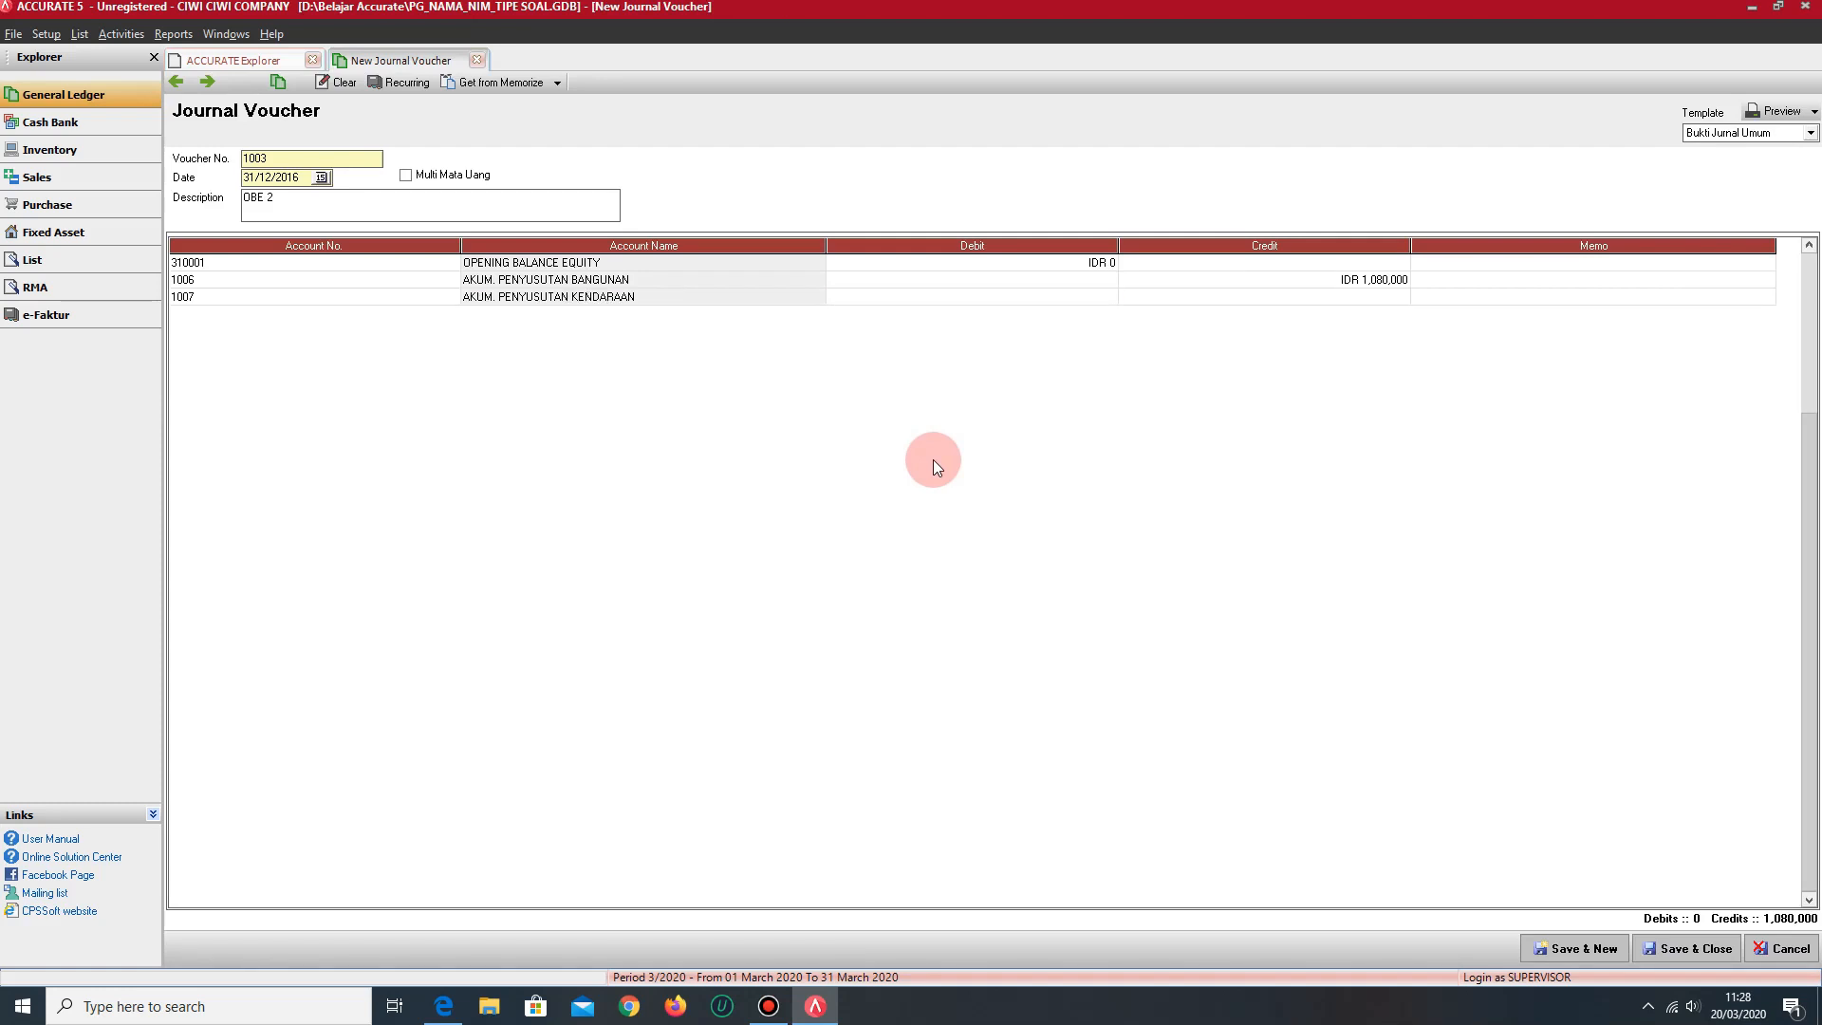
pyautogui.press('Tab')
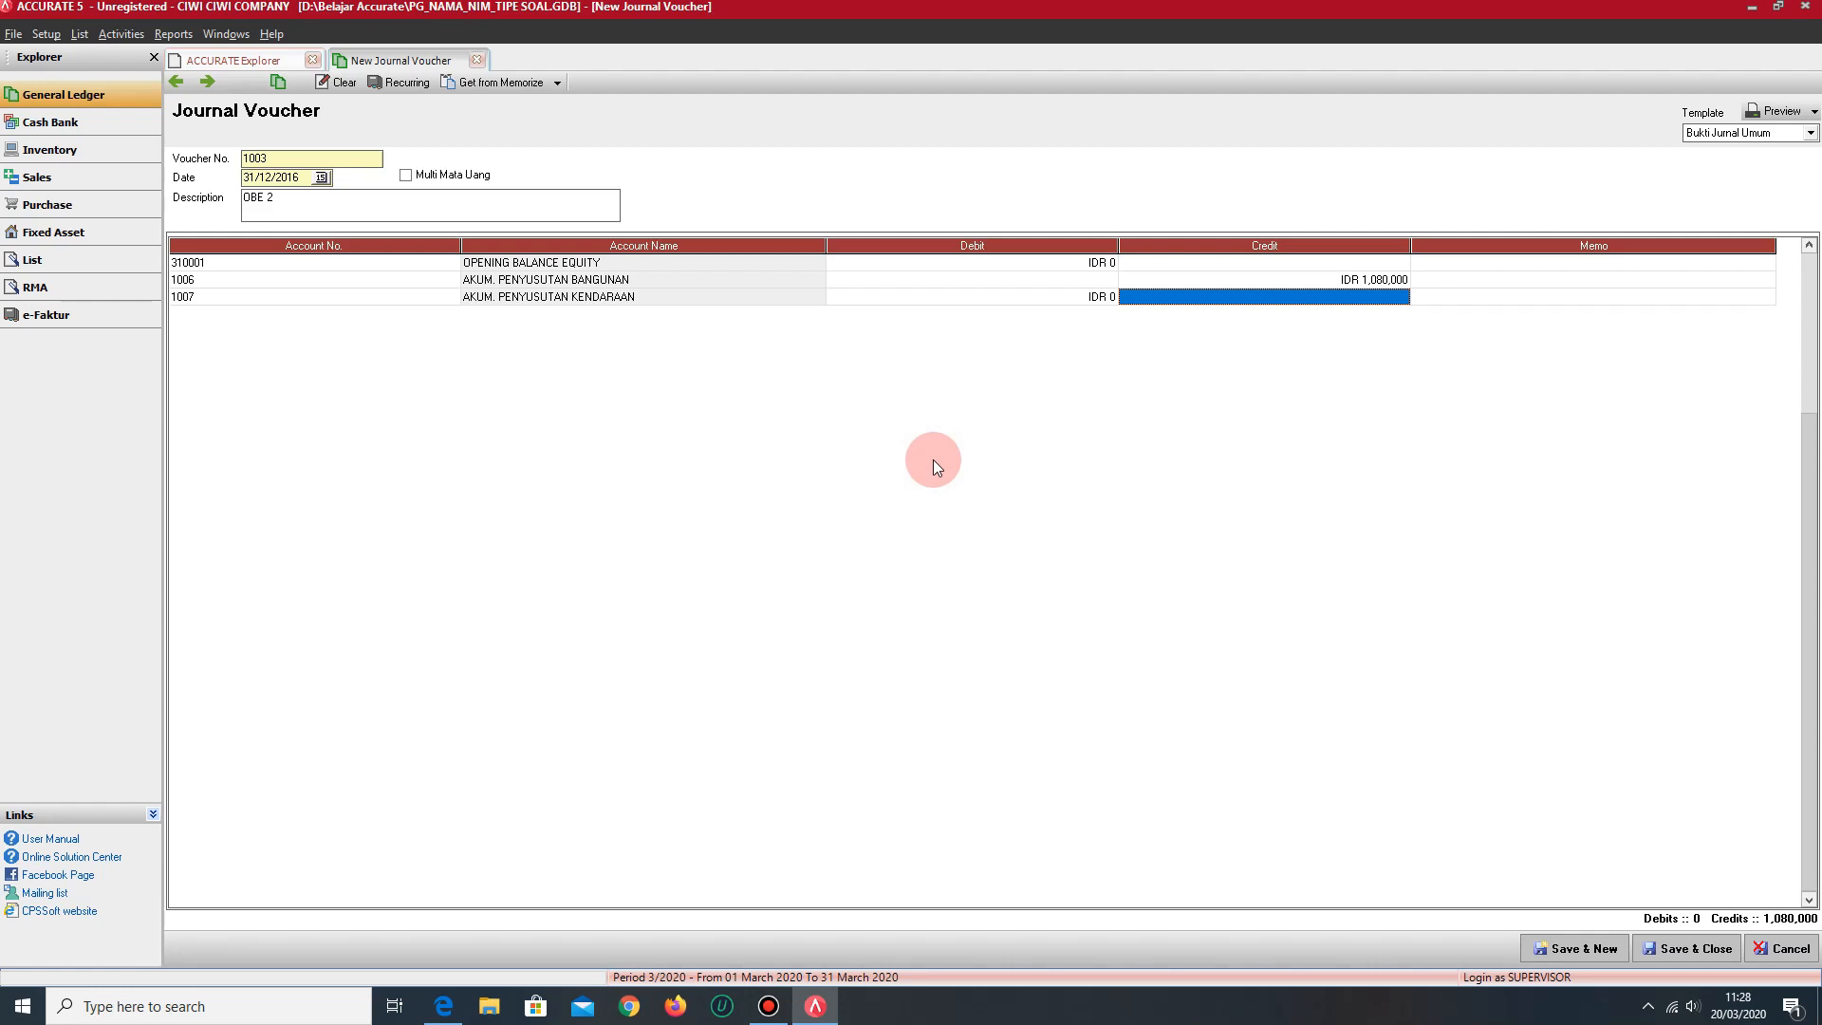
pyautogui.write('426020')
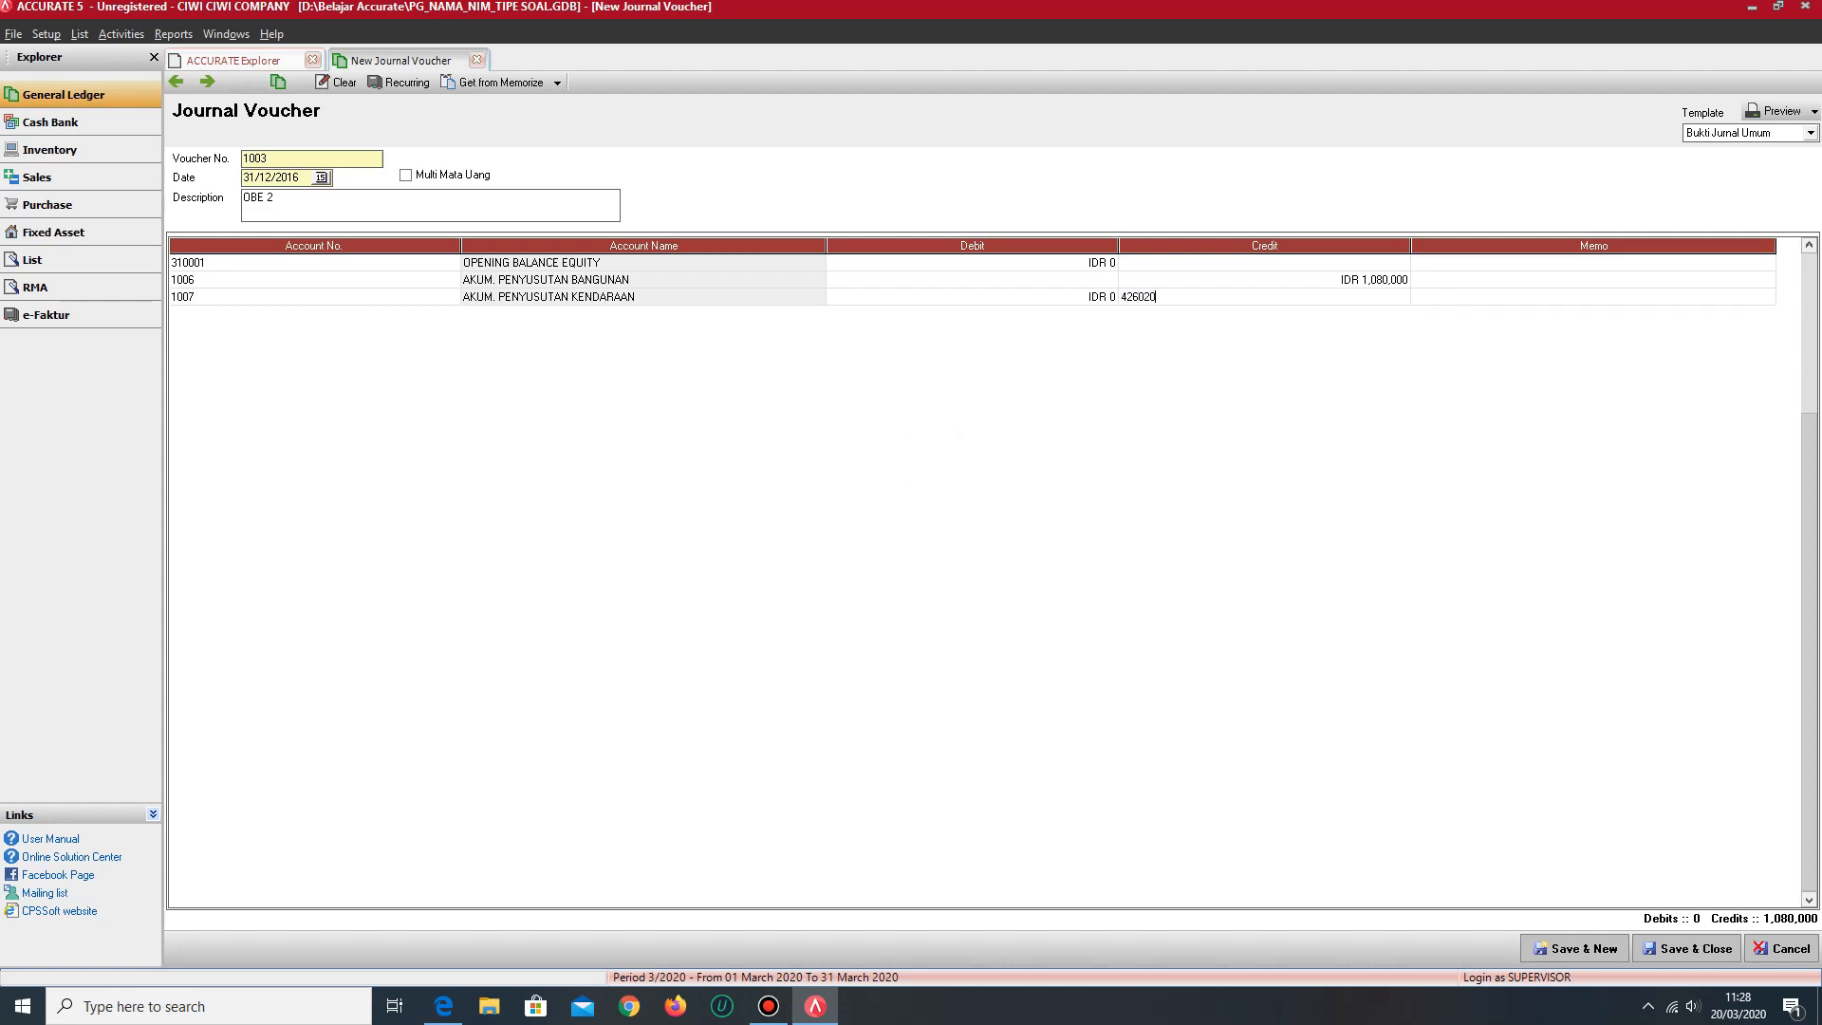
pyautogui.press('Tab')
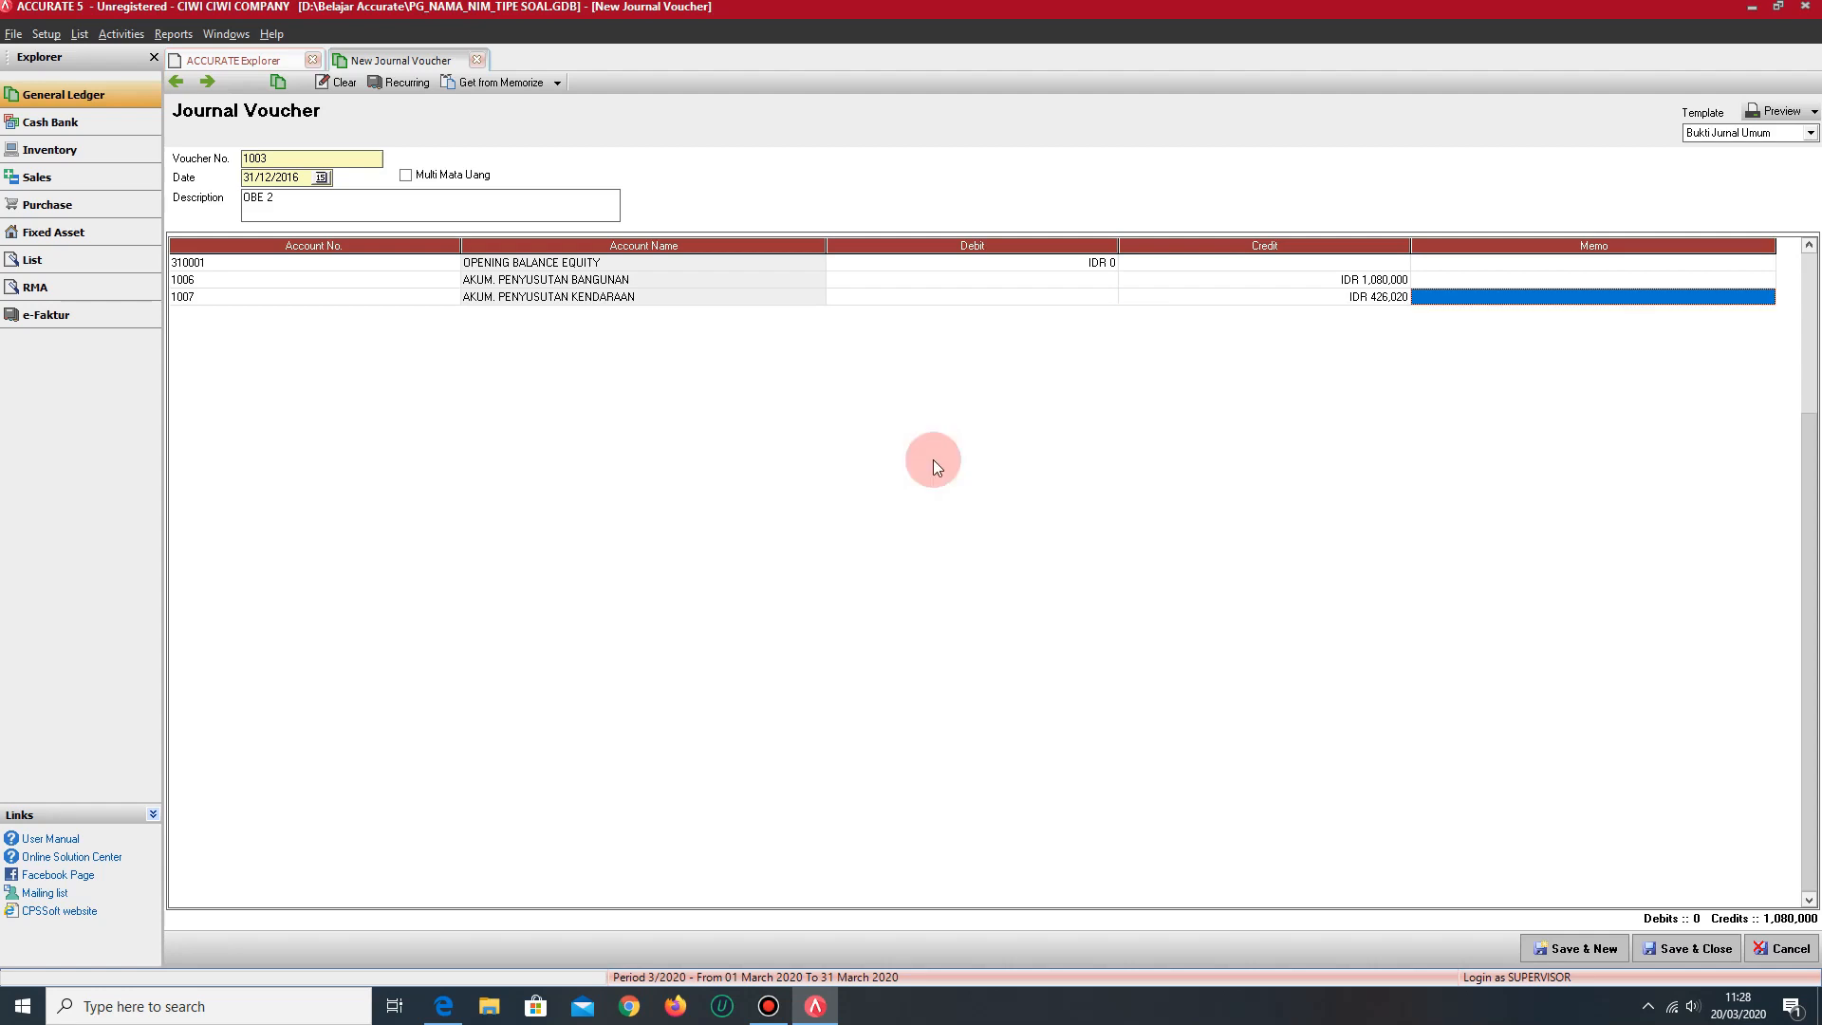
pyautogui.press('Tab')
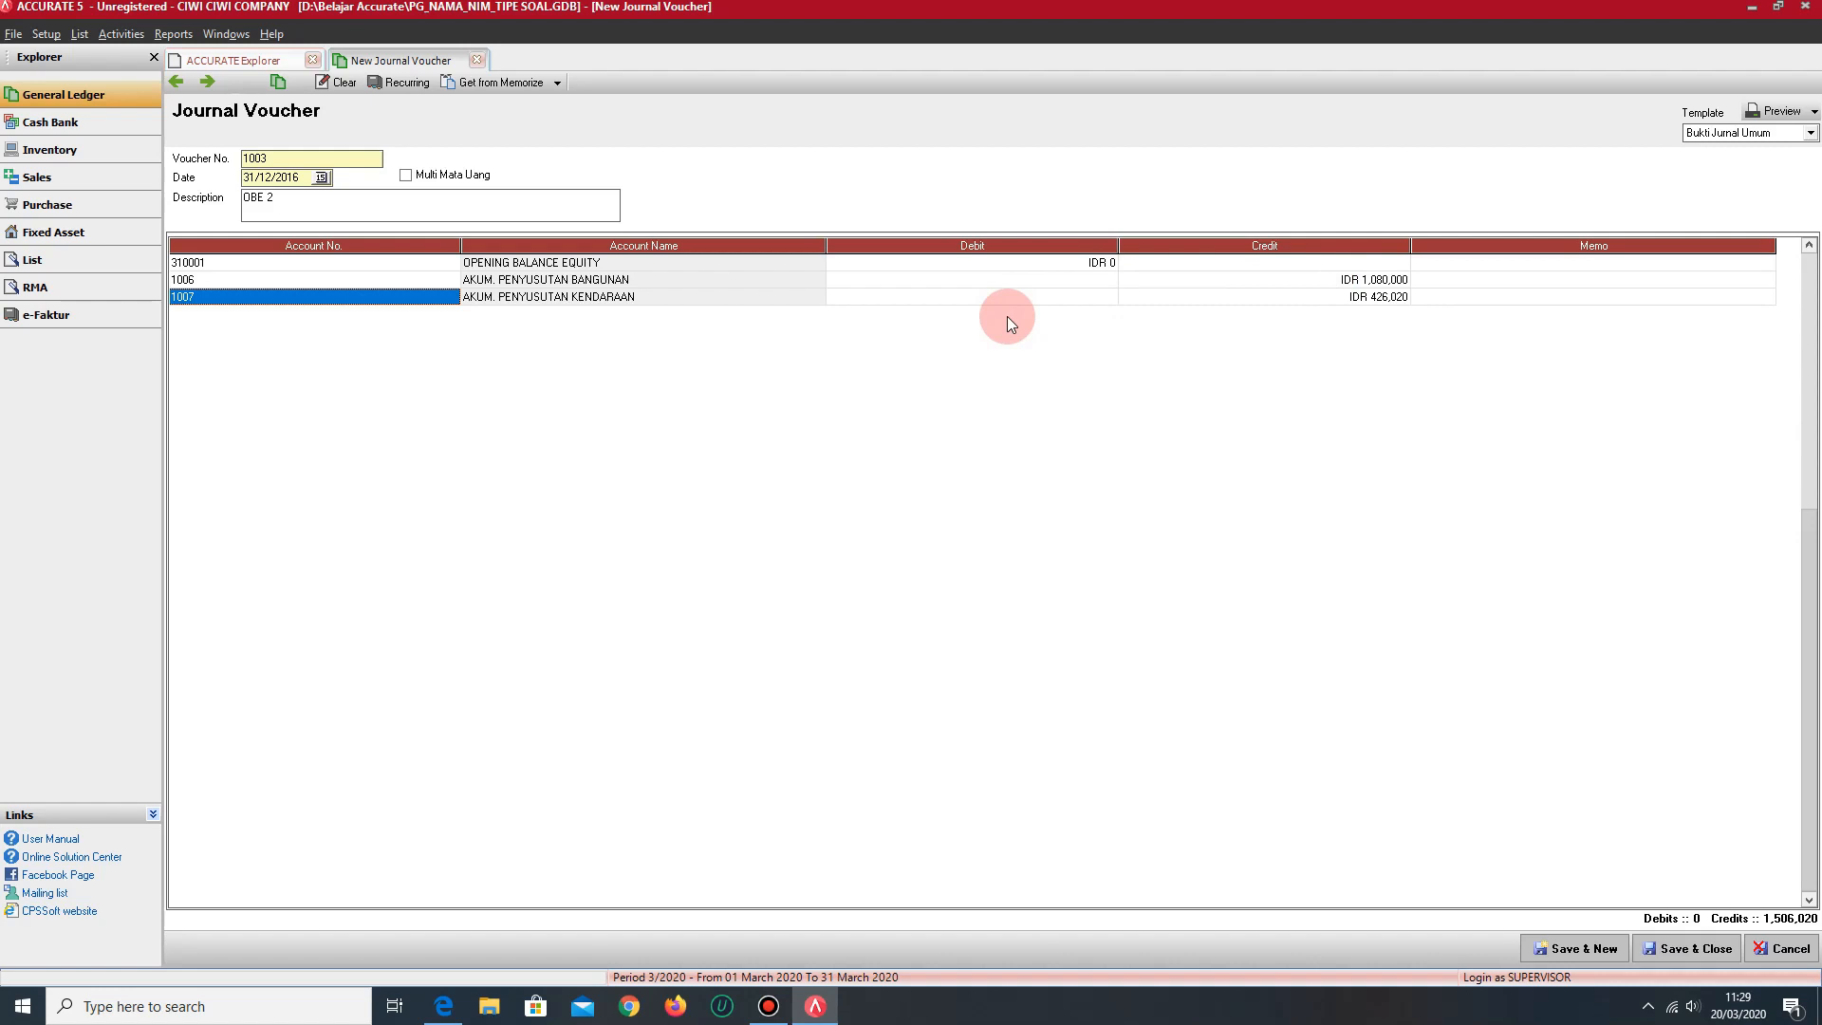
# - Debit OPENING BALANCE EQUITY on the first line with IDR 1,506,020, then save the voucher and start a new one
pyautogui.press('Tab')
pyautogui.press('Tab')
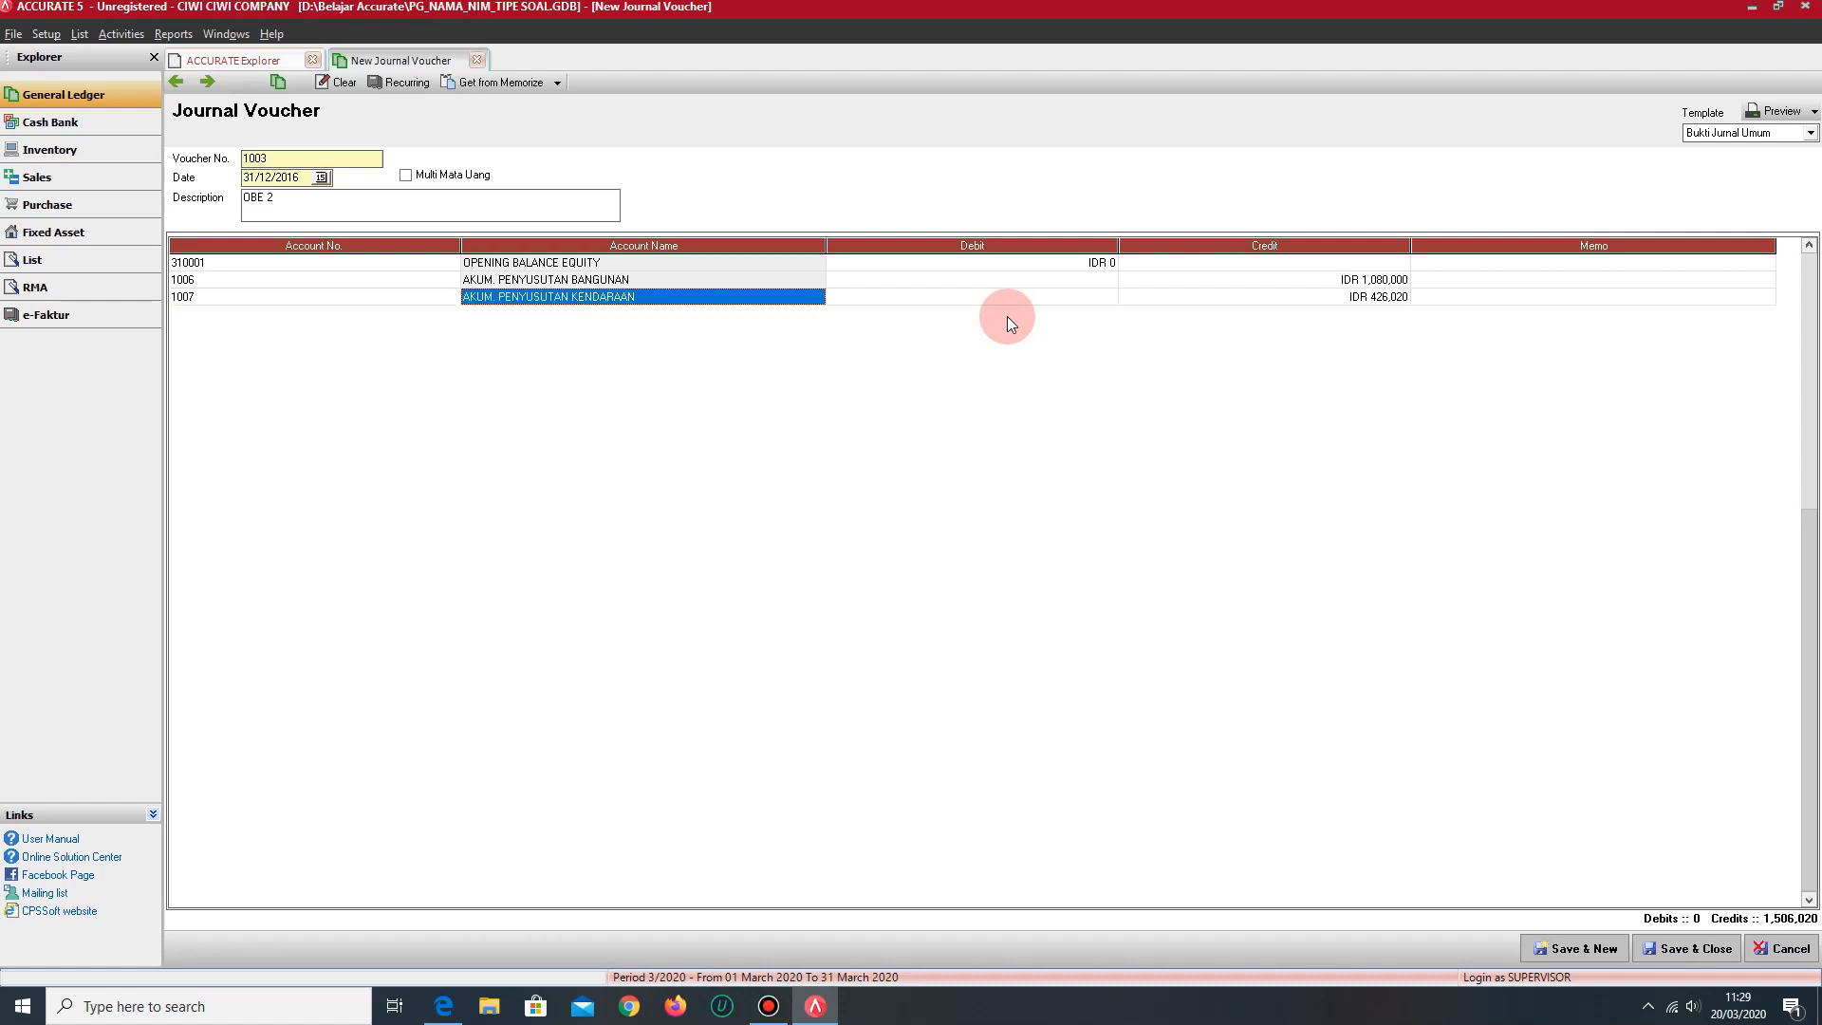
pyautogui.press('Up')
pyautogui.press('Up')
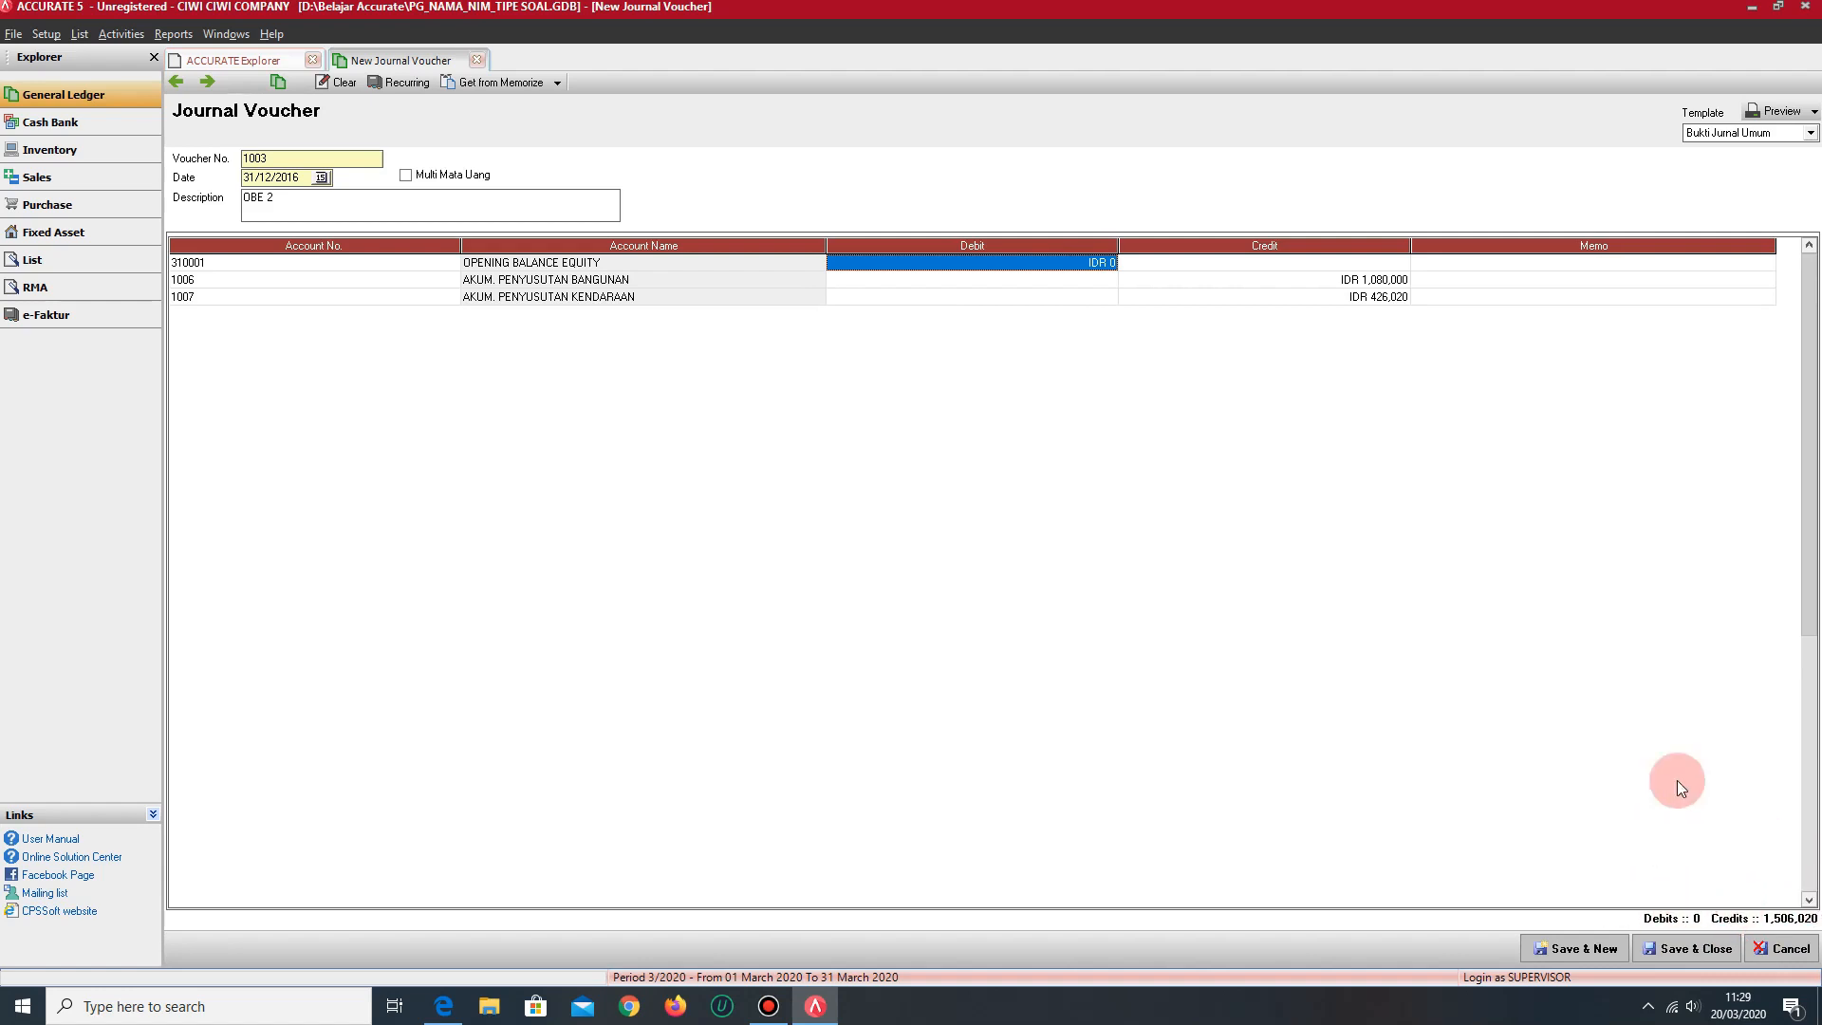
pyautogui.click(1049, 262)
pyautogui.press('BackSpace')
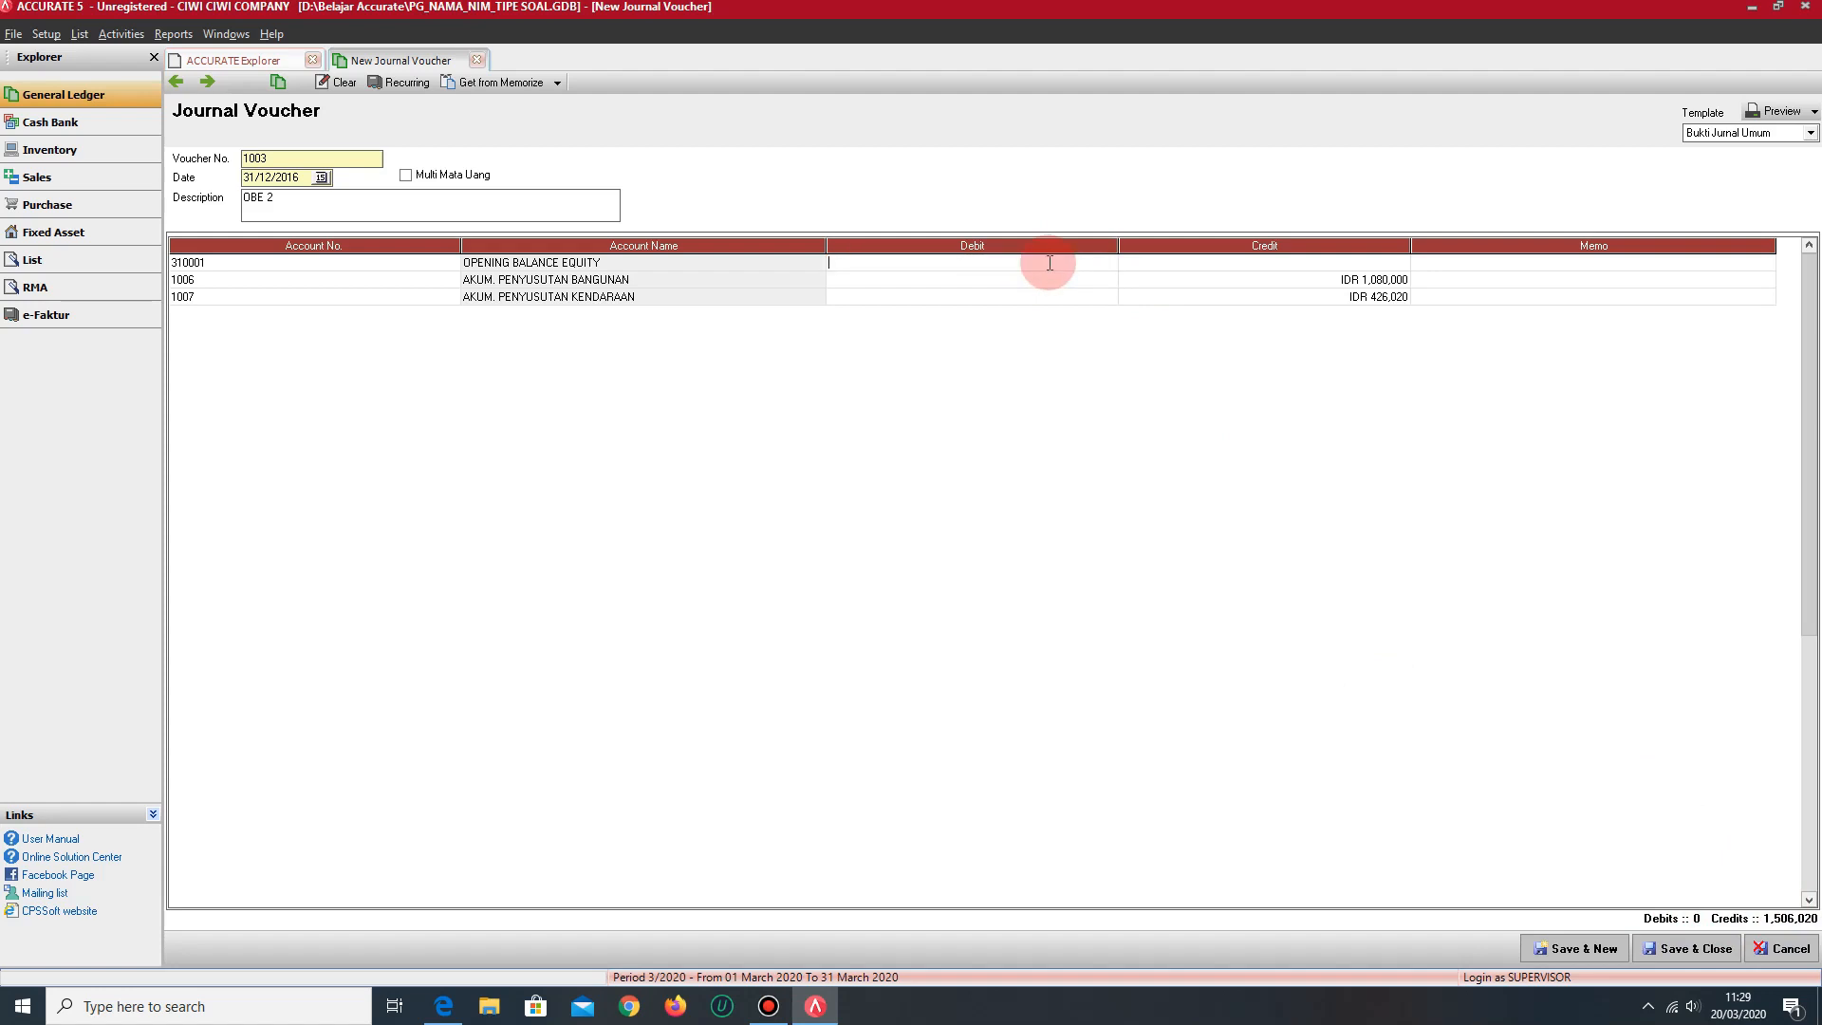
pyautogui.write('1506020')
pyautogui.press('Return')
pyautogui.press('Return')
pyautogui.press('Return')
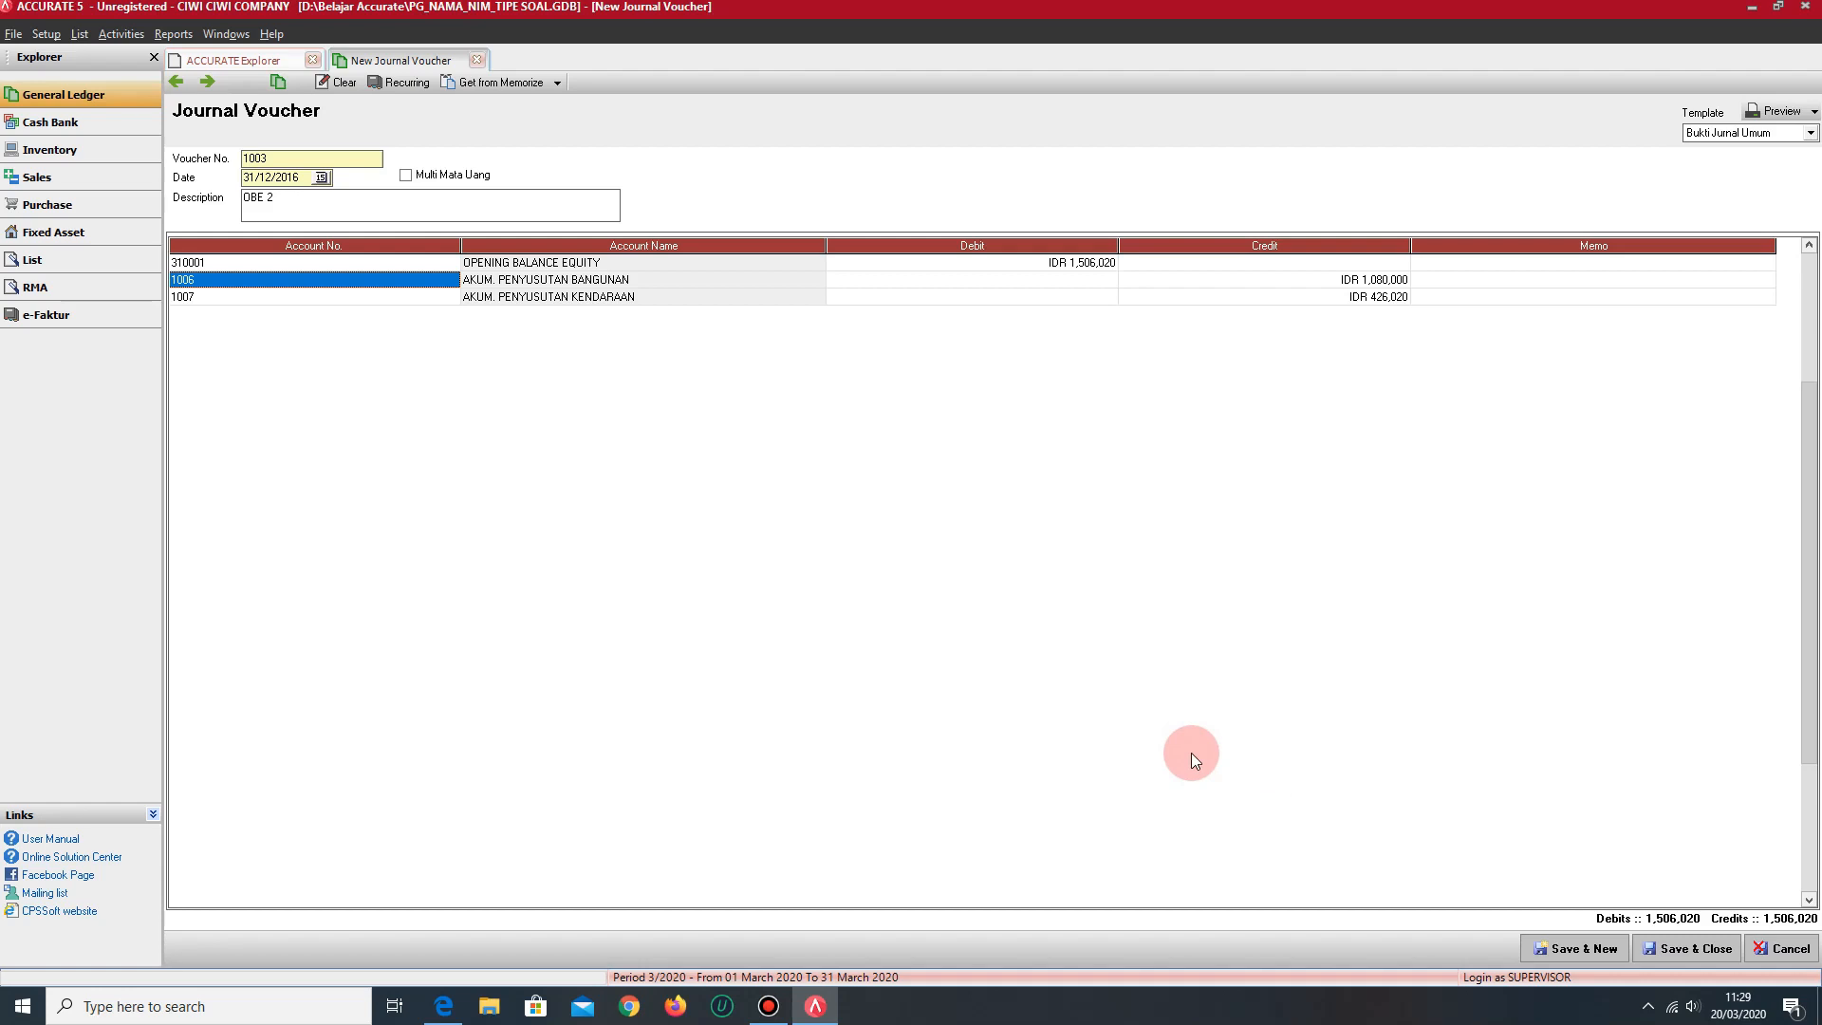
pyautogui.click(1565, 951)
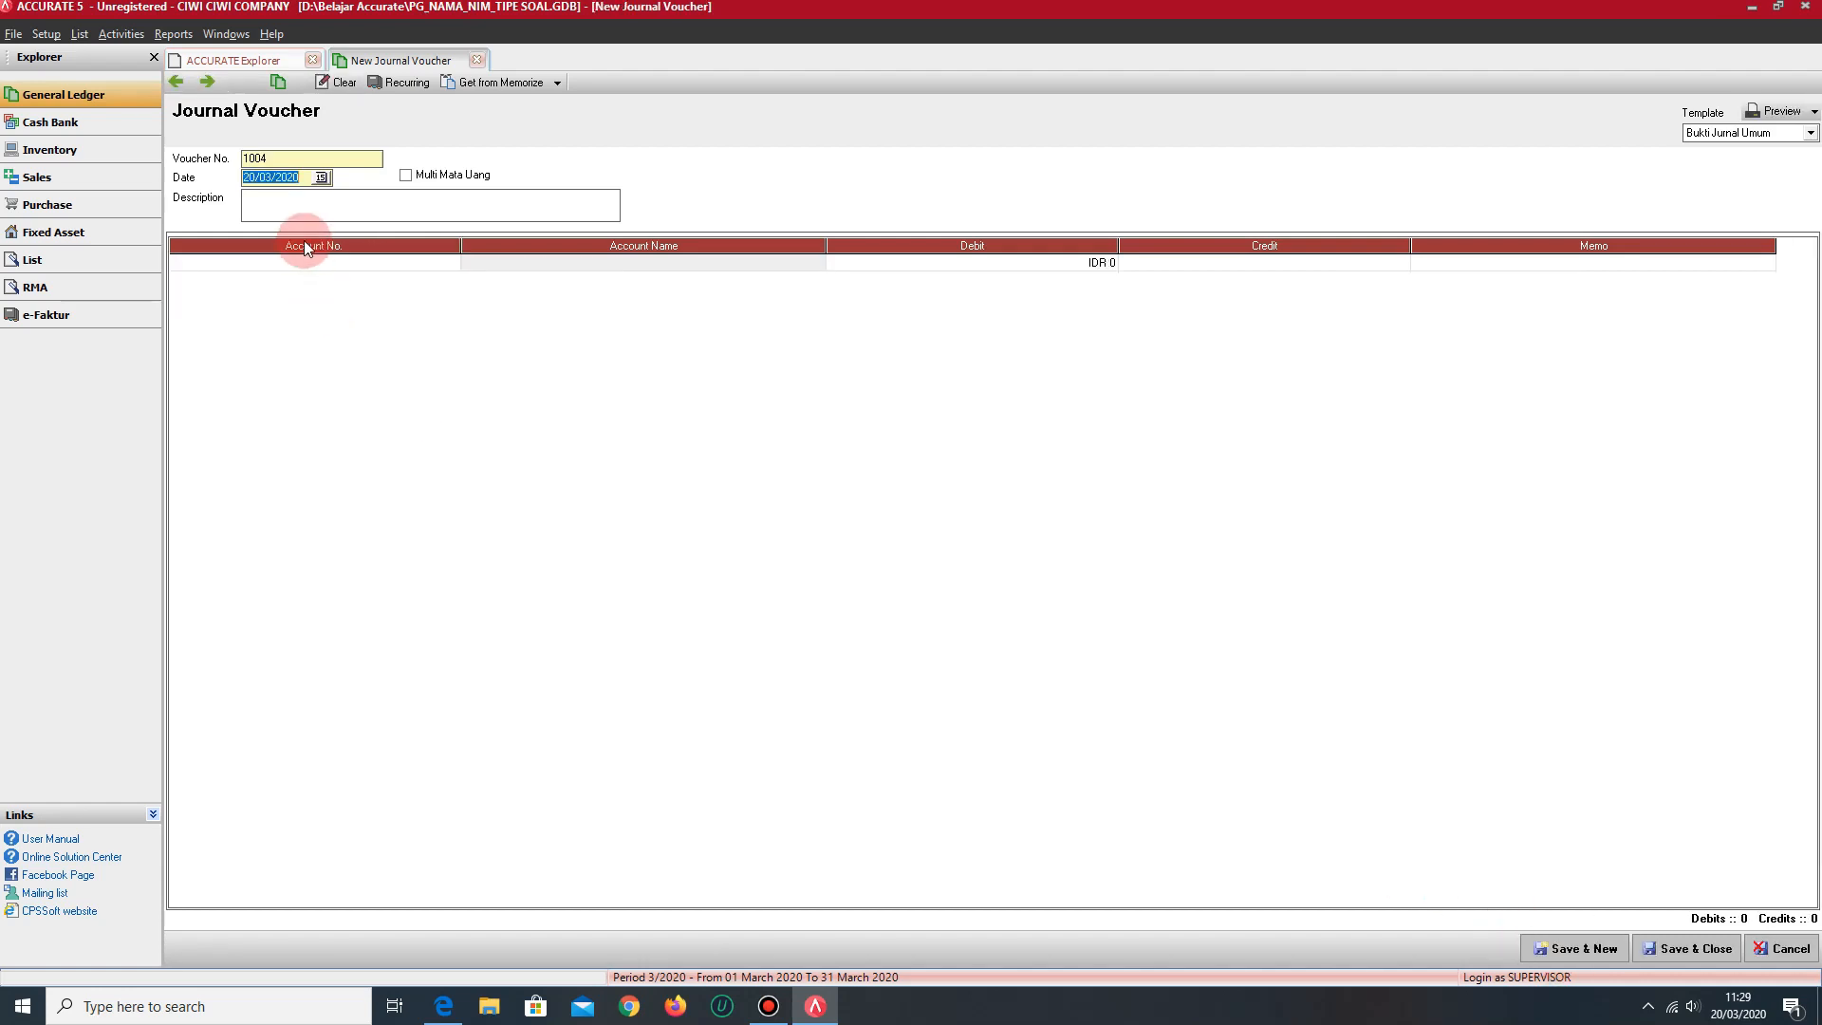
# - Date the new voucher 31/12/2016, describe it as OBE 3 and start its first line
pyautogui.write('31/12/2016')
pyautogui.click(264, 203)
pyautogui.write('OBE 3')
pyautogui.click(372, 265)
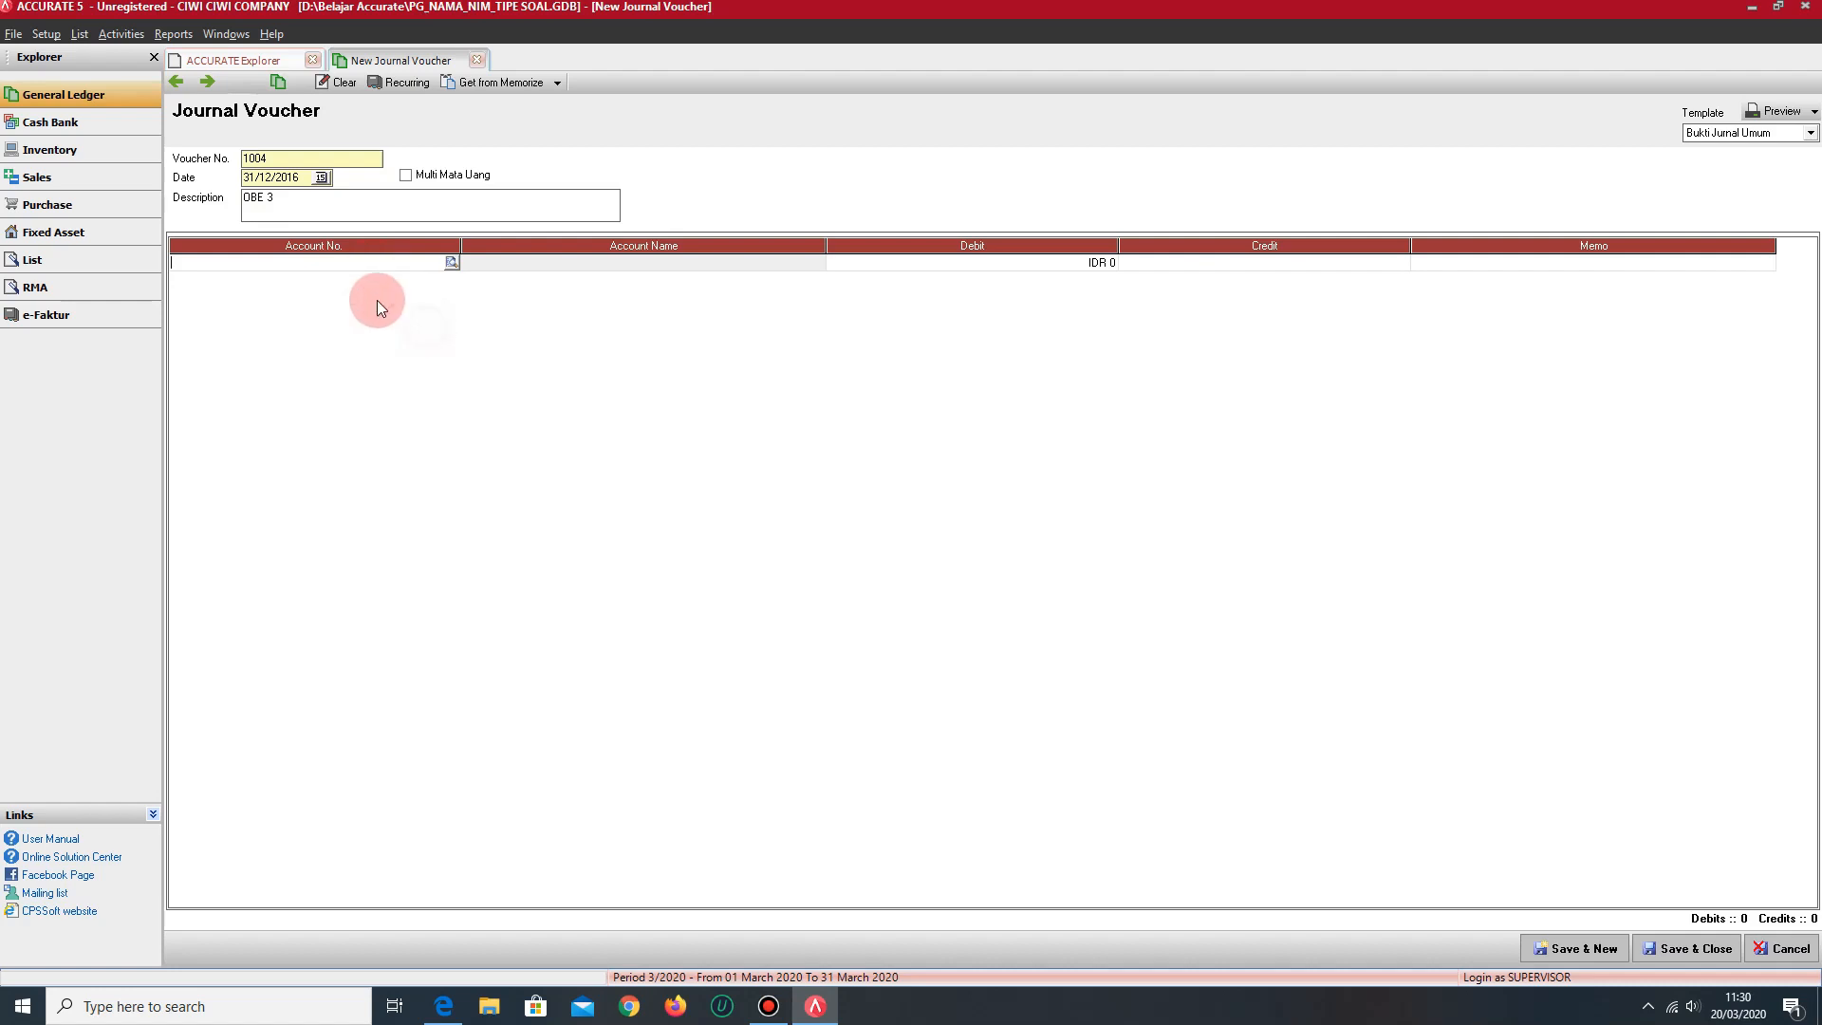
# - Open the chart of accounts and examine the balances of OPENING BALANCE EQUITY and RETAINED EARNING
pyautogui.click(246, 72)
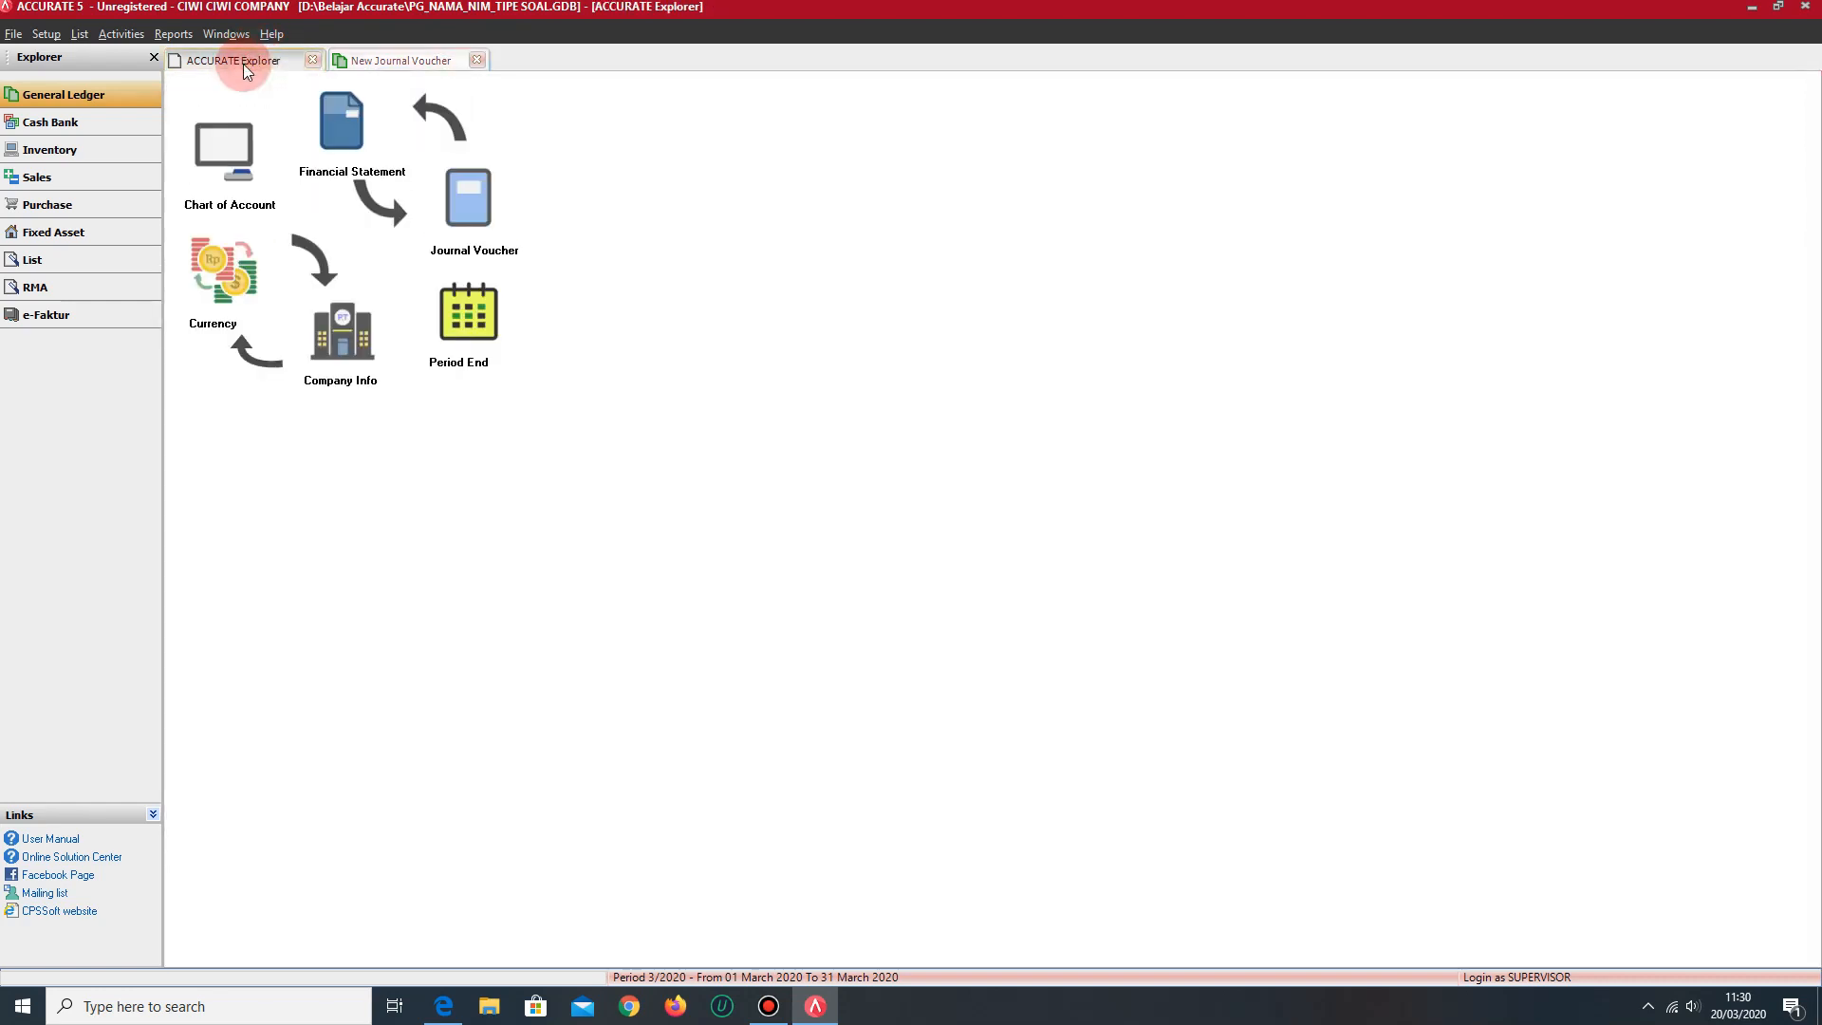
pyautogui.doubleClick(251, 156)
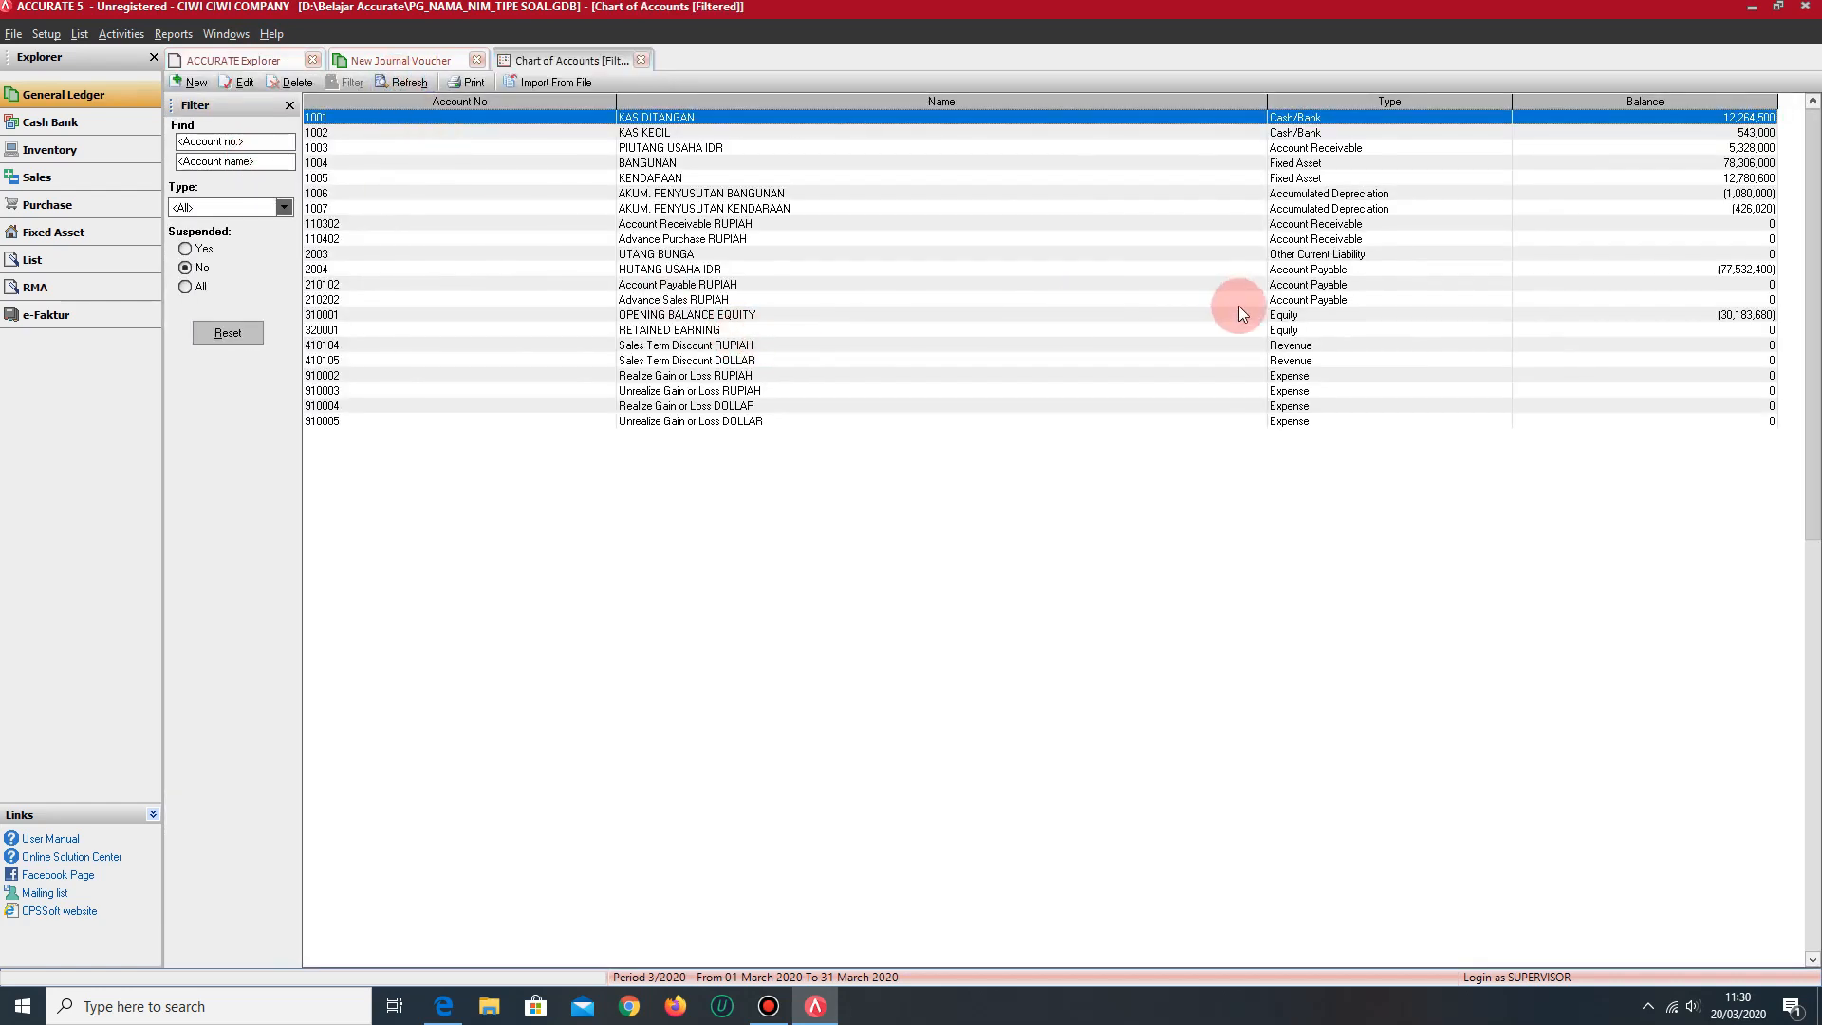
pyautogui.click(1362, 319)
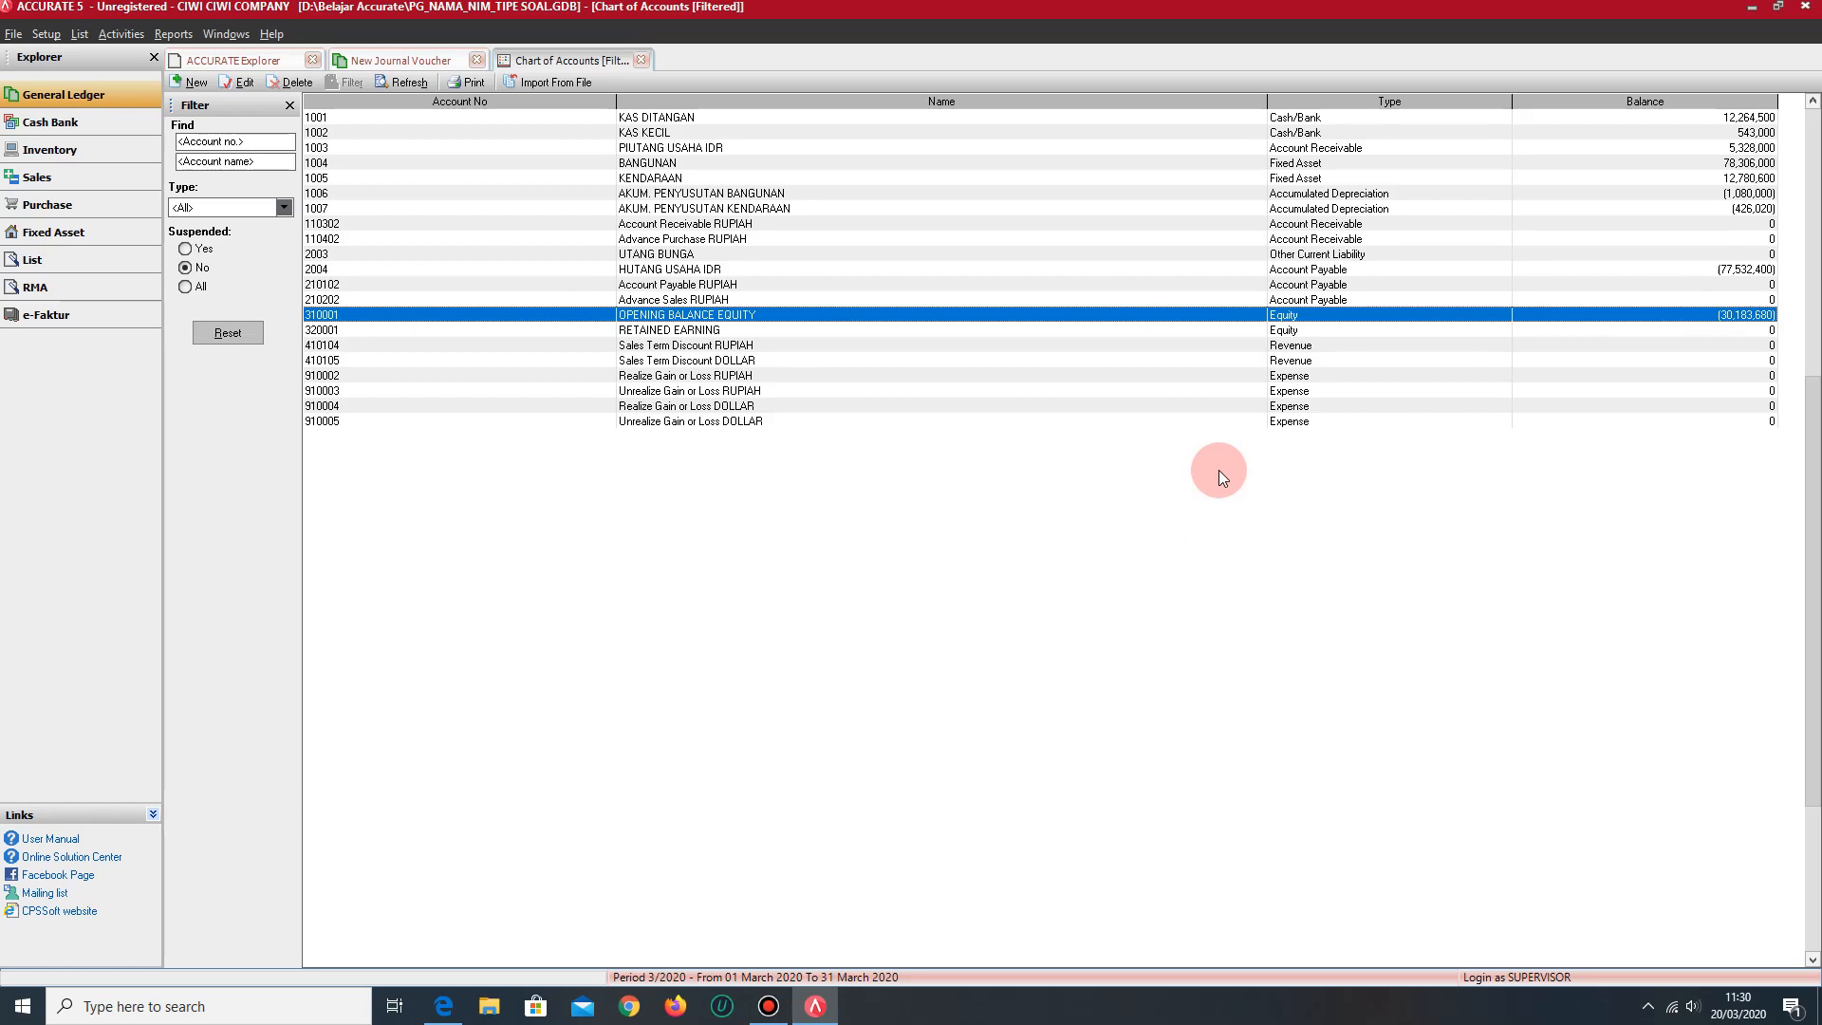
pyautogui.click(1728, 328)
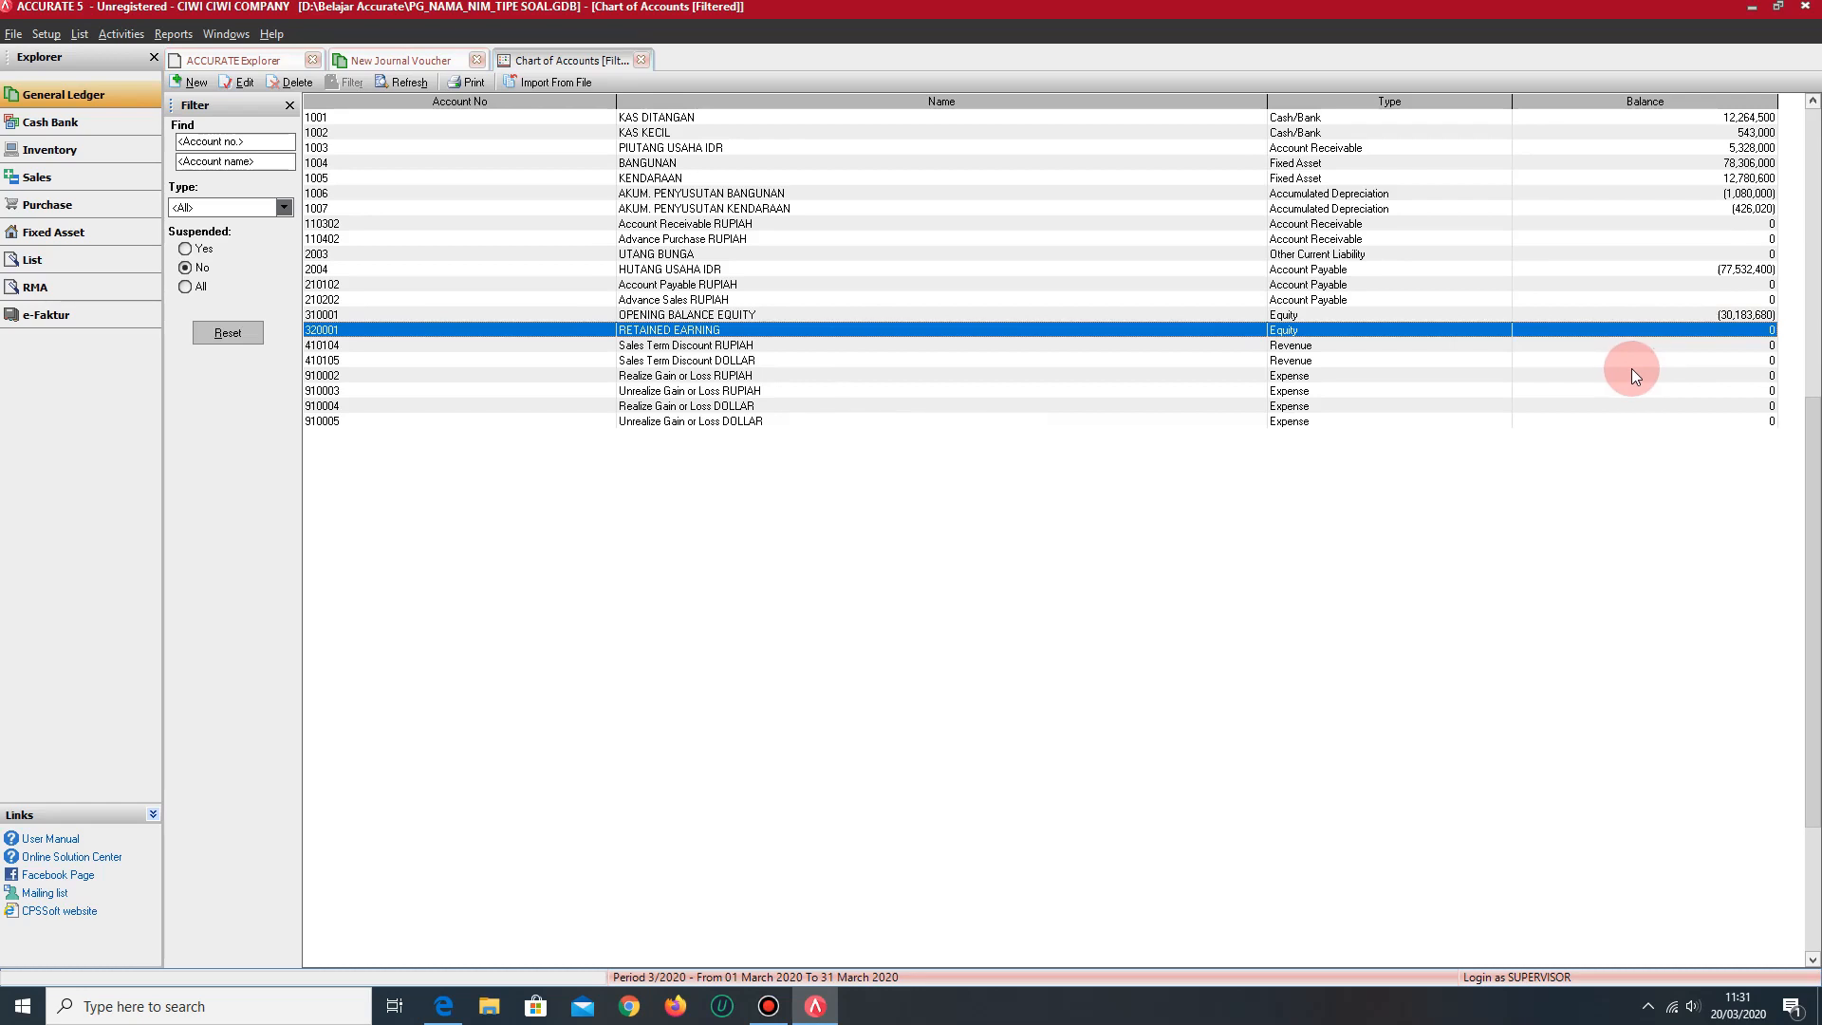
pyautogui.click(1642, 314)
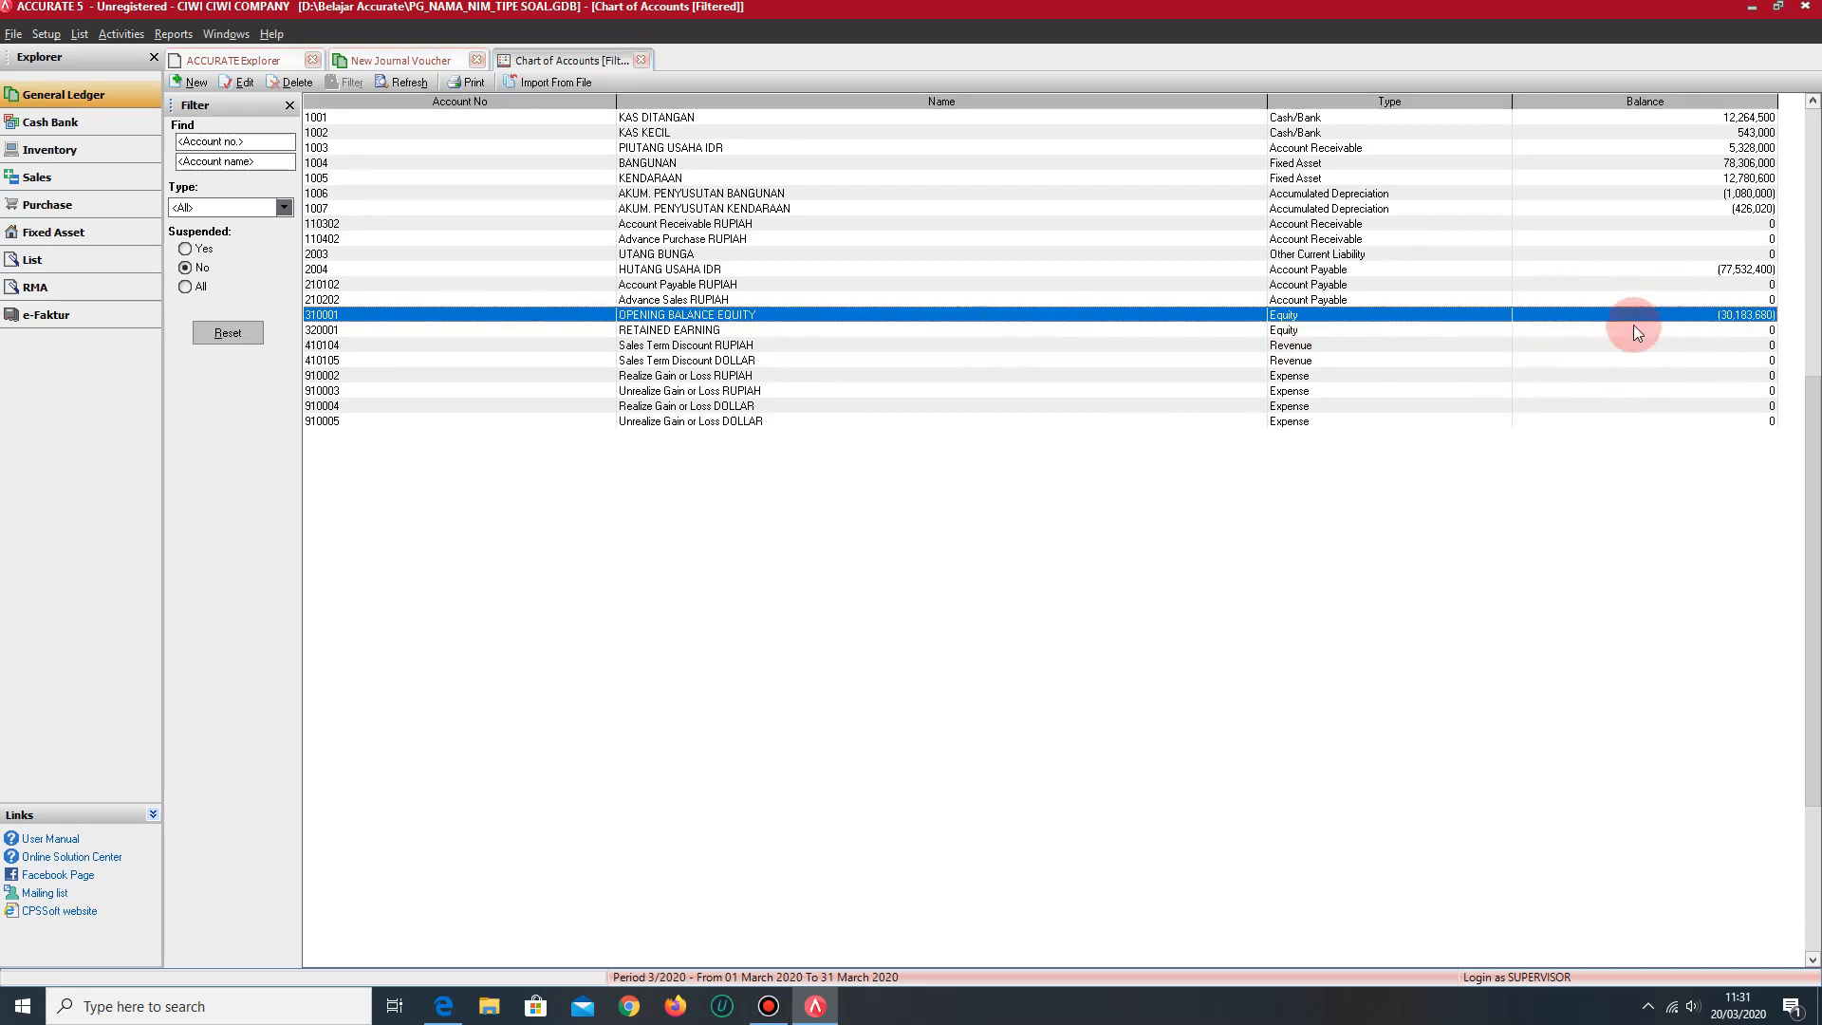
# - In the OBE 3 voucher, debit OPENING BALANCE EQUITY with IDR 30,183,680 on the first line and start a second line
pyautogui.click(405, 60)
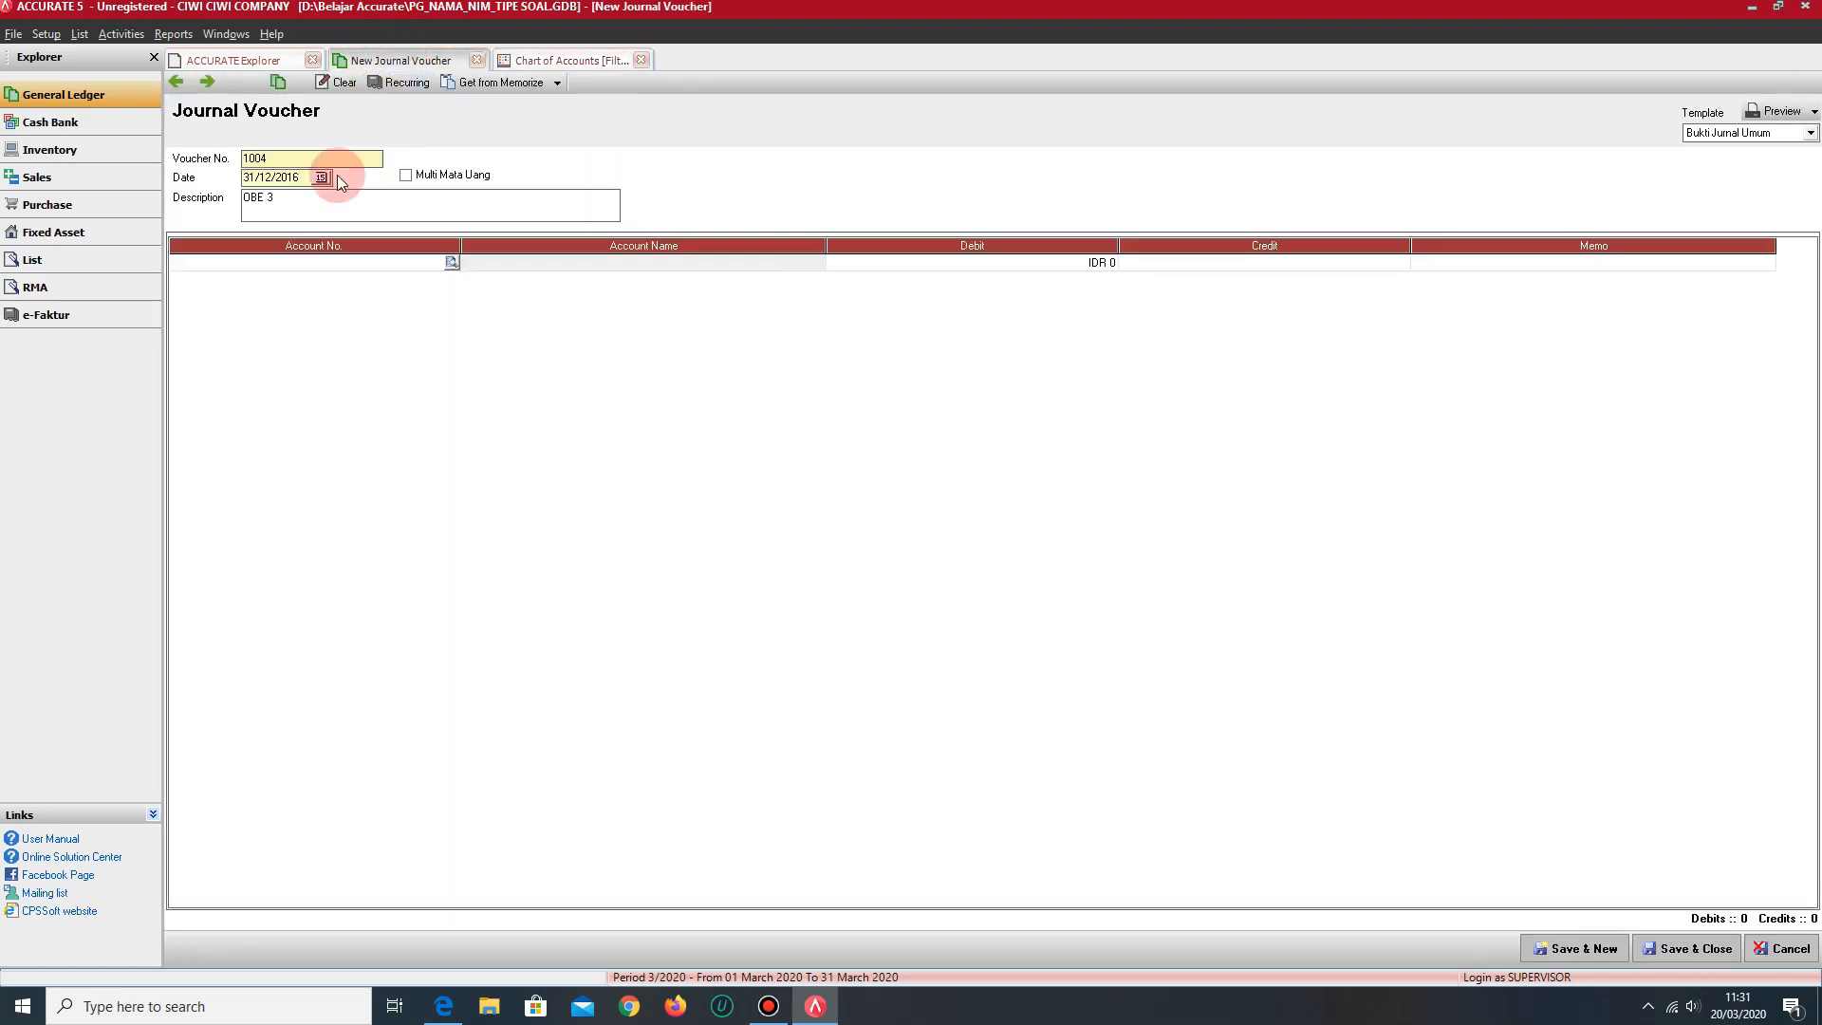
pyautogui.click(354, 266)
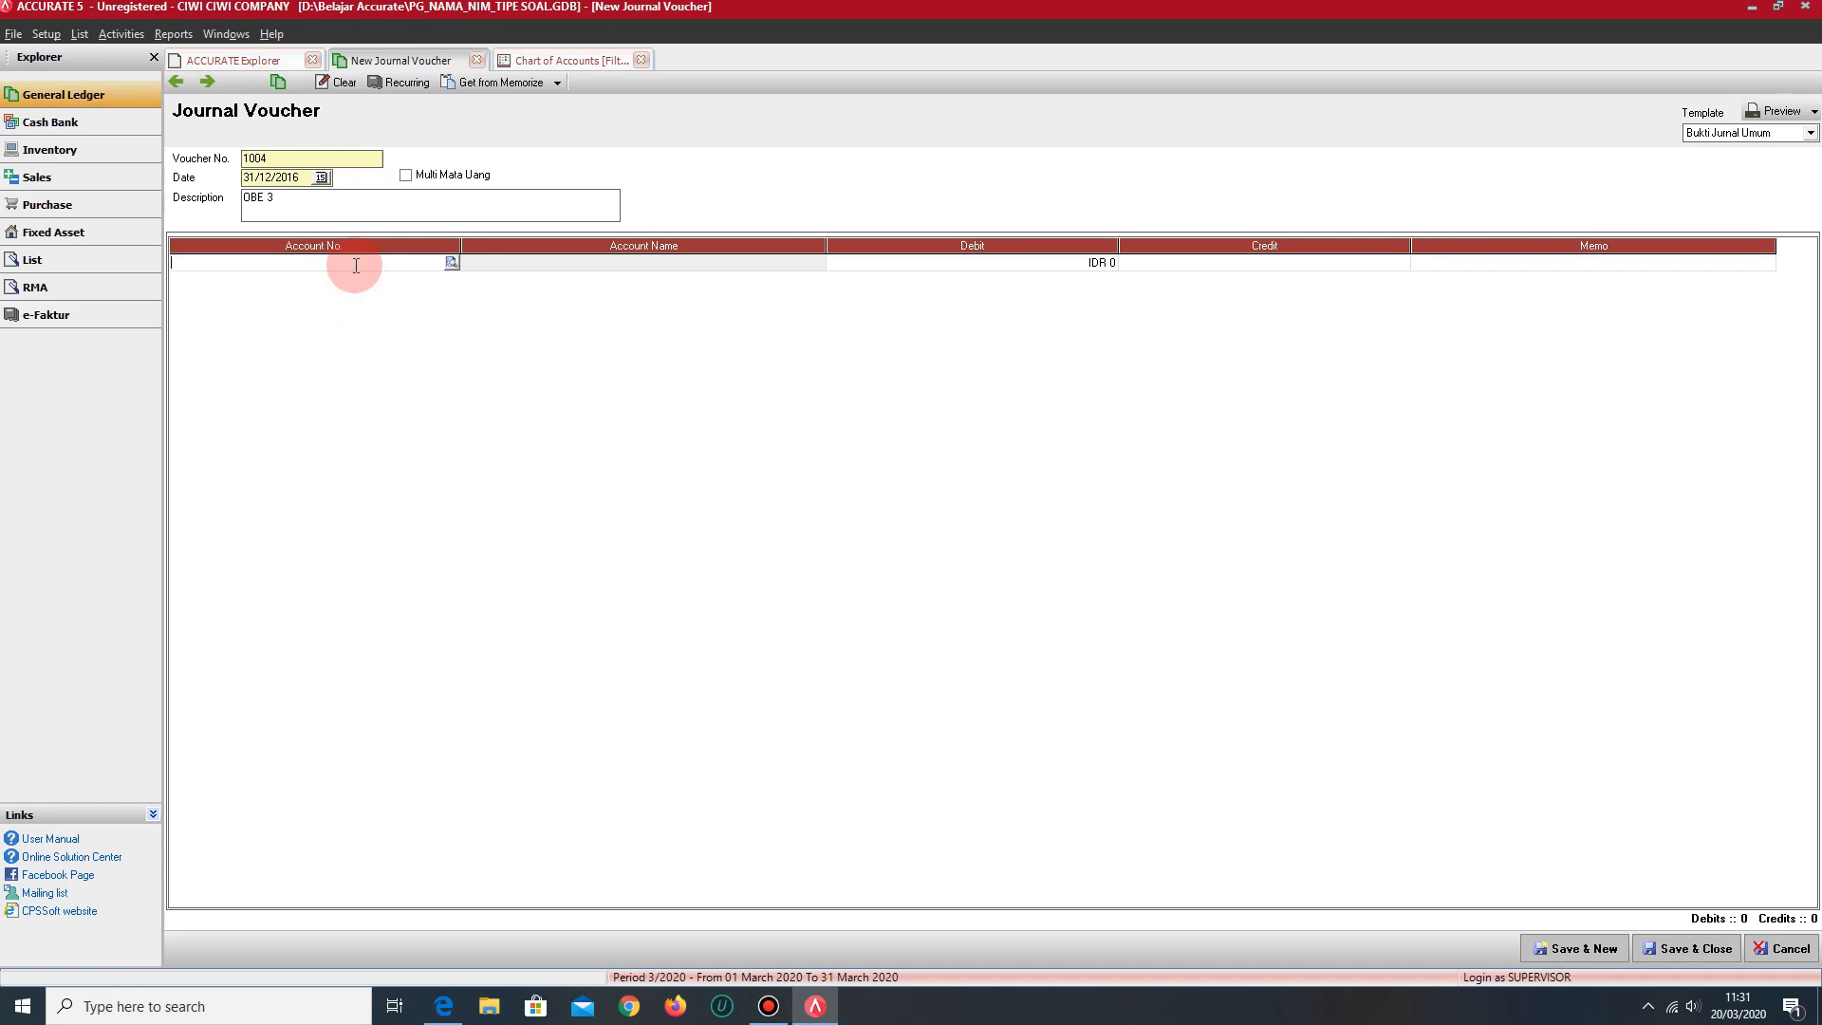
pyautogui.write('O')
pyautogui.press('Return')
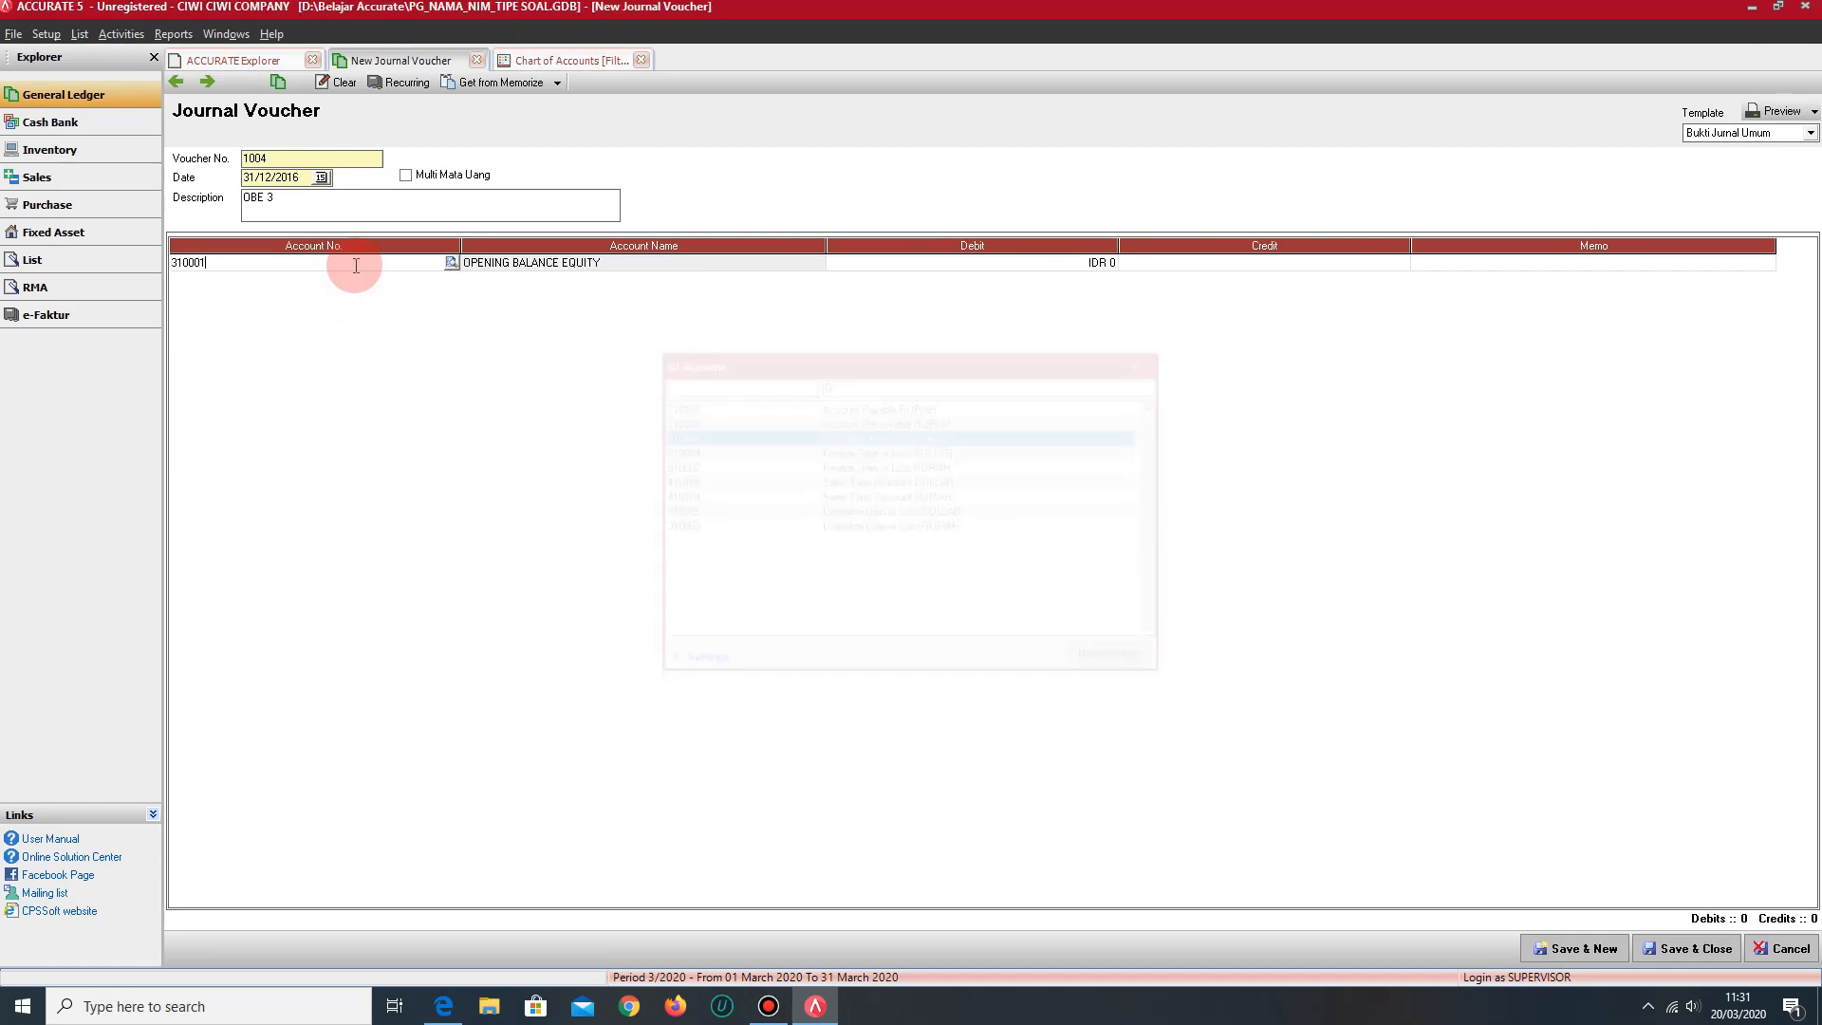
pyautogui.press('Return')
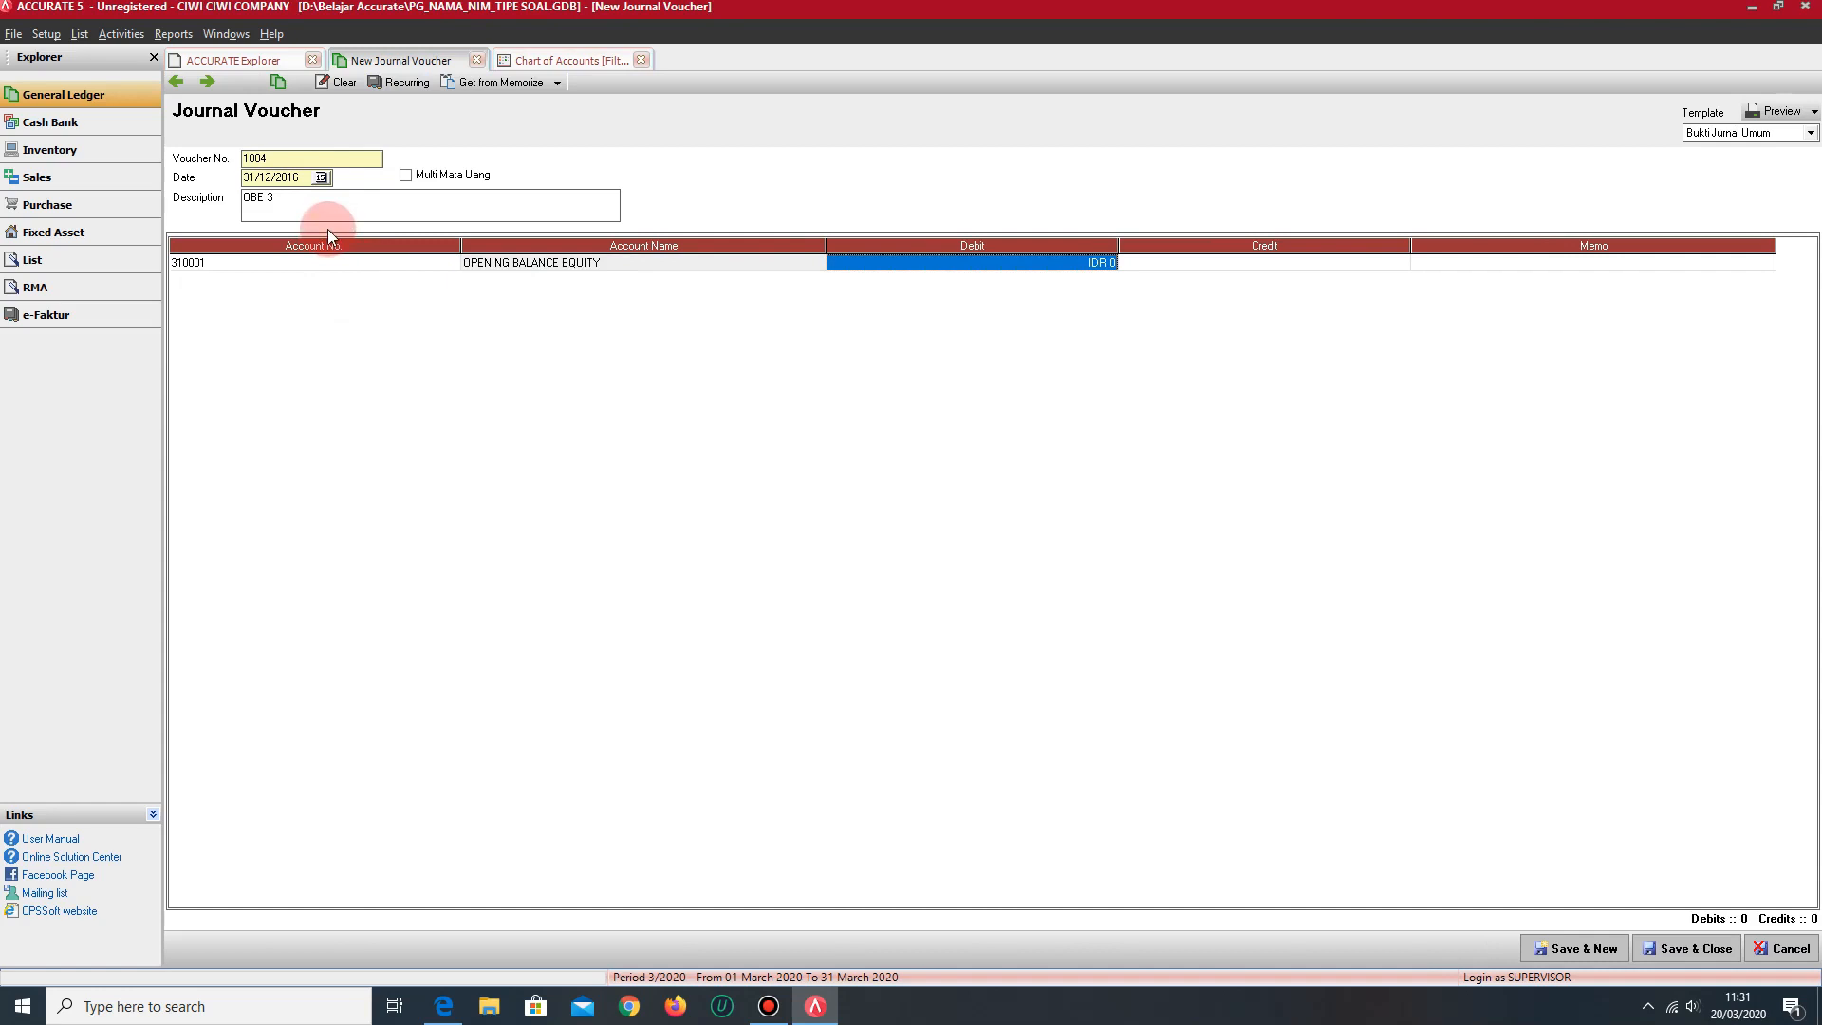
pyautogui.click(494, 63)
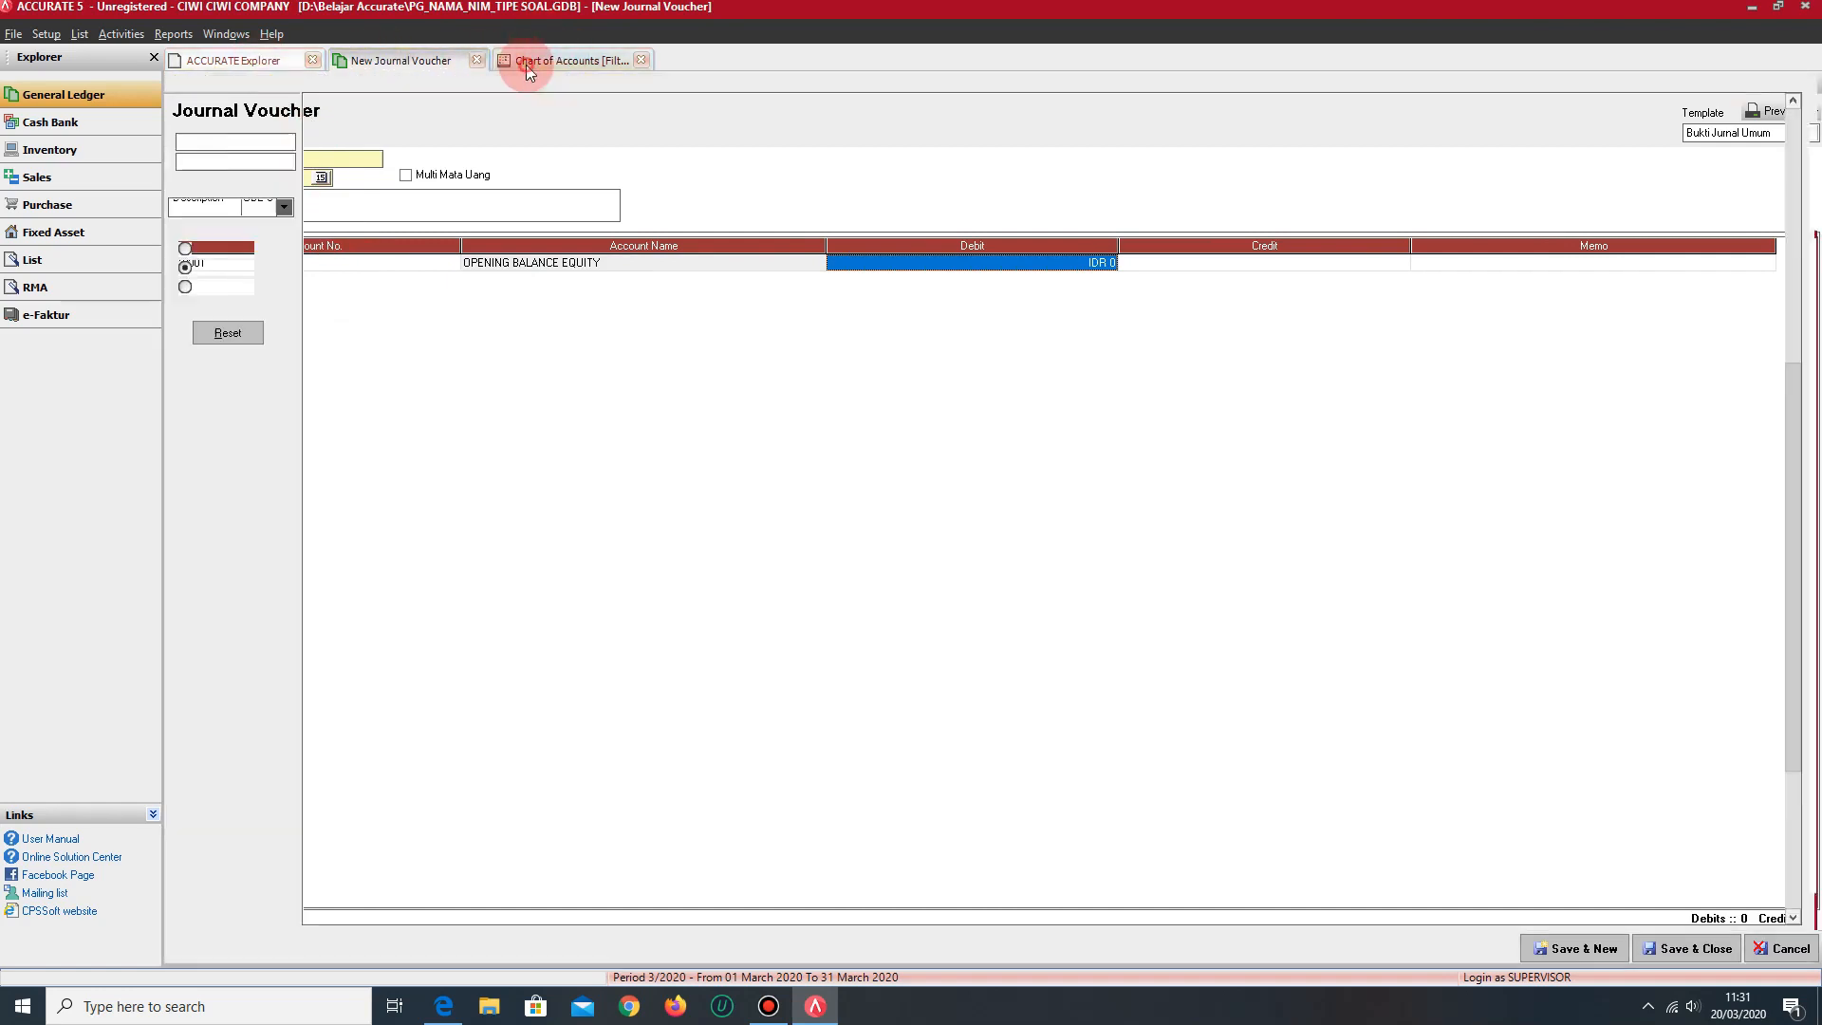
pyautogui.click(395, 55)
pyautogui.write('30183680')
pyautogui.press('Tab')
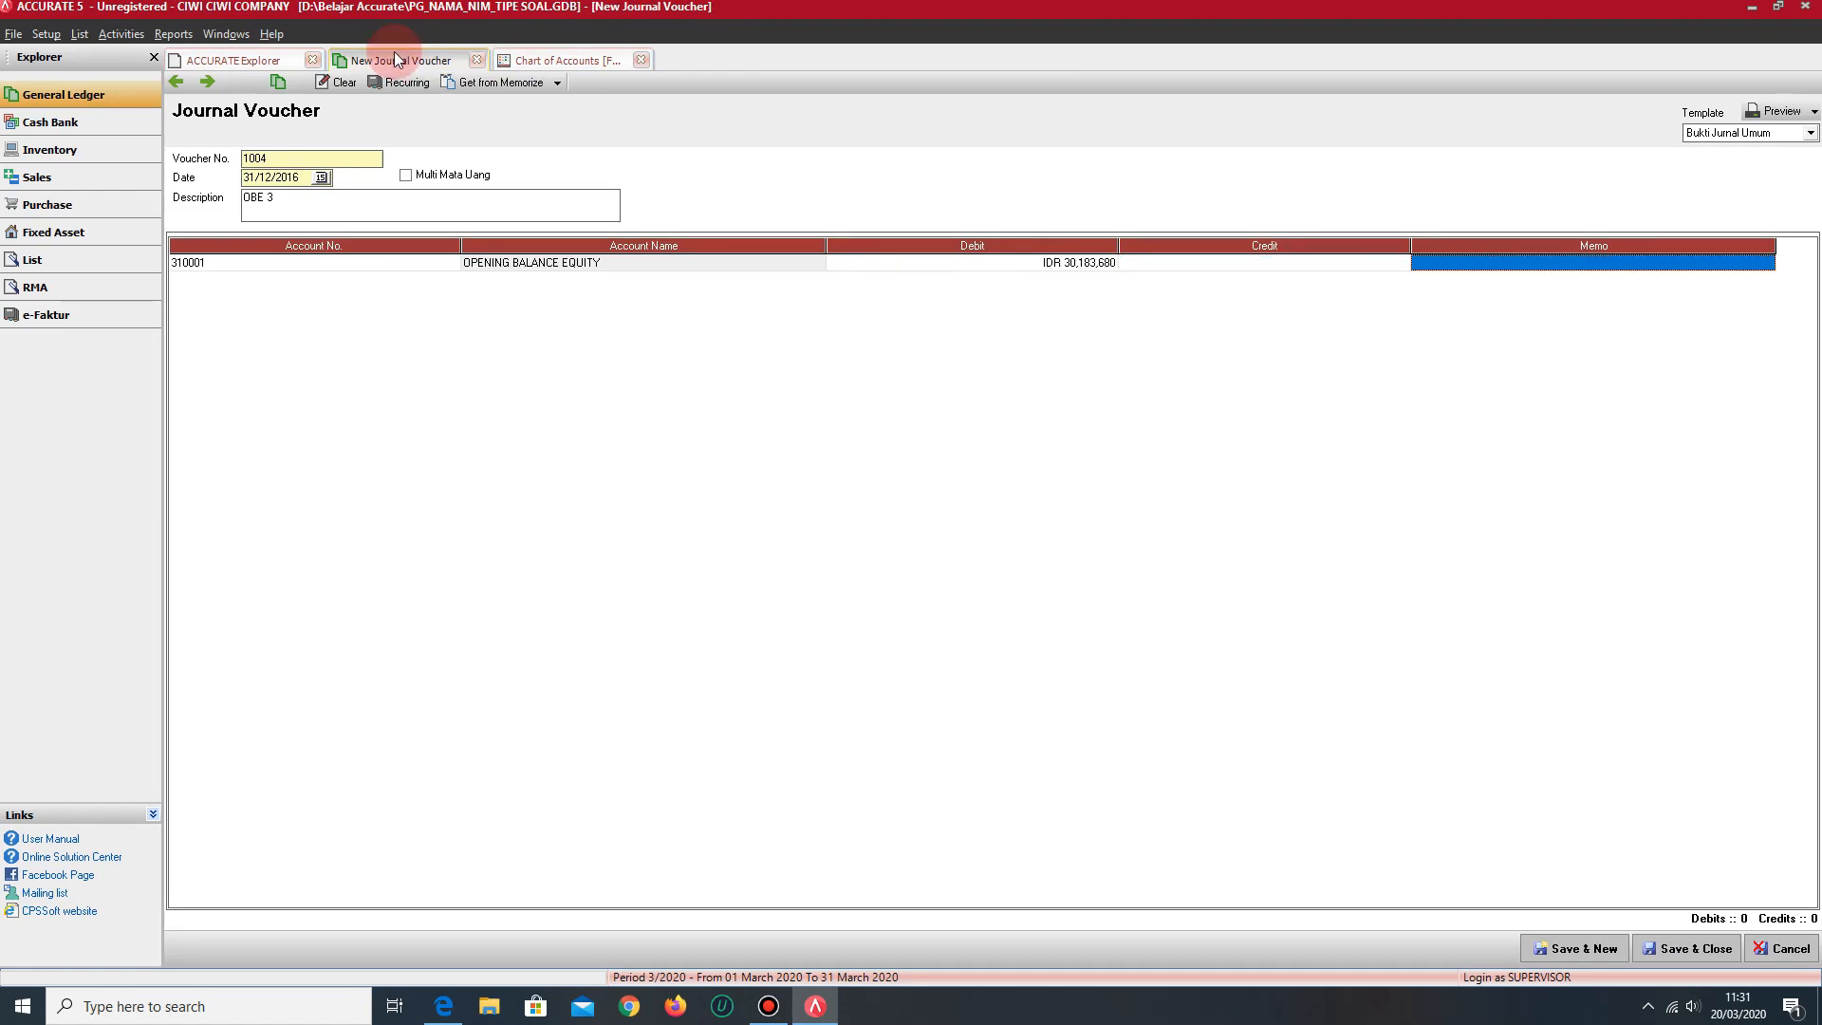
pyautogui.press('Tab')
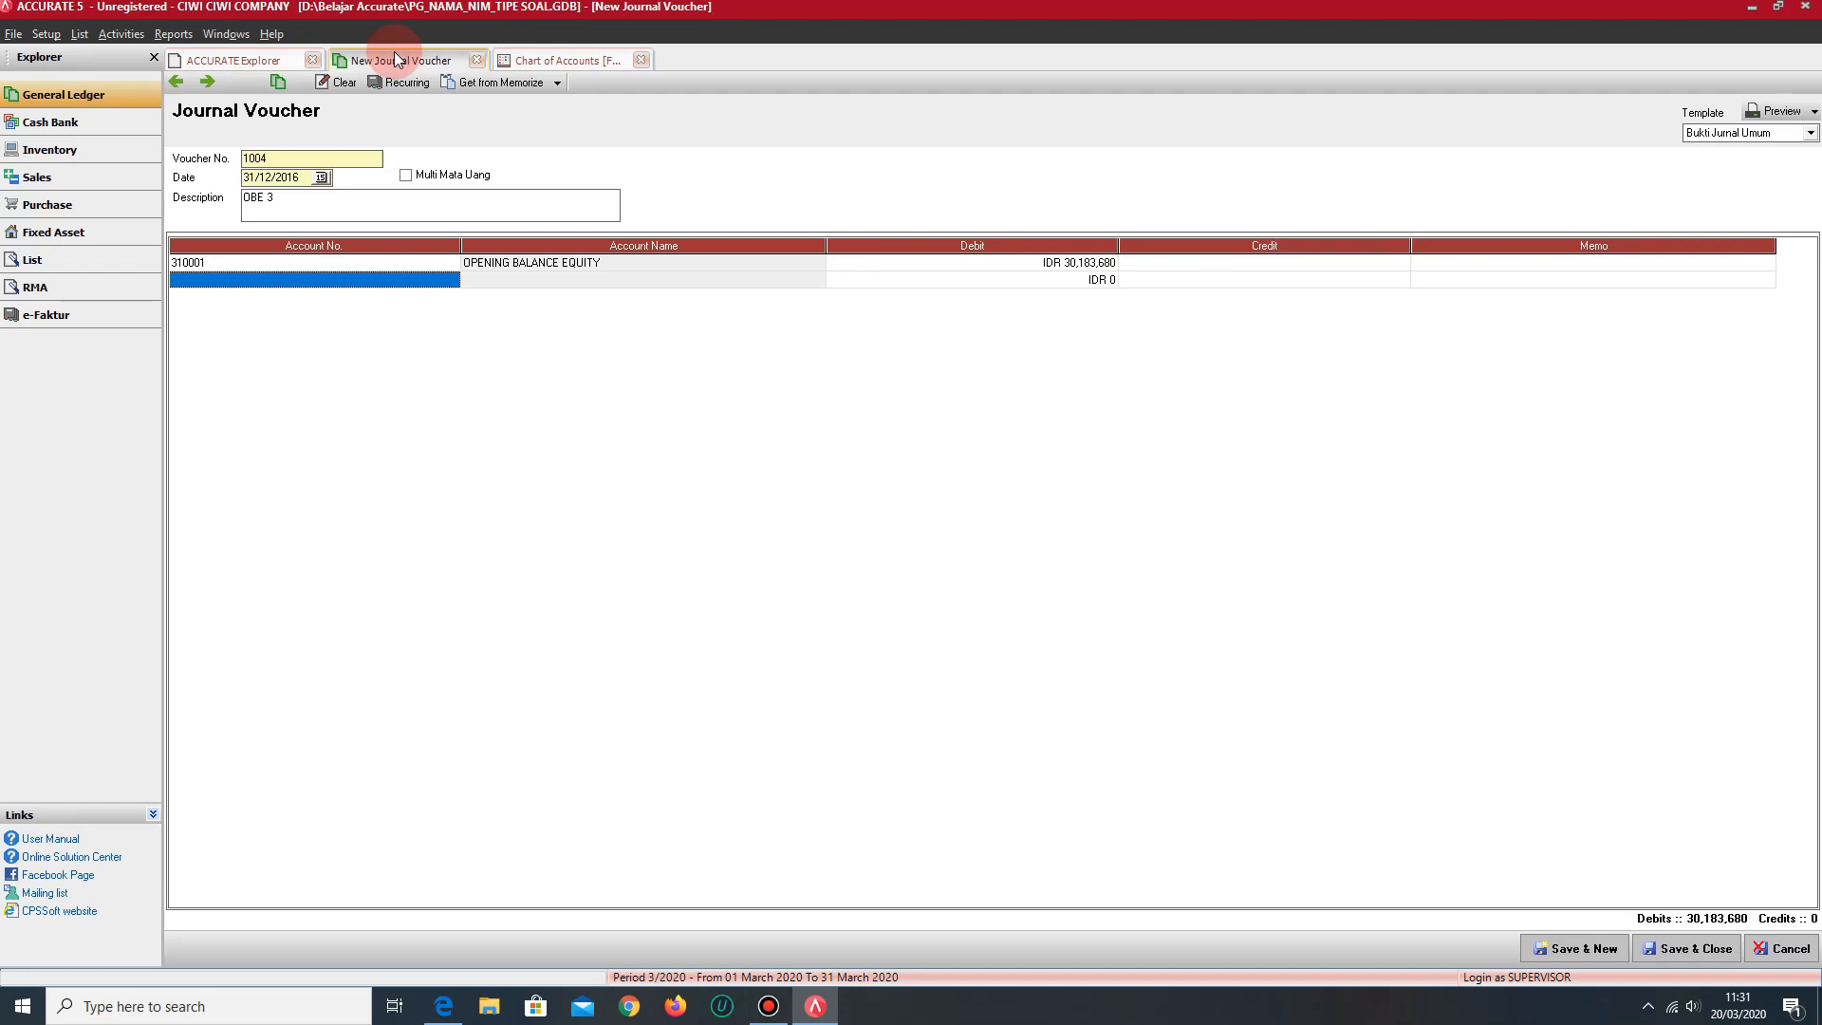
# - Assign RETAINED EARNING to the second line with a credit of IDR 30,183,680, then save and close the voucher
pyautogui.write('RE')
pyautogui.press('Return')
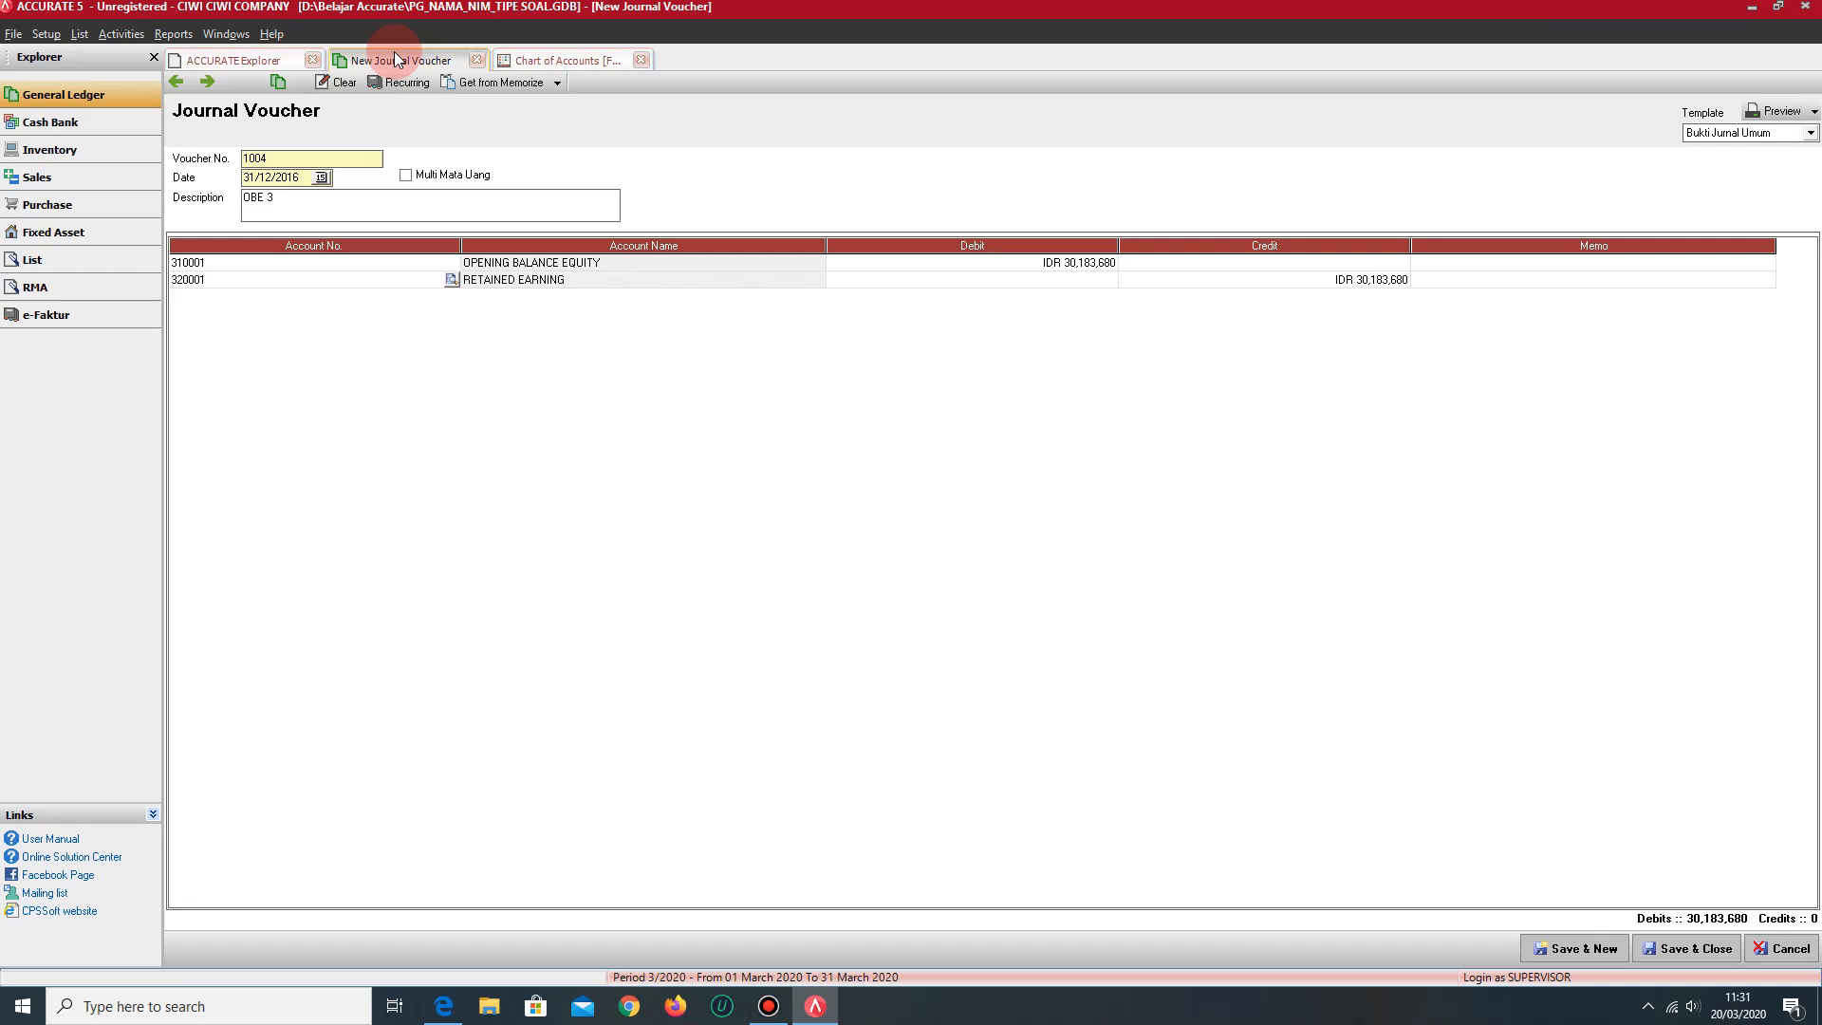
pyautogui.press('Tab')
pyautogui.press('Tab')
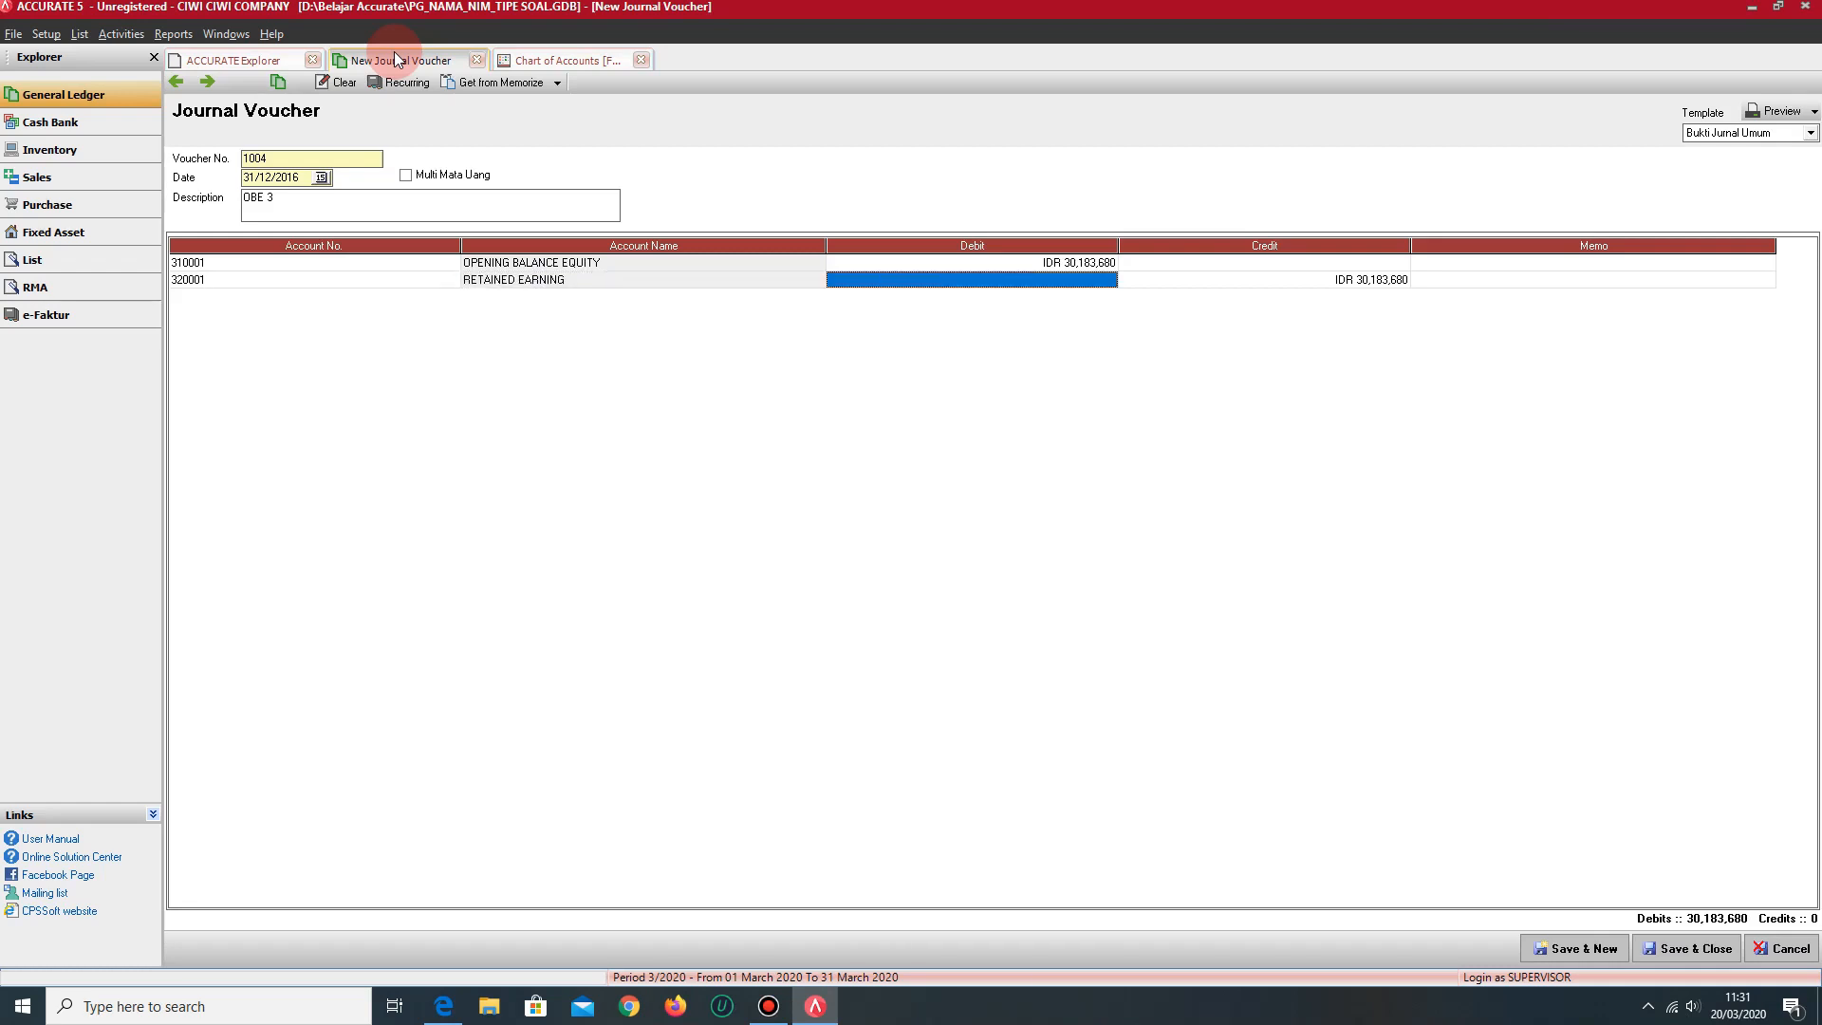
pyautogui.press('Tab')
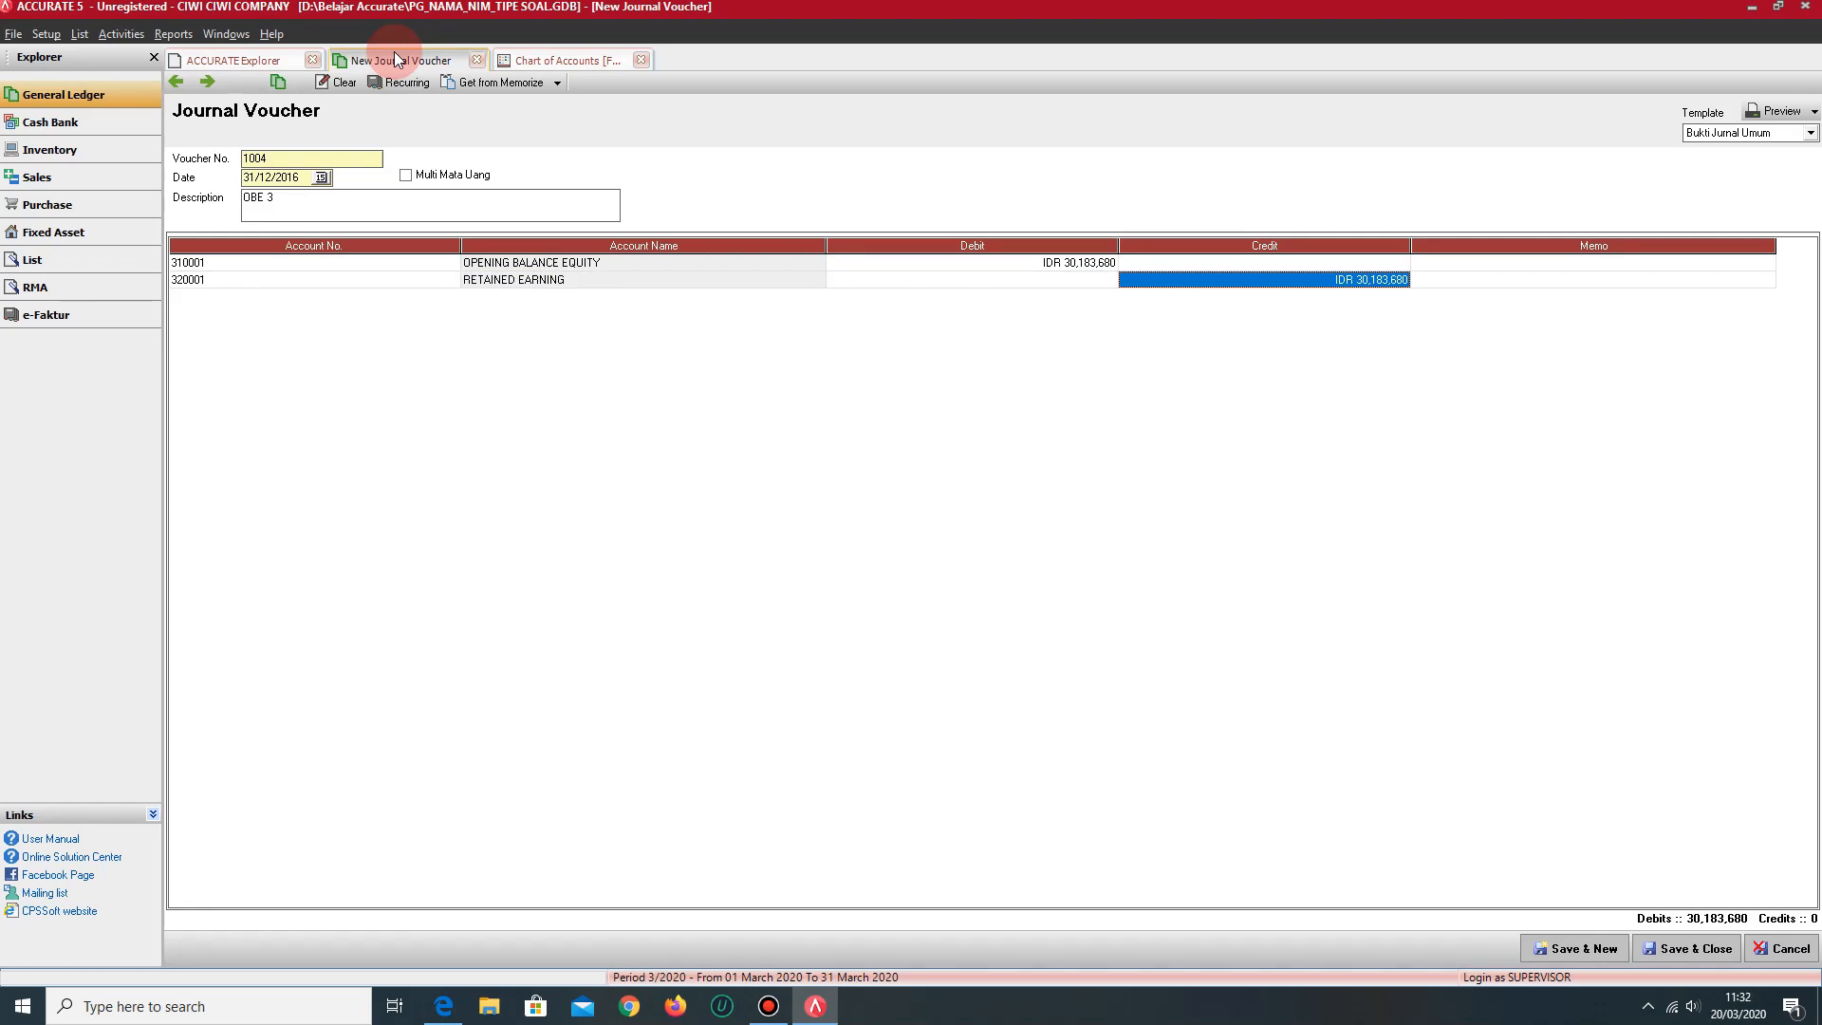
pyautogui.press('Tab')
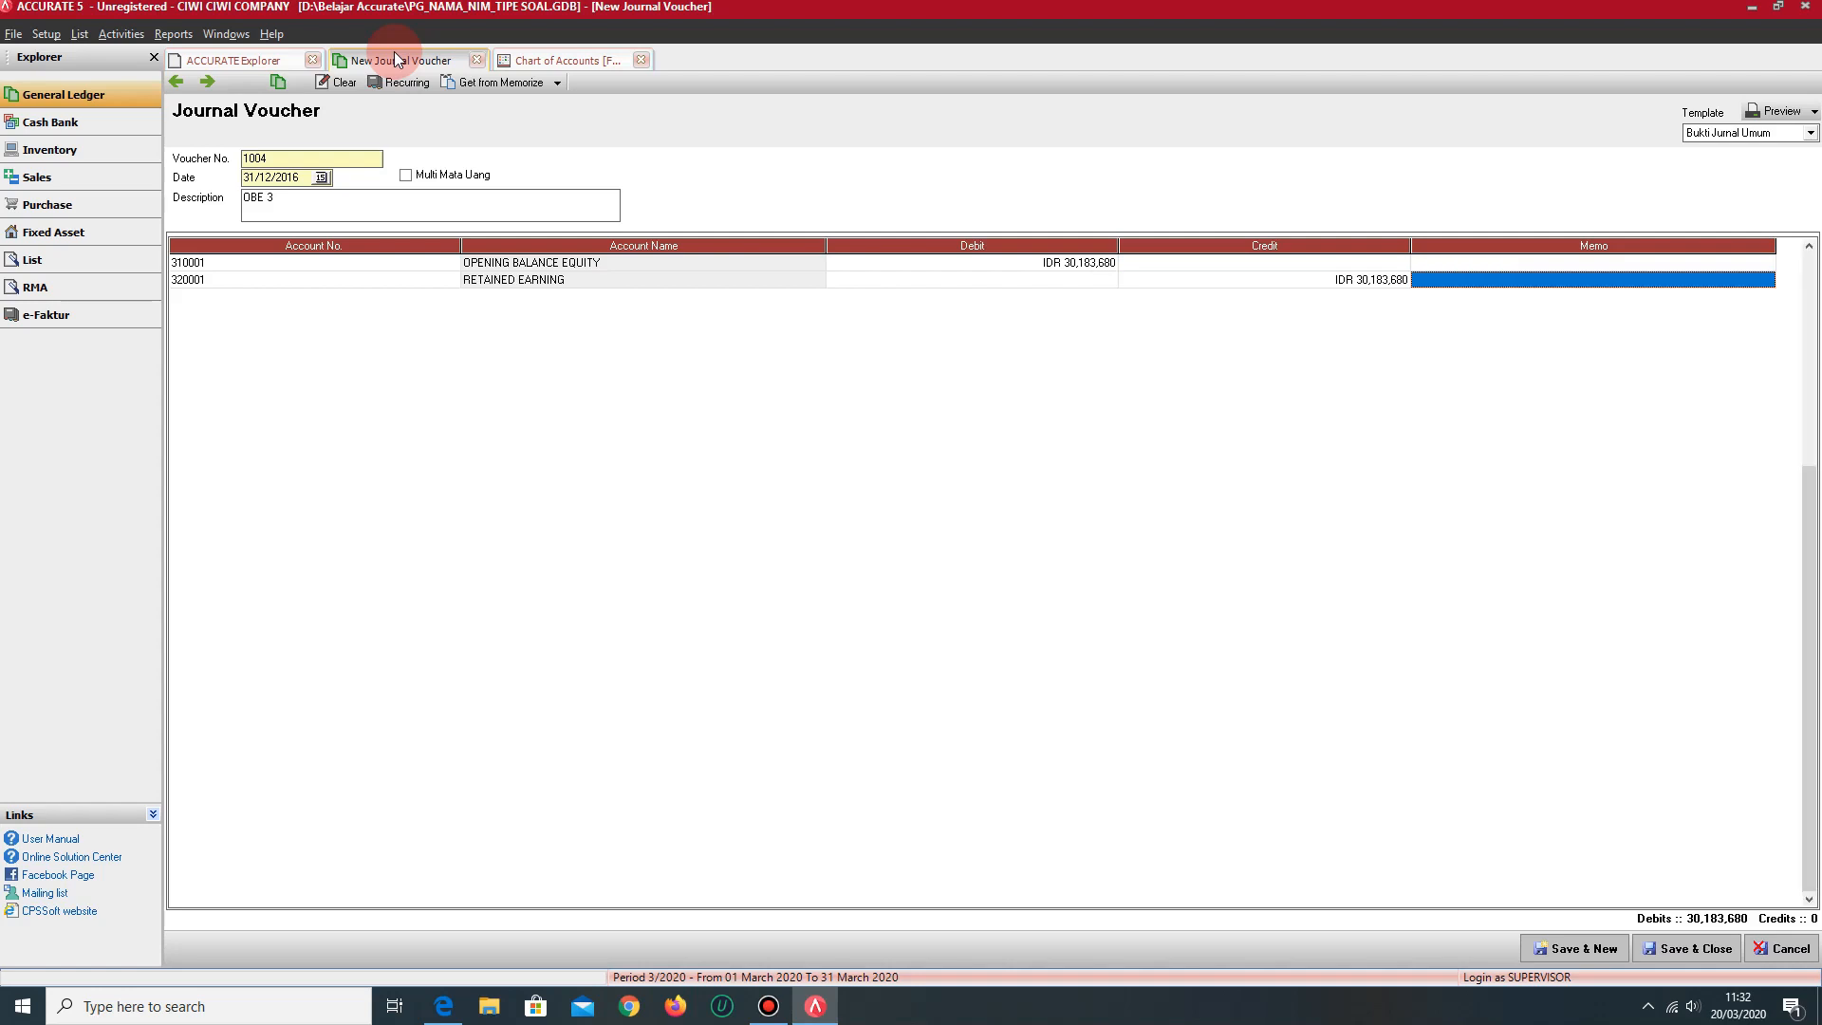
pyautogui.press('Tab')
pyautogui.press('Up')
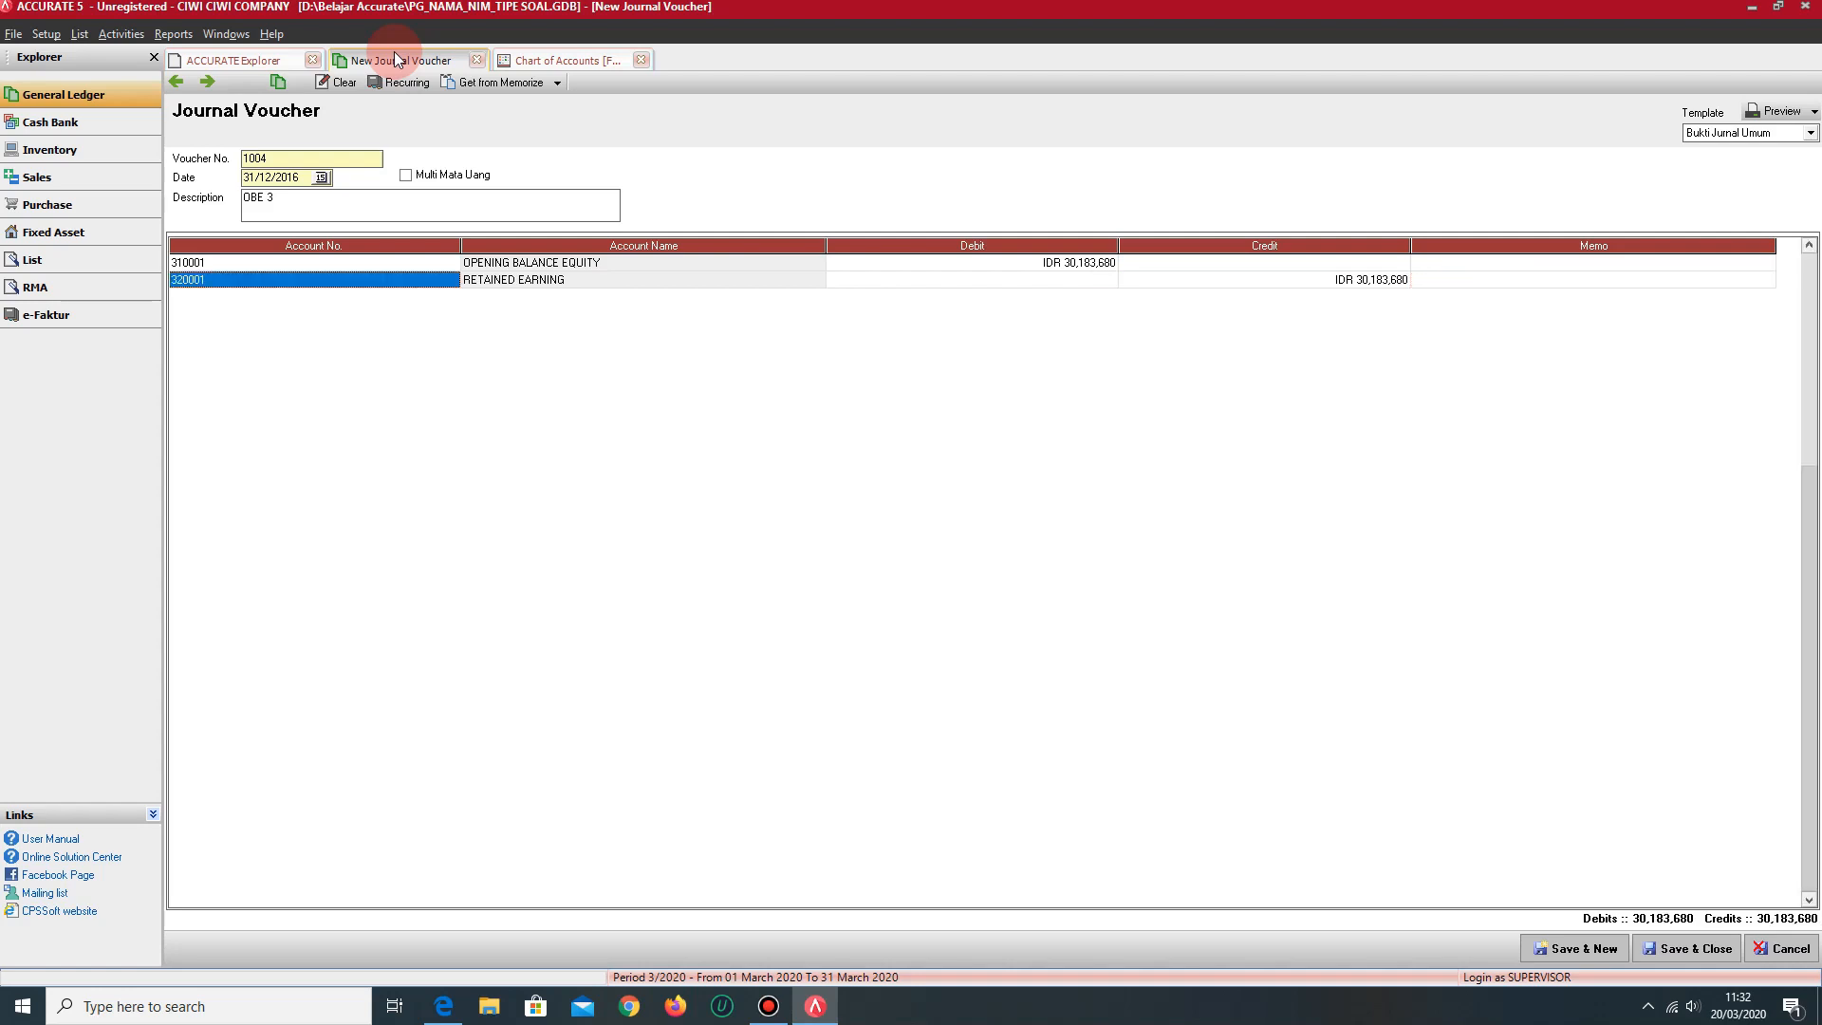
pyautogui.click(913, 457)
pyautogui.click(1683, 949)
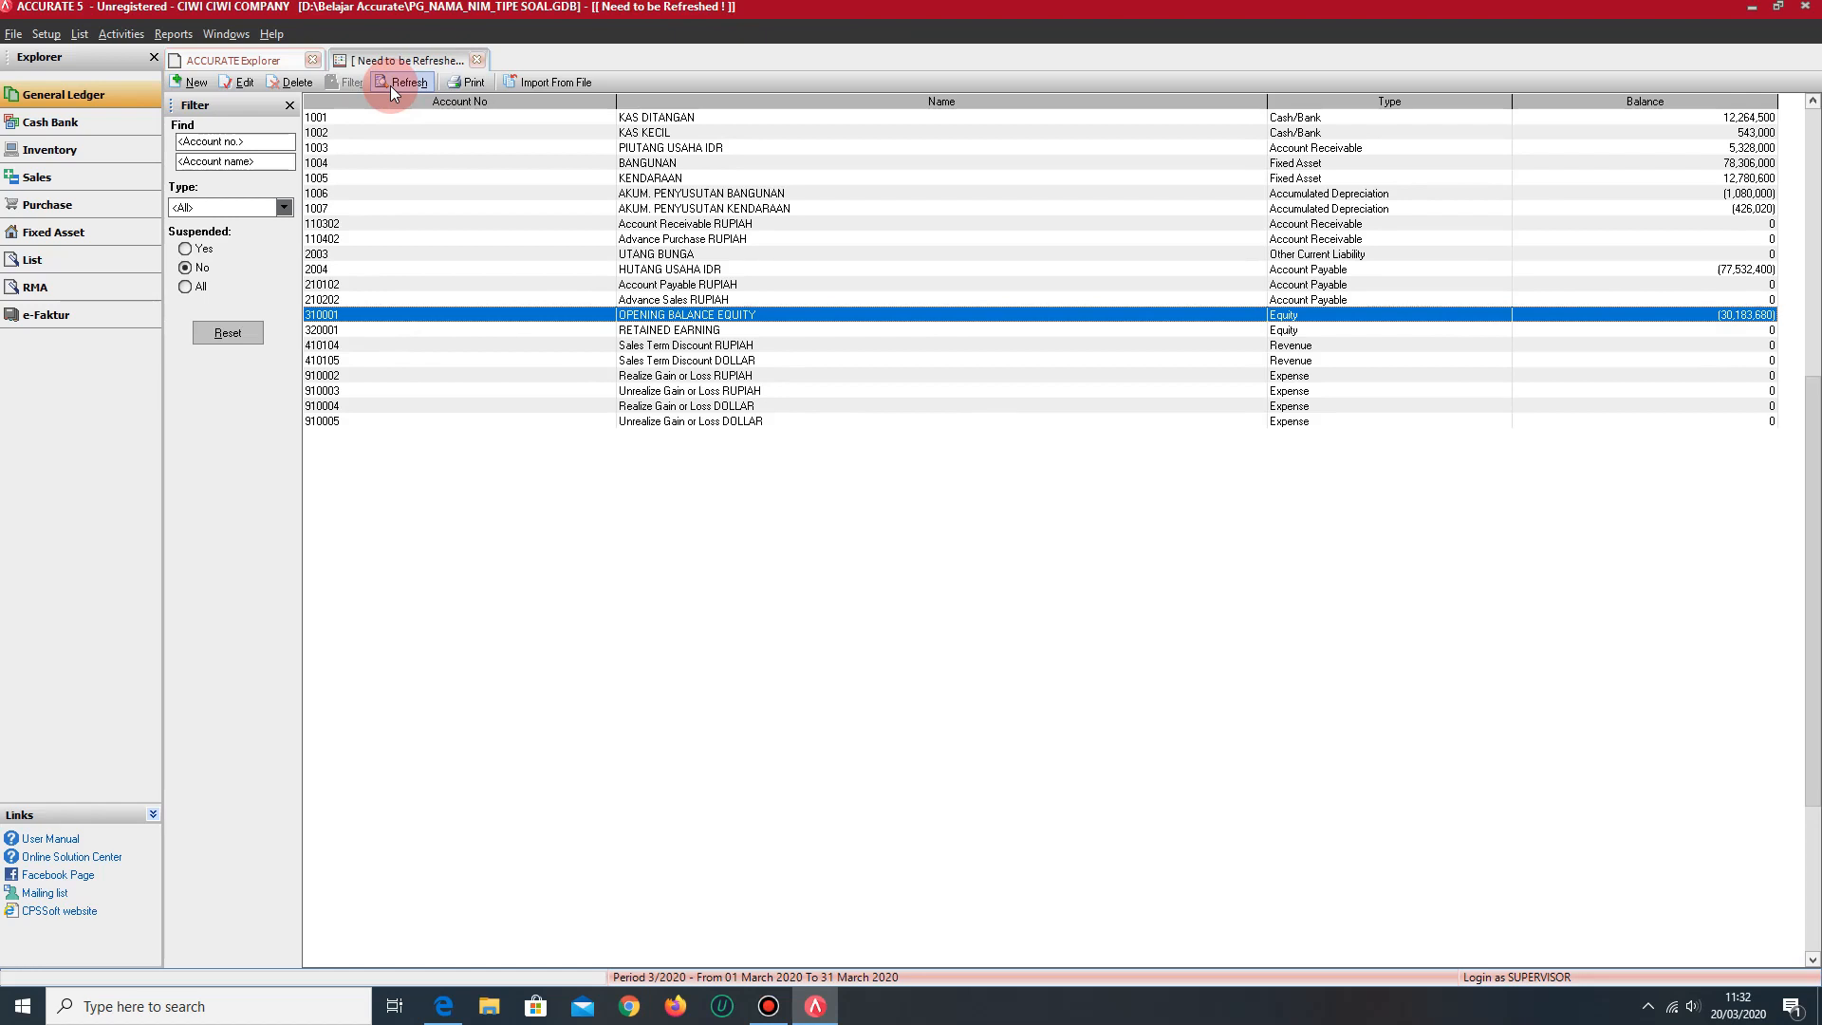
# - Refresh the chart of accounts, check the RETAINED EARNING balance and return to the General Ledger overview
pyautogui.click(390, 82)
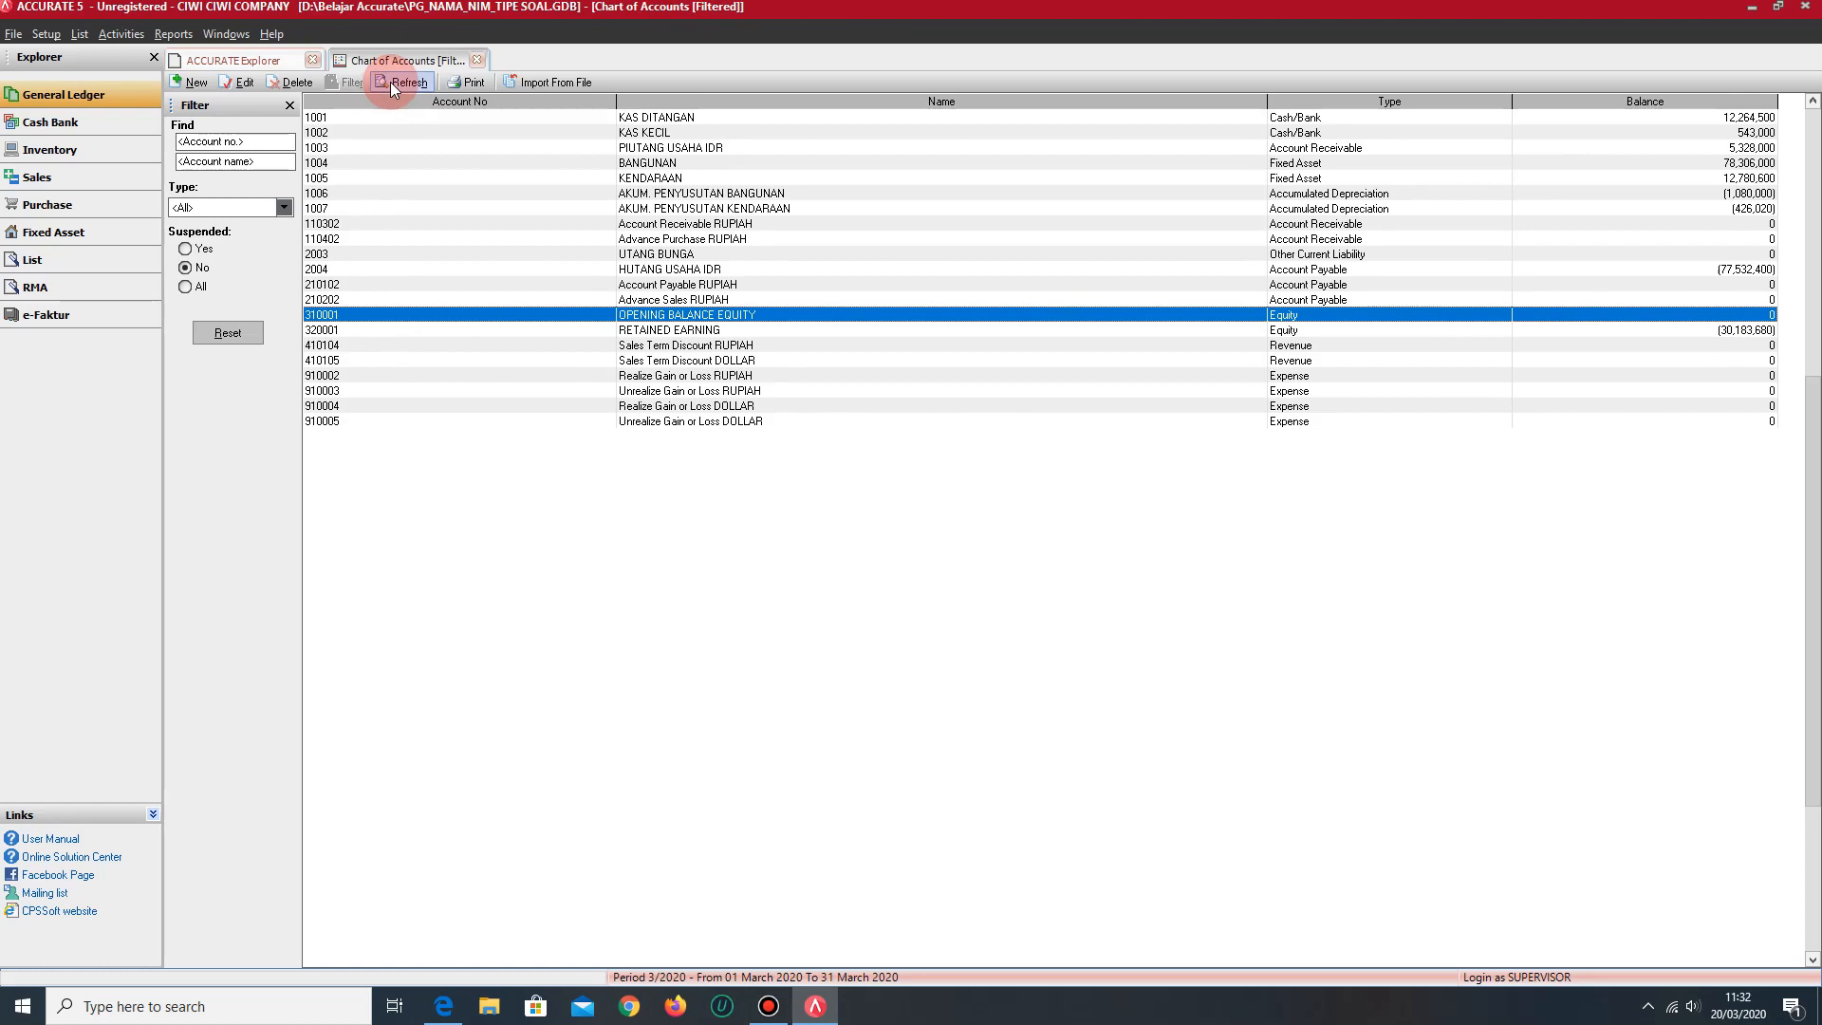
pyautogui.click(1670, 329)
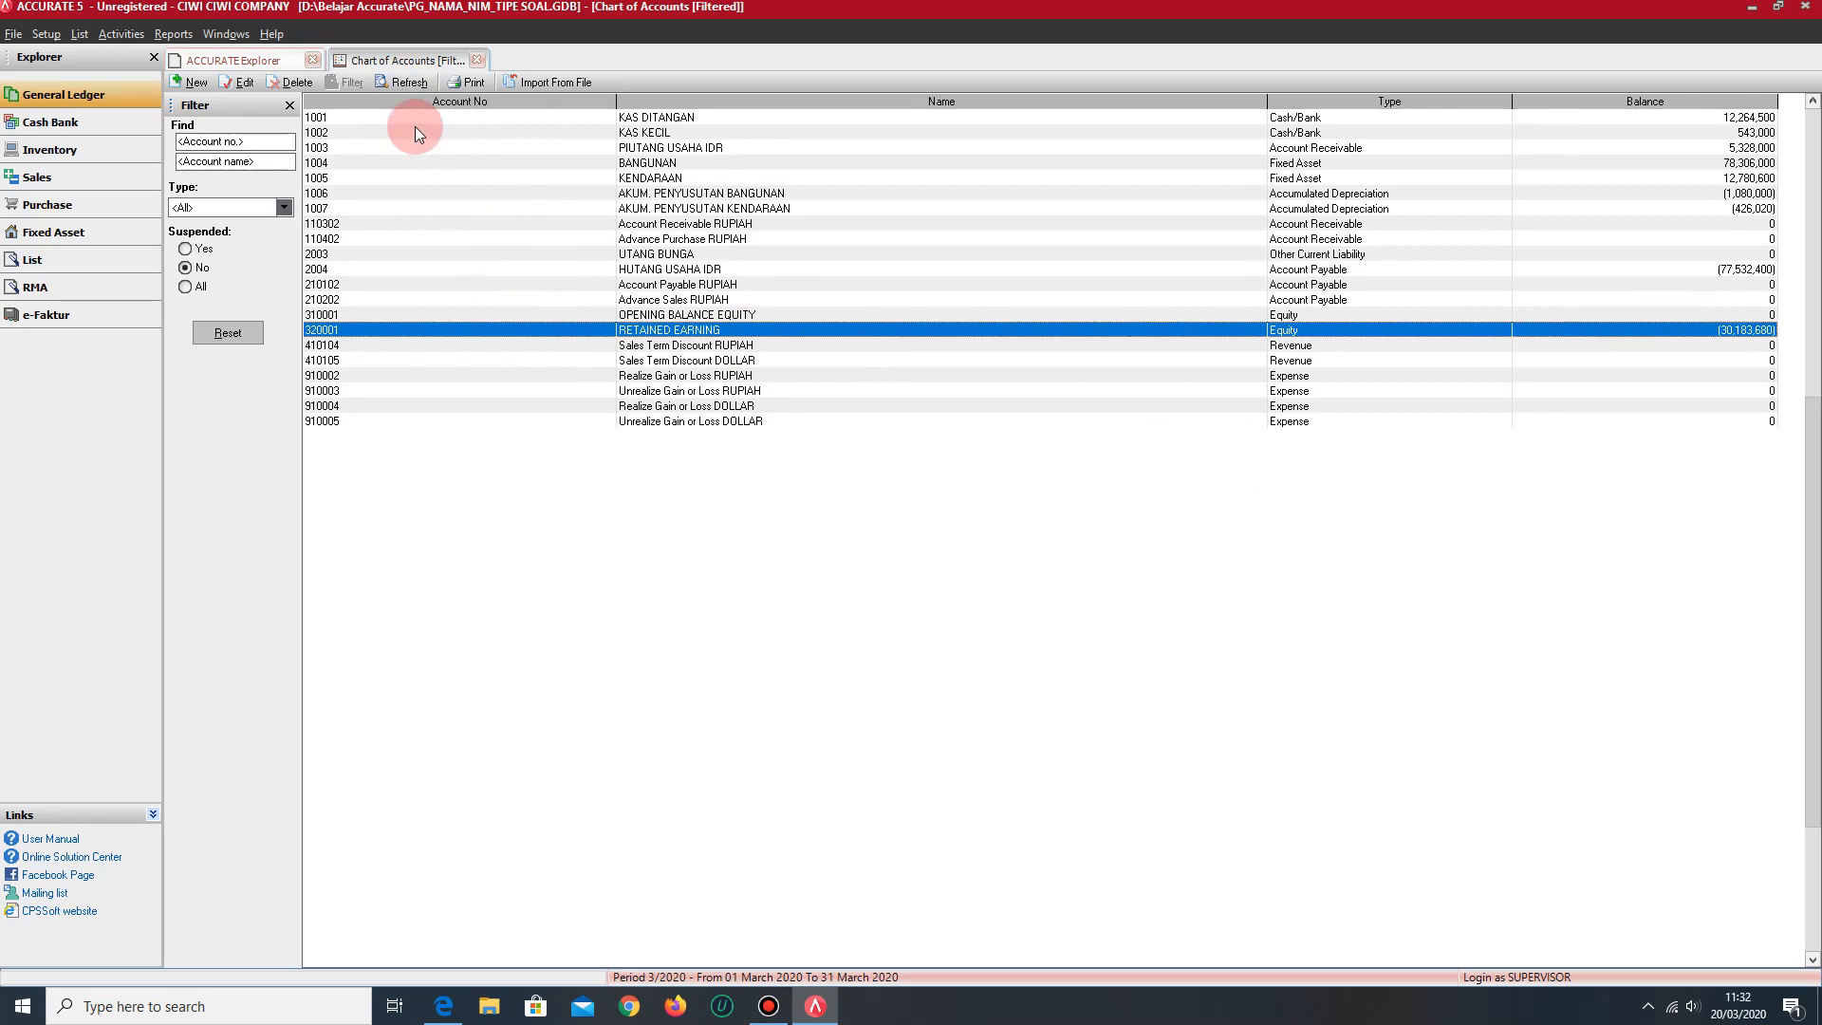
pyautogui.click(218, 63)
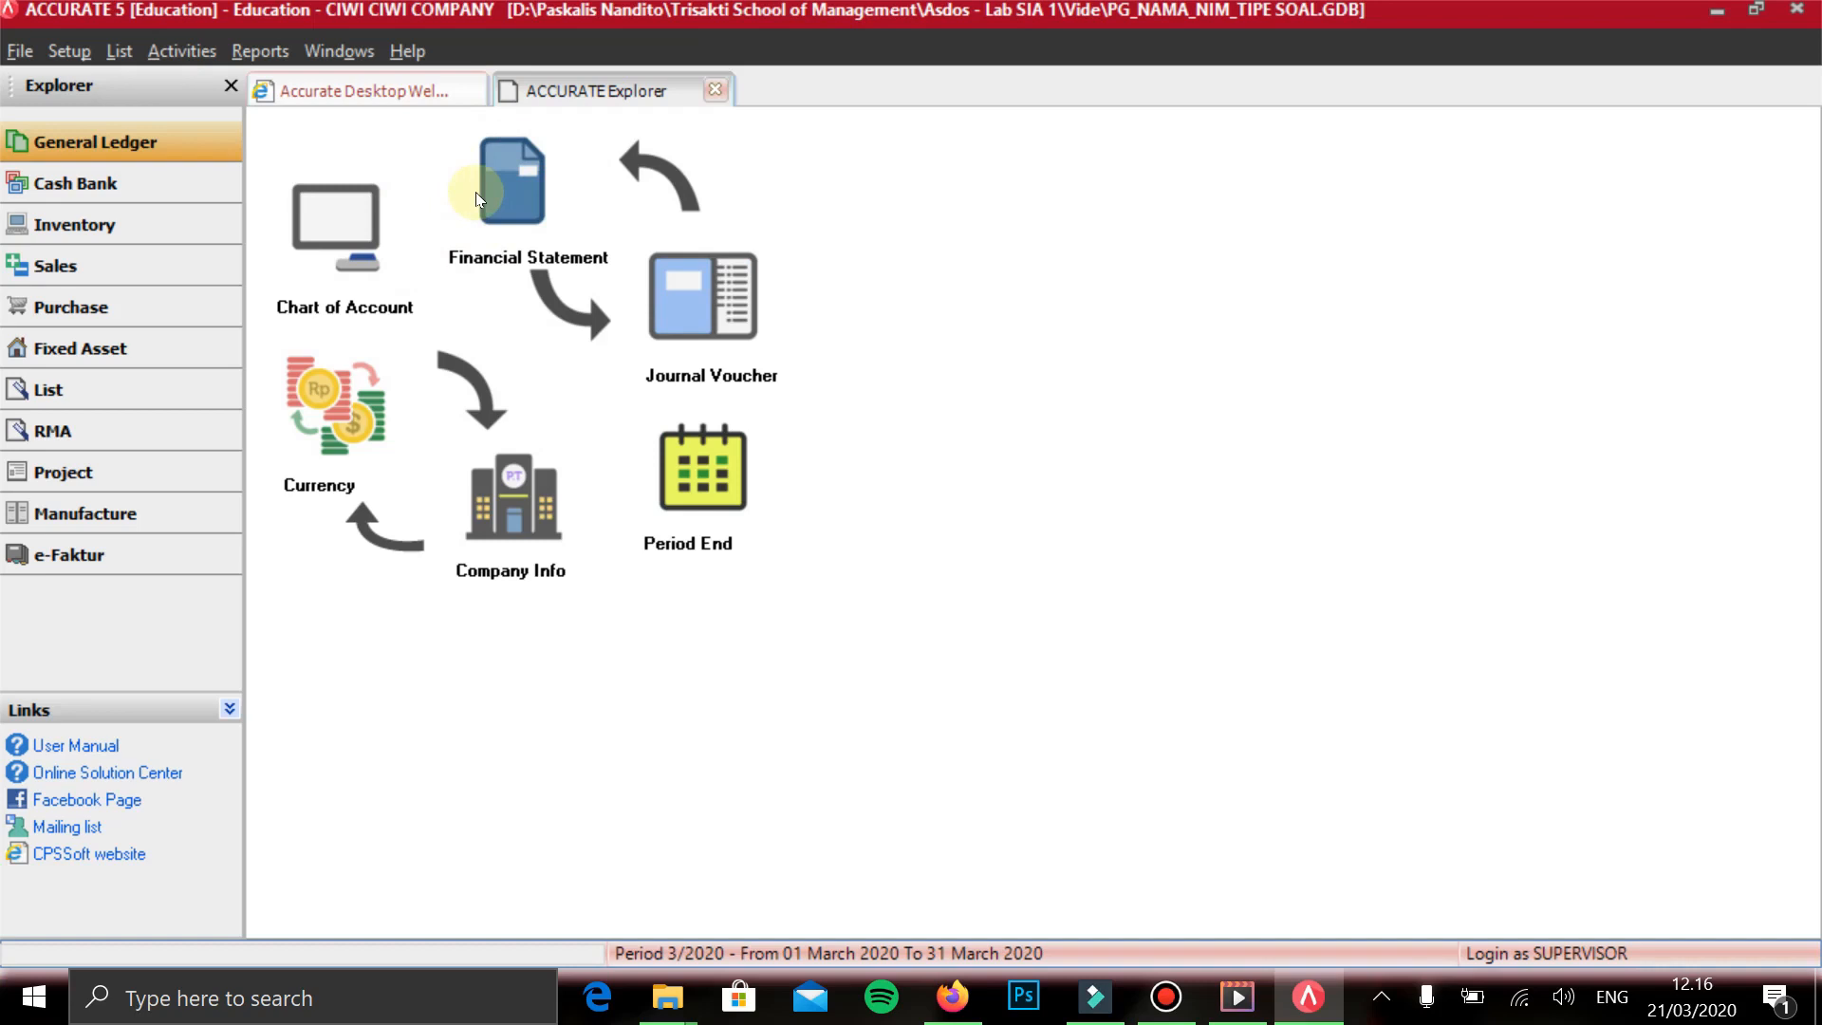
# - Open a new journal voucher and set its date to 01/01/2017
pyautogui.click(498, 195)
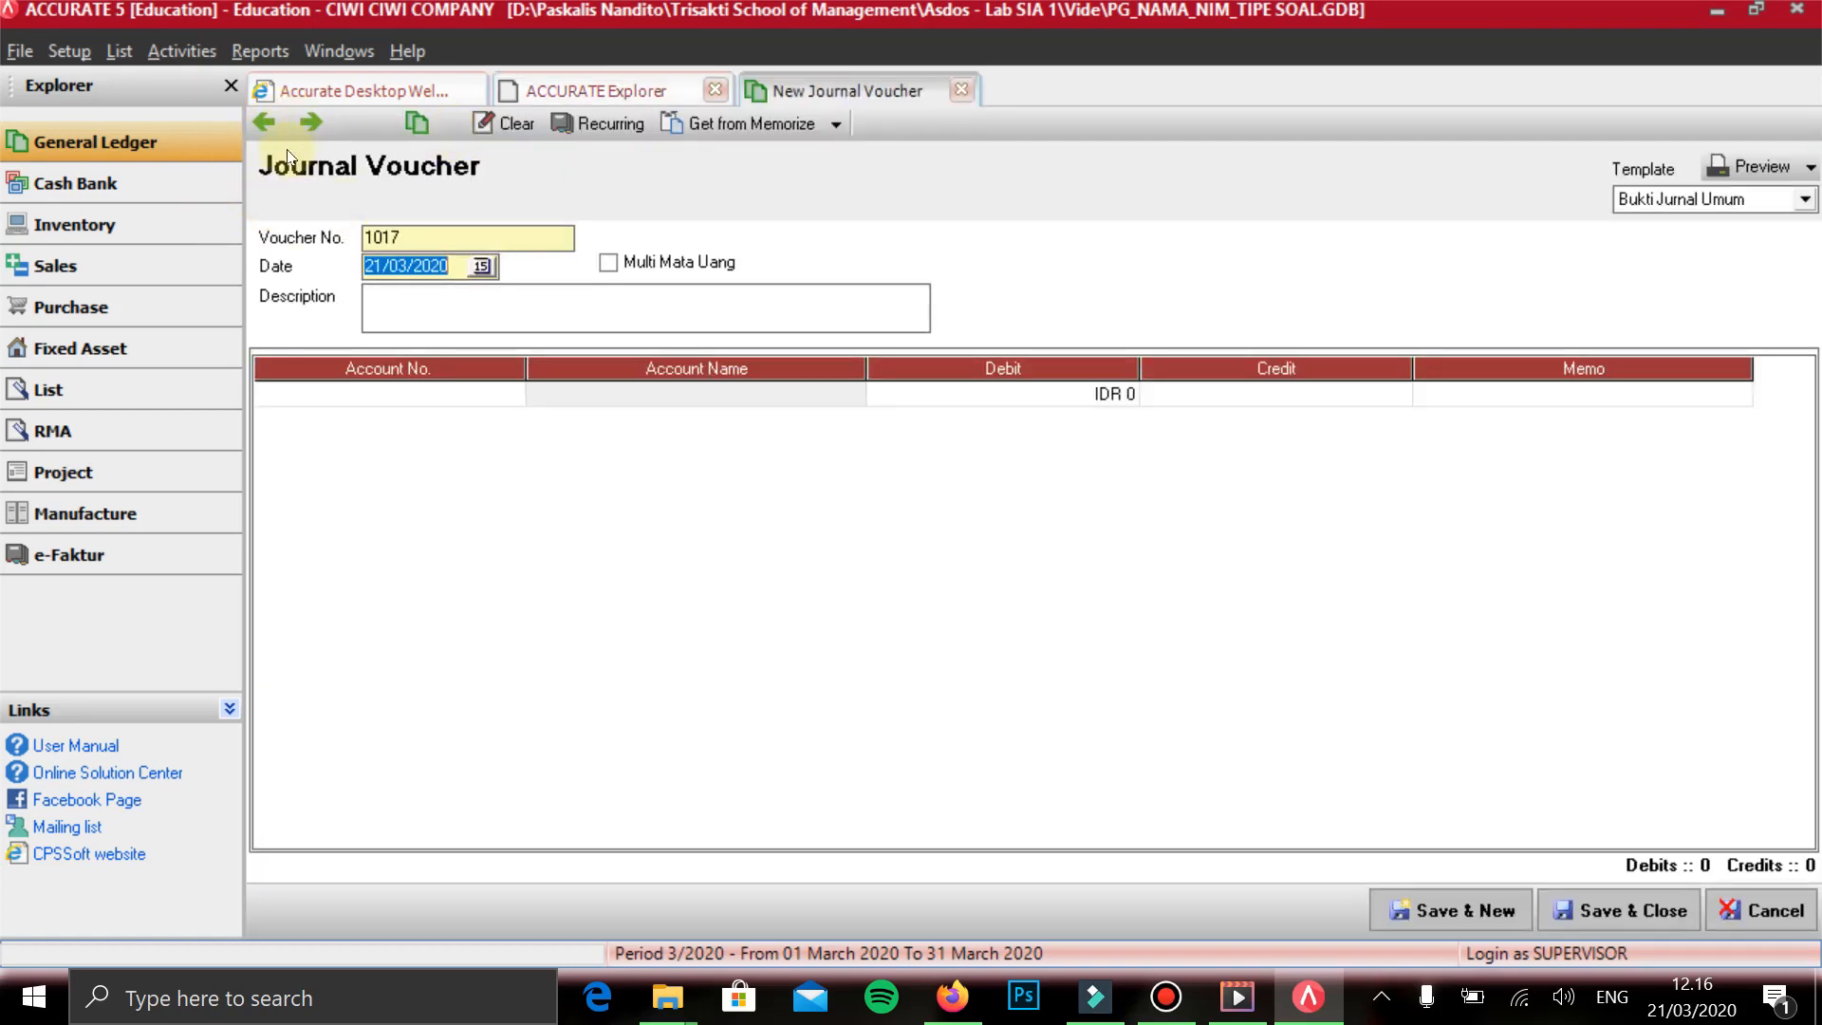
pyautogui.click(300, 154)
pyautogui.click(304, 177)
pyautogui.moveTo(303, 176); pyautogui.dragTo(175, 170)
pyautogui.write('01/01/2017')
pyautogui.press('Tab')
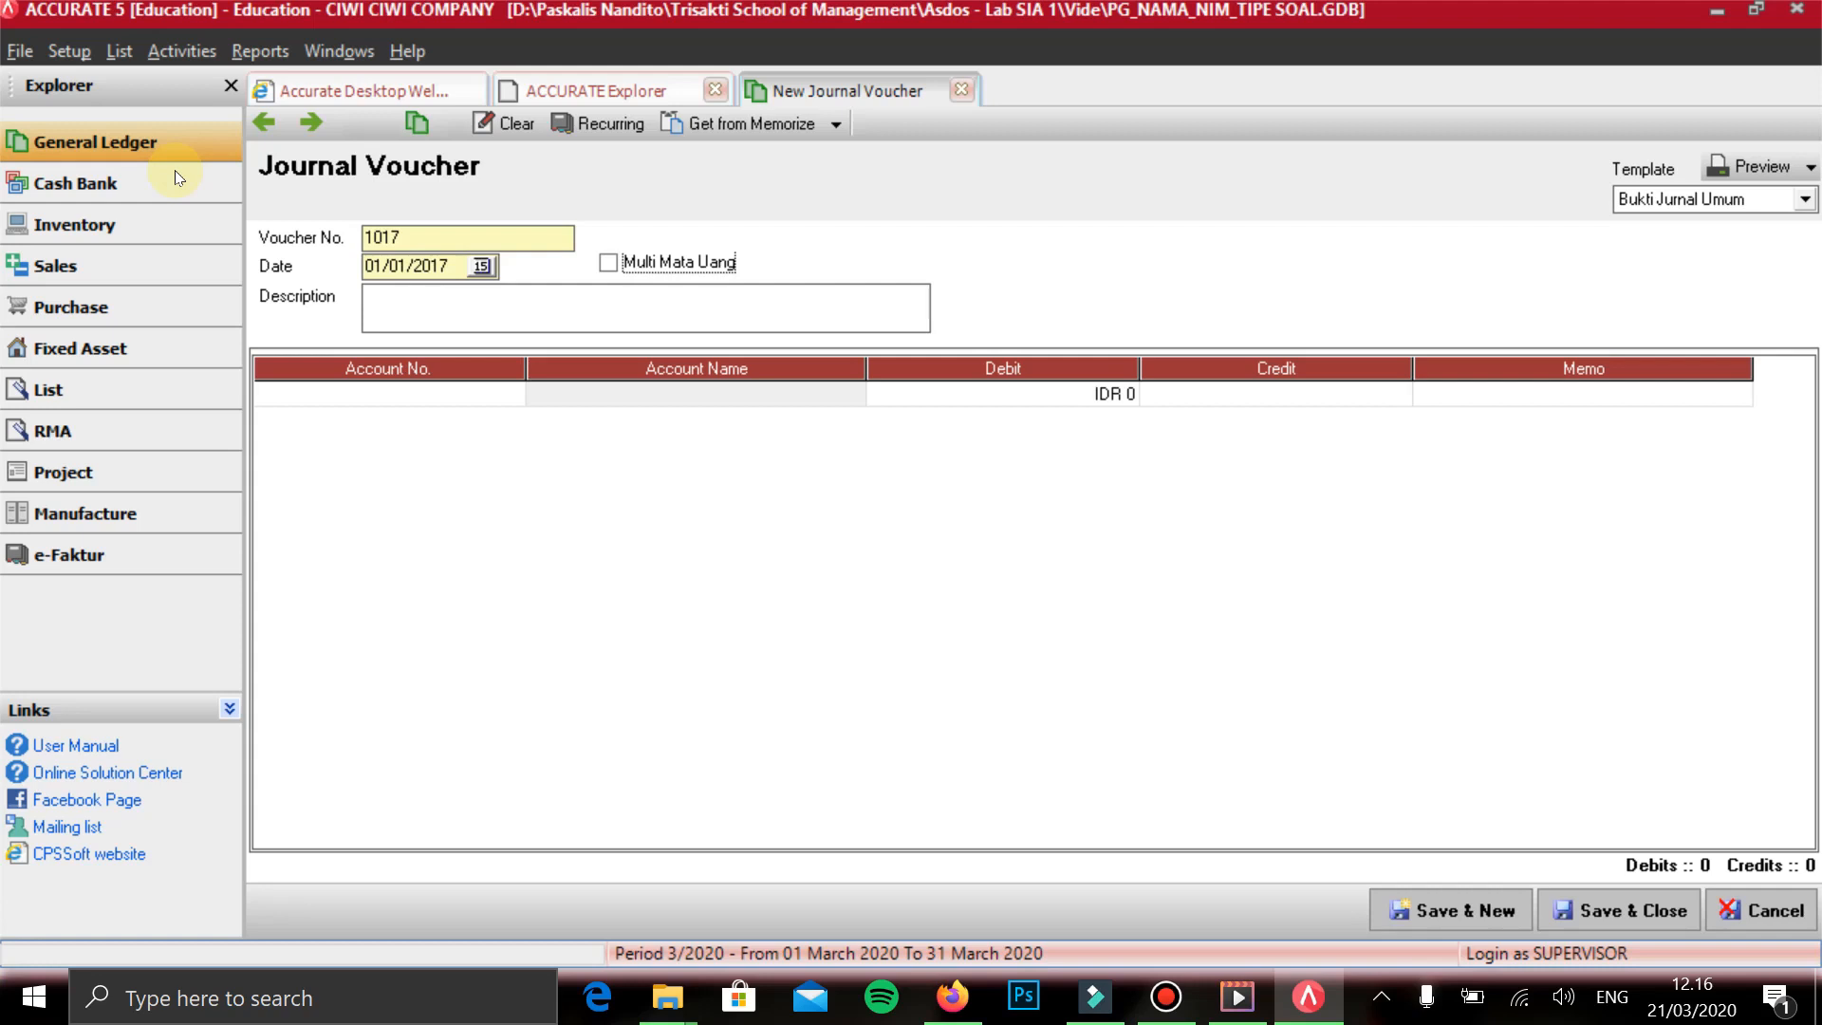
# - Enter MELAKUKAN JASA CREAMBATH as the voucher's description
pyautogui.press('Tab')
pyautogui.write('MELAKUKAN JASA CRA')
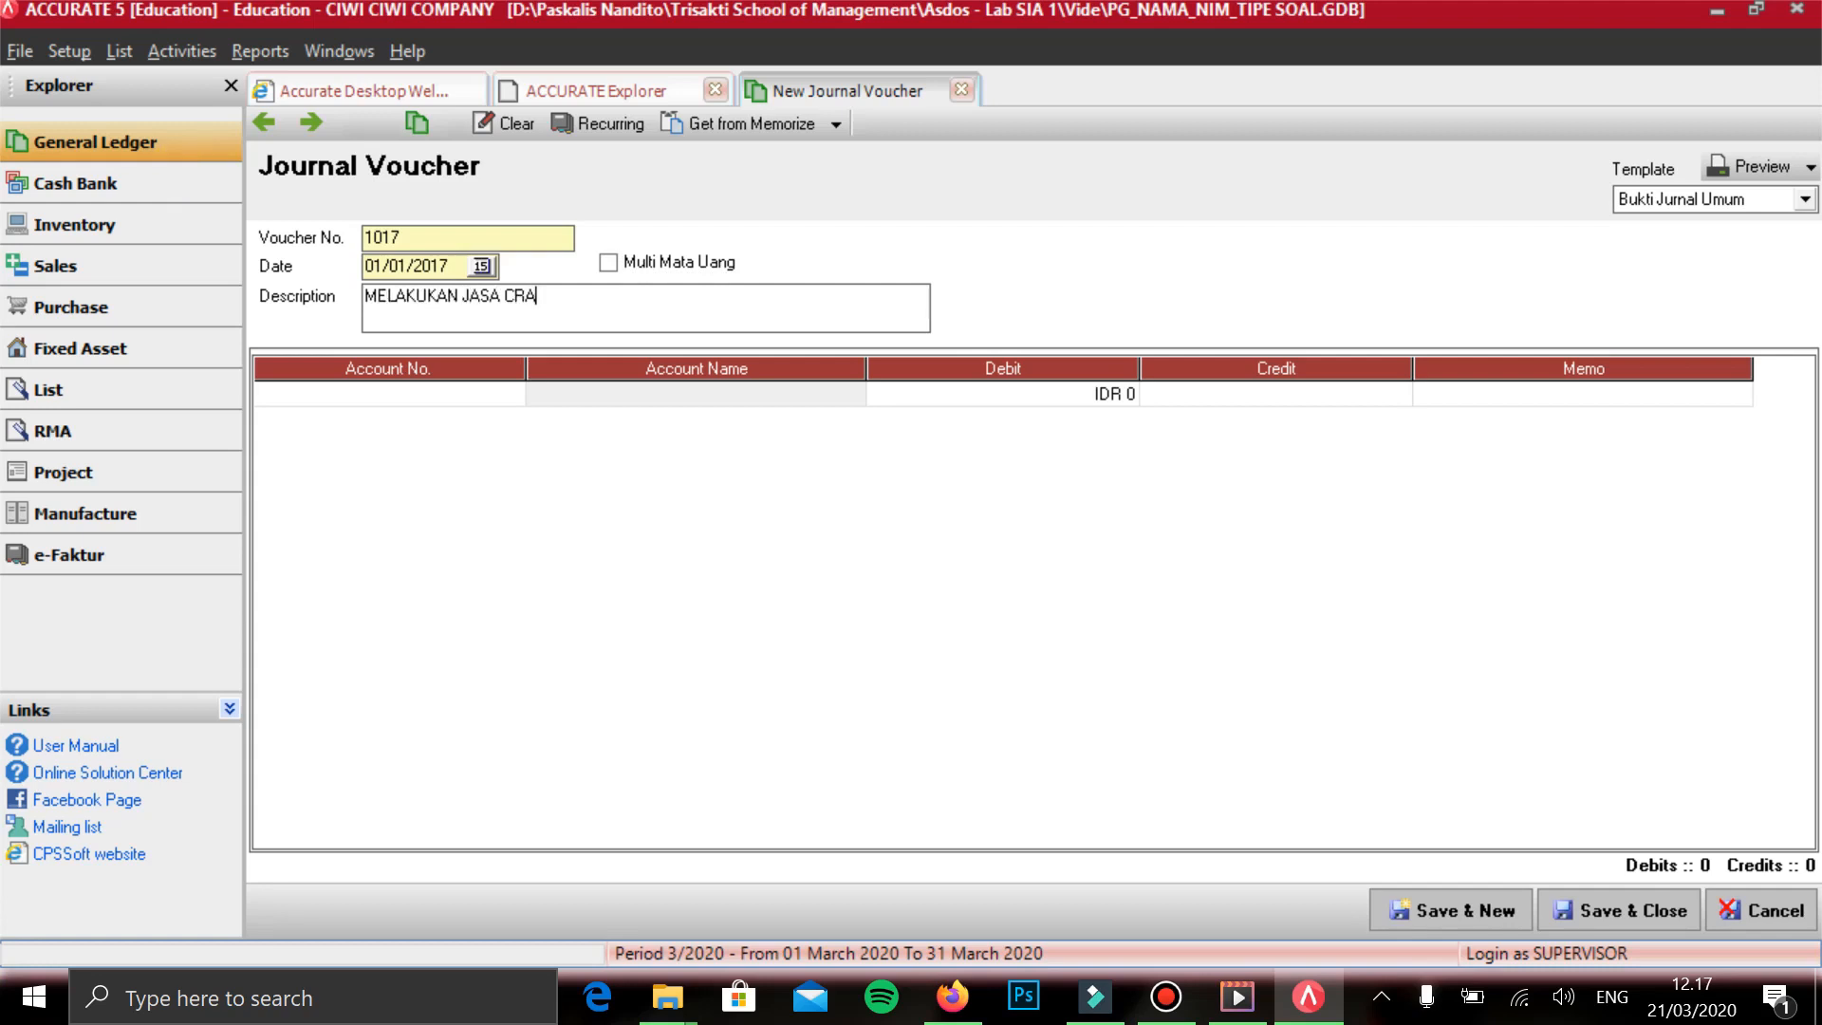
pyautogui.write('EMBATH')
pyautogui.press('Tab')
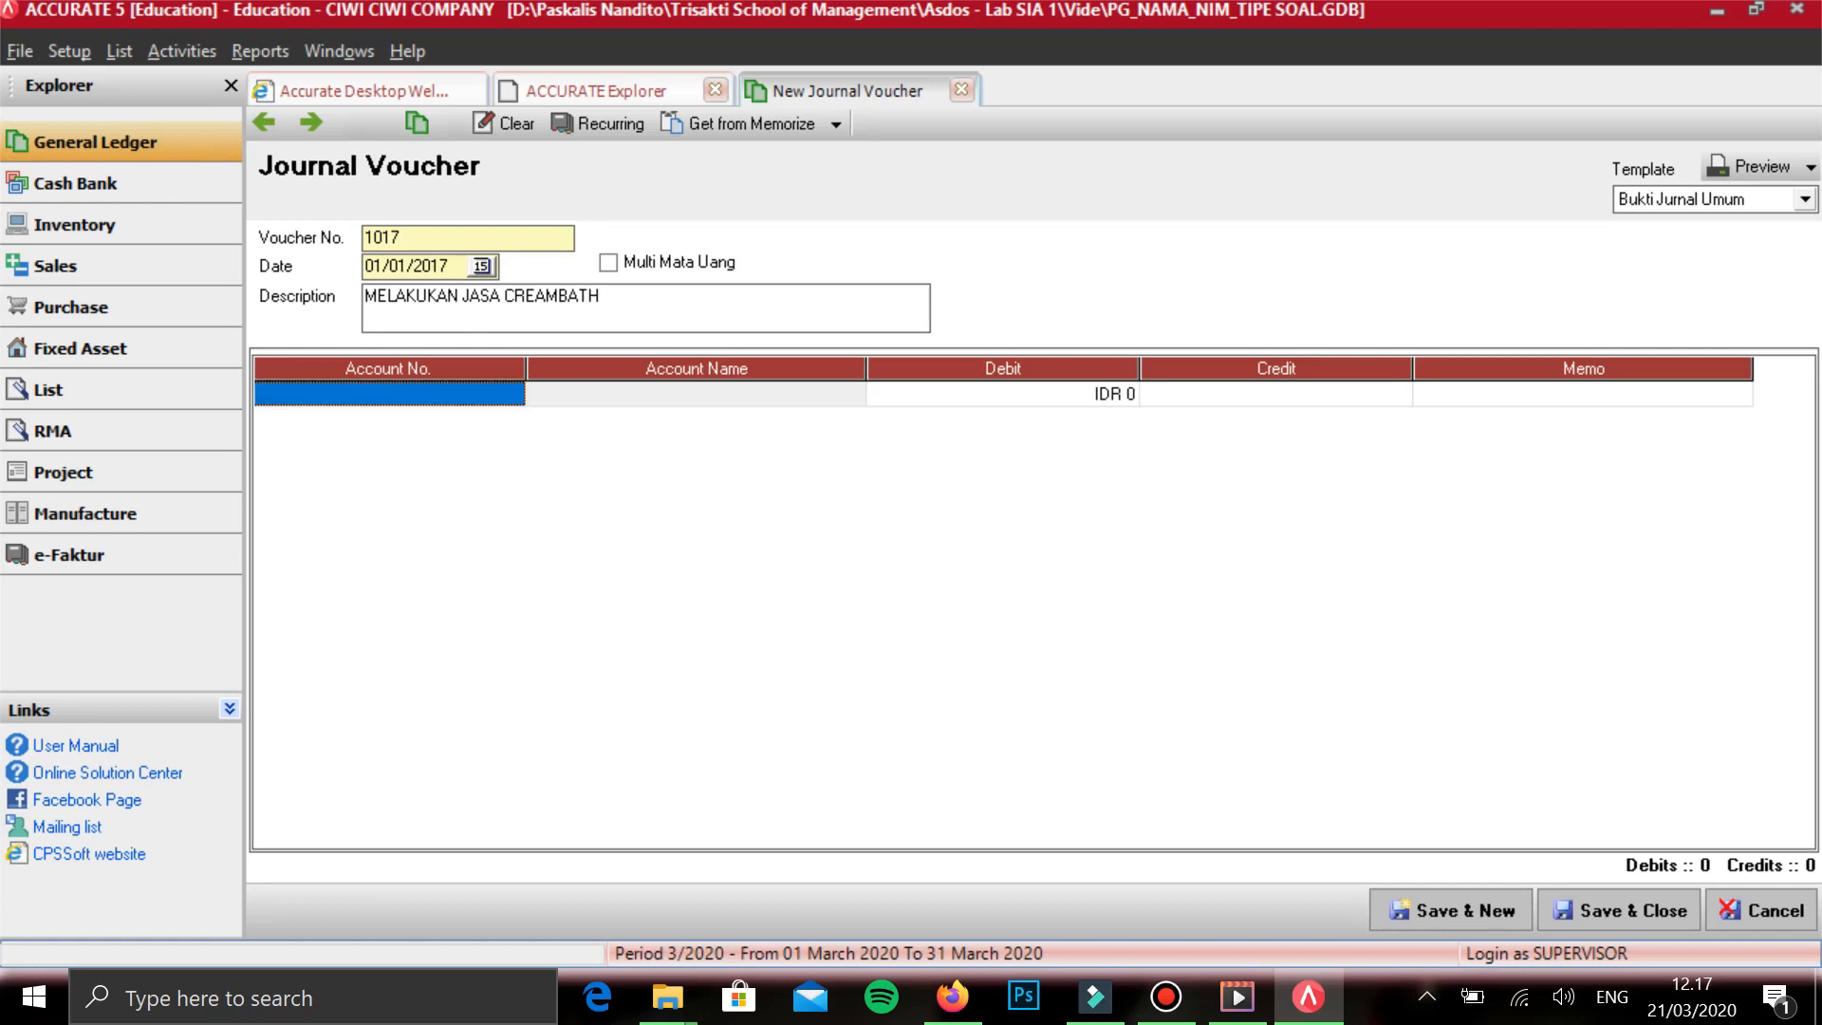
# - Debit PIUTANG USAHA IDR with IDR 150,000 on the first line of the voucher
pyautogui.write('P')
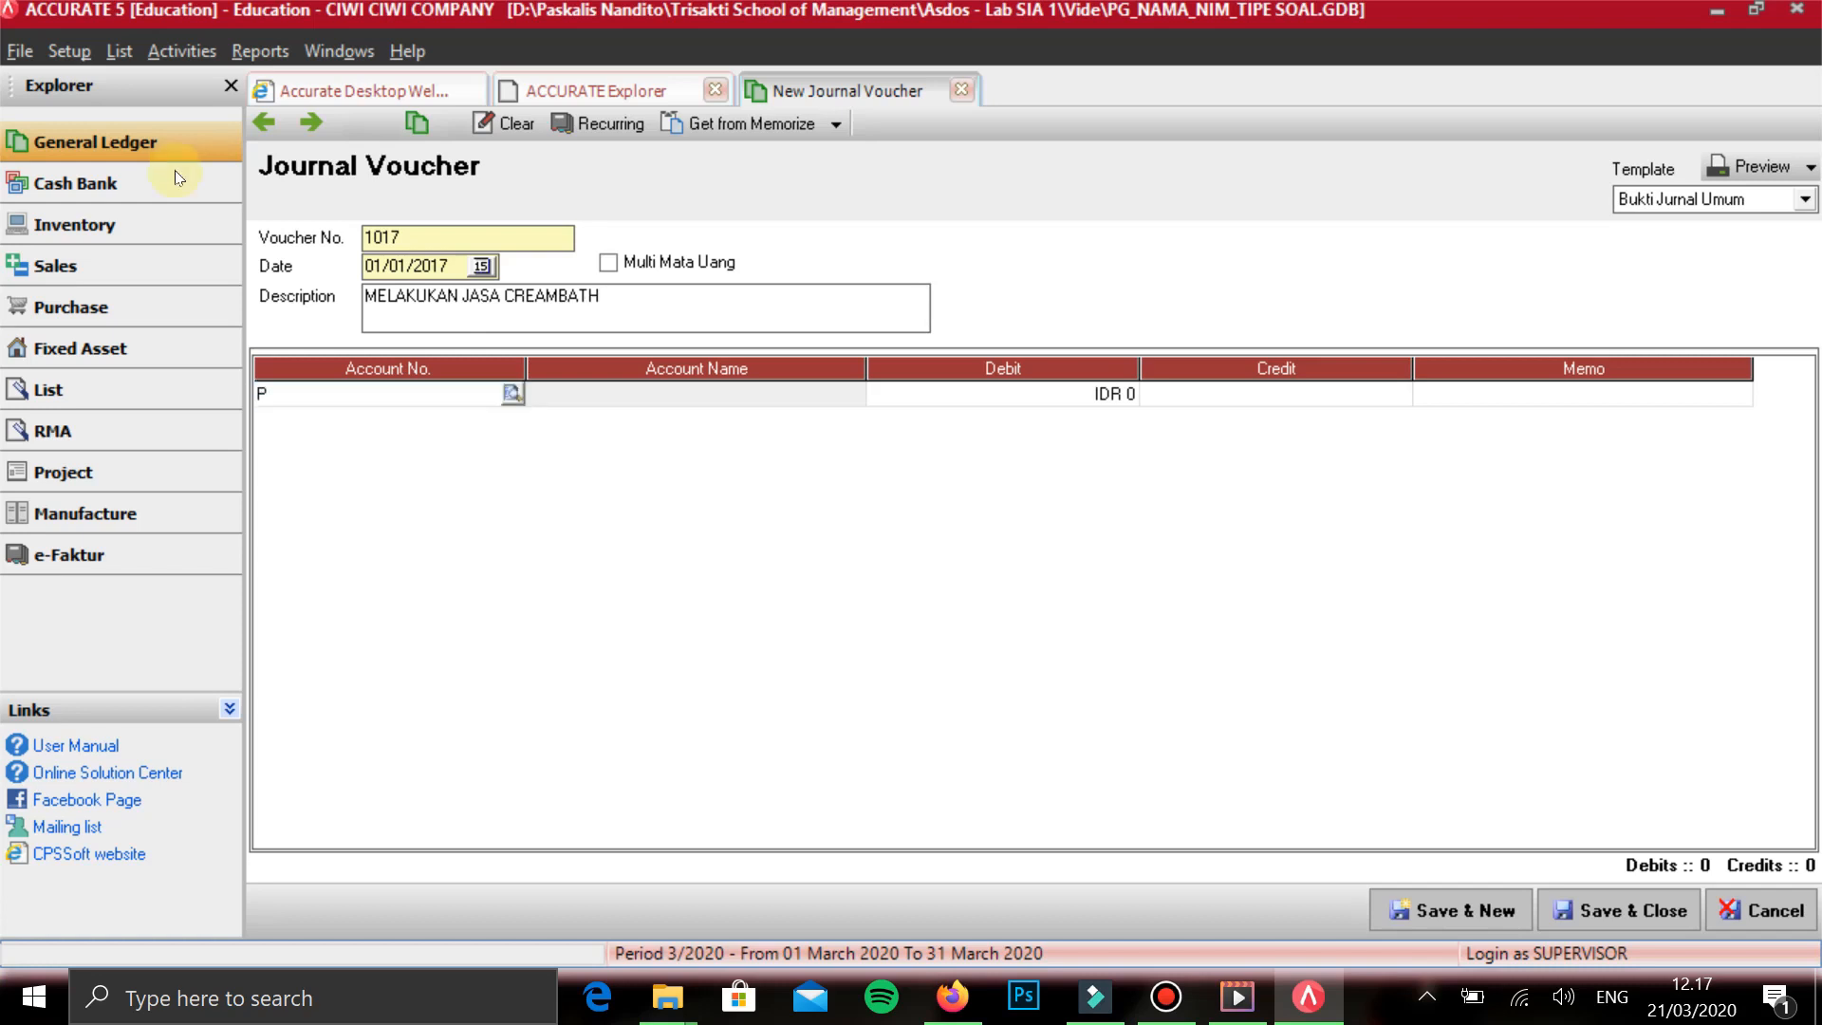
pyautogui.write('IUTANG')
pyautogui.press('Return')
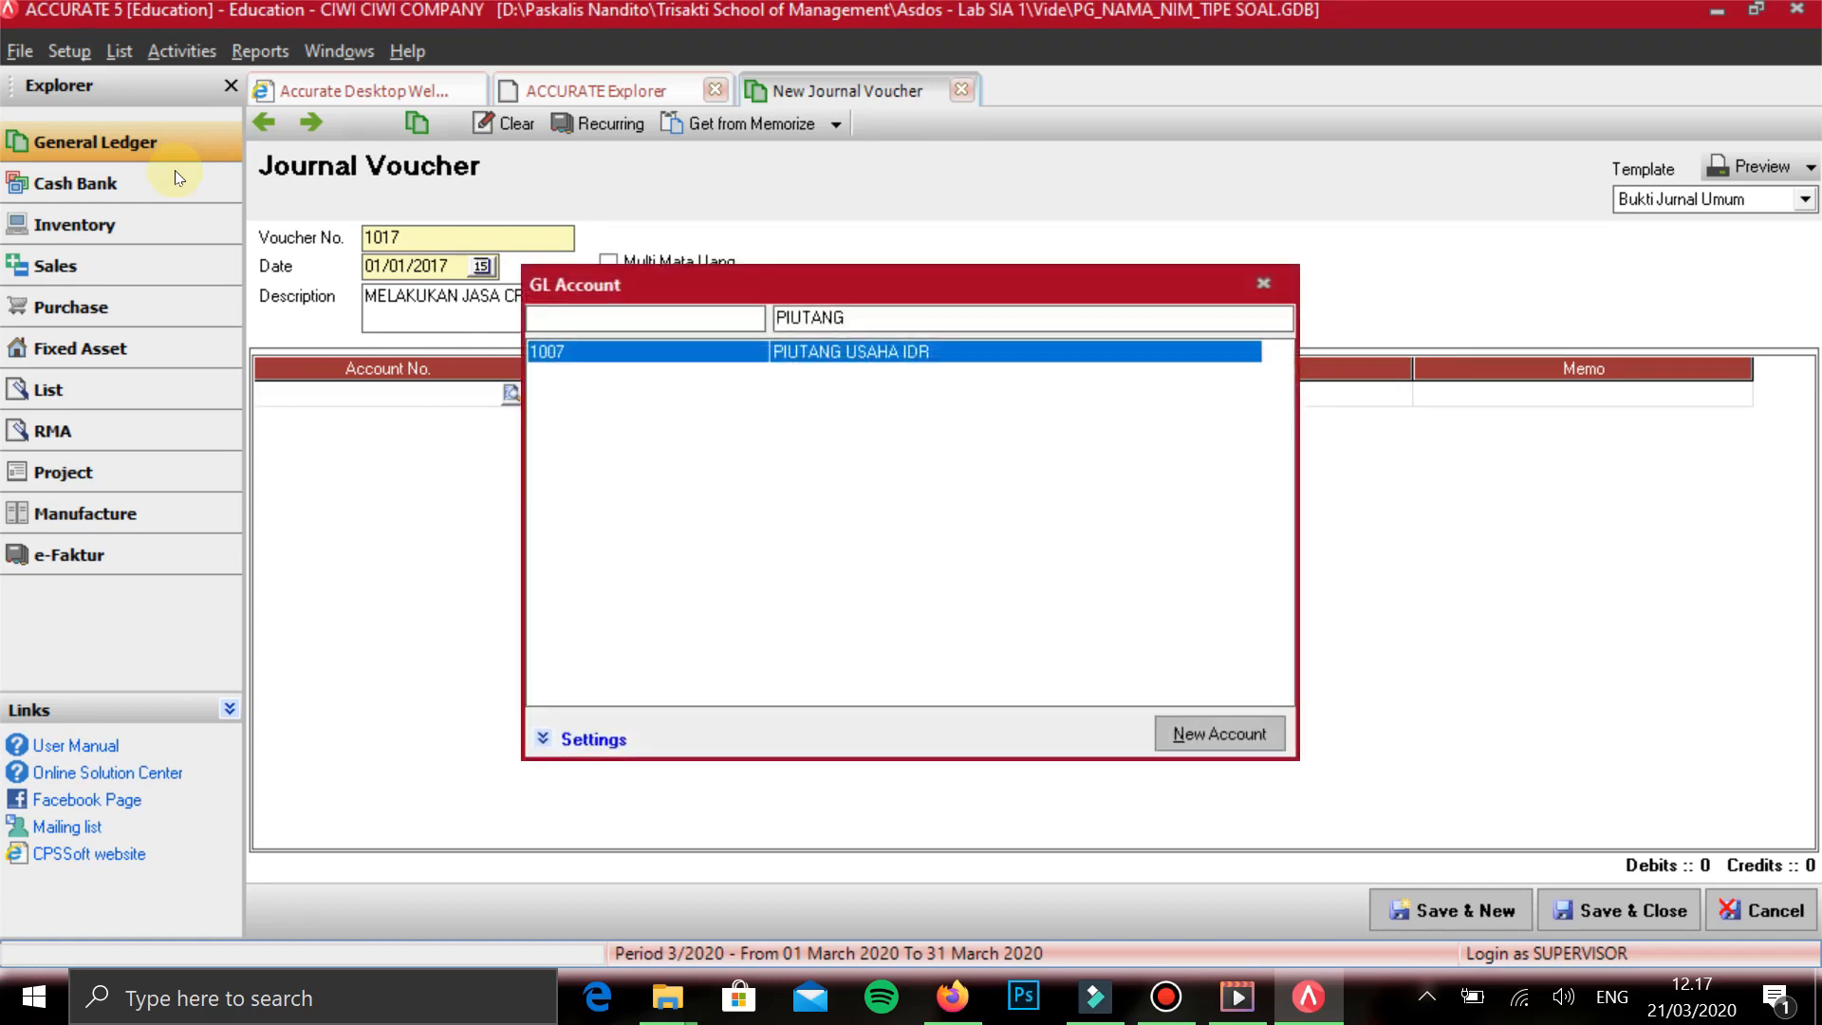
pyautogui.press('Return')
pyautogui.press('Tab')
pyautogui.press('Tab')
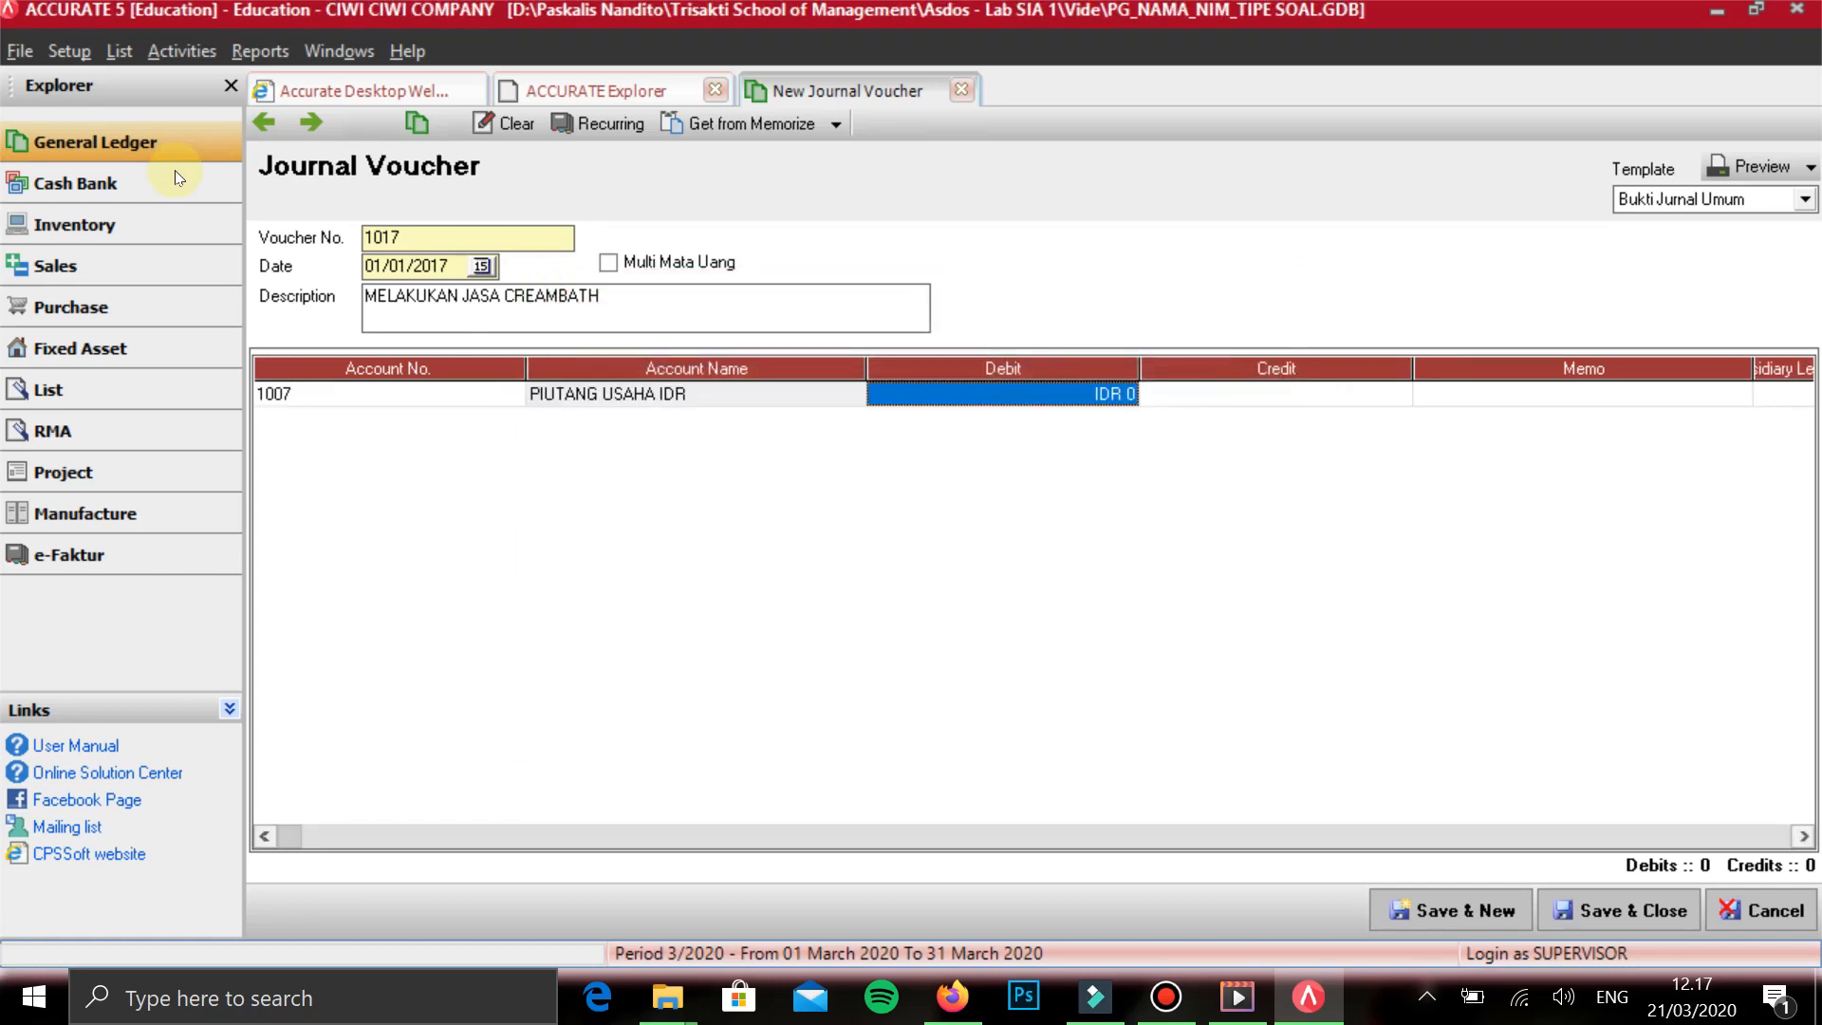
pyautogui.write('150000')
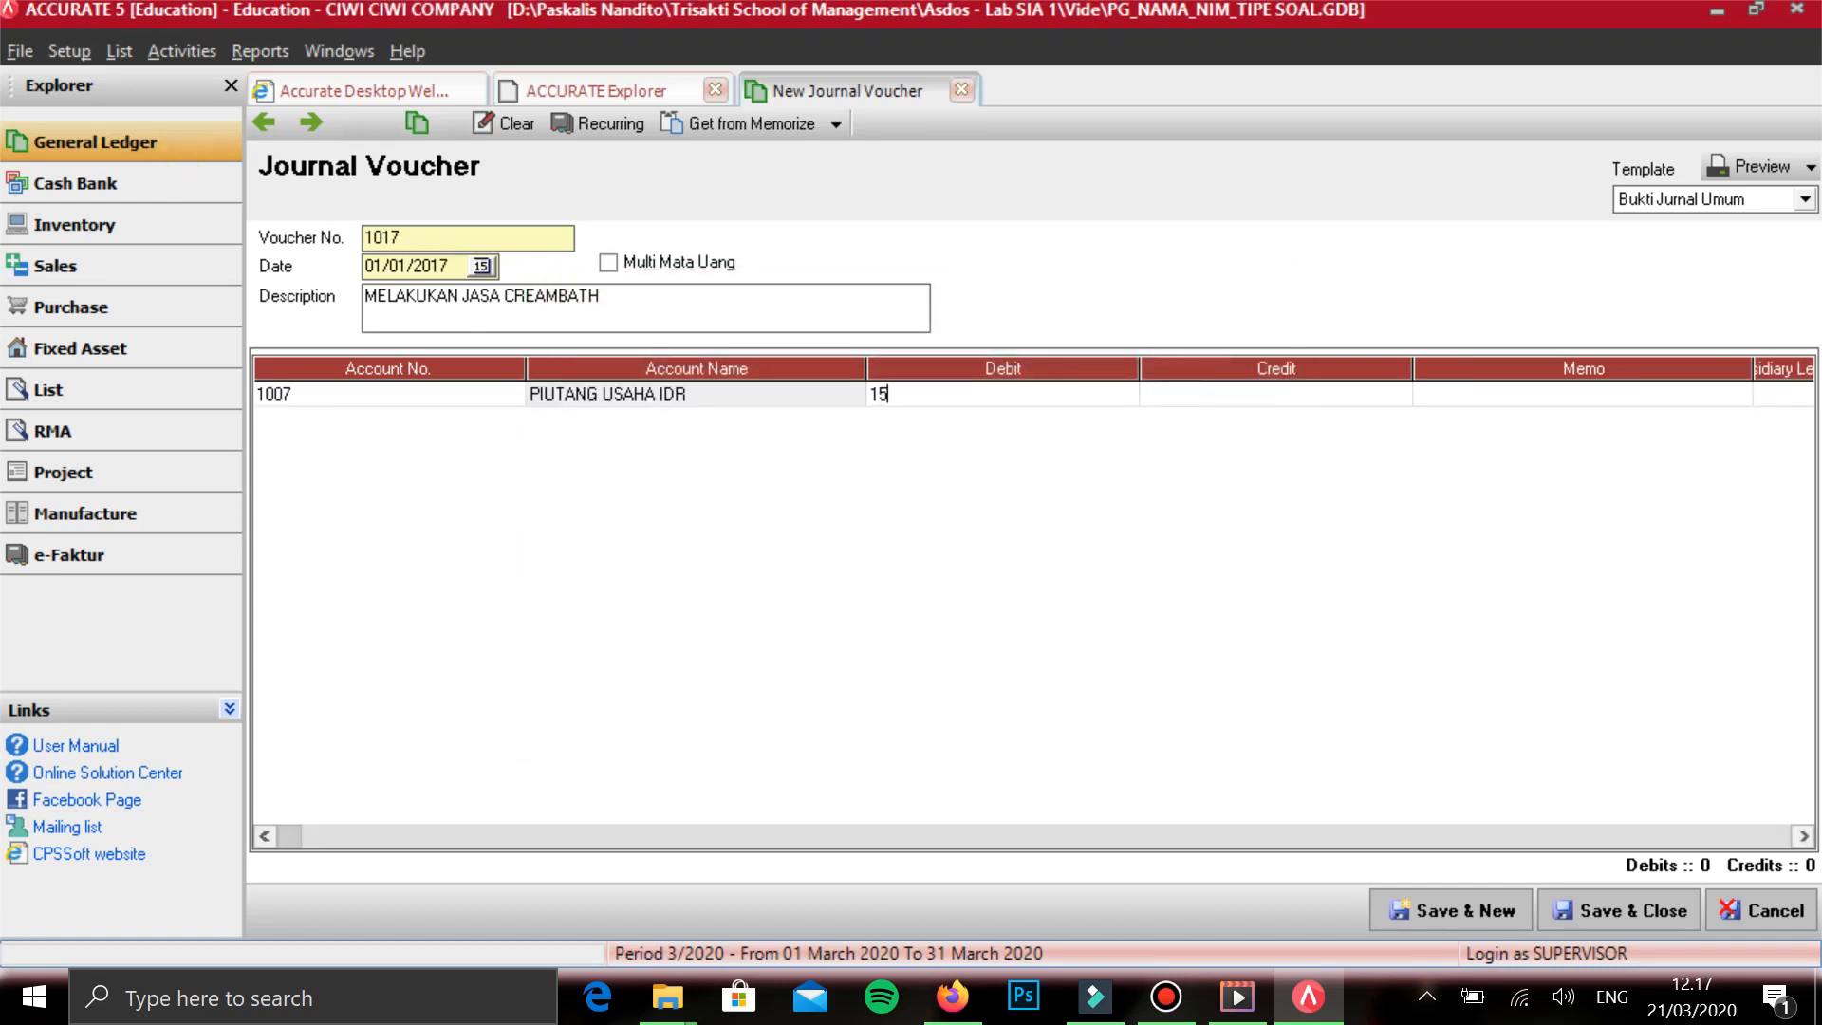
pyautogui.press('Tab')
pyautogui.press('Tab')
pyautogui.press('Tab')
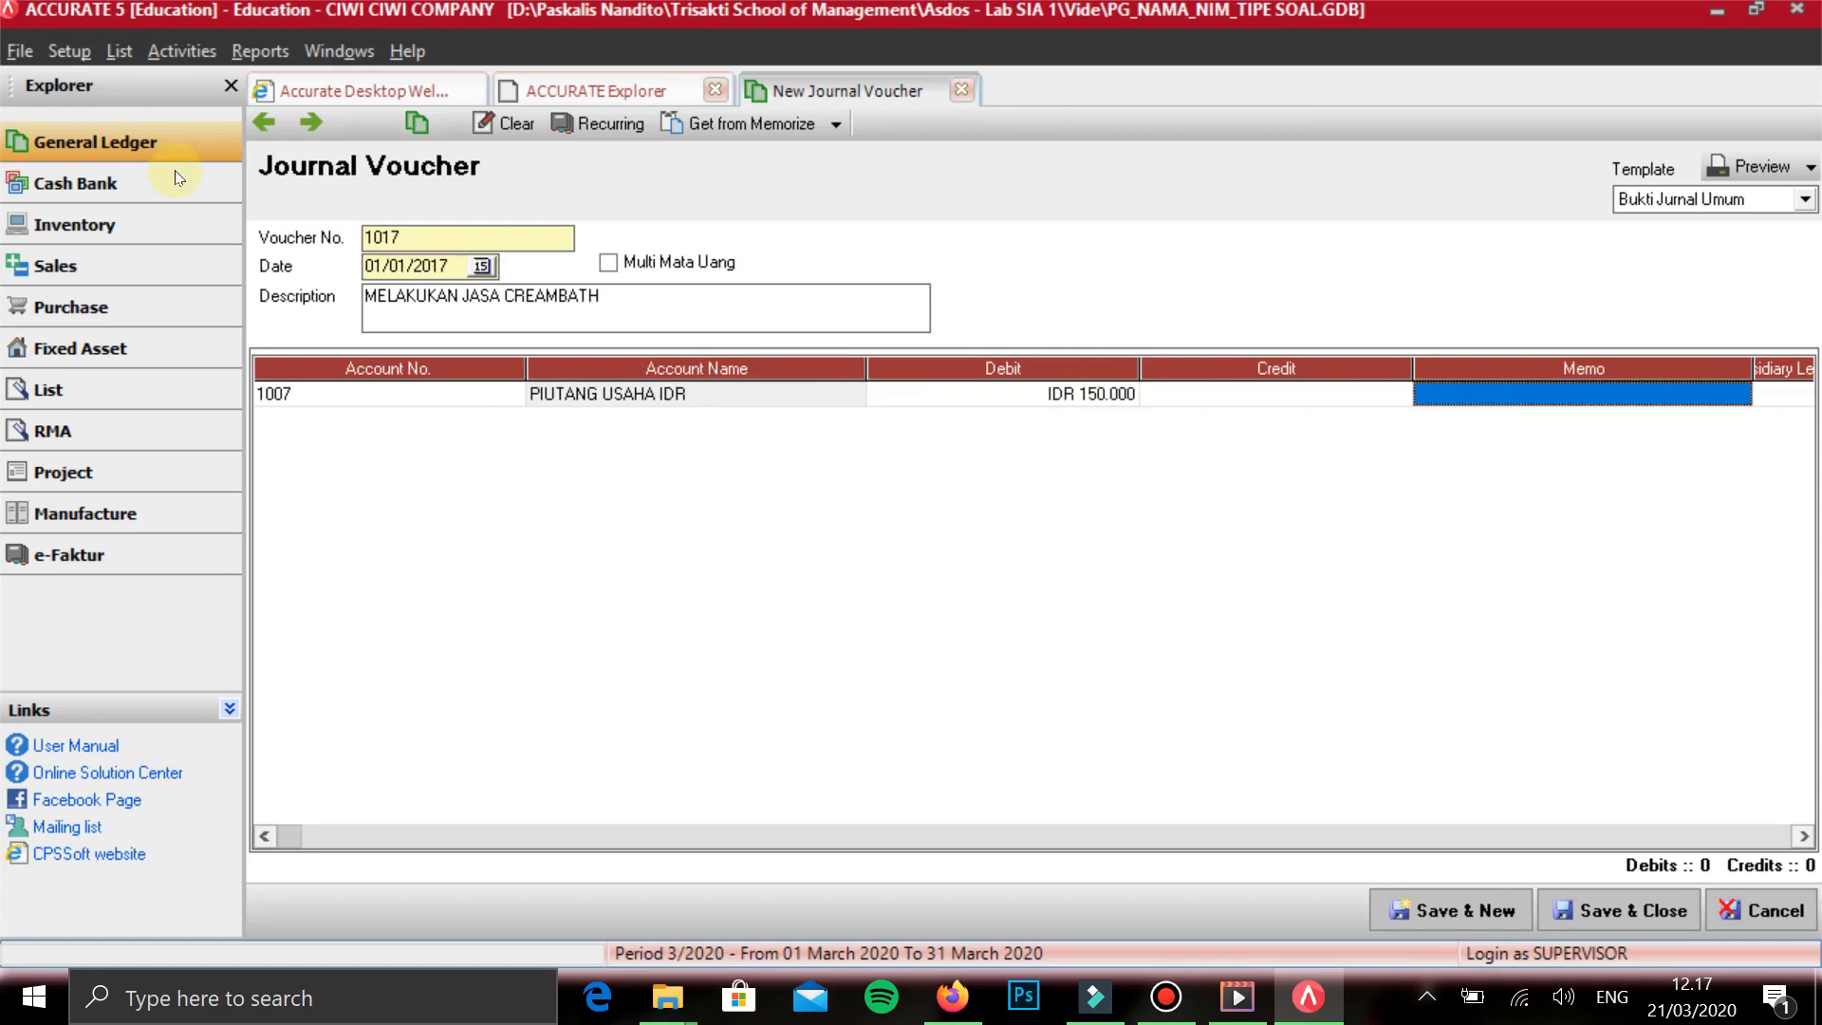
# - Assign the second listed customer as the receivable line's subsidiary ledger and start a second line
pyautogui.press('Return')
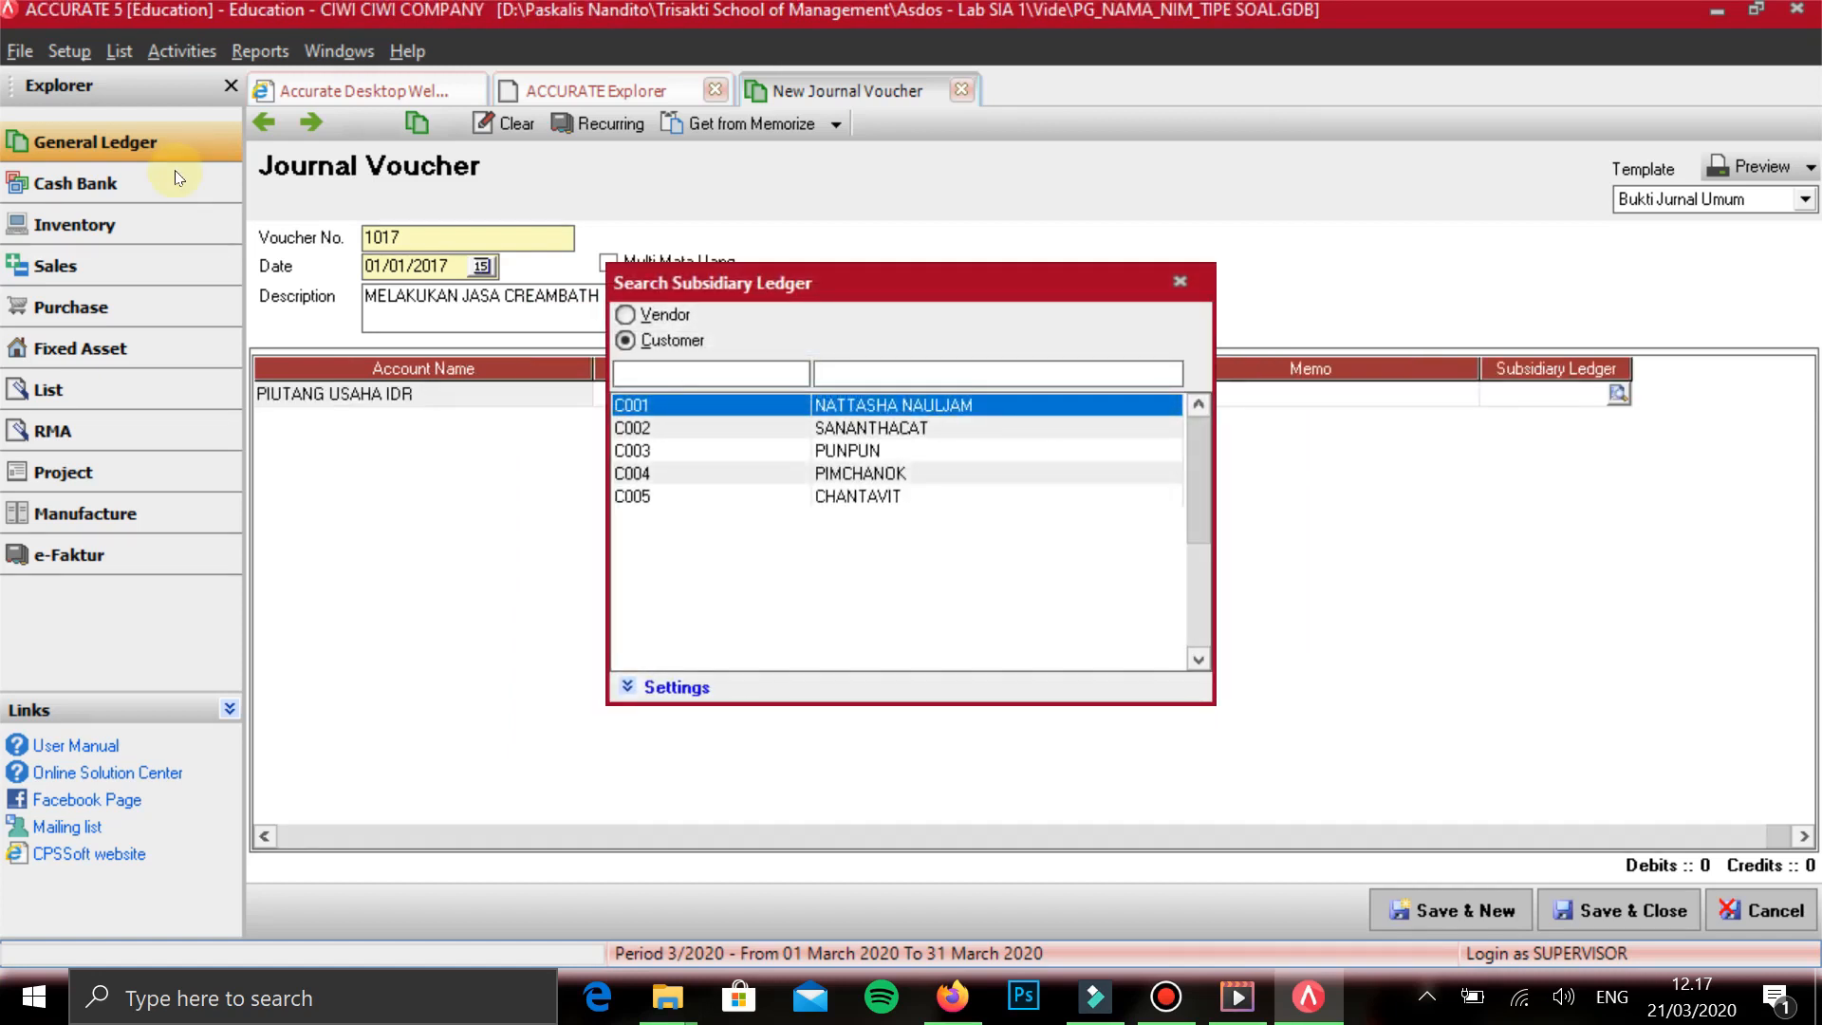
pyautogui.press('Down')
pyautogui.press('Down')
pyautogui.press('Up')
pyautogui.press('Return')
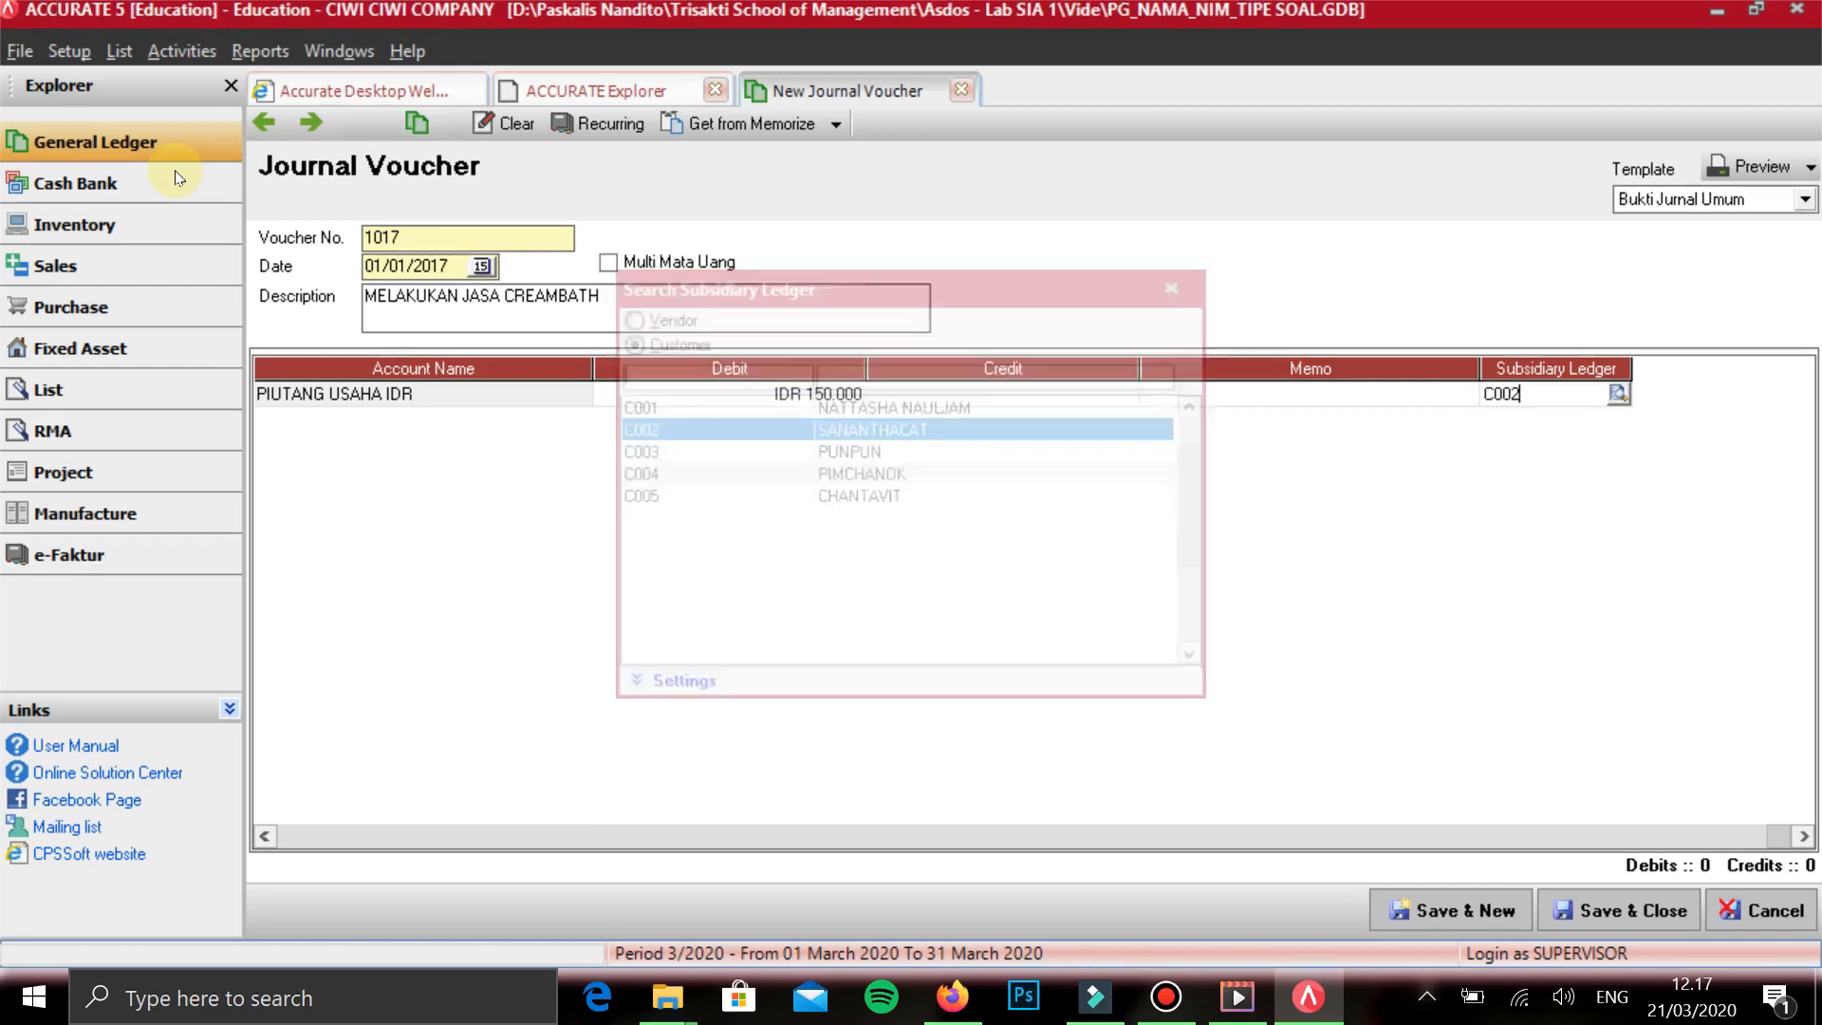
pyautogui.press('Tab')
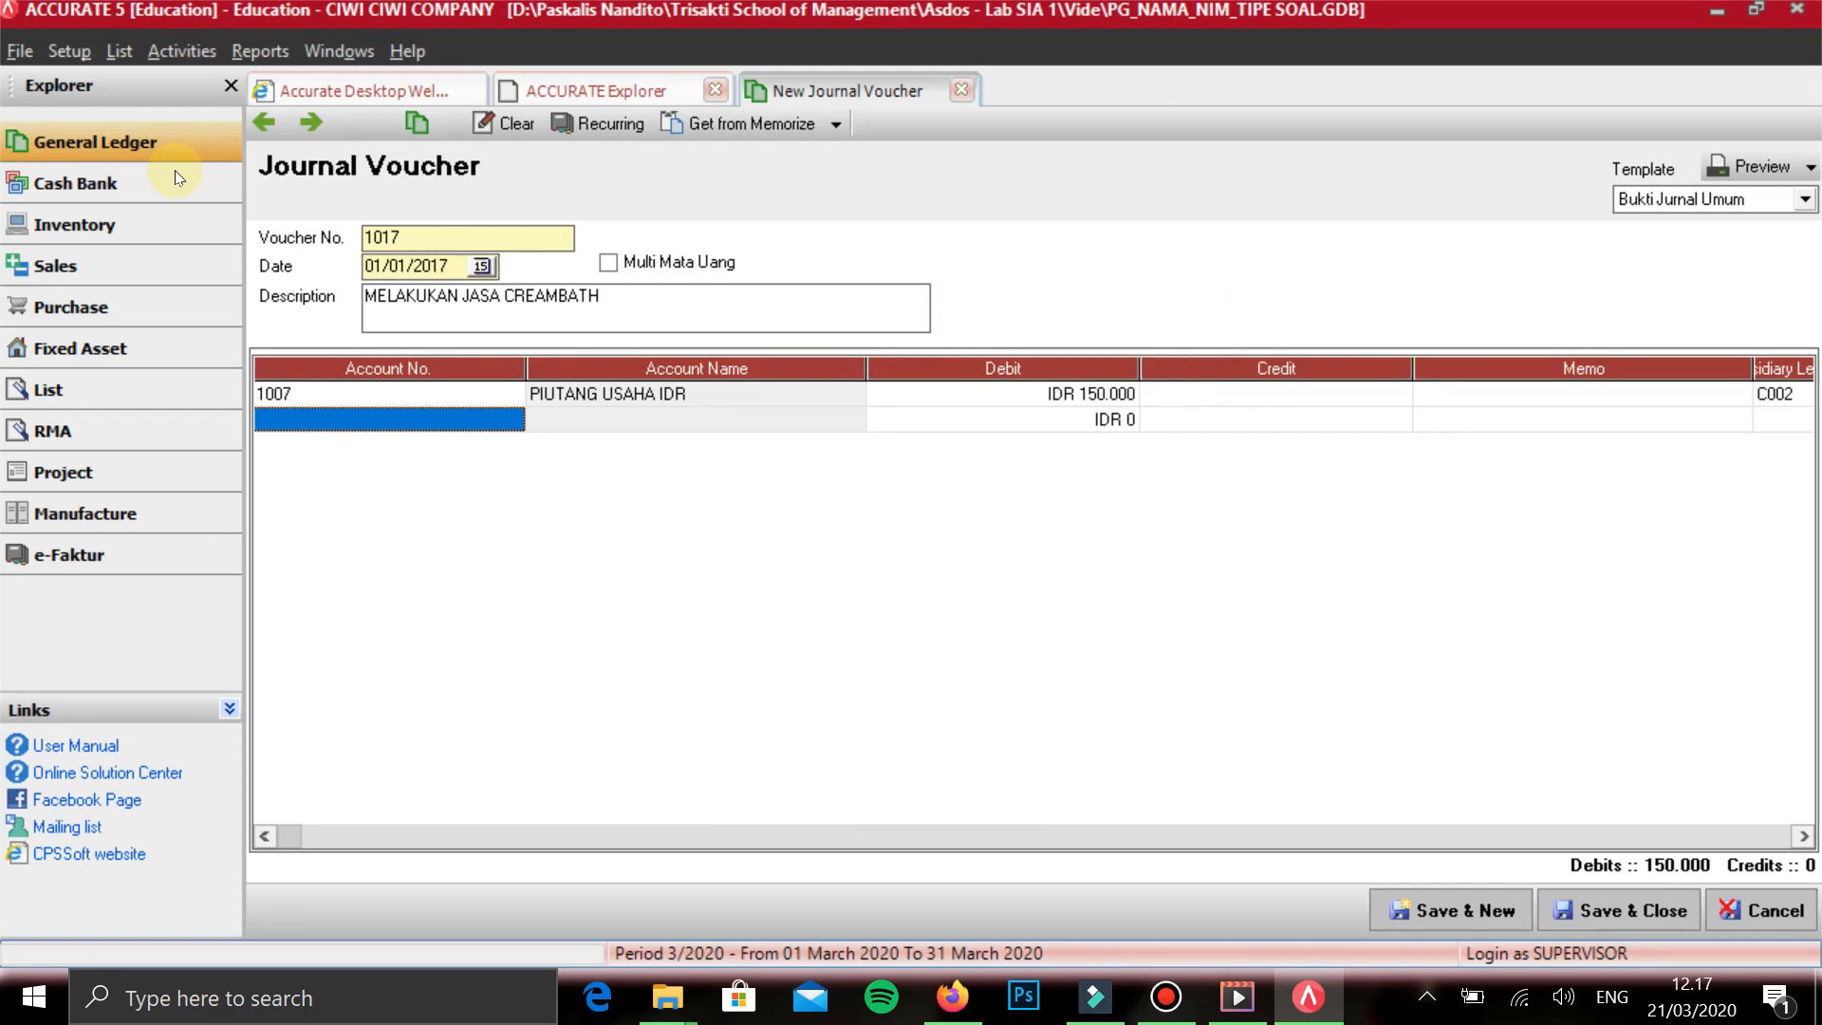
# - Add PENDAPATAN CREAMBATH on the second line with a credit of IDR 150,000
pyautogui.write('CREAM')
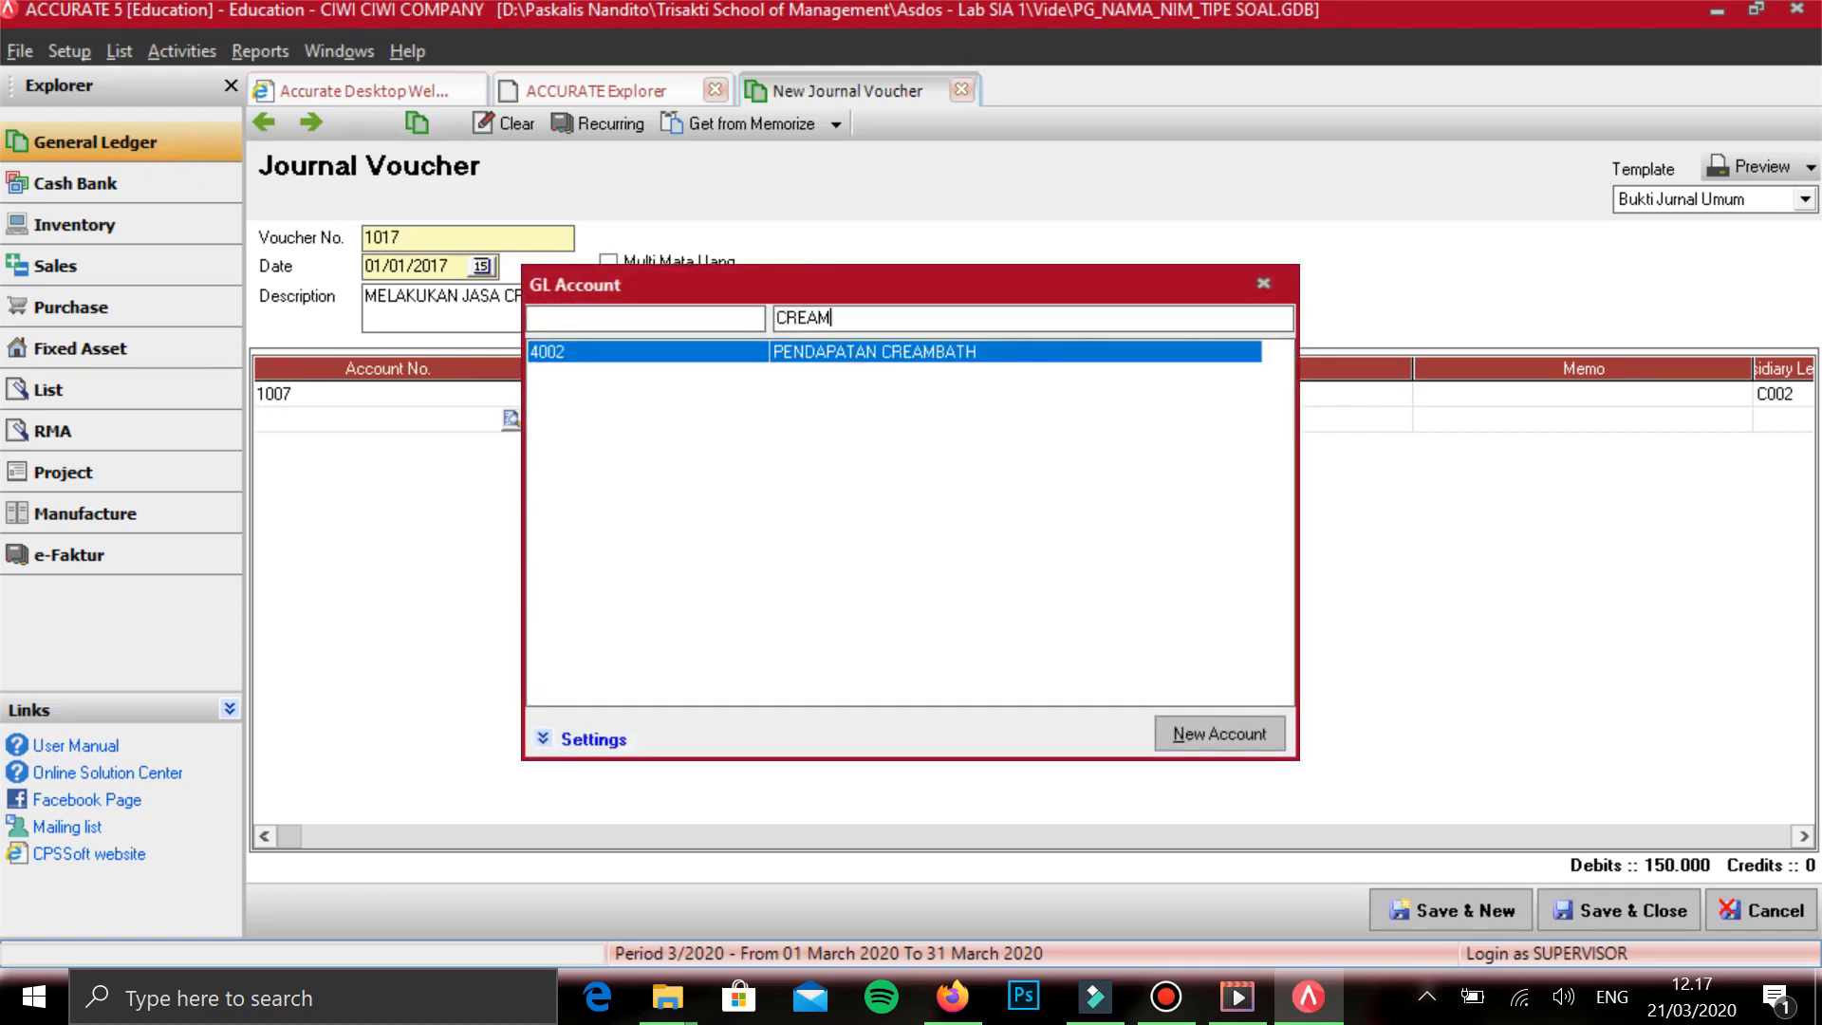
pyautogui.press('Return')
pyautogui.press('Return')
pyautogui.press('Return')
pyautogui.press('Return')
pyautogui.press('Return')
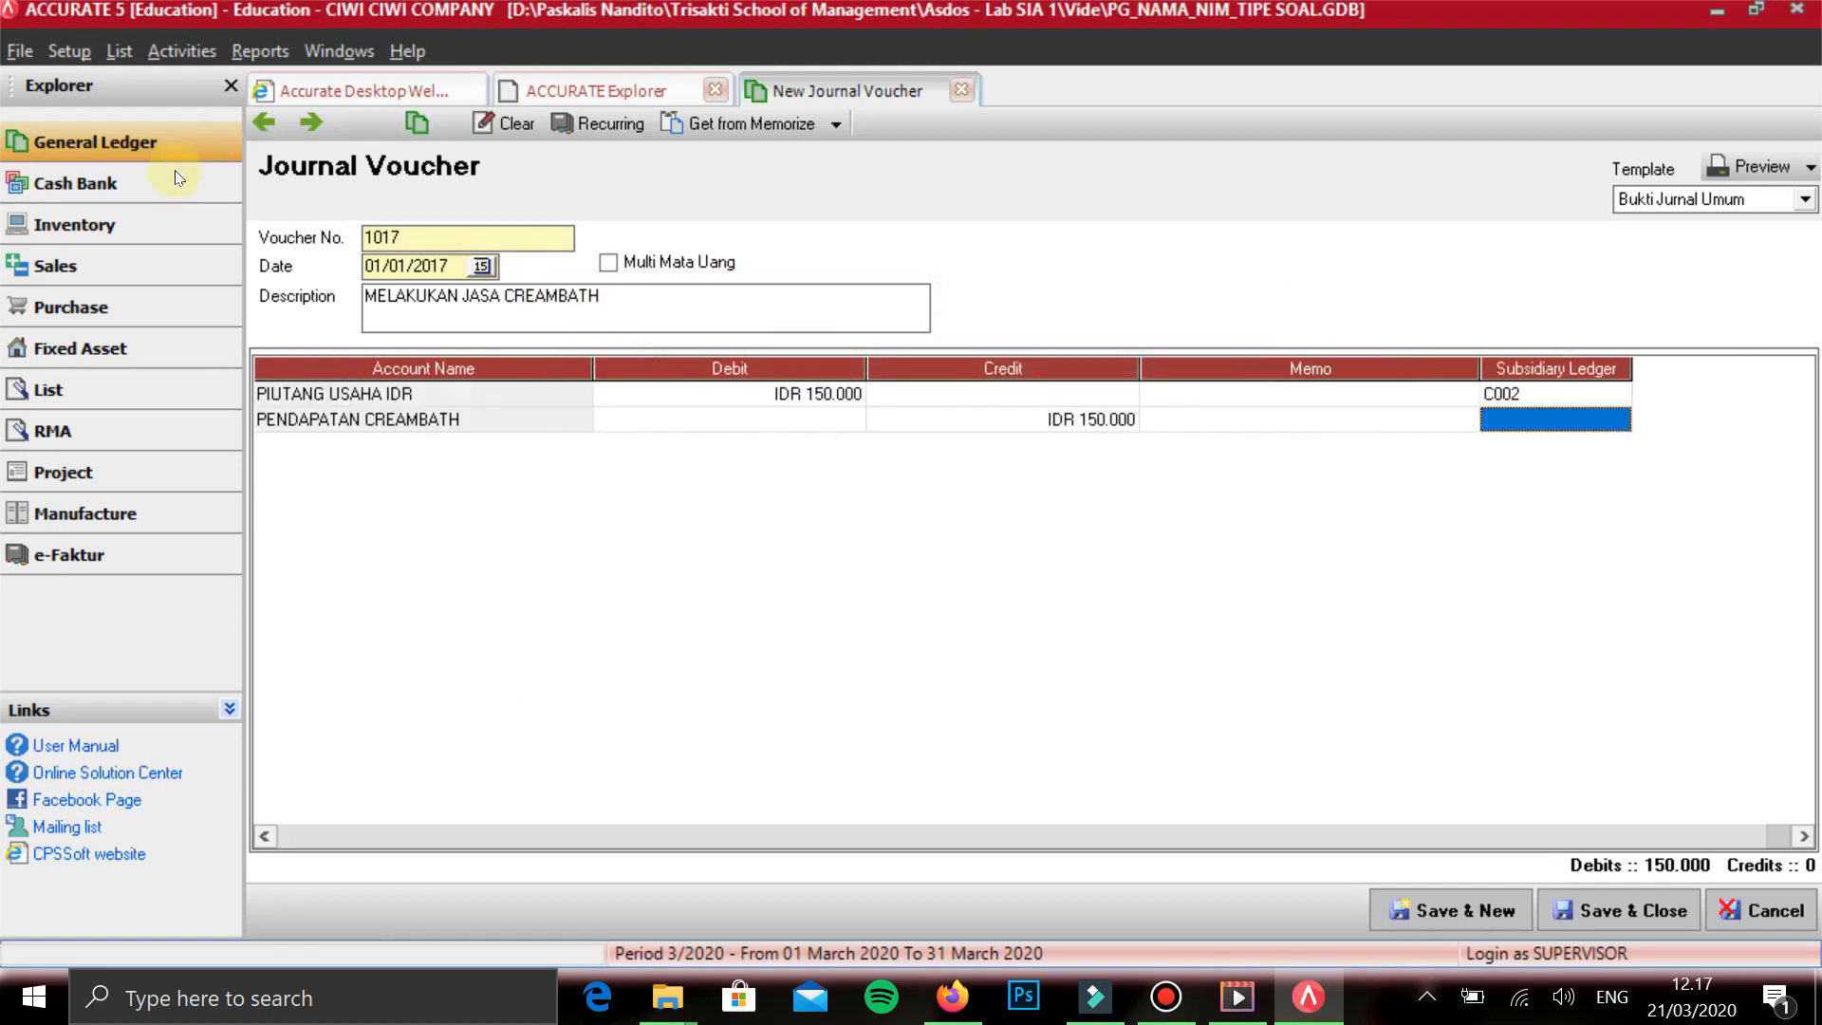
pyautogui.press('Return')
pyautogui.press('Up')
pyautogui.press('Return')
pyautogui.press('Return')
pyautogui.press('Return')
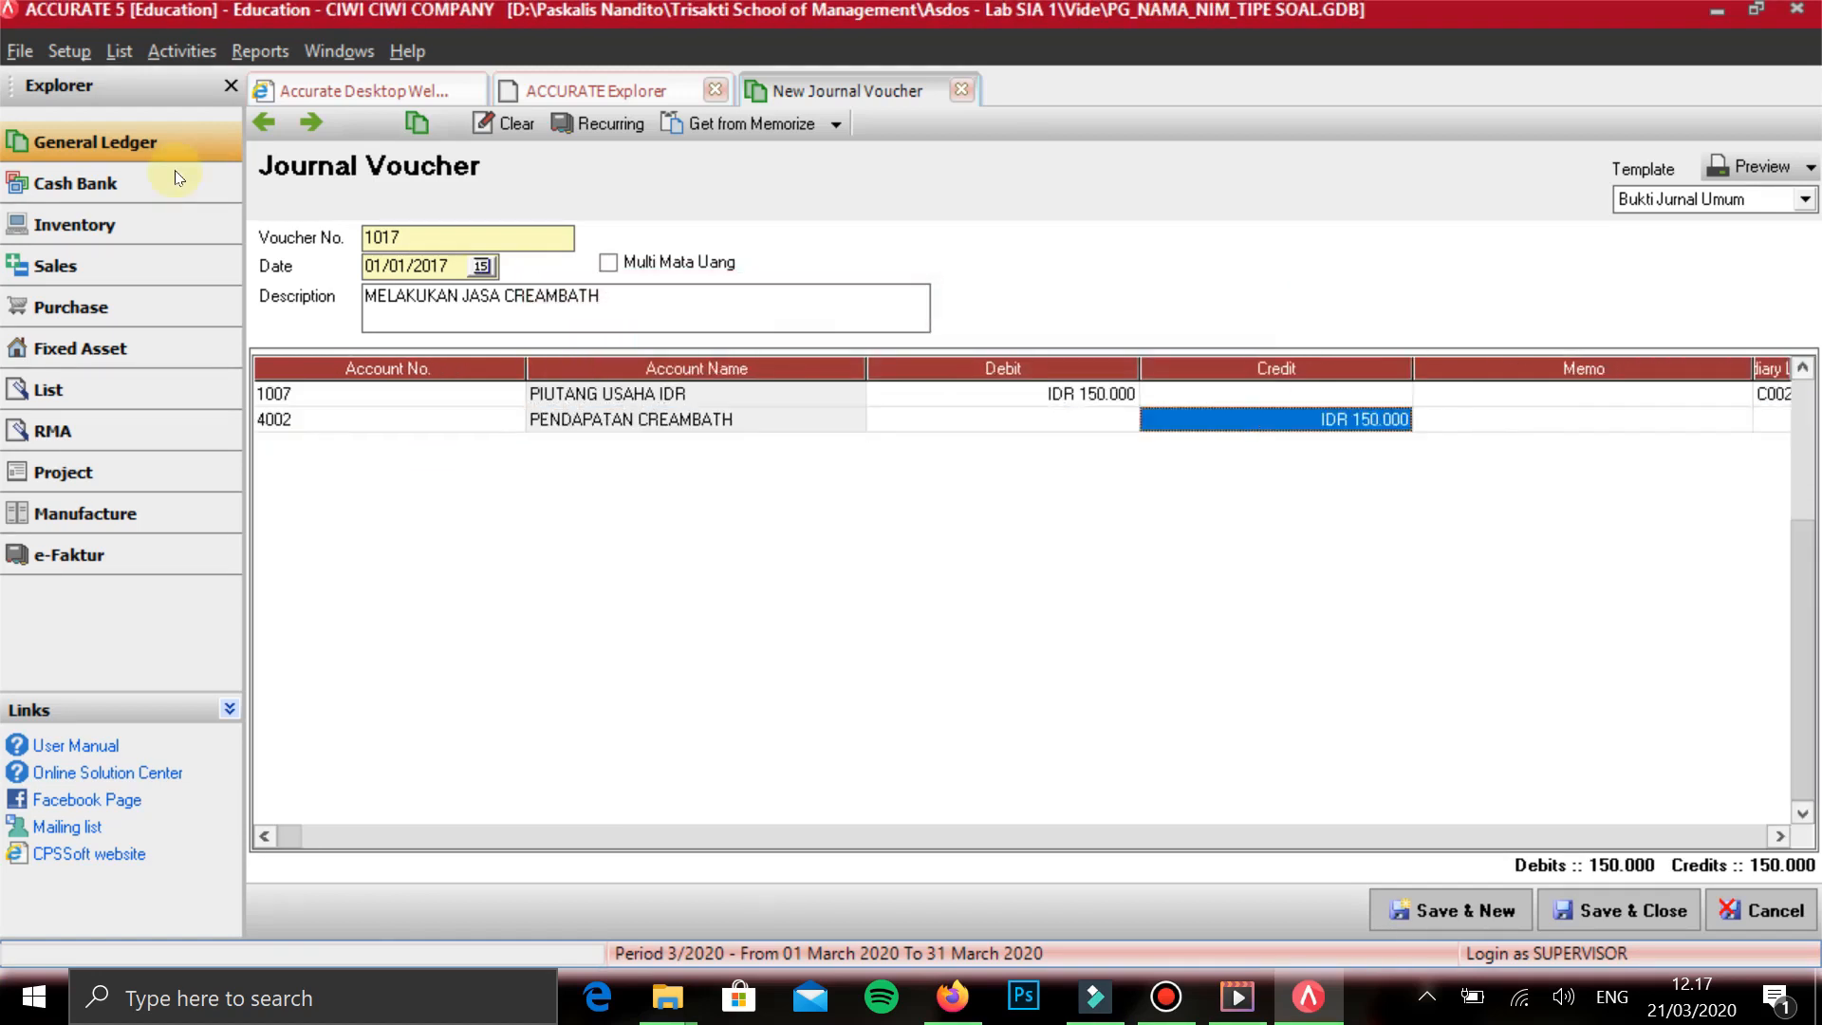
pyautogui.press('Return')
pyautogui.press('Return')
pyautogui.press('Return')
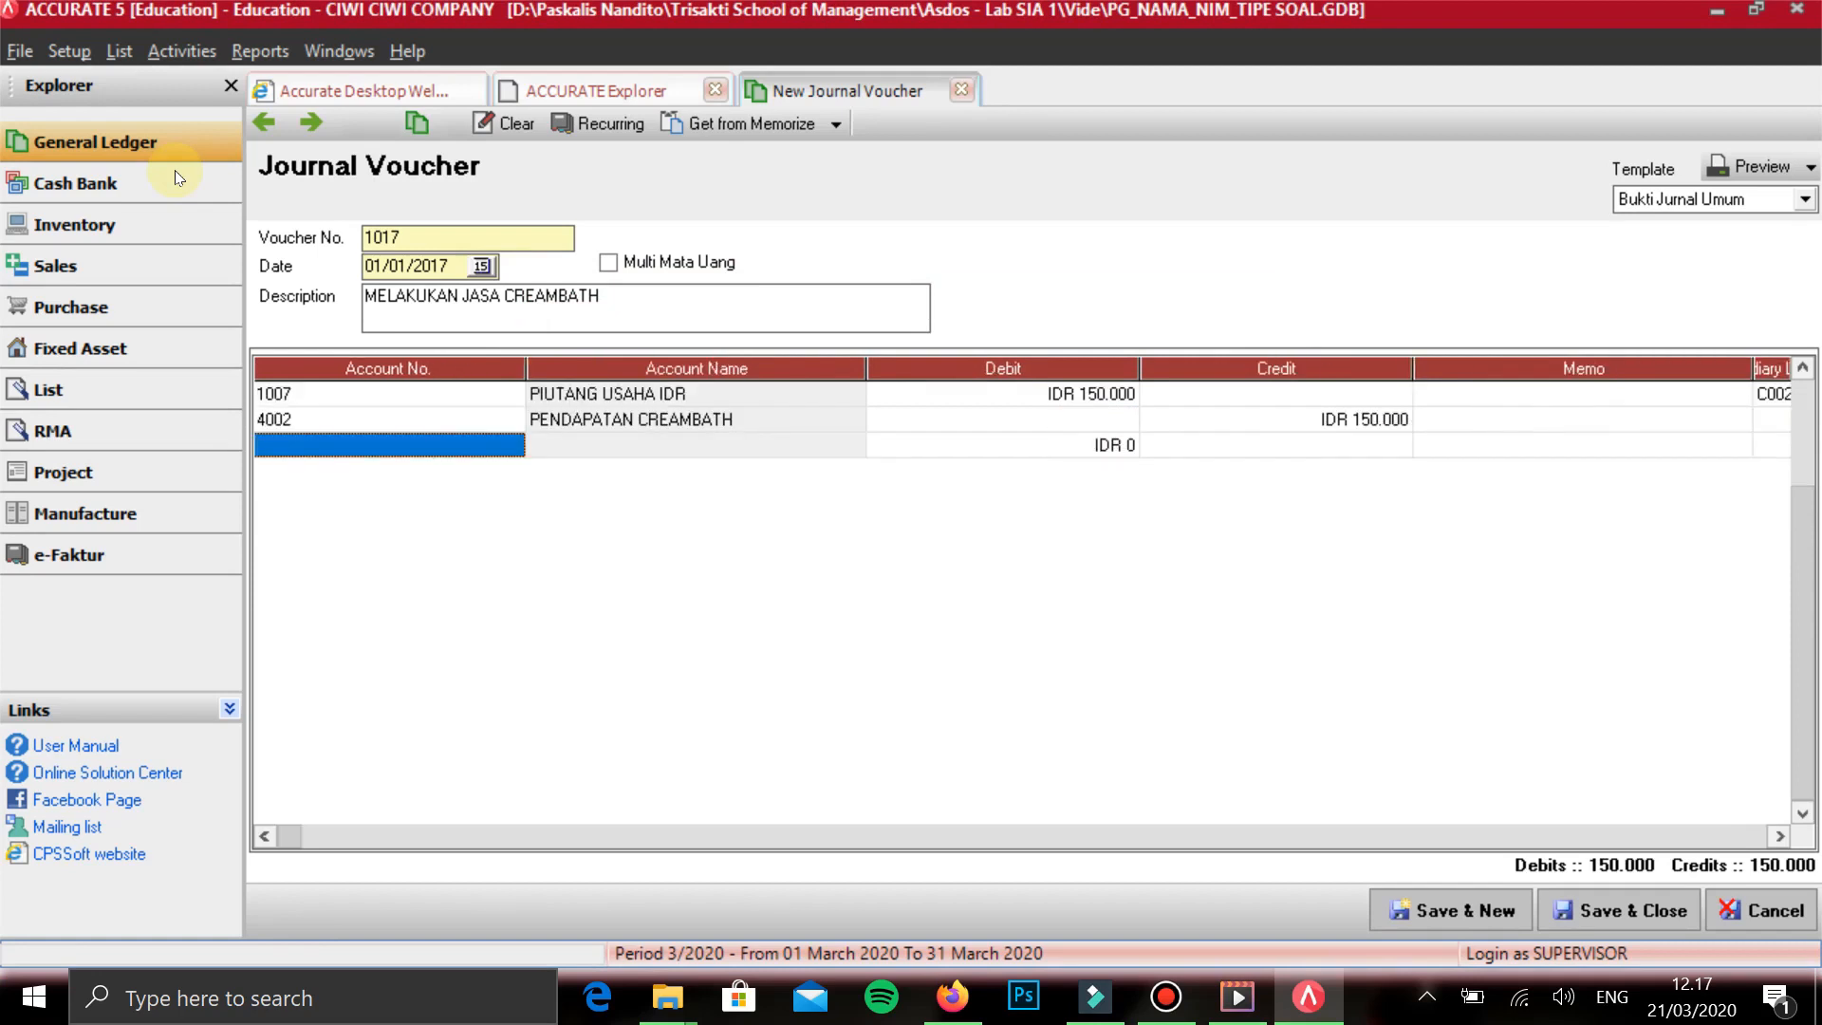
pyautogui.press('Up')
pyautogui.press('Up')
pyautogui.press('Down')
pyautogui.press('Down')
pyautogui.press('Tab')
pyautogui.press('Left')
pyautogui.press('Left')
pyautogui.press('Left')
pyautogui.press('Return')
pyautogui.press('Right')
pyautogui.press('Left')
pyautogui.press('Right')
pyautogui.press('Right')
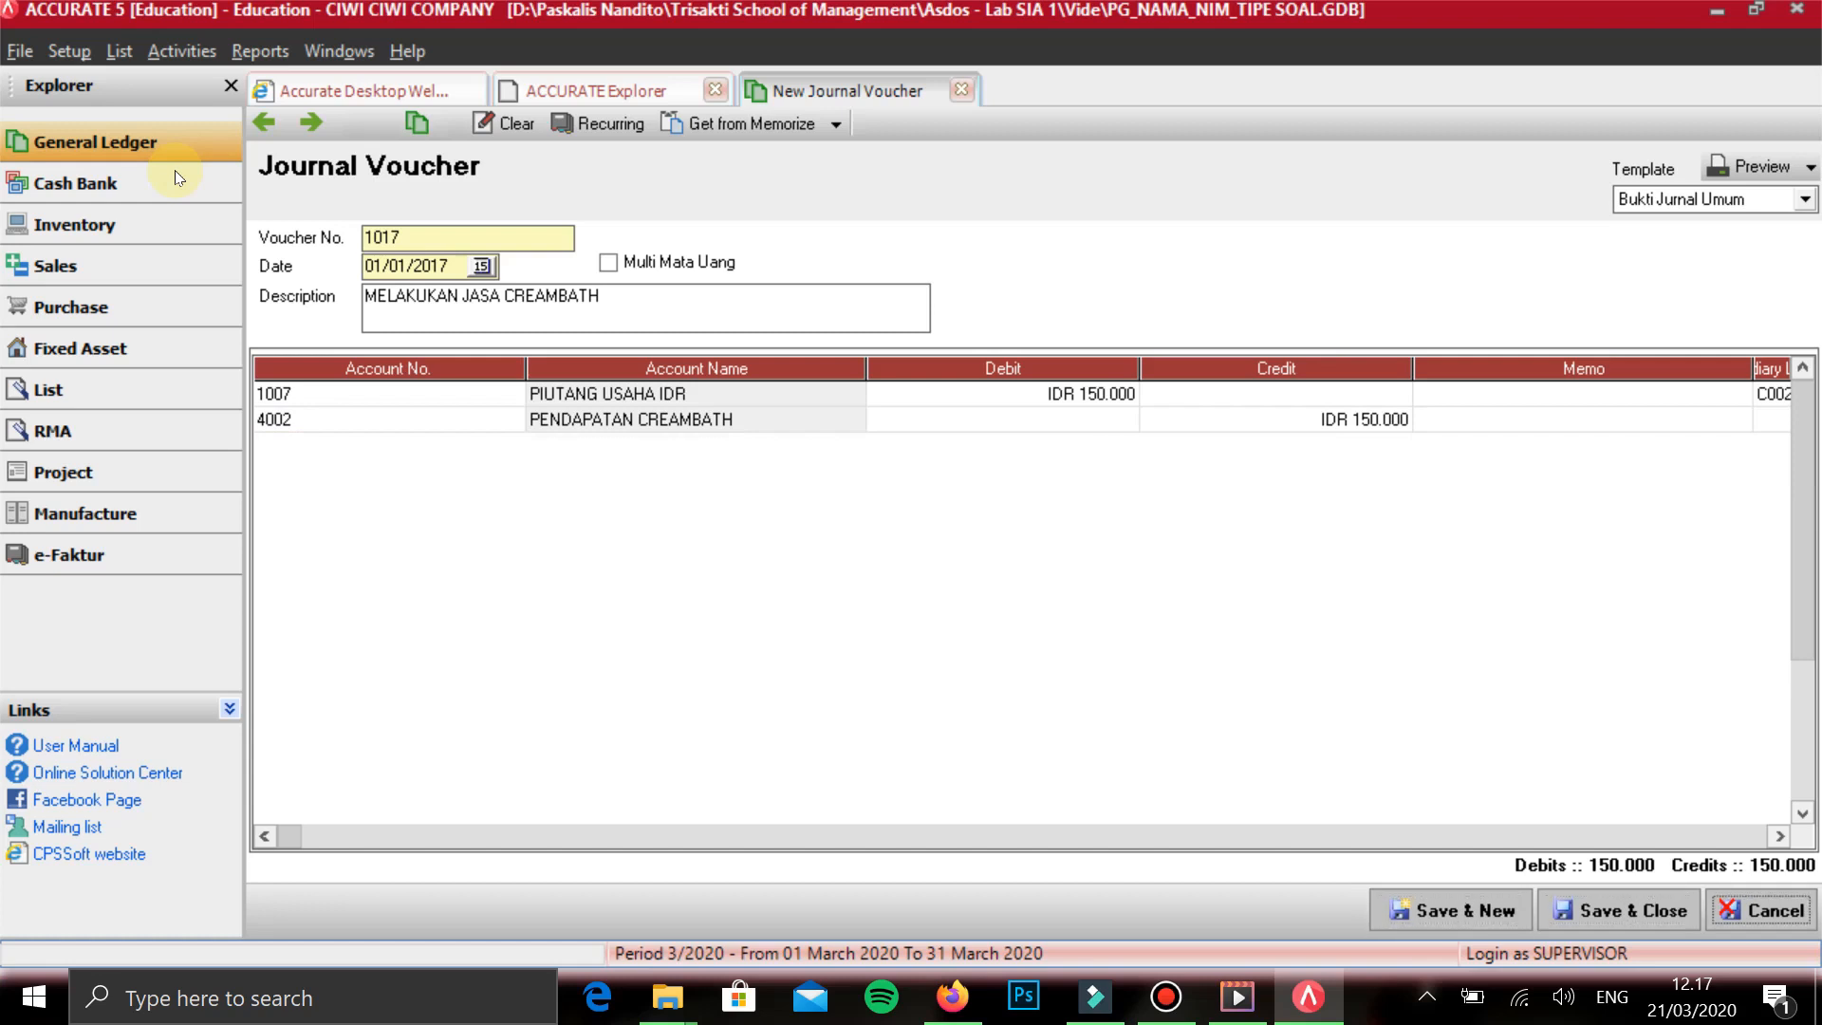
# - Search the GL accounts for PENDAP from a third line, look through the PENDAPATAN accounts and close the list without choosing one
pyautogui.press('Tab')
pyautogui.press('Down')
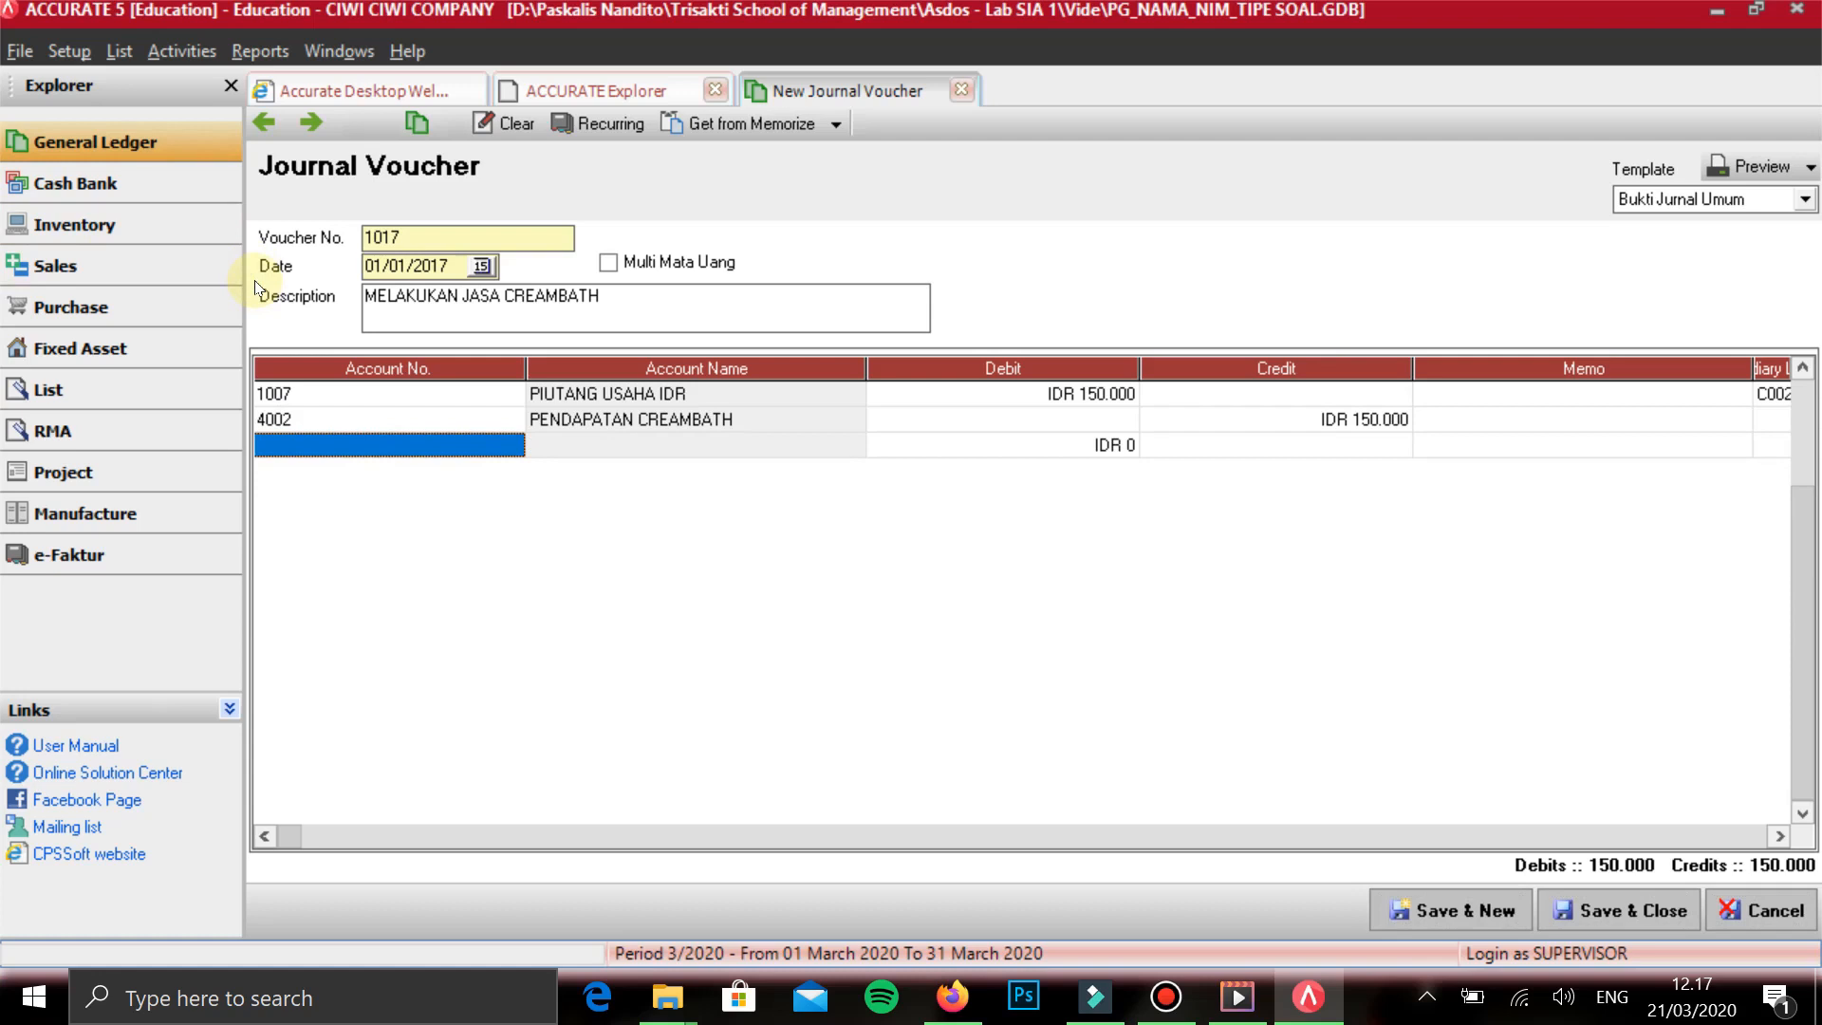
pyautogui.write('PENDAP')
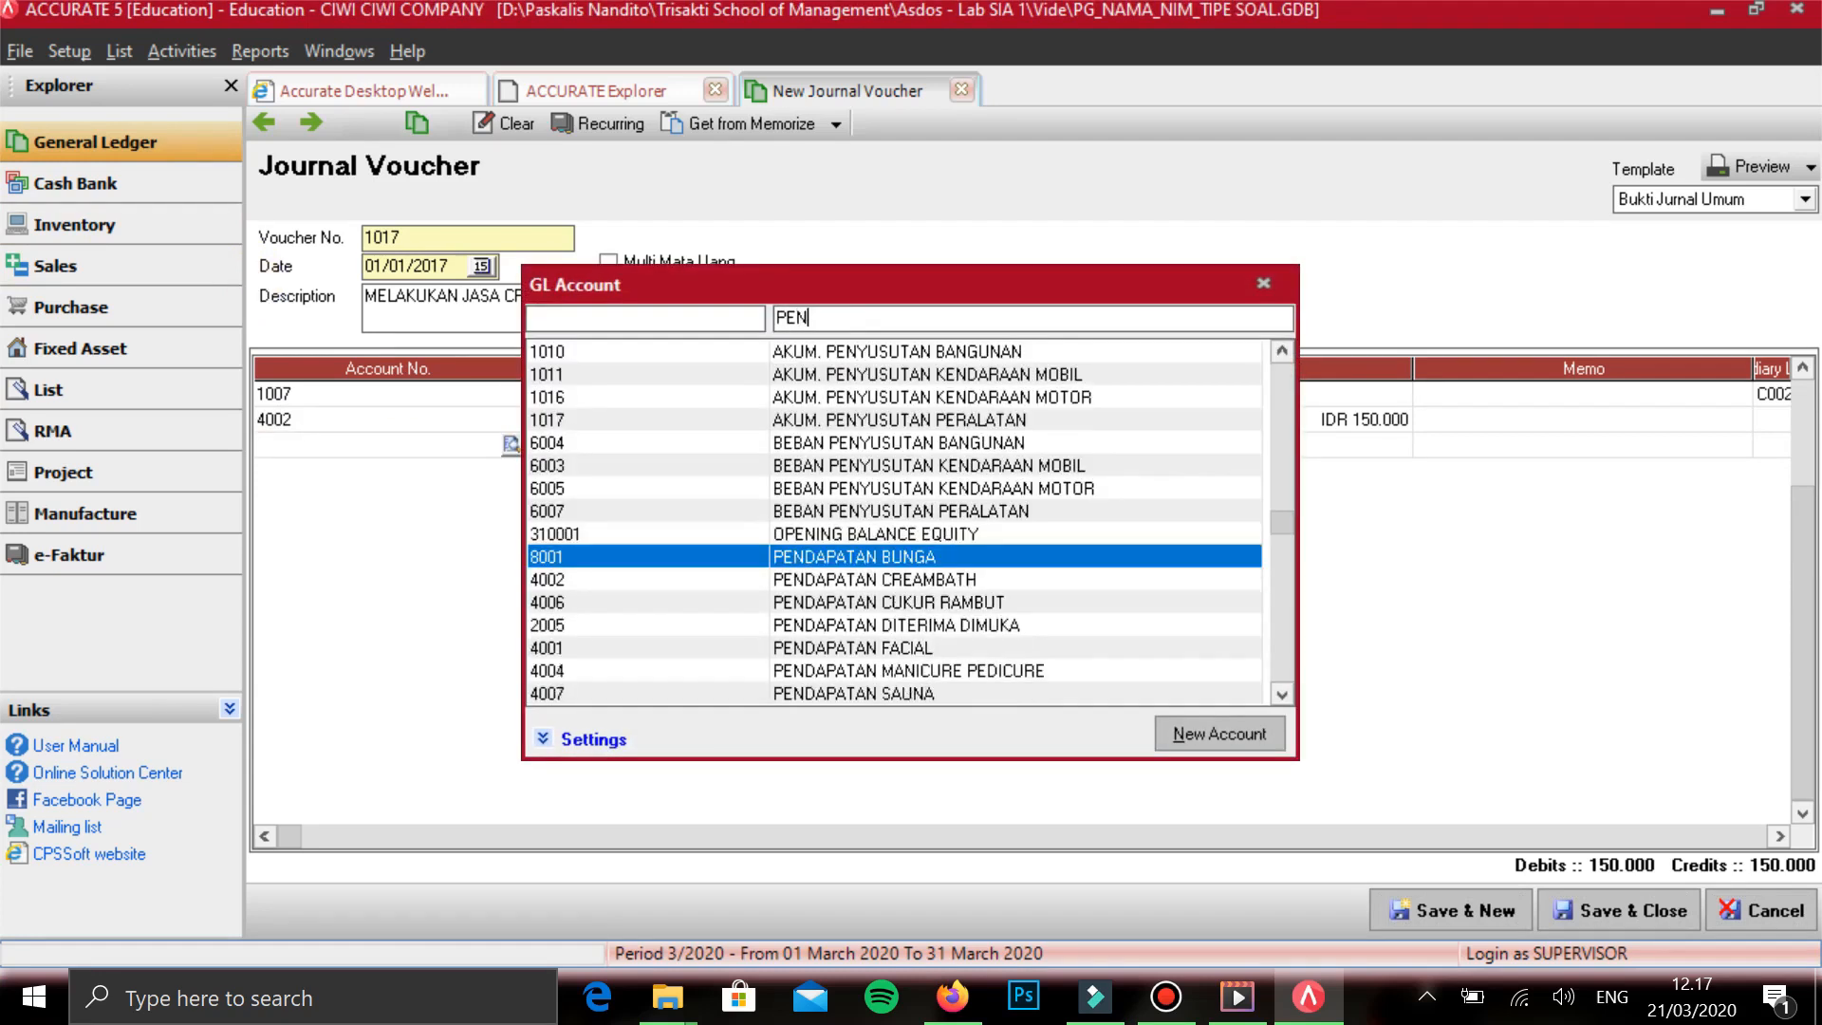
pyautogui.press('Down')
pyautogui.press('Down')
pyautogui.press('Down')
pyautogui.press('Up')
pyautogui.press('Up')
pyautogui.press('Up')
pyautogui.press('Down')
pyautogui.press('Down')
pyautogui.press('Down')
pyautogui.press('Down')
pyautogui.press('Up')
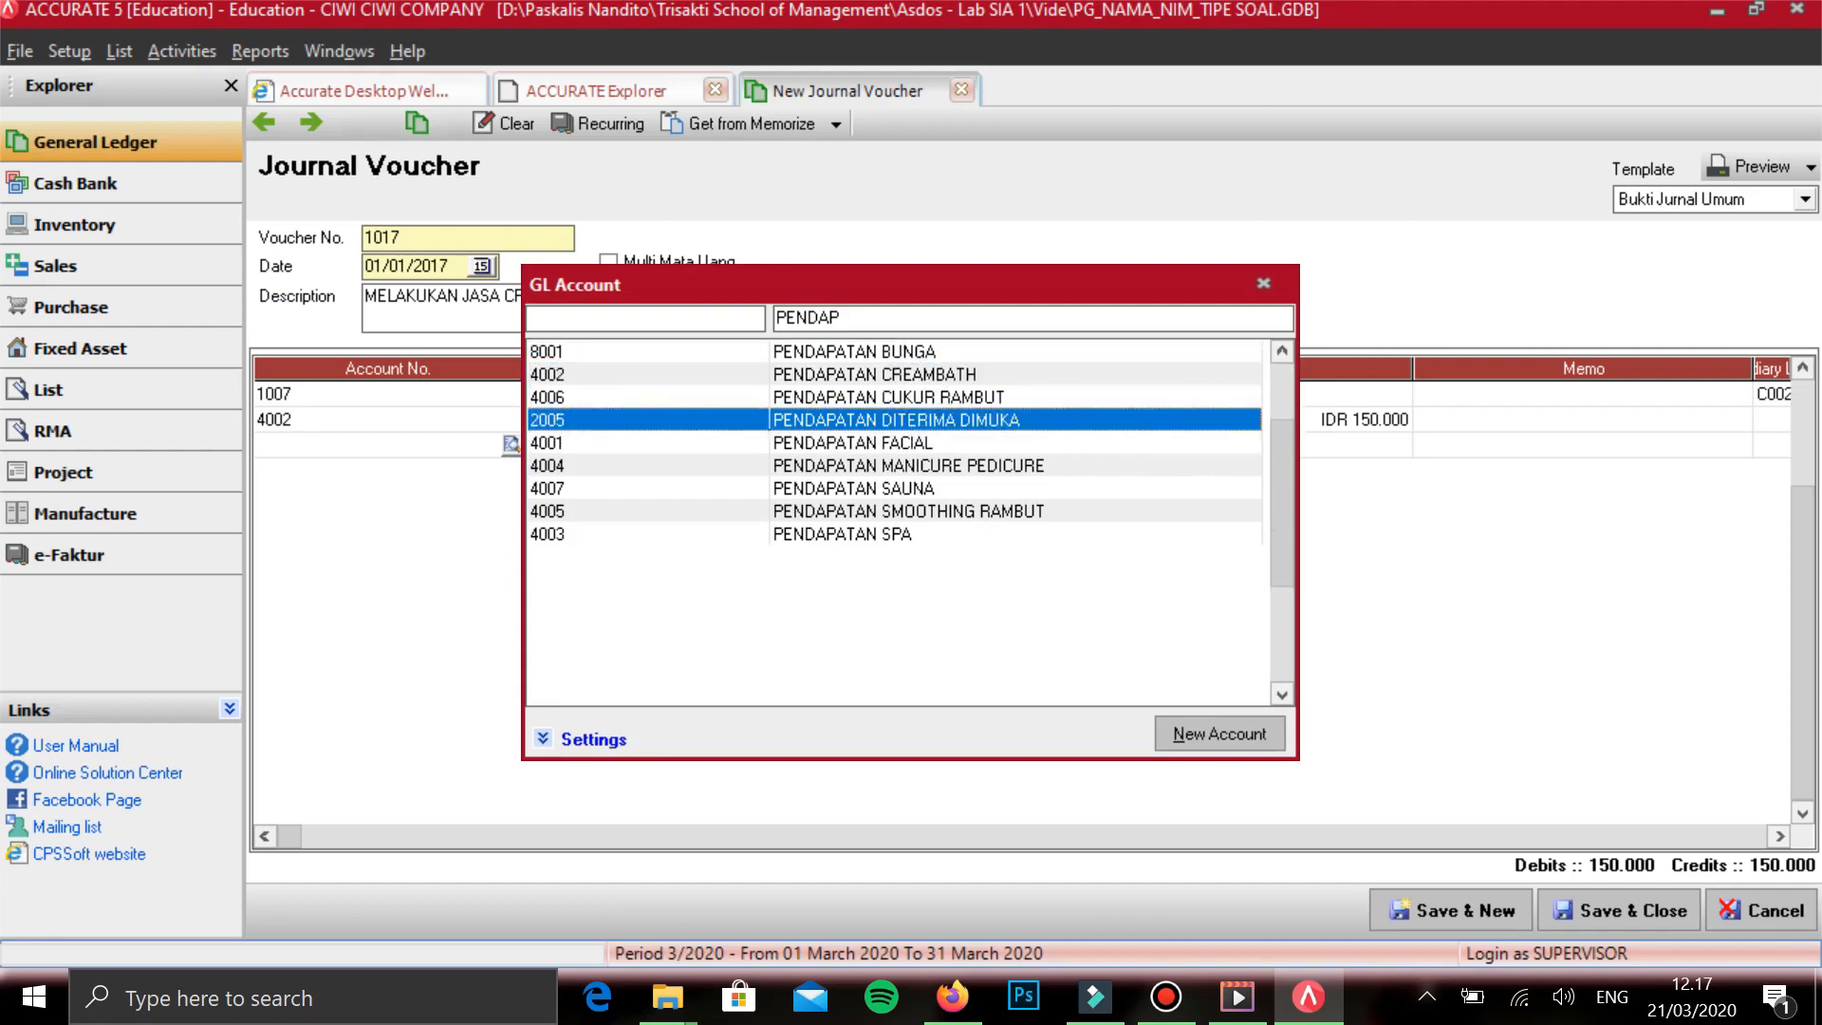
pyautogui.press('Up')
pyautogui.press('Up')
pyautogui.press('Up')
pyautogui.press('Down')
pyautogui.press('Down')
pyautogui.press('Down')
pyautogui.press('Down')
pyautogui.press('Down')
pyautogui.press('Down')
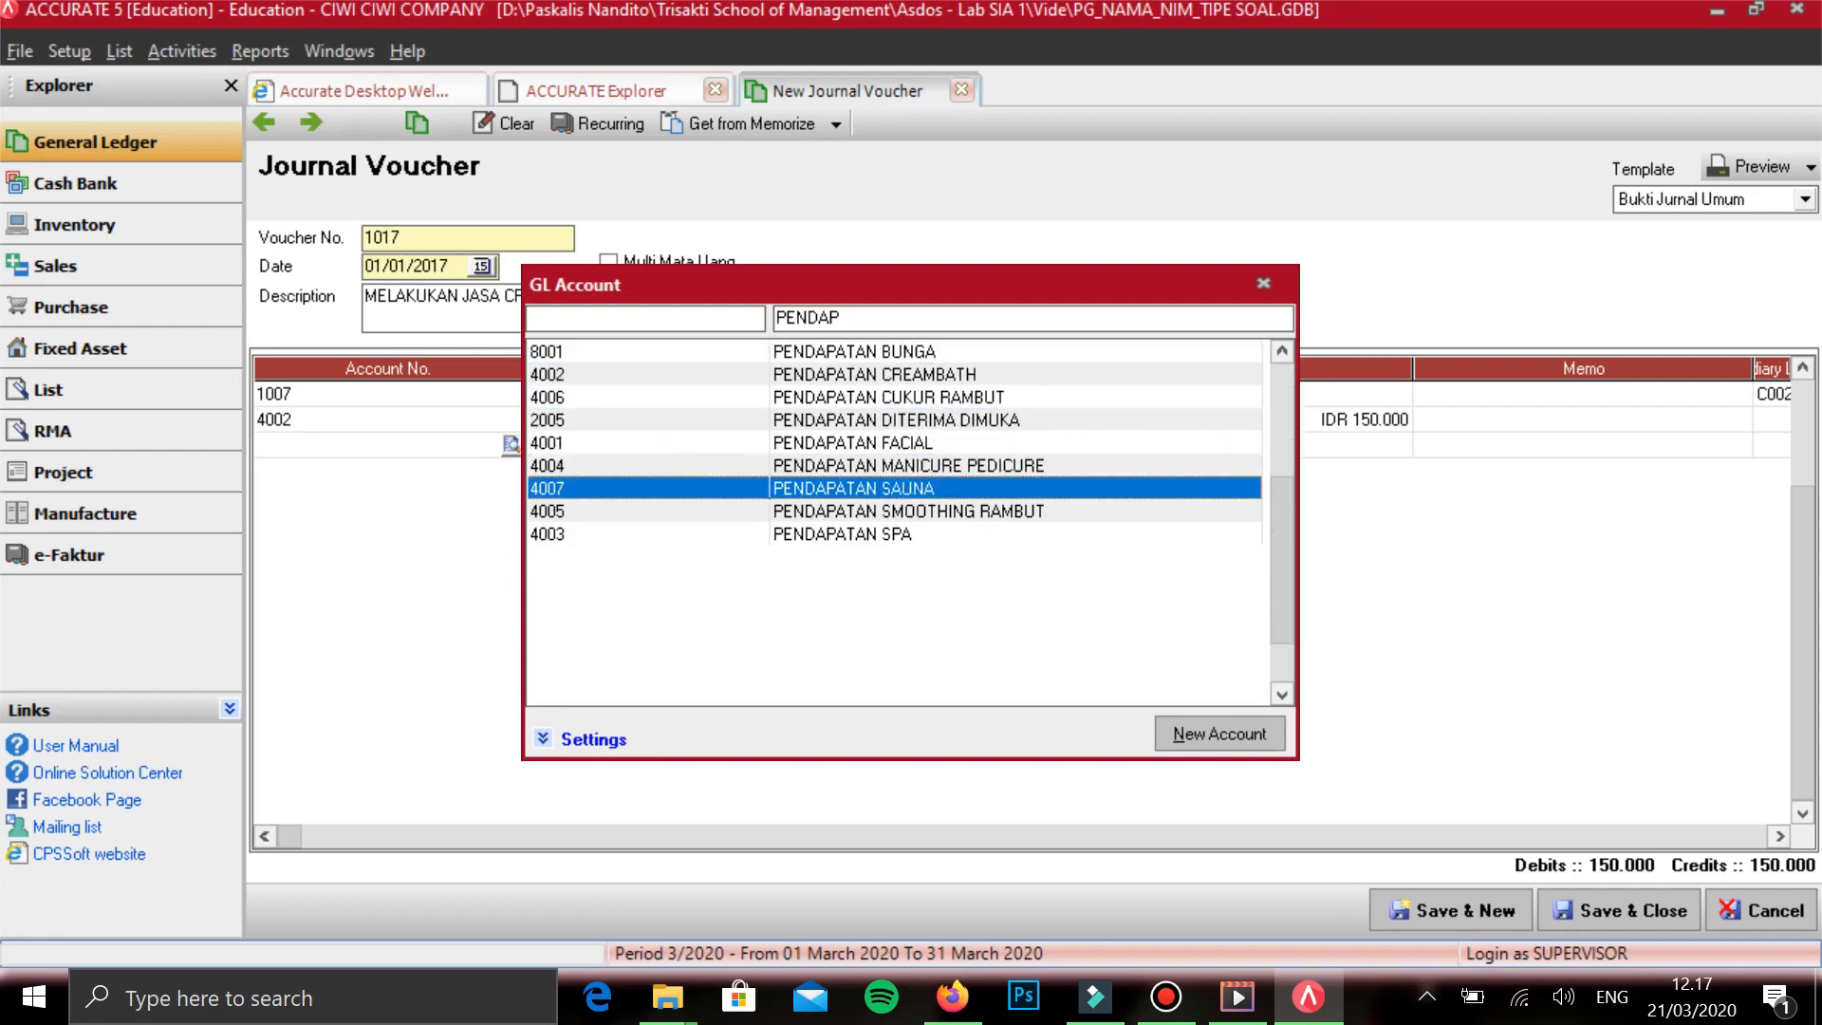
pyautogui.press('Escape')
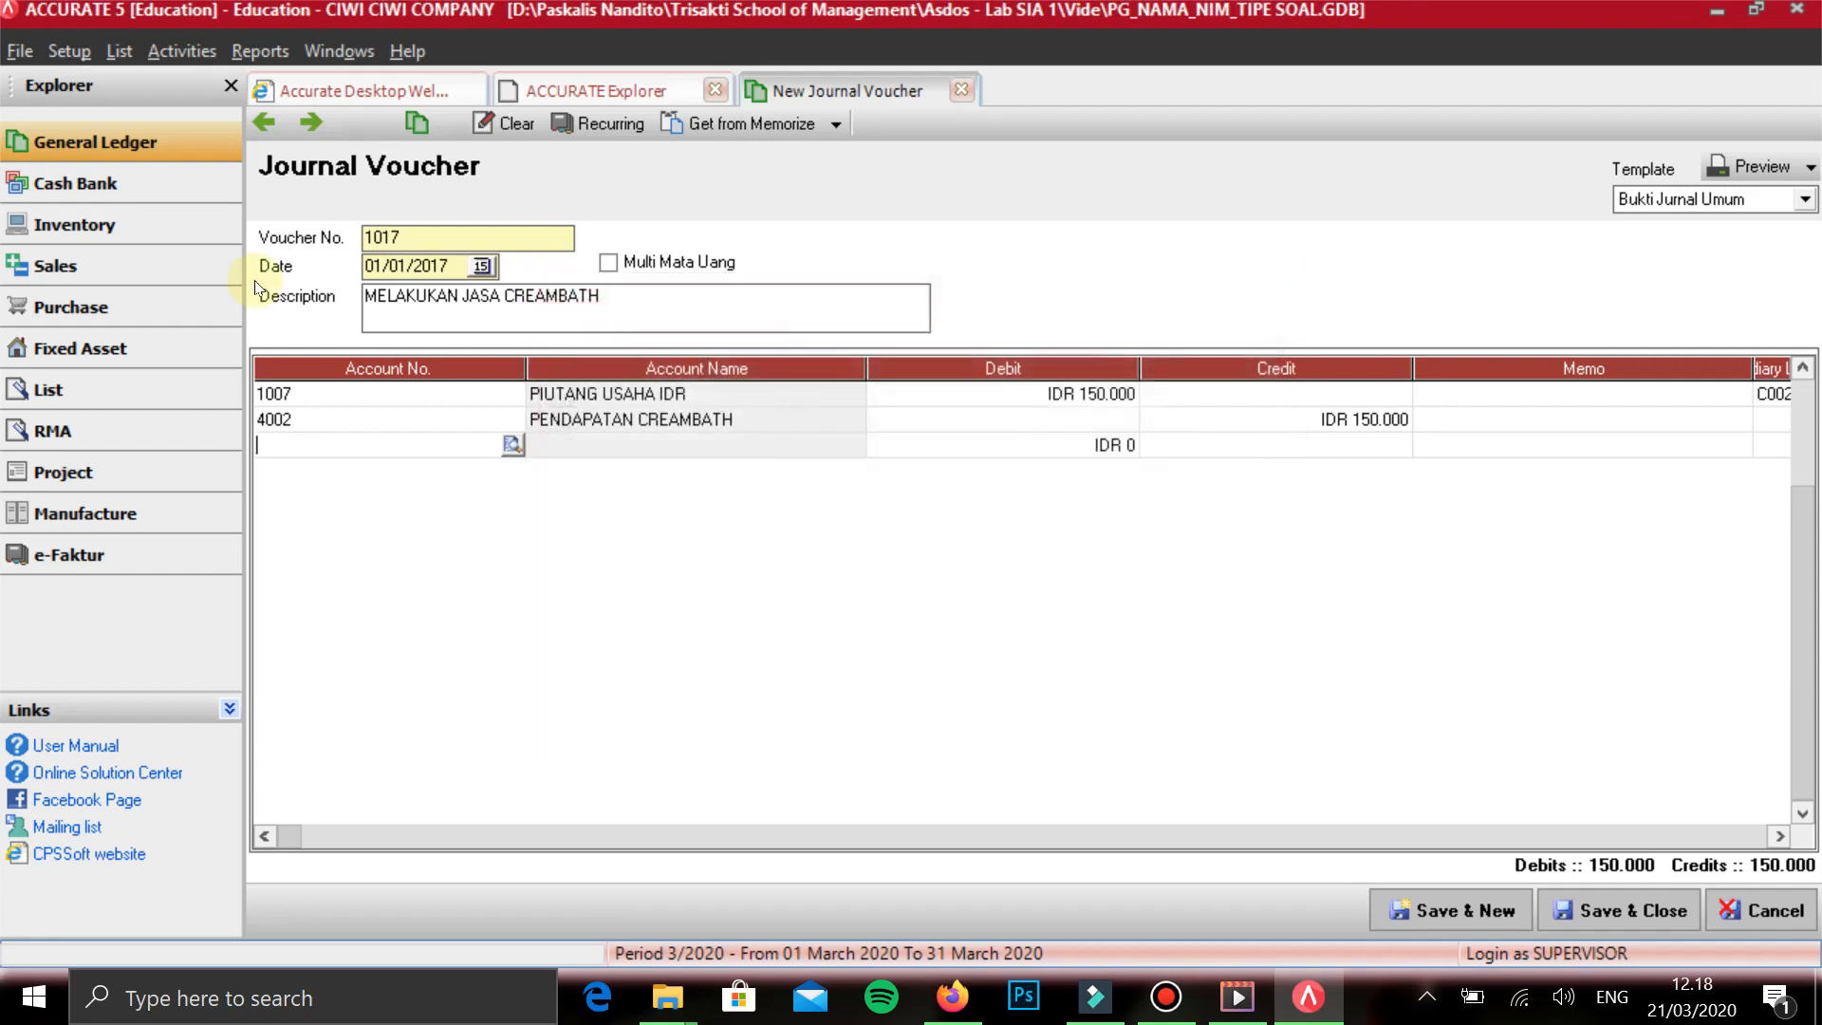
# - Remove the empty third line, then save the creambath voucher and start a new one
pyautogui.press('Return')
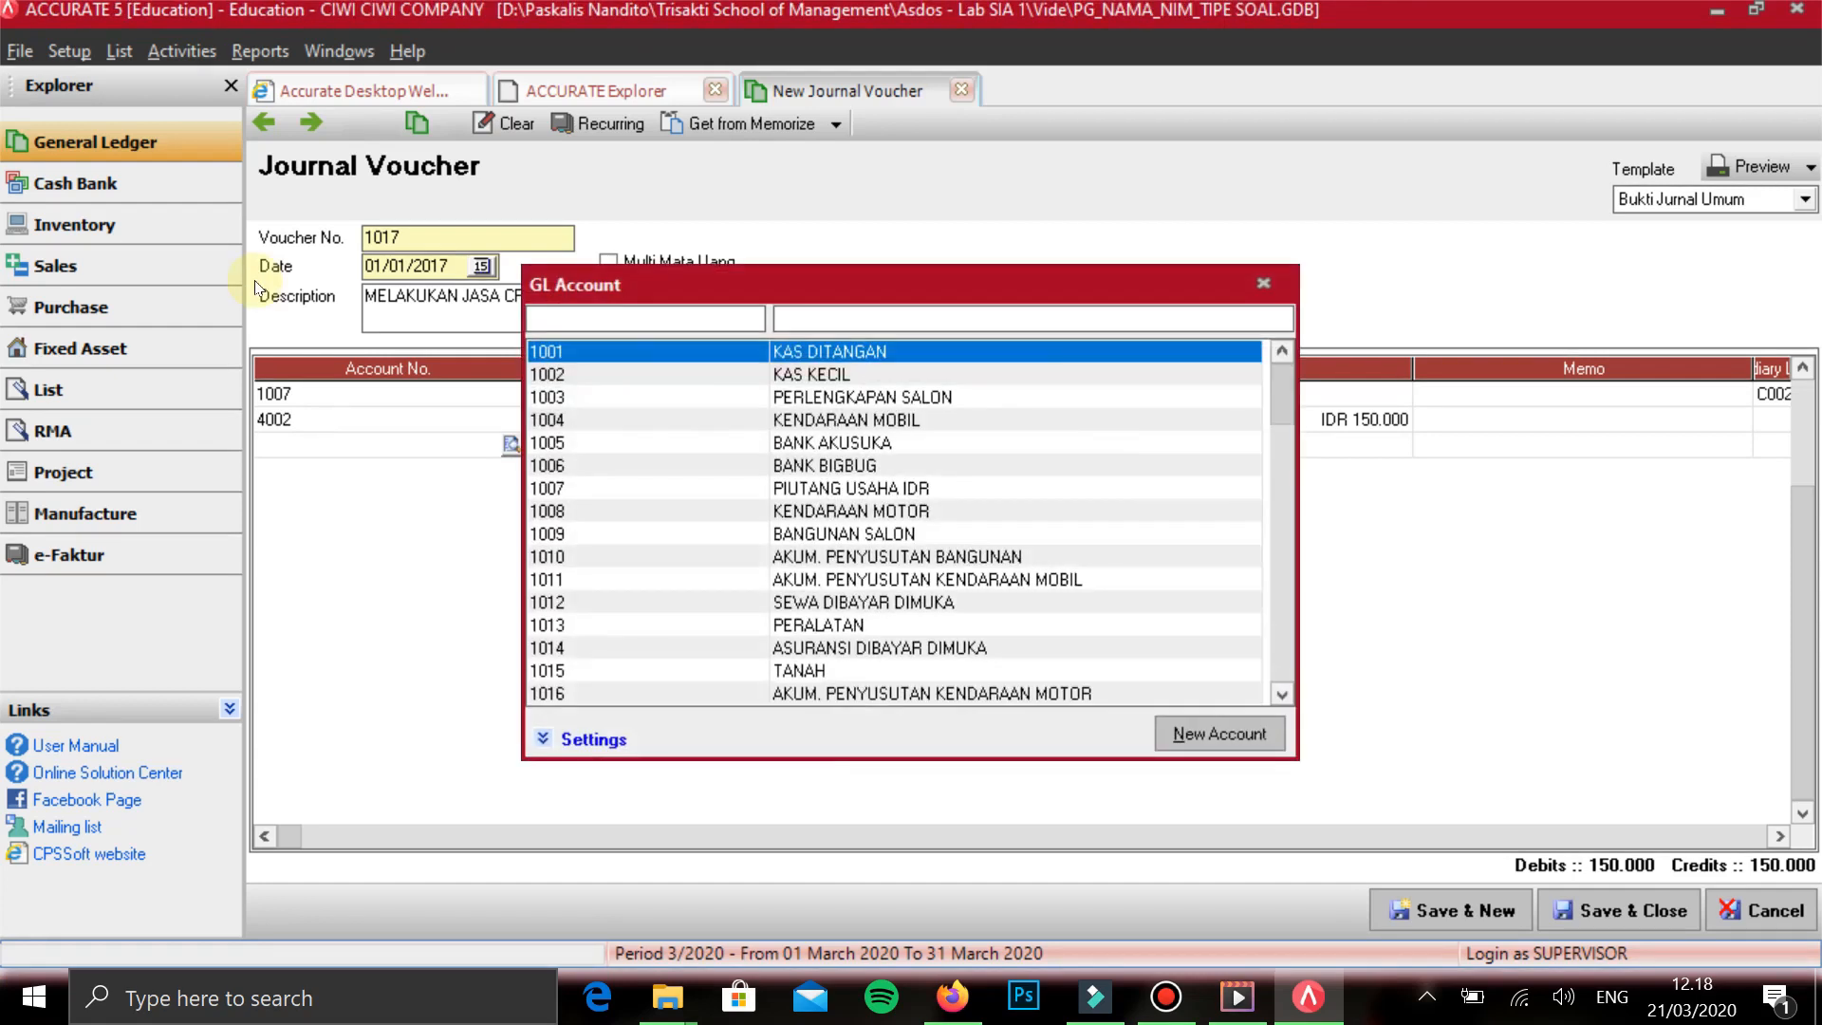
pyautogui.press('Escape')
pyautogui.press('Tab')
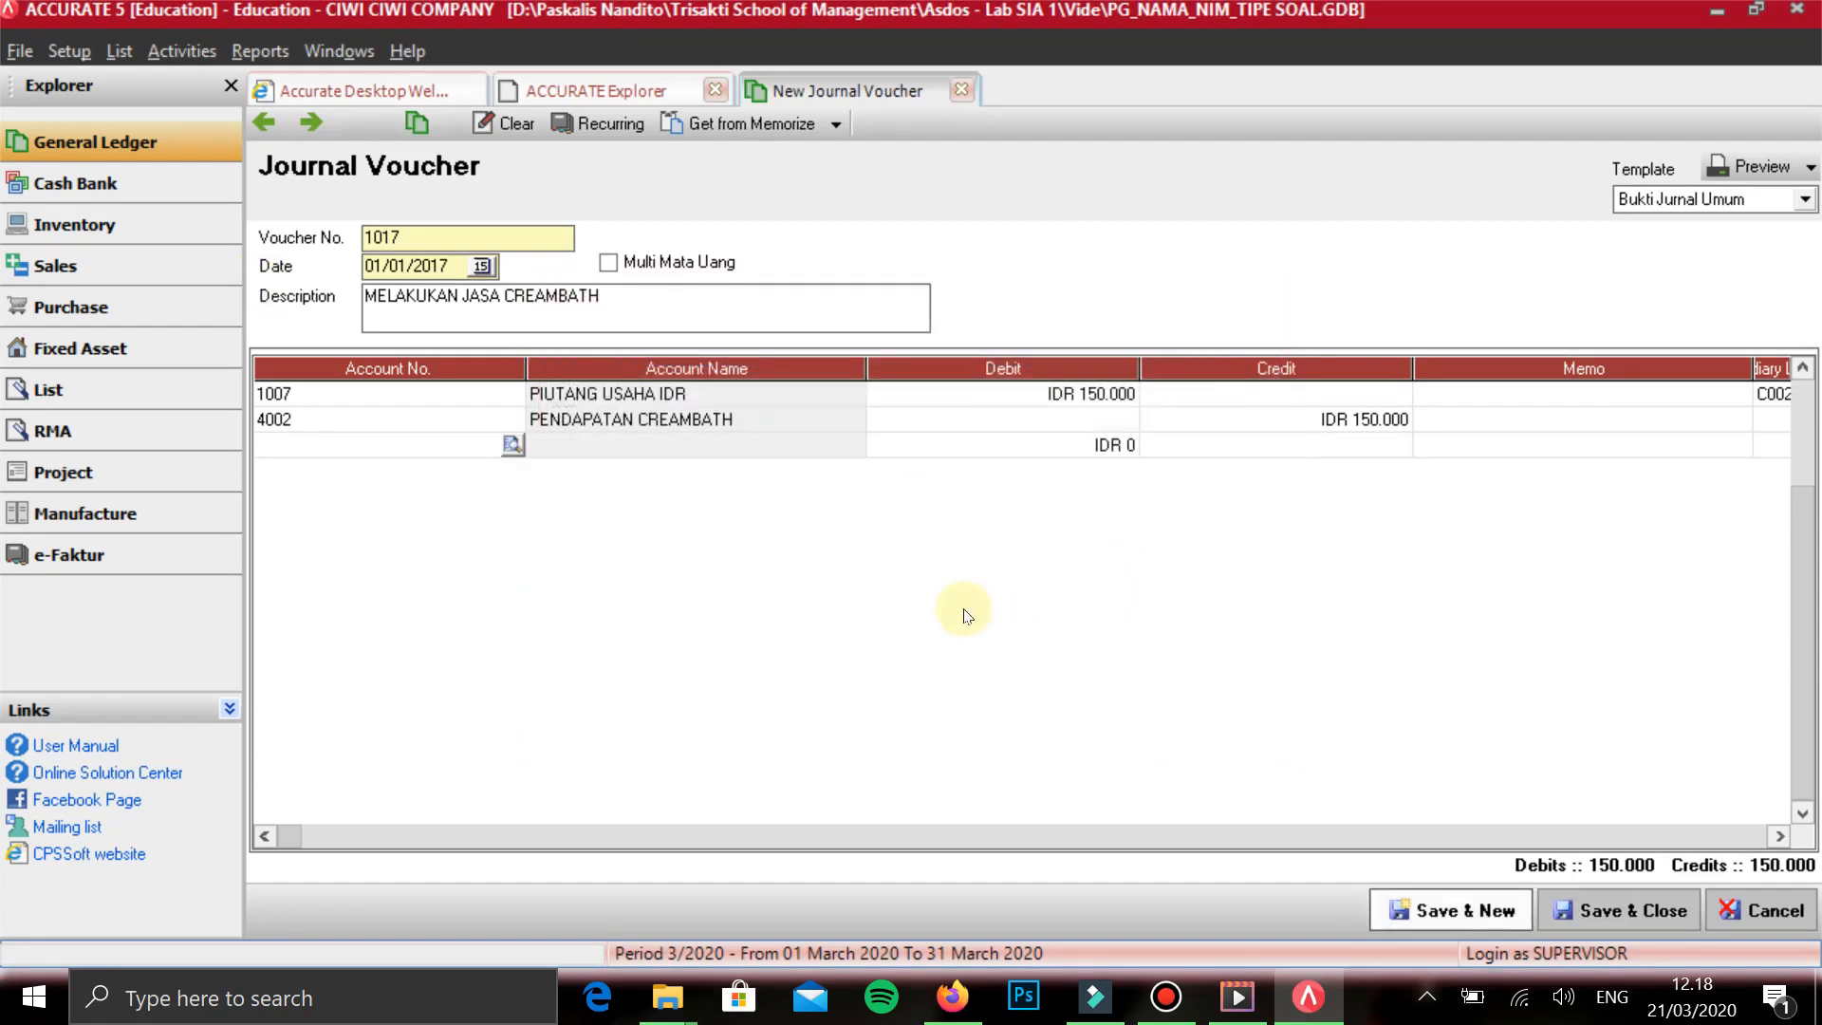
pyautogui.click(963, 609)
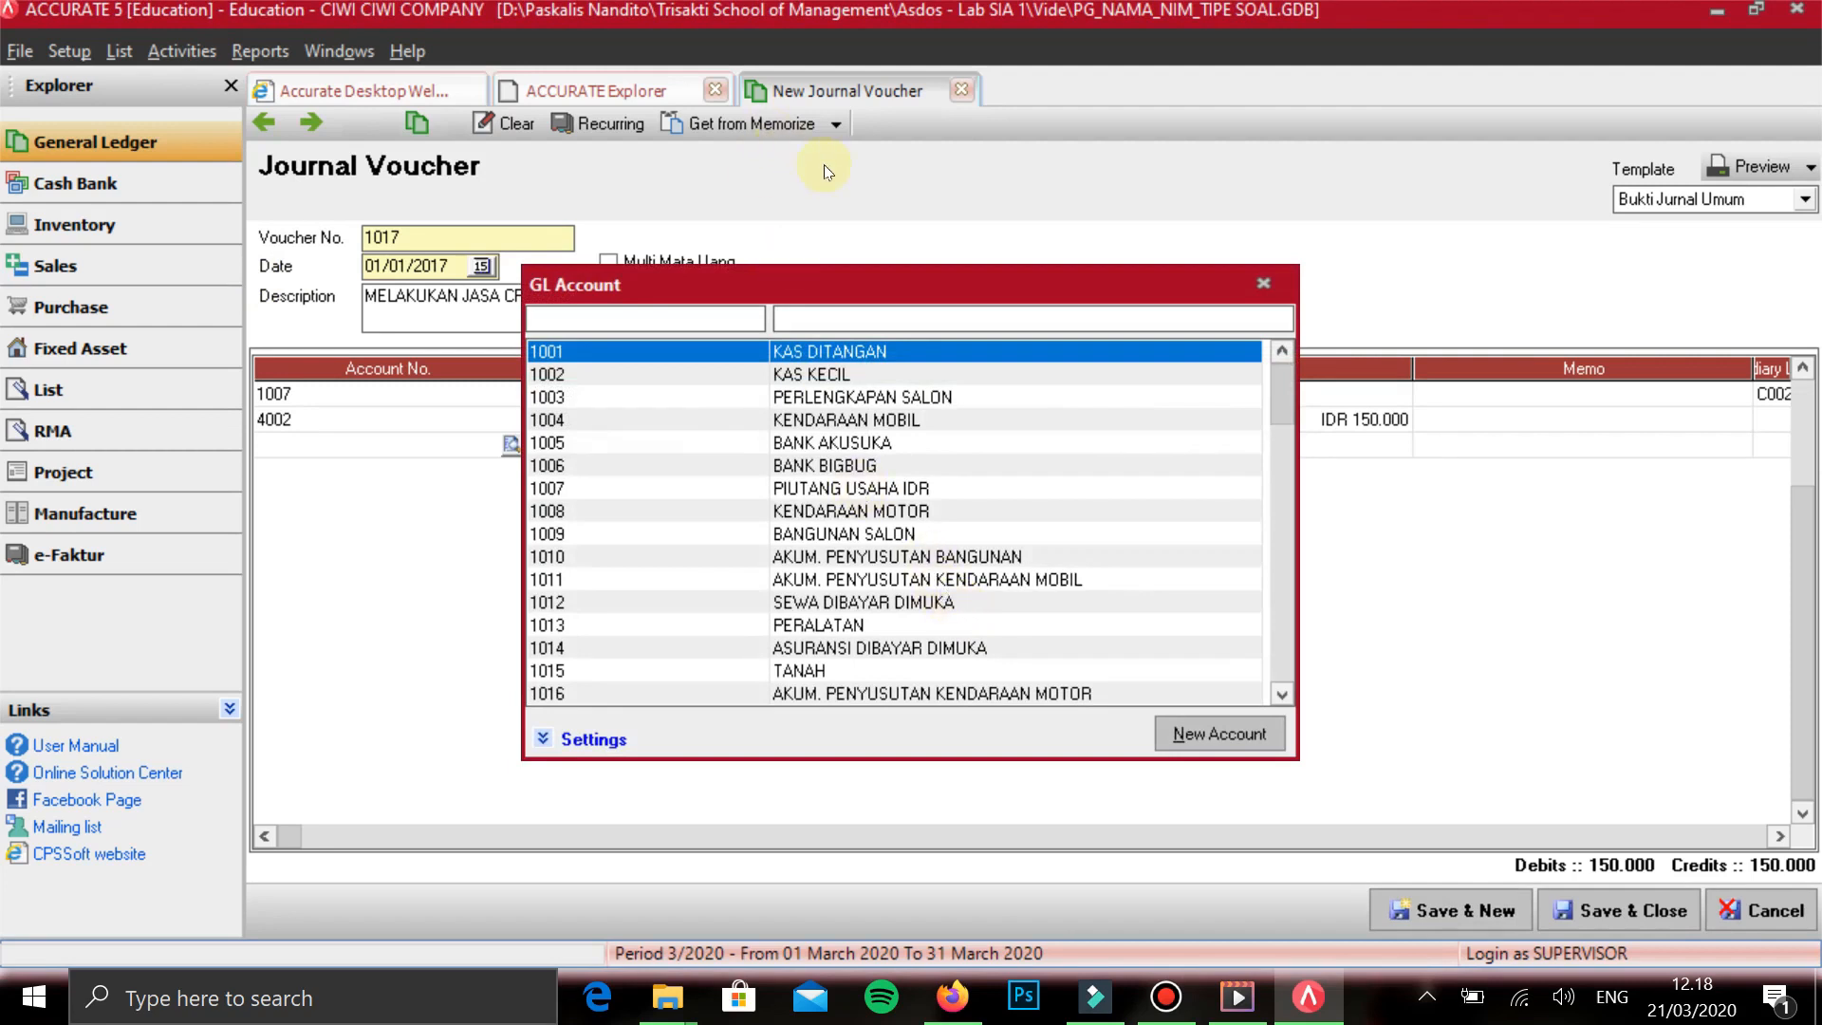
pyautogui.press('Escape')
pyautogui.press('Up')
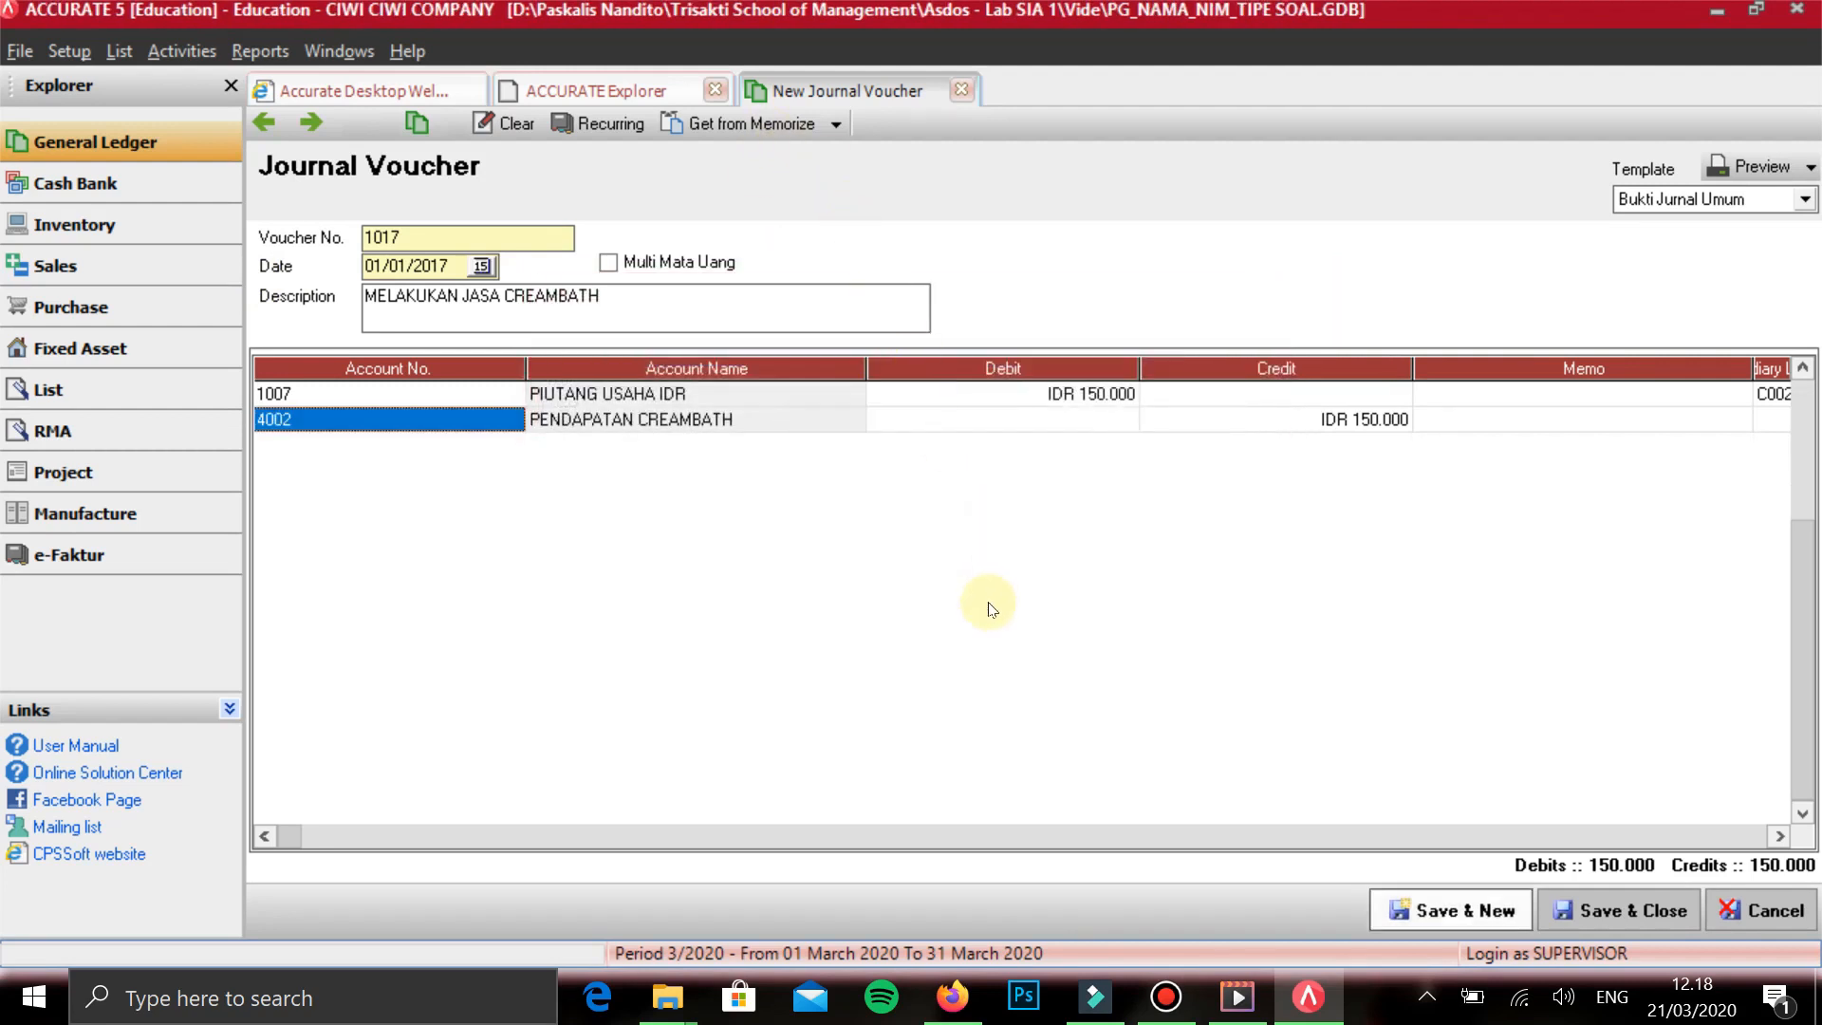
pyautogui.press('Return')
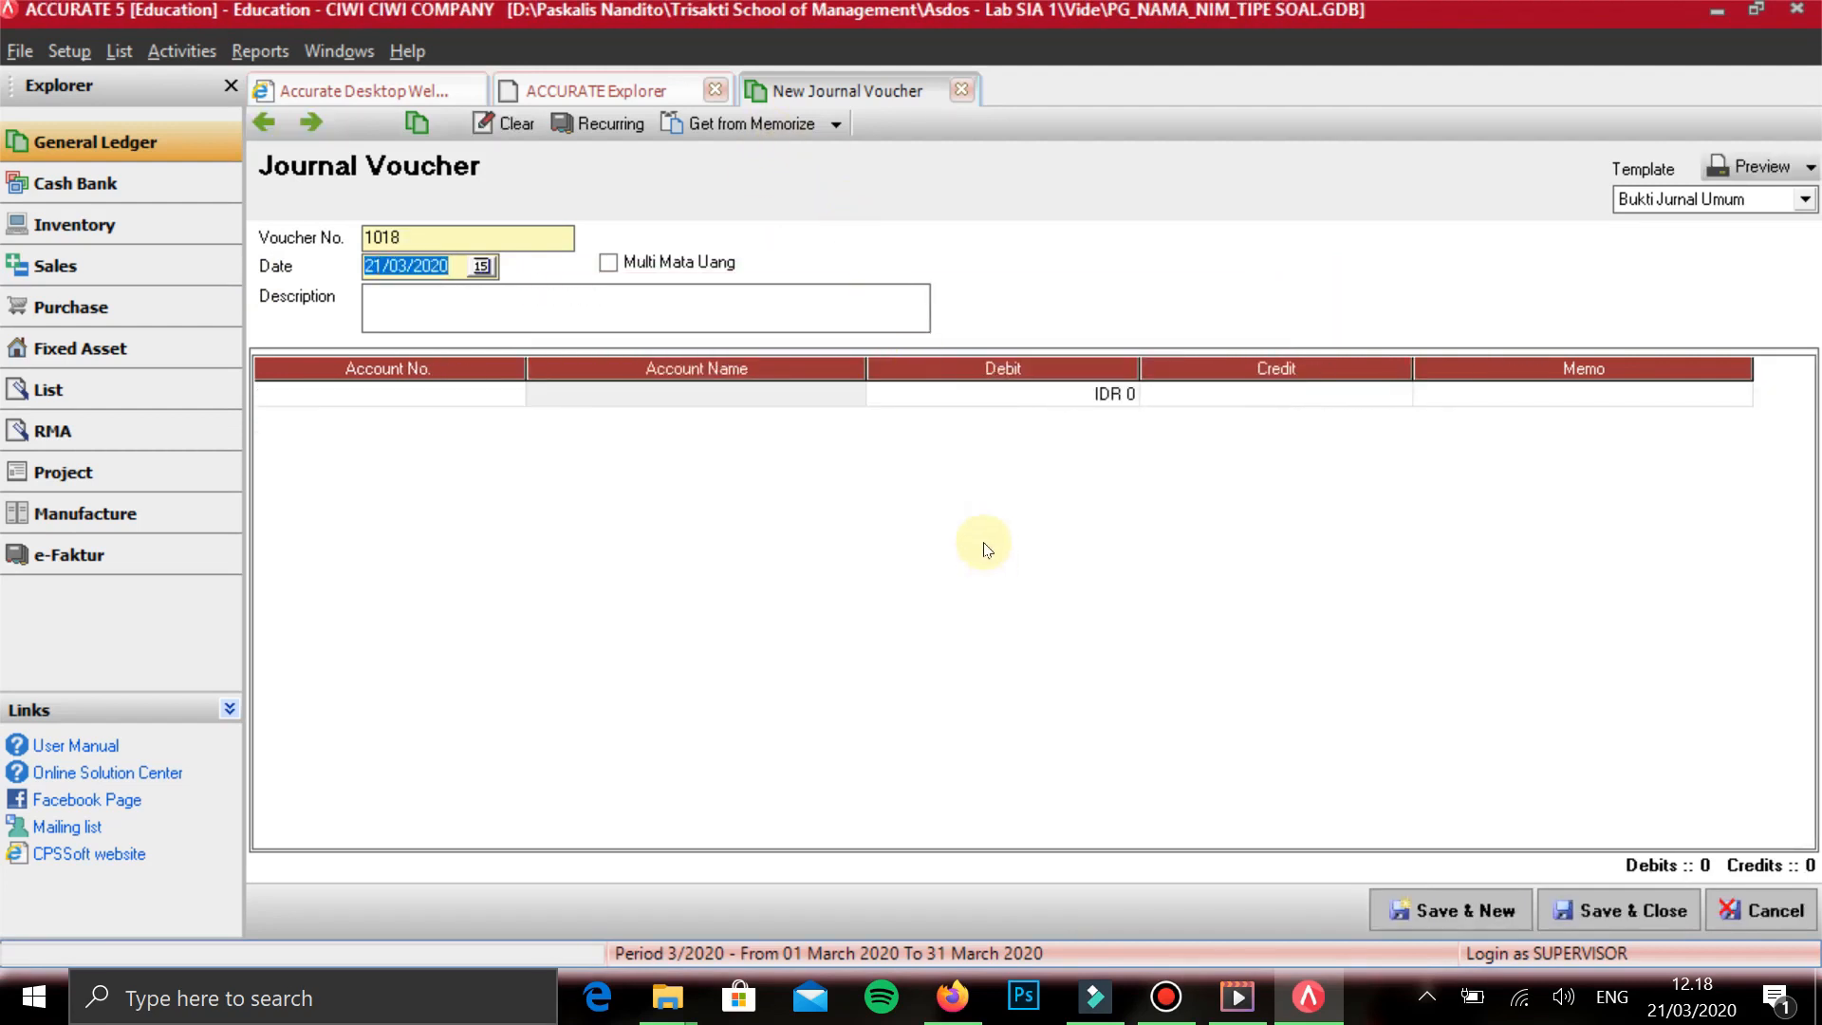
# - Date the new voucher 02/01/2017 and describe it as PENERIMAAN UANG MUKA
pyautogui.write('02/01/2017')
pyautogui.press('Tab')
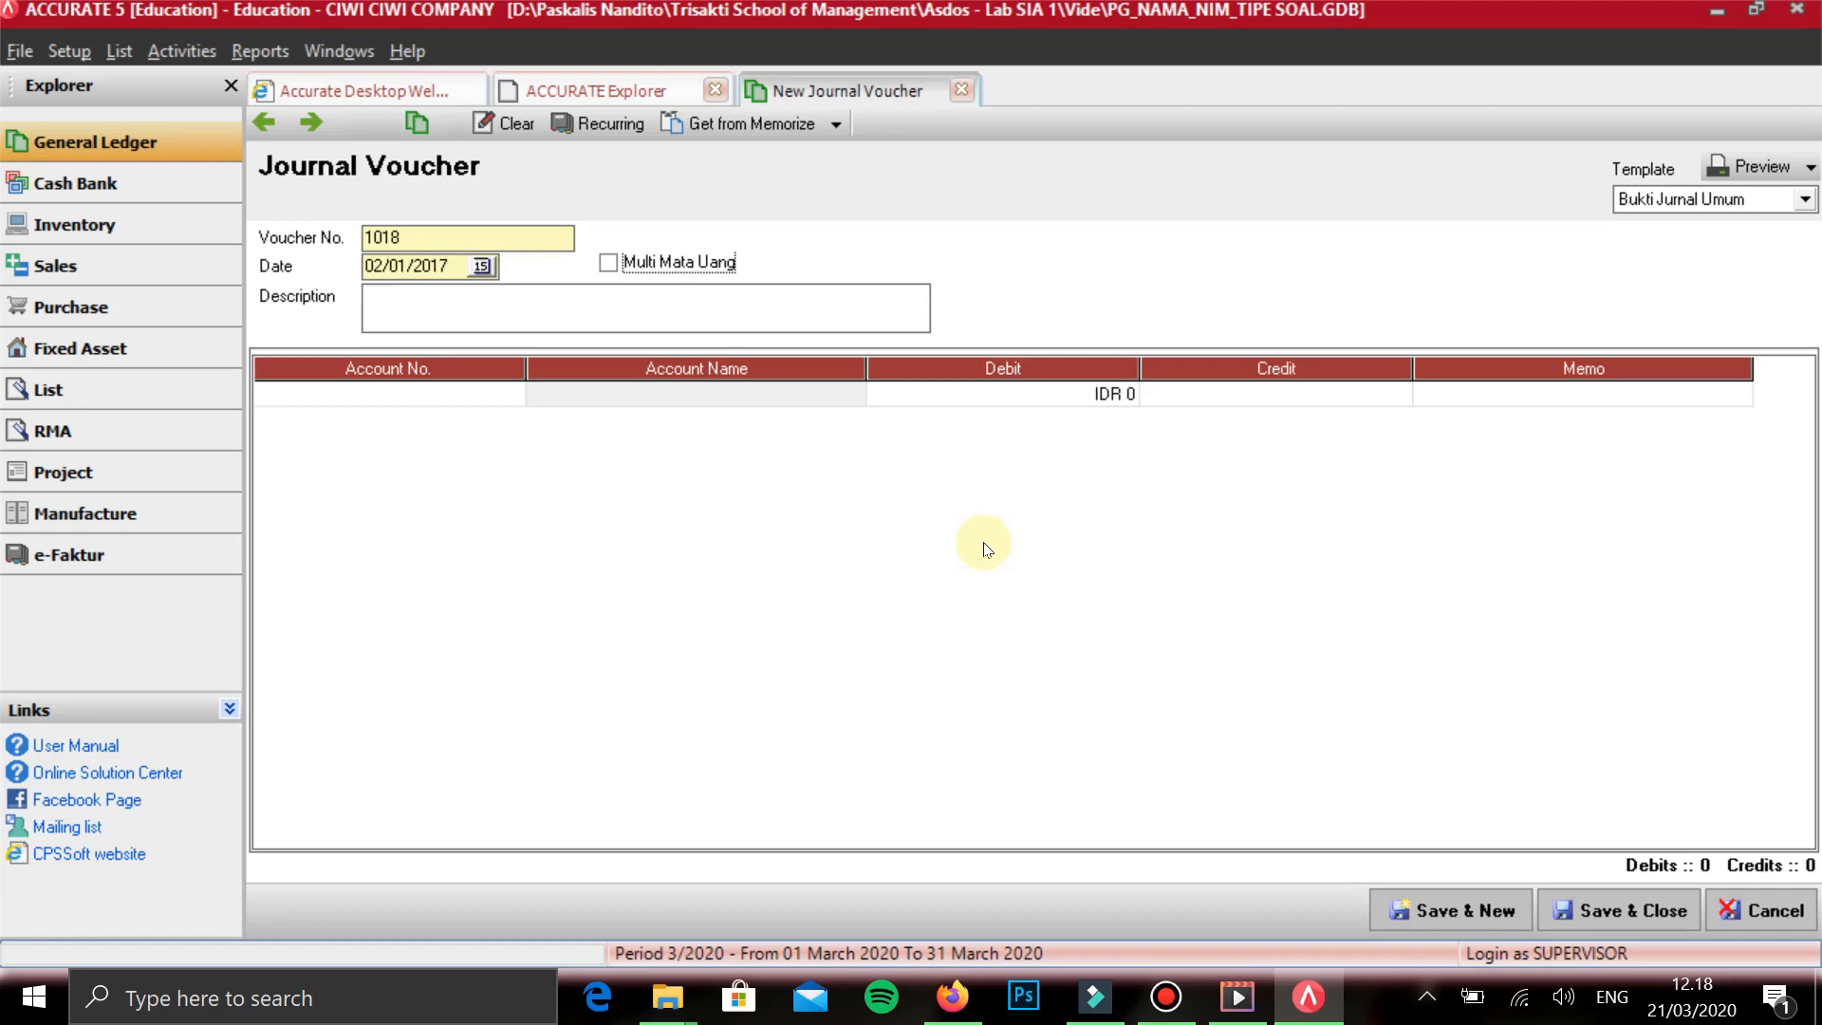
pyautogui.press('Tab')
pyautogui.write('PENERIMA')
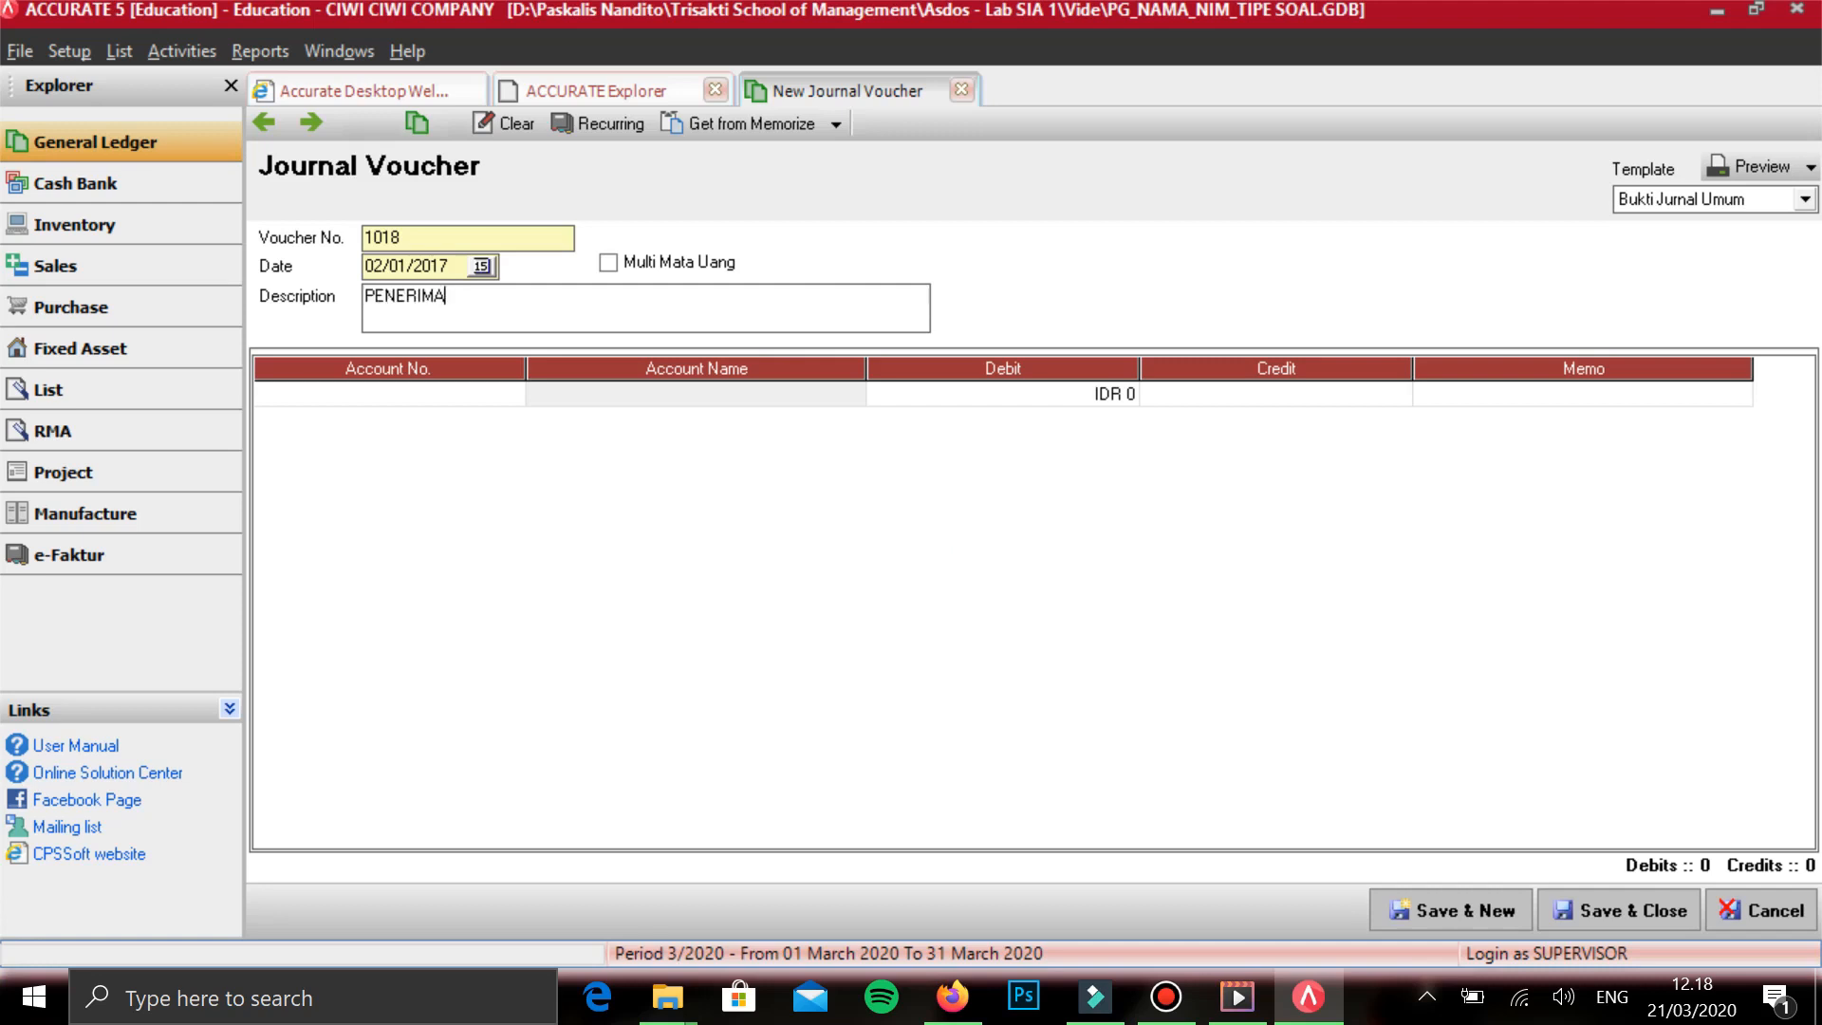
pyautogui.write('AN UANG MUKA')
pyautogui.press('Tab')
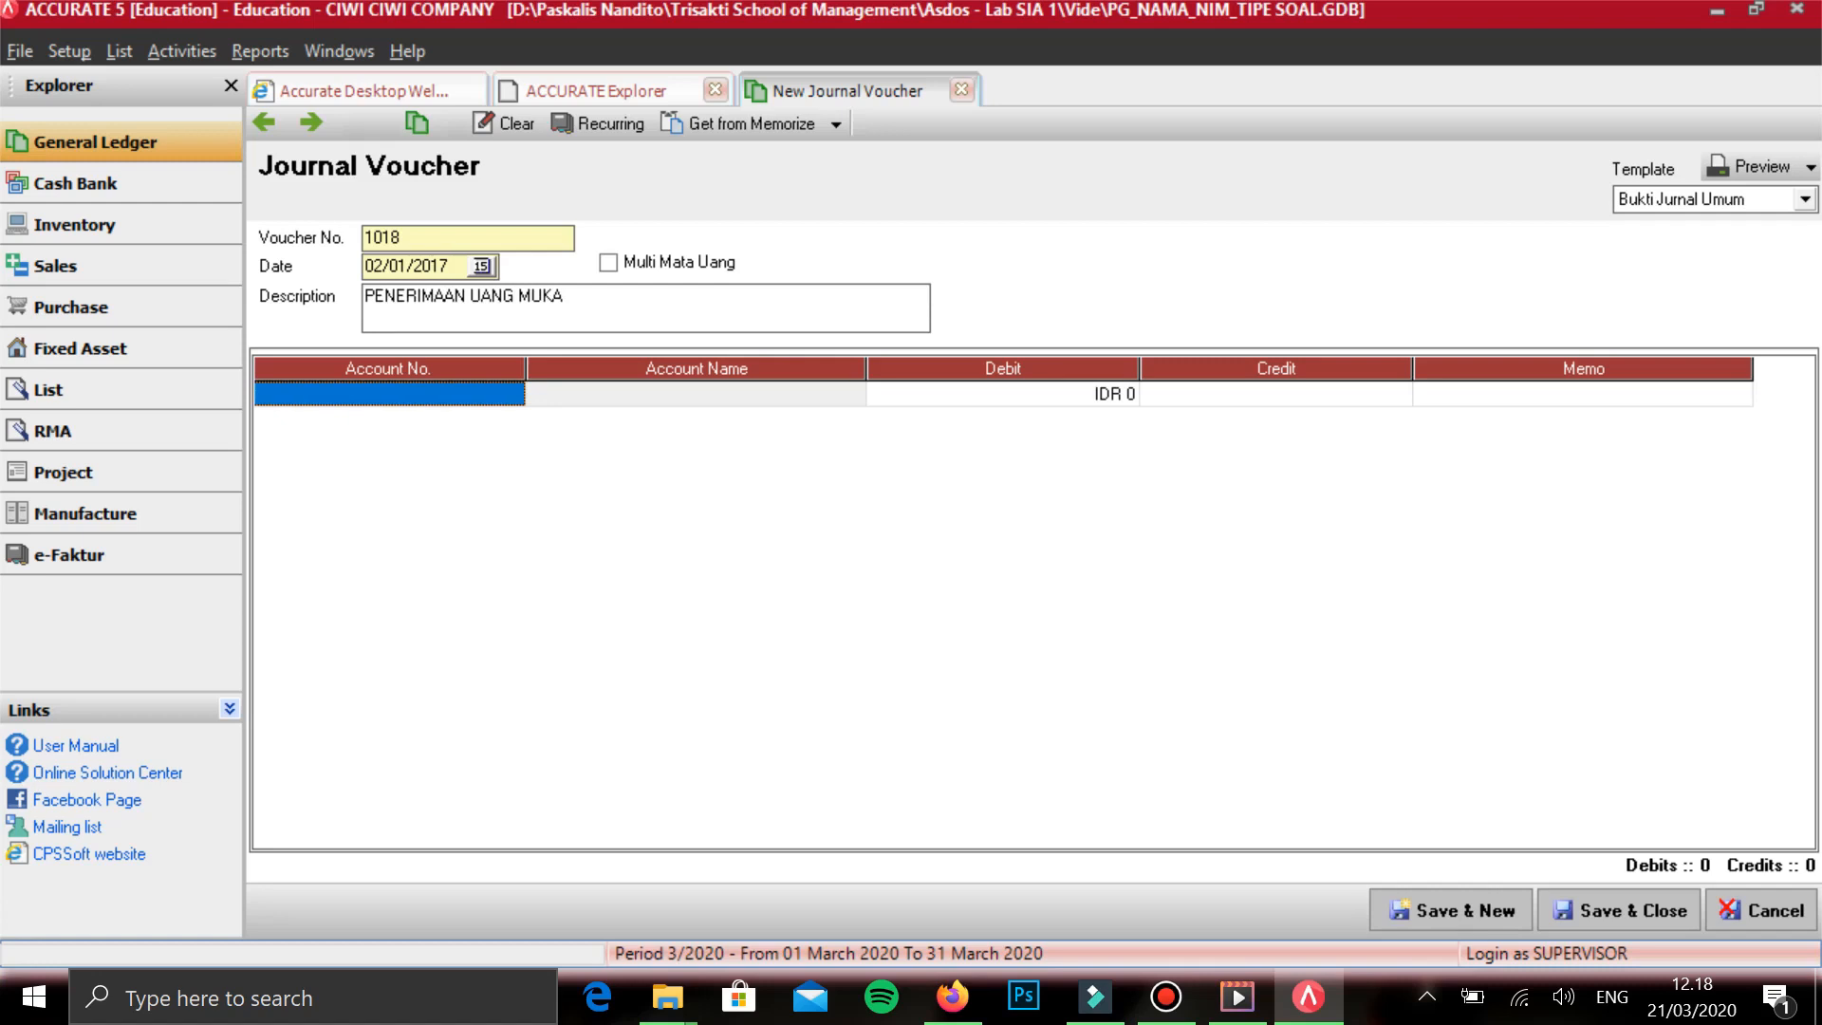
# - Debit KAS DITANGAN with IDR 720,000 on the first line and start a second line
pyautogui.write('KAS')
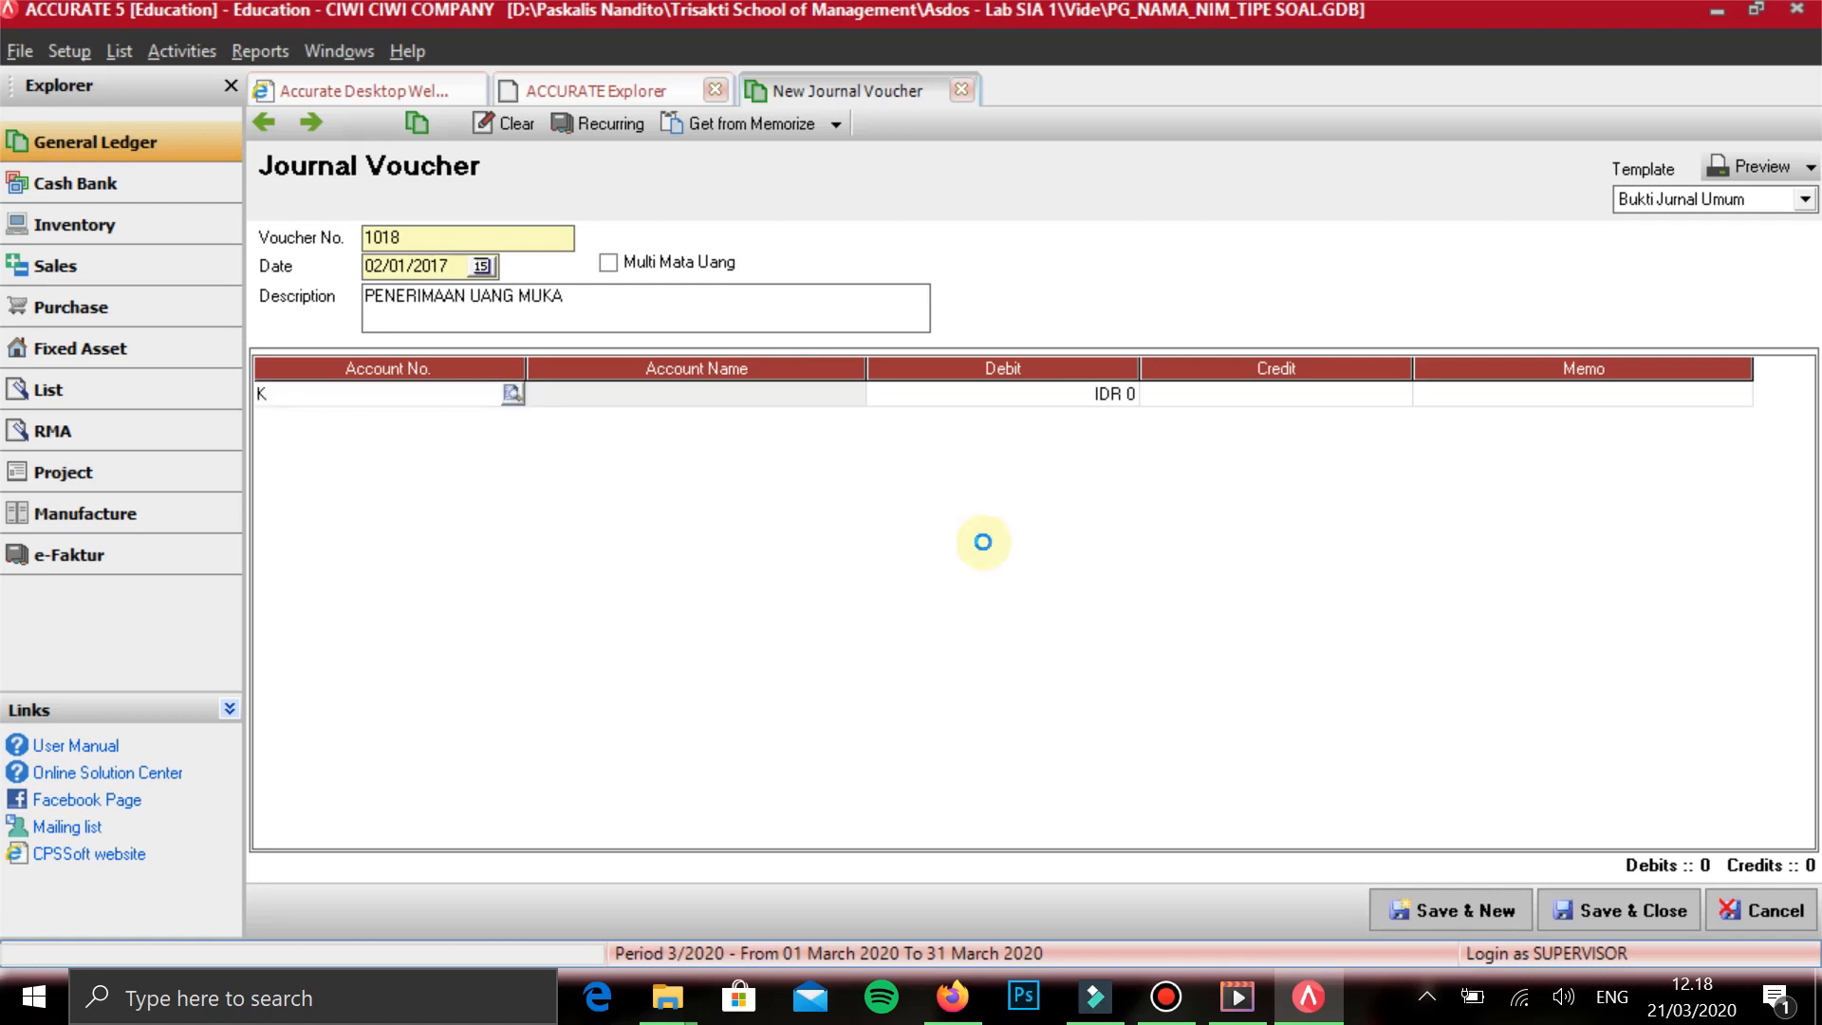
pyautogui.press('Down')
pyautogui.press('Up')
pyautogui.press('Return')
pyautogui.press('Tab')
pyautogui.press('Tab')
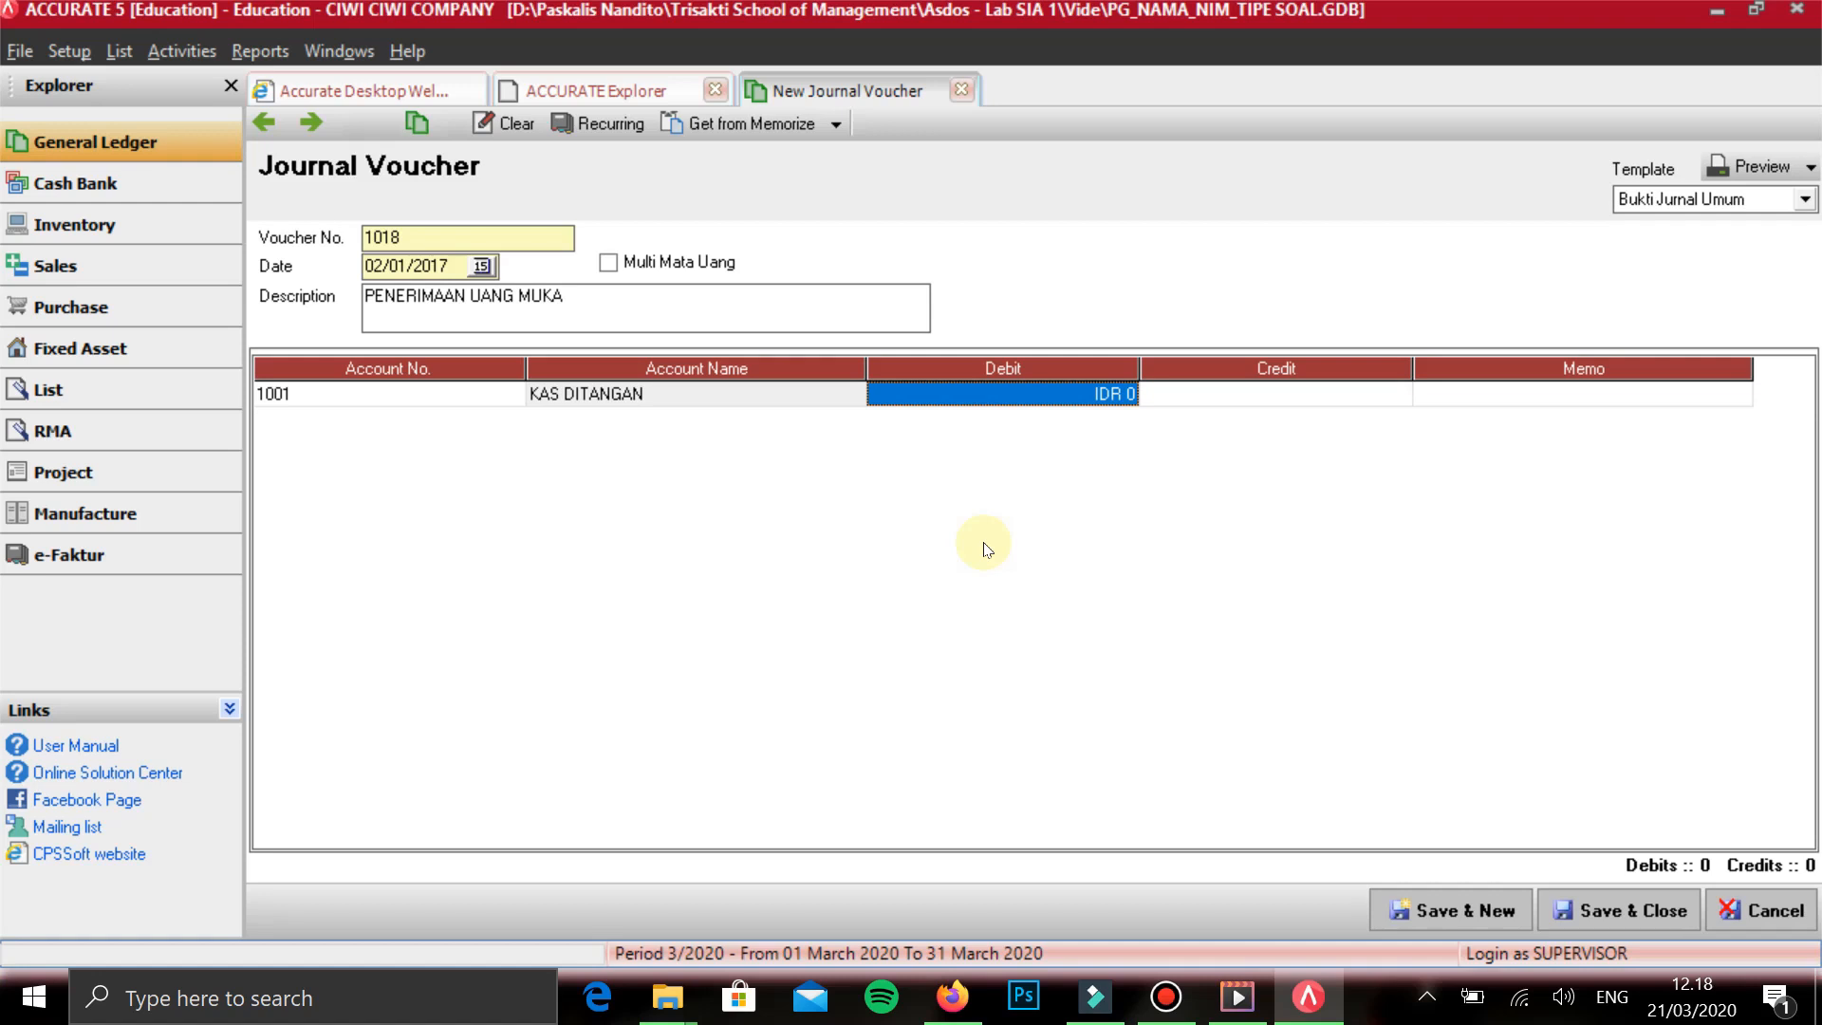
pyautogui.write('720000')
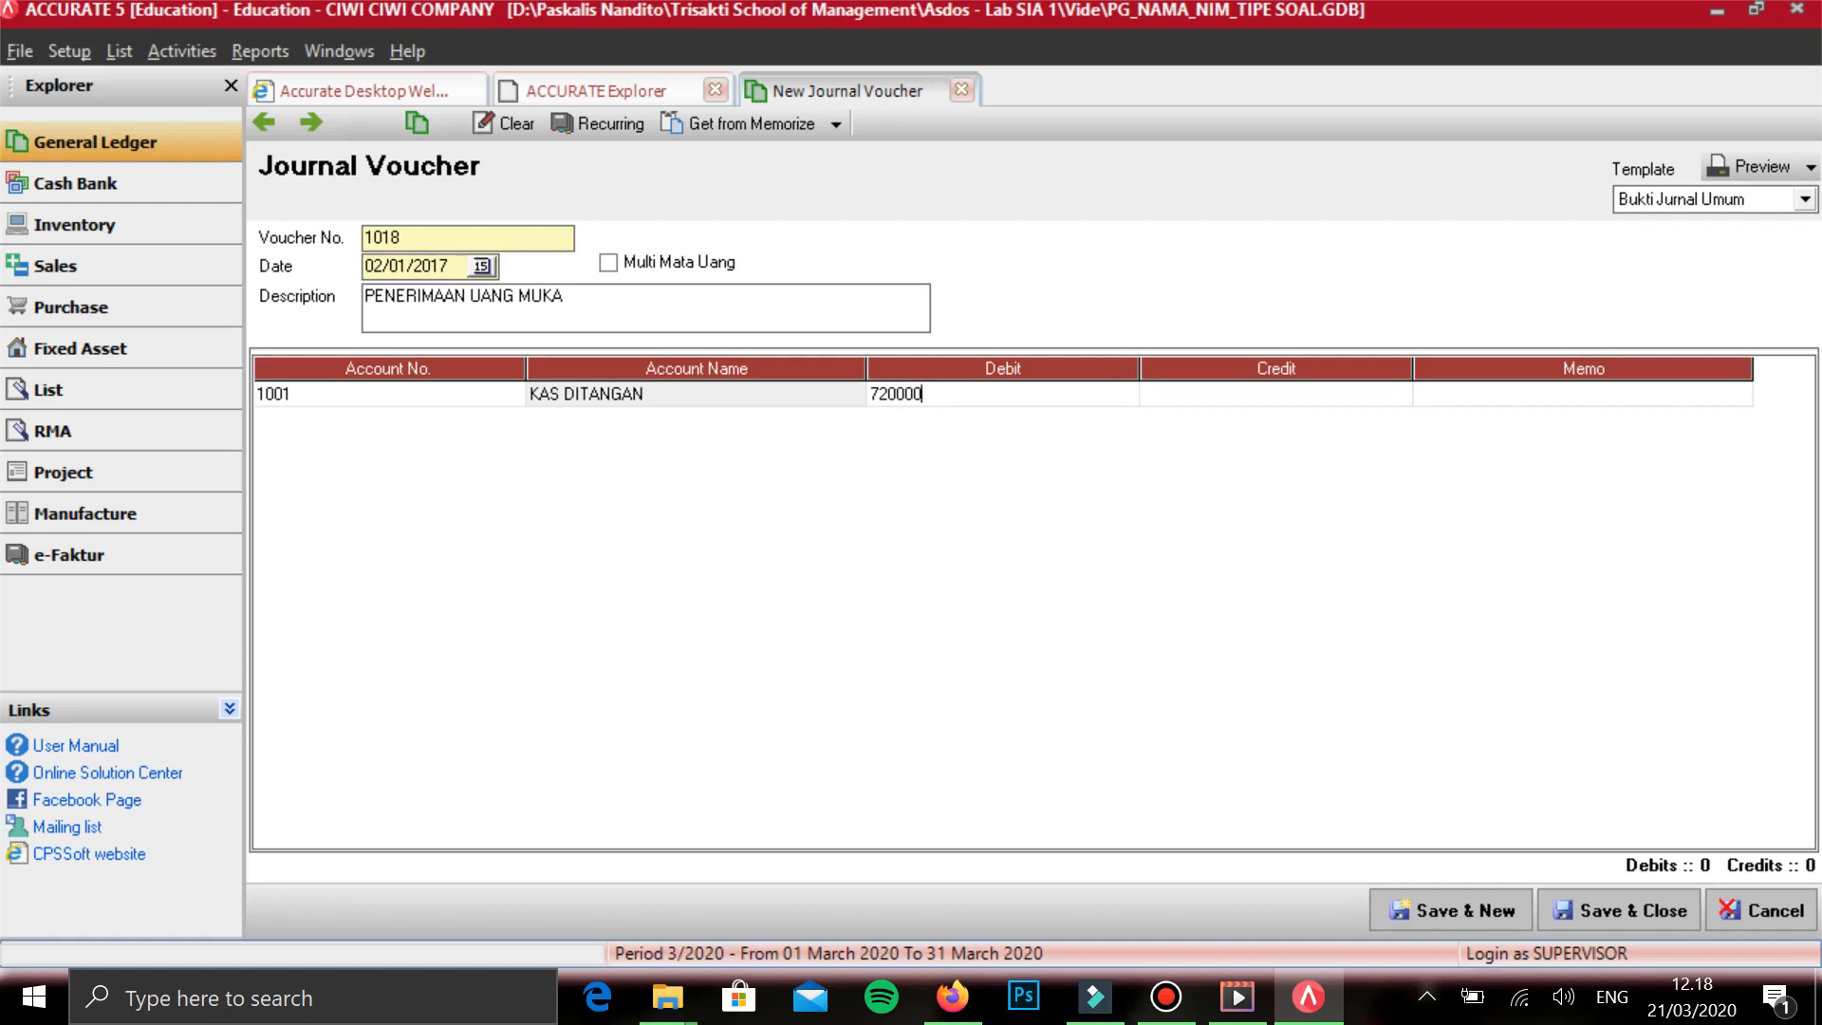
pyautogui.press('Tab')
pyautogui.press('Tab')
pyautogui.press('Tab')
pyautogui.write('OENDAPA')
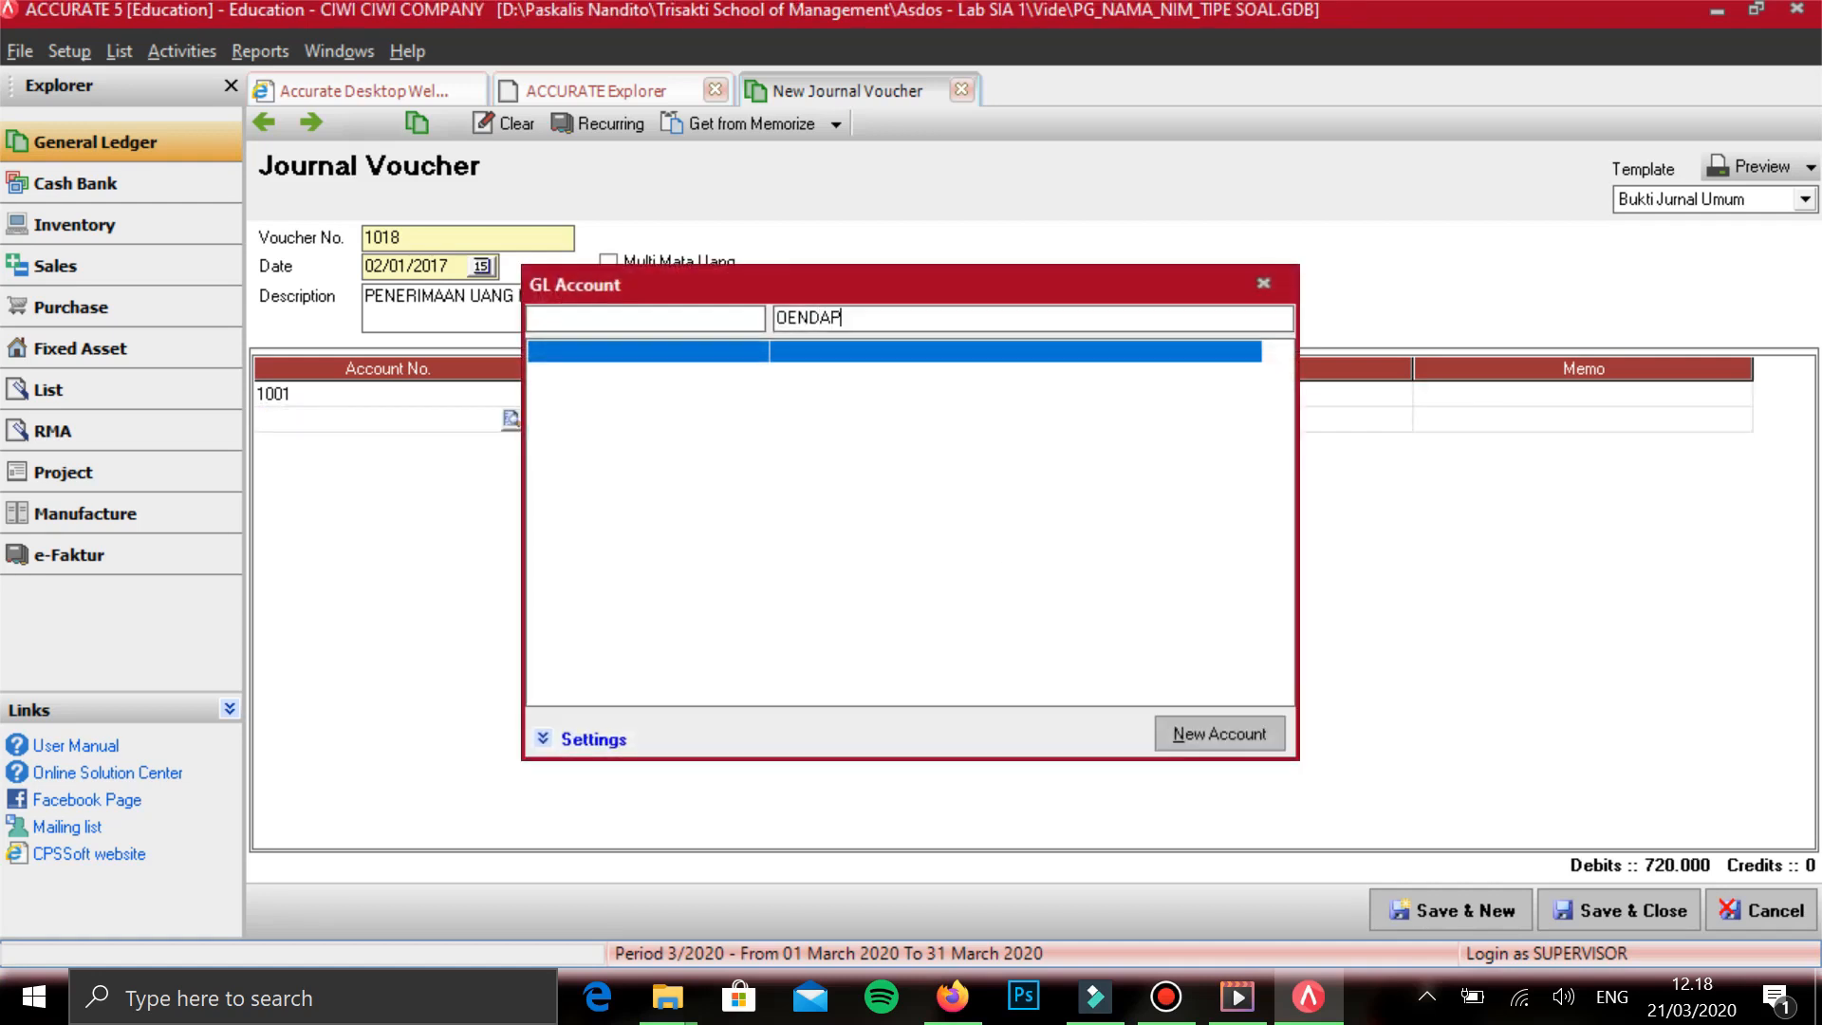
pyautogui.press('BackSpace')
pyautogui.press('BackSpace')
pyautogui.press('BackSpace')
pyautogui.press('BackSpace')
pyautogui.press('BackSpace')
pyautogui.press('BackSpace')
pyautogui.press('BackSpace')
# - Credit PENDAPATAN DITERIMA DIMUKA with IDR 720,000 on the second line, then save the voucher and start a new one
pyautogui.write('PENDAP')
pyautogui.press('Down')
pyautogui.press('Down')
pyautogui.press('Down')
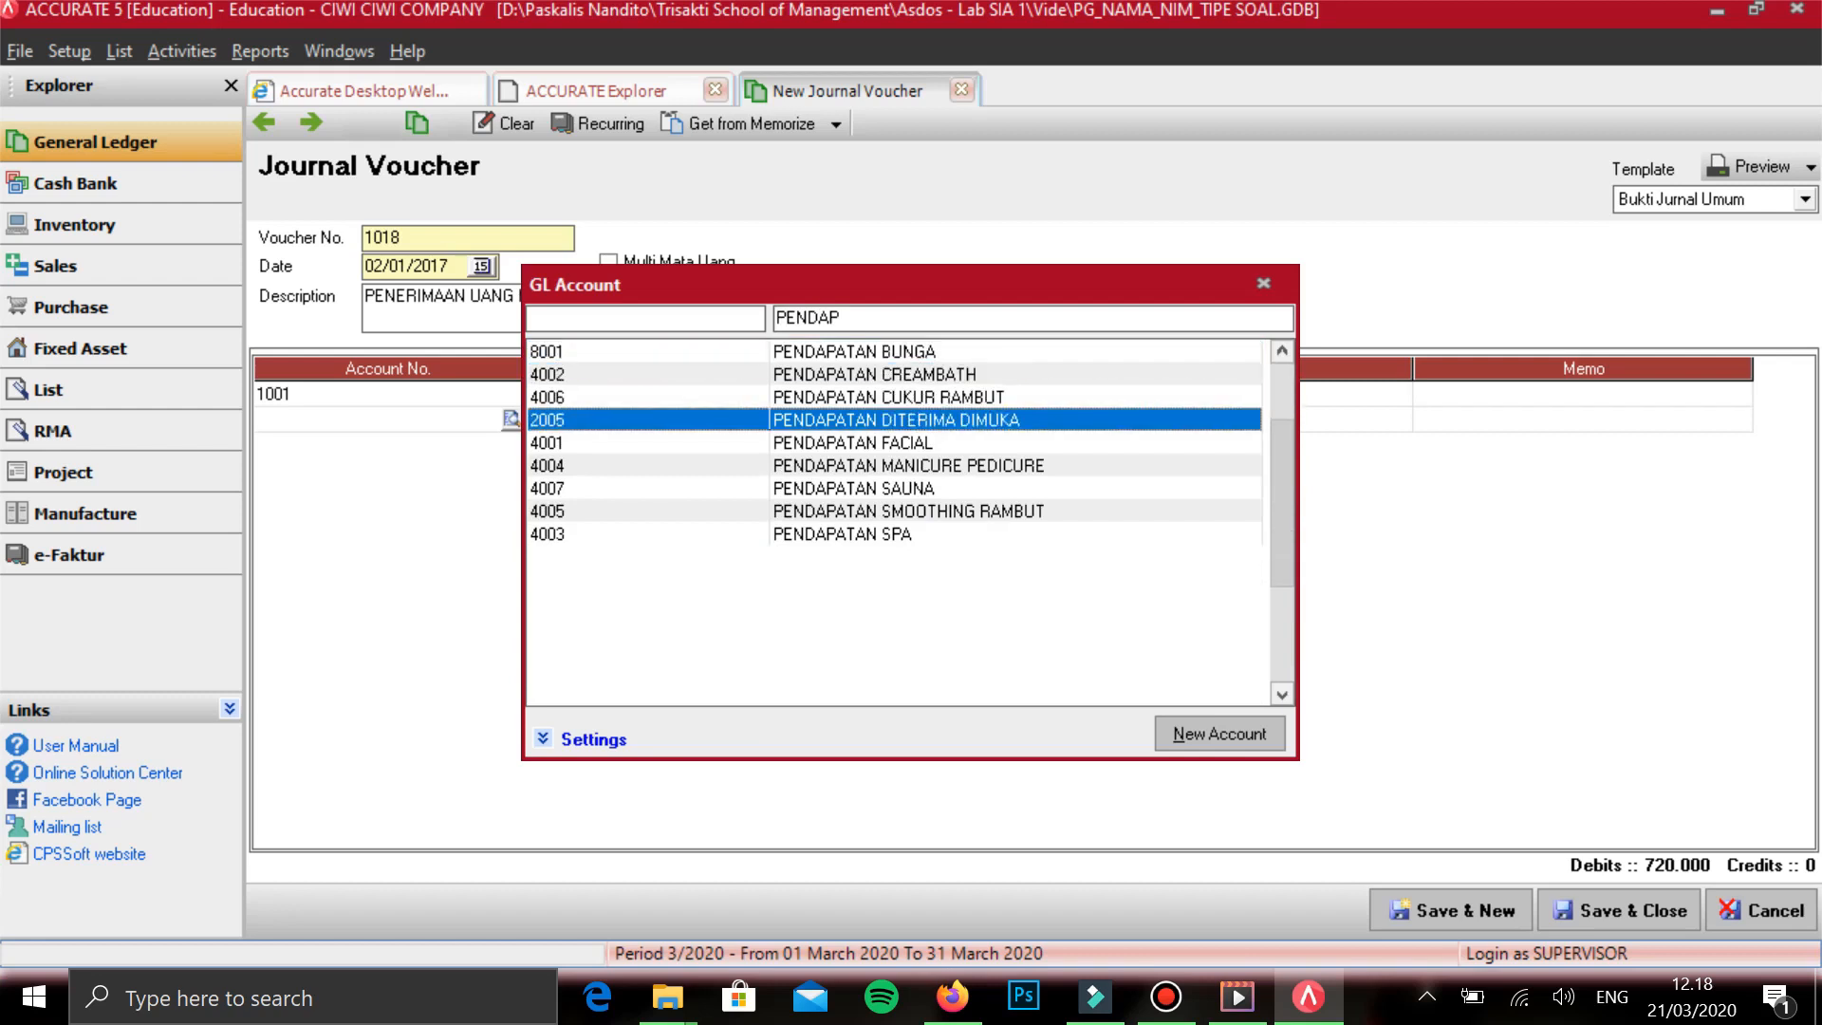
pyautogui.press('Return')
pyautogui.press('Tab')
pyautogui.press('Tab')
pyautogui.press('Tab')
pyautogui.press('Up')
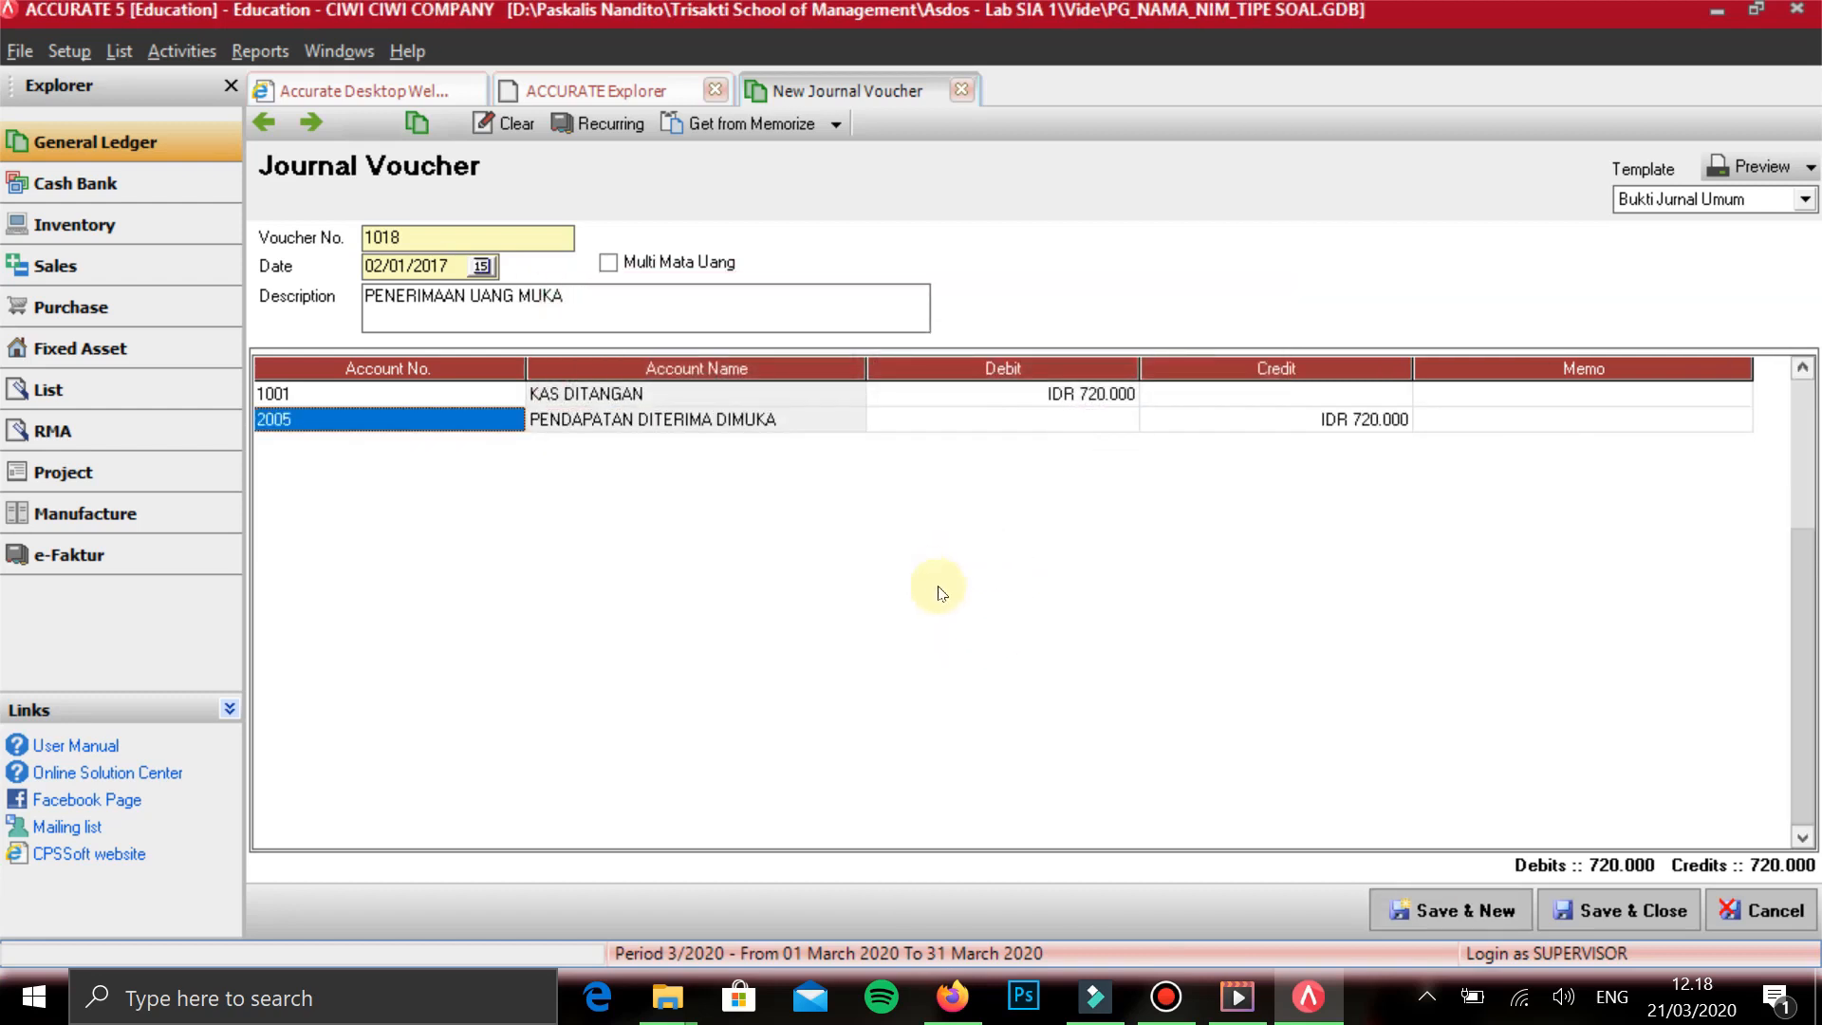
pyautogui.hotkey('ctrl', 's')
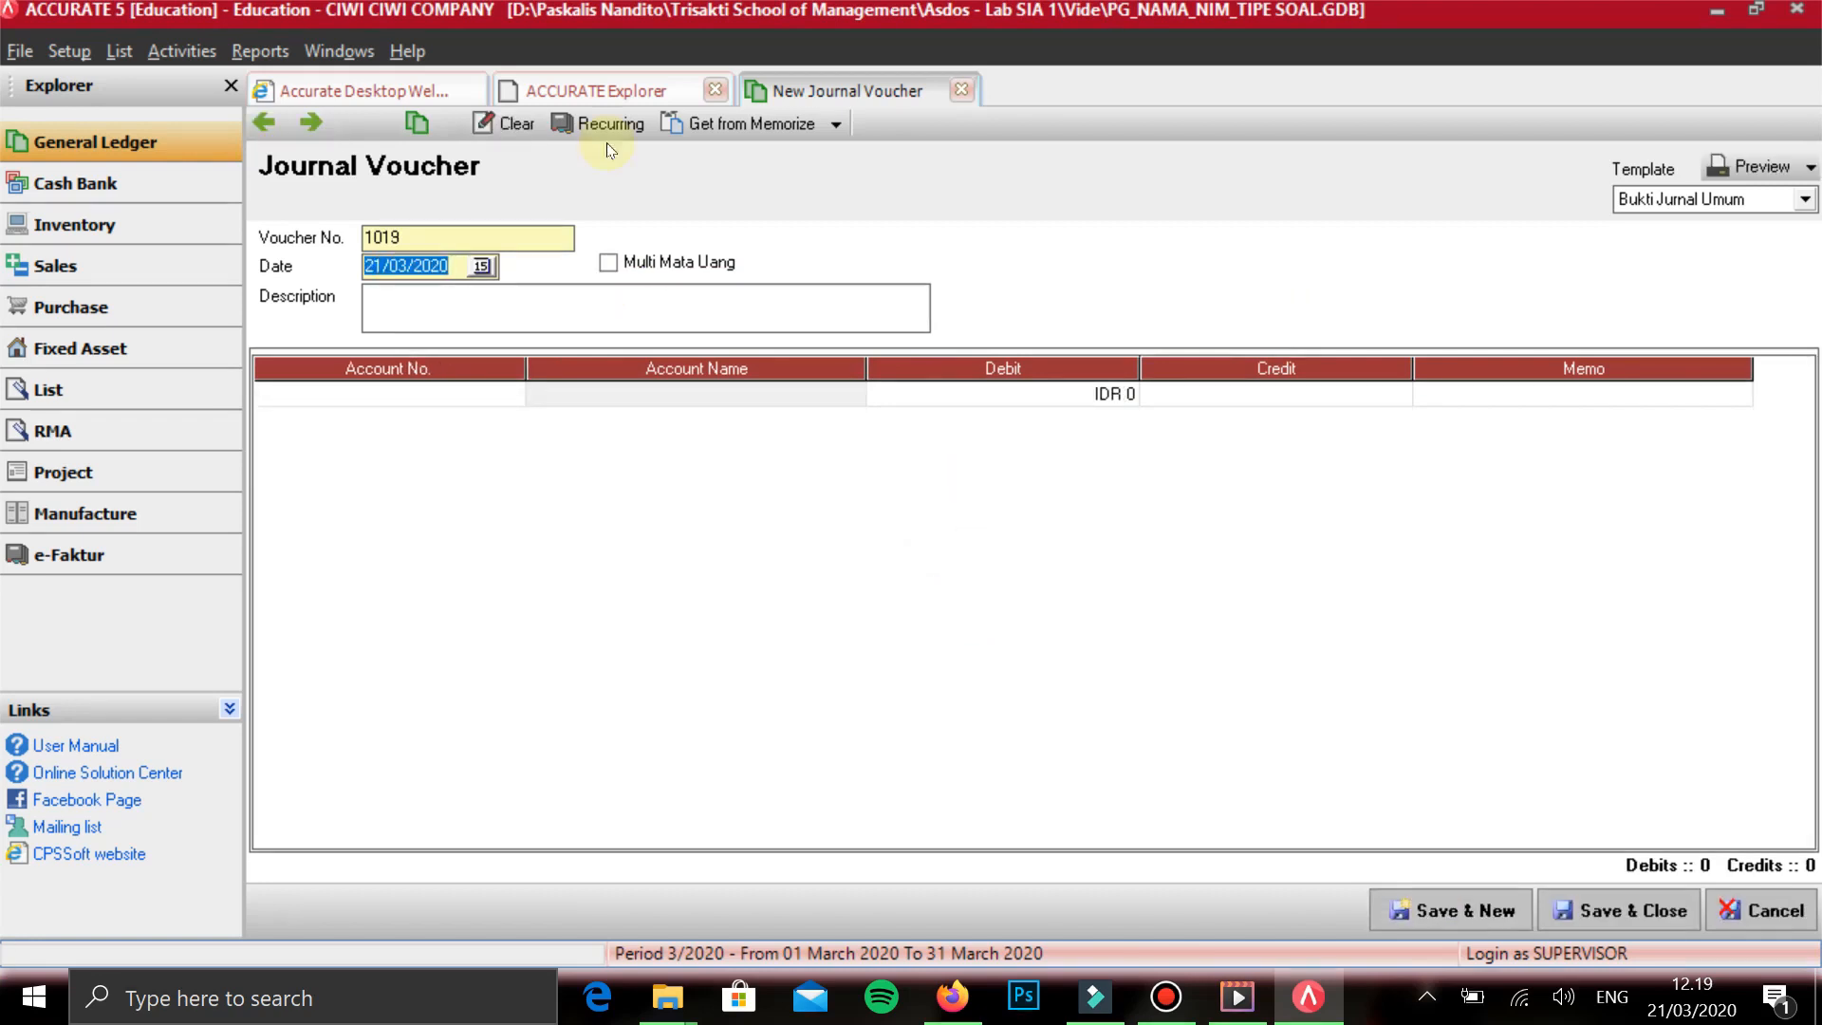
# - Check the previous voucher, return to the new one, date it 04/01/2017 and describe it as BAYAR IKLAN
pyautogui.click(264, 122)
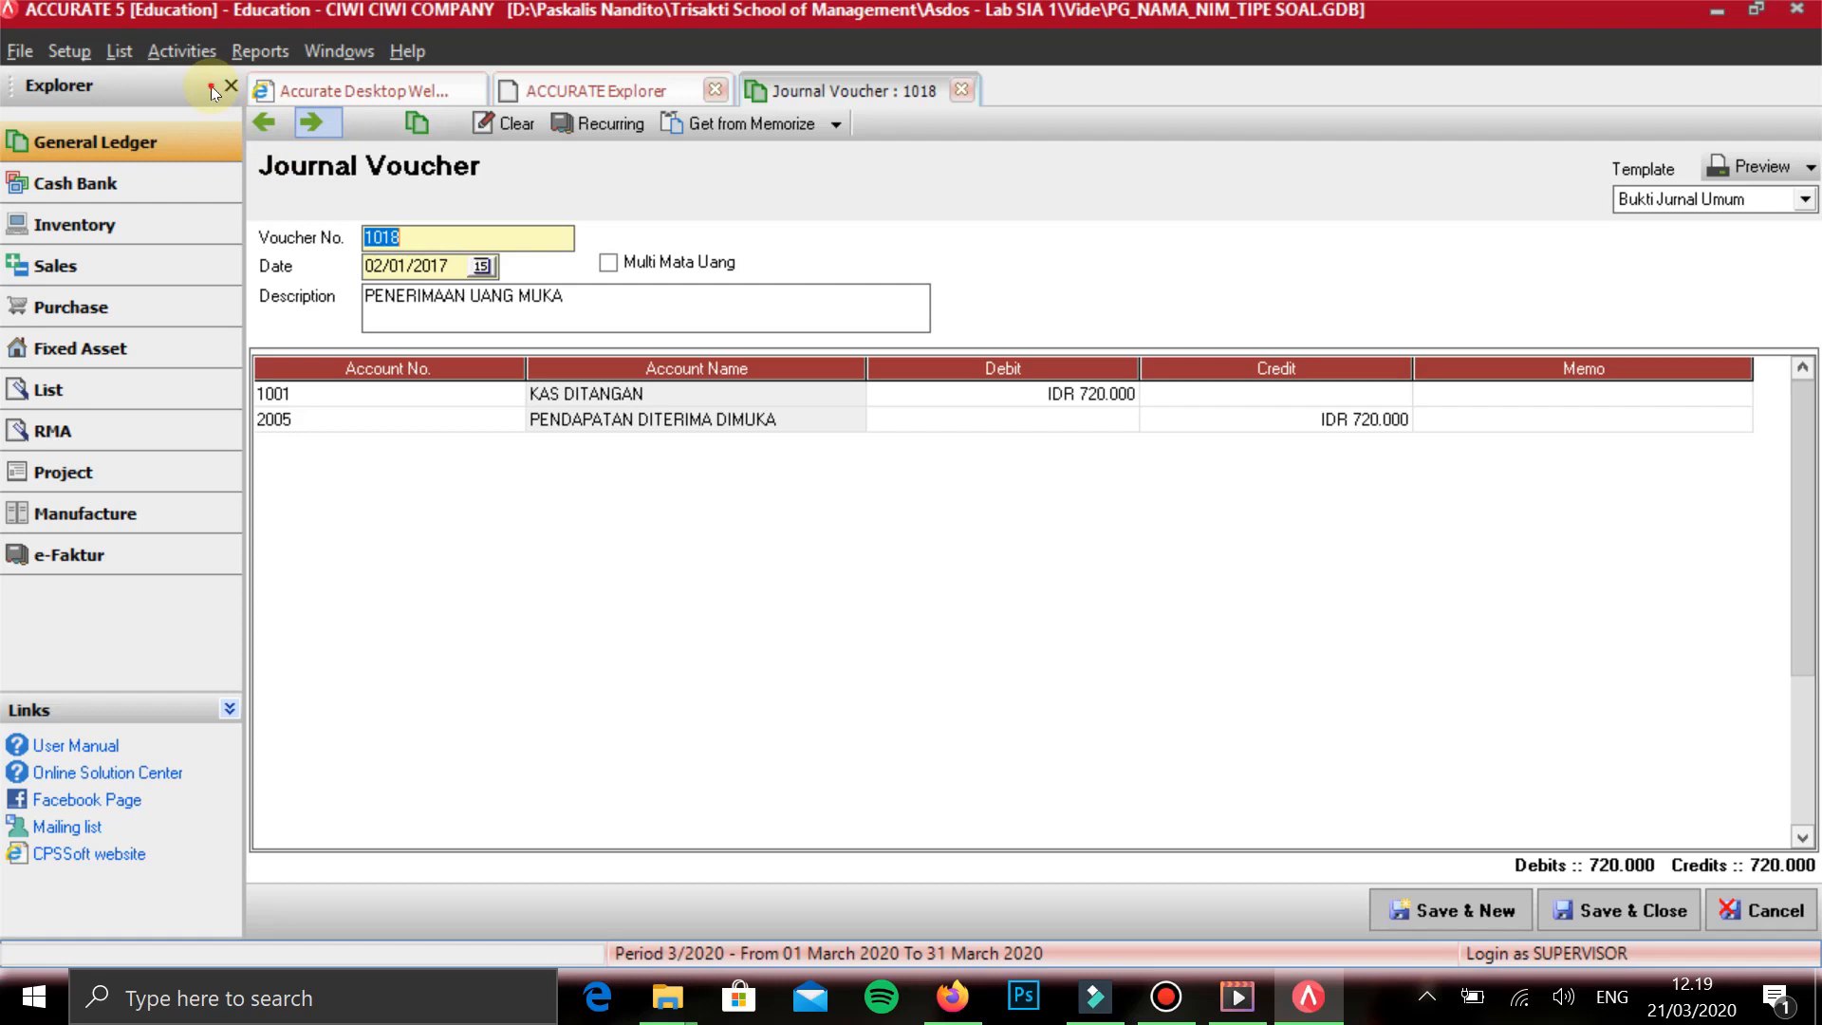
pyautogui.click(313, 123)
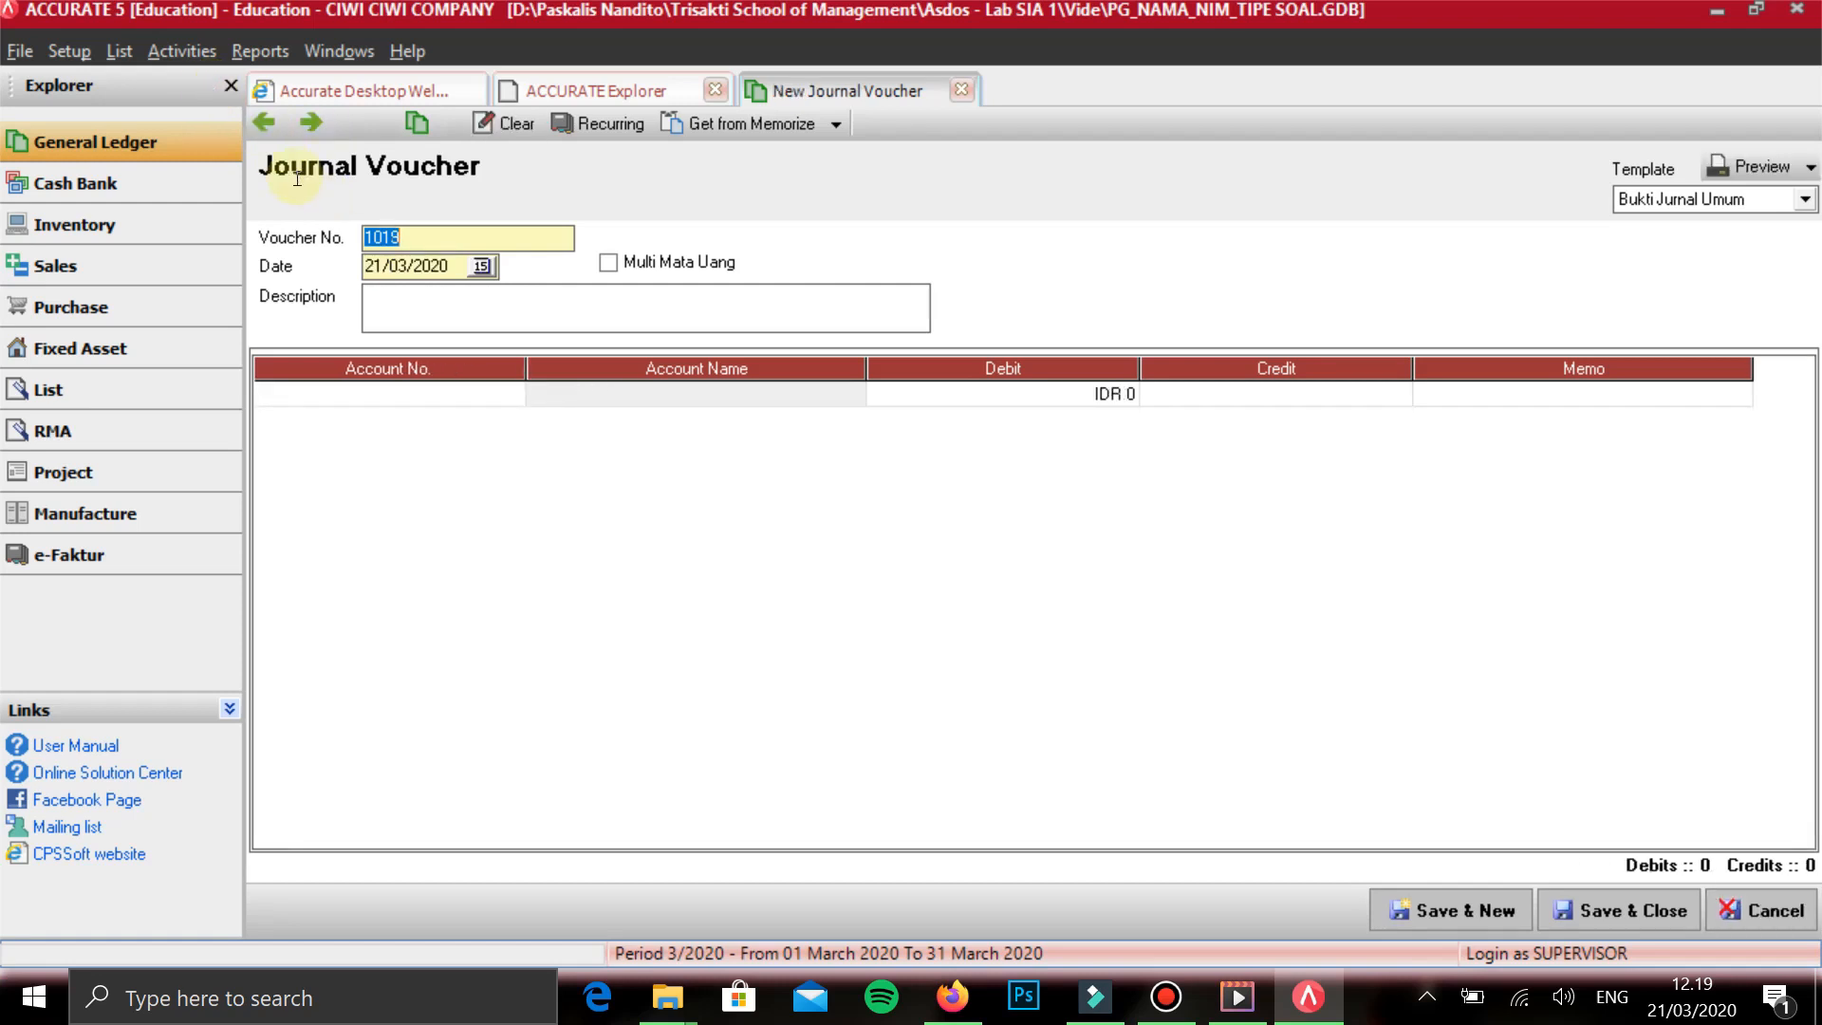
pyautogui.press('Tab')
pyautogui.write('04/01/2017')
pyautogui.press('Tab')
pyautogui.press('Tab')
pyautogui.write('BAYAR IKLAN')
pyautogui.press('Tab')
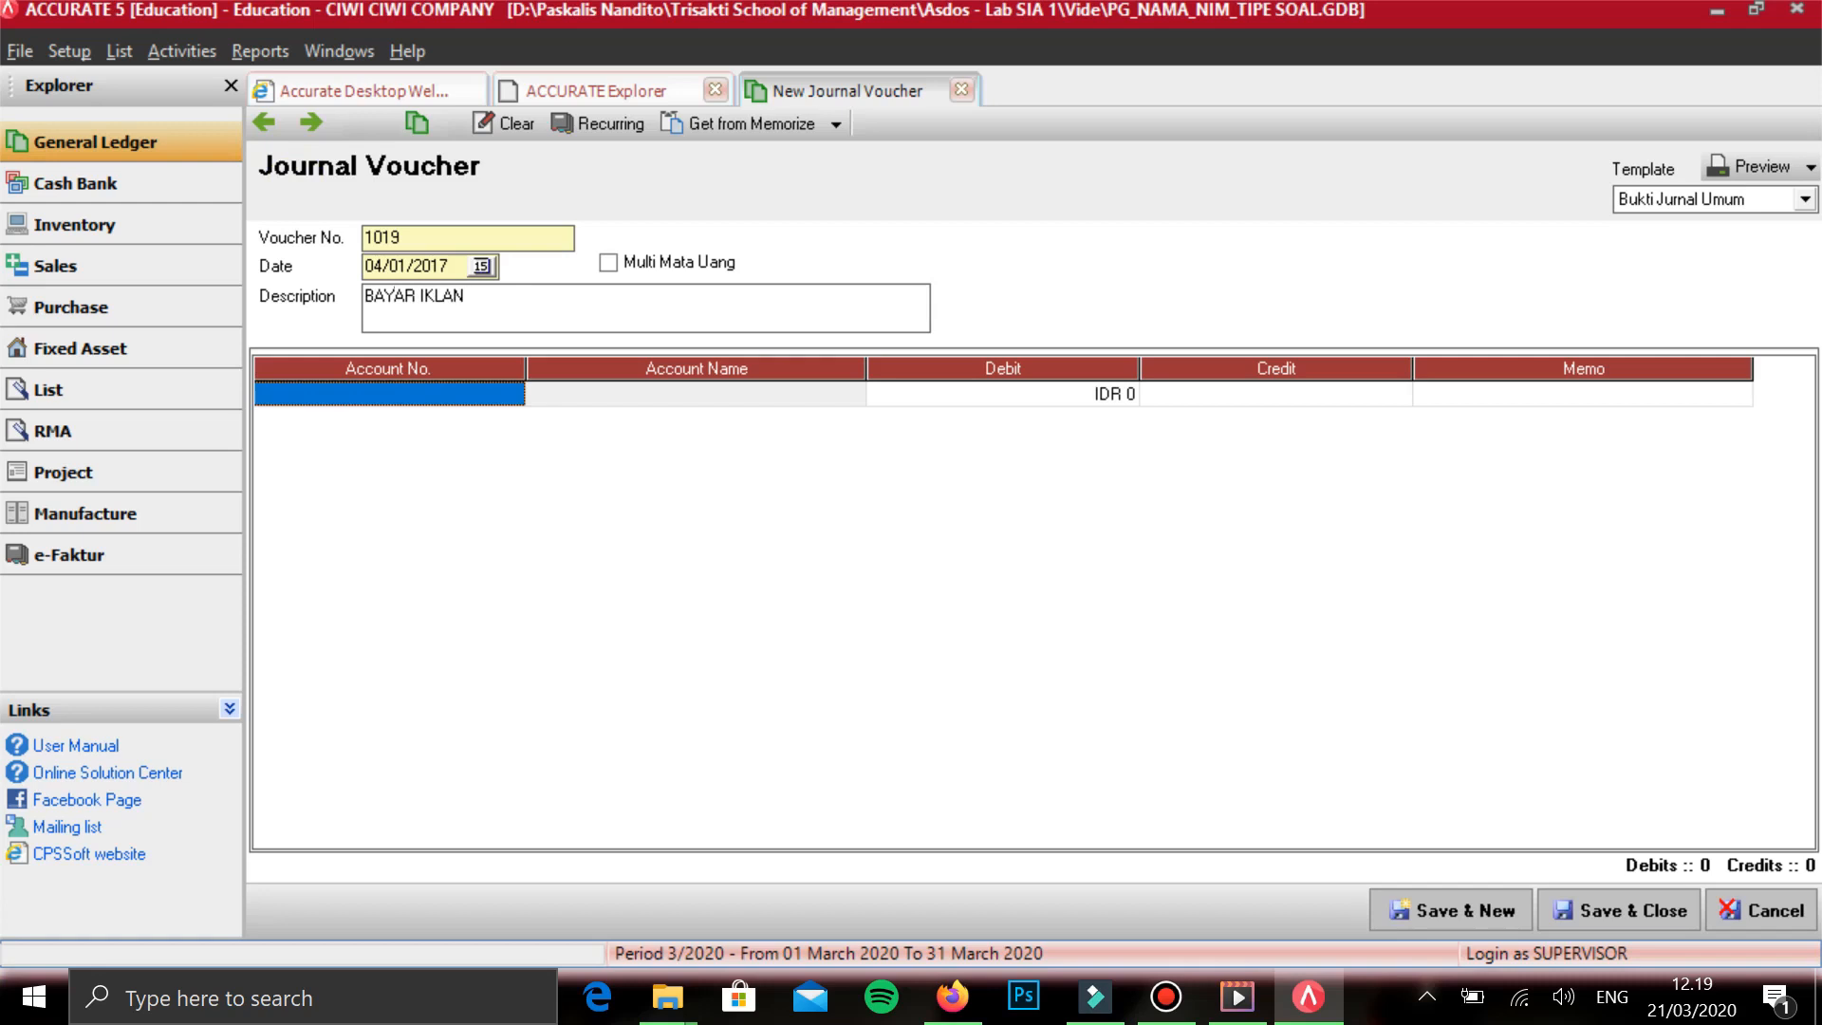
# - Search the GL accounts for BEBAN from the first voucher line and start a new account of type Expense
pyautogui.write('BEBAN')
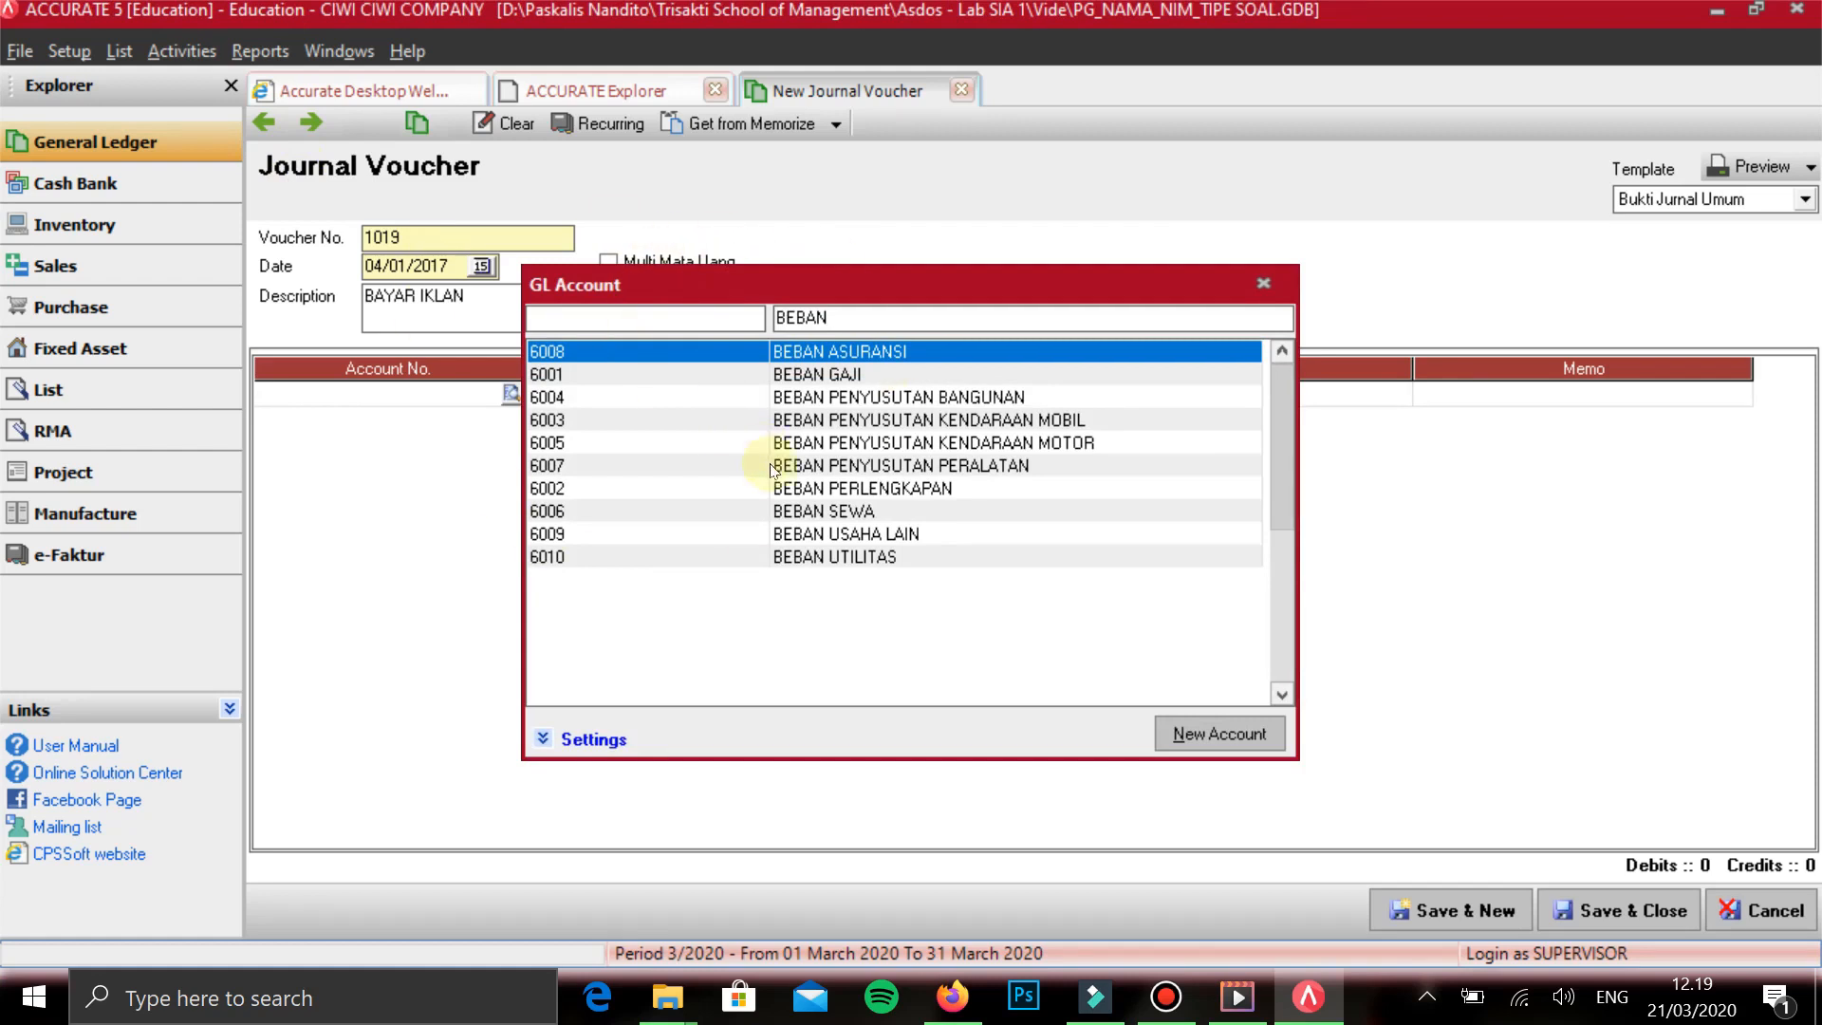
pyautogui.press('Return')
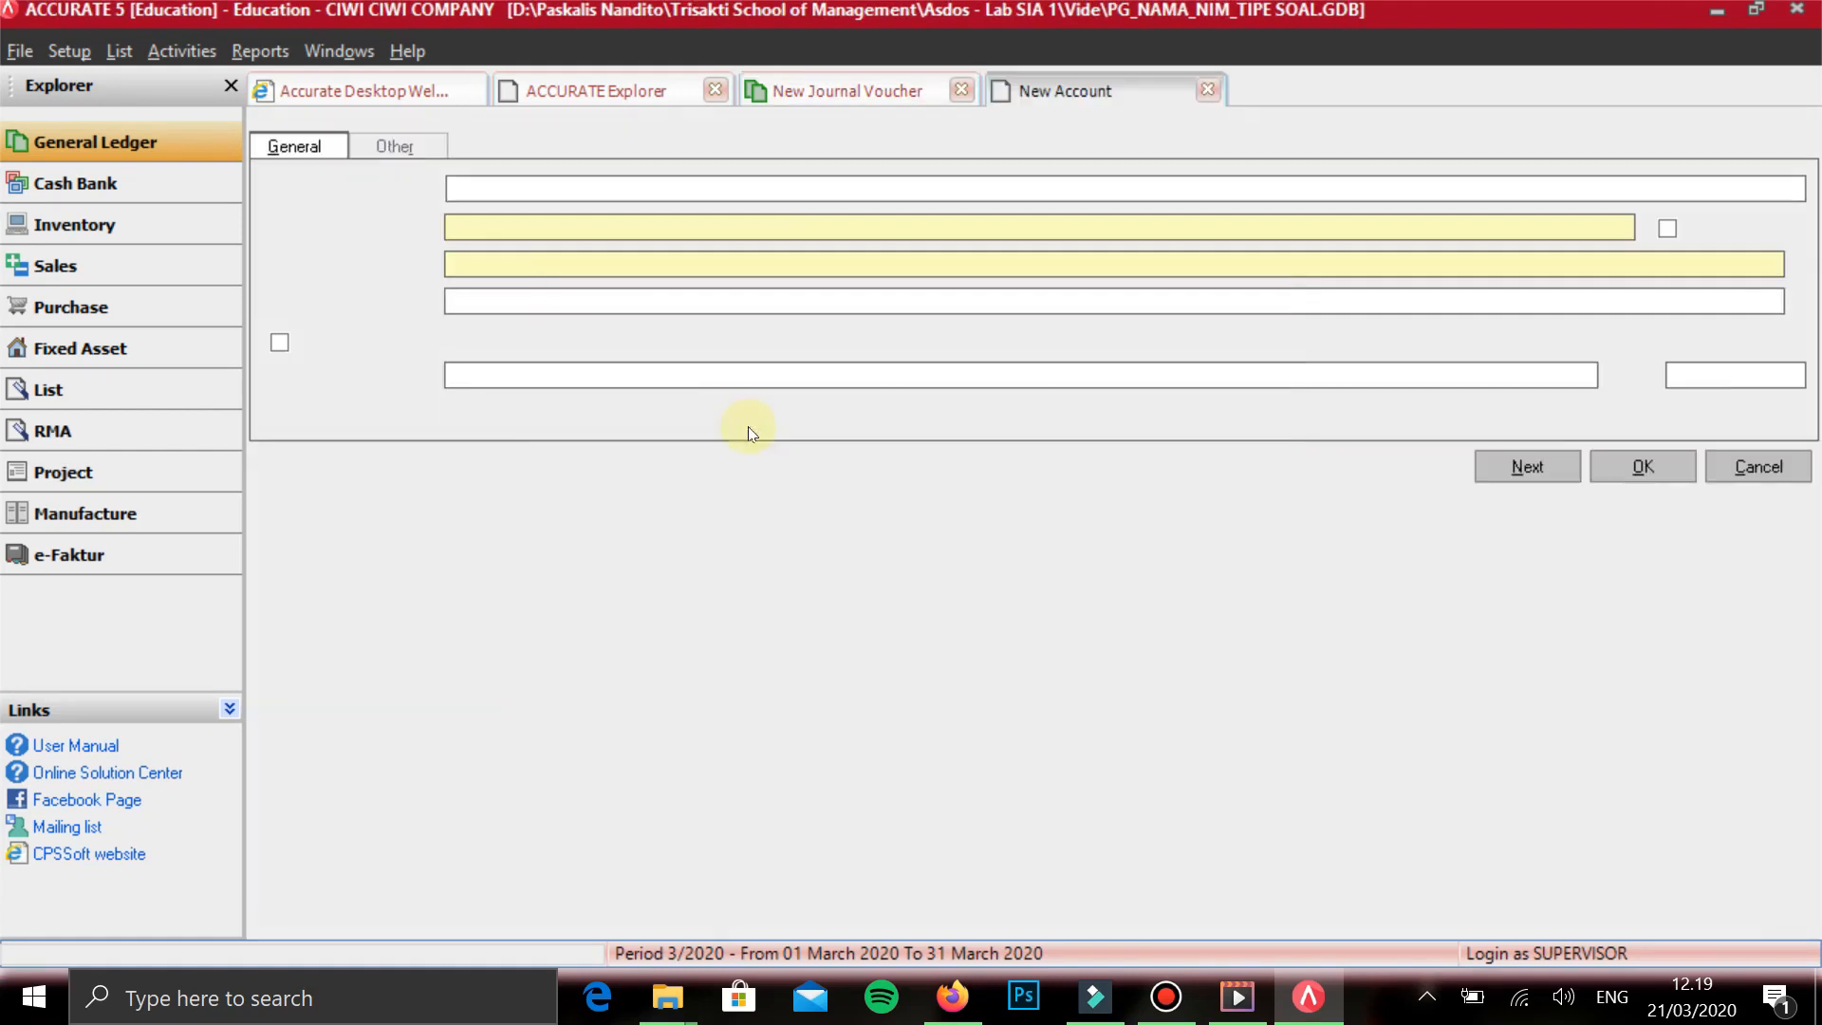
pyautogui.hotkey('alt', 'Down')
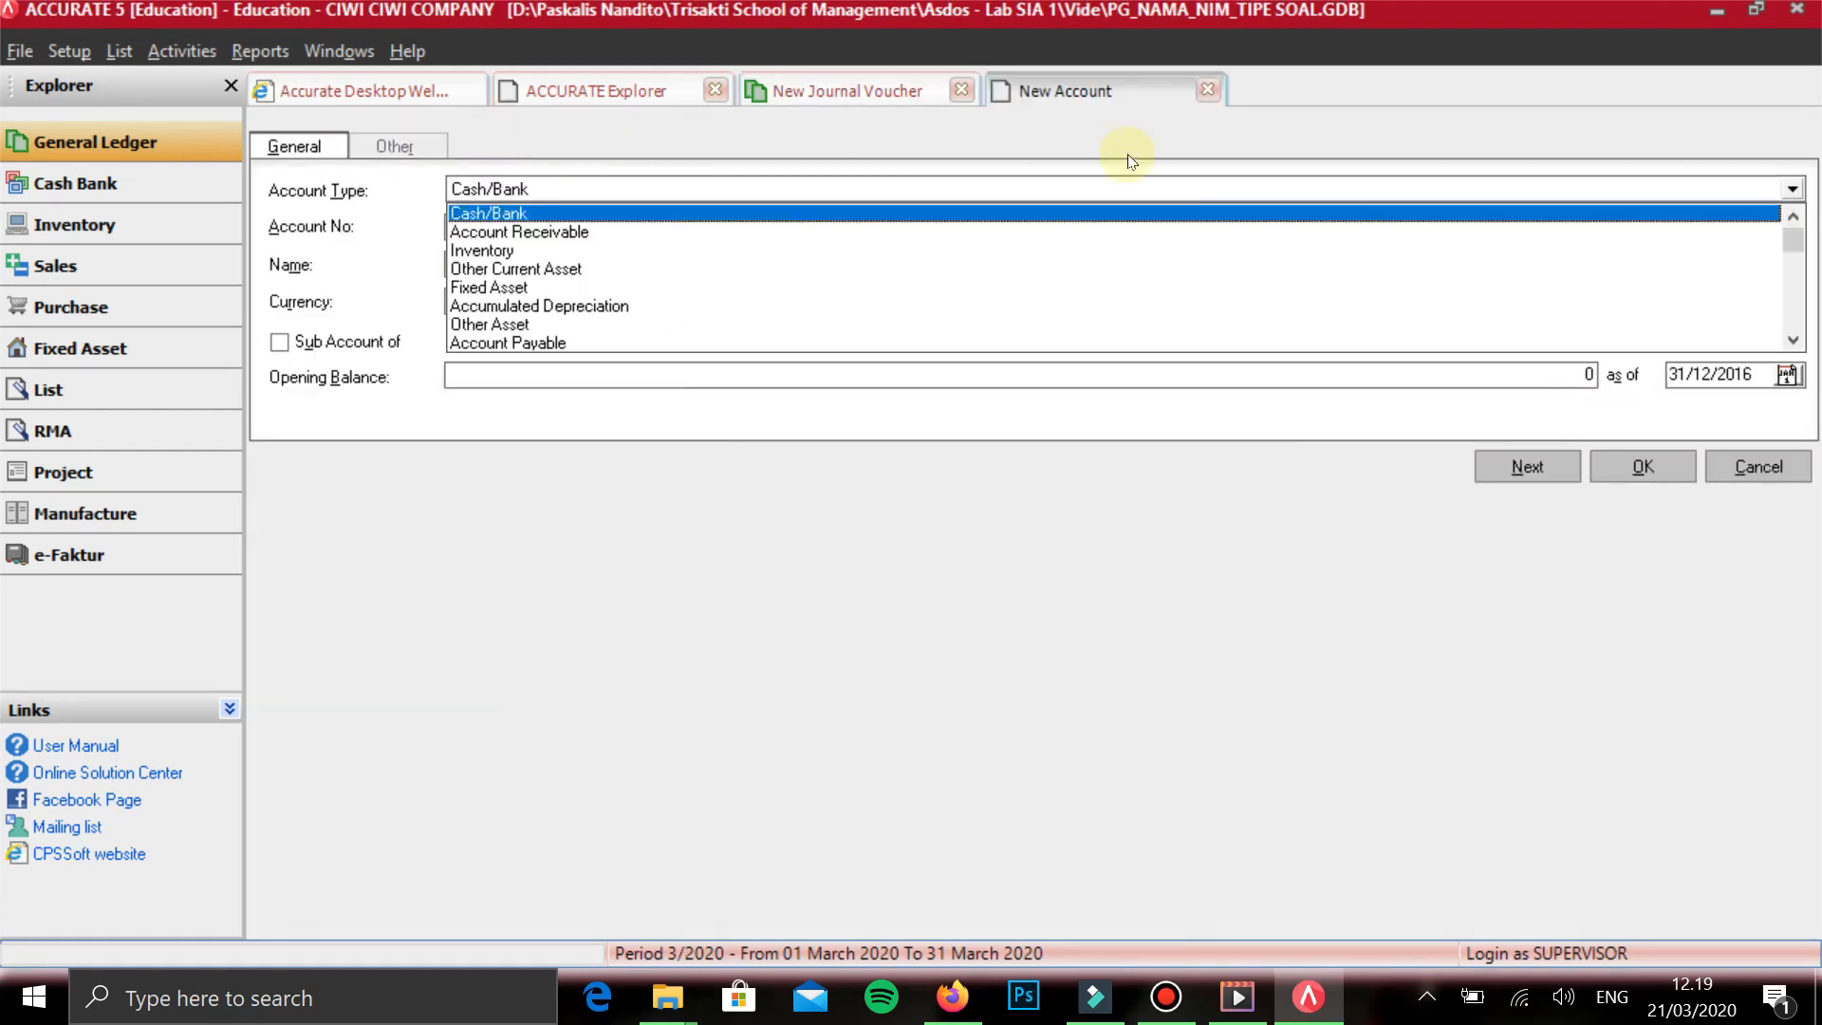
pyautogui.scroll(-1, 1194, 234)
pyautogui.scroll(-6, 1193, 233)
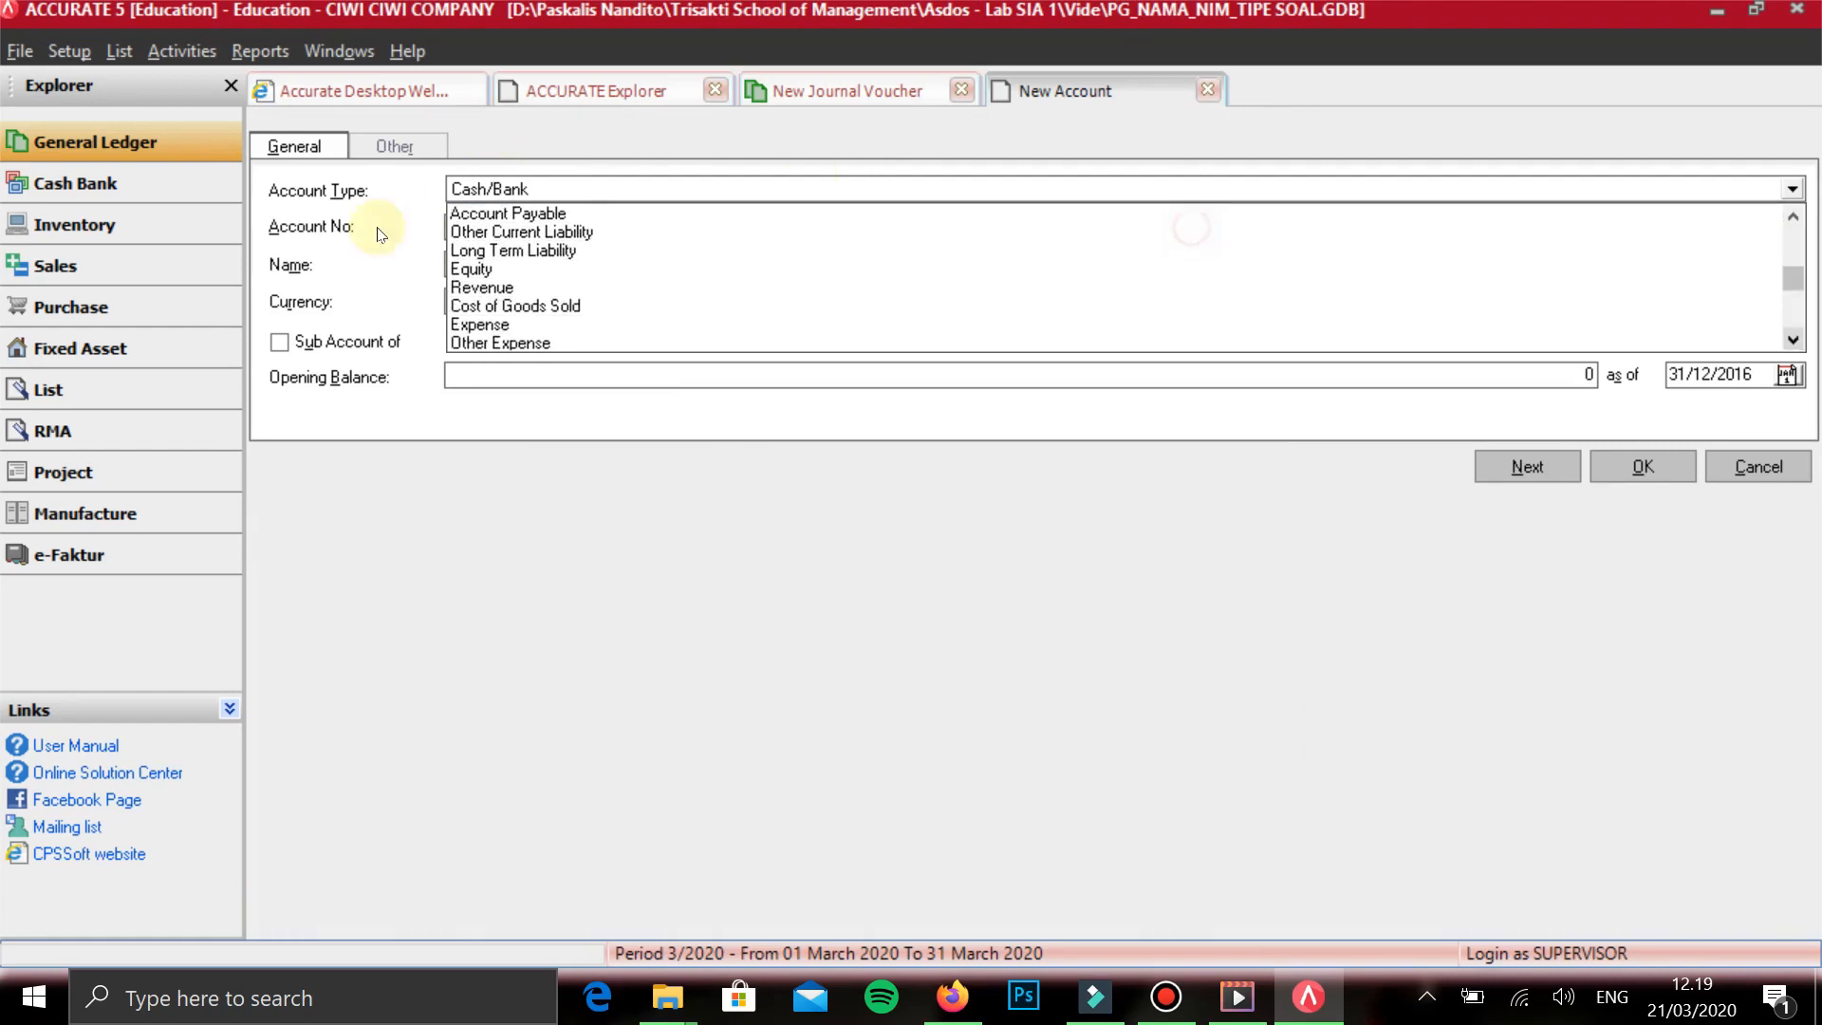
pyautogui.click(339, 223)
pyautogui.press('Tab')
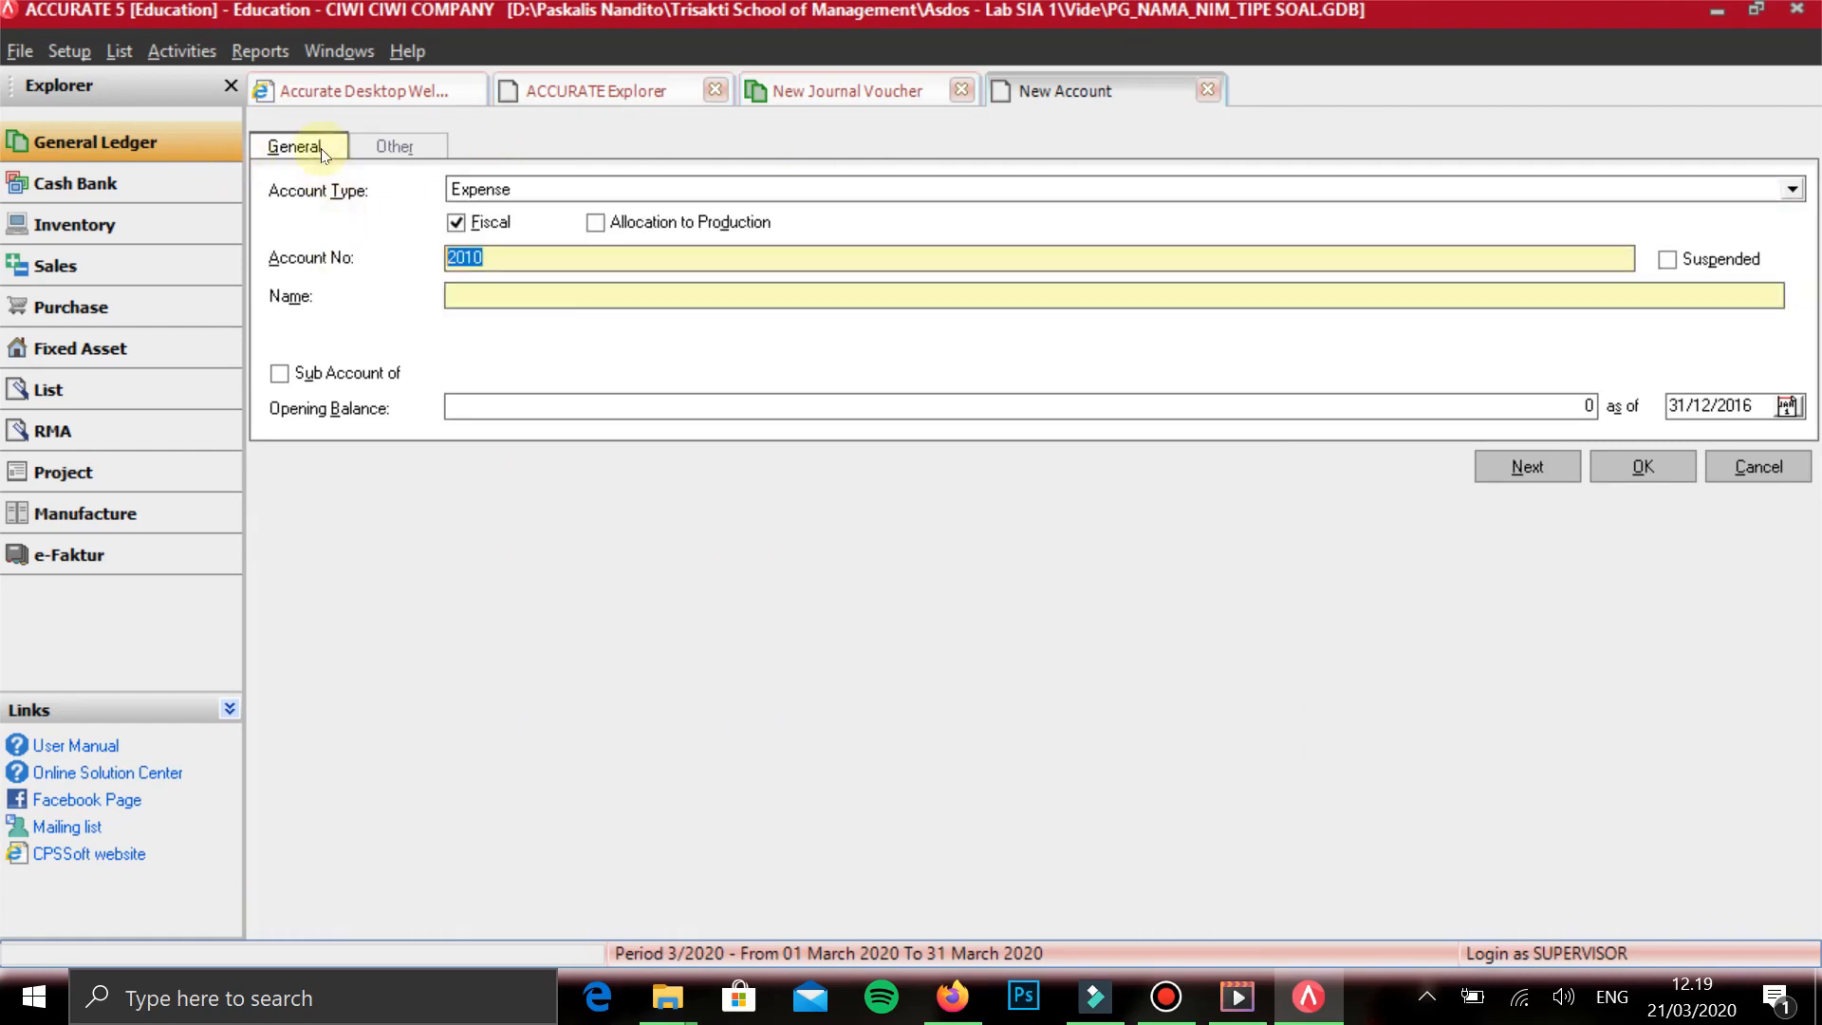
# - Number the new expense account 6601, name it BEBAN IKLAN, and save it into the voucher line
pyautogui.write('6601')
pyautogui.press('Tab')
pyautogui.press('Tab')
pyautogui.write('BEBAN IKALAN')
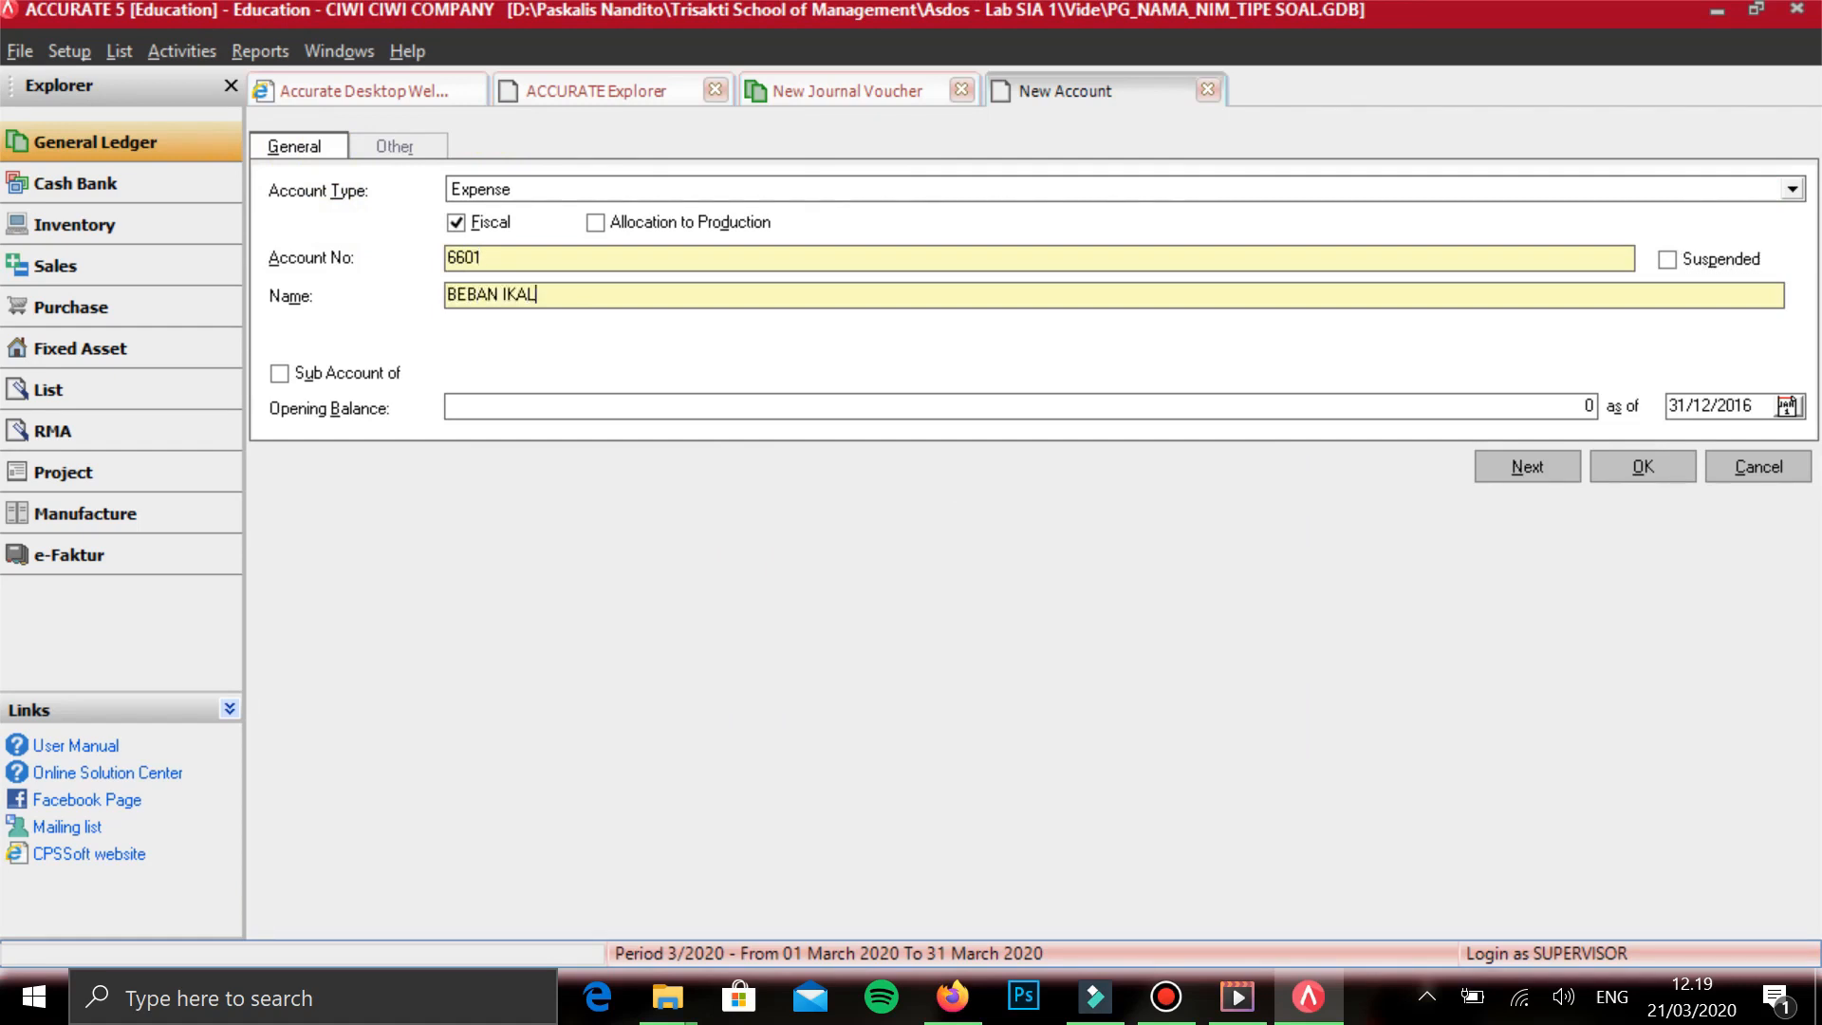
pyautogui.press('BackSpace')
pyautogui.press('BackSpace')
pyautogui.press('BackSpace')
pyautogui.press('BackSpace')
pyautogui.write('LAN')
pyautogui.press('Return')
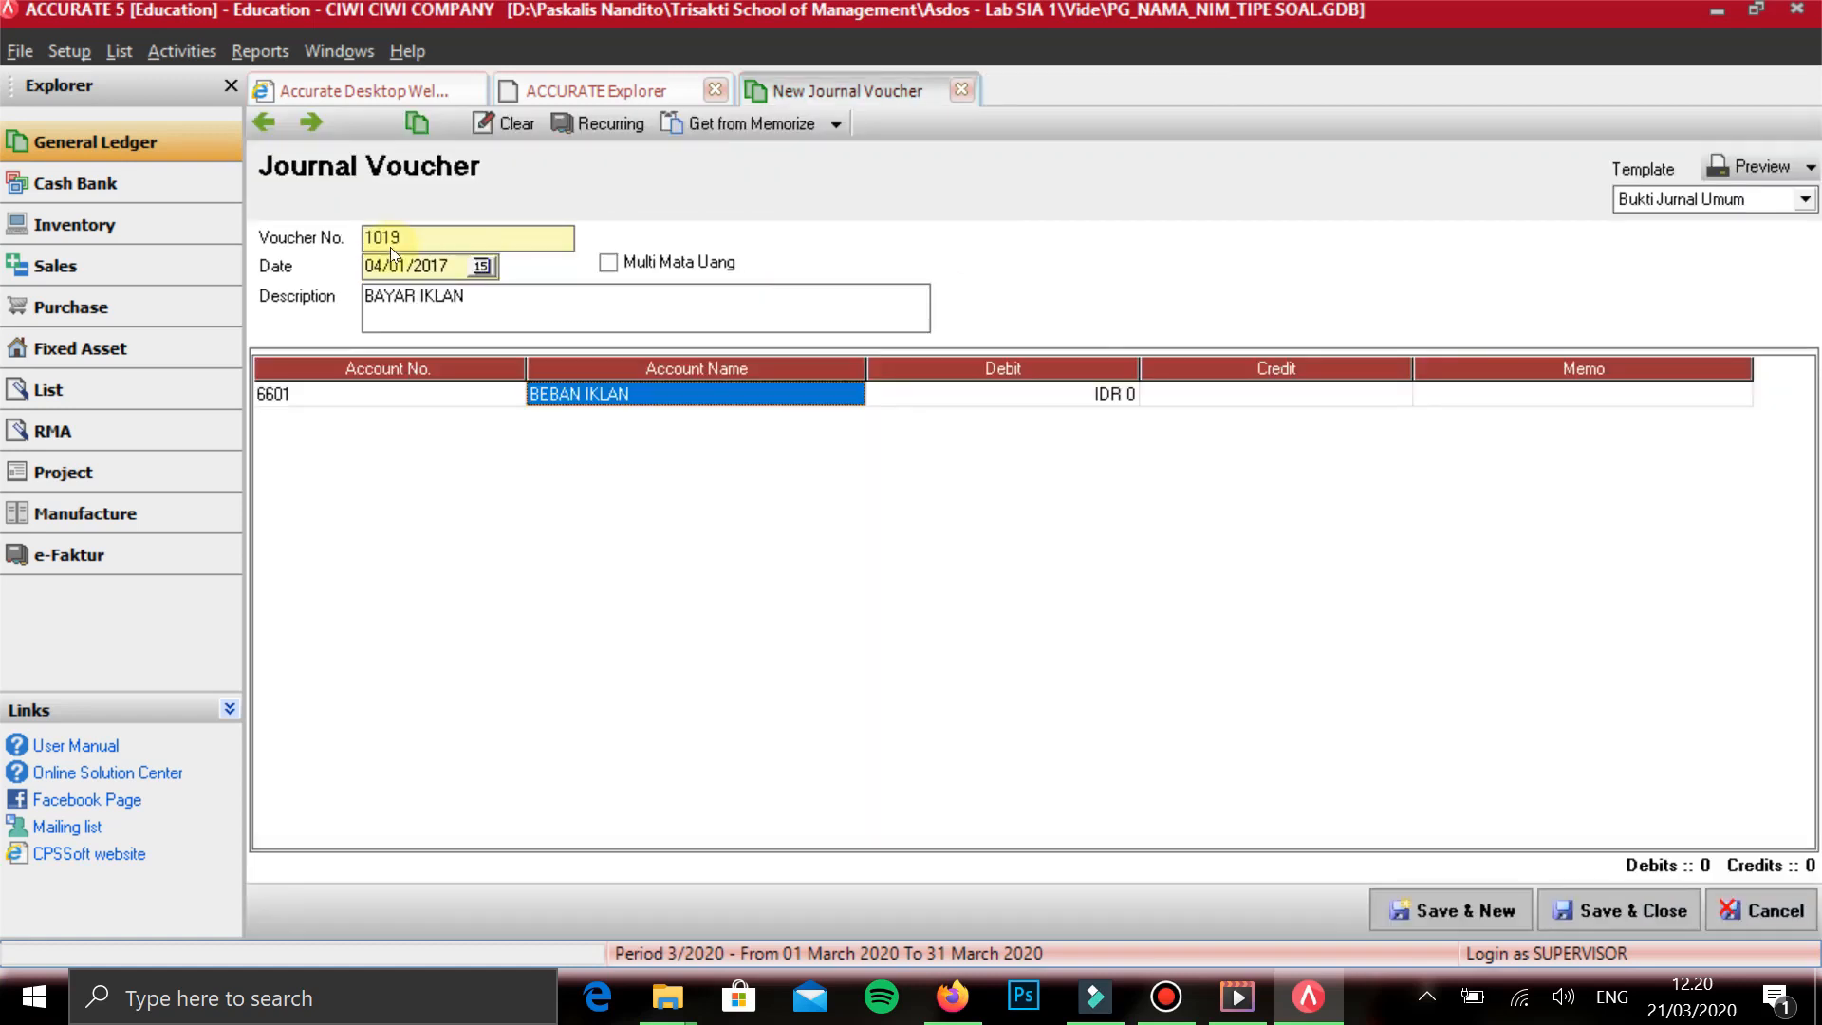
# - Debit BEBAN IKLAN with IDR 732,000 on the first line and start a second line
pyautogui.press('Tab')
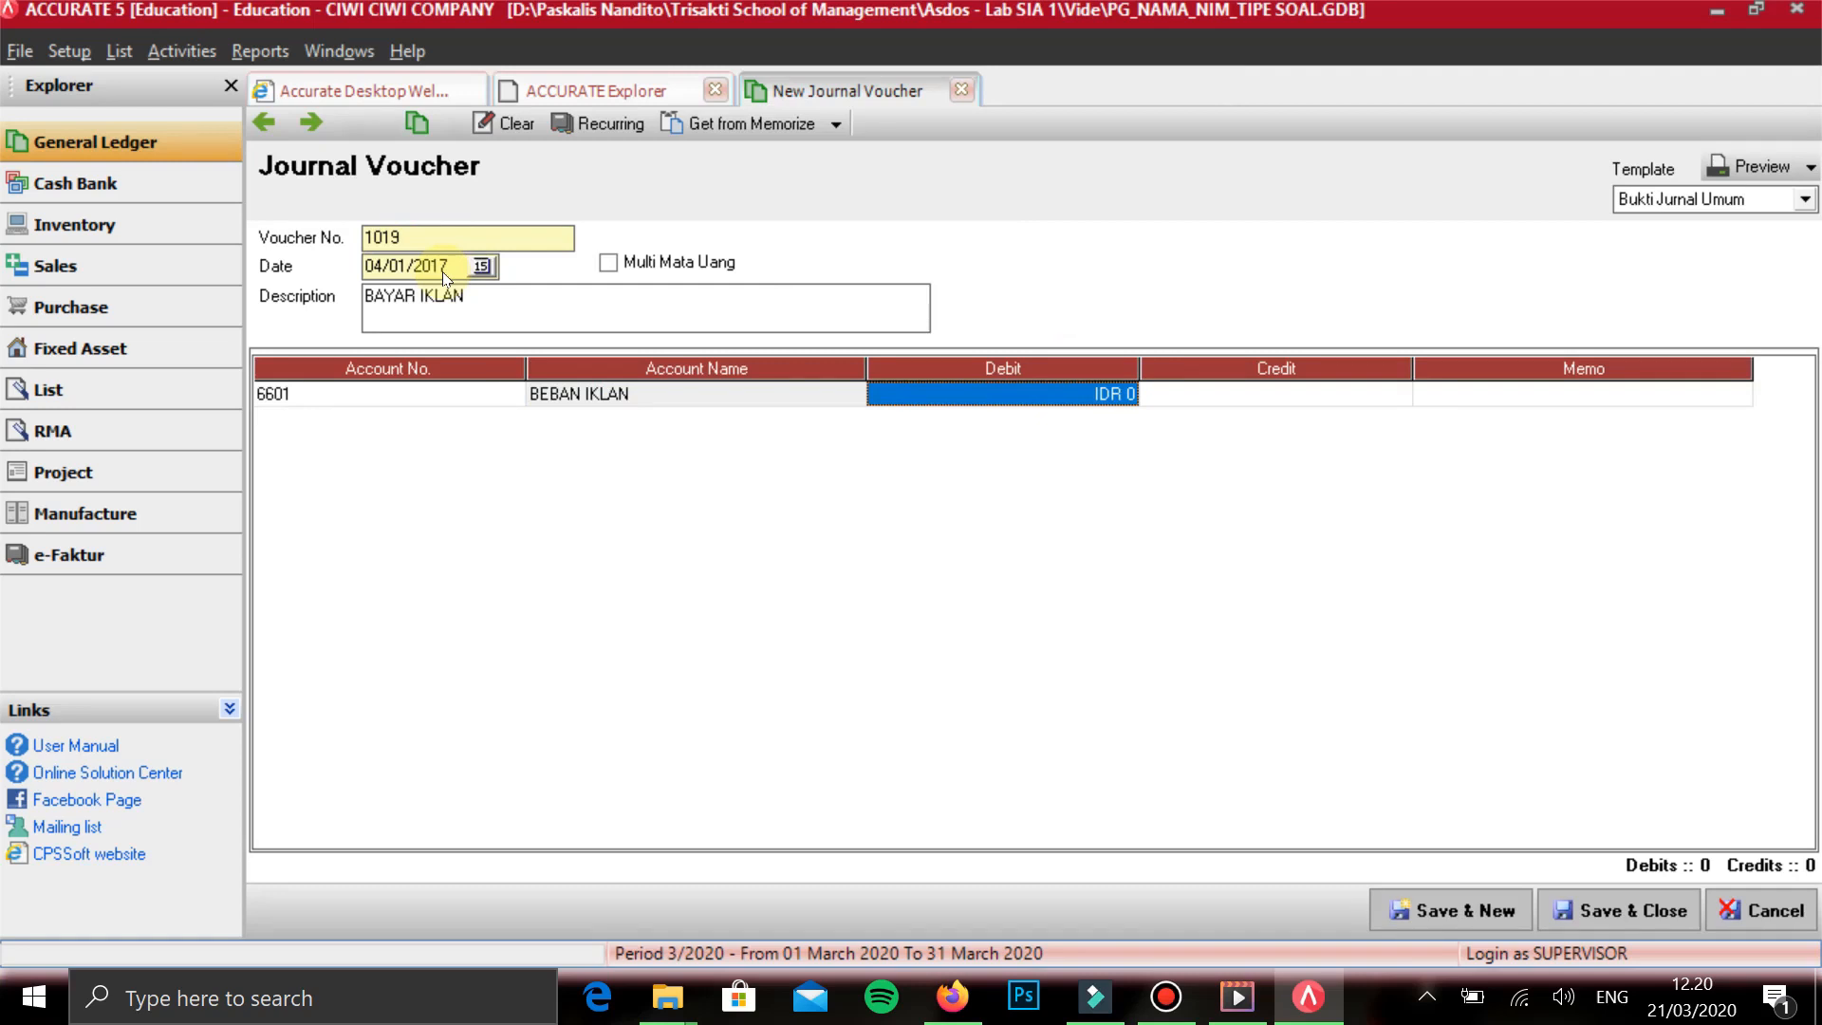
pyautogui.write('732000')
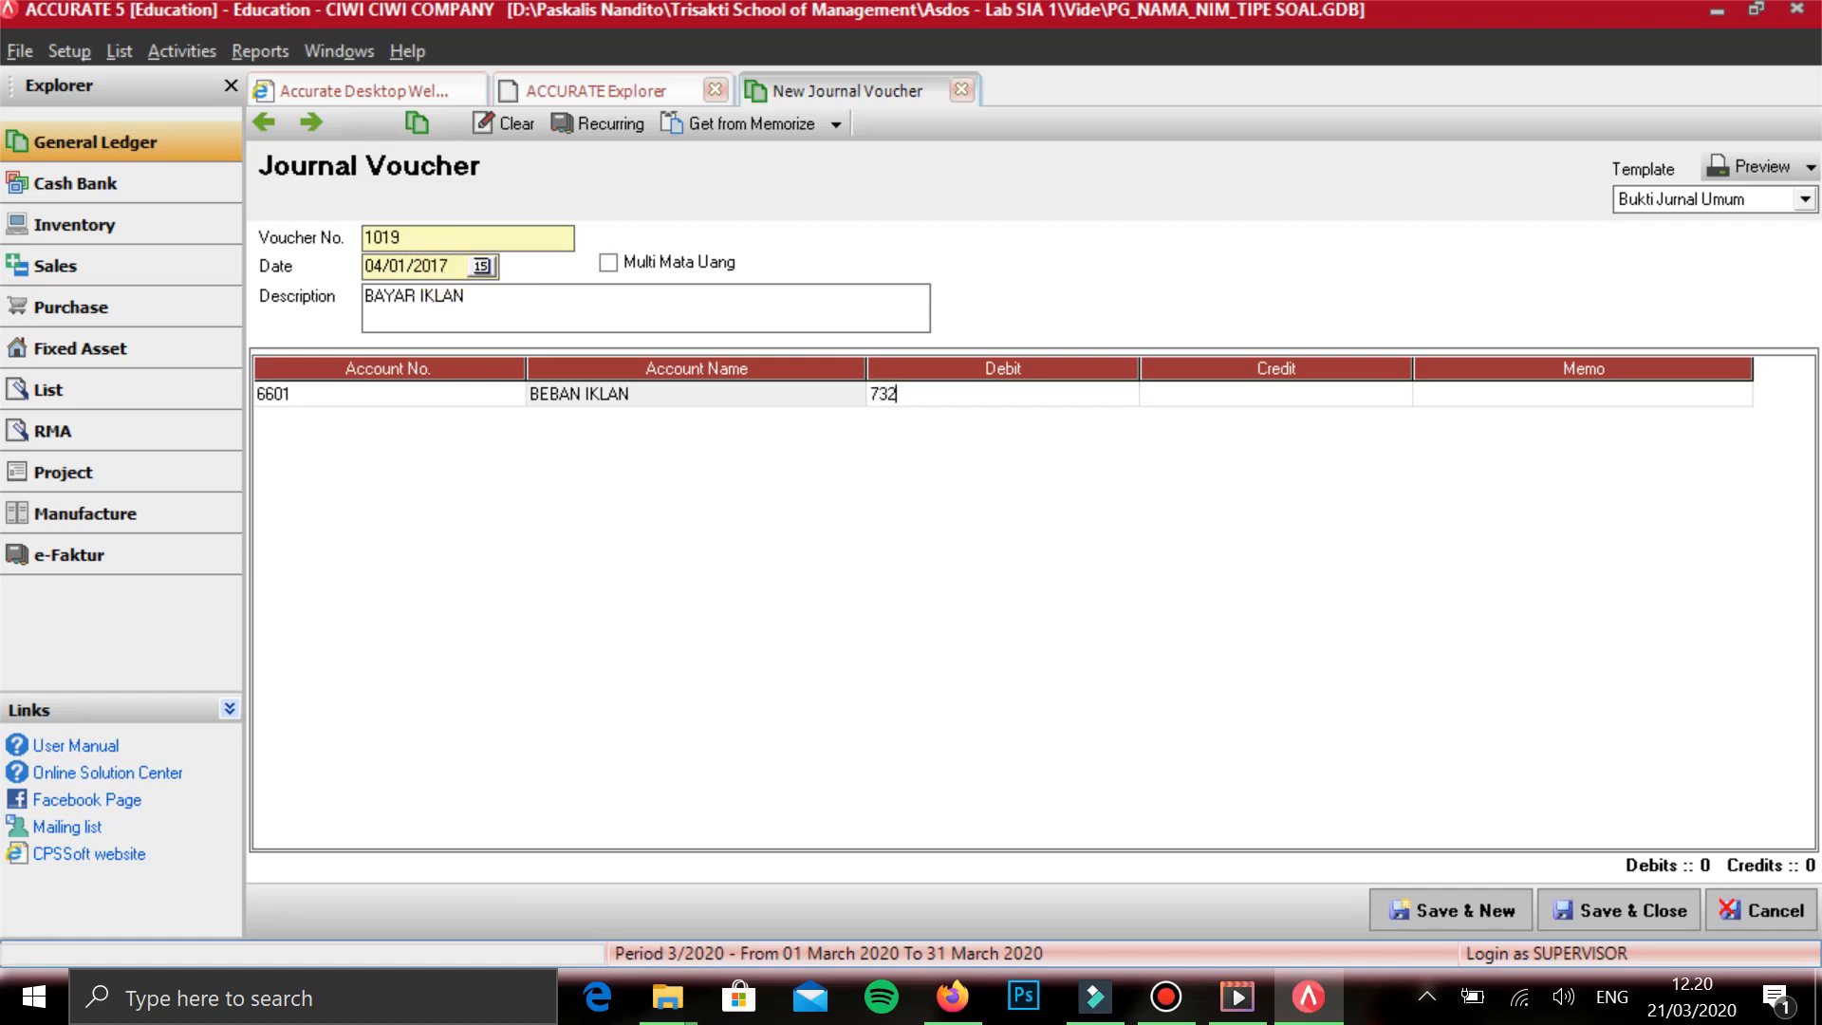
pyautogui.press('Tab')
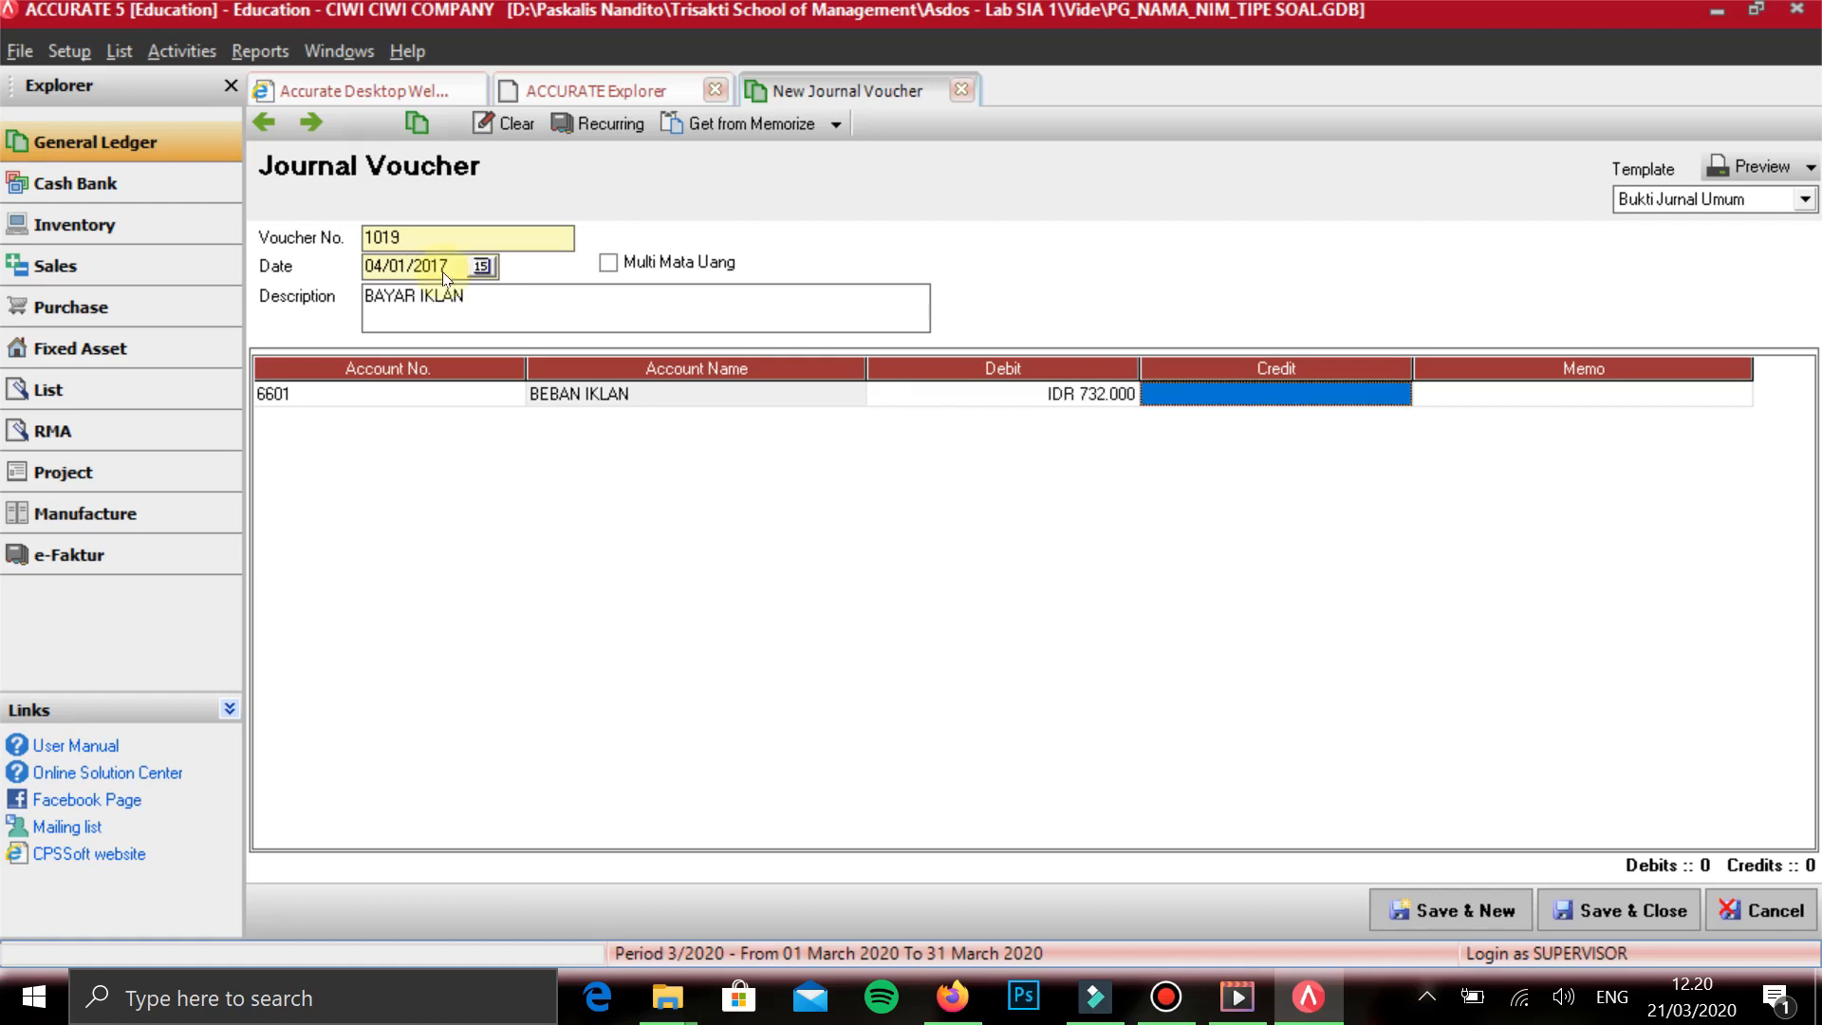
pyautogui.press('Tab')
pyautogui.press('Tab')
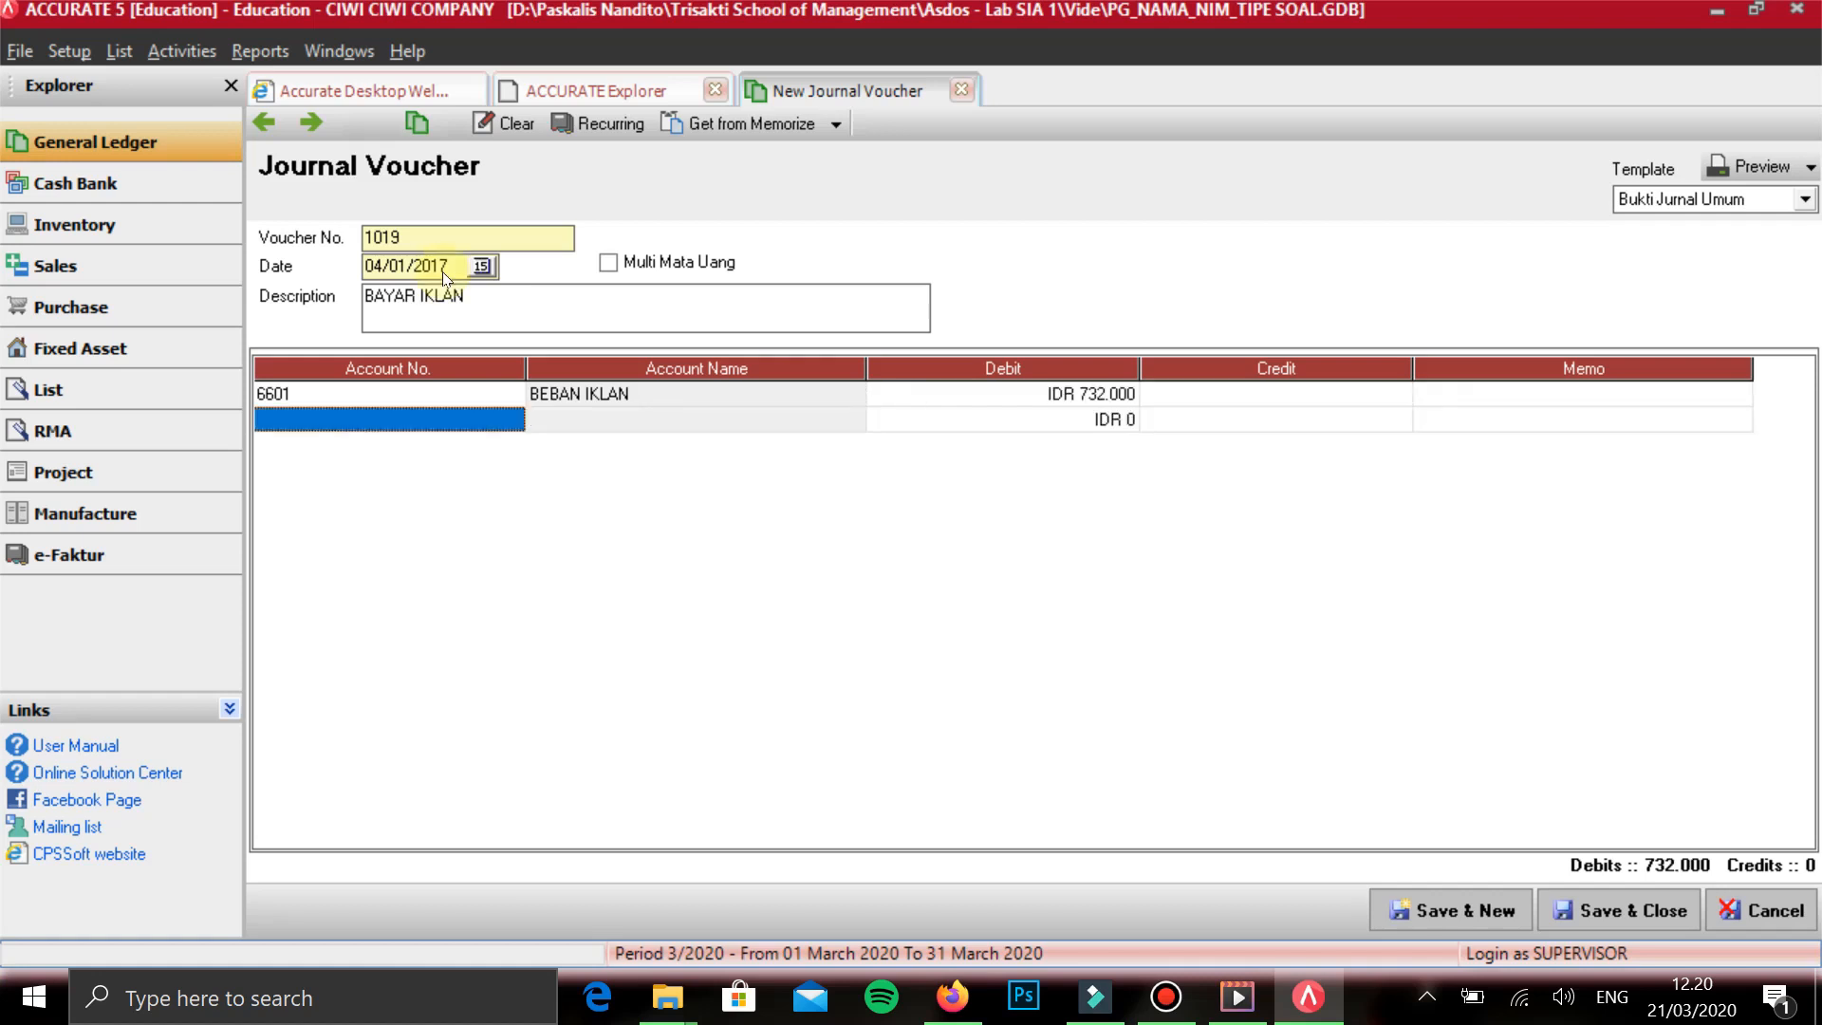
# - Credit KAS DITANGAN with IDR 732,000 on the second line, then save the voucher and start a new one
pyautogui.write('kas')
pyautogui.press('Return')
pyautogui.press('Down')
pyautogui.press('Up')
pyautogui.press('Return')
pyautogui.press('Tab')
pyautogui.press('Tab')
pyautogui.press('Tab')
pyautogui.press('Tab')
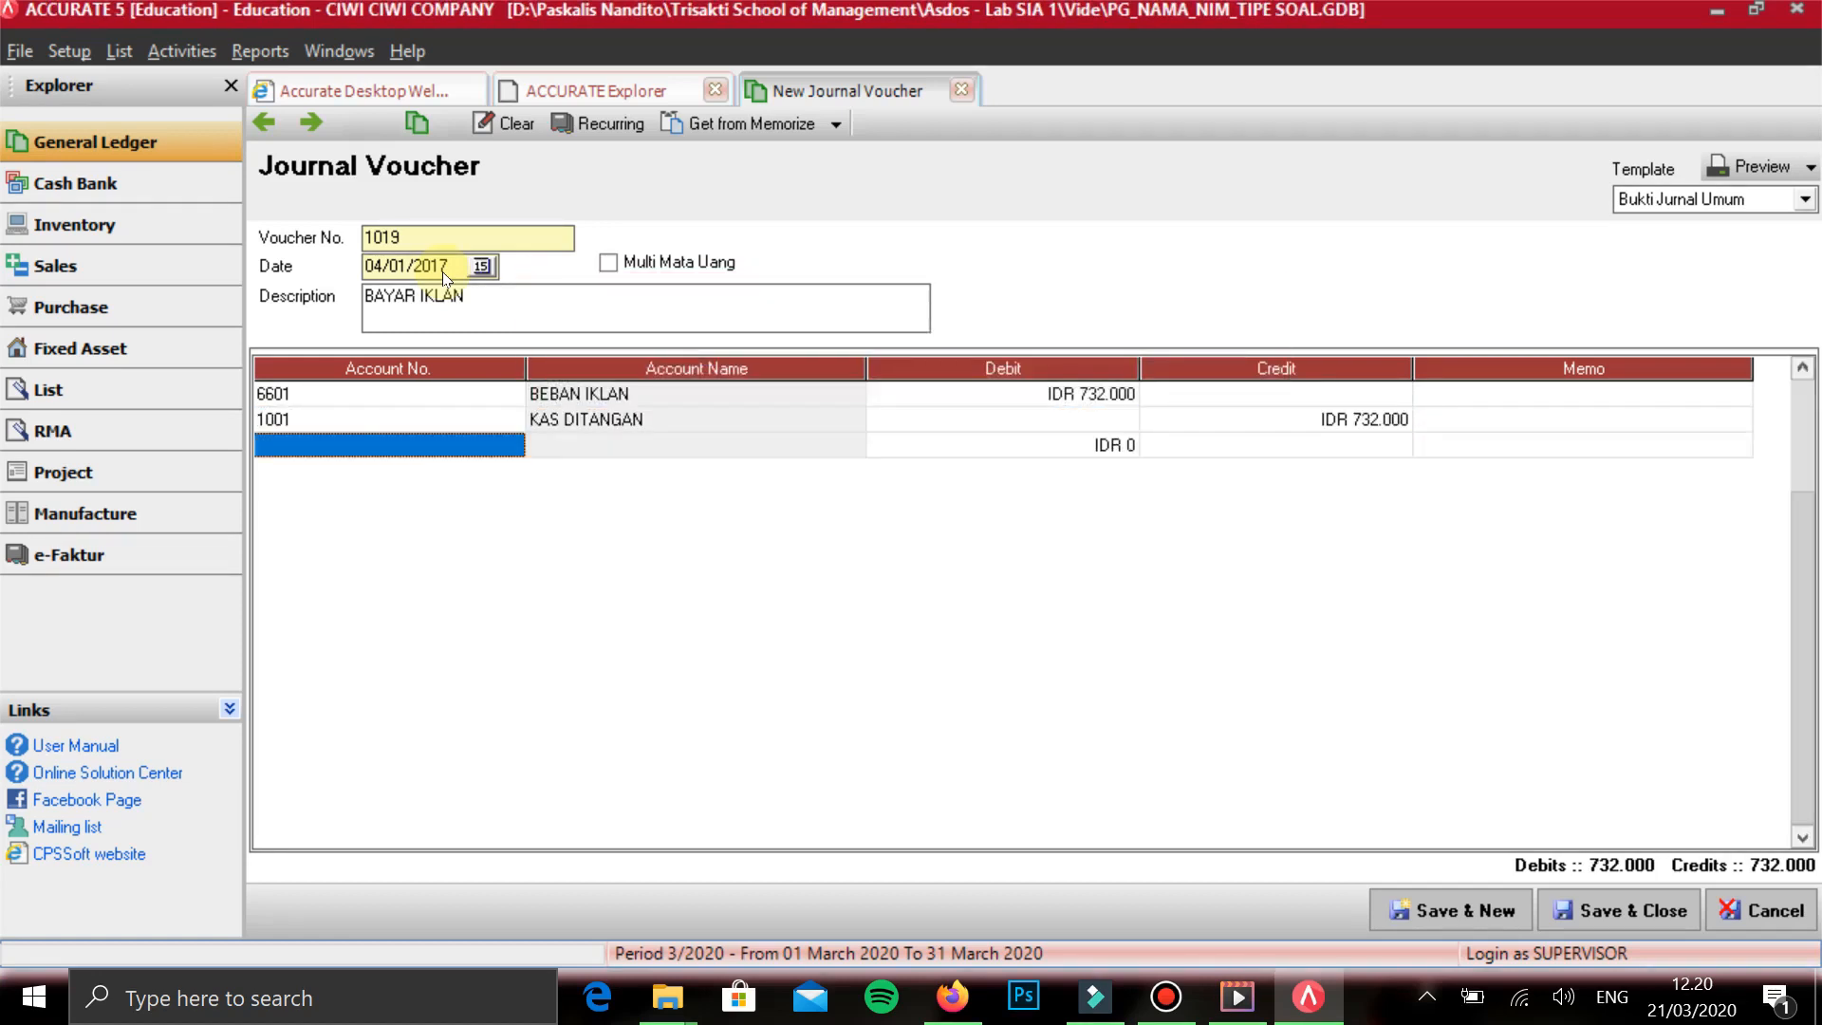
pyautogui.press('Up')
pyautogui.click(1461, 911)
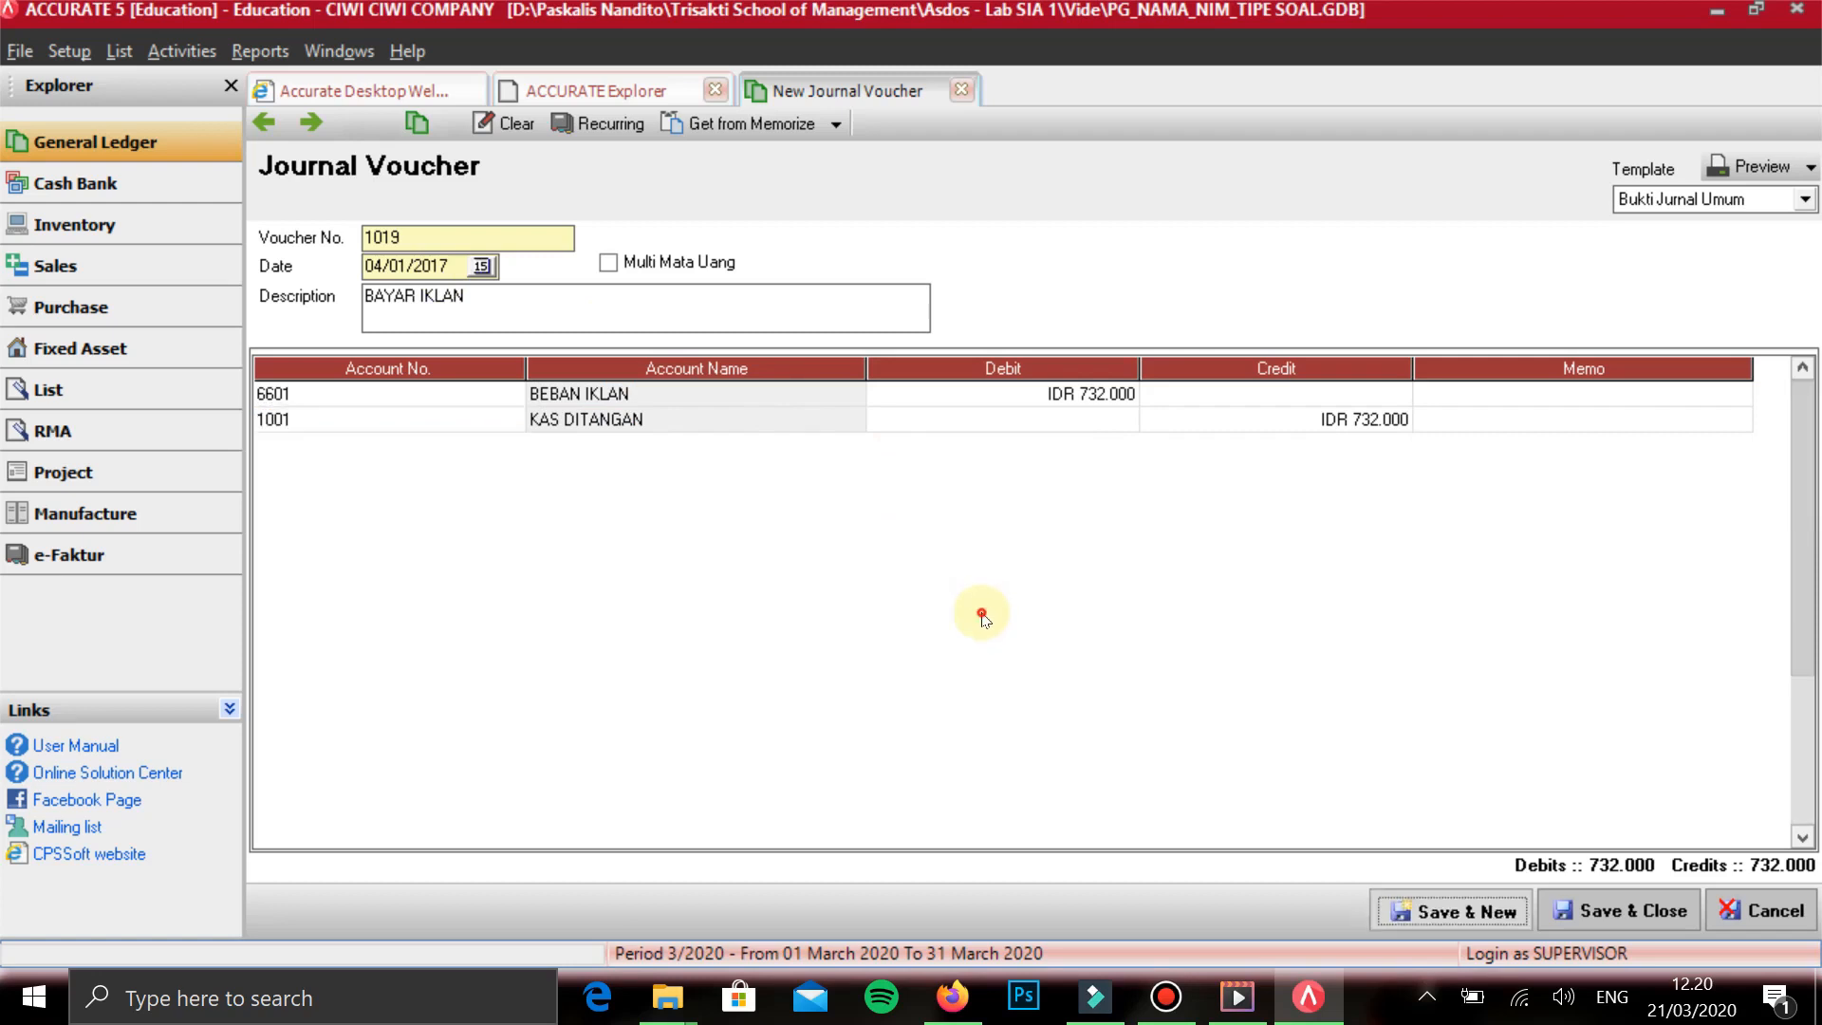
# - Date the new voucher 05/01/2017 and describe it as PEMBAYARAN UTANG
pyautogui.write('05/01/2017')
pyautogui.press('Tab')
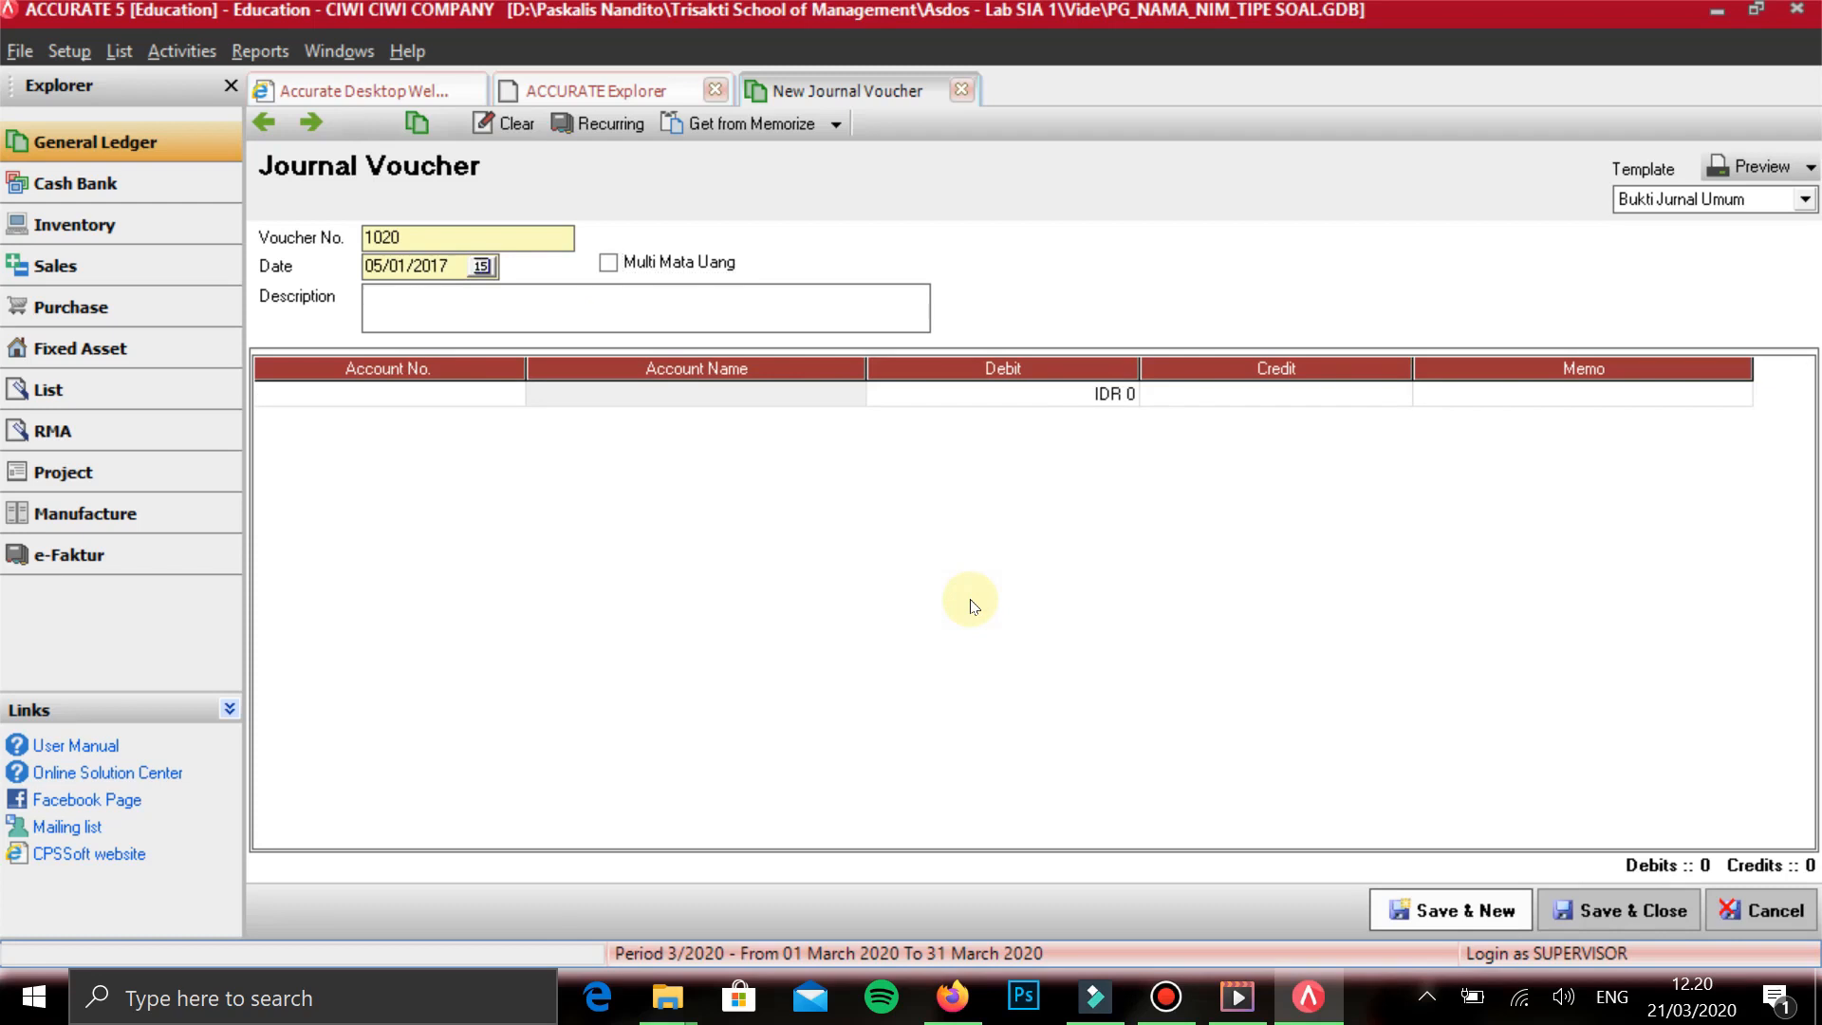
pyautogui.write('PEMBAYARAN UTANG')
pyautogui.press('Tab')
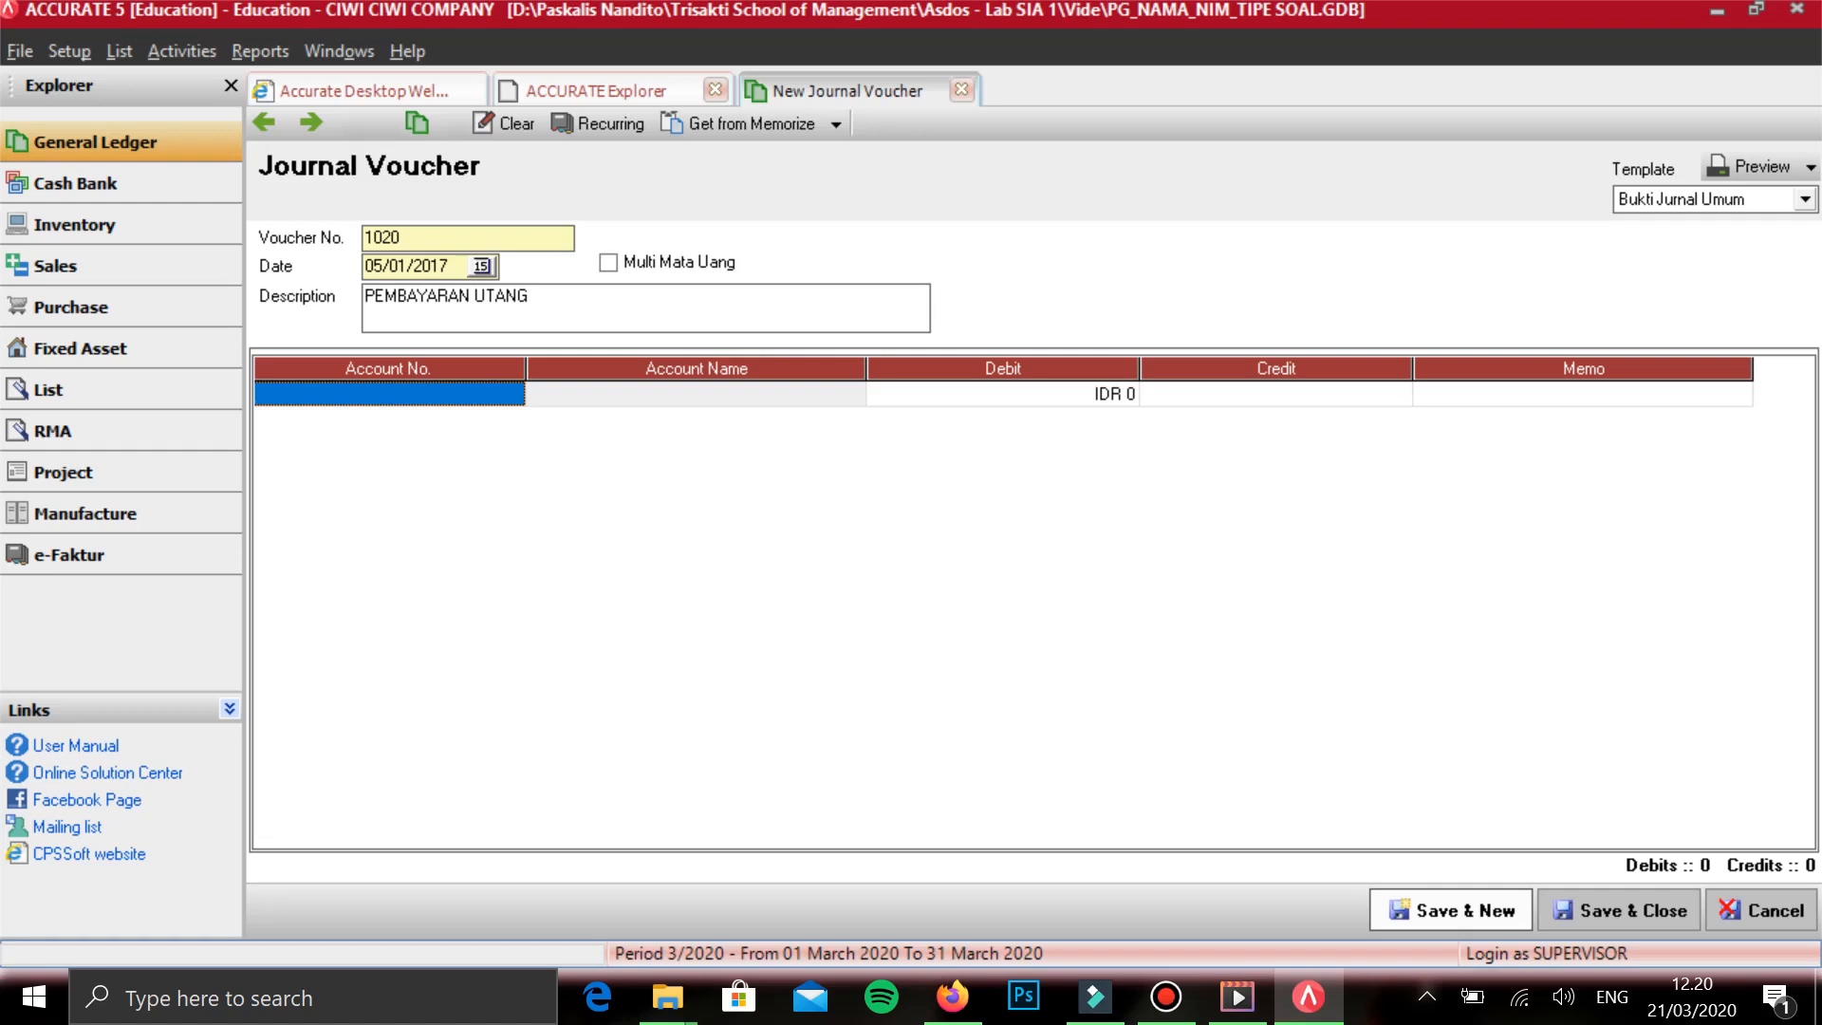
# - Enter HUTANG USAHA IDR on the first line and assign the first listed vendor as its subsidiary ledger
pyautogui.write('UTANG')
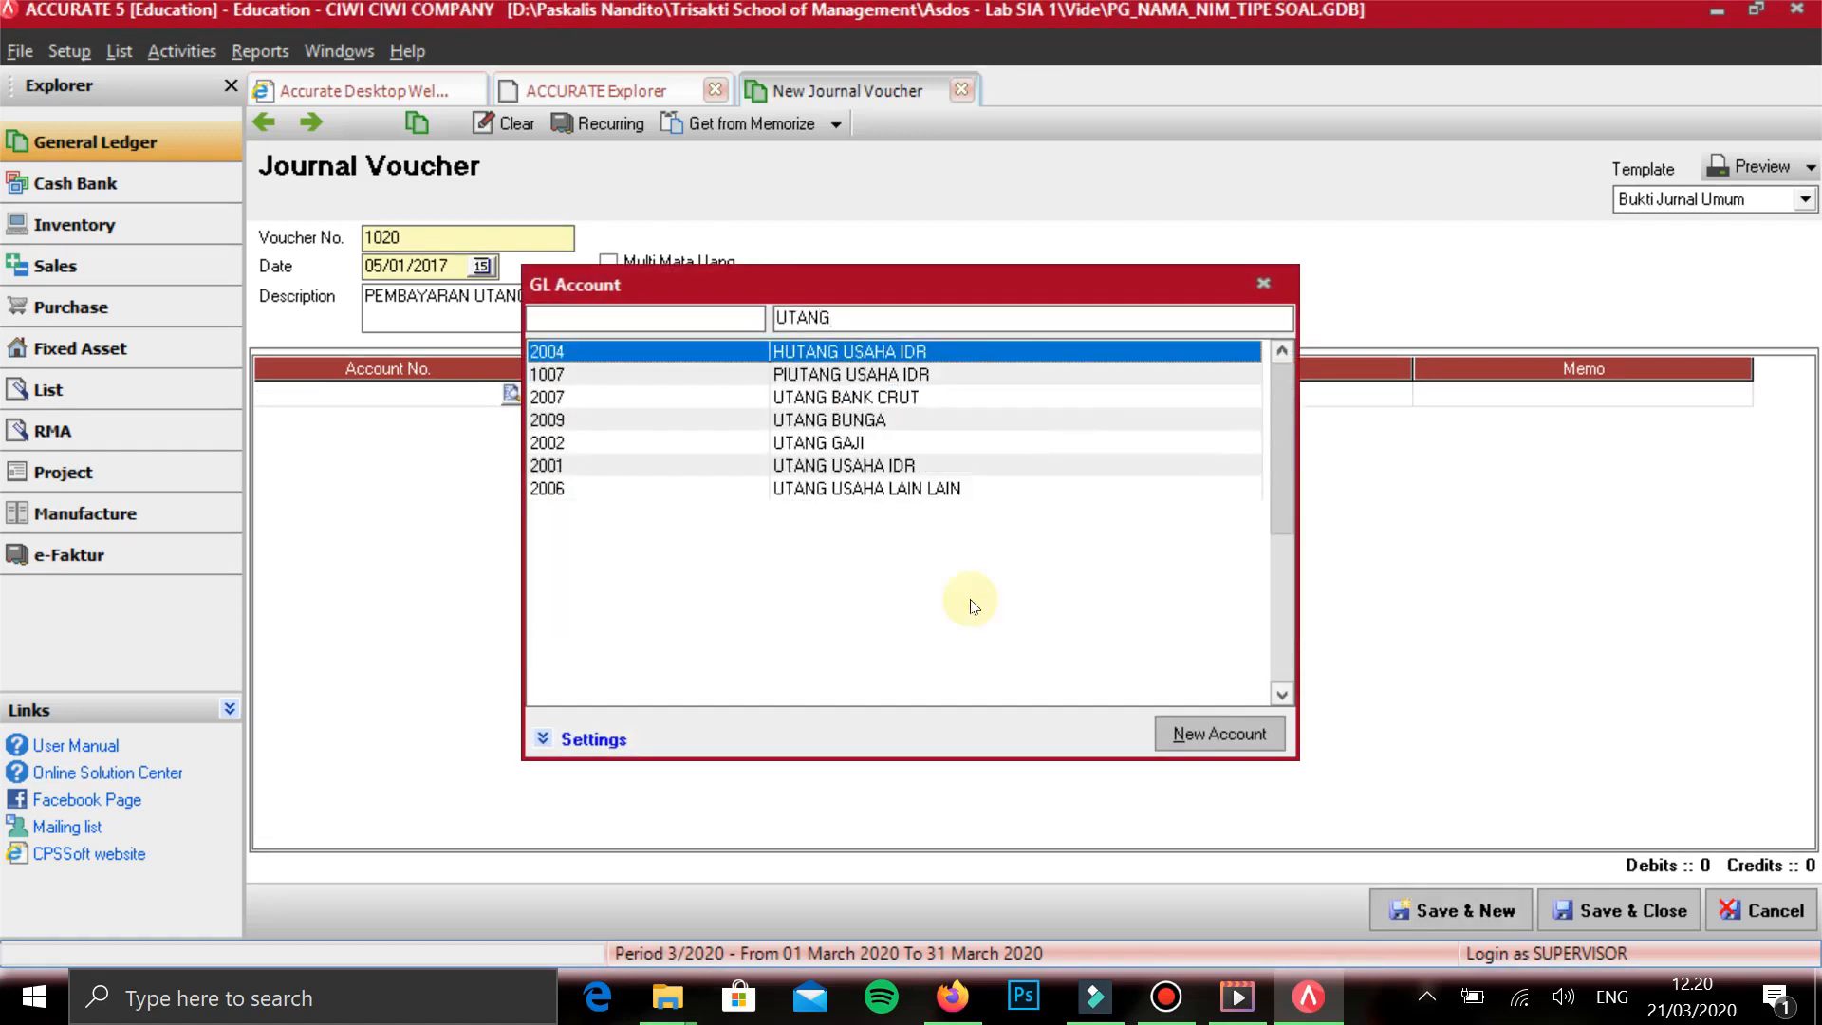
pyautogui.press('Return')
pyautogui.press('Return')
pyautogui.press('Return')
pyautogui.press('Return')
pyautogui.press('Return')
pyautogui.press('Return')
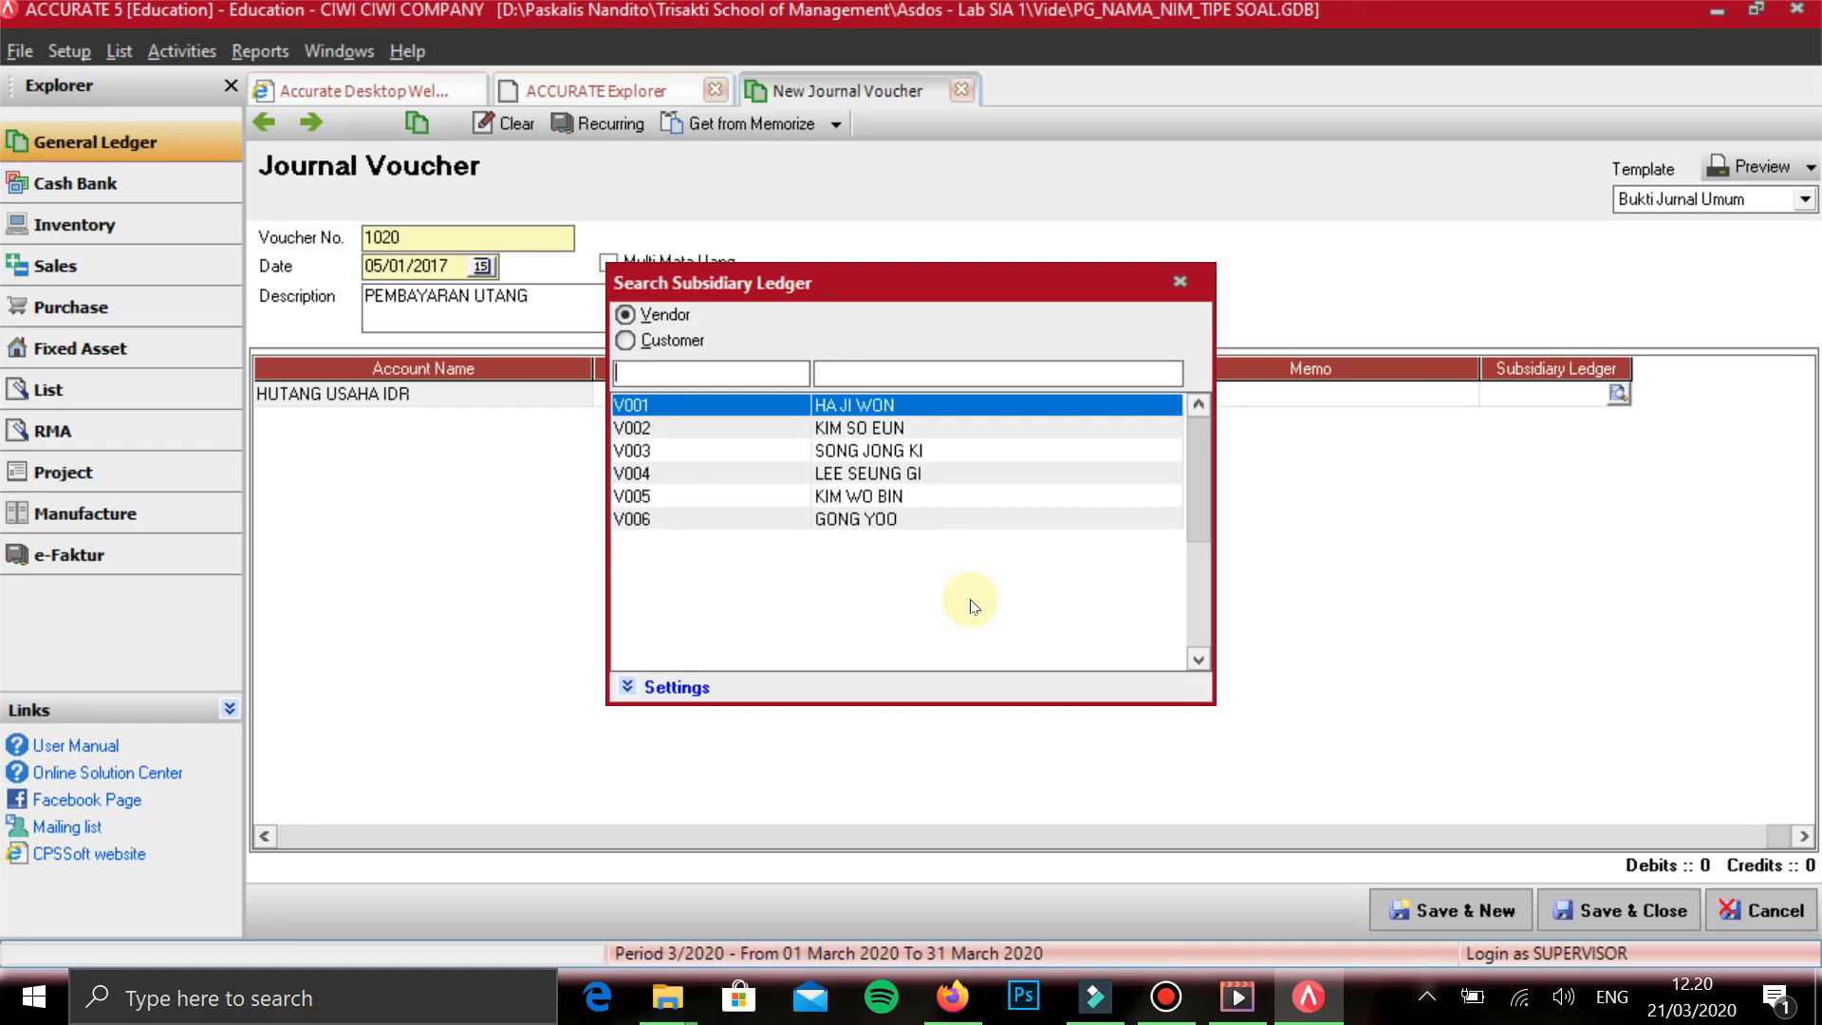
pyautogui.press('Down')
pyautogui.press('Down')
pyautogui.press('Down')
pyautogui.press('Down')
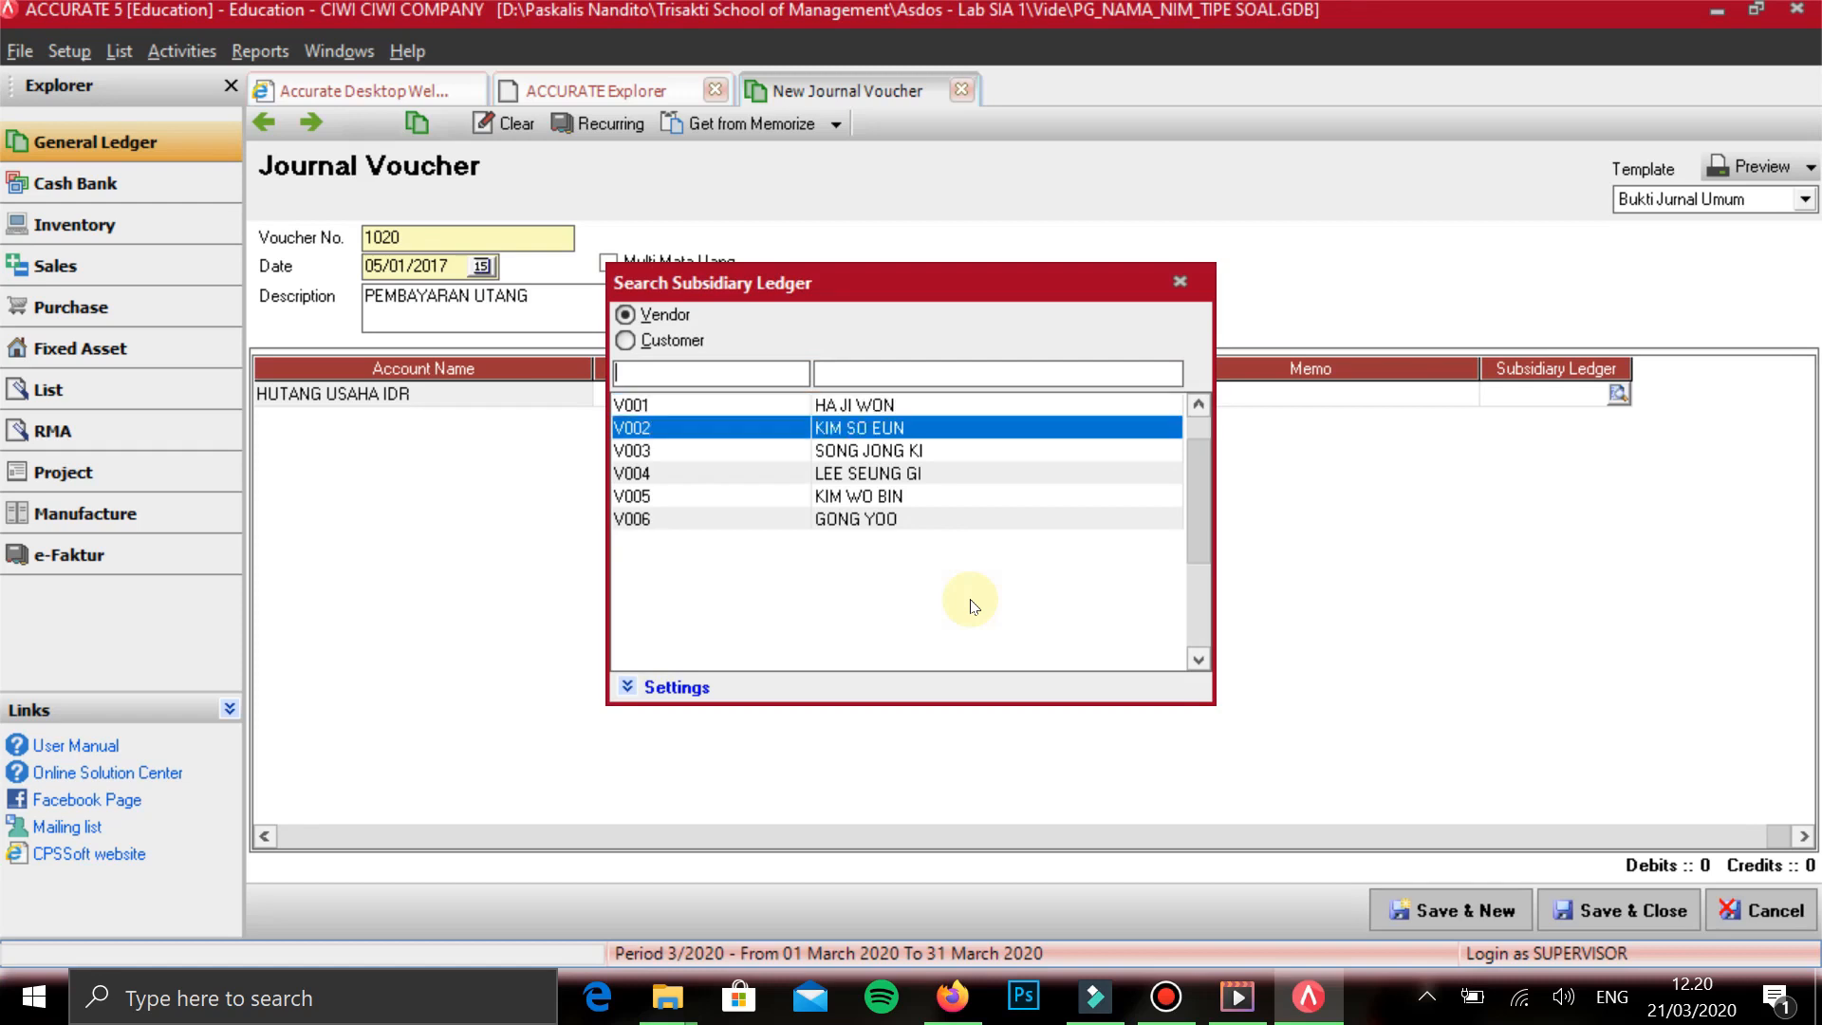
pyautogui.press('Up')
pyautogui.press('Up')
pyautogui.press('Up')
pyautogui.press('Up')
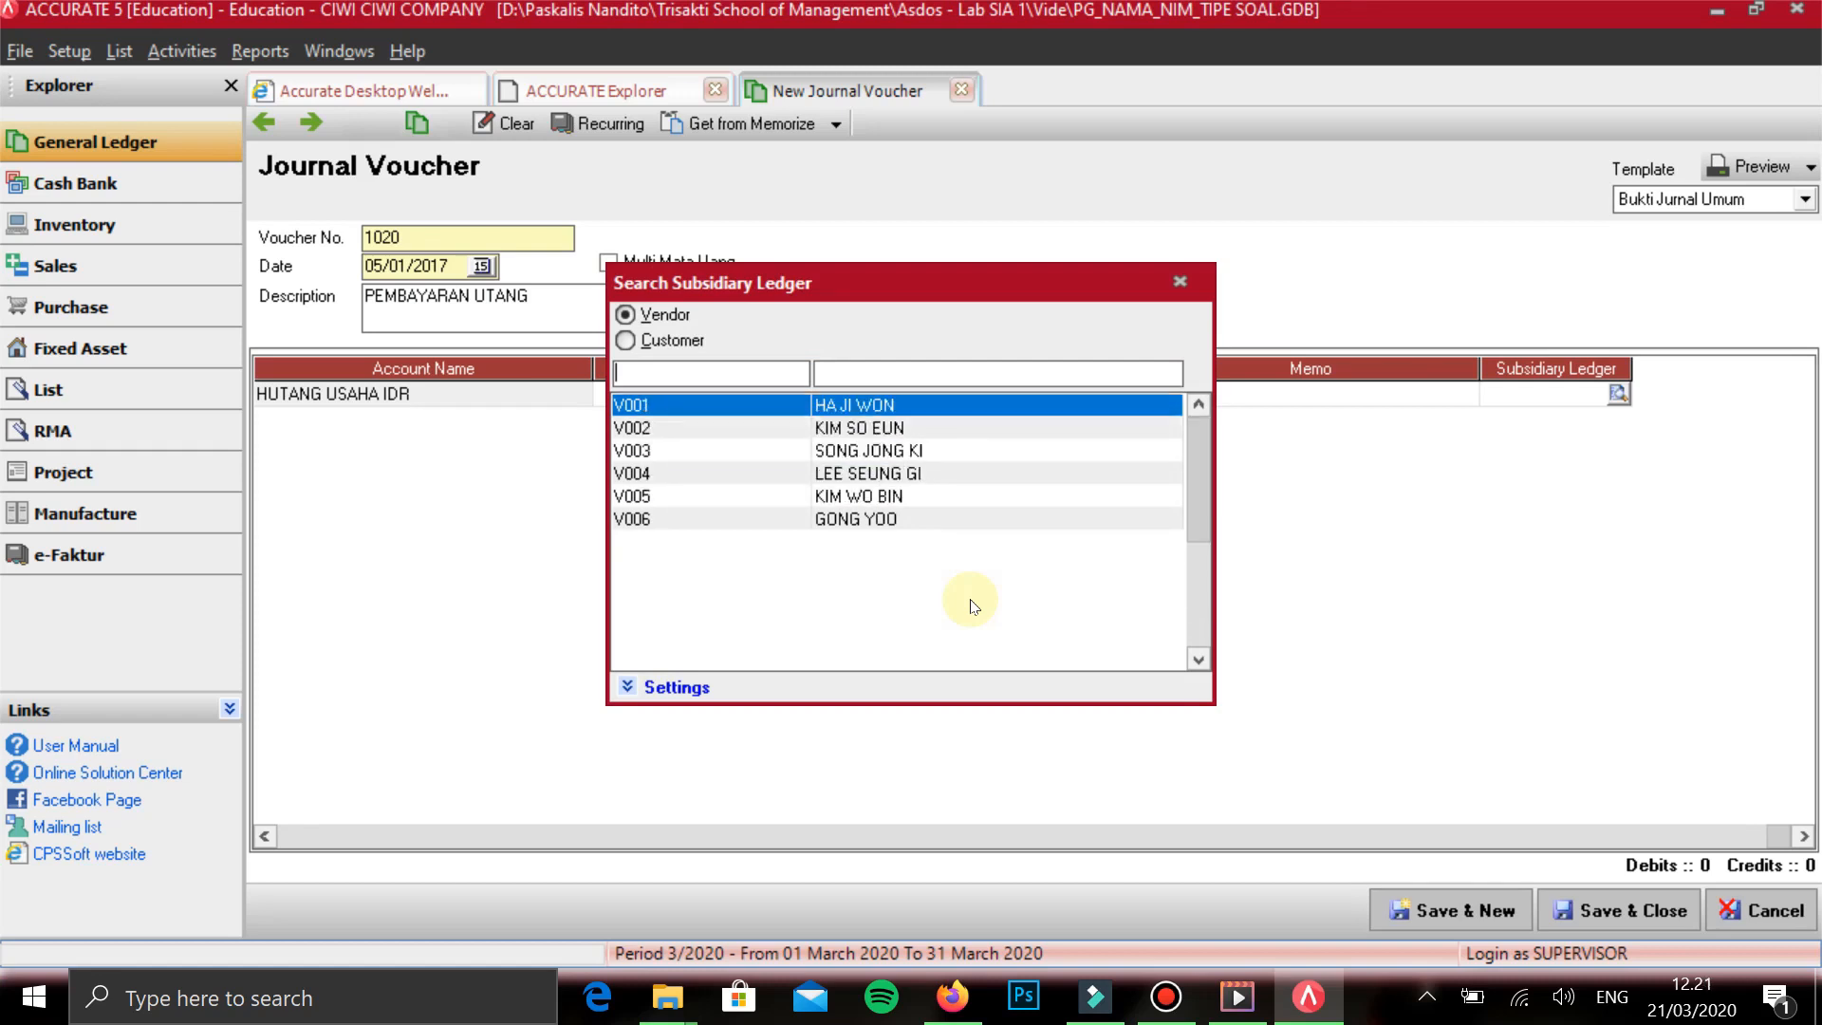
pyautogui.press('Return')
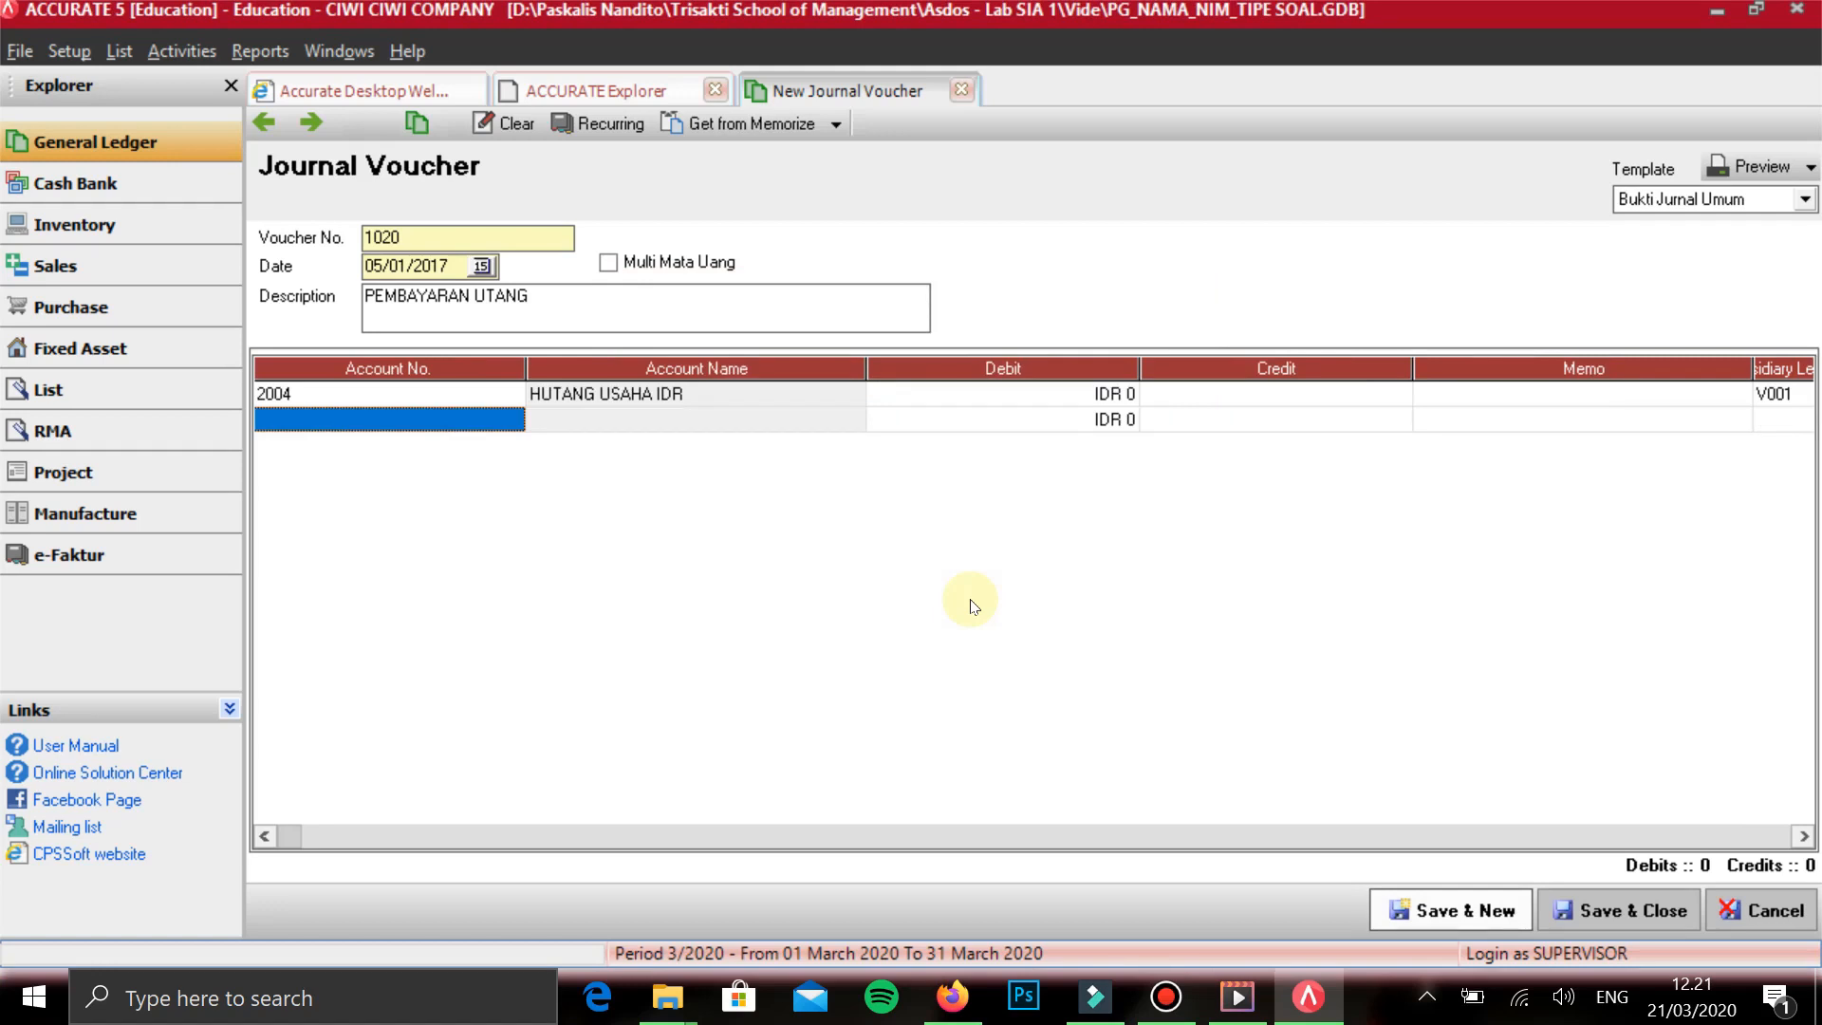
# - Add BANK AKUSUKA as the account on the second voucher line
pyautogui.write('BANK')
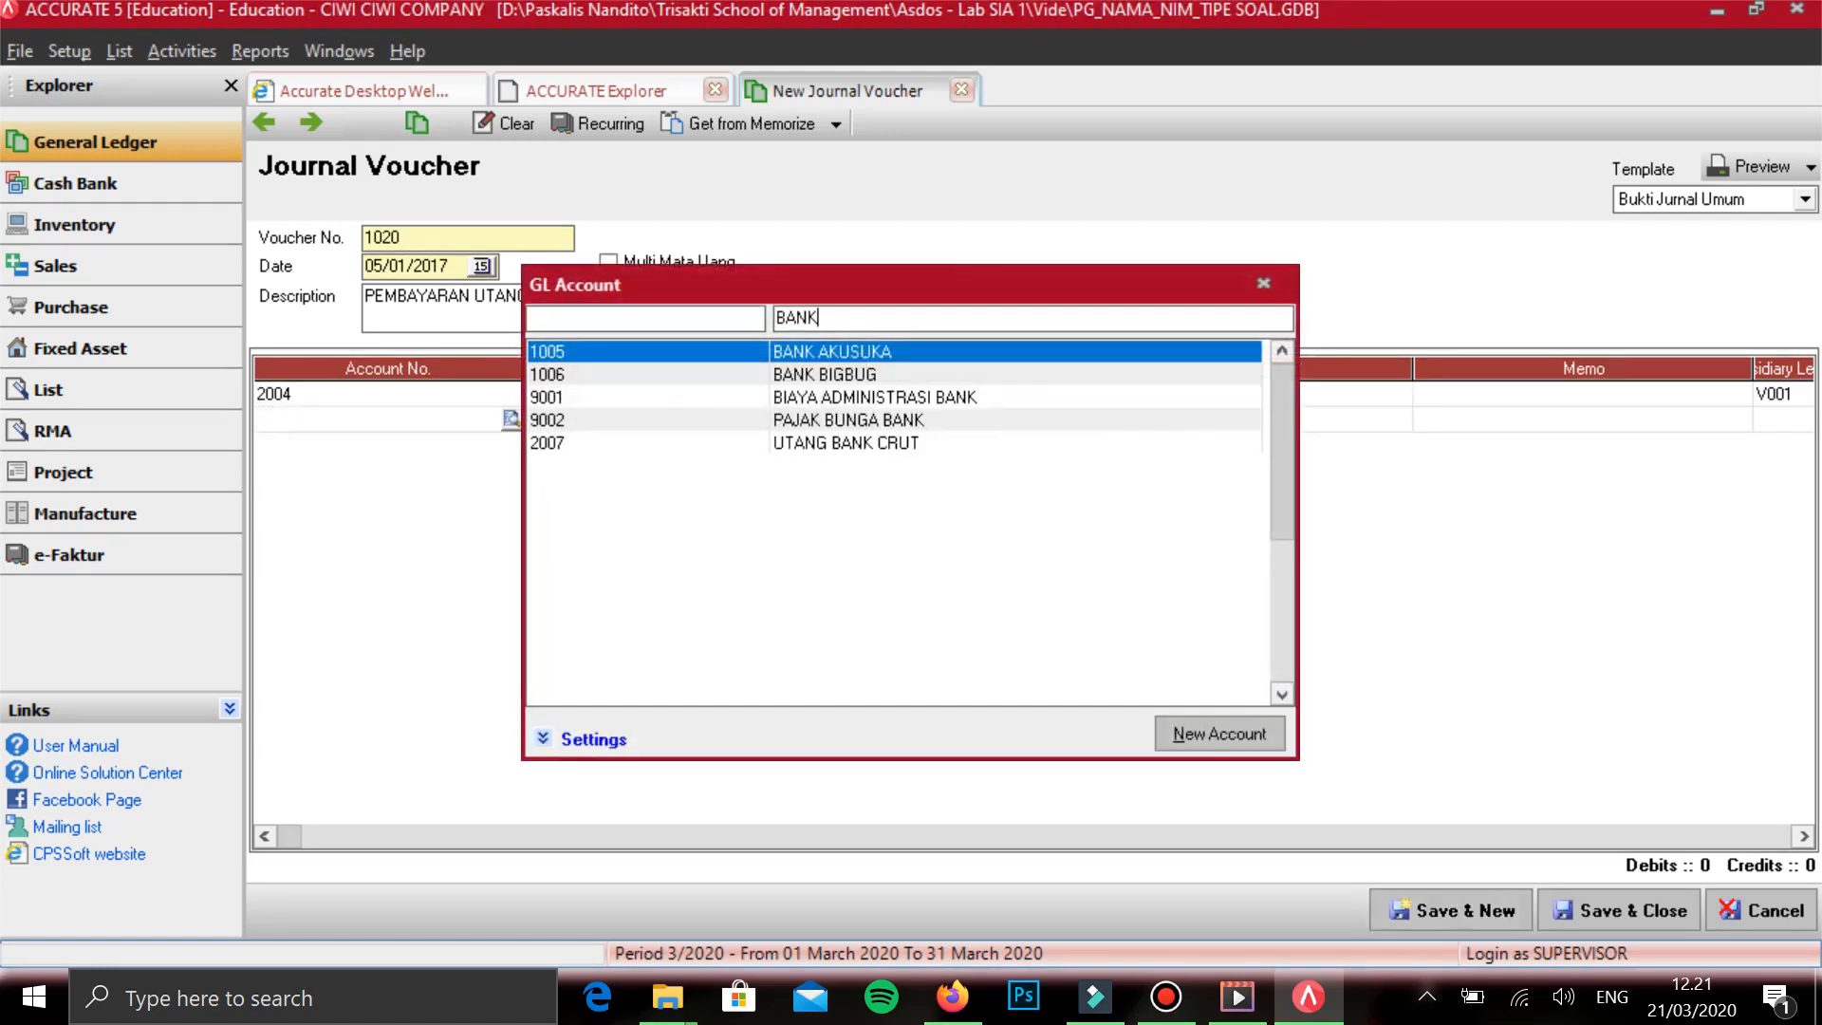
pyautogui.press('Return')
pyautogui.press('Tab')
pyautogui.press('Tab')
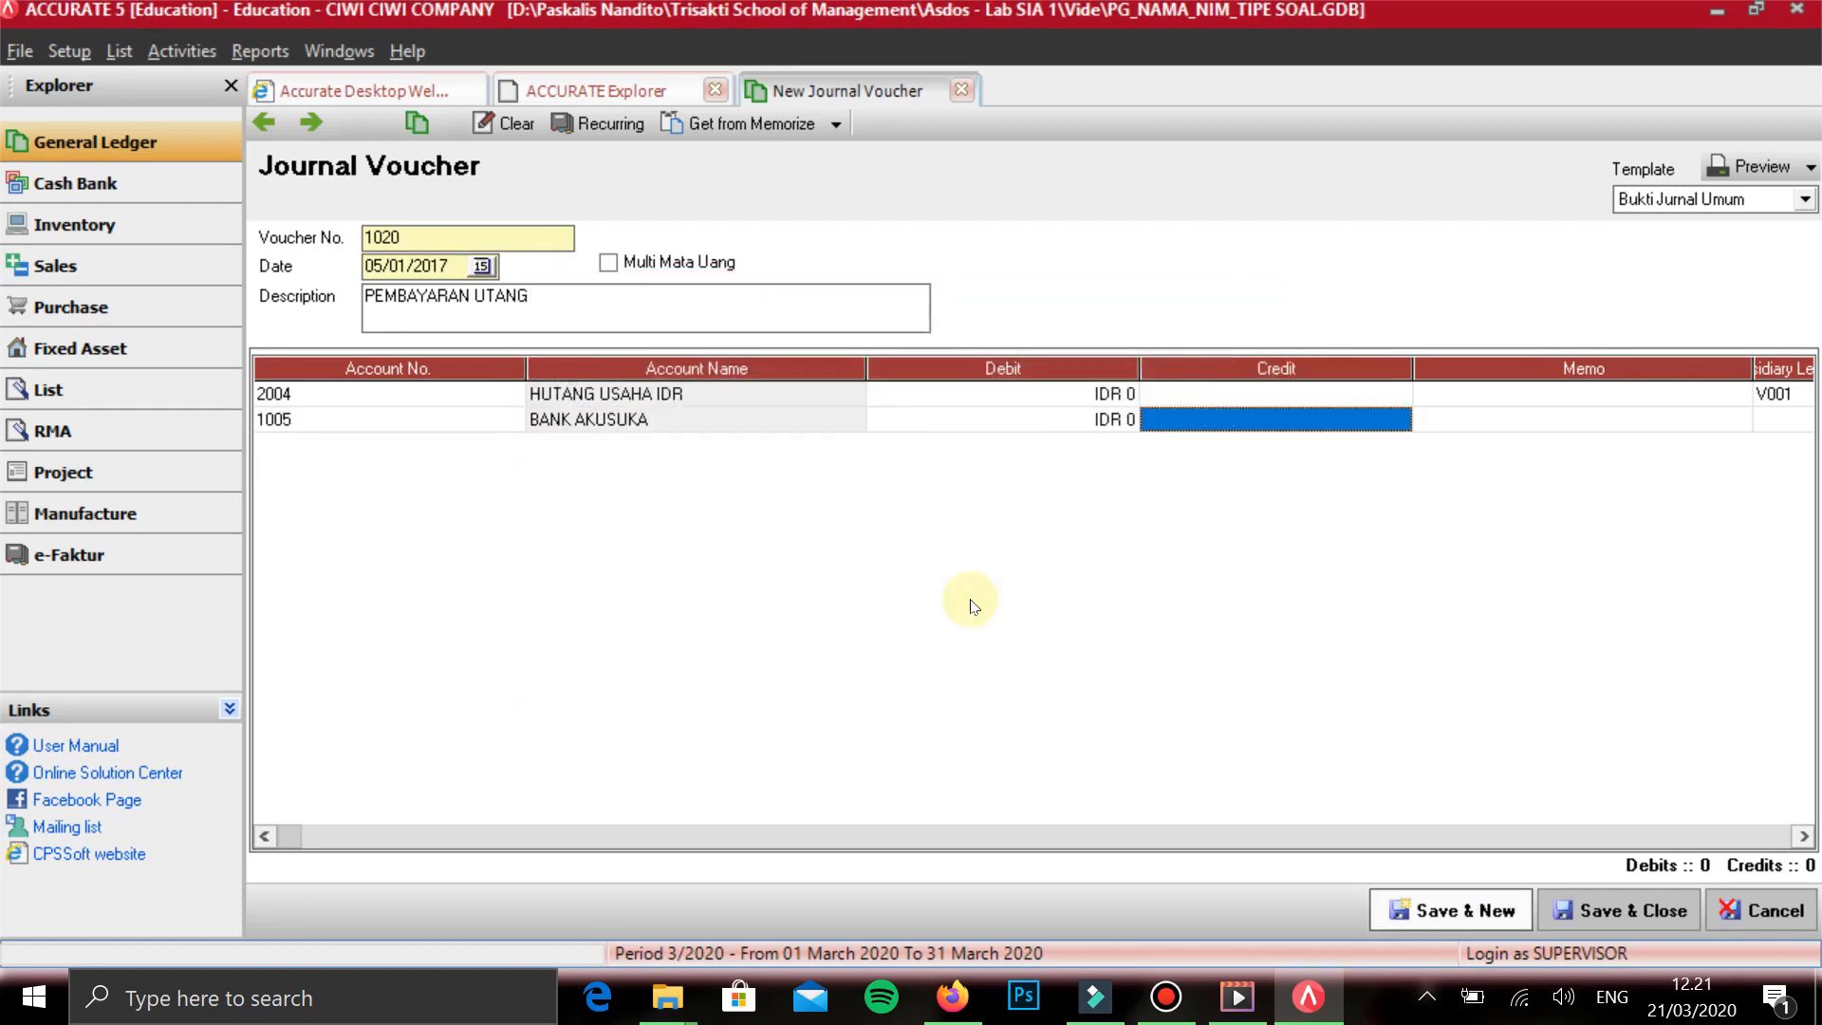
# - Debit HUTANG USAHA IDR with IDR 11,225,310 on the first line
pyautogui.press('Up')
pyautogui.hotkey('shift', 'Tab')
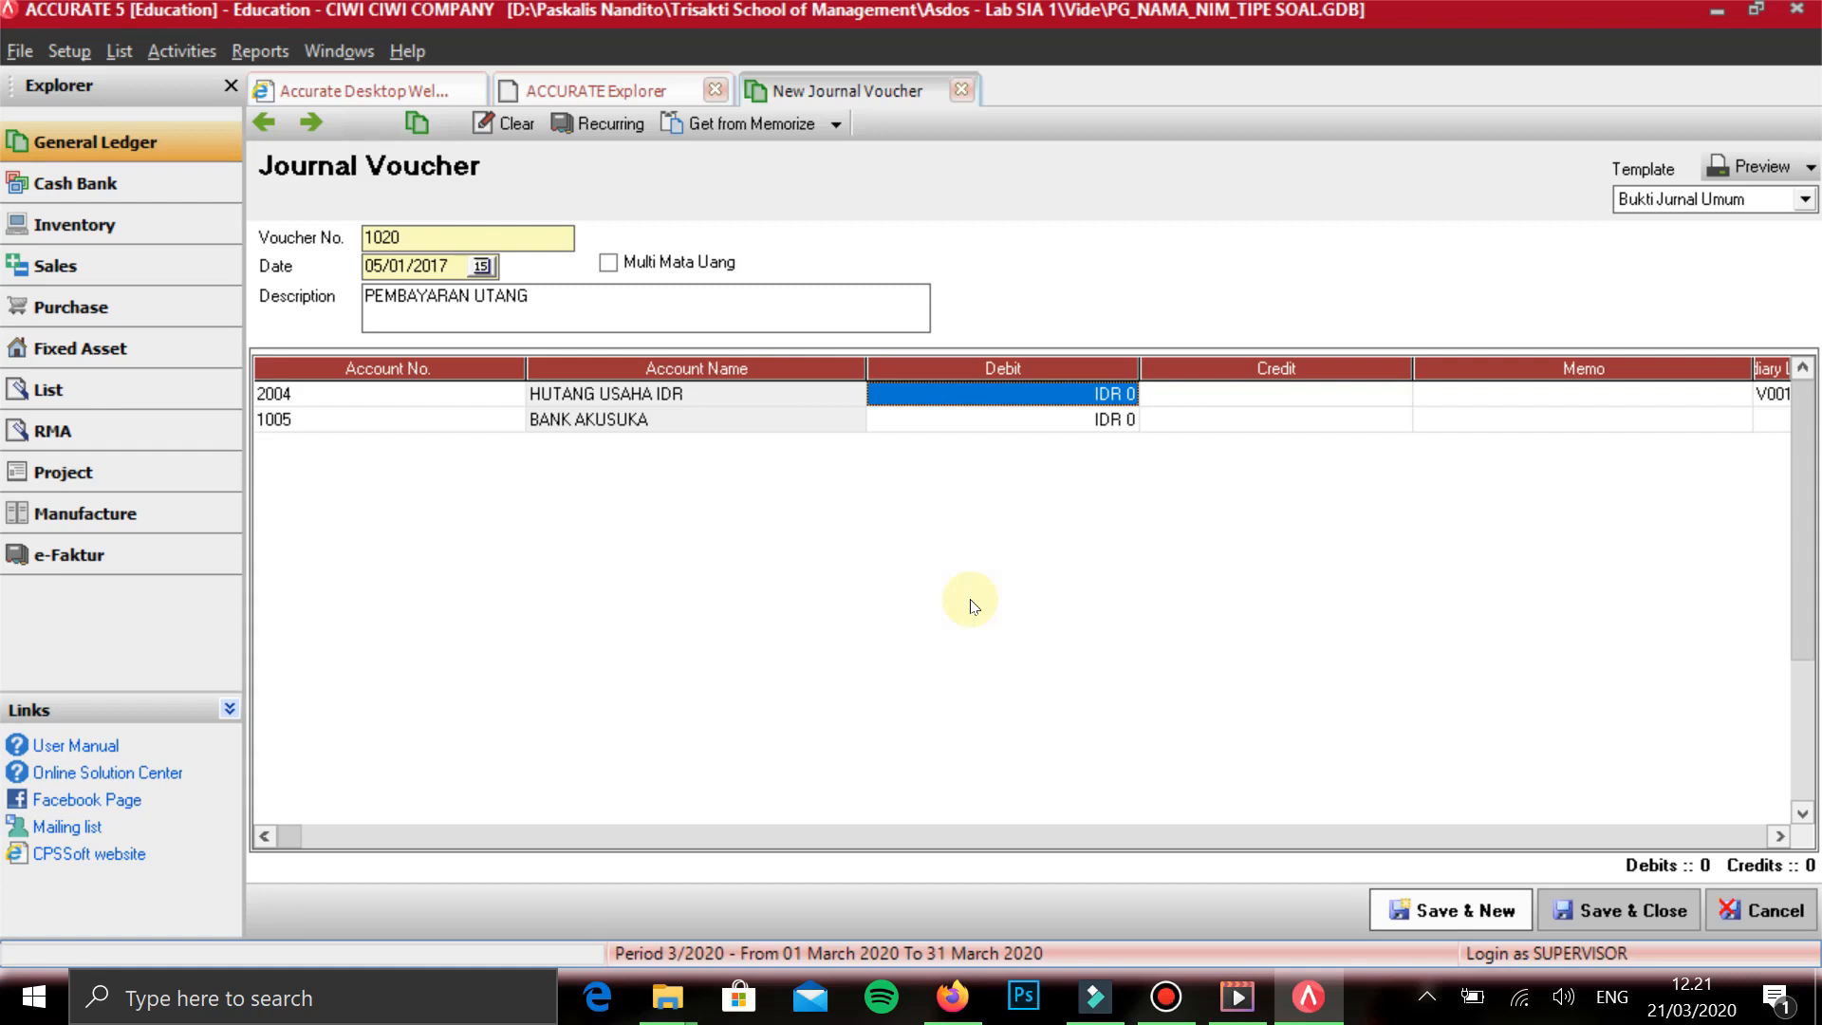
pyautogui.write('11225310')
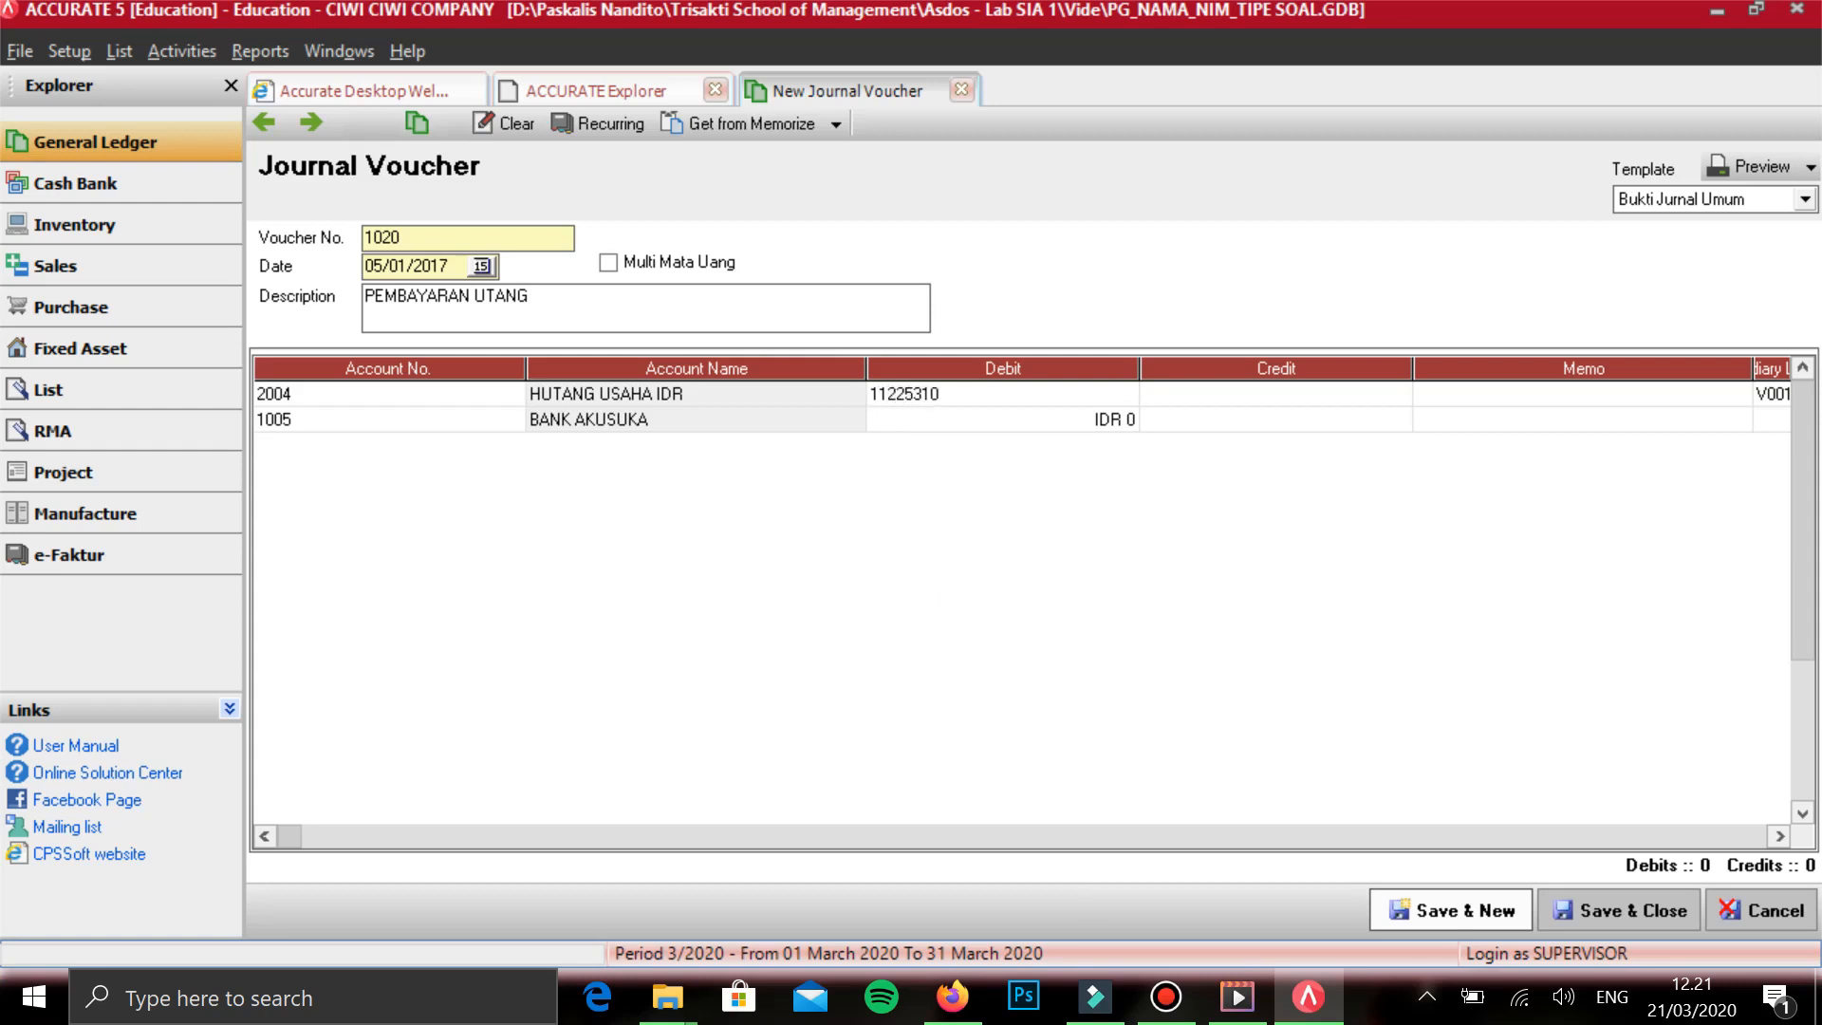
pyautogui.press('Tab')
pyautogui.press('Tab')
pyautogui.press('Tab')
pyautogui.press('Tab')
pyautogui.press('Tab')
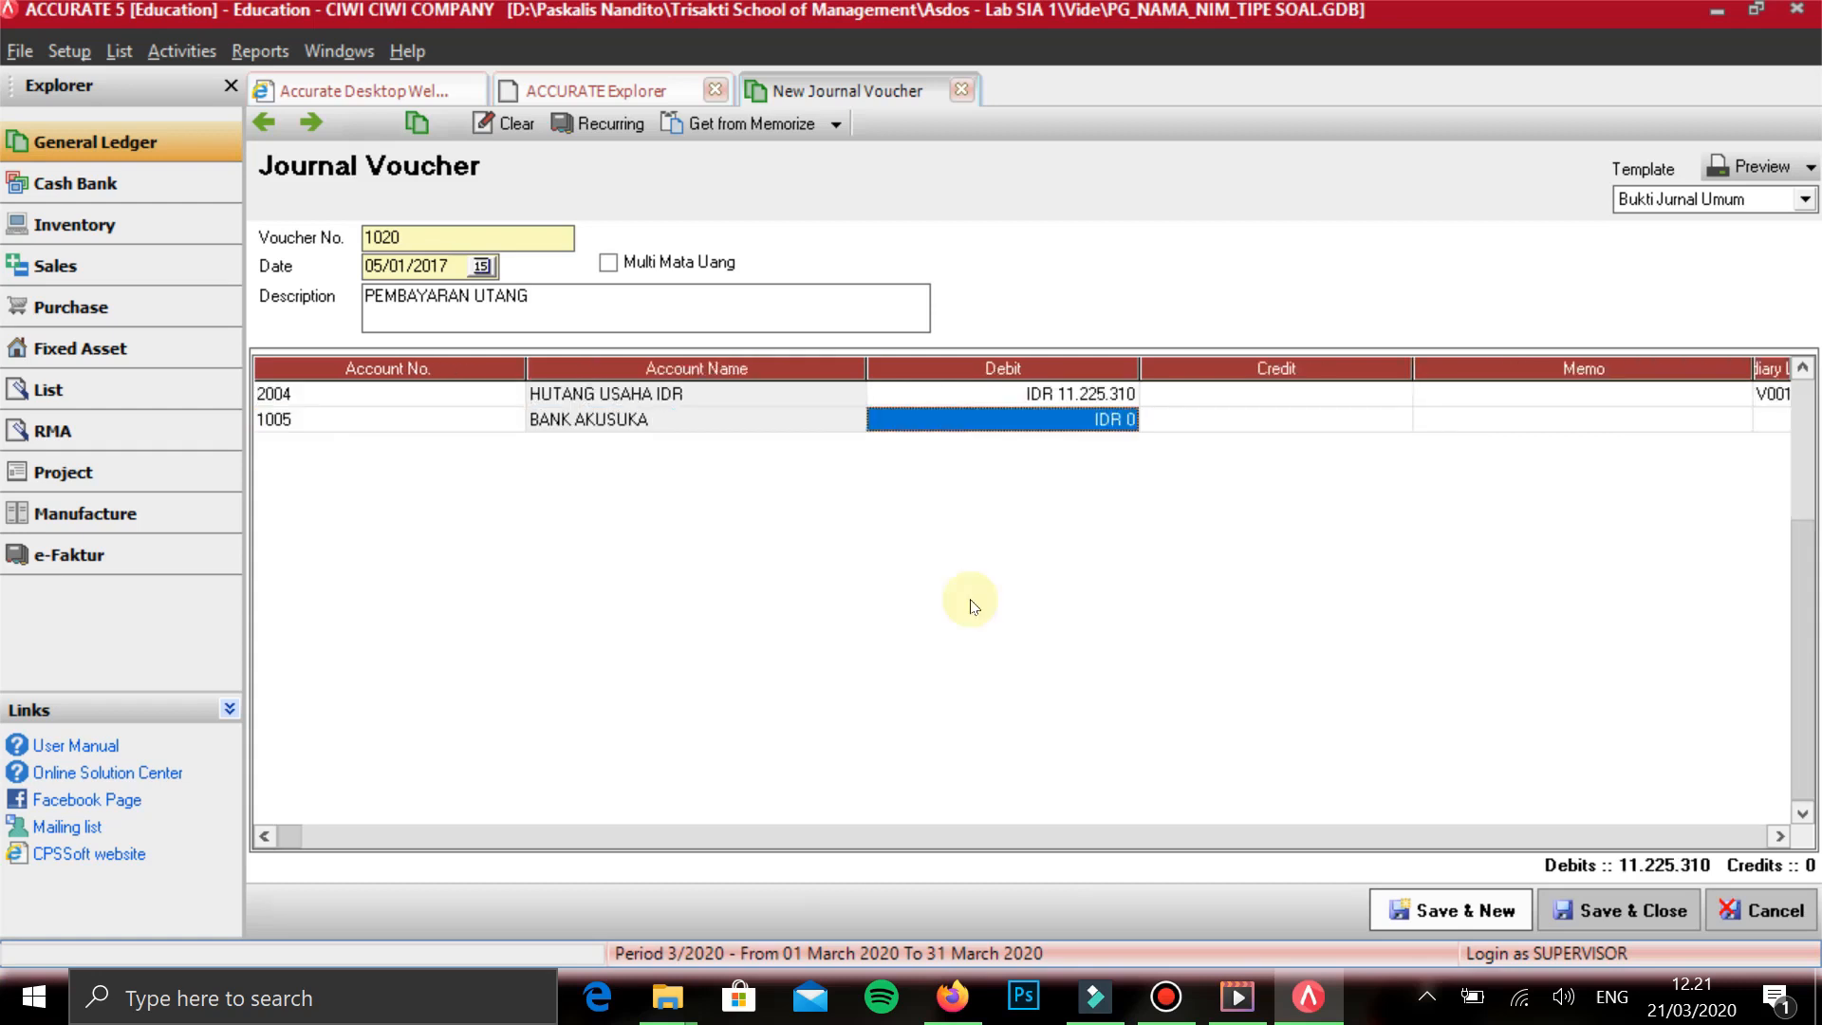
# - Credit BANK AKUSUKA with IDR 1,125,310 on the second line and leave out the empty third line
pyautogui.press('Tab')
pyautogui.write('1')
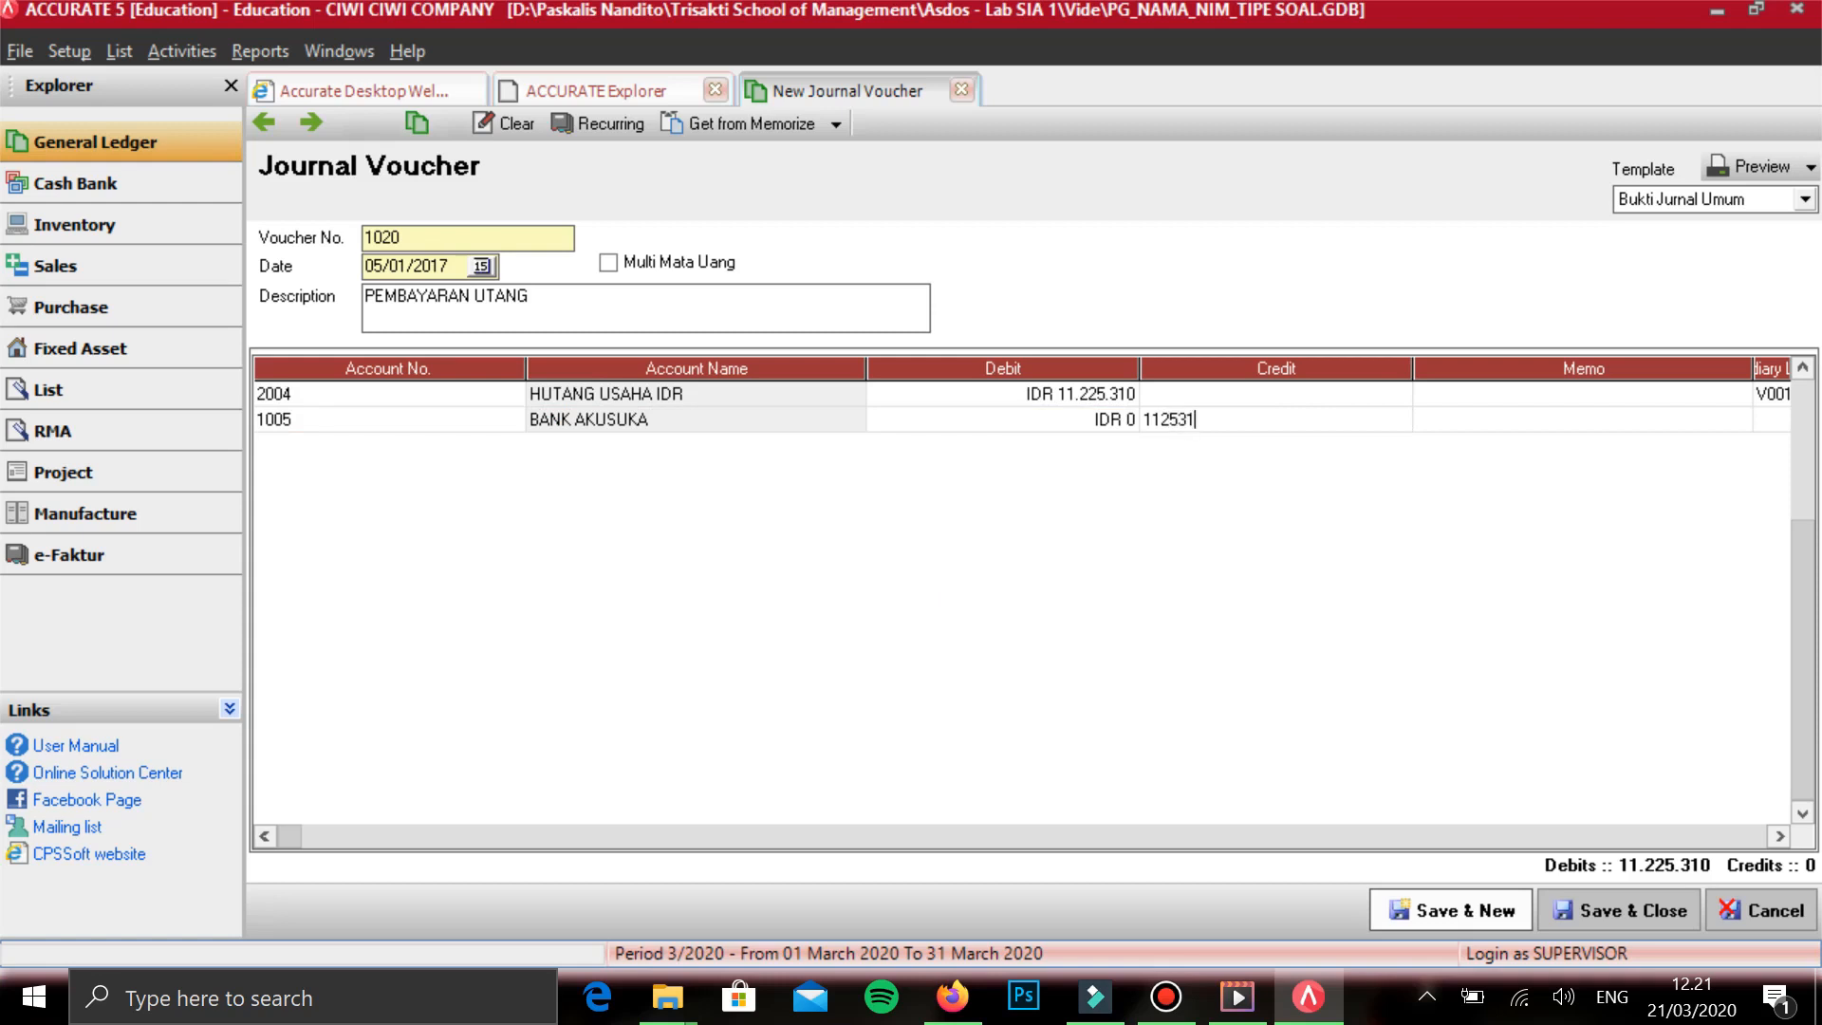
pyautogui.write('.125.310')
pyautogui.press('Tab')
pyautogui.press('Tab')
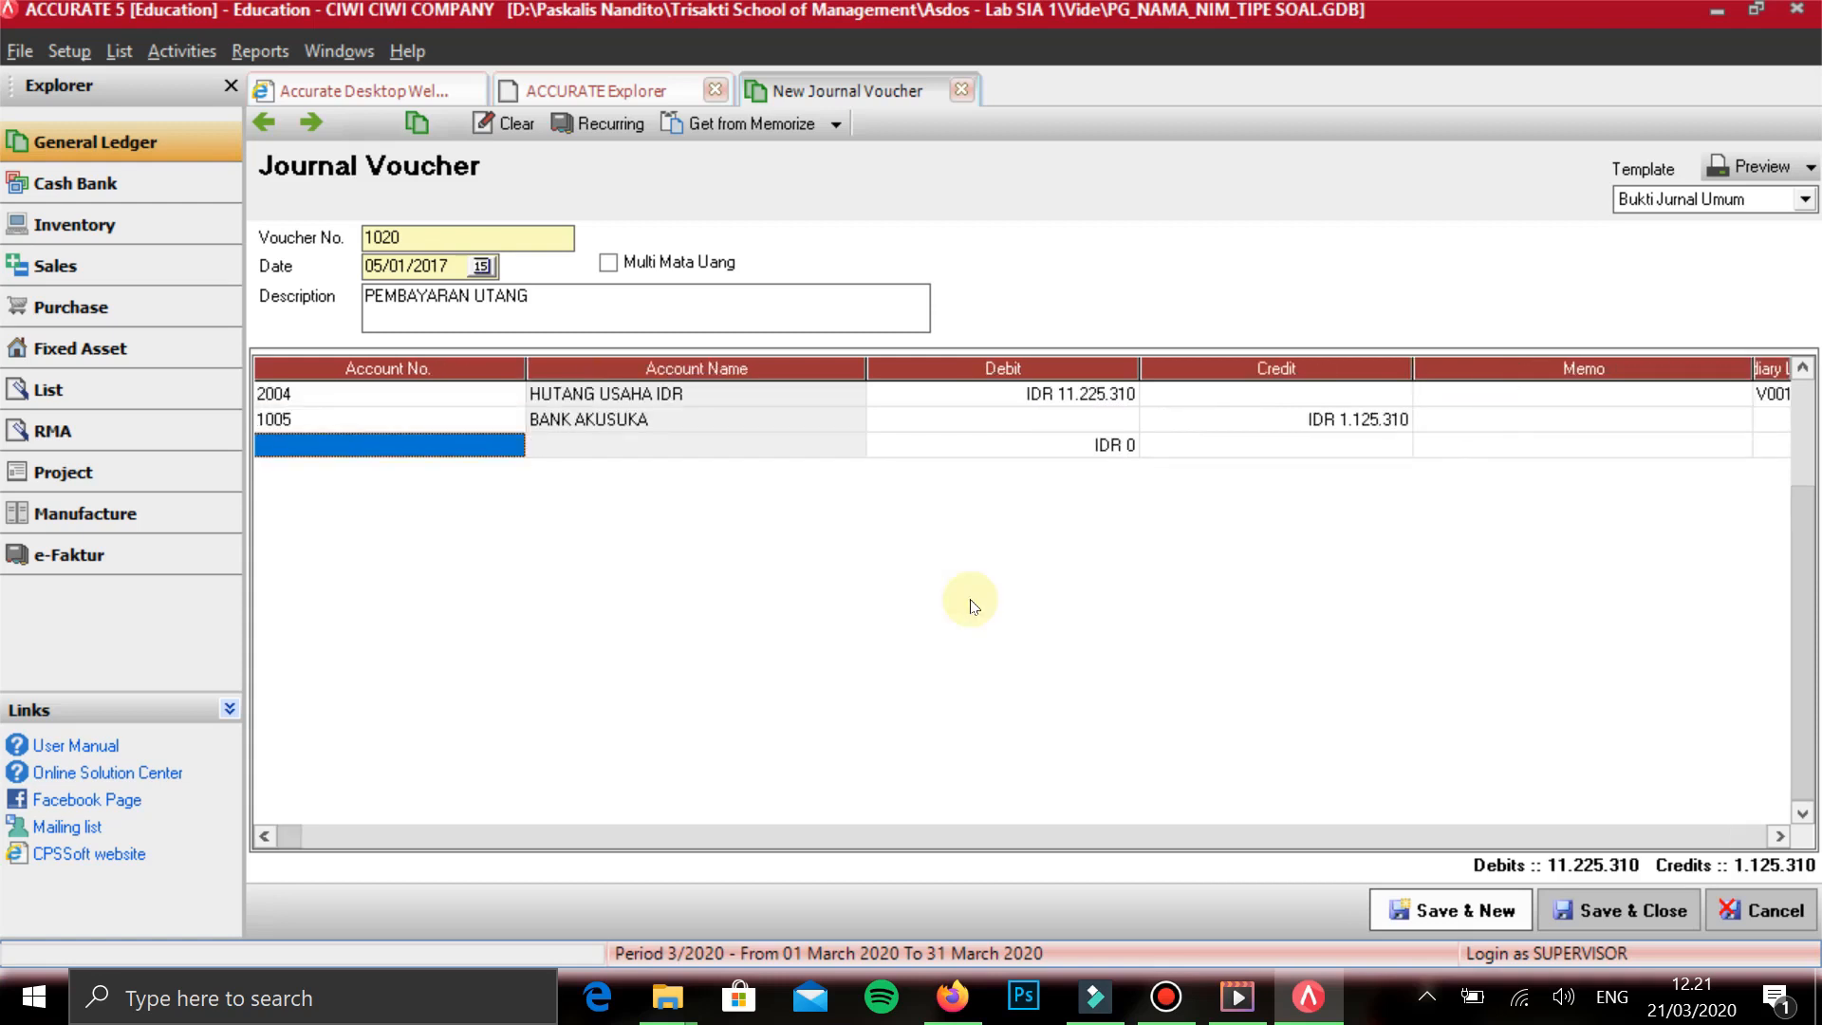
pyautogui.press('Tab')
pyautogui.press('Left')
pyautogui.press('Right')
pyautogui.press('Right')
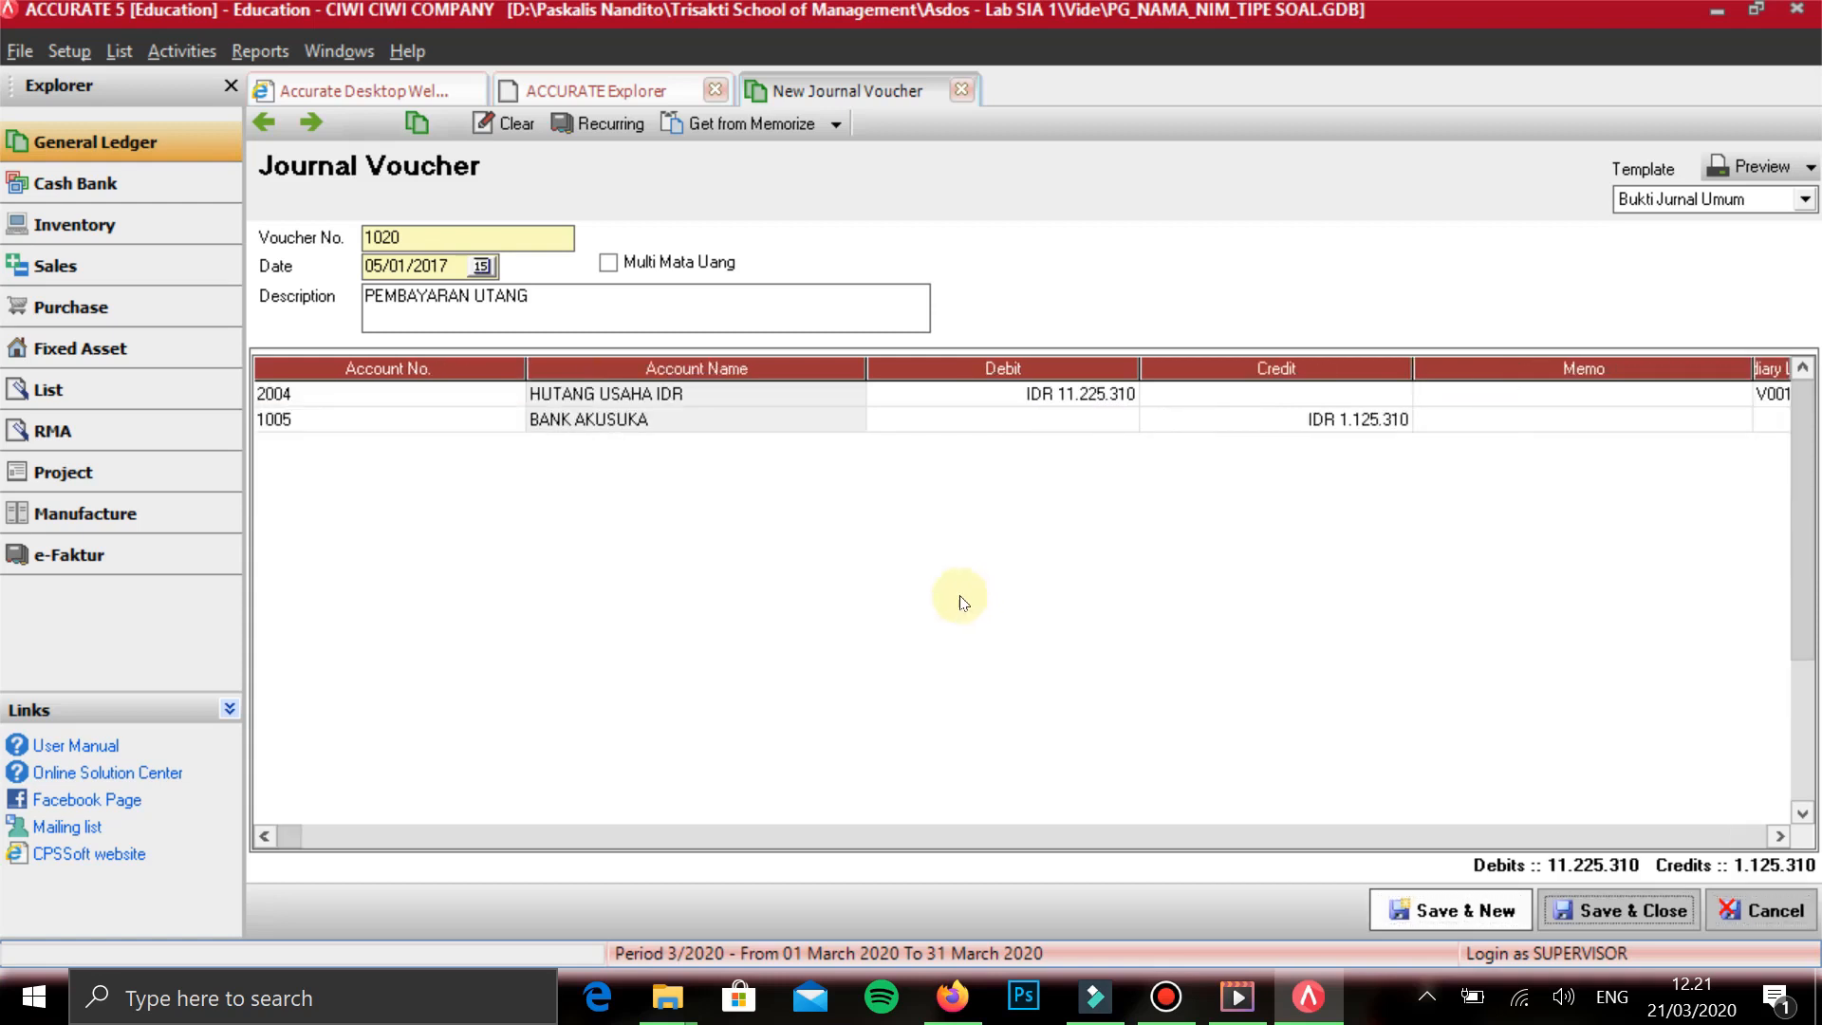
# - Set the BANK AKUSUKA credit to IDR 11,225,310, then save the voucher and start a new one
pyautogui.click(1270, 419)
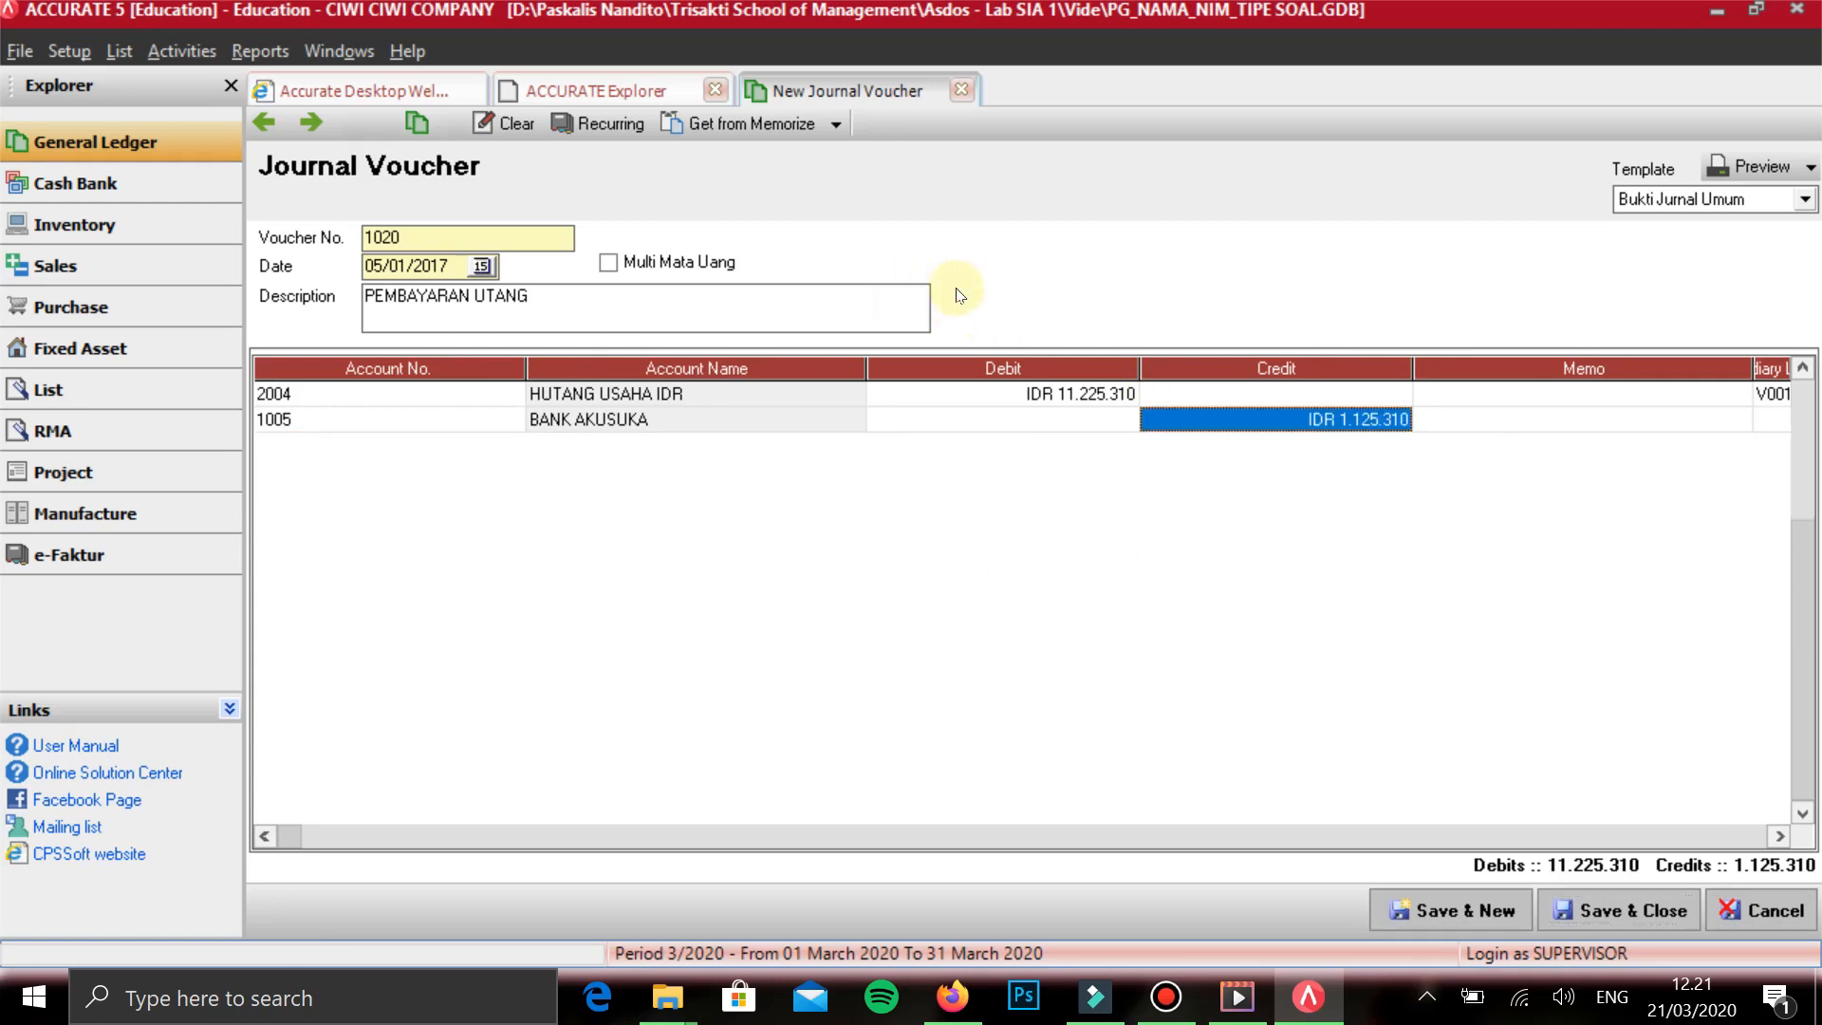
pyautogui.write('11.225.310')
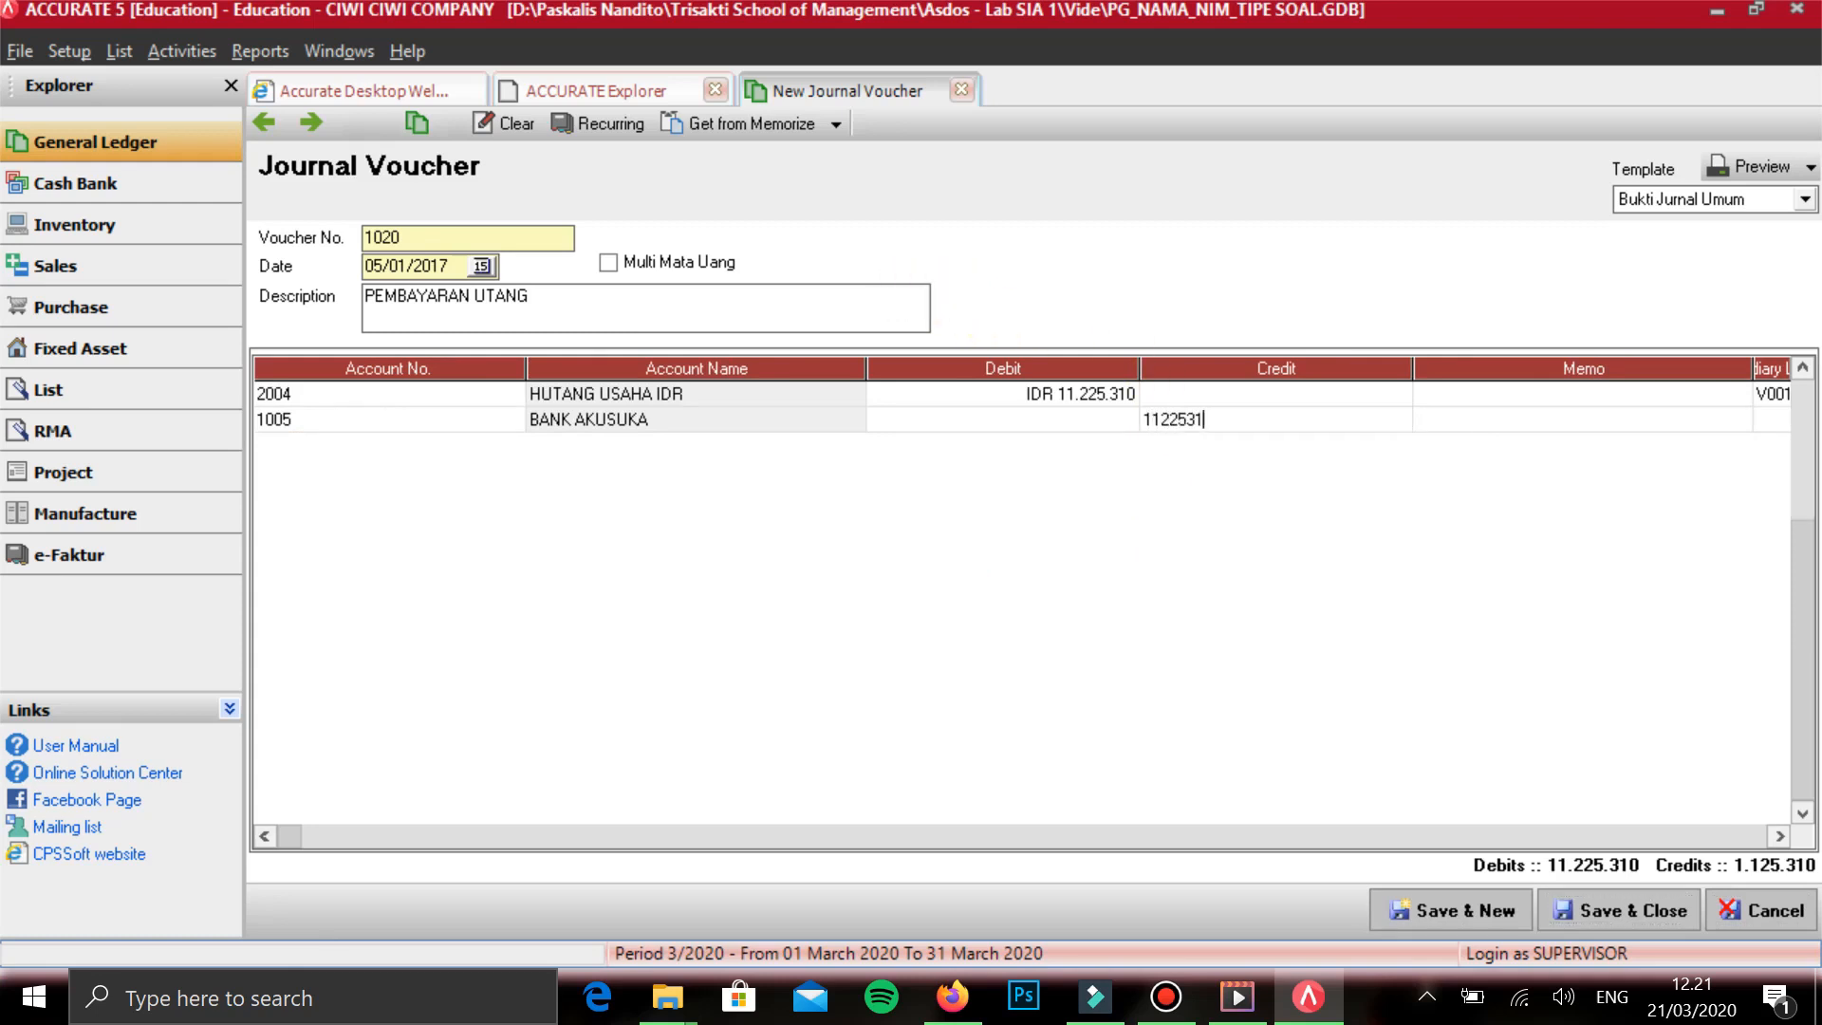
pyautogui.press('Tab')
pyautogui.press('Tab')
pyautogui.press('Up')
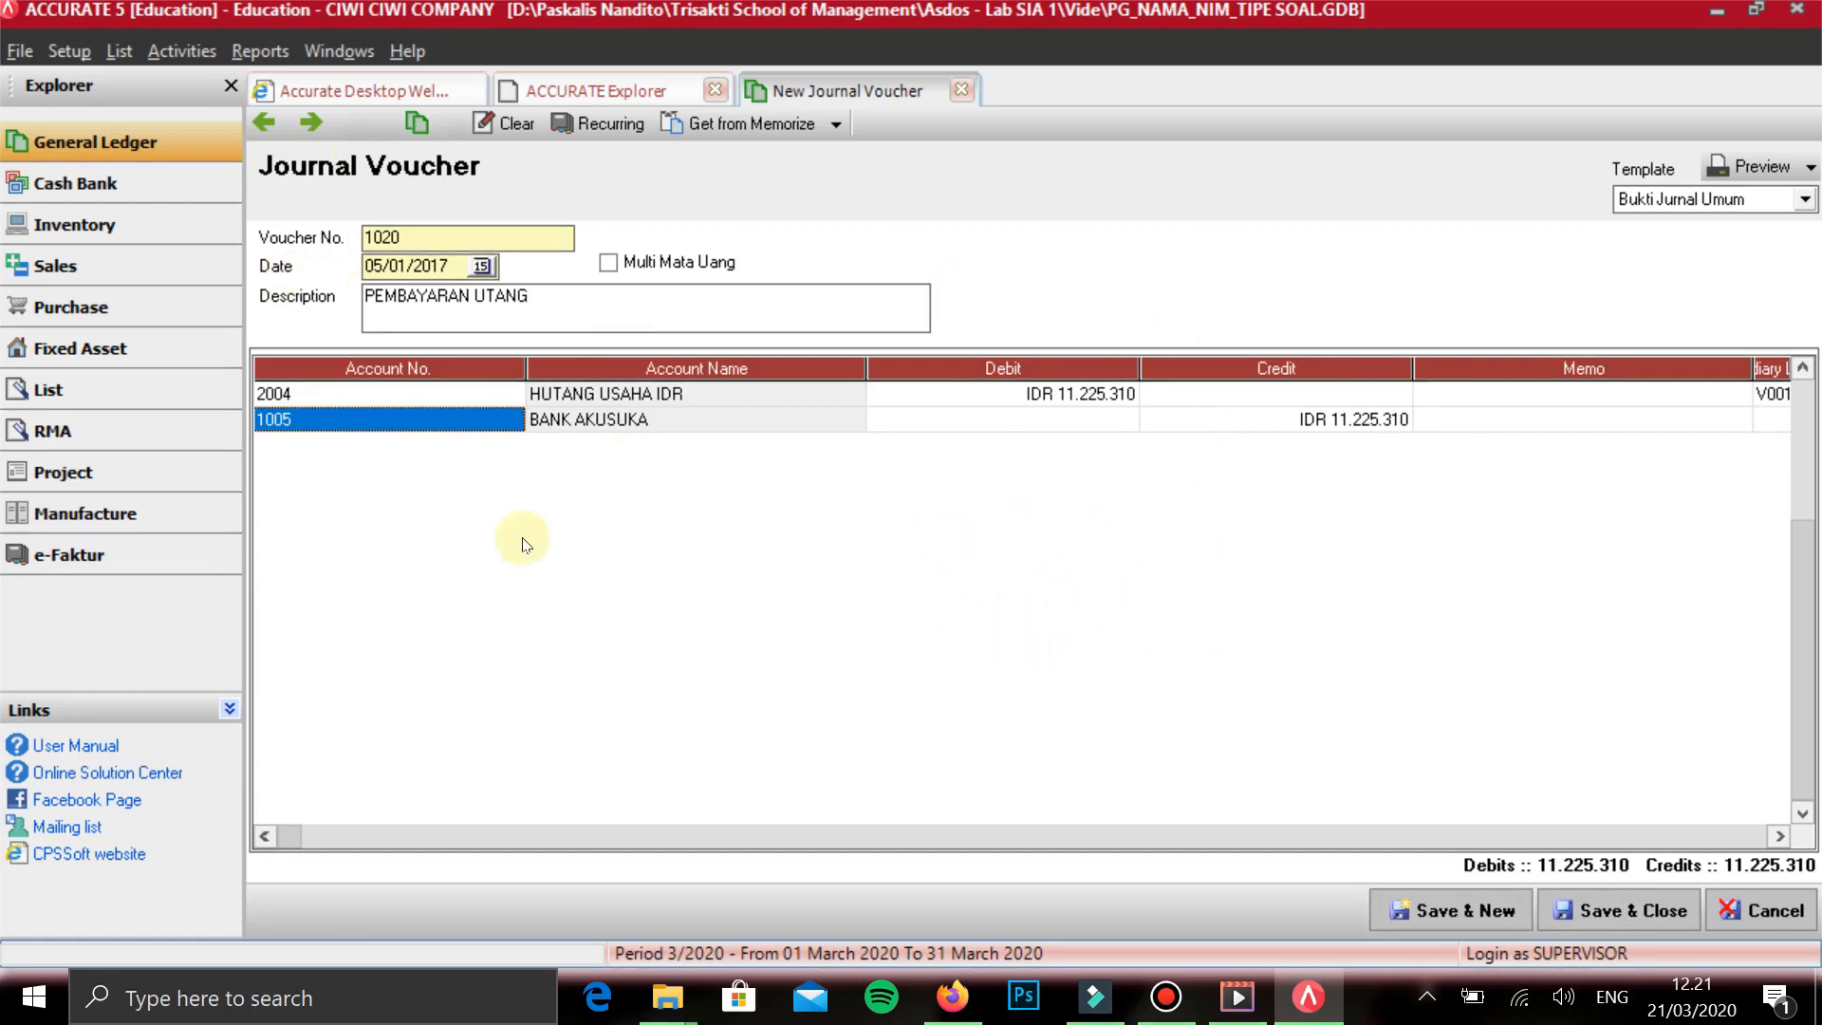
pyautogui.click(956, 604)
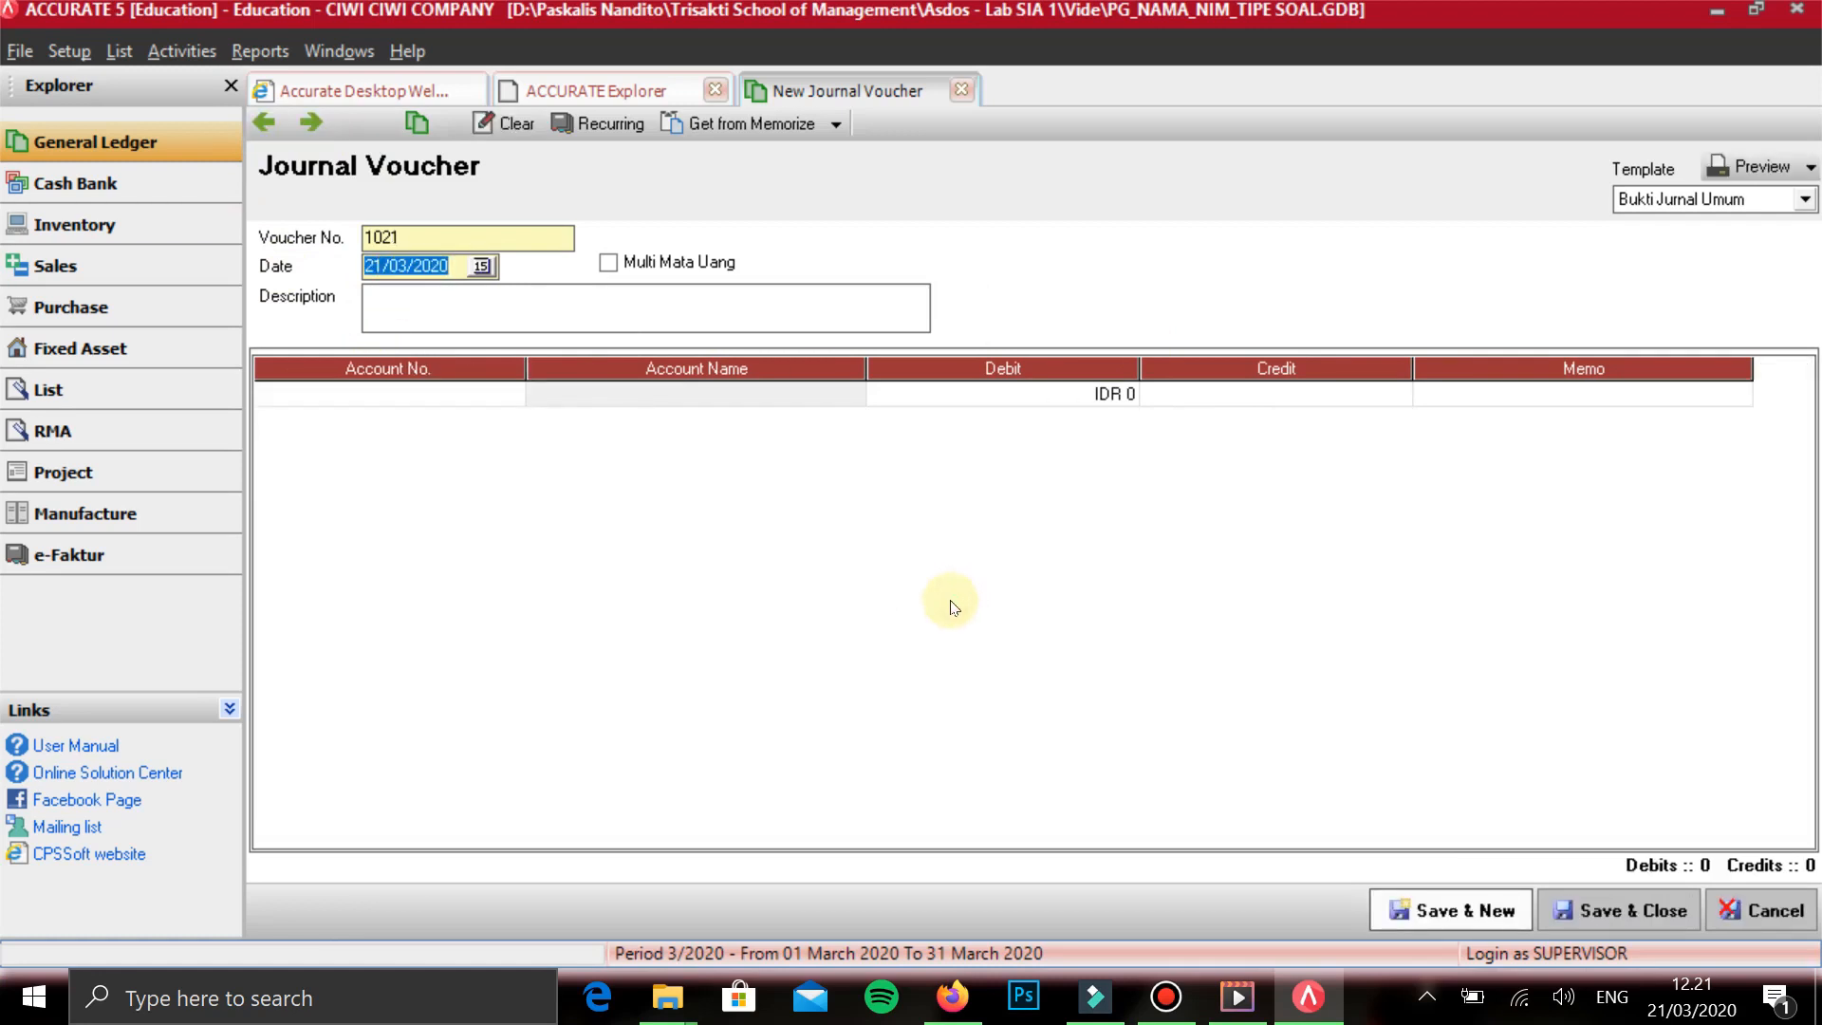
# - Date the new voucher 06/01/2017 and describe it as PENERIMAAN PIUTANG
pyautogui.write('06/01/2017')
pyautogui.press('Tab')
pyautogui.press('Tab')
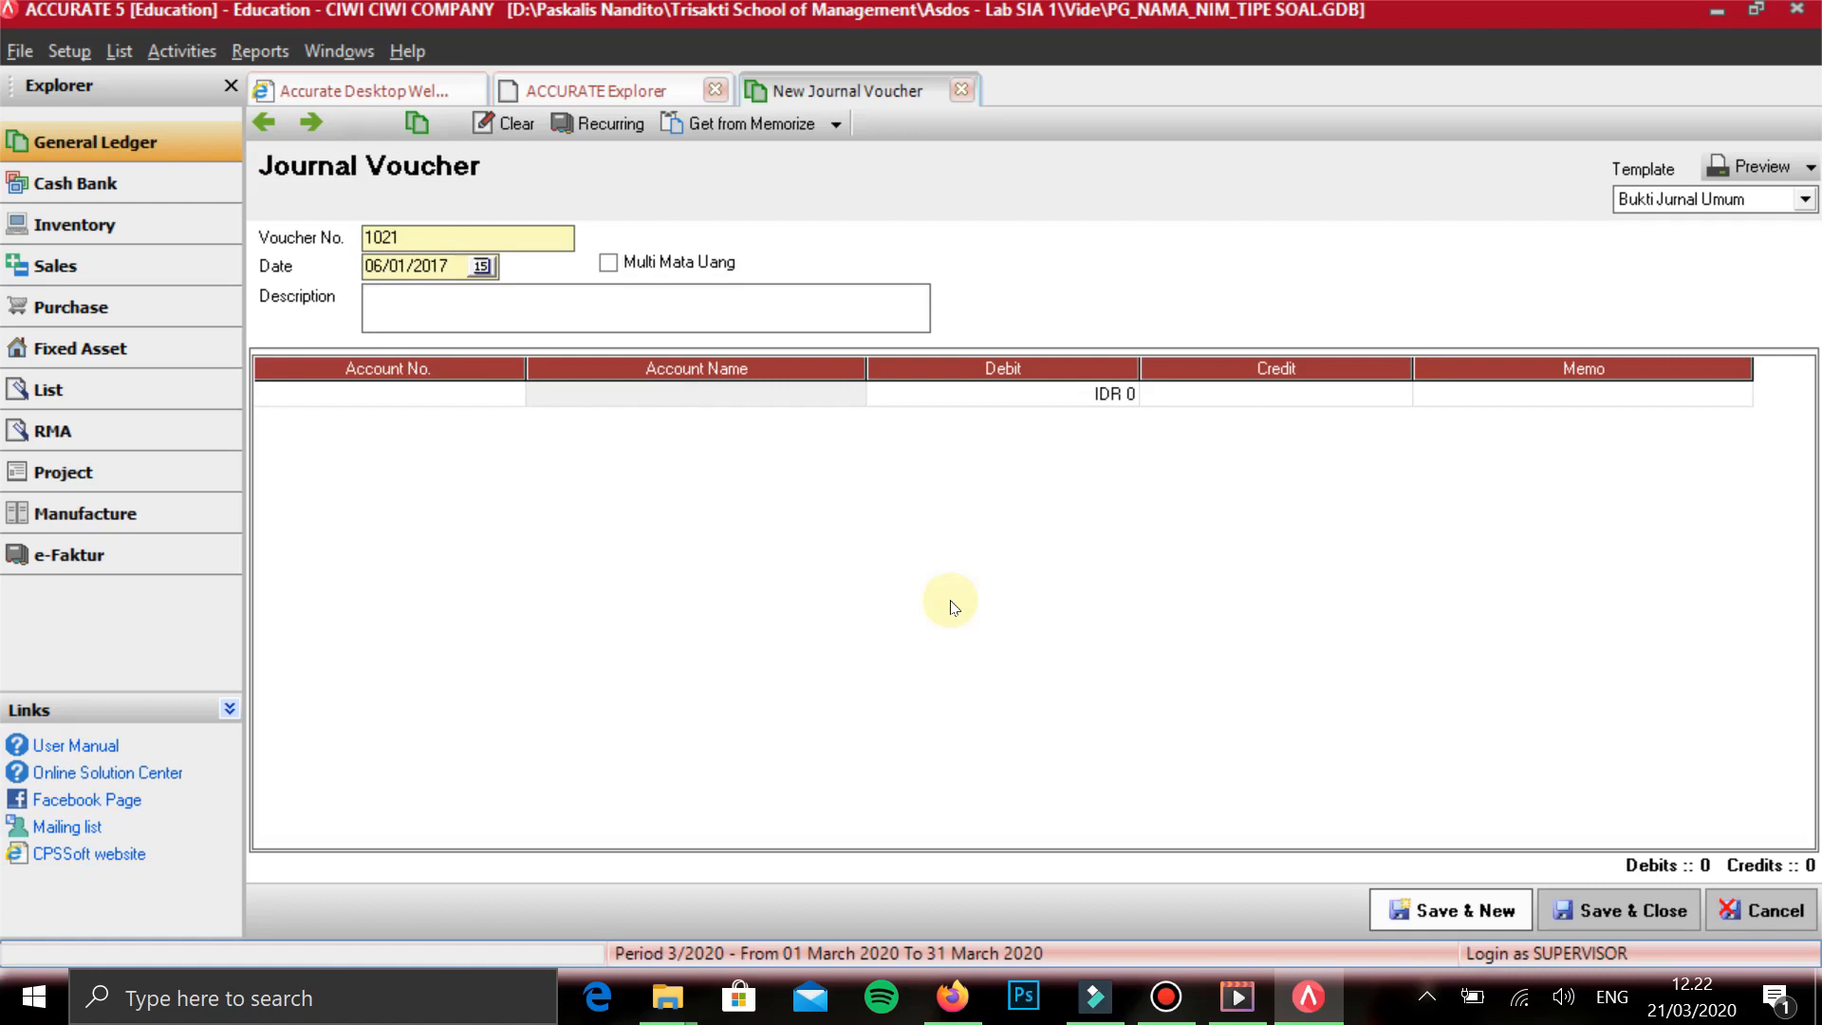
pyautogui.write('PENERIMAAN PIUTAG')
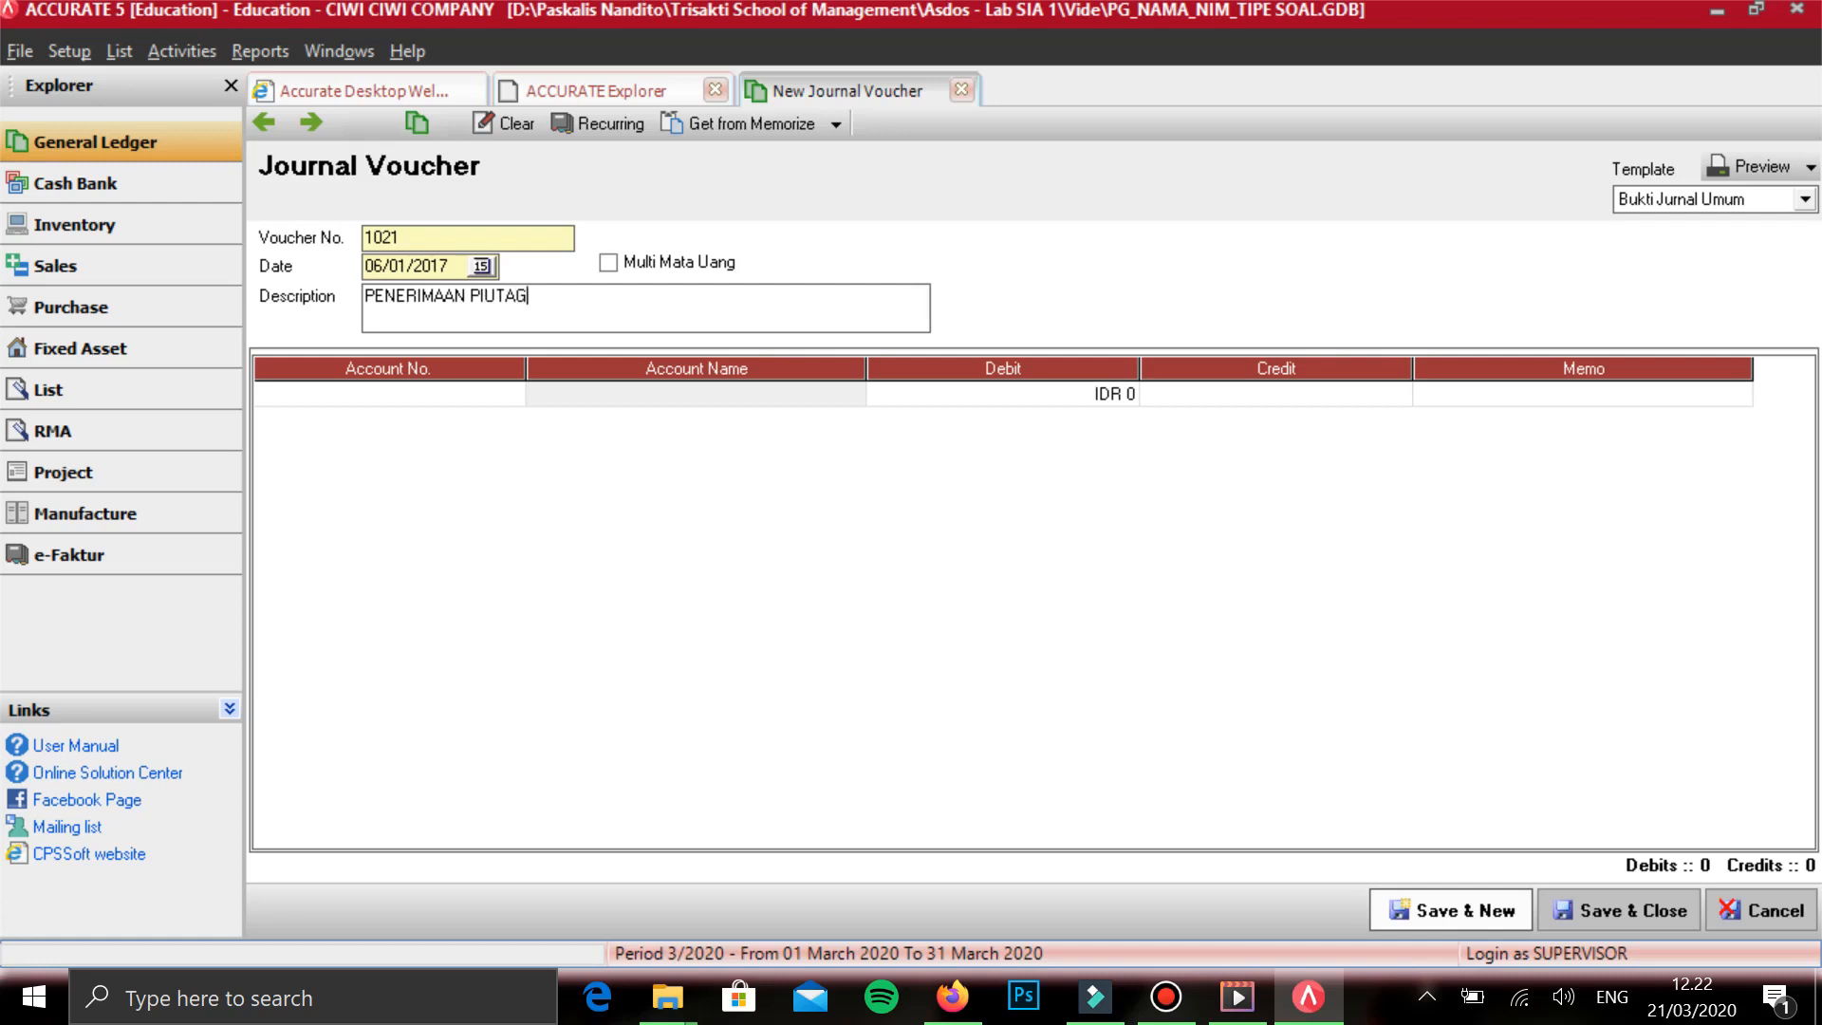
pyautogui.press('BackSpace')
pyautogui.write('NG')
pyautogui.press('Tab')
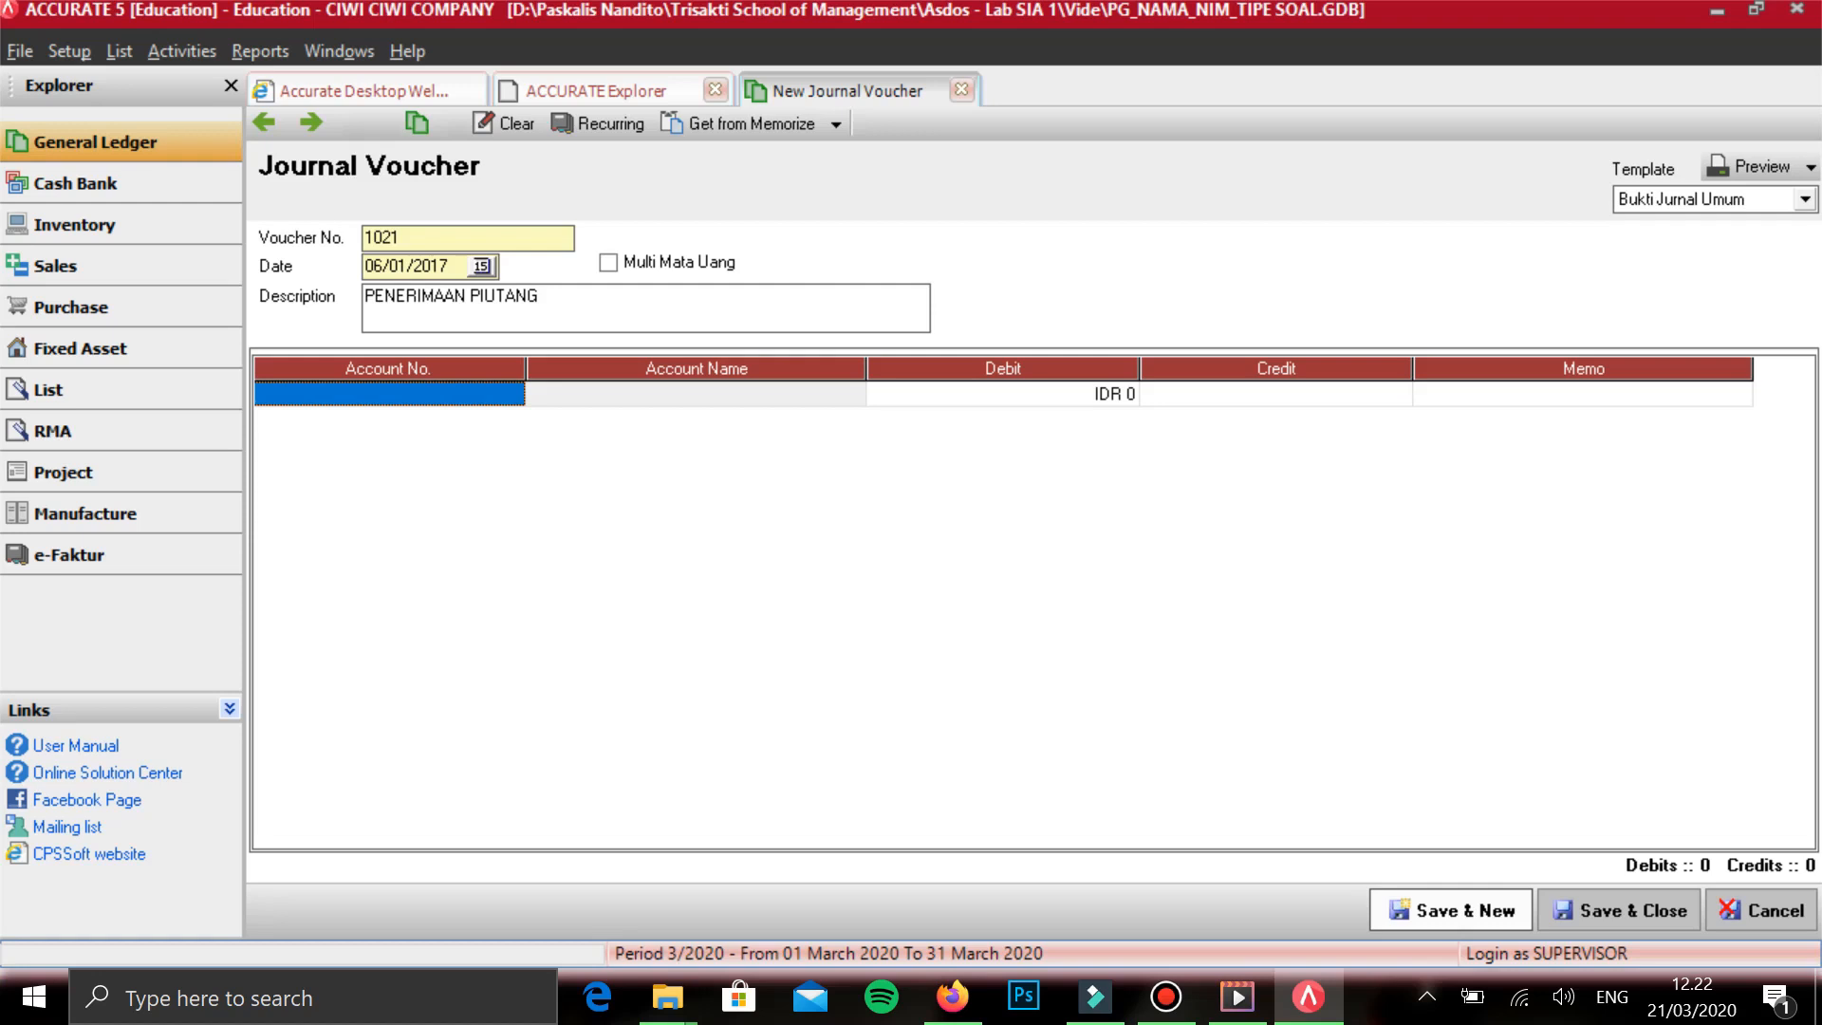
# - Add KAS DITANGAN as the account on the first voucher line and start a second line
pyautogui.write('KAS')
pyautogui.press('Return')
pyautogui.press('Return')
pyautogui.press('Down')
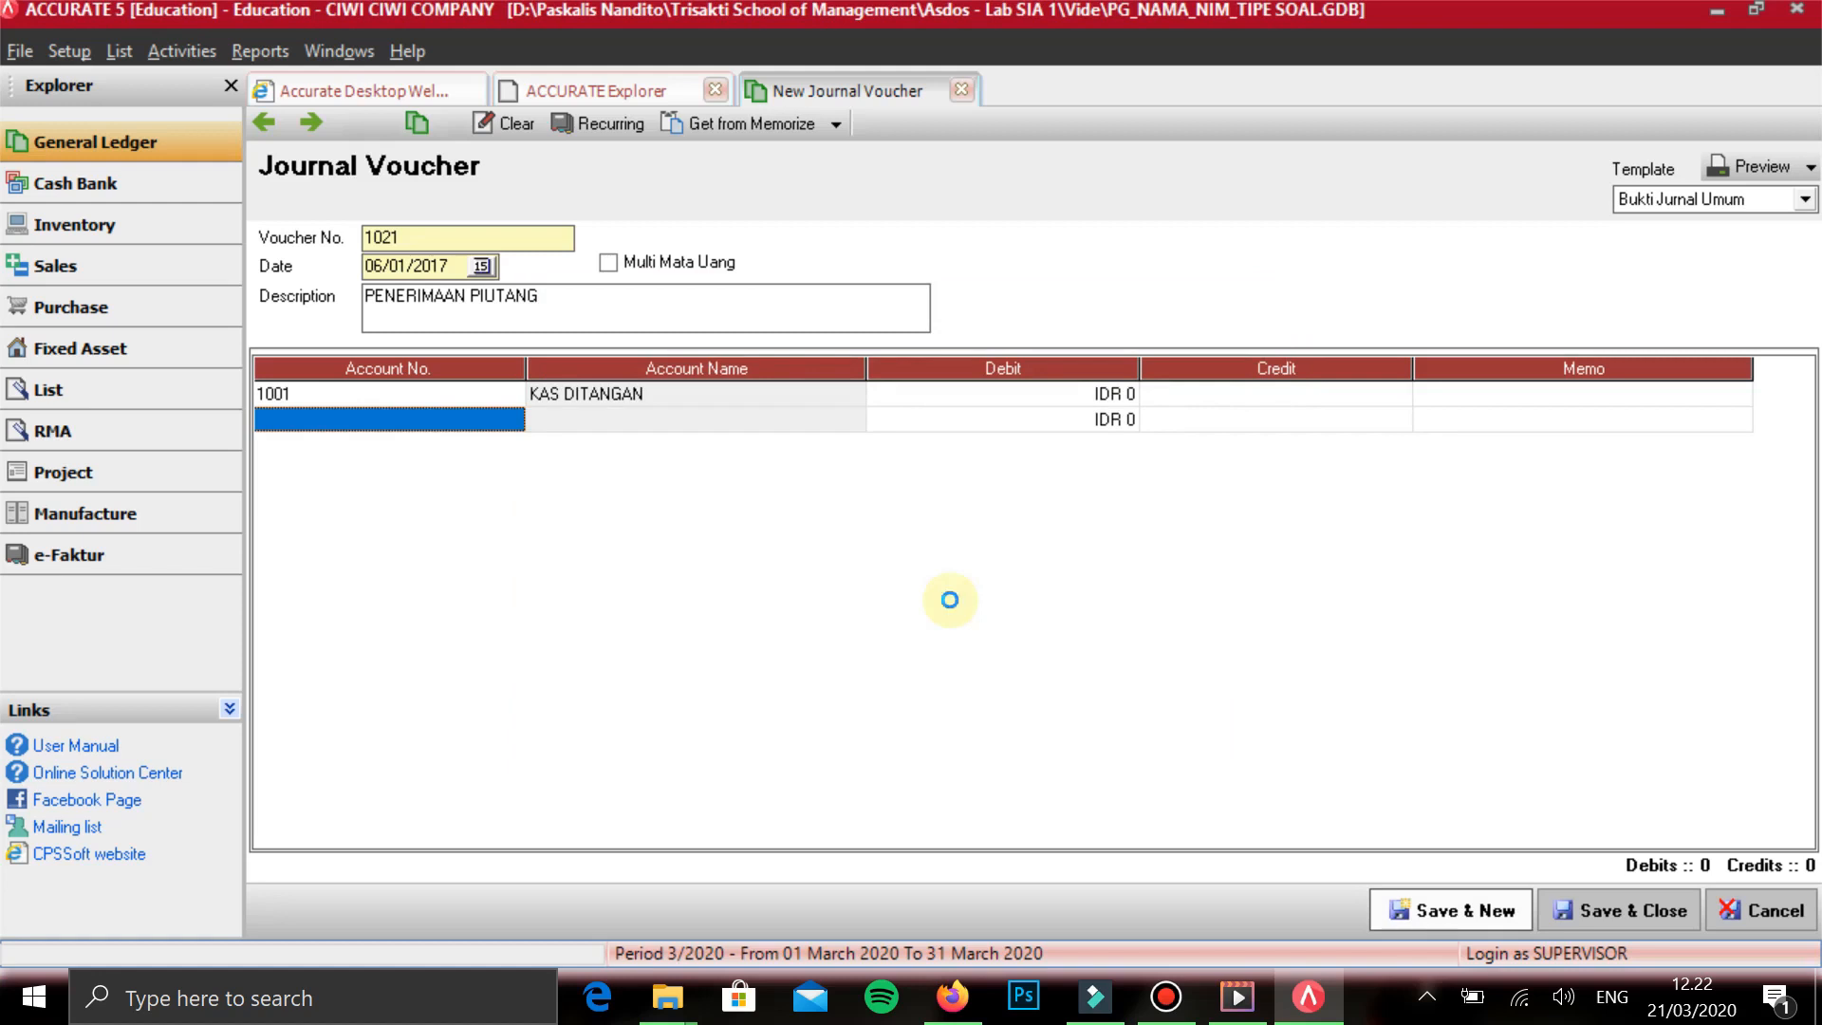
# - Add PIUTANG USAHA IDR on the second line and assign the fourth customer in the list as its subsidiary ledger
pyautogui.write('PIUTAN')
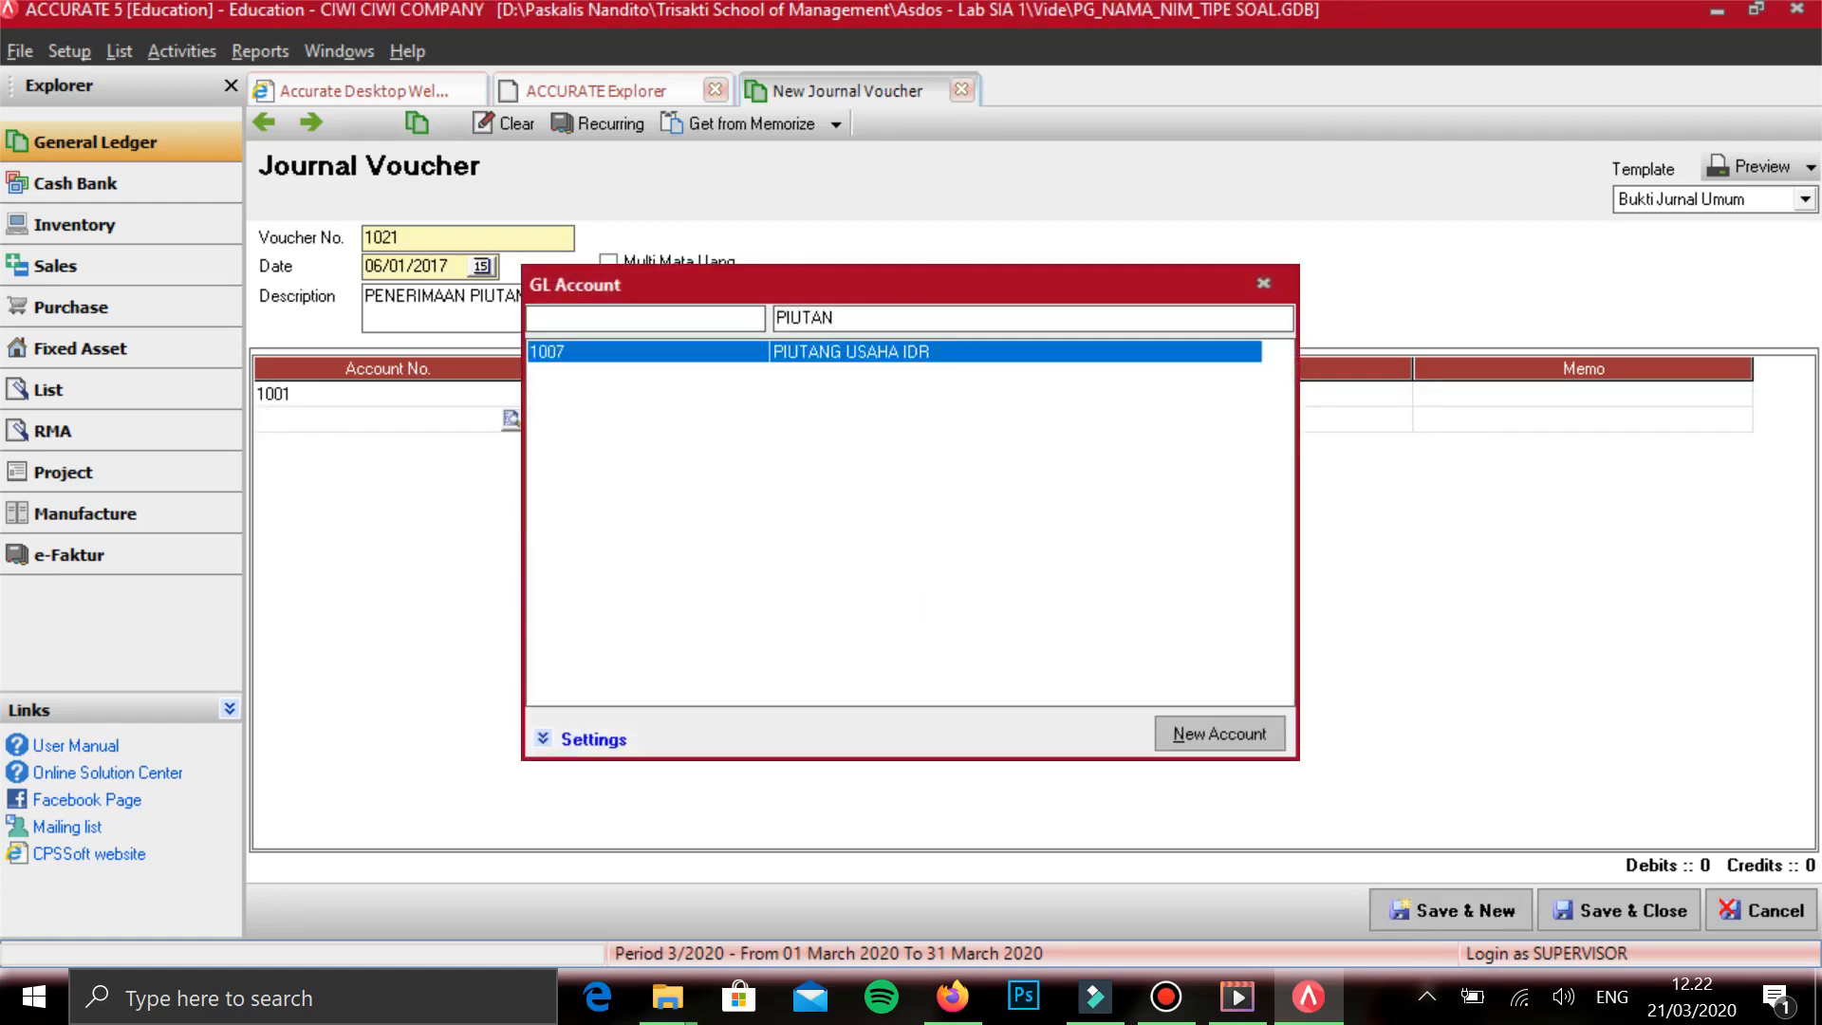
pyautogui.press('Return')
pyautogui.press('Return')
pyautogui.press('Return')
pyautogui.press('Return')
pyautogui.press('Return')
pyautogui.press('Return')
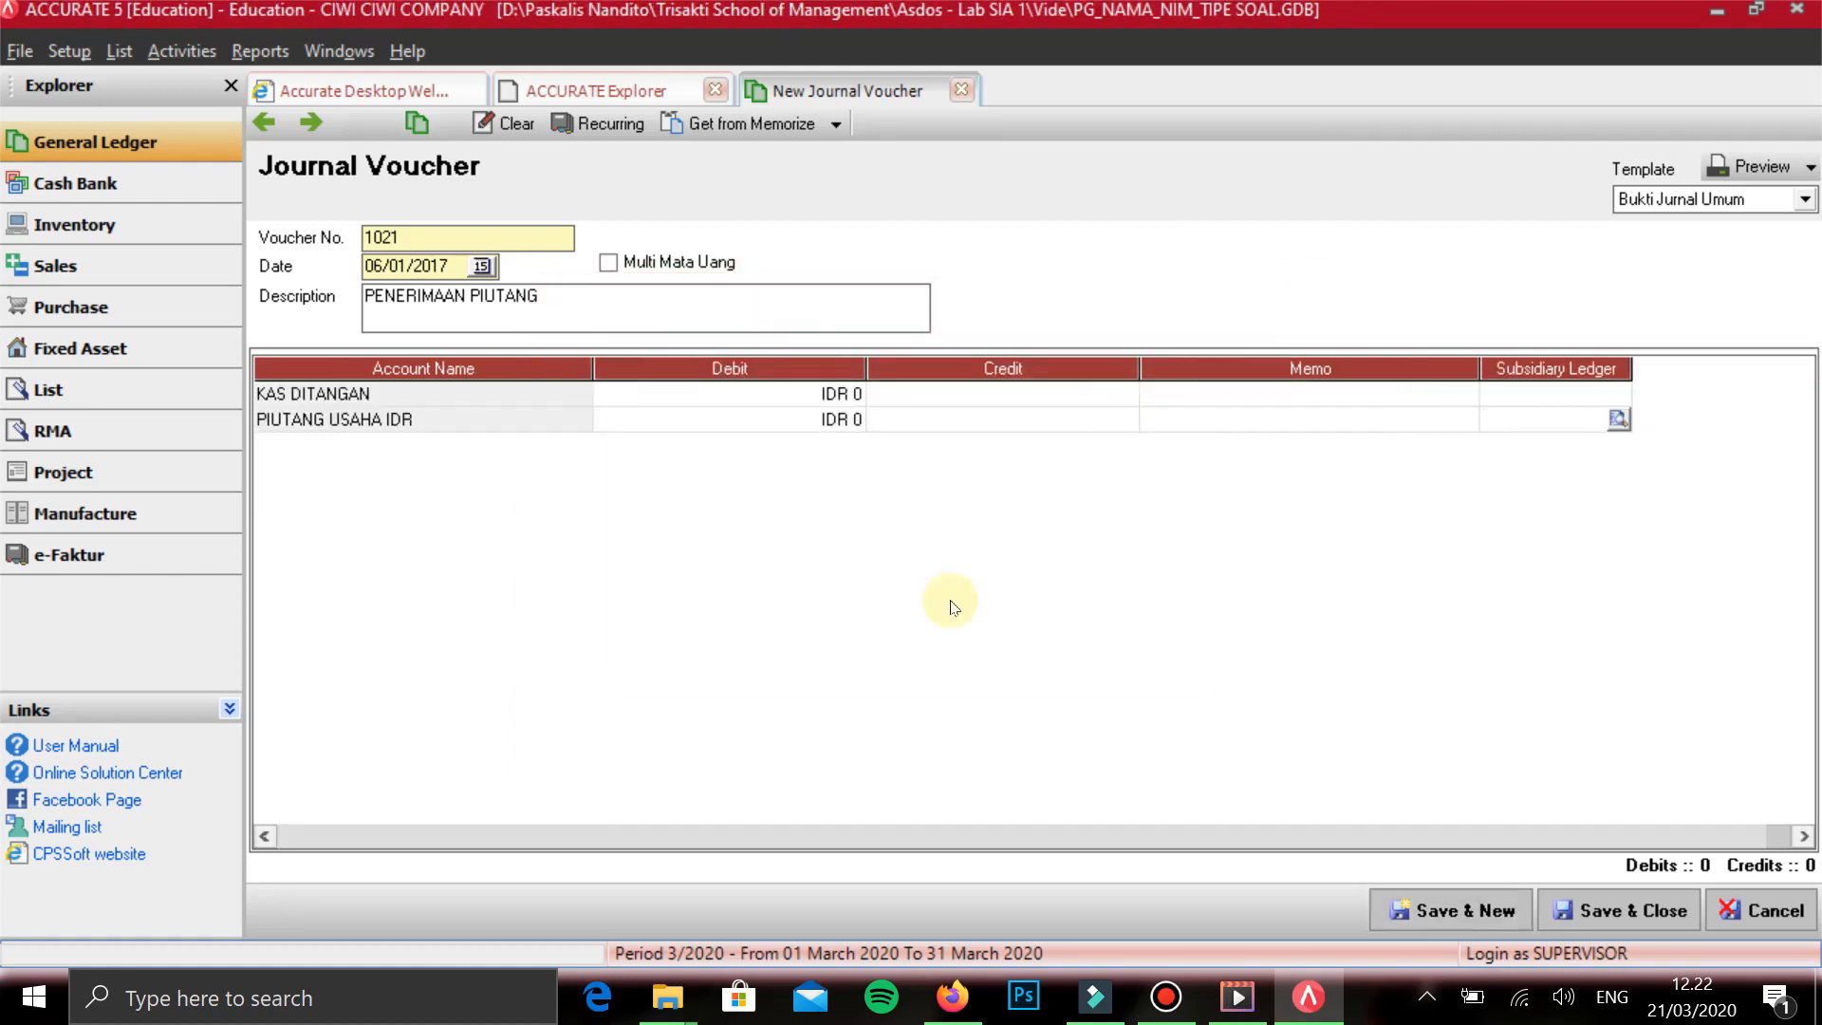
pyautogui.press('Return')
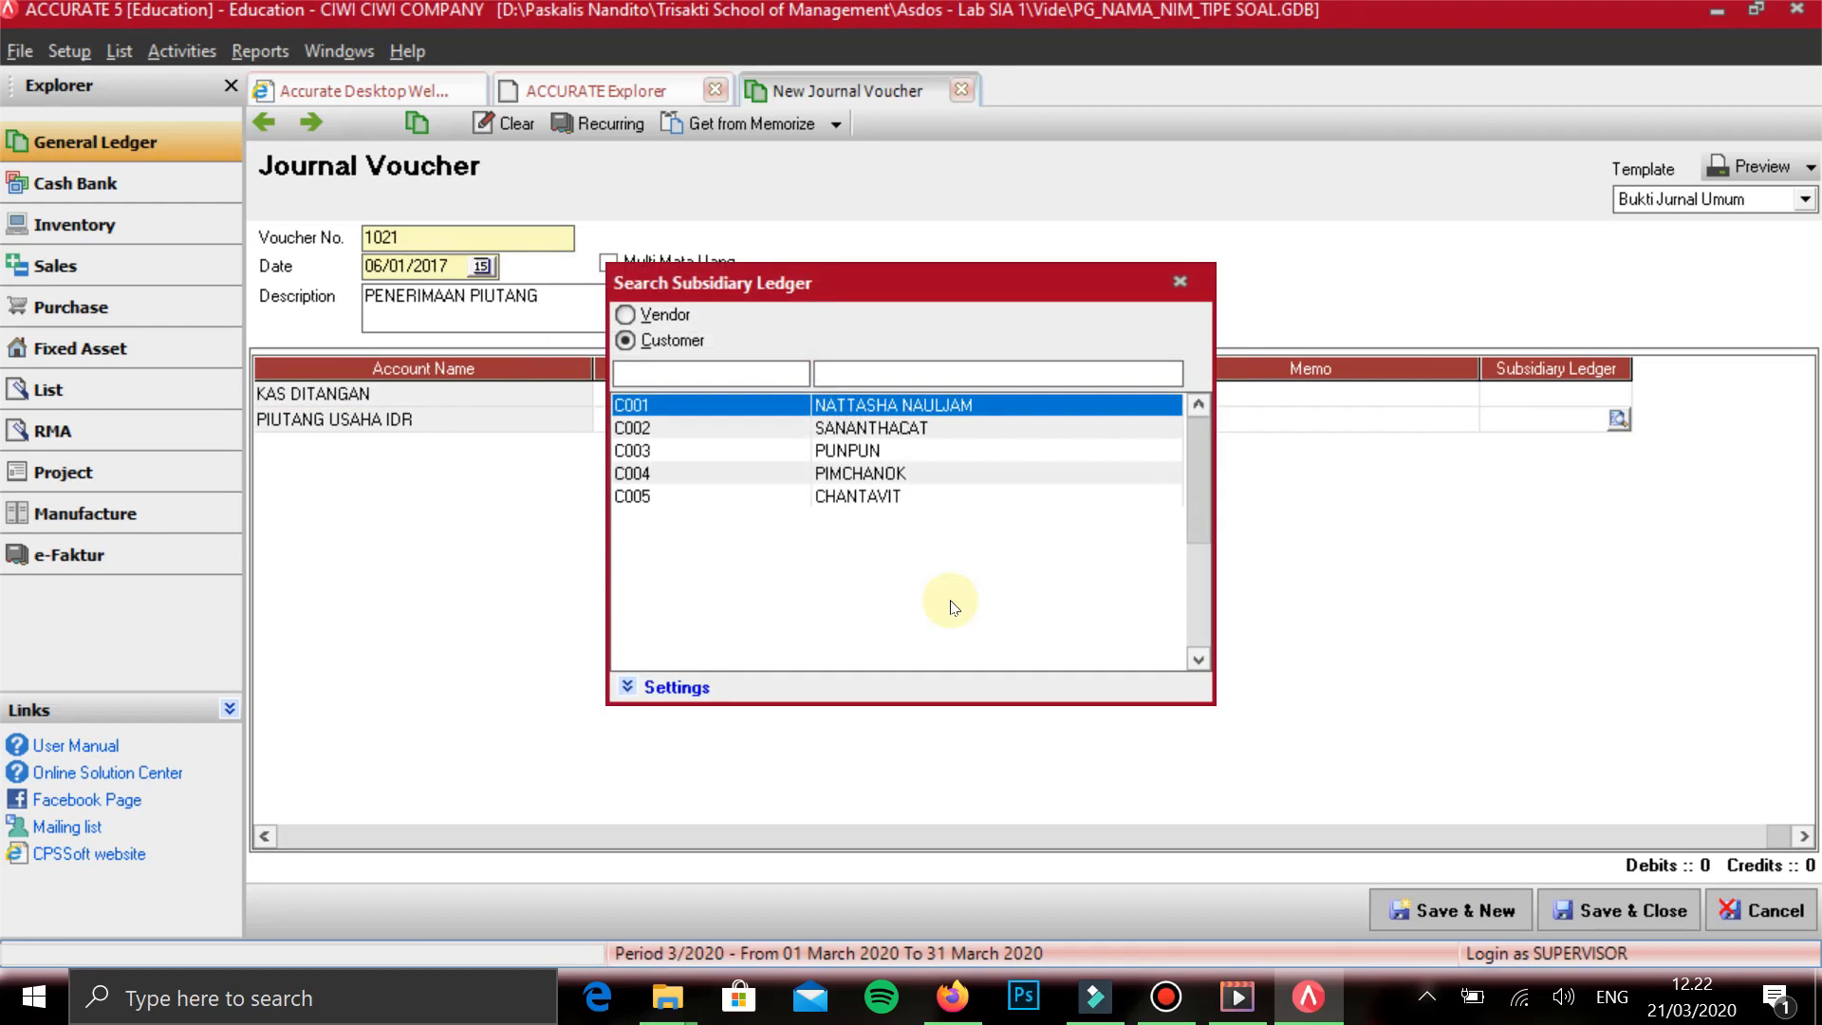
pyautogui.press('Down')
pyautogui.press('Down')
pyautogui.press('Down')
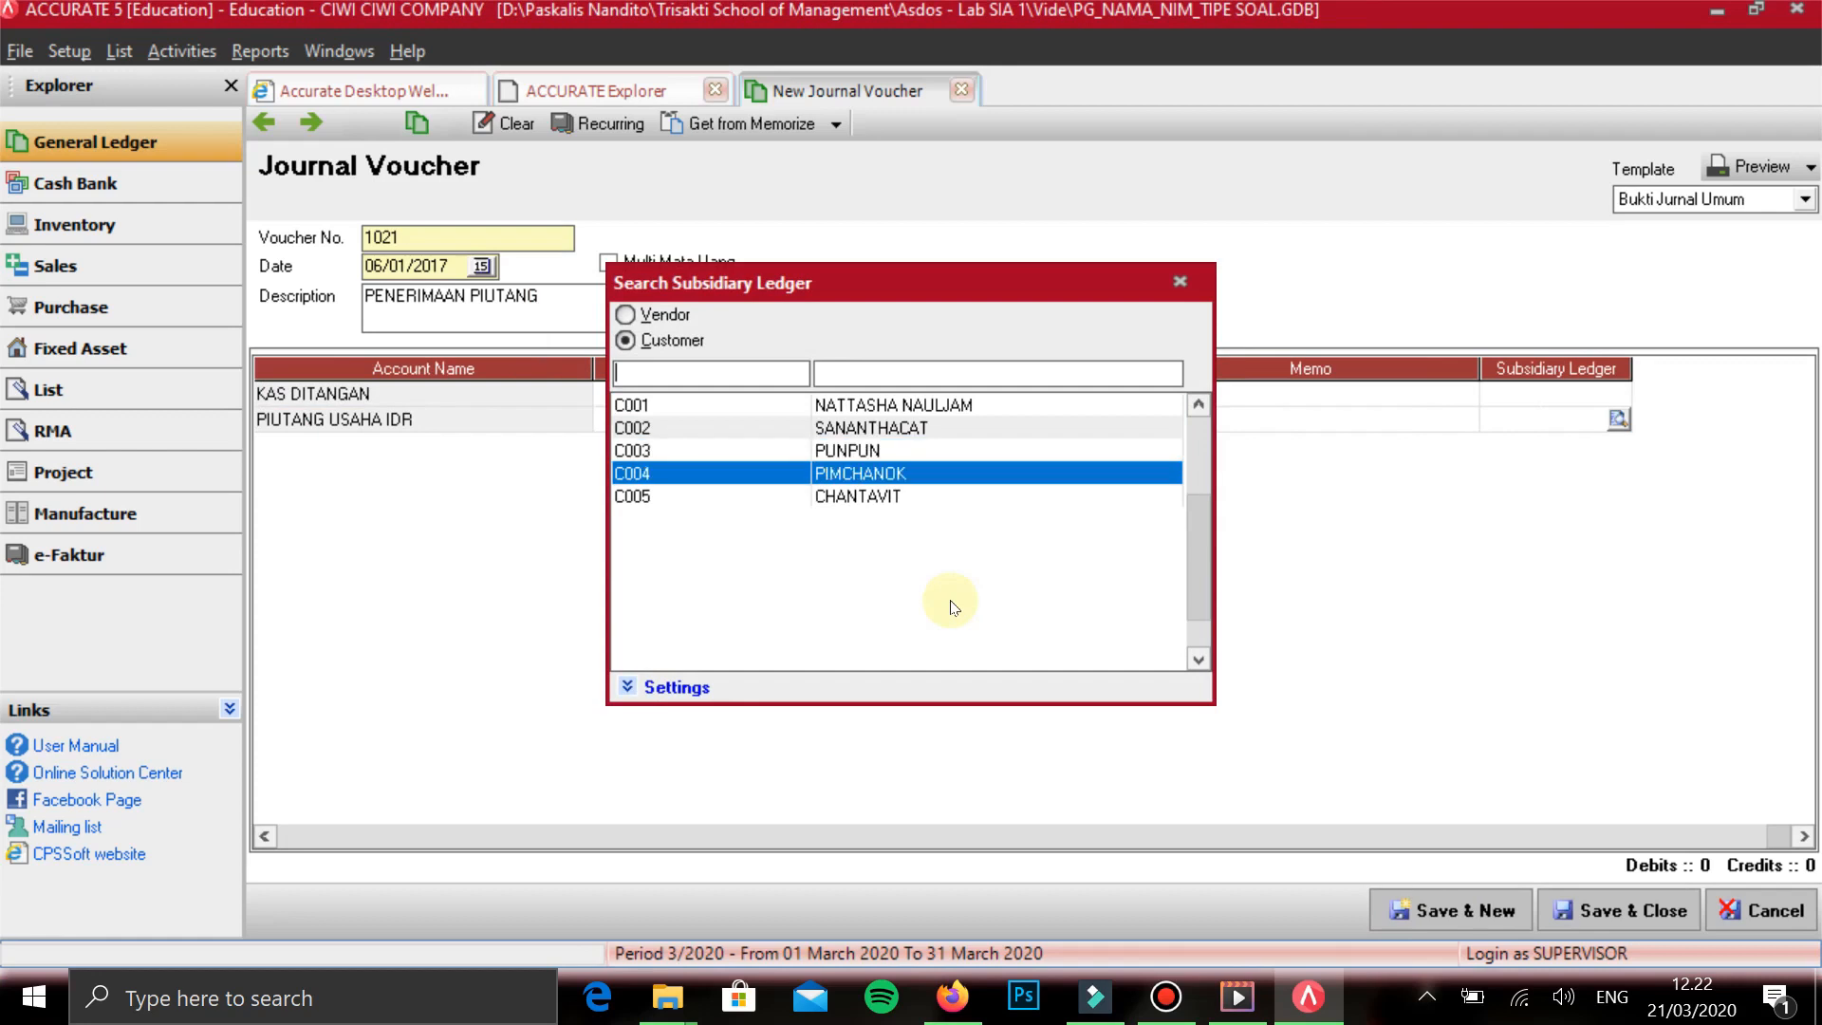
pyautogui.press('Return')
pyautogui.press('Return')
# - Debit KAS DITANGAN with IDR 3.741.770 on the first line
pyautogui.press('Up')
pyautogui.press('Right')
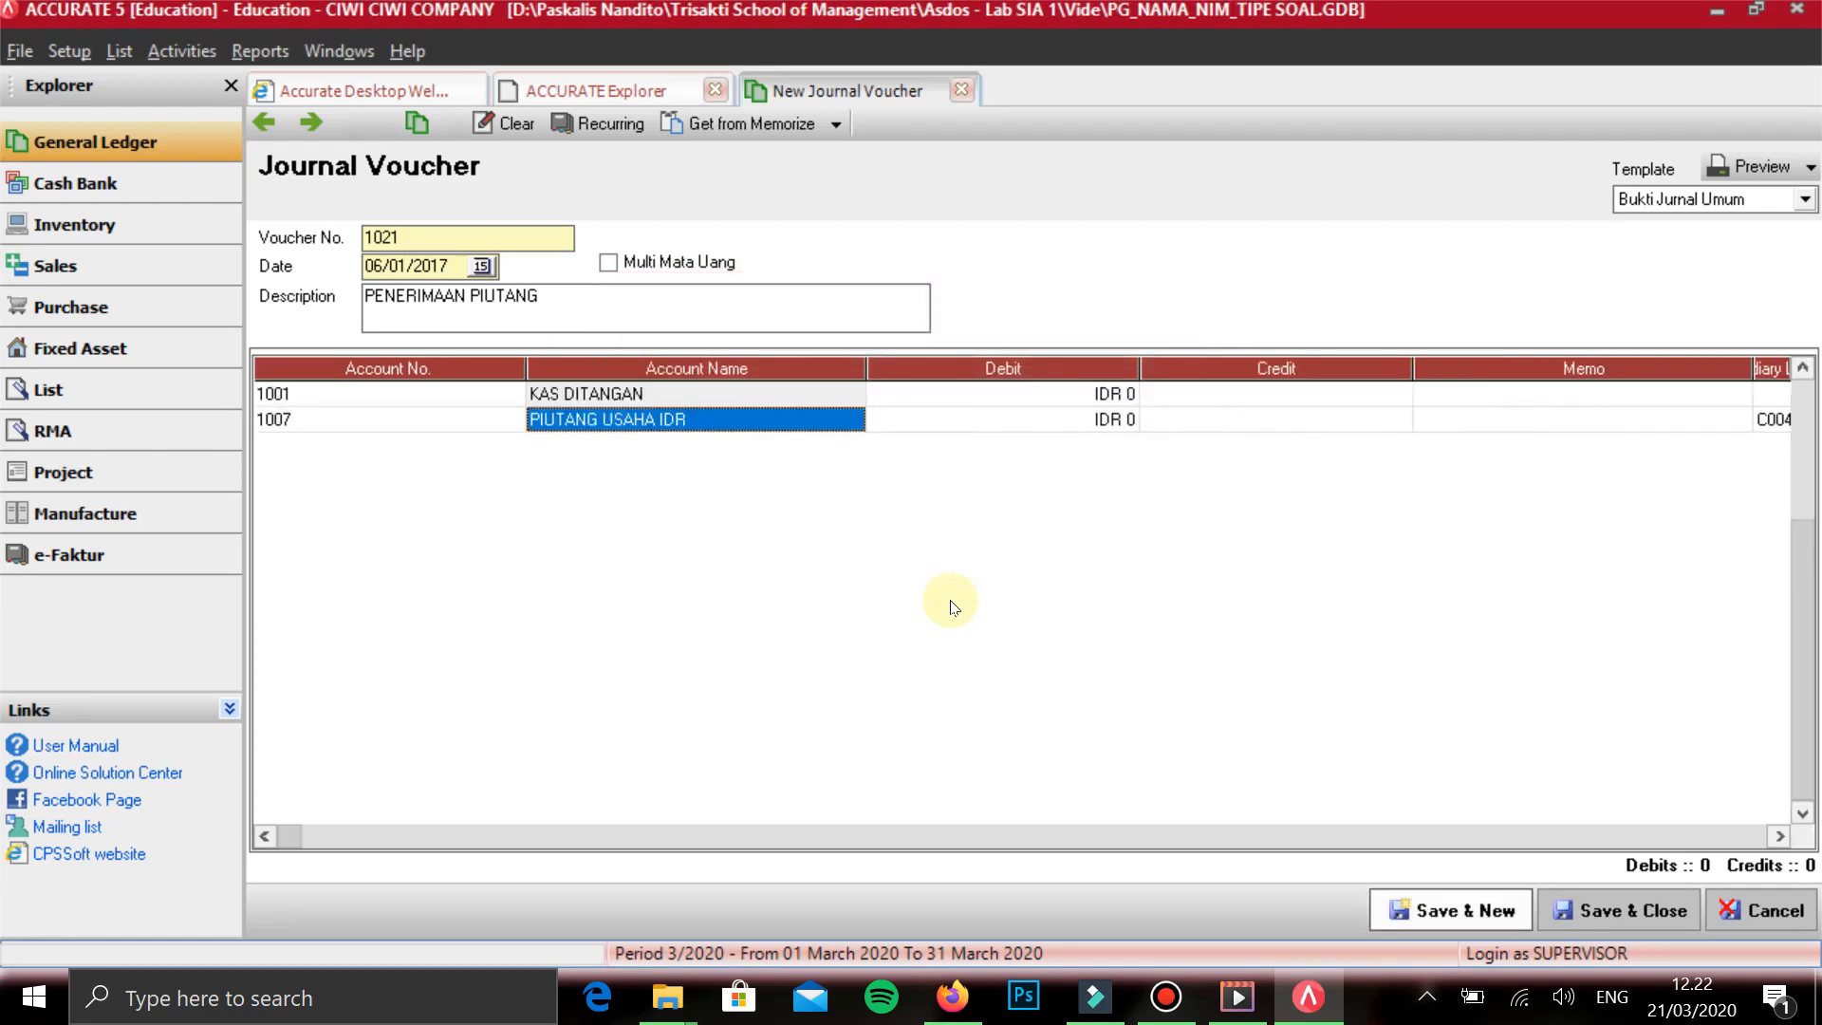
pyautogui.press('Up')
pyautogui.press('Right')
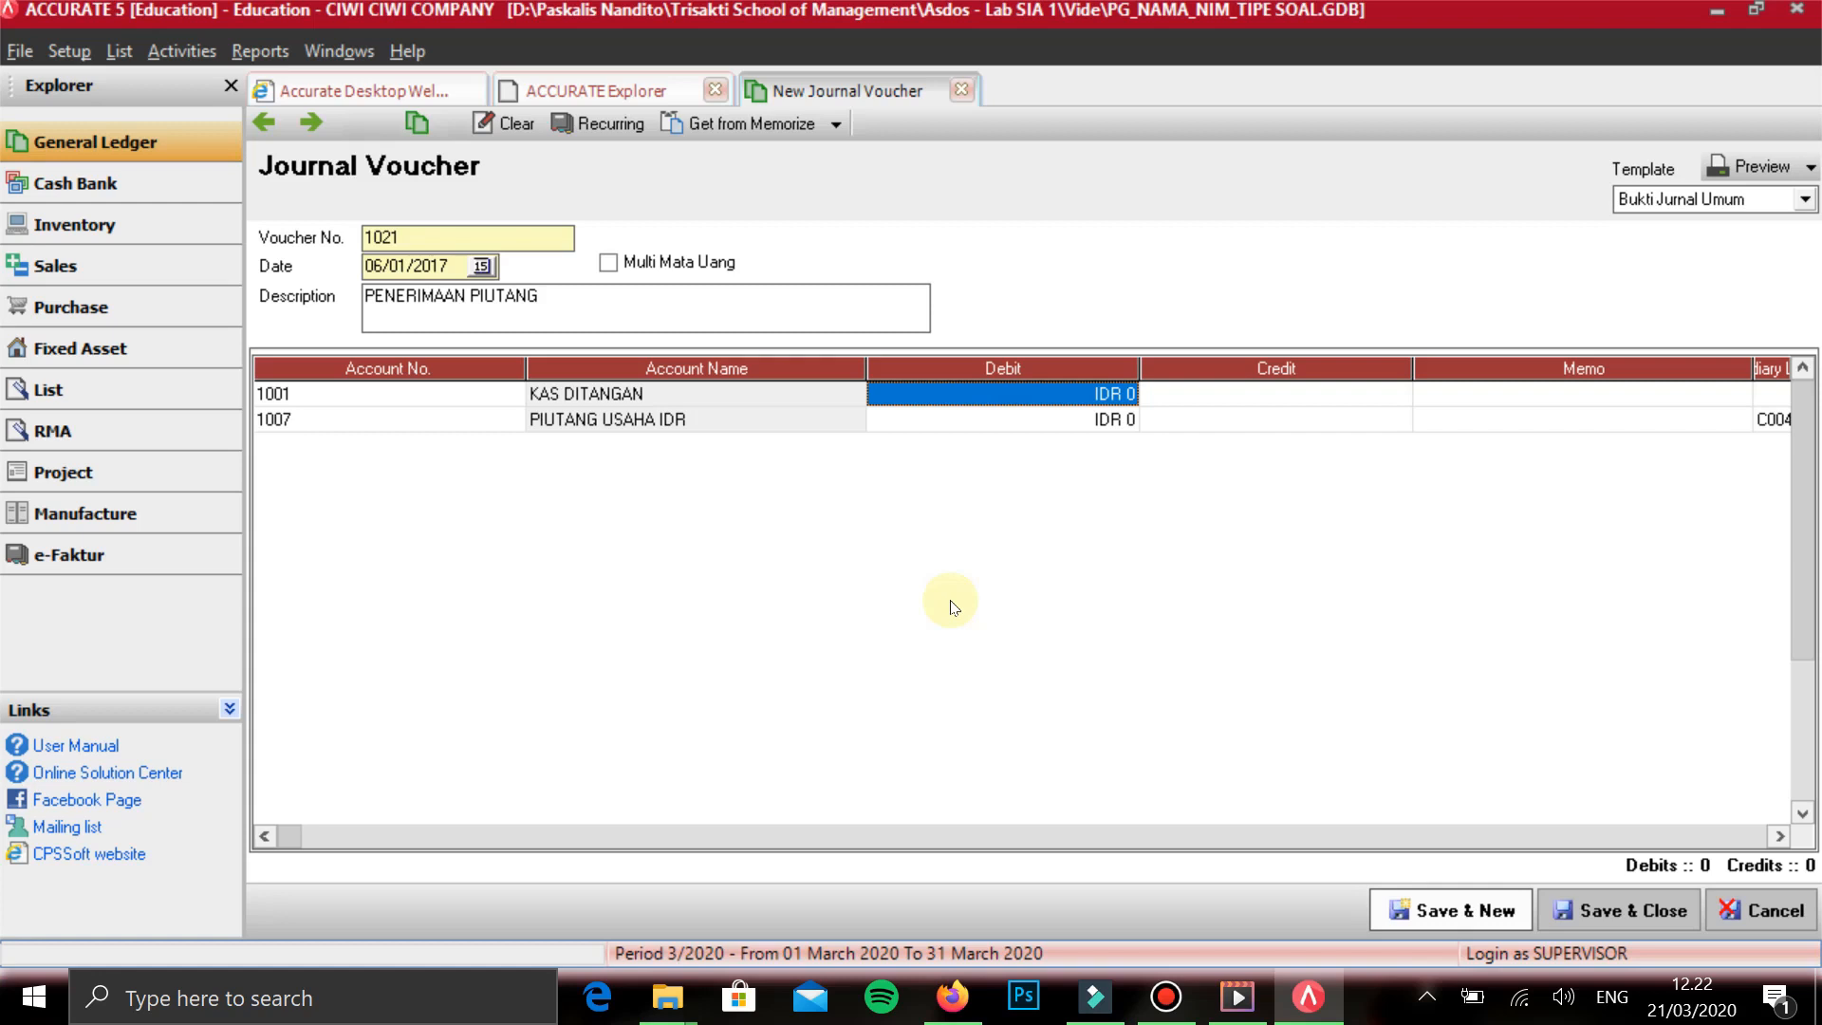
pyautogui.write('3')
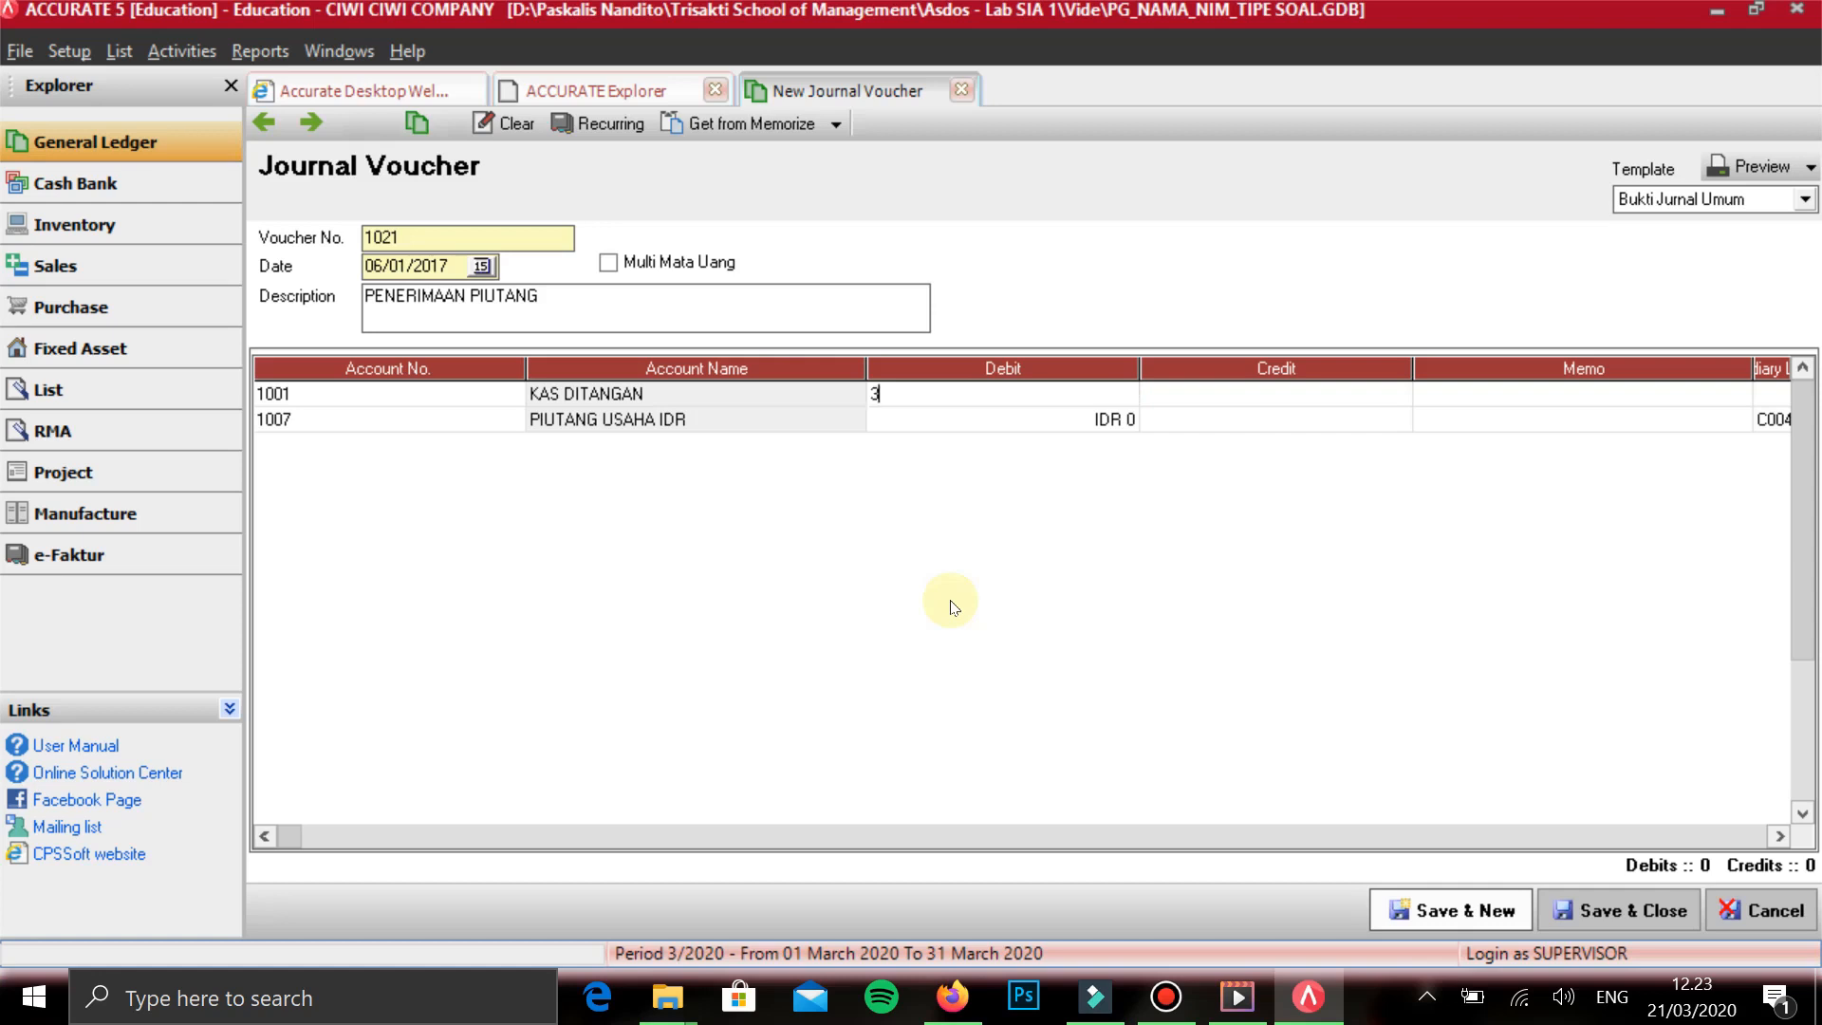
pyautogui.write('741770')
pyautogui.press('Tab')
pyautogui.press('Tab')
pyautogui.press('Tab')
pyautogui.press('Tab')
pyautogui.press('Tab')
pyautogui.press('Tab')
pyautogui.press('Tab')
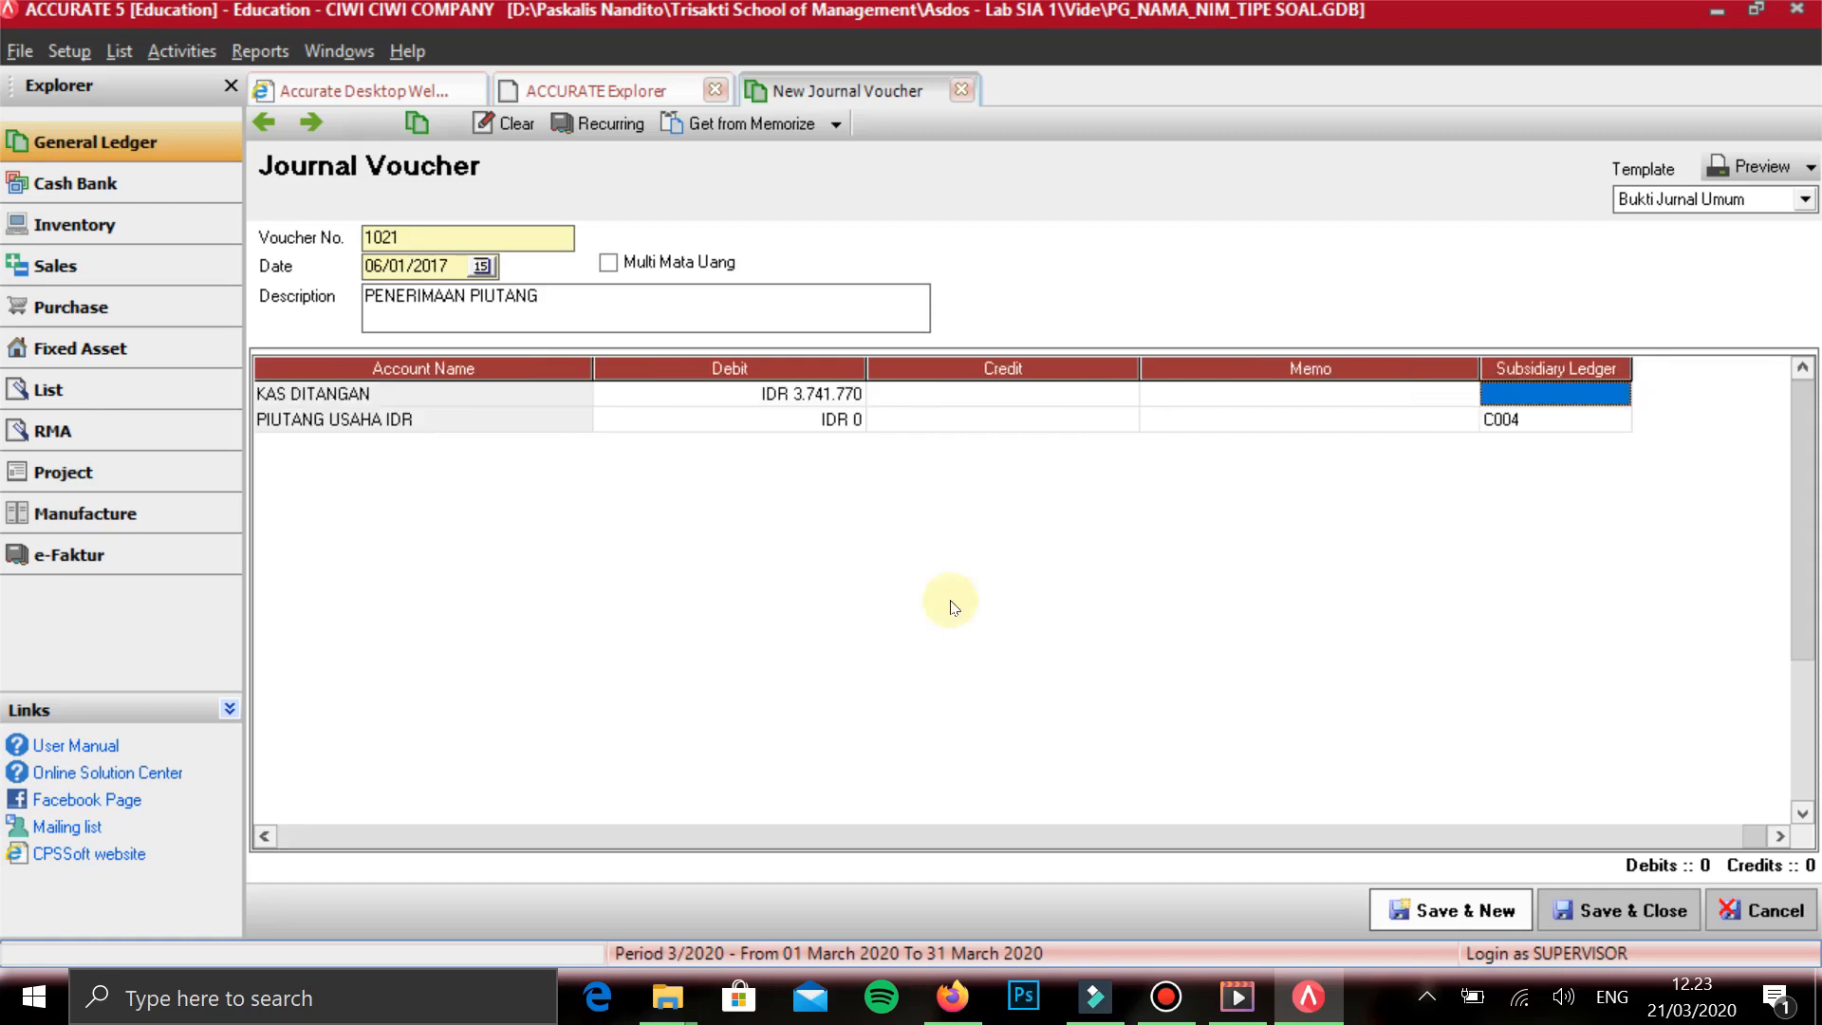
# - Credit PIUTANG USAHA IDR with IDR 3.741.770, then save the voucher and start a new one
pyautogui.write('3741770')
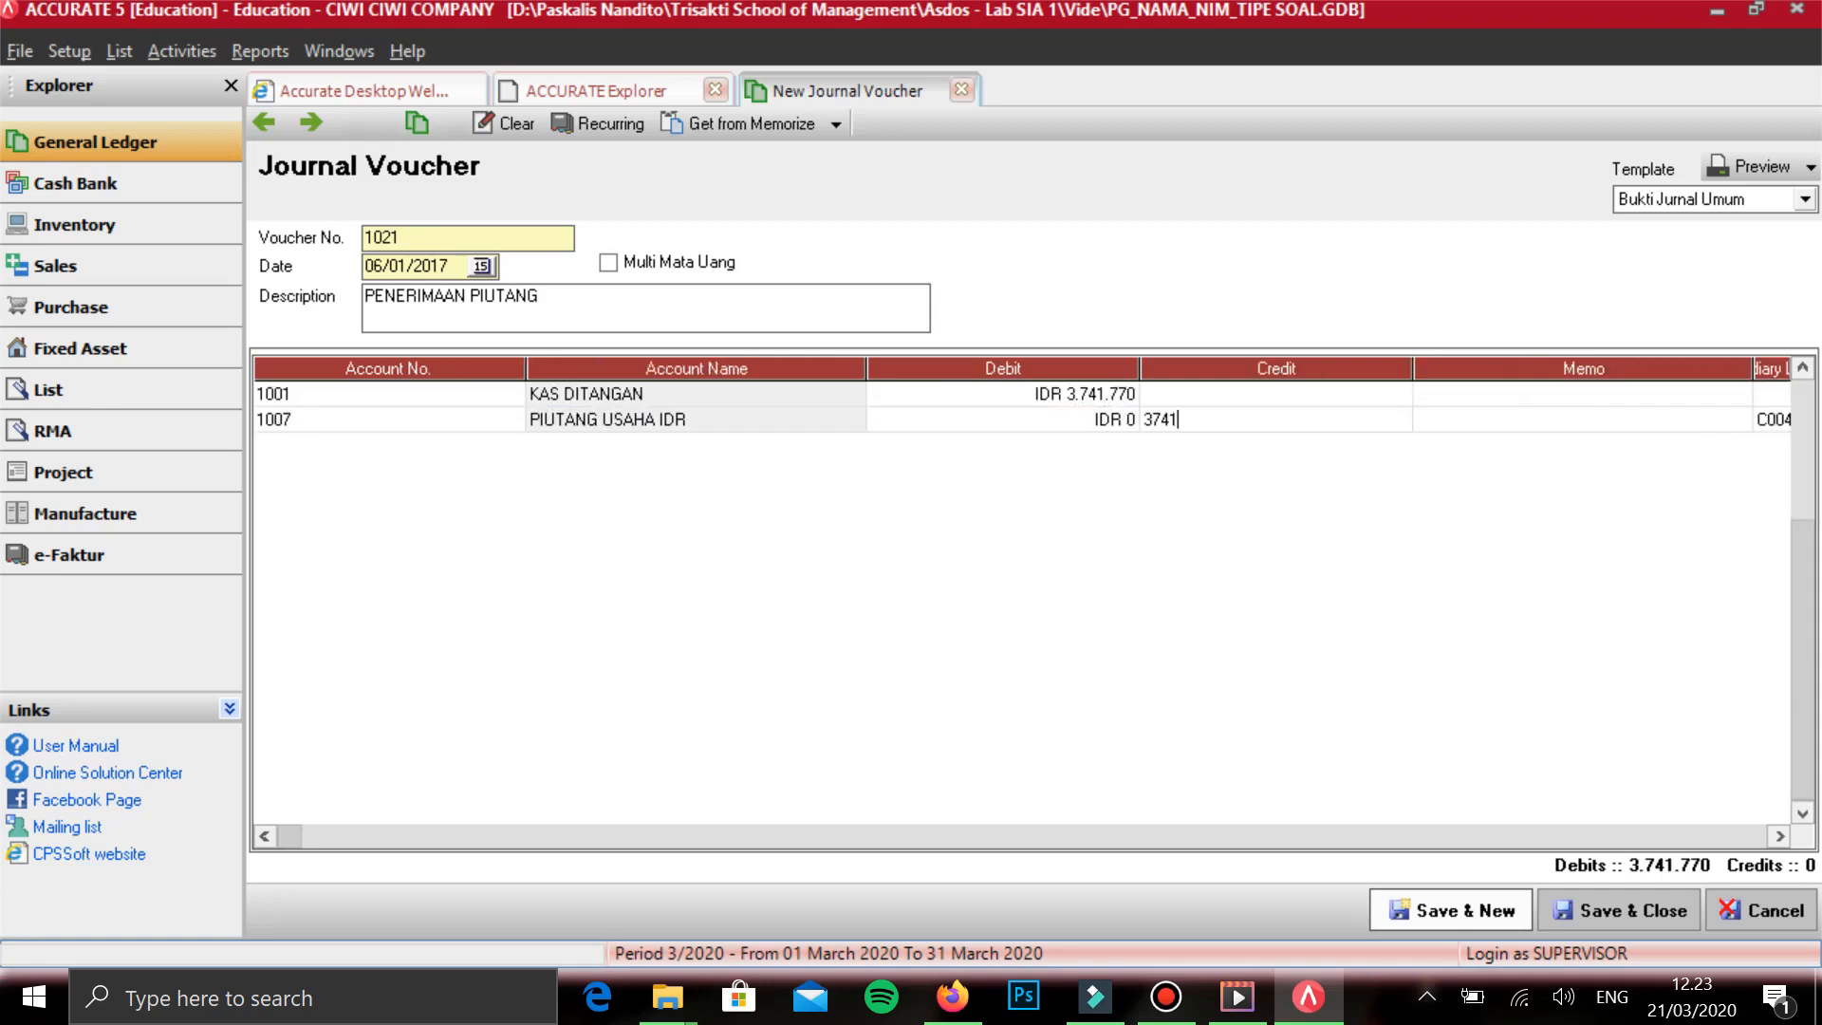
pyautogui.press('Tab')
pyautogui.press('Tab')
pyautogui.press('Tab')
pyautogui.press('Up')
pyautogui.press('Up')
pyautogui.press('Right')
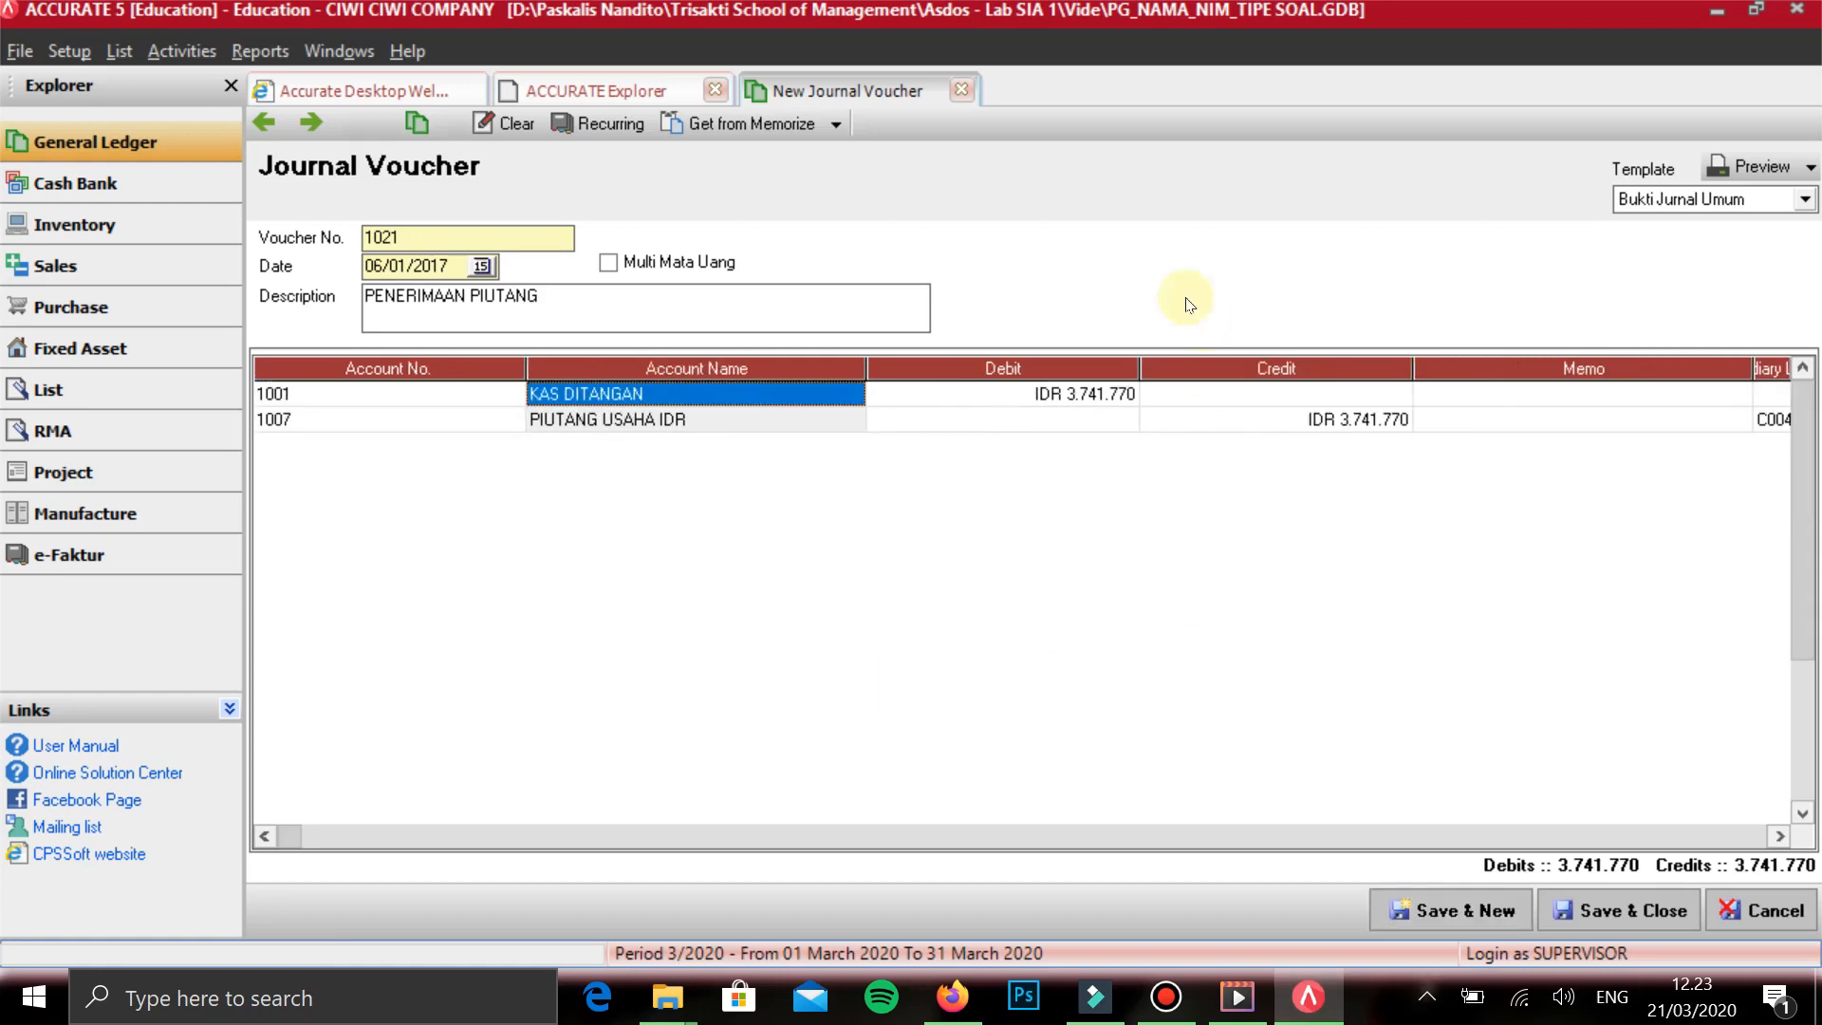
pyautogui.click(932, 615)
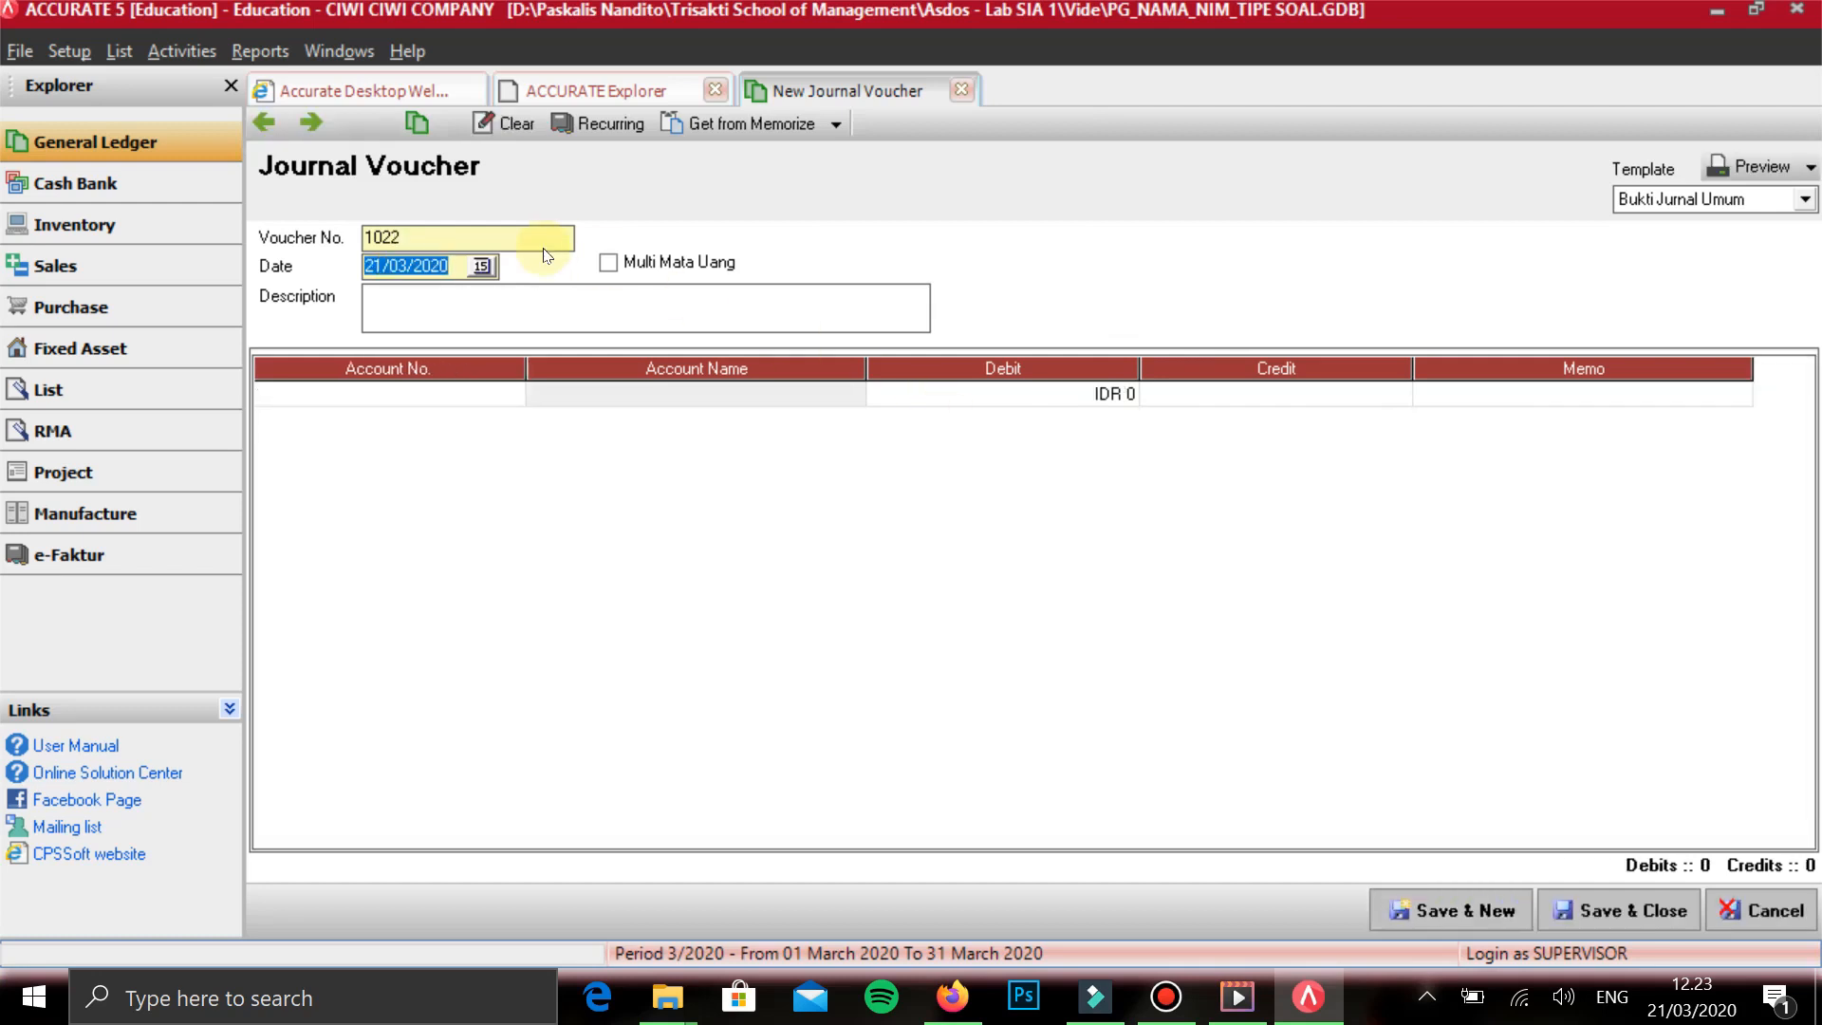
# - Date the new voucher 07/01/2017 and describe it as PEMBELIAN PERLENGKAPAN KREDIT
pyautogui.write('07/01/2017')
pyautogui.press('Tab')
pyautogui.press('Tab')
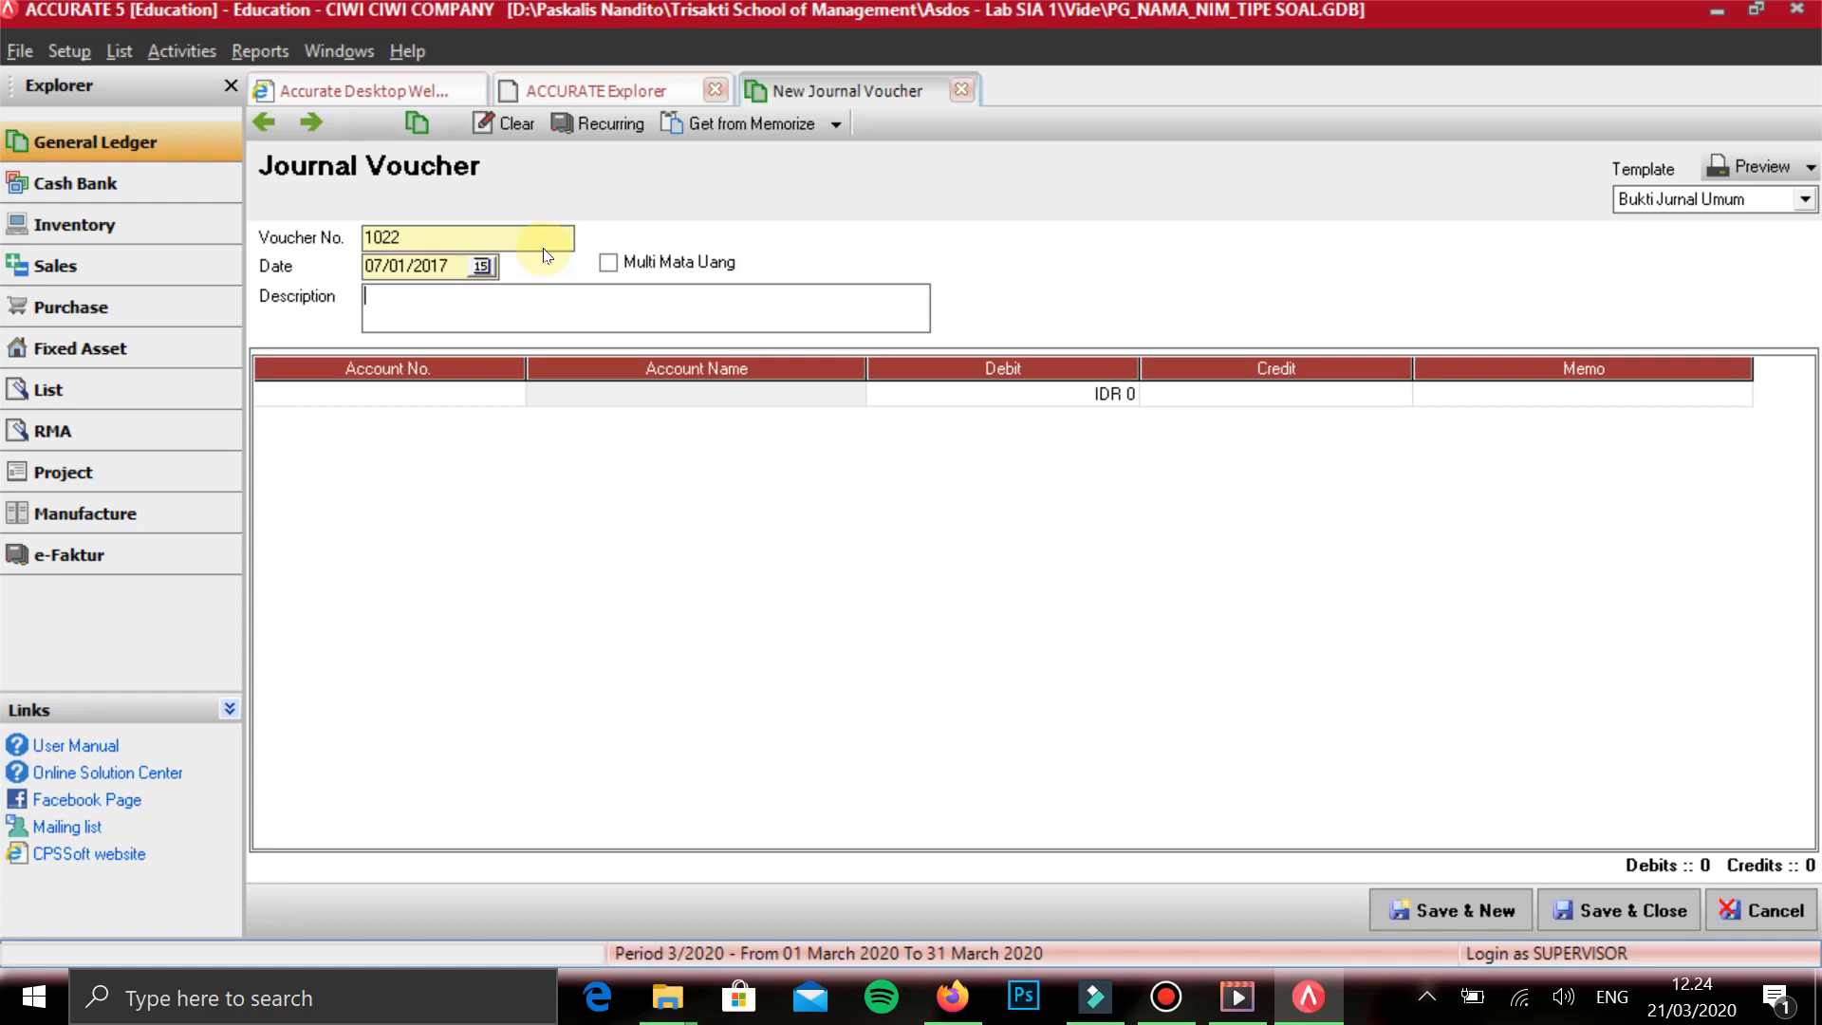
pyautogui.write('PEMBELIAN PERLENGKAPAN KREDIT')
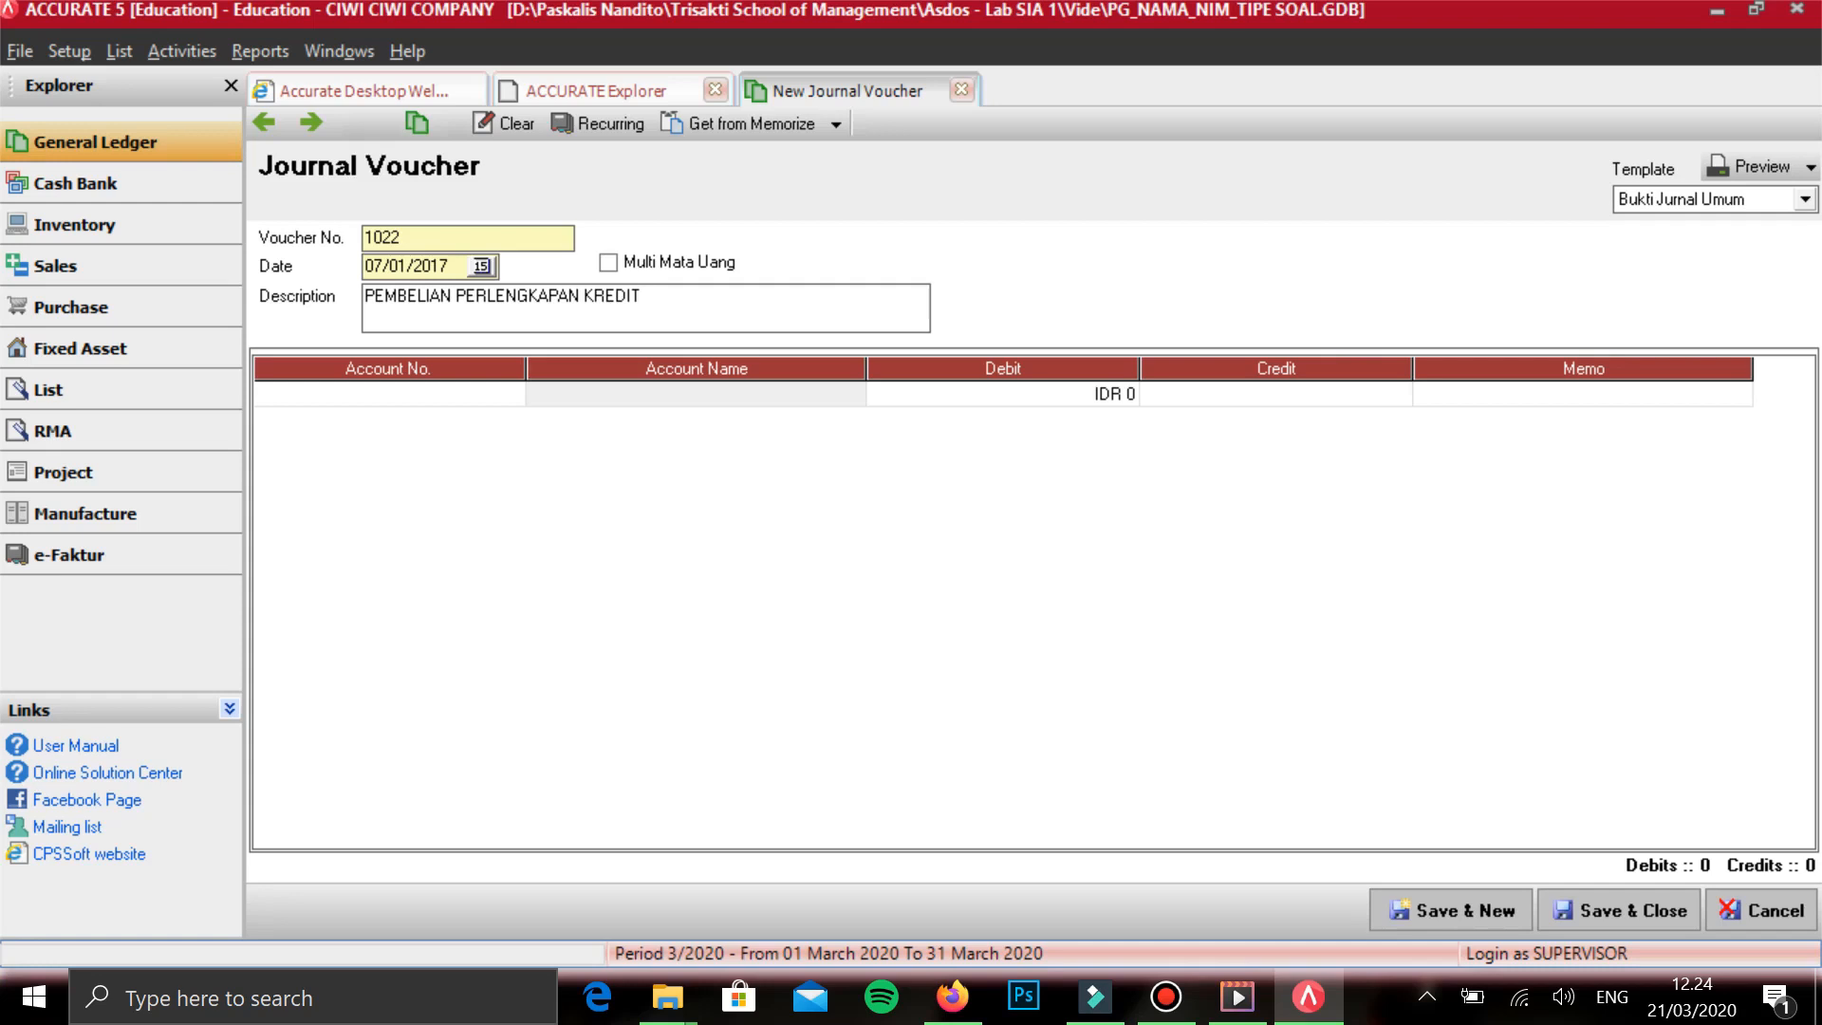
pyautogui.press('Tab')
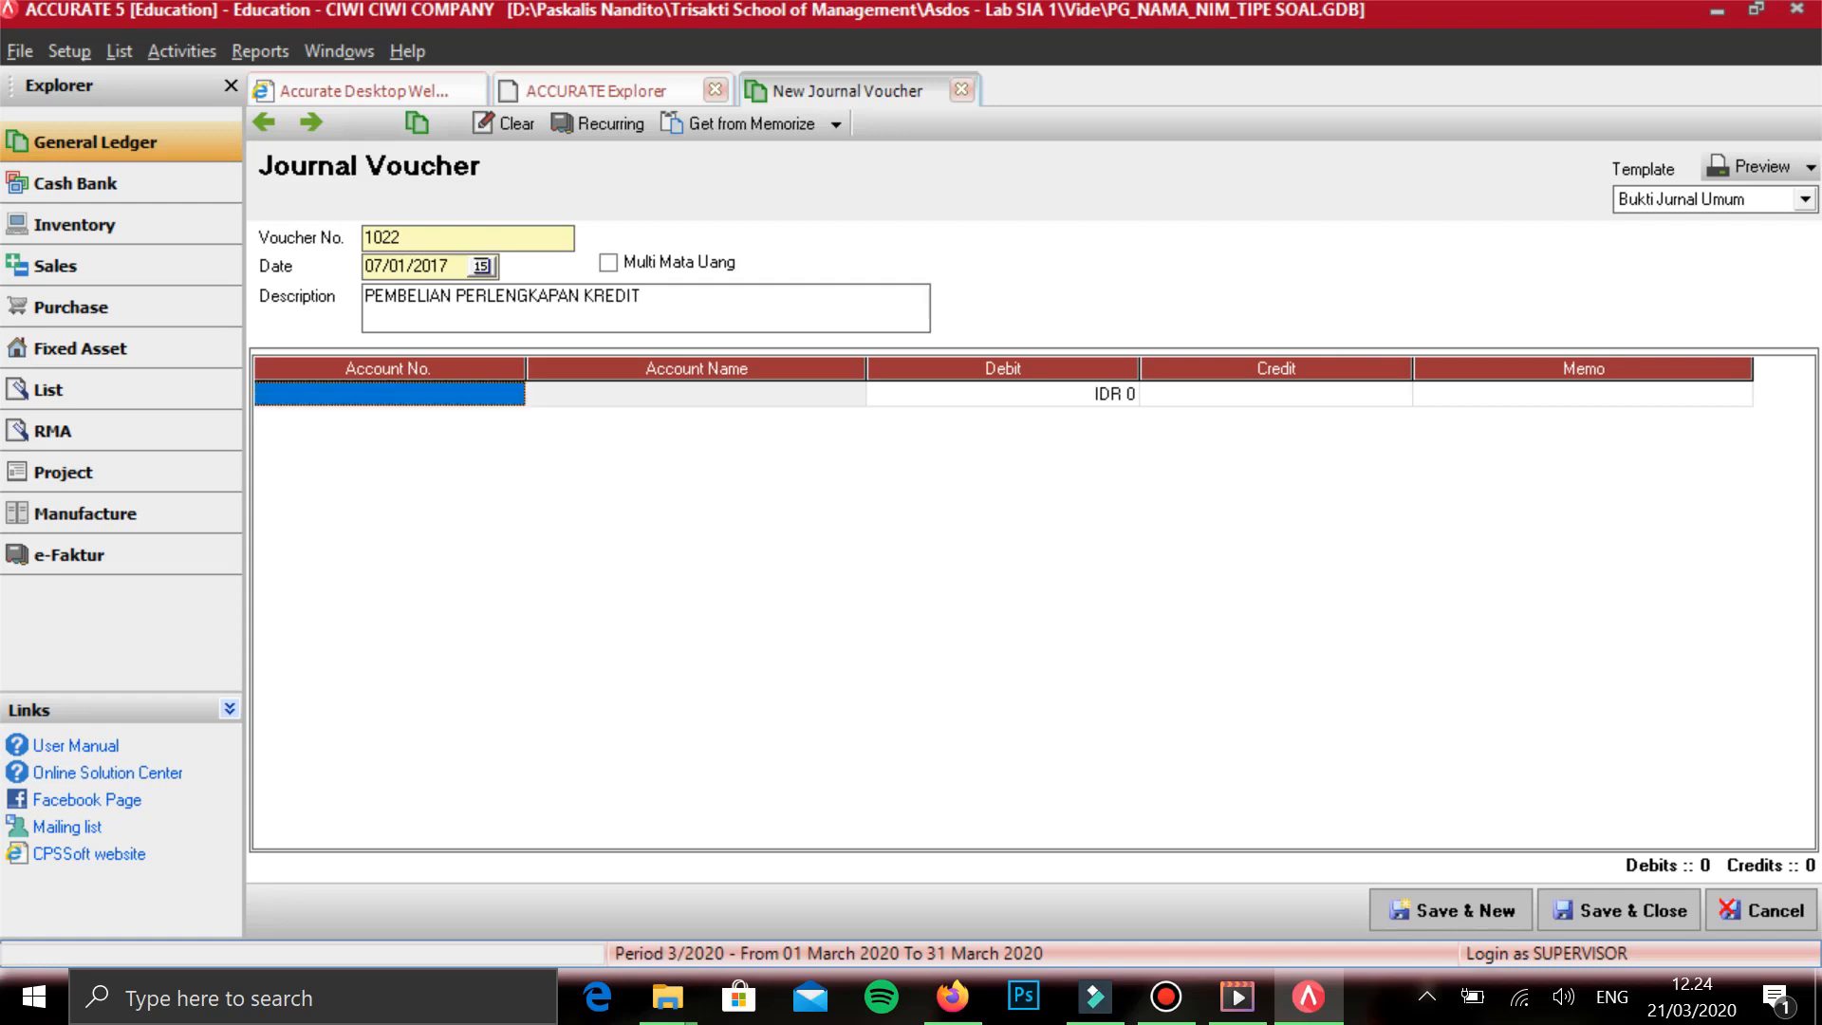
# - Add PERLENGKAPAN SALON on the first line with a debit of IDR 320.000
pyautogui.write('P')
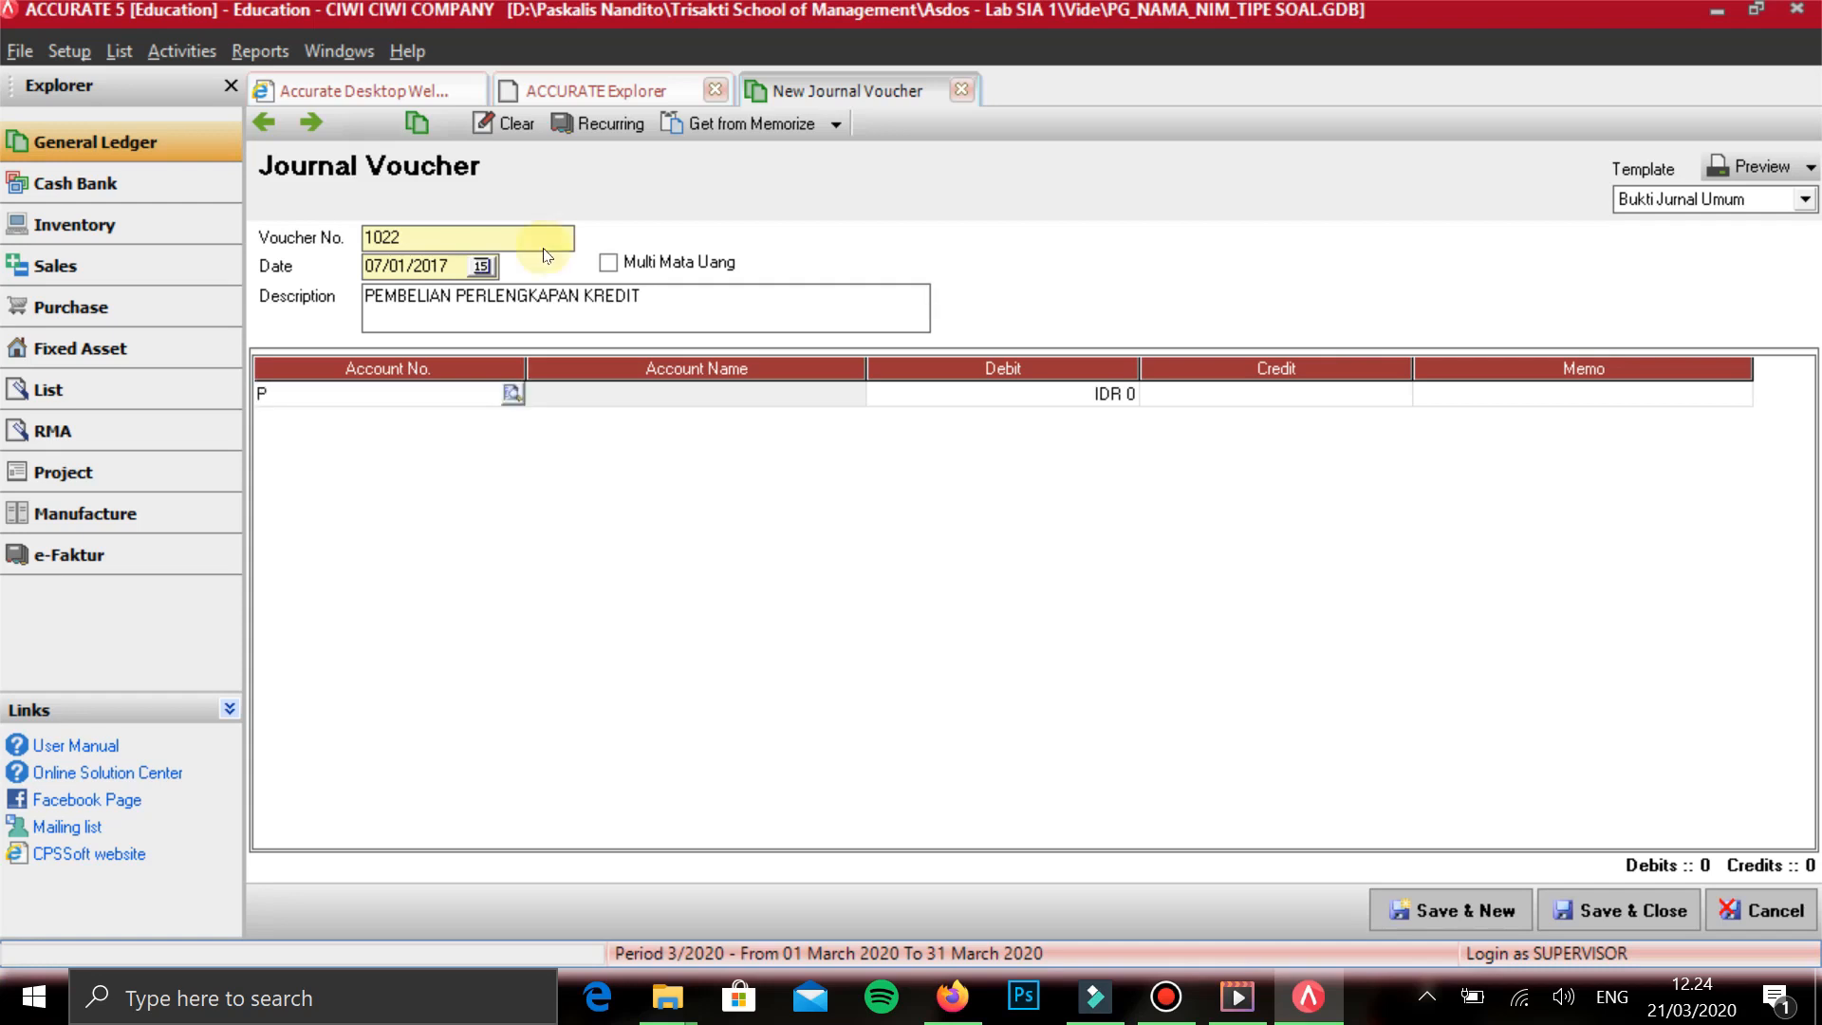
pyautogui.write('ERLEN')
pyautogui.press('Return')
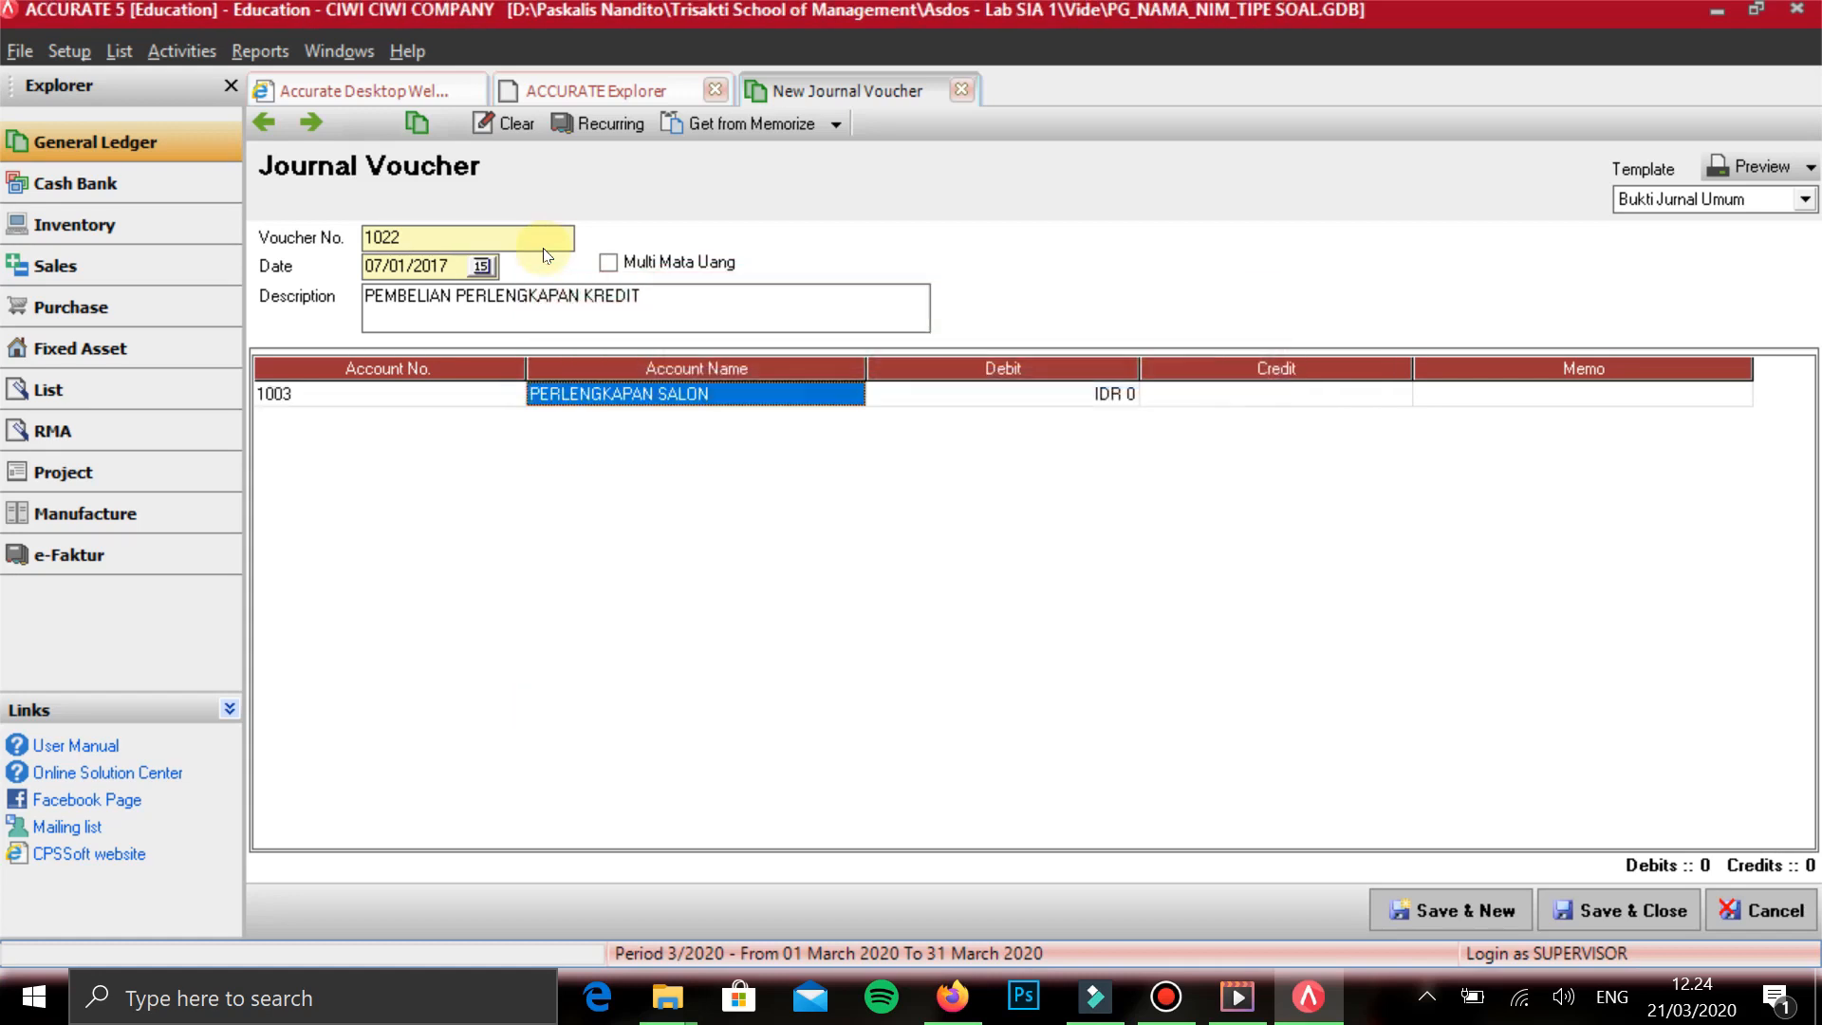
pyautogui.press('Tab')
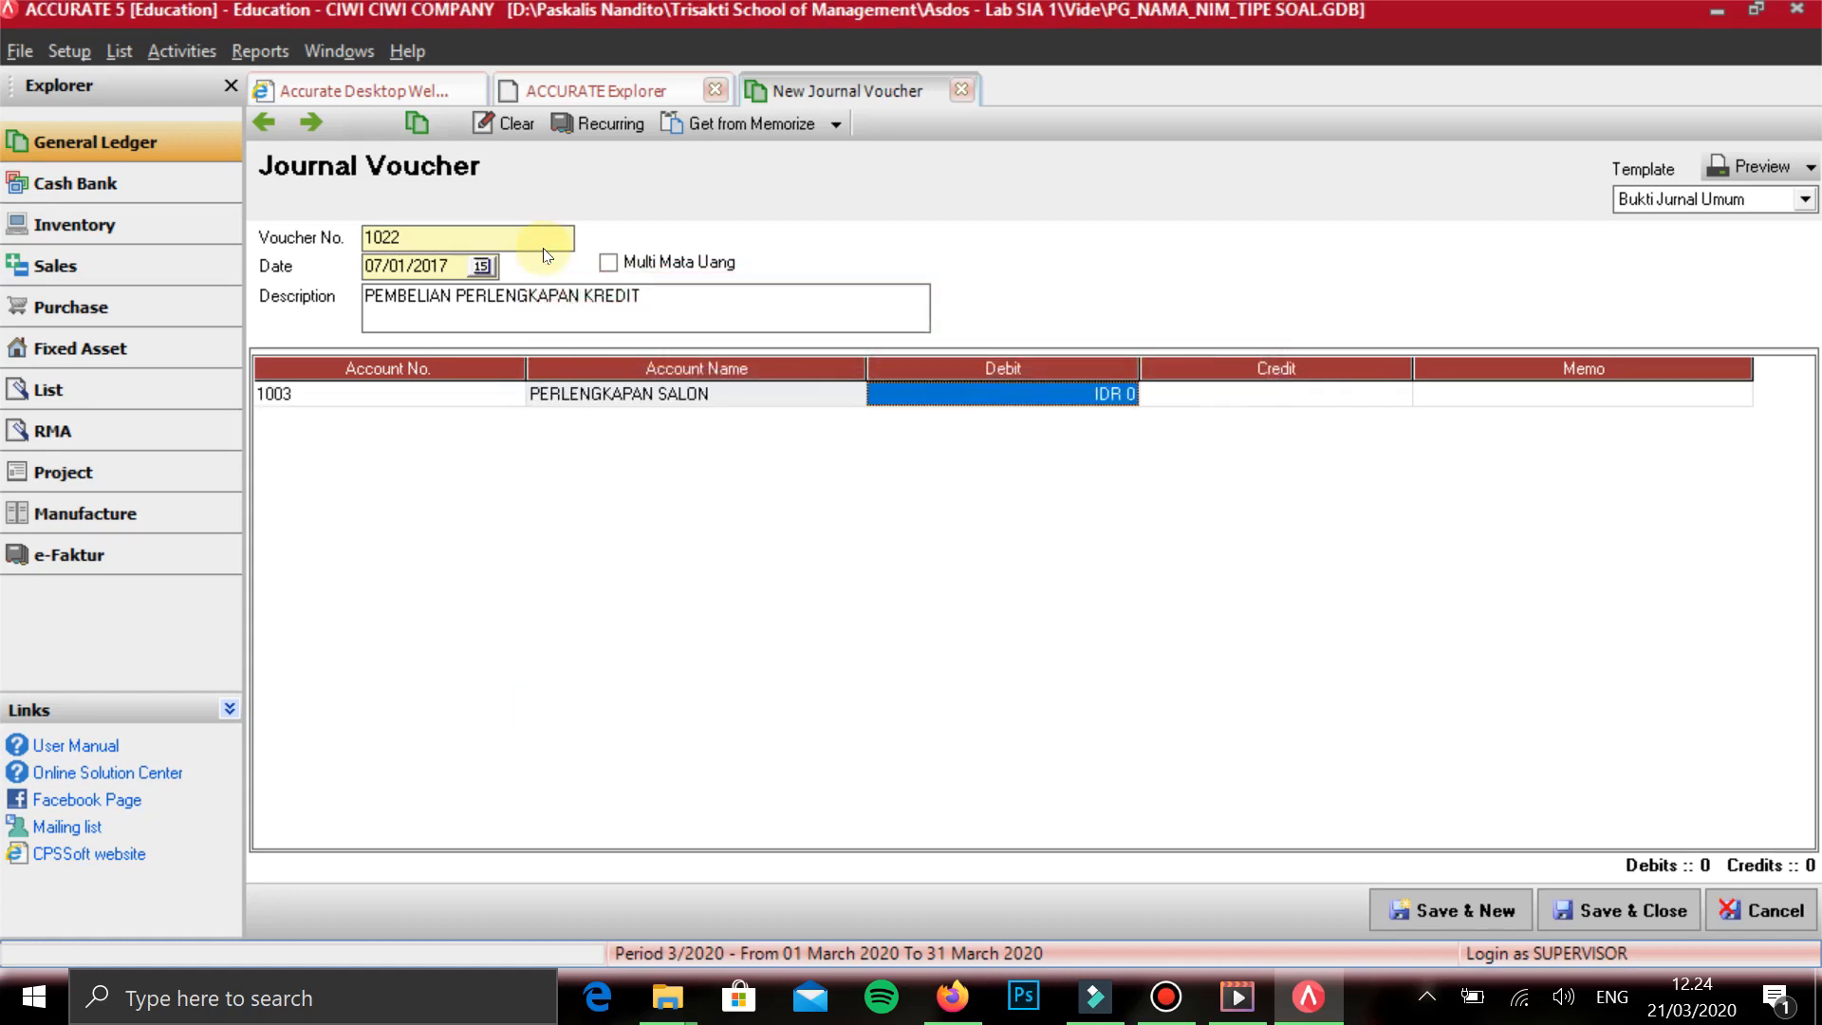
pyautogui.write('320000')
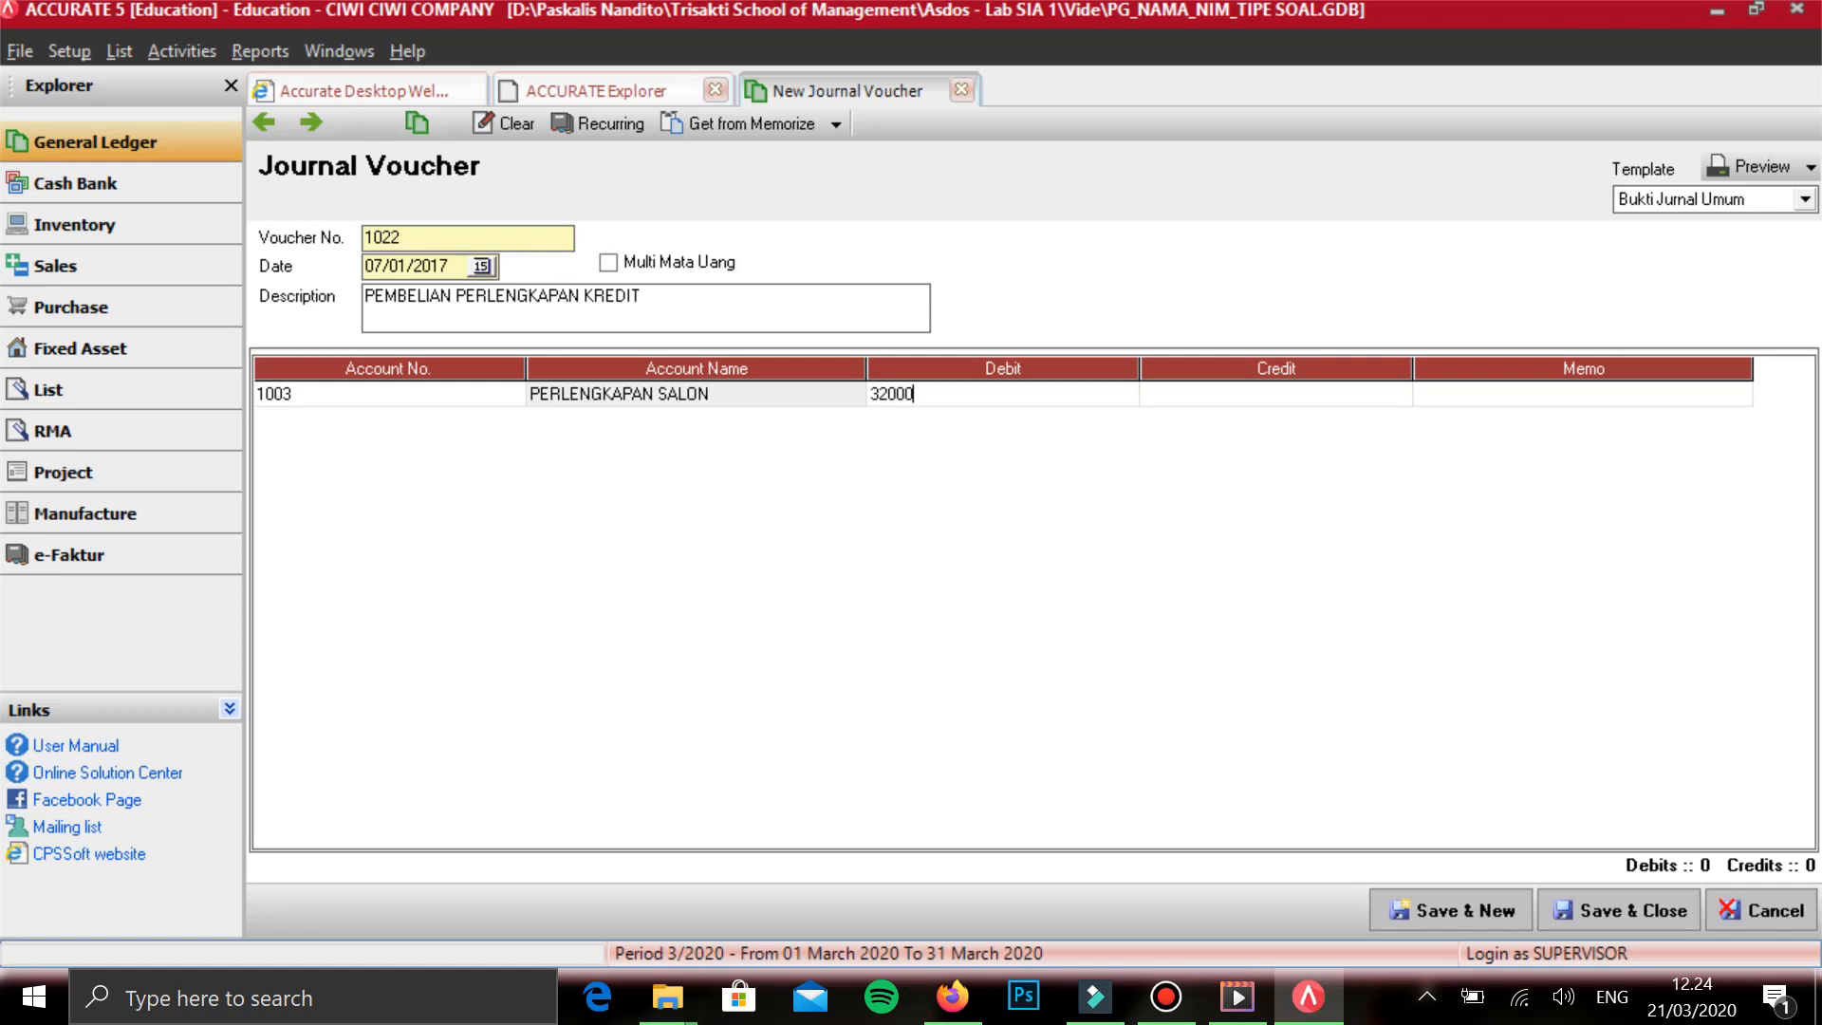
pyautogui.press('Tab')
pyautogui.press('Tab')
pyautogui.press('Tab')
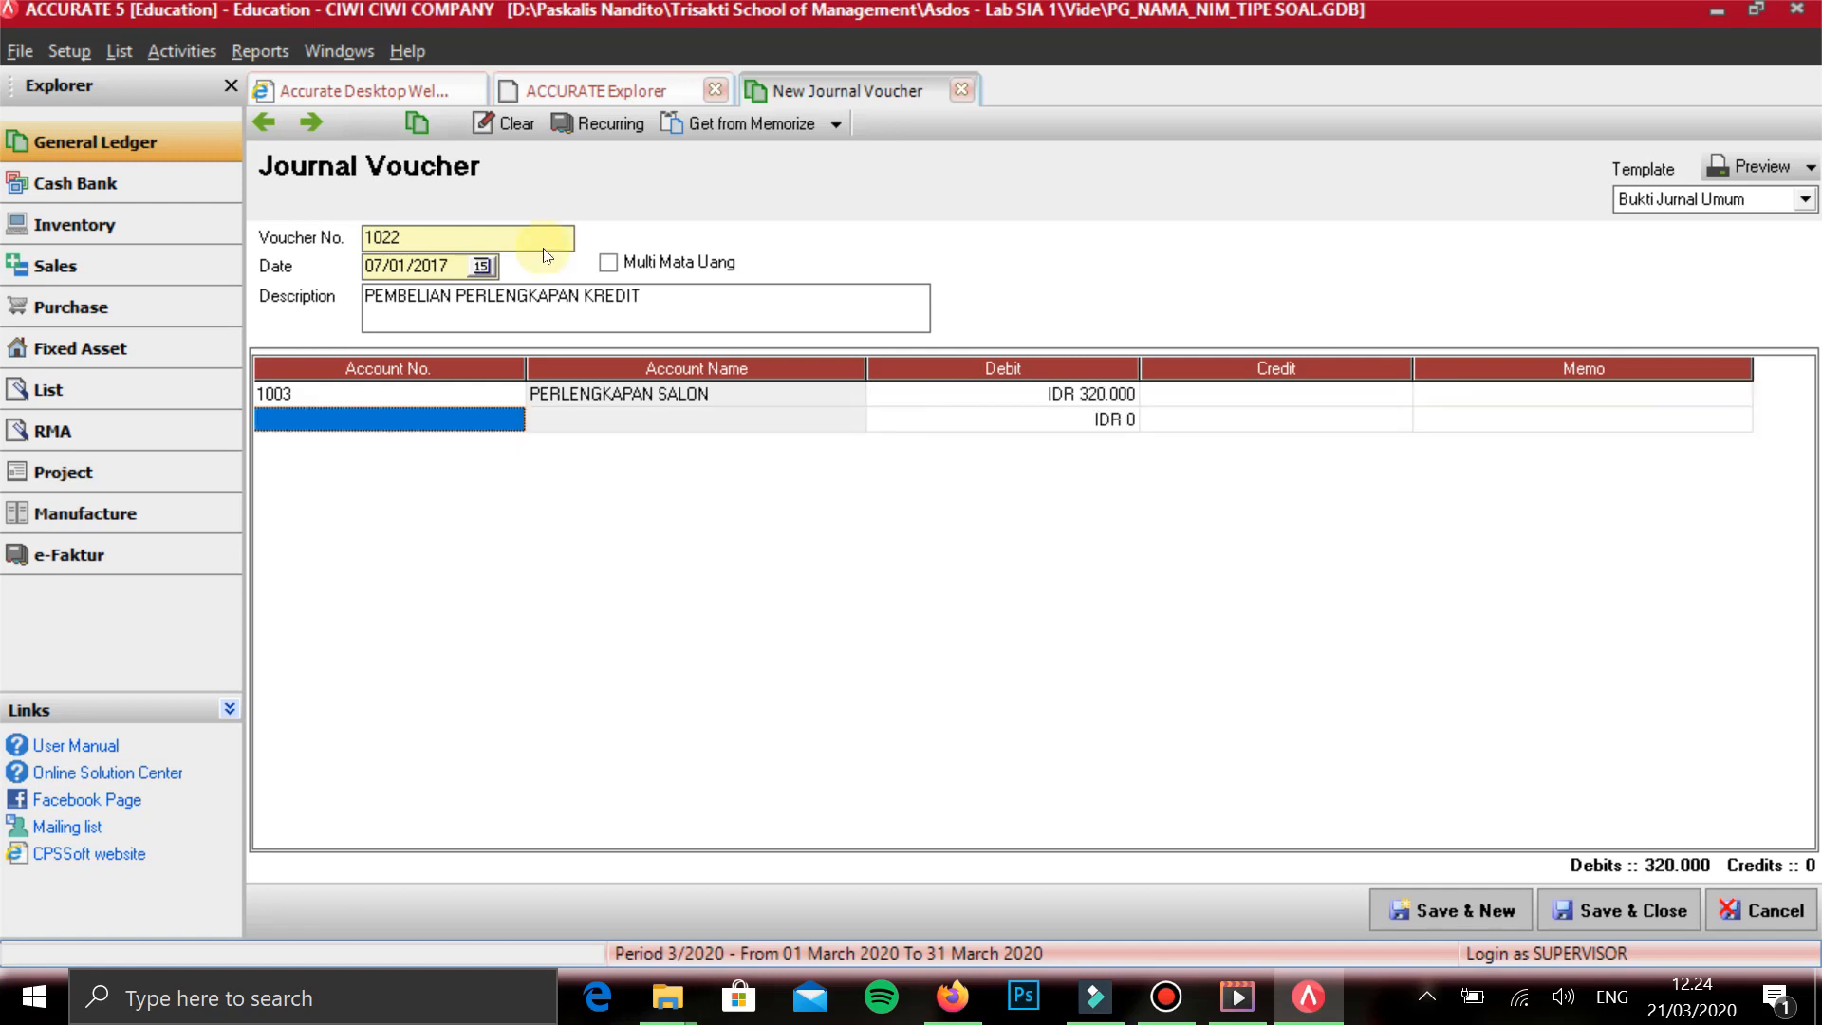
# - Add HUTANG USAHA IDR on the second line with a credit of IDR 320.000
pyautogui.write('UTANG')
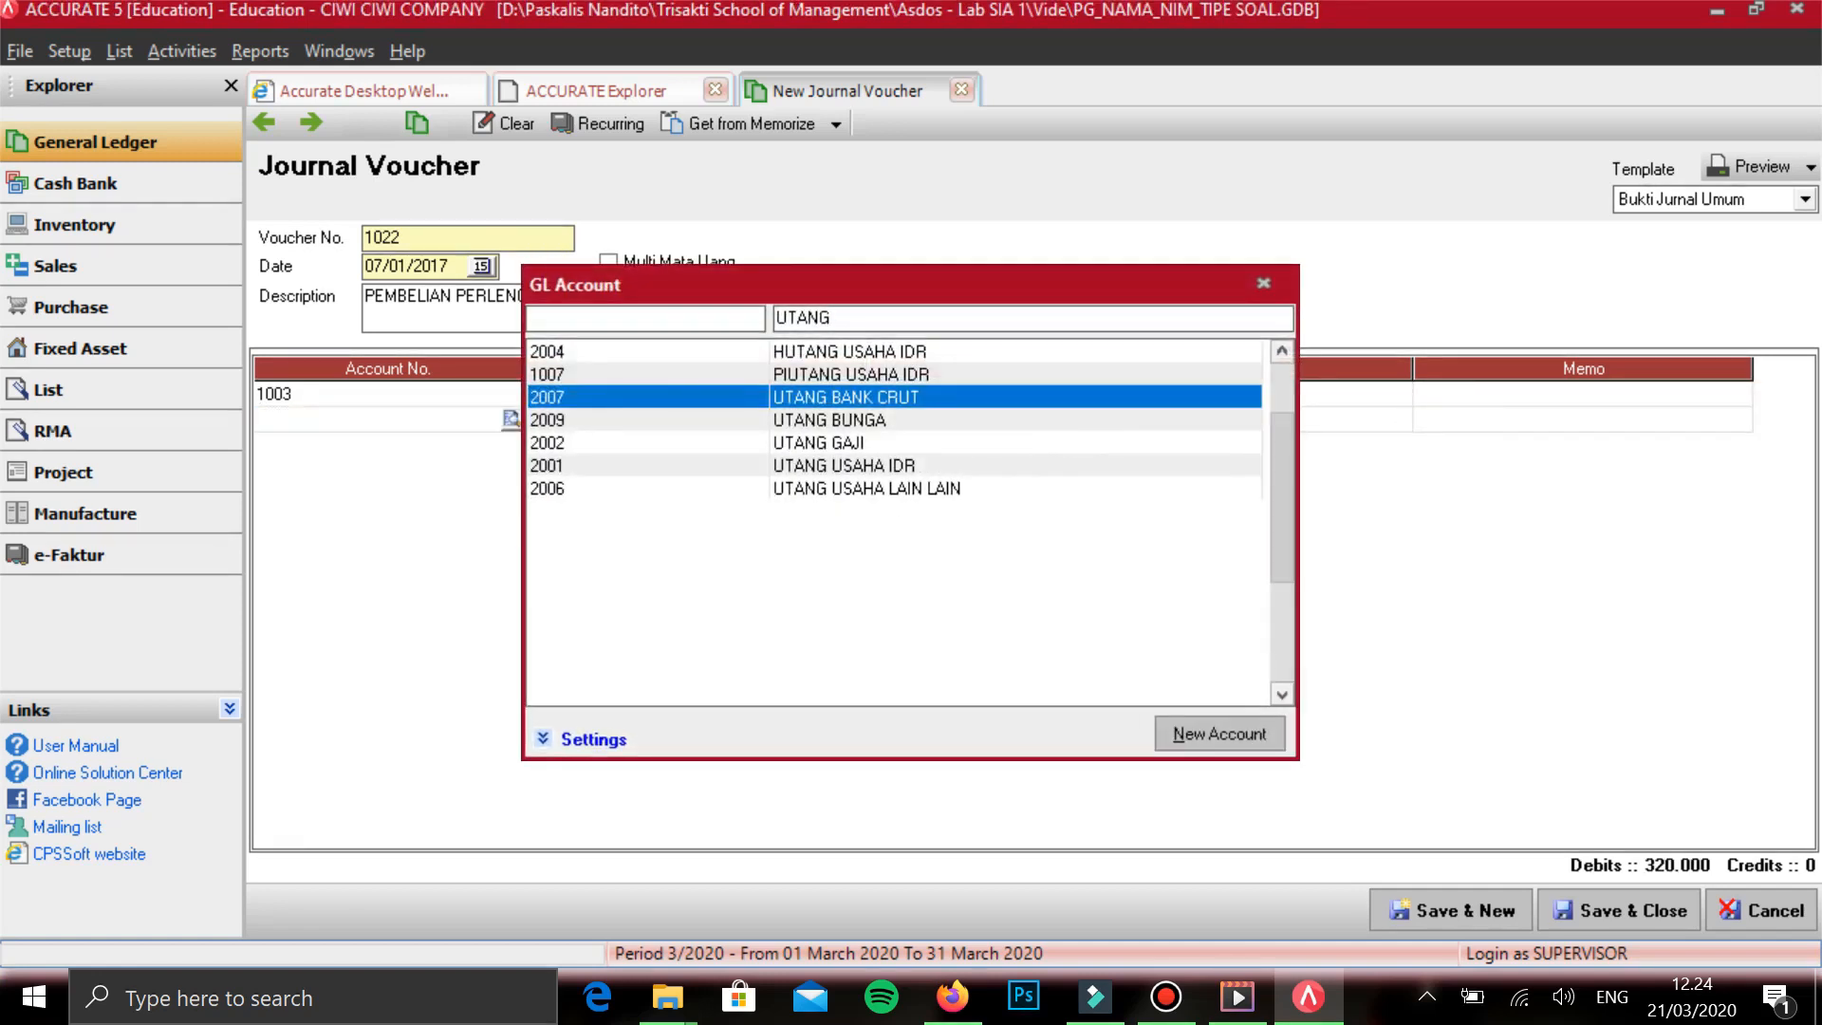
pyautogui.press('Up')
pyautogui.press('Up')
pyautogui.press('Return')
pyautogui.press('Tab')
pyautogui.press('Tab')
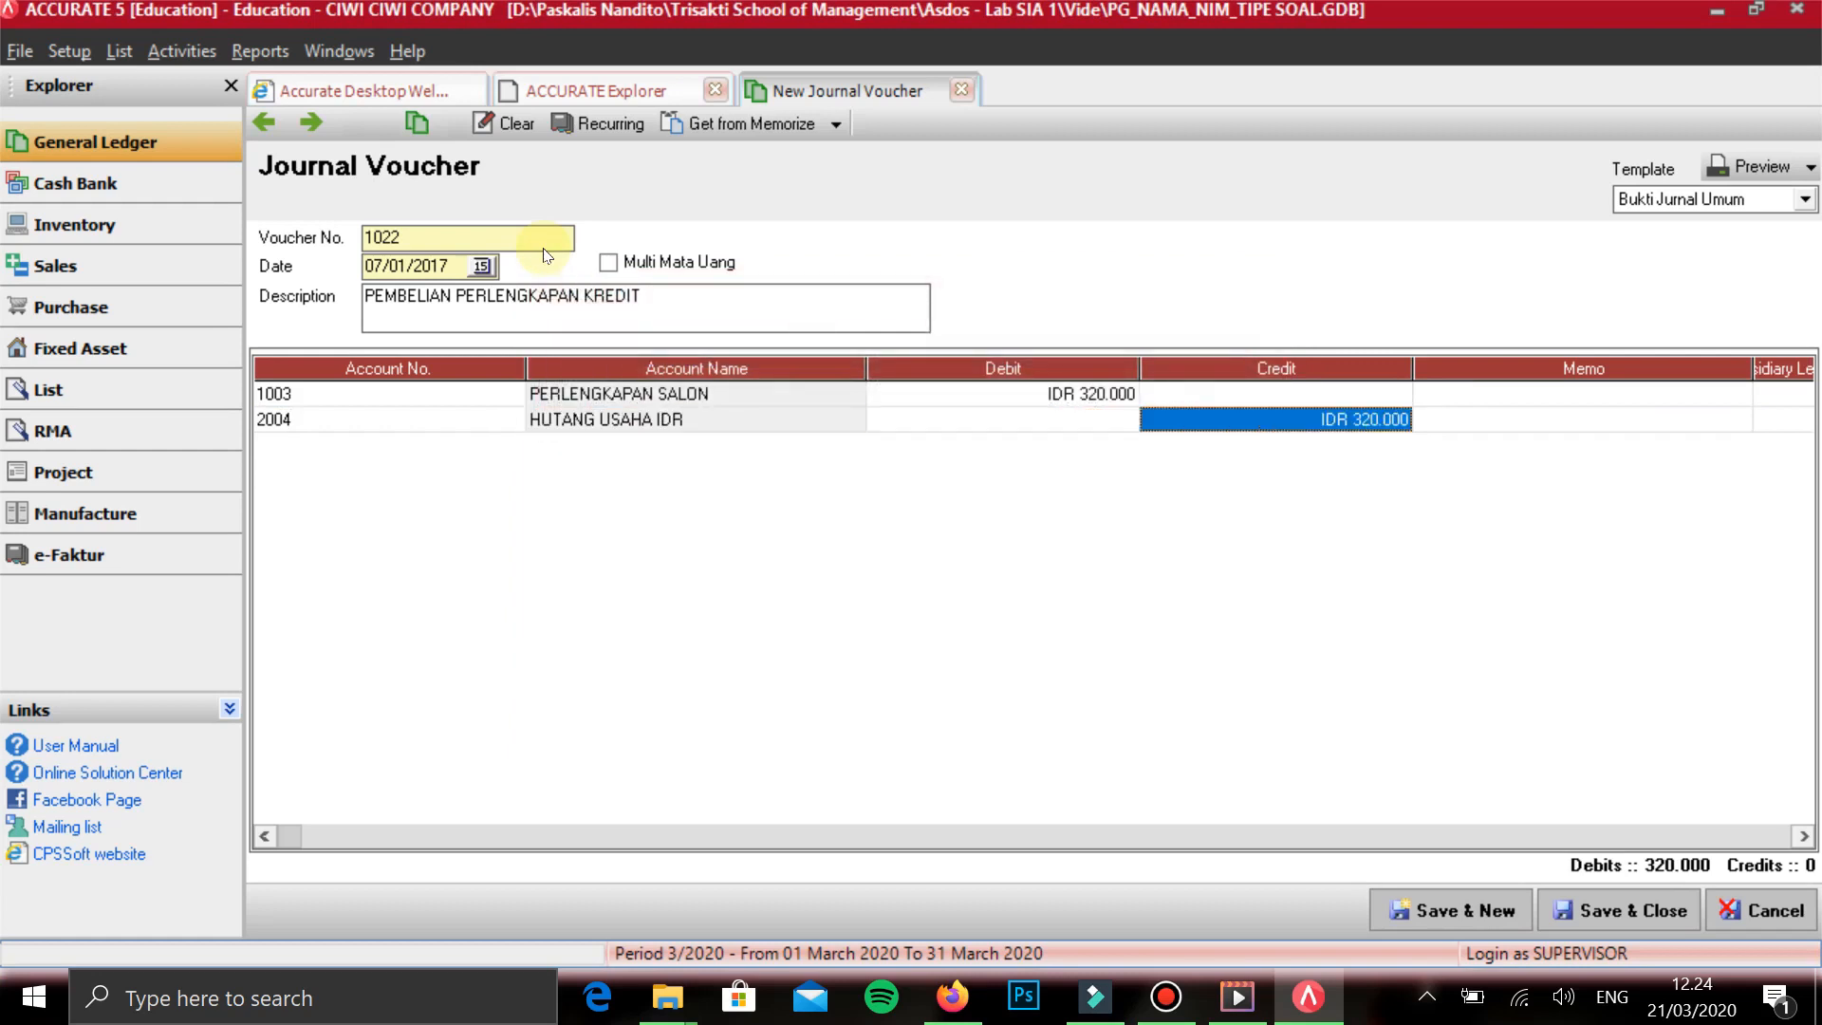
# - Assign the second vendor in the list to the HUTANG USAHA IDR line, then save the voucher and start a new one
pyautogui.press('Tab')
pyautogui.press('Tab')
pyautogui.press('Tab')
pyautogui.press('Return')
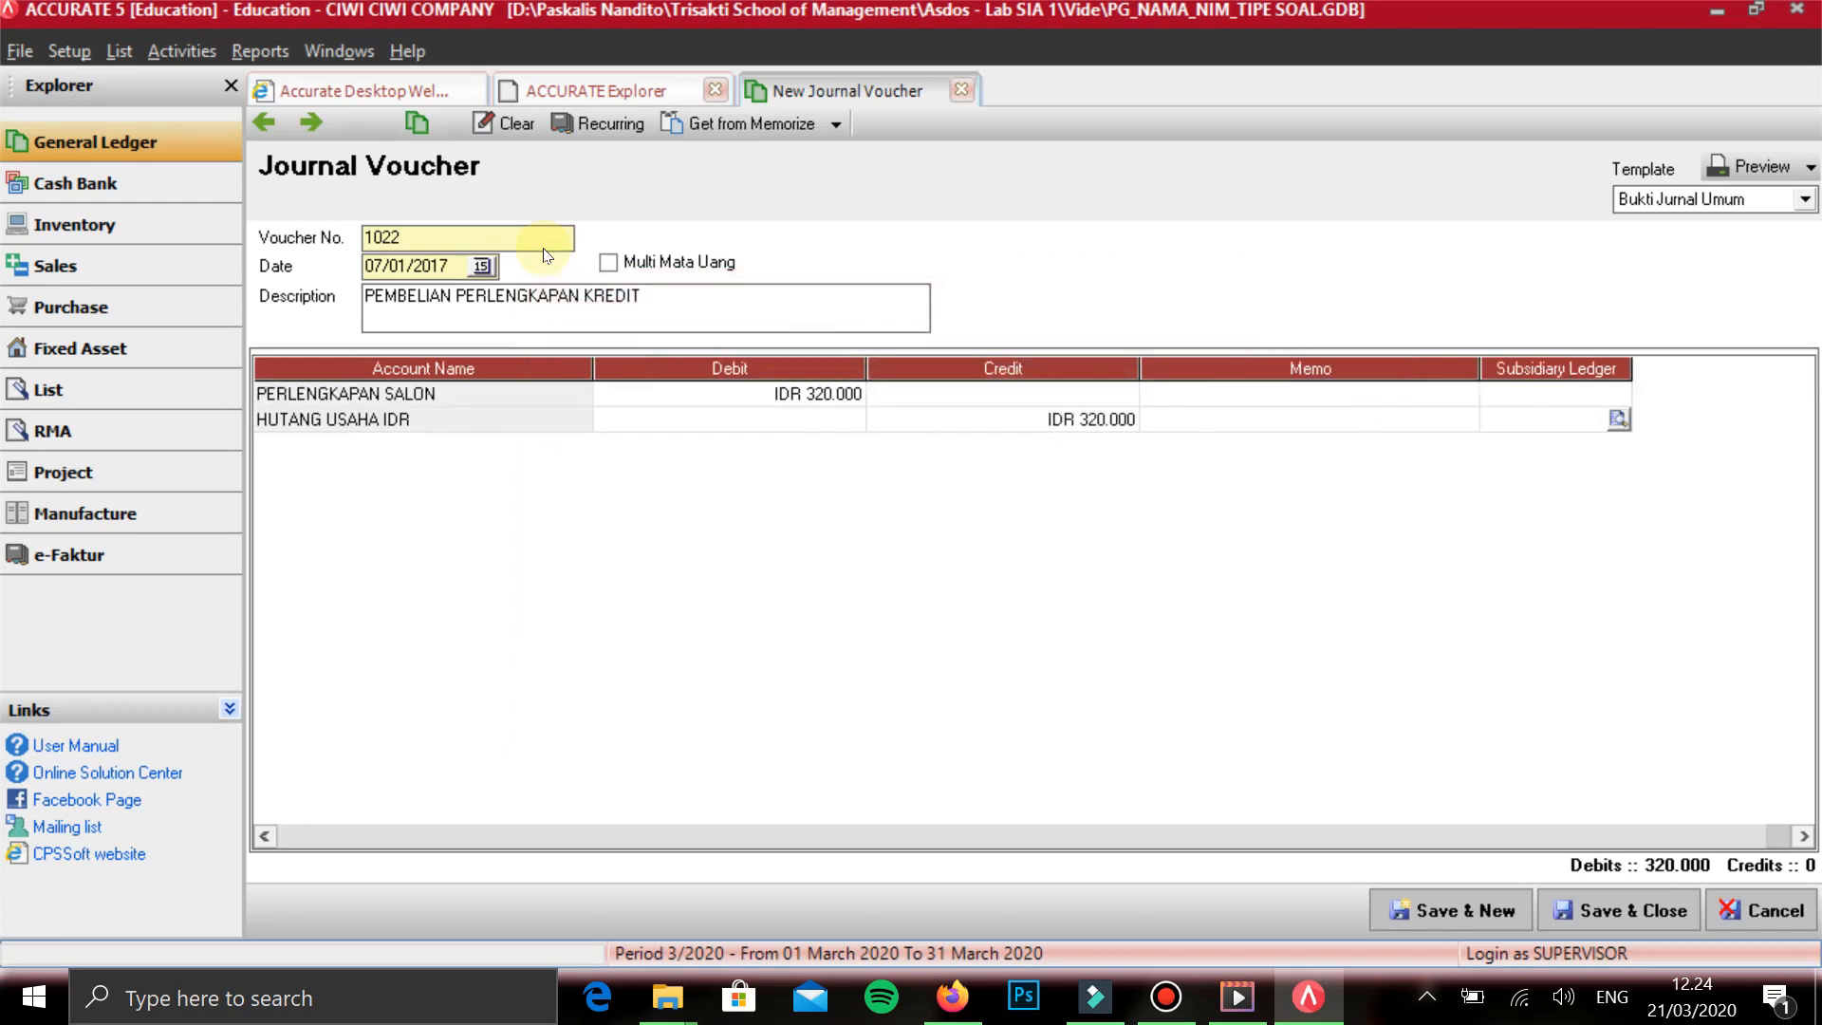
pyautogui.press('Return')
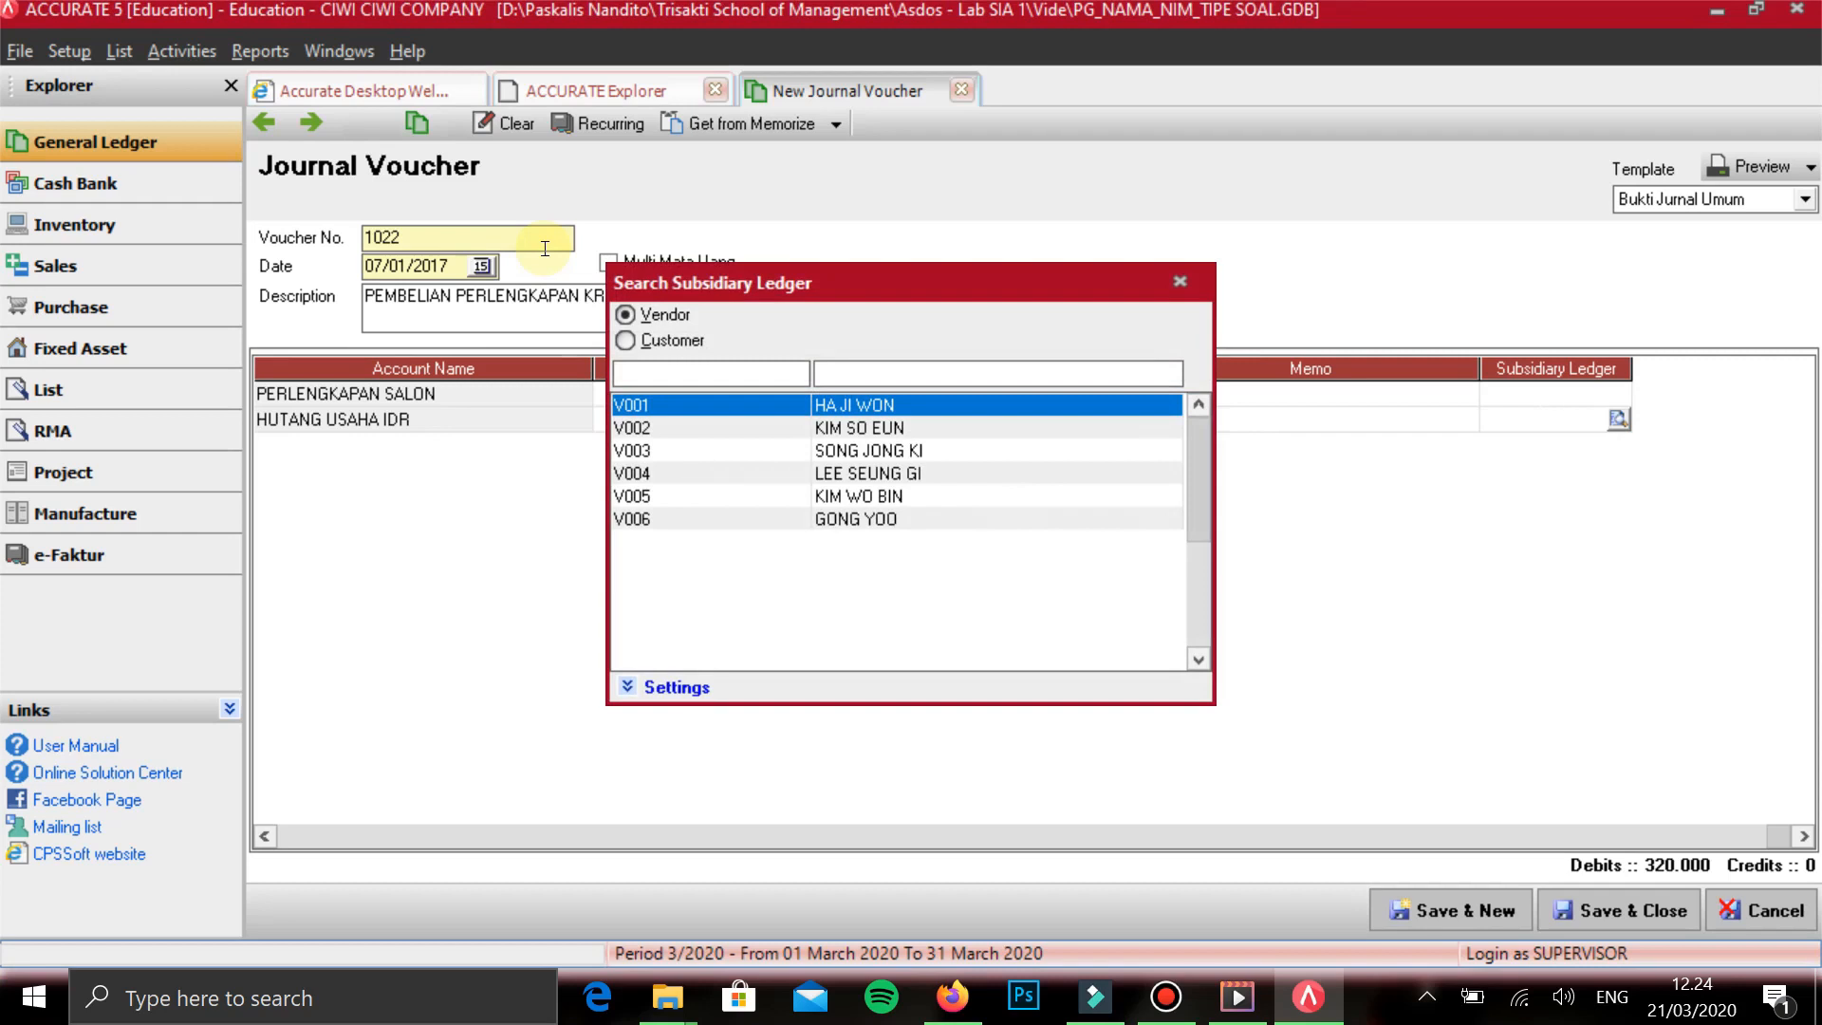
pyautogui.press('Down')
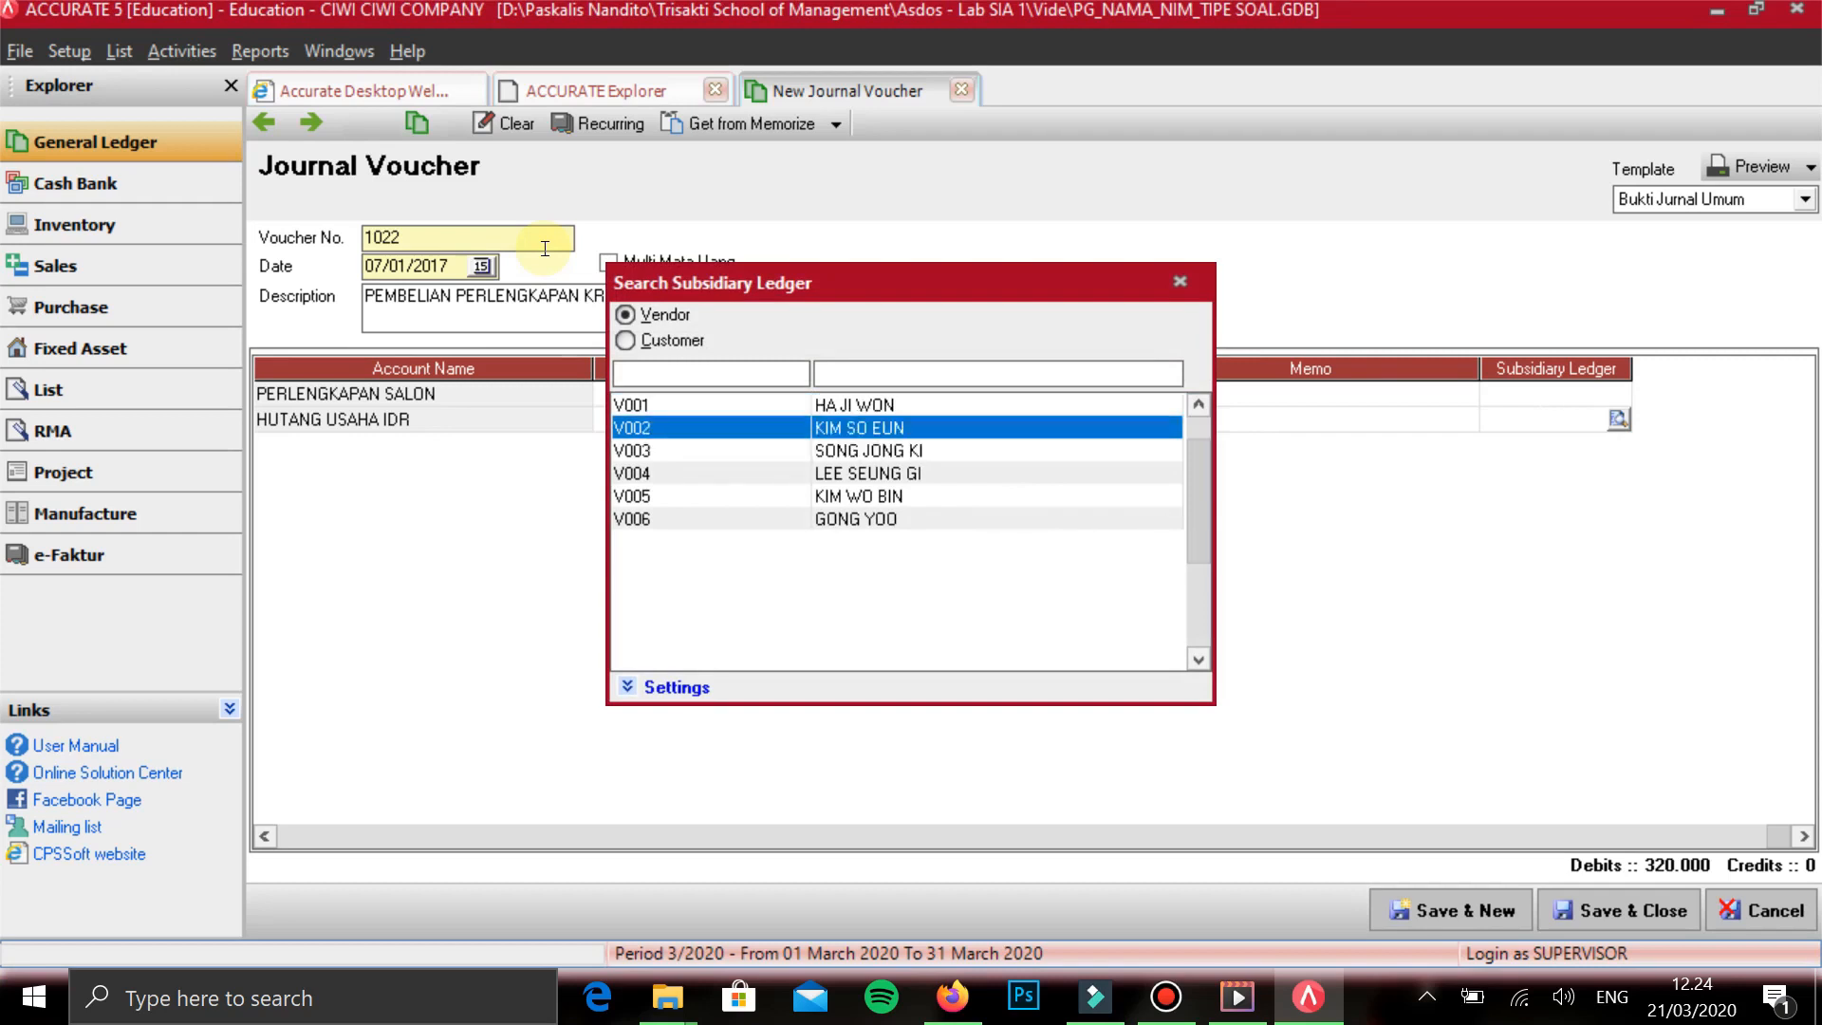
pyautogui.press('Return')
pyautogui.press('Tab')
pyautogui.press('Up')
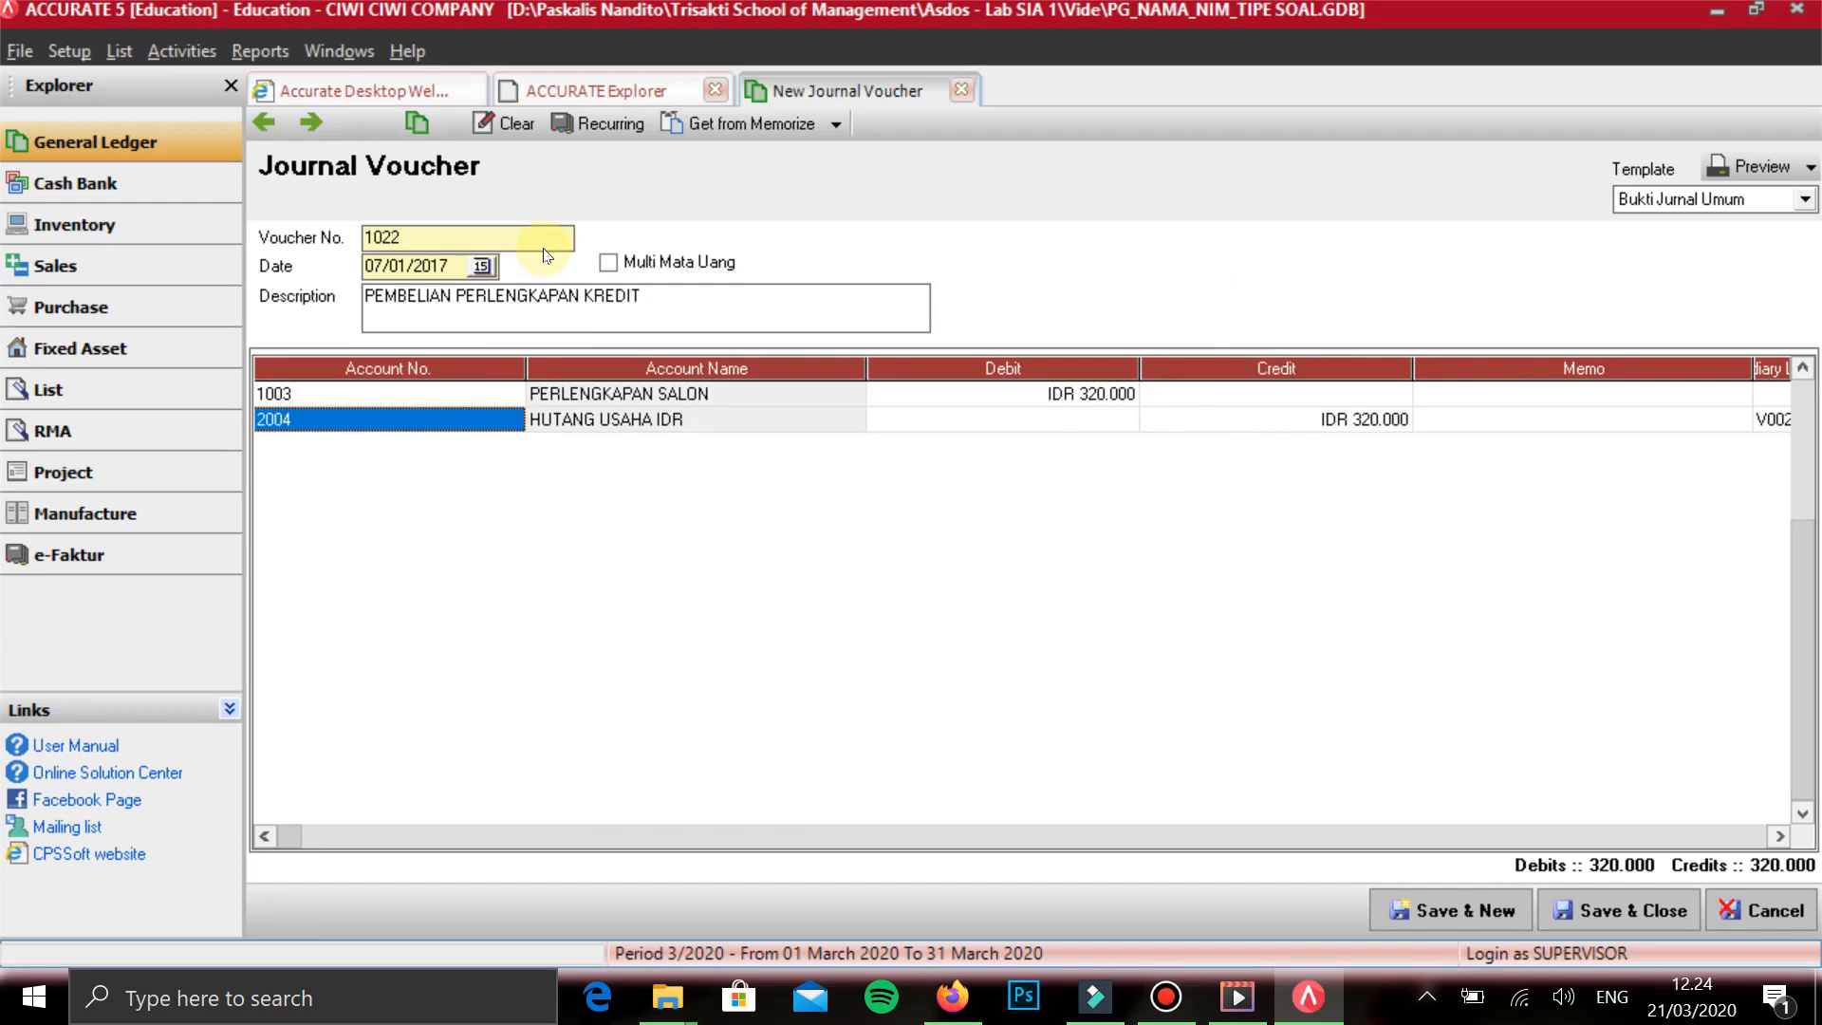
pyautogui.click(1461, 911)
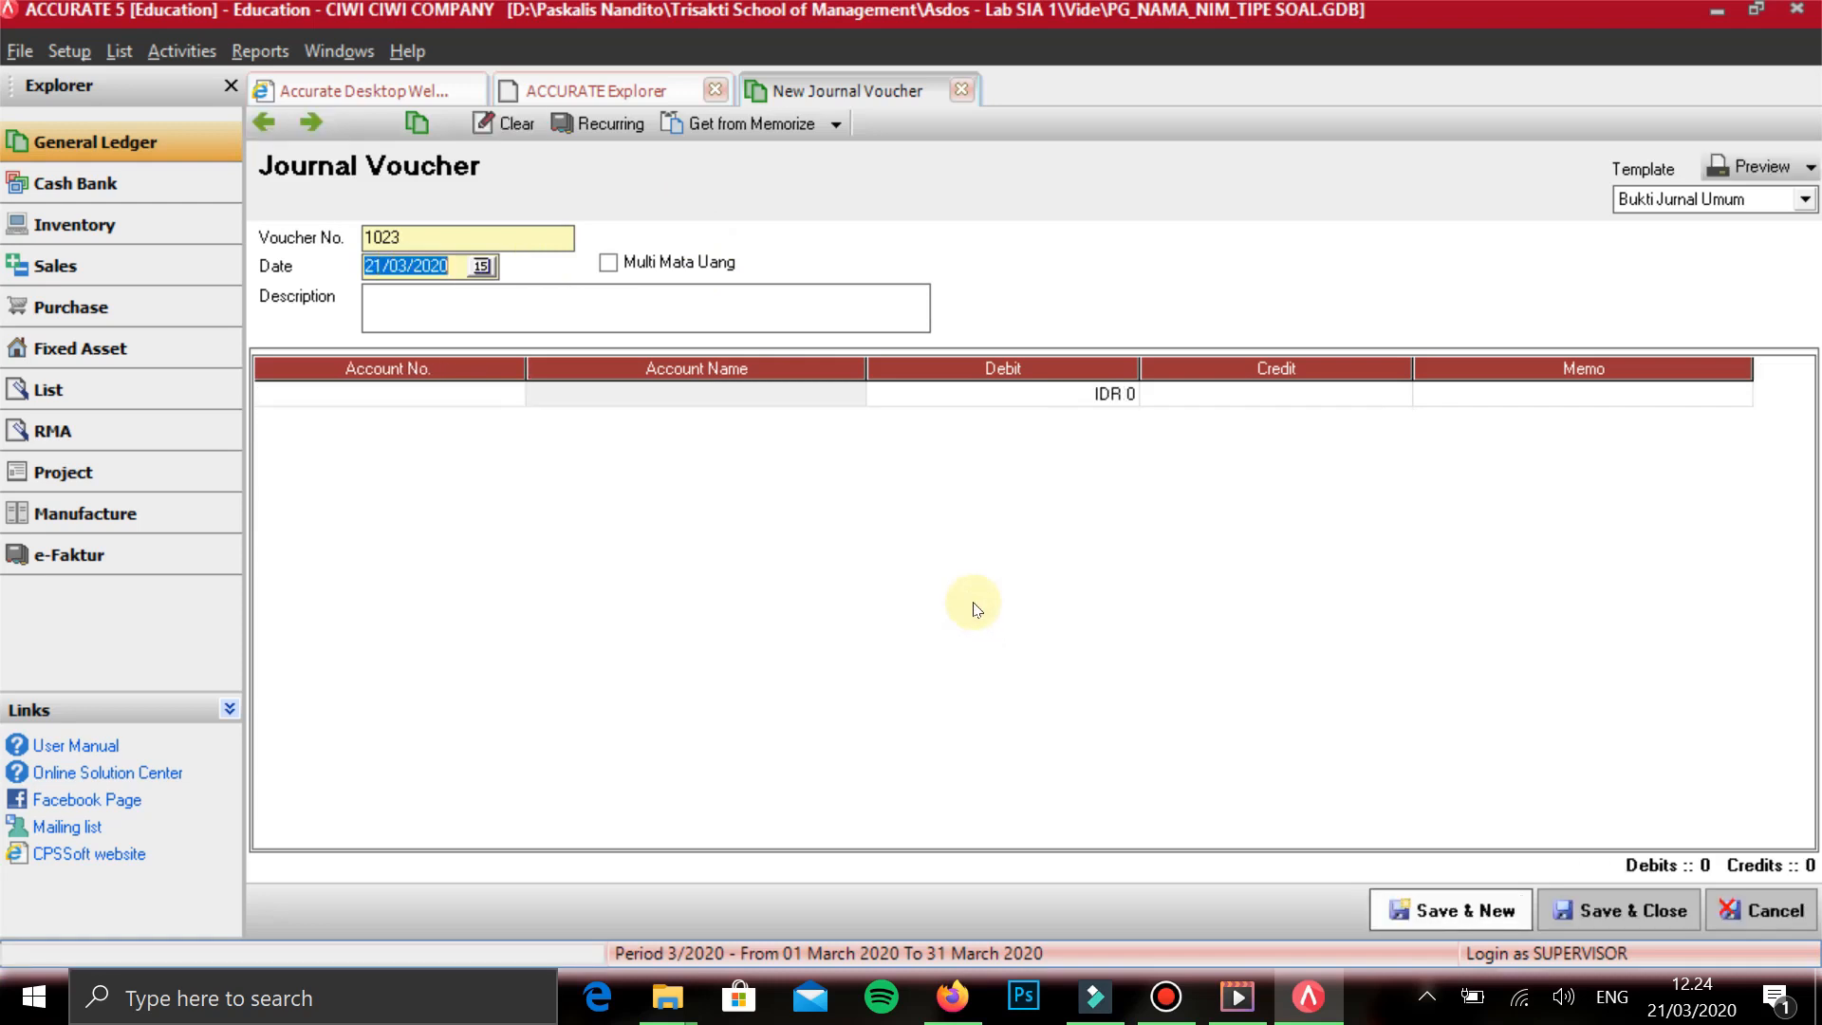
# - Date the new voucher 08/01/2017 and describe it as PENERIMAAN PIUTANG
pyautogui.write('05')
pyautogui.press('BackSpace')
pyautogui.write('8/01/2017')
pyautogui.press('Tab')
pyautogui.press('Tab')
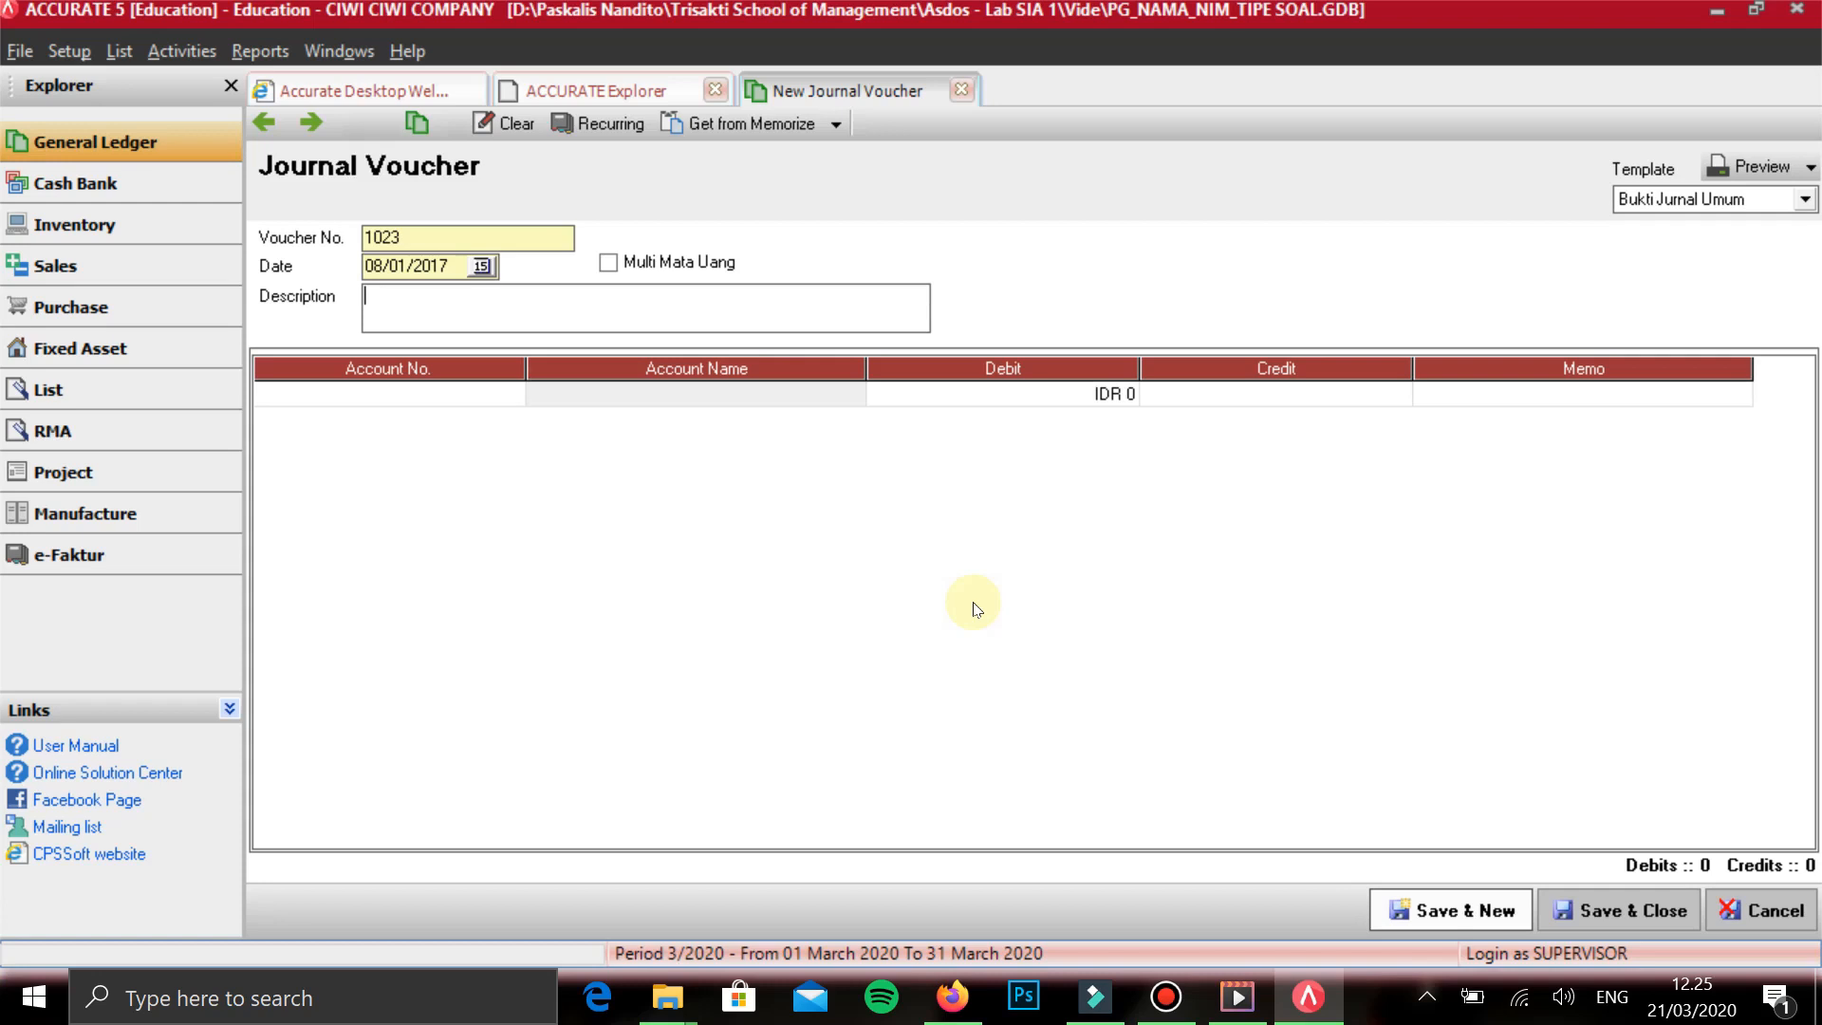
pyautogui.write('PENERIMAAN ')
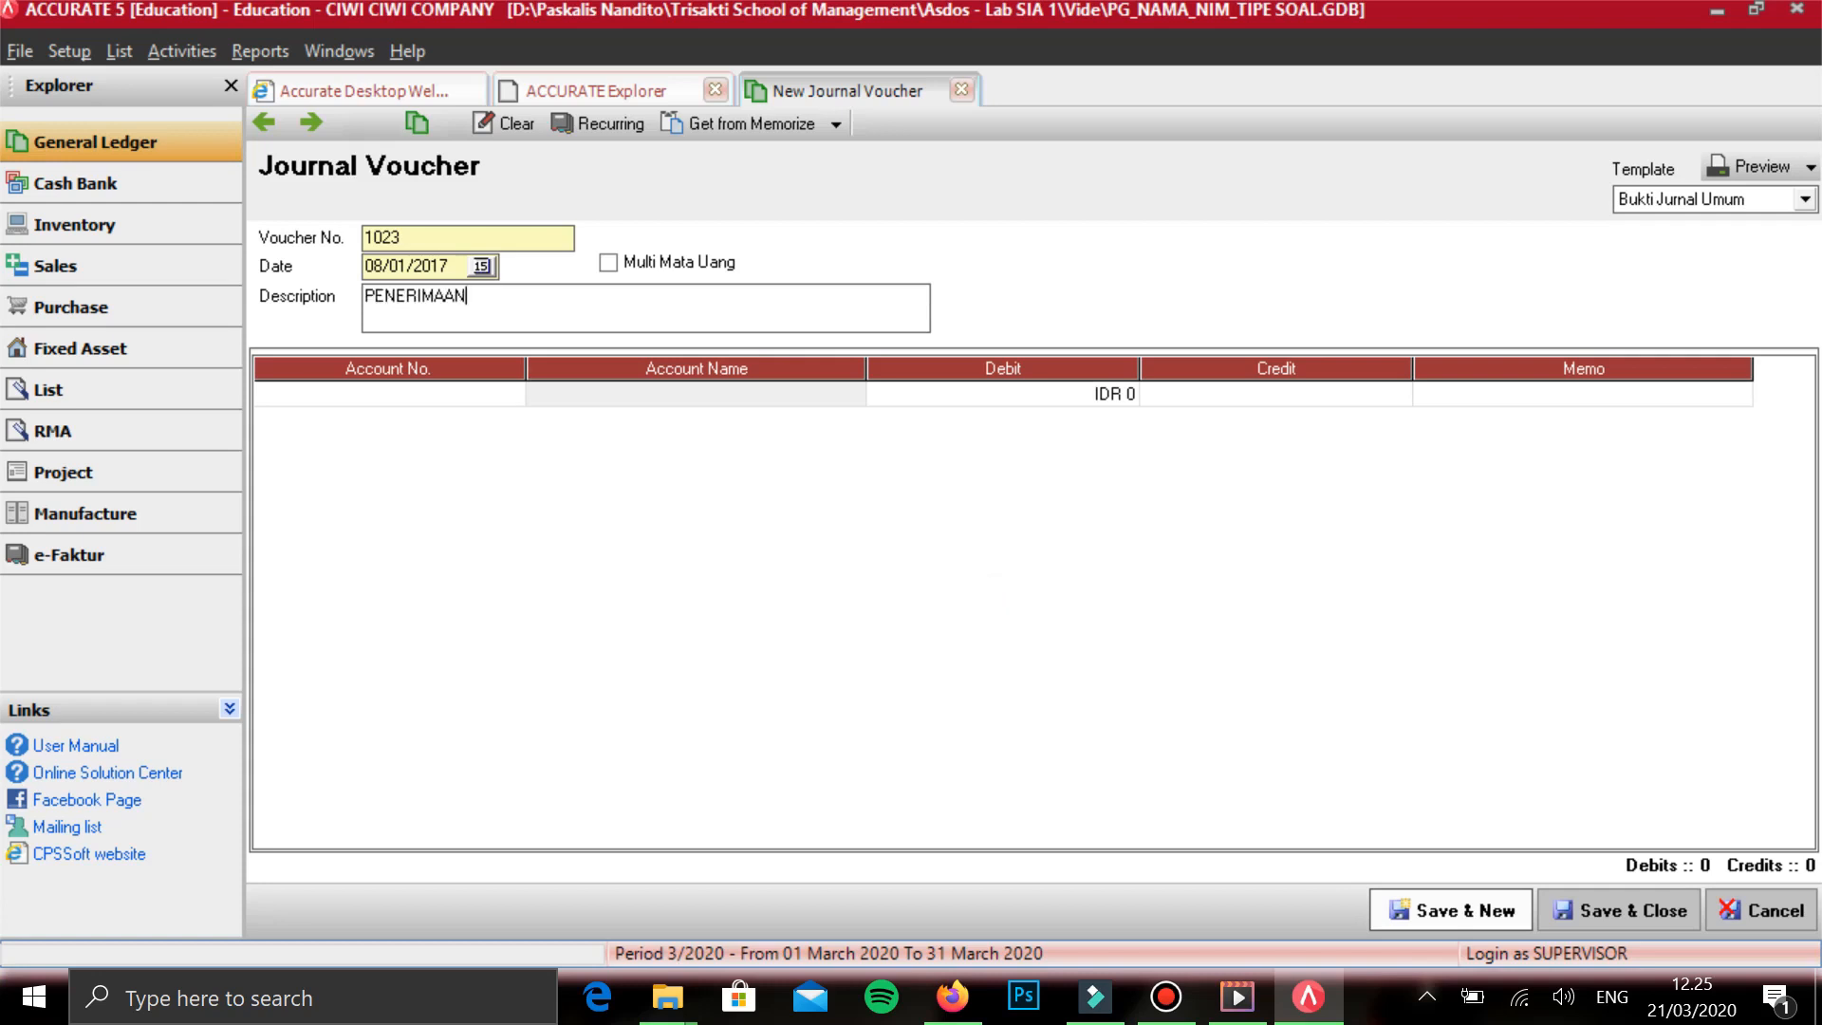
pyautogui.write('PIUTANG')
pyautogui.press('Tab')
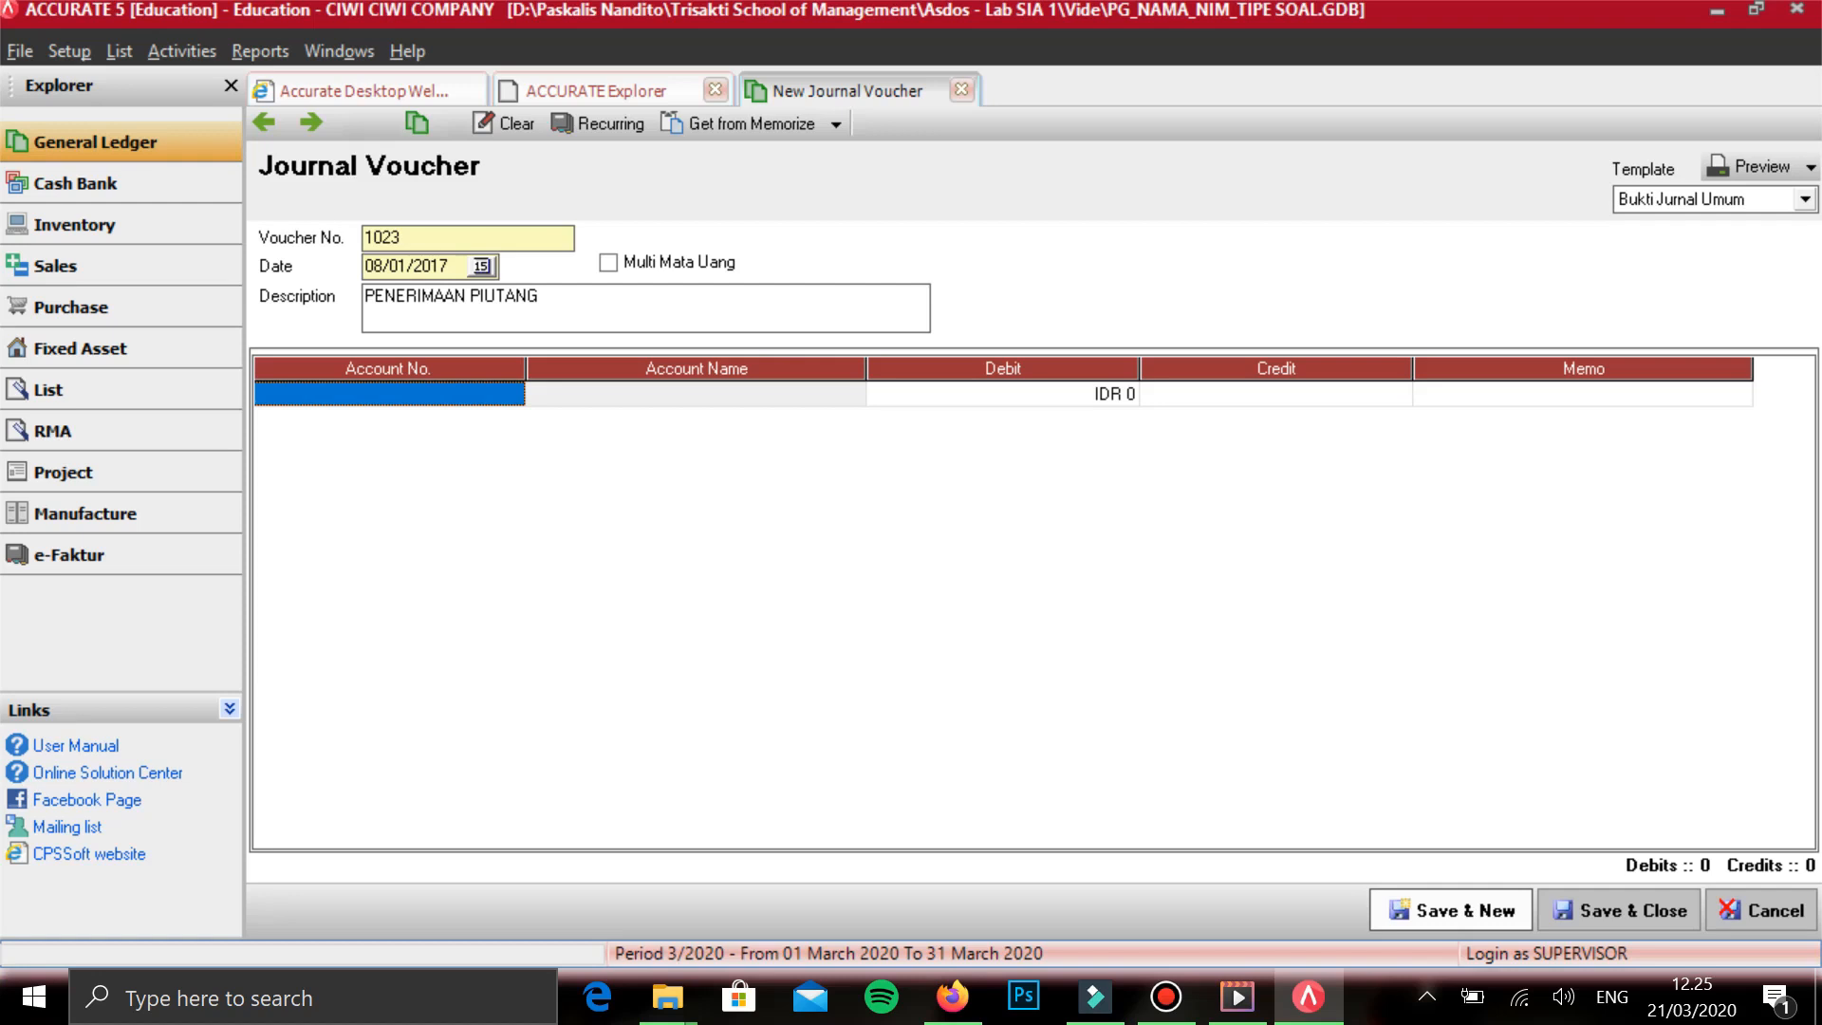
# - Add BANK BIGBUG as the account on the first voucher line and start a second line
pyautogui.write('B')
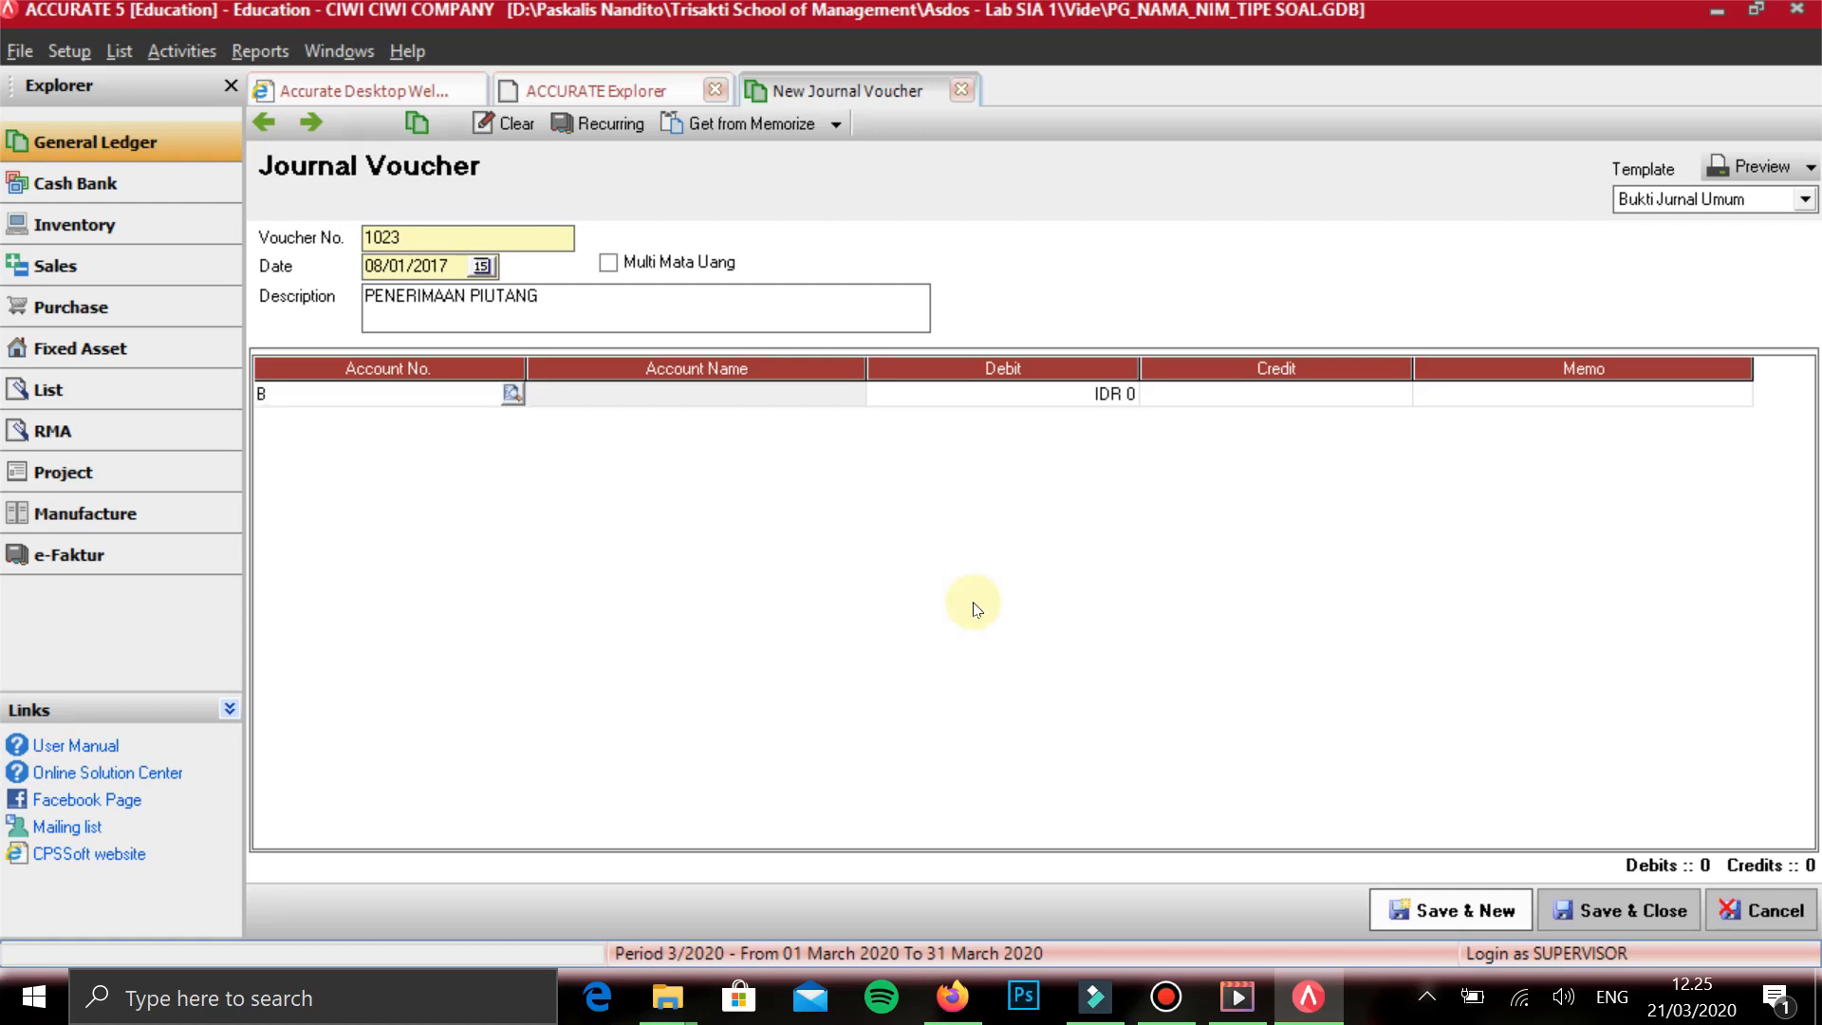
pyautogui.write('ANK')
pyautogui.press('Return')
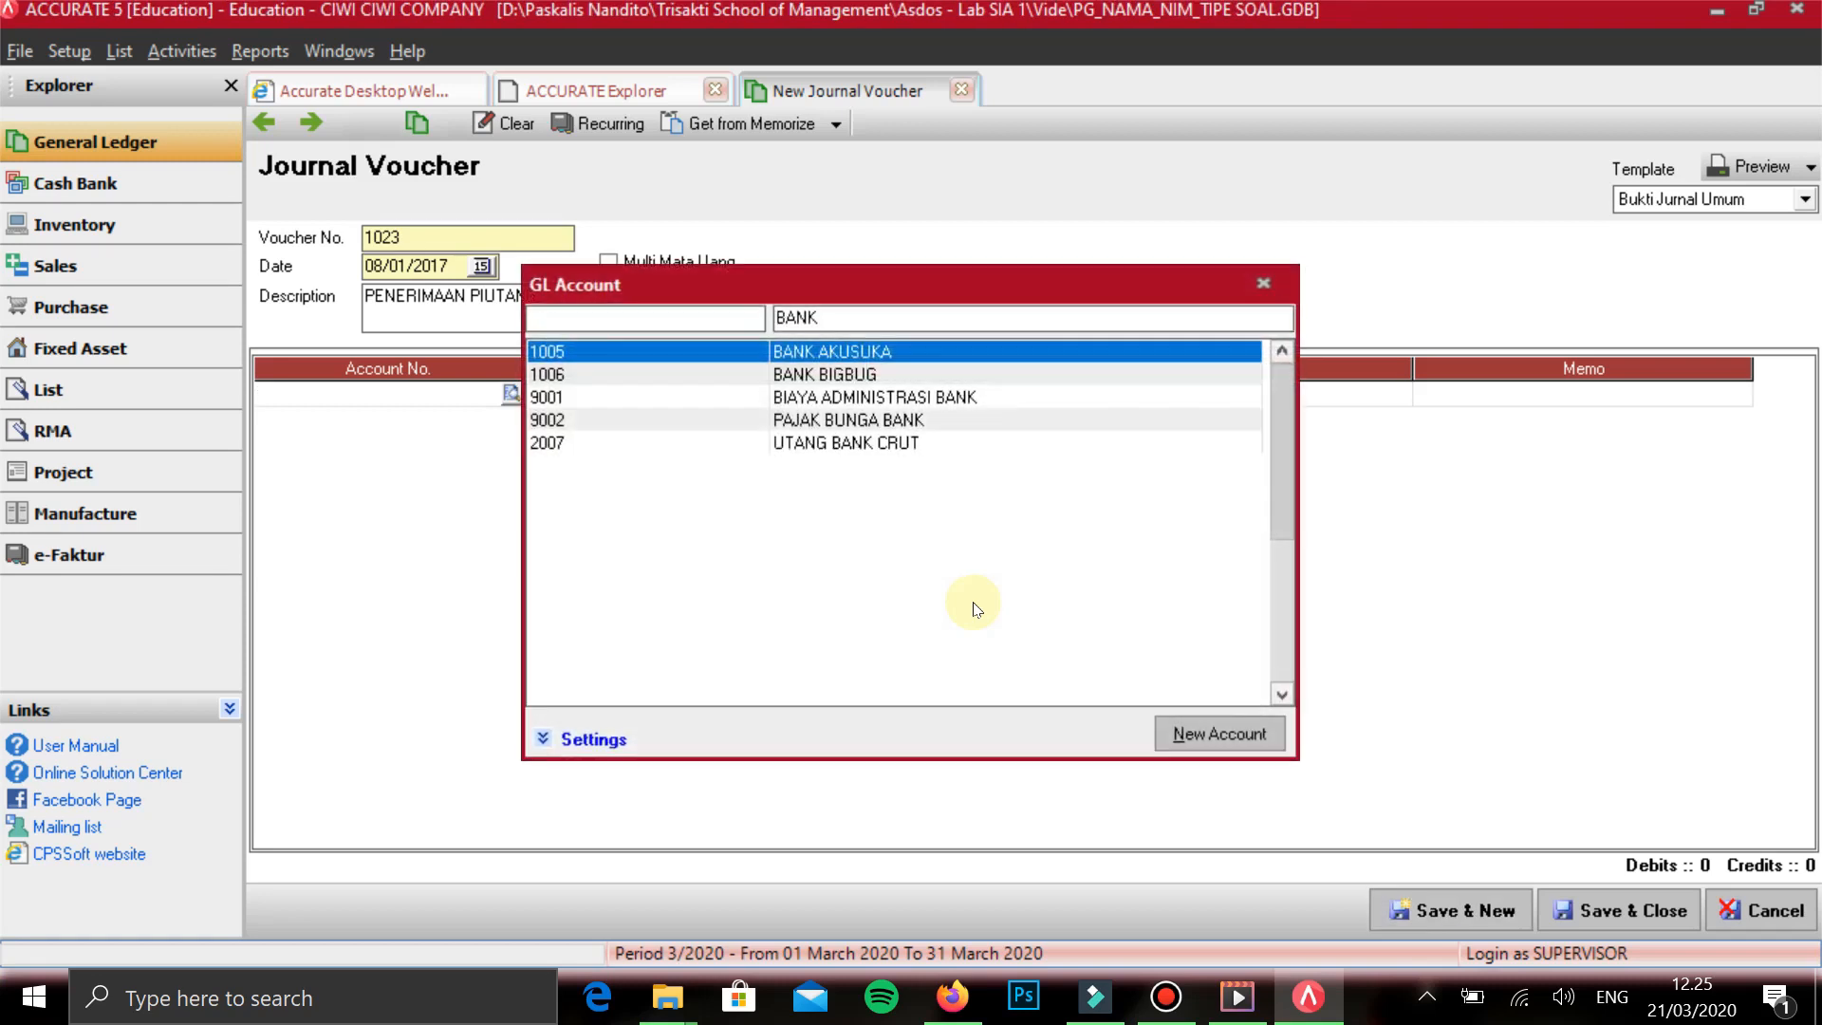
pyautogui.press('Down')
pyautogui.press('Return')
pyautogui.press('Tab')
pyautogui.press('Tab')
pyautogui.press('Tab')
pyautogui.press('Tab')
# - Add PIUTANG USAHA IDR on the second line and assign the second customer in the list as its subsidiary ledger
pyautogui.write('PIUTANG')
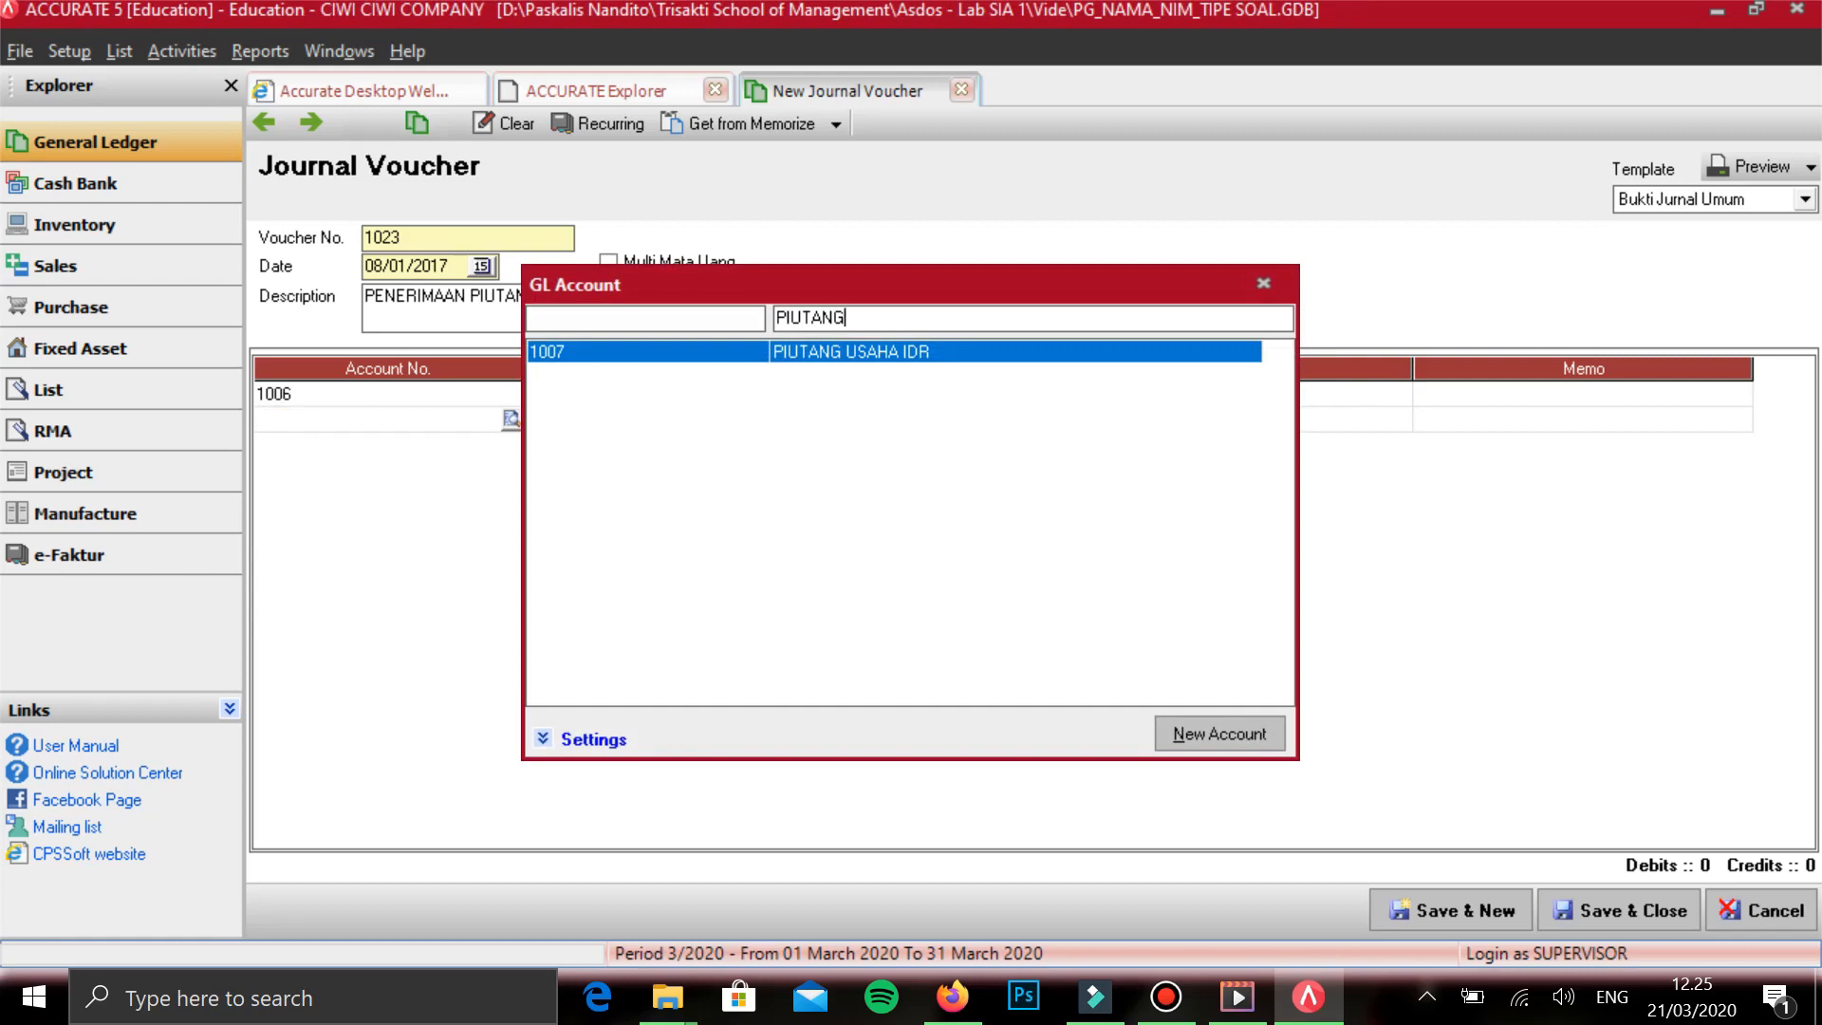
pyautogui.press('Return')
pyautogui.press('Tab')
pyautogui.press('Tab')
pyautogui.press('Tab')
pyautogui.press('Tab')
pyautogui.press('Return')
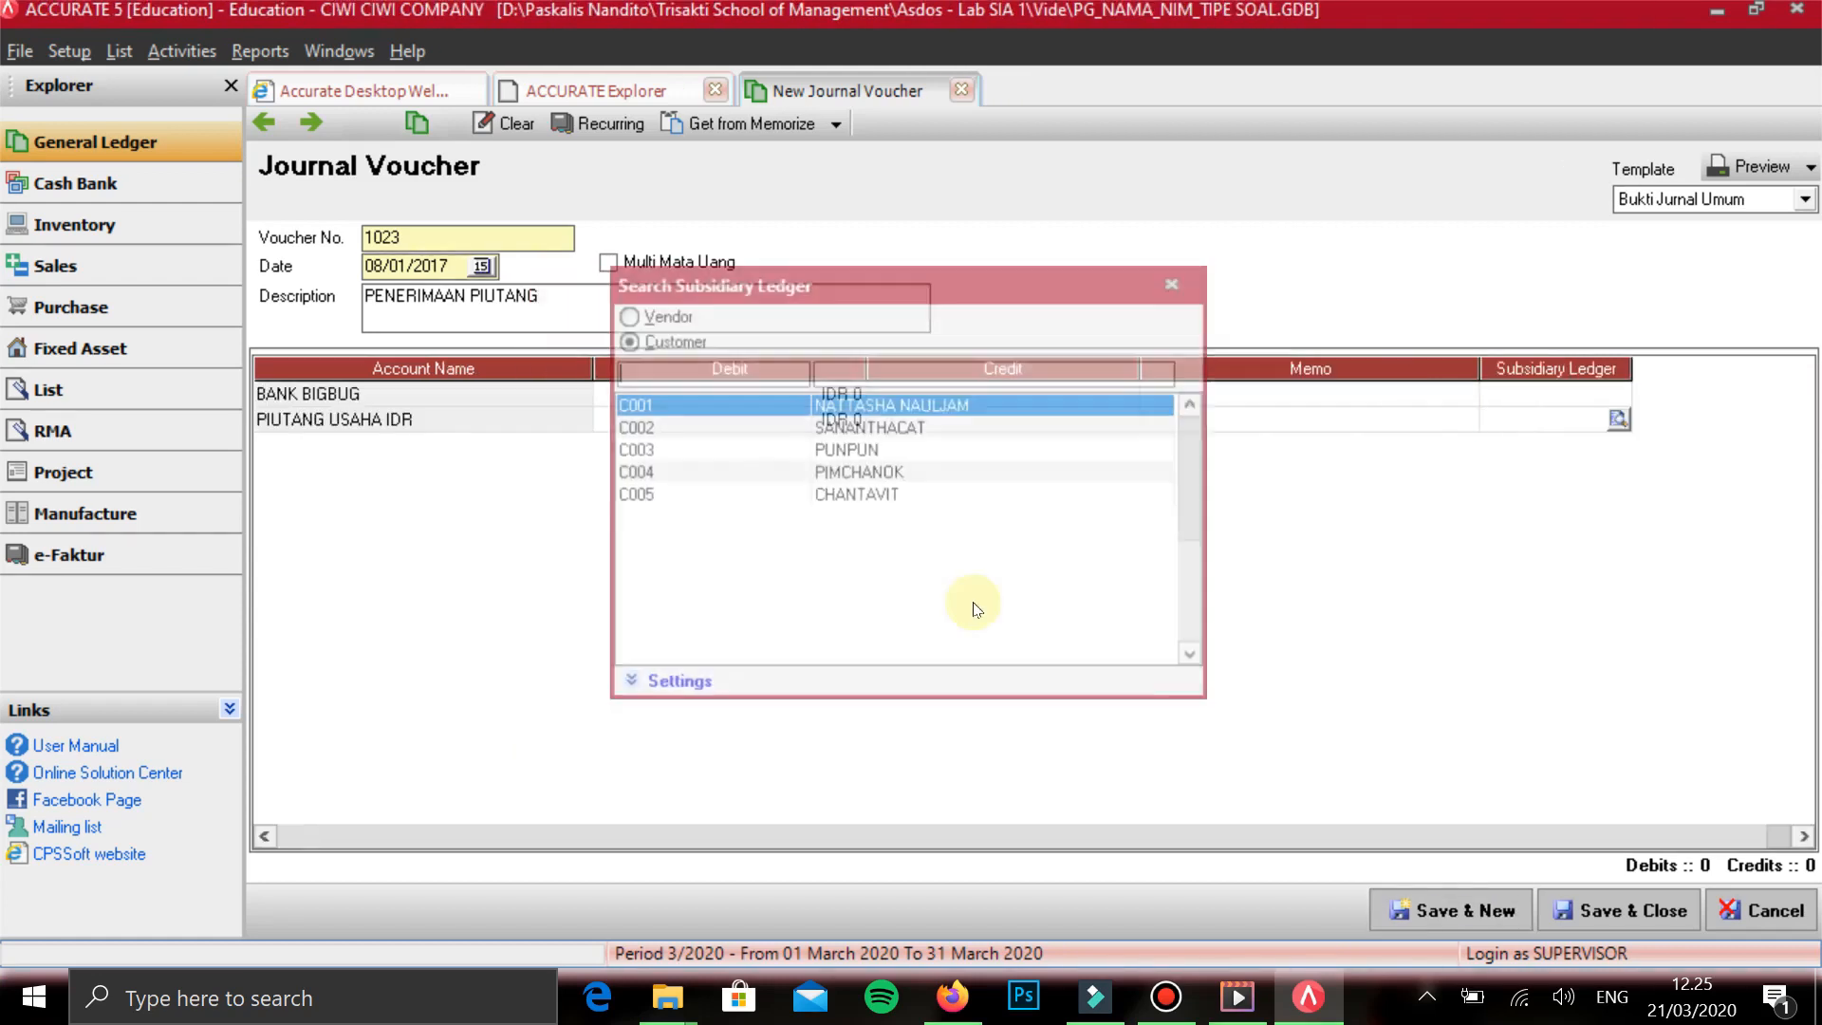
pyautogui.press('Down')
pyautogui.press('Return')
# - Go to the debit amount of BANK BIGBUG on the first line for entry
pyautogui.press('Up')
pyautogui.press('Up')
pyautogui.press('Right')
pyautogui.press('Right')
pyautogui.press('Right')
pyautogui.press('Left')
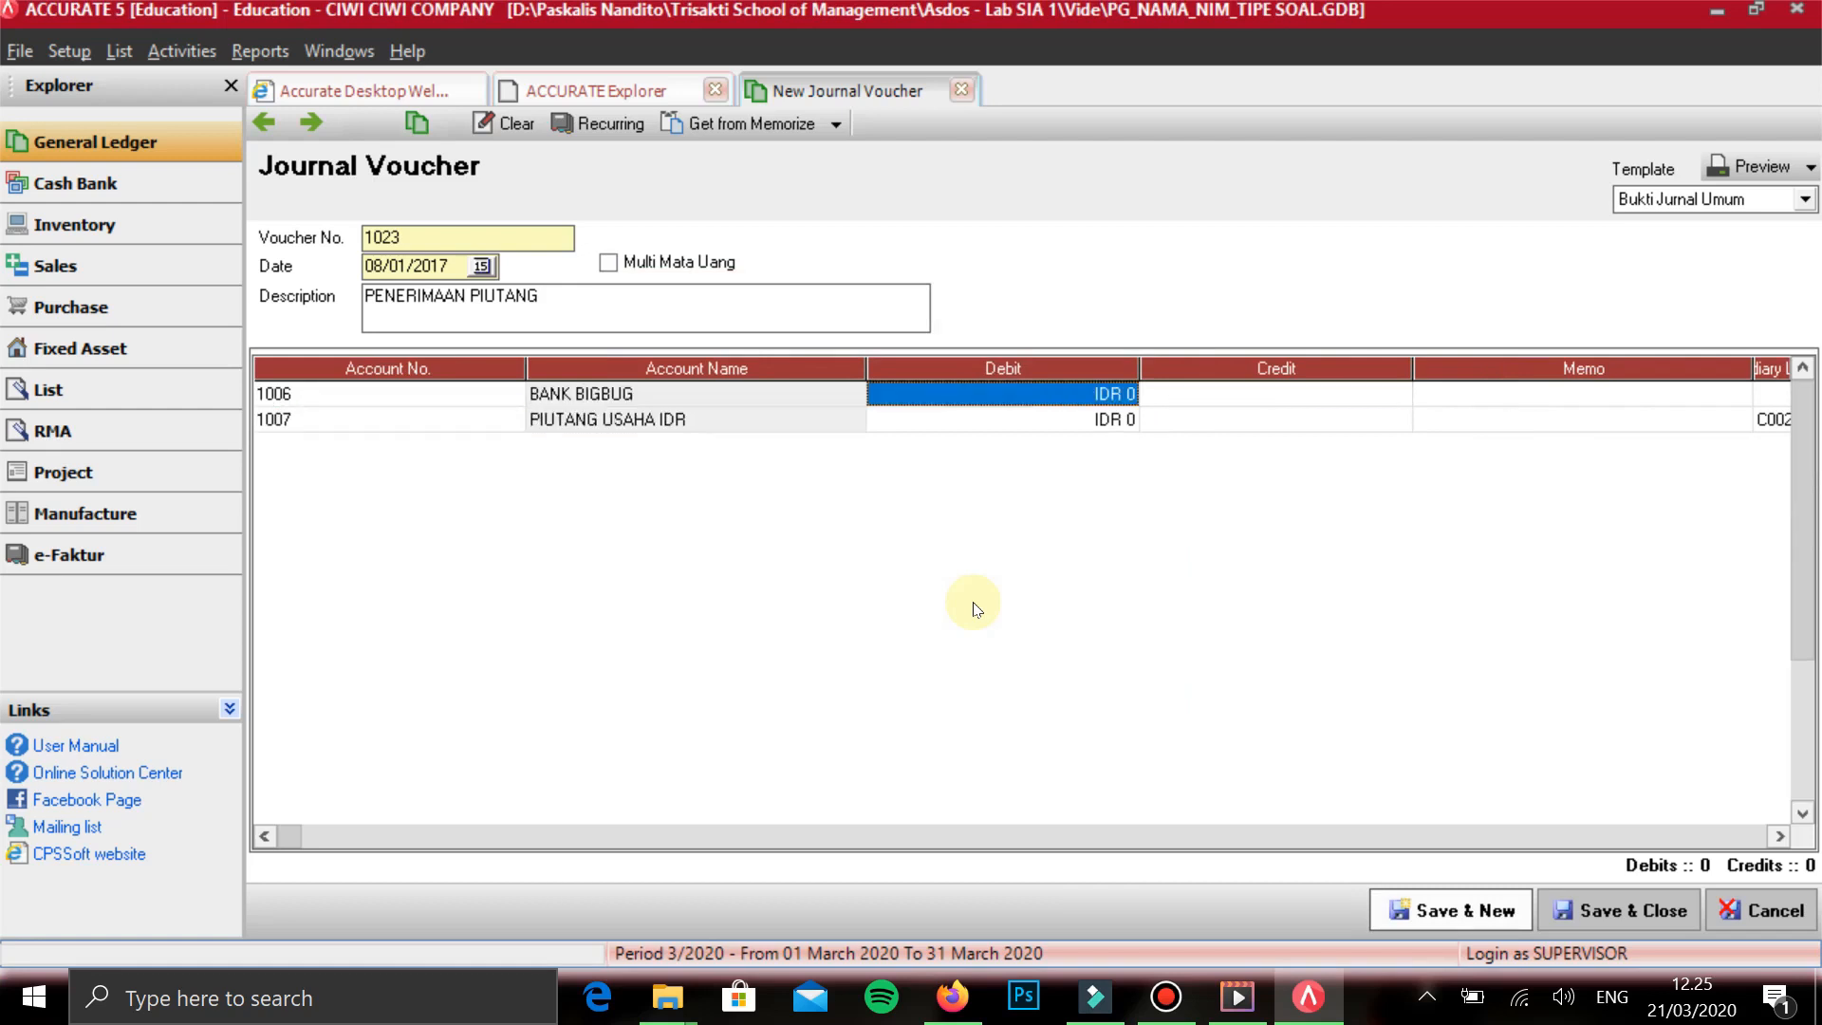
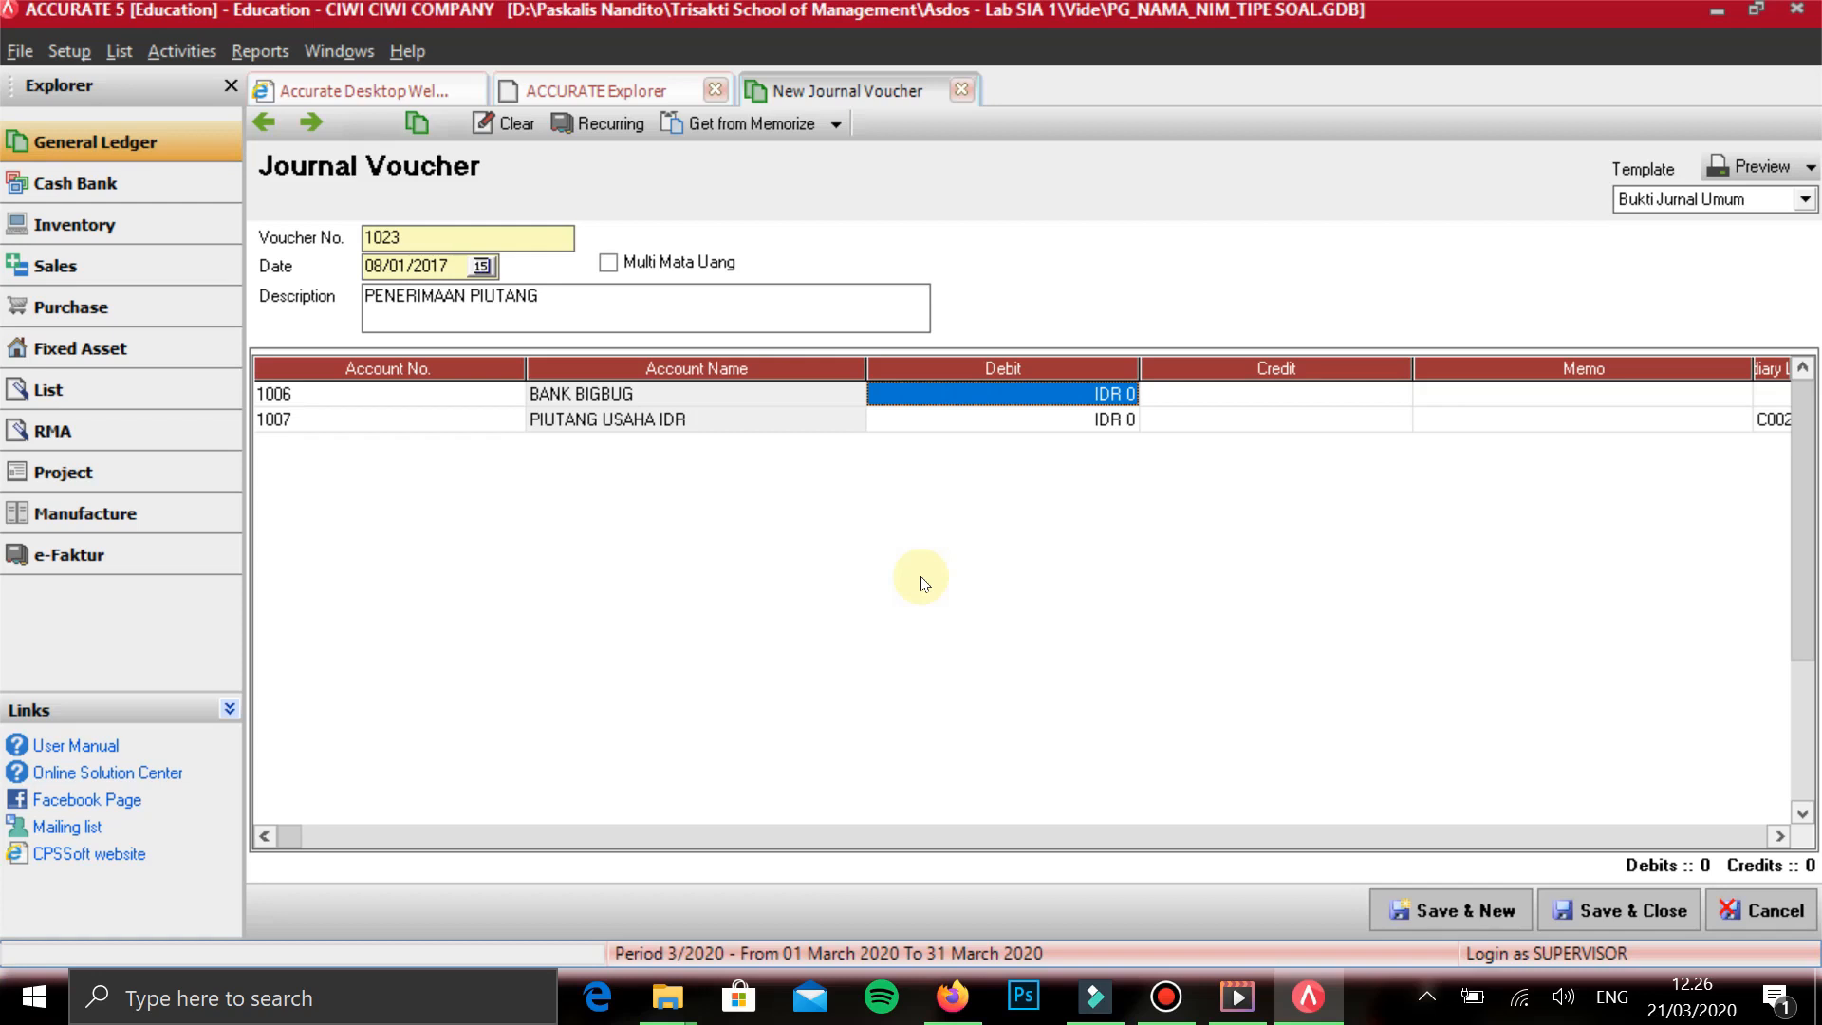
# - Enter a debit of 4.875.000 for BANK BIGBUG on the first voucher line
pyautogui.write('4.875.')
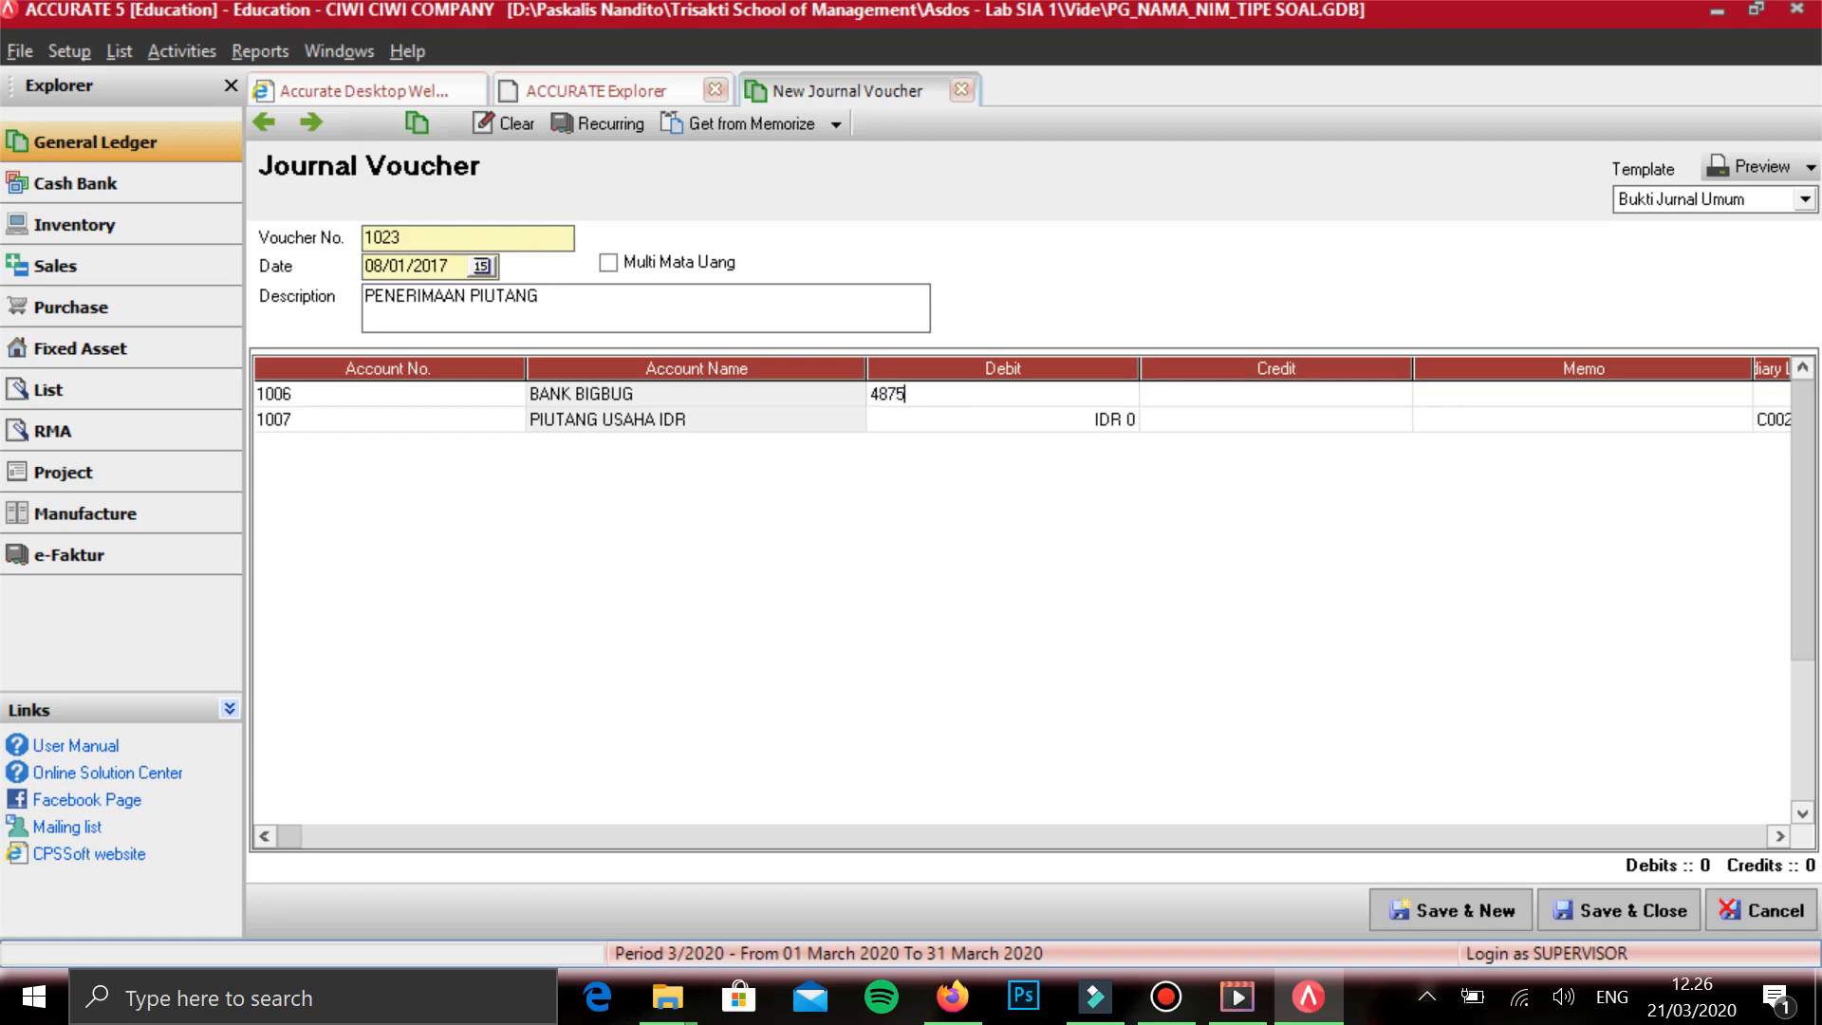
pyautogui.write('000')
pyautogui.press('Tab')
pyautogui.press('Tab')
pyautogui.press('Tab')
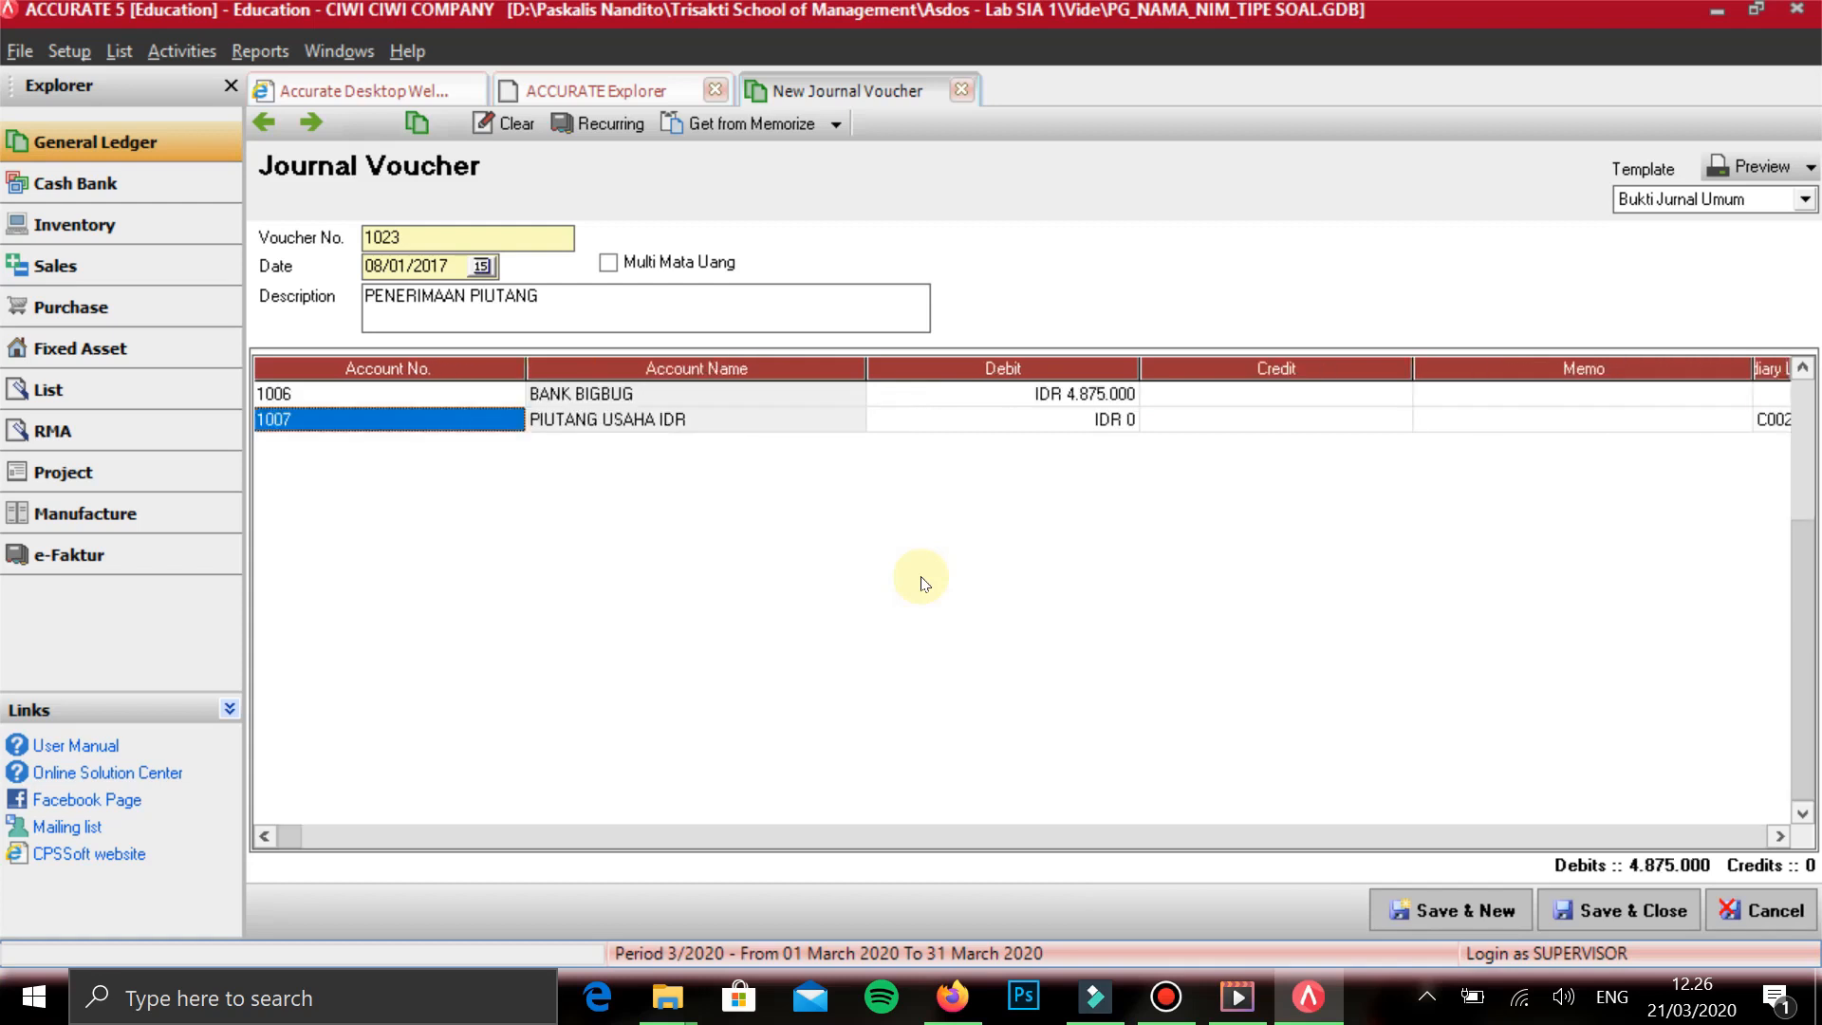
# - Credit PIUTANG USAHA IDR with 4.875.000, save the voucher and start a new one
pyautogui.press('Tab')
pyautogui.write('4.875.0')
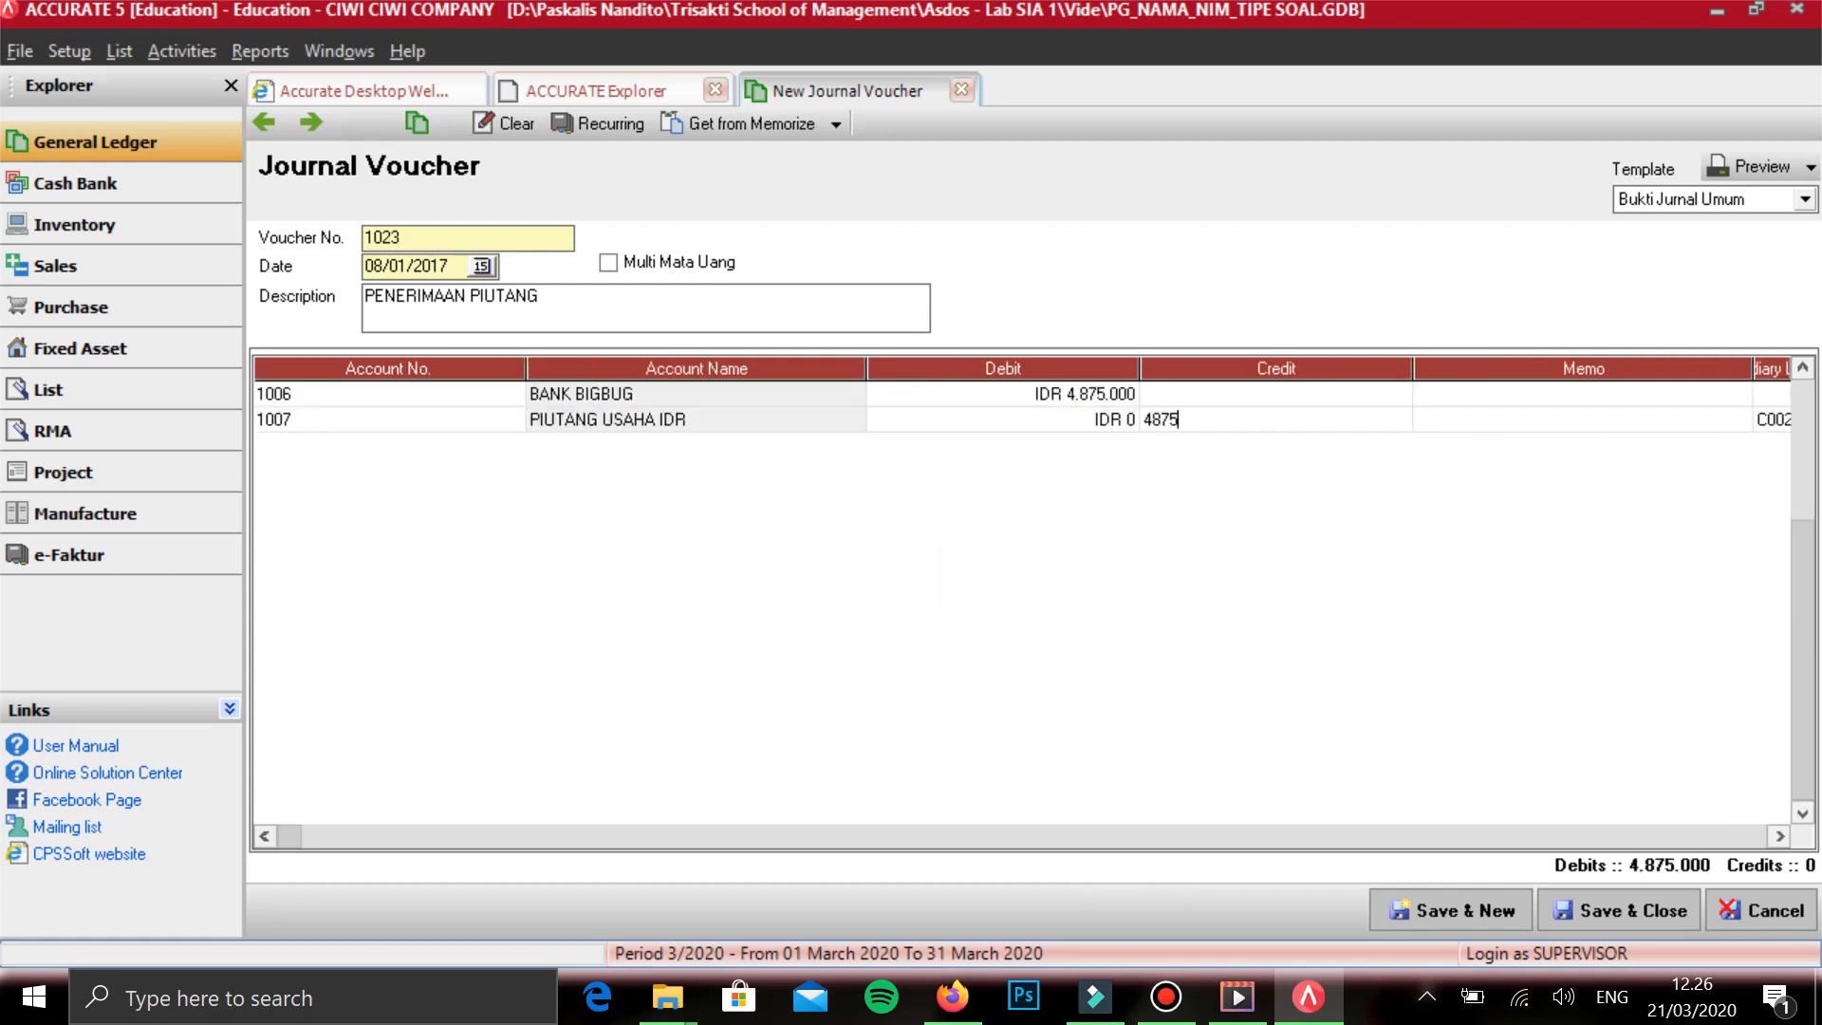
pyautogui.write('00')
pyautogui.press('Tab')
pyautogui.press('Tab')
pyautogui.press('Tab')
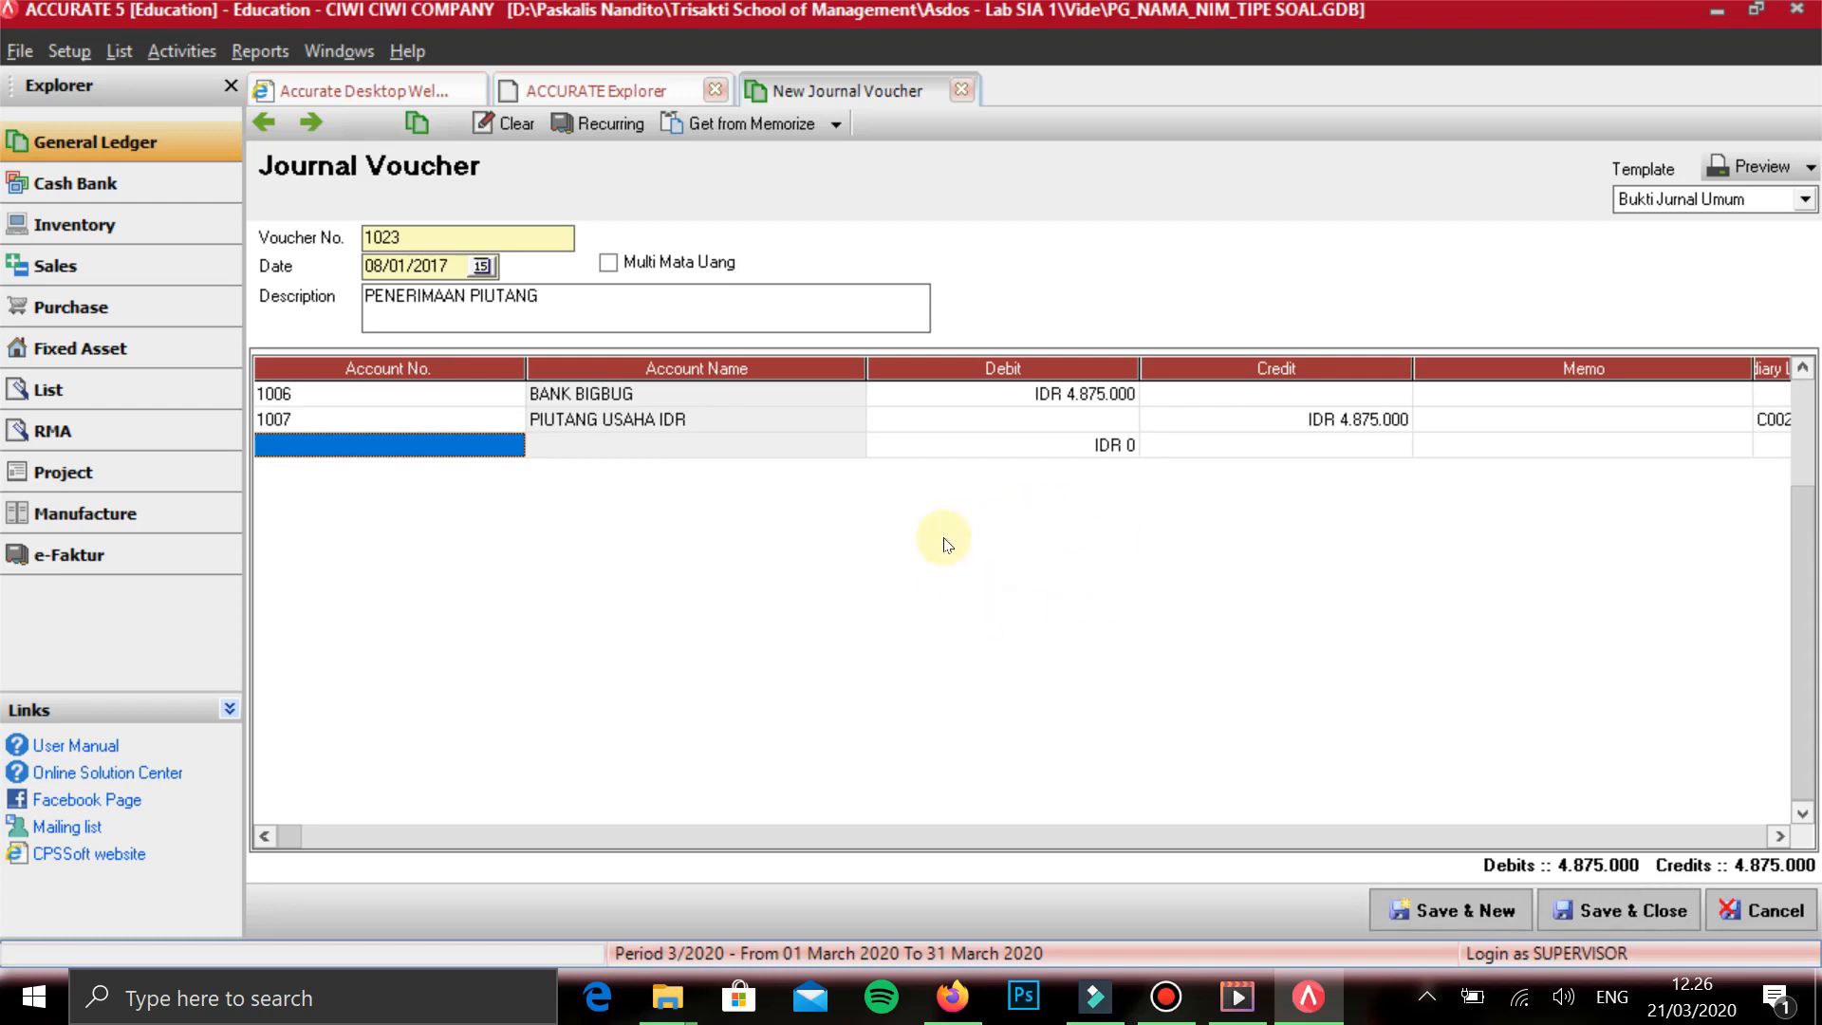
pyautogui.press('Return')
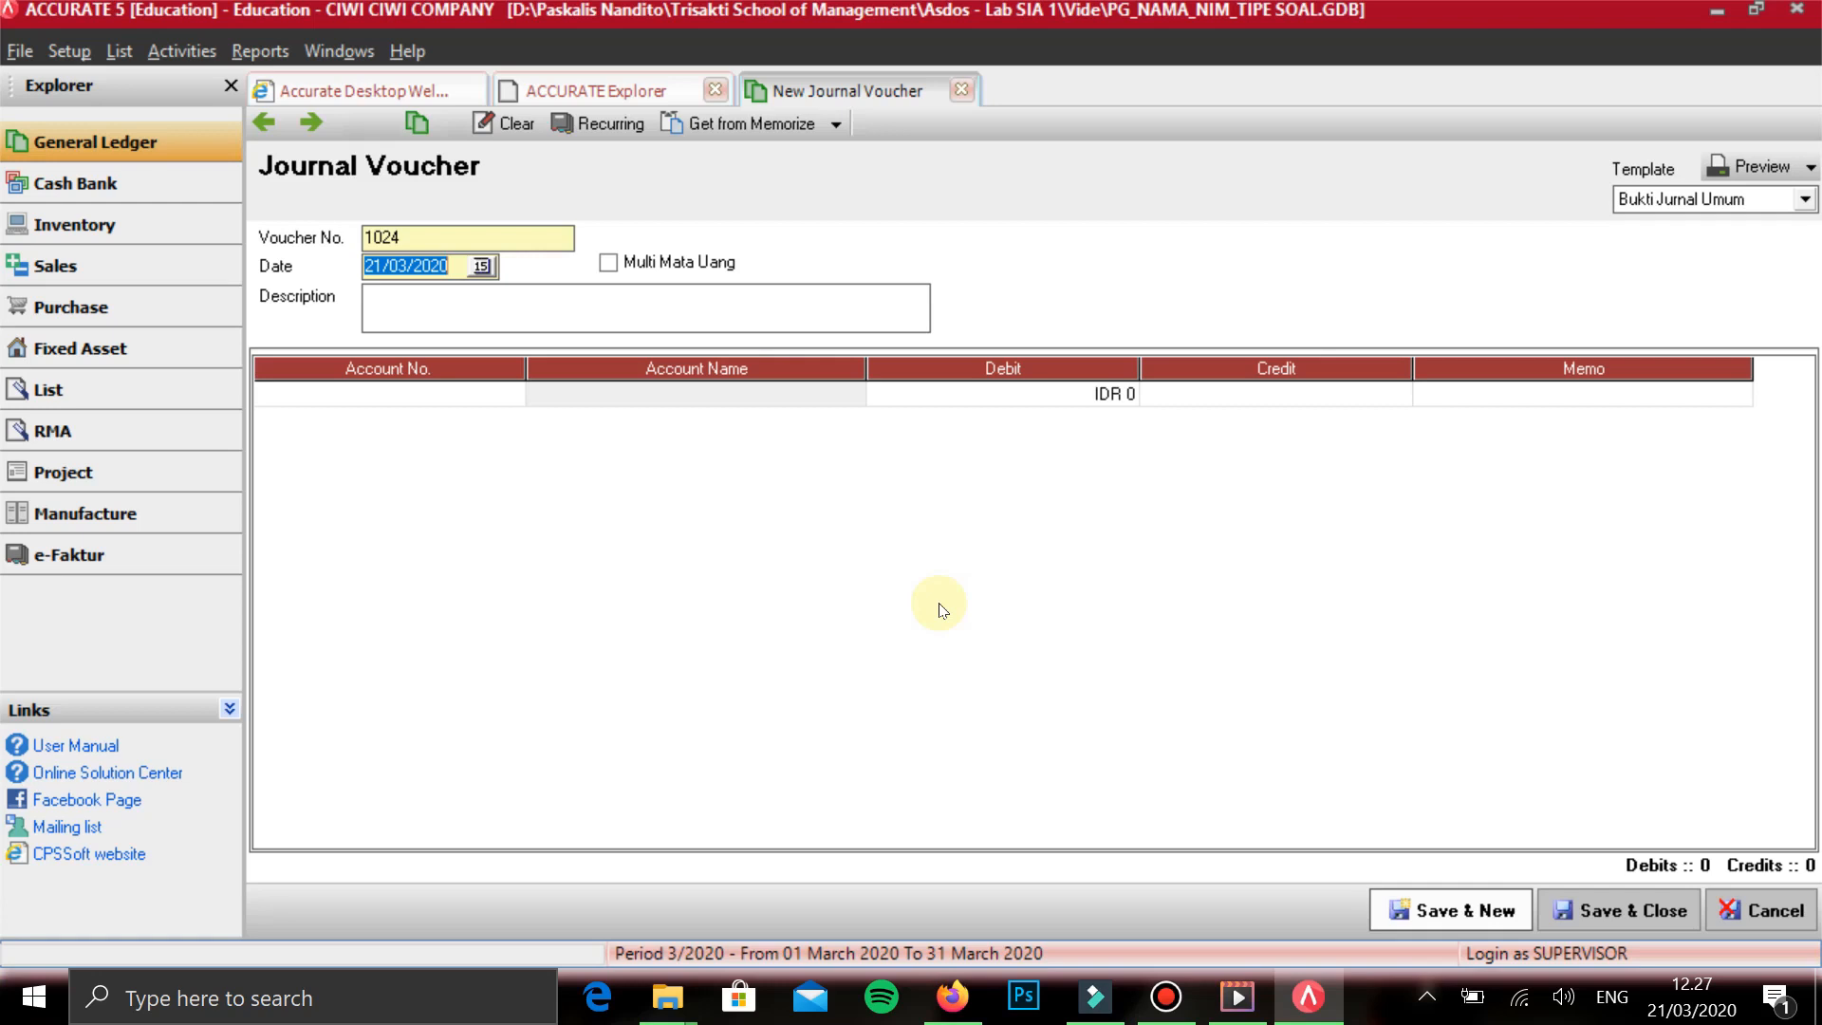
# - Date the new voucher 09/01/2017 and describe it as MELAKUKAN JASA
pyautogui.write('09/01/2017')
pyautogui.press('Tab')
pyautogui.press('Tab')
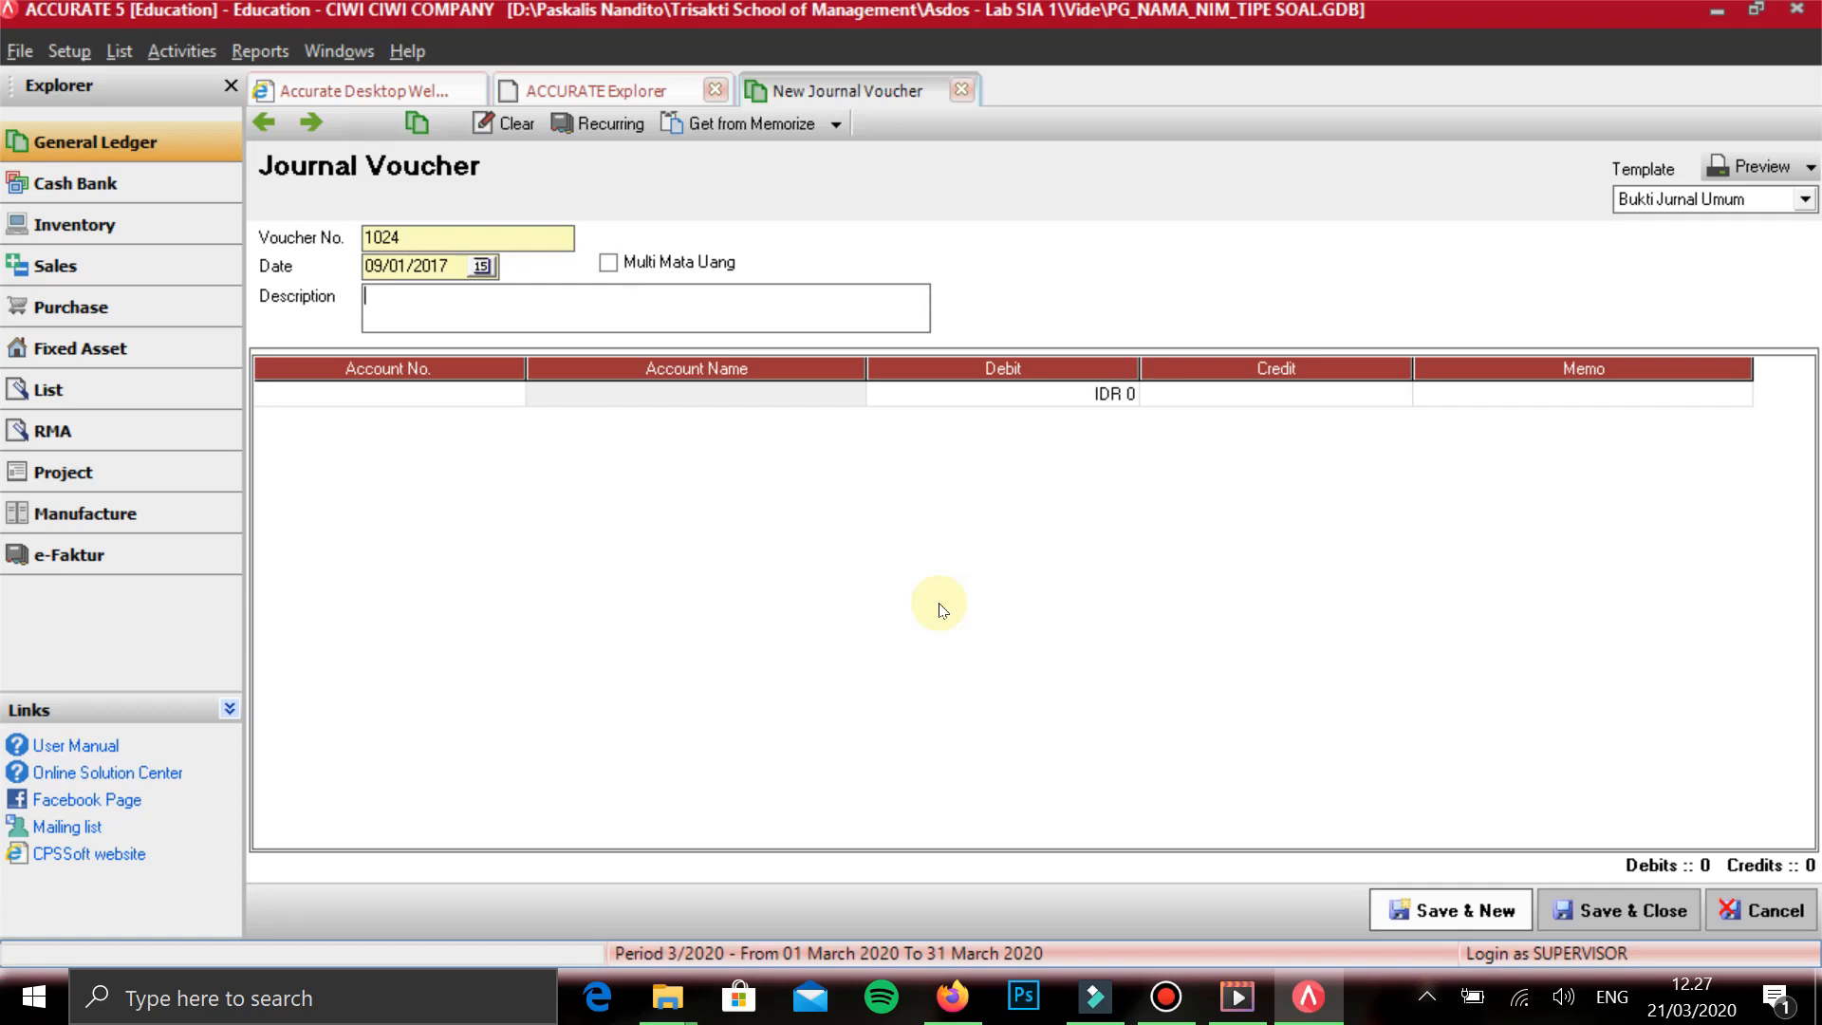
pyautogui.write('MELAKUKAN JASA')
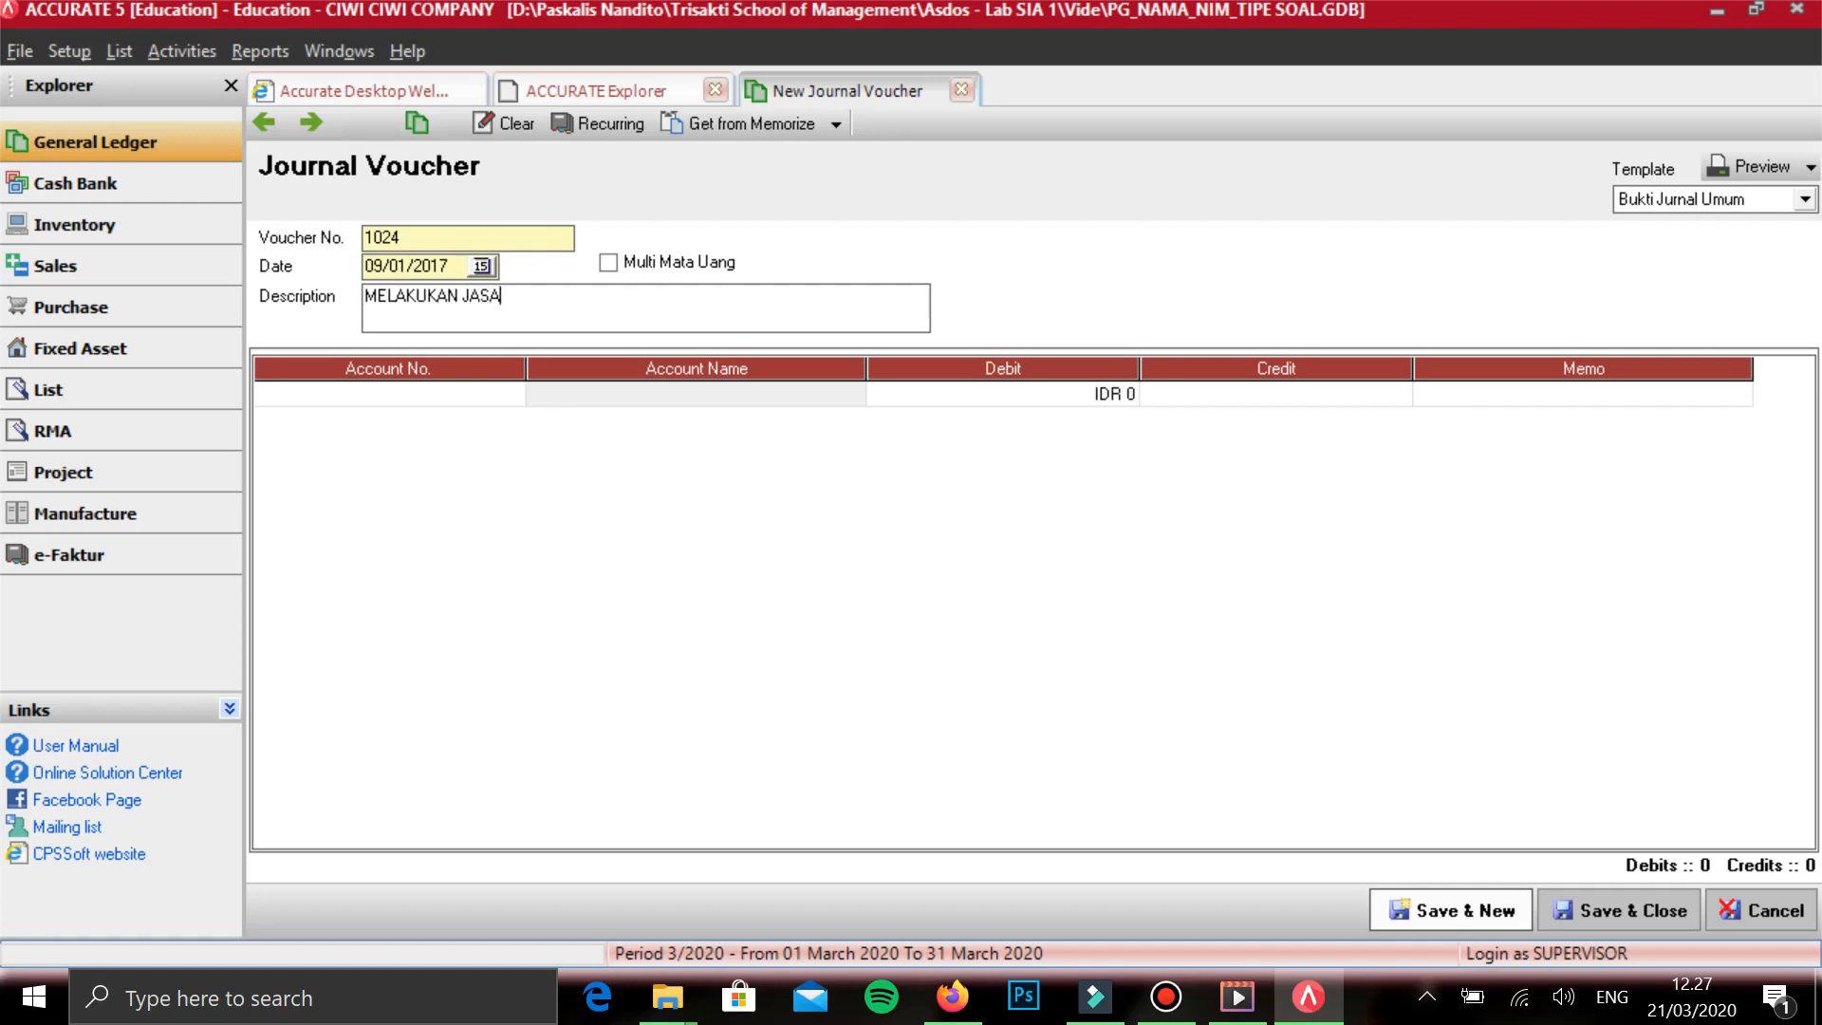
pyautogui.press('Tab')
# - Add PENDAPATAN DITERIMA DIMUKA on the first line with a debit of 720.000 and start a second line
pyautogui.write('PEND')
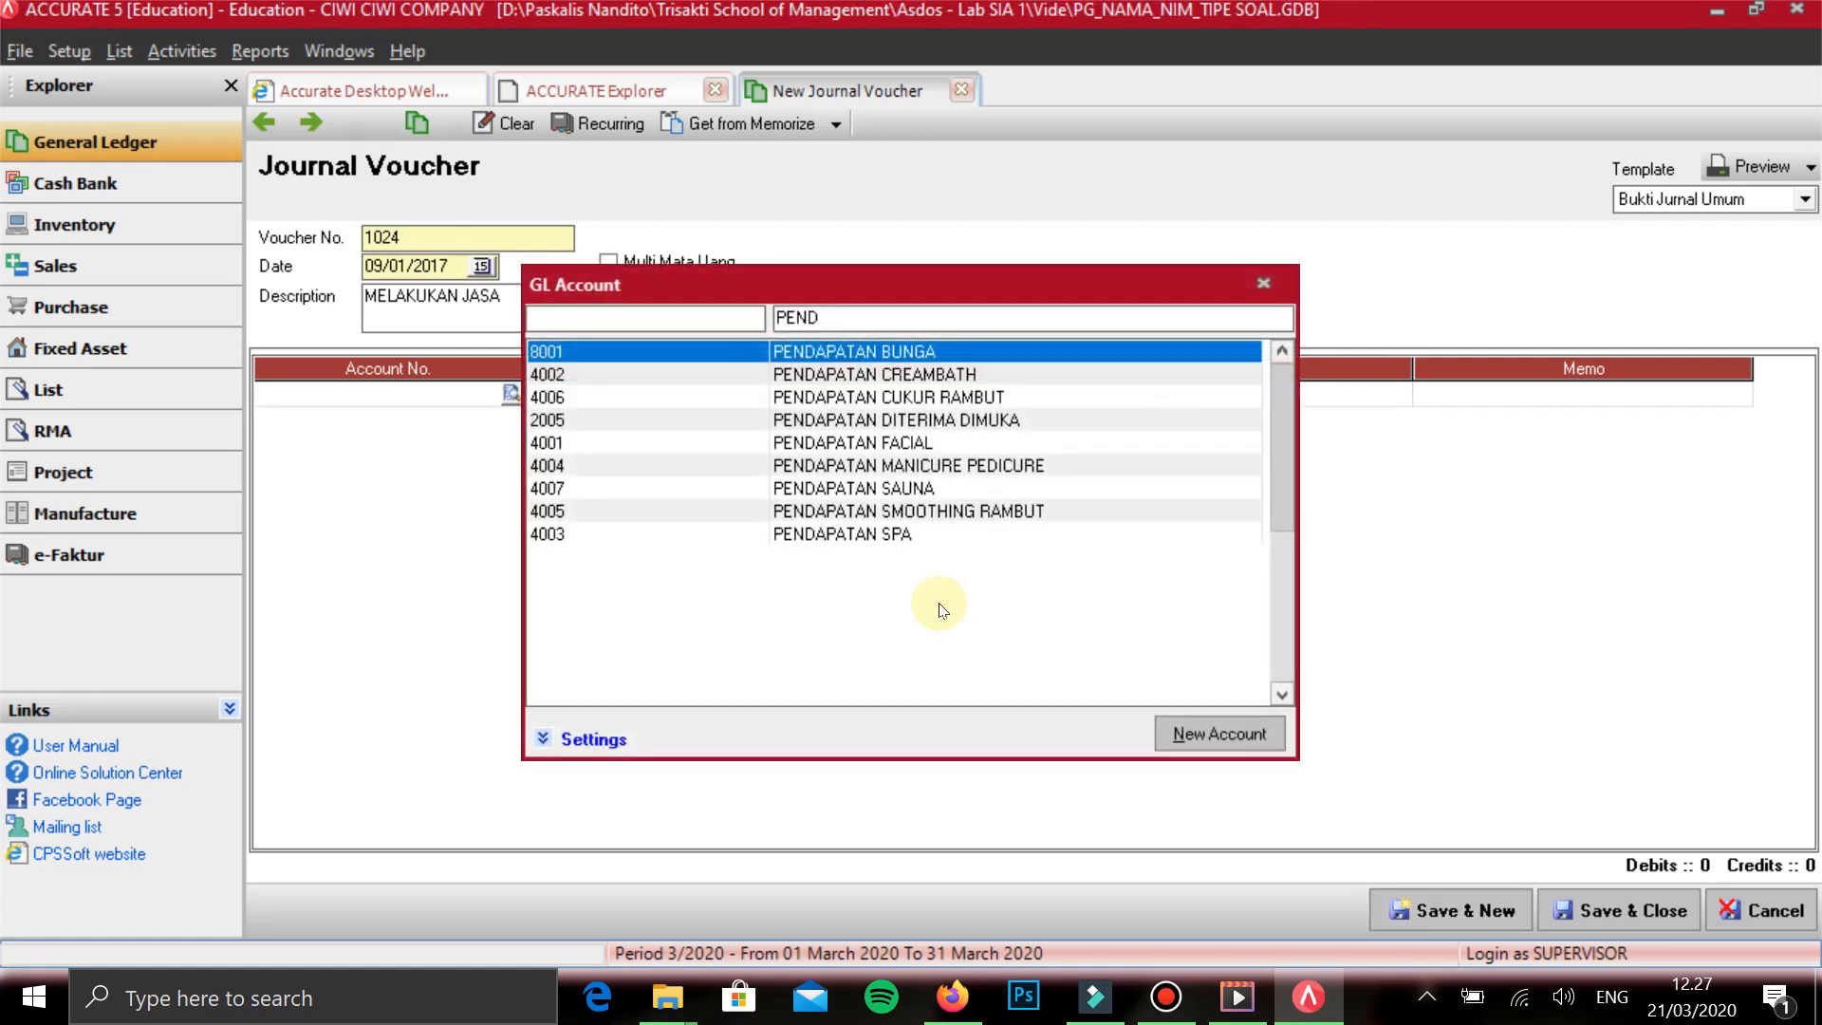
pyautogui.press('Down')
pyautogui.press('Down')
pyautogui.press('Down')
pyautogui.press('Return')
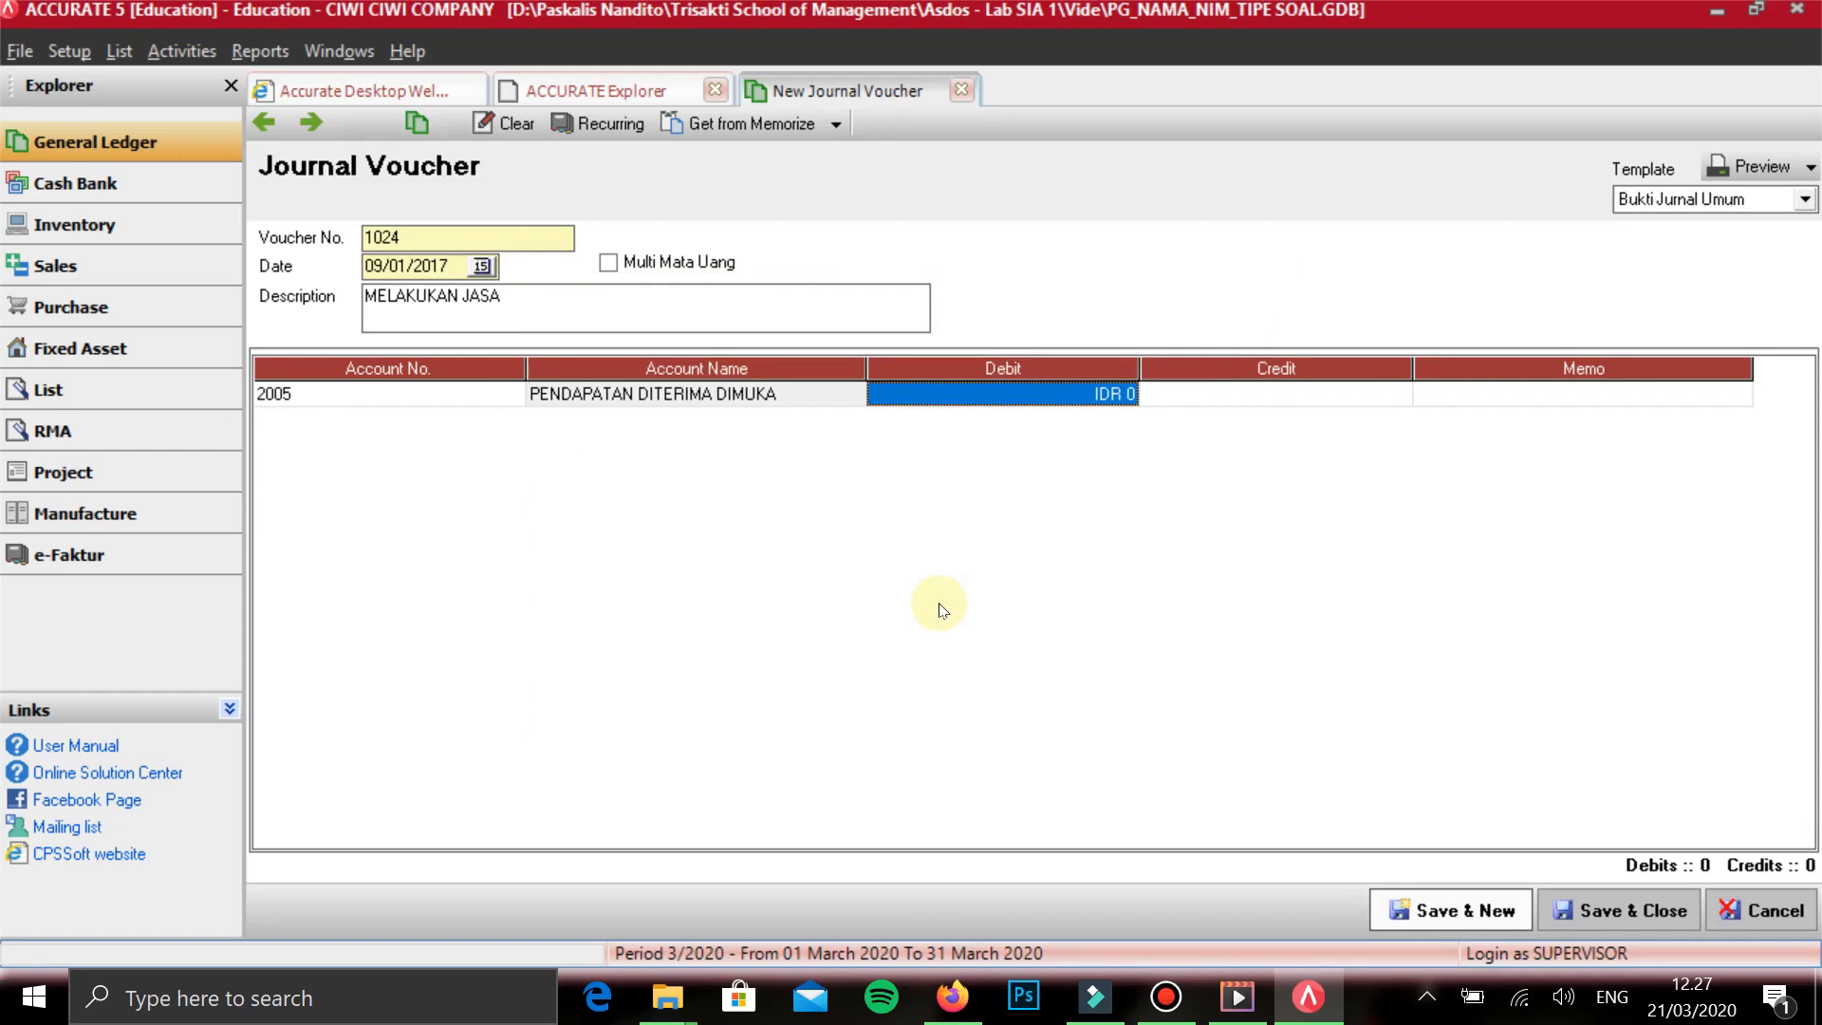
pyautogui.write('720000')
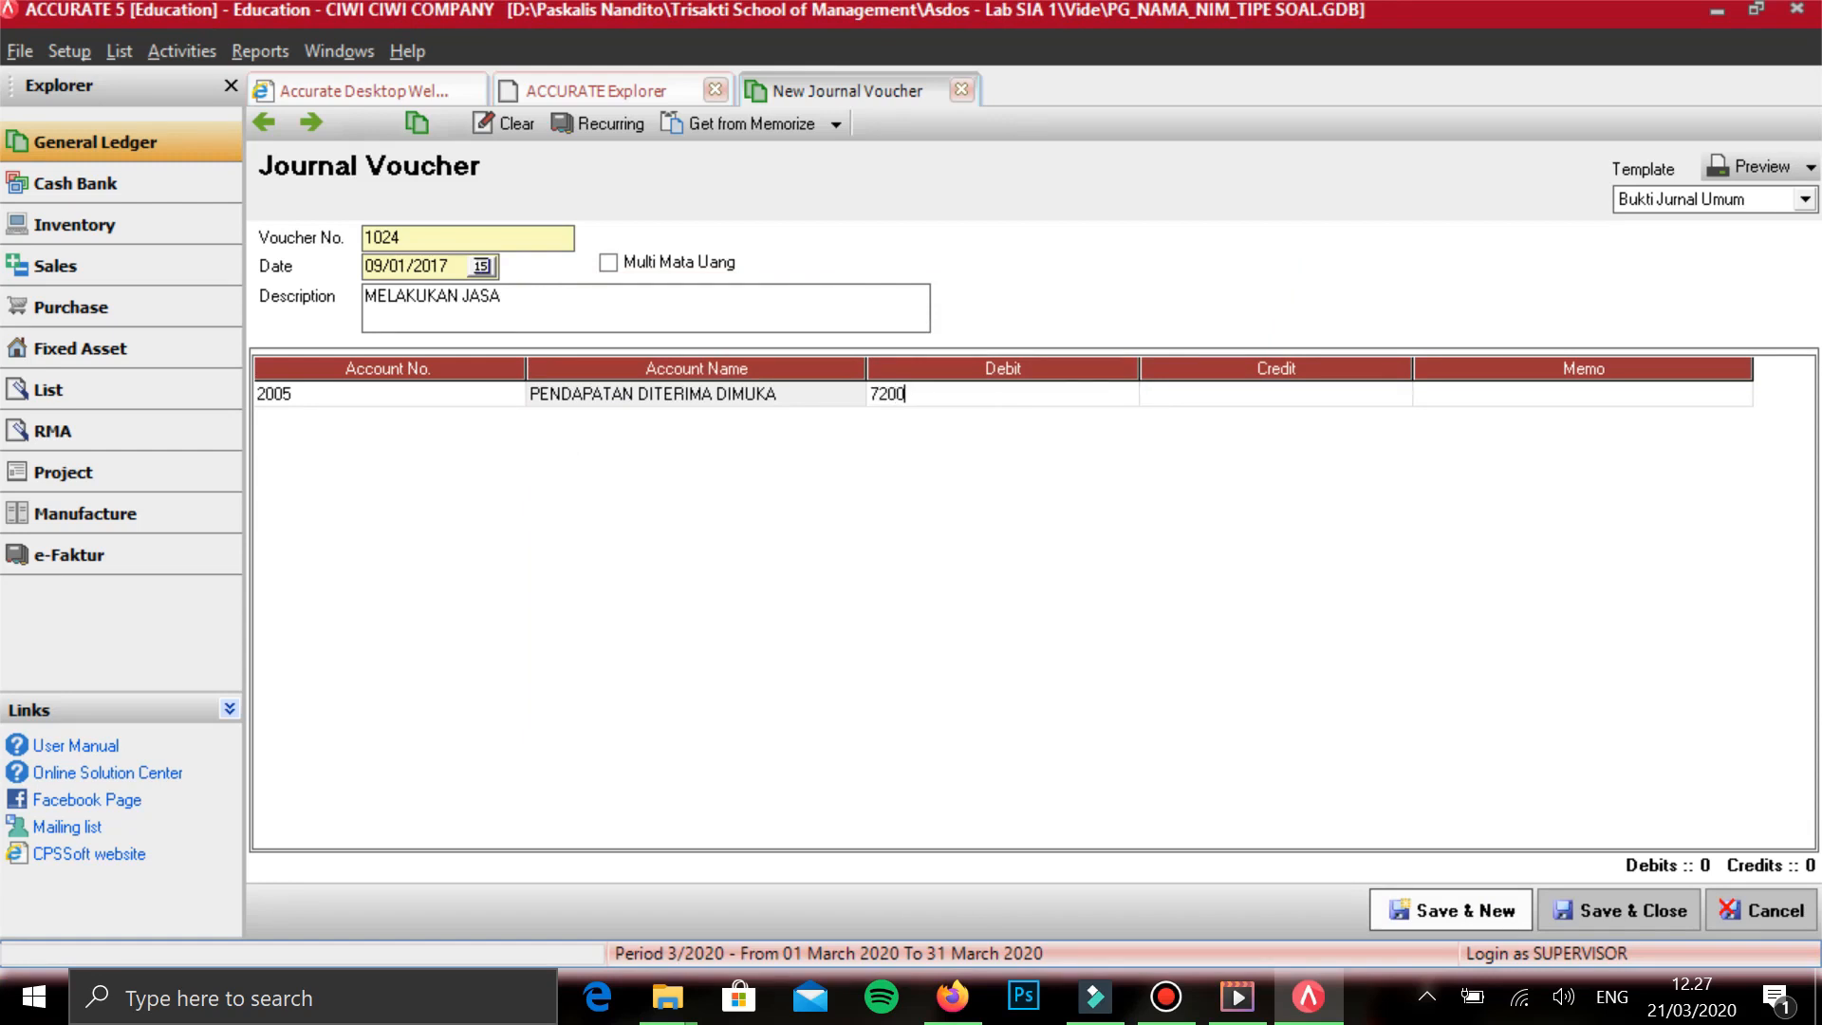
pyautogui.press('Tab')
pyautogui.press('Tab')
pyautogui.press('Tab')
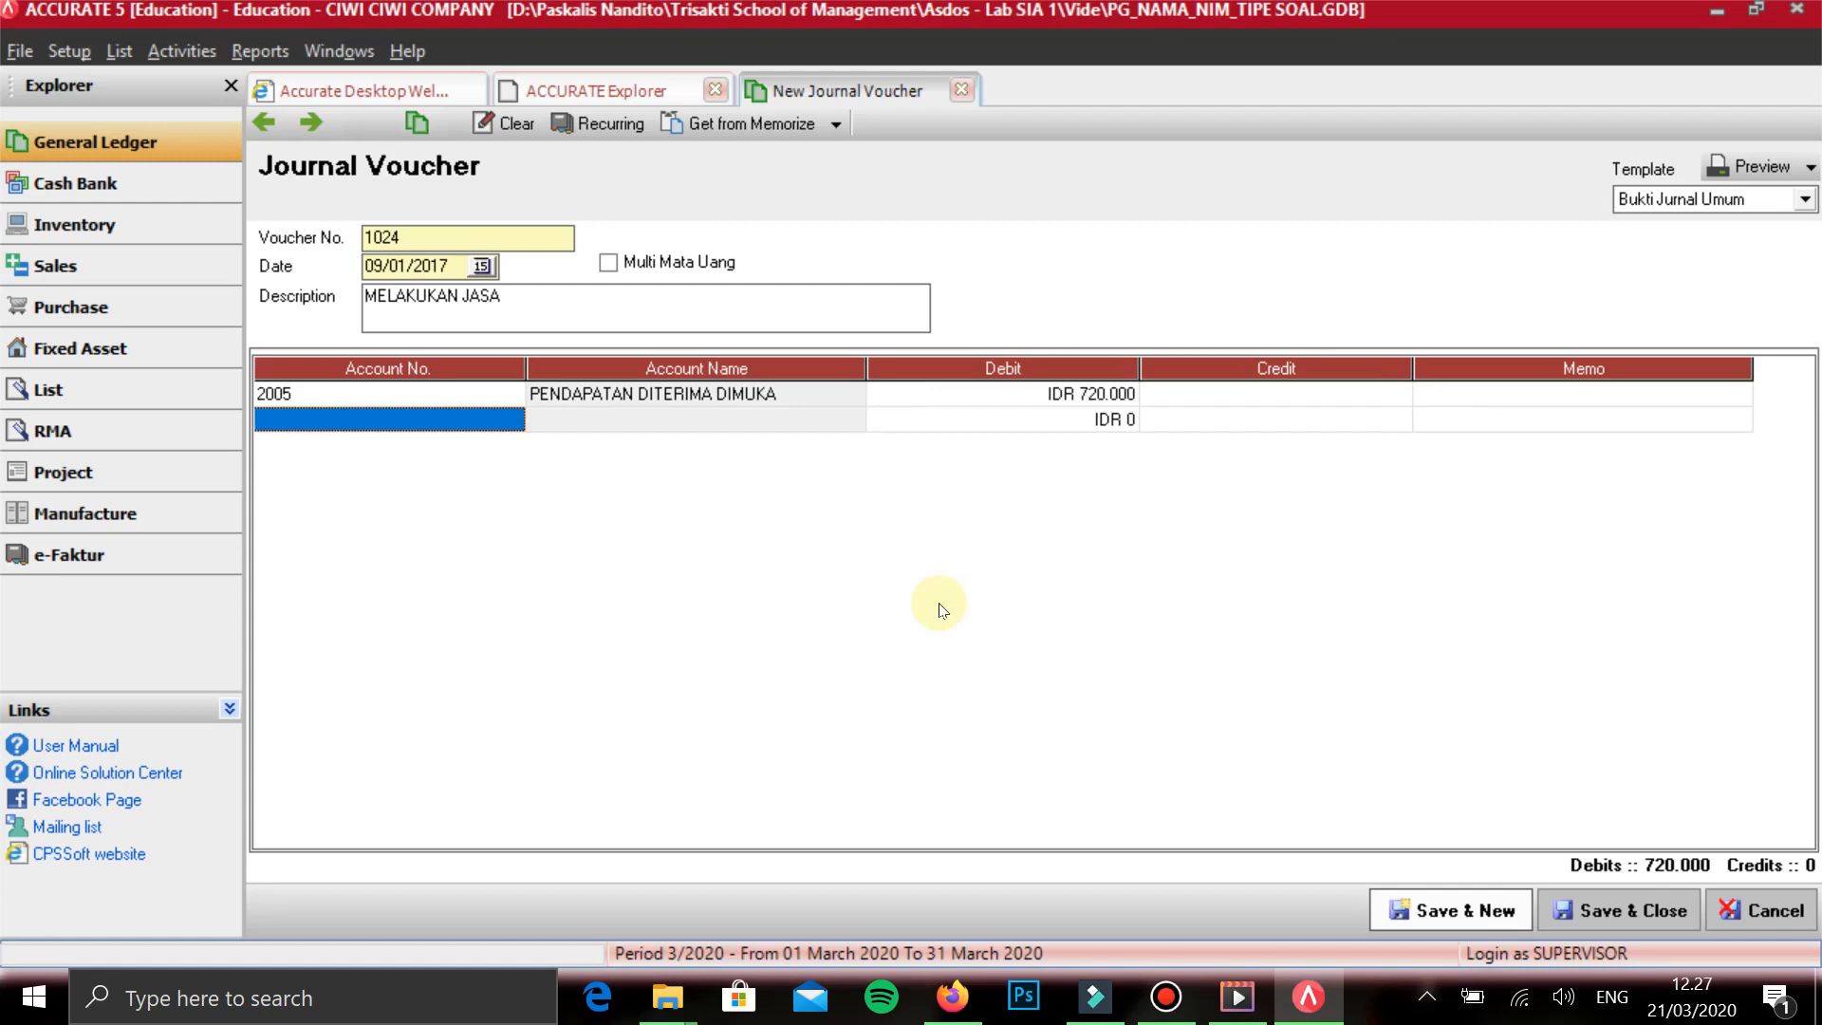
# - Add PENDAPATAN FACIAL on the second voucher line with a credit of 250.000
pyautogui.write('PENDAPA')
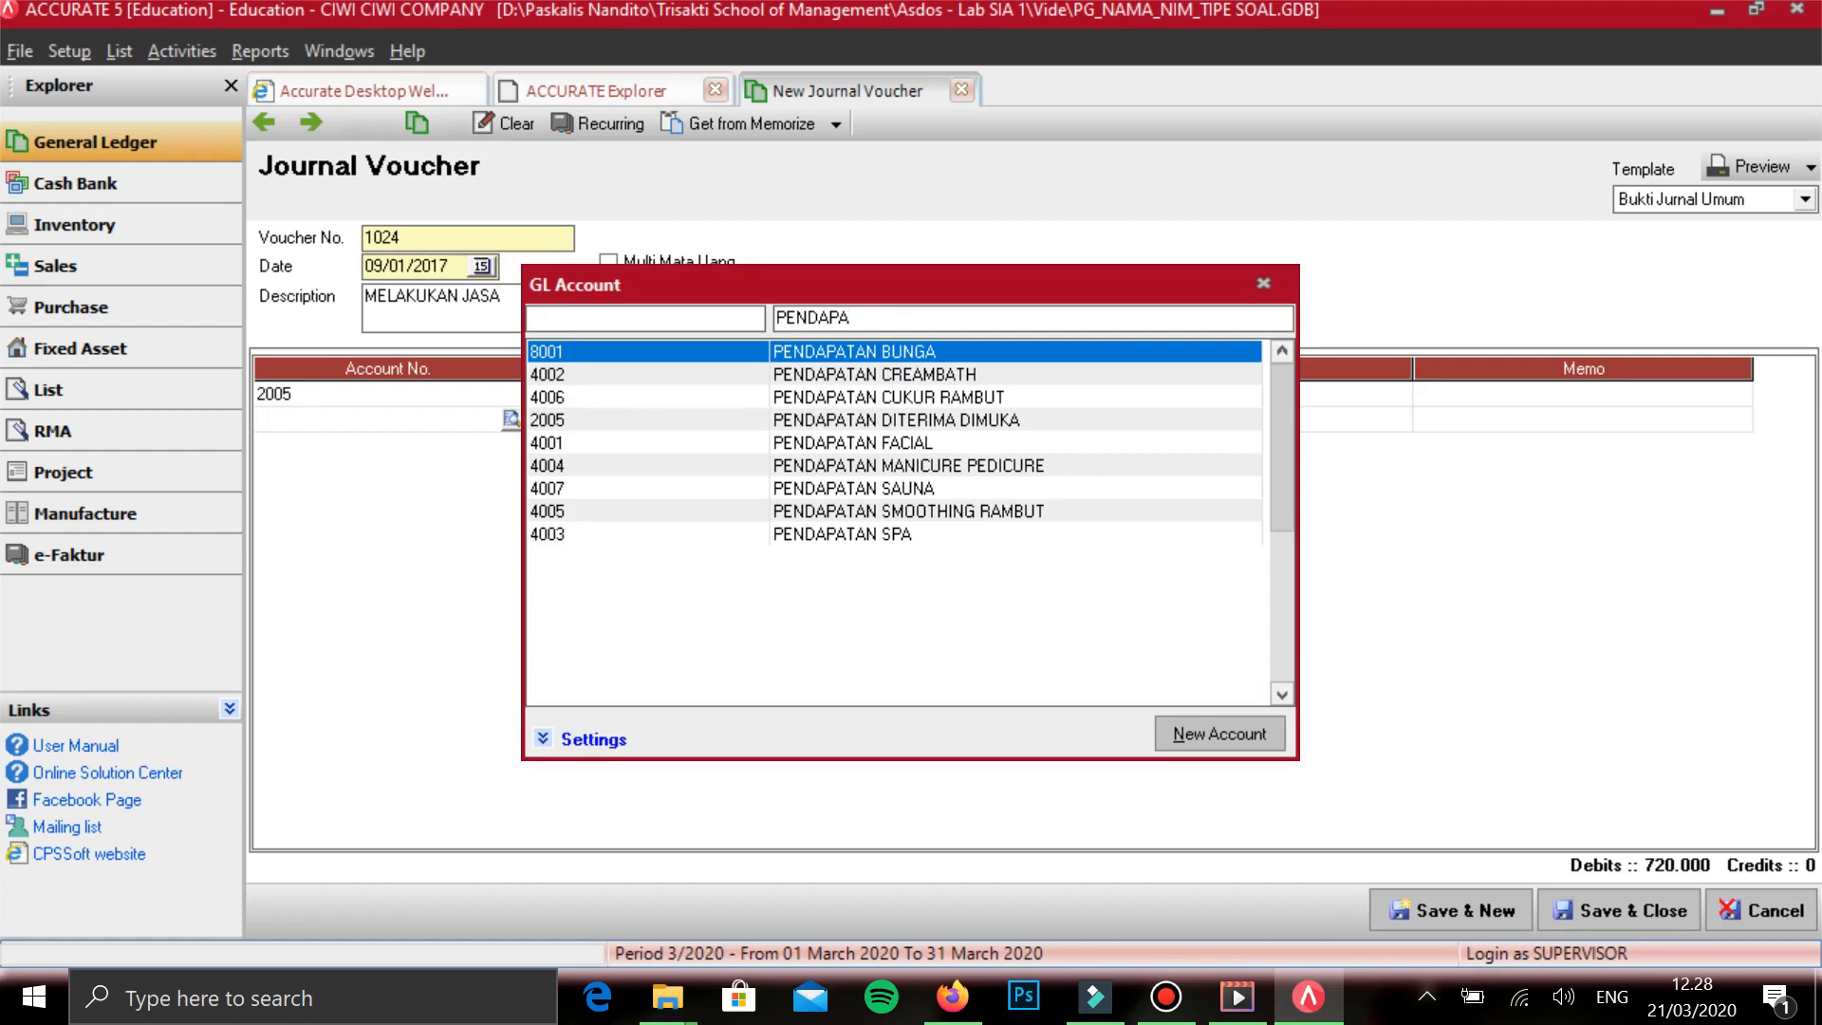
pyautogui.press('Down')
pyautogui.press('Down')
pyautogui.press('Down')
pyautogui.press('Down')
pyautogui.press('Return')
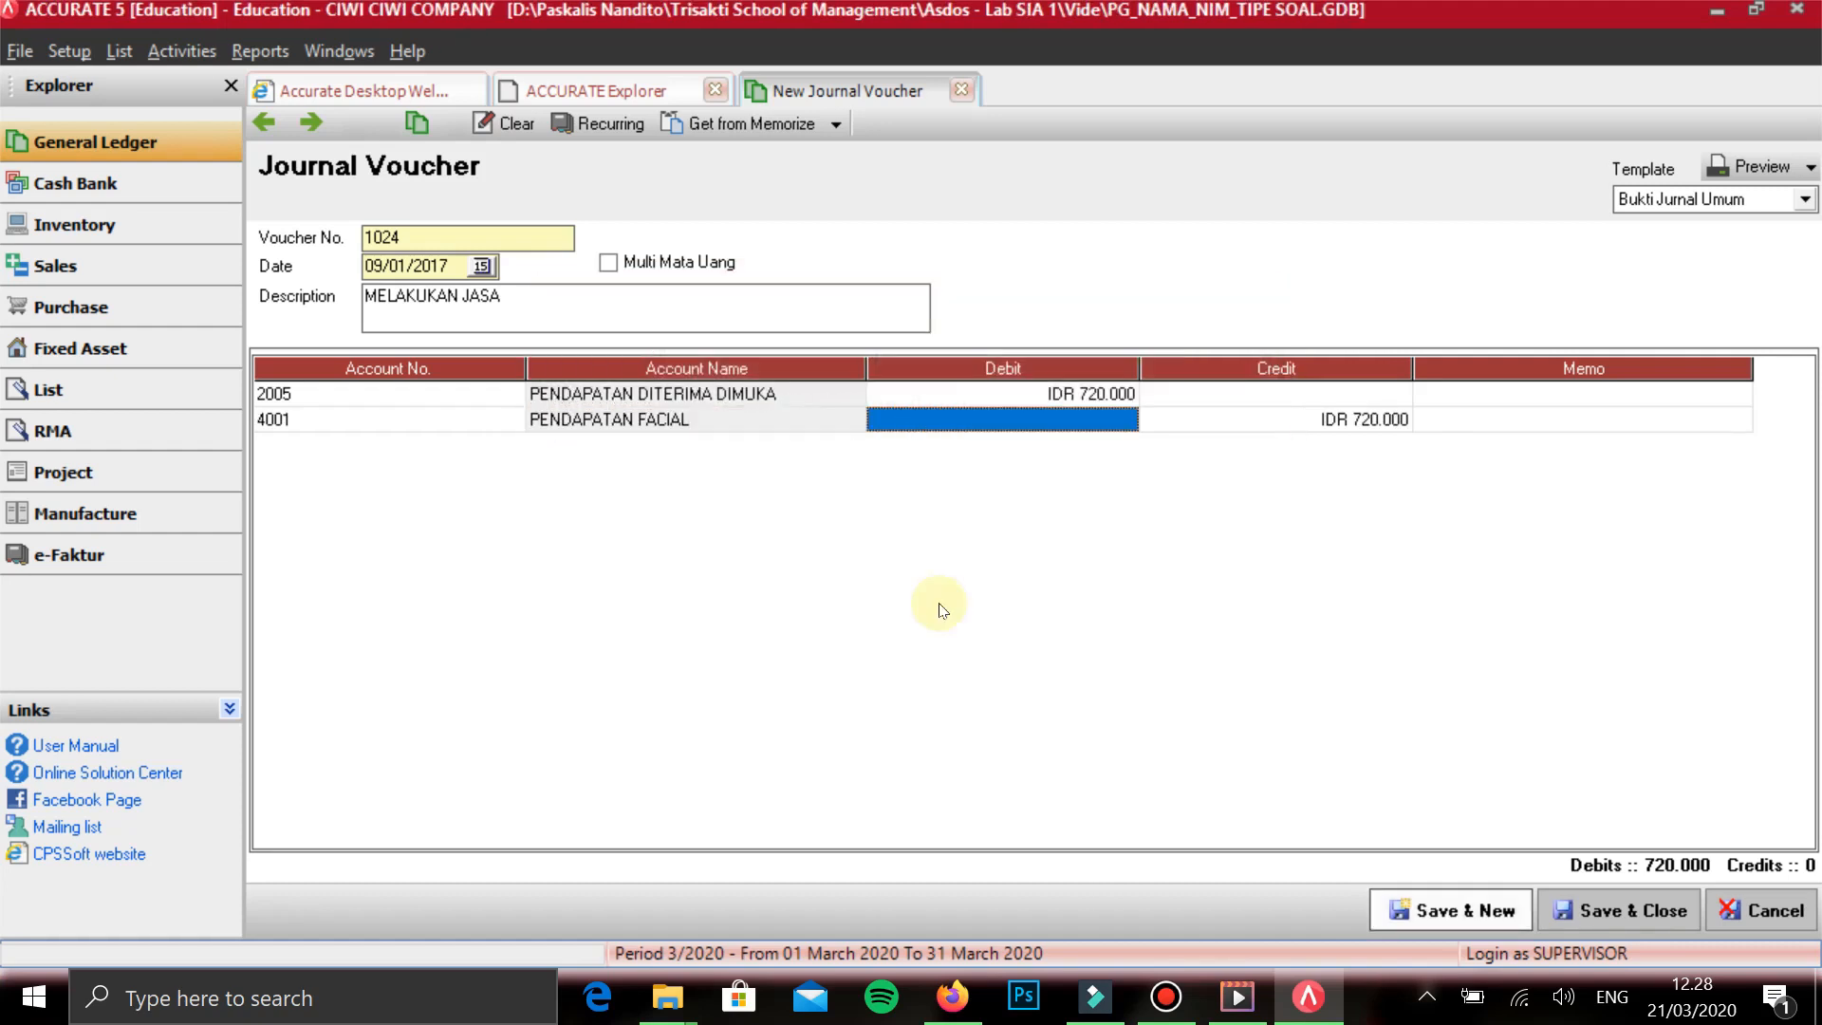
pyautogui.press('Tab')
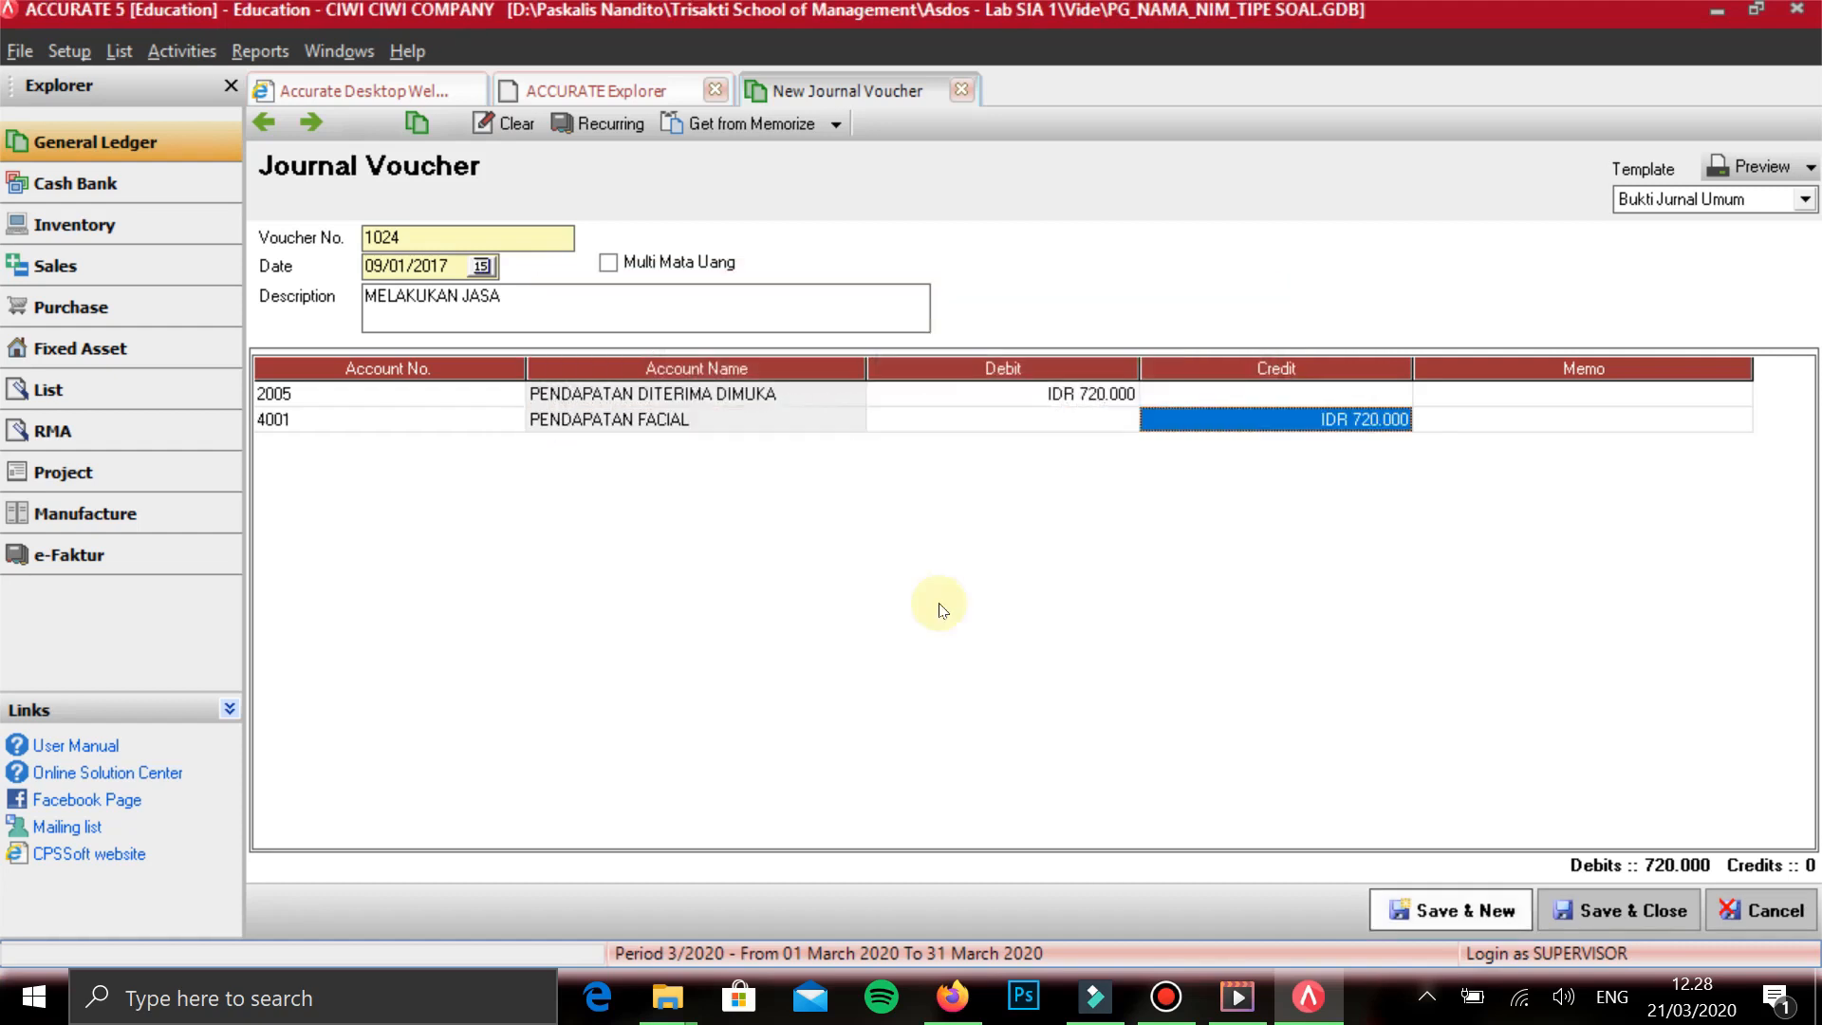
pyautogui.write('250000')
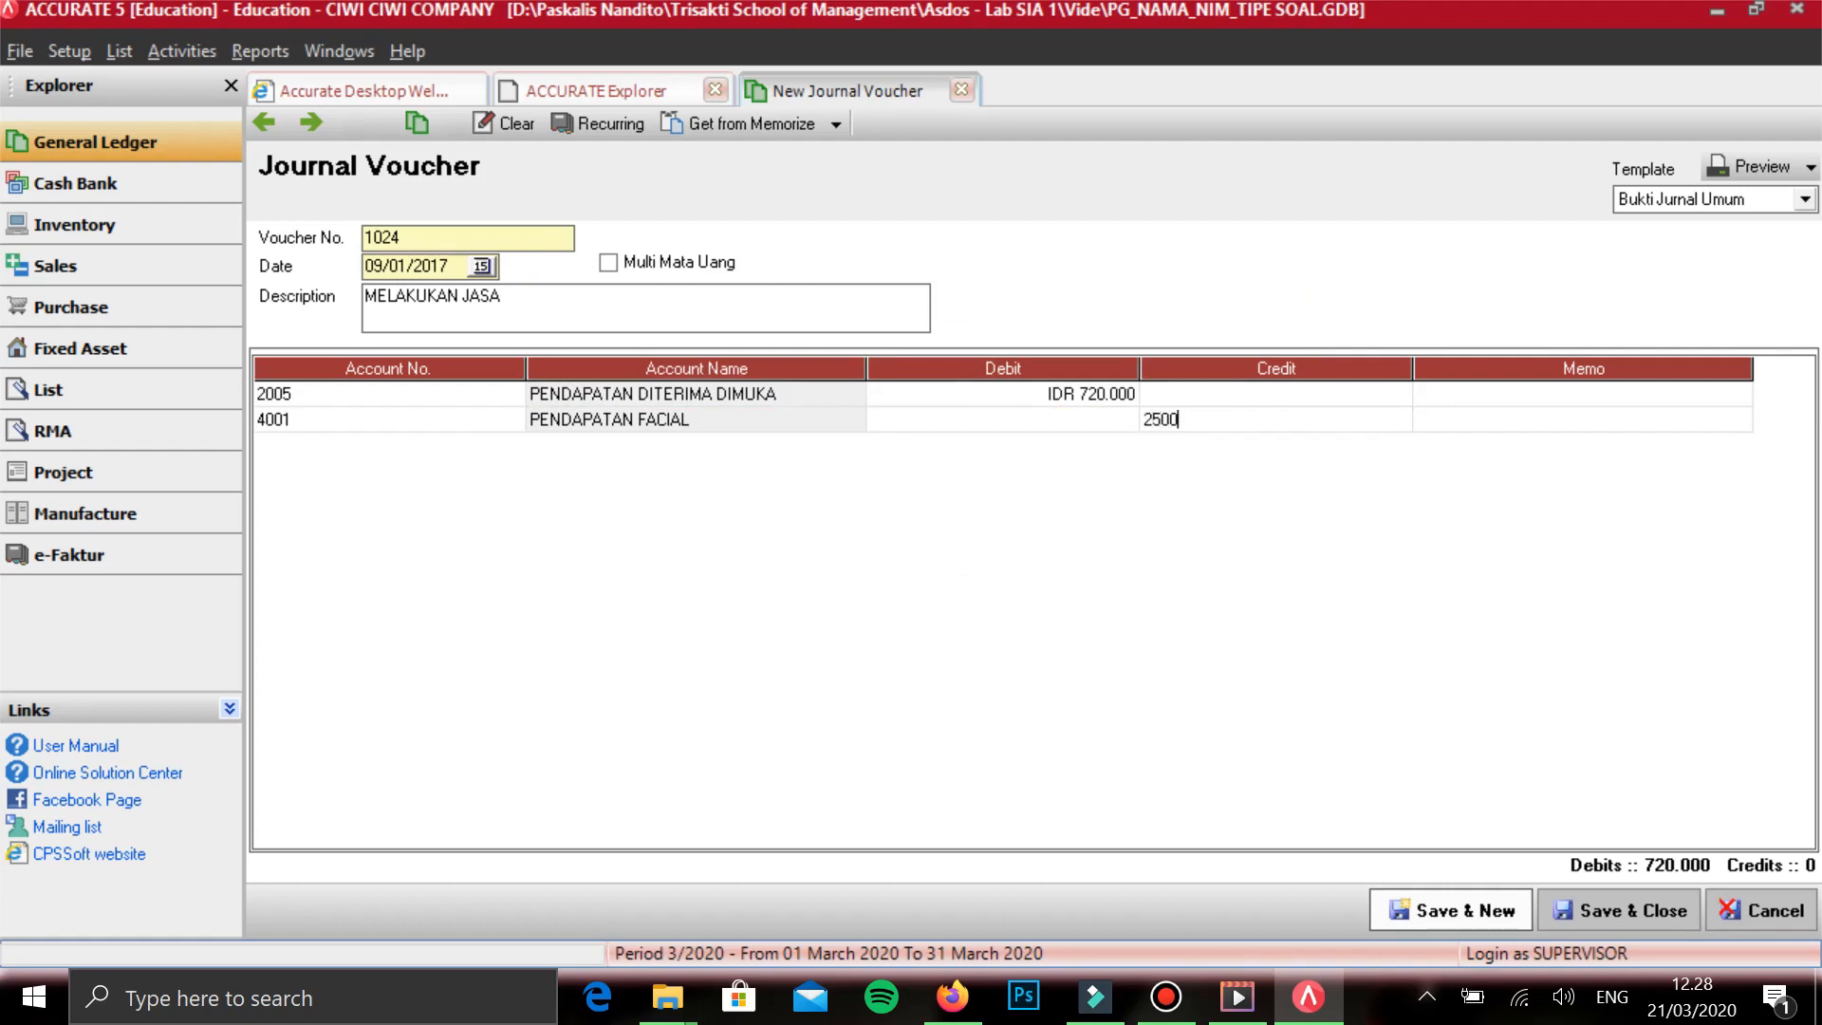
pyautogui.press('Tab')
pyautogui.press('Tab')
pyautogui.press('Tab')
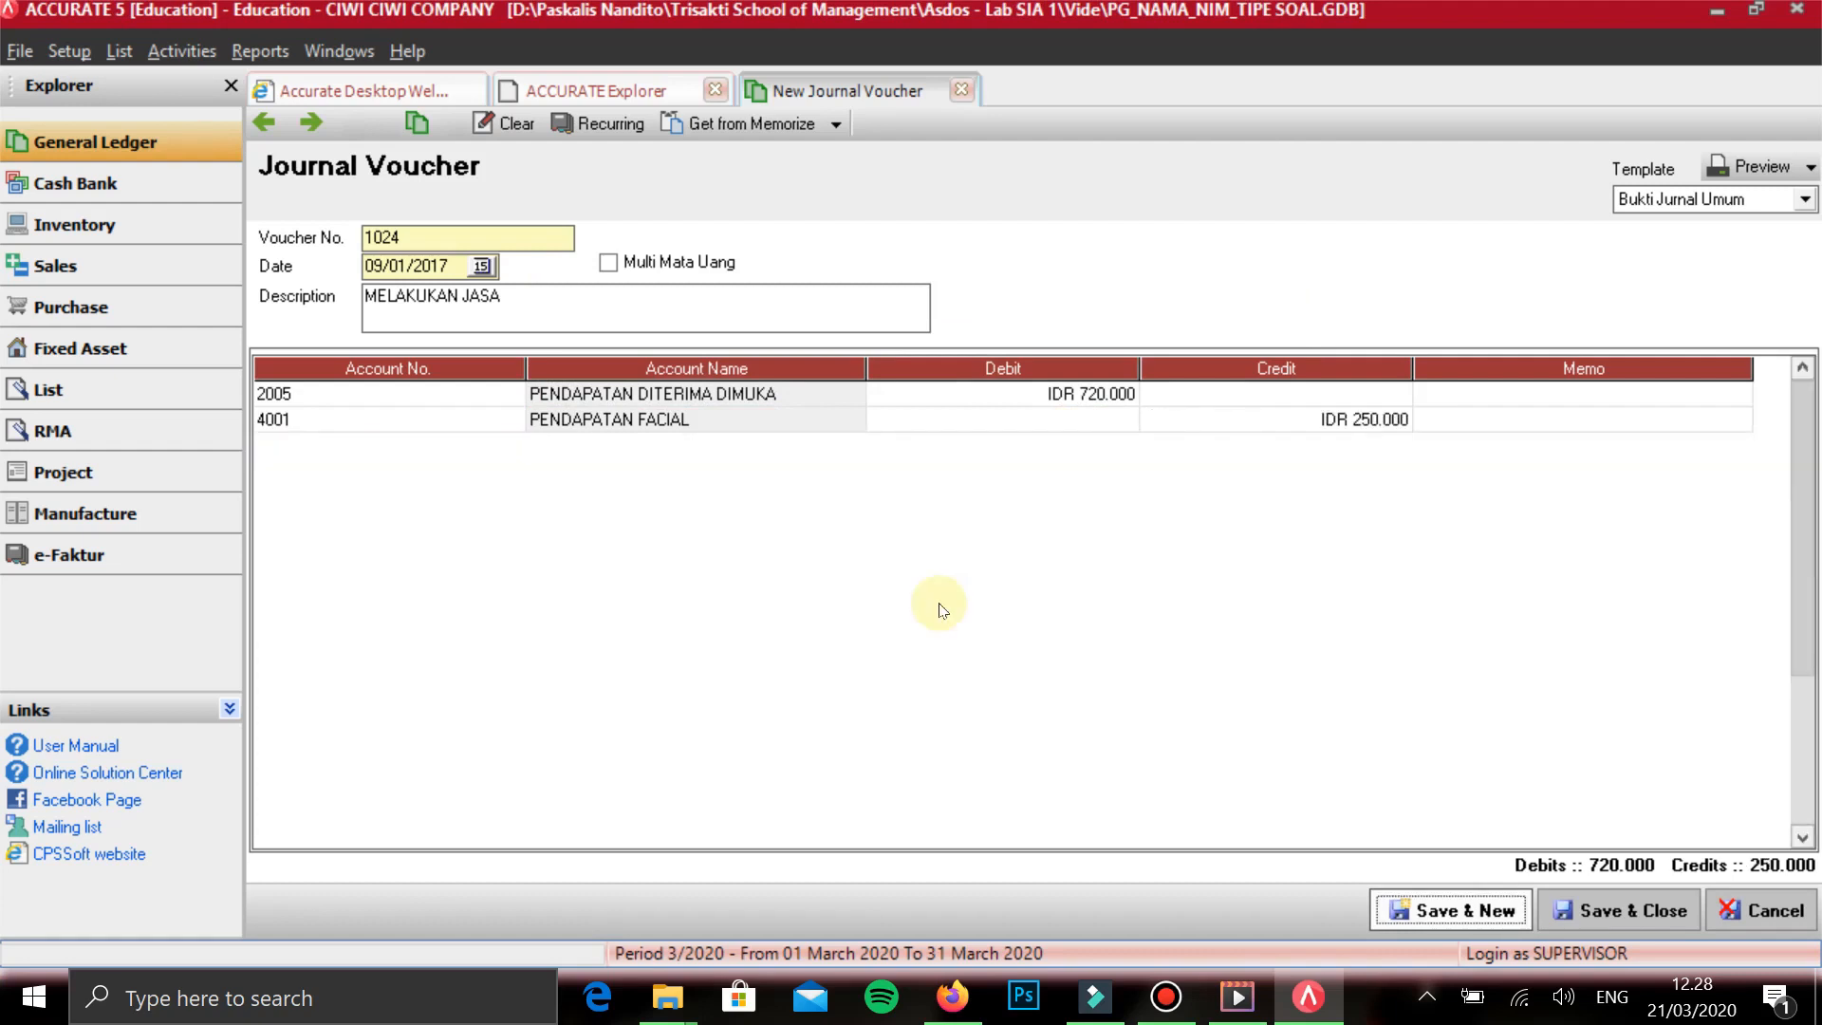
pyautogui.click(848, 607)
pyautogui.click(1023, 278)
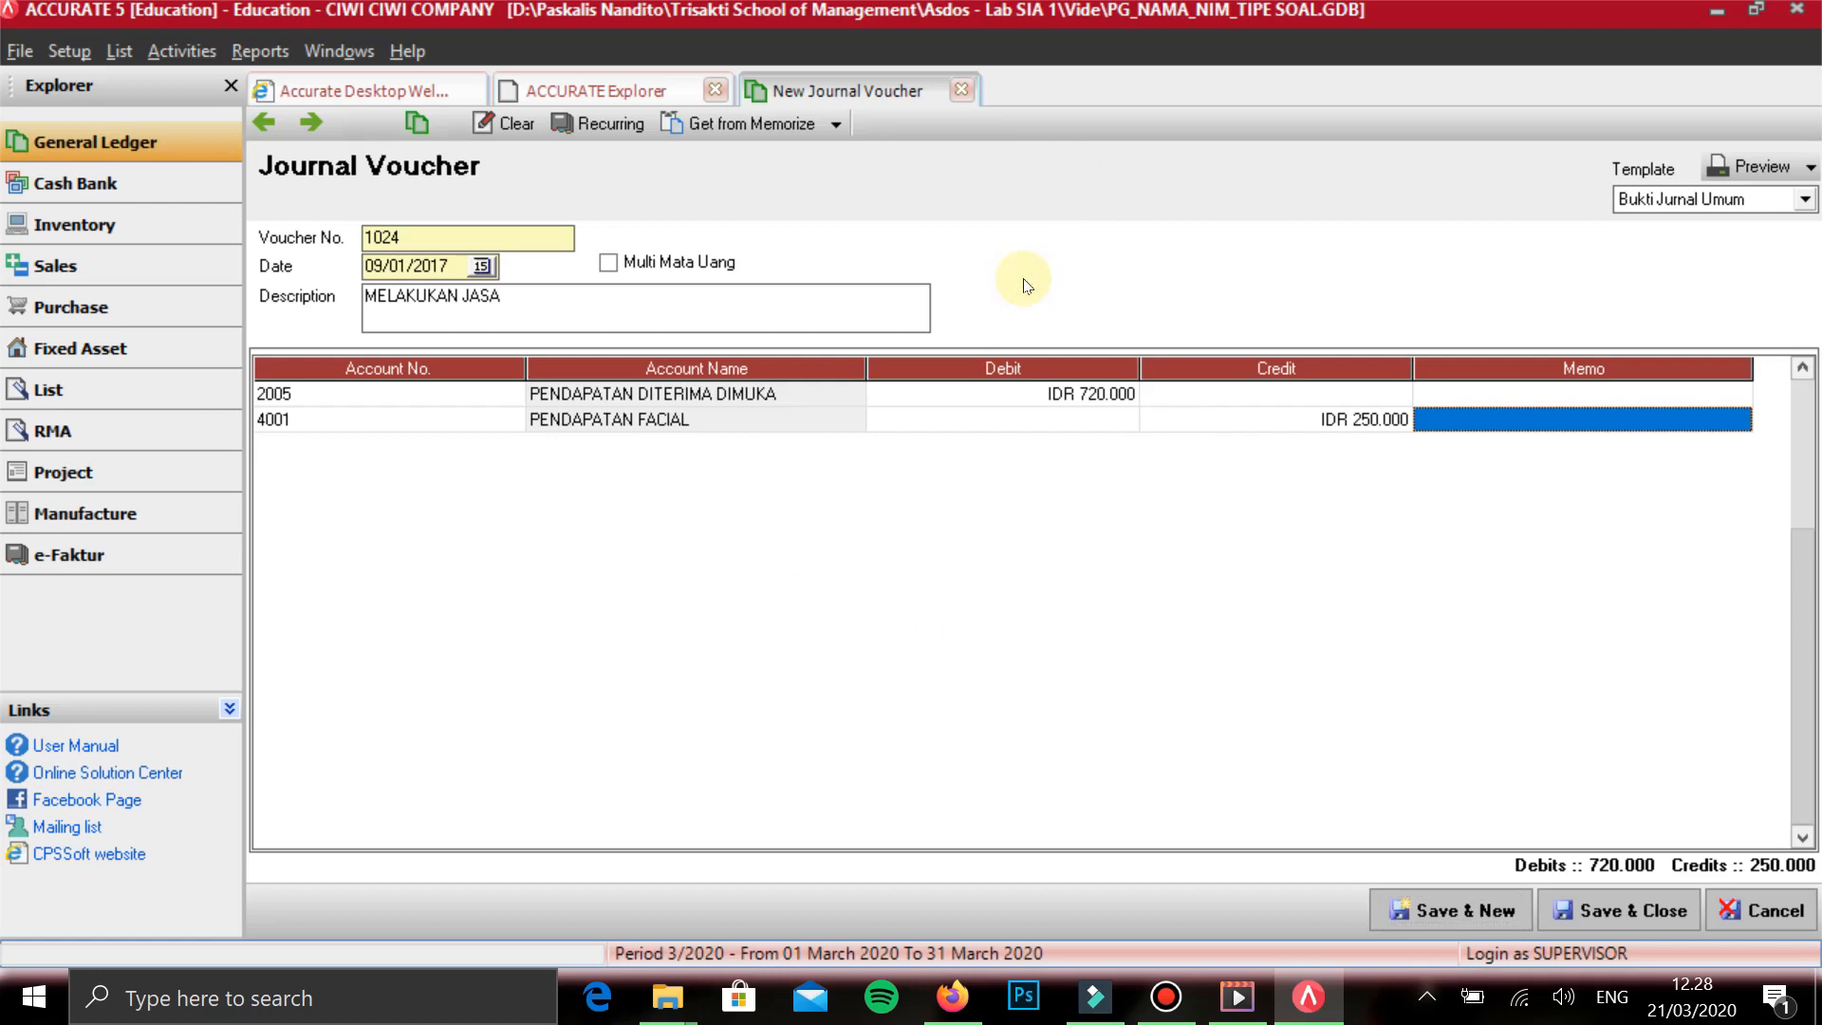
# - Add PENDAPATAN SAUNA on the third line with the balancing credit of 470.000, then save the voucher and start a new one
pyautogui.press('Tab')
pyautogui.write('SAUN')
pyautogui.press('Return')
pyautogui.press('Return')
pyautogui.press('Return')
pyautogui.press('Return')
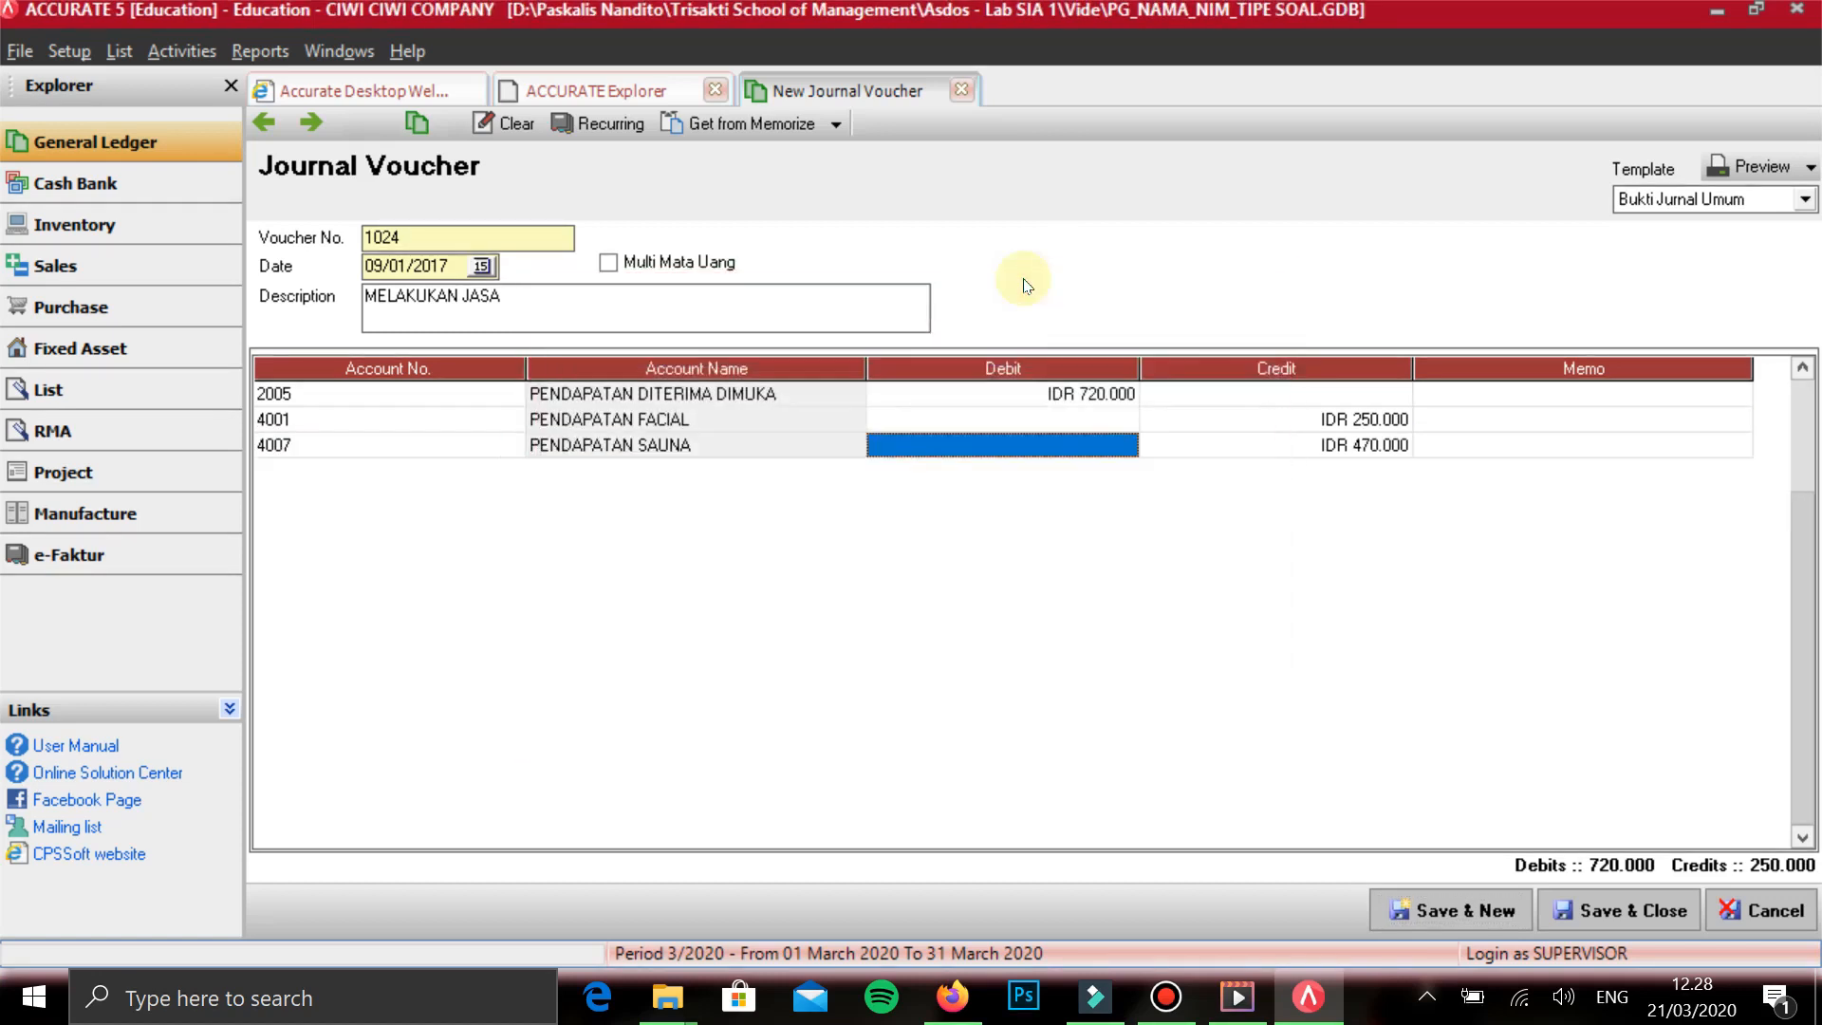
pyautogui.press('Up')
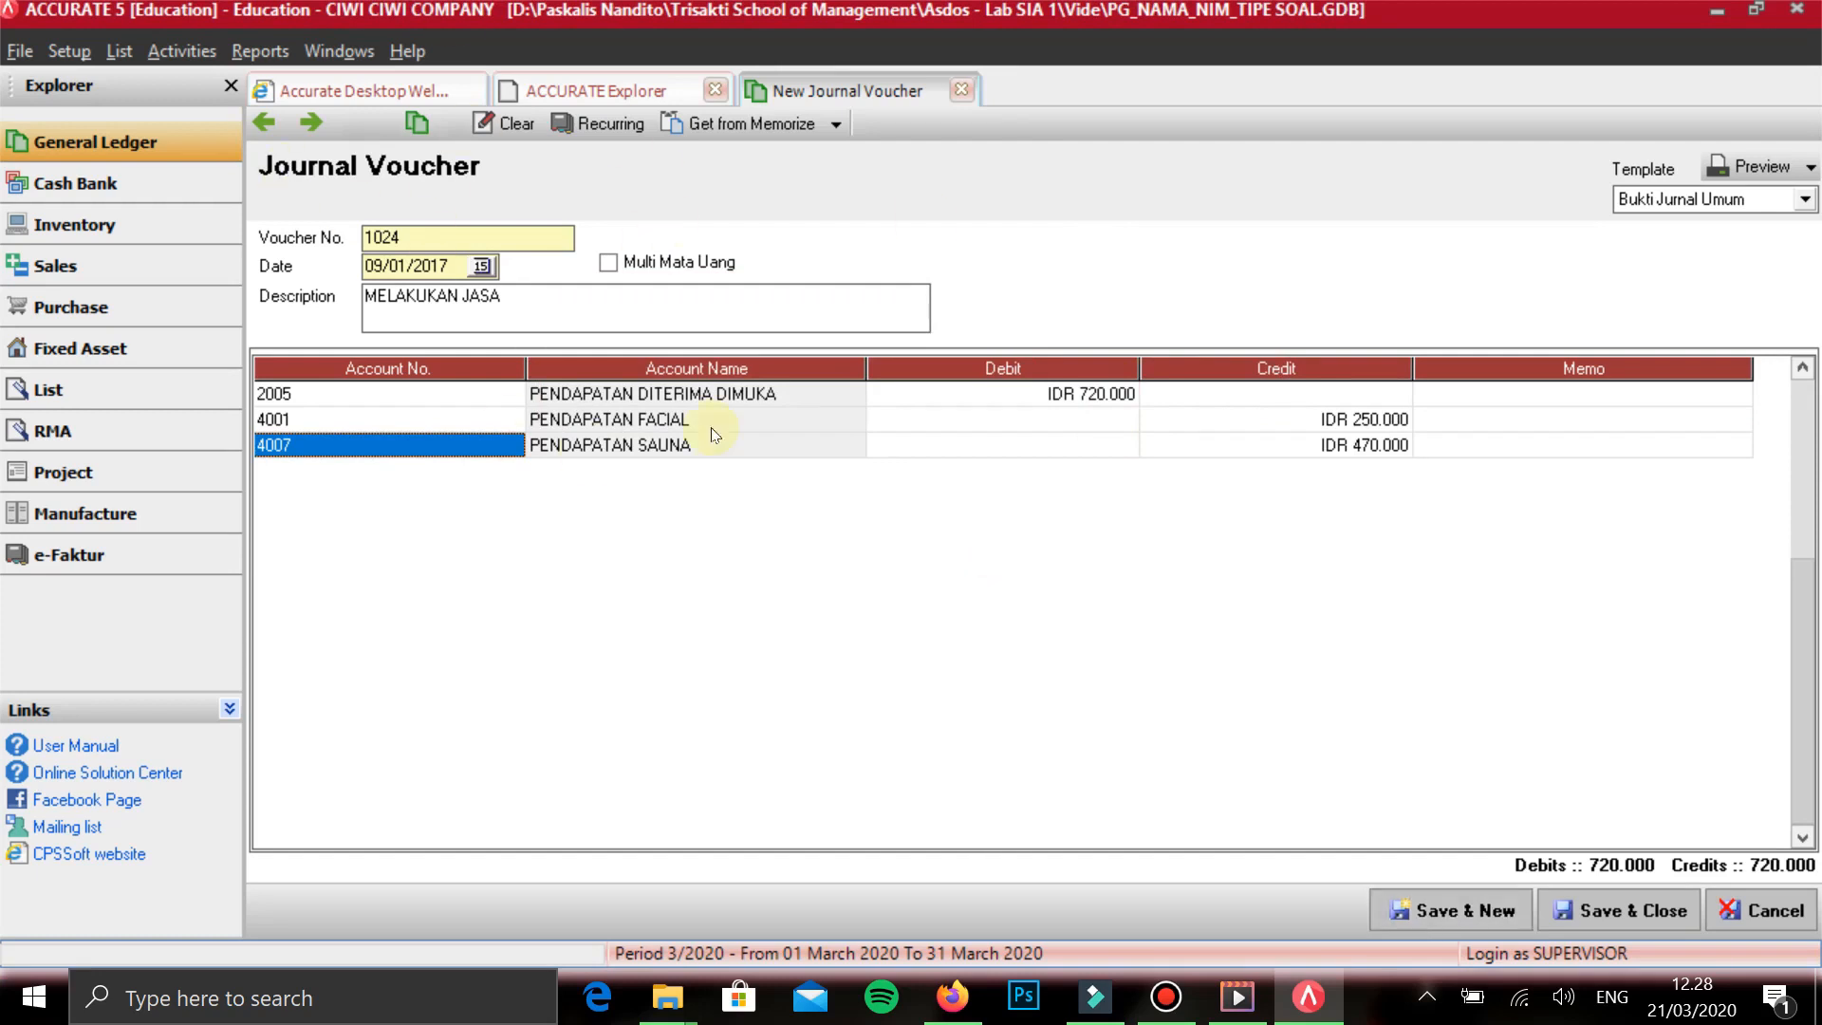
pyautogui.hotkey('alt', 'n')
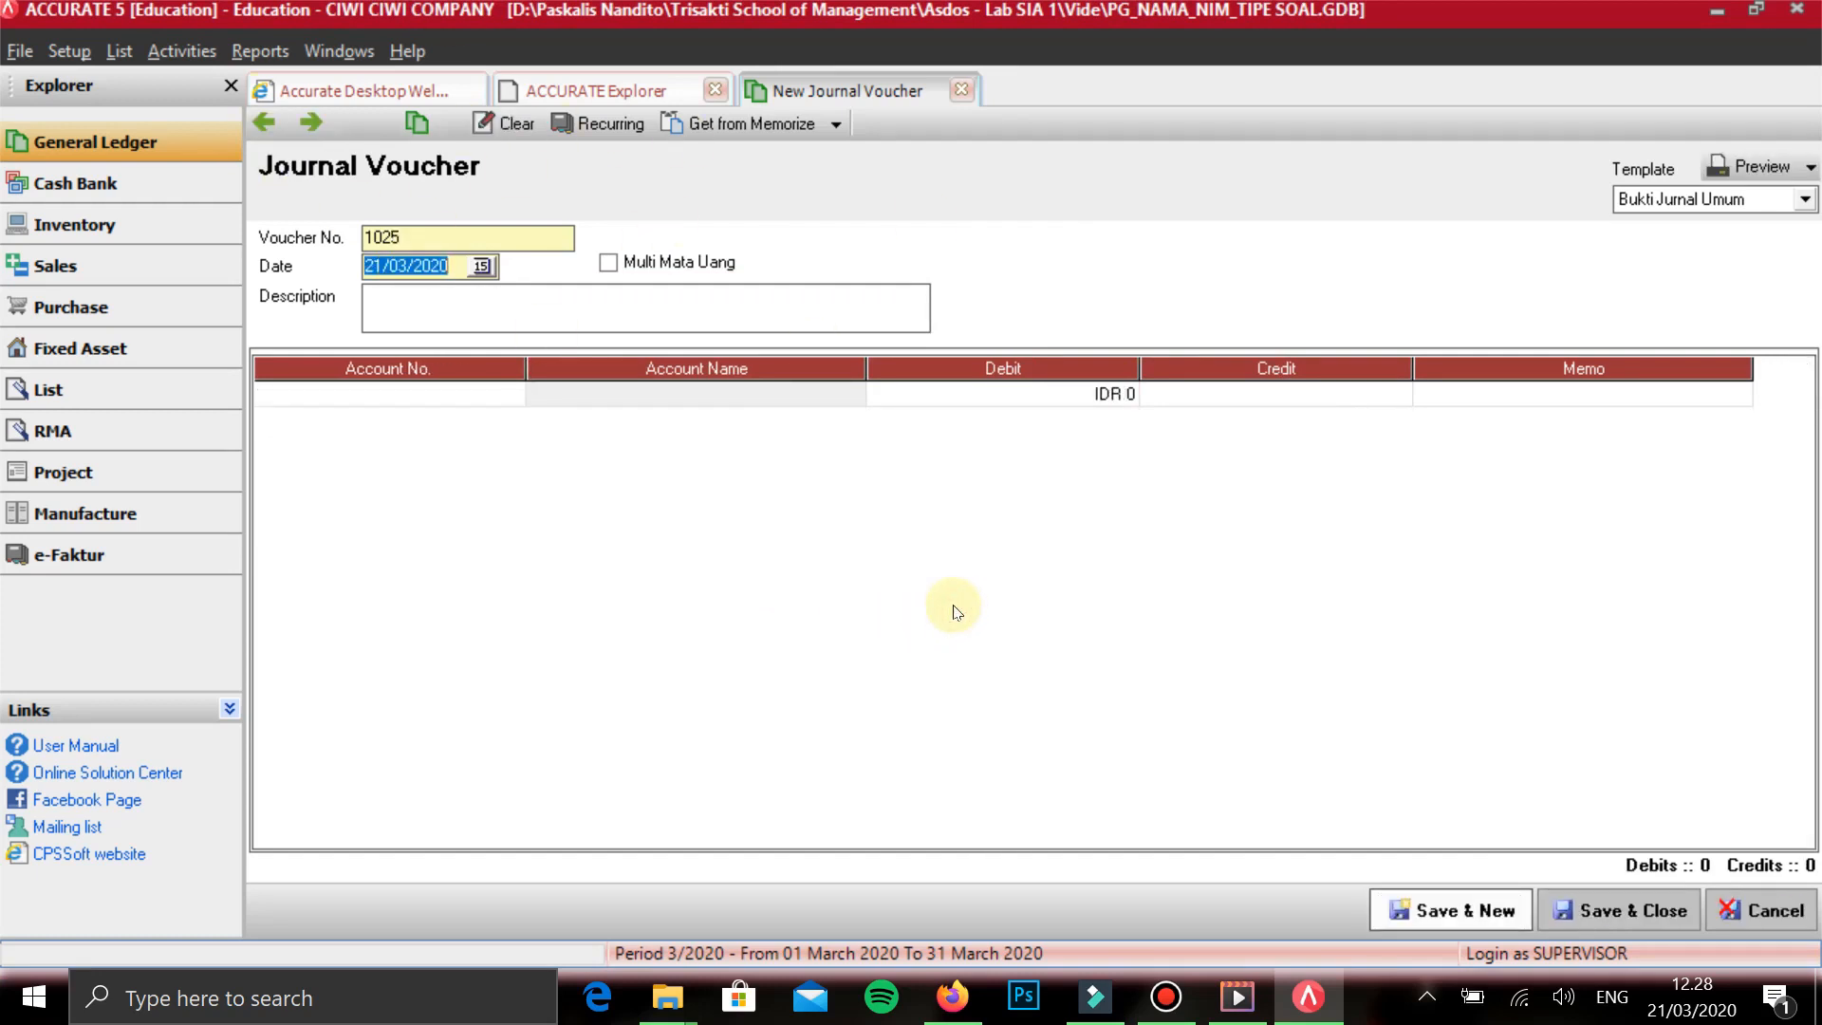
# - Date the new voucher 09/01/2017 and describe it as PMBAYARAN UTANG
pyautogui.write('09/01/2017')
pyautogui.press('Tab')
pyautogui.press('Tab')
pyautogui.write('PEN')
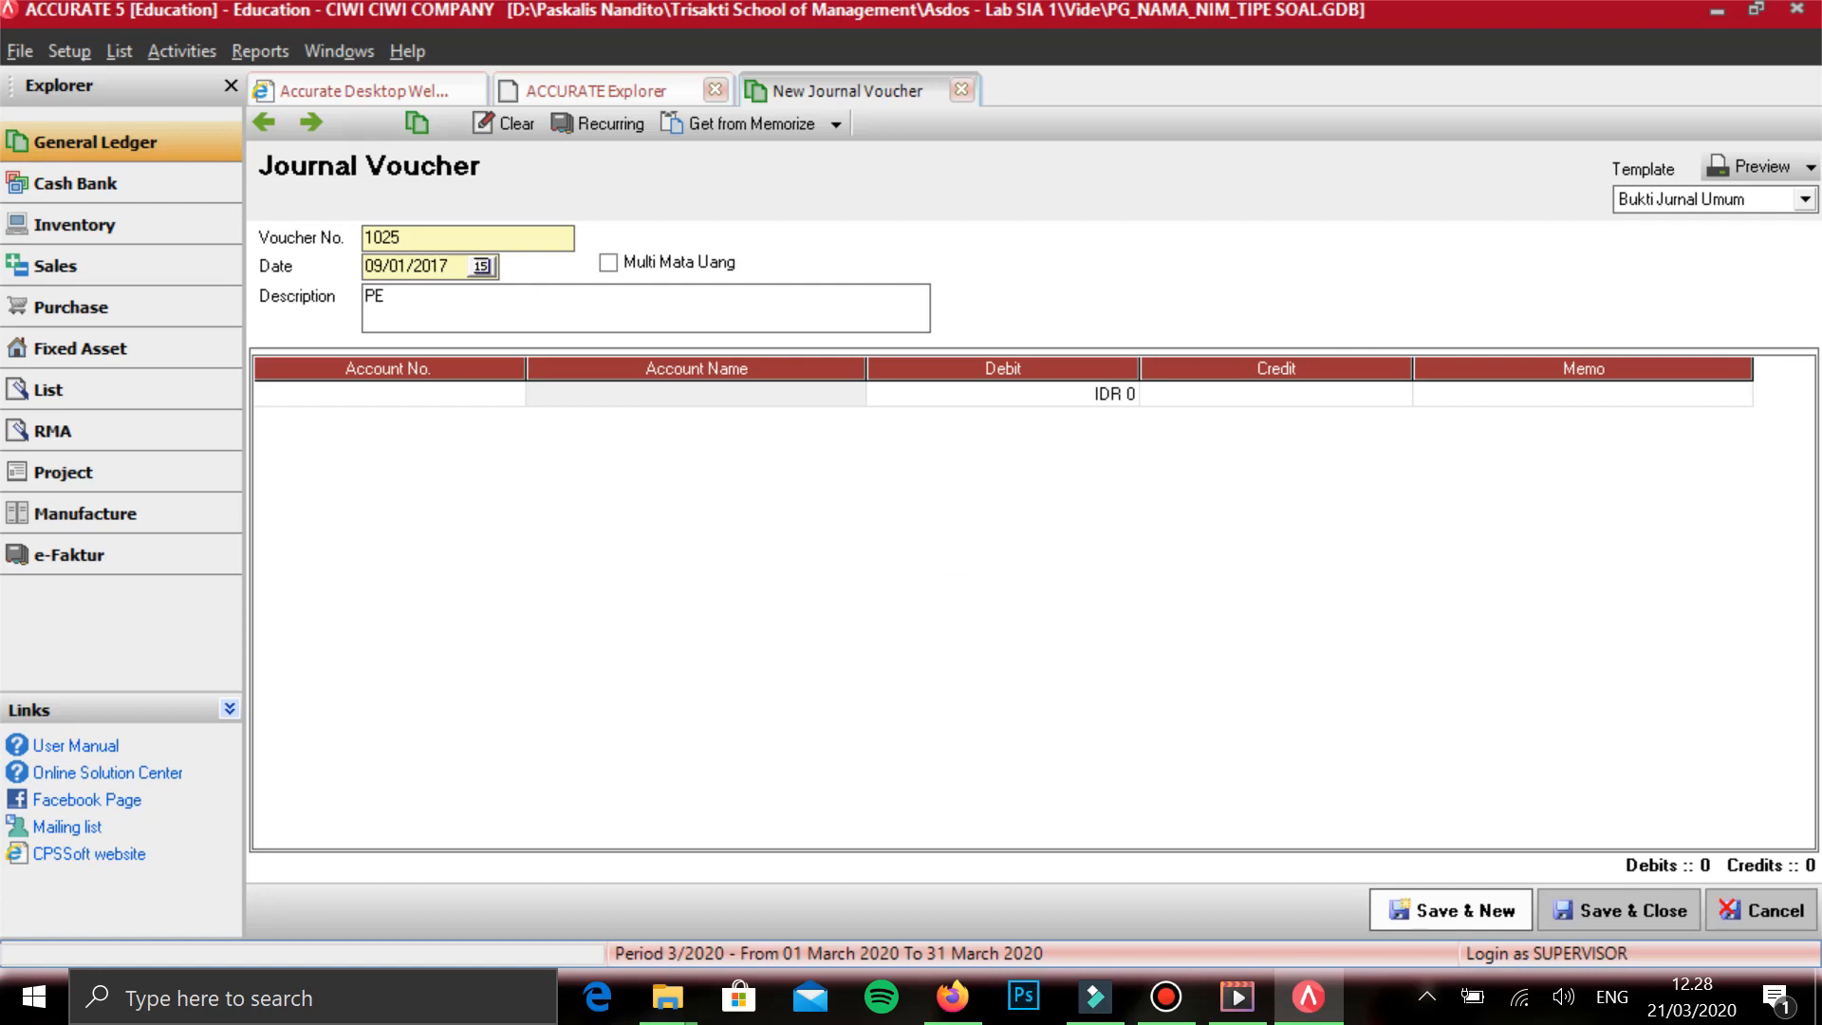
pyautogui.press('BackSpace')
pyautogui.press('BackSpace')
pyautogui.write('MBAYARAN UTANG')
pyautogui.press('Tab')
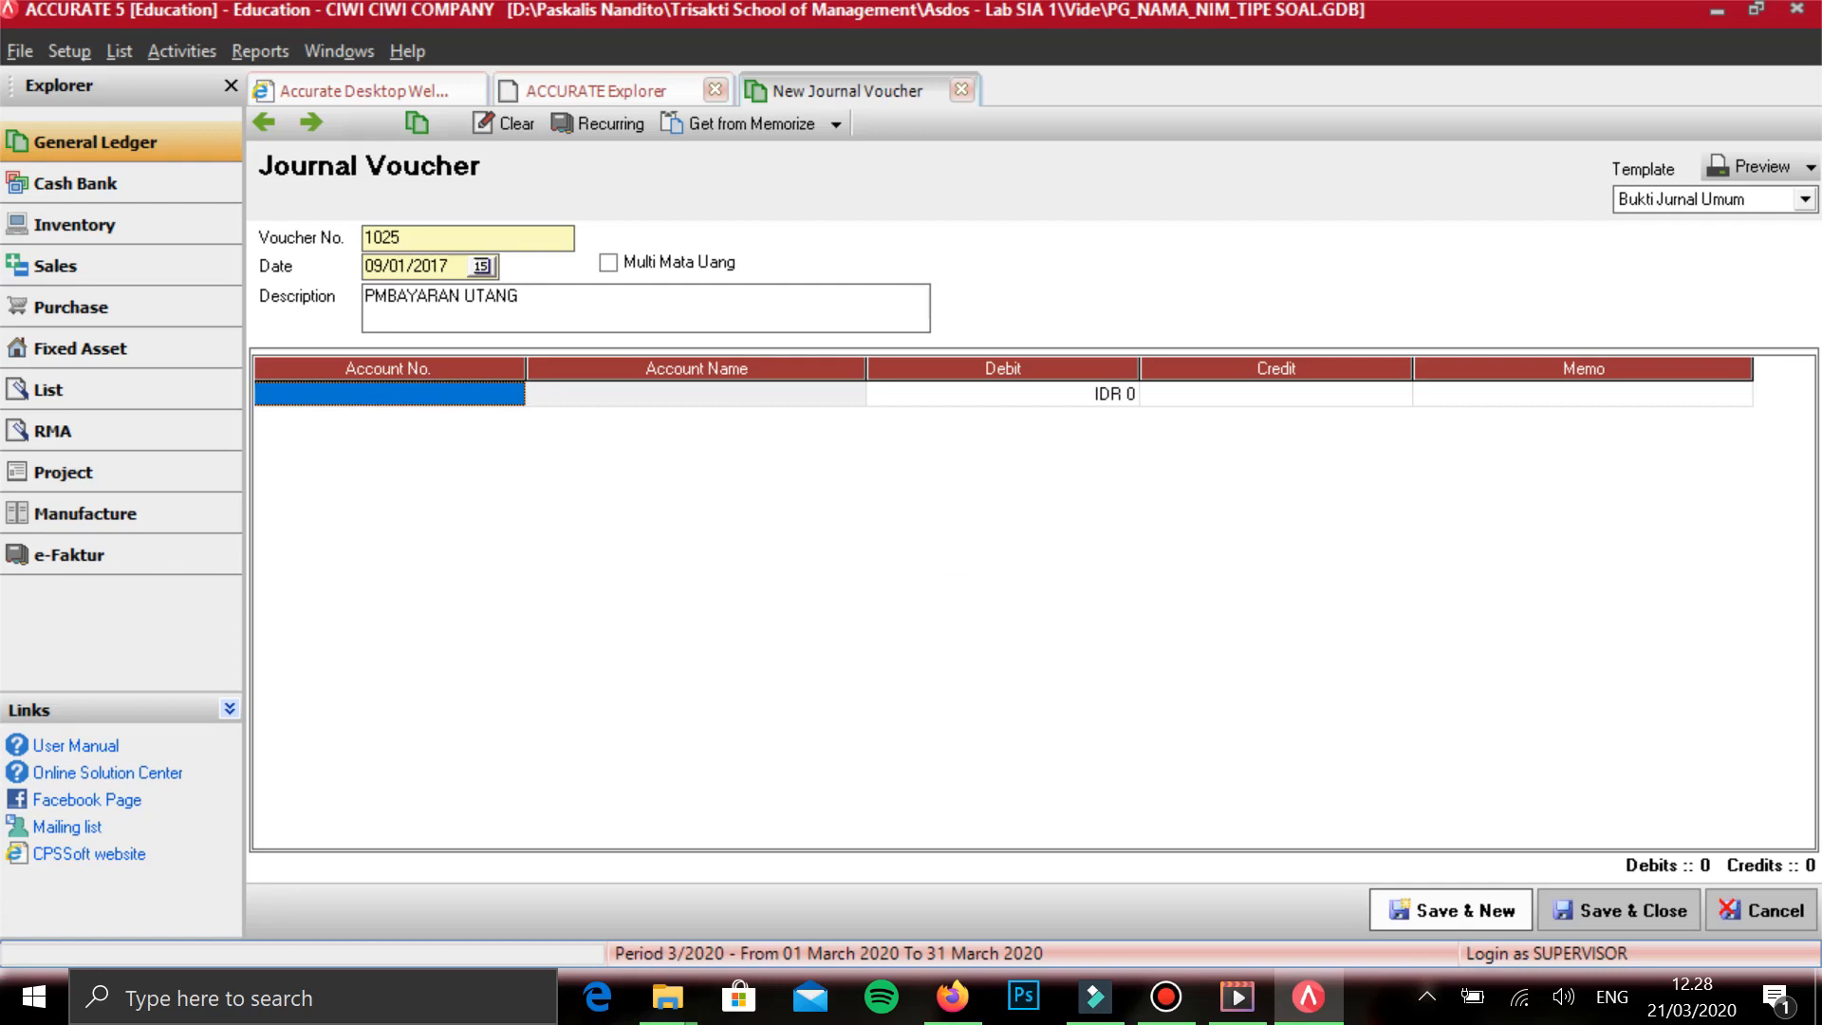
# - Add HUTANG USAHA IDR on the first line and assign the second vendor in the list as its subsidiary ledger
pyautogui.write('UTANG')
pyautogui.press('Up')
pyautogui.press('Up')
pyautogui.press('Return')
pyautogui.press('Tab')
pyautogui.press('Tab')
pyautogui.press('Tab')
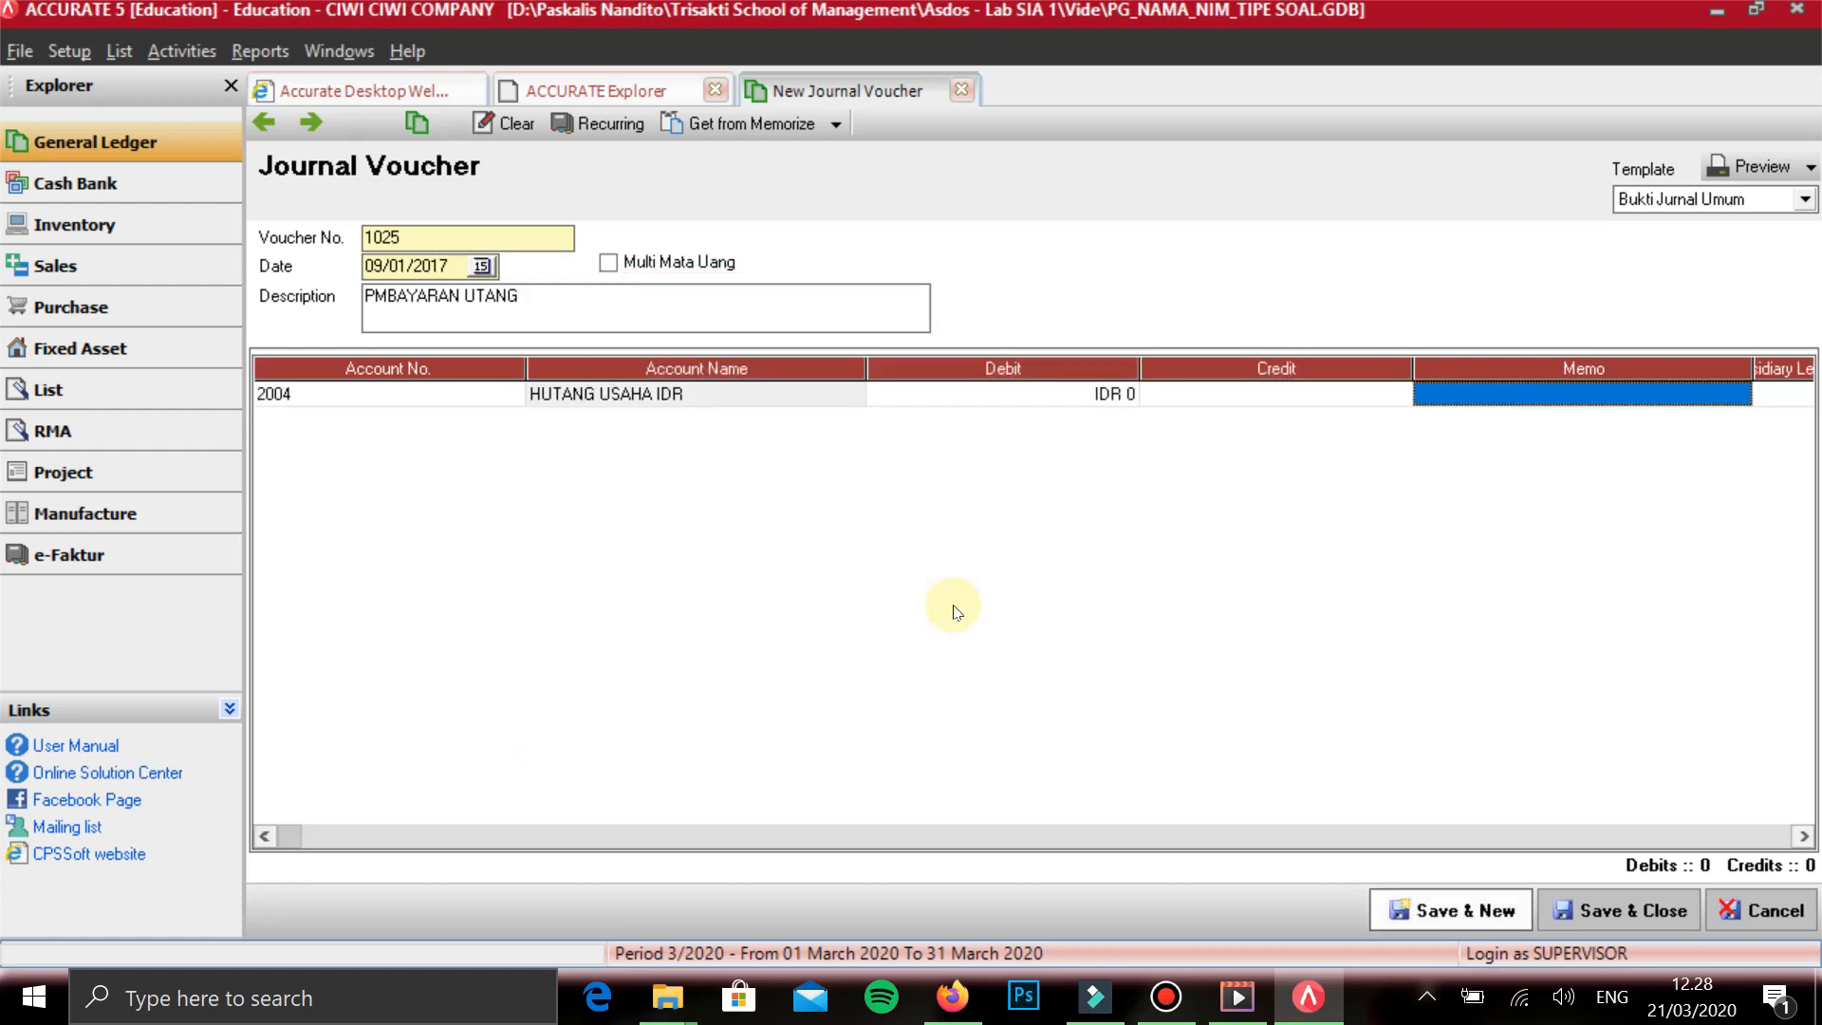
pyautogui.hotkey('ctrl', 'Return')
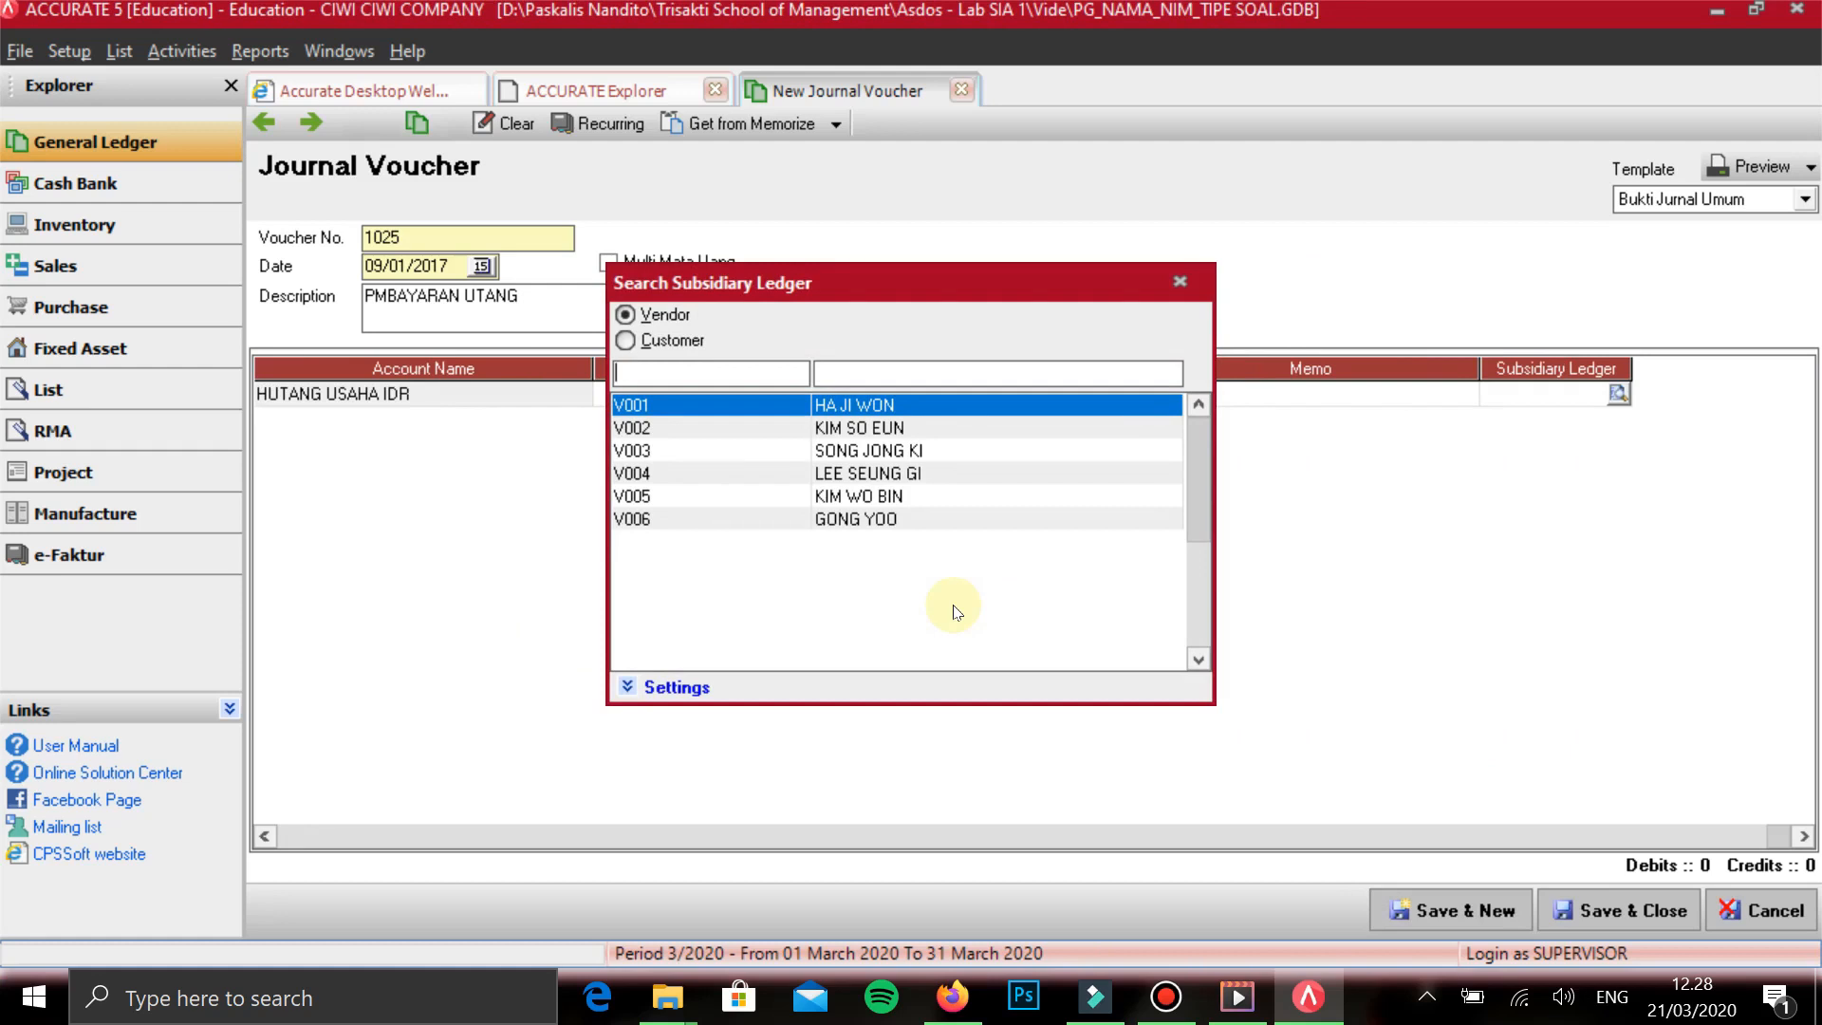
pyautogui.press('Down')
pyautogui.press('Return')
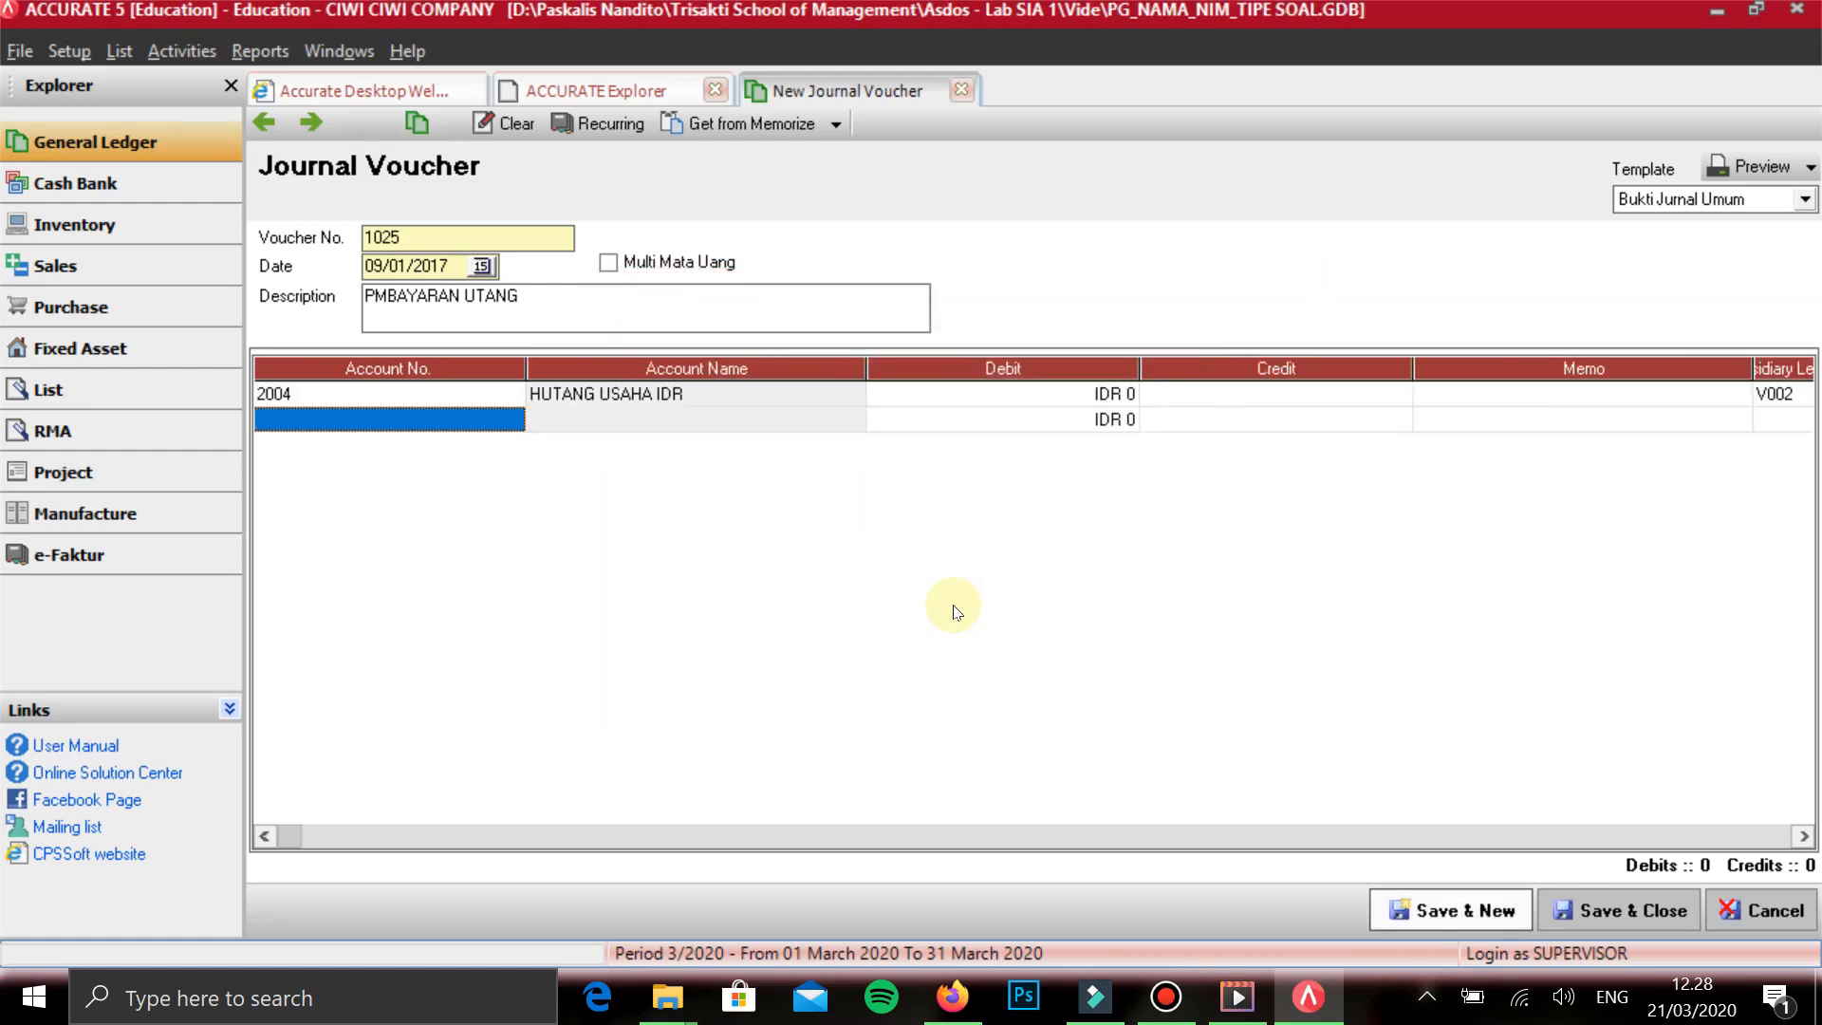
# - Enter a debit of 320.000 for HUTANG USAHA IDR and start a second voucher line
pyautogui.press('Tab')
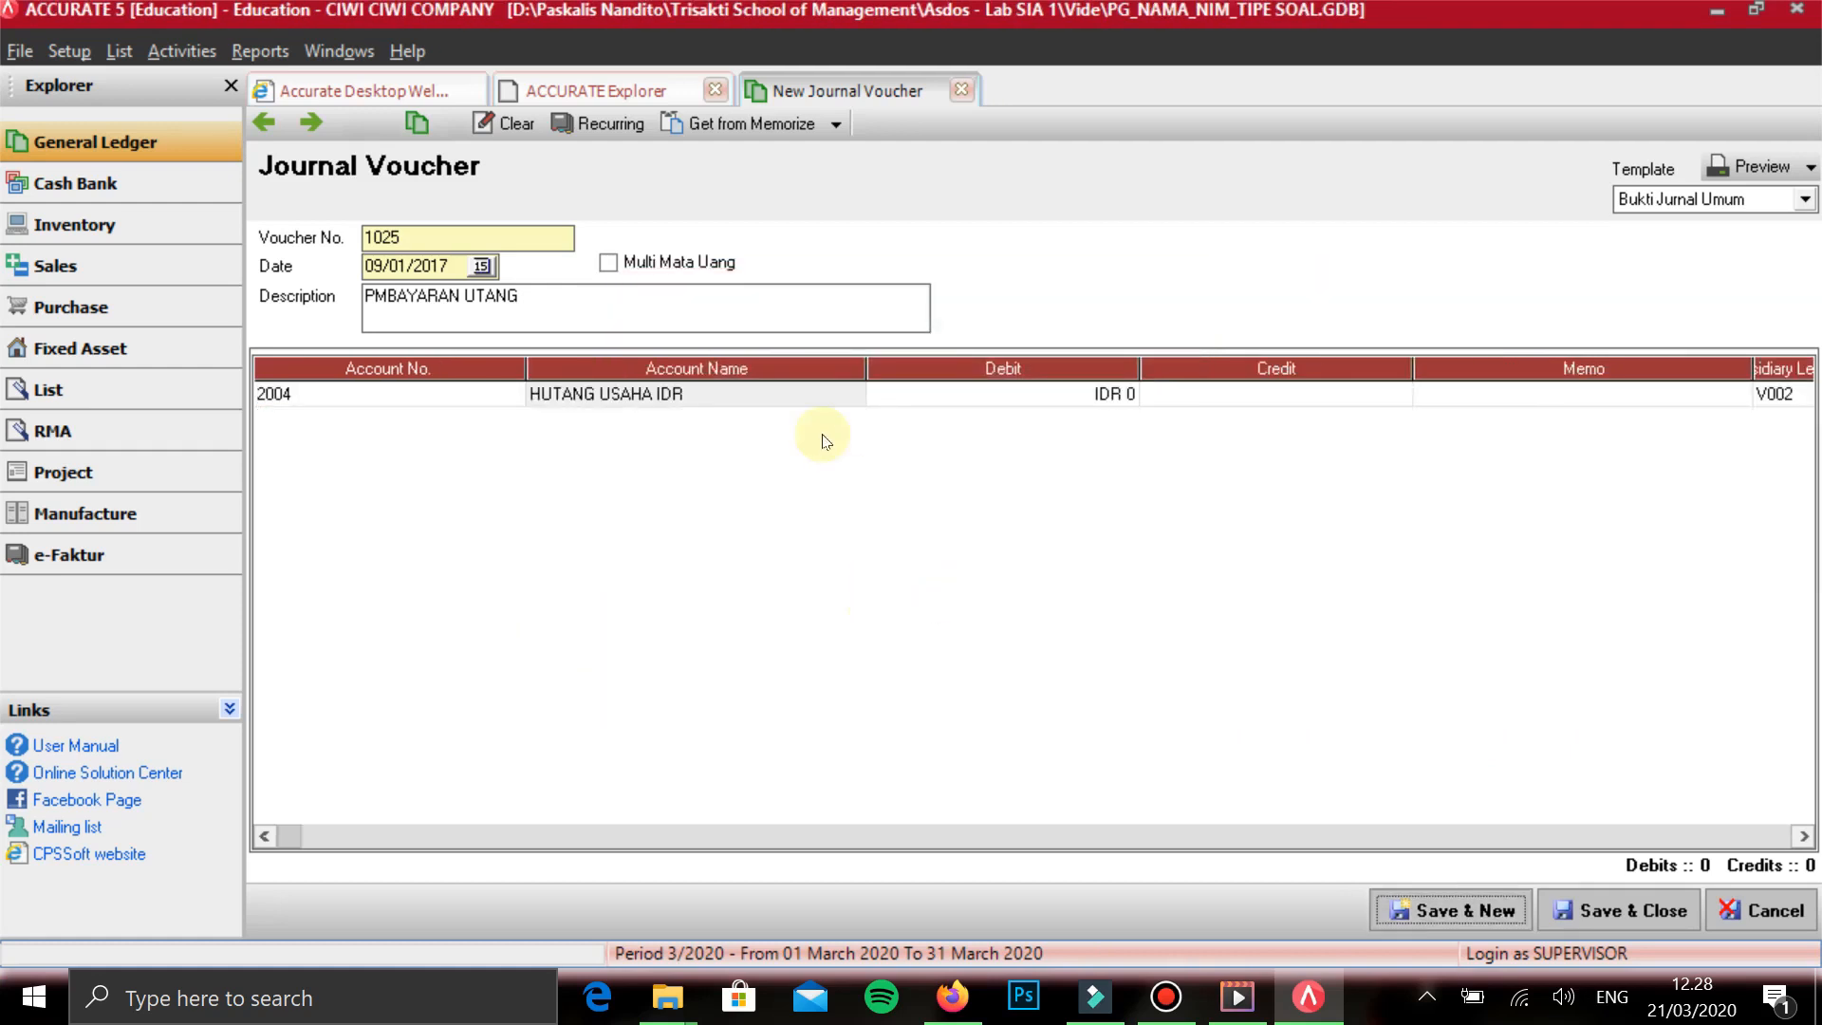
pyautogui.hotkey('shift', 'Tab')
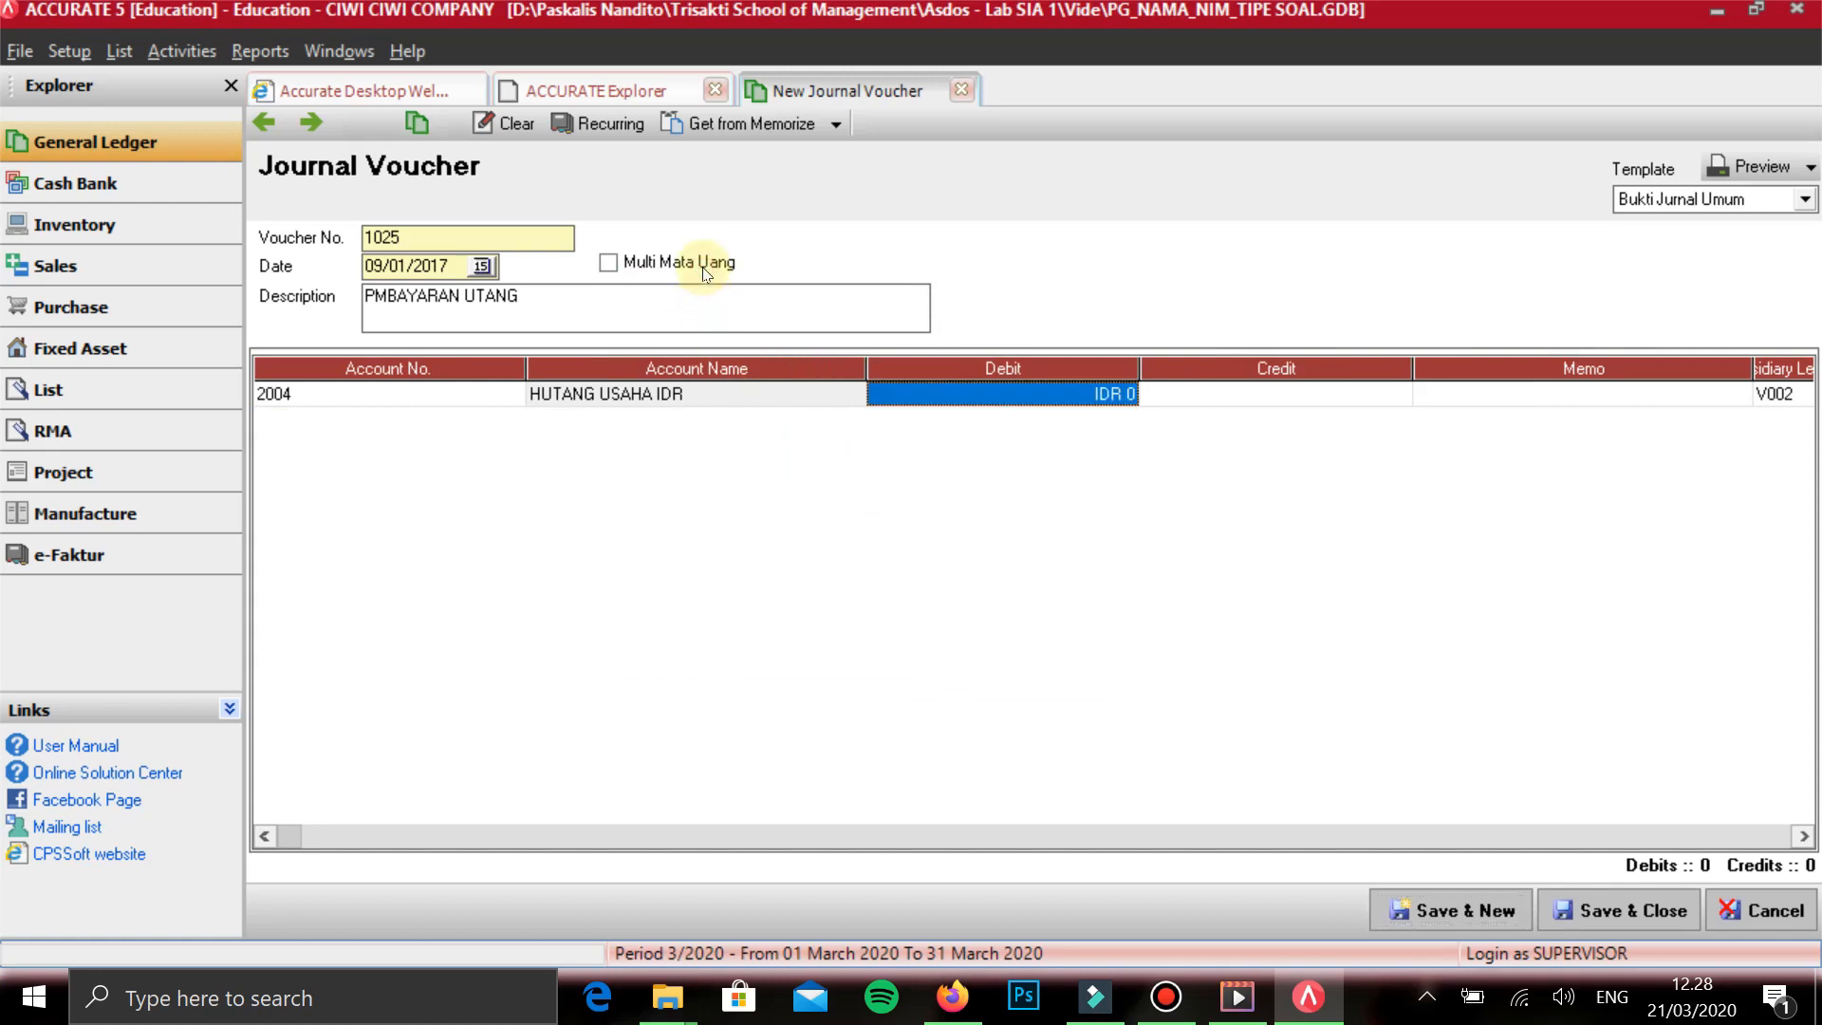
pyautogui.write('320000')
pyautogui.press('Tab')
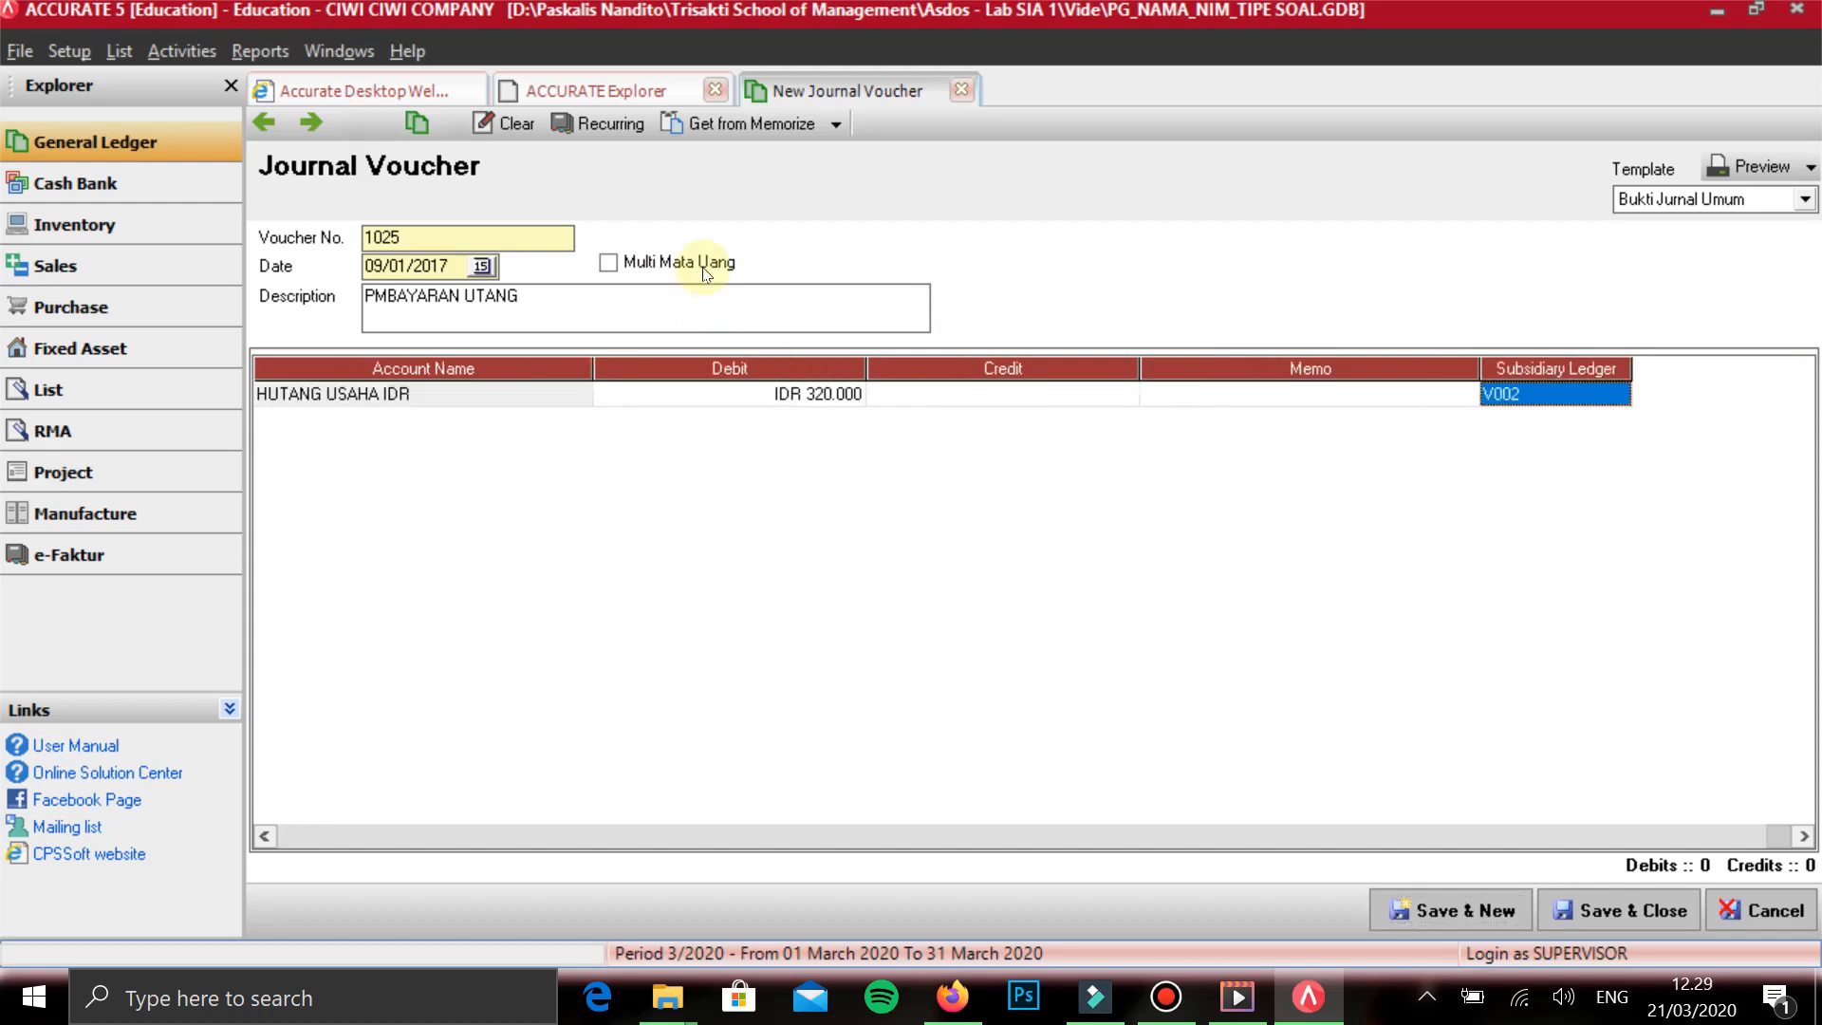
pyautogui.press('Tab')
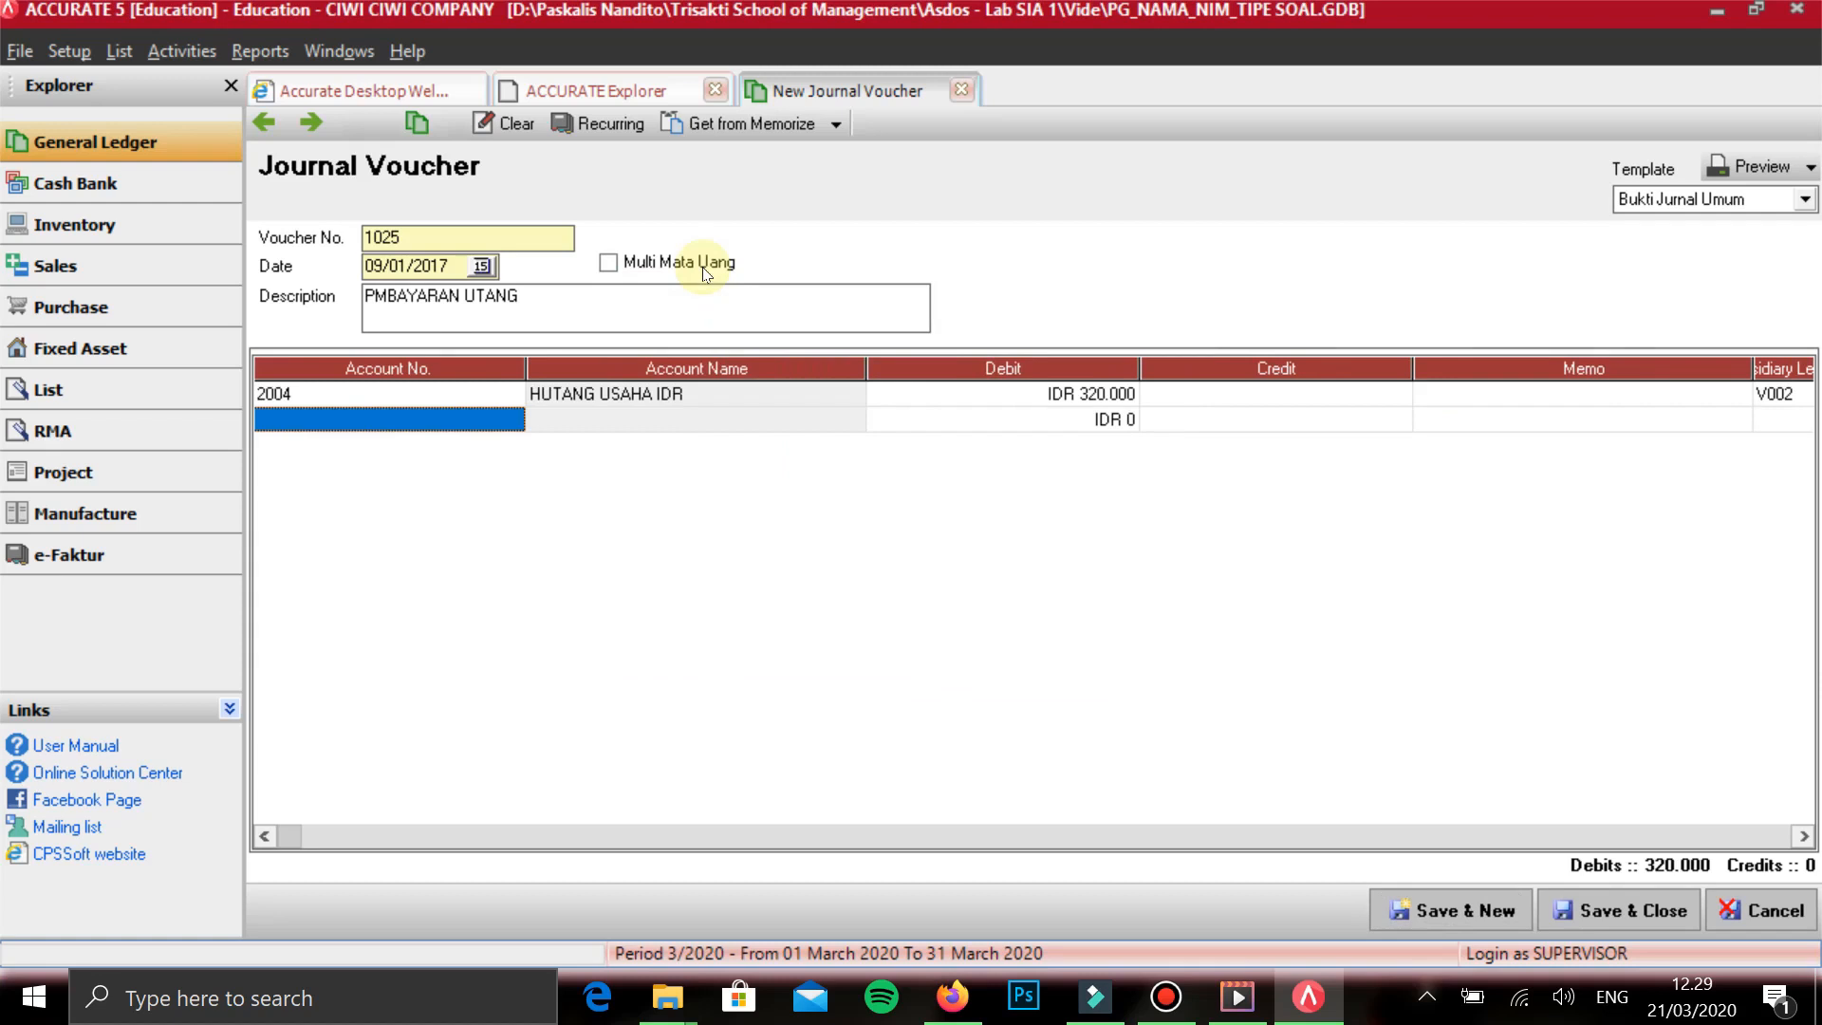
# - Add KAS DITANGAN on the second line with the balancing credit of 320.000, then save the voucher and start a new one
pyautogui.write('KAS')
pyautogui.press('Return')
pyautogui.press('Tab')
pyautogui.press('Tab')
pyautogui.press('Tab')
pyautogui.press('Tab')
pyautogui.press('Tab')
pyautogui.press('Up')
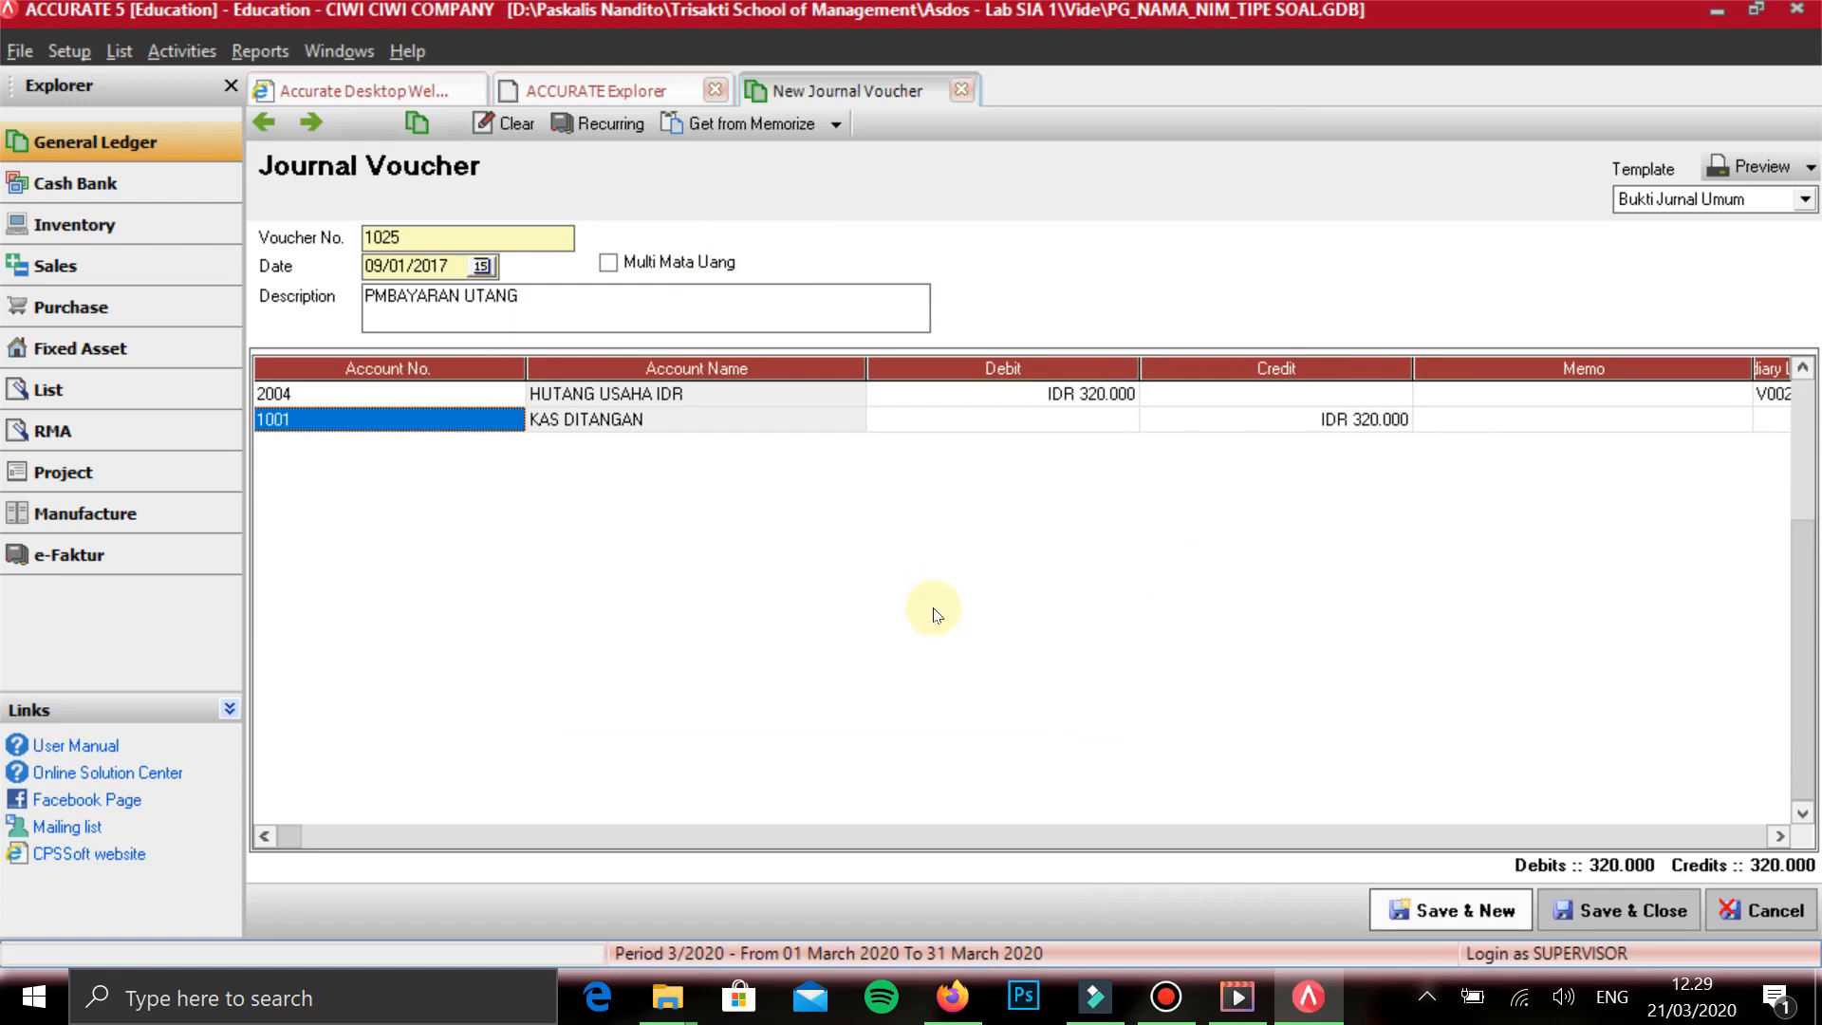
pyautogui.hotkey('ctrl', 's')
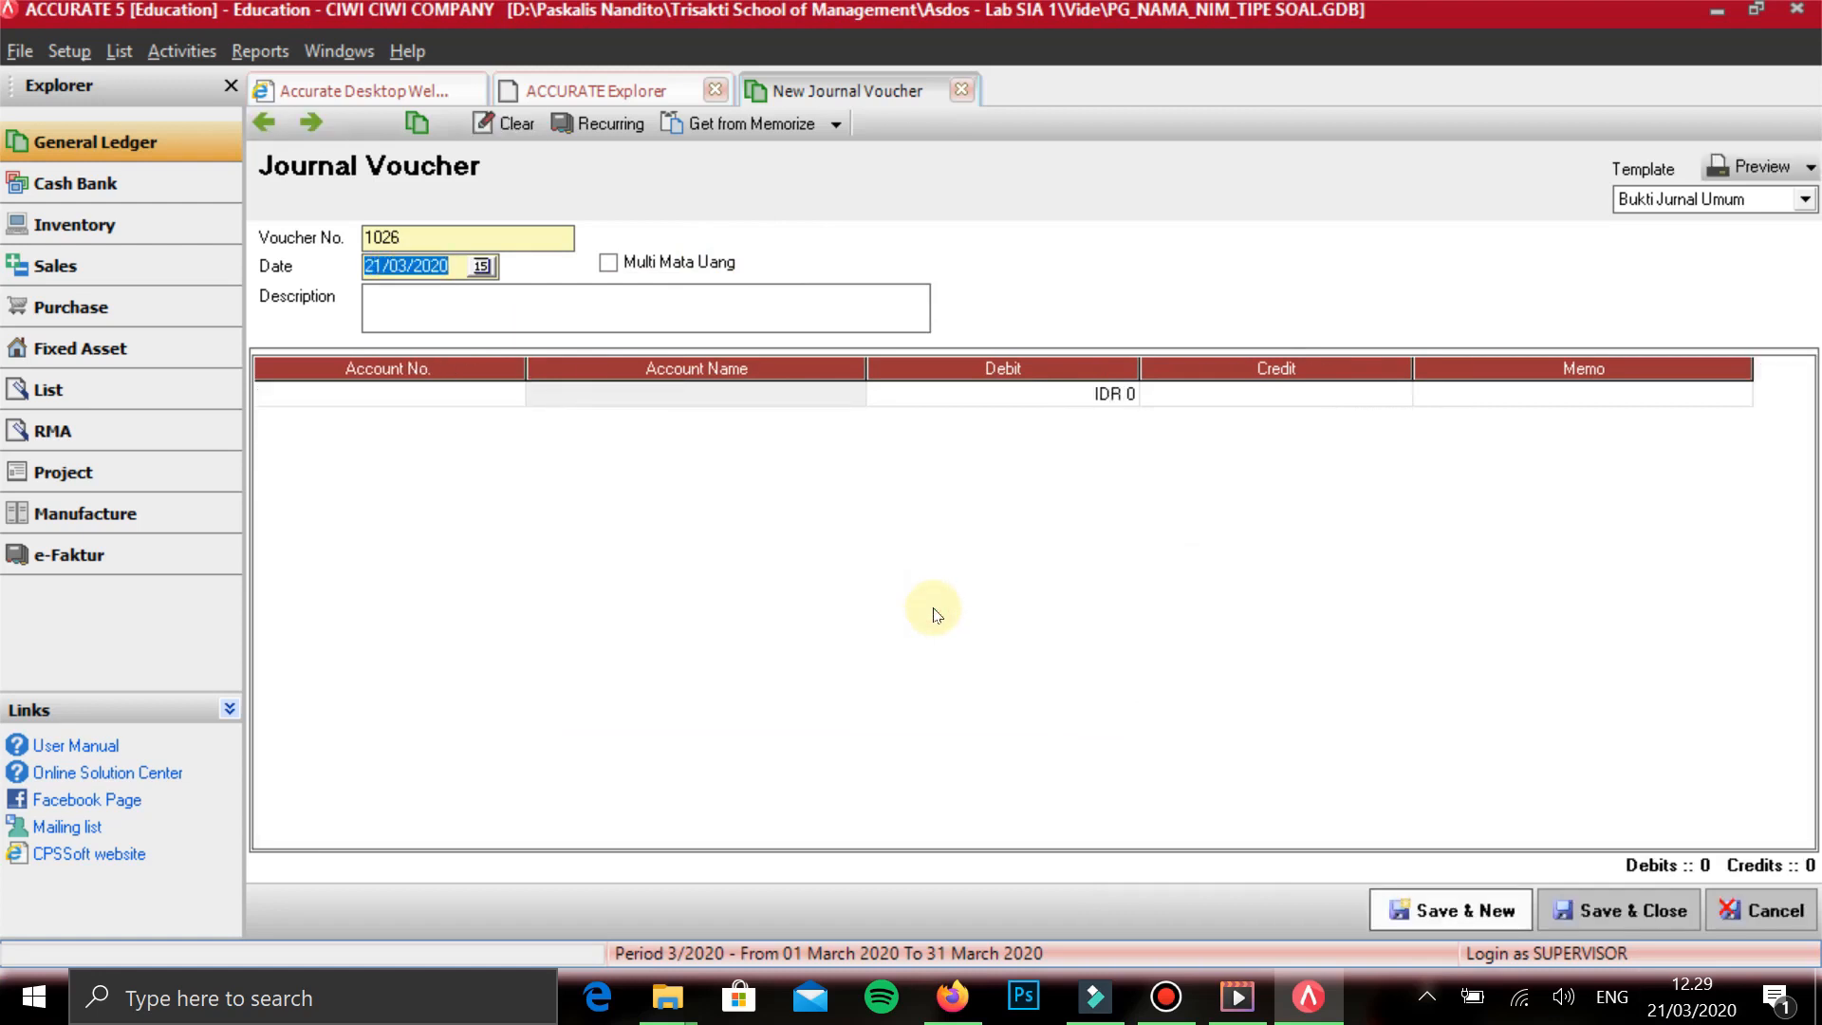
# - Date the new voucher 12/01/2017 and describe it as PENJUALAN JASA TUNAI
pyautogui.write('12/01/2017')
pyautogui.press('Tab')
pyautogui.press('Tab')
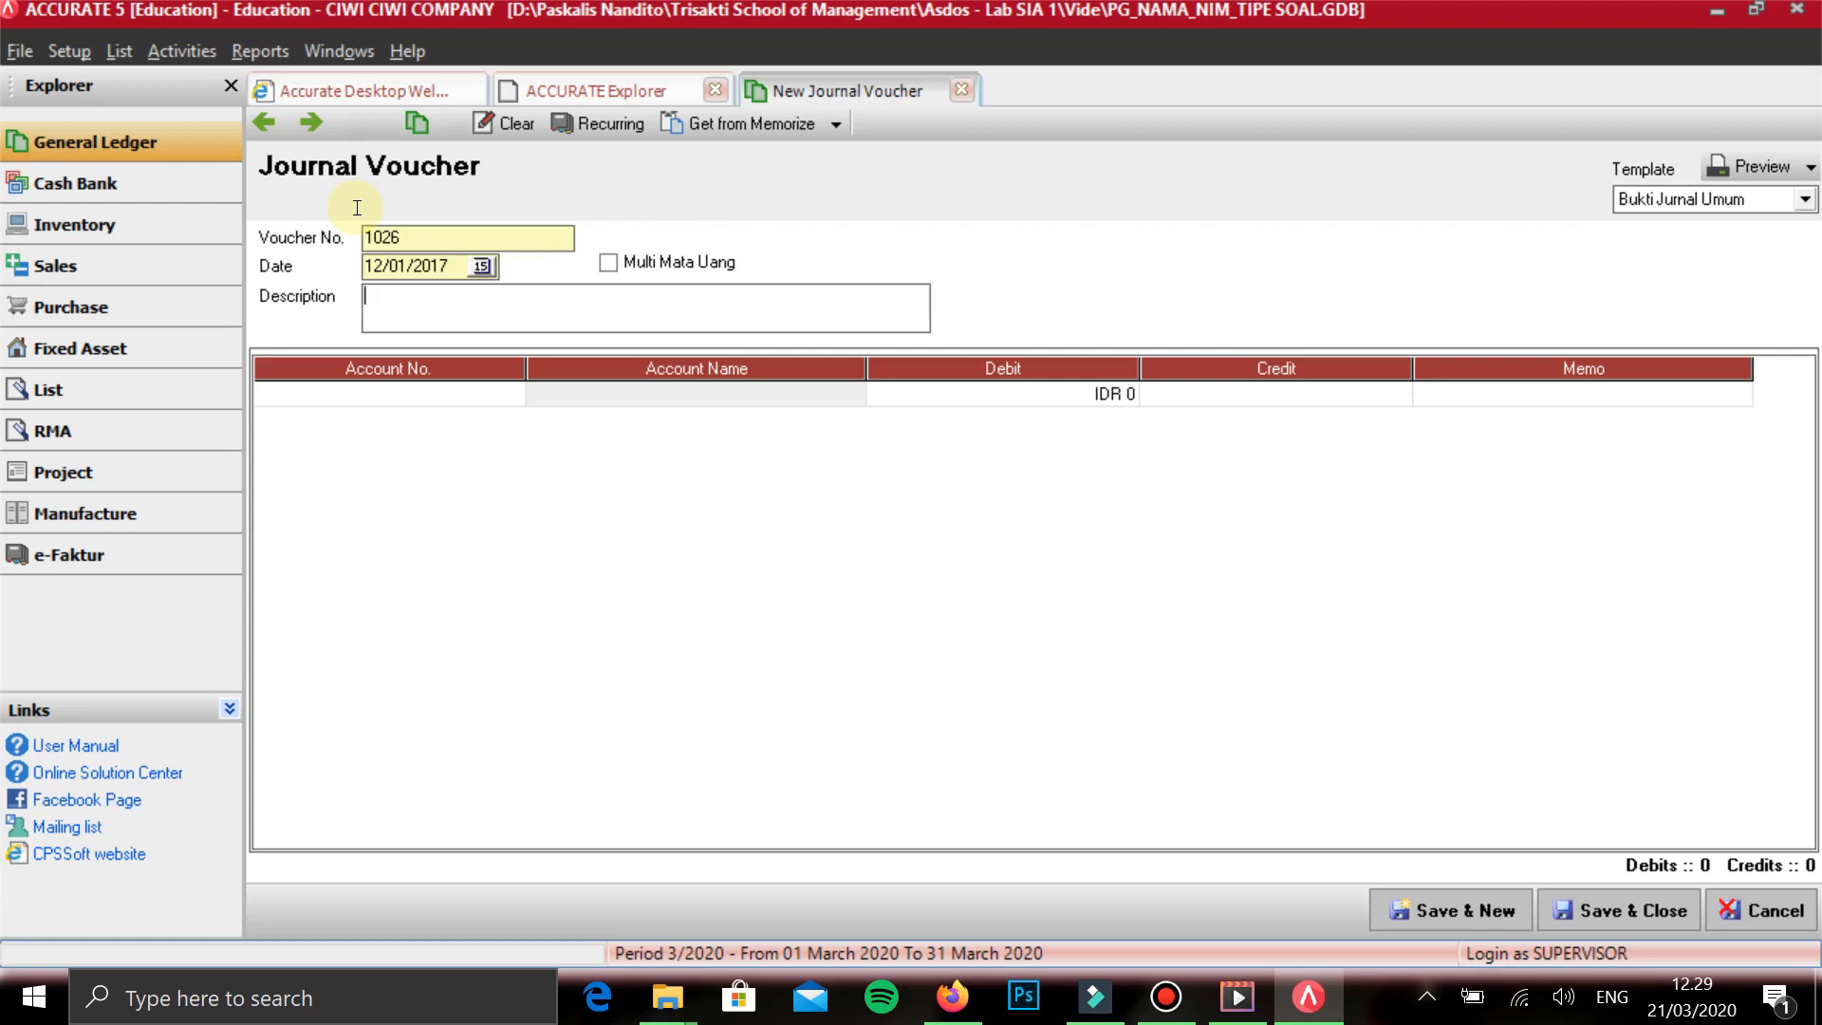
pyautogui.write('PENJUALAN JASA TUNAI')
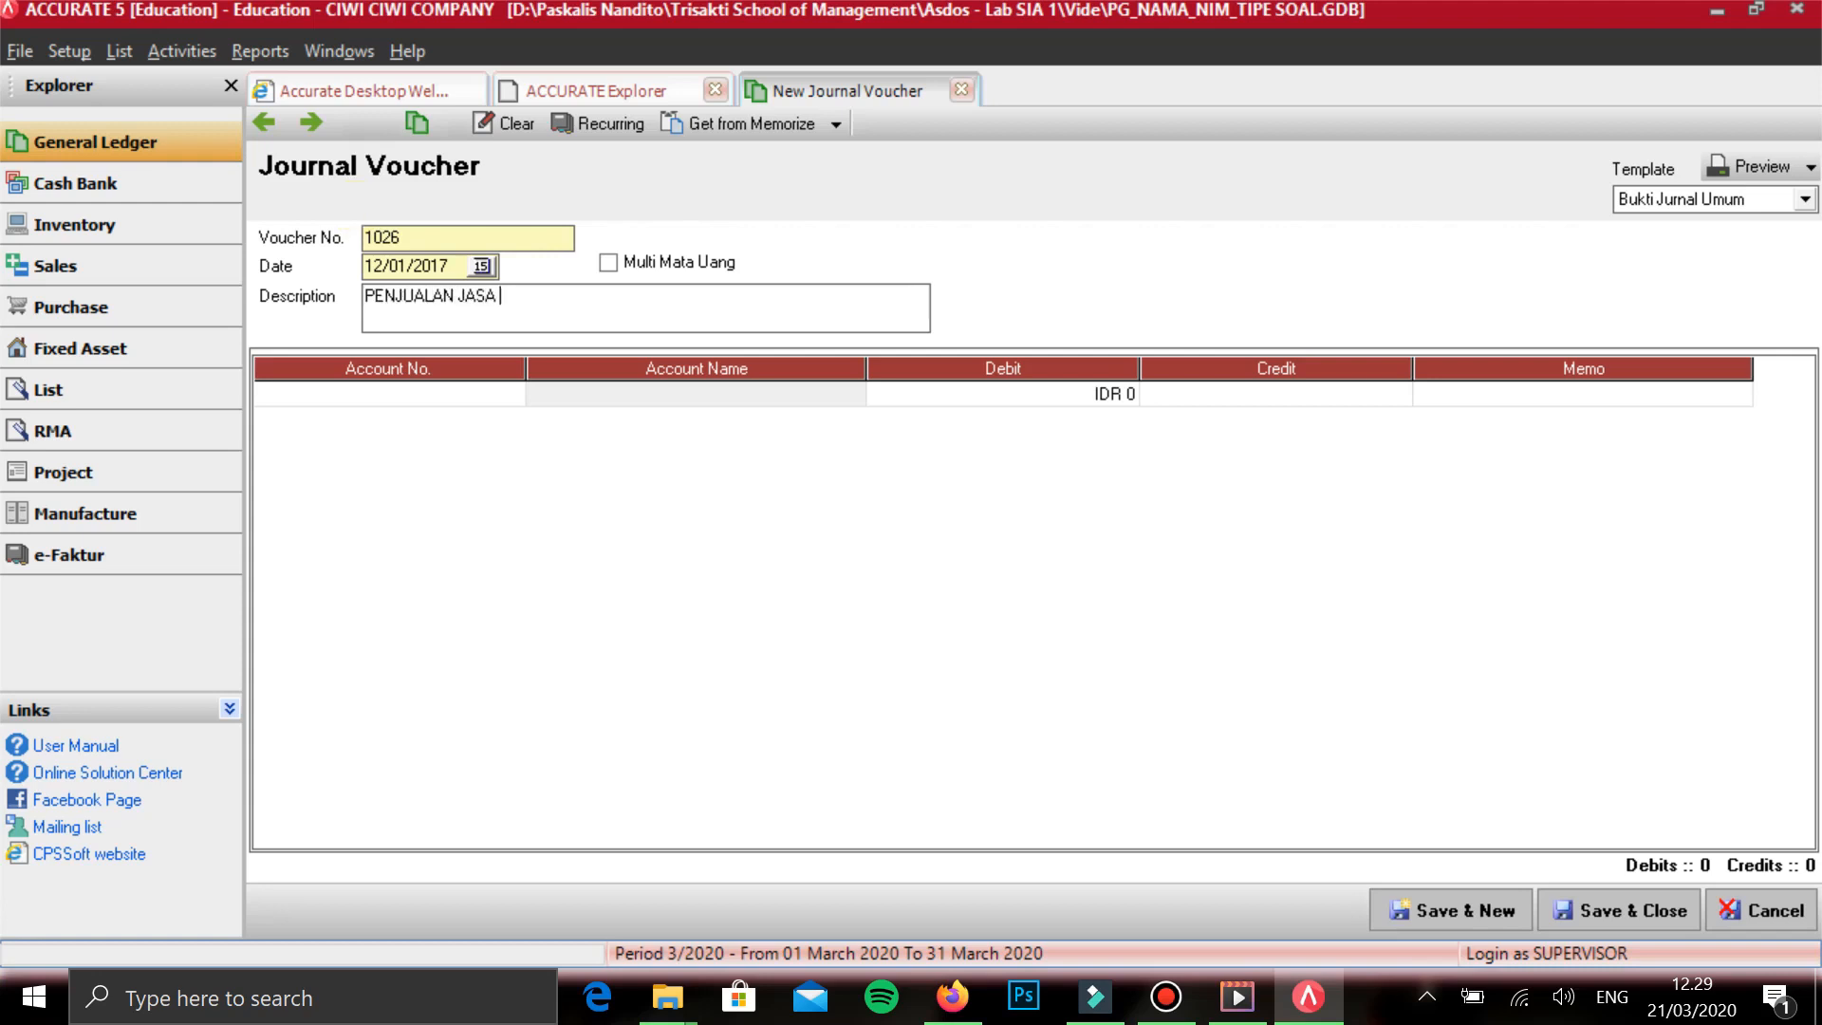
pyautogui.press('Tab')
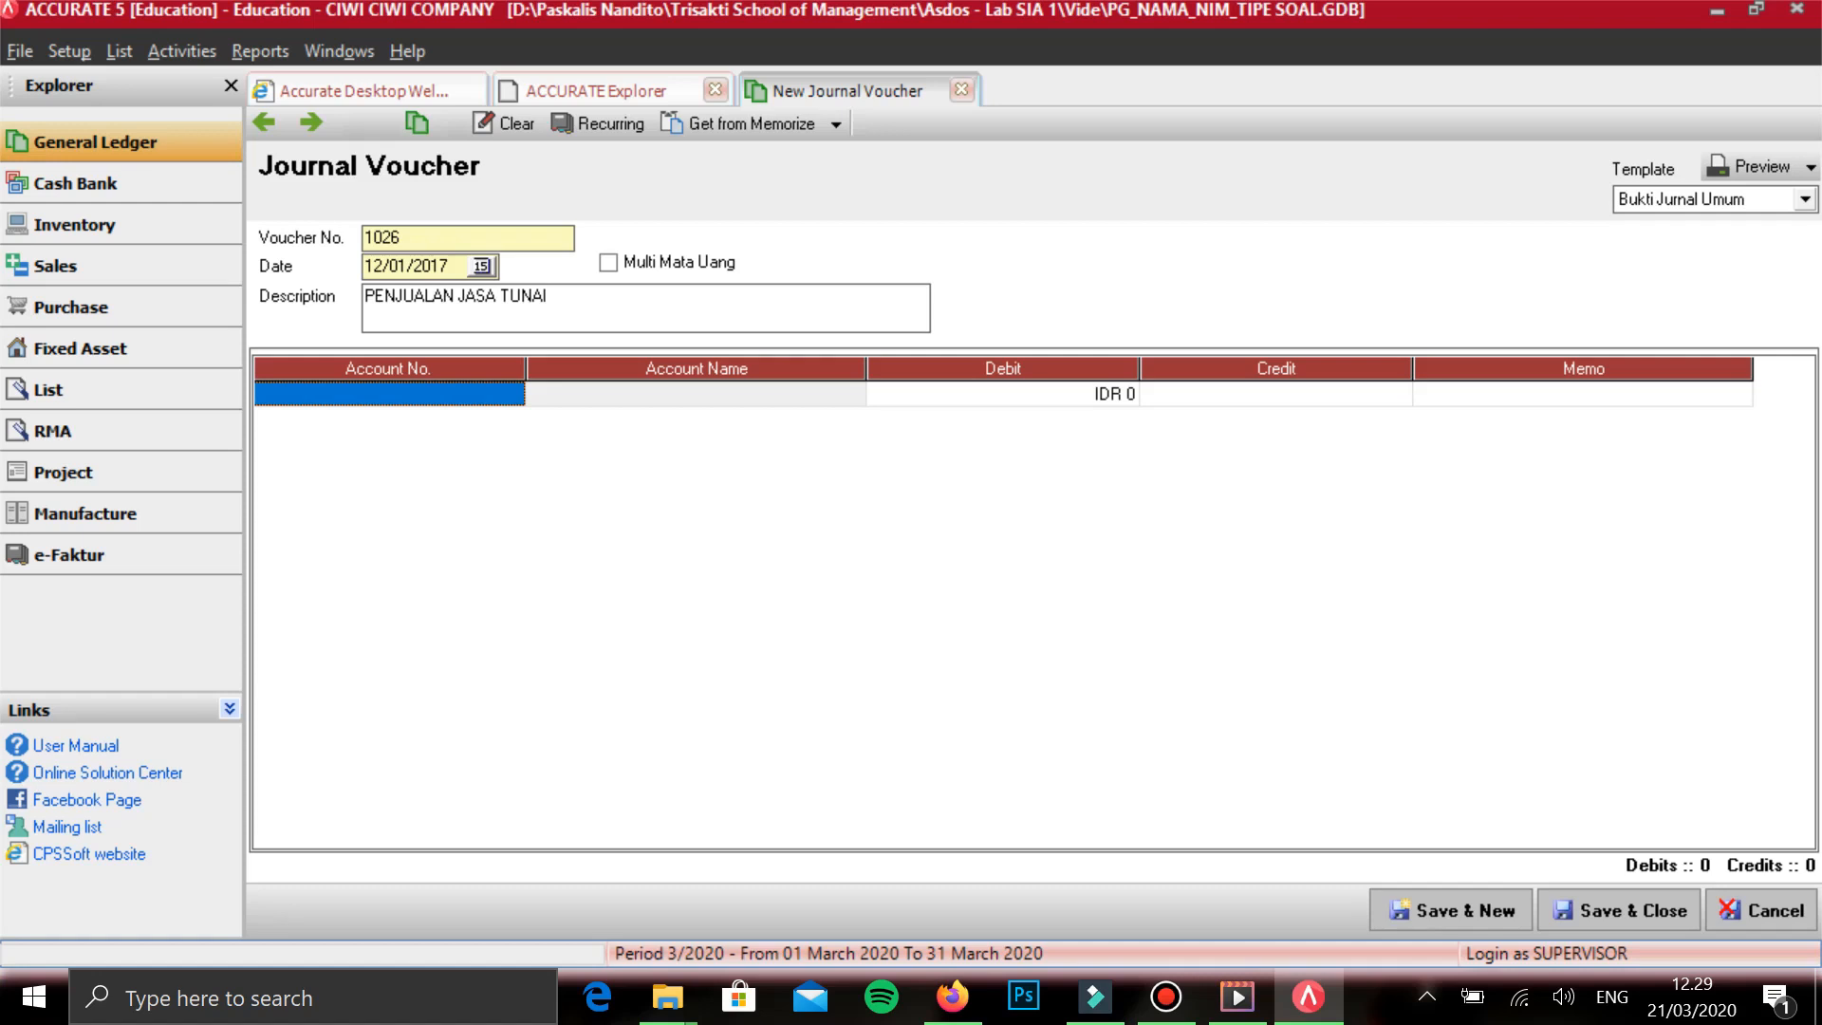
# - Add KAS DITANGAN on the first line with a debit of 453.000 and start a second voucher line
pyautogui.write('KAS')
pyautogui.press('Return')
pyautogui.press('Tab')
pyautogui.press('Tab')
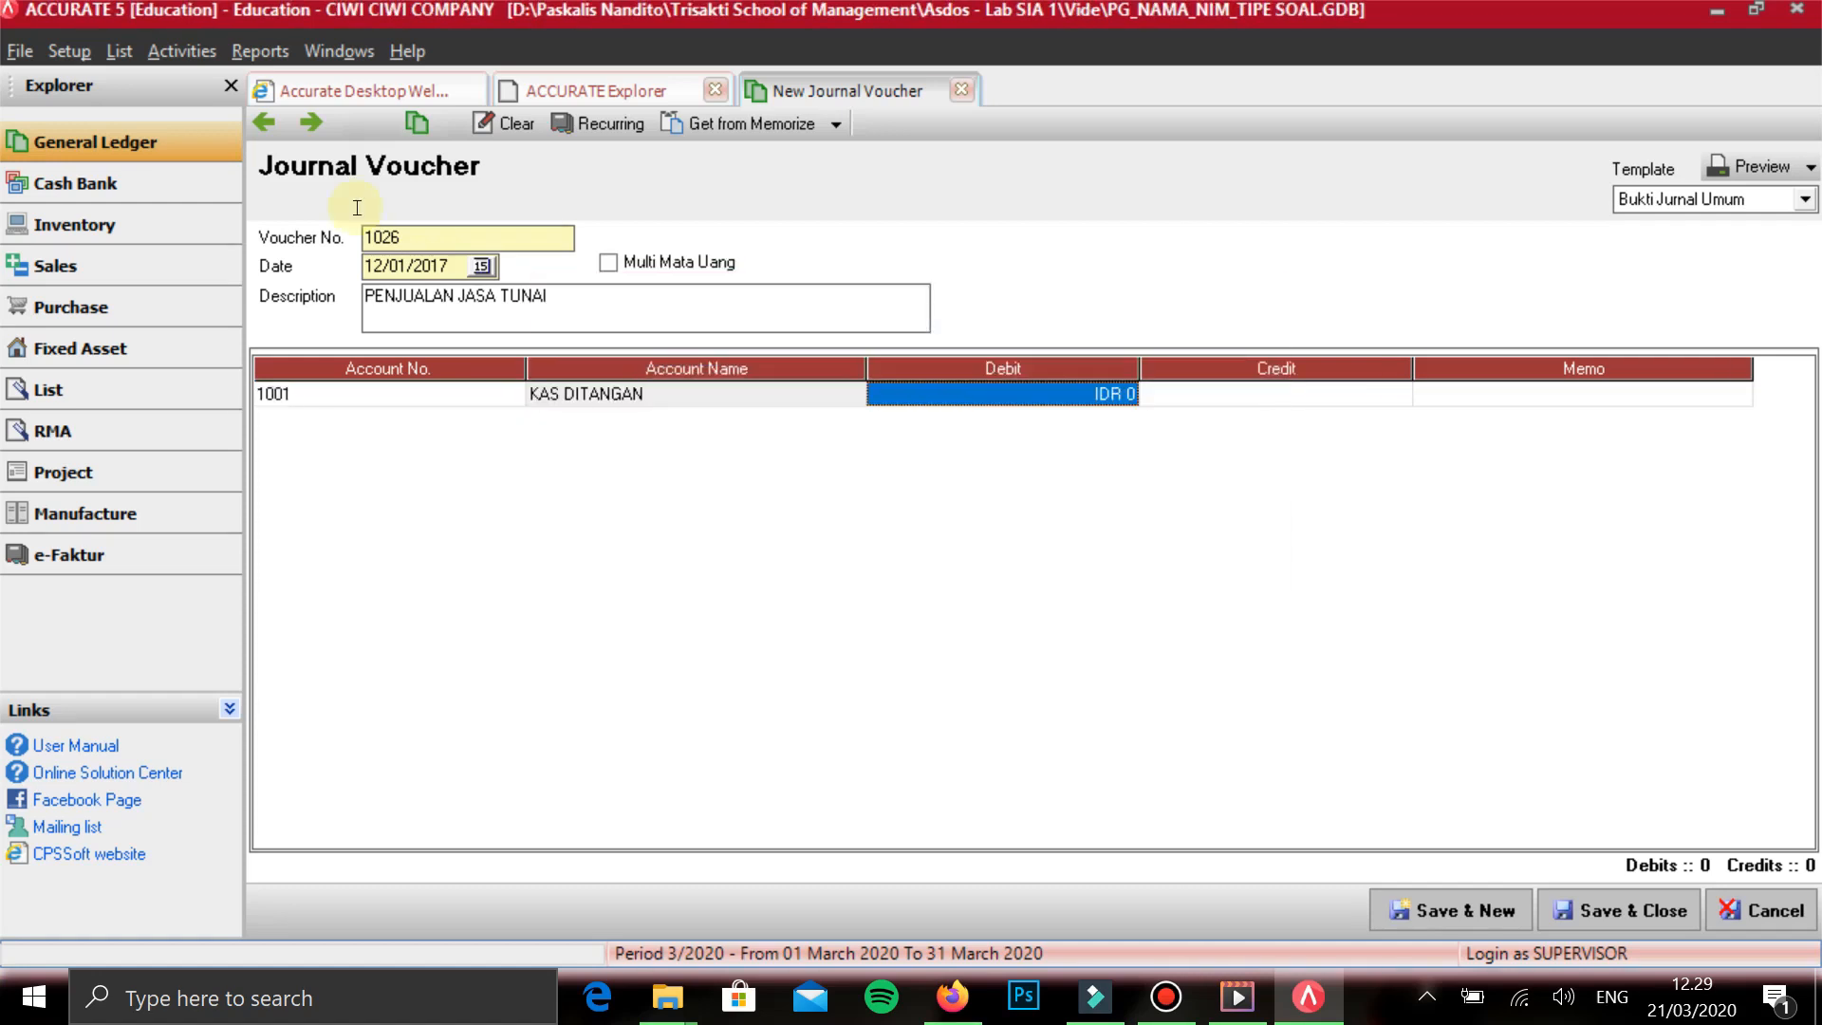
pyautogui.press('Down')
pyautogui.press('Up')
pyautogui.press('Right')
pyautogui.press('Right')
pyautogui.write('4')
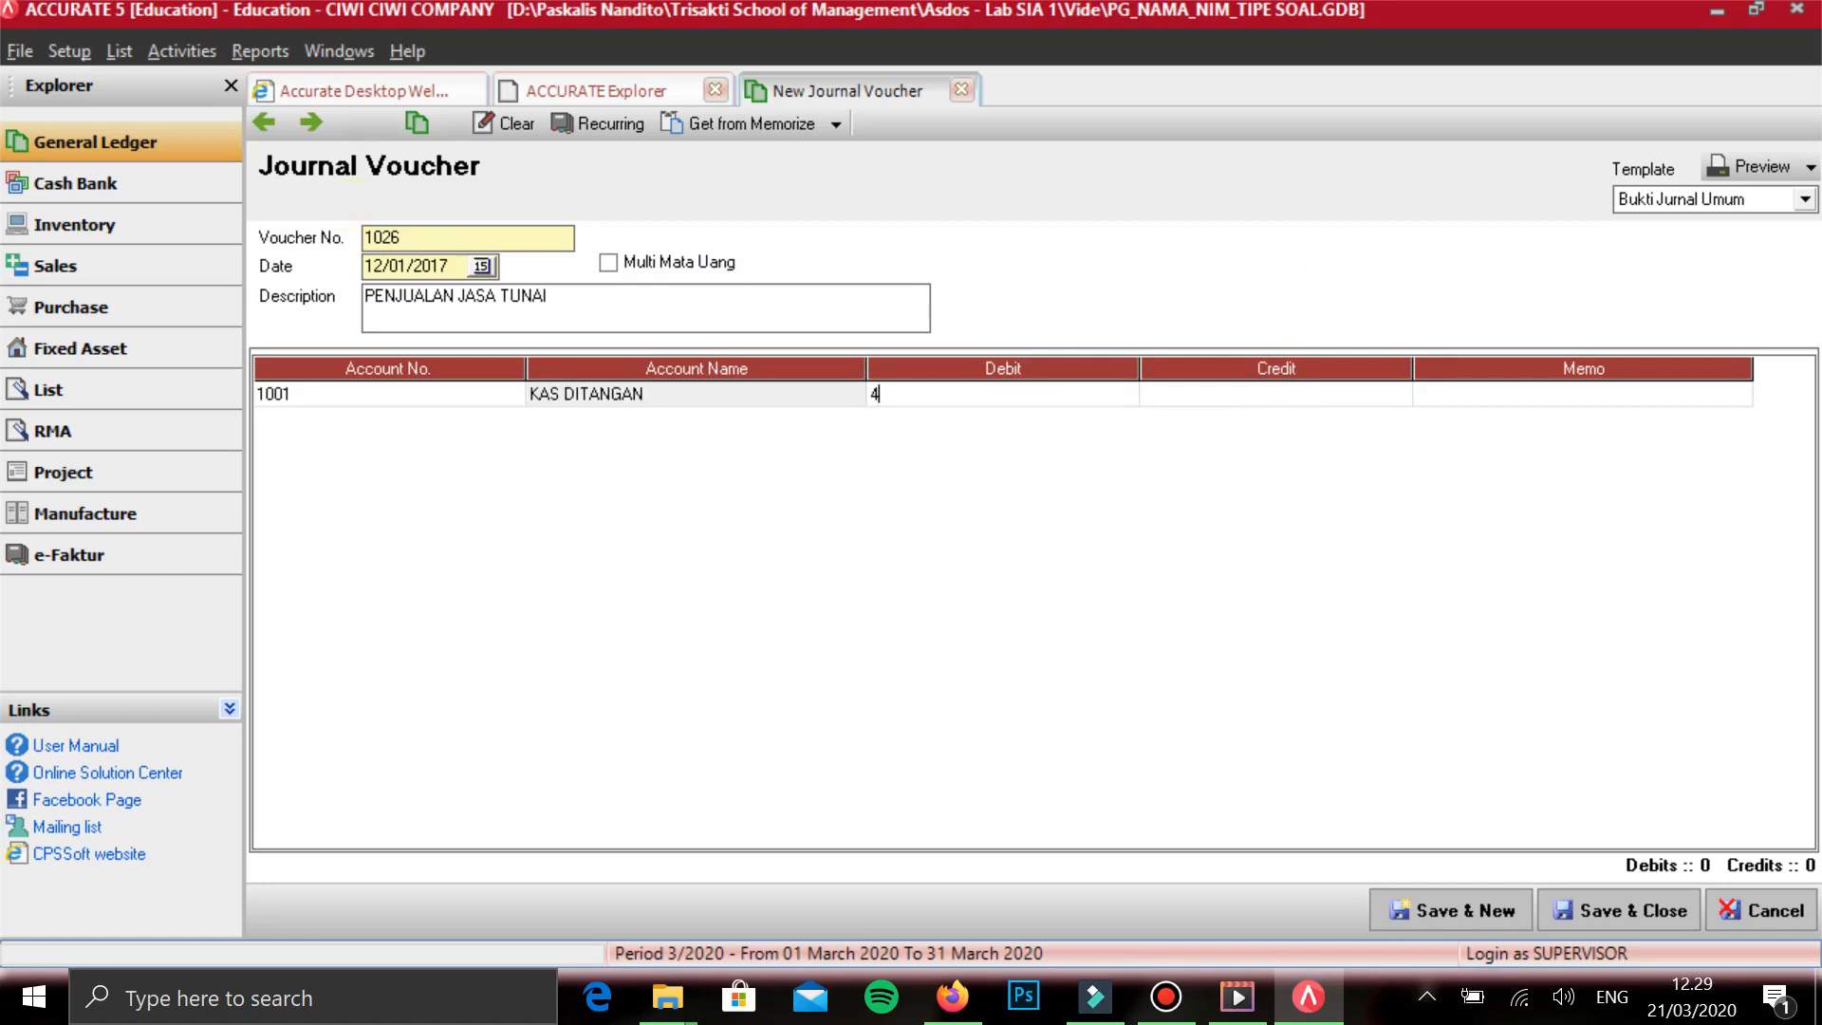
pyautogui.write('53.000')
pyautogui.press('Tab')
pyautogui.press('Tab')
pyautogui.press('Tab')
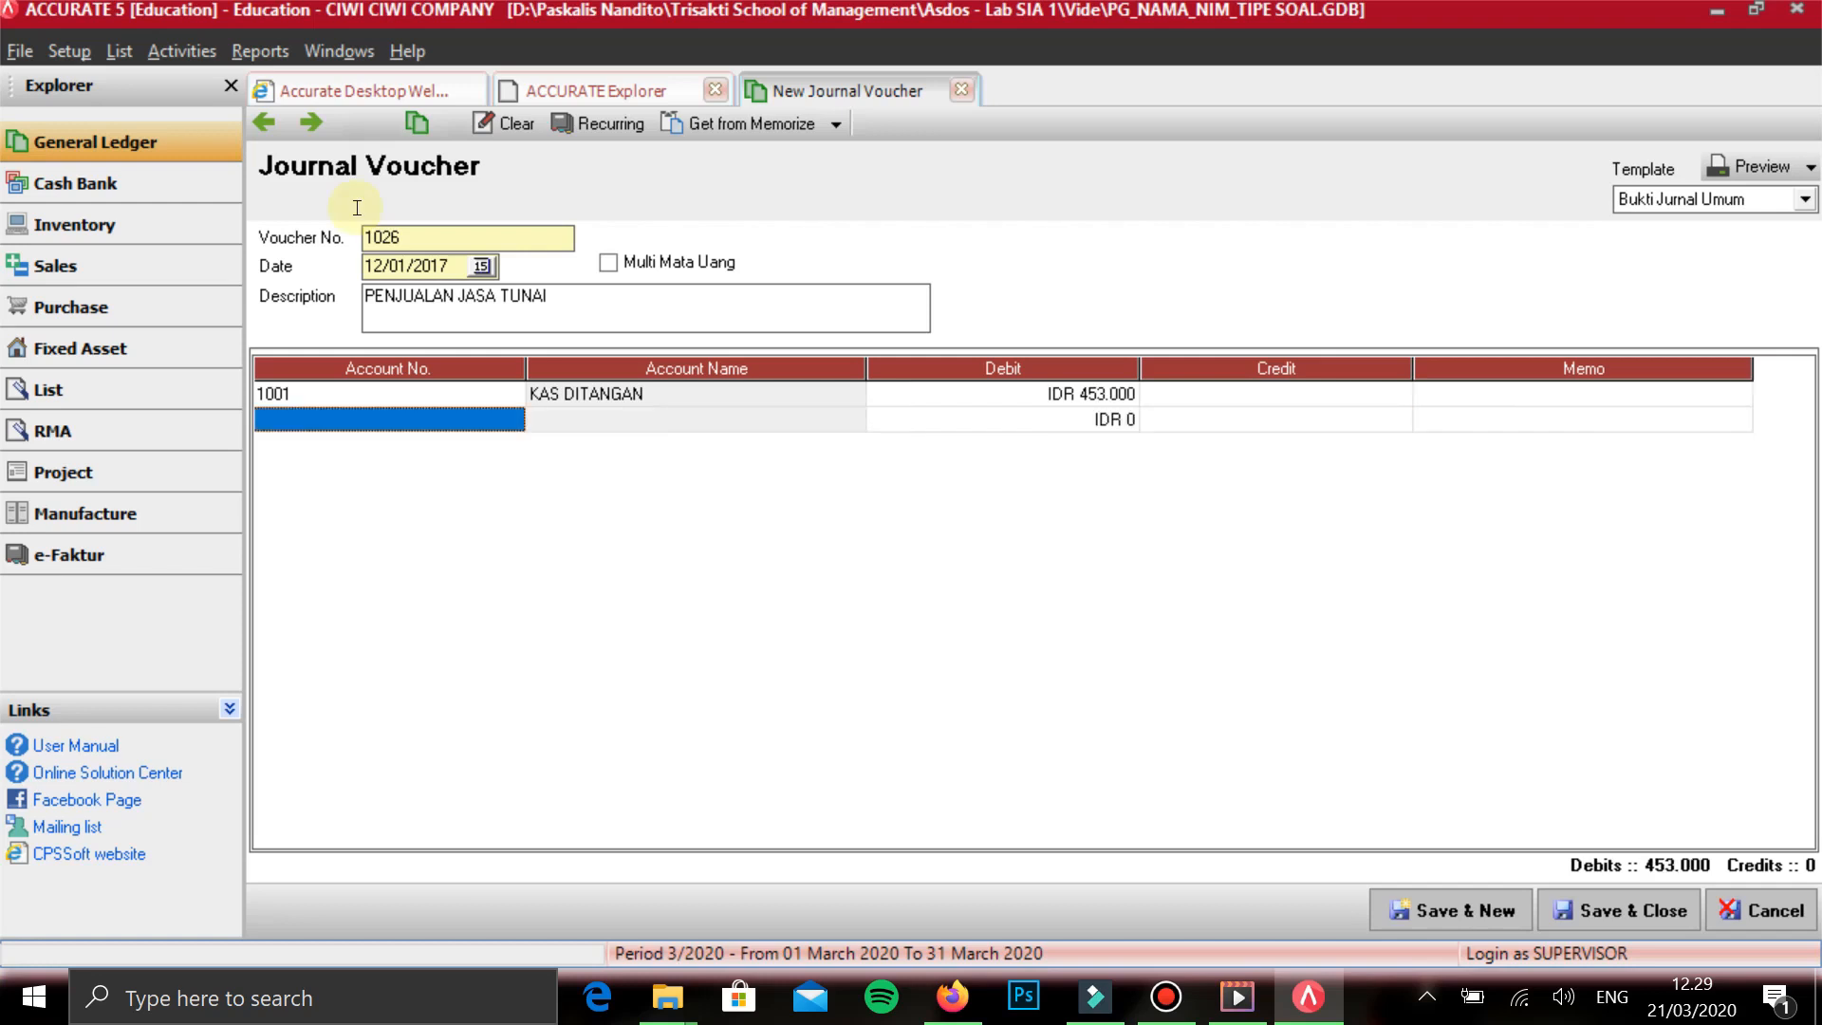
# - Add PENDAPATAN MANICURE PEDICURE on the second line with a credit of 150.000 and start a third line
pyautogui.write('MANI')
pyautogui.press('Return')
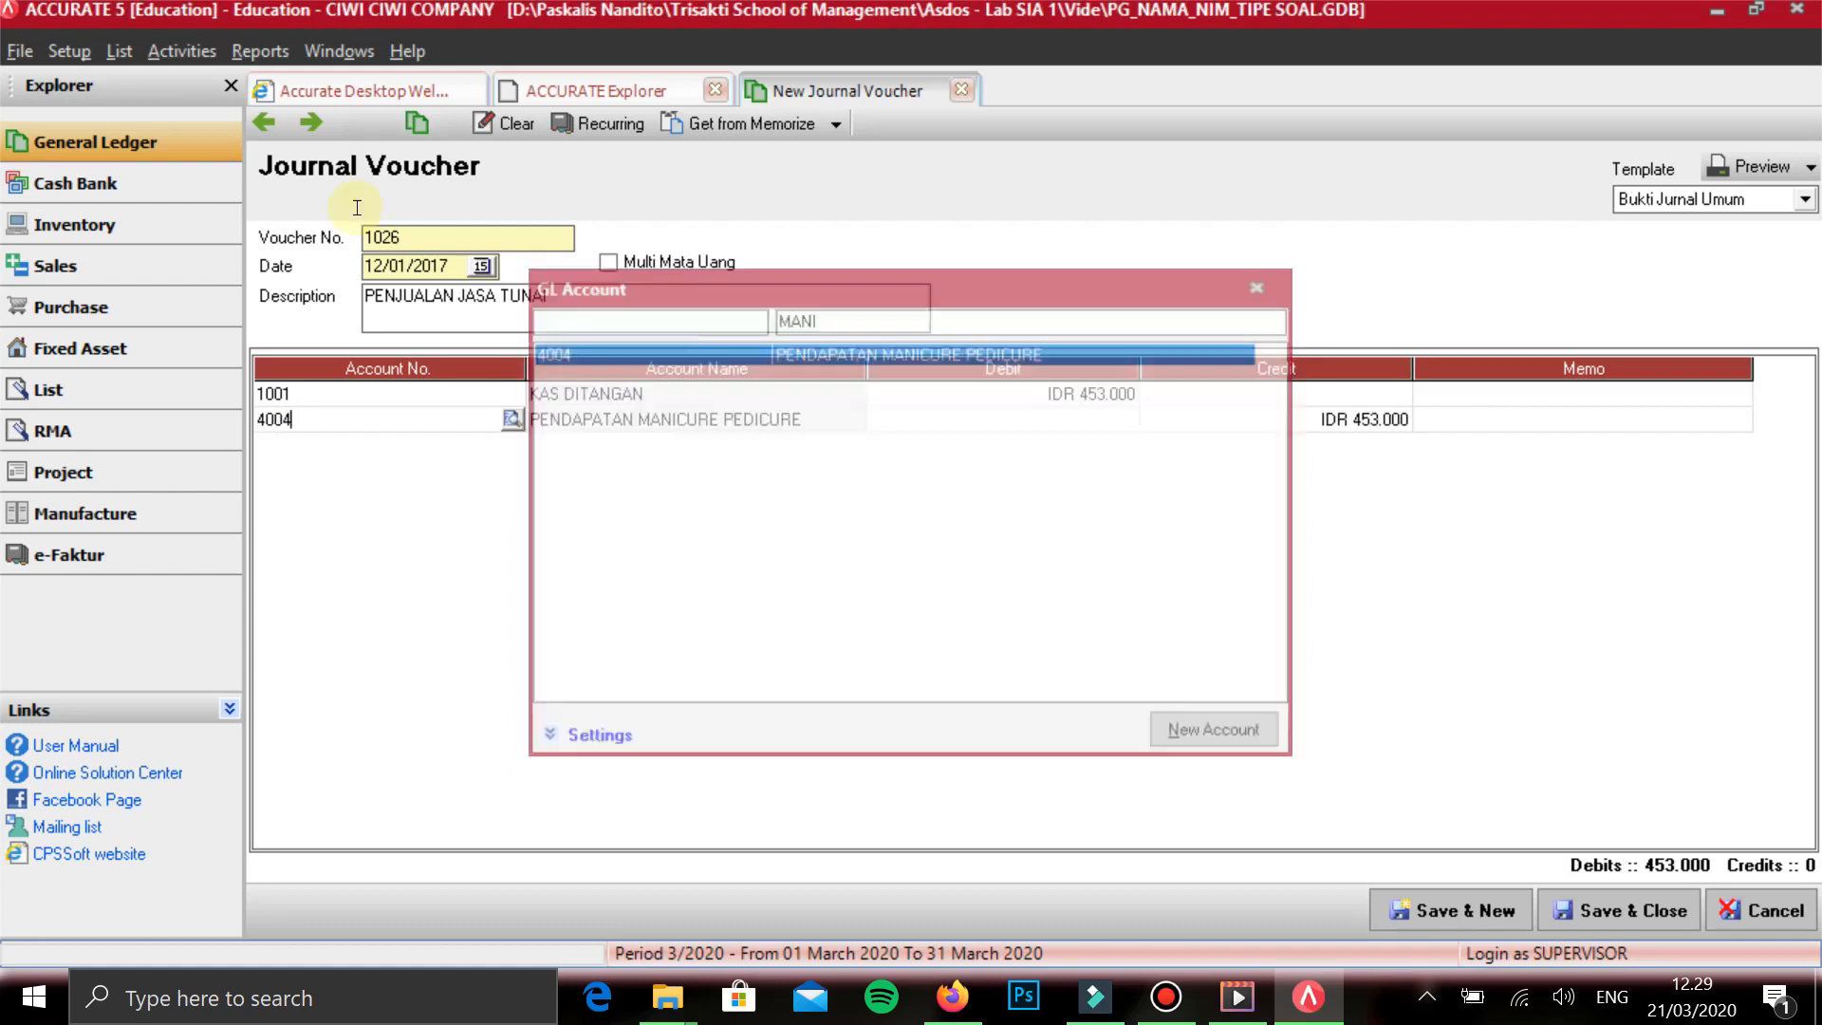
pyautogui.press('Tab')
pyautogui.press('Tab')
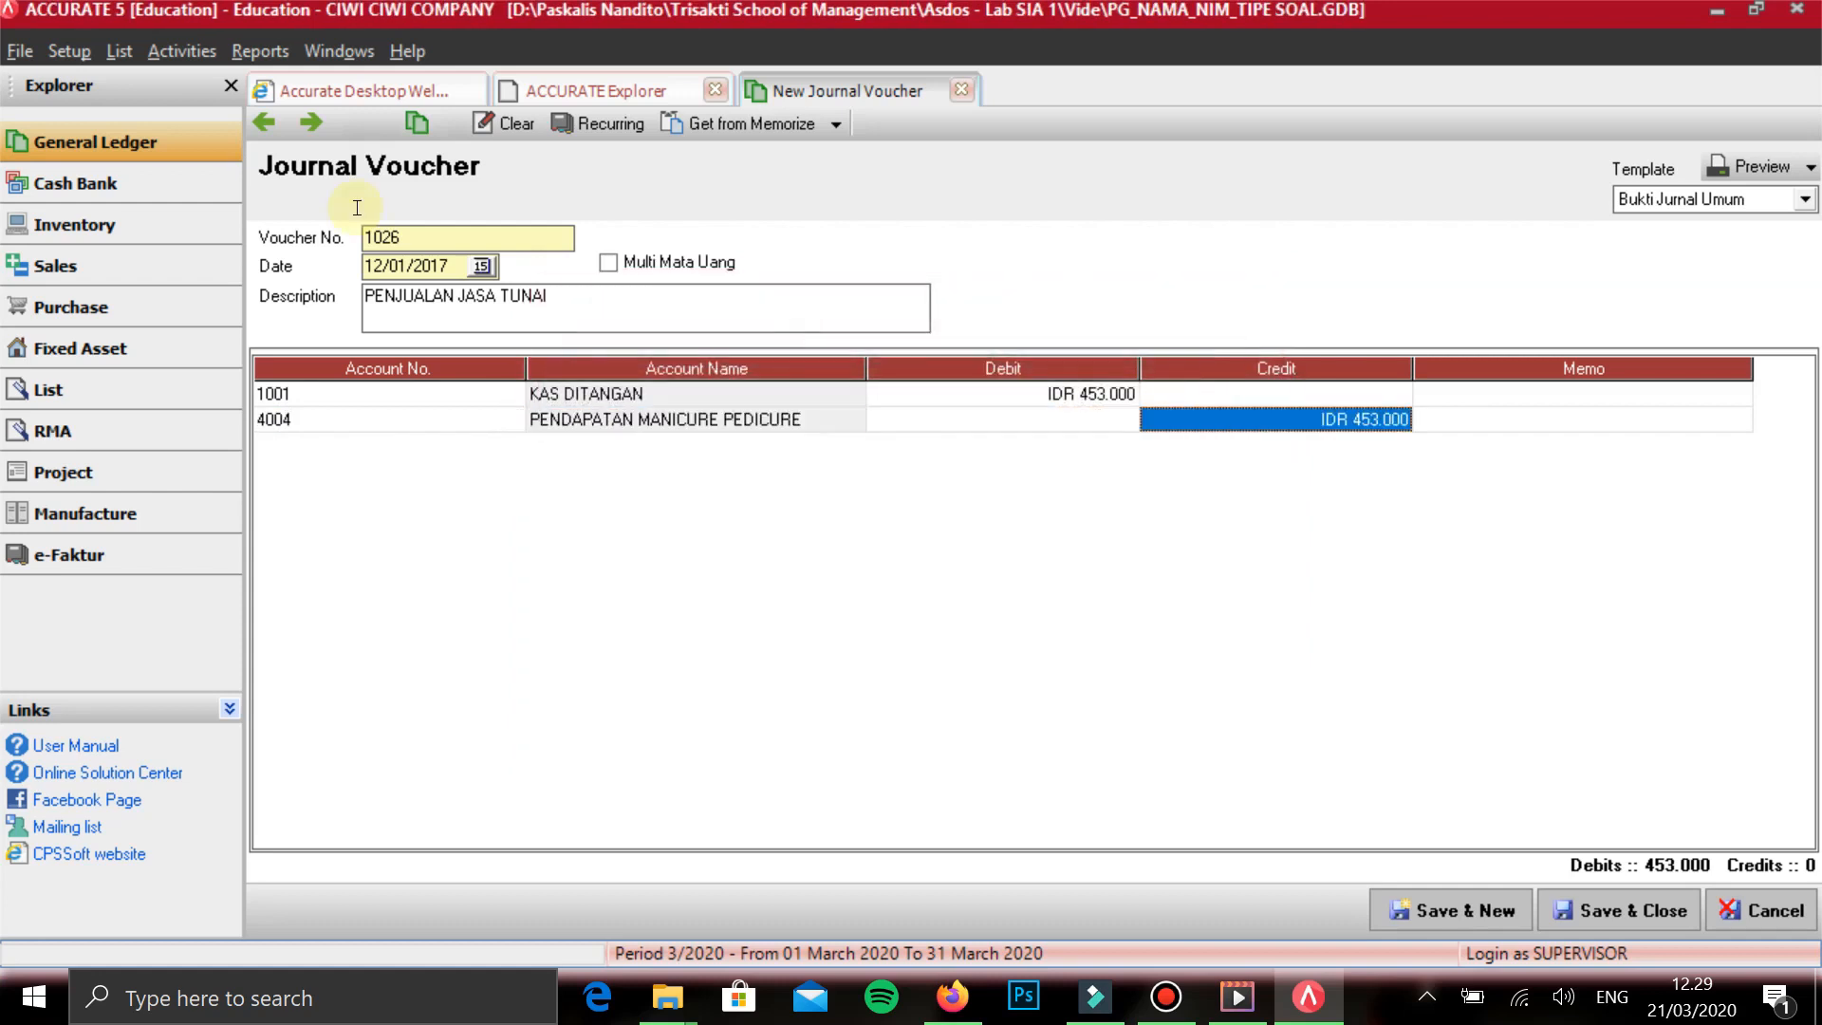
pyautogui.write('150000')
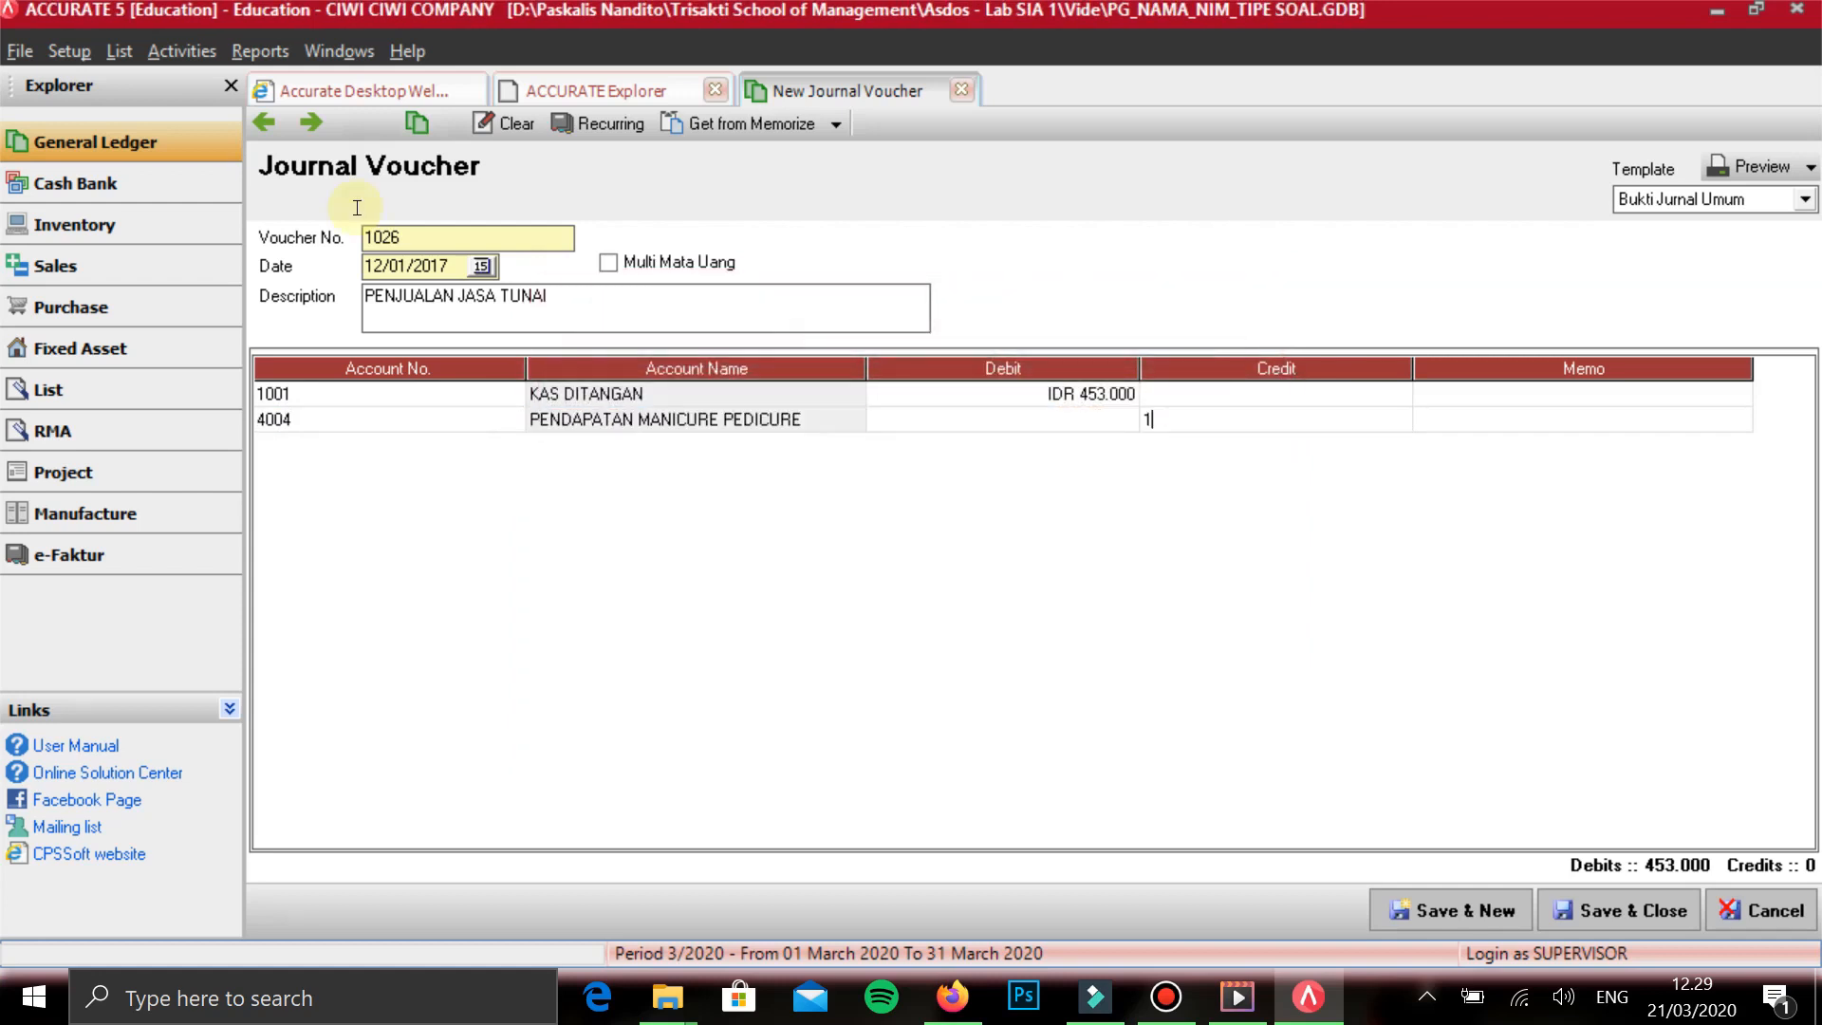
pyautogui.press('Tab')
pyautogui.press('Tab')
pyautogui.press('Tab')
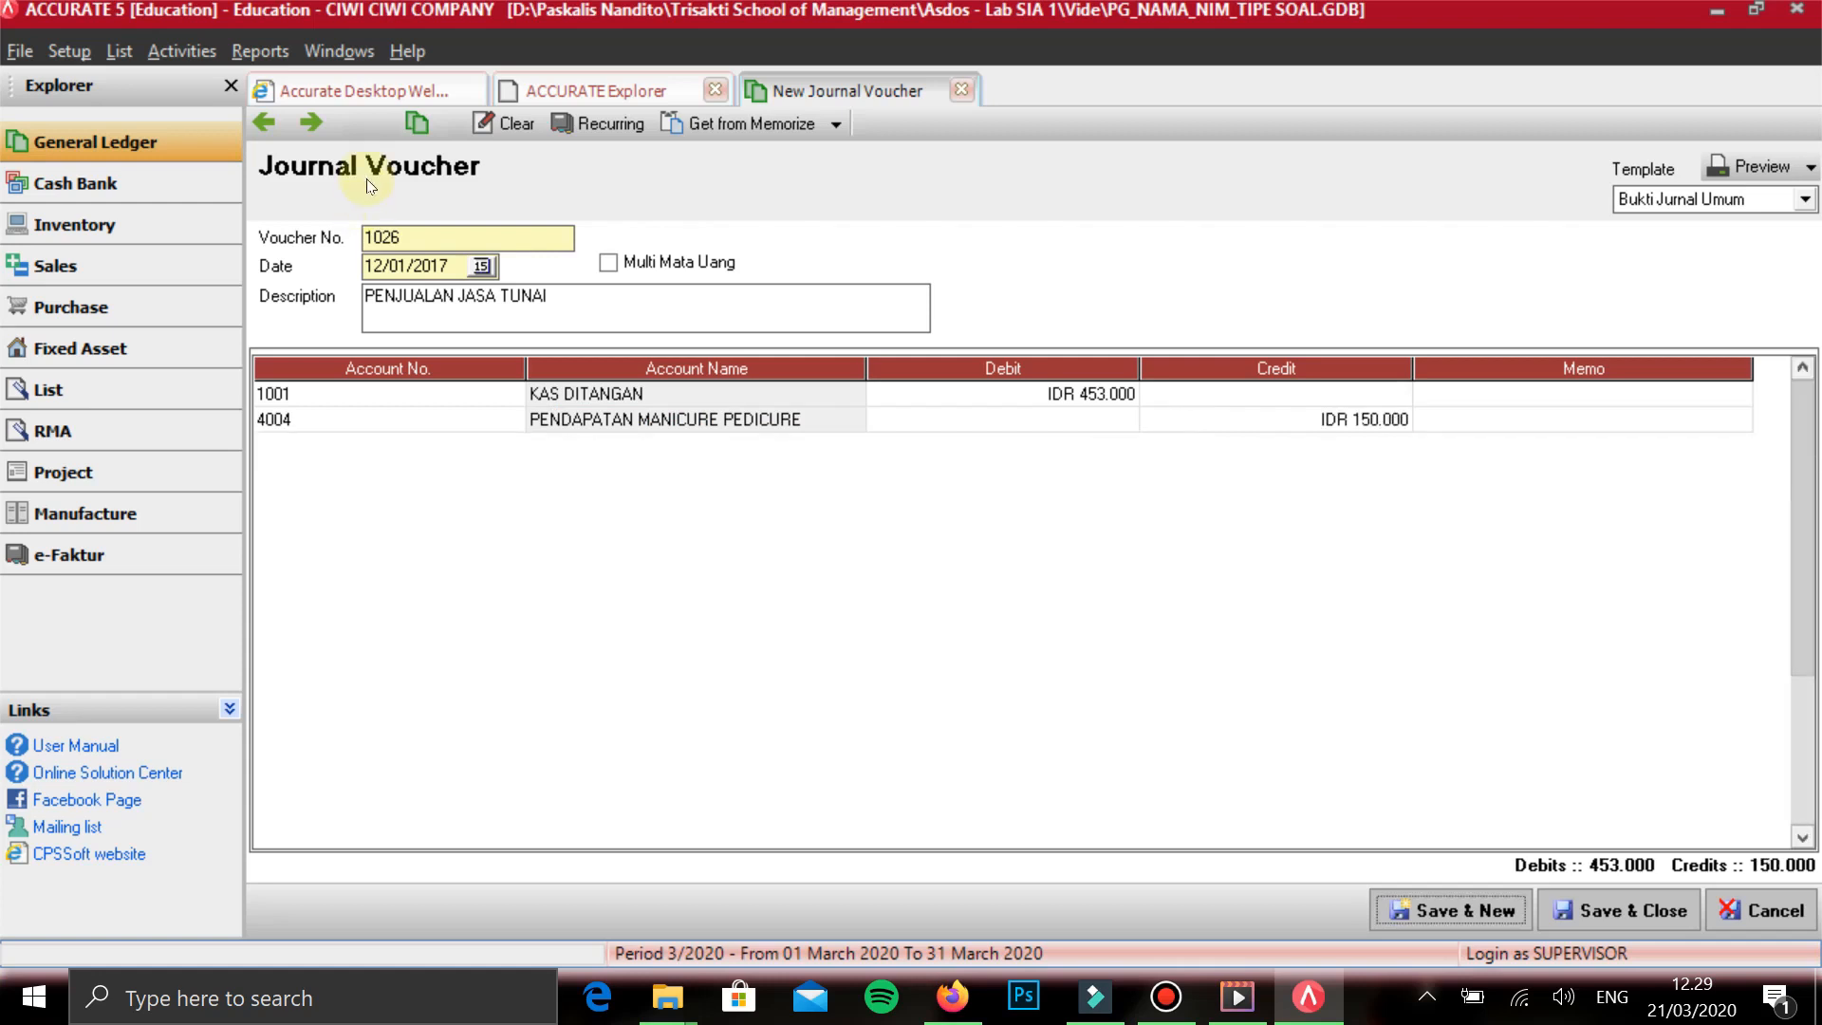
pyautogui.hotkey('shift', 'Tab')
pyautogui.press('Down')
pyautogui.press('Tab')
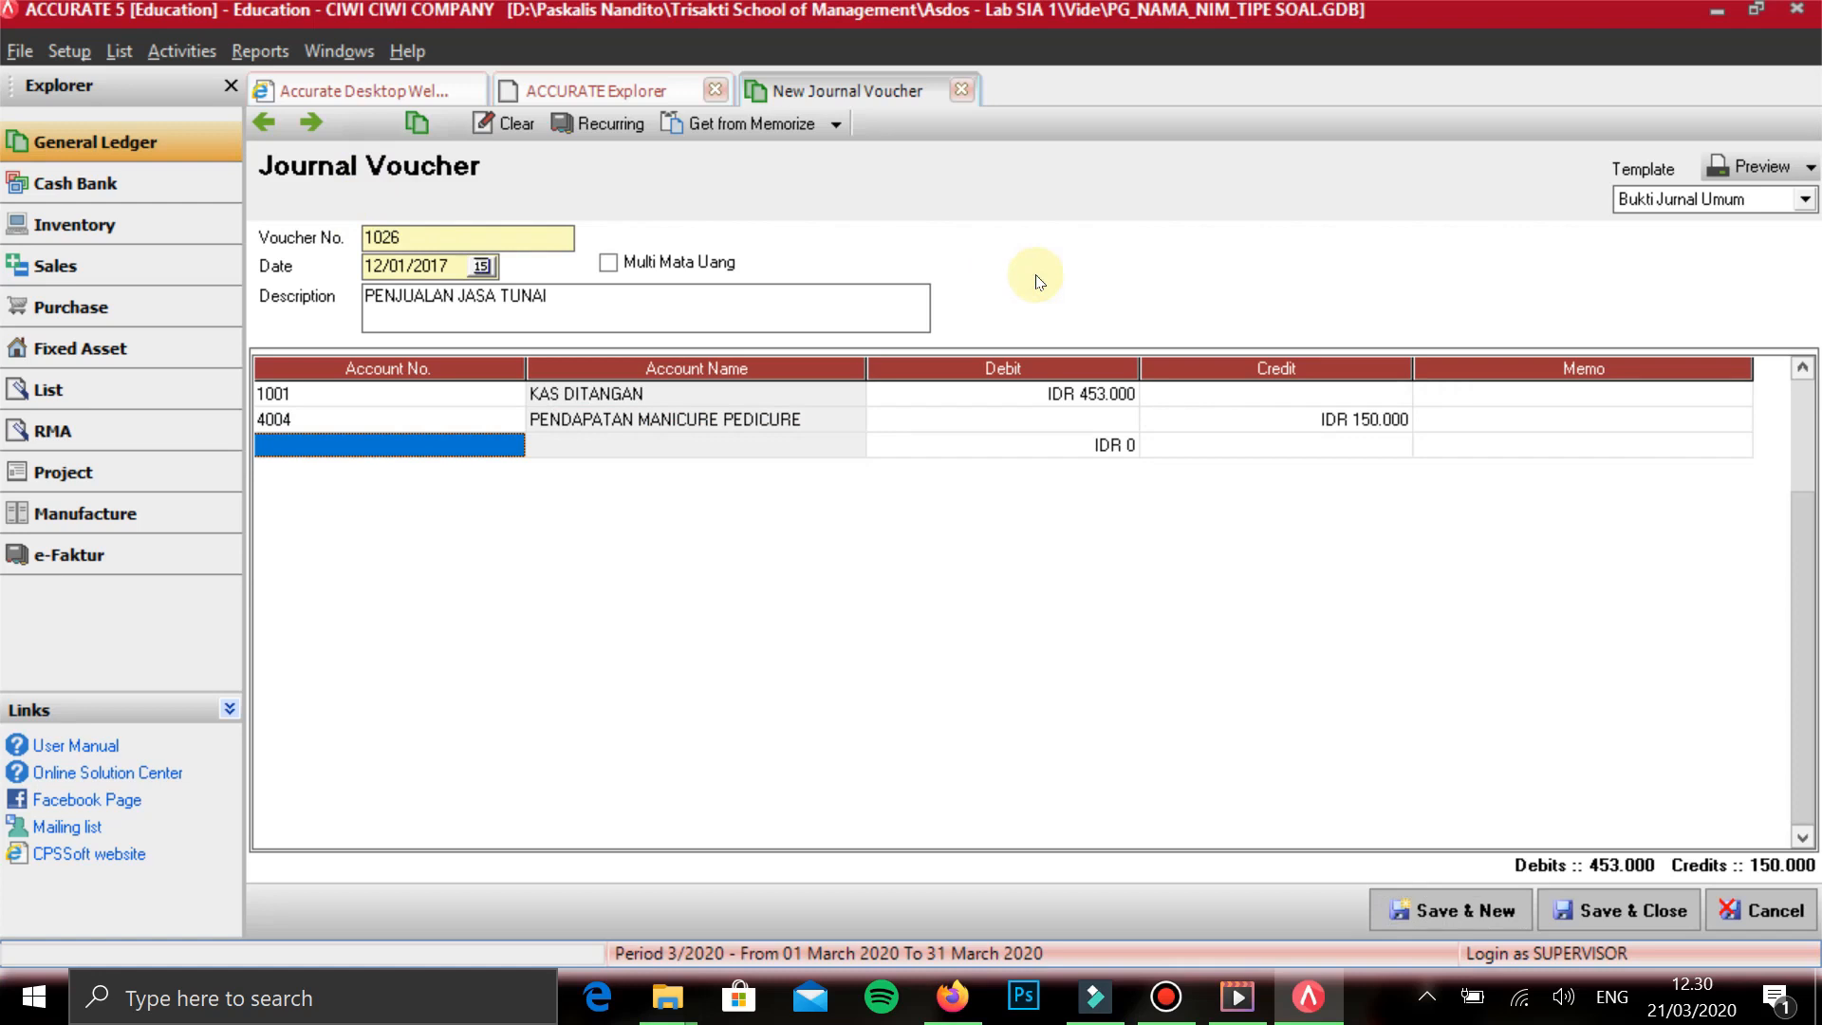
# - Add PENDAPATAN FACIAL on the third line with a credit of 235.000 and start a fourth line
pyautogui.write('FAC')
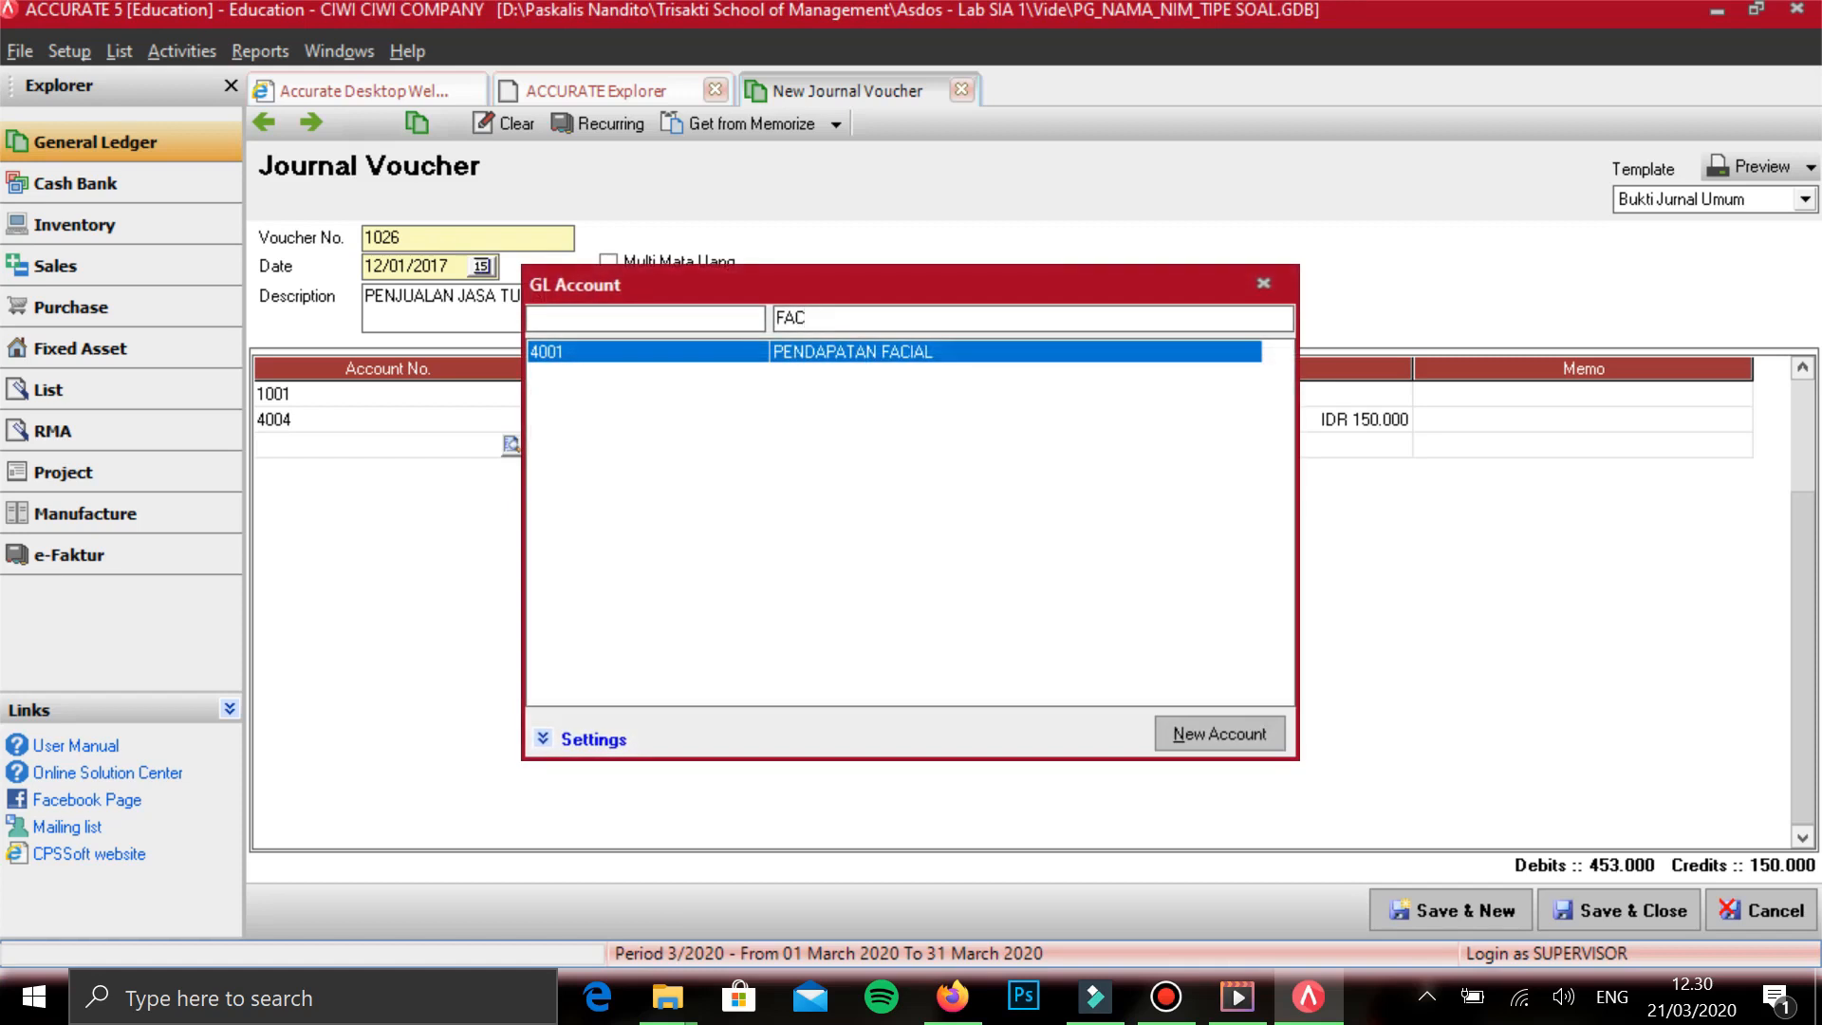
pyautogui.press('Return')
pyautogui.press('Tab')
pyautogui.press('Tab')
pyautogui.press('Tab')
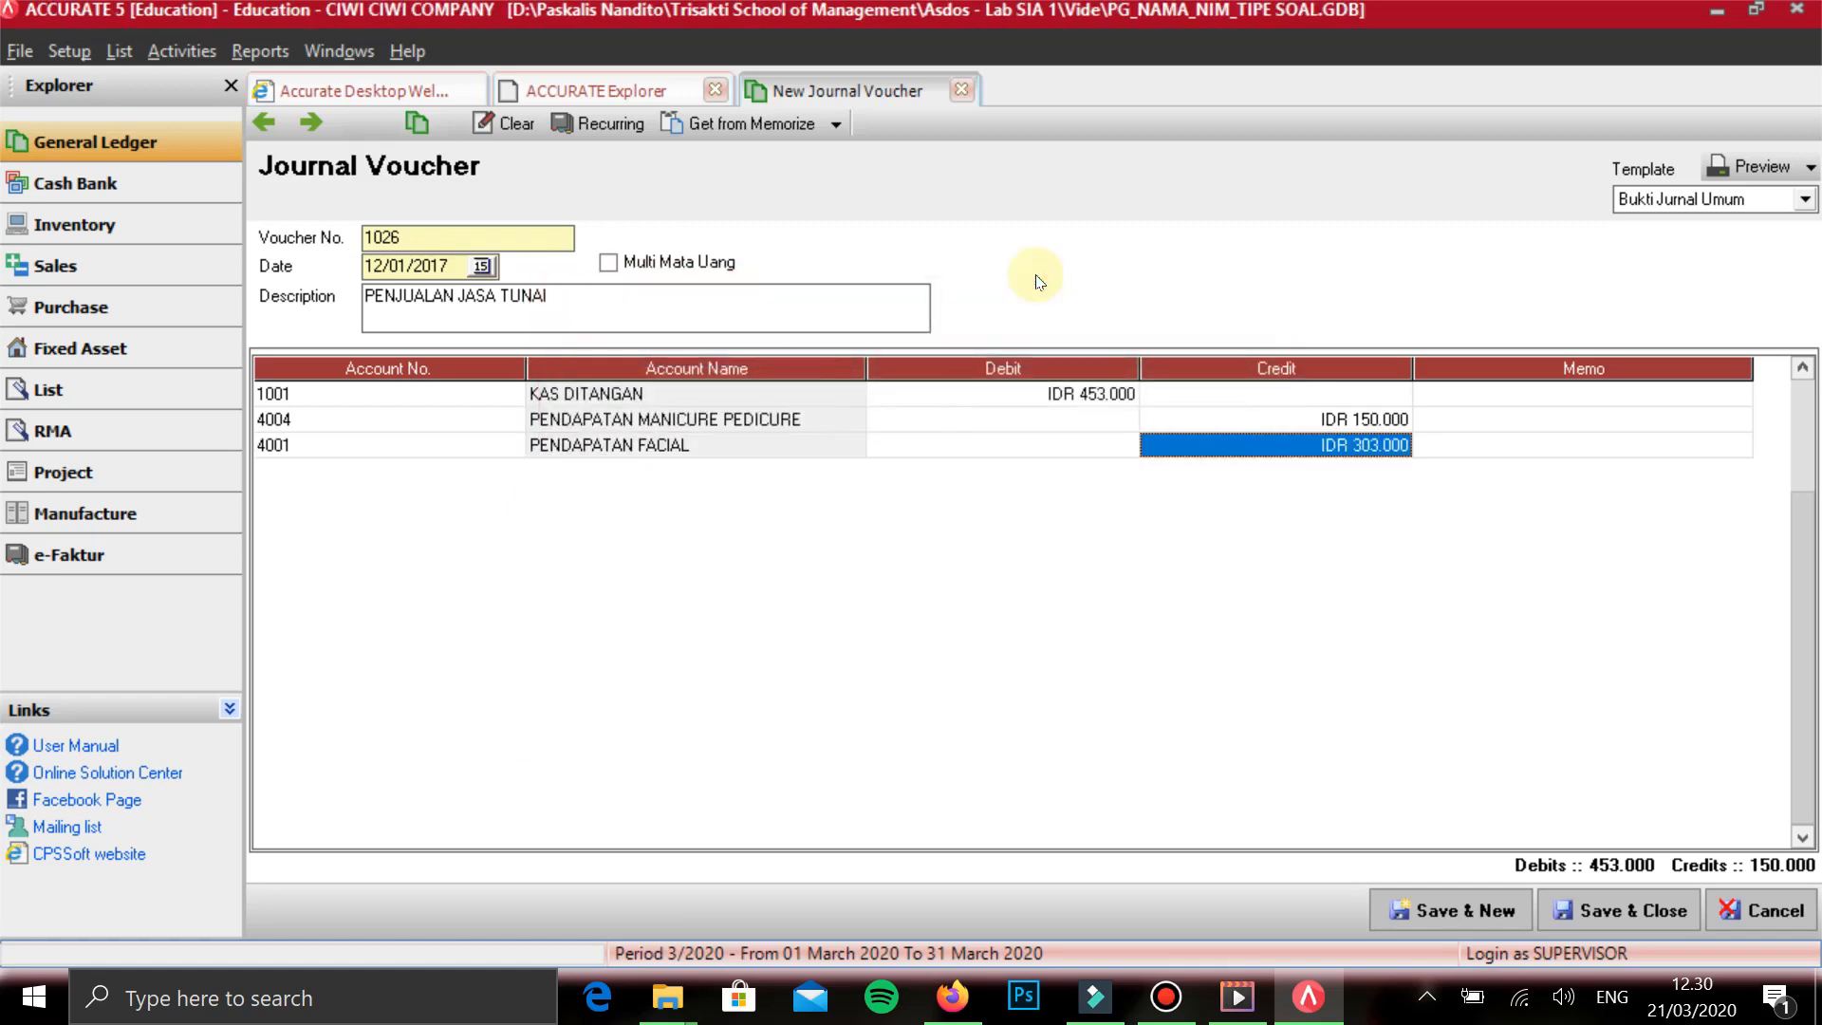
pyautogui.write('2')
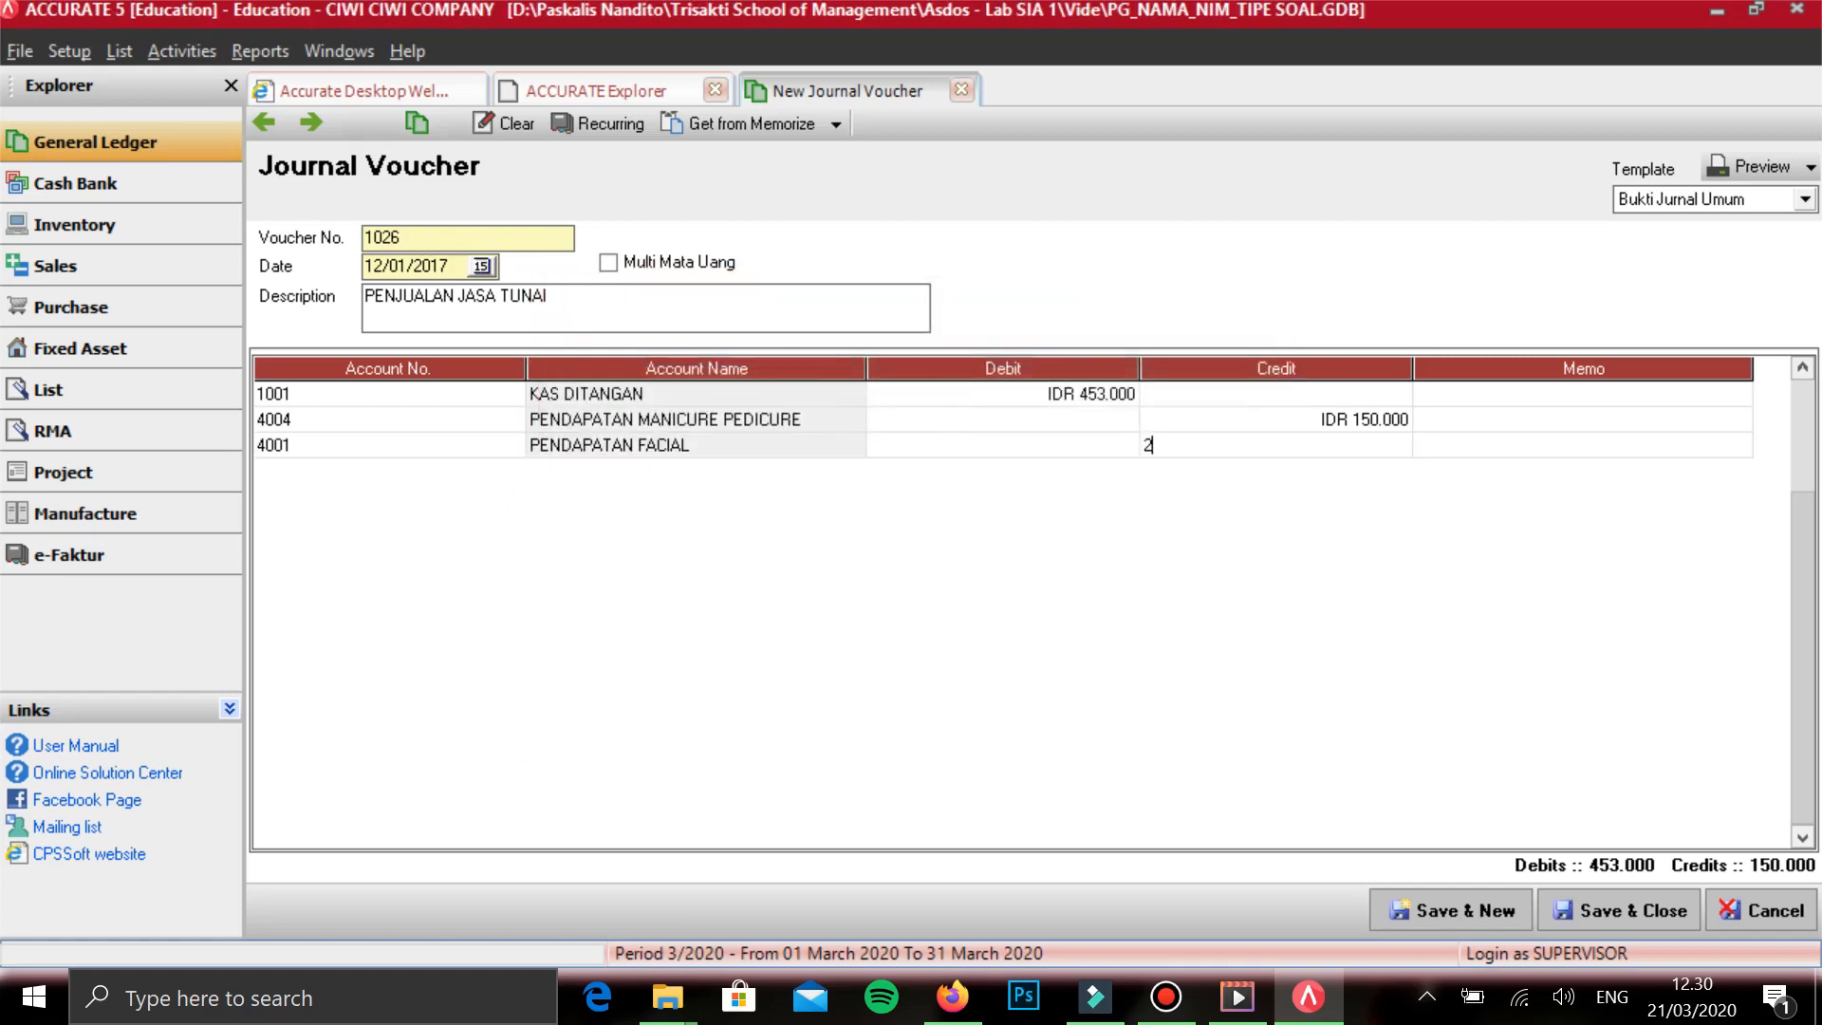
pyautogui.write('35.000')
pyautogui.press('Tab')
pyautogui.press('Tab')
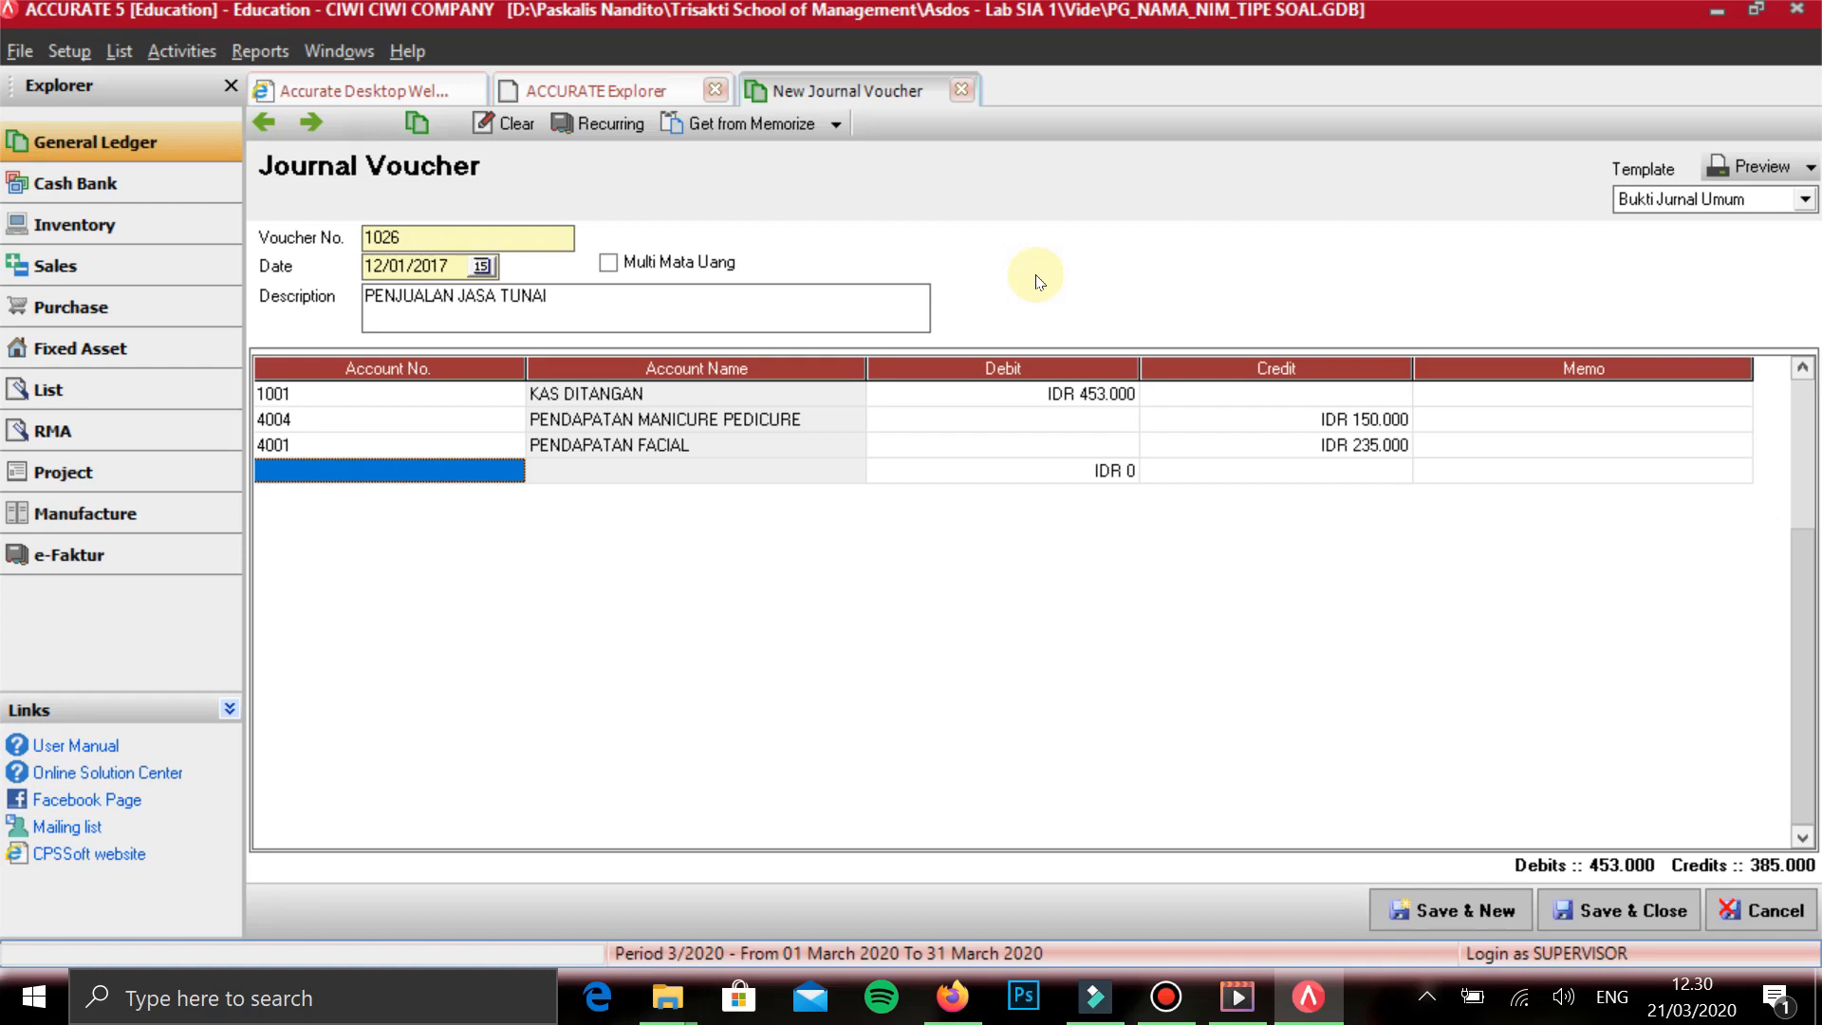
# - Add PENDAPATAN CUKUR RAMBUT on the fourth line with the balancing credit of 68.000, then save the voucher and start a new one
pyautogui.write('CUKU')
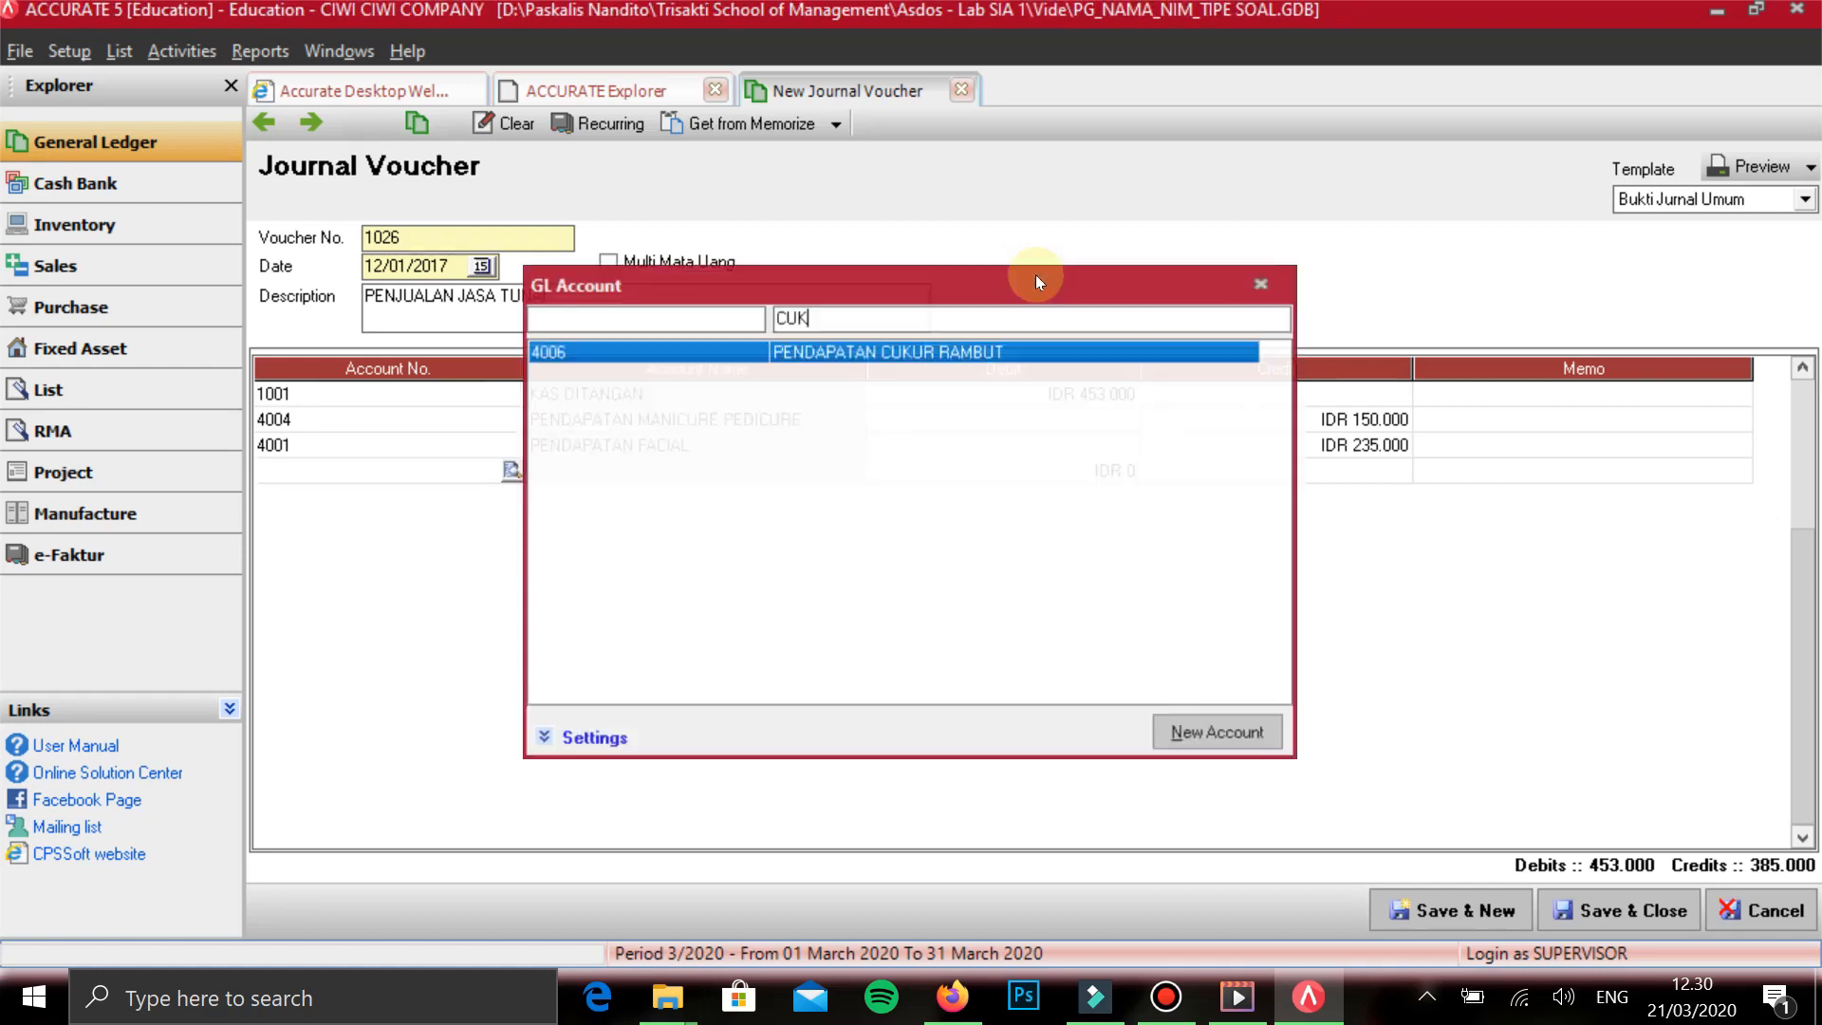
pyautogui.press('Return')
pyautogui.press('Tab')
pyautogui.press('Tab')
pyautogui.press('Tab')
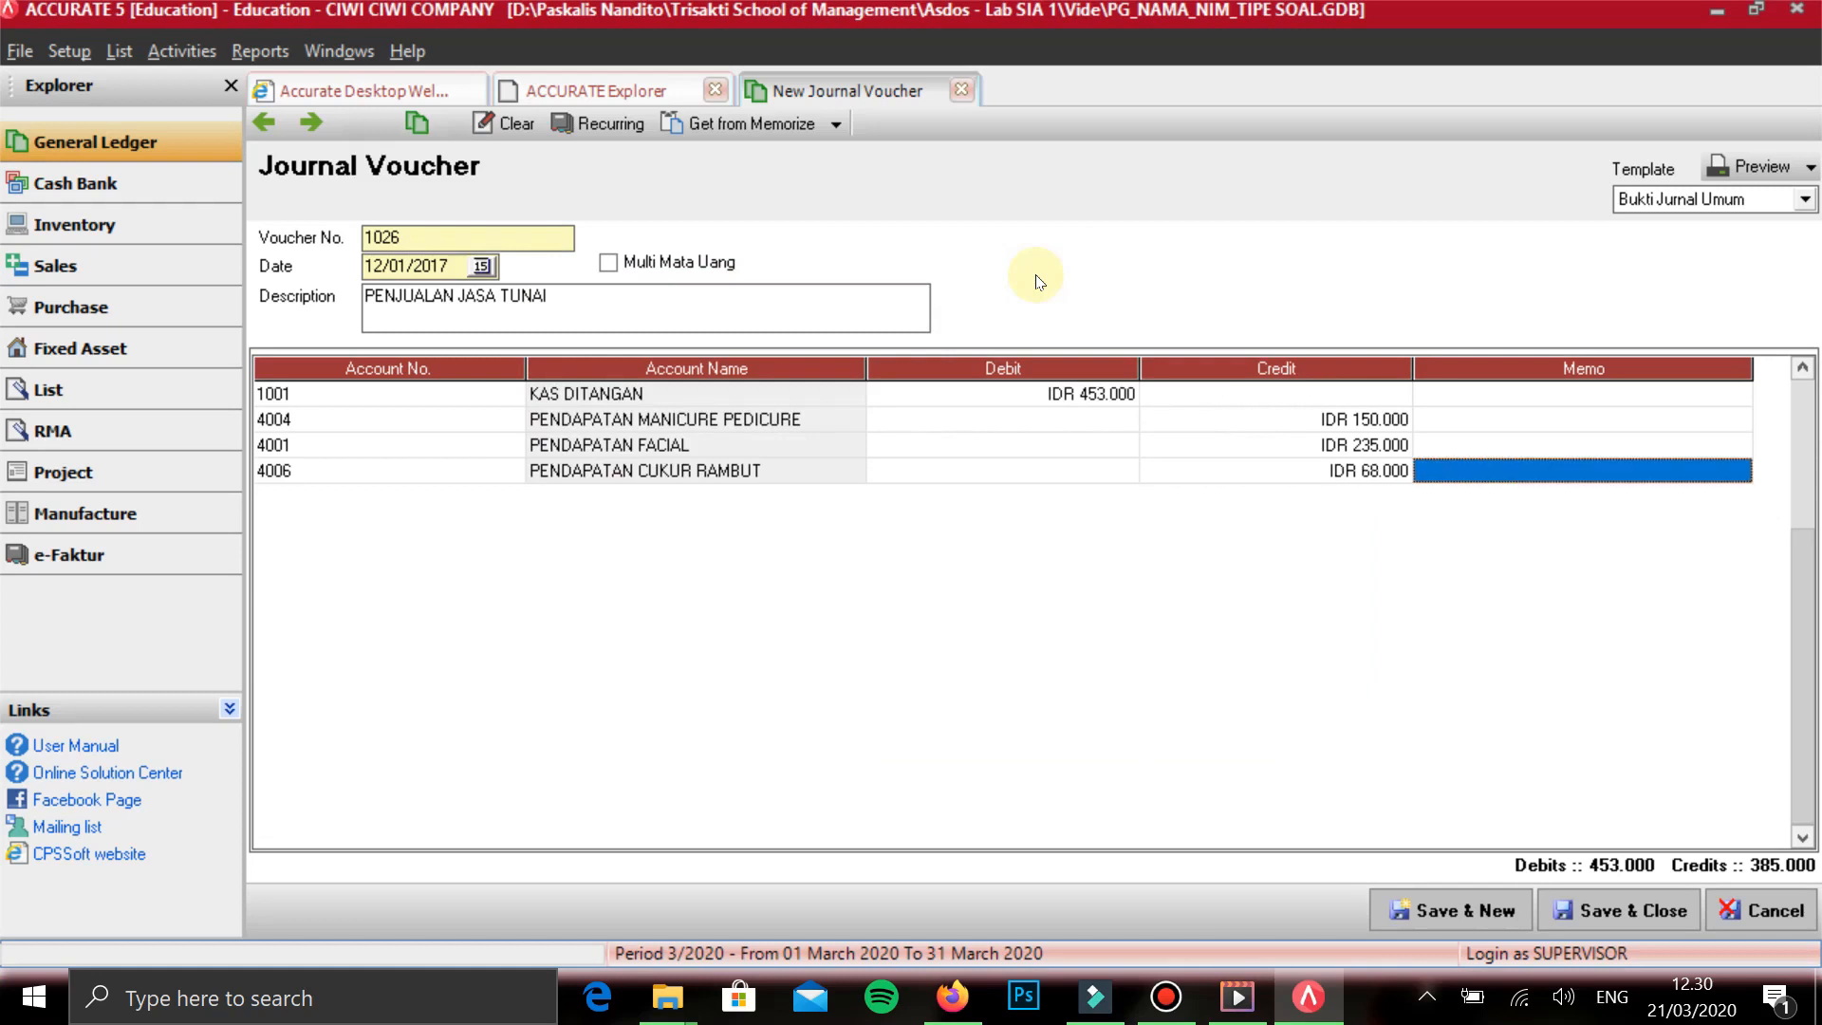
pyautogui.press('Up')
pyautogui.press('Left')
pyautogui.press('Down')
pyautogui.press('Right')
pyautogui.press('Tab')
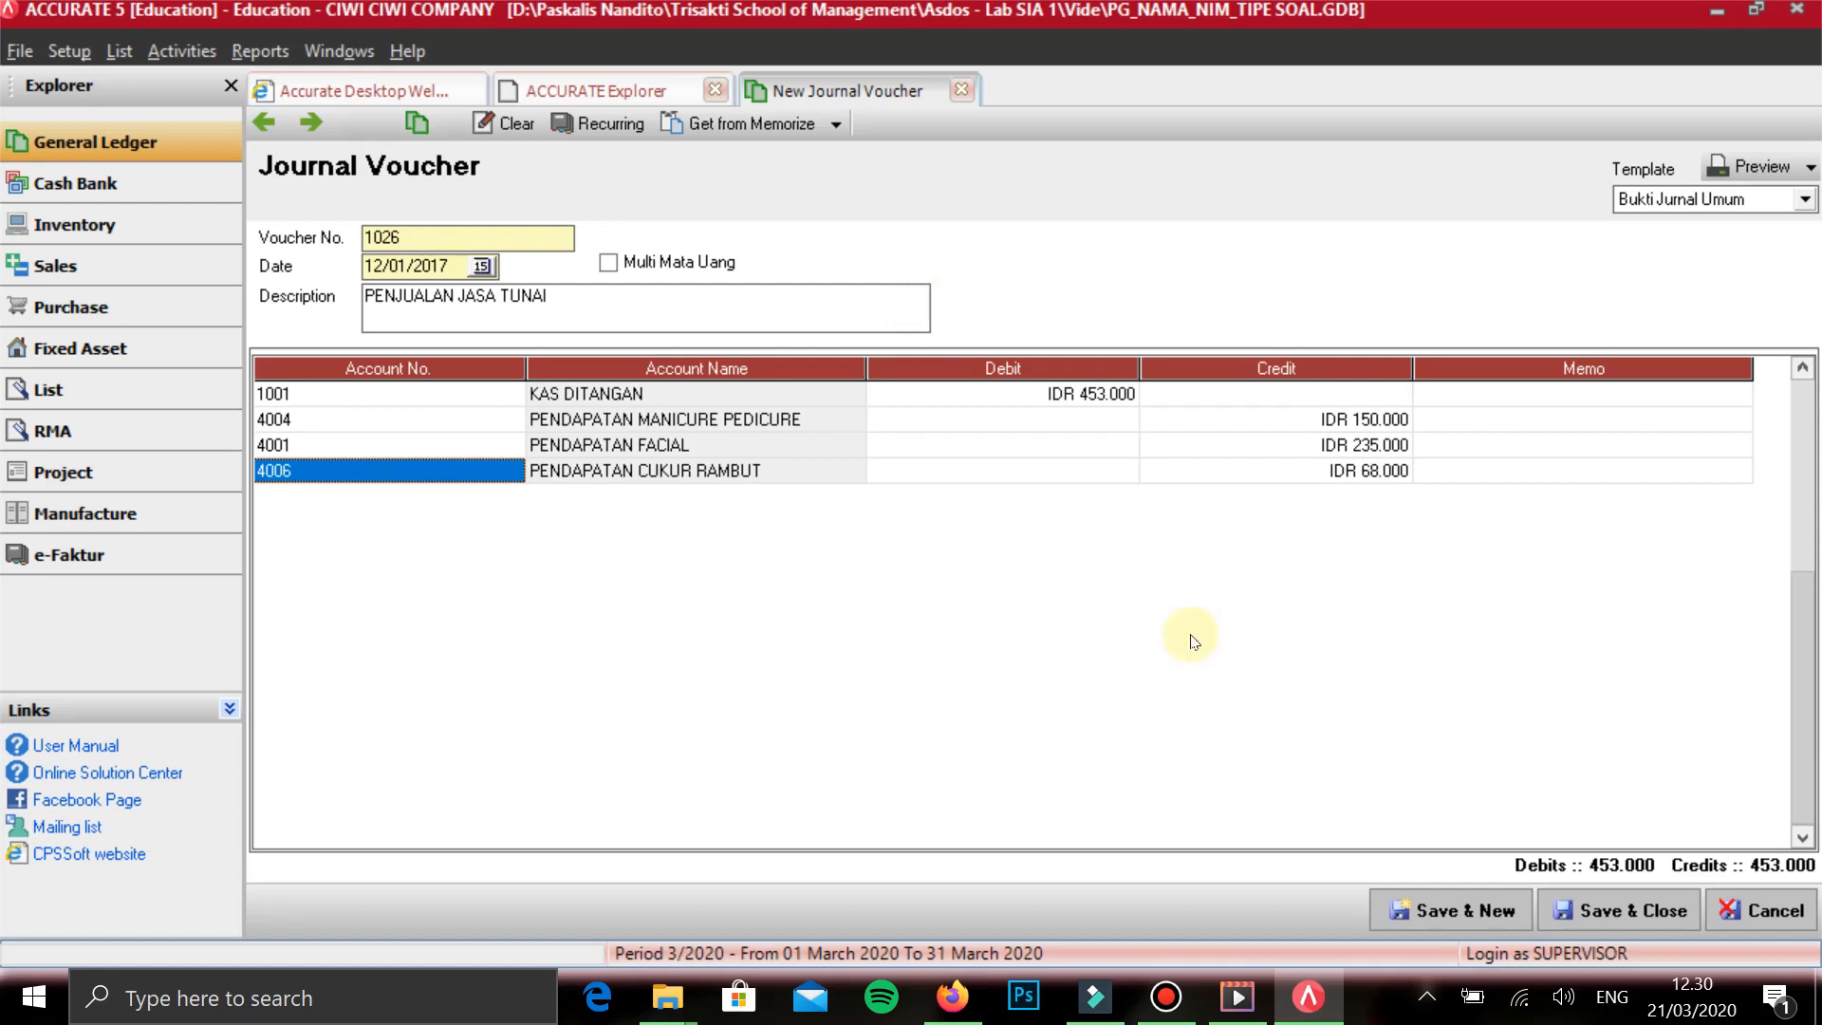
pyautogui.hotkey('alt', 'n')
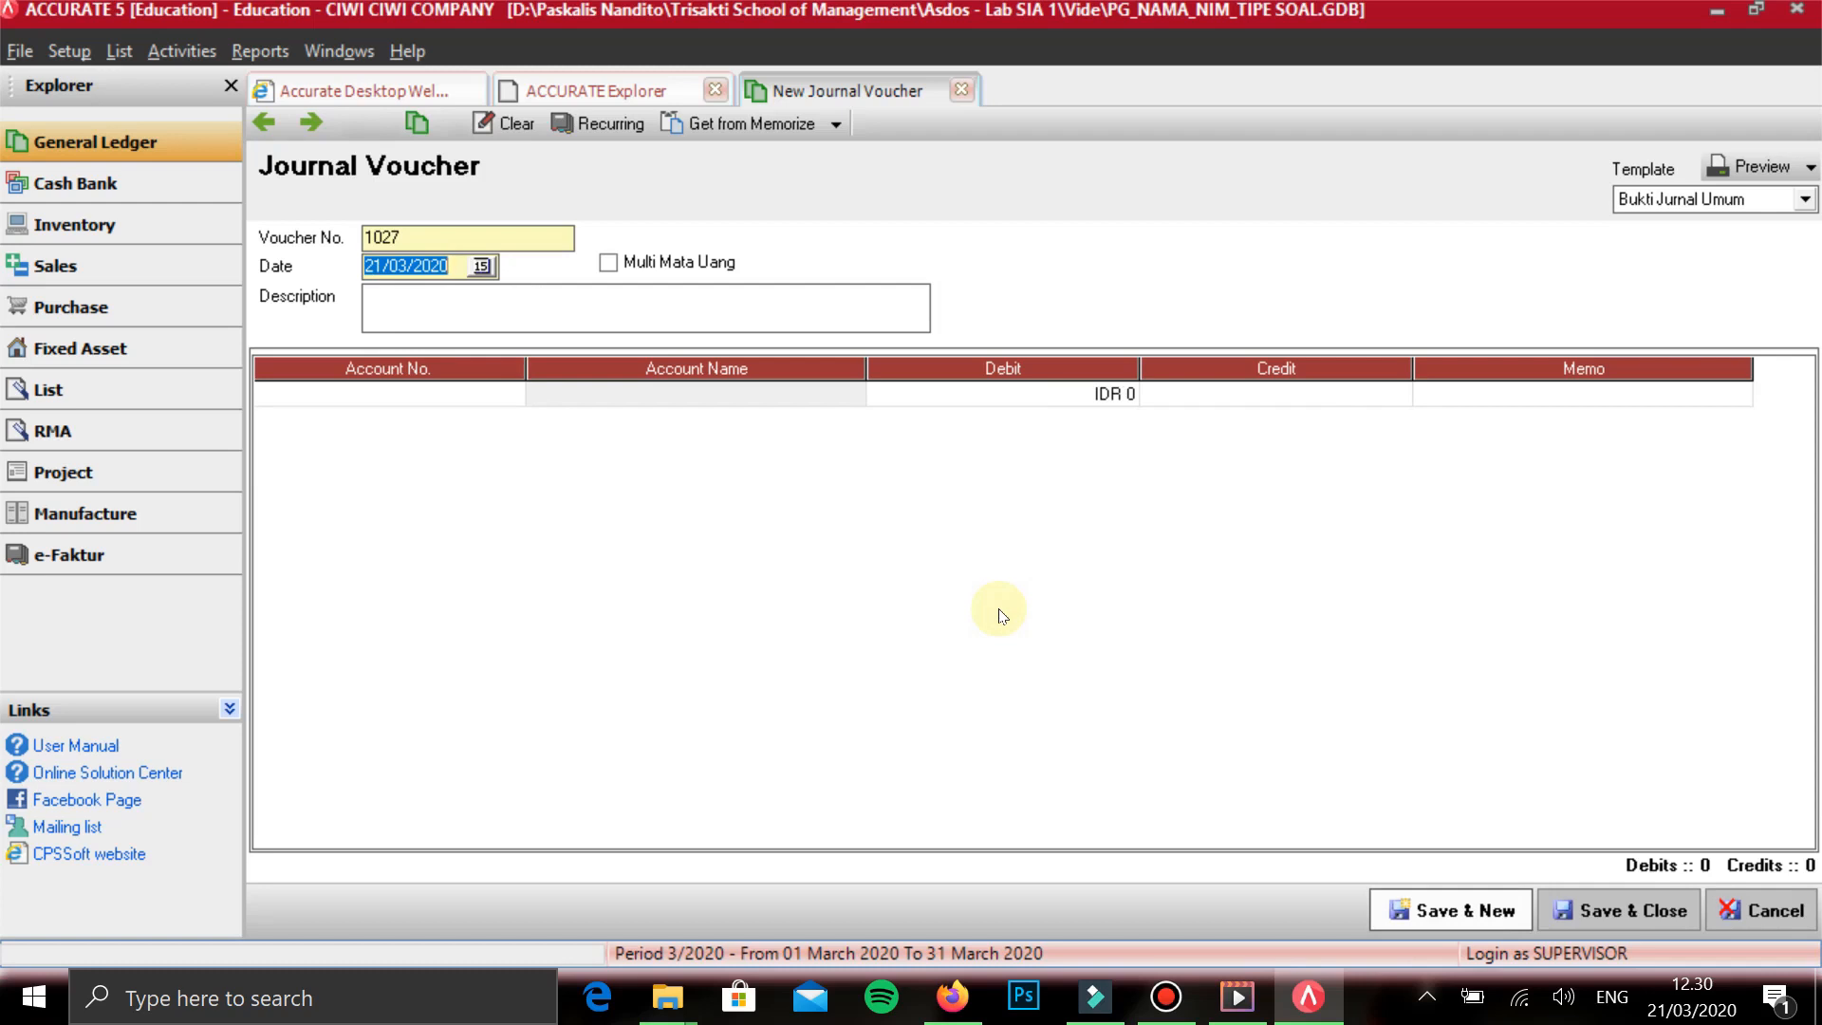
# - Date the new voucher 13/01/2017
pyautogui.write('13/01/2017')
pyautogui.press('Tab')
pyautogui.press('Tab')
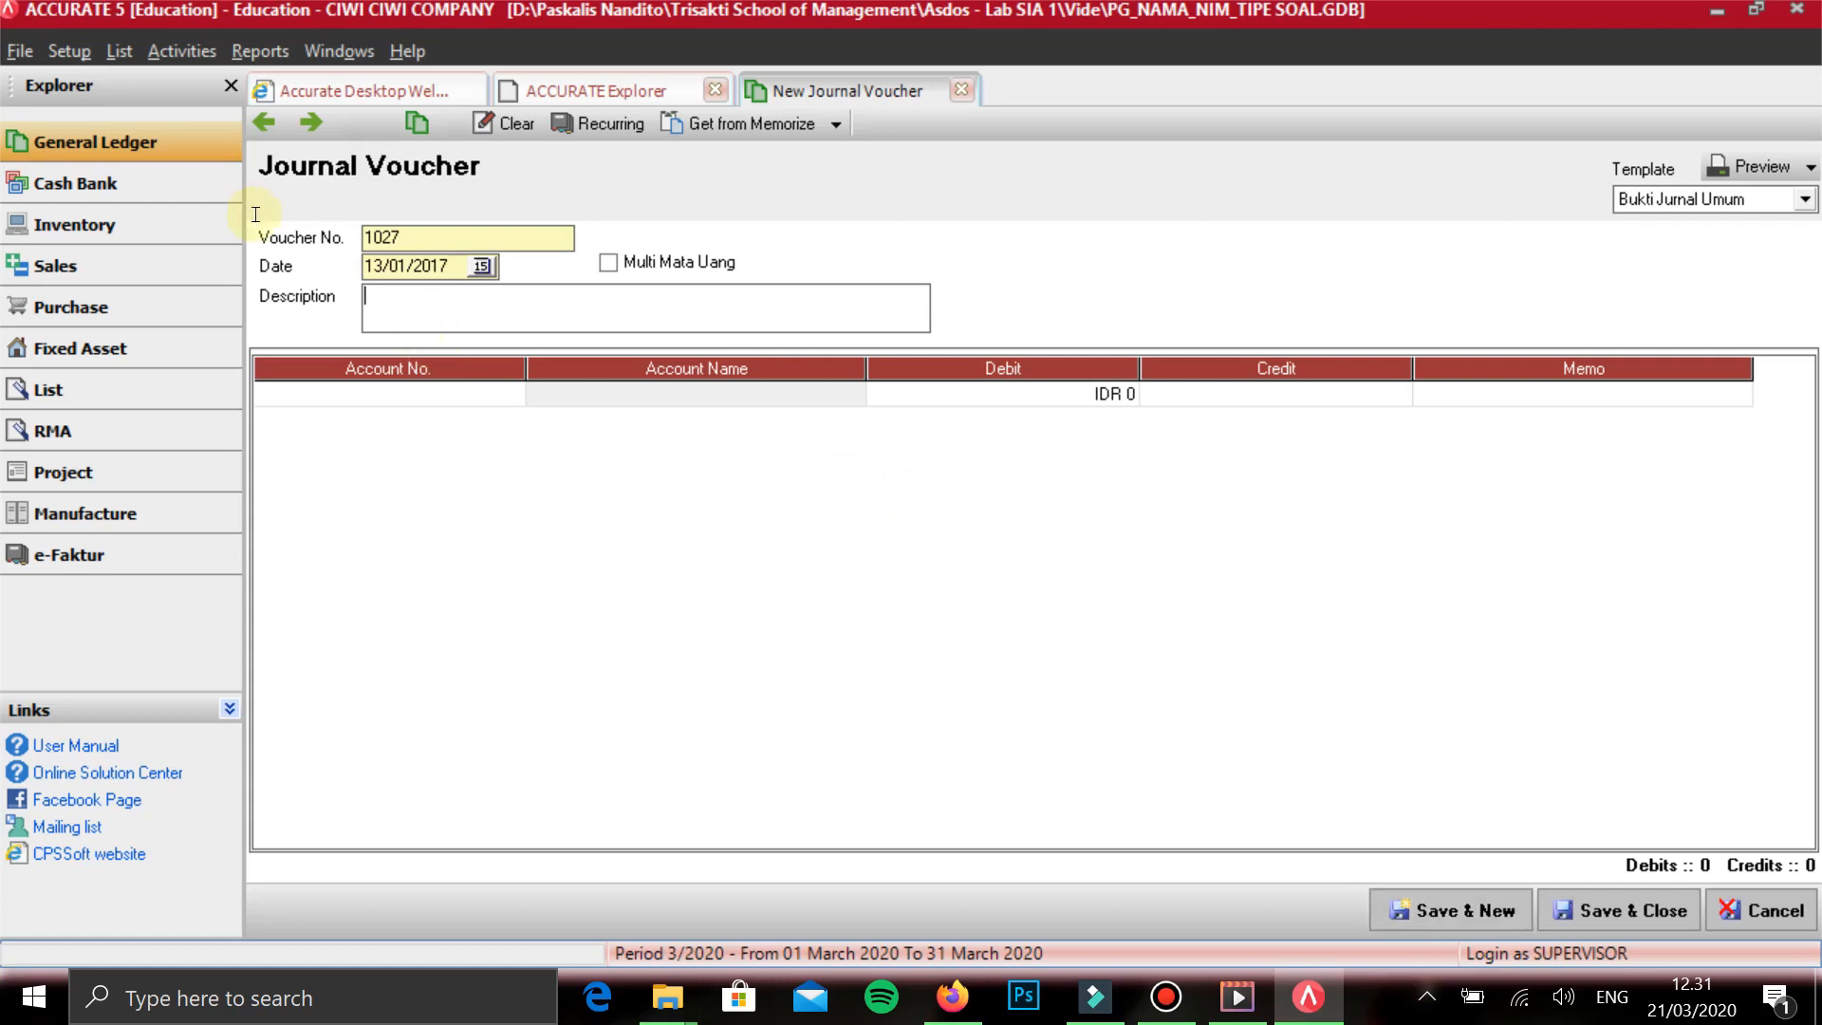
# - Set the voucher date to 15/01/2017 and describe it as PRIVE followed by the owner's name
pyautogui.moveTo(408, 266); pyautogui.dragTo(315, 260)
pyautogui.write('15/01')
pyautogui.press('Tab')
pyautogui.press('Tab')
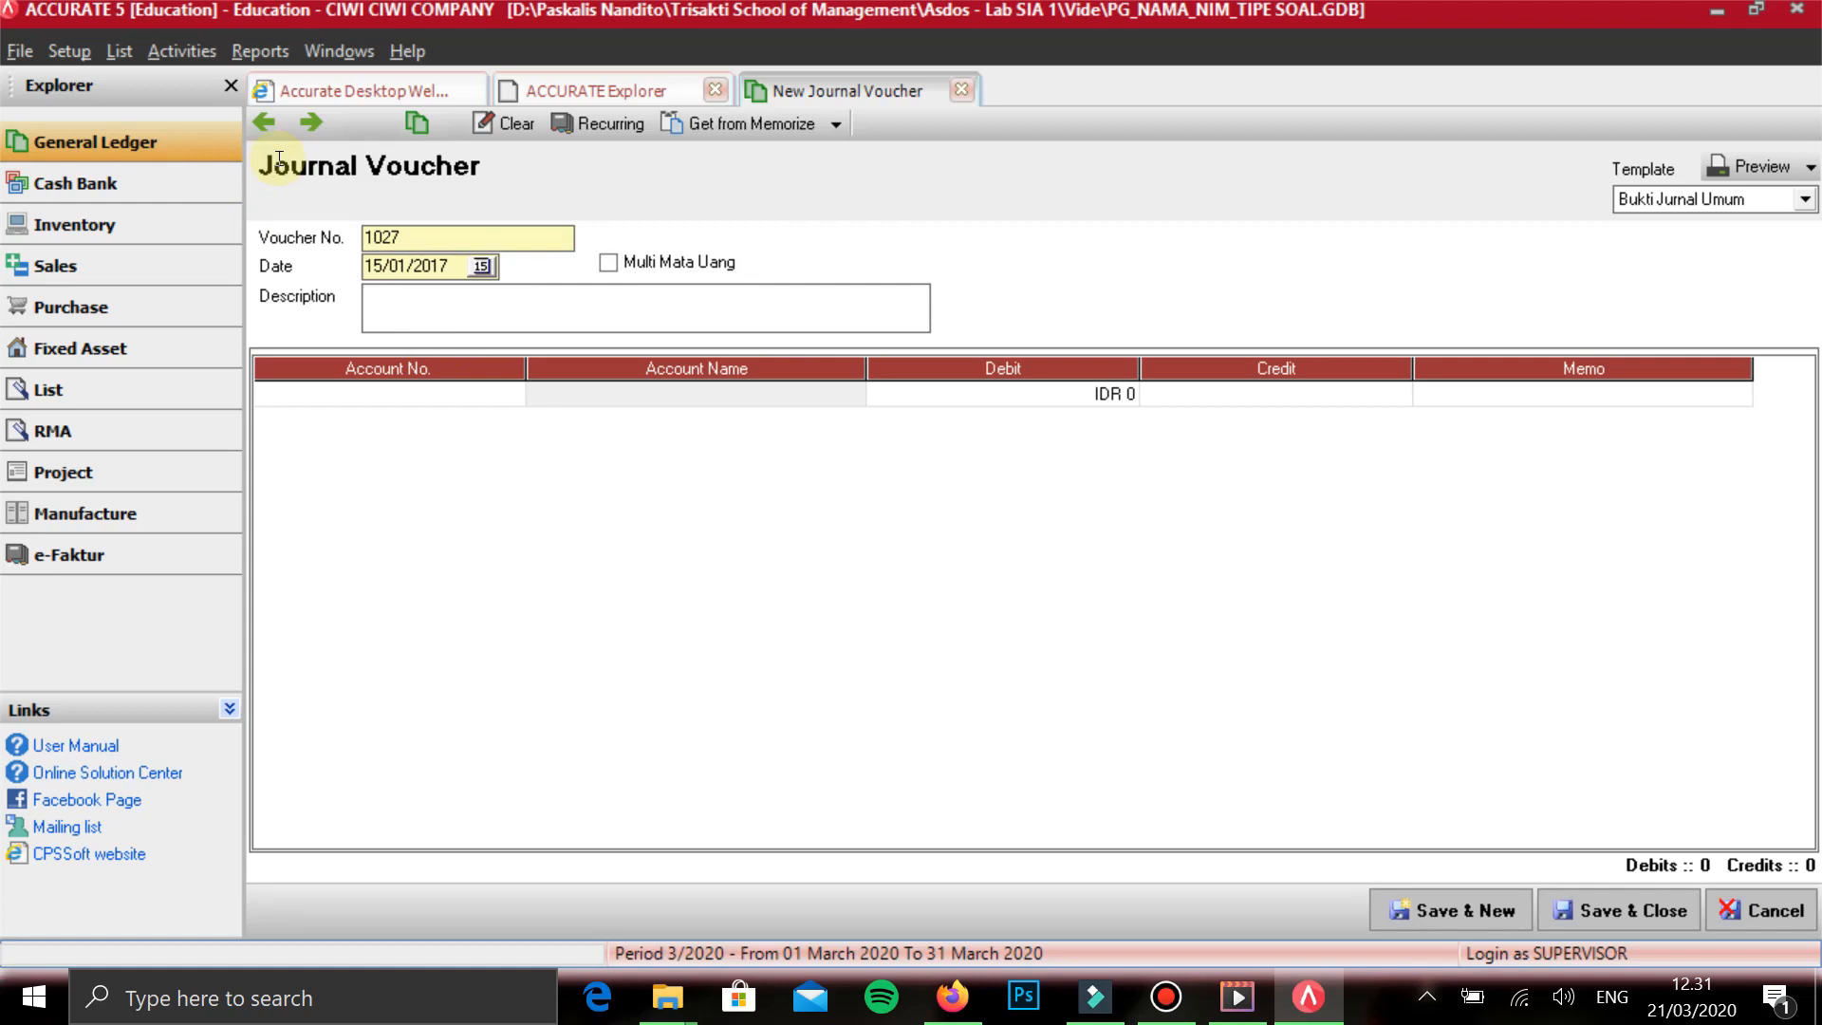
pyautogui.write('PRIB')
pyautogui.press('BackSpace')
pyautogui.write('VE NIKAJH')
# - Add the owner's PRIVE account on the first line with a debit of 2.500.000 and start a second line
pyautogui.click(389, 394)
pyautogui.write('P')
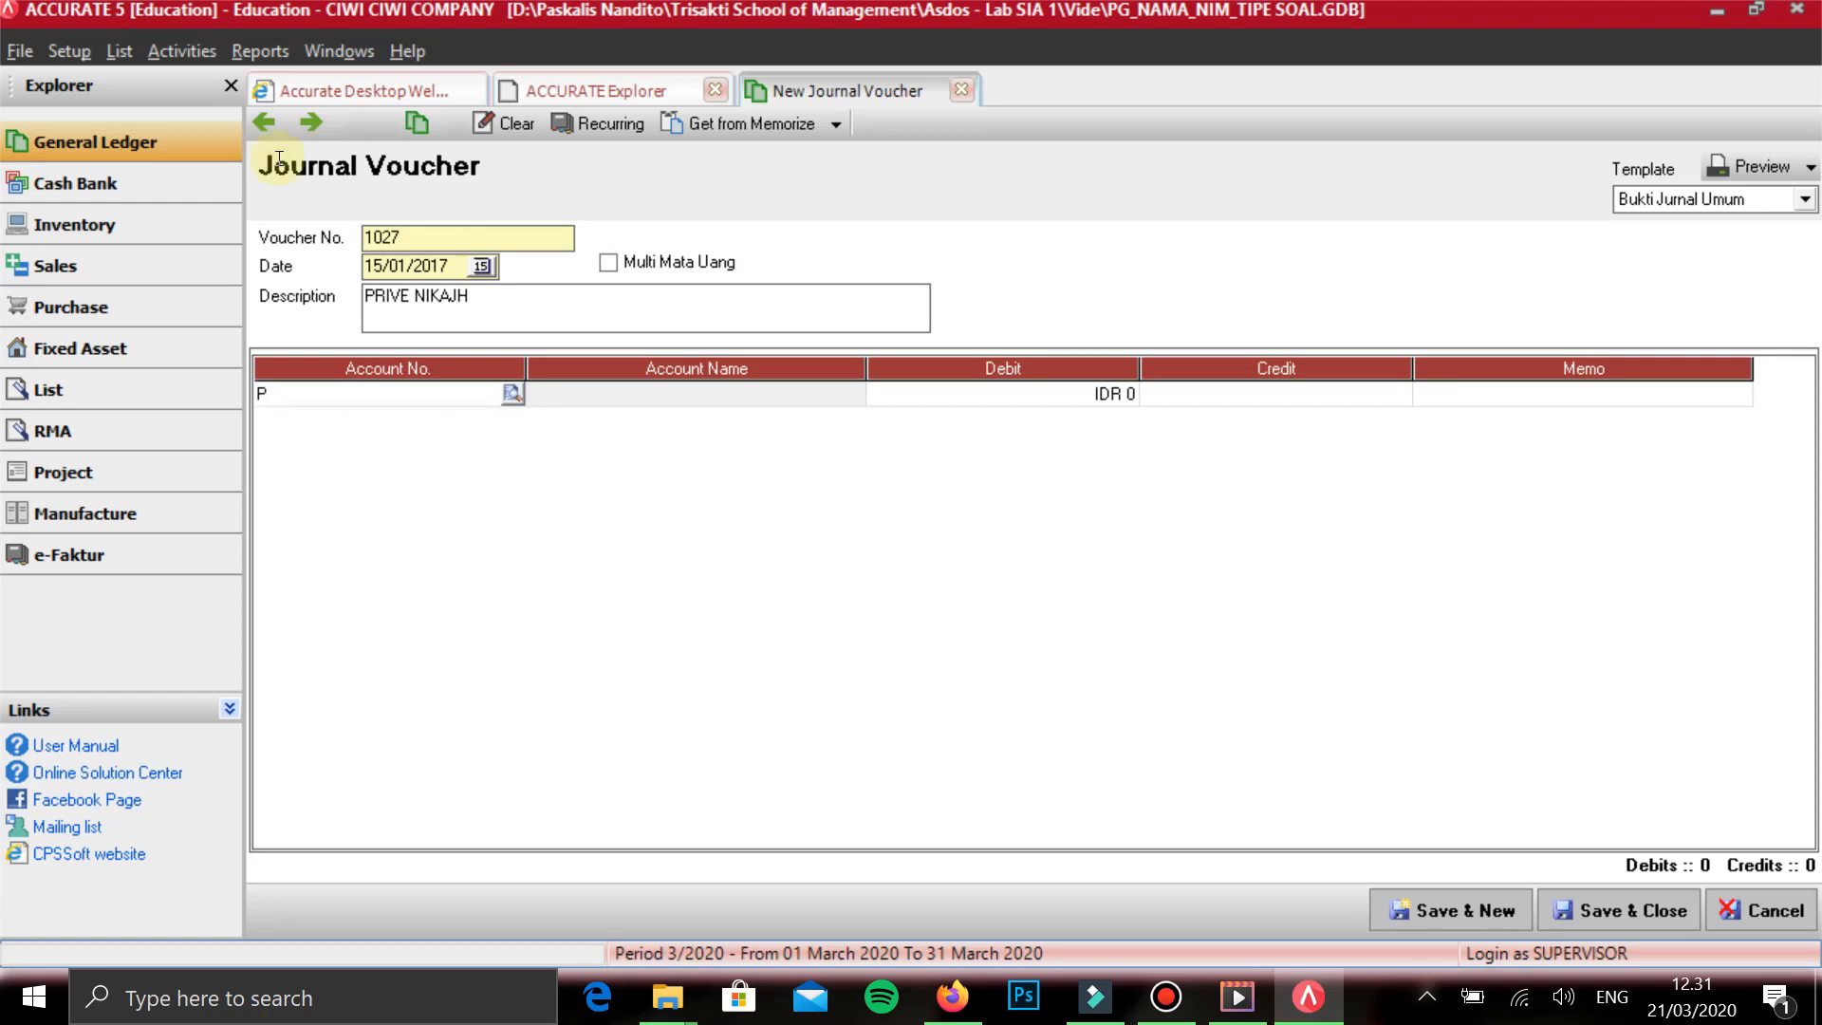
pyautogui.write('RIBE')
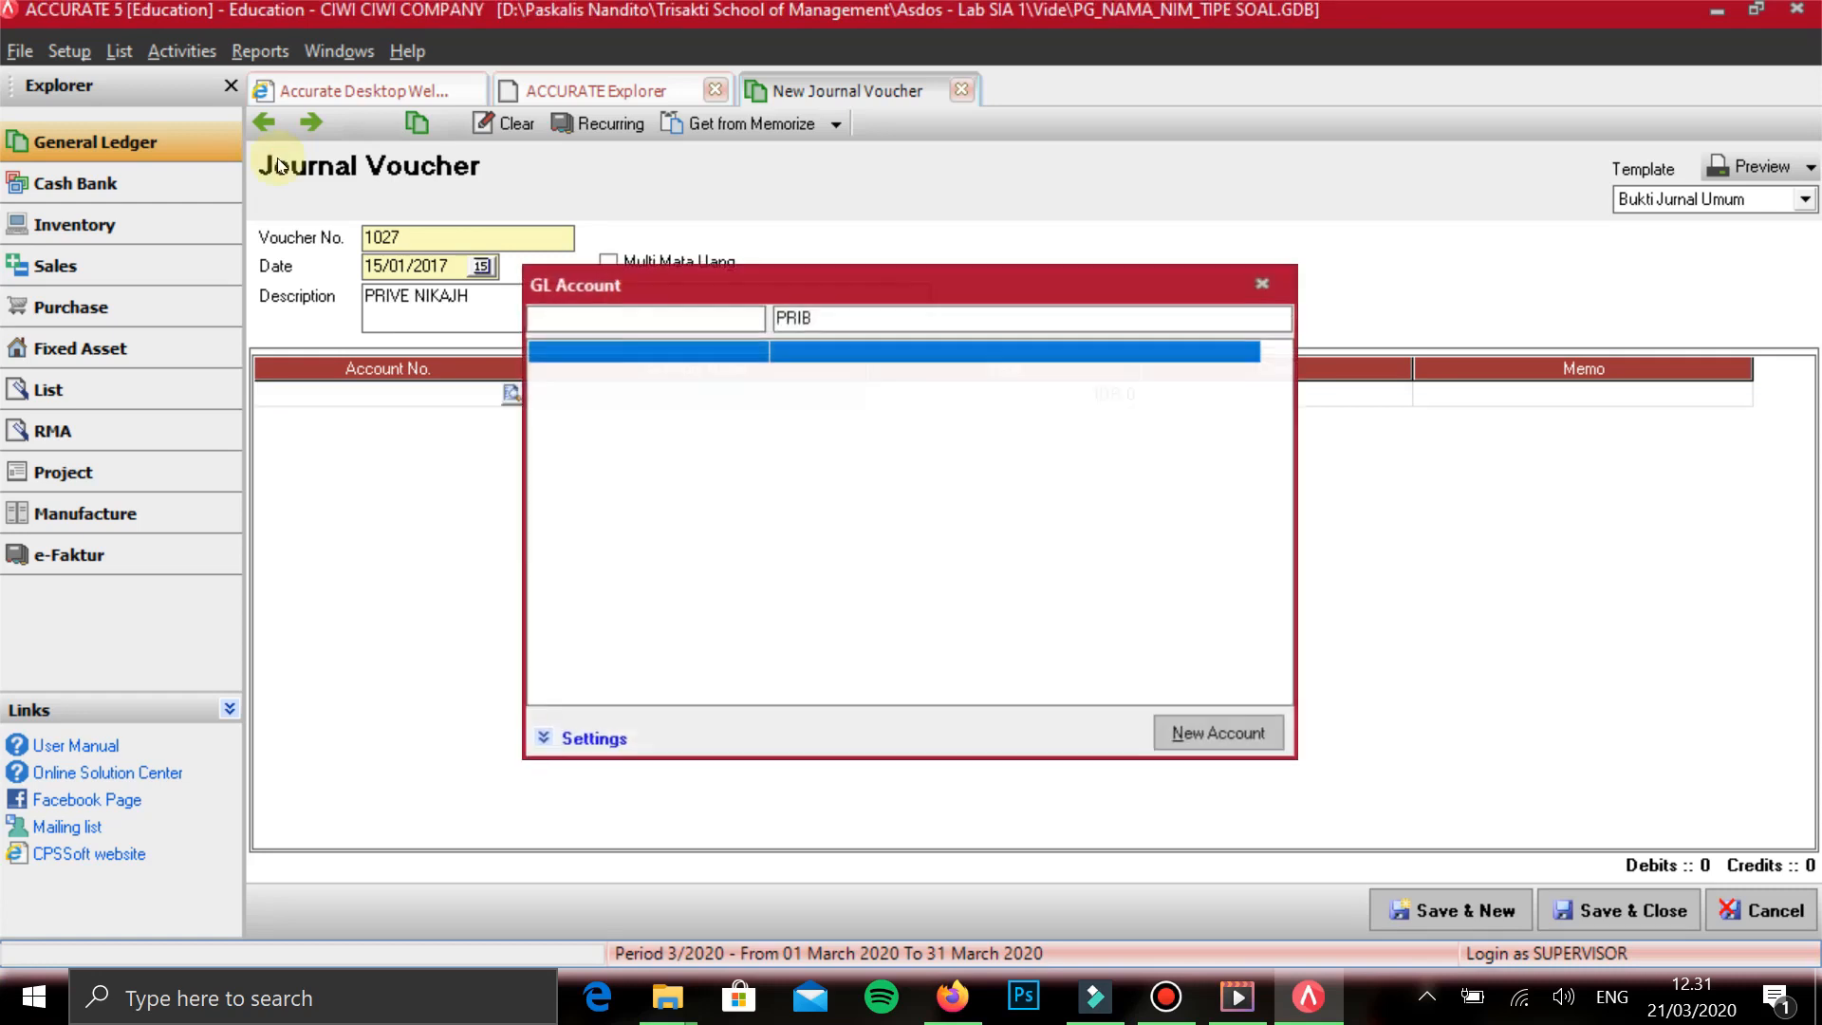
pyautogui.press('Return')
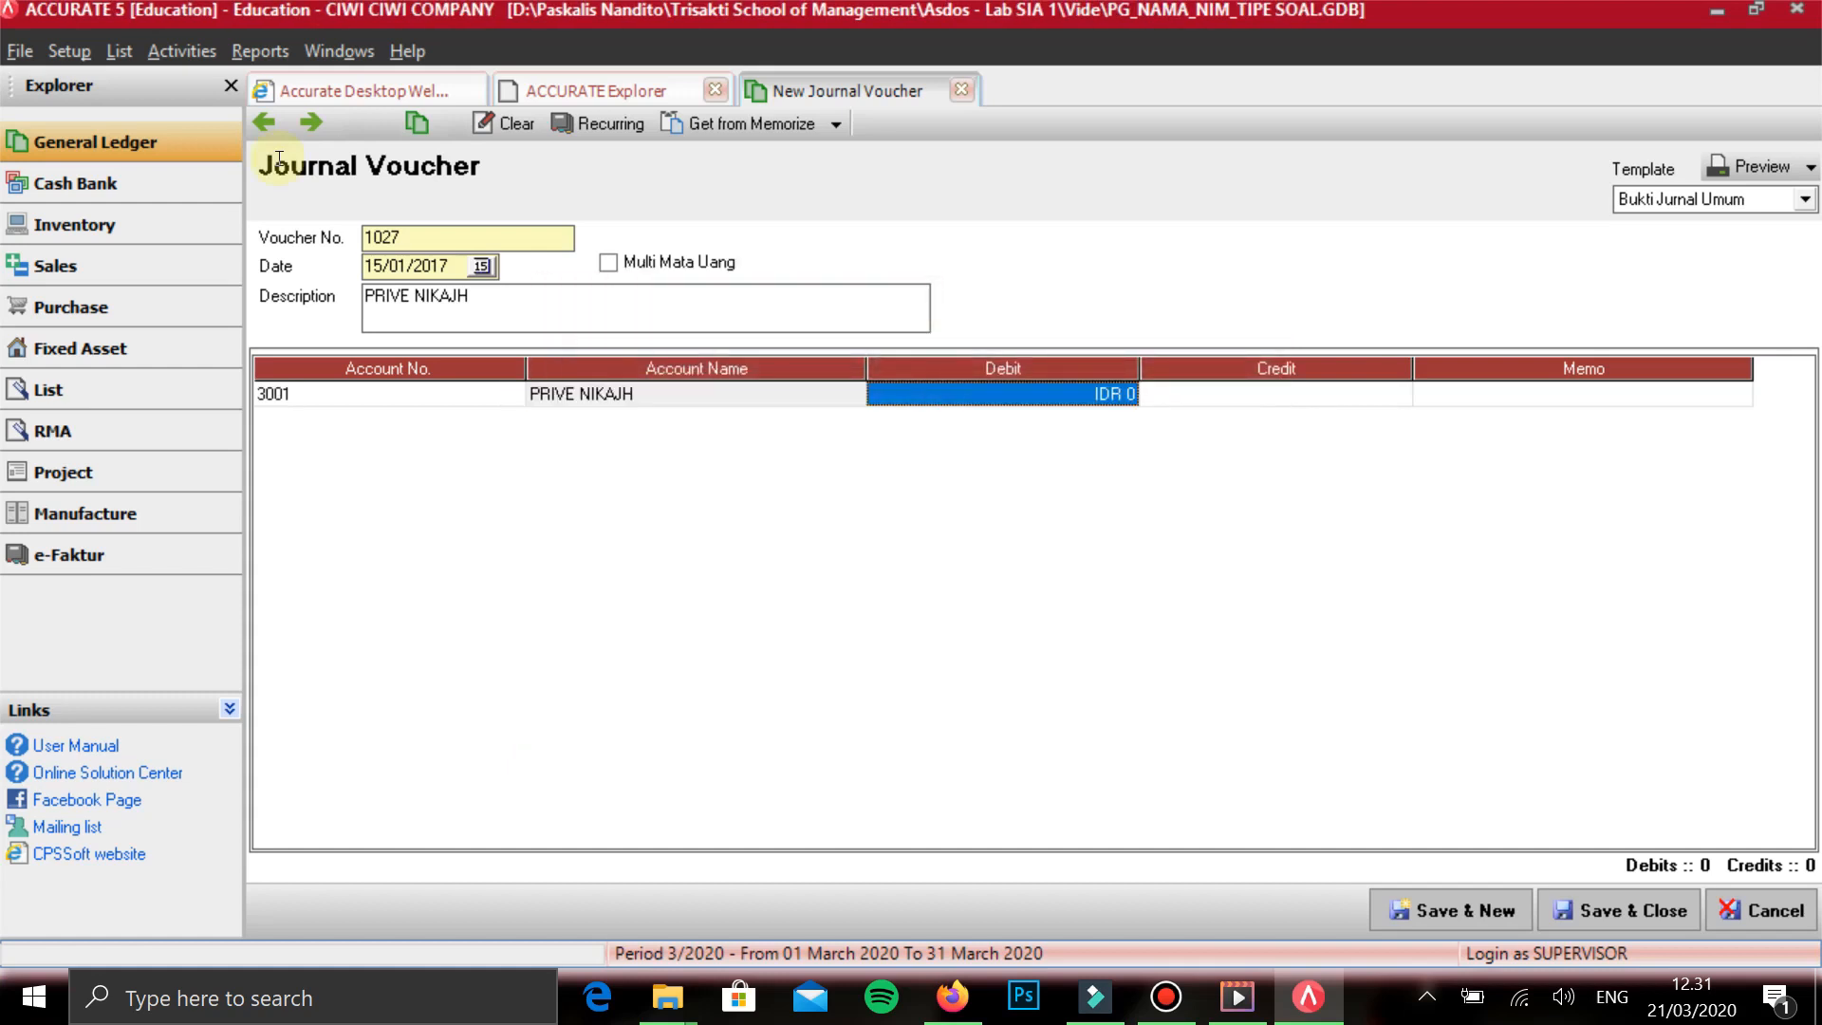
pyautogui.write('2.500.000')
pyautogui.press('Tab')
pyautogui.press('Tab')
pyautogui.press('Tab')
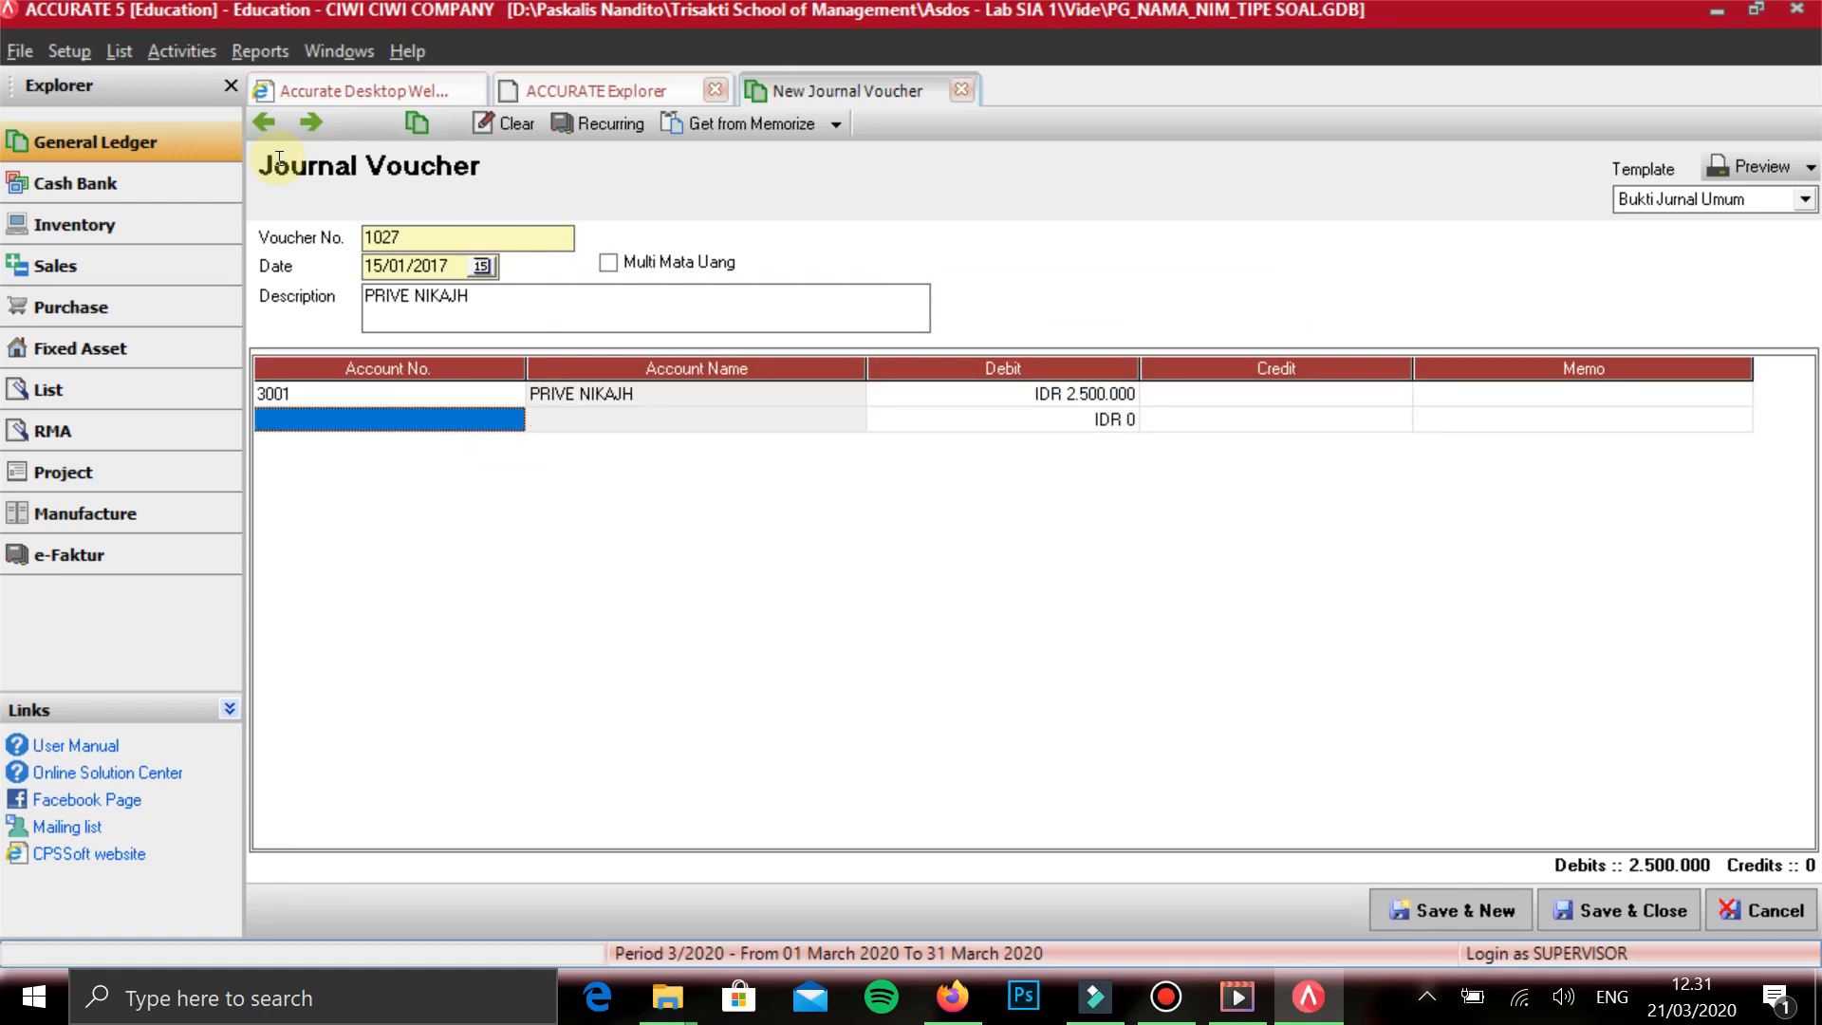
# - Add BANK AKUSUKA on the second line with the balancing credit of 2.500.000, then save the voucher and start a new one
pyautogui.write('BANK')
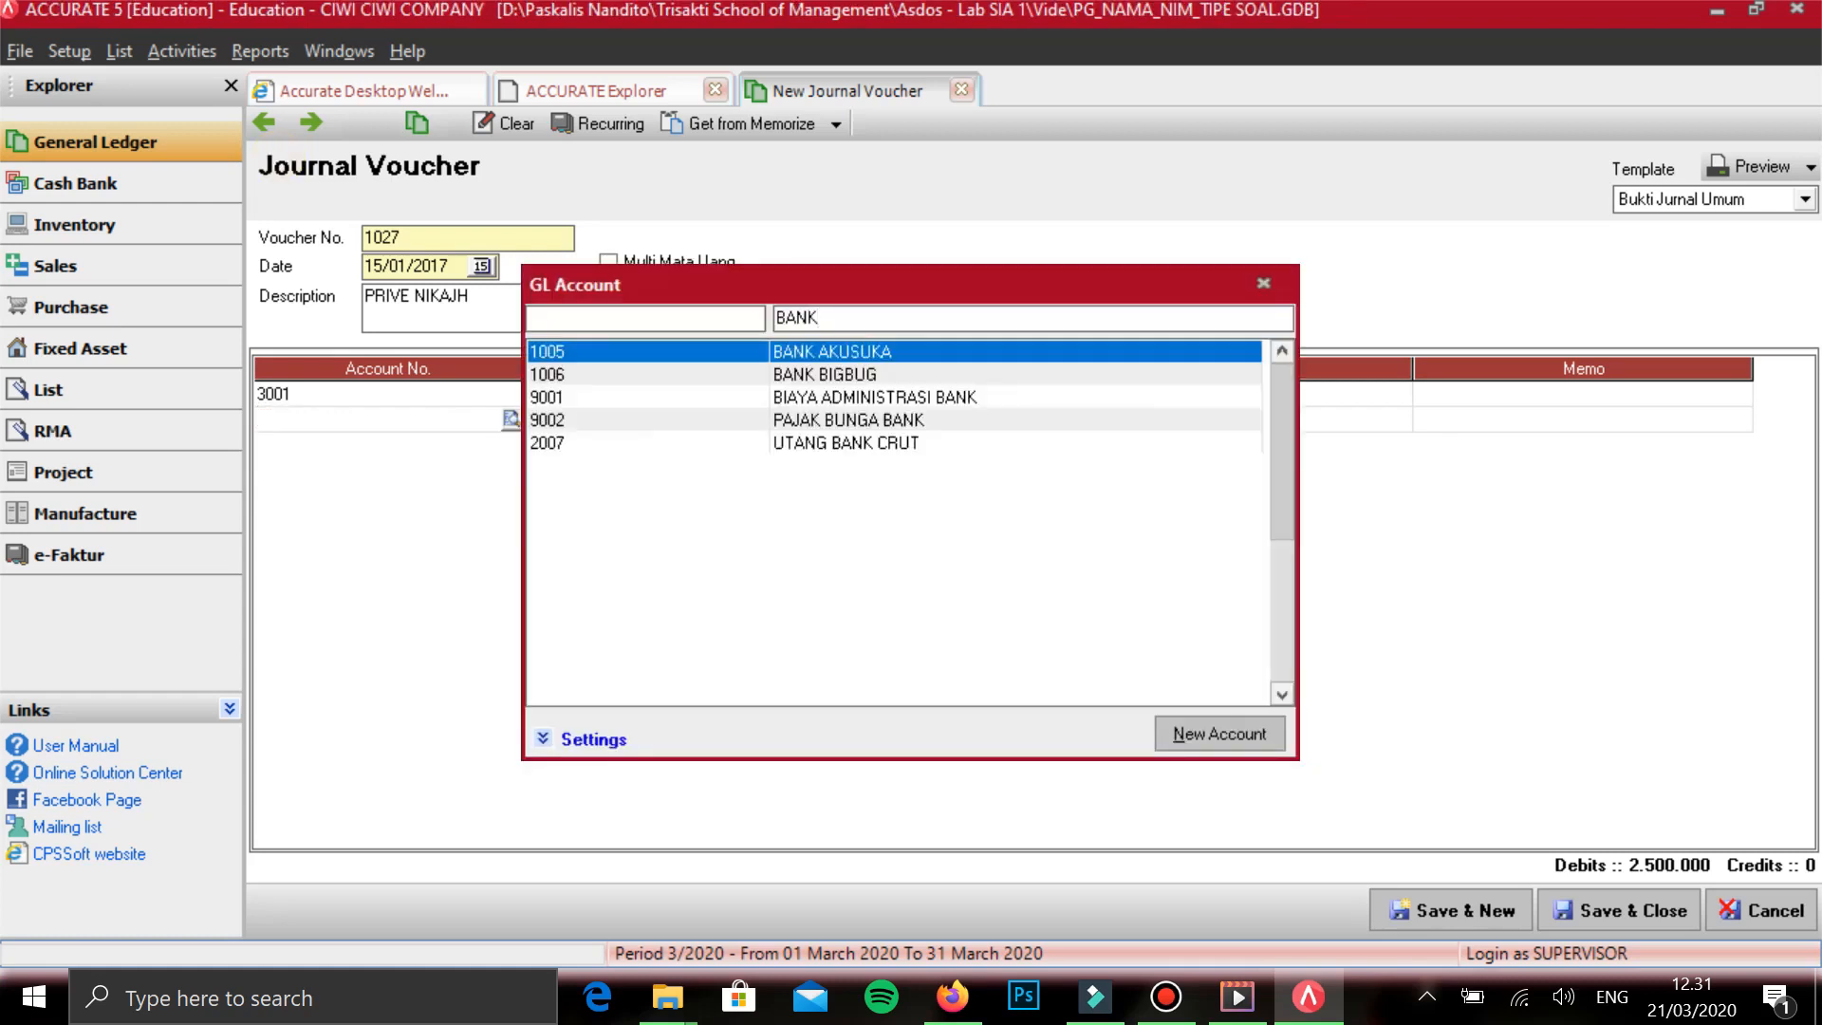
pyautogui.press('Return')
pyautogui.press('Down')
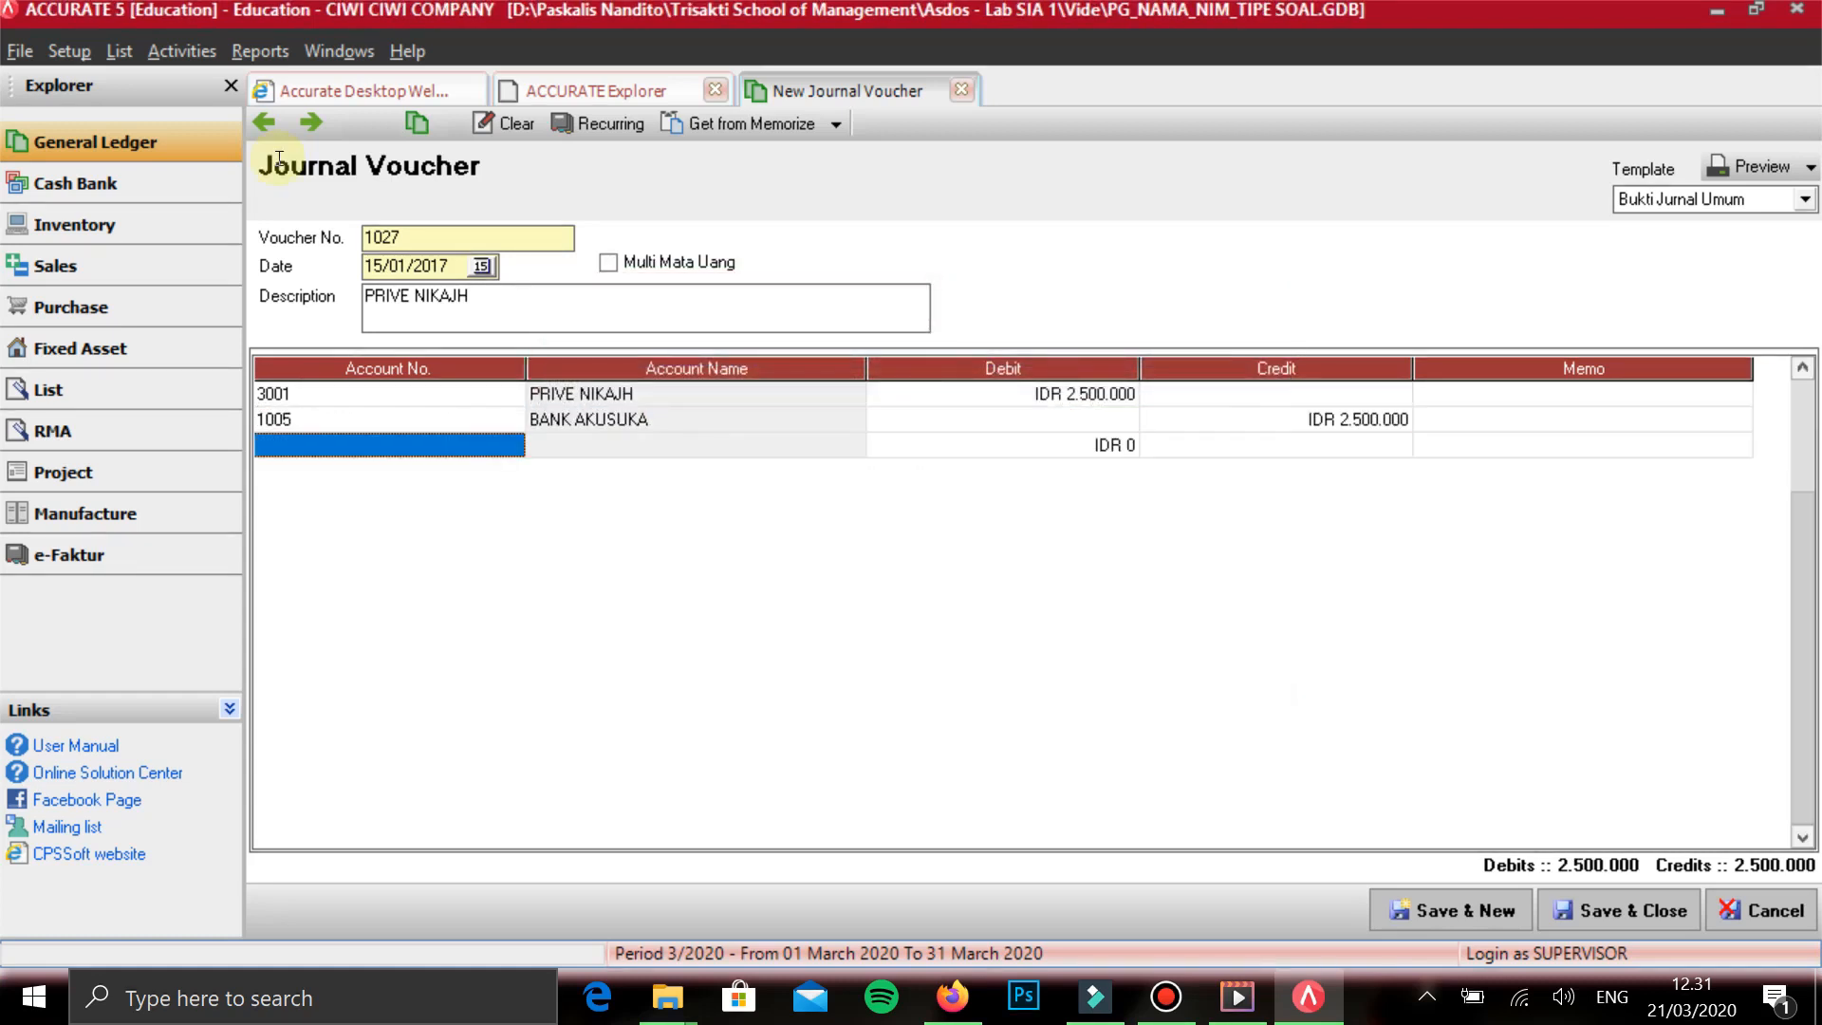
pyautogui.press('Up')
pyautogui.press('Right')
pyautogui.press('Up')
pyautogui.press('Right')
pyautogui.press('Down')
pyautogui.press('Right')
pyautogui.press('Right')
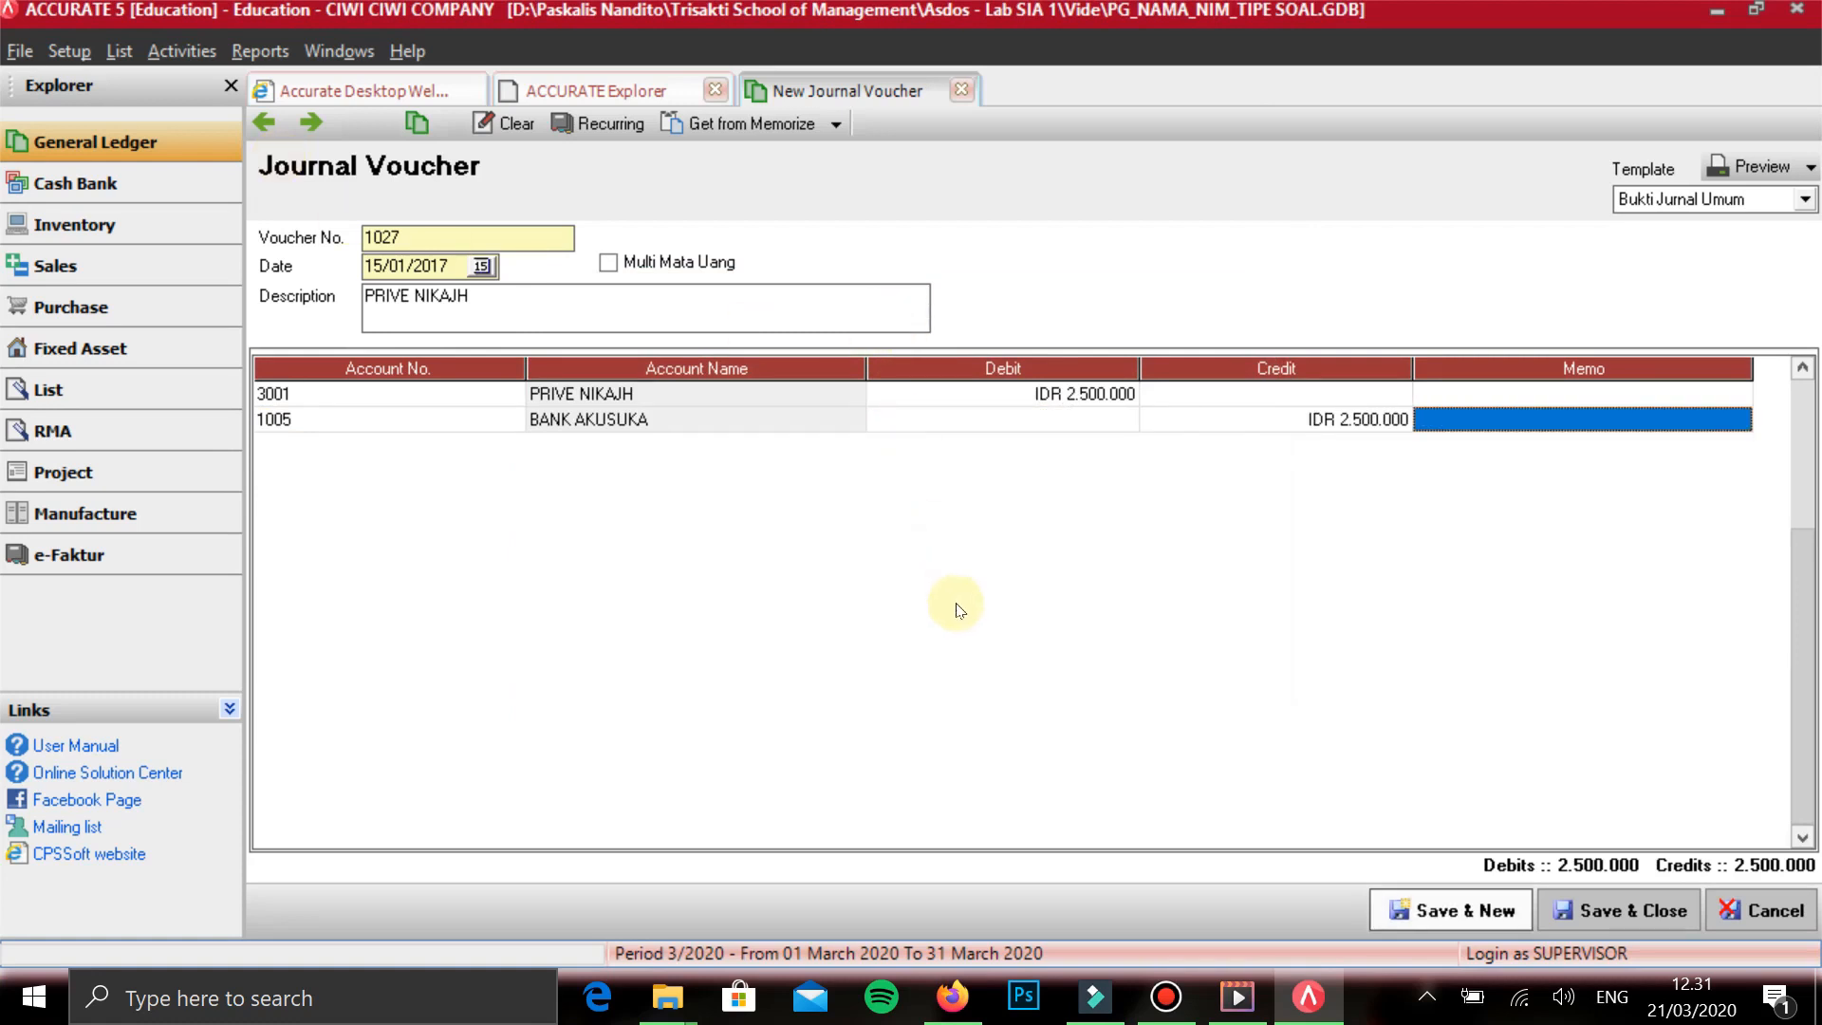
pyautogui.click(1430, 904)
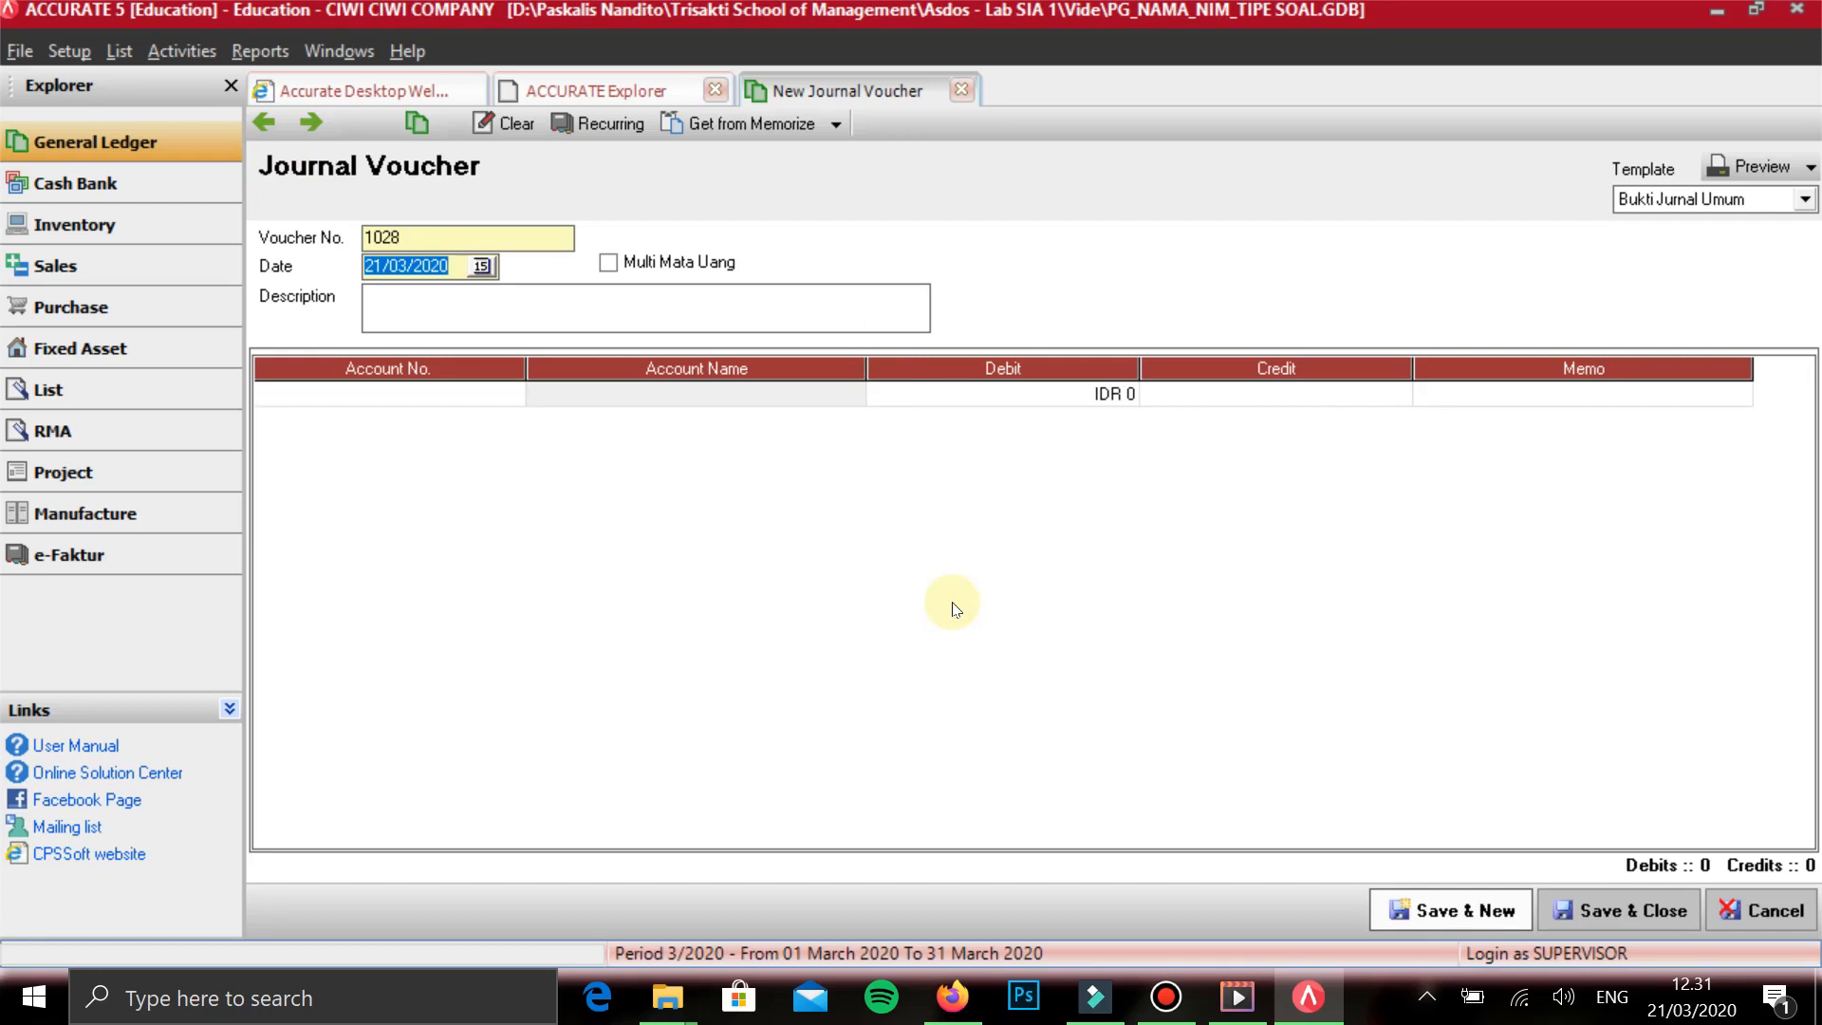
# - Date the new voucher 16/01/2017 and describe it as PELUNASAN UTANG
pyautogui.write('16/01/2017')
pyautogui.press('Tab')
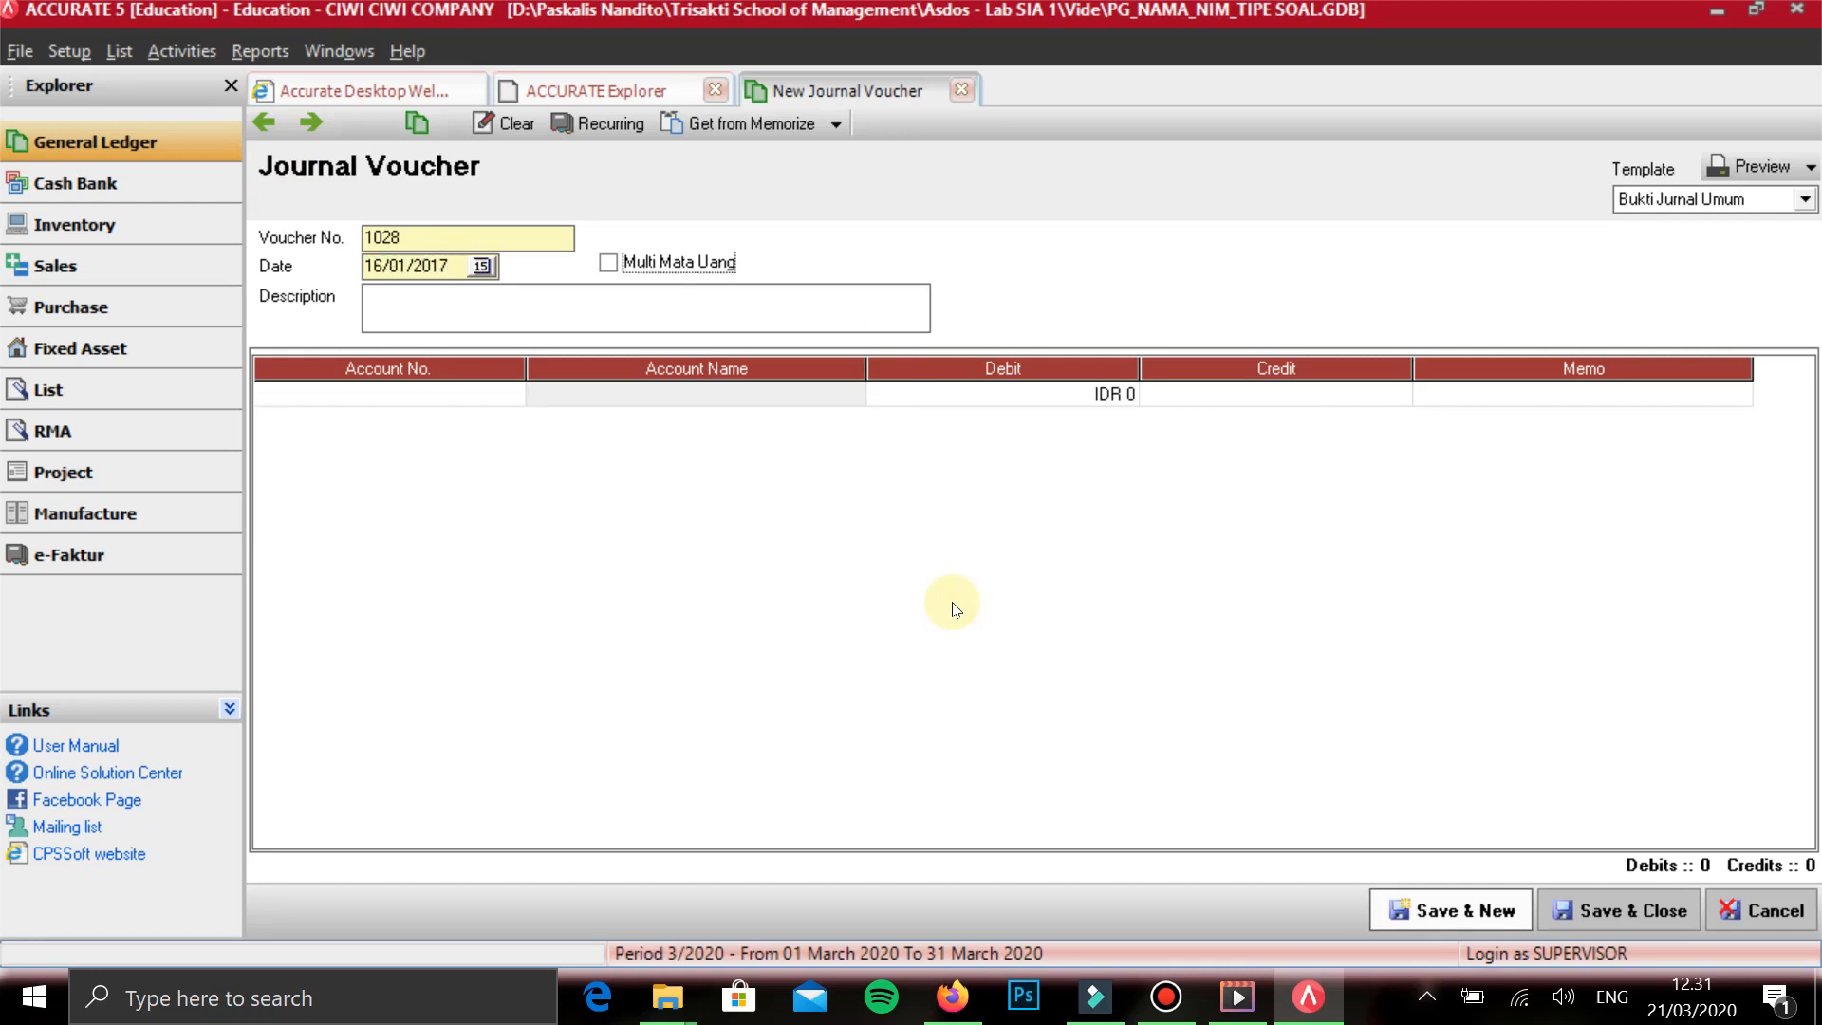
pyautogui.press('Tab')
pyautogui.write('PELUNASAN UTANG')
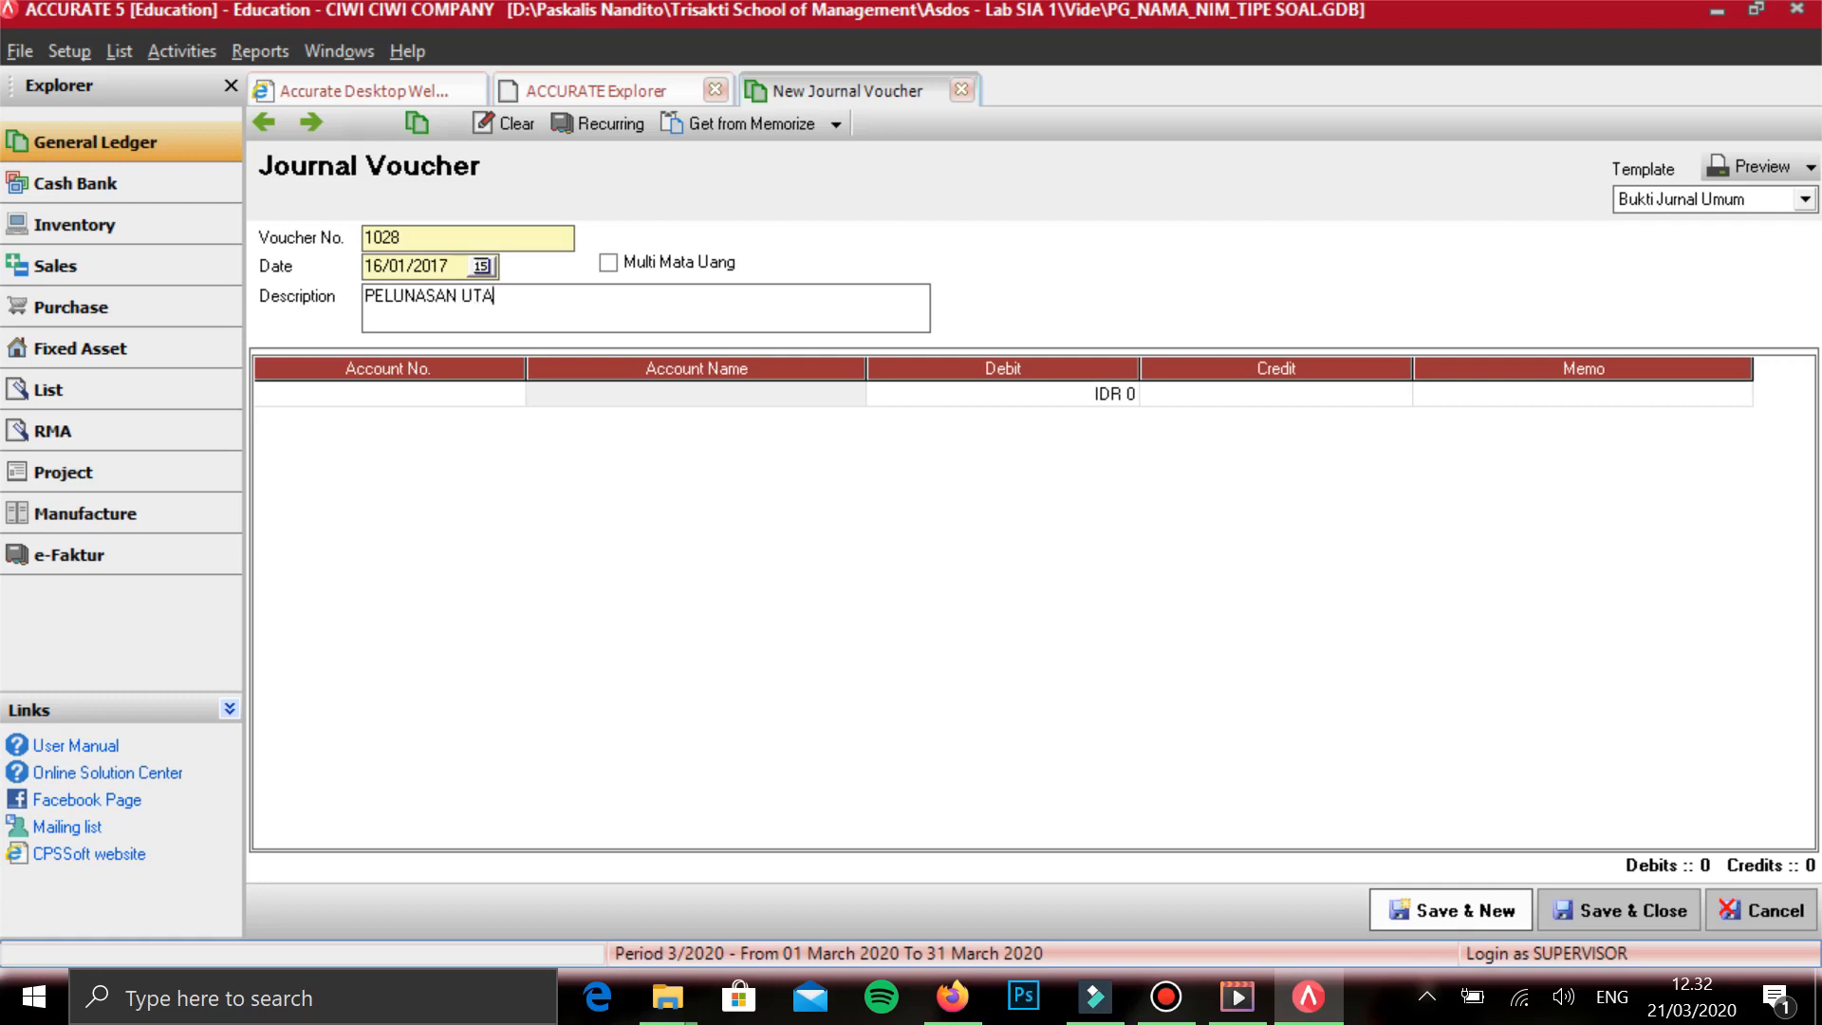
pyautogui.press('Tab')
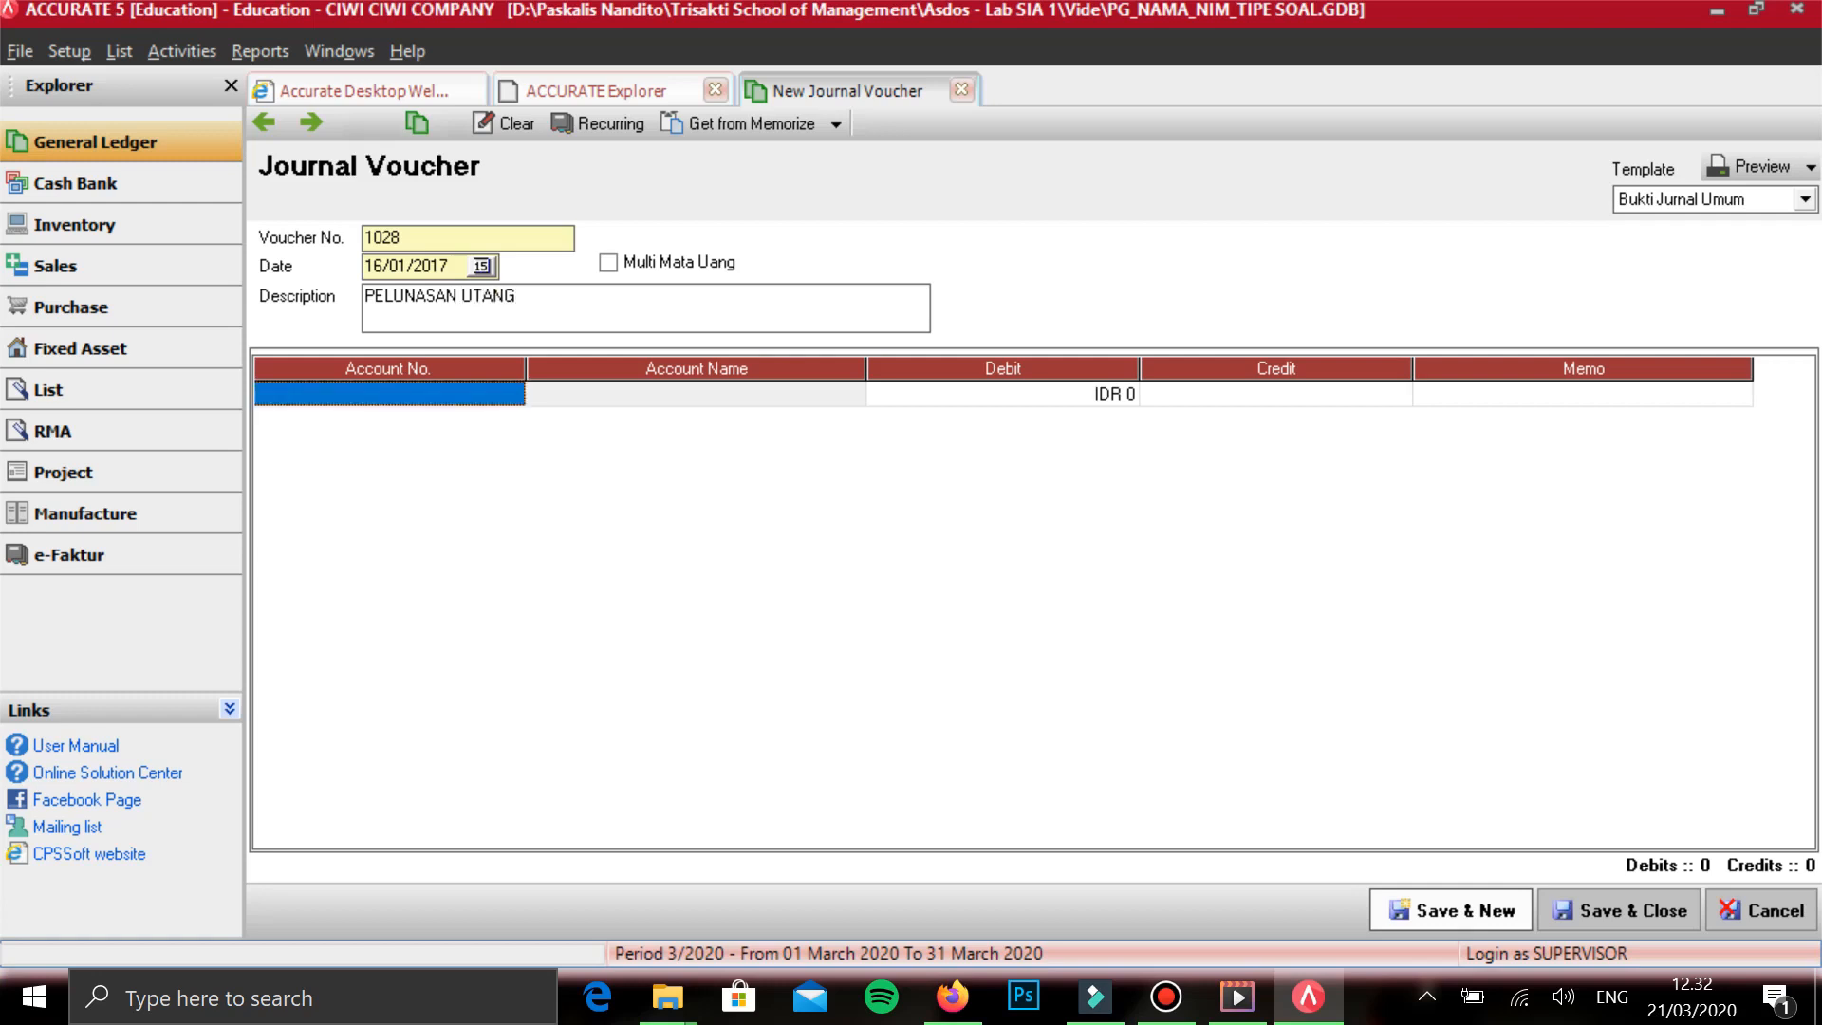
# - Add HUTANG USAHA IDR on the first line with a debit of 22.950.000
pyautogui.write('UTANG')
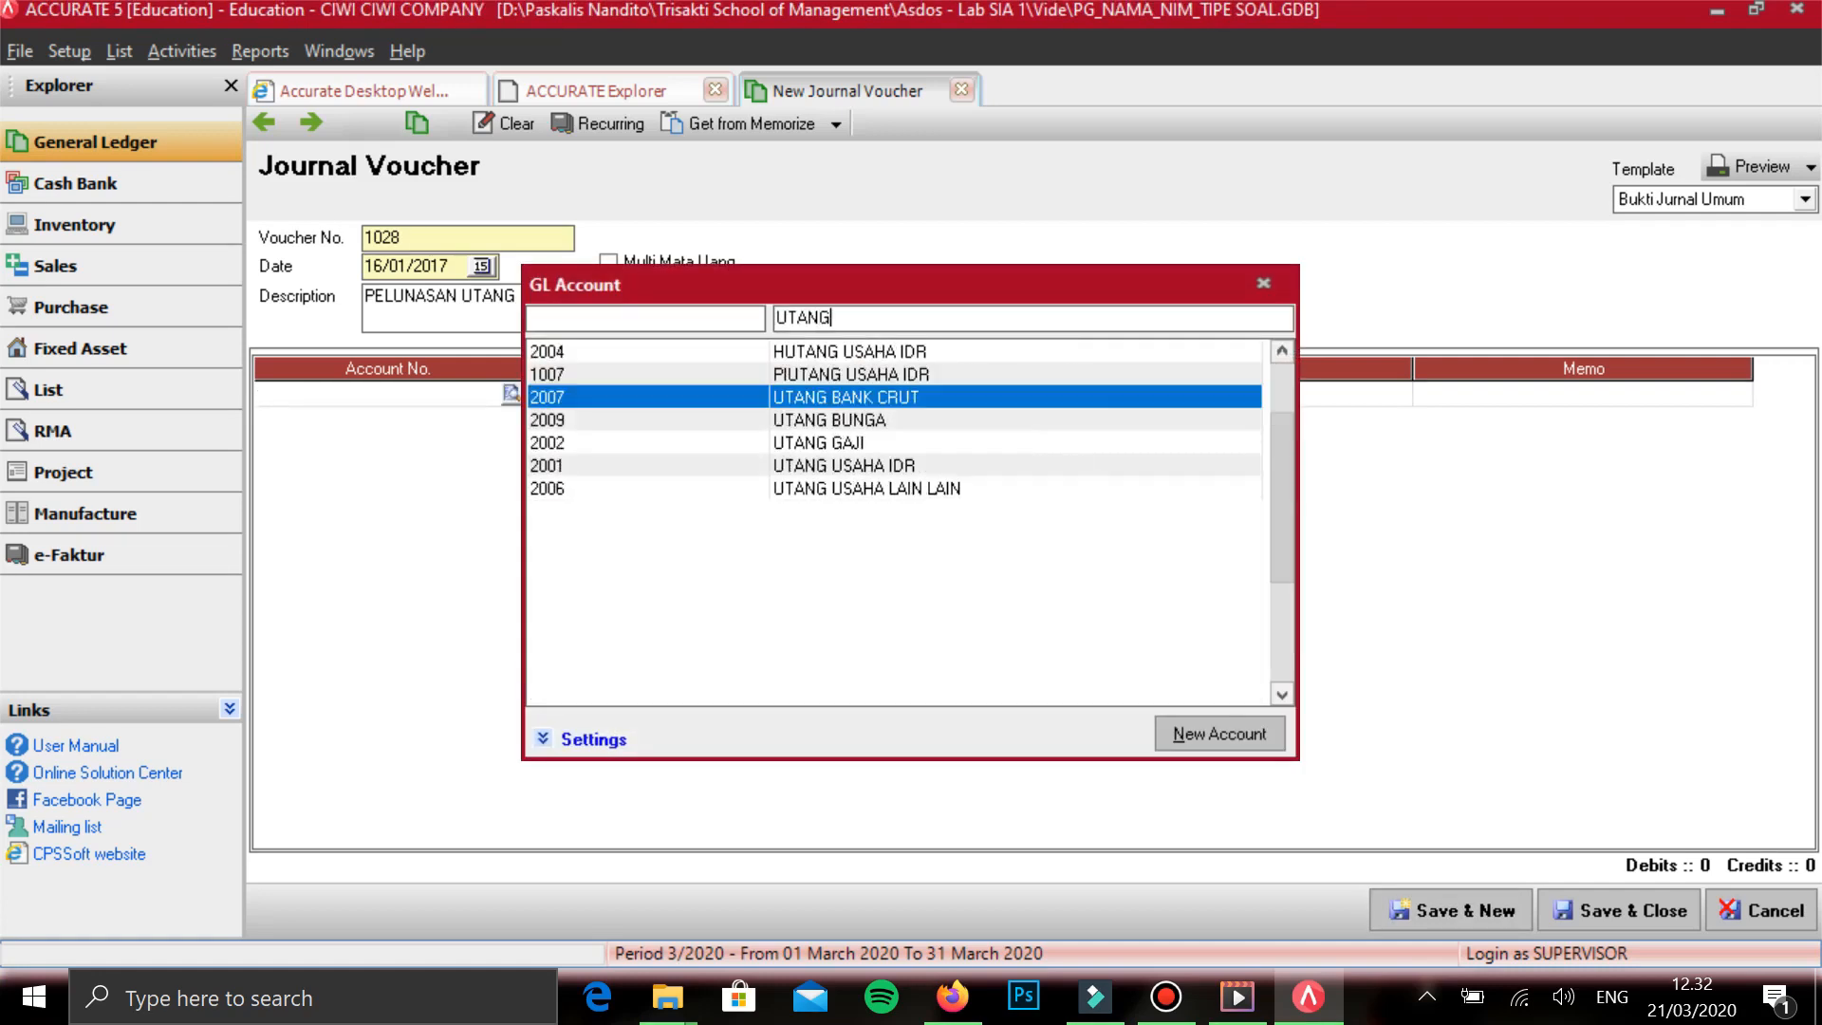
pyautogui.press('Up')
pyautogui.press('Up')
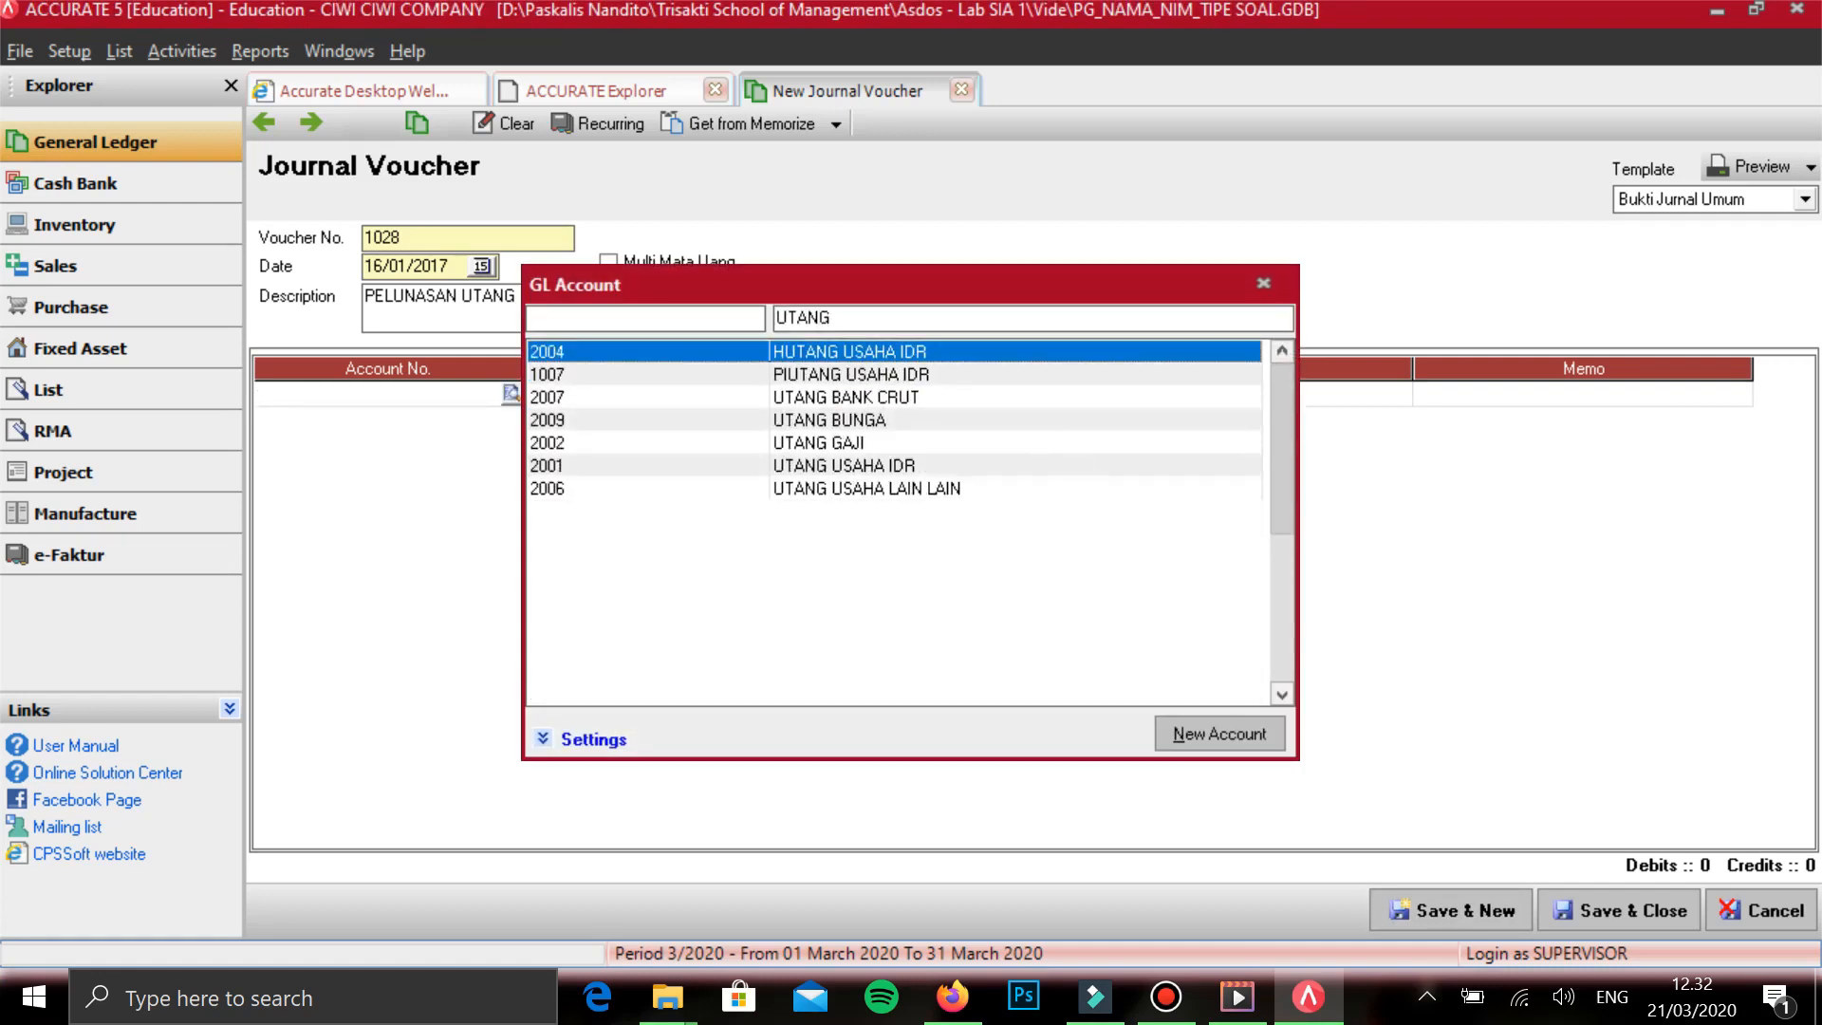
pyautogui.press('Return')
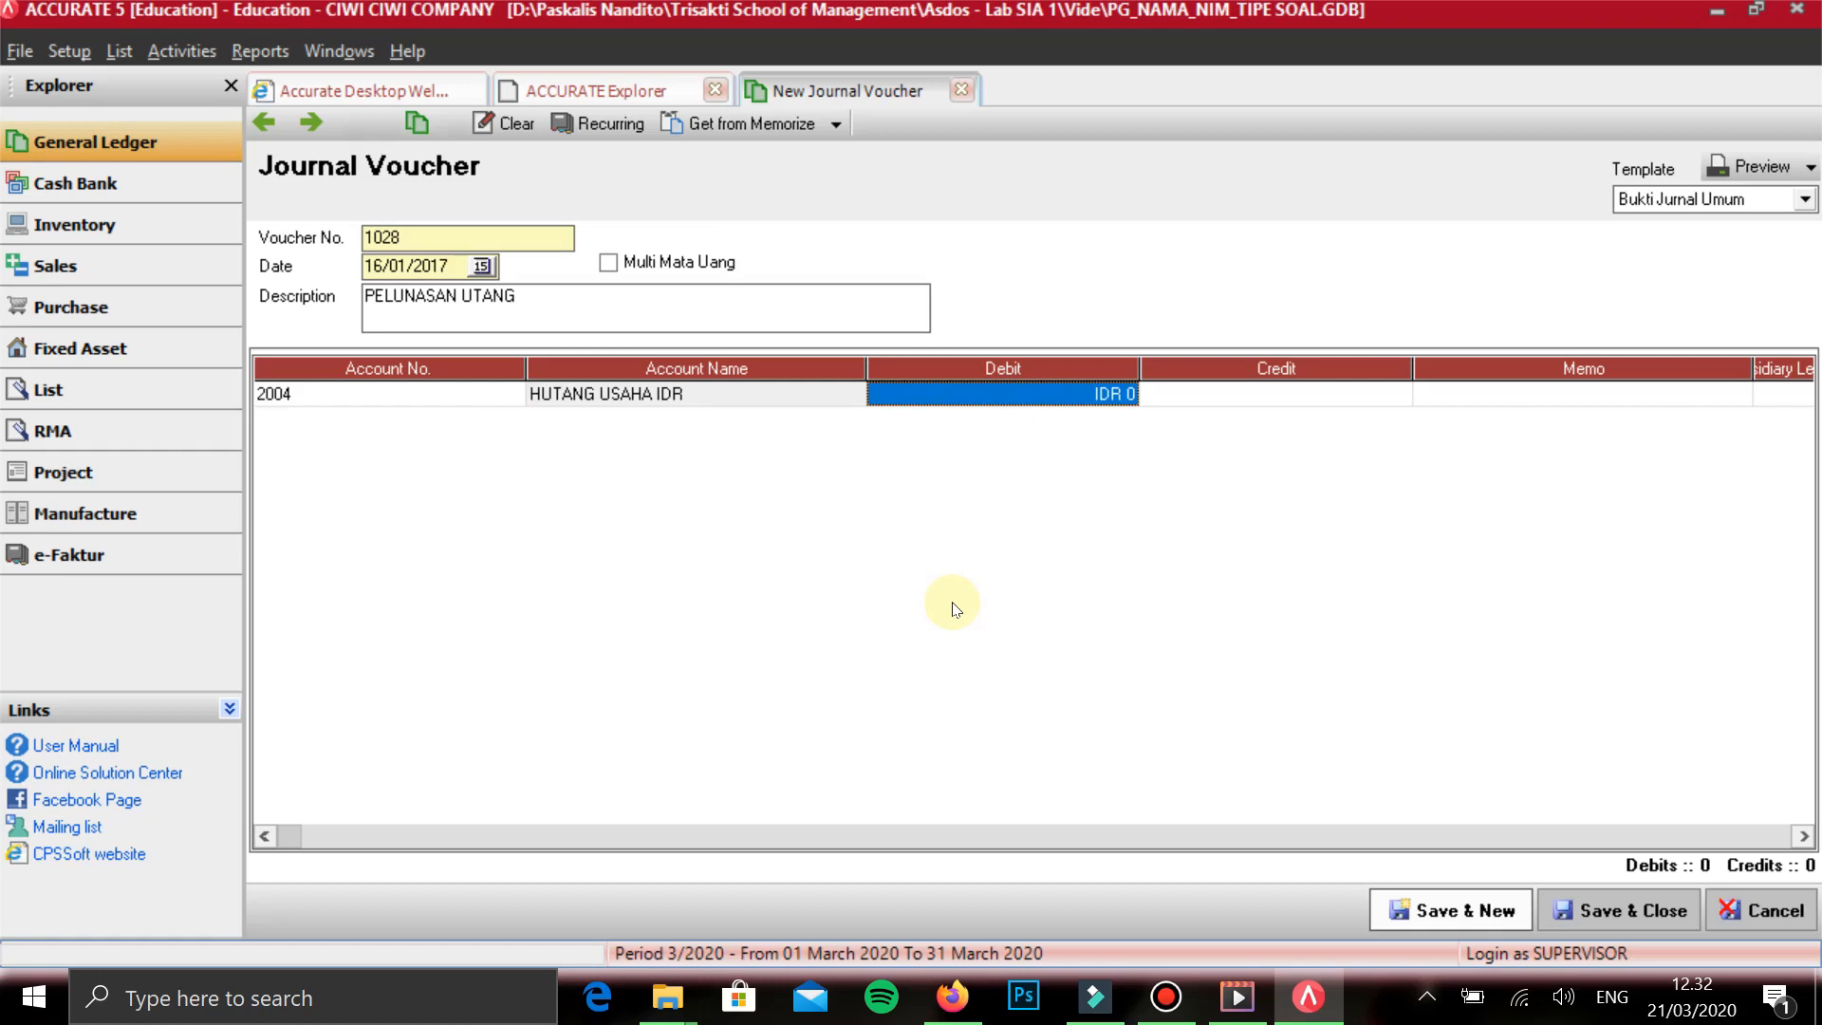
pyautogui.write('22.950.0')
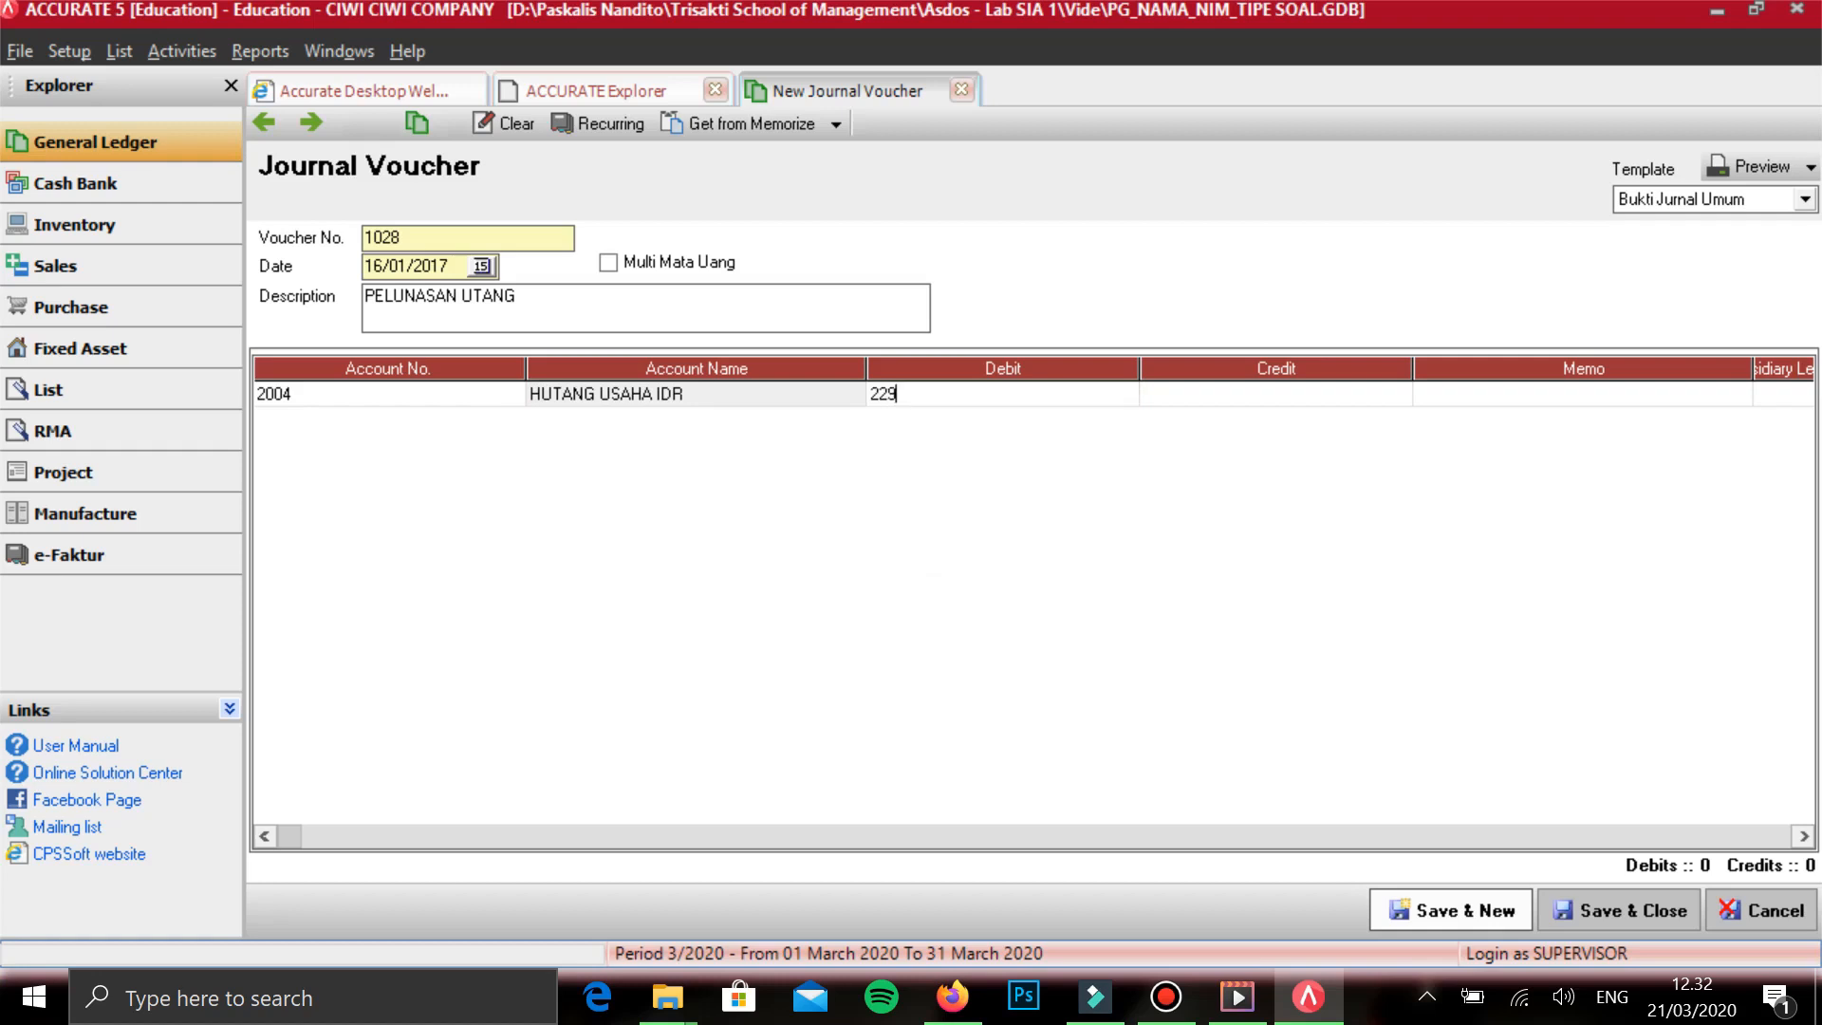
pyautogui.write('00')
# - Assign vendor V005 as the subsidiary ledger for the HUTANG USAHA IDR line and start a second line
pyautogui.press('Tab')
pyautogui.press('Tab')
pyautogui.press('Tab')
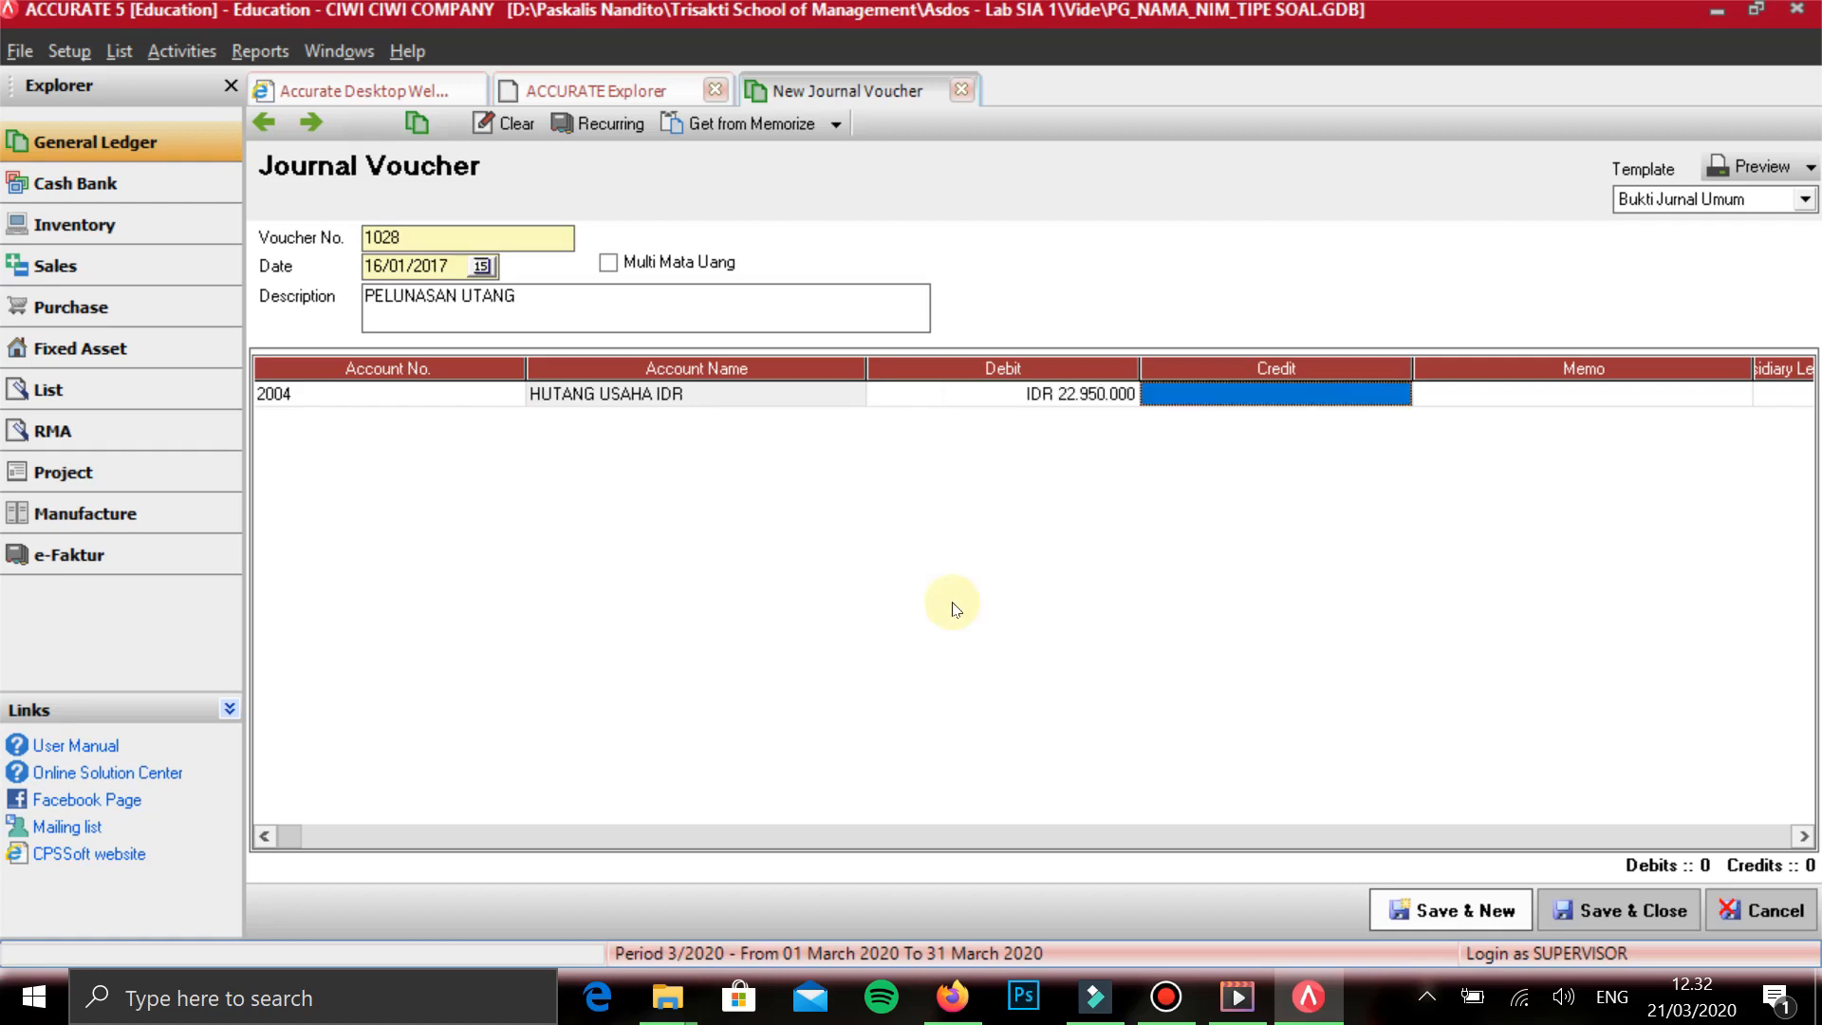
pyautogui.hotkey('ctrl', 'Return')
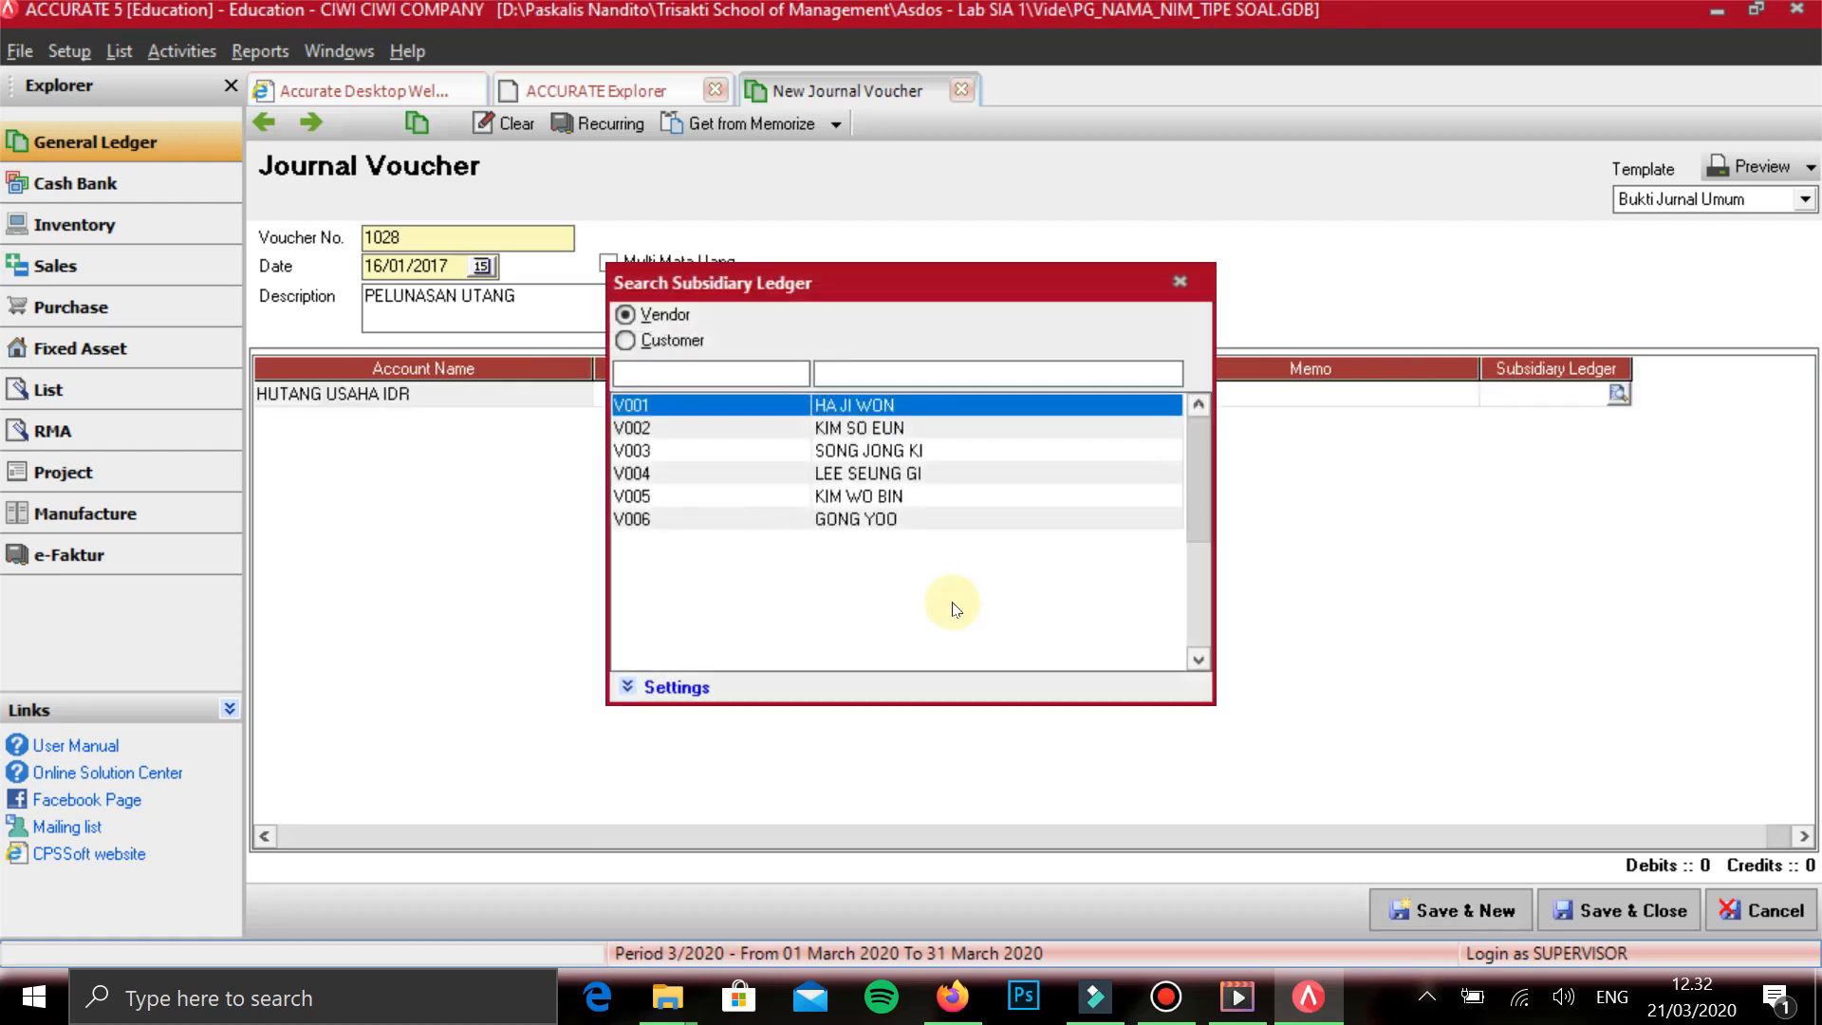
pyautogui.press('Down')
pyautogui.press('Down')
pyautogui.press('Down')
pyautogui.press('Down')
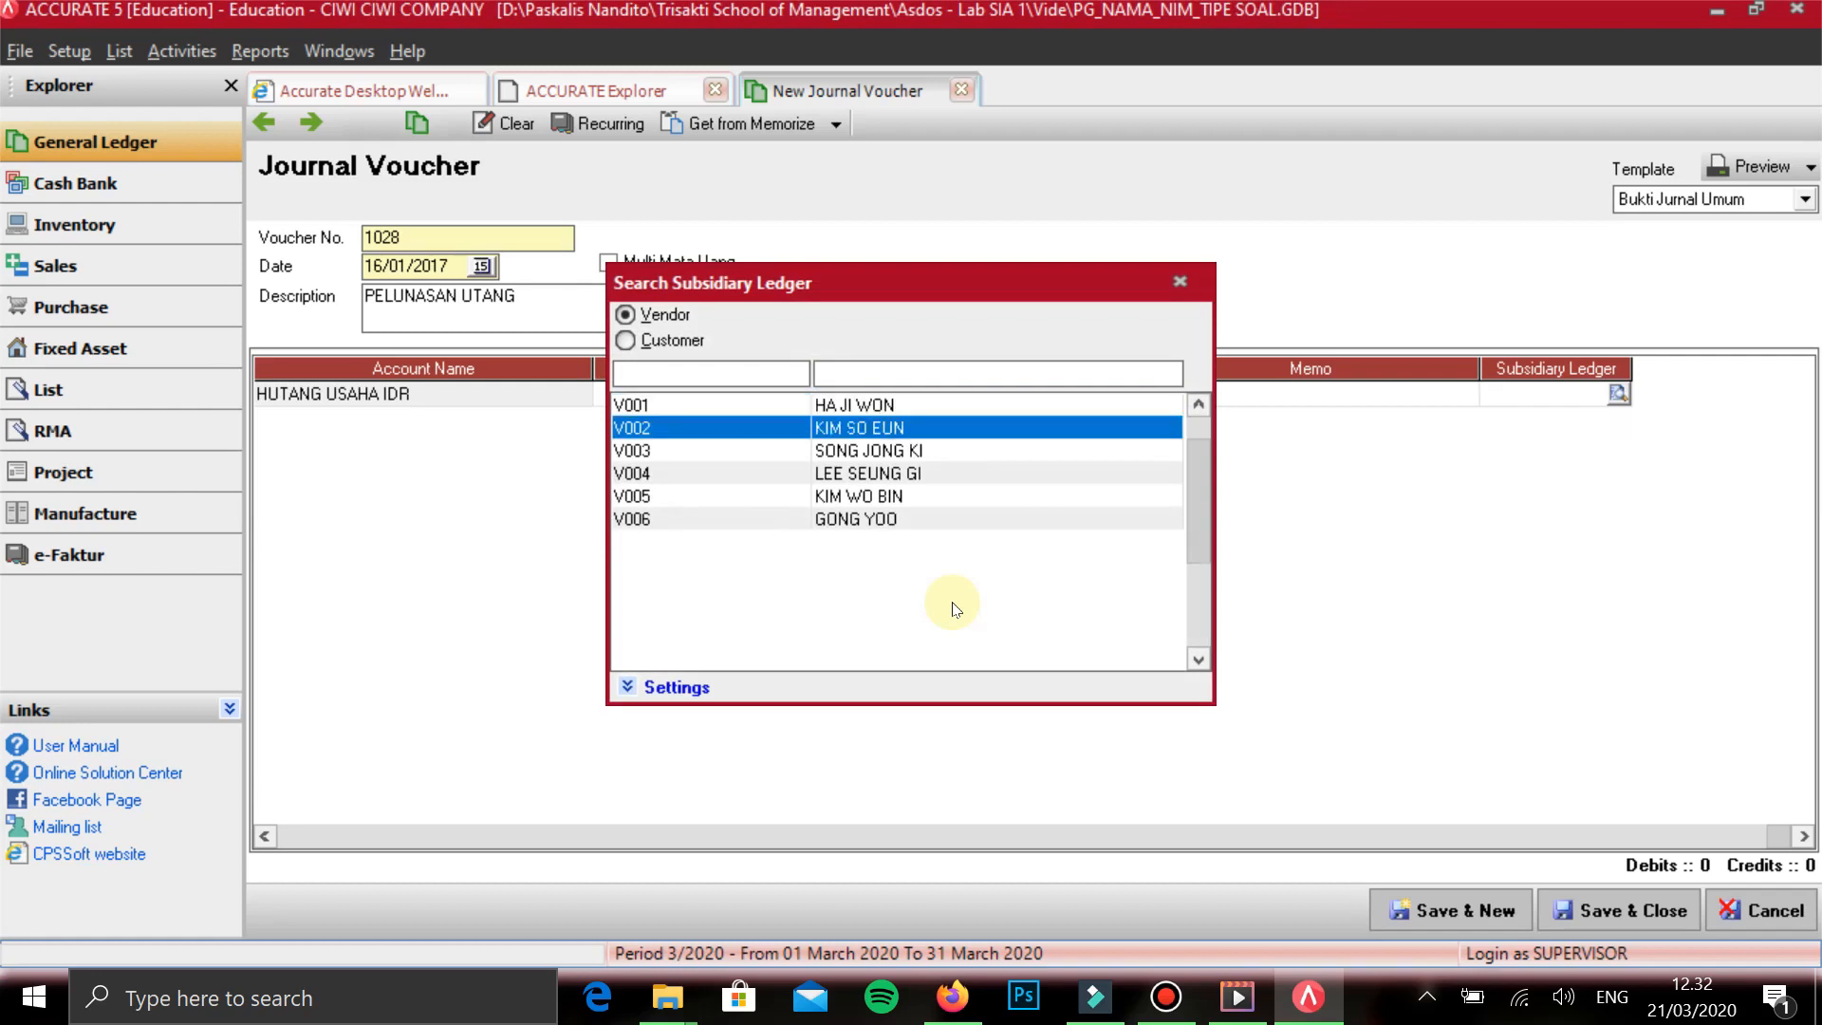
pyautogui.press('Return')
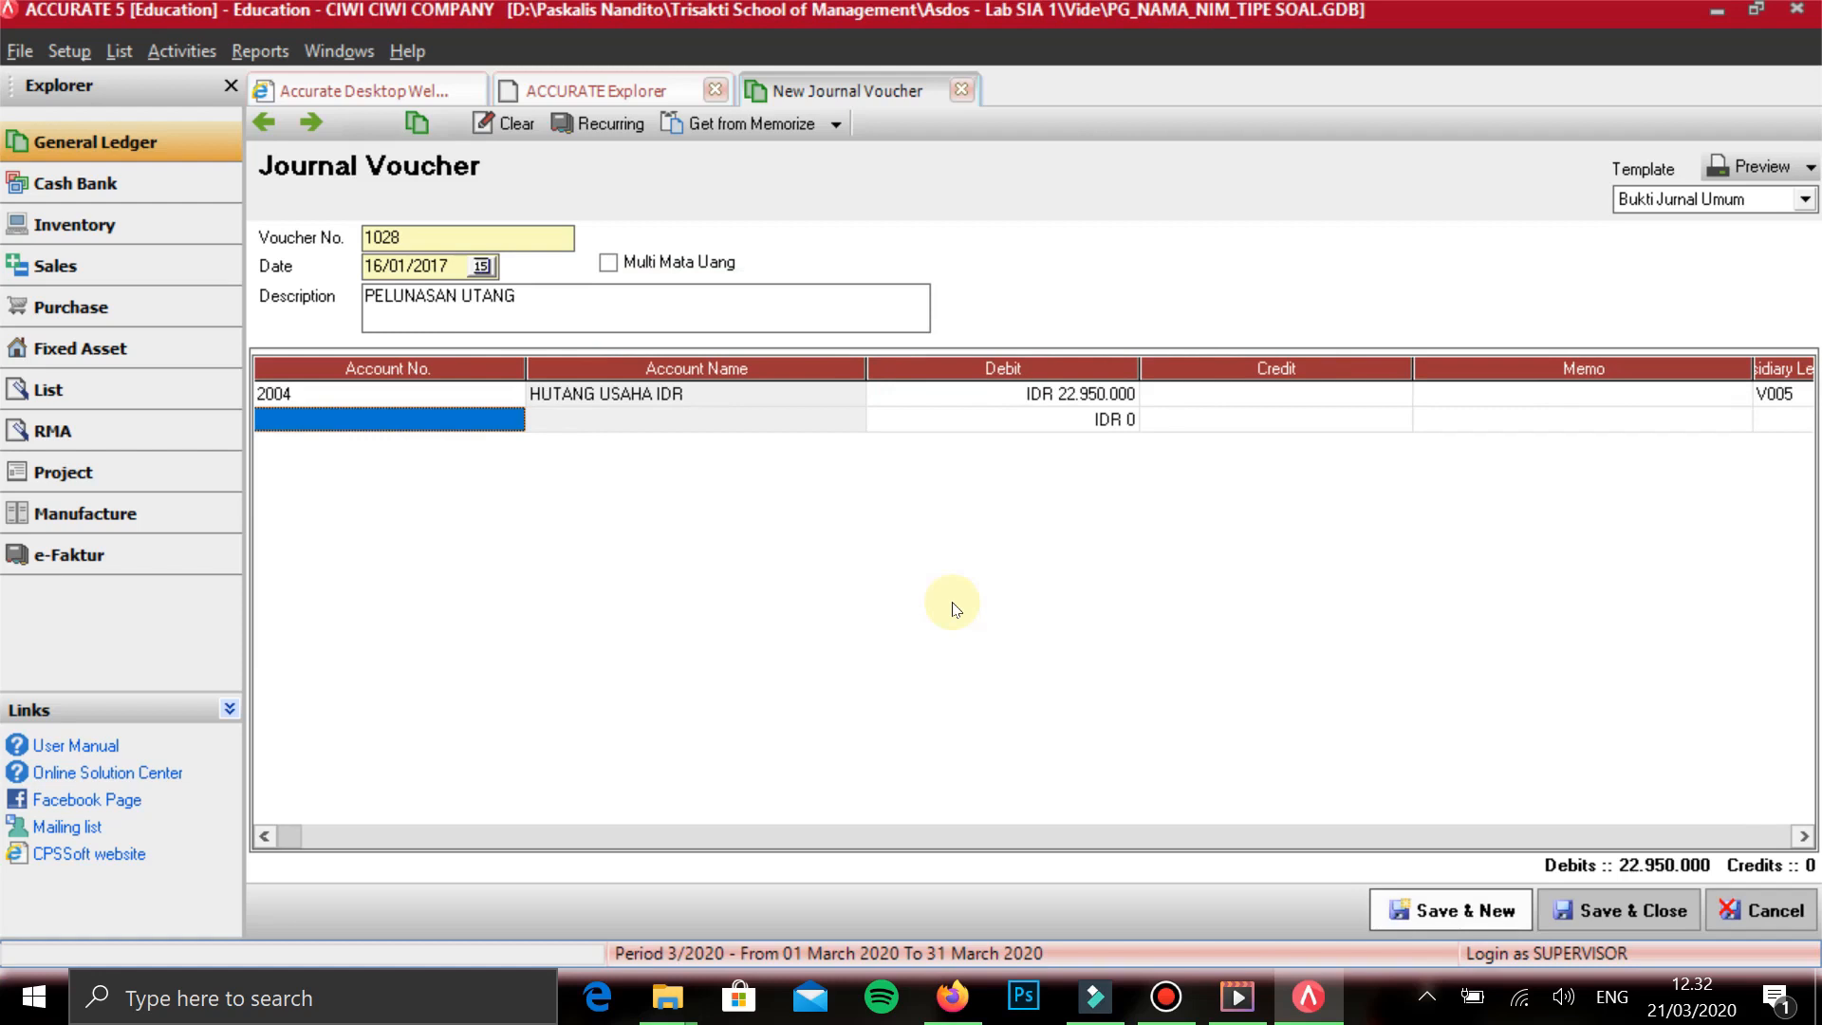
# - Add BANK BIGBUG on the second line with the balancing credit of 22.950.000, then save the voucher and start a new one
pyautogui.write('BANK')
pyautogui.press('Down')
pyautogui.press('Down')
pyautogui.press('Up')
pyautogui.press('Return')
pyautogui.press('Return')
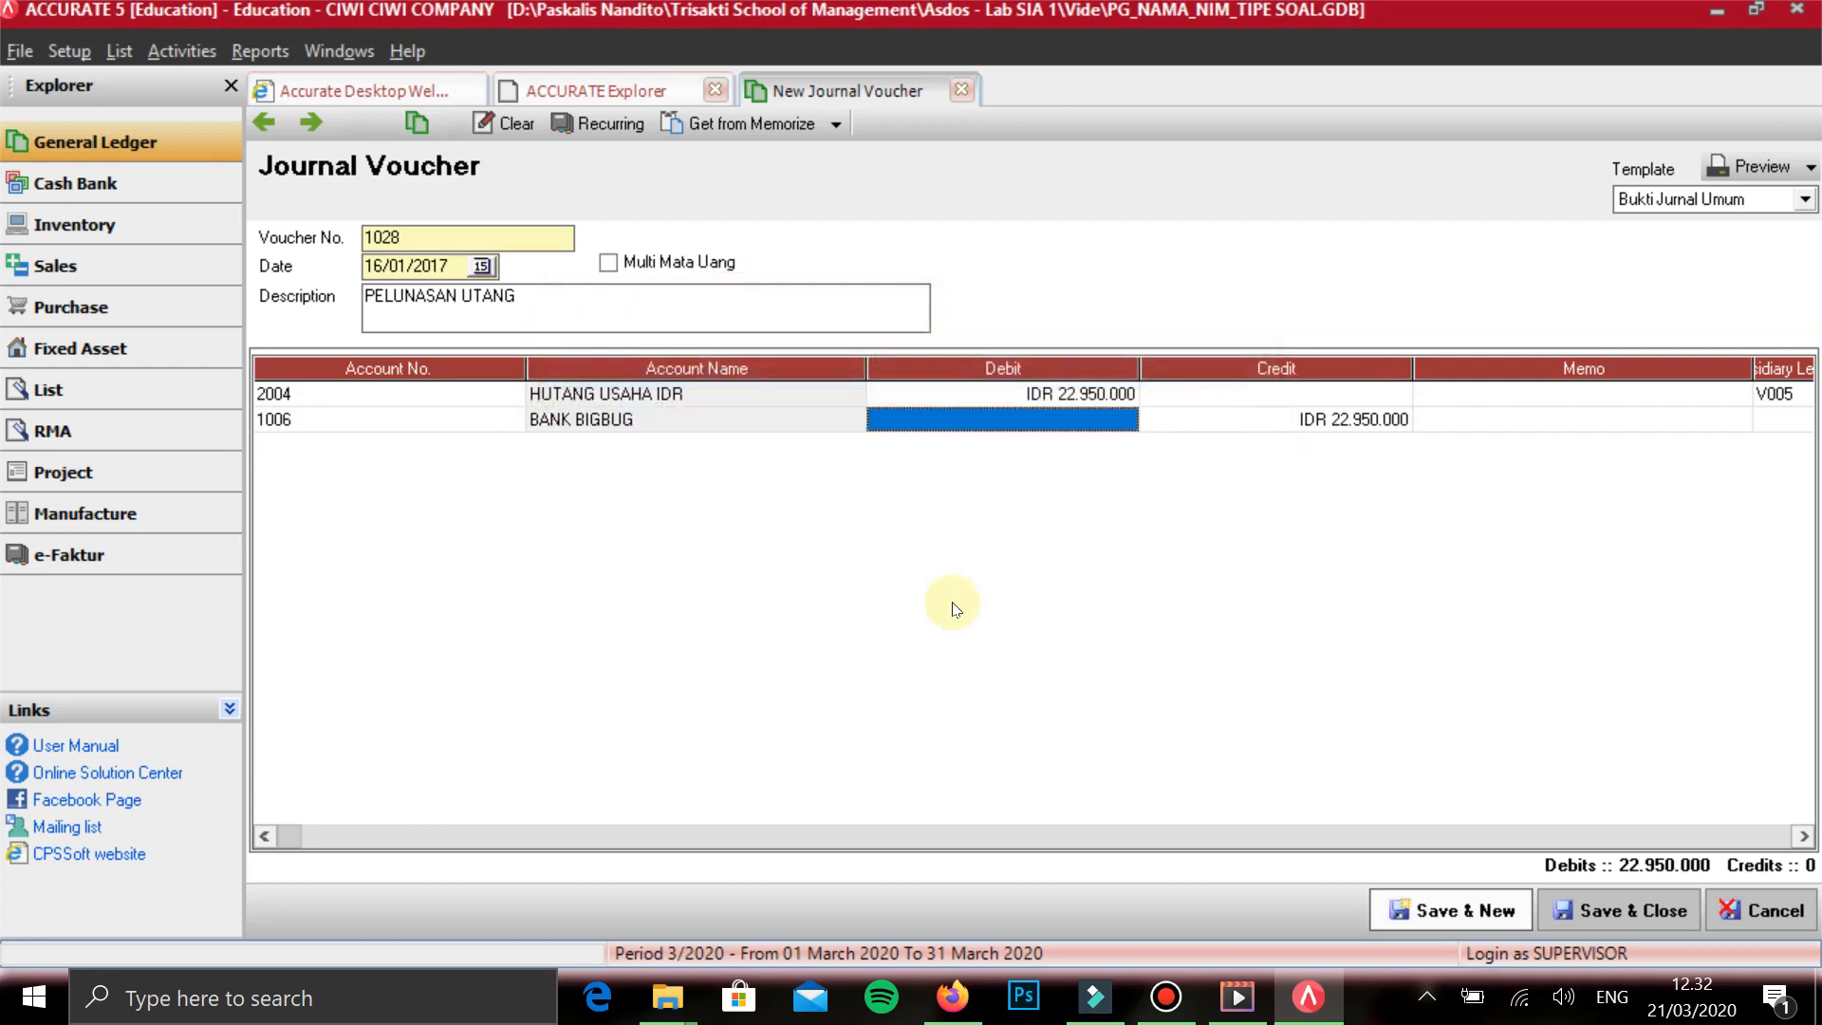
pyautogui.press('Return')
pyautogui.press('Return')
pyautogui.press('Return')
pyautogui.press('Return')
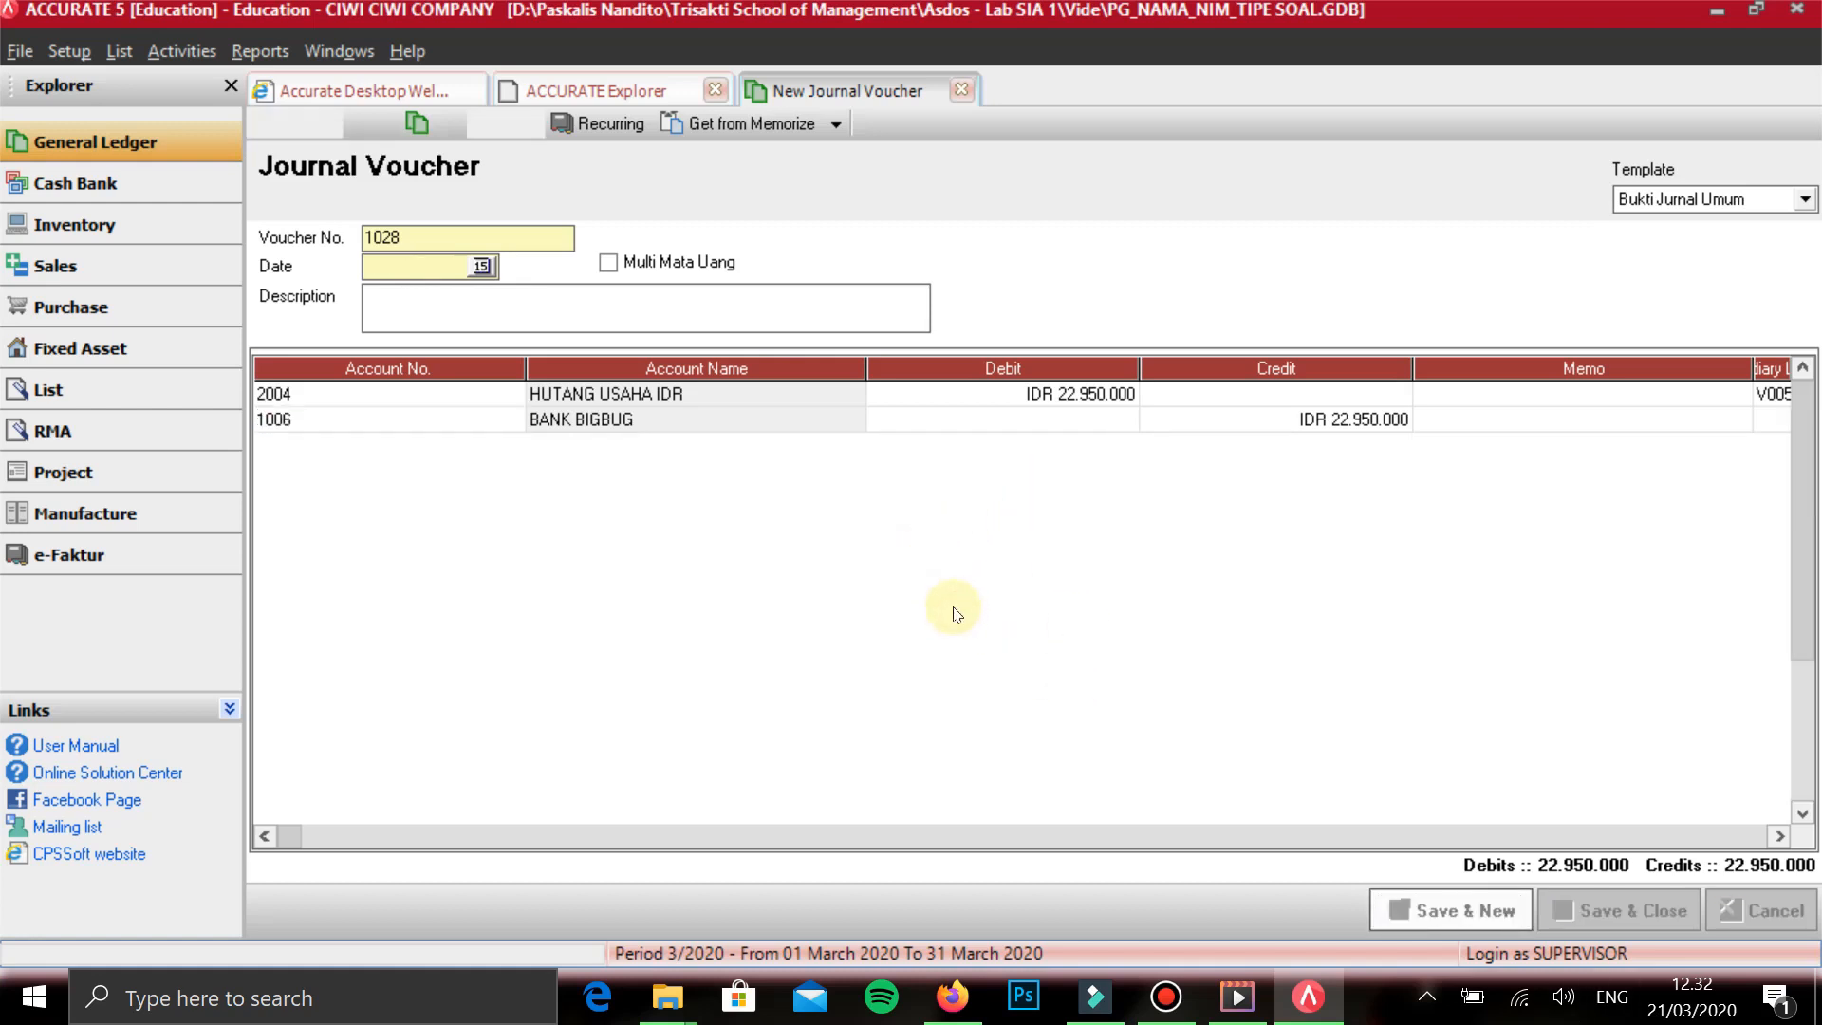
# - Date the new journal voucher 19/01/2017
pyautogui.write('18/01/201')
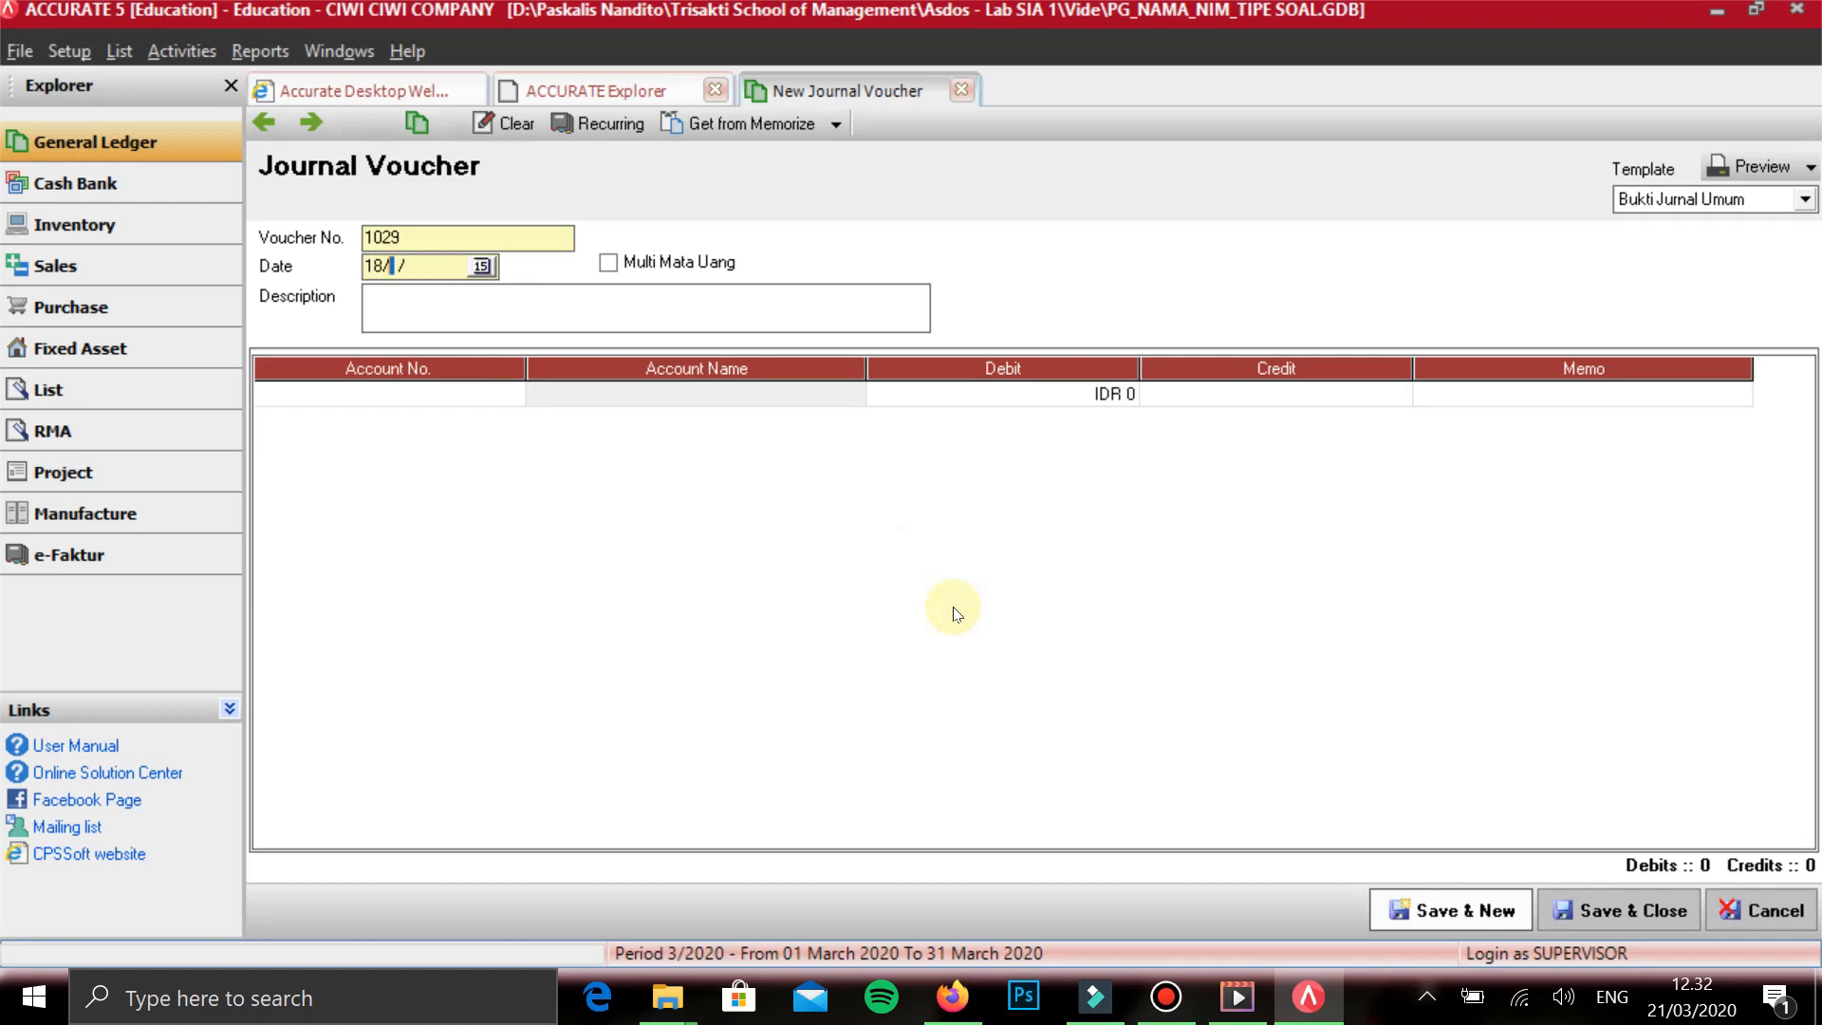
pyautogui.write('7')
pyautogui.press('Tab')
pyautogui.moveTo(399, 266); pyautogui.dragTo(235, 176)
pyautogui.click(255, 176)
pyautogui.doubleClick(253, 176)
pyautogui.doubleClick(253, 177)
pyautogui.moveTo(250, 176); pyautogui.dragTo(228, 171)
pyautogui.write('19')
pyautogui.press('Tab')
pyautogui.press('Tab')
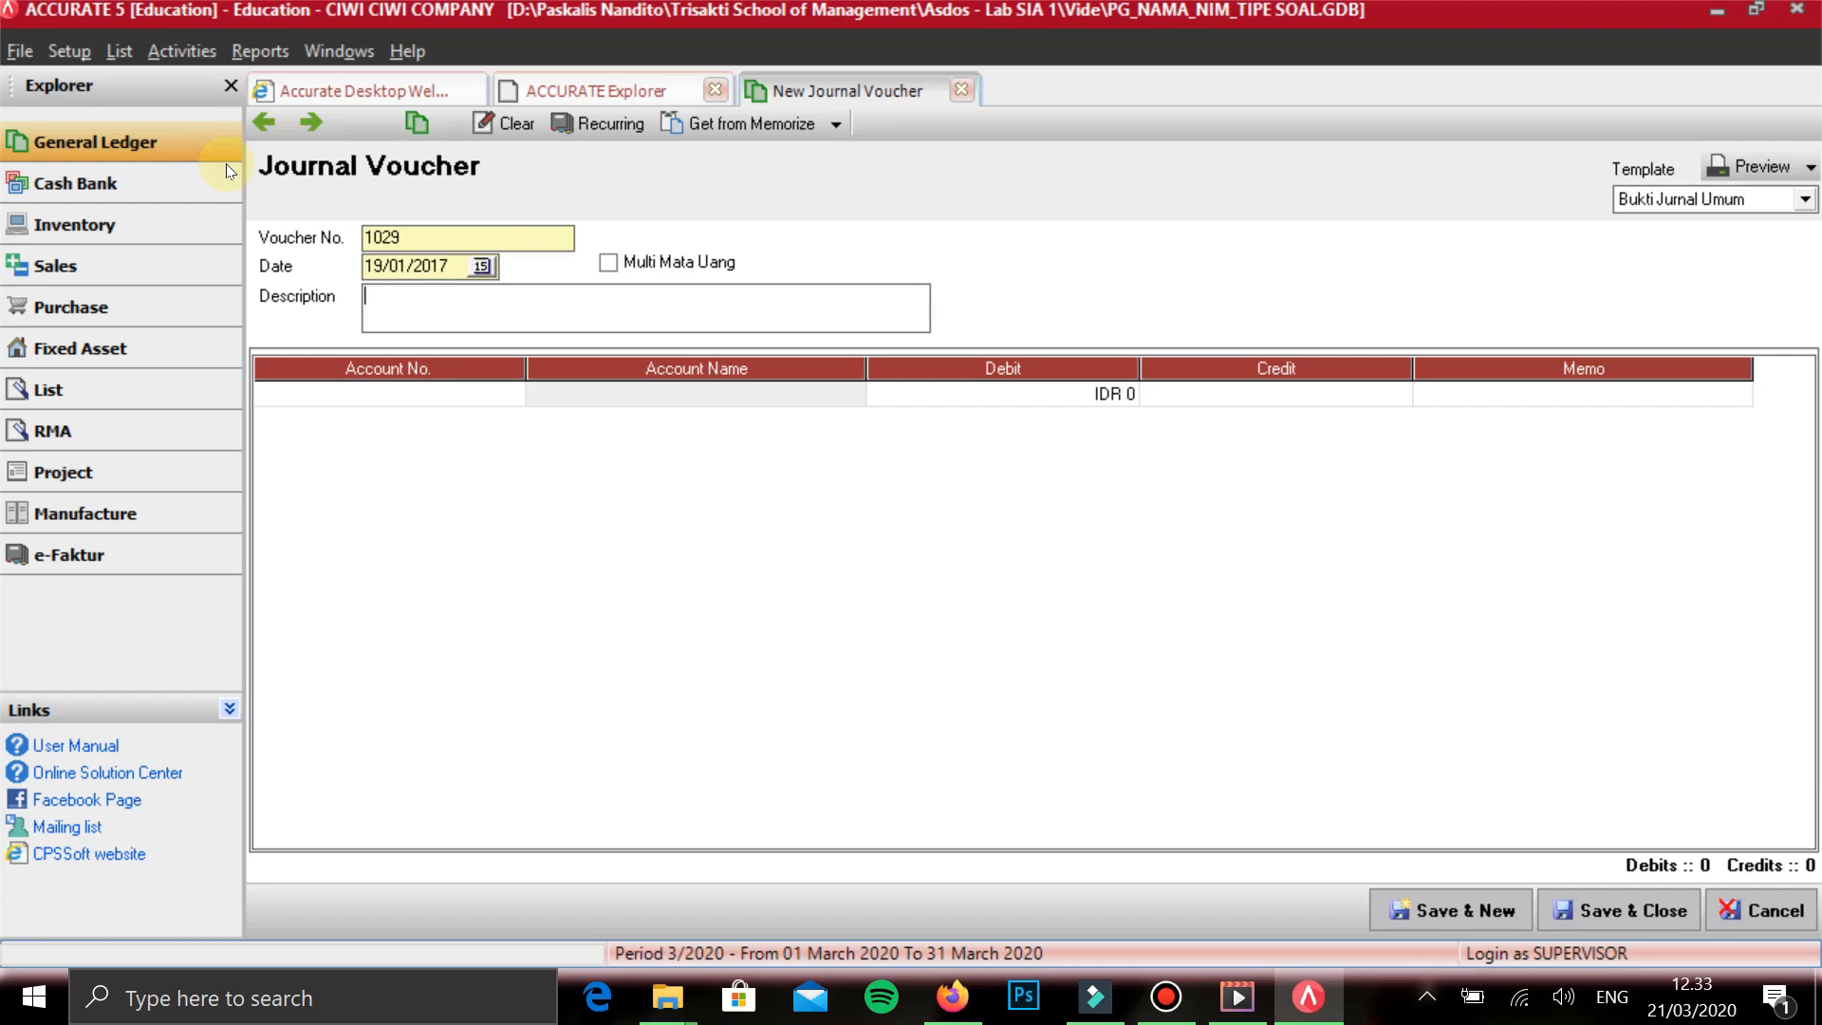
# - Describe the 19/01/2017 voucher as PENERIMAAN UANG MUKA
pyautogui.write('PENERIMAAN UANG MUKA')
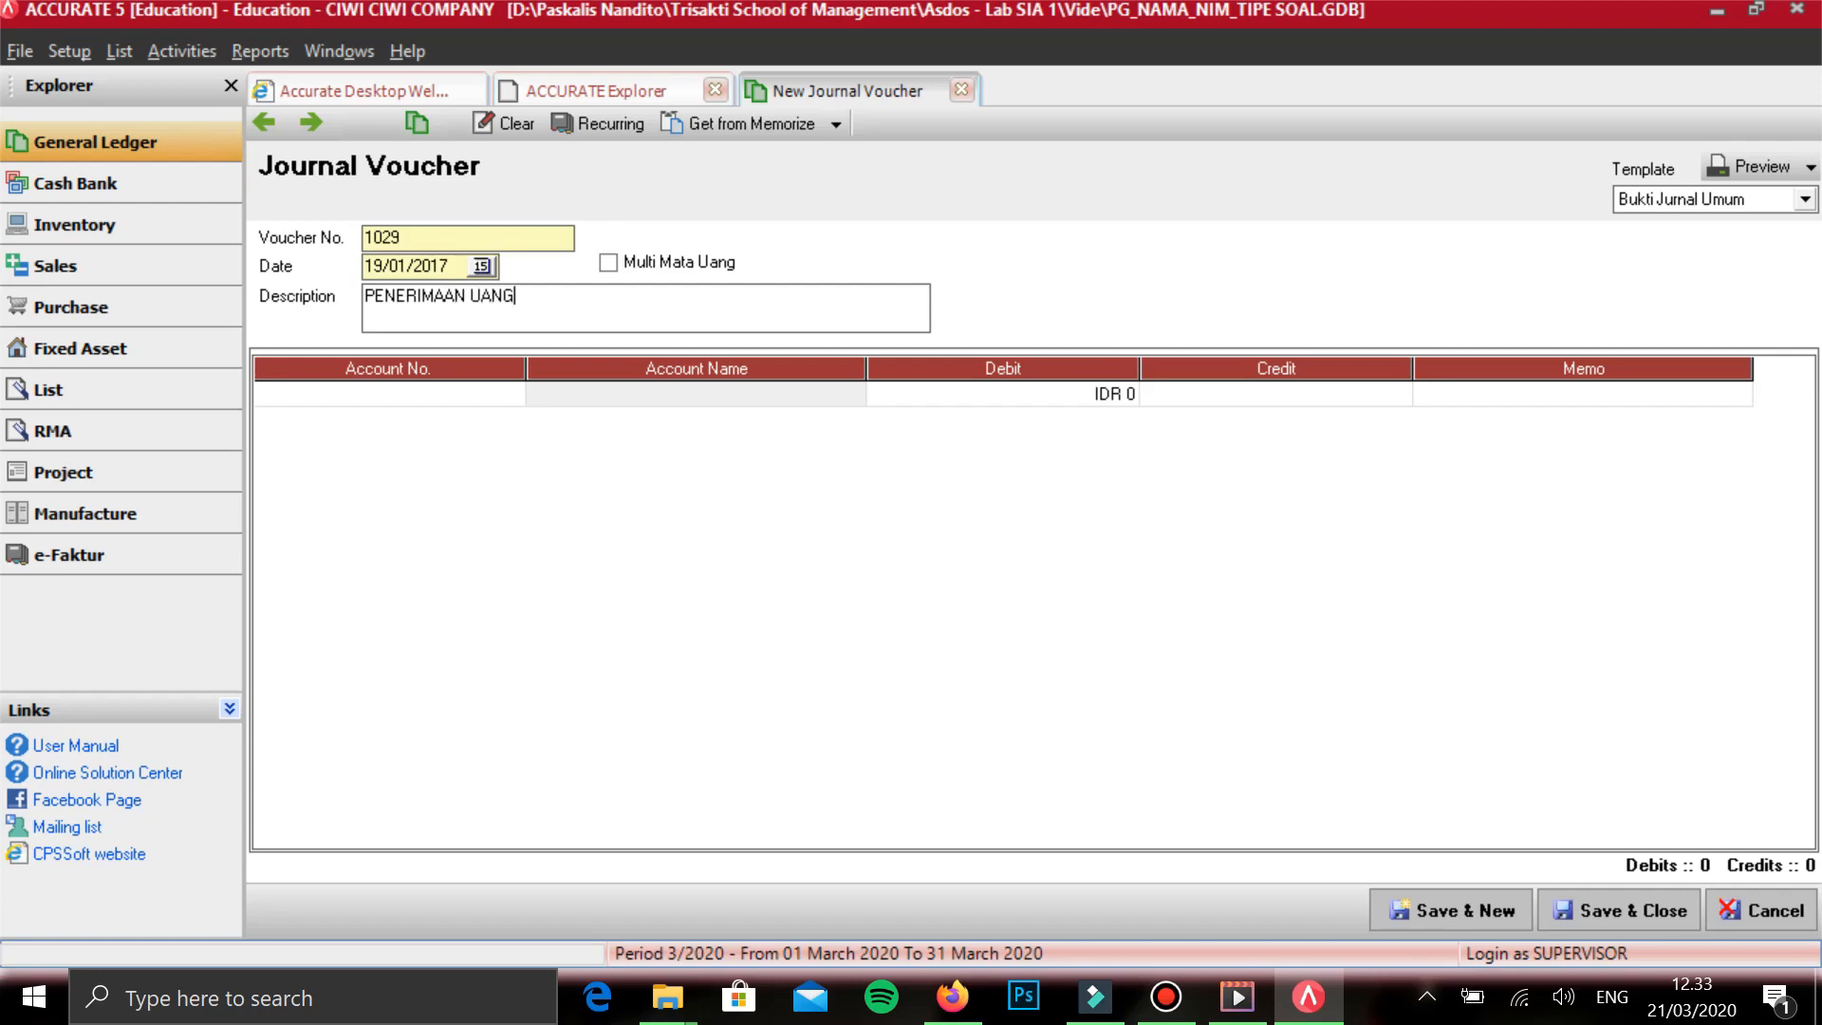
pyautogui.press('Tab')
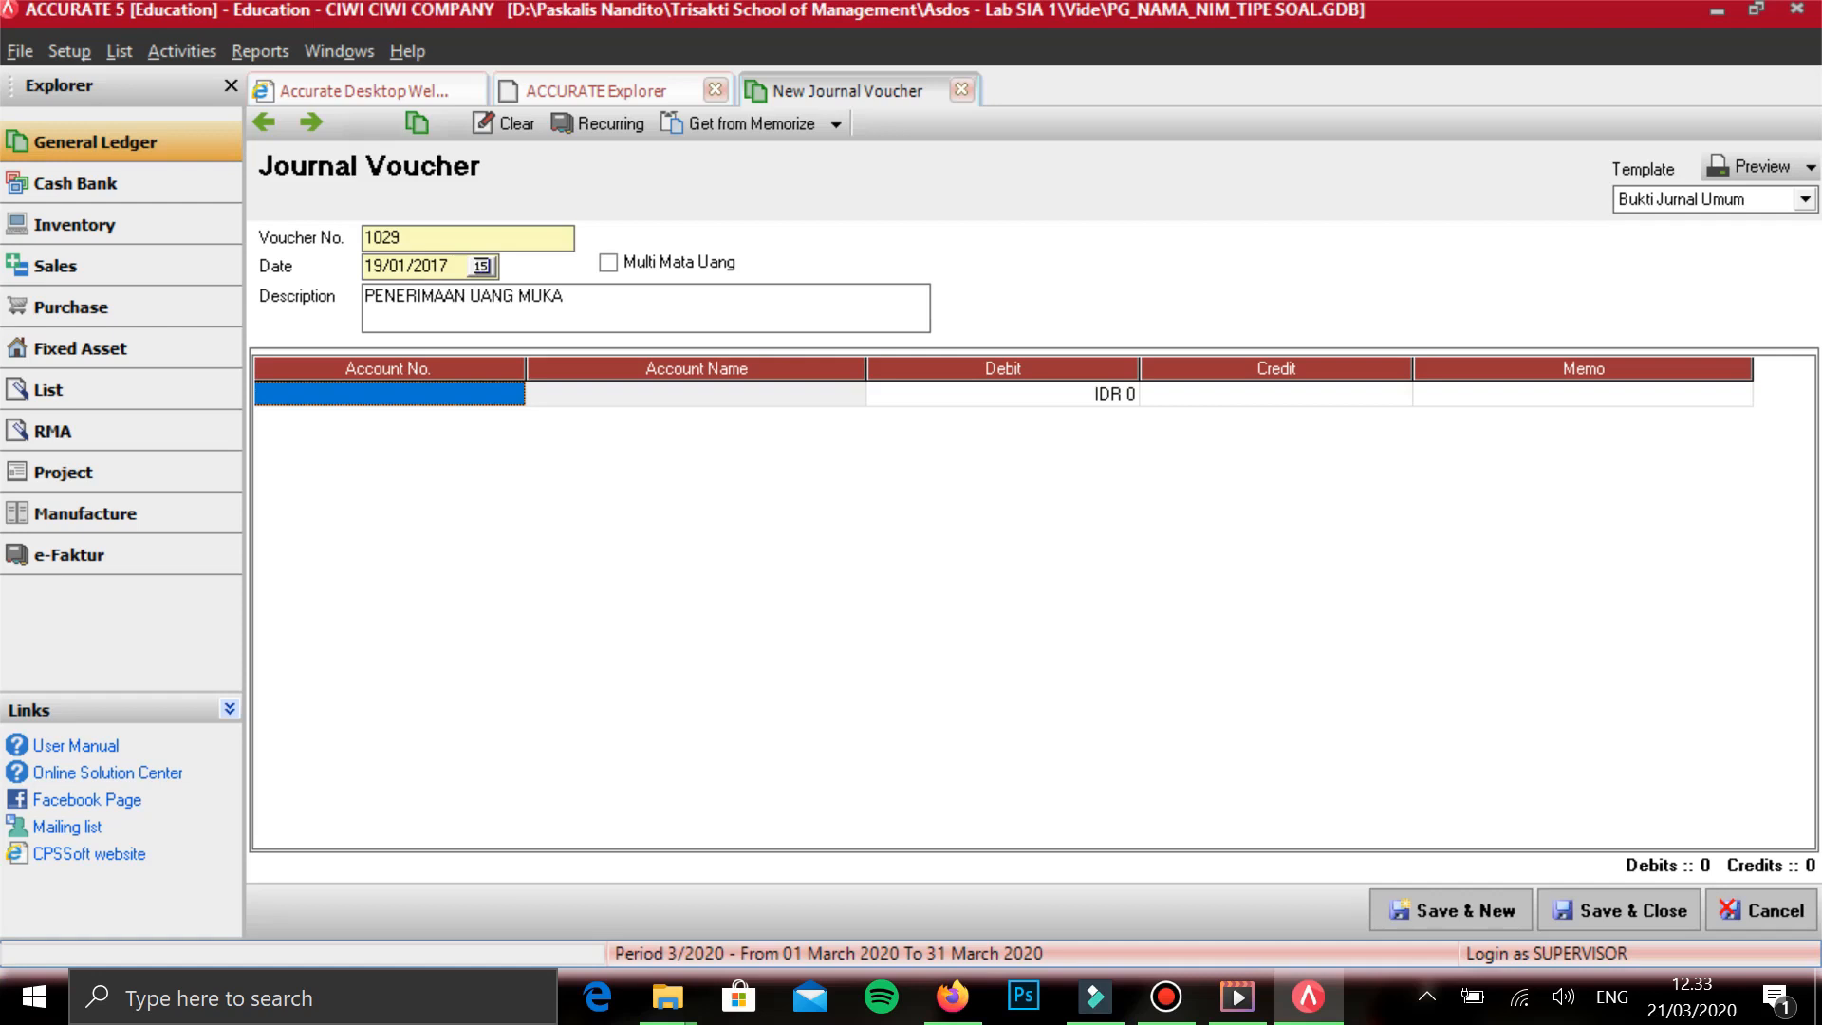
# - Add KAS DITANGAN on the first line with a debit of 129.500 and start a second line
pyautogui.write('P')
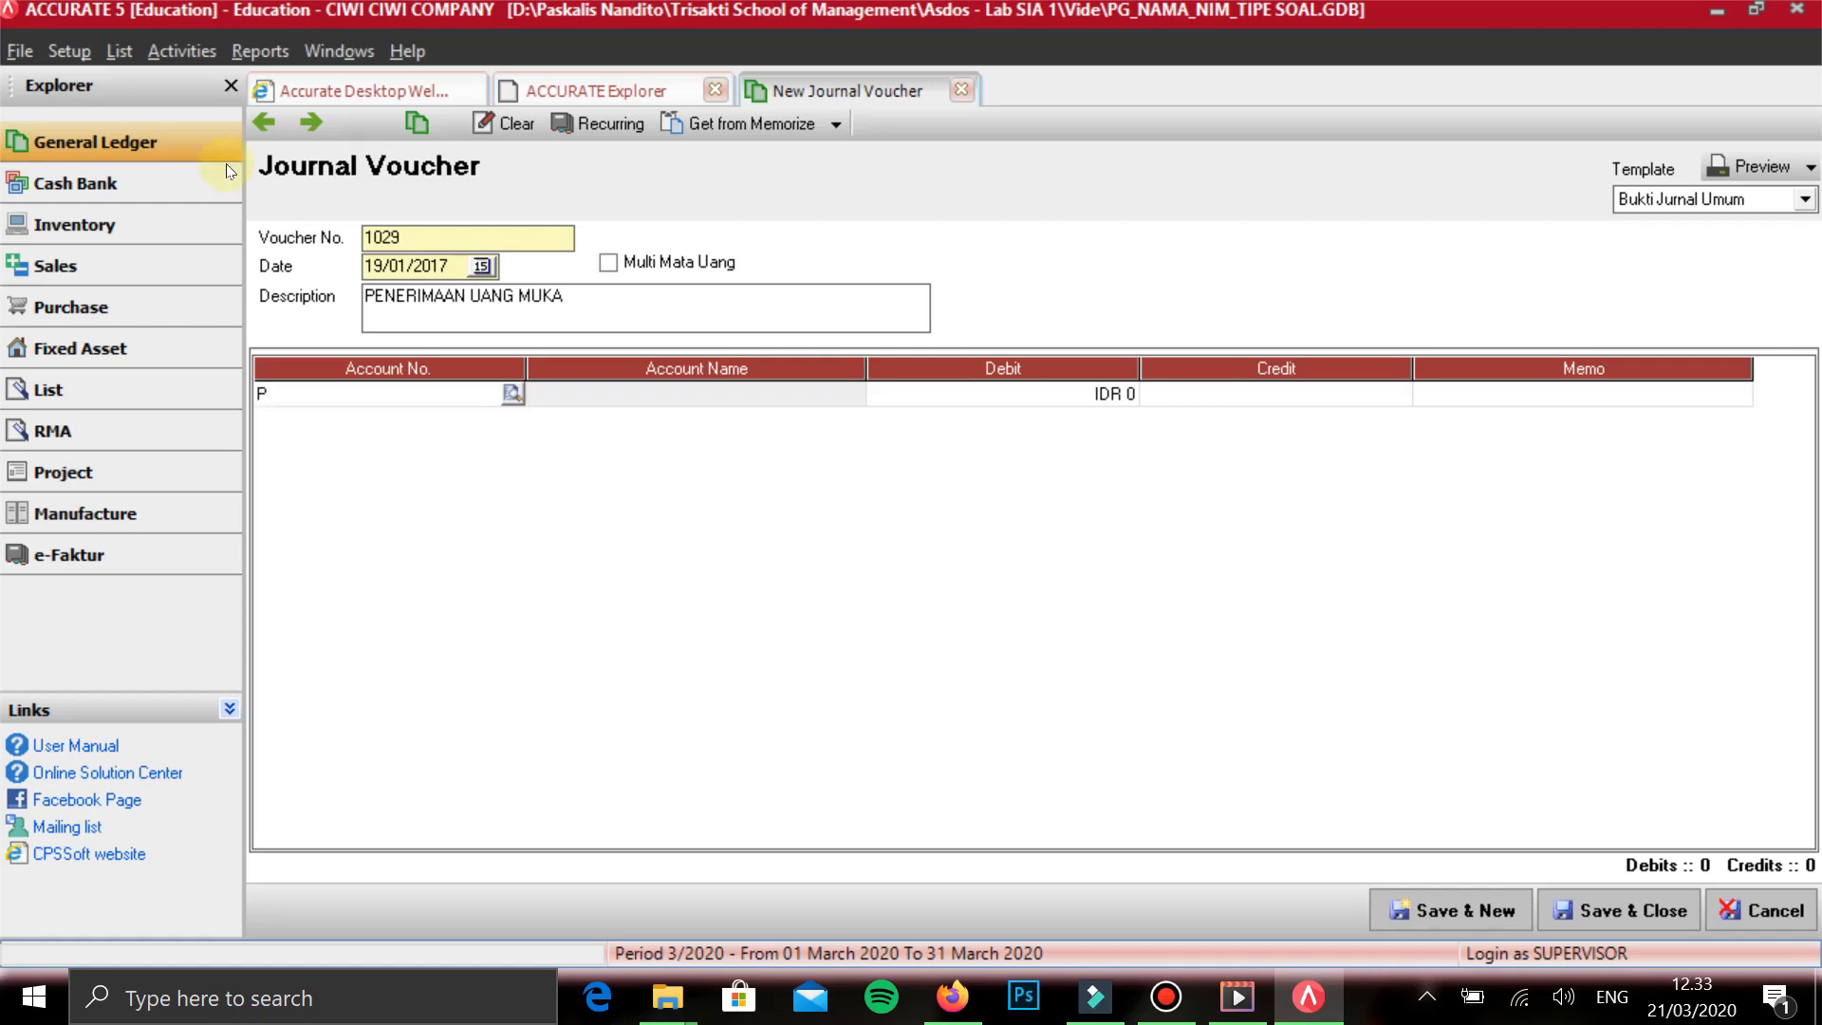
pyautogui.press('Return')
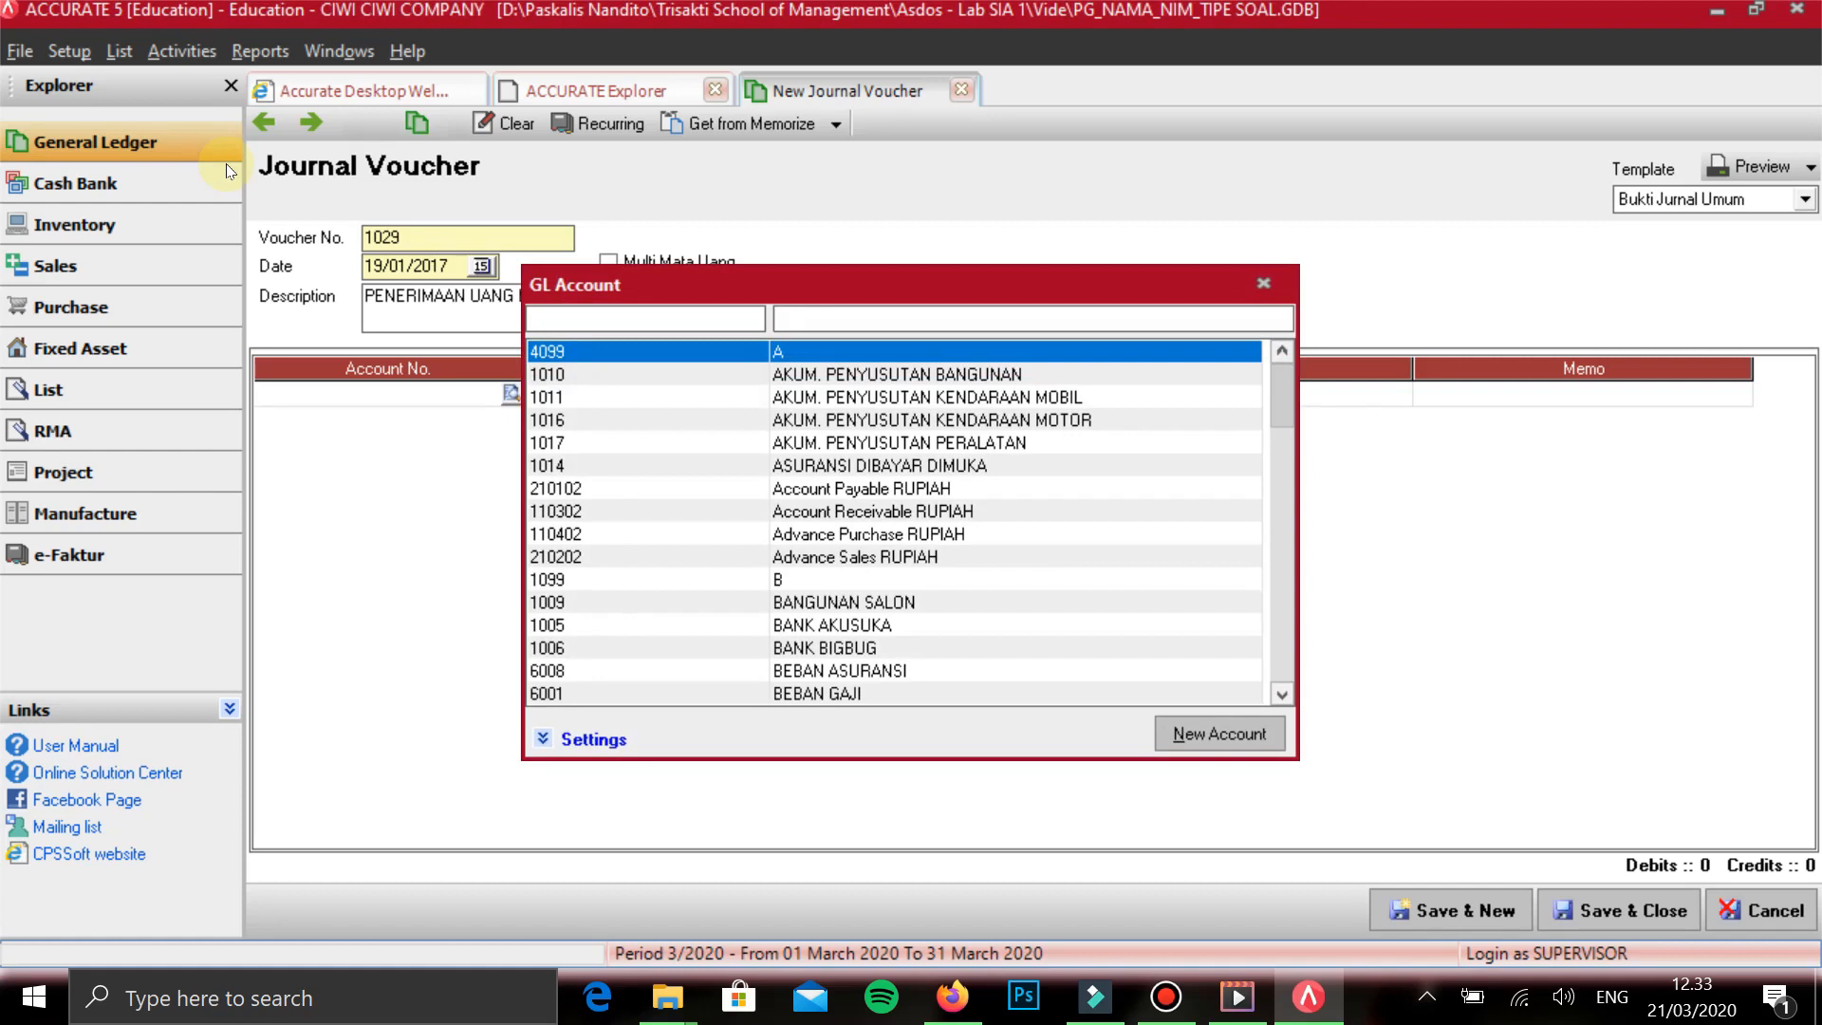
pyautogui.write('KAS')
pyautogui.press('Return')
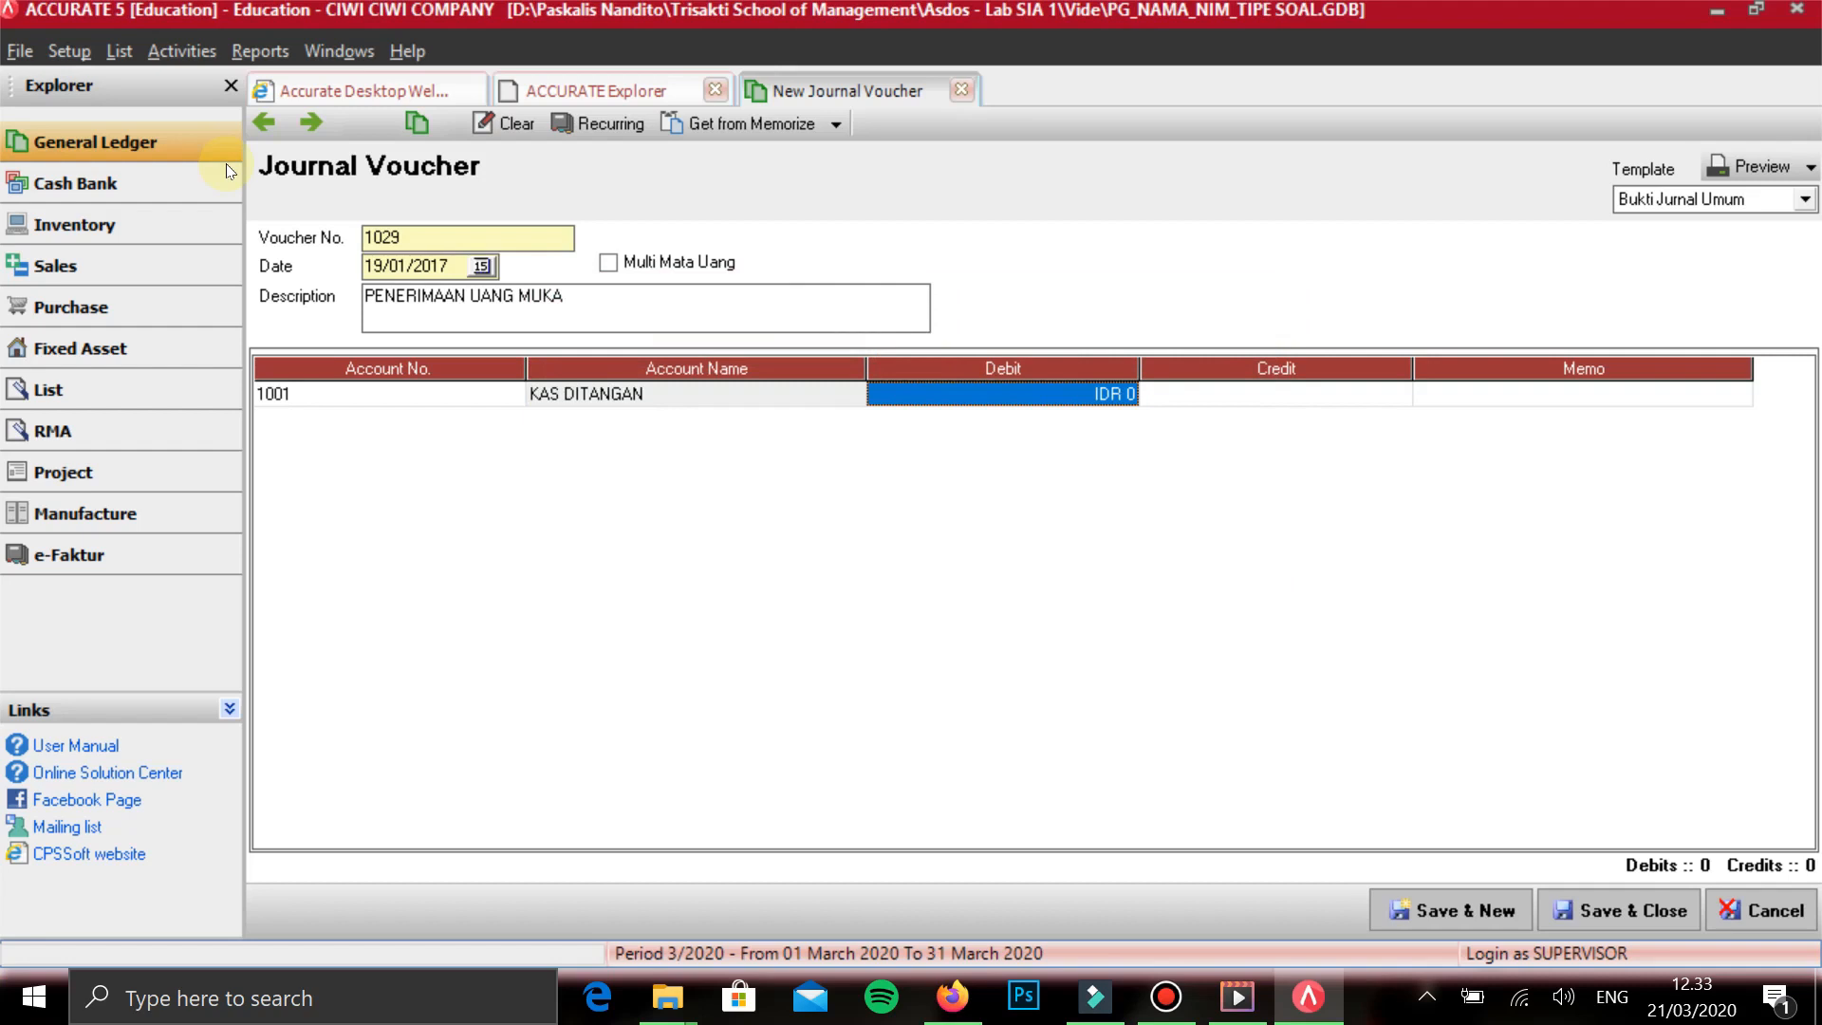
pyautogui.write('1295500')
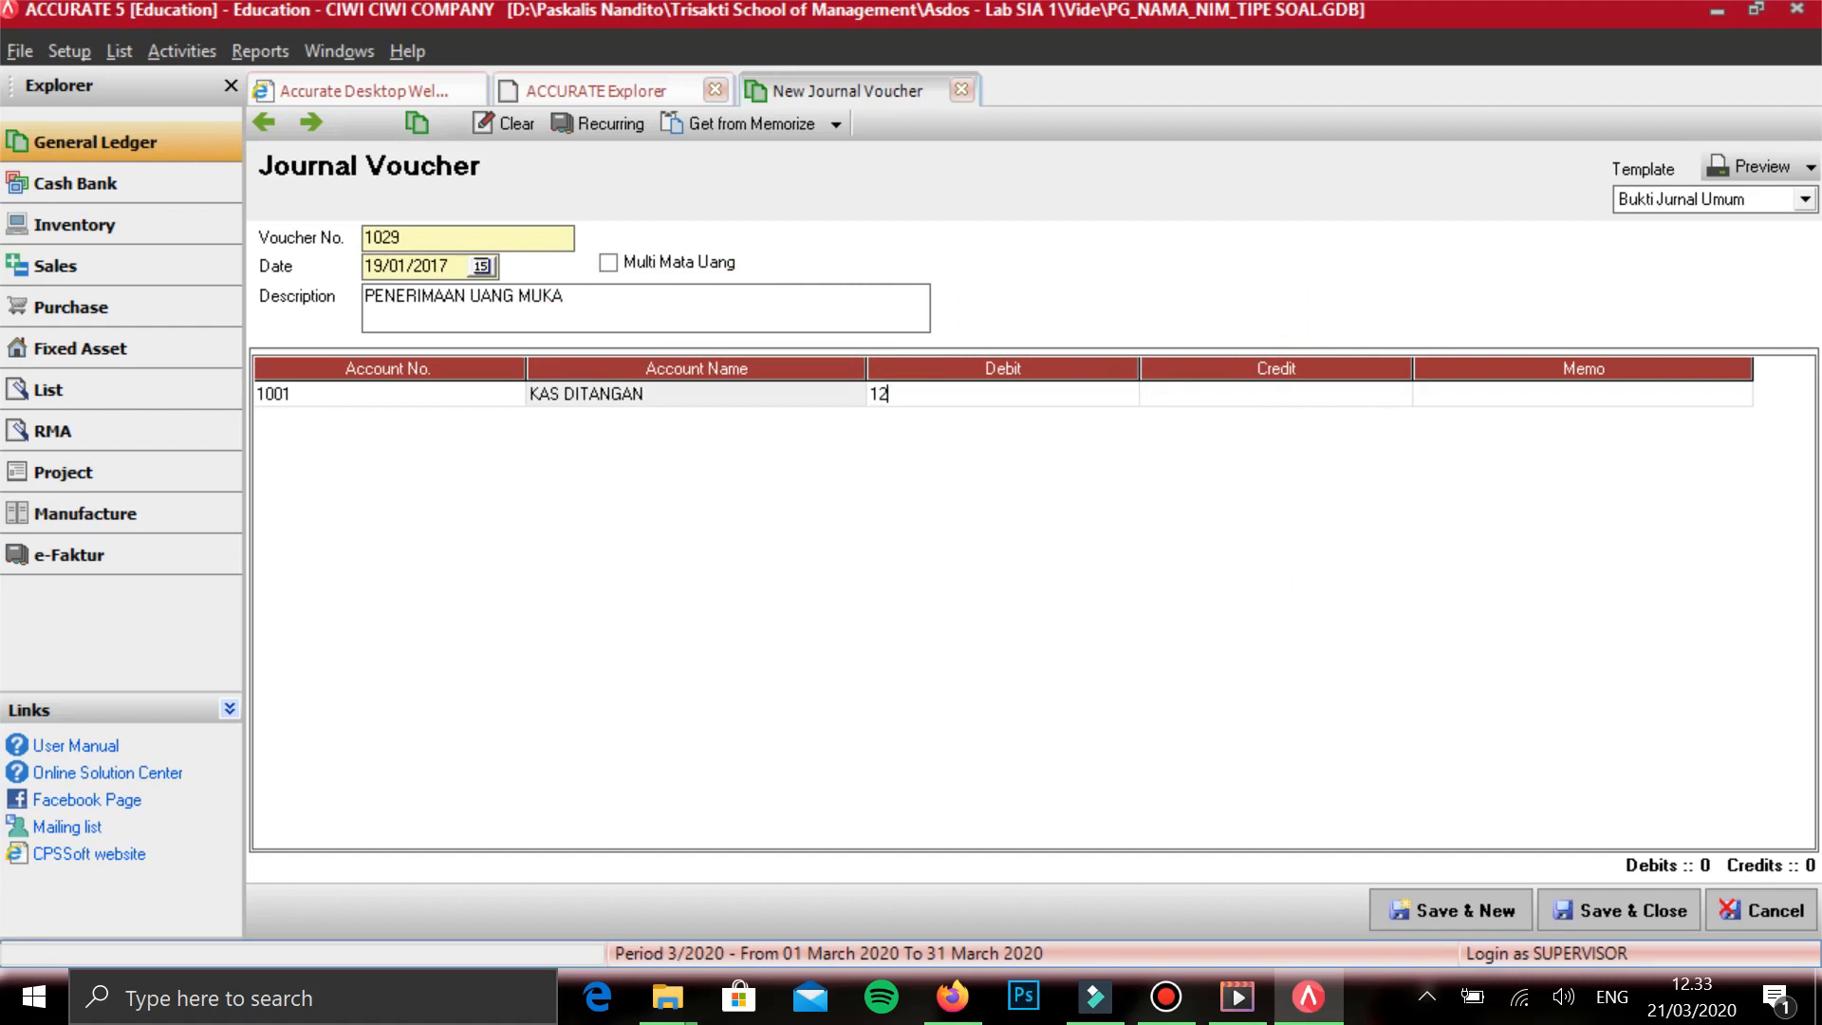
pyautogui.press('BackSpace')
pyautogui.press('BackSpace')
pyautogui.press('BackSpace')
pyautogui.write('00')
pyautogui.press('Tab')
pyautogui.press('Tab')
pyautogui.press('Tab')
# - Add PENDAPATAN DITERIMA DIMUKA on the second line with the balancing credit of 129.500, then save the voucher and start a new one
pyautogui.write('PENDAP')
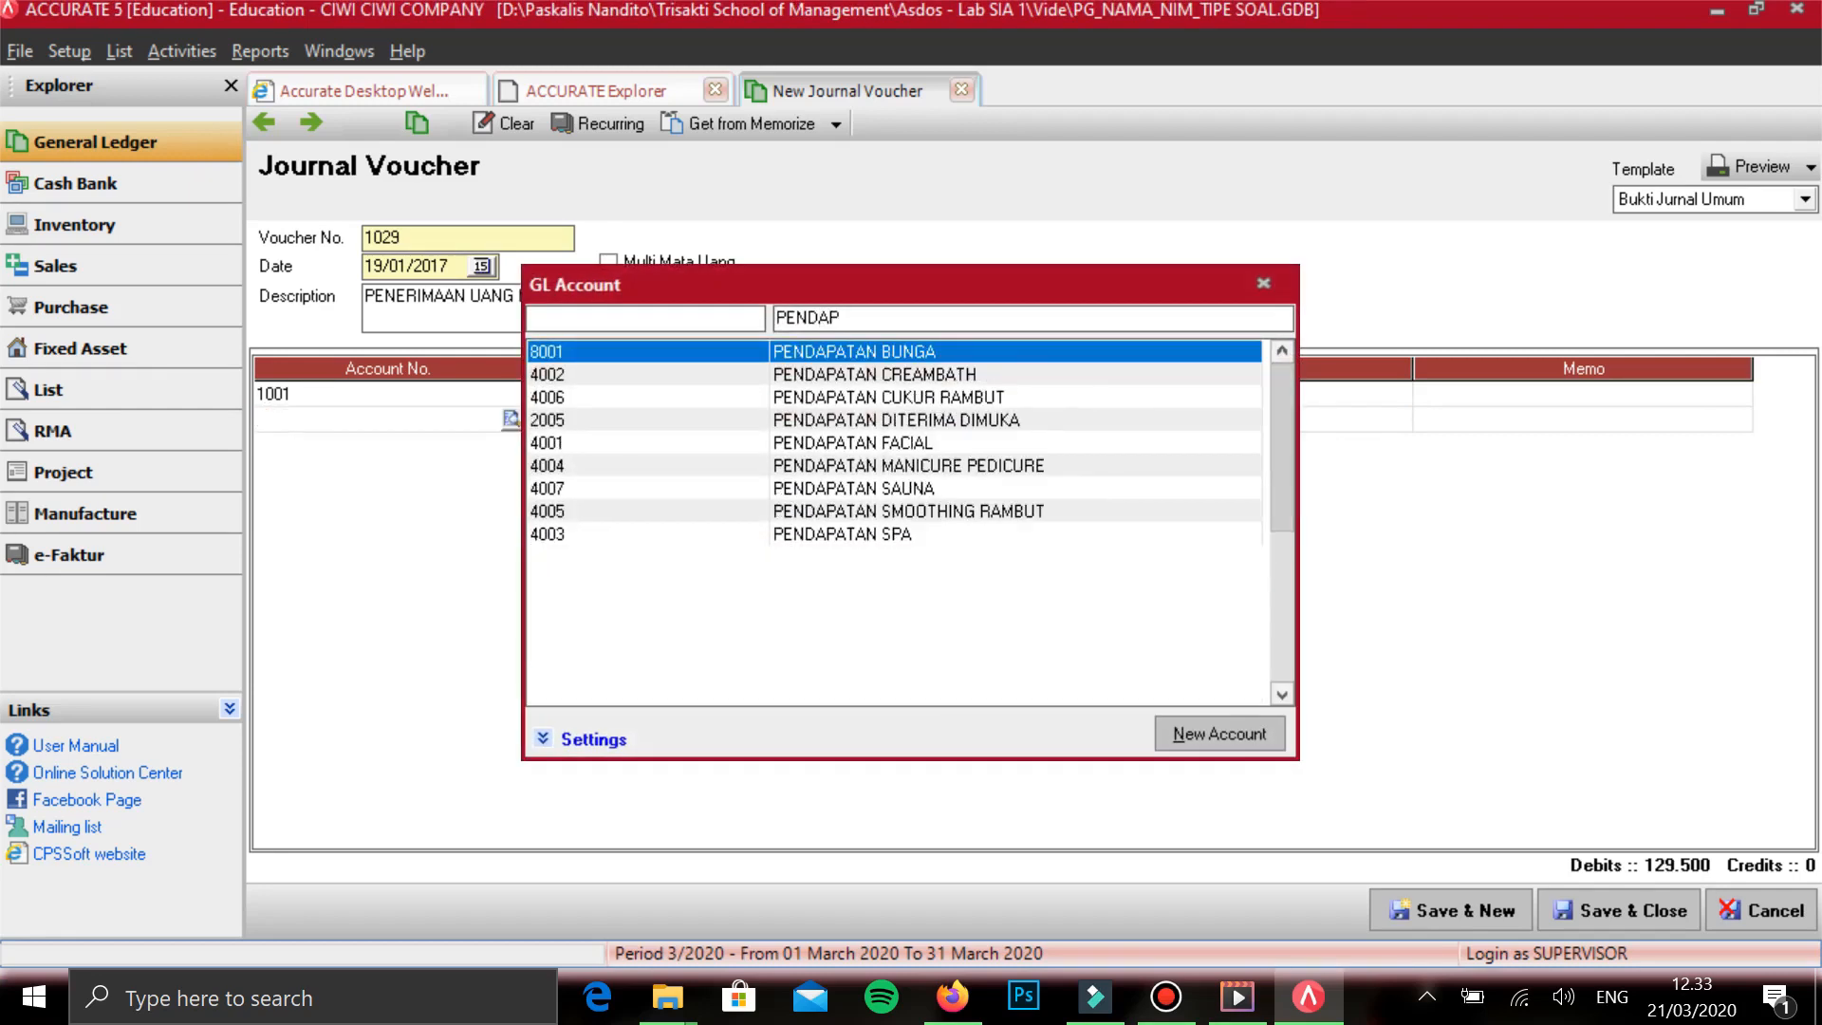
pyautogui.press('Down')
pyautogui.press('Down')
pyautogui.press('Down')
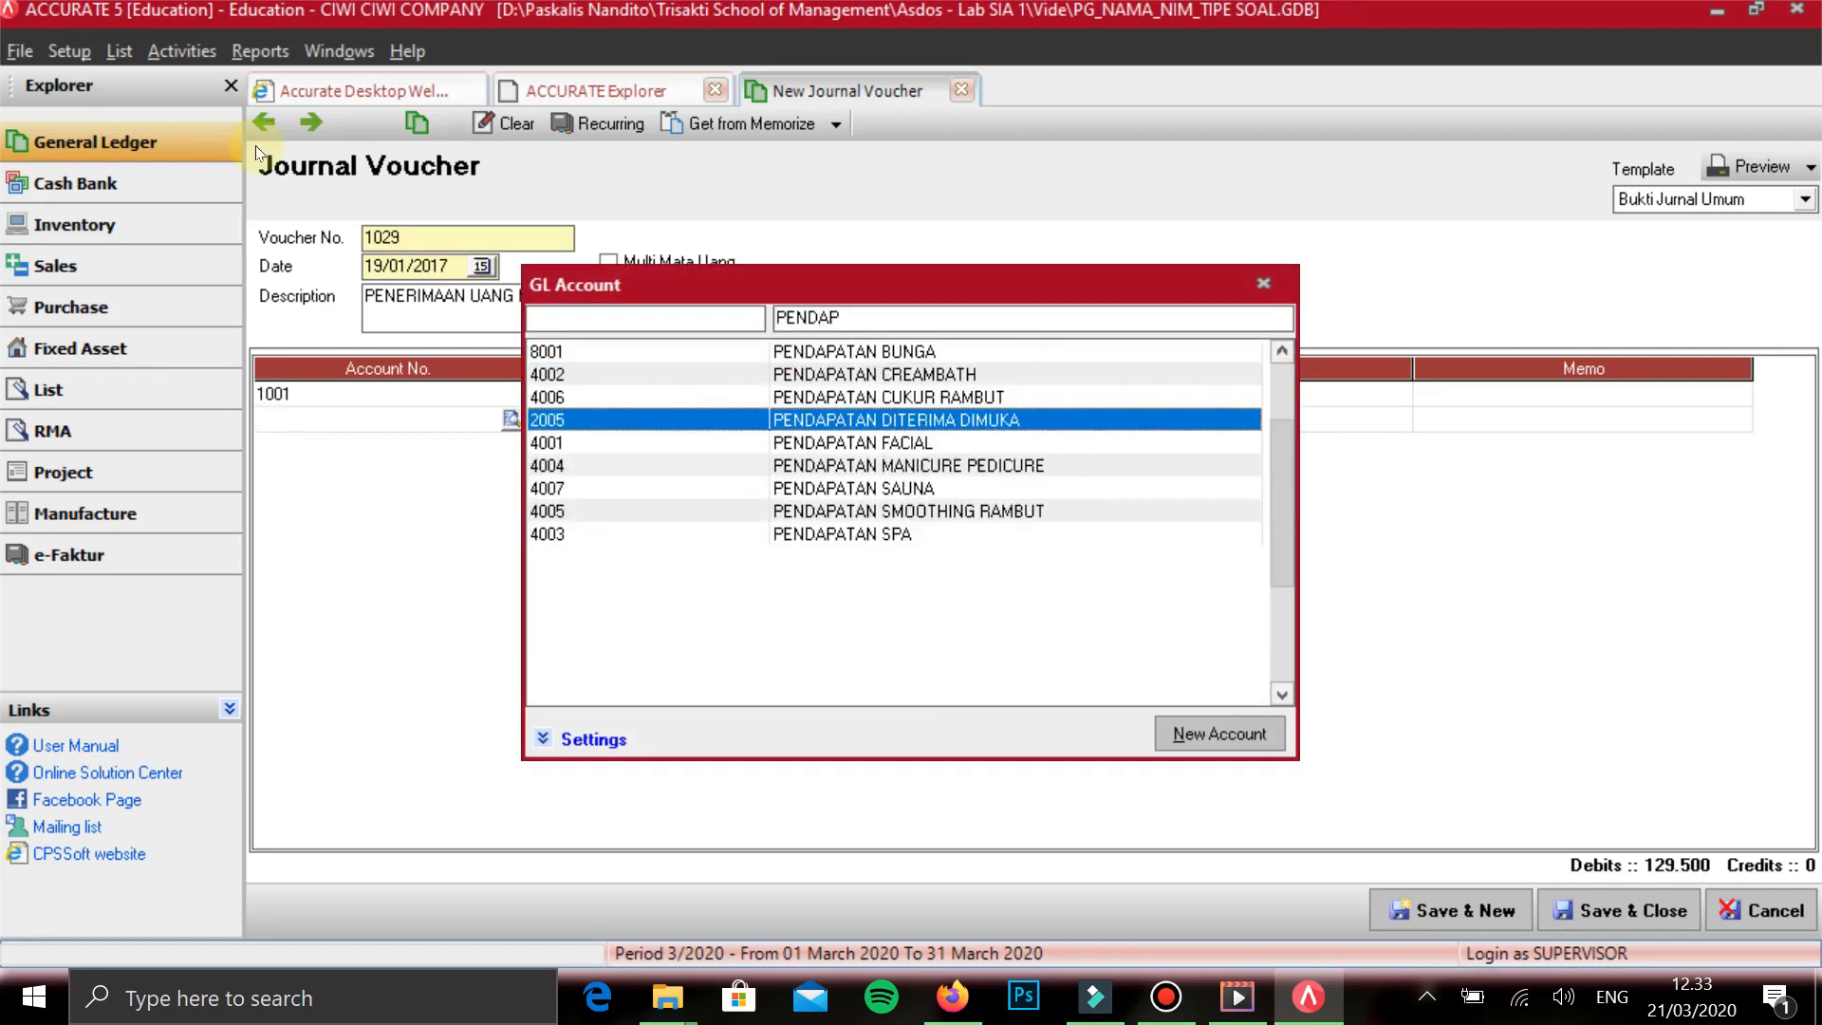
pyautogui.press('Return')
pyautogui.press('Tab')
pyautogui.press('Tab')
pyautogui.press('Up')
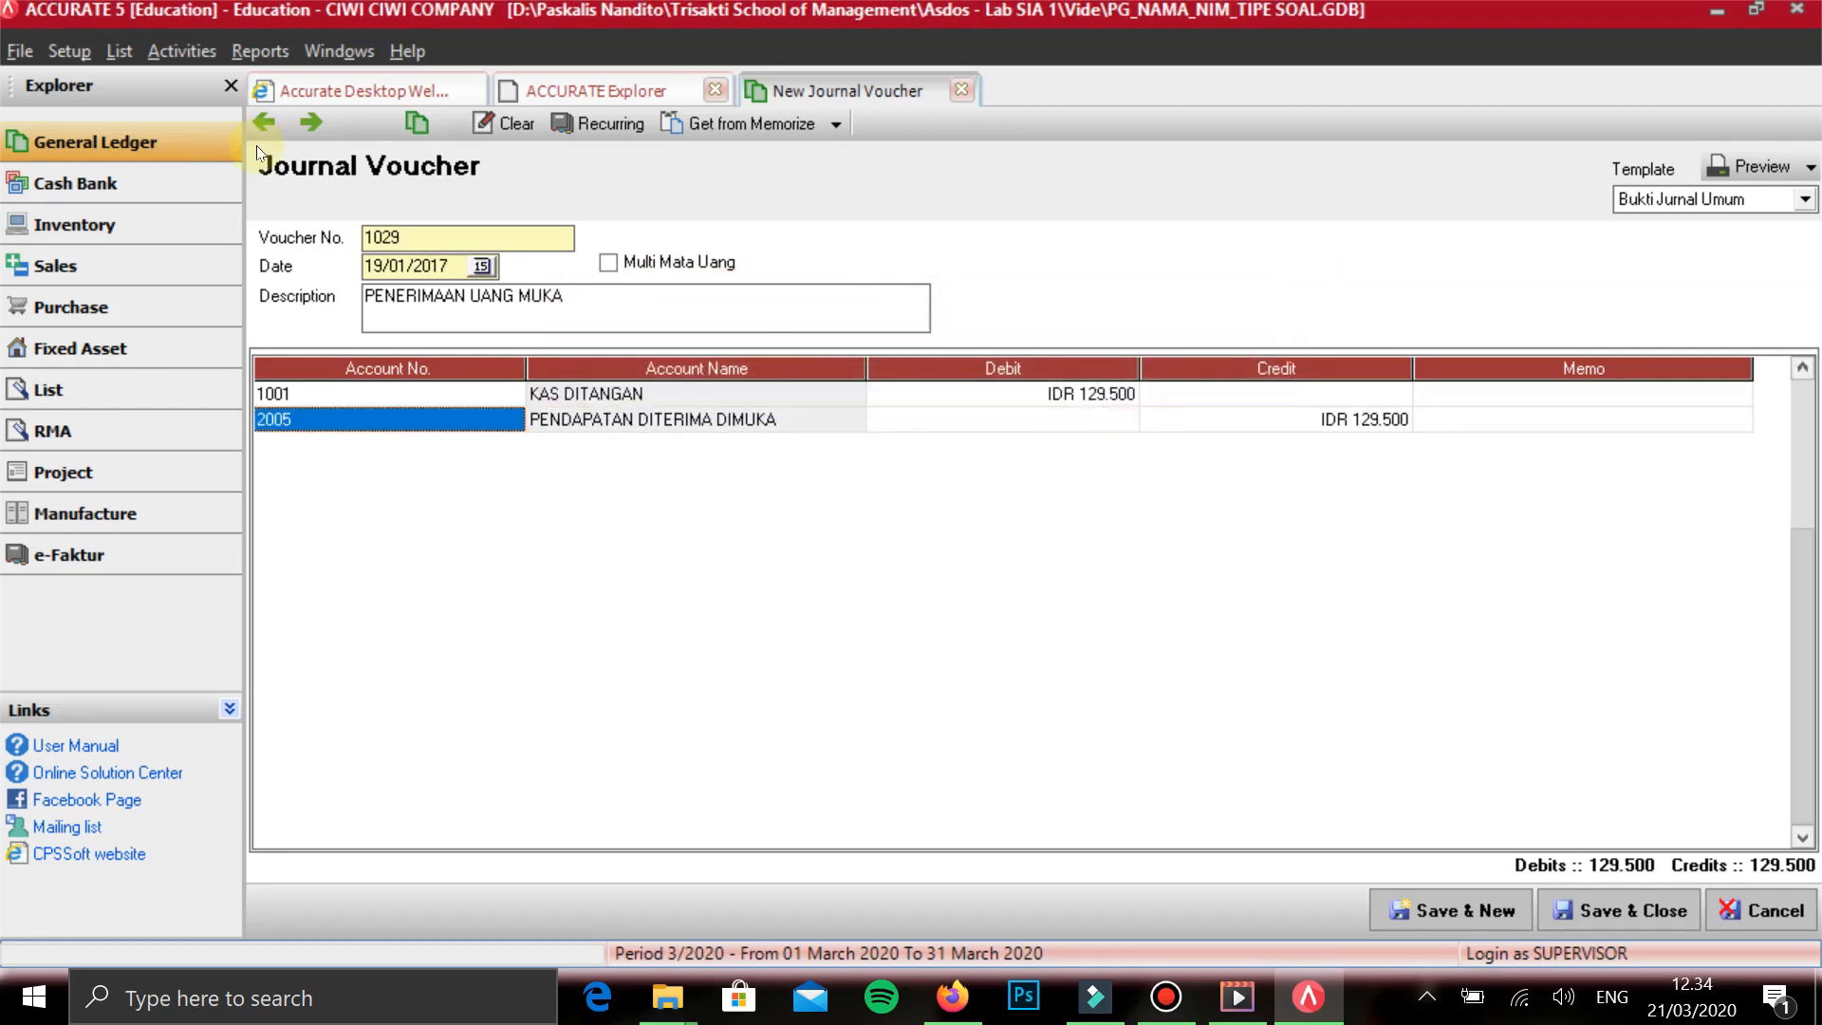
pyautogui.click(1444, 914)
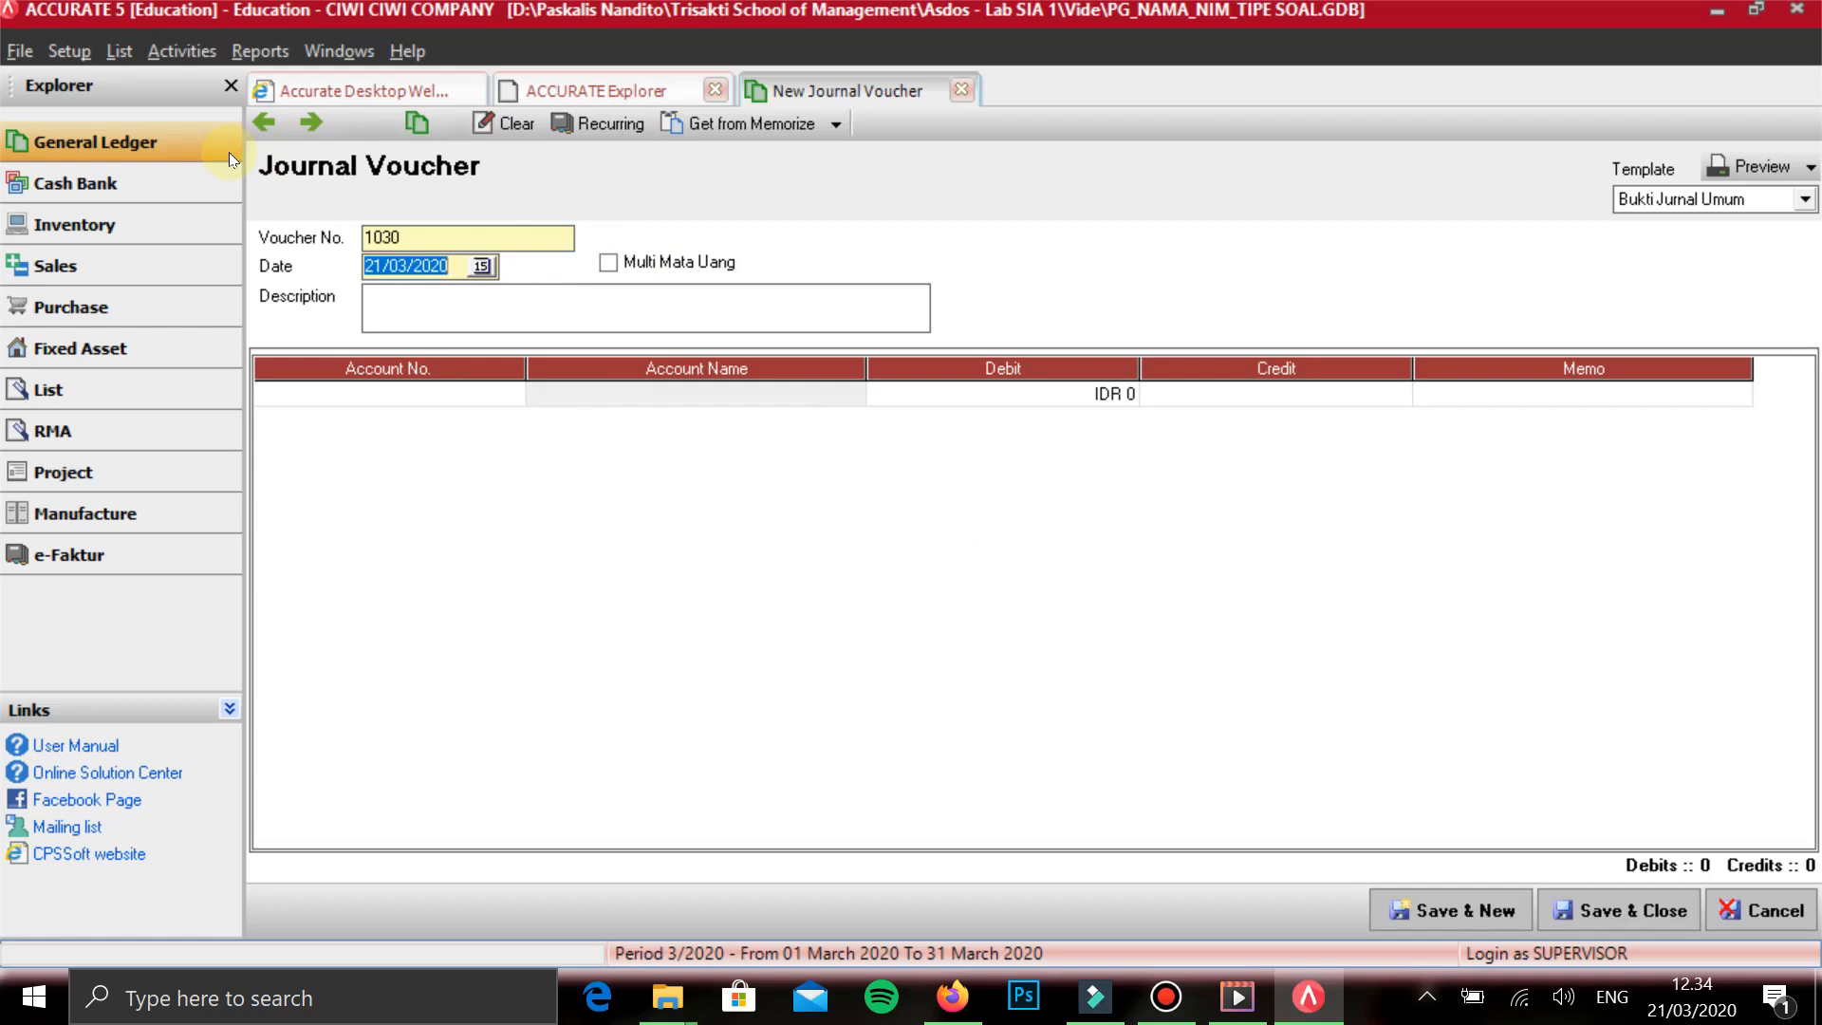
# - Date the new voucher 23/01/2017 and describe it as PENYELESAIAN JASA
pyautogui.write('23/01/2017')
pyautogui.press('Tab')
pyautogui.press('Tab')
pyautogui.write('PEN')
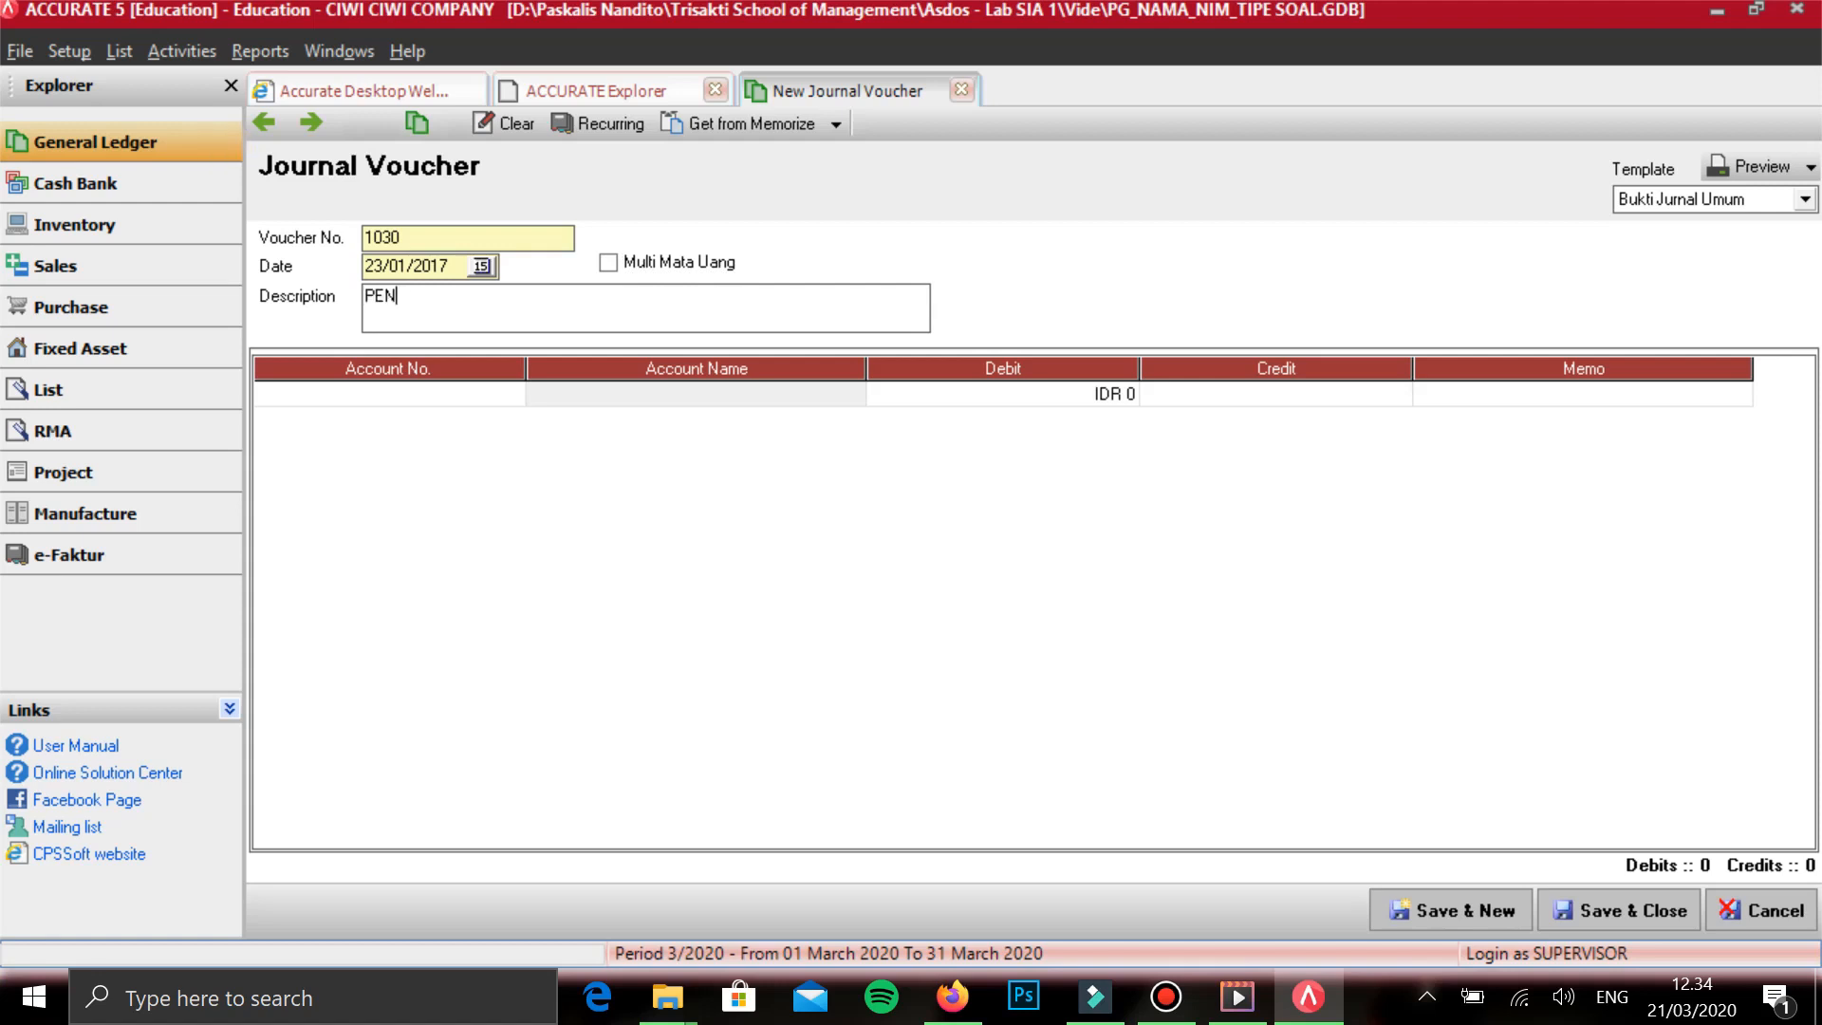
pyautogui.write('YELESAIAN JASA')
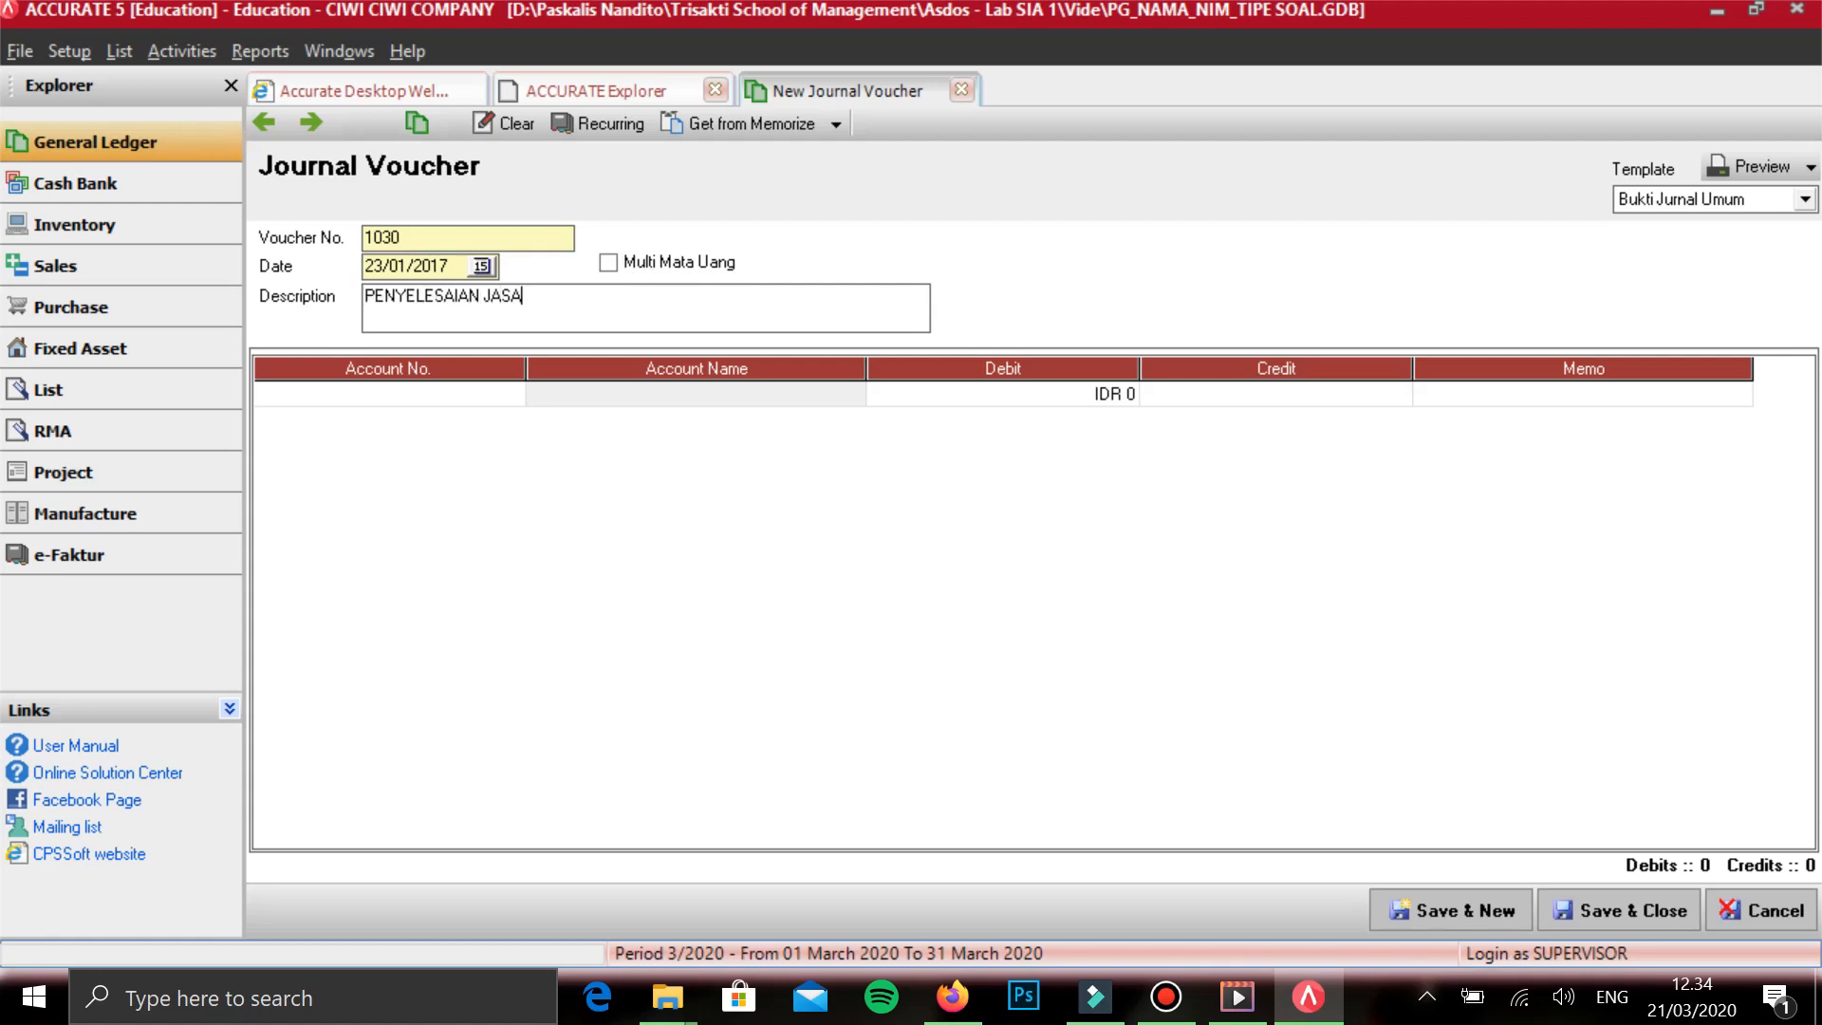
# - Add PENDAPATAN DITERIMA DIMUKA on the first line with a debit of 129.500 and start a second line
pyautogui.press('Tab')
pyautogui.write('PENDAP')
pyautogui.press('Down')
pyautogui.press('Down')
pyautogui.press('Down')
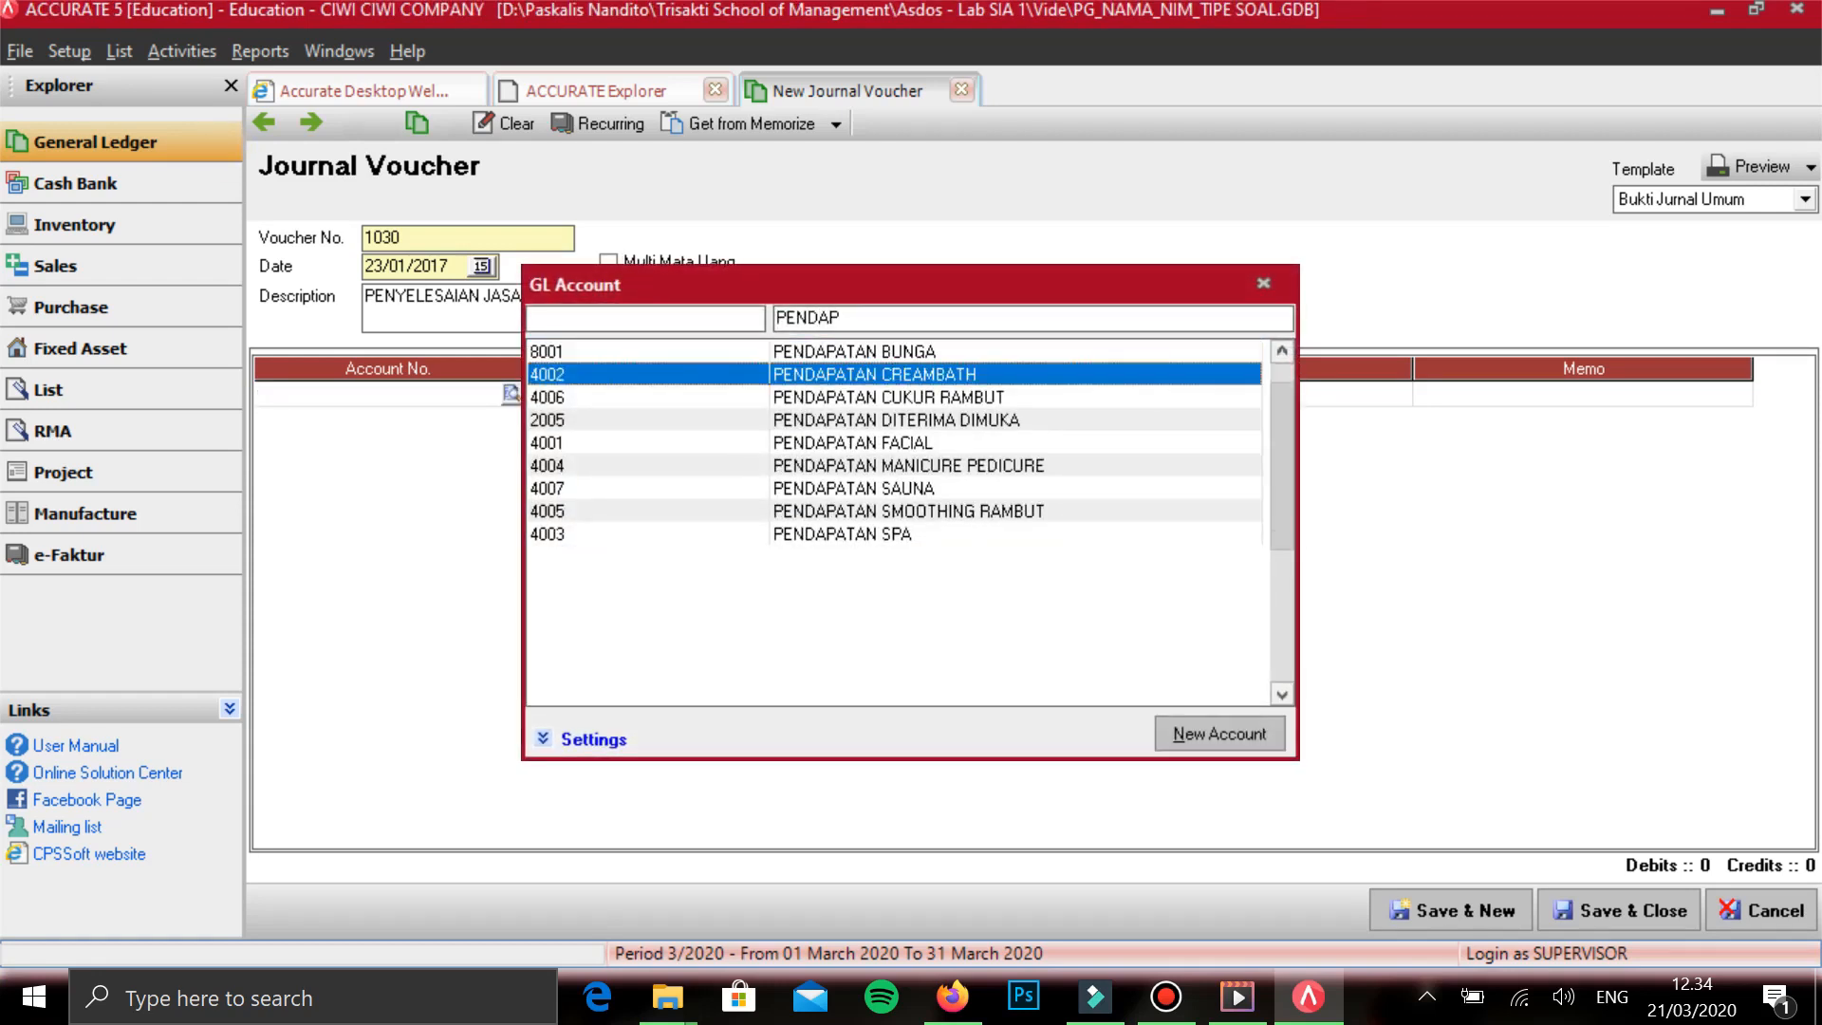
pyautogui.press('Return')
pyautogui.press('Tab')
pyautogui.write('129.500')
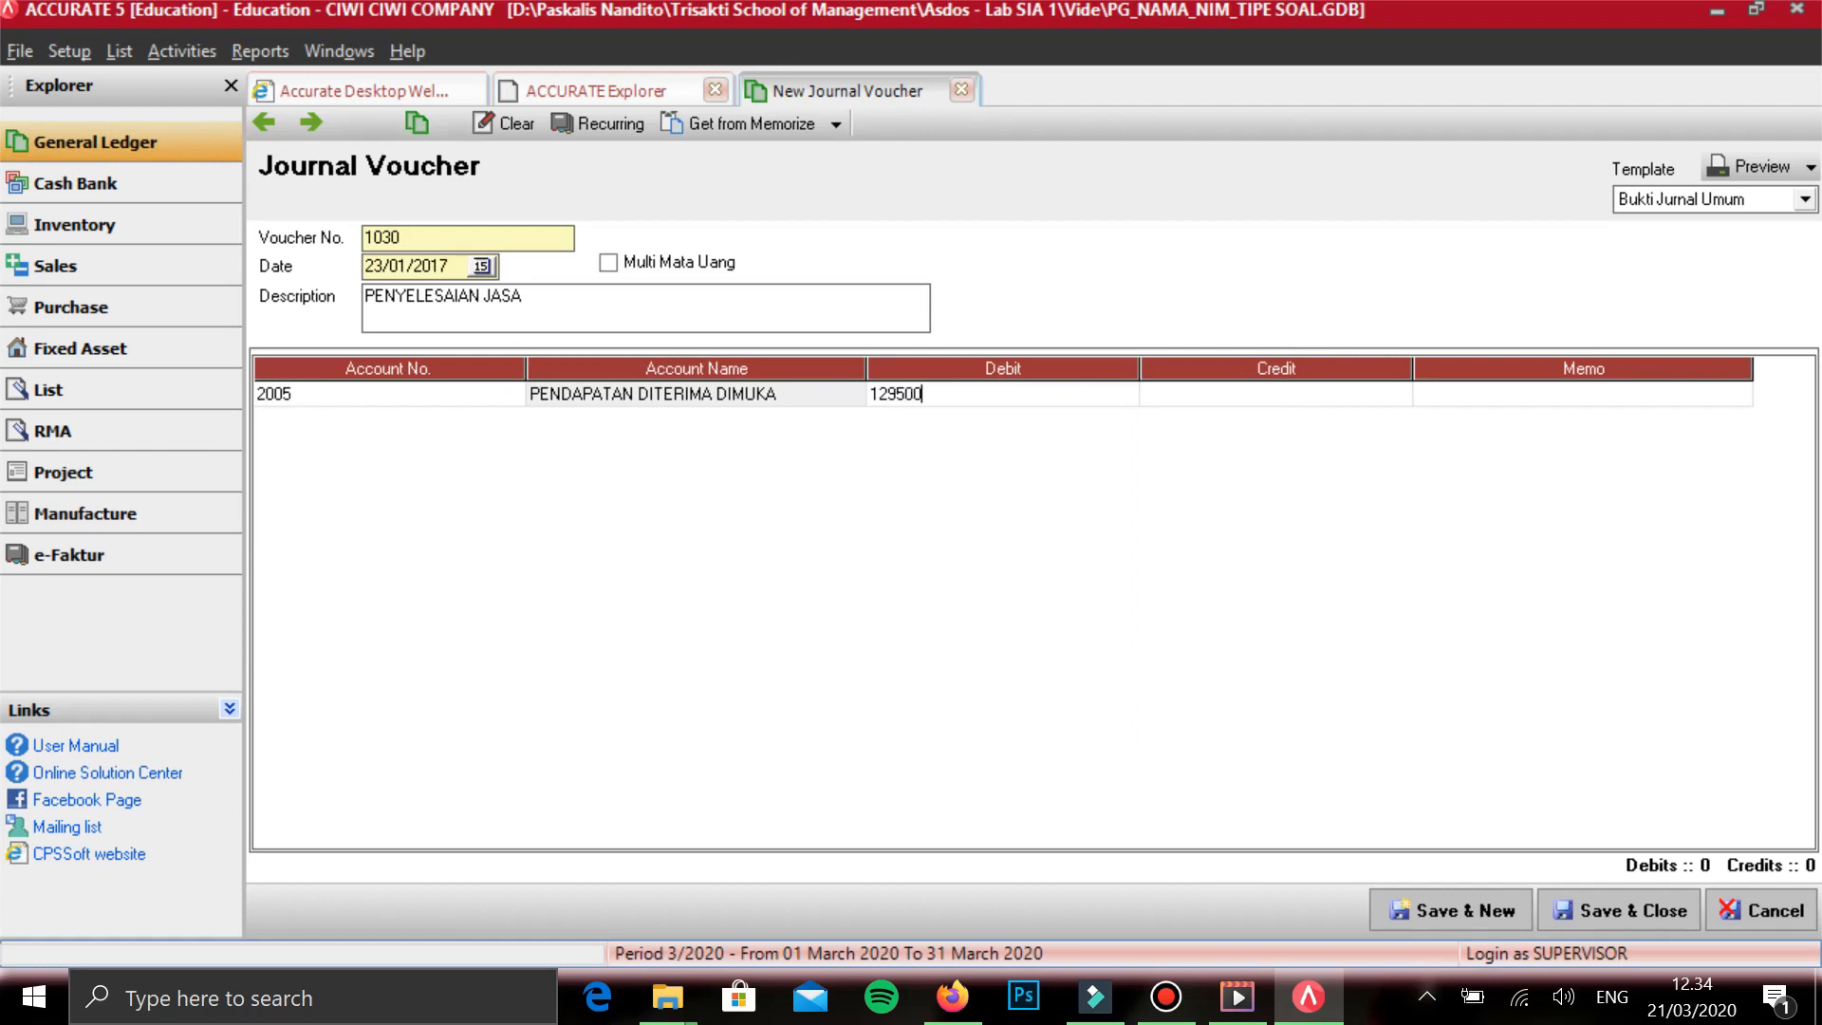
pyautogui.press('Tab')
pyautogui.press('Tab')
pyautogui.press('Tab')
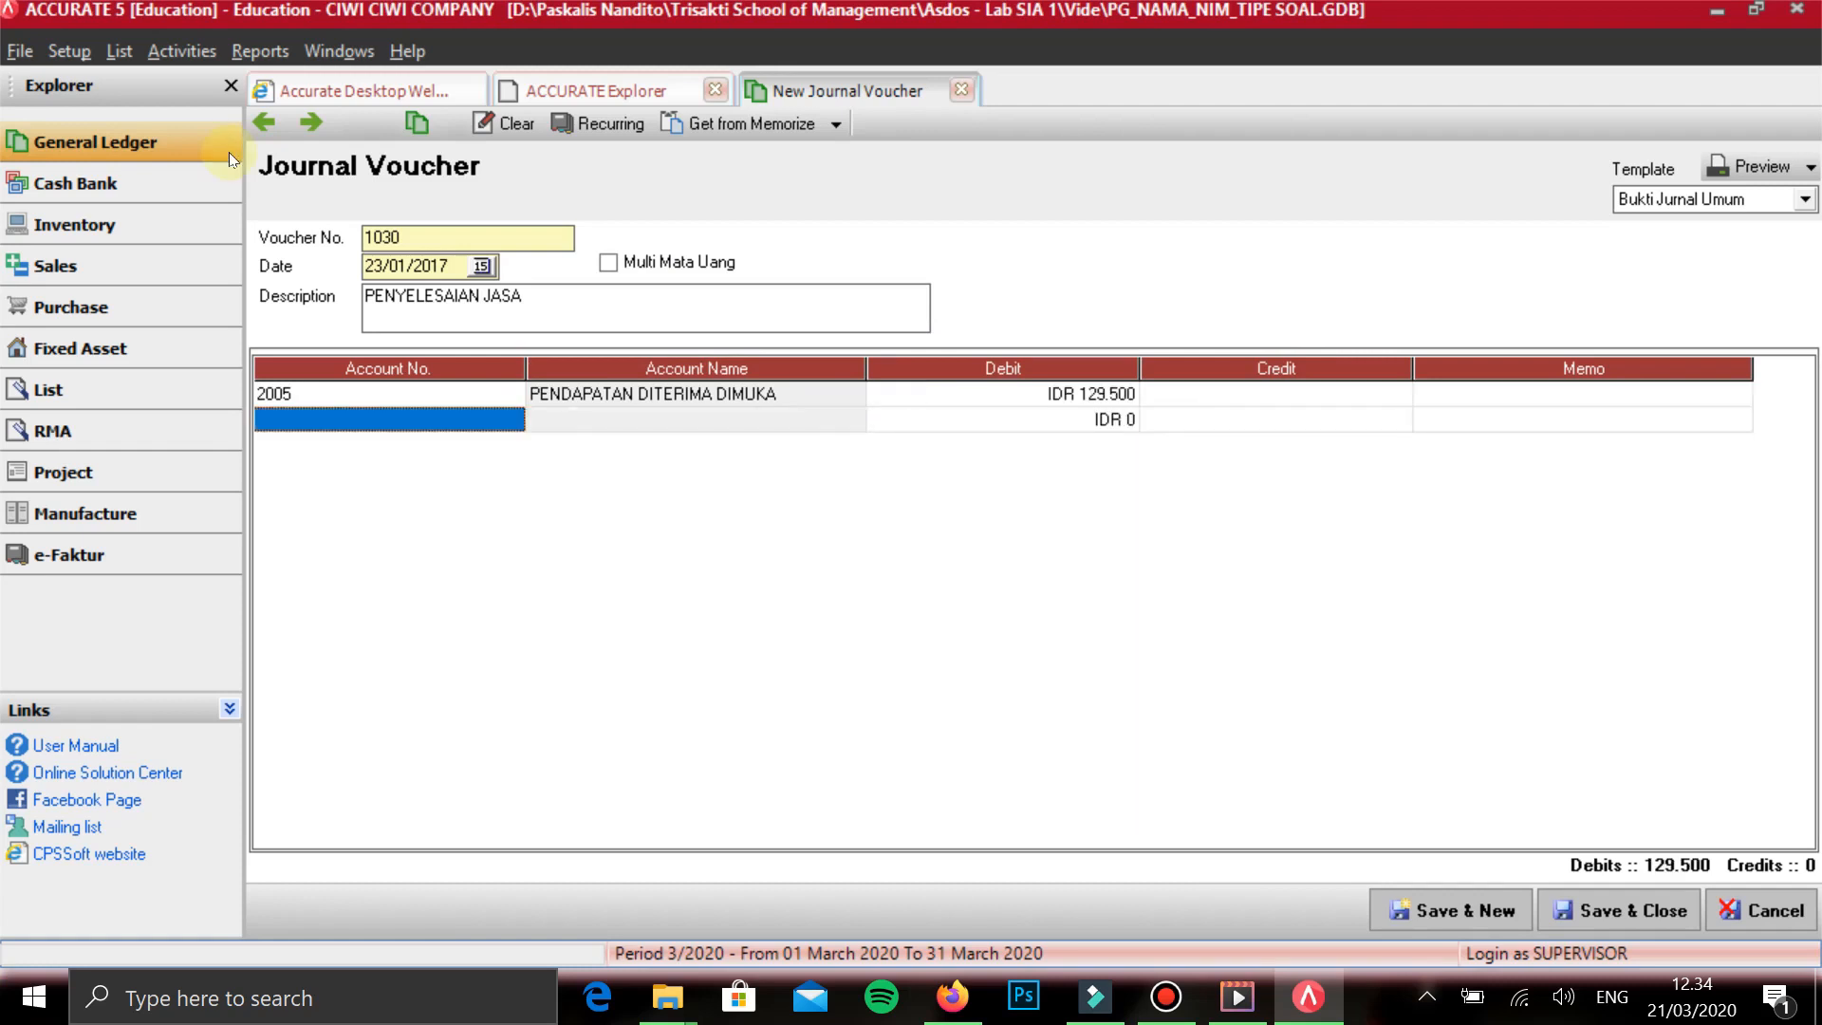
# - Add KAS DITANGAN on the second line with its amount left at zero and start a third line
pyautogui.write('KAS')
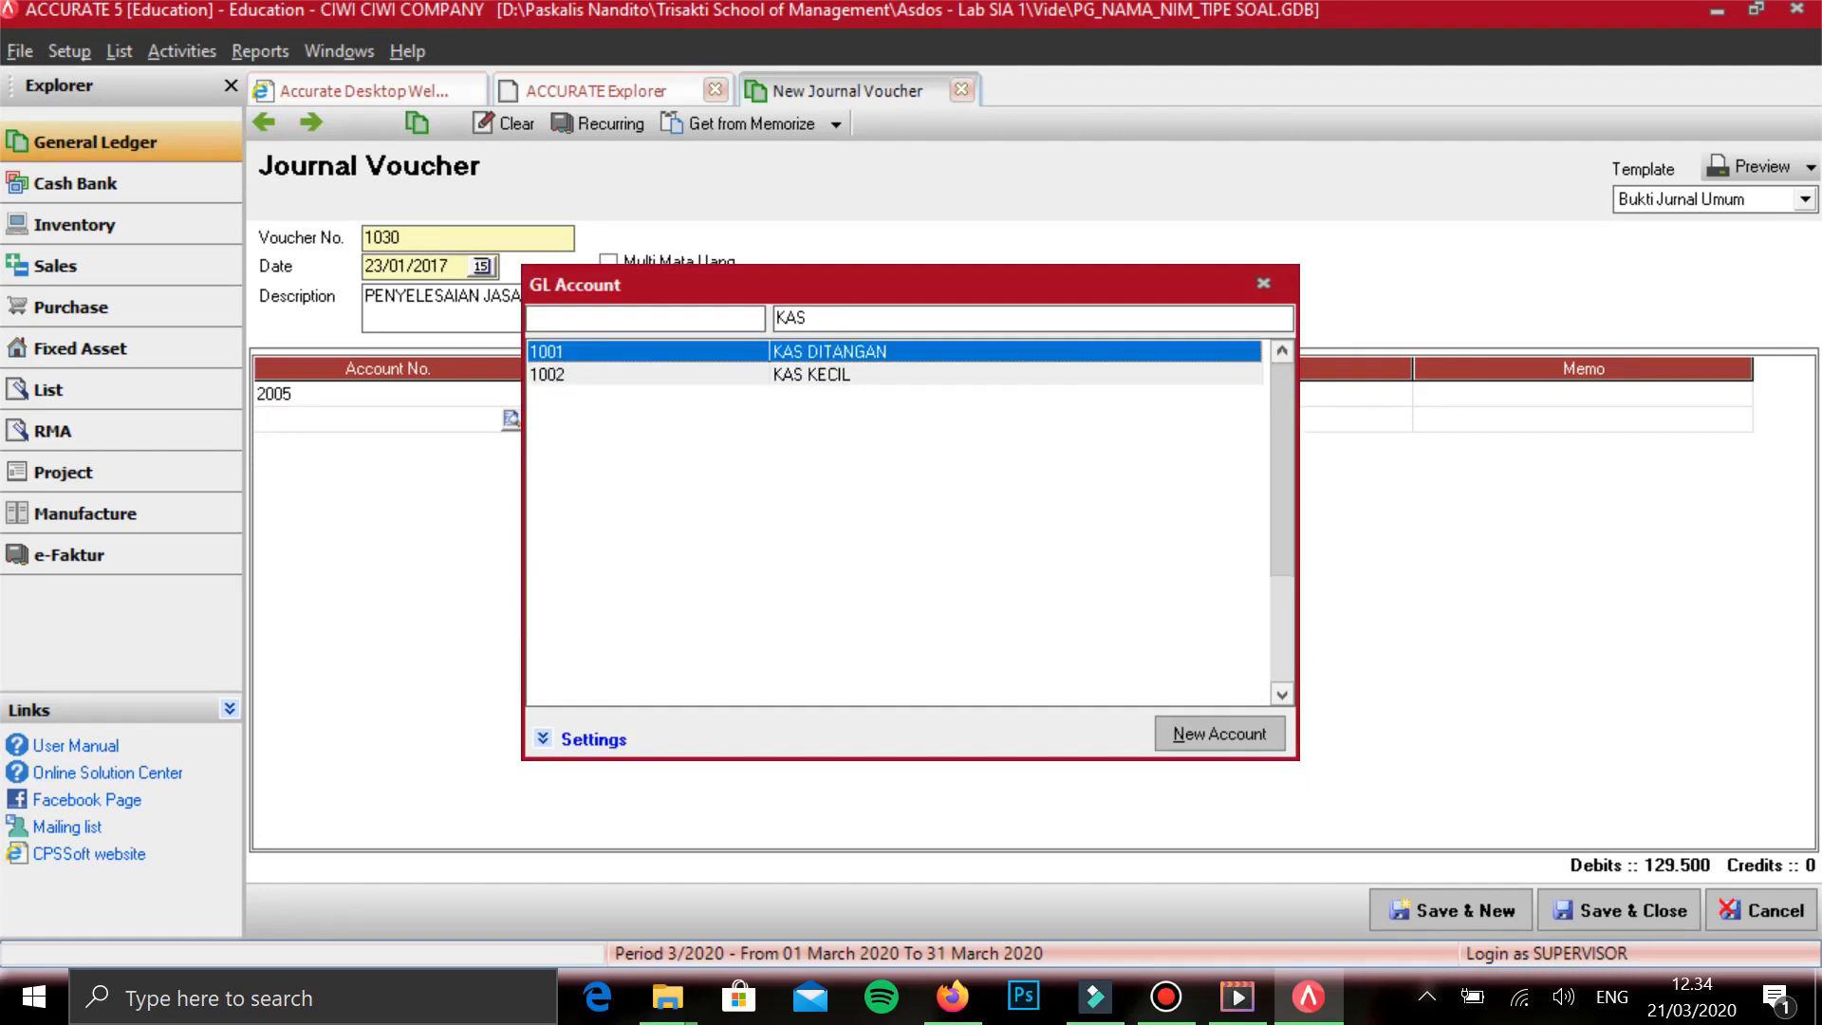
pyautogui.press('Return')
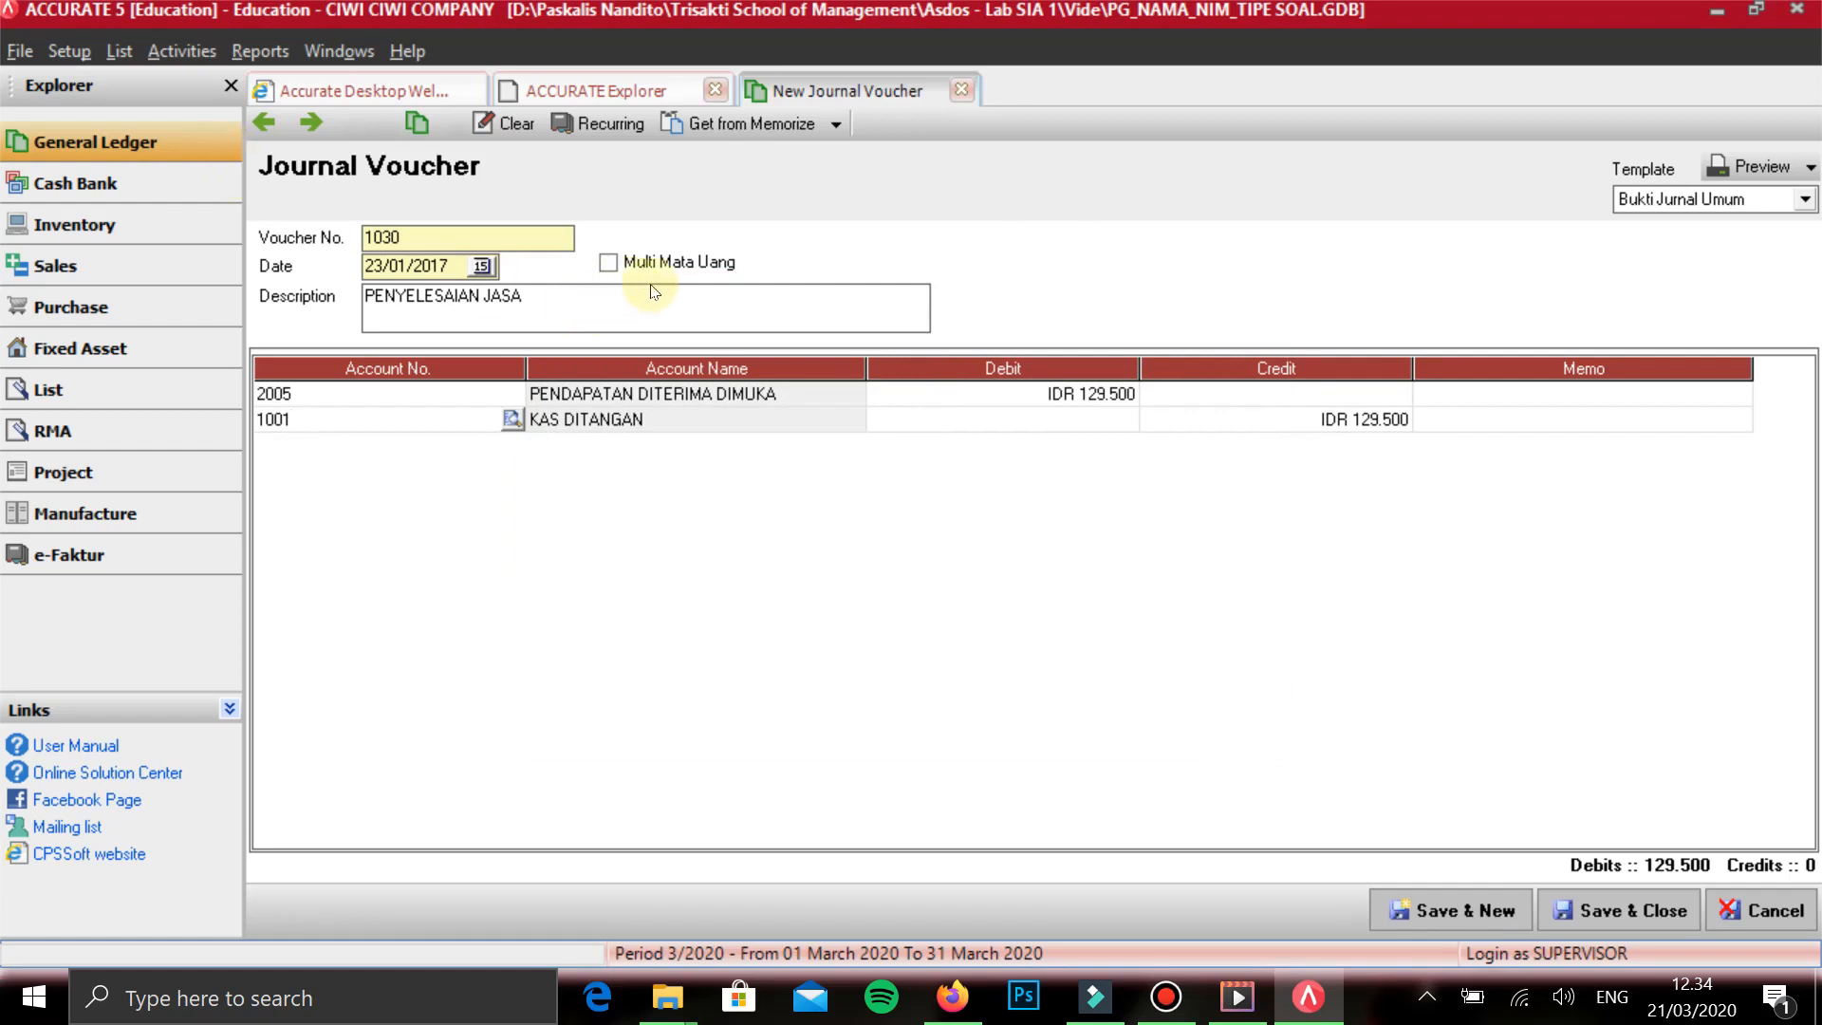
pyautogui.press('Tab')
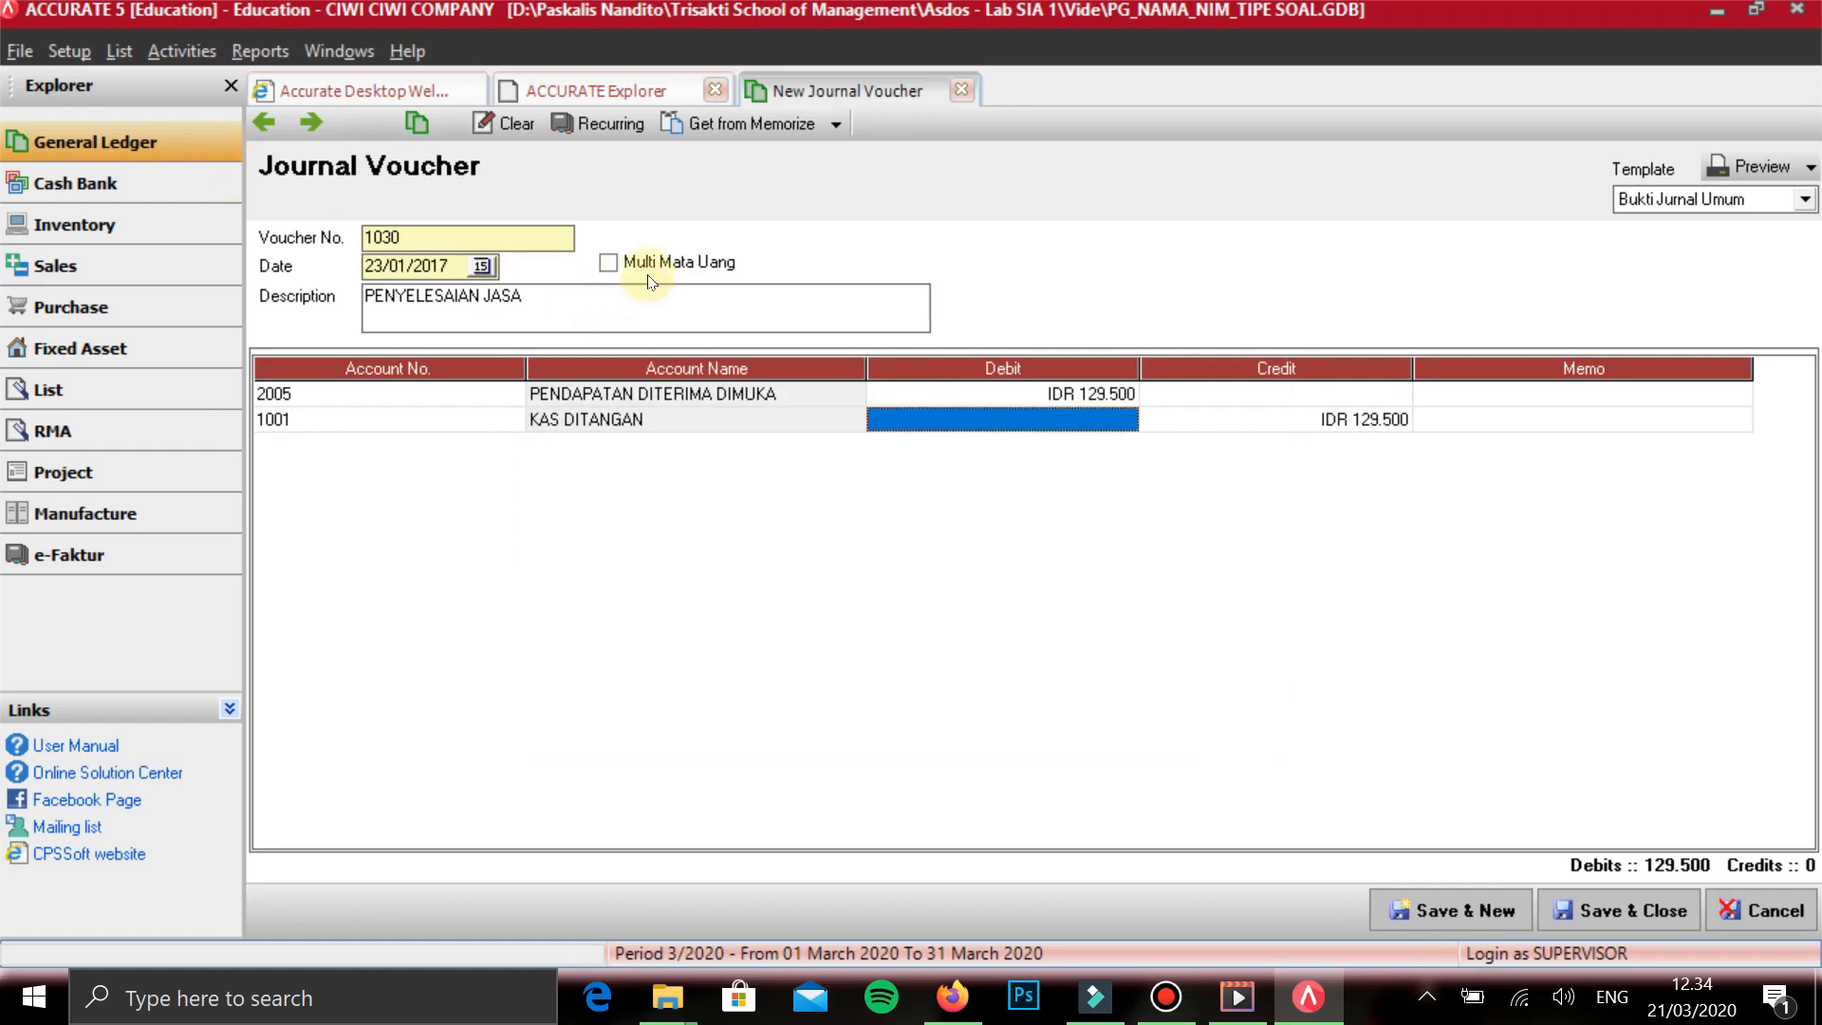
pyautogui.press('Tab')
pyautogui.press('Tab')
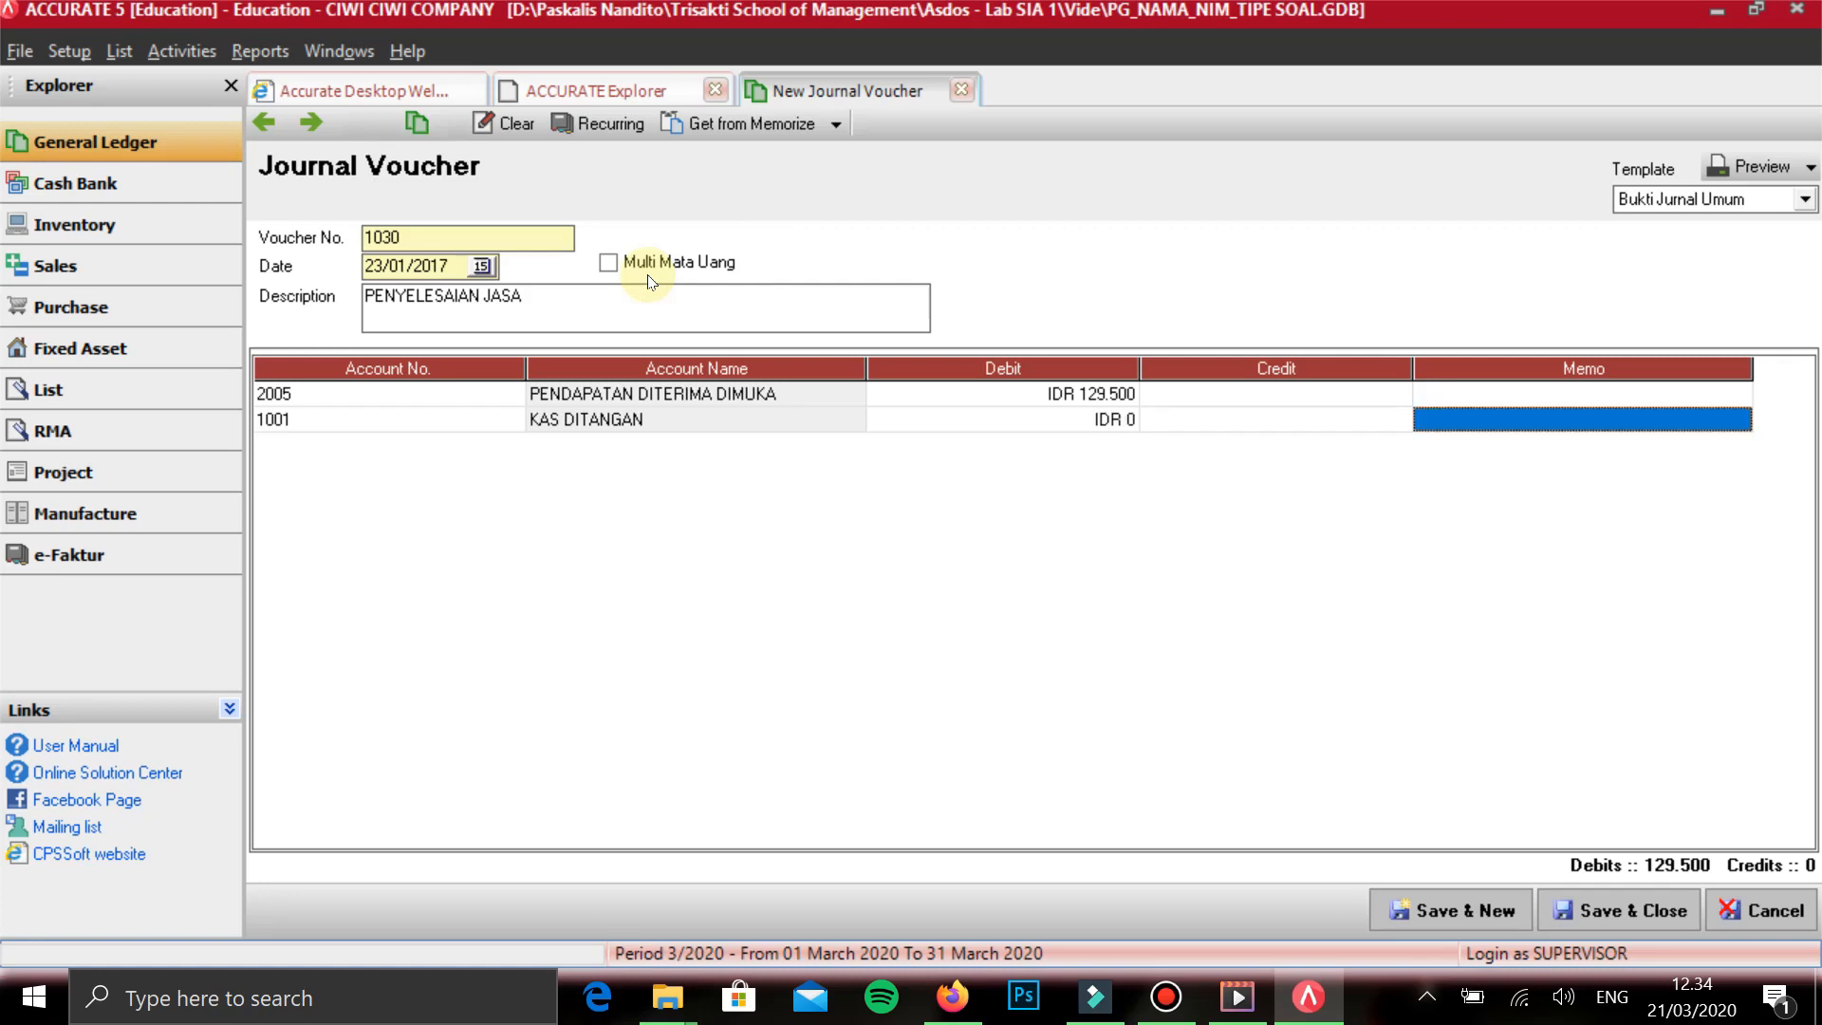
pyautogui.press('Tab')
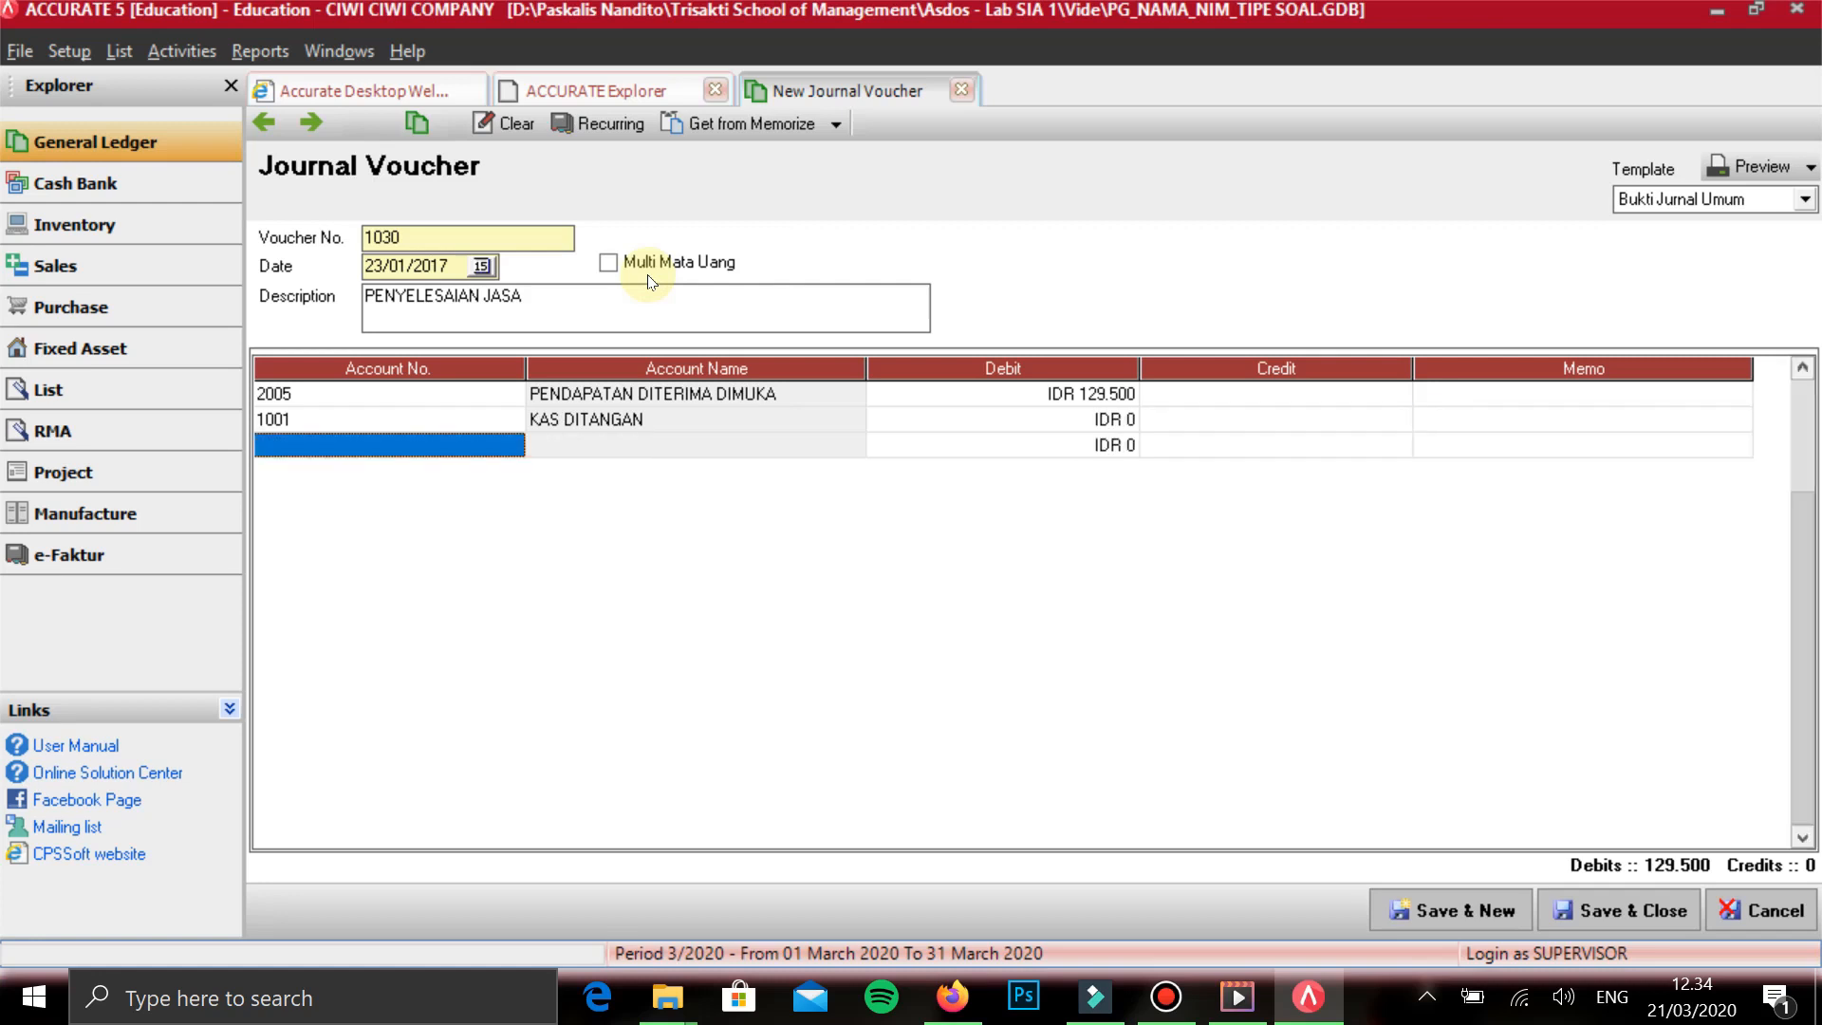
# - Add PENDAPATAN SMOOTHING RAMBUT on the third line with a credit of 350.000
pyautogui.write('PENDAPA')
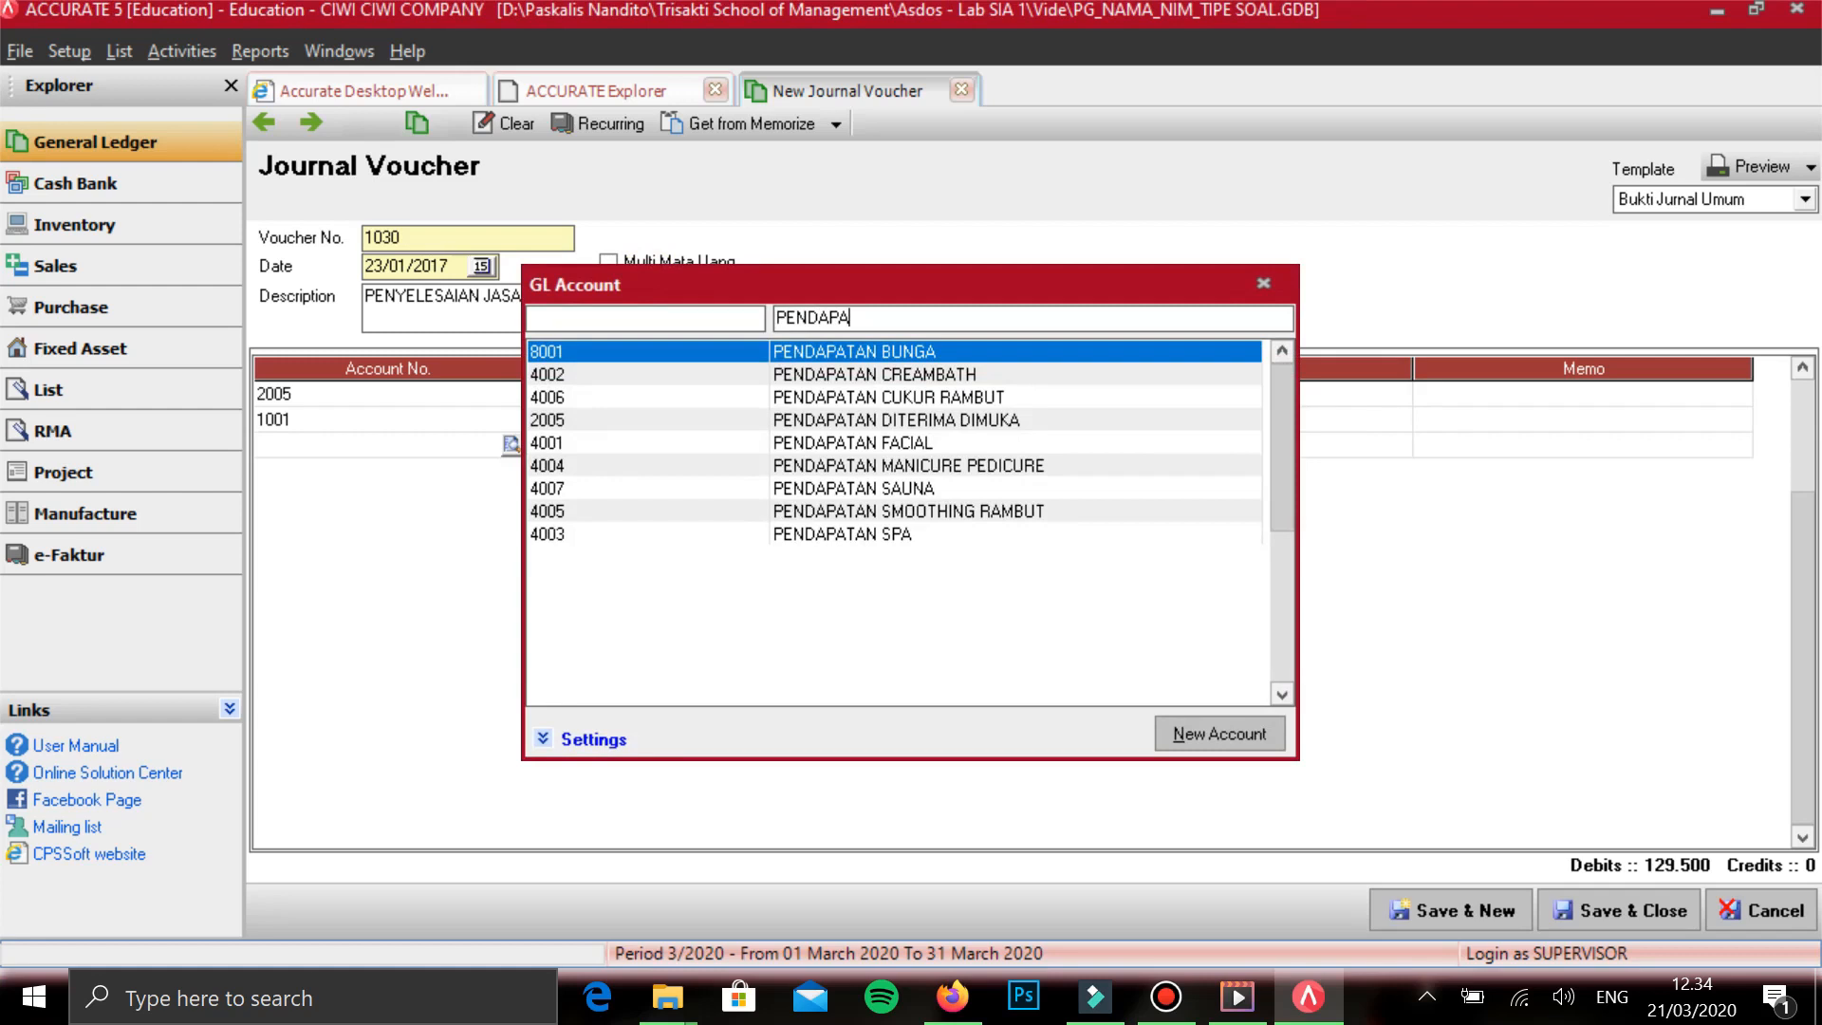
pyautogui.press('Down')
pyautogui.press('Down')
pyautogui.press('Down')
pyautogui.press('Down')
pyautogui.press('Down')
pyautogui.press('Down')
pyautogui.press('Down')
pyautogui.press('Down')
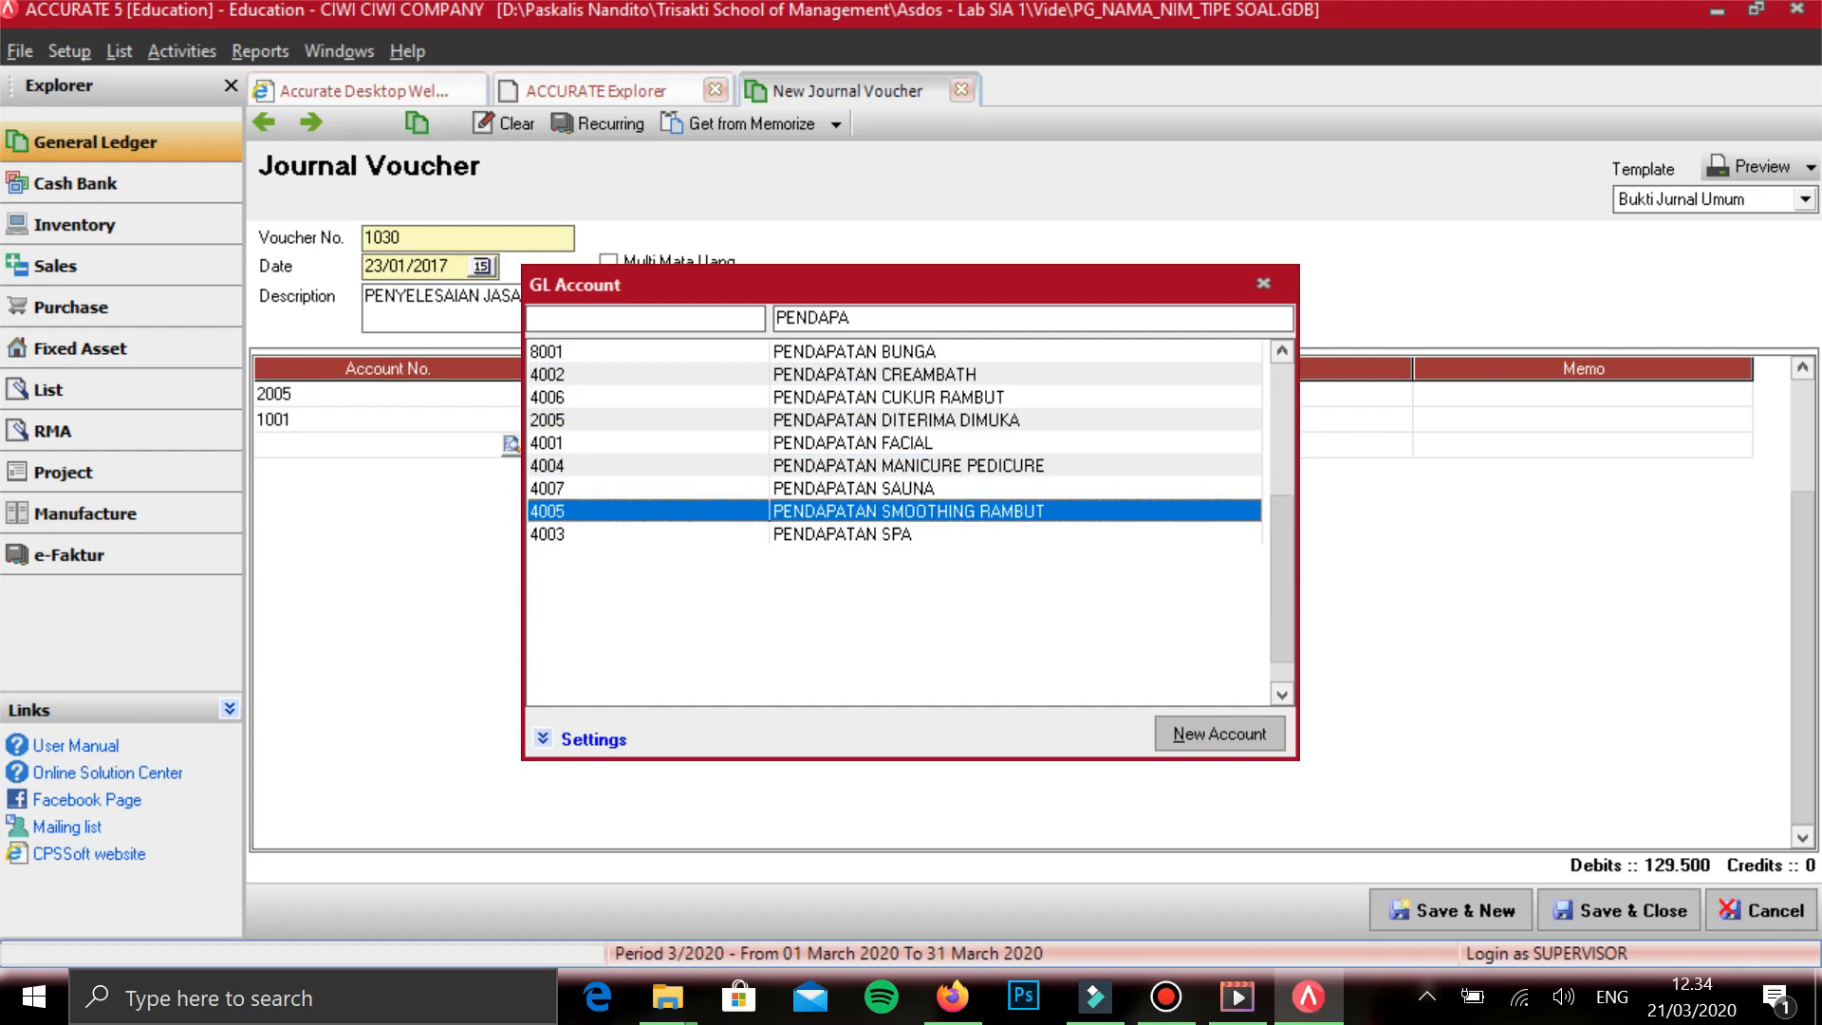
pyautogui.press('Up')
pyautogui.press('Return')
pyautogui.press('Tab')
pyautogui.press('Tab')
pyautogui.write('350.000')
pyautogui.press('Tab')
# - Set the KAS DITANGAN line's debit to 220.500, then save the voucher and start a new one
pyautogui.press('Up')
pyautogui.press('Left')
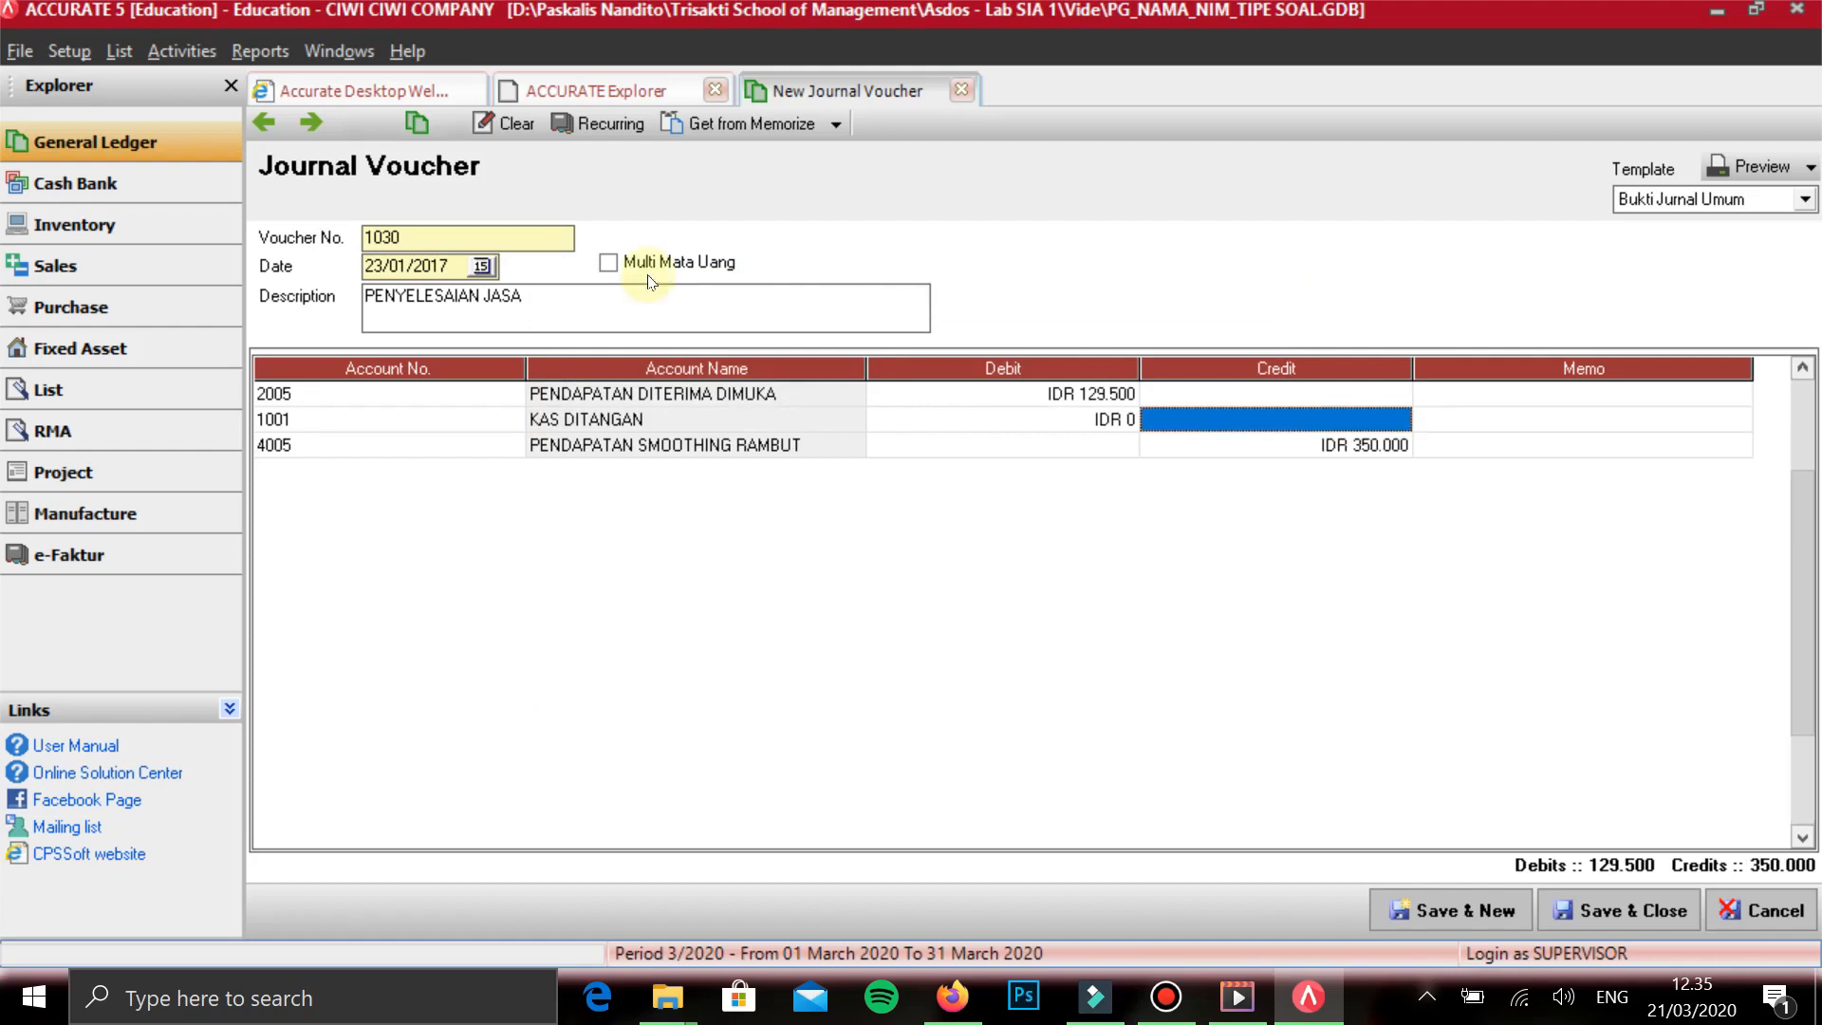
pyautogui.press('Left')
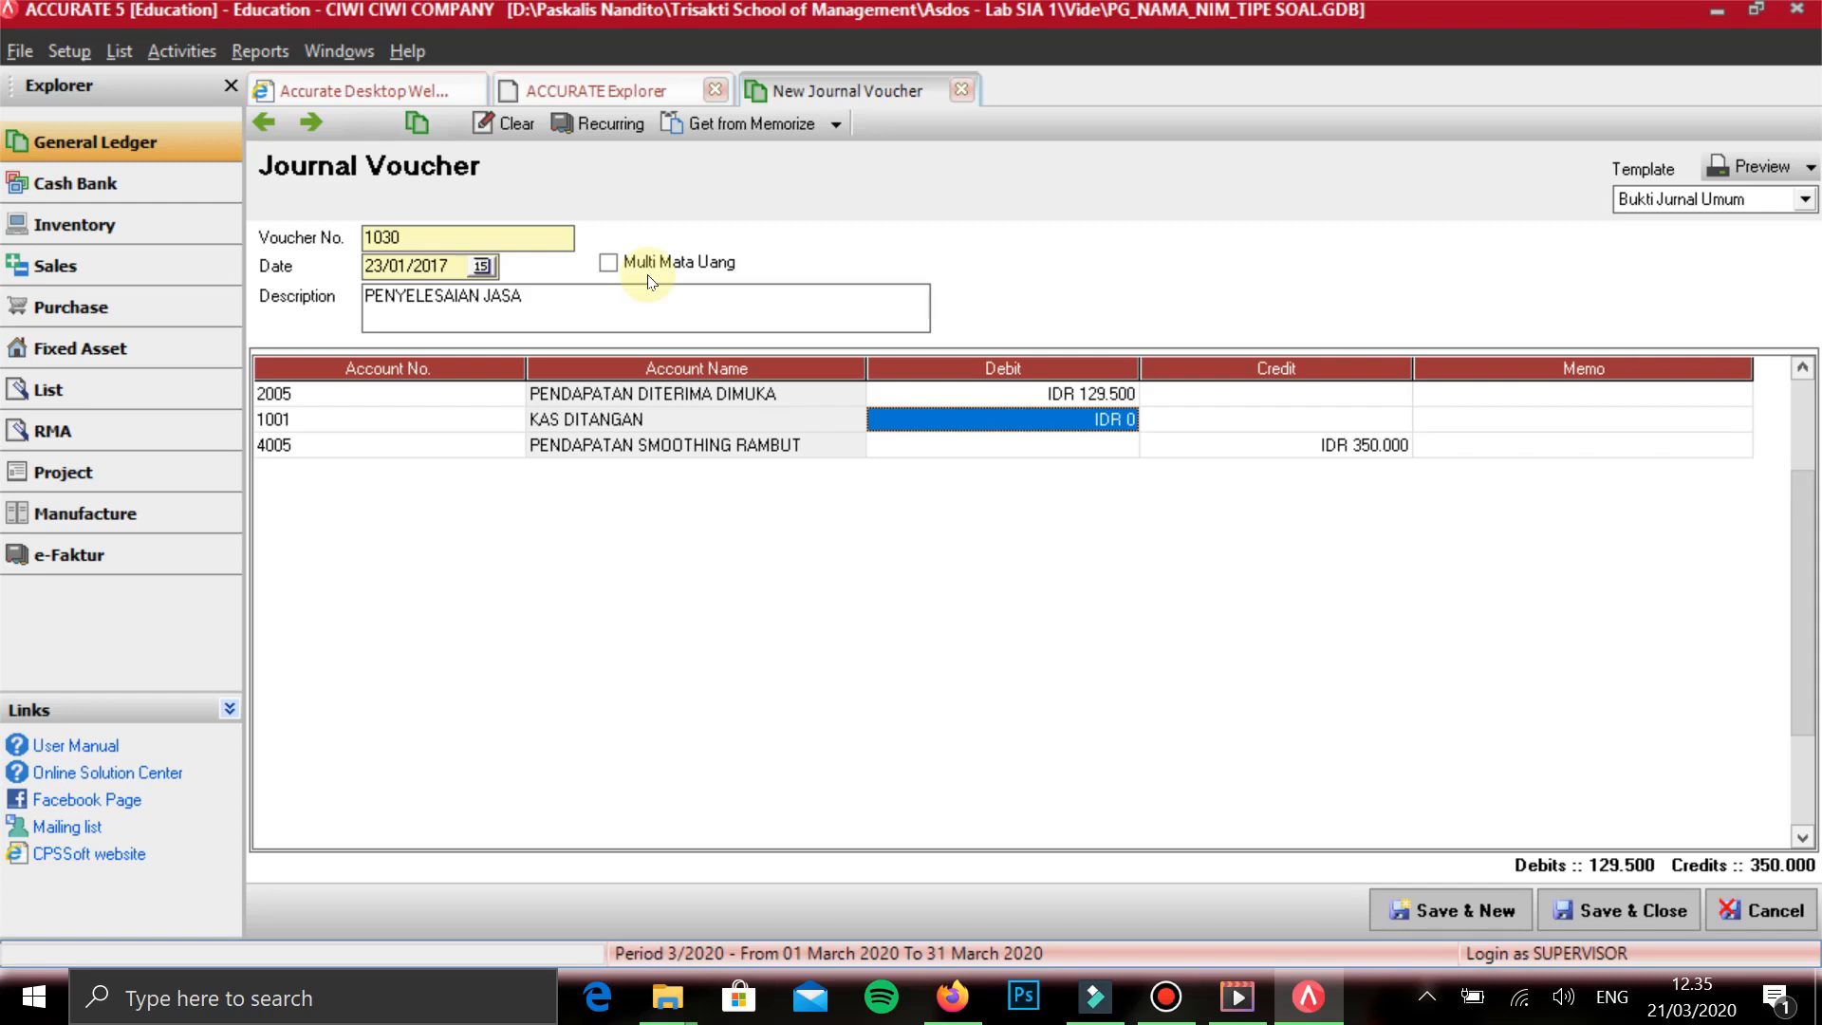
pyautogui.write('220500')
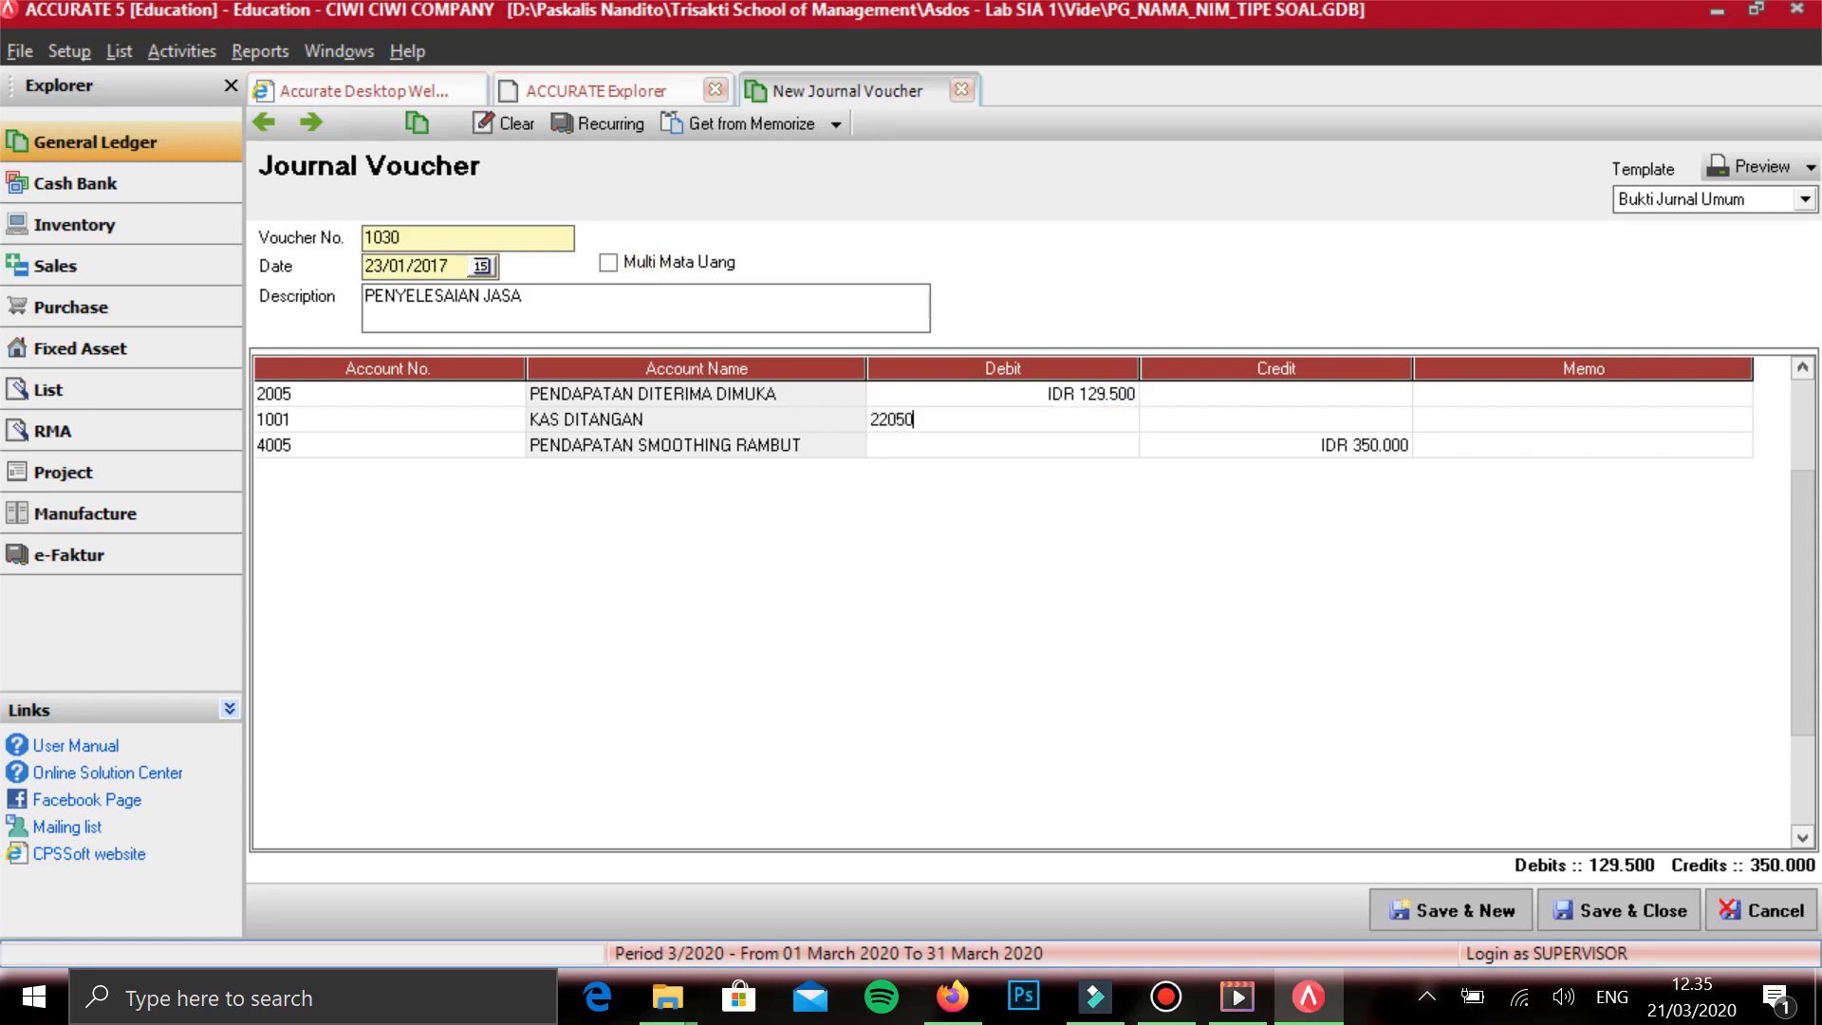
pyautogui.press('Tab')
pyautogui.press('Tab')
pyautogui.press('Tab')
pyautogui.press('Tab')
pyautogui.press('Tab')
pyautogui.press('Tab')
pyautogui.press('Tab')
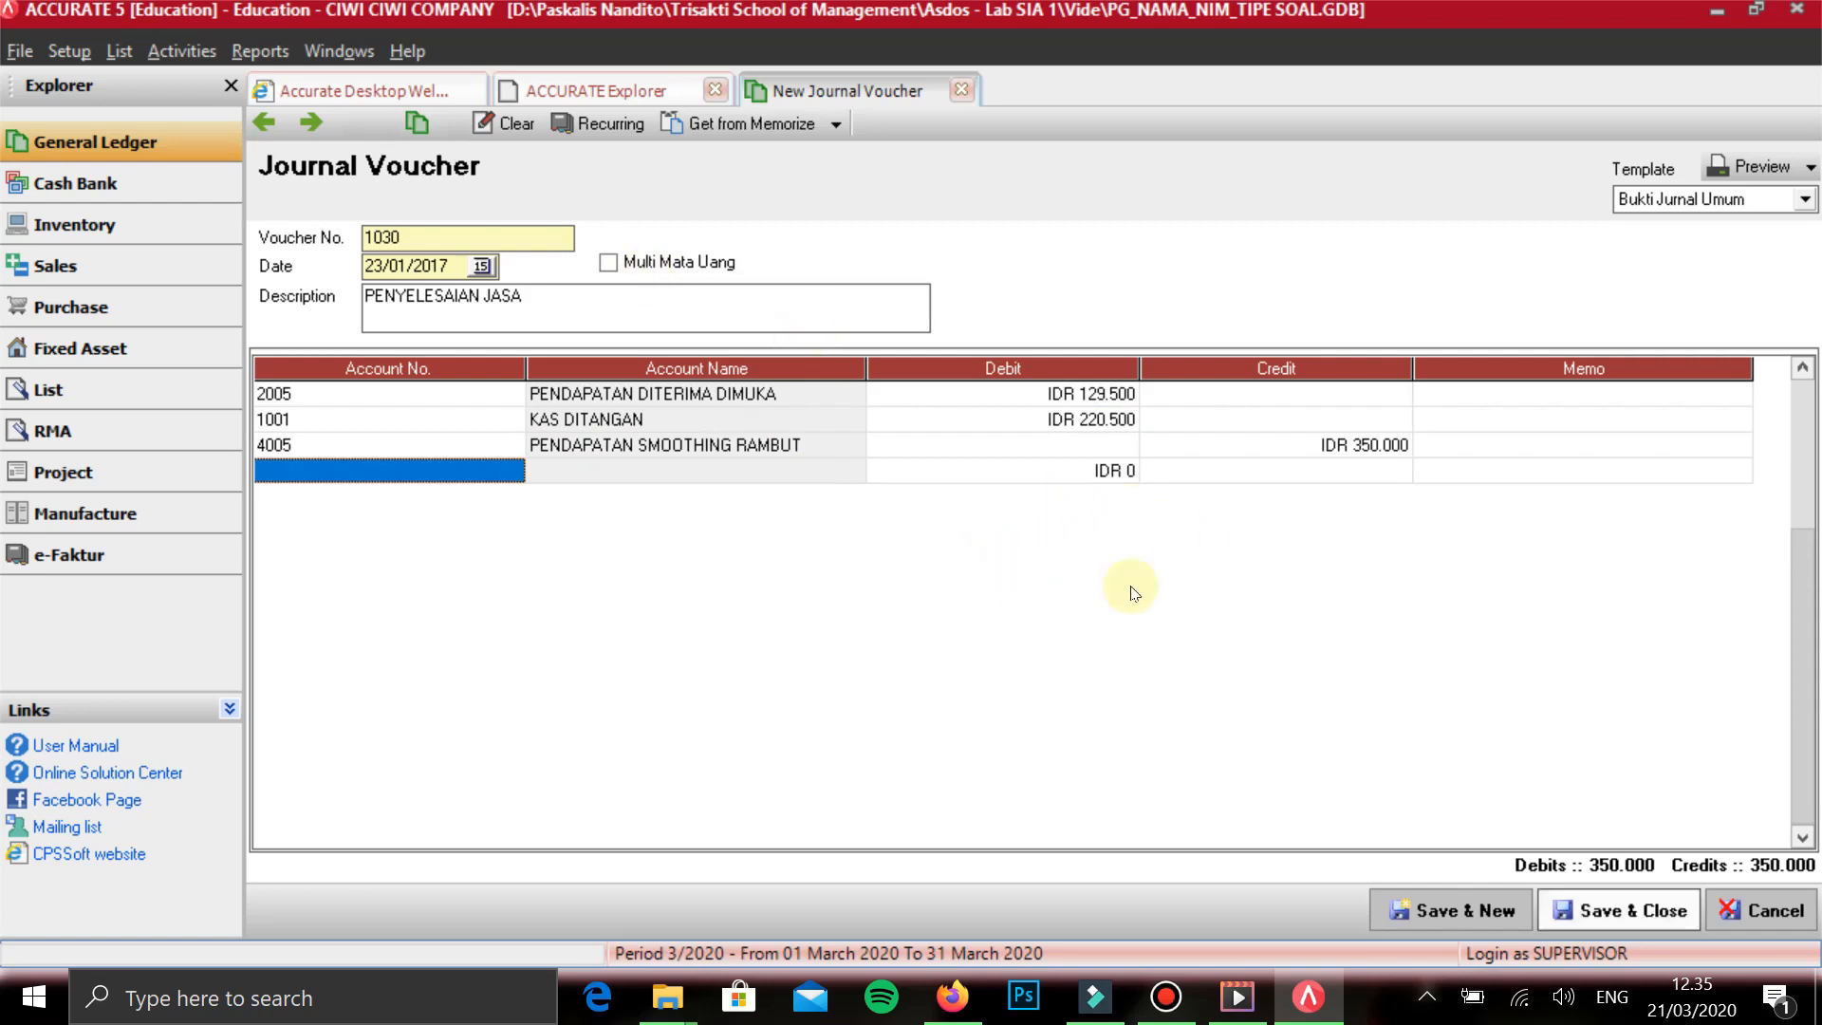
pyautogui.click(1467, 904)
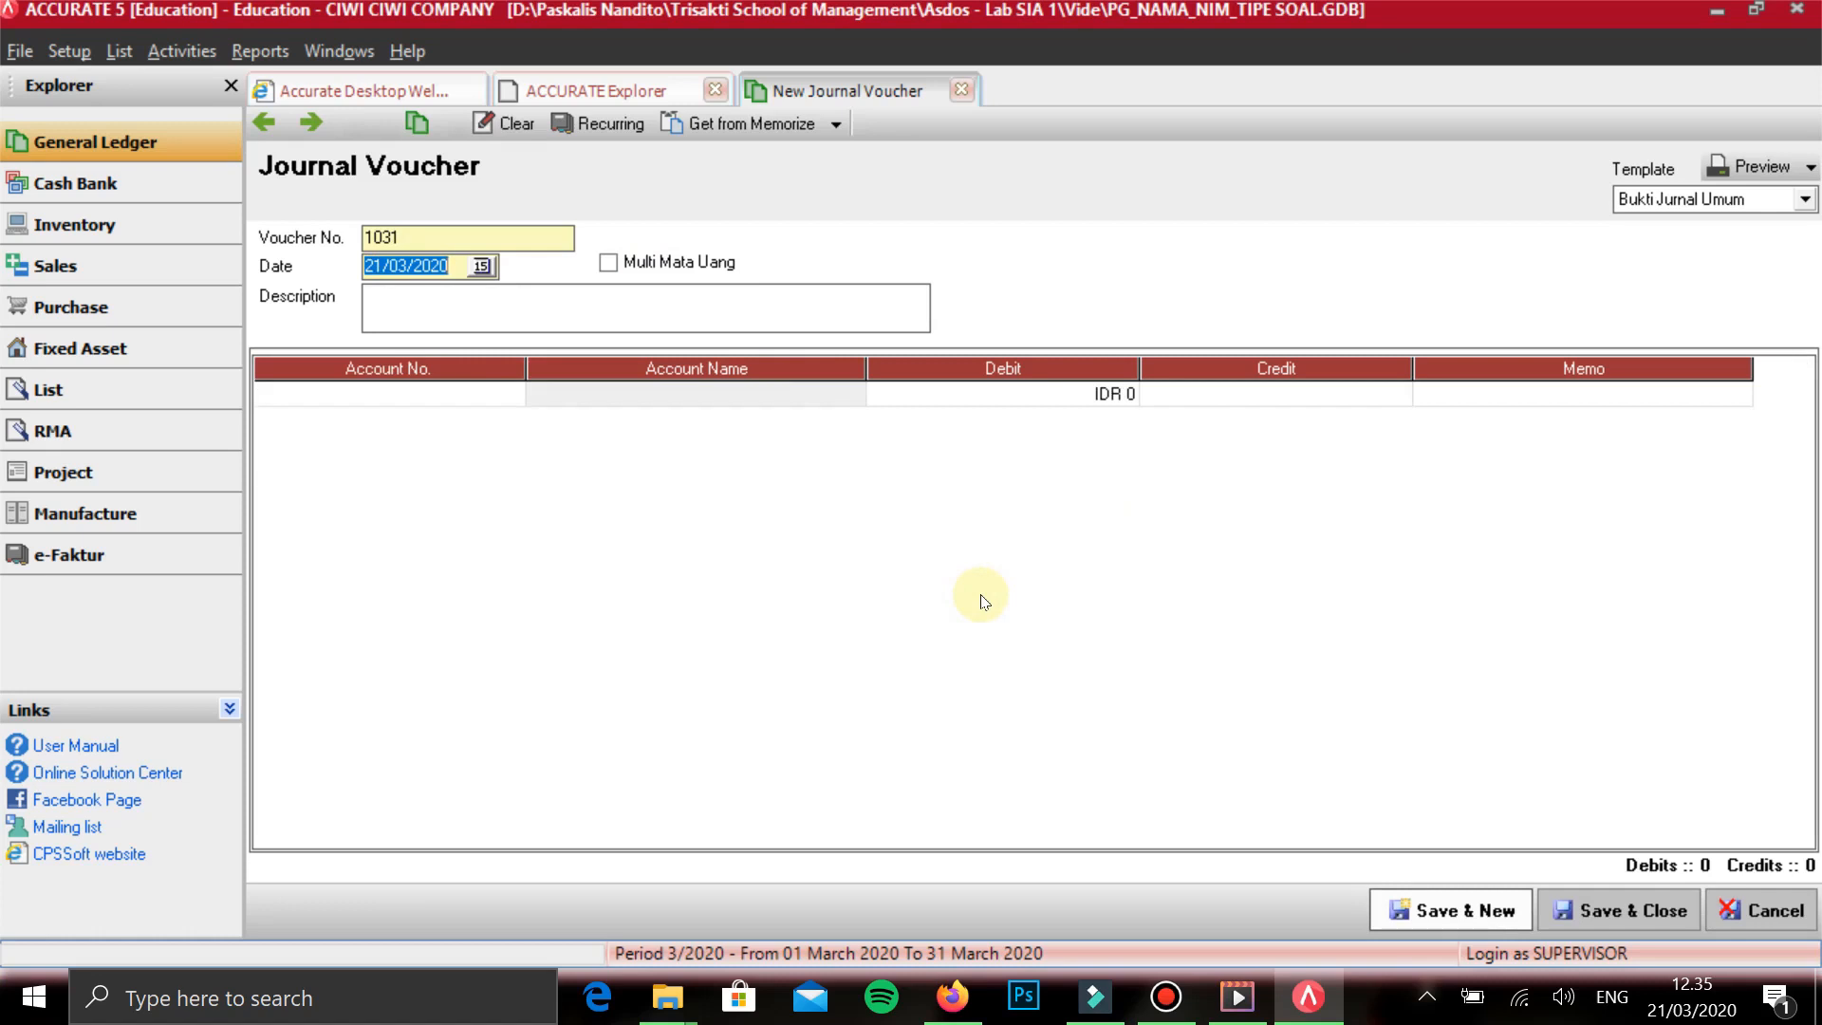
# - Date the voucher 24/01/2017 and enter the description PEMBELIAN PERALATAN TUNAI
pyautogui.write('24012017')
pyautogui.press('Tab')
pyautogui.press('Tab')
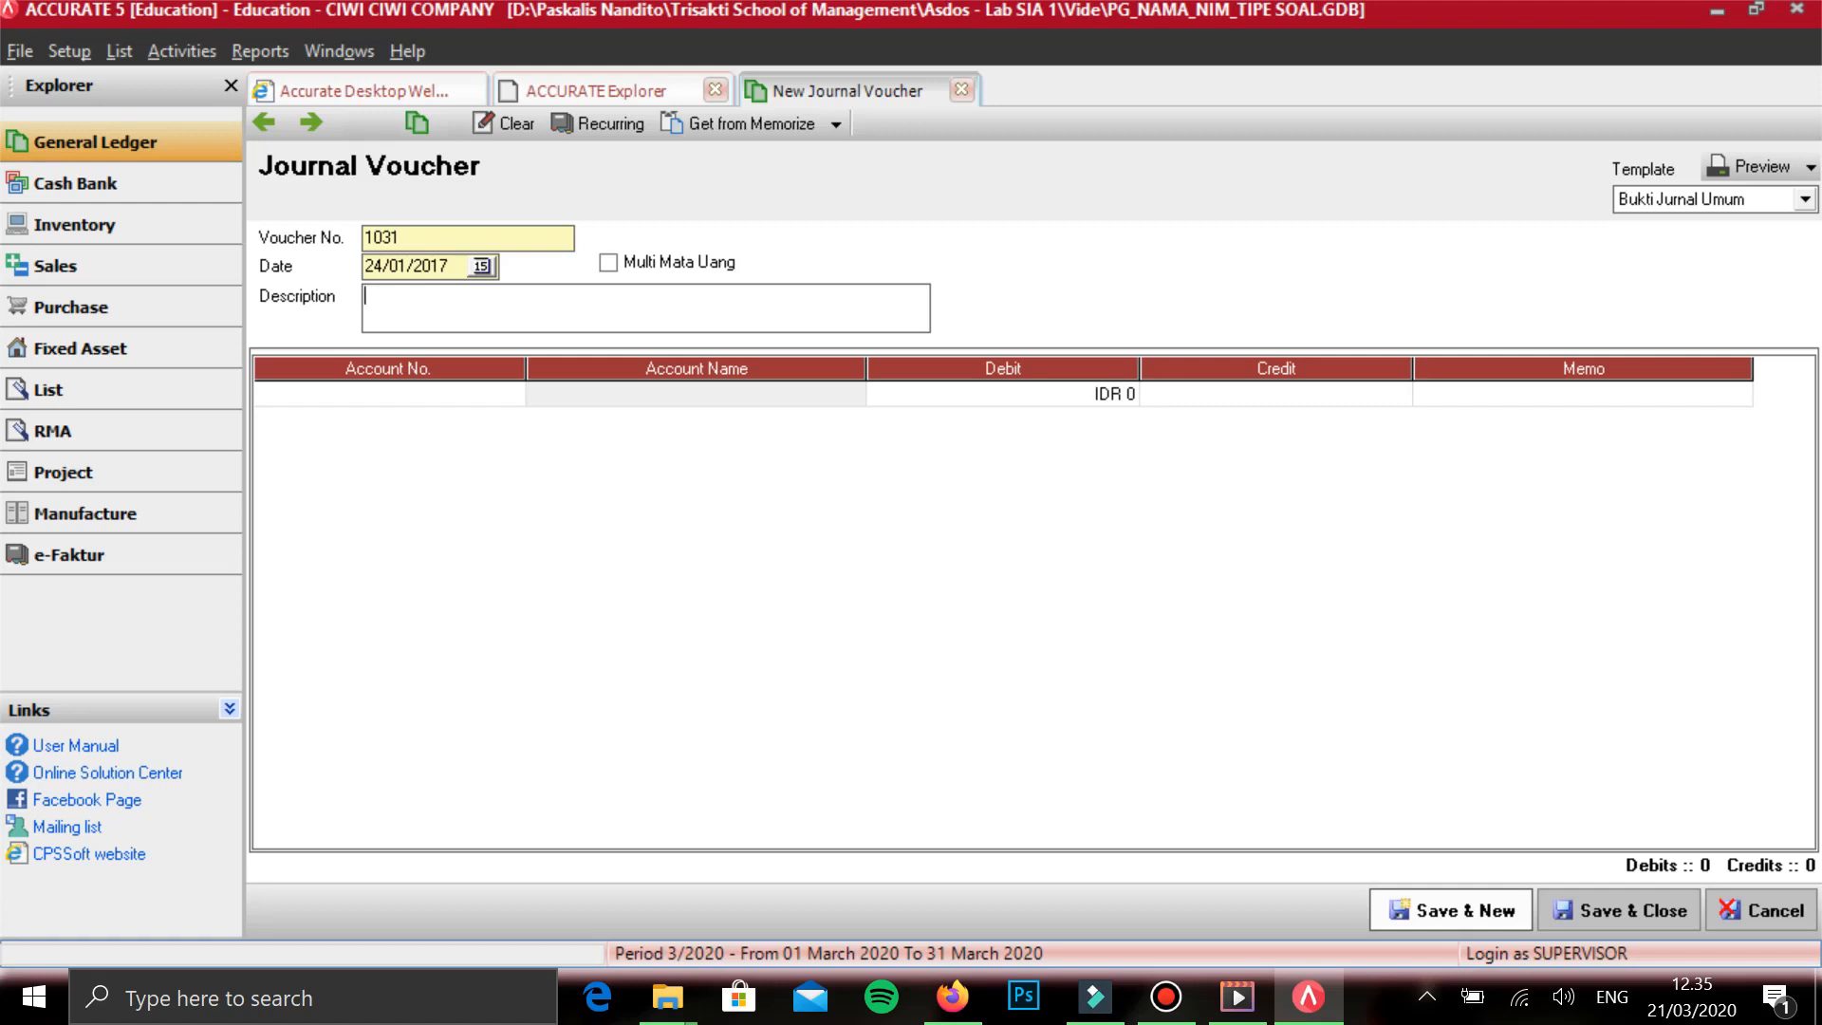
pyautogui.write('PEMBE')
pyautogui.write('LIAN PER')
pyautogui.write('LATA')
pyautogui.press('BackSpace')
pyautogui.press('BackSpace')
pyautogui.press('BackSpace')
pyautogui.press('BackSpace')
pyautogui.write('ALAT')
pyautogui.write('AN T')
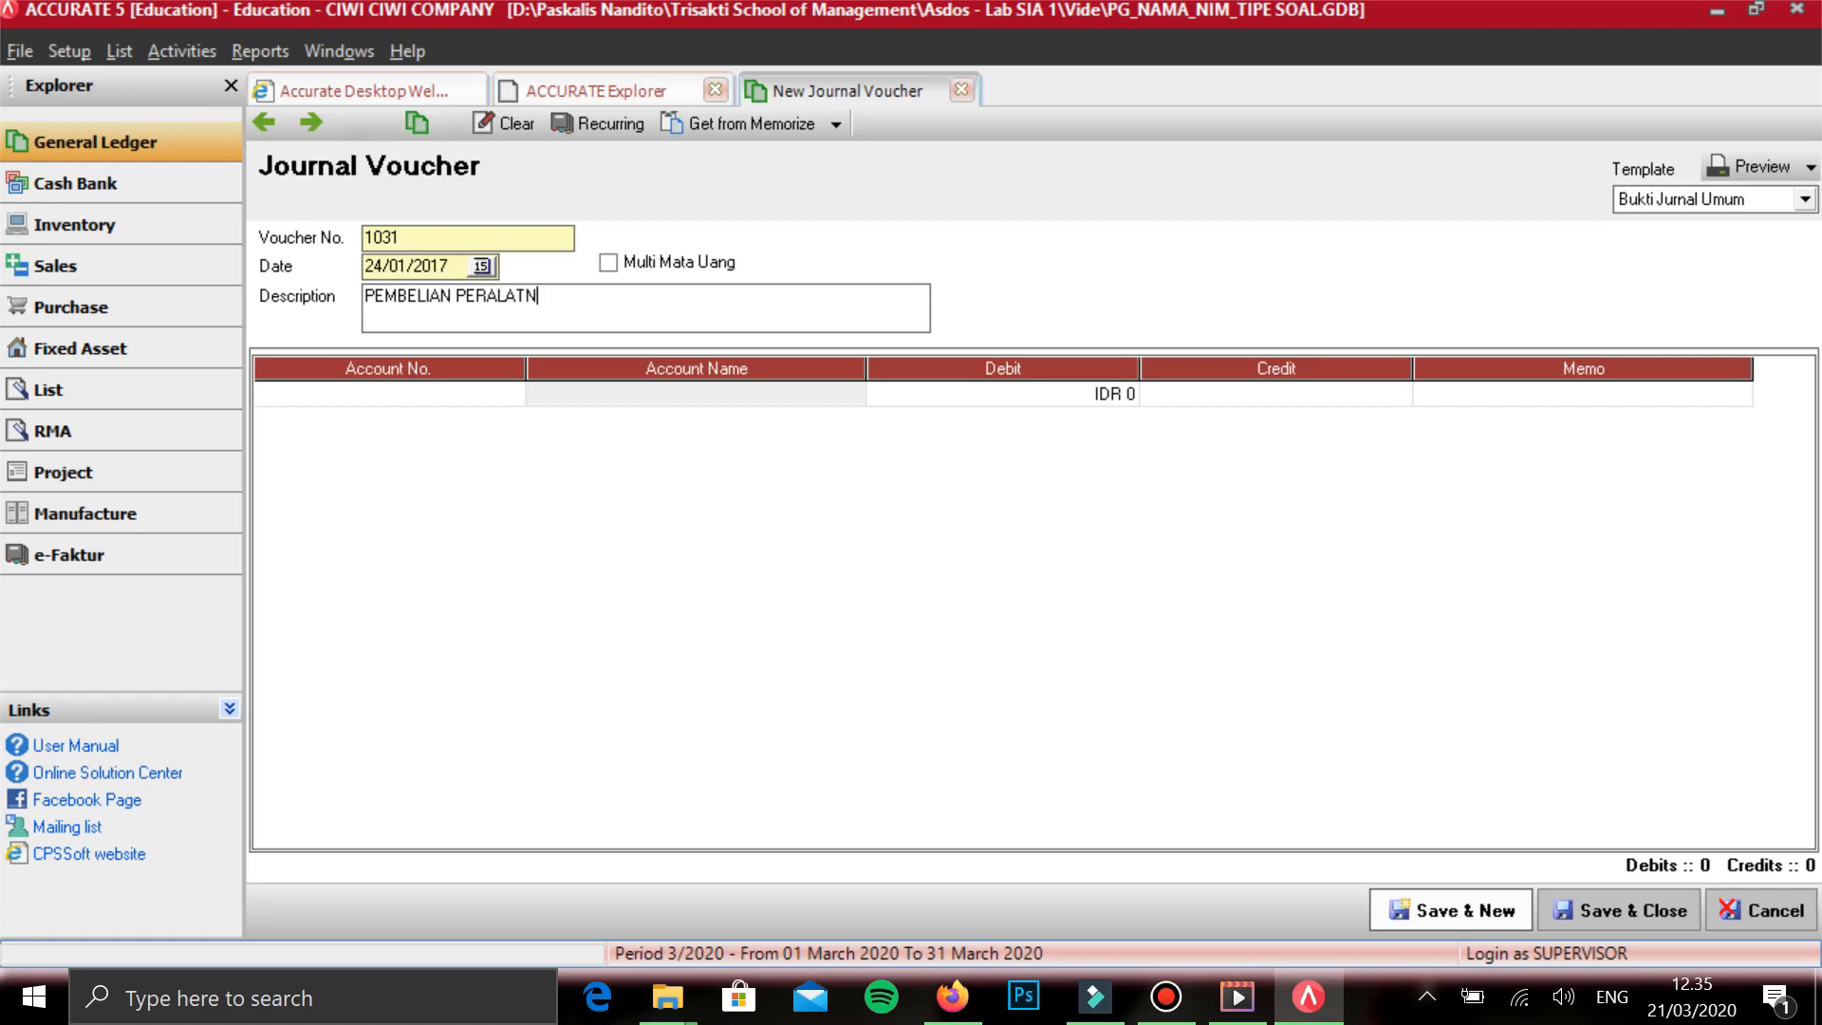
pyautogui.write('UNAI')
pyautogui.press('Tab')
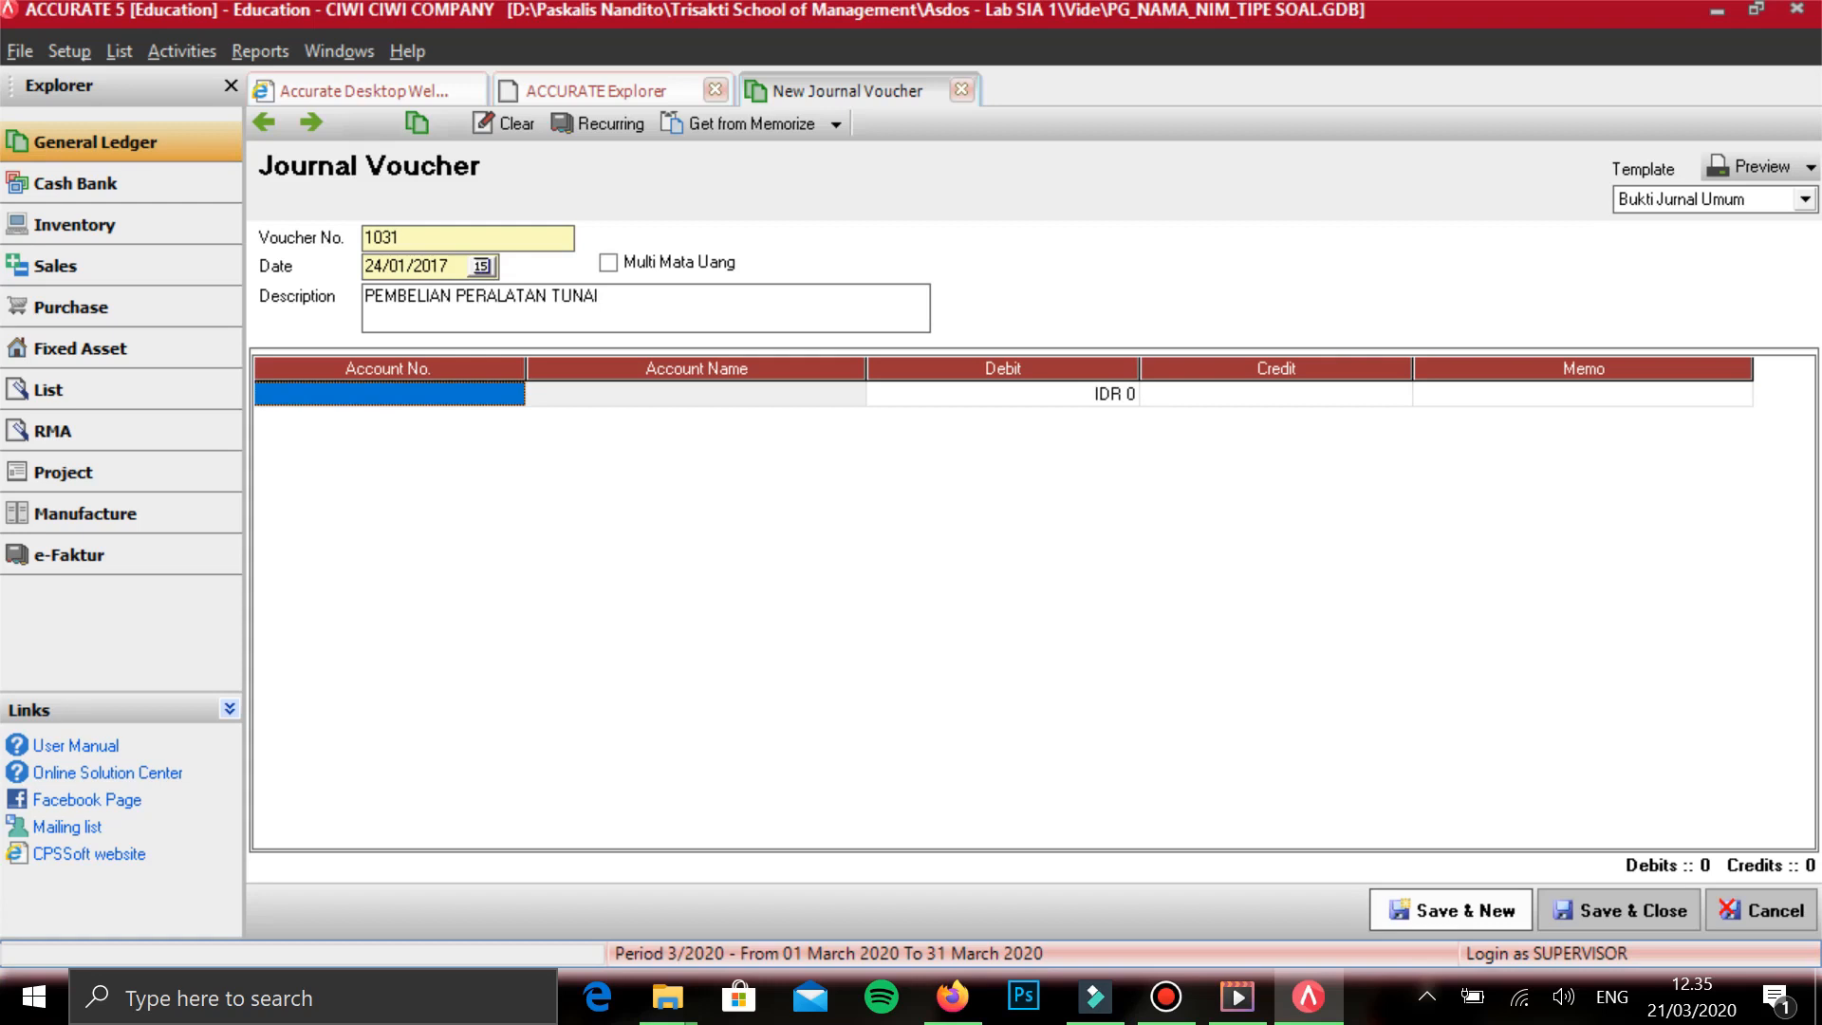
# - Add PERALATAN on the first line with a debit of 4.705.000 and start a second line
pyautogui.write('PERLA')
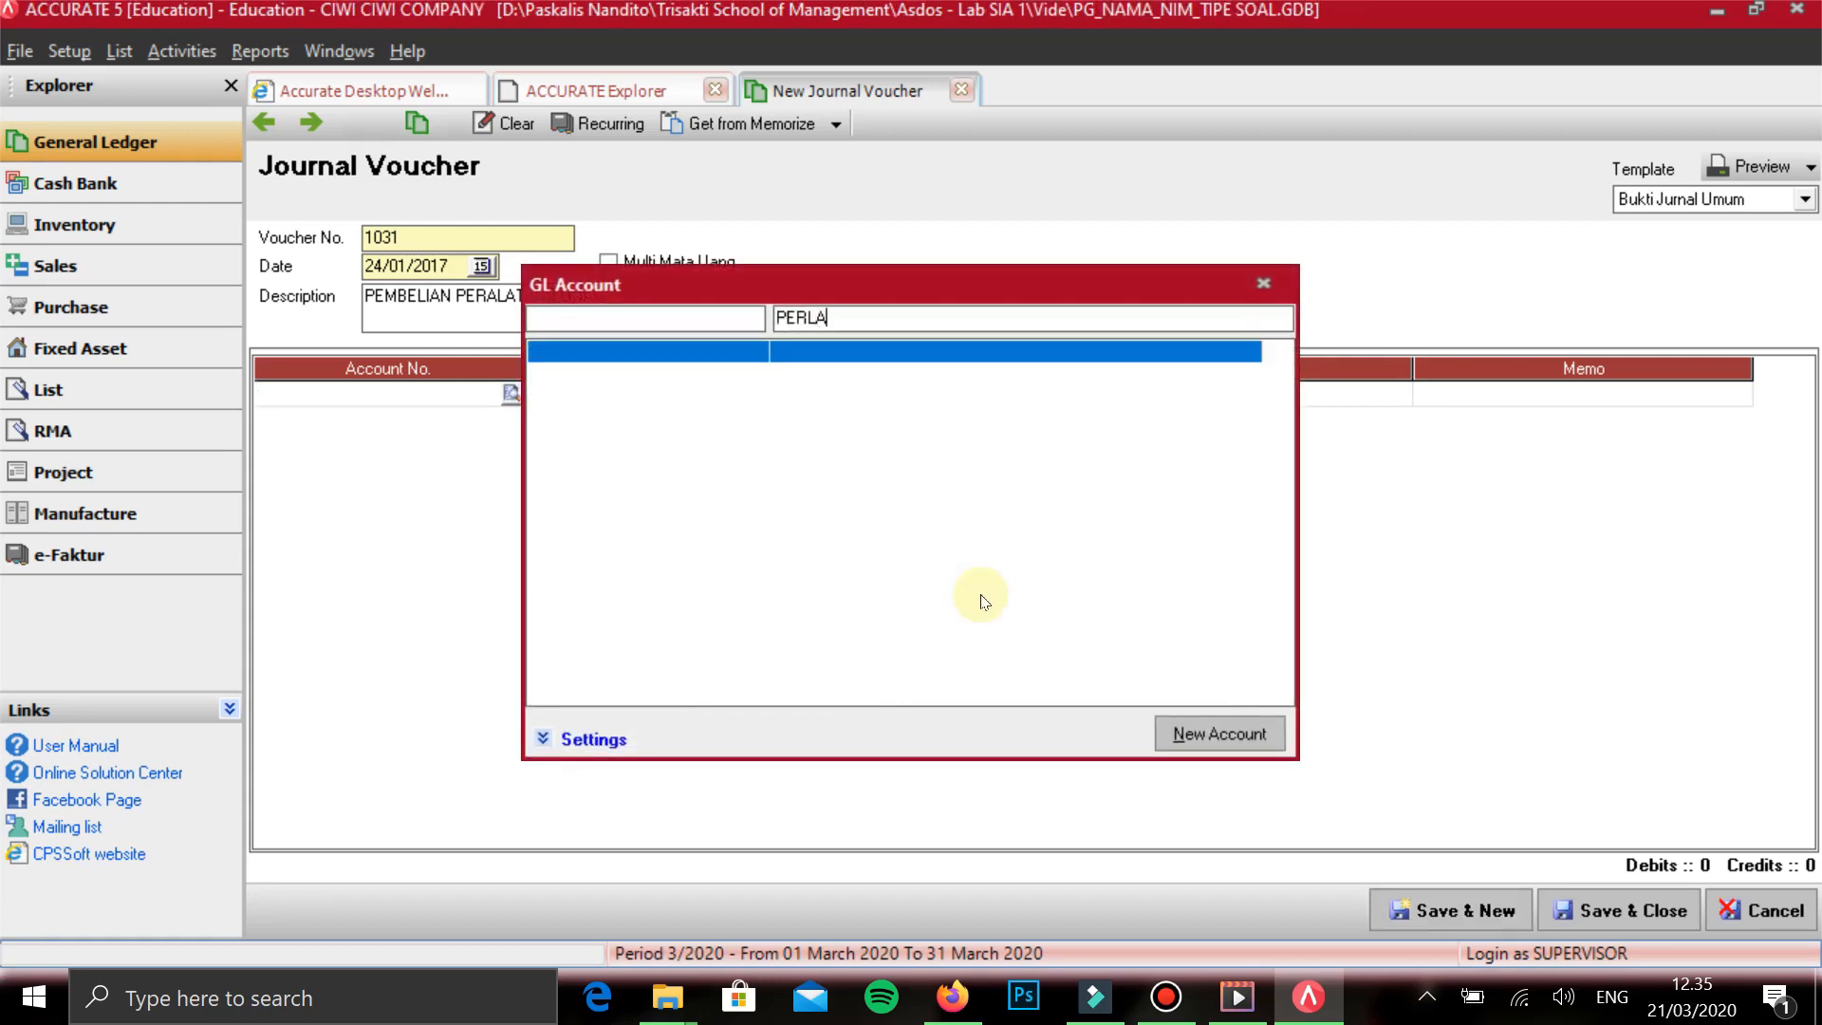
pyautogui.press('BackSpace')
pyautogui.press('BackSpace')
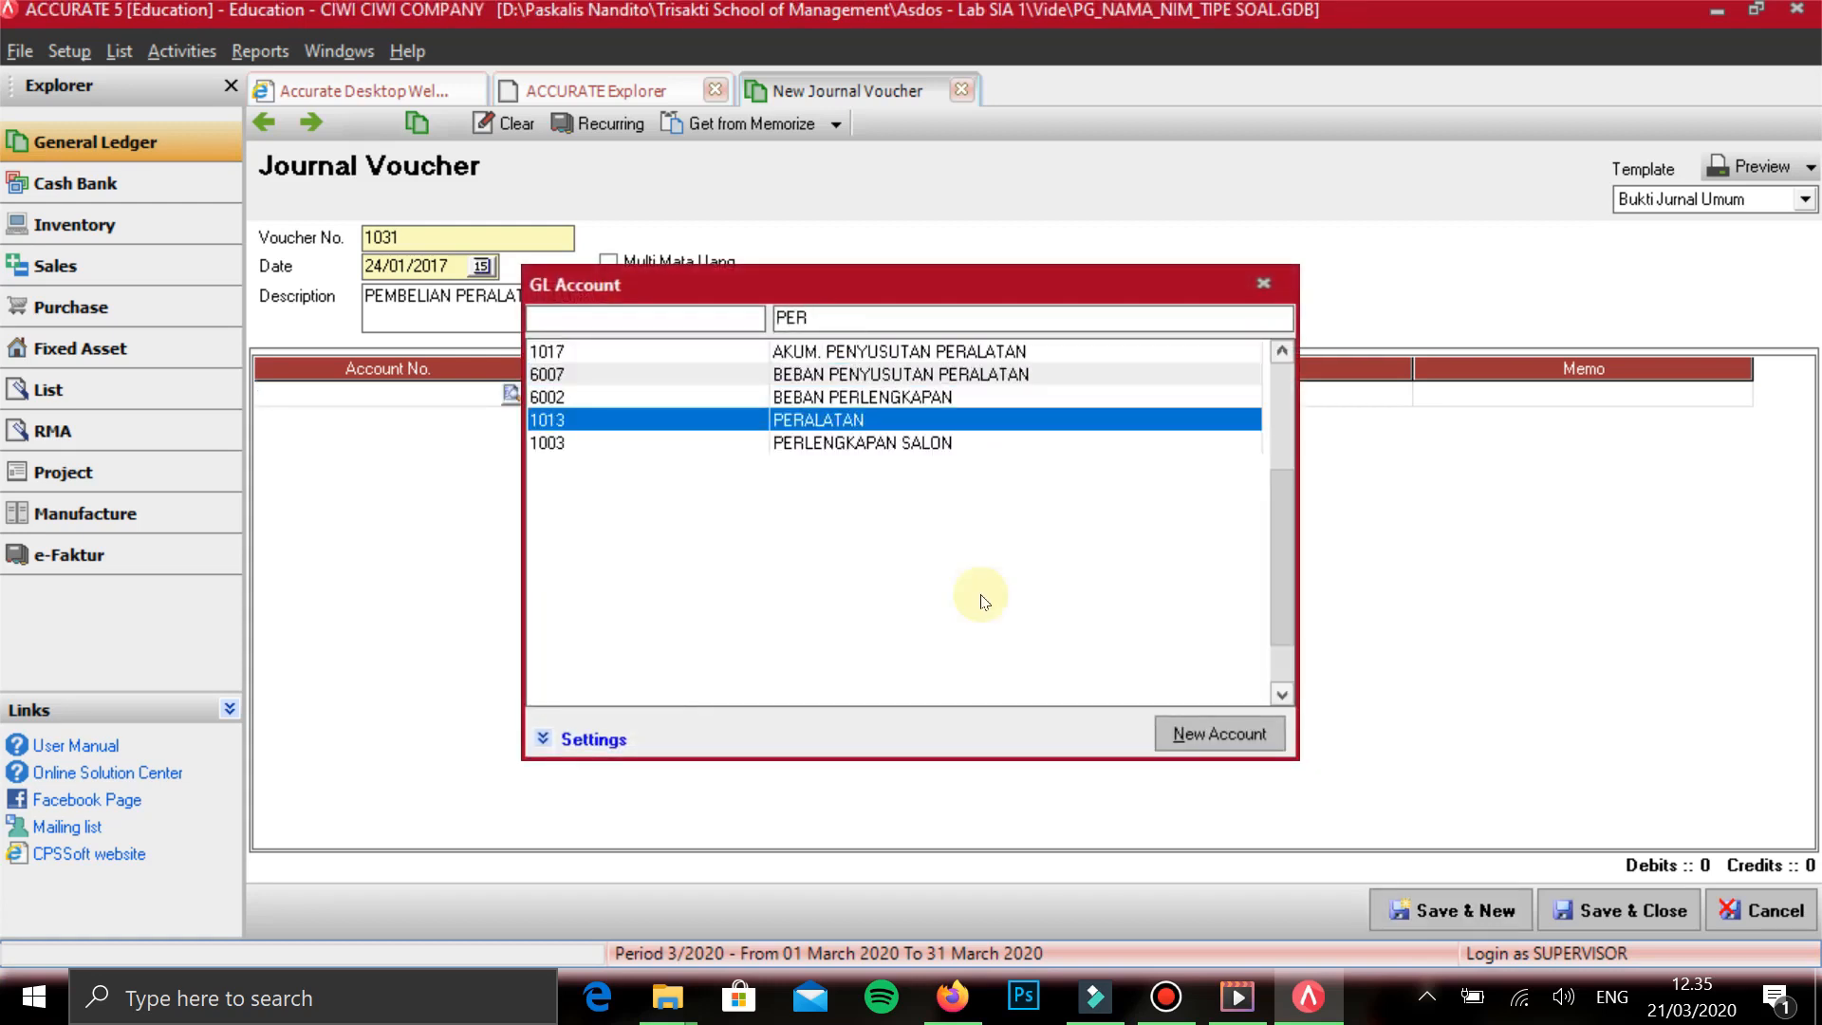
pyautogui.press('Return')
pyautogui.press('Tab')
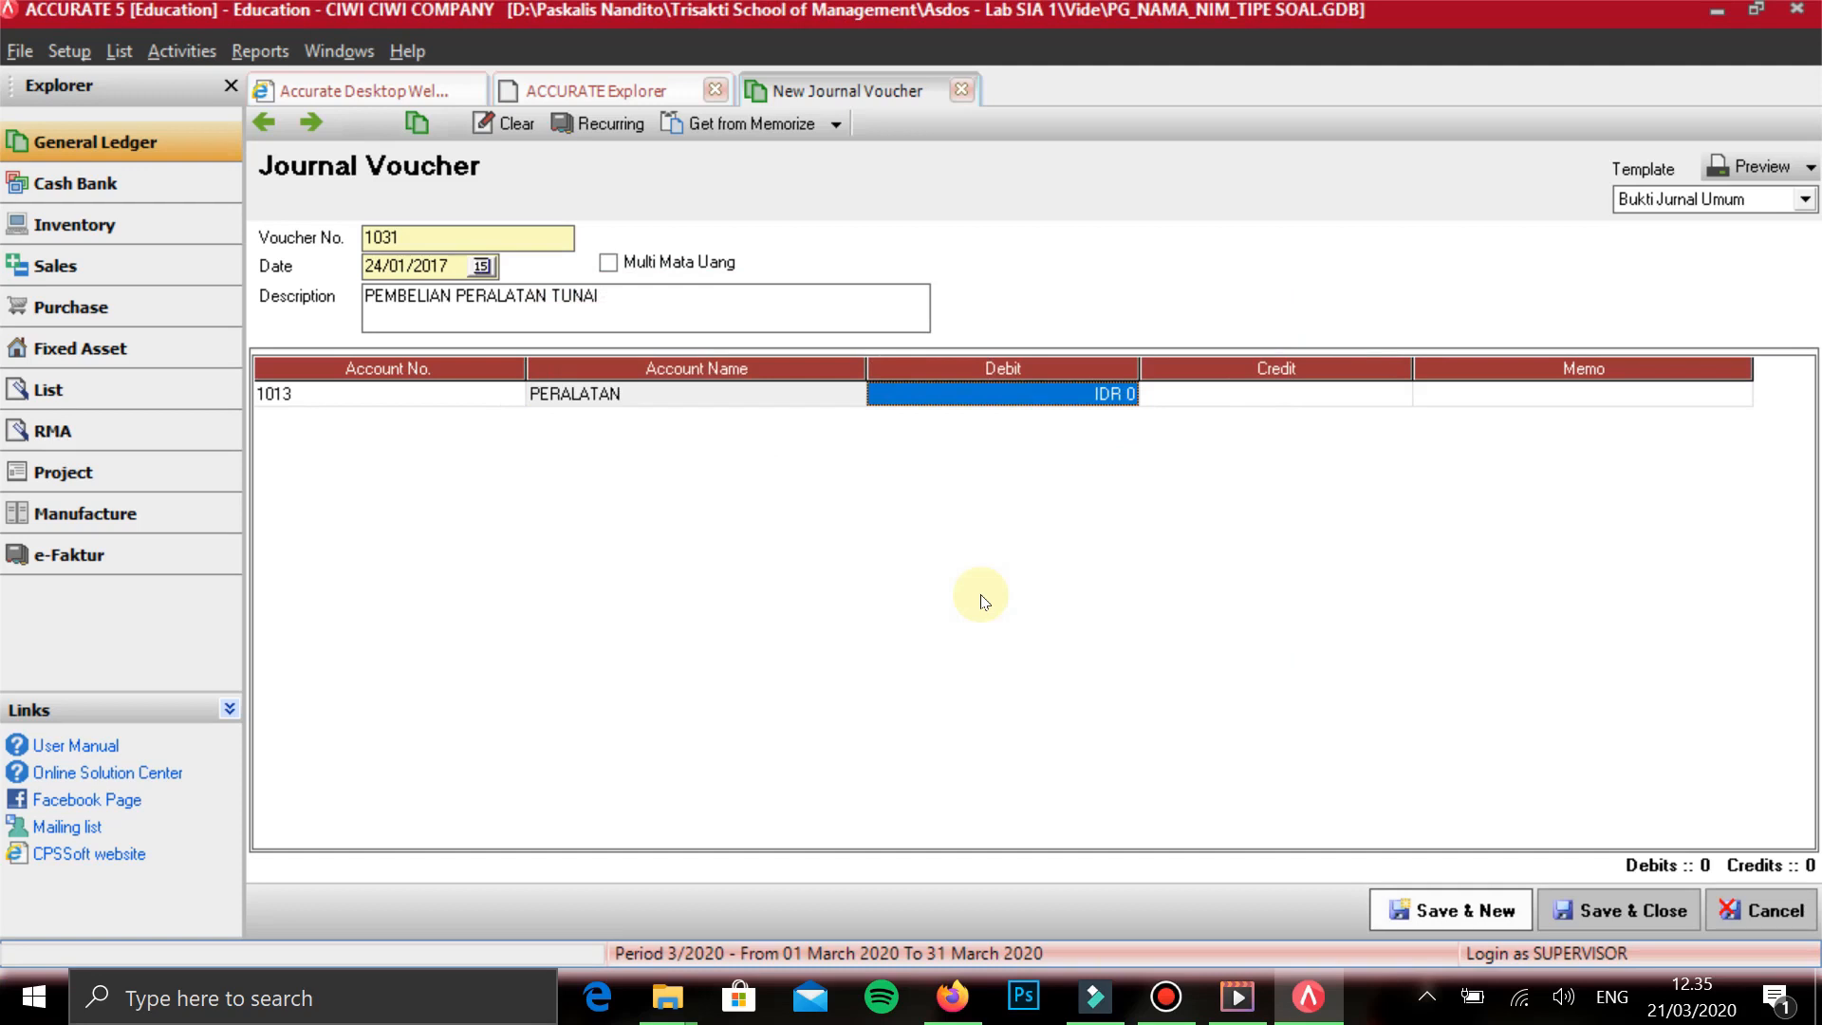
pyautogui.write('4.705.00')
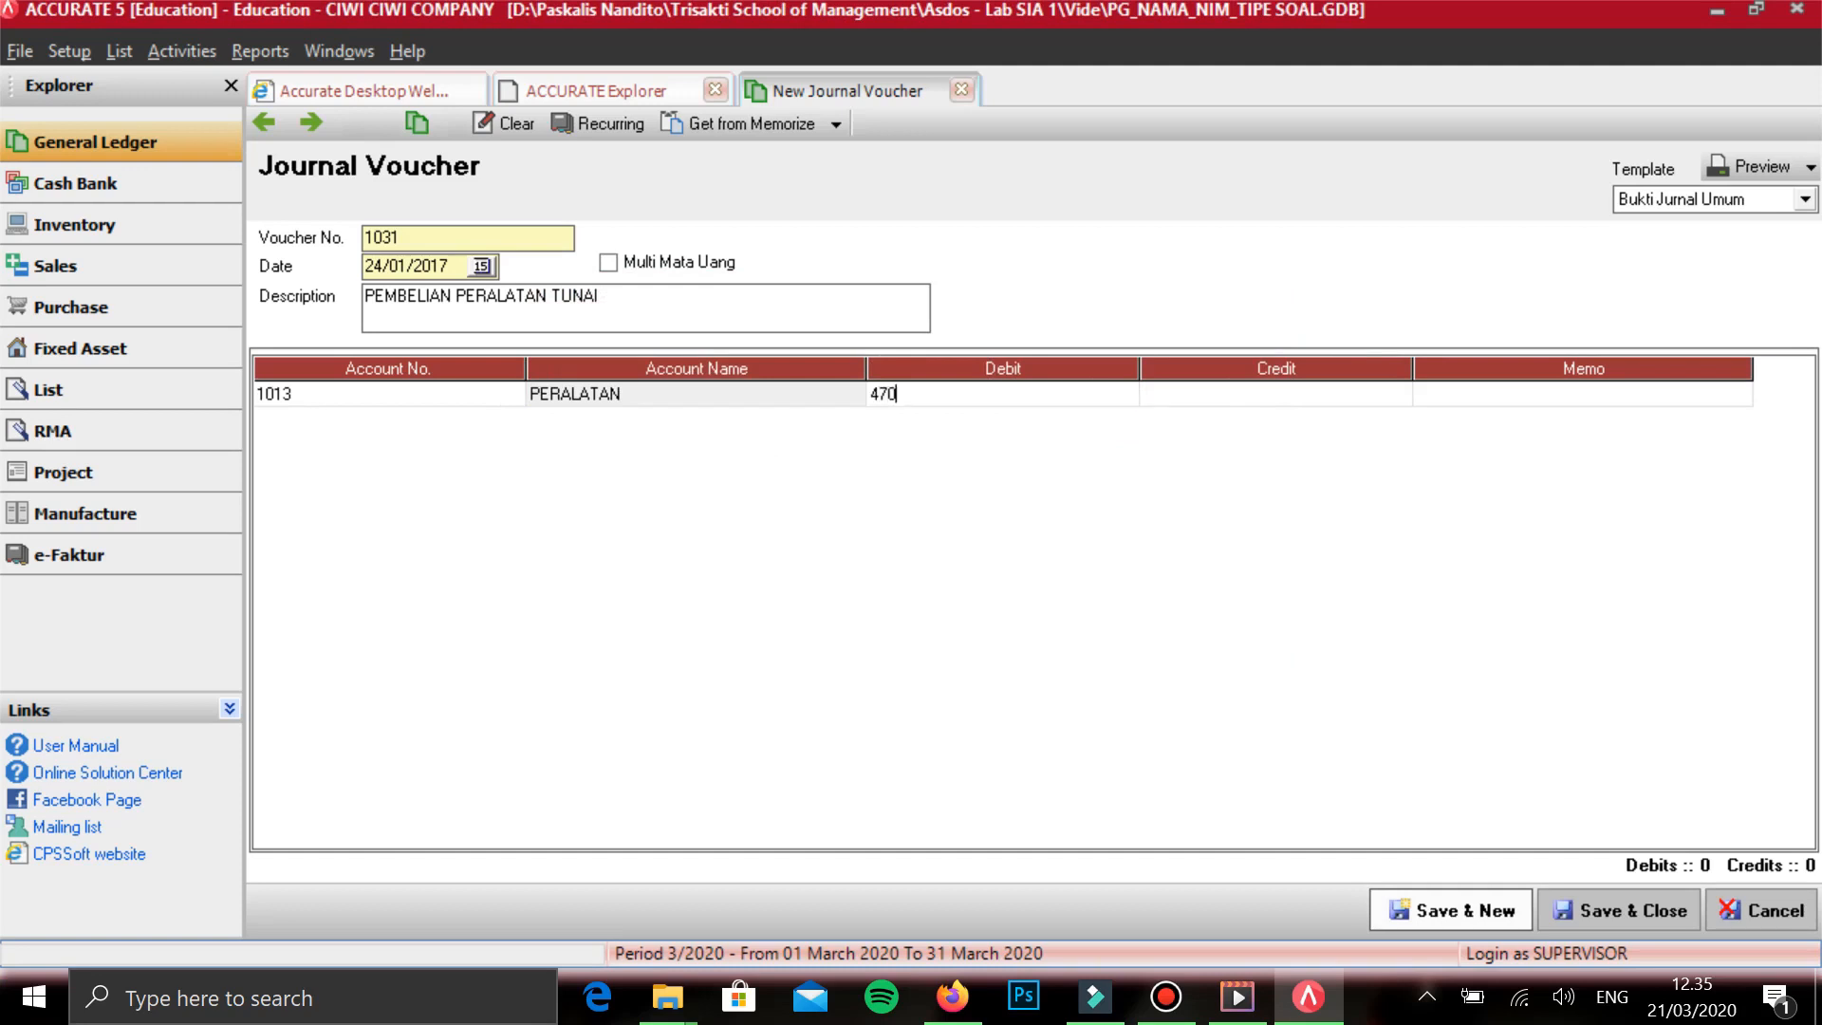
pyautogui.write('0')
pyautogui.press('Tab')
pyautogui.press('Tab')
pyautogui.press('Tab')
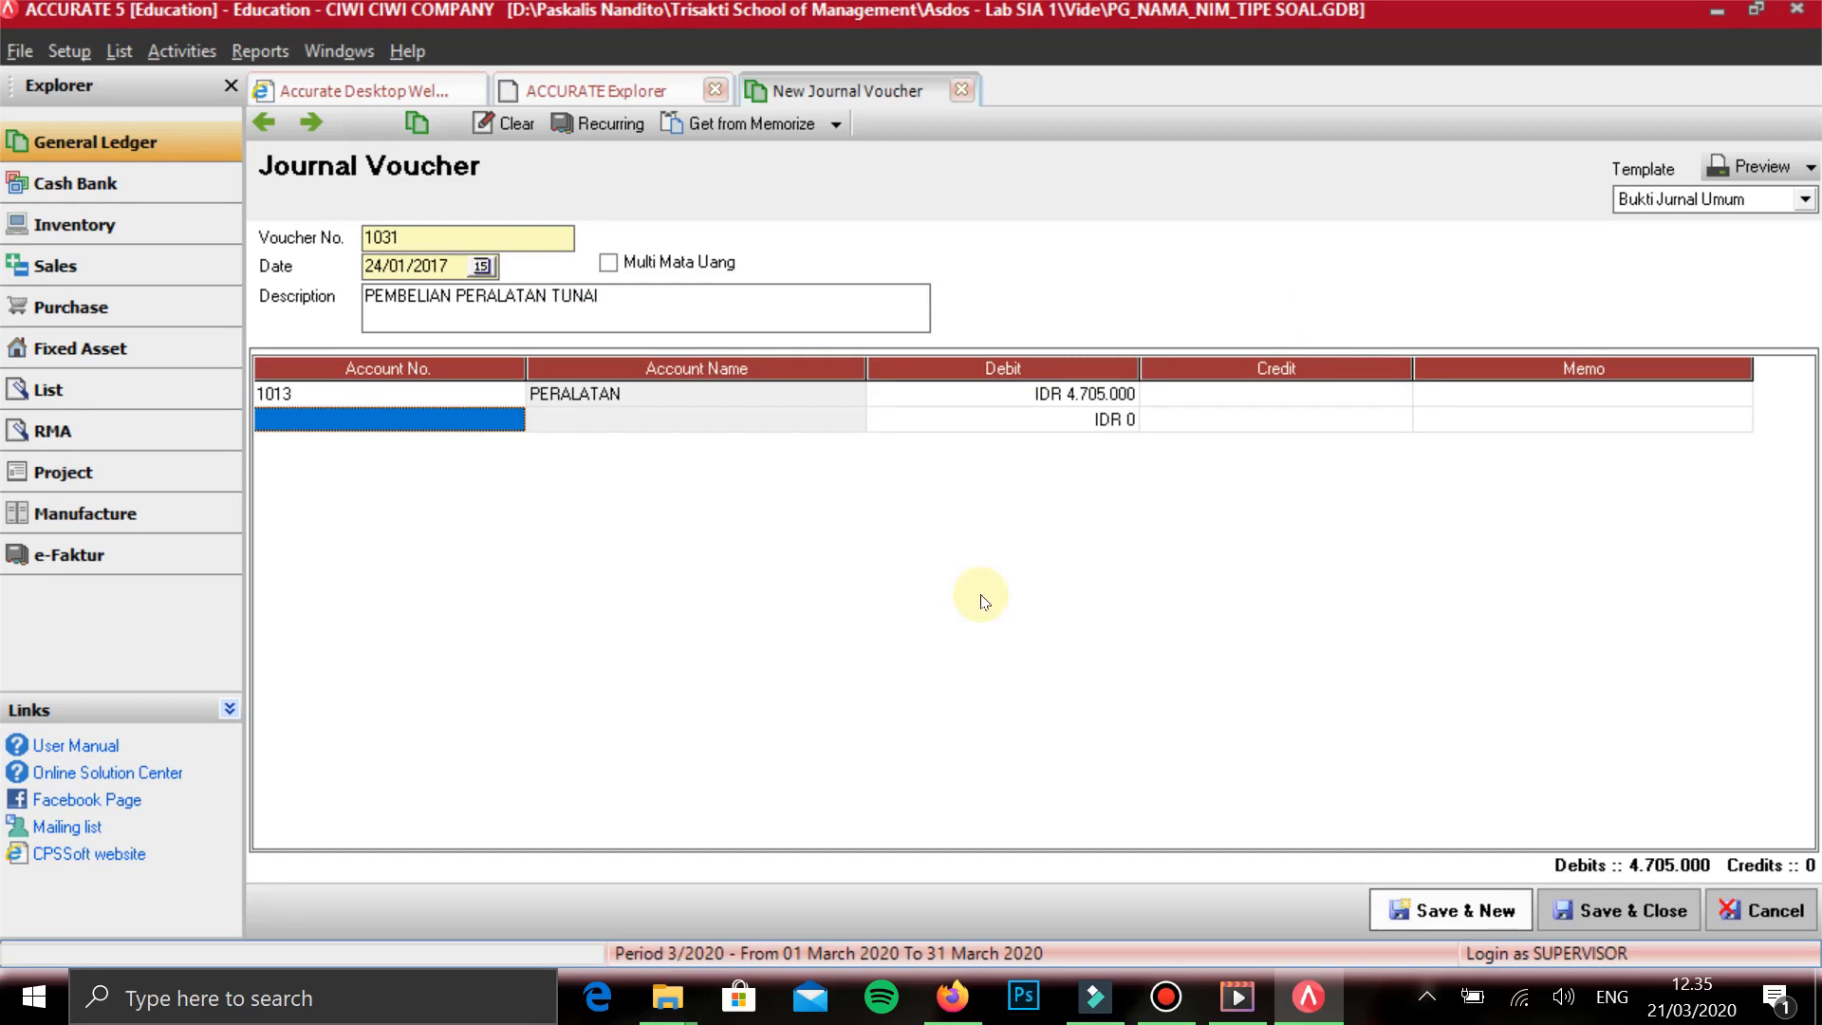
# - Add KAS DITANGAN on the second line with a credit of 4.705.000, then save the voucher and start a new one
pyautogui.write('KAS')
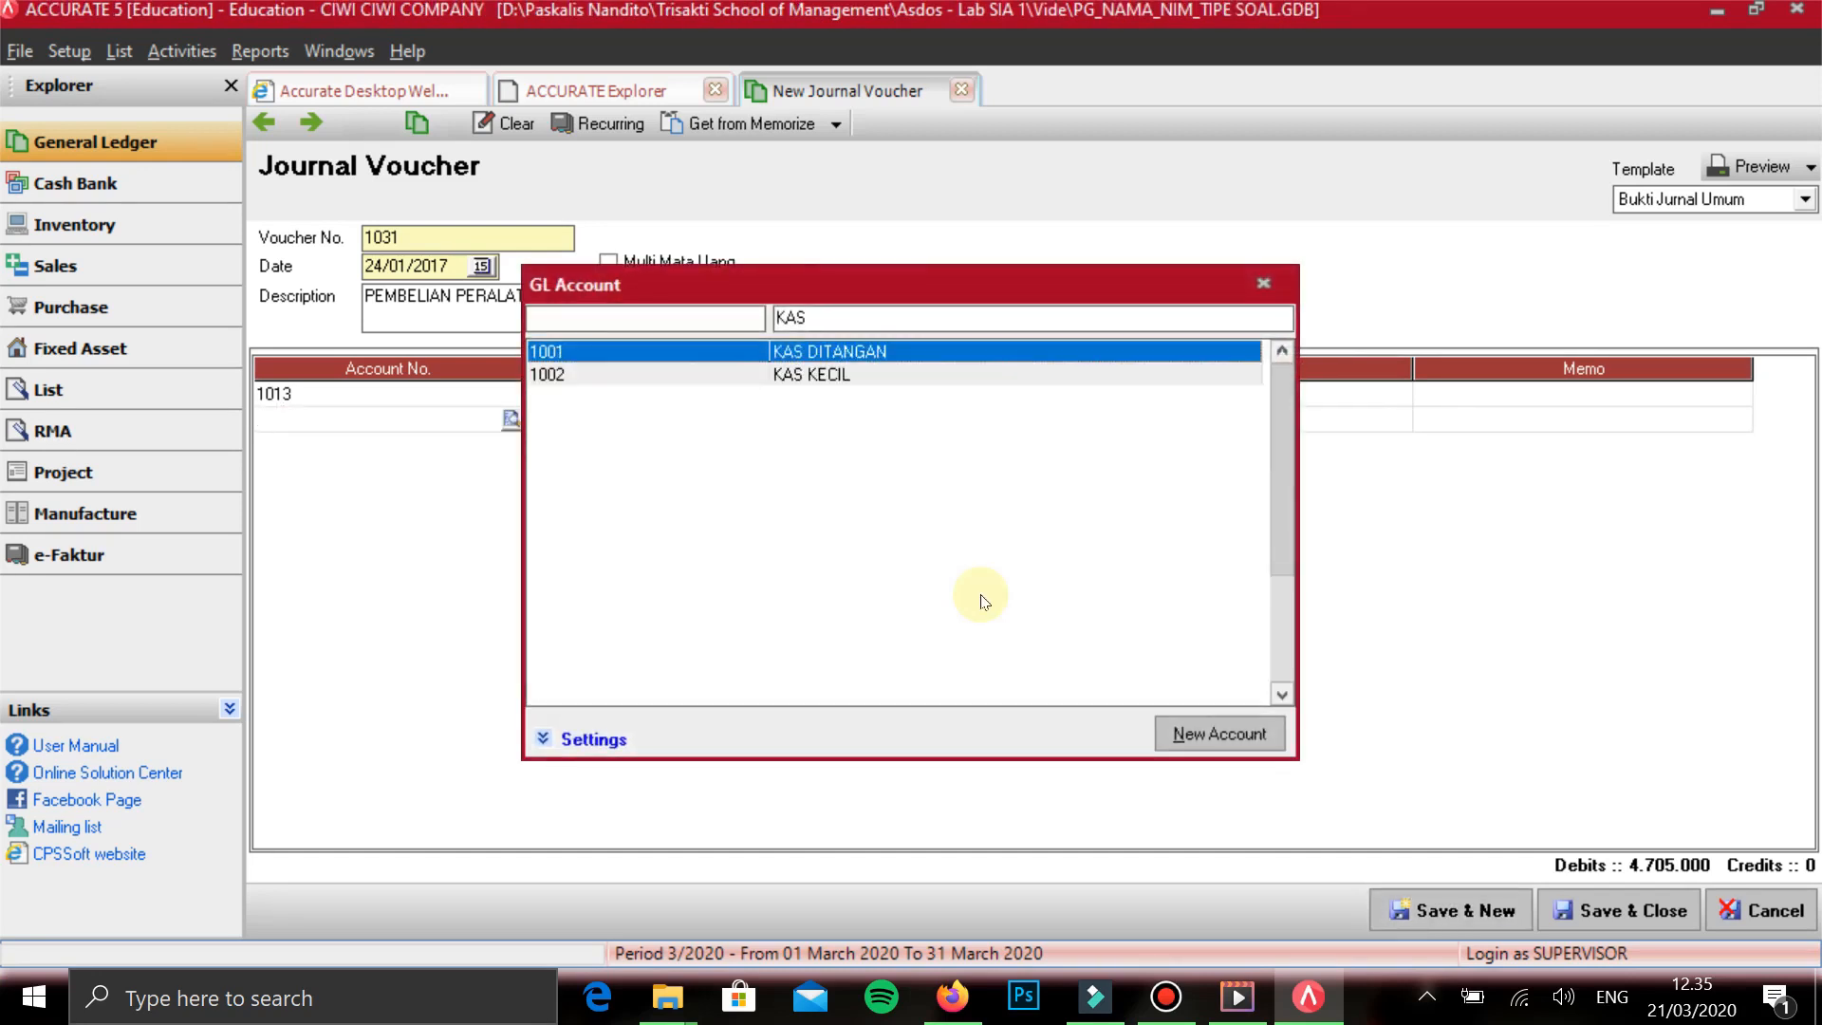
pyautogui.press('Return')
pyautogui.press('Tab')
pyautogui.press('Tab')
pyautogui.press('Tab')
pyautogui.press('Tab')
pyautogui.press('Up')
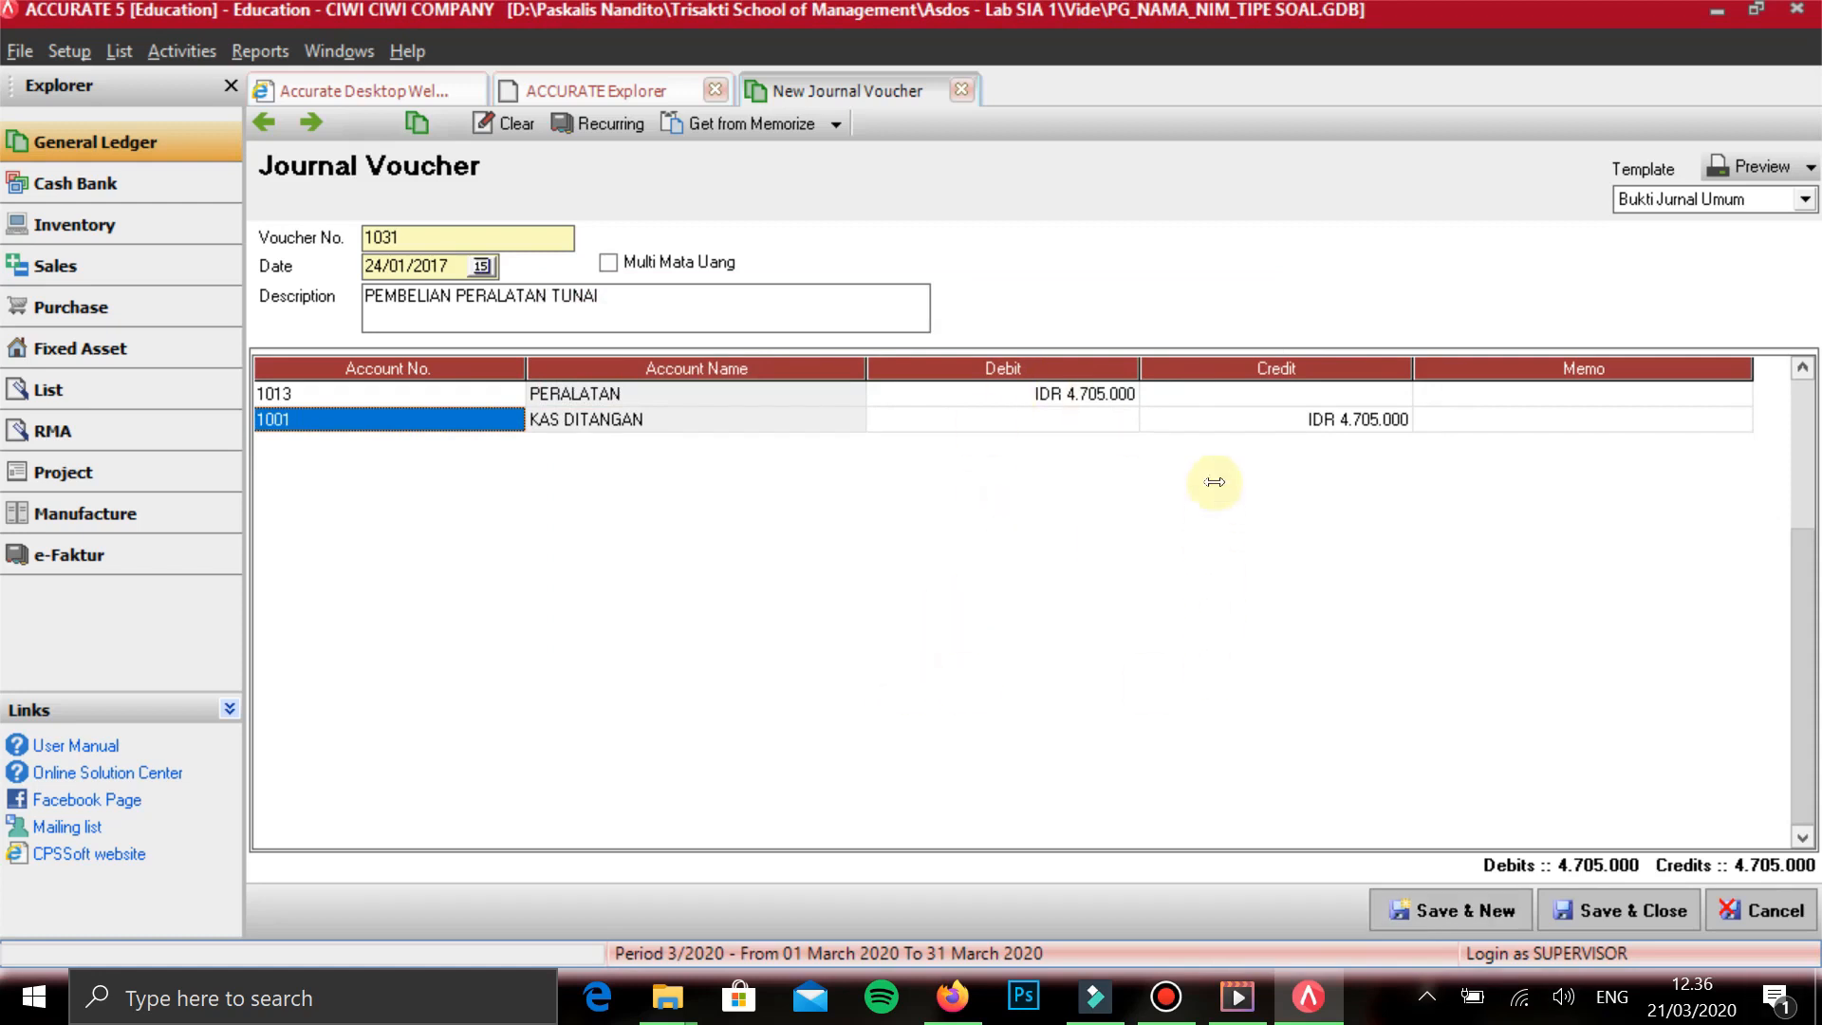
pyautogui.click(989, 607)
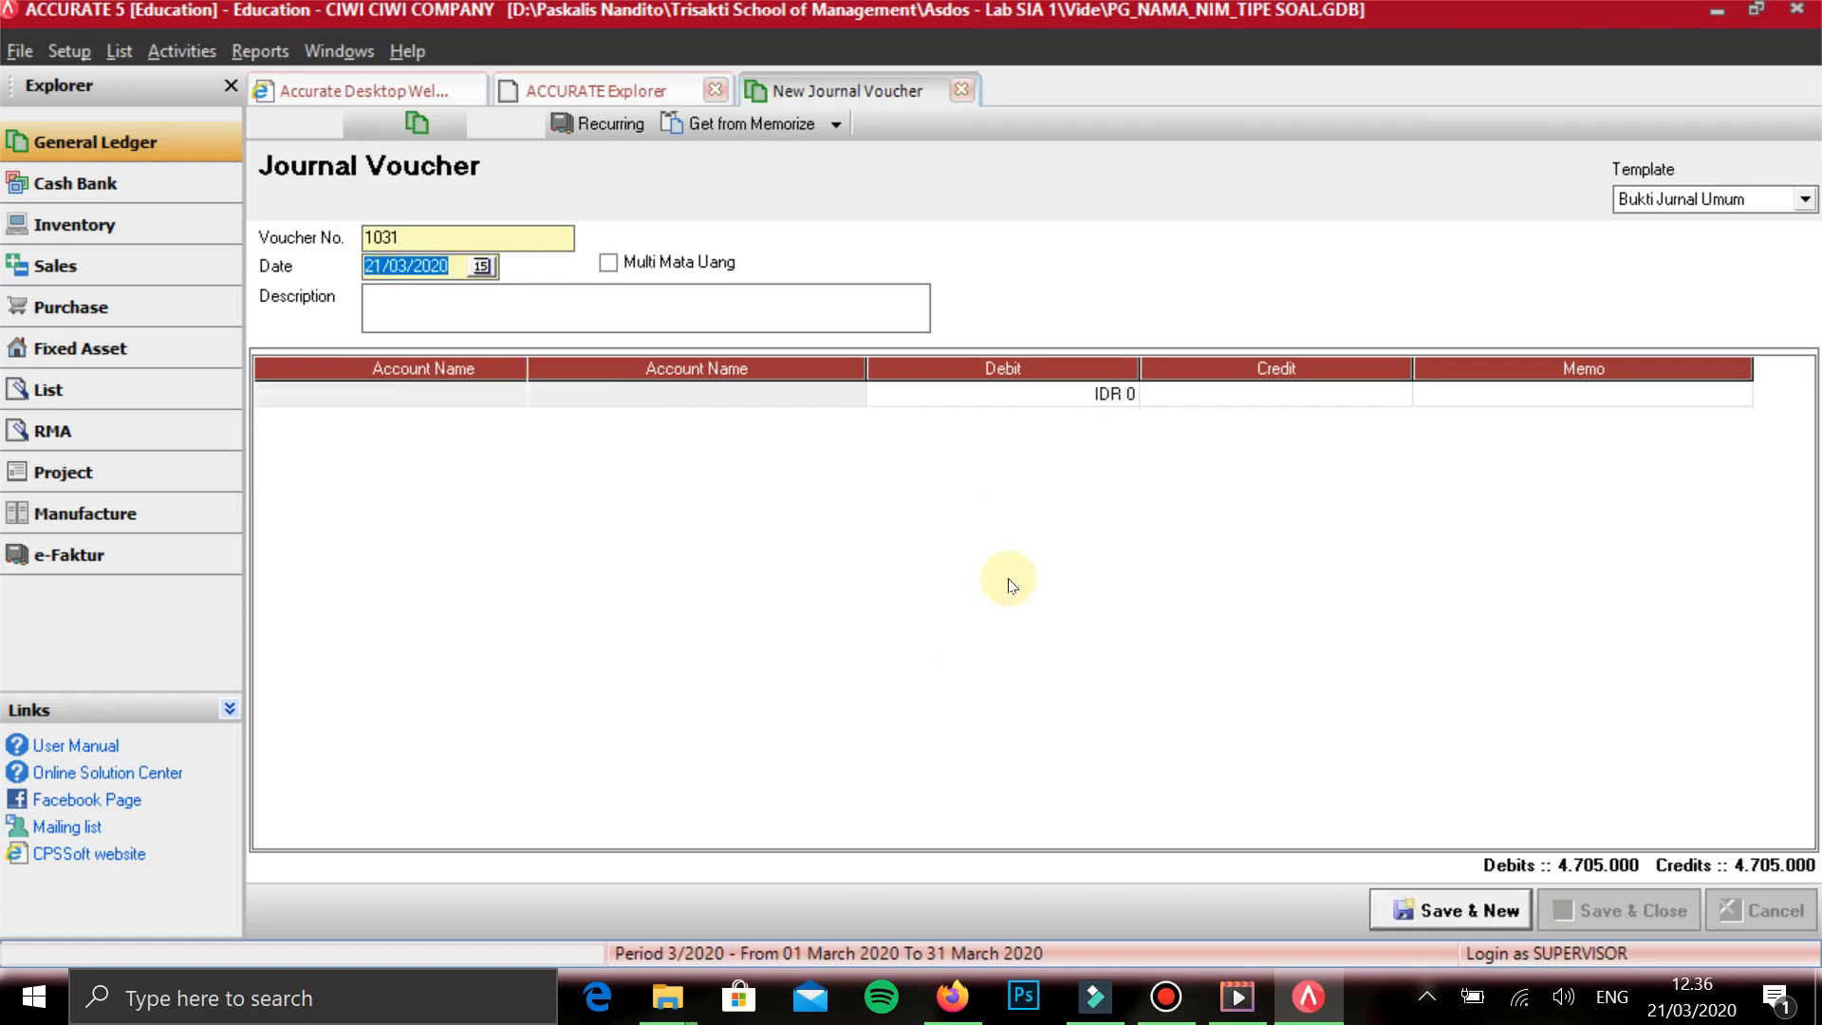
# - Date the new voucher 25/01/2017 and enter the description PENGISIAN KAS KECIL
pyautogui.write('25/01/2017')
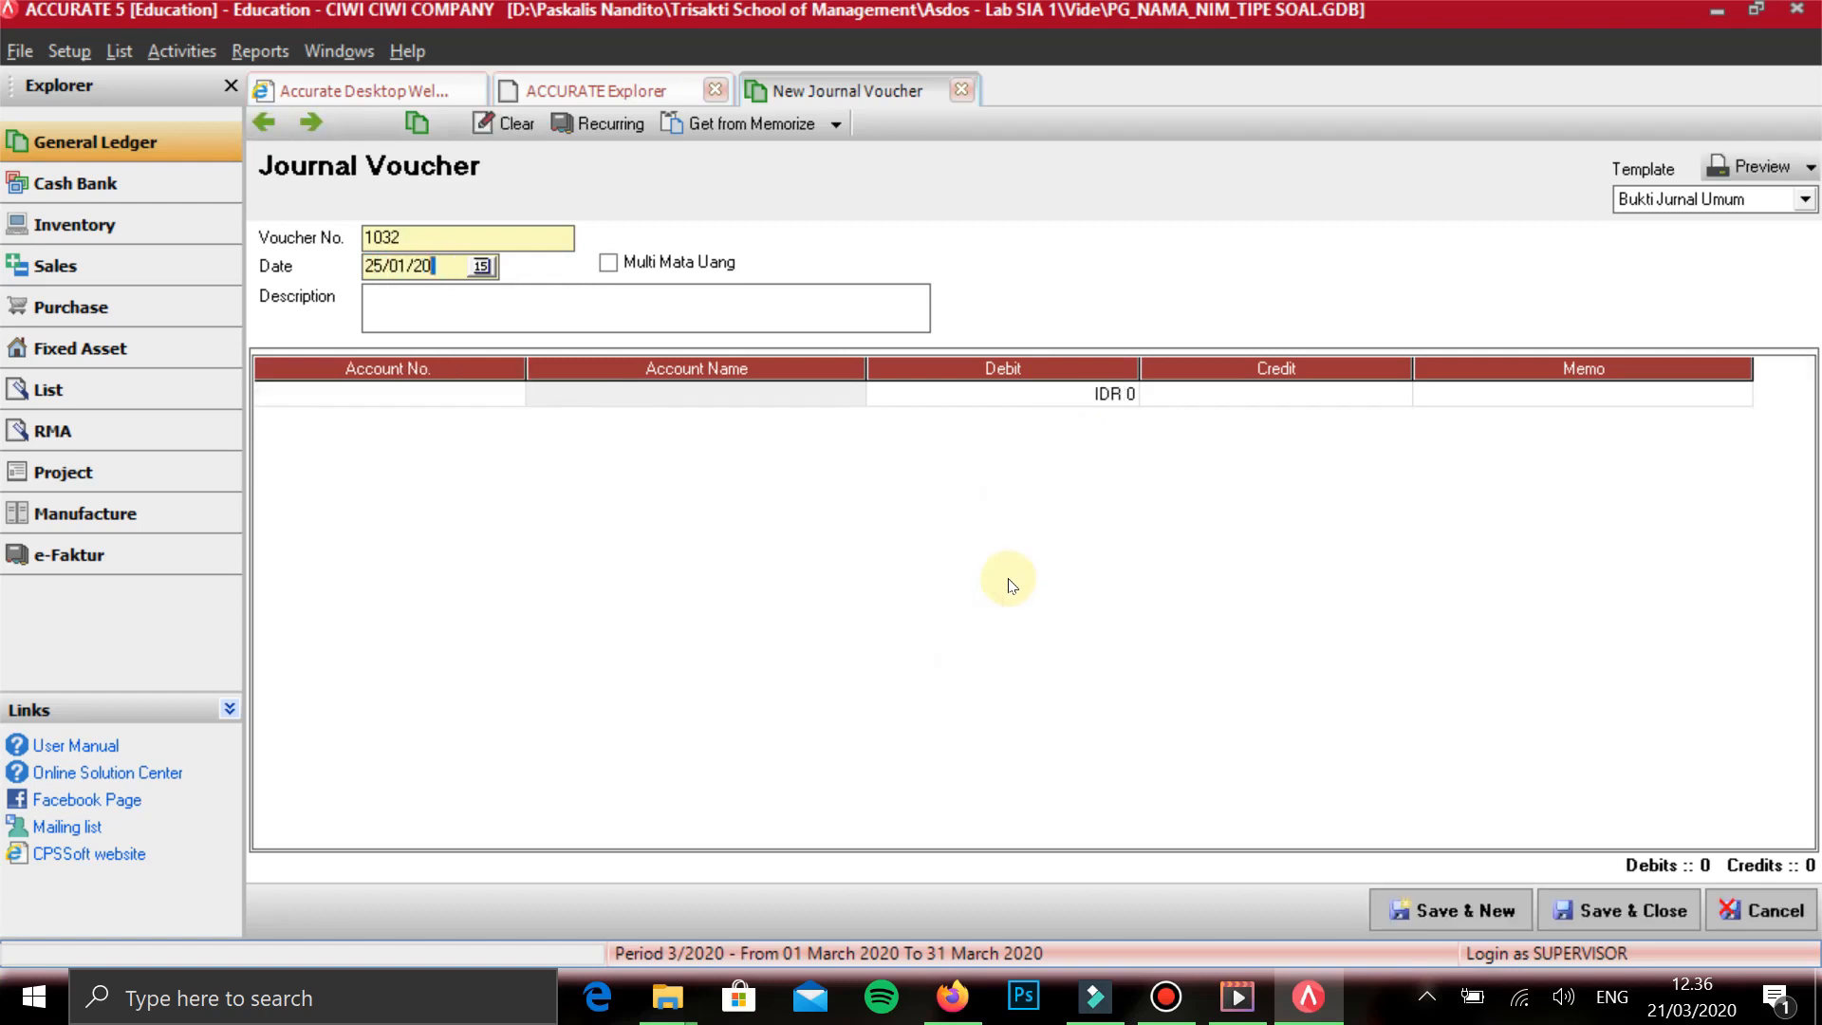
pyautogui.press('Tab')
pyautogui.press('Tab')
pyautogui.write('PENGISIAN KAS KECIL')
pyautogui.press('Tab')
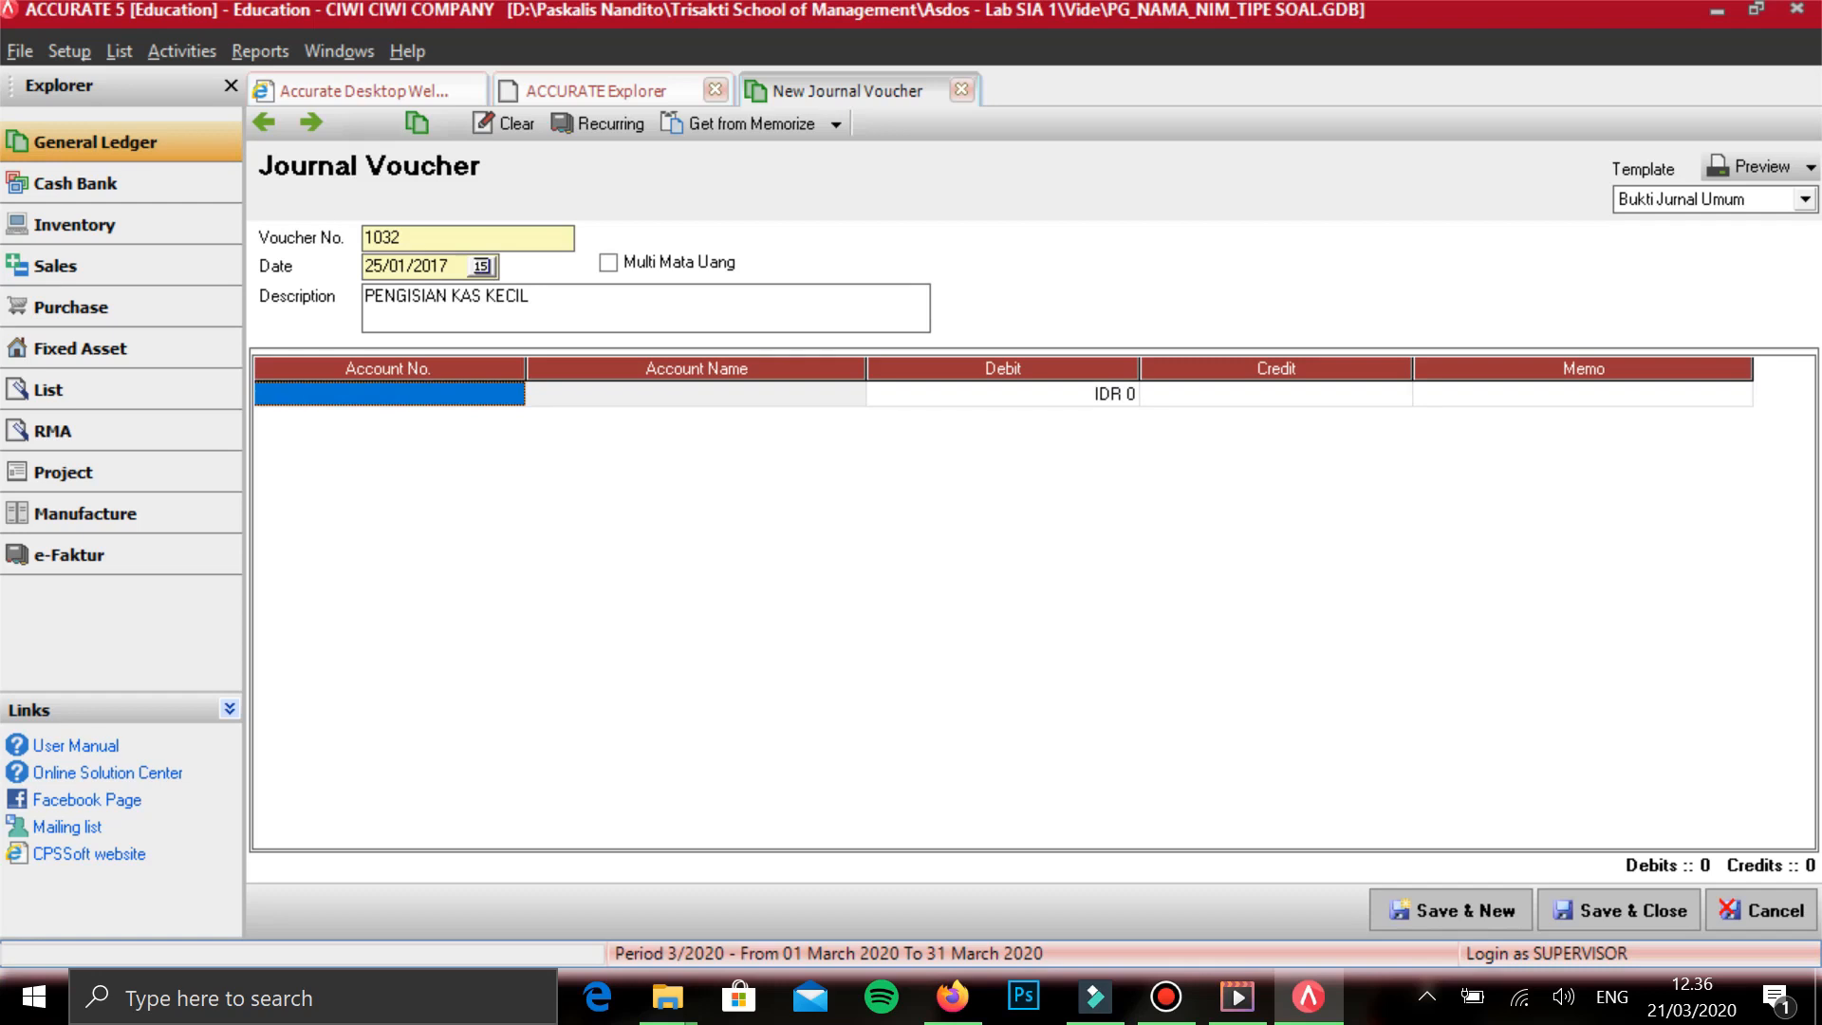
# - Add BEBAN USAHA LAIN on the first line with a debit of 190.000 and start a second line
pyautogui.write('BEBAN')
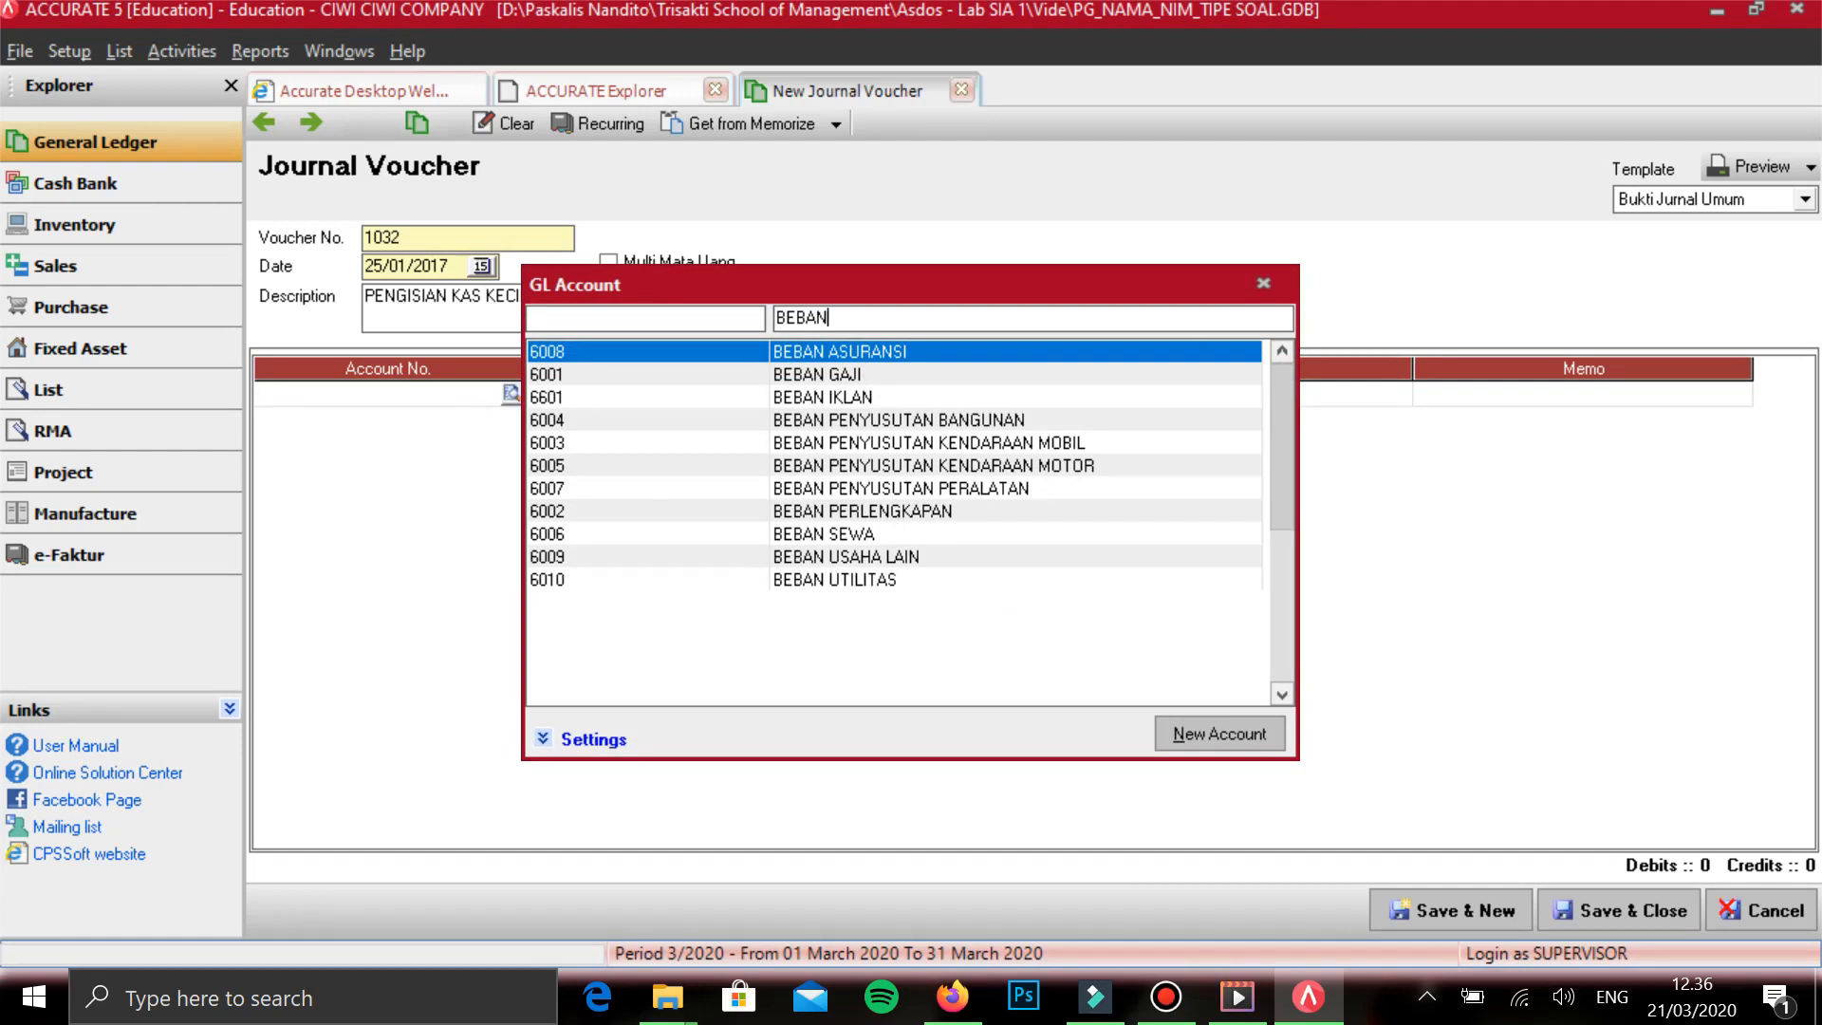
pyautogui.press('Down')
pyautogui.press('Down')
pyautogui.press('Down')
pyautogui.press('Down')
pyautogui.press('Down')
pyautogui.press('Down')
pyautogui.press('Down')
pyautogui.press('Down')
pyautogui.press('Down')
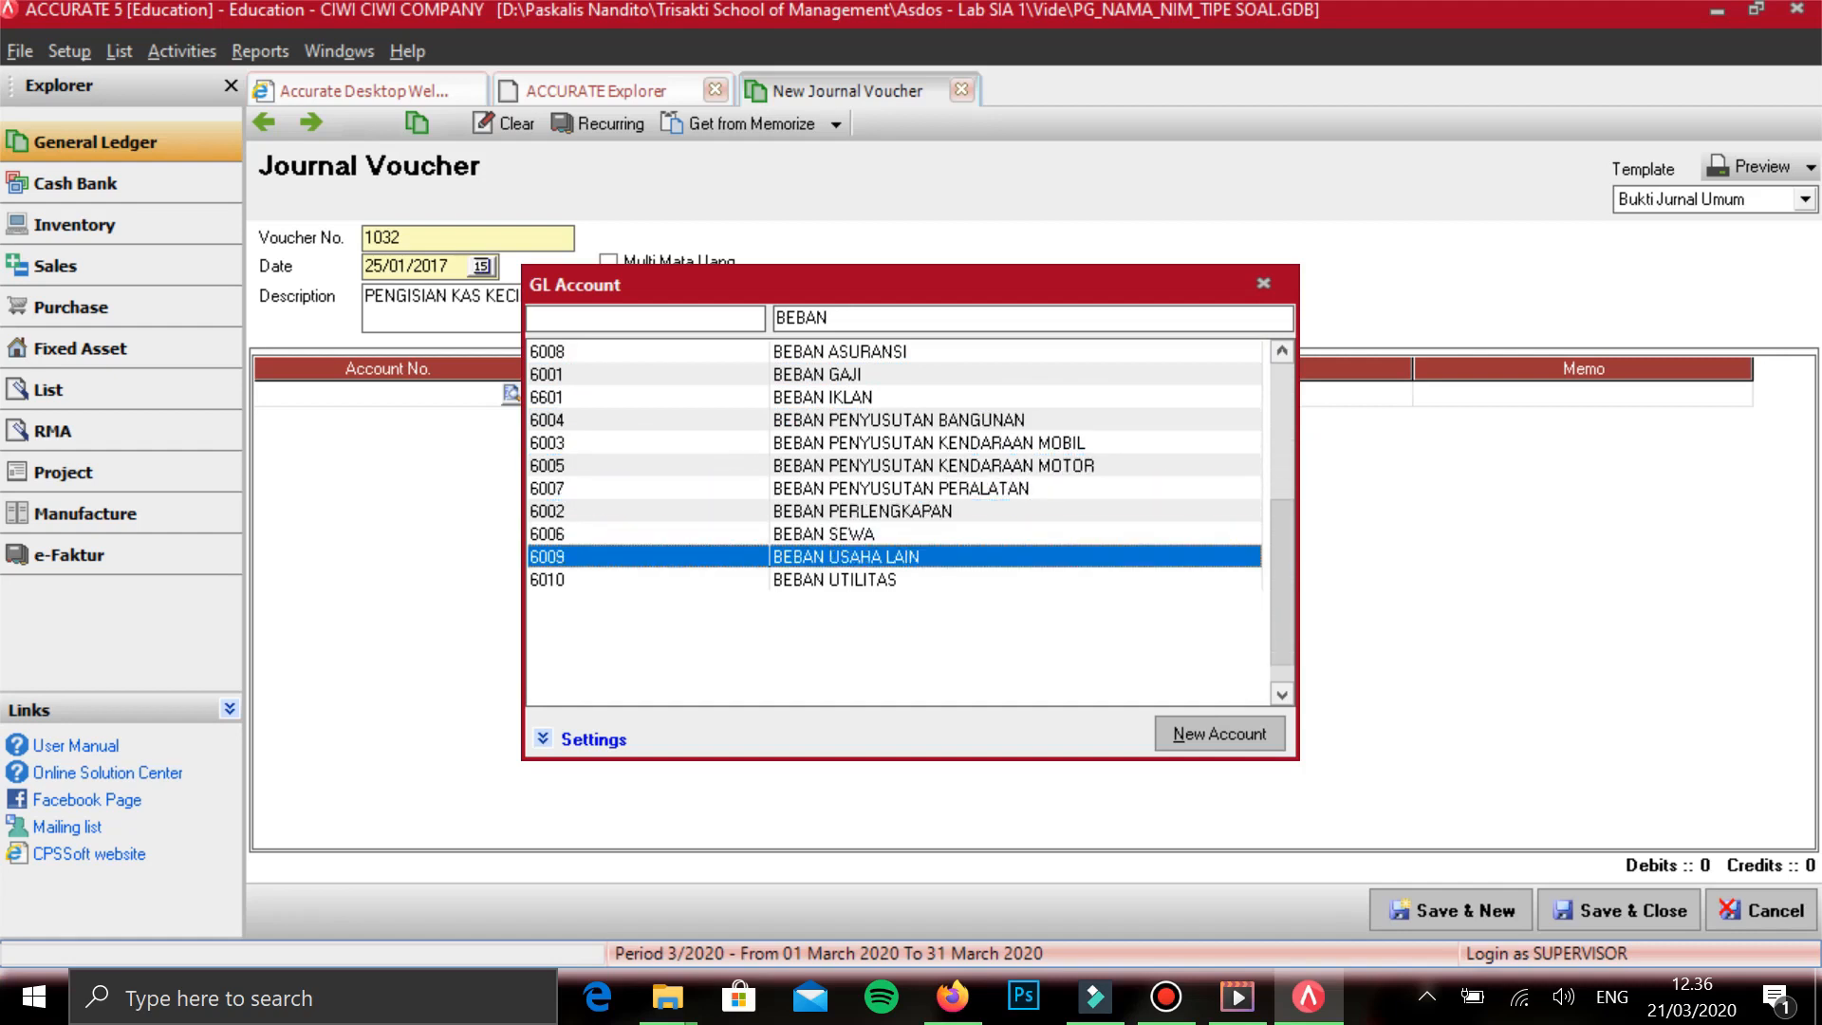
pyautogui.press('Return')
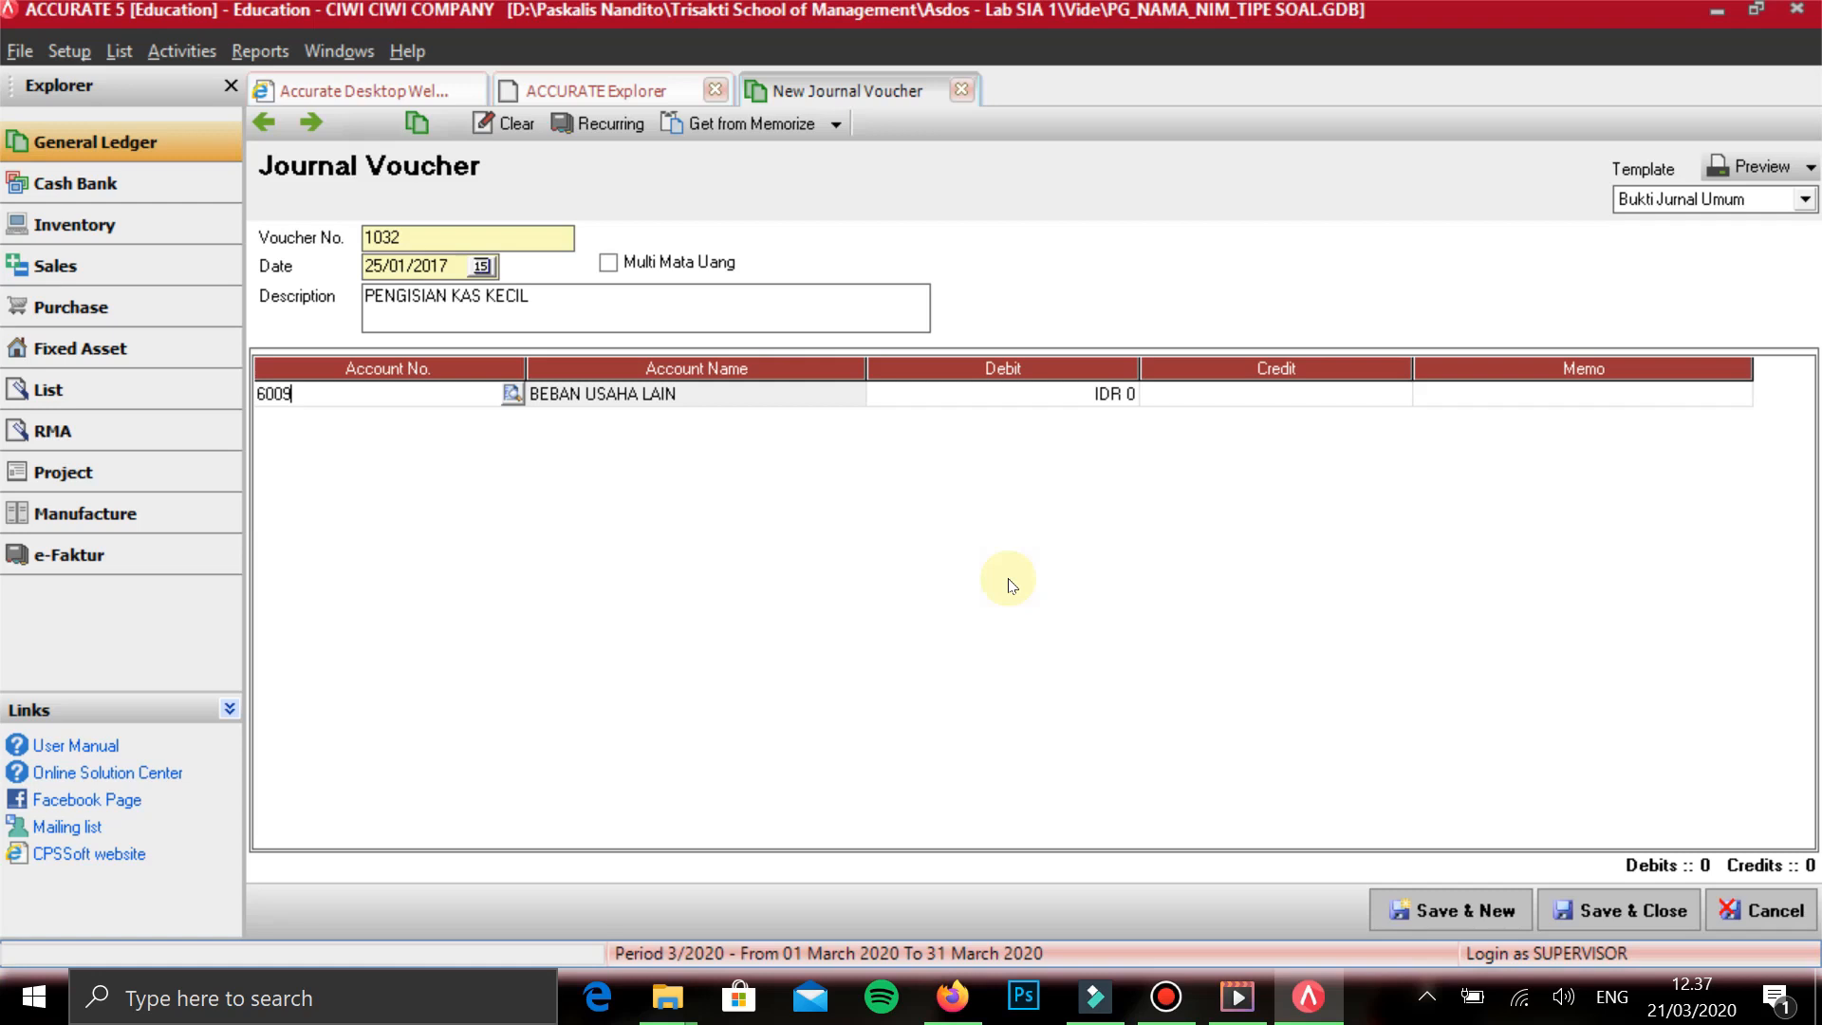
pyautogui.press('Tab')
pyautogui.press('Tab')
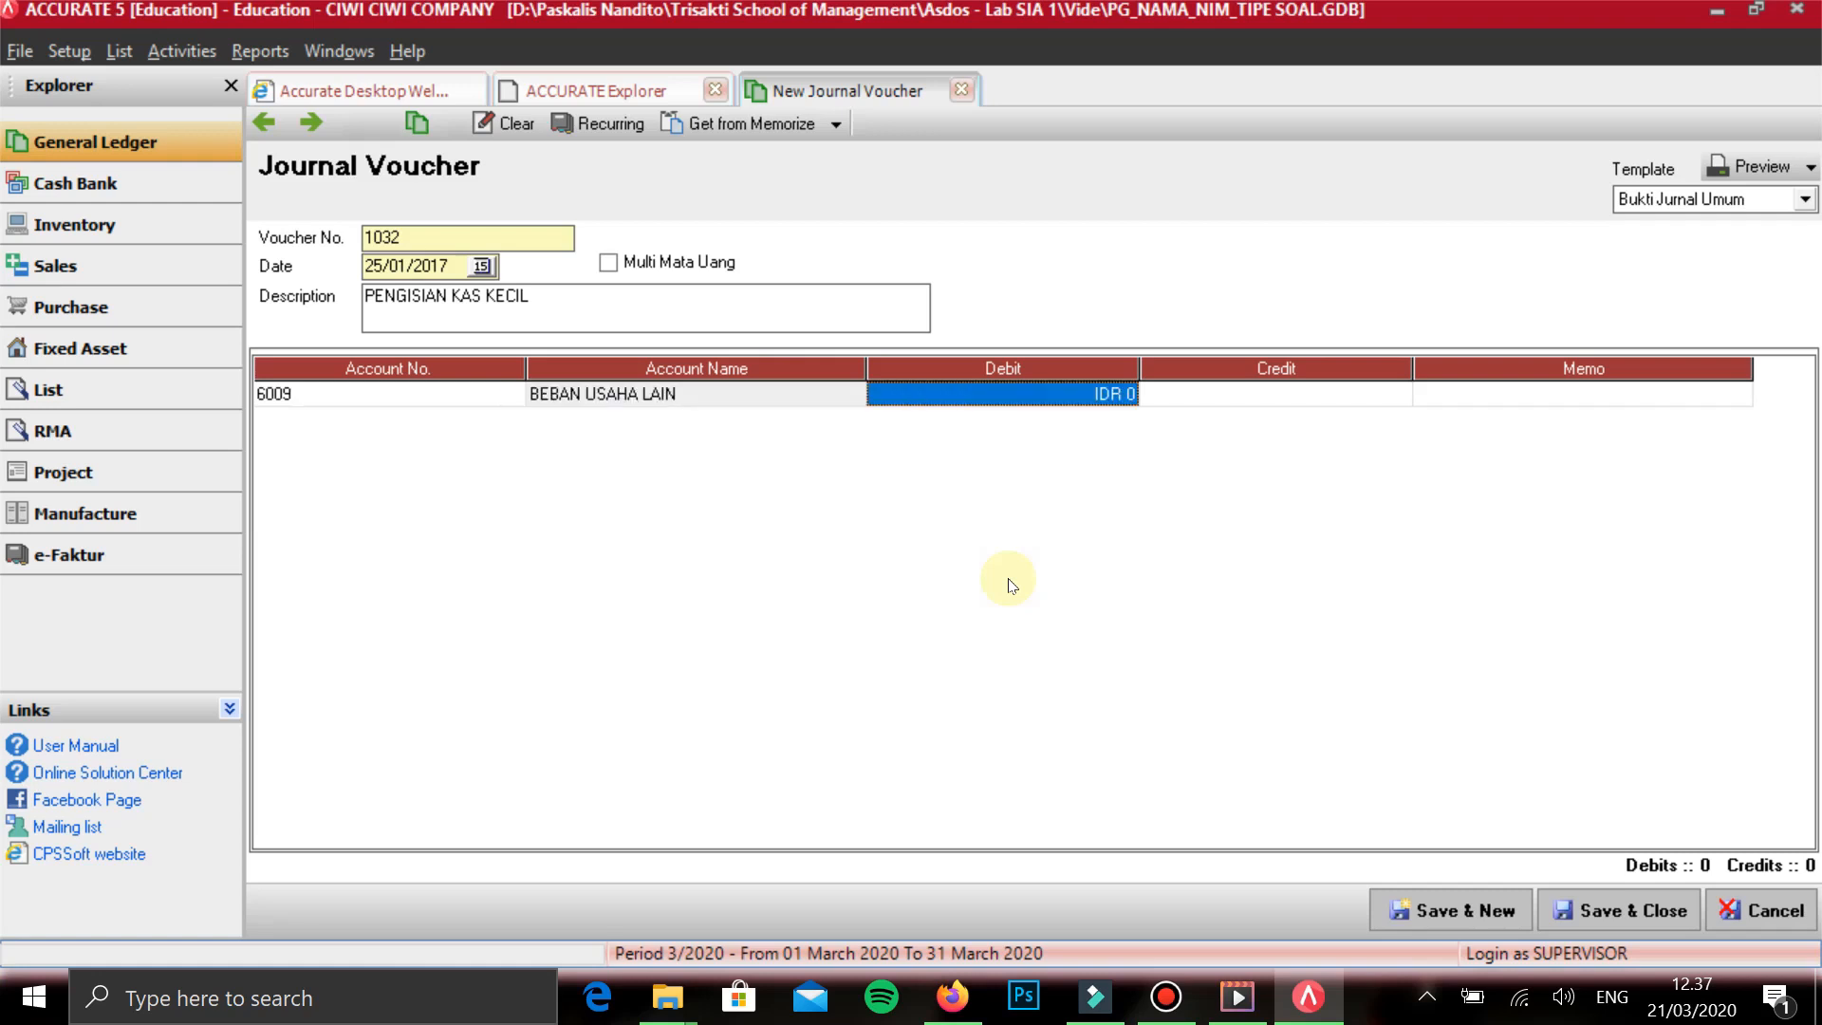
pyautogui.write('1')
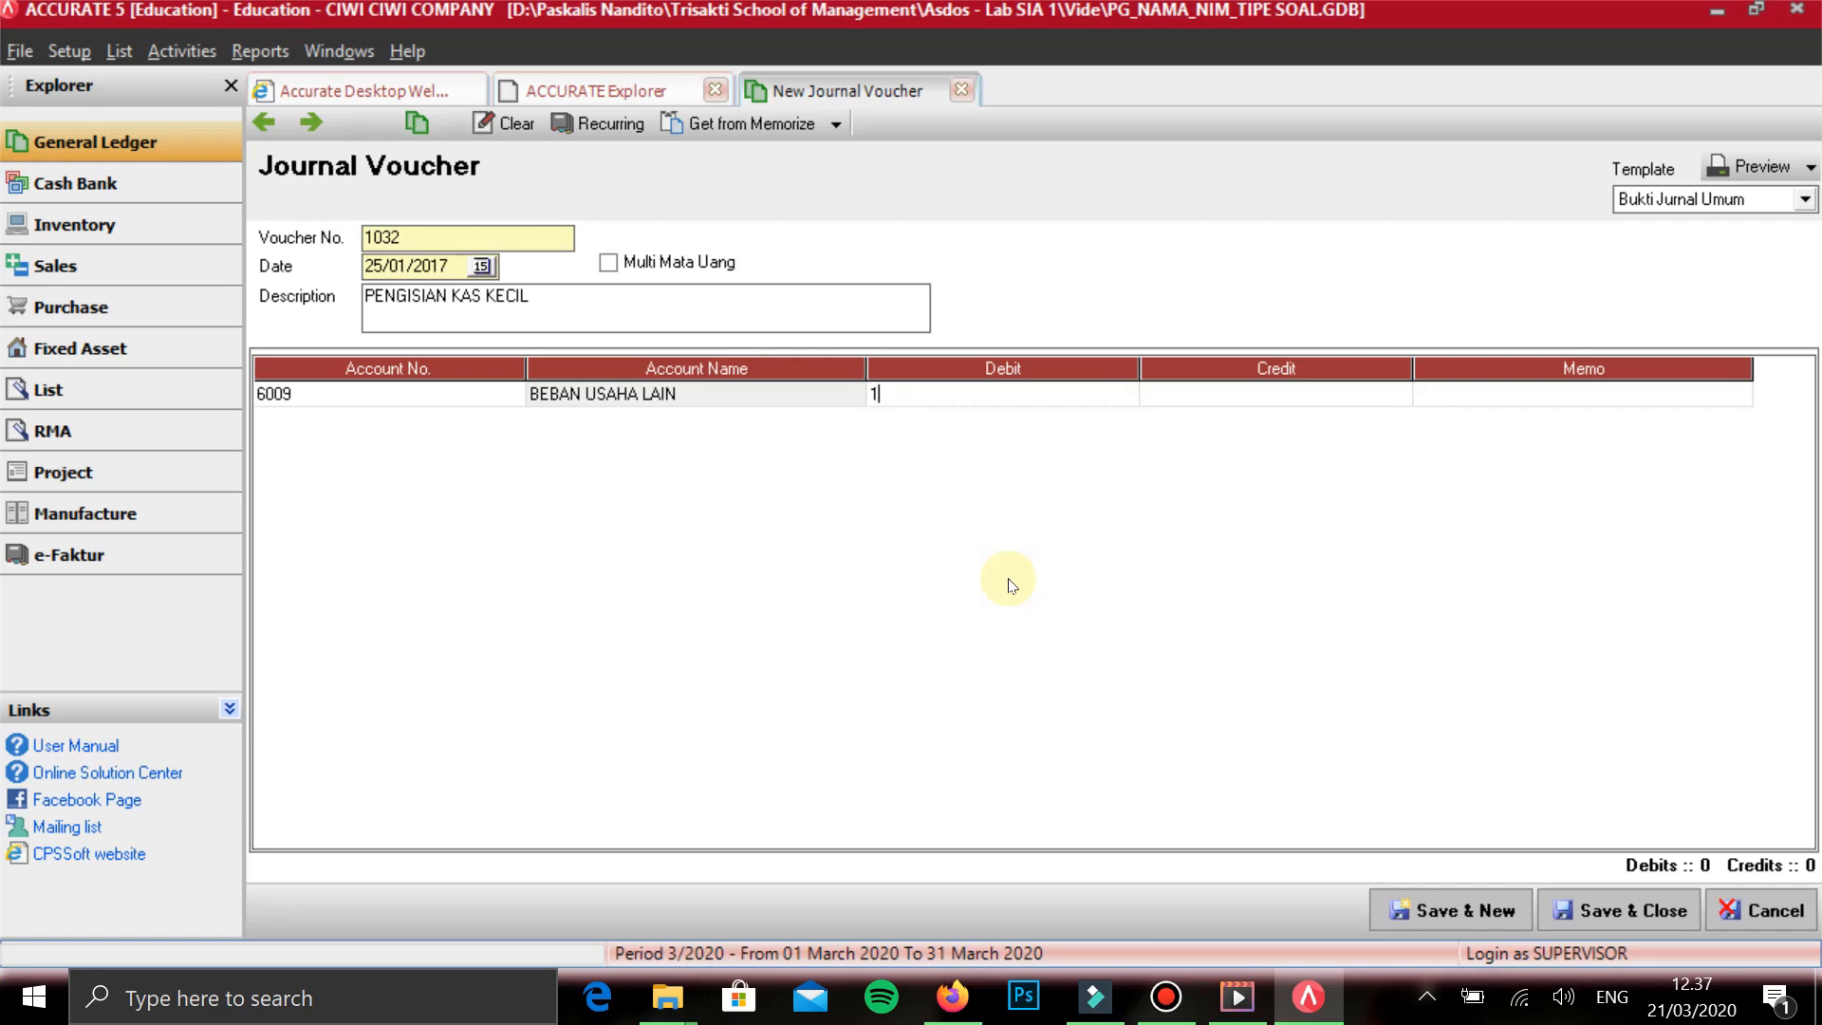
pyautogui.write('90.000')
pyautogui.press('Tab')
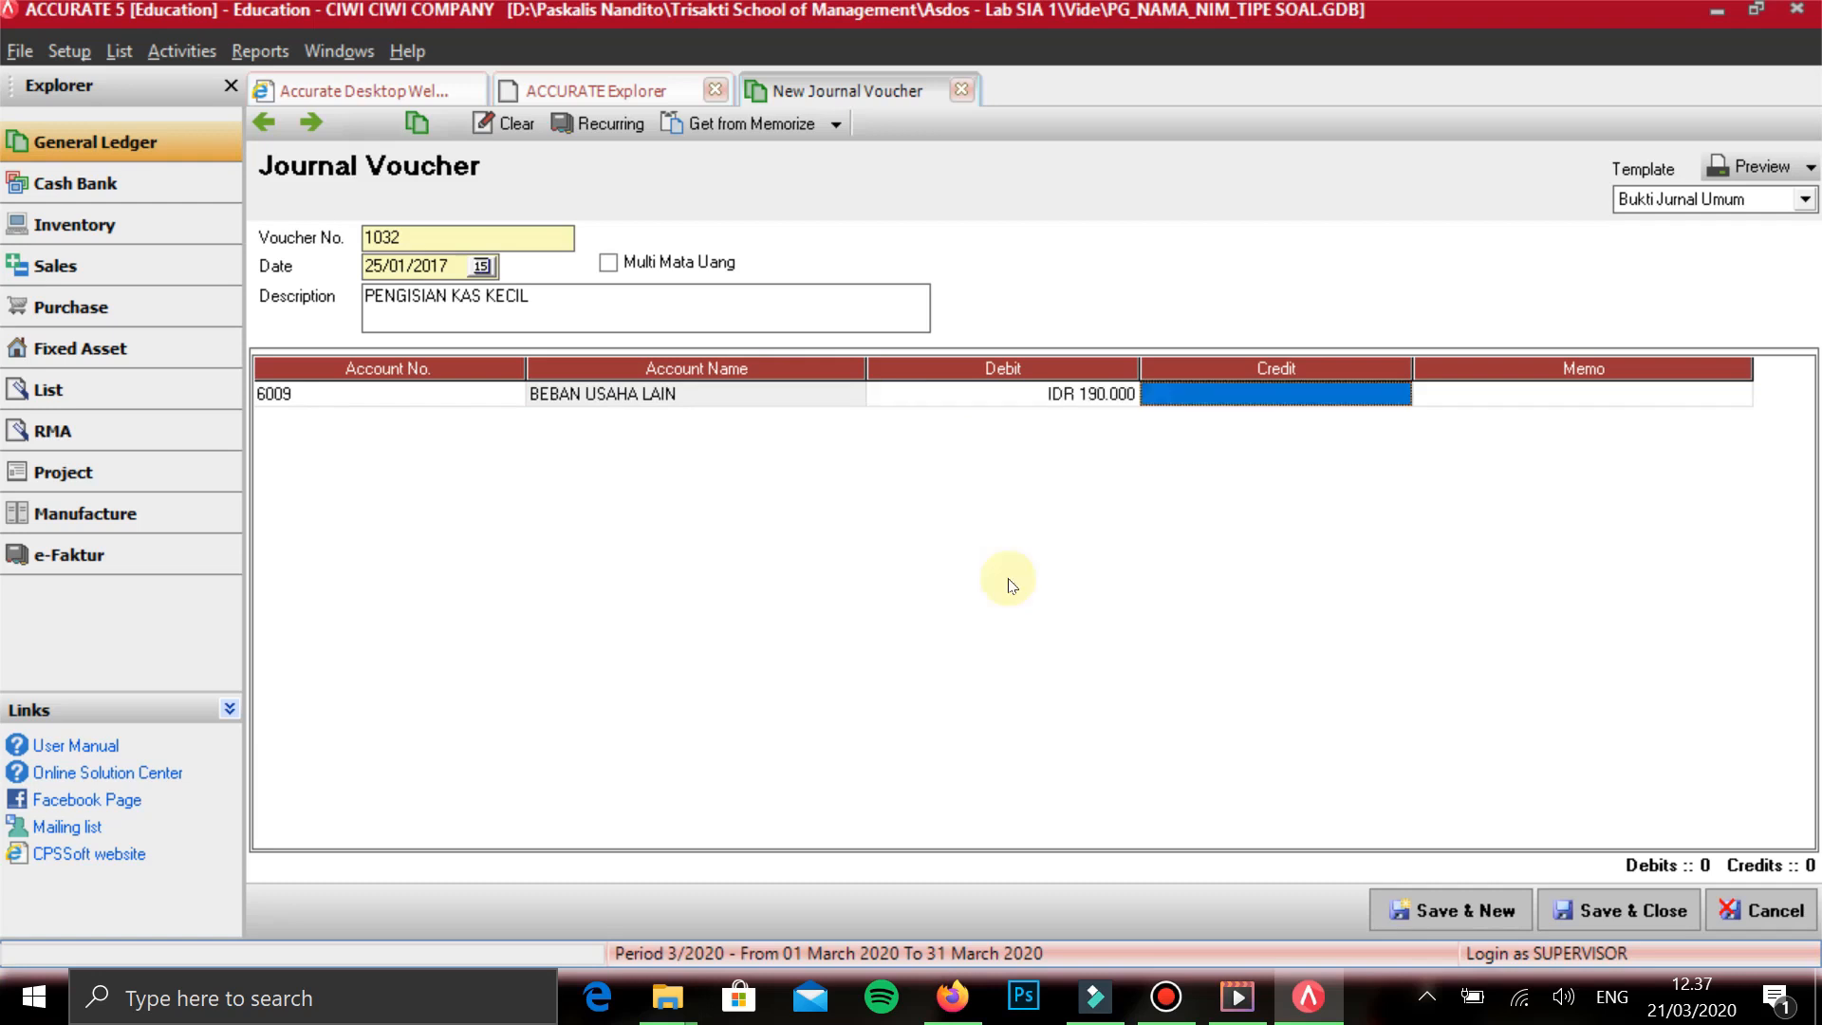
pyautogui.press('Tab')
pyautogui.press('Tab')
# - Add BEBAN UTILITAS on the second line with a debit of 280.000 and start a third line
pyautogui.write('B')
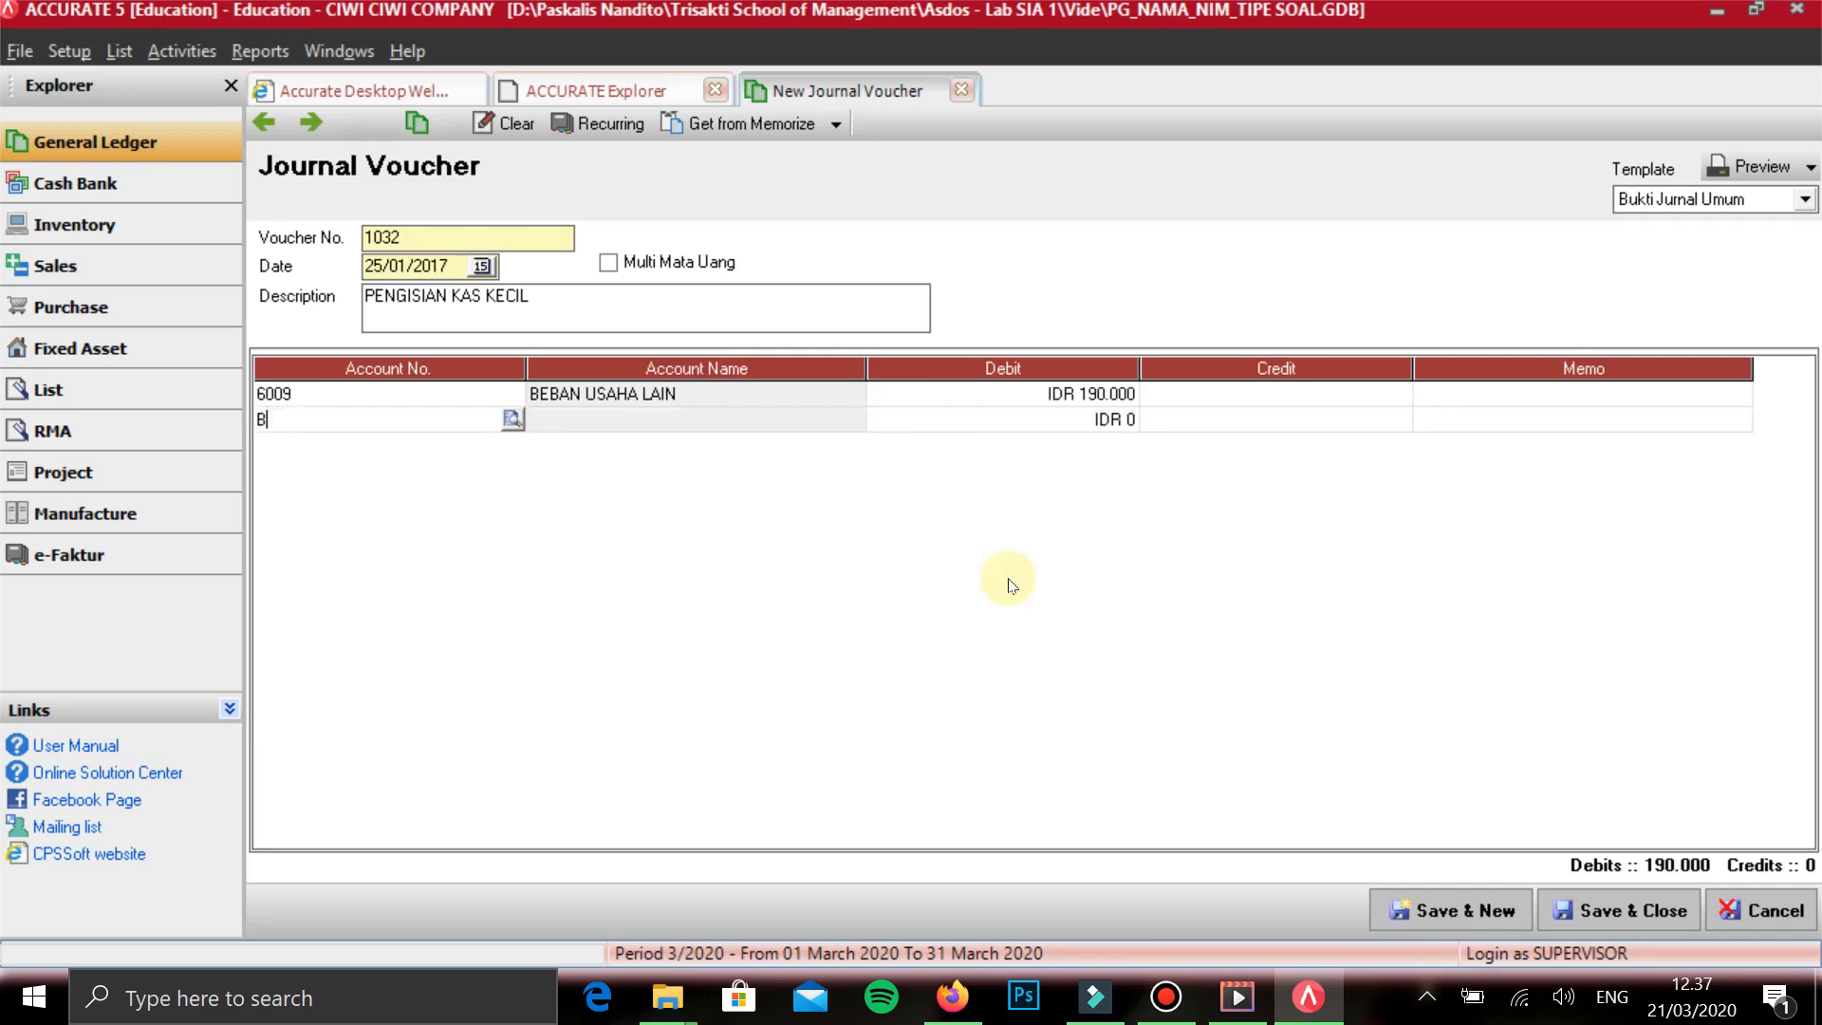
pyautogui.write('EBAN')
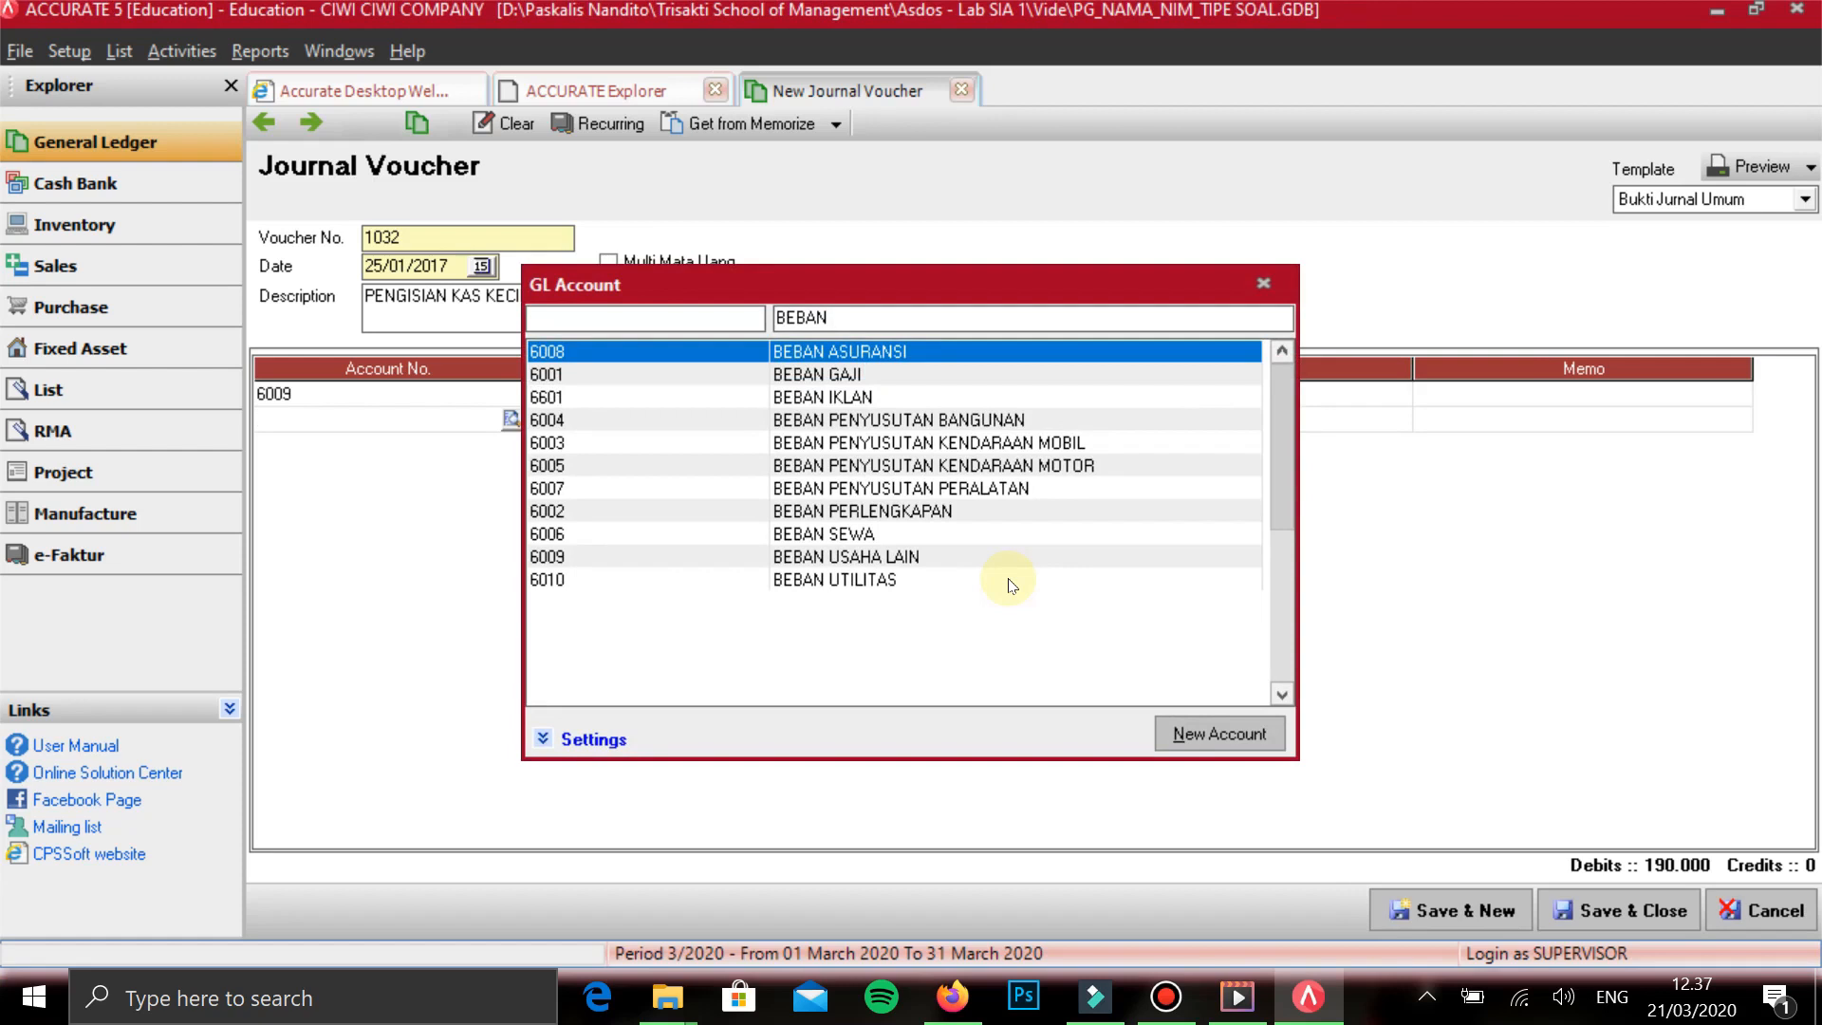
pyautogui.press('Down')
pyautogui.press('Down')
pyautogui.press('Down')
pyautogui.press('Down')
pyautogui.press('Down')
pyautogui.press('Down')
pyautogui.press('Down')
pyautogui.press('Down')
pyautogui.press('Down')
pyautogui.press('Down')
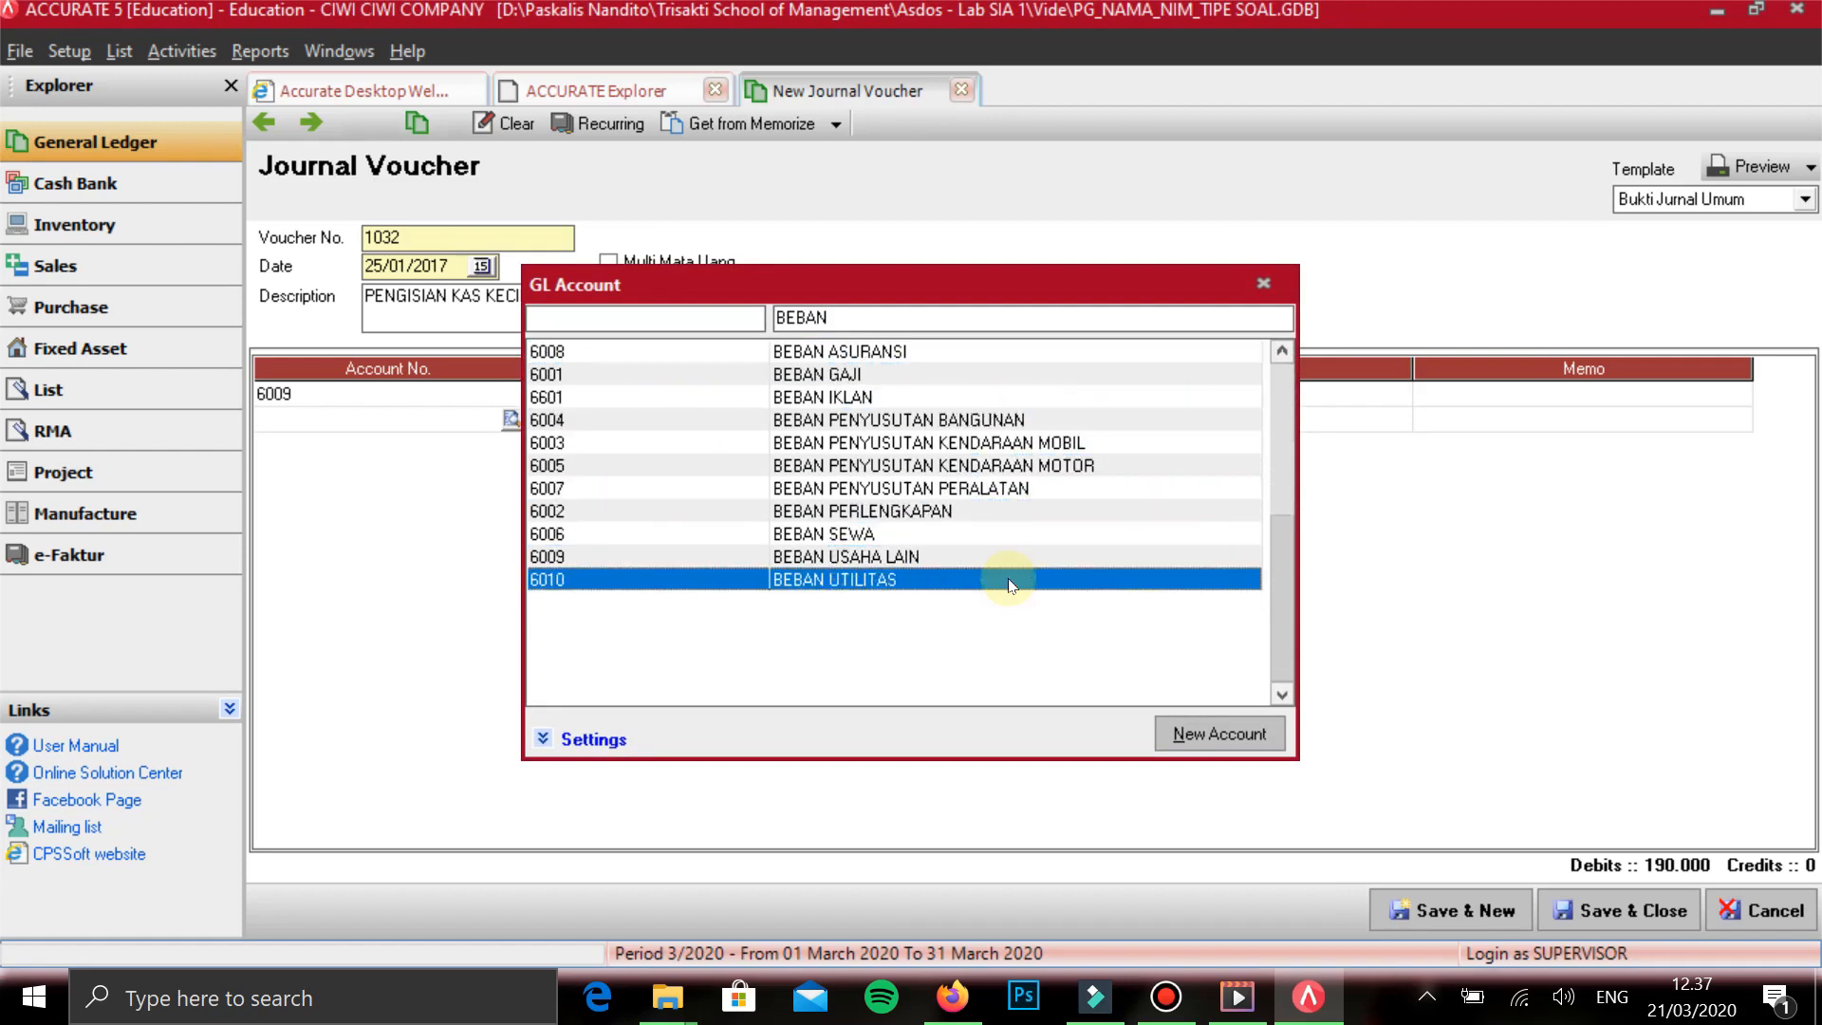
pyautogui.press('Return')
pyautogui.press('Tab')
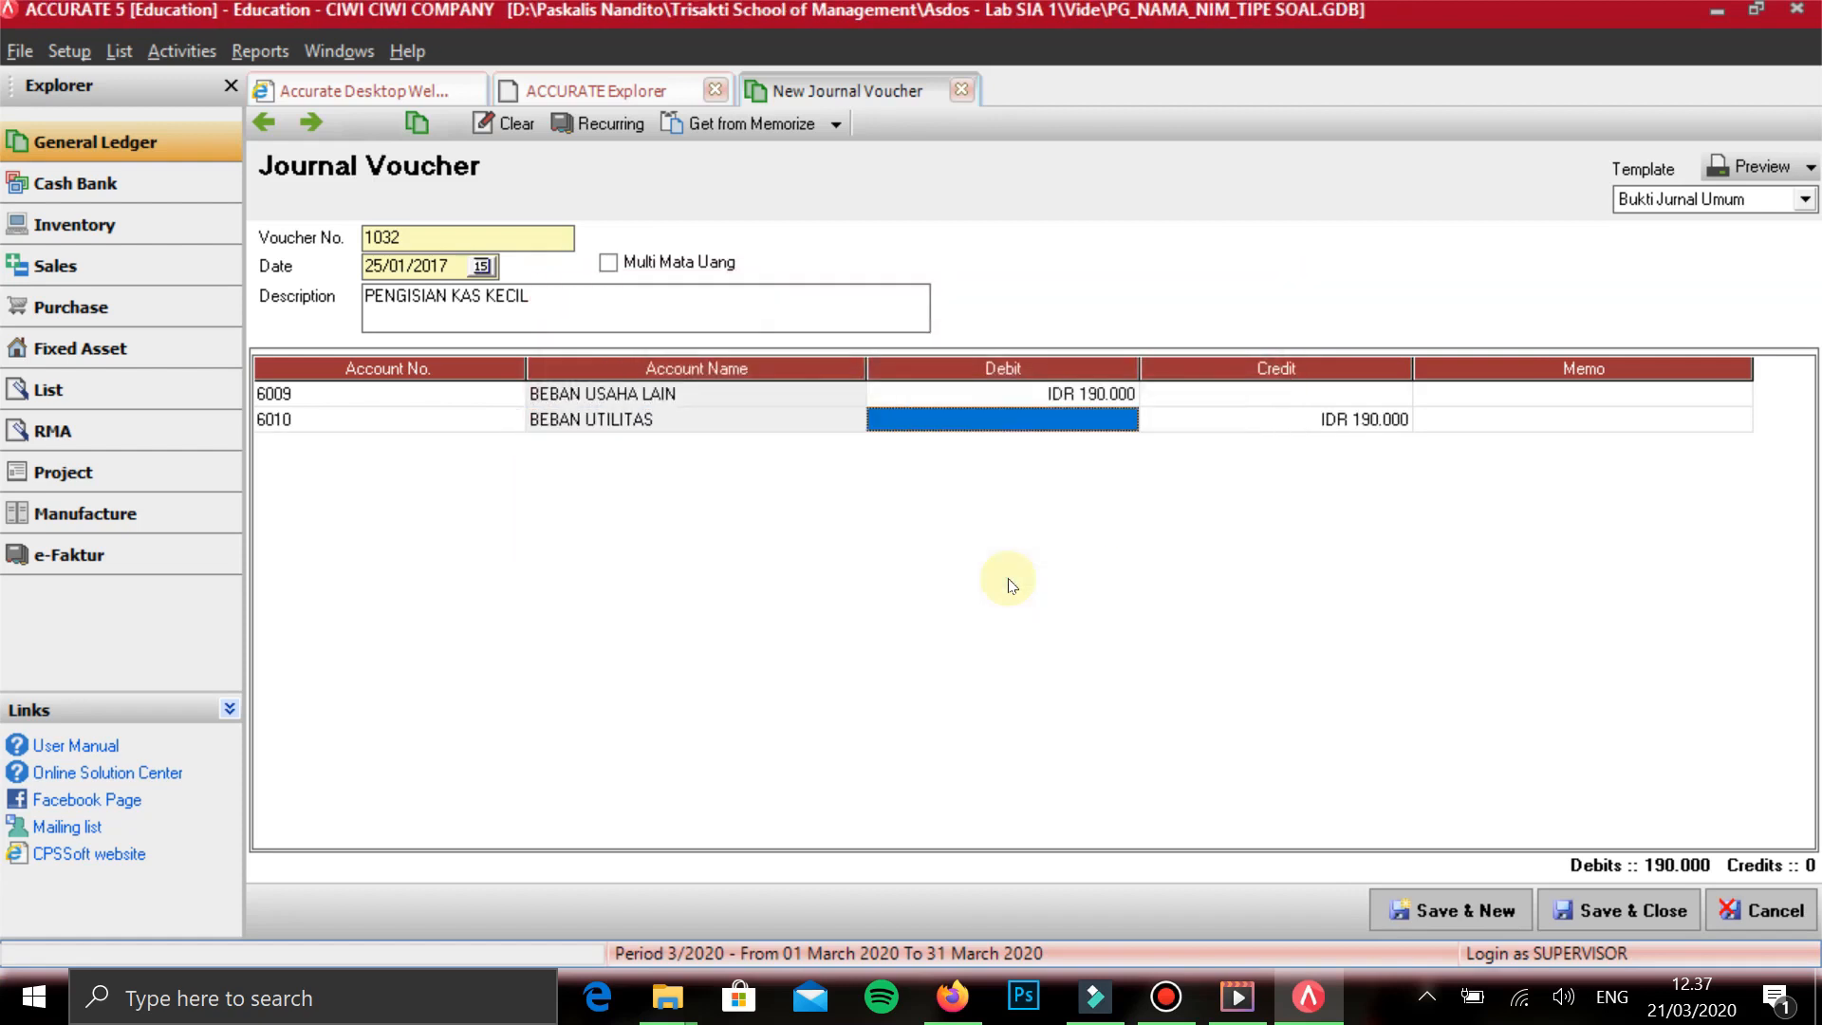
pyautogui.write('280000')
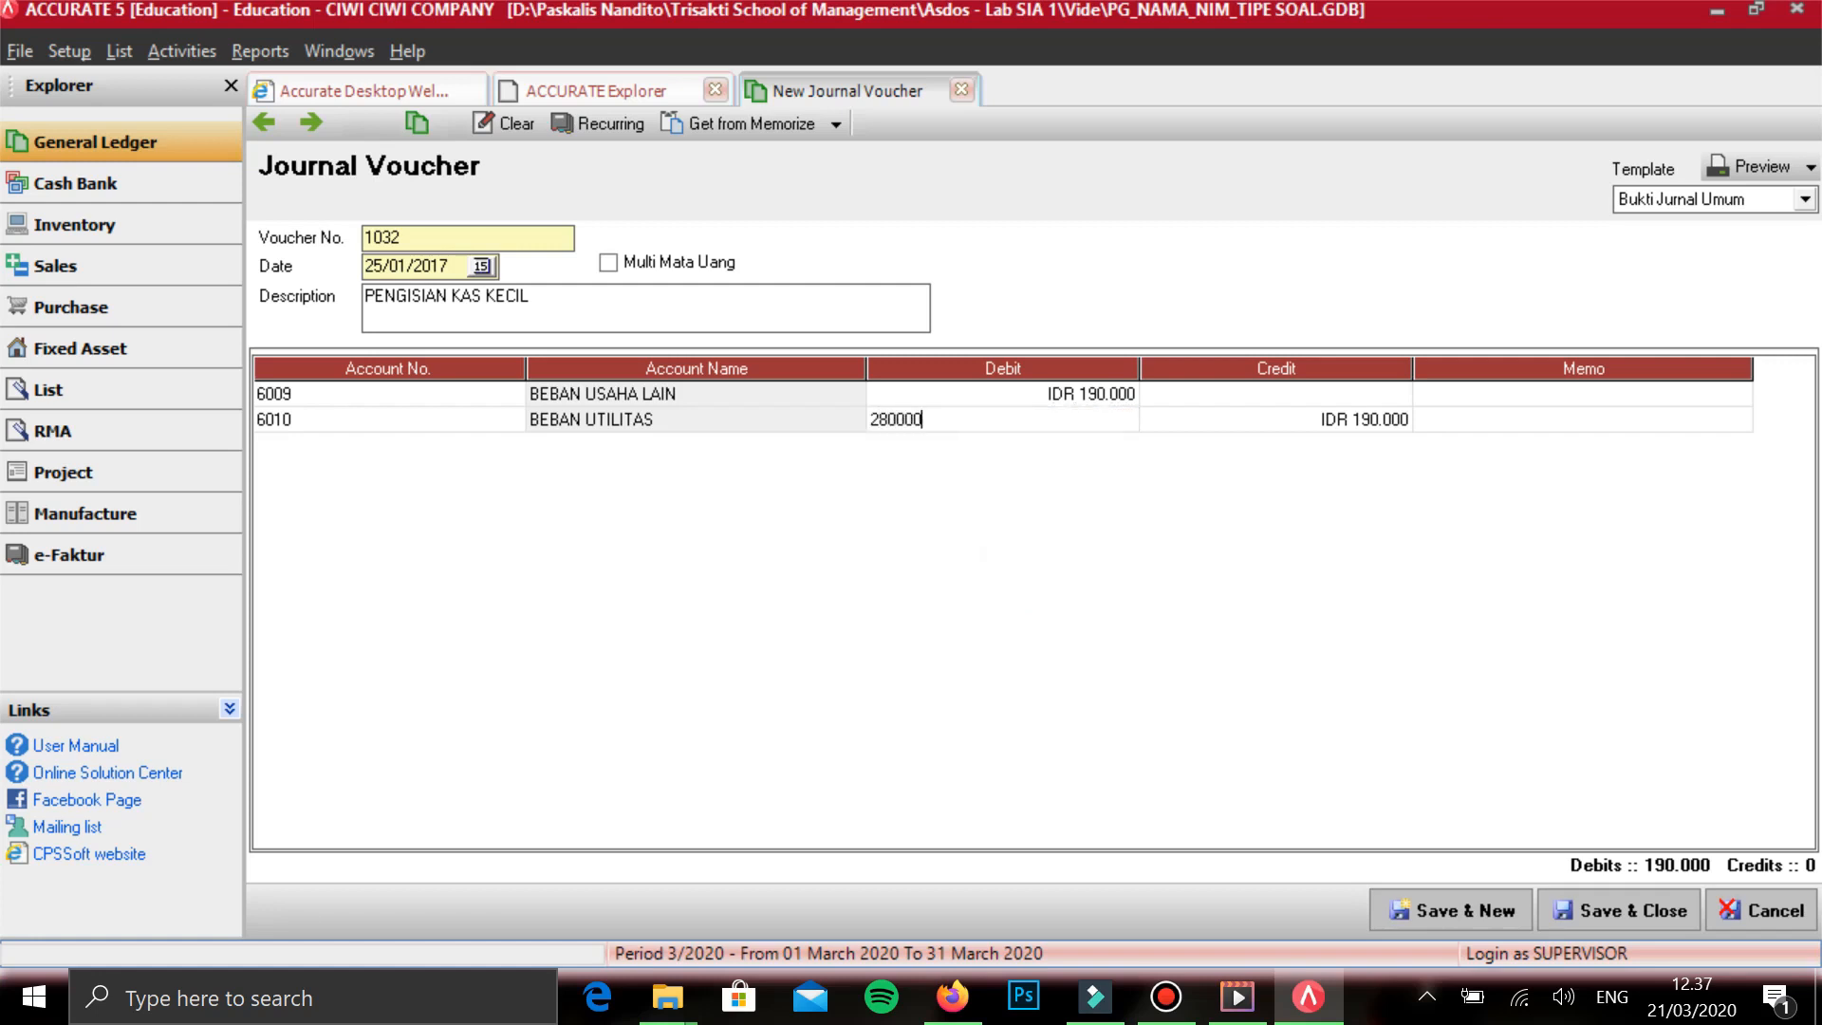
pyautogui.press('Tab')
pyautogui.press('Tab')
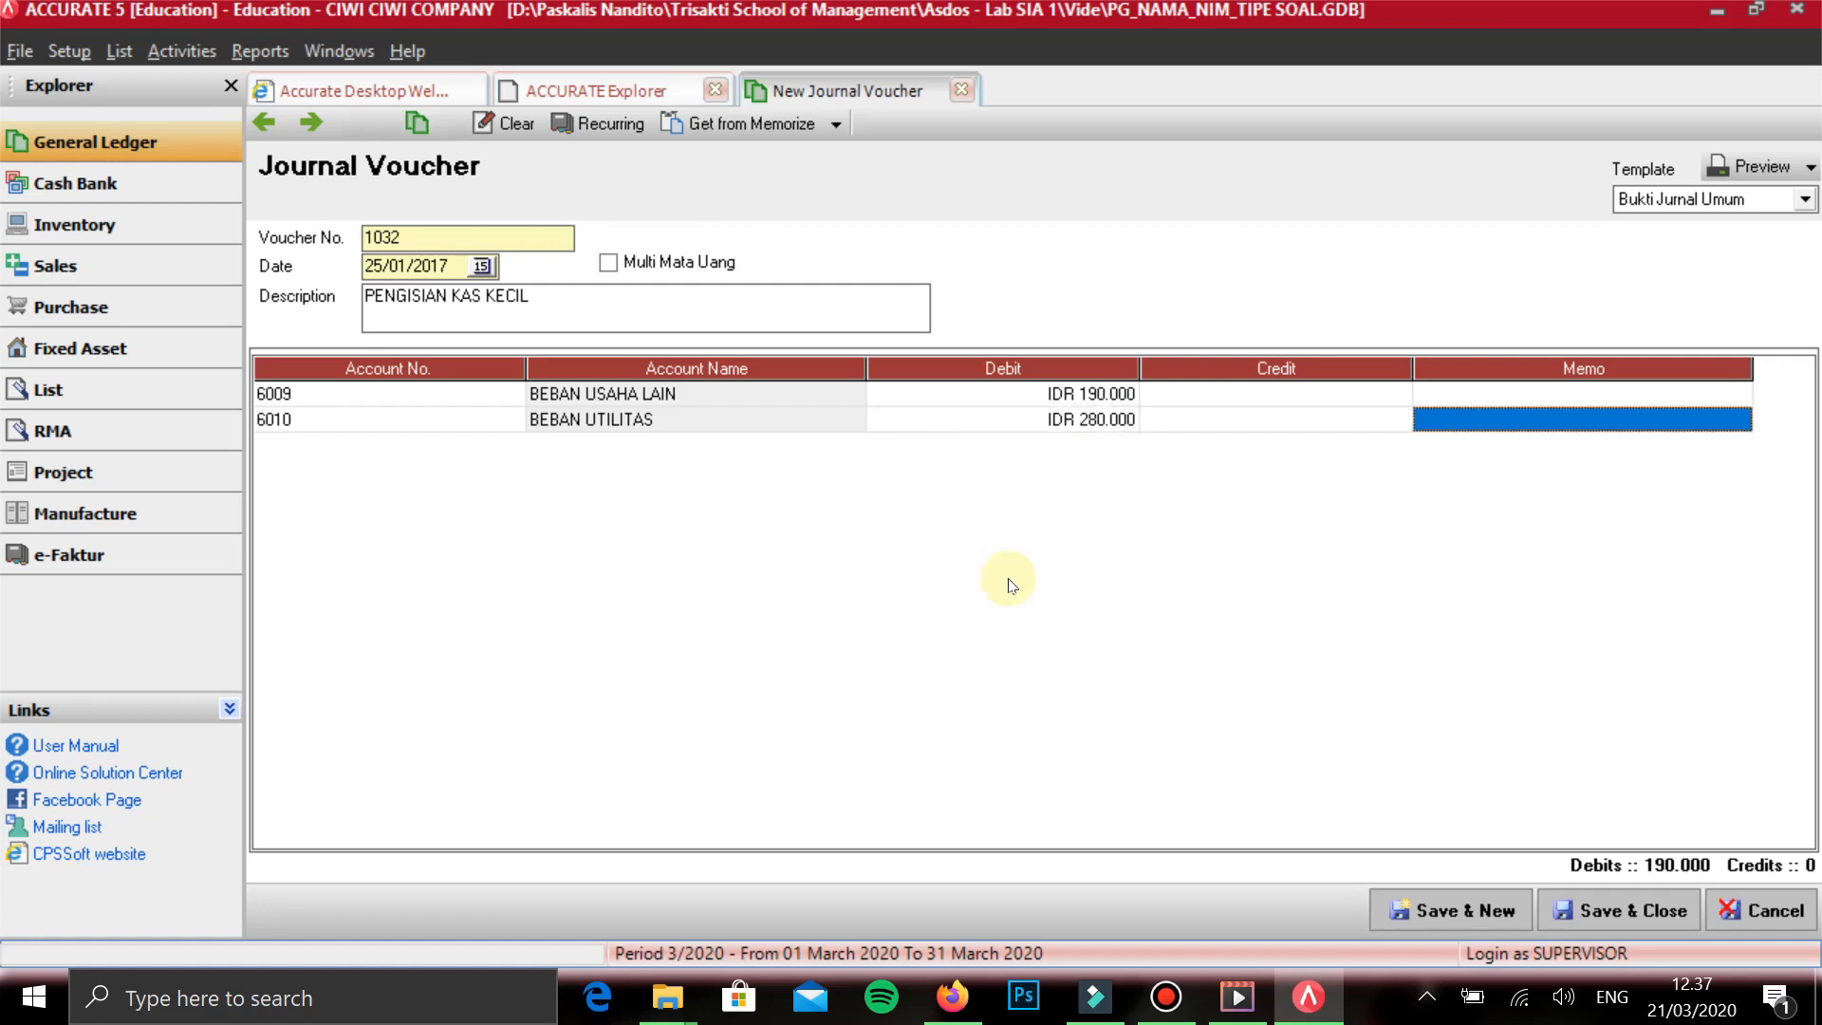
pyautogui.press('Tab')
# - Add KAS DITANGAN on the third line with a credit of 470.000
pyautogui.write('KAS')
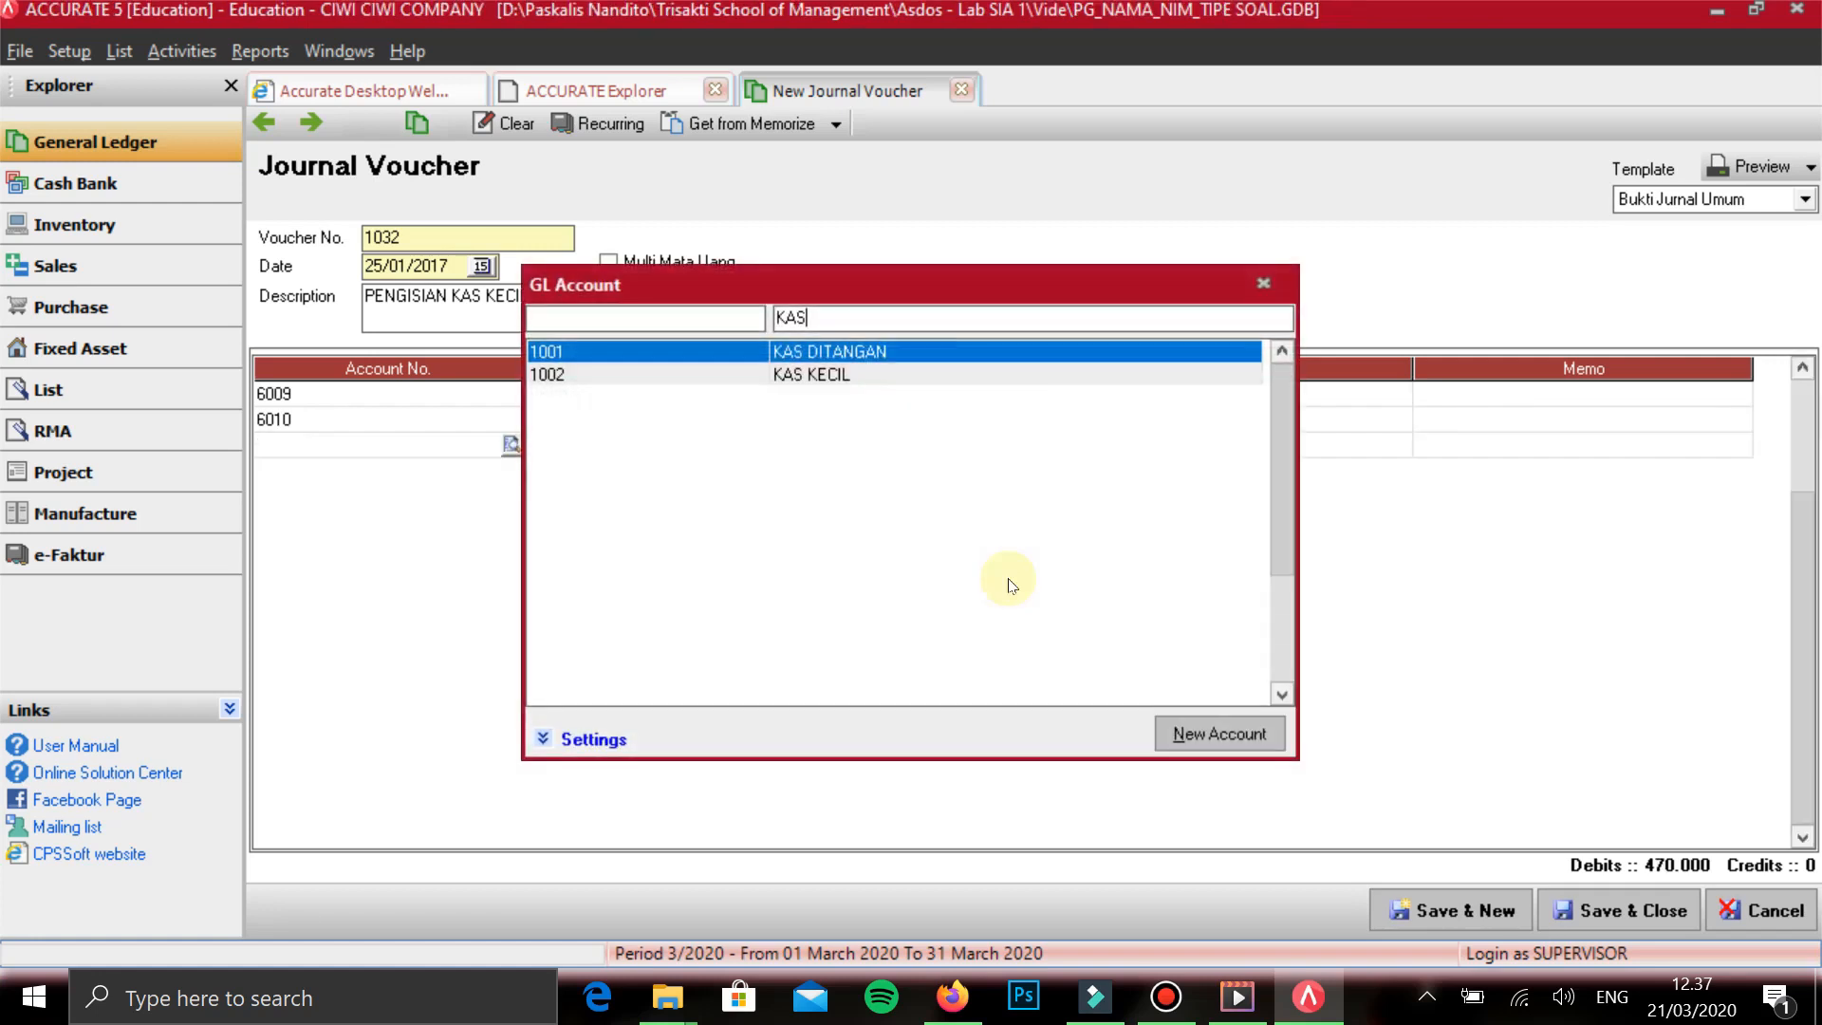
pyautogui.press('Down')
pyautogui.press('Up')
pyautogui.press('Return')
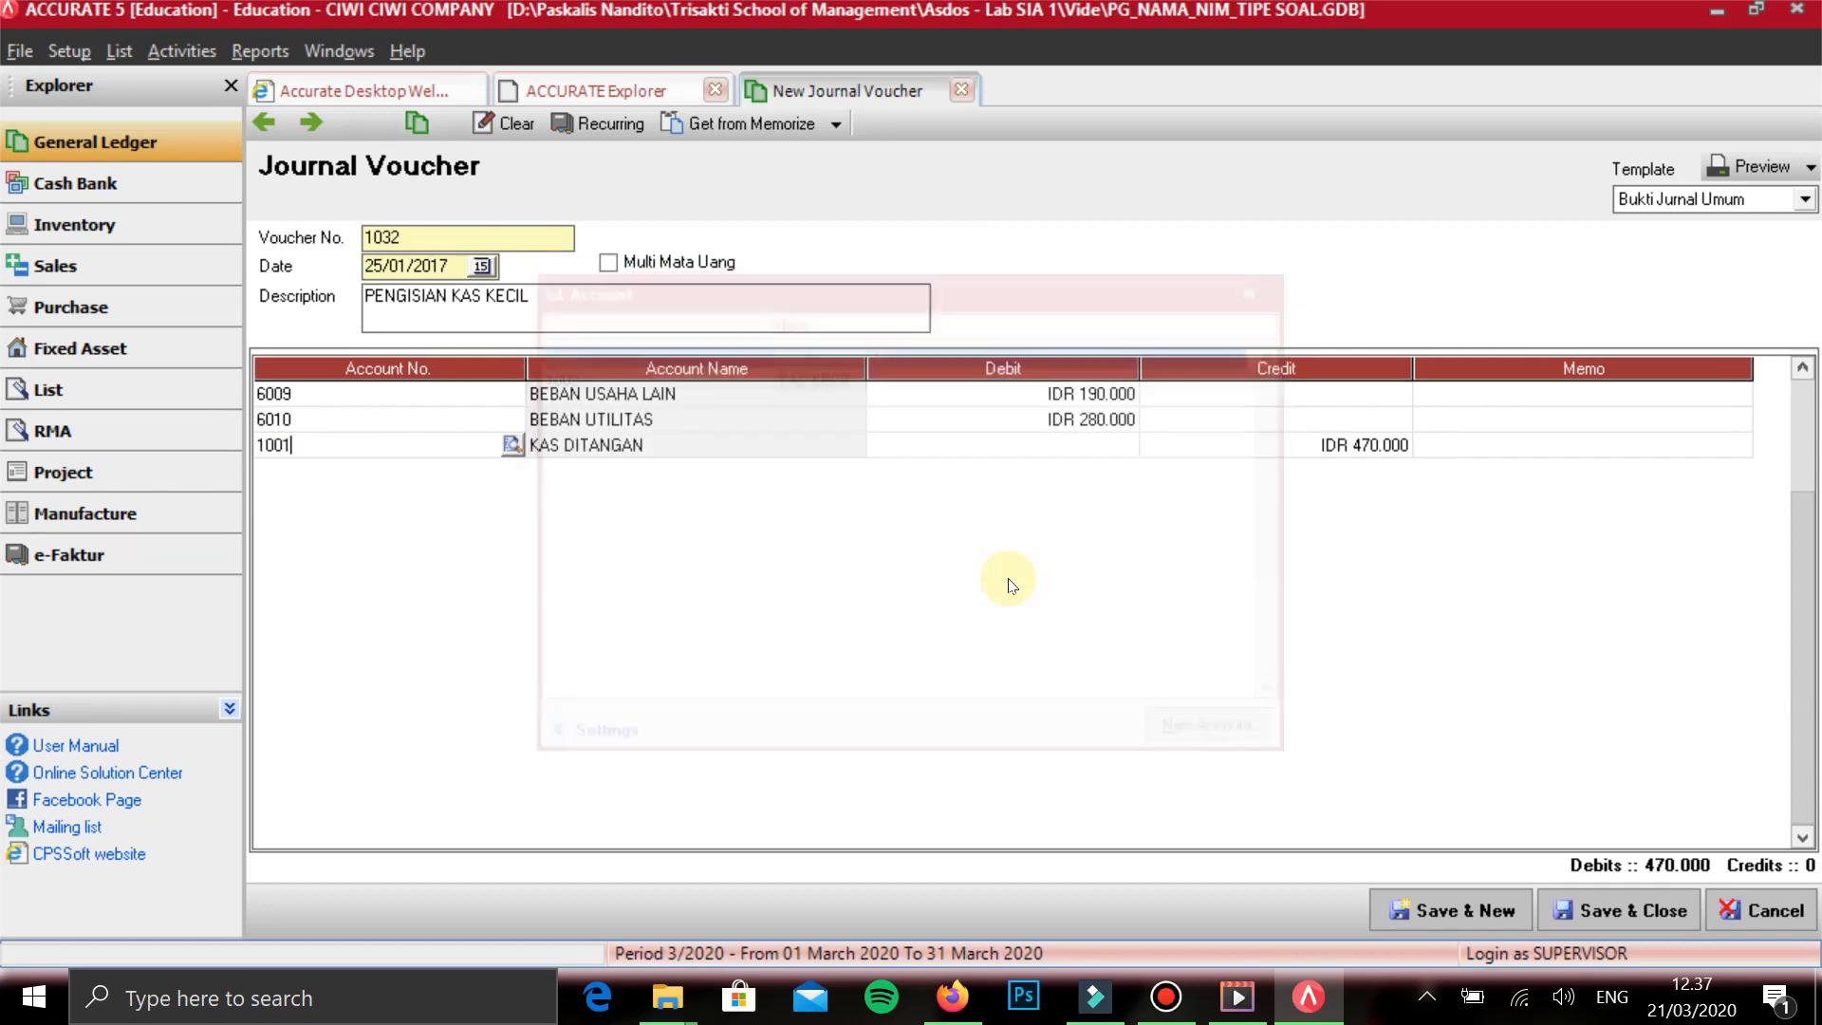
pyautogui.press('Tab')
pyautogui.press('Tab')
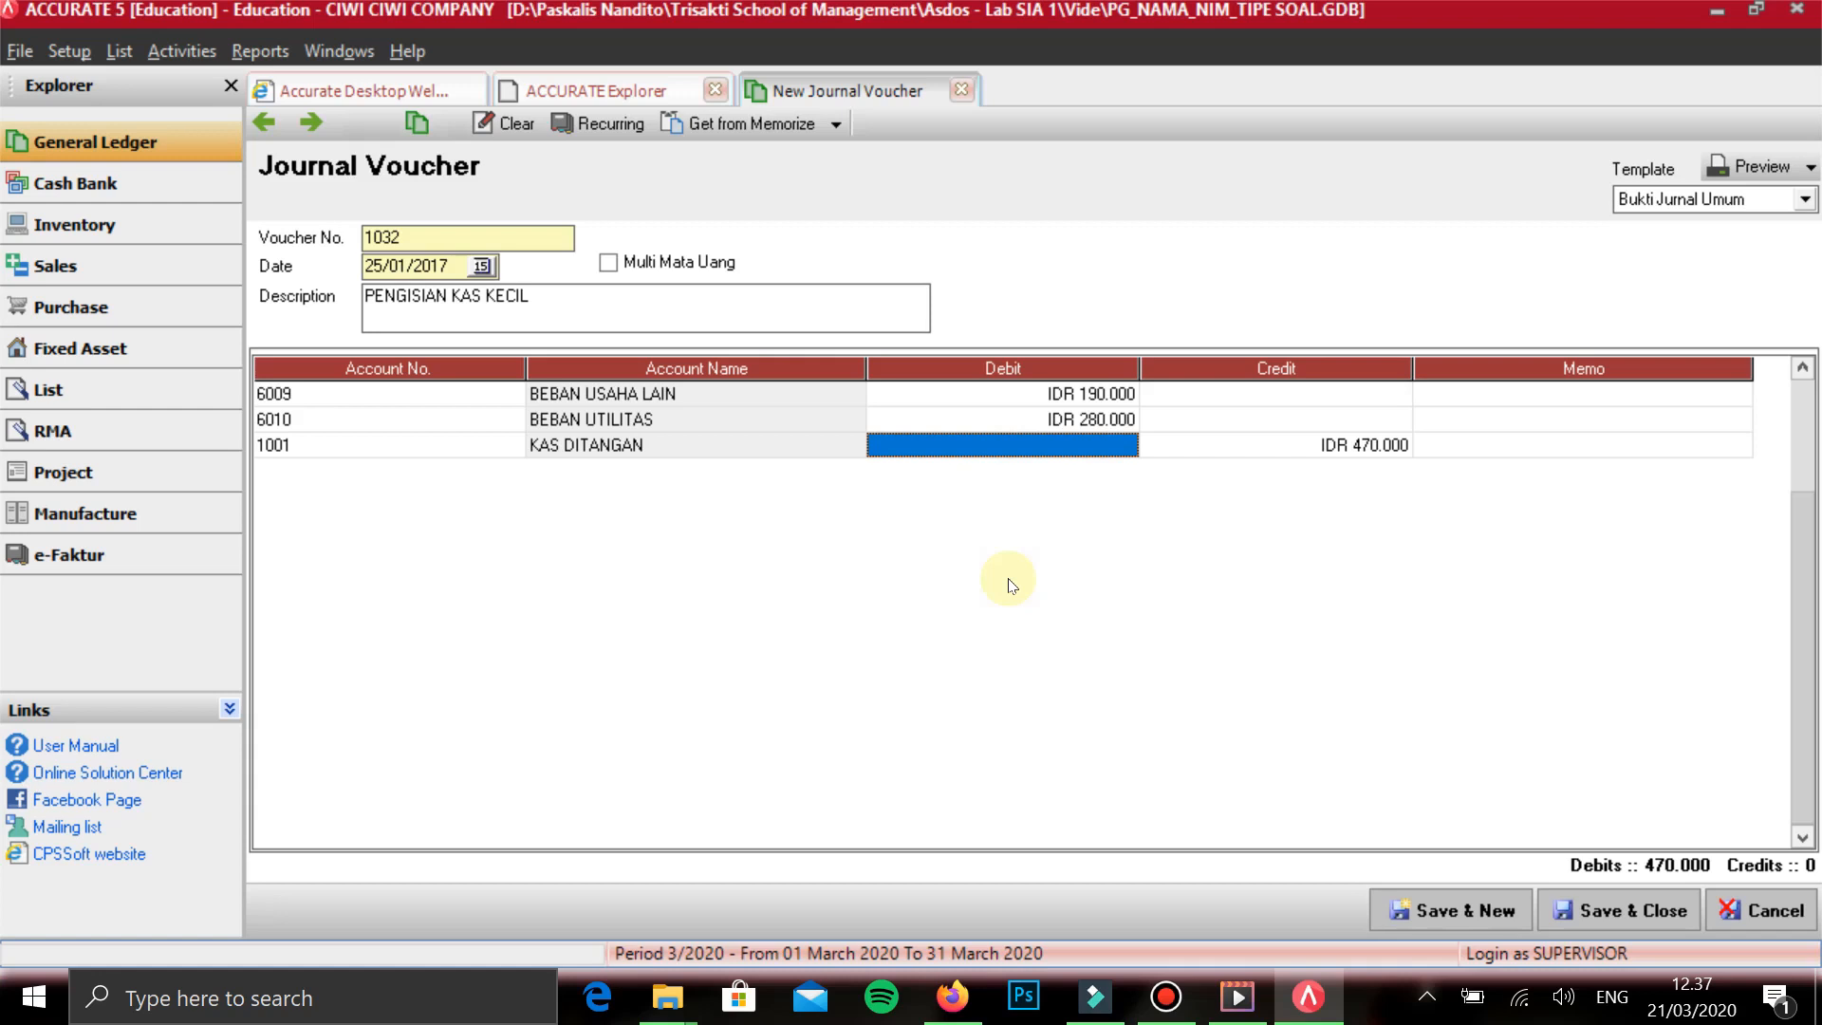
pyautogui.press('Tab')
pyautogui.press('Tab')
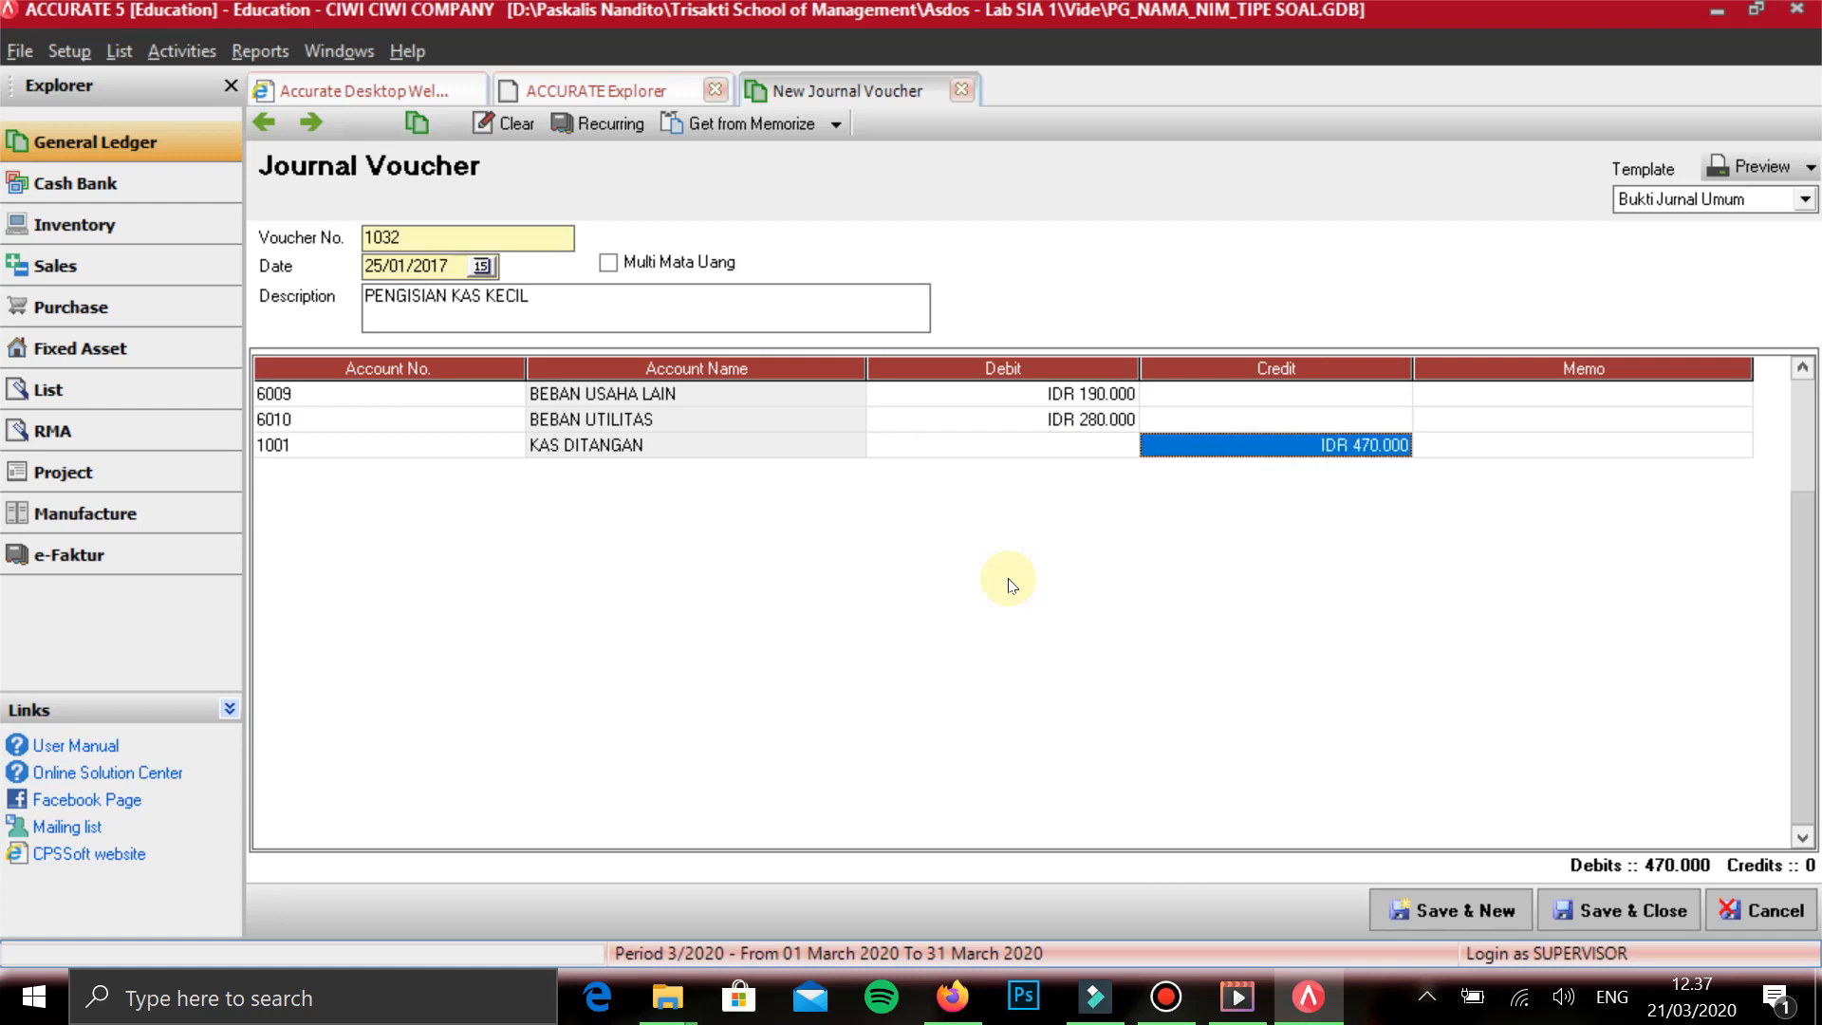
# - Review the accounts and the debit and credit amounts on the three lines of the PENGISIAN KAS KECIL voucher
pyautogui.hotkey('shift', 'Tab')
pyautogui.hotkey('shift', 'Tab')
pyautogui.hotkey('shift', 'Tab')
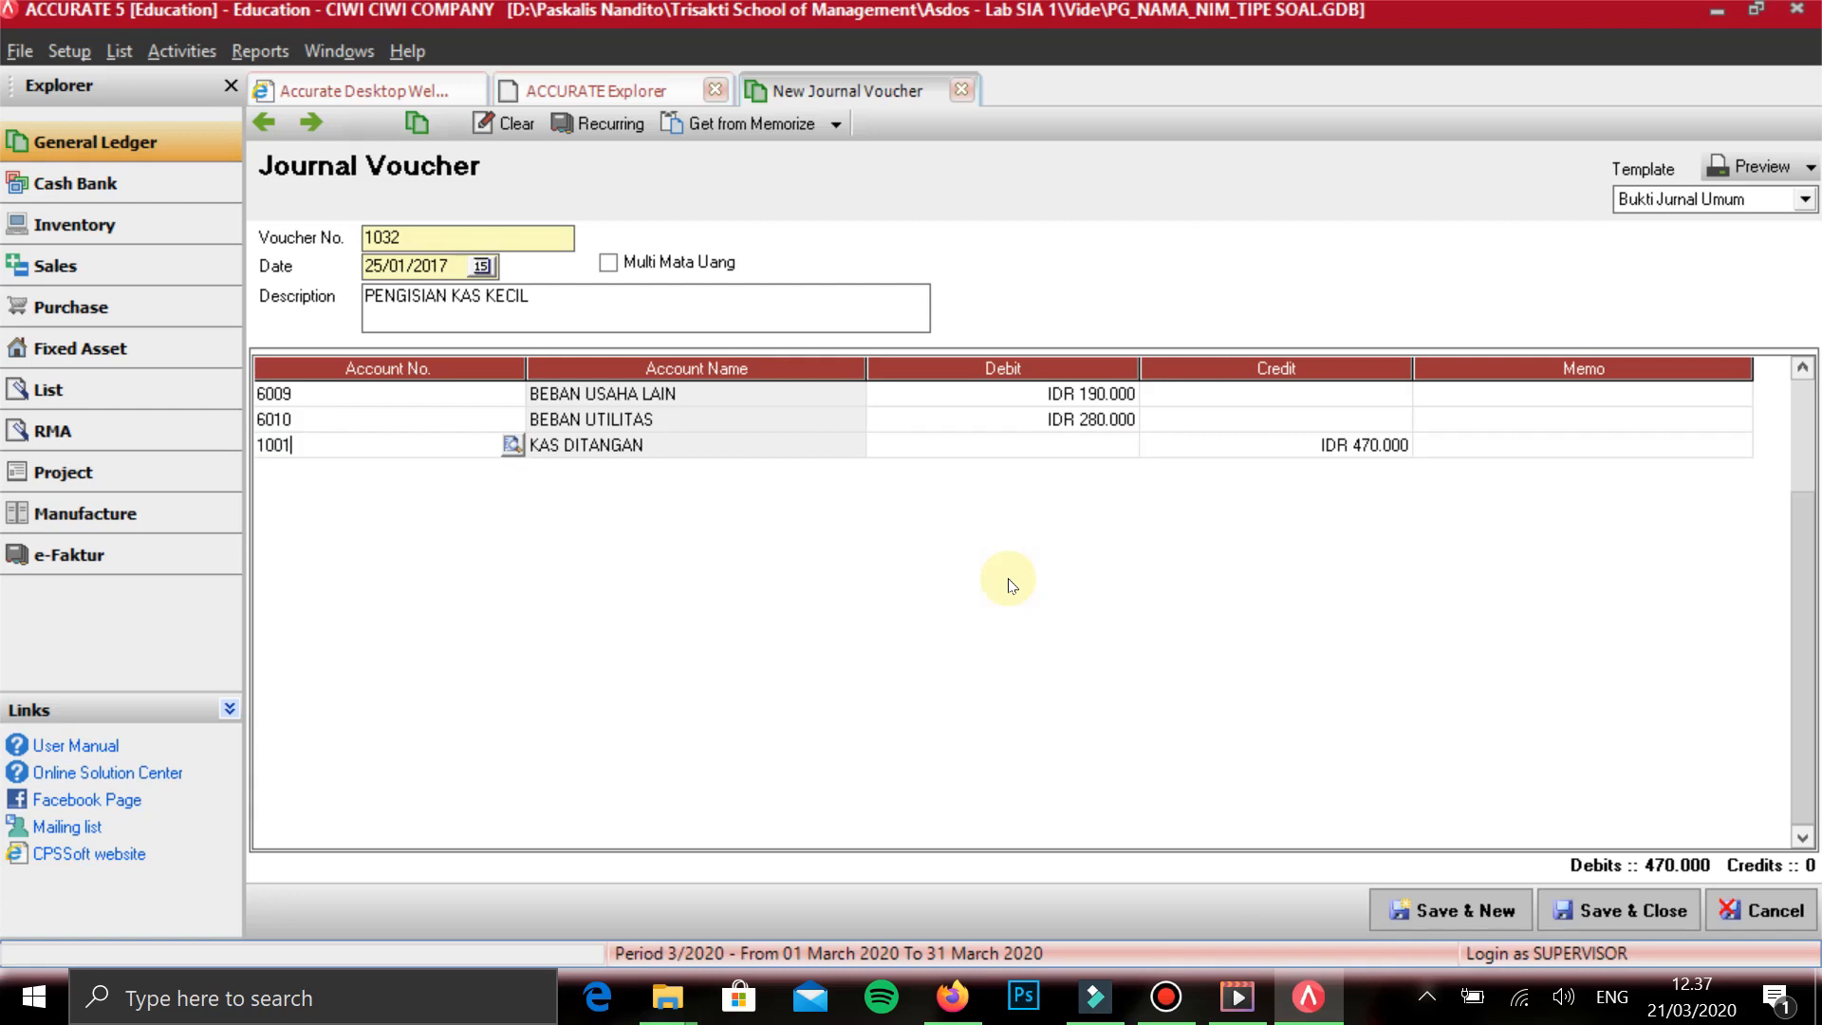
pyautogui.press('Tab')
pyautogui.press('Tab')
pyautogui.press('Up')
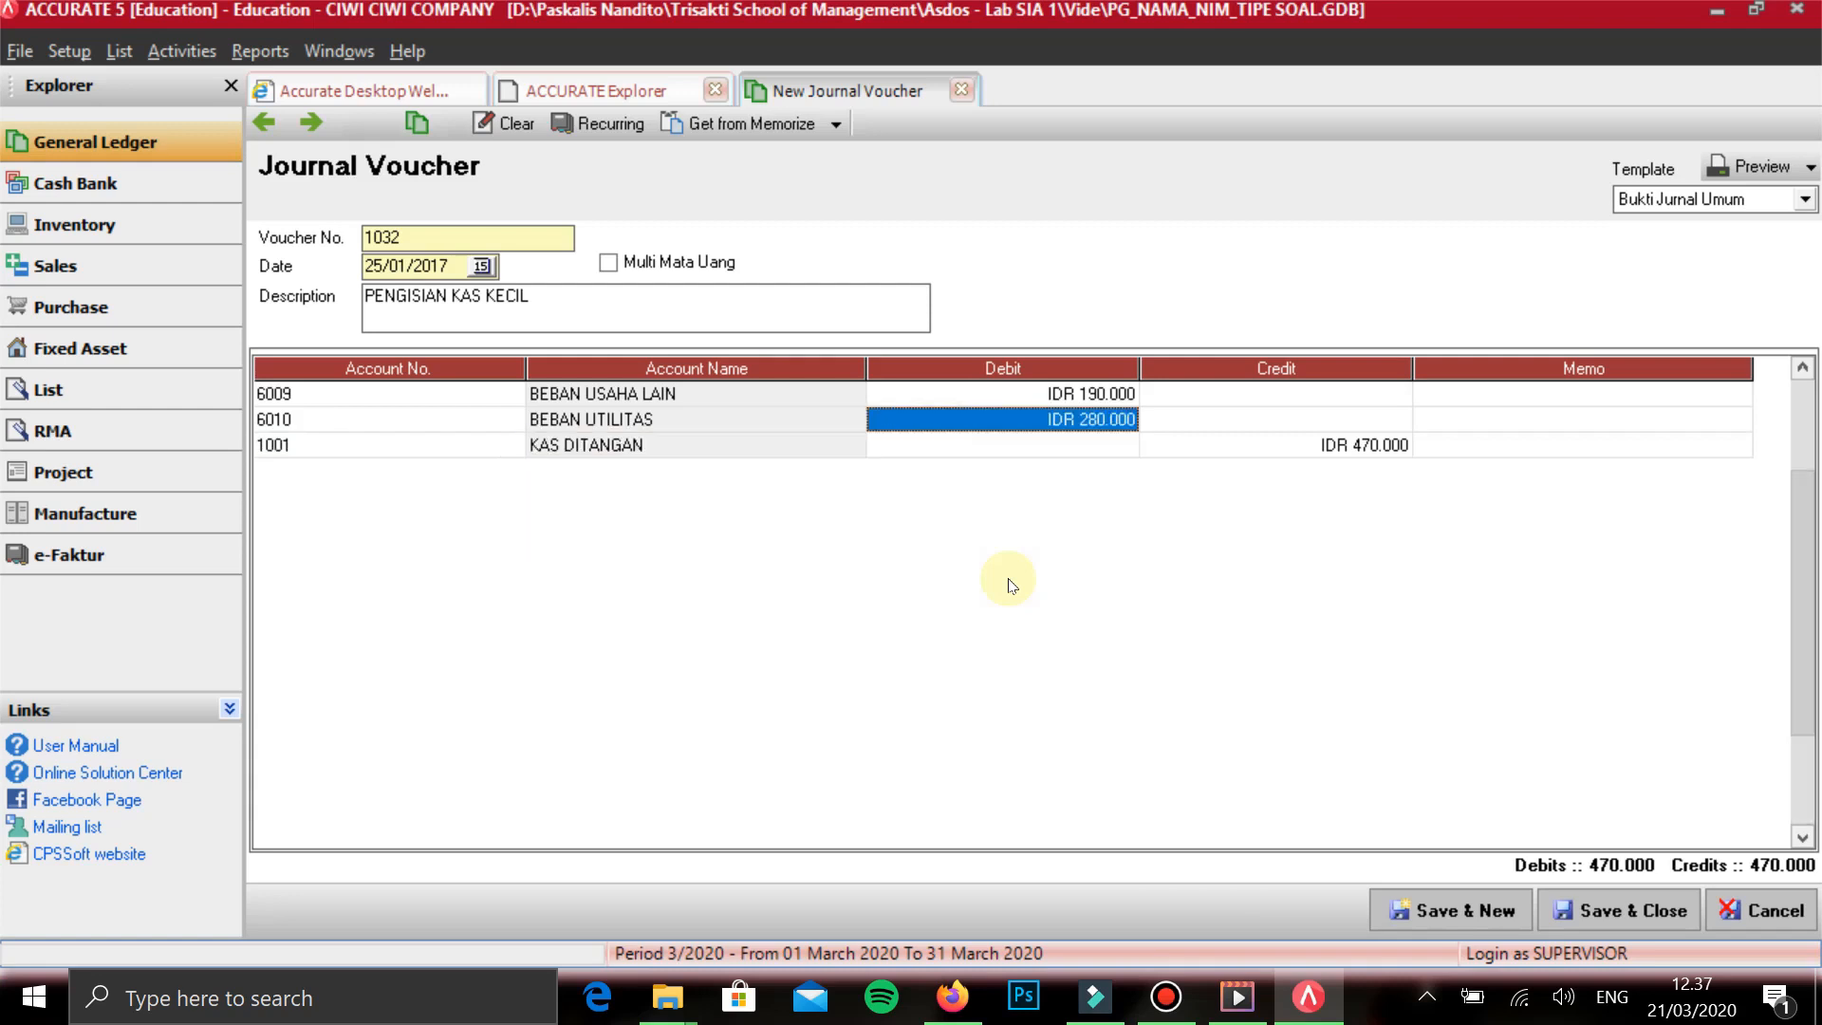
pyautogui.press('Up')
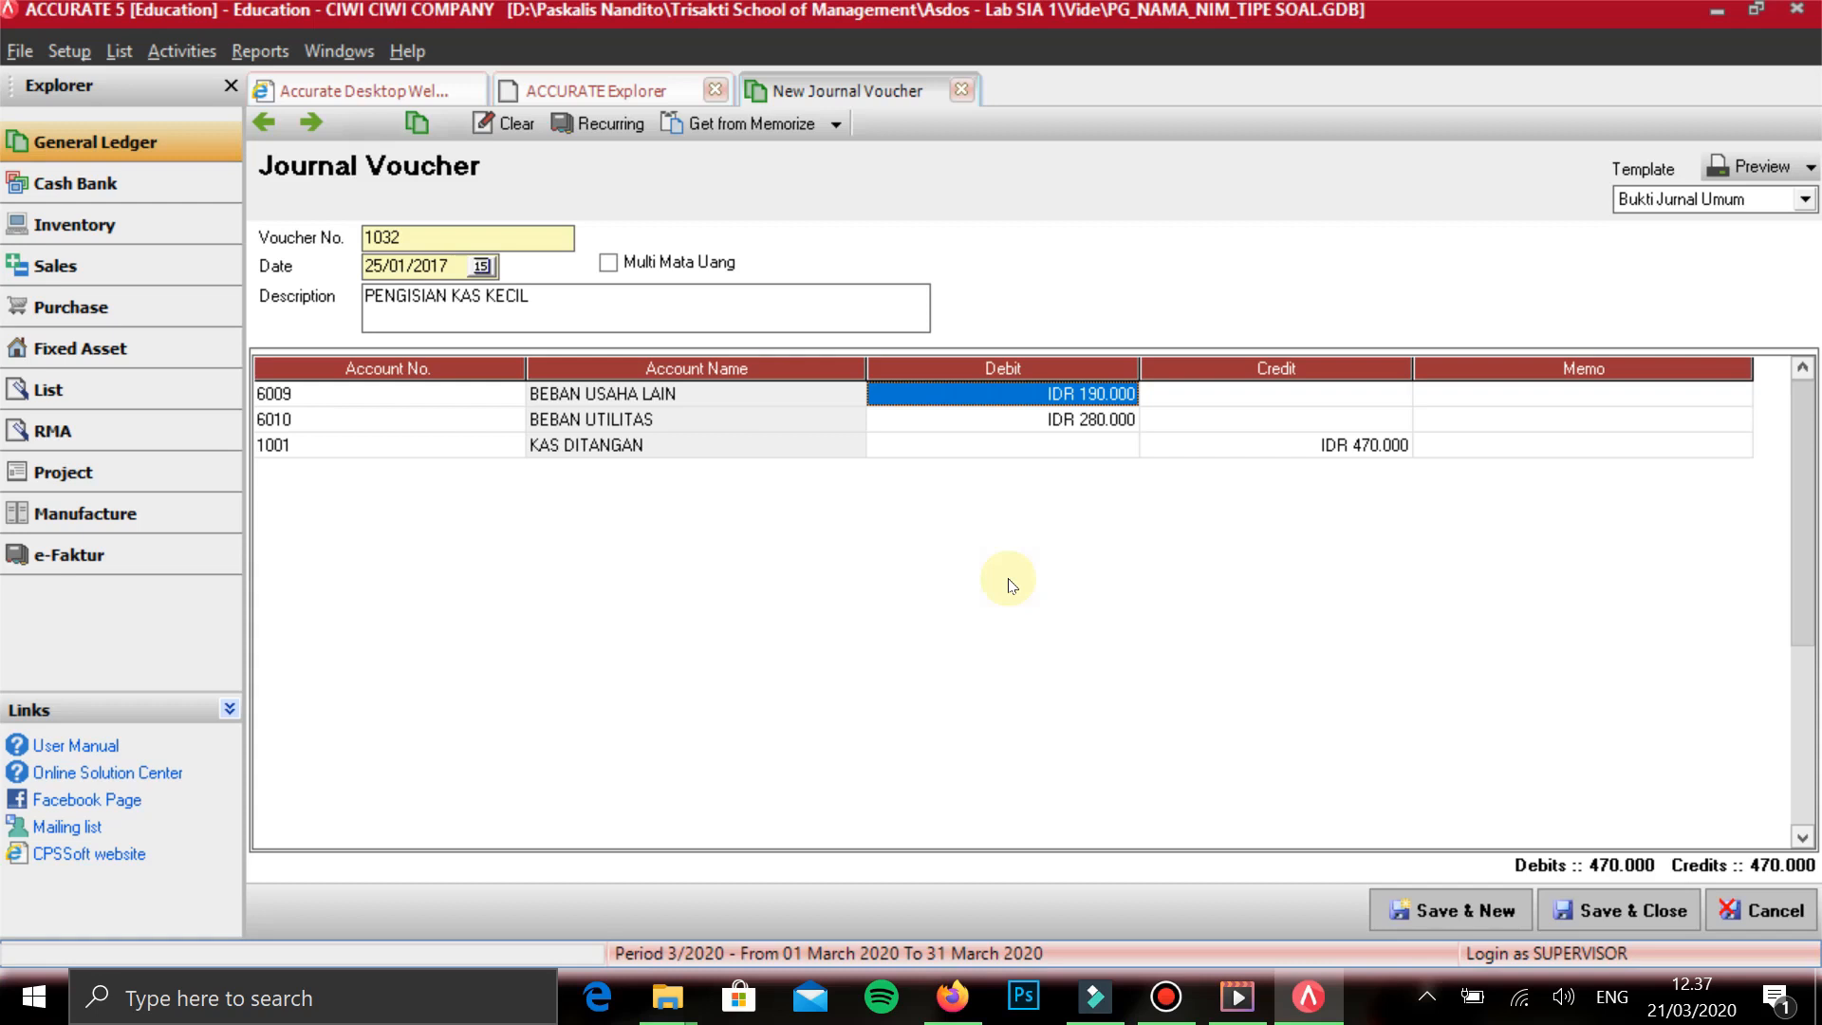
pyautogui.press('Down')
pyautogui.press('Left')
pyautogui.press('Left')
pyautogui.press('Down')
pyautogui.press('Right')
pyautogui.press('Right')
pyautogui.press('Left')
pyautogui.press('Left')
pyautogui.press('Right')
pyautogui.press('Right')
pyautogui.press('Right')
pyautogui.press('Right')
pyautogui.press('Left')
pyautogui.press('Left')
pyautogui.press('Up')
pyautogui.press('Right')
pyautogui.press('Down')
pyautogui.press('Up')
pyautogui.press('Left')
pyautogui.press('Down')
pyautogui.press('Left')
pyautogui.press('Left')
pyautogui.press('Right')
pyautogui.press('Right')
pyautogui.press('Right')
pyautogui.press('Right')
pyautogui.press('Right')
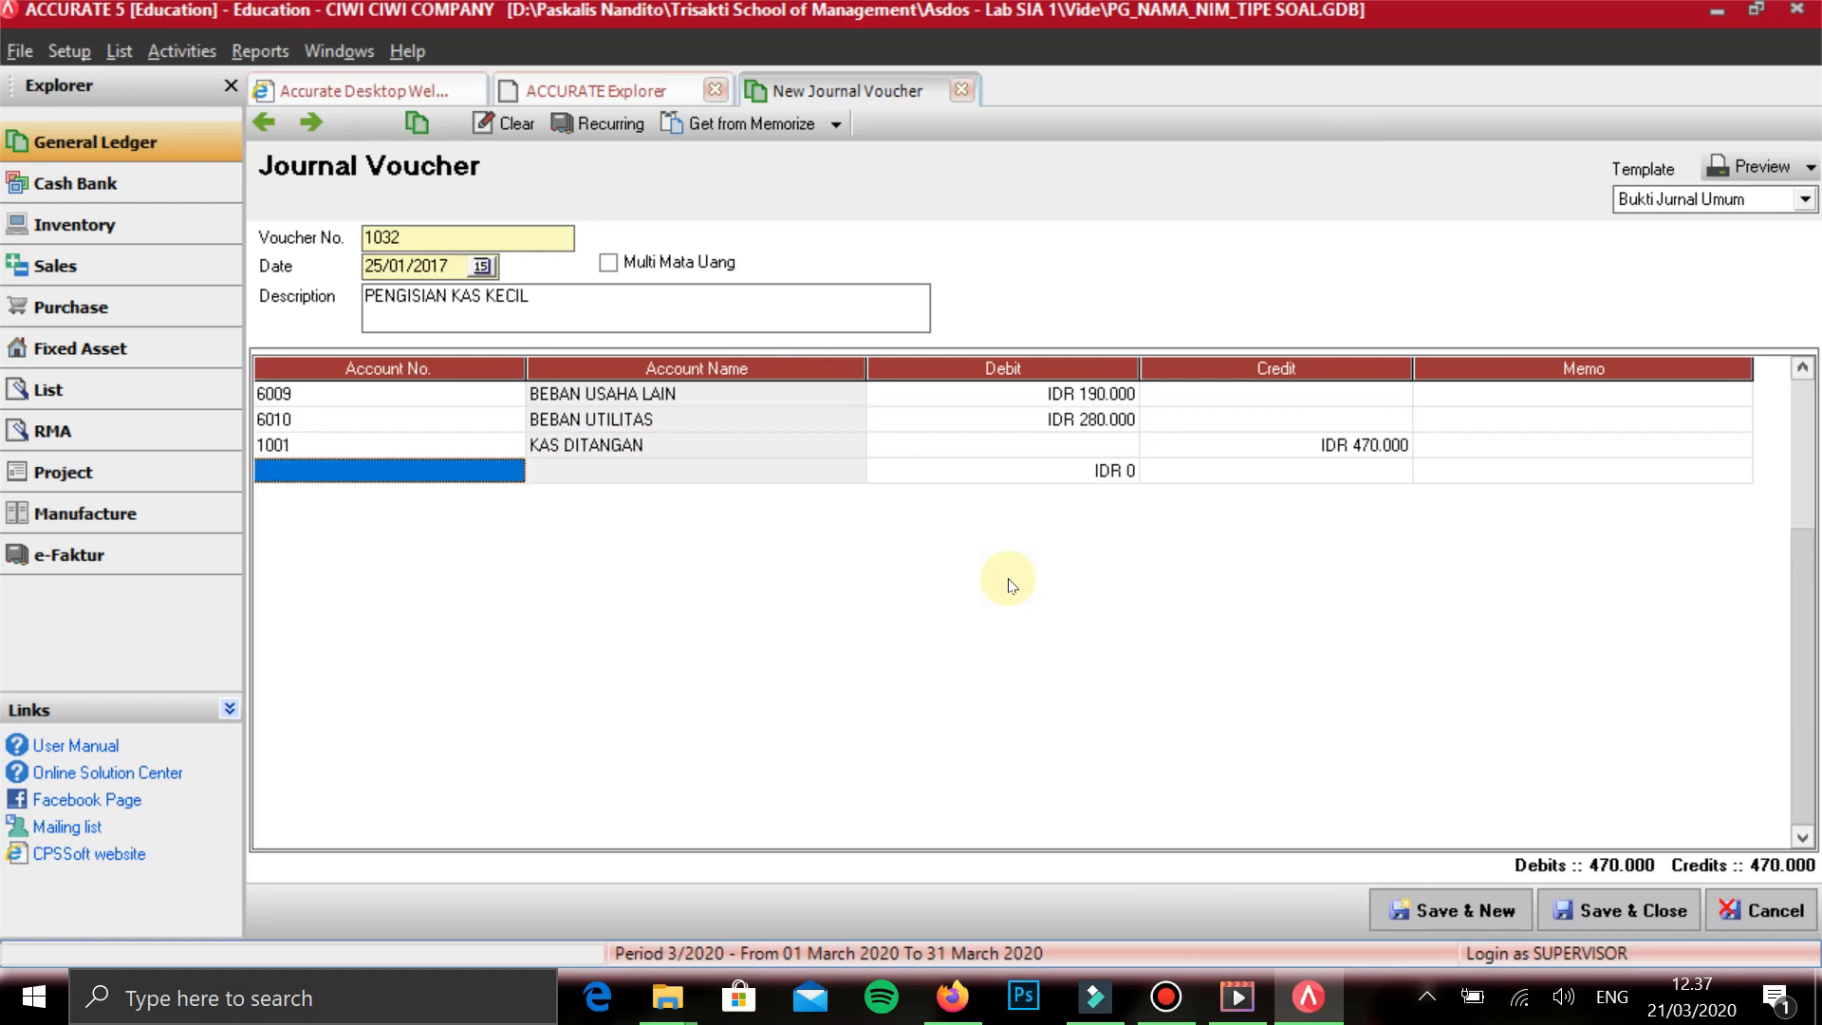
# - Save the PENGISIAN KAS KECIL voucher without an extra blank line and start a new one
pyautogui.press('Up')
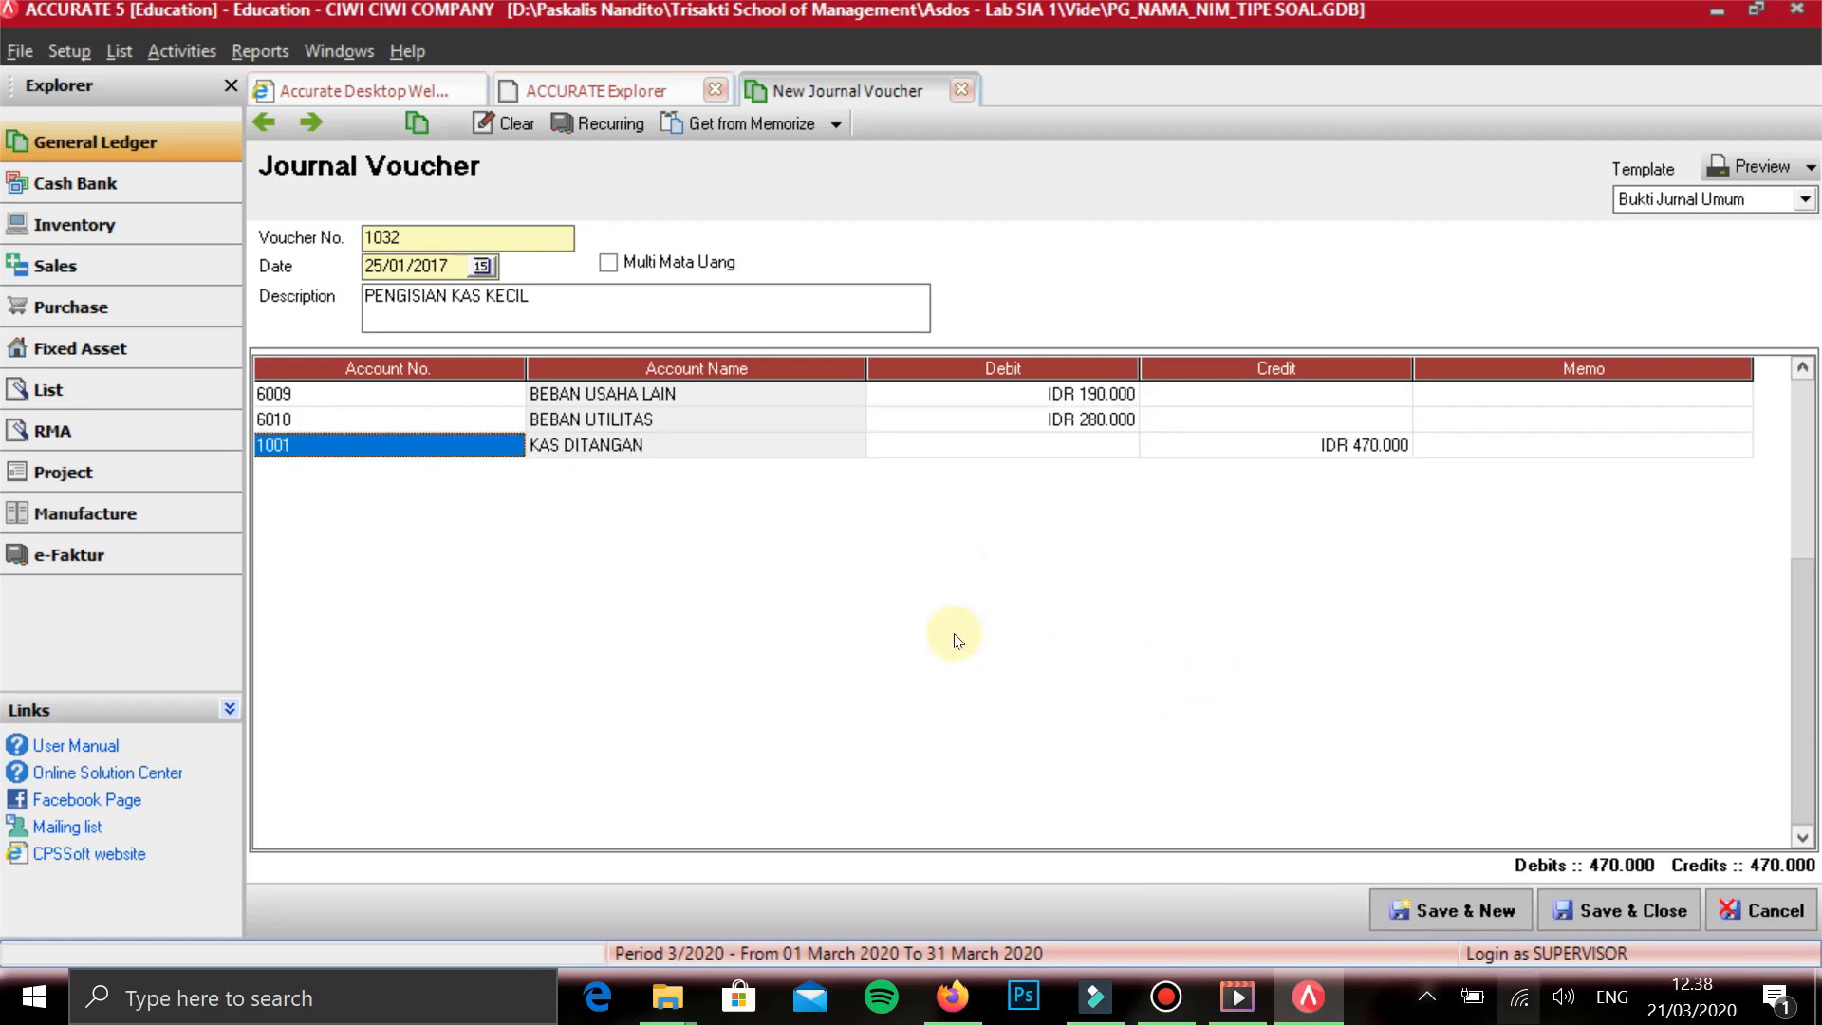
pyautogui.hotkey('ctrl', 's')
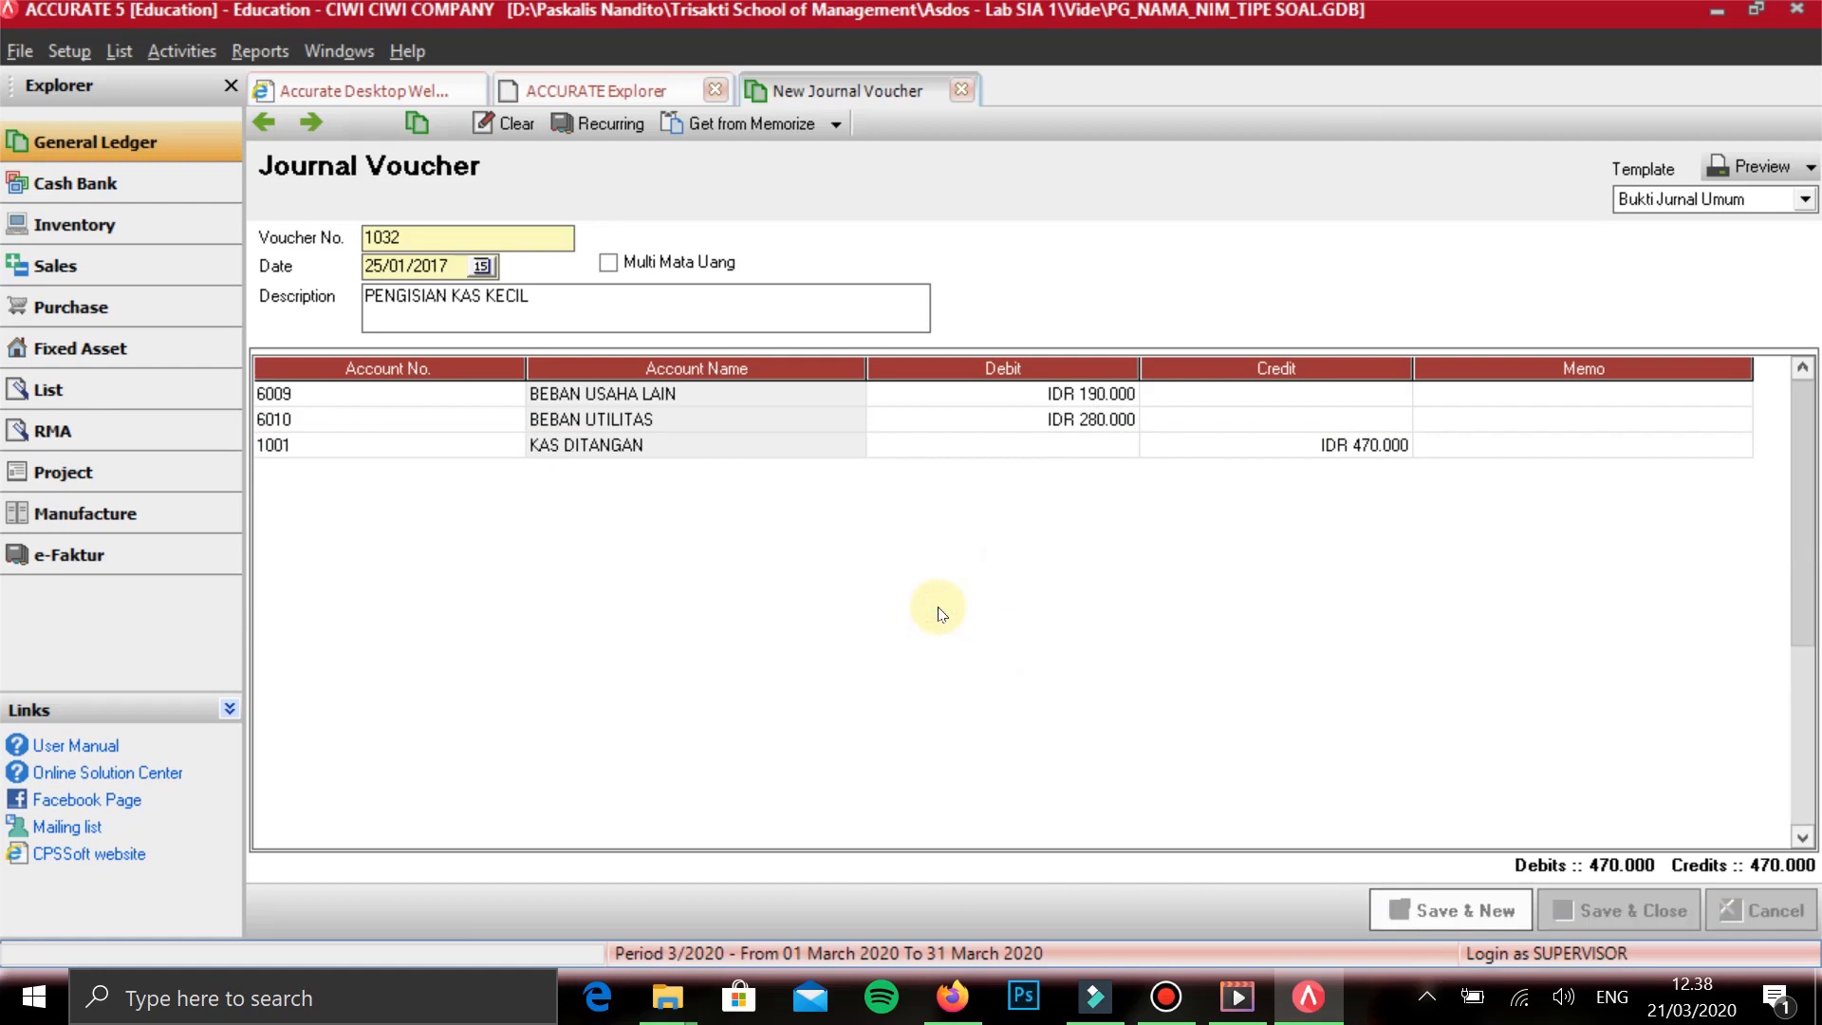
# - Date the new journal voucher 27/01/2017 and describe it as BAYAR GAJI
pyautogui.write('27/01/2')
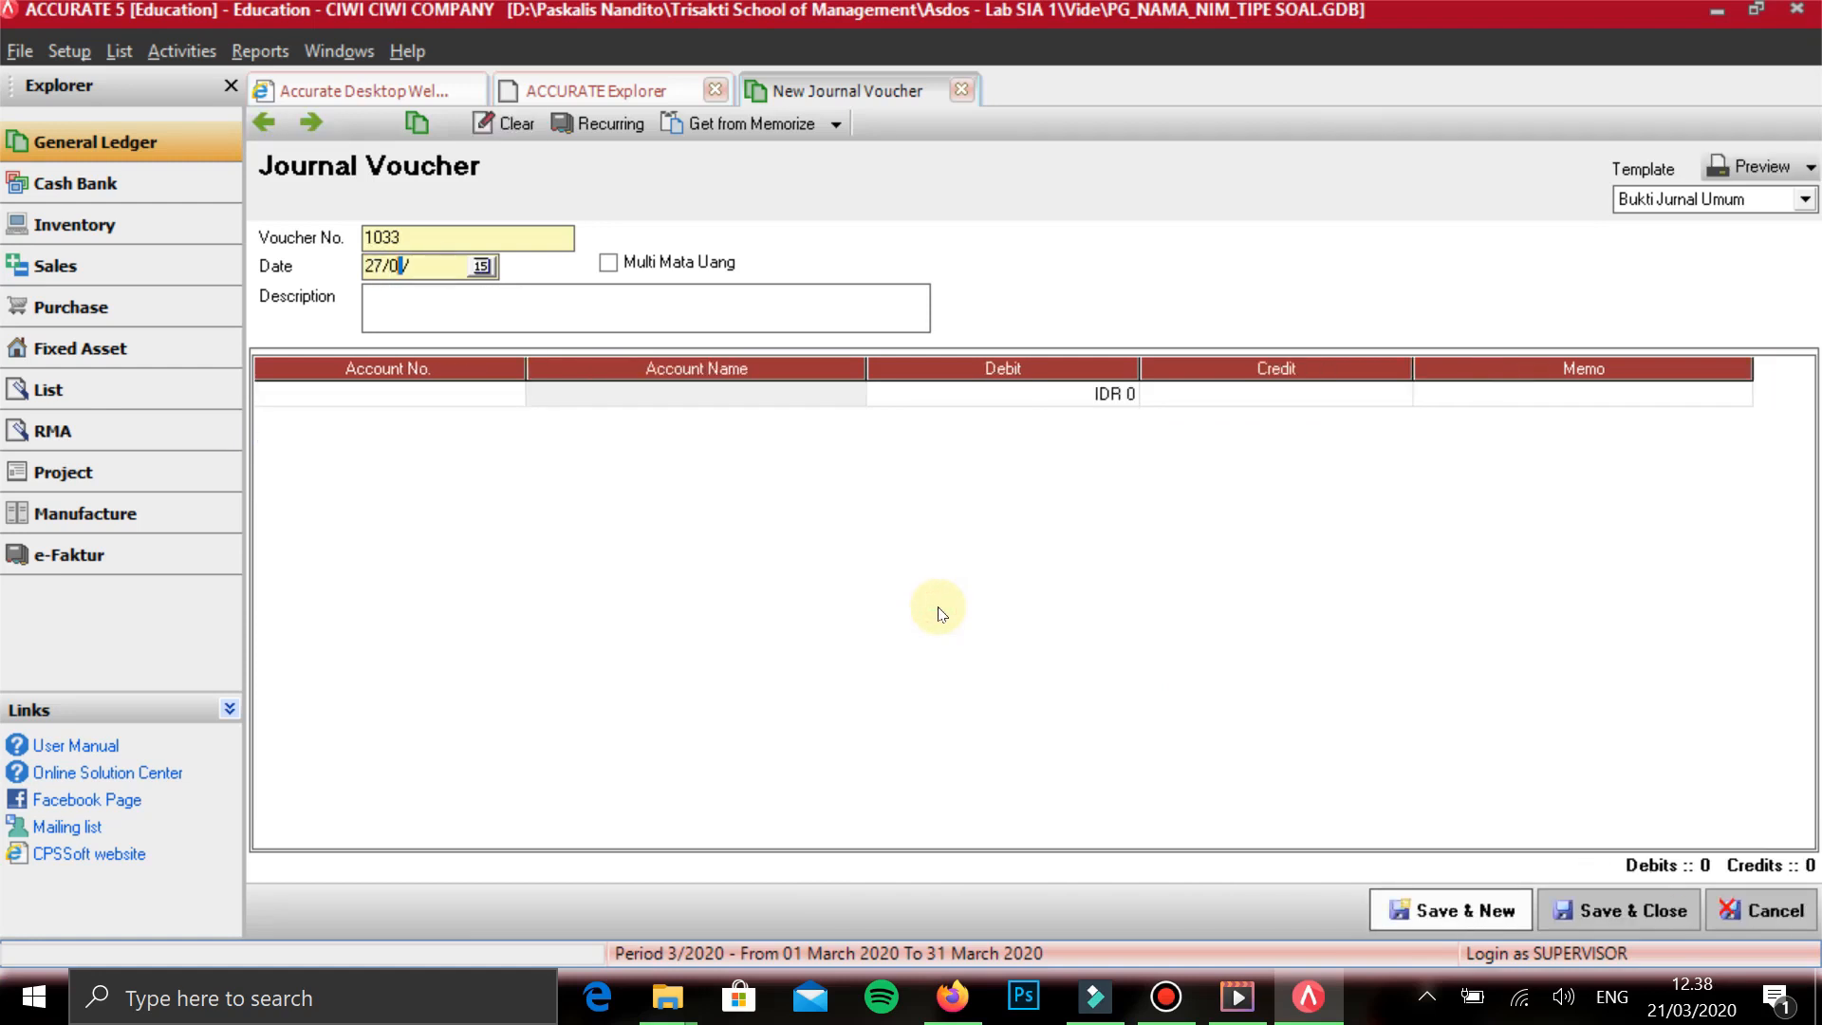
pyautogui.write('017')
pyautogui.press('Tab')
pyautogui.press('Tab')
pyautogui.write('BAYAR GAJI')
pyautogui.press('Tab')
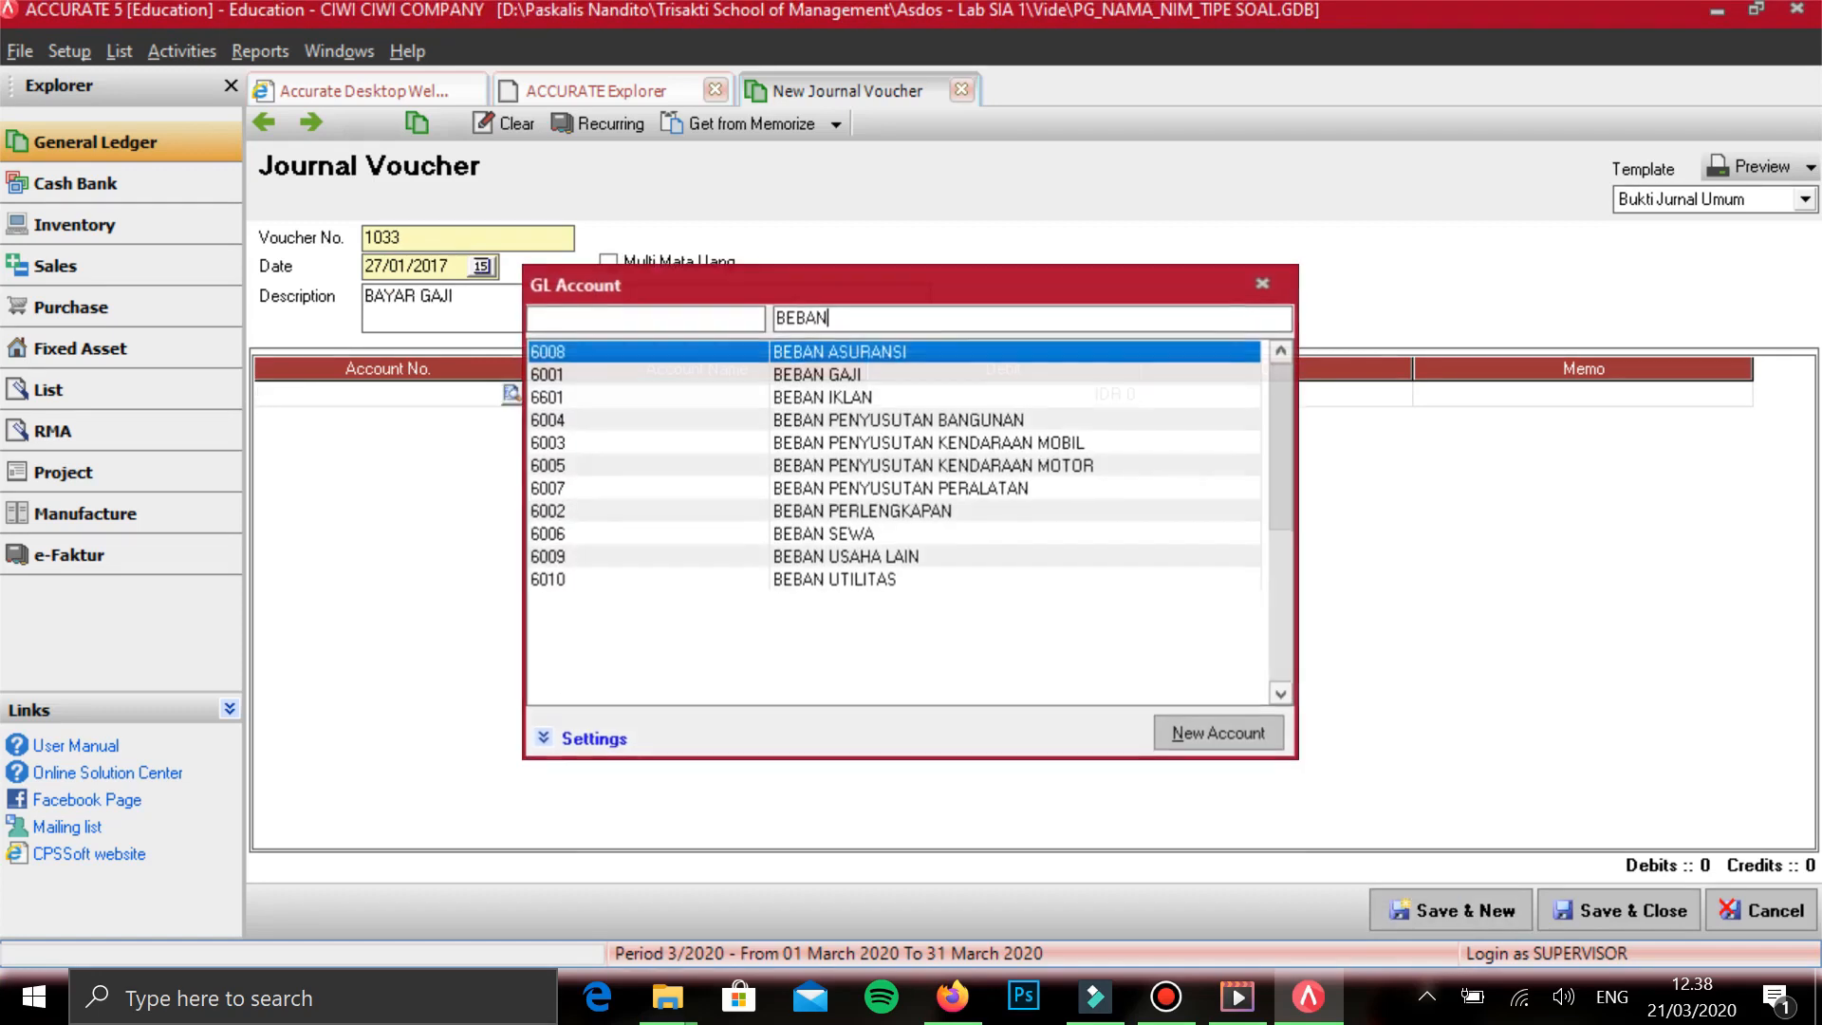
# - Add BEBAN GAJI on the first line with a debit of 8.250.000 and start a second line
pyautogui.press('Down')
pyautogui.press('Return')
pyautogui.press('Tab')
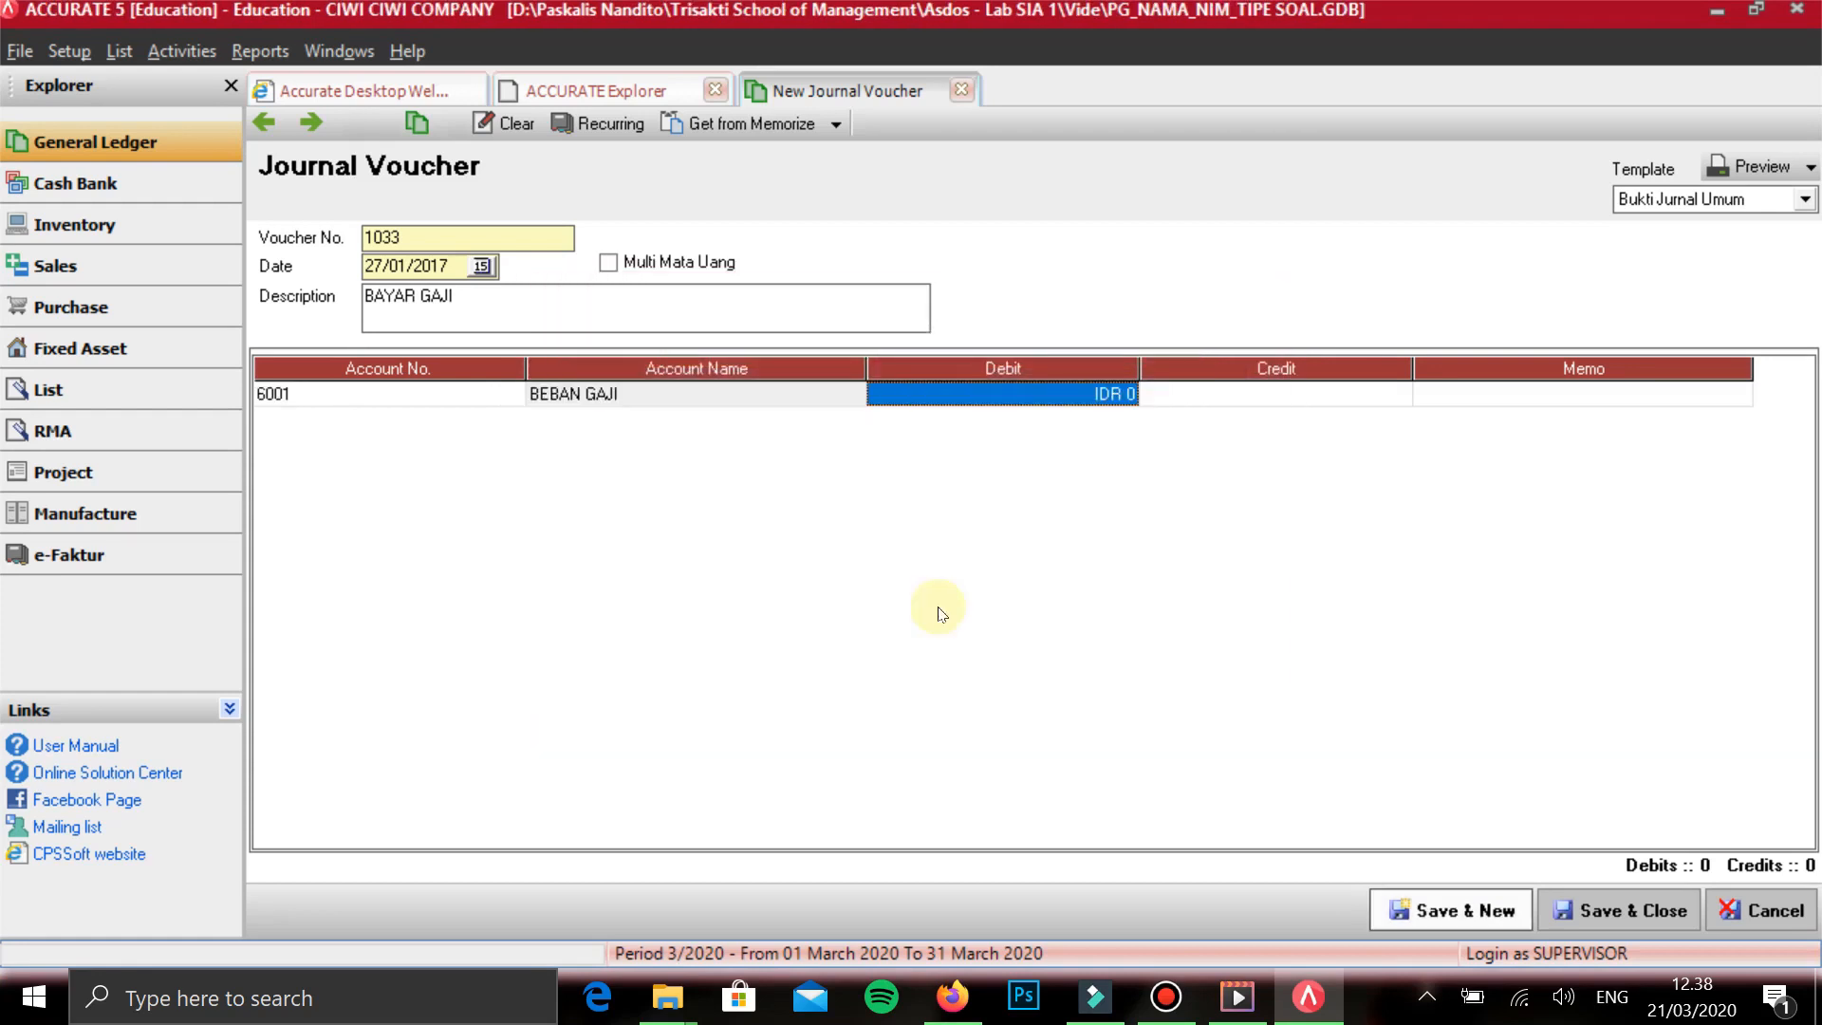
pyautogui.write('8250000')
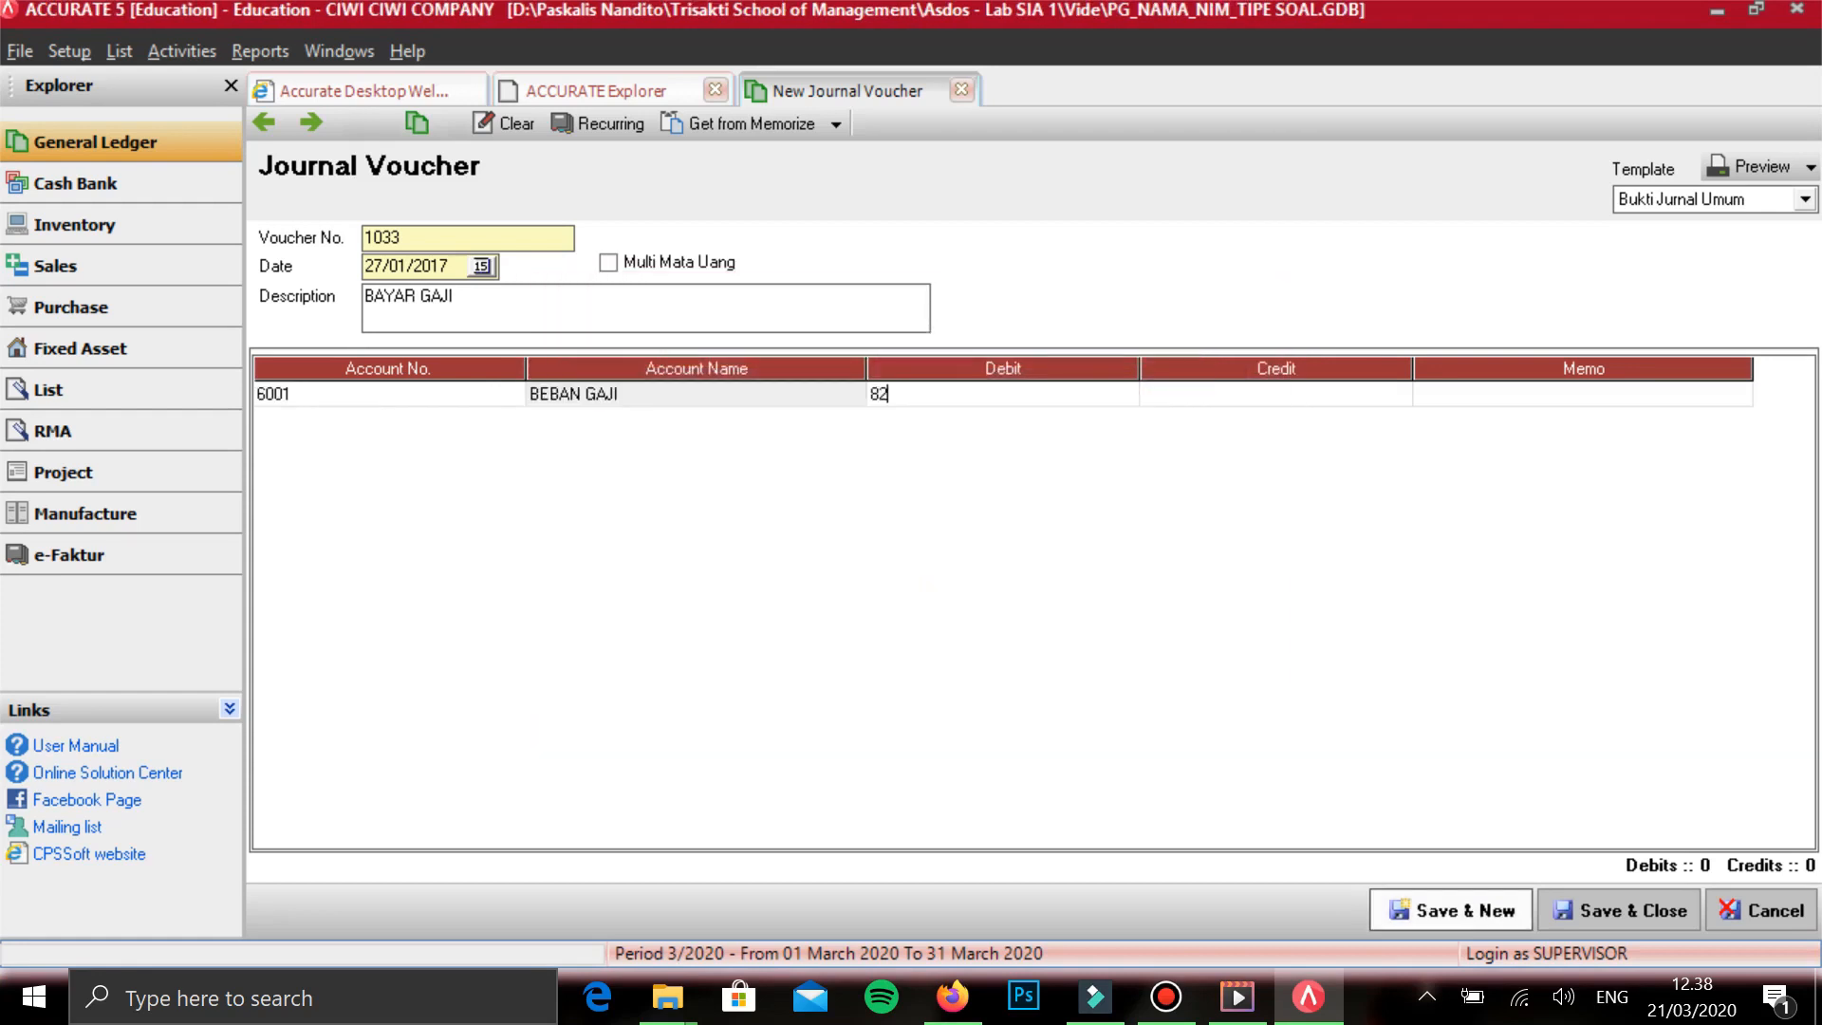
pyautogui.press('Tab')
pyautogui.press('Tab')
pyautogui.press('Tab')
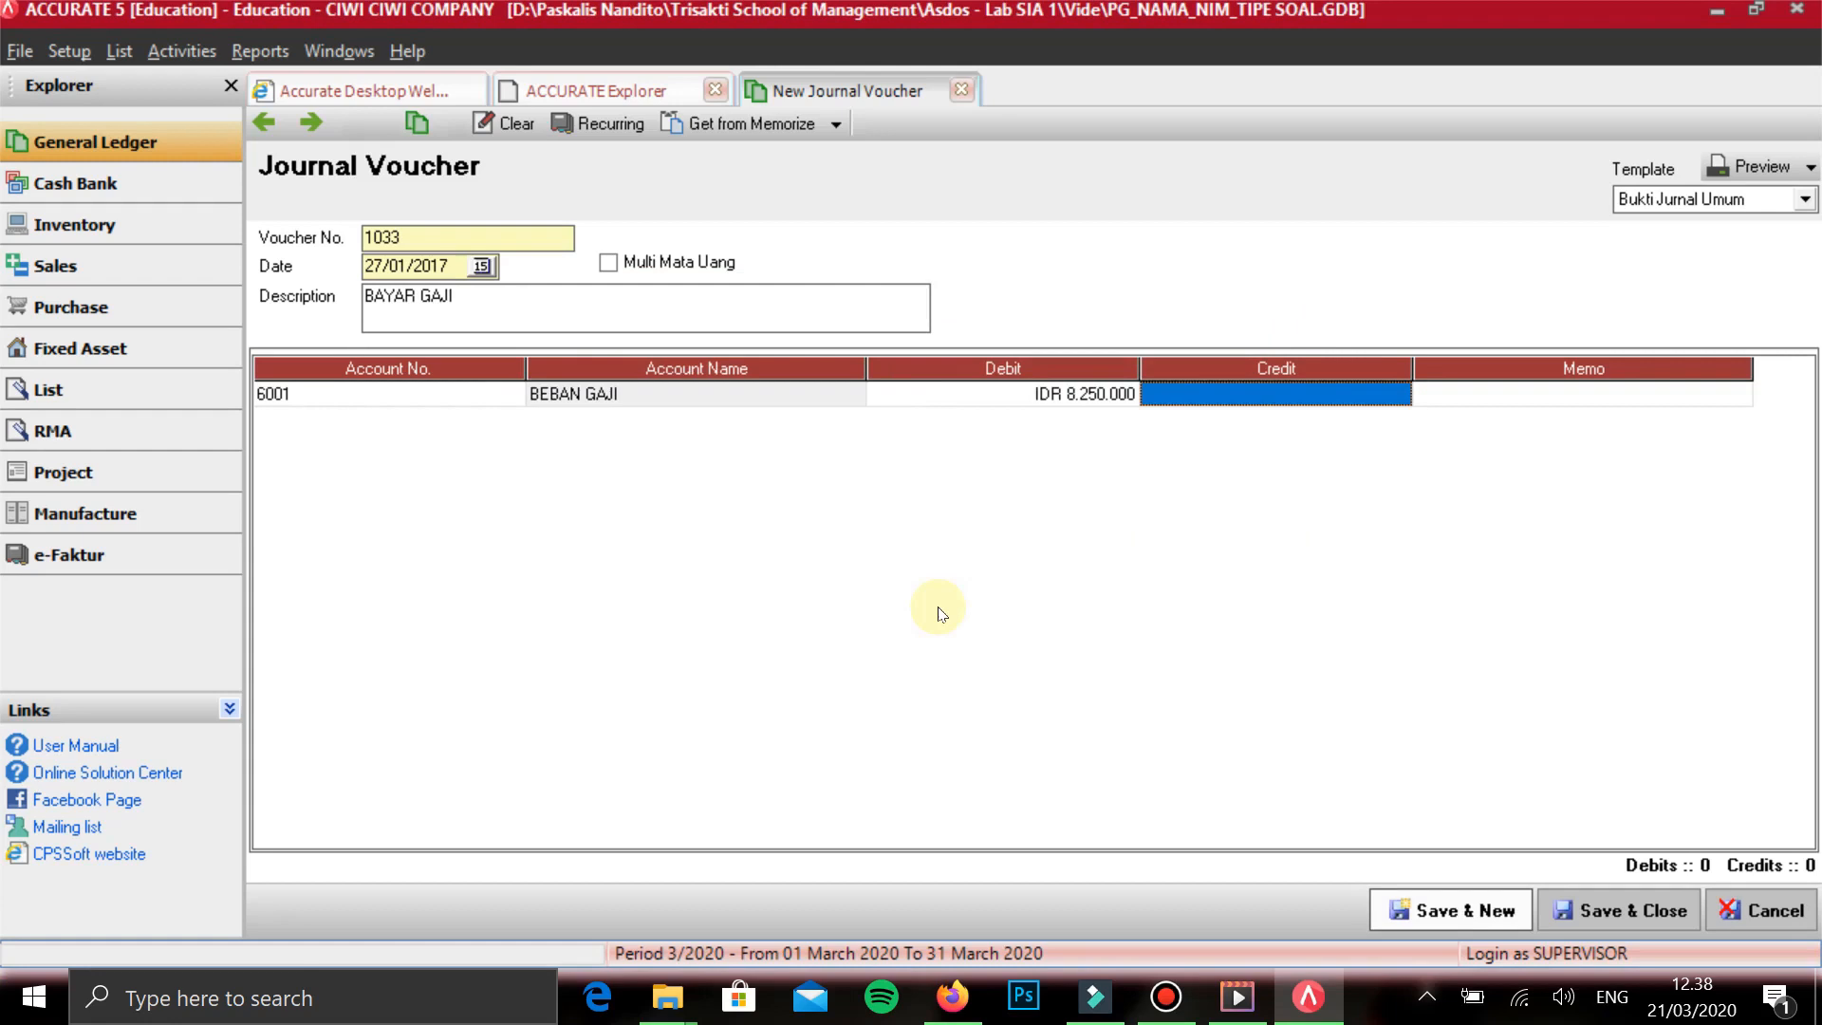
# - Add KAS DITANGAN on the second line with a credit of 8.250.000, and save the BAYAR GAJI voucher without an extra blank line
pyautogui.write('KAS')
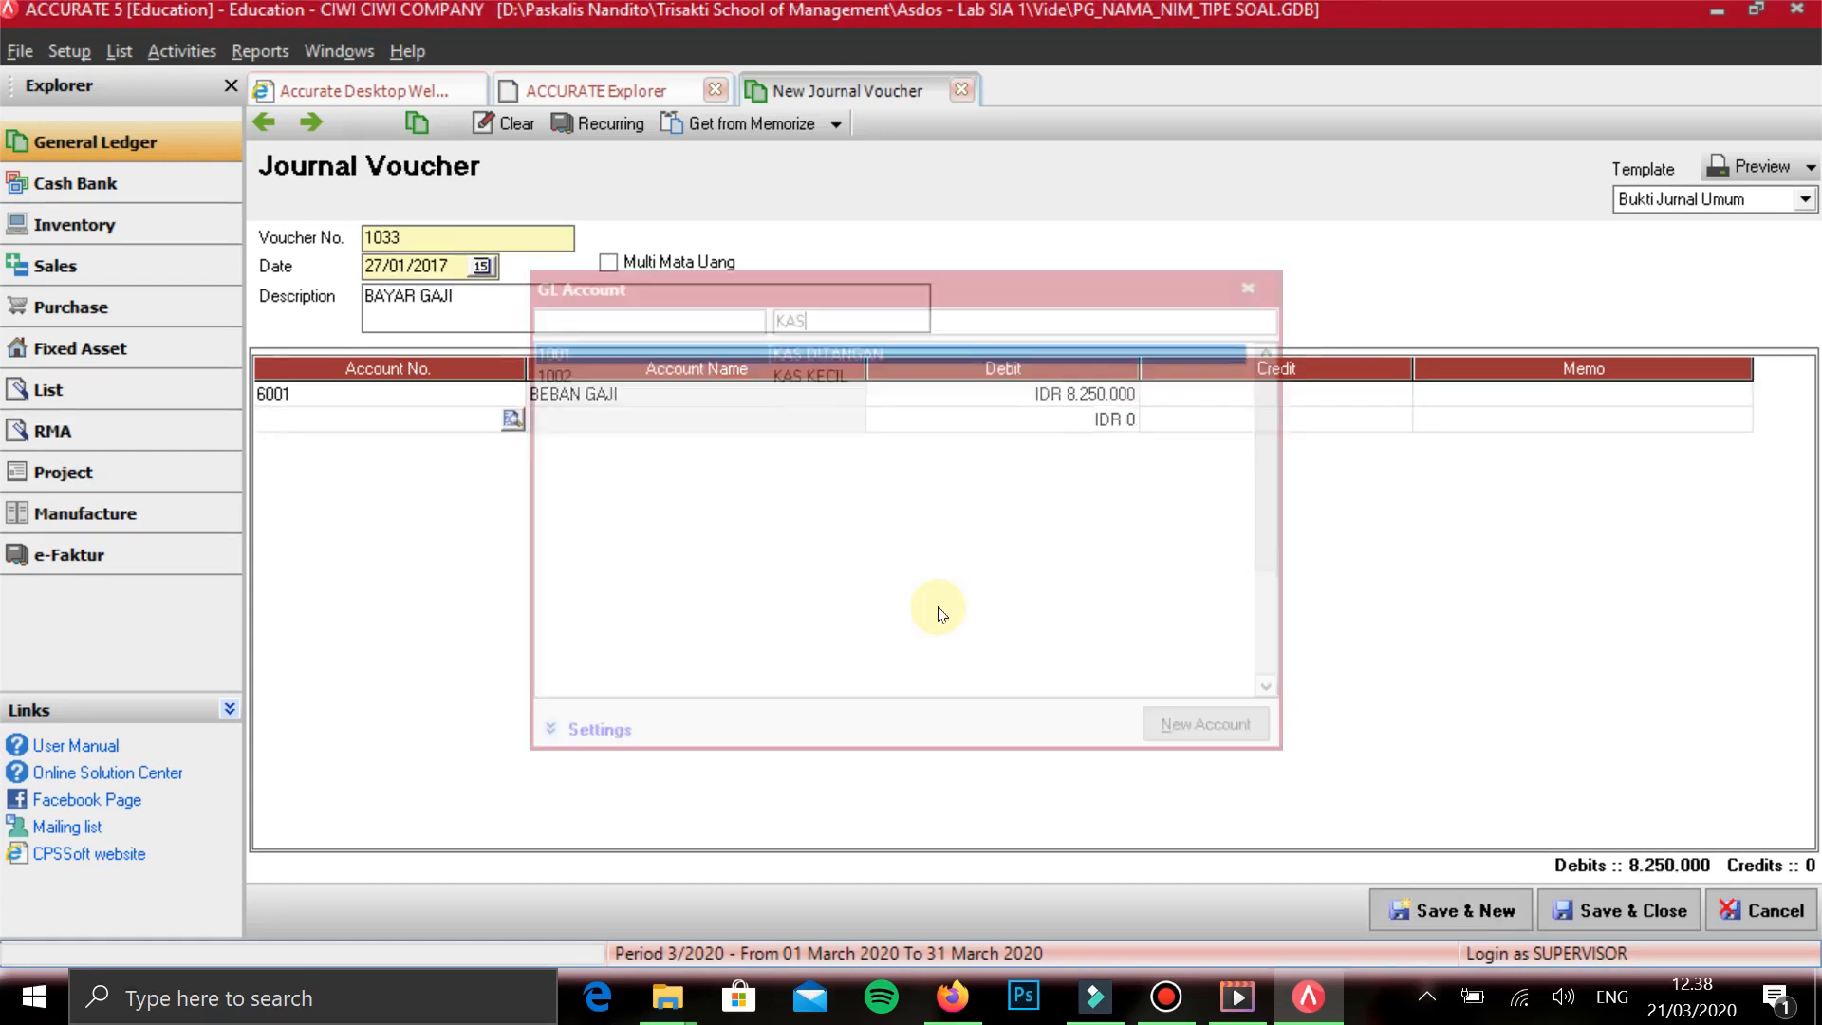
pyautogui.press('Return')
pyautogui.press('Return')
pyautogui.press('Tab')
pyautogui.press('Tab')
pyautogui.press('Tab')
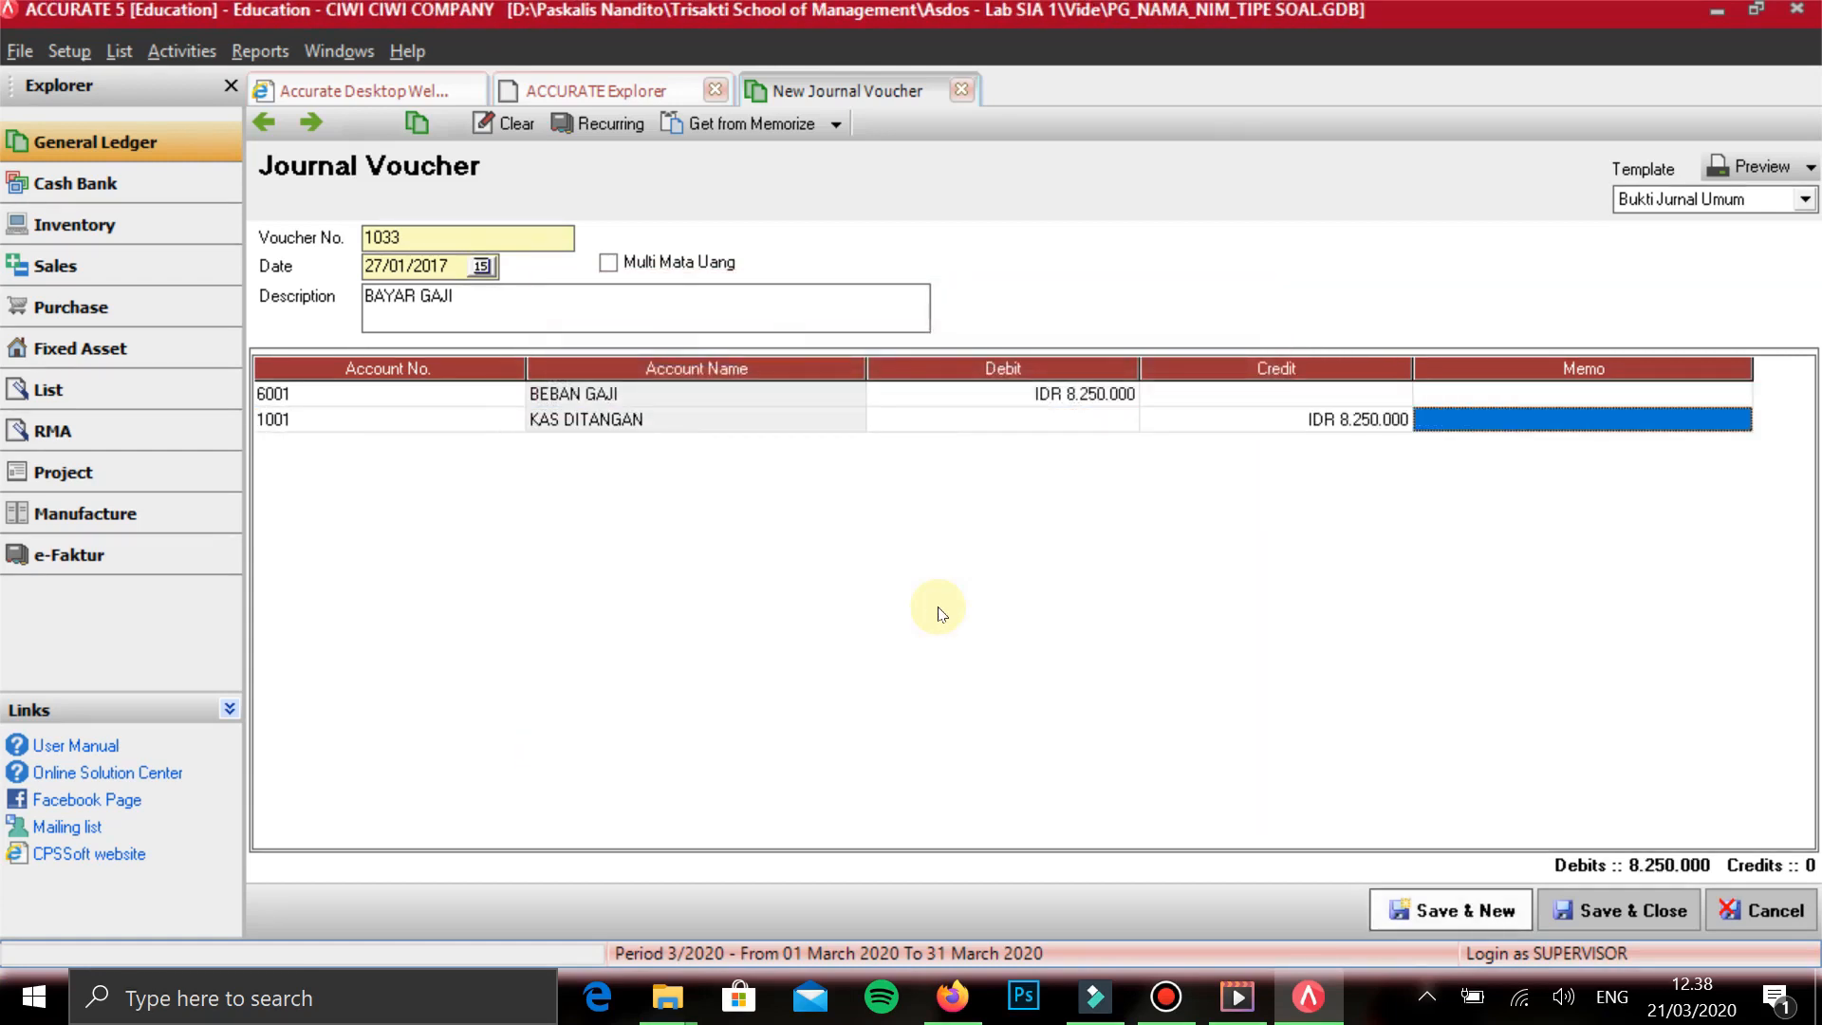
pyautogui.press('Up')
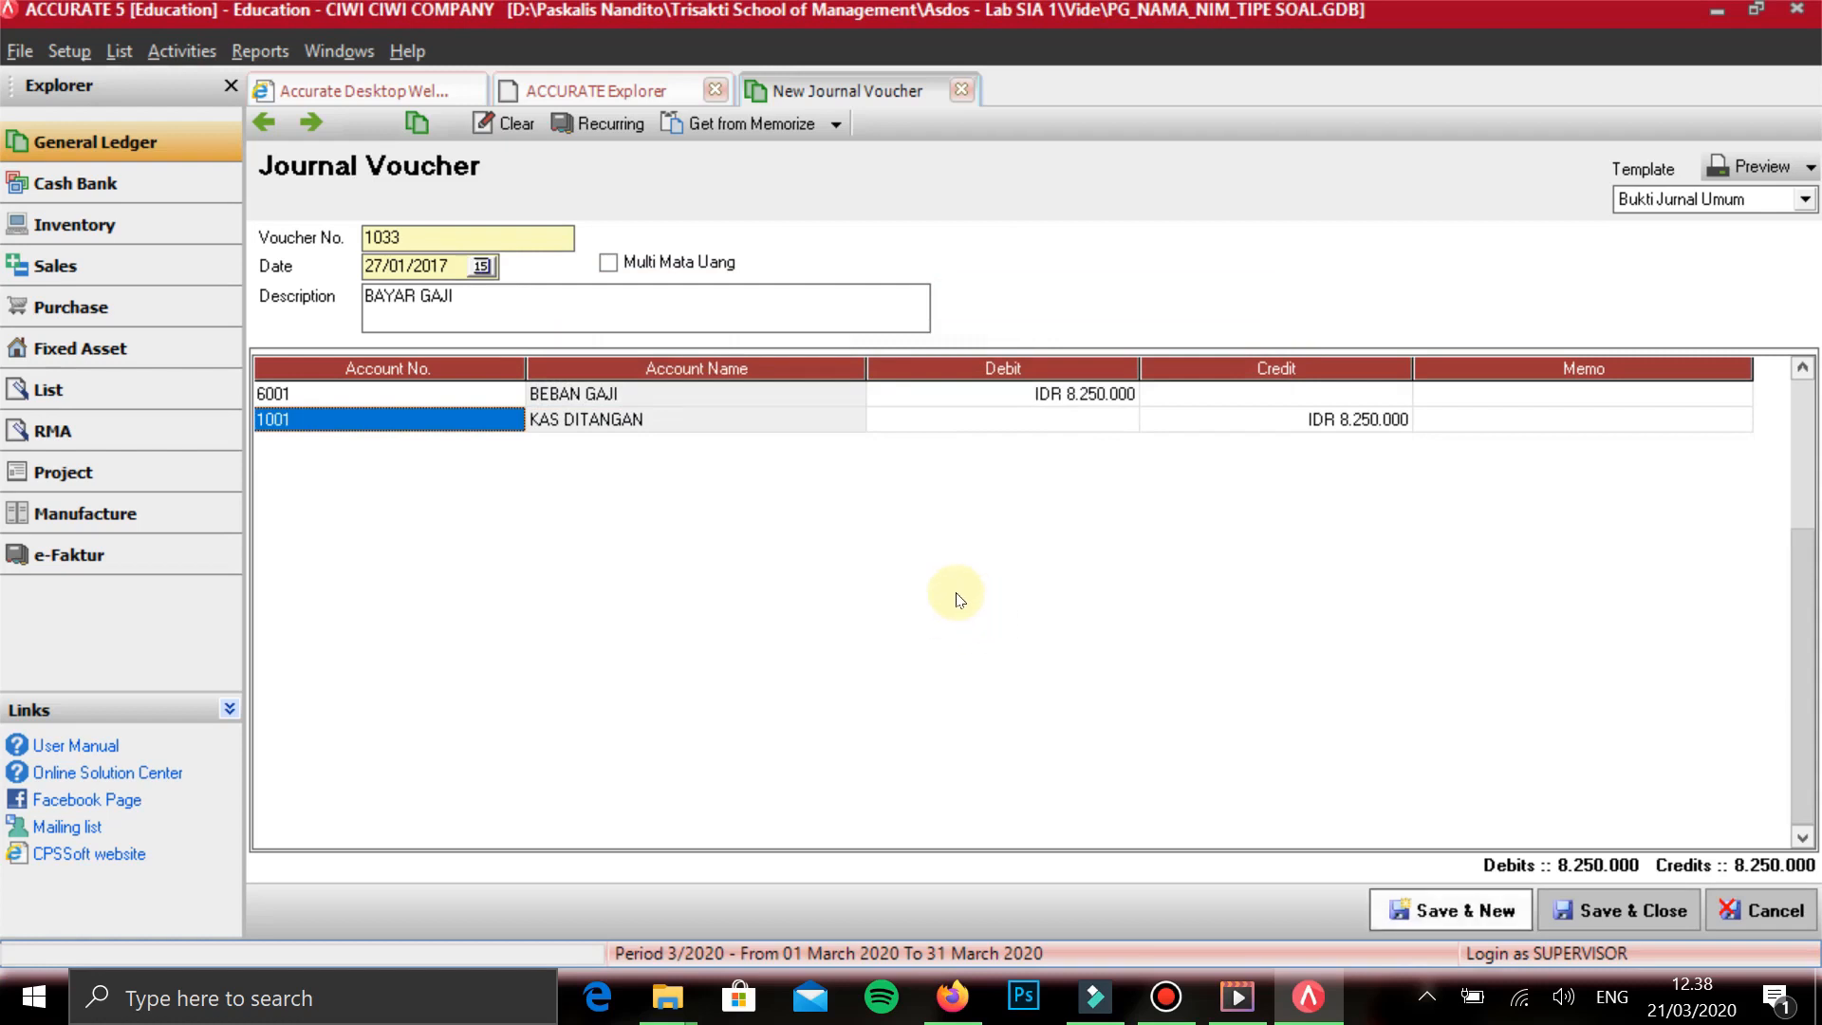
pyautogui.click(948, 604)
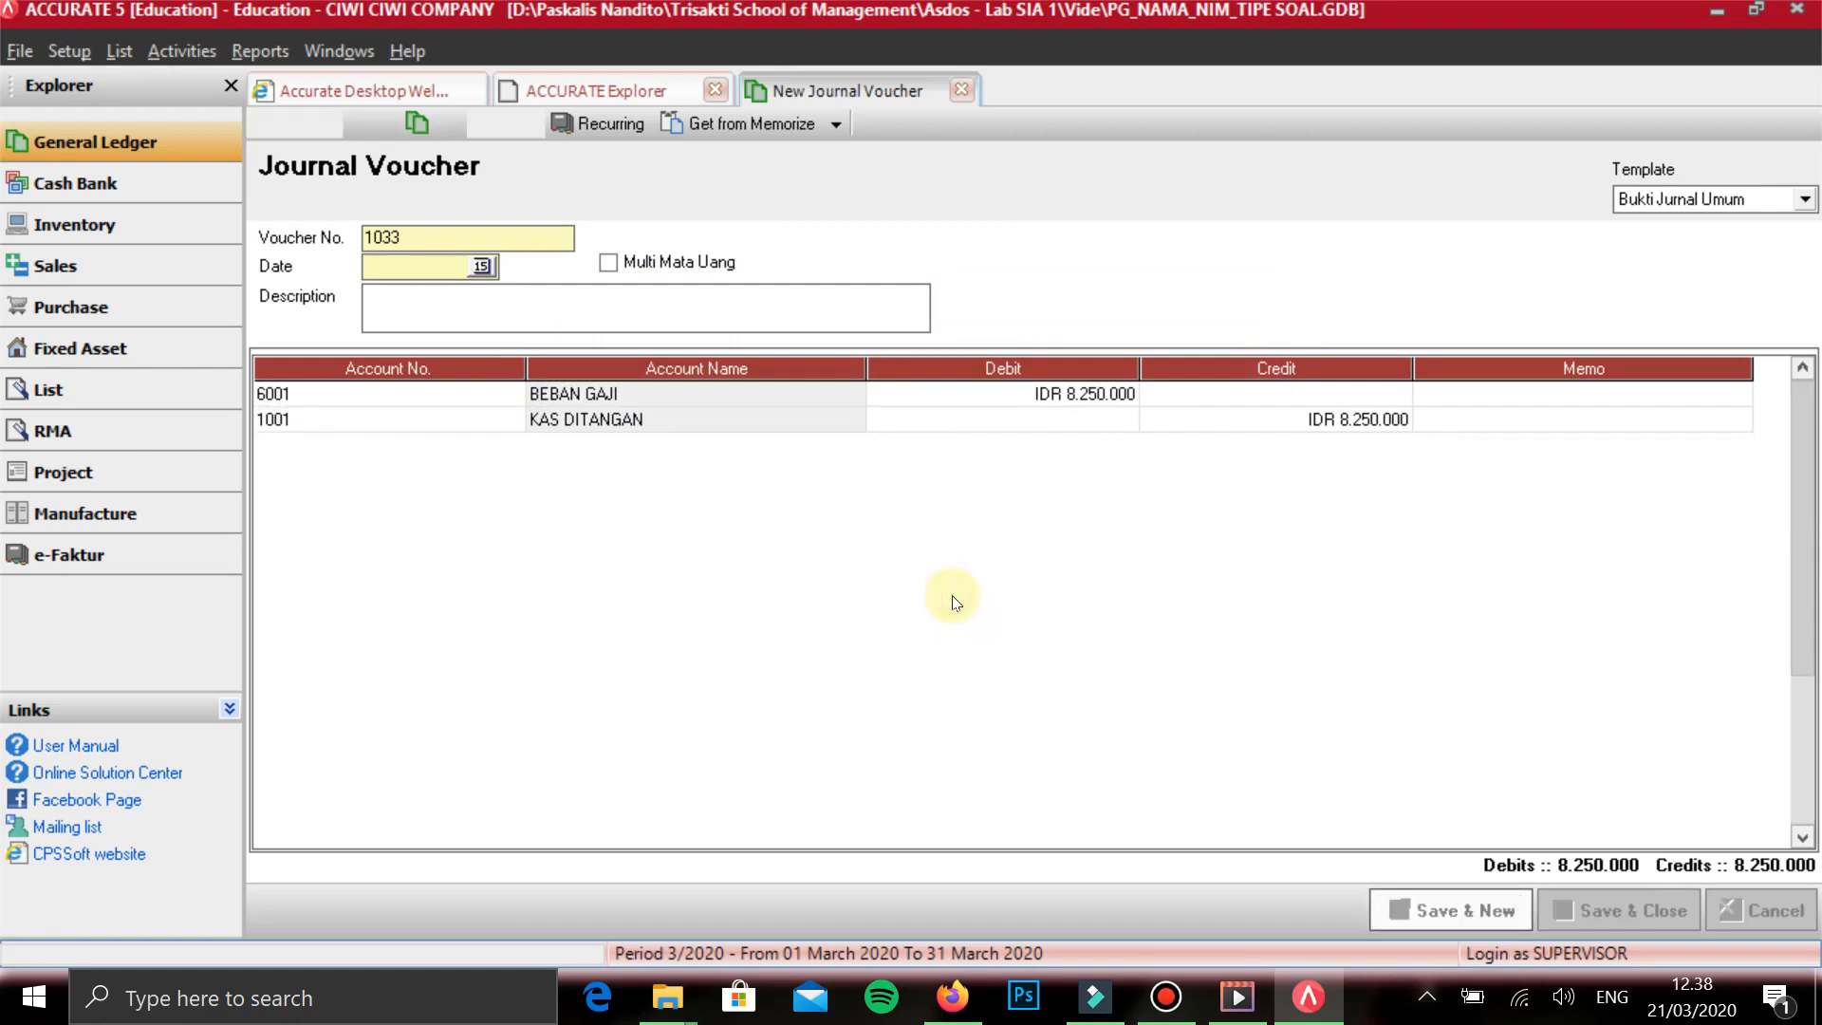
# - Date the new journal voucher 28/12/2017 and describe it as BAYAR BUNGA
pyautogui.write('20/12/2017')
pyautogui.press('Tab')
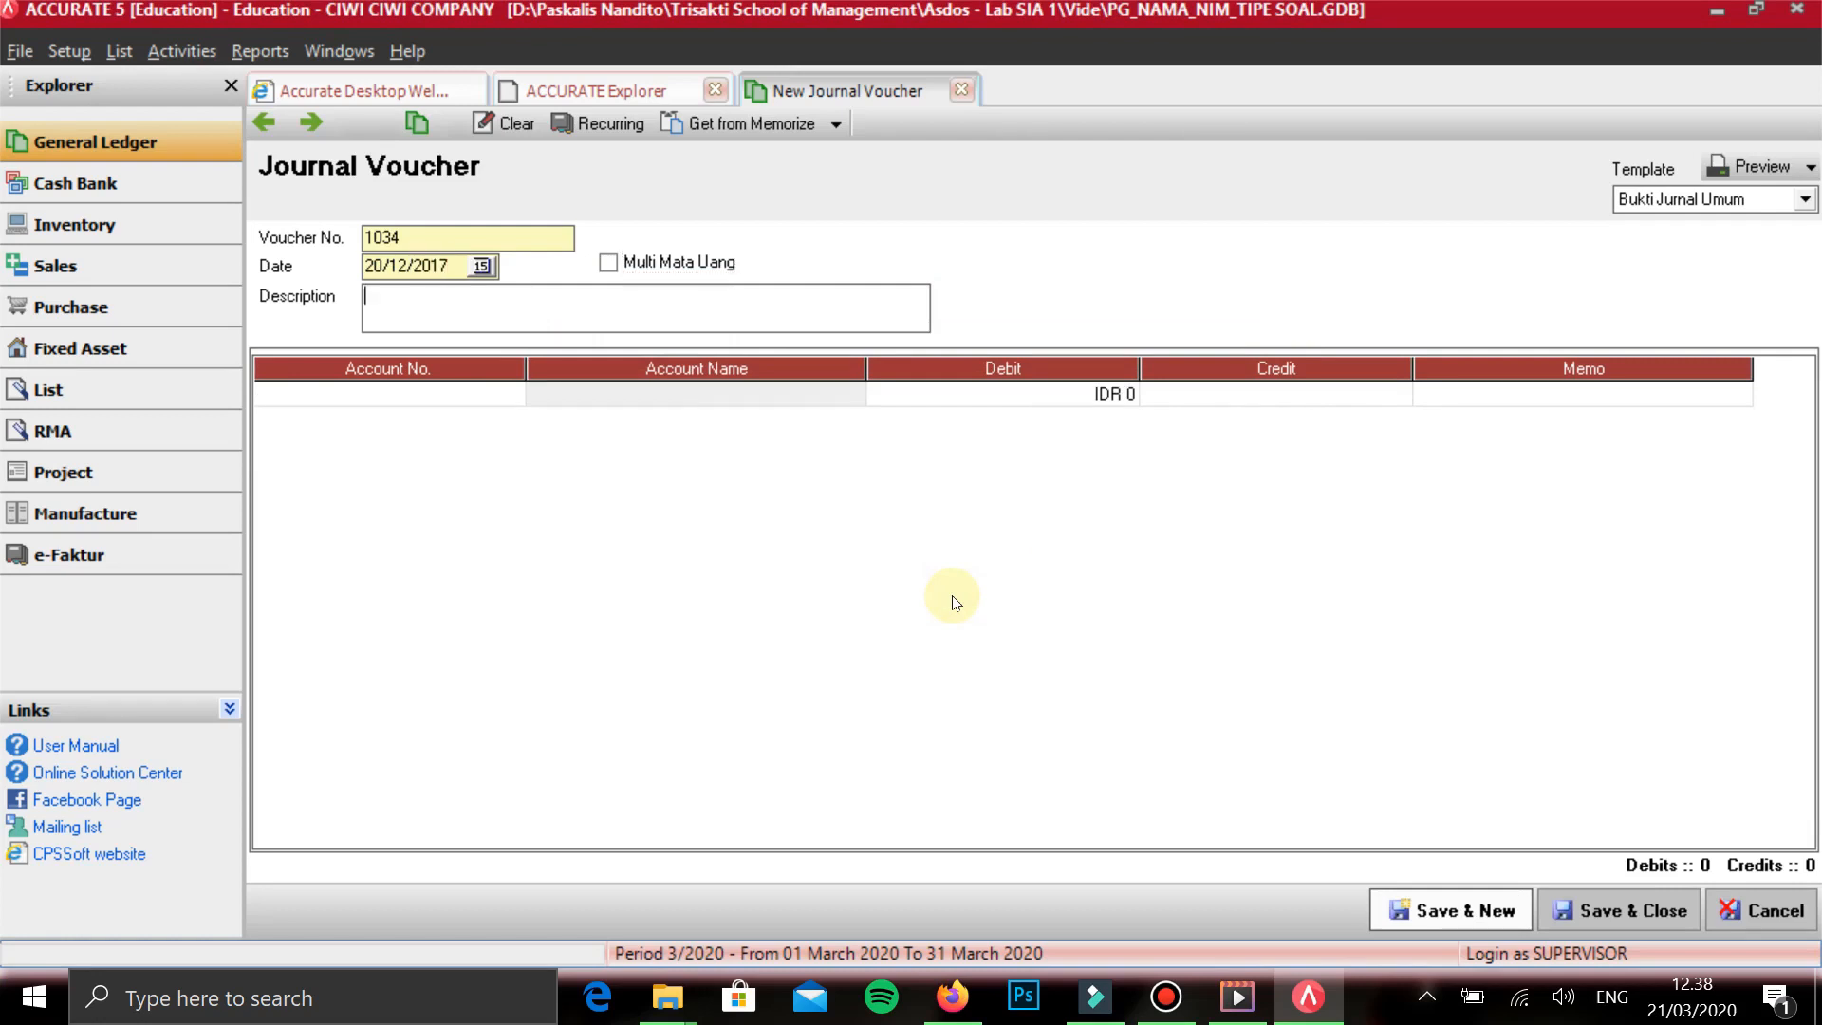
pyautogui.hotkey('shift', 'Tab')
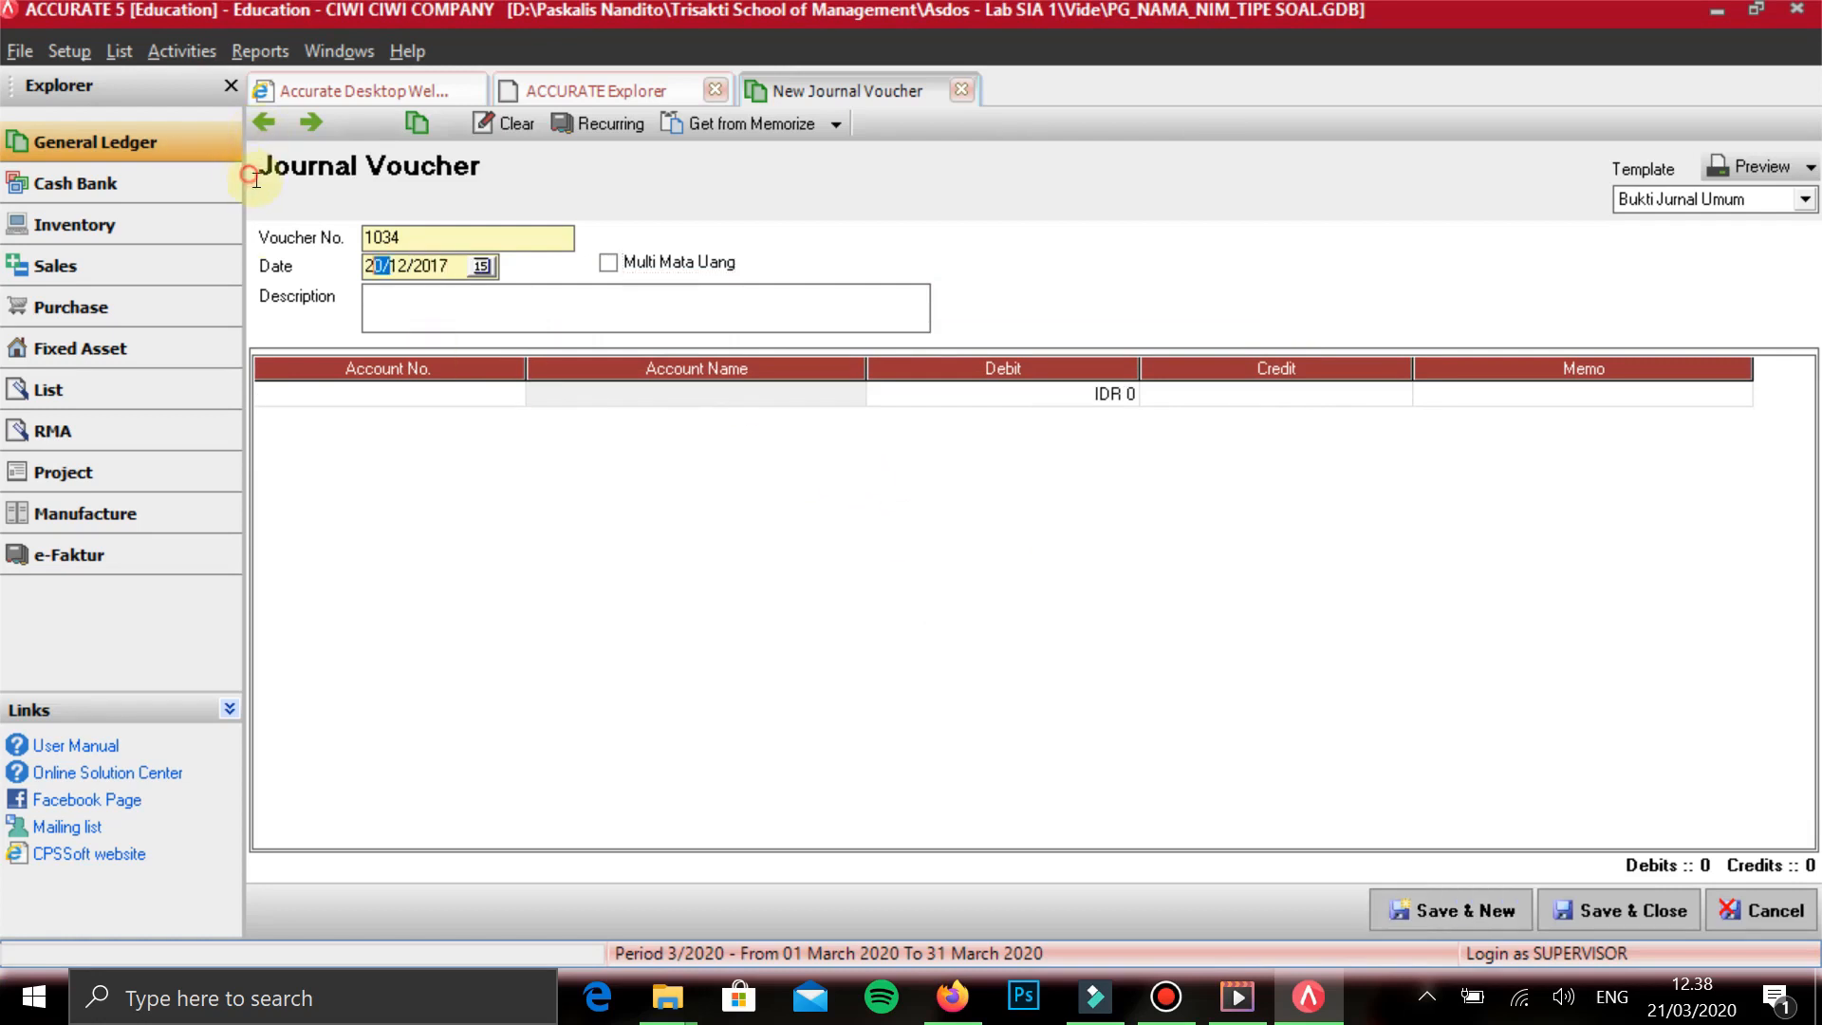
pyautogui.write('28')
pyautogui.press('Tab')
pyautogui.write('BAYAR BUNGA')
pyautogui.press('Tab')
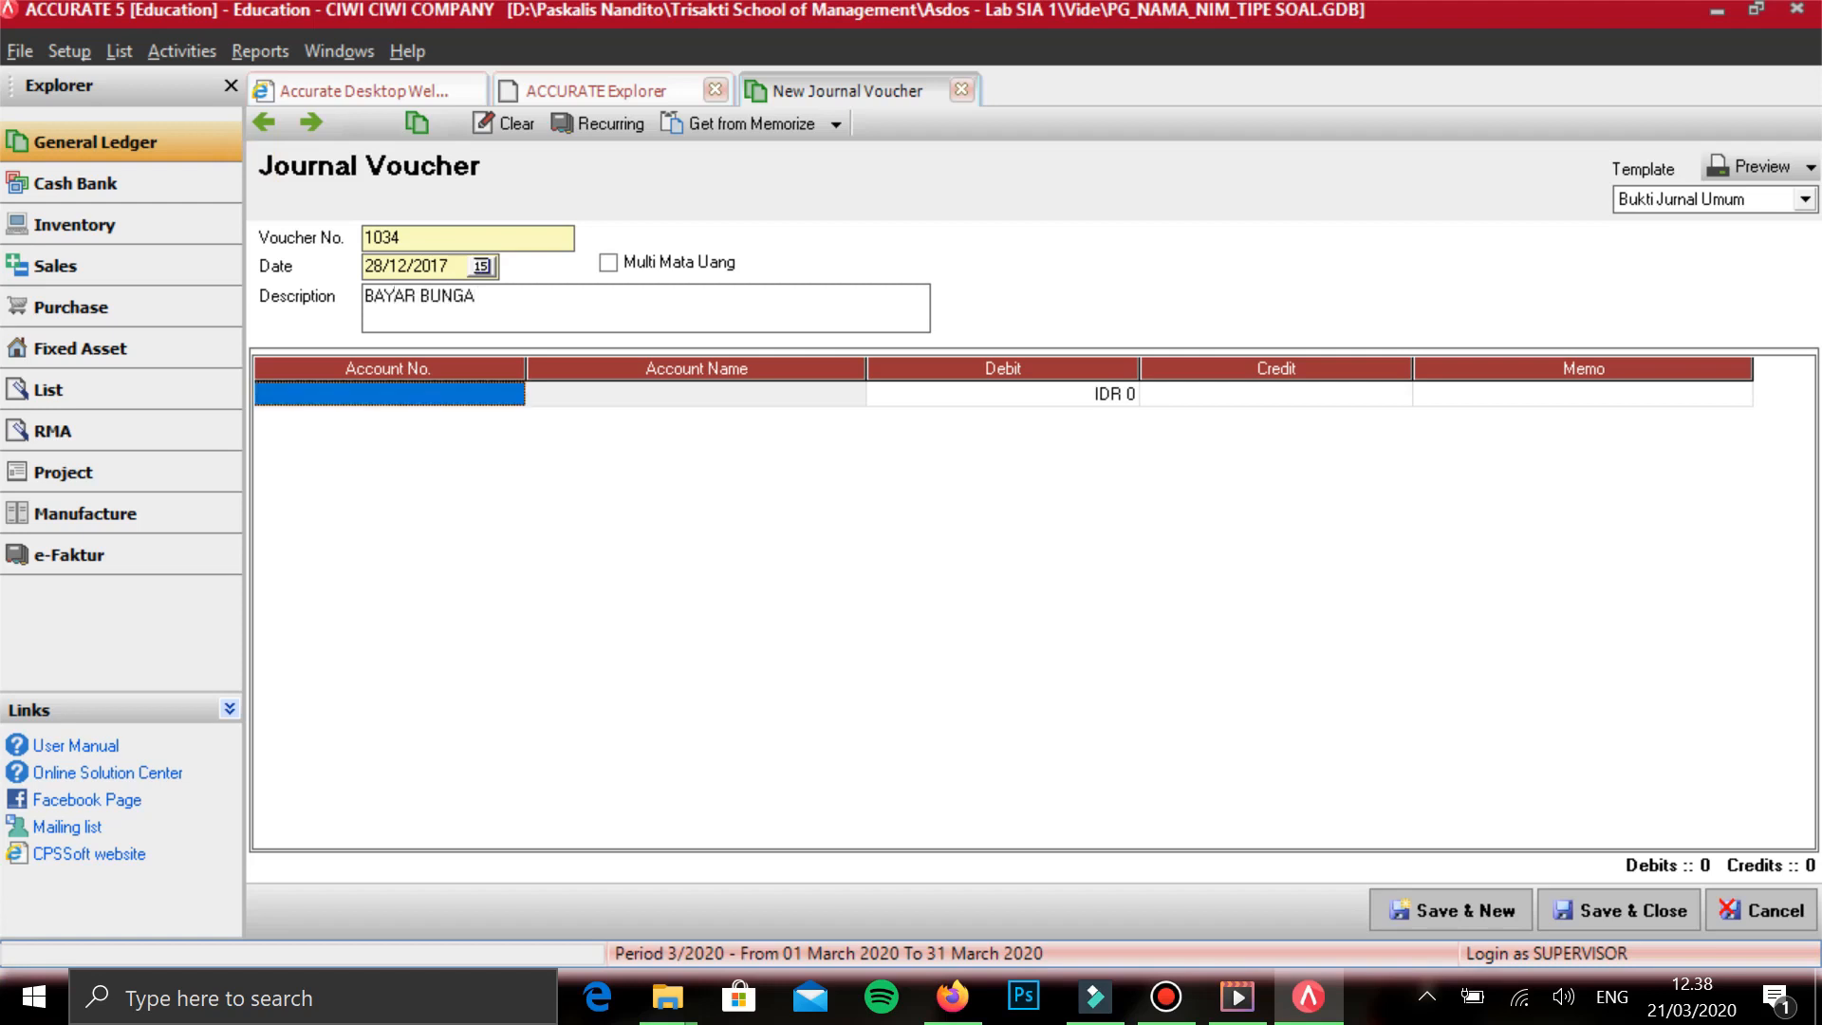
# - Add UTANG BUNGA on the first line with a debit of 1.564.604 and start a second line
pyautogui.write('UTANG')
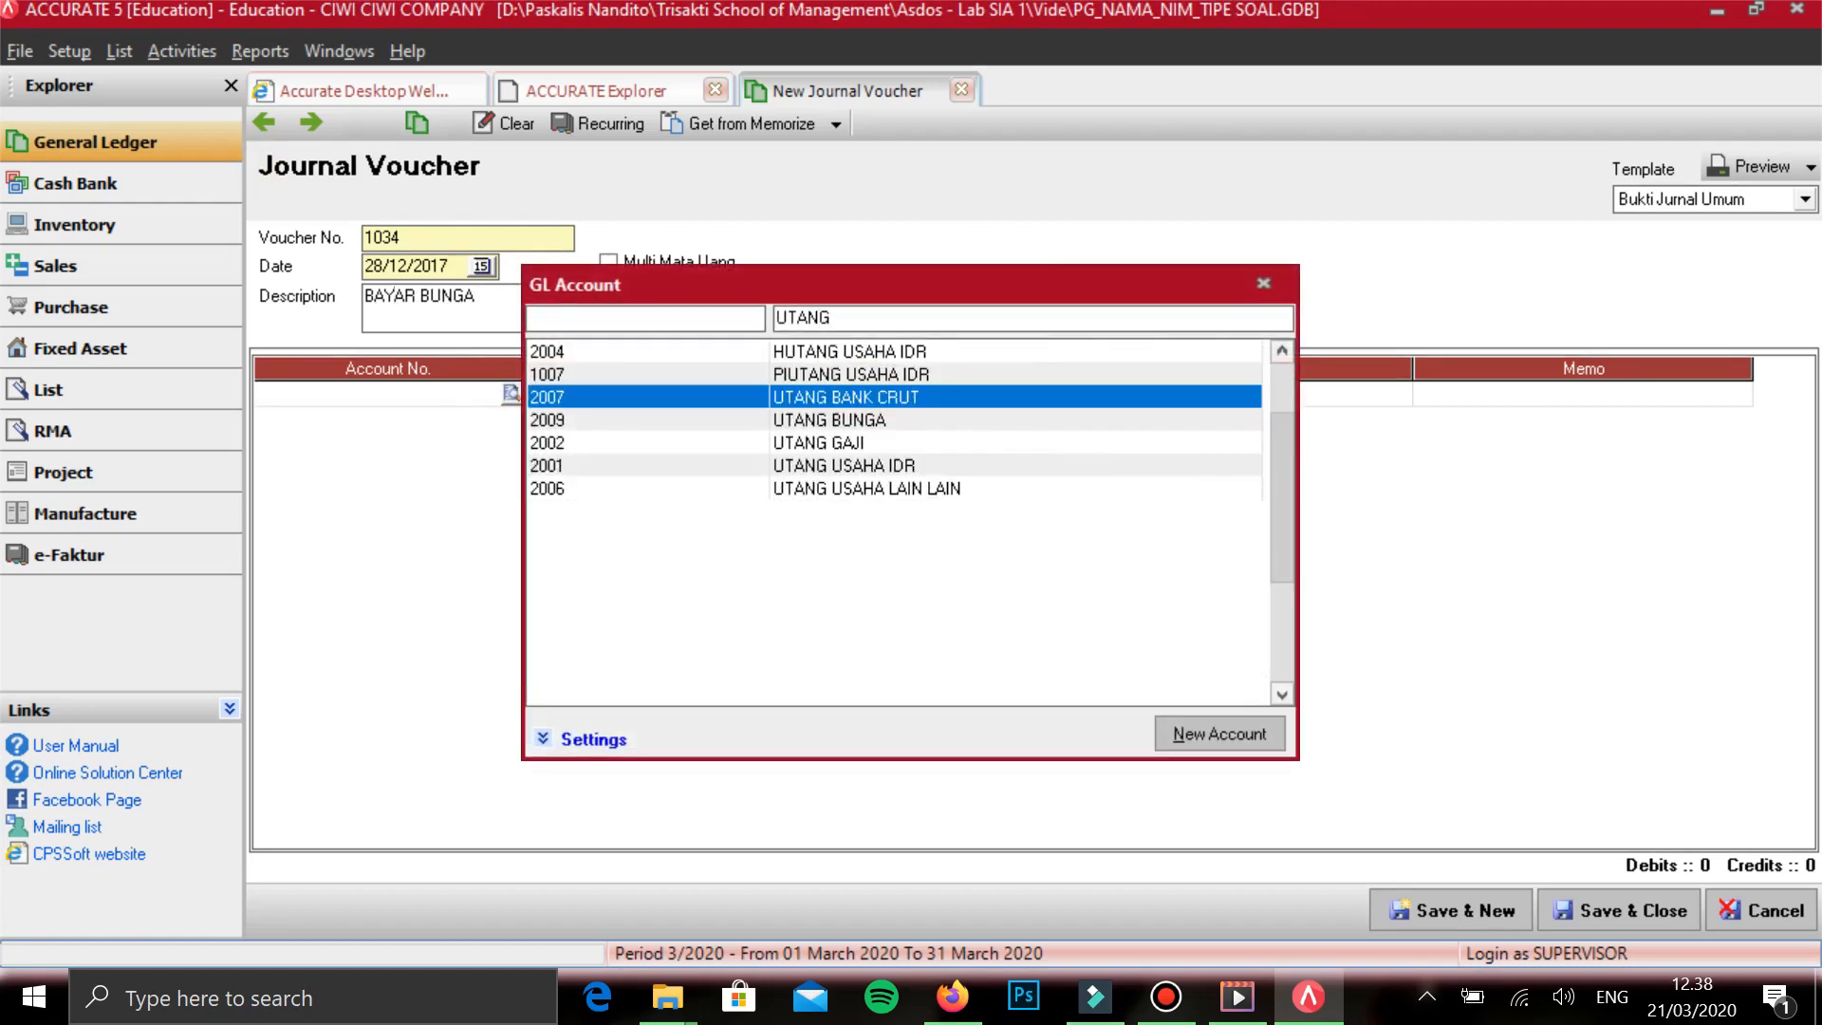
pyautogui.press('Down')
pyautogui.press('Return')
pyautogui.press('Tab')
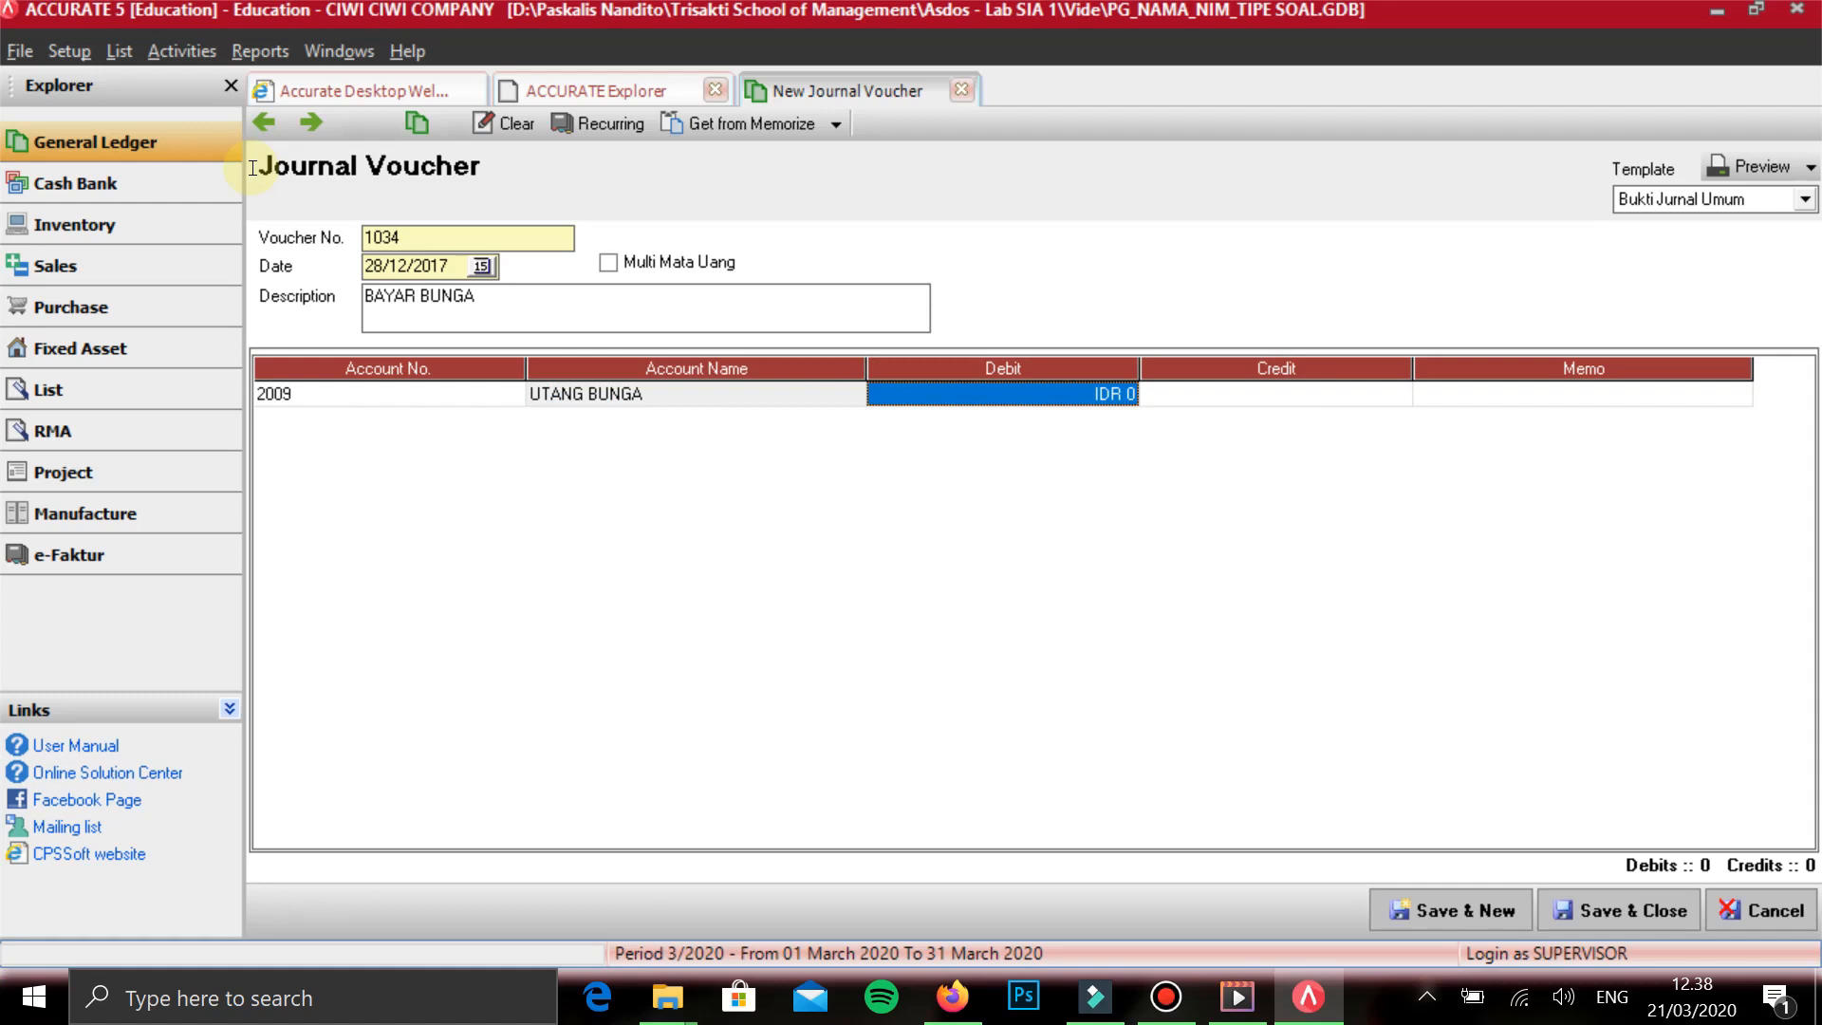
pyautogui.write('1.564.604')
pyautogui.press('Tab')
pyautogui.press('Tab')
pyautogui.press('Tab')
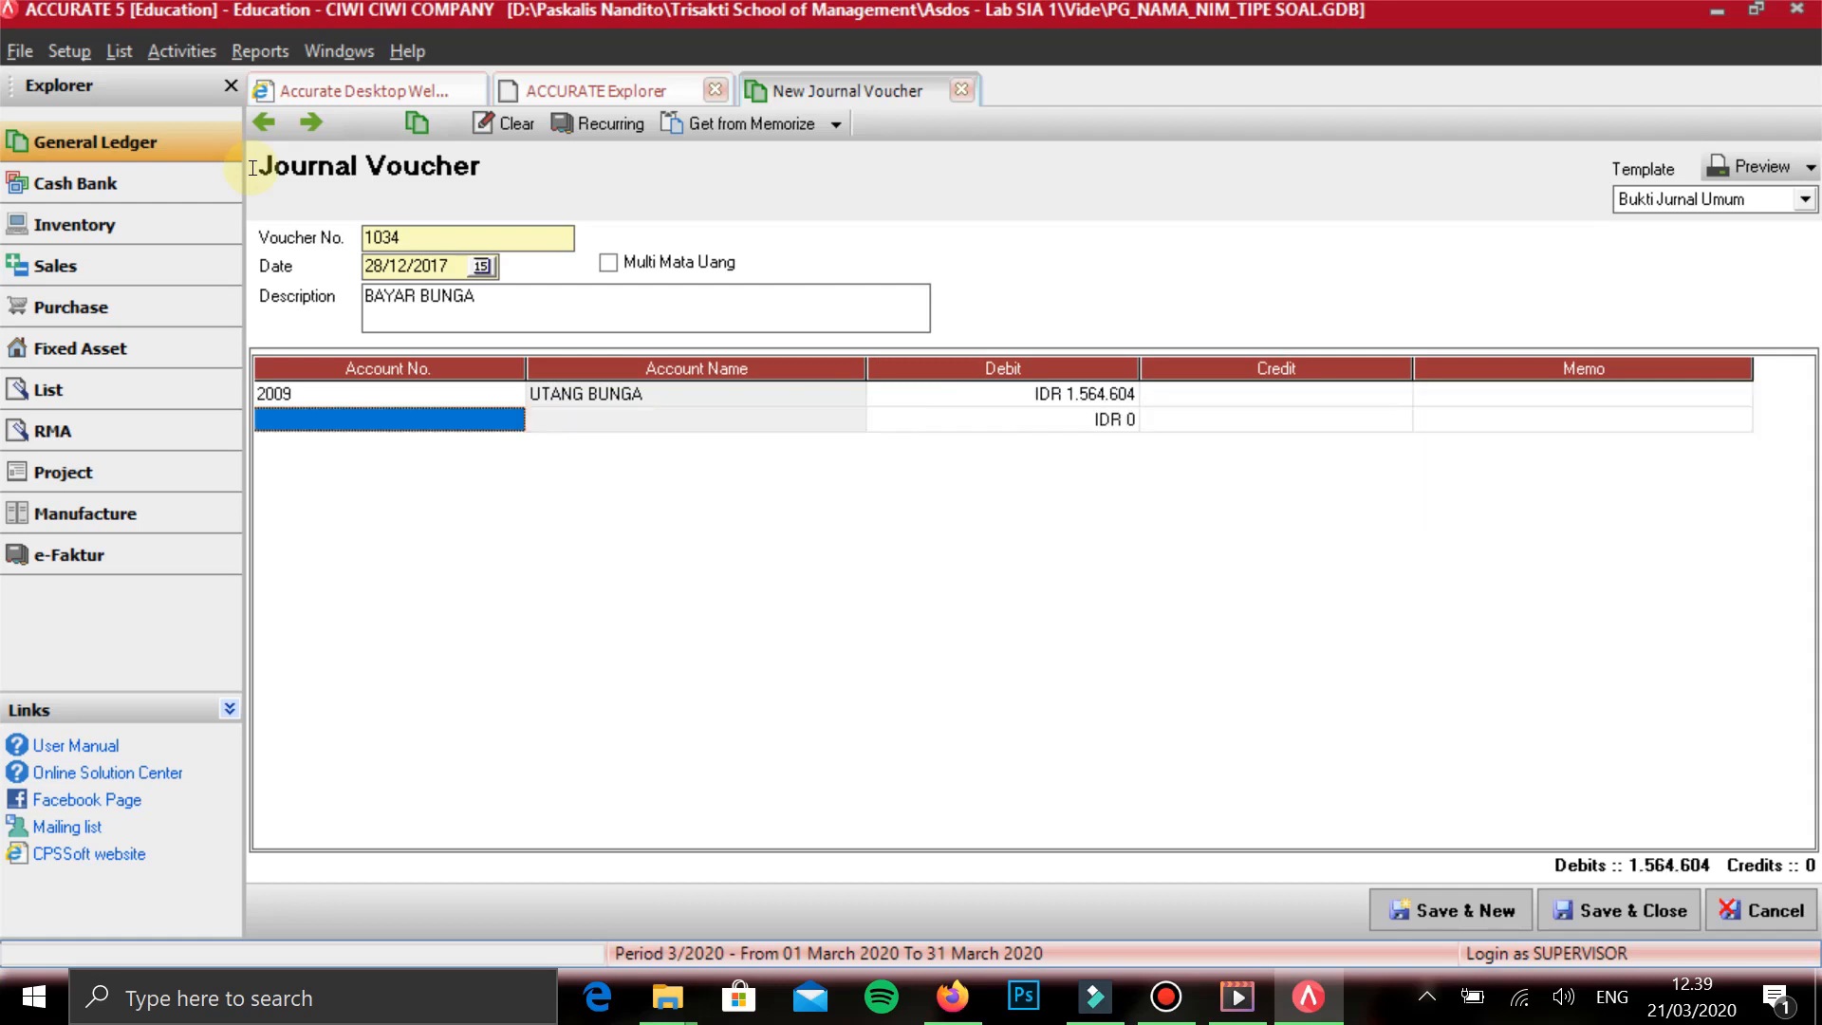
# - Search the accounts for BEBAN BUN on the second line and start a new Expense account named BEBAN BUNGA
pyautogui.write('BEBAB')
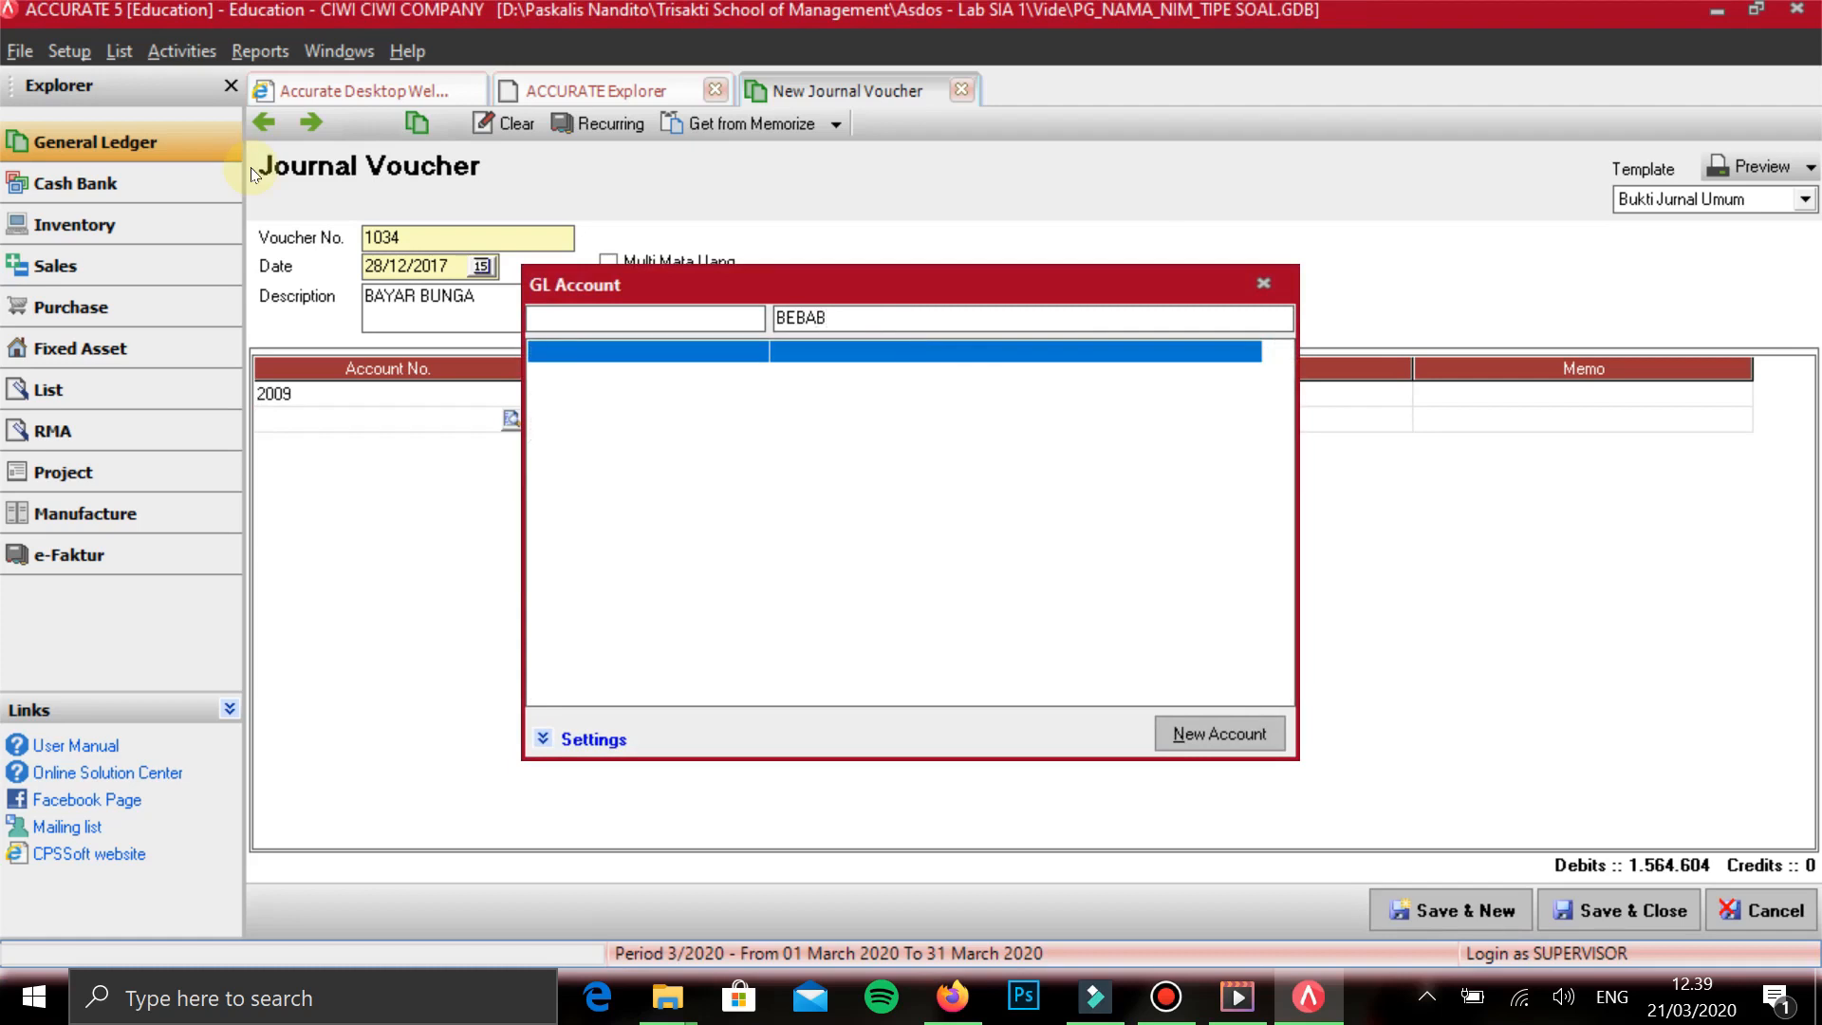
pyautogui.press('BackSpace')
pyautogui.write('N BUN')
pyautogui.click(807, 489)
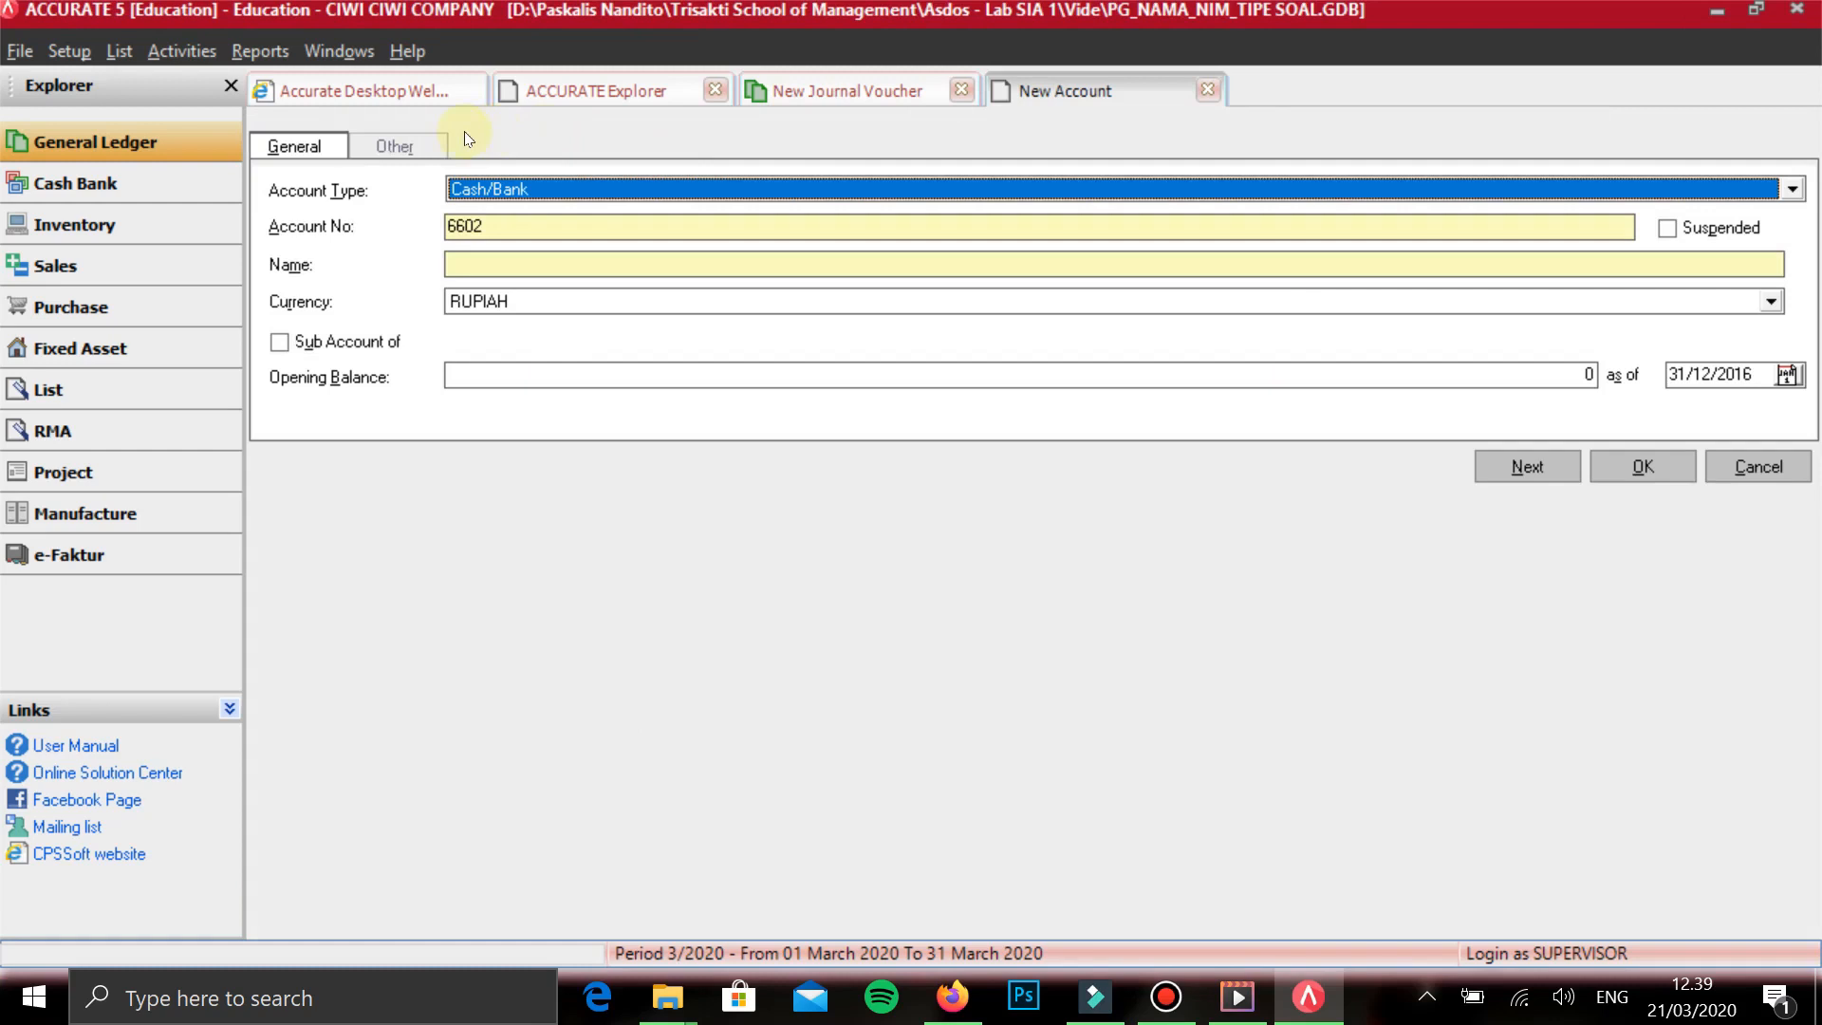
pyautogui.hotkey('alt', 'Down')
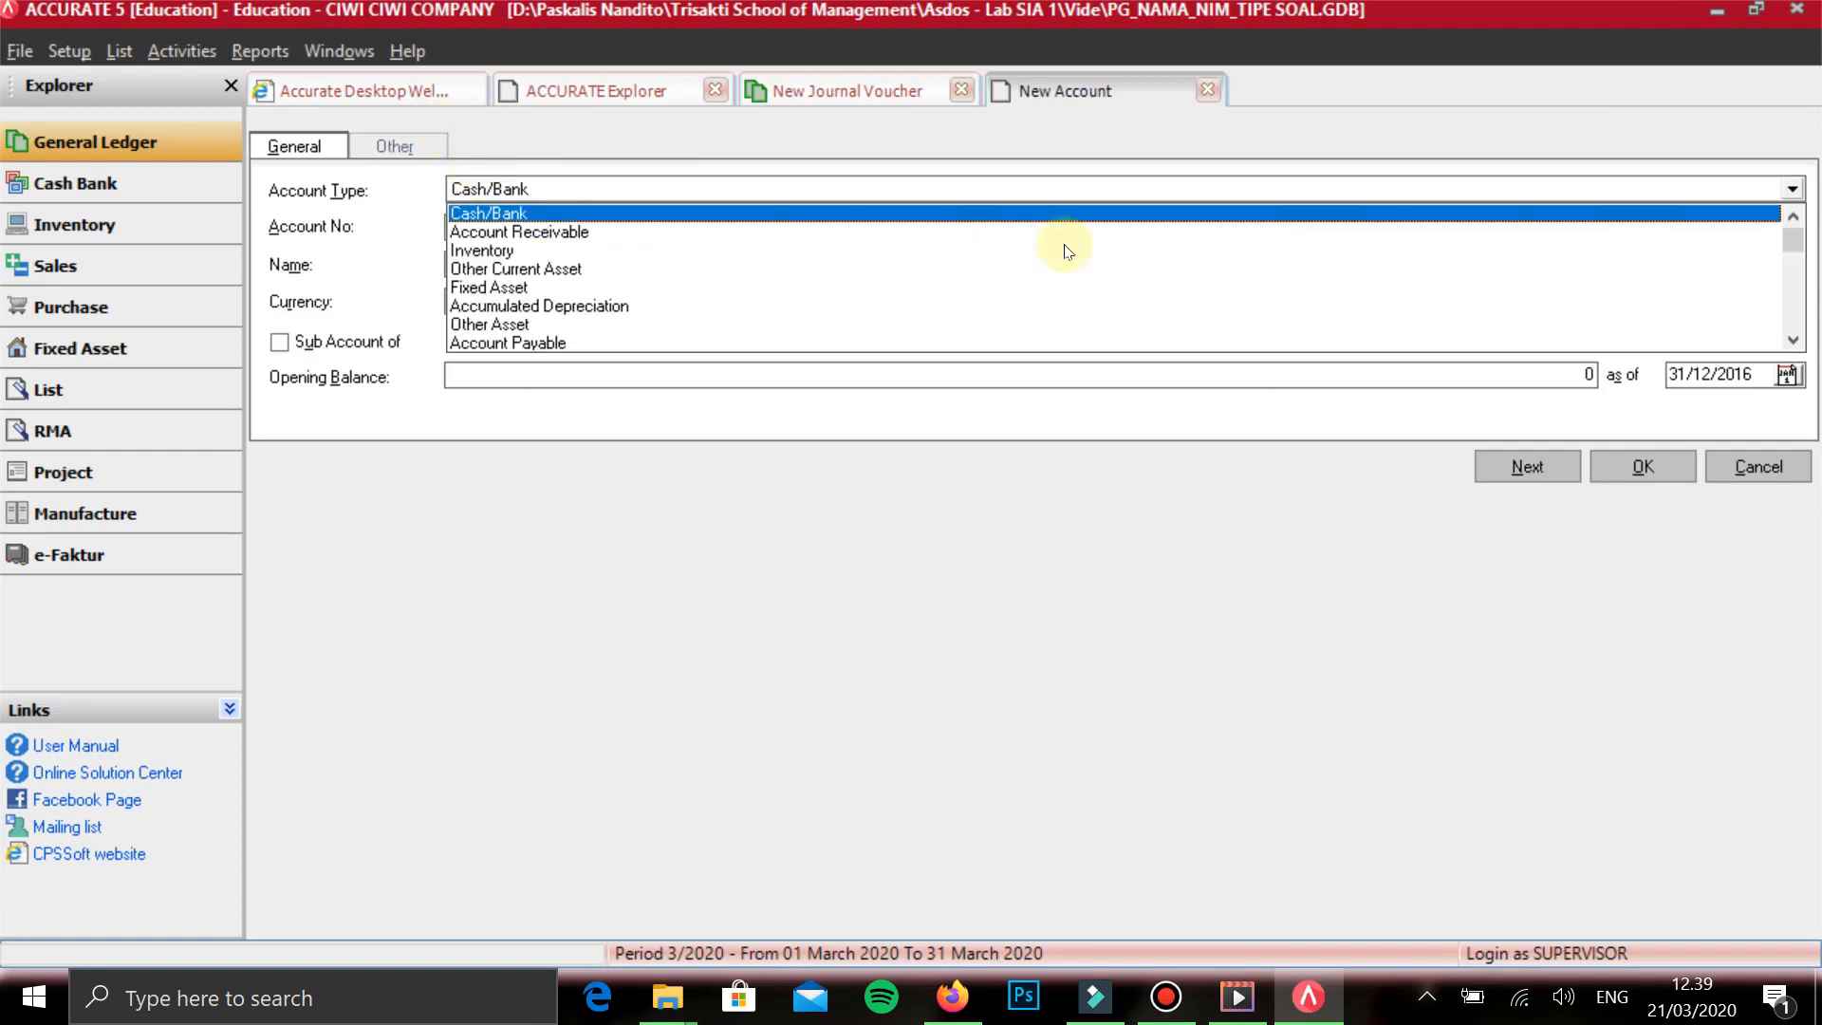
pyautogui.scroll(-2, 1207, 285)
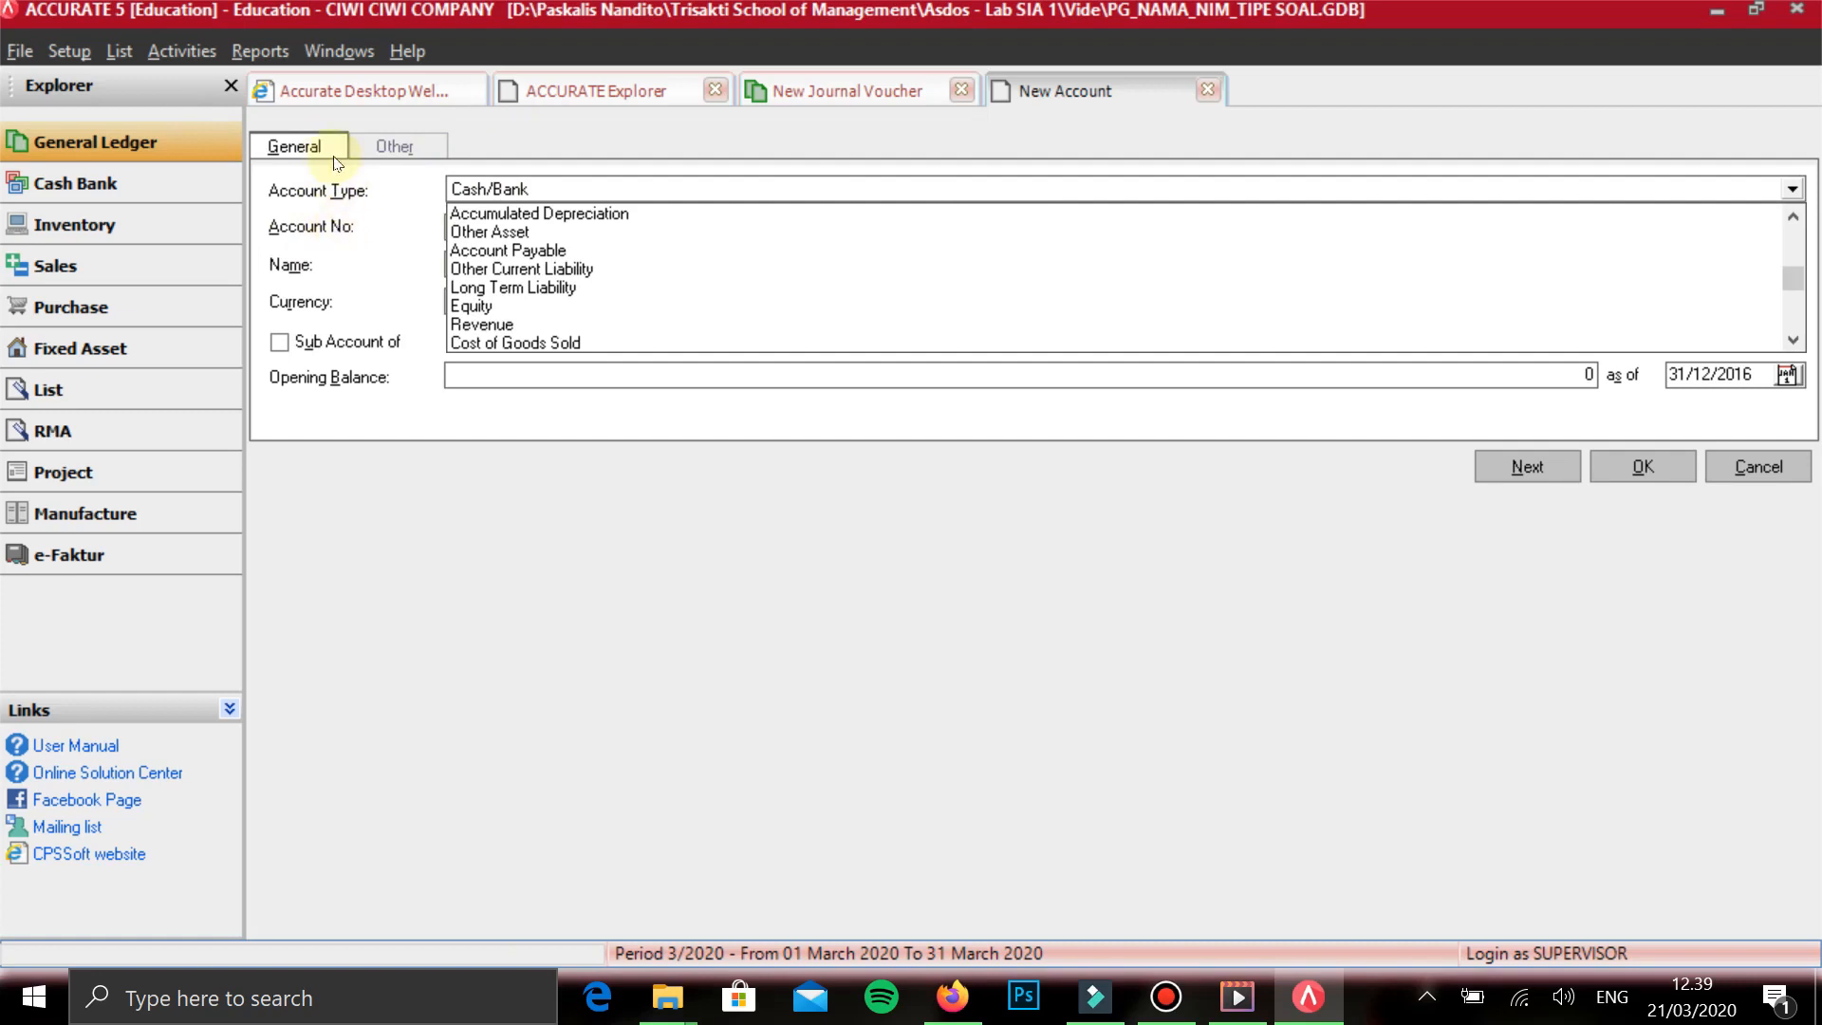
pyautogui.scroll(-3, 1182, 221)
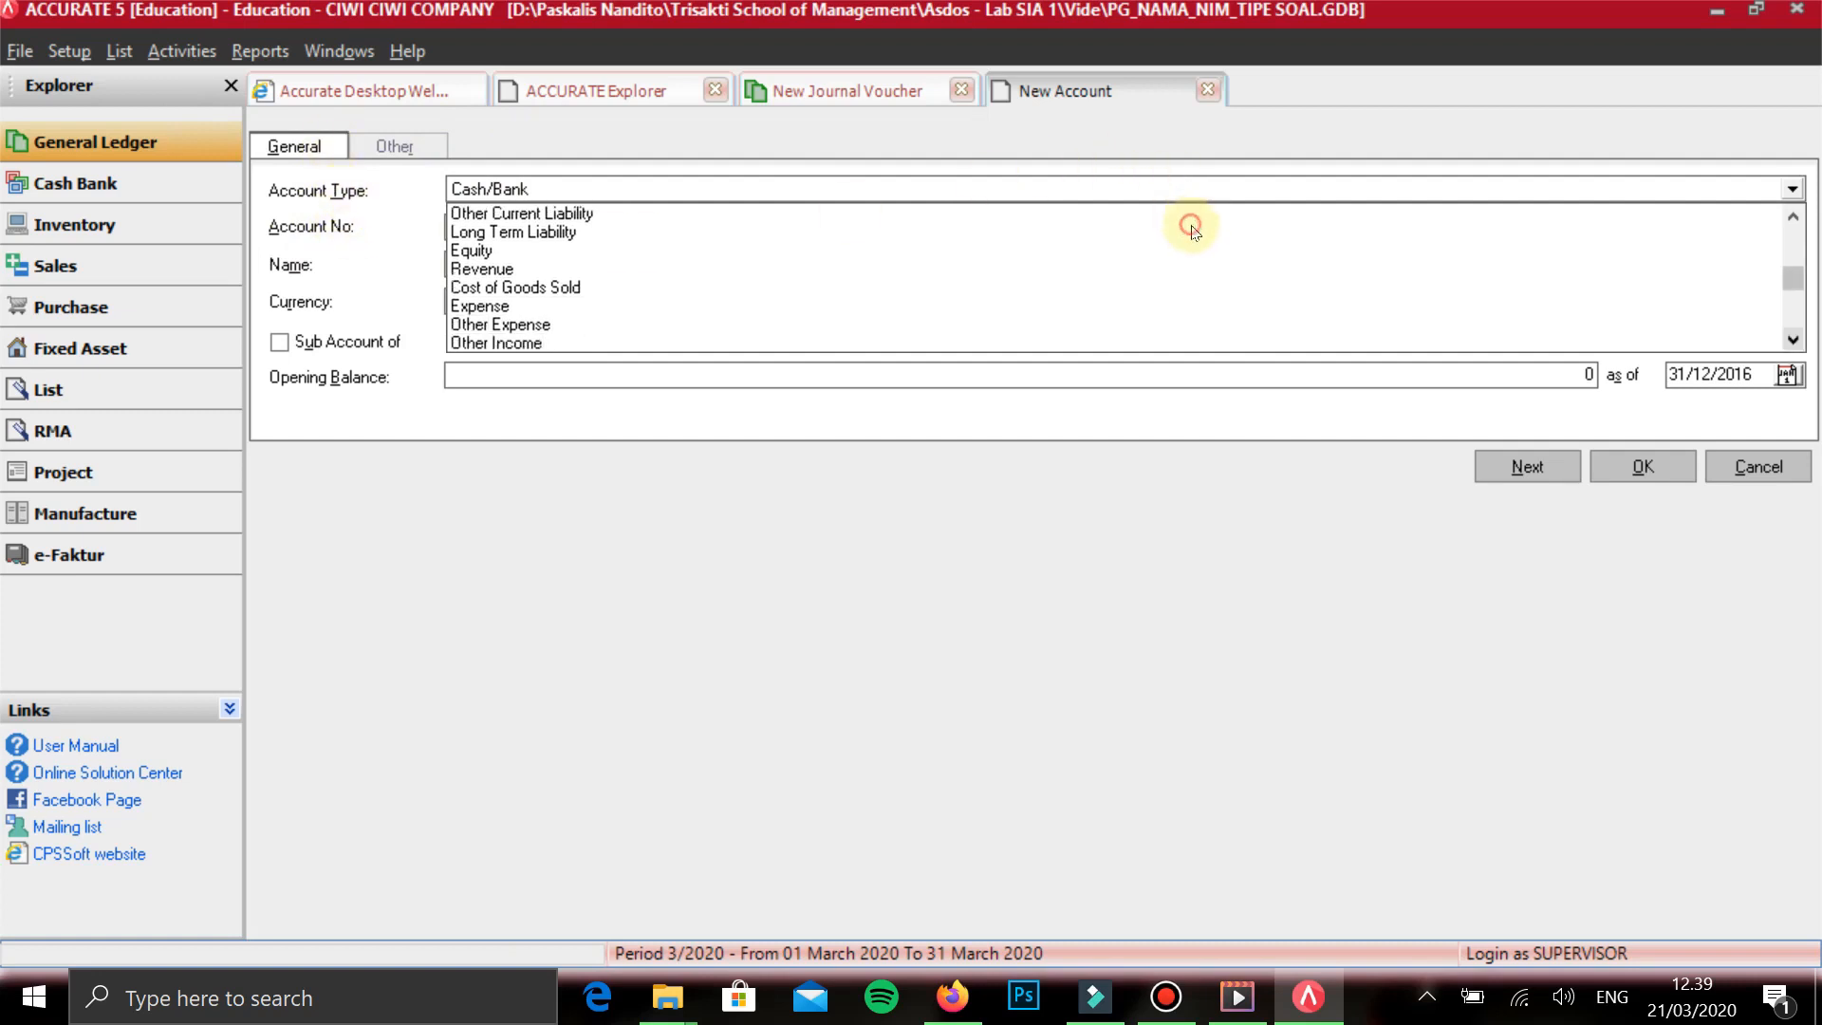
pyautogui.click(498, 305)
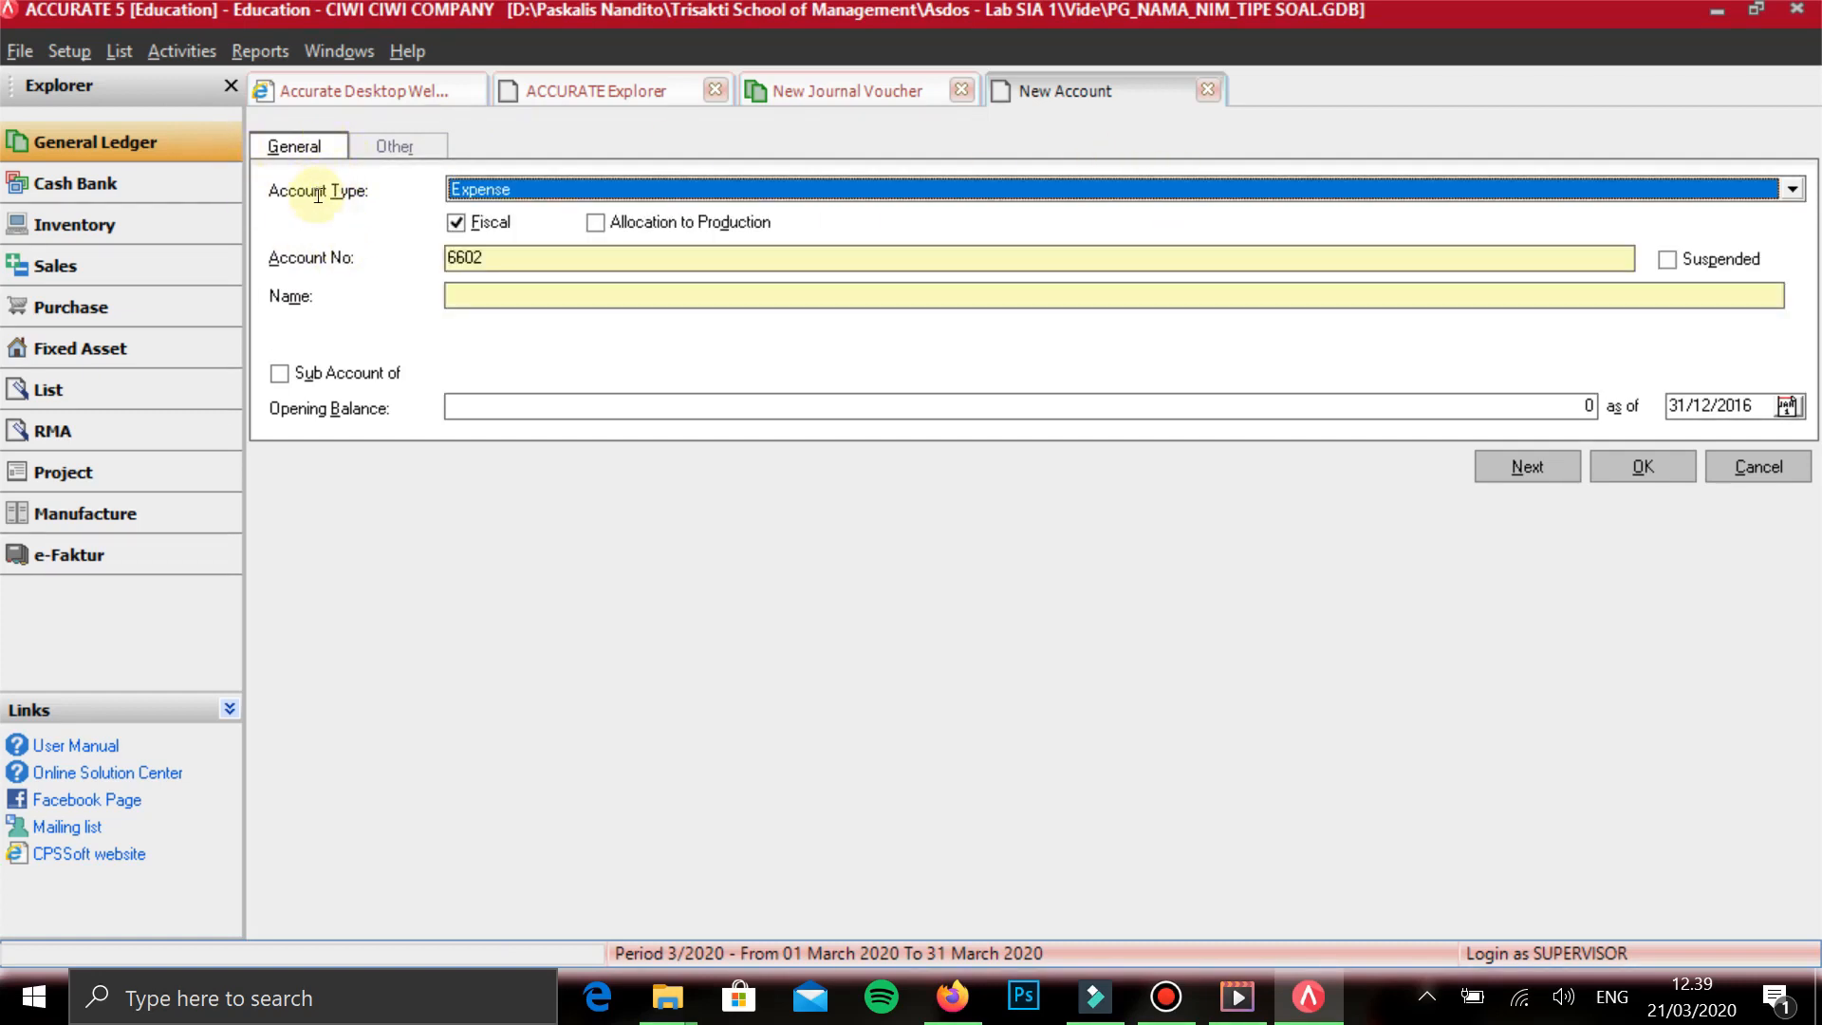
pyautogui.click(480, 295)
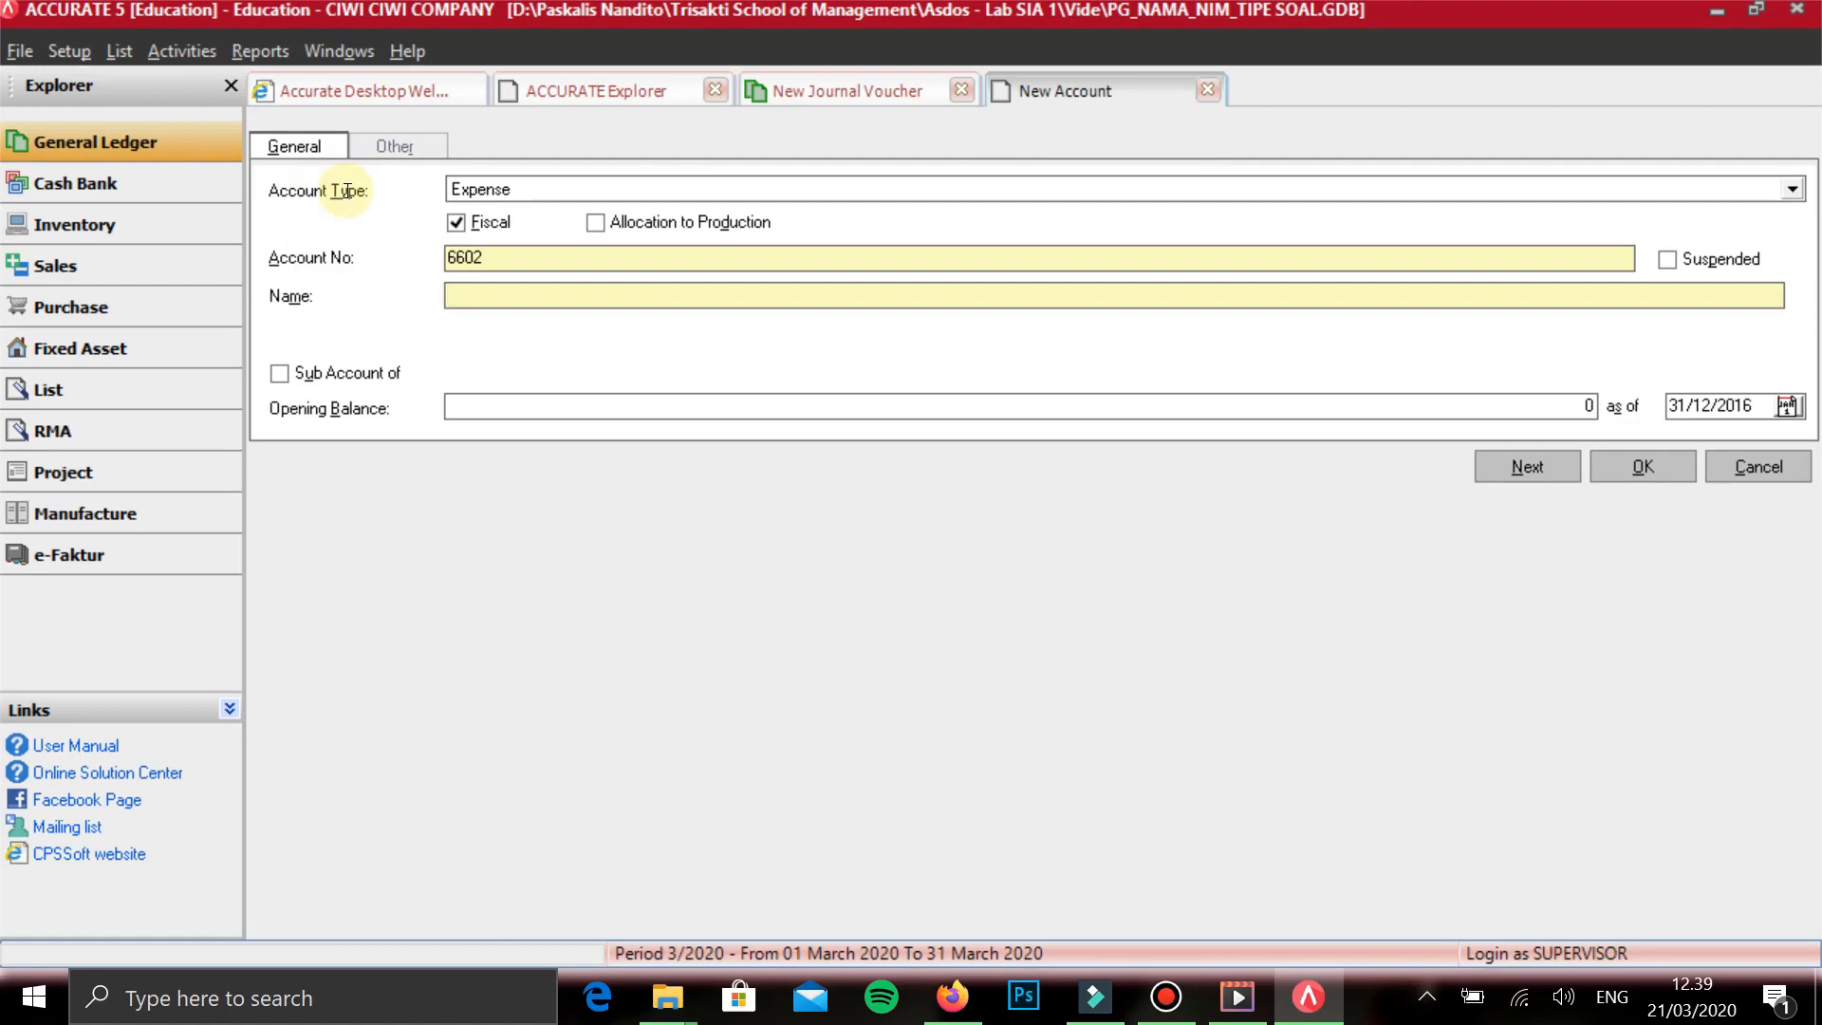
pyautogui.write('BEBAN BUNGA')
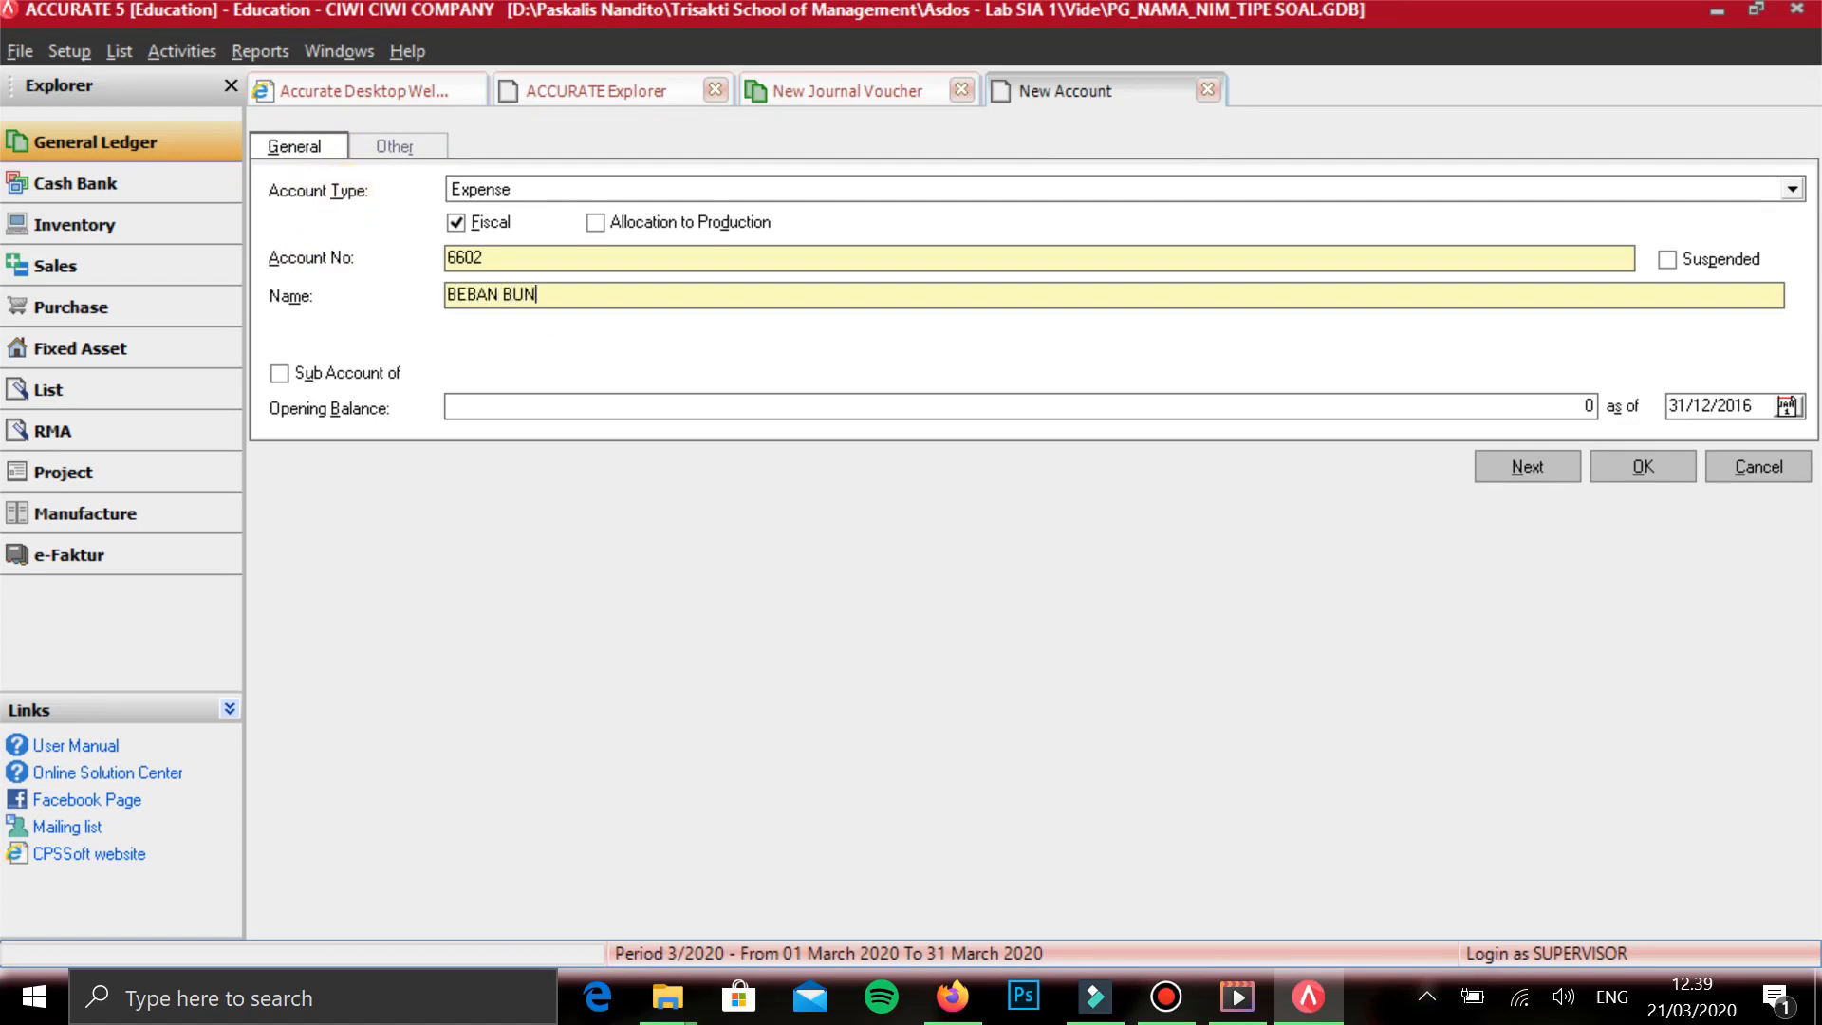
# - Set the BEBAN BUNGA account's type to Other Expense and its number to 9205, and save it into the voucher's second line
pyautogui.click(456, 130)
pyautogui.scroll(-1, 1195, 228)
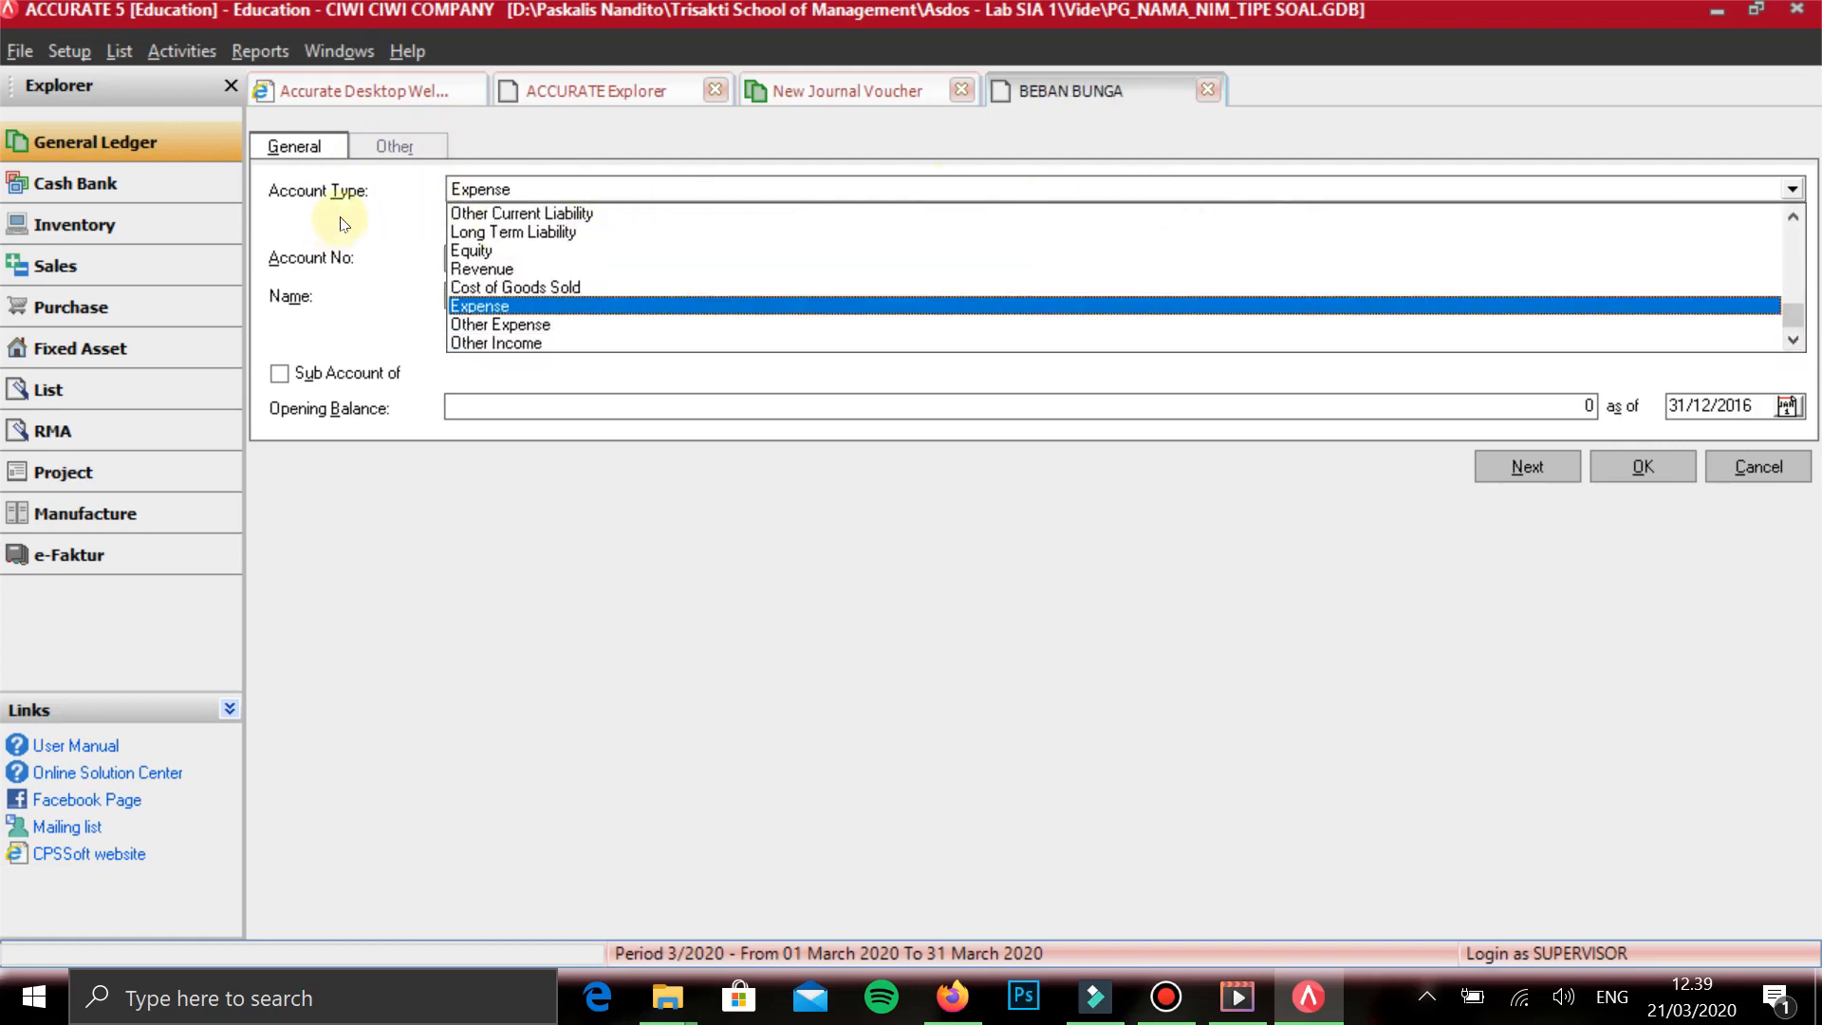
pyautogui.press('Down')
pyautogui.press('Return')
pyautogui.press('Tab')
pyautogui.press('Tab')
pyautogui.write('920')
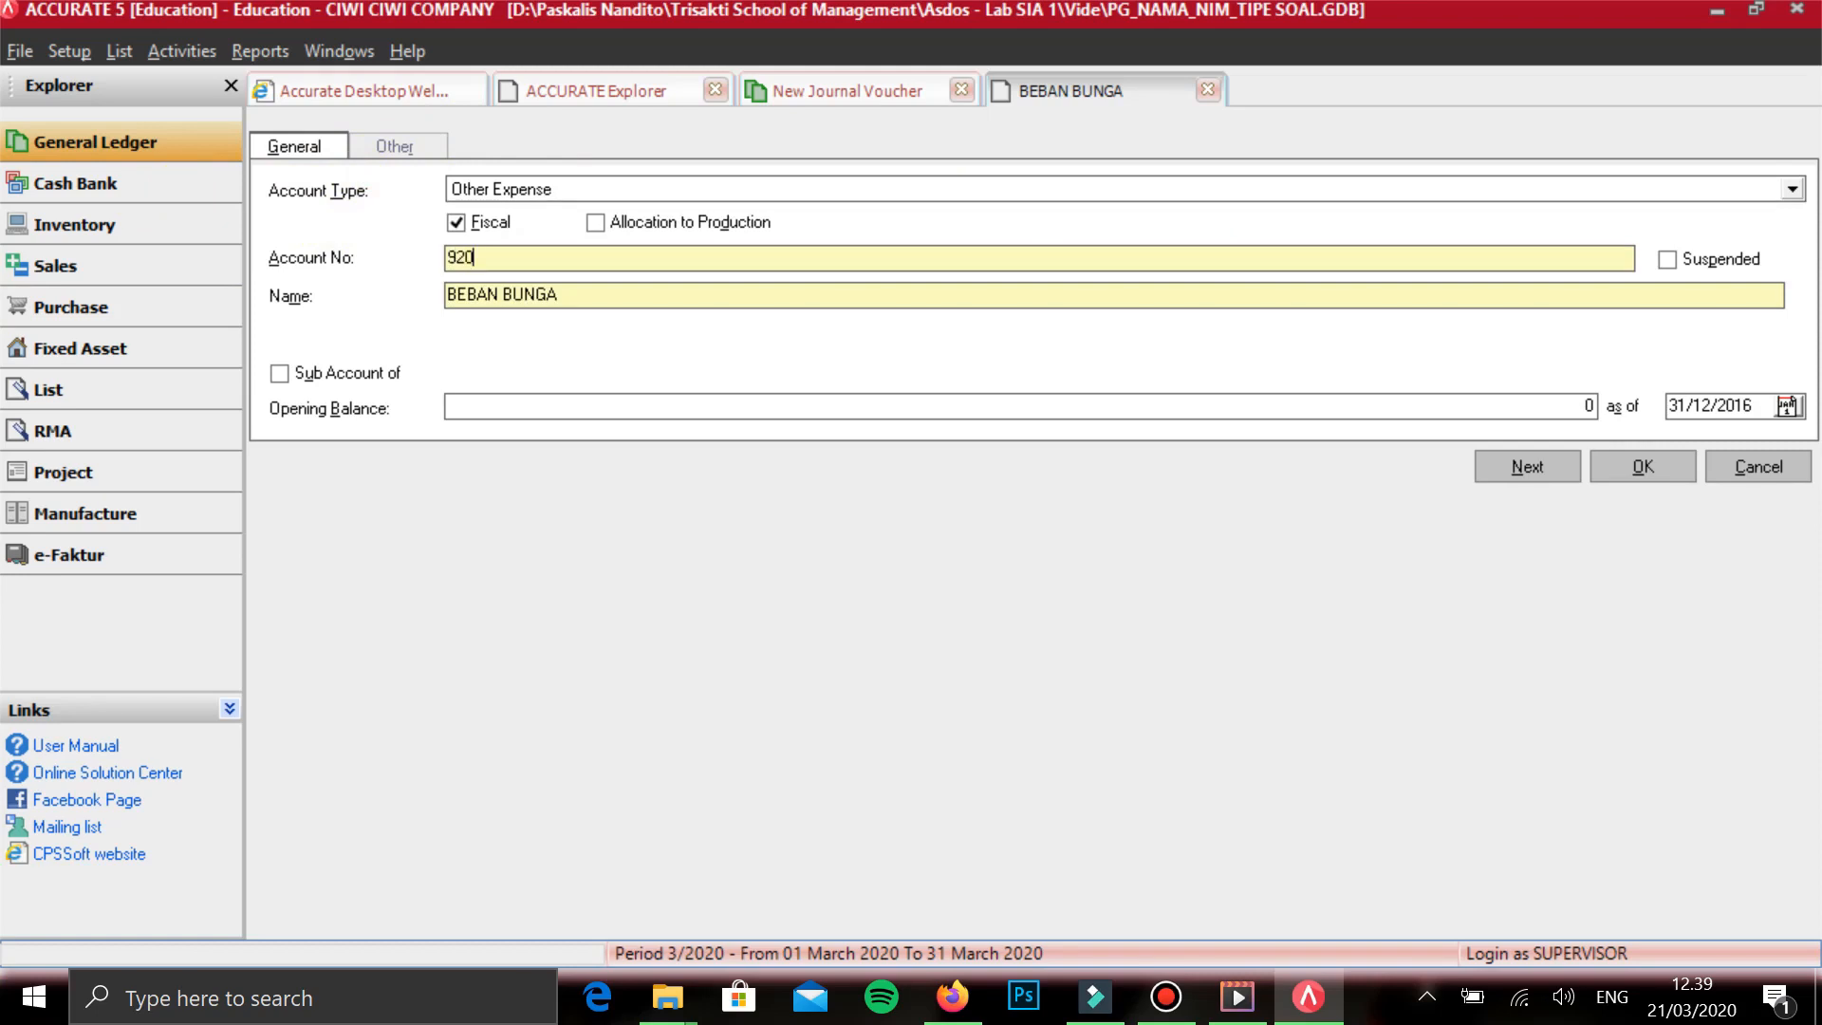
pyautogui.write('5')
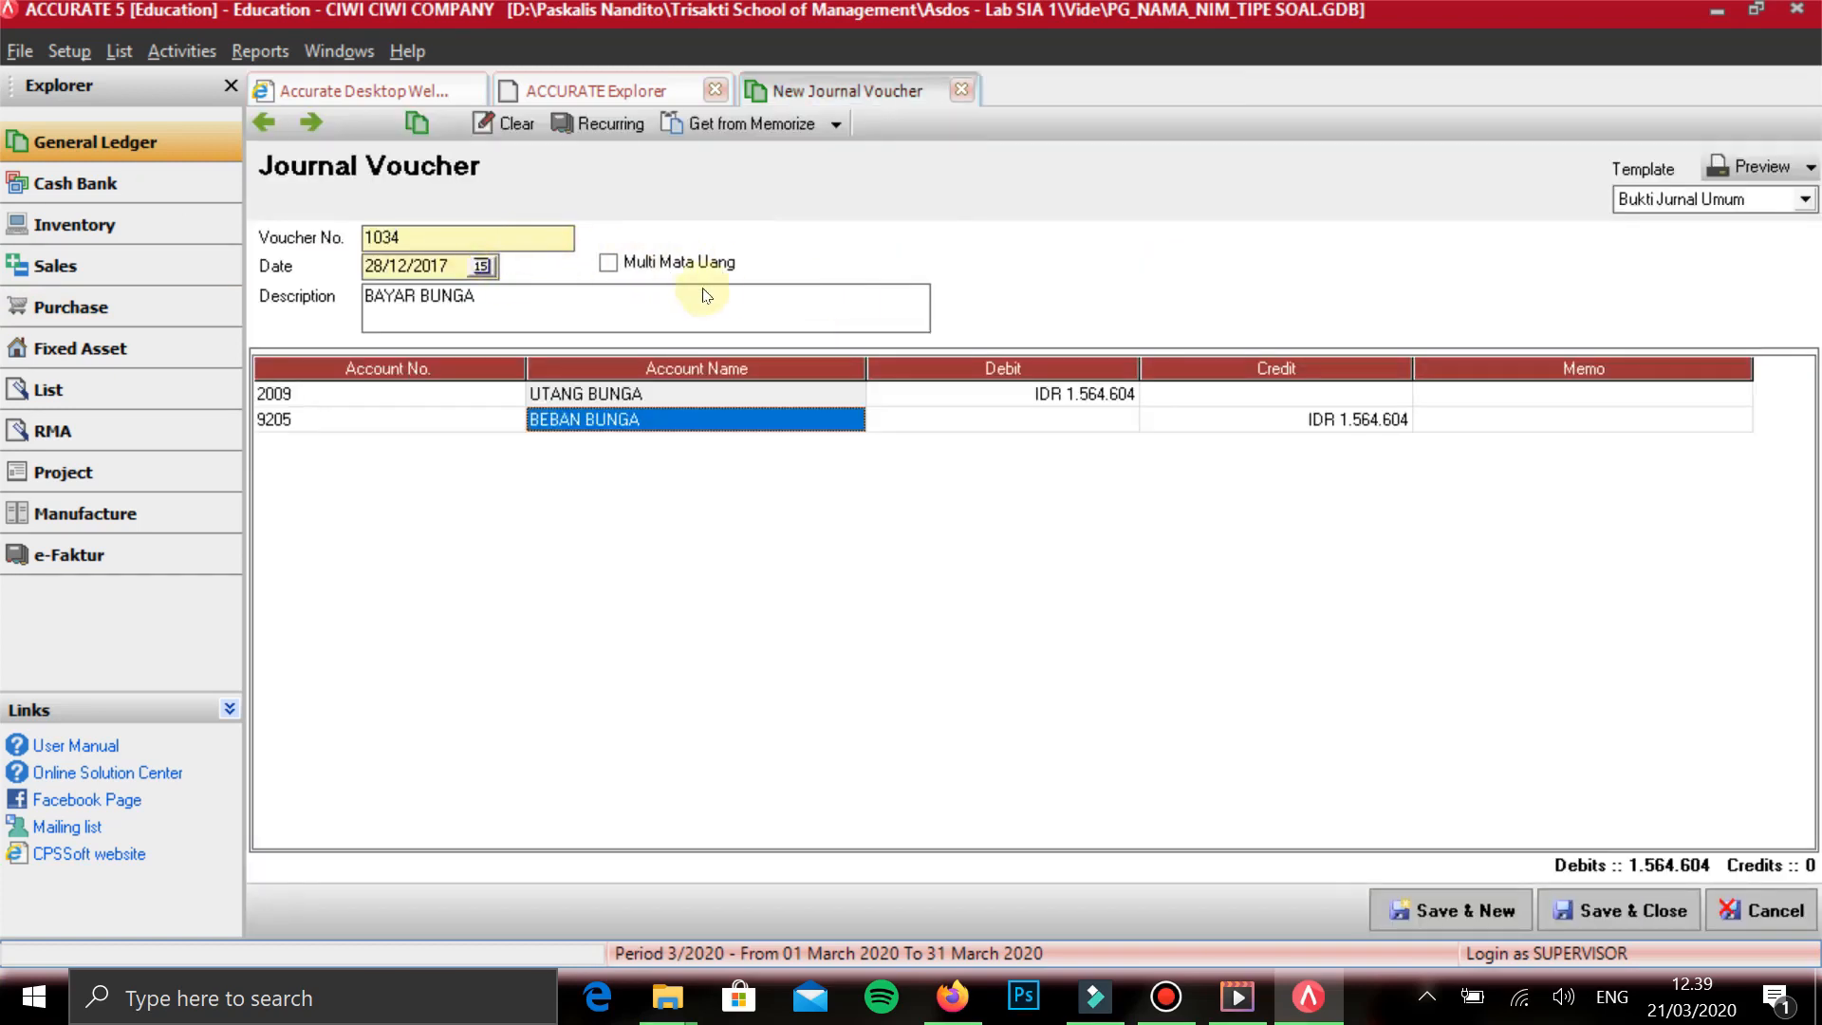
# - Set the BEBAN BUNGA line to a debit of 1.564.604 instead of a credit and start a third line
pyautogui.press('Tab')
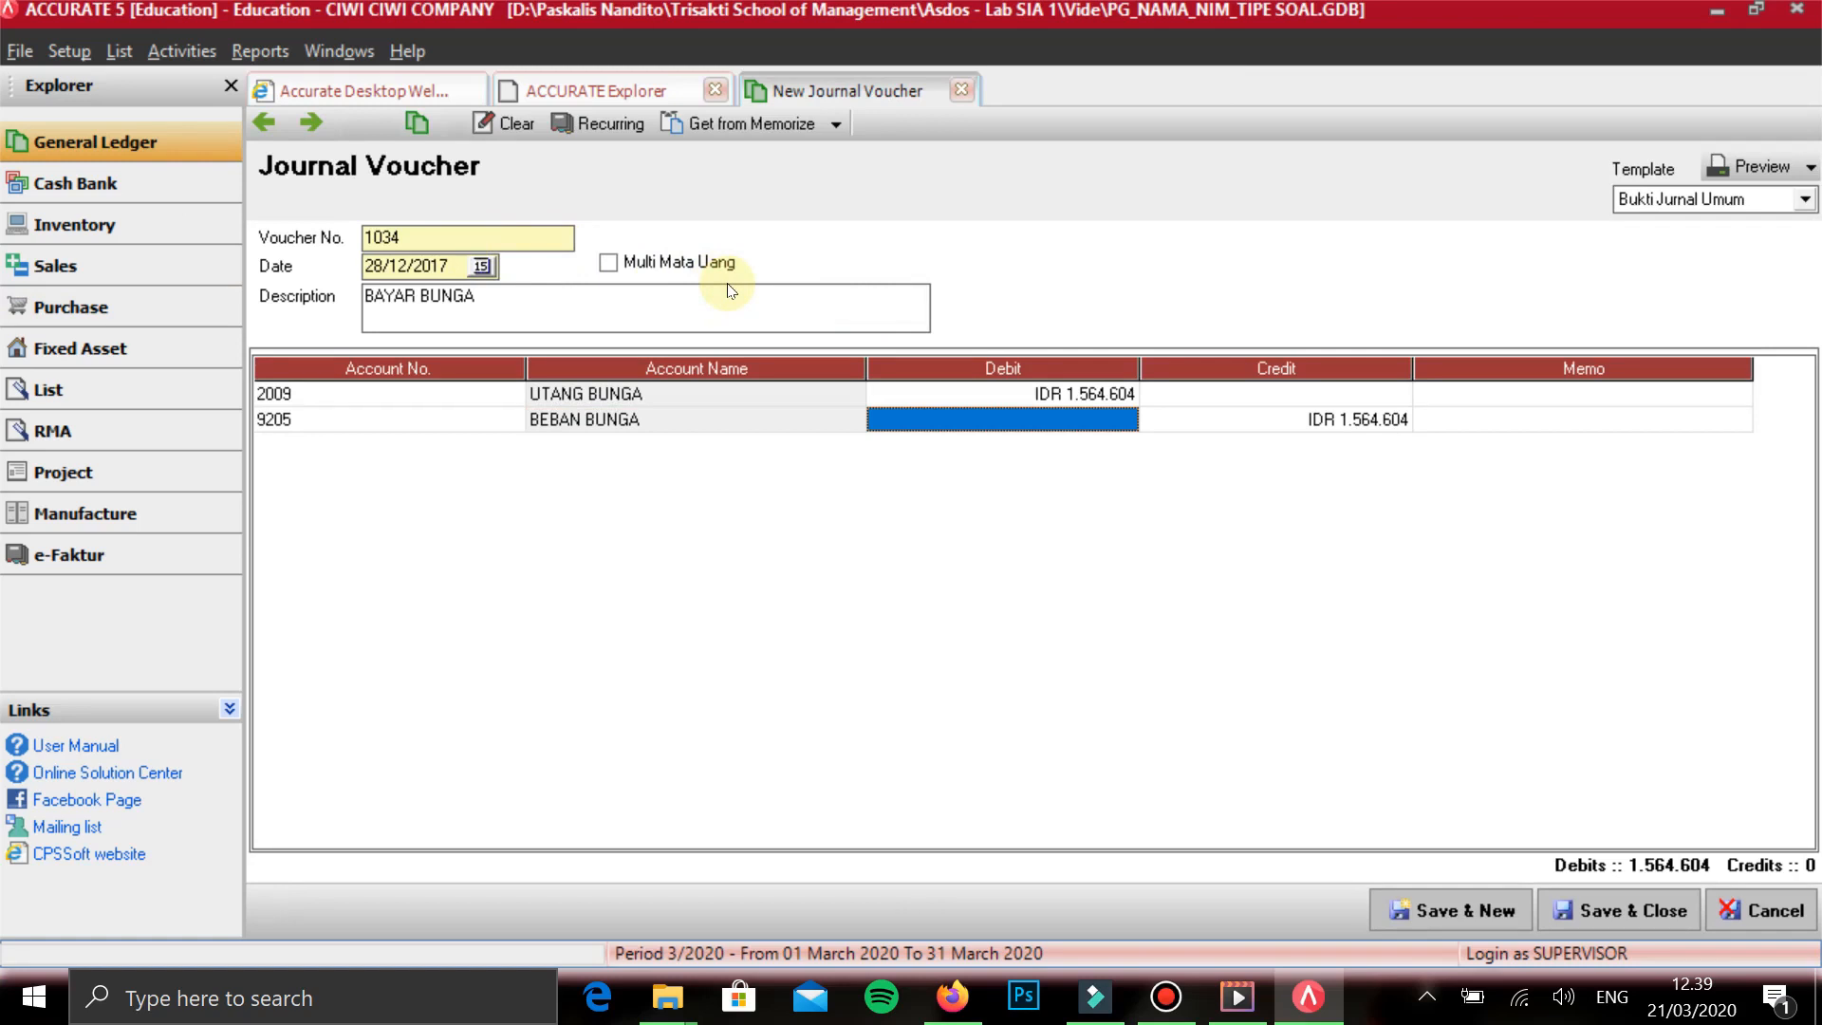
pyautogui.write('1564604')
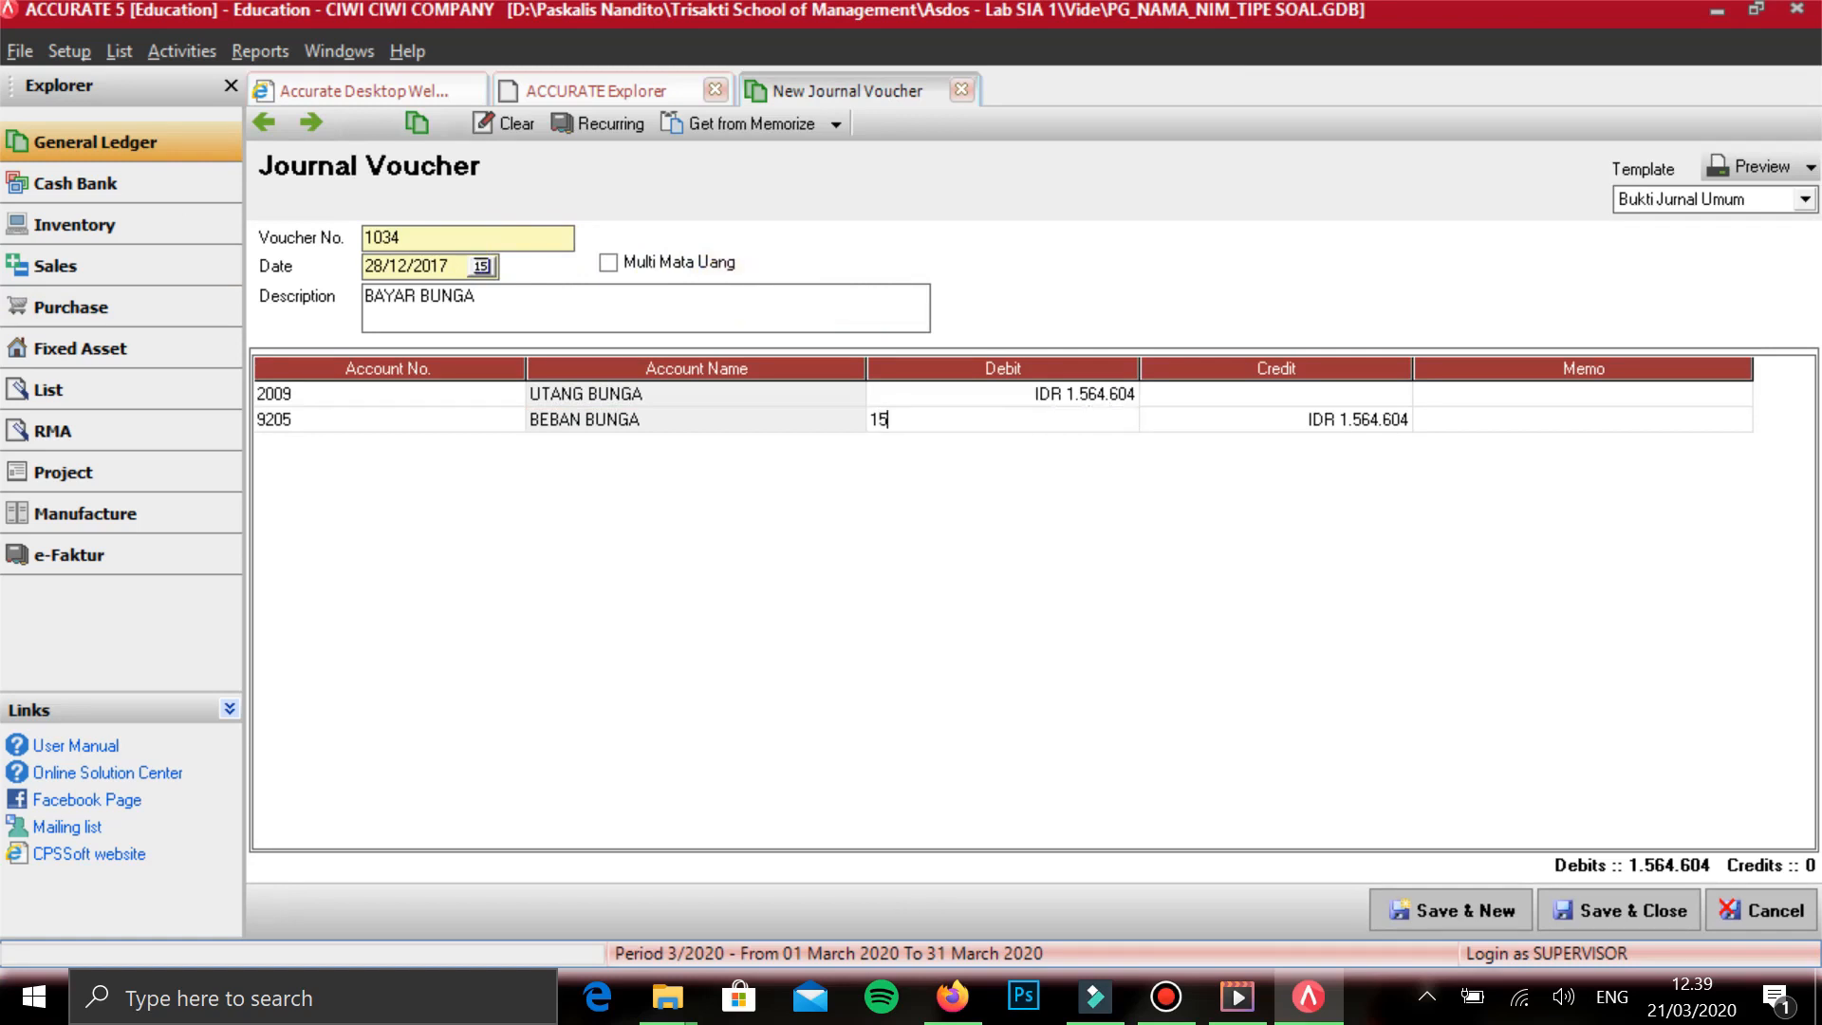
pyautogui.press('Tab')
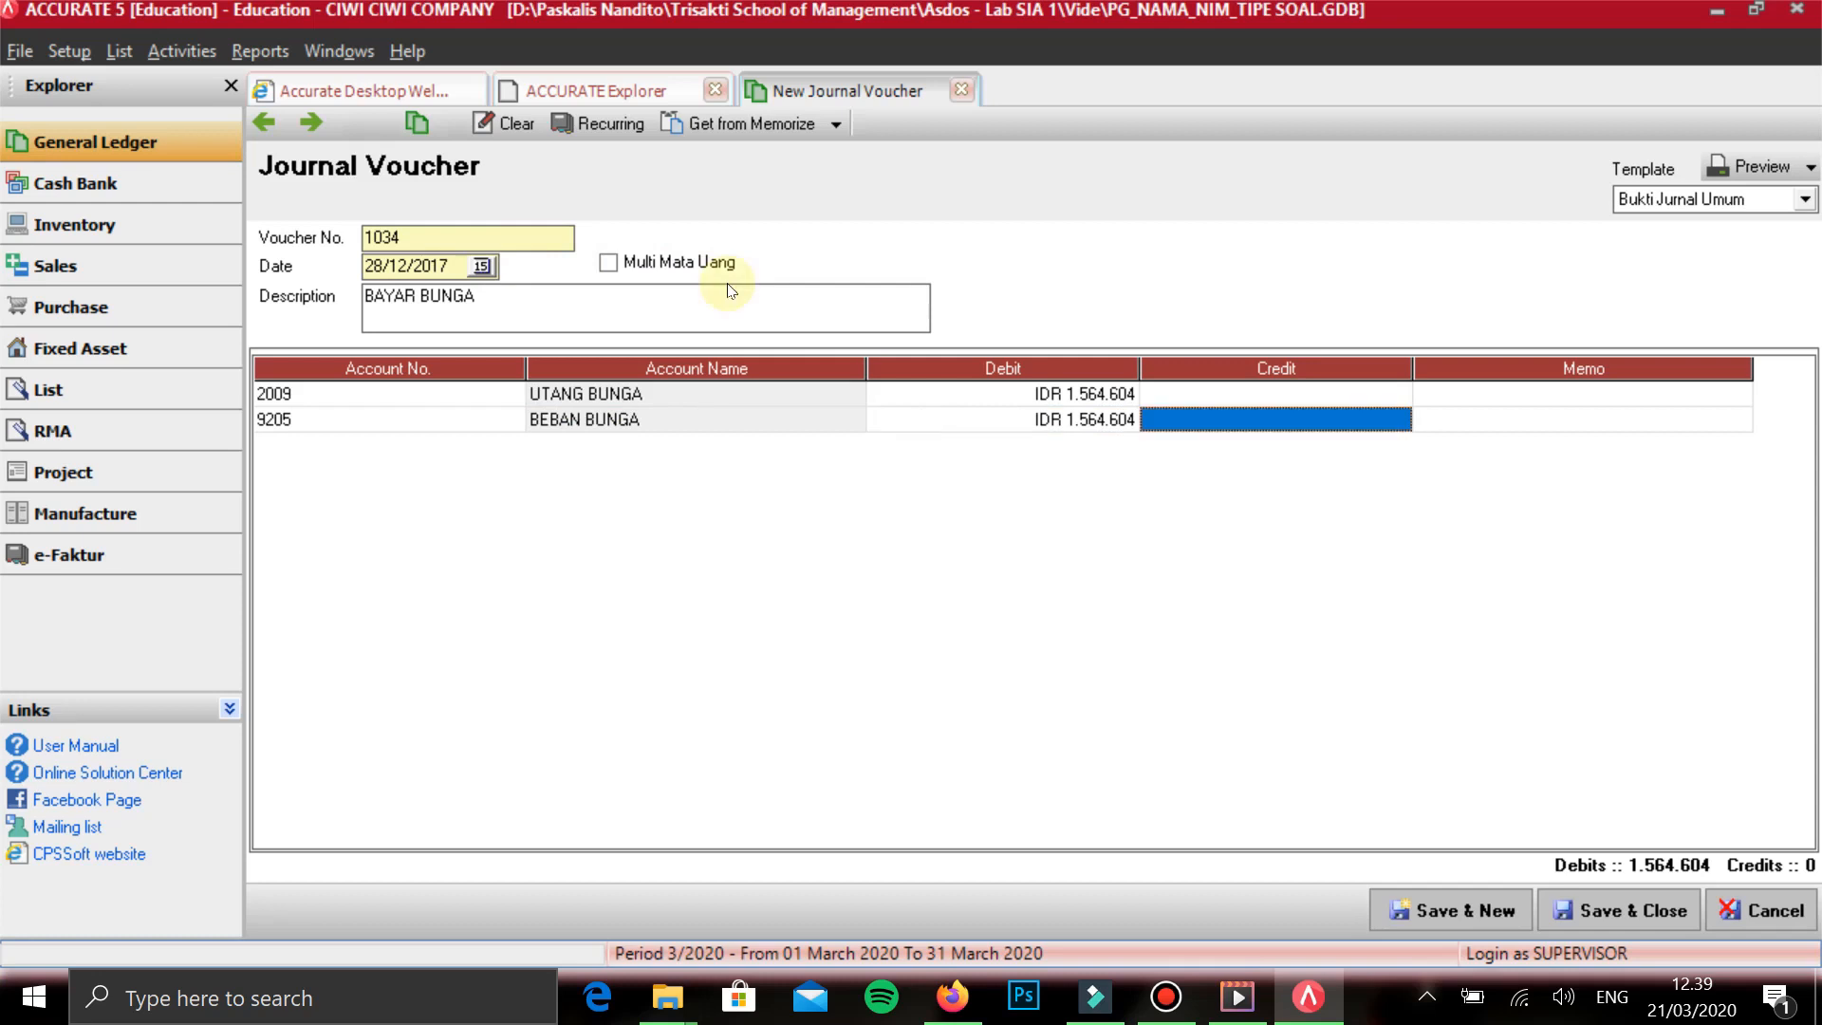
pyautogui.press('Tab')
pyautogui.press('Tab')
pyautogui.press('Up')
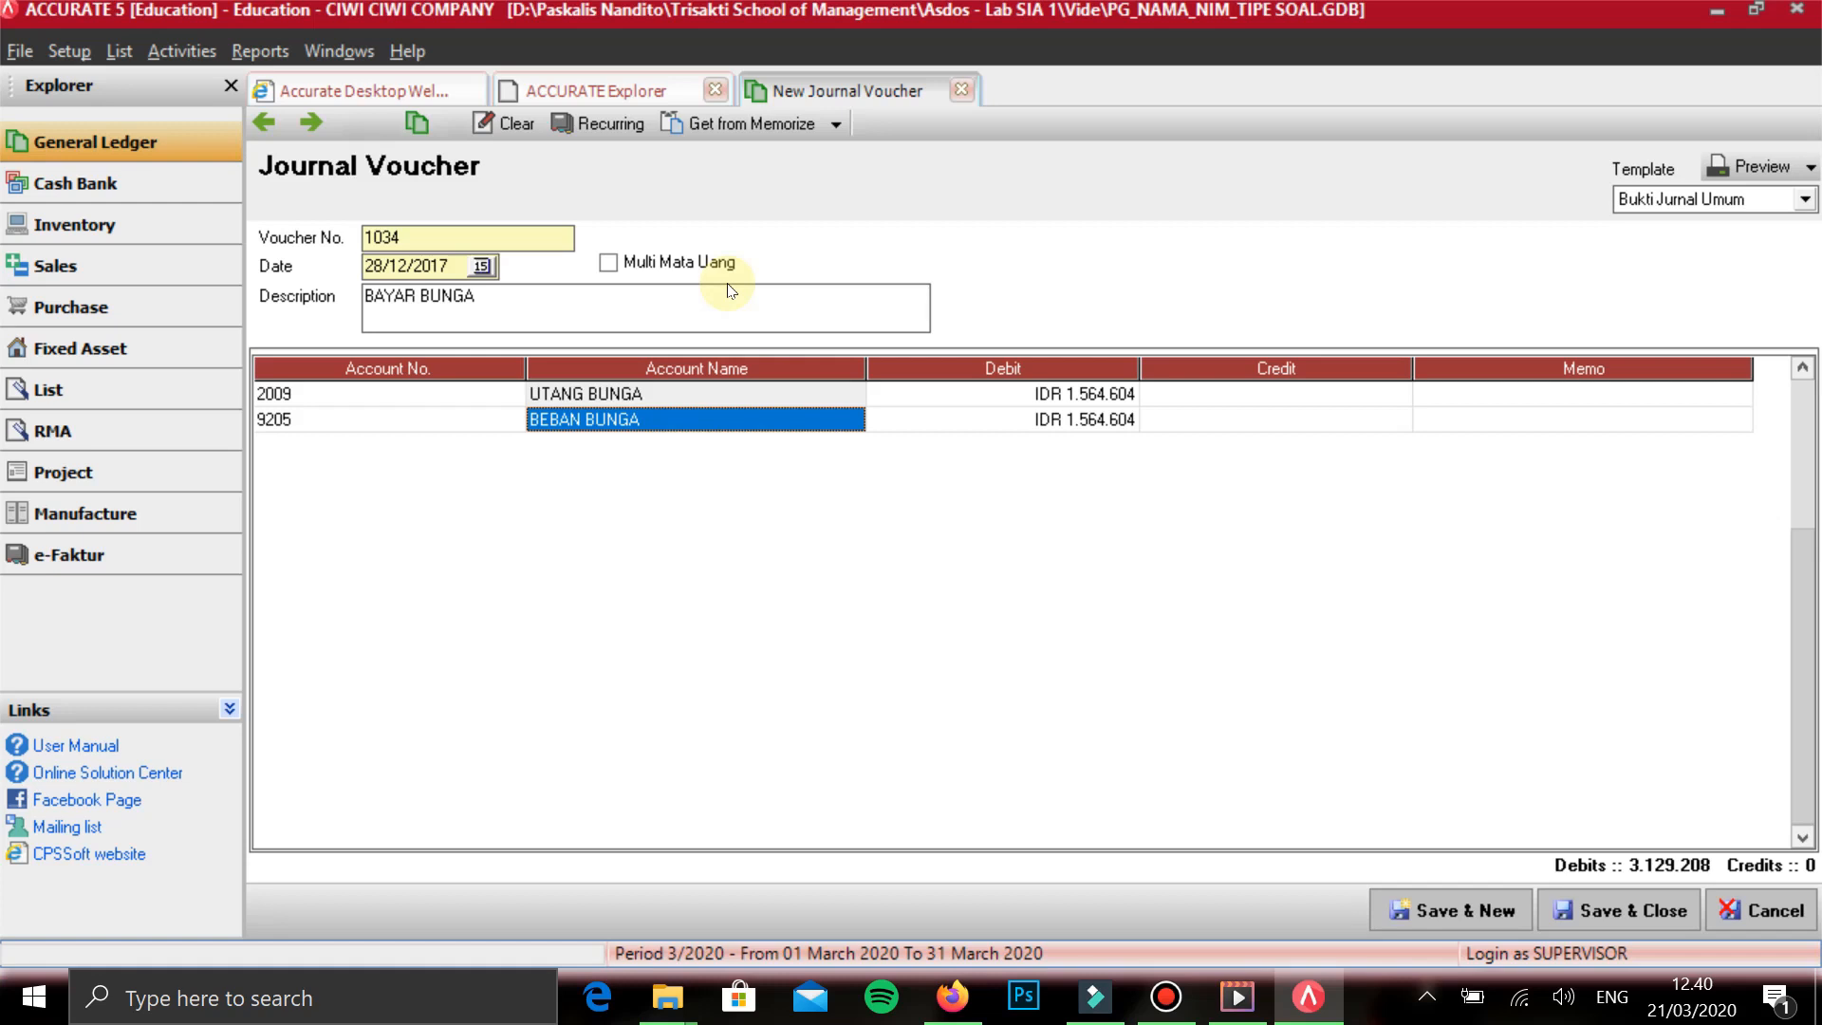
pyautogui.press('Tab')
pyautogui.press('Tab')
pyautogui.press('Tab')
pyautogui.press('Tab')
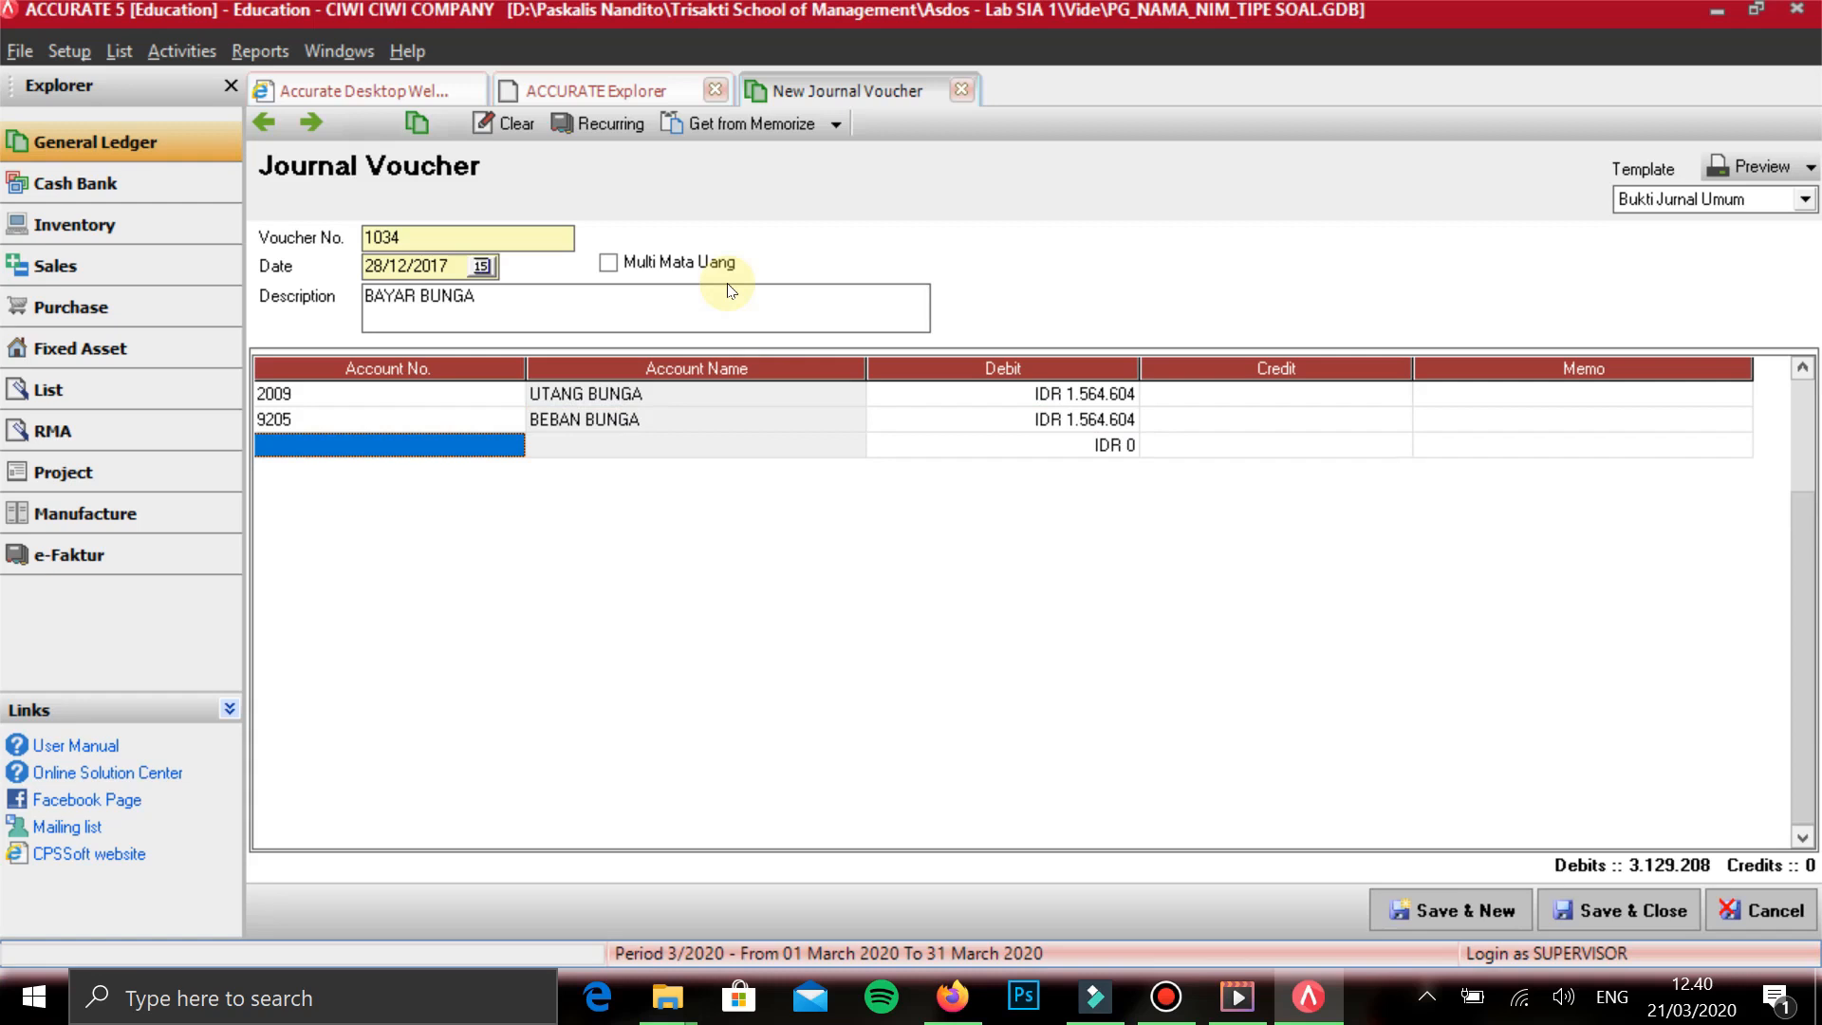
# - Add BANK AKUSUKA on the third line with a credit of 3.129.208
pyautogui.write('B')
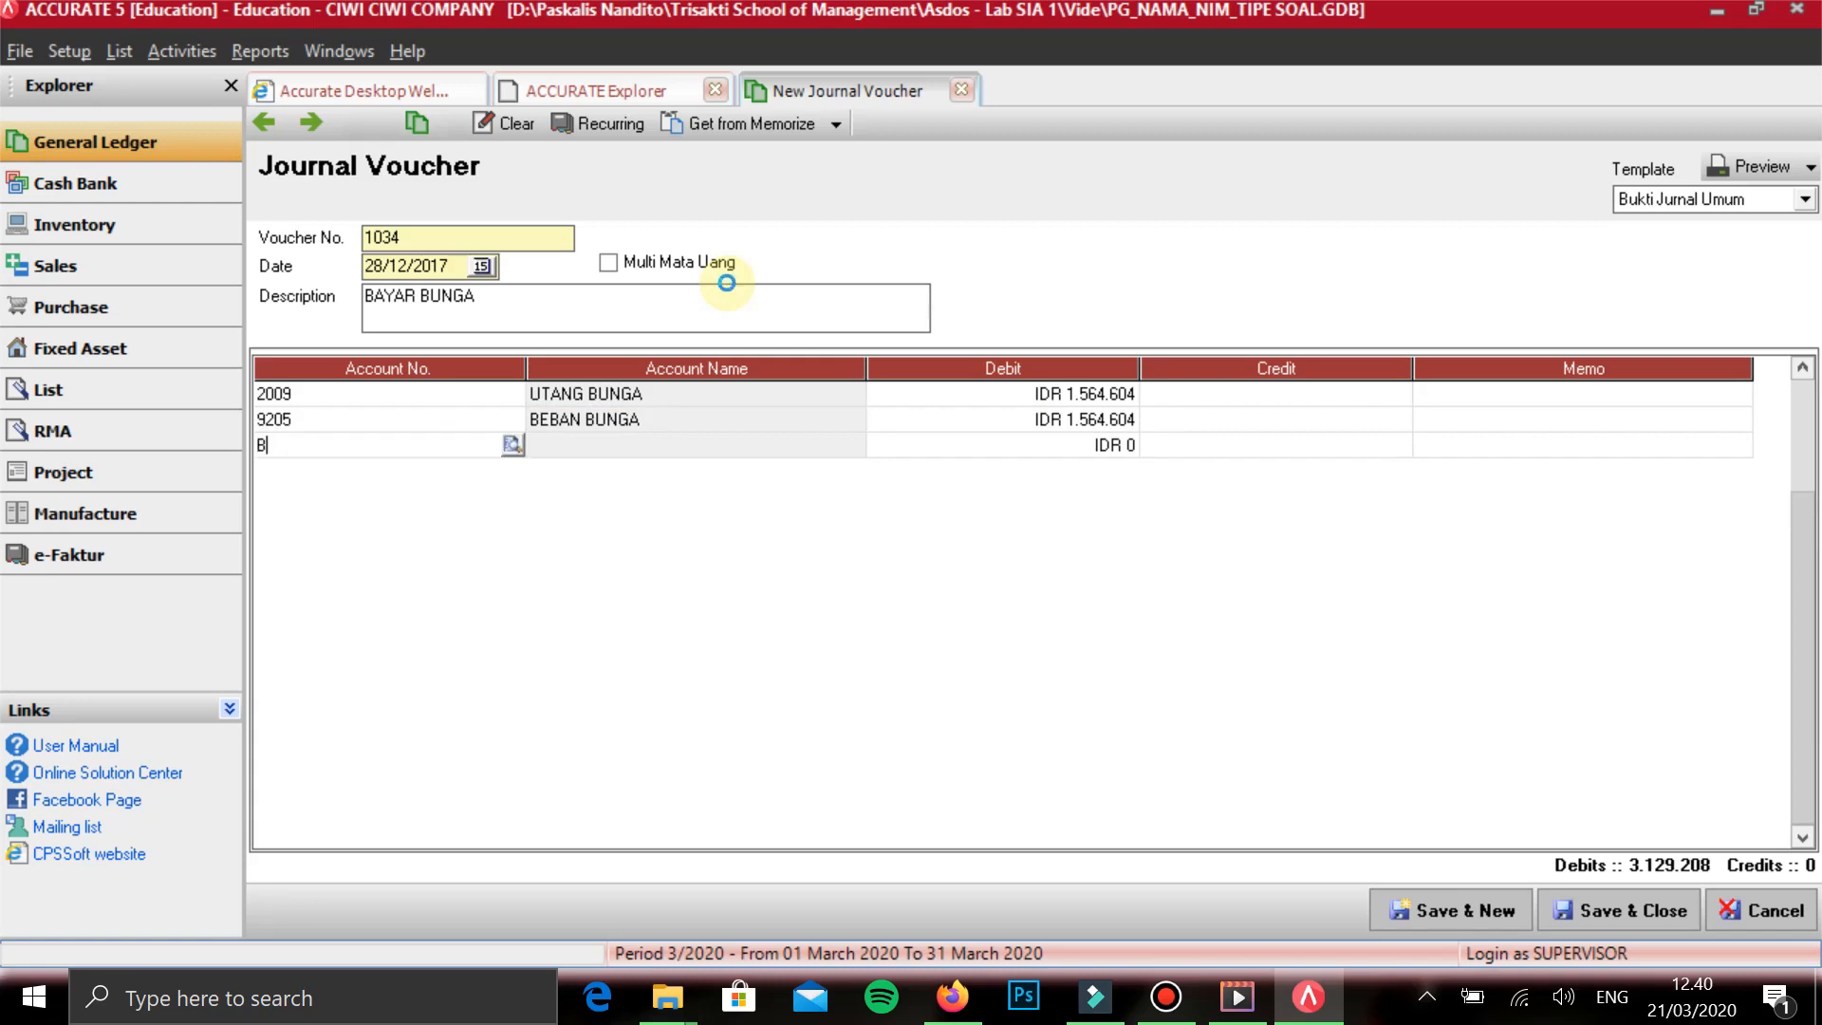
pyautogui.write('ANK')
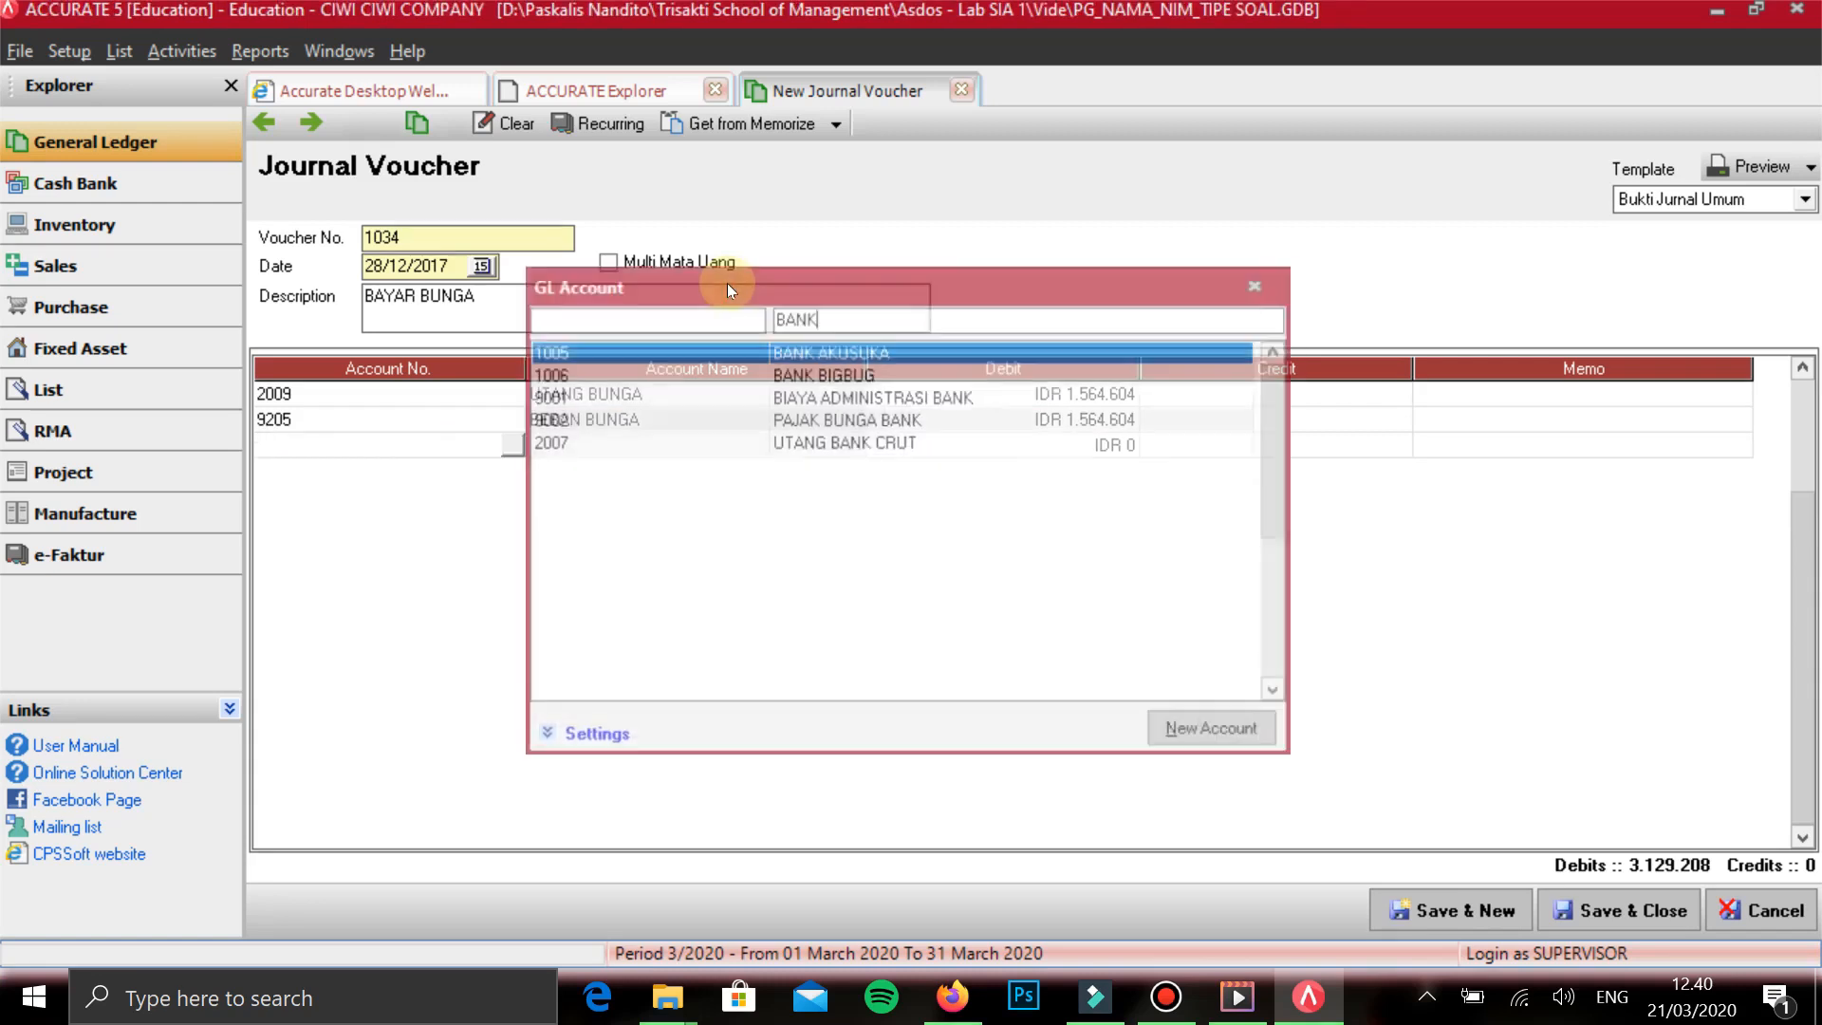
pyautogui.press('Down')
pyautogui.press('Up')
pyautogui.press('Return')
pyautogui.press('Return')
pyautogui.press('Return')
pyautogui.press('Return')
pyautogui.press('Return')
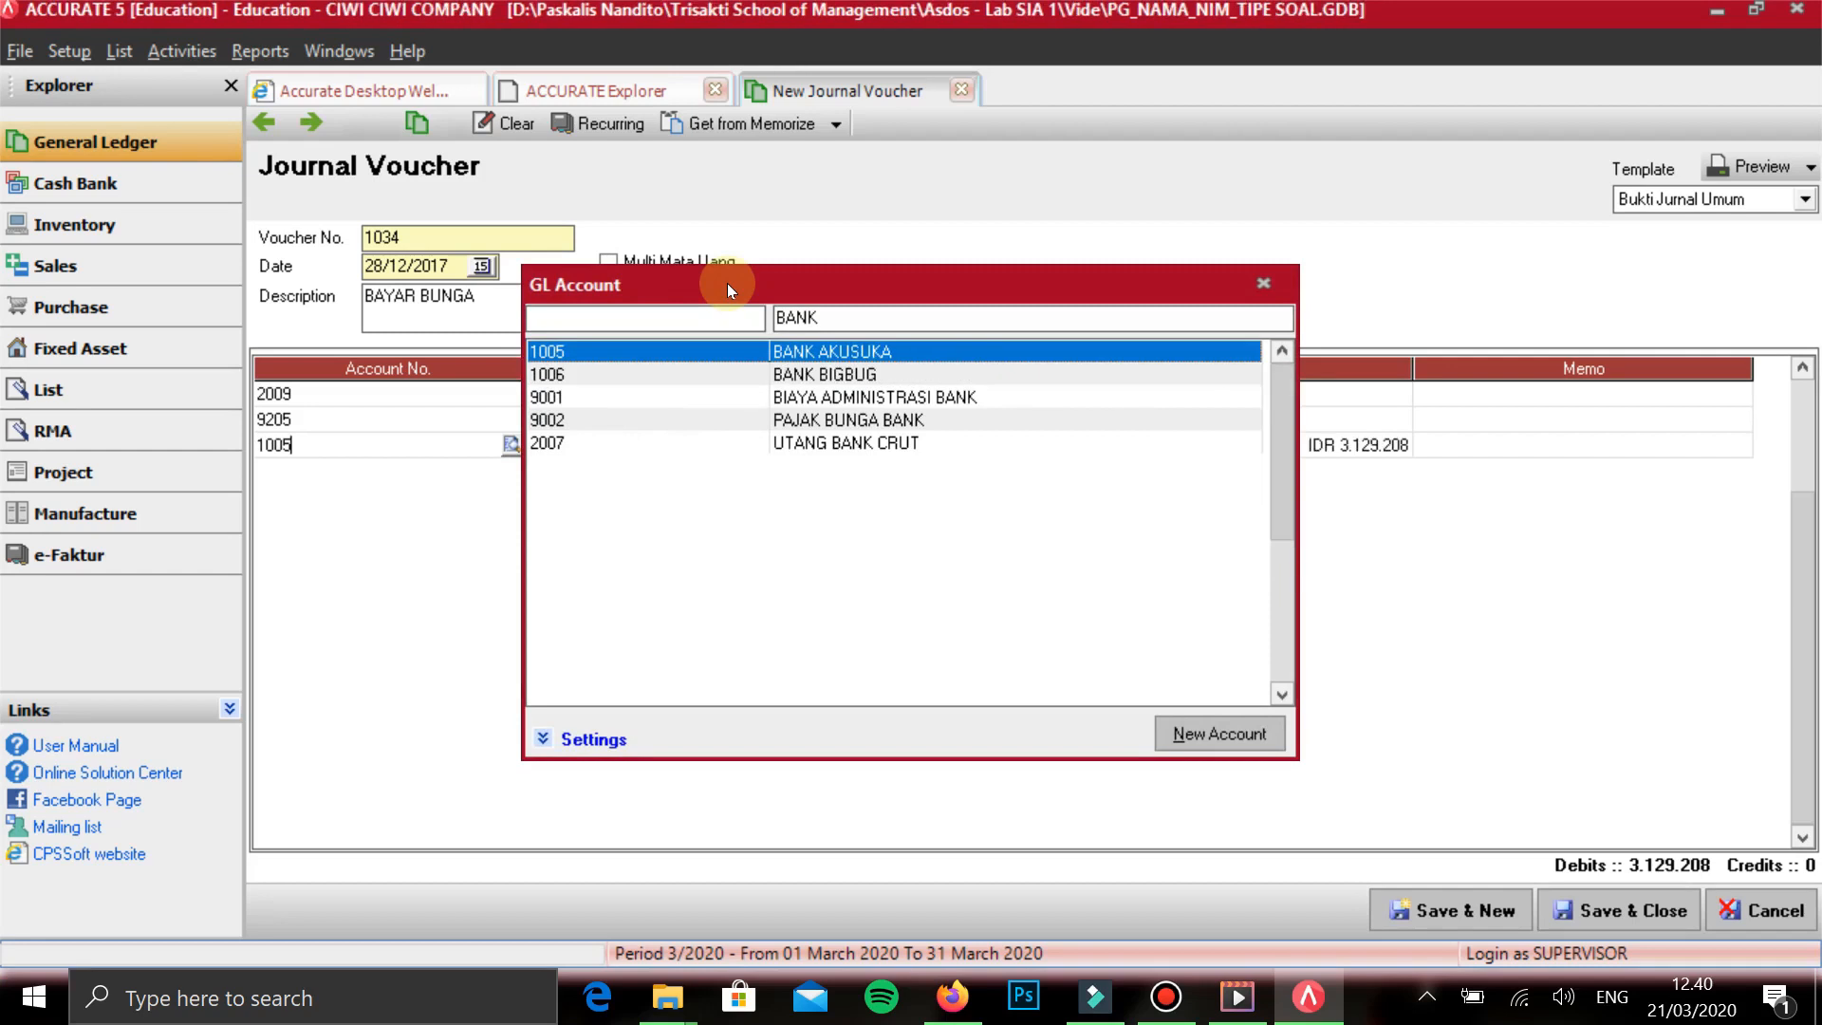
# - Save the BAYAR BUNGA voucher and start a new one dated 30/01/2017 with the description PELUNASAN UTANG
pyautogui.press('Up')
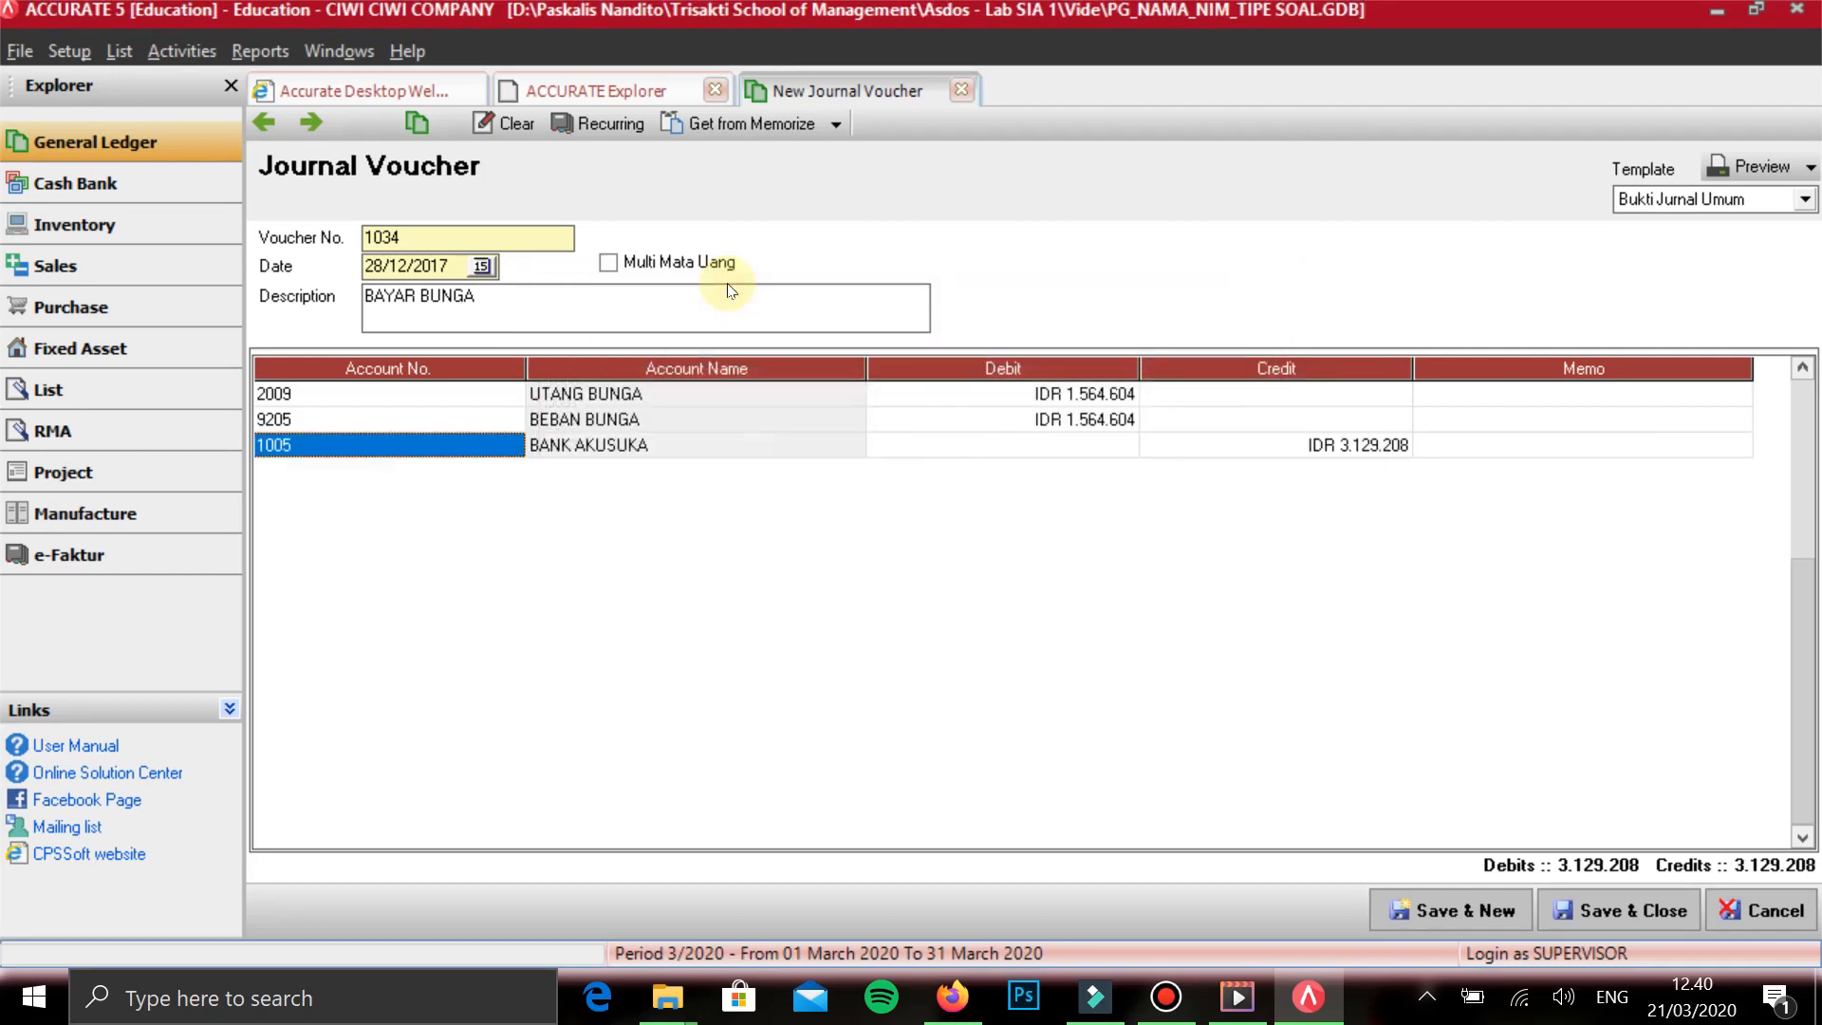
pyautogui.hotkey('alt', 'n')
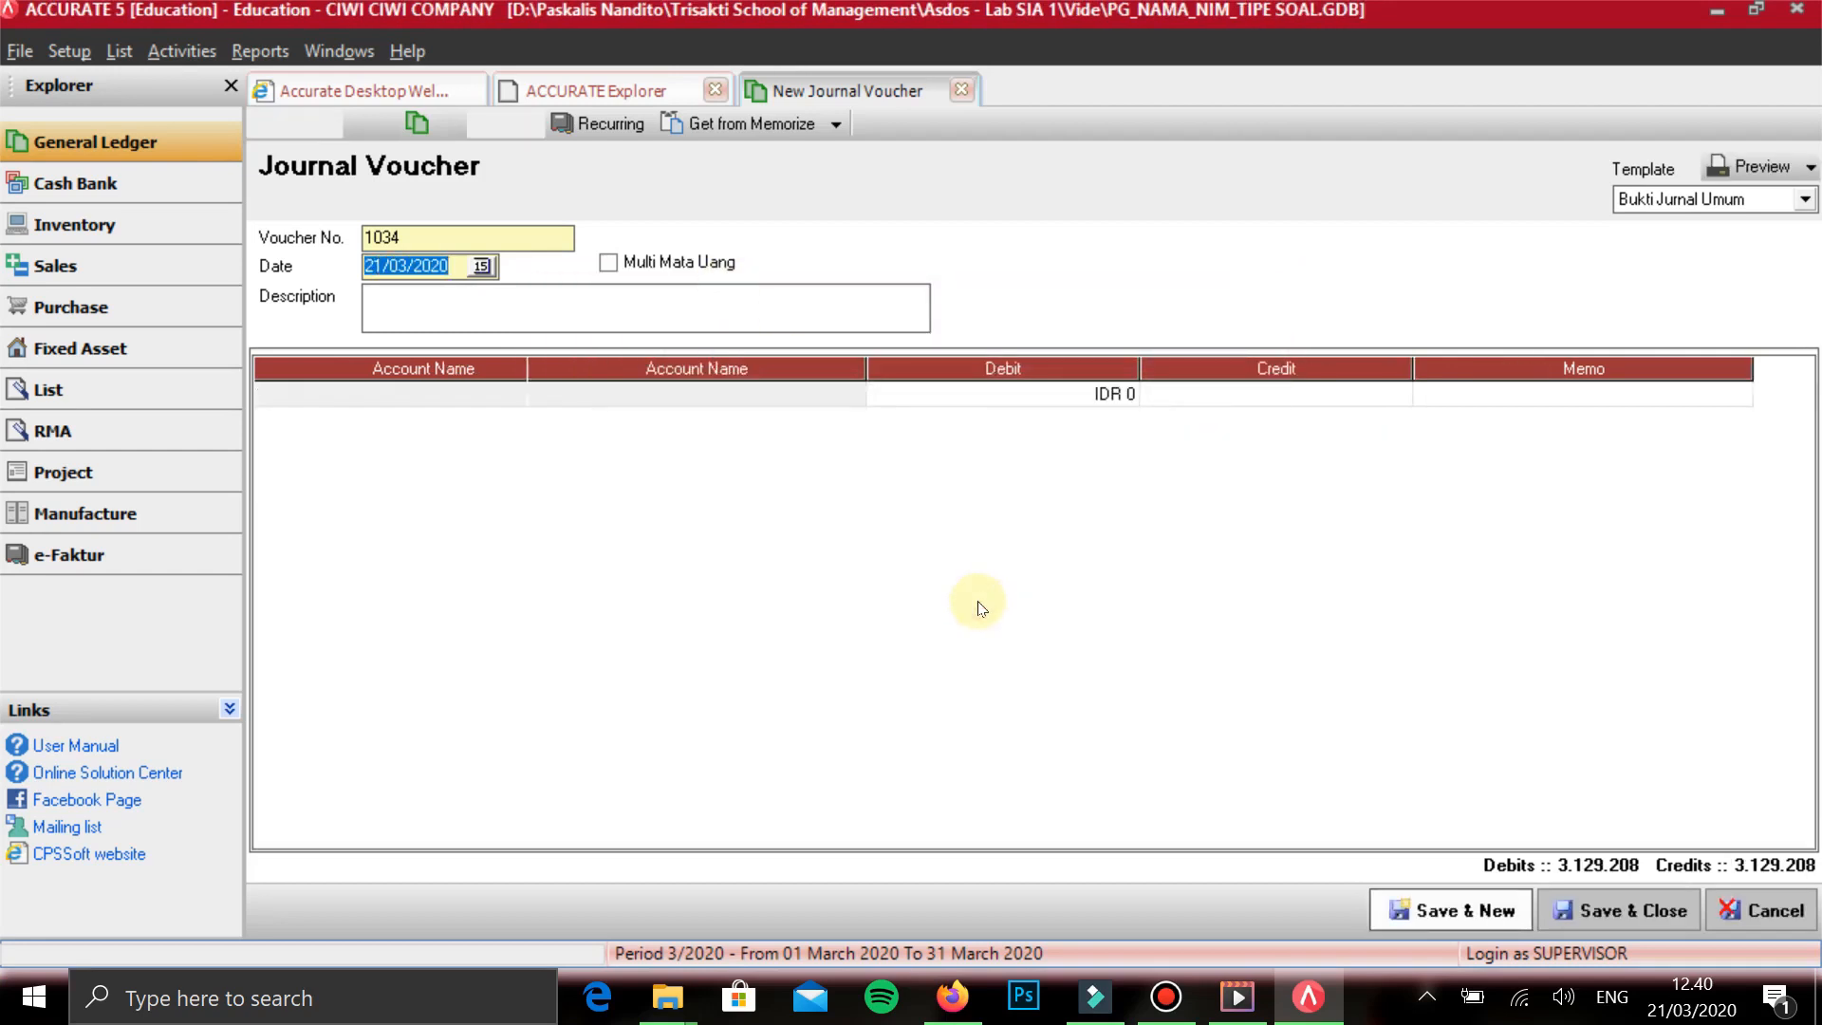
pyautogui.write('30/')
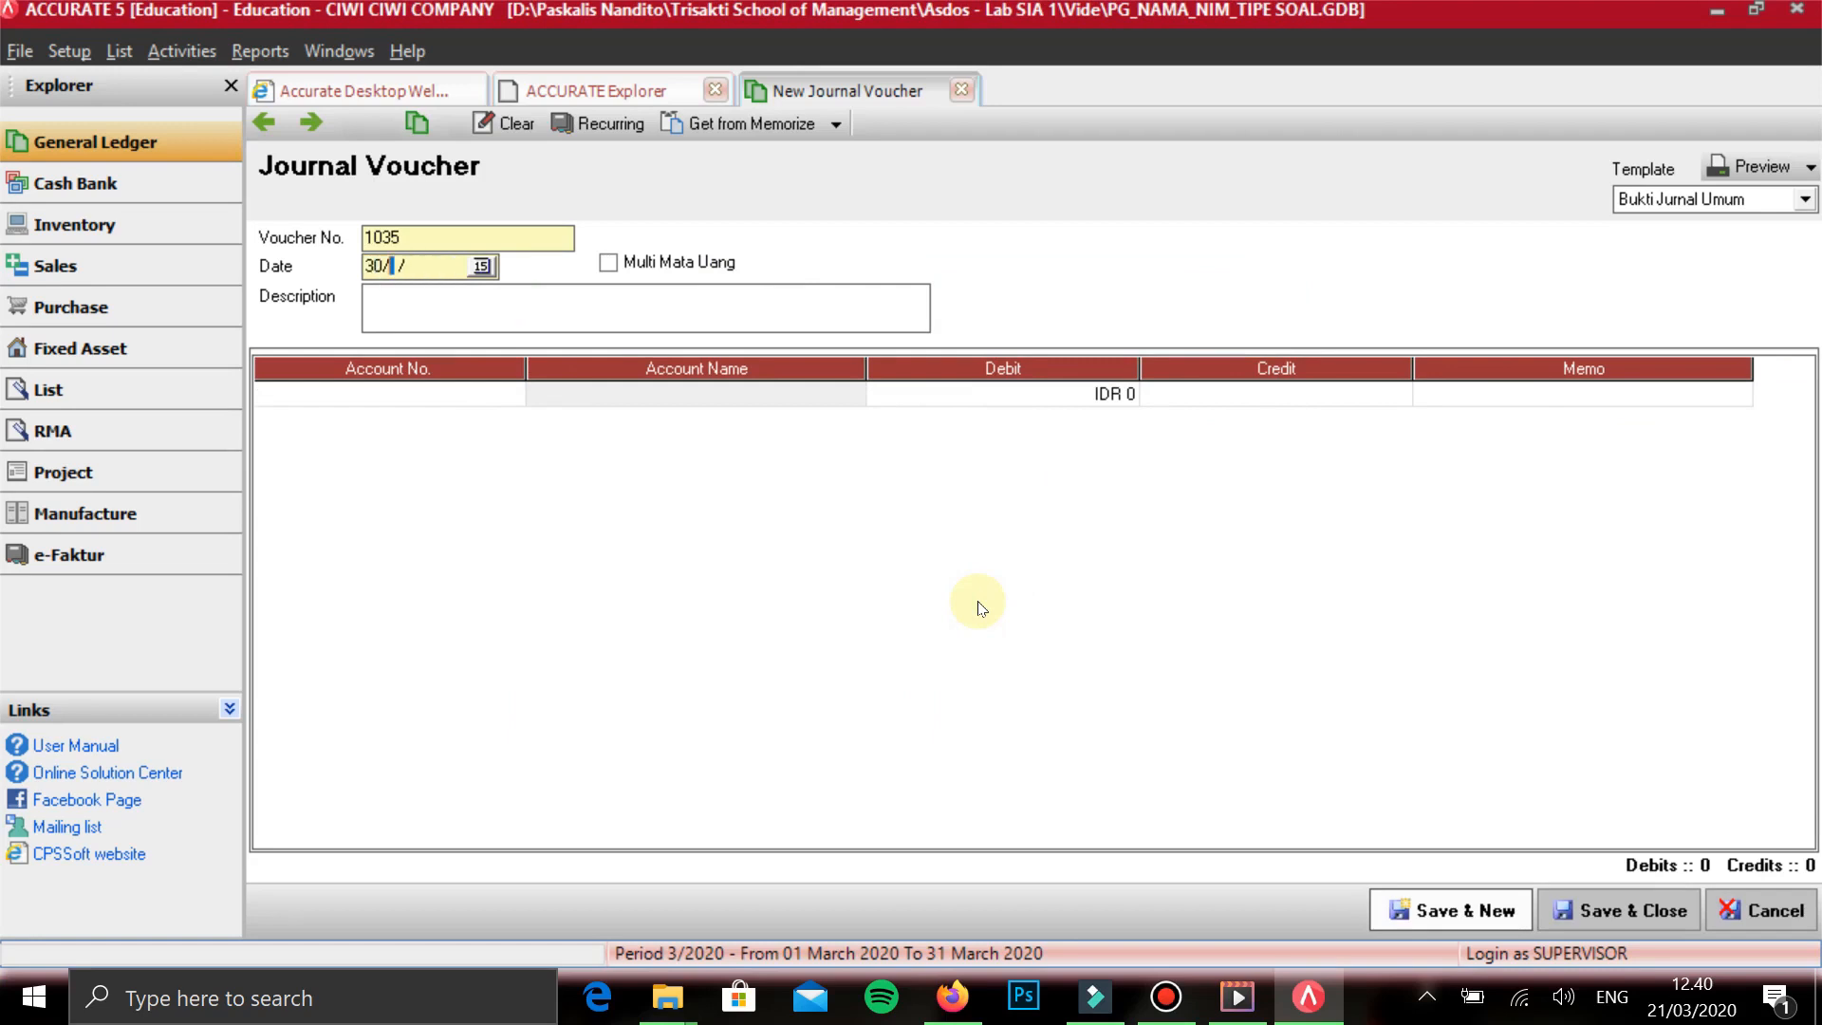
pyautogui.write('01/2017')
pyautogui.press('Tab')
pyautogui.write('PELIUNA')
pyautogui.press('BackSpace')
pyautogui.press('BackSpace')
pyautogui.press('BackSpace')
pyautogui.press('BackSpace')
pyautogui.write('UNASAN UTANG')
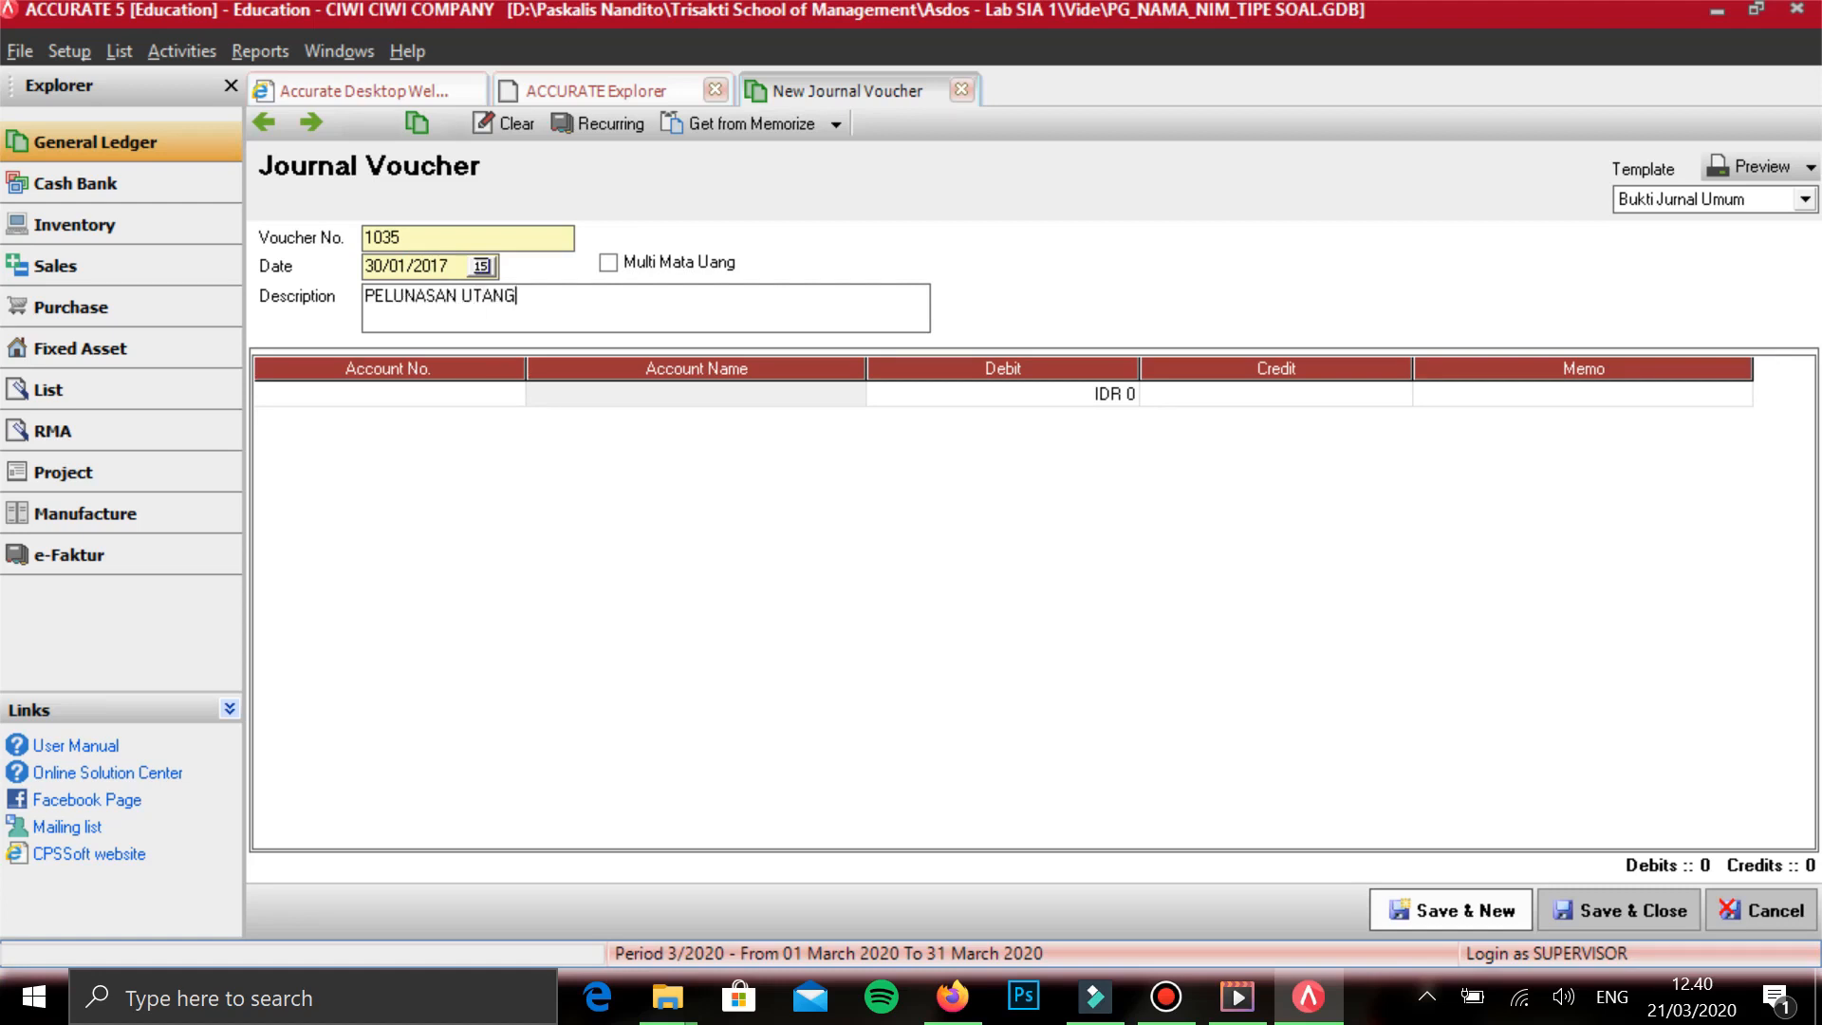
pyautogui.press('Tab')
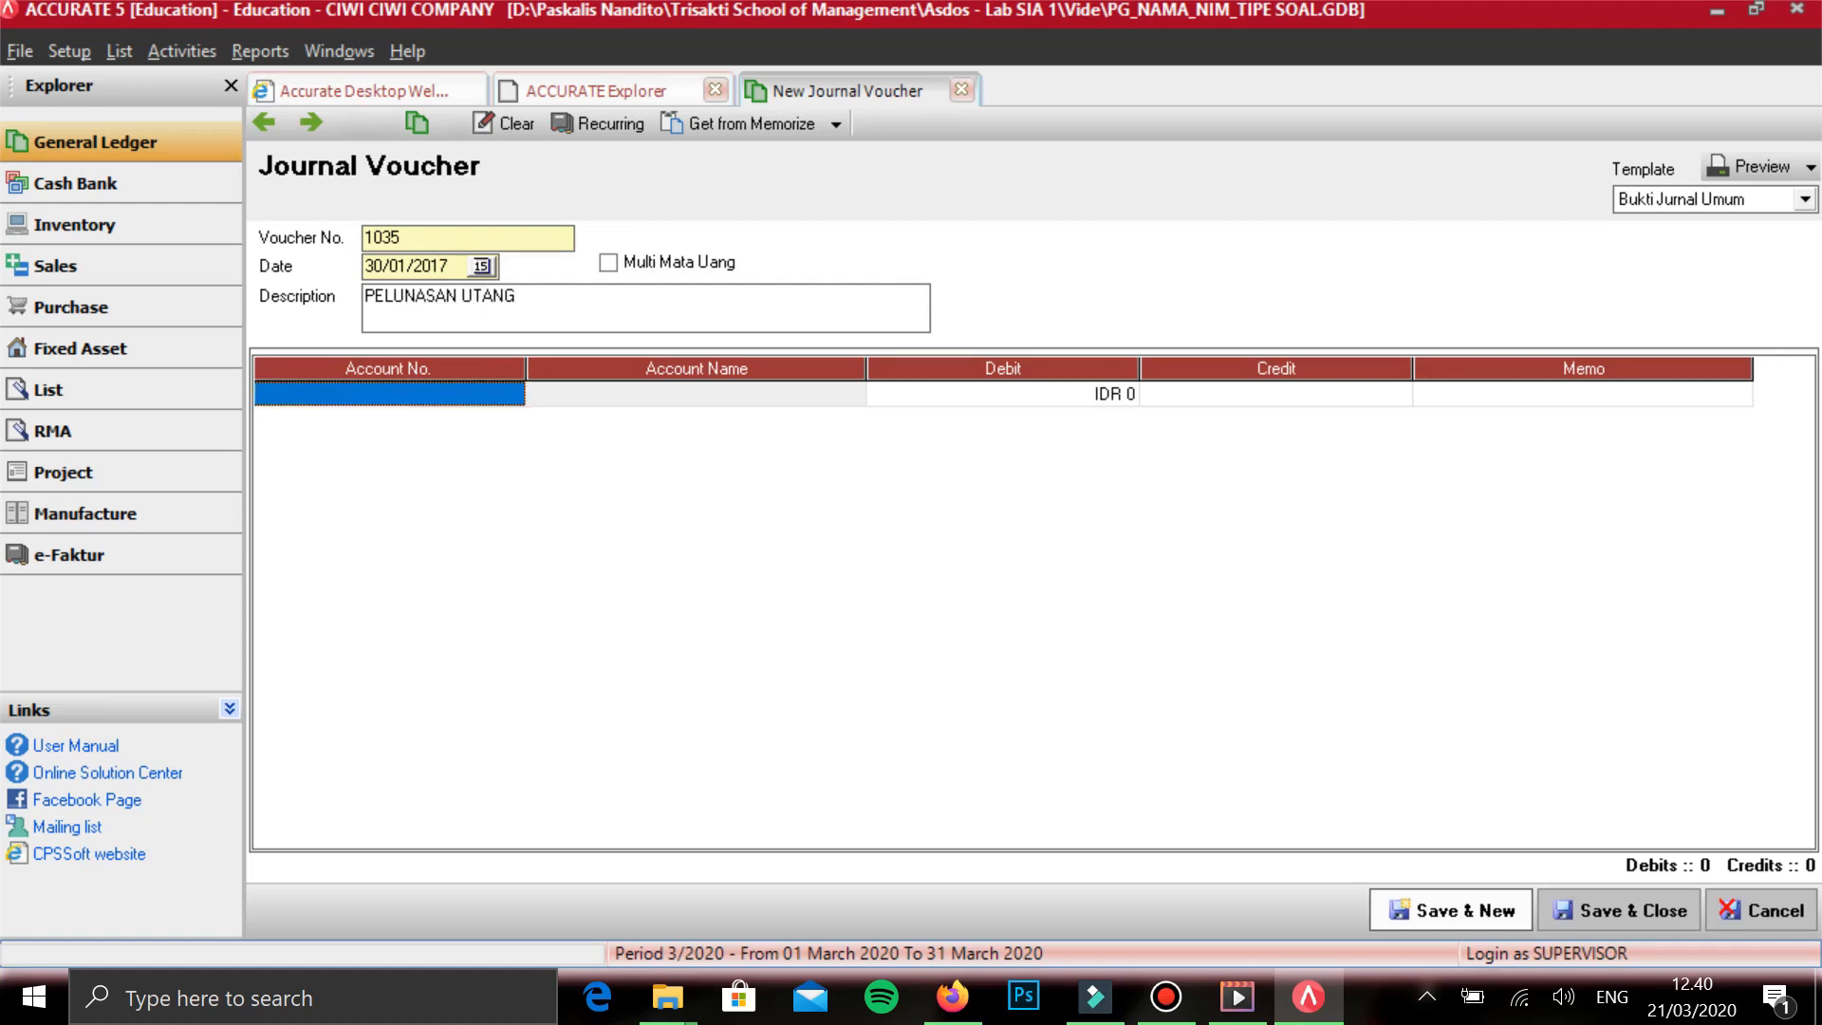
# - Add HUTANG USAHA IDR on the first line with a debit of 9.800.000
pyautogui.write('UTANG')
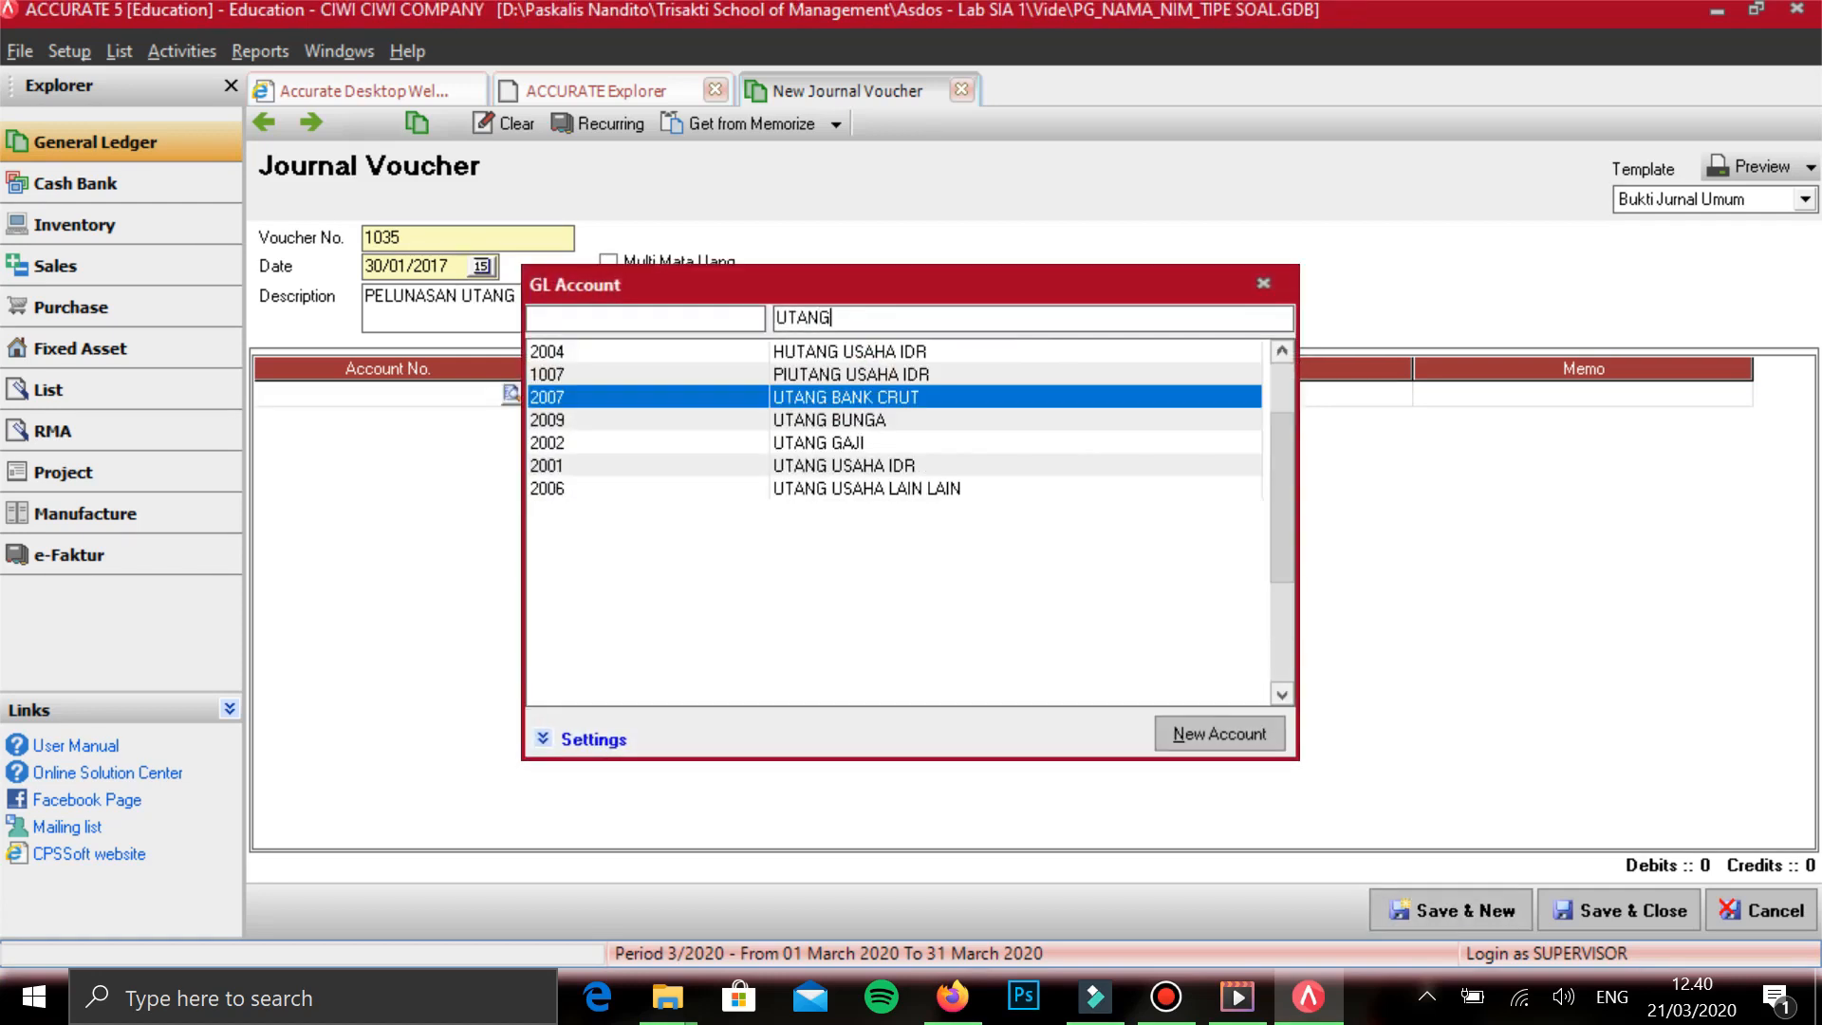
pyautogui.press('Up')
pyautogui.press('Up')
pyautogui.press('Return')
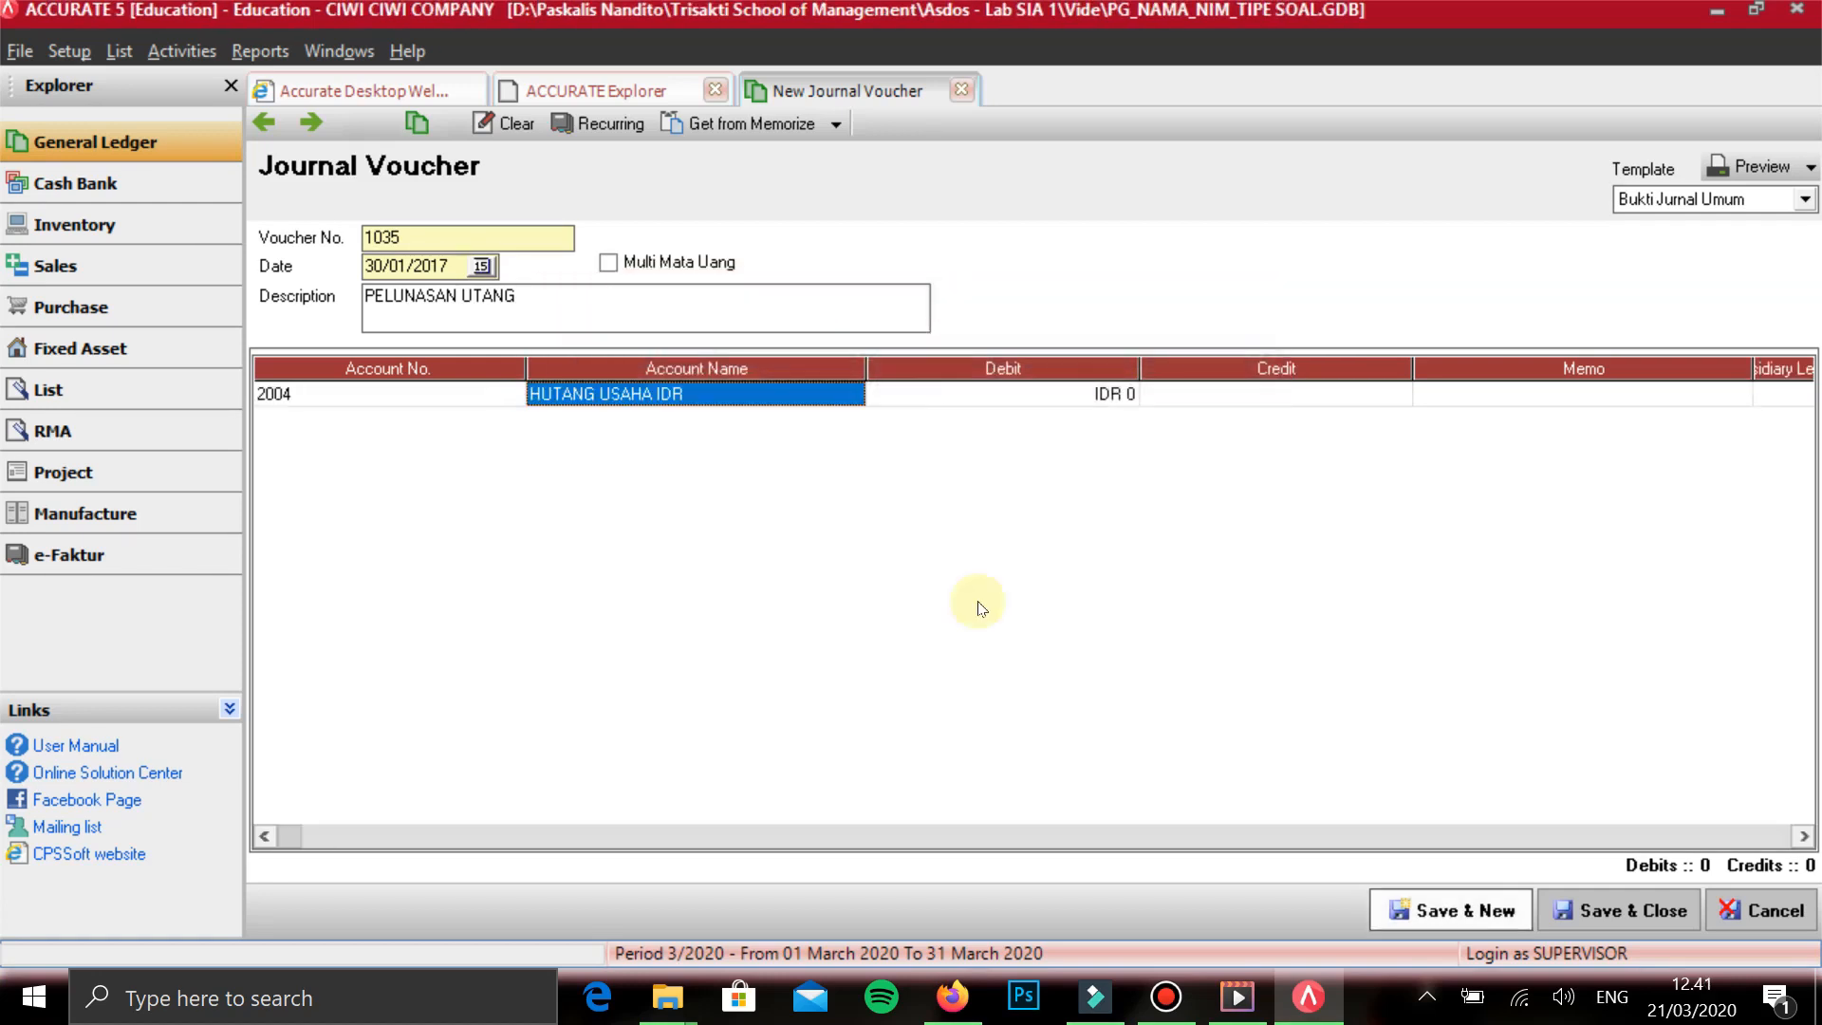
pyautogui.press('Tab')
pyautogui.write('9.800.000')
pyautogui.press('Tab')
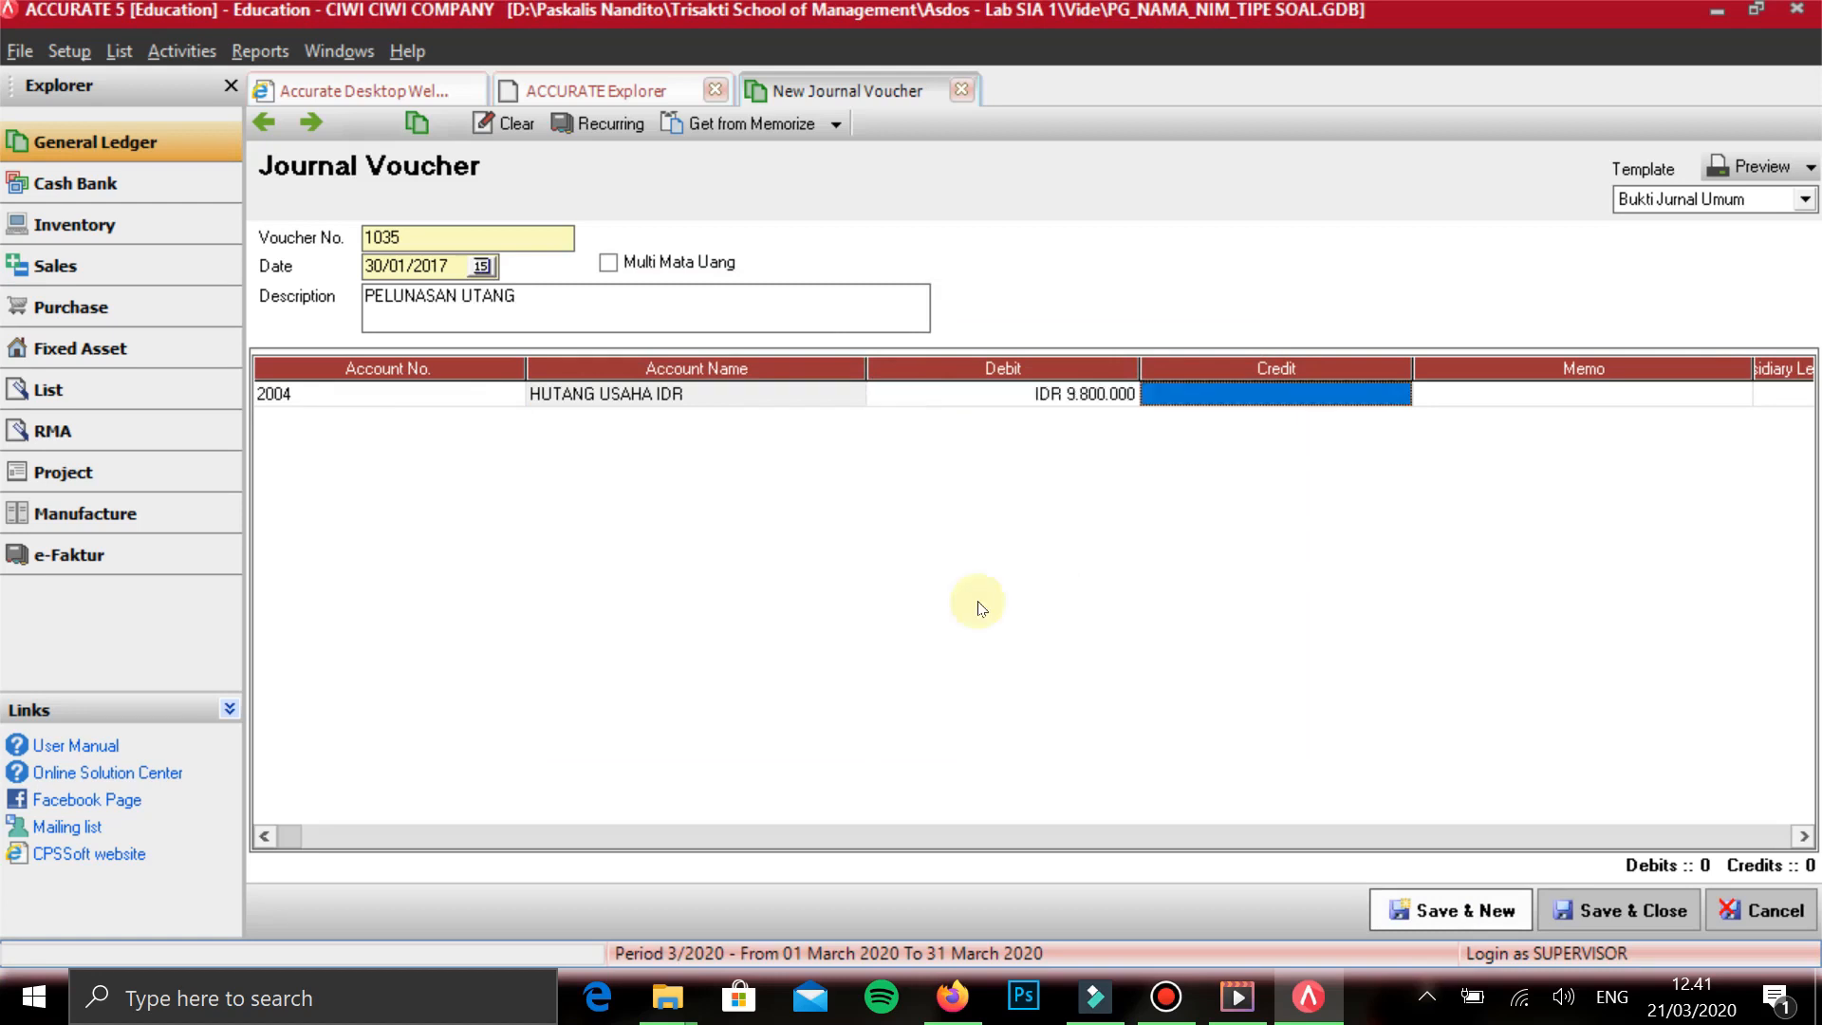
# - Assign the fourth vendor in the list as the subsidiary ledger of the HUTANG USAHA IDR line
pyautogui.press('Tab')
pyautogui.press('Tab')
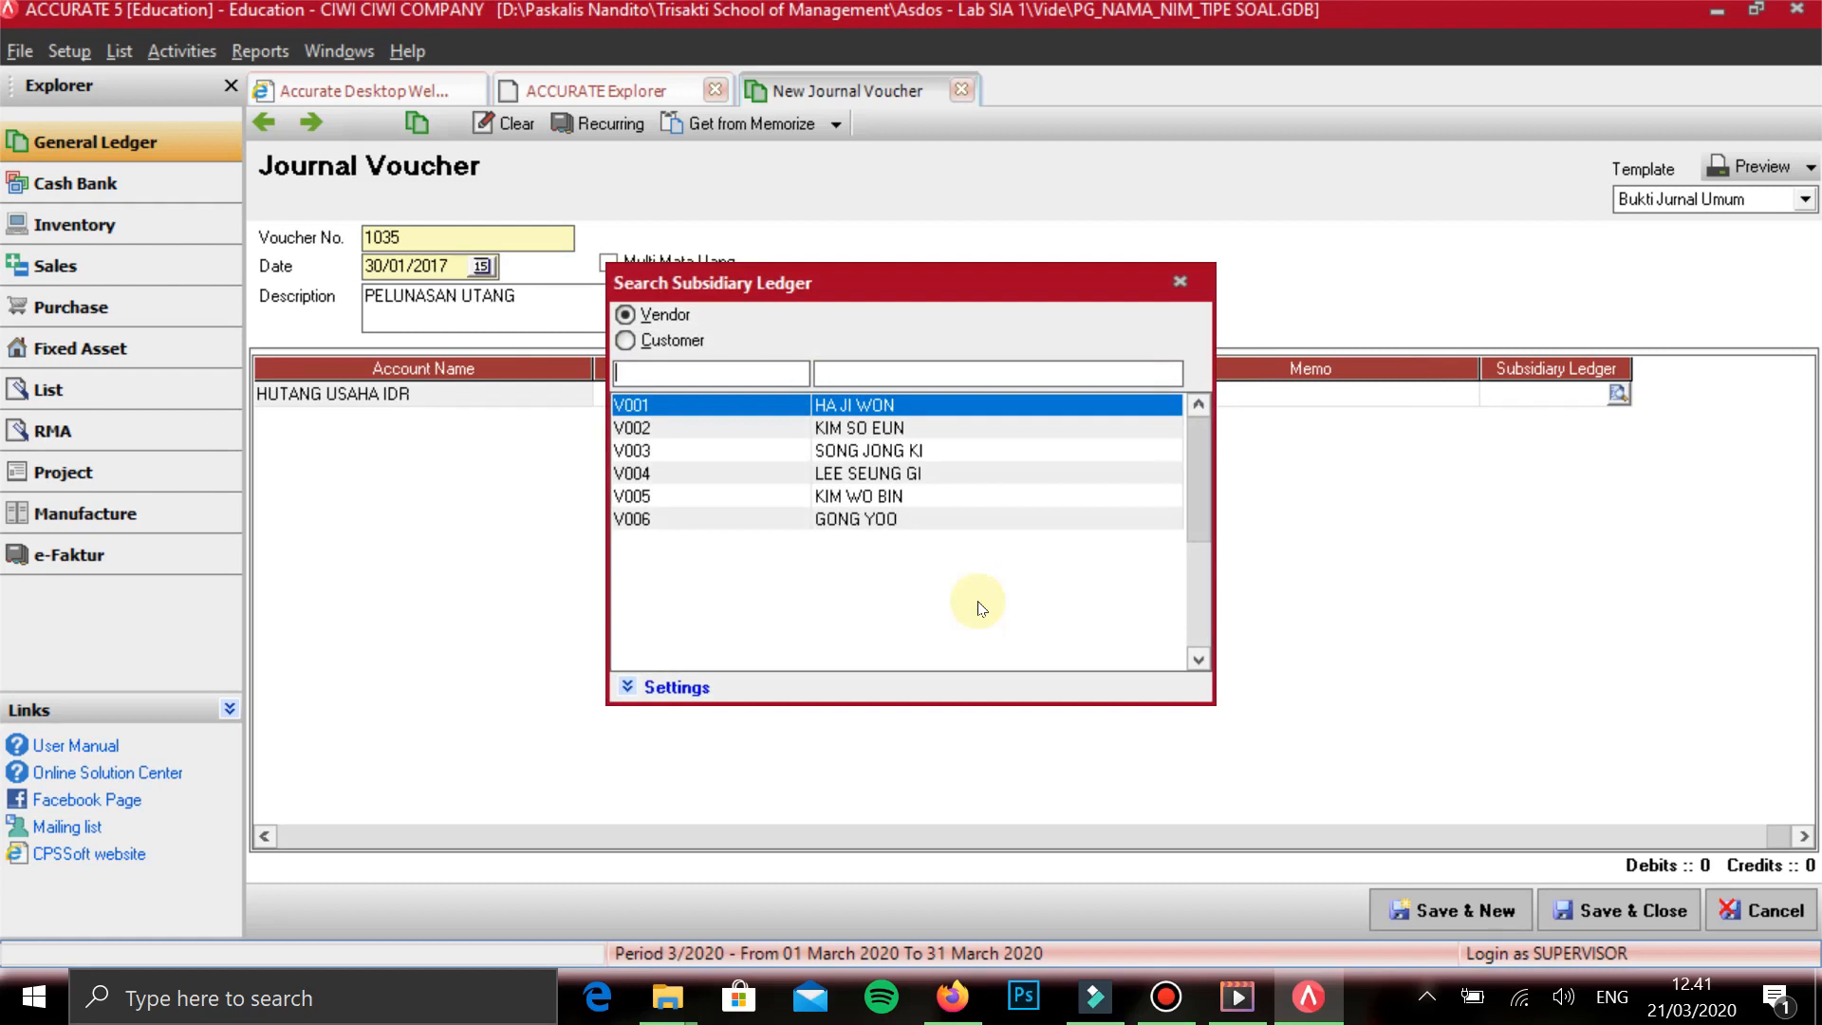
pyautogui.press('Down')
pyautogui.press('Down')
pyautogui.press('Down')
pyautogui.press('Up')
pyautogui.press('Down')
pyautogui.press('Return')
pyautogui.press('Return')
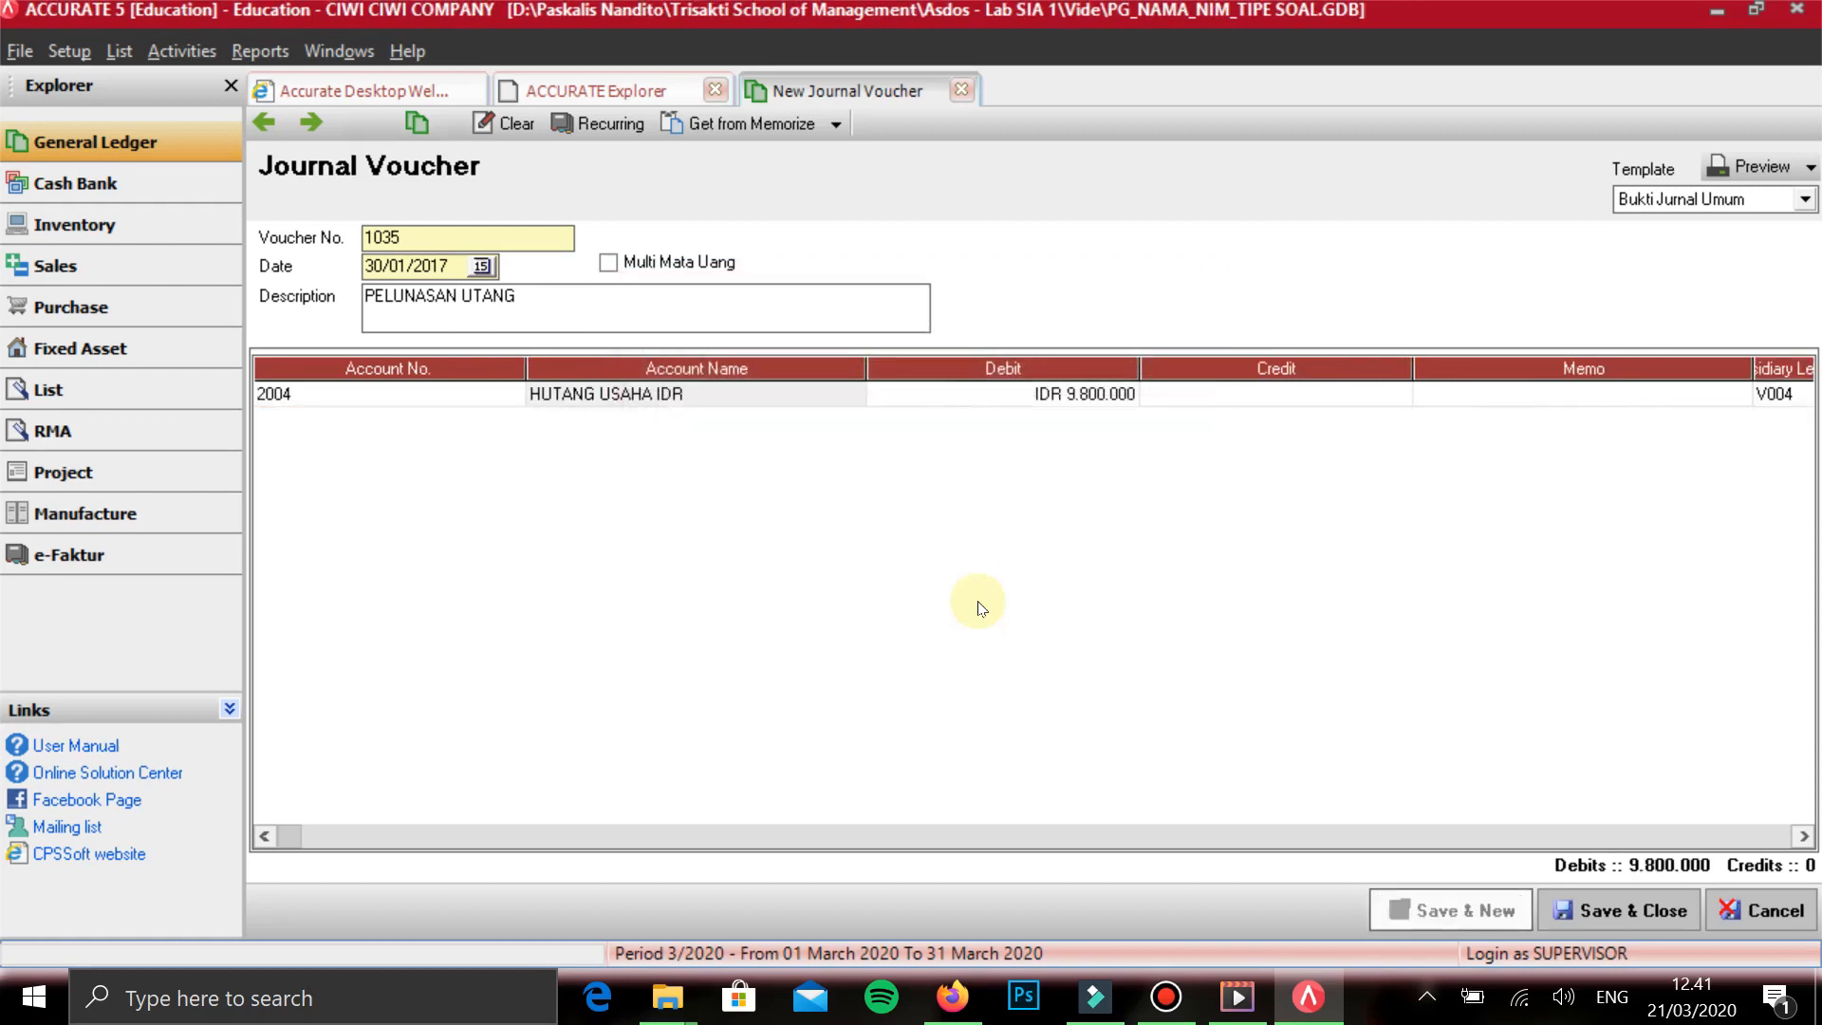
pyautogui.press('Return')
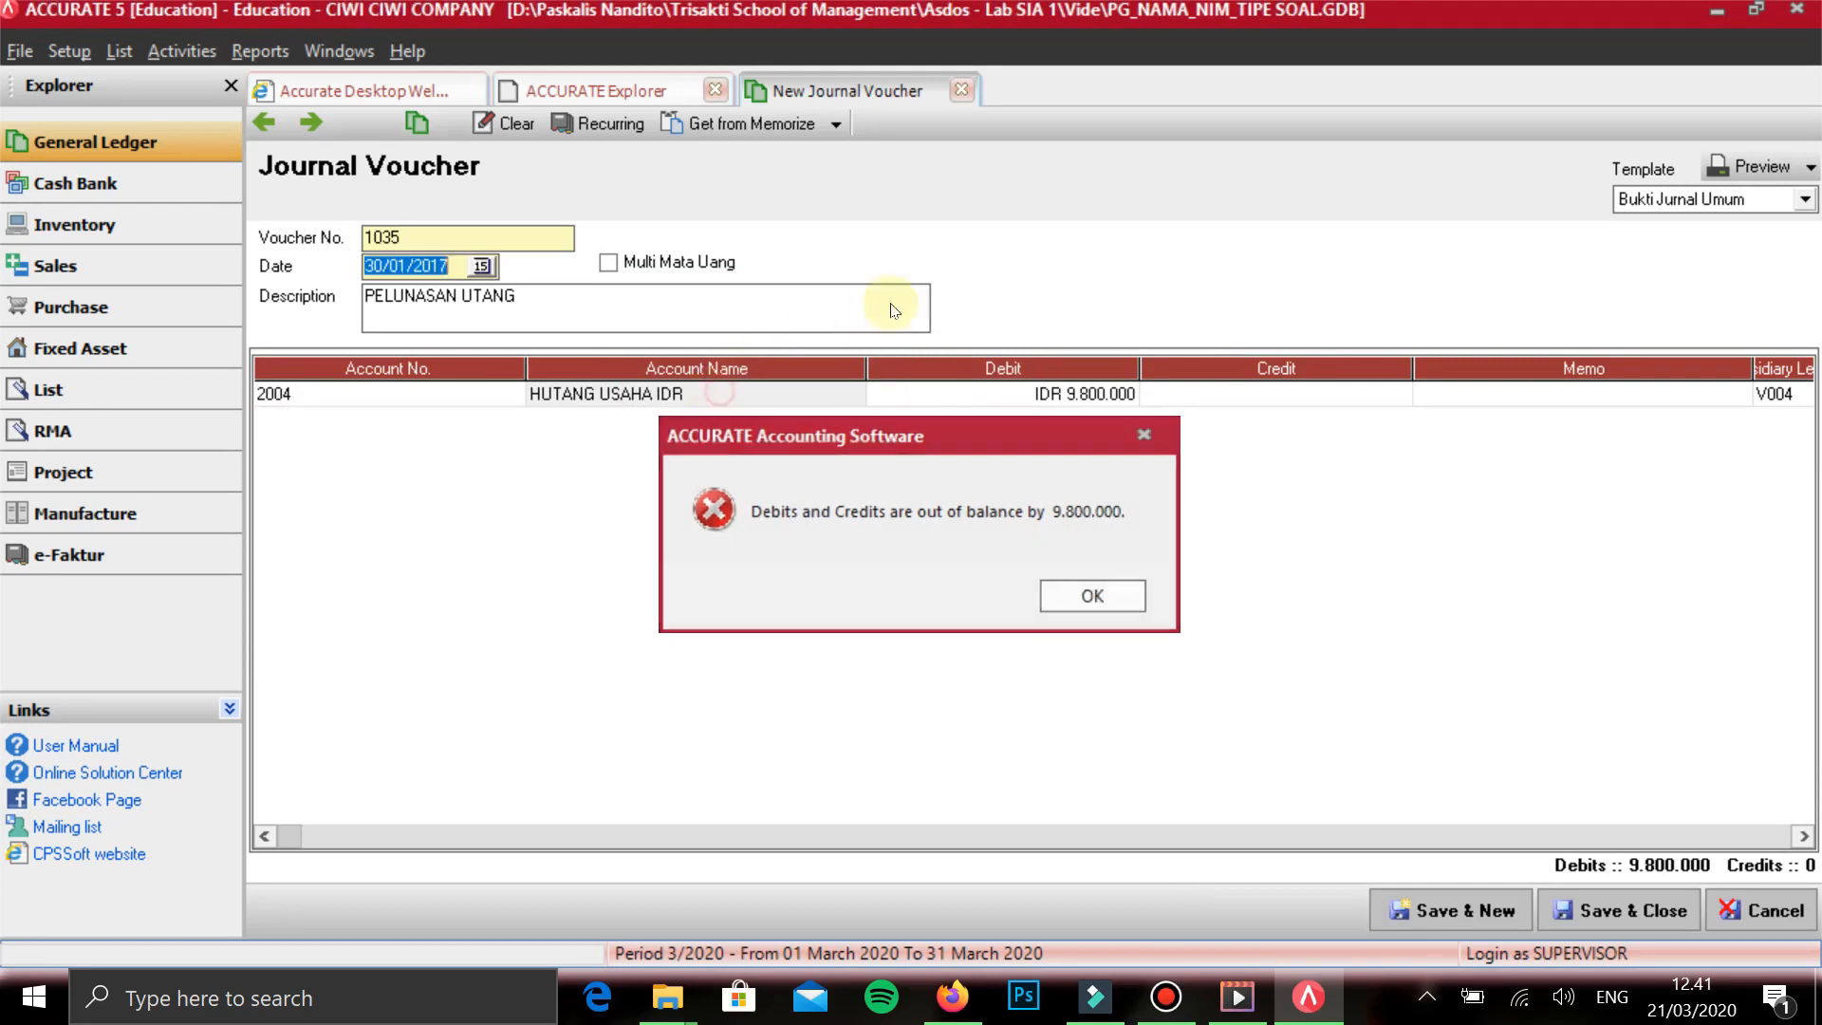
# - Add BANK BIGBUG on the second line with a credit of 9.800.000
pyautogui.press('Tab')
pyautogui.press('Tab')
pyautogui.press('Tab')
pyautogui.press('Tab')
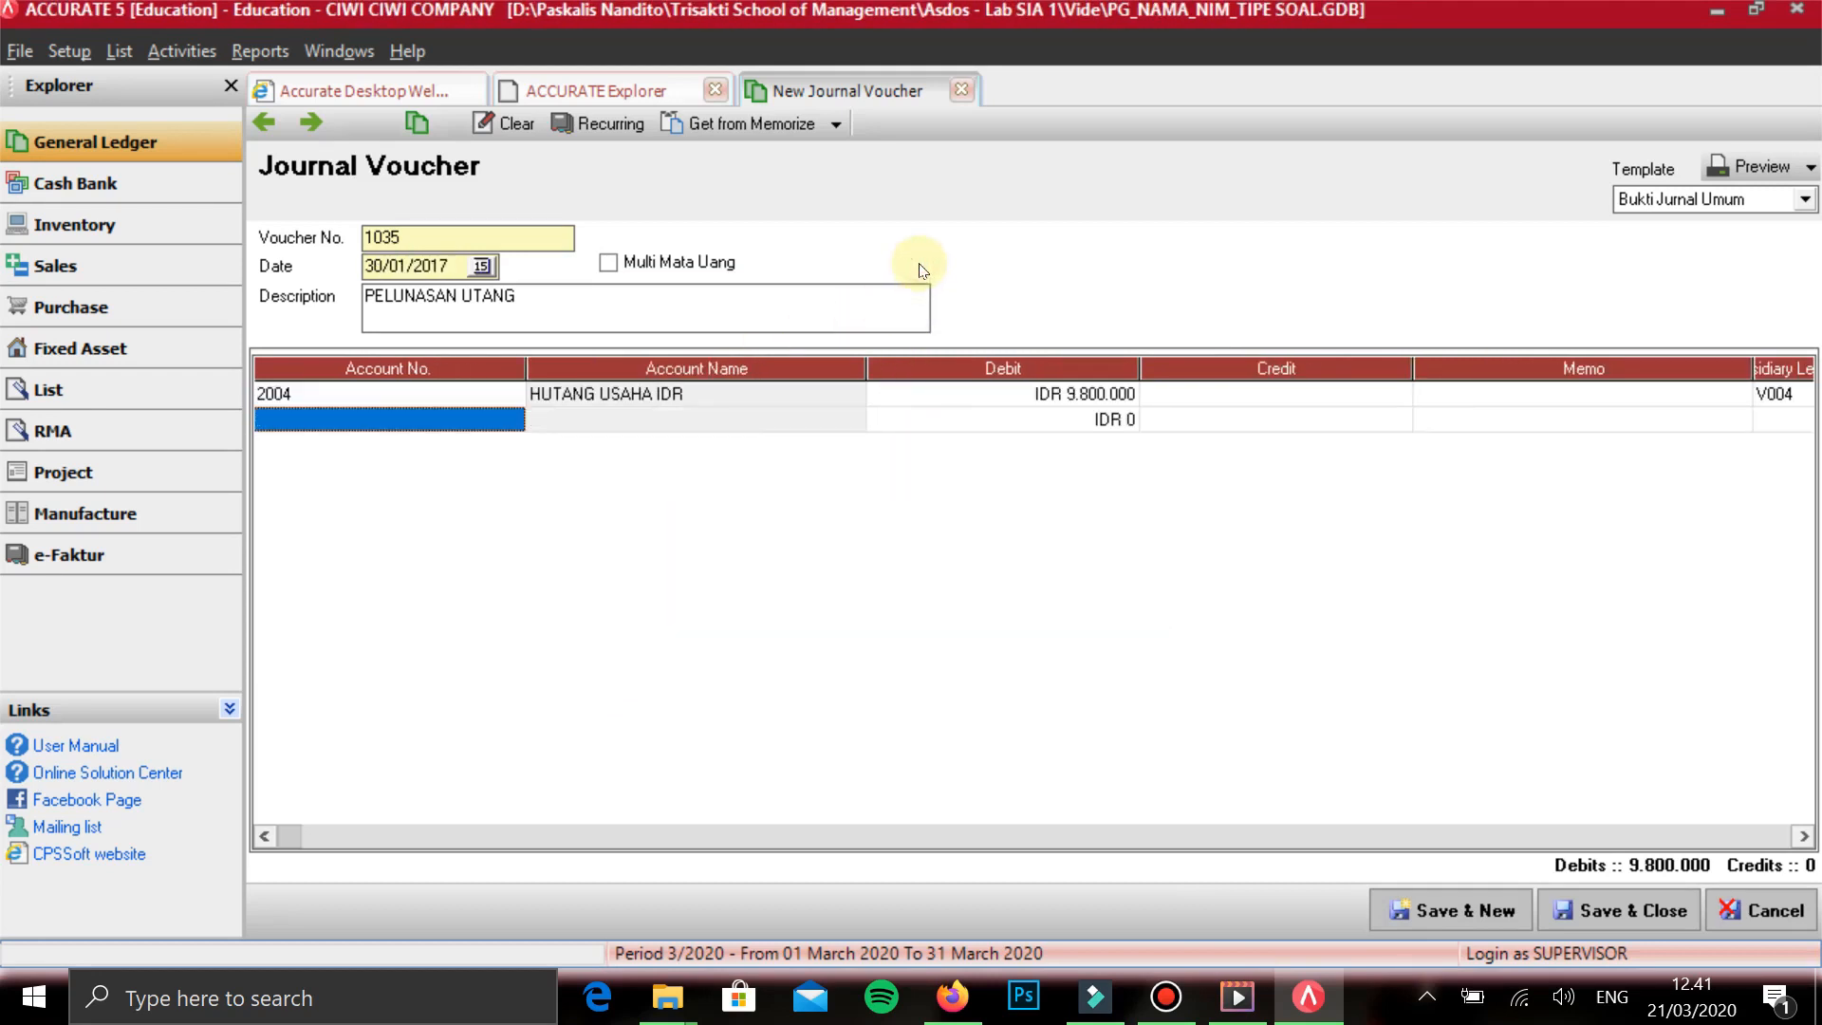
pyautogui.write('bank')
pyautogui.press('Return')
pyautogui.press('Down')
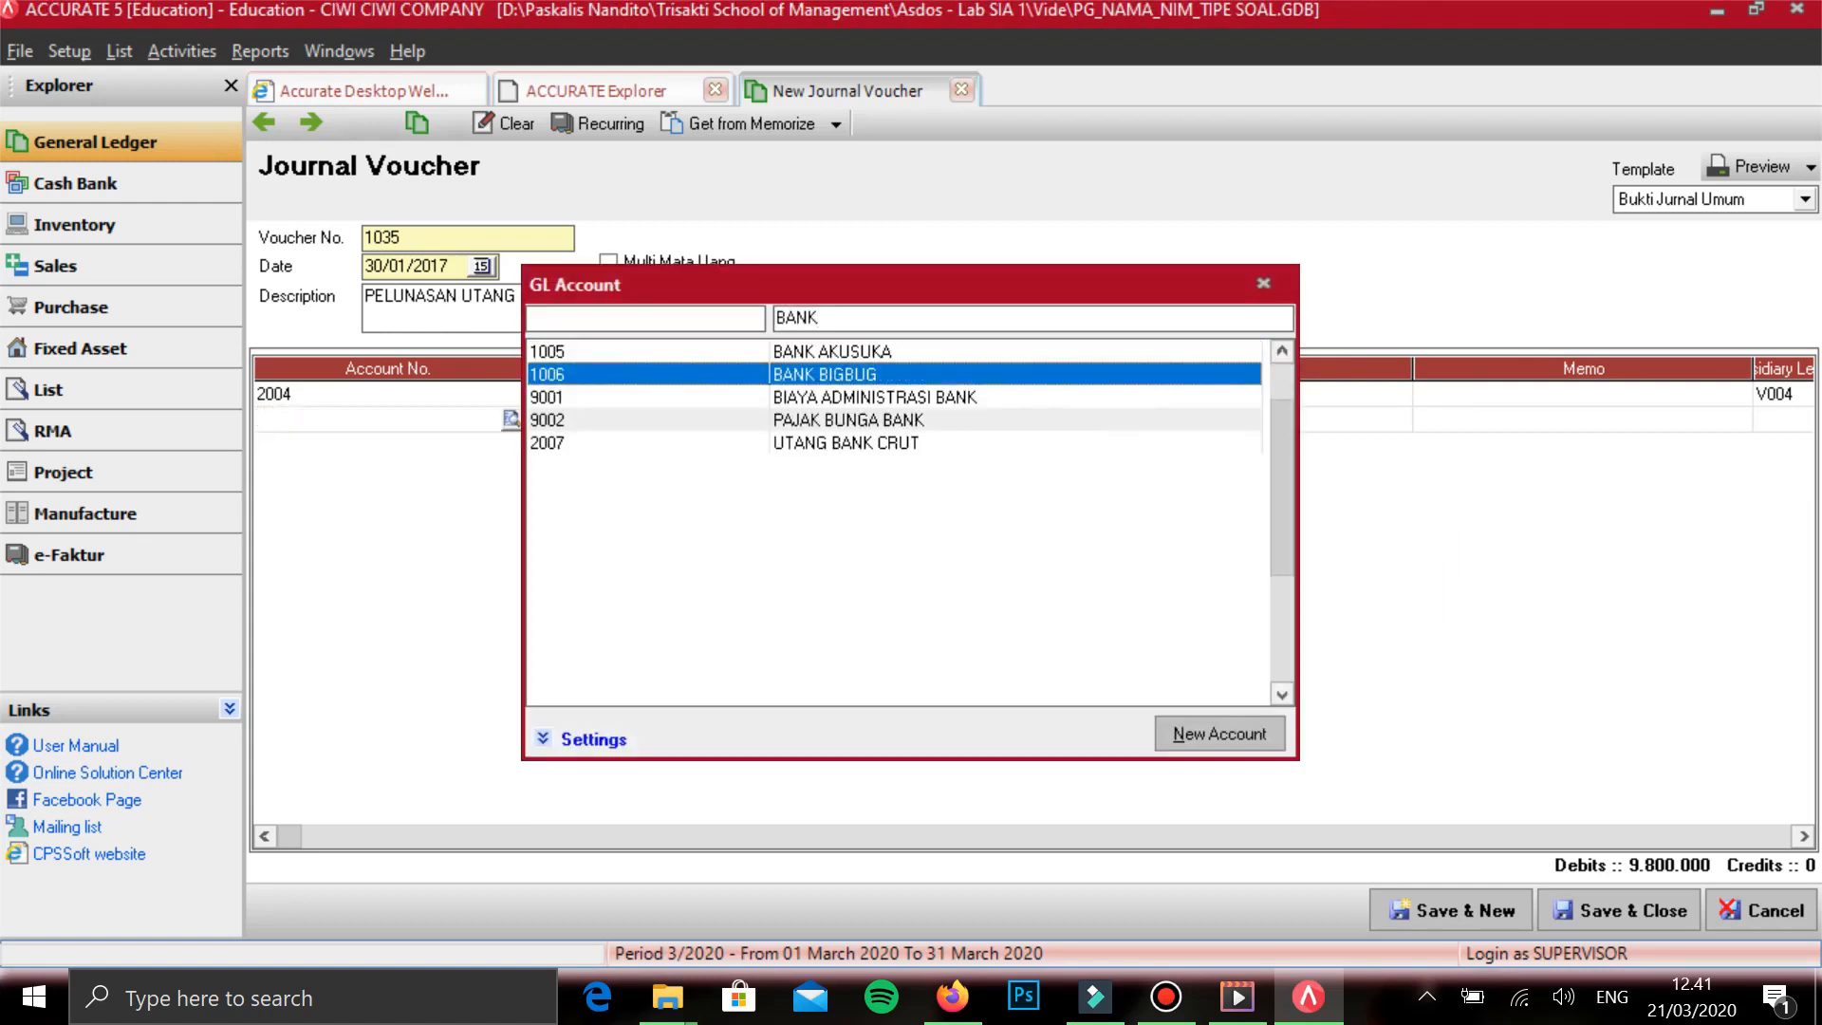
pyautogui.press('Return')
pyautogui.press('Tab')
pyautogui.press('Tab')
pyautogui.press('Tab')
pyautogui.press('Tab')
pyautogui.press('Tab')
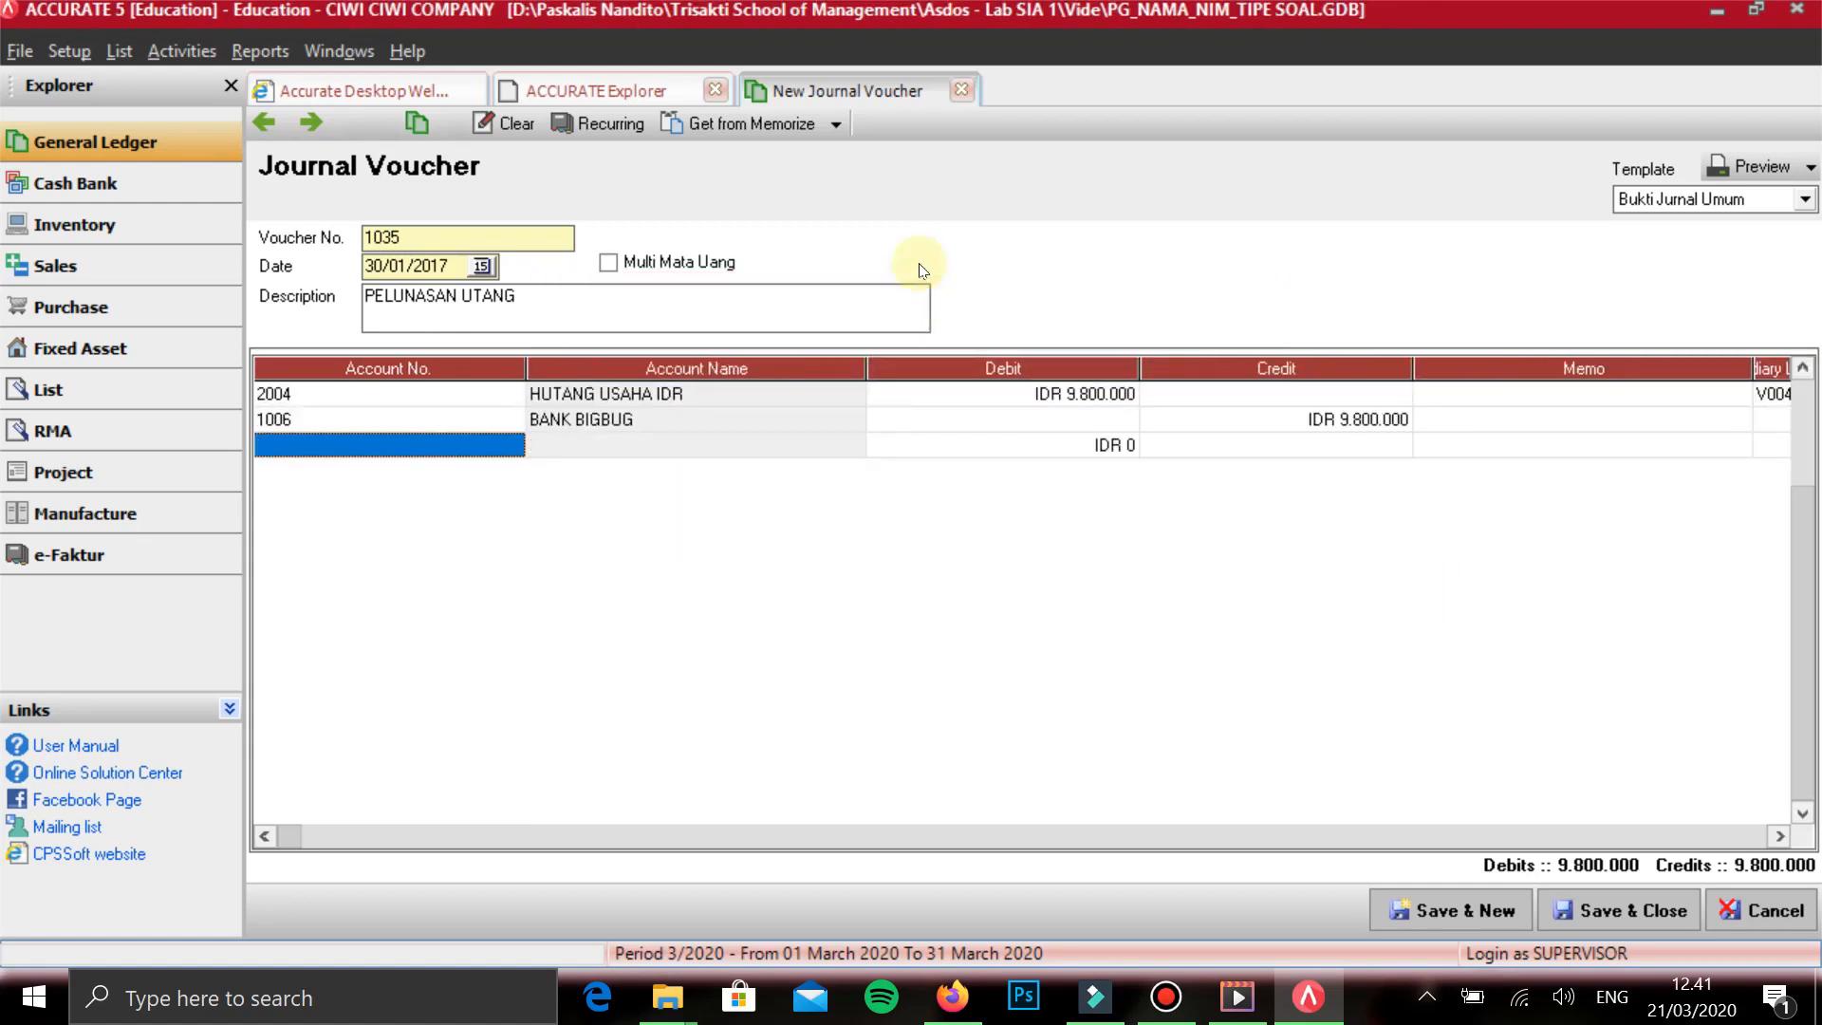
# - Save the PELUNASAN UTANG voucher and start a new one dated 31/01/2017 with the description AJP 1
pyautogui.press('Up')
pyautogui.hotkey('alt', 'n')
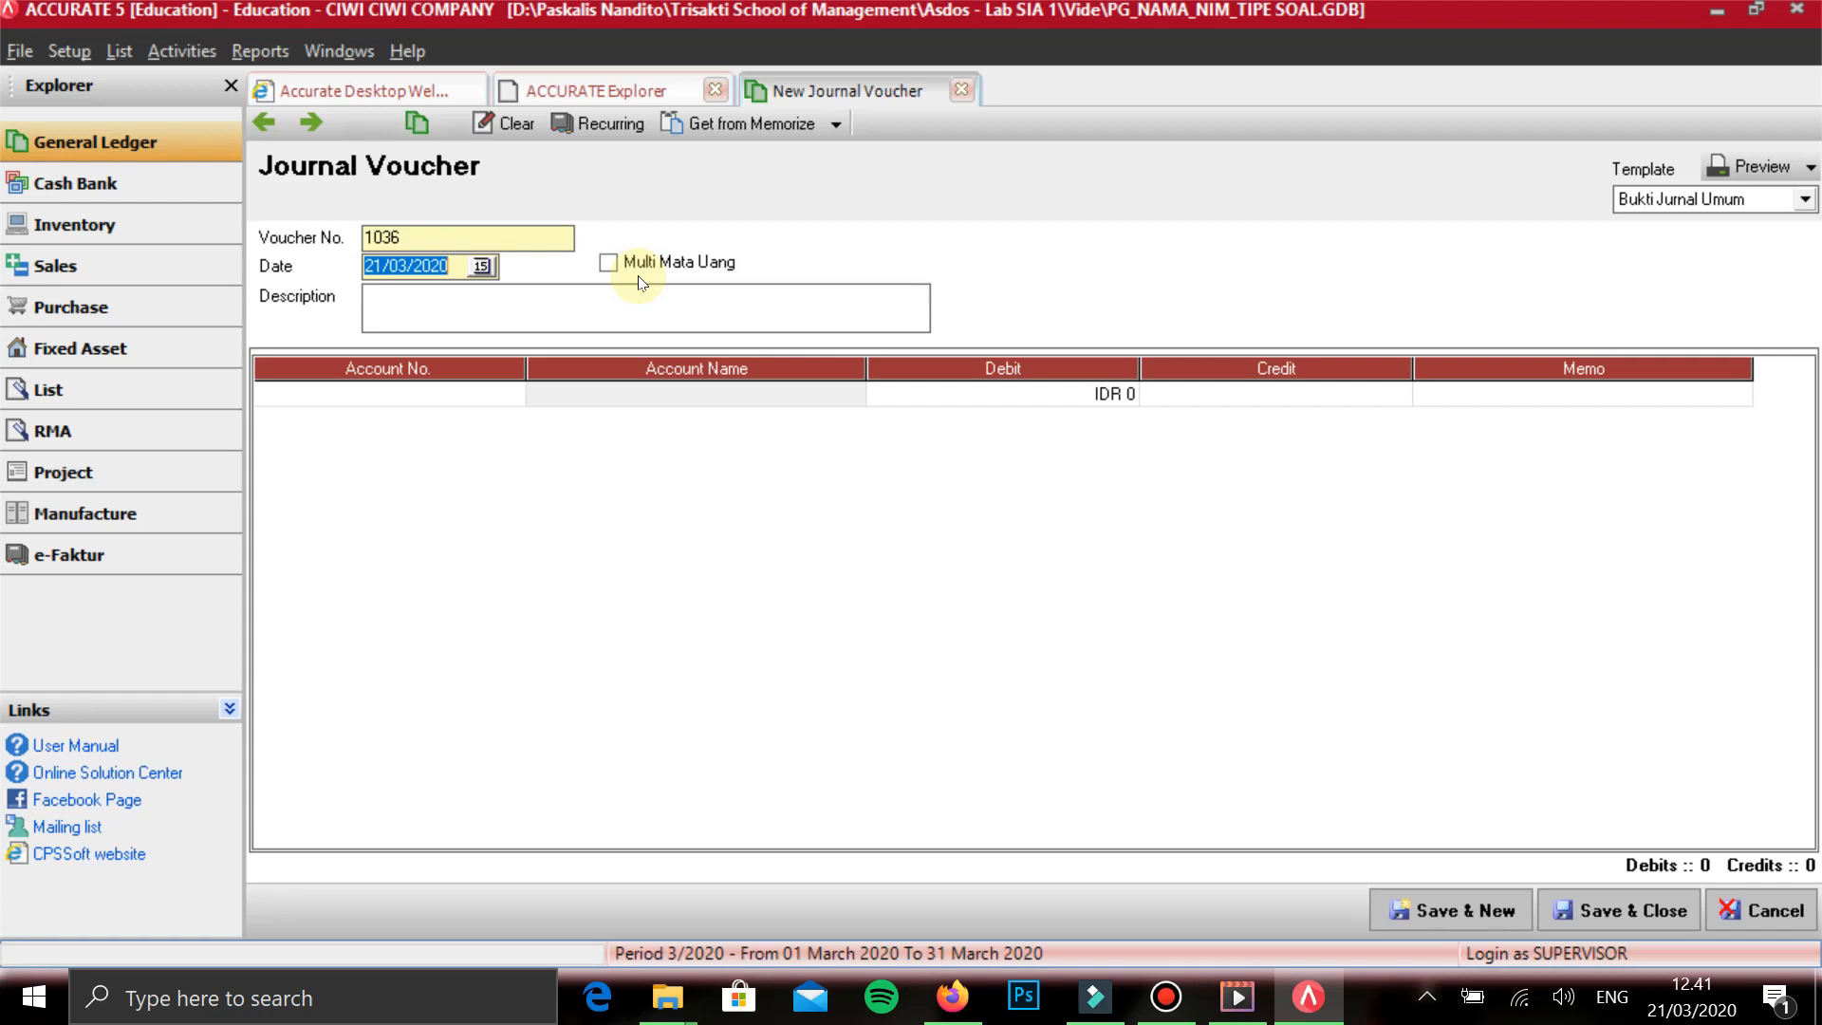
pyautogui.write('31/01/2017')
pyautogui.press('Tab')
pyautogui.press('Tab')
pyautogui.write('AJP 1')
pyautogui.press('Tab')
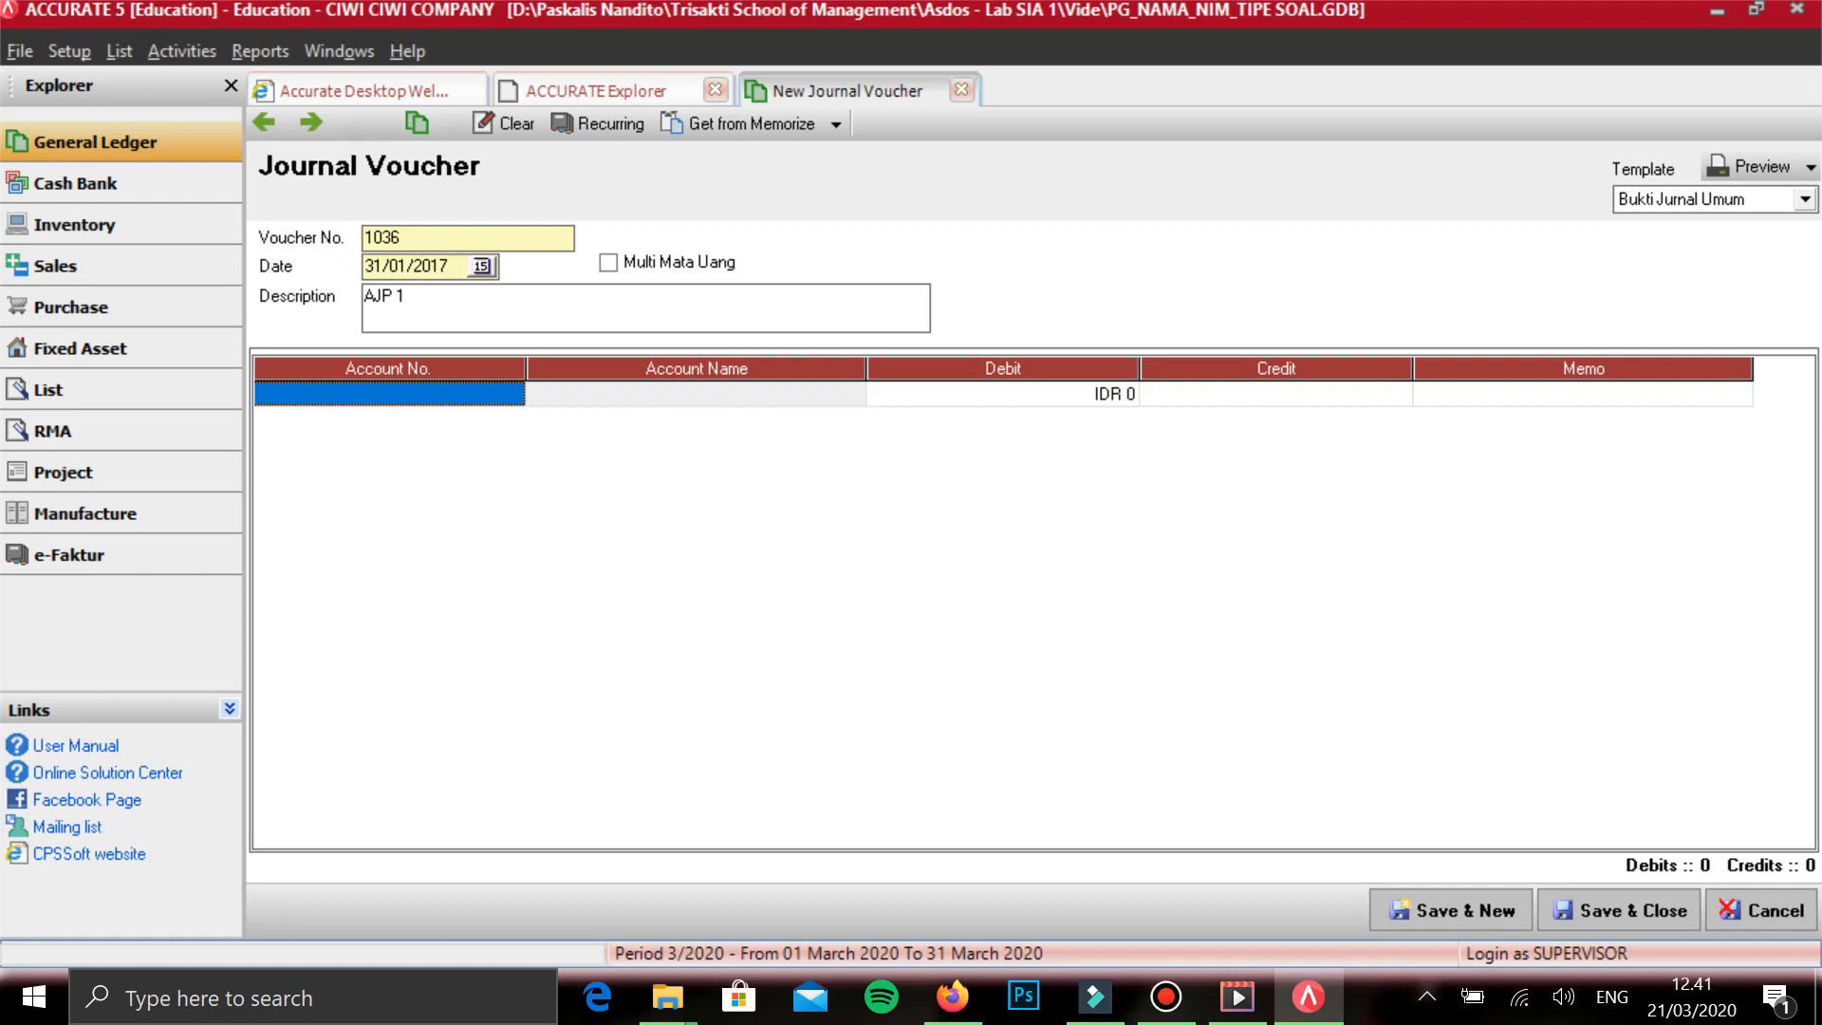
# - Add BEBAN PENYUSUTAN BANGUNAN on the first line of the AJP 1 voucher without an amount
pyautogui.write('B')
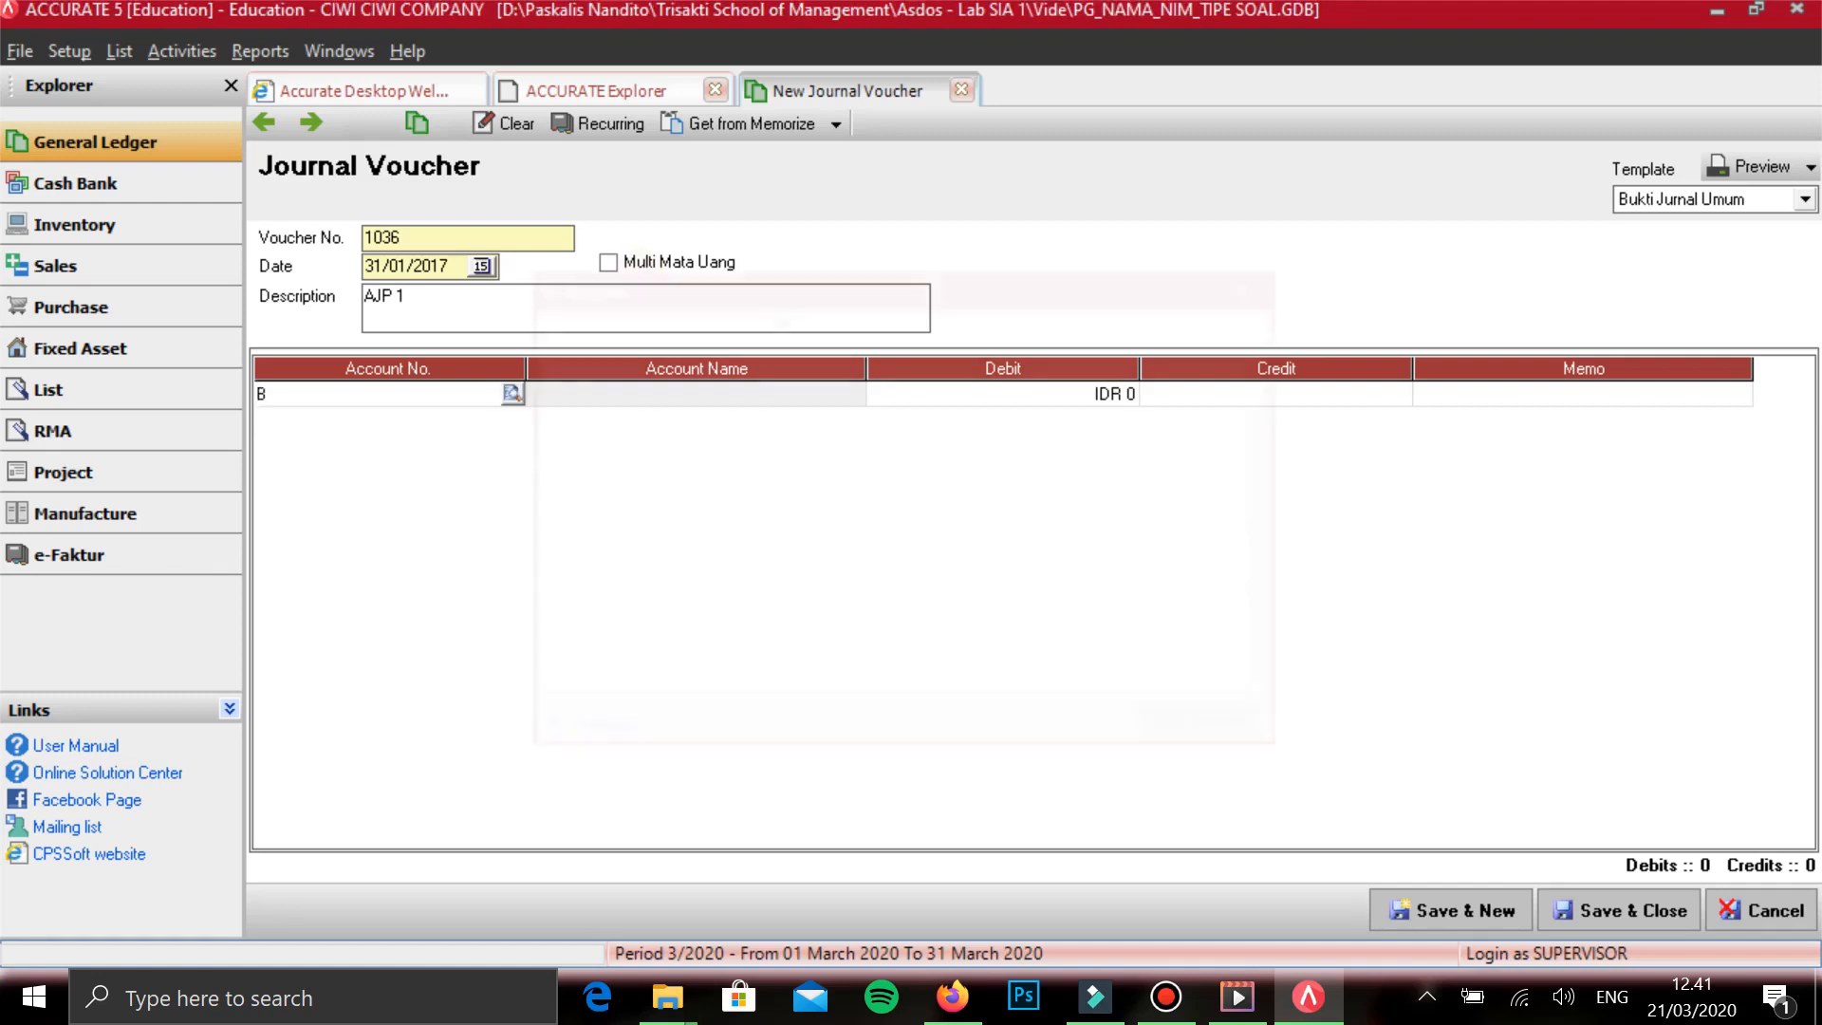
pyautogui.write('EBAN PE')
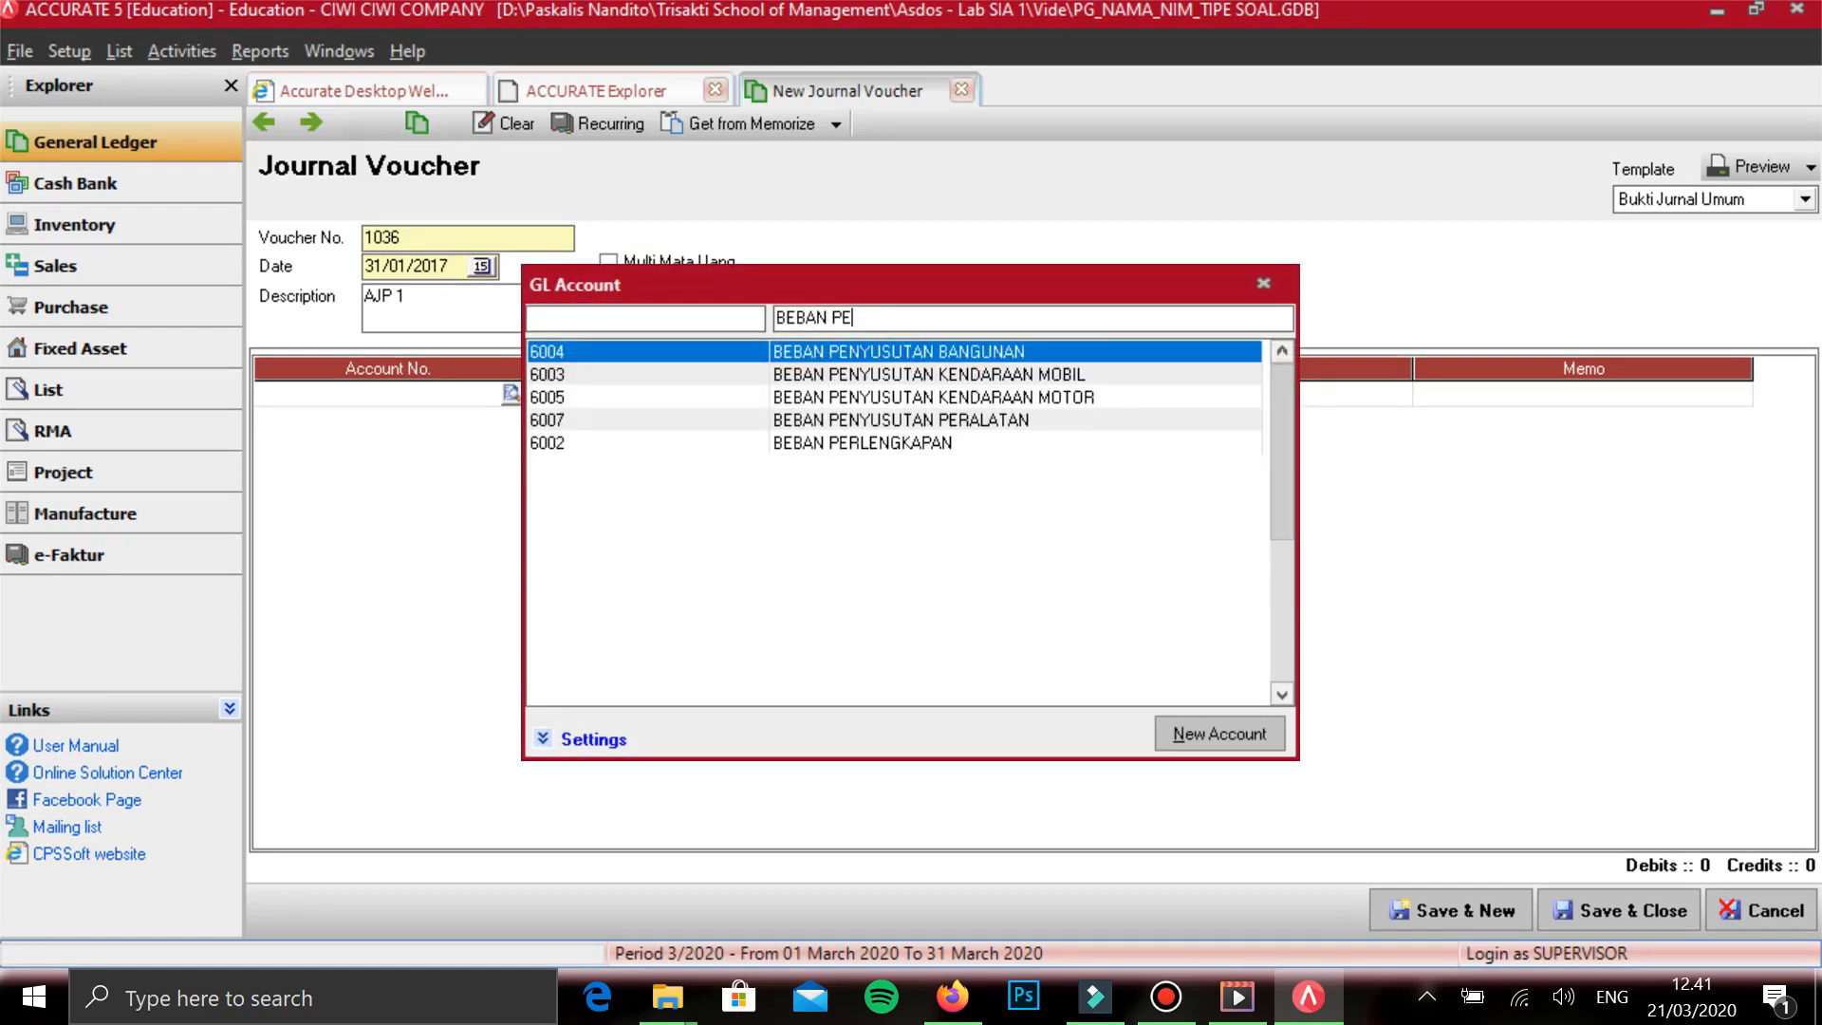
pyautogui.press('Return')
# - Add BEBAN PENYUSUTAN KENDARAAN MOBIL on the second line without an amount
pyautogui.press('Return')
pyautogui.press('Return')
pyautogui.press('Return')
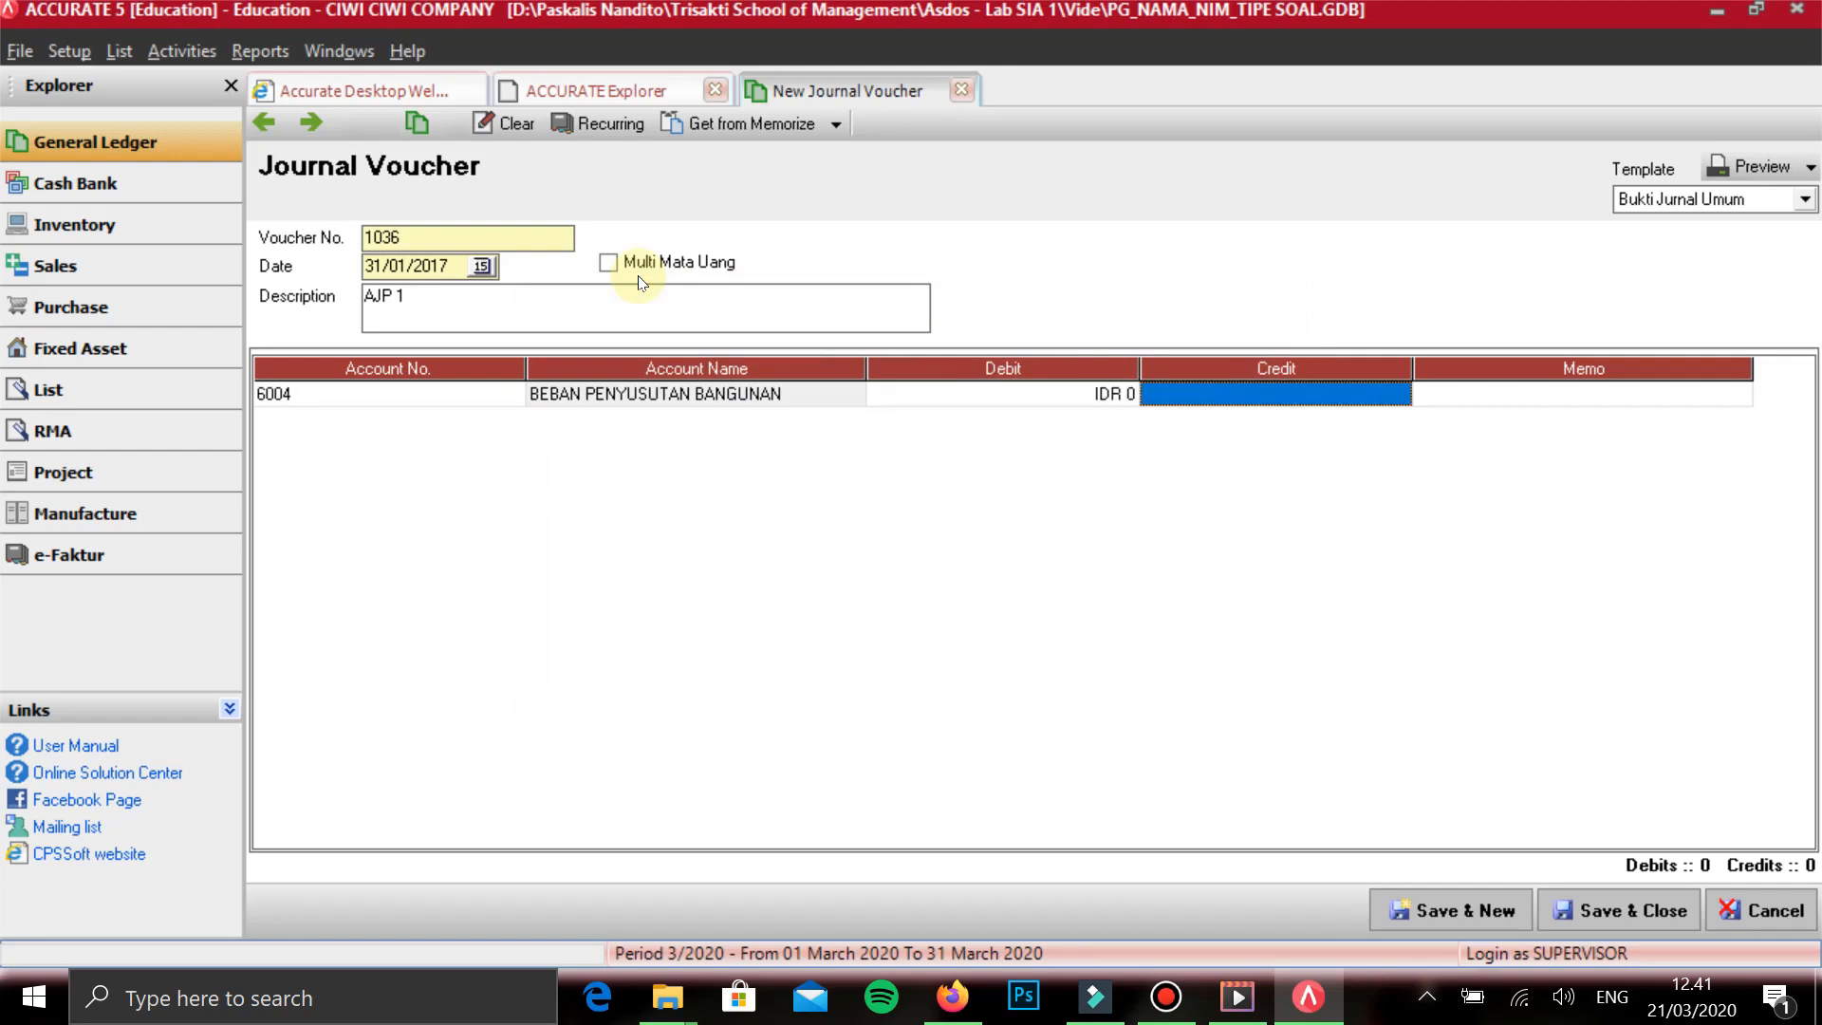
pyautogui.write('BEBAN')
pyautogui.press('Down')
pyautogui.press('Down')
pyautogui.press('Down')
pyautogui.press('Down')
# - Add BEBAN PENYUSUTAN KENDARAAN MOTOR on the third line without an amount
pyautogui.press('Down')
pyautogui.press('Return')
pyautogui.press('Return')
pyautogui.press('Return')
pyautogui.press('Return')
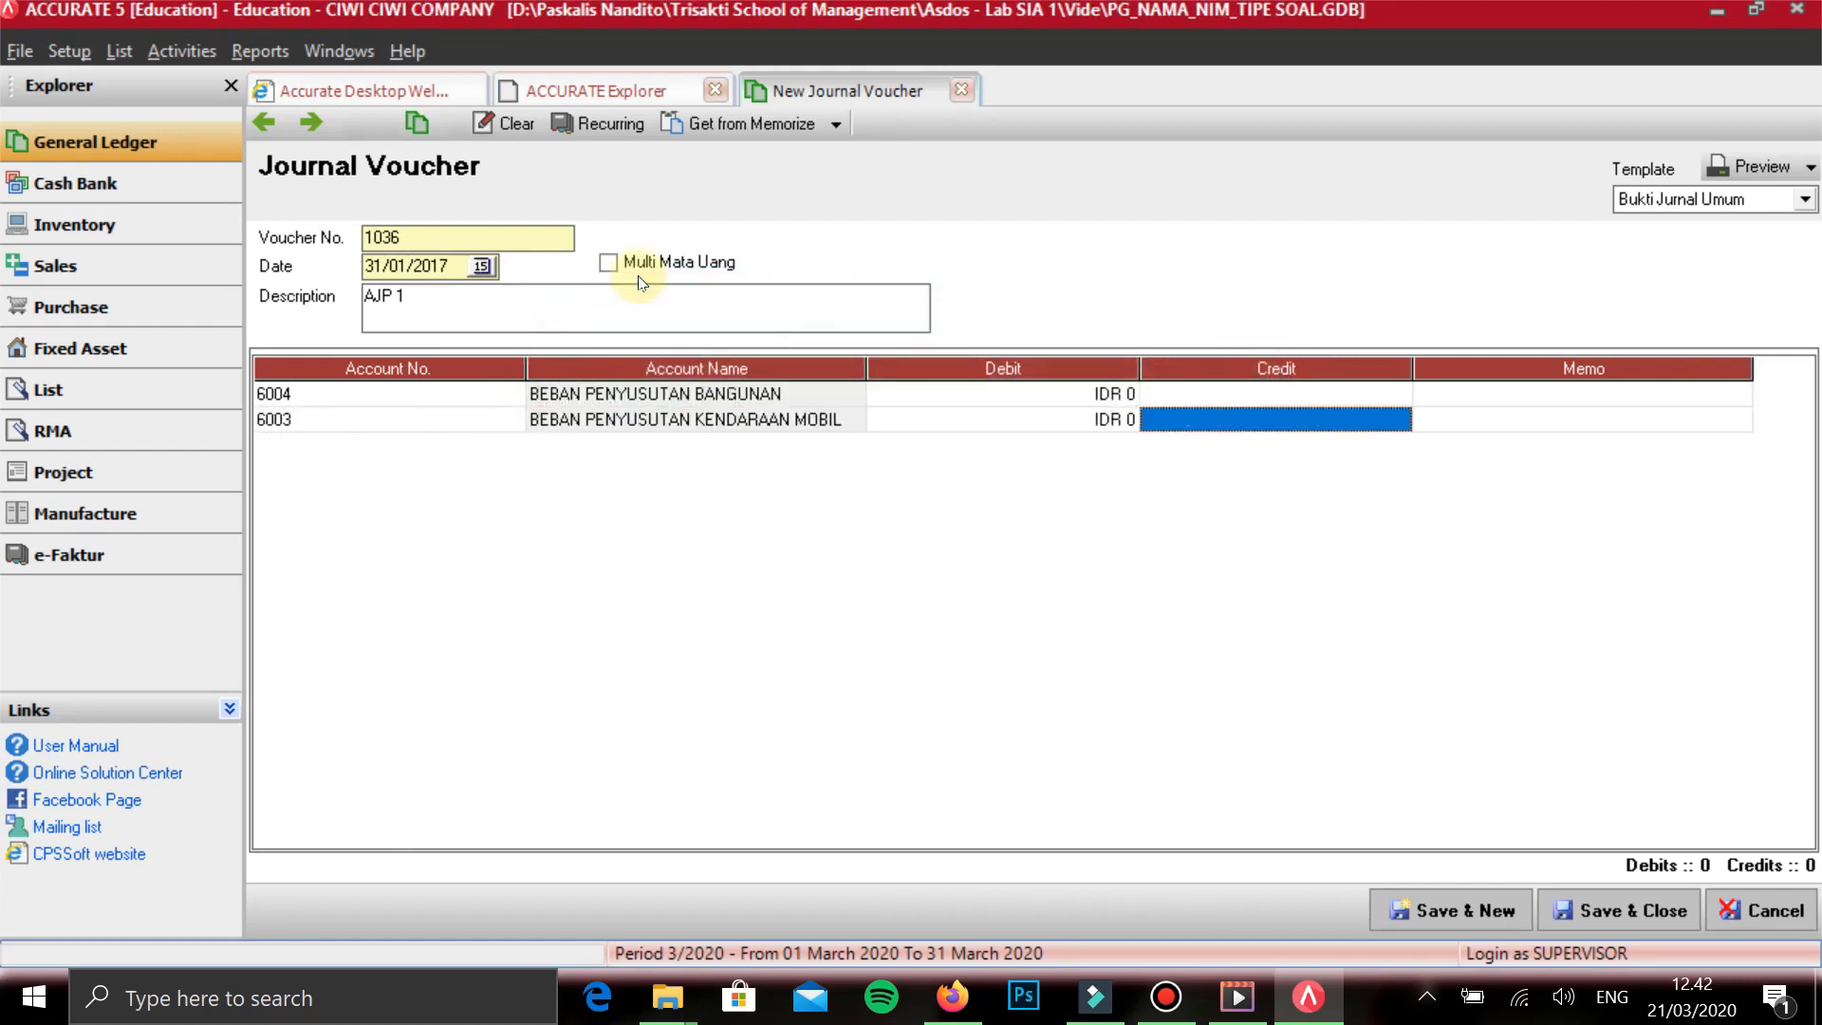
pyautogui.write('BEBAN')
pyautogui.press('Down')
pyautogui.press('Down')
pyautogui.press('Down')
pyautogui.press('Down')
pyautogui.press('Down')
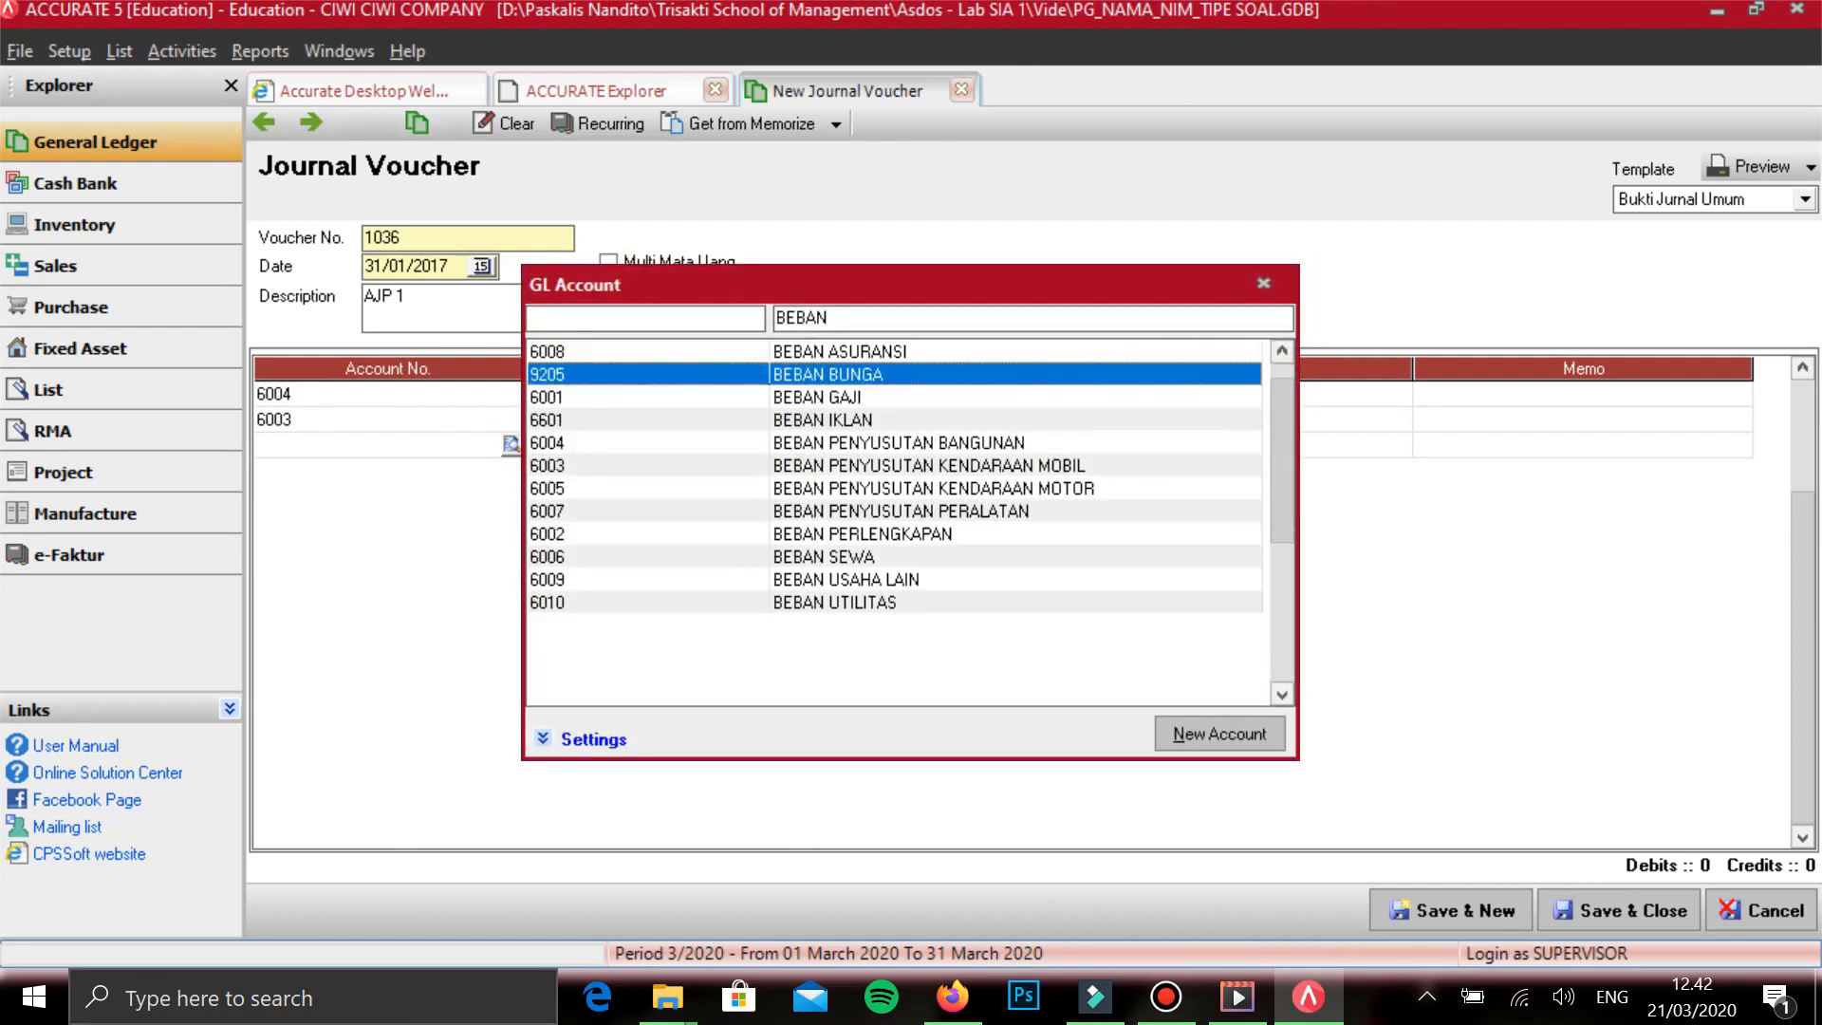
# - Add BEBAN PENYUSUTAN PERALATAN on the fourth line without an amount
pyautogui.press('Down')
pyautogui.press('Return')
pyautogui.press('Return')
pyautogui.press('Return')
pyautogui.press('Return')
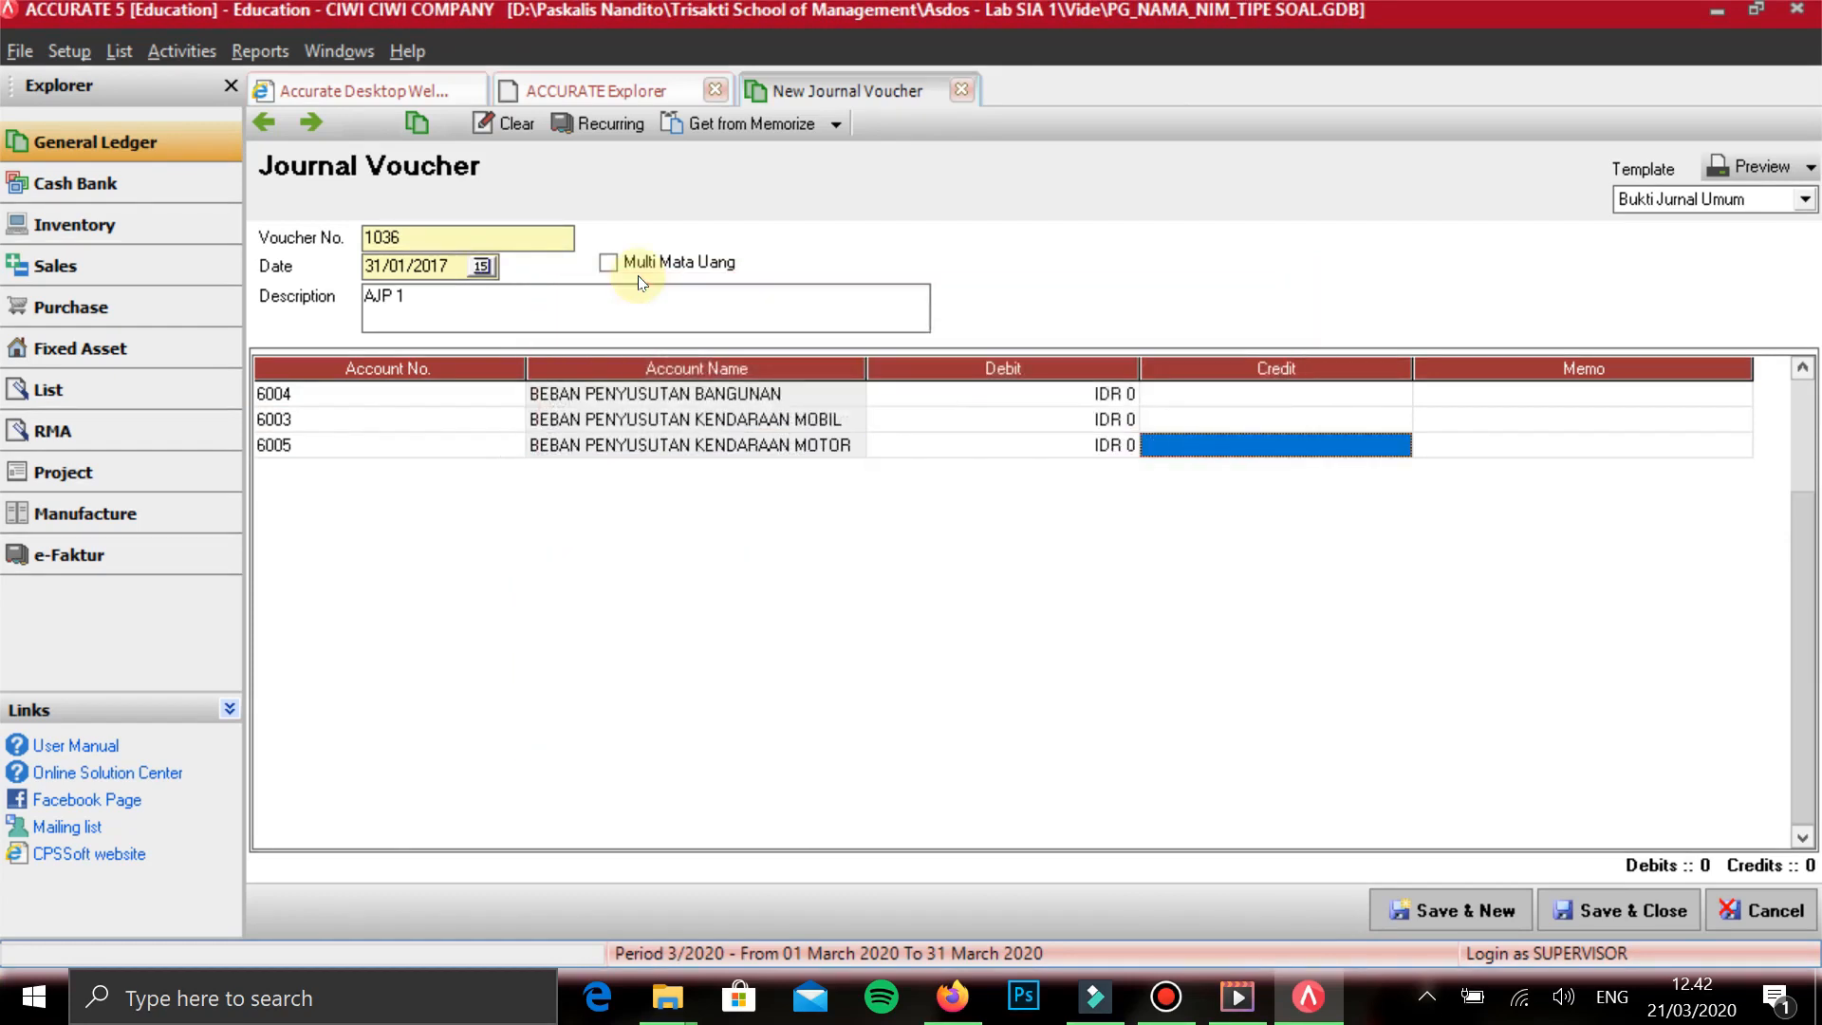
pyautogui.write('BEBAN')
pyautogui.press('Down')
pyautogui.press('Down')
pyautogui.press('Down')
pyautogui.press('Down')
pyautogui.press('Down')
pyautogui.press('Down')
pyautogui.press('Down')
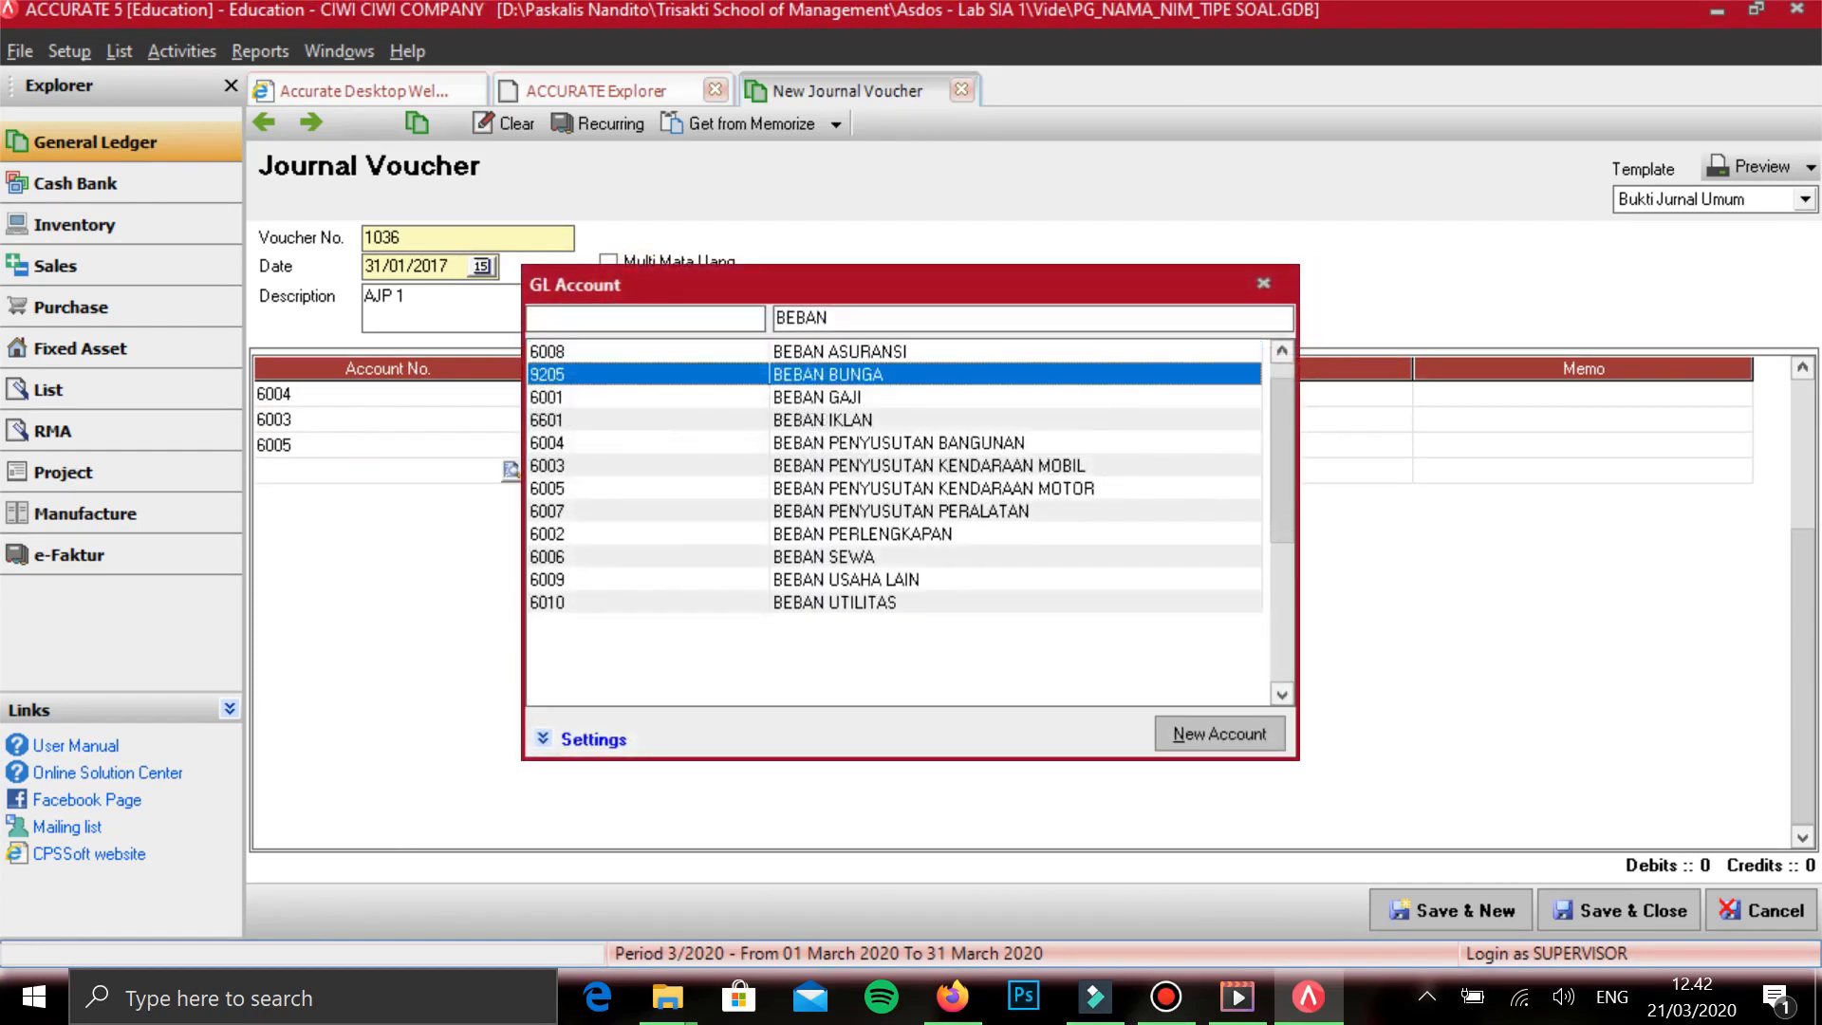
pyautogui.press('Return')
pyautogui.press('Return')
pyautogui.press('Return')
pyautogui.press('Return')
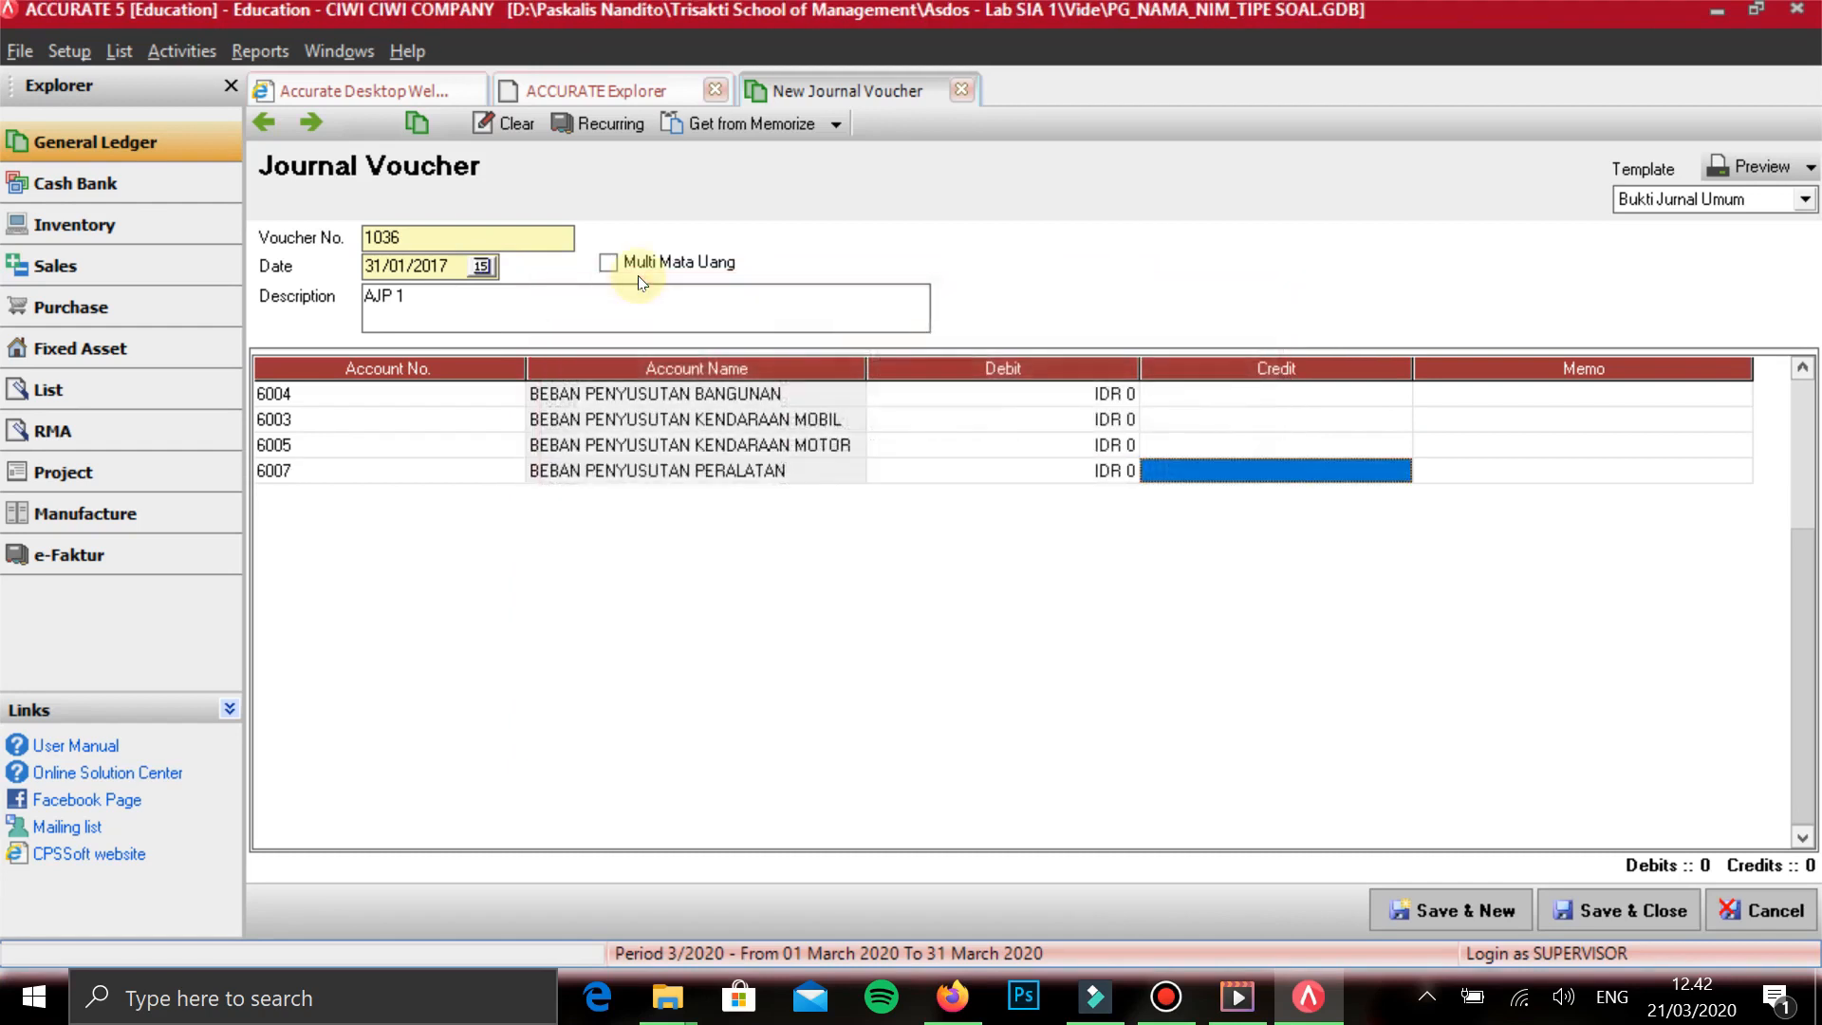
# - Add AKUM. PENYUSUTAN BANGUNAN on the fifth line without an amount
pyautogui.write('AKUM')
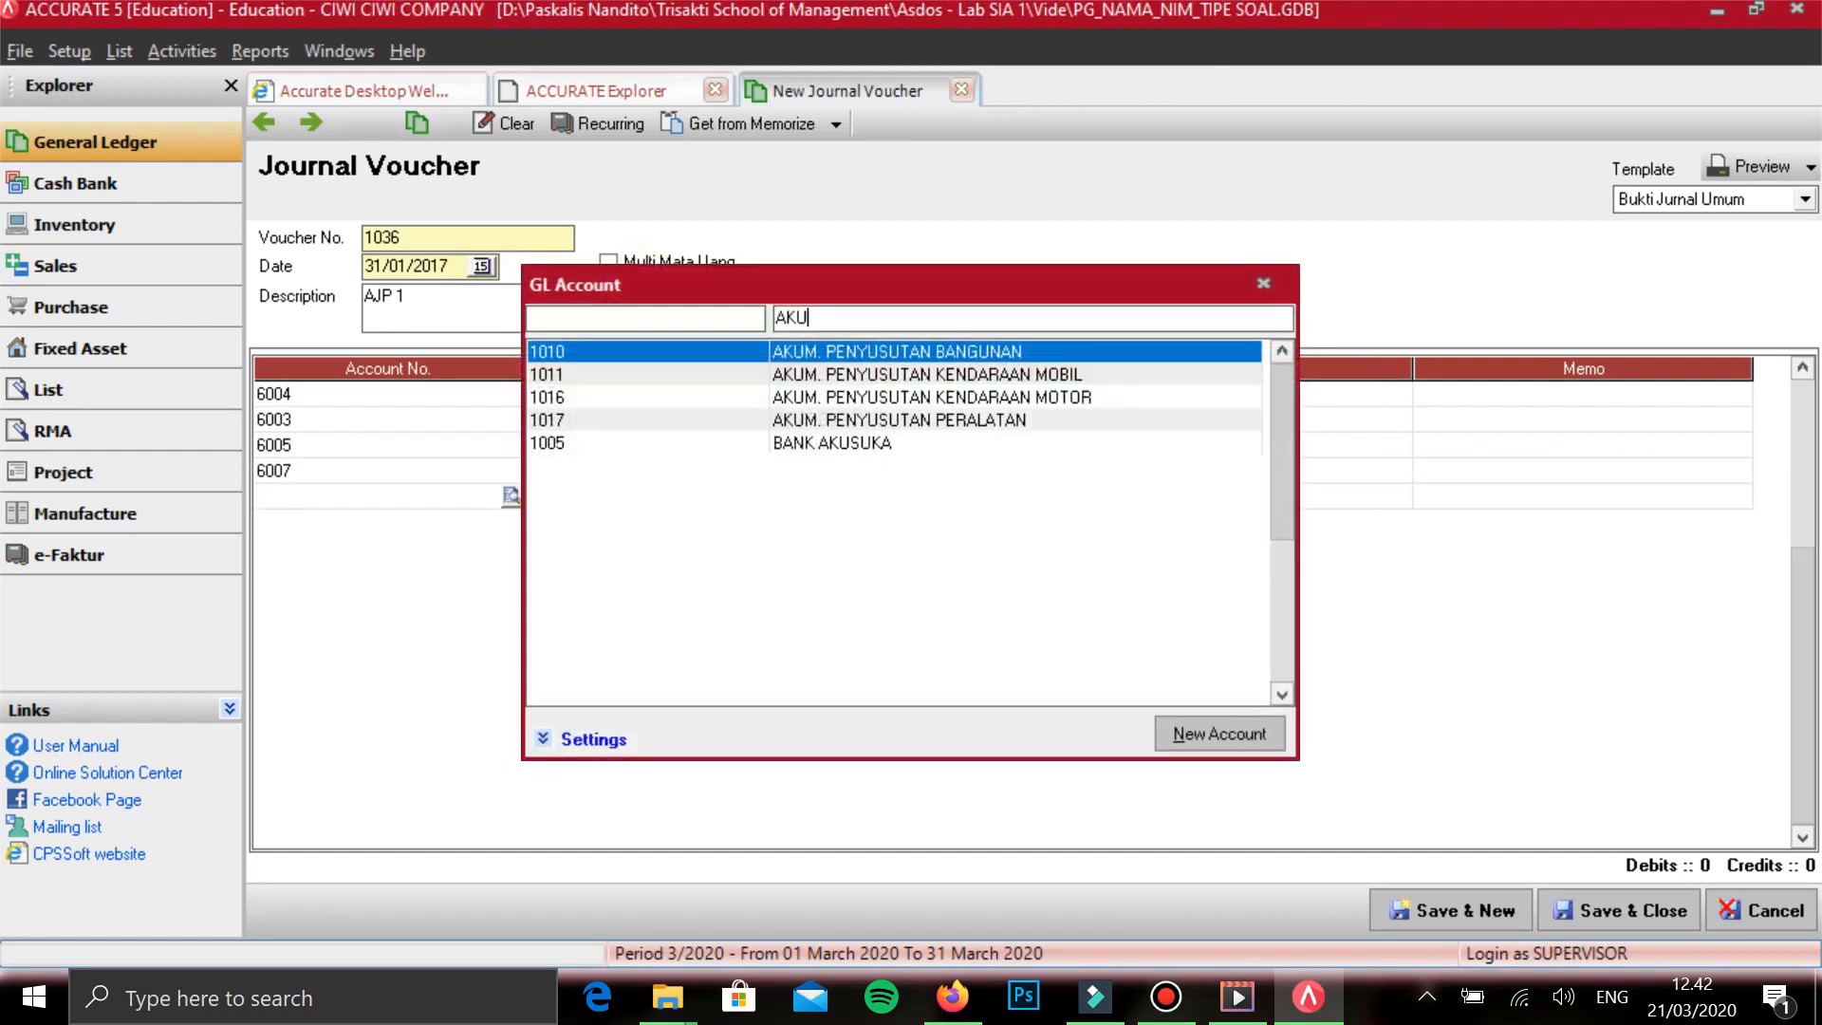
pyautogui.press('Return')
pyautogui.press('Return')
pyautogui.press('Return')
pyautogui.press('Return')
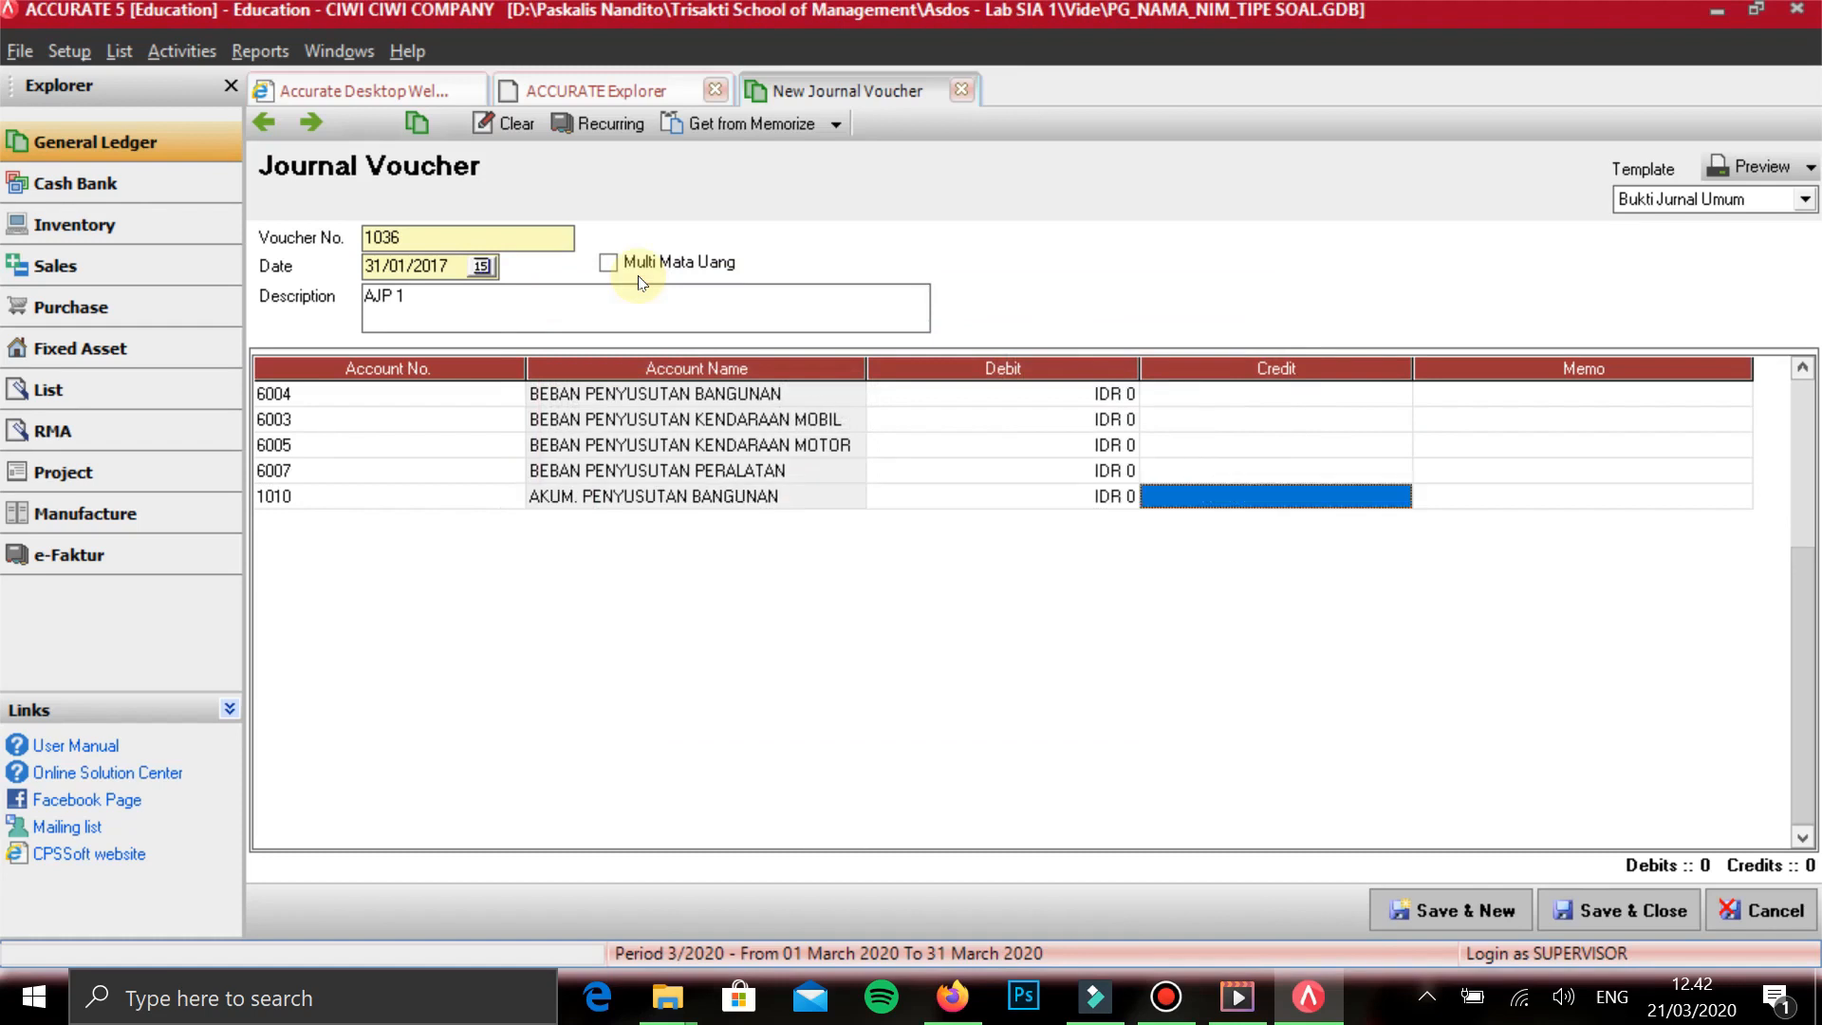
# - Add AKUM. PENYUSUTAN KENDARAAN MOBIL on the sixth line without an amount
pyautogui.write('AKU')
pyautogui.press('Down')
pyautogui.press('Return')
pyautogui.press('Return')
pyautogui.press('Return')
pyautogui.press('Return')
pyautogui.press('Return')
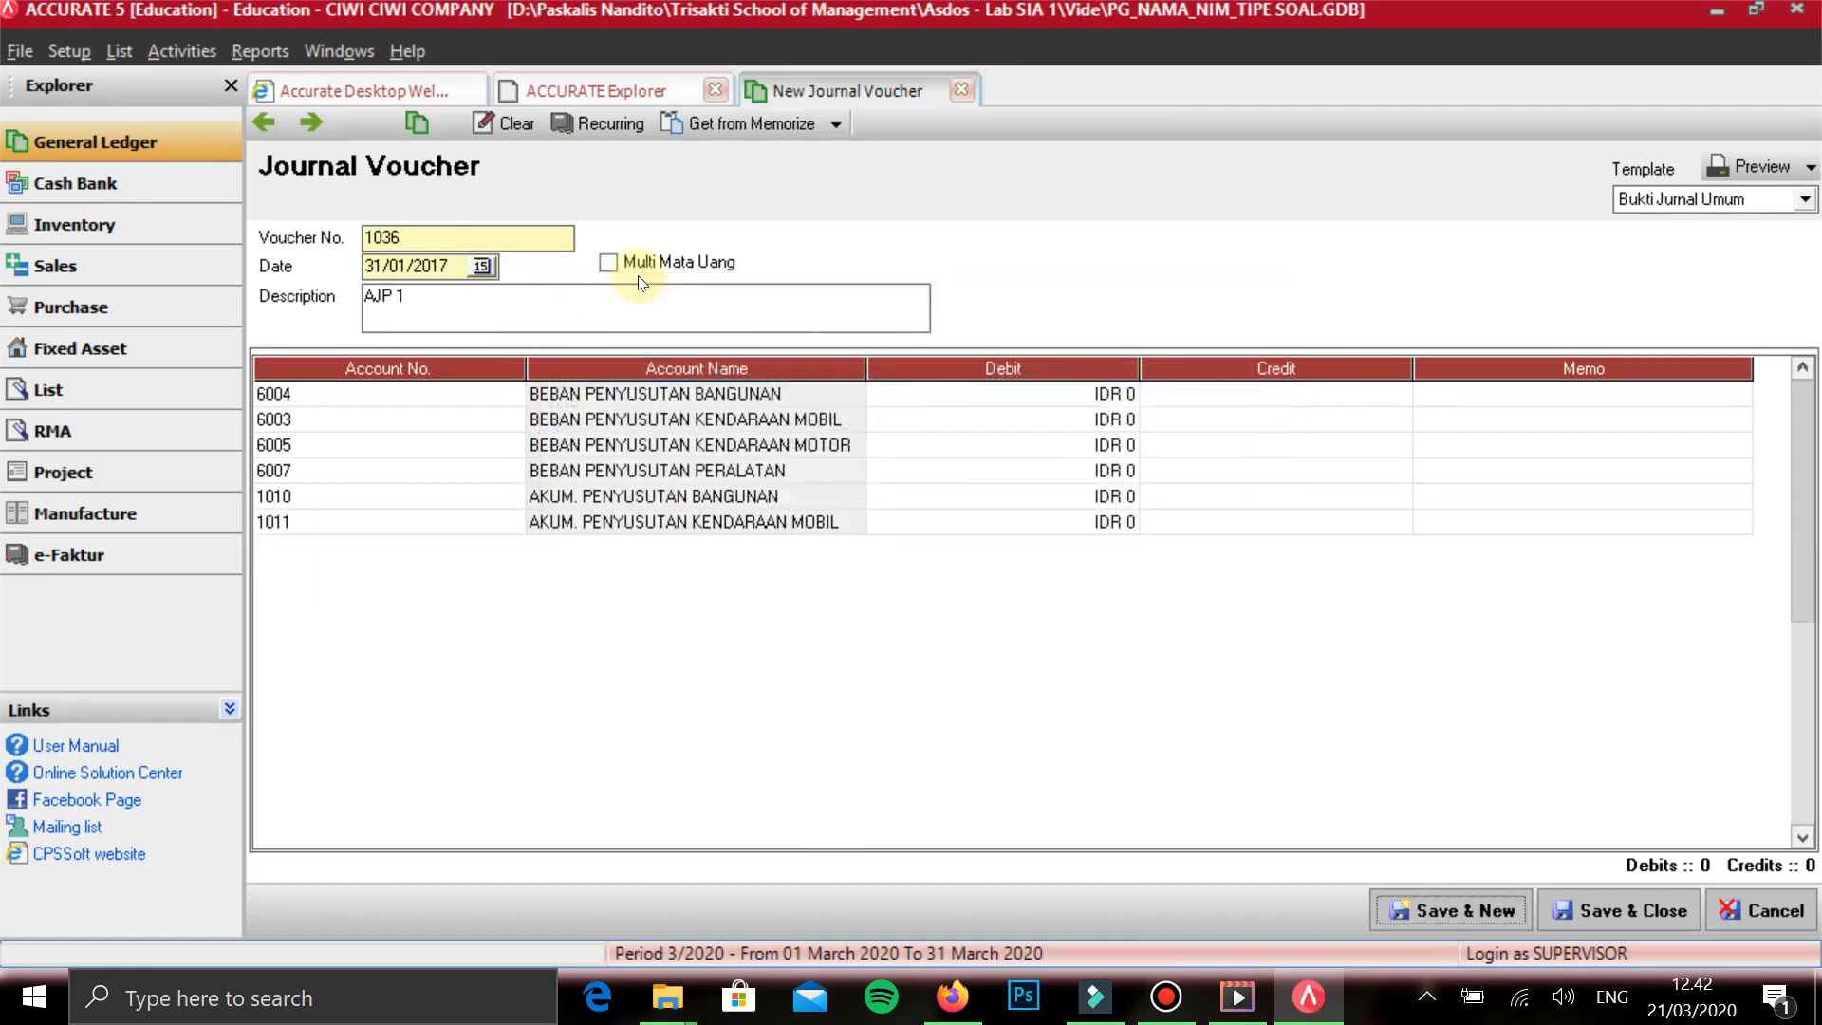
pyautogui.press('Return')
pyautogui.press('Return')
pyautogui.press('Return')
pyautogui.press('Return')
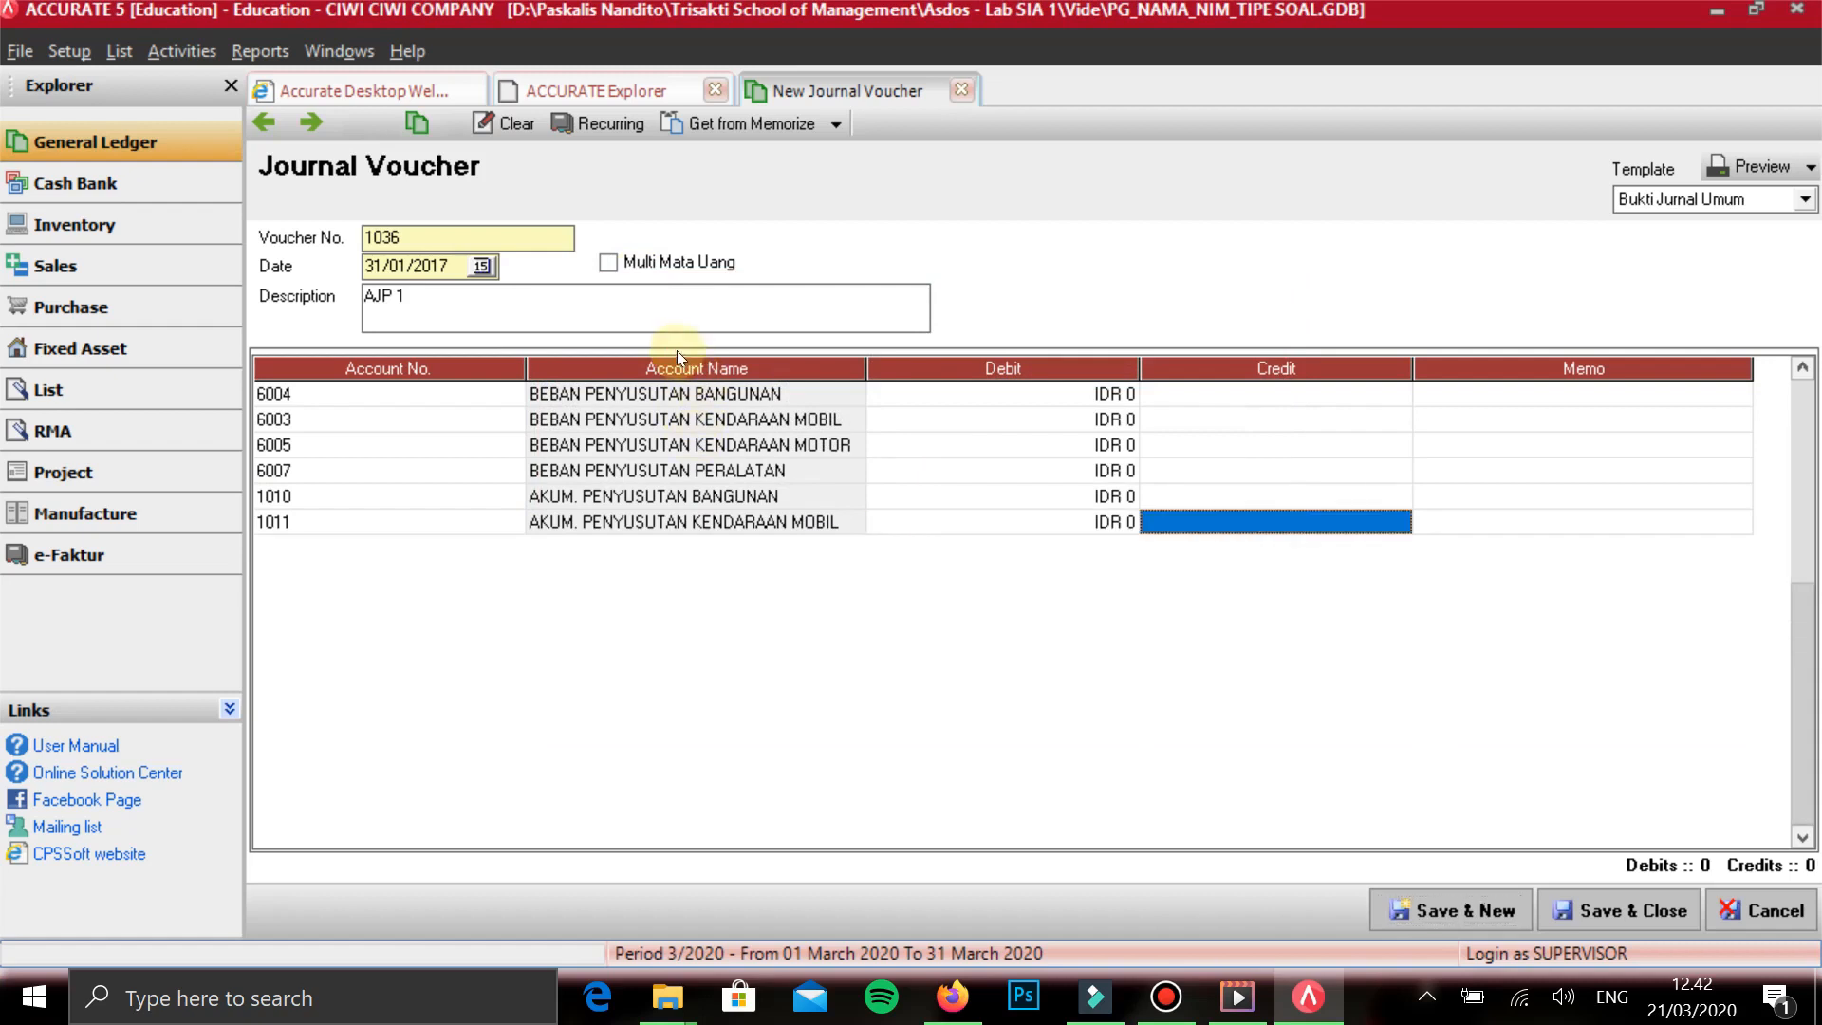
# - Add AKUM. PENYUSUTAN KENDARAAN MOTOR on the seventh line without an amount
pyautogui.write('AKU')
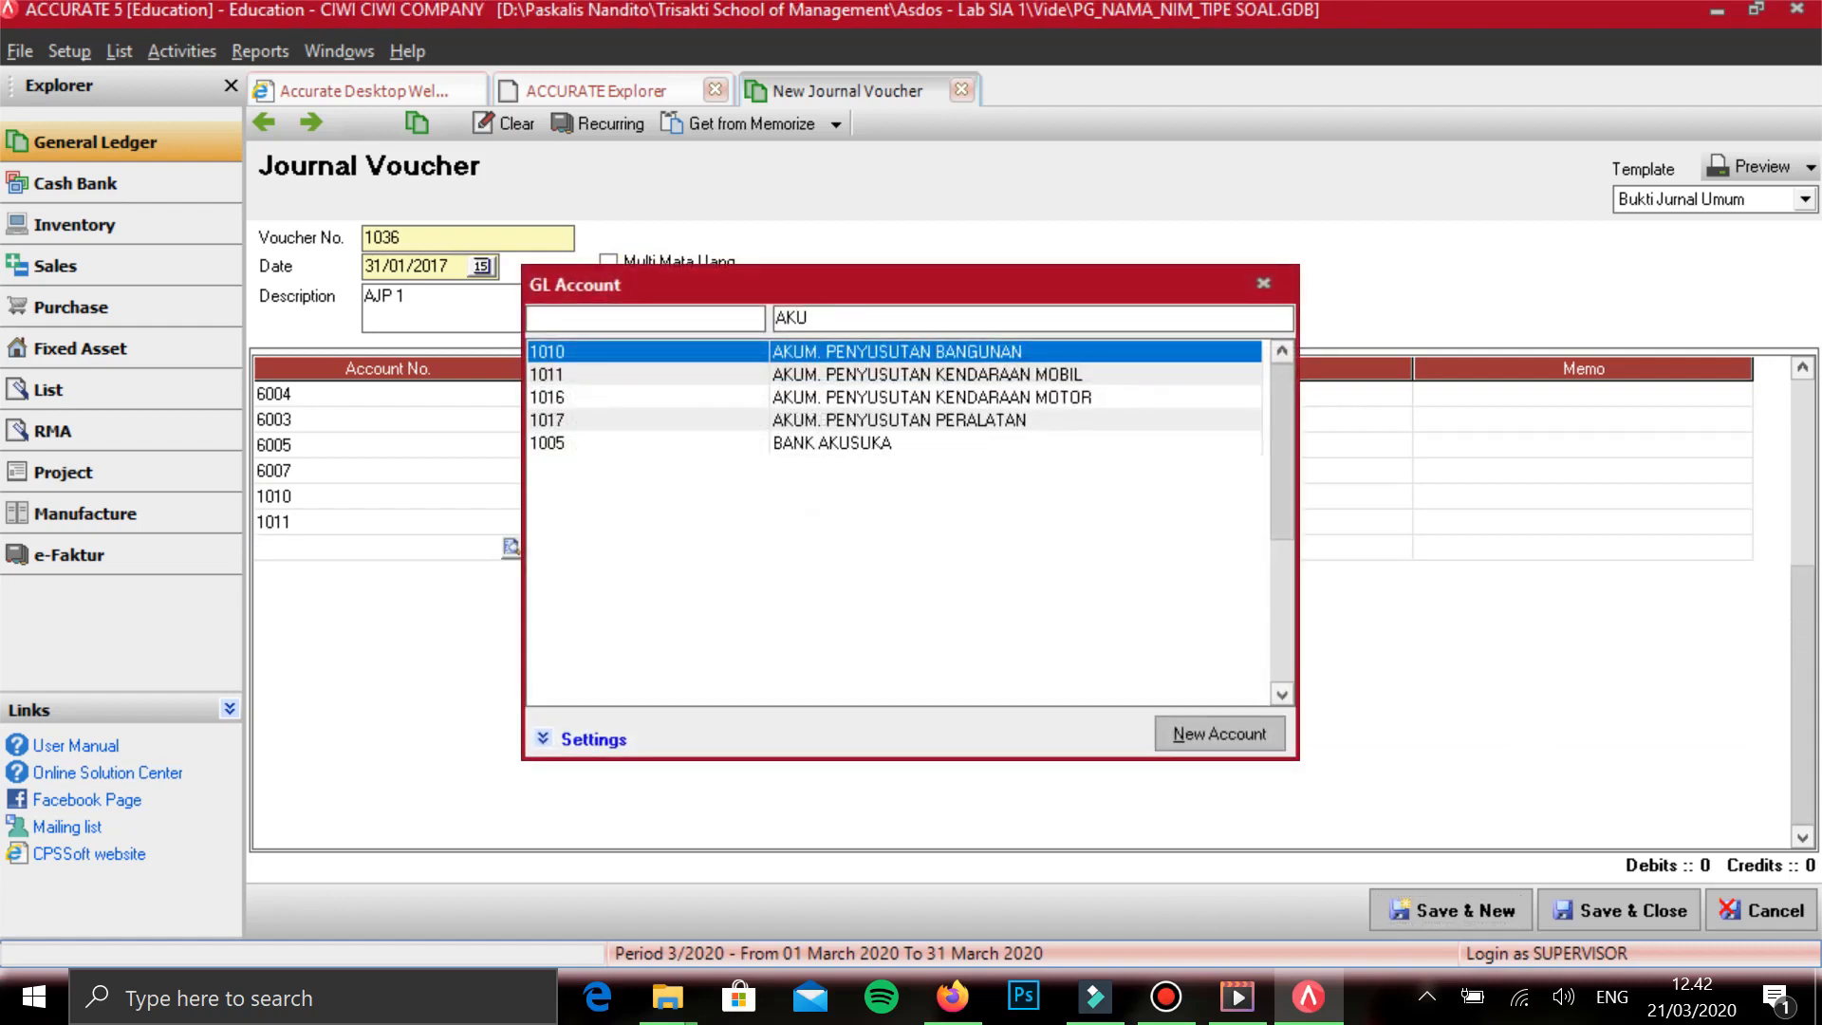
pyautogui.press('Down')
pyautogui.press('Down')
pyautogui.press('Return')
pyautogui.press('Return')
pyautogui.press('Return')
pyautogui.press('Return')
# - Search the accounts for AKUM and add AKUM. PENYUSUTAN PERALATAN on the eighth line without an amount
pyautogui.write('AL')
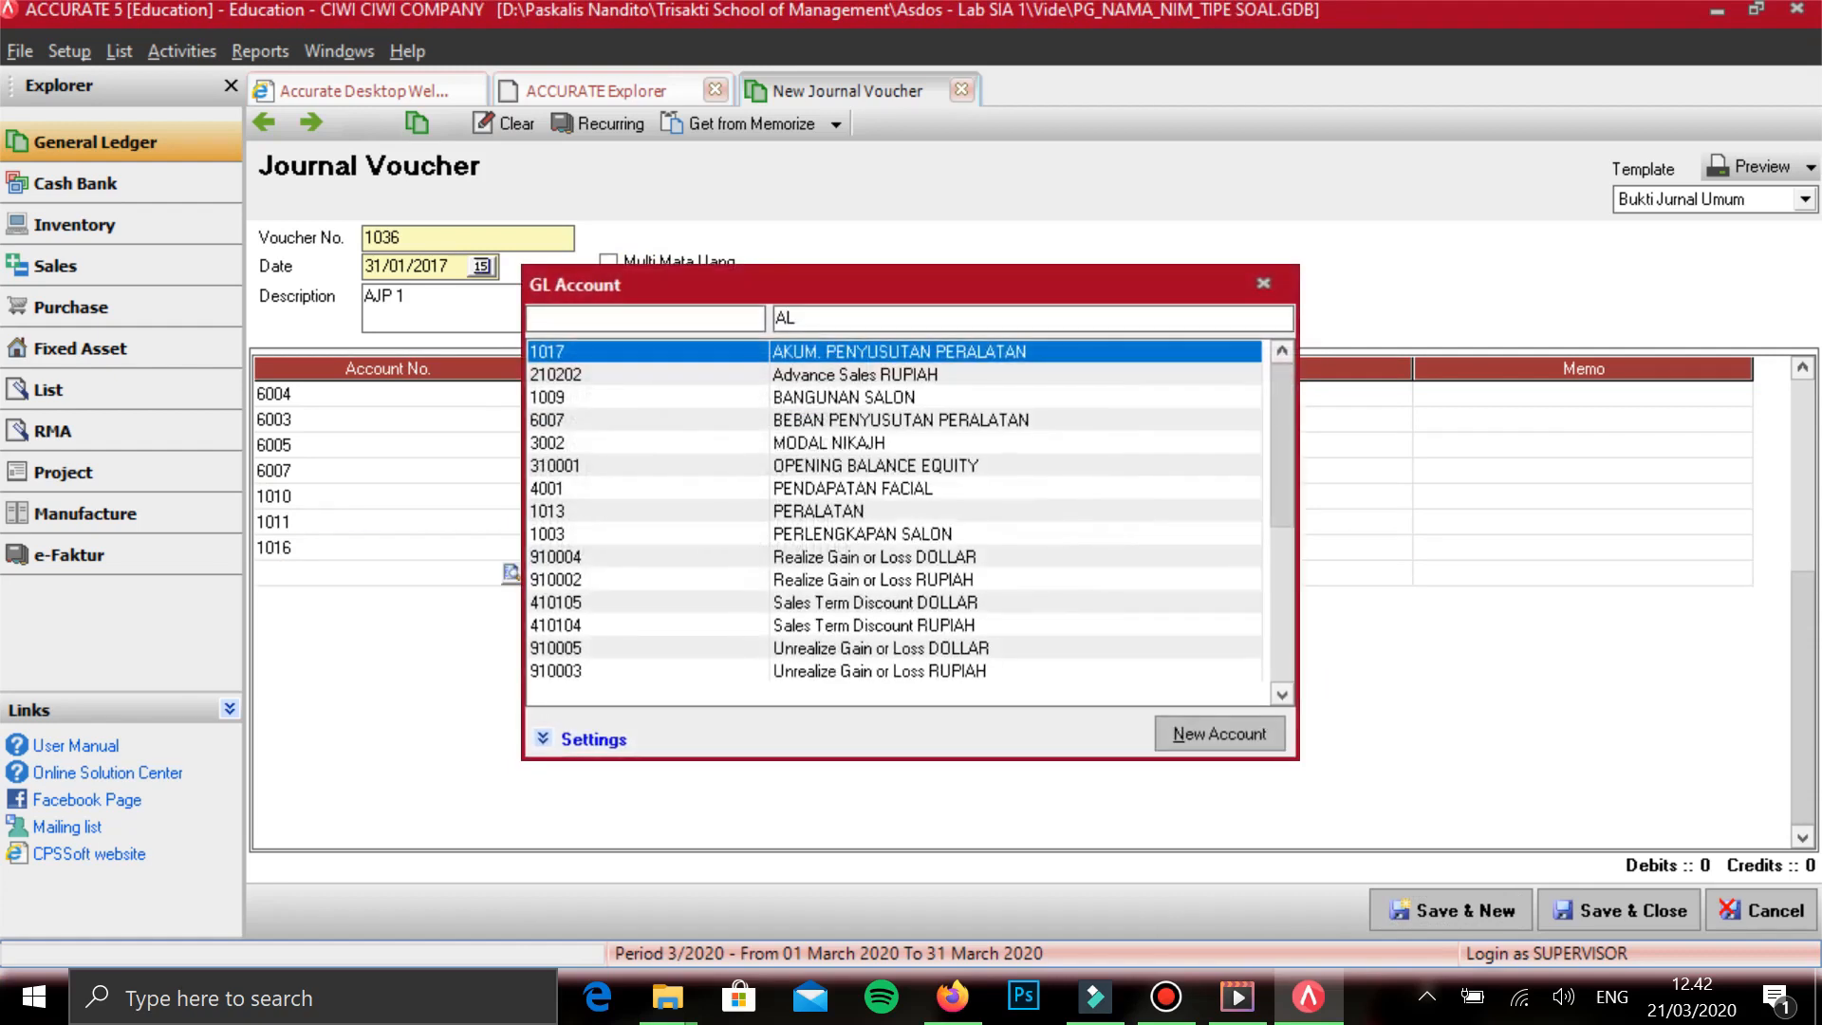
pyautogui.press('BackSpace')
pyautogui.write('KUM')
pyautogui.press('Down')
pyautogui.press('Down')
pyautogui.press('Down')
pyautogui.press('Return')
pyautogui.press('Return')
pyautogui.press('Return')
pyautogui.press('Return')
pyautogui.press('Return')
# - Return to the debit amount of the BEBAN PENYUSUTAN BANGUNAN line
pyautogui.press('Up')
pyautogui.press('Up')
pyautogui.press('Up')
pyautogui.press('Up')
pyautogui.press('Right')
pyautogui.press('Up')
pyautogui.press('Up')
pyautogui.press('Up')
pyautogui.press('Up')
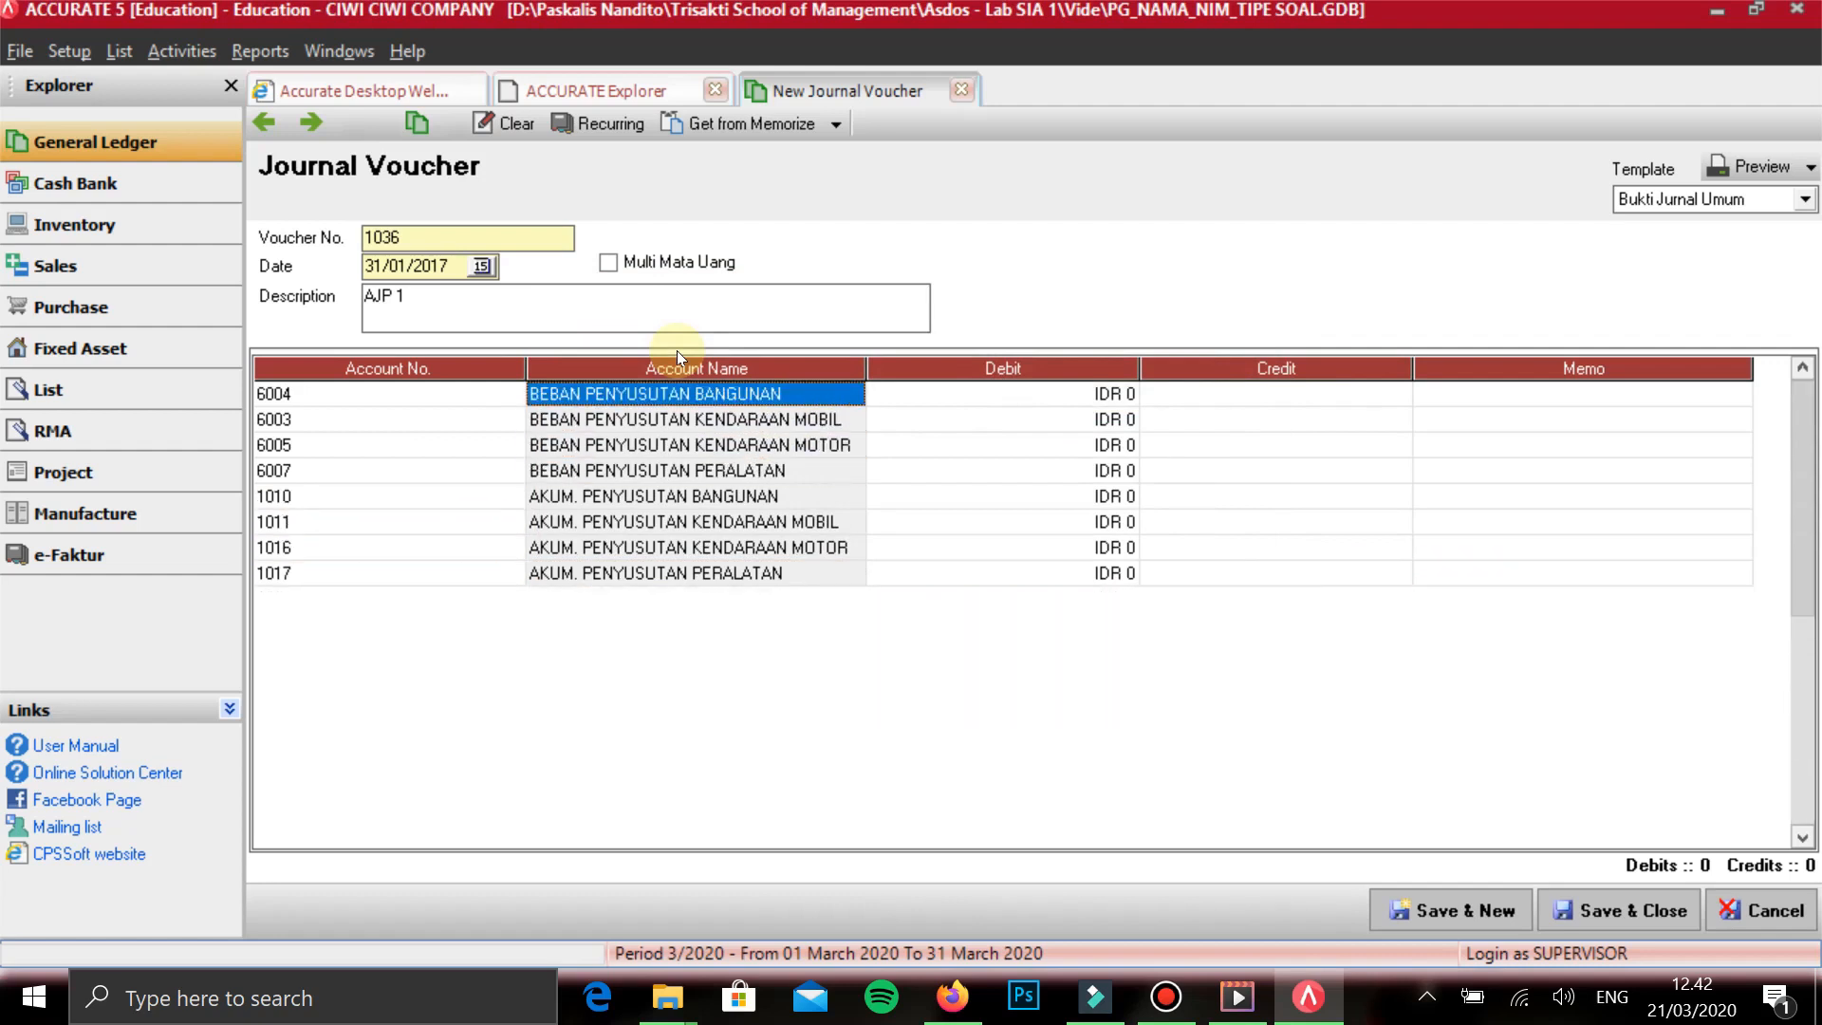
pyautogui.press('Right')
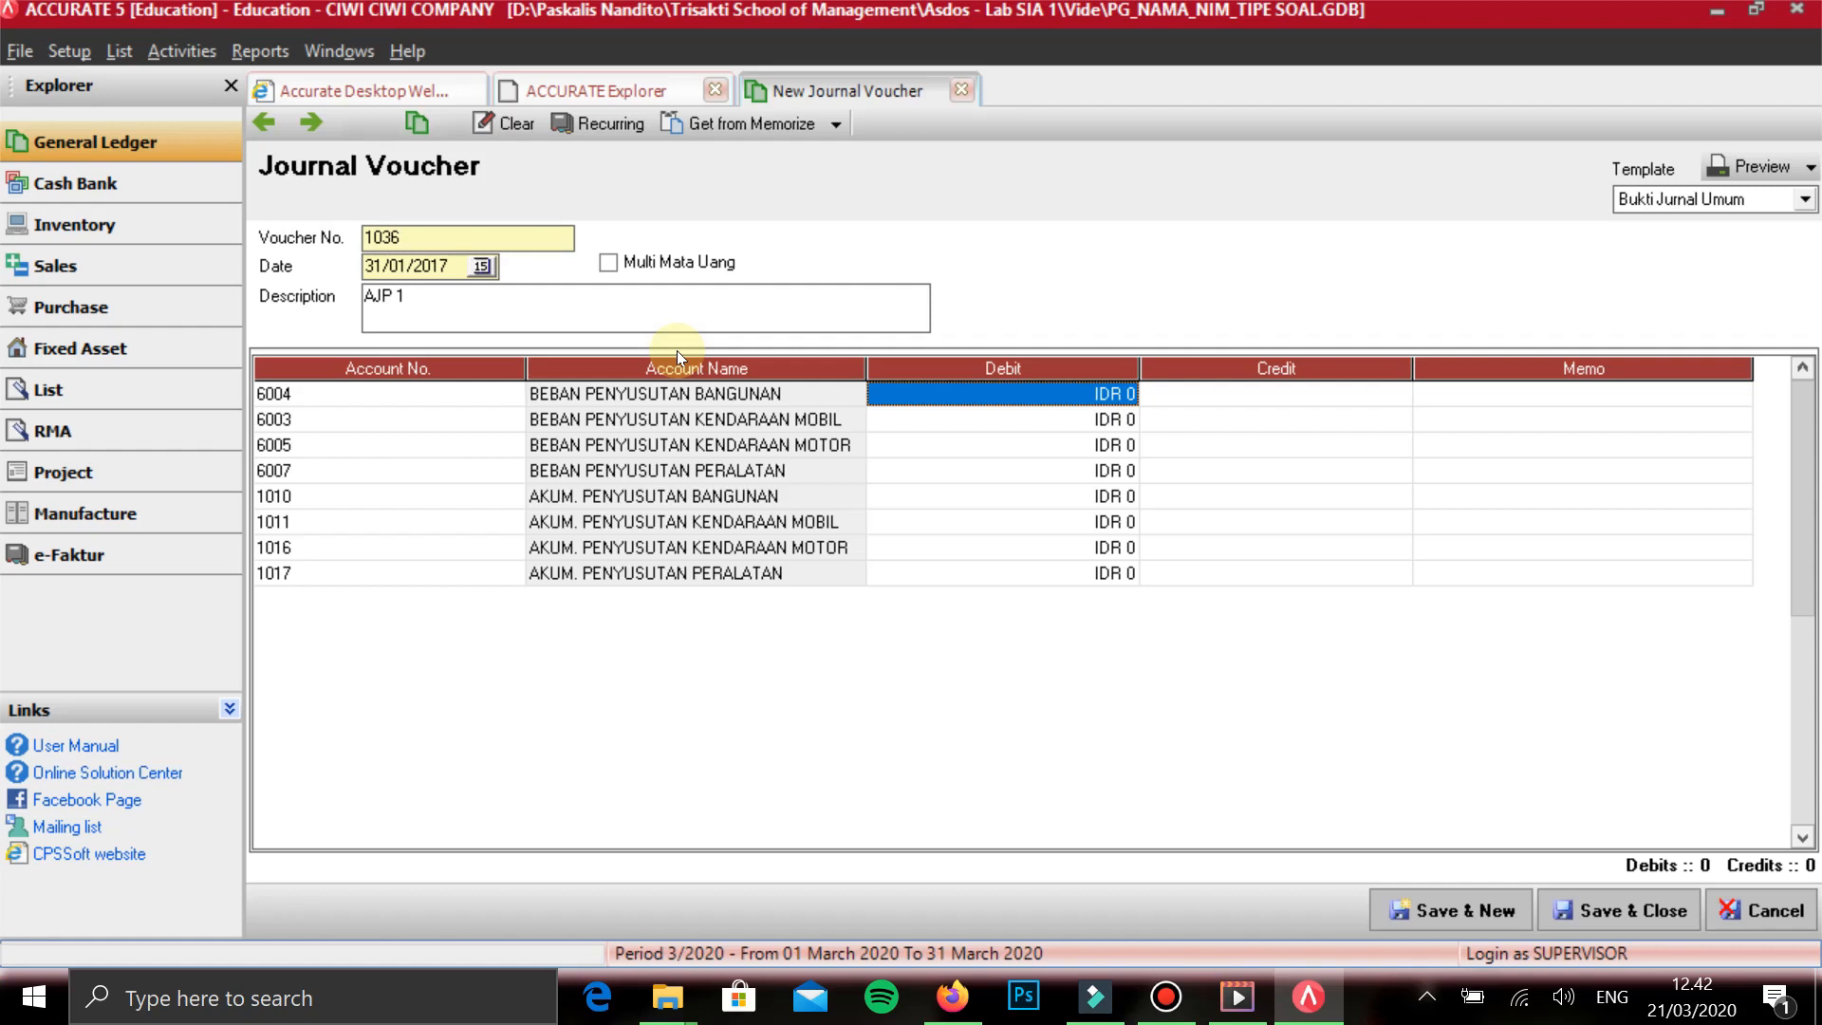
# - Enter debits of 540.000 for BEBAN PENYUSUTAN BANGUNAN and 8.730.933 for BEBAN PENYUSUTAN KENDARAAN MOBIL
pyautogui.write('540.')
pyautogui.write('0000')
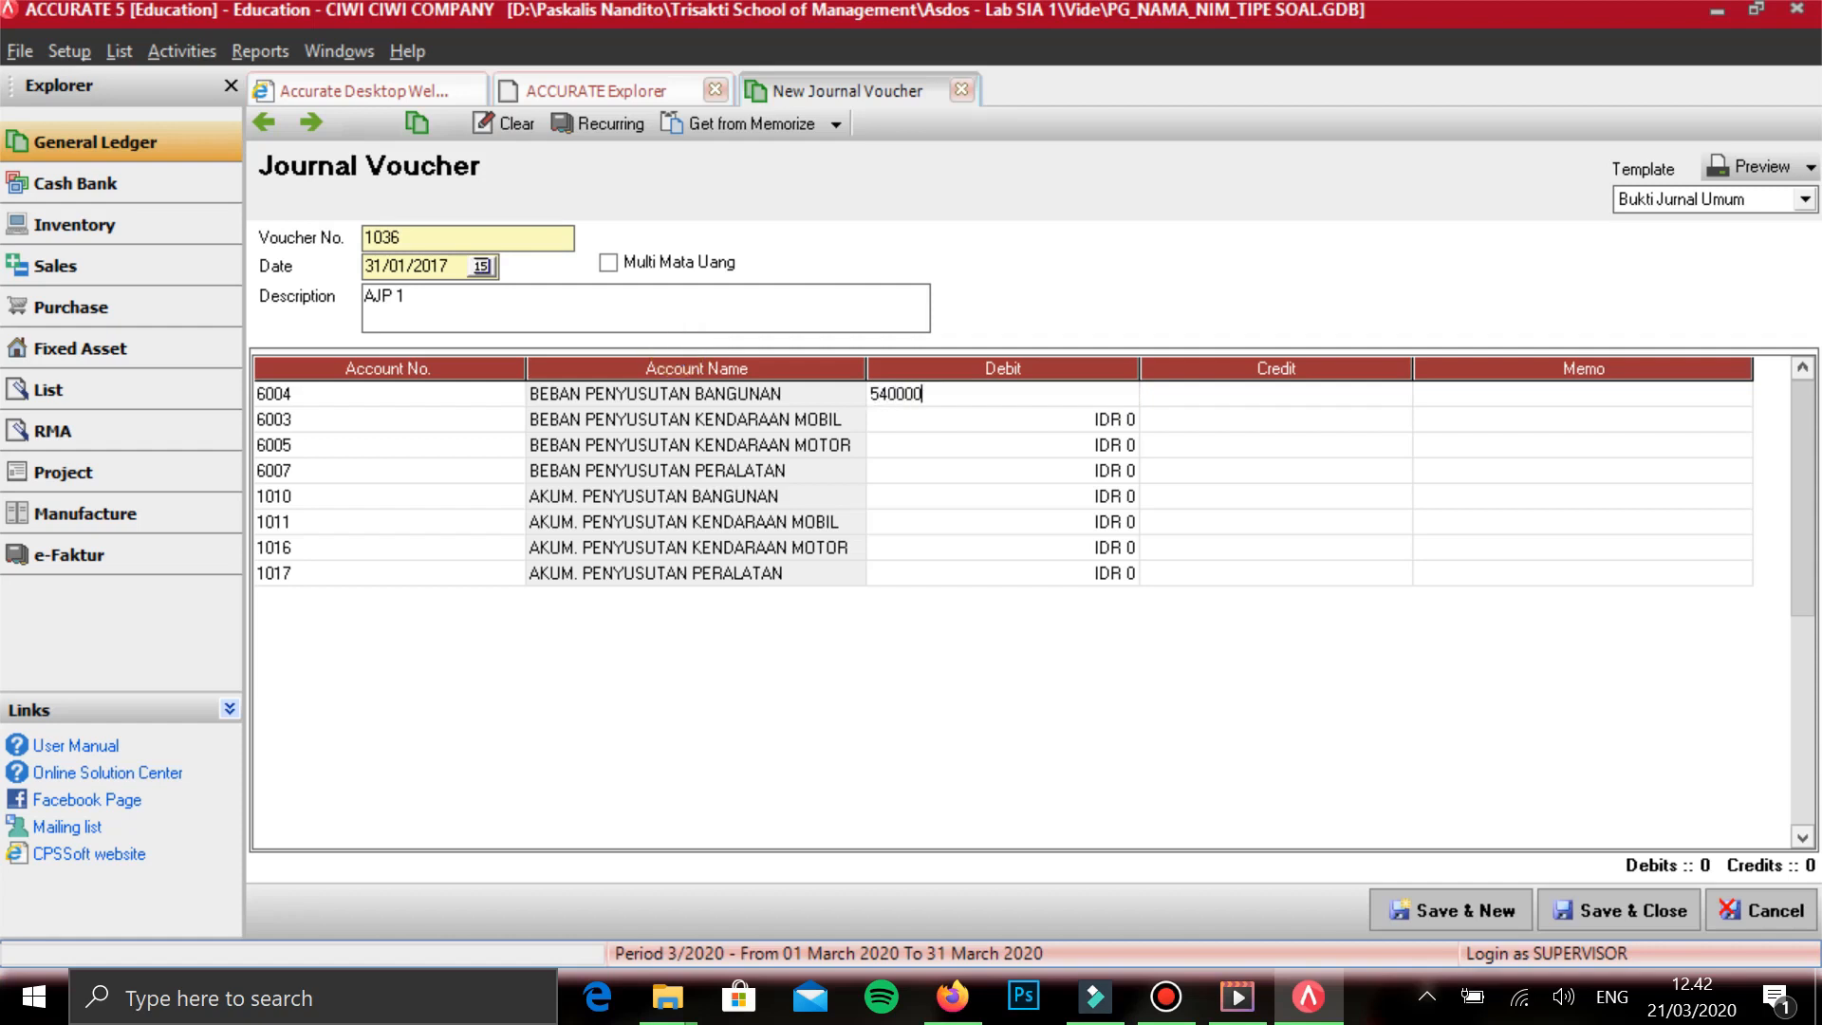
pyautogui.press('Tab')
pyautogui.press('Tab')
pyautogui.press('Tab')
pyautogui.press('Tab')
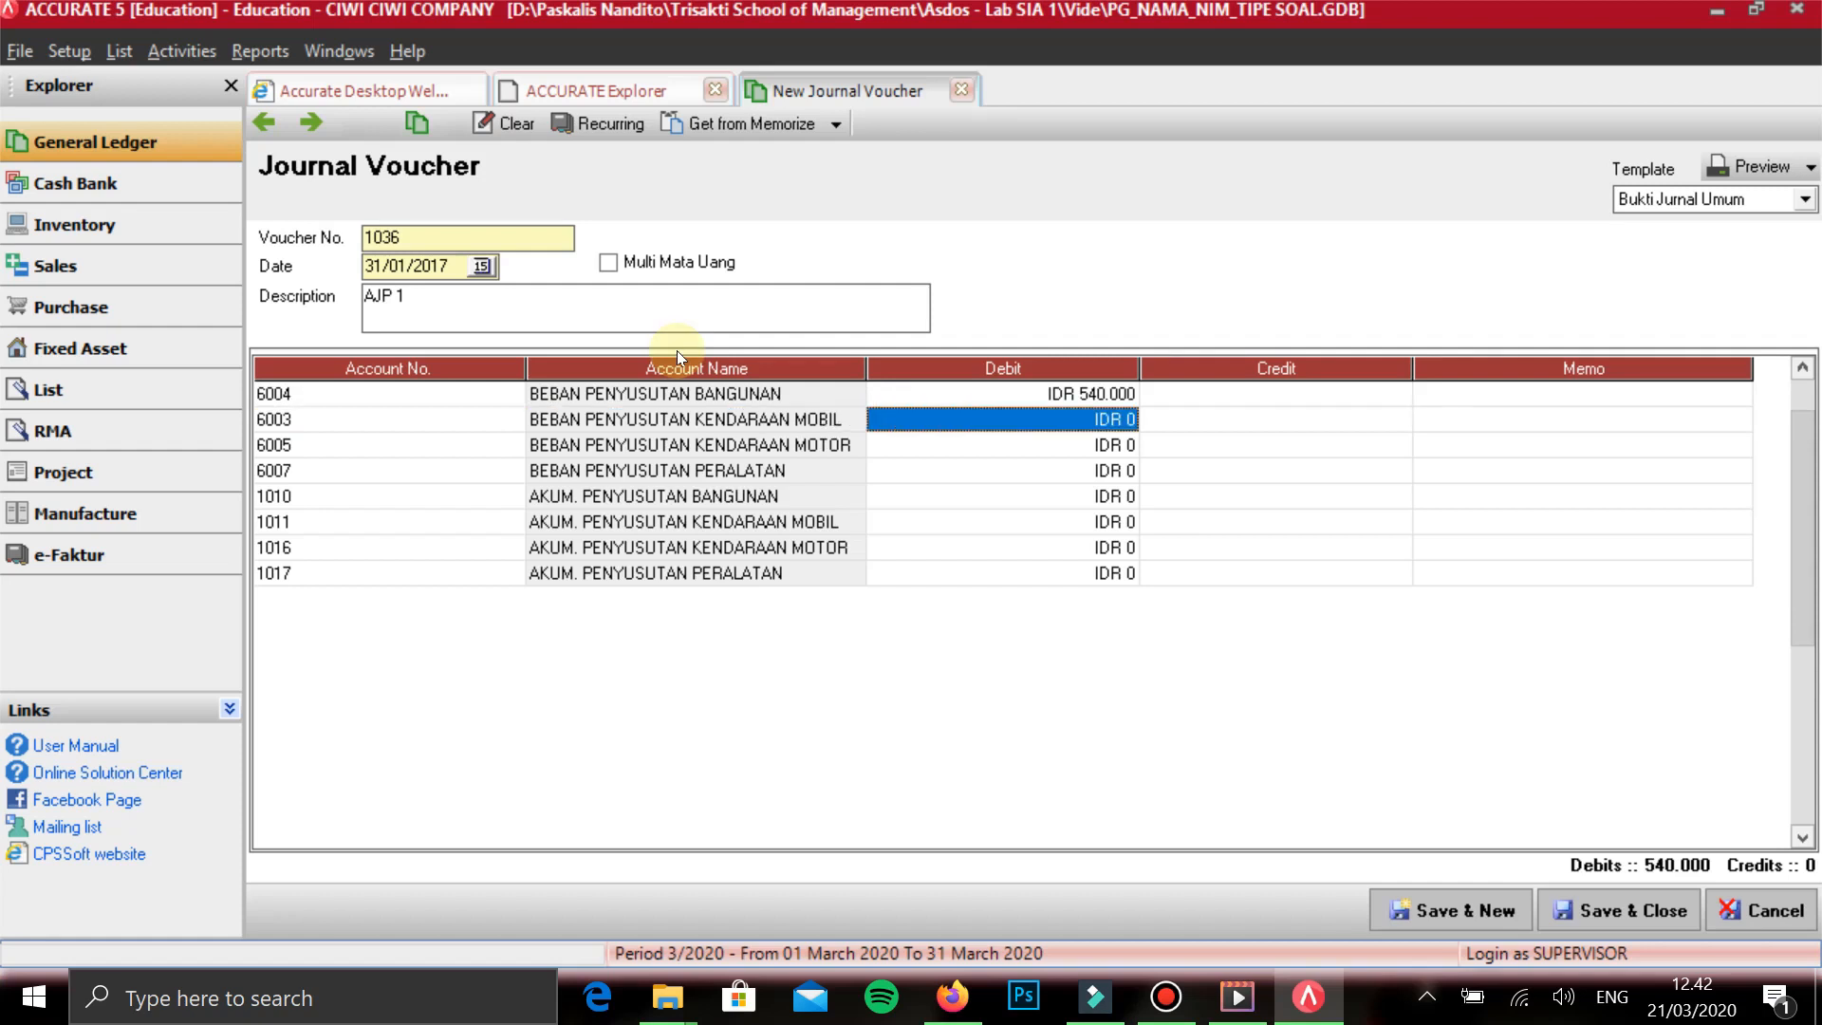
pyautogui.write('8.730.')
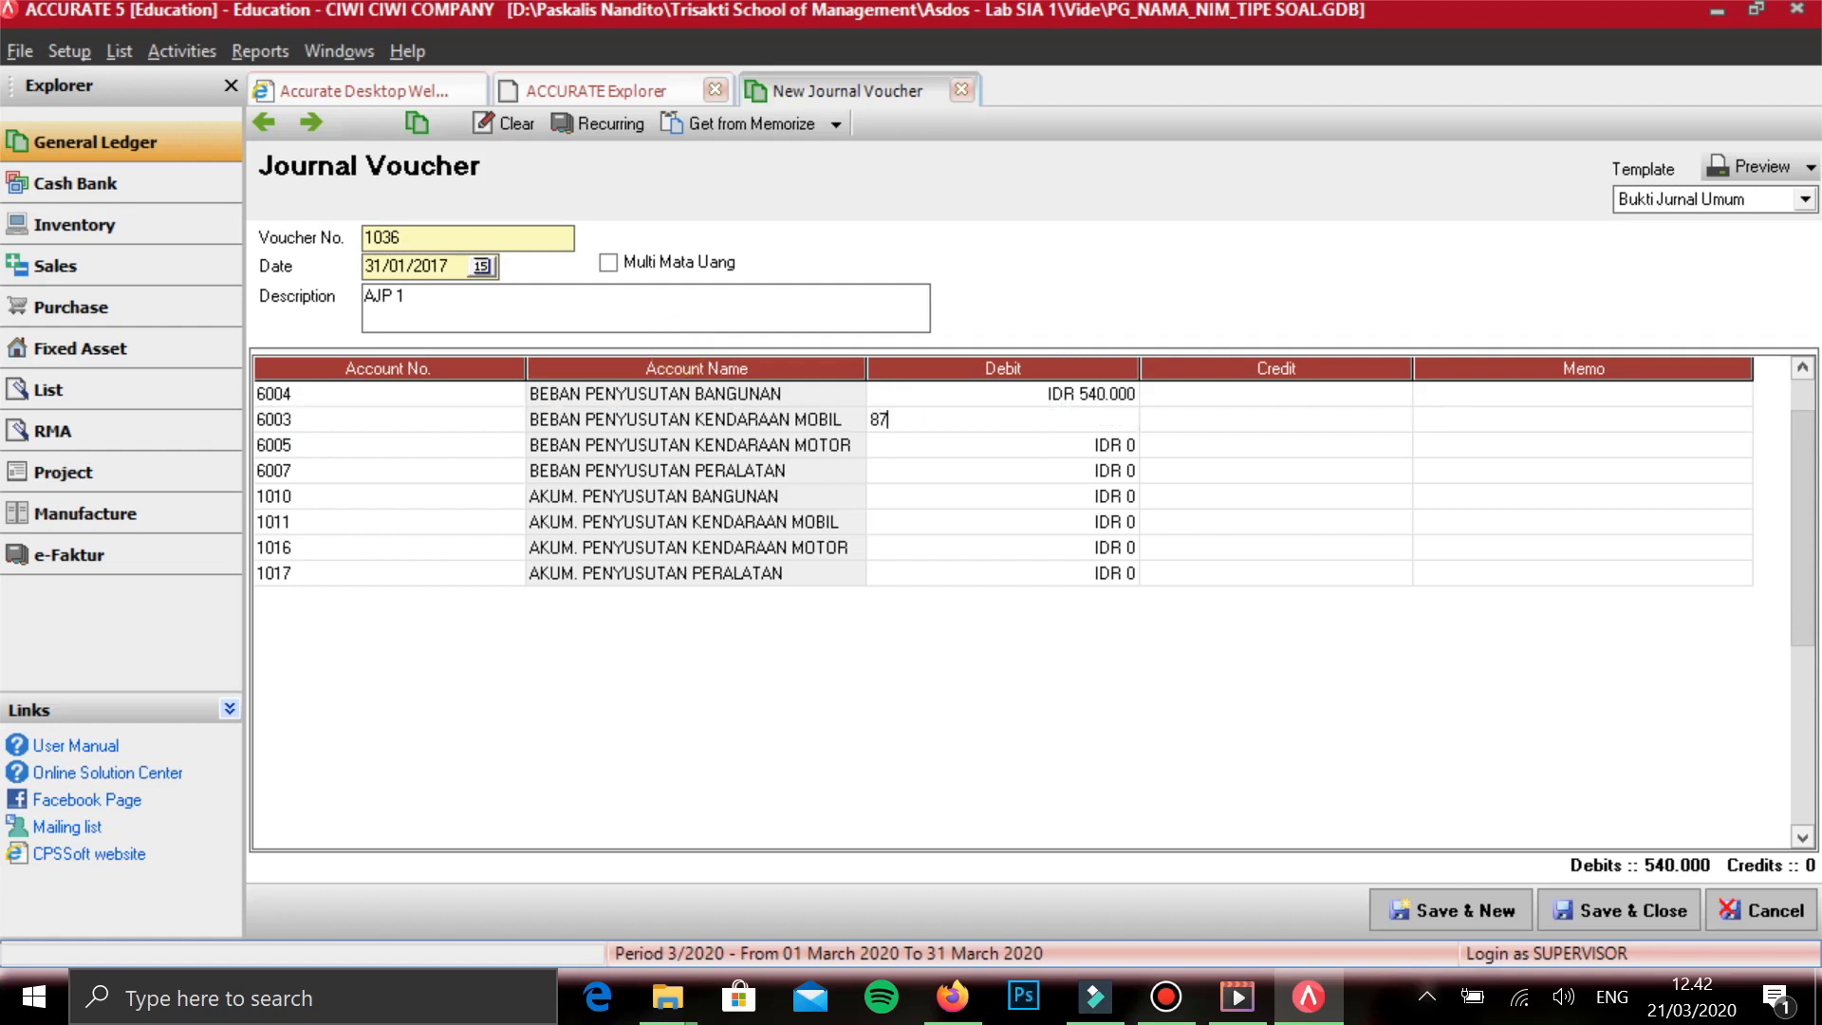
pyautogui.write('933')
pyautogui.press('Tab')
pyautogui.press('Tab')
pyautogui.press('Tab')
pyautogui.press('Tab')
pyautogui.press('Tab')
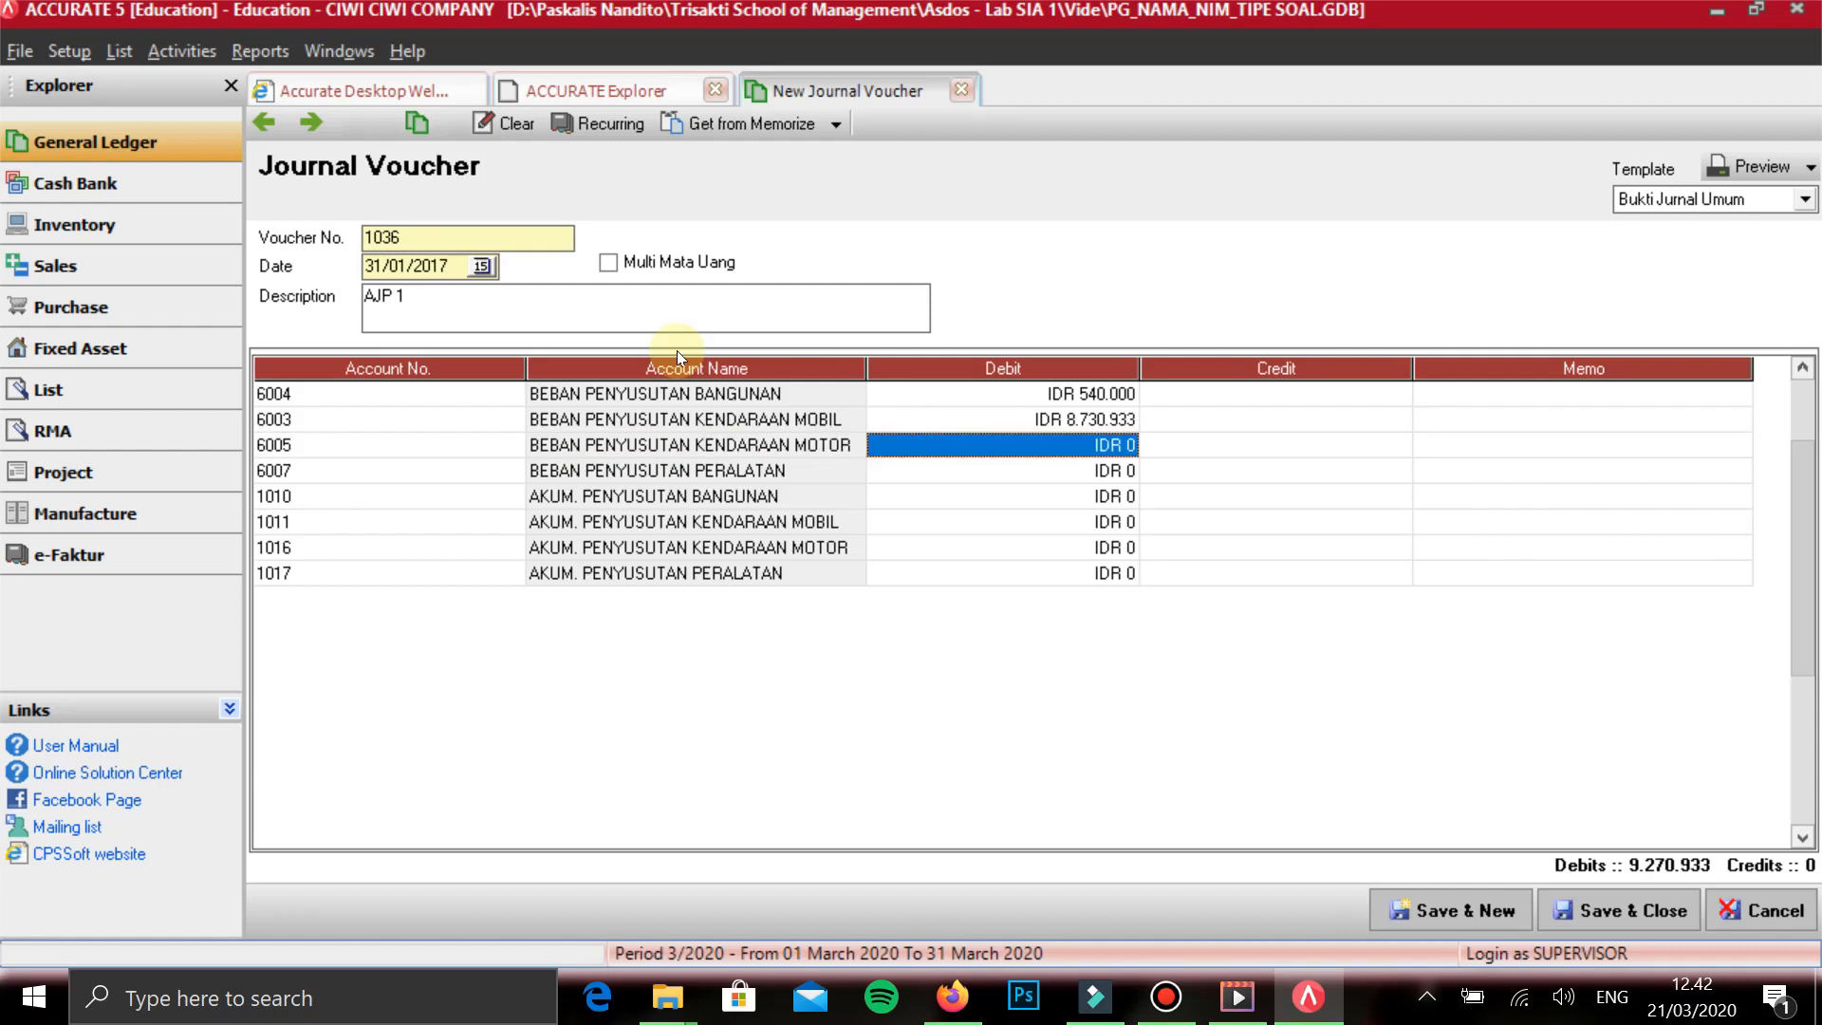
# - Enter debits of 411.819 for BEBAN PENYUSUTAN KENDARAAN MOTOR and 290.000 for BEBAN PENYUSUTAN PERALATAN
pyautogui.write('411819')
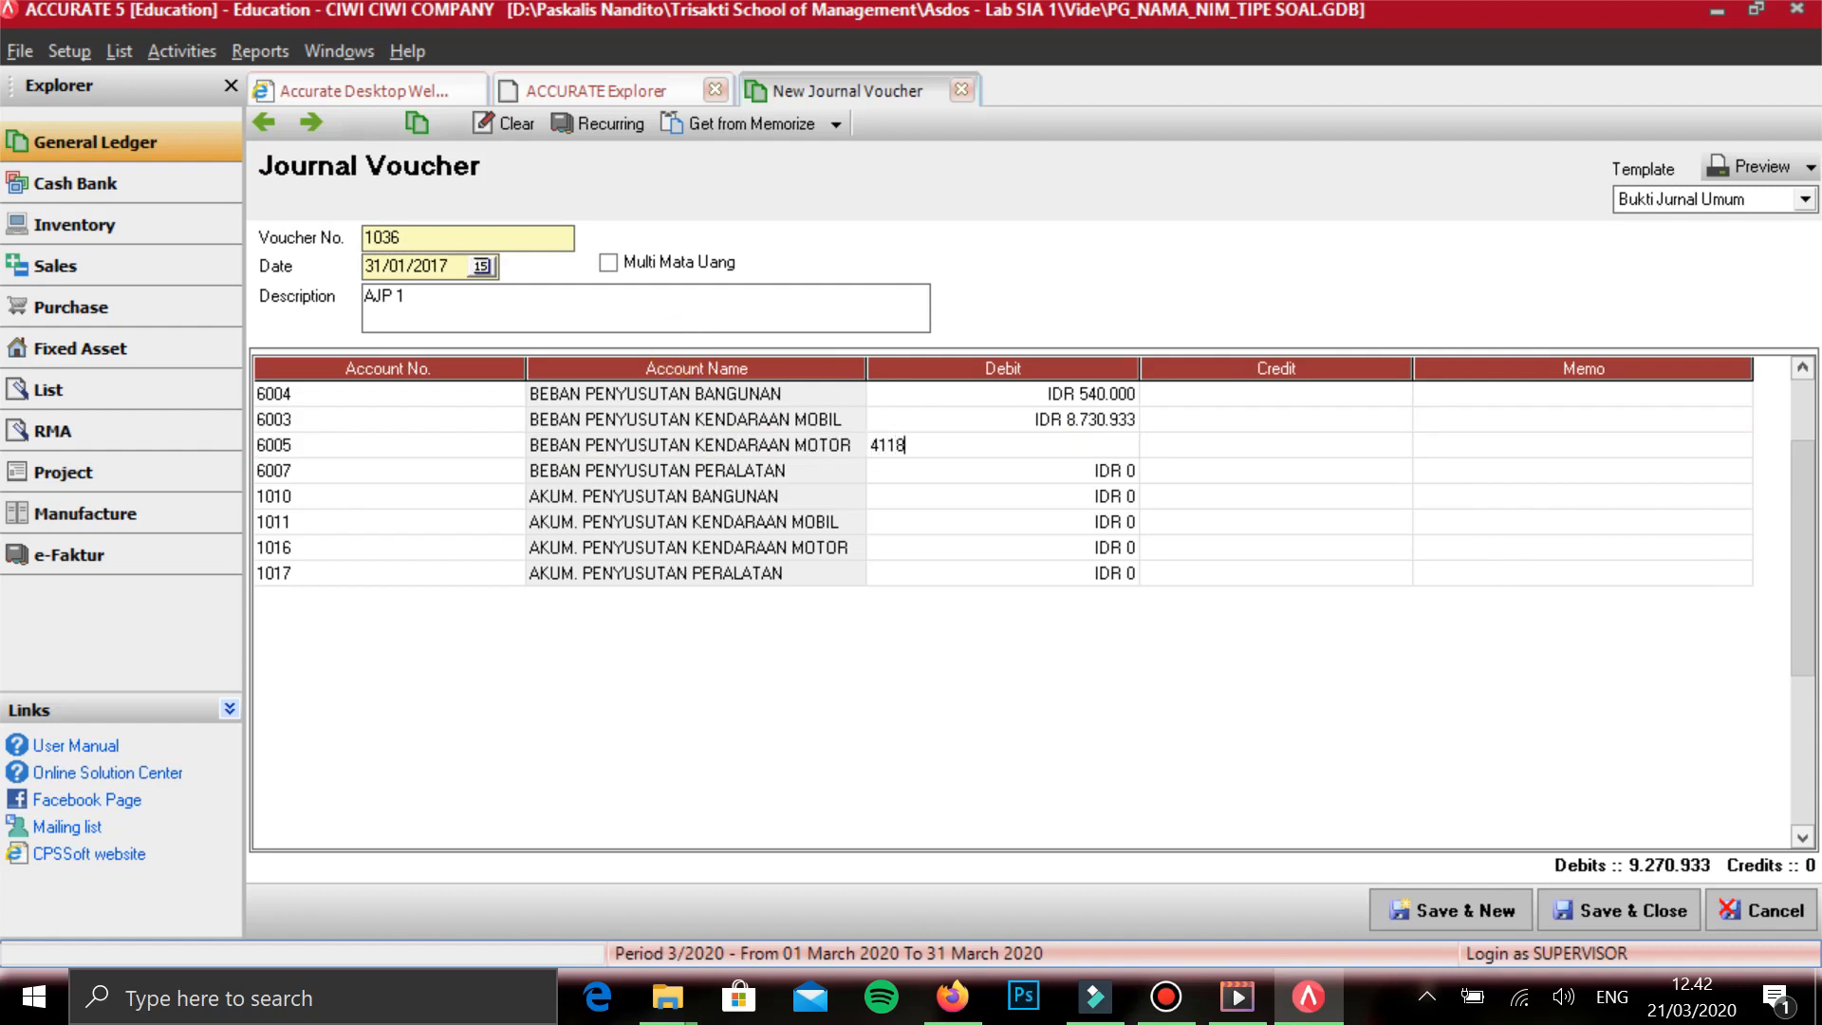
pyautogui.press('Tab')
pyautogui.press('Tab')
pyautogui.press('Tab')
pyautogui.press('Tab')
pyautogui.press('Tab')
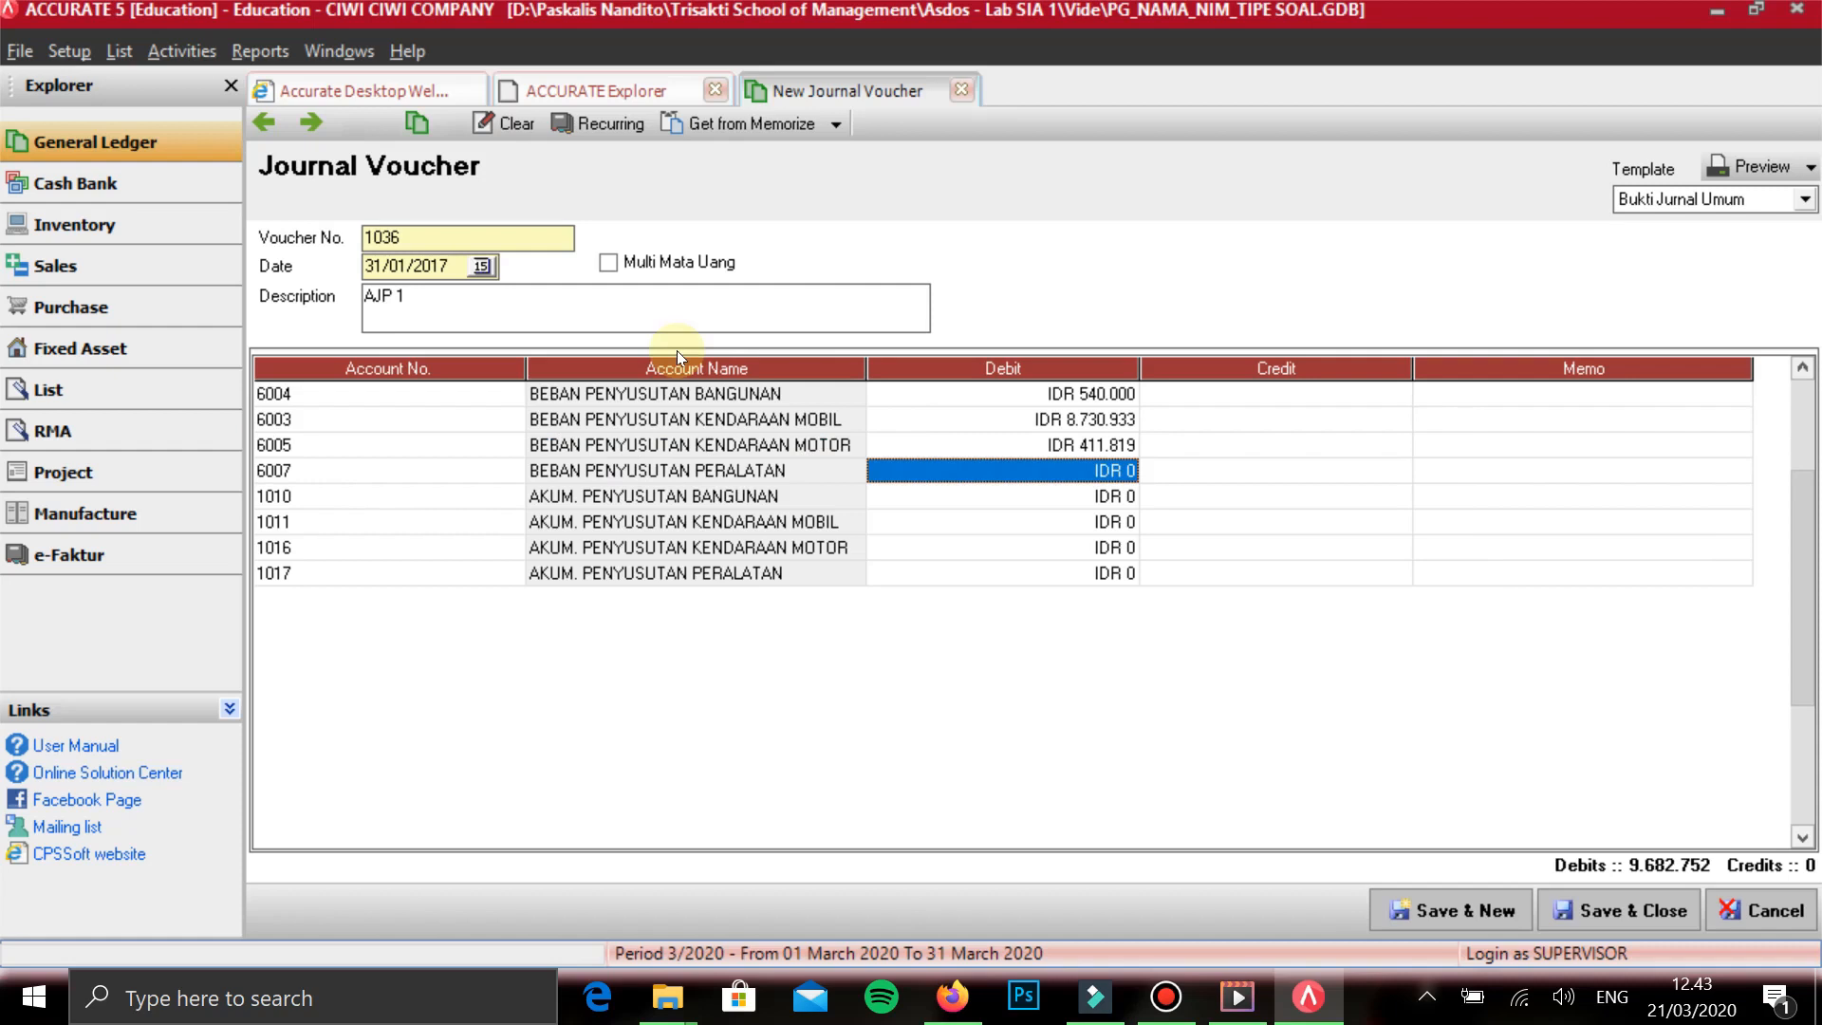
pyautogui.write('290')
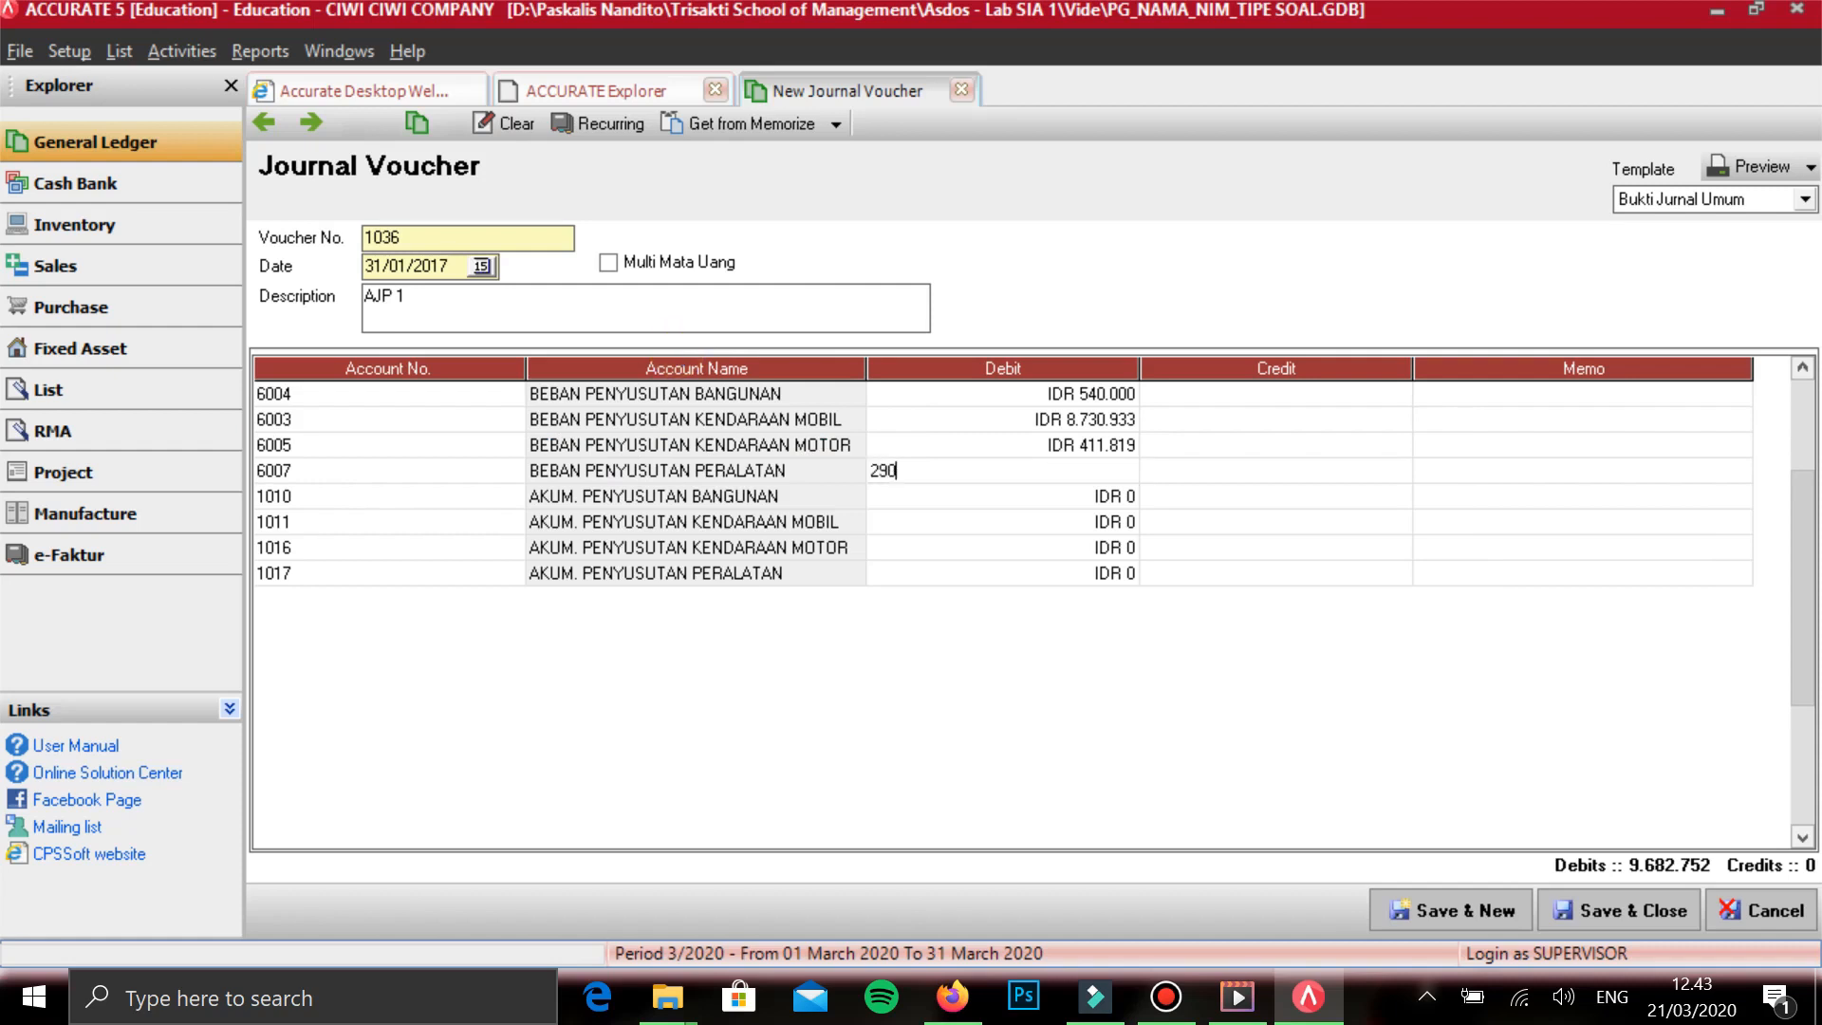
pyautogui.write('.000')
pyautogui.press('Tab')
pyautogui.press('Tab')
pyautogui.press('Tab')
pyautogui.press('Tab')
pyautogui.press('Tab')
pyautogui.press('Tab')
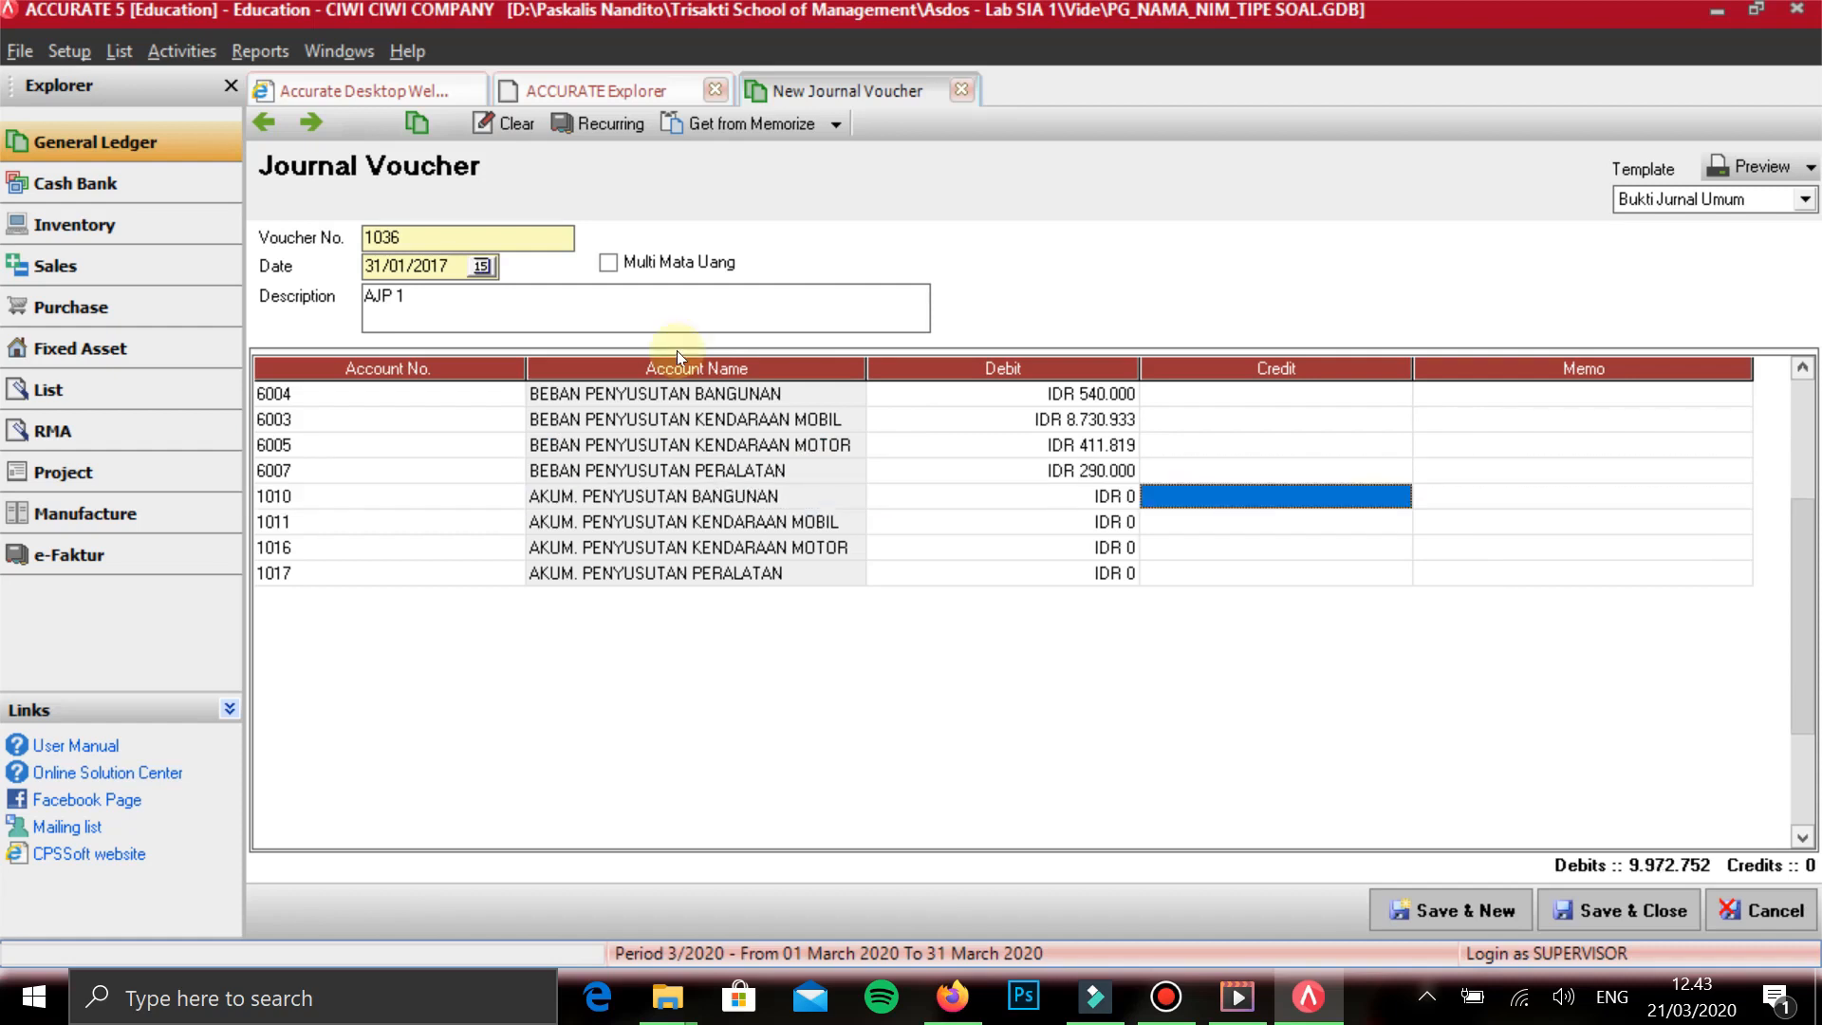
# - Enter credits of 540.000 for AKUM. PENYUSUTAN BANGUNAN and 8.730.933 for AKUM. PENYUSUTAN KENDARAAN MOBIL
pyautogui.write('540000')
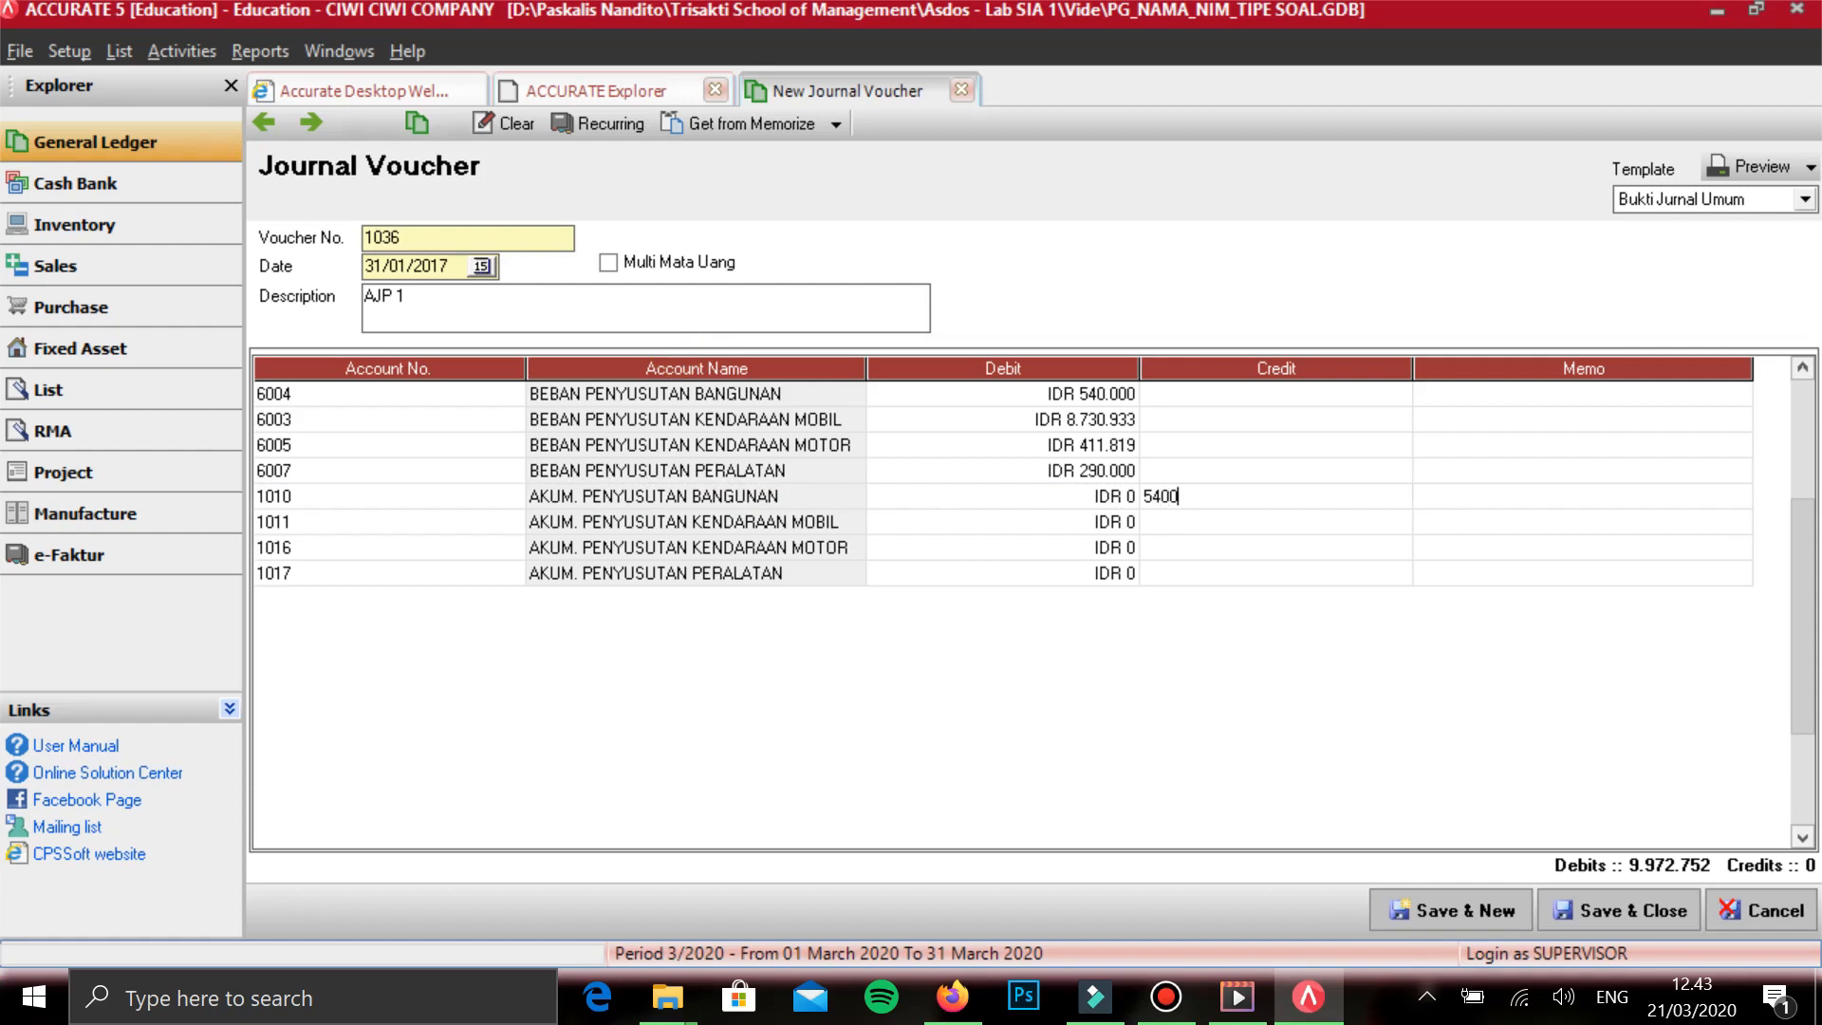
pyautogui.press('Tab')
pyautogui.press('Tab')
pyautogui.press('Tab')
pyautogui.press('Tab')
pyautogui.press('Tab')
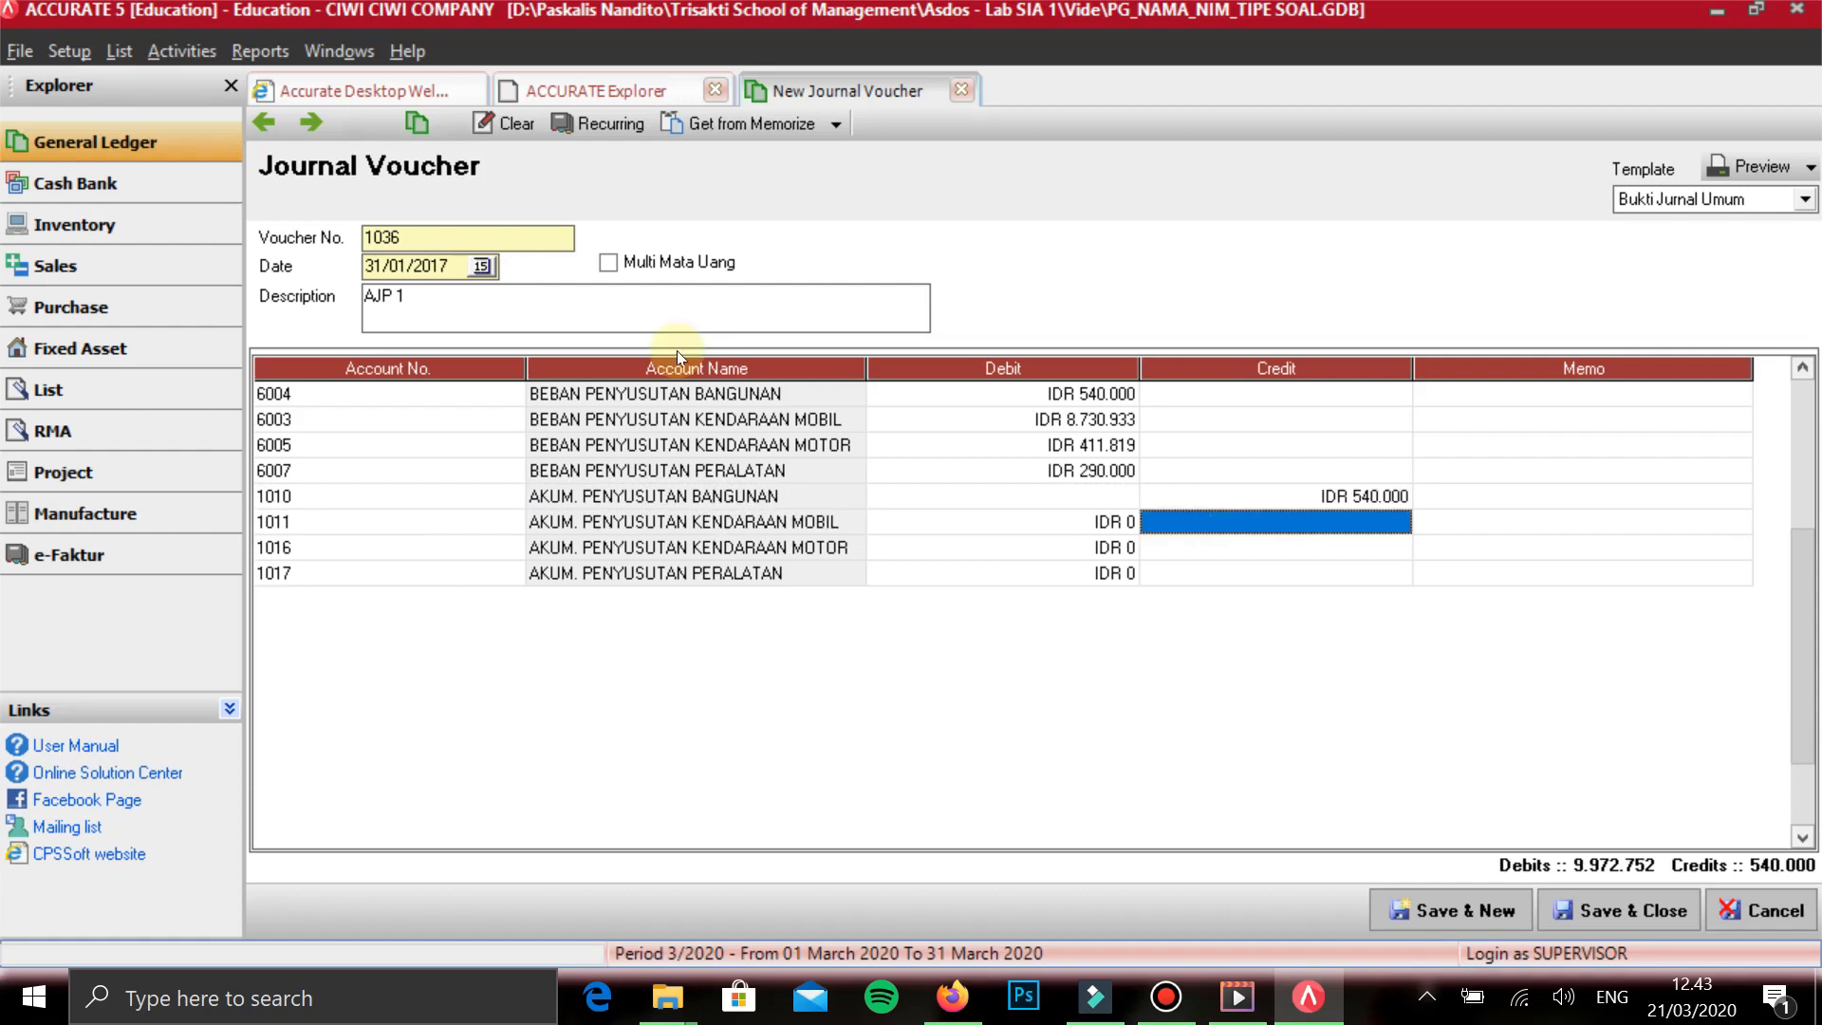
pyautogui.write('8730933')
pyautogui.press('Tab')
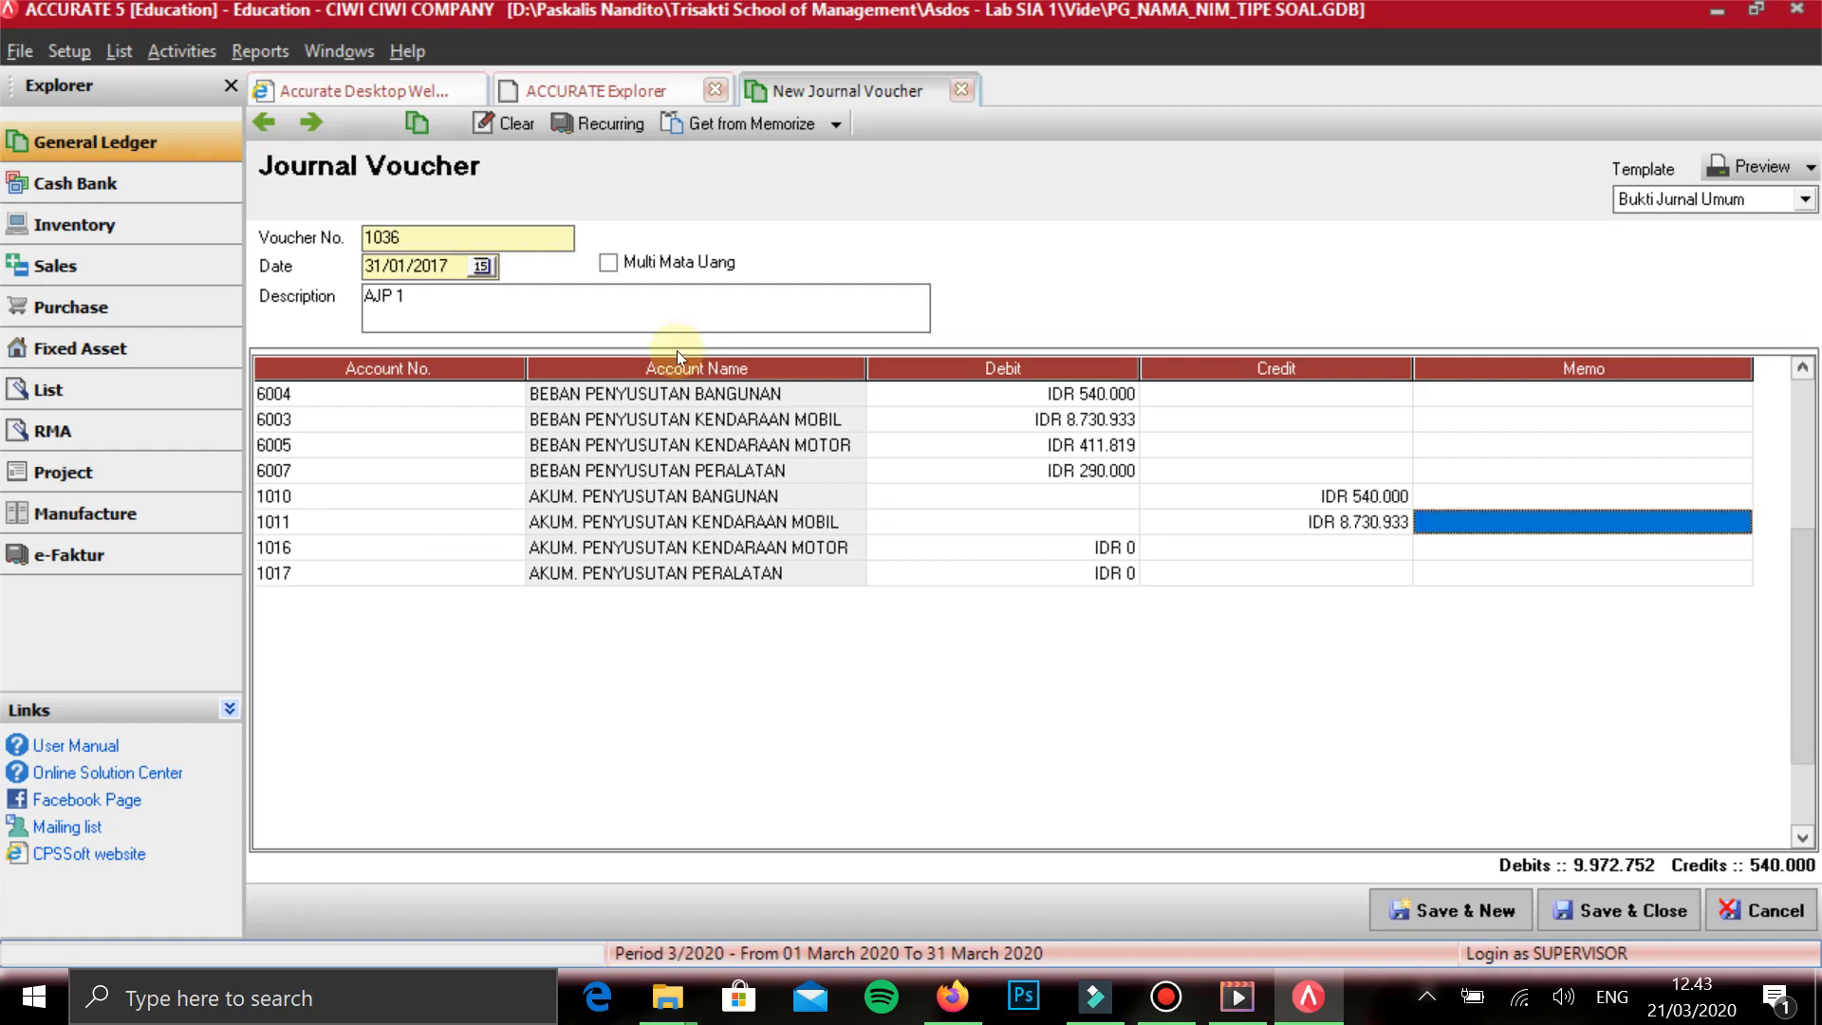
pyautogui.press('Tab')
pyautogui.press('Tab')
pyautogui.press('Tab')
pyautogui.press('Tab')
# - Enter credits of 411.819 for AKUM. PENYUSUTAN KENDARAAN MOTOR and 290.000 for AKUM. PENYUSUTAN PERALATAN
pyautogui.write('411.81')
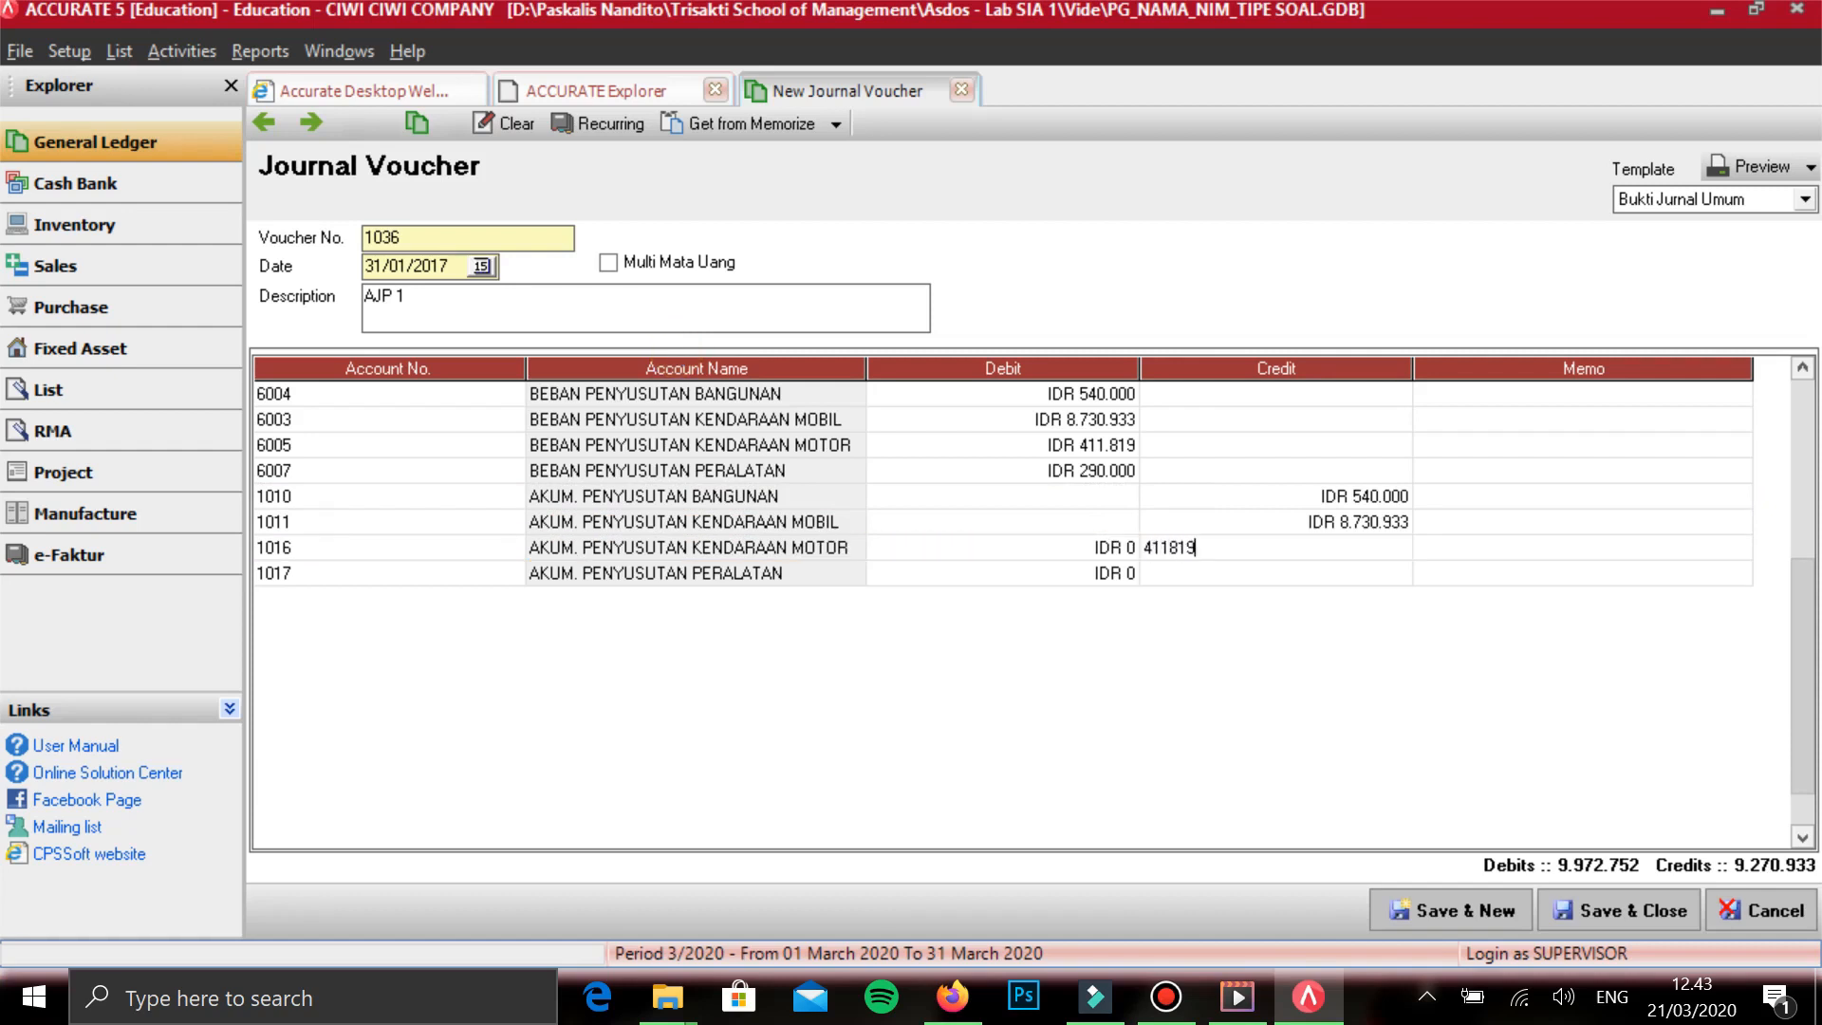
pyautogui.write('9')
pyautogui.press('Tab')
pyautogui.press('Tab')
pyautogui.press('Tab')
pyautogui.press('Tab')
pyautogui.press('Tab')
pyautogui.write('290.000')
pyautogui.press('Tab')
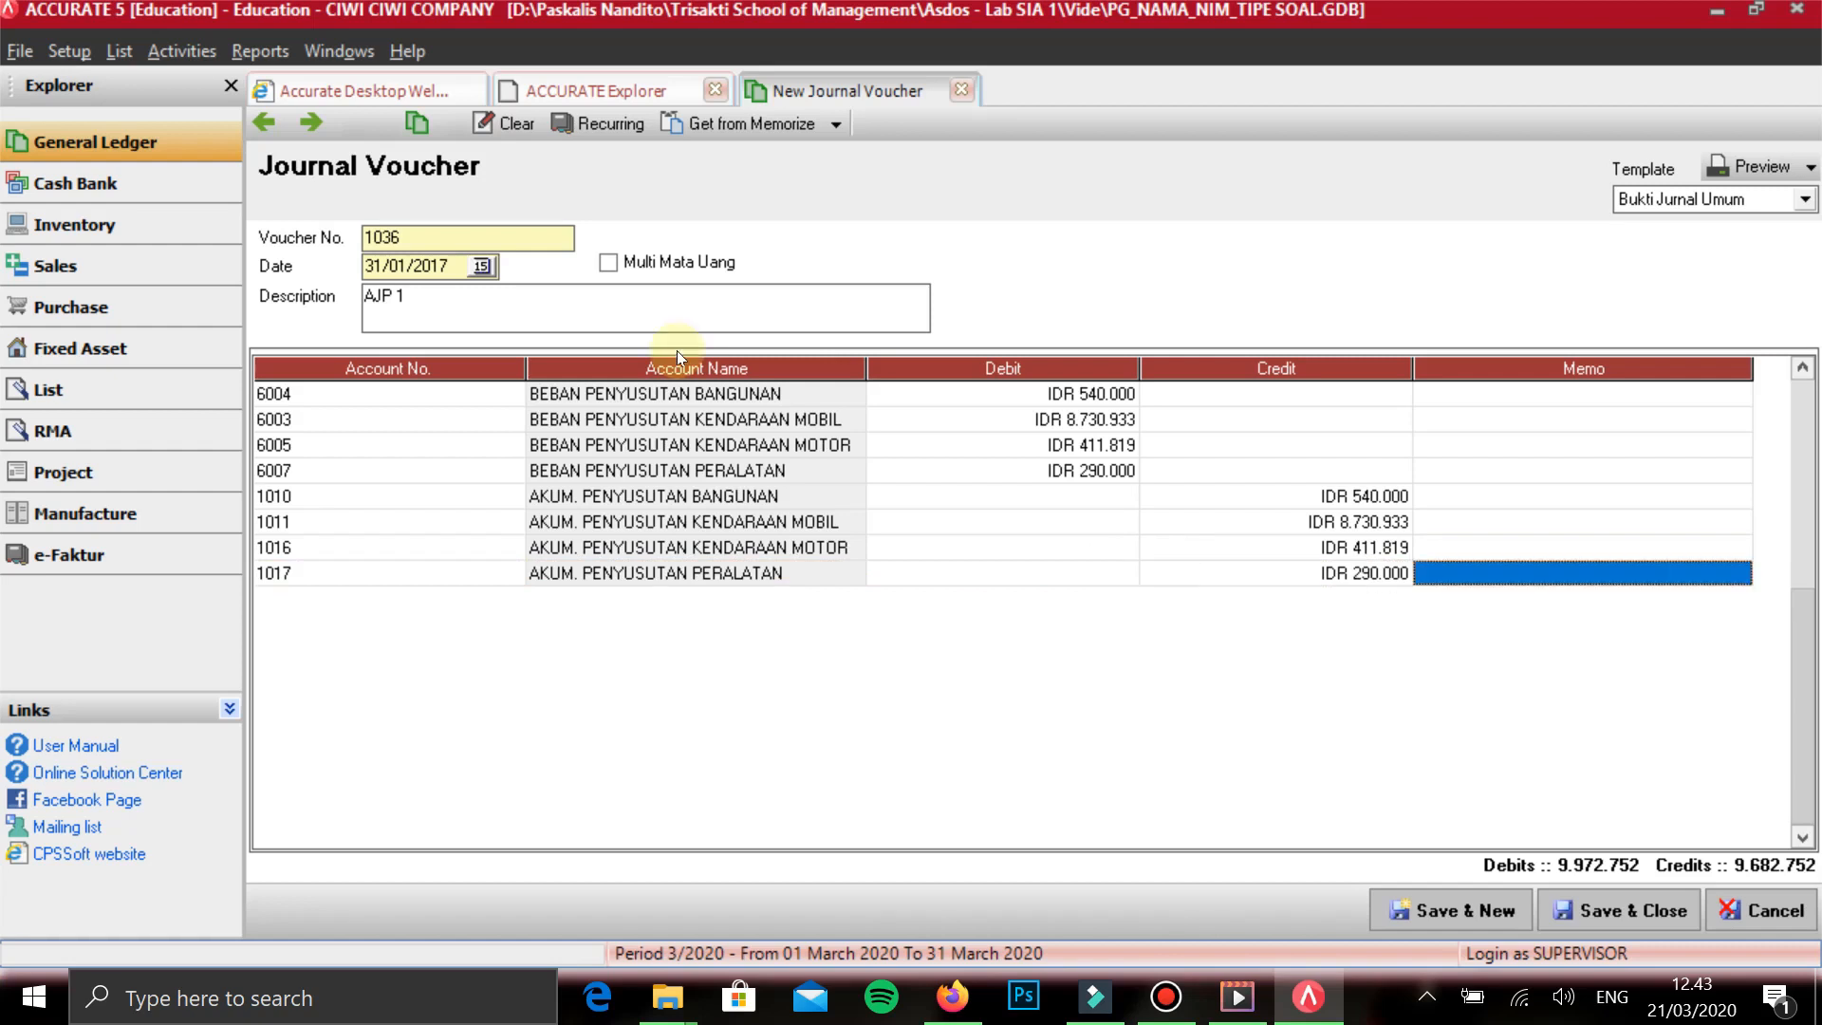
# - Save the AJP 1 depreciation voucher and start a new journal voucher
pyautogui.press('Tab')
pyautogui.press('Up')
pyautogui.press('Tab')
pyautogui.press('Tab')
pyautogui.press('Tab')
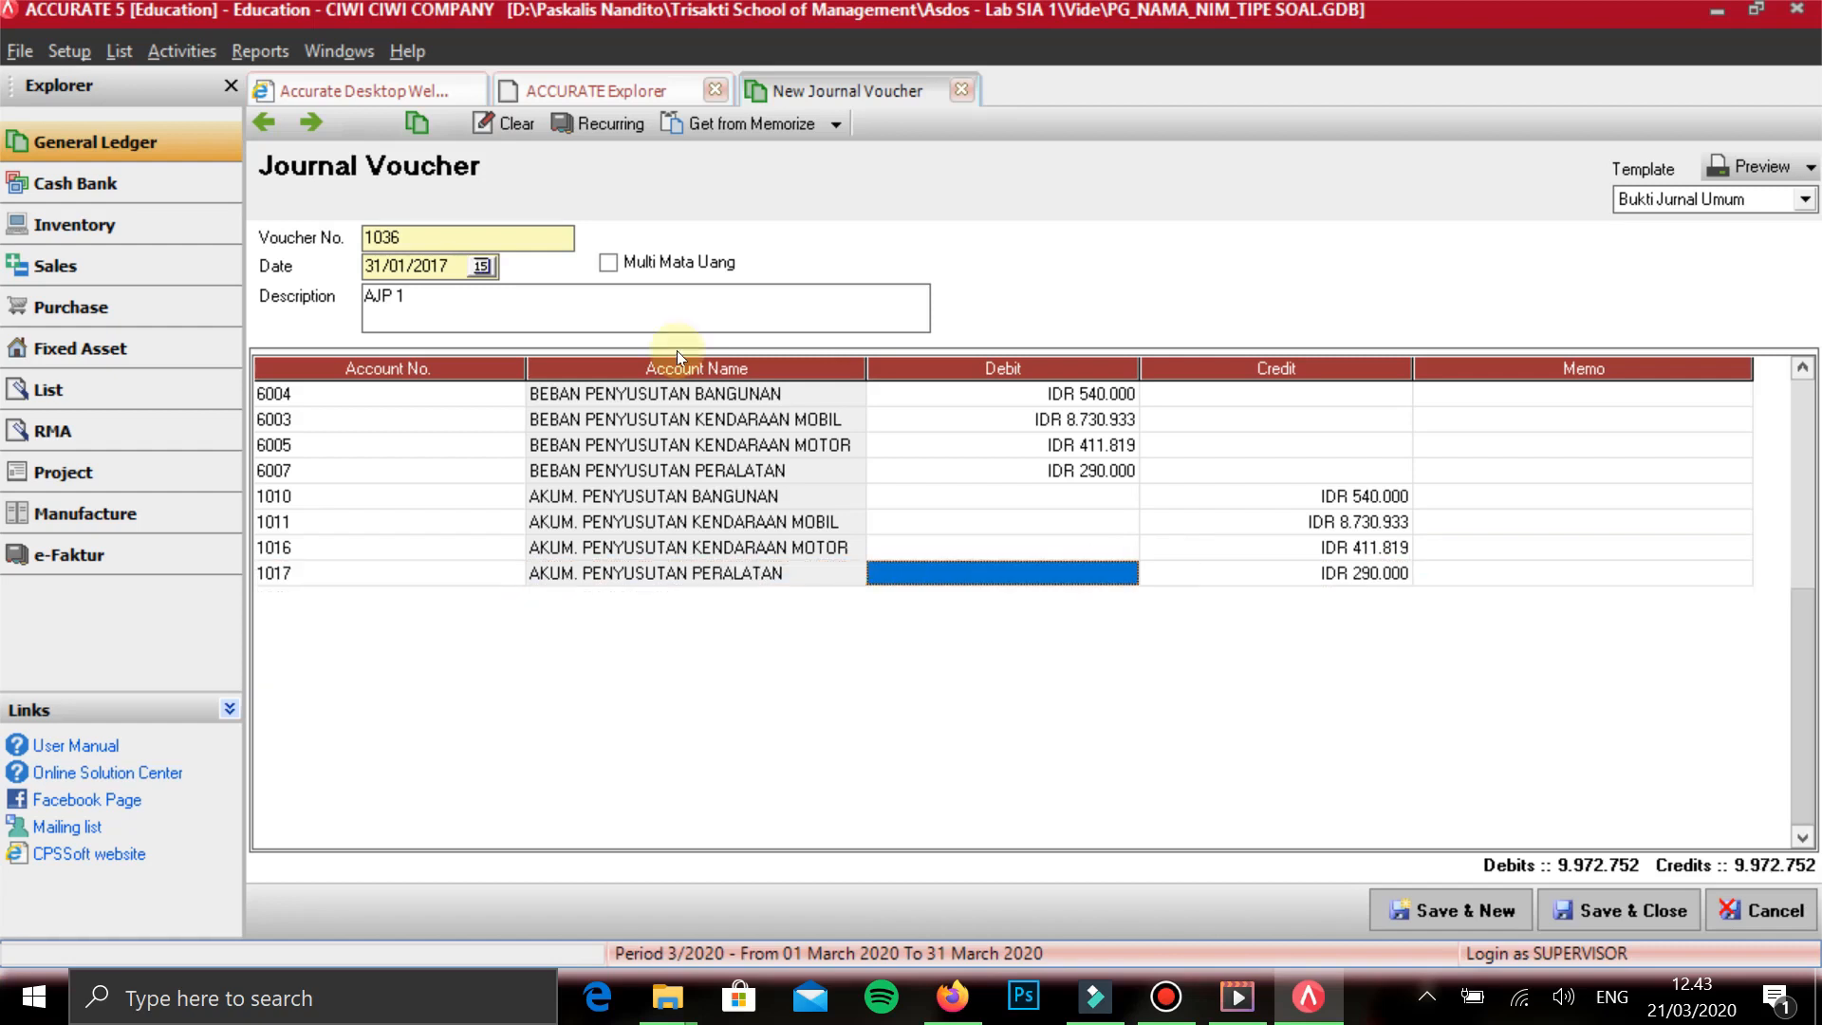
pyautogui.click(1437, 911)
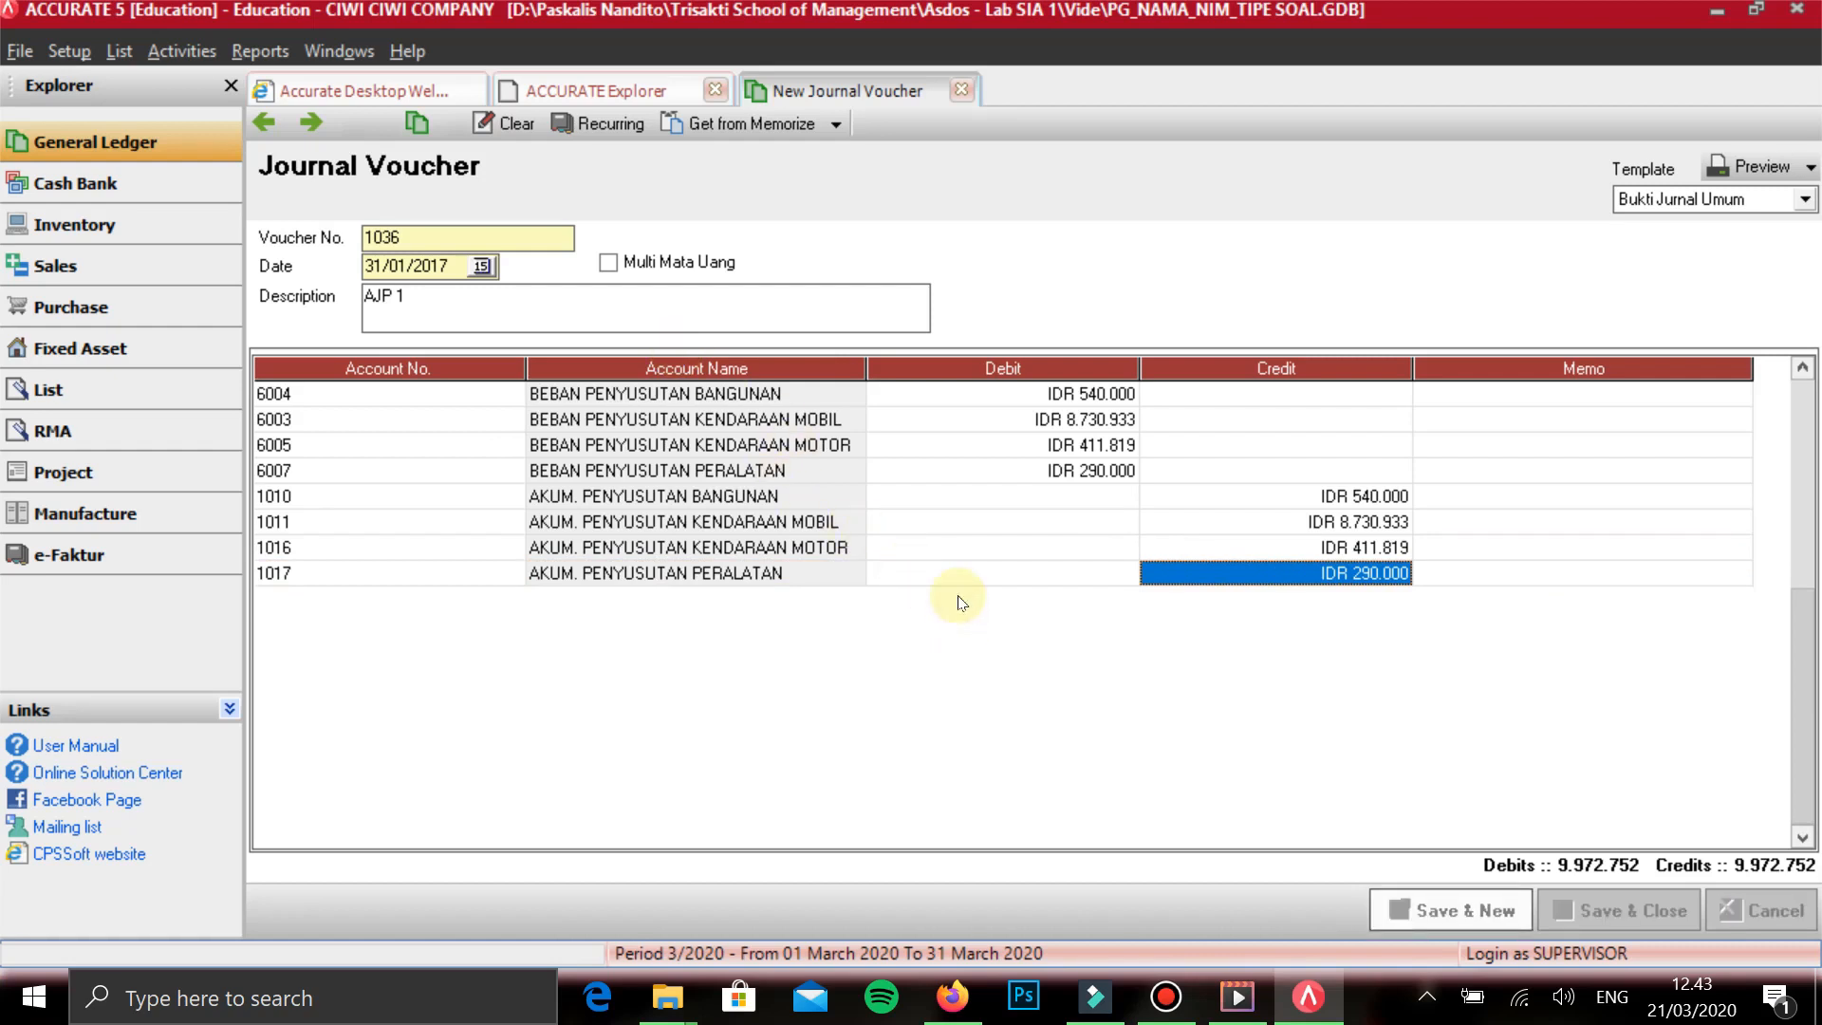
# - Date the new journal voucher 31/01/2017 and describe it as AJP 2
pyautogui.write('31/01/2017')
pyautogui.press('Tab')
pyautogui.press('Tab')
pyautogui.write('AJP 2')
pyautogui.press('Tab')
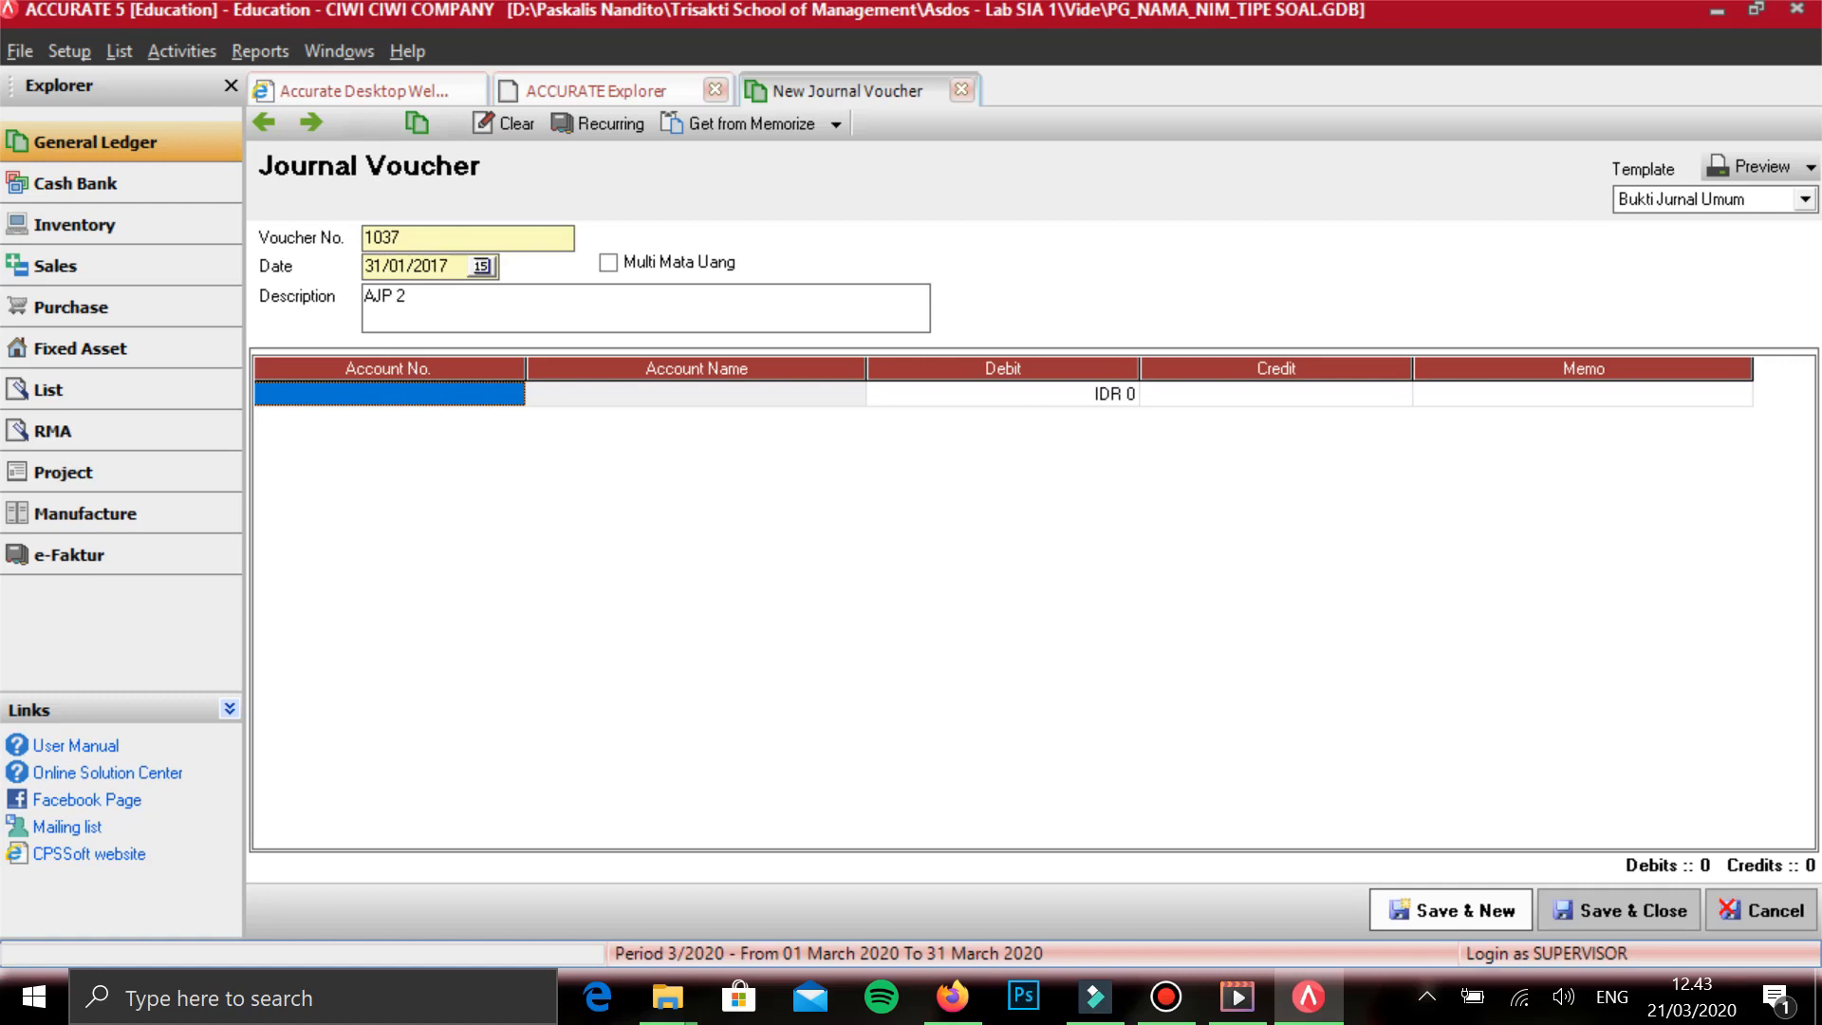
# - Add BANK AKUSUKA on the first line and BIAYA ADMINISTRASI BANK on the second line without amounts
pyautogui.write('BANK')
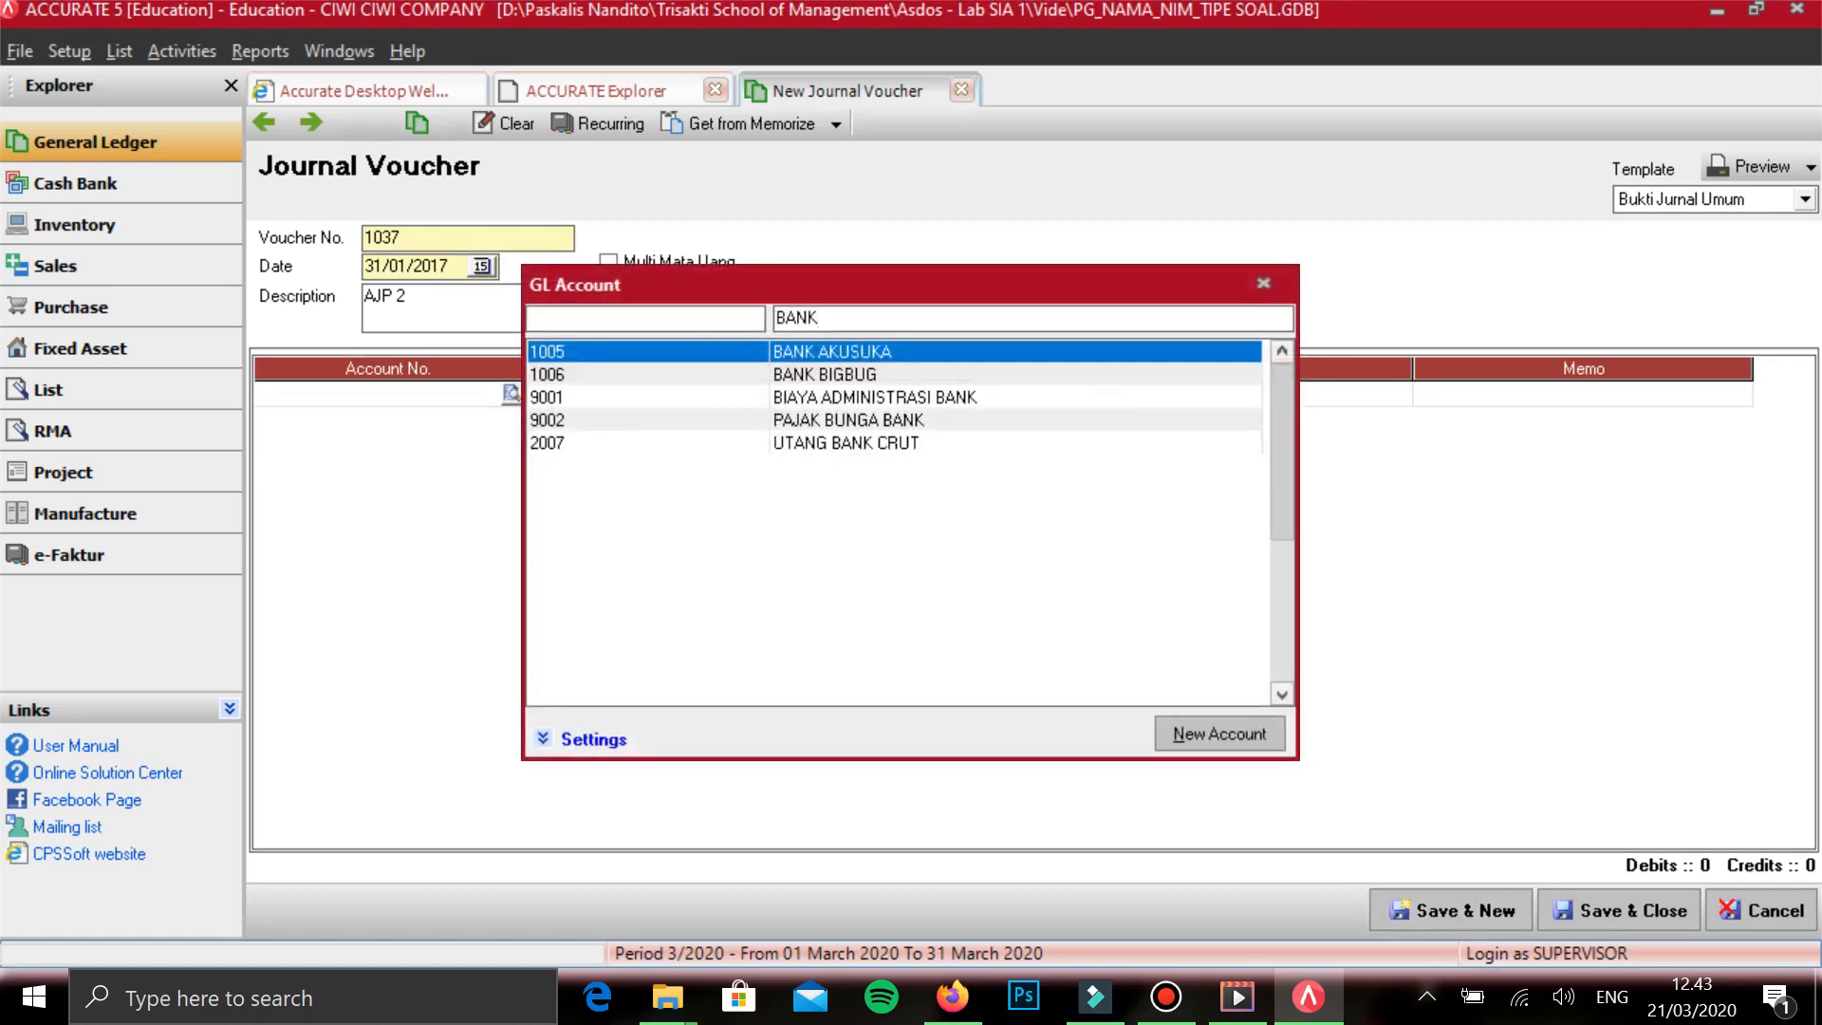
pyautogui.press('Return')
pyautogui.press('Return')
pyautogui.press('Down')
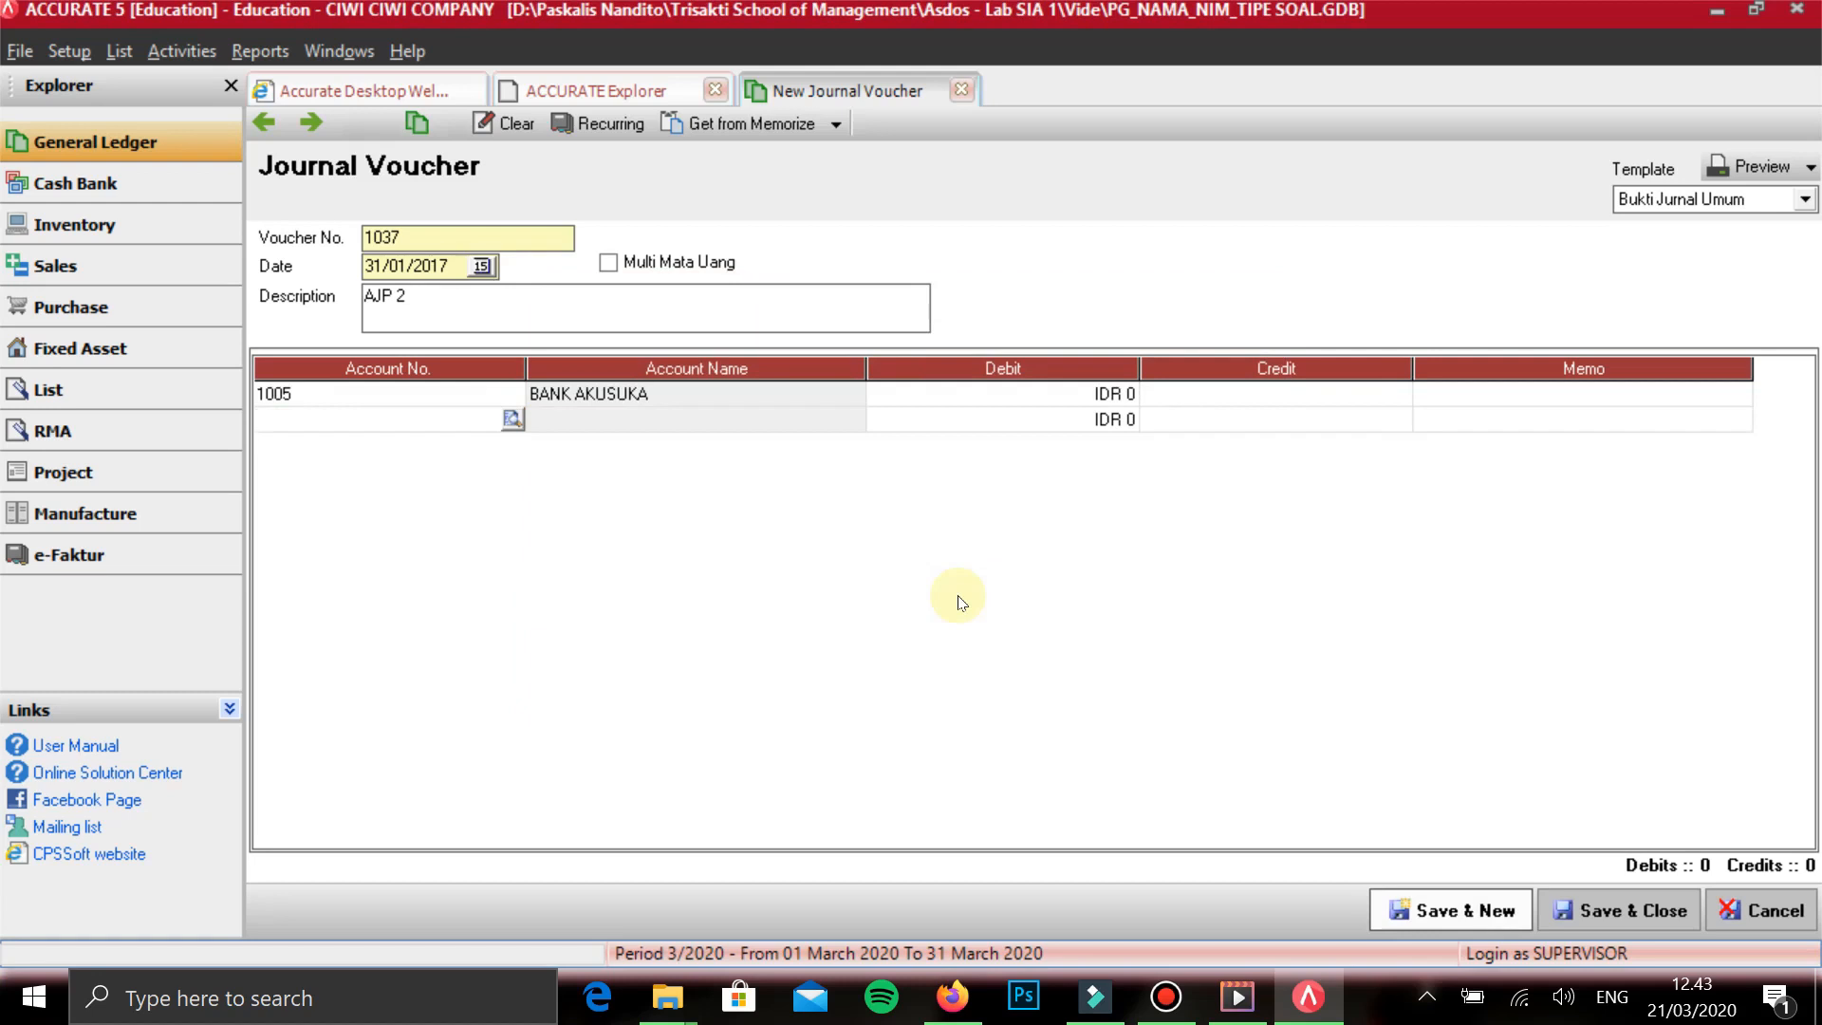
pyautogui.write('BIAY')
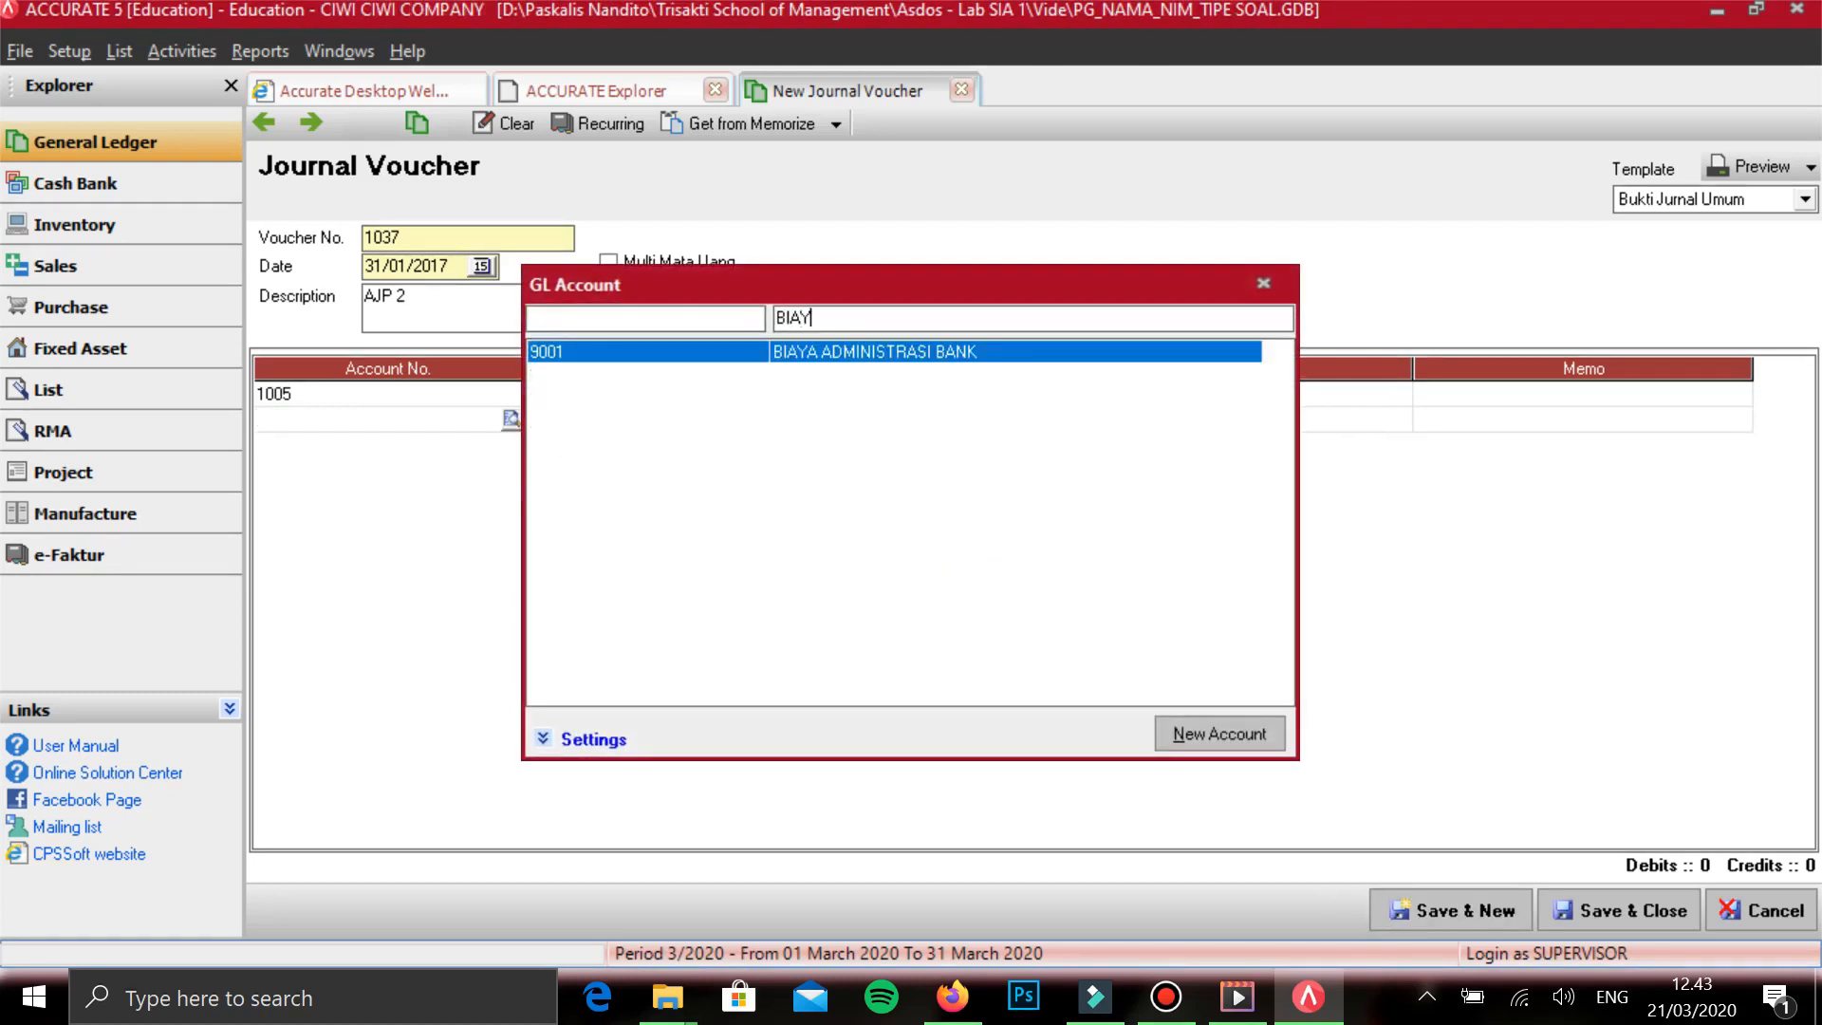
pyautogui.press('Return')
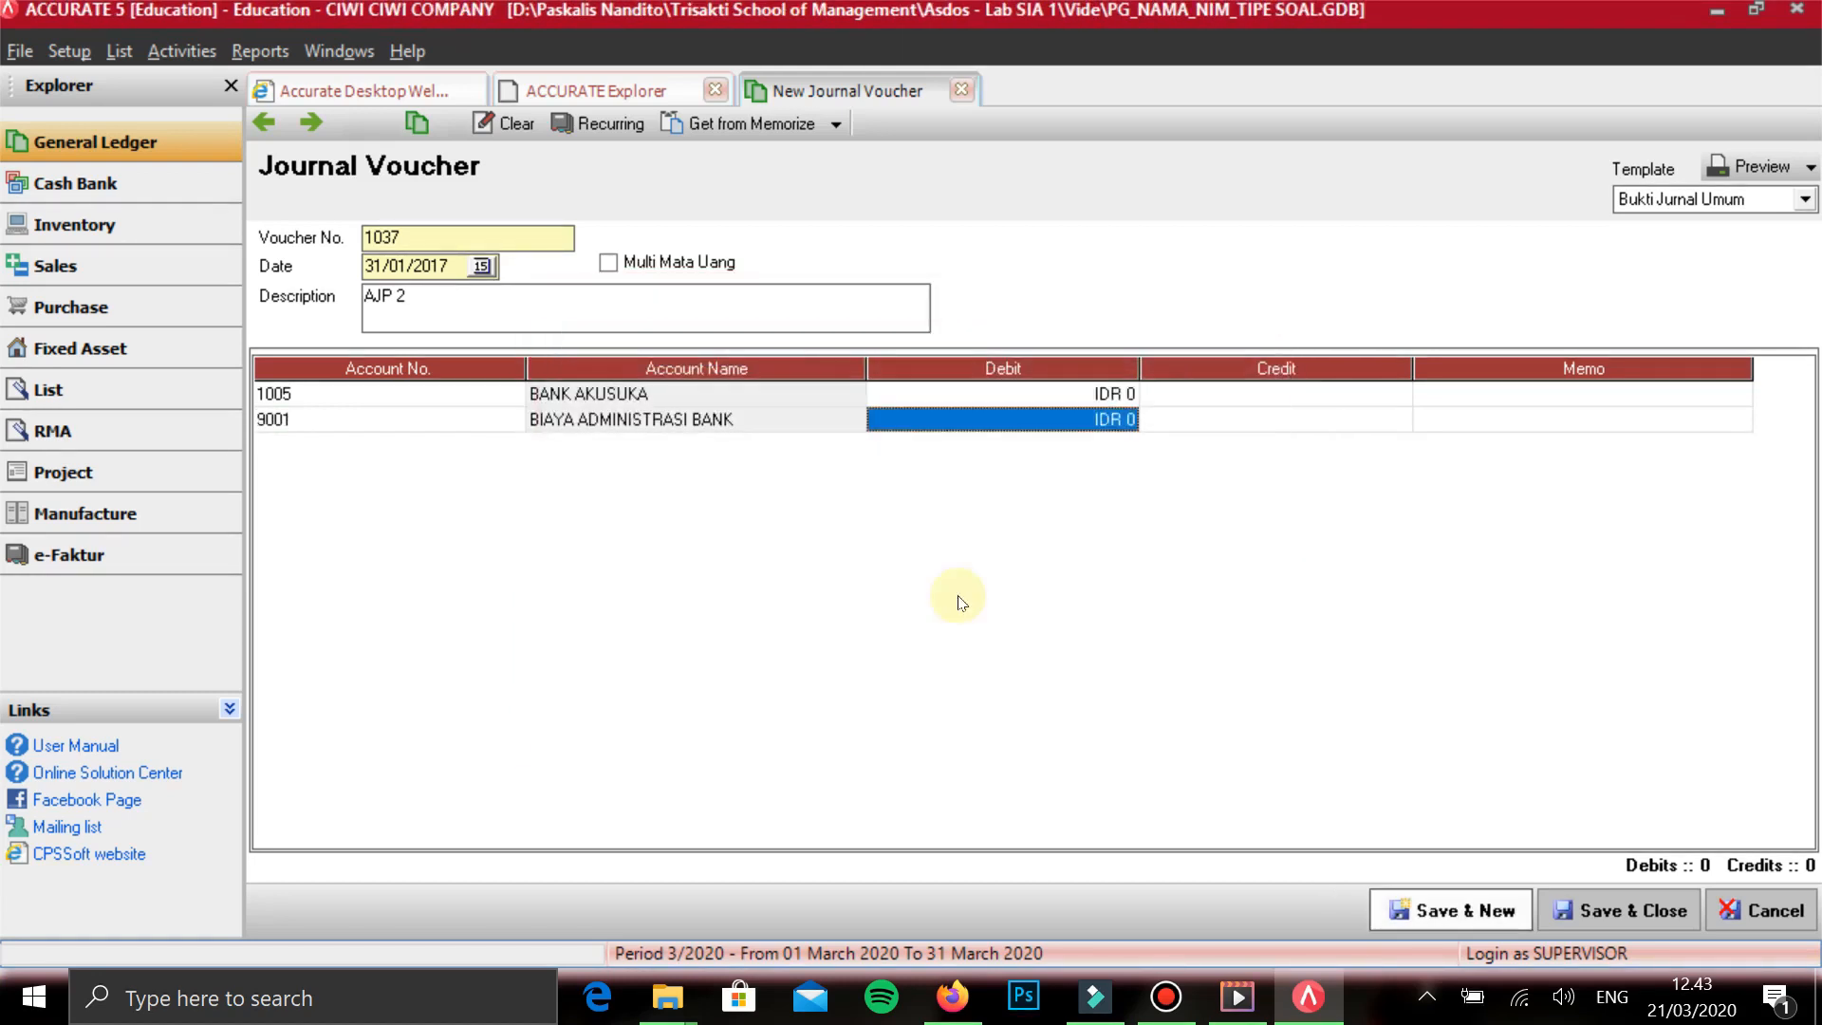
pyautogui.press('Down')
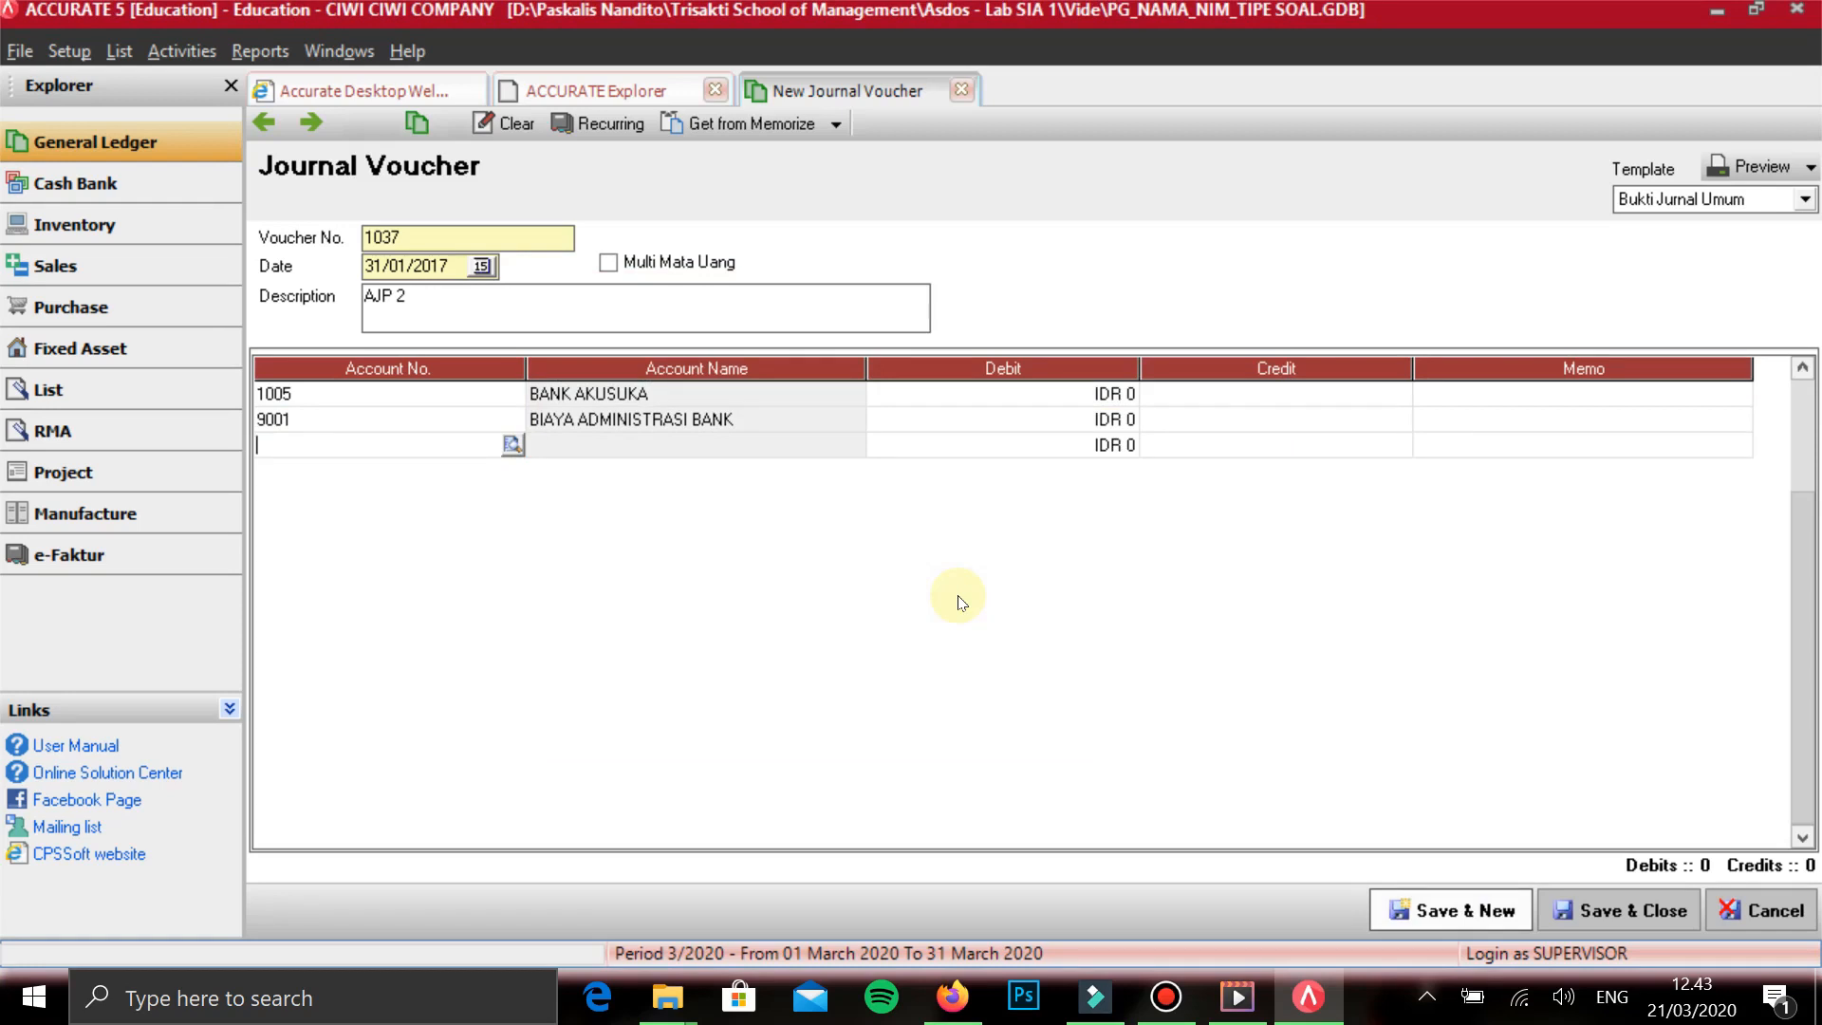
# - Add PAJAK BUNGA BANK on the third line and PENDAPATAN BUNGA on the fourth line without amounts
pyautogui.write('PAJAK')
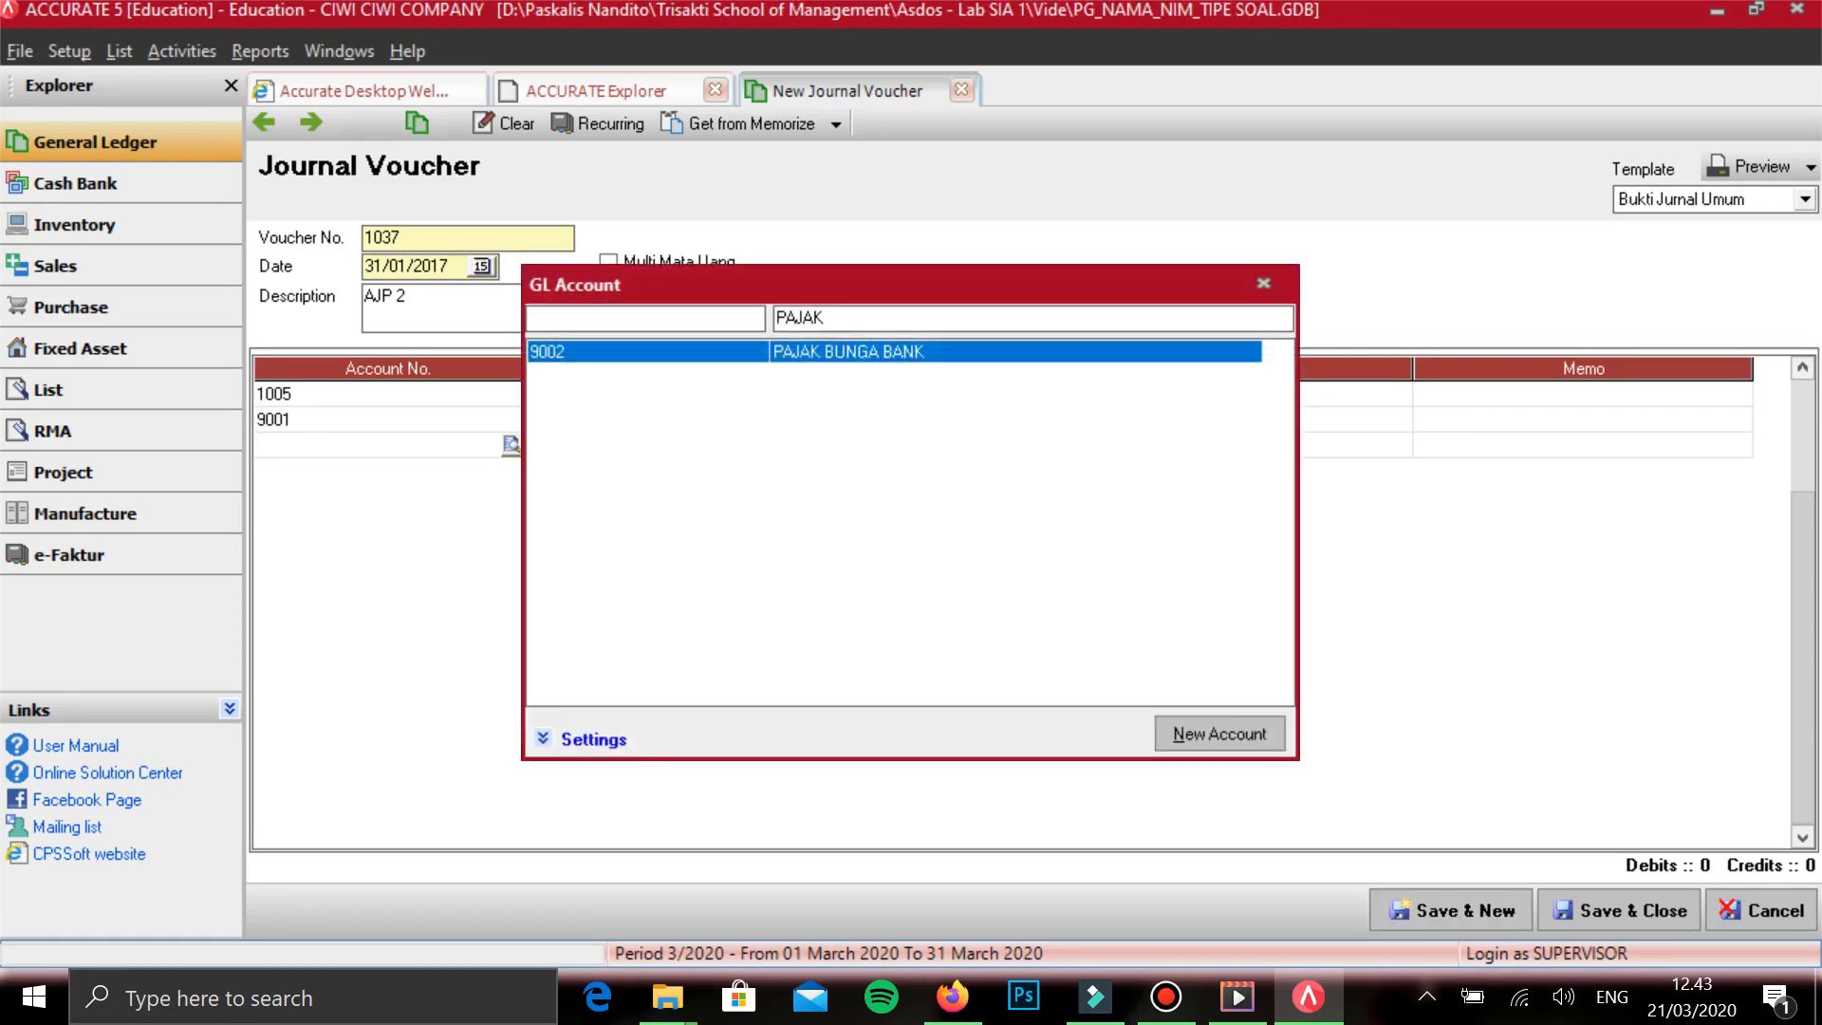
pyautogui.press('Return')
pyautogui.press('Down')
pyautogui.write('P')
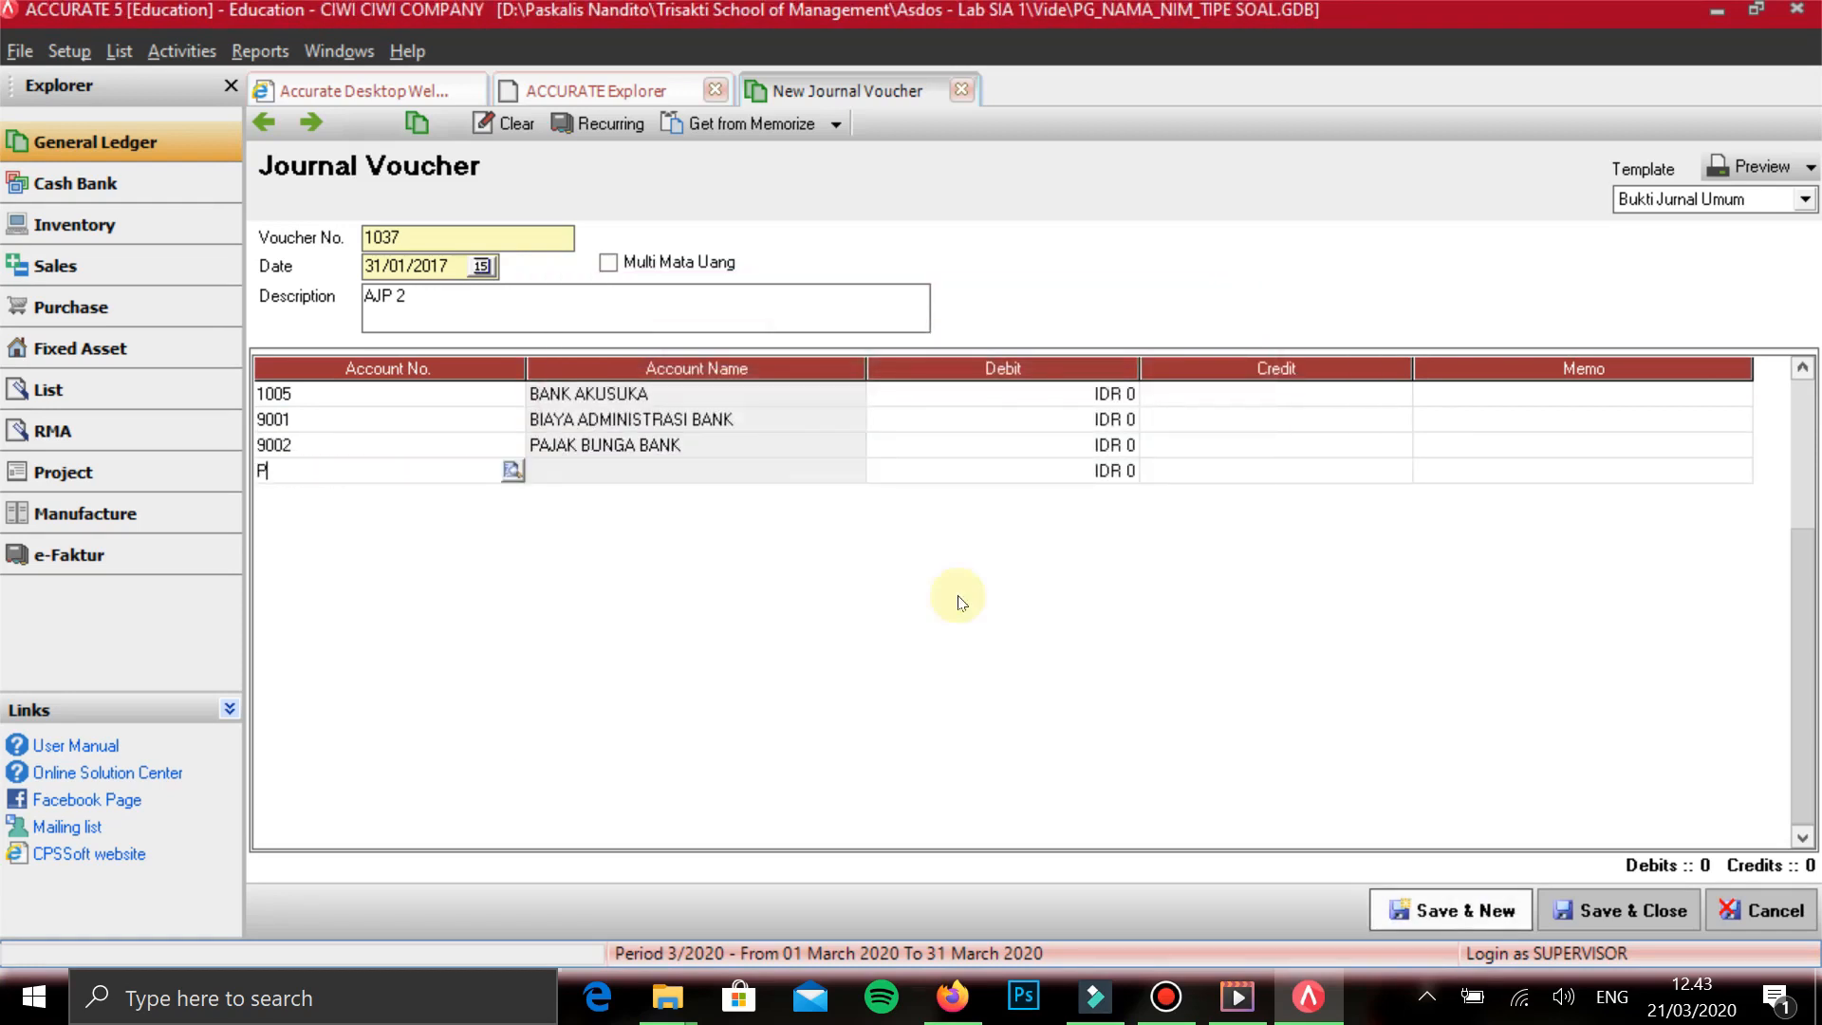
pyautogui.write('ENDAPA')
pyautogui.press('Return')
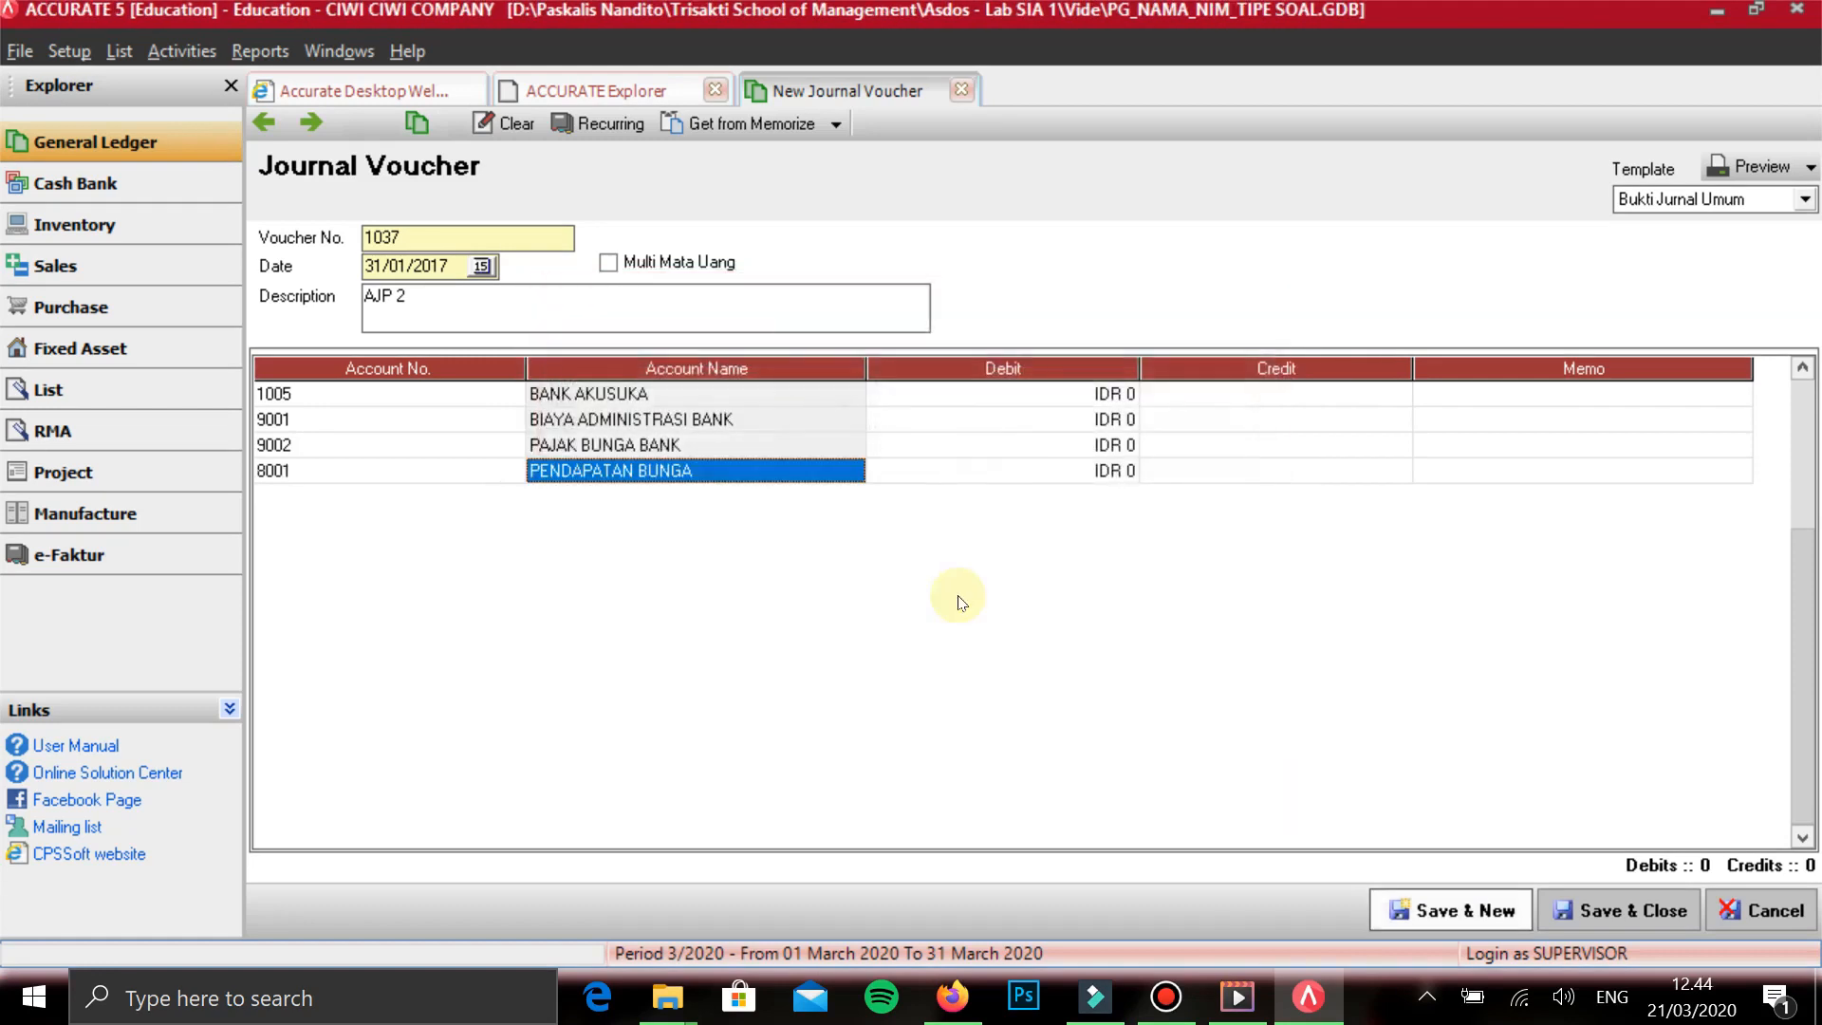
pyautogui.press('Up')
pyautogui.press('Up')
pyautogui.press('Up')
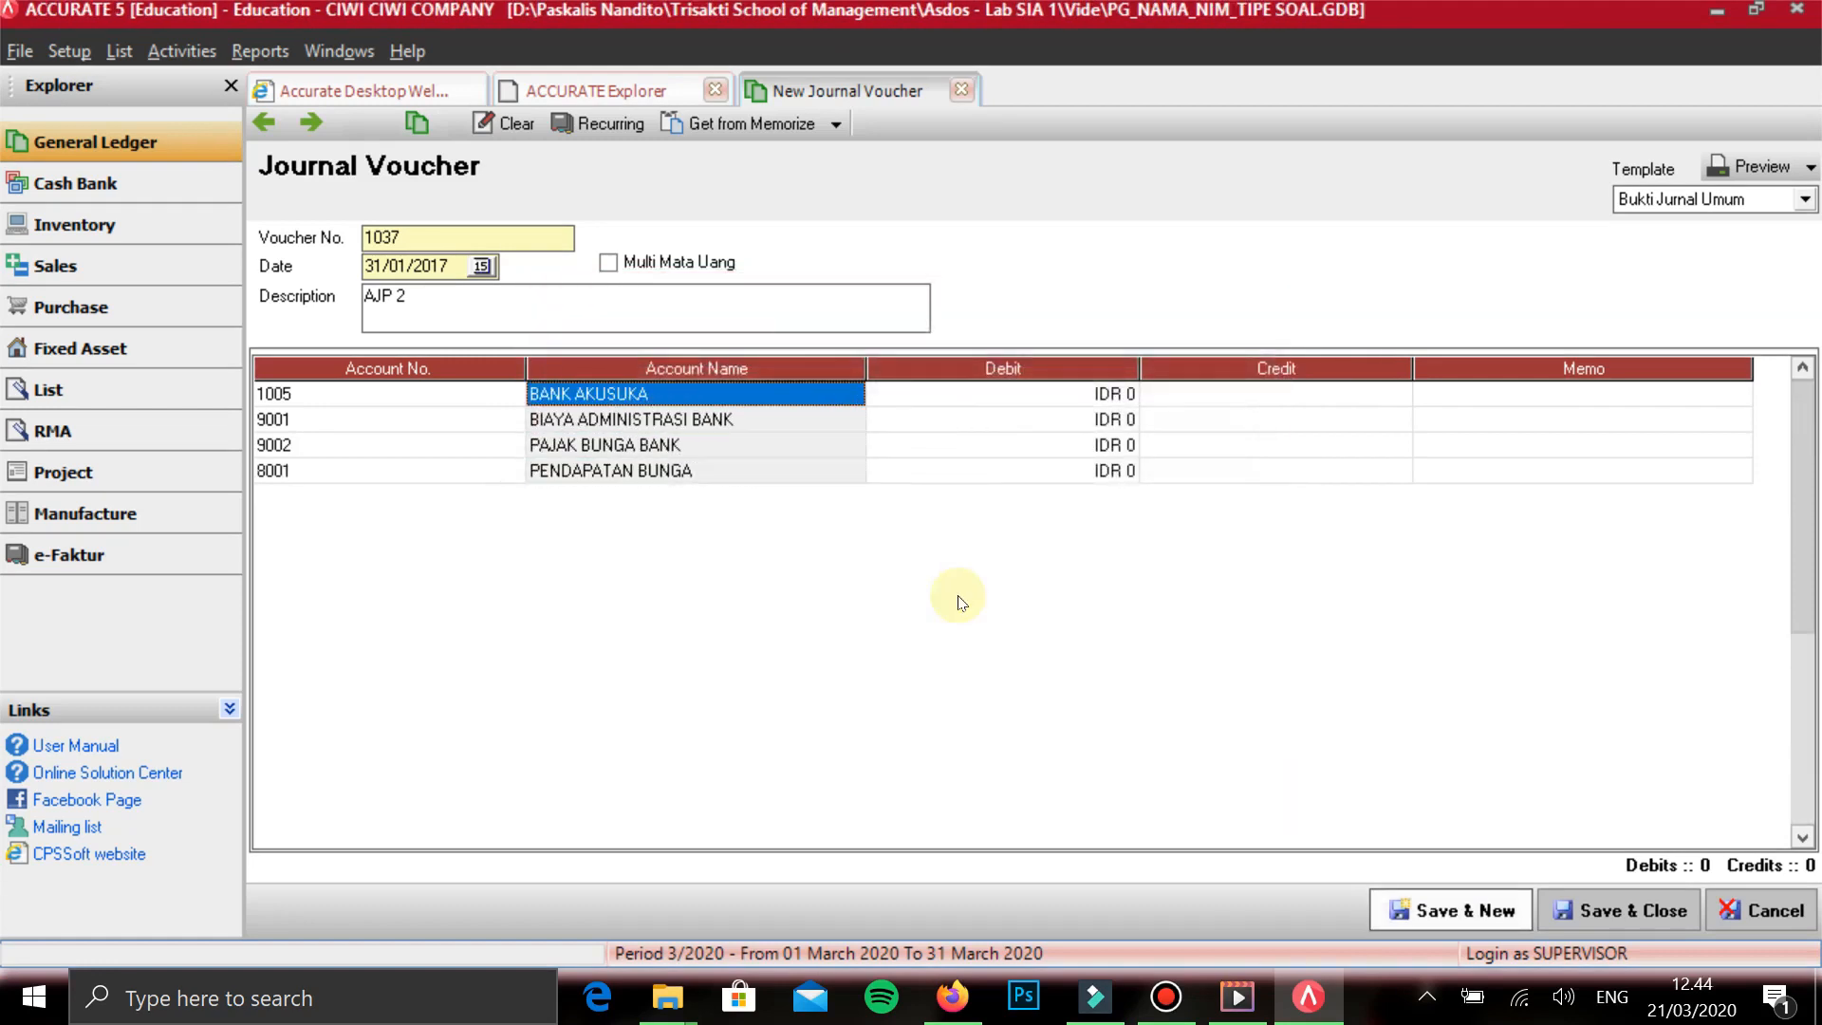
pyautogui.press('Right')
pyautogui.press('Left')
pyautogui.press('Left')
pyautogui.press('Right')
pyautogui.press('Right')
pyautogui.press('Left')
pyautogui.press('Right')
pyautogui.press('Left')
pyautogui.press('Left')
pyautogui.press('Right')
# - Enter a credit of 960.000 on the PENDAPATAN BUNGA line
pyautogui.press('Right')
pyautogui.press('Down')
pyautogui.press('Down')
pyautogui.press('Down')
pyautogui.press('Right')
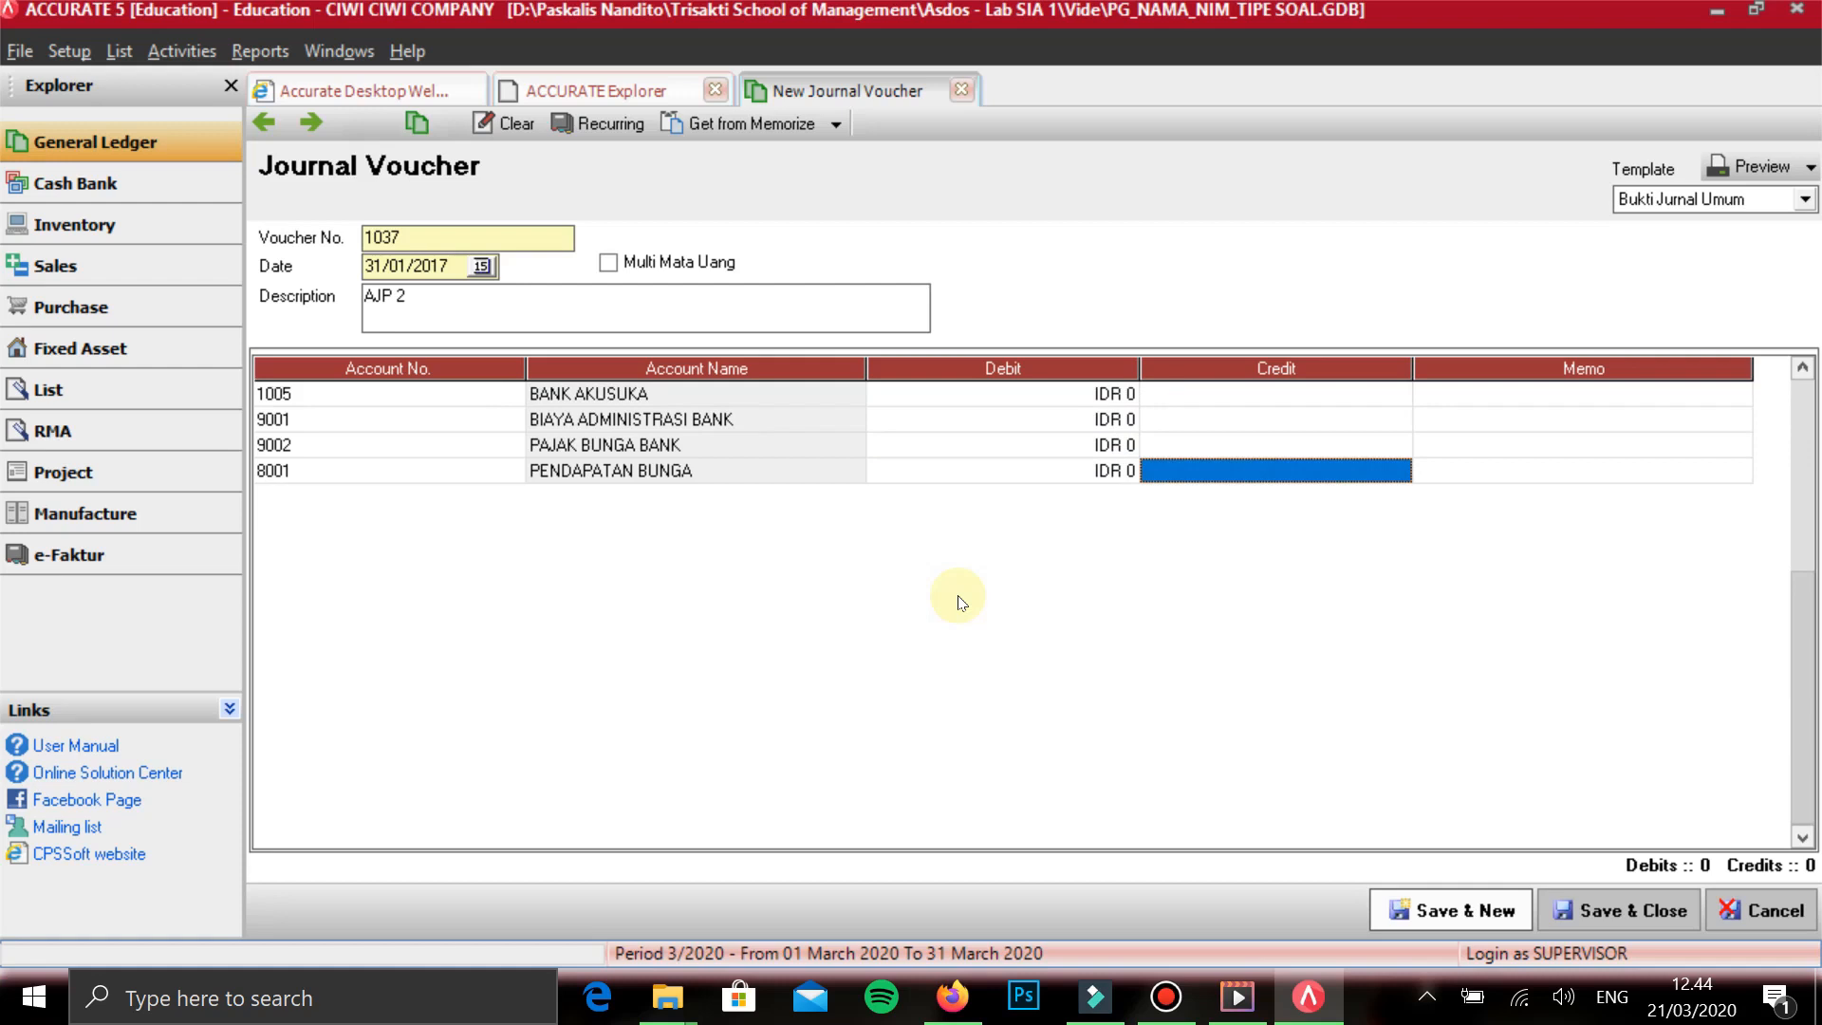
pyautogui.write('960000')
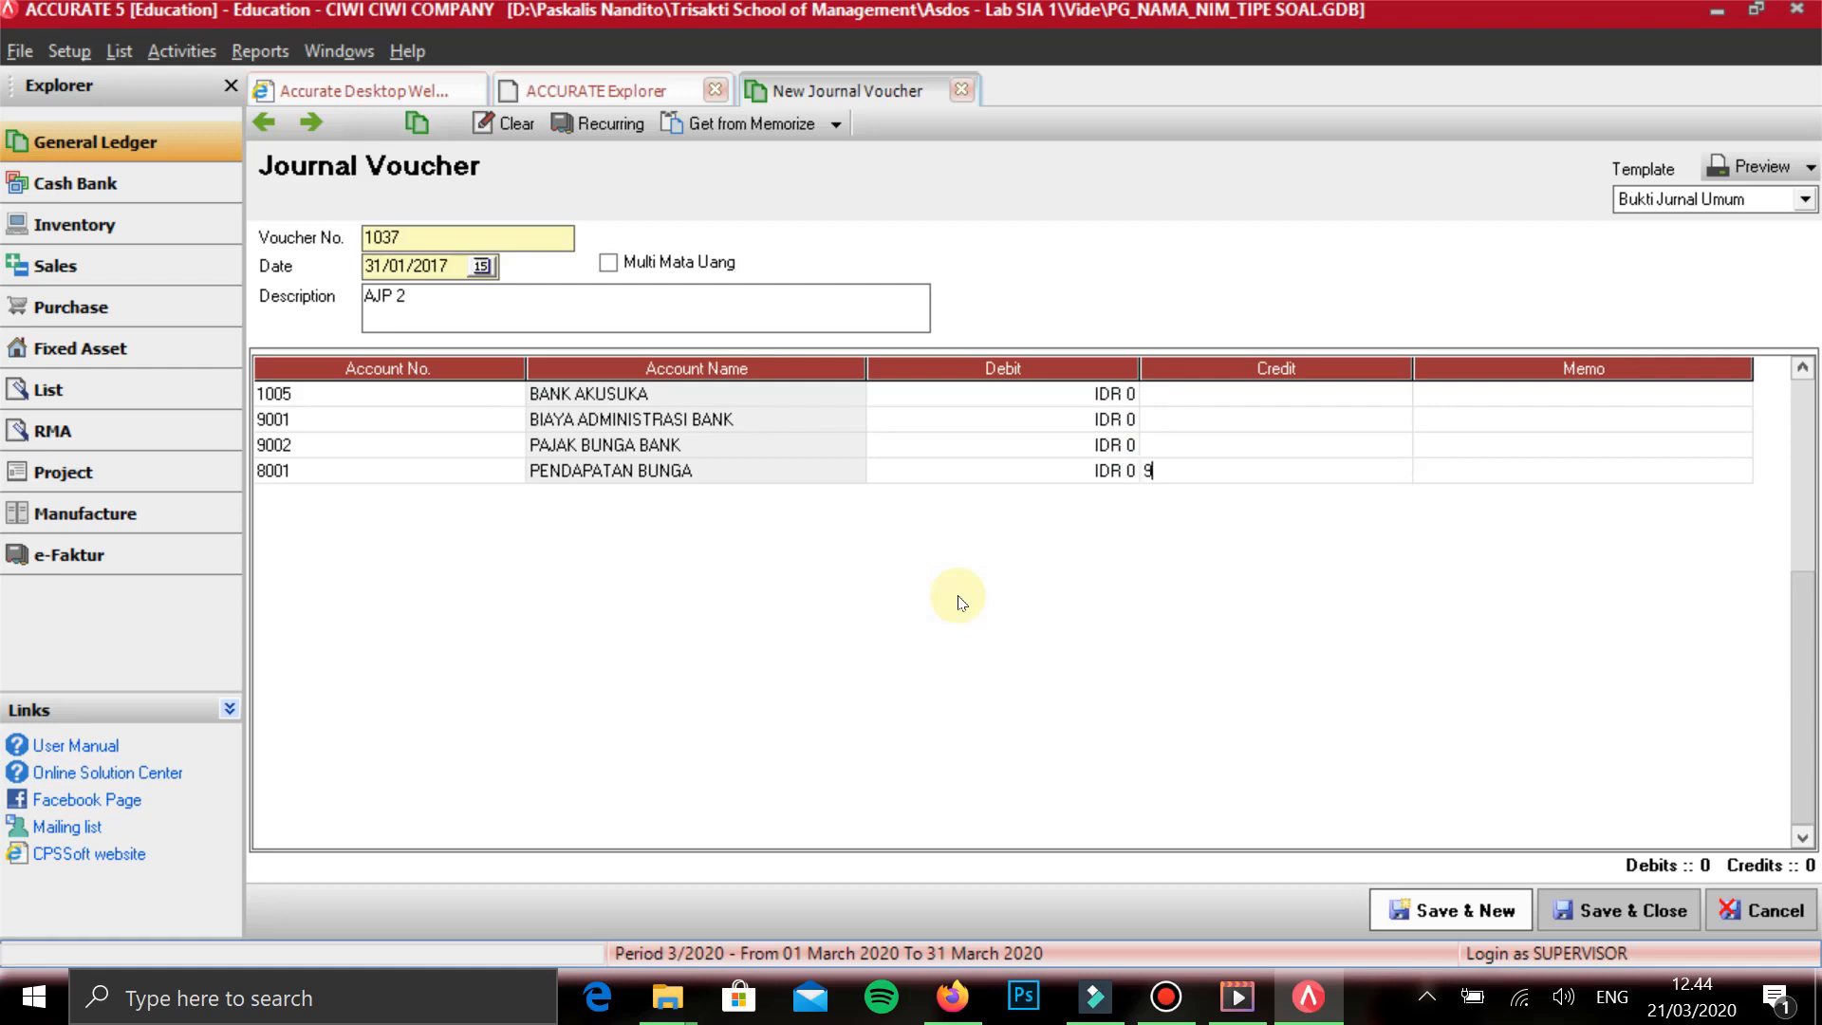
pyautogui.press('Return')
# - Enter a debit of 75.000 on the BIAYA ADMINISTRASI BANK line
pyautogui.press('Left')
pyautogui.press('Left')
pyautogui.press('Up')
pyautogui.press('Up')
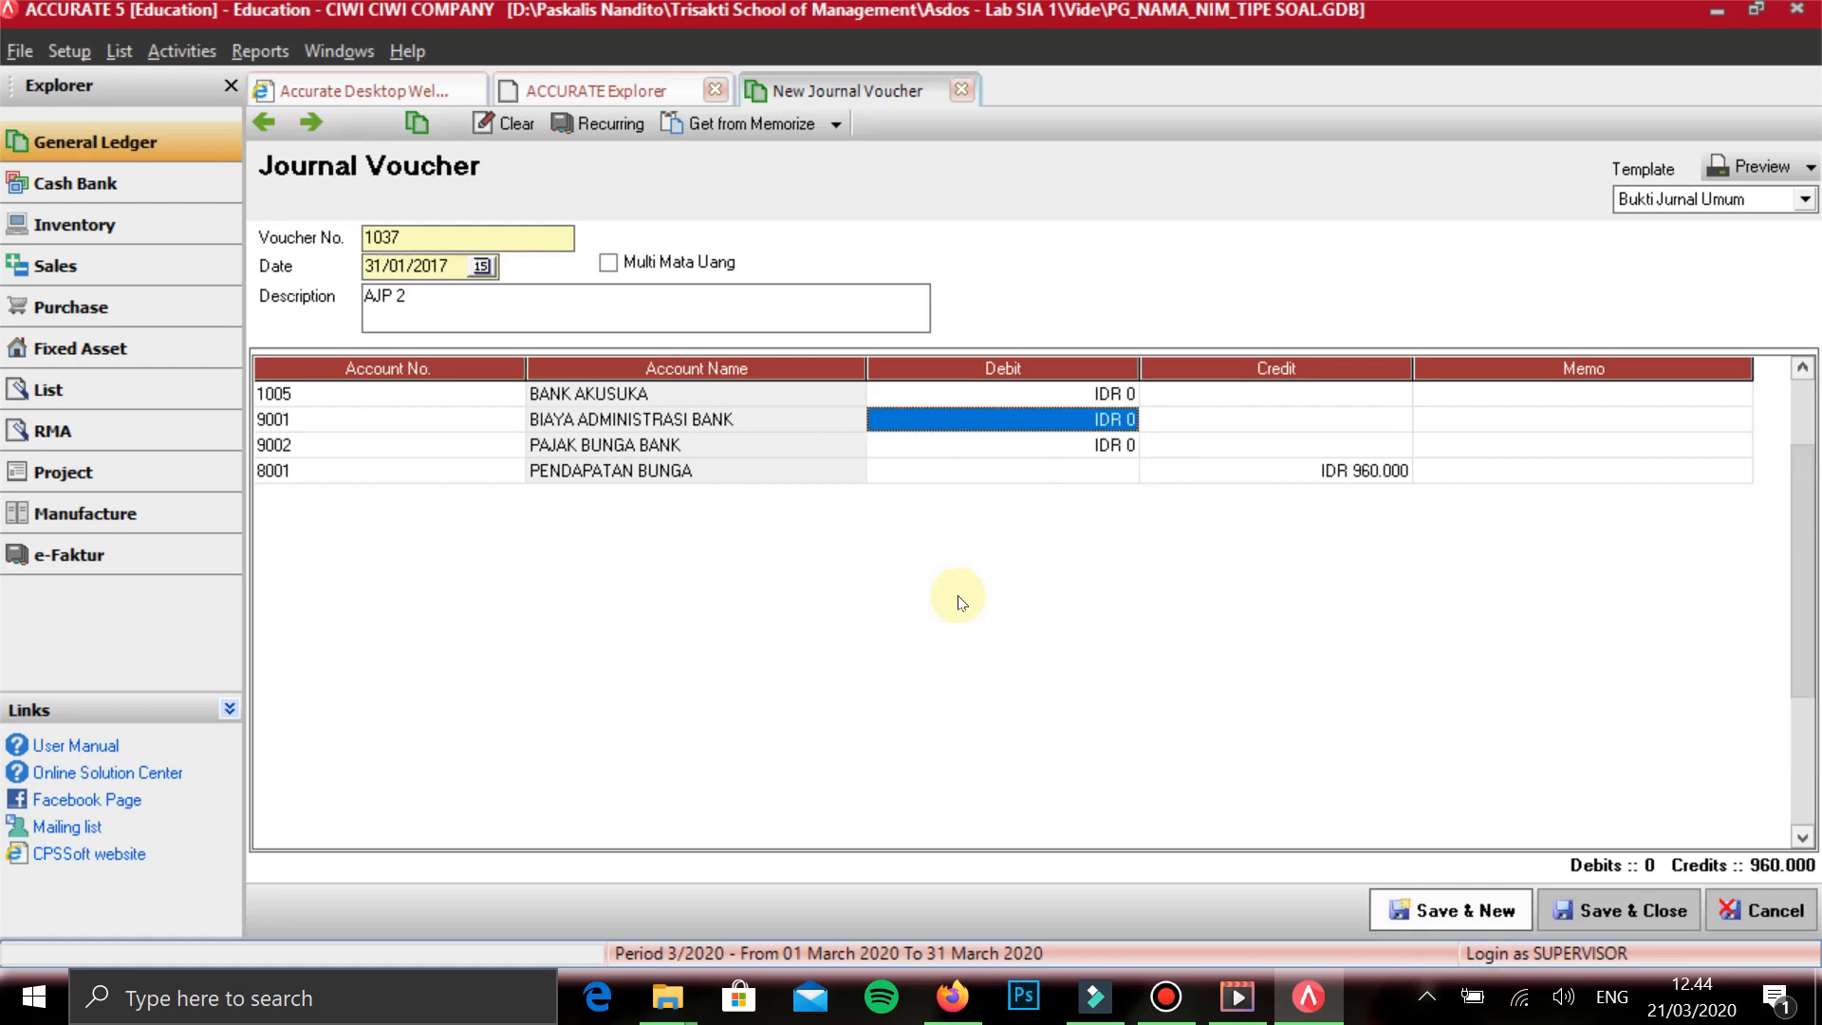
pyautogui.write('75000')
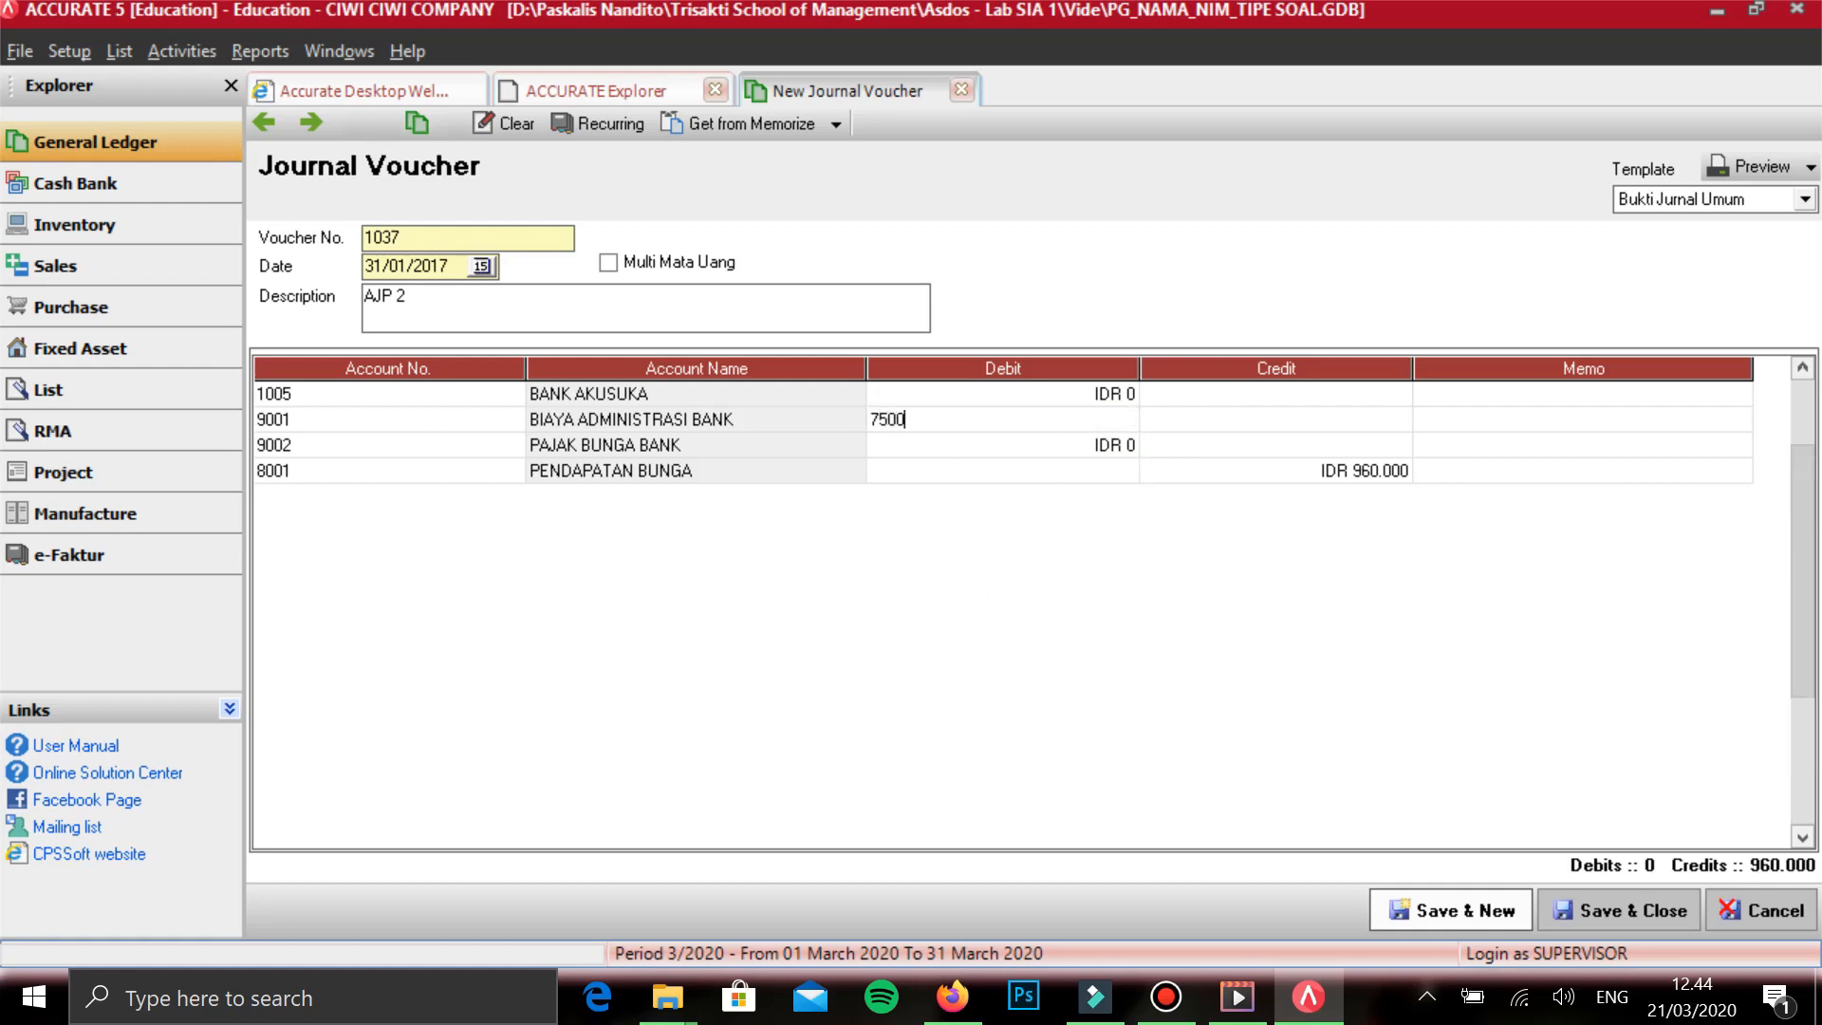
pyautogui.press('Return')
pyautogui.press('Return')
pyautogui.press('Return')
# - Enter a debit of 57.600 on the PAJAK BUNGA BANK line
pyautogui.press('Right')
pyautogui.press('Right')
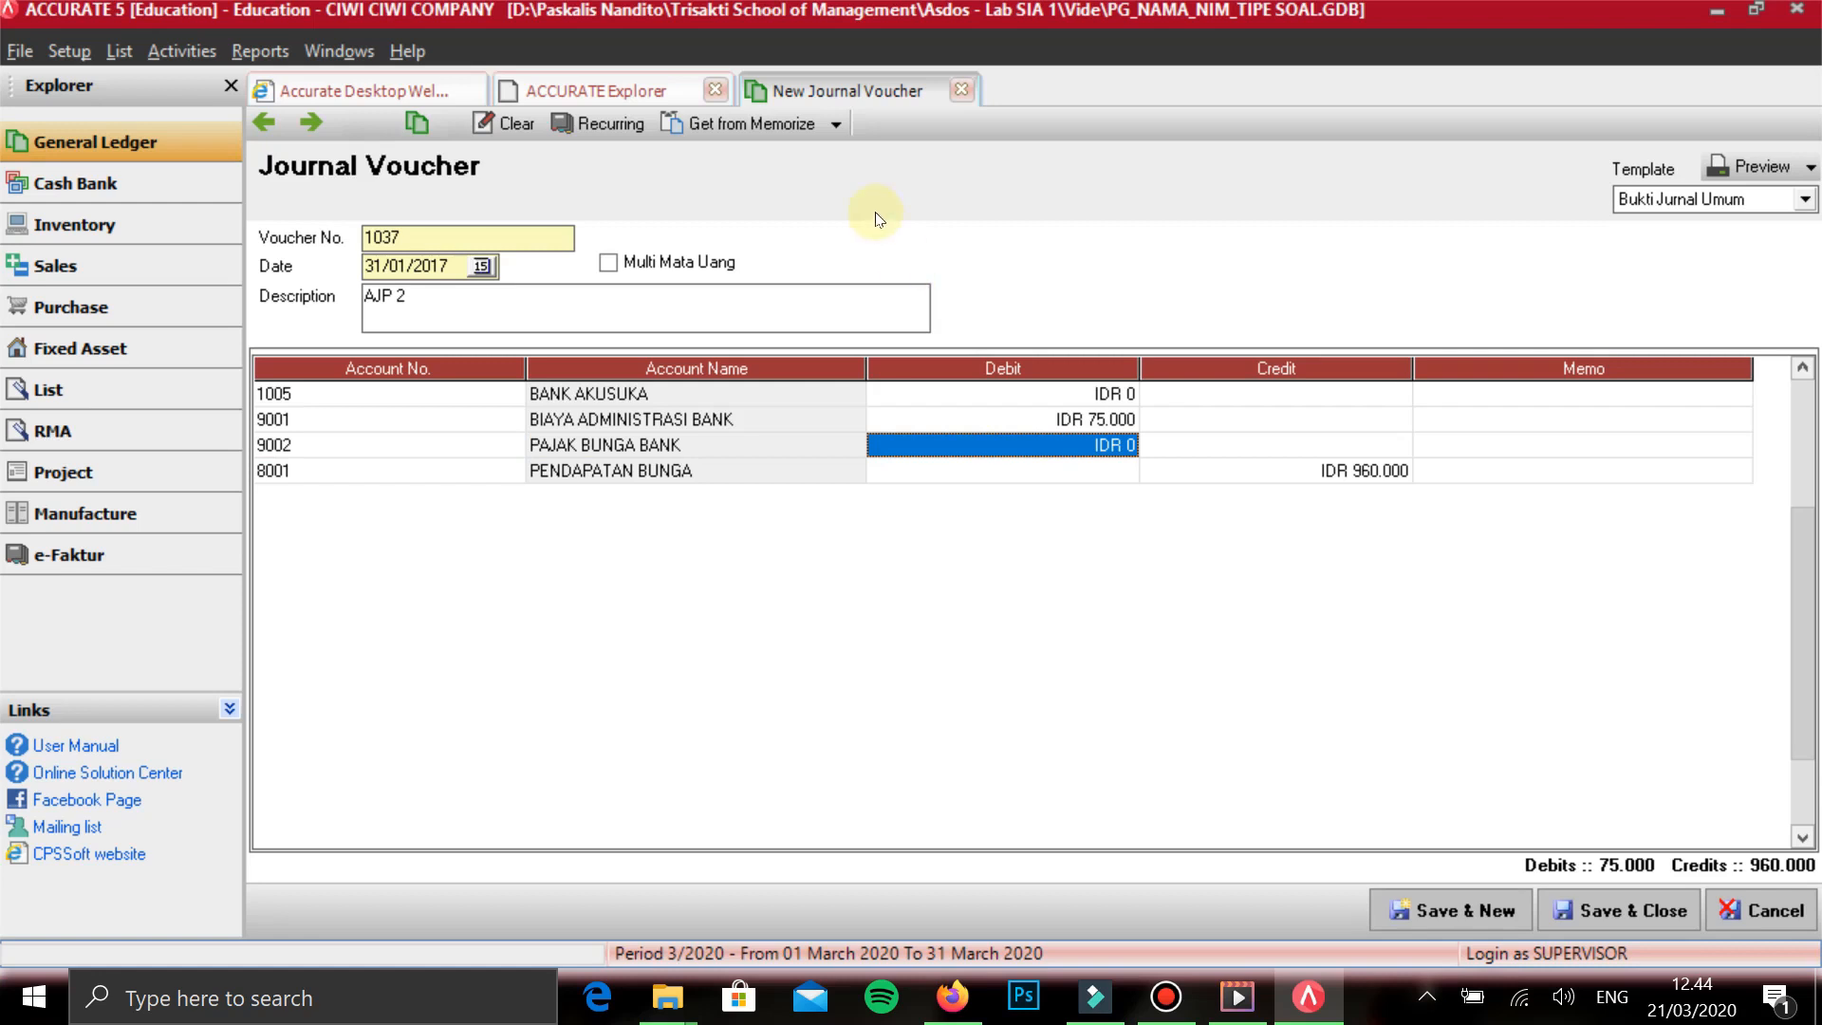
pyautogui.write('2')
pyautogui.press('BackSpace')
pyautogui.write('57600')
pyautogui.press('Tab')
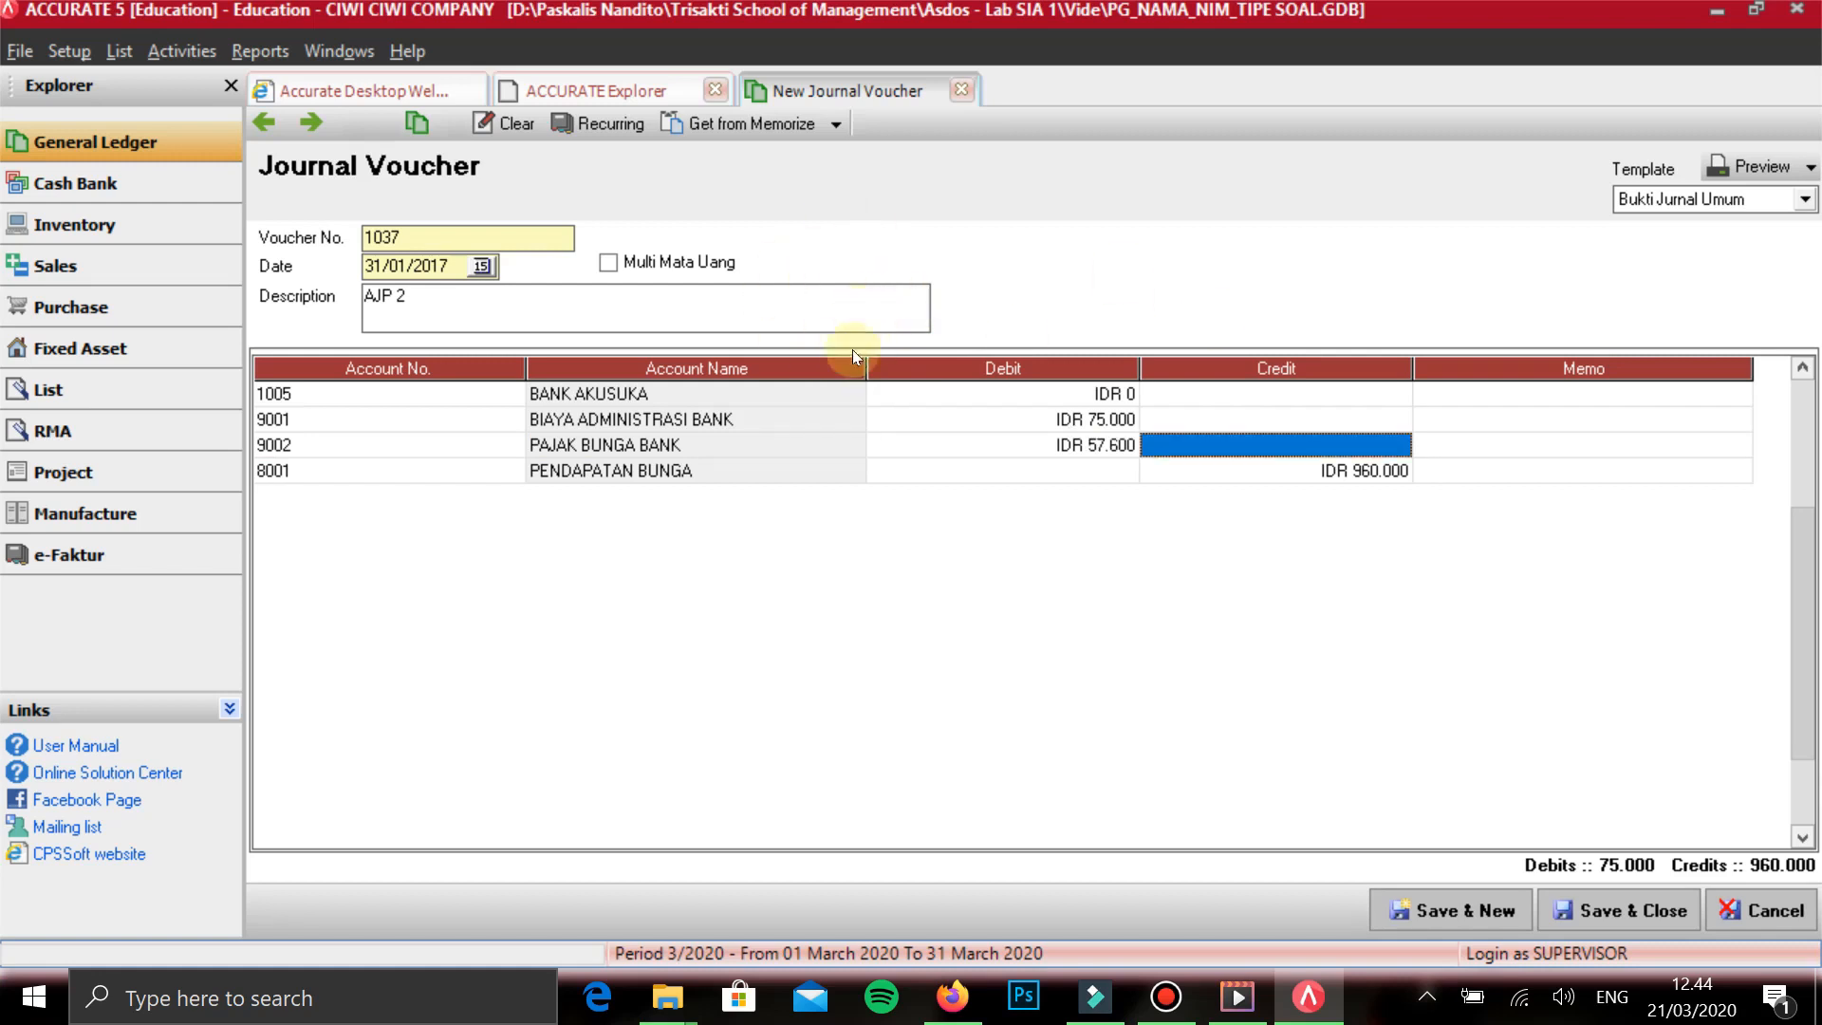
# - Enter a debit of 827.400 on the BANK AKUSUKA line to balance the AJP 2 voucher
pyautogui.press('Up')
pyautogui.press('Left')
pyautogui.press('Up')
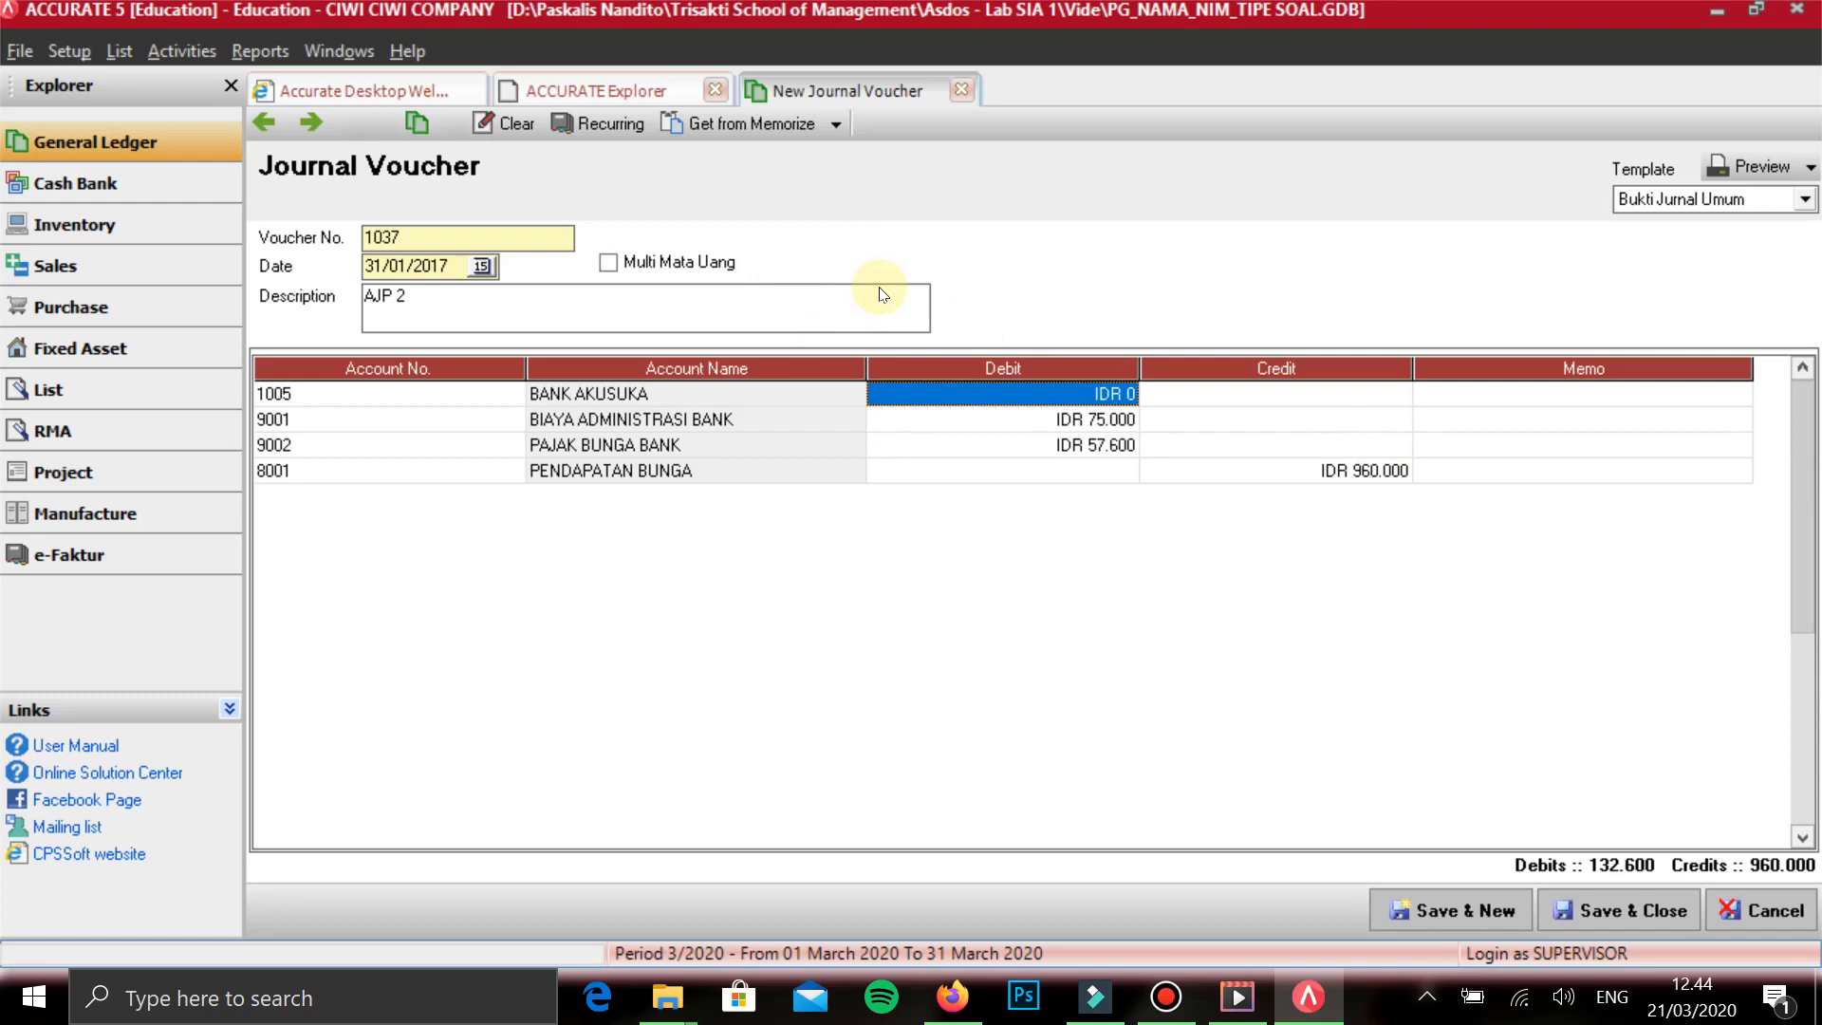
pyautogui.write('827400')
pyautogui.press('Tab')
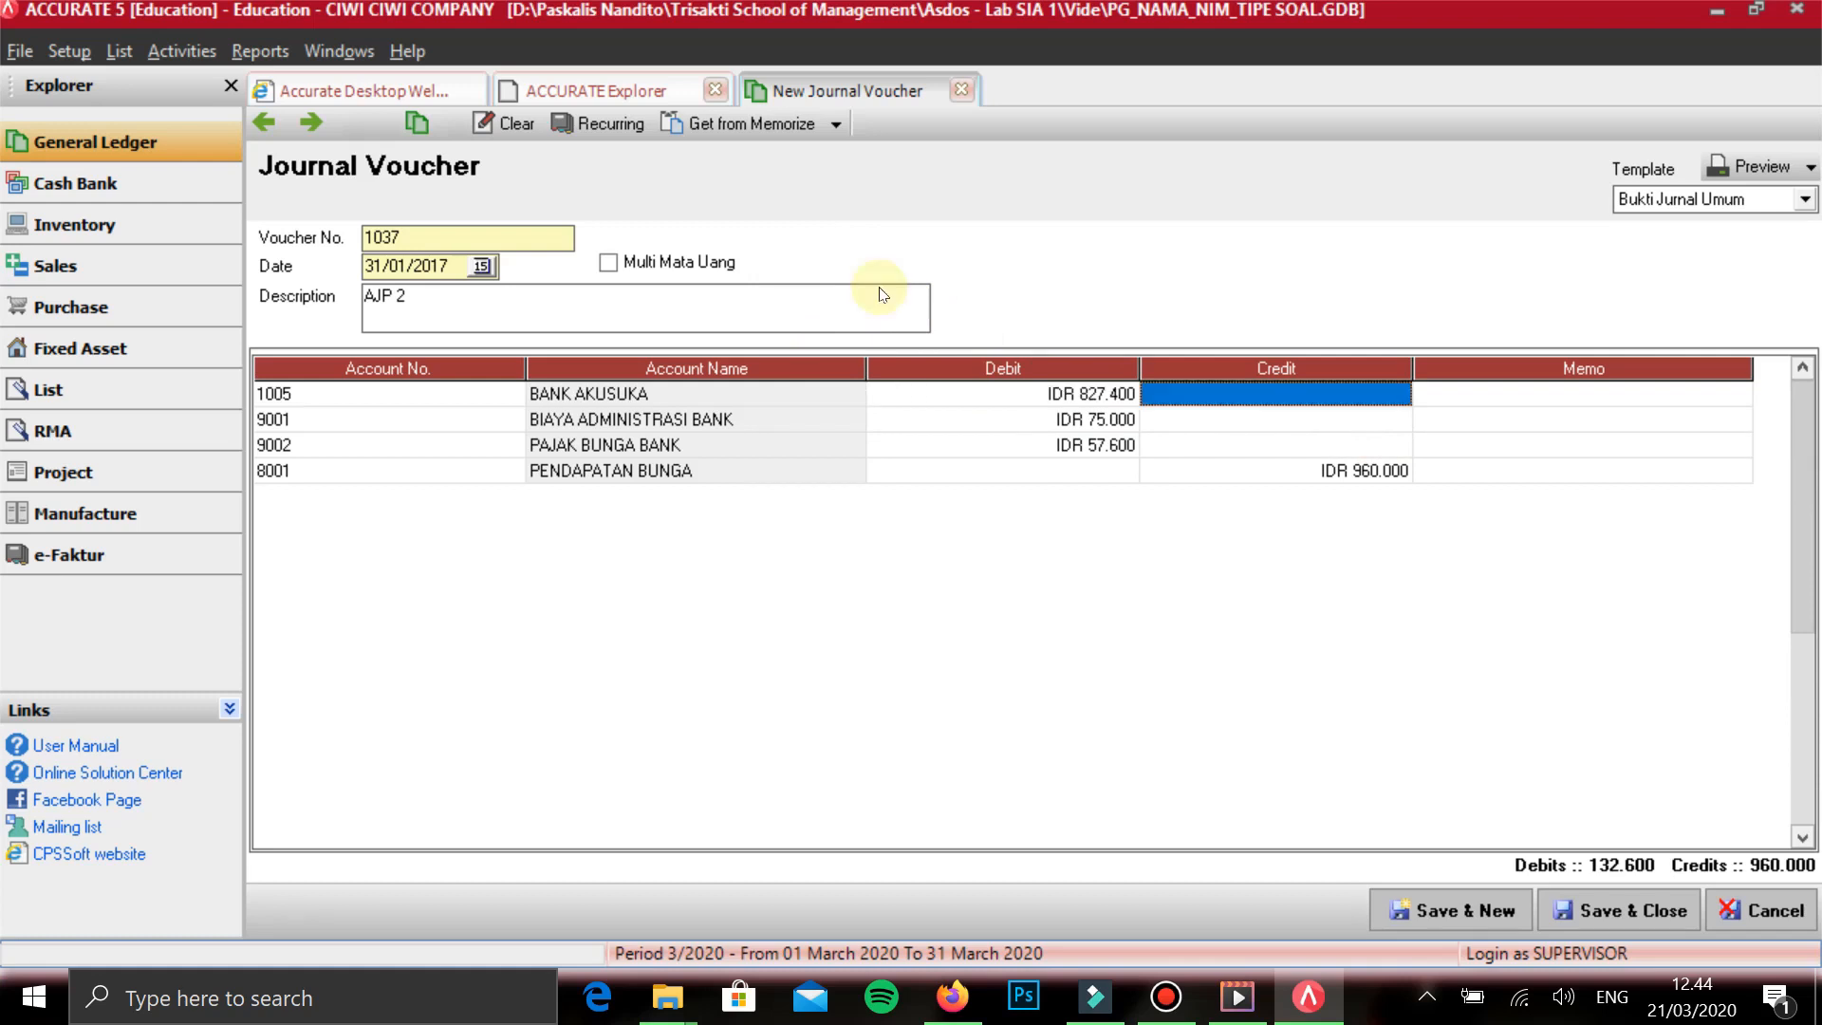
pyautogui.press('Tab')
pyautogui.press('Tab')
pyautogui.press('Tab')
pyautogui.press('Tab')
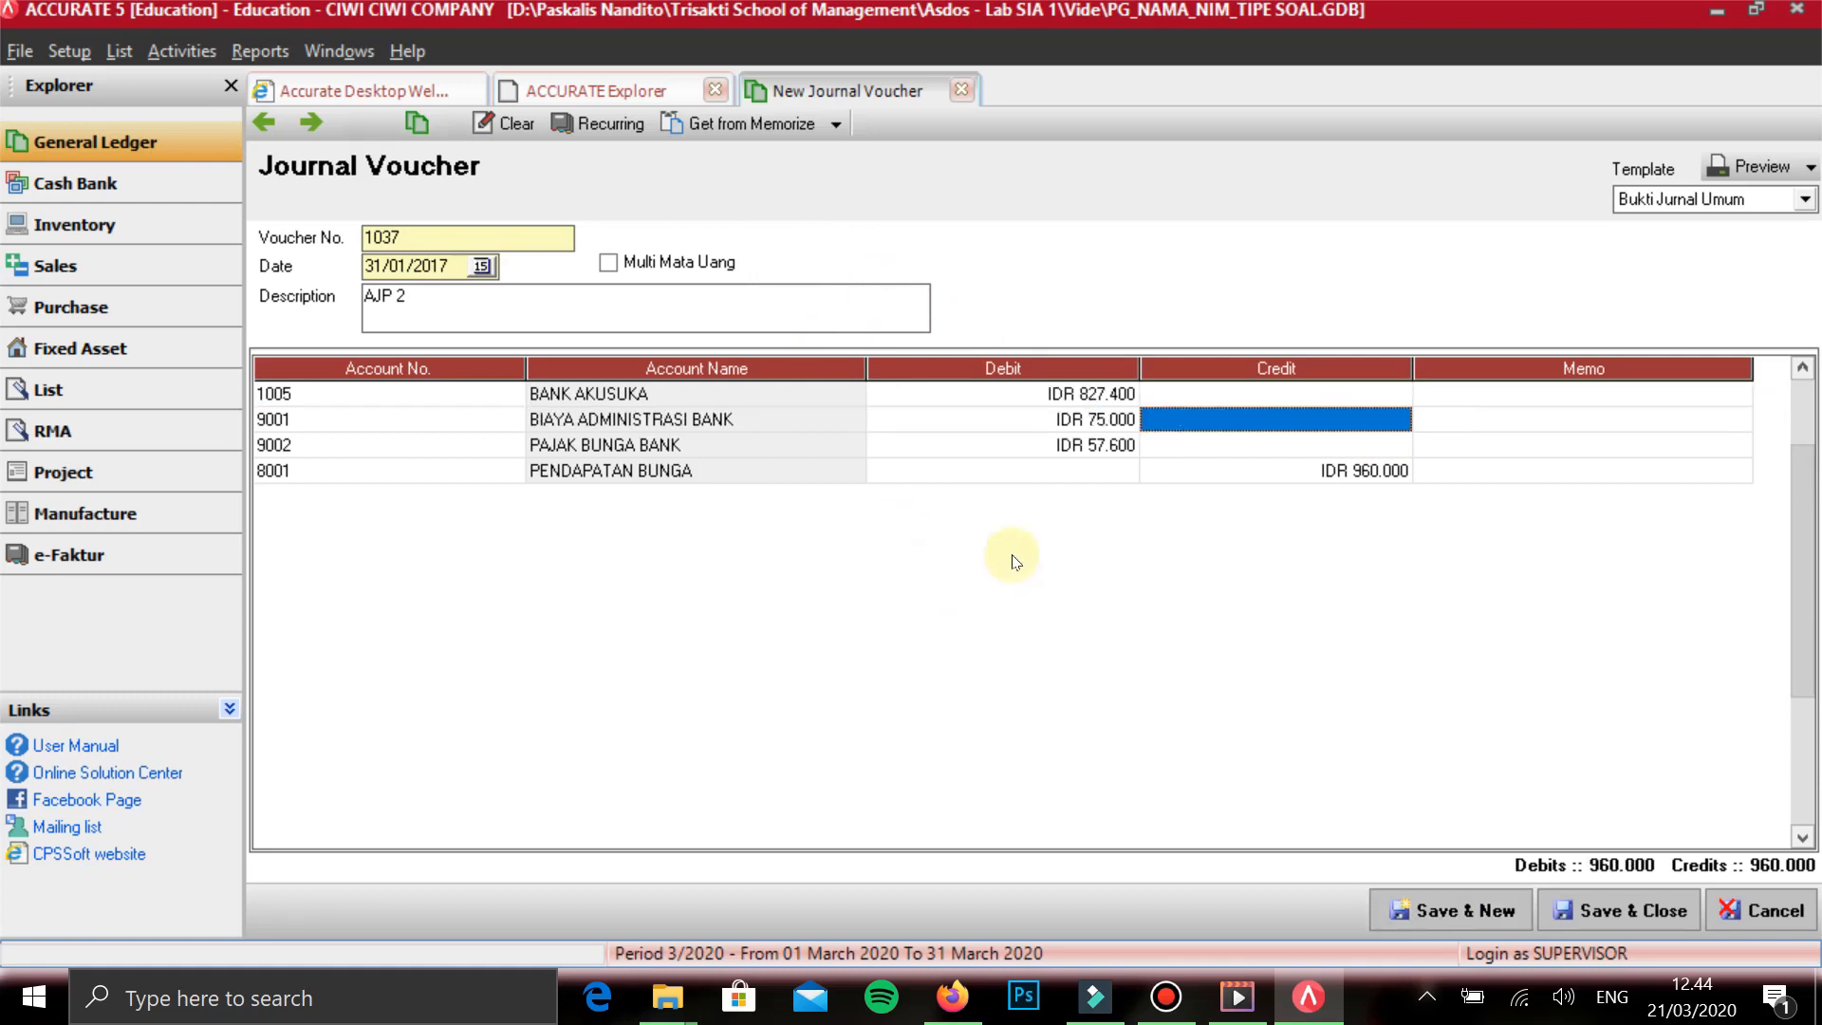
pyautogui.press('Down')
pyautogui.press('Down')
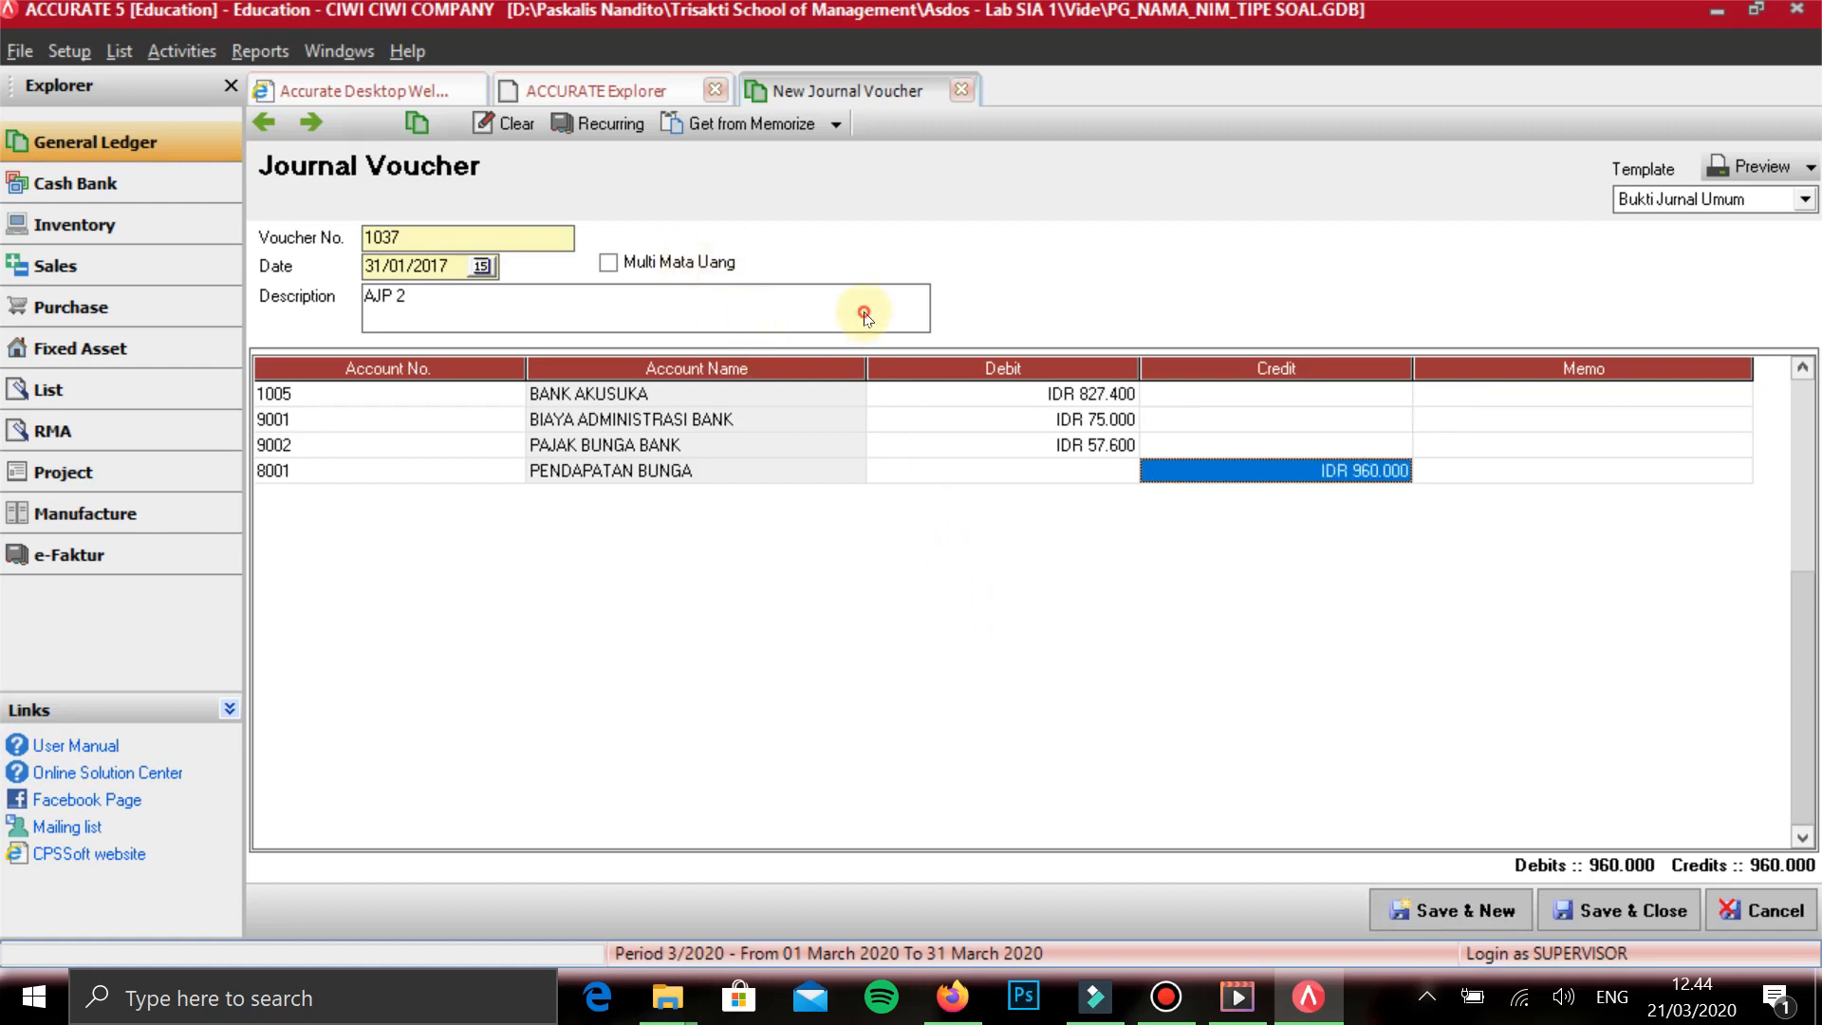
# - Review the amounts on the AJP 2 voucher, save it and start a new journal voucher
pyautogui.press('Up')
pyautogui.press('Up')
pyautogui.press('Left')
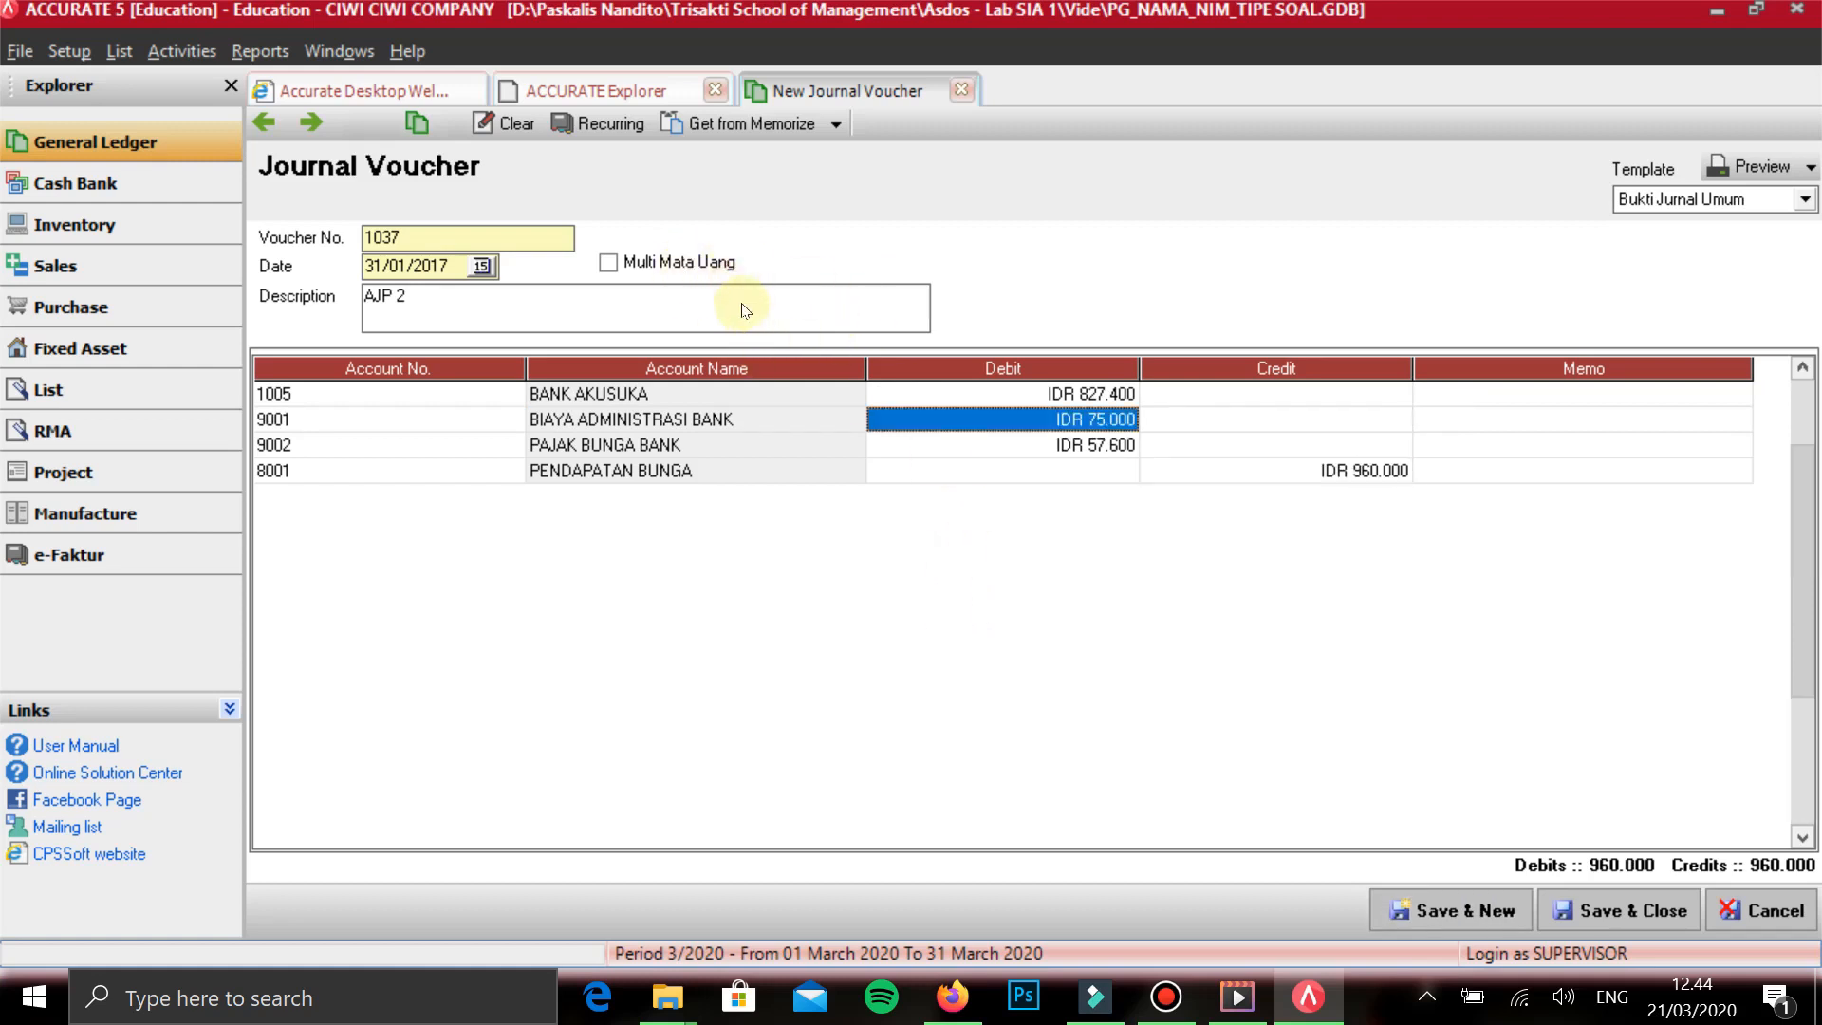
pyautogui.press('Down')
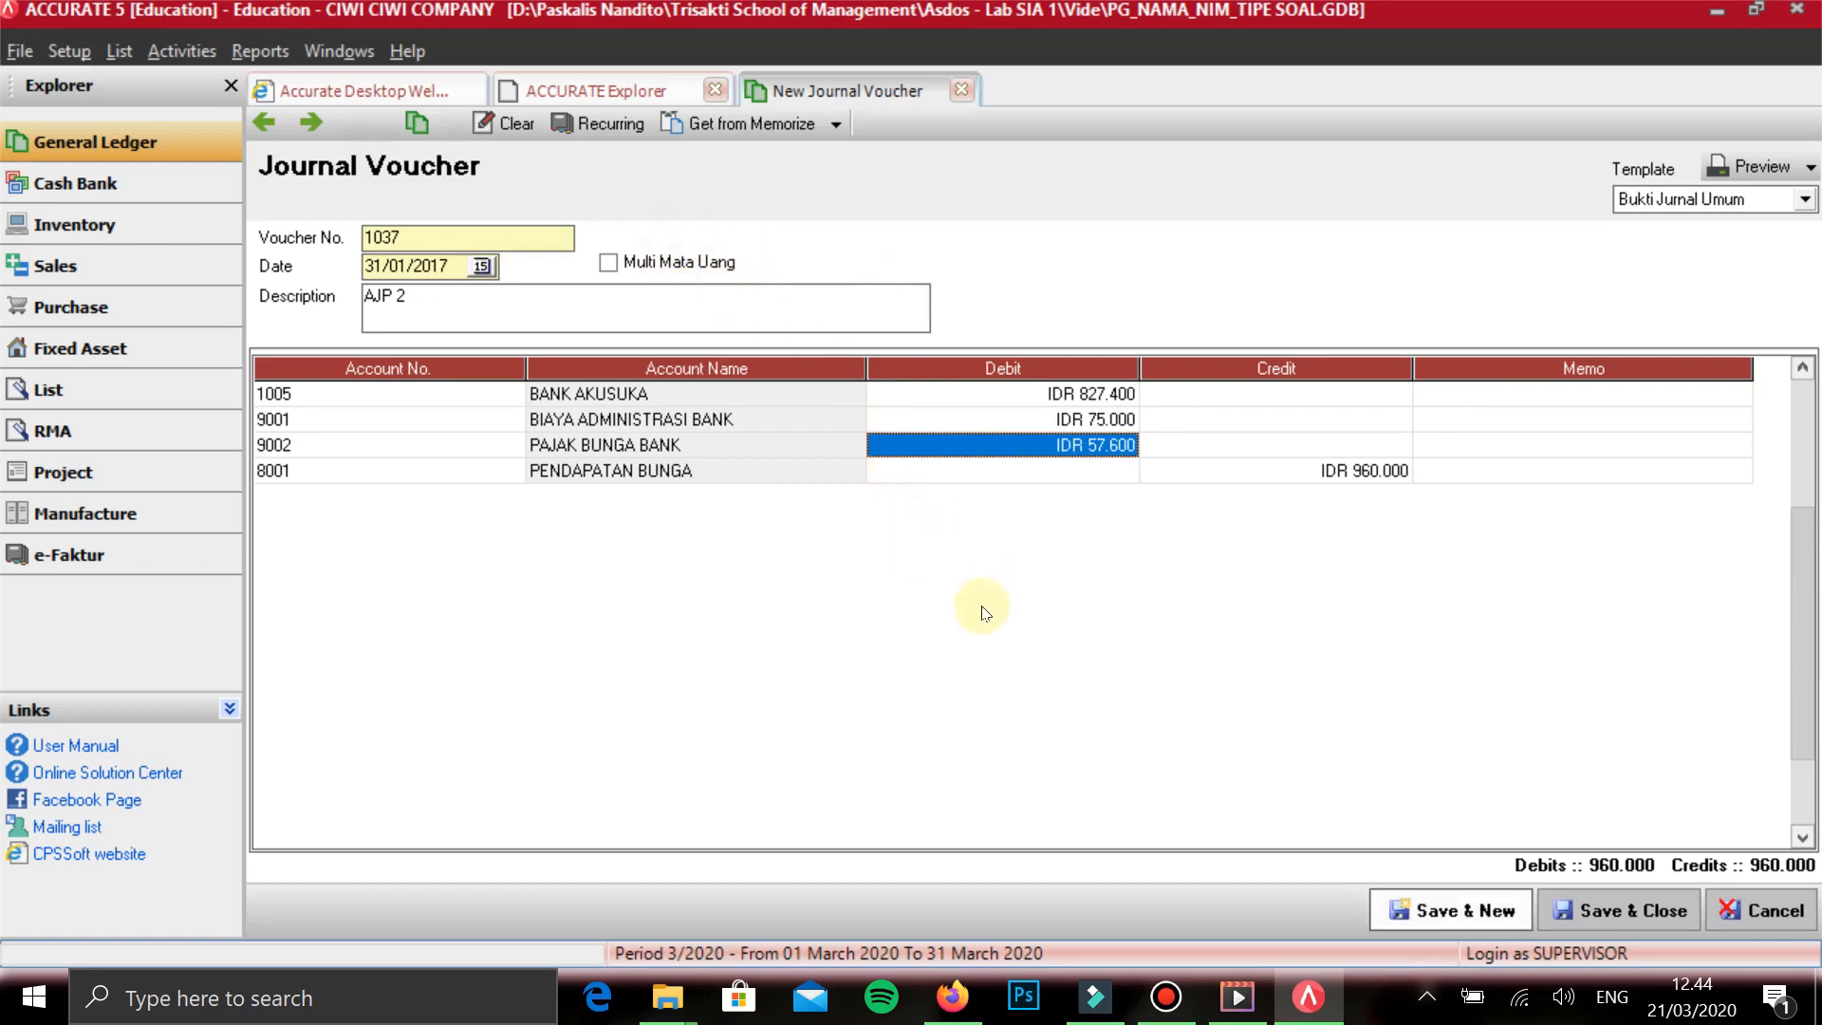
pyautogui.click(1470, 909)
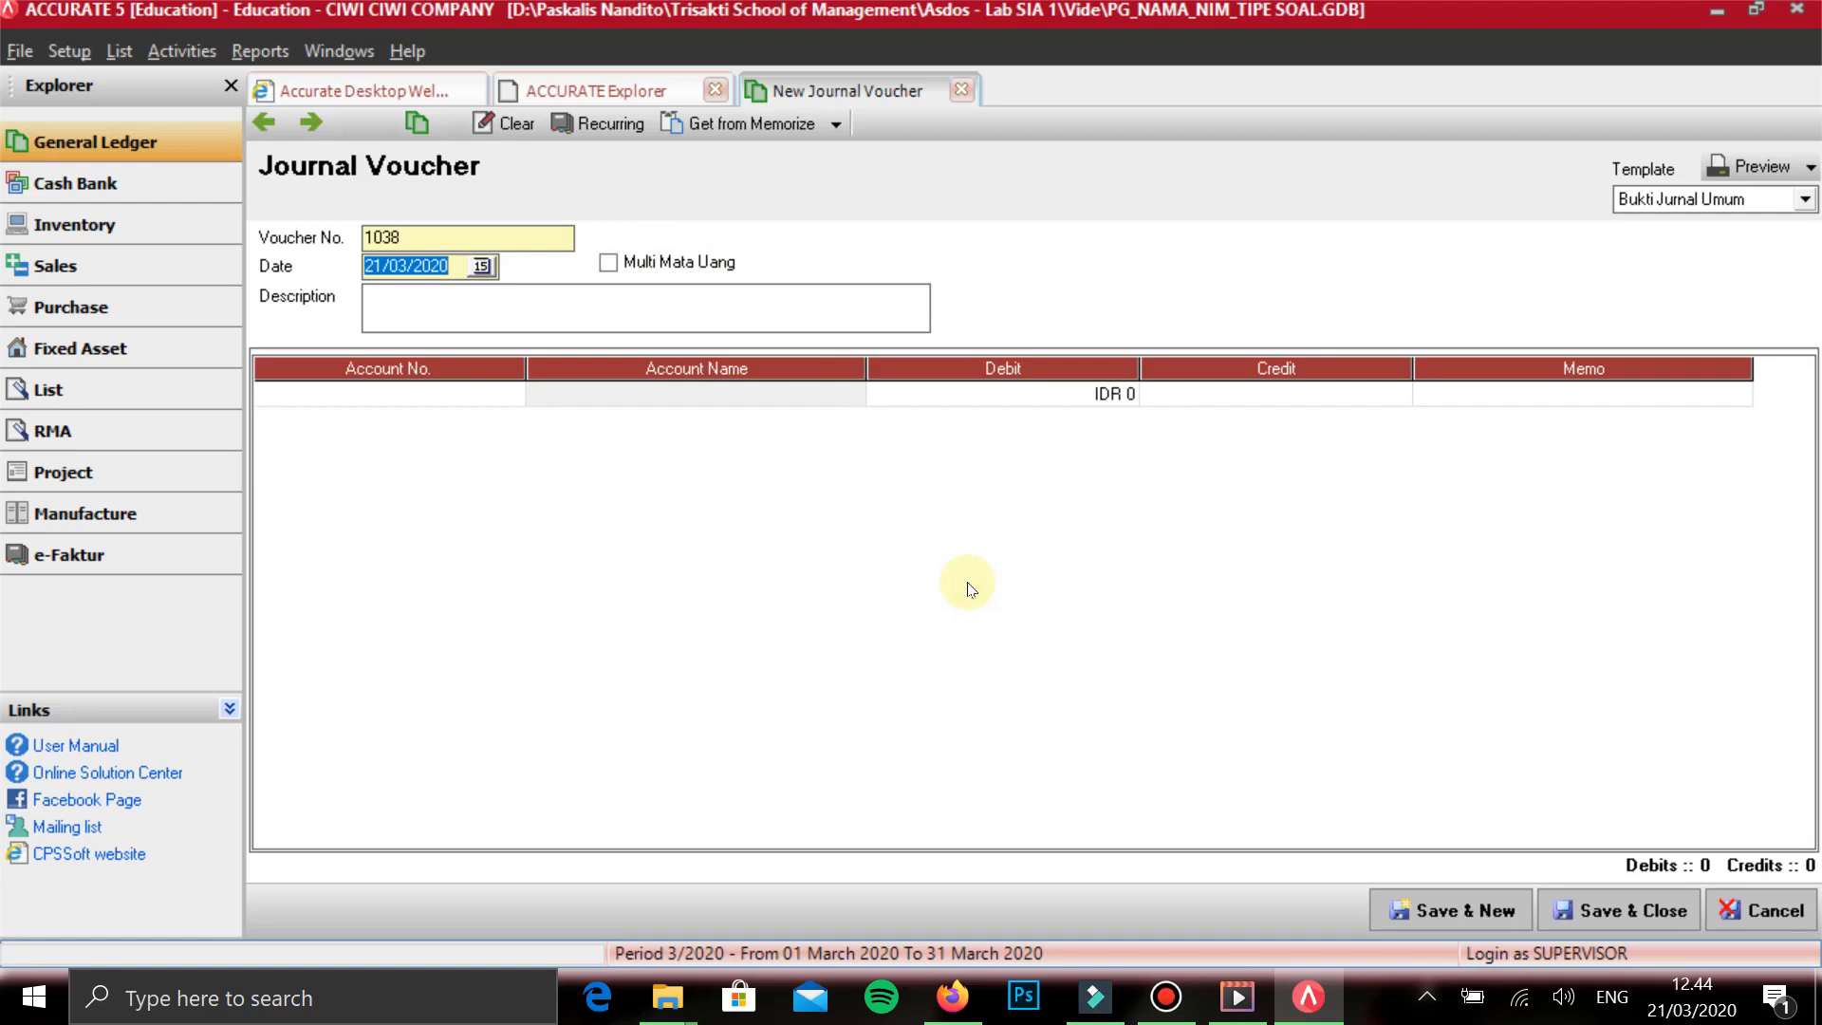
# - Date the new journal voucher 31/01/2017 and describe it as AJP 3
pyautogui.write('31/01/2017')
pyautogui.press('Tab')
pyautogui.press('Tab')
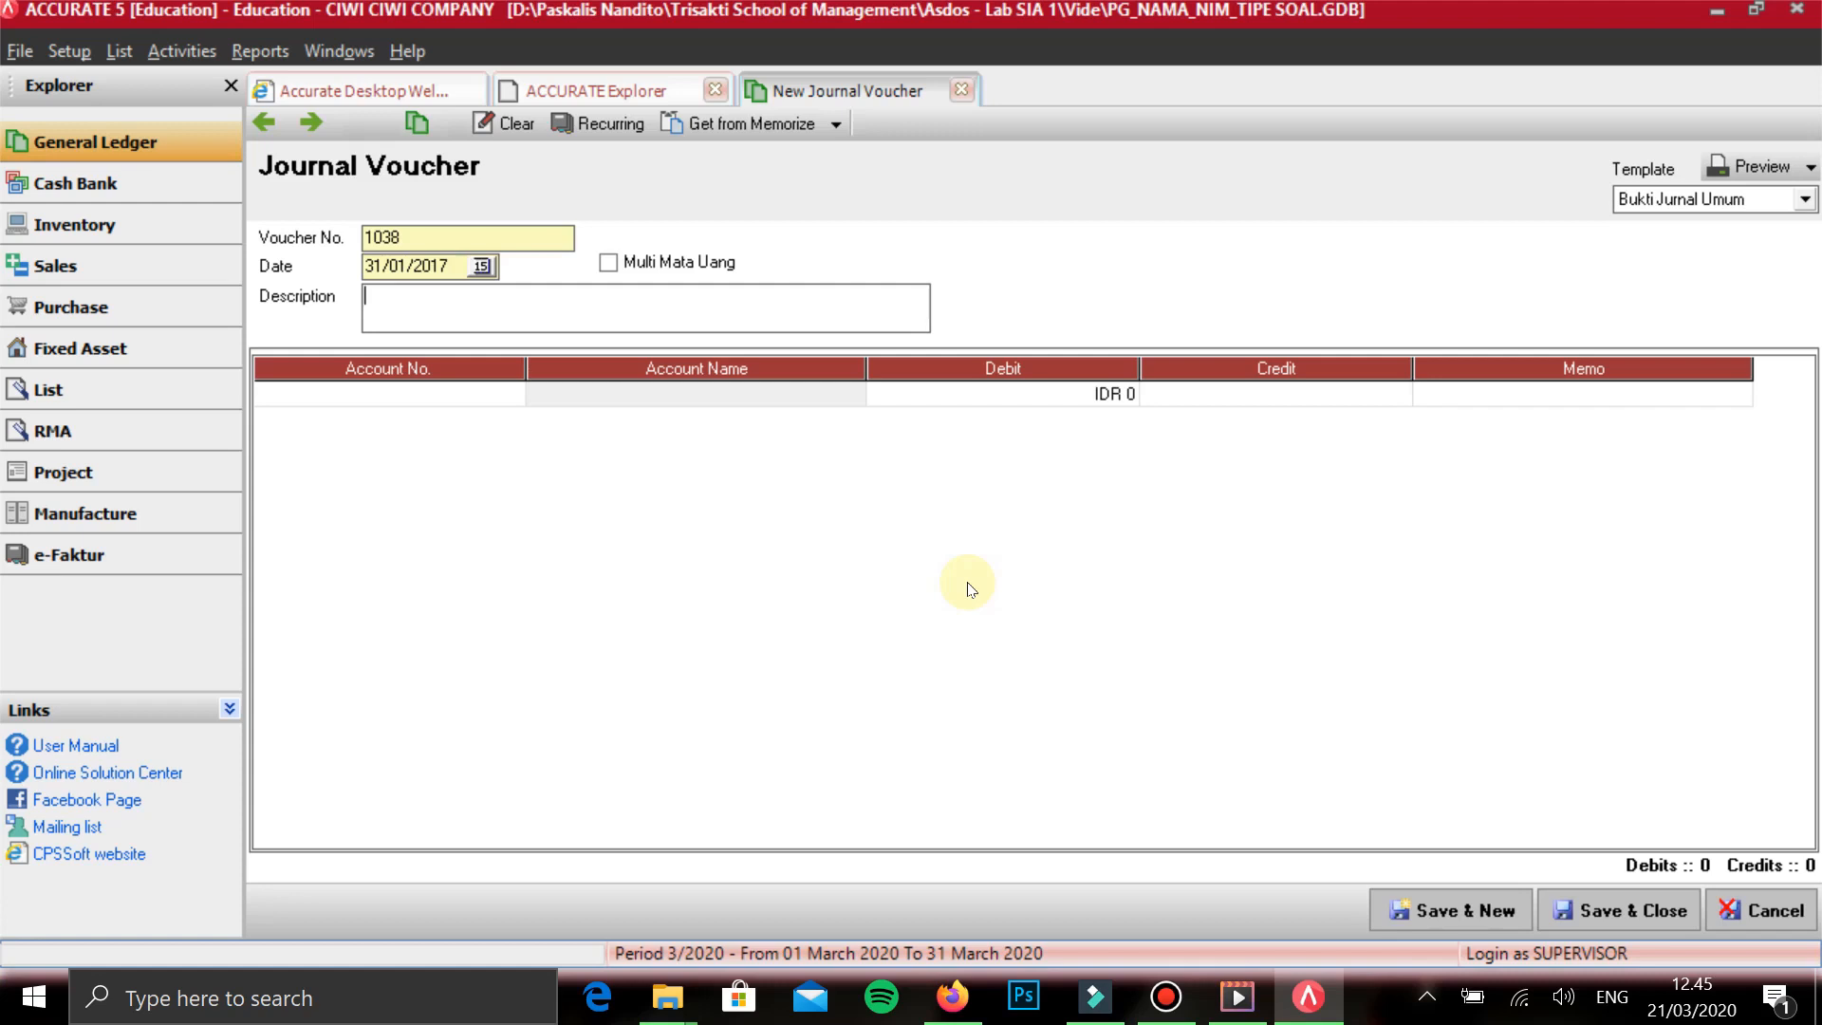
pyautogui.write('AJP 3')
pyautogui.press('Tab')
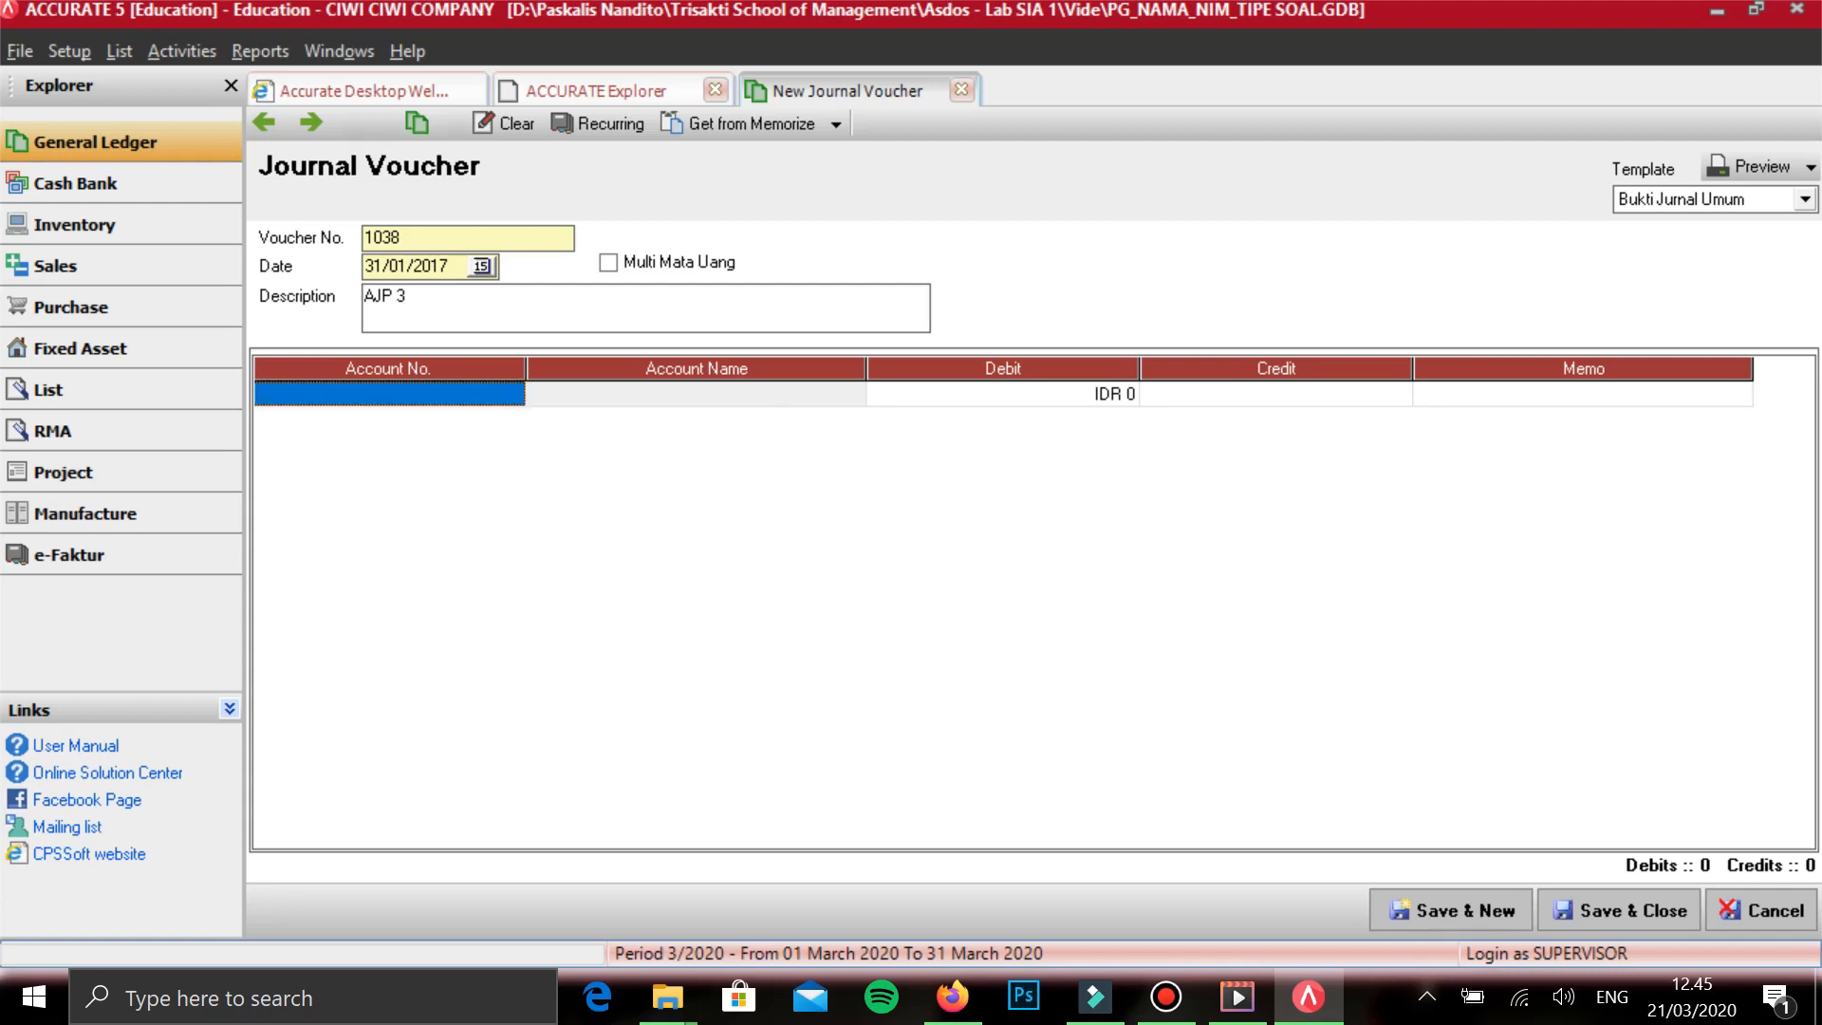
# - Add account 1006 BANK BIGBUG as the first line of the AJP 3 voucher
pyautogui.write('BANK')
pyautogui.press('Down')
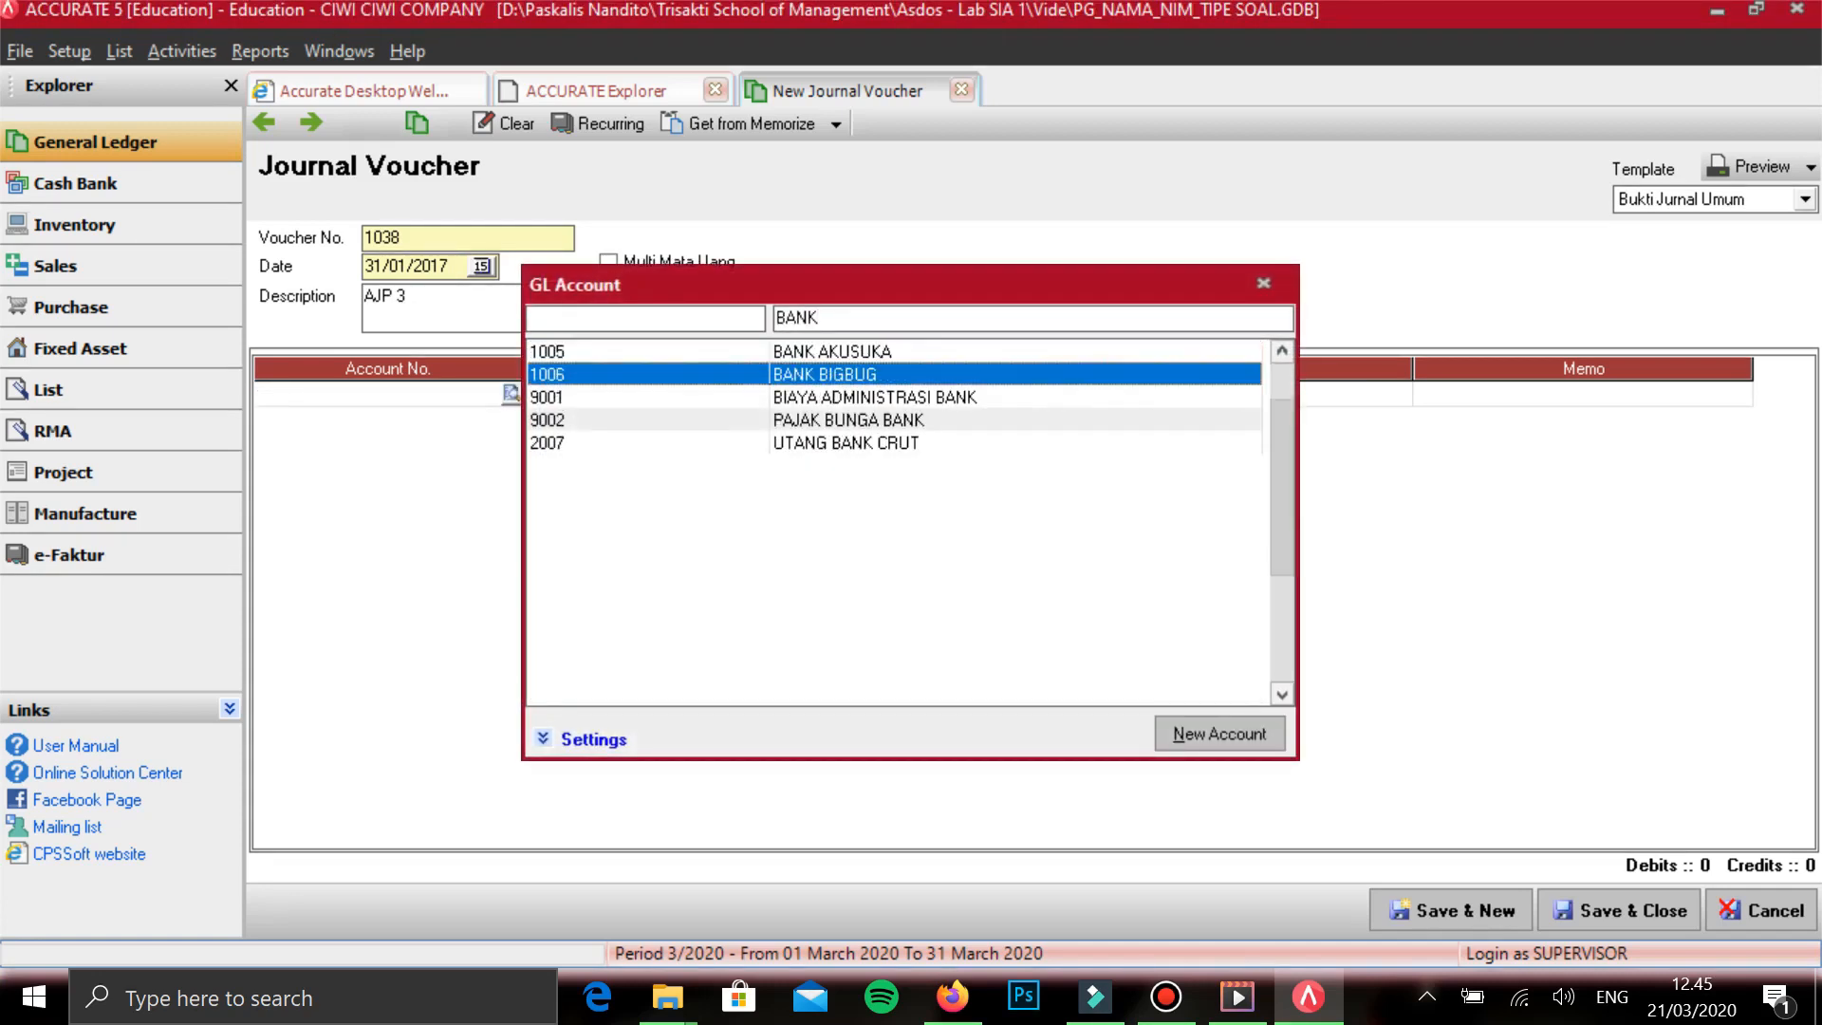
pyautogui.press('Return')
pyautogui.press('Tab')
pyautogui.press('Tab')
# - Add account 9001 BIAYA ADMINISTRASI BANK as the second line of the AJP 3 voucher
pyautogui.press('Tab')
pyautogui.press('Tab')
pyautogui.write('BANK')
pyautogui.press('Down')
pyautogui.press('Down')
pyautogui.press('Return')
pyautogui.press('Tab')
pyautogui.press('Tab')
pyautogui.press('Tab')
pyautogui.press('Tab')
# - Add account 9002 PAJAK BUNGA BANK as the third line of the AJP 3 voucher
pyautogui.write('PAJAK')
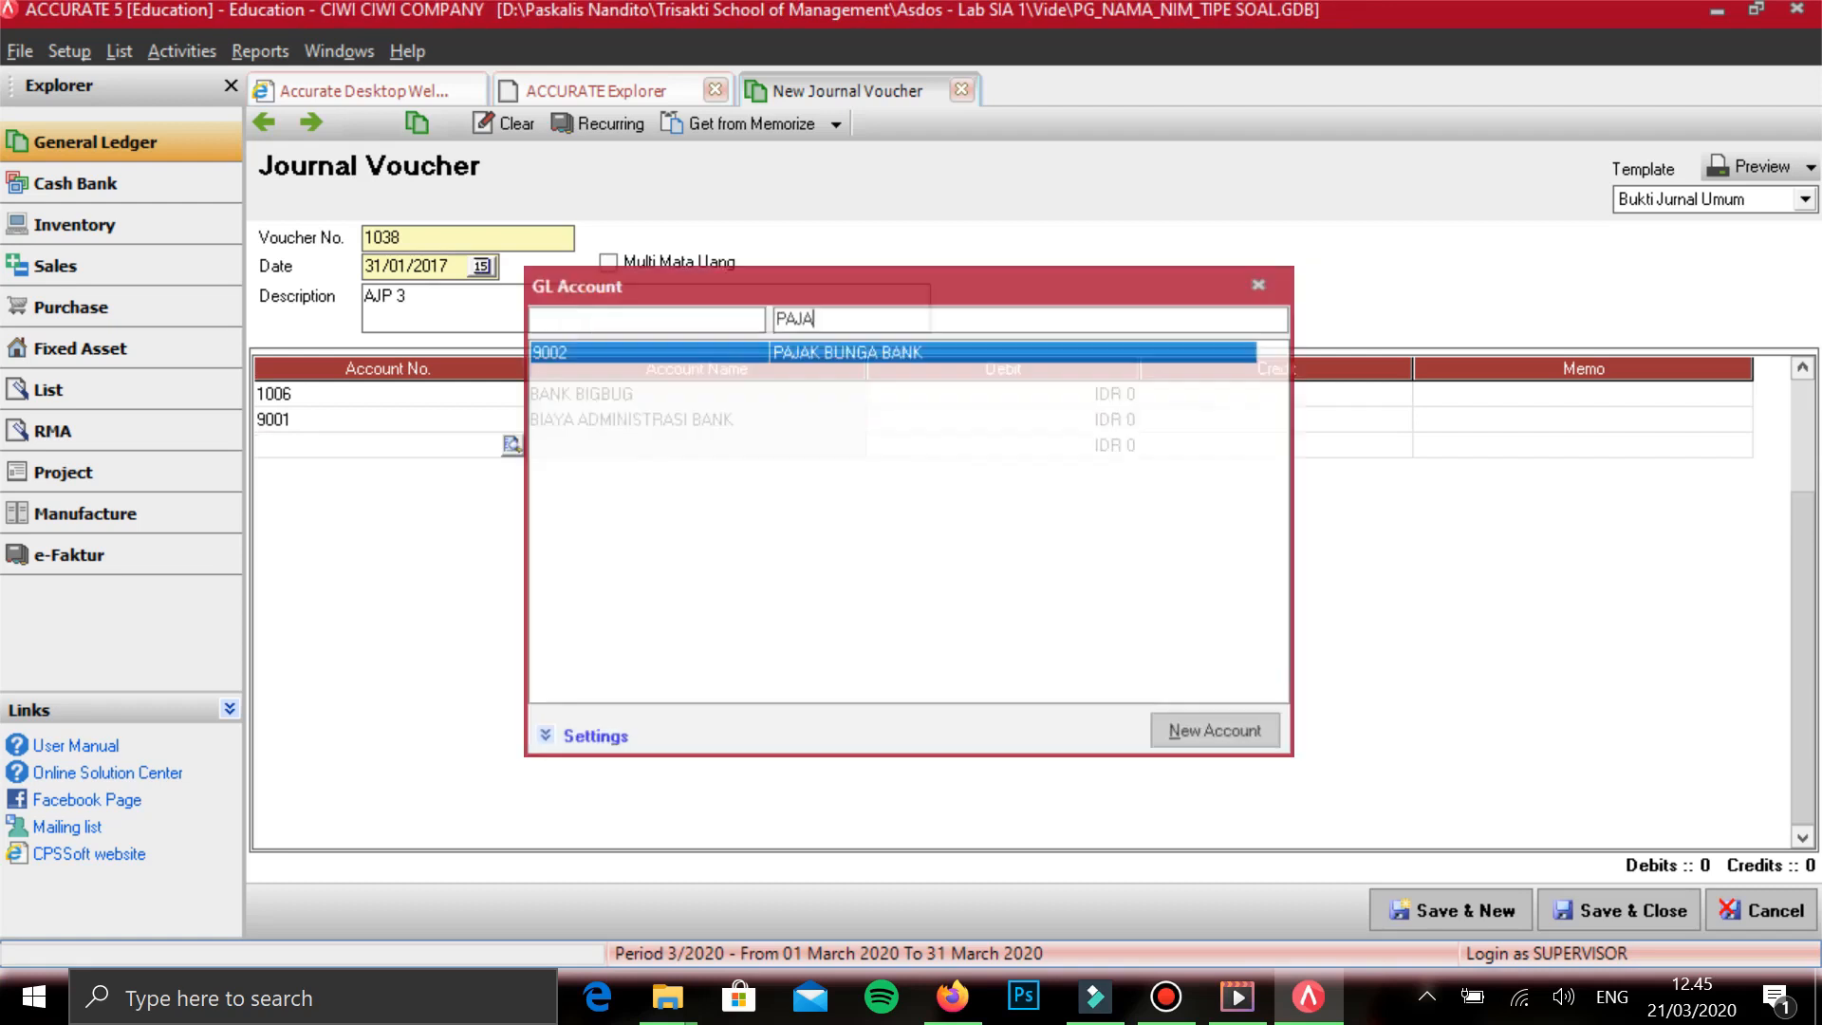
pyautogui.press('Return')
pyautogui.press('Tab')
pyautogui.press('Tab')
pyautogui.press('Tab')
pyautogui.press('Tab')
# - Add account 8001 PENDAPATAN BUNGA as the fourth line of the AJP 3 voucher
pyautogui.write('PENDAPA')
pyautogui.press('Down')
pyautogui.press('Down')
pyautogui.press('Down')
pyautogui.press('Down')
pyautogui.press('Up')
pyautogui.press('Up')
pyautogui.press('Up')
pyautogui.press('Up')
pyautogui.press('Return')
# - Enter a credit of 770.000 on the PENDAPATAN BUNGA line
pyautogui.press('Tab')
pyautogui.press('Tab')
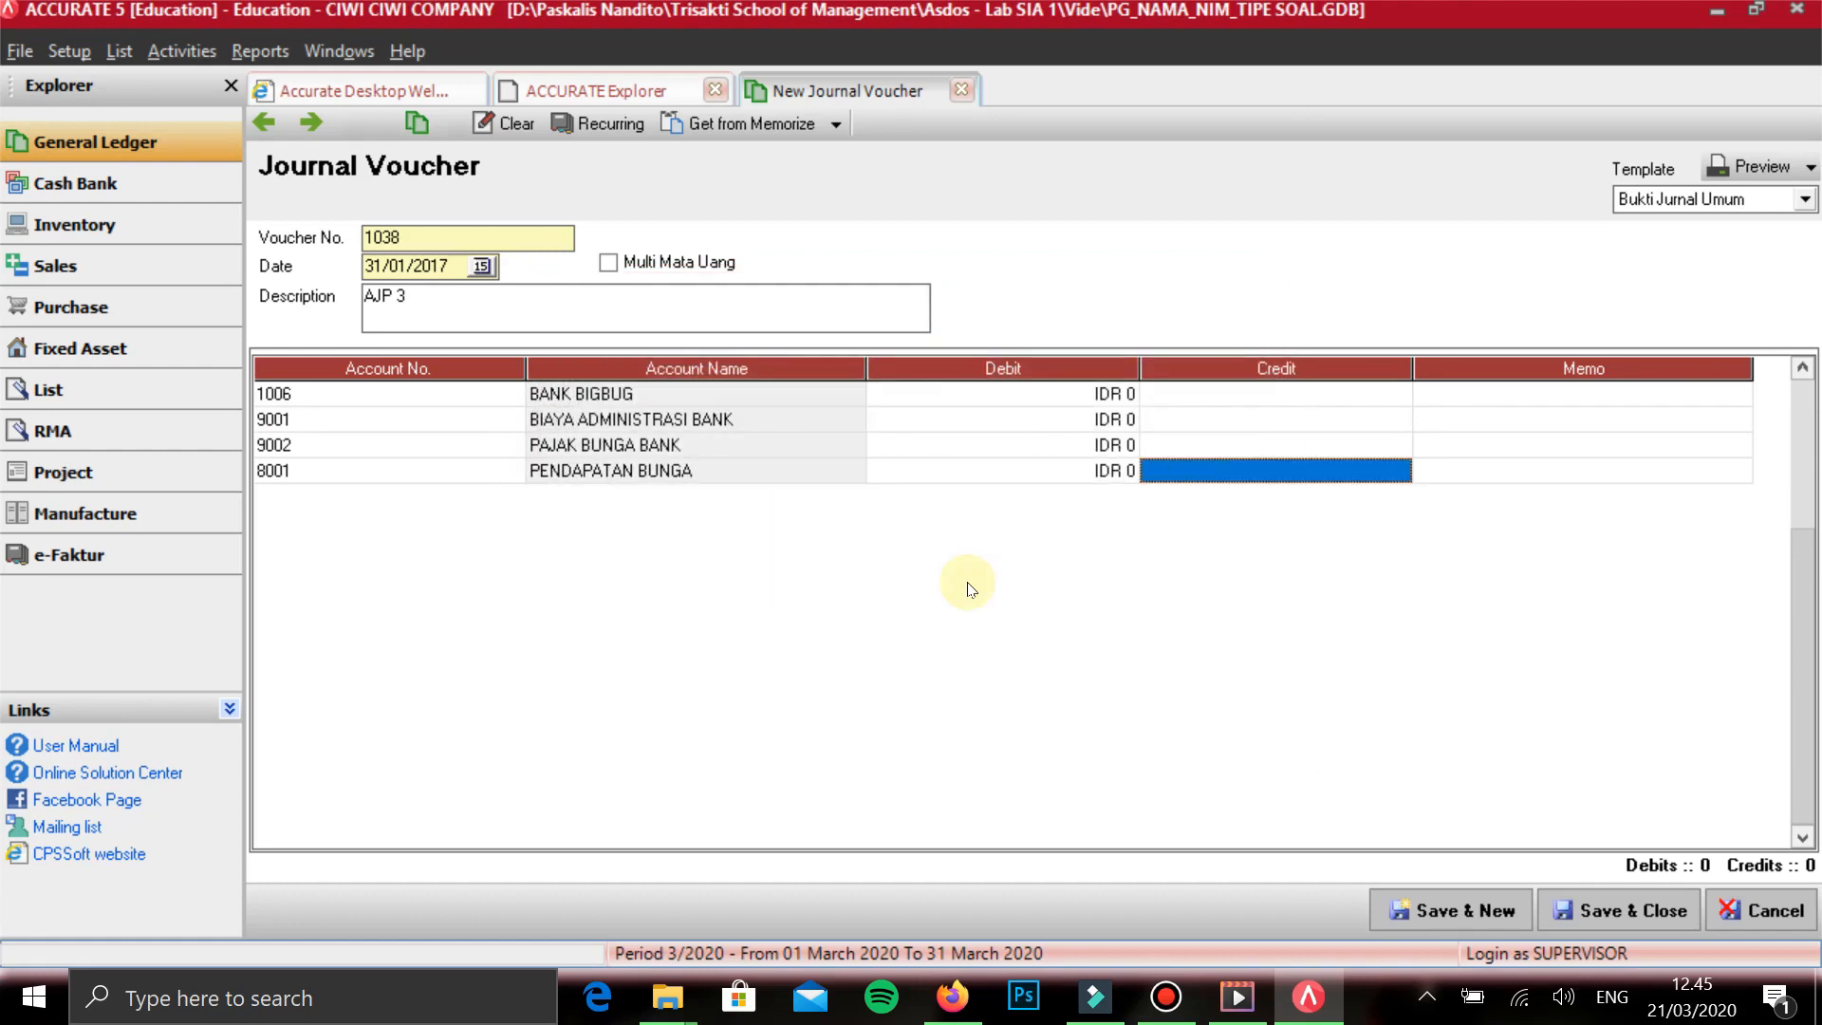
pyautogui.write('770.')
pyautogui.write('0000')
pyautogui.press('Tab')
# - Enter a debit of 70.070 on the PAJAK BUNGA BANK line
pyautogui.hotkey('shift', 'Tab')
pyautogui.hotkey('shift', 'Tab')
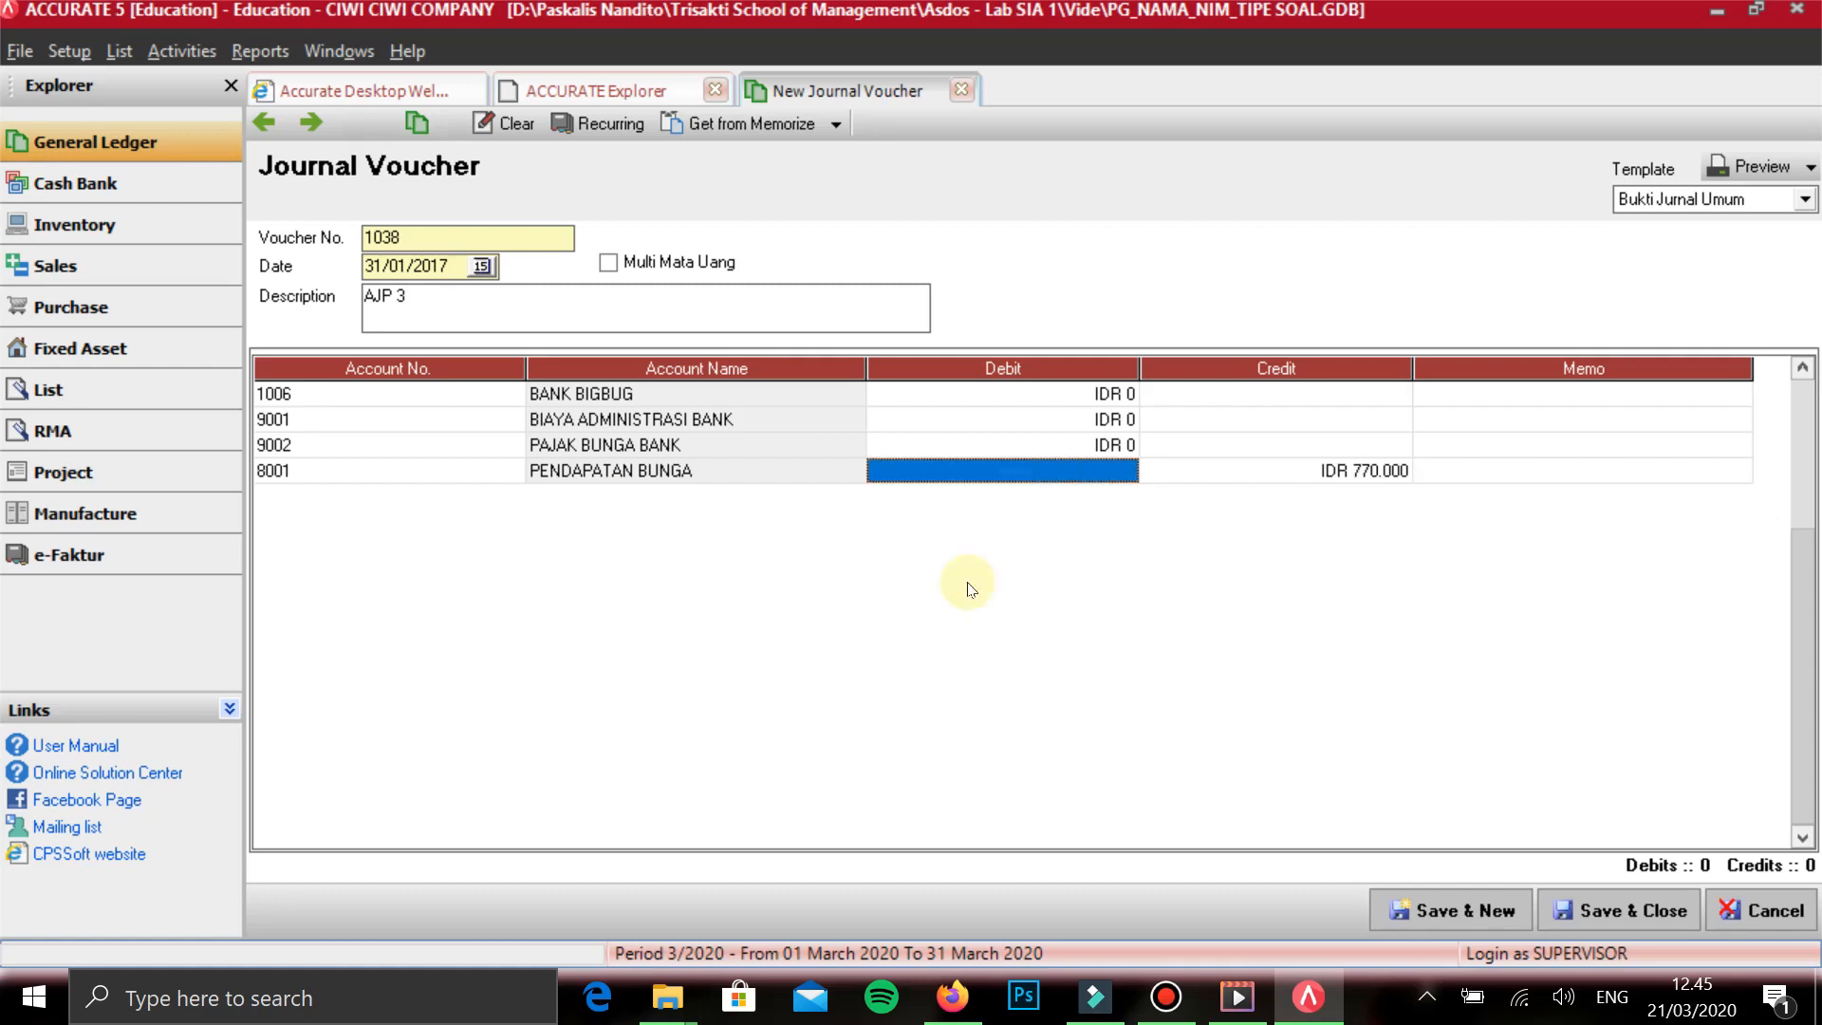
pyautogui.press('Up')
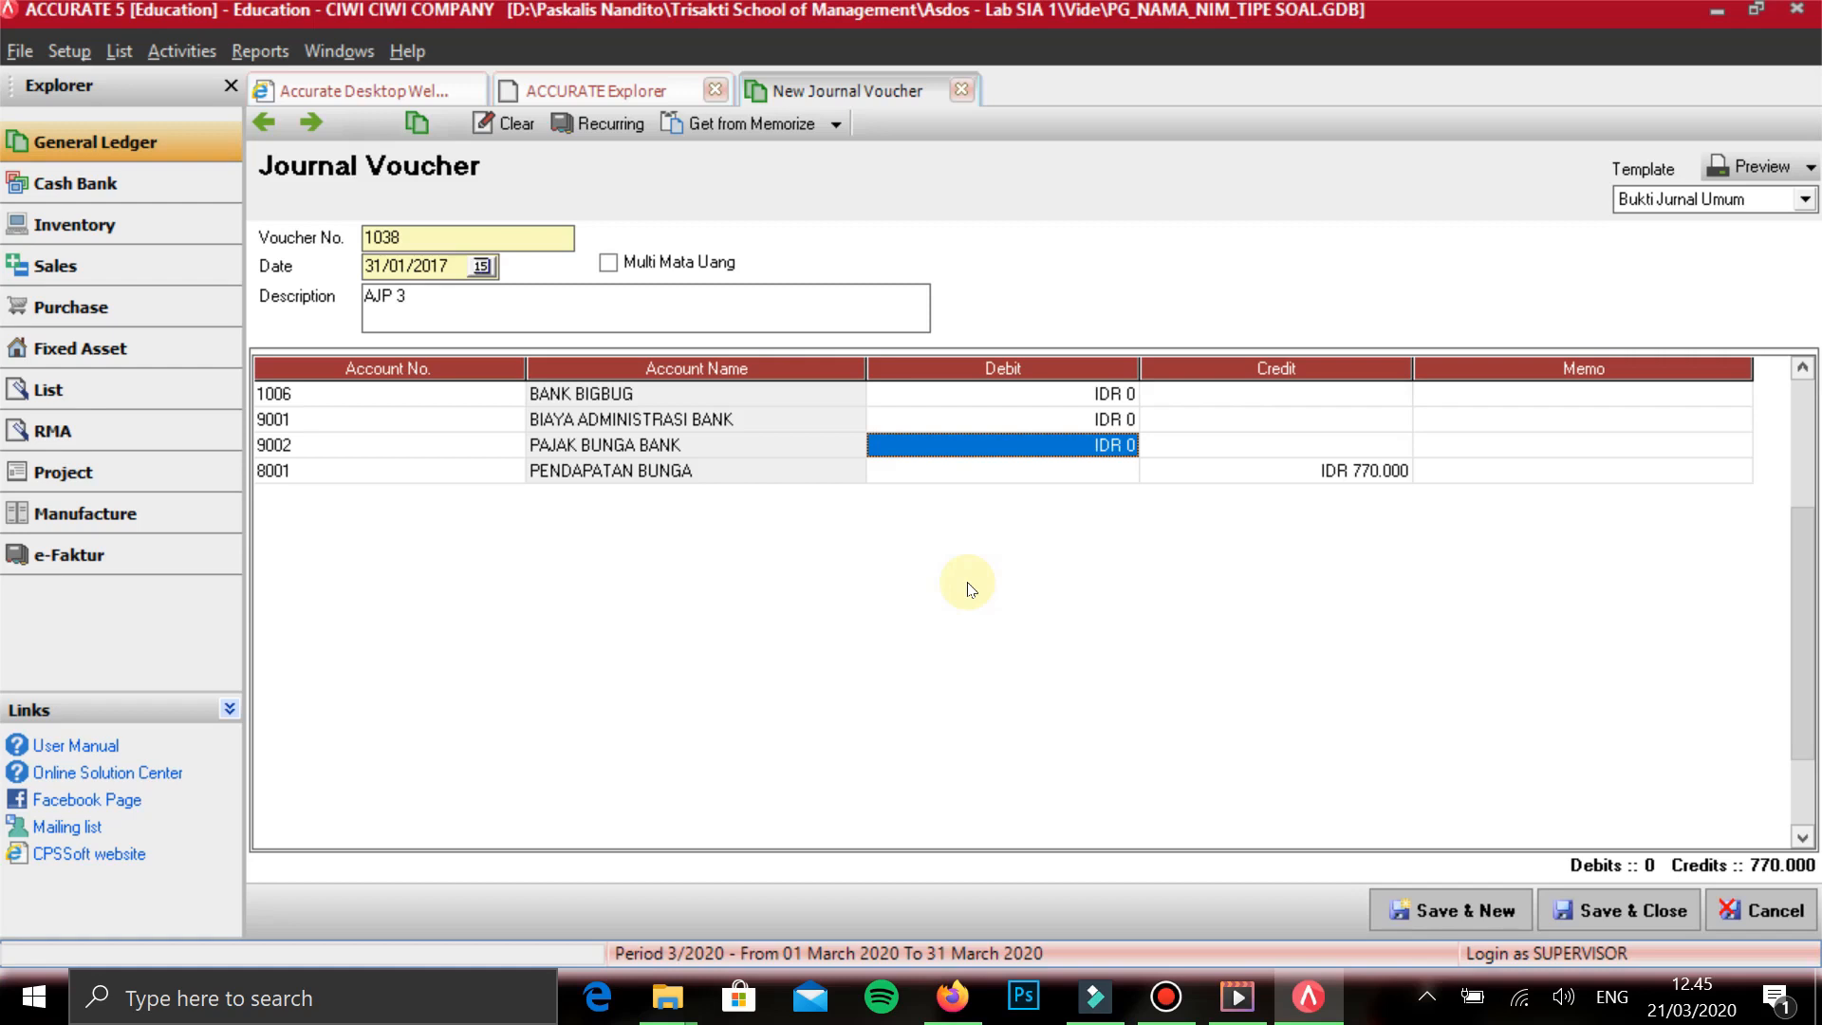
pyautogui.write('70070')
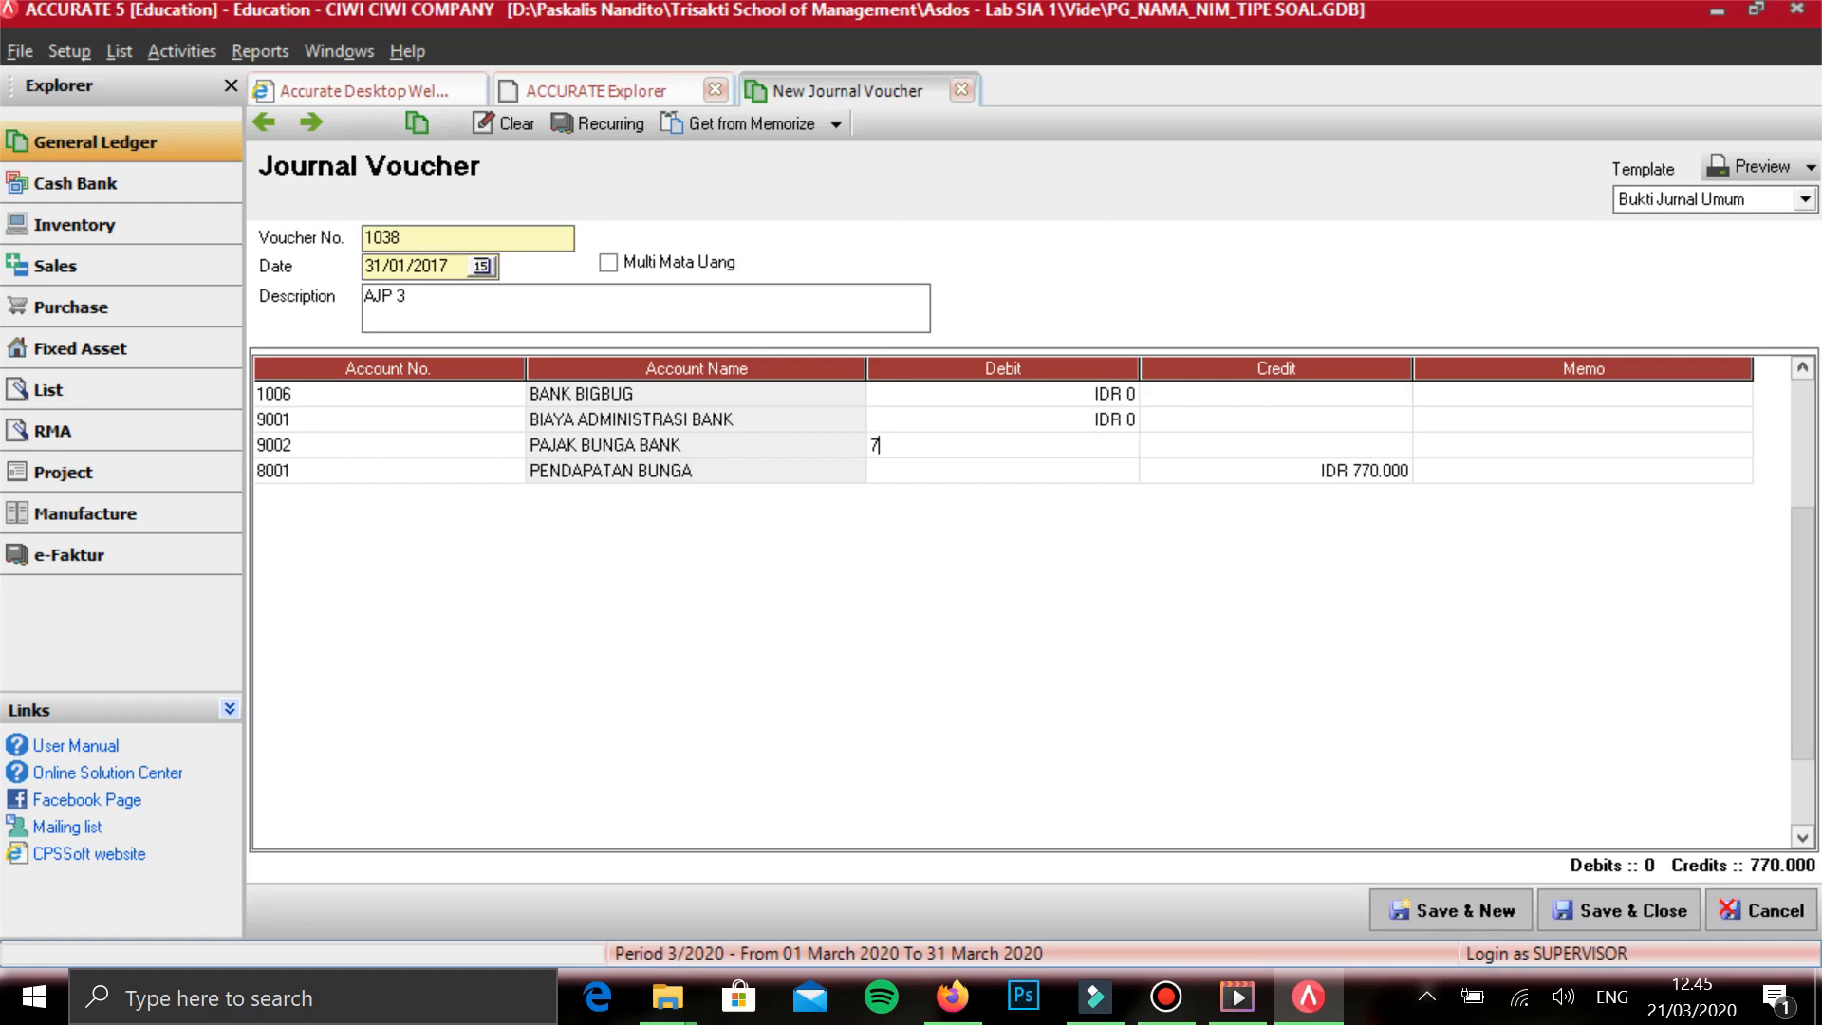
pyautogui.press('Tab')
# - Enter a debit of 72.873 on the BIAYA ADMINISTRASI BANK line
pyautogui.press('Up')
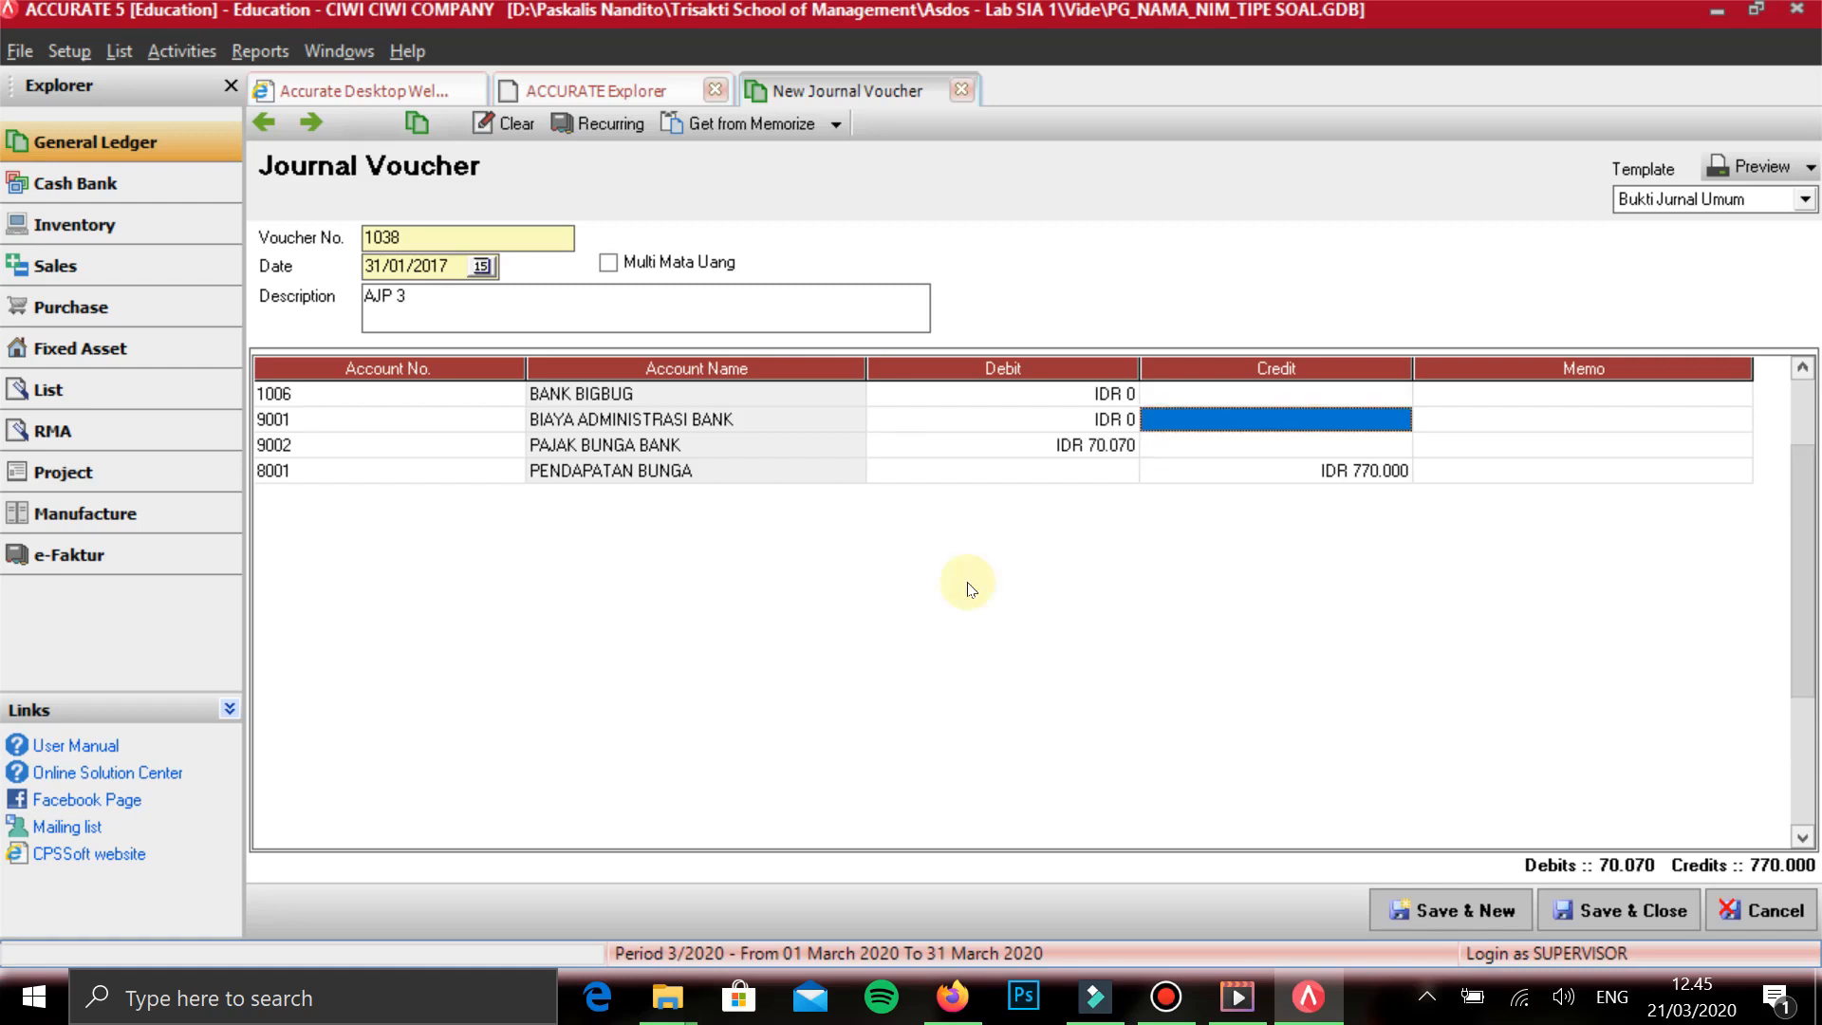
pyautogui.press('Left')
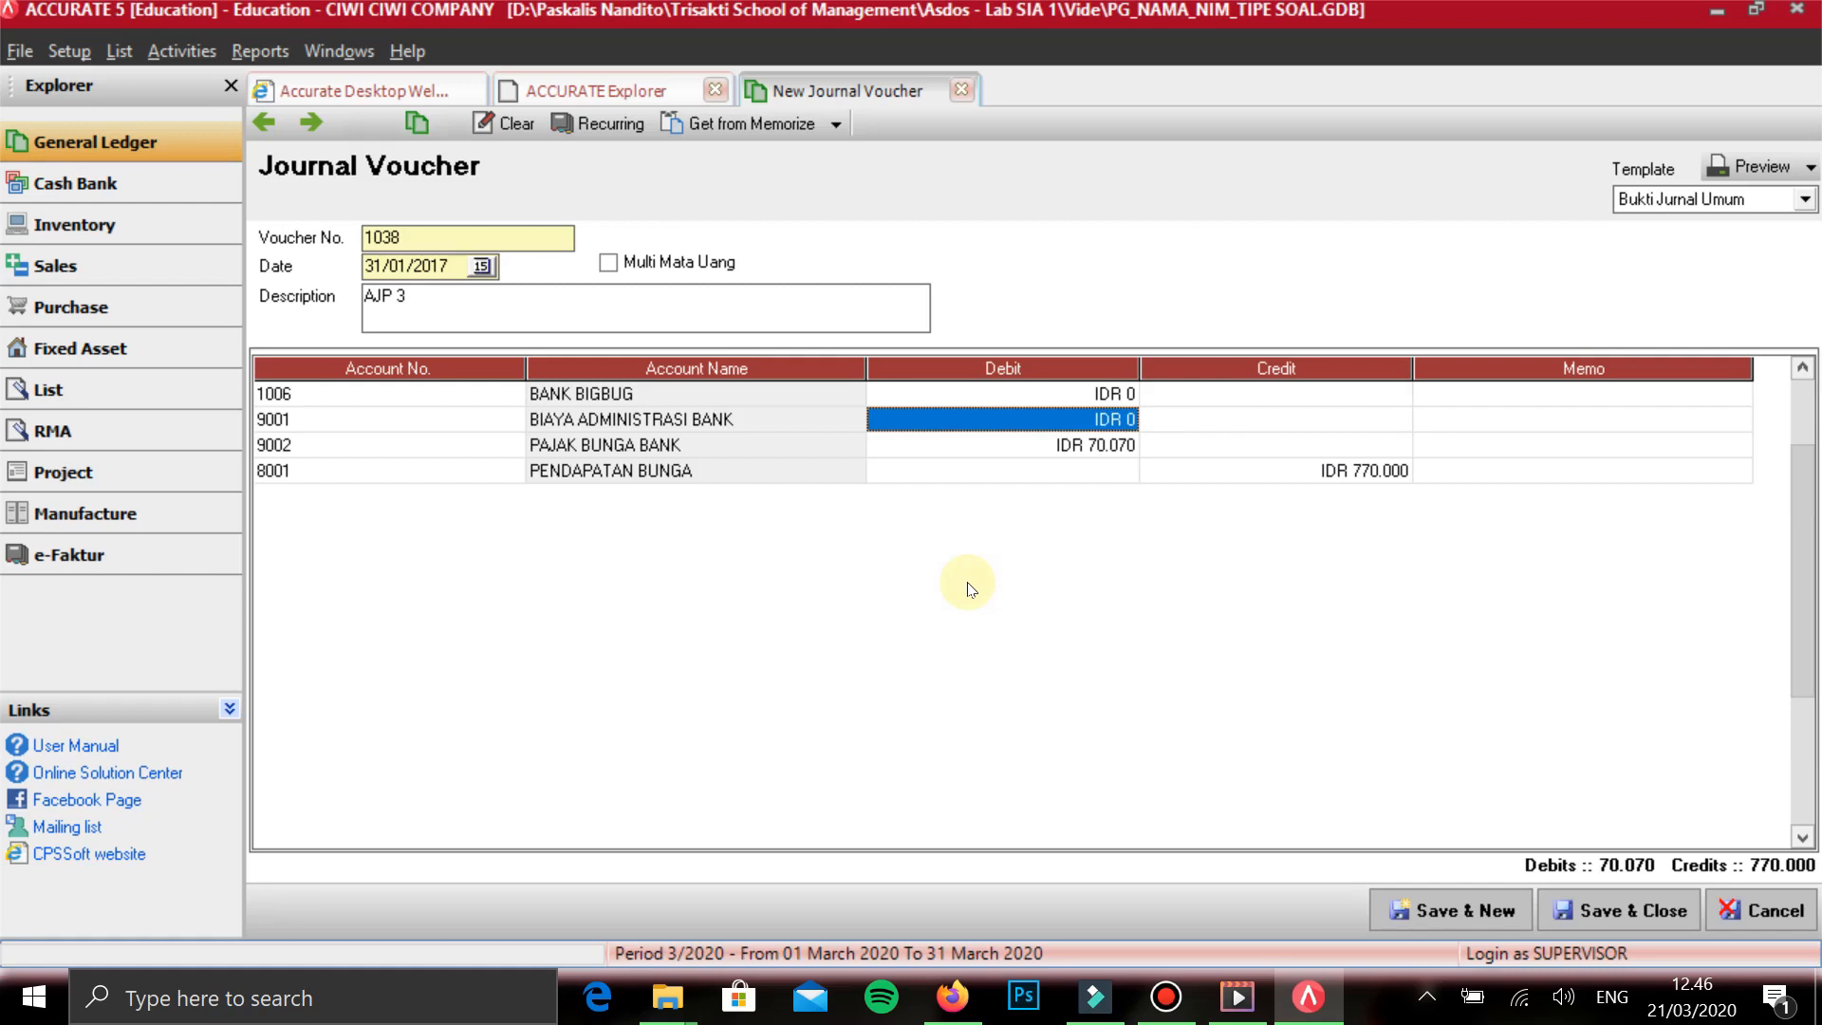
pyautogui.write('72873')
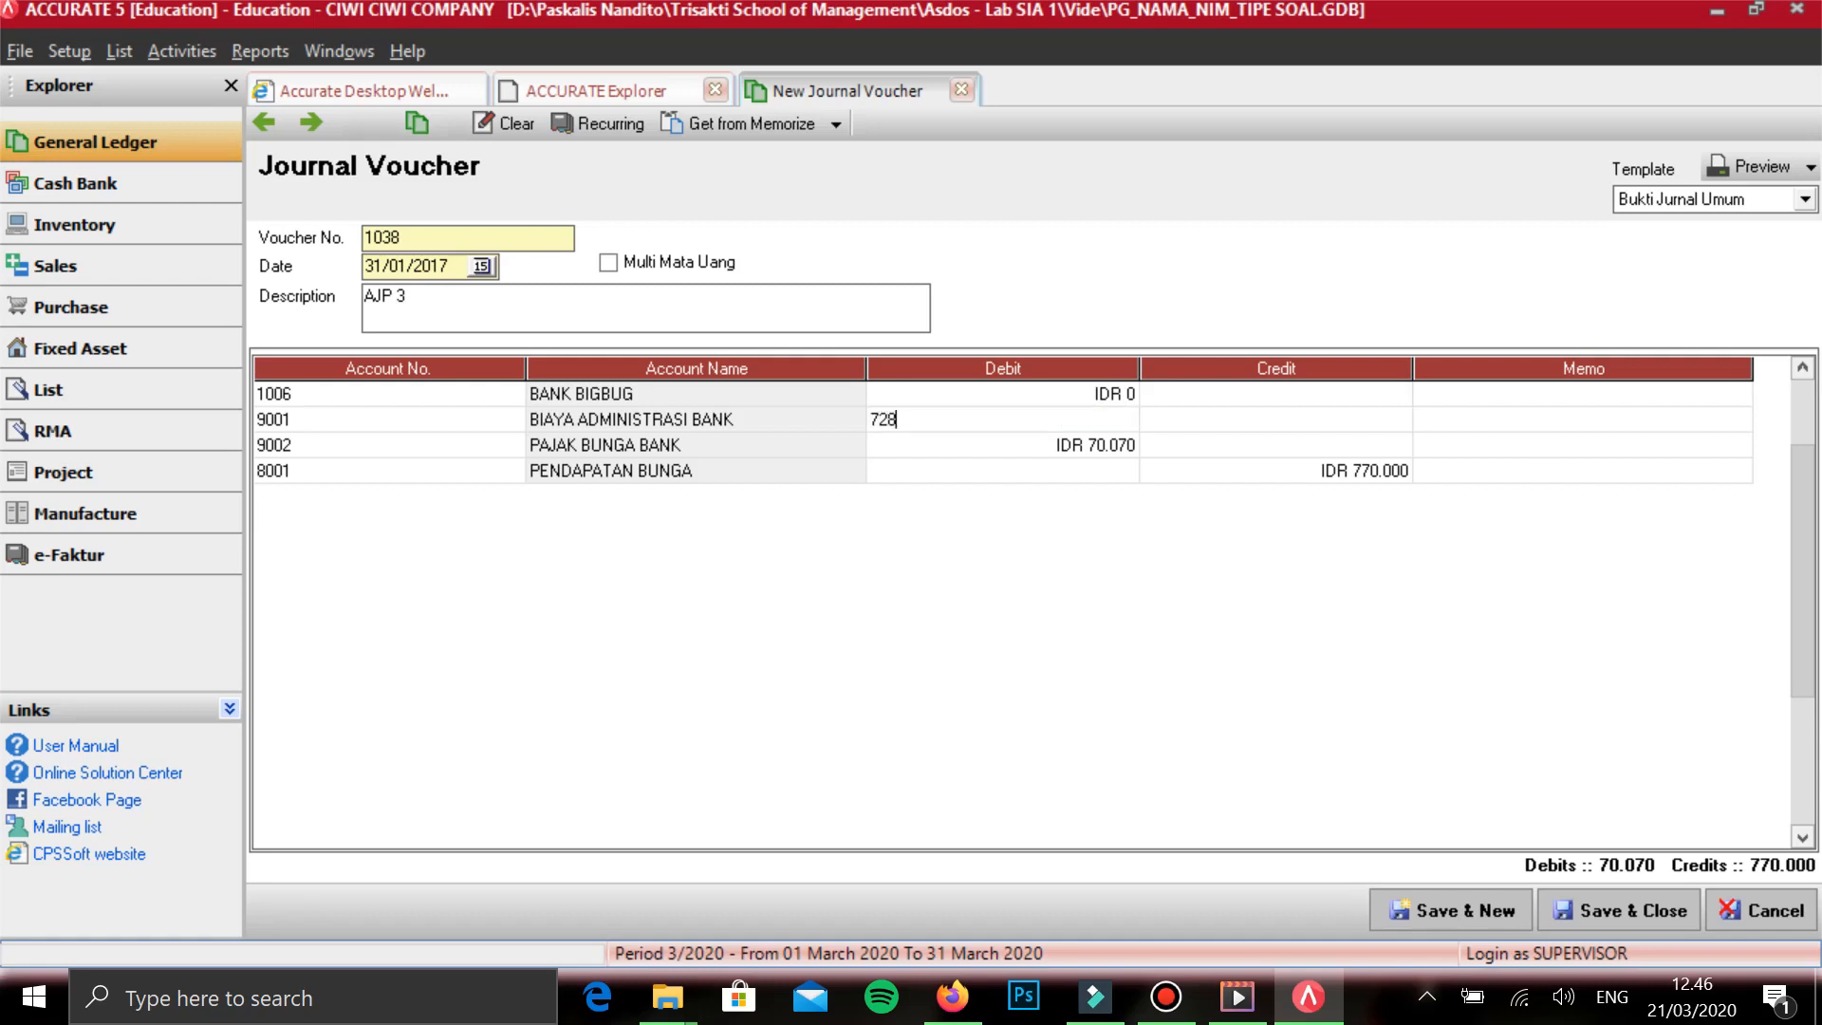
pyautogui.press('Tab')
# - Enter a debit of 627.057 on the BANK BIGBUG line, then save AJP 3 and start a new voucher
pyautogui.press('Up')
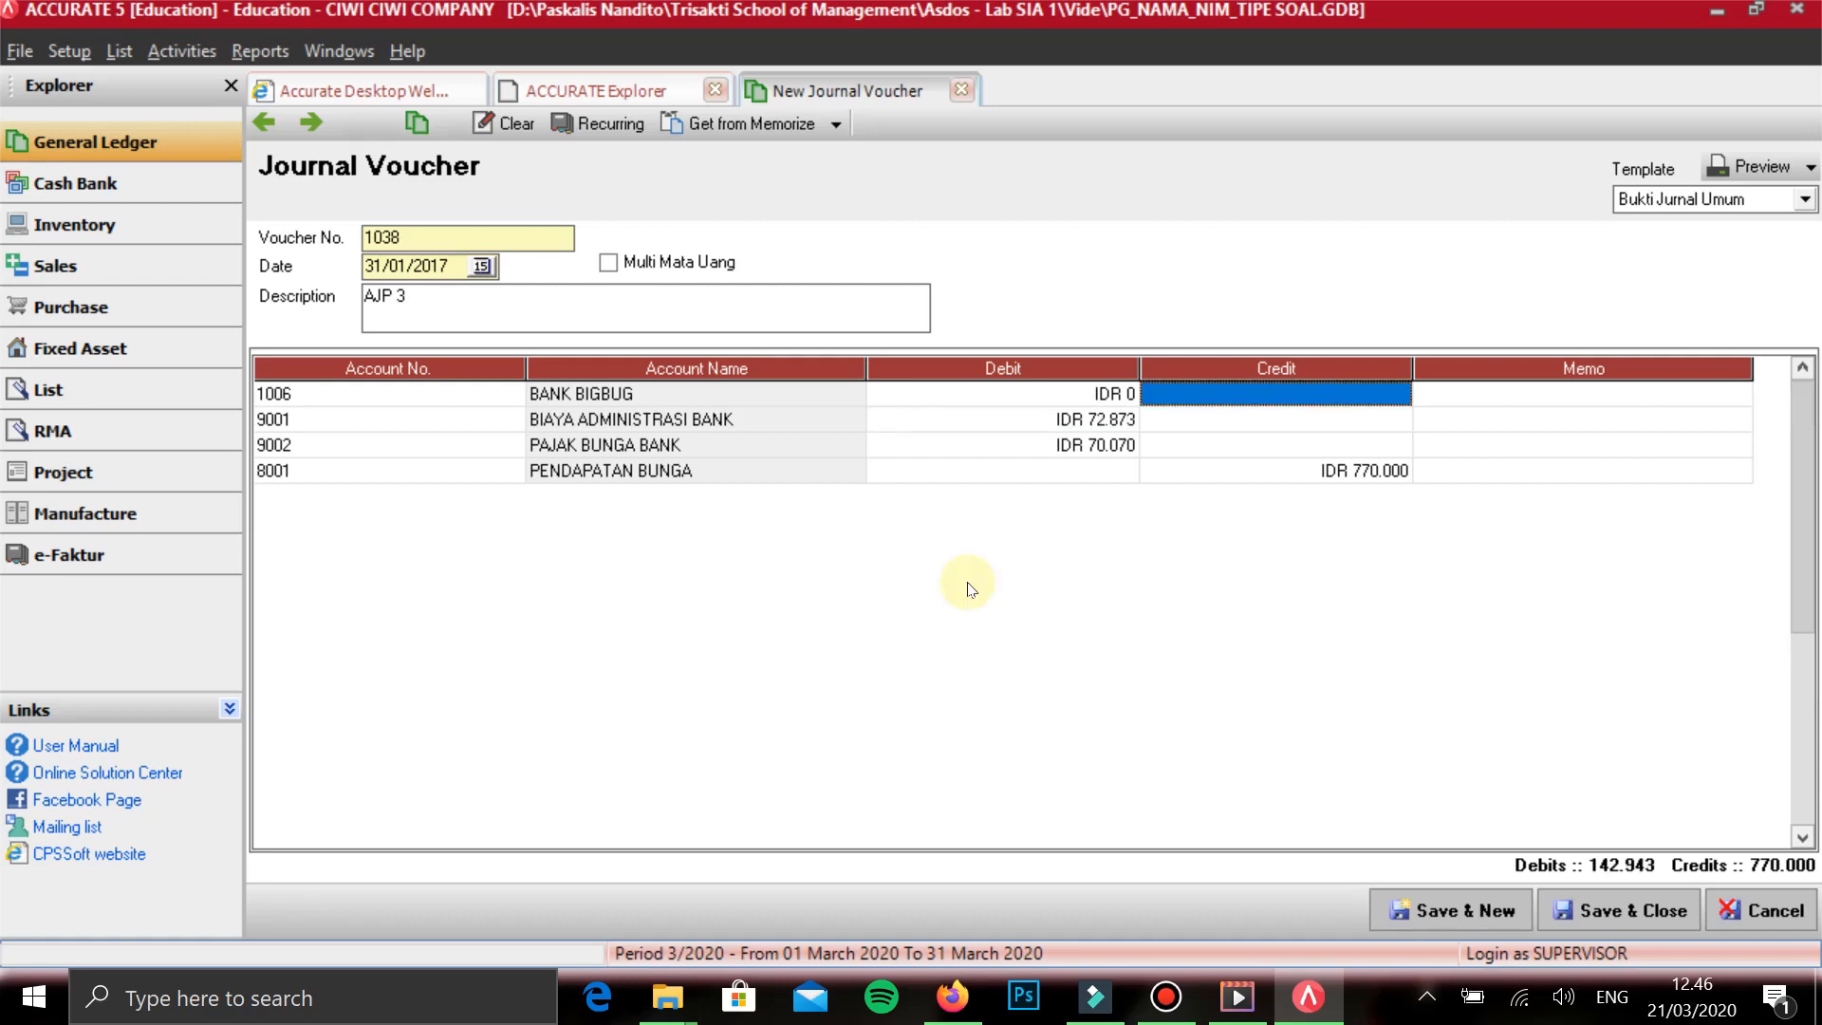
pyautogui.press('Left')
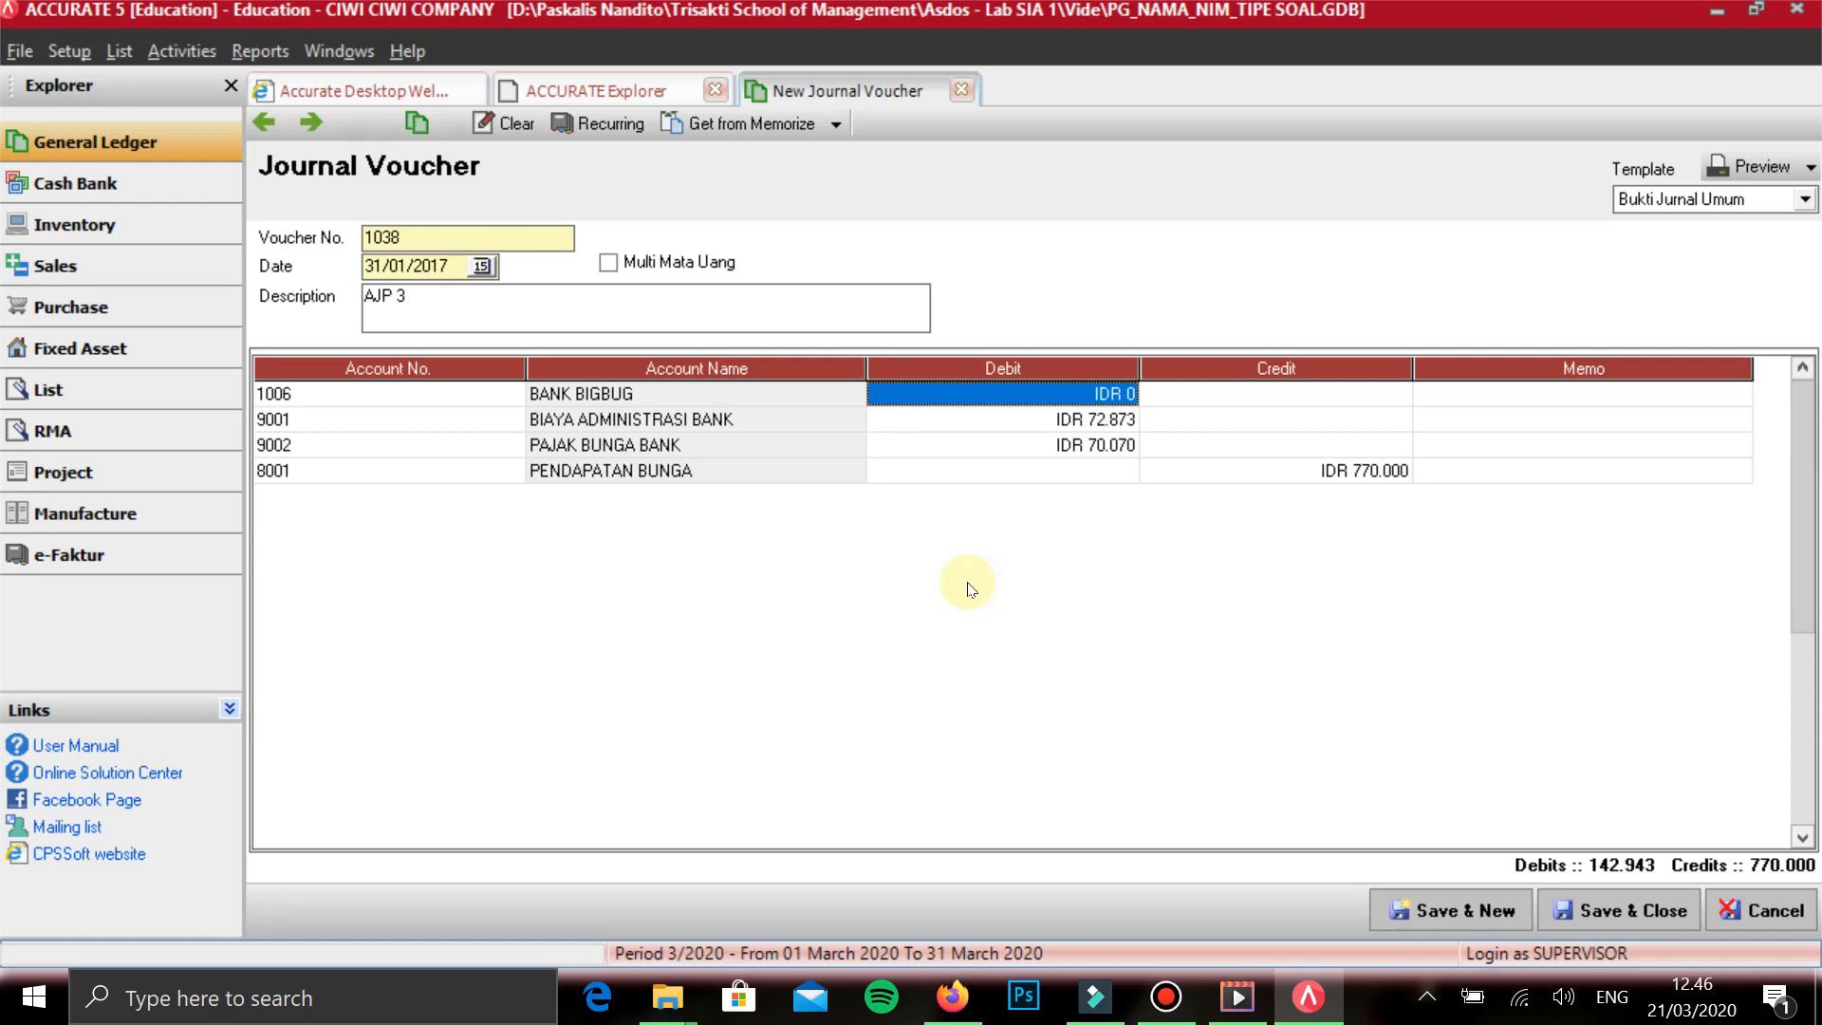
pyautogui.write('6')
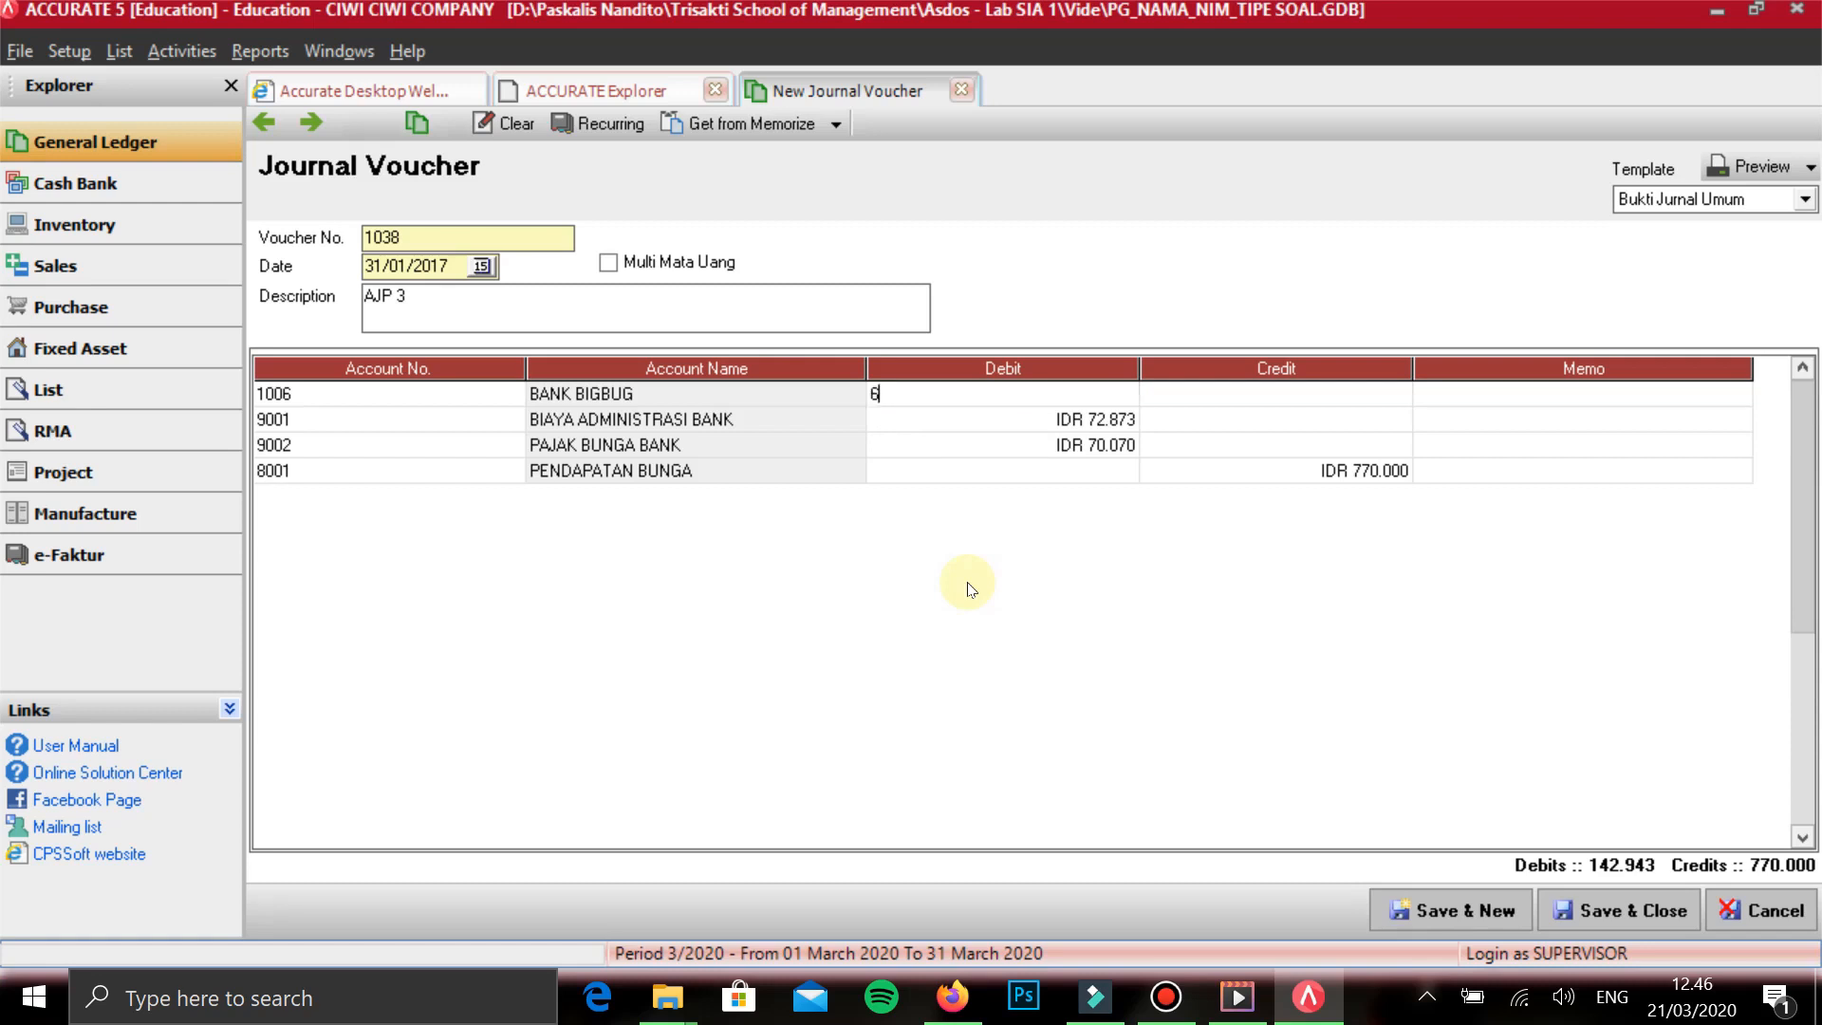
pyautogui.write('27.057')
pyautogui.press('Tab')
pyautogui.press('Tab')
pyautogui.press('Tab')
pyautogui.press('Tab')
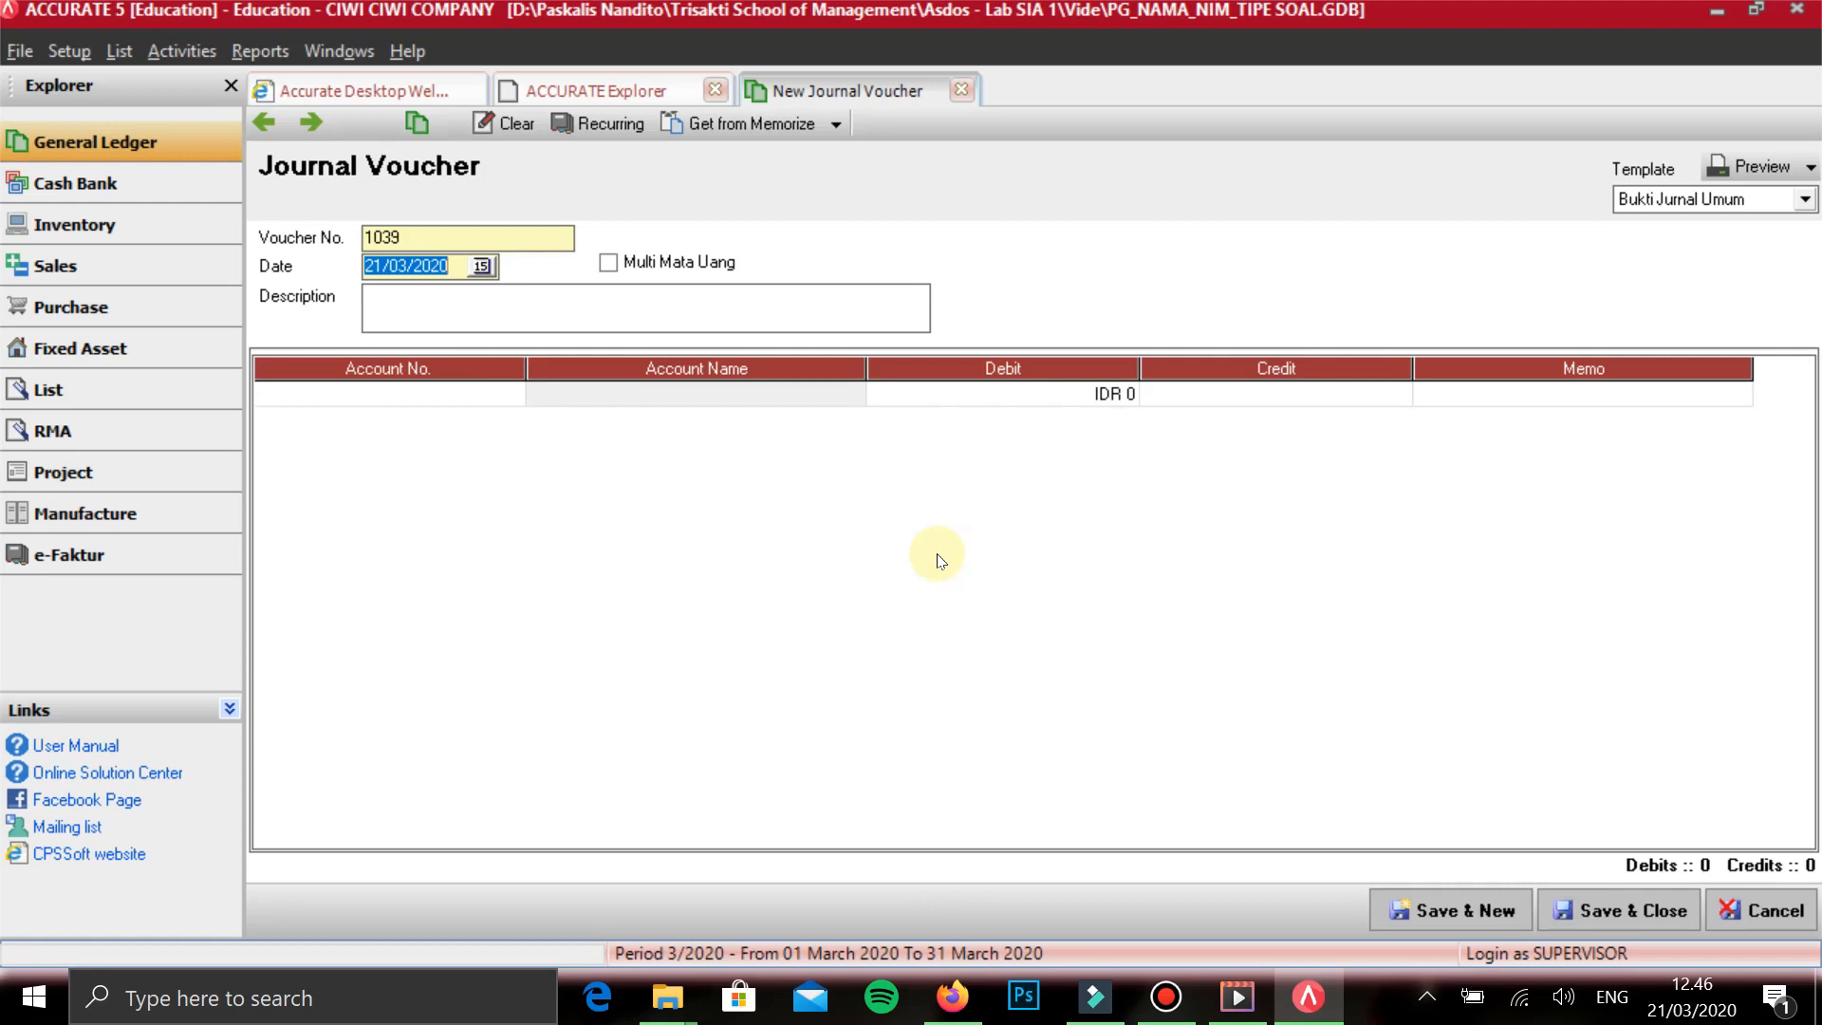
# - Date the new journal voucher 31/01/2017 and describe it as AJP 4
pyautogui.write('31012017')
pyautogui.press('Tab')
pyautogui.press('Tab')
pyautogui.write('AJP 4')
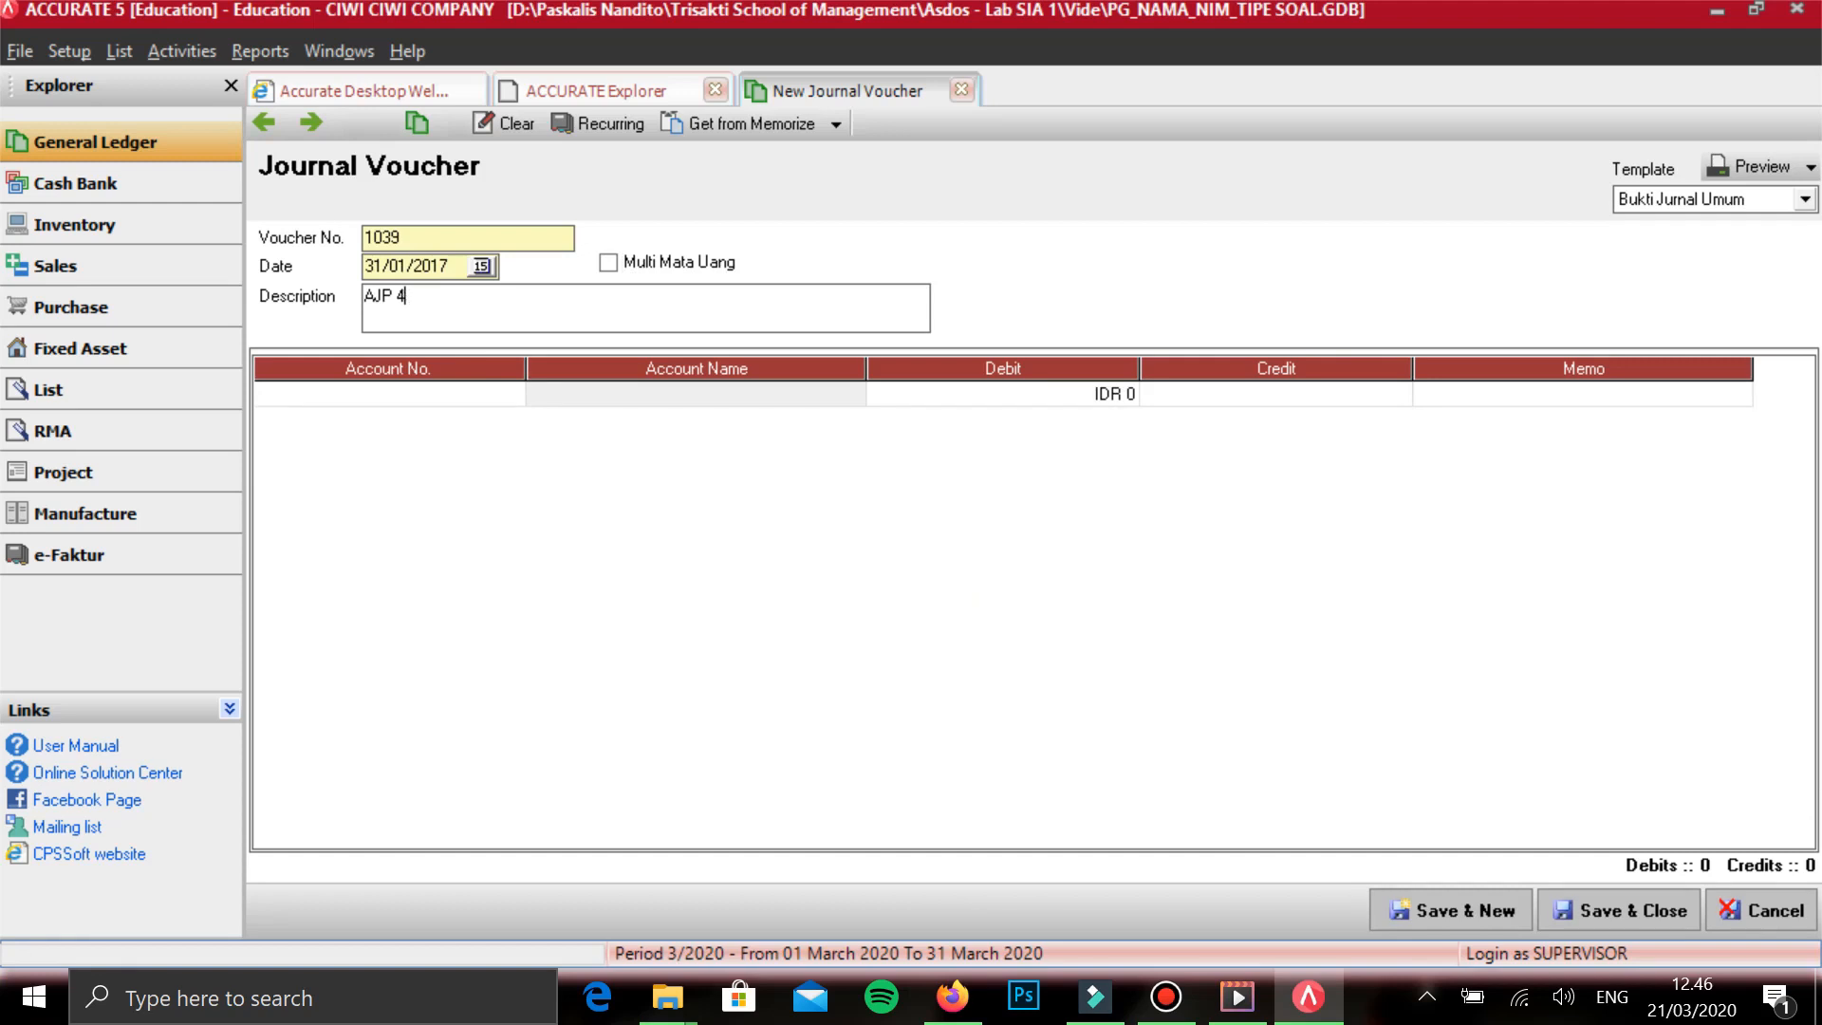
pyautogui.press('Tab')
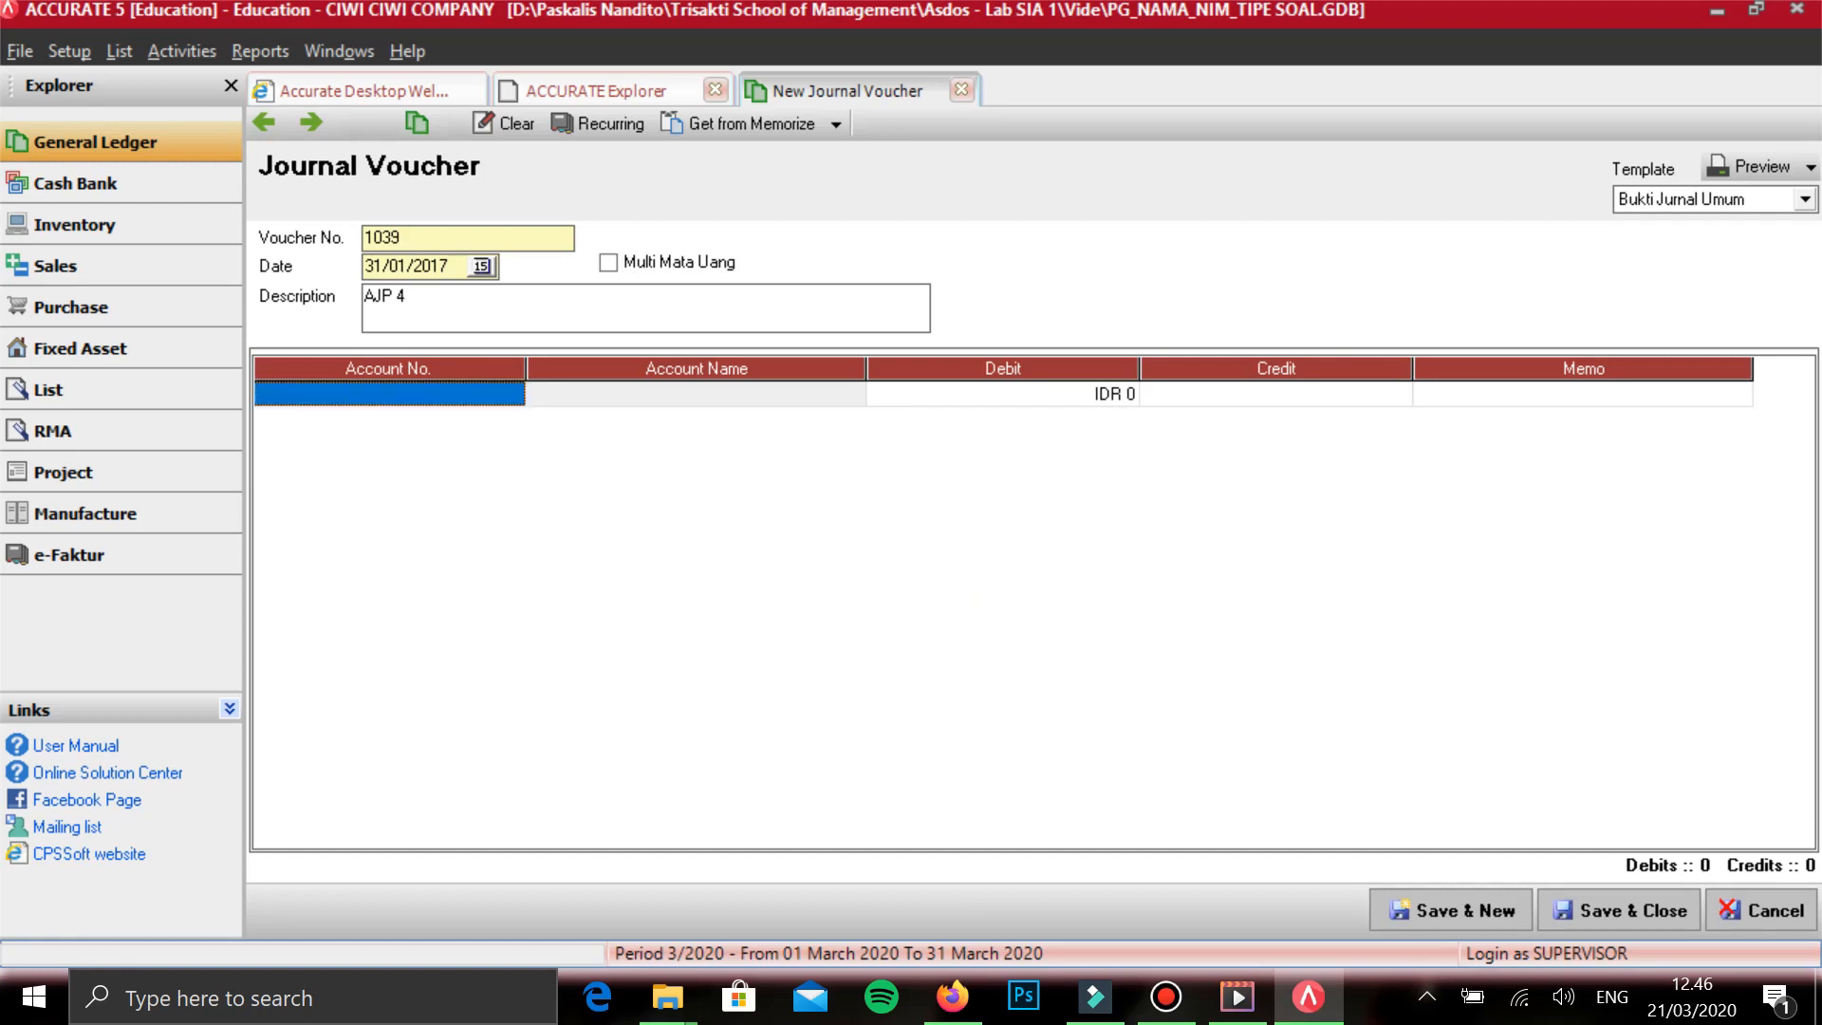
# - Add account 6006 BEBAN SEWA as the first line of the AJP 4 voucher
pyautogui.write('BEBAN')
pyautogui.press('Down')
pyautogui.press('Down')
pyautogui.press('Down')
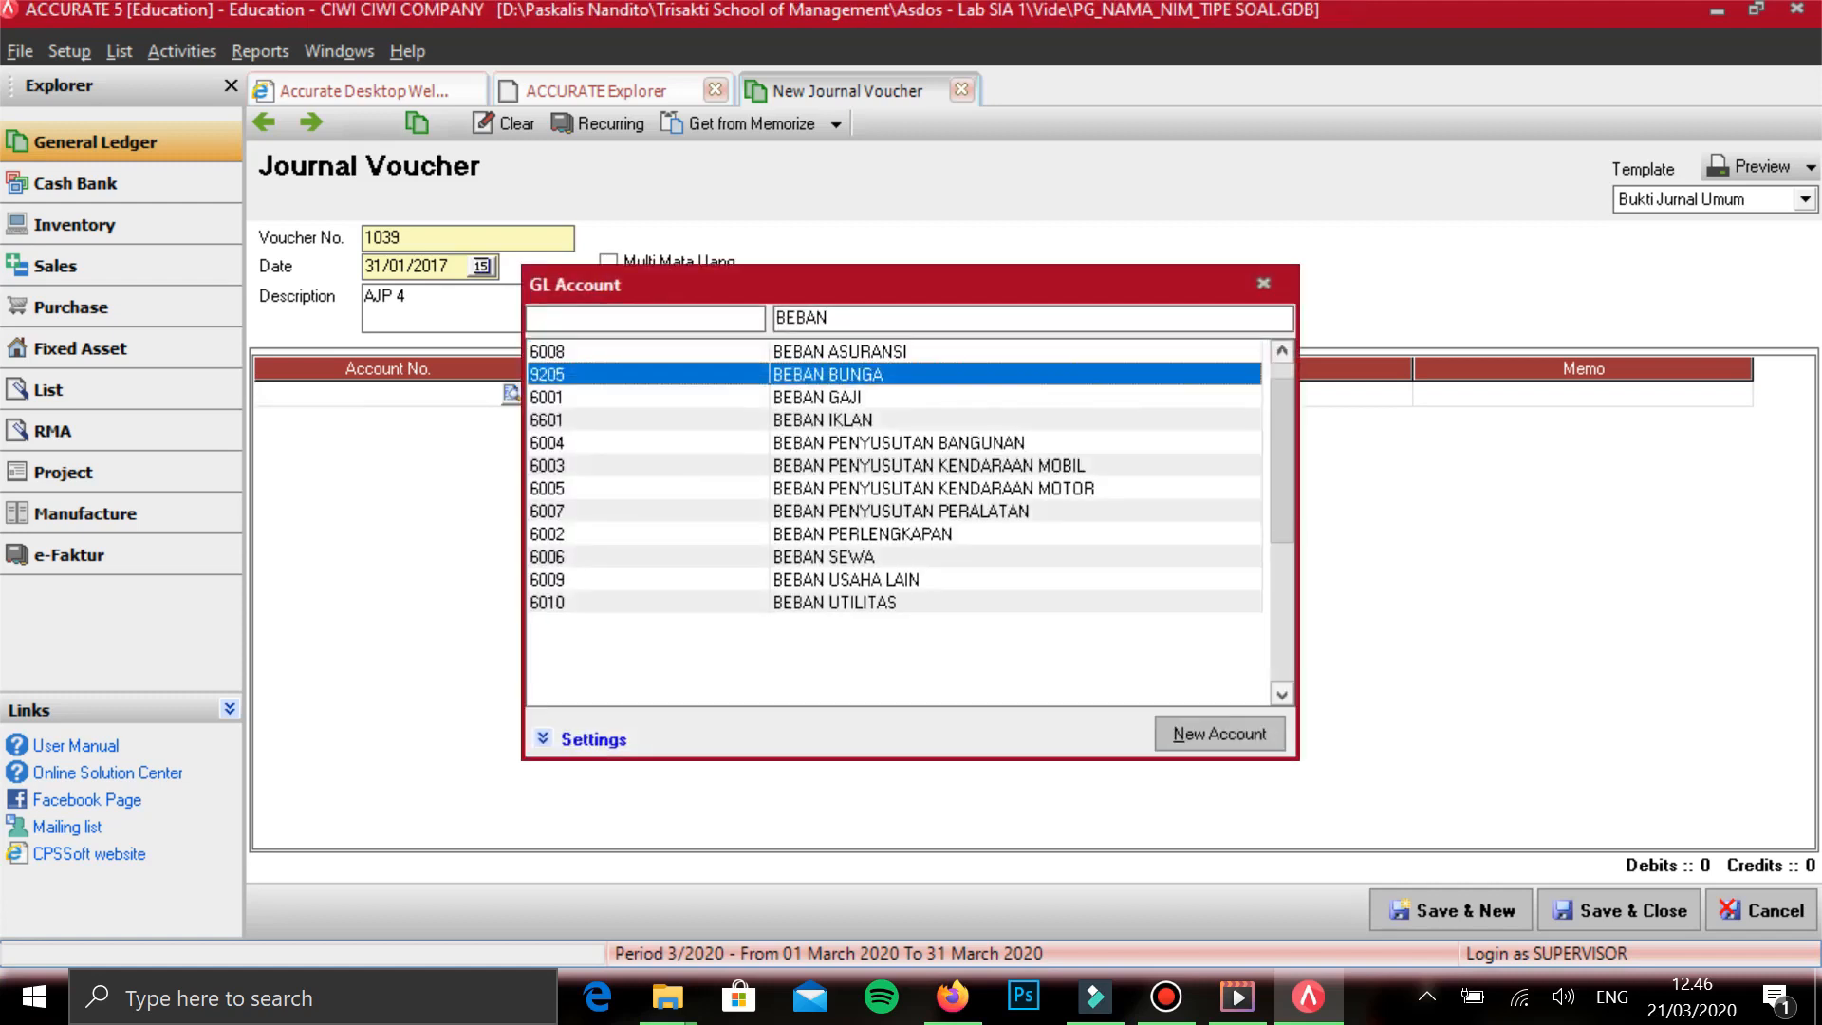
pyautogui.press('Down')
pyautogui.press('Down')
pyautogui.press('Down')
pyautogui.press('Down')
pyautogui.press('Down')
pyautogui.press('Down')
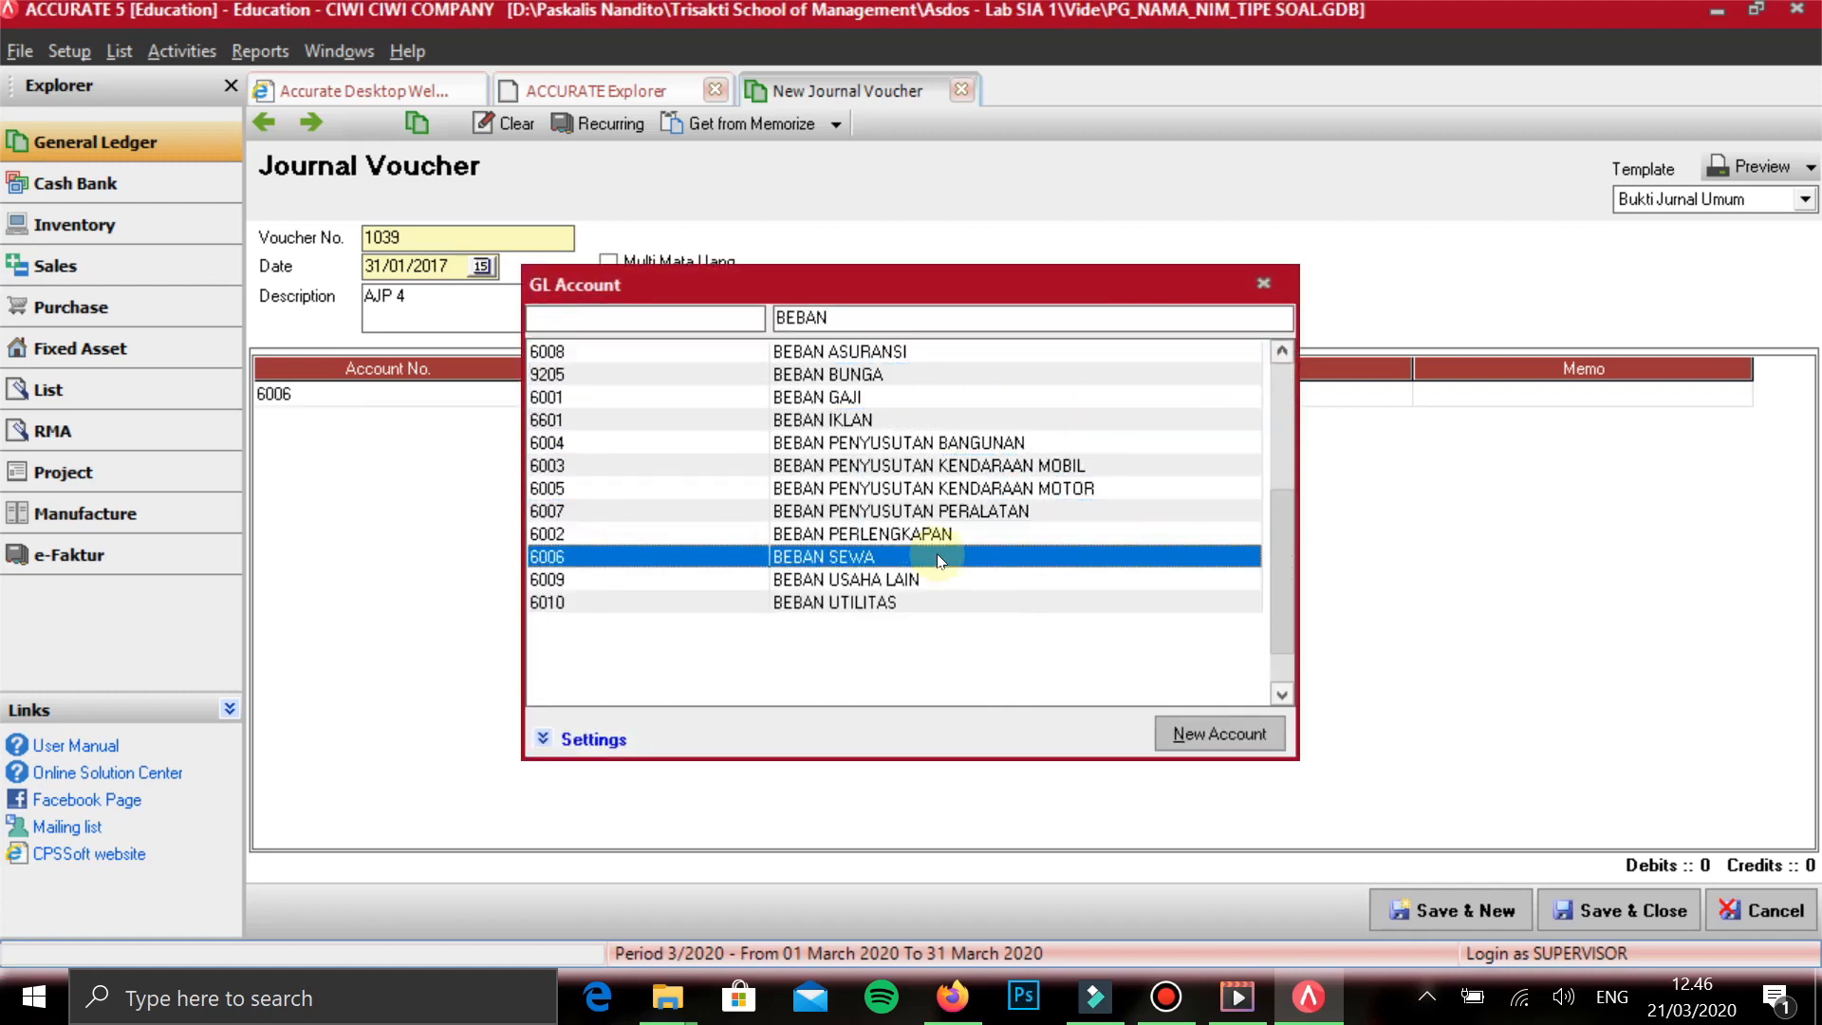
pyautogui.doubleClick(937, 557)
pyautogui.press('Tab')
pyautogui.press('Tab')
pyautogui.press('Tab')
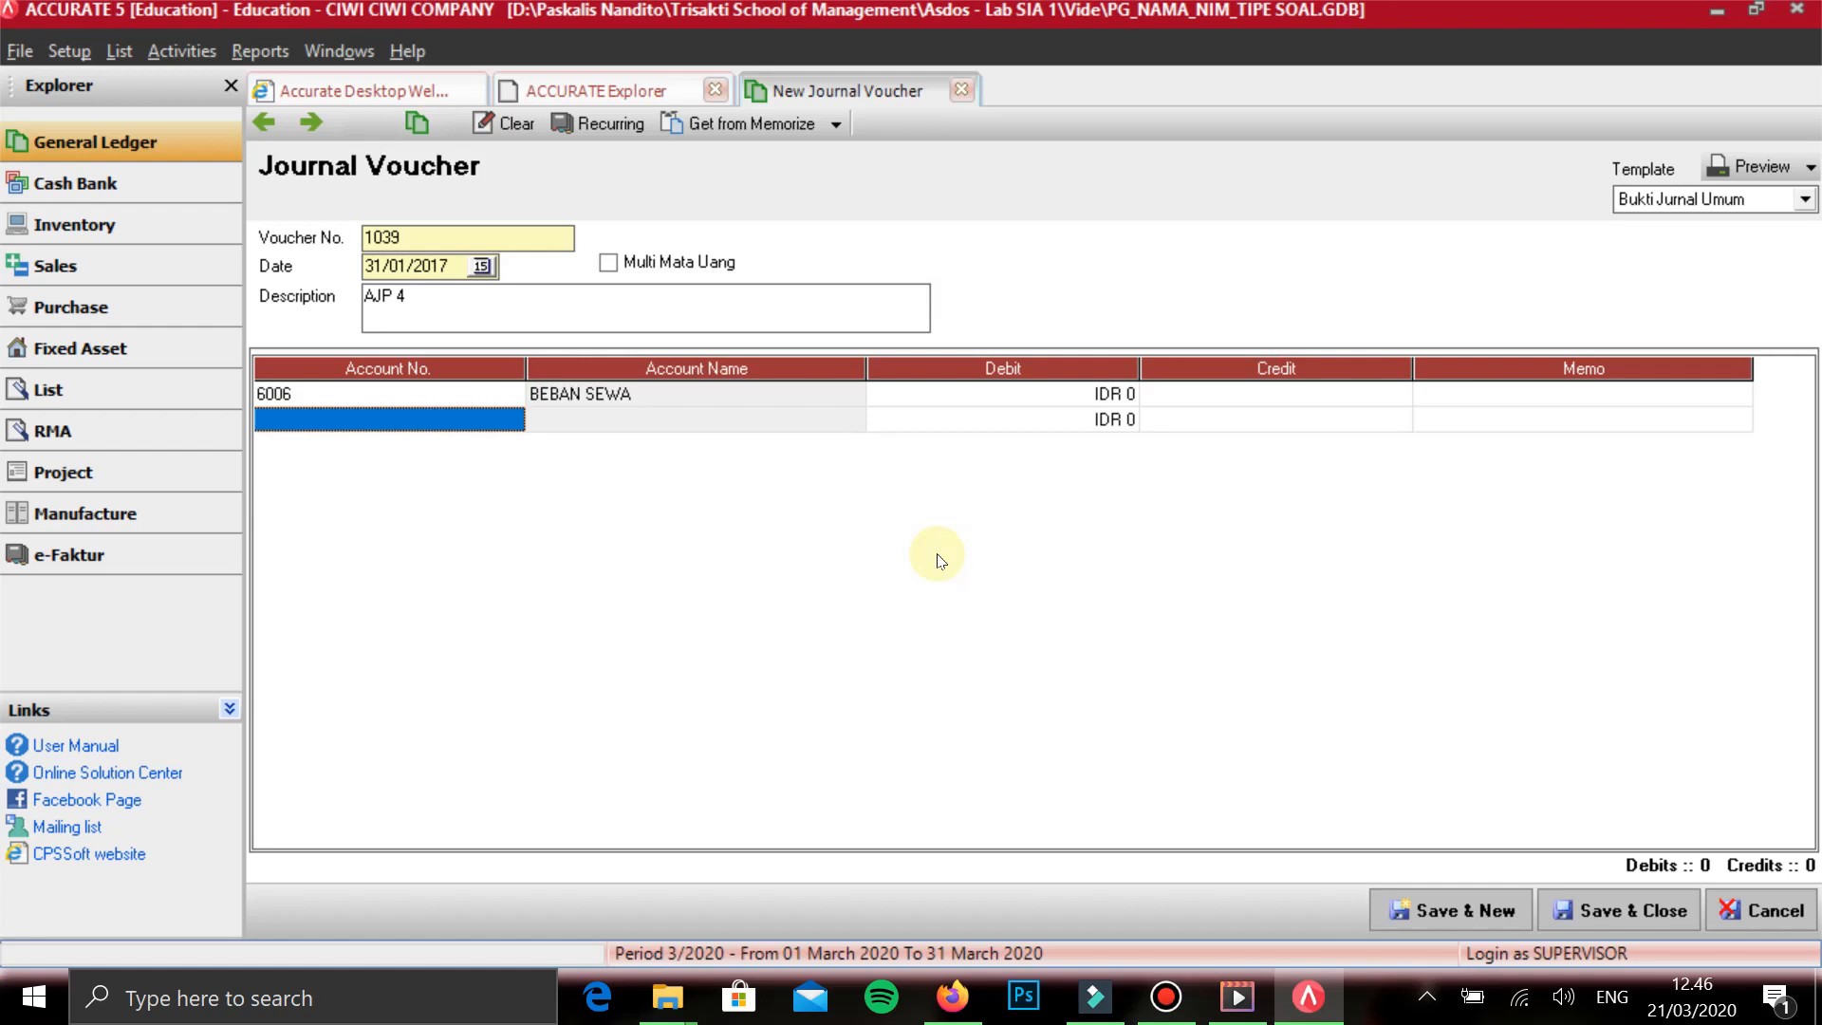
# - Add account 1012 SEWA DIBAYAR DIMUKA as the second line of the AJP 4 voucher
pyautogui.write('SEWA')
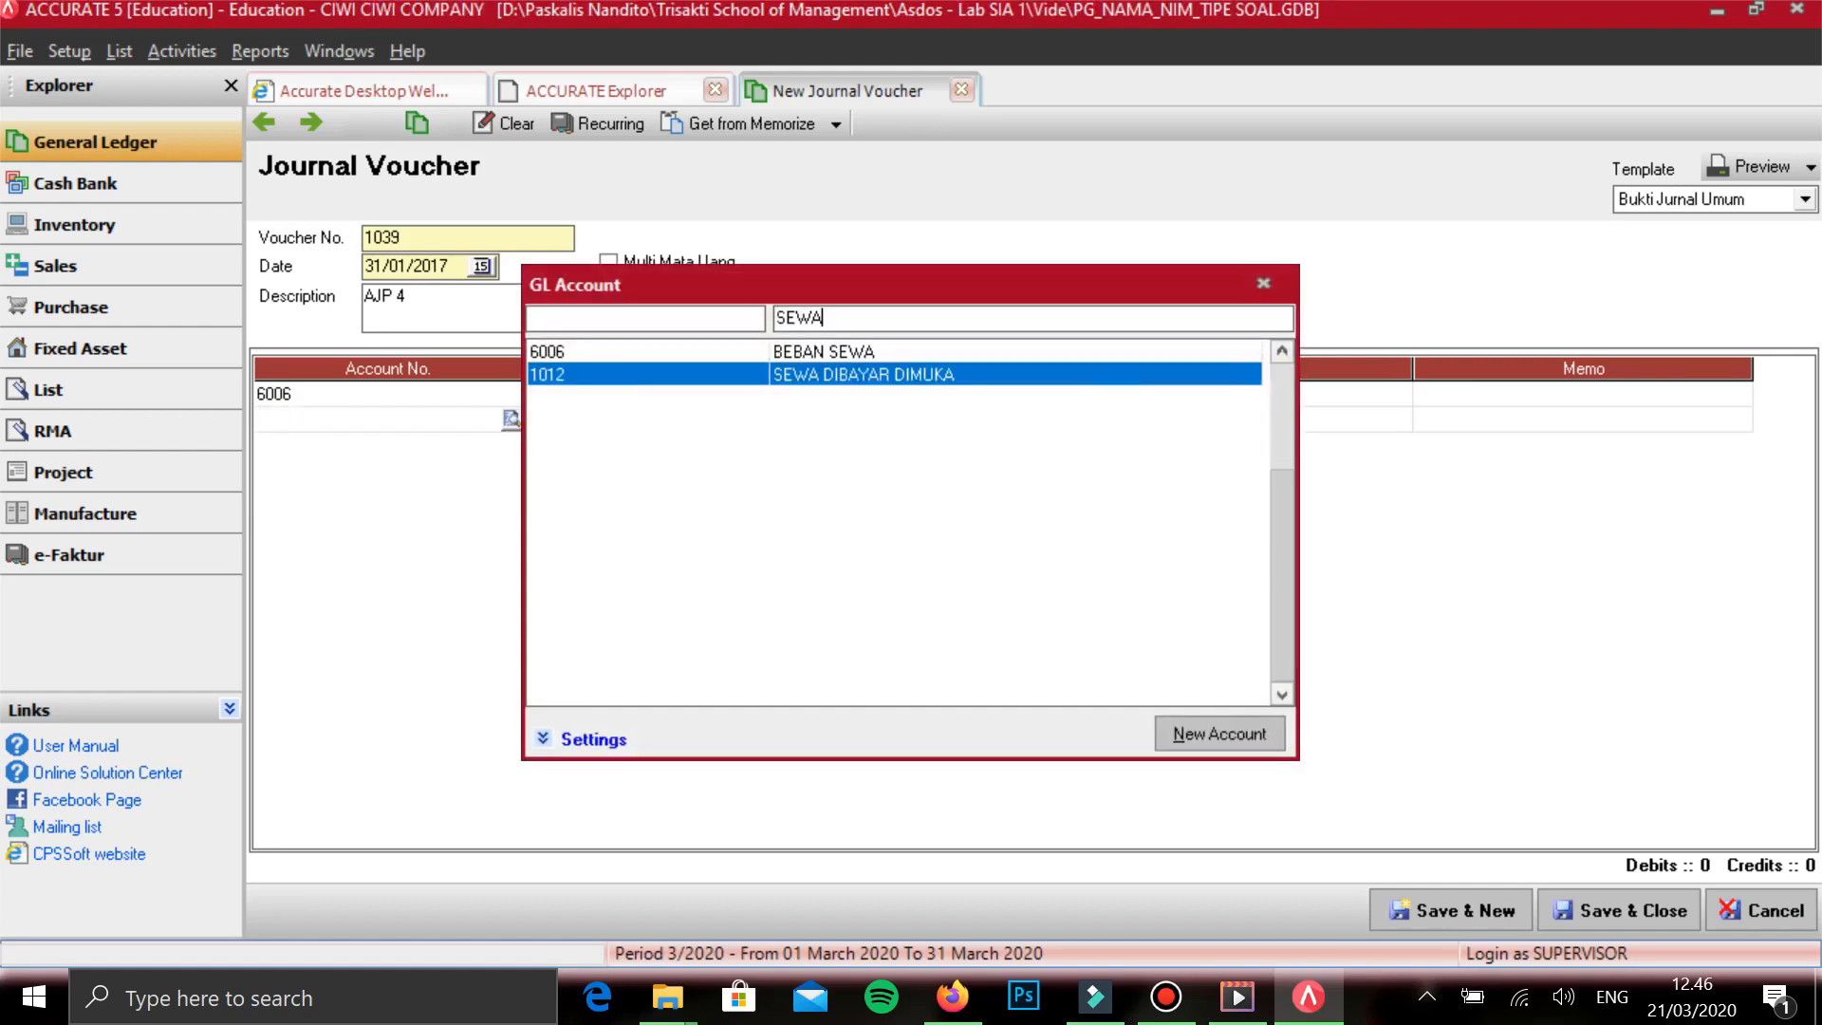
pyautogui.press('Return')
pyautogui.press('Tab')
pyautogui.press('Tab')
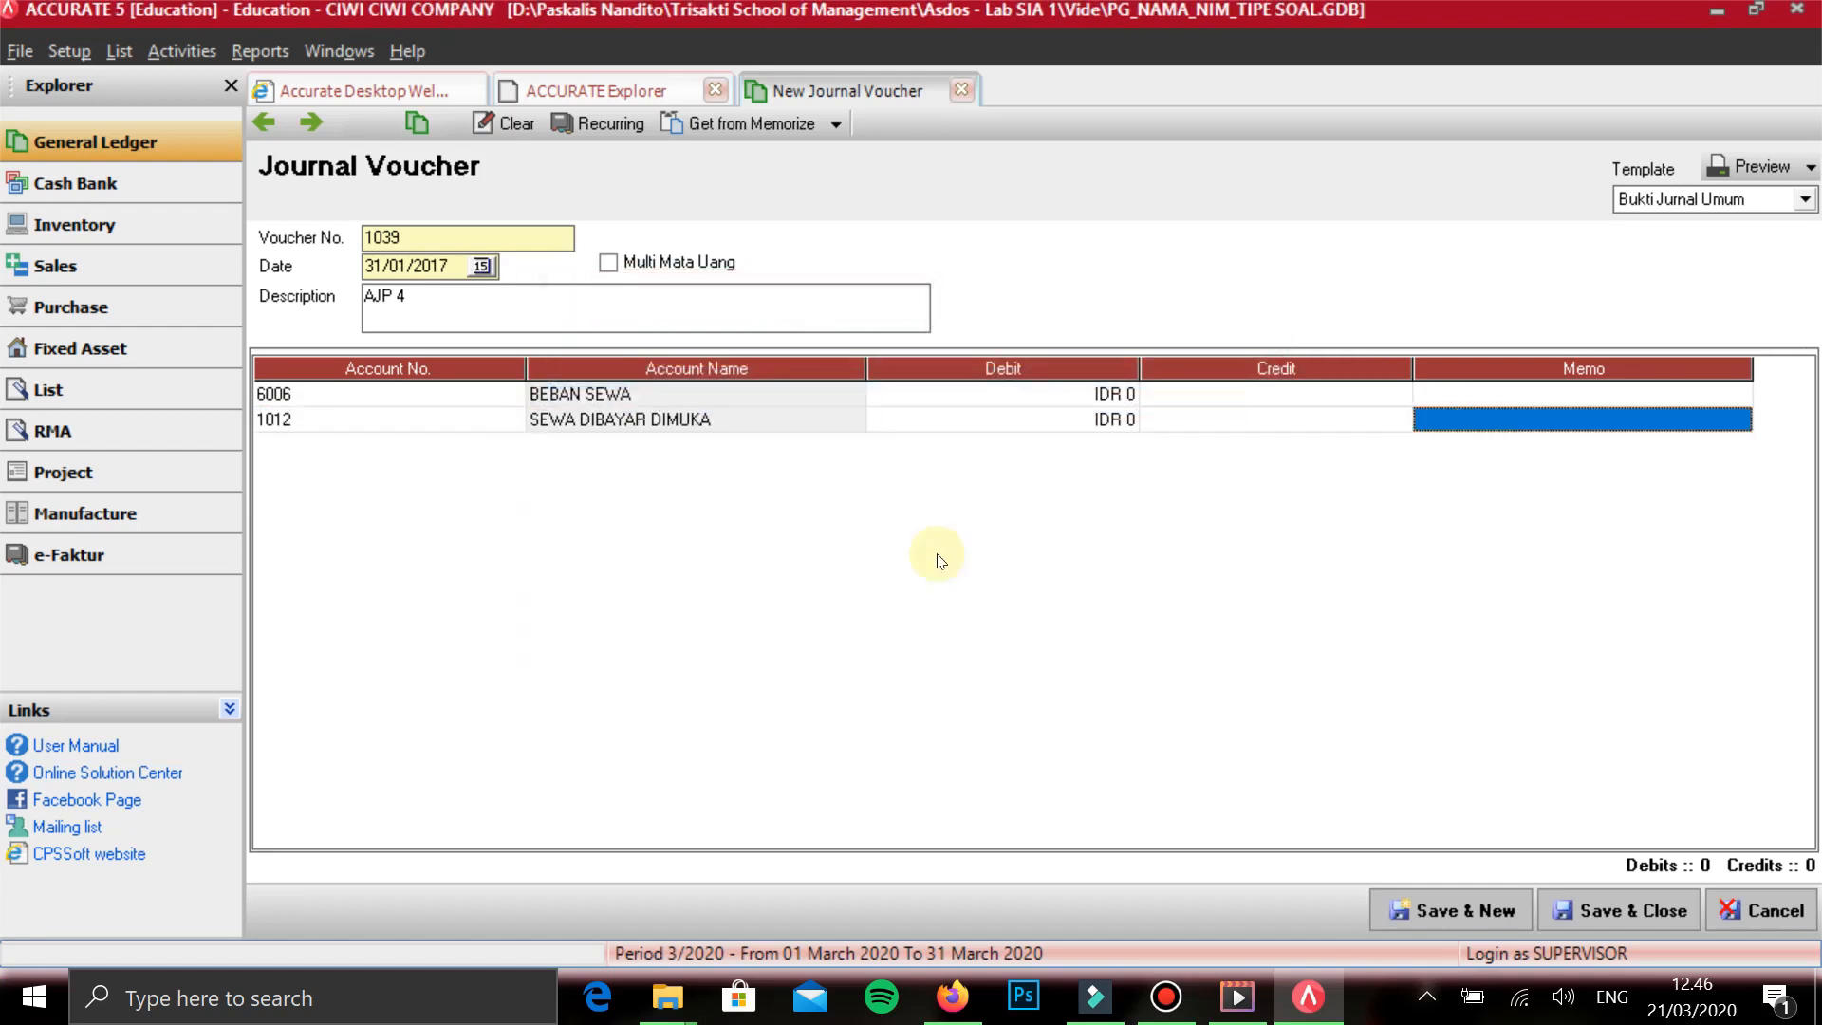
pyautogui.press('Tab')
# - Add account 6008 BEBAN ASURANSI as the third line of the AJP 4 voucher
pyautogui.write('ASET')
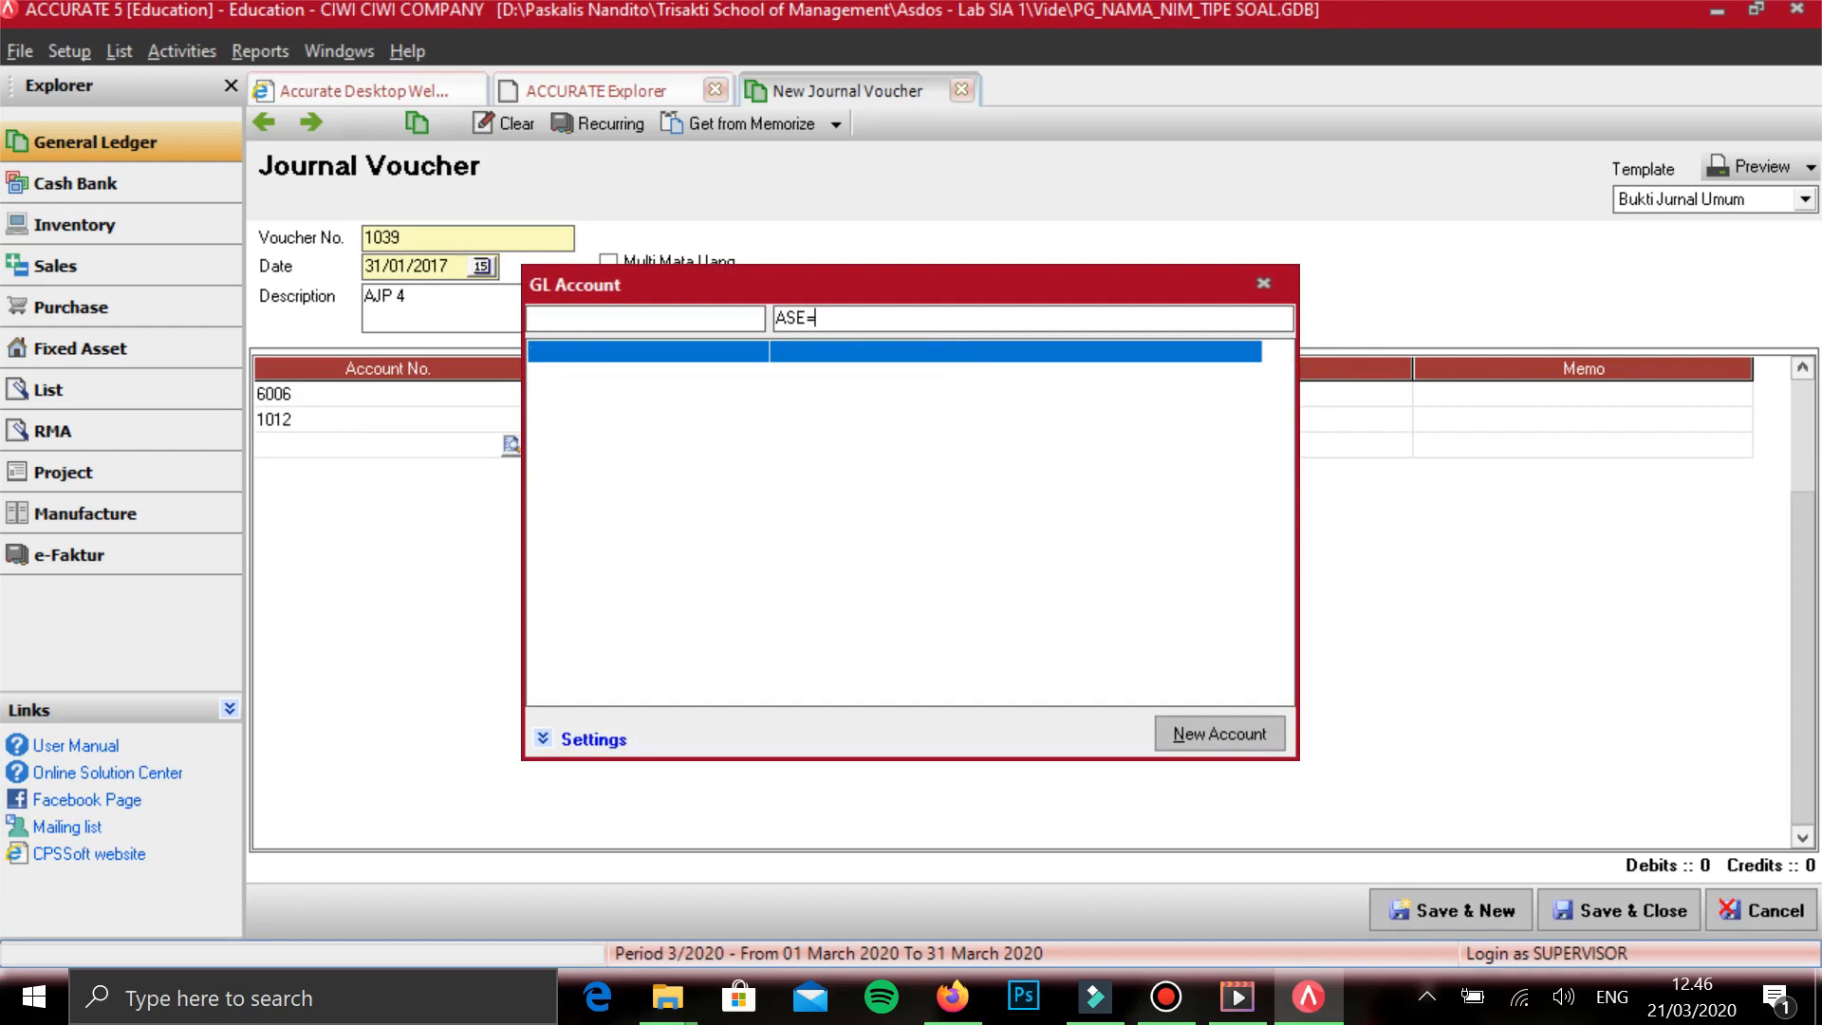
pyautogui.press('BackSpace')
pyautogui.press('BackSpace')
pyautogui.write('U')
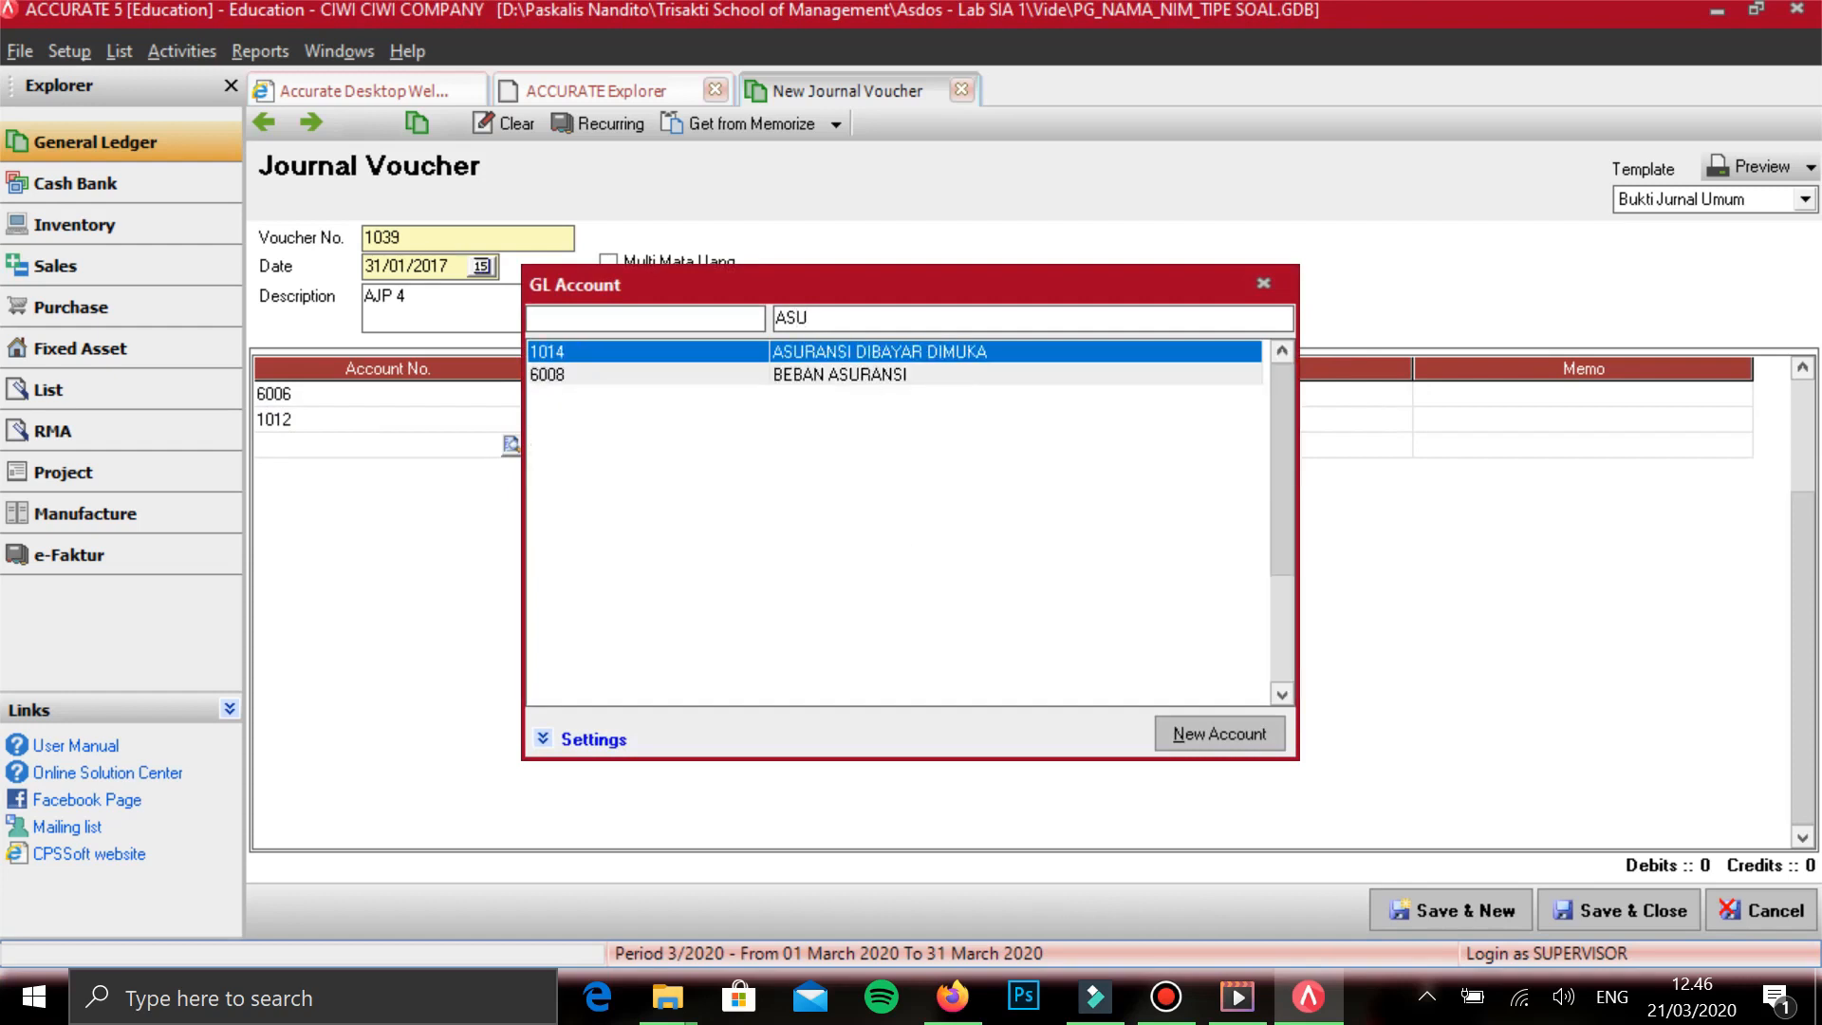
pyautogui.press('Return')
pyautogui.press('Tab')
pyautogui.press('Tab')
pyautogui.press('Tab')
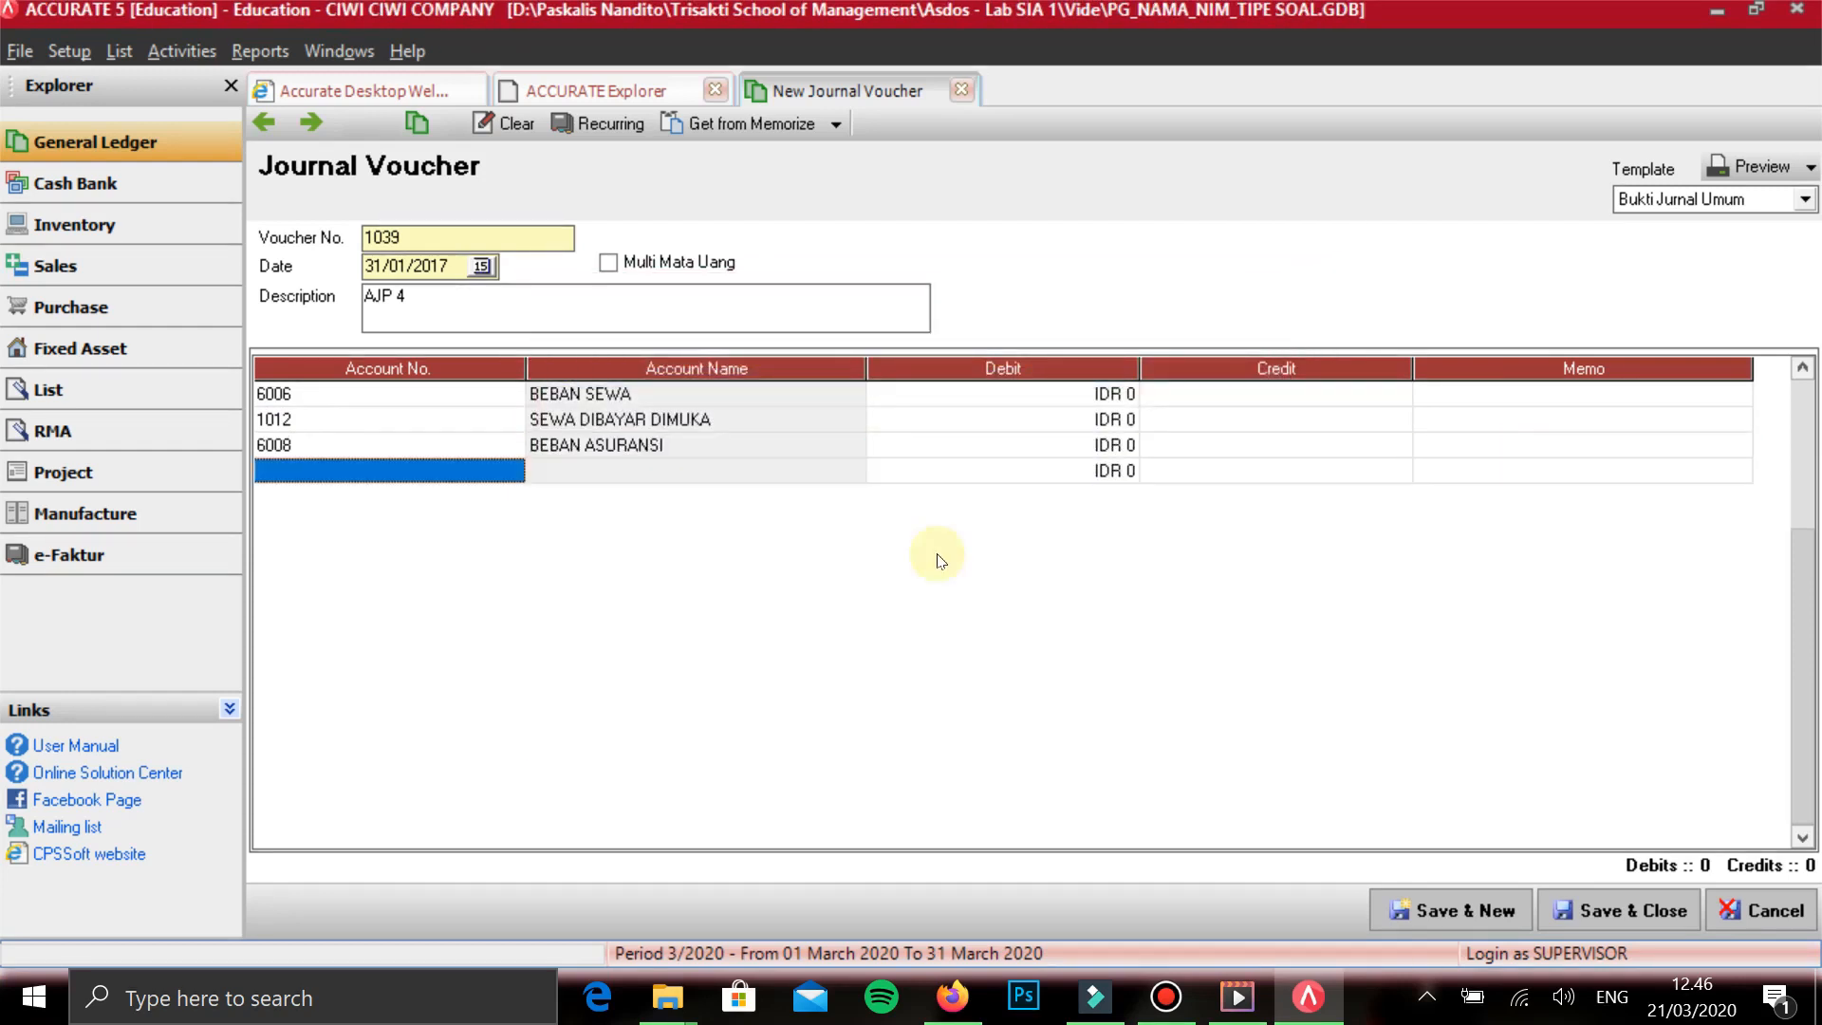
# - Add account 1014 ASURANSI DIBAYAR DIMUKA as the fourth line of the AJP 4 voucher
pyautogui.write('ASURAN')
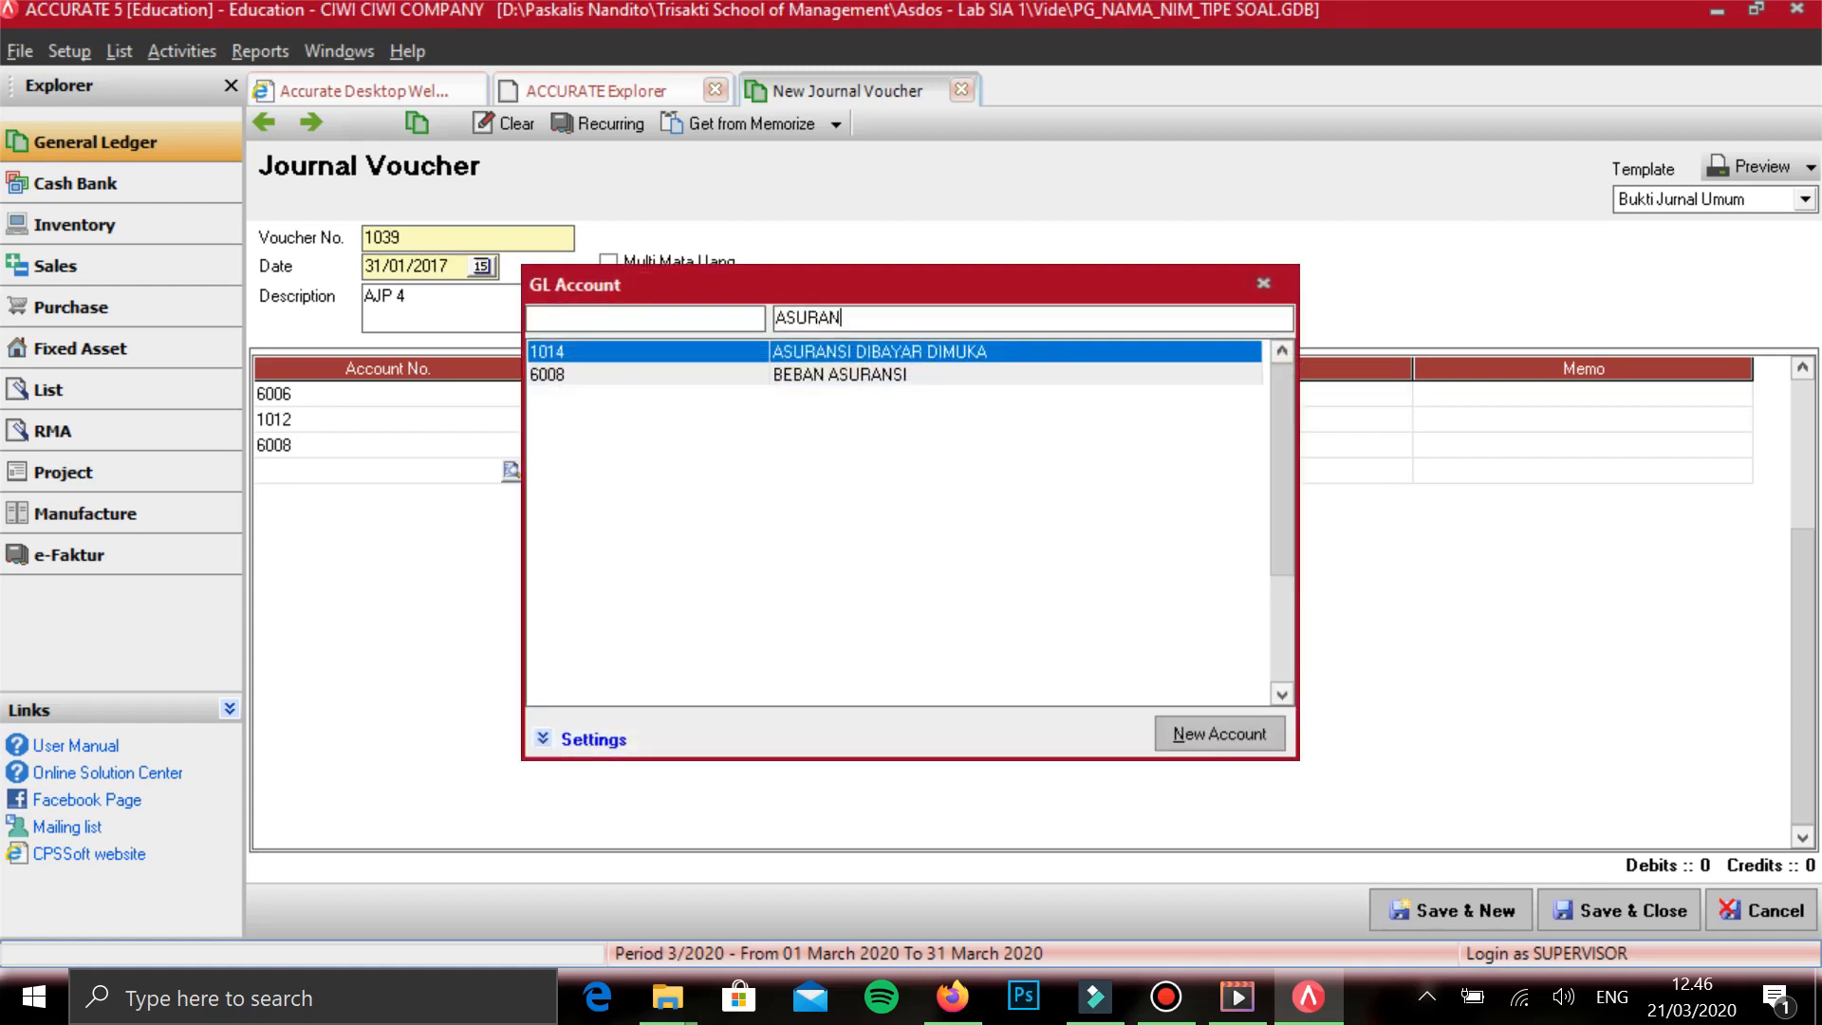
pyautogui.press('Return')
pyautogui.press('Tab')
# - Enter a debit of 146.500 on the BEBAN SEWA line
pyautogui.press('Up')
pyautogui.press('Up')
pyautogui.press('Left')
pyautogui.press('Up')
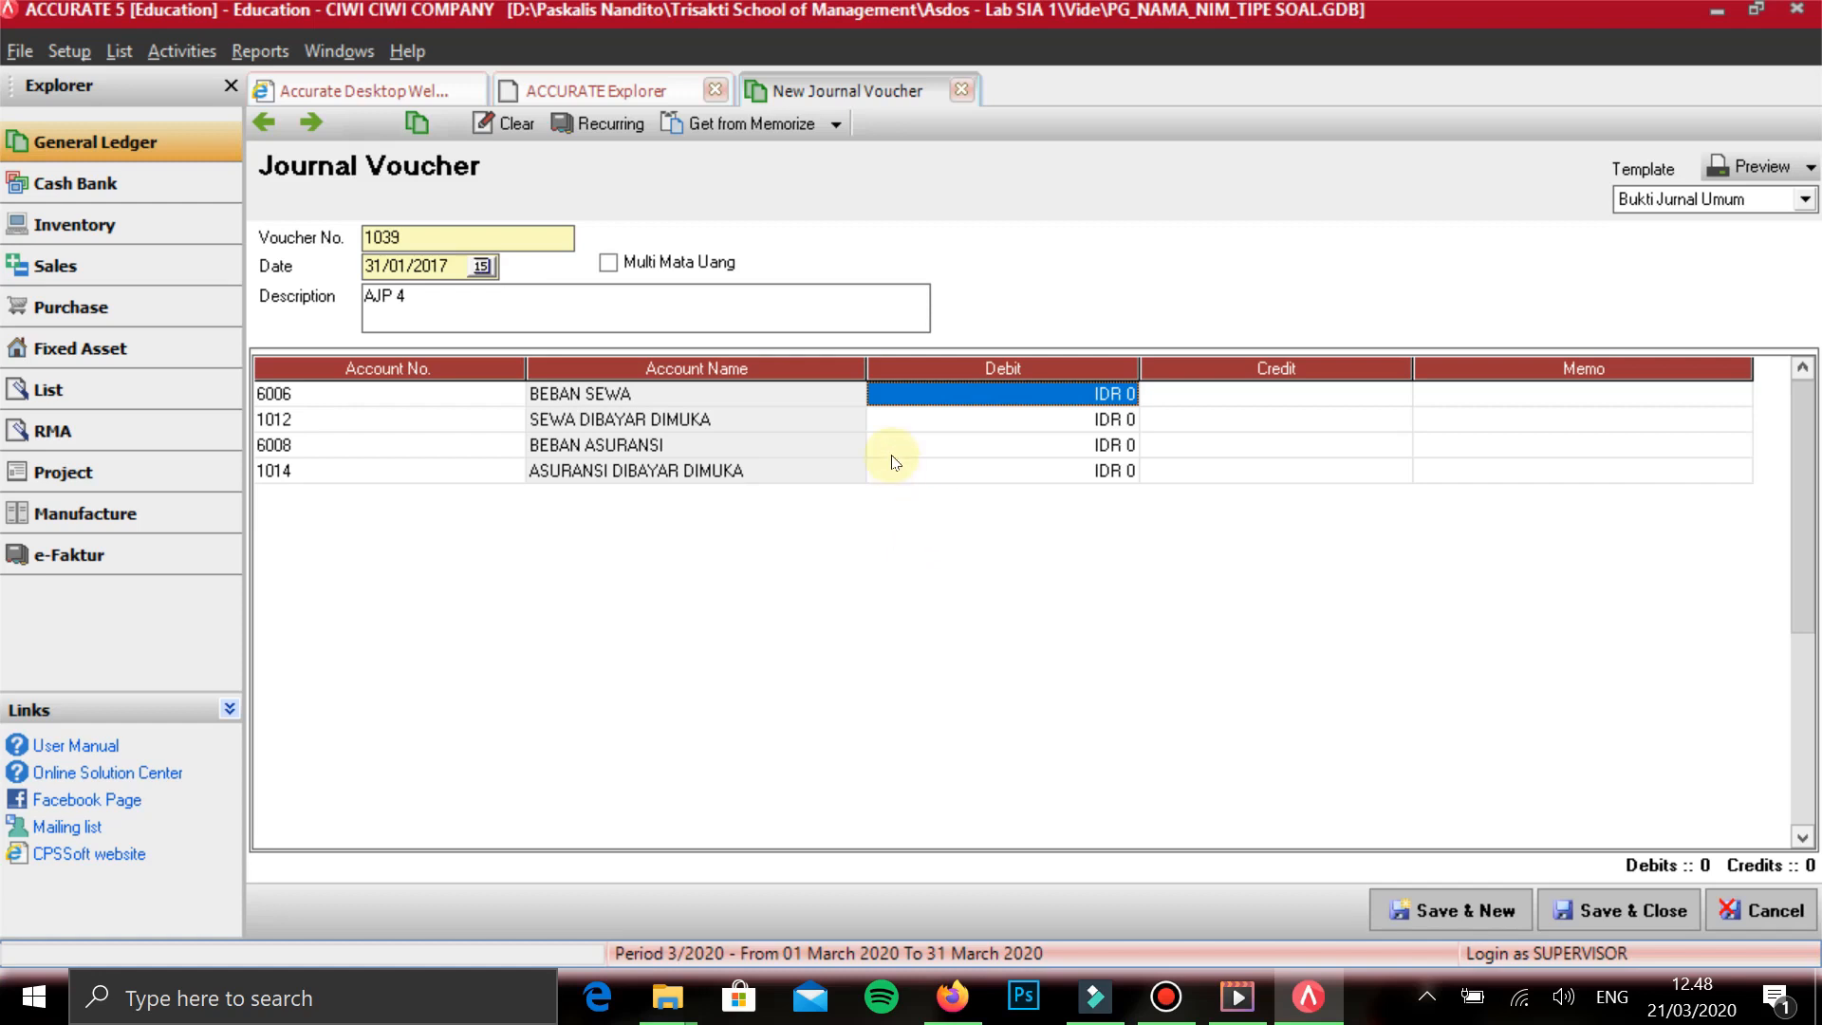
pyautogui.write('146500')
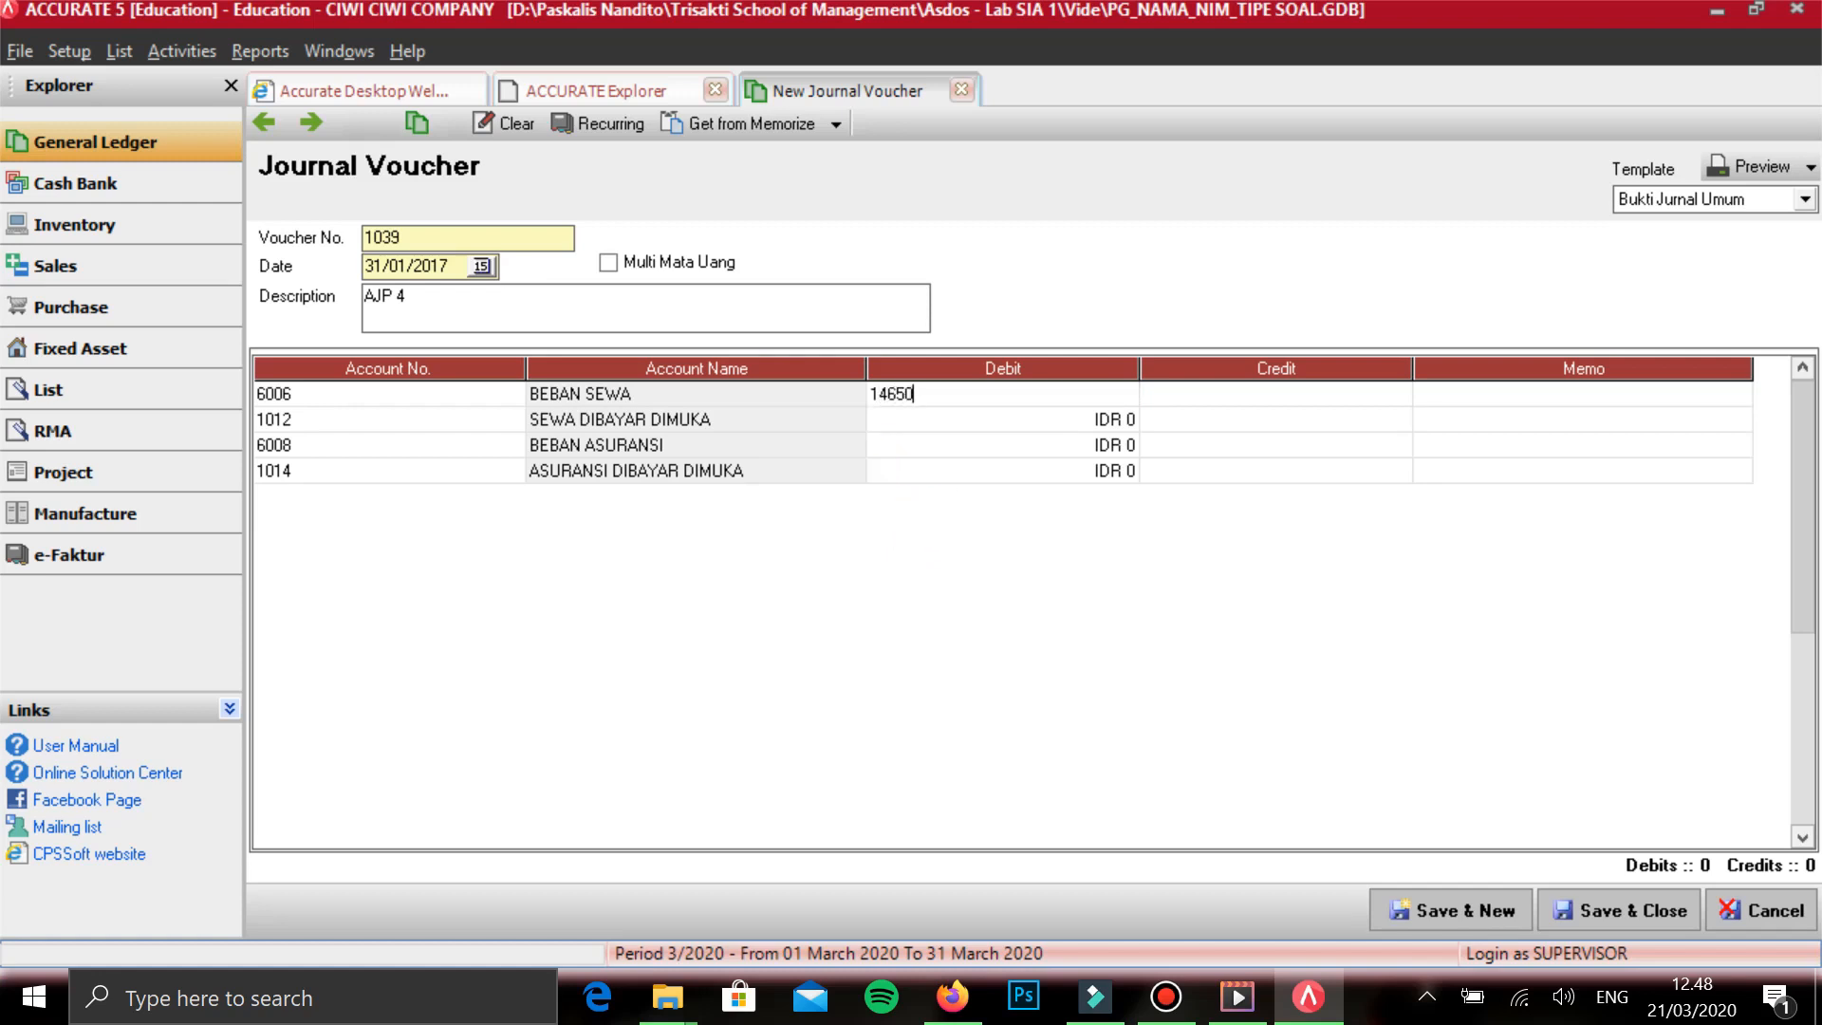
pyautogui.press('Tab')
# - Enter a credit of 146.500 on the SEWA DIBAYAR DIMUKA line
pyautogui.press('Down')
pyautogui.press('Down')
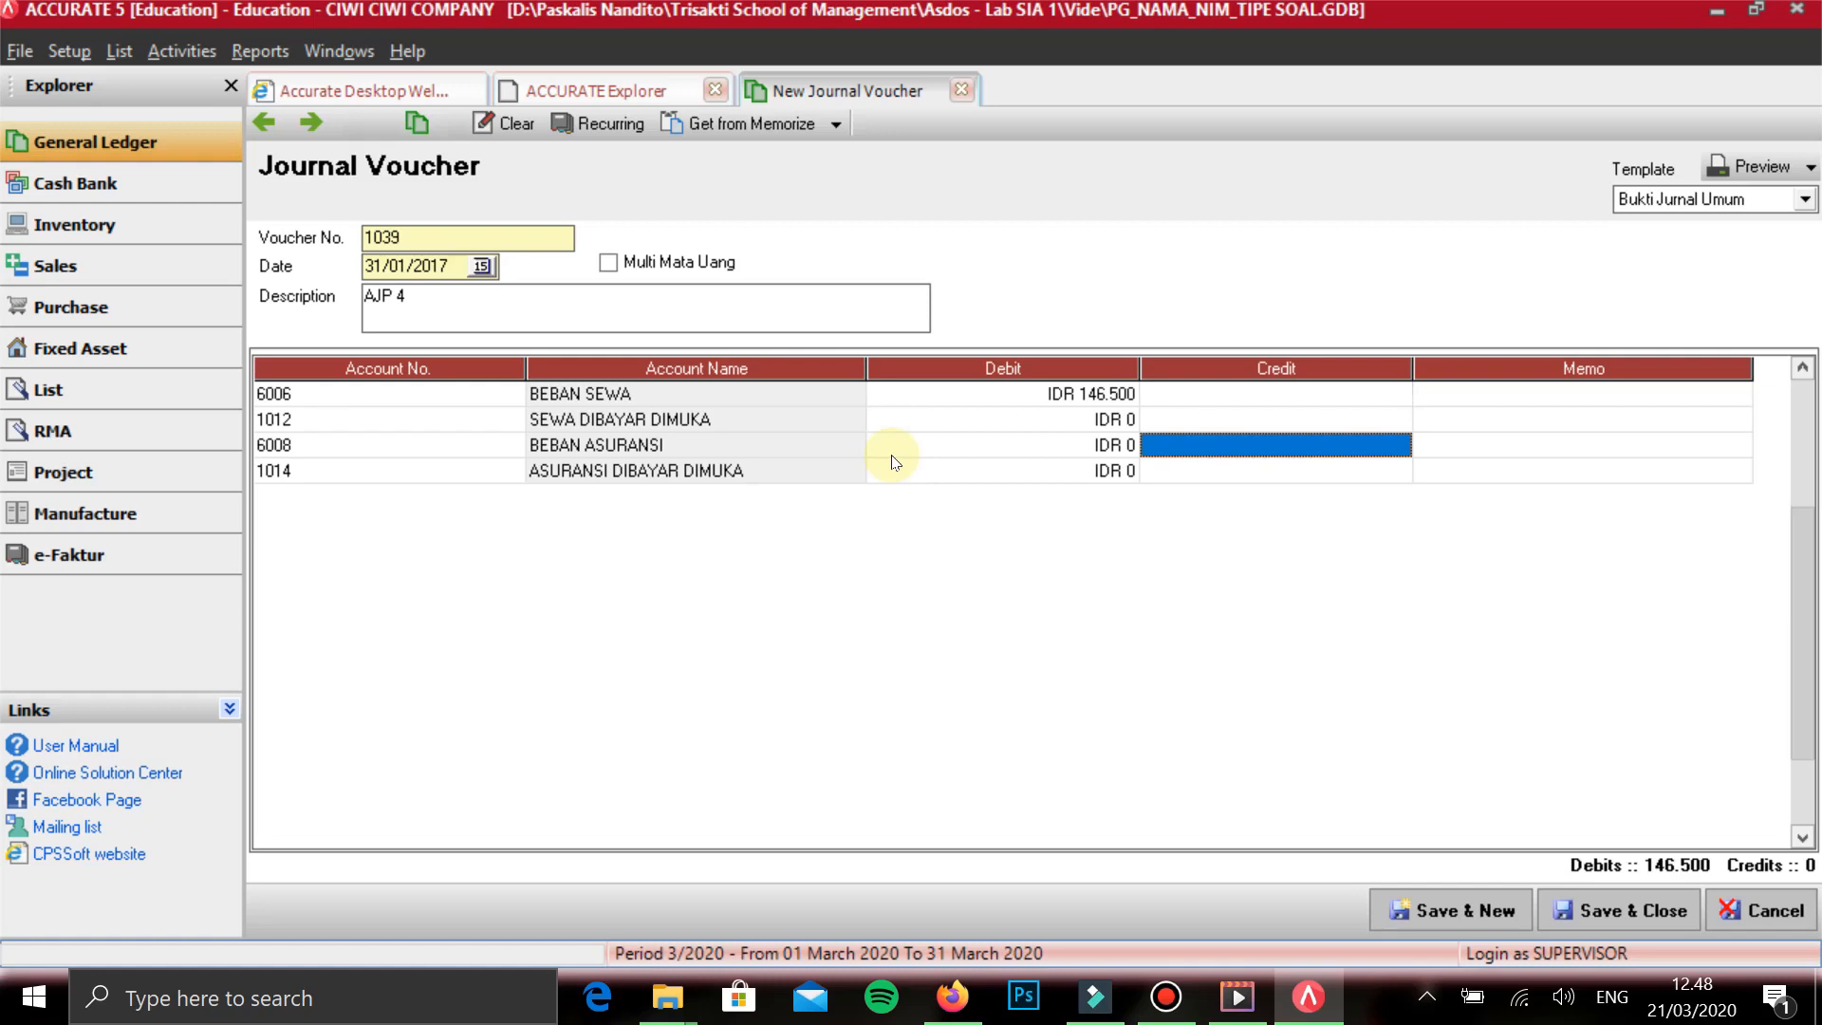
pyautogui.press('Up')
pyautogui.write('146500')
pyautogui.press('Tab')
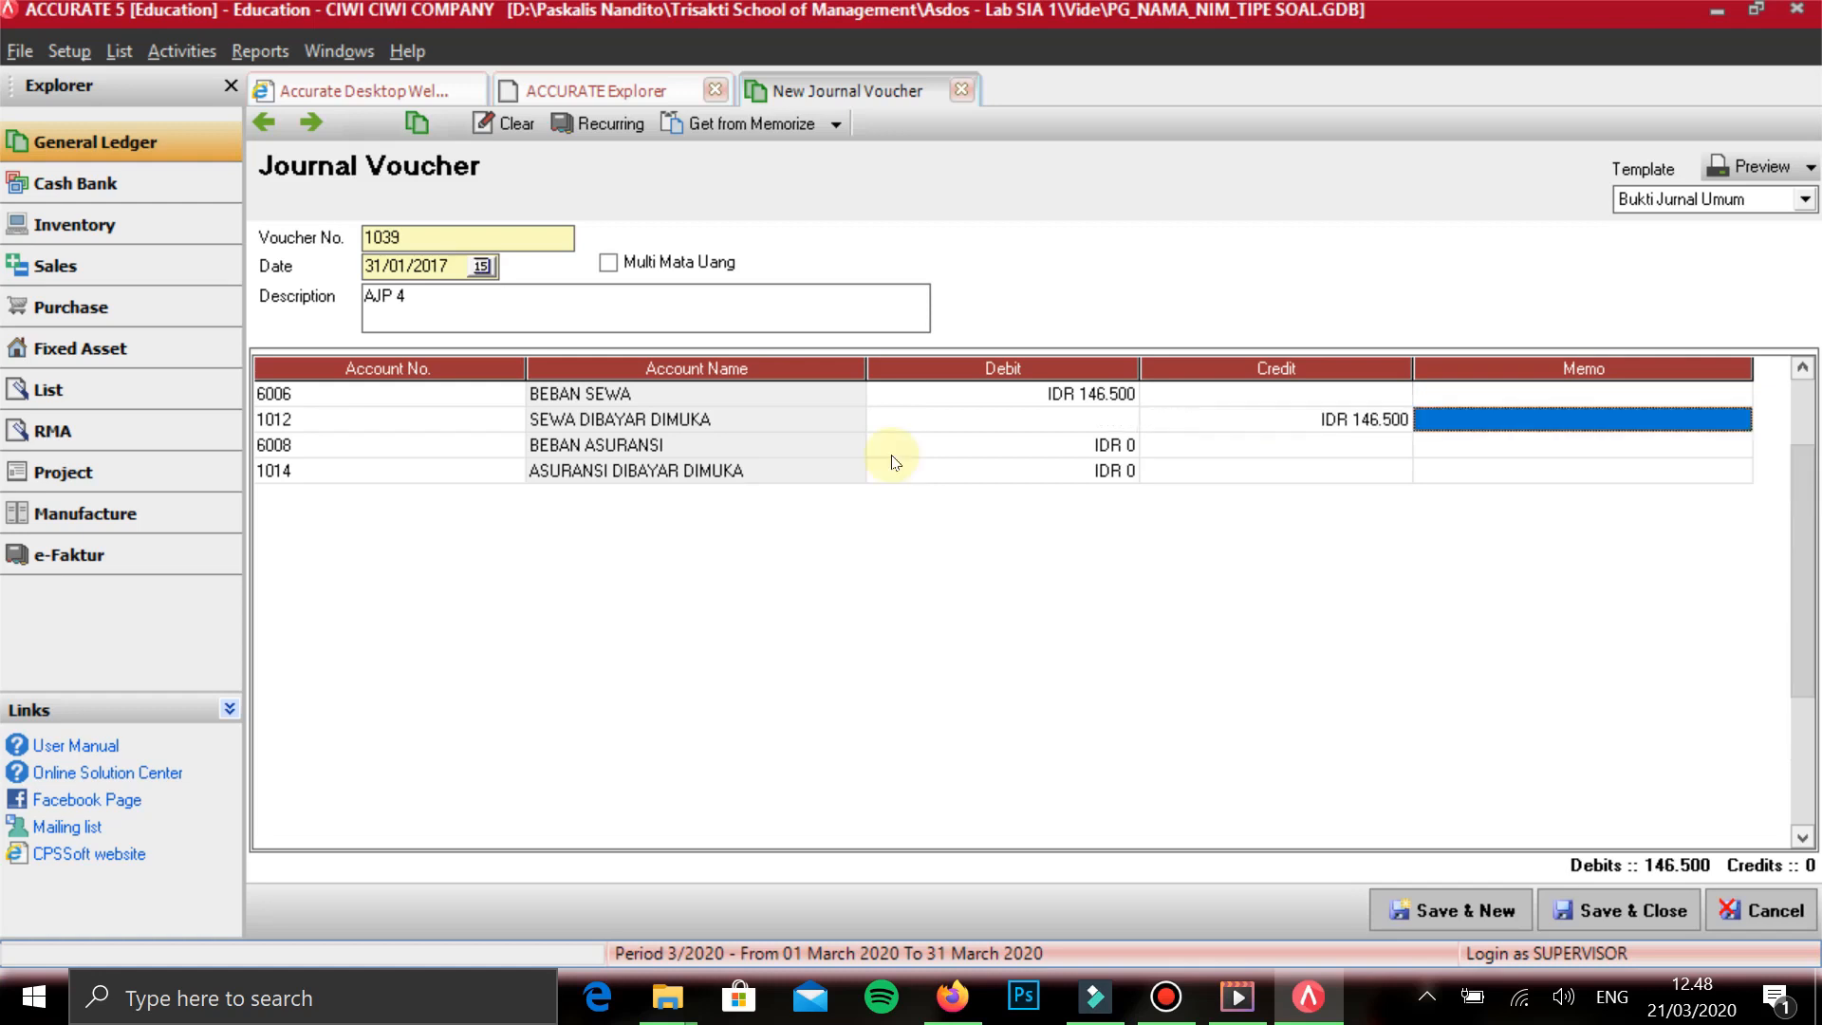
# - Enter a debit of 50.000 on the BEBAN ASURANSI line of the AJP 4 voucher
pyautogui.click(892, 454)
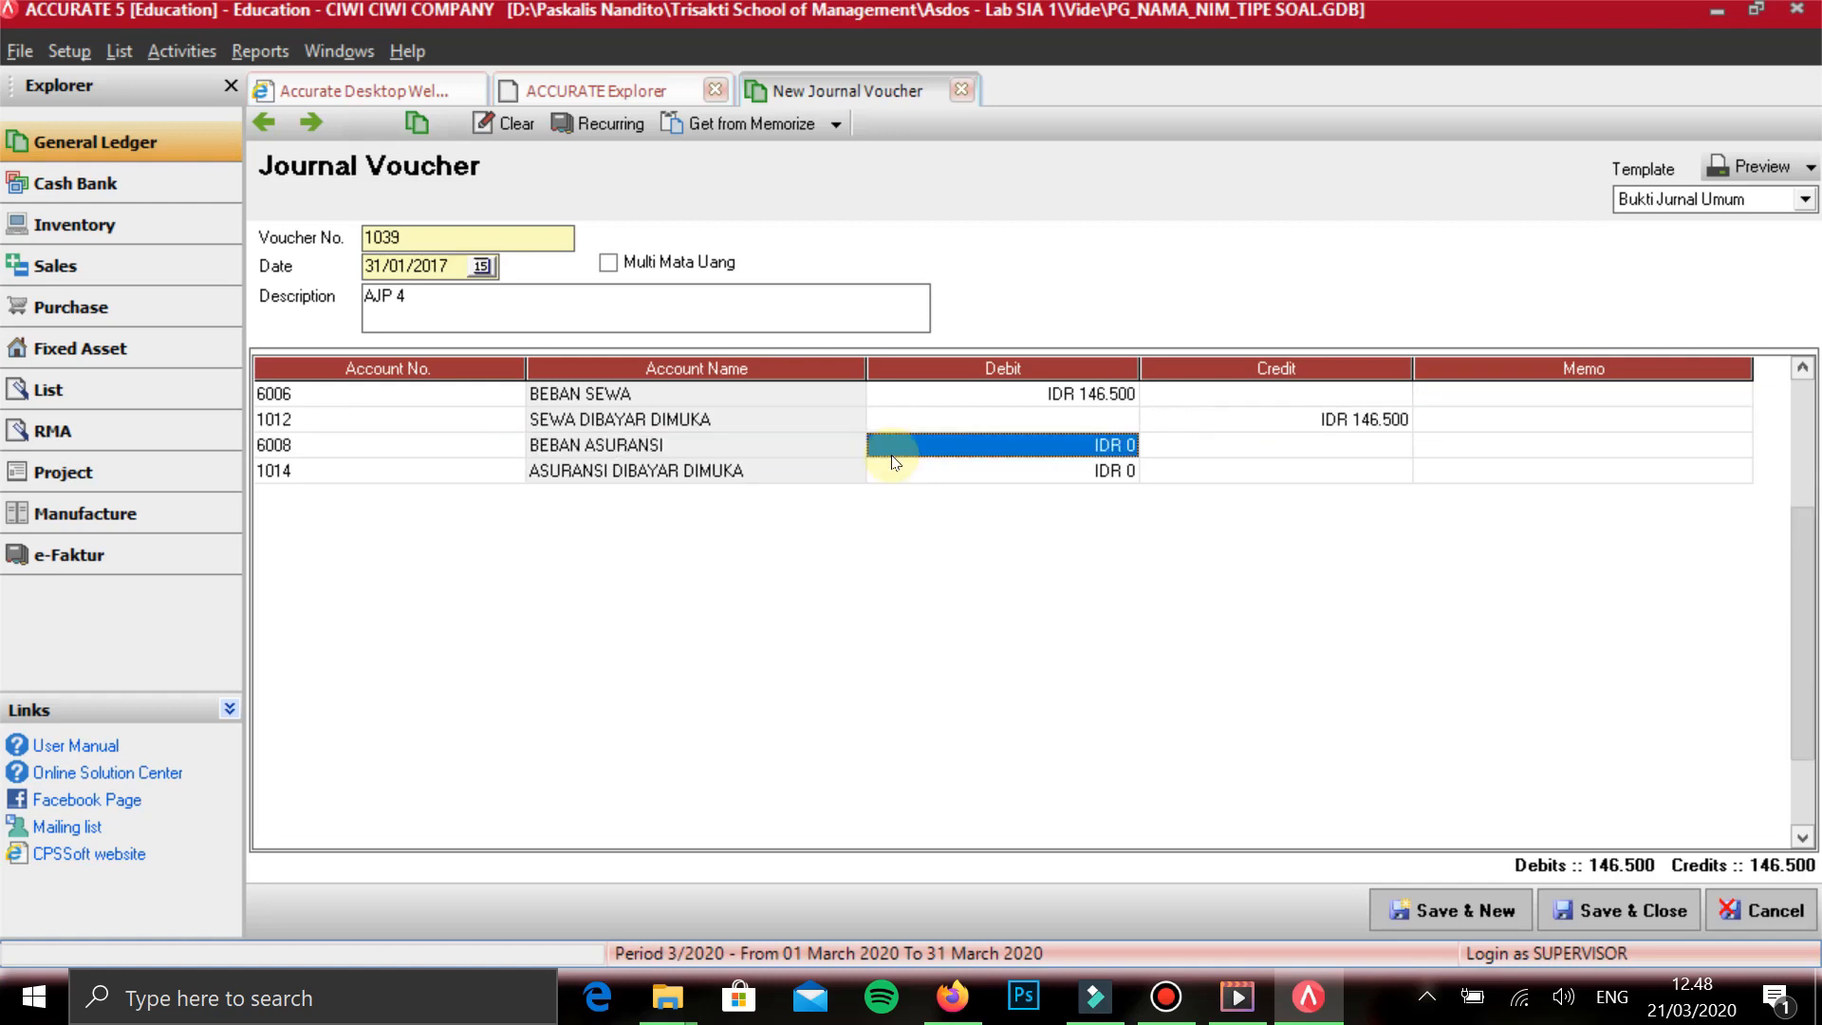
pyautogui.write('50')
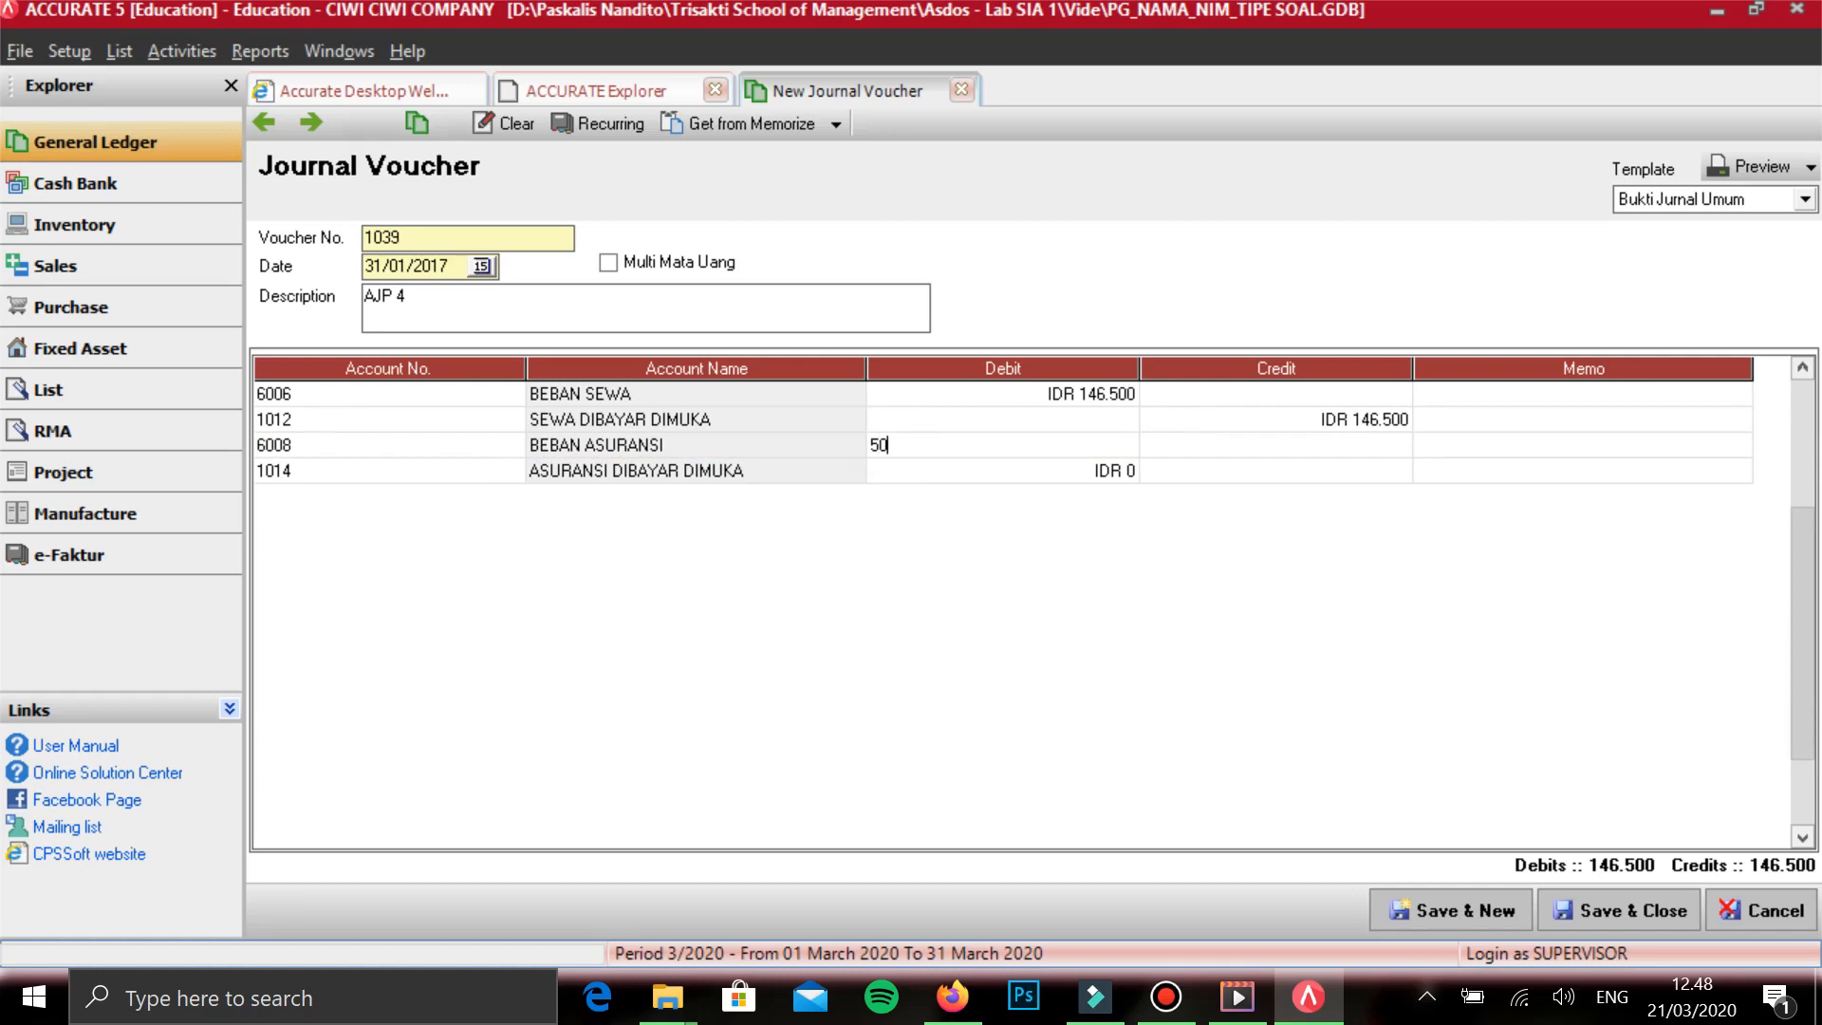
pyautogui.write('.000')
pyautogui.press('Tab')
pyautogui.press('Tab')
pyautogui.press('Tab')
pyautogui.press('Tab')
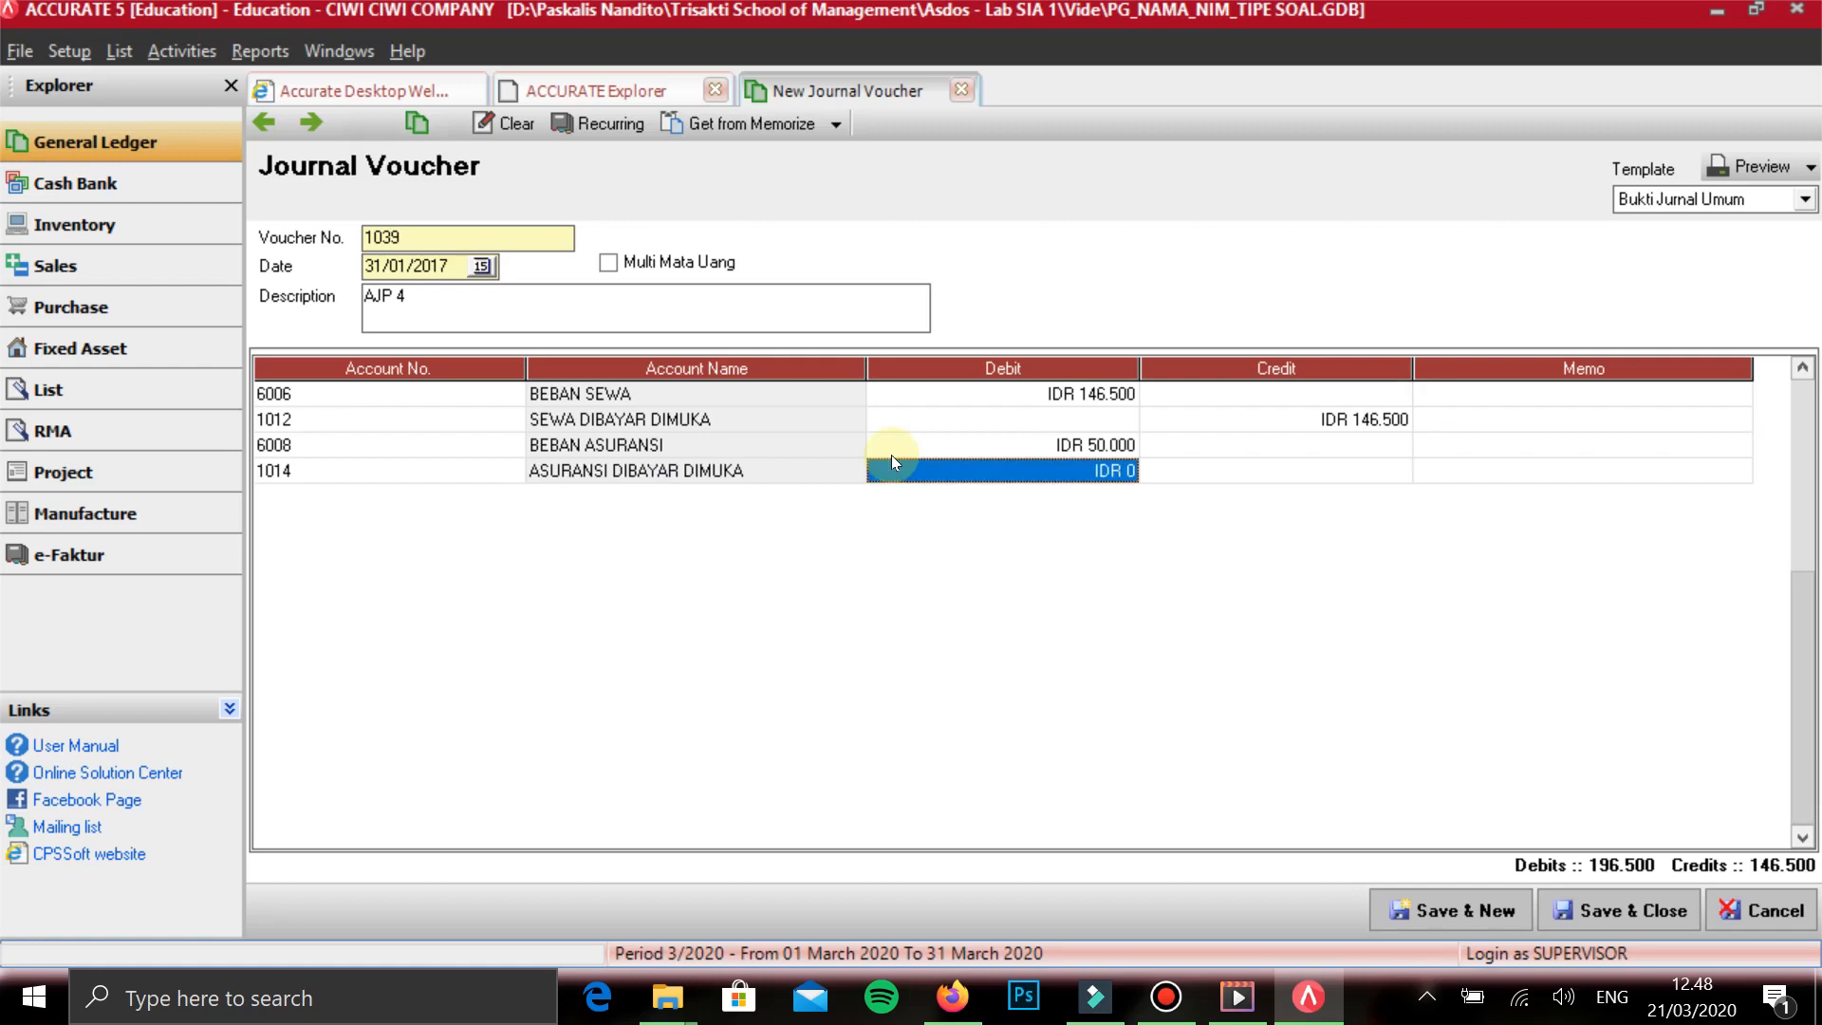
# - Enter a credit of 50.000 on the ASURANSI DIBAYAR DIMUKA line and save the AJP 4 voucher, continuing with a new one
pyautogui.press('Tab')
pyautogui.write('50000')
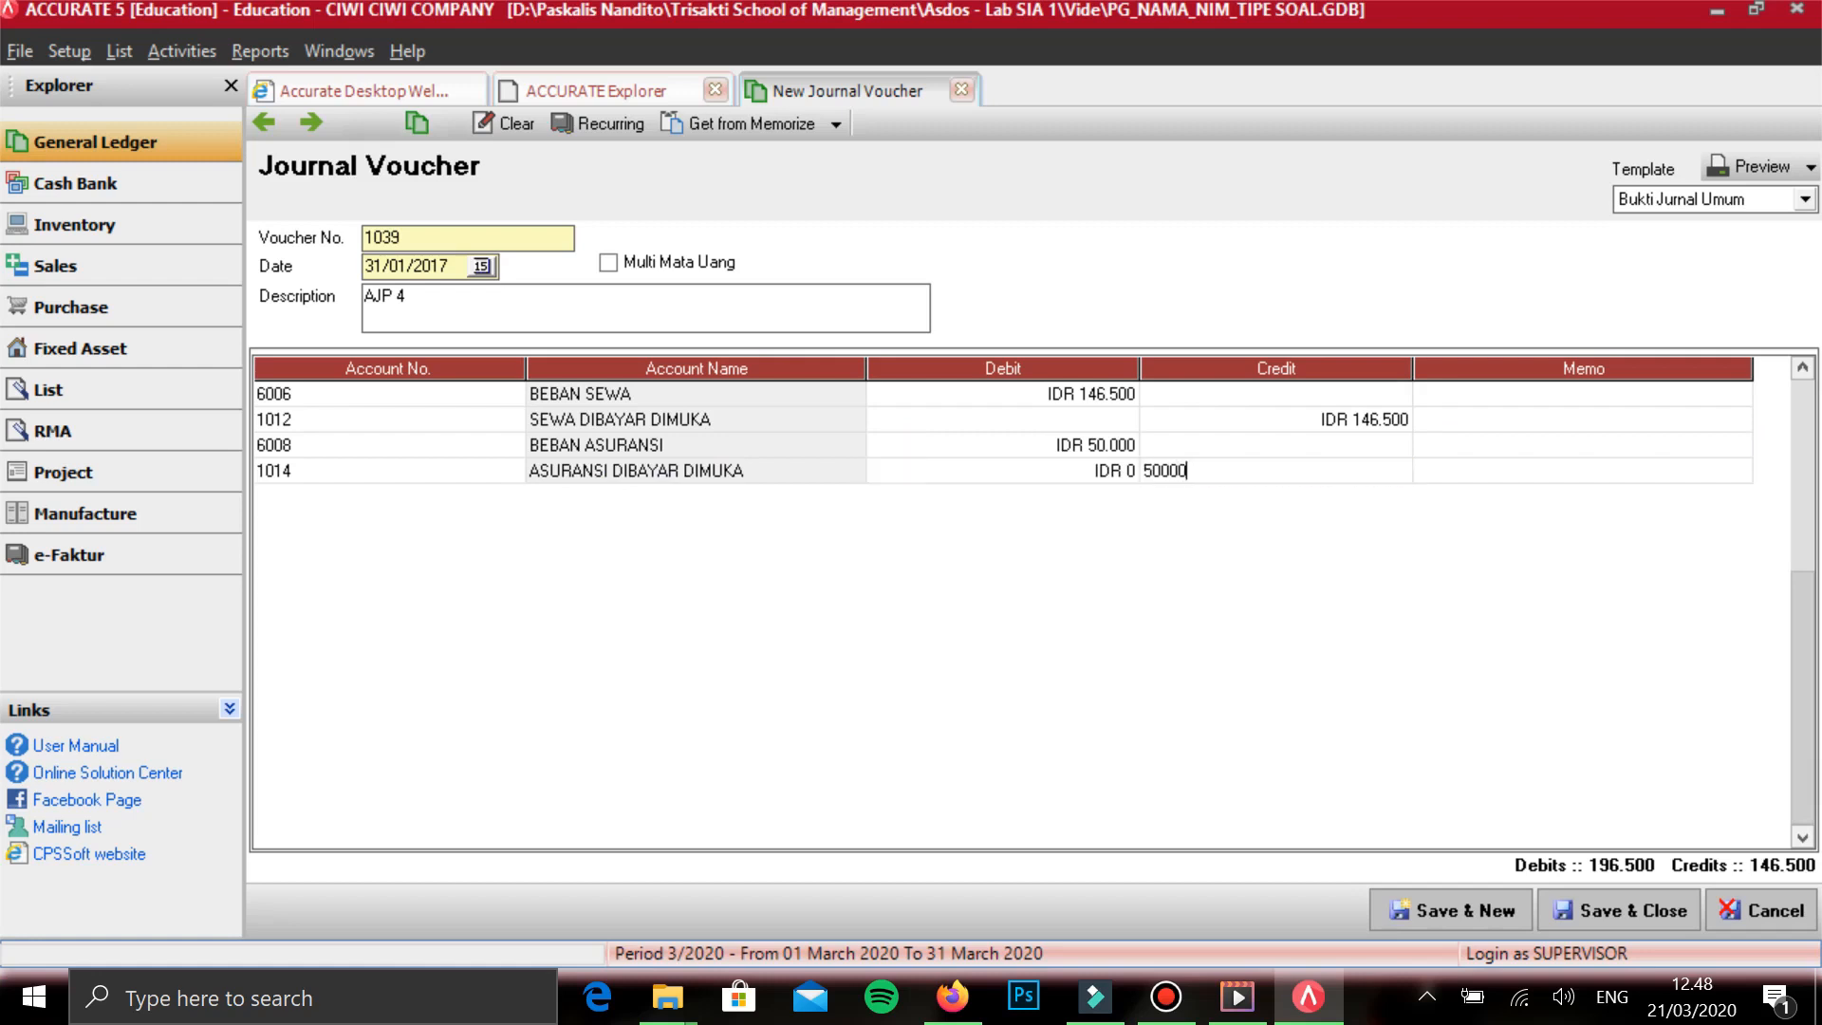
pyautogui.press('Tab')
pyautogui.press('Tab')
pyautogui.press('Up')
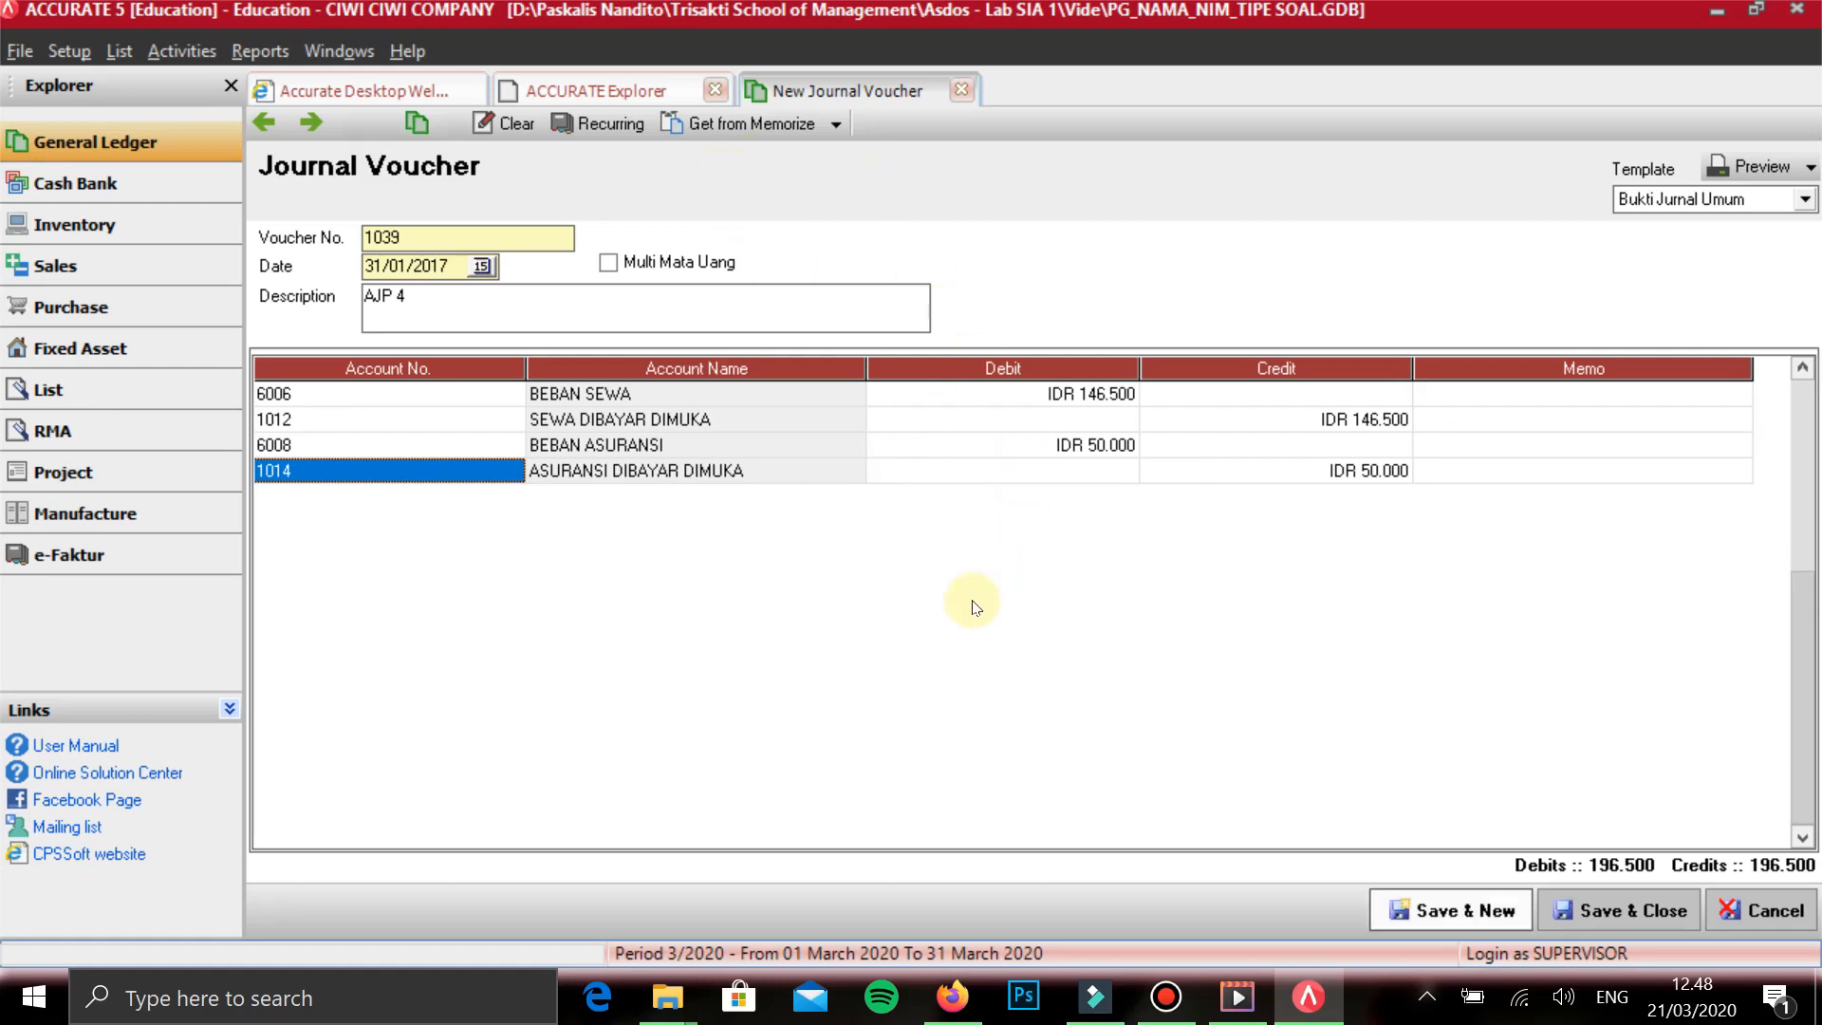
pyautogui.click(1453, 908)
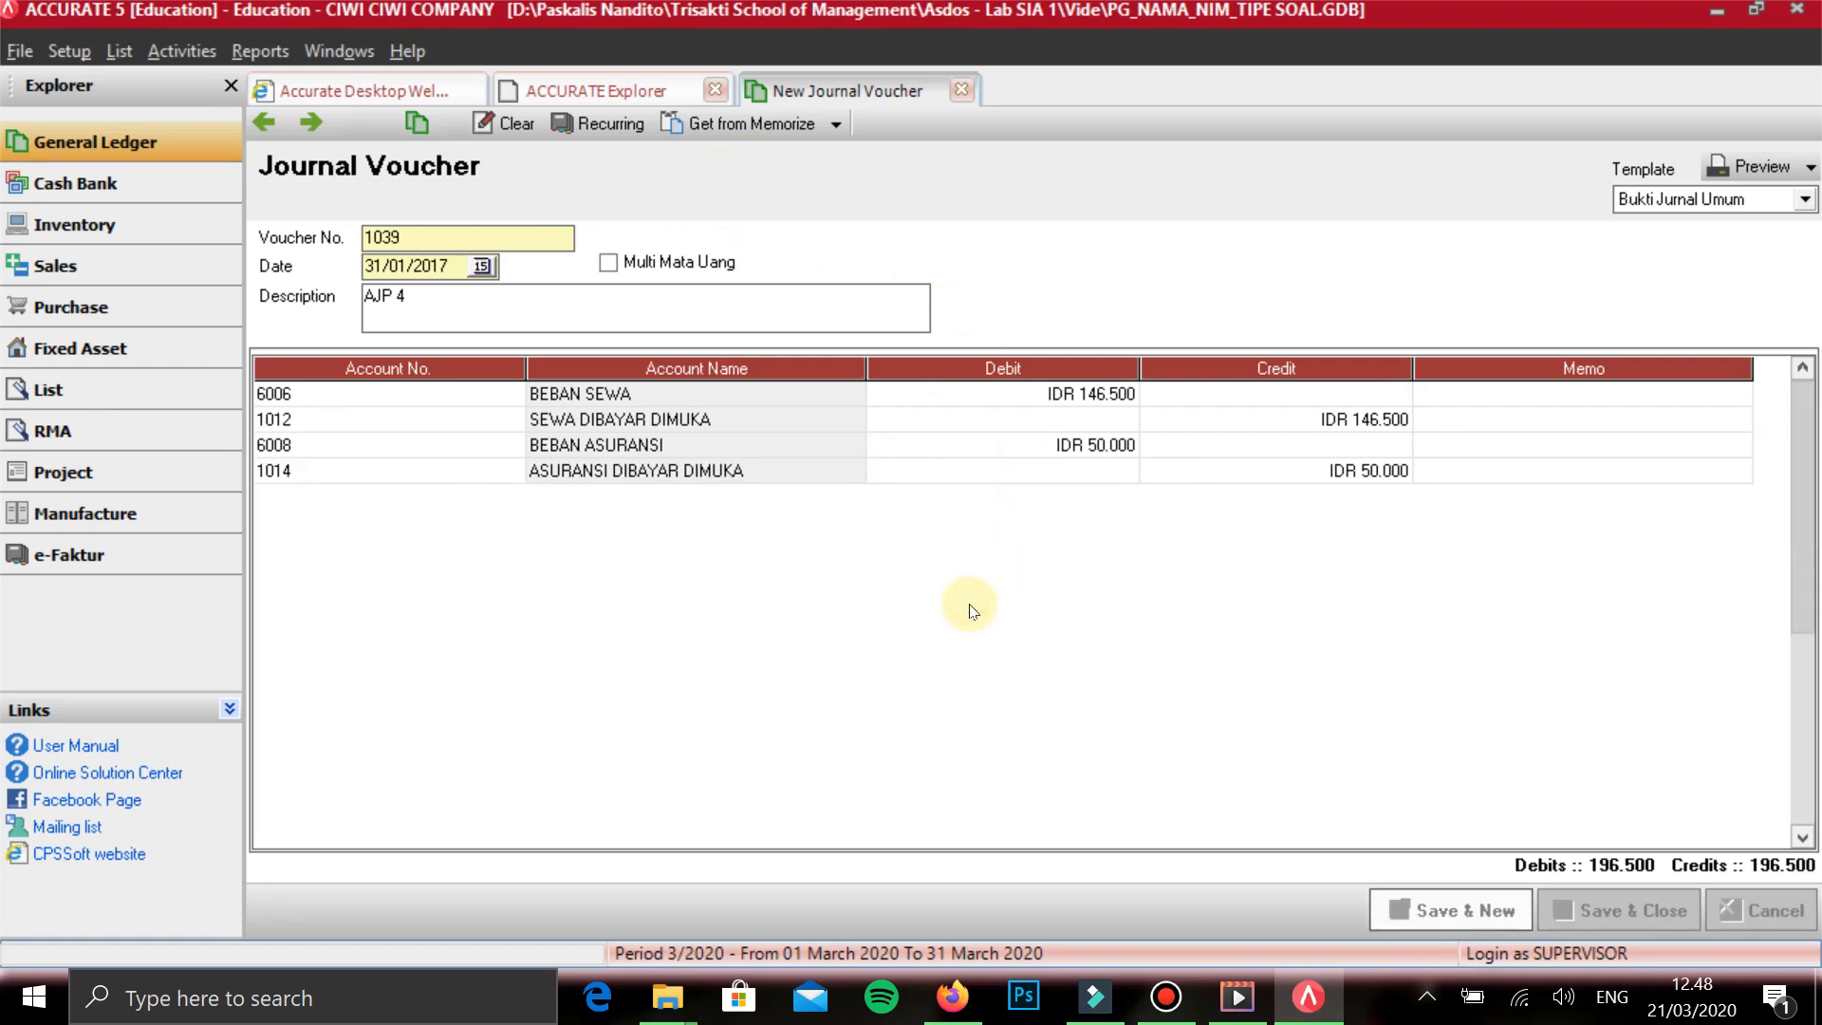
# - Date the new journal voucher 31/01/2017 and describe it as AJP 5
pyautogui.write('31/01/2')
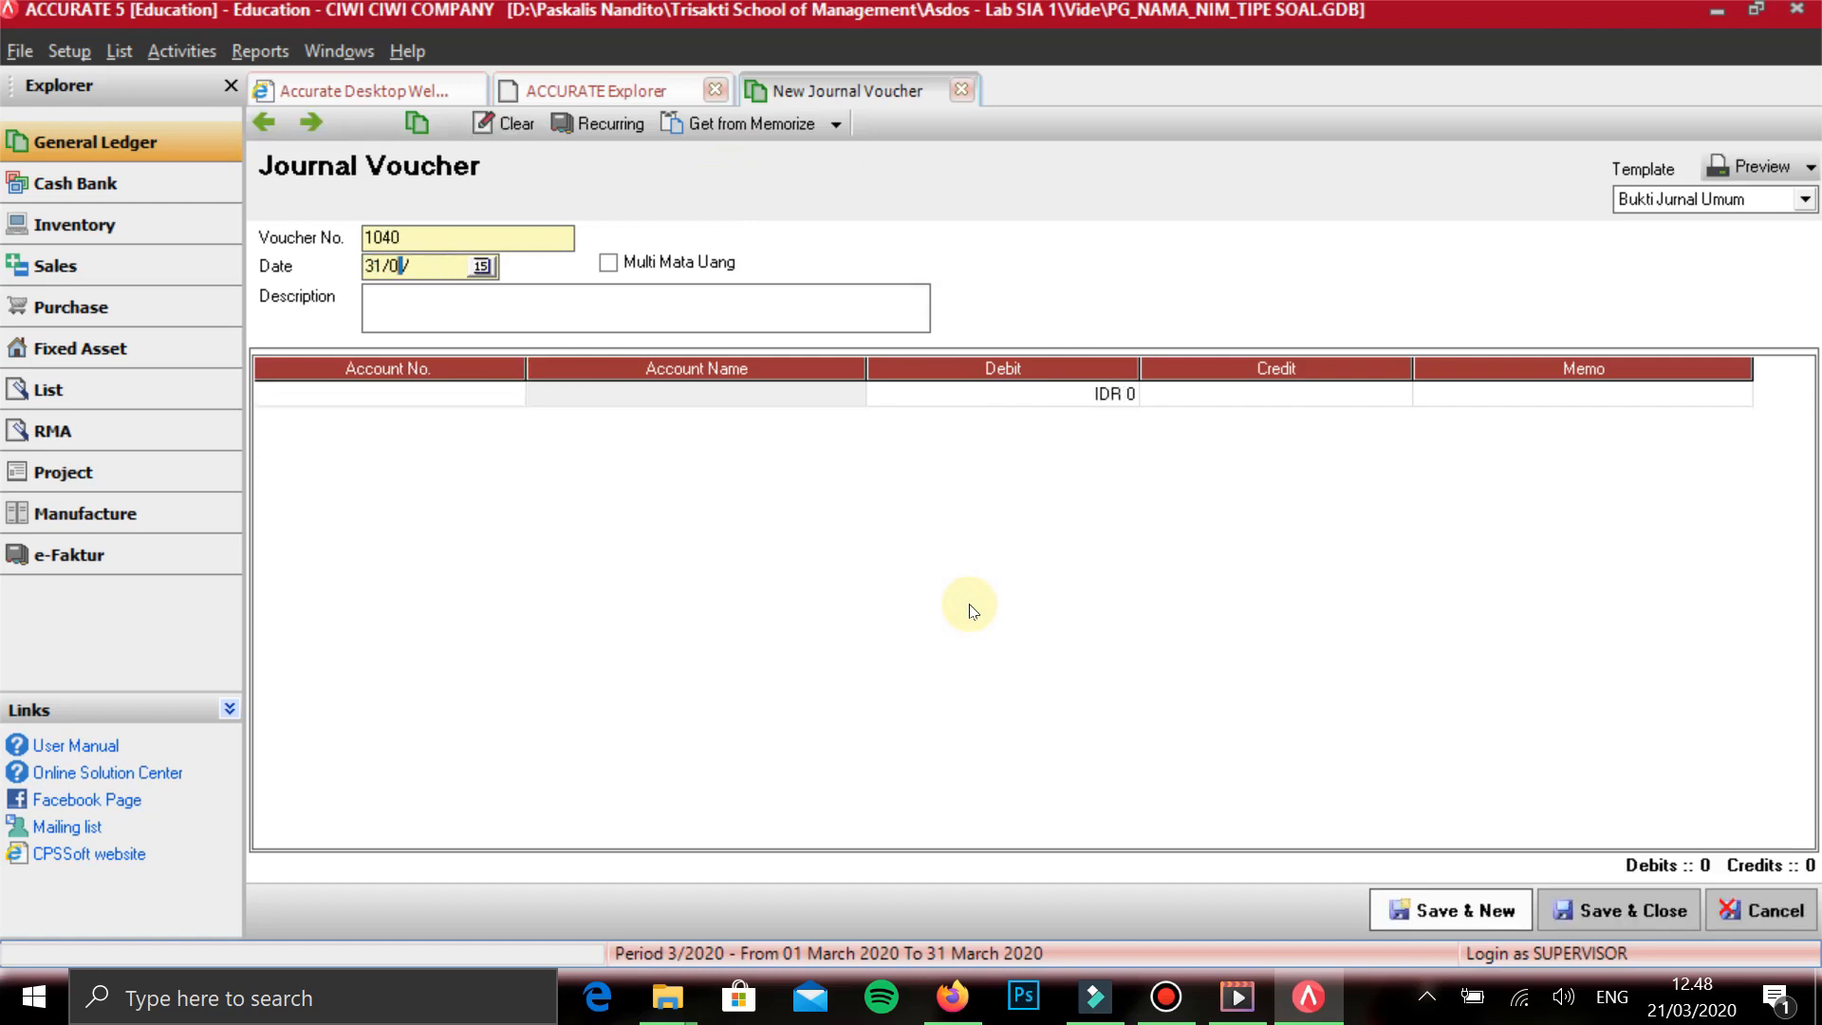
pyautogui.write('017')
pyautogui.press('Tab')
pyautogui.write('AJP 5')
pyautogui.press('Tab')
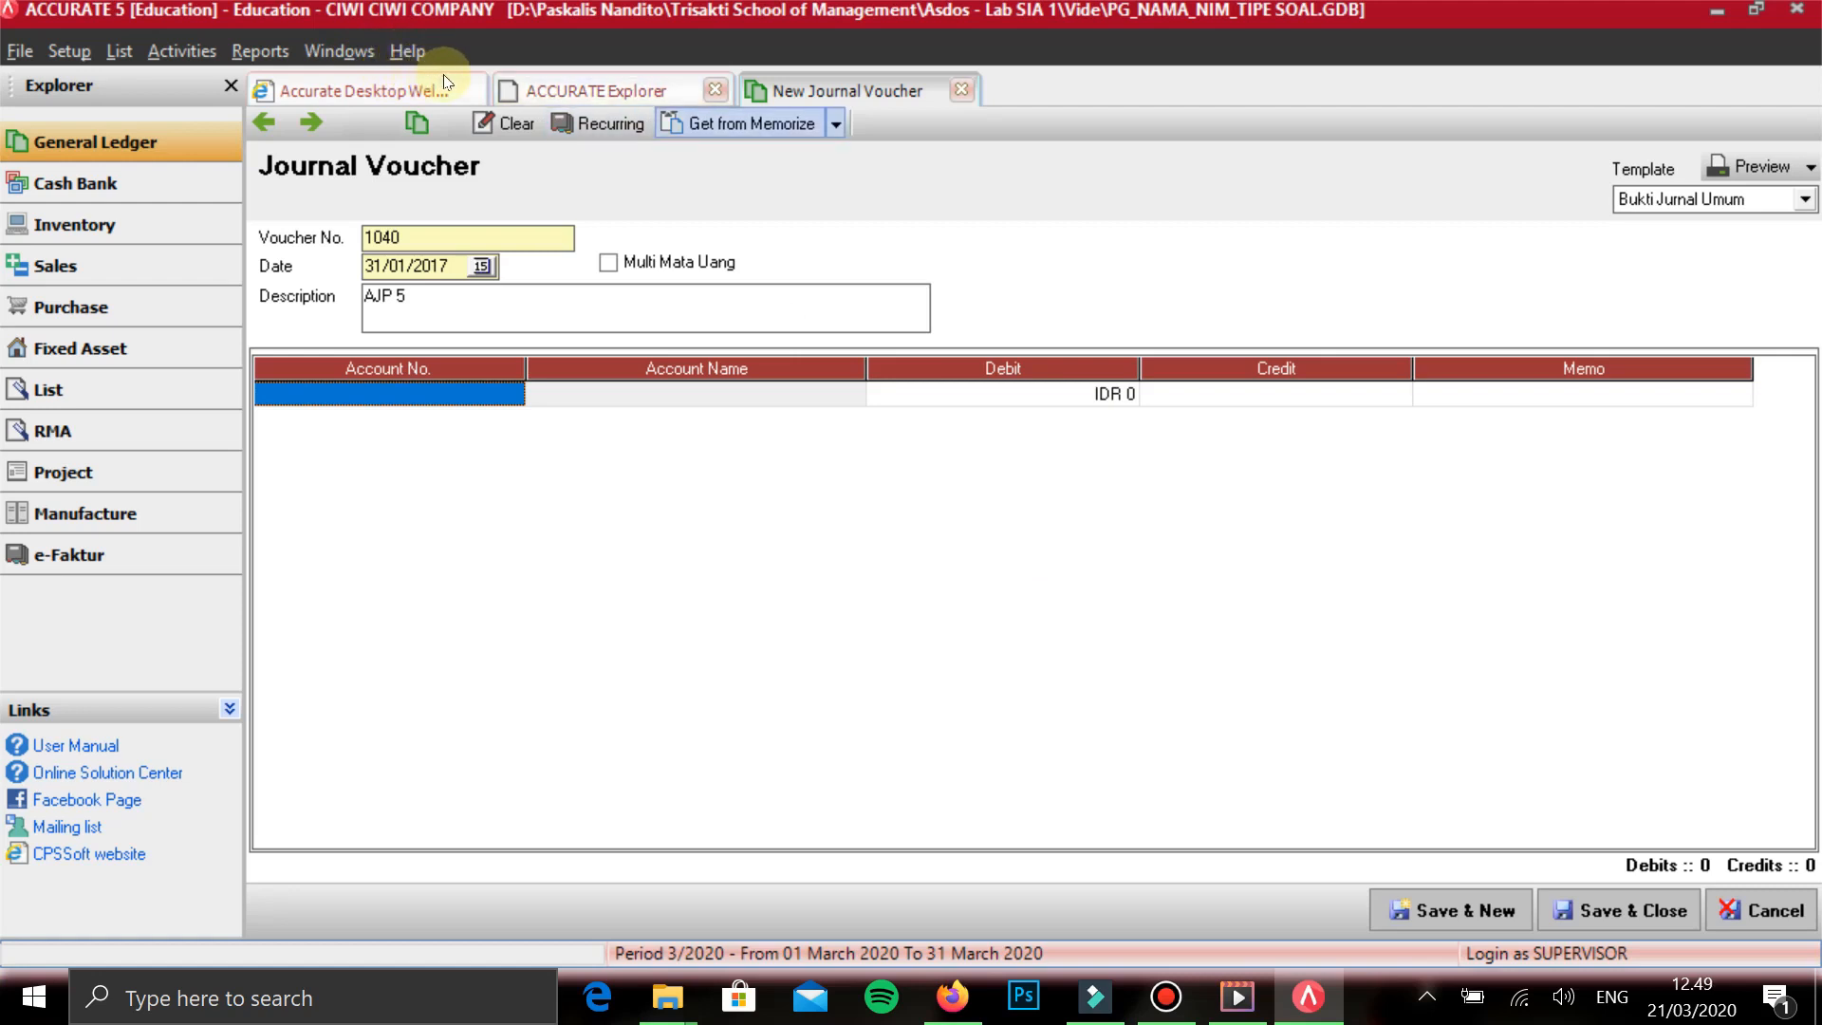
# - Check the balance of account 1003 PERLENGKAPAN SALON in the chart of accounts and return to the AJP 5 voucher
pyautogui.click(632, 89)
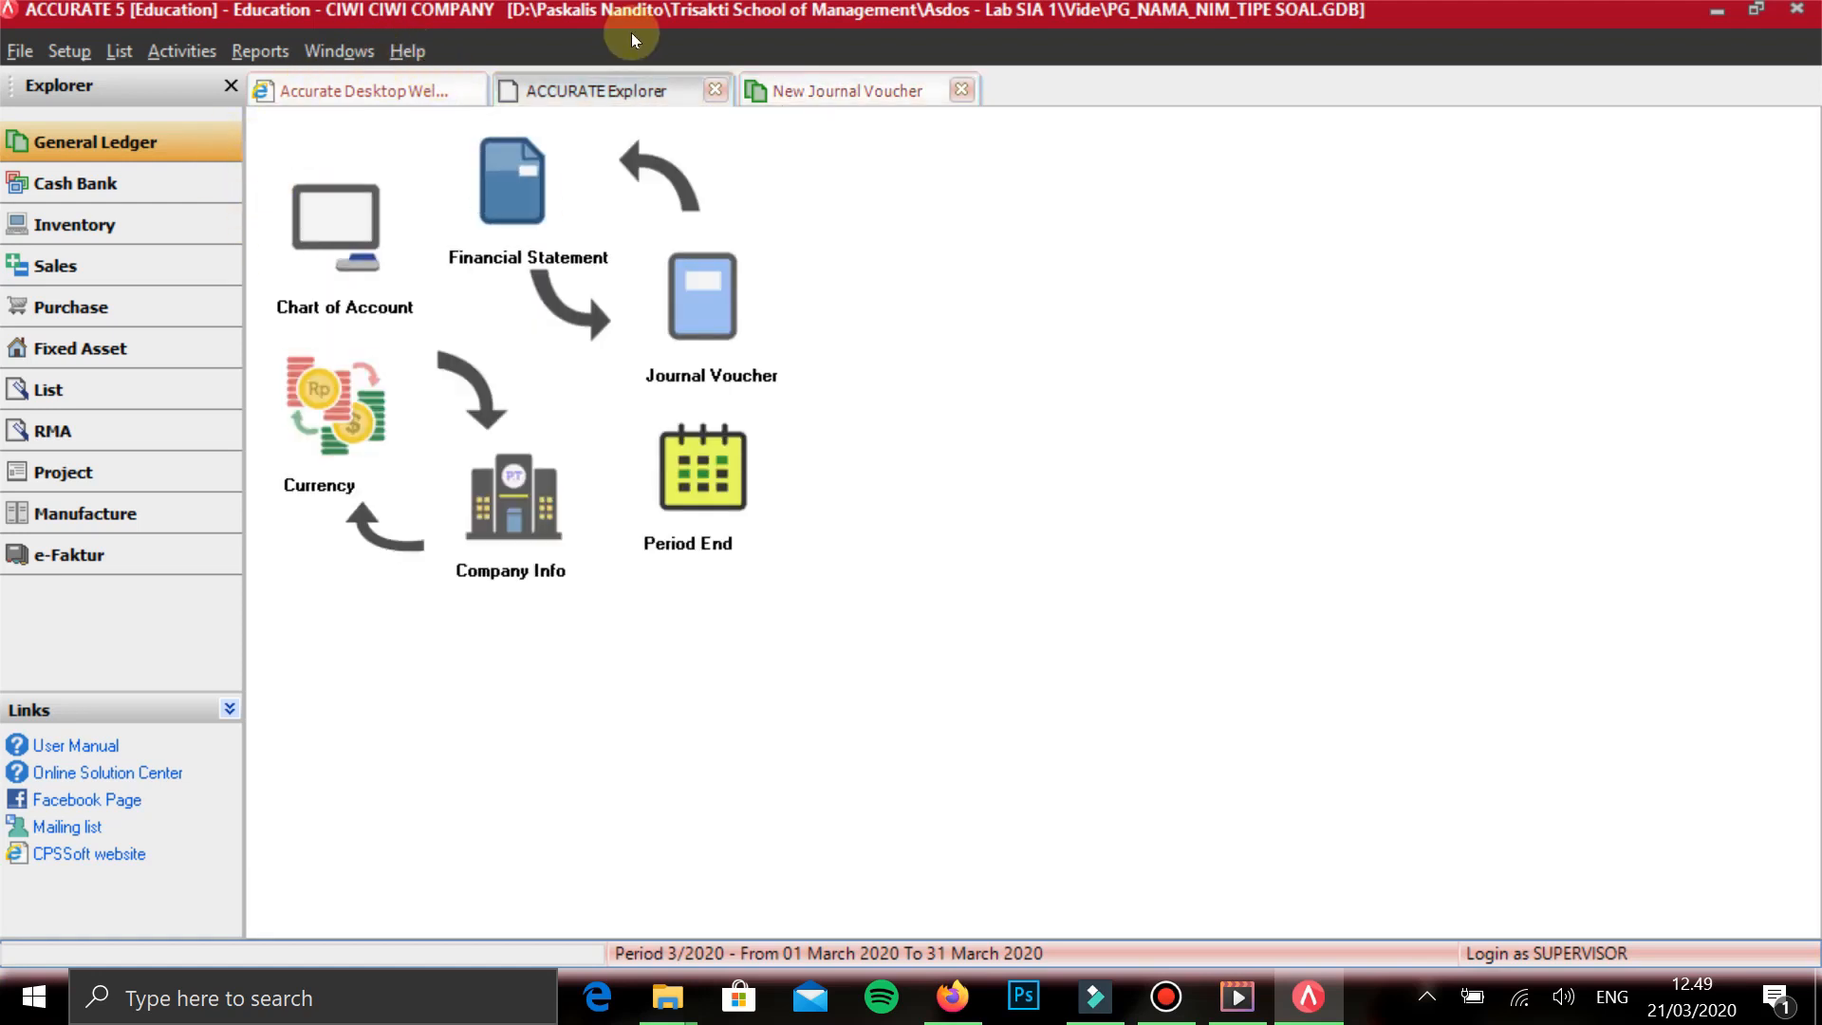
pyautogui.click(849, 90)
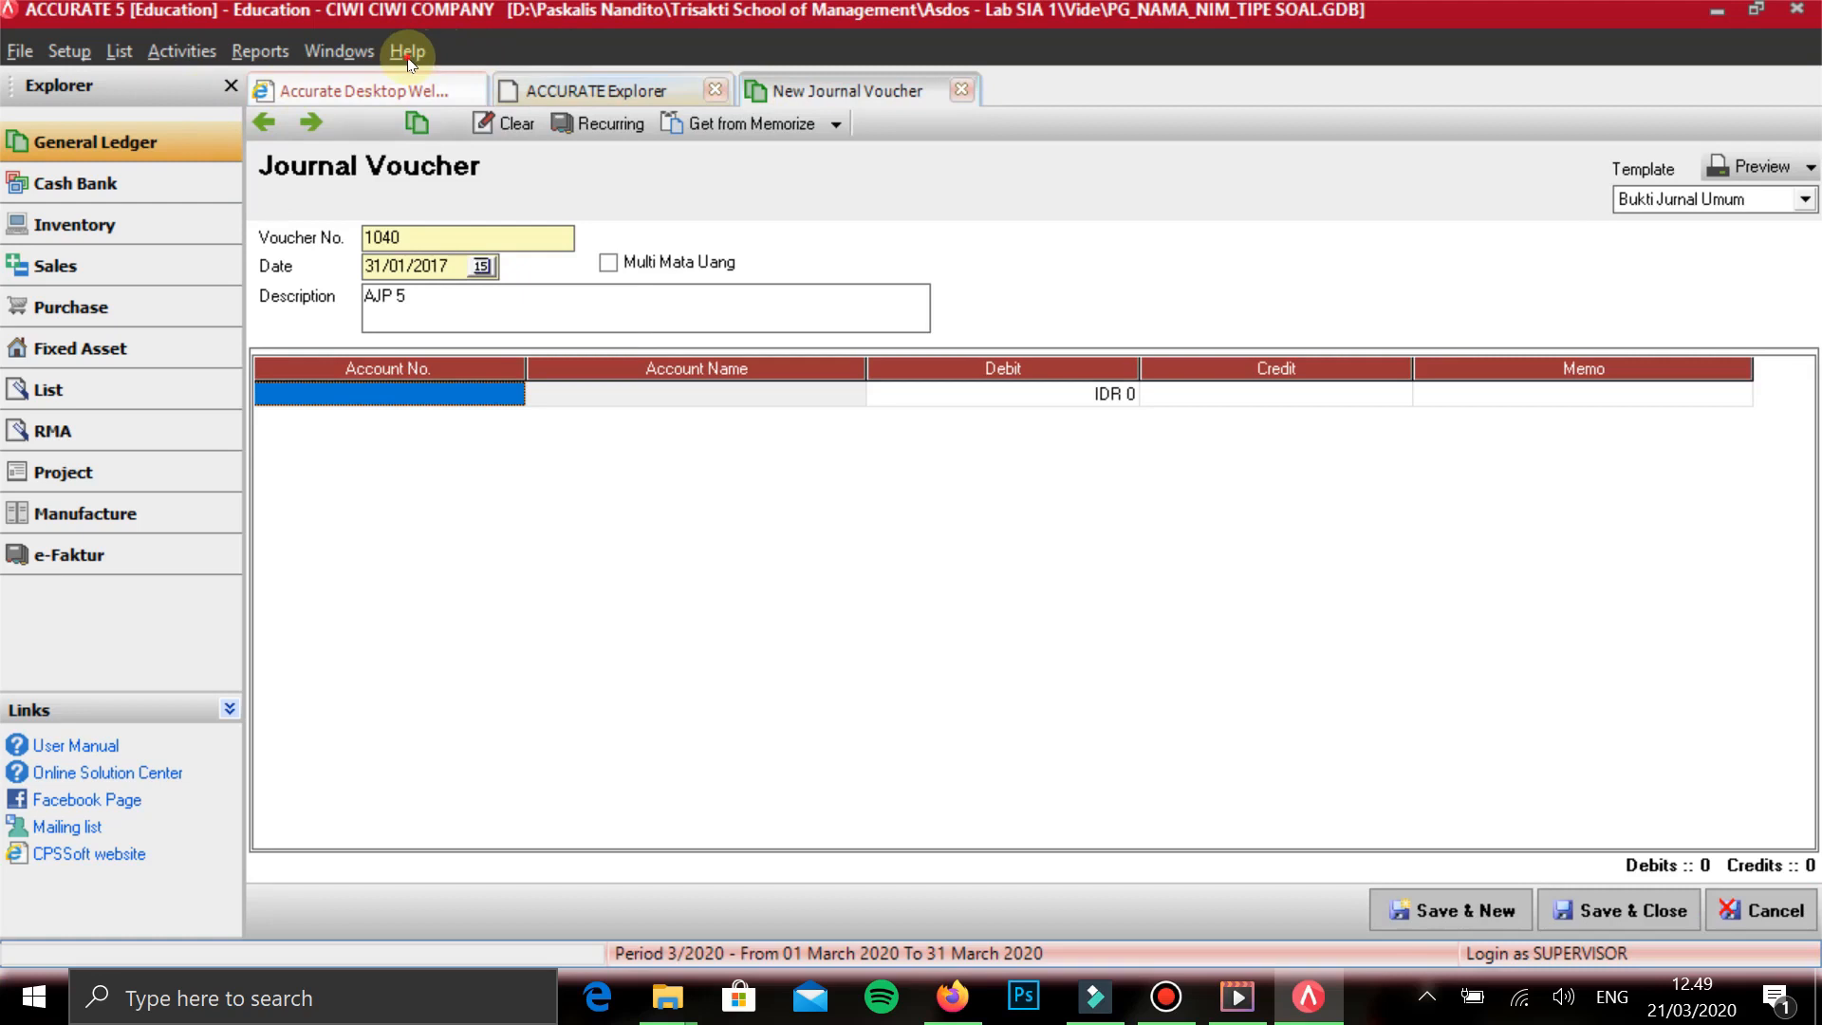
pyautogui.click(596, 90)
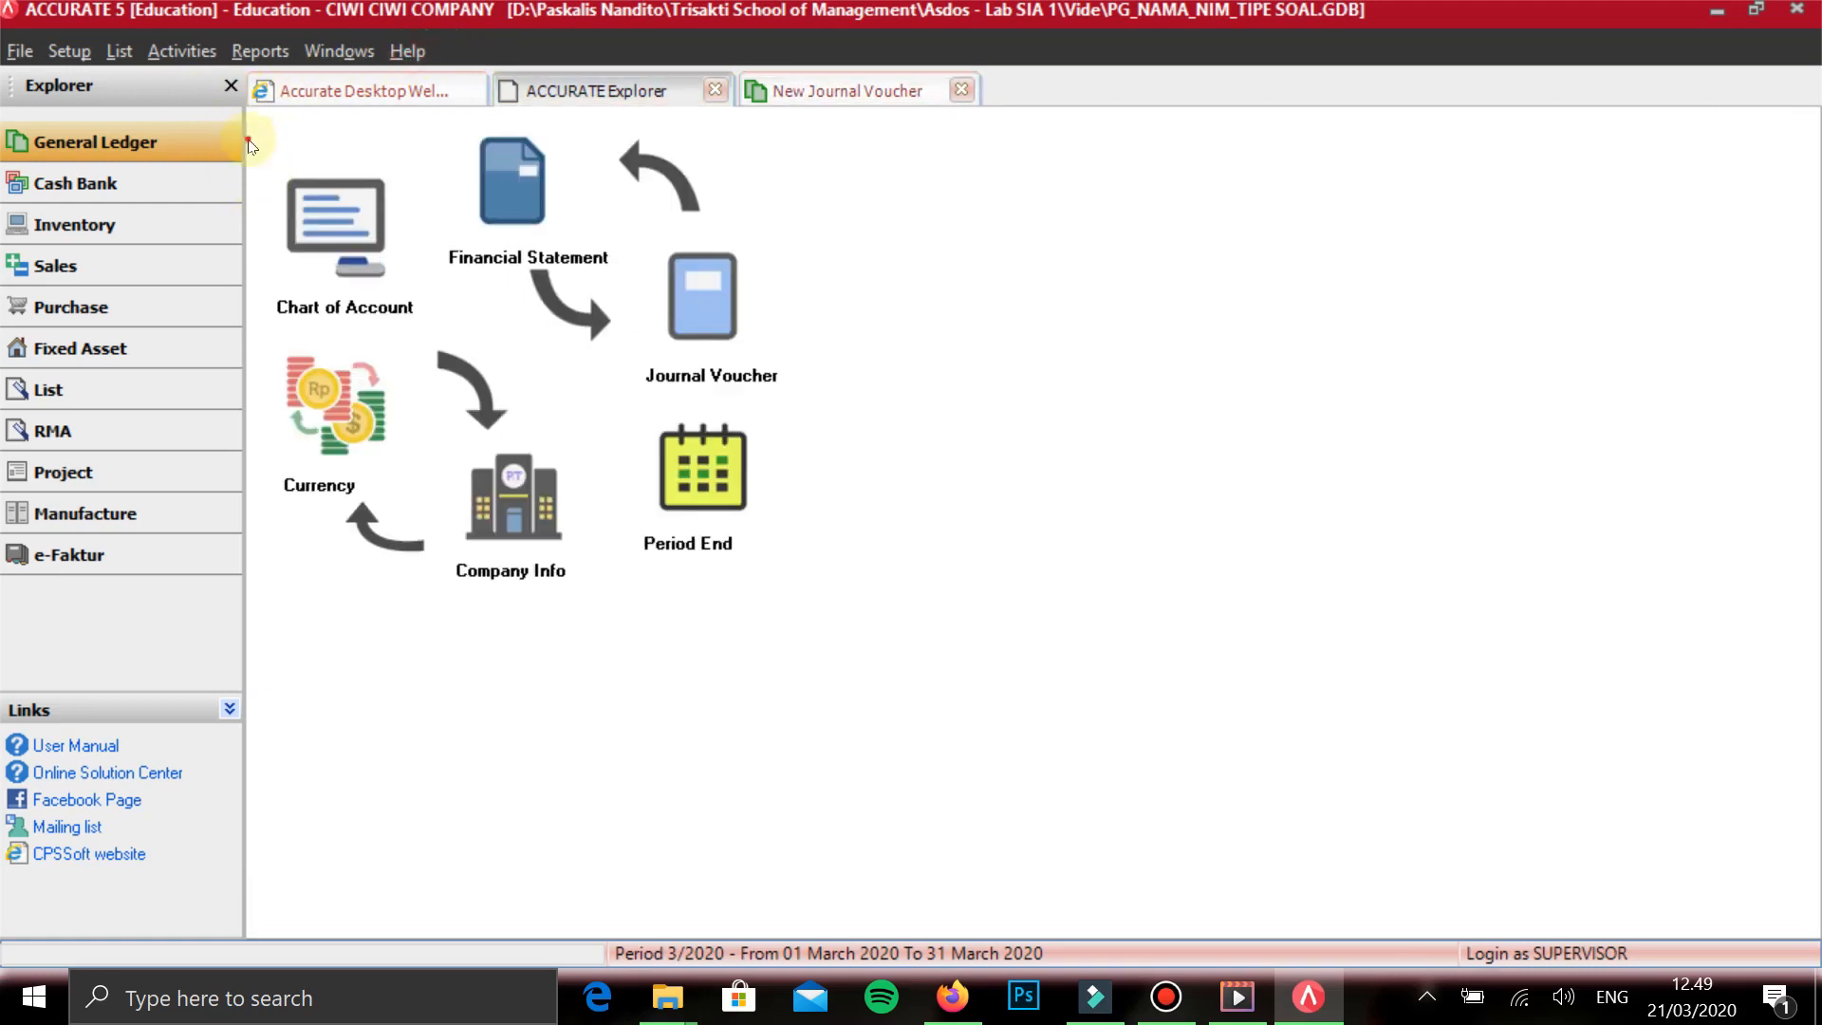
pyautogui.click(353, 222)
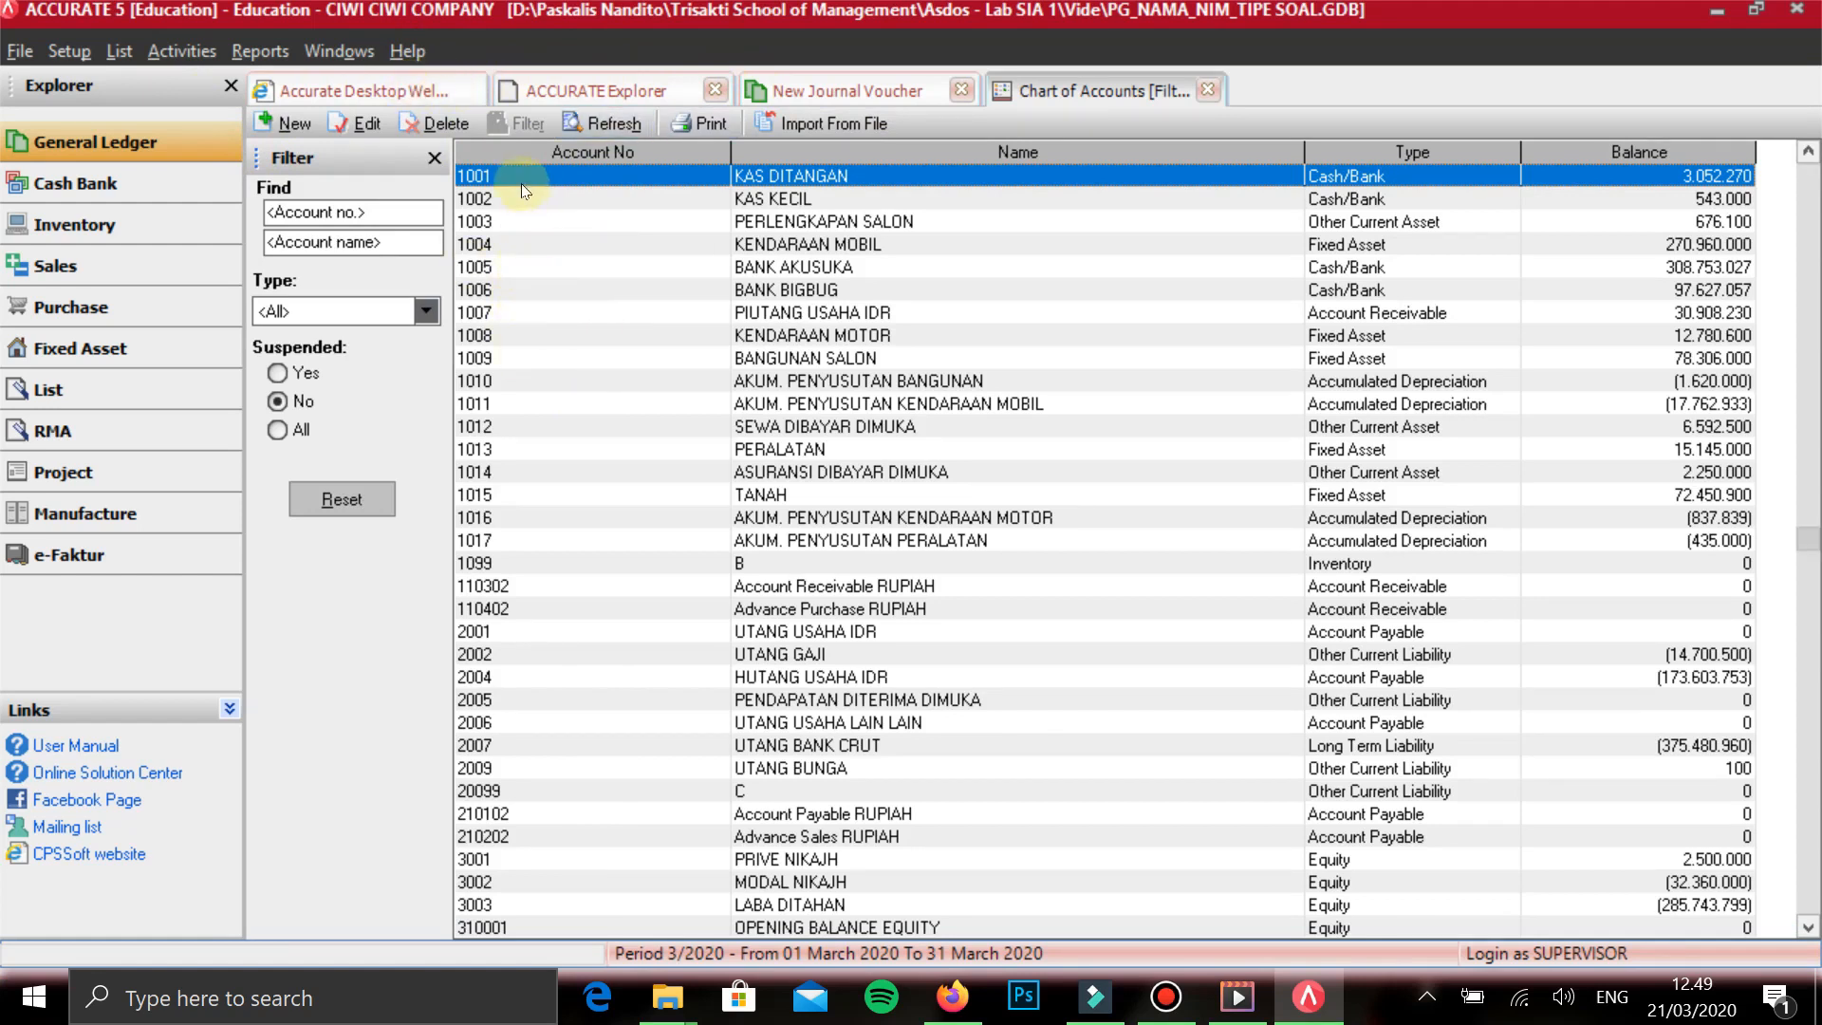
pyautogui.press('Down')
pyautogui.press('Down')
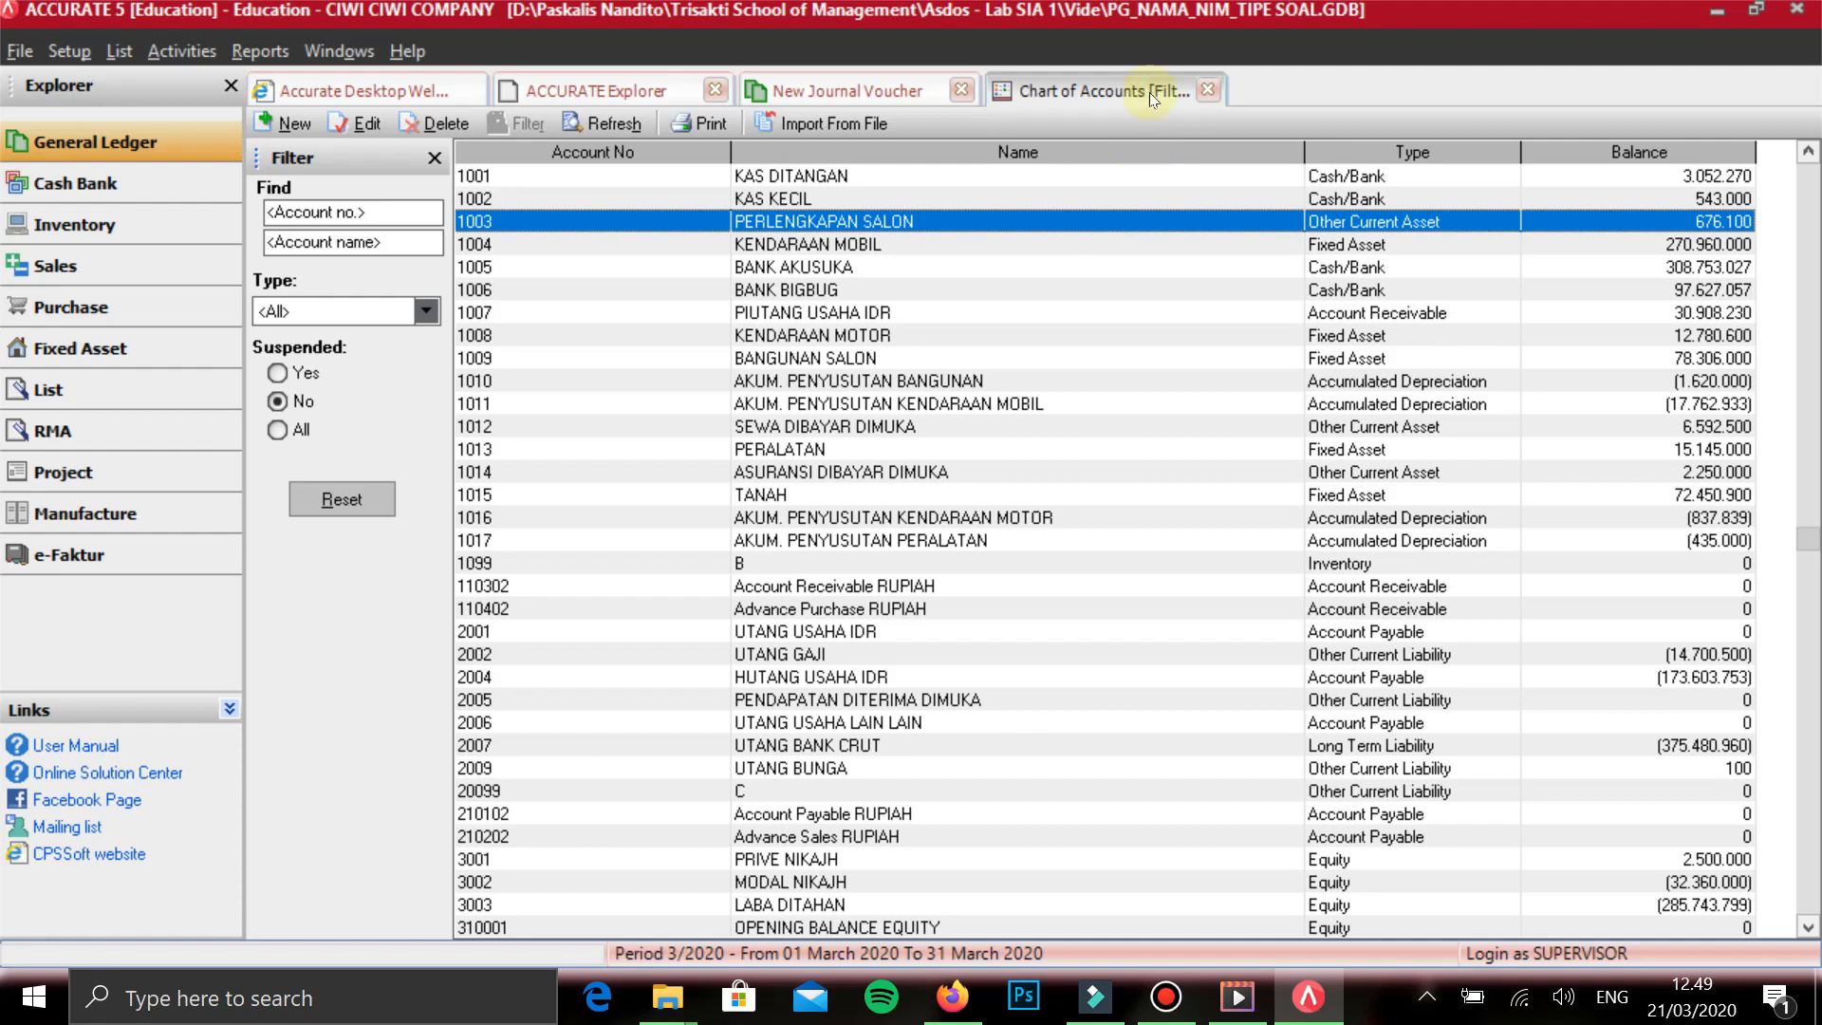
pyautogui.click(890, 83)
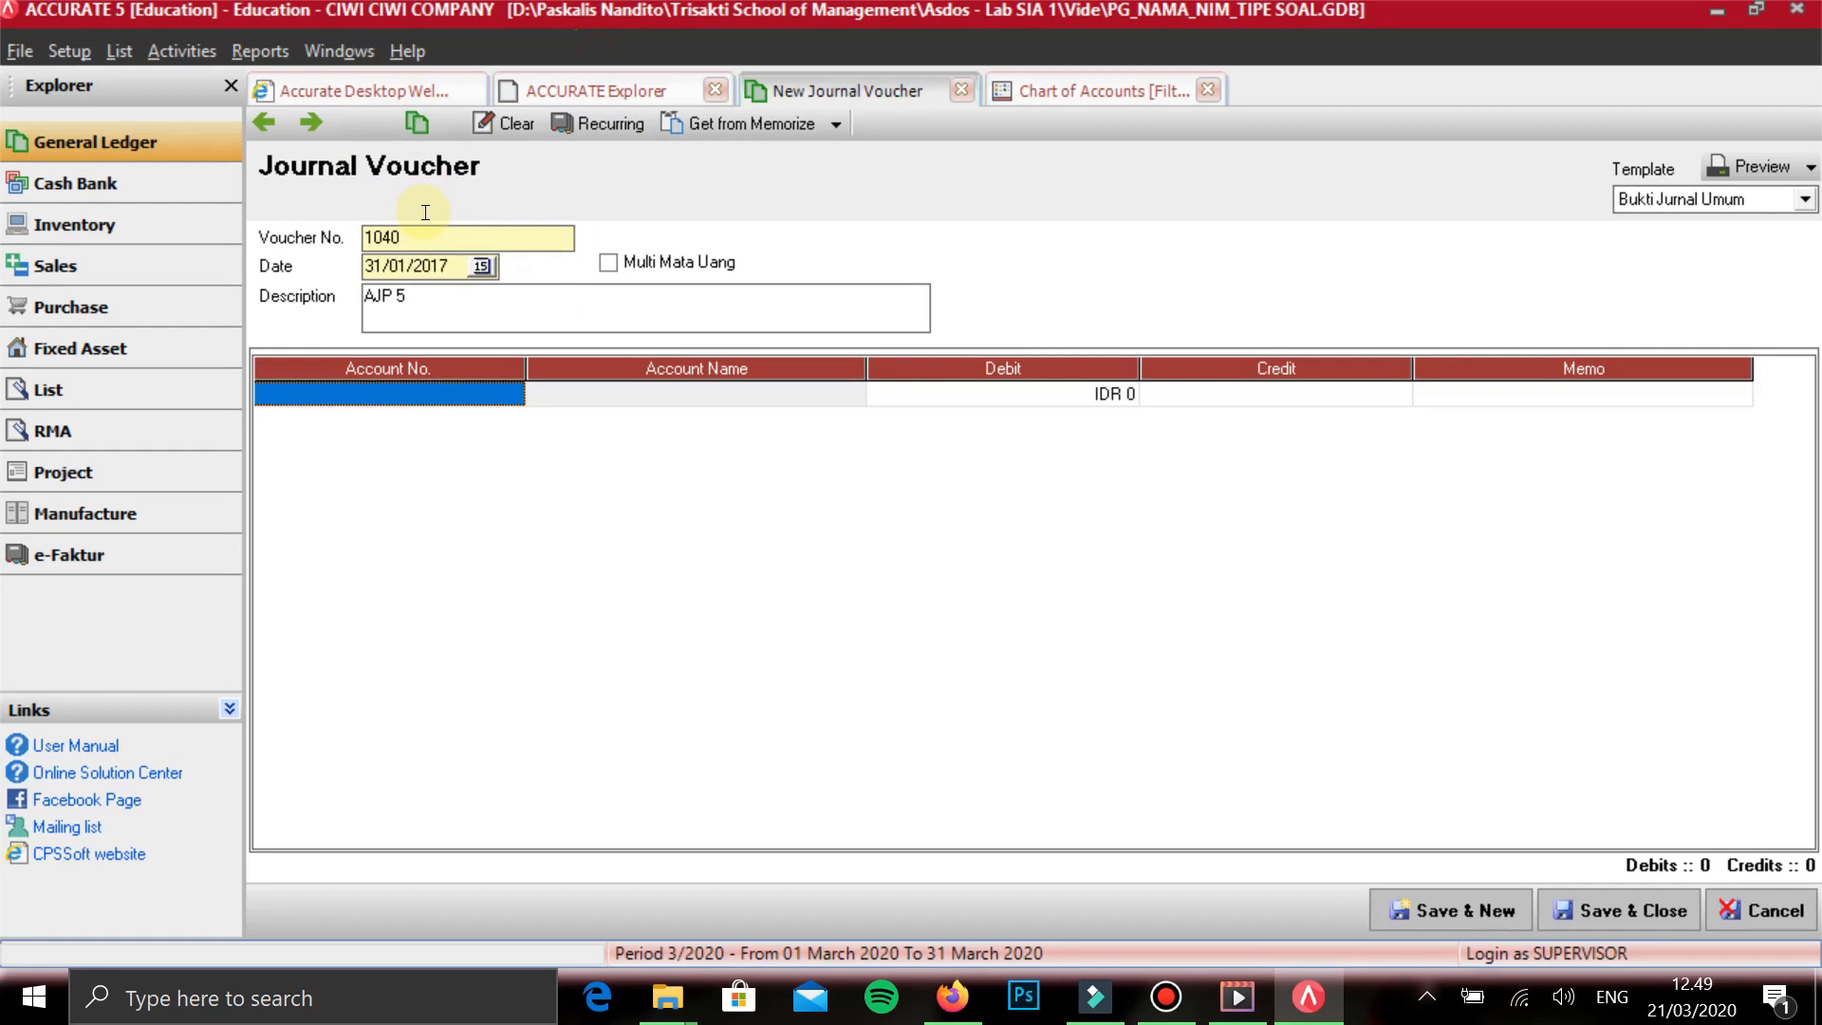
# - Add account 6002 BEBAN PERLENGKAPAN as the first line of the AJP 5 voucher
pyautogui.write('B')
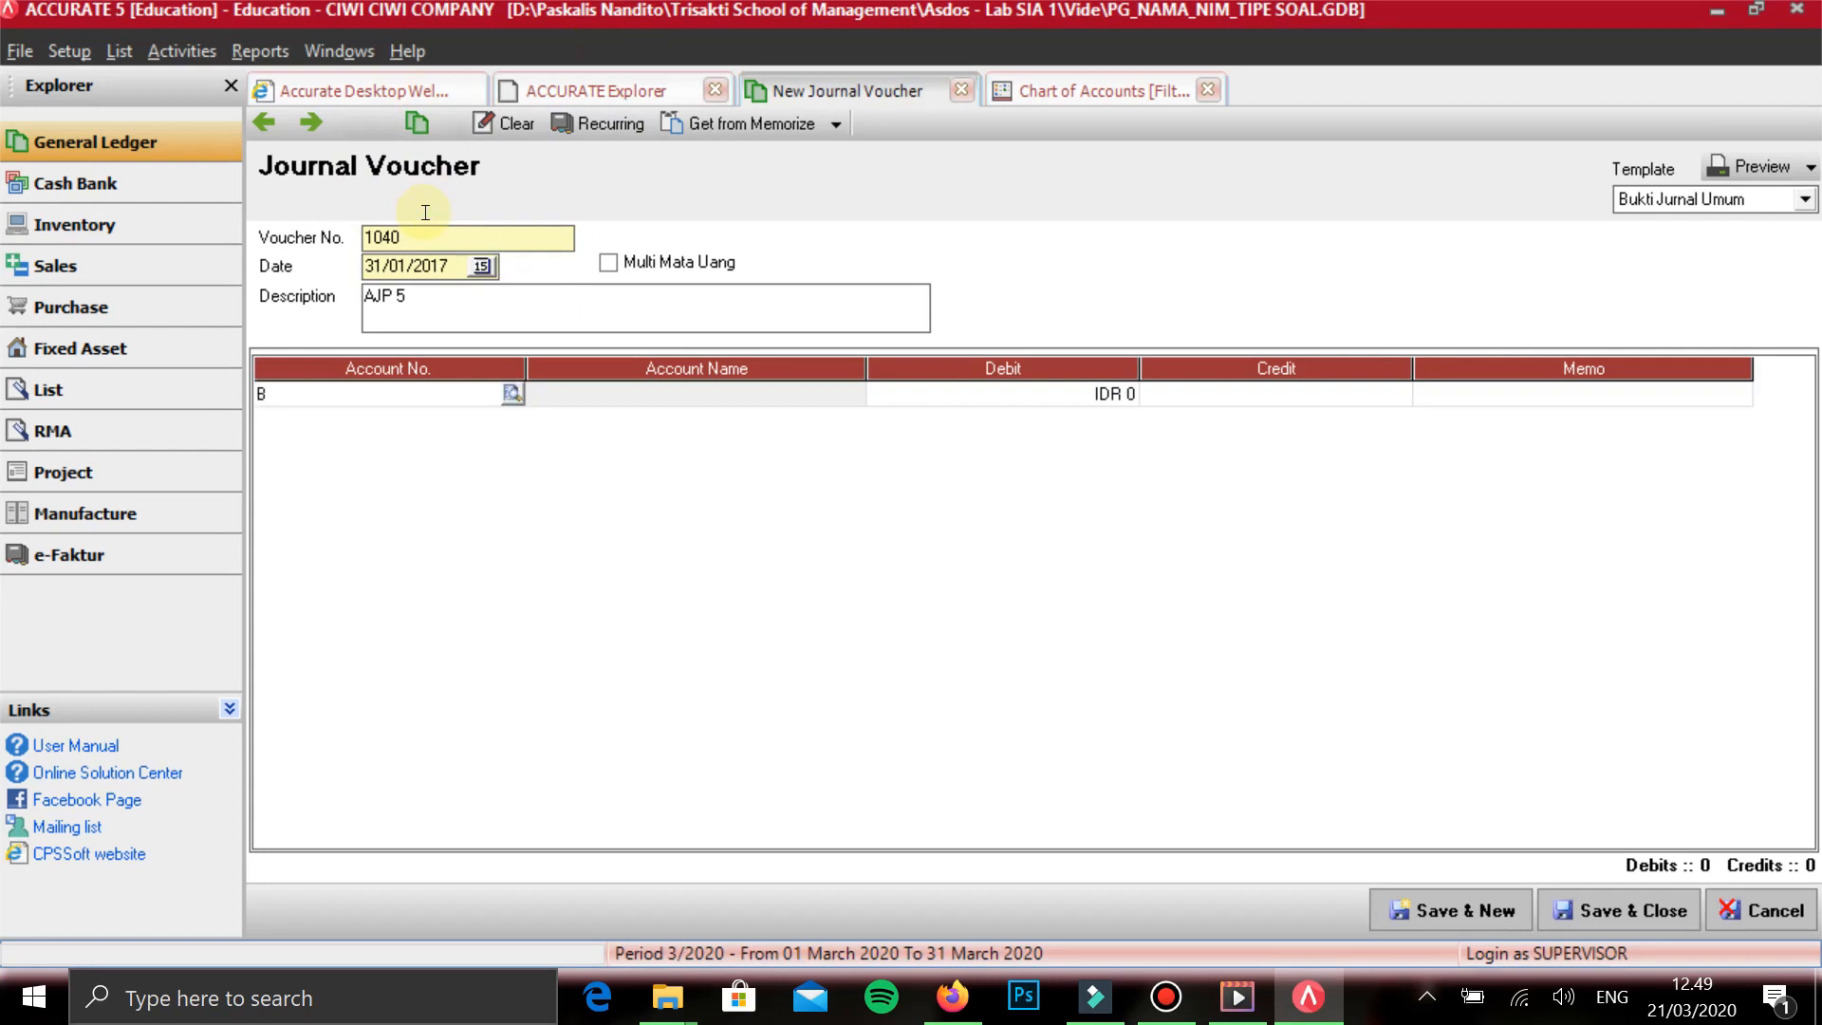
pyautogui.write('EAN')
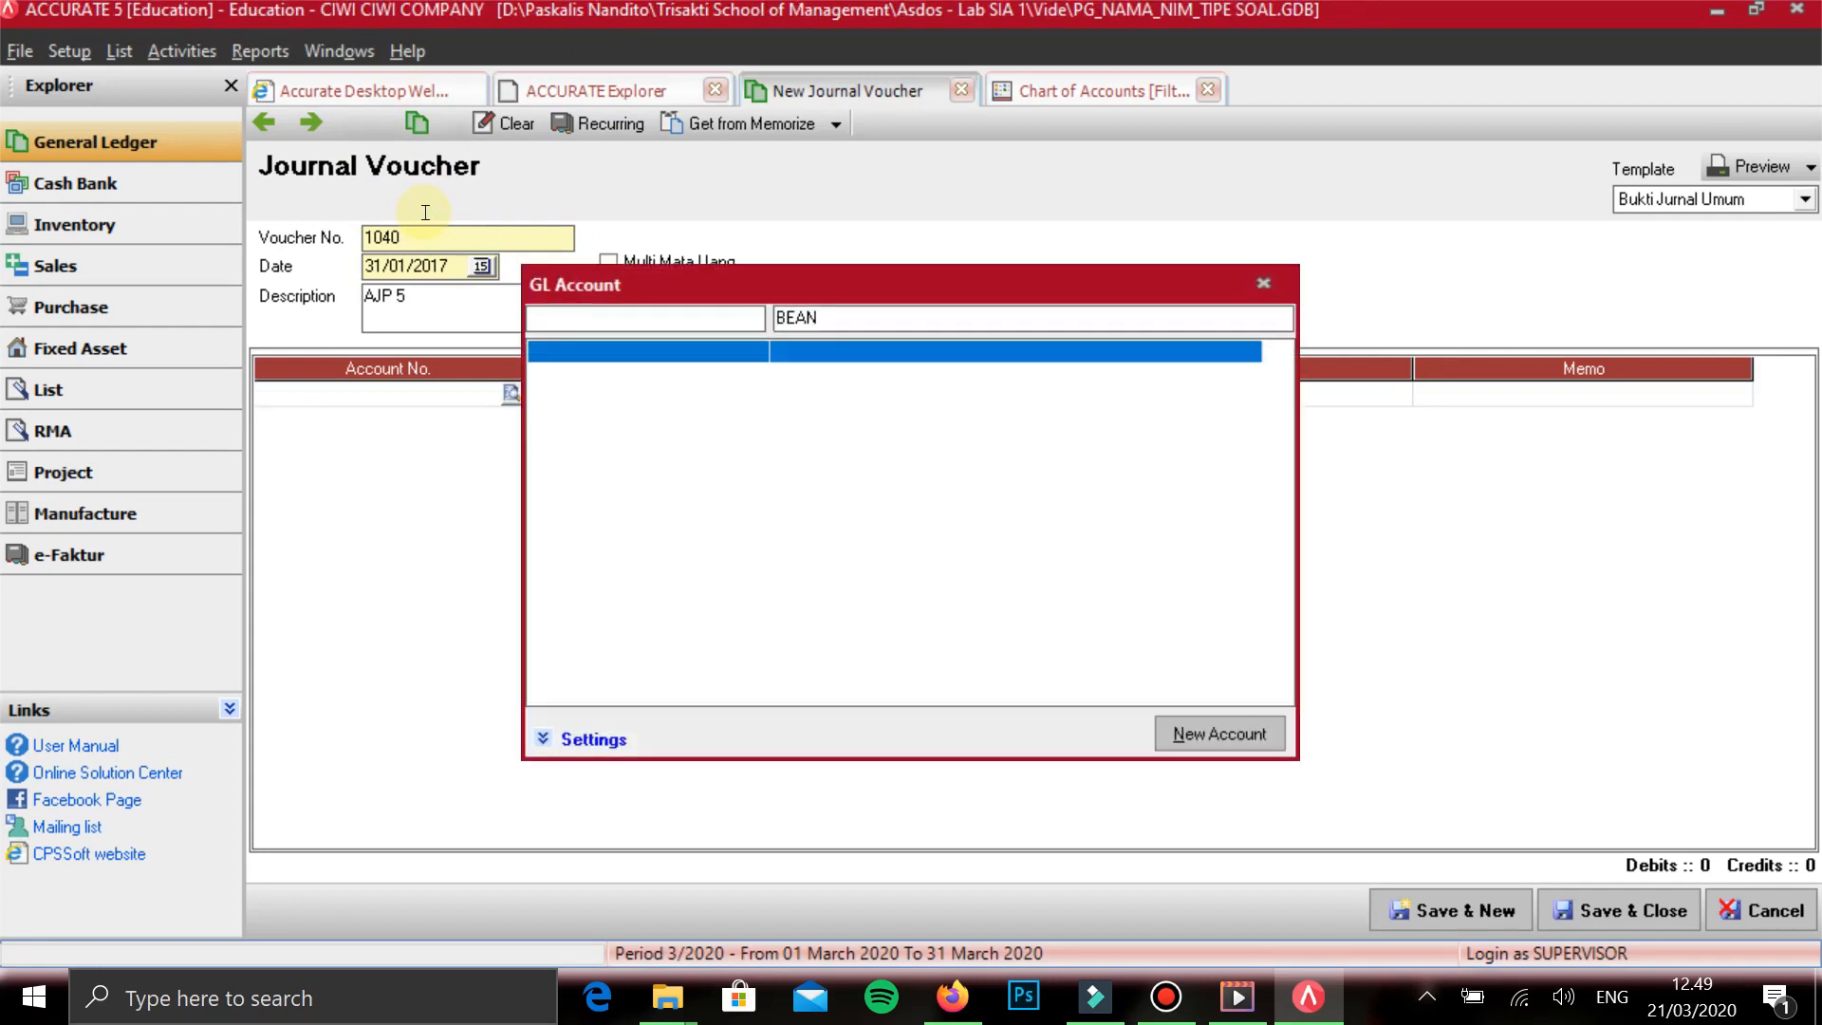
pyautogui.press('BackSpace')
pyautogui.press('BackSpace')
pyautogui.write('BAN PERL')
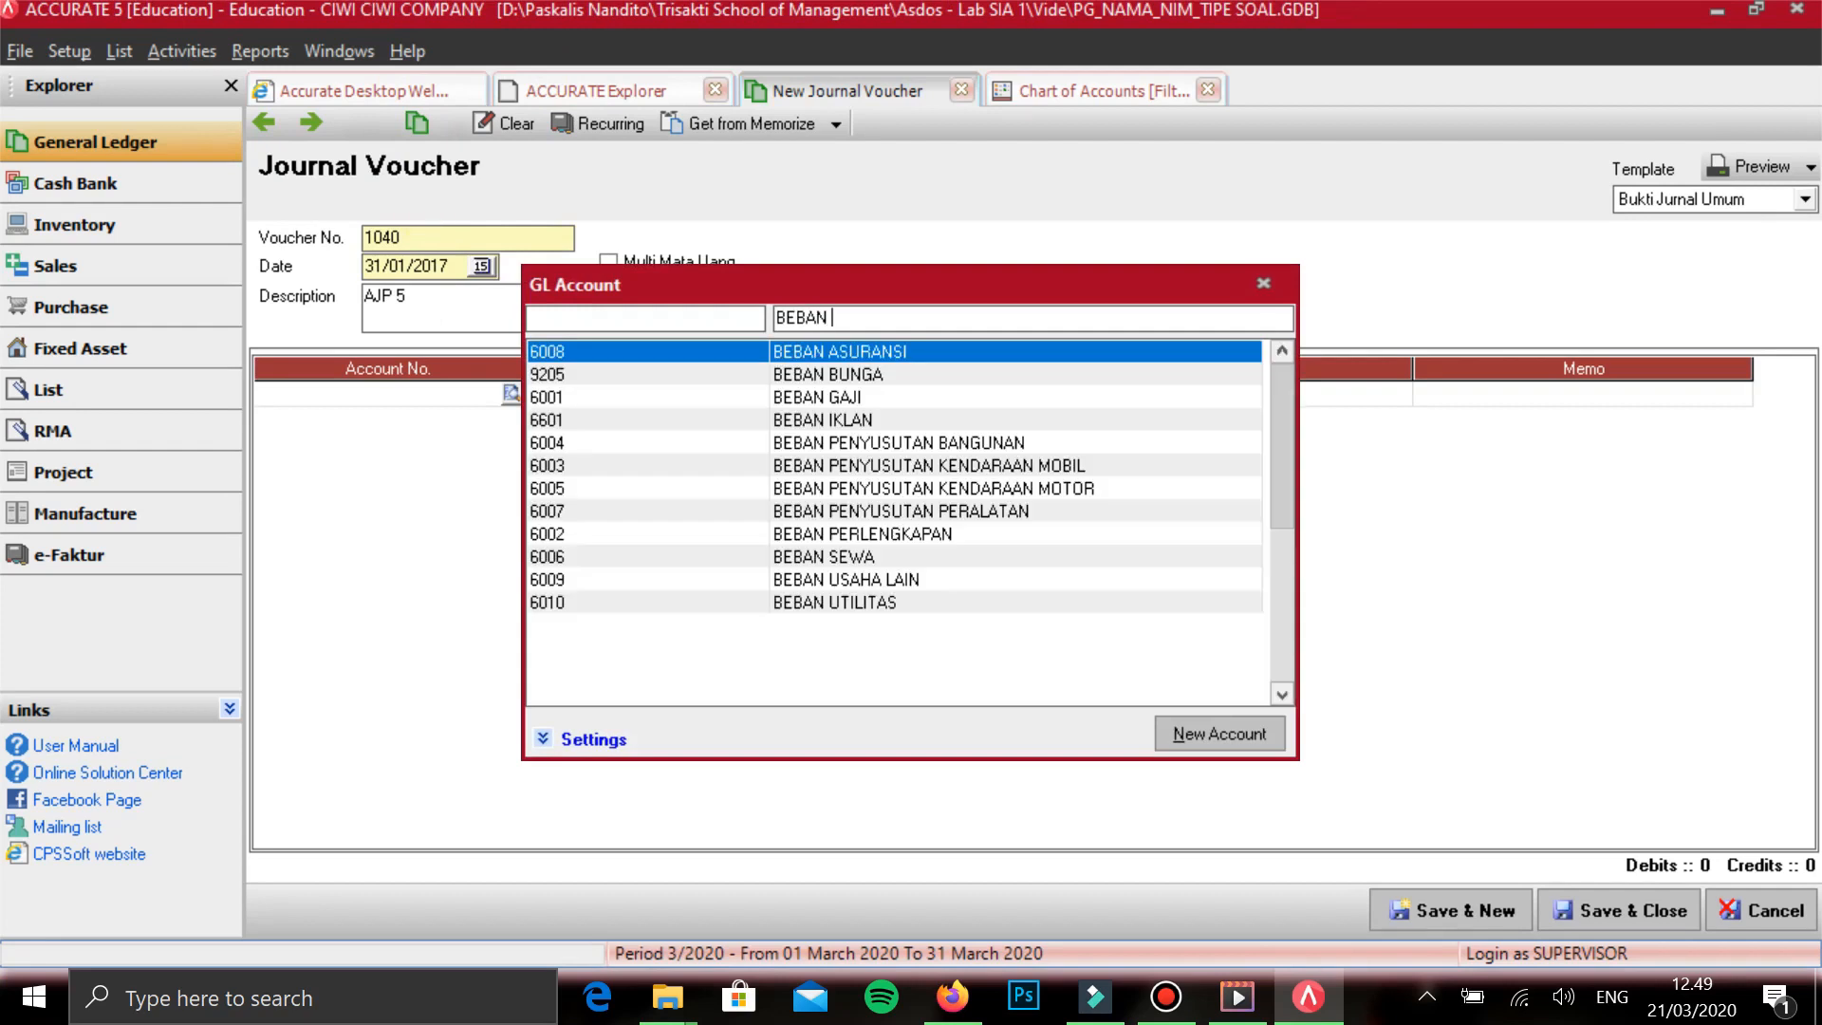
pyautogui.write('E')
pyautogui.press('Return')
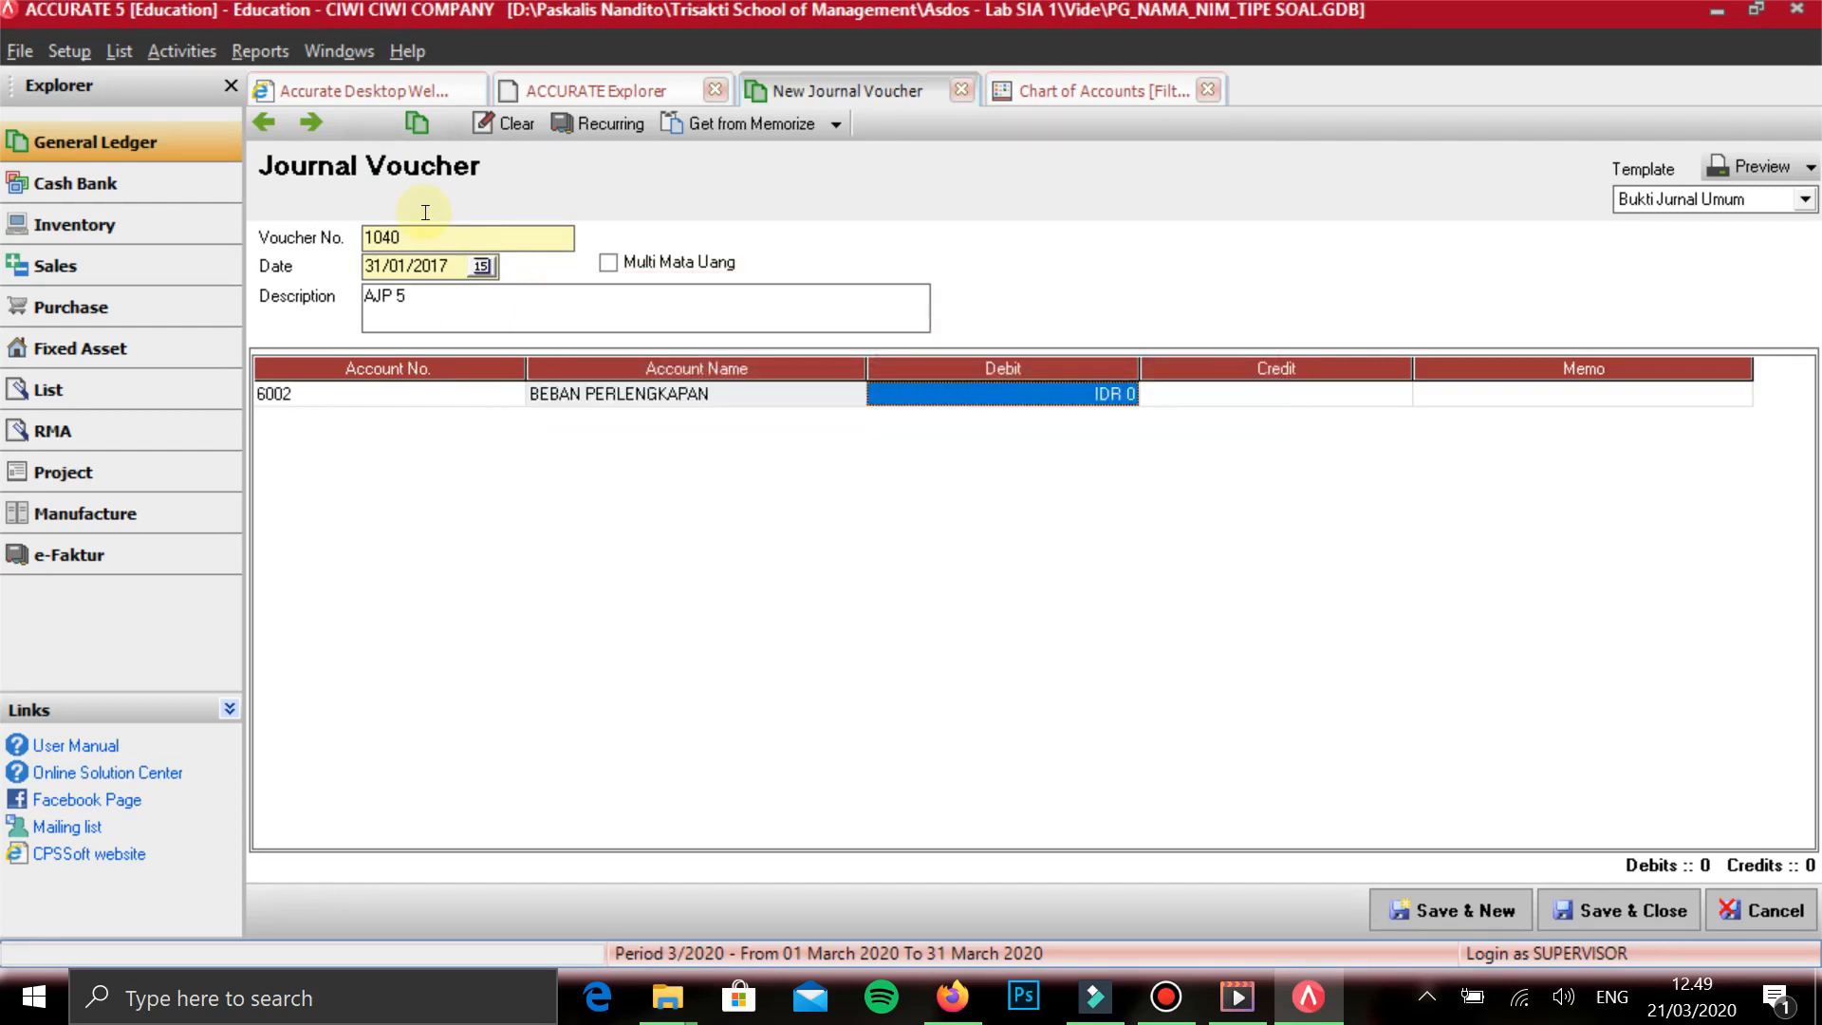
# - Add account 1003 PERLENGKAPAN SALON as the second line of the AJP 5 voucher
pyautogui.press('Return')
pyautogui.write('PER')
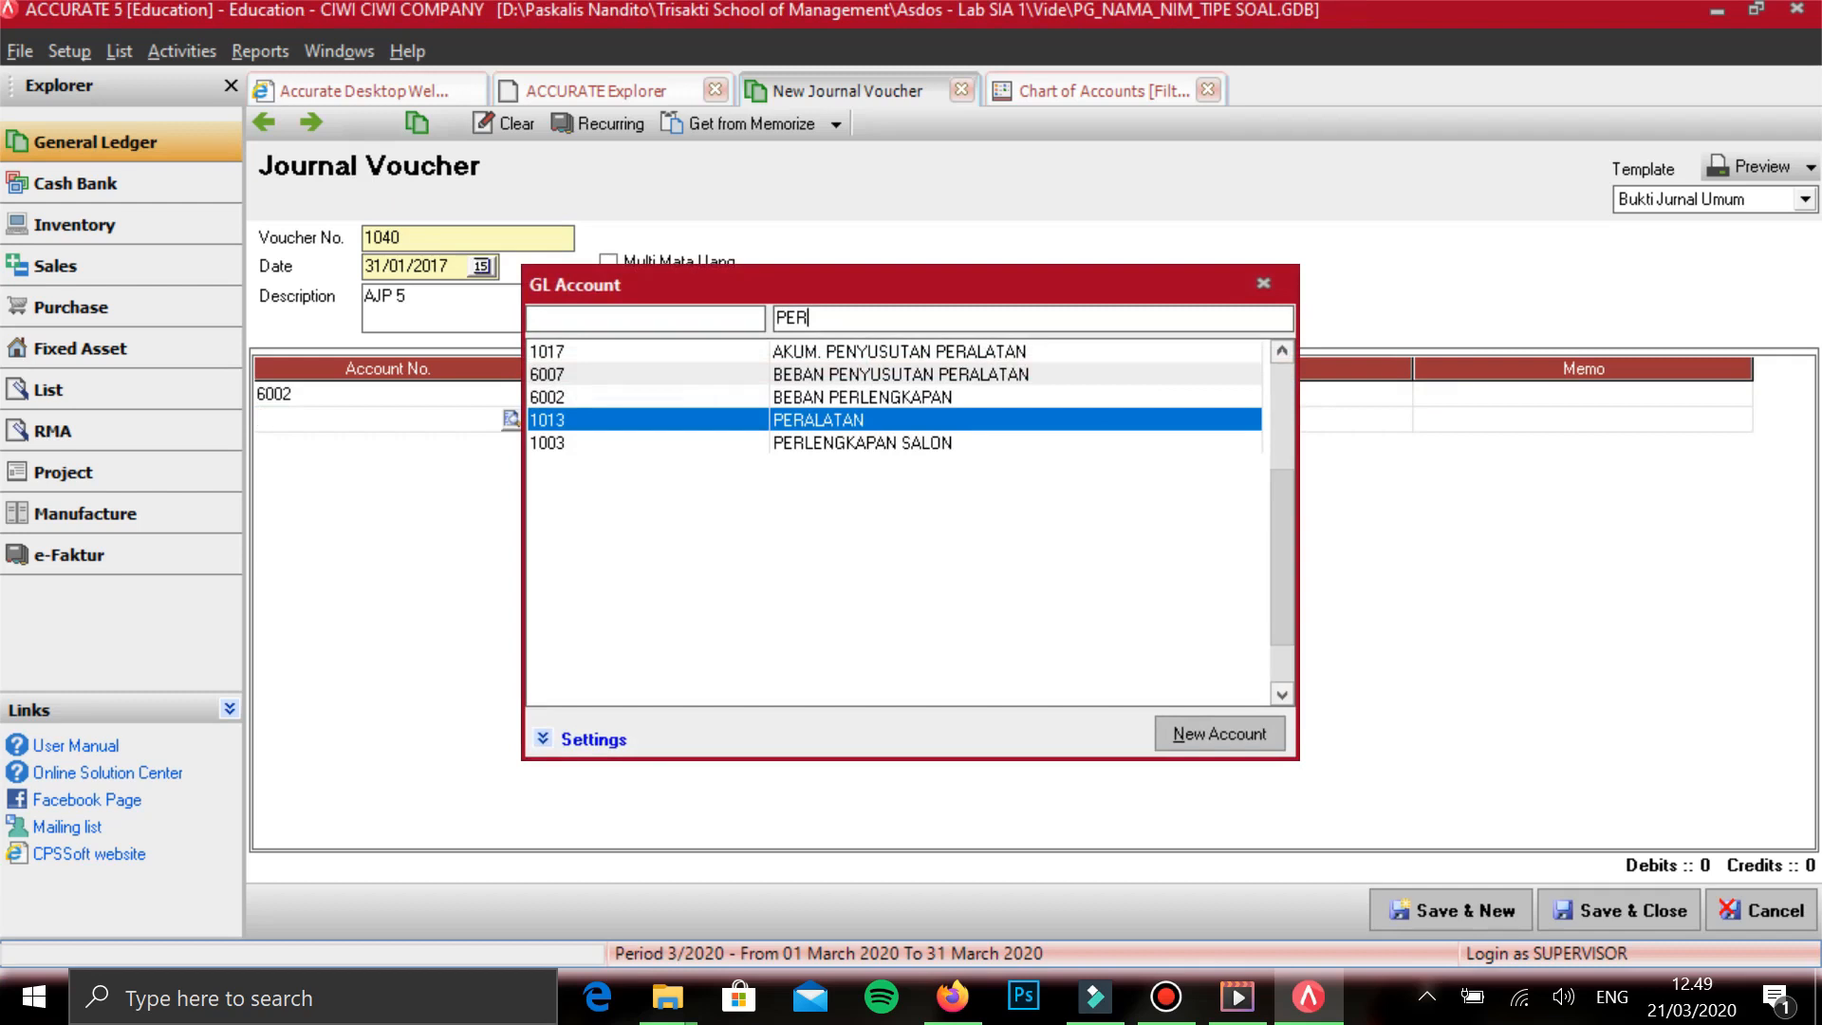
pyautogui.press('Down')
pyautogui.press('Return')
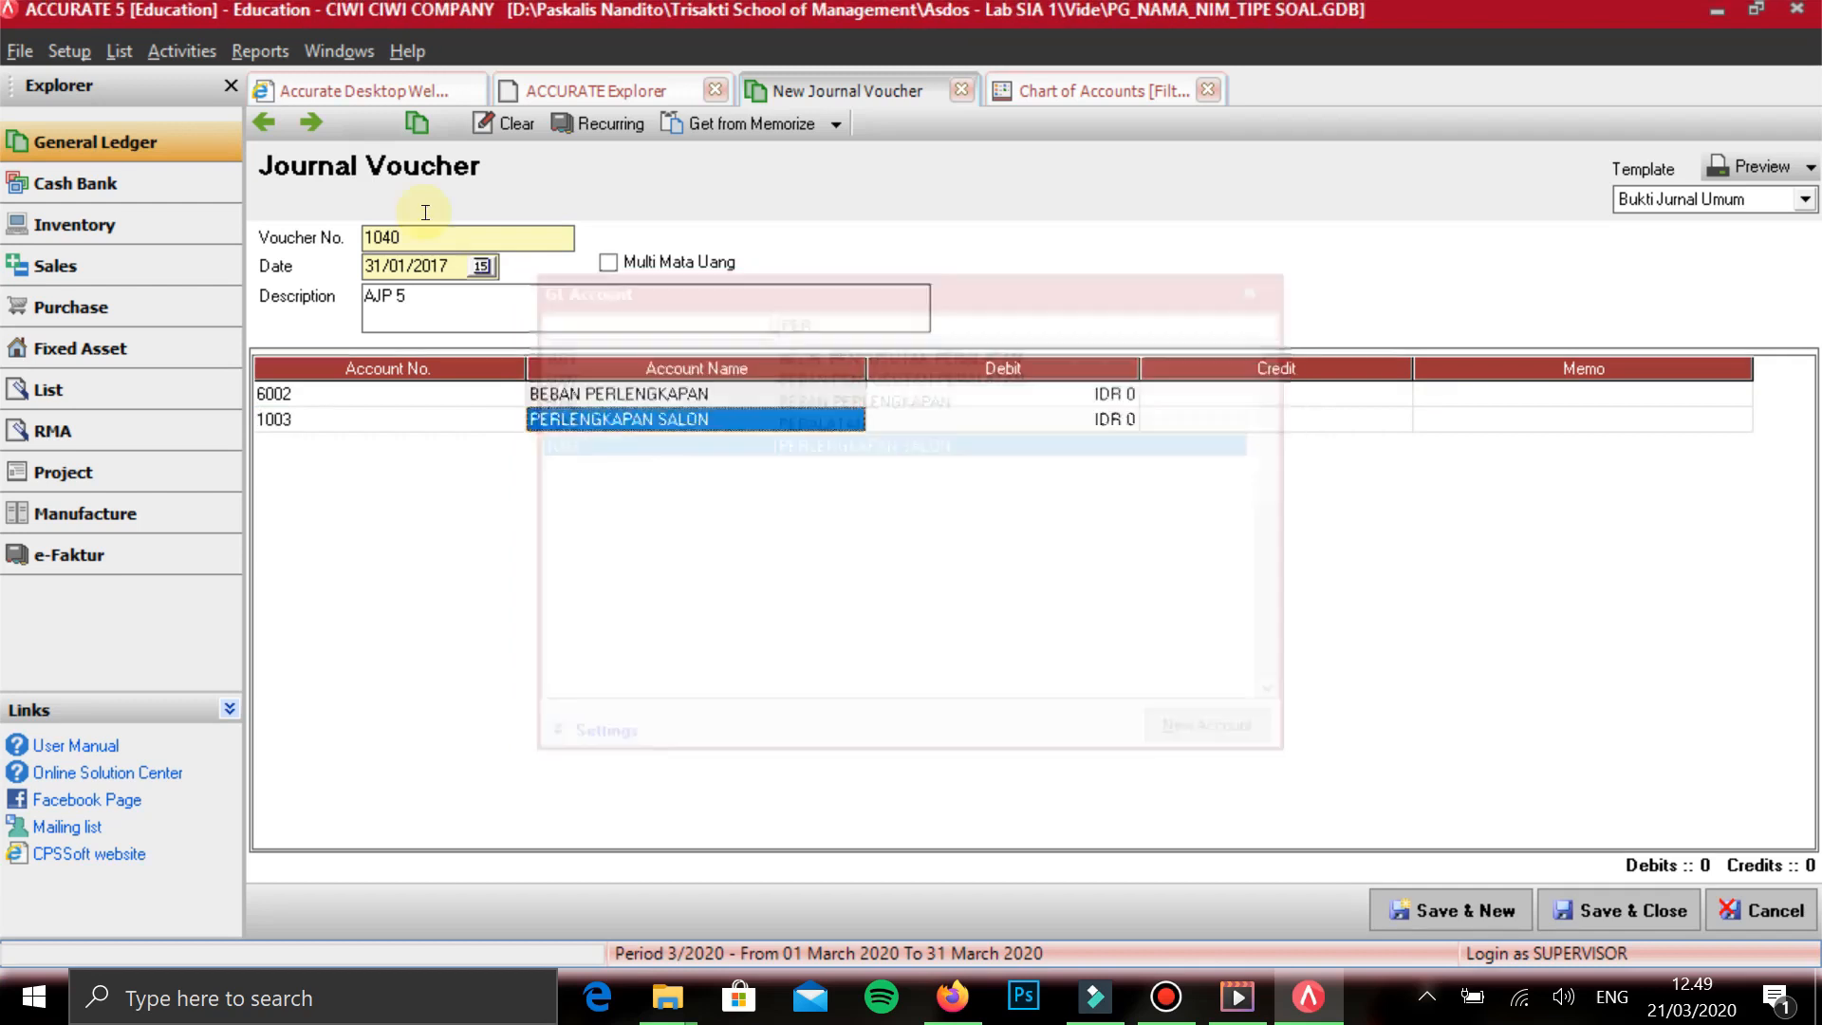
# - Enter a debit of 426.100 on the BEBAN PERLENGKAPAN line
pyautogui.press('Up')
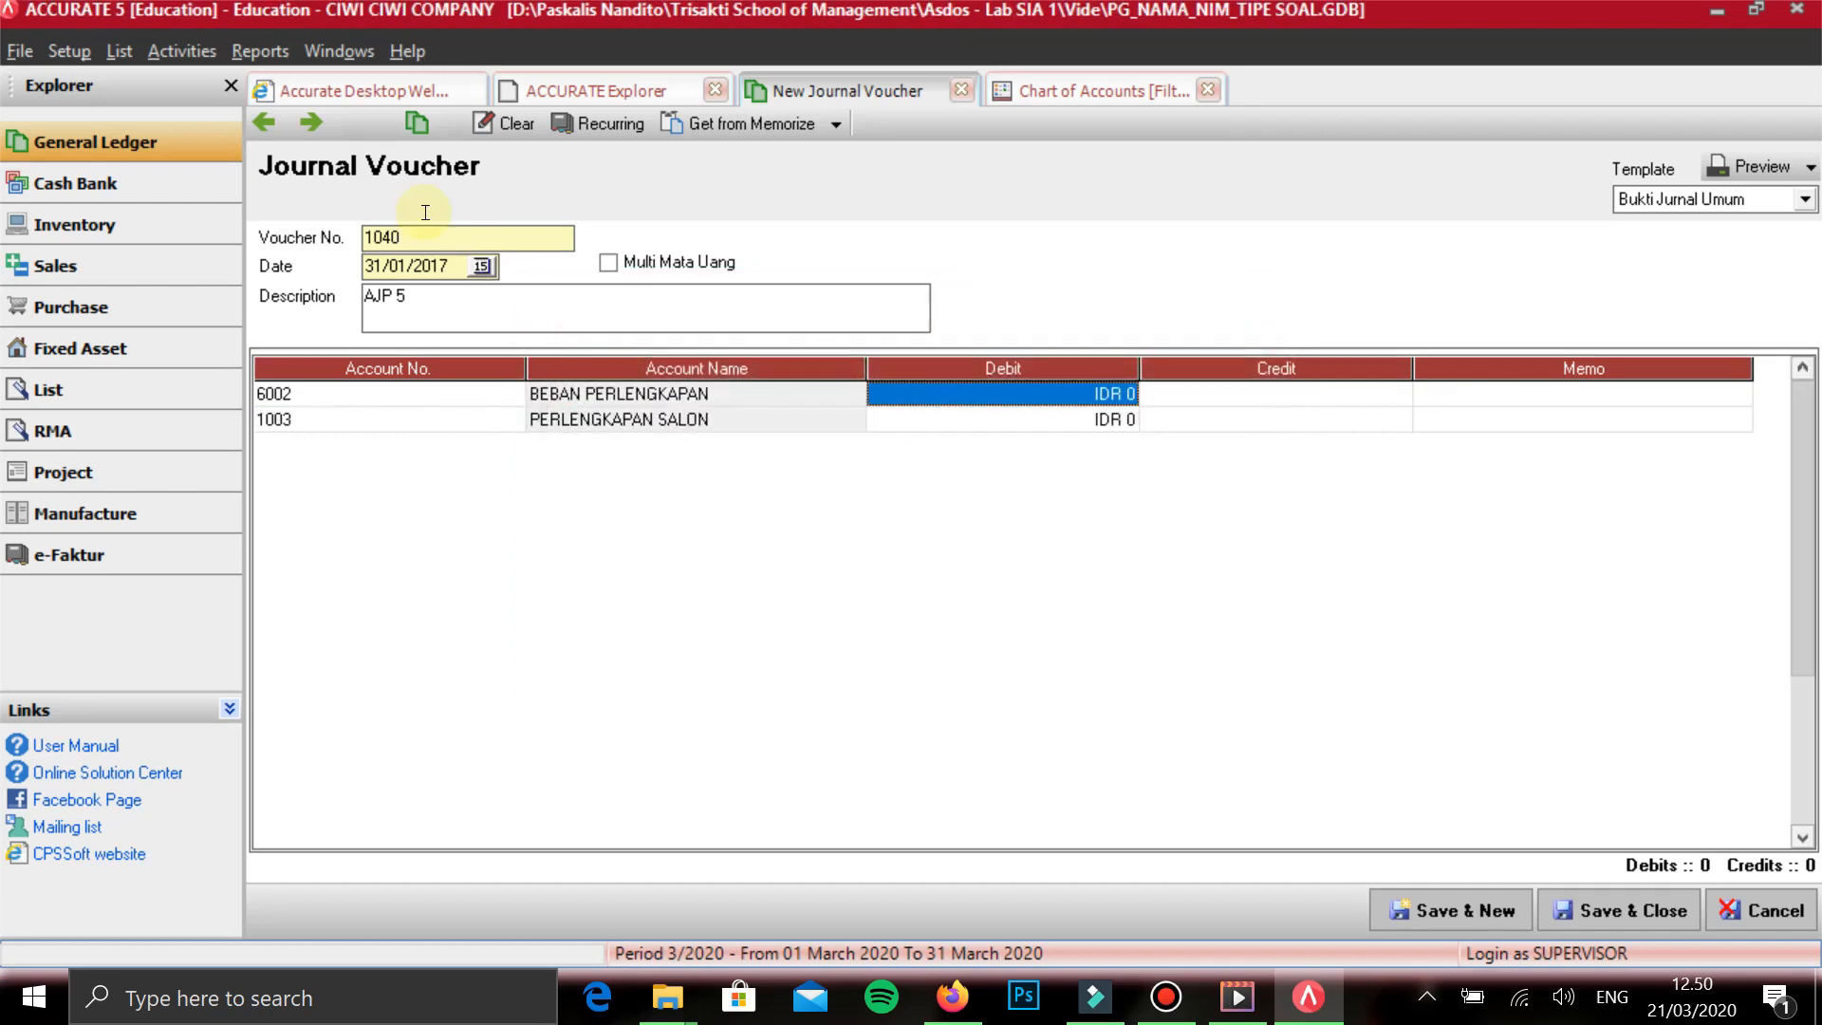
pyautogui.write('426100')
pyautogui.press('Return')
pyautogui.press('Return')
pyautogui.press('Return')
pyautogui.press('Return')
pyautogui.press('Return')
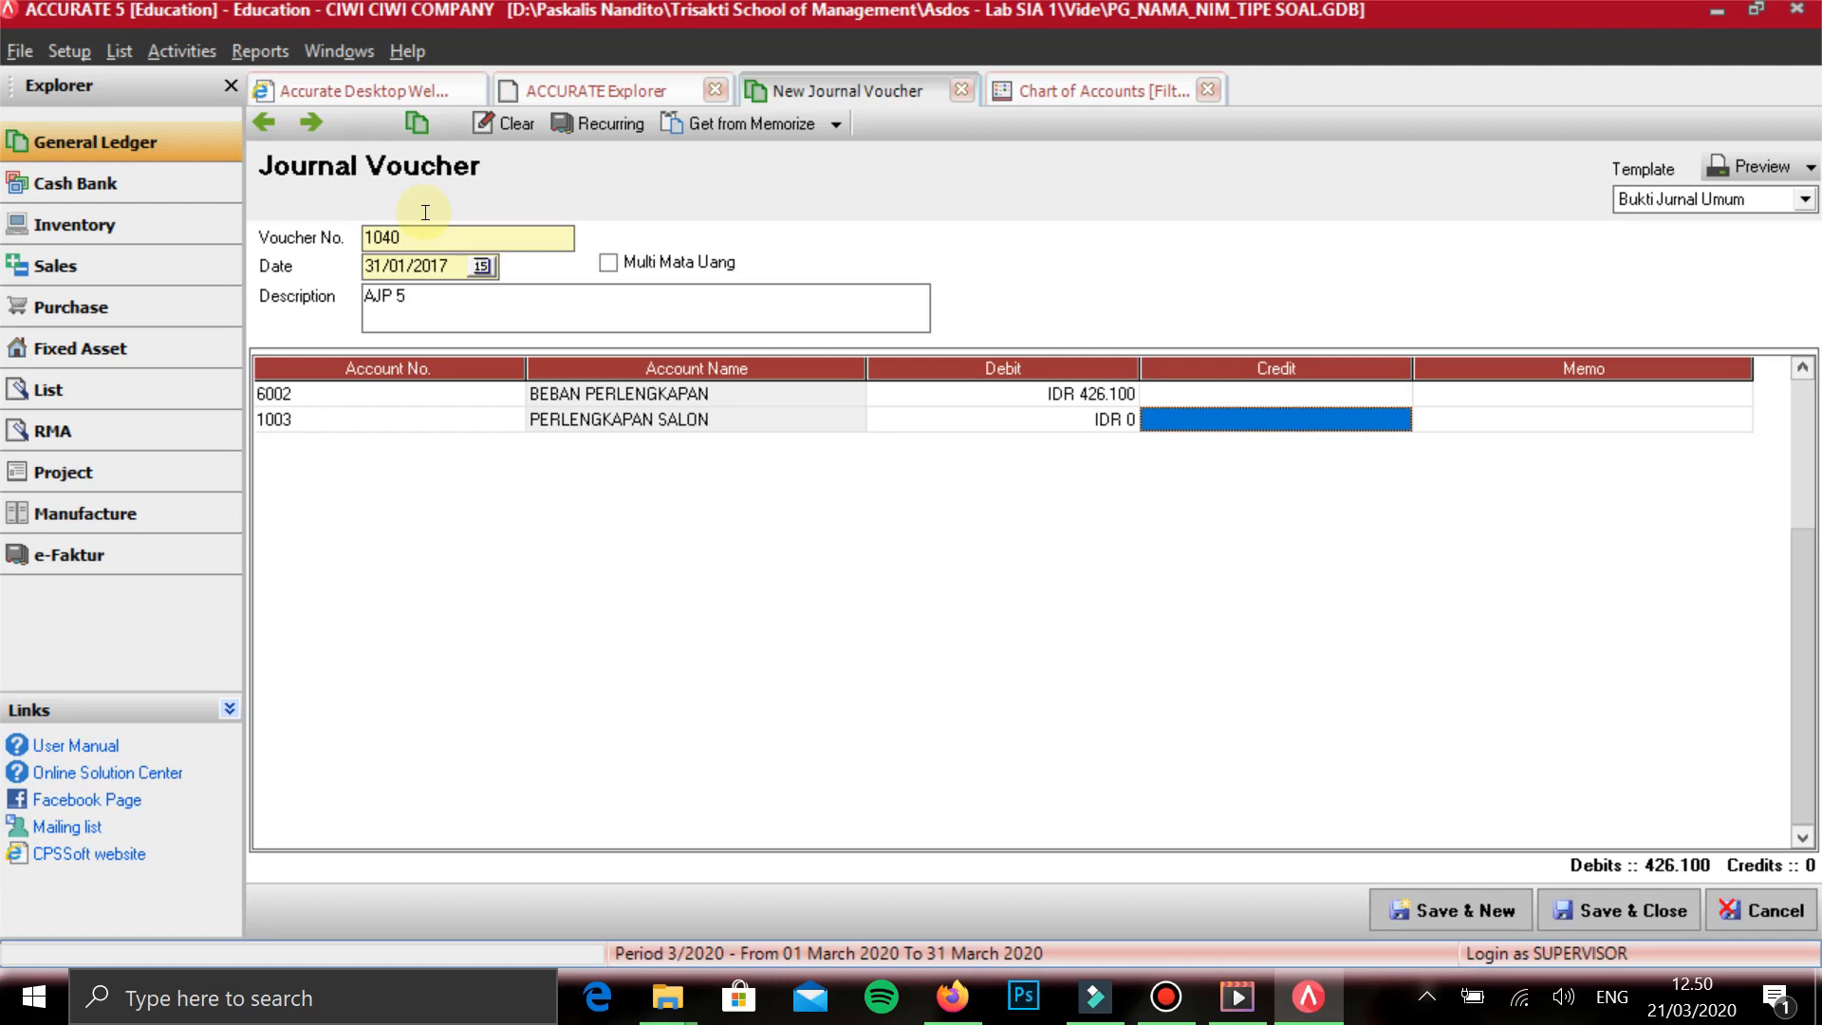
# - Enter a credit of 426.100 on the PERLENGKAPAN SALON line, then save and close the AJP 5 voucher
pyautogui.write('426100')
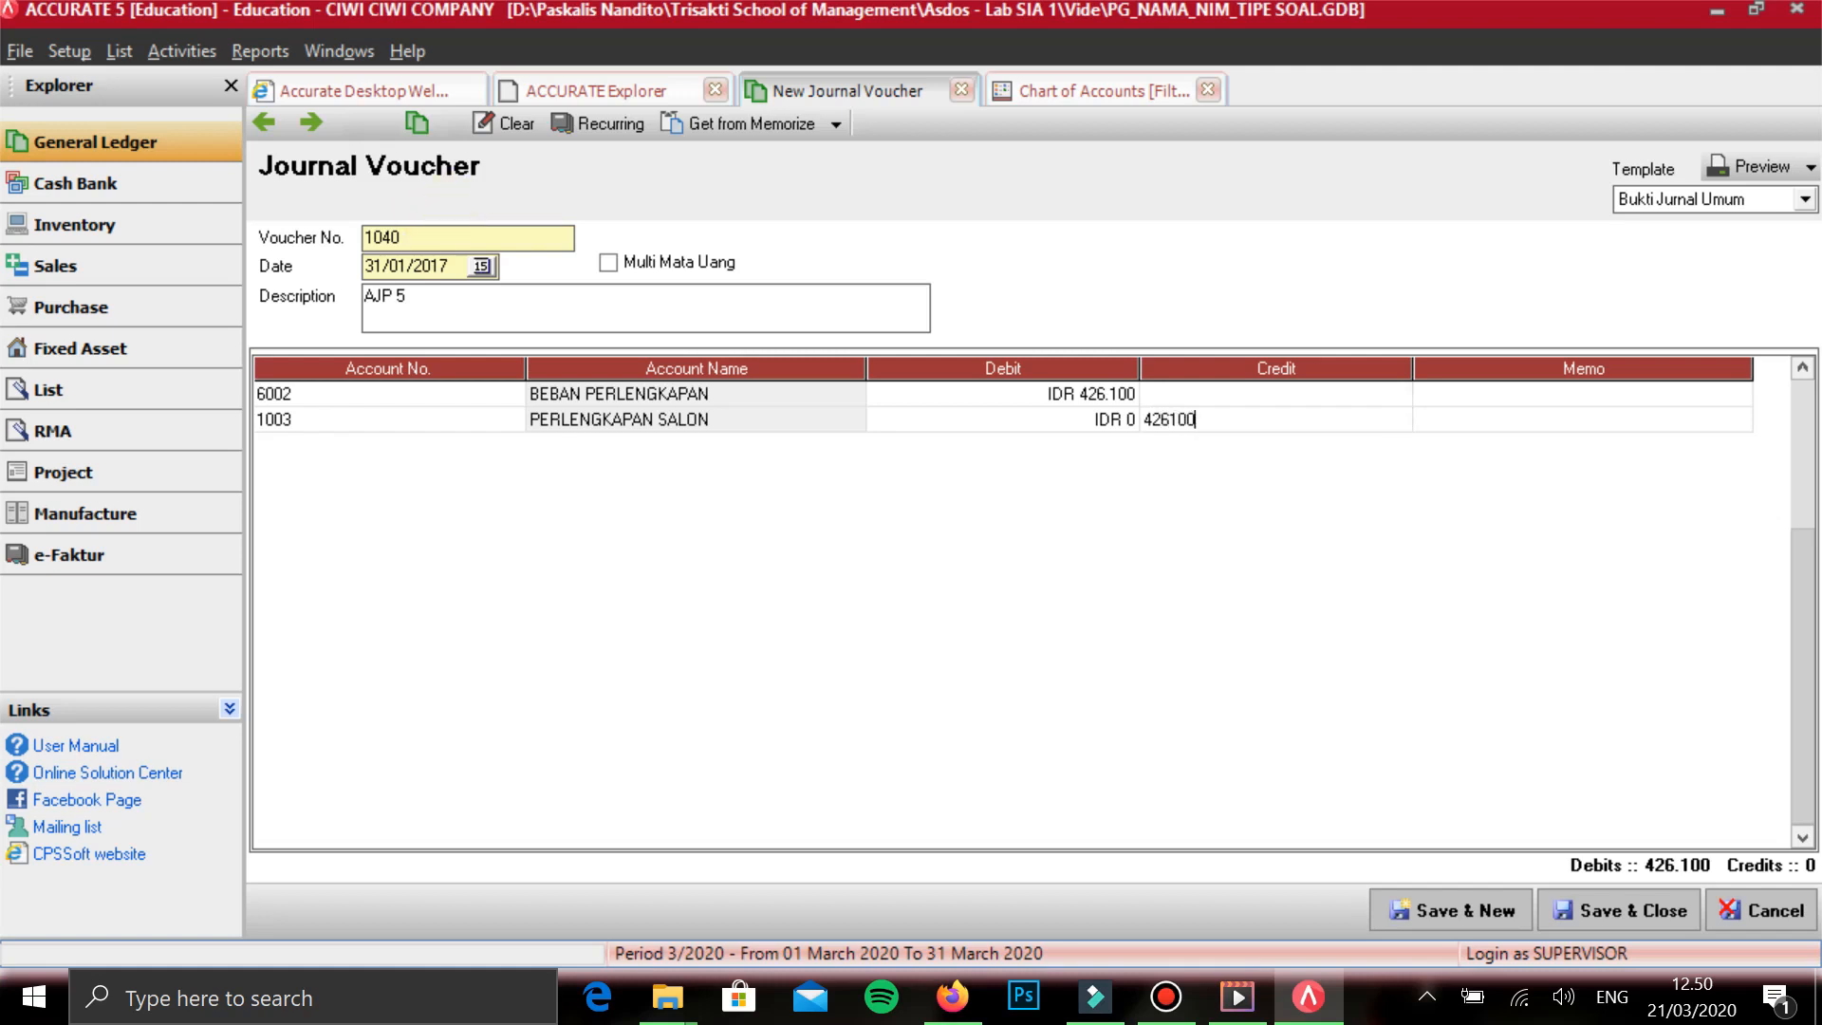
pyautogui.press('Return')
pyautogui.press('Tab')
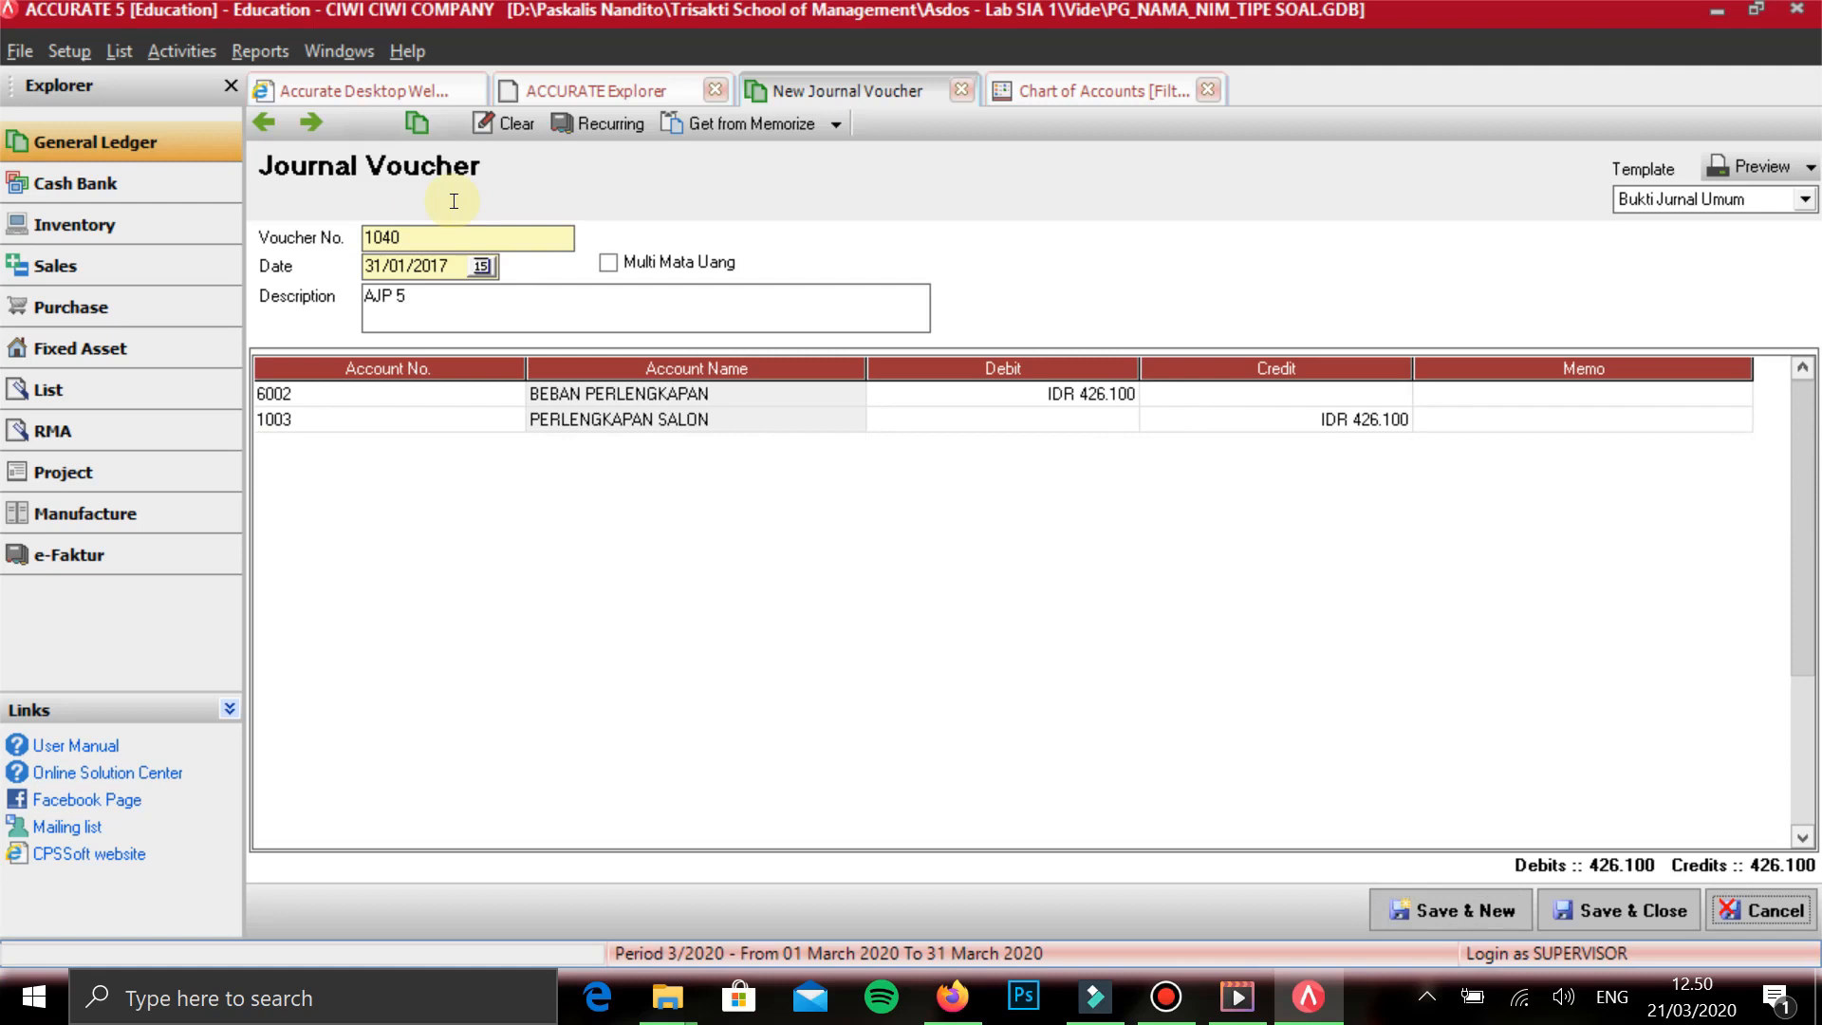
pyautogui.press('Tab')
pyautogui.press('Tab')
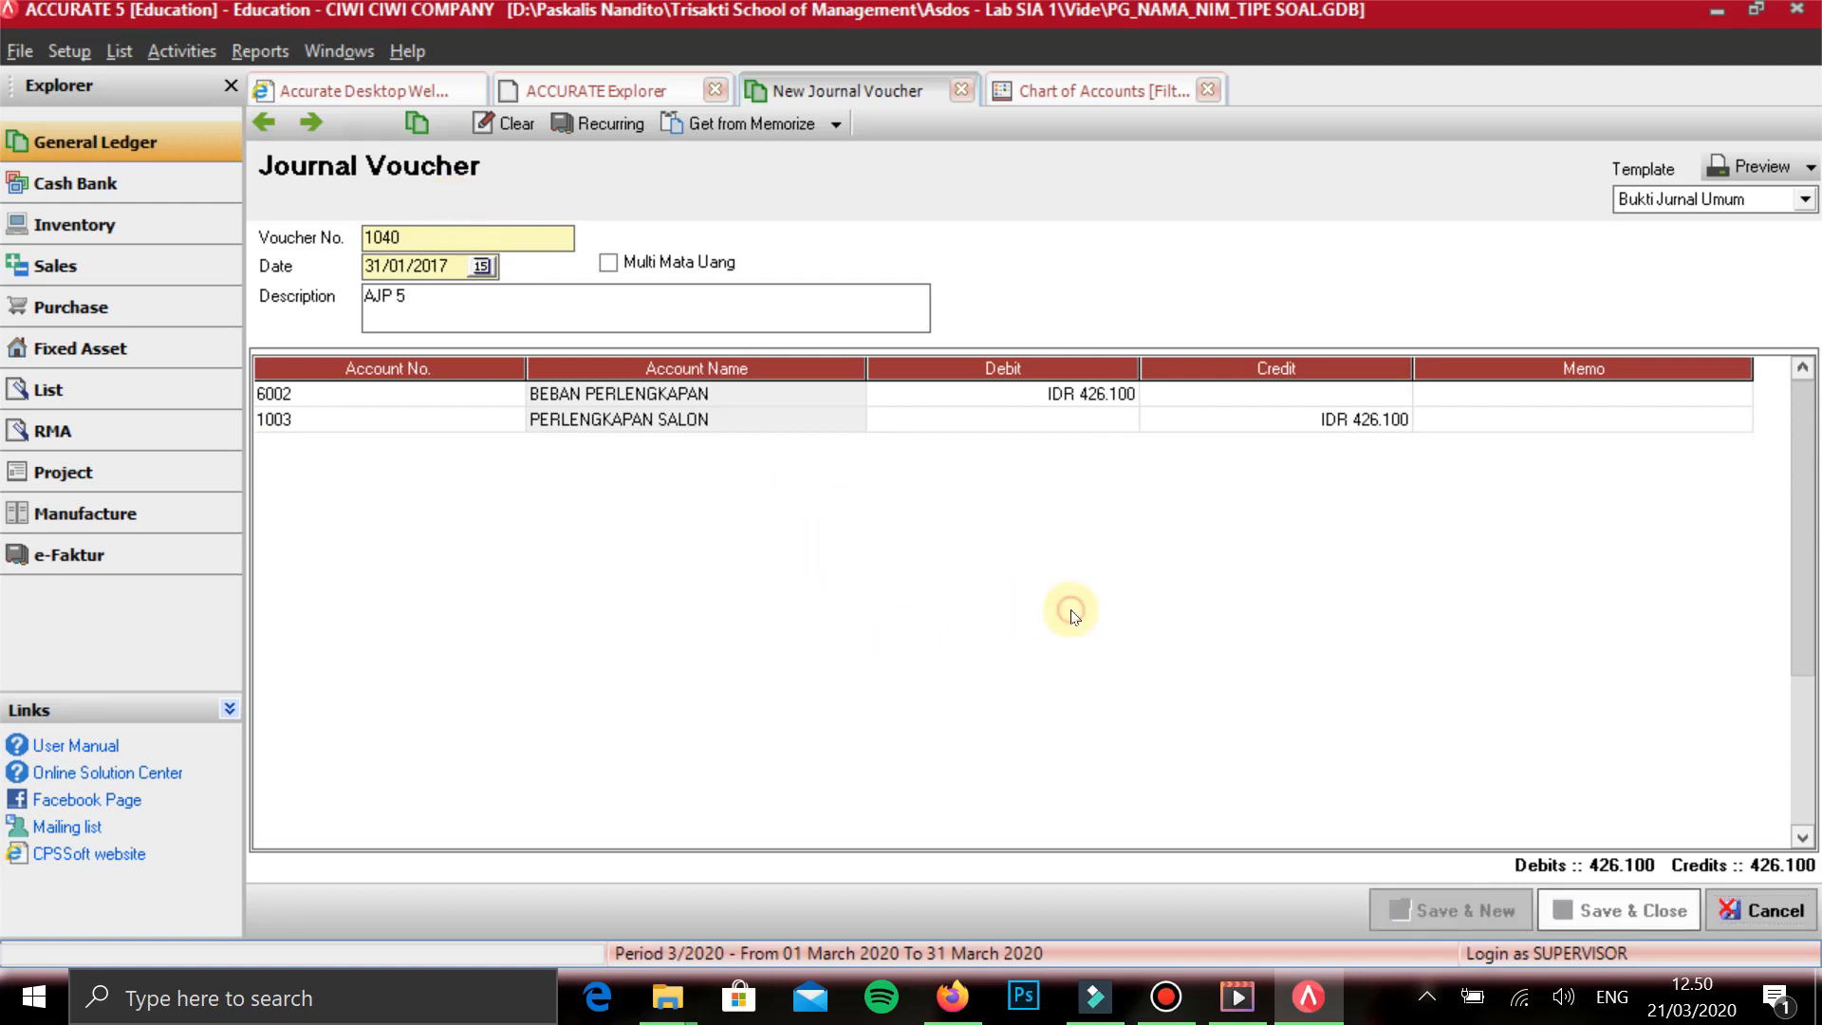
pyautogui.press('Return')
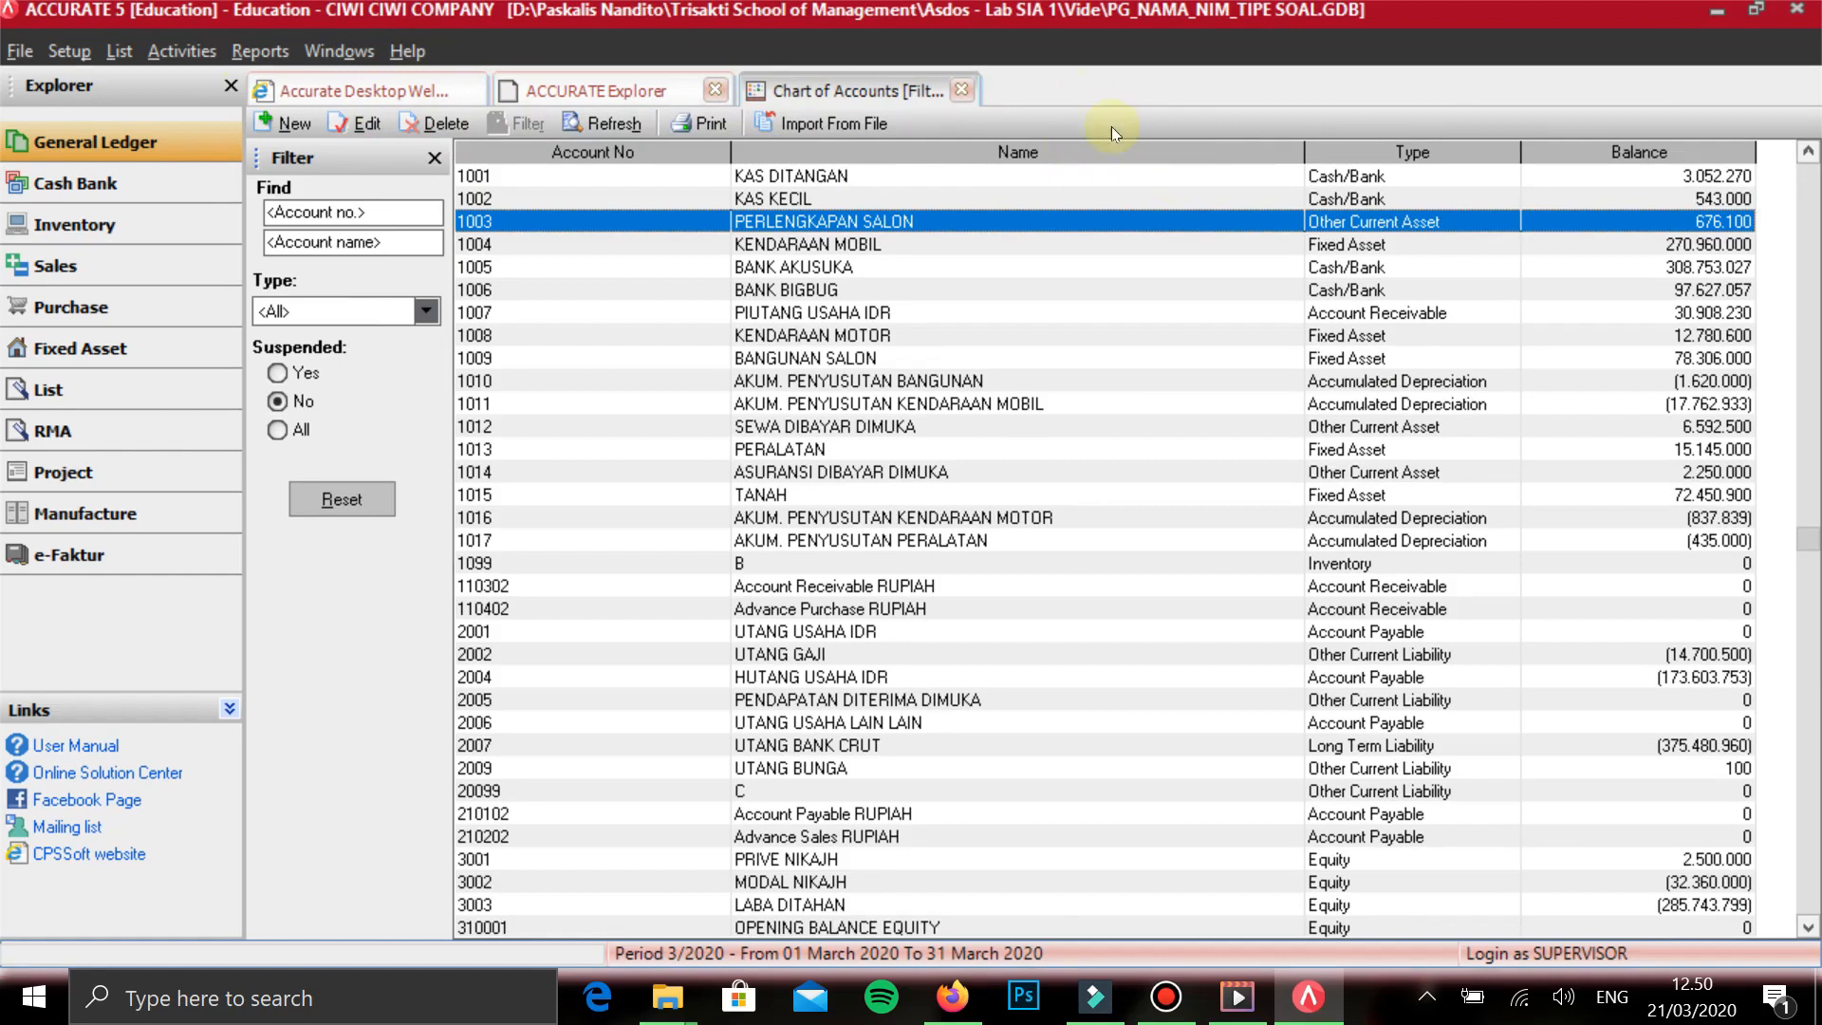
# - Refresh the chart of accounts to review the updated balances, and close the list
pyautogui.click(603, 124)
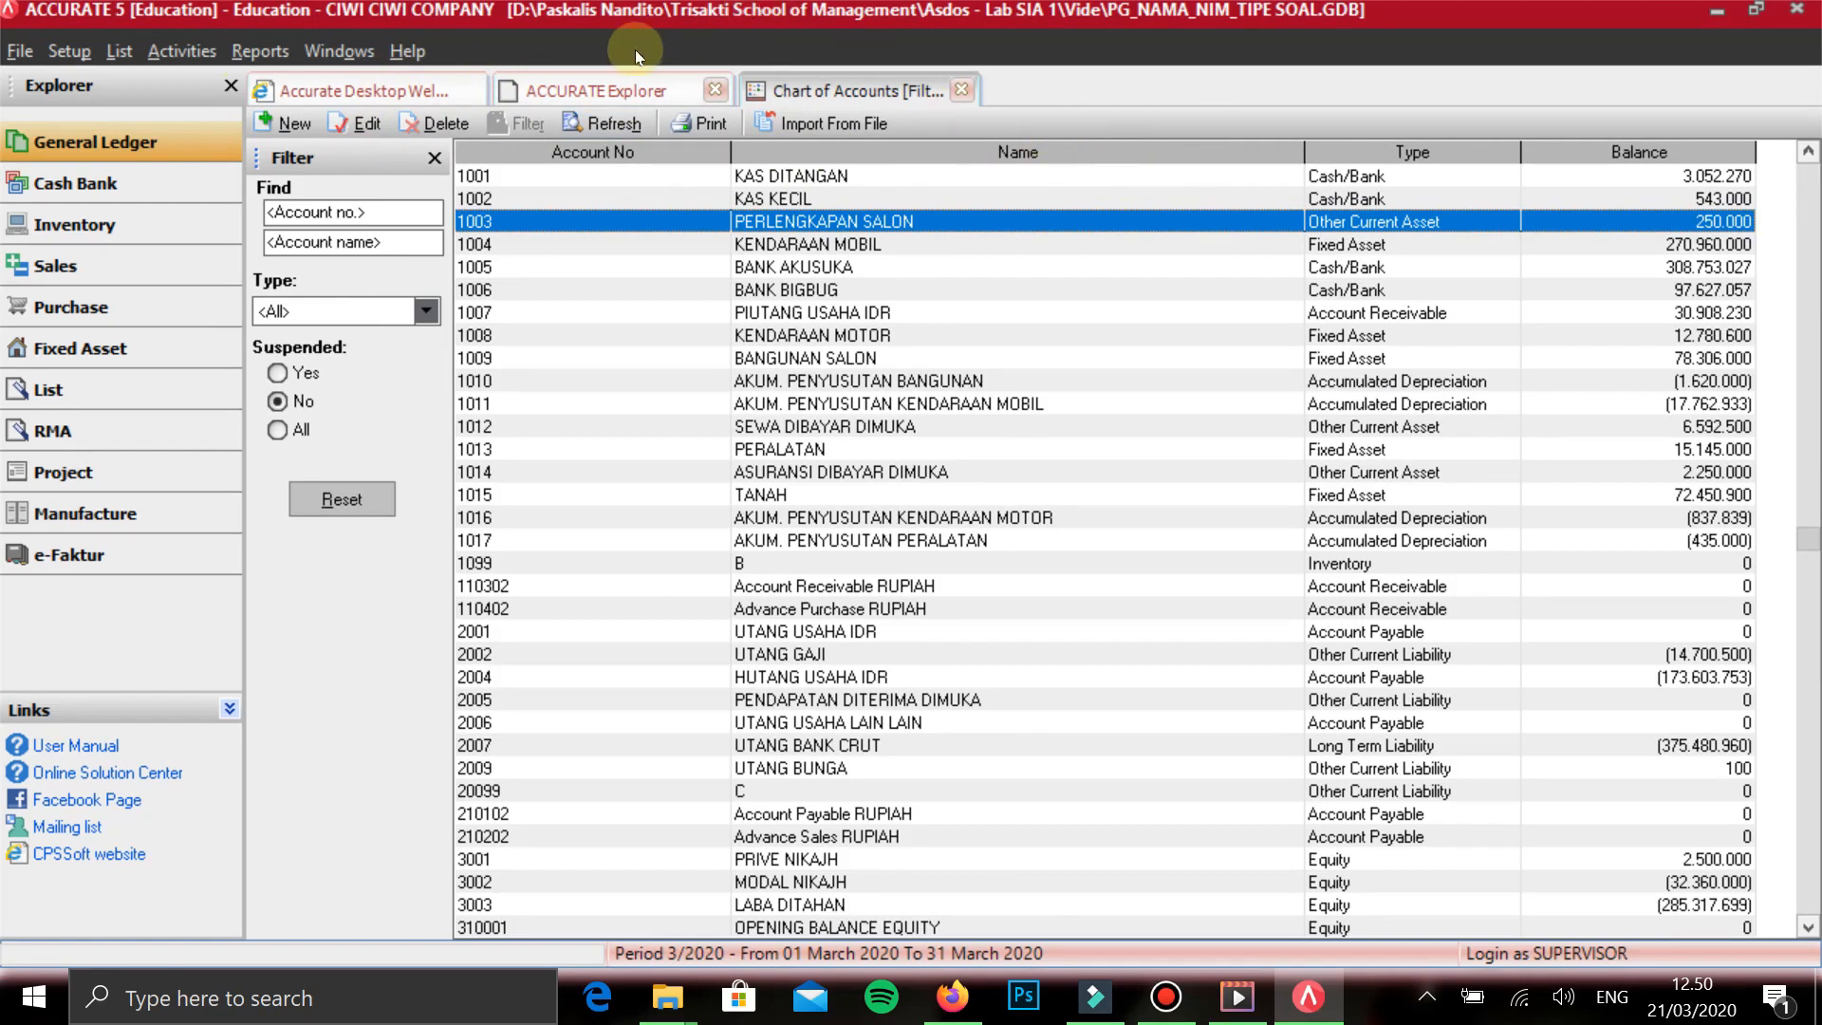
pyautogui.click(962, 90)
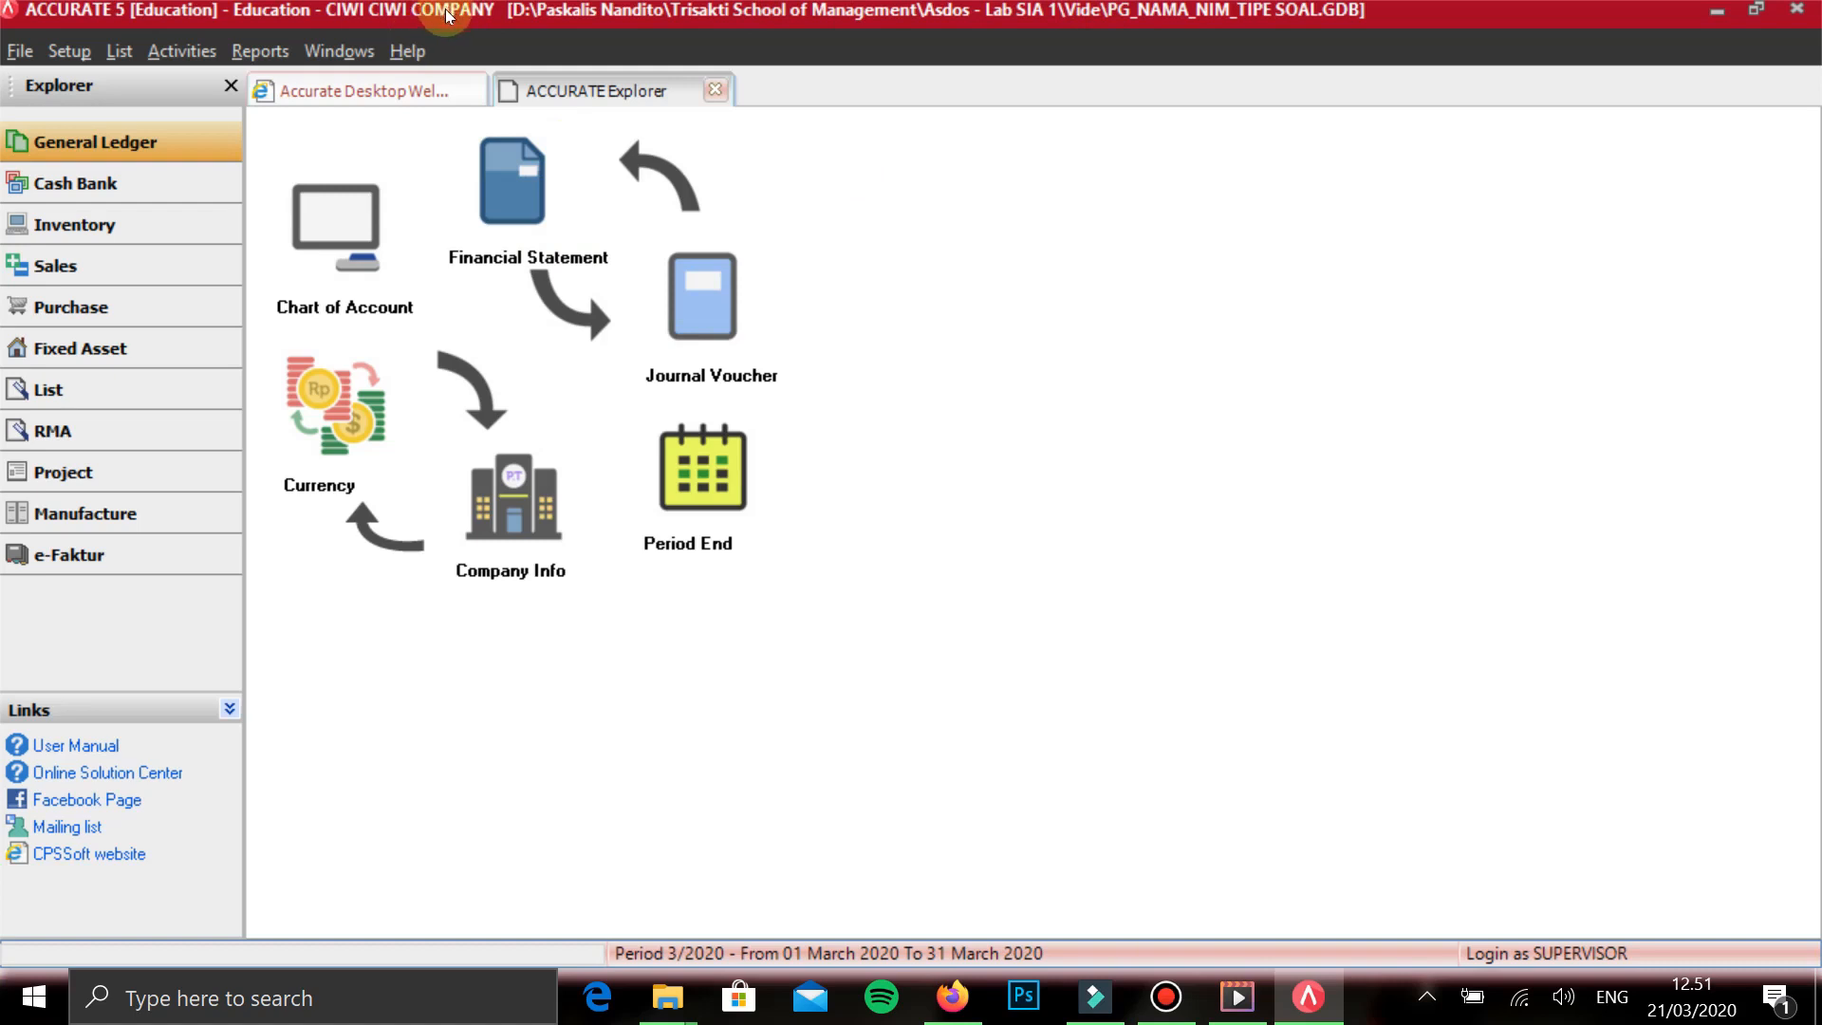
pyautogui.click(350, 89)
pyautogui.click(550, 90)
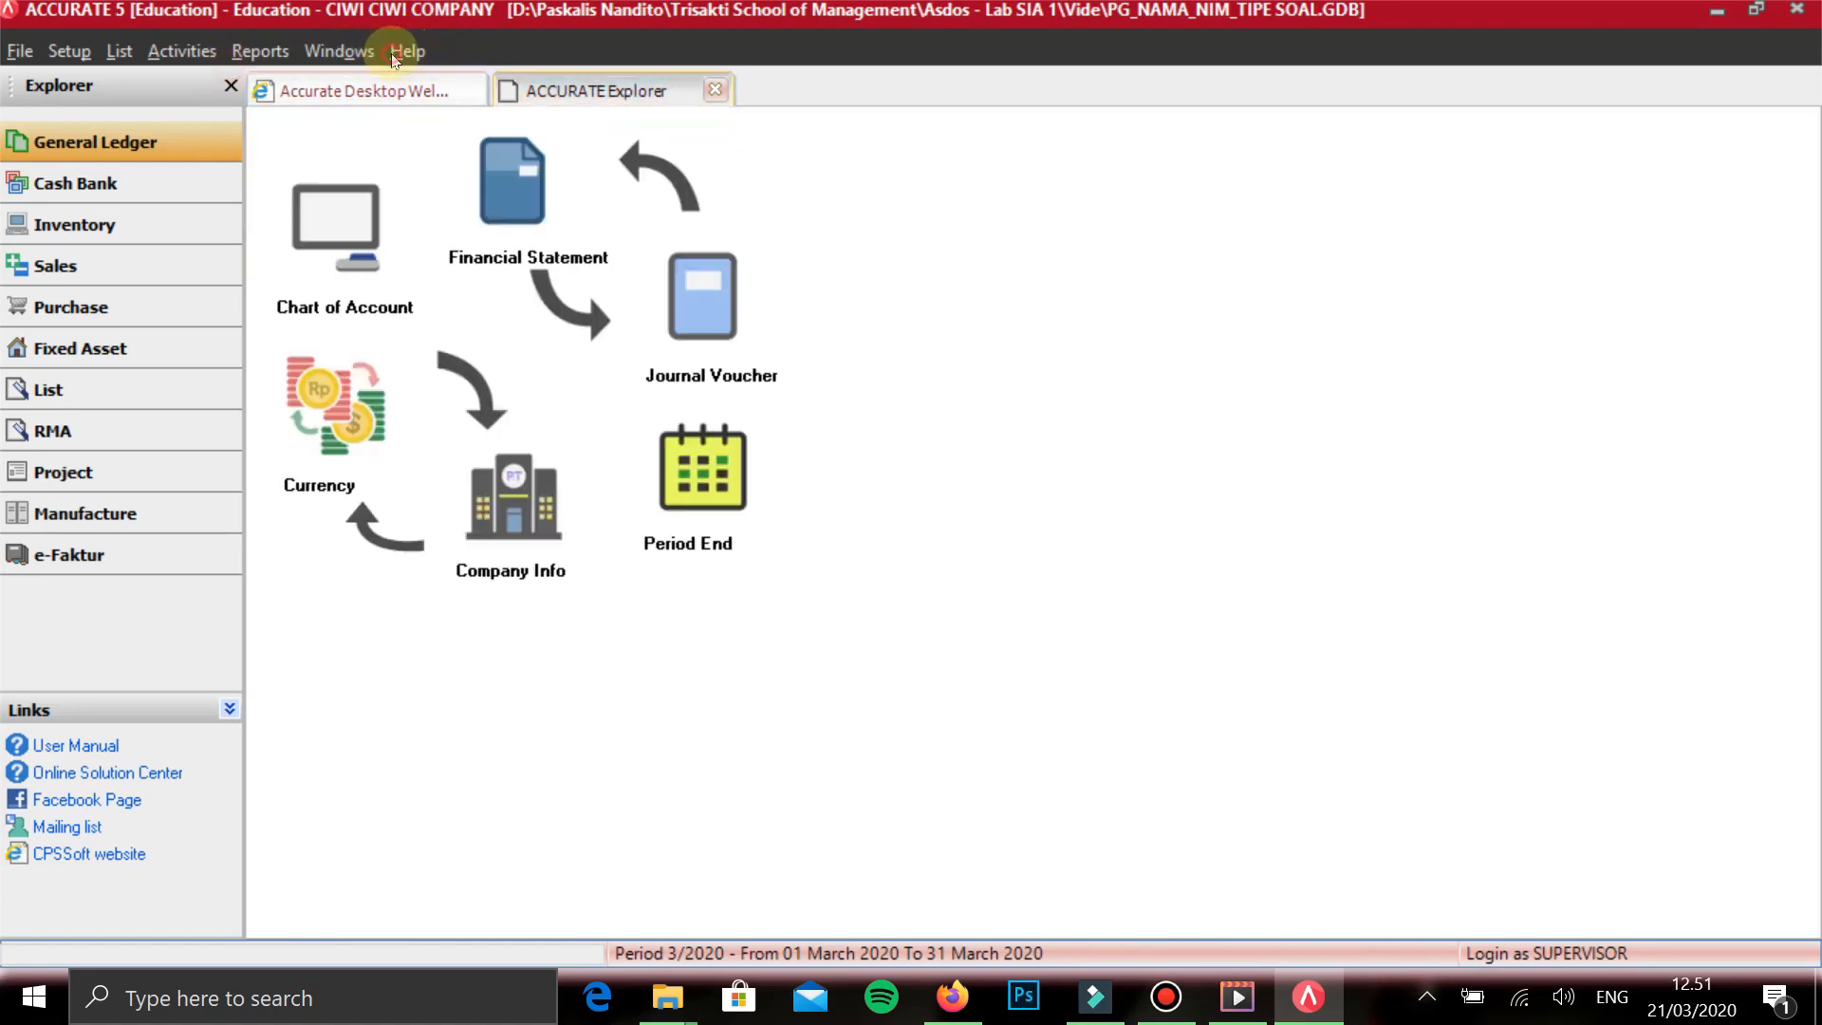
pyautogui.click(396, 83)
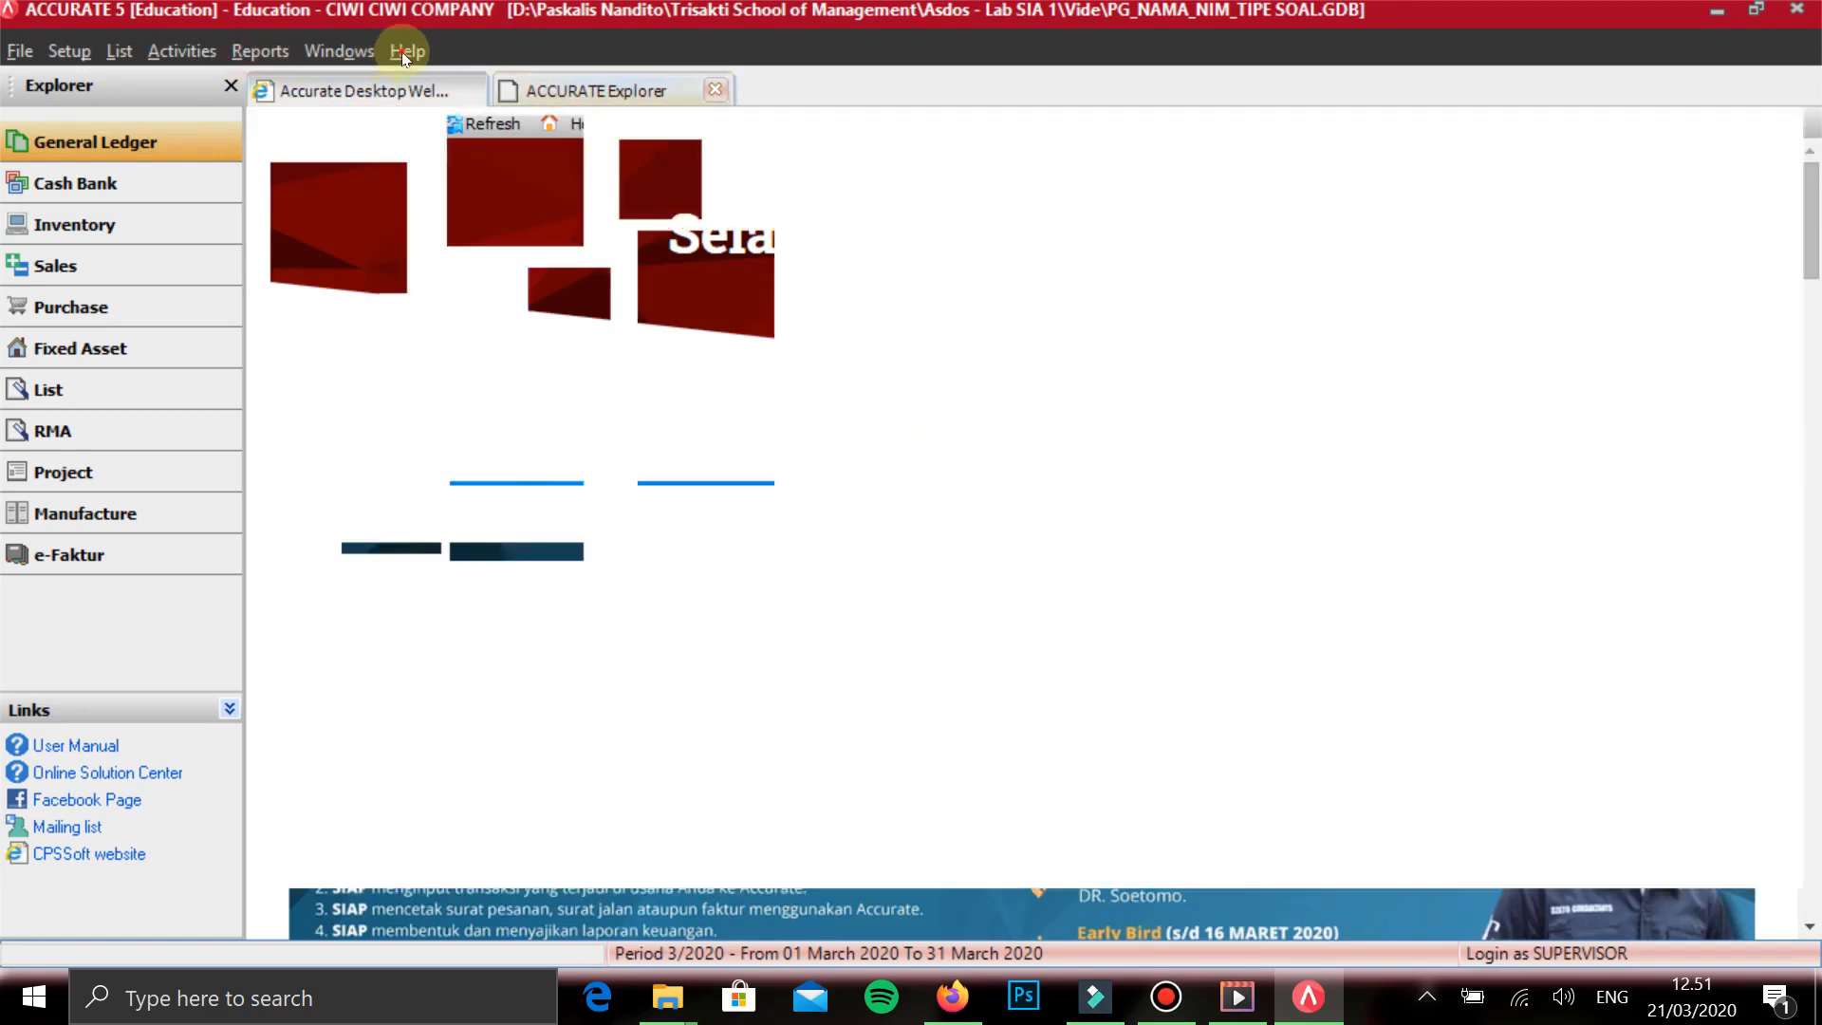